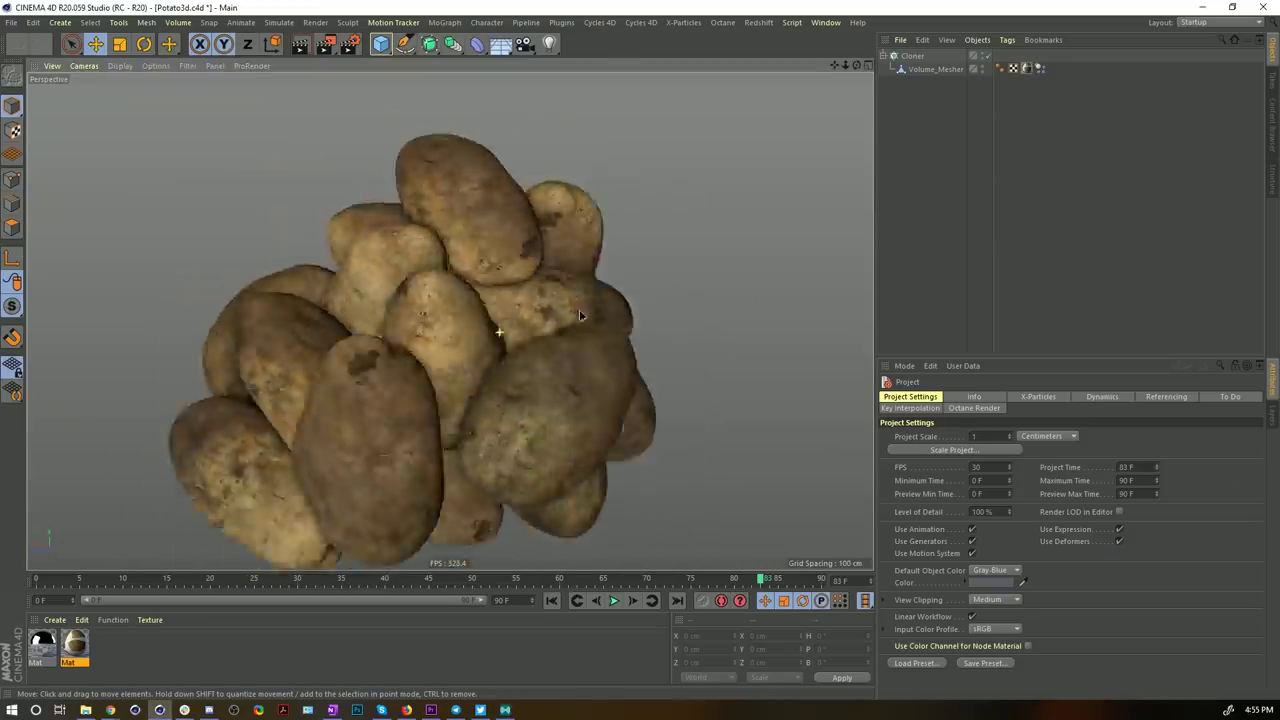
pyautogui.keyDown('alt'); pyautogui.moveTo(580, 316); pyautogui.dragTo(493, 357); pyautogui.keyUp('alt')
pyautogui.keyDown('alt'); pyautogui.moveTo(493, 357); pyautogui.dragTo(604, 279, button='right'); pyautogui.keyUp('alt')
pyautogui.keyDown('alt'); pyautogui.moveTo(570, 85); pyautogui.dragTo(452, 398, button='middle'); pyautogui.keyUp('alt')
pyautogui.keyDown('alt'); pyautogui.moveTo(520, 363); pyautogui.dragTo(227, 359); pyautogui.keyUp('alt')
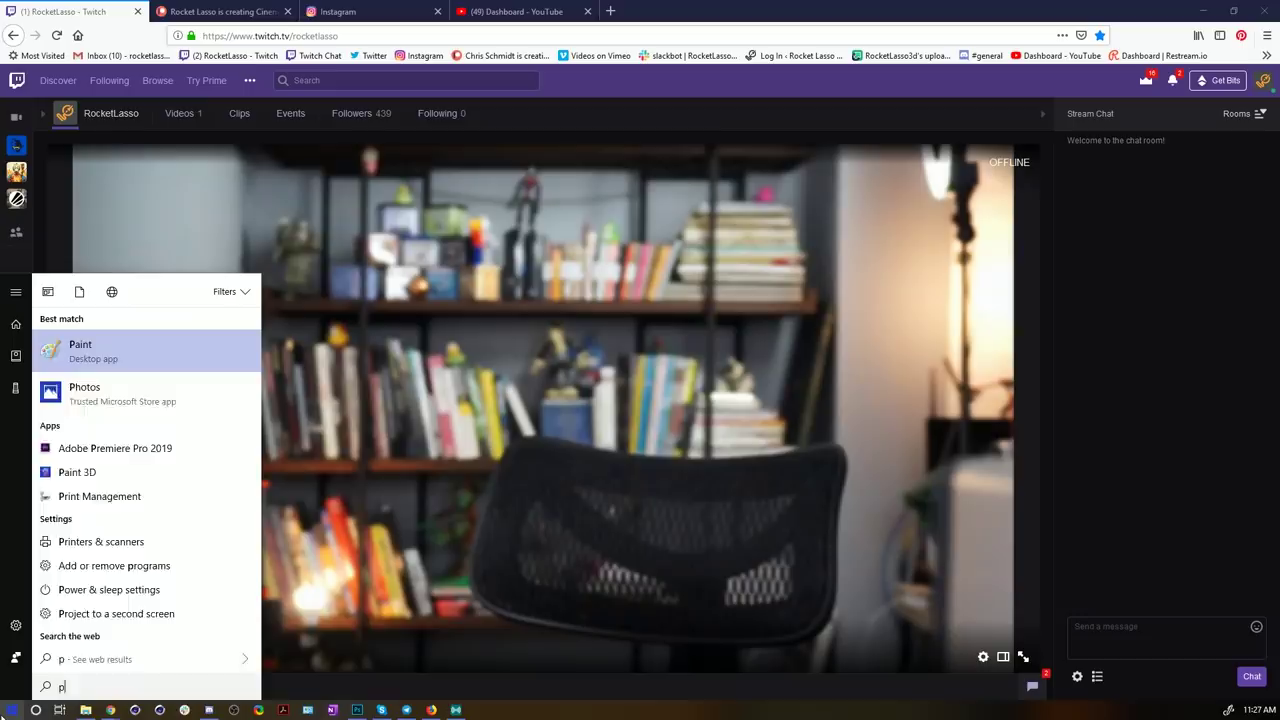
# Step: Open the Windows Photos app and start a USB device import from the connected Apple iPhone
pyautogui.write('ho')
pyautogui.press('Return')
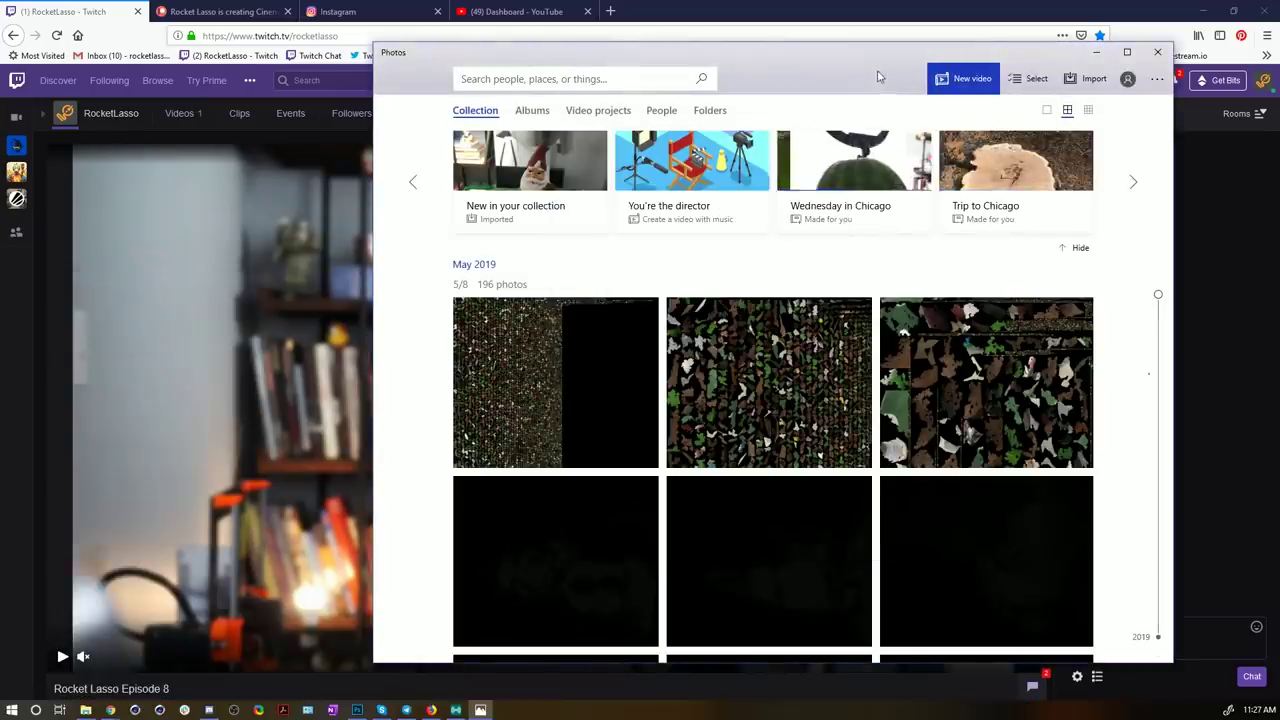
pyautogui.click(1076, 80)
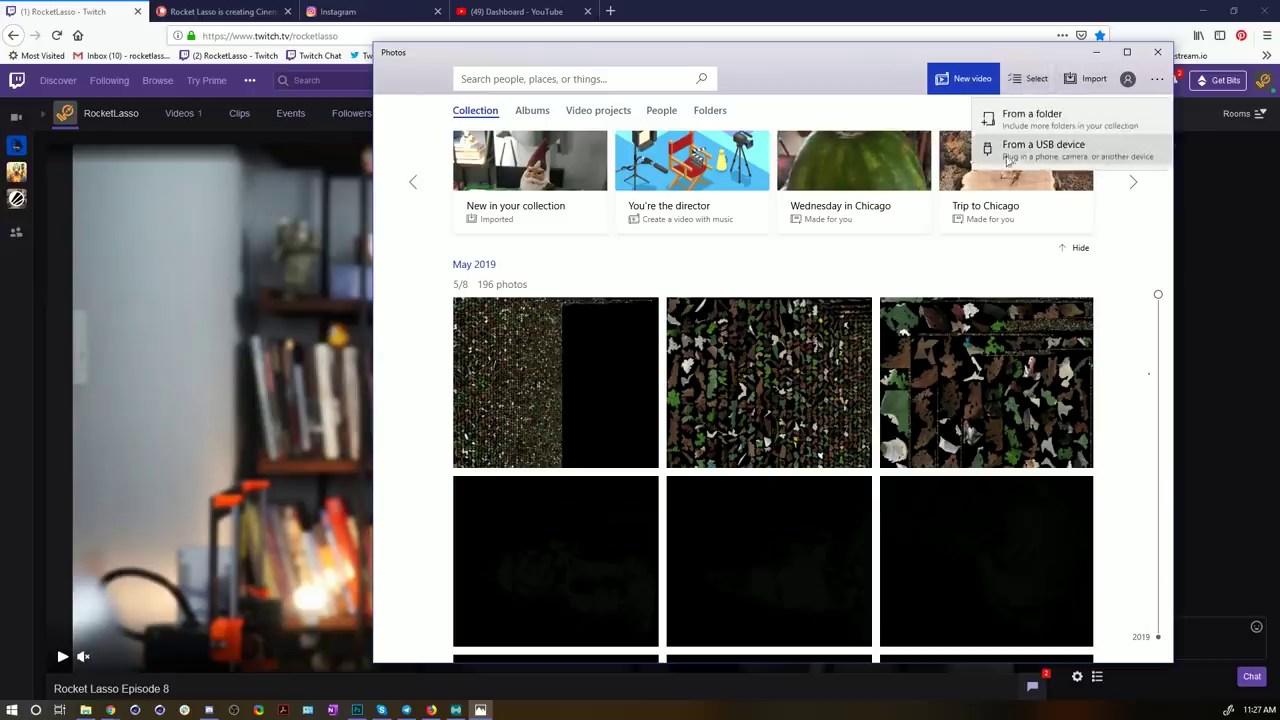
pyautogui.click(1025, 148)
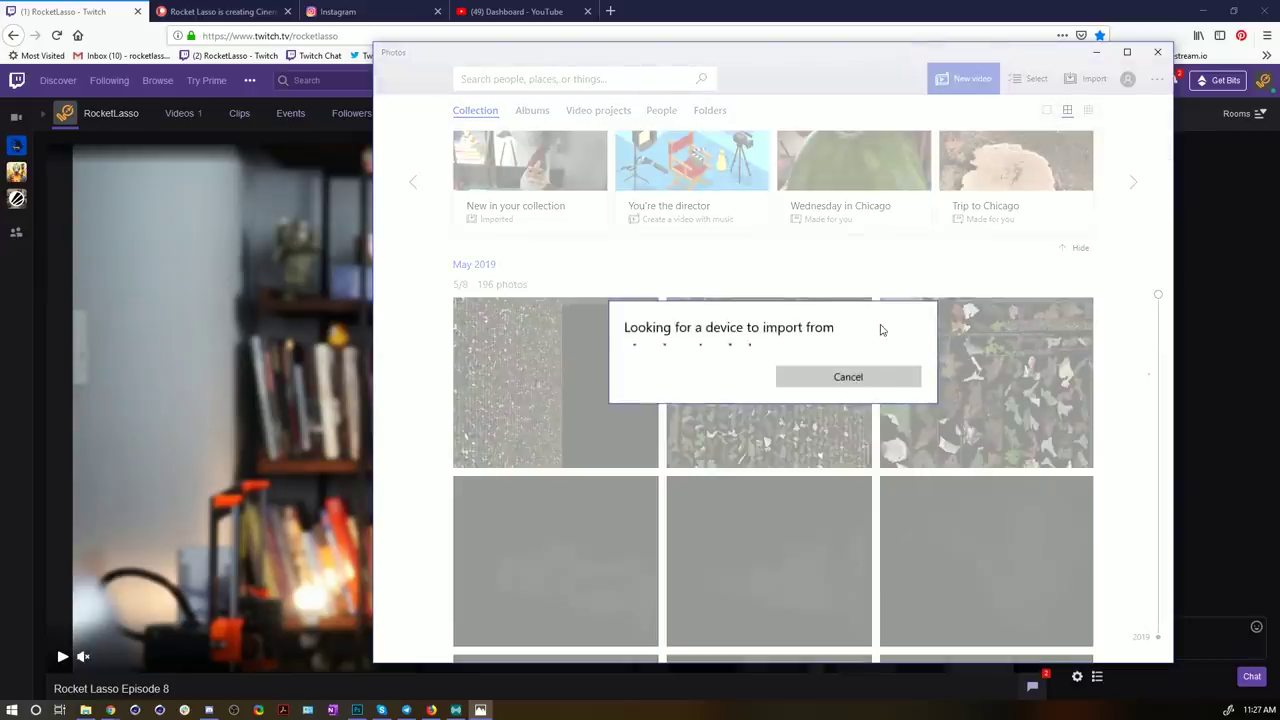
pyautogui.click(711, 346)
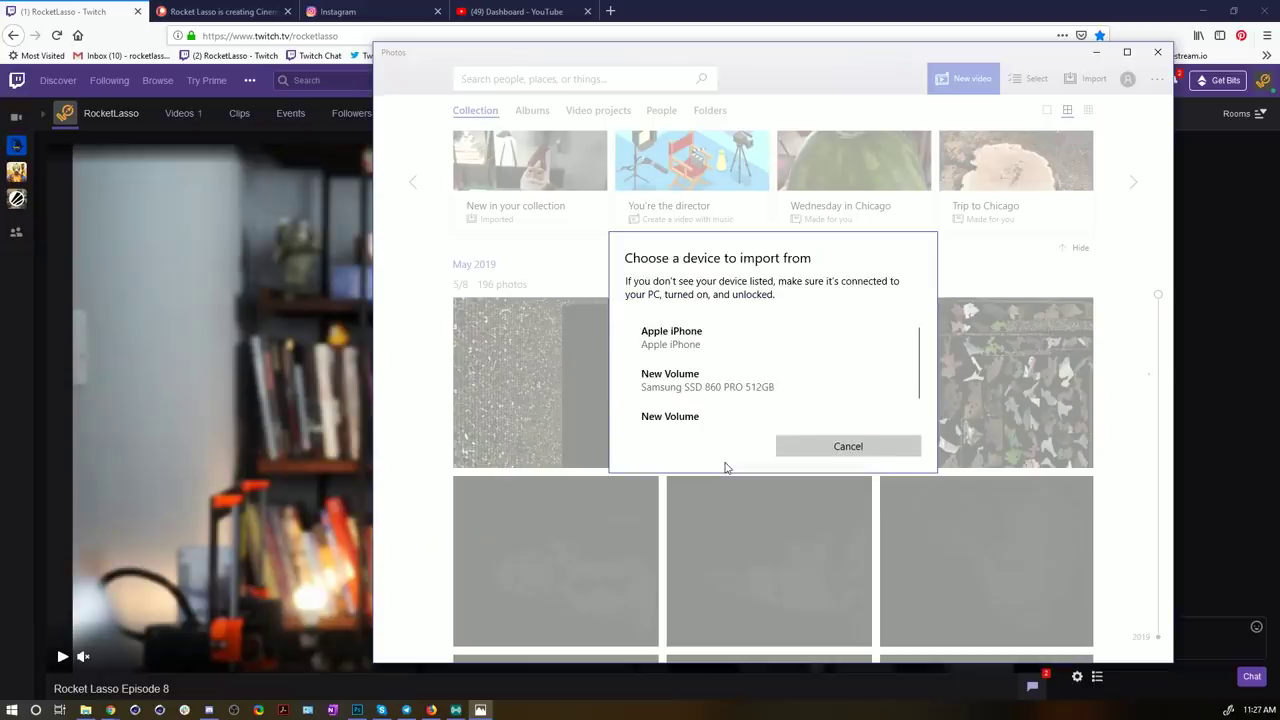
pyautogui.click(686, 356)
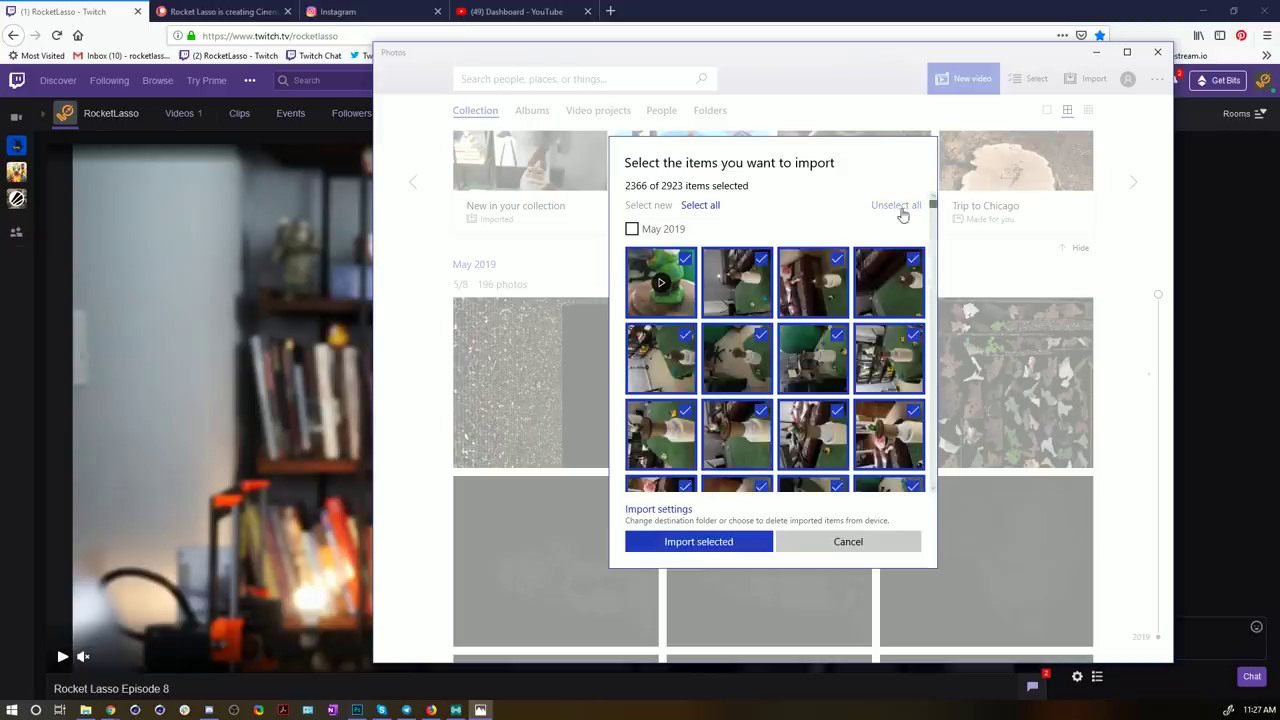
# Step: Unselect all items for import and, while changing the import destination, create a folder named Gnome4 inside MeshRoom
pyautogui.click(900, 207)
pyautogui.click(672, 512)
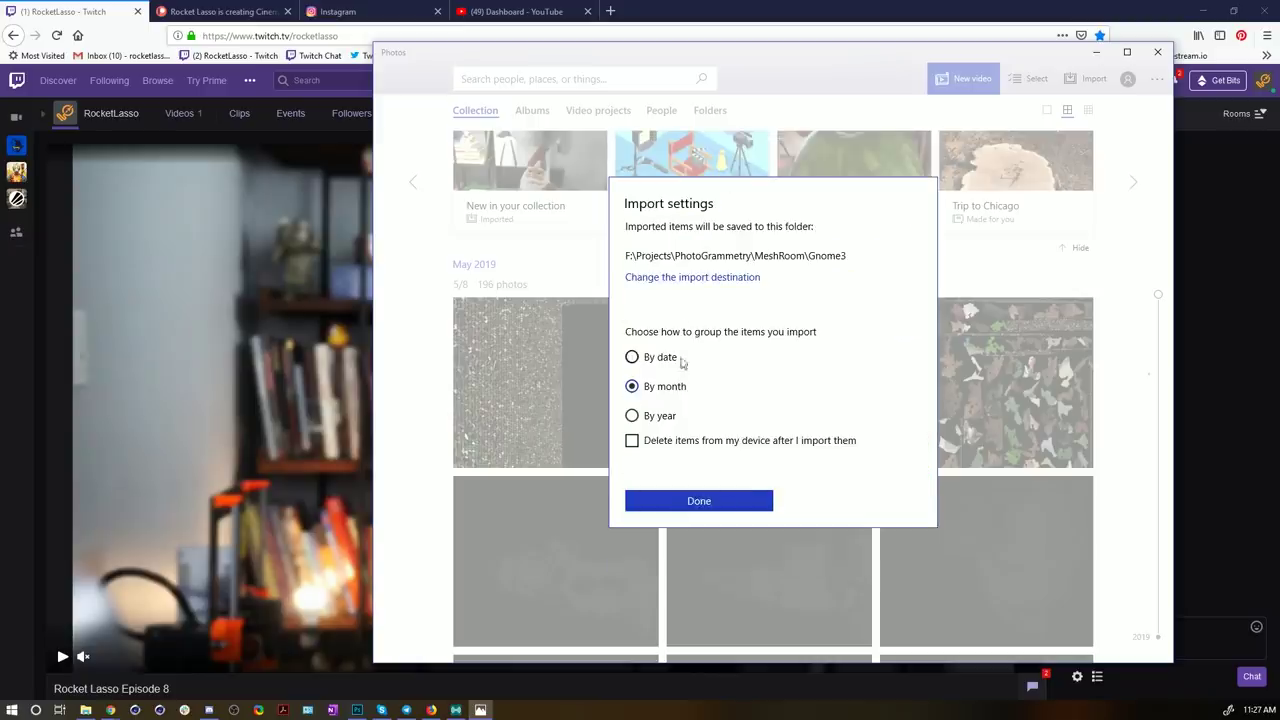
pyautogui.click(682, 280)
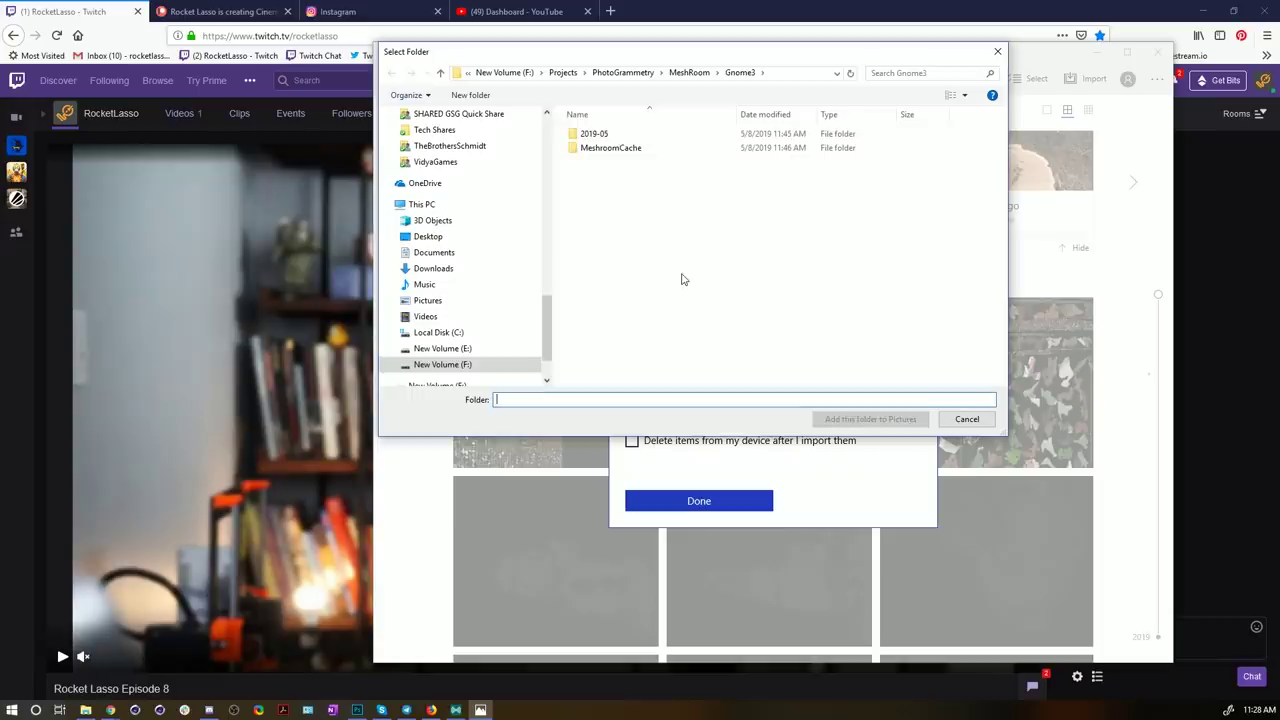
pyautogui.click(697, 73)
pyautogui.rightClick(454, 362)
pyautogui.click(630, 500)
pyautogui.write('G')
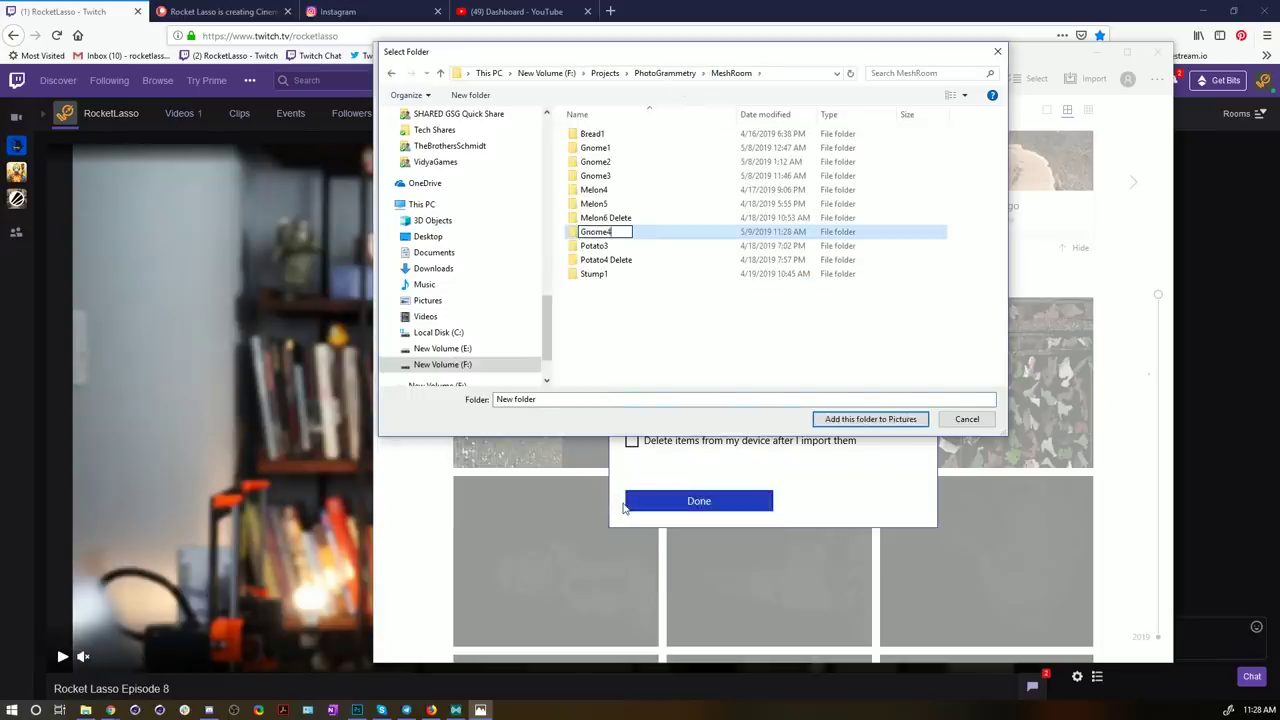
pyautogui.write('nome4')
pyautogui.press('Return')
# Step: Choose the Gnome4 folder as the import destination and accept the import settings
pyautogui.doubleClick(600, 189)
pyautogui.click(870, 419)
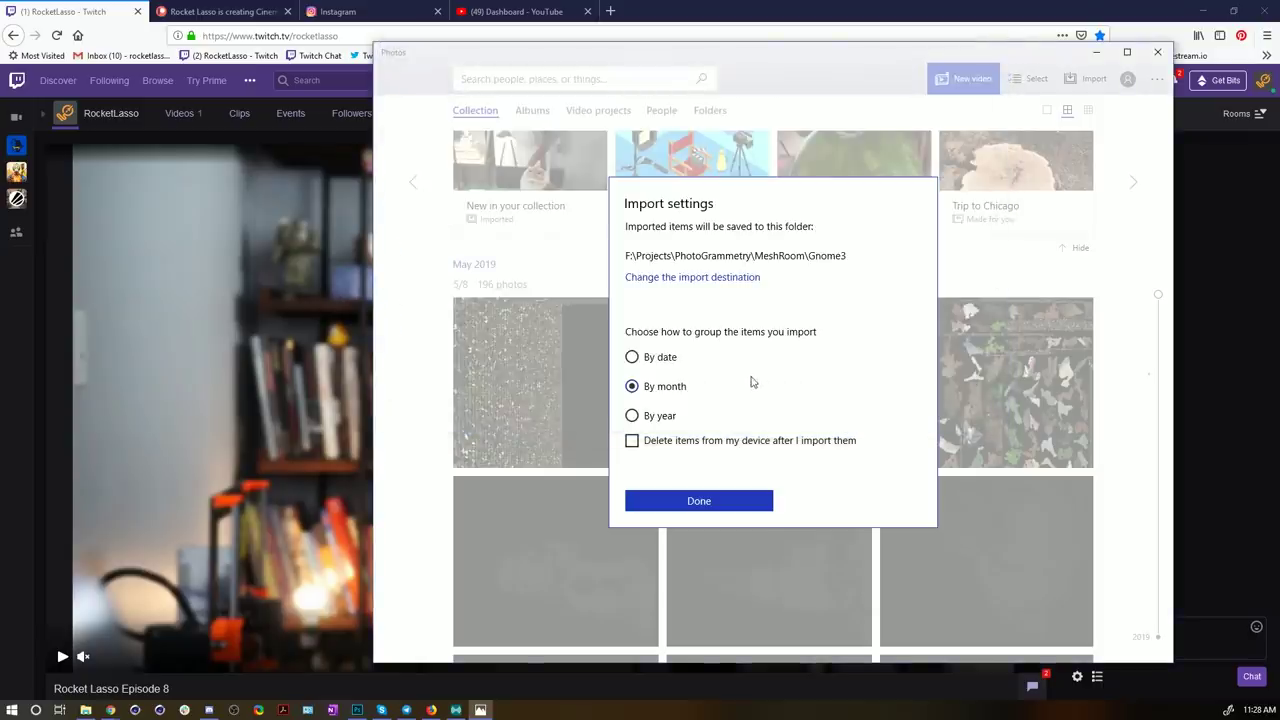
pyautogui.click(704, 504)
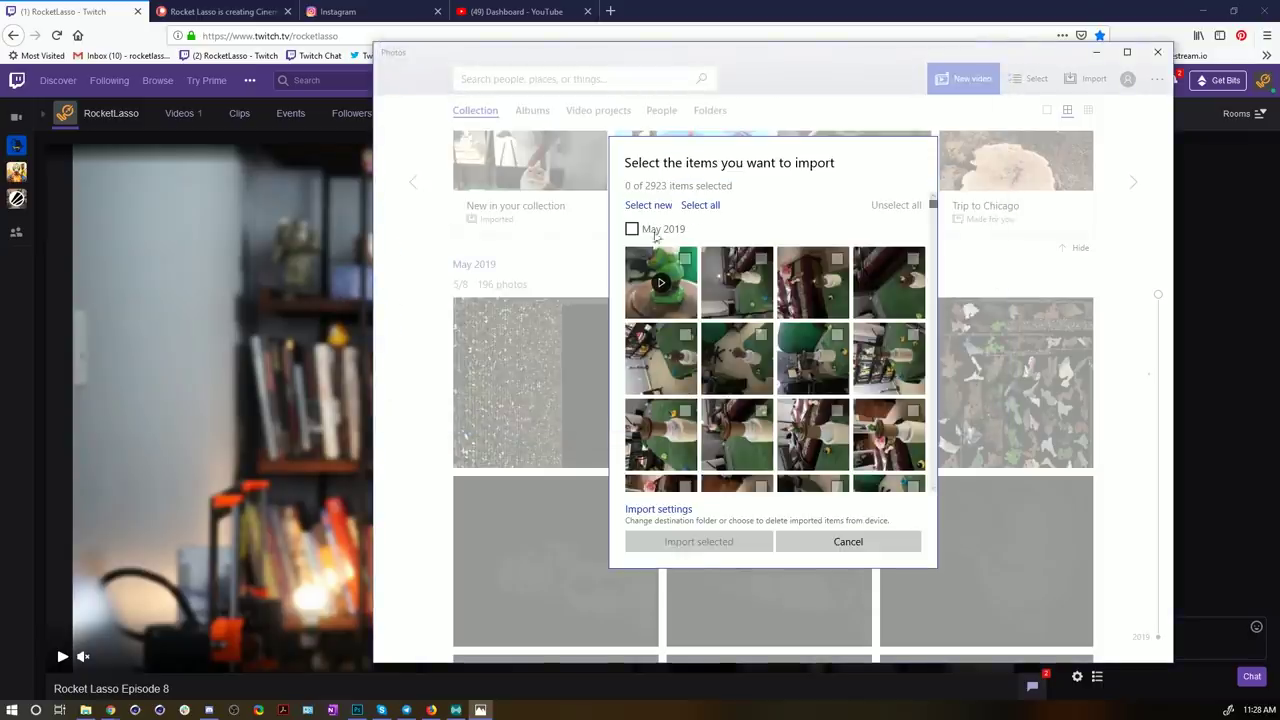
# Step: Select the continuous range from the first May 2019 video down through the gnome photos and import it
pyautogui.click(684, 259)
pyautogui.scroll(-5, 768, 366)
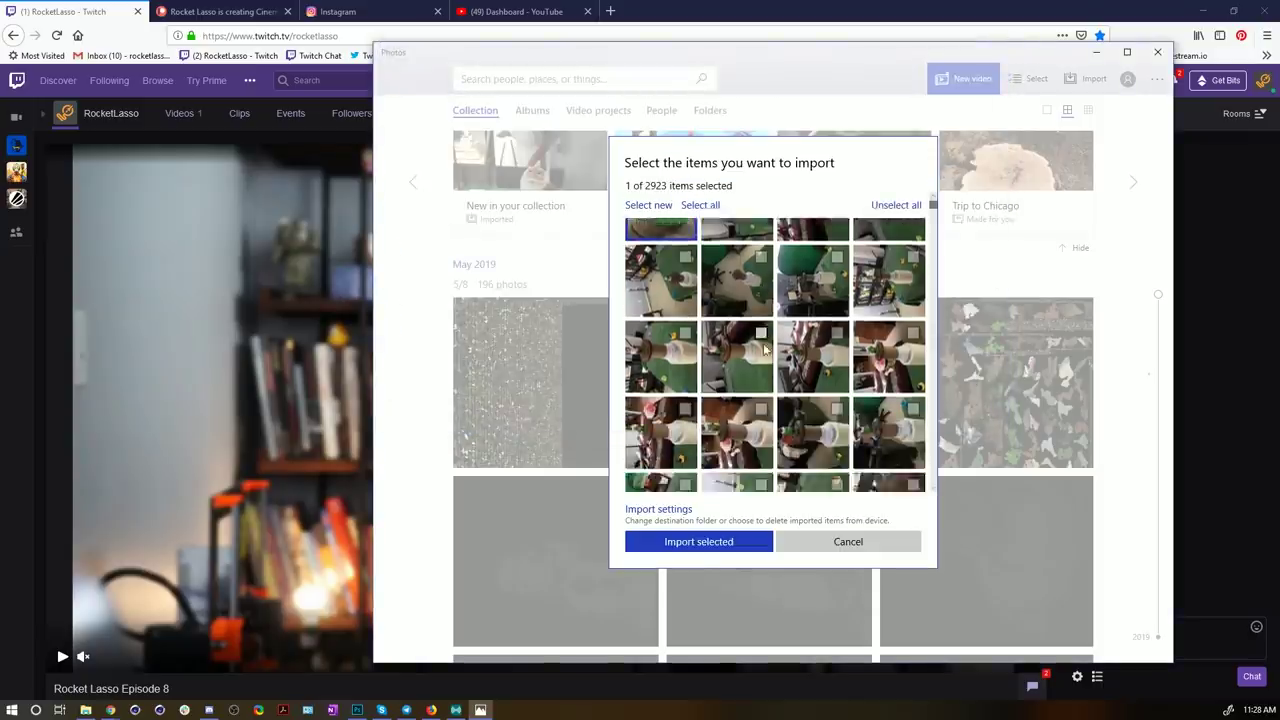
pyautogui.scroll(-10, 768, 366)
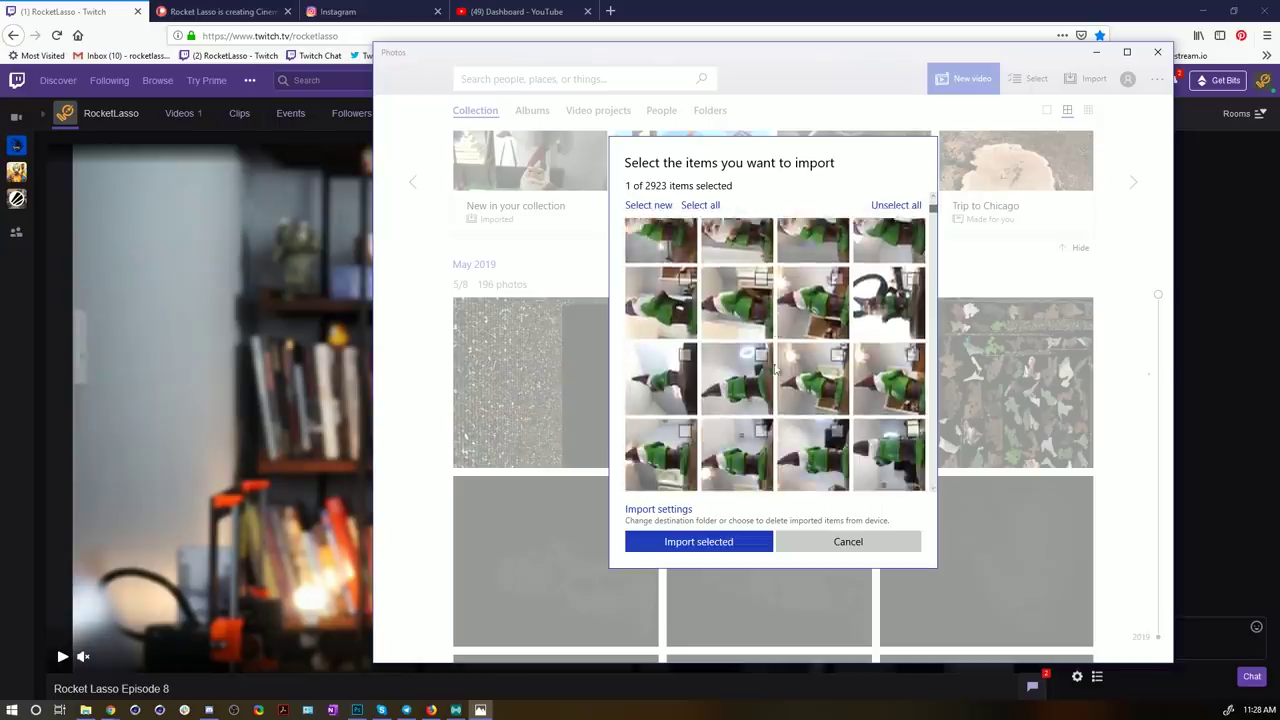
pyautogui.scroll(-10, 775, 370)
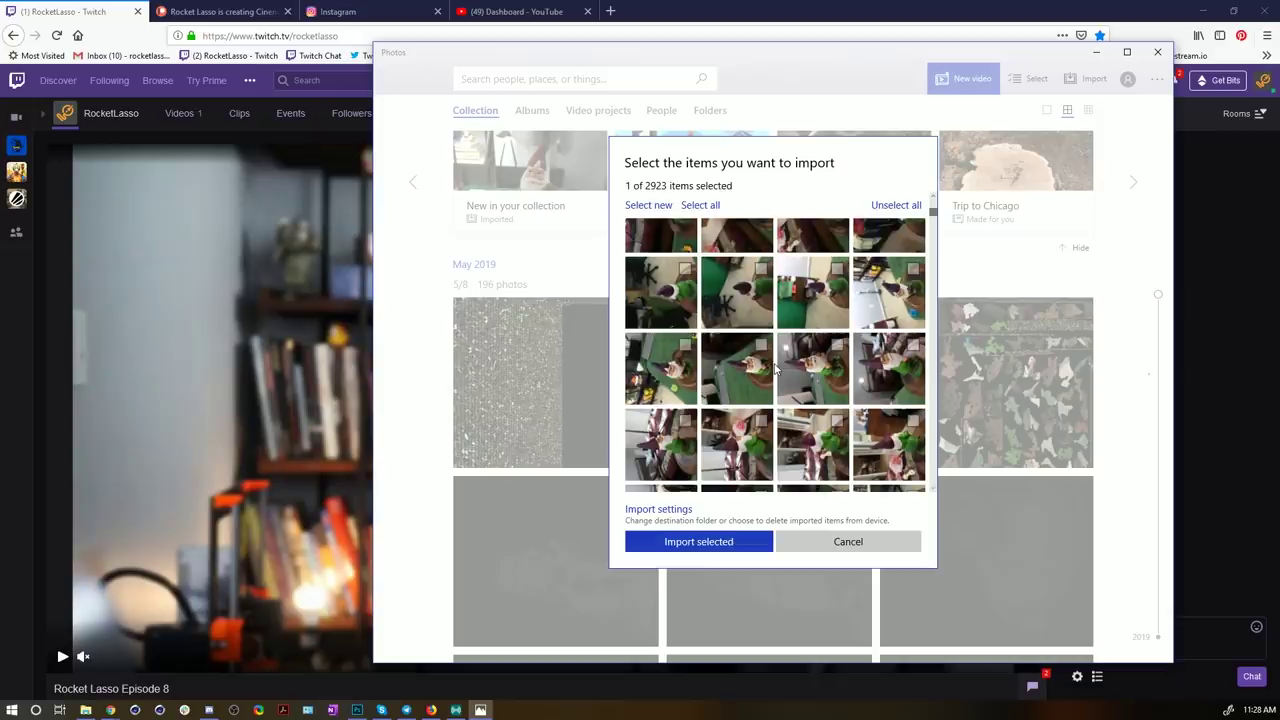
pyautogui.keyDown('shift'); pyautogui.click(775, 370); pyautogui.keyUp('shift')
pyautogui.click(698, 541)
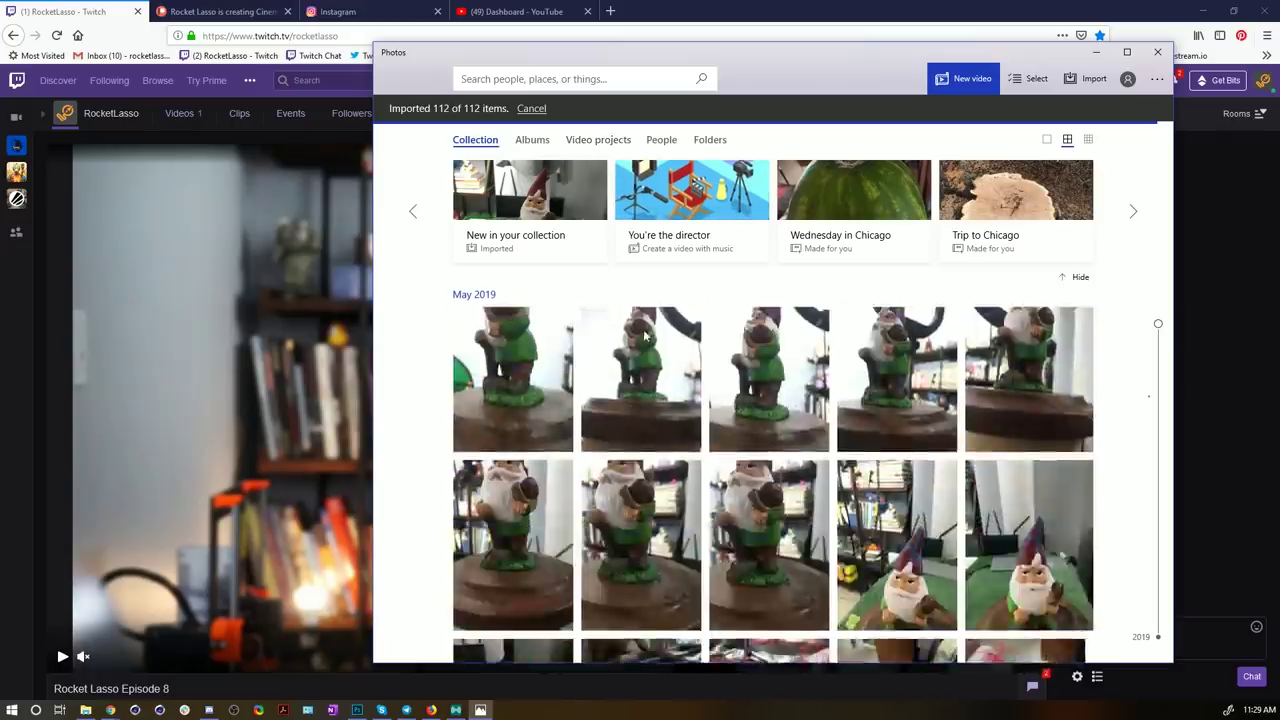
# Step: Show one of the imported gnome photos in File Explorer and look through its 2019-05 folder
pyautogui.rightClick(603, 398)
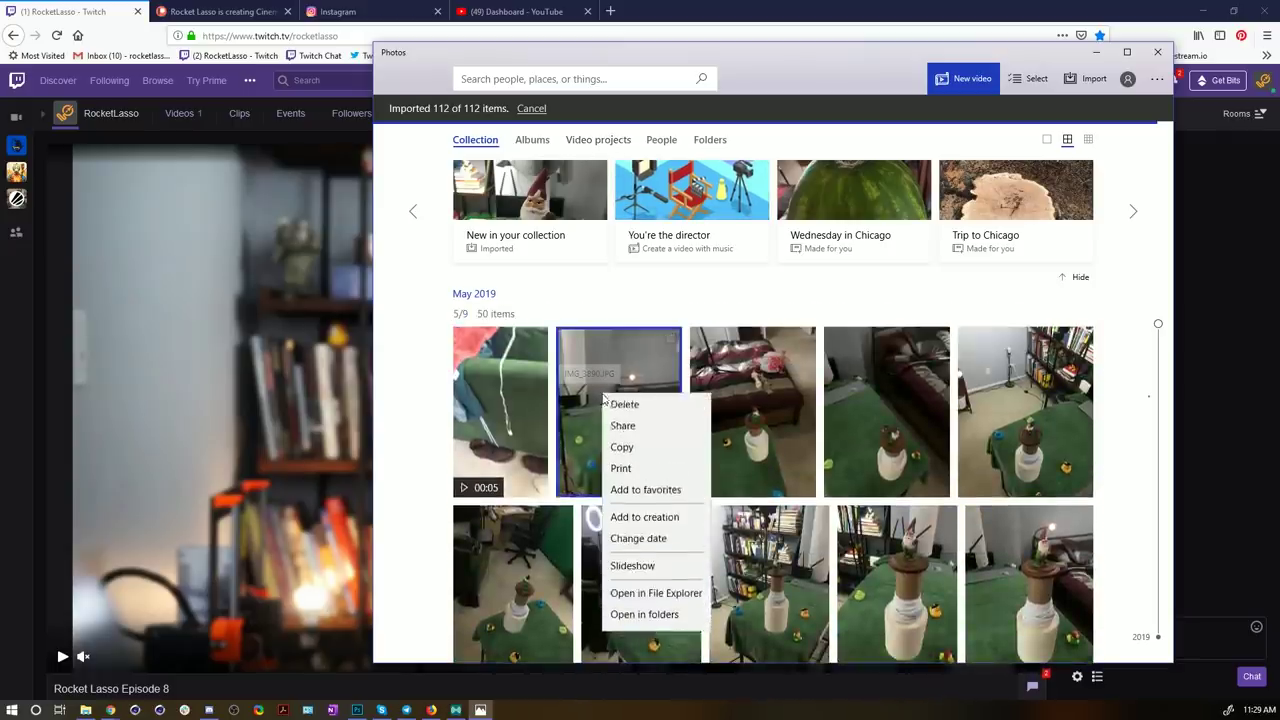
pyautogui.click(656, 598)
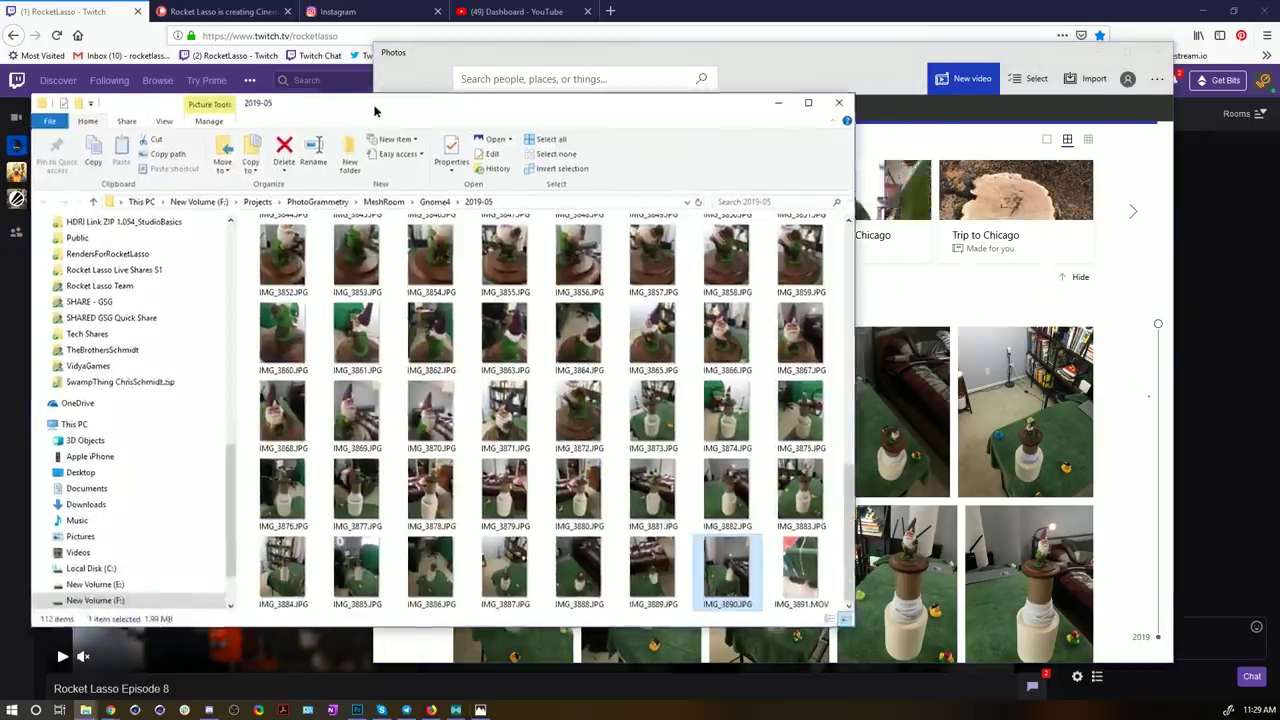
pyautogui.moveTo(376, 112); pyautogui.dragTo(481, 92)
pyautogui.scroll(5, 402, 228)
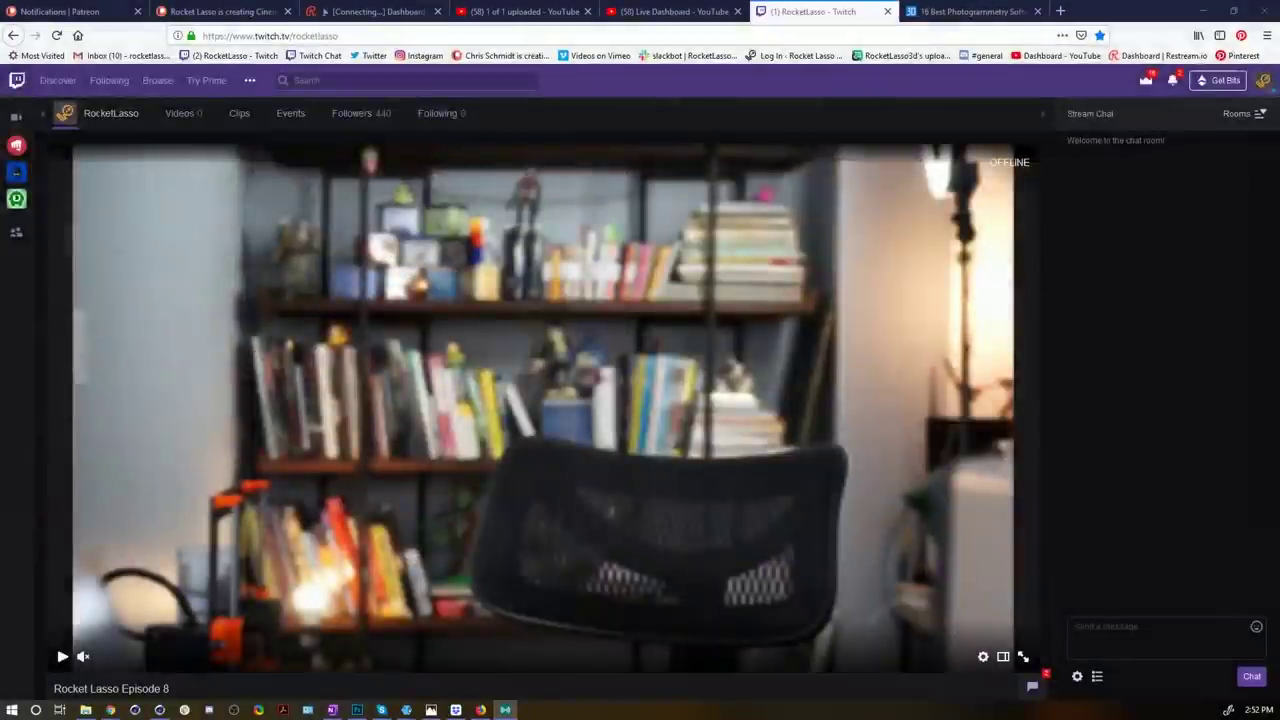
# Step: Examine the All3DP article on the 16 best photogrammetry tools, including supported file formats, platforms and prices in its comparison table
pyautogui.click(940, 12)
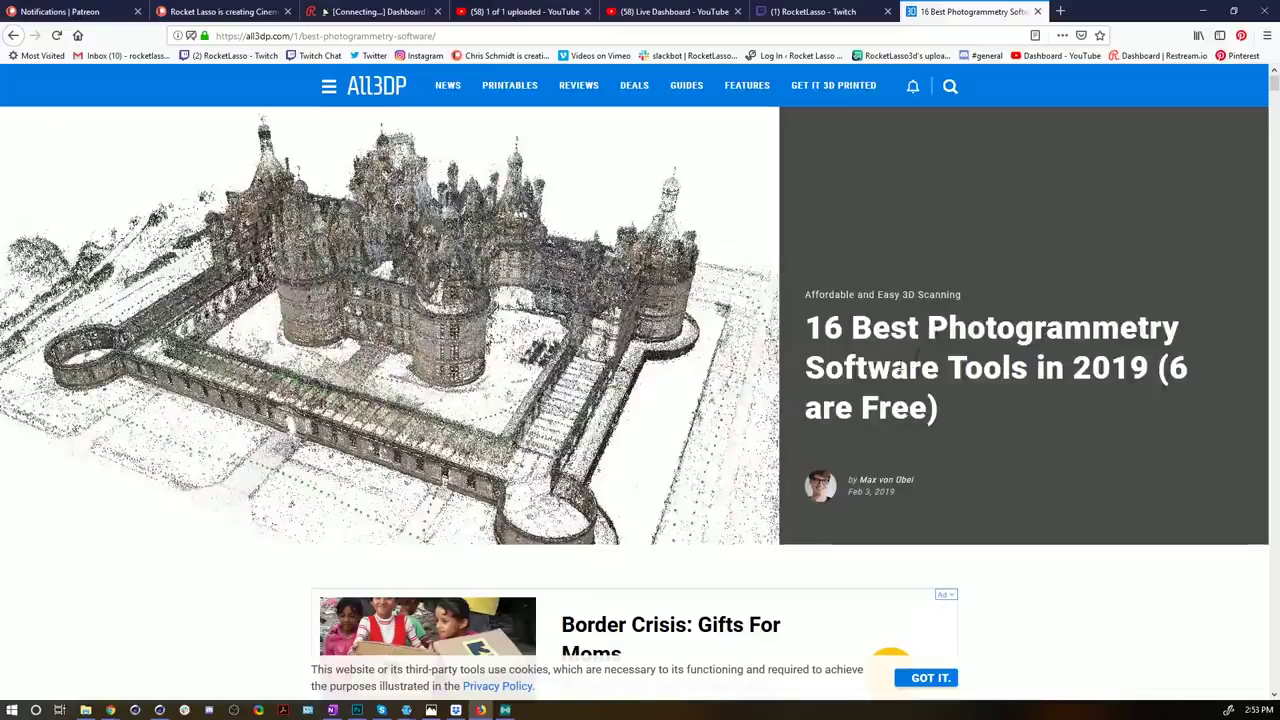
pyautogui.scroll(-10, 900, 370)
pyautogui.scroll(-5, 899, 370)
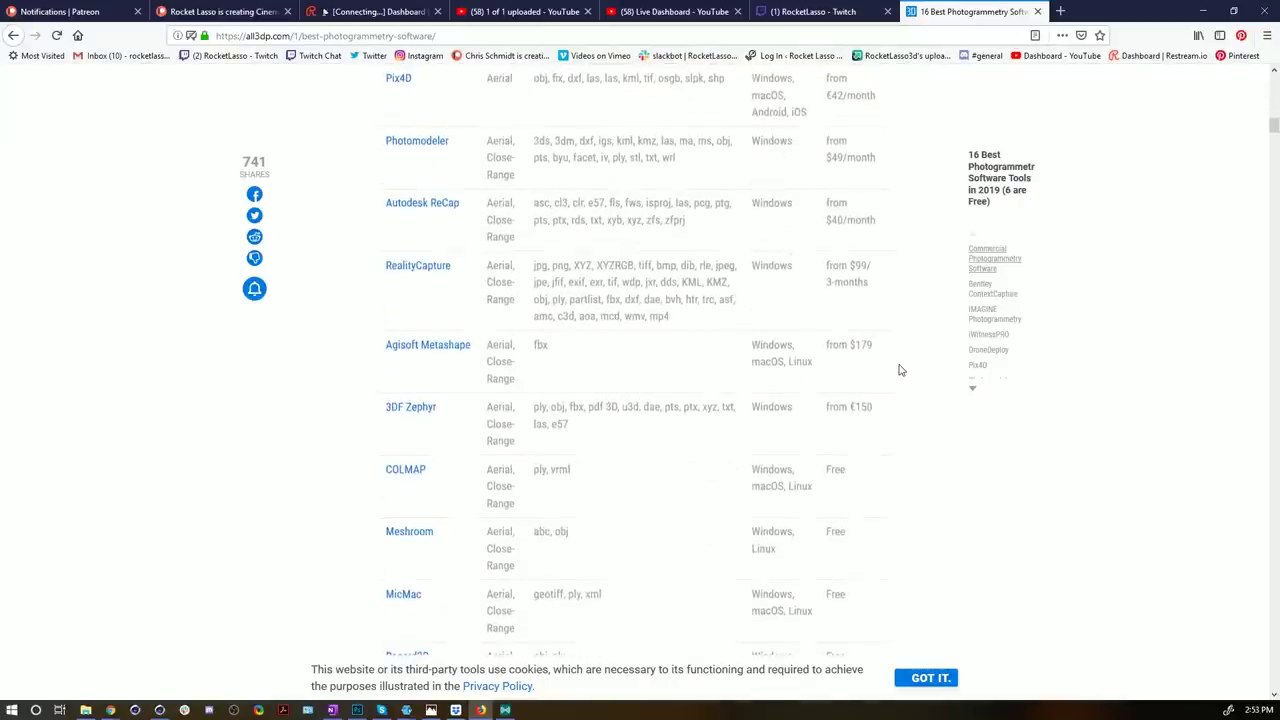
pyautogui.scroll(-1, 899, 370)
pyautogui.scroll(2, 846, 189)
pyautogui.scroll(-4, 845, 240)
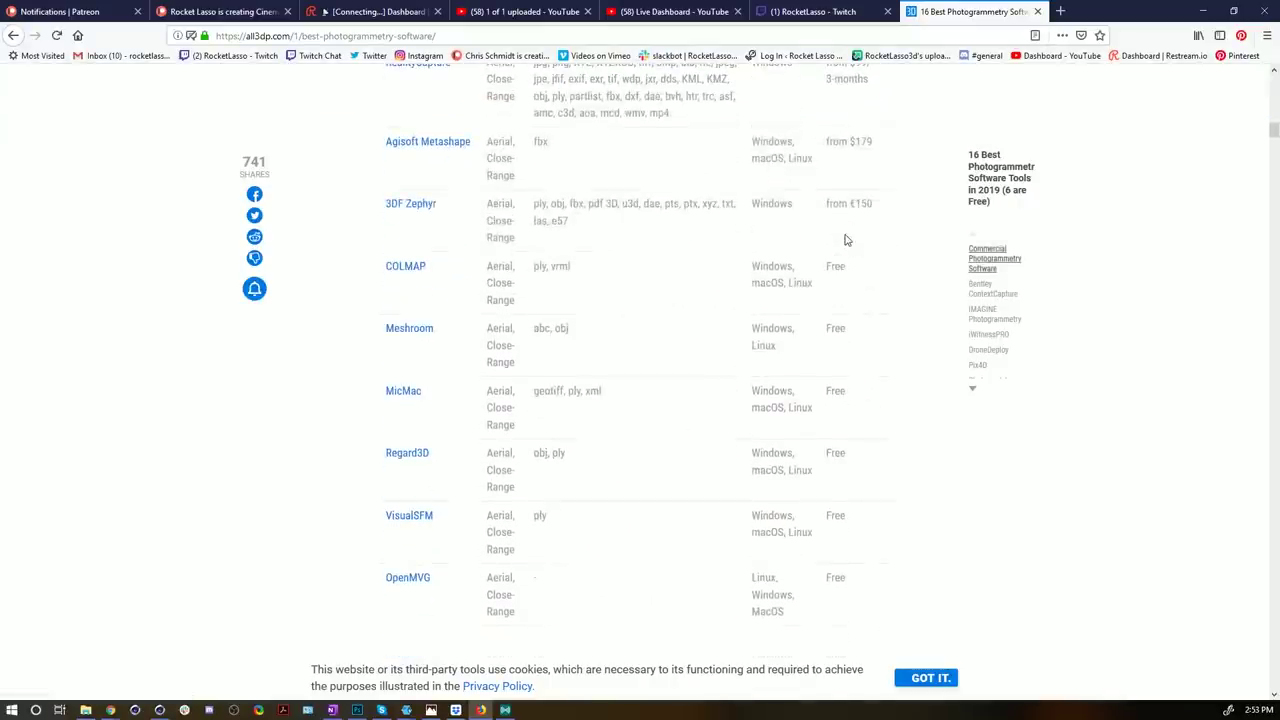
pyautogui.scroll(-8, 845, 240)
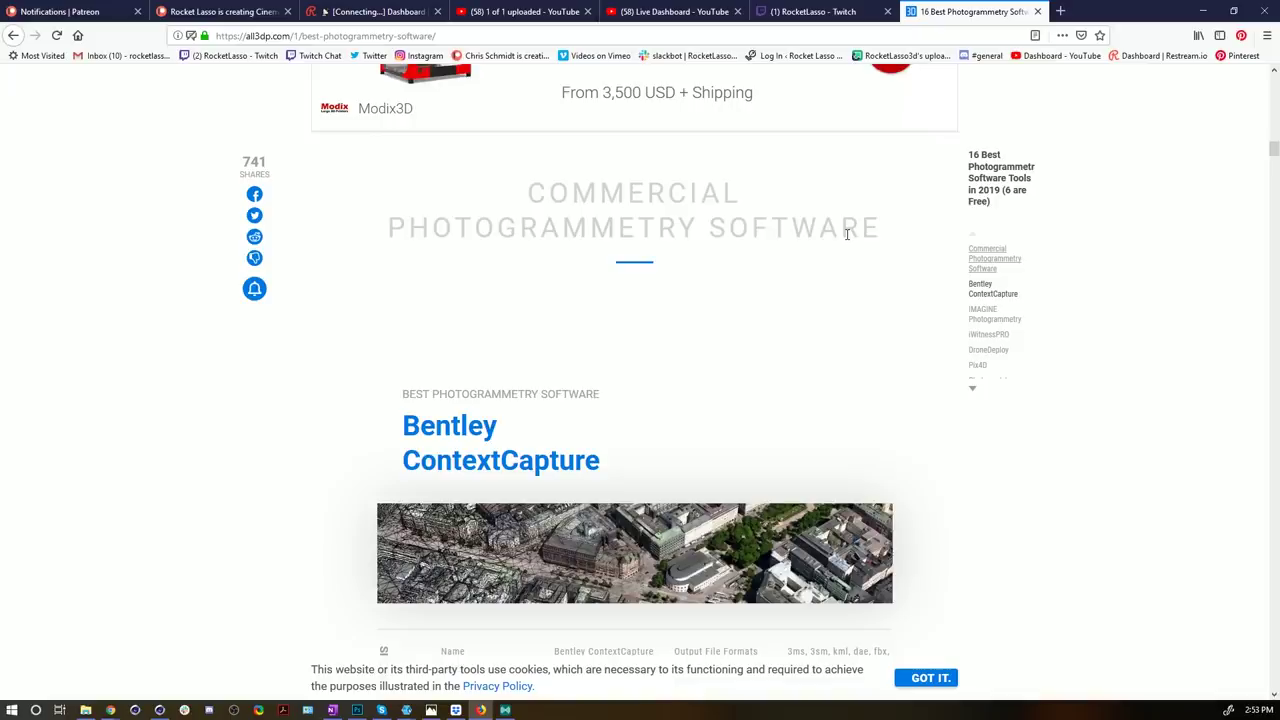
pyautogui.scroll(15, 850, 225)
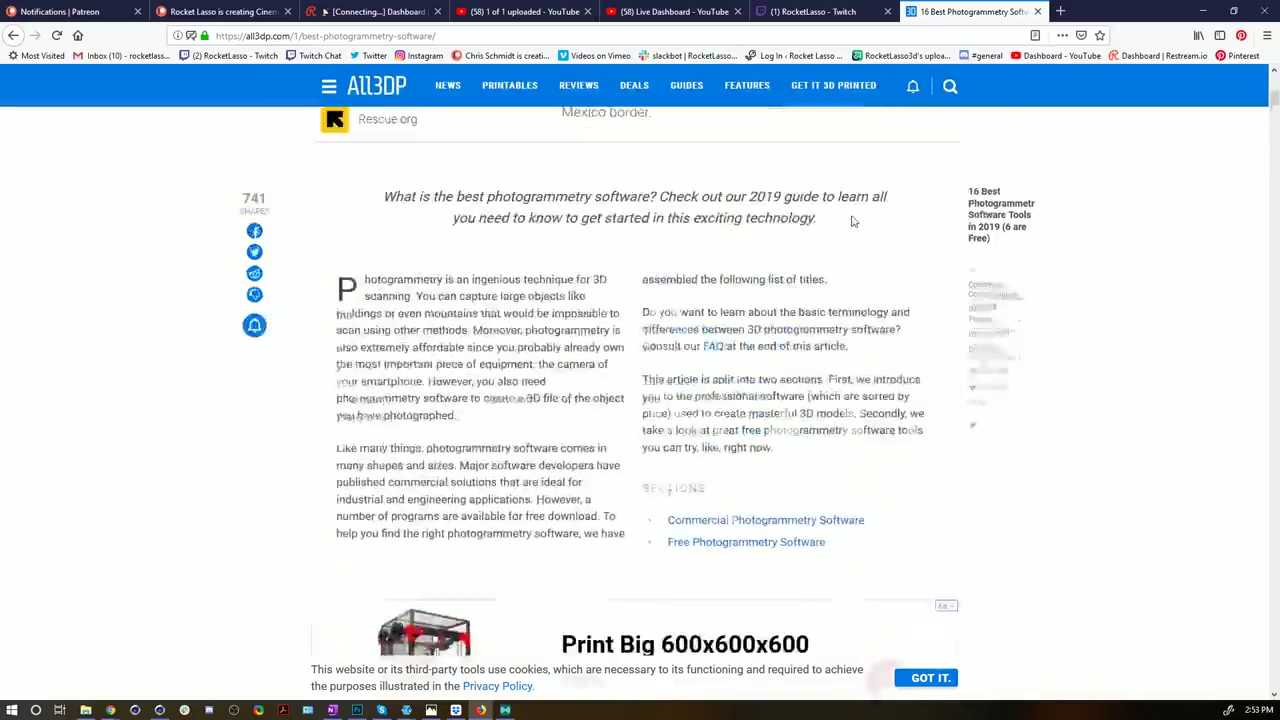
pyautogui.scroll(5, 851, 221)
pyautogui.scroll(-3, 806, 463)
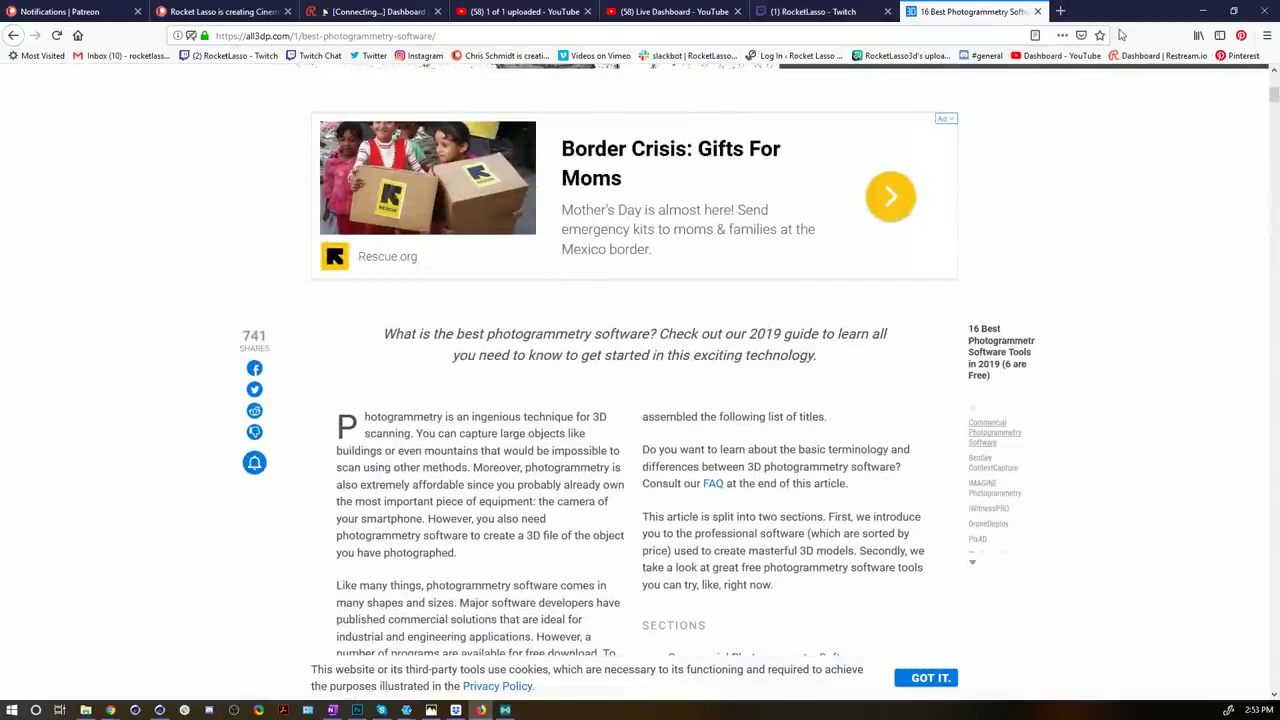
# Step: Search the web for meshroom in a new browser tab and open the AliceVision website
pyautogui.click(1061, 11)
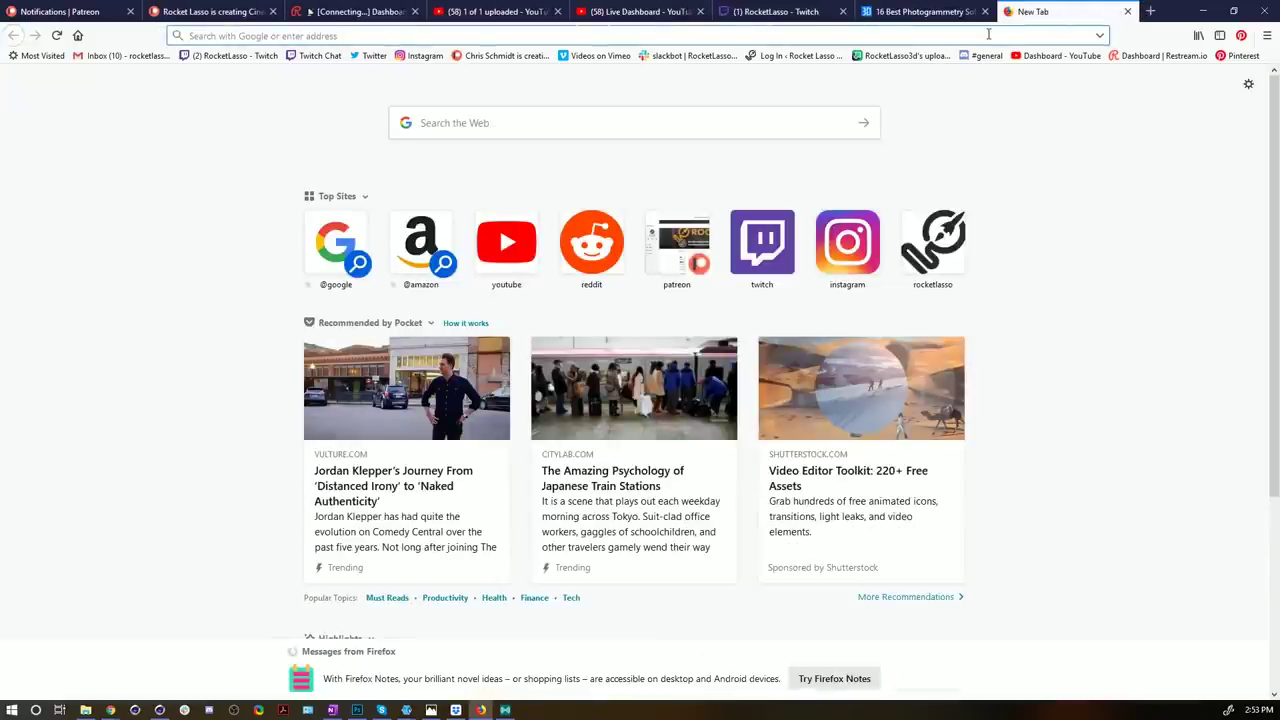
pyautogui.write('meshroom')
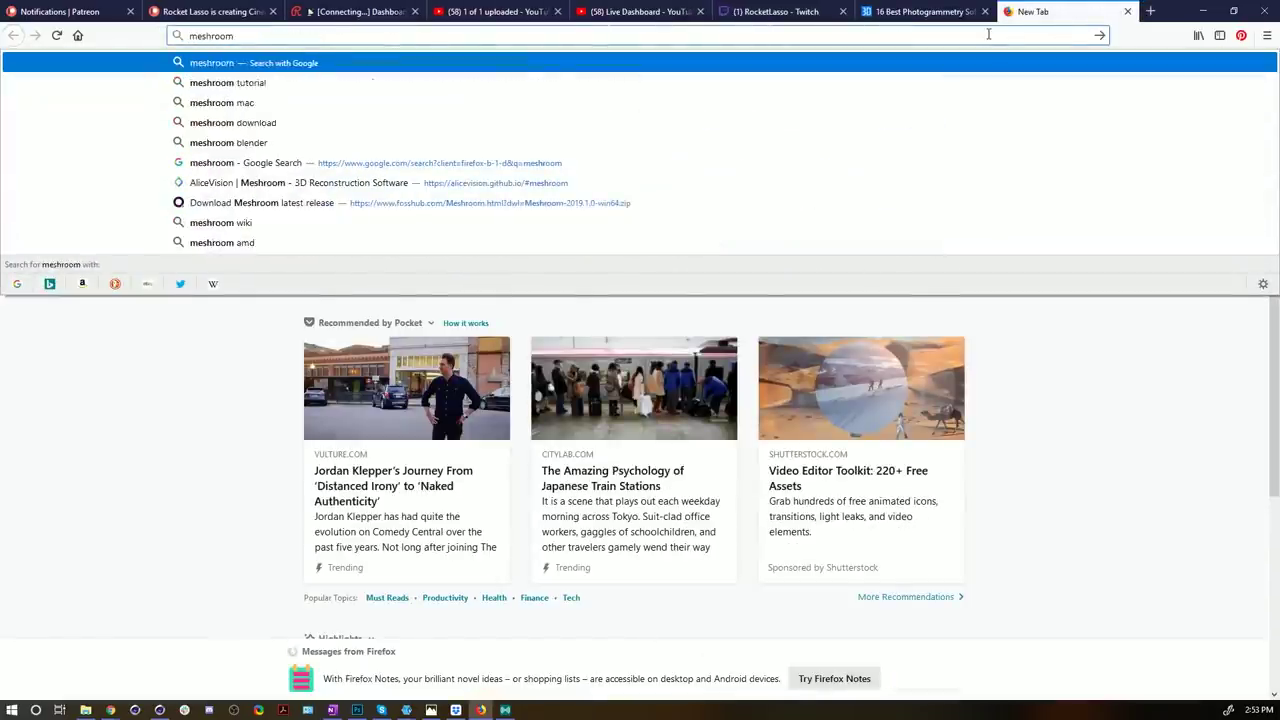
pyautogui.press('Return')
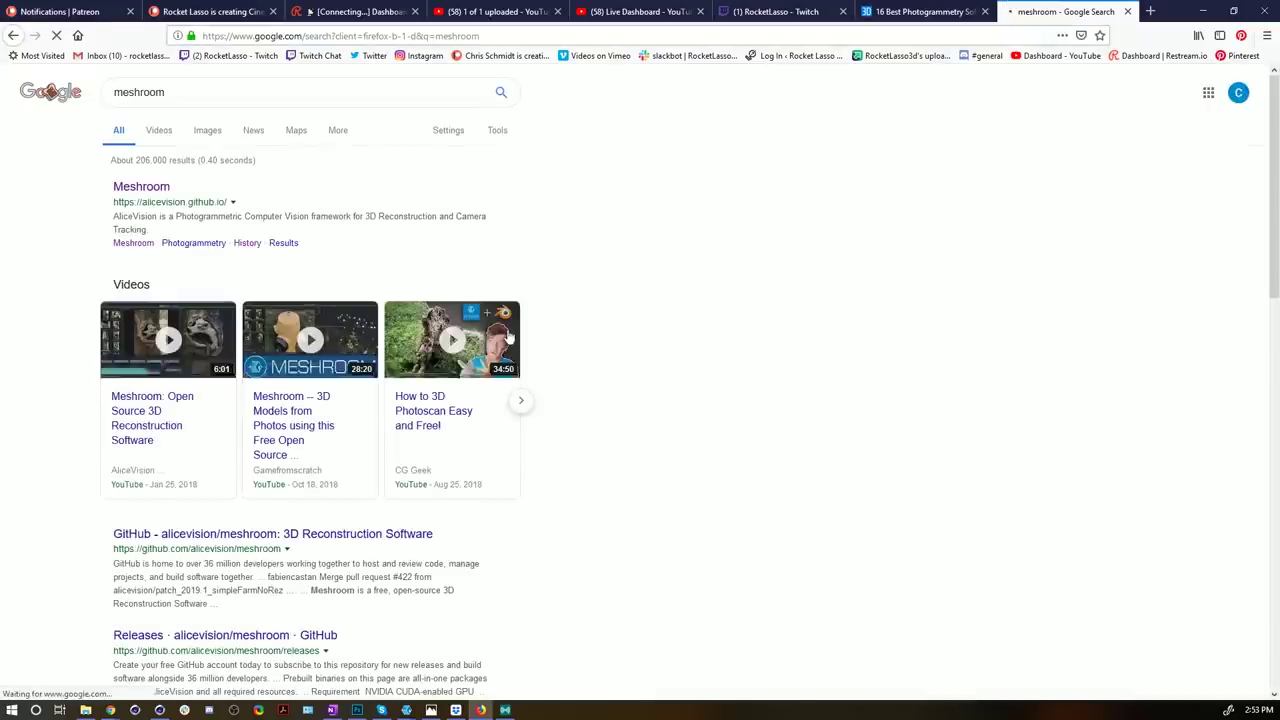
pyautogui.click(150, 187)
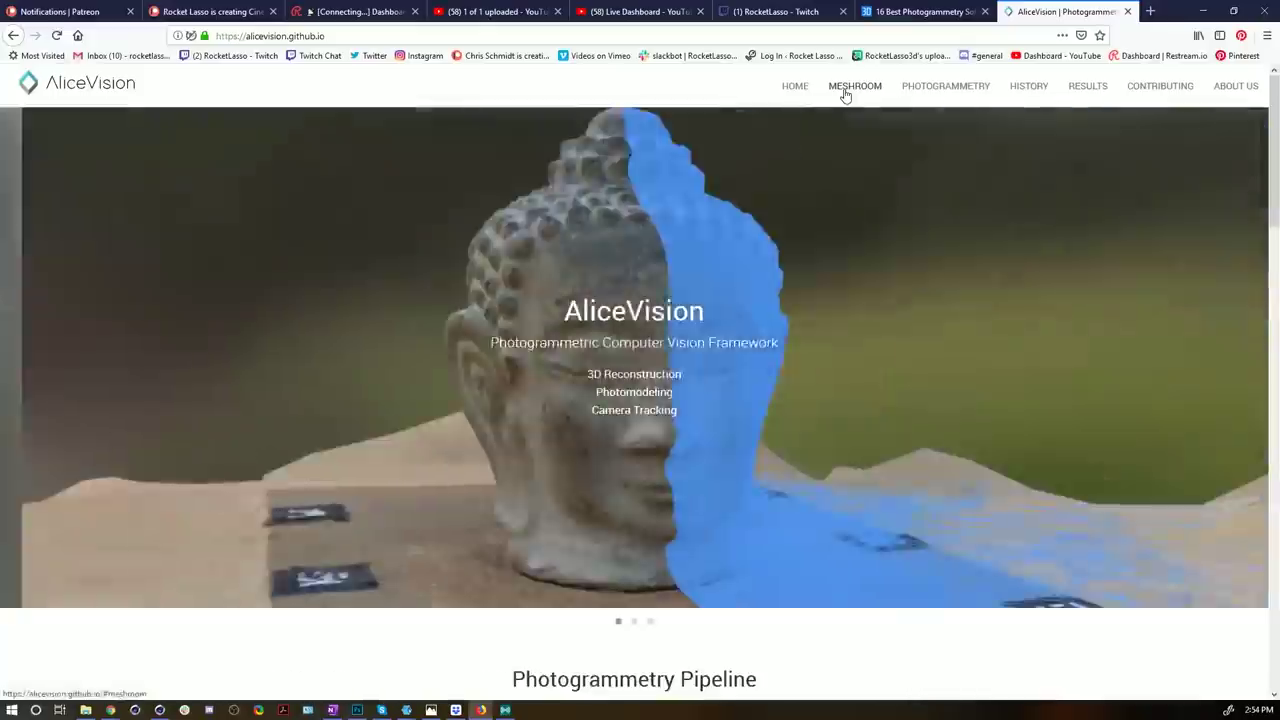
# Step: Request the Meshroom 2019.1.0 64-bit Windows download through AliceVision's Meshroom page and FossHub, and cancel saving the file
pyautogui.click(848, 87)
pyautogui.scroll(-3, 829, 303)
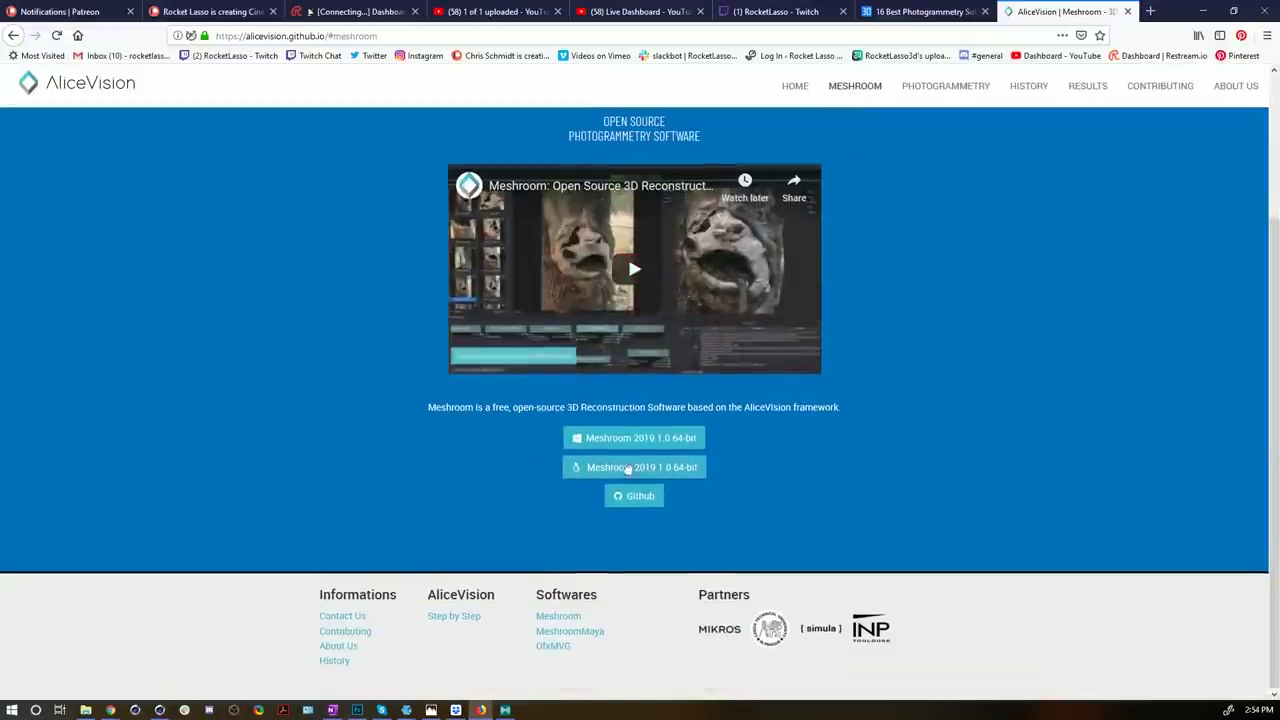
pyautogui.click(681, 440)
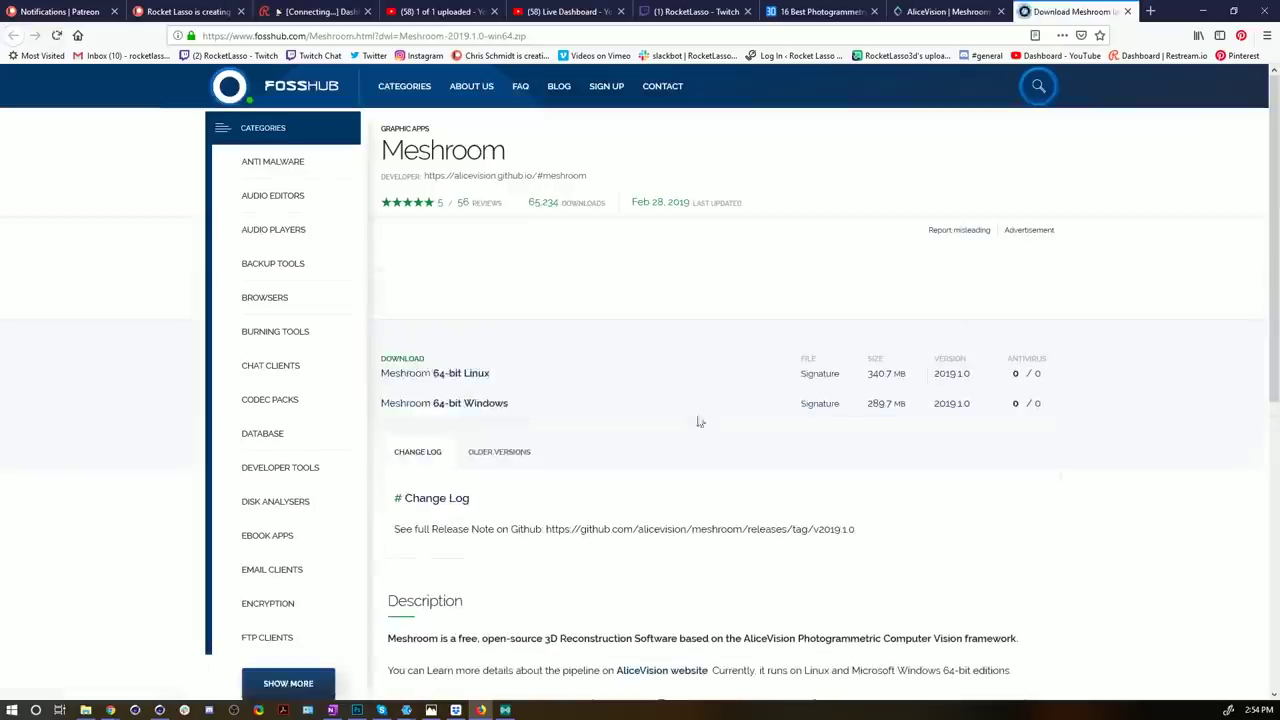
pyautogui.click(415, 411)
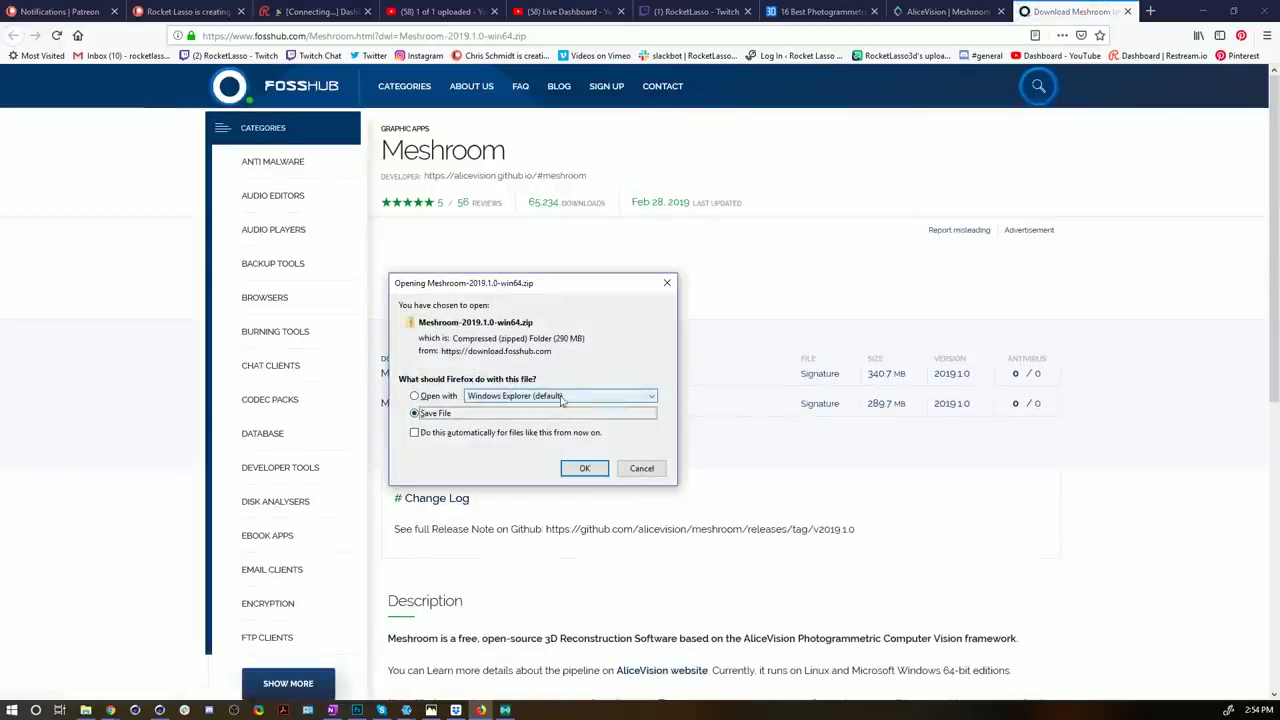
pyautogui.click(642, 469)
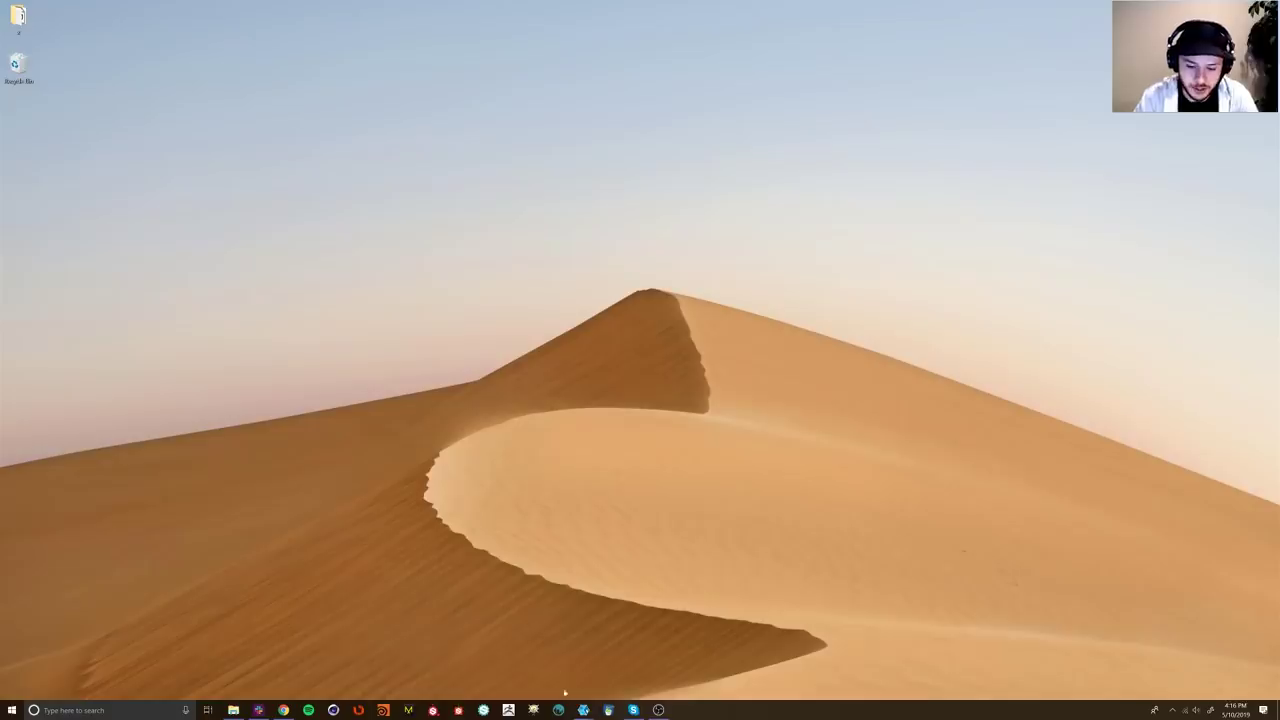
# Step: Switch to Meshroom and bring up the 2019-05 gnome photo folder from File Explorer over it
pyautogui.moveTo(583, 710)
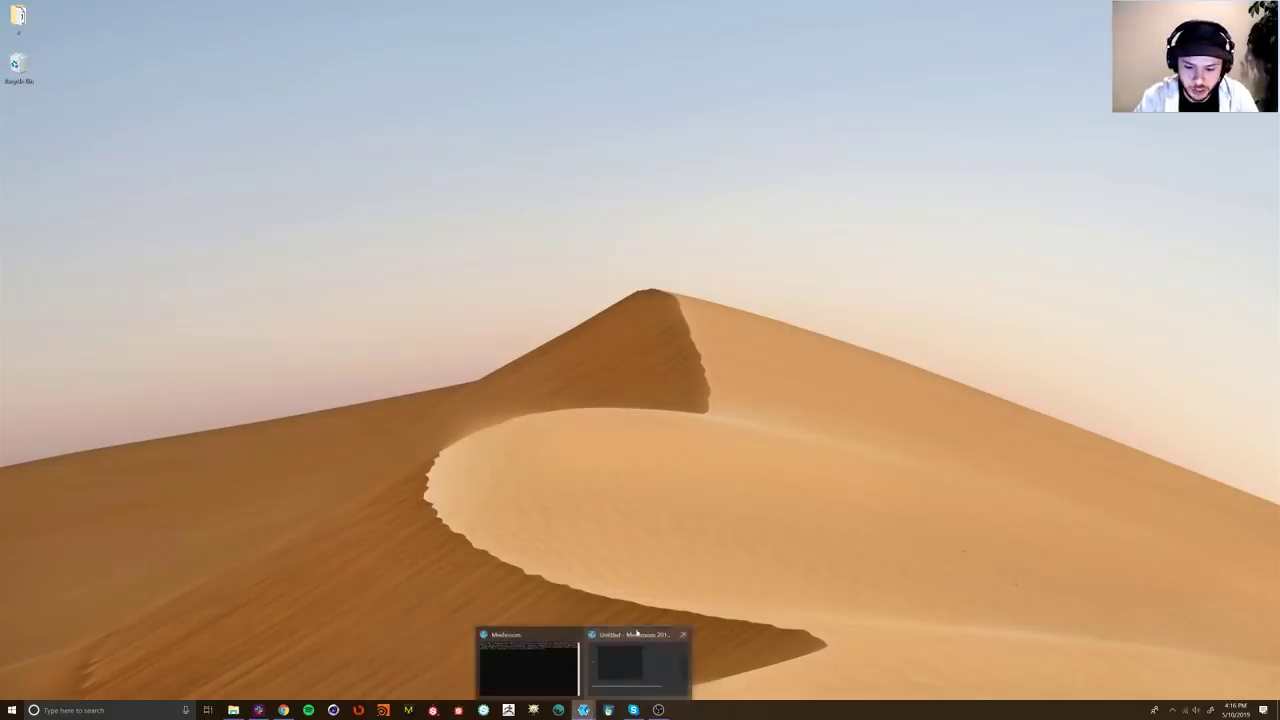
pyautogui.click(651, 663)
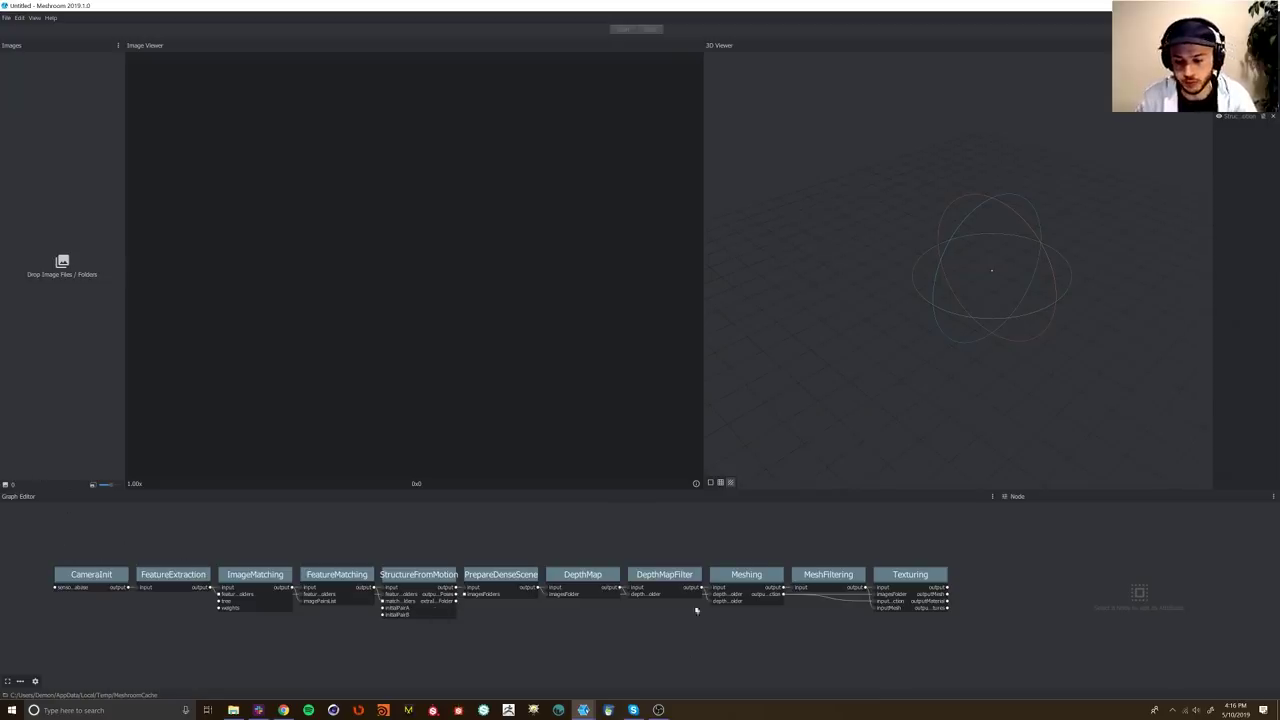
pyautogui.click(233, 710)
pyautogui.moveTo(894, 140); pyautogui.dragTo(893, 111)
pyautogui.scroll(1, 790, 200)
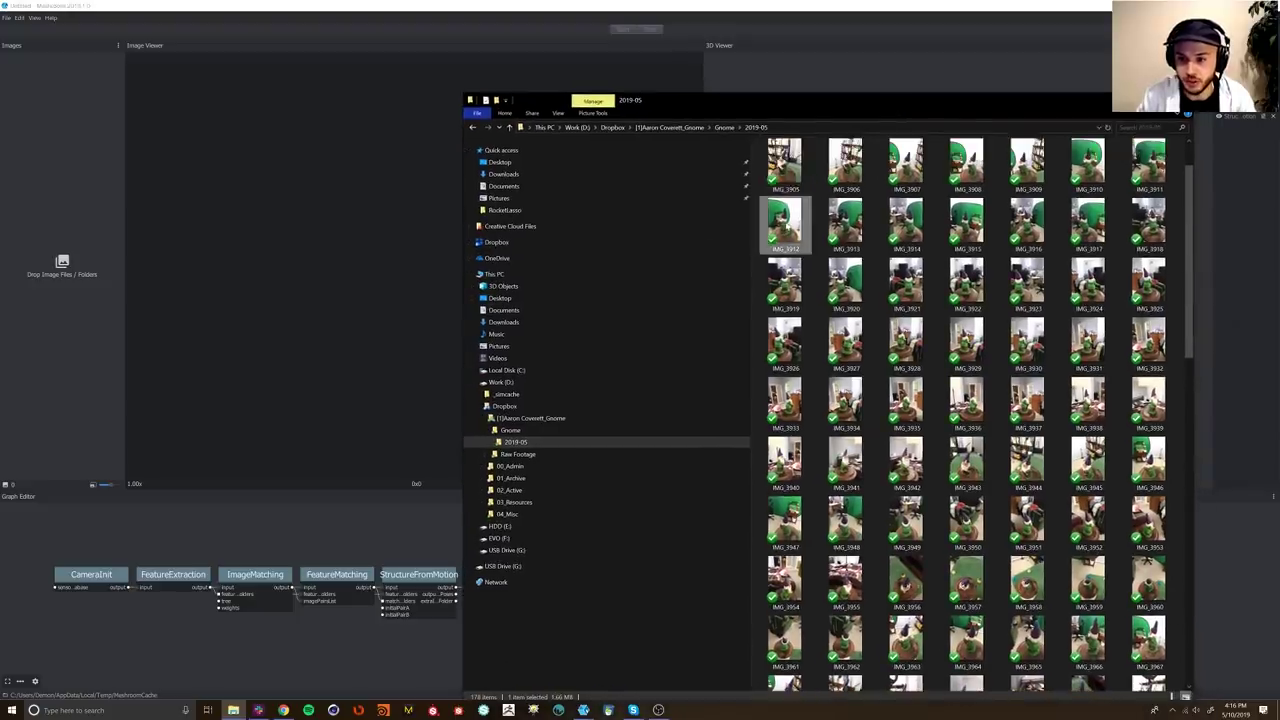
# Step: Preview the gnome photos IMG_3913 and IMG_3914 from the 2019-05 folder
pyautogui.doubleClick(830, 242)
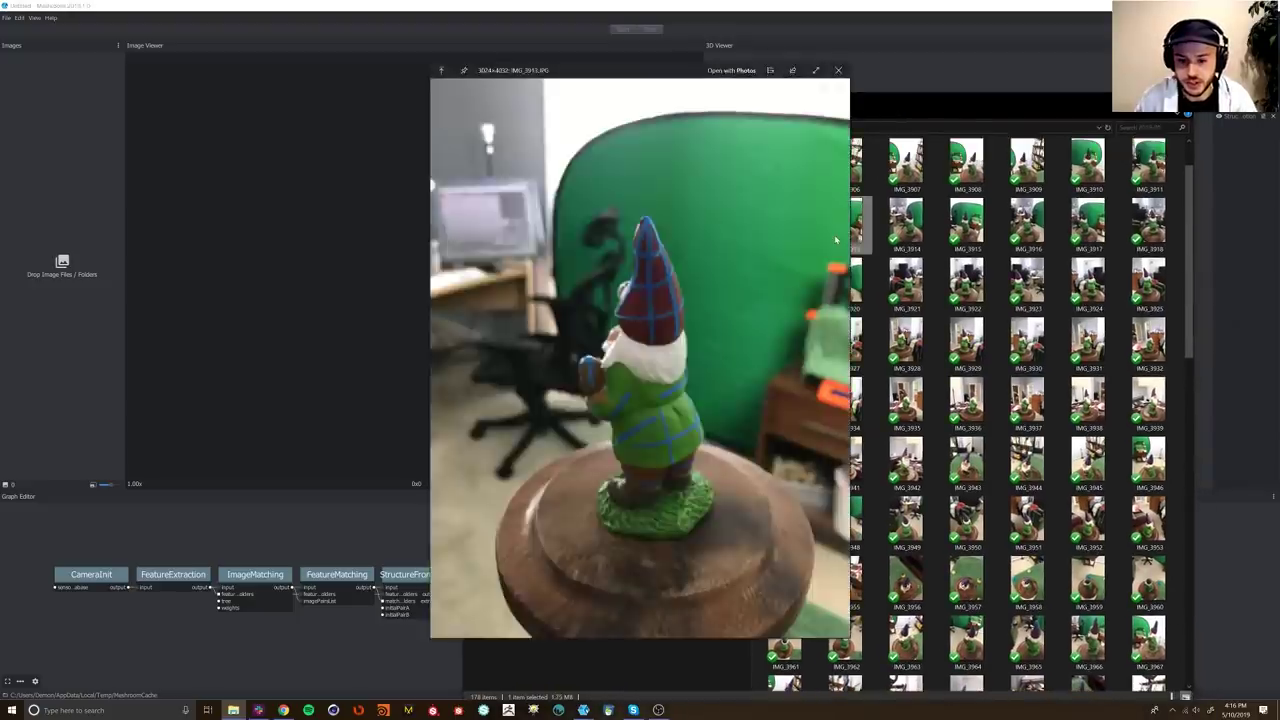
pyautogui.press('Right')
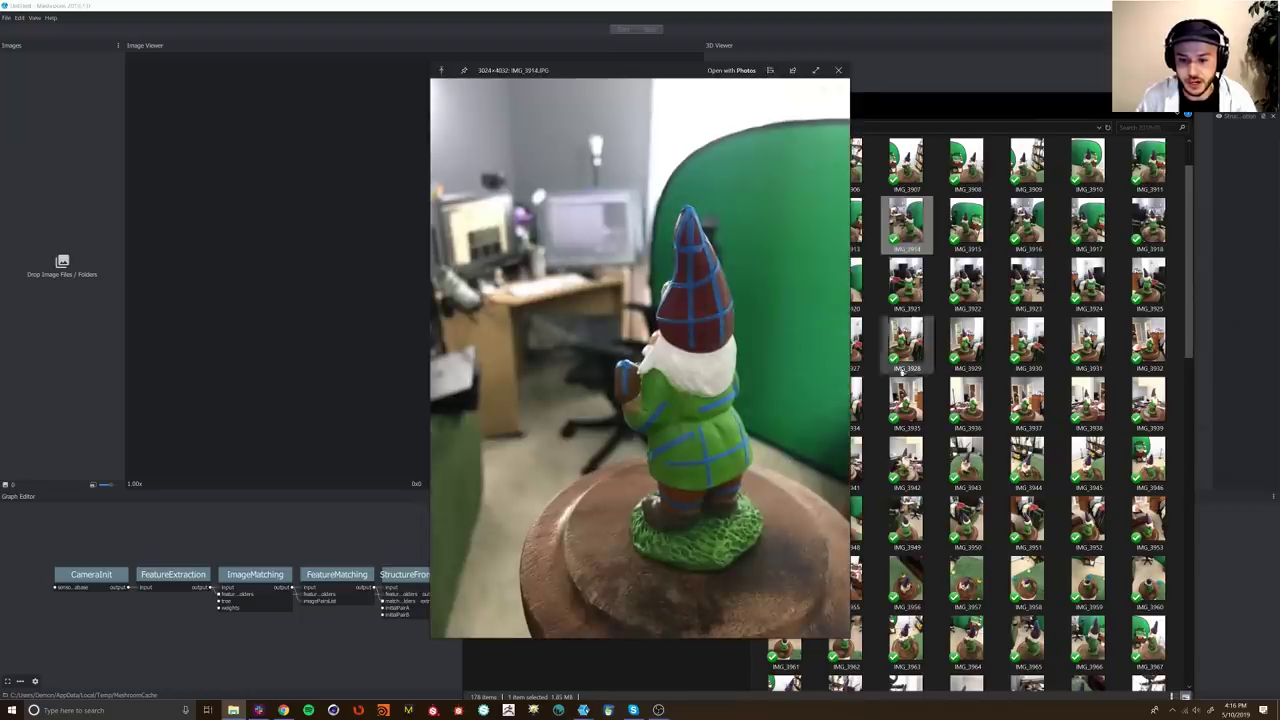
pyautogui.press('space')
# Step: Add all photos in the 2019-05 folder to Meshroom's image list
pyautogui.moveTo(1191, 280); pyautogui.dragTo(1191, 246)
pyautogui.hotkey('ctrl', 'a')
pyautogui.moveTo(795, 172); pyautogui.dragTo(99, 331)
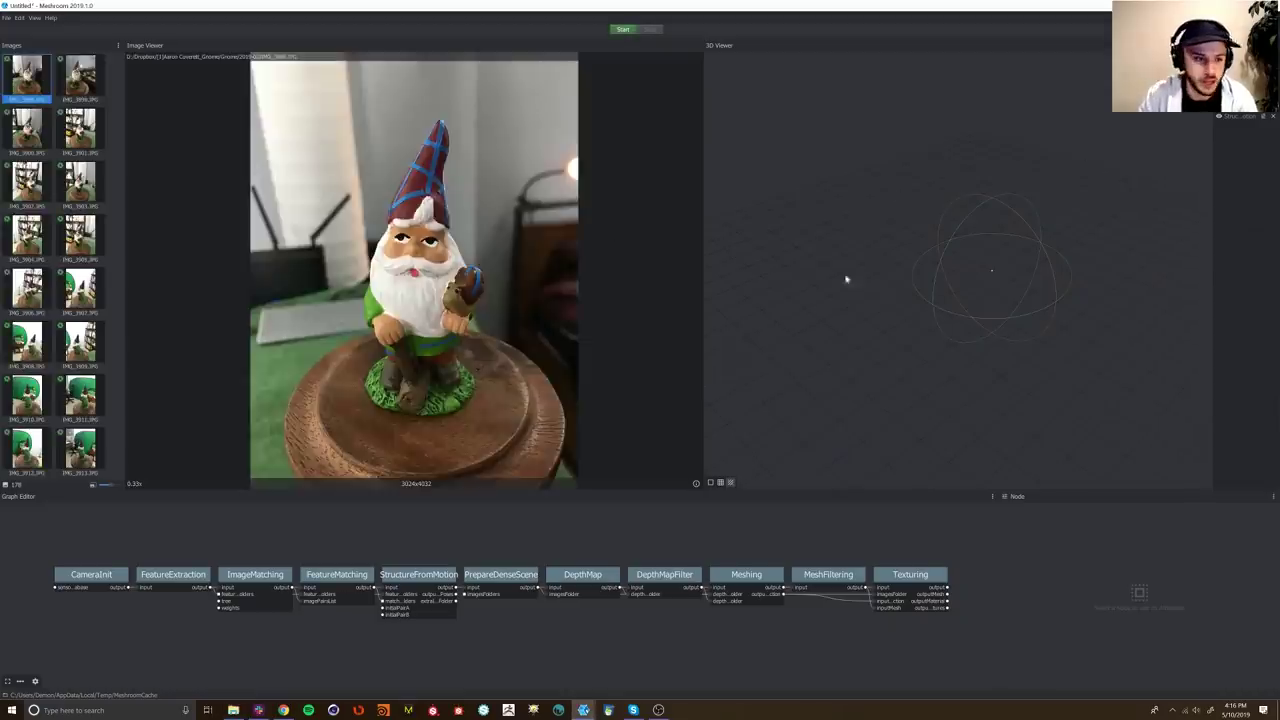
# Step: Look through the imported gnome photos from IMG_3908 to IMG_3913 in the image viewer
pyautogui.click(40, 345)
pyautogui.press('Right')
pyautogui.press('Right')
pyautogui.press('Right')
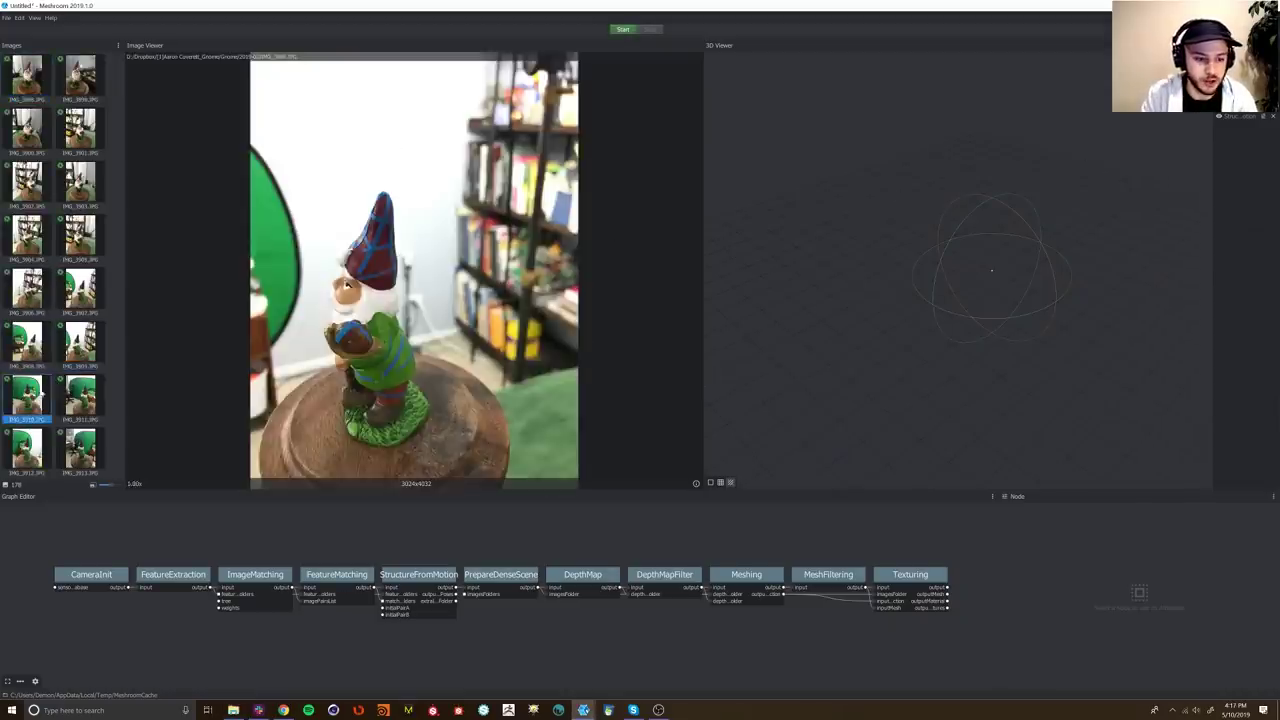
pyautogui.press('Right')
pyautogui.press('Right')
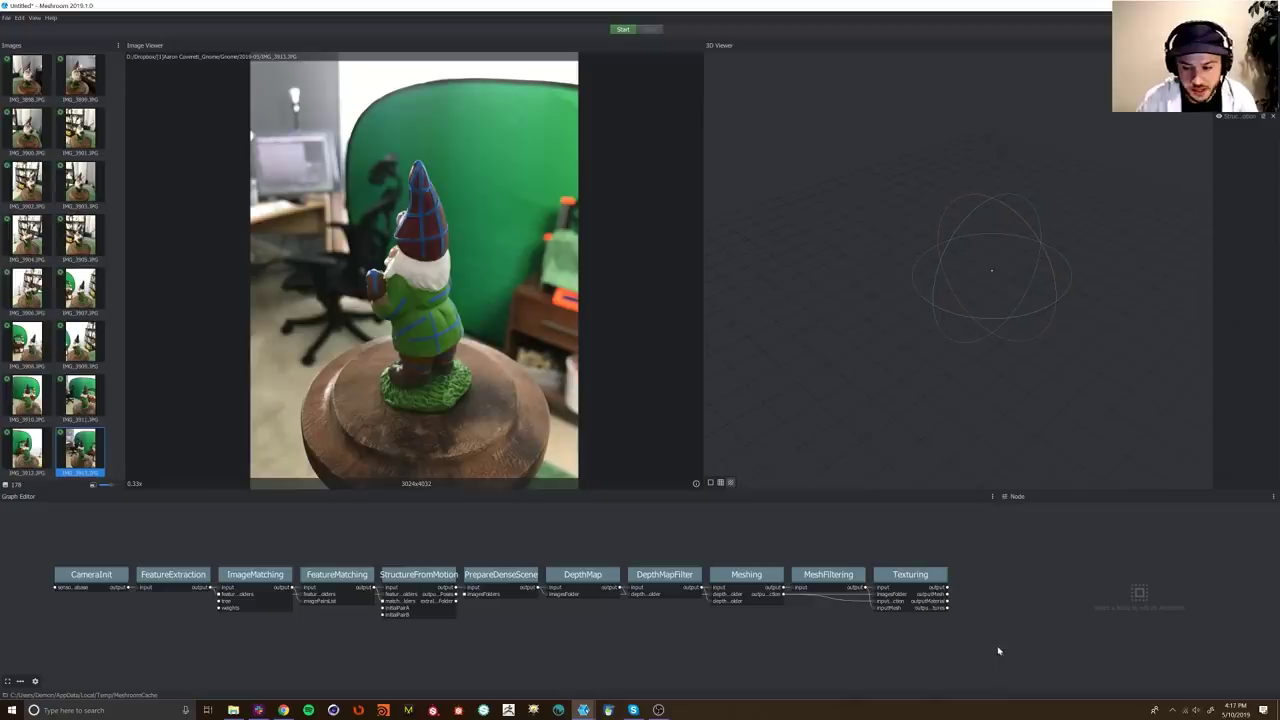
# Step: Shift the CameraInit and FeatureExtraction nodes slightly up and left in the graph, and look at their attributes
pyautogui.click(93, 576)
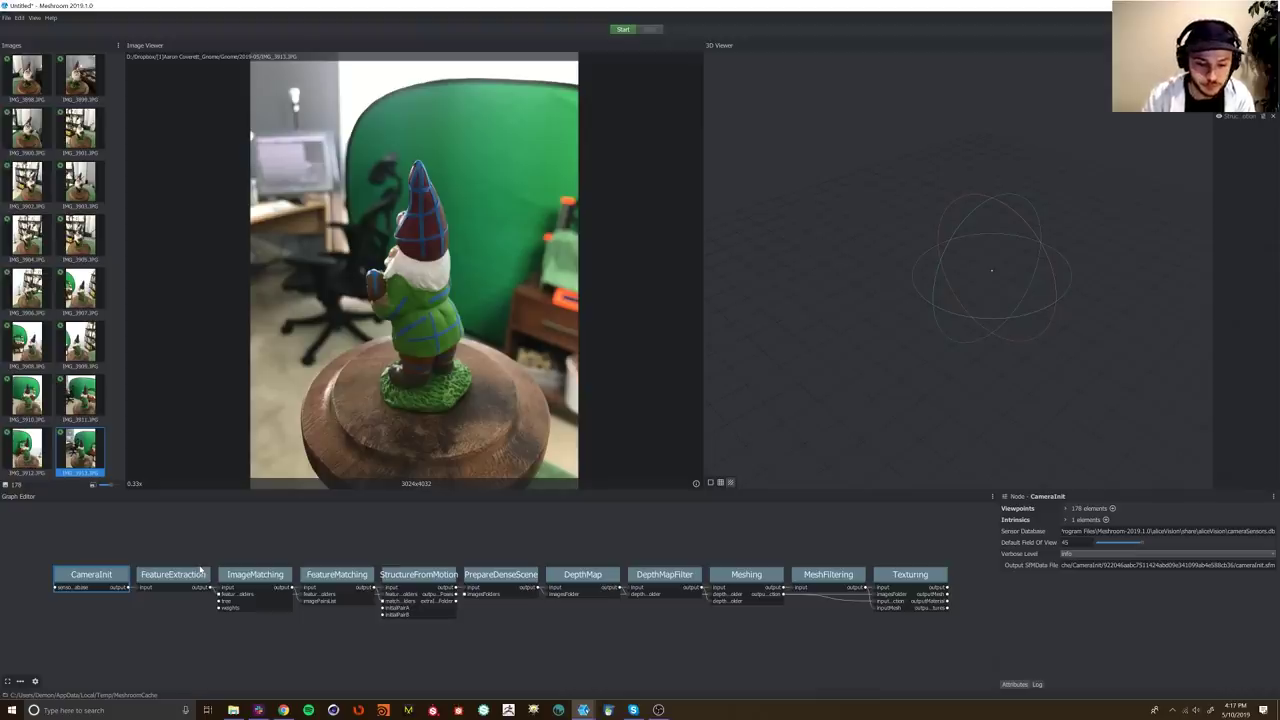
pyautogui.moveTo(106, 575); pyautogui.dragTo(82, 563)
pyautogui.click(118, 566)
pyautogui.moveTo(168, 574); pyautogui.dragTo(156, 561)
pyautogui.click(84, 564)
pyautogui.click(172, 567)
# Step: Move the ImageMatching and FeatureMatching nodes slightly up in the graph and look at the StructureFromMotion node's attributes
pyautogui.click(272, 581)
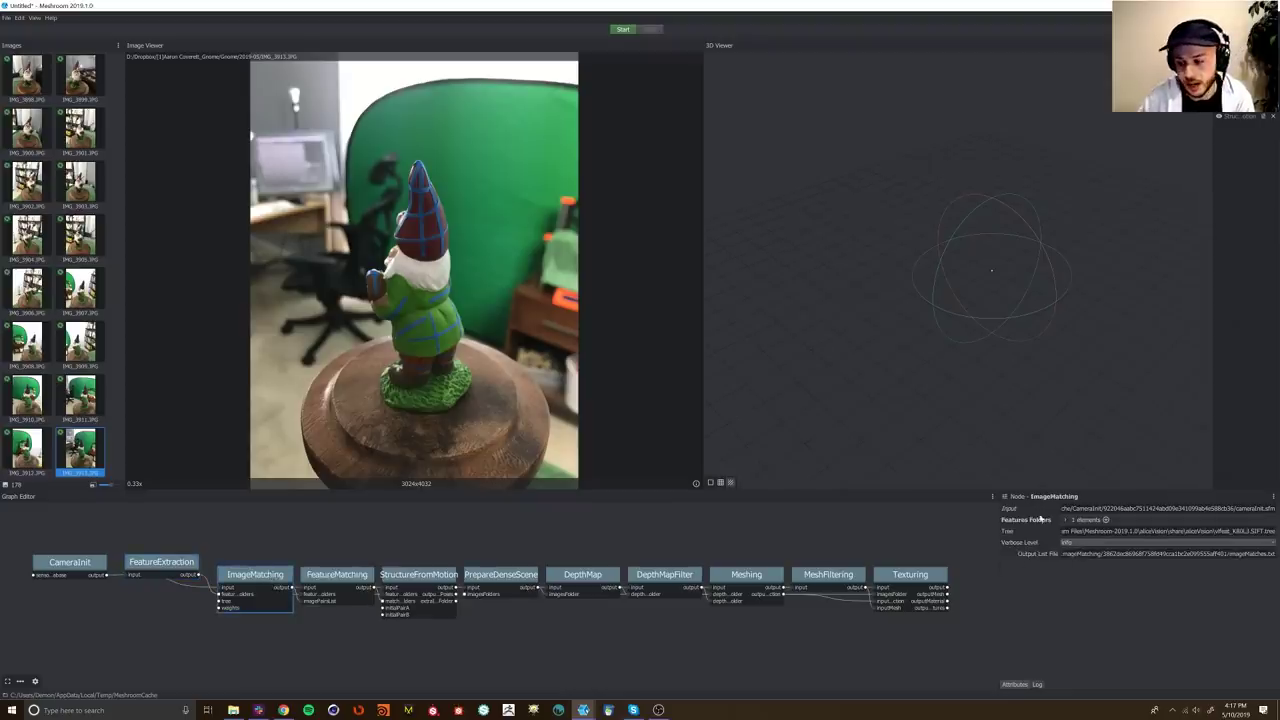
pyautogui.click(339, 578)
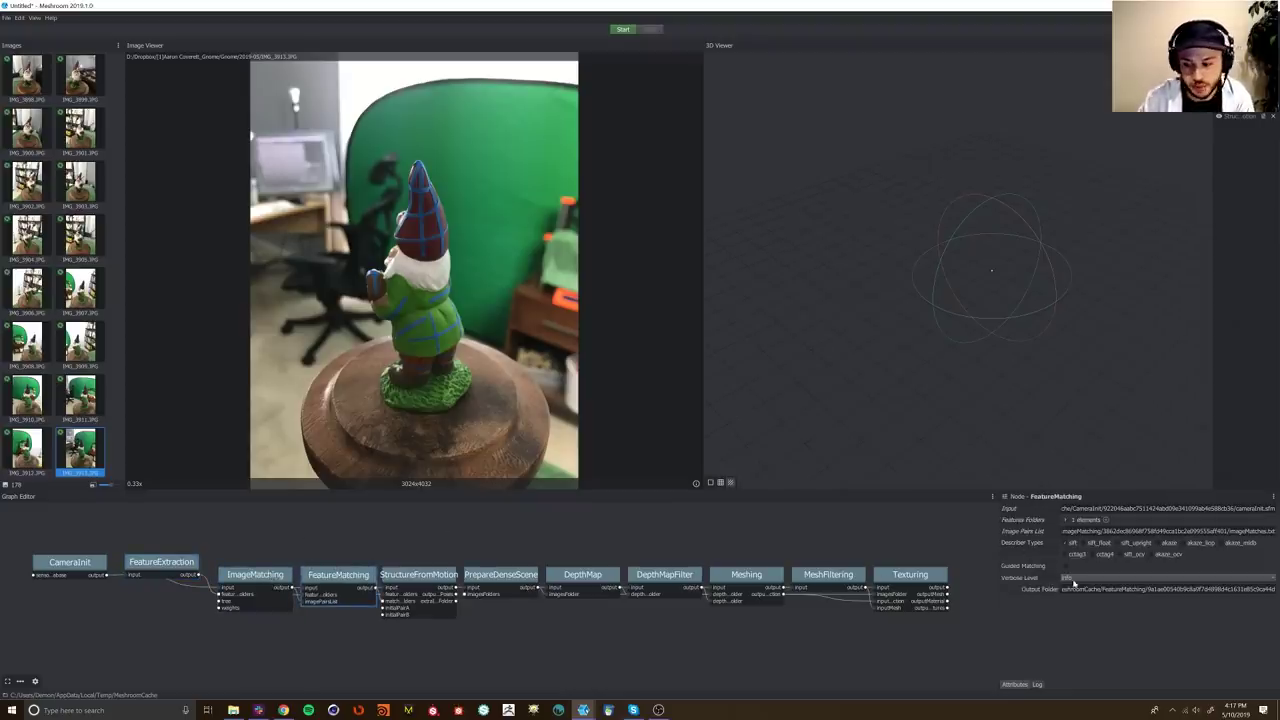
pyautogui.moveTo(267, 580); pyautogui.dragTo(262, 566)
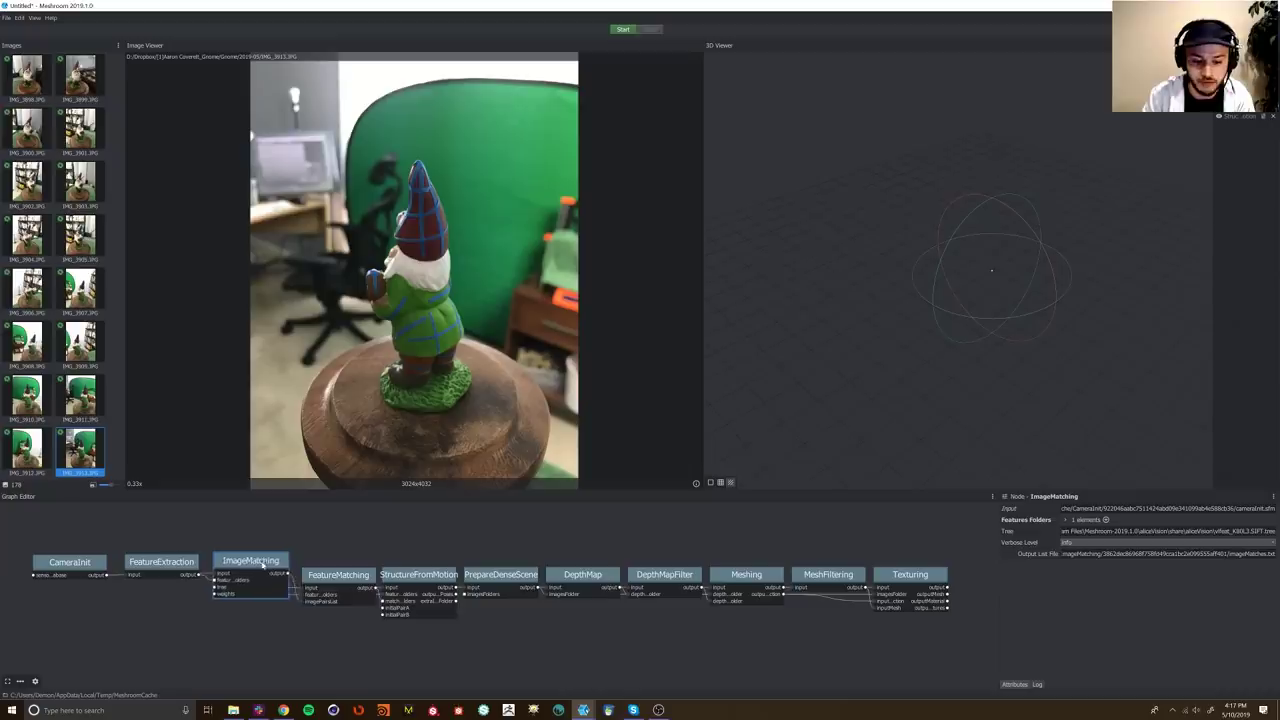
pyautogui.moveTo(338, 576); pyautogui.dragTo(335, 568)
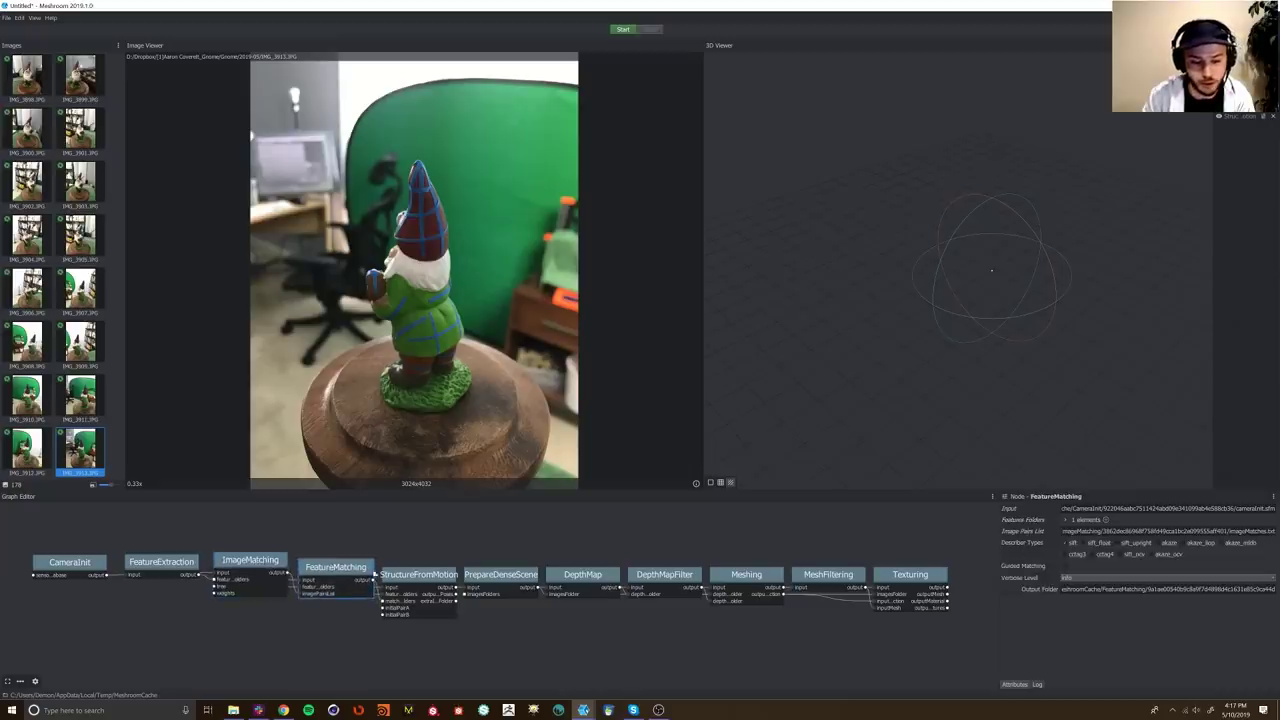
pyautogui.click(430, 580)
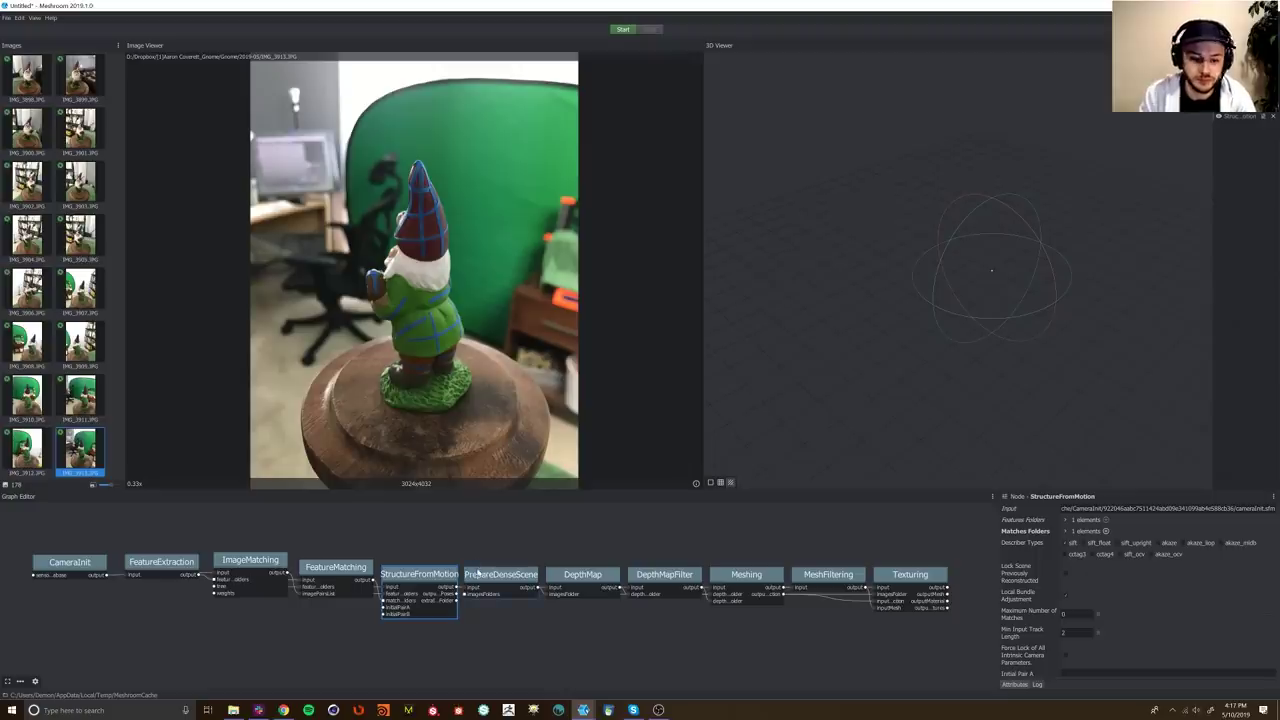
pyautogui.click(658, 565)
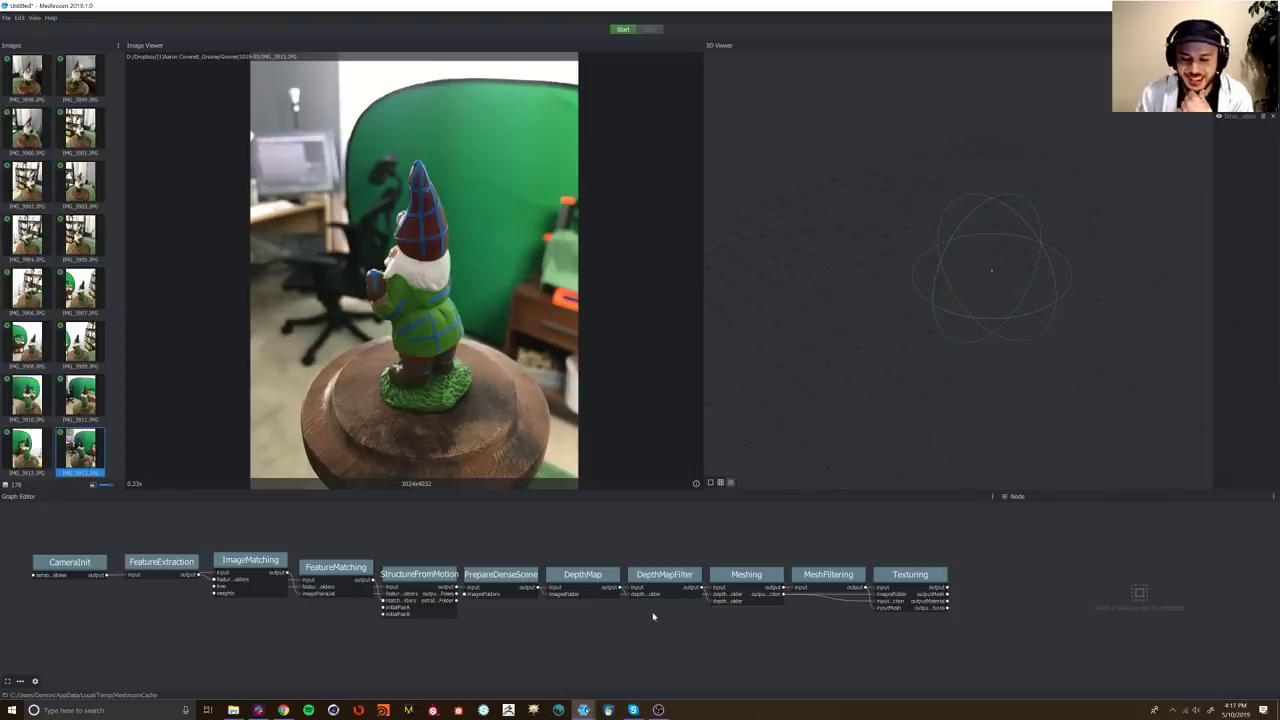
# Step: Examine the Texturing node's attributes and its available Texture Side sizes, leaving the setting as it is
pyautogui.click(927, 579)
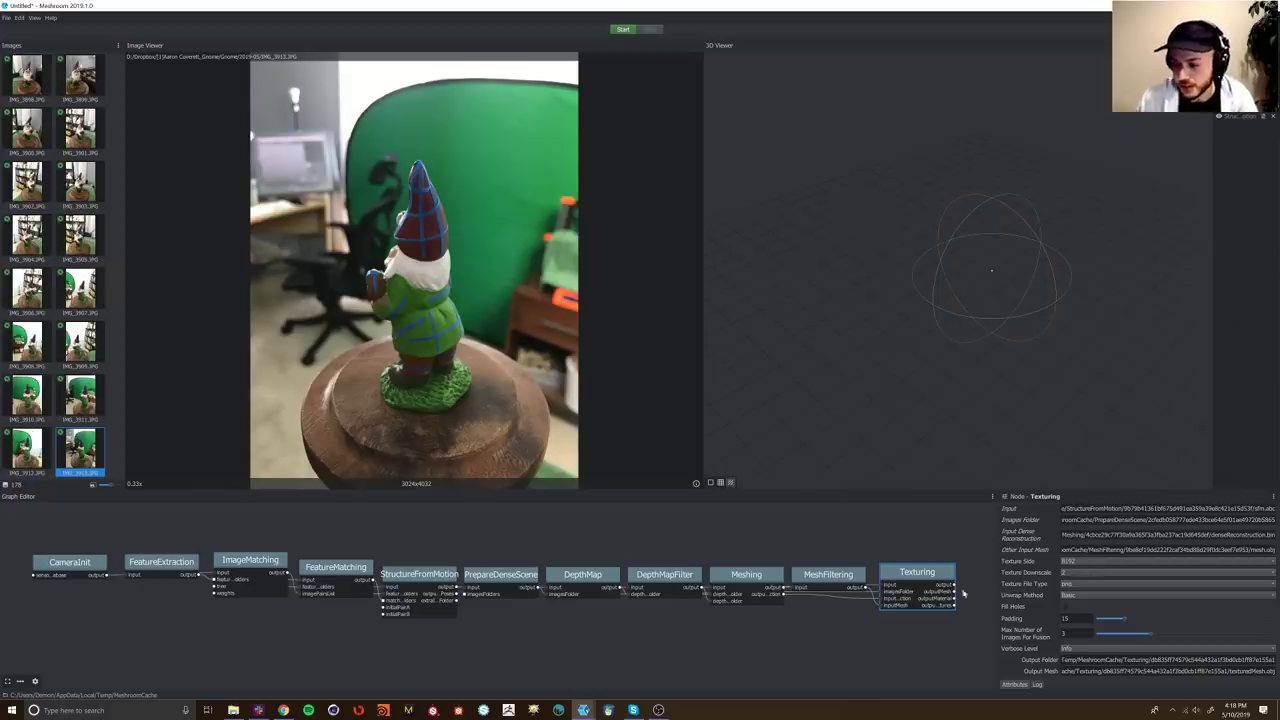
pyautogui.click(1073, 564)
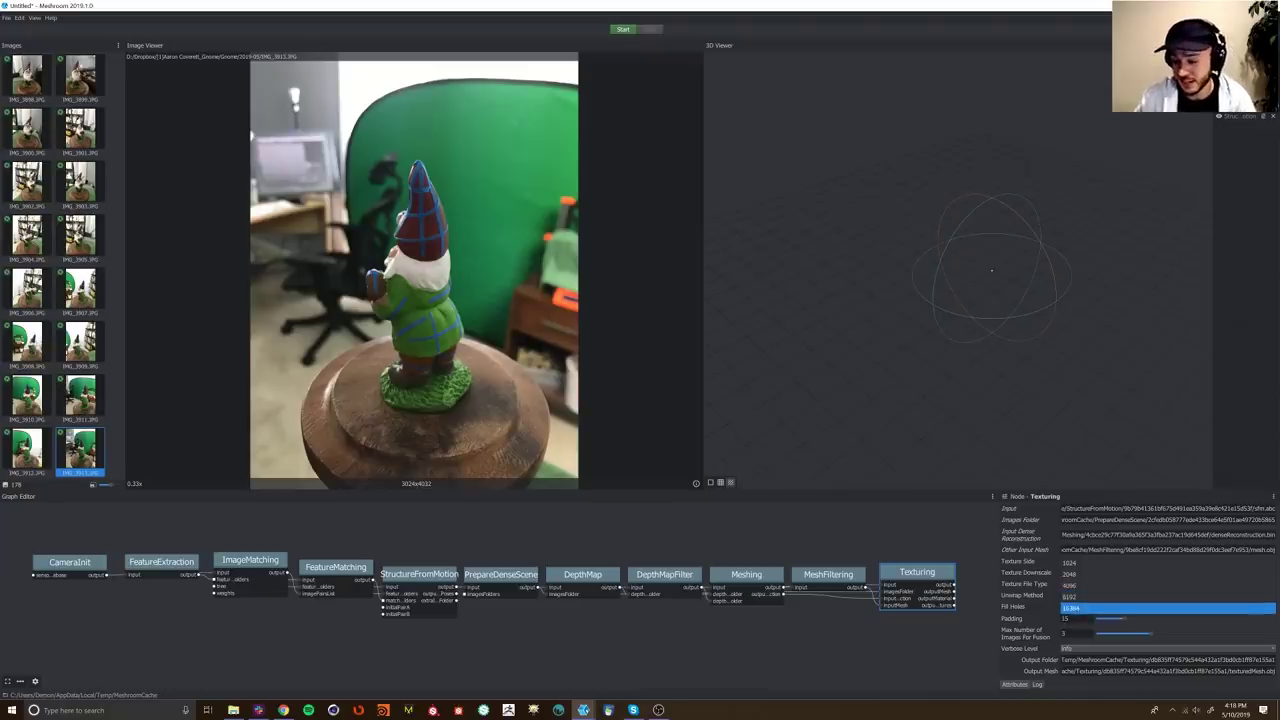
pyautogui.click(1030, 606)
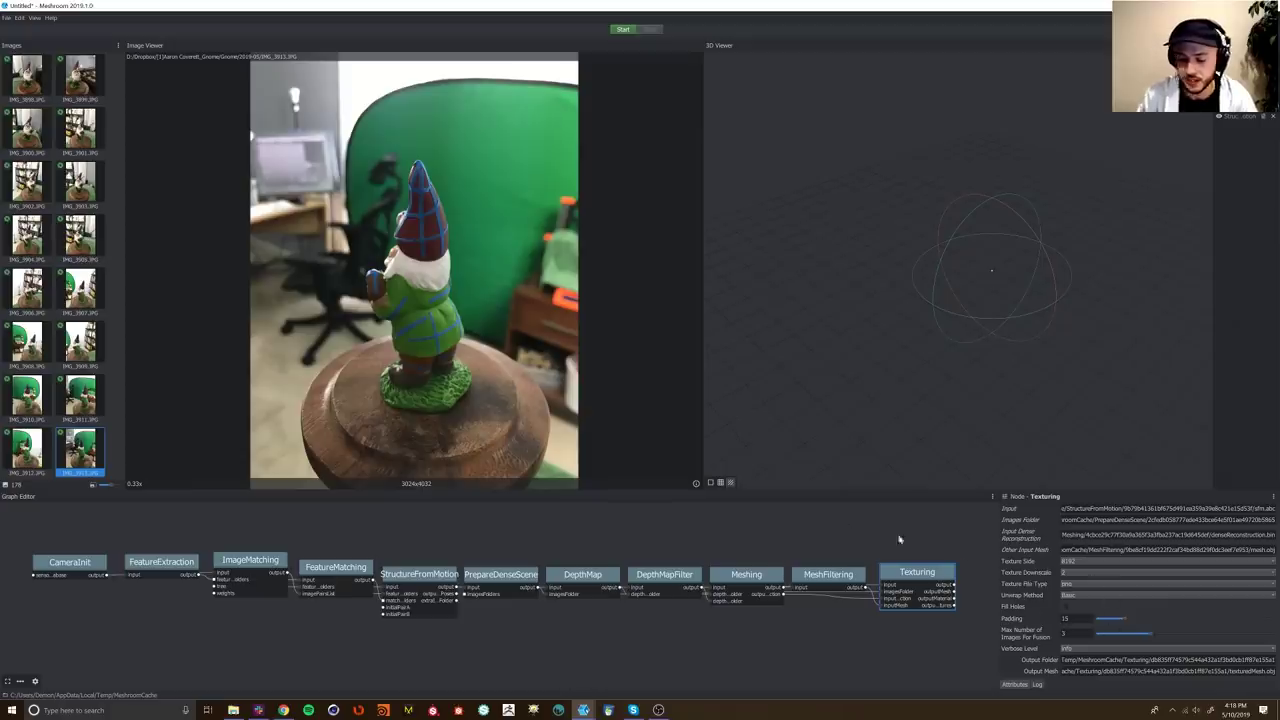
pyautogui.click(751, 526)
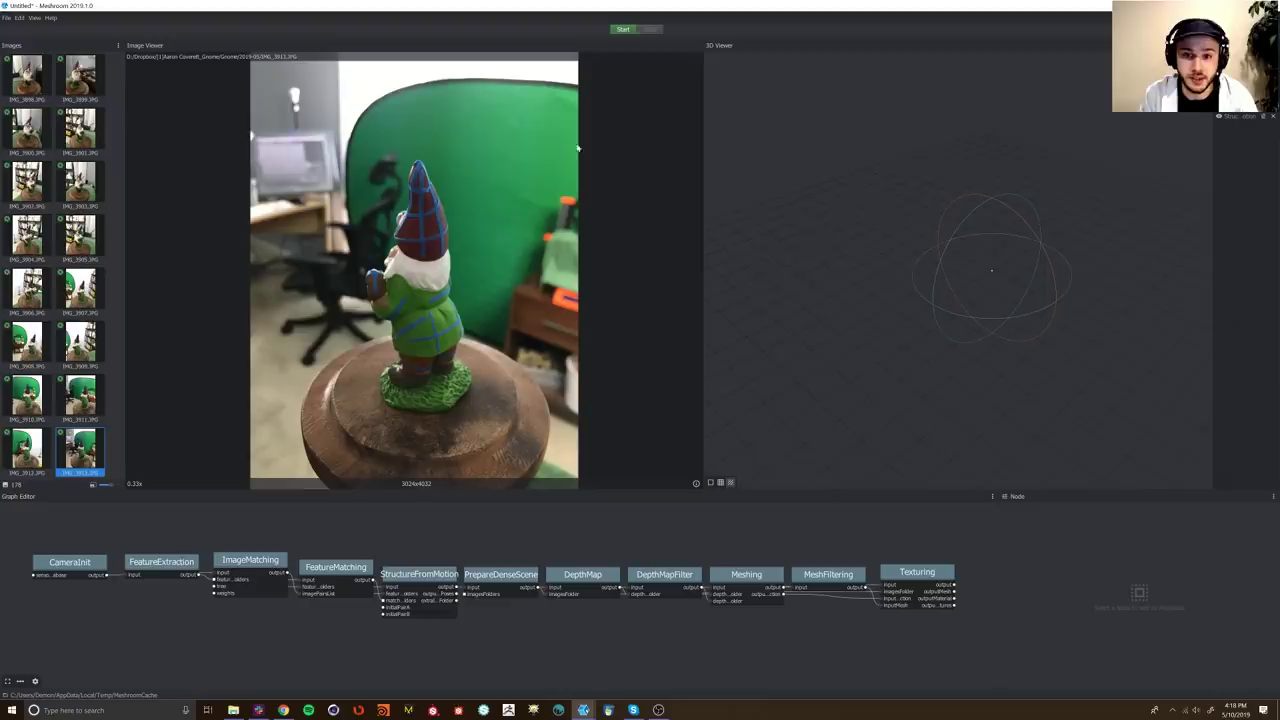
# Step: Save the project as Gnome_test on the Desktop from the unsaved-project prompt raised by starting the computation
pyautogui.click(623, 30)
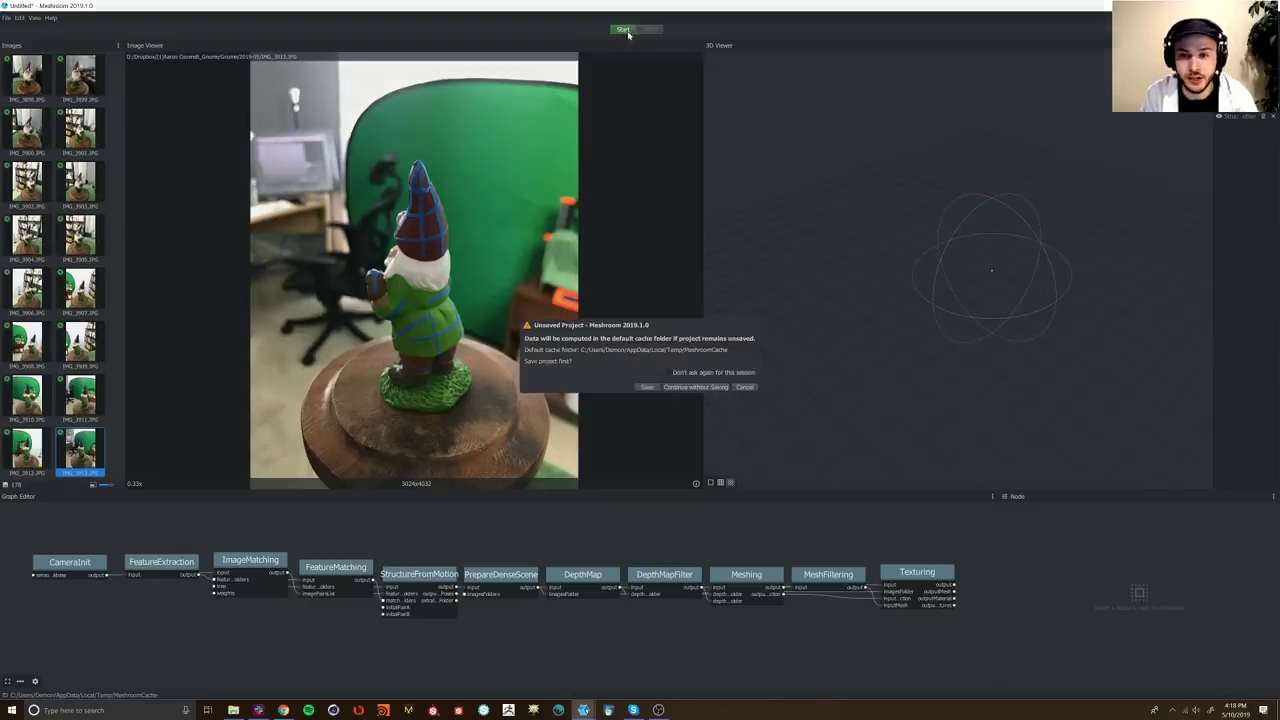
pyautogui.click(649, 388)
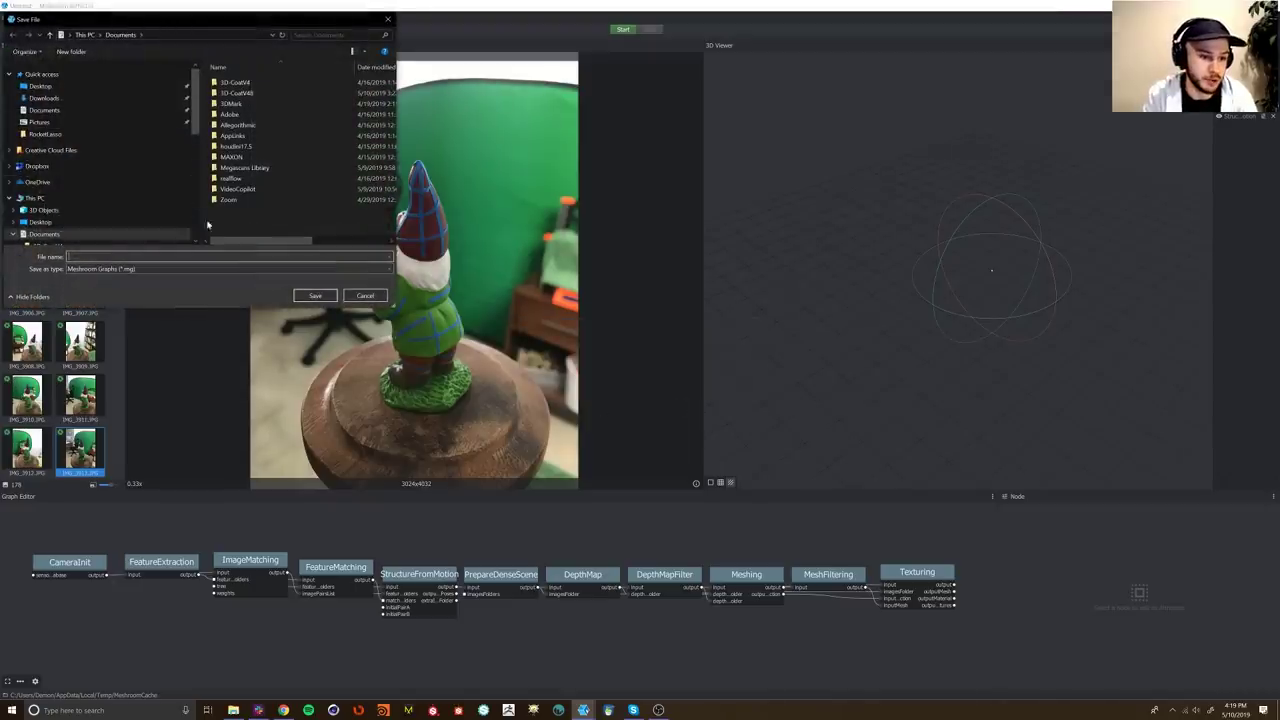
pyautogui.click(115, 222)
pyautogui.write('Gnome_test')
pyautogui.press('Return')
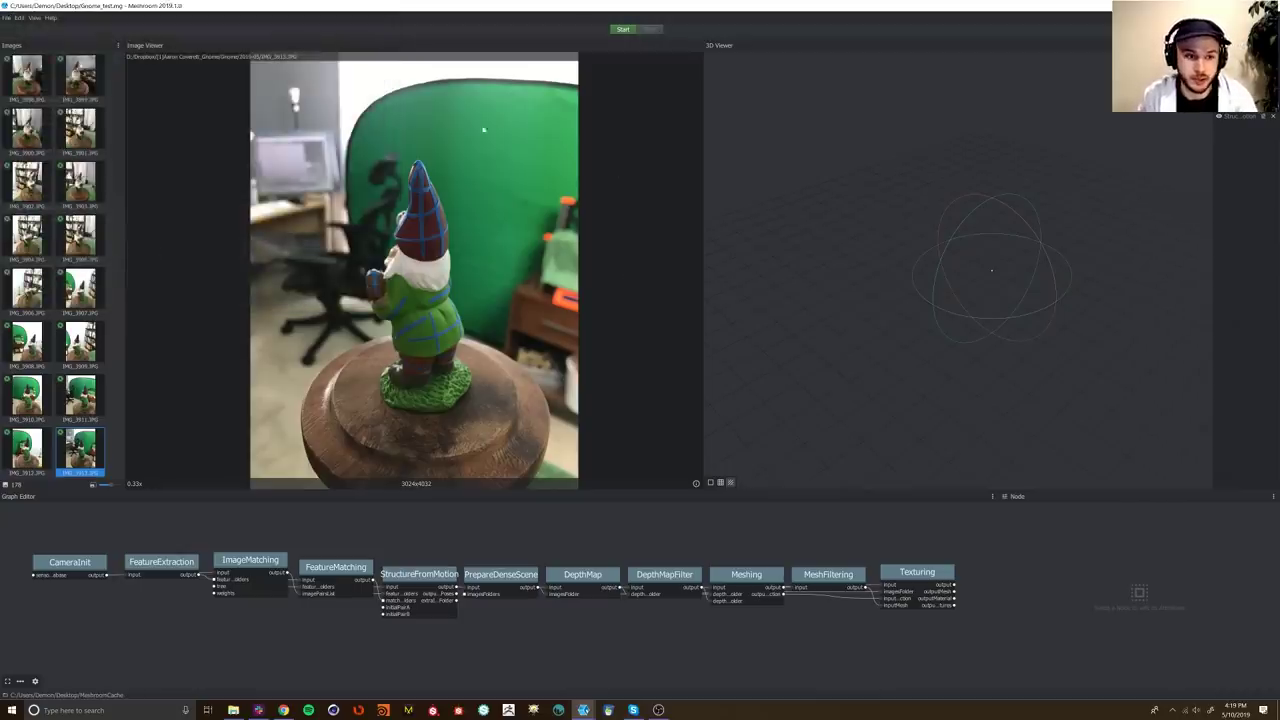
# Step: Start the reconstruction, and bring up, reposition and enlarge the Meshroom console window showing its log
pyautogui.click(621, 30)
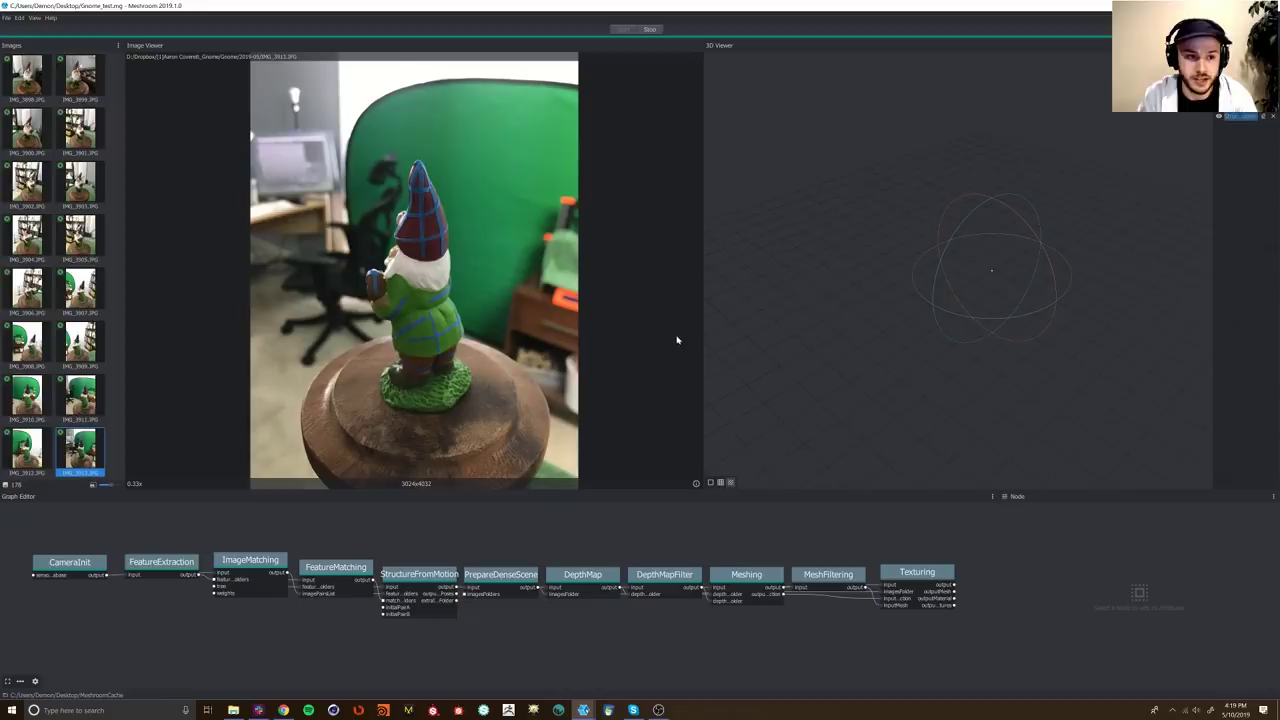
pyautogui.click(520, 660)
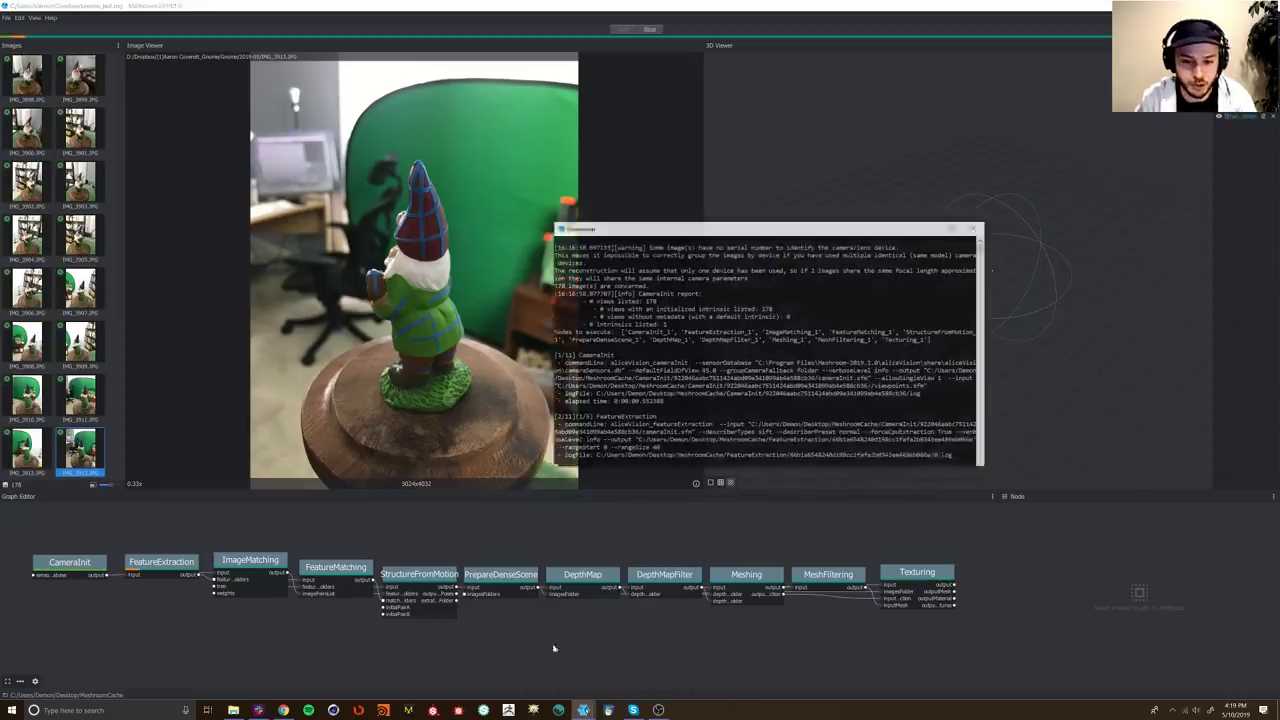
pyautogui.moveTo(791, 221); pyautogui.dragTo(397, 56)
pyautogui.moveTo(603, 305); pyautogui.dragTo(877, 483)
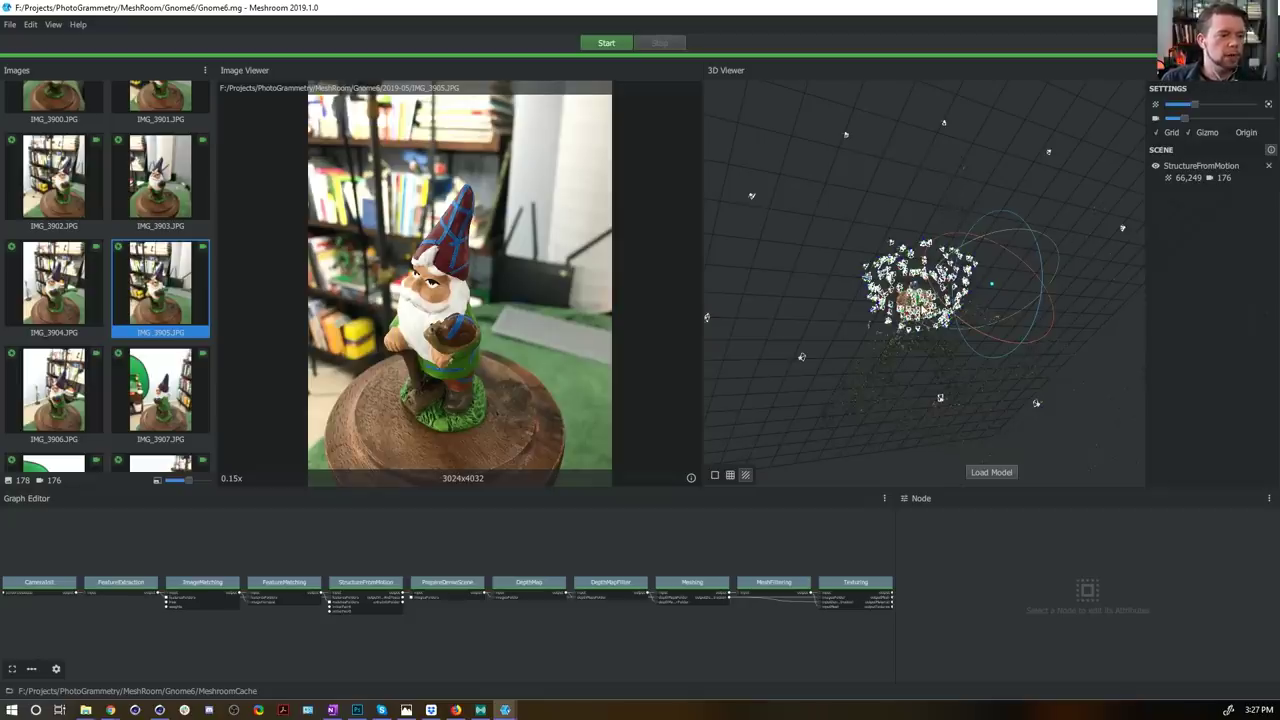
# Step: Examine the reconstructed camera positions and the sparse point cloud around the gnome in the Gnome6 project
pyautogui.scroll(4, 828, 320)
pyautogui.moveTo(736, 352); pyautogui.dragTo(794, 339)
pyautogui.moveTo(873, 238); pyautogui.dragTo(922, 236)
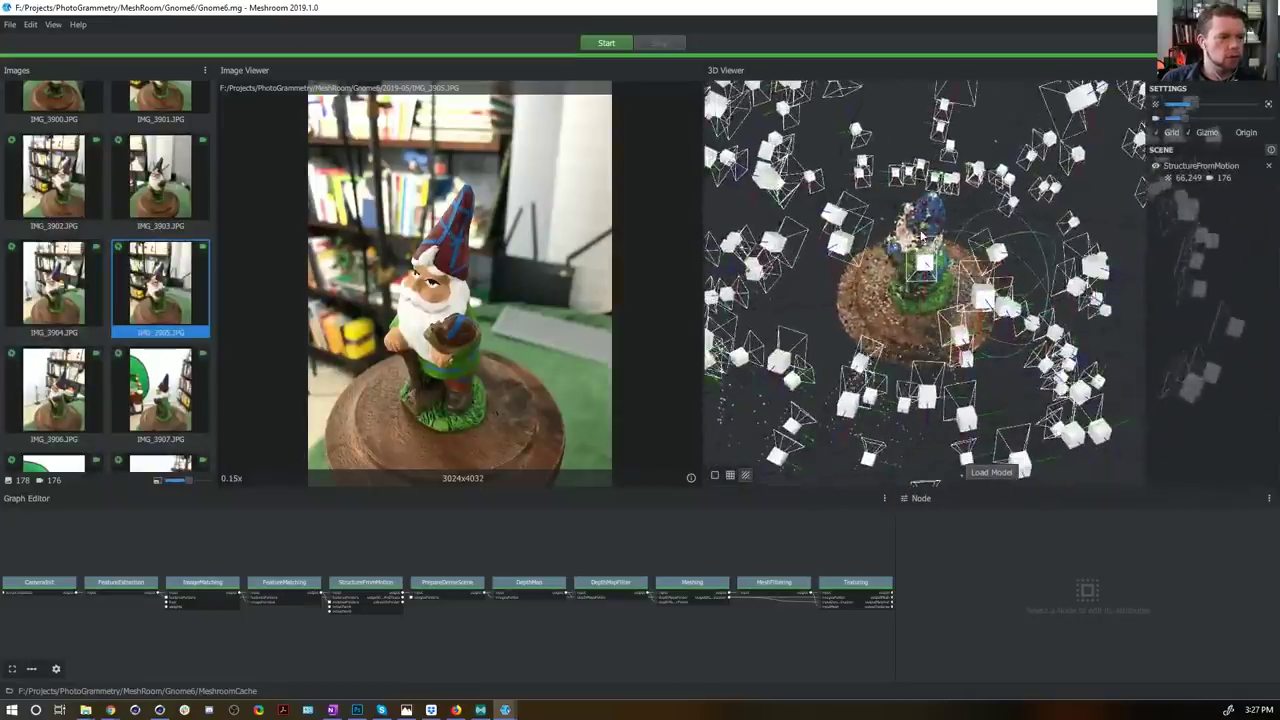
pyautogui.scroll(-5, 920, 234)
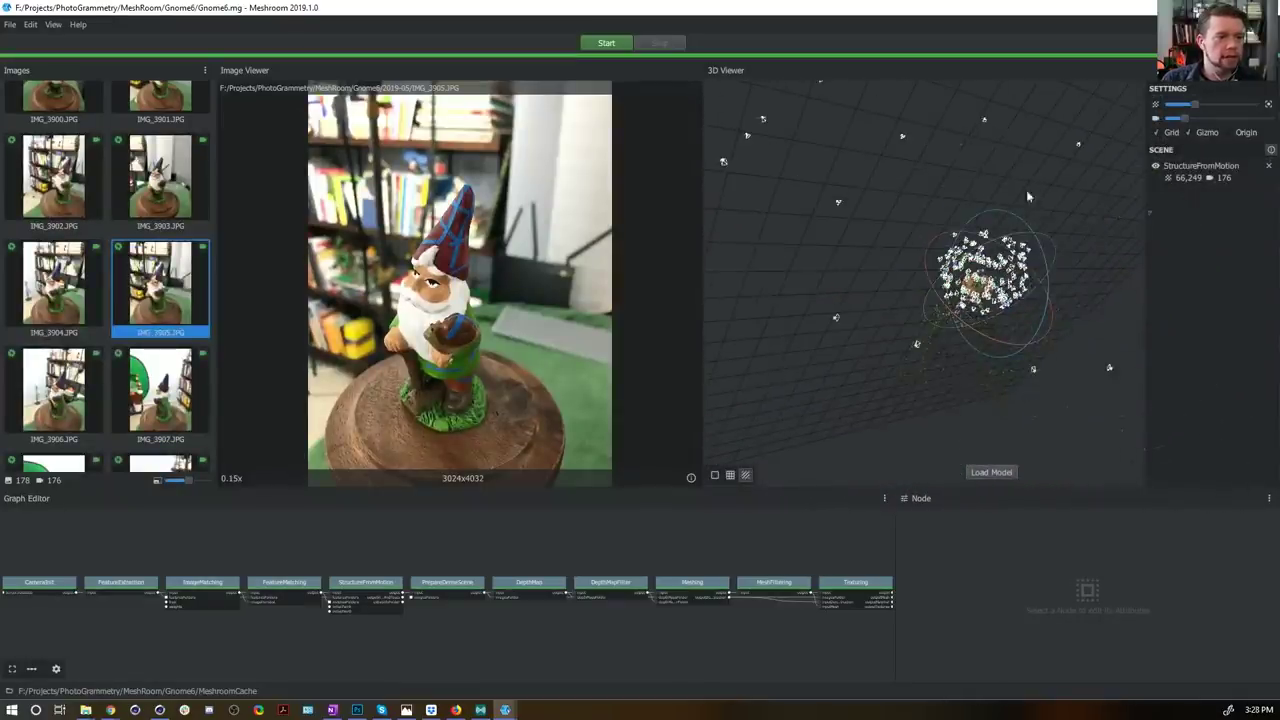
pyautogui.moveTo(989, 255); pyautogui.dragTo(972, 240, button='middle')
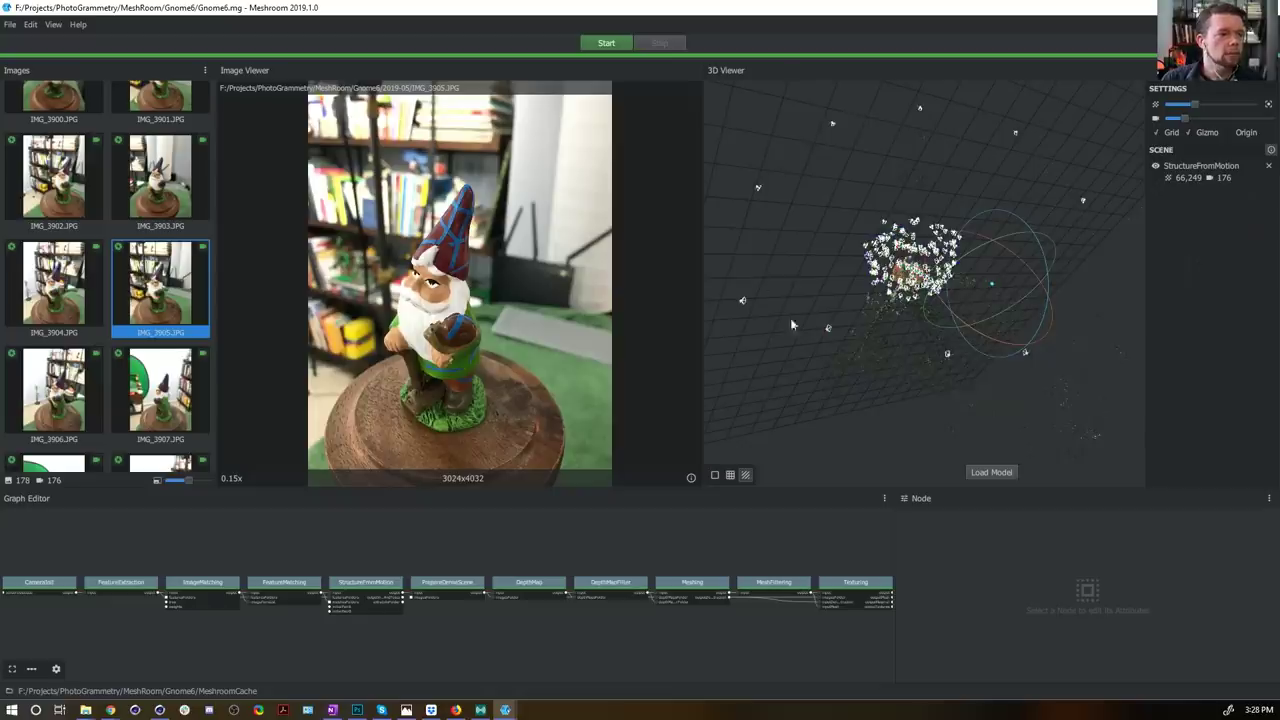
pyautogui.scroll(-1, 879, 203)
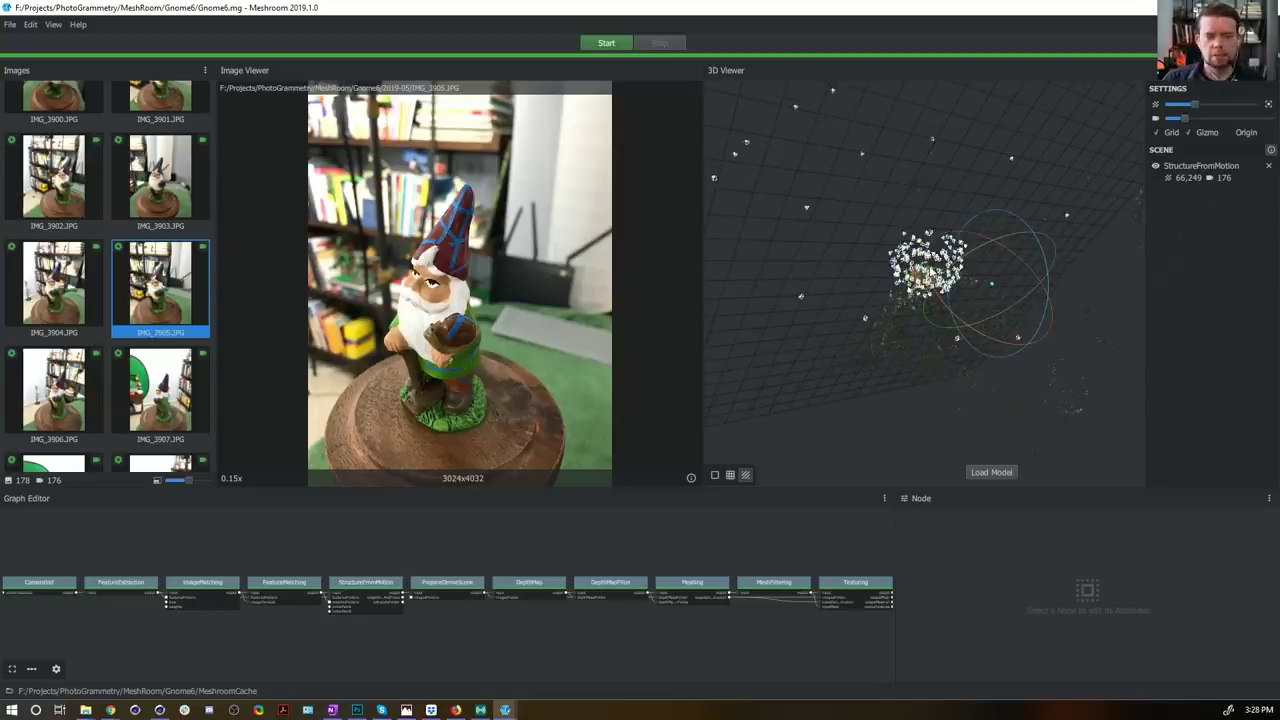
pyautogui.scroll(6, 810, 262)
pyautogui.scroll(-6, 753, 238)
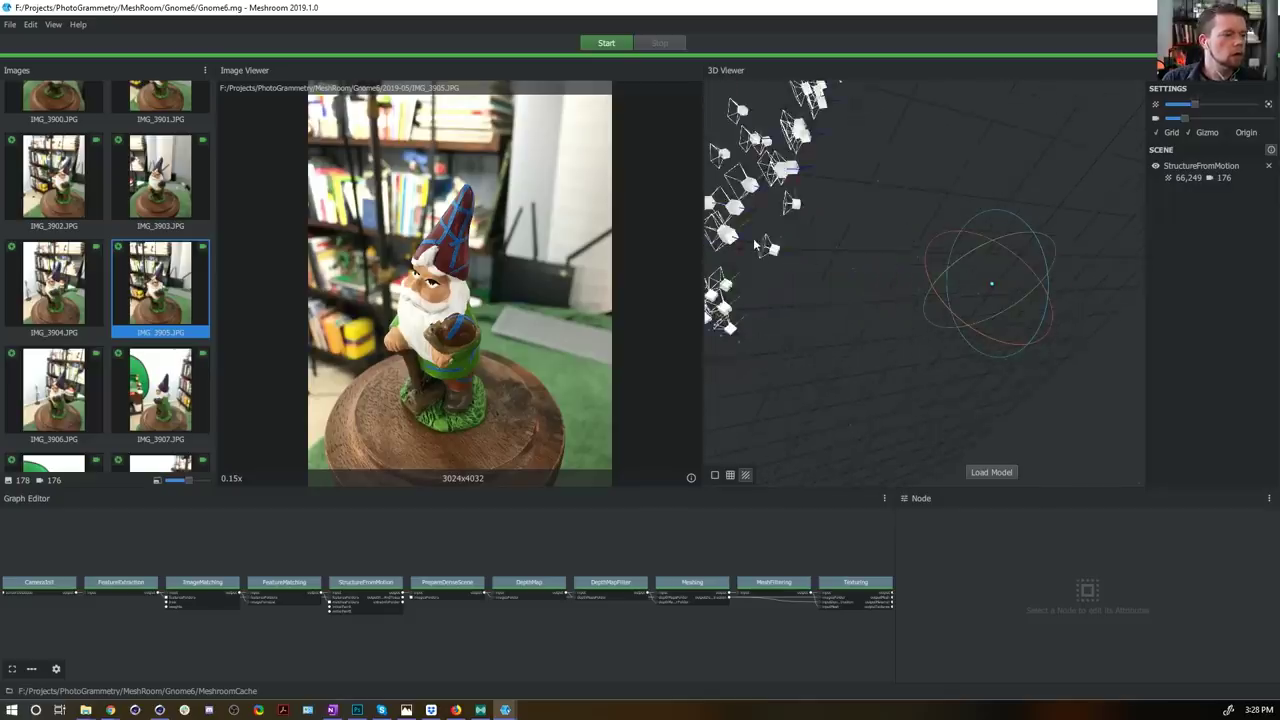
# Step: Examine the gnome and wooden stand in the point cloud close up from several angles
pyautogui.moveTo(925, 258); pyautogui.dragTo(988, 277)
pyautogui.scroll(4, 936, 268)
pyautogui.scroll(1, 1067, 247)
pyautogui.rightClick(1067, 247)
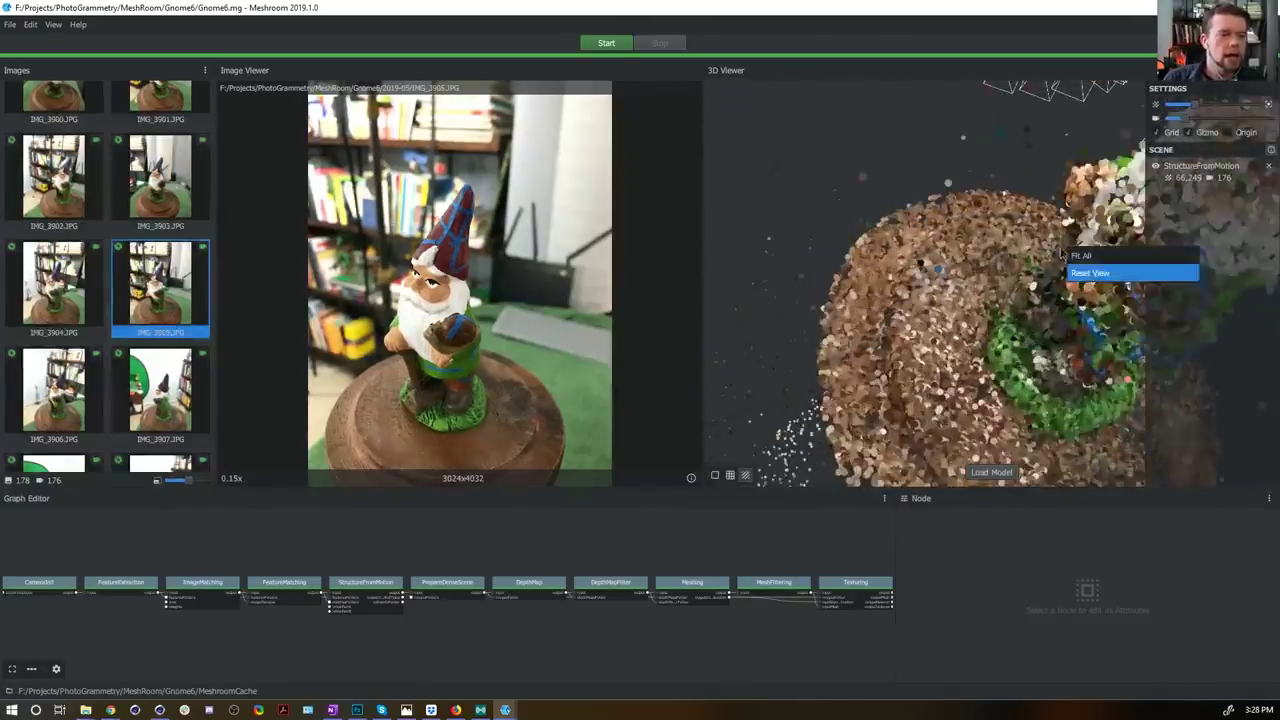
pyautogui.click(1047, 204)
pyautogui.moveTo(1078, 282); pyautogui.dragTo(1046, 276)
pyautogui.moveTo(1090, 210); pyautogui.dragTo(817, 321)
pyautogui.moveTo(1040, 228); pyautogui.dragTo(910, 262)
pyautogui.scroll(-3, 915, 229)
pyautogui.scroll(-4, 915, 229)
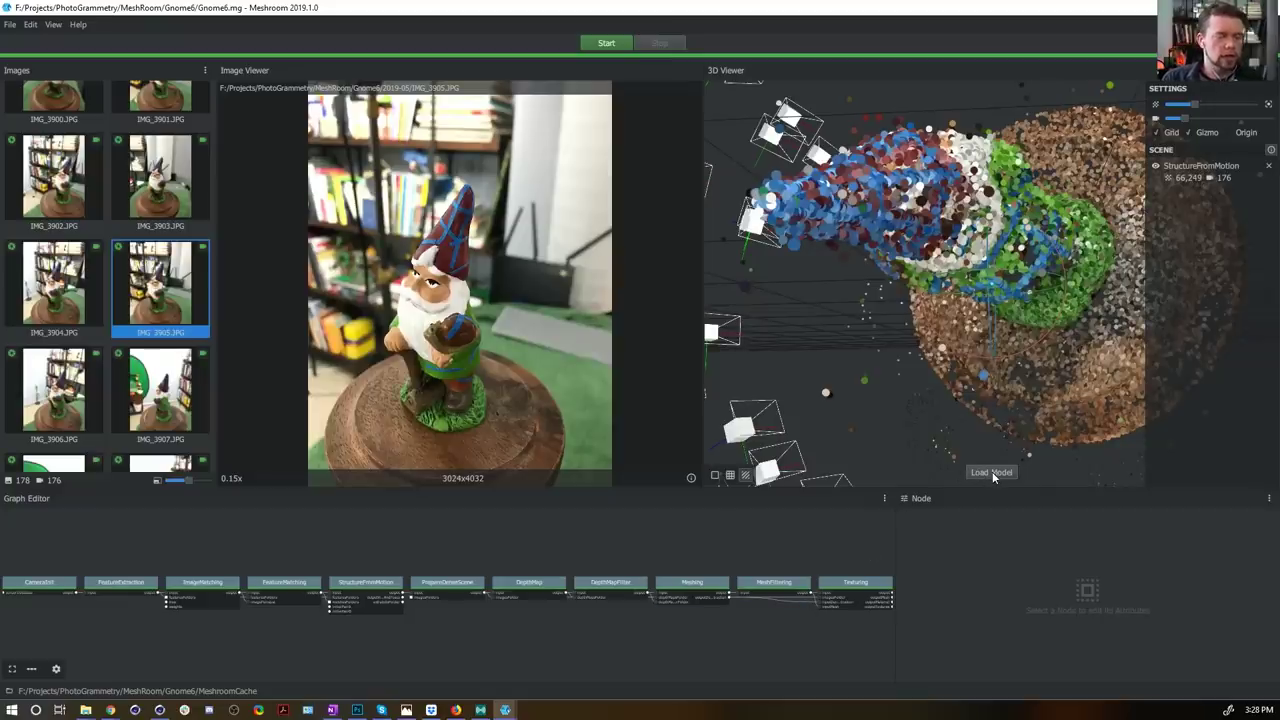
# Step: Load the textured gnome model into the 3D viewer and hide the StructureFromMotion point cloud and cameras
pyautogui.moveTo(1014, 310); pyautogui.dragTo(1092, 186)
pyautogui.moveTo(868, 393); pyautogui.dragTo(985, 445)
pyautogui.scroll(-3, 1005, 398)
pyautogui.rightClick(1000, 396)
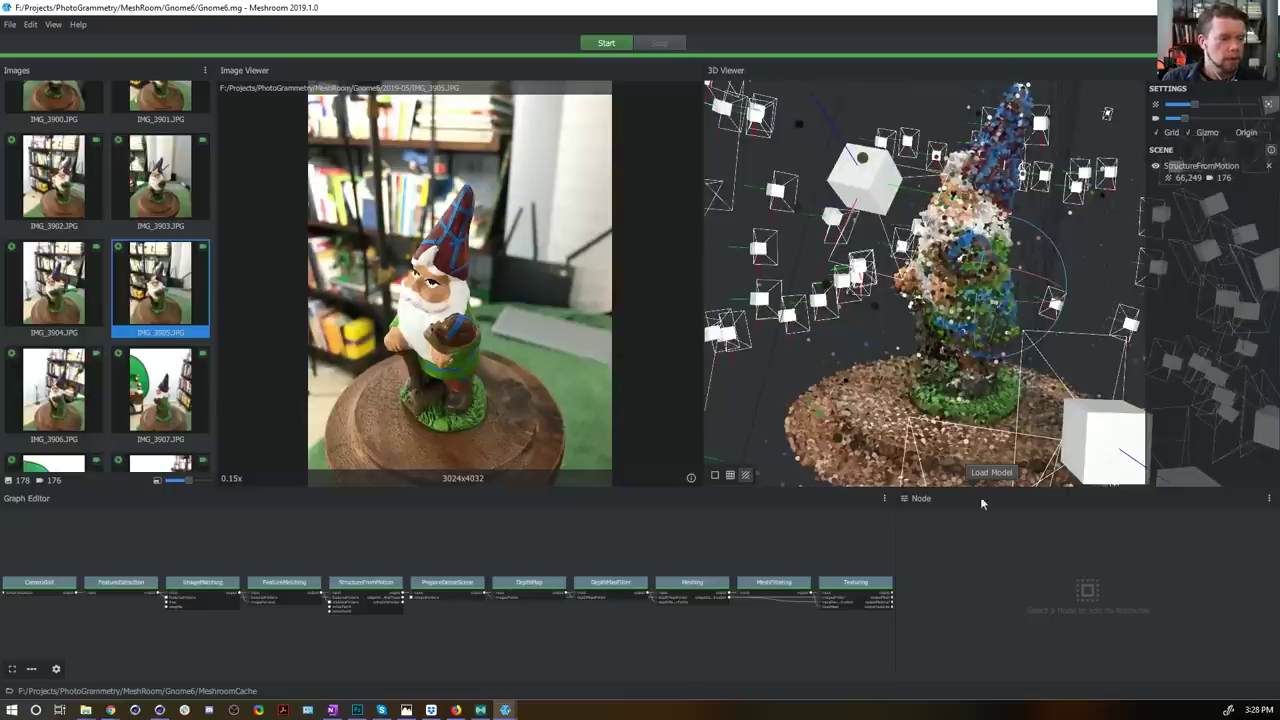
pyautogui.click(997, 474)
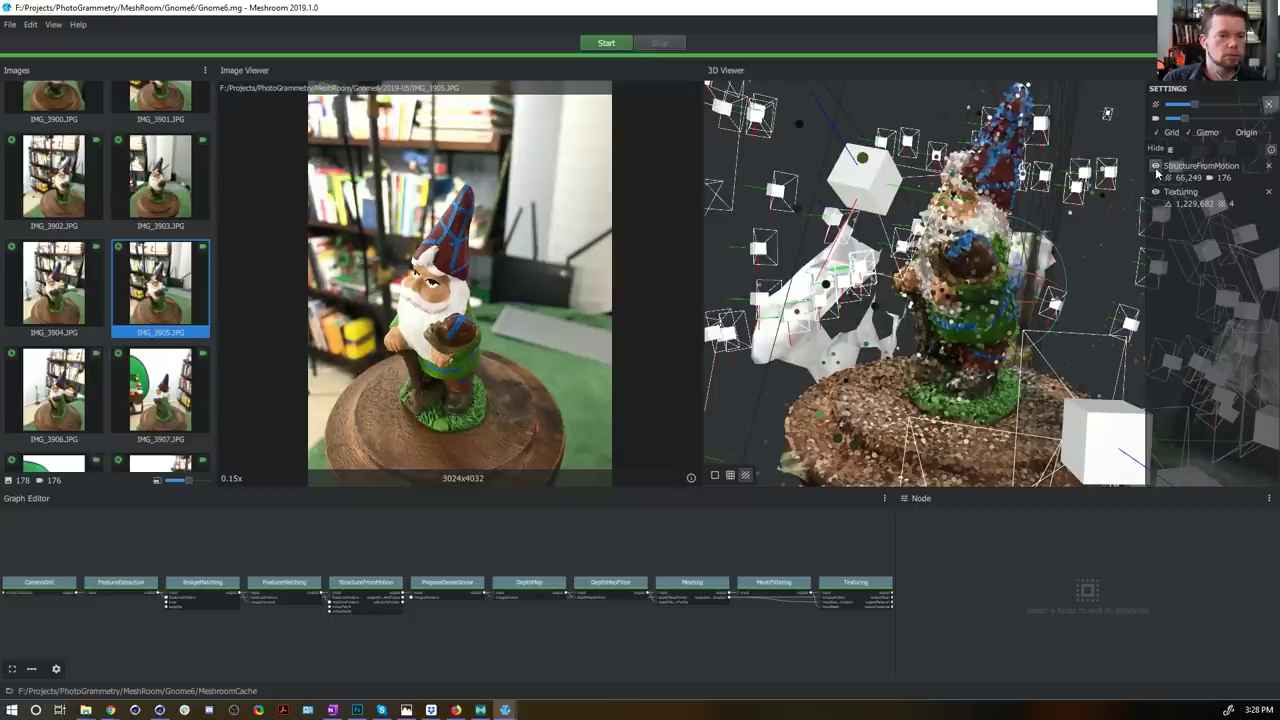
pyautogui.click(1156, 166)
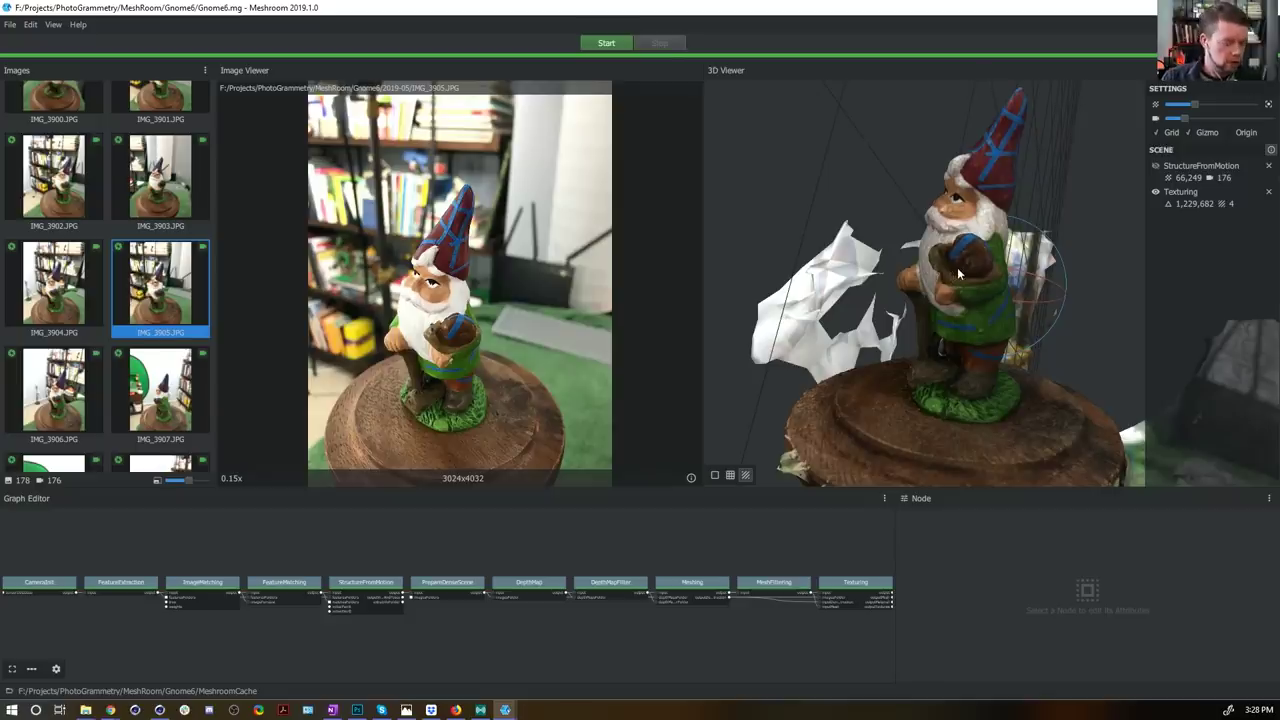
# Step: Examine the gnome model and its surroundings from several angles and distances in textured, wireframe and solid display
pyautogui.moveTo(960, 265); pyautogui.dragTo(1019, 476)
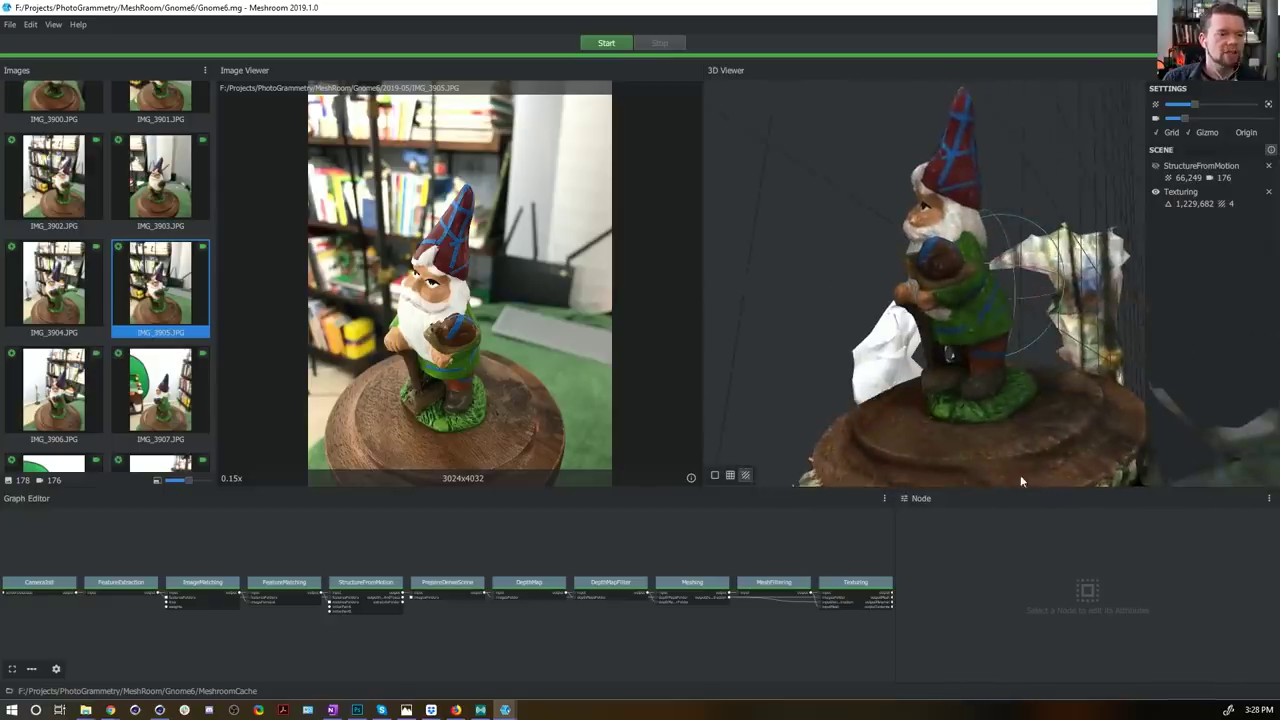
pyautogui.moveTo(958, 323)
pyautogui.mouseDown()
pyautogui.moveTo(995, 308)
pyautogui.moveTo(967, 331)
pyautogui.mouseUp()
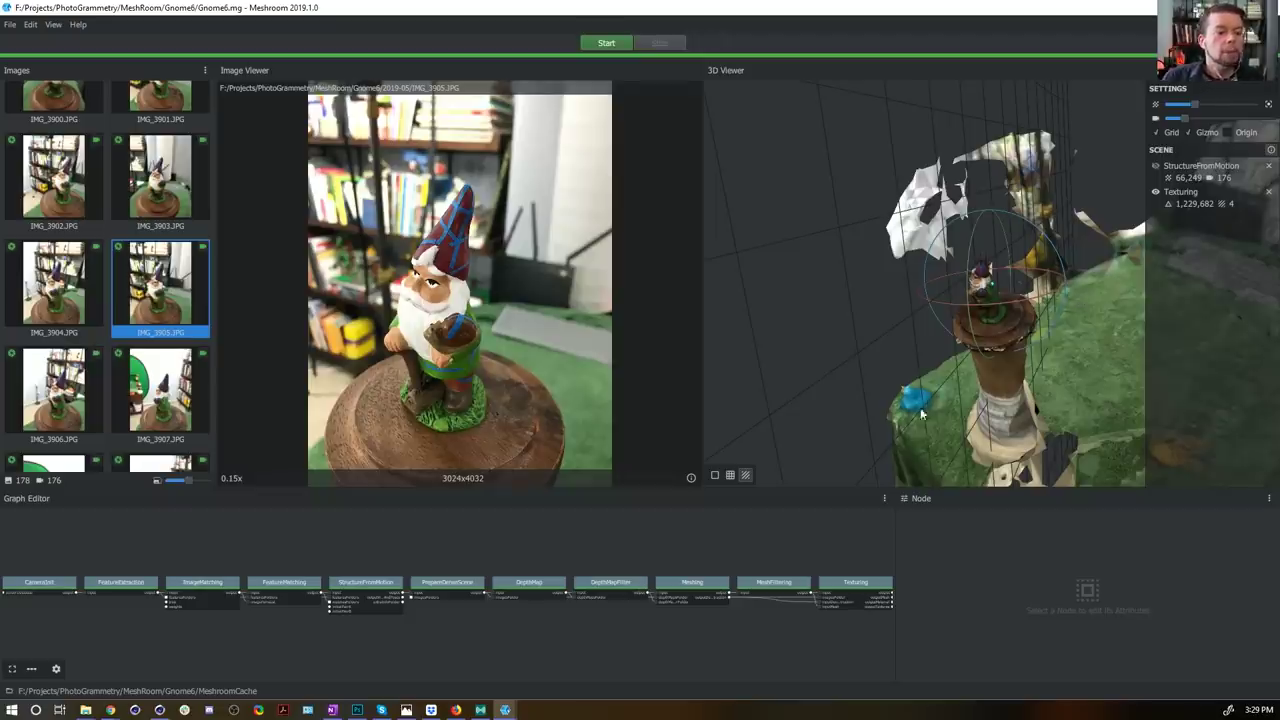
pyautogui.moveTo(916, 383); pyautogui.dragTo(862, 457)
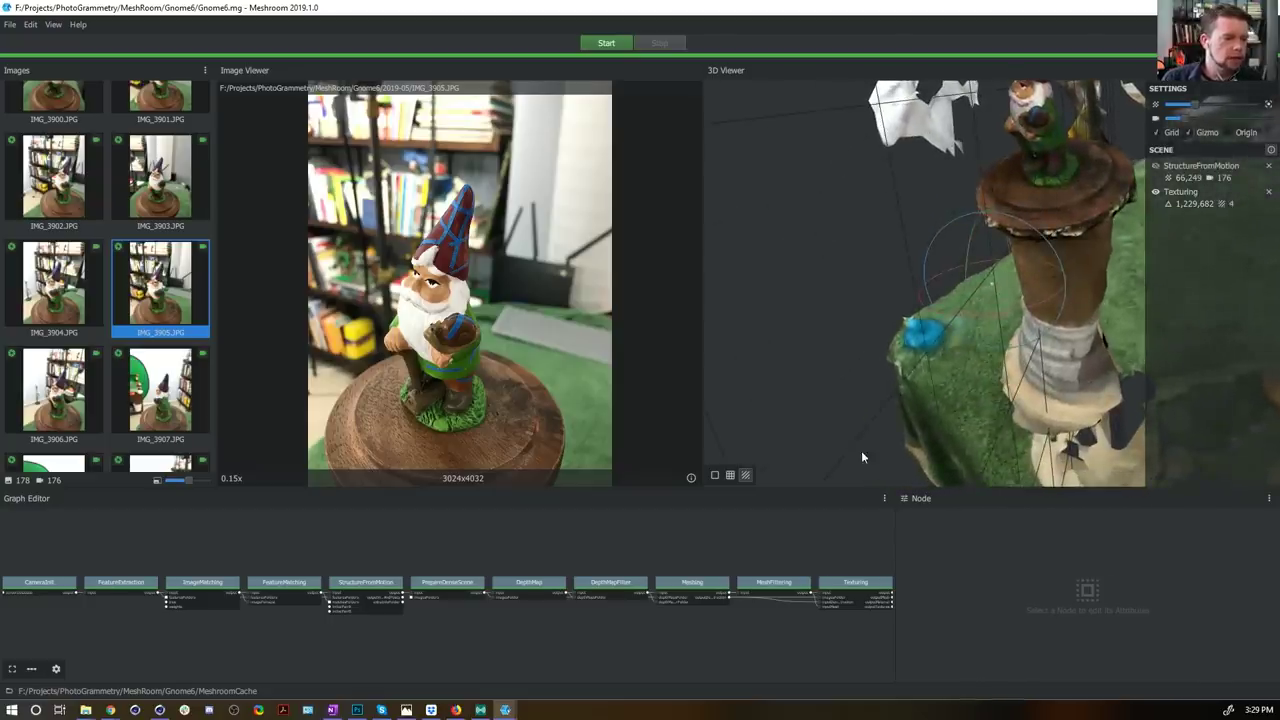
pyautogui.click(732, 476)
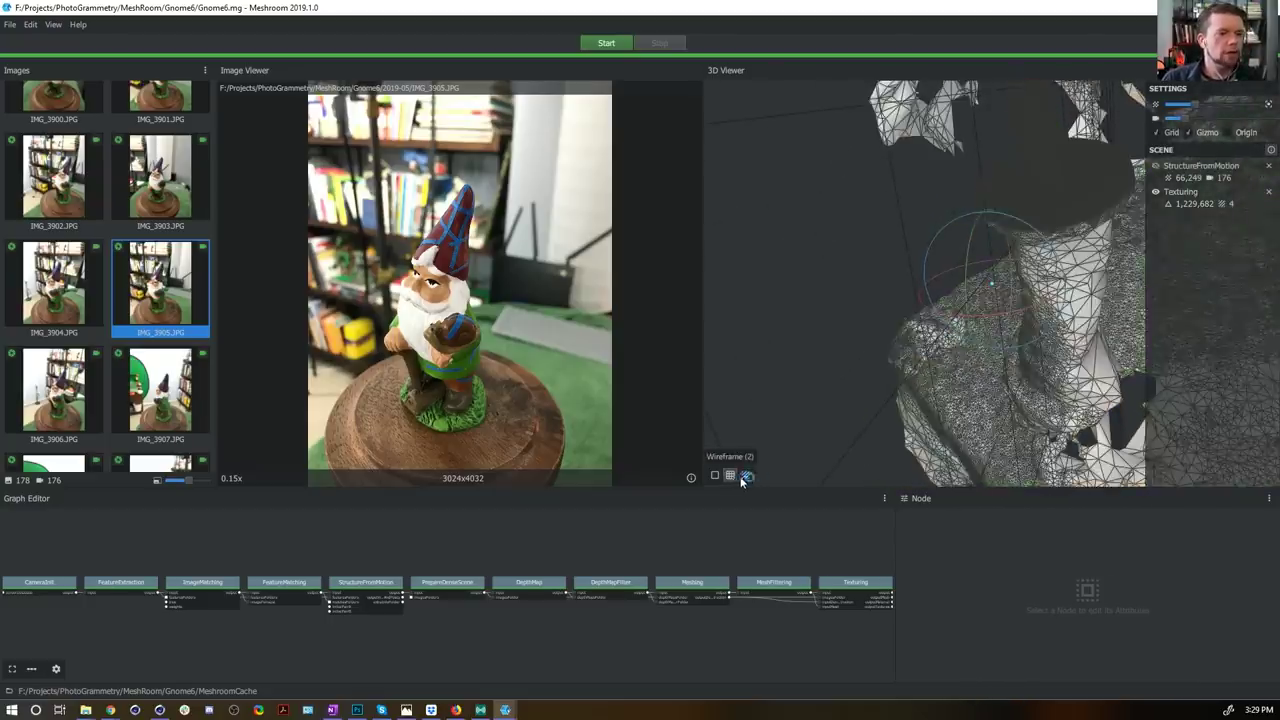
pyautogui.moveTo(1058, 208); pyautogui.dragTo(933, 244)
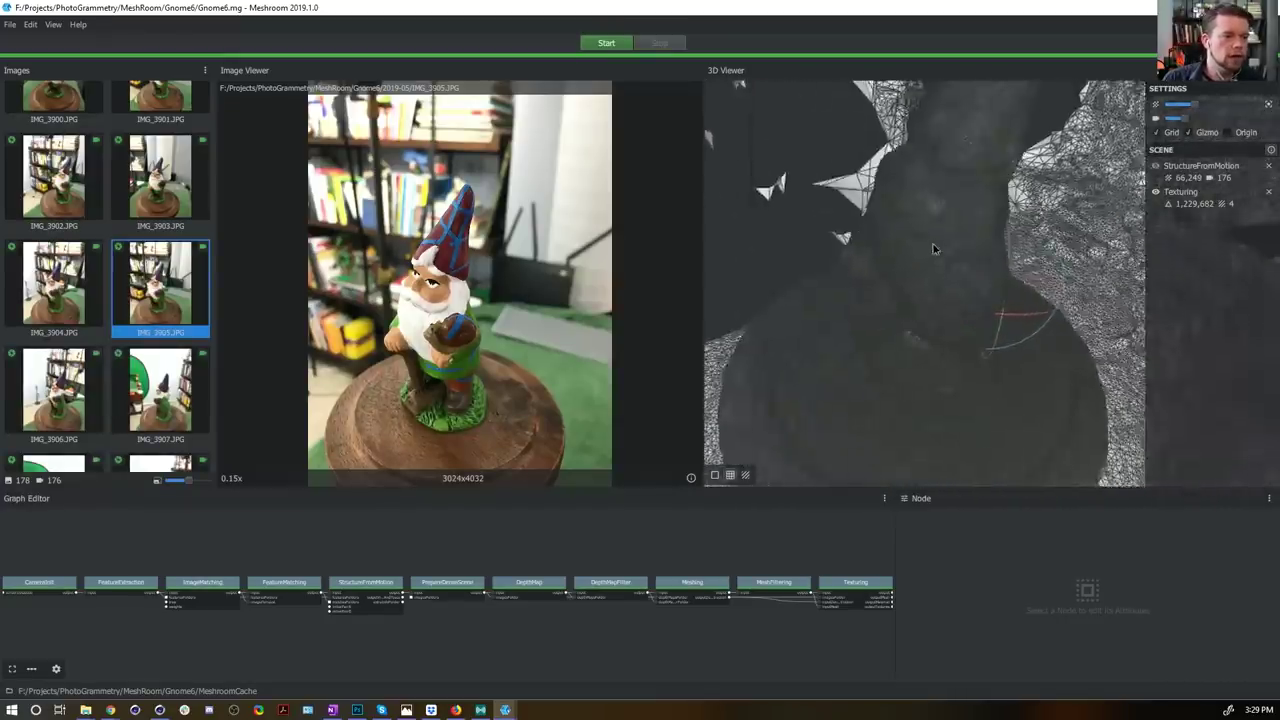
pyautogui.click(714, 475)
pyautogui.moveTo(931, 251); pyautogui.dragTo(814, 310)
pyautogui.moveTo(924, 284)
pyautogui.mouseDown()
pyautogui.moveTo(919, 347)
pyautogui.moveTo(928, 285)
pyautogui.mouseUp()
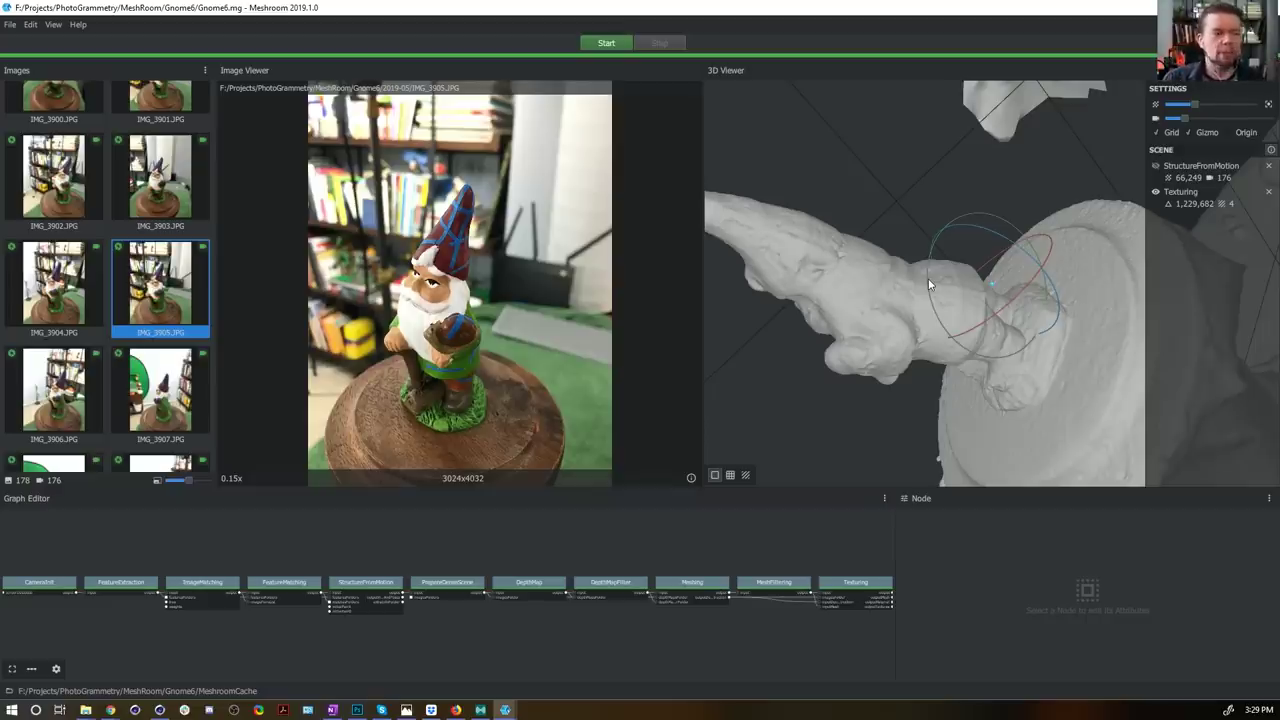
pyautogui.moveTo(878, 284); pyautogui.dragTo(953, 334)
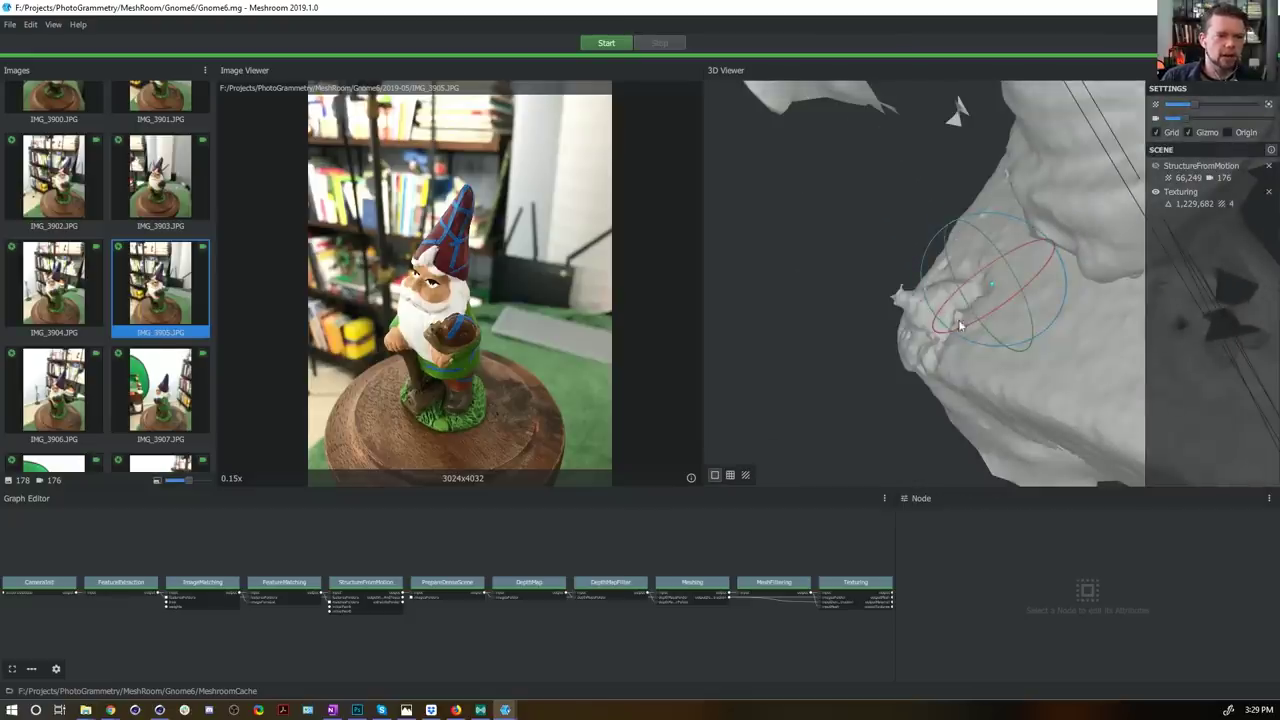
pyautogui.click(730, 475)
pyautogui.scroll(-2, 999, 222)
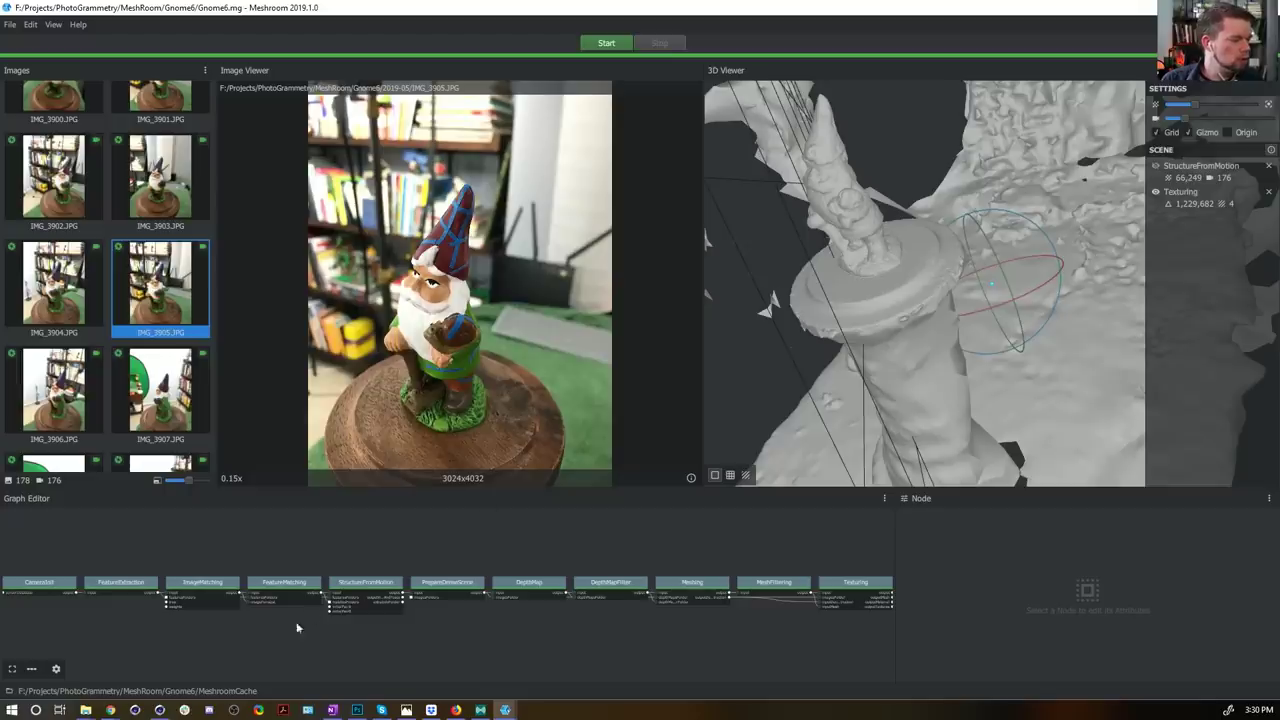
# Step: Switch to File Explorer, open the Gnome6 project folder and look through the photos in its 2019-05 subfolder
pyautogui.click(85, 709)
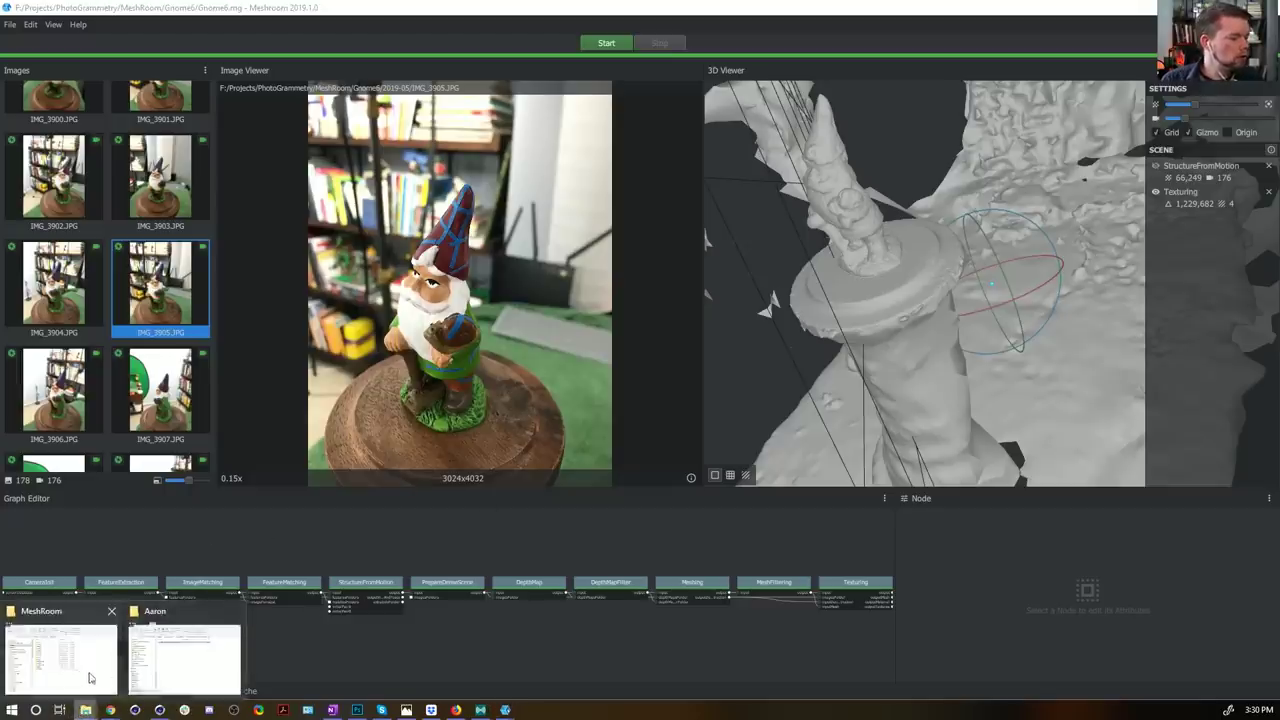
pyautogui.click(60, 655)
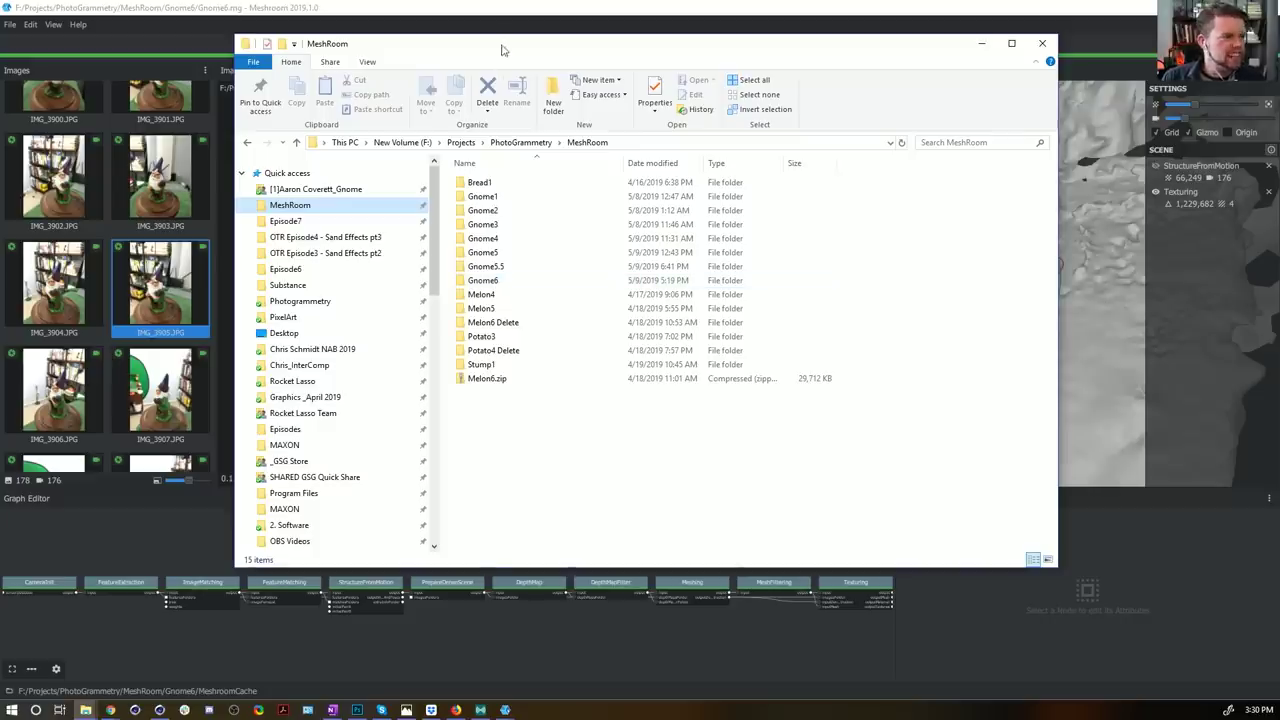
pyautogui.doubleClick(484, 280)
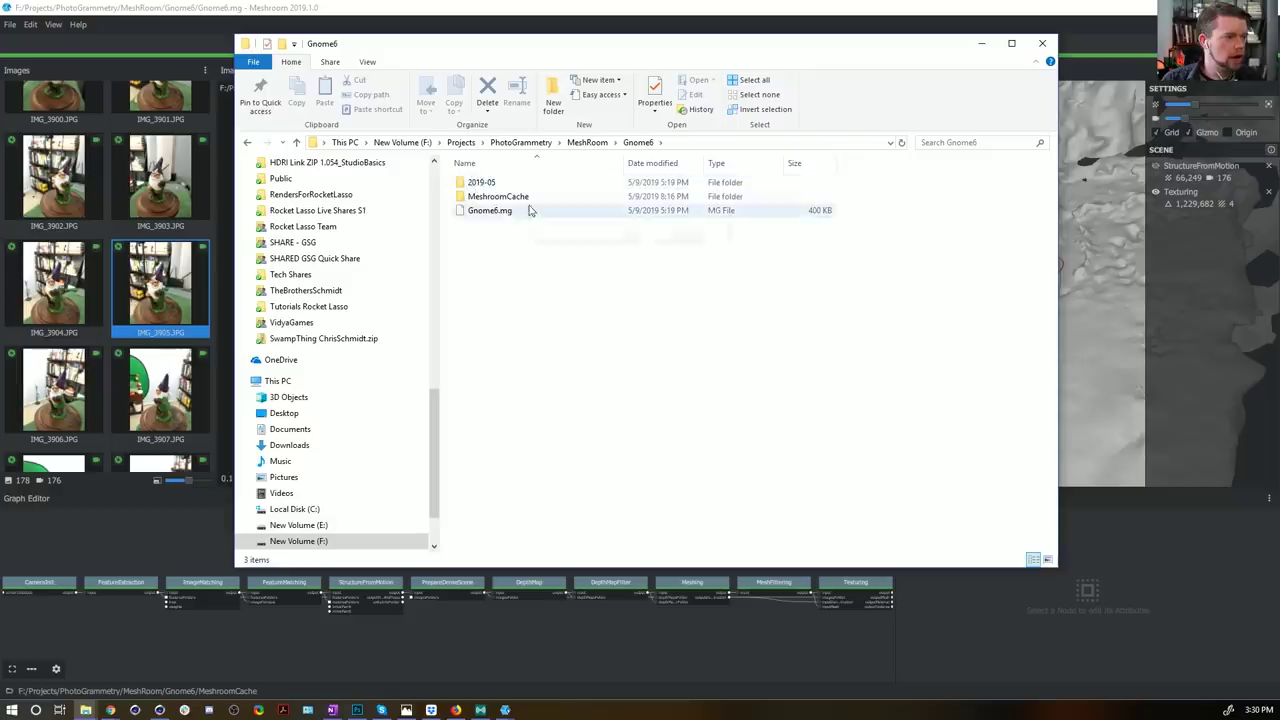
pyautogui.click(468, 186)
pyautogui.doubleClick(468, 186)
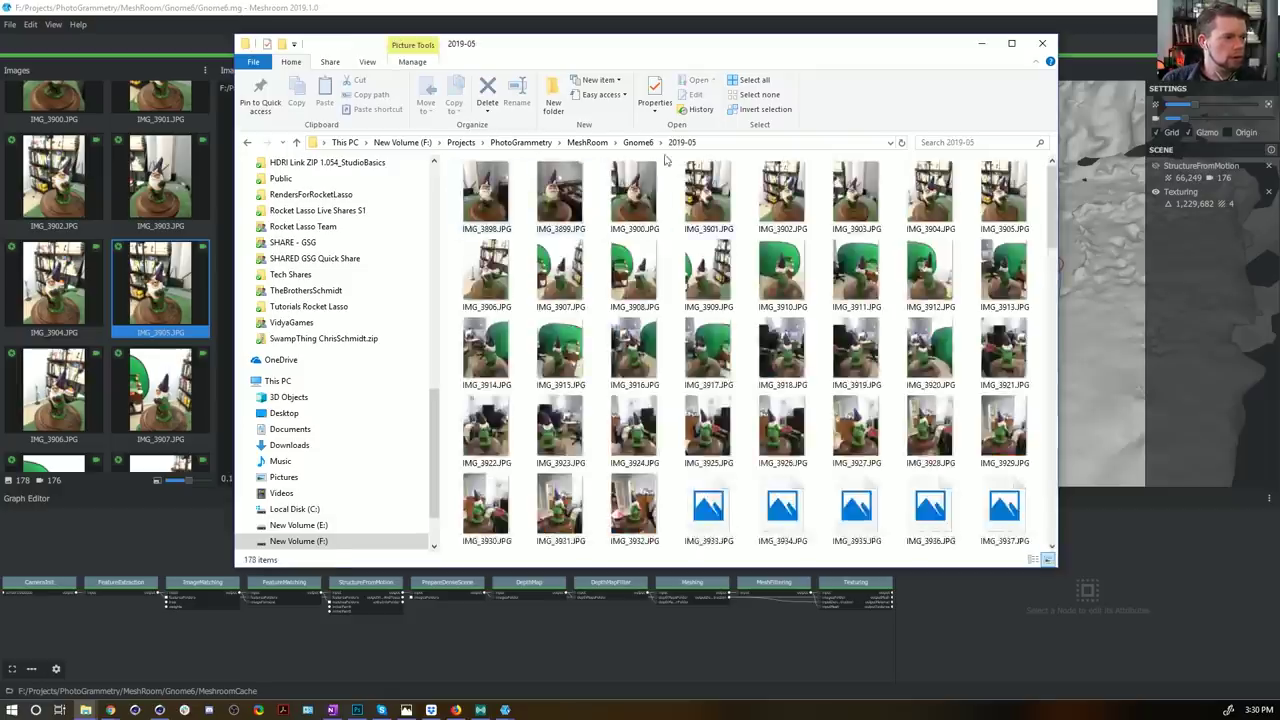
pyautogui.click(638, 142)
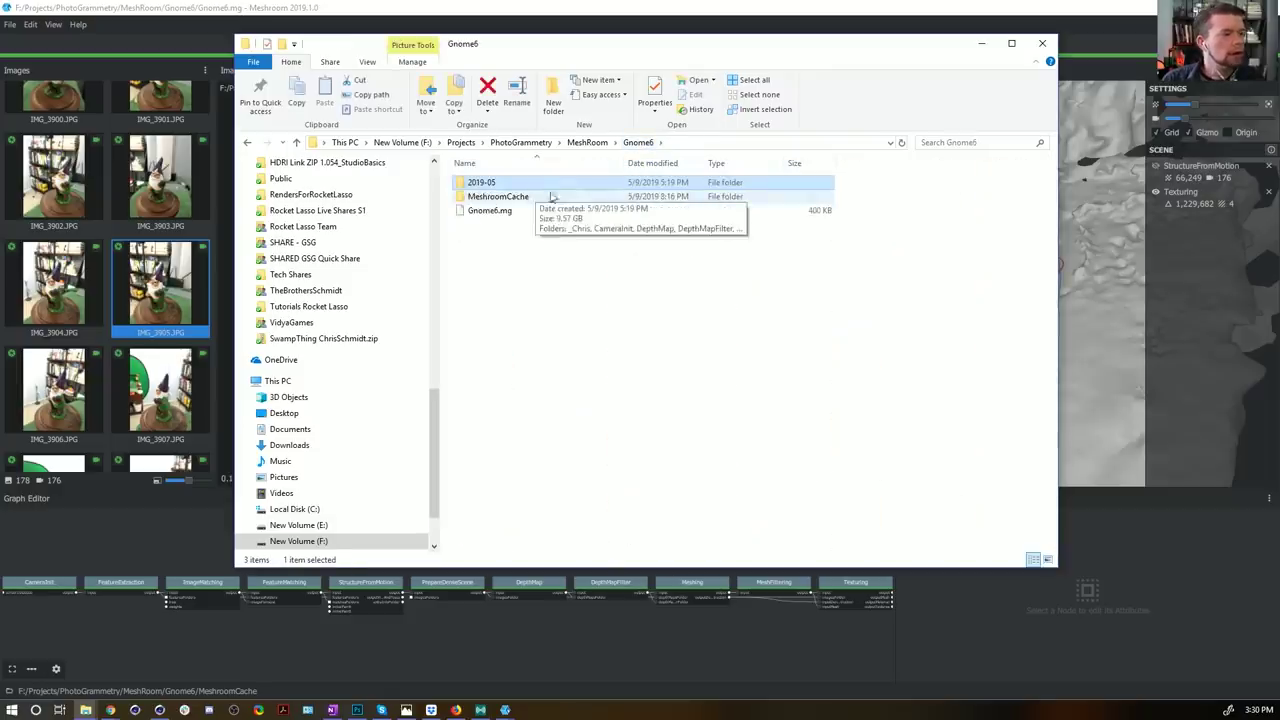
# Step: Open the output subfolder inside Gnome6's MeshroomCache\Texturing folder, which holds the exported textured mesh
pyautogui.doubleClick(525, 198)
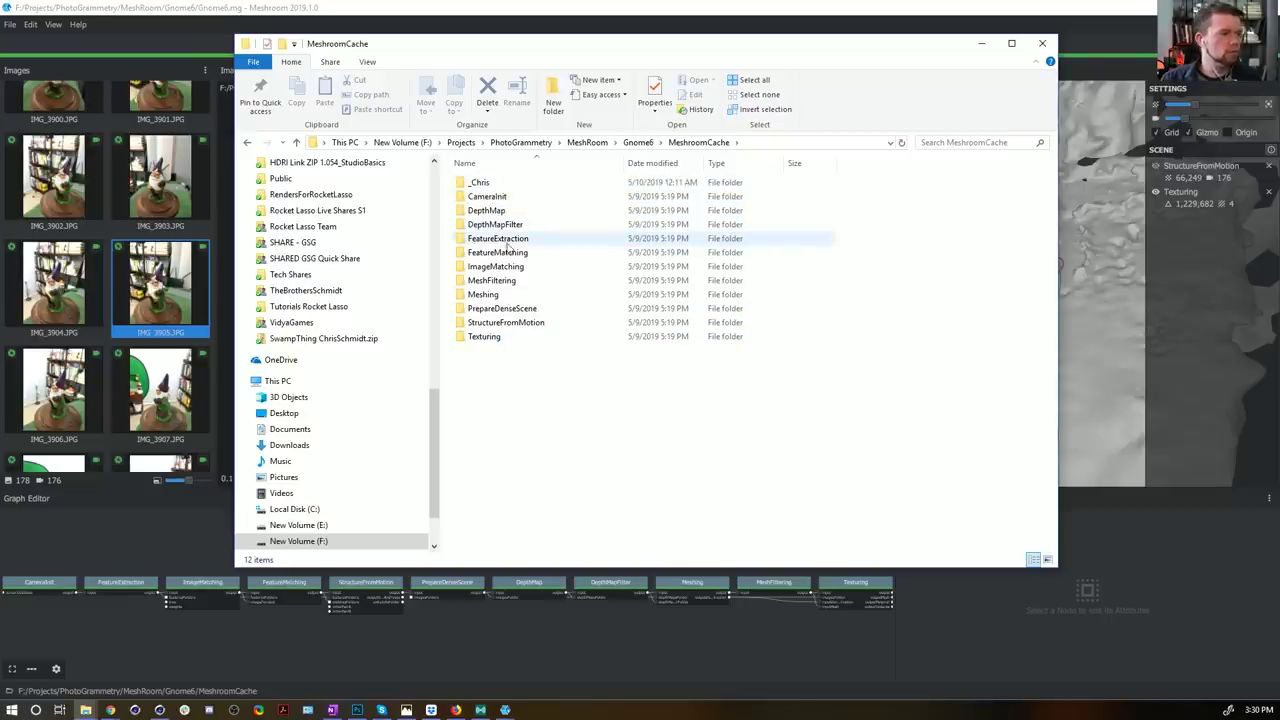
pyautogui.moveTo(510, 272)
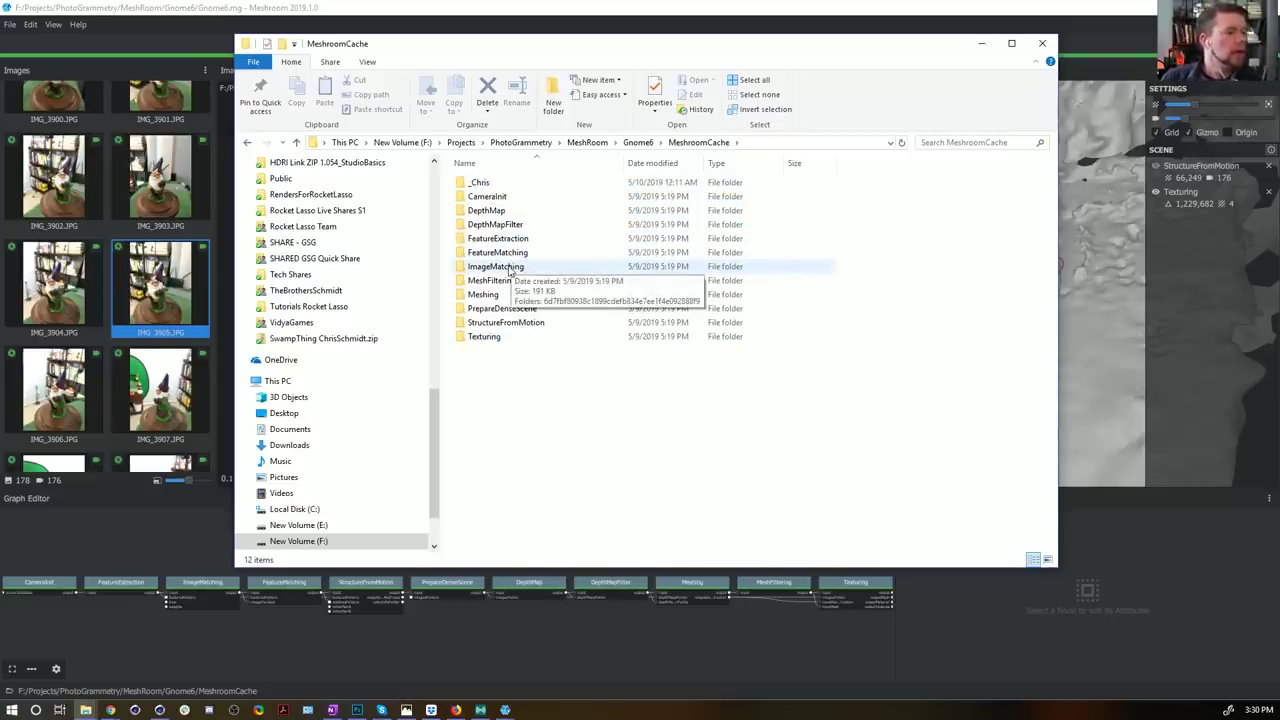
pyautogui.click(492, 341)
pyautogui.doubleClick(492, 341)
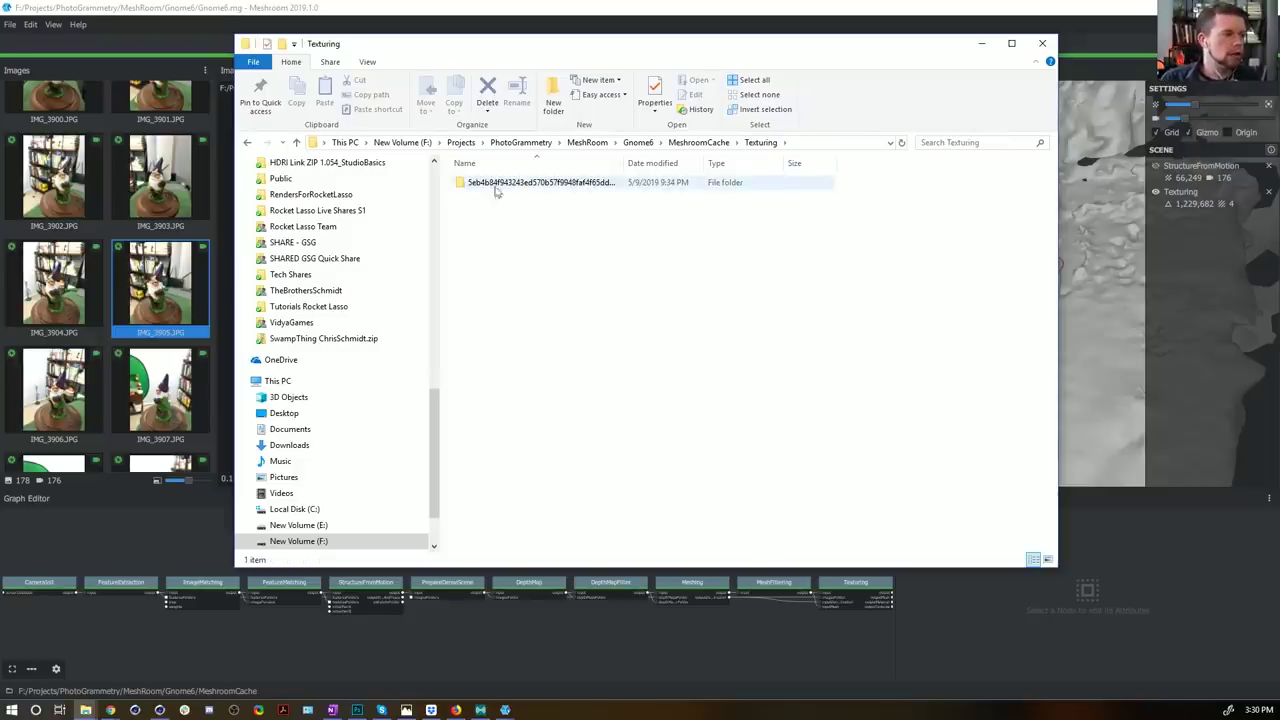
pyautogui.moveTo(503, 190)
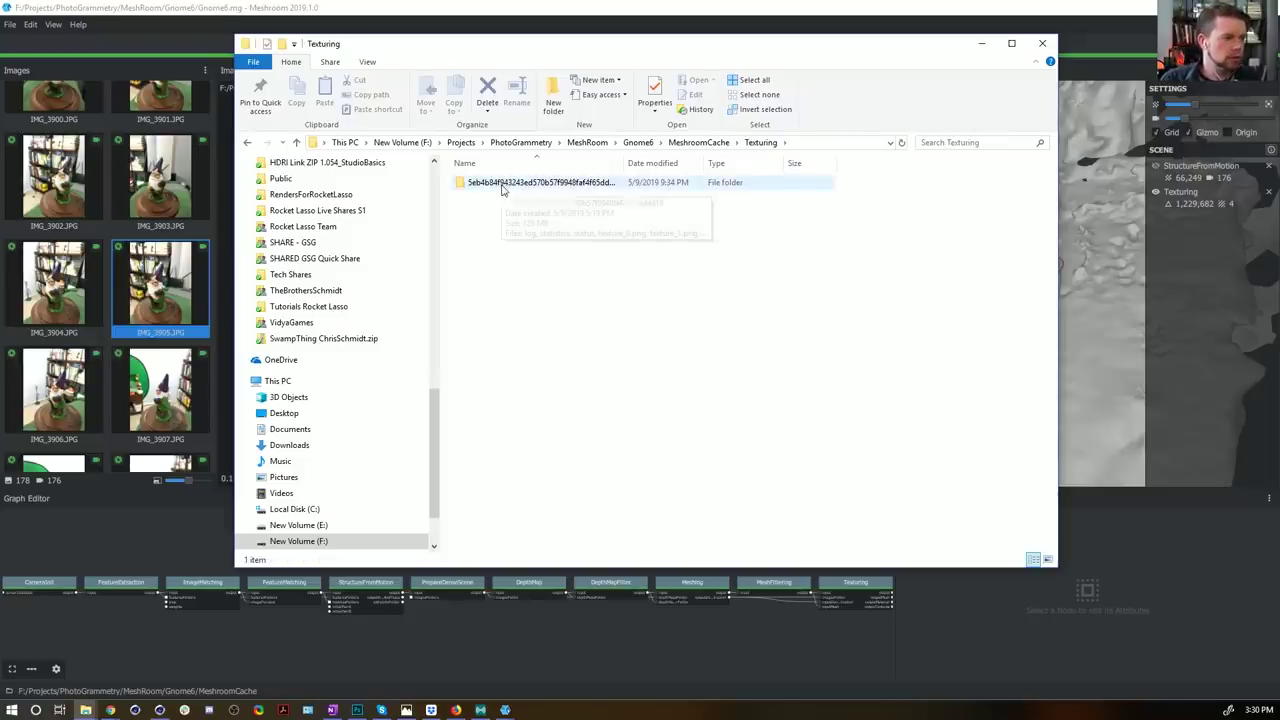
pyautogui.doubleClick(573, 183)
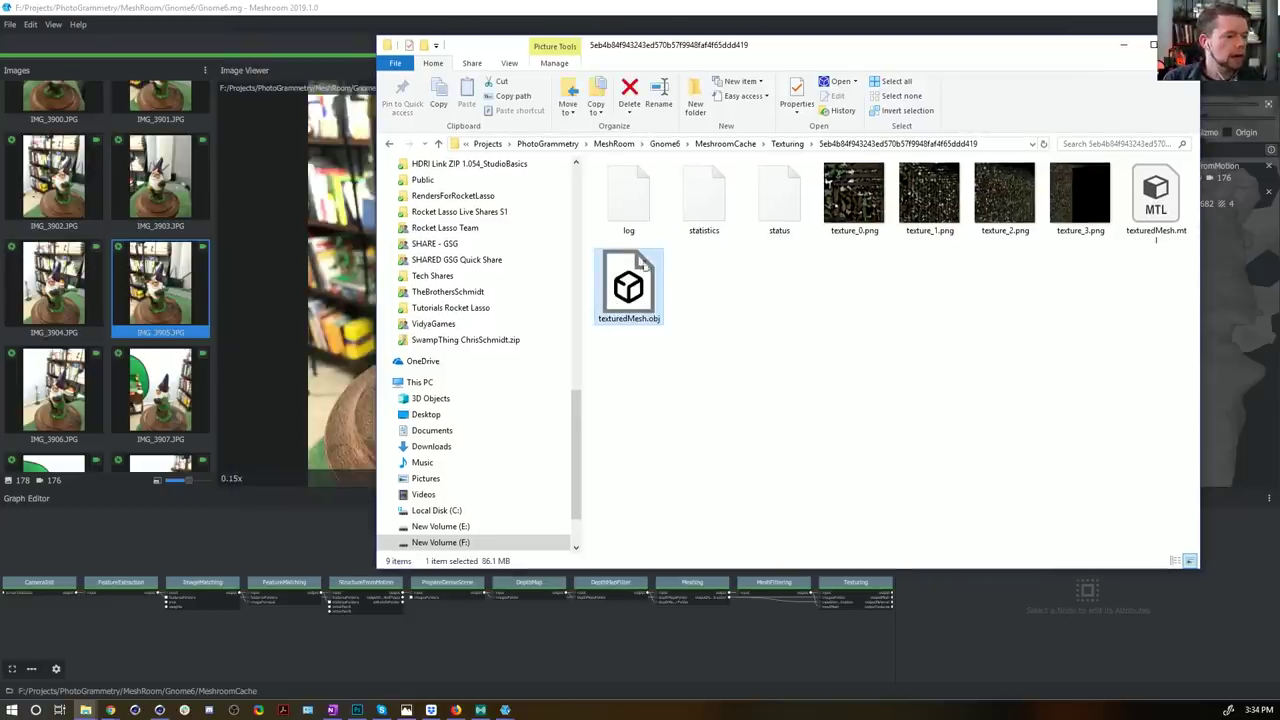
# Step: Switch to Cinema 4D and import texturedMesh.obj from the Texturing output folder with the OBJ import scale set to 100
pyautogui.click(159, 709)
pyautogui.click(85, 711)
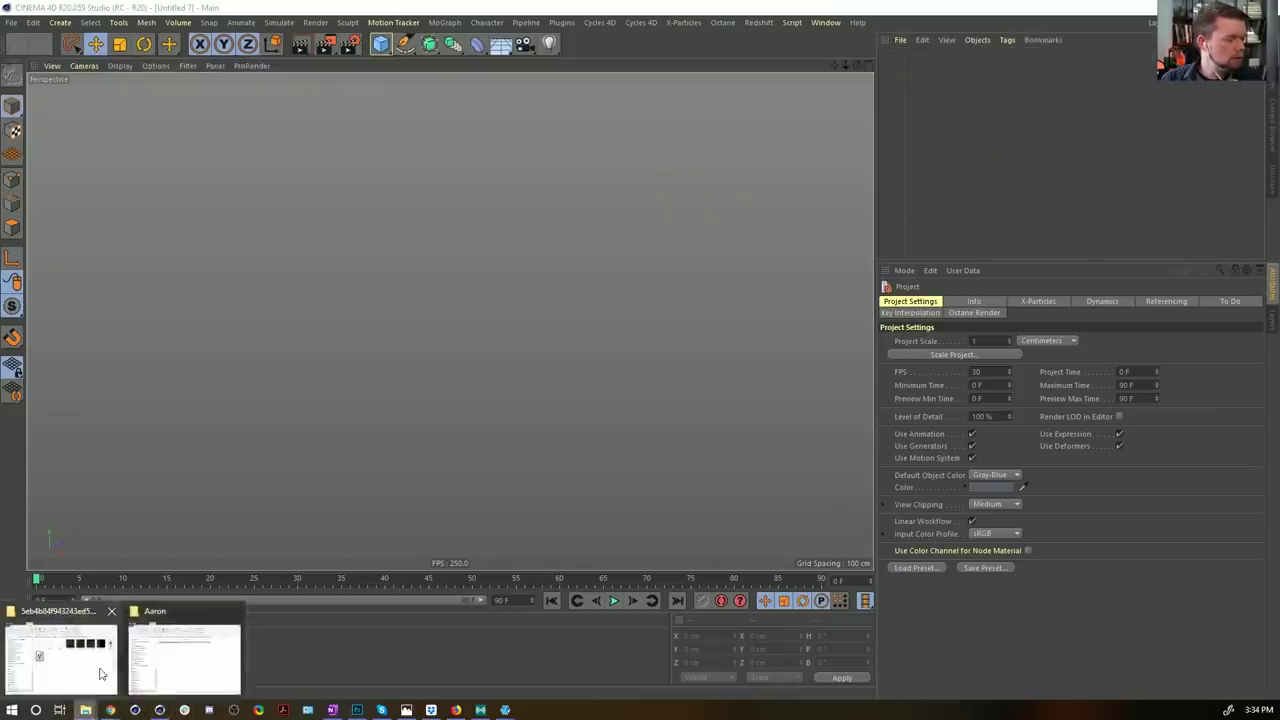
pyautogui.click(100, 672)
pyautogui.moveTo(628, 292); pyautogui.dragTo(294, 269)
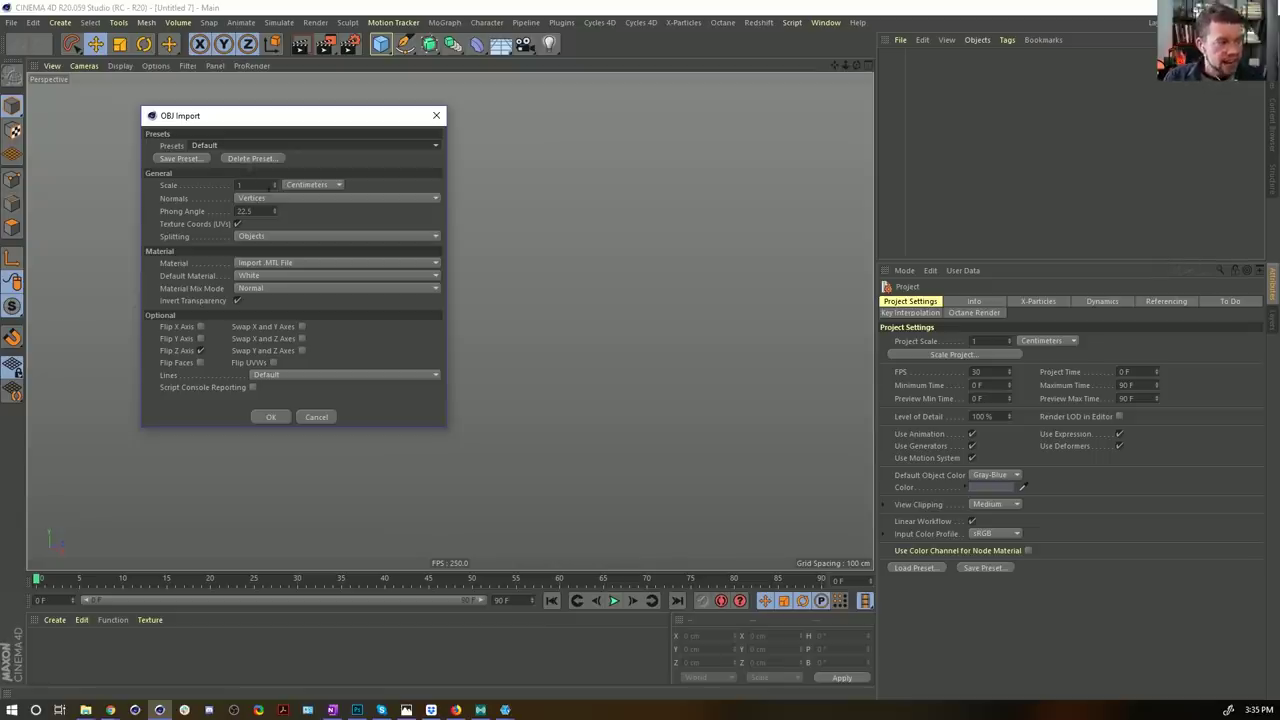
pyautogui.click(251, 185)
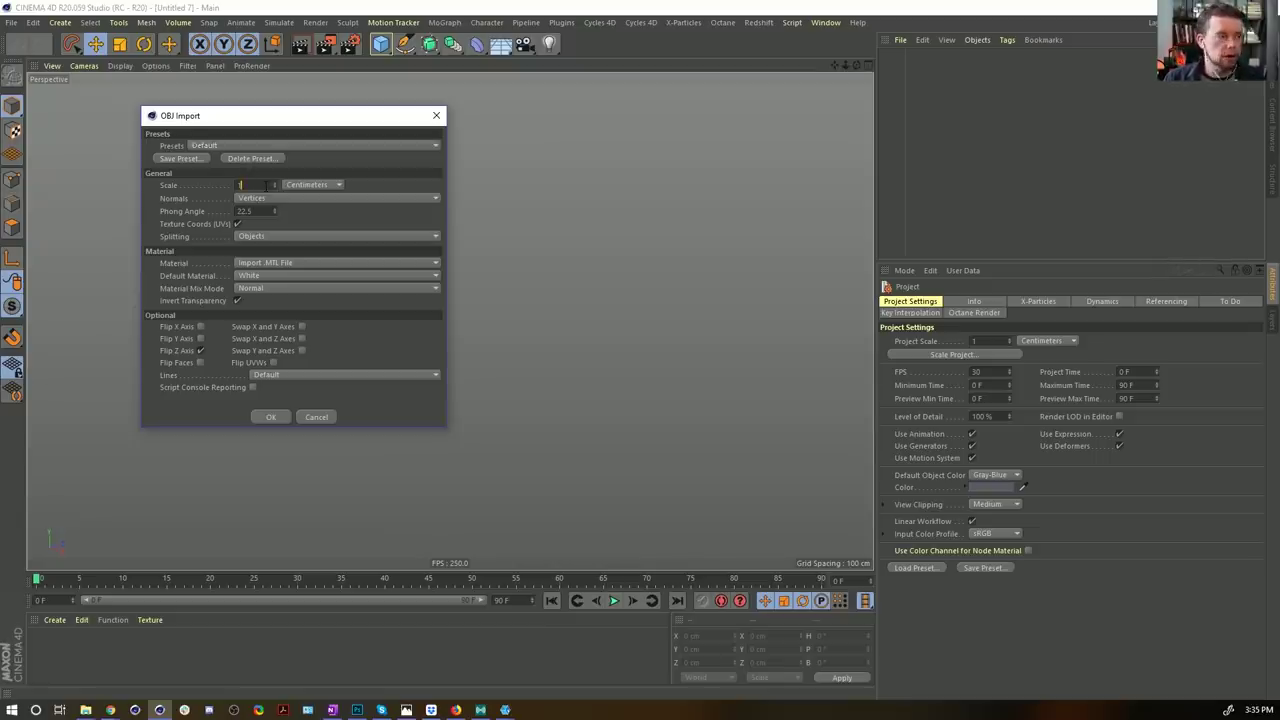
pyautogui.press('Return')
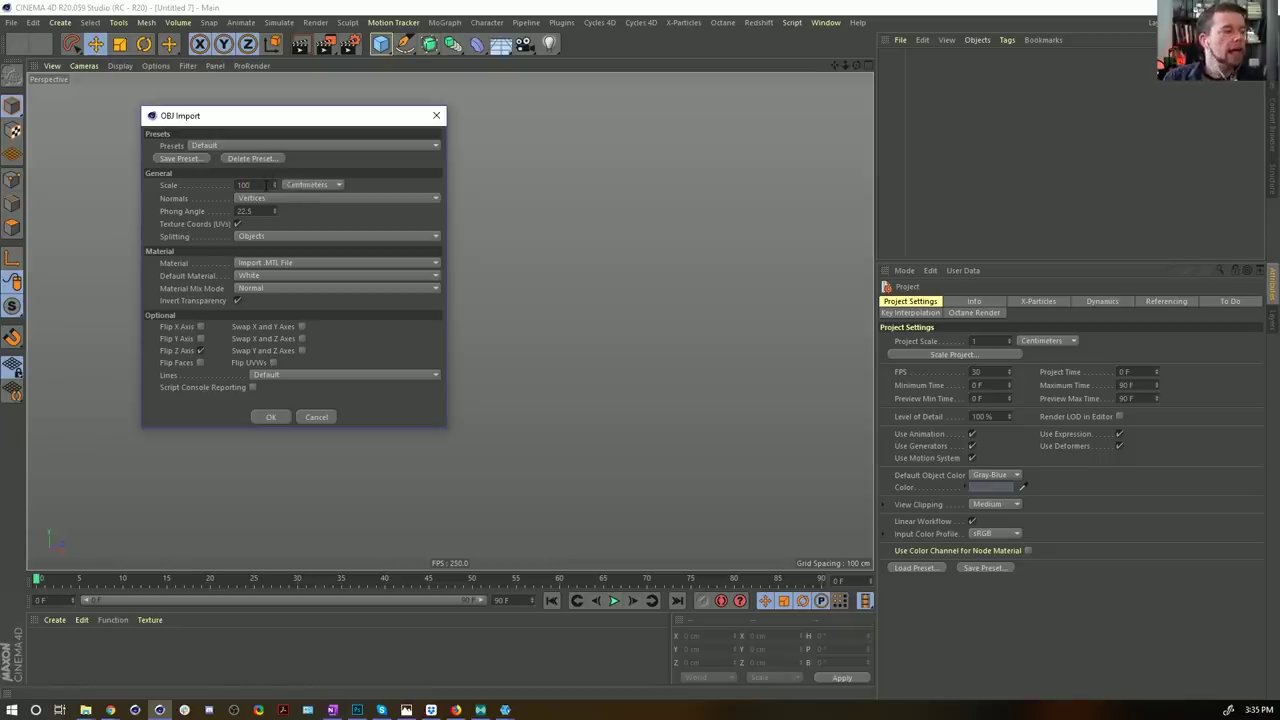
pyautogui.click(271, 418)
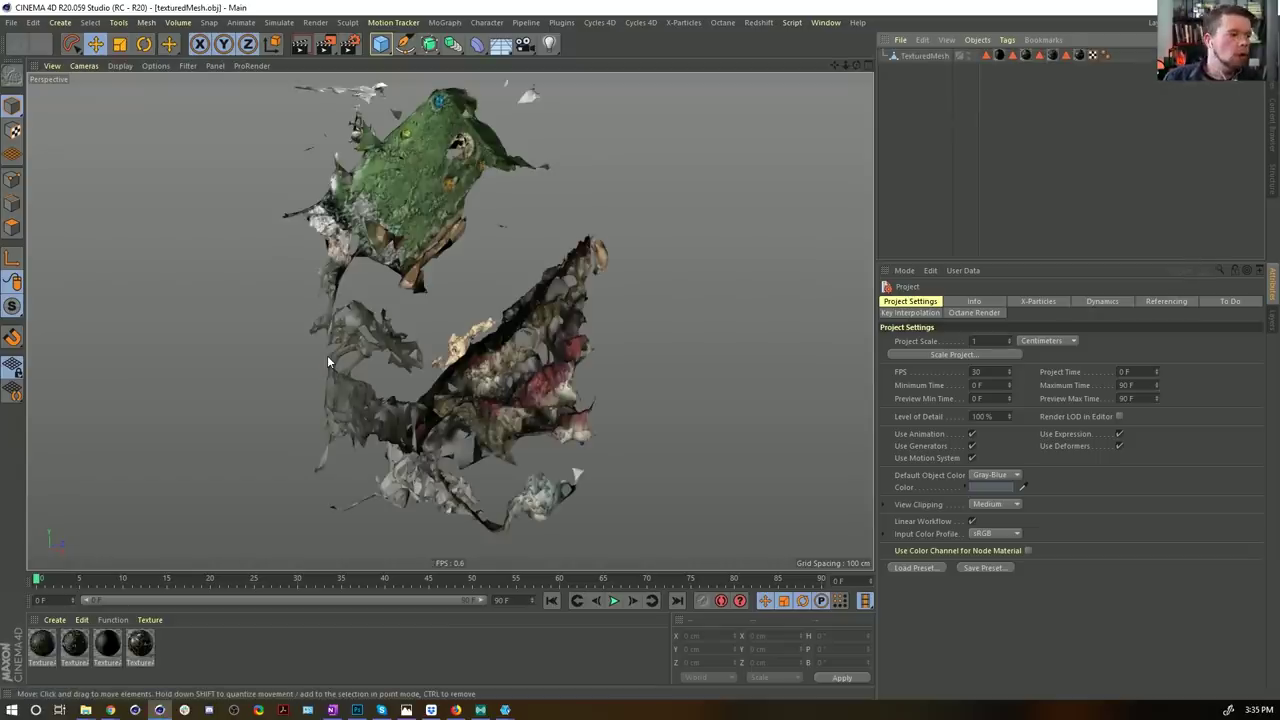
# Step: Turn off the Transparency and Alpha channels for all four imported texture materials
pyautogui.scroll(5, 395, 188)
pyautogui.keyDown('alt'); pyautogui.moveTo(396, 188); pyautogui.dragTo(433, 385); pyautogui.keyUp('alt')
pyautogui.keyDown('alt'); pyautogui.moveTo(550, 292); pyautogui.dragTo(547, 158); pyautogui.keyUp('alt')
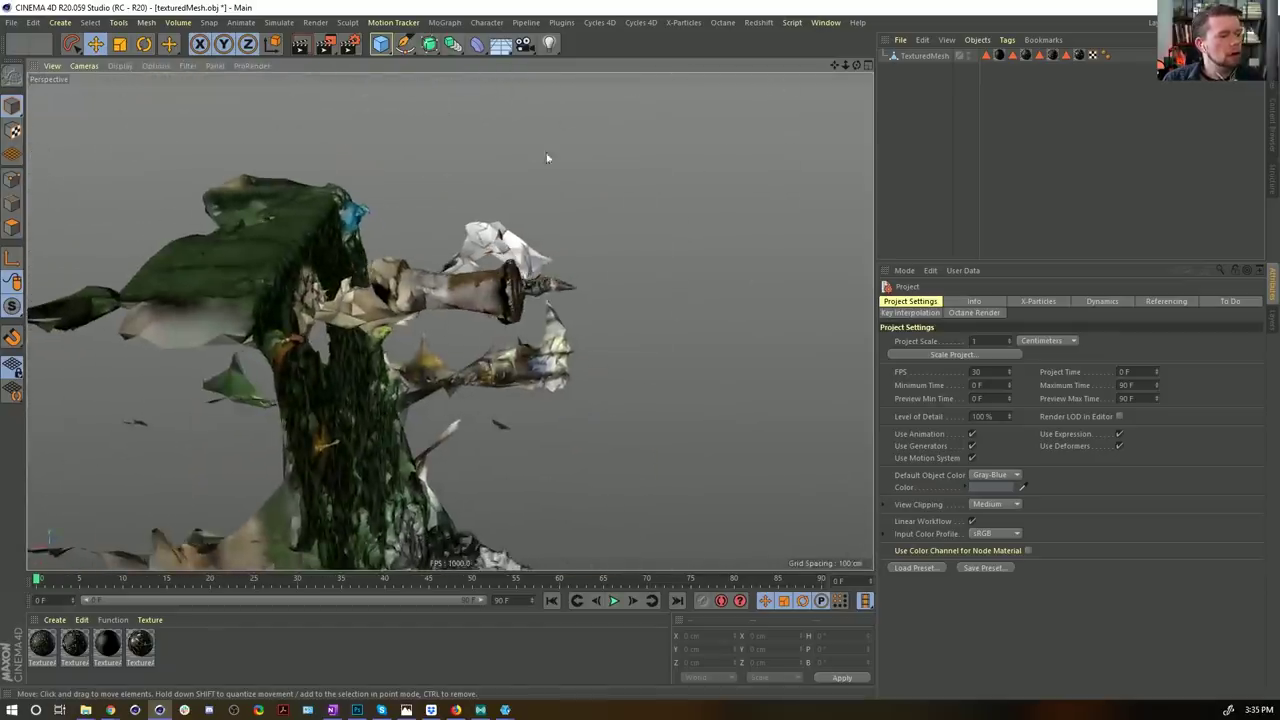
pyautogui.keyDown('alt'); pyautogui.moveTo(548, 285); pyautogui.dragTo(567, 337); pyautogui.keyUp('alt')
pyautogui.scroll(5, 552, 290)
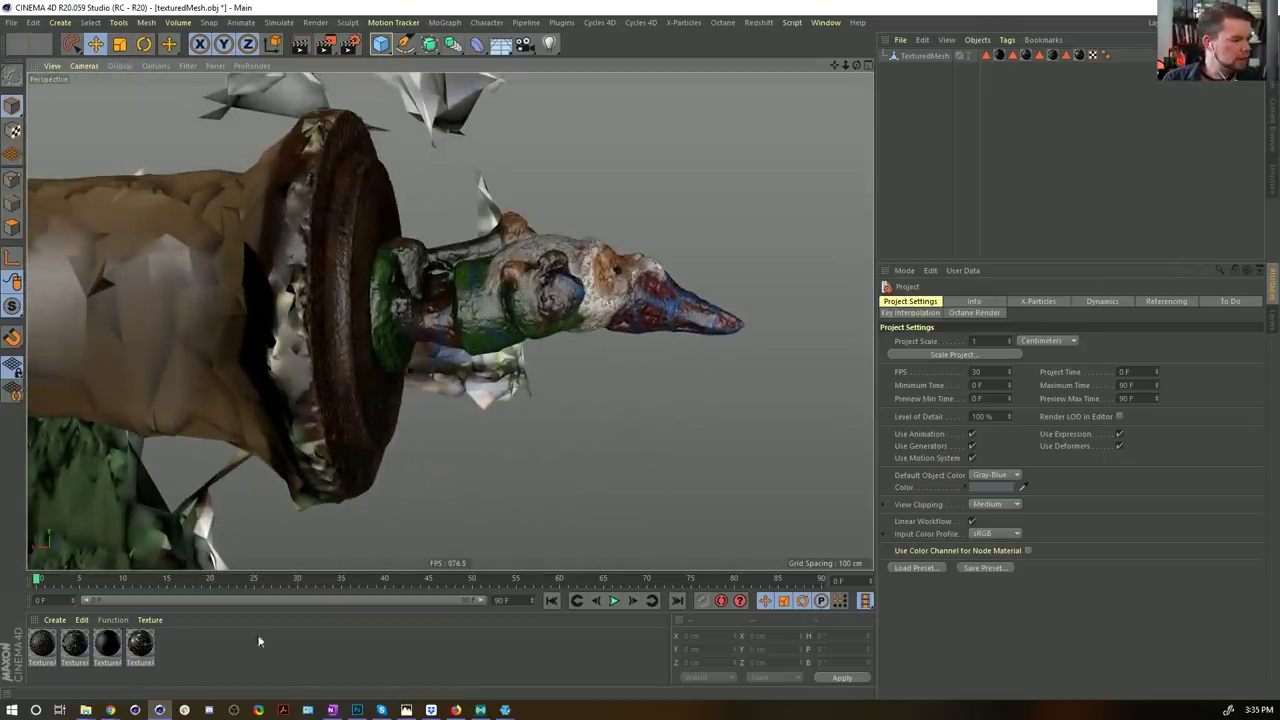
pyautogui.click(143, 643)
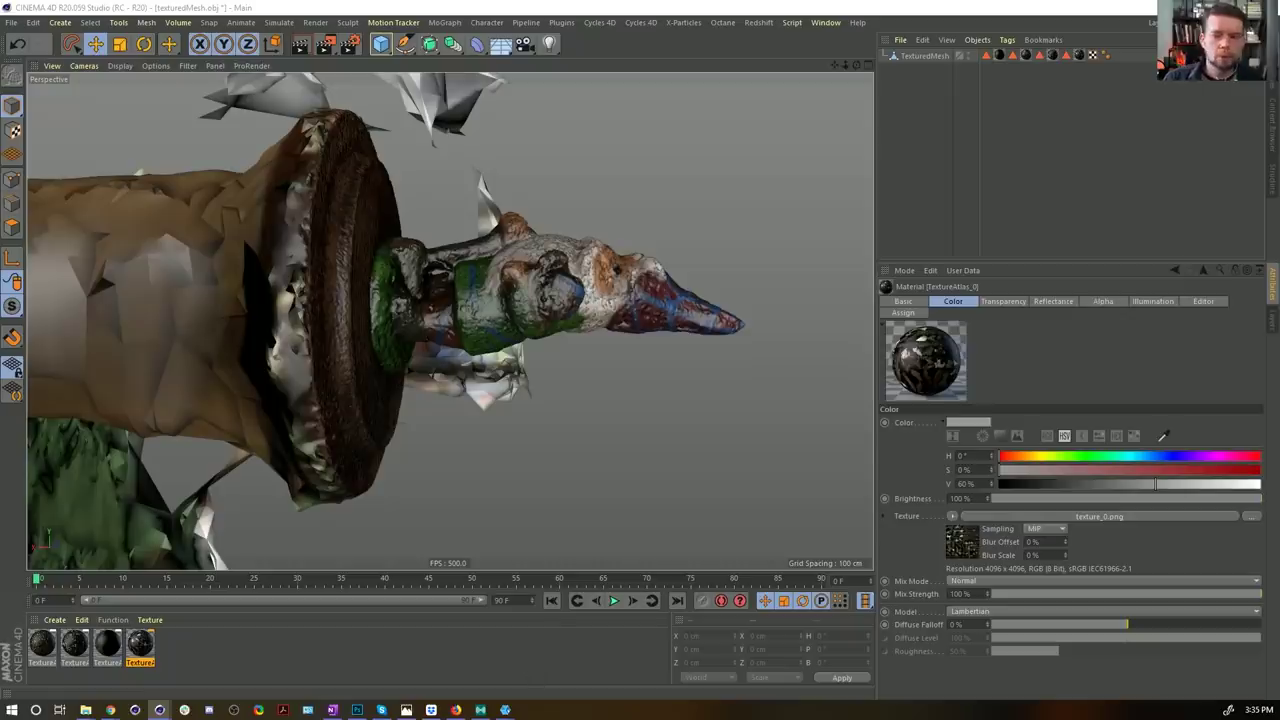
pyautogui.doubleClick(141, 644)
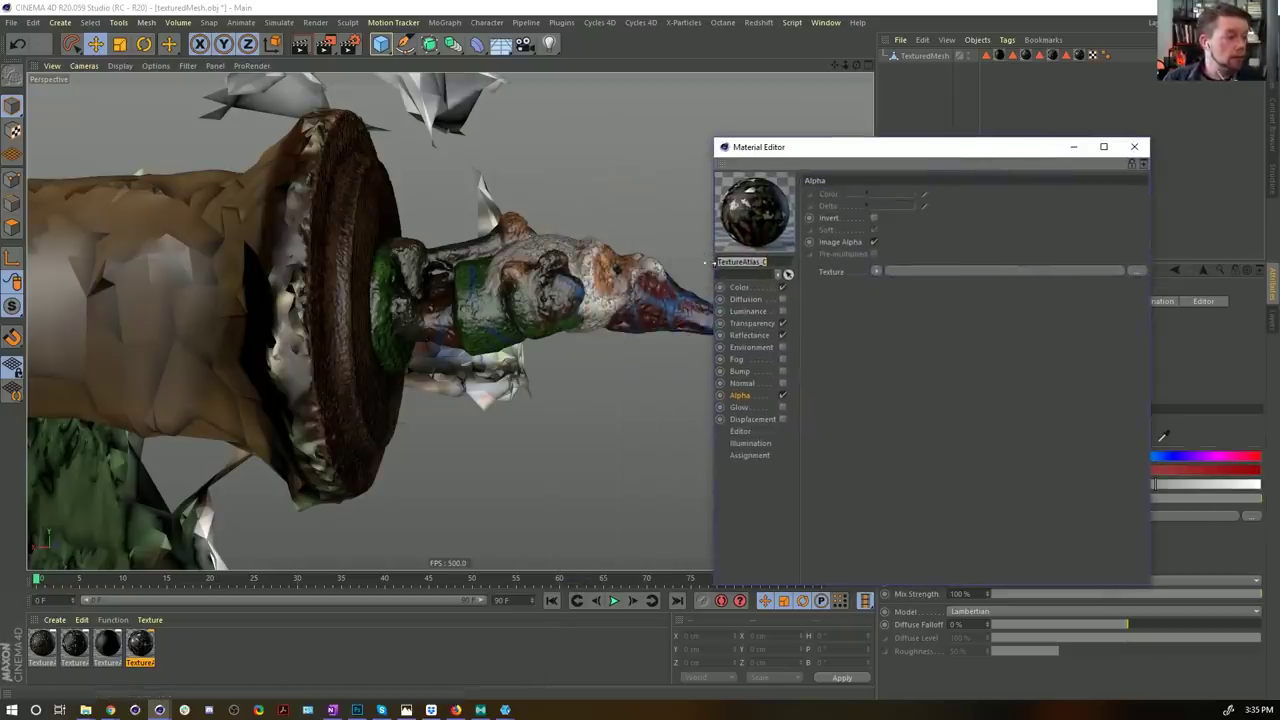
pyautogui.moveTo(187, 649); pyautogui.dragTo(54, 637)
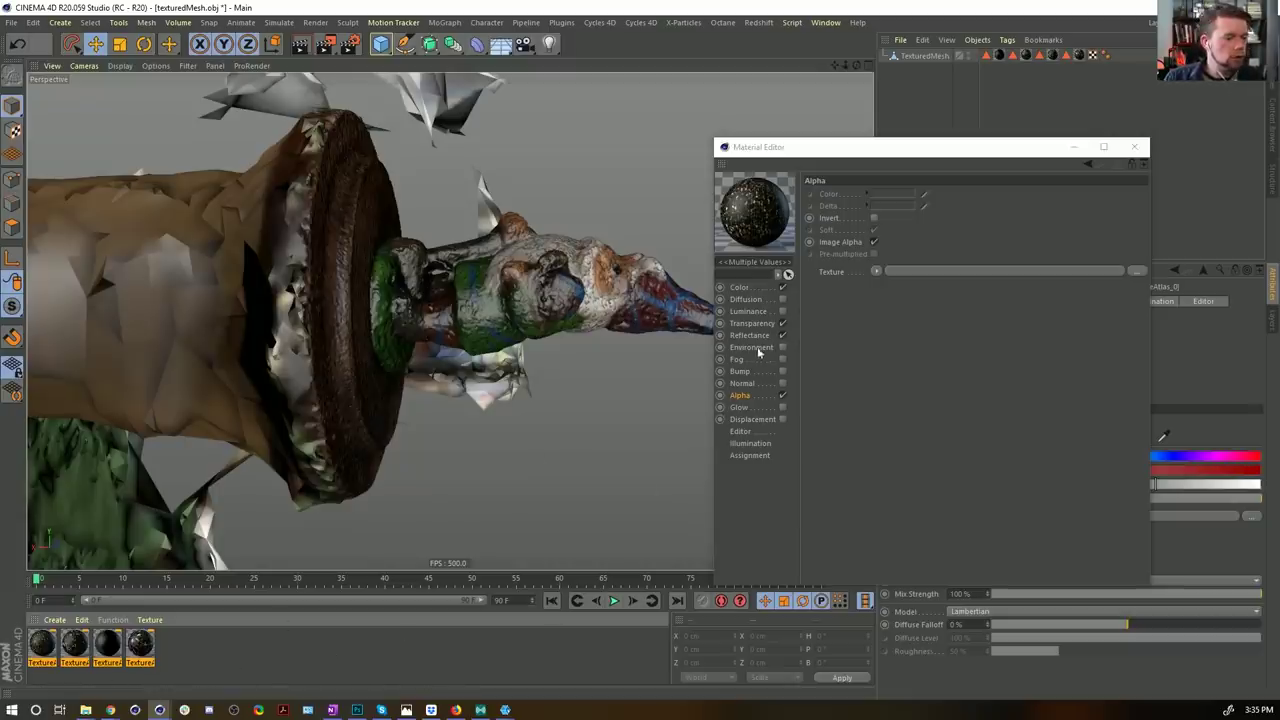
pyautogui.click(783, 330)
pyautogui.click(782, 395)
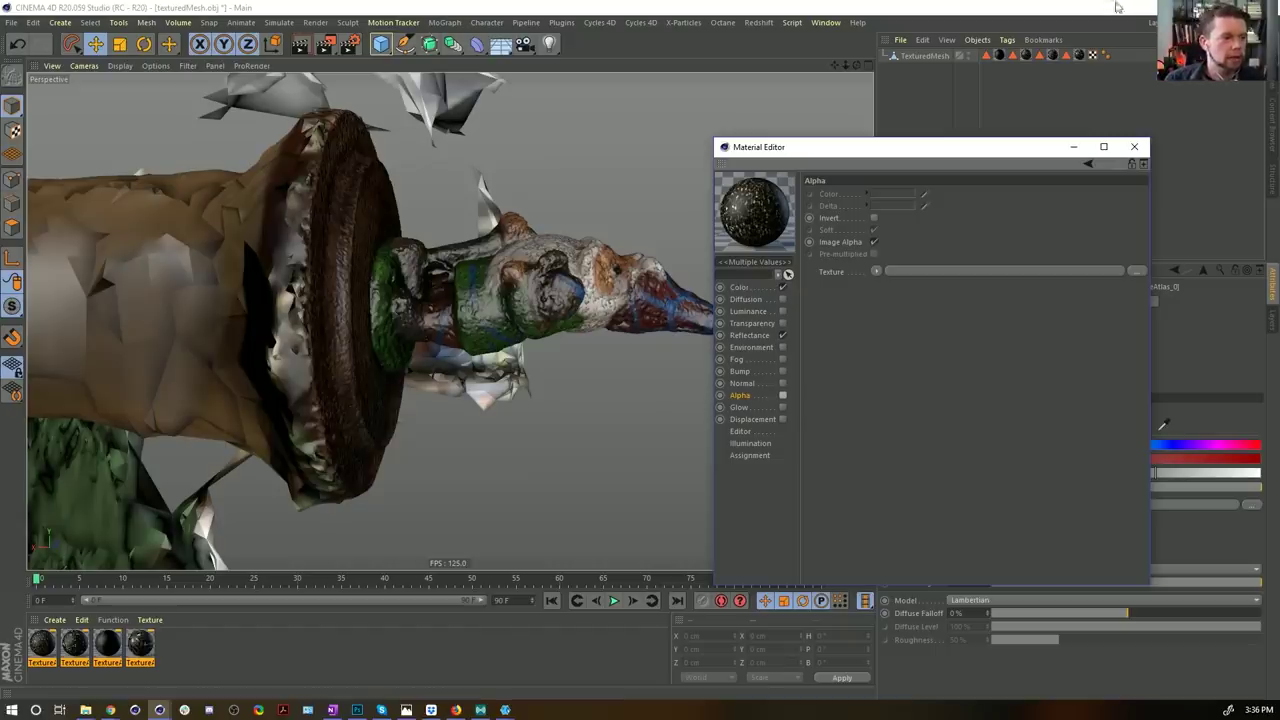
pyautogui.click(1134, 147)
# Step: Select the points of the gnome and the top of the wooden stand on TexturedMesh with Lasso Selection in Point mode
pyautogui.keyDown('alt'); pyautogui.moveTo(580, 276); pyautogui.dragTo(605, 237); pyautogui.keyUp('alt')
pyautogui.click(916, 56)
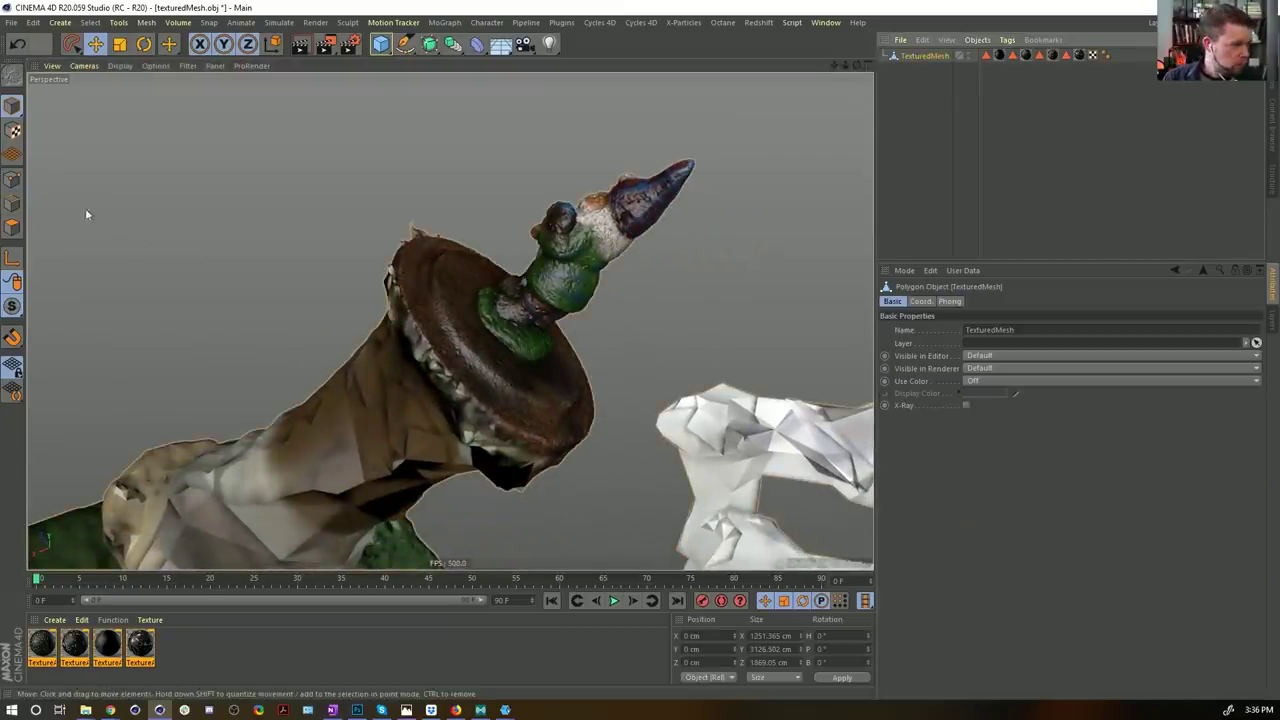
pyautogui.click(13, 180)
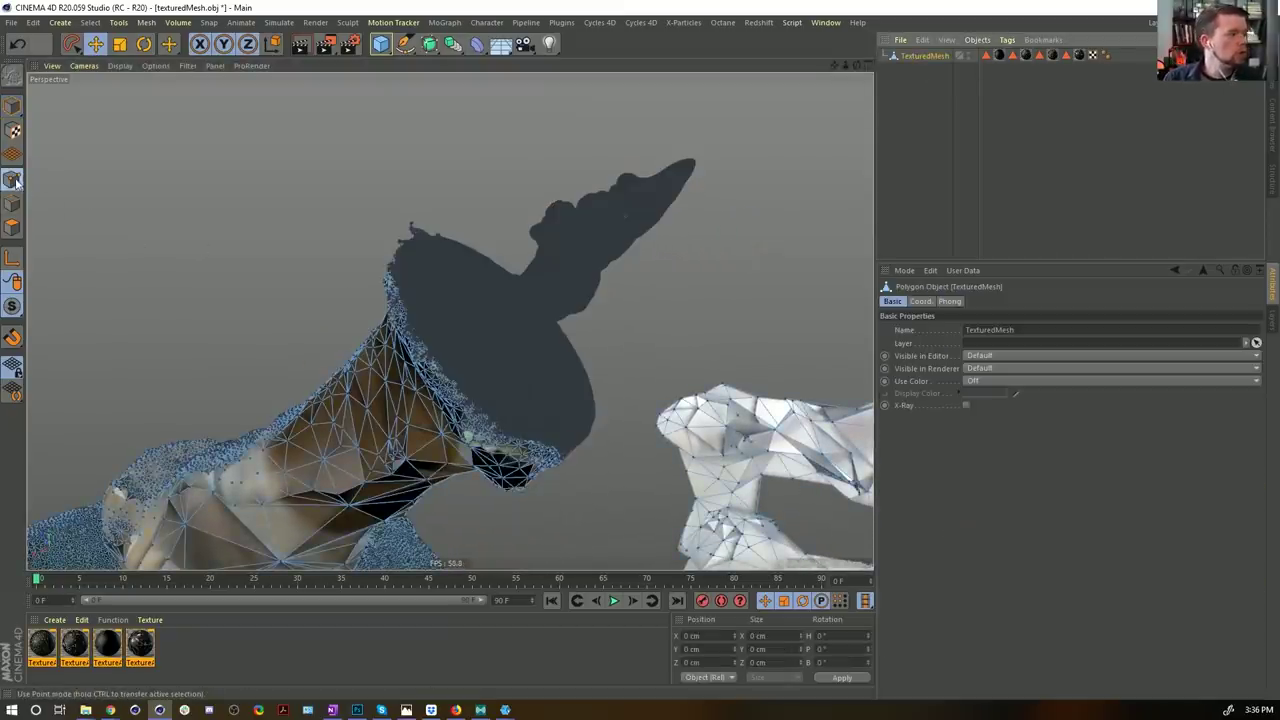
pyautogui.click(71, 43)
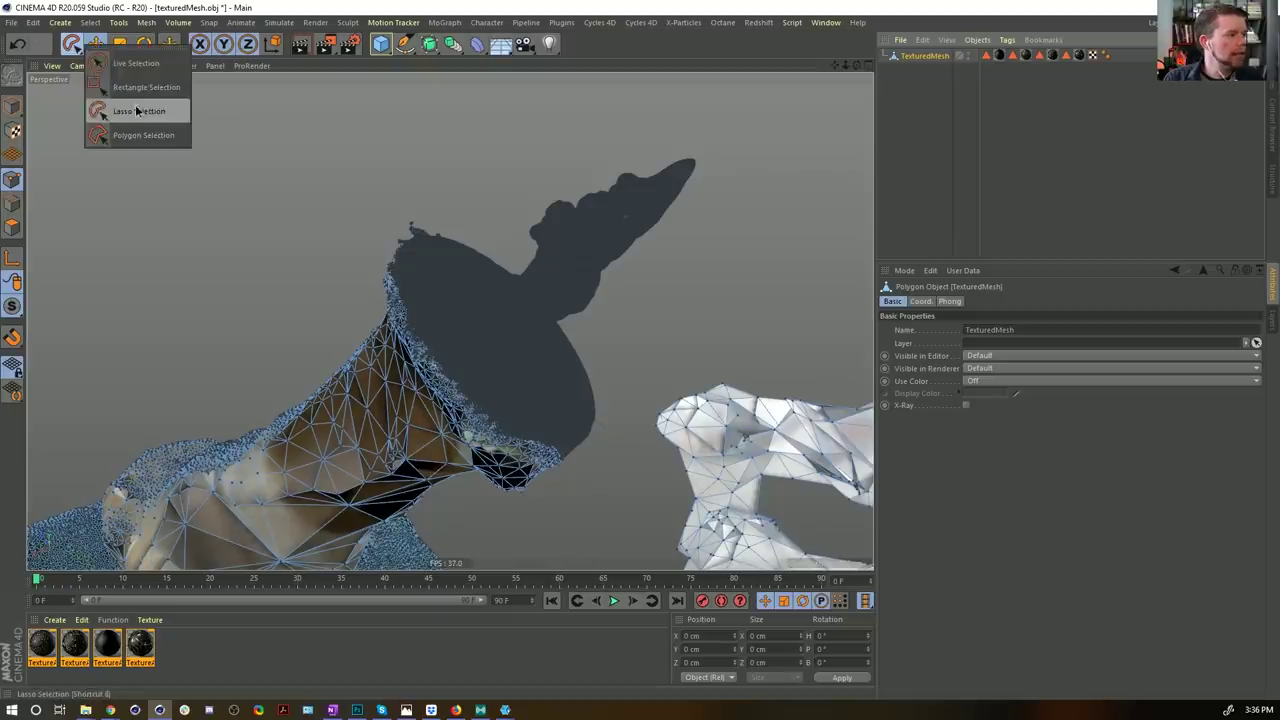
pyautogui.click(140, 118)
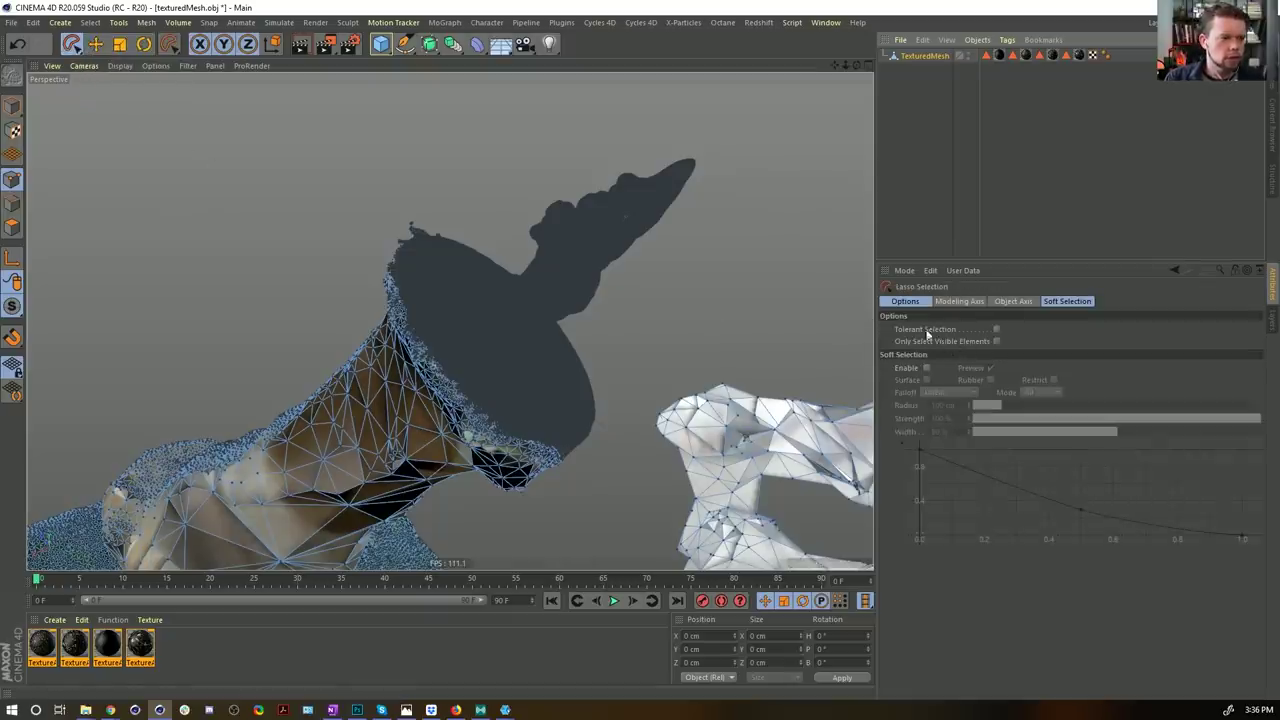
pyautogui.moveTo(743, 175)
pyautogui.mouseDown()
pyautogui.moveTo(708, 136)
pyautogui.moveTo(451, 209)
pyautogui.moveTo(412, 288)
pyautogui.moveTo(543, 434)
pyautogui.moveTo(700, 260)
pyautogui.moveTo(722, 185)
pyautogui.mouseUp()
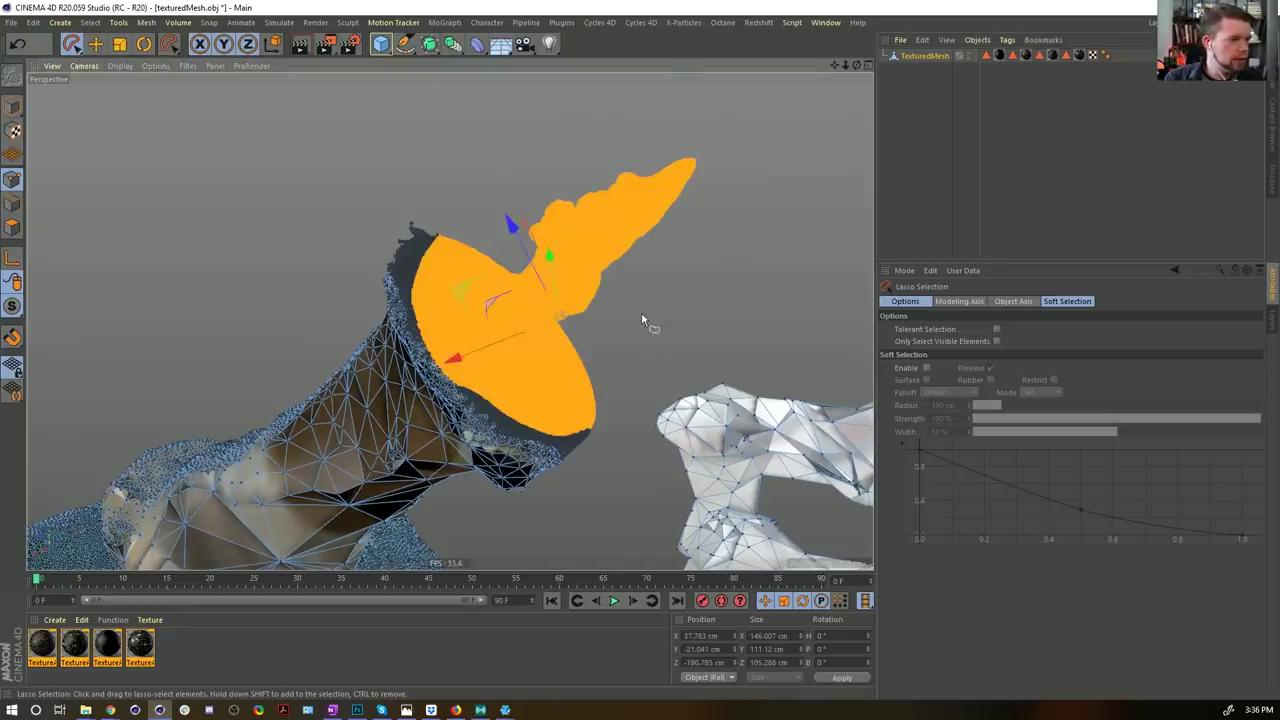
# Step: Invert the point selection to cover everything except the gnome and the top of the stand
pyautogui.keyDown('alt'); pyautogui.moveTo(642, 318); pyautogui.dragTo(567, 293); pyautogui.keyUp('alt')
pyautogui.press('u')
pyautogui.press('i')
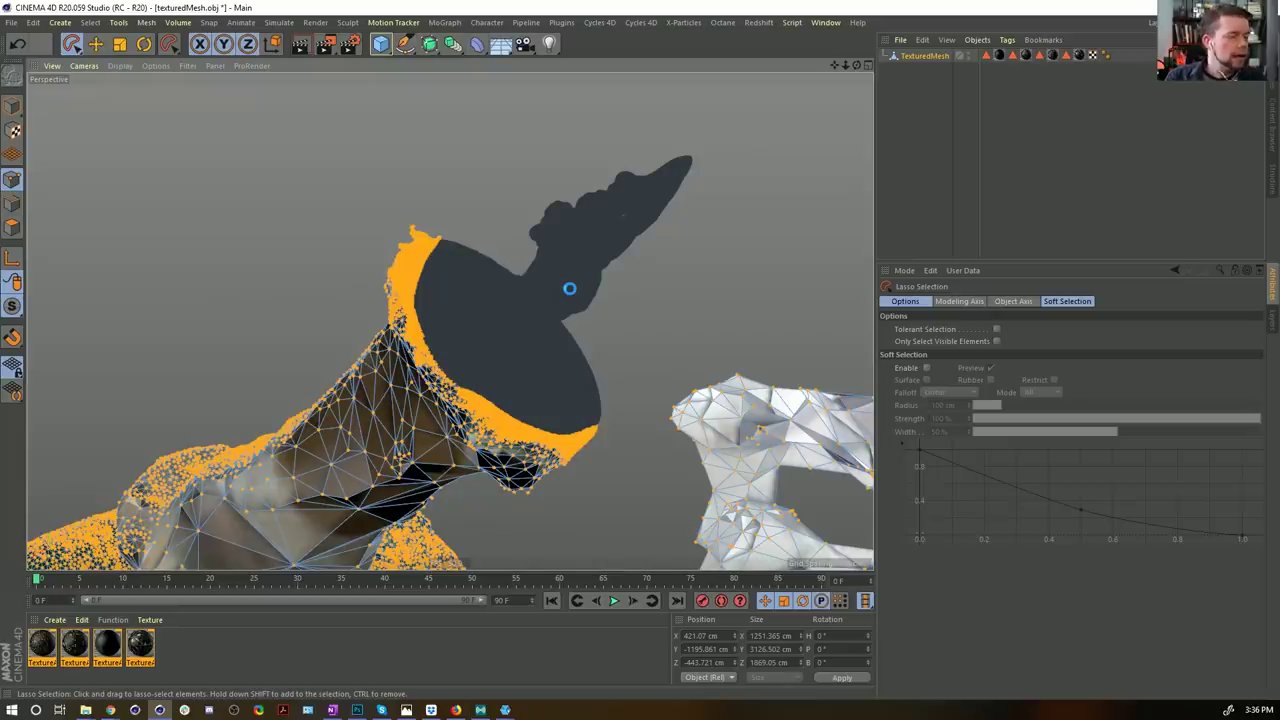
# Step: Delete the selected points of TexturedMesh surrounding the gnome and the top of the stand
pyautogui.press('Delete')
pyautogui.keyDown('alt'); pyautogui.moveTo(570, 295); pyautogui.dragTo(495, 333); pyautogui.keyUp('alt')
pyautogui.keyDown('alt'); pyautogui.moveTo(535, 306); pyautogui.dragTo(629, 249, button='right'); pyautogui.keyUp('alt')
pyautogui.keyDown('alt'); pyautogui.moveTo(629, 249); pyautogui.dragTo(592, 404); pyautogui.keyUp('alt')
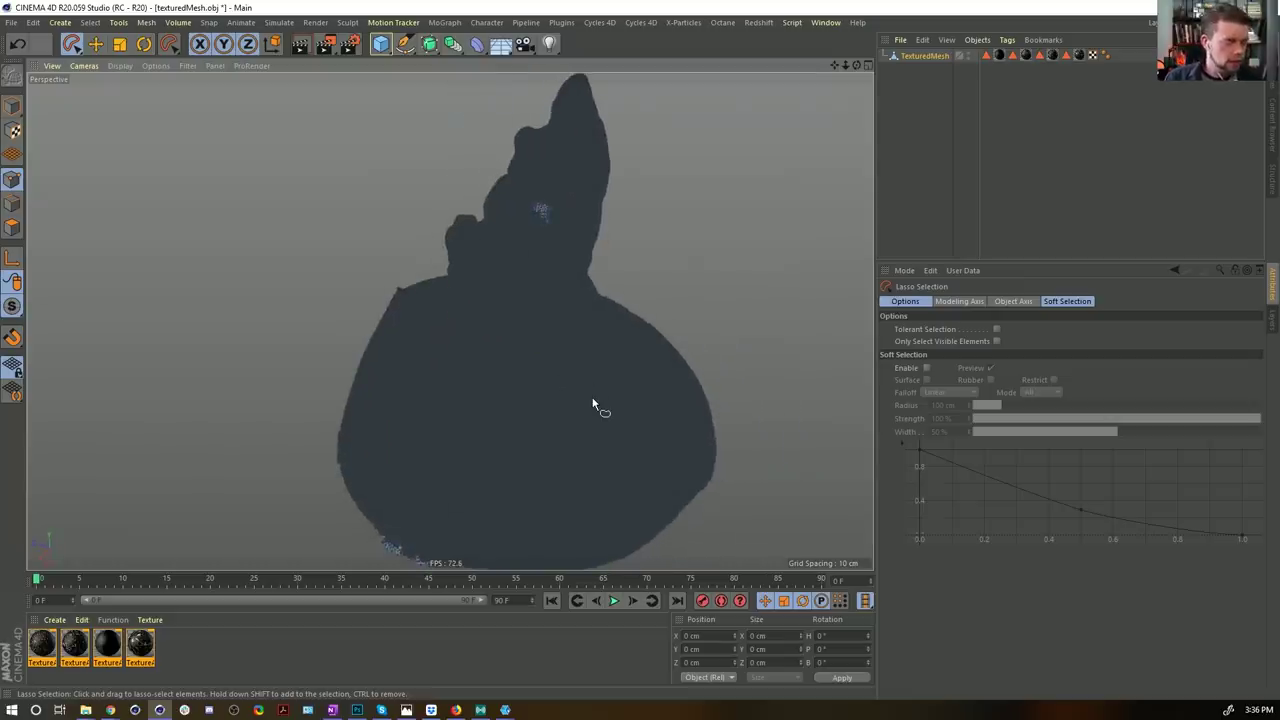
# Step: Select all remaining mesh points and enable SSAO in the viewport so the surface shape can be read
pyautogui.hotkey('ctrl', 'a')
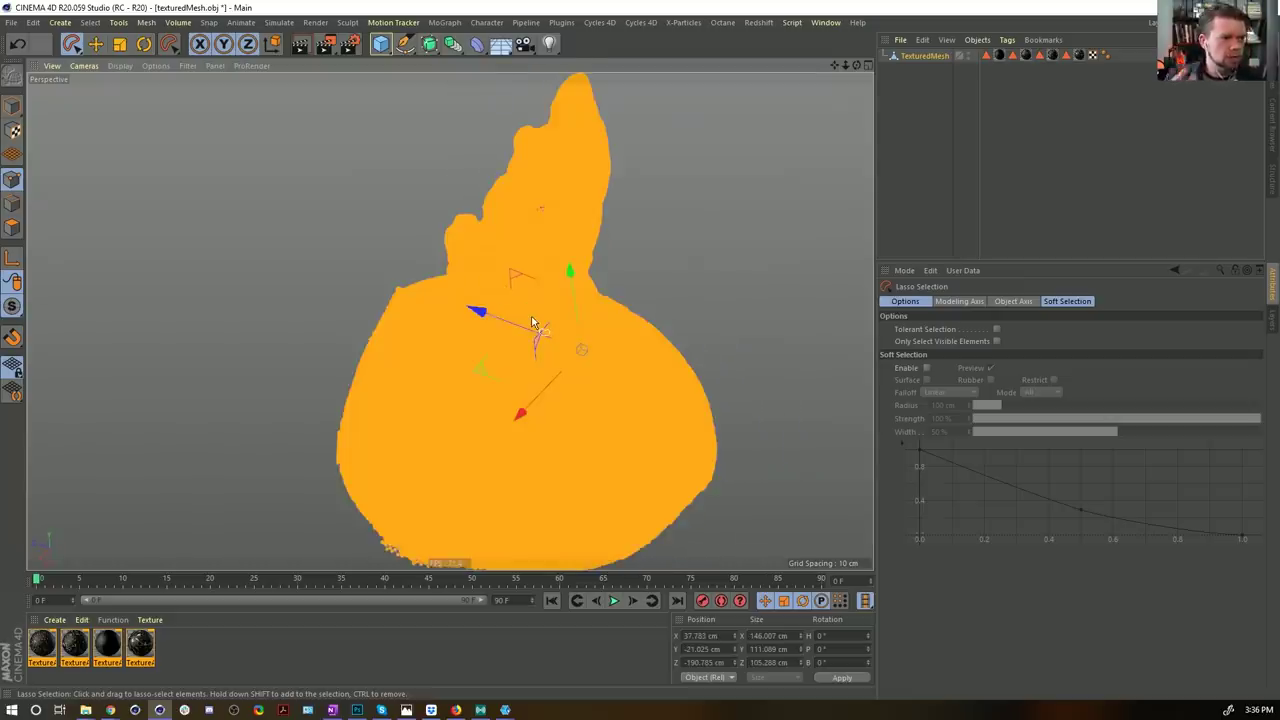
pyautogui.keyDown('alt'); pyautogui.moveTo(518, 296); pyautogui.dragTo(556, 288); pyautogui.keyUp('alt')
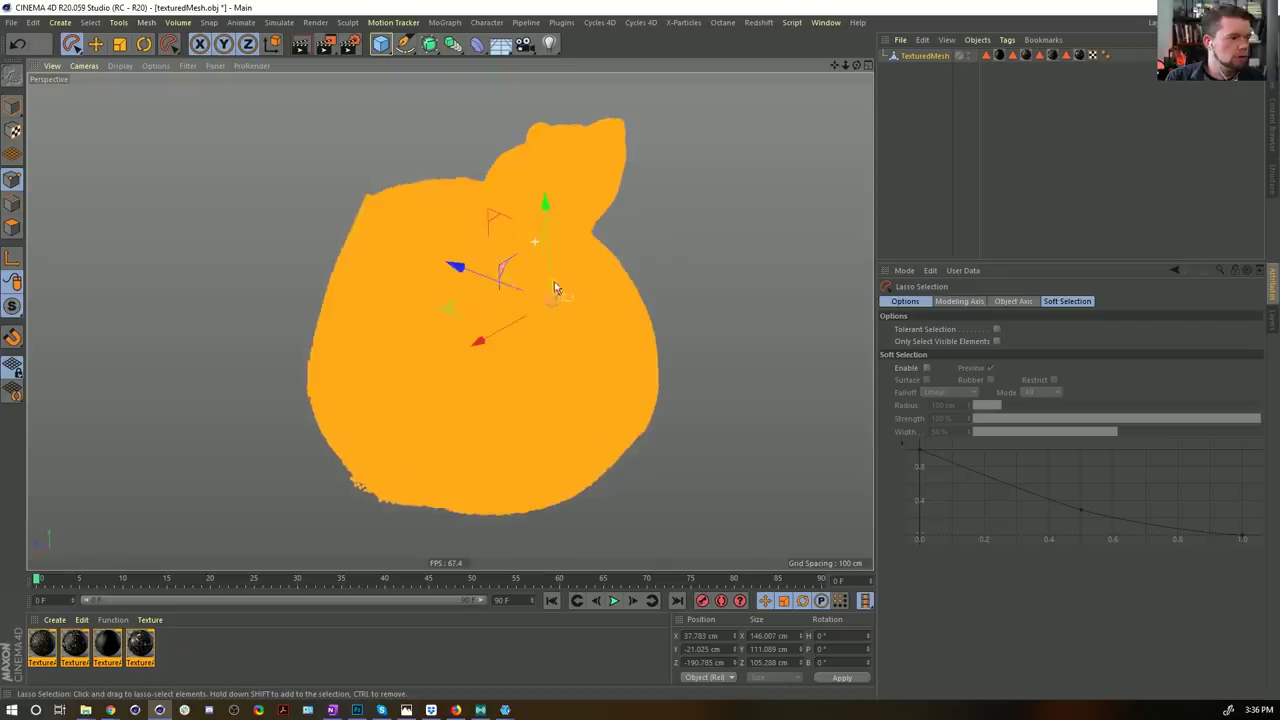
pyautogui.click(156, 66)
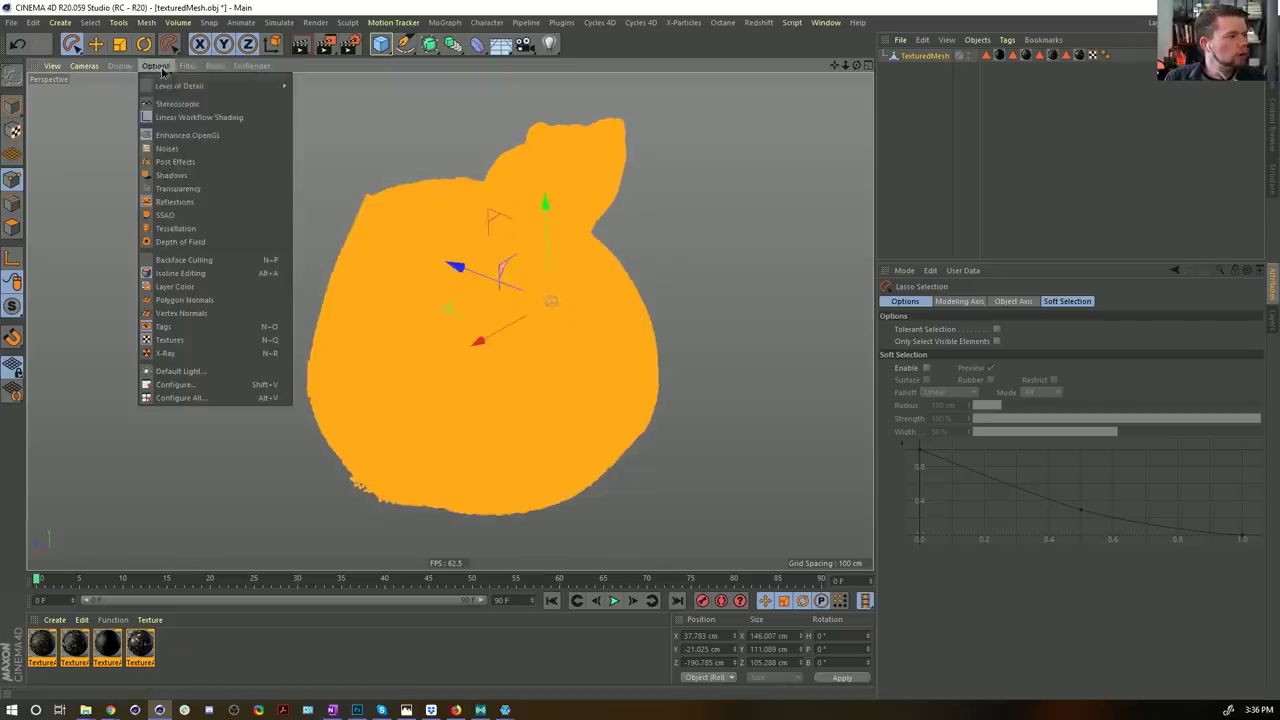
pyautogui.click(209, 215)
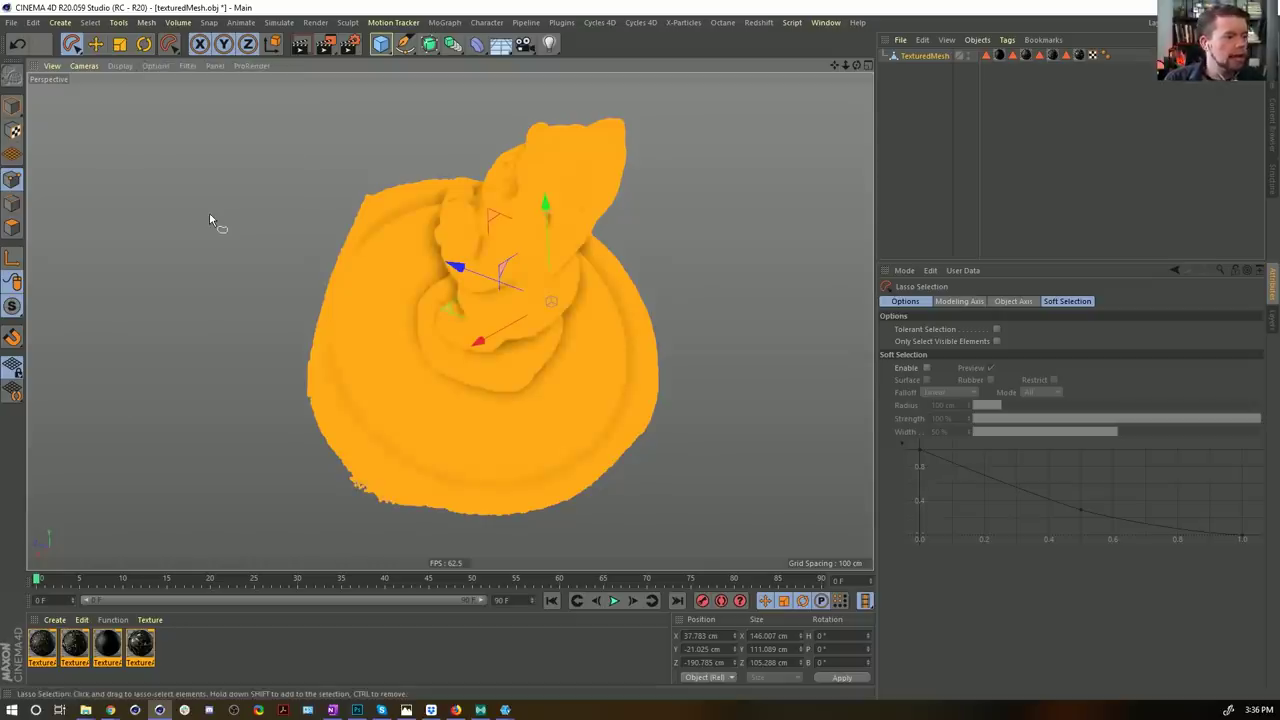
# Step: Lasso the points of the stand's front section outside the gnome's round base and delete them
pyautogui.keyDown('alt'); pyautogui.moveTo(478, 337); pyautogui.dragTo(479, 269); pyautogui.keyUp('alt')
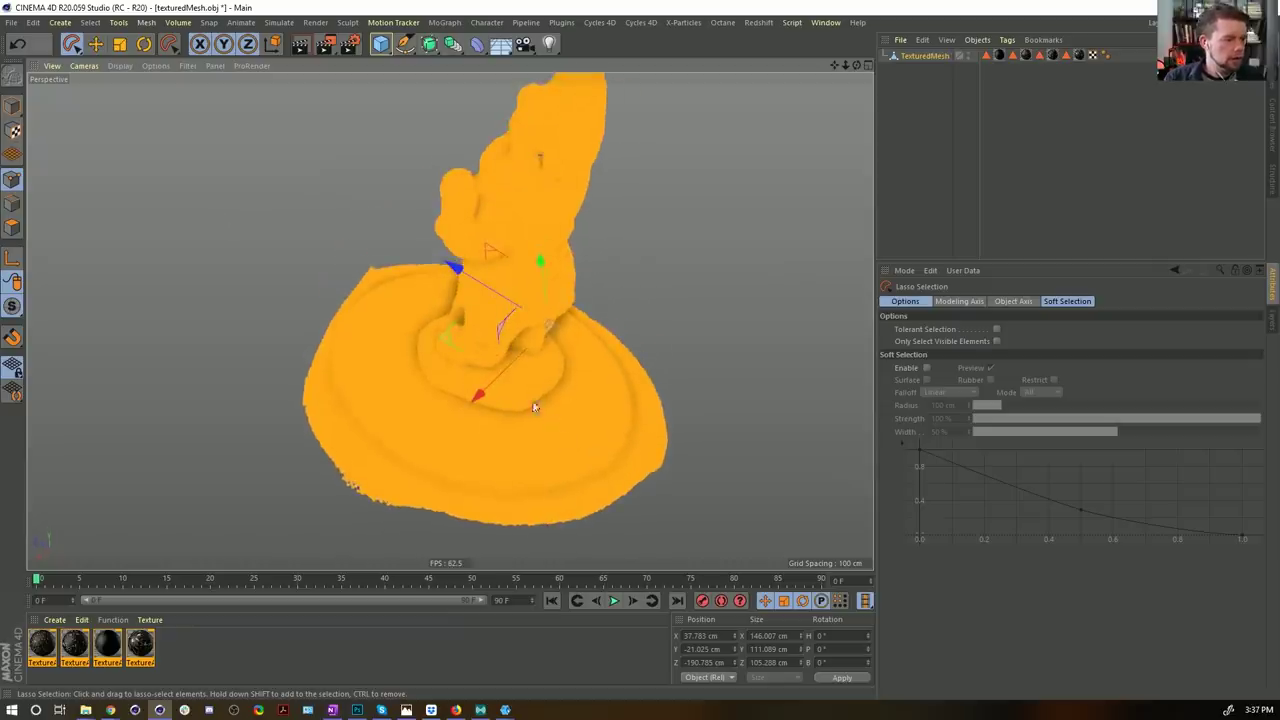
pyautogui.moveTo(607, 512); pyautogui.dragTo(555, 429)
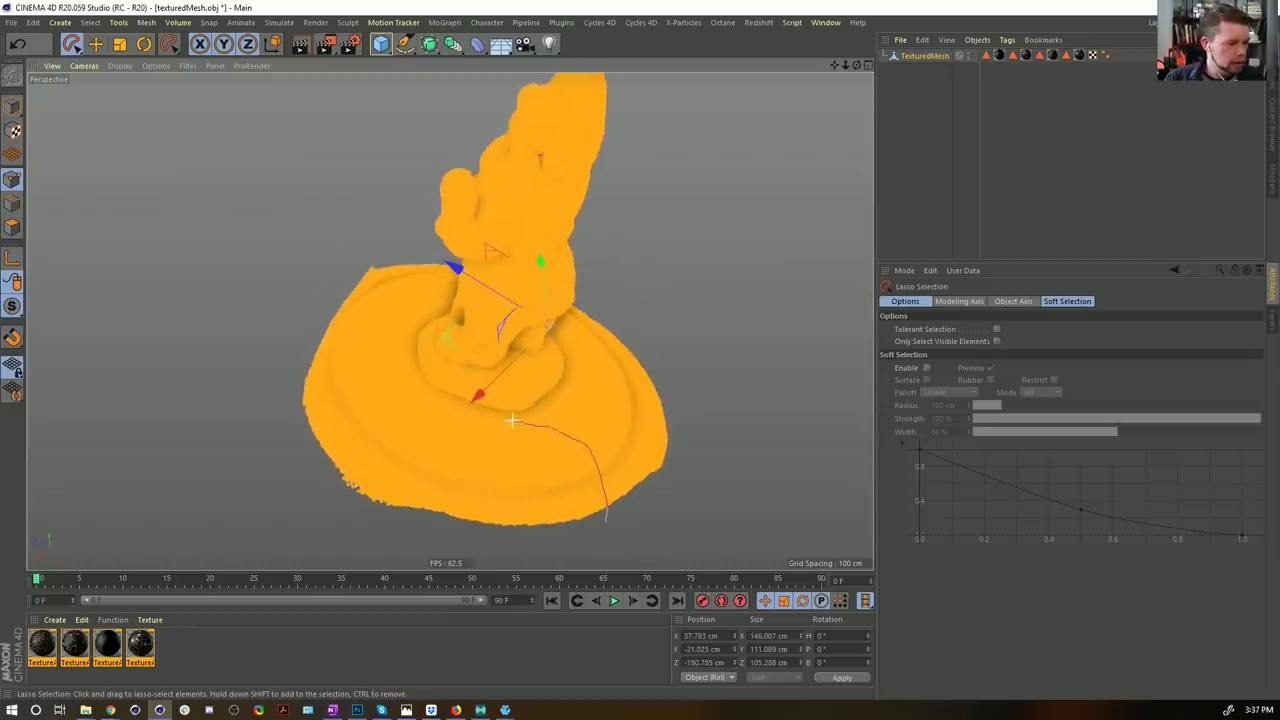
pyautogui.moveTo(378, 305)
pyautogui.mouseDown()
pyautogui.moveTo(329, 503)
pyautogui.moveTo(586, 543)
pyautogui.moveTo(597, 519)
pyautogui.mouseUp()
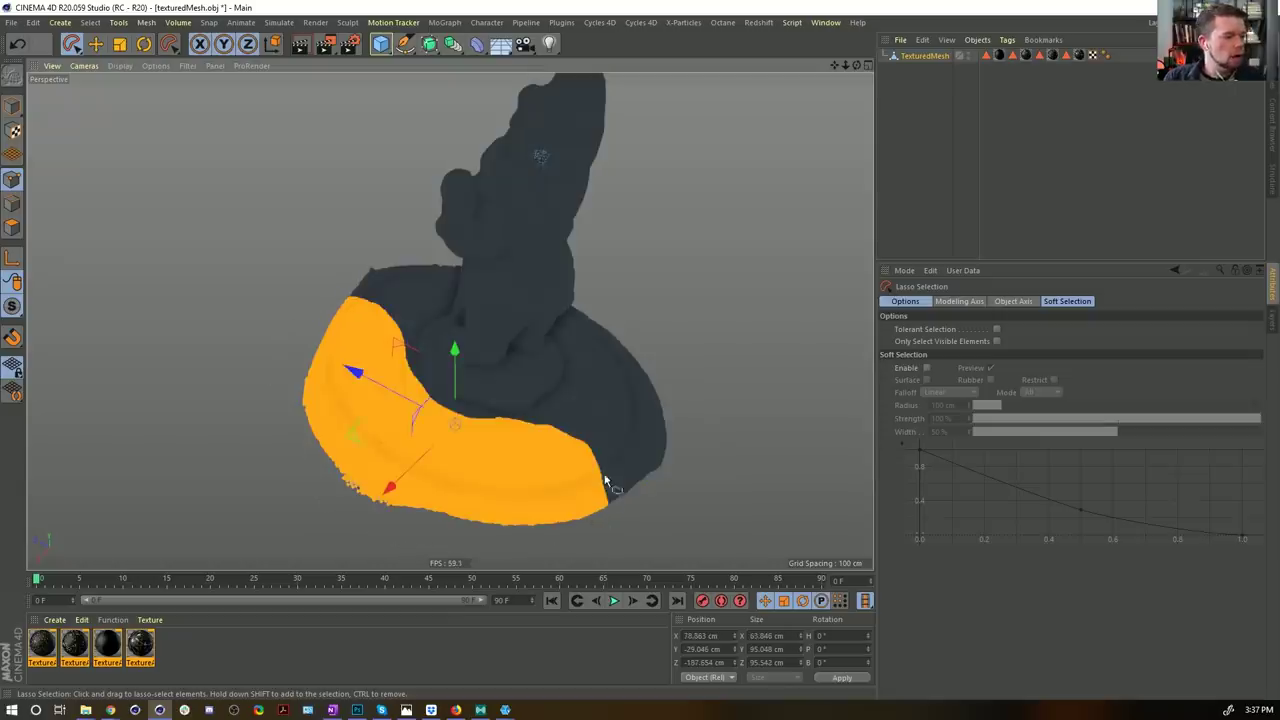
pyautogui.press('Delete')
# Step: Lasso the points of the next side section of the stand, up to the gnome's base, and delete them
pyautogui.moveTo(580, 410)
pyautogui.keyDown('alt'); pyautogui.mouseDown()
pyautogui.moveTo(651, 380)
pyautogui.moveTo(715, 438)
pyautogui.mouseUp(); pyautogui.keyUp('alt')
pyautogui.moveTo(730, 368)
pyautogui.mouseDown()
pyautogui.moveTo(646, 314)
pyautogui.moveTo(552, 344)
pyautogui.mouseUp()
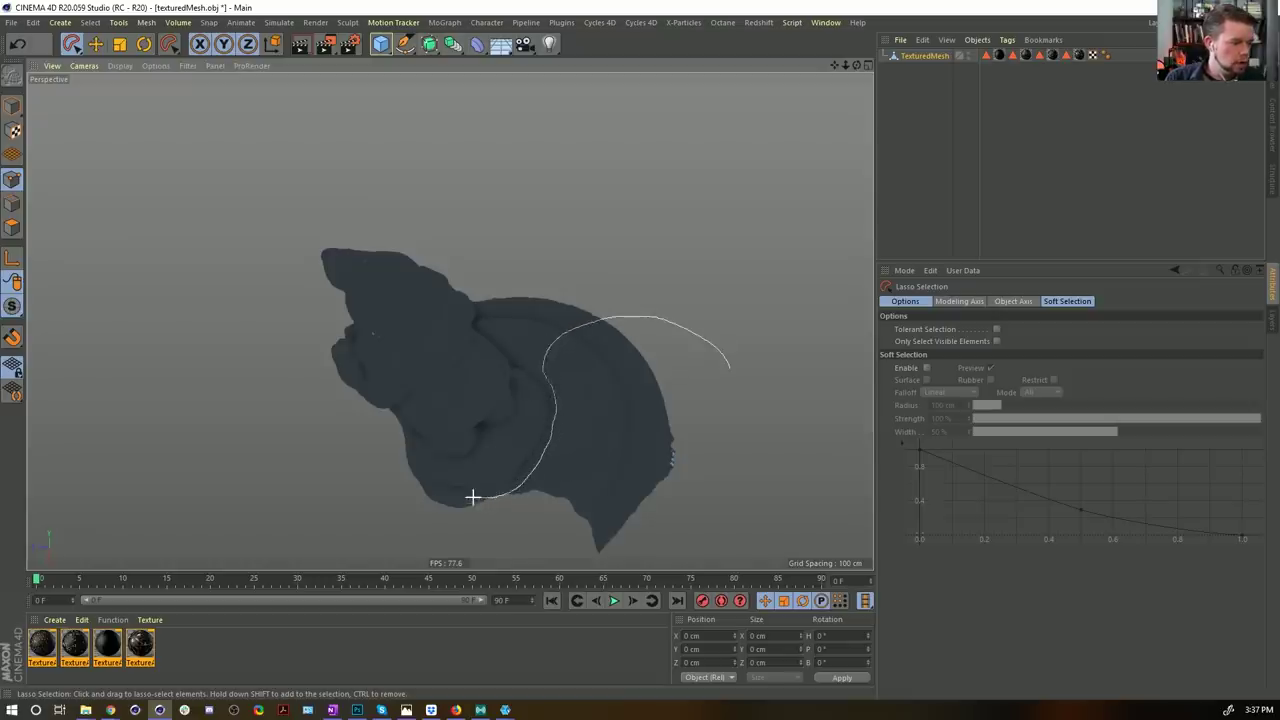
pyautogui.moveTo(422, 490)
pyautogui.mouseDown()
pyautogui.moveTo(797, 537)
pyautogui.moveTo(703, 395)
pyautogui.mouseUp()
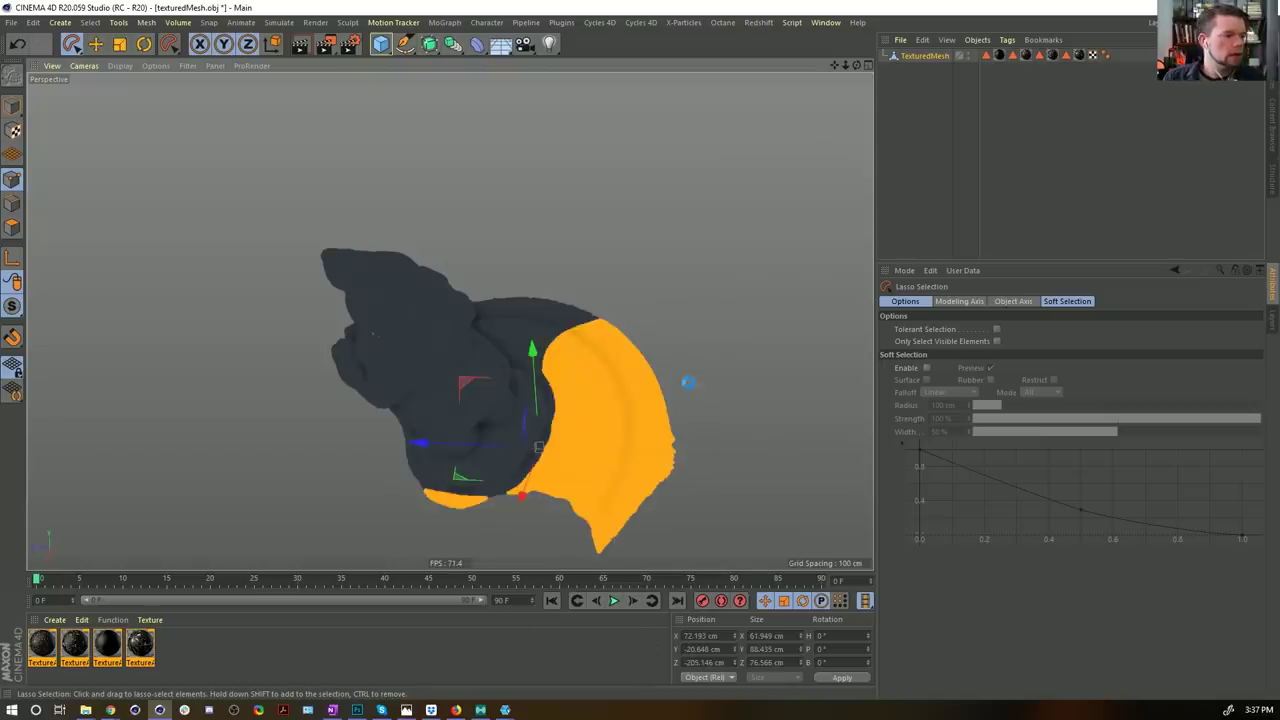
pyautogui.press('Delete')
# Step: Lasso the last remaining section of the stand behind the gnome's base and delete its points
pyautogui.keyDown('alt'); pyautogui.moveTo(507, 380); pyautogui.dragTo(606, 511, button='right'); pyautogui.keyUp('alt')
pyautogui.keyDown('alt'); pyautogui.moveTo(606, 511); pyautogui.dragTo(508, 280); pyautogui.keyUp('alt')
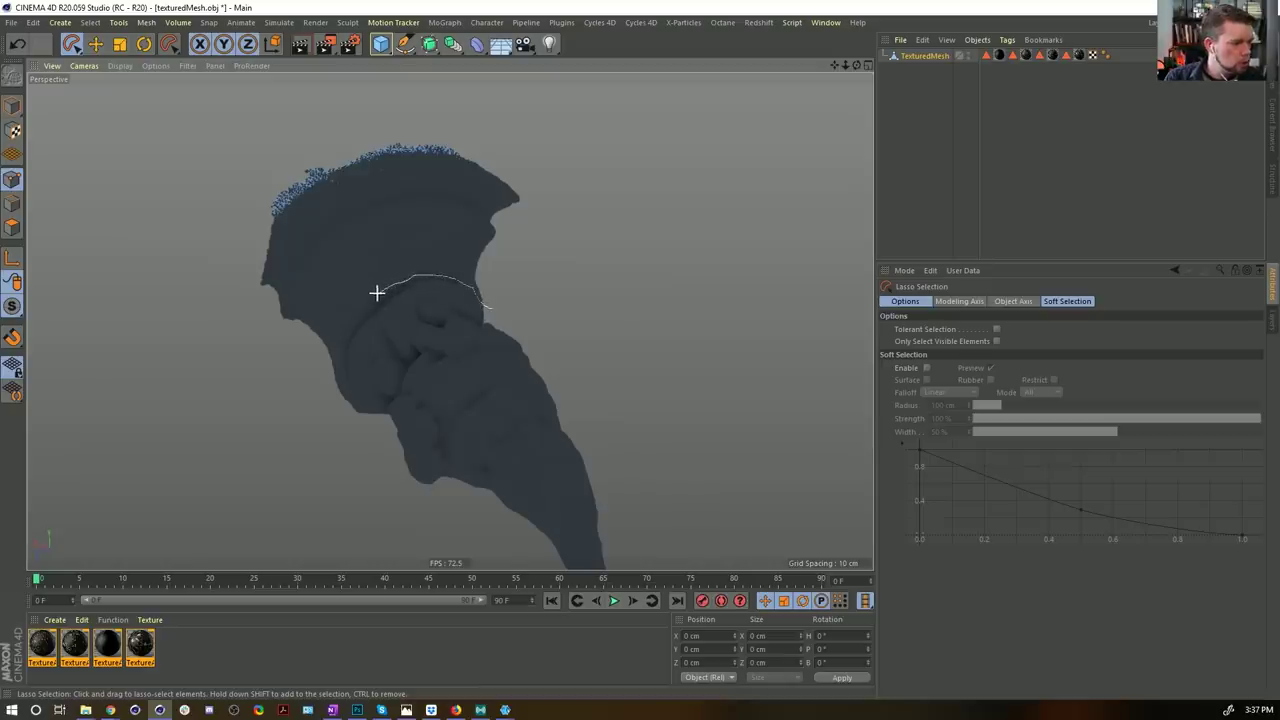
pyautogui.moveTo(338, 382)
pyautogui.mouseDown()
pyautogui.moveTo(114, 84)
pyautogui.moveTo(543, 180)
pyautogui.moveTo(545, 288)
pyautogui.mouseUp()
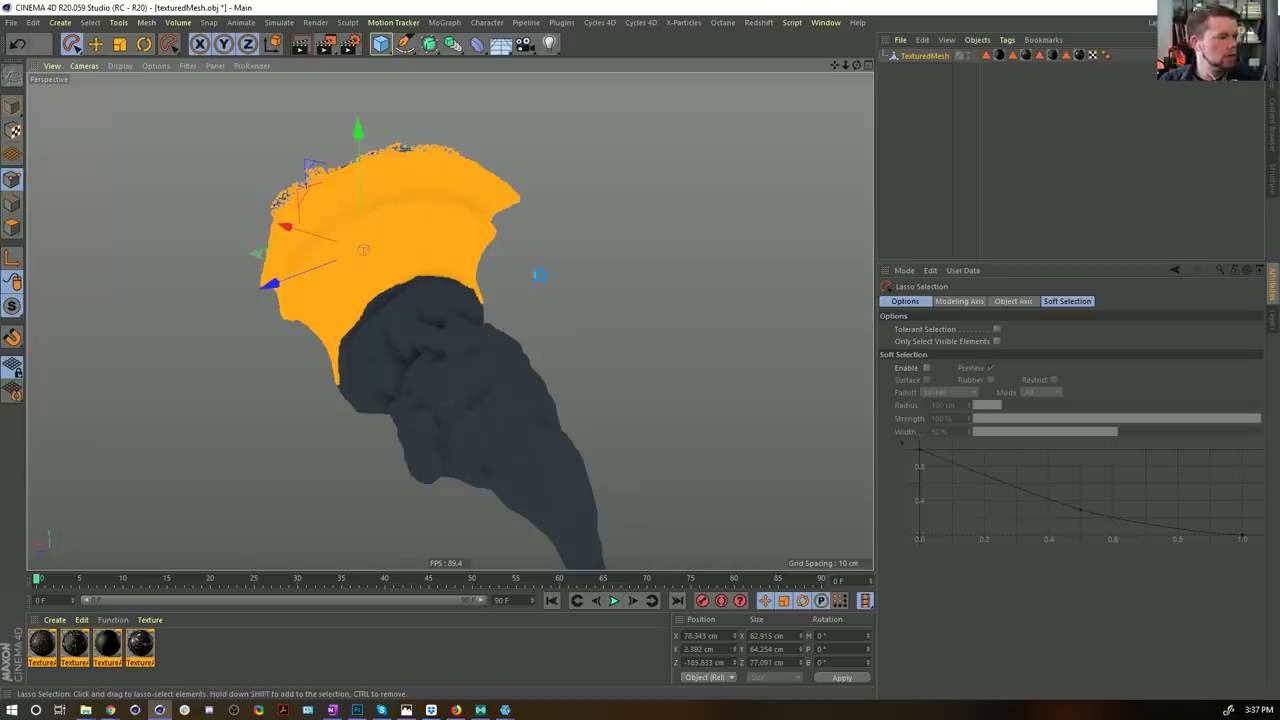
pyautogui.press('Delete')
pyautogui.keyDown('alt'); pyautogui.moveTo(489, 340); pyautogui.dragTo(455, 417); pyautogui.keyUp('alt')
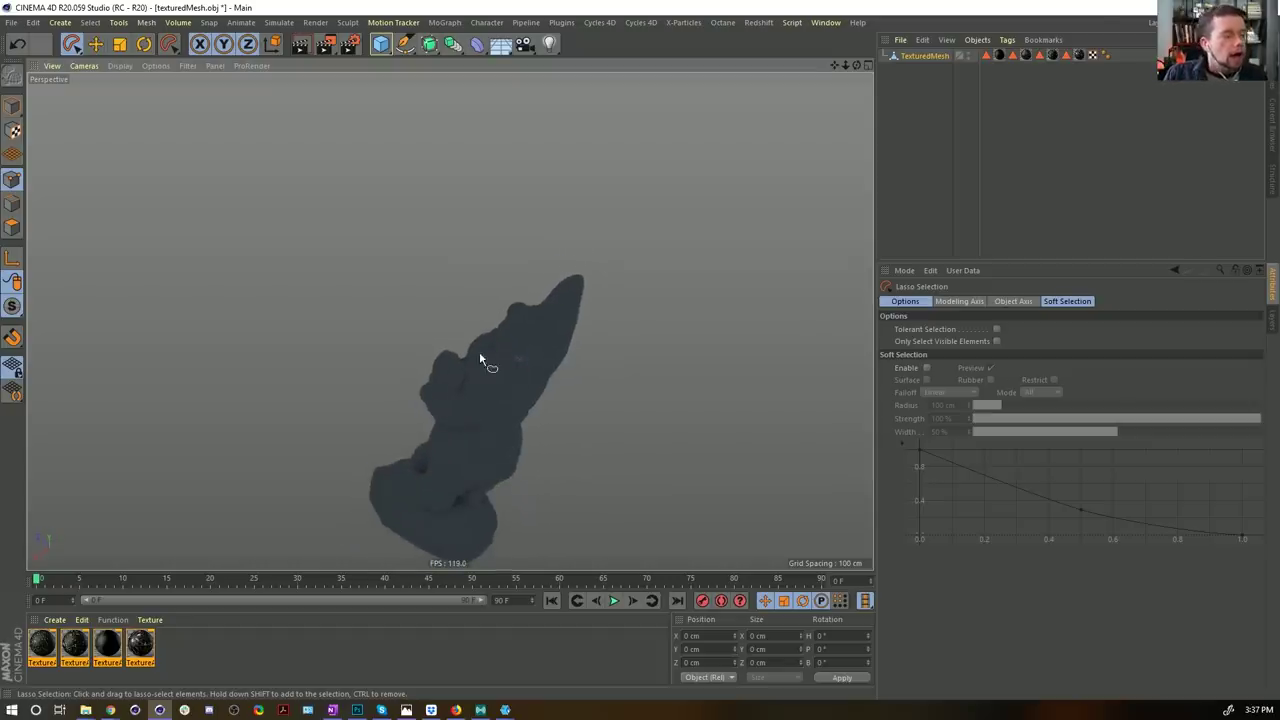
# Step: Switch from Point mode to Model mode to show the textured gnome as a whole object
pyautogui.click(13, 105)
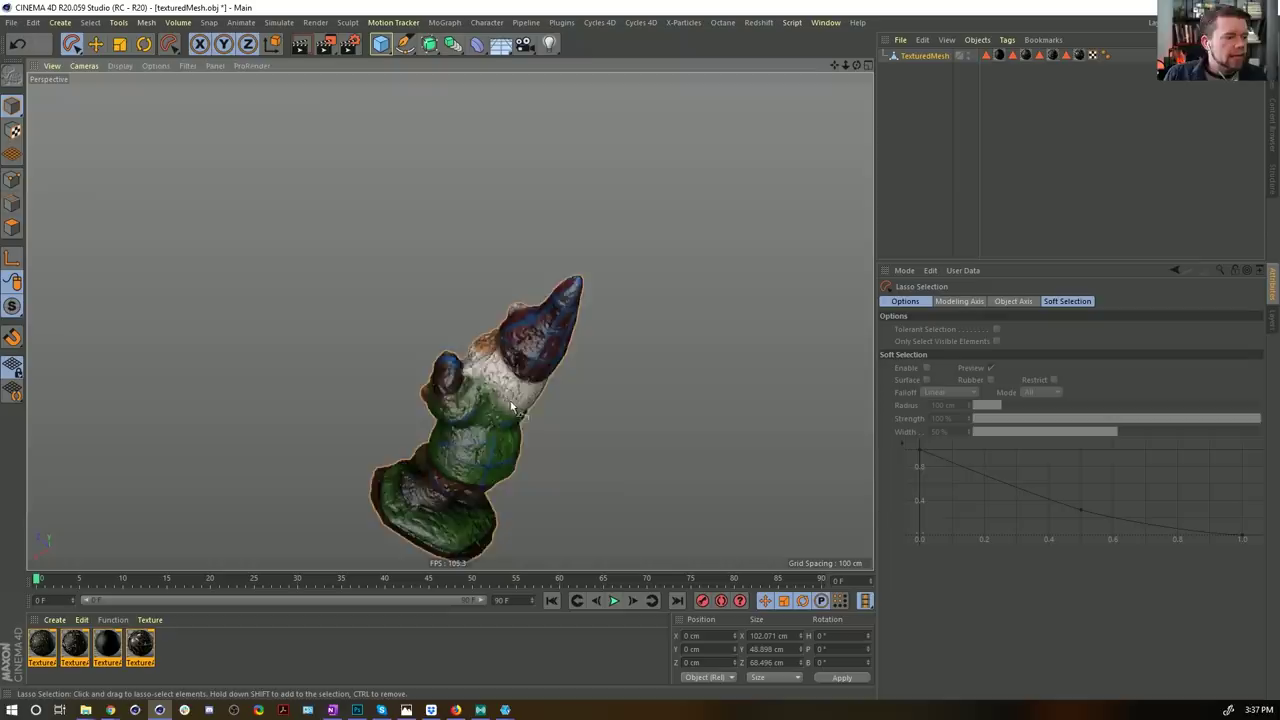
pyautogui.scroll(-2, 452, 420)
pyautogui.scroll(-3, 452, 420)
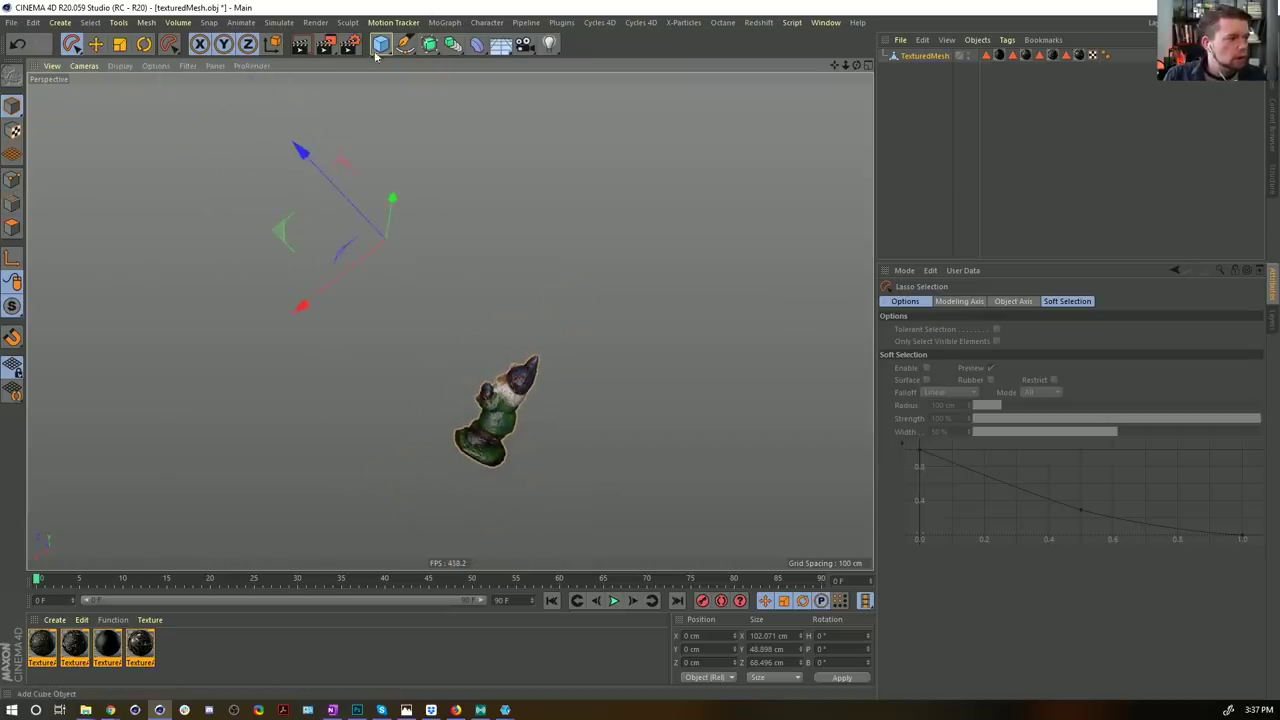
# Step: Add a default 200 cm cube to compare with the gnome's size and orientation, and delete it
pyautogui.click(381, 44)
pyautogui.keyDown('alt'); pyautogui.moveTo(462, 260); pyautogui.dragTo(191, 283); pyautogui.keyUp('alt')
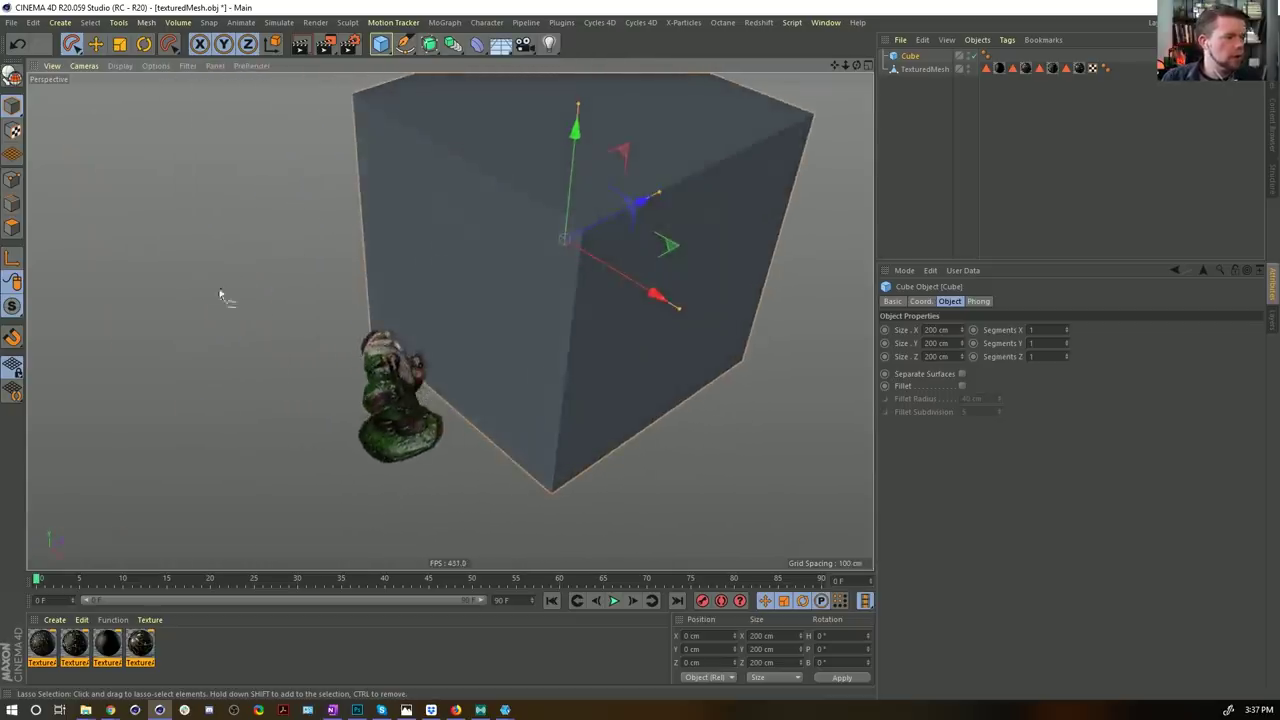
pyautogui.keyDown('alt'); pyautogui.moveTo(405, 381); pyautogui.dragTo(511, 420); pyautogui.keyUp('alt')
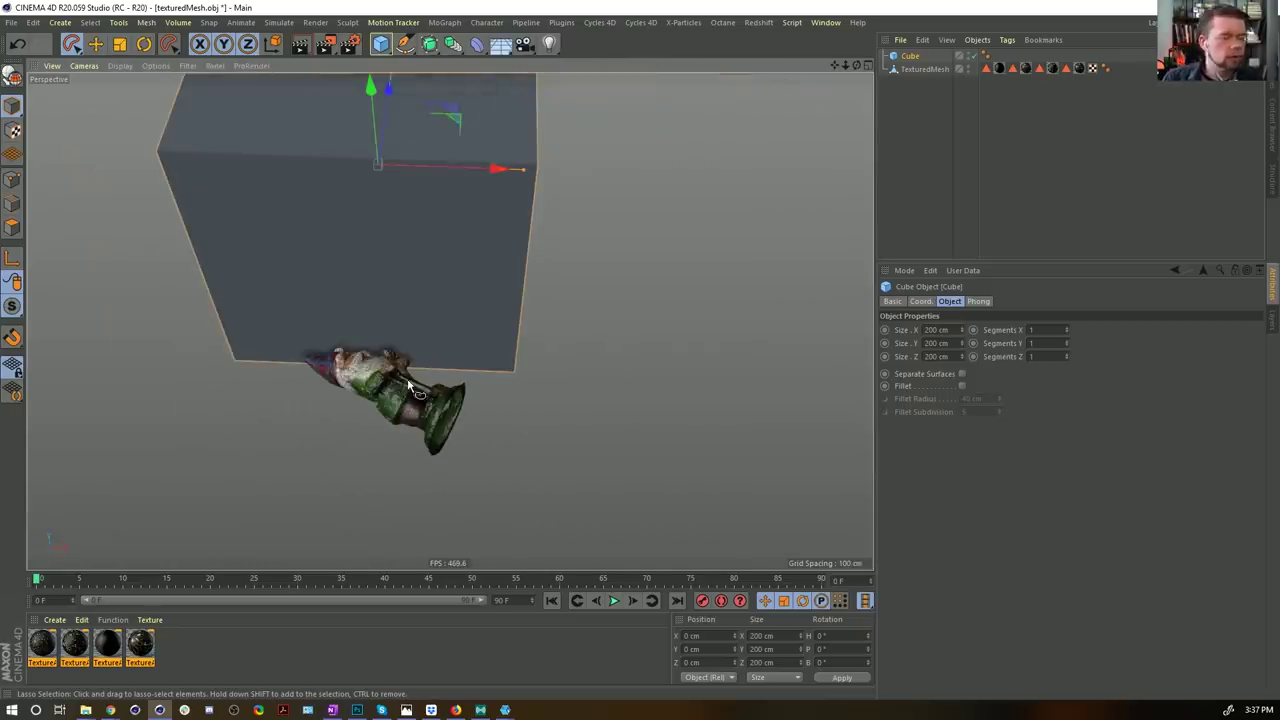
pyautogui.keyDown('alt'); pyautogui.moveTo(477, 205); pyautogui.dragTo(417, 177); pyautogui.keyUp('alt')
pyautogui.keyDown('alt'); pyautogui.moveTo(378, 336); pyautogui.dragTo(724, 216); pyautogui.keyUp('alt')
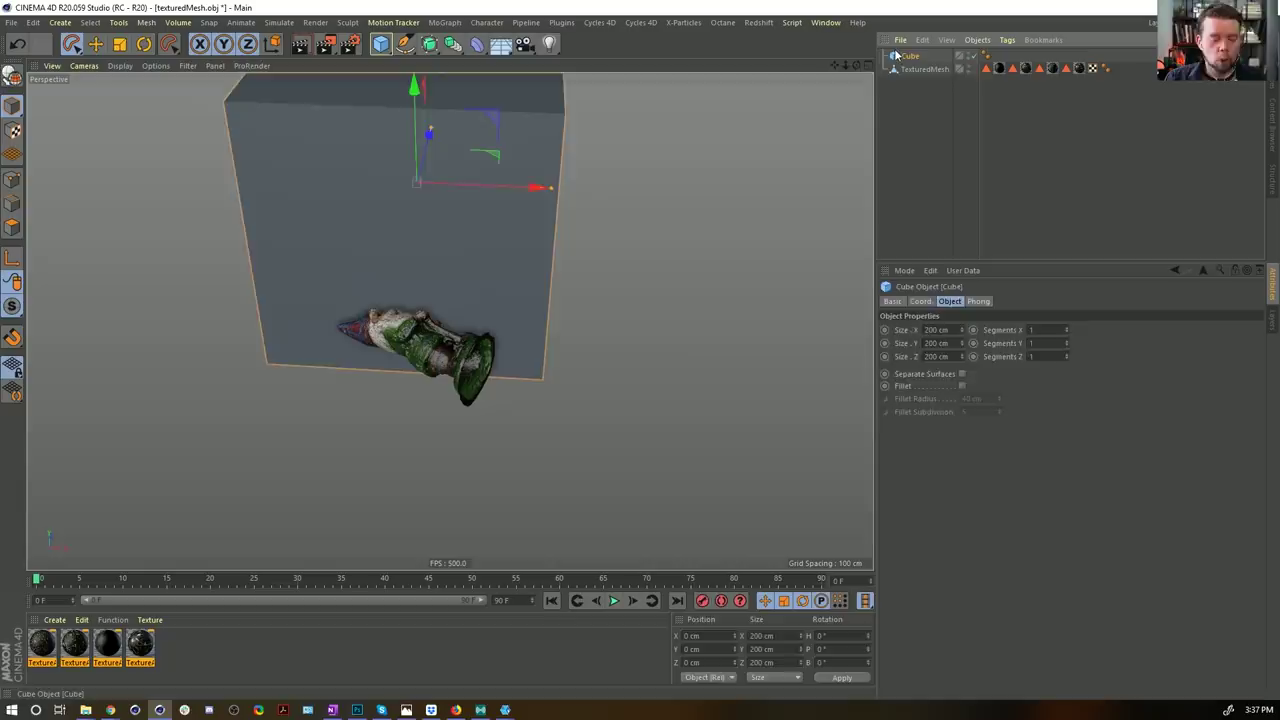
pyautogui.press('Delete')
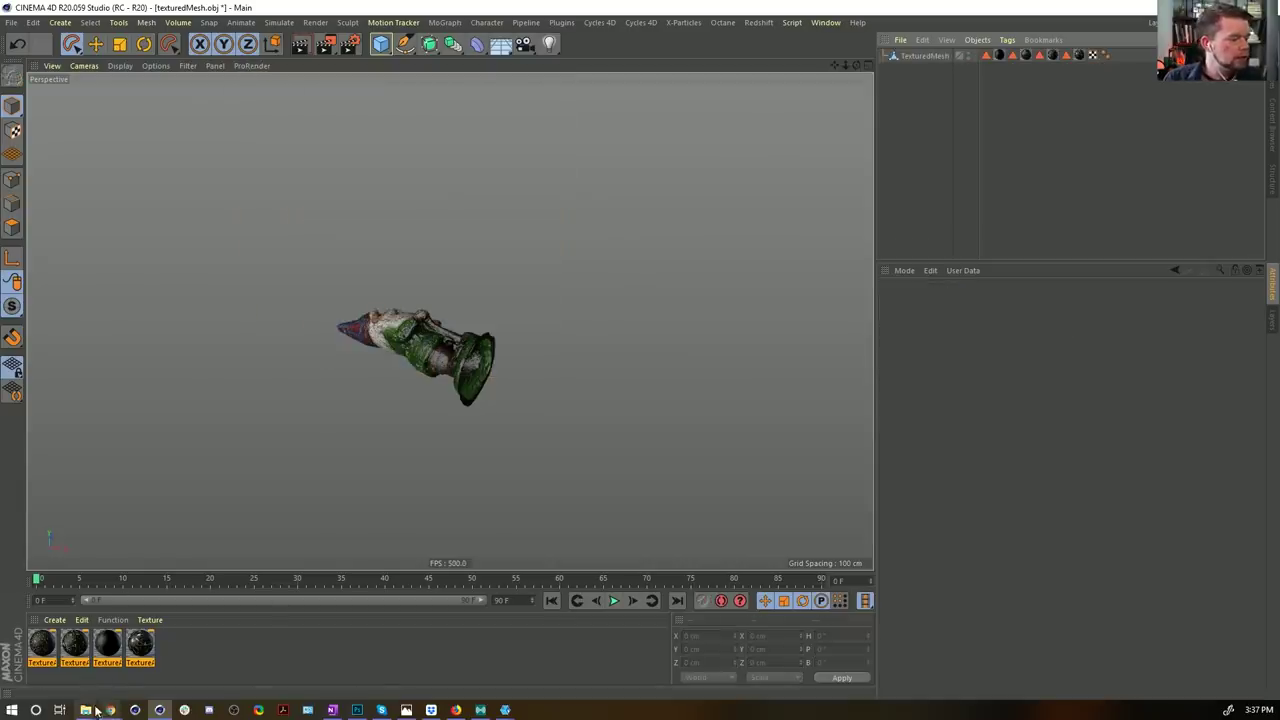
# Step: Switch to File Explorer and open the output subfolder of StructureFromMotion in the Gnome6 MeshroomCache folder
pyautogui.moveTo(90, 710)
pyautogui.click(64, 655)
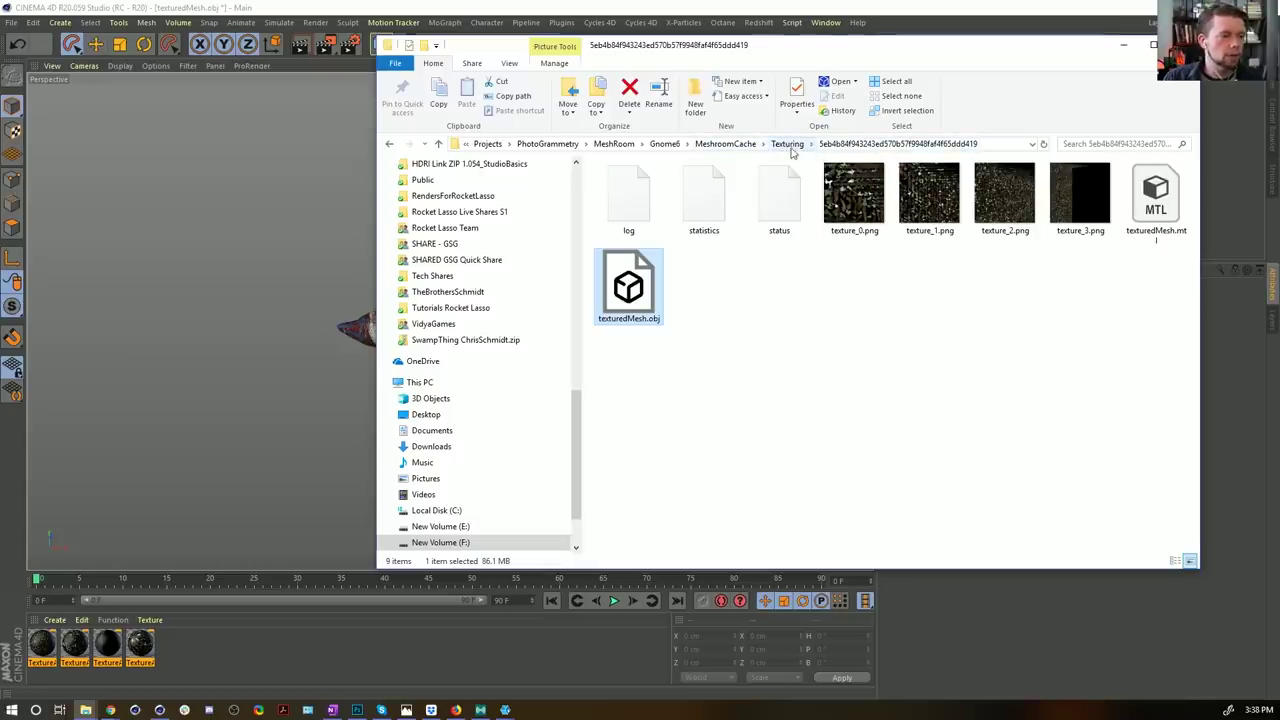
pyautogui.click(745, 146)
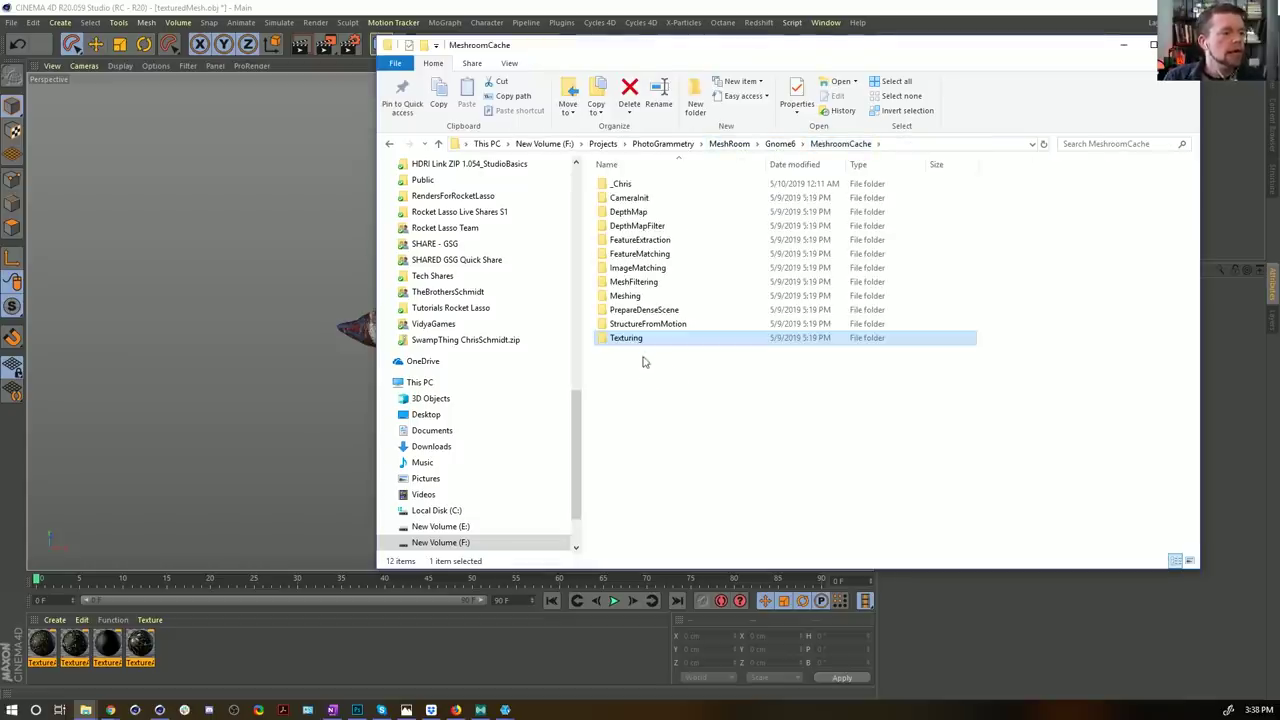
pyautogui.click(631, 326)
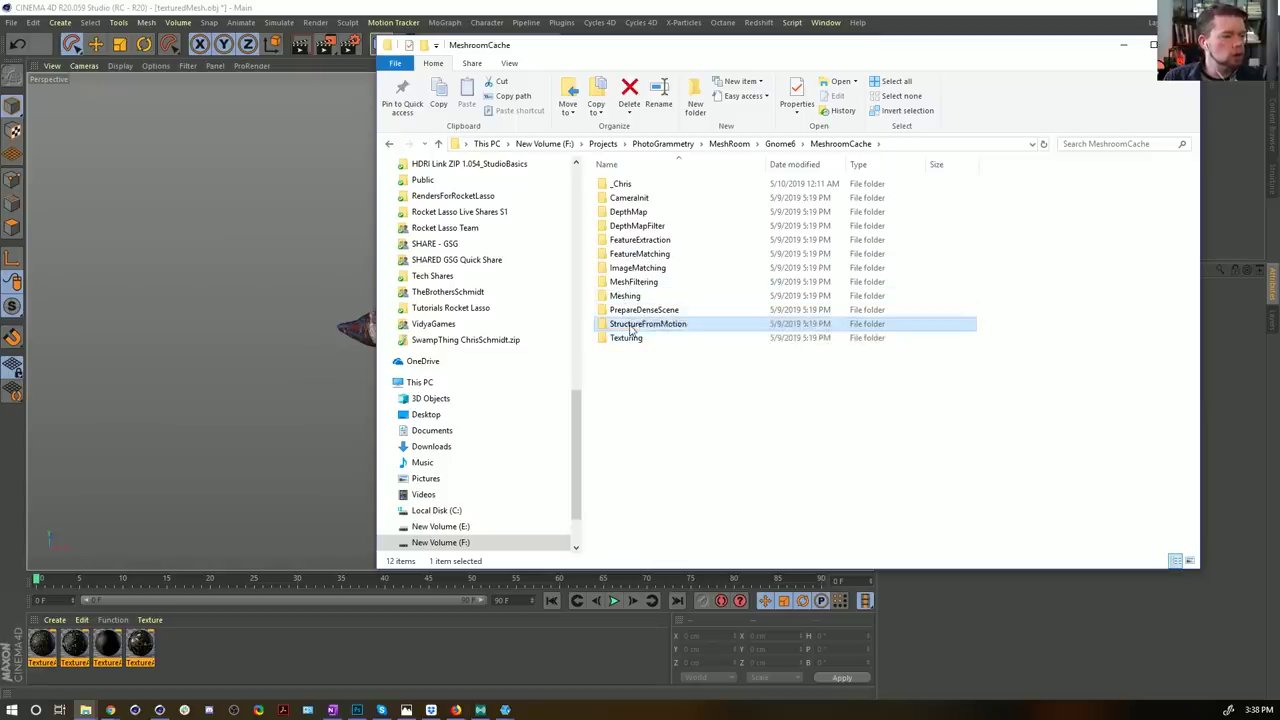
pyautogui.doubleClick(631, 328)
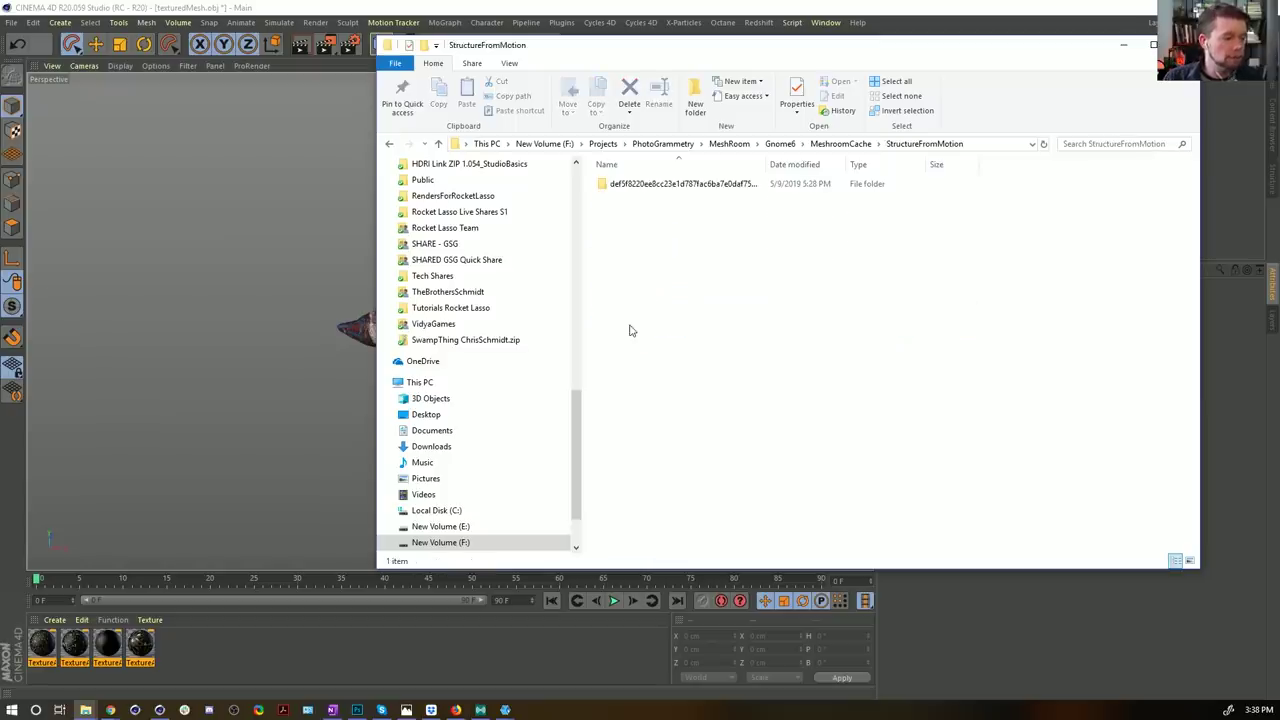
pyautogui.doubleClick(669, 189)
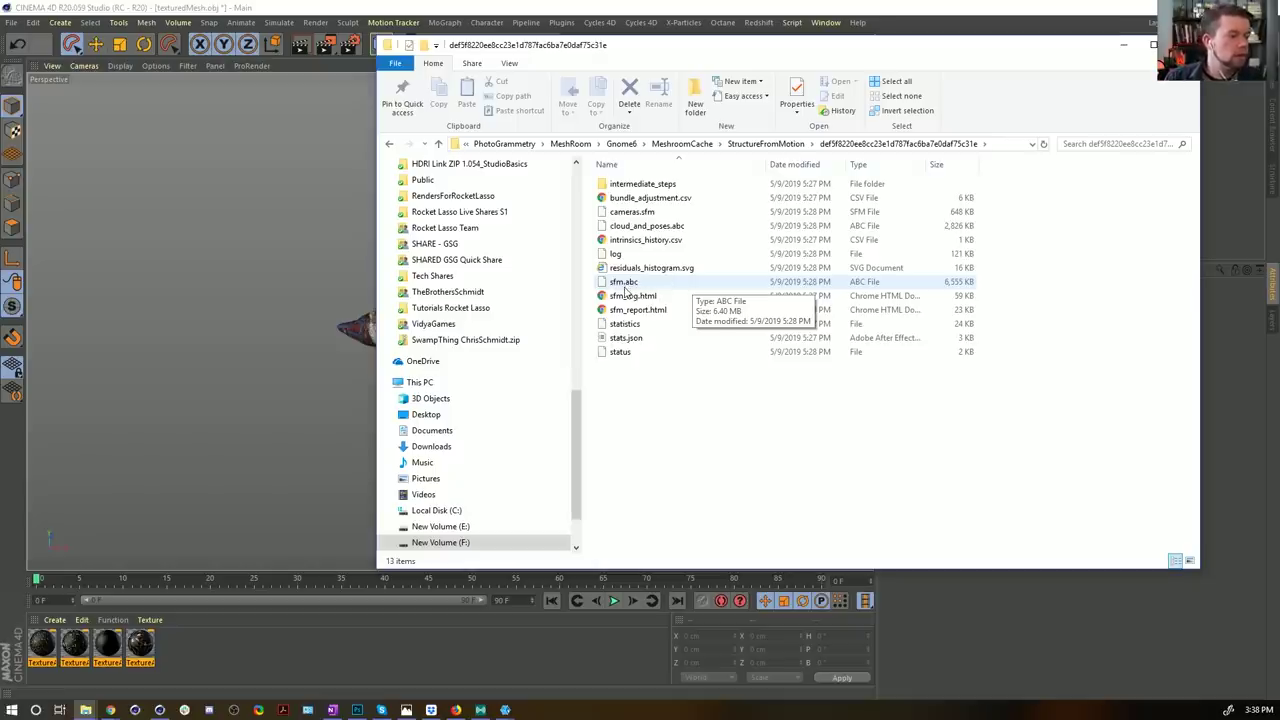
# Step: Import sfm.abc into Cinema 4D with the Alembic import scale at 100 and cameras included
pyautogui.moveTo(631, 285); pyautogui.dragTo(230, 262)
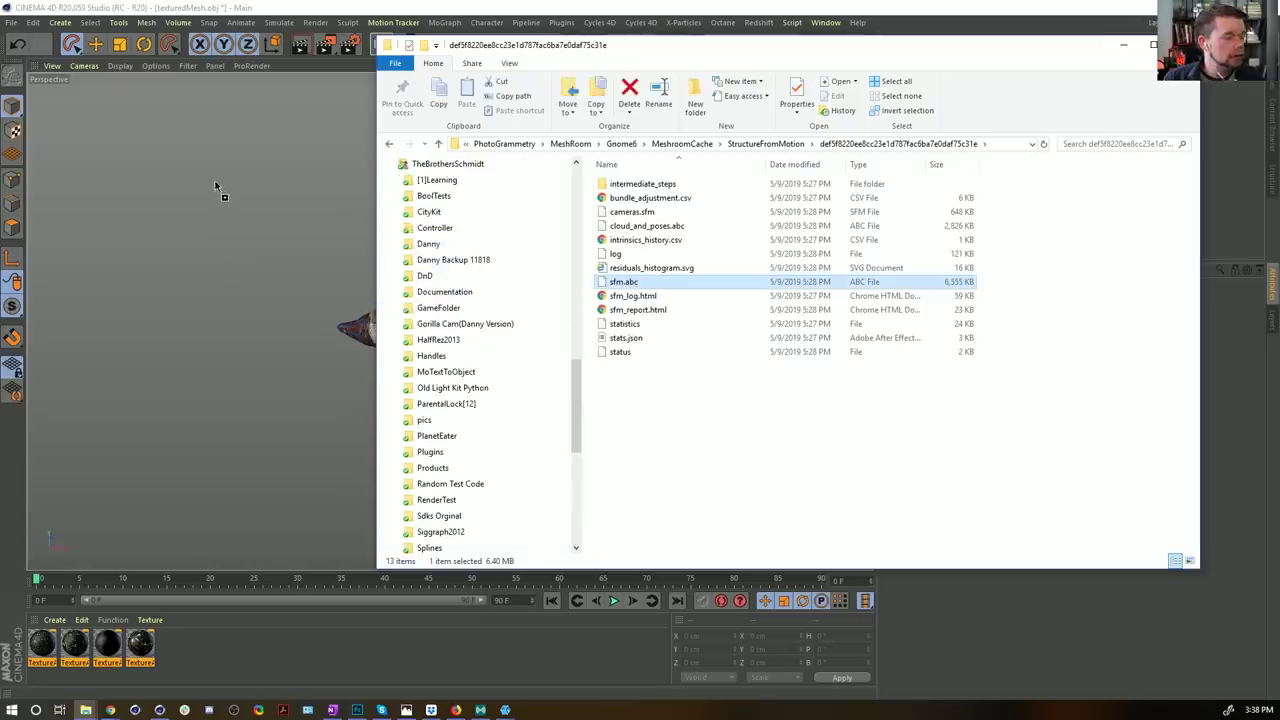
pyautogui.moveTo(216, 188); pyautogui.dragTo(214, 186)
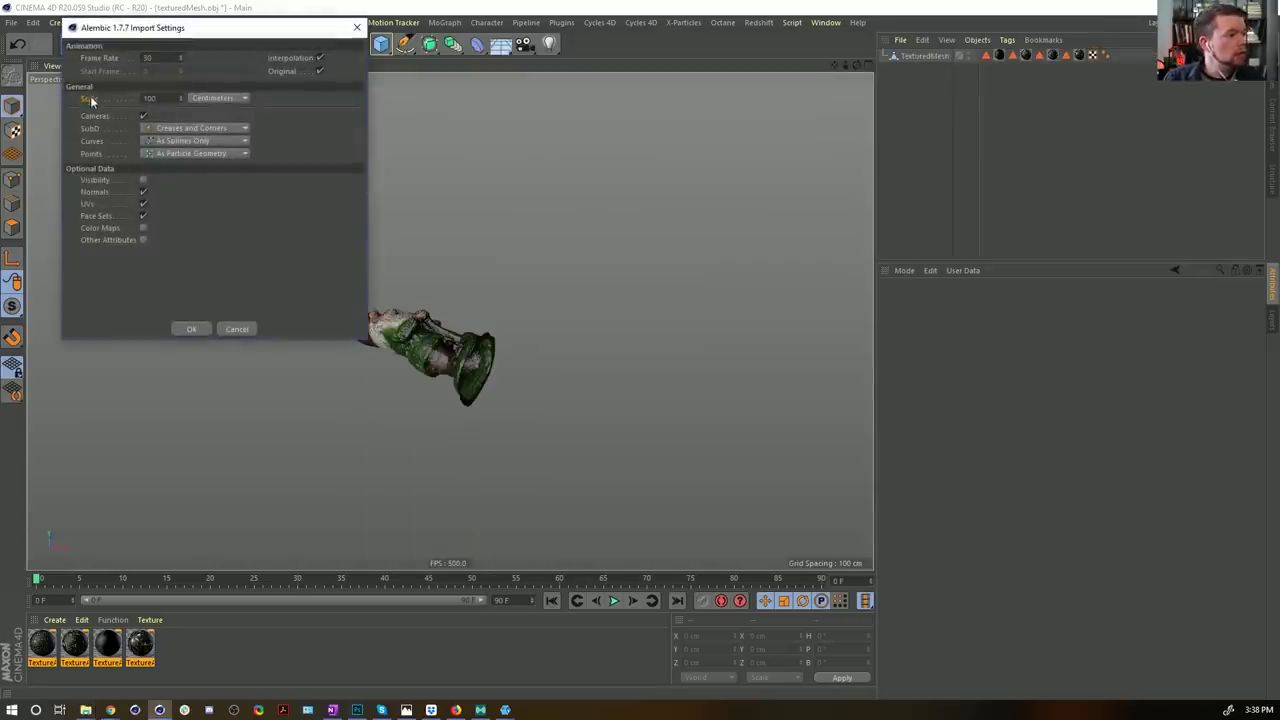
pyautogui.click(193, 330)
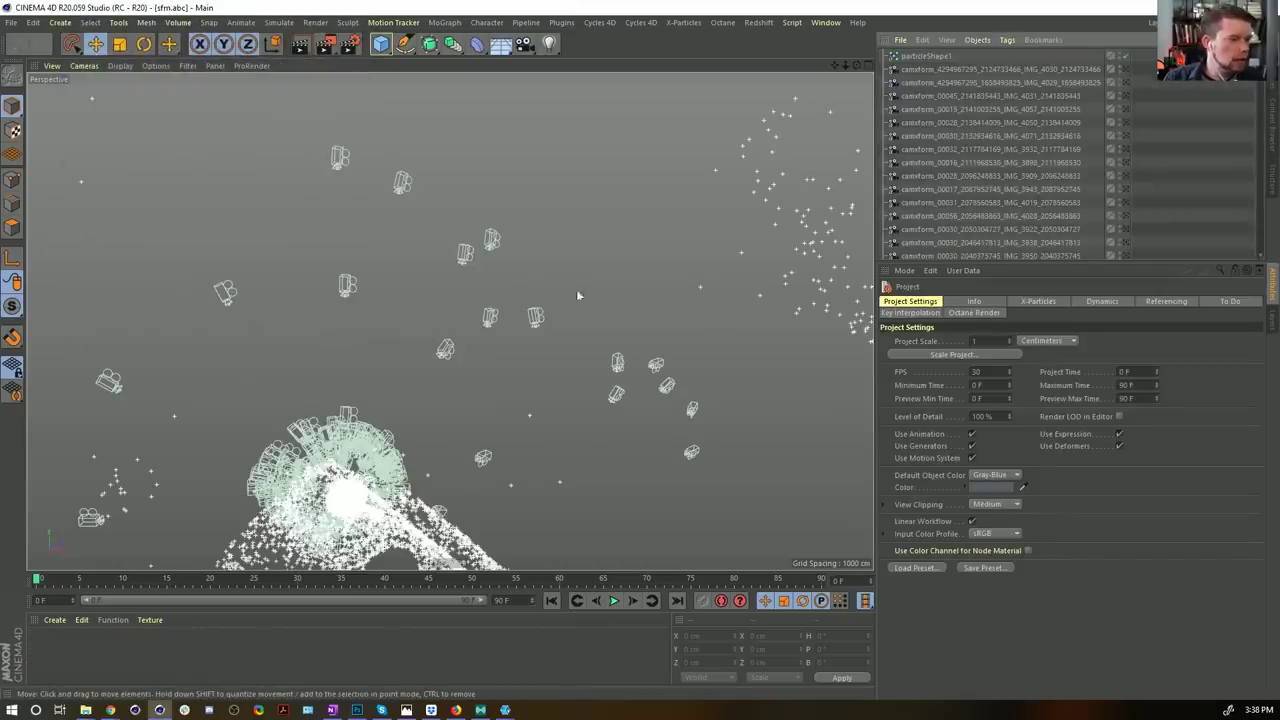
# Step: Select all imported camxform Alembic cameras, leaving out particleShape1, and group them under a null
pyautogui.keyDown('alt'); pyautogui.moveTo(386, 480); pyautogui.dragTo(503, 338, button='middle'); pyautogui.keyUp('alt')
pyautogui.keyDown('alt'); pyautogui.moveTo(503, 338); pyautogui.dragTo(668, 324); pyautogui.keyUp('alt')
pyautogui.keyDown('alt'); pyautogui.moveTo(668, 324); pyautogui.dragTo(540, 480, button='right'); pyautogui.keyUp('alt')
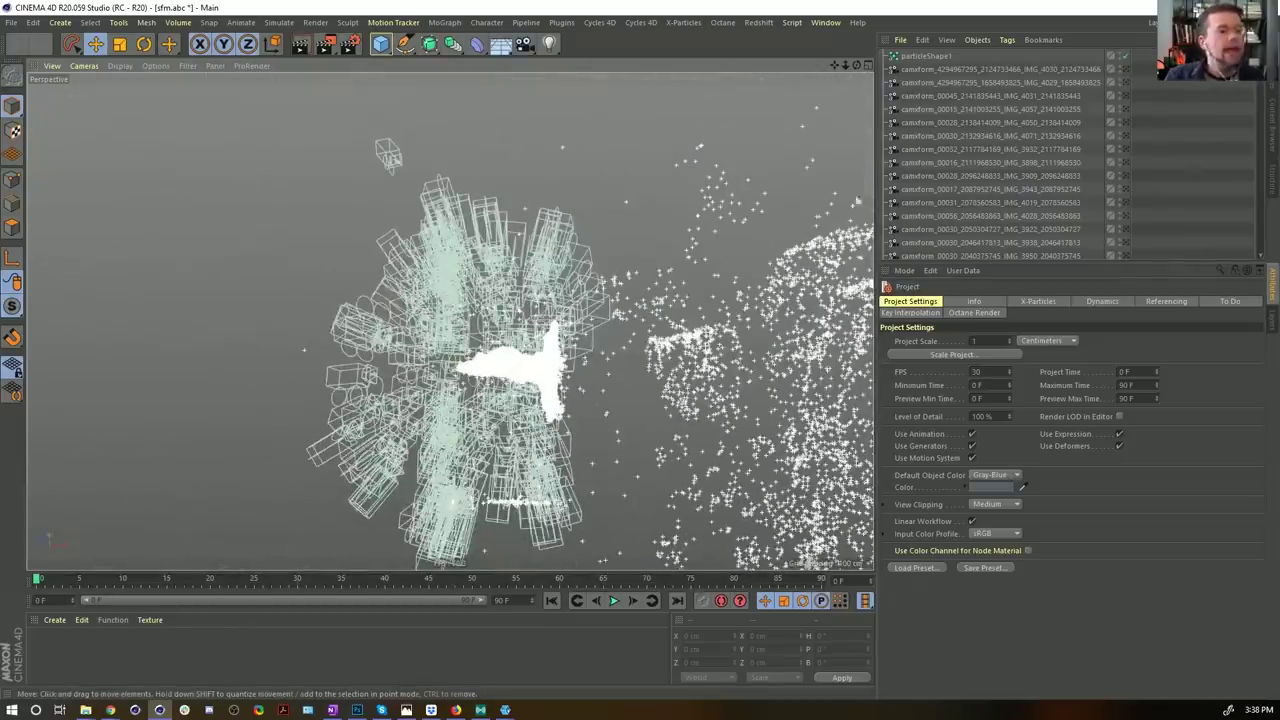
pyautogui.click(990, 69)
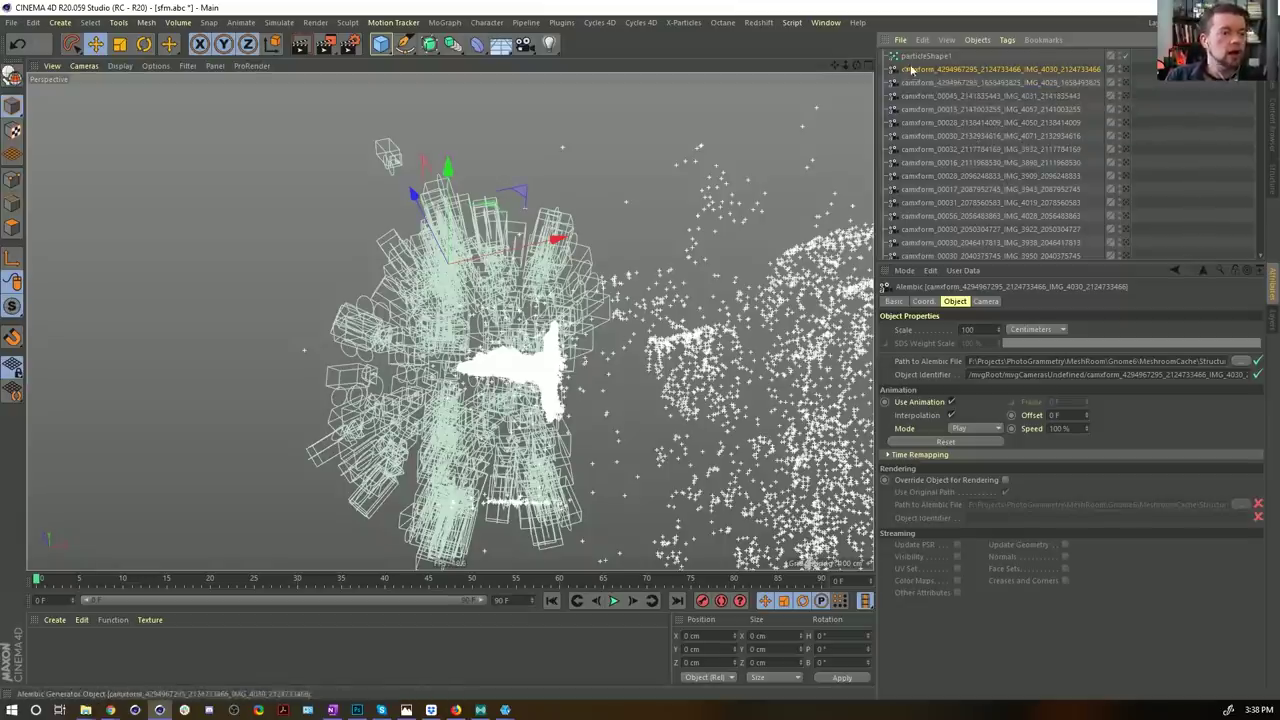
pyautogui.scroll(-5, 981, 188)
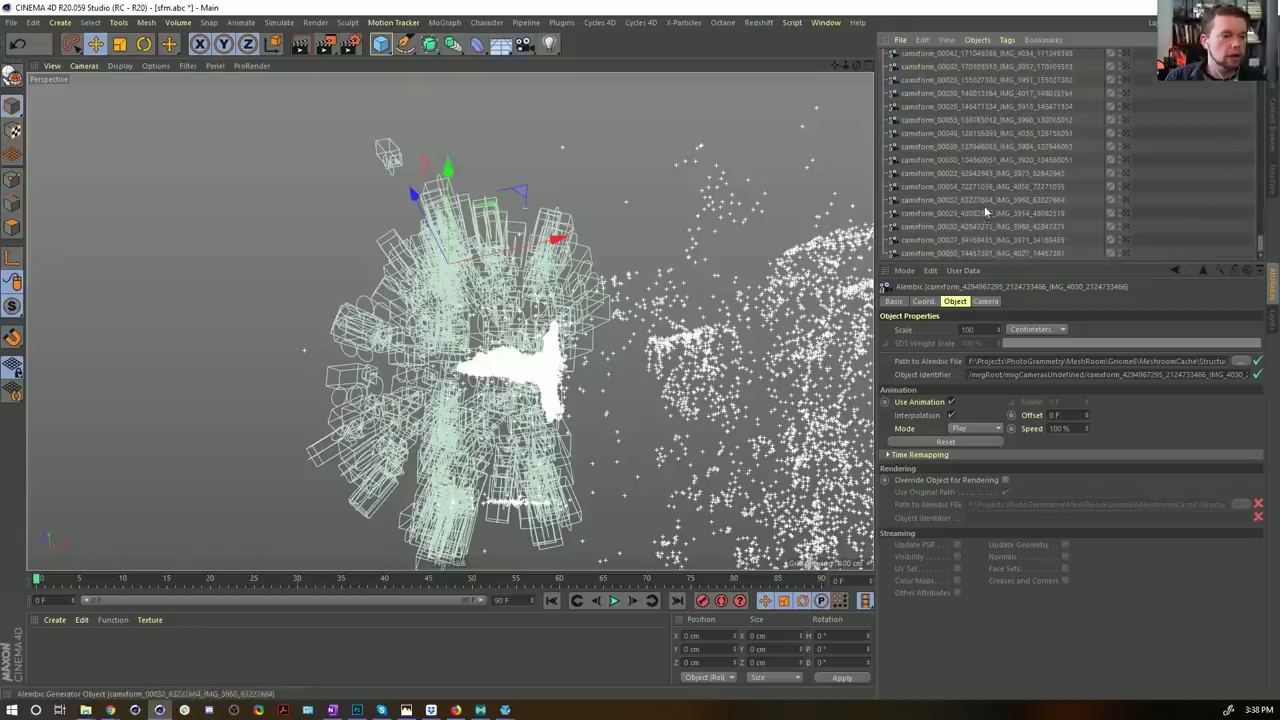
pyautogui.keyDown('shift'); pyautogui.click(953, 251); pyautogui.keyUp('shift')
pyautogui.hotkey('alt', 'g')
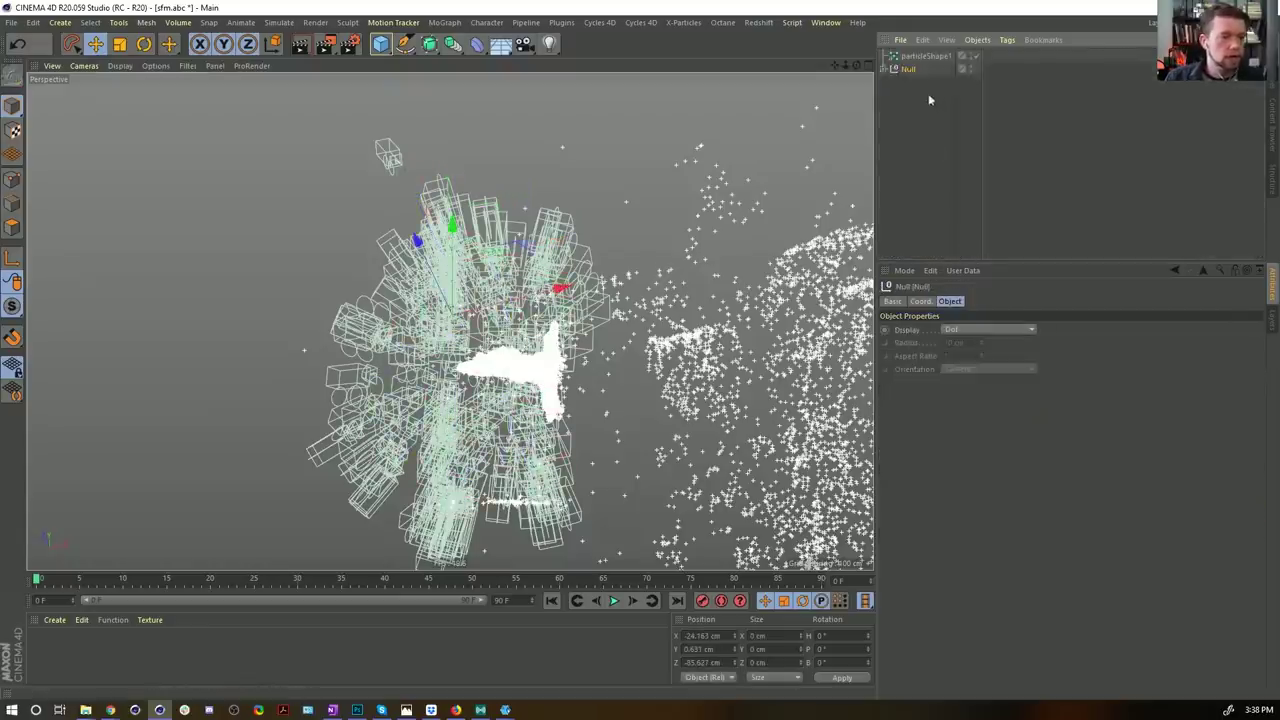
# Step: Select every Alembic camera inside the null and make them editable as regular camera objects
pyautogui.click(884, 69)
pyautogui.click(923, 83)
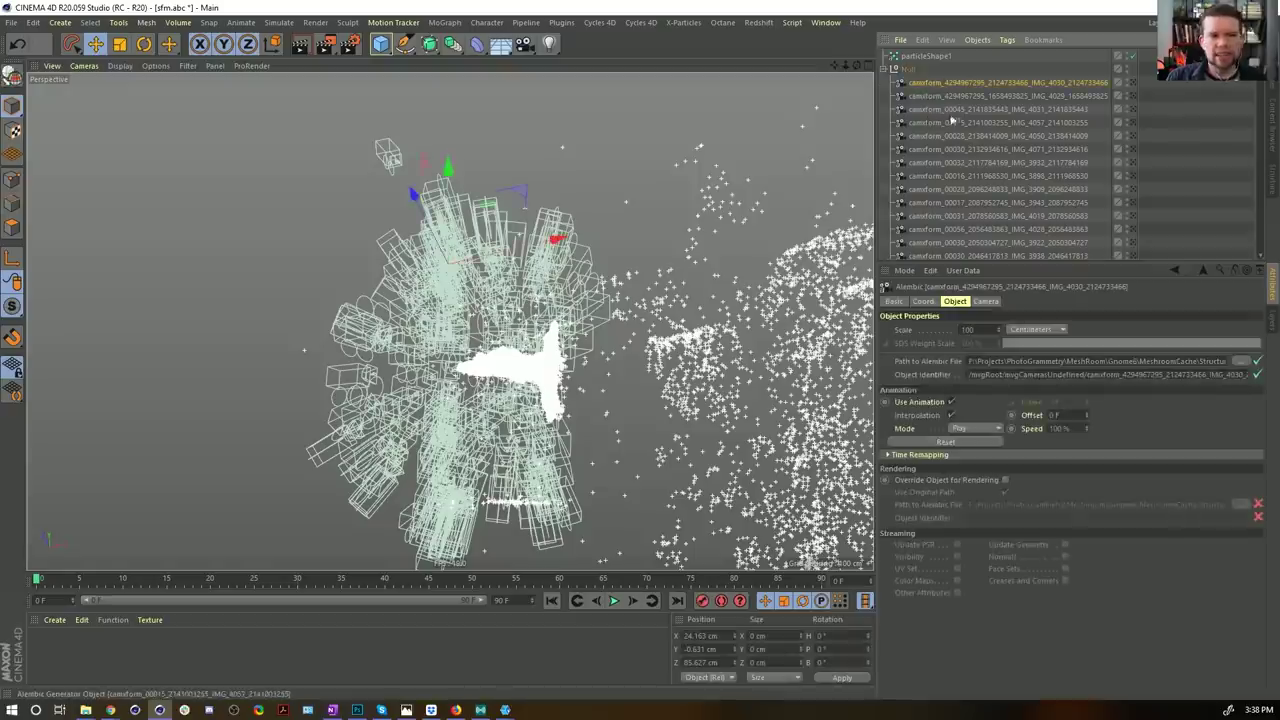
pyautogui.scroll(-10, 960, 190)
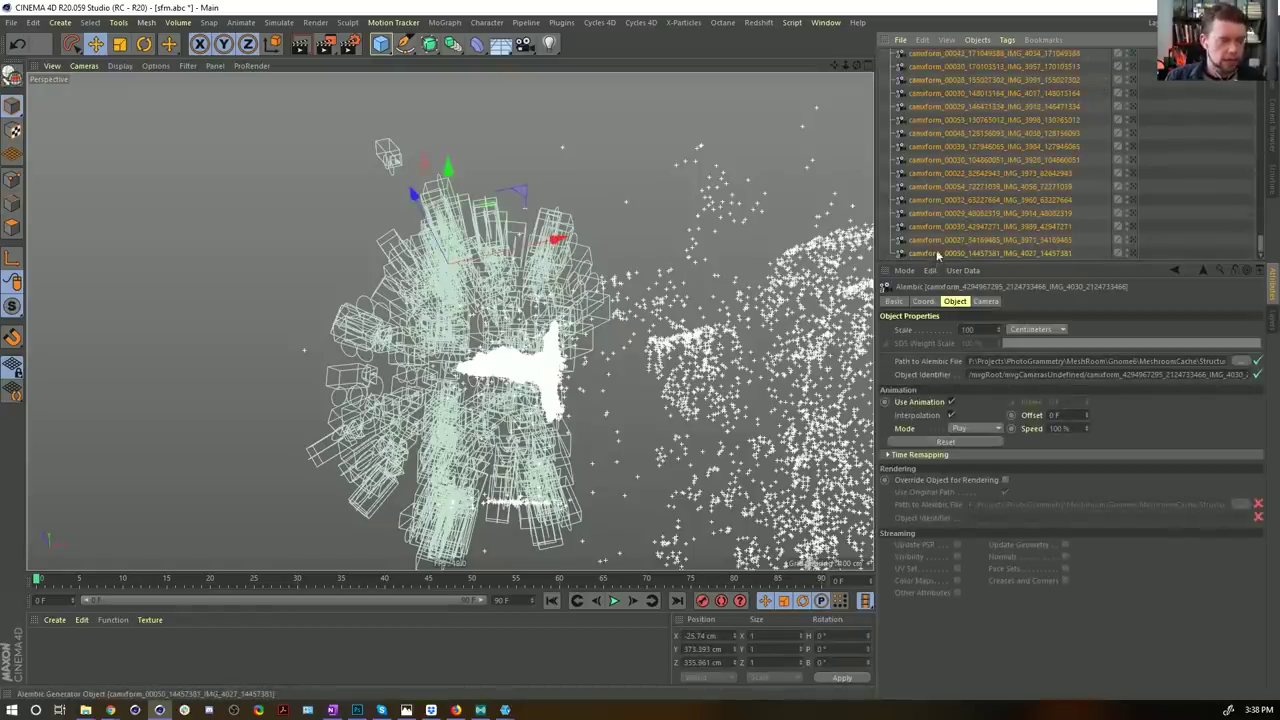
pyautogui.keyDown('shift'); pyautogui.click(935, 253); pyautogui.keyUp('shift')
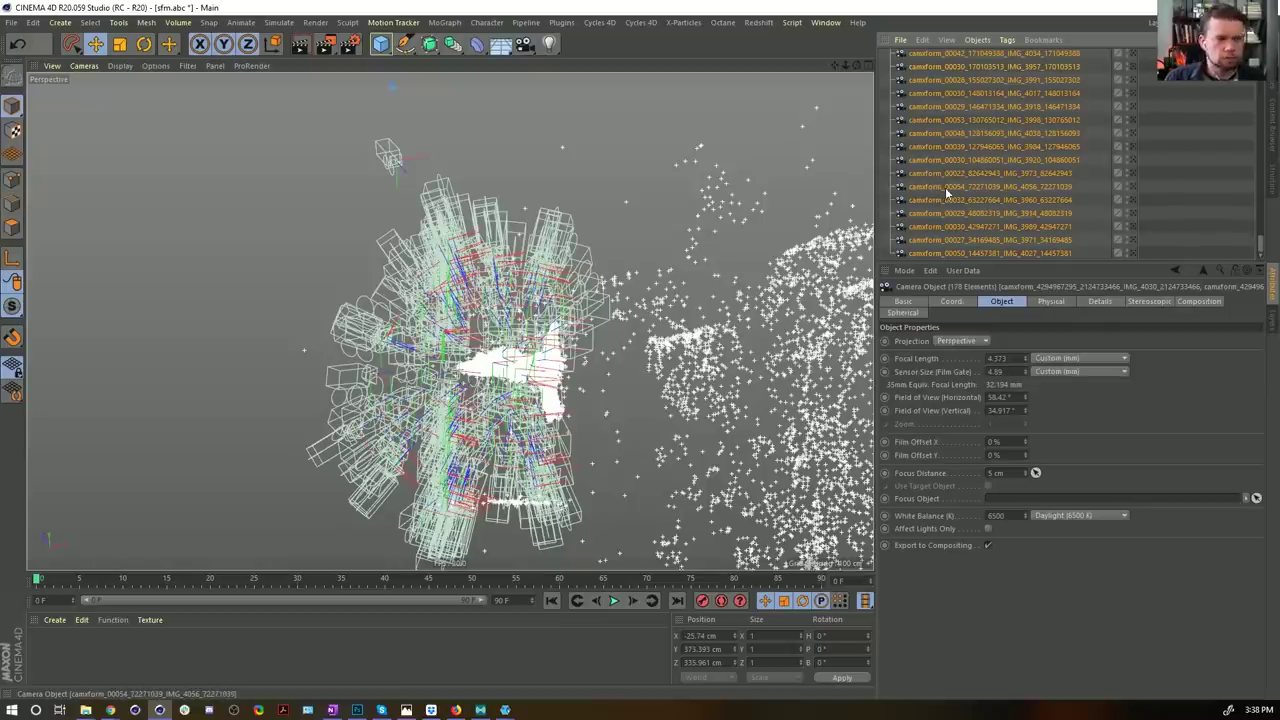
pyautogui.scroll(10, 971, 140)
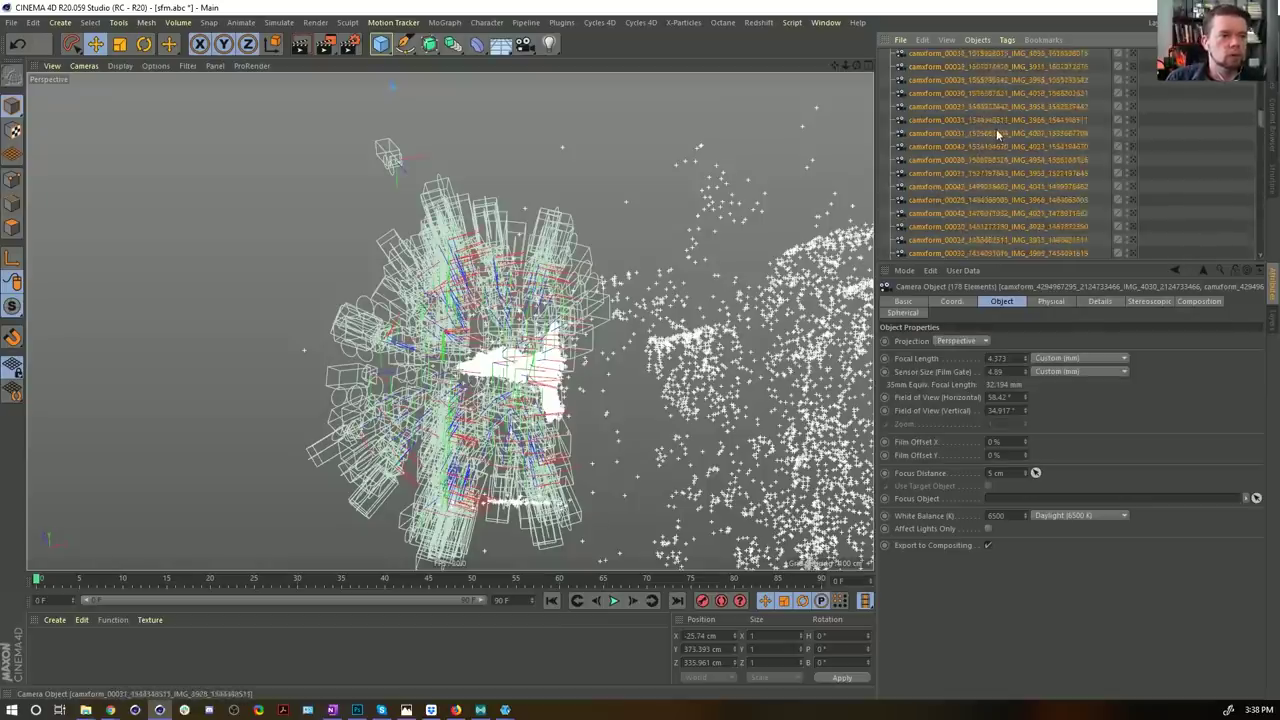
# Step: Rename the null holding the camera objects to Cameras
pyautogui.click(910, 69)
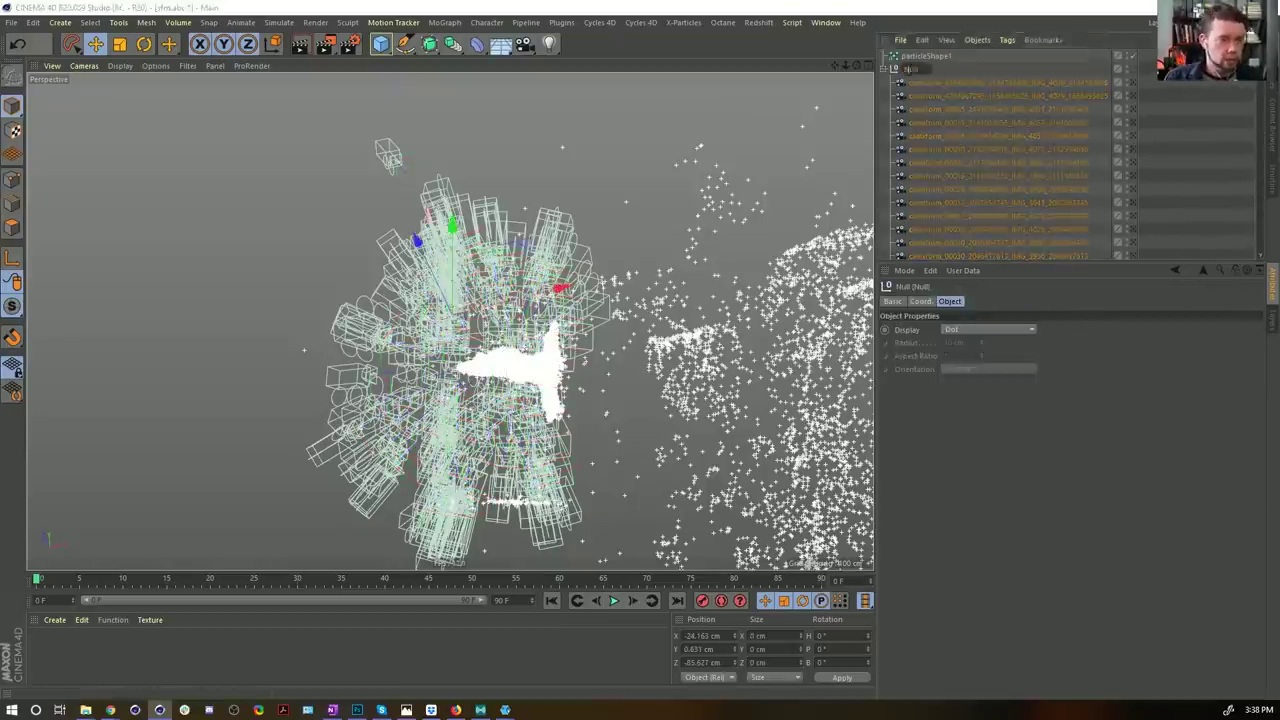
pyautogui.write('Cameras')
pyautogui.press('Return')
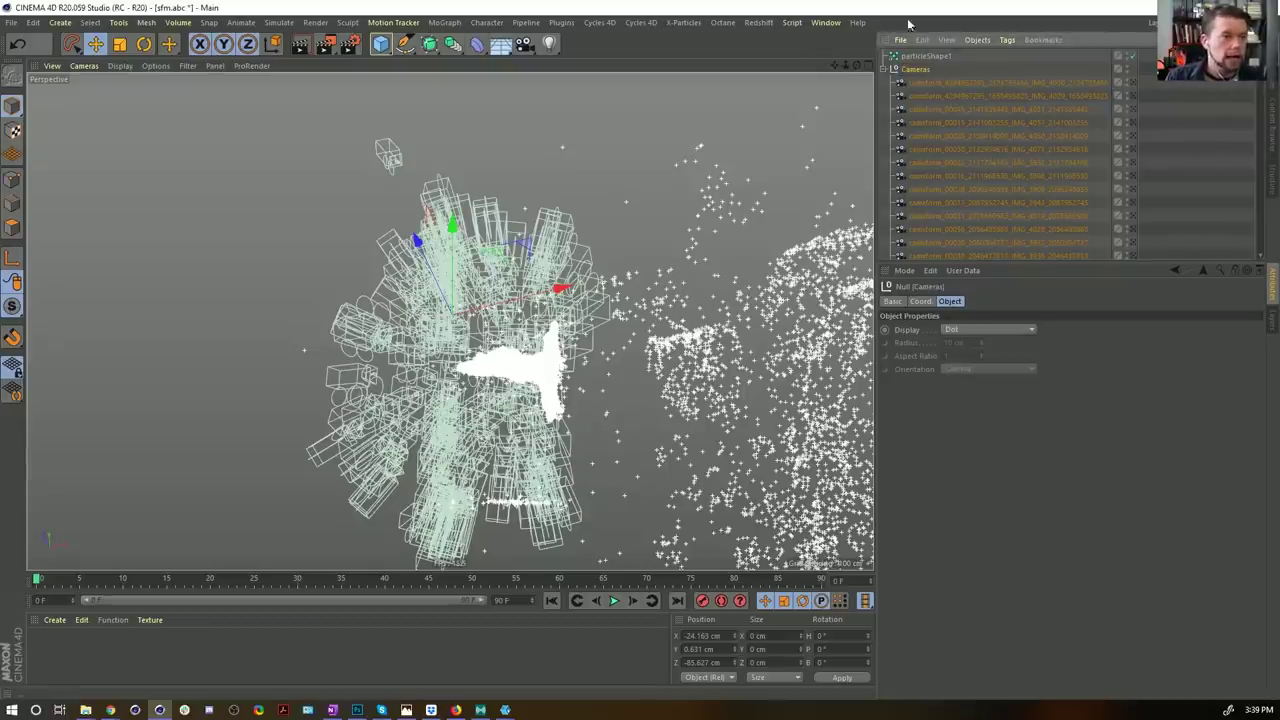
# Step: Bring the Cameras group into the texturedMesh.obj scene and hide all its cameras in the viewport
pyautogui.hotkey('ctrl', 'F4')
pyautogui.click(668, 406)
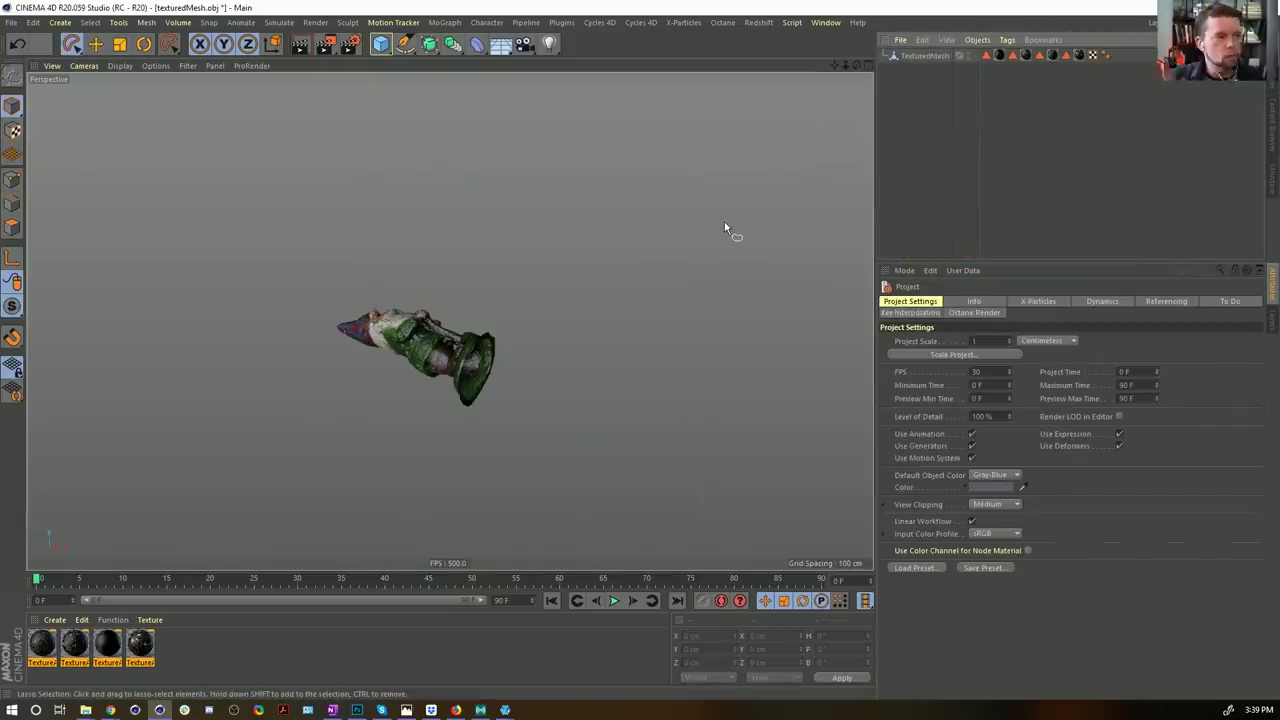
pyautogui.hotkey('ctrl', 'v')
pyautogui.keyDown('alt'); pyautogui.moveTo(419, 307); pyautogui.dragTo(426, 376); pyautogui.keyUp('alt')
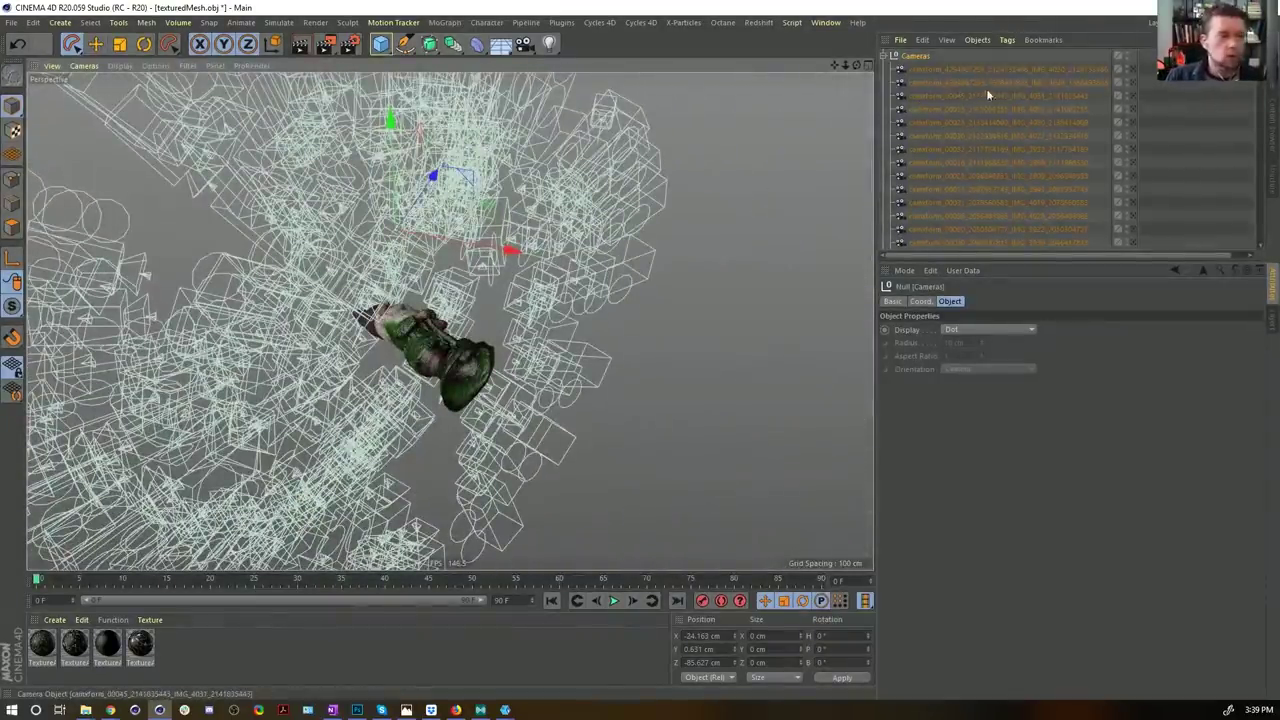
pyautogui.click(1125, 56)
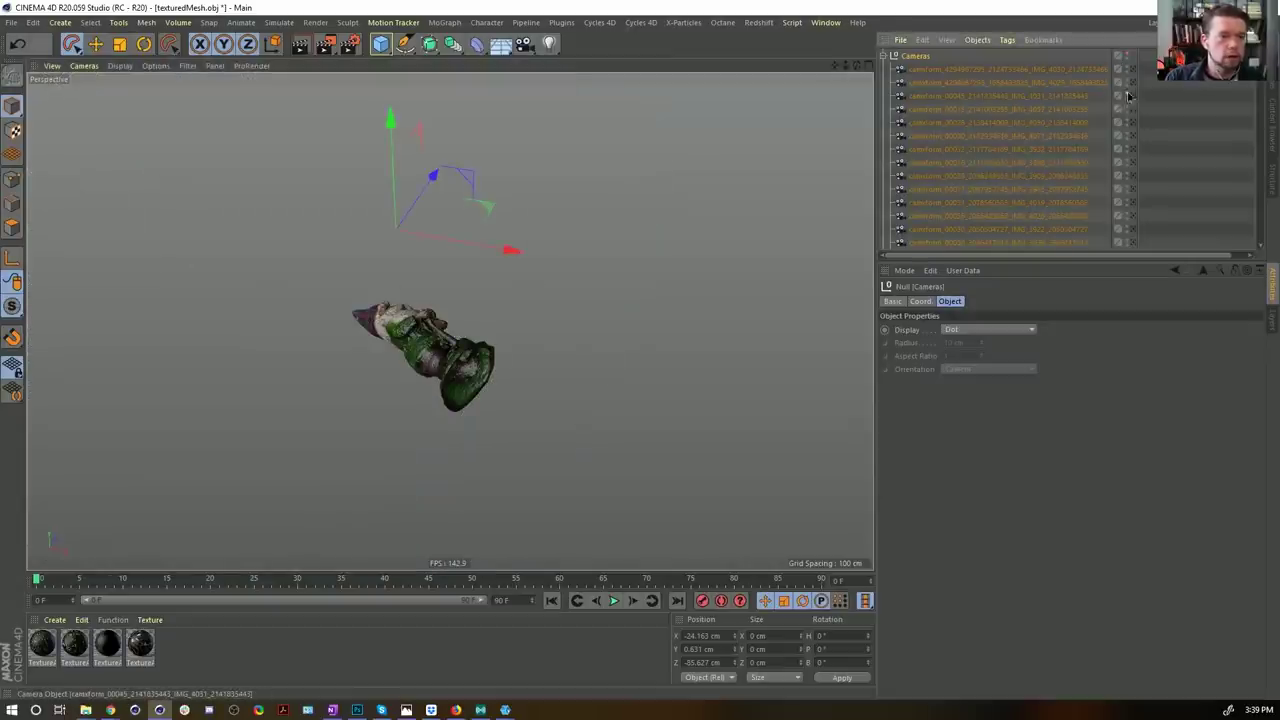
# Step: View the gnome mesh through the solved camera for photo IMG_3911
pyautogui.click(1045, 98)
pyautogui.scroll(-3, 490, 260)
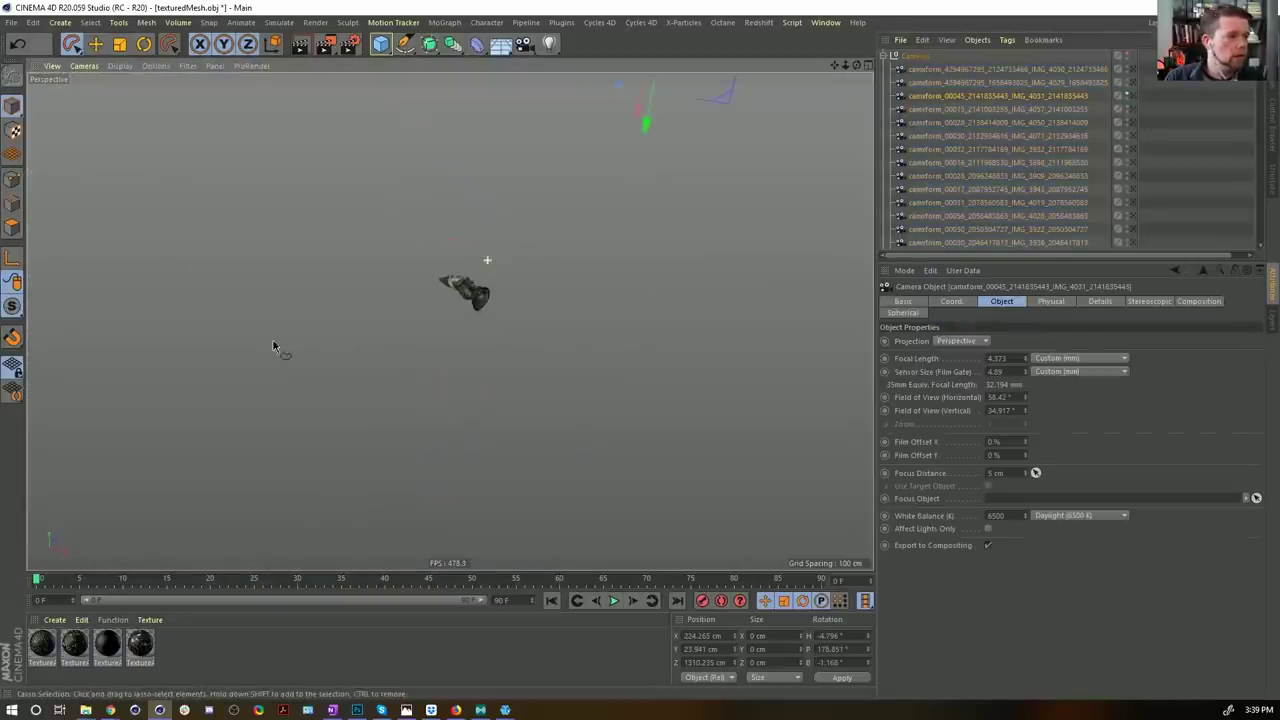
pyautogui.scroll(-5, 1057, 166)
pyautogui.click(1040, 163)
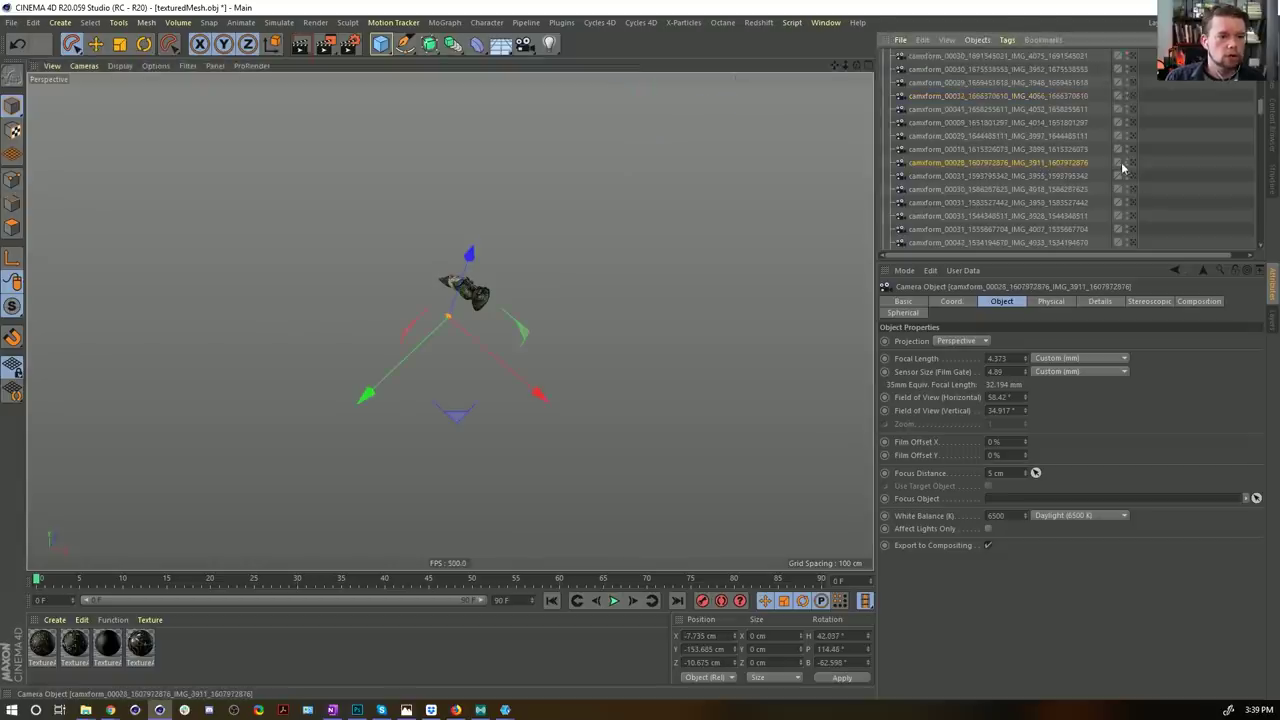
pyautogui.keyDown('alt'); pyautogui.moveTo(451, 321); pyautogui.dragTo(418, 224, button='middle'); pyautogui.keyUp('alt')
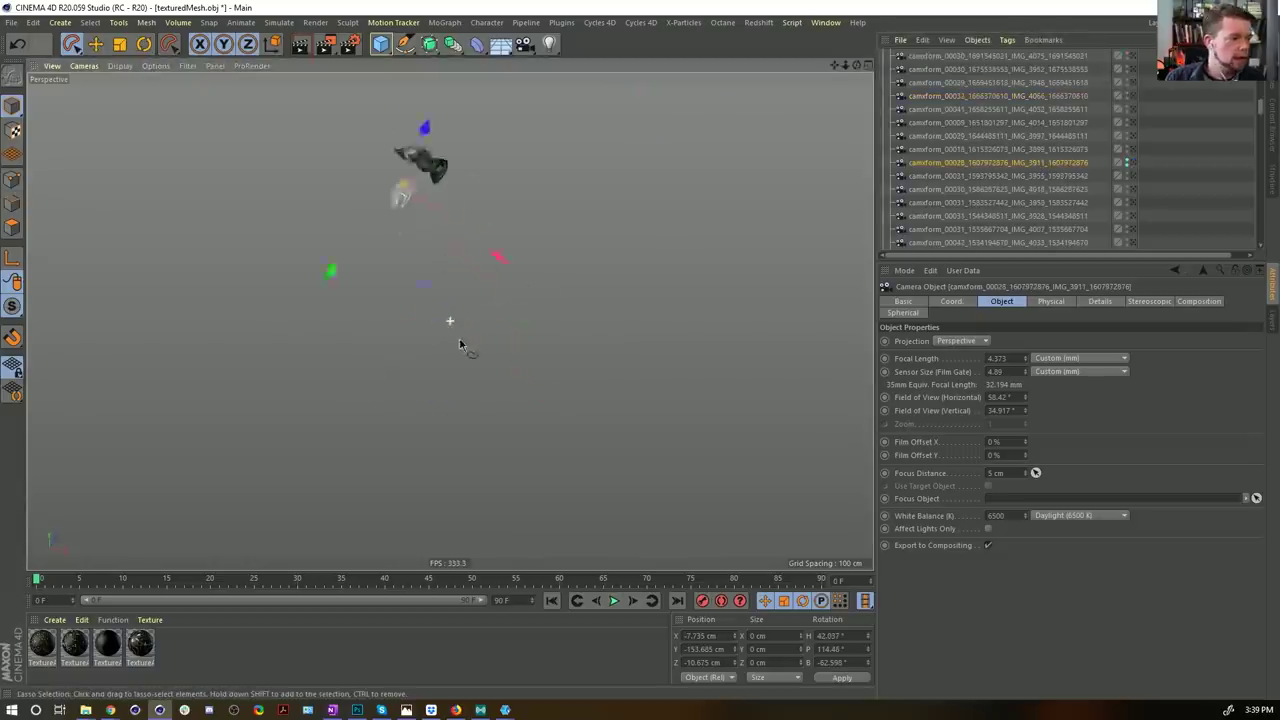
pyautogui.keyDown('alt'); pyautogui.moveTo(477, 306); pyautogui.dragTo(430, 306); pyautogui.keyUp('alt')
pyautogui.click(1131, 163)
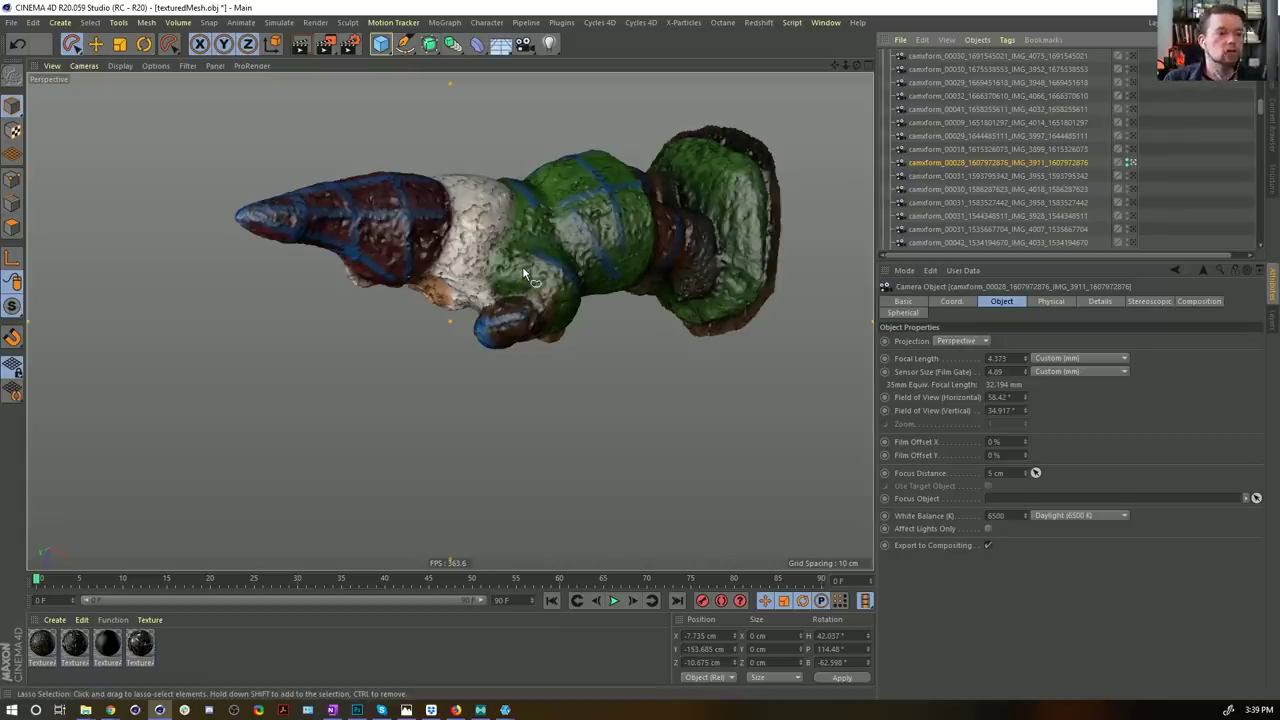
# Step: Collapse the Cameras null, hide it in the editor and renderer, and make it a child of TexturedMesh
pyautogui.scroll(5, 1040, 92)
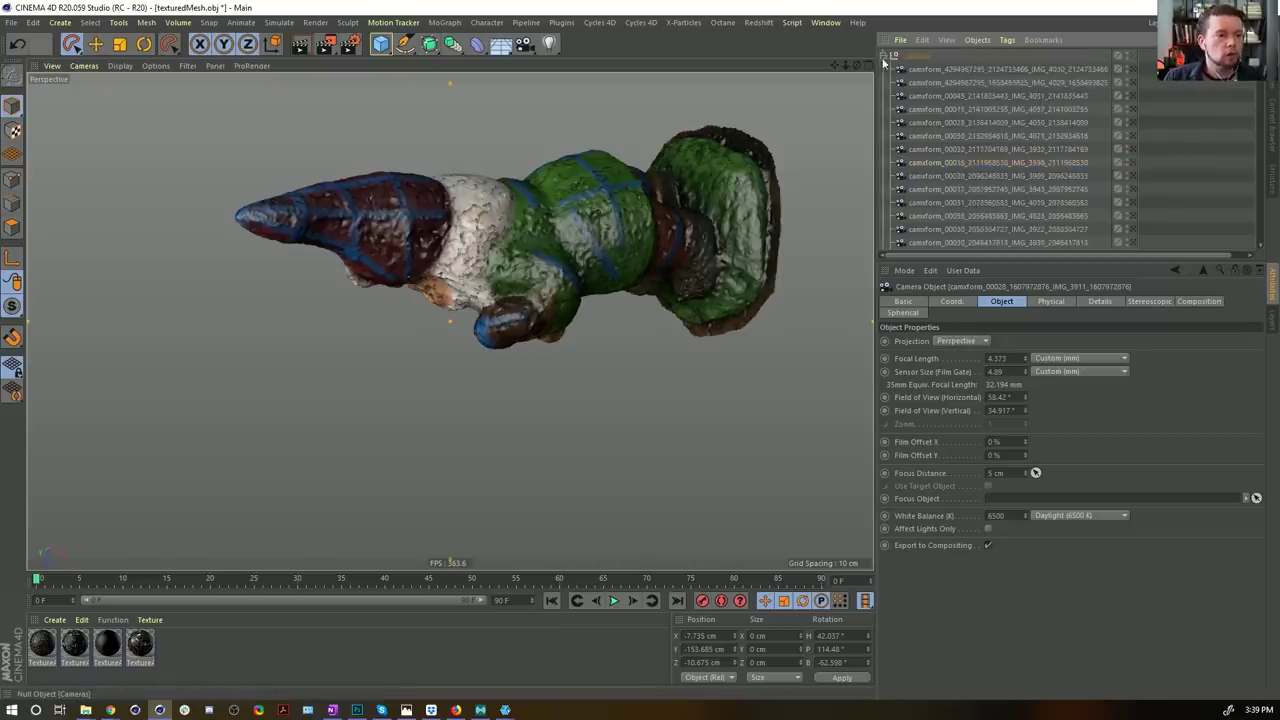
pyautogui.click(884, 56)
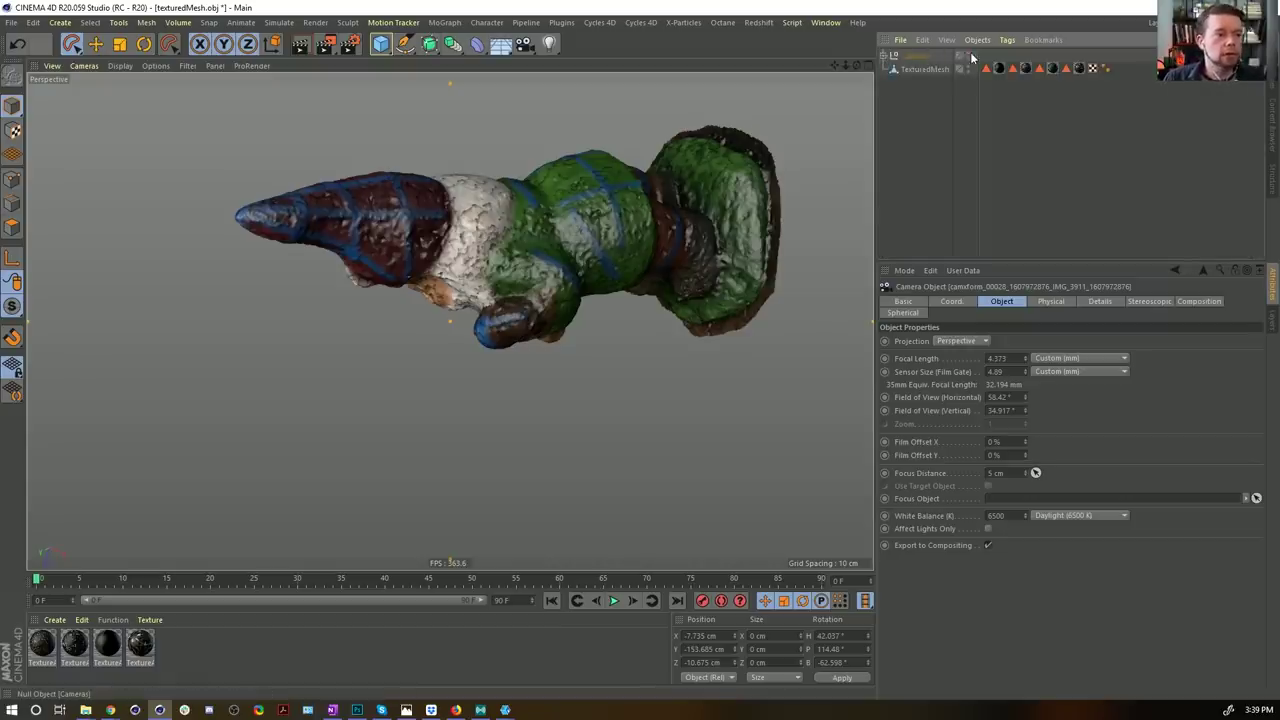
pyautogui.click(963, 55)
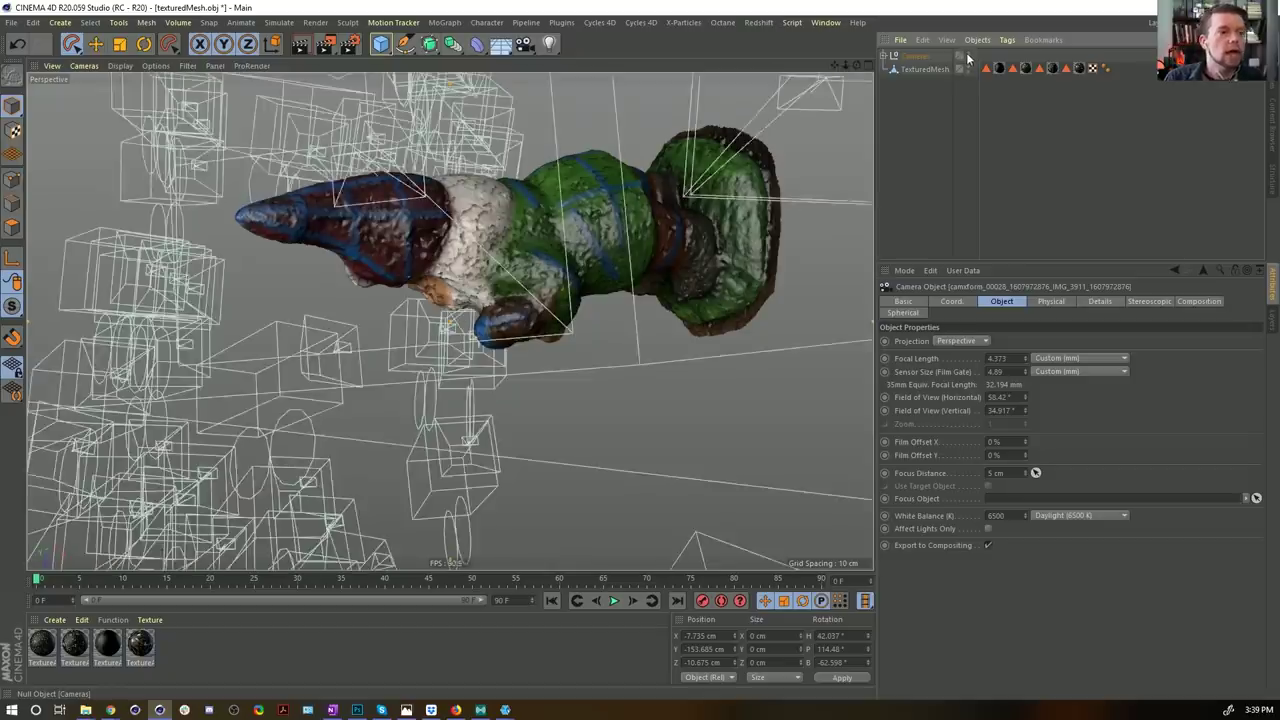
pyautogui.click(962, 55)
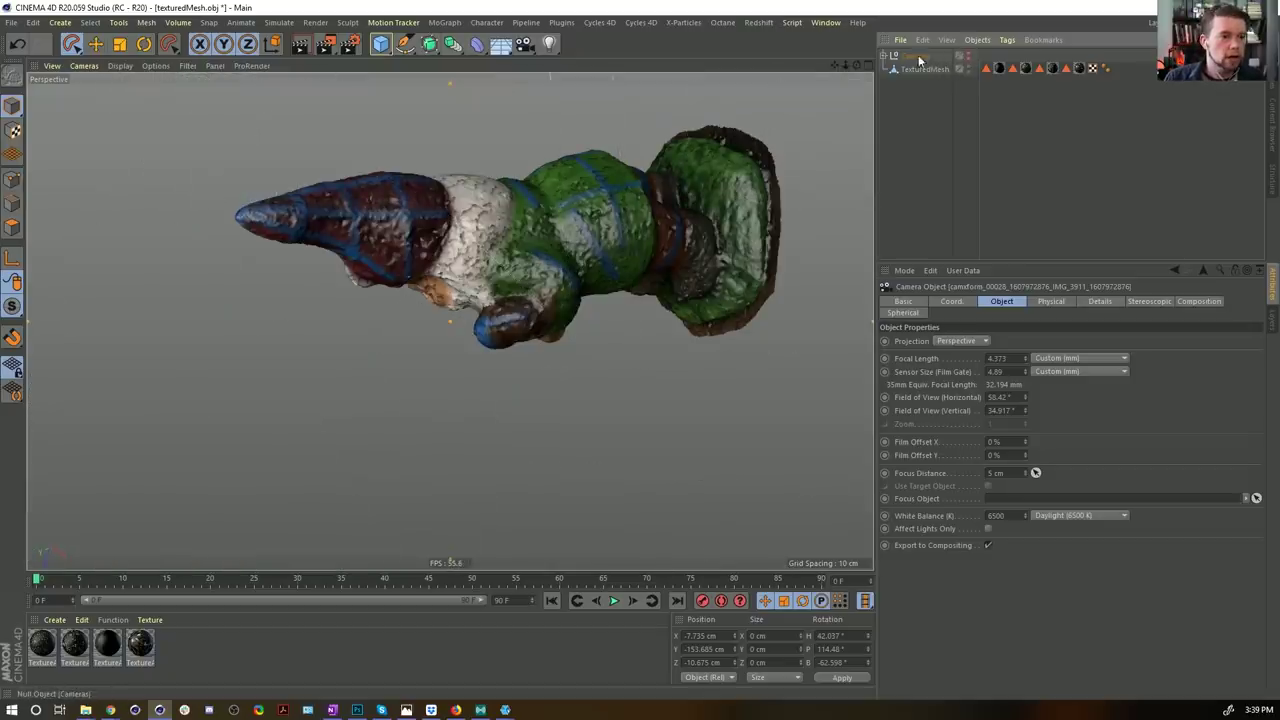
pyautogui.click(922, 70)
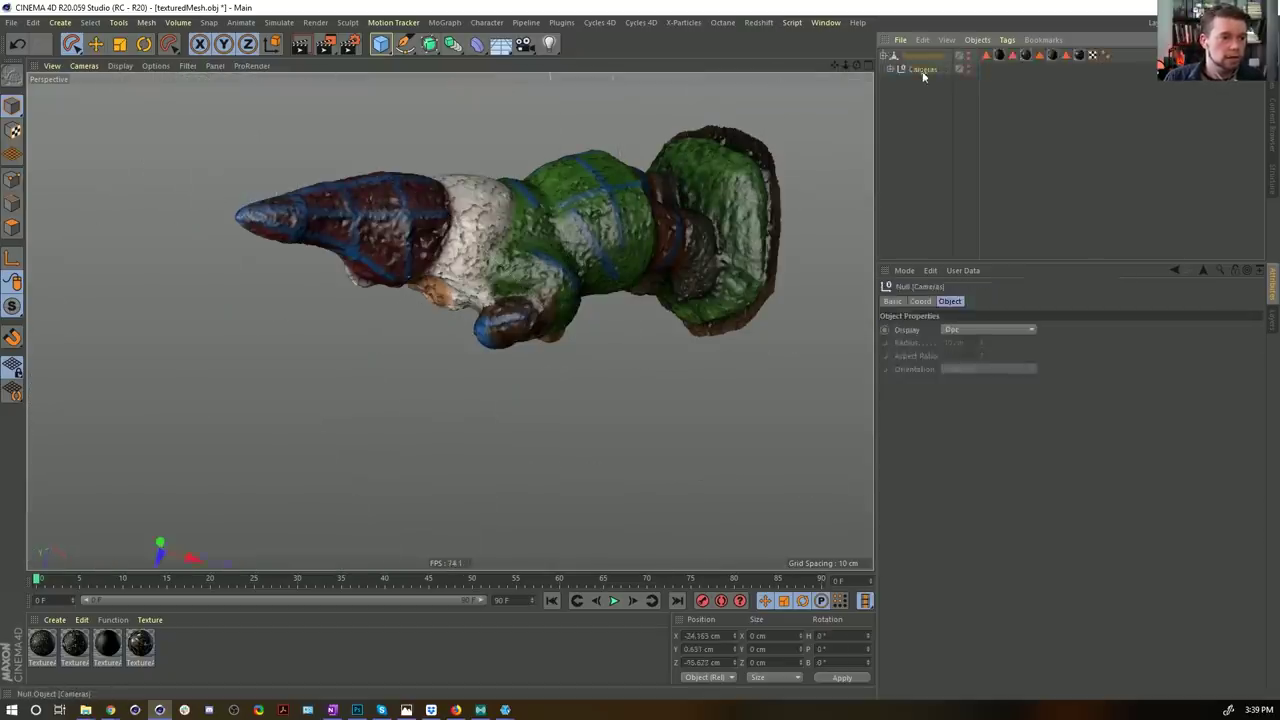
pyautogui.click(924, 56)
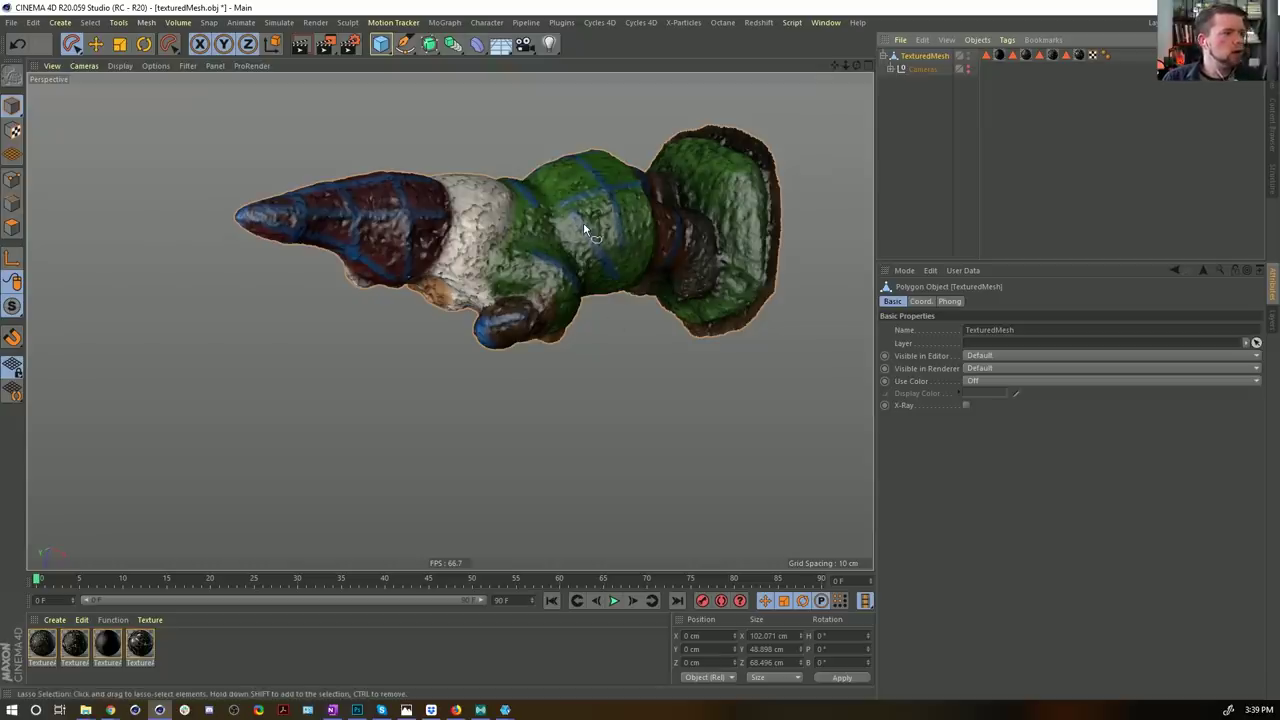
# Step: Set the texture preview size of all four TextureAtlas materials to No Scaling
pyautogui.keyDown('alt'); pyautogui.moveTo(610, 216); pyautogui.dragTo(493, 284); pyautogui.keyUp('alt')
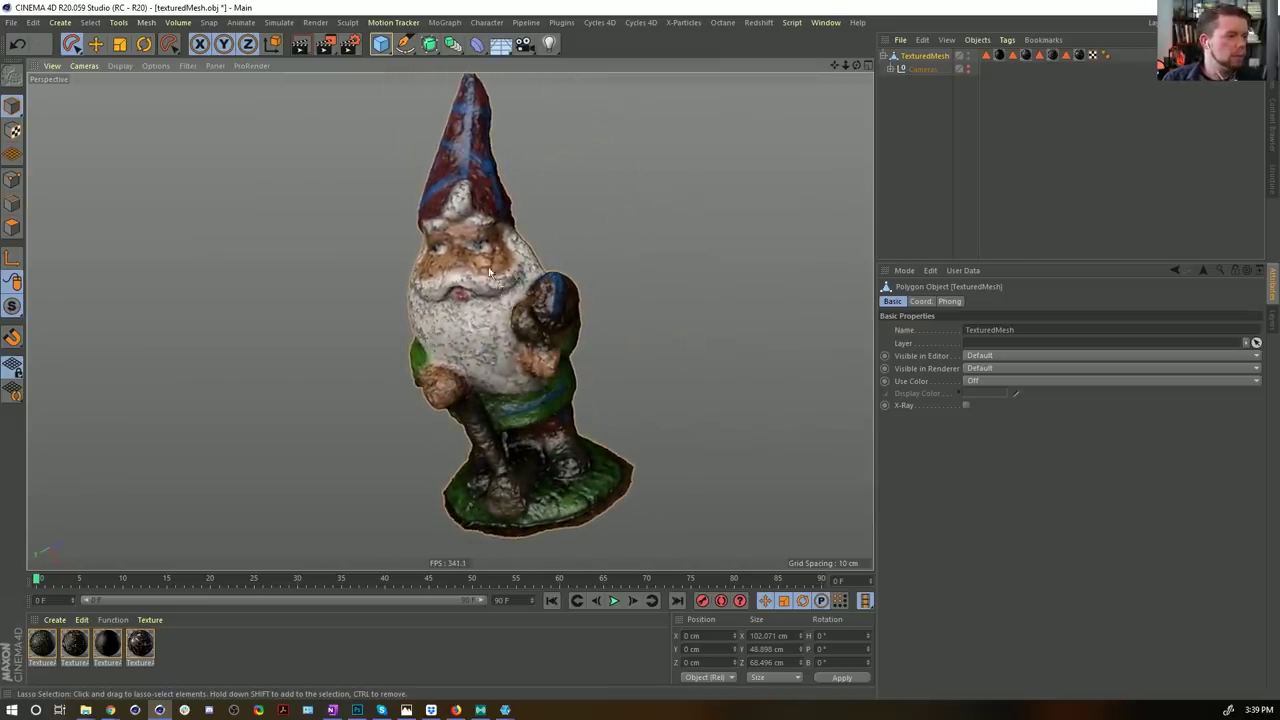
pyautogui.keyDown('alt'); pyautogui.moveTo(455, 326); pyautogui.dragTo(475, 300, button='right'); pyautogui.keyUp('alt')
pyautogui.keyDown('alt'); pyautogui.moveTo(489, 294); pyautogui.dragTo(476, 300); pyautogui.keyUp('alt')
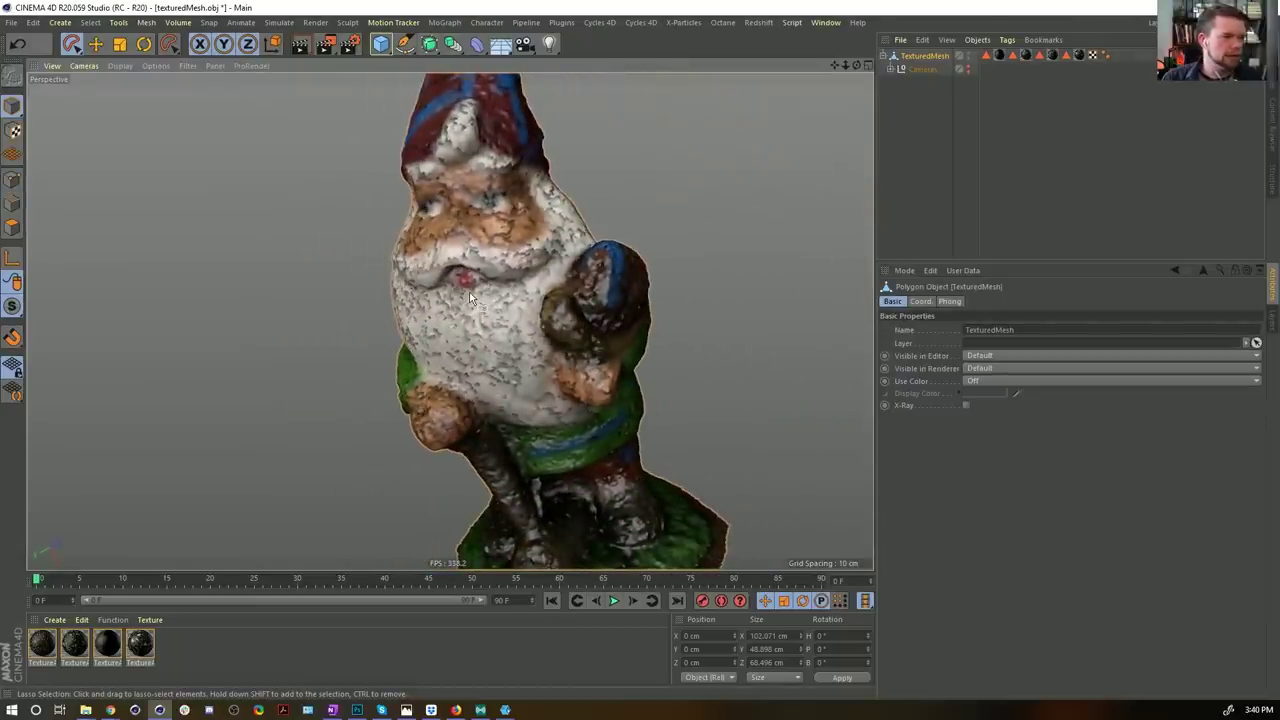
pyautogui.click(143, 645)
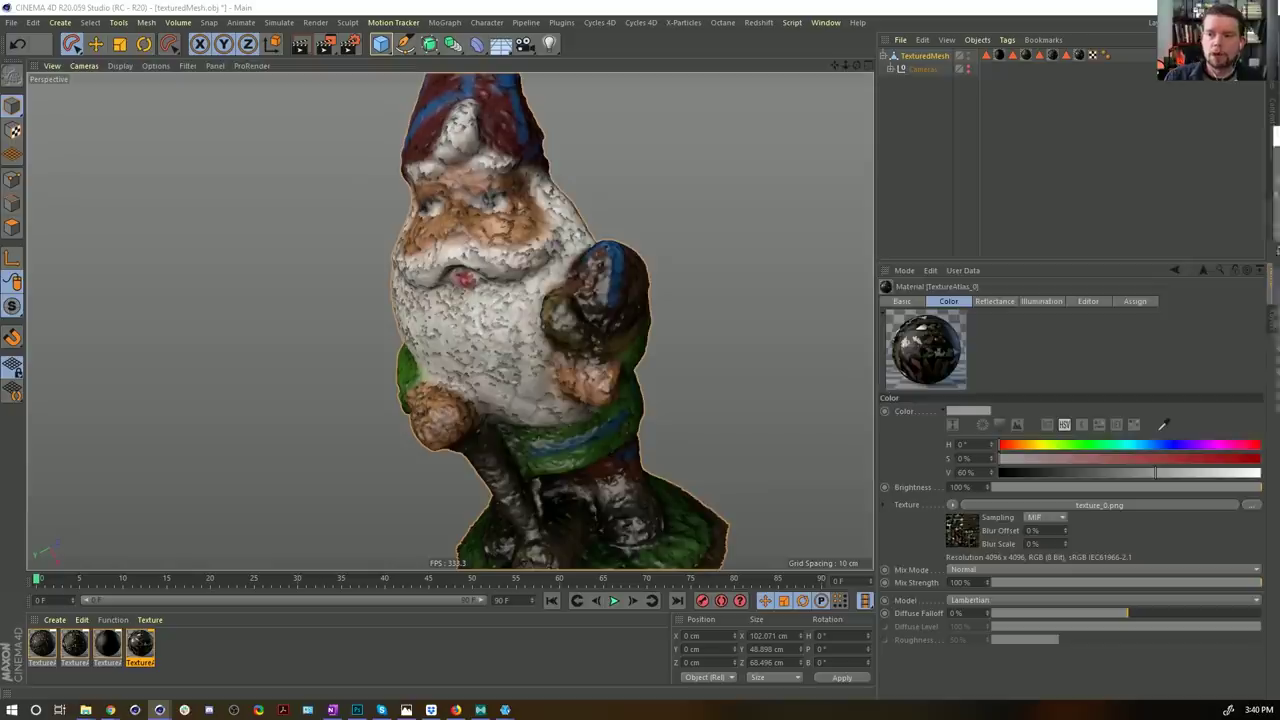
pyautogui.doubleClick(140, 645)
pyautogui.keyDown('shift'); pyautogui.click(42, 645); pyautogui.keyUp('shift')
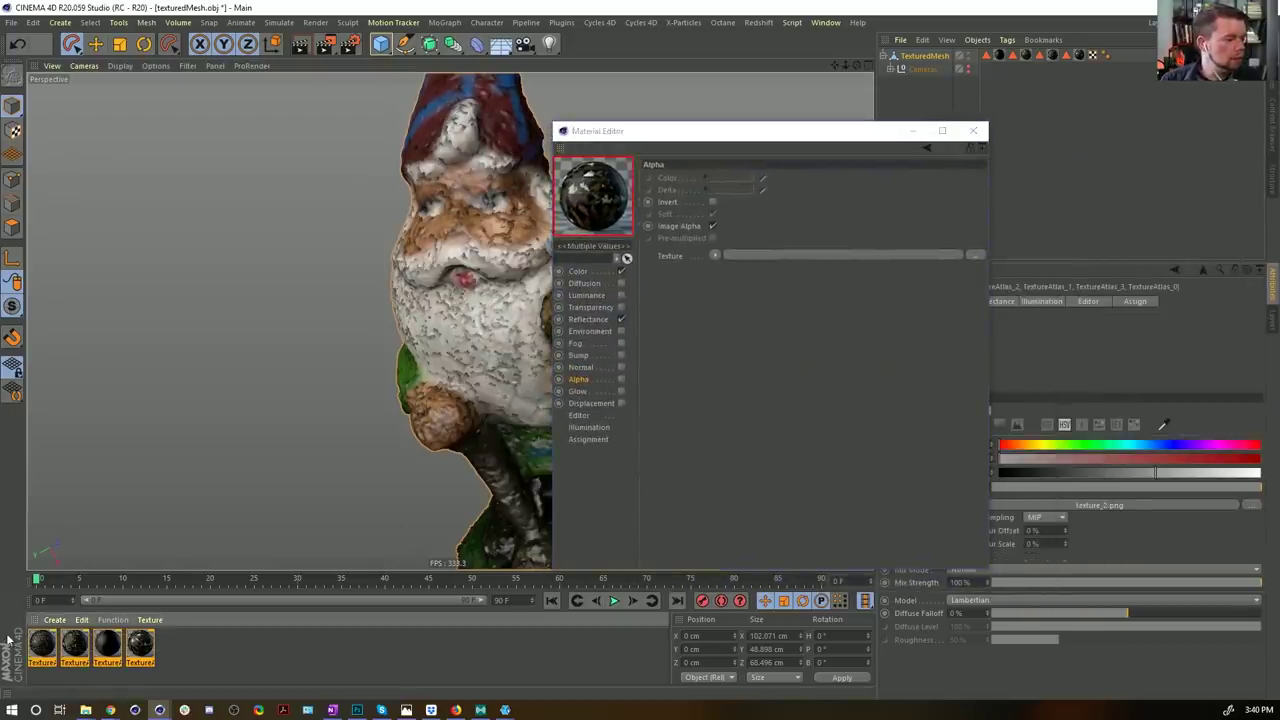
pyautogui.click(580, 415)
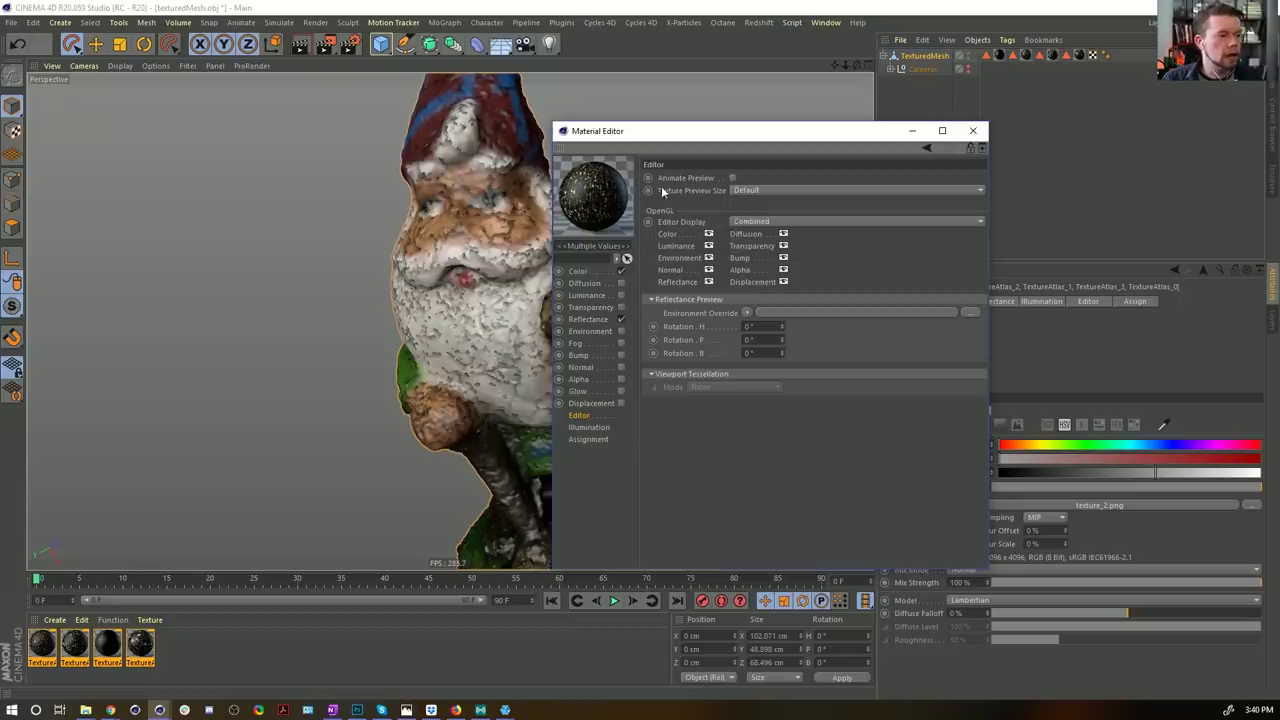
pyautogui.click(747, 189)
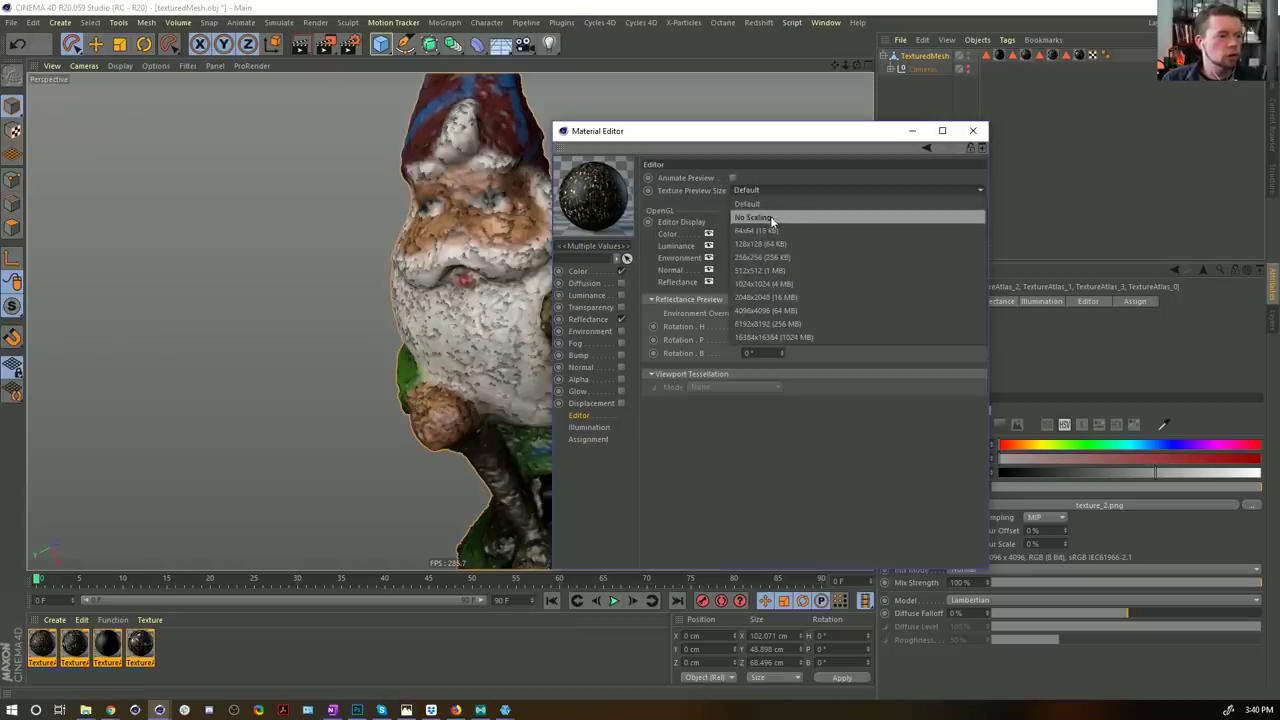
pyautogui.click(765, 214)
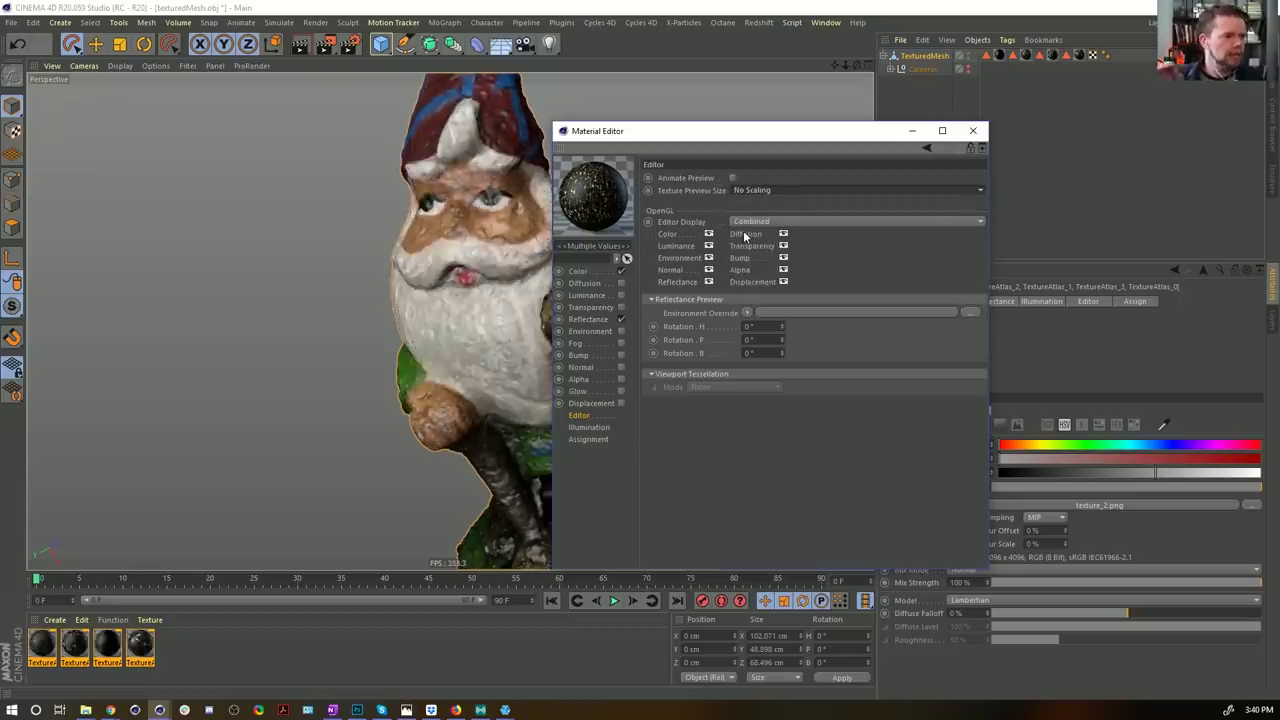
pyautogui.click(972, 130)
# Step: Add a disc primitive and move it to the gnome's base, at about X 64.8, Y -38.1, Z -166.3 cm
pyautogui.keyDown('alt'); pyautogui.moveTo(483, 324); pyautogui.dragTo(553, 296); pyautogui.keyUp('alt')
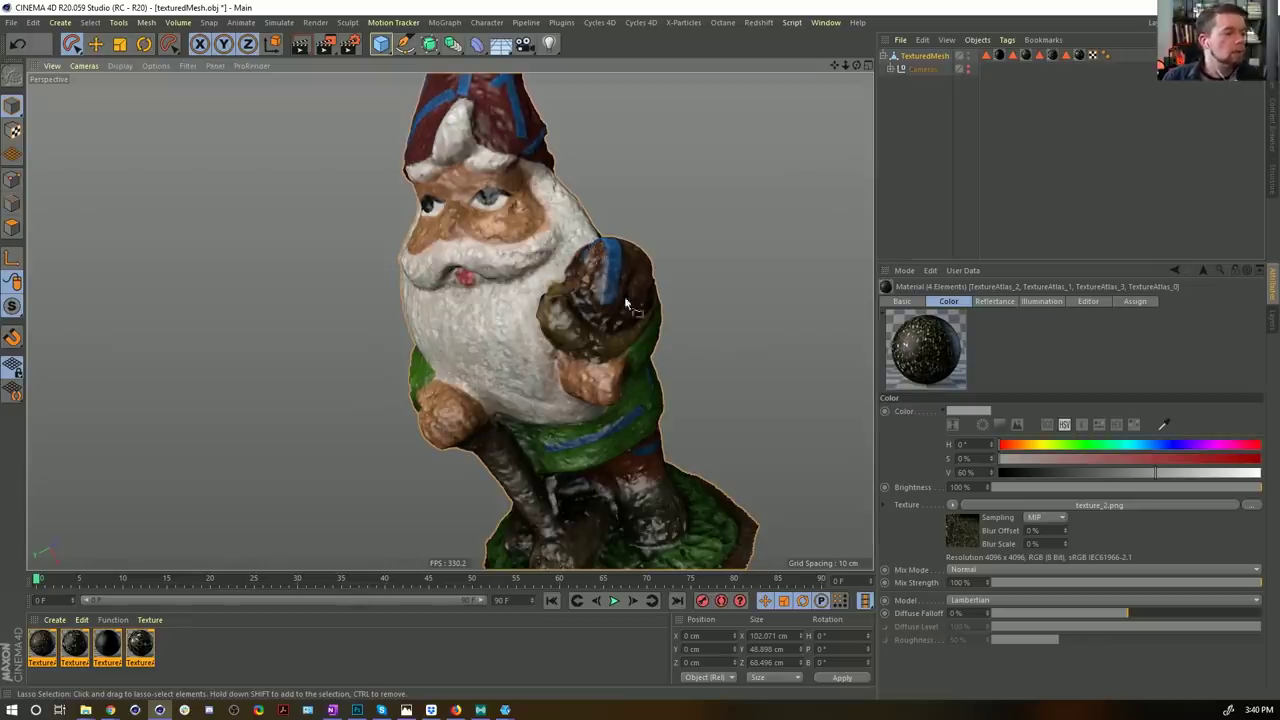
pyautogui.keyDown('alt'); pyautogui.moveTo(650, 385); pyautogui.dragTo(500, 385, button='right'); pyautogui.keyUp('alt')
pyautogui.keyDown('alt'); pyautogui.moveTo(621, 468); pyautogui.dragTo(587, 462, button='middle'); pyautogui.keyUp('alt')
pyautogui.keyDown('alt'); pyautogui.moveTo(587, 462); pyautogui.dragTo(666, 477); pyautogui.keyUp('alt')
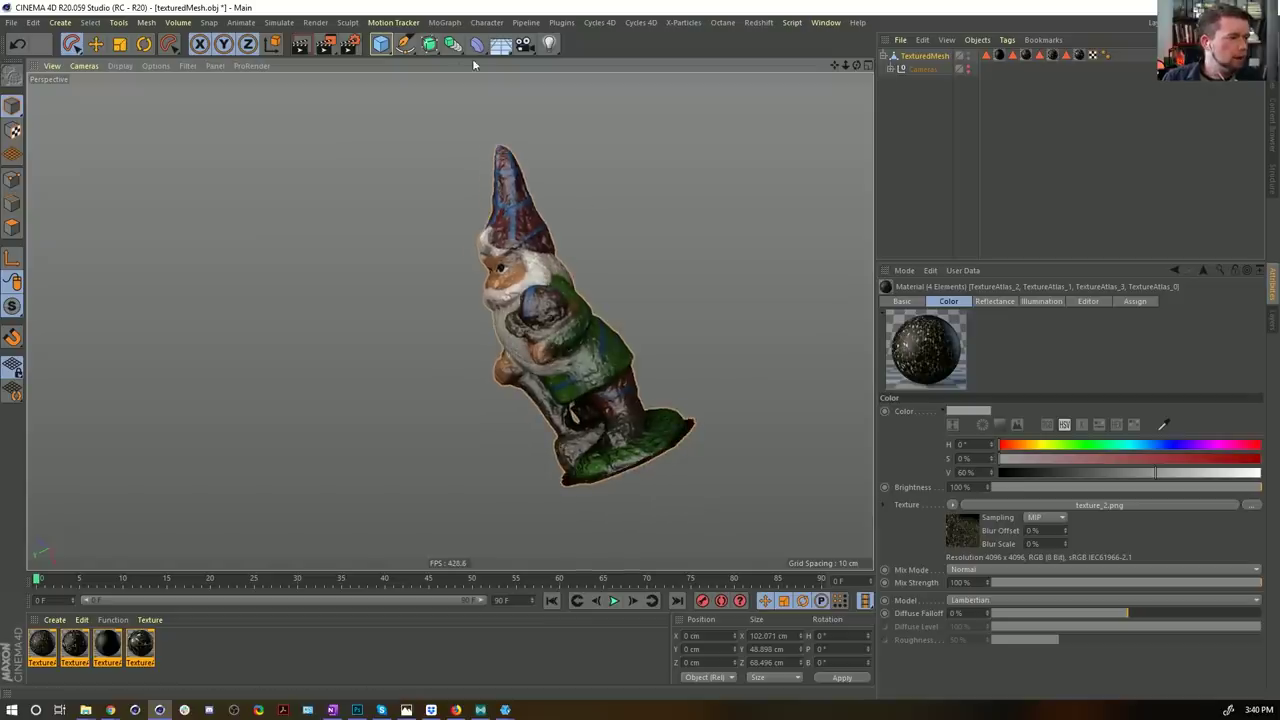
pyautogui.click(381, 43)
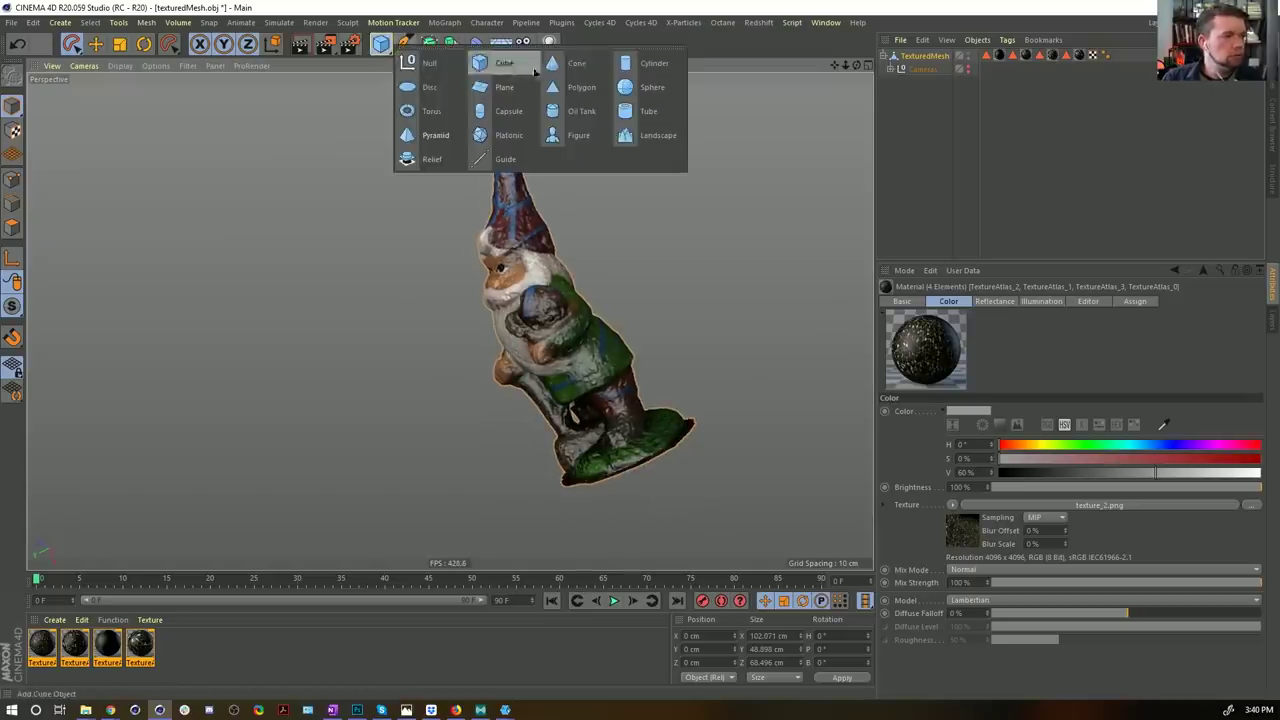
pyautogui.click(425, 88)
pyautogui.keyDown('alt'); pyautogui.moveTo(640, 472); pyautogui.dragTo(610, 385); pyautogui.keyUp('alt')
pyautogui.keyDown('alt'); pyautogui.moveTo(622, 470); pyautogui.dragTo(590, 487); pyautogui.keyUp('alt')
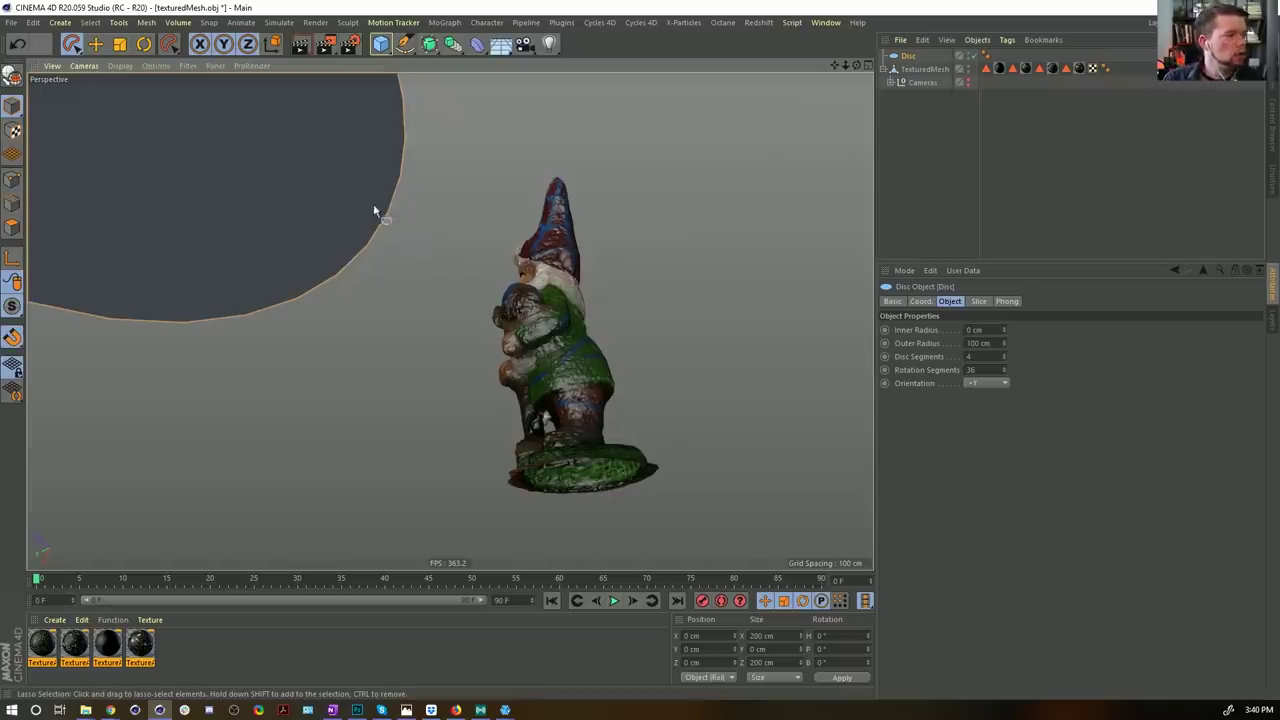
pyautogui.press('e')
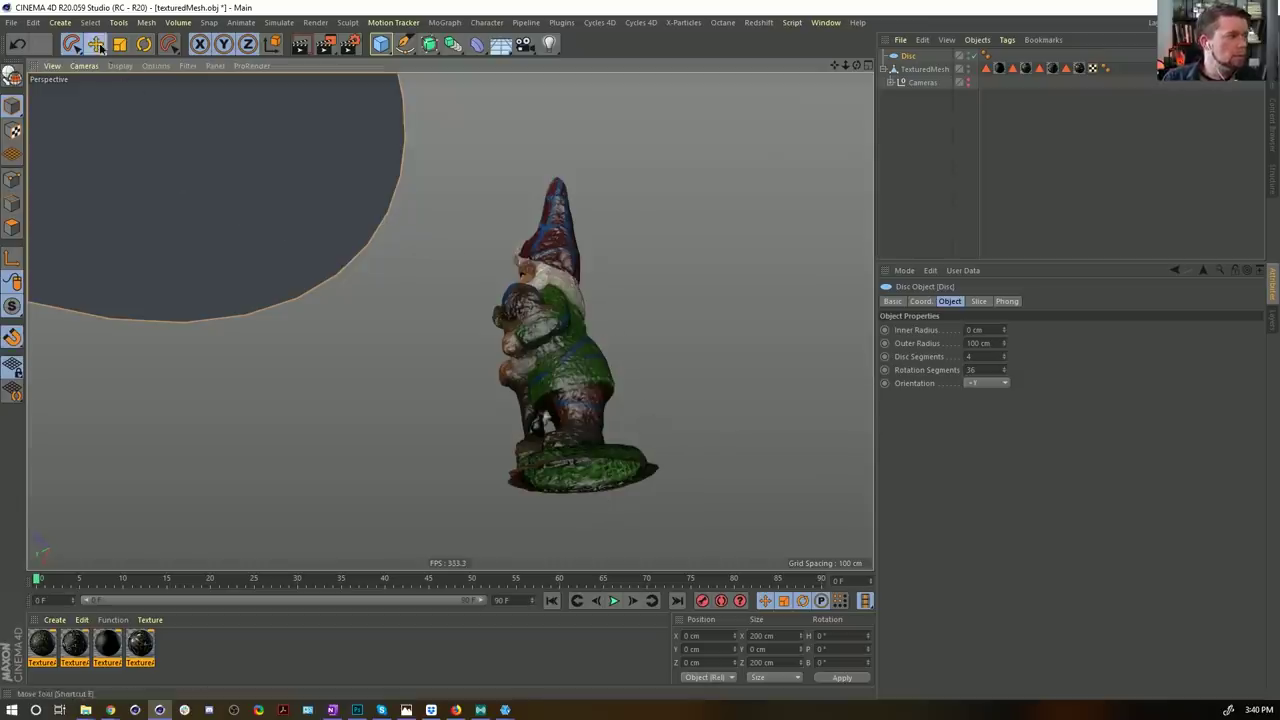
pyautogui.moveTo(356, 243); pyautogui.dragTo(575, 458)
pyautogui.keyDown('alt'); pyautogui.moveTo(669, 443); pyautogui.dragTo(677, 319); pyautogui.keyUp('alt')
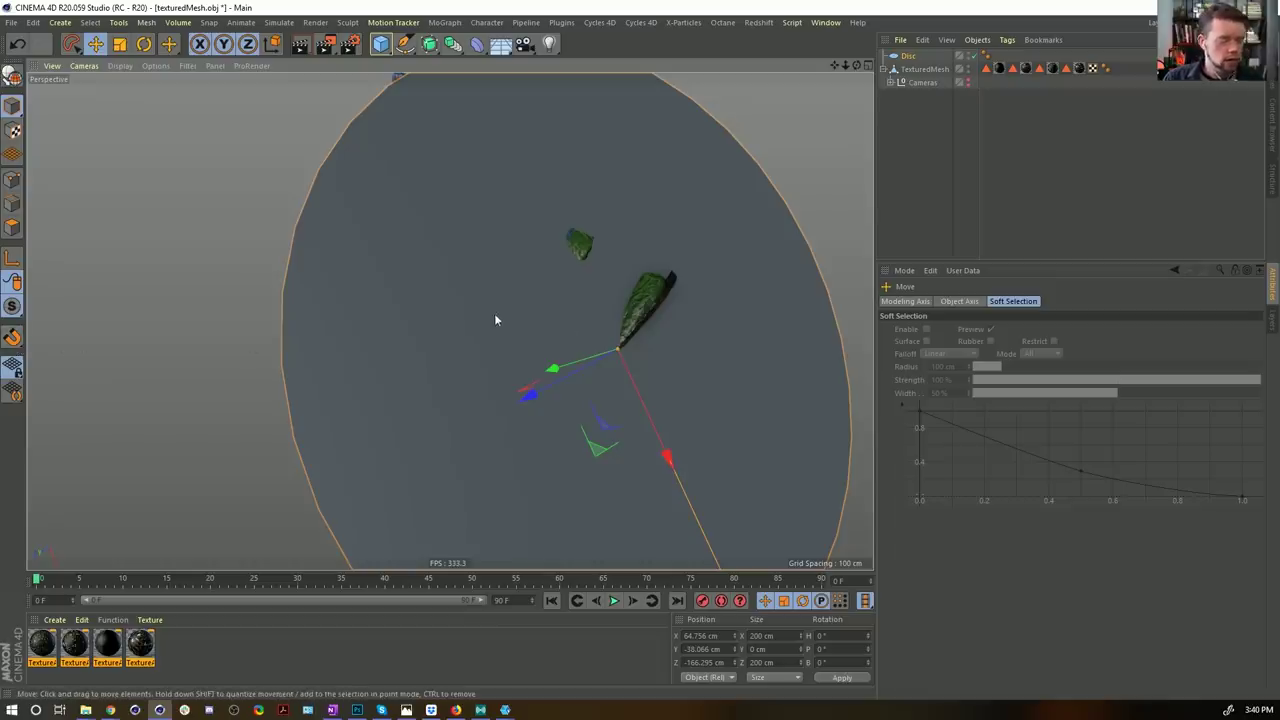
# Step: Rotate the disc to about H -24.3°, P -1.9°, B -90.5° to match the gnome's base, and move it under the feet
pyautogui.press('r')
pyautogui.moveTo(633, 298); pyautogui.dragTo(660, 340)
pyautogui.moveTo(552, 342); pyautogui.dragTo(557, 371)
pyautogui.keyDown('alt'); pyautogui.moveTo(591, 320); pyautogui.dragTo(683, 298); pyautogui.keyUp('alt')
pyautogui.press('e')
pyautogui.moveTo(660, 396); pyautogui.dragTo(632, 318)
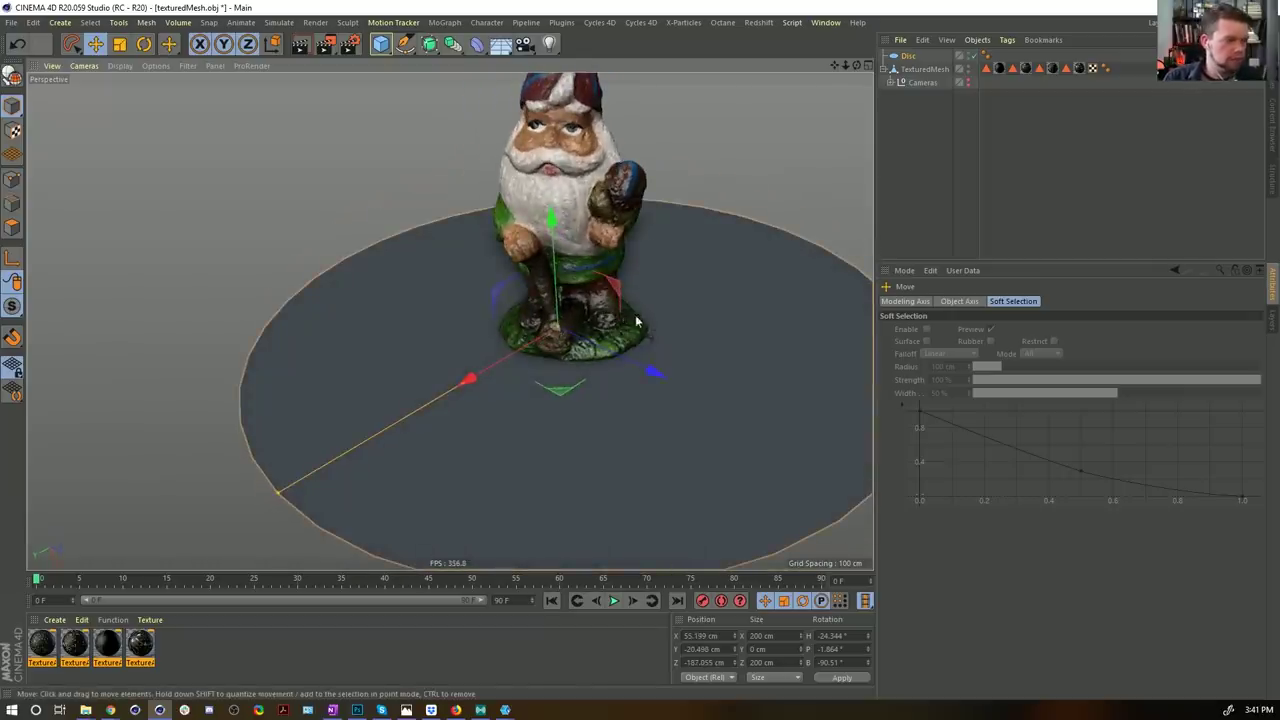
# Step: Scale the disc down to about 45.75 cm across and align it with the underside of the gnome's grassy base
pyautogui.press('t')
pyautogui.moveTo(737, 280); pyautogui.dragTo(439, 446)
pyautogui.press('e')
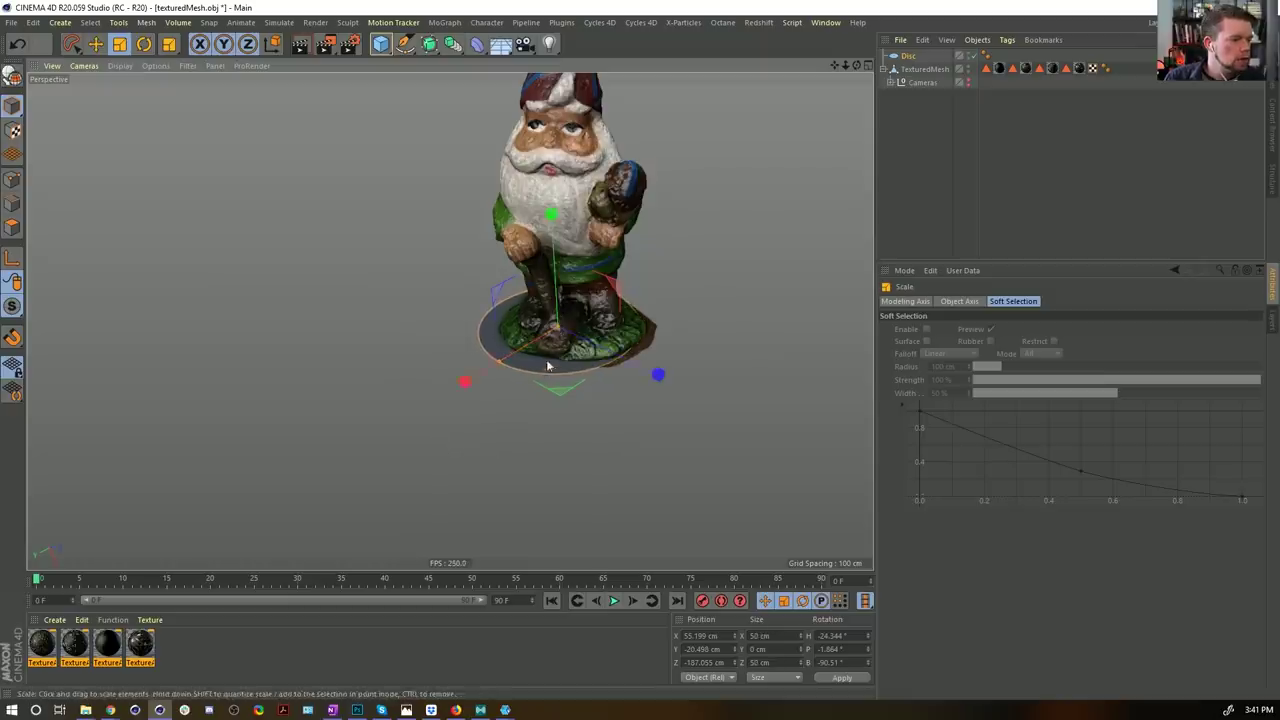
pyautogui.moveTo(558, 404); pyautogui.dragTo(577, 395)
pyautogui.press('t')
pyautogui.moveTo(724, 292); pyautogui.dragTo(634, 424)
pyautogui.press('e')
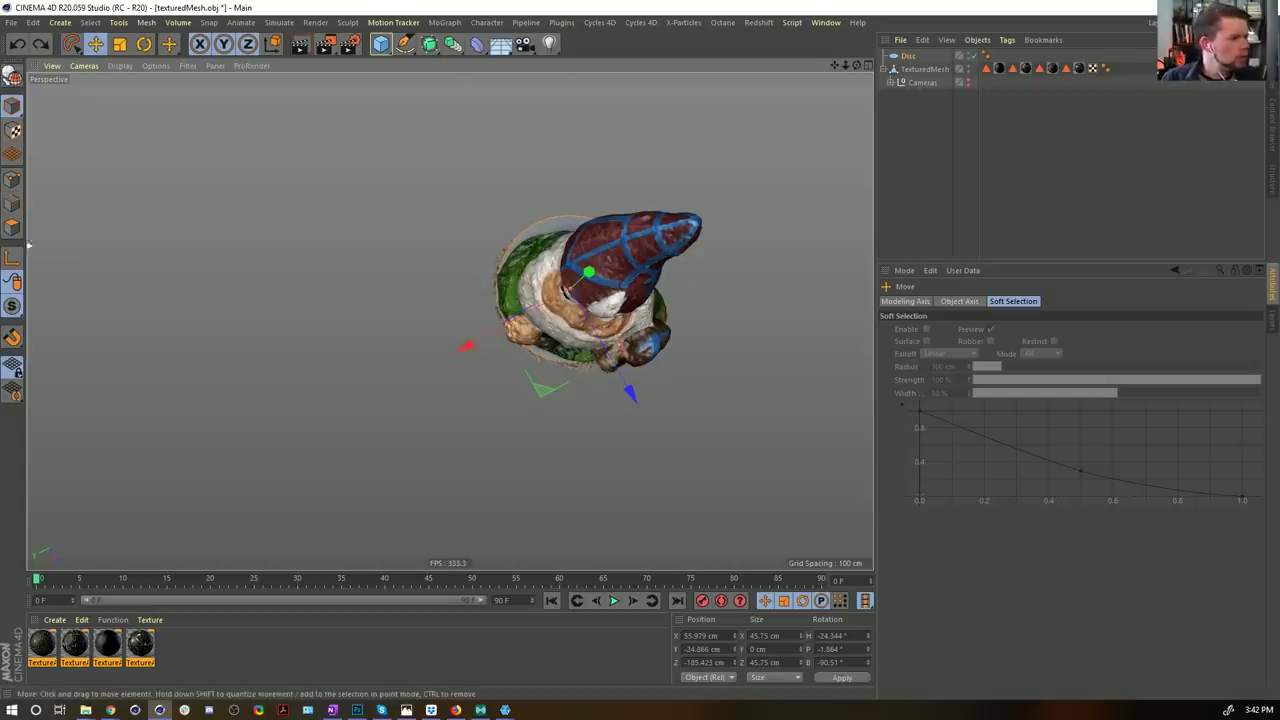
# Step: Make the disc editable, select all its points, and activate the sculpting Grab brush
pyautogui.click(585, 333)
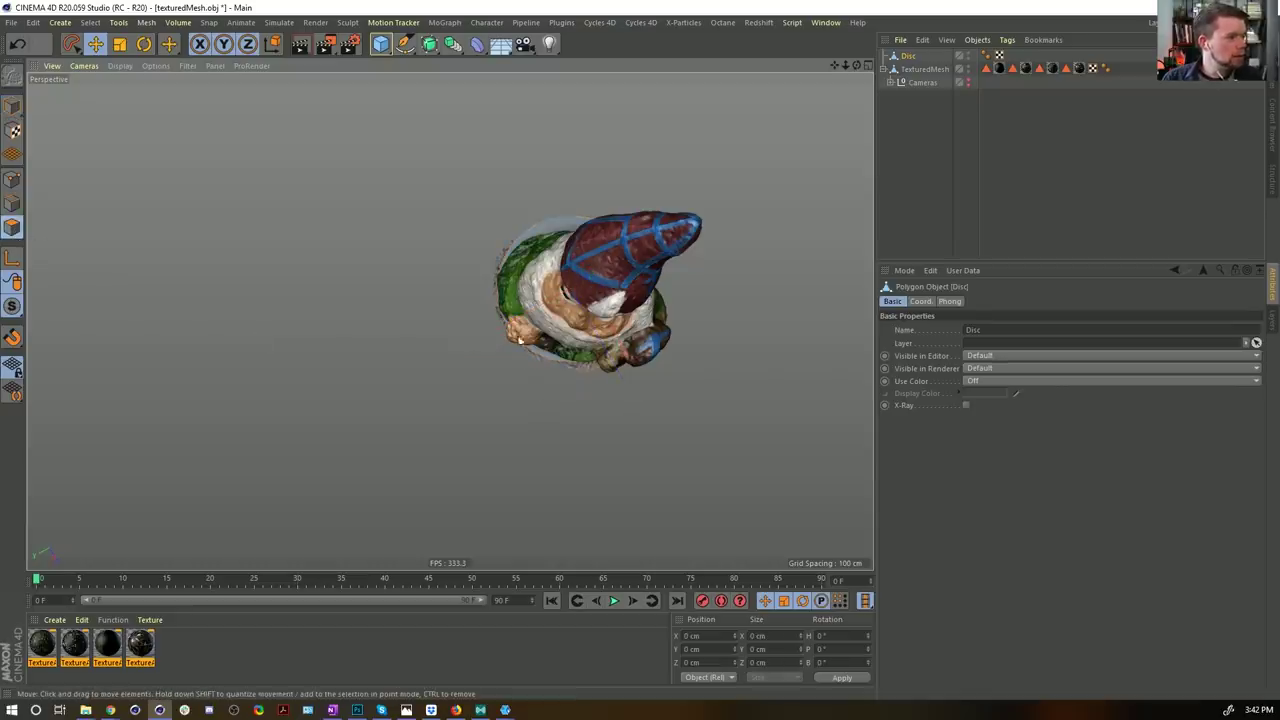
pyautogui.click(12, 179)
pyautogui.hotkey('ctrl', 'a')
pyautogui.click(347, 22)
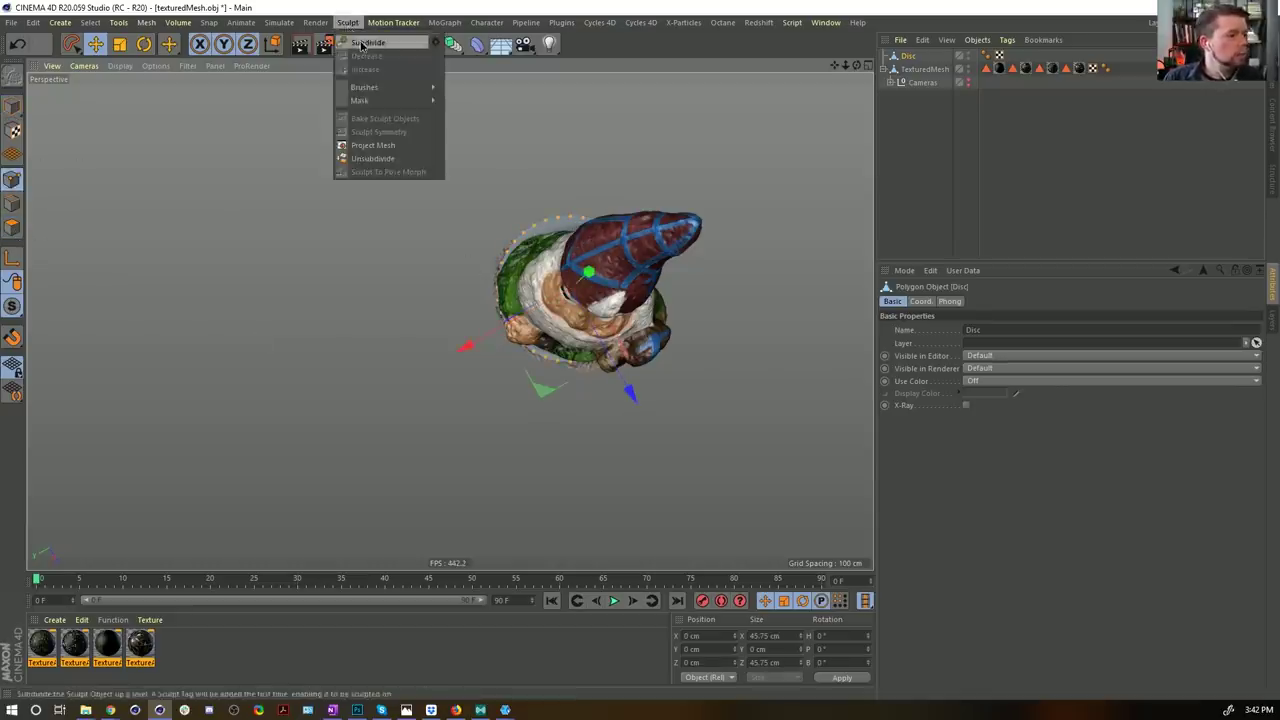
pyautogui.moveTo(370, 88)
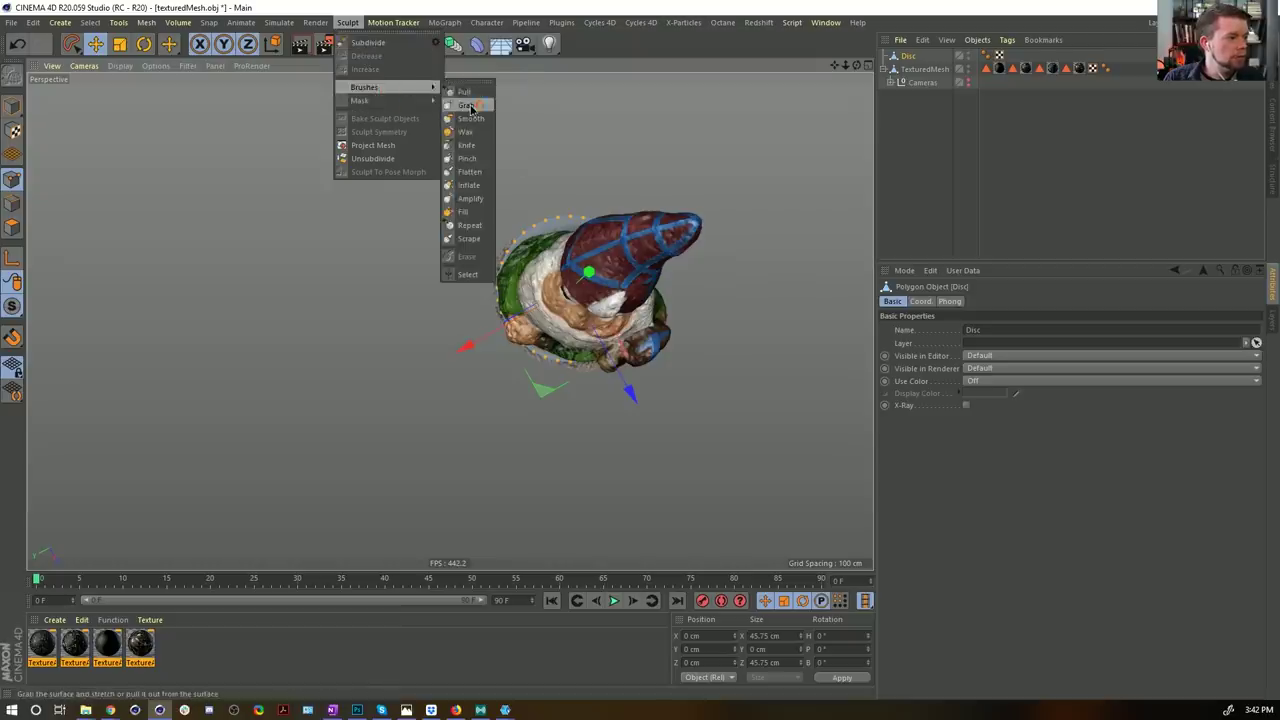
pyautogui.click(468, 106)
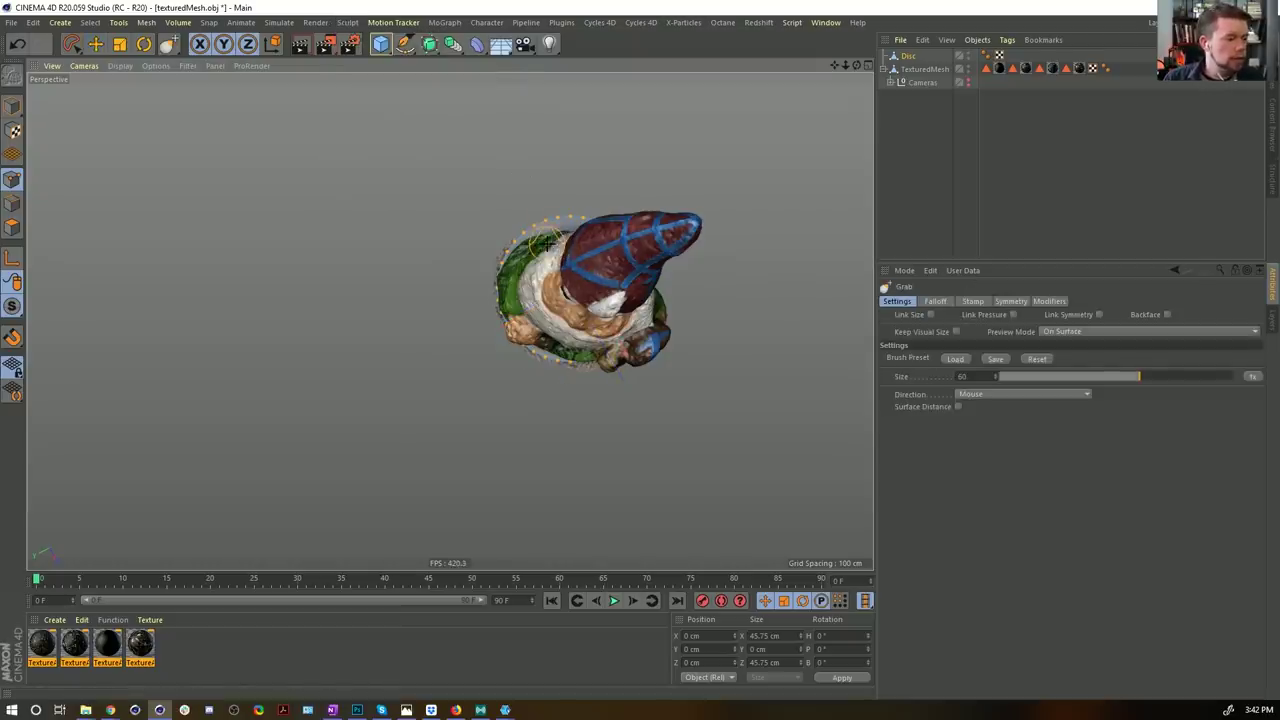
# Step: Enlarge the Grab brush to about 235 and pull the disc's rim to the outline of the gnome's base, about 40.9 by 43 cm
pyautogui.moveTo(546, 238); pyautogui.dragTo(560, 240, button='middle')
pyautogui.moveTo(556, 217)
pyautogui.mouseDown()
pyautogui.moveTo(559, 229)
pyautogui.moveTo(531, 243)
pyautogui.moveTo(598, 238)
pyautogui.moveTo(620, 266)
pyautogui.moveTo(572, 266)
pyautogui.mouseUp()
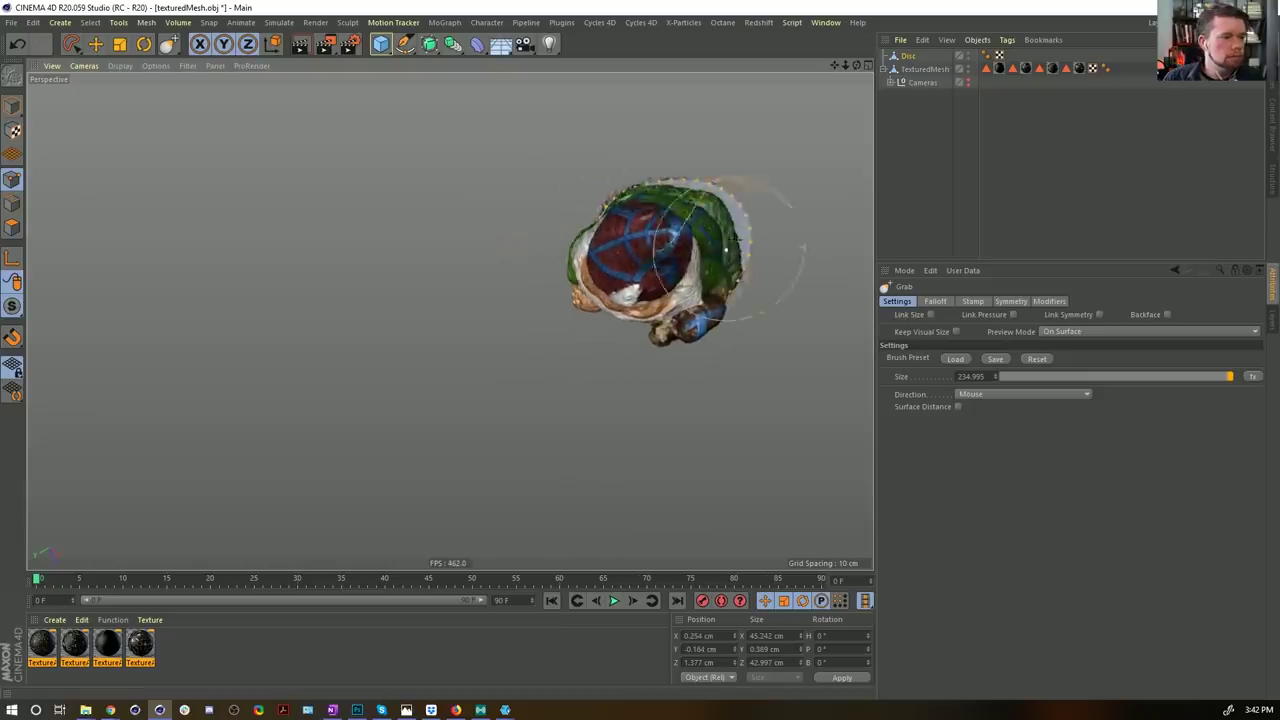
pyautogui.moveTo(705, 184)
pyautogui.mouseDown()
pyautogui.moveTo(696, 192)
pyautogui.moveTo(741, 214)
pyautogui.mouseUp()
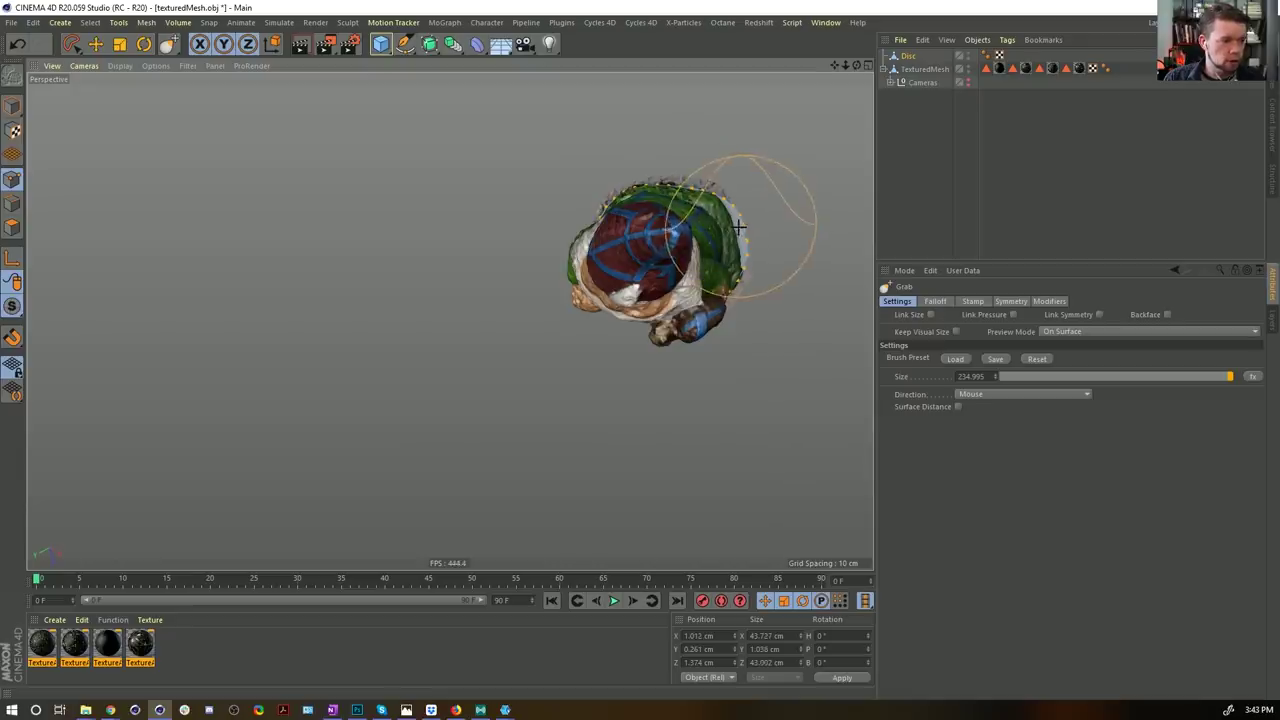
pyautogui.moveTo(733, 233)
pyautogui.keyDown('alt'); pyautogui.mouseDown()
pyautogui.moveTo(711, 254)
pyautogui.moveTo(732, 328)
pyautogui.moveTo(600, 370)
pyautogui.mouseUp(); pyautogui.keyUp('alt')
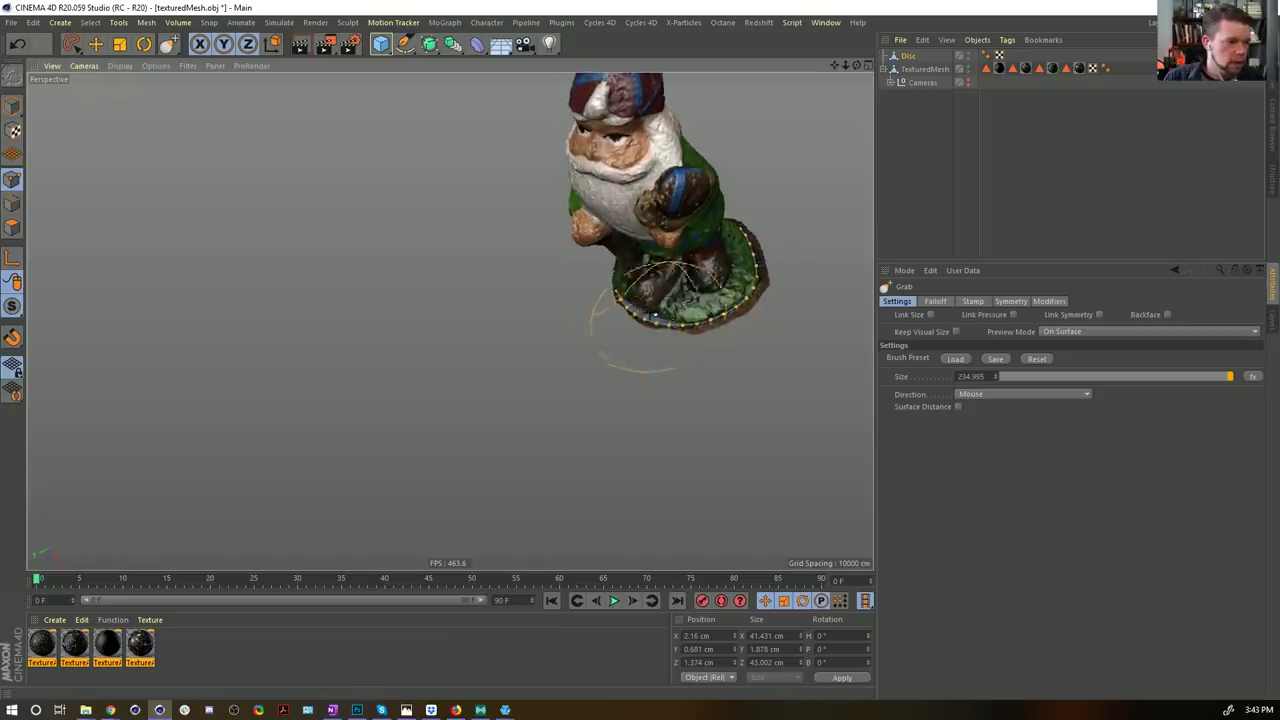
pyautogui.keyDown('alt'); pyautogui.moveTo(680, 308); pyautogui.dragTo(765, 300); pyautogui.keyUp('alt')
pyautogui.keyDown('alt'); pyautogui.moveTo(617, 308); pyautogui.dragTo(690, 283, button='right'); pyautogui.keyUp('alt')
pyautogui.keyDown('alt'); pyautogui.moveTo(690, 283); pyautogui.dragTo(600, 250); pyautogui.keyUp('alt')
pyautogui.keyDown('alt'); pyautogui.moveTo(508, 200); pyautogui.dragTo(600, 150); pyautogui.keyUp('alt')
pyautogui.keyDown('alt'); pyautogui.moveTo(730, 300); pyautogui.dragTo(620, 262); pyautogui.keyUp('alt')
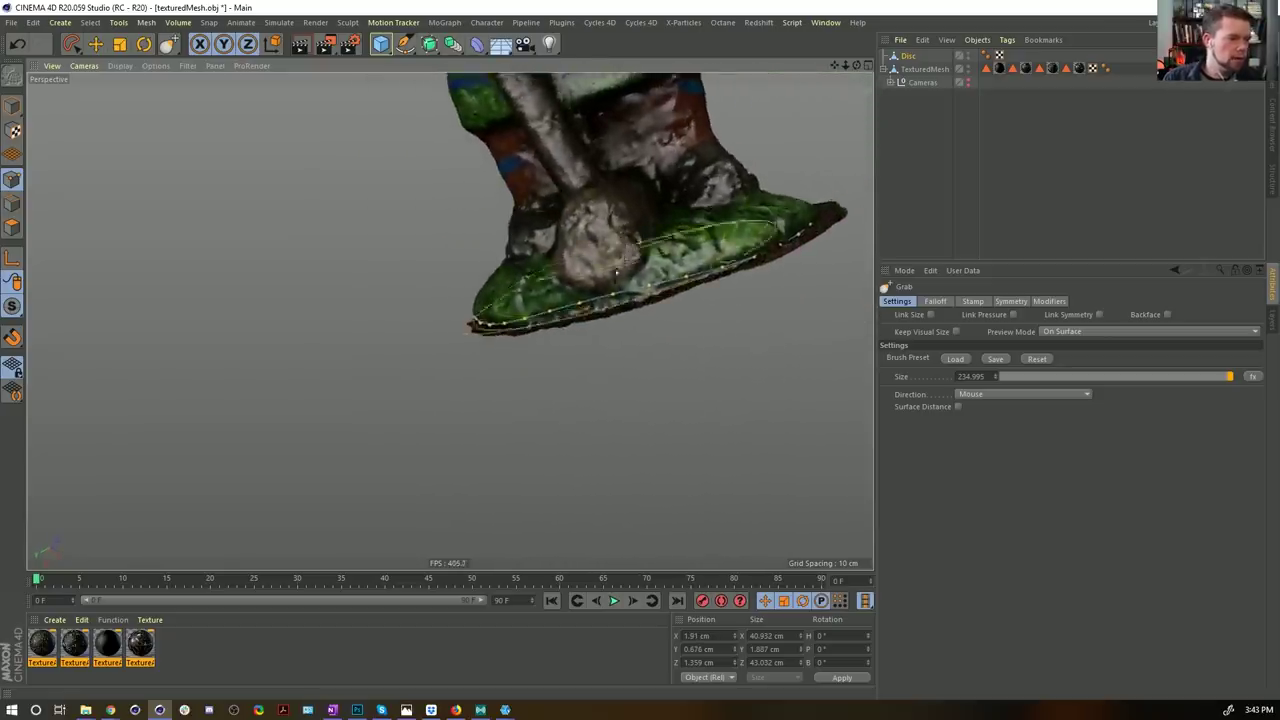
pyautogui.keyDown('alt'); pyautogui.moveTo(563, 230); pyautogui.dragTo(669, 290); pyautogui.keyUp('alt')
# Step: Return to Model mode with the Move tool and make TexturedMesh a child of the disc
pyautogui.click(12, 106)
pyautogui.keyDown('alt'); pyautogui.moveTo(524, 192); pyautogui.dragTo(488, 195, button='right'); pyautogui.keyUp('alt')
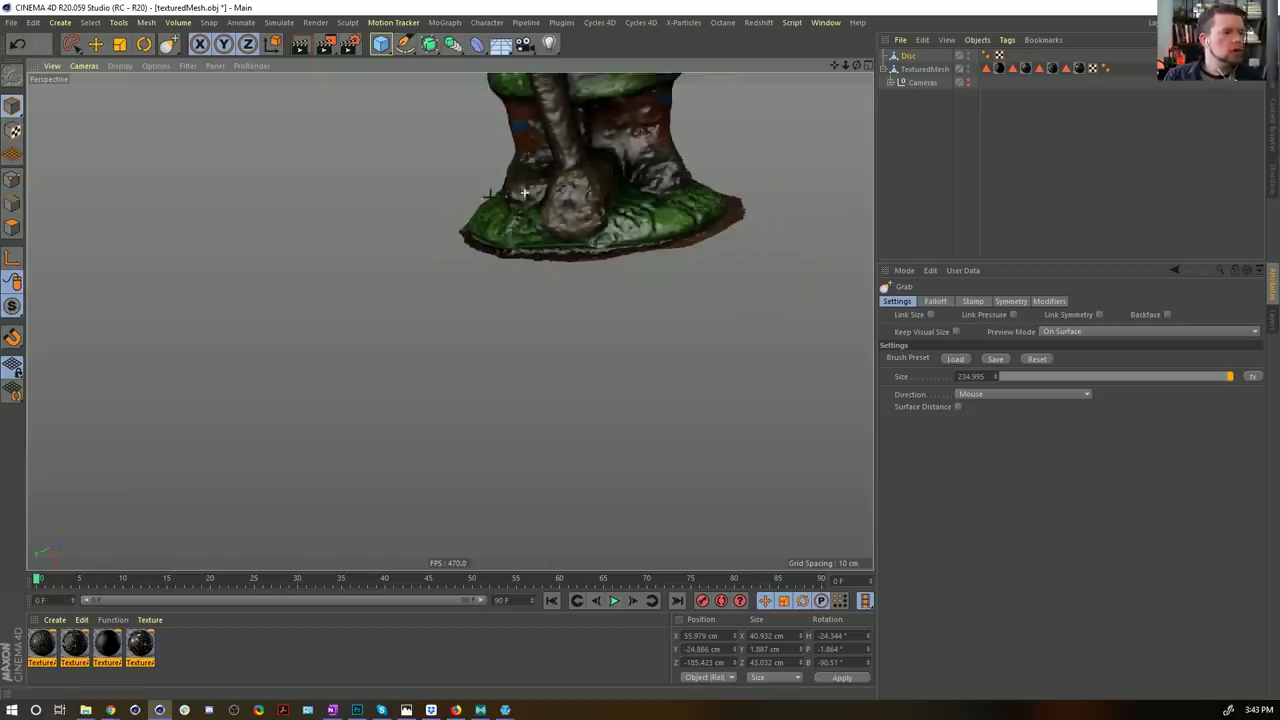
pyautogui.keyDown('alt'); pyautogui.moveTo(524, 192); pyautogui.dragTo(482, 325, button='middle'); pyautogui.keyUp('alt')
pyautogui.click(96, 46)
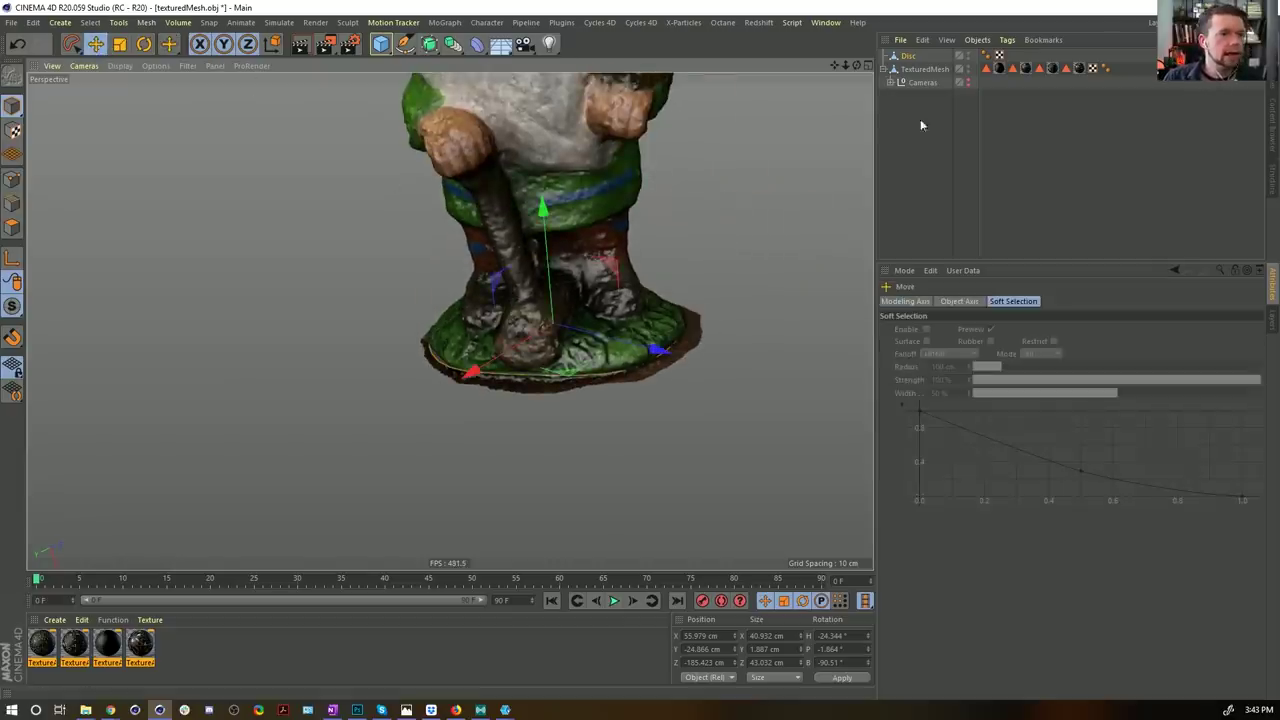
pyautogui.scroll(-5, 578, 276)
pyautogui.keyDown('alt'); pyautogui.moveTo(578, 276); pyautogui.dragTo(600, 276); pyautogui.keyUp('alt')
pyautogui.click(915, 70)
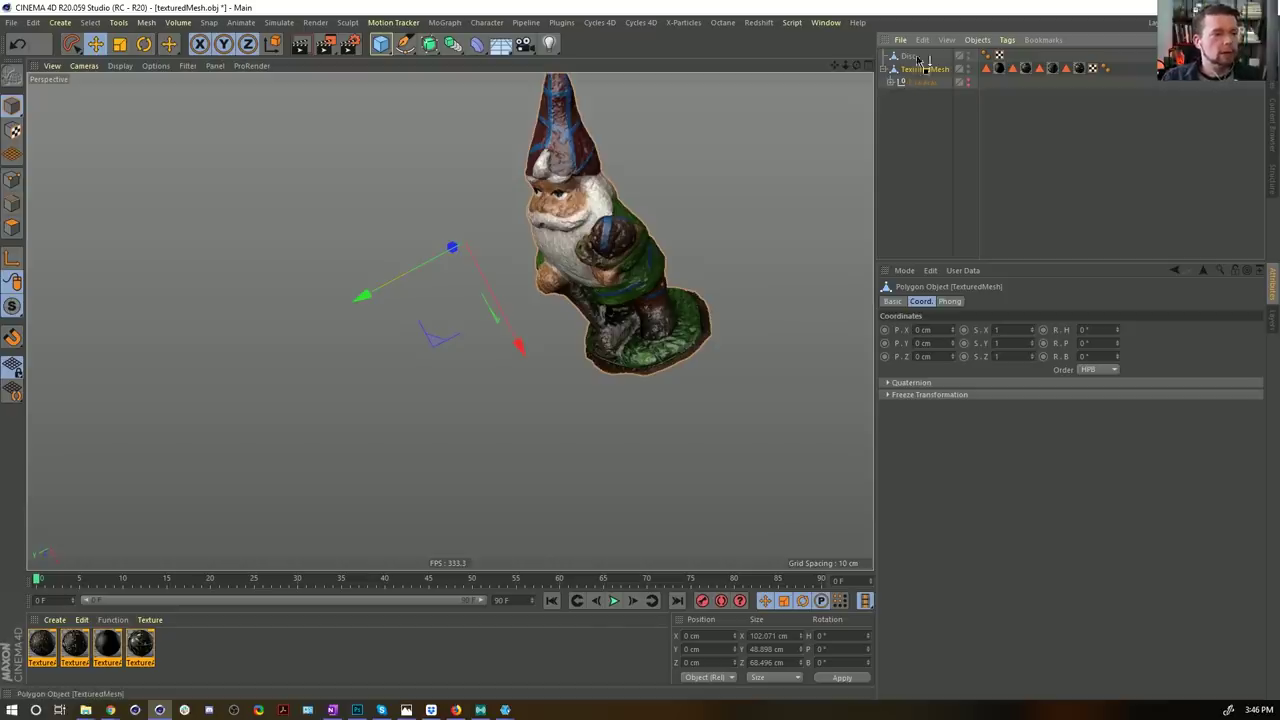
pyautogui.moveTo(912, 58); pyautogui.dragTo(911, 57)
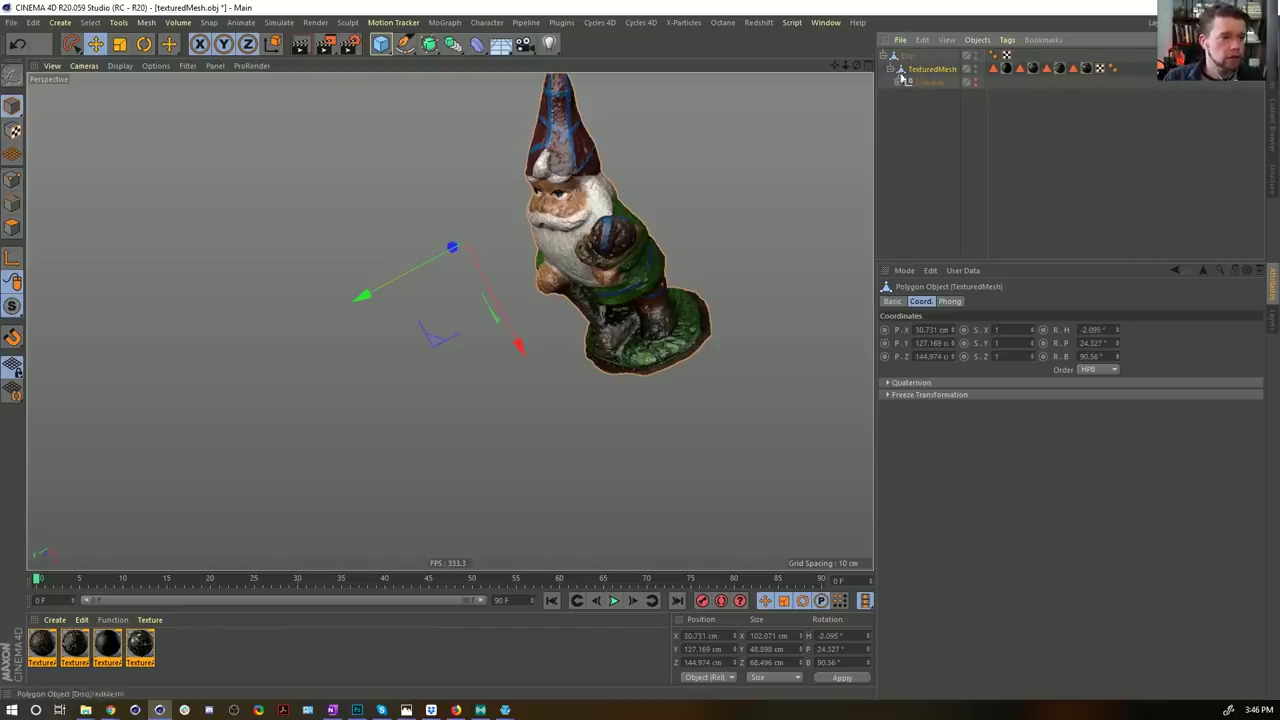
# Step: Expand the Cameras null and make one of the solved cameras visible in the viewport
pyautogui.click(898, 84)
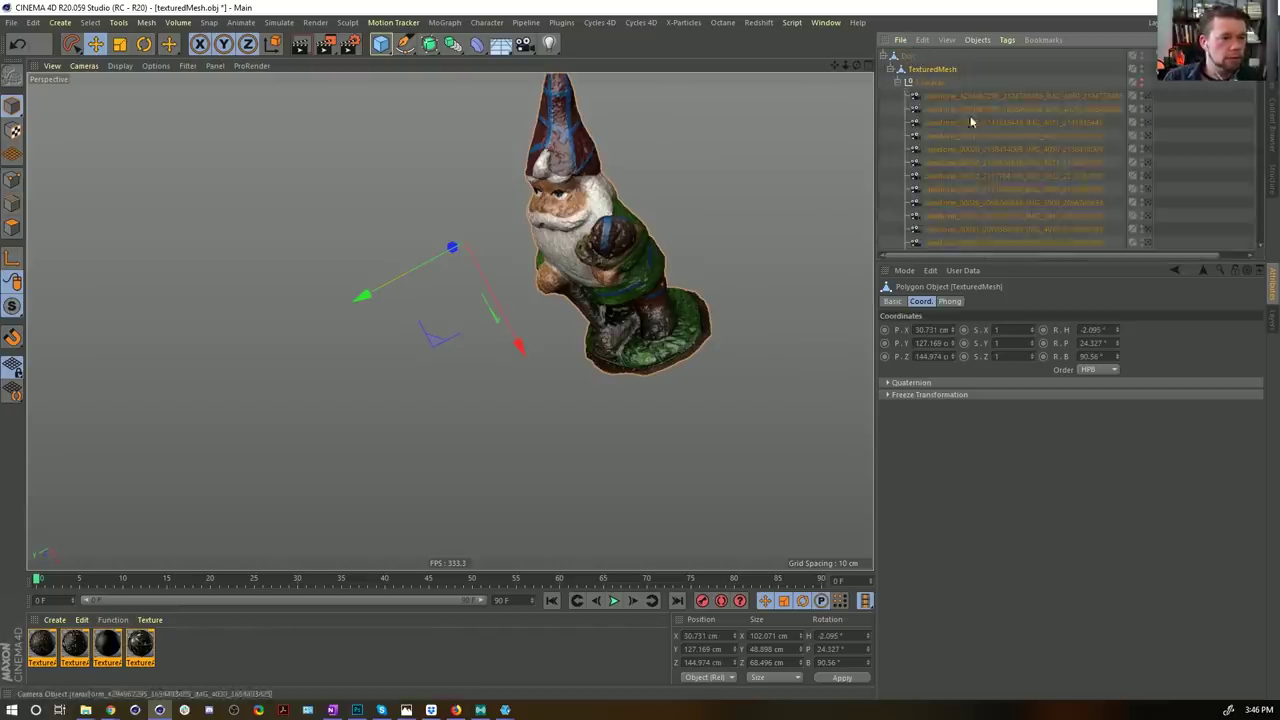
pyautogui.click(1141, 188)
pyautogui.scroll(-3, 239, 397)
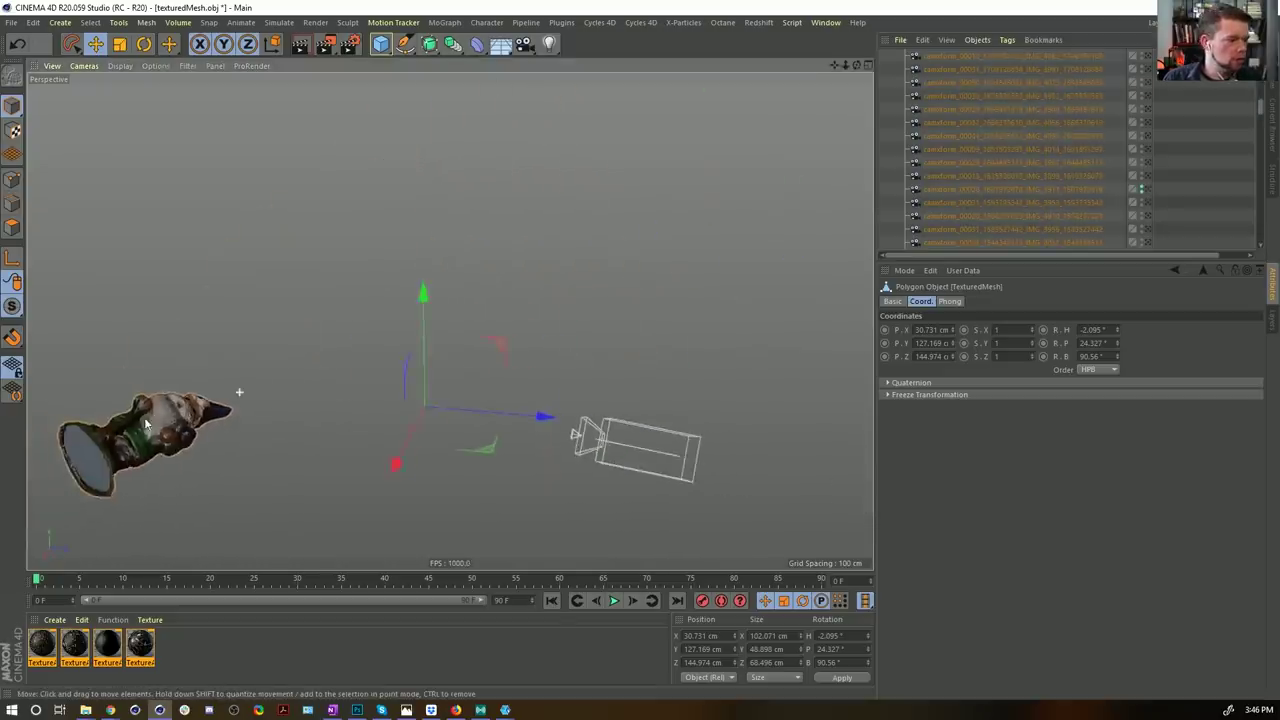
pyautogui.keyDown('alt'); pyautogui.moveTo(239, 391); pyautogui.dragTo(449, 320, button='middle'); pyautogui.keyUp('alt')
pyautogui.keyDown('alt'); pyautogui.moveTo(449, 320); pyautogui.dragTo(350, 360); pyautogui.keyUp('alt')
pyautogui.scroll(5, 1070, 68)
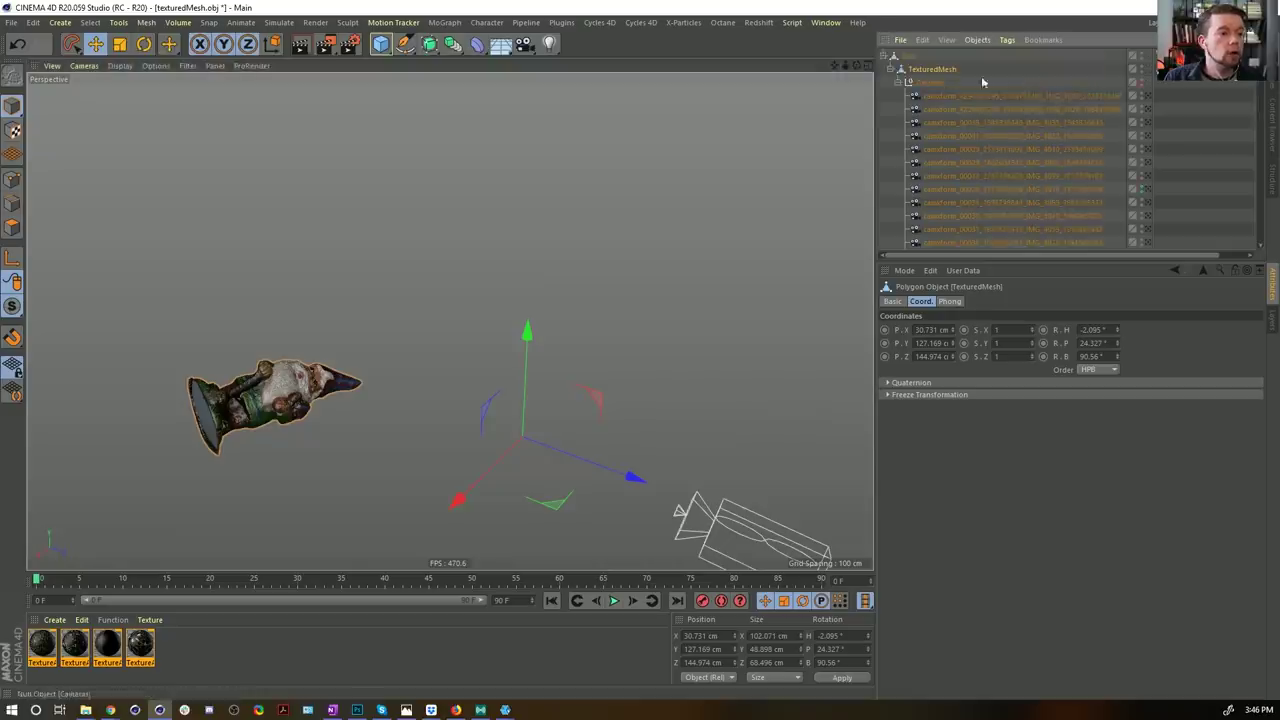
# Step: Reset the disc's position, scale and rotation with Reset PSR to stand the gnome upright at the world origin
pyautogui.click(908, 56)
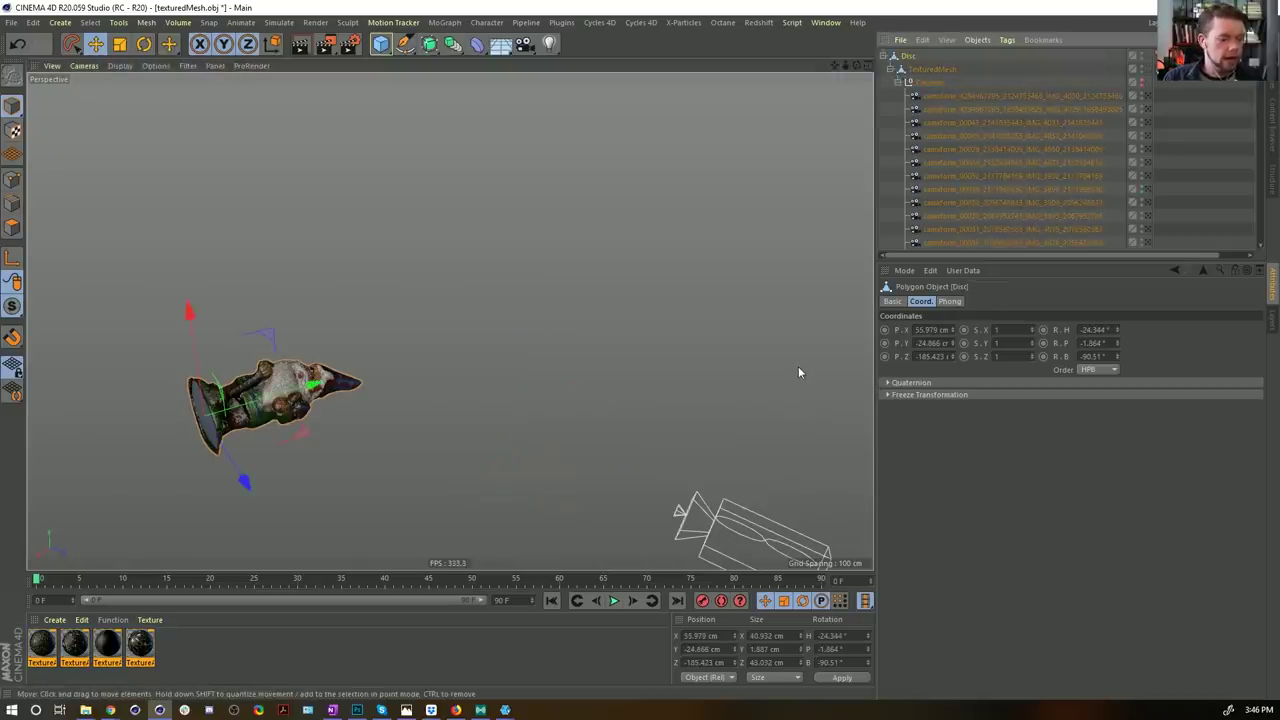
pyautogui.hotkey('shift', 'c')
pyautogui.write('psr')
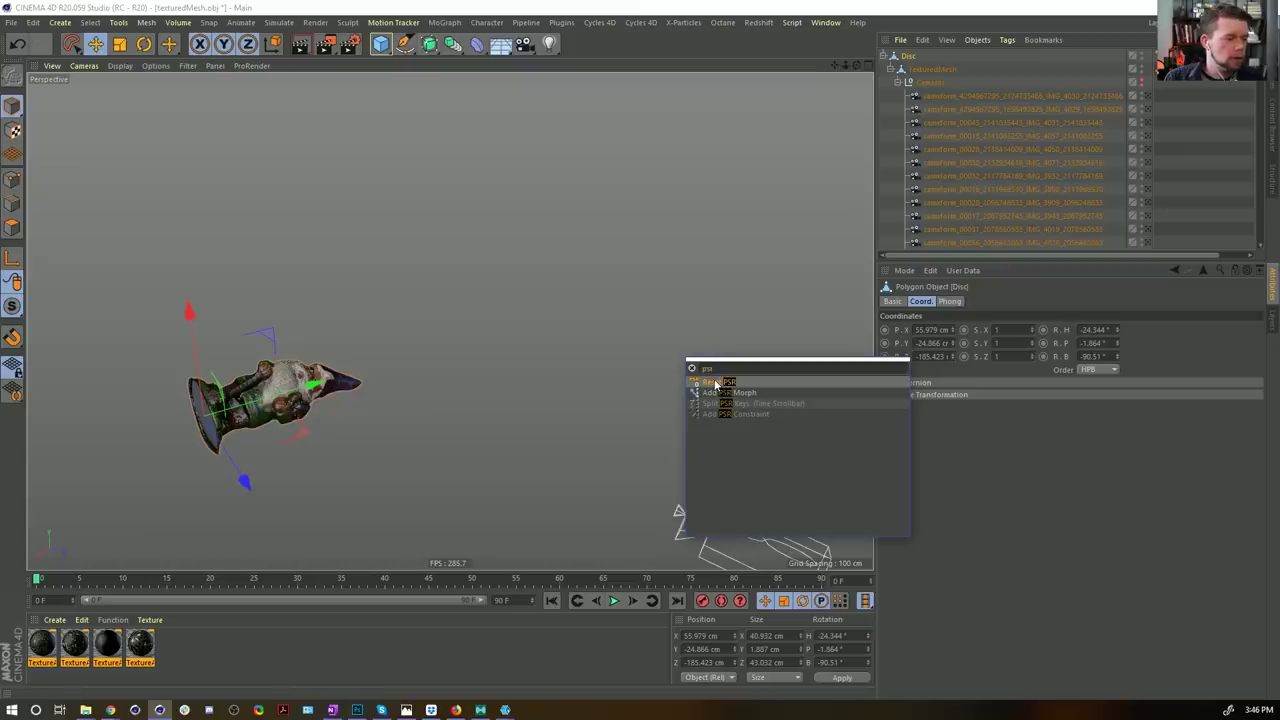
pyautogui.click(714, 383)
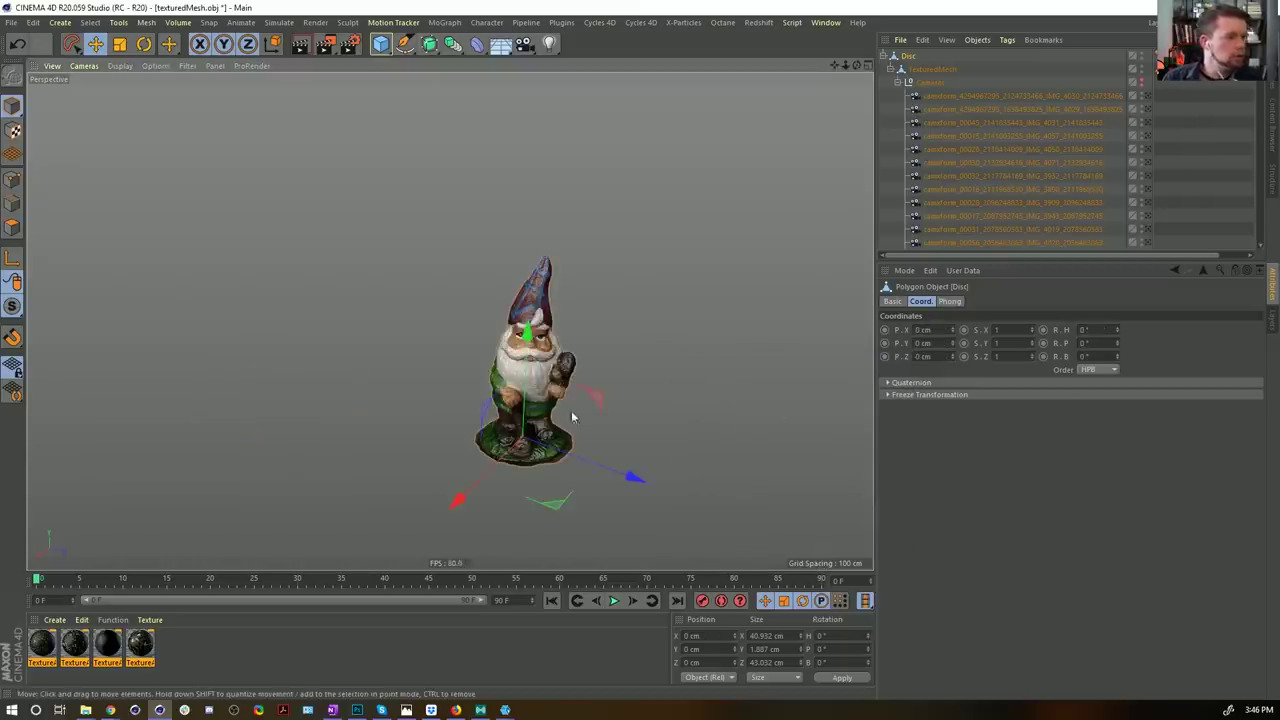
# Step: Add a temporary plane at the origin as a ground check beneath the gnome, and delete it
pyautogui.keyDown('alt'); pyautogui.moveTo(561, 381); pyautogui.dragTo(555, 369); pyautogui.keyUp('alt')
pyautogui.keyDown('alt'); pyautogui.moveTo(555, 369); pyautogui.dragTo(426, 368, button='right'); pyautogui.keyUp('alt')
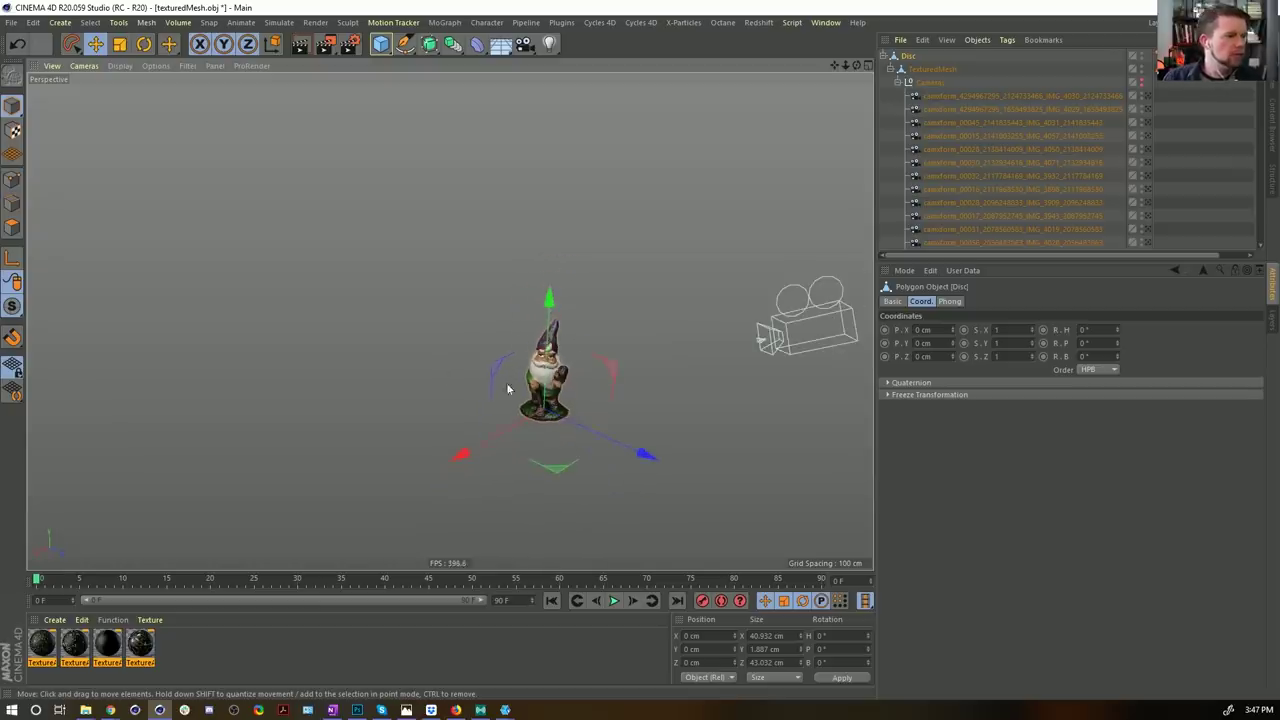
pyautogui.moveTo(381, 43); pyautogui.dragTo(520, 90)
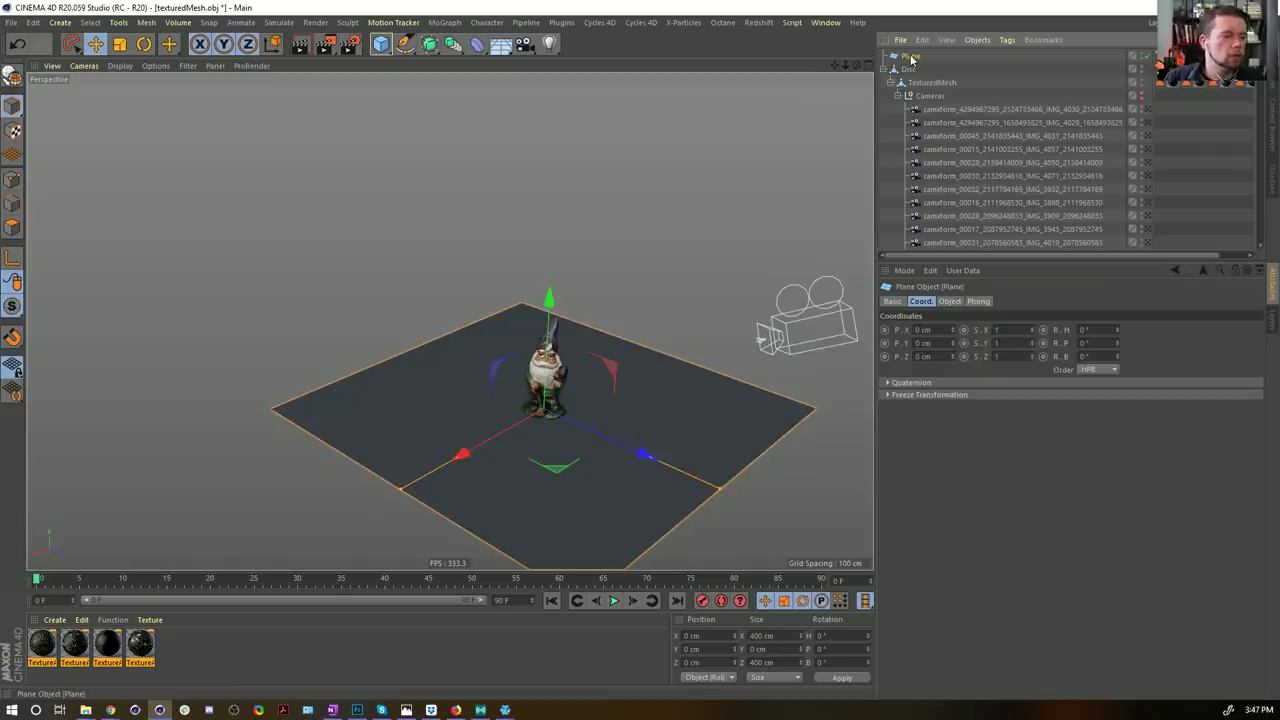
pyautogui.press('Delete')
# Step: Collapse the Cameras null and move it out of TexturedMesh to the top level of the object hierarchy
pyautogui.click(898, 83)
pyautogui.click(922, 83)
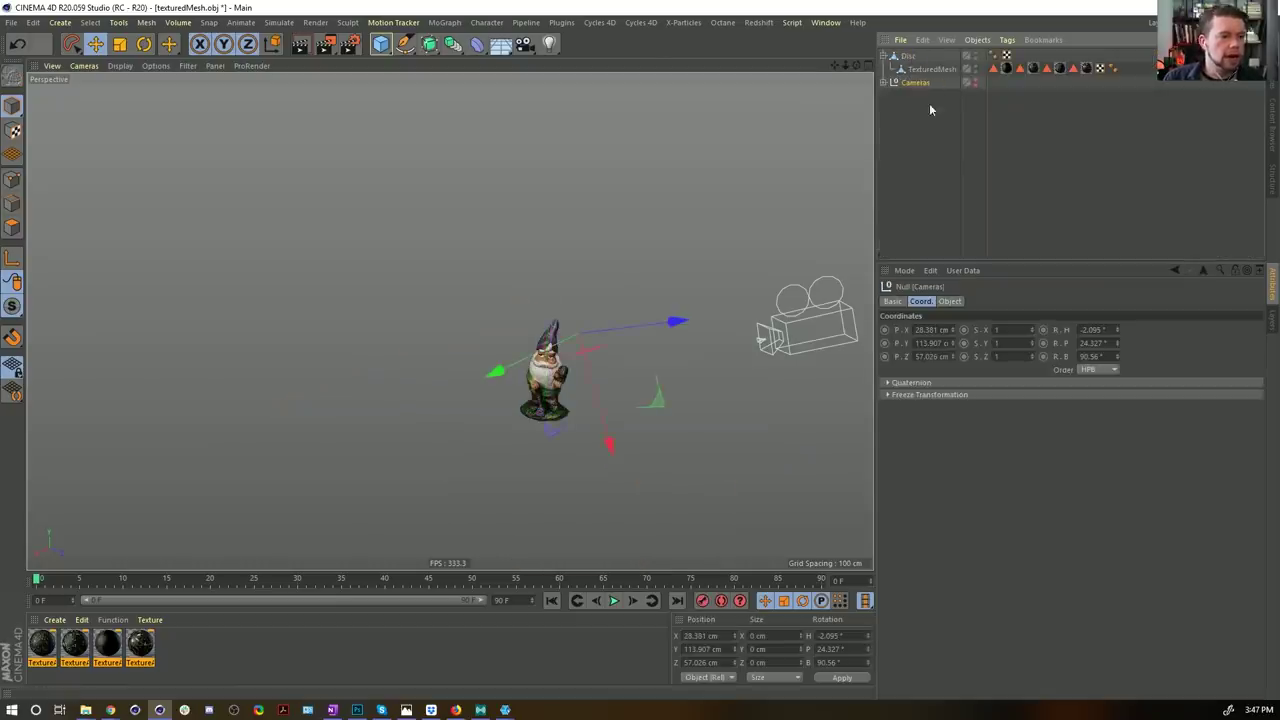
pyautogui.scroll(5, 625, 313)
pyautogui.moveTo(625, 311)
pyautogui.keyDown('alt'); pyautogui.mouseDown()
pyautogui.moveTo(466, 274)
pyautogui.moveTo(717, 310)
pyautogui.moveTo(645, 308)
pyautogui.mouseUp(); pyautogui.keyUp('alt')
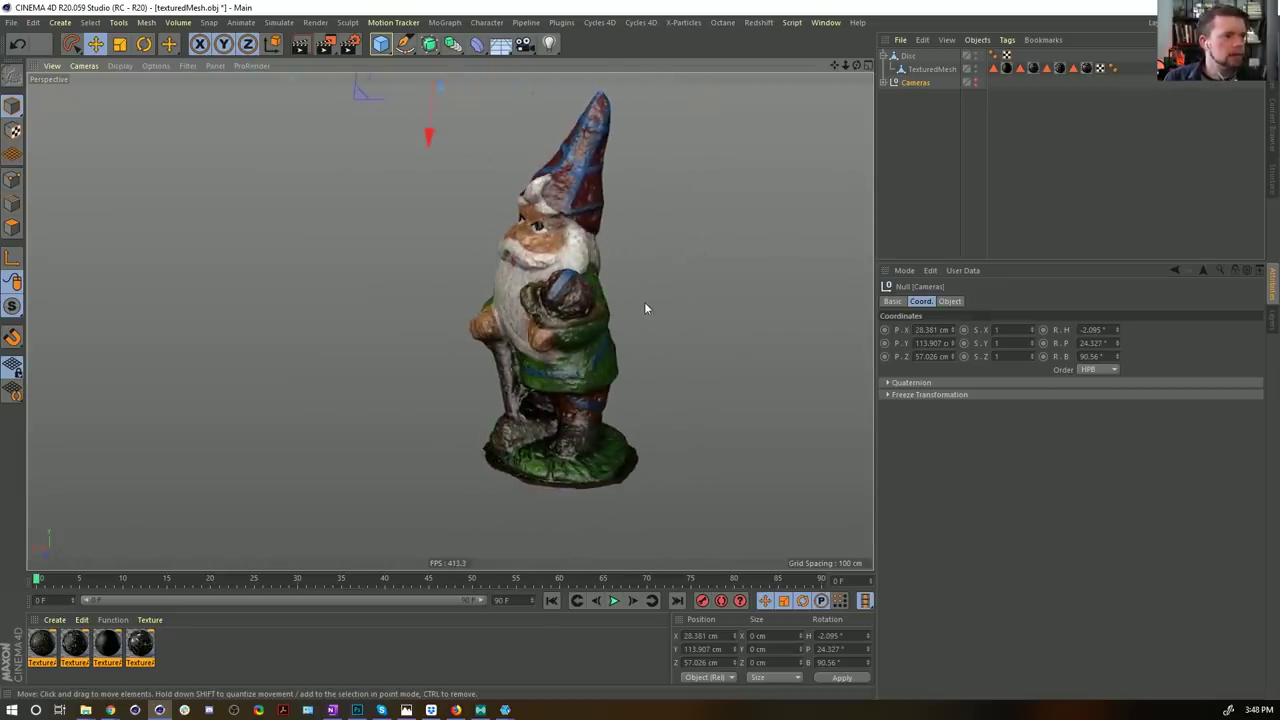
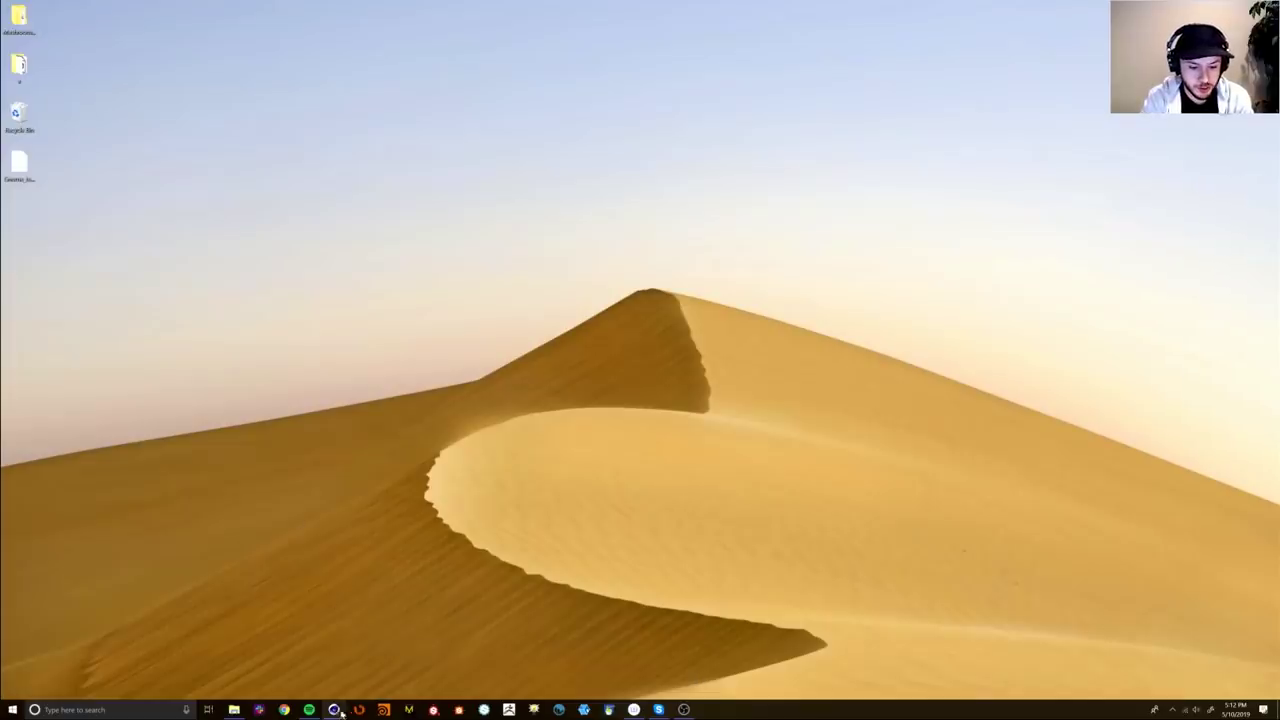
# Step: Open the textured gnome scene file from its project folder in Cinema 4D and frame the gnome from the front
pyautogui.click(336, 710)
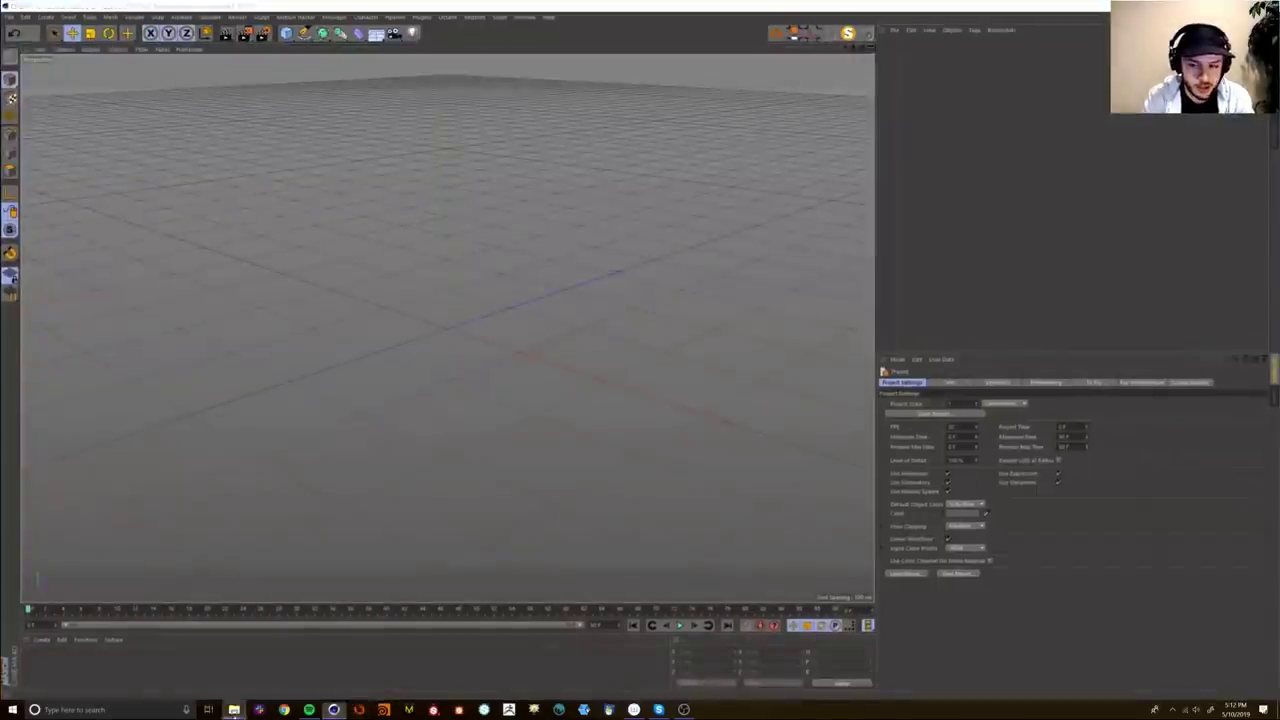
pyautogui.click(234, 710)
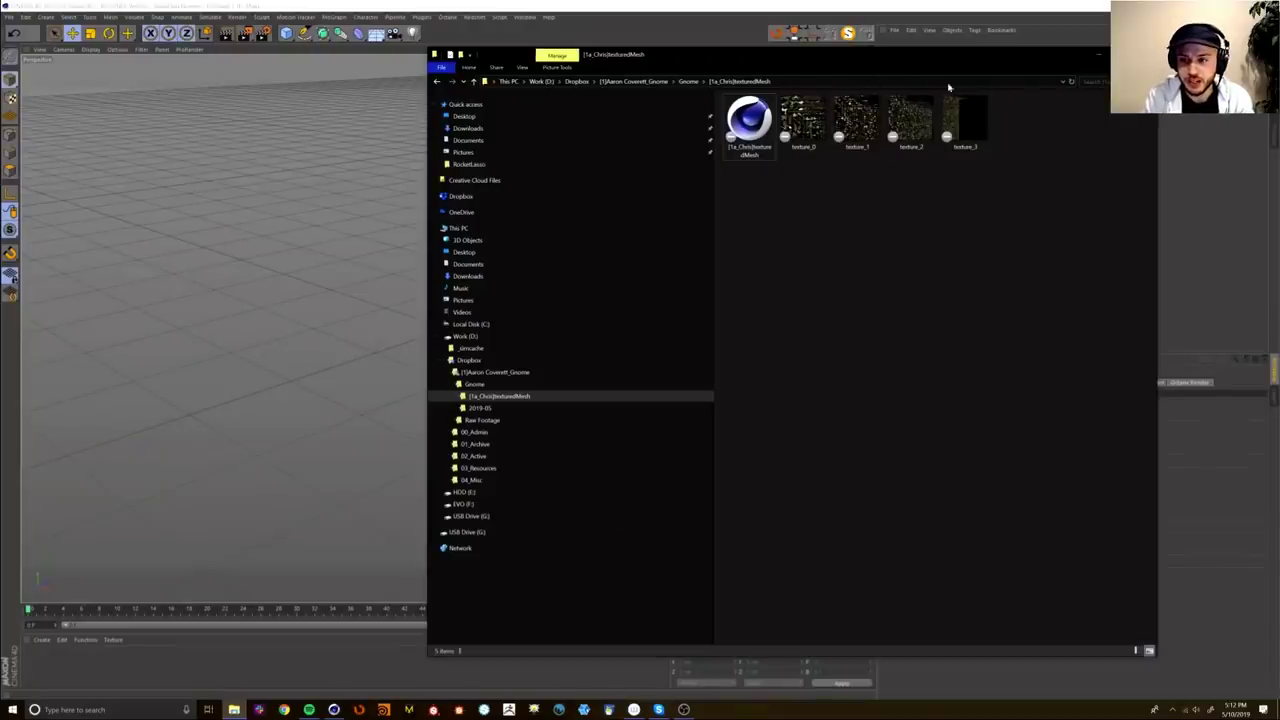
pyautogui.moveTo(959, 58); pyautogui.dragTo(1039, 103)
pyautogui.moveTo(826, 170); pyautogui.dragTo(337, 299)
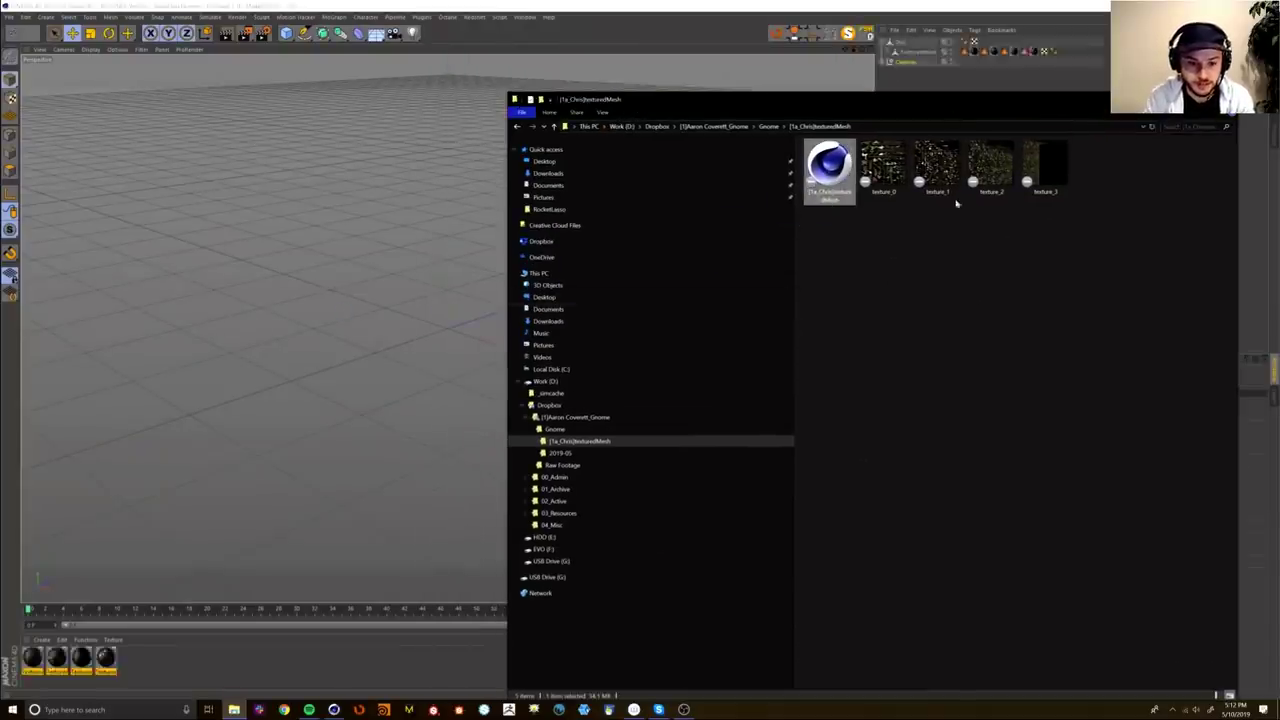
pyautogui.click(440, 290)
pyautogui.keyDown('alt'); pyautogui.moveTo(430, 285); pyautogui.dragTo(511, 283); pyautogui.keyUp('alt')
pyautogui.keyDown('alt'); pyautogui.moveTo(511, 283); pyautogui.dragTo(533, 272, button='right'); pyautogui.keyUp('alt')
pyautogui.keyDown('alt'); pyautogui.moveTo(533, 272); pyautogui.dragTo(515, 315); pyautogui.keyUp('alt')
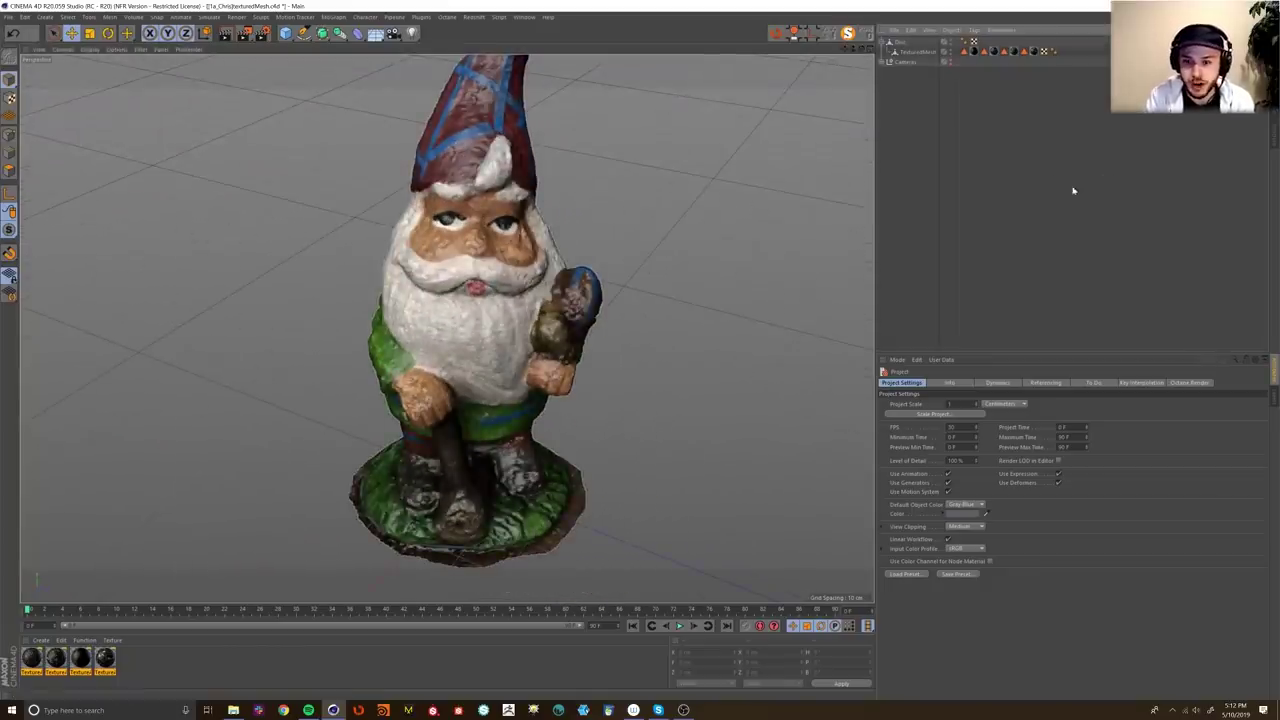
# Step: Turn off texture display in the viewport and examine the untextured gnome's surface detail from several sides
pyautogui.click(116, 49)
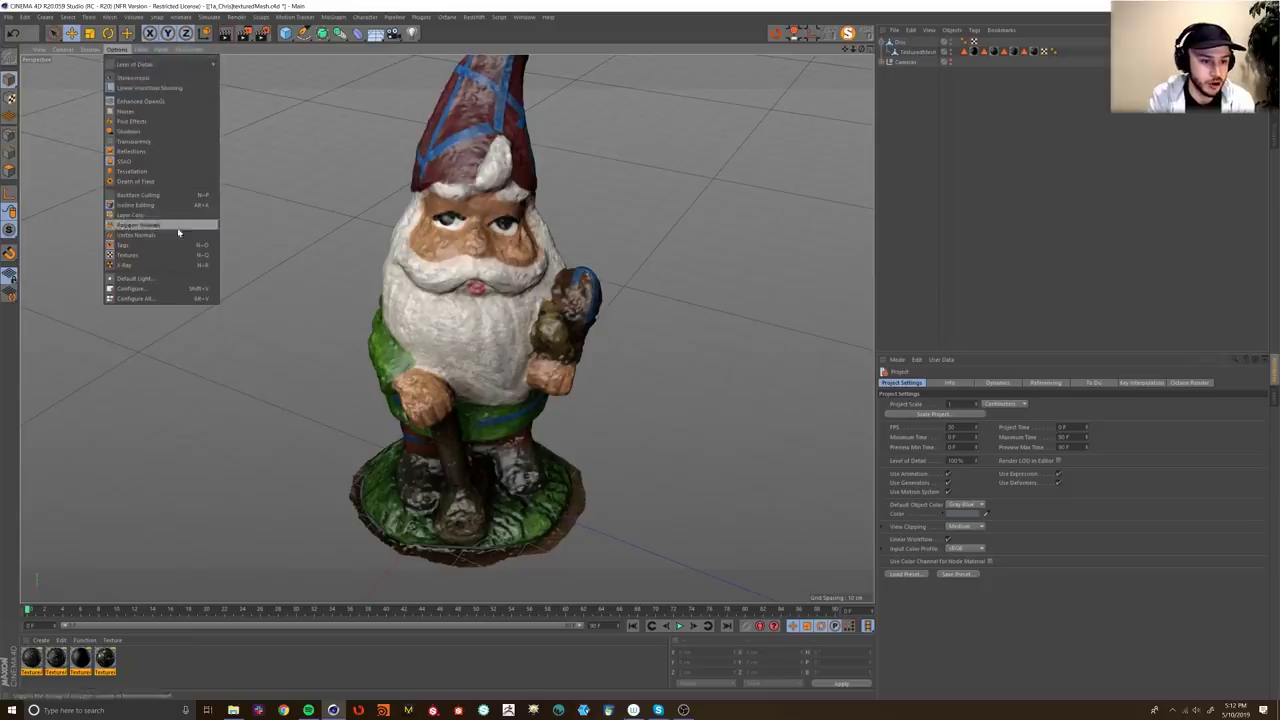
pyautogui.click(140, 255)
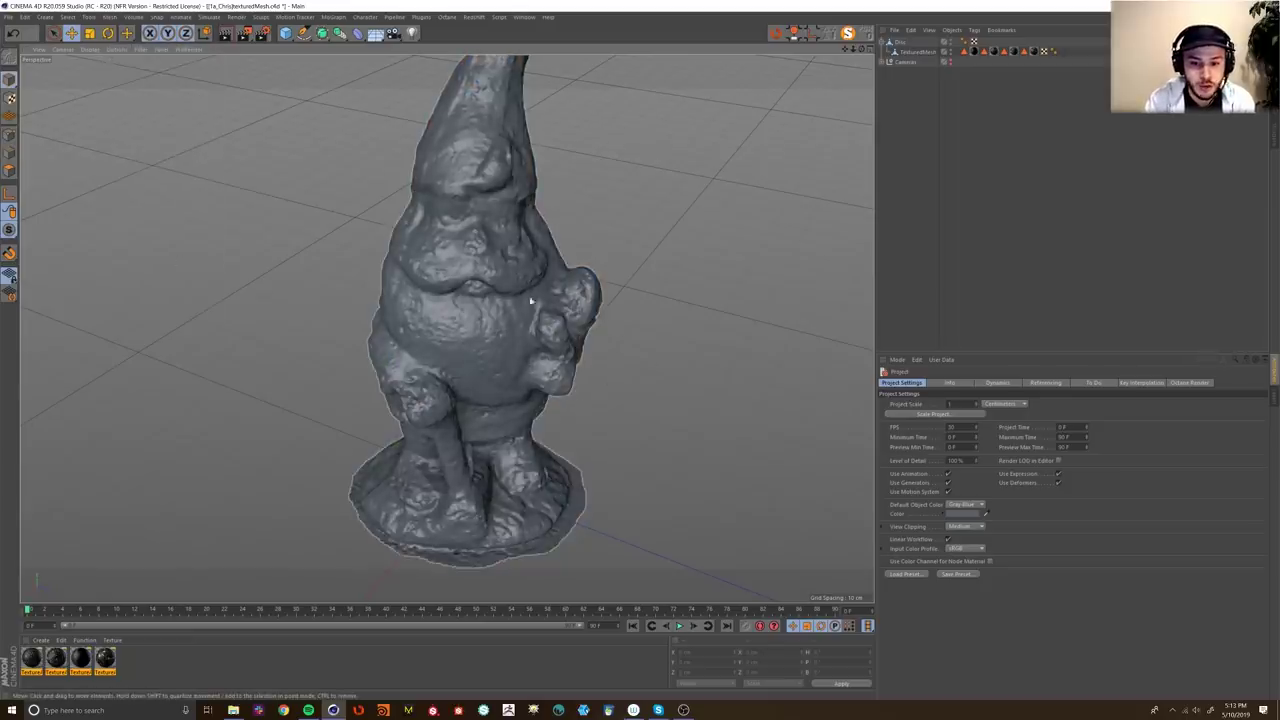
pyautogui.scroll(3, 533, 304)
pyautogui.keyDown('alt'); pyautogui.moveTo(538, 317); pyautogui.dragTo(492, 323); pyautogui.keyUp('alt')
pyautogui.scroll(4, 532, 262)
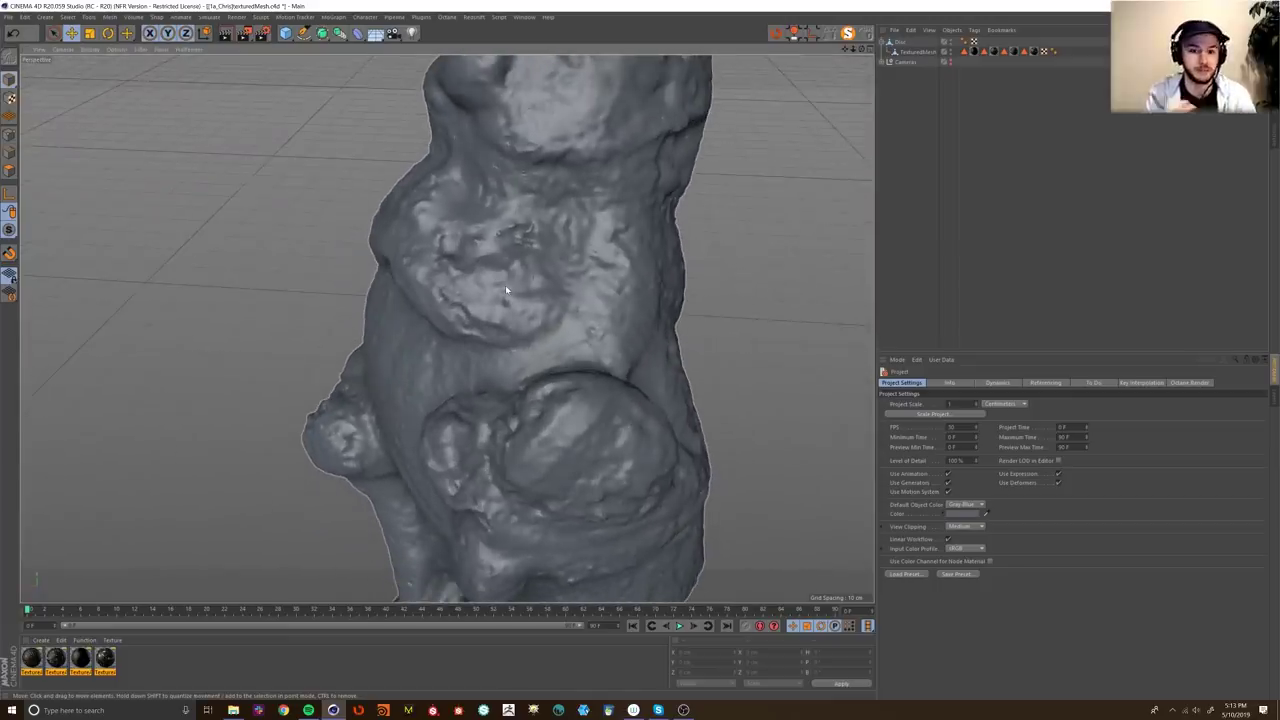
pyautogui.keyDown('alt'); pyautogui.moveTo(505, 285); pyautogui.dragTo(430, 350); pyautogui.keyUp('alt')
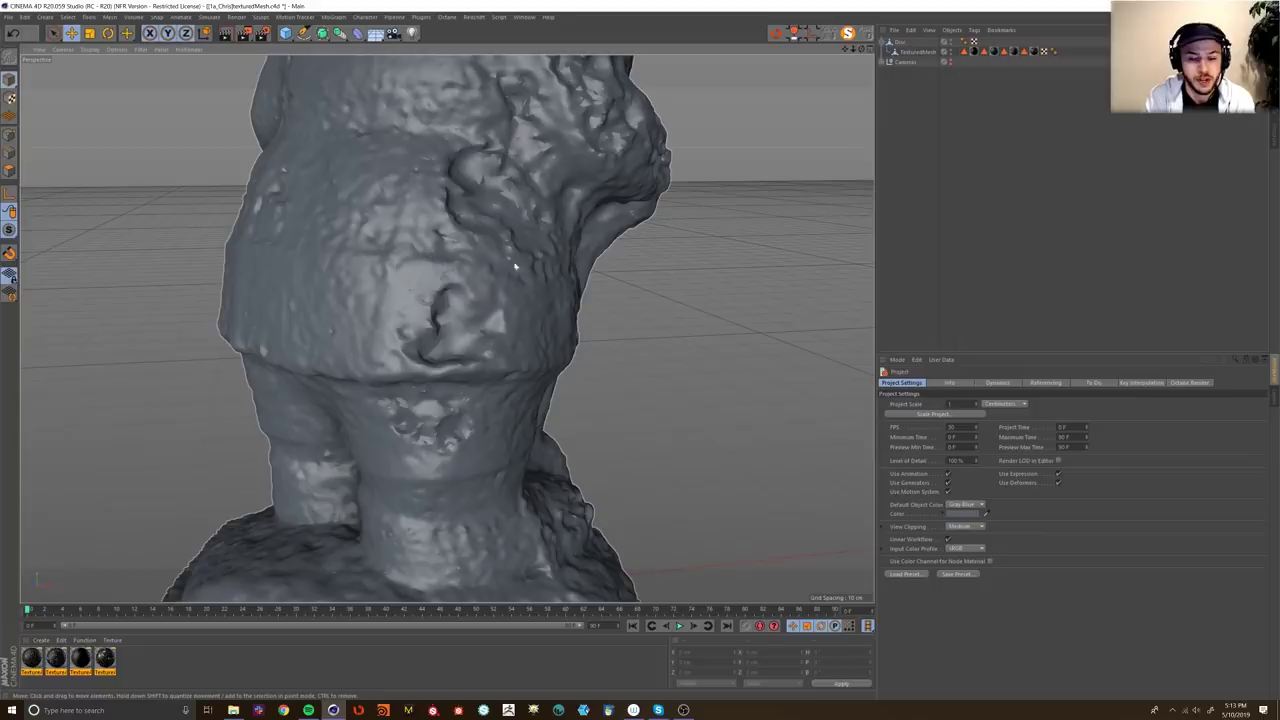
pyautogui.keyDown('alt'); pyautogui.moveTo(492, 296); pyautogui.dragTo(546, 303); pyautogui.keyUp('alt')
pyautogui.scroll(-4, 546, 303)
pyautogui.keyDown('alt'); pyautogui.moveTo(546, 303); pyautogui.dragTo(492, 363, button='middle'); pyautogui.keyUp('alt')
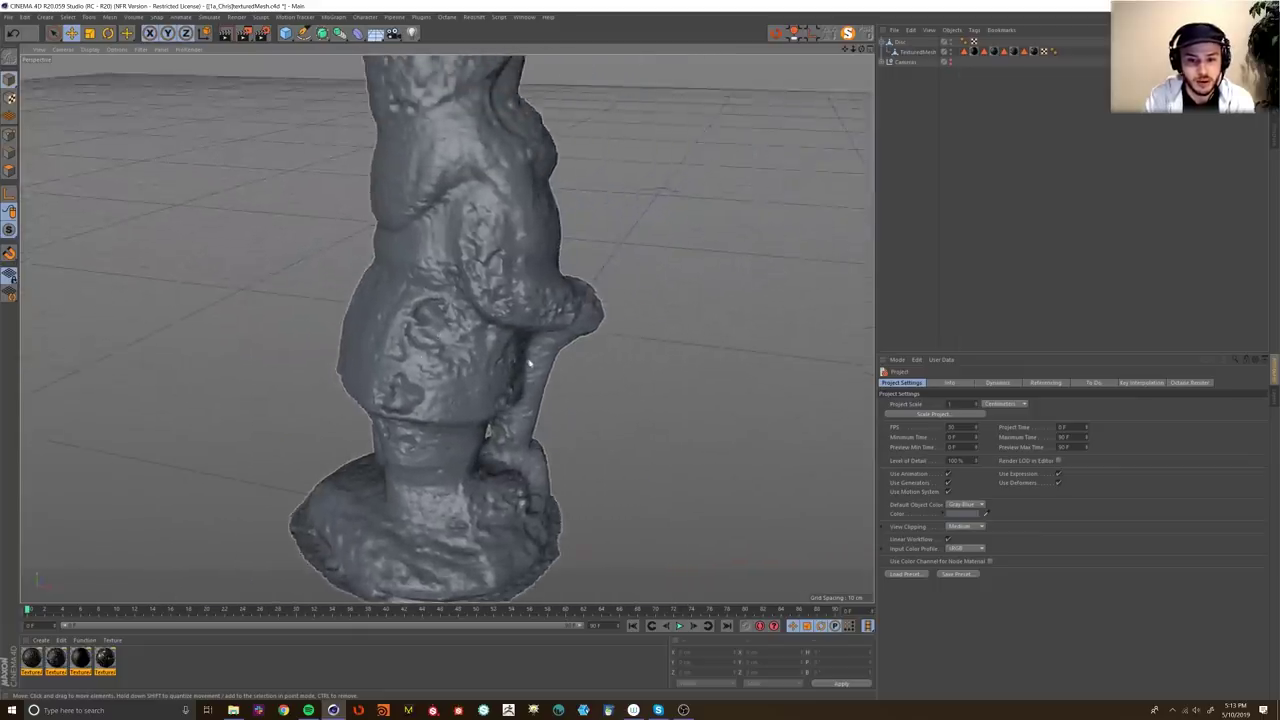
pyautogui.keyDown('alt'); pyautogui.moveTo(492, 363); pyautogui.dragTo(450, 331); pyautogui.keyUp('alt')
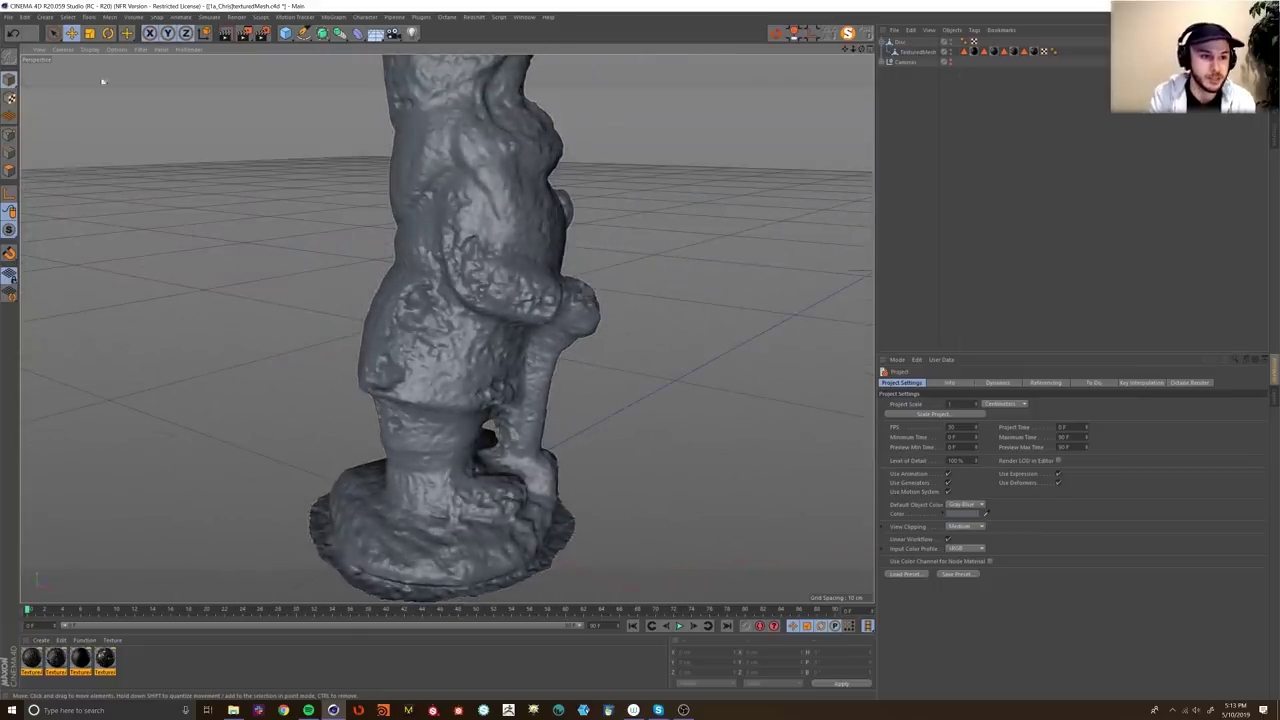
# Step: Switch the viewport to shading with lines and examine the polygon density of the gnome's mesh up close
pyautogui.click(85, 49)
pyautogui.click(110, 72)
pyautogui.scroll(3, 540, 349)
pyautogui.keyDown('alt'); pyautogui.moveTo(534, 349); pyautogui.dragTo(598, 291); pyautogui.keyUp('alt')
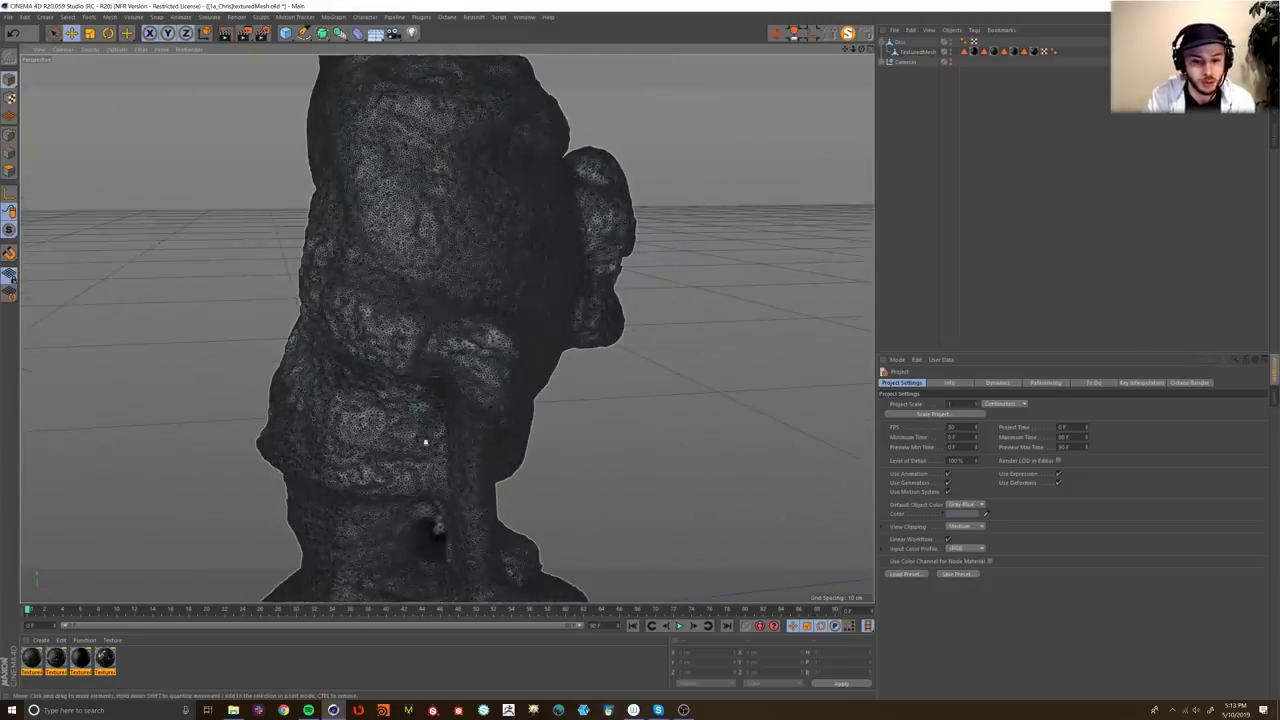
pyautogui.keyDown('alt'); pyautogui.moveTo(466, 434); pyautogui.dragTo(503, 414, button='right'); pyautogui.keyUp('alt')
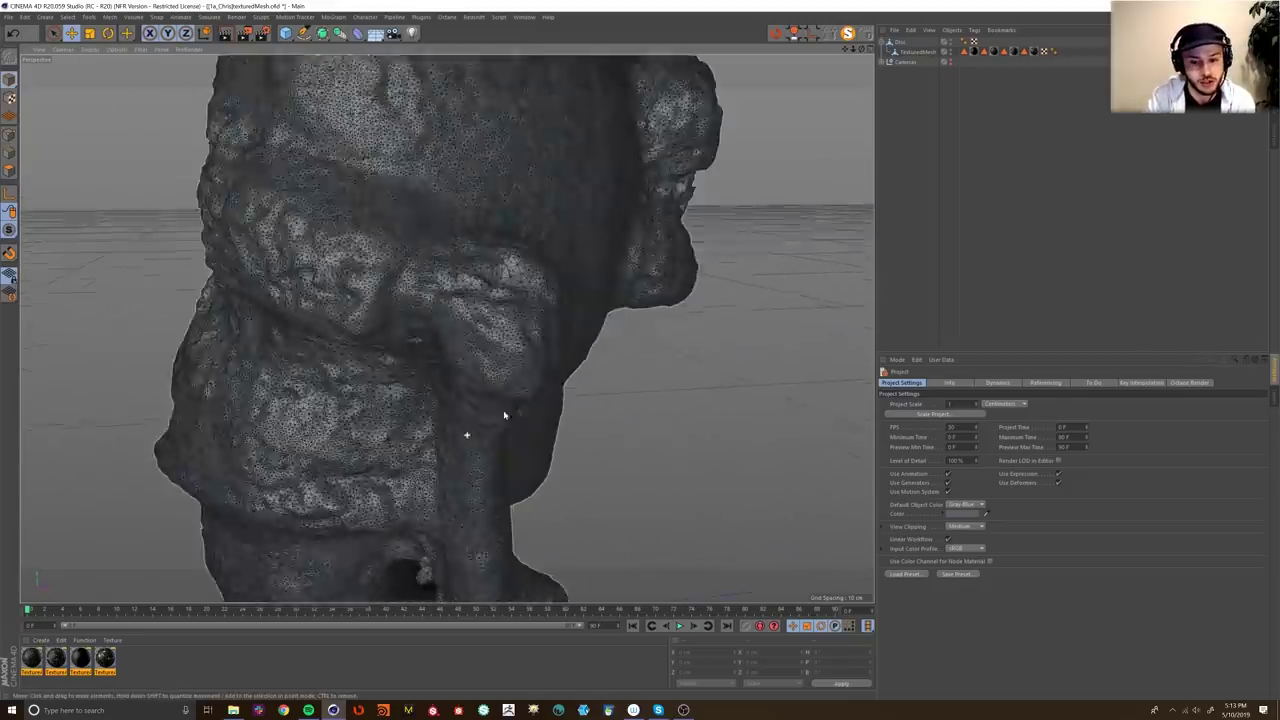
# Step: Examine the wireframe over the gnome's body and hat, and return the viewport to Gouraud shading without lines
pyautogui.keyDown('alt'); pyautogui.moveTo(503, 414); pyautogui.dragTo(506, 369); pyautogui.keyUp('alt')
pyautogui.keyDown('alt'); pyautogui.moveTo(506, 369); pyautogui.dragTo(530, 458, button='middle'); pyautogui.keyUp('alt')
pyautogui.keyDown('alt'); pyautogui.moveTo(620, 296); pyautogui.dragTo(499, 511); pyautogui.keyUp('alt')
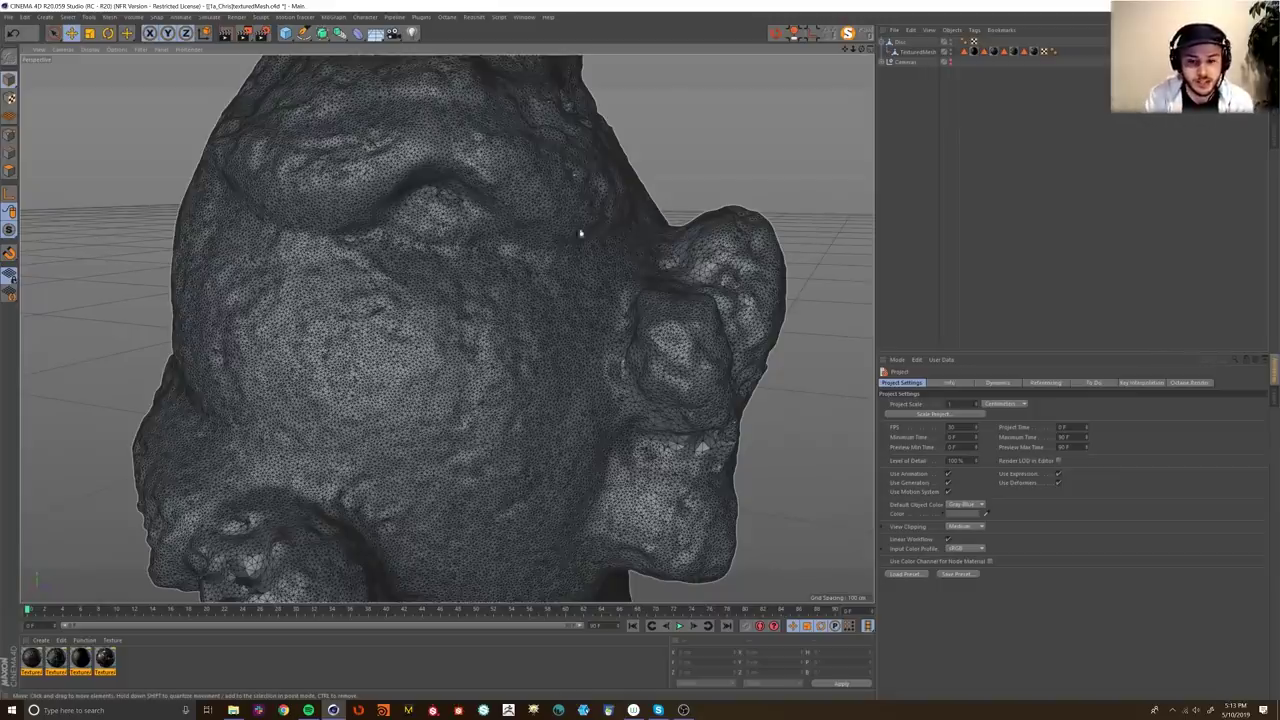
pyautogui.keyDown('alt'); pyautogui.moveTo(584, 211); pyautogui.dragTo(577, 291, button='right'); pyautogui.keyUp('alt')
pyautogui.keyDown('alt'); pyautogui.moveTo(577, 291); pyautogui.dragTo(549, 346, button='middle'); pyautogui.keyUp('alt')
pyautogui.keyDown('alt'); pyautogui.moveTo(549, 346); pyautogui.dragTo(560, 420); pyautogui.keyUp('alt')
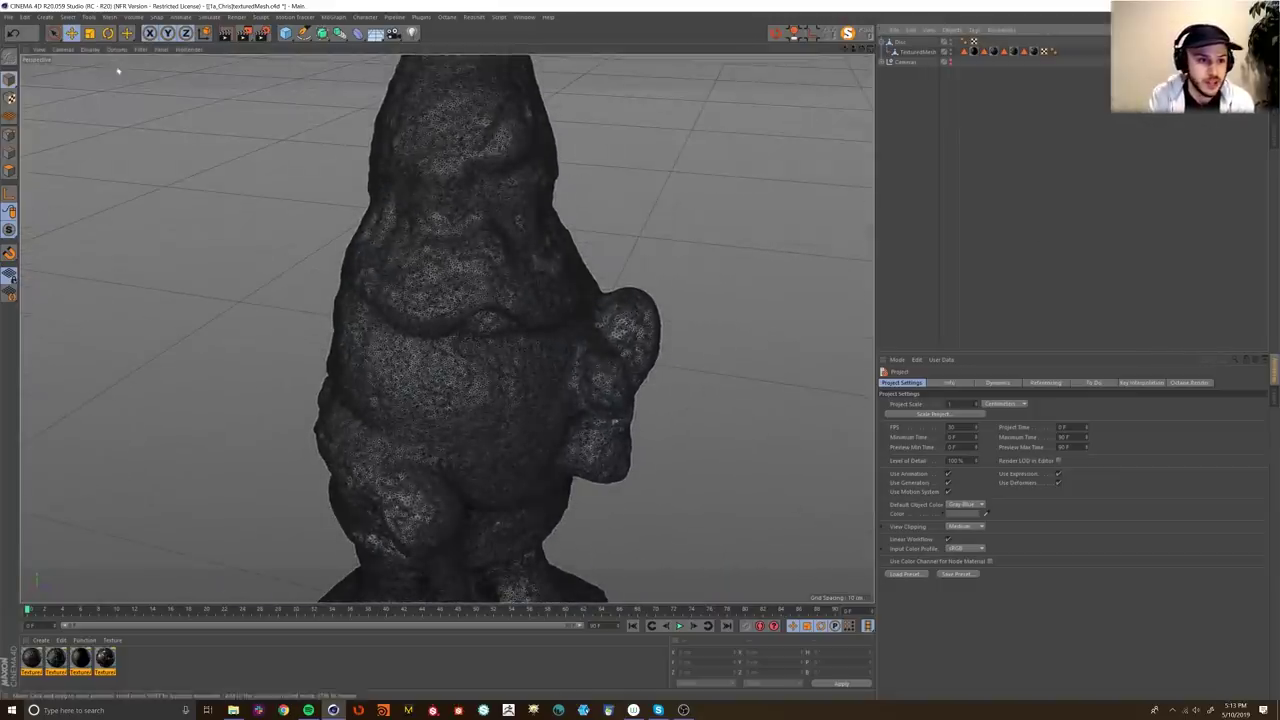
pyautogui.click(90, 49)
pyautogui.click(97, 63)
pyautogui.keyDown('alt'); pyautogui.moveTo(530, 285); pyautogui.dragTo(506, 363, button='middle'); pyautogui.keyUp('alt')
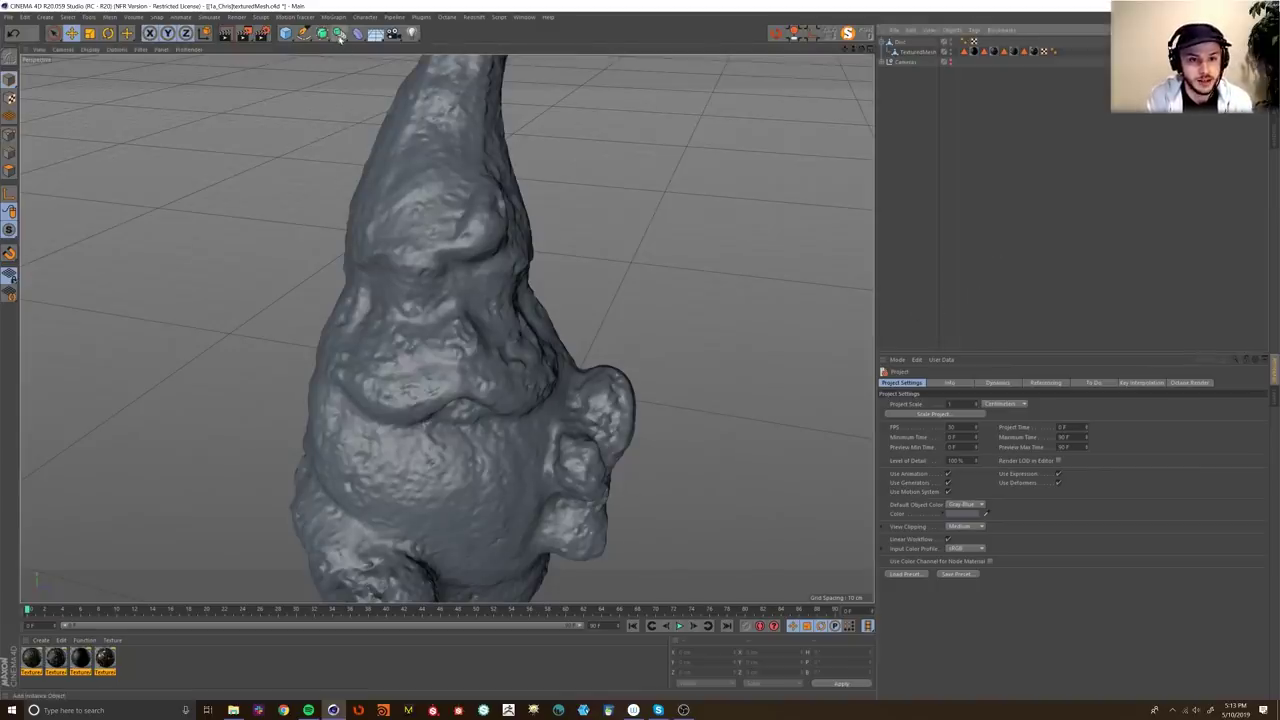
# Step: Add a Volume Builder object to the gnome scene
pyautogui.click(339, 33)
pyautogui.click(381, 121)
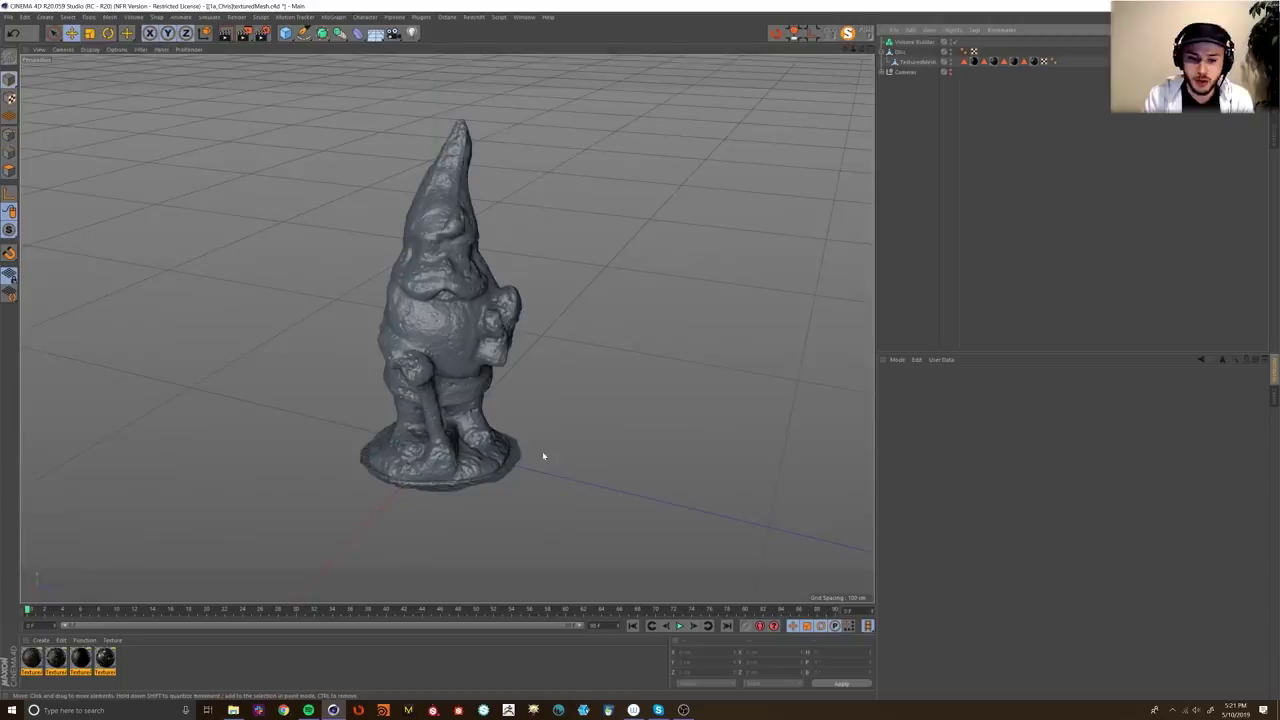
pyautogui.keyDown('alt'); pyautogui.moveTo(543, 453); pyautogui.dragTo(548, 469, button='middle'); pyautogui.keyUp('alt')
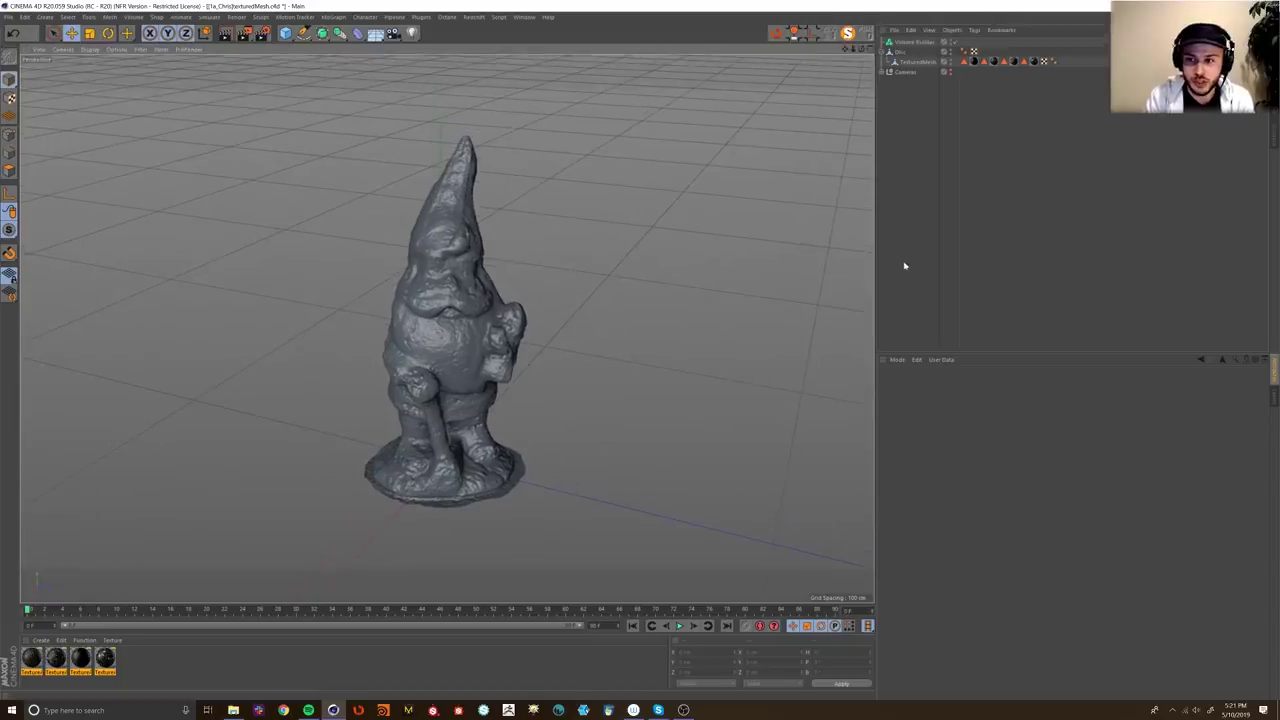
# Step: Check how the Disc closes the gnome's base and move TexturedMesh out of the Disc to the top level of the hierarchy
pyautogui.click(906, 61)
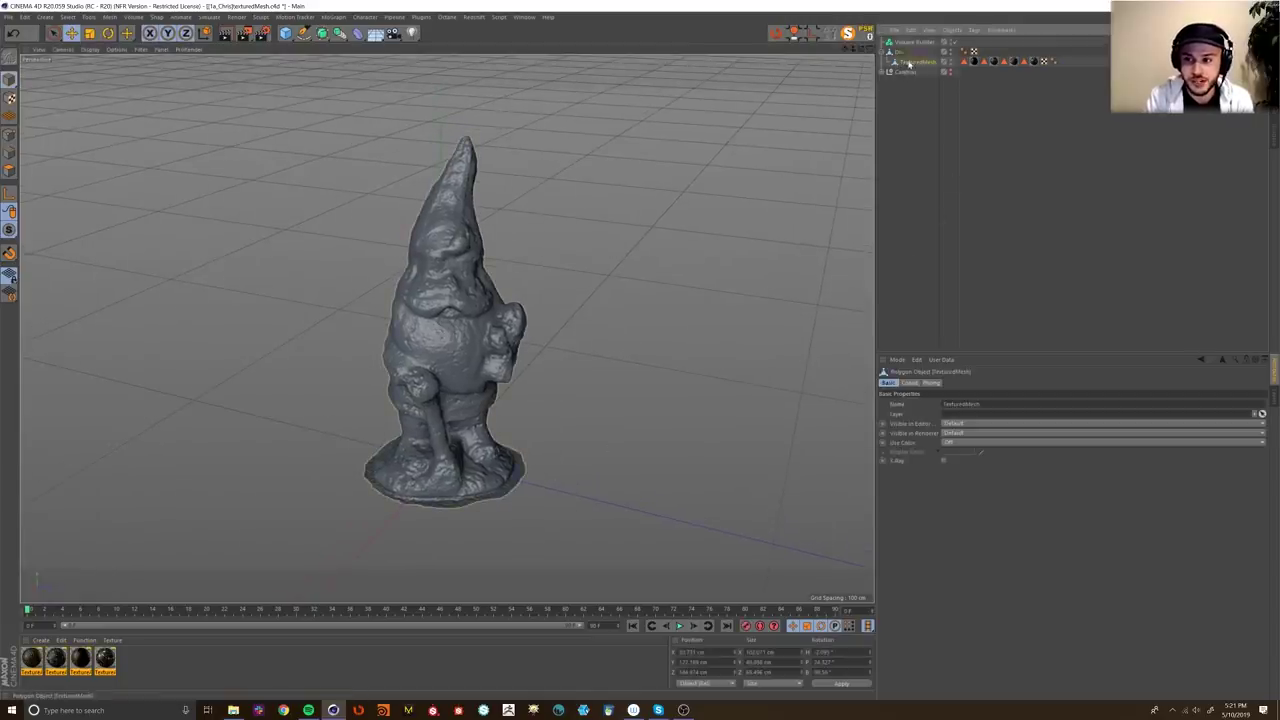
pyautogui.keyDown('alt'); pyautogui.moveTo(443, 508); pyautogui.dragTo(466, 423); pyautogui.keyUp('alt')
pyautogui.keyDown('alt'); pyautogui.moveTo(462, 453); pyautogui.dragTo(506, 405, button='right'); pyautogui.keyUp('alt')
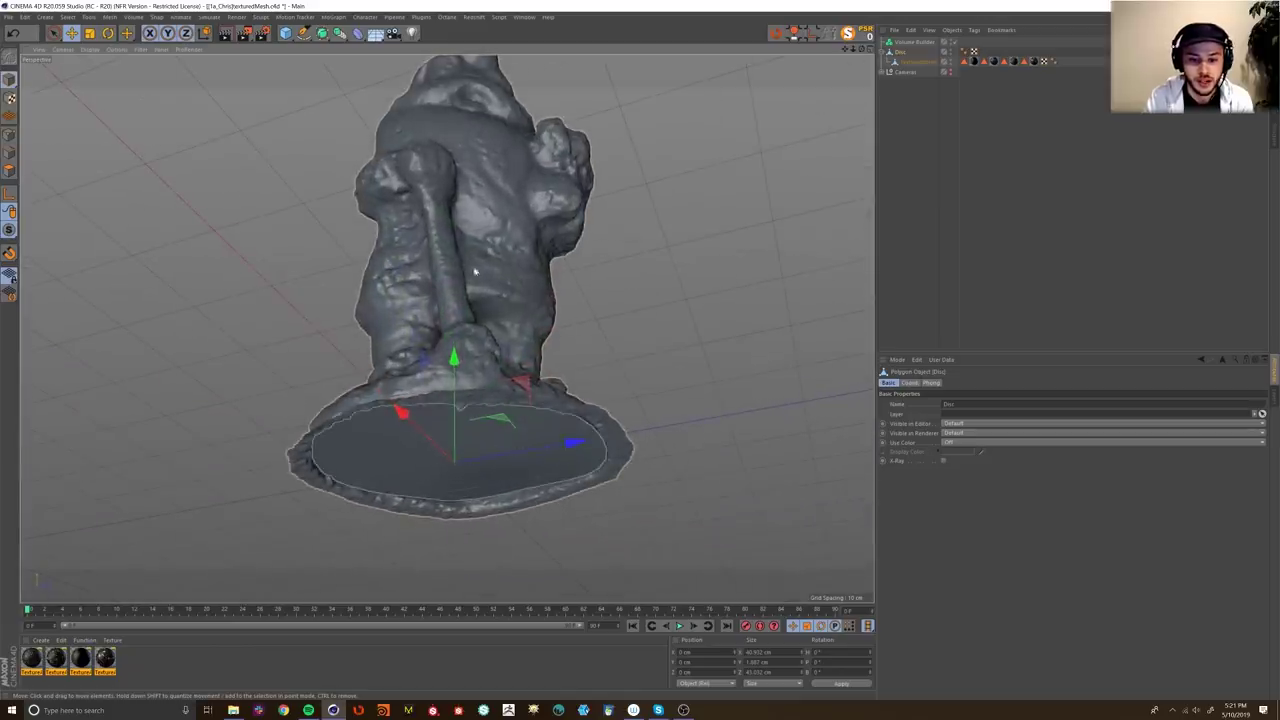
pyautogui.keyDown('alt'); pyautogui.moveTo(532, 402); pyautogui.dragTo(534, 480); pyautogui.keyUp('alt')
pyautogui.scroll(-3, 534, 480)
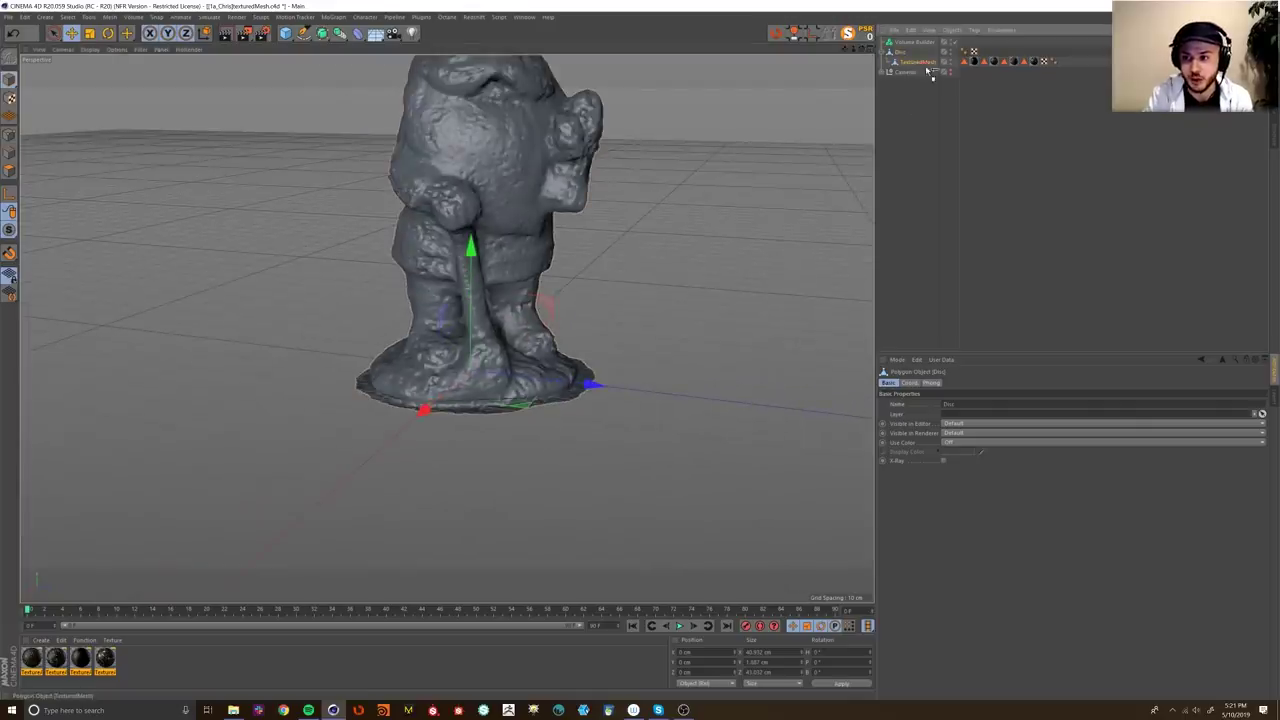
pyautogui.click(938, 110)
pyautogui.click(922, 63)
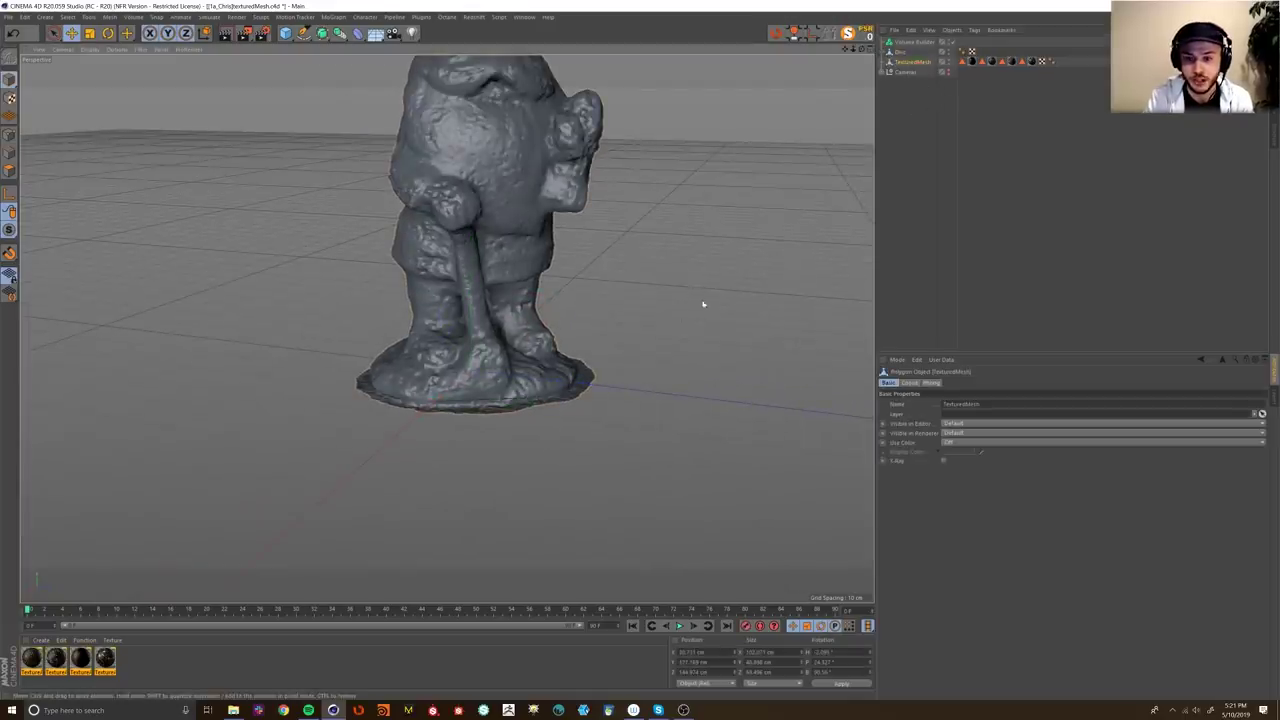
# Step: Make TexturedMesh a child of the Volume Builder to turn the gnome into voxels
pyautogui.keyDown('alt'); pyautogui.moveTo(703, 304); pyautogui.dragTo(686, 356, button='middle'); pyautogui.keyUp('alt')
pyautogui.keyDown('alt'); pyautogui.moveTo(599, 298); pyautogui.dragTo(590, 368, button='middle'); pyautogui.keyUp('alt')
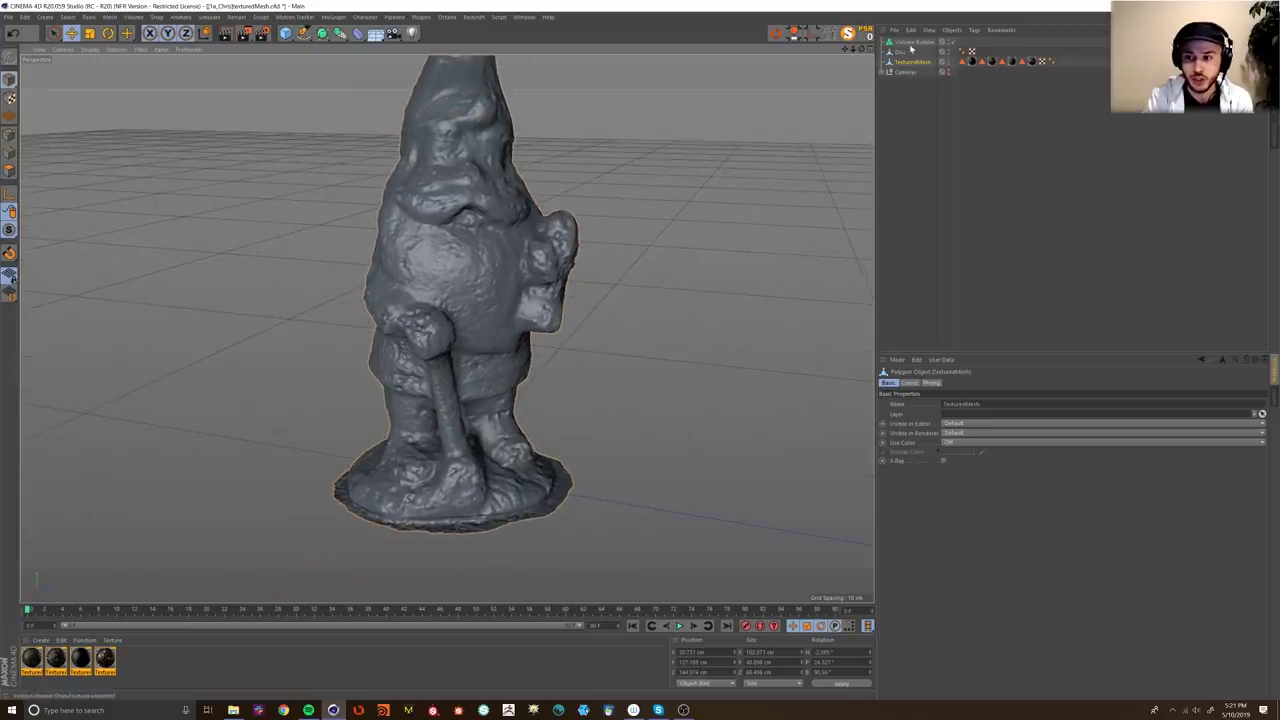
pyautogui.moveTo(920, 50); pyautogui.dragTo(912, 44)
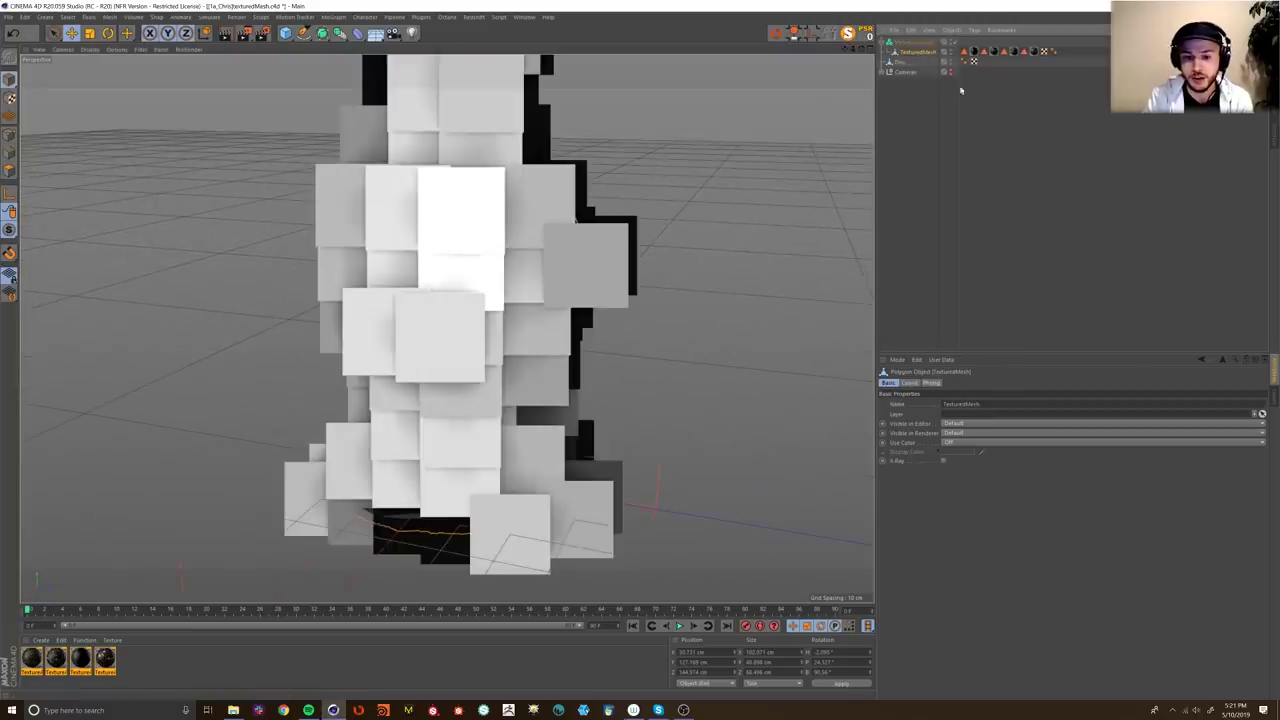
pyautogui.click(986, 120)
pyautogui.keyDown('alt'); pyautogui.moveTo(585, 372); pyautogui.dragTo(571, 387, button='middle'); pyautogui.keyUp('alt')
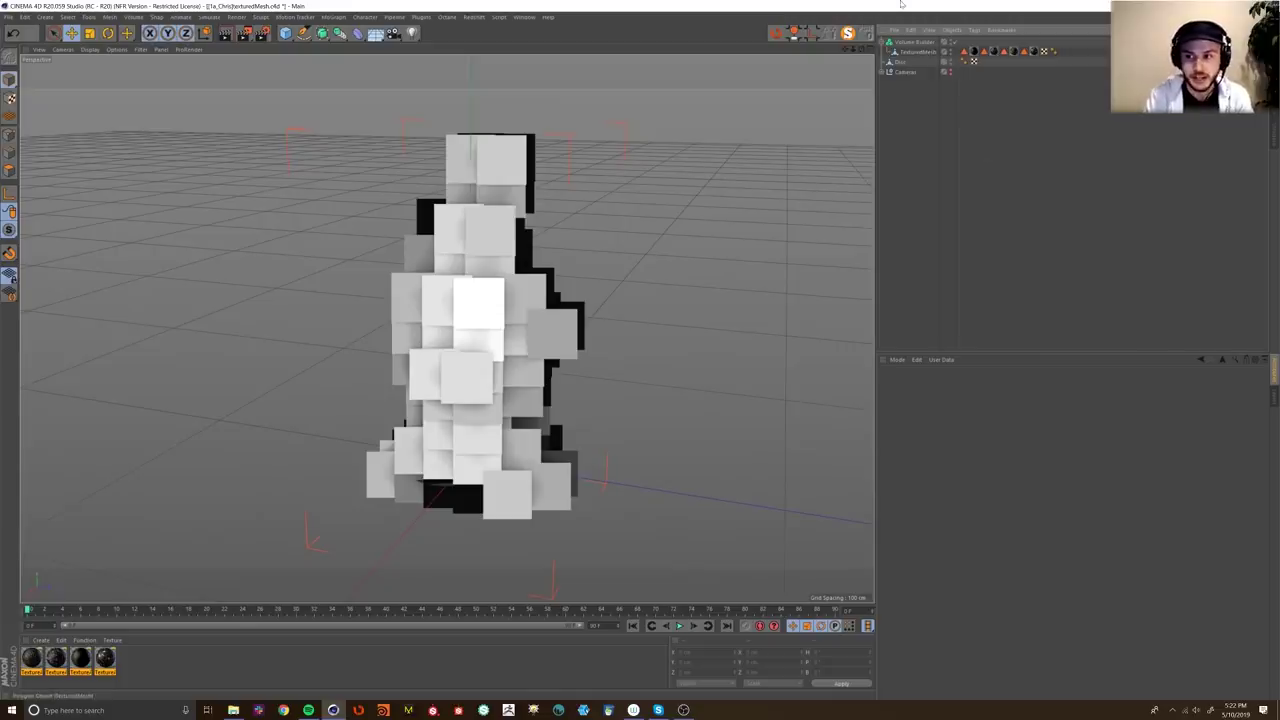
# Step: Try another viewport shading mode on the voxel gnome and view the Volume Builder's object settings
pyautogui.click(915, 43)
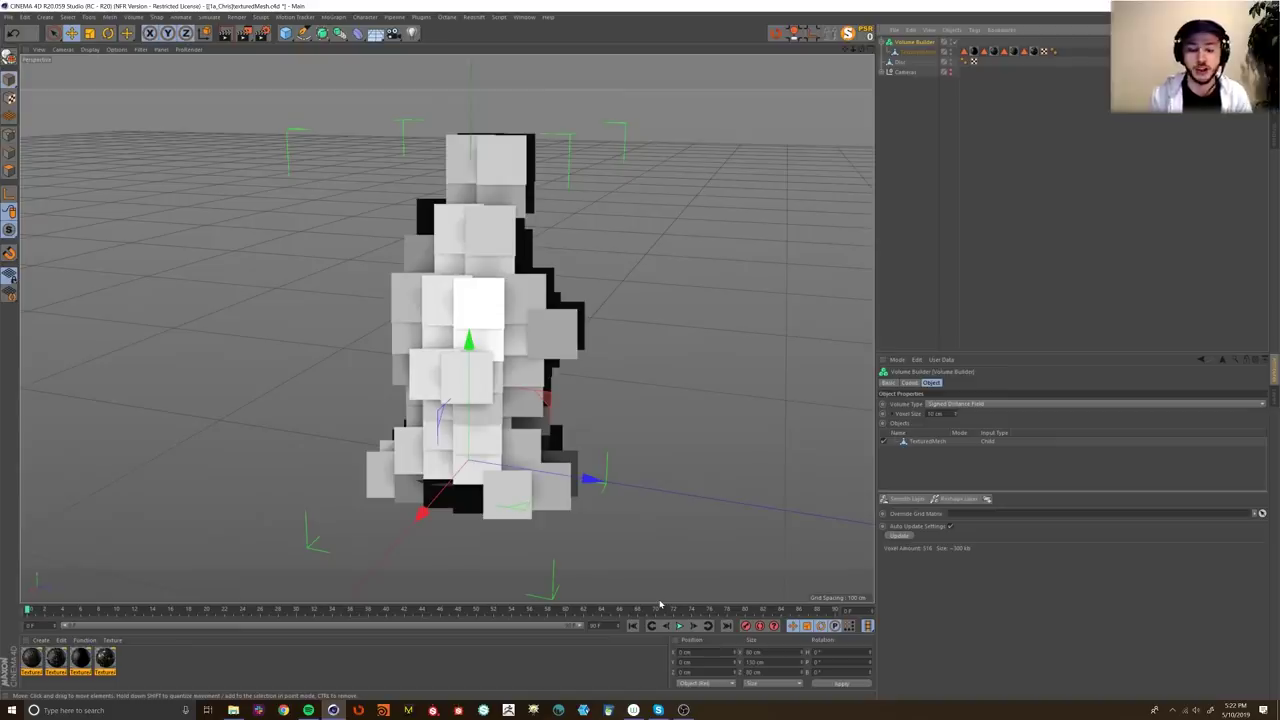
pyautogui.click(90, 49)
pyautogui.click(98, 88)
pyautogui.keyDown('alt'); pyautogui.moveTo(476, 393); pyautogui.dragTo(510, 395); pyautogui.keyUp('alt')
pyautogui.click(954, 337)
pyautogui.click(914, 42)
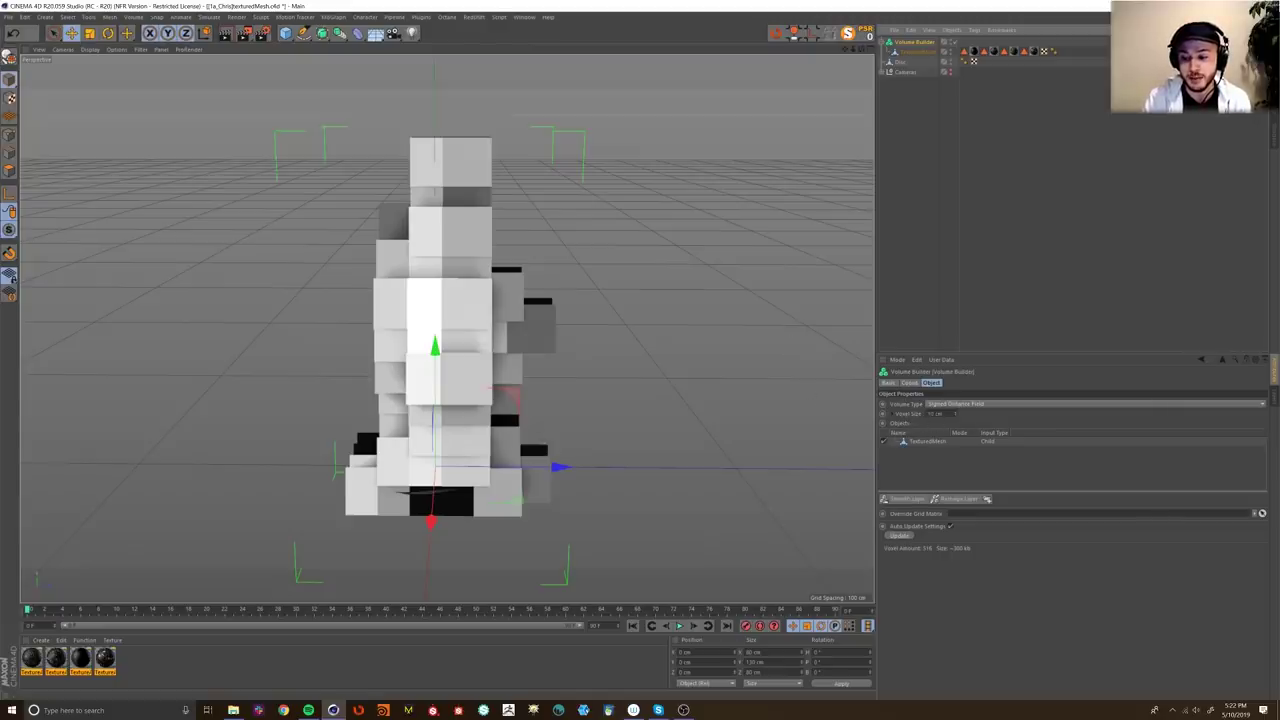
# Step: Refine the Volume Builder's voxel size through 5, 4 and 2 cm down to 1 cm
pyautogui.doubleClick(934, 413)
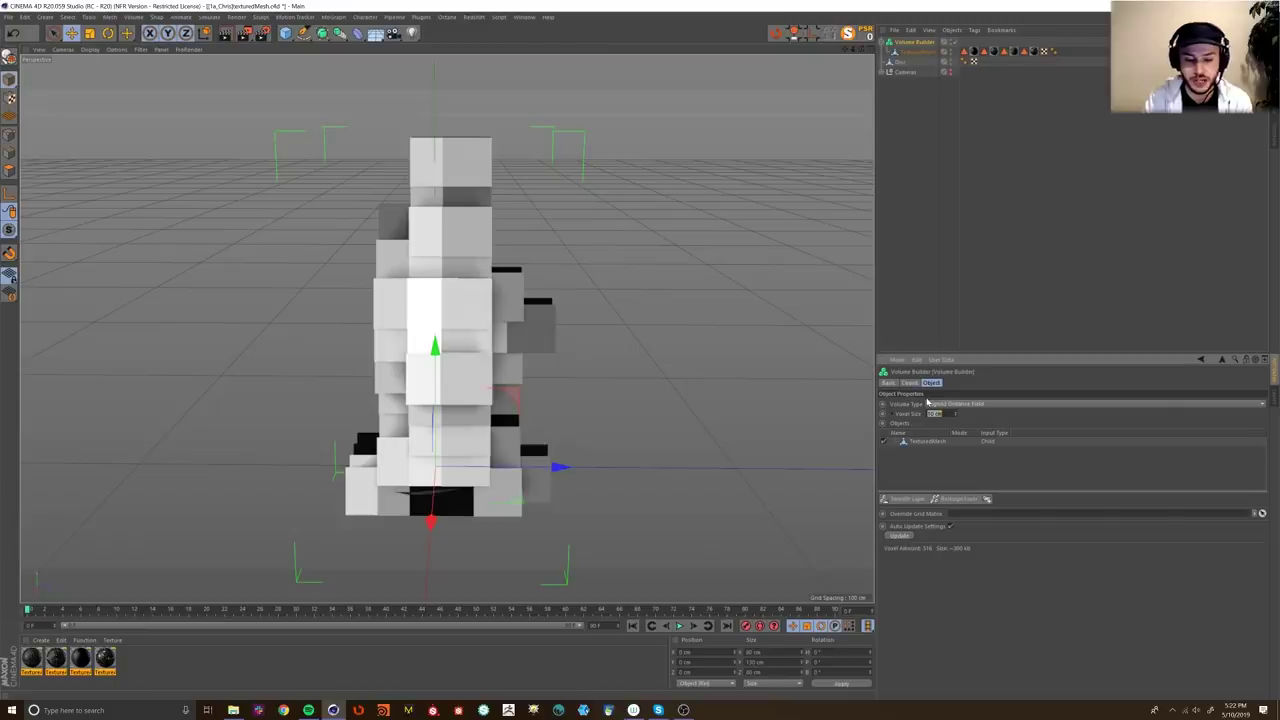
pyautogui.write('5')
pyautogui.press('Return')
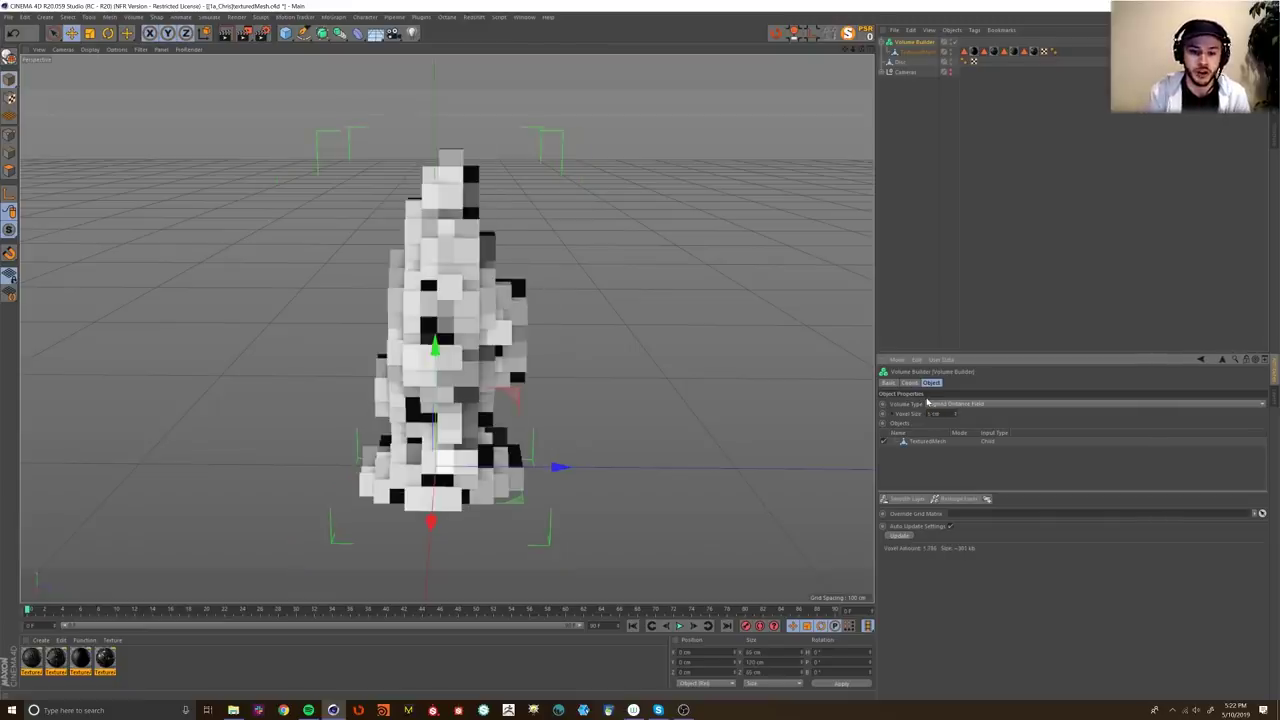
pyautogui.click(939, 413)
pyautogui.write('4')
pyautogui.press('Return')
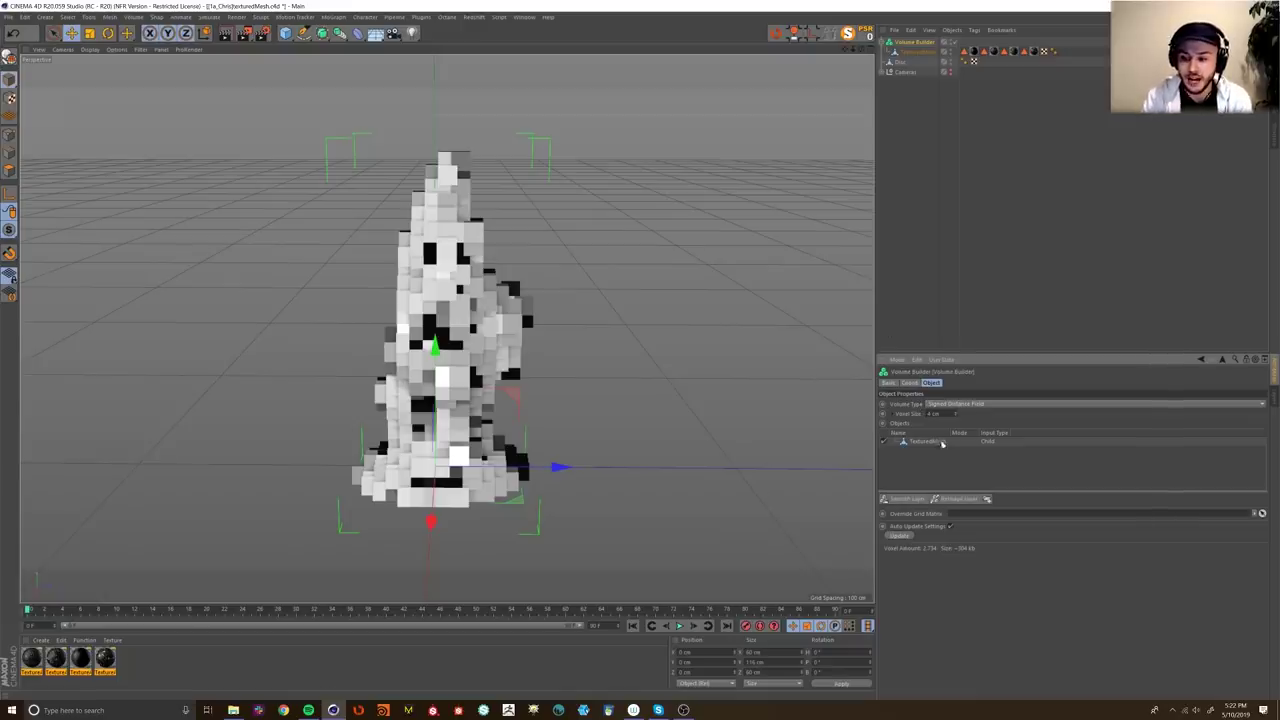
pyautogui.write('2')
pyautogui.press('Return')
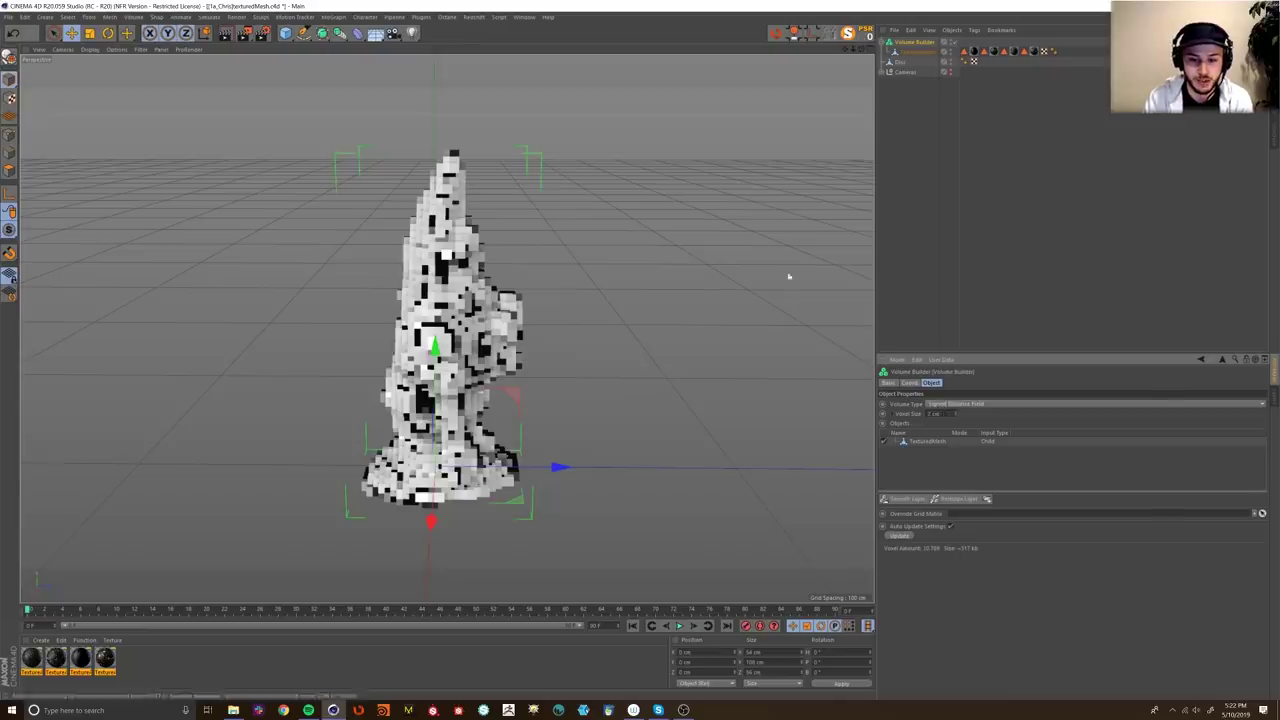
pyautogui.write('1')
pyautogui.press('Return')
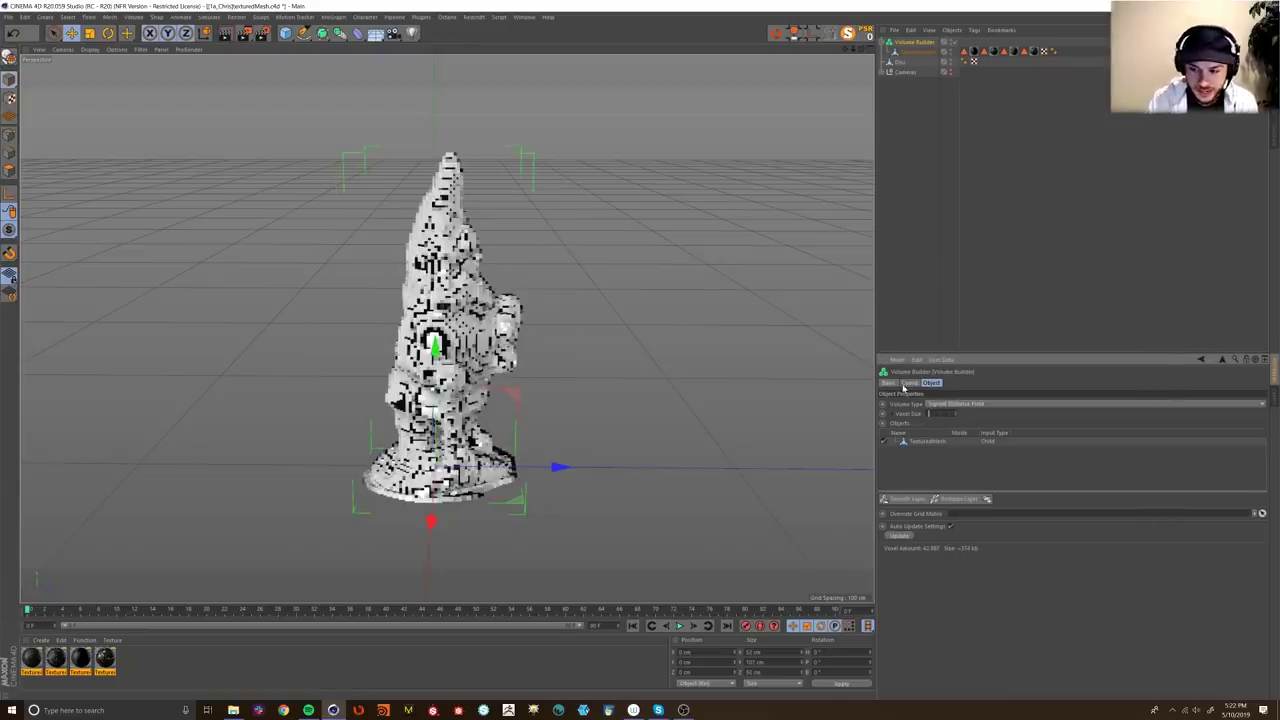
# Step: Inspect the finer voxel gnome from several angles and set the viewport to Gouraud shading with lines
pyautogui.click(914, 186)
pyautogui.hotkey('ctrl', 'r')
pyautogui.keyDown('alt'); pyautogui.moveTo(361, 318); pyautogui.dragTo(457, 354); pyautogui.keyUp('alt')
pyautogui.keyDown('alt'); pyautogui.moveTo(457, 354); pyautogui.dragTo(550, 354, button='right'); pyautogui.keyUp('alt')
pyautogui.keyDown('alt'); pyautogui.moveTo(550, 354); pyautogui.dragTo(231, 183); pyautogui.keyUp('alt')
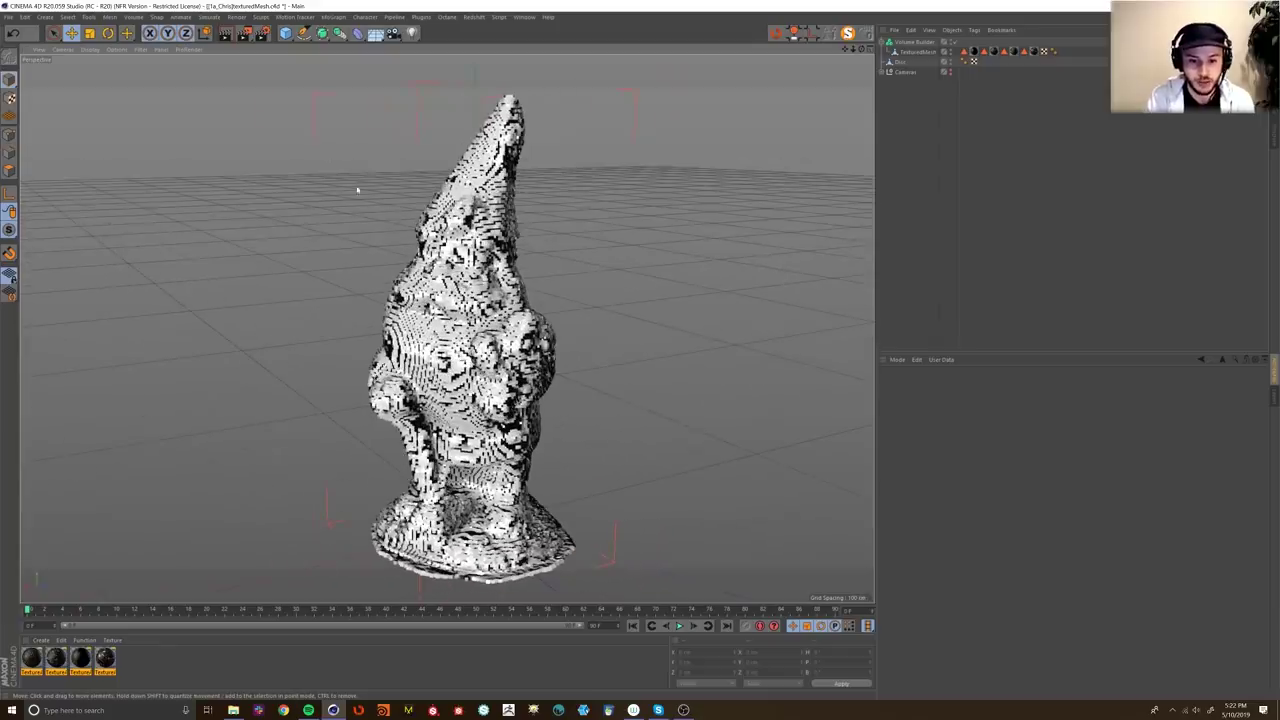
pyautogui.click(89, 49)
pyautogui.click(115, 74)
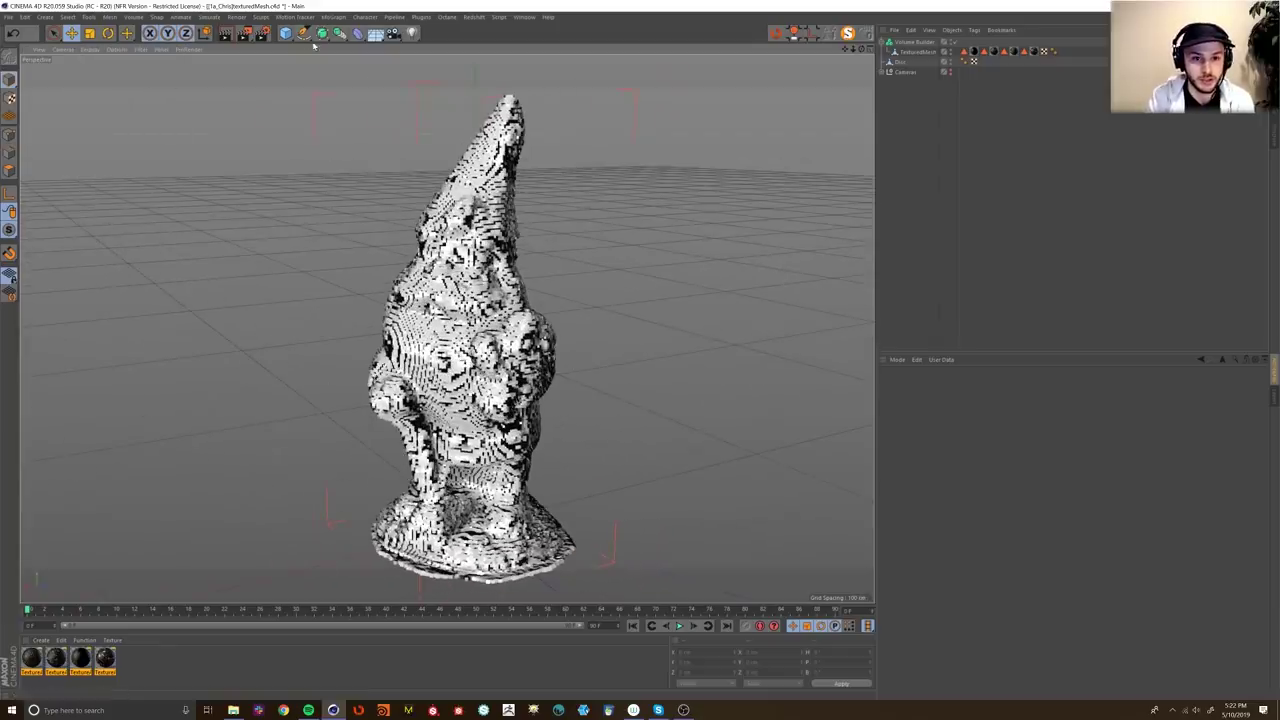
# Step: Add a Volume Mesher and make the Volume Builder its child
pyautogui.moveTo(323, 34); pyautogui.dragTo(473, 124)
pyautogui.click(466, 120)
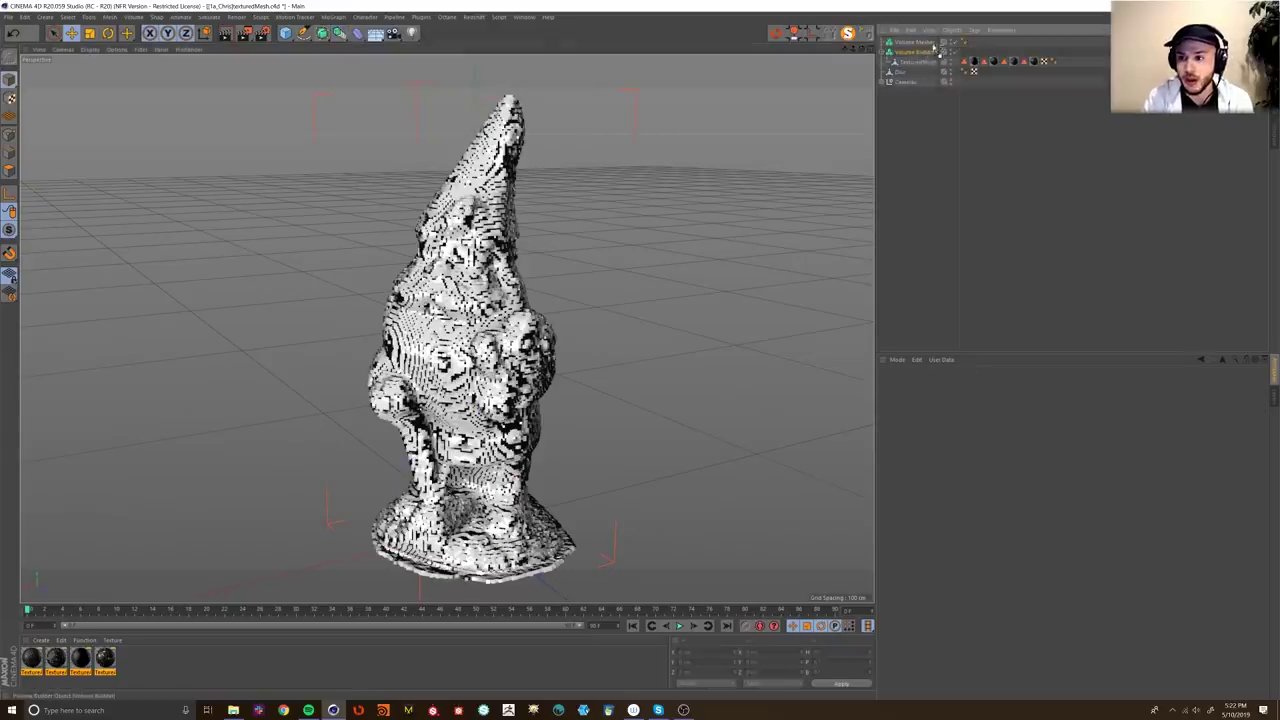
pyautogui.moveTo(933, 43); pyautogui.dragTo(921, 42)
pyautogui.click(994, 146)
pyautogui.keyDown('alt'); pyautogui.moveTo(543, 305); pyautogui.dragTo(540, 346); pyautogui.keyUp('alt')
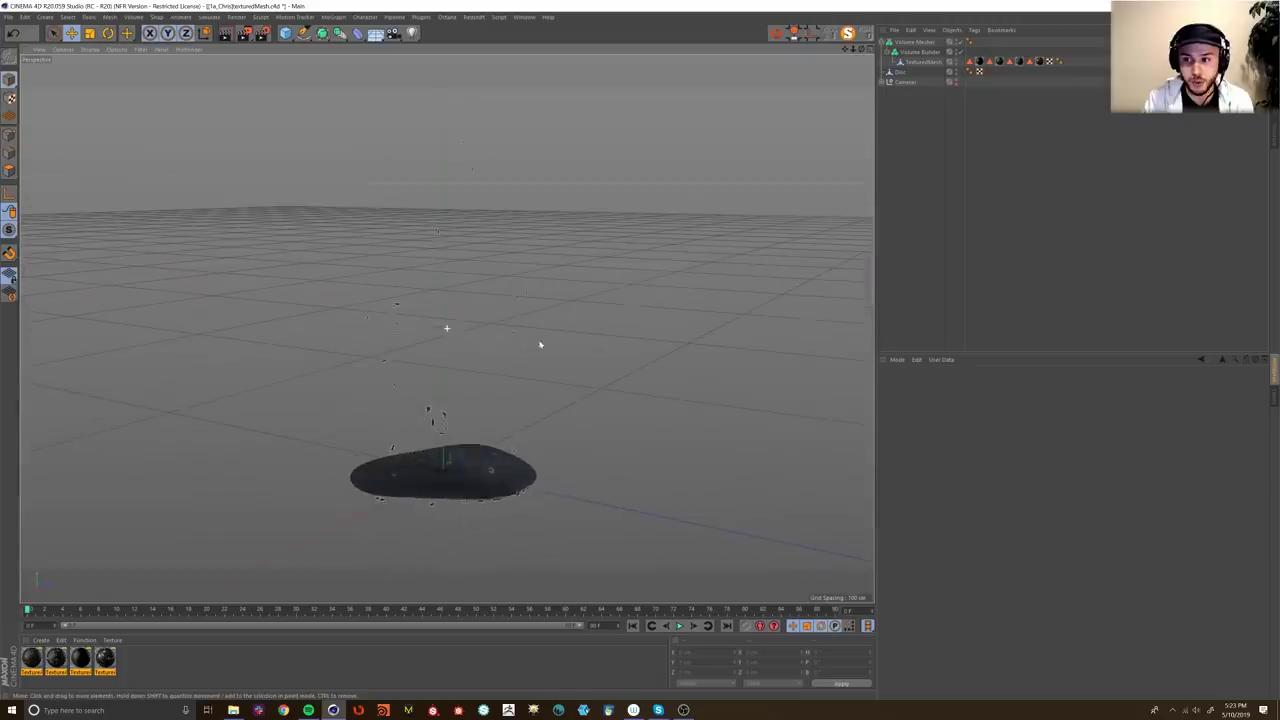
# Step: Raise the Volume Mesher's Voxel Range Threshold to 69% so that the whole gnome is meshed
pyautogui.click(926, 42)
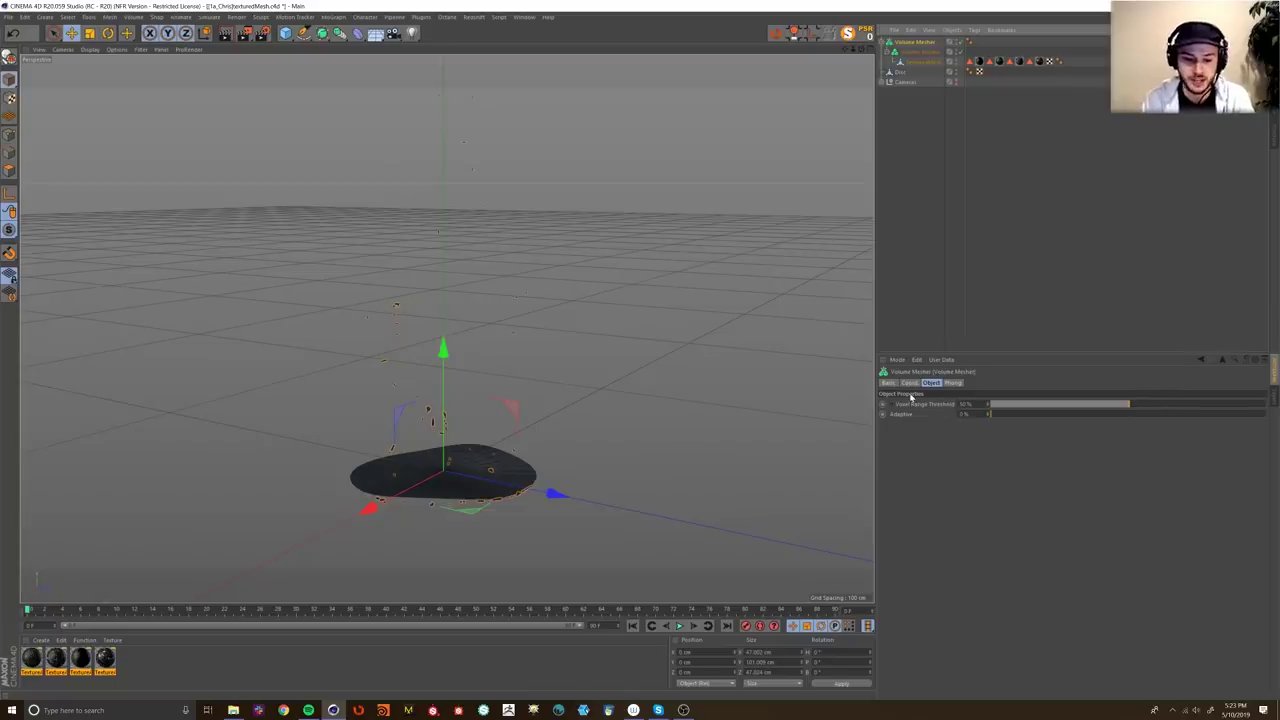
pyautogui.moveTo(1136, 407); pyautogui.dragTo(1167, 408)
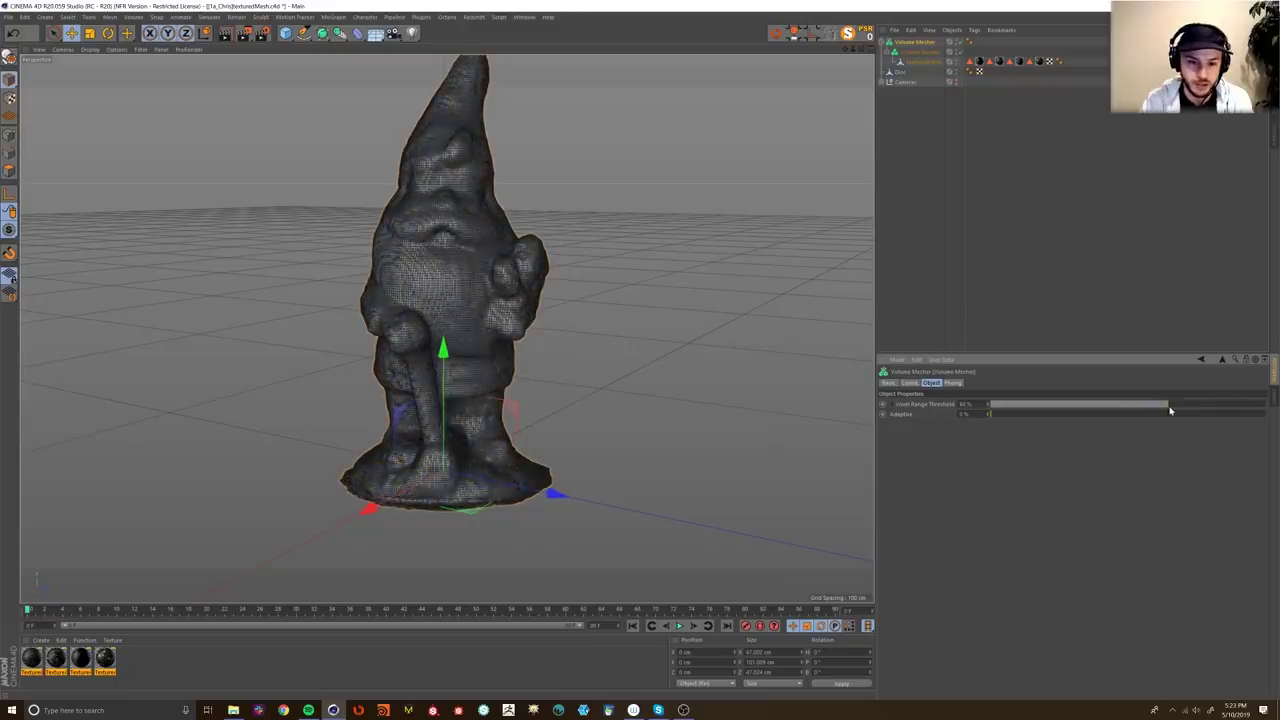
pyautogui.click(1038, 244)
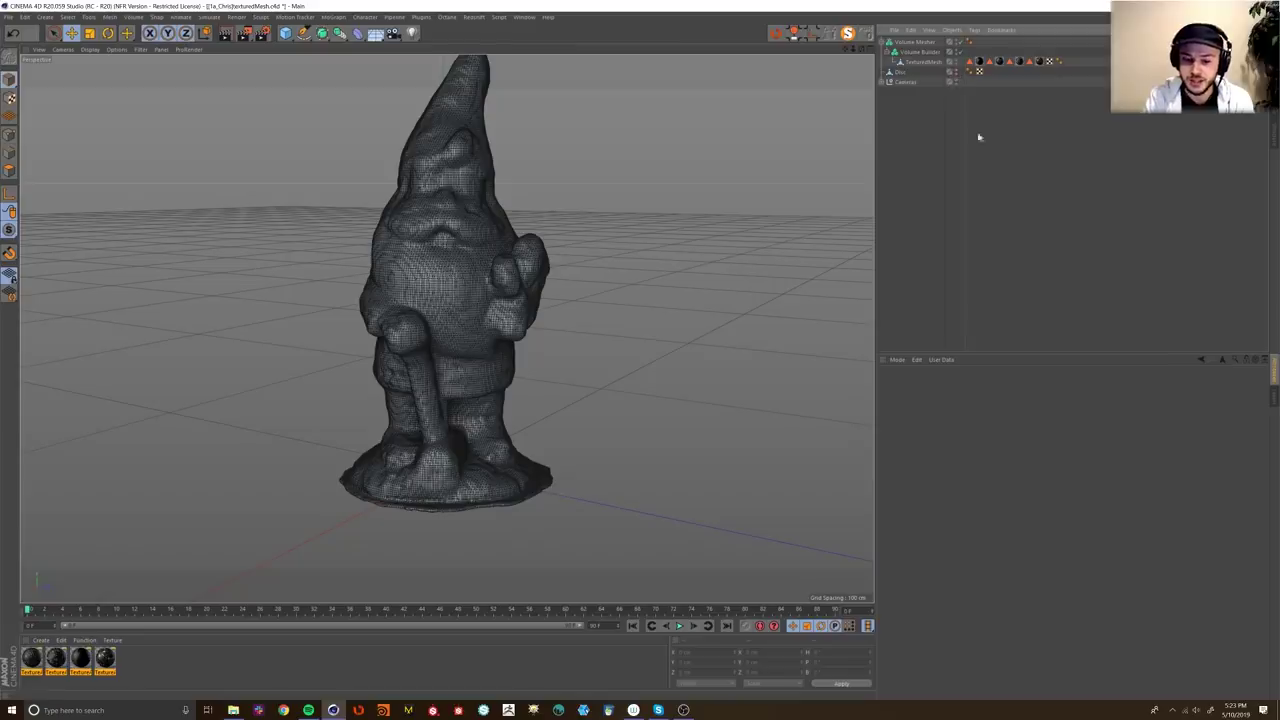
# Step: Examine the open underside of the meshed base, disabling the Volume Mesher temporarily to compare it with the raw voxels
pyautogui.keyDown('alt'); pyautogui.moveTo(501, 481); pyautogui.dragTo(487, 328); pyautogui.keyUp('alt')
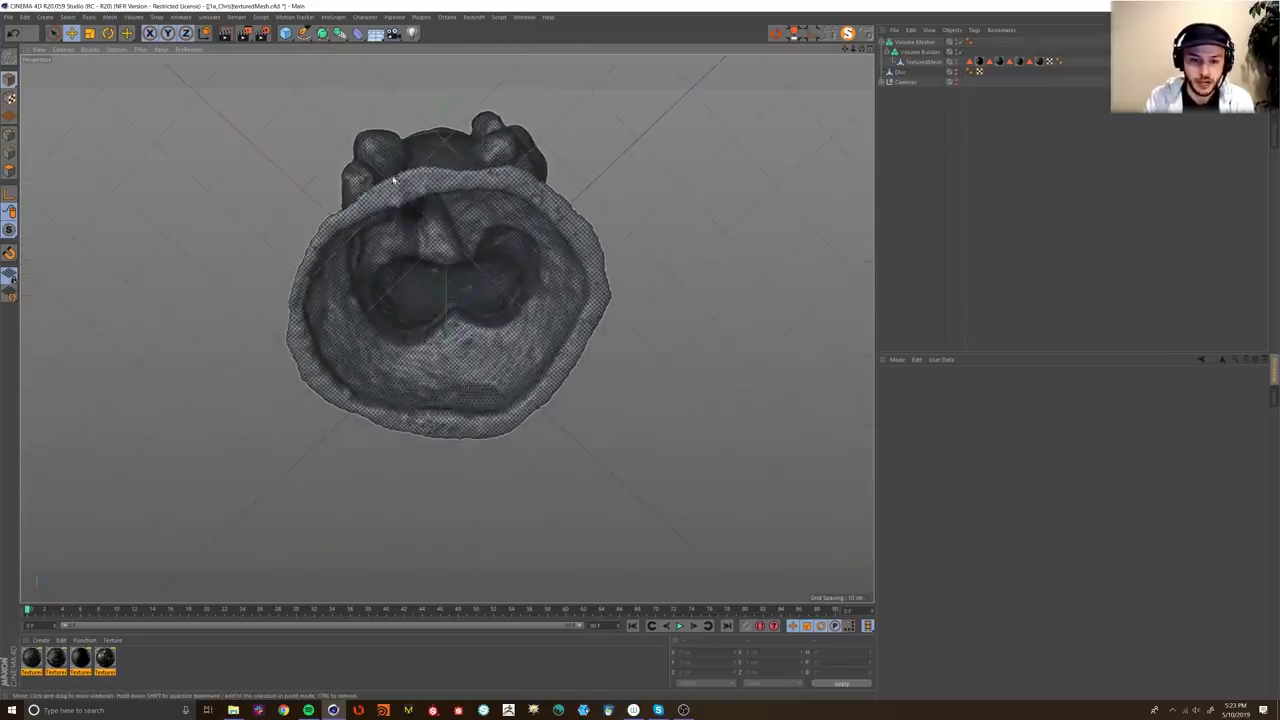
pyautogui.keyDown('alt'); pyautogui.moveTo(364, 320); pyautogui.dragTo(574, 353); pyautogui.keyUp('alt')
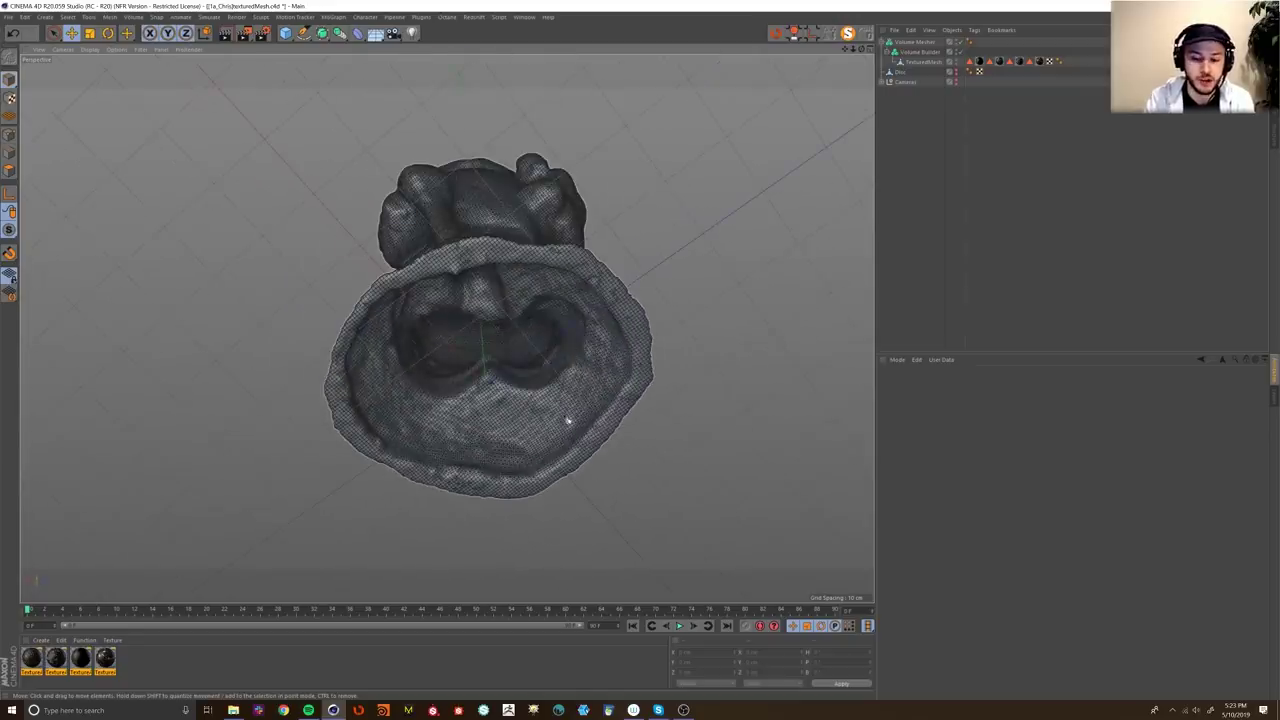
pyautogui.keyDown('alt'); pyautogui.moveTo(493, 459); pyautogui.dragTo(420, 330); pyautogui.keyUp('alt')
pyautogui.click(960, 43)
pyautogui.keyDown('alt'); pyautogui.moveTo(509, 249); pyautogui.dragTo(418, 354); pyautogui.keyUp('alt')
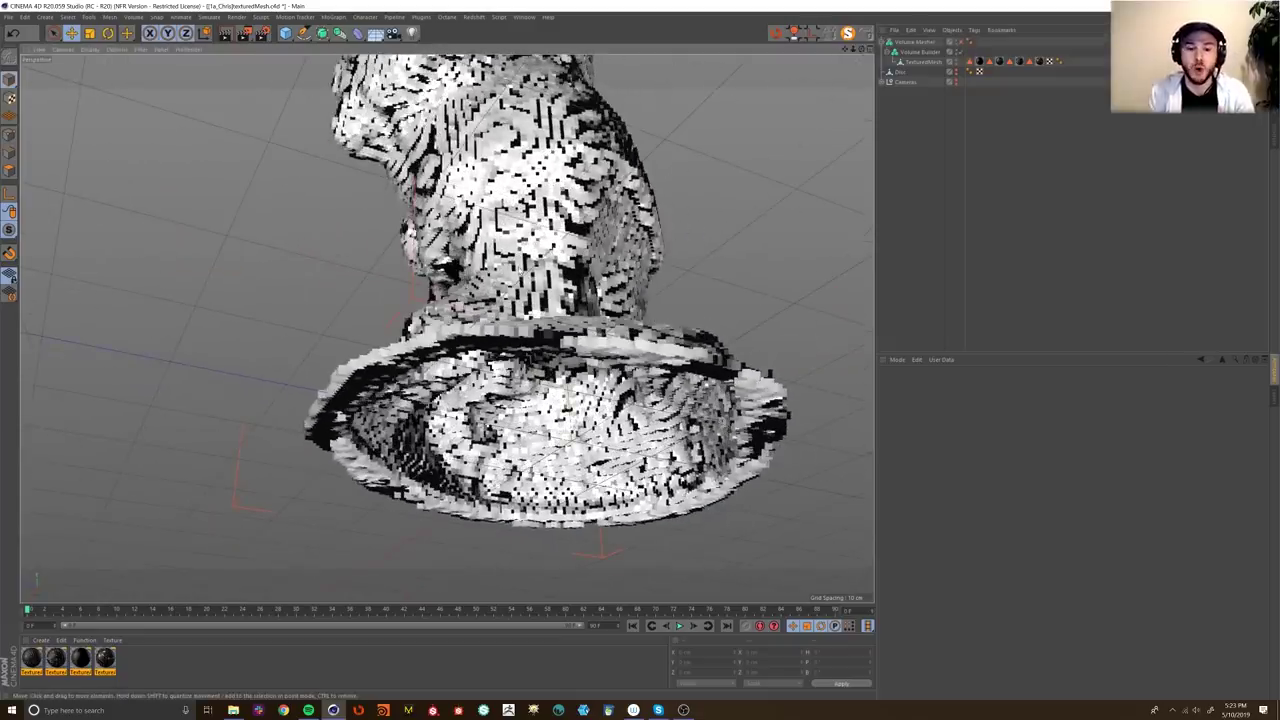
pyautogui.keyDown('alt'); pyautogui.moveTo(540, 336); pyautogui.dragTo(499, 440, button='middle'); pyautogui.keyUp('alt')
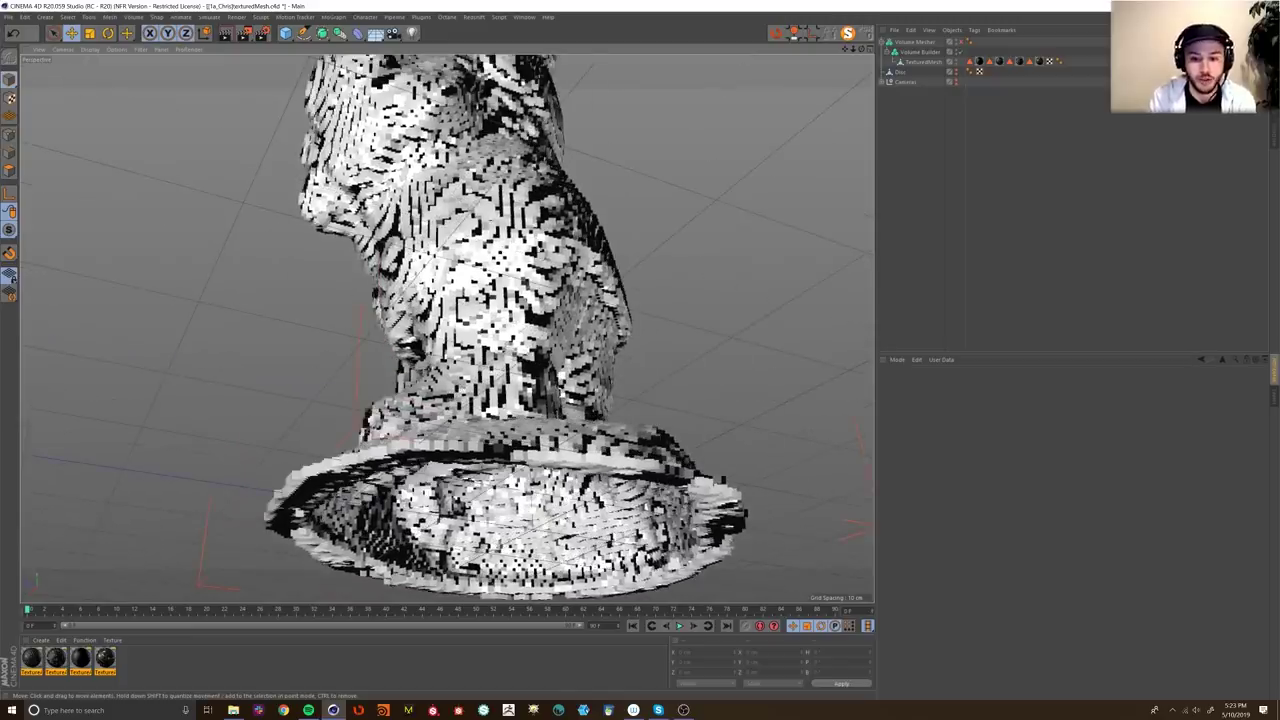
pyautogui.click(961, 42)
# Step: Raise the Volume Mesher's Voxel Range Threshold to about 71% while checking the base rim
pyautogui.click(929, 43)
pyautogui.keyDown('alt'); pyautogui.moveTo(617, 460); pyautogui.dragTo(628, 425); pyautogui.keyUp('alt')
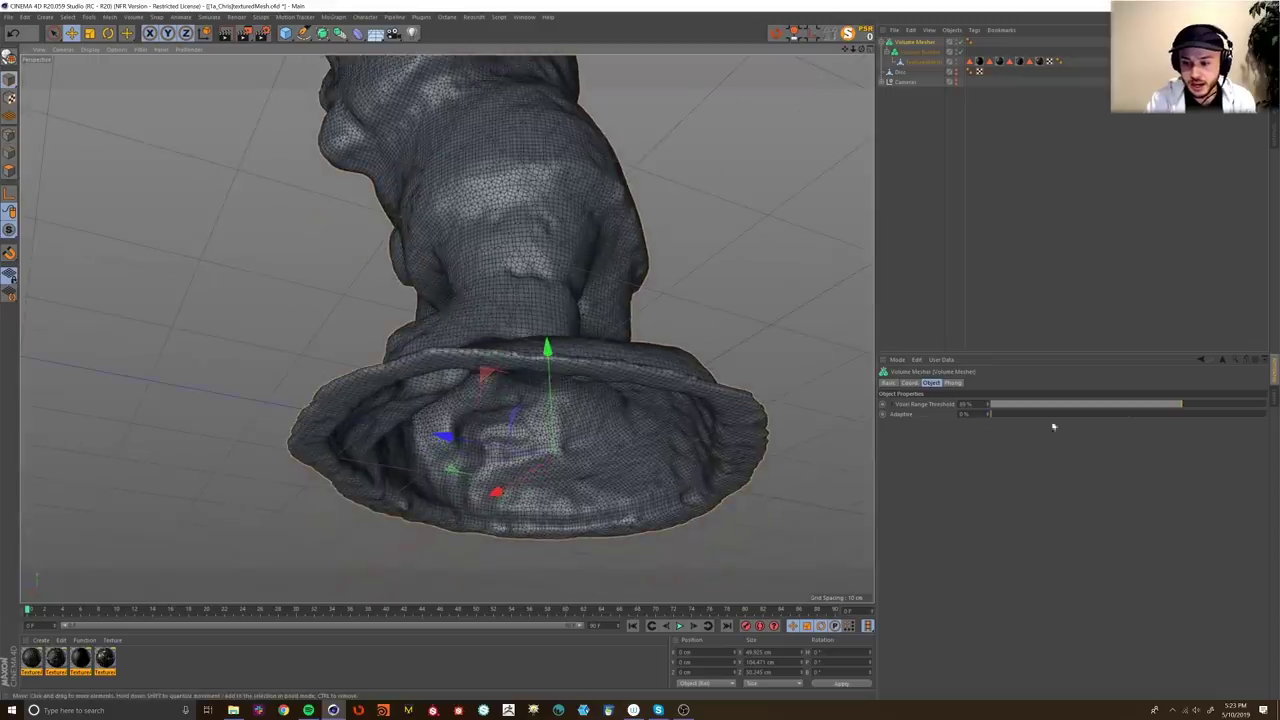
pyautogui.keyDown('alt'); pyautogui.moveTo(377, 467); pyautogui.dragTo(395, 468, button='right'); pyautogui.keyUp('alt')
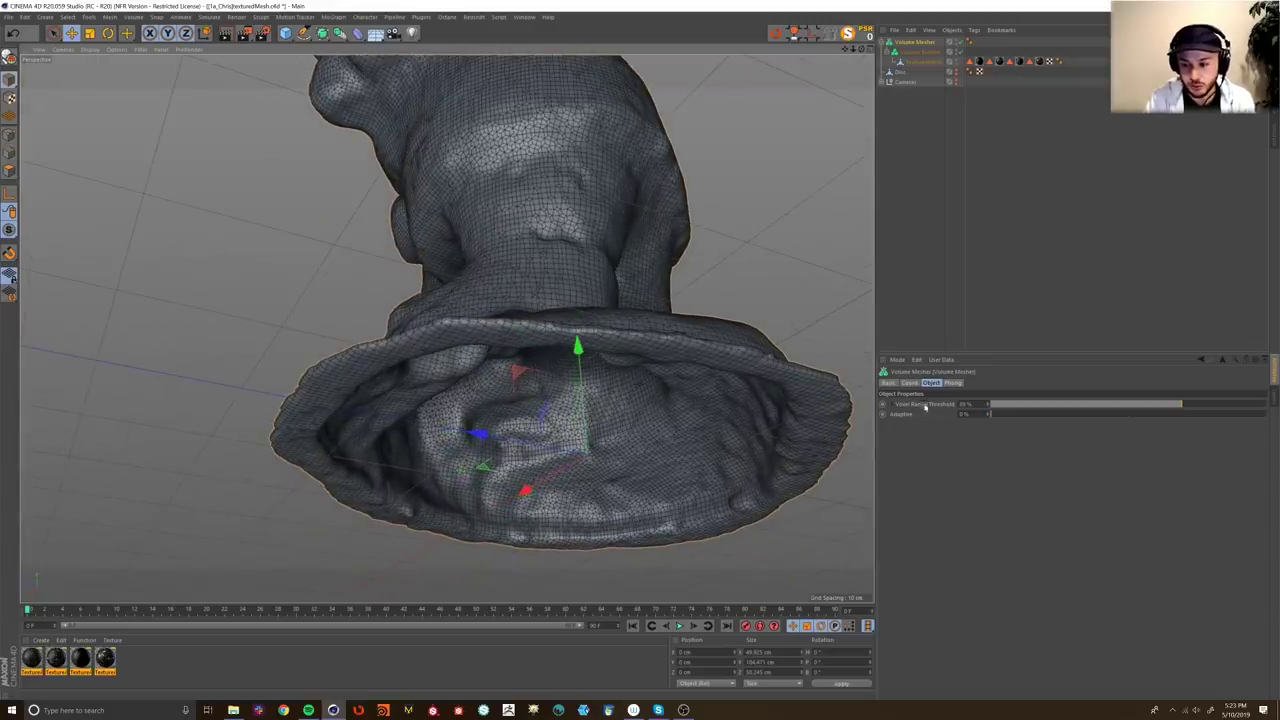
pyautogui.moveTo(1178, 404)
pyautogui.mouseDown()
pyautogui.moveTo(1142, 405)
pyautogui.moveTo(1262, 414)
pyautogui.moveTo(1123, 408)
pyautogui.moveTo(1189, 423)
pyautogui.mouseUp()
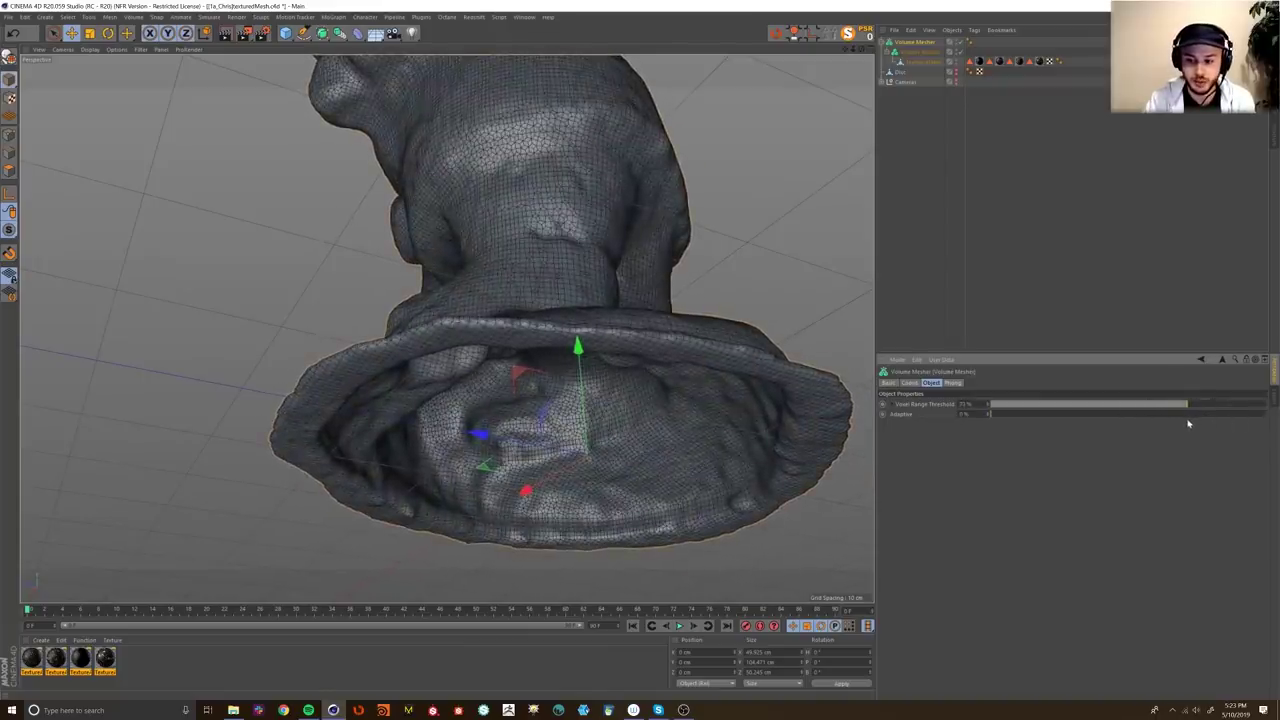
pyautogui.click(1197, 326)
# Step: Make the Disc a child of the Volume Builder, placed above TexturedMesh, to include it in the gnome's volume
pyautogui.keyDown('alt'); pyautogui.moveTo(466, 309); pyautogui.dragTo(593, 390); pyautogui.keyUp('alt')
pyautogui.keyDown('alt'); pyautogui.moveTo(593, 390); pyautogui.dragTo(594, 426, button='middle'); pyautogui.keyUp('alt')
pyautogui.keyDown('alt'); pyautogui.moveTo(594, 426); pyautogui.dragTo(580, 366, button='right'); pyautogui.keyUp('alt')
pyautogui.keyDown('alt'); pyautogui.moveTo(580, 366); pyautogui.dragTo(538, 413); pyautogui.keyUp('alt')
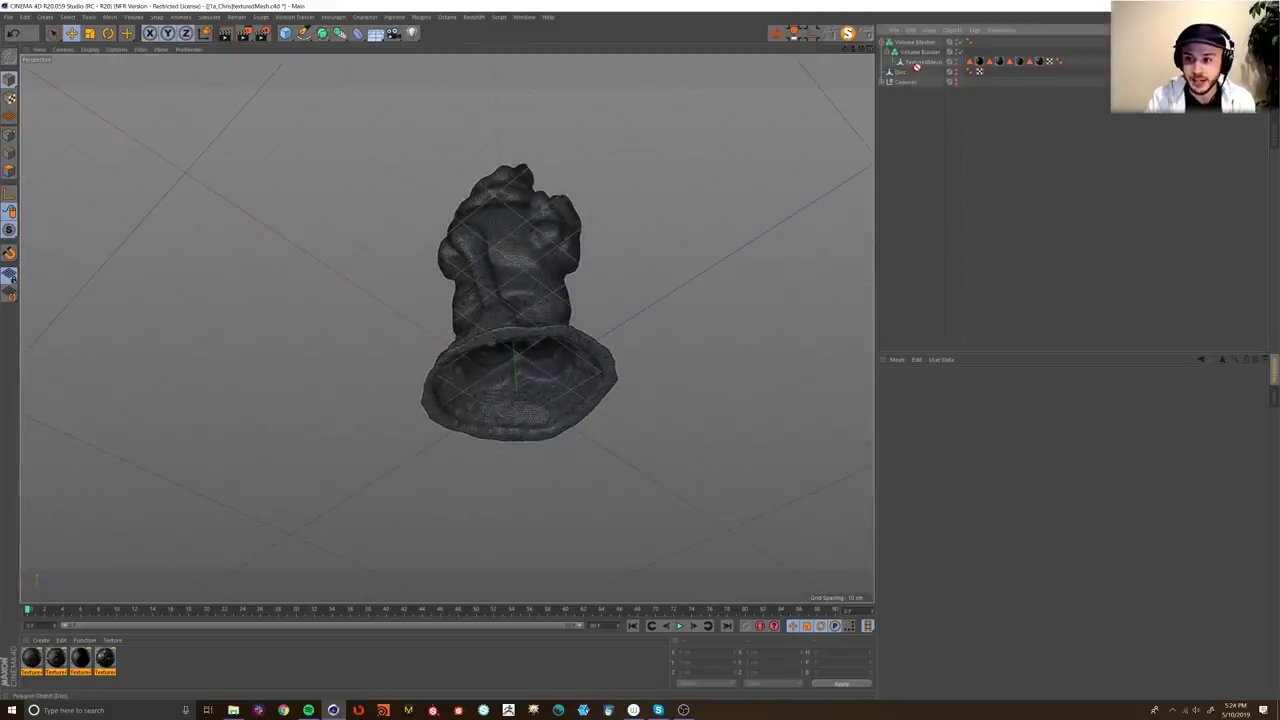
pyautogui.moveTo(922, 58); pyautogui.dragTo(920, 54)
pyautogui.click(934, 143)
pyautogui.keyDown('alt'); pyautogui.moveTo(566, 351); pyautogui.dragTo(660, 384); pyautogui.keyUp('alt')
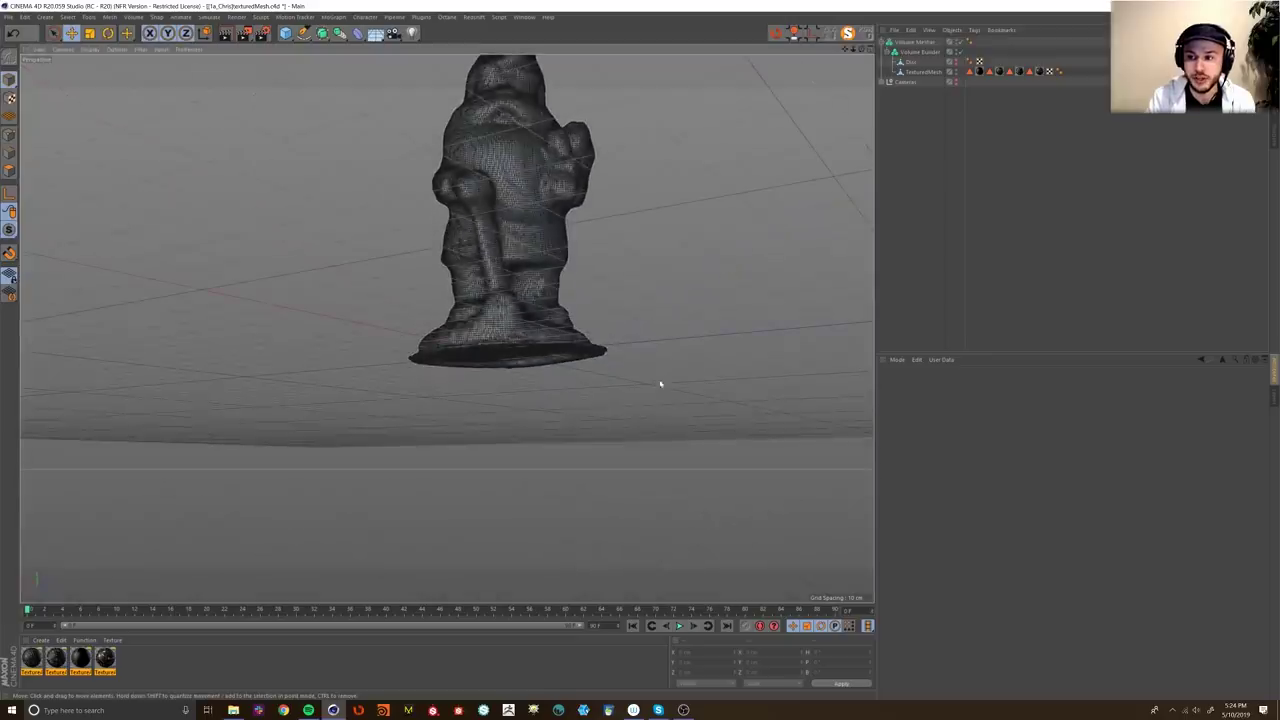
# Step: Examine how the Disc closes the underside of the base, disabling the Volume Mesher temporarily to view the raw voxels
pyautogui.click(932, 52)
pyautogui.click(911, 62)
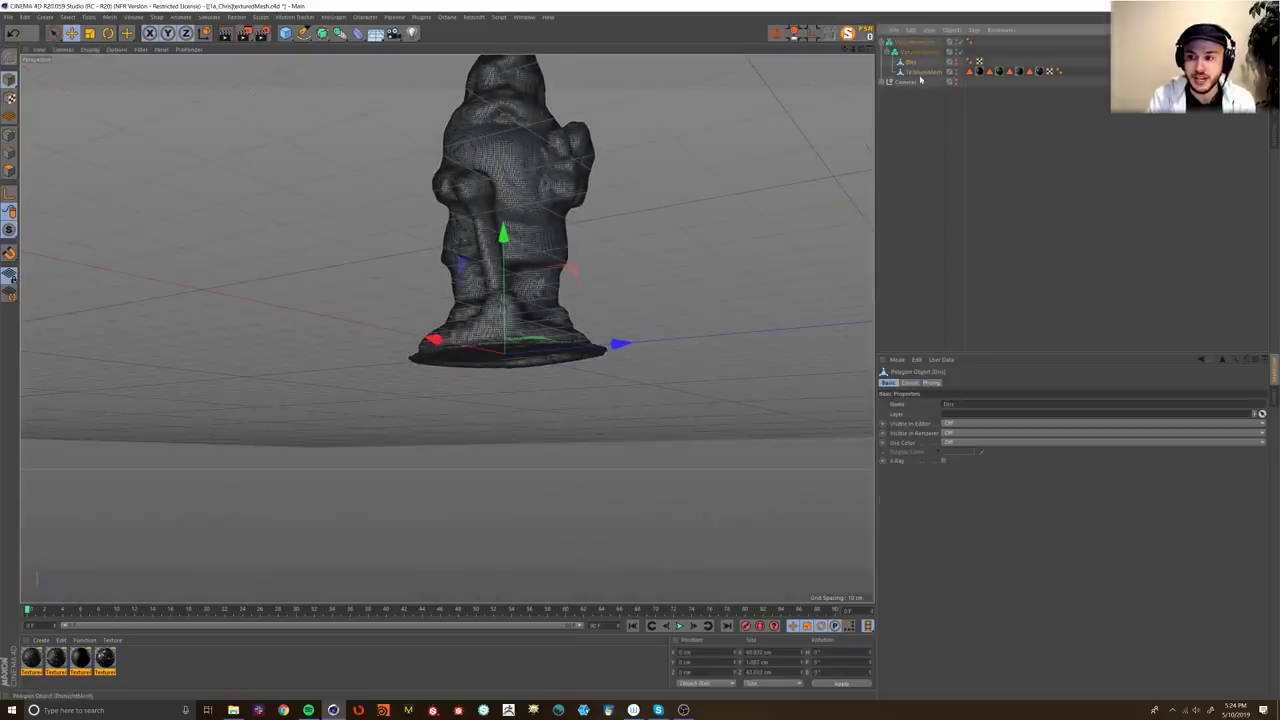
pyautogui.click(946, 147)
pyautogui.click(960, 42)
pyautogui.scroll(4, 535, 355)
pyautogui.keyDown('alt'); pyautogui.moveTo(535, 355); pyautogui.dragTo(444, 313); pyautogui.keyUp('alt')
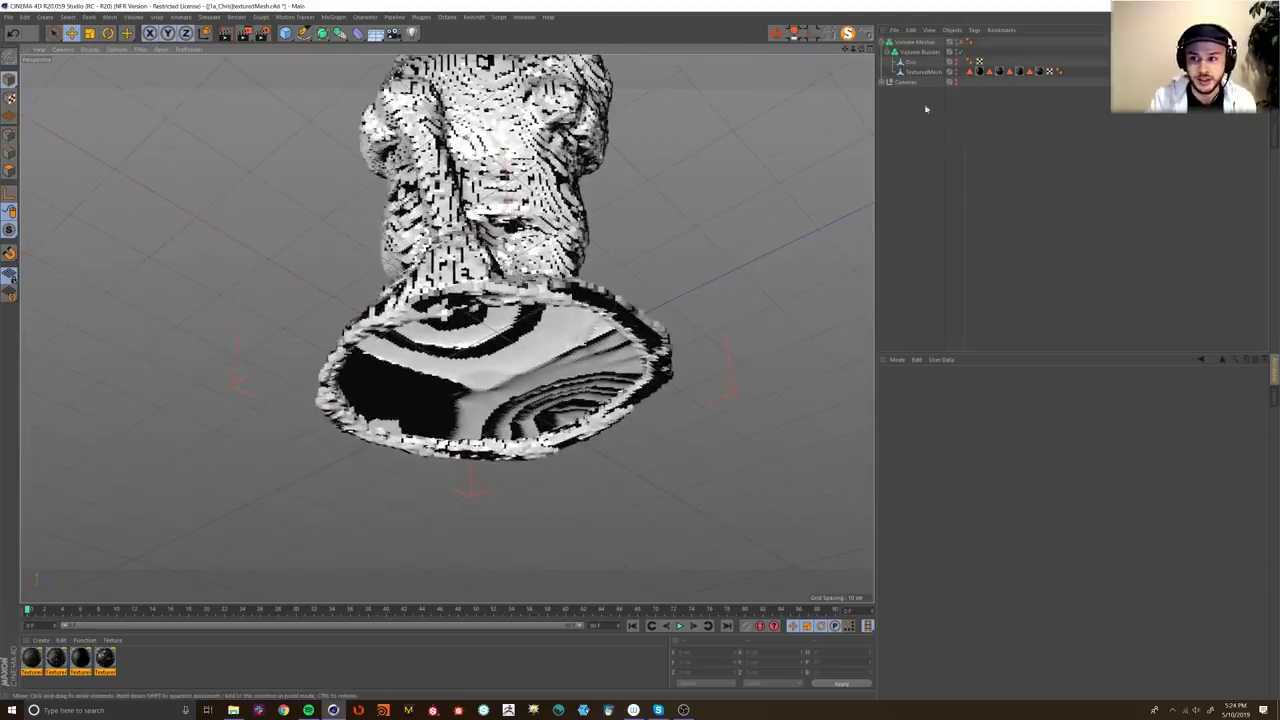
pyautogui.click(911, 62)
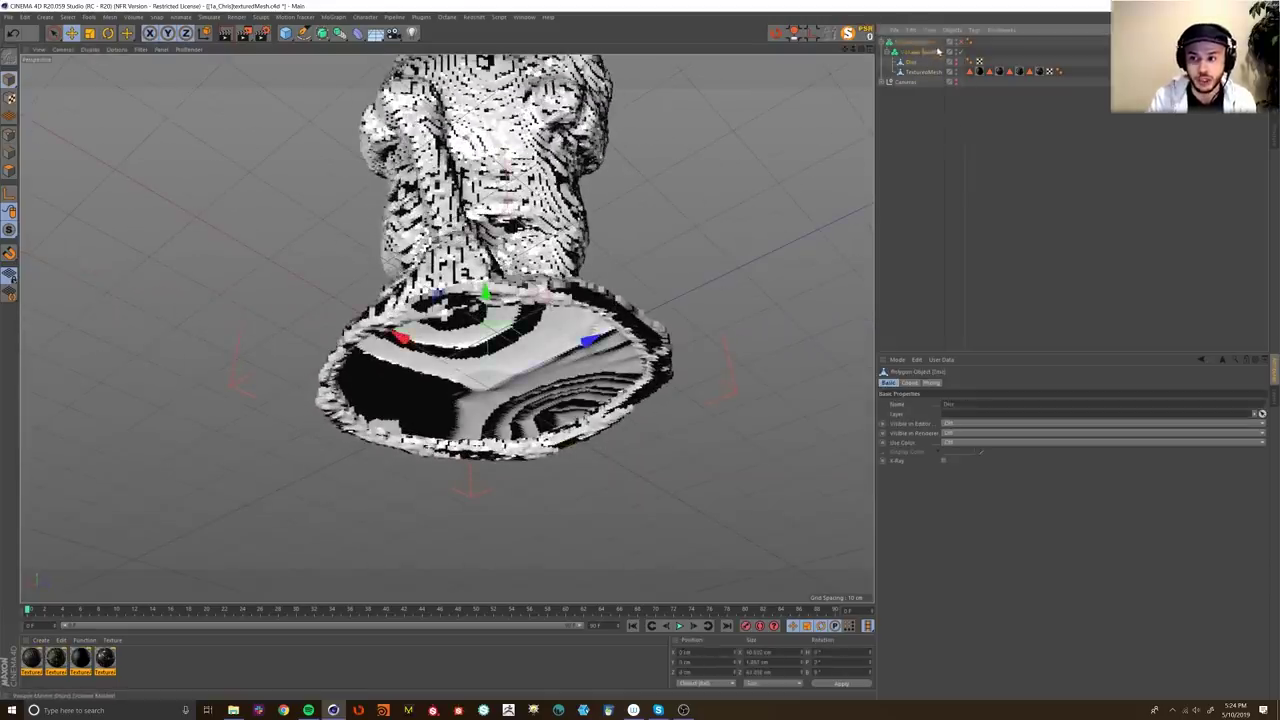
pyautogui.click(940, 50)
pyautogui.click(961, 42)
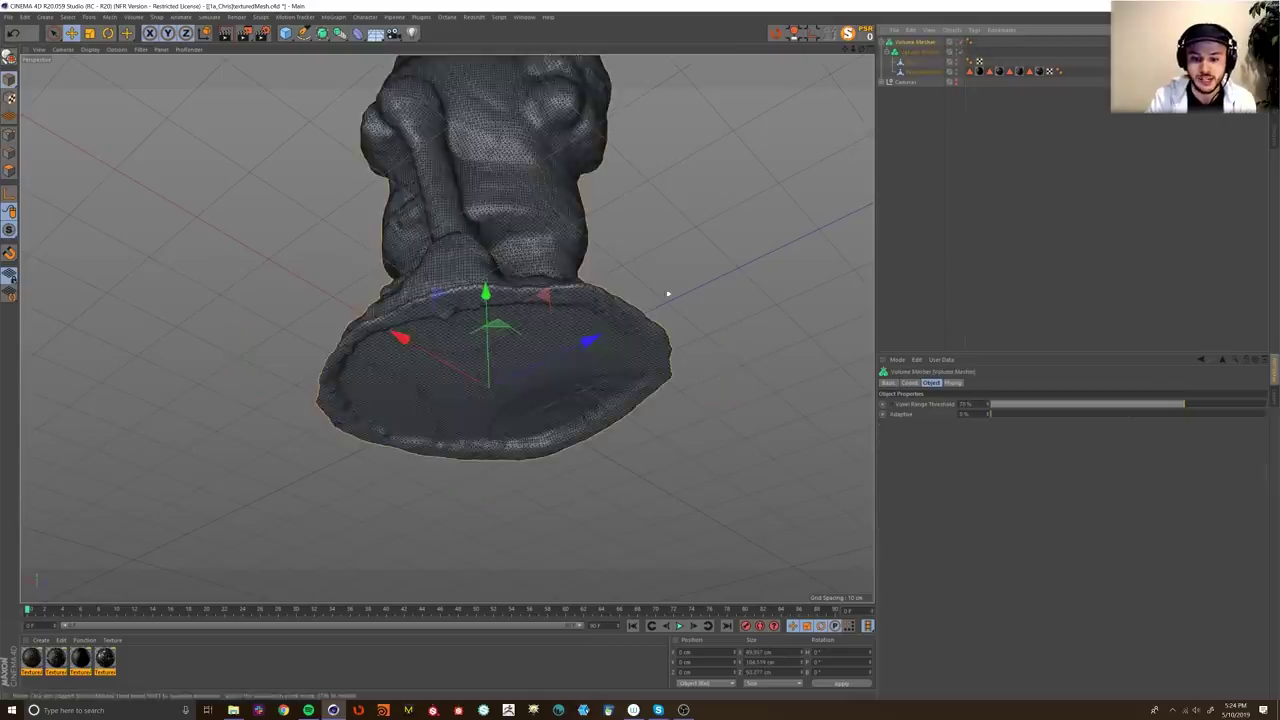
pyautogui.scroll(3, 603, 342)
pyautogui.keyDown('alt'); pyautogui.moveTo(631, 317); pyautogui.dragTo(635, 282); pyautogui.keyUp('alt')
# Step: Lower the Disc slightly so that it covers the bottom of the gnome's base, and check the rim from several sides
pyautogui.click(925, 67)
pyautogui.click(911, 62)
pyautogui.press('e')
pyautogui.moveTo(606, 350)
pyautogui.keyDown('alt'); pyautogui.mouseDown()
pyautogui.moveTo(611, 309)
pyautogui.moveTo(606, 365)
pyautogui.mouseUp(); pyautogui.keyUp('alt')
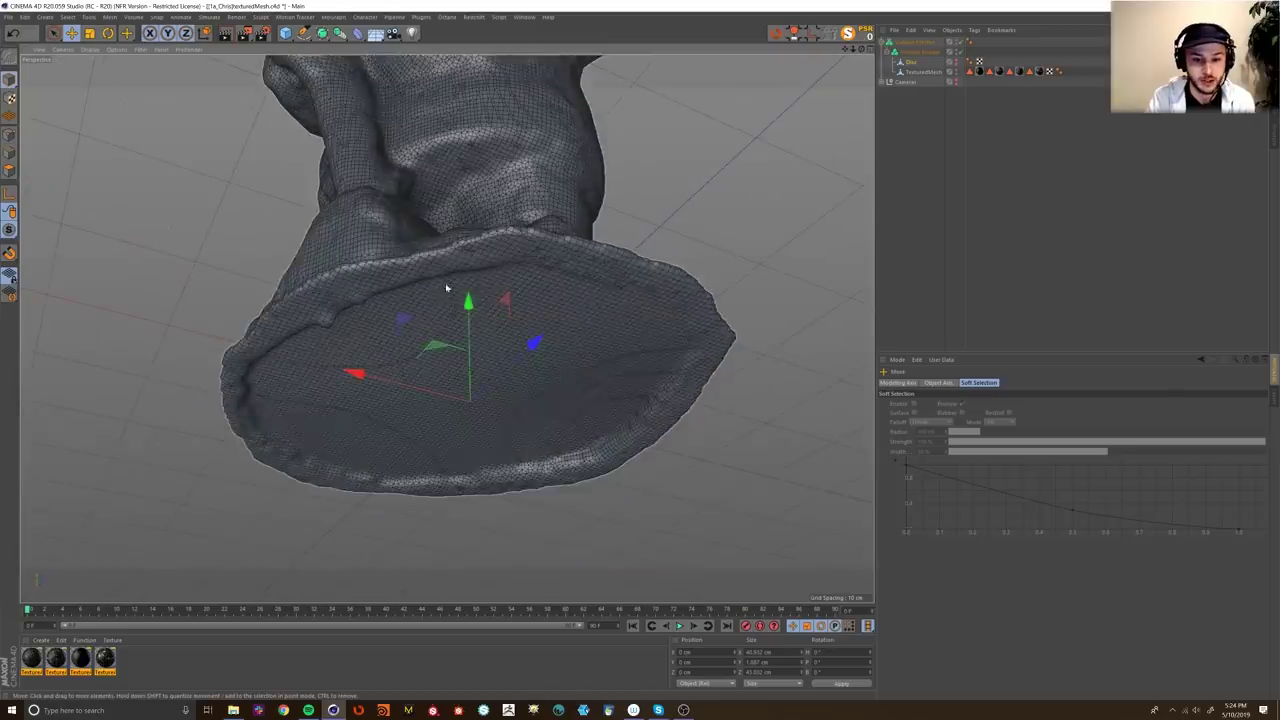
pyautogui.moveTo(467, 295); pyautogui.dragTo(514, 403)
pyautogui.click(1048, 238)
pyautogui.scroll(-3, 523, 297)
pyautogui.keyDown('alt'); pyautogui.moveTo(523, 297); pyautogui.dragTo(308, 414); pyautogui.keyUp('alt')
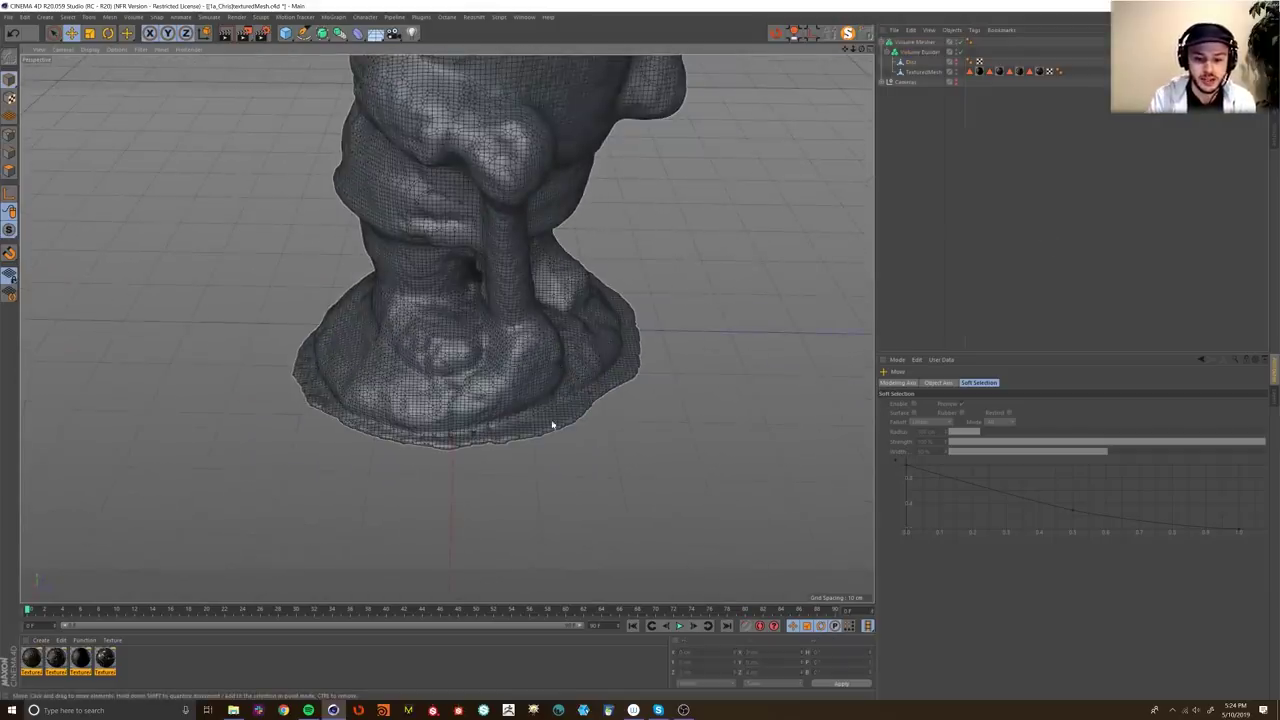
pyautogui.keyDown('alt'); pyautogui.moveTo(635, 381); pyautogui.dragTo(575, 404); pyautogui.keyUp('alt')
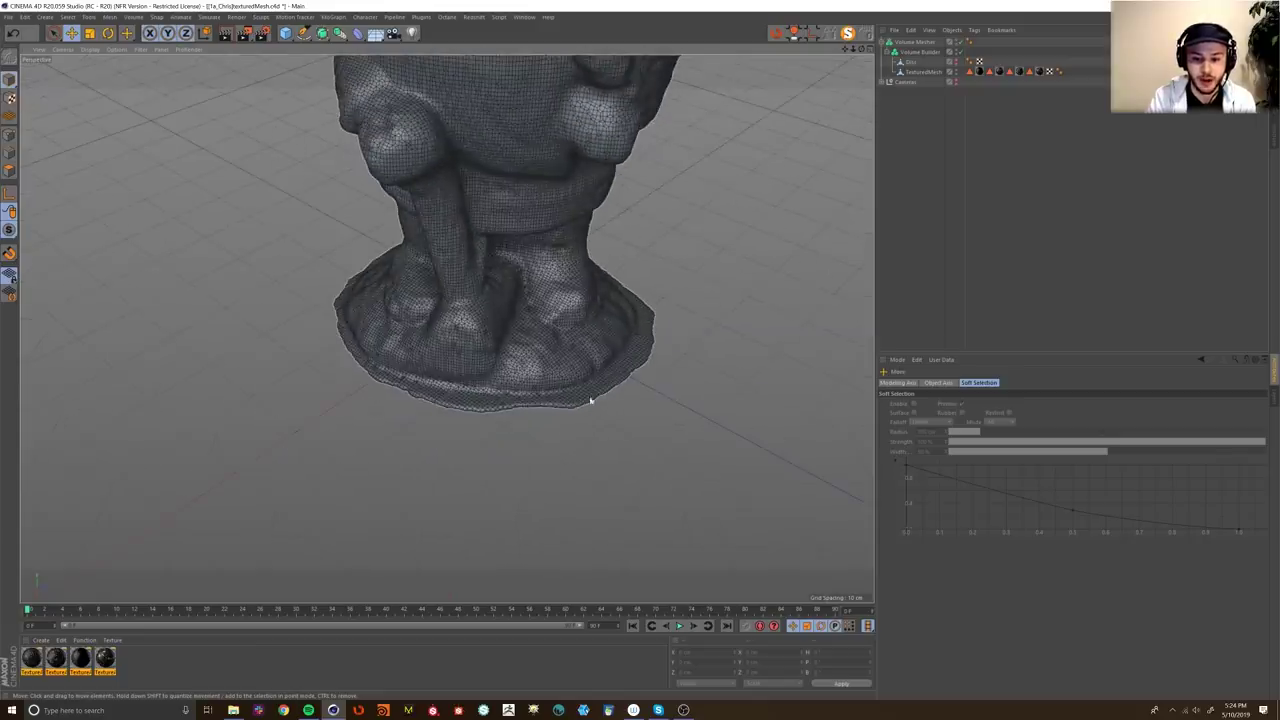
pyautogui.keyDown('alt'); pyautogui.moveTo(620, 287); pyautogui.dragTo(413, 358); pyautogui.keyUp('alt')
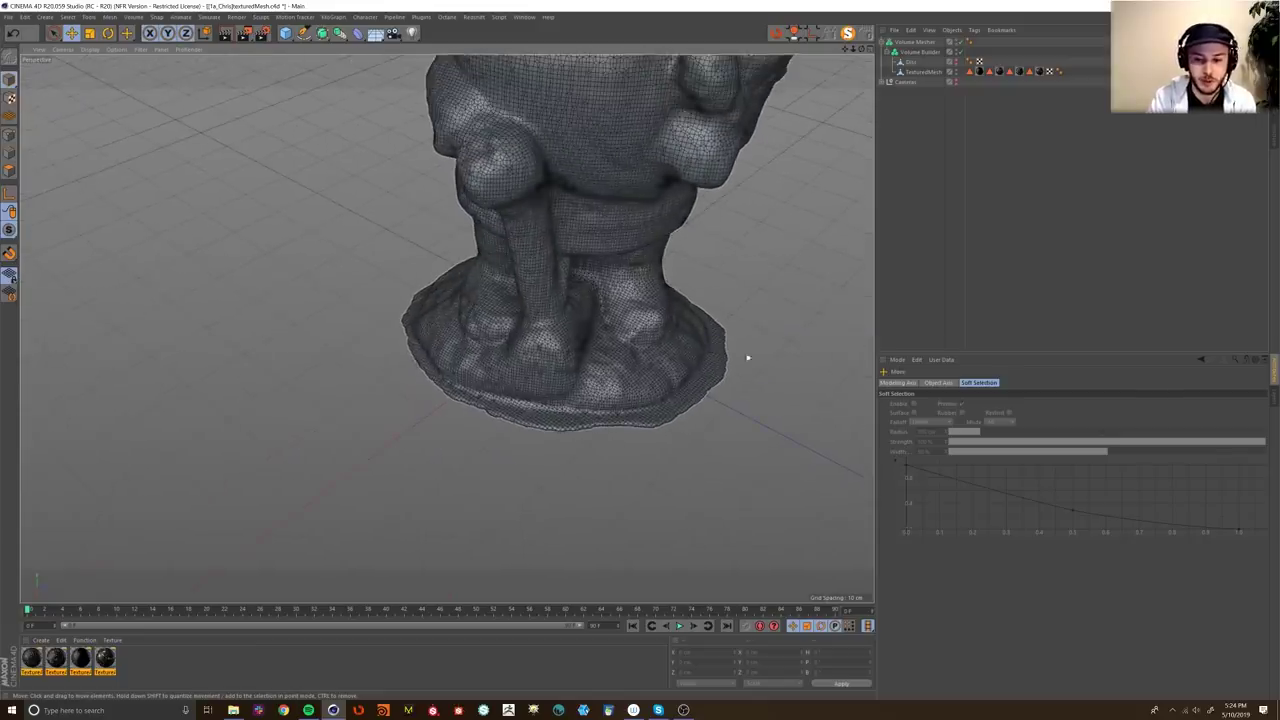
pyautogui.keyDown('alt'); pyautogui.moveTo(747, 357); pyautogui.dragTo(731, 354); pyautogui.keyUp('alt')
# Step: Add a cube, scale it down to about 56 cm per side, and lower it until it sits just beneath the gnome's base
pyautogui.click(287, 33)
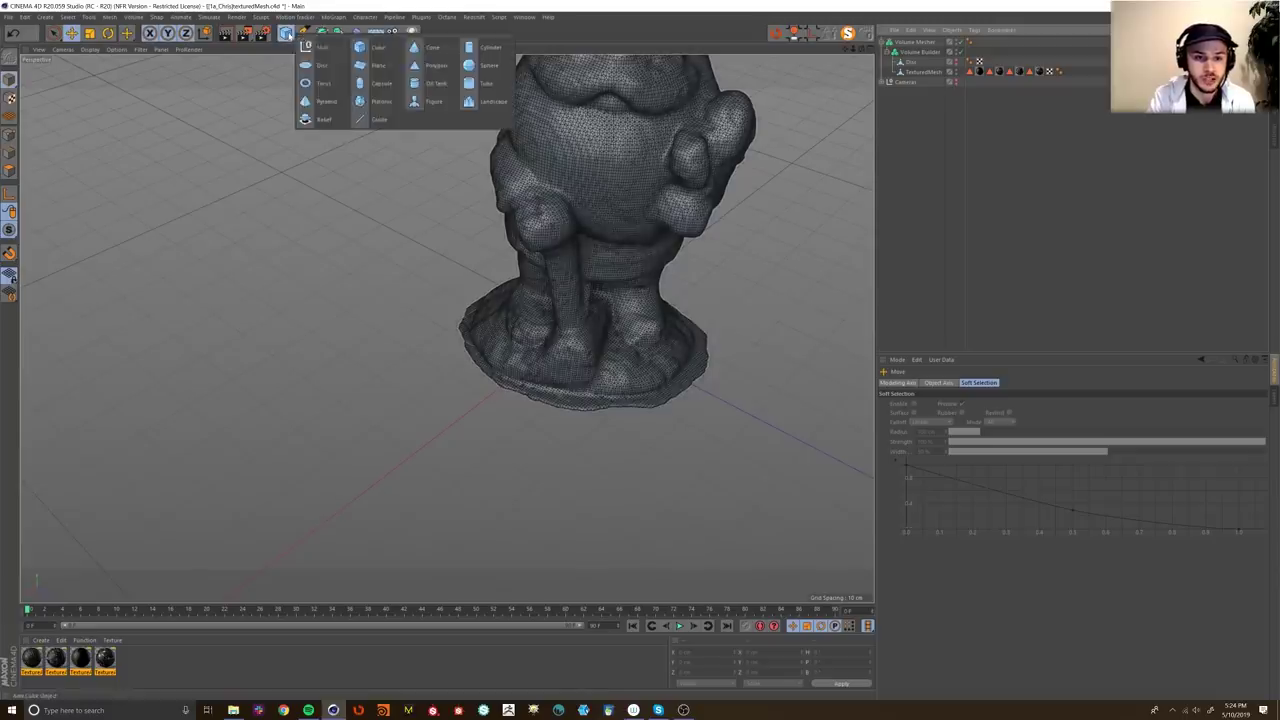
pyautogui.click(373, 48)
pyautogui.press('t')
pyautogui.moveTo(737, 234); pyautogui.dragTo(546, 336)
pyautogui.press('e')
pyautogui.keyDown('alt'); pyautogui.moveTo(590, 240); pyautogui.dragTo(495, 358); pyautogui.keyUp('alt')
# Step: Make the Cube the first child of the Volume Builder and set its mode to Subtract
pyautogui.click(1005, 210)
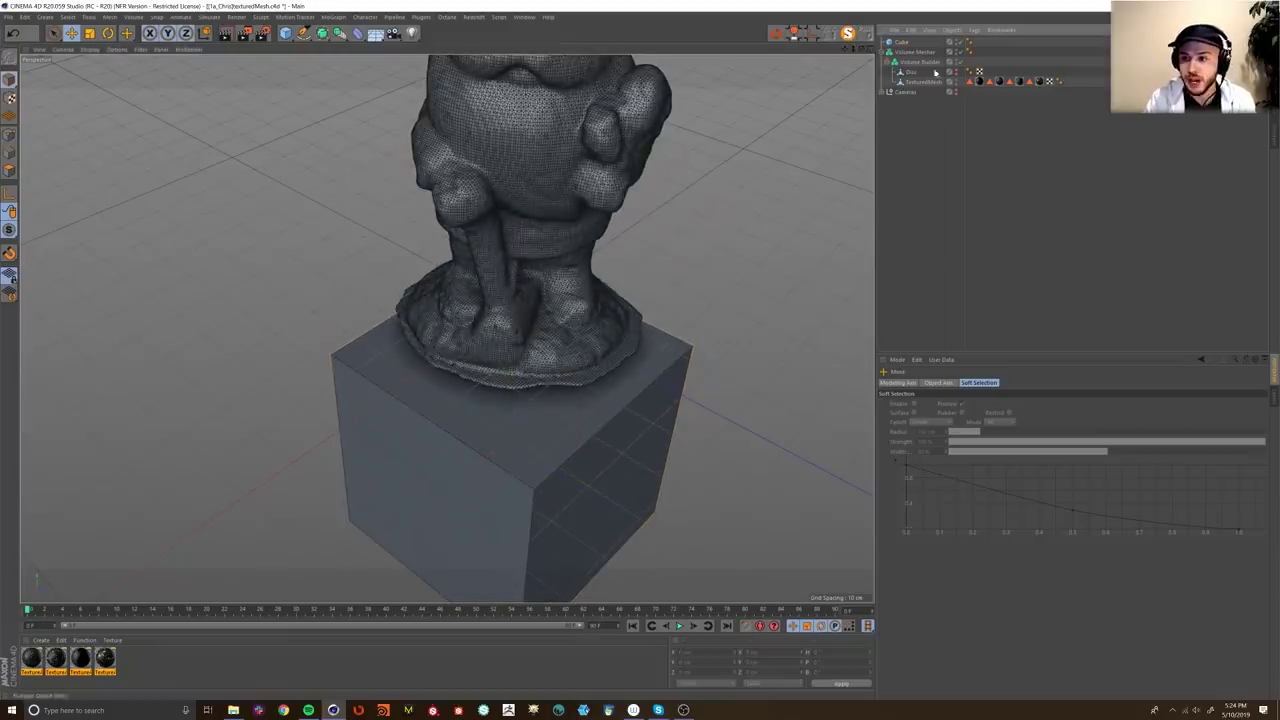
pyautogui.click(913, 63)
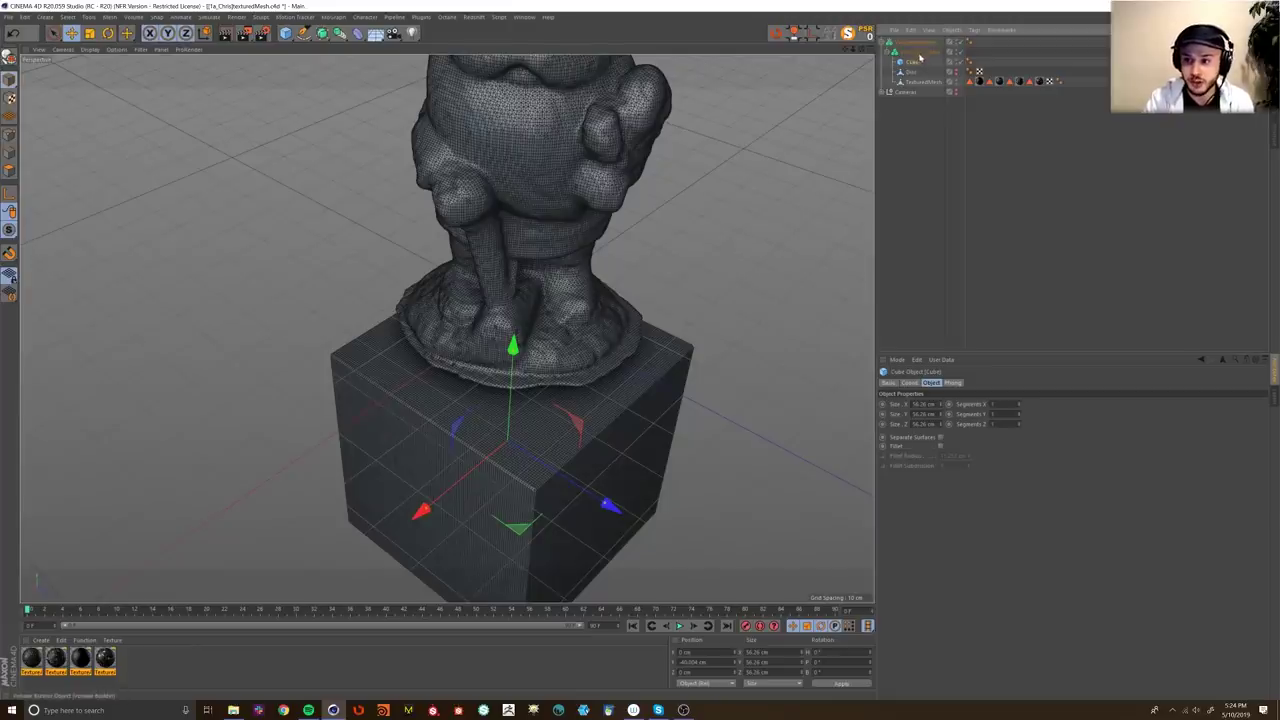
pyautogui.click(922, 52)
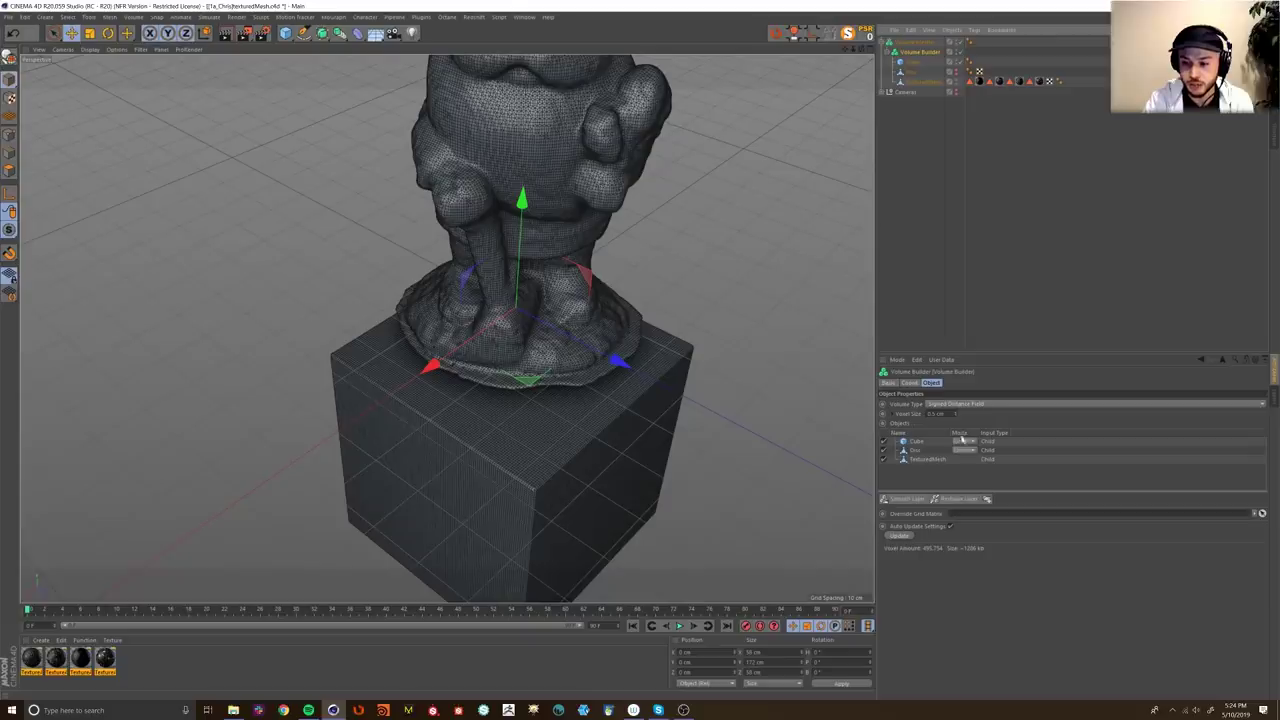
pyautogui.click(963, 443)
pyautogui.click(967, 463)
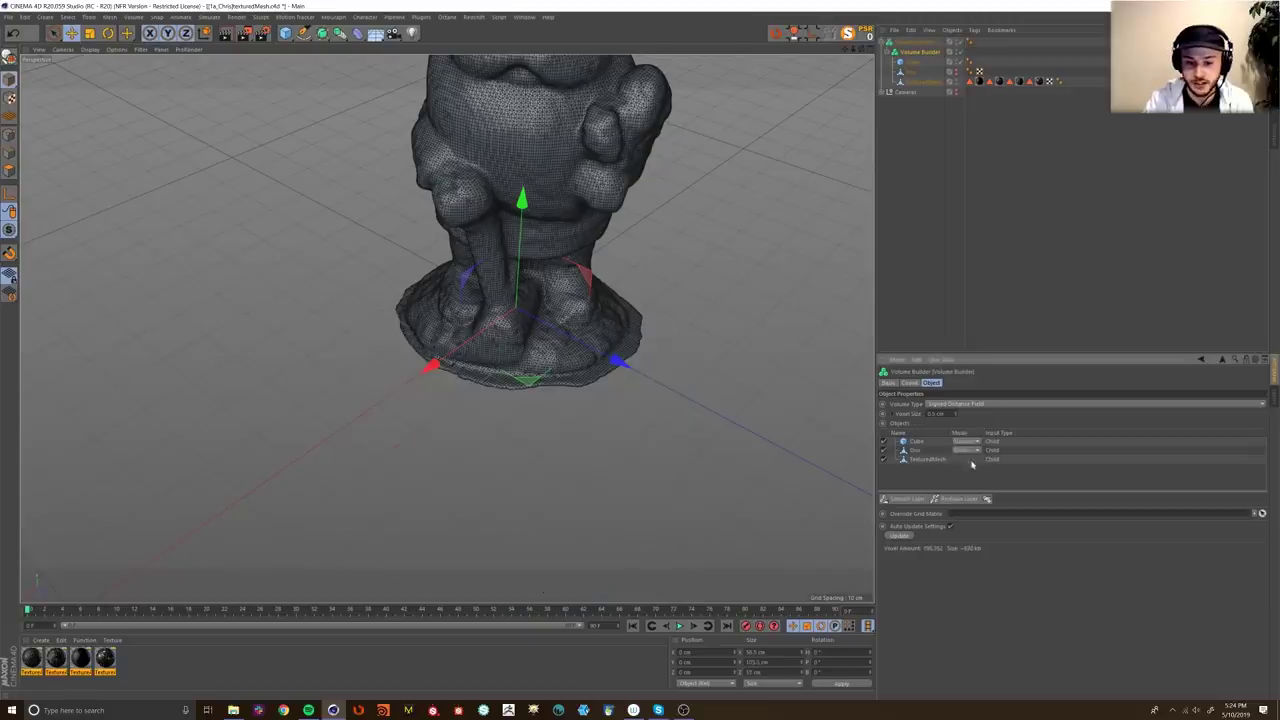
pyautogui.click(1082, 196)
# Step: Raise the subtracting Cube along Y until it trims the ragged rim off the gnome's base
pyautogui.click(913, 63)
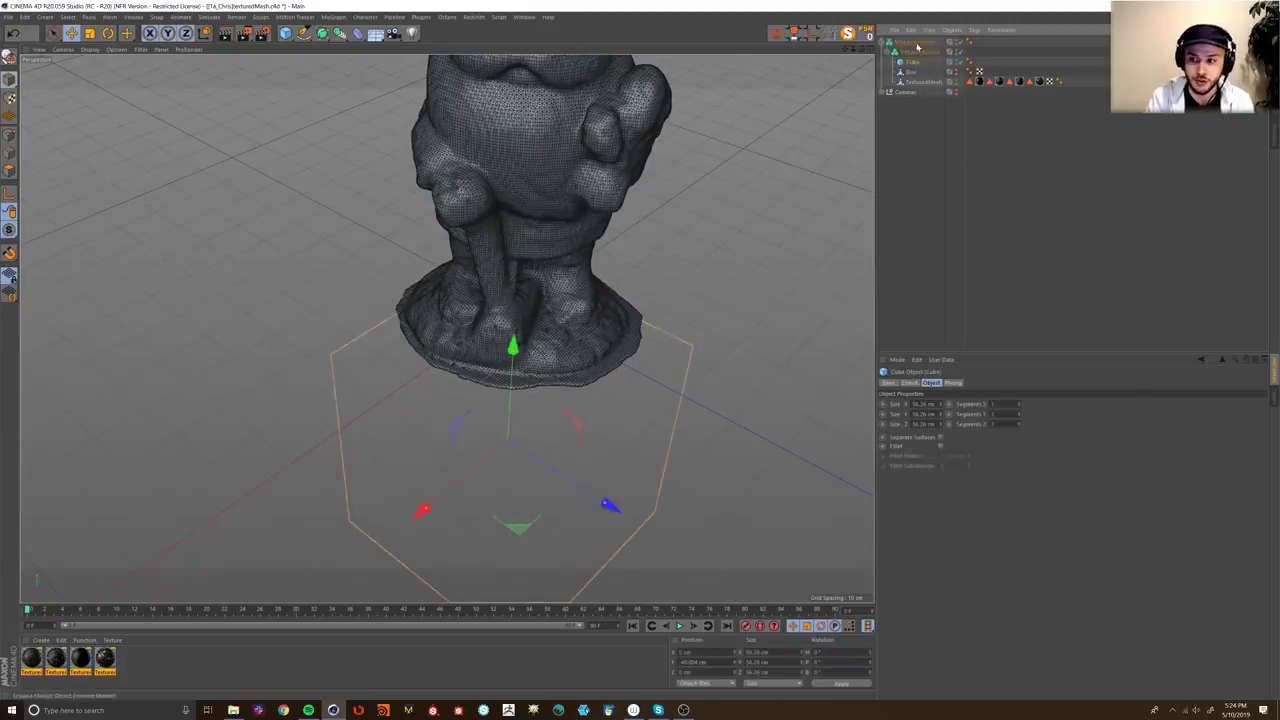
pyautogui.press('e')
pyautogui.keyDown('alt'); pyautogui.moveTo(546, 390); pyautogui.dragTo(557, 357, button='middle'); pyautogui.keyUp('alt')
pyautogui.keyDown('alt'); pyautogui.moveTo(557, 357); pyautogui.dragTo(554, 357); pyautogui.keyUp('alt')
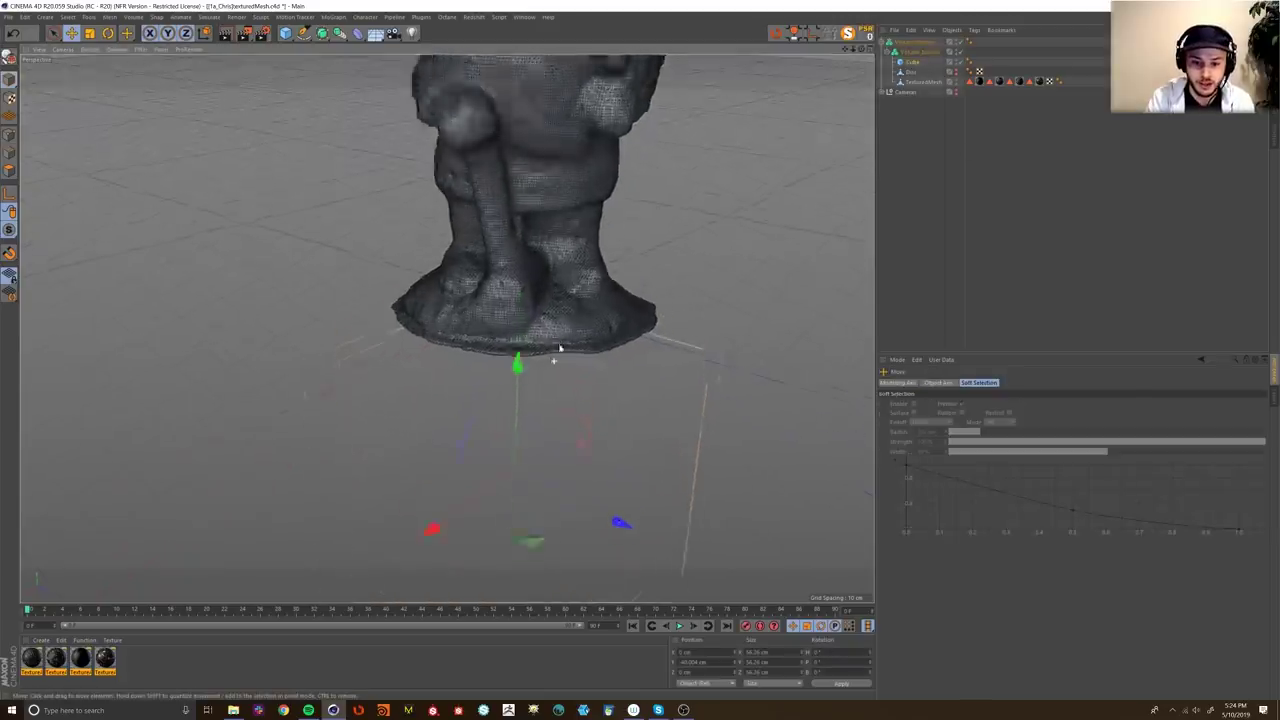
pyautogui.scroll(4, 552, 357)
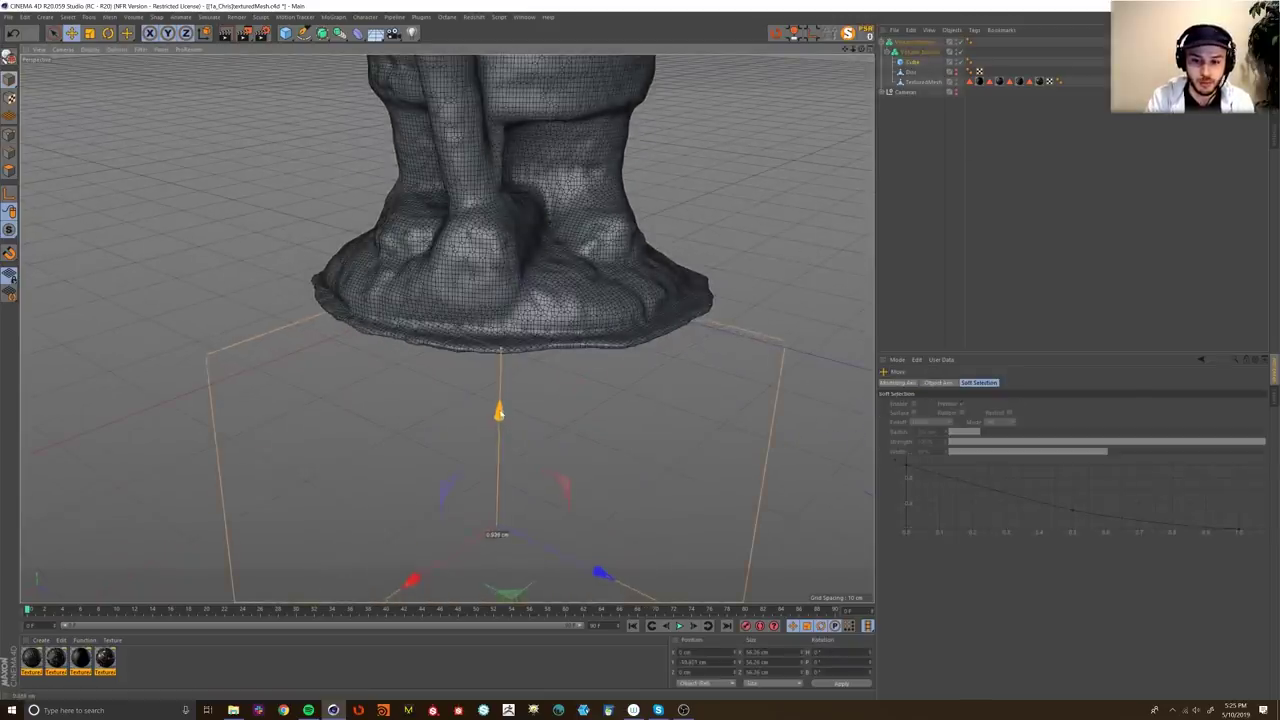
pyautogui.moveTo(500, 530); pyautogui.dragTo(509, 499)
pyautogui.moveTo(496, 329)
pyautogui.mouseDown()
pyautogui.moveTo(499, 365)
pyautogui.moveTo(501, 333)
pyautogui.mouseUp()
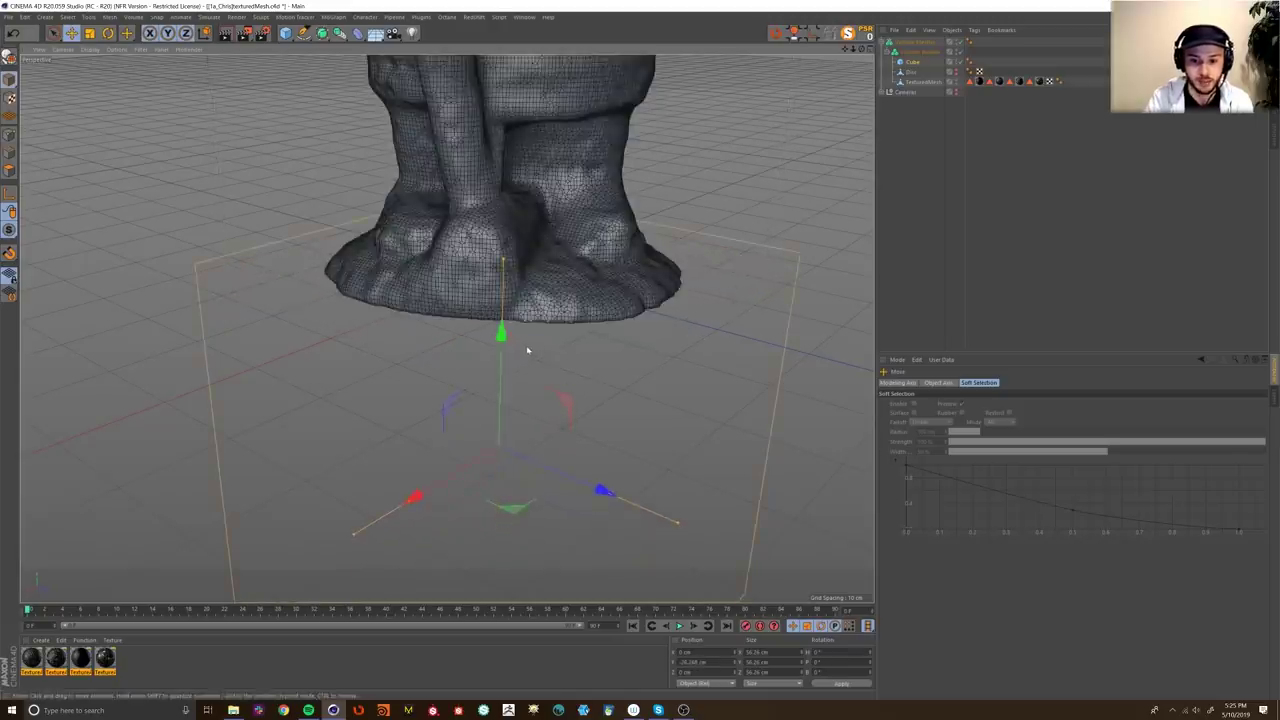
pyautogui.click(1071, 298)
# Step: Move the Cube below the Disc in the Volume Builder's object list so the Disc is added after the subtraction
pyautogui.keyDown('alt'); pyautogui.moveTo(597, 312); pyautogui.dragTo(594, 217); pyautogui.keyUp('alt')
pyautogui.scroll(3, 553, 340)
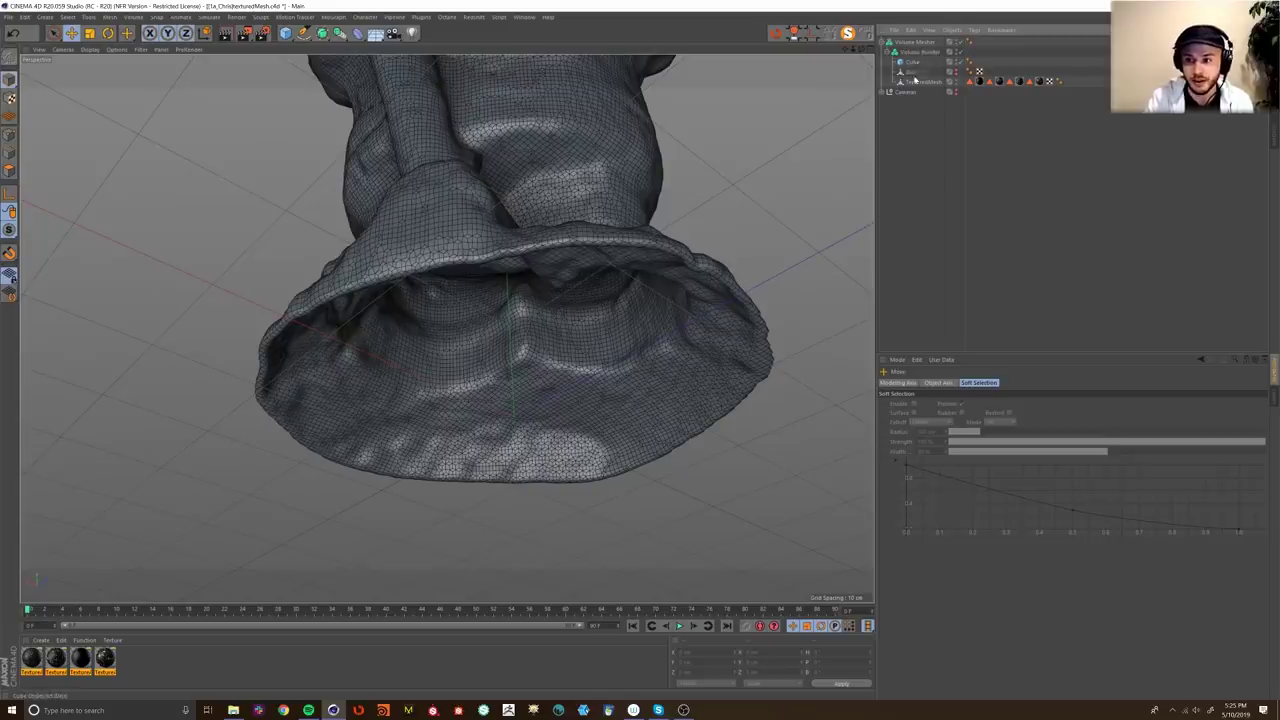
pyautogui.click(918, 52)
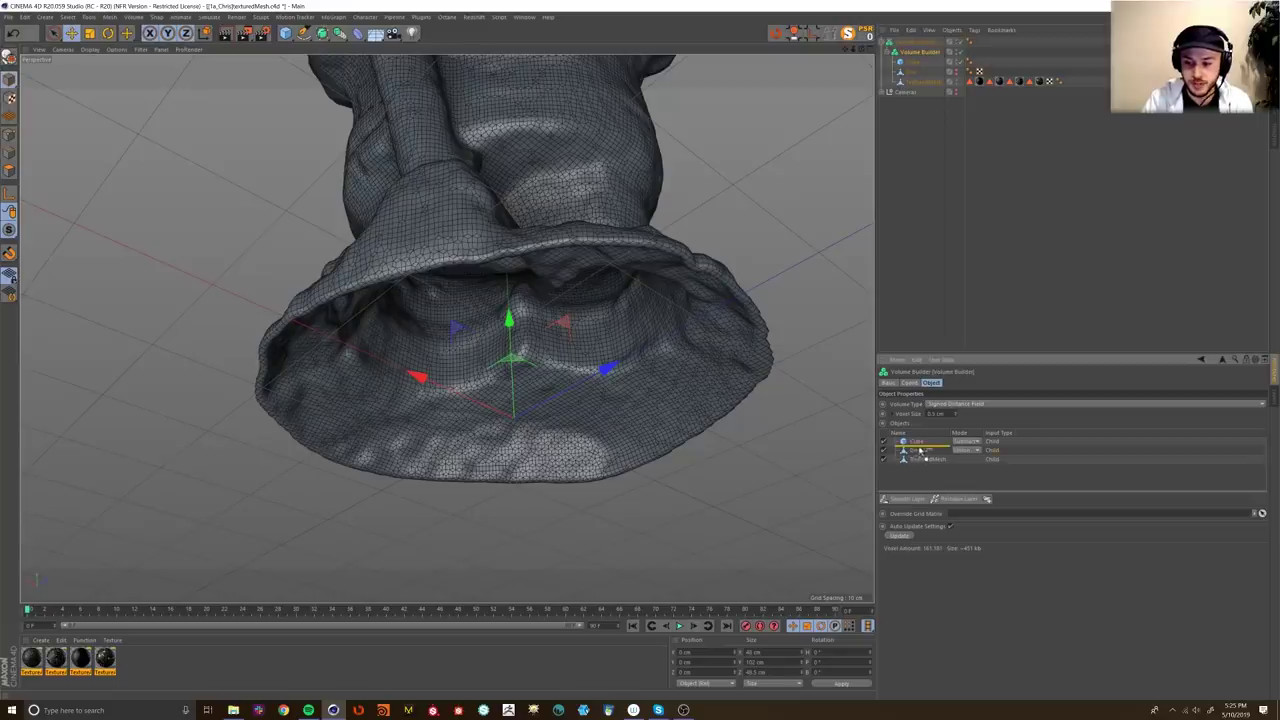
pyautogui.moveTo(924, 442); pyautogui.dragTo(936, 451)
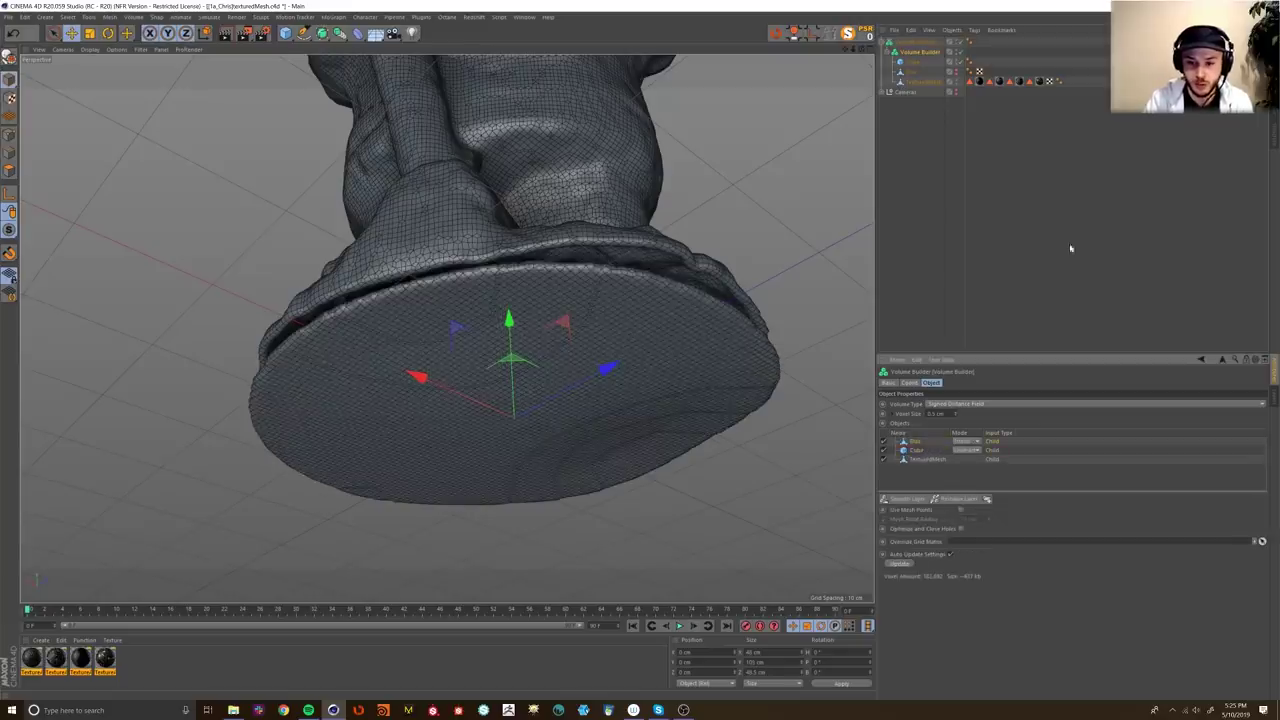
# Step: Raise only the Disc to about Y 0.84 cm so that it meets the trimmed rim of the base
pyautogui.moveTo(508, 321); pyautogui.dragTo(508, 314)
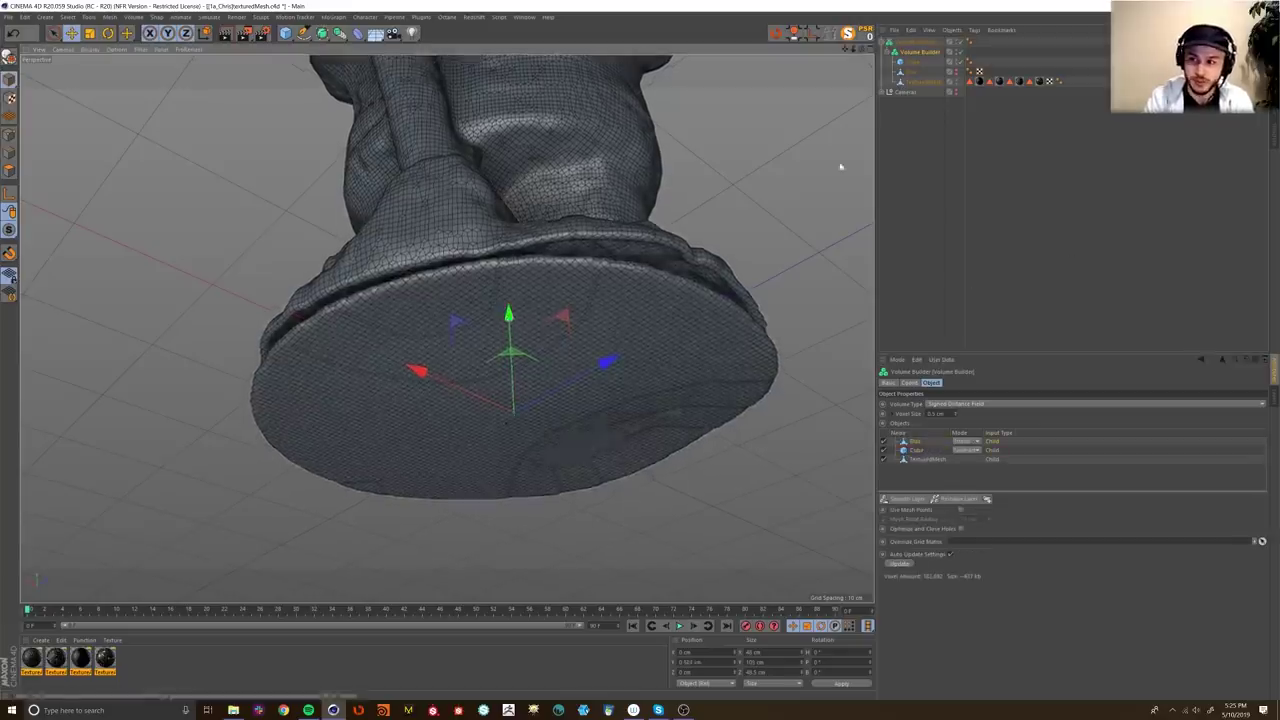
pyautogui.click(474, 336)
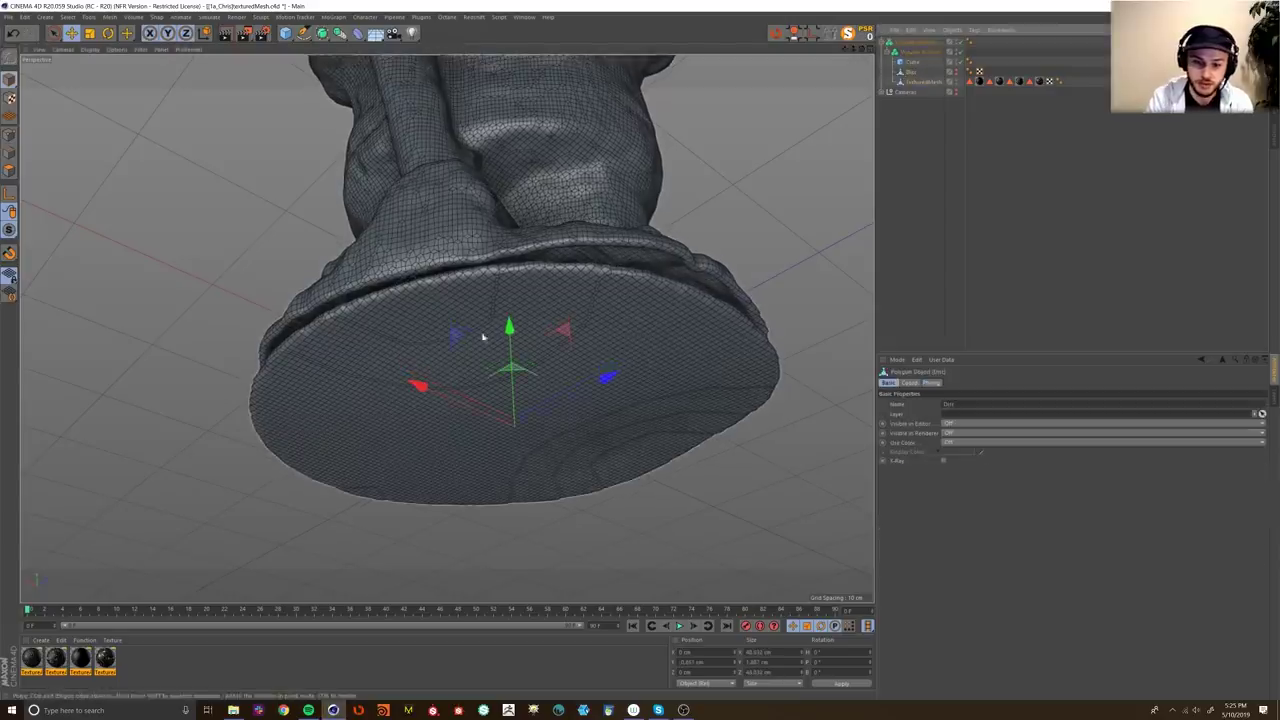
pyautogui.moveTo(509, 327); pyautogui.dragTo(506, 316)
pyautogui.keyDown('alt'); pyautogui.moveTo(547, 382); pyautogui.dragTo(435, 399); pyautogui.keyUp('alt')
pyautogui.keyDown('alt'); pyautogui.moveTo(666, 408); pyautogui.dragTo(563, 386); pyautogui.keyUp('alt')
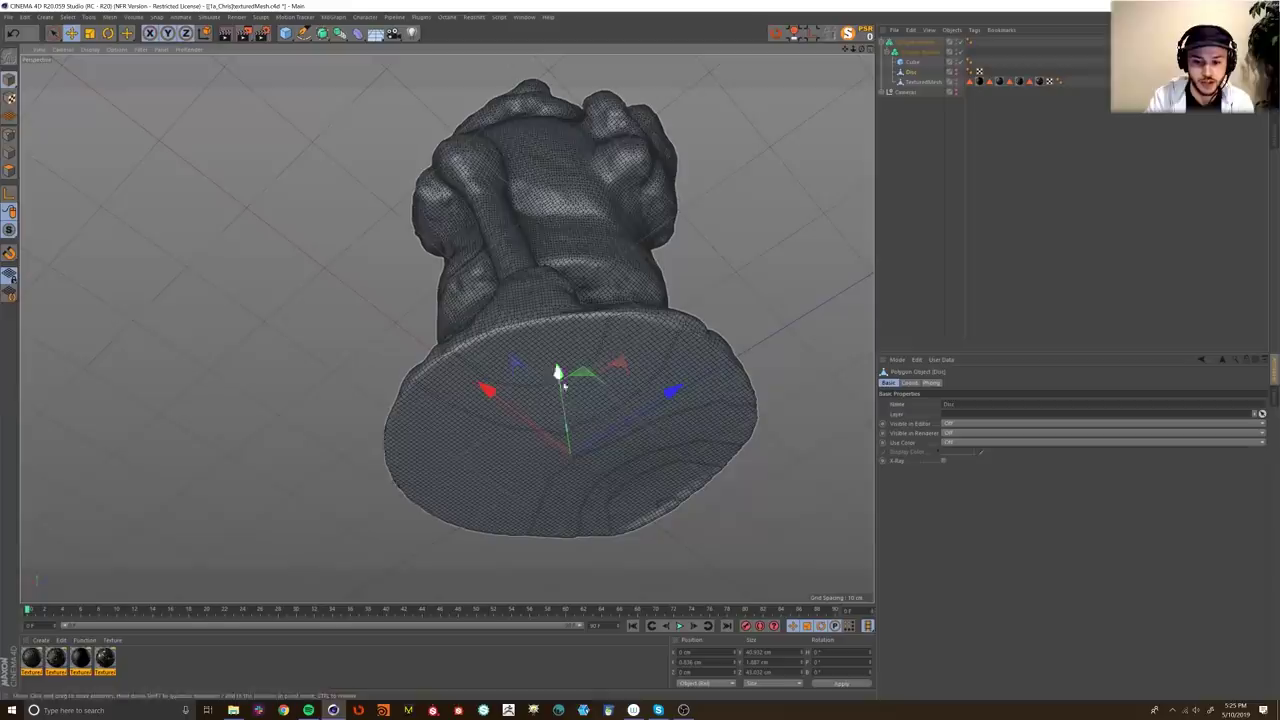
pyautogui.click(914, 314)
# Step: Raise the Disc slightly further along Y to close the narrow gap between it and the edge of the base
pyautogui.keyDown('alt'); pyautogui.moveTo(563, 374); pyautogui.dragTo(598, 405); pyautogui.keyUp('alt')
pyautogui.keyDown('alt'); pyautogui.moveTo(390, 360); pyautogui.dragTo(455, 337, button='right'); pyautogui.keyUp('alt')
pyautogui.keyDown('alt'); pyautogui.moveTo(455, 337); pyautogui.dragTo(508, 300); pyautogui.keyUp('alt')
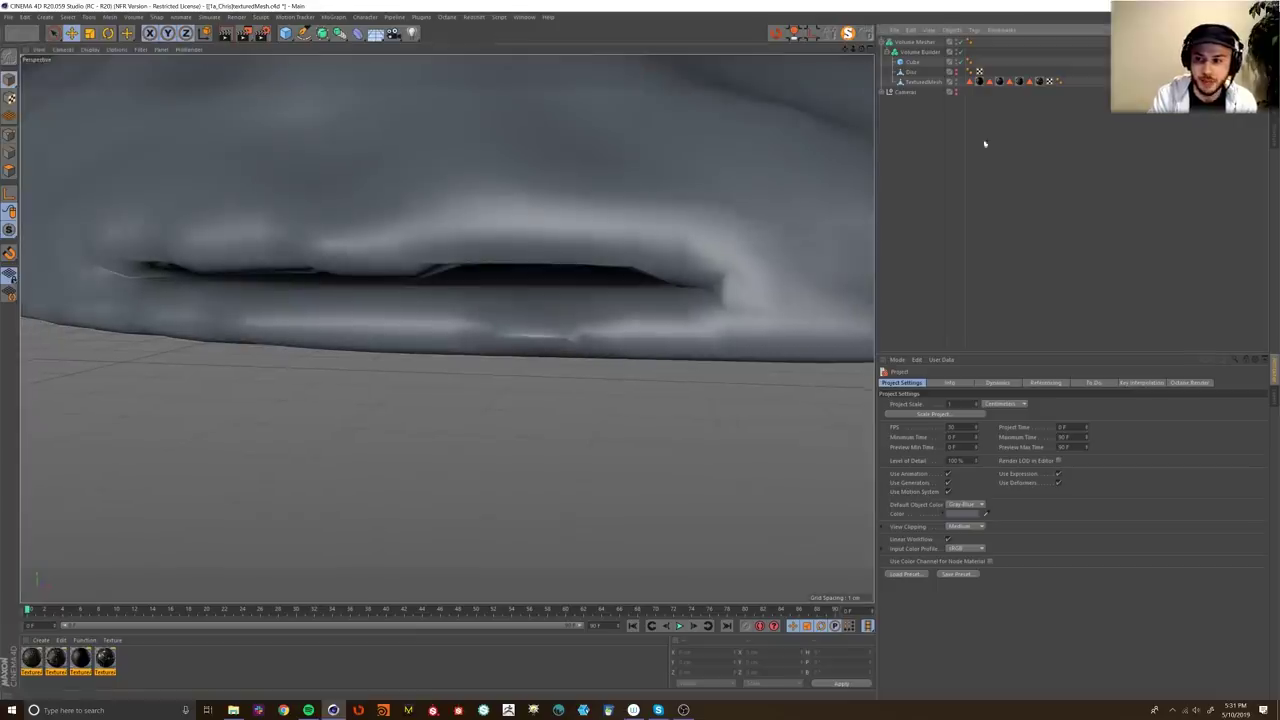
pyautogui.click(911, 72)
pyautogui.keyDown('alt'); pyautogui.moveTo(443, 263); pyautogui.dragTo(491, 246); pyautogui.keyUp('alt')
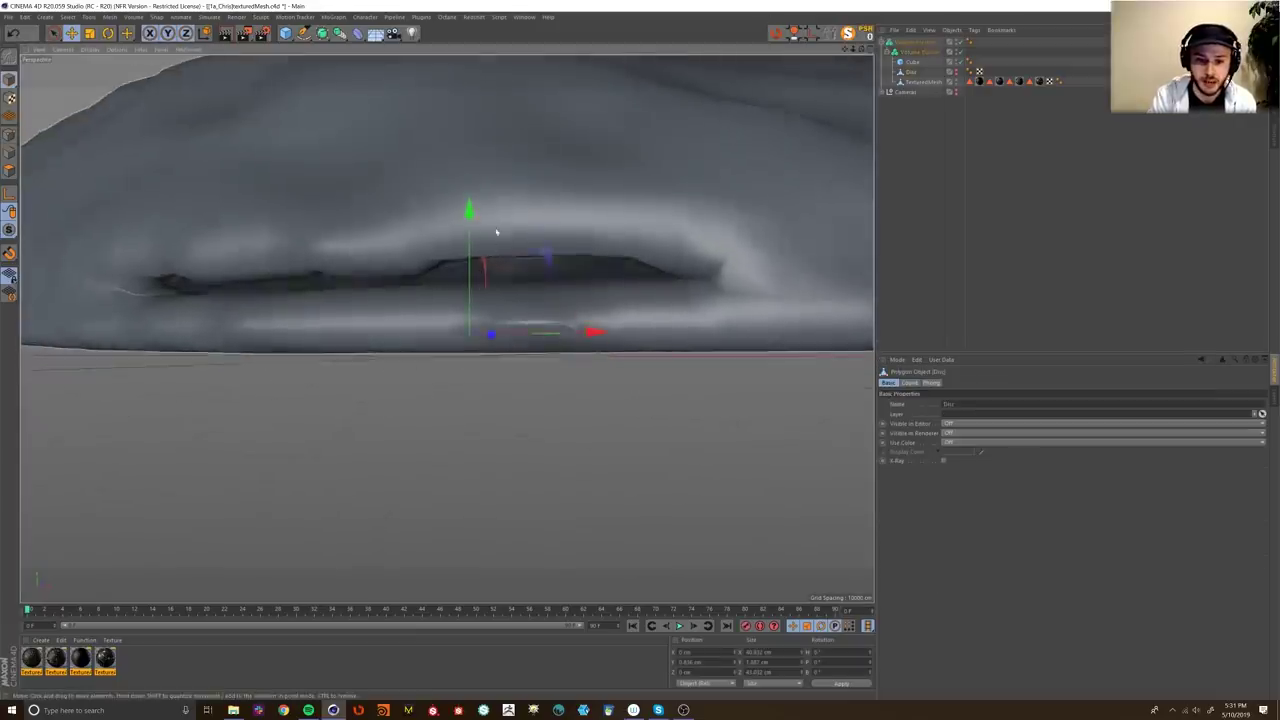
pyautogui.keyDown('alt'); pyautogui.moveTo(424, 308); pyautogui.dragTo(595, 324); pyautogui.keyUp('alt')
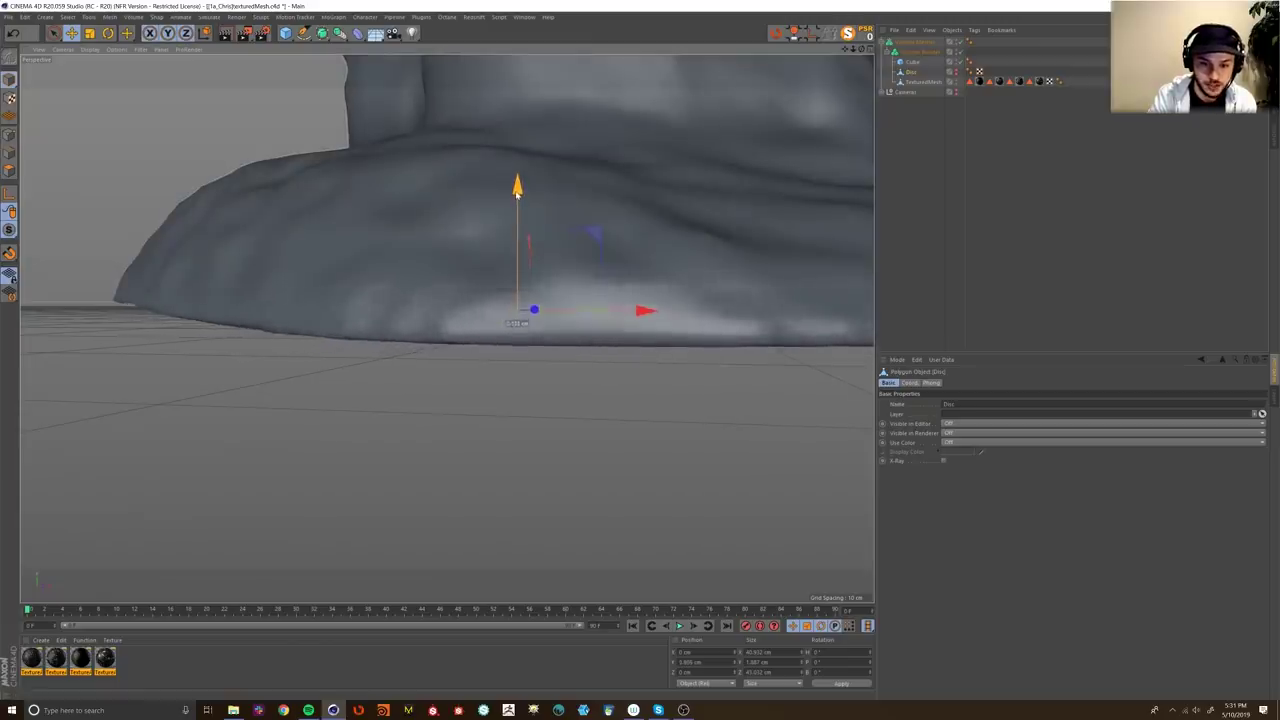
pyautogui.click(920, 264)
# Step: Examine the remeshed gnome from all sides, checking the base edge, the legs, and the surface of the back
pyautogui.keyDown('alt'); pyautogui.moveTo(518, 268); pyautogui.dragTo(586, 291); pyautogui.keyUp('alt')
pyautogui.moveTo(447, 328)
pyautogui.keyDown('alt'); pyautogui.mouseDown()
pyautogui.moveTo(557, 263)
pyautogui.moveTo(640, 286)
pyautogui.moveTo(389, 334)
pyautogui.moveTo(420, 287)
pyautogui.moveTo(366, 337)
pyautogui.moveTo(520, 389)
pyautogui.moveTo(337, 401)
pyautogui.moveTo(306, 417)
pyautogui.moveTo(429, 397)
pyautogui.moveTo(396, 440)
pyautogui.moveTo(566, 349)
pyautogui.moveTo(451, 389)
pyautogui.moveTo(857, 227)
pyautogui.moveTo(600, 427)
pyautogui.mouseUp(); pyautogui.keyUp('alt')
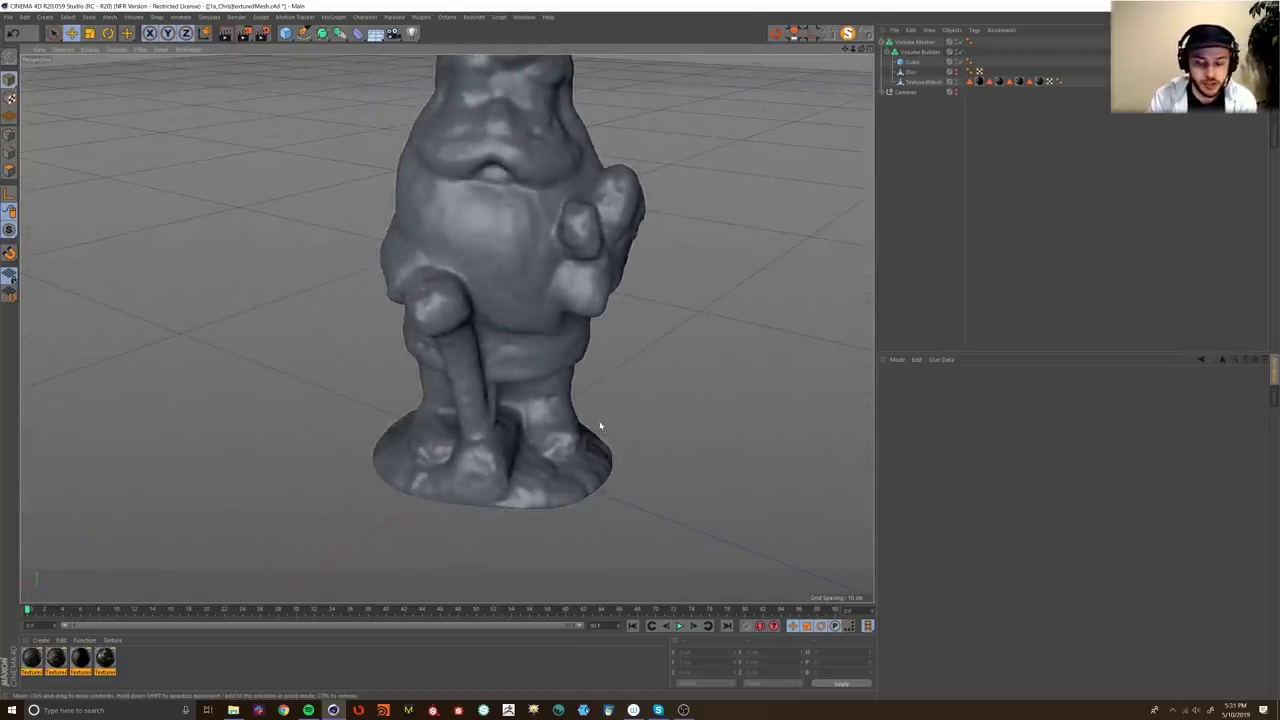
pyautogui.keyDown('alt'); pyautogui.moveTo(441, 337); pyautogui.dragTo(503, 356); pyautogui.keyUp('alt')
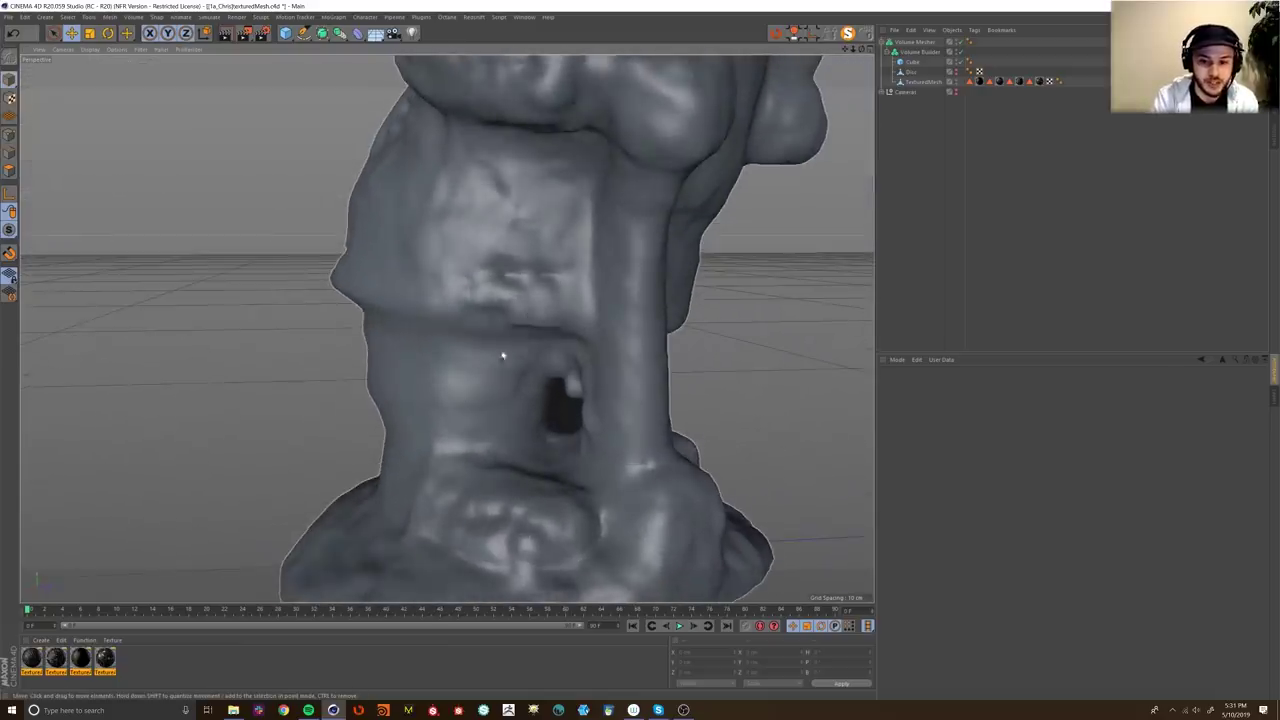
pyautogui.keyDown('alt'); pyautogui.moveTo(578, 329); pyautogui.dragTo(384, 289); pyautogui.keyUp('alt')
pyautogui.keyDown('alt'); pyautogui.moveTo(357, 308); pyautogui.dragTo(446, 329, button='middle'); pyautogui.keyUp('alt')
pyautogui.keyDown('alt'); pyautogui.moveTo(440, 291); pyautogui.dragTo(466, 277, button='right'); pyautogui.keyUp('alt')
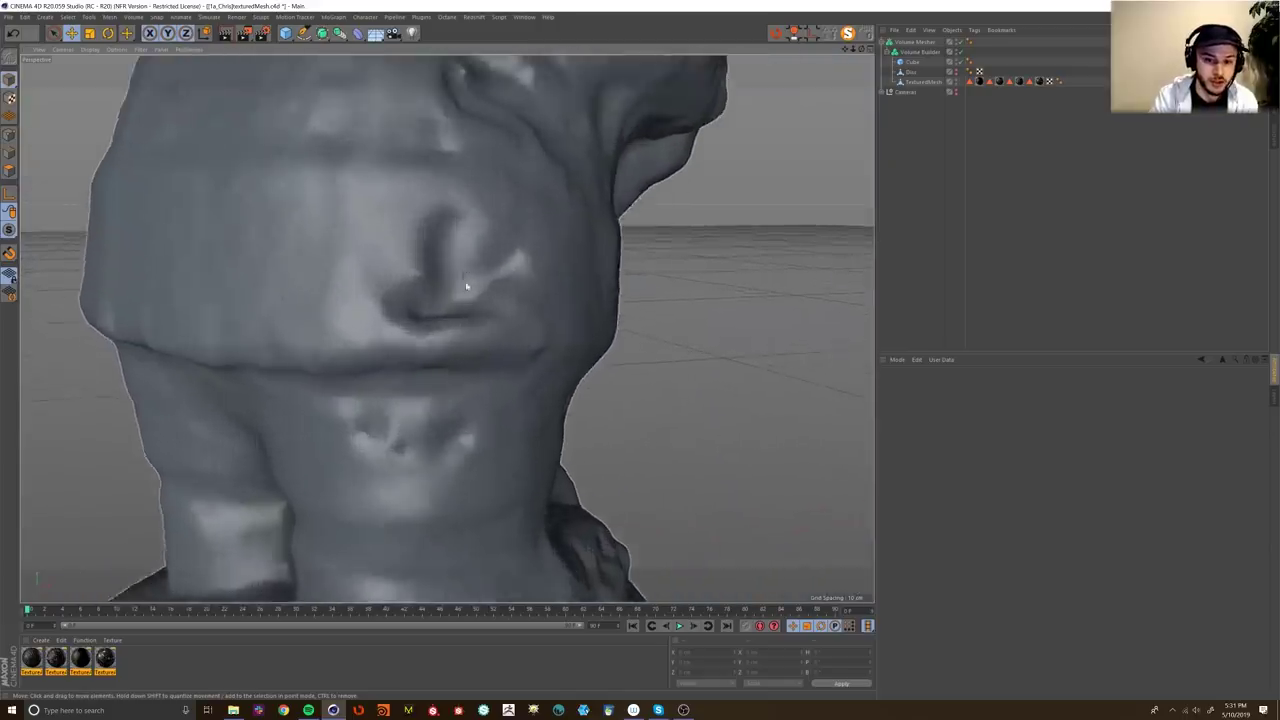
pyautogui.keyDown('alt'); pyautogui.moveTo(466, 277); pyautogui.dragTo(422, 299); pyautogui.keyUp('alt')
pyautogui.keyDown('alt'); pyautogui.moveTo(576, 345); pyautogui.dragTo(726, 156); pyautogui.keyUp('alt')
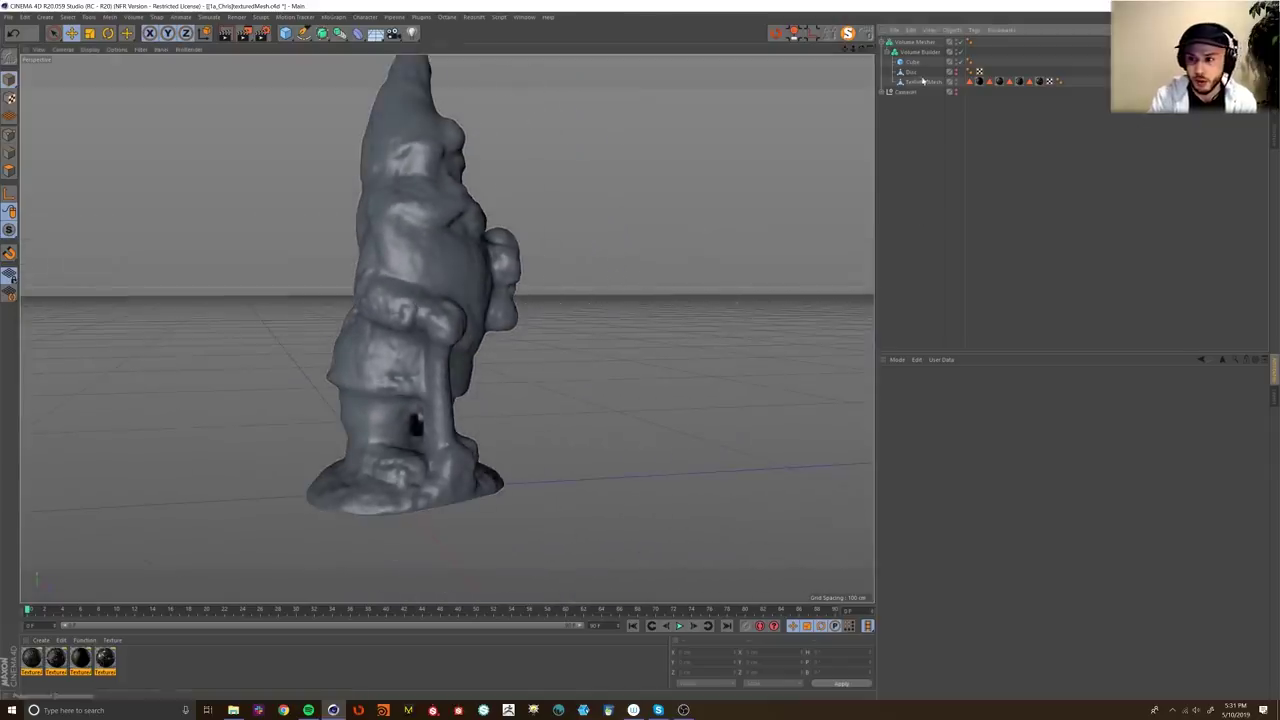
# Step: Duplicate the Volume Mesher with its whole hierarchy, keeping the original as a hidden and disabled backup
pyautogui.click(928, 42)
pyautogui.hotkey('ctrl', 'c')
pyautogui.hotkey('ctrl', 'v')
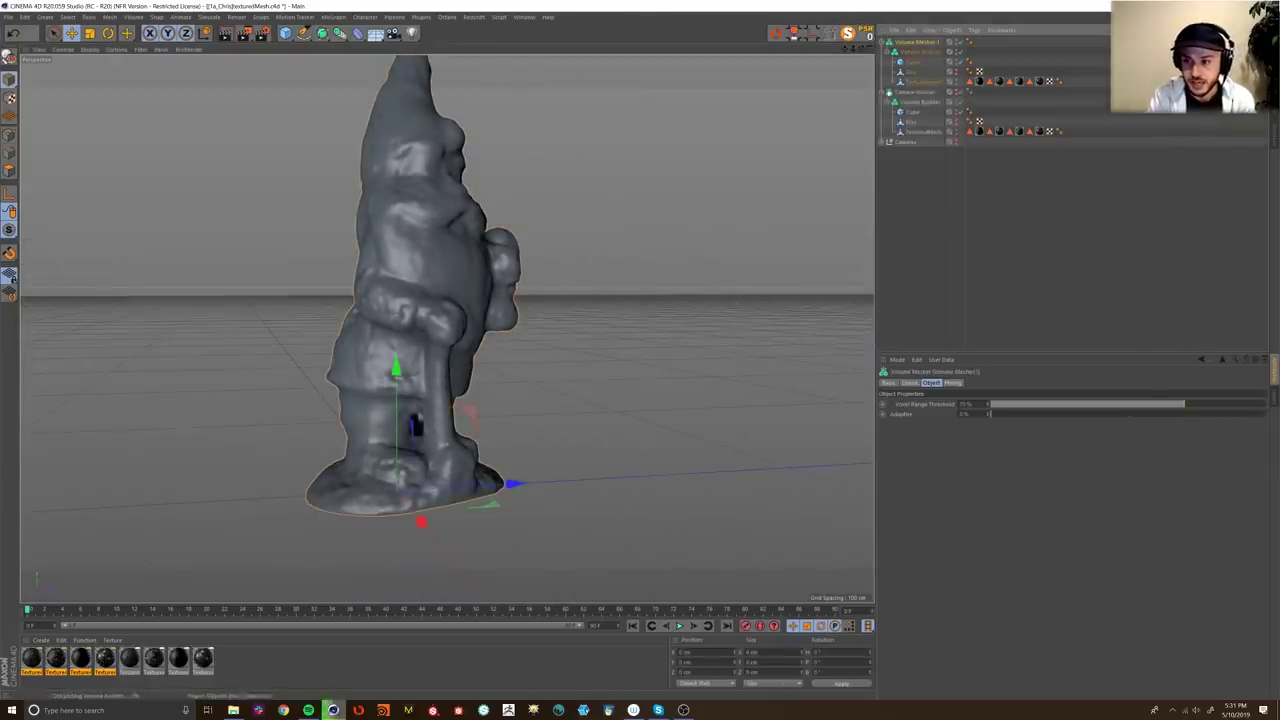
pyautogui.click(1004, 145)
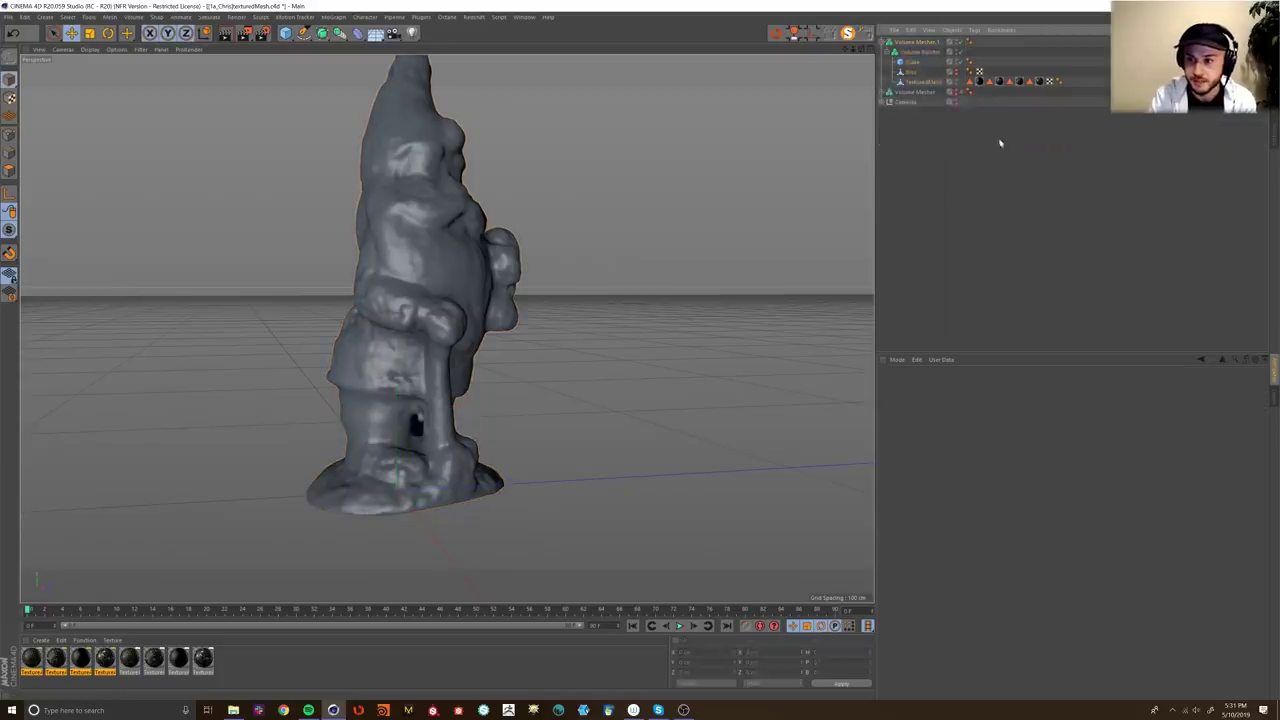
# Step: Convert the duplicated Volume Mesher and all its children into a single polygon object with Connect Objects + Delete
pyautogui.click(928, 44)
pyautogui.keyDown('alt'); pyautogui.moveTo(434, 271); pyautogui.dragTo(500, 240, button='middle'); pyautogui.keyUp('alt')
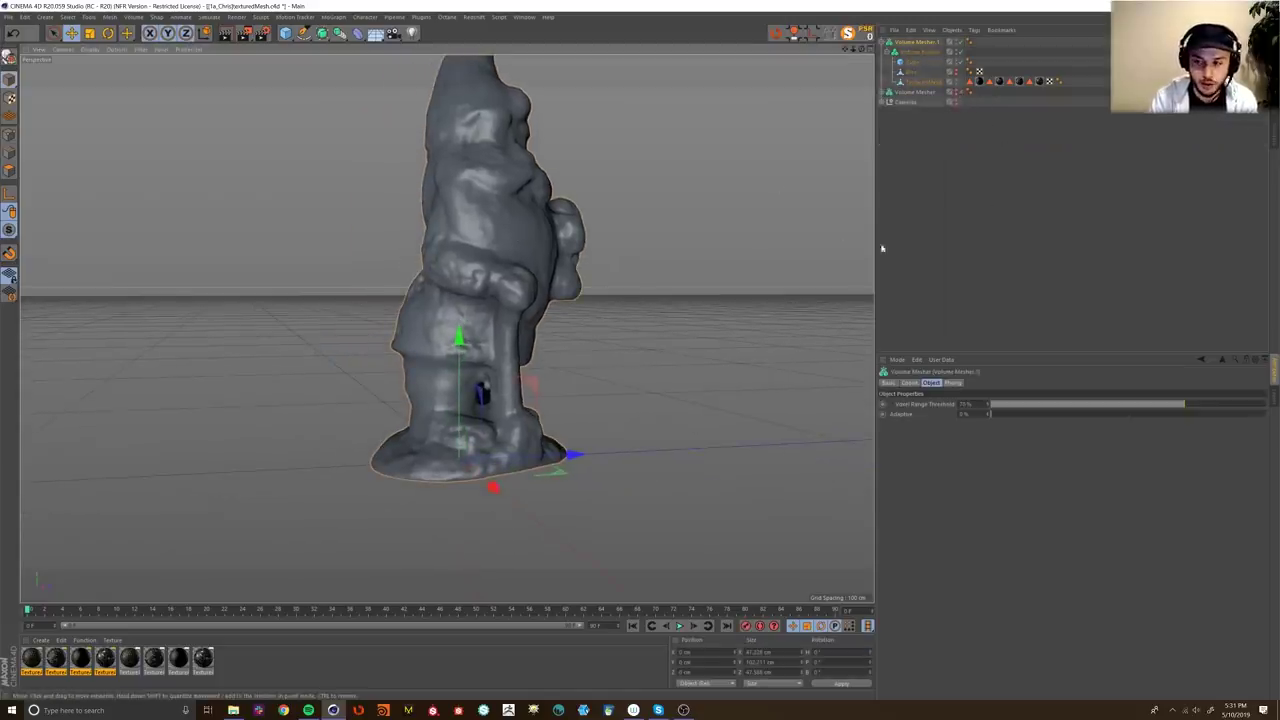
pyautogui.keyDown('alt'); pyautogui.moveTo(643, 254); pyautogui.dragTo(470, 240); pyautogui.keyUp('alt')
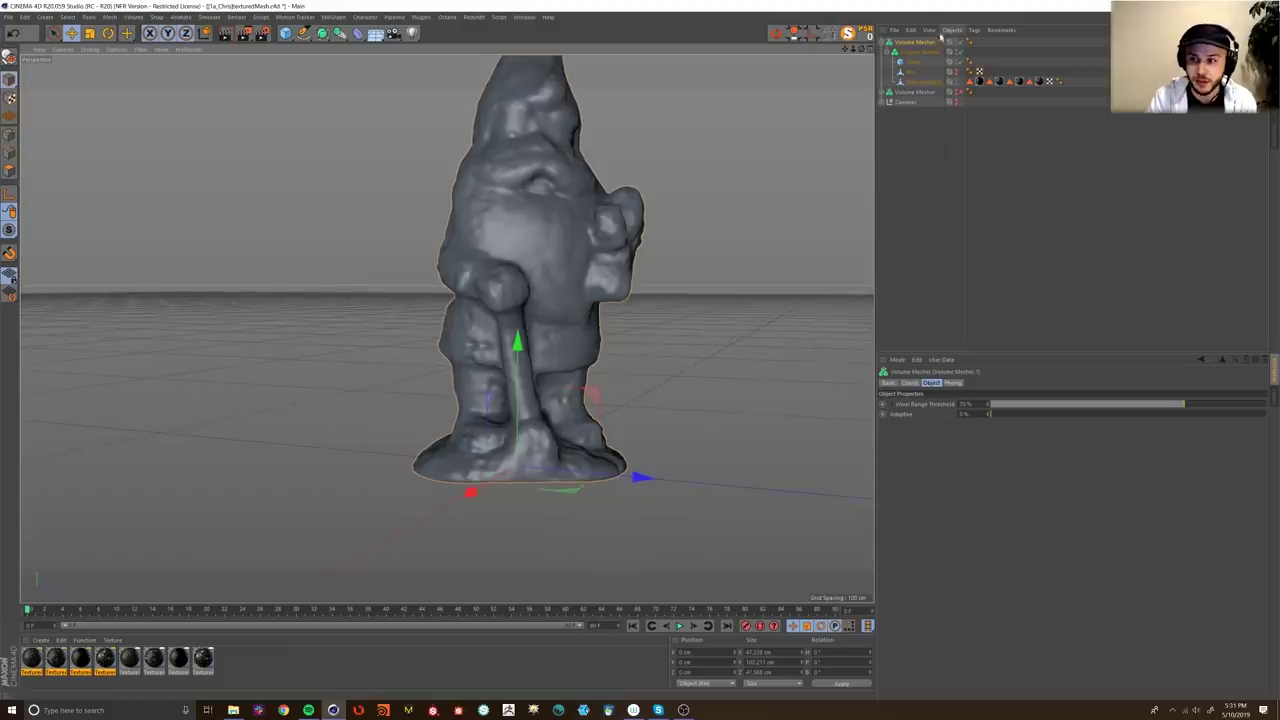
pyautogui.rightClick(928, 45)
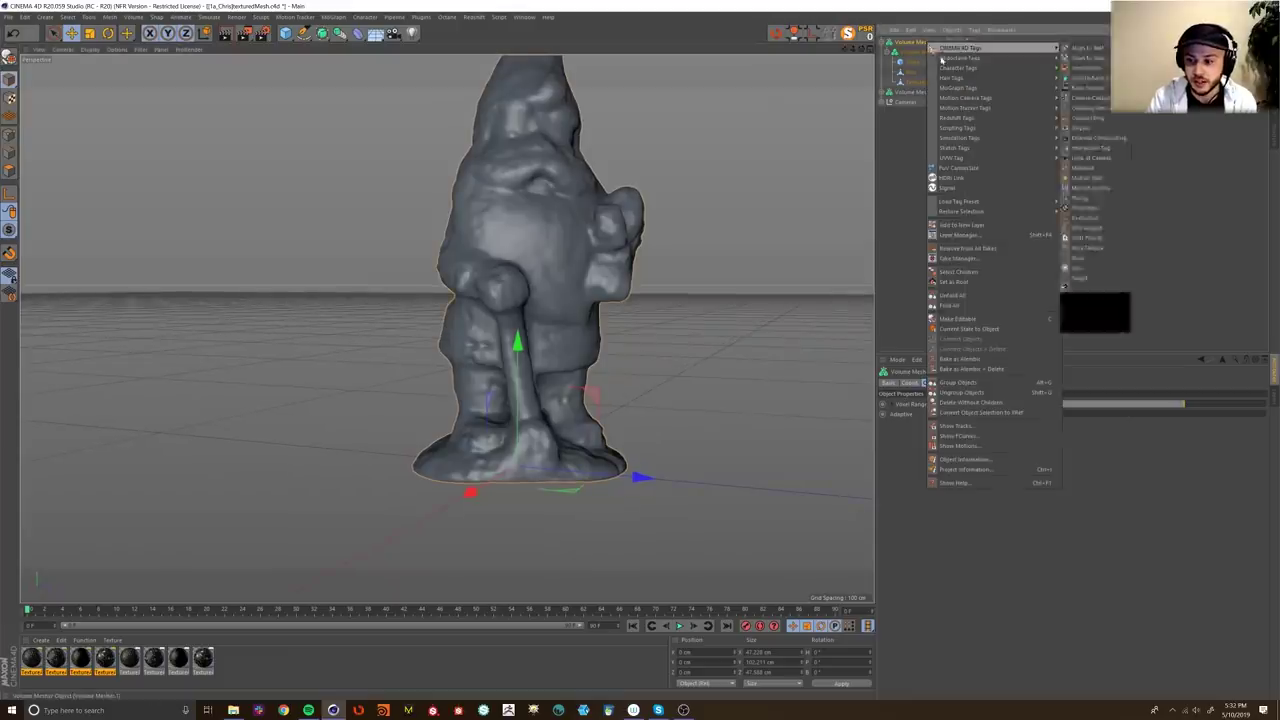
pyautogui.click(975, 272)
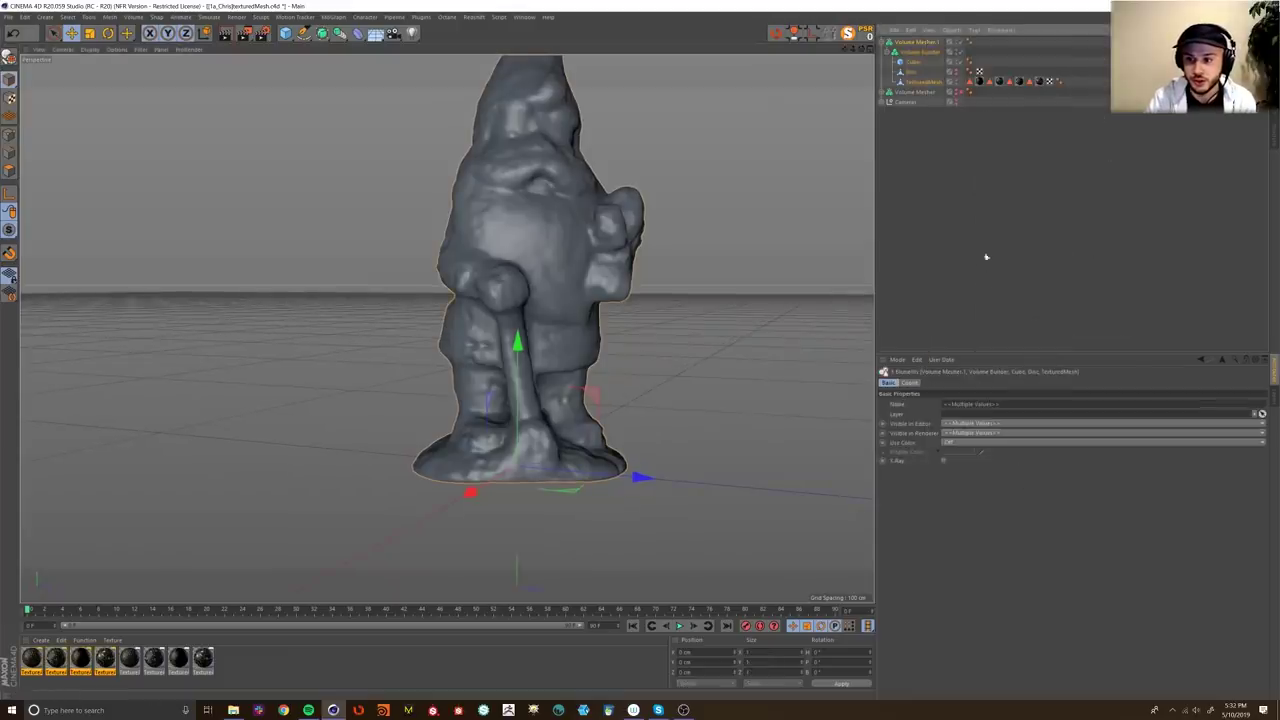
pyautogui.rightClick(918, 45)
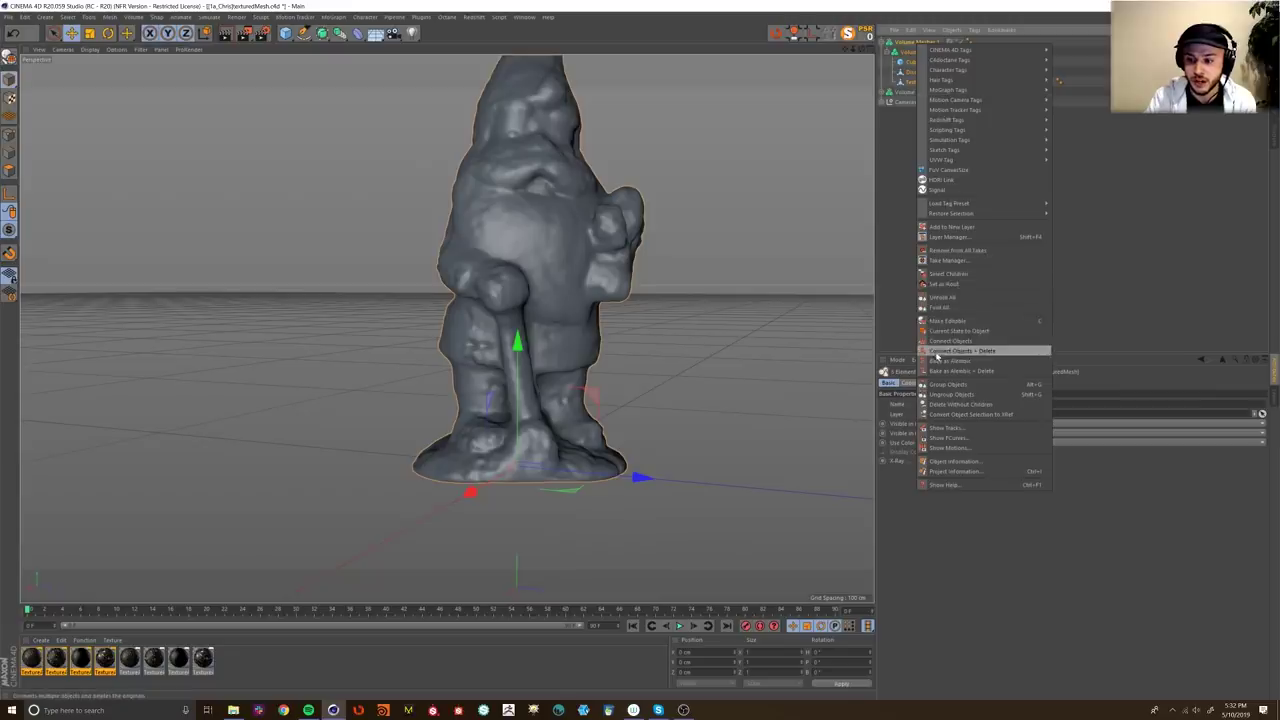
pyautogui.click(970, 352)
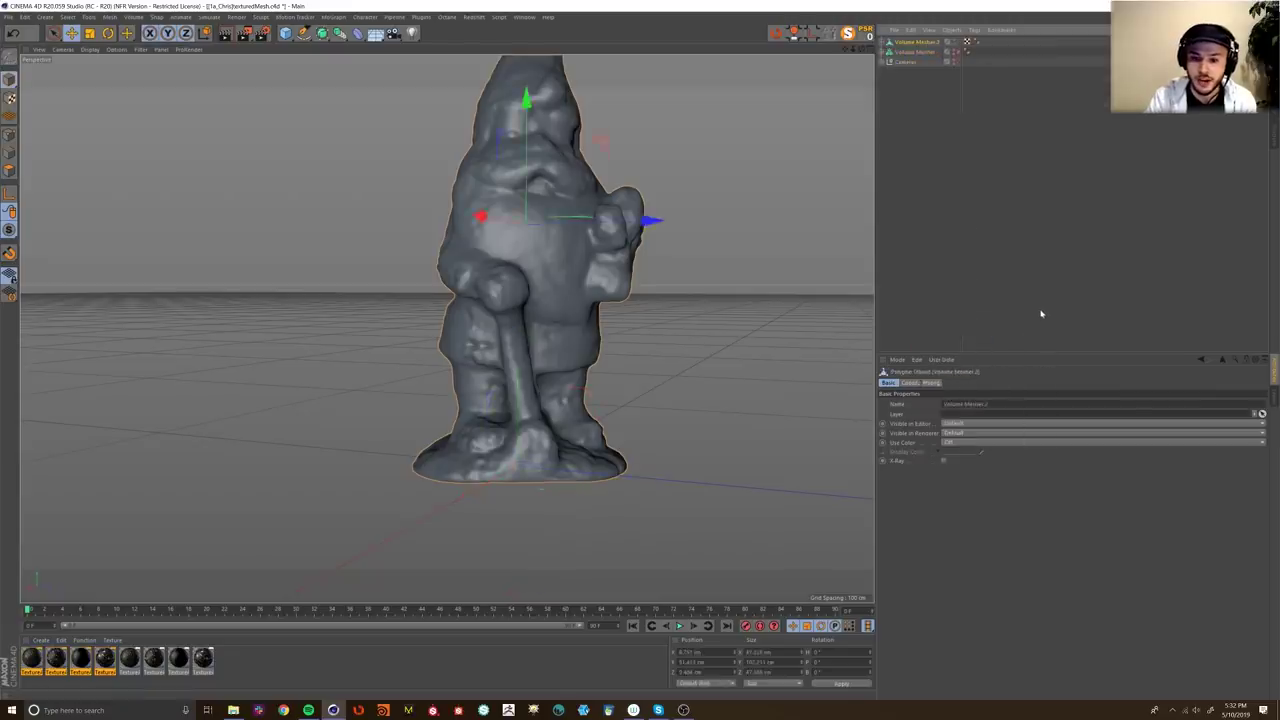
# Step: Toggle the converted gnome mesh's visibility off and on, and display its polygon wireframe in polygon mode
pyautogui.click(1041, 314)
pyautogui.keyDown('alt'); pyautogui.moveTo(525, 225); pyautogui.dragTo(457, 269, button='middle'); pyautogui.keyUp('alt')
pyautogui.click(954, 51)
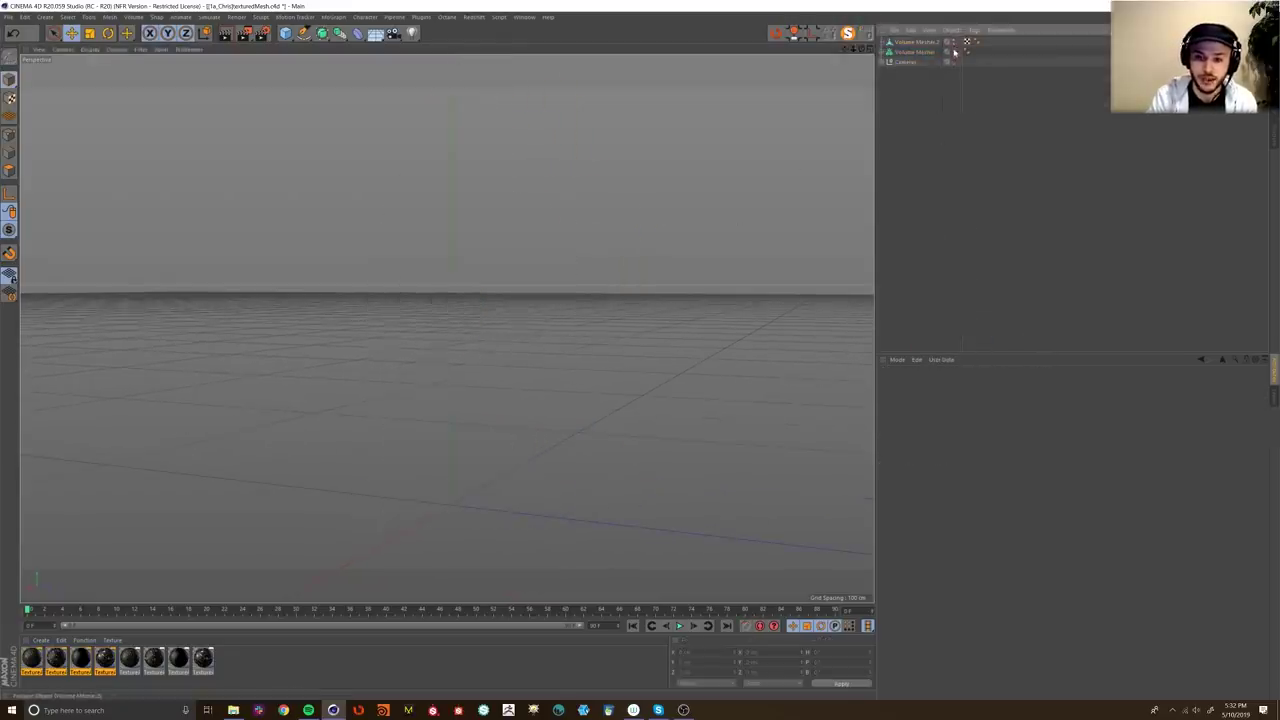
pyautogui.click(953, 44)
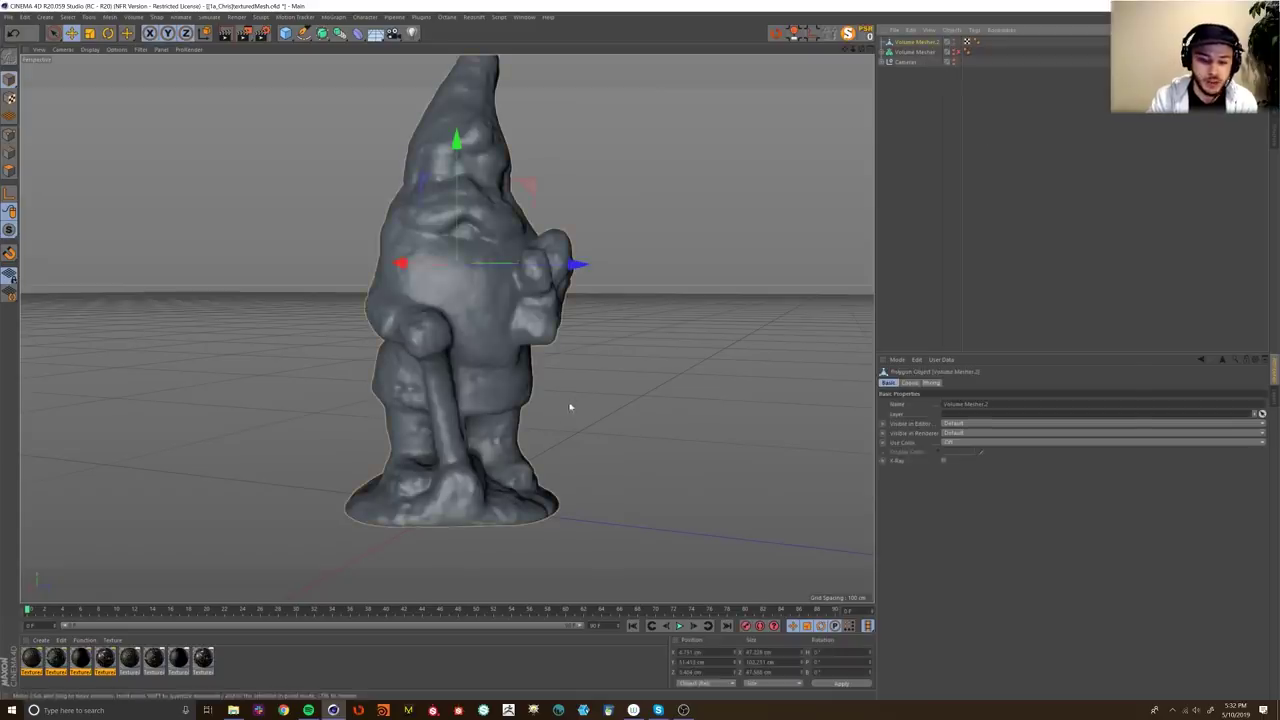
pyautogui.click(10, 170)
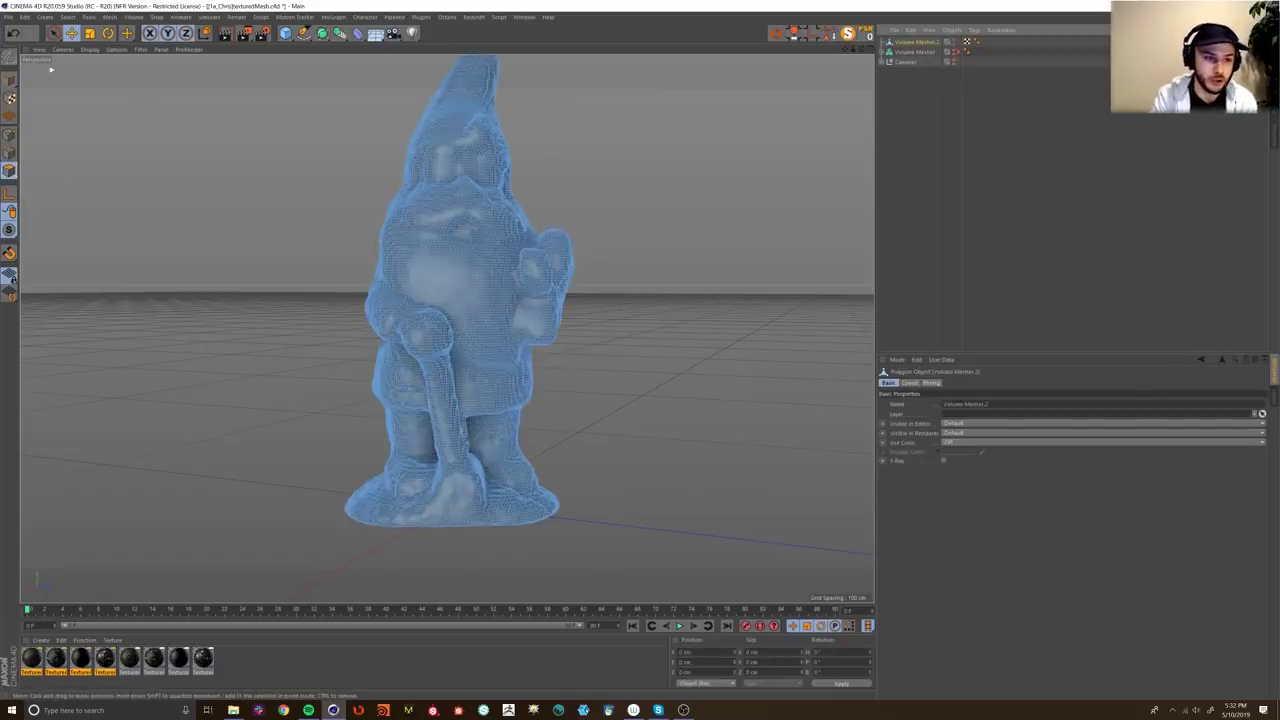
pyautogui.click(9, 79)
pyautogui.keyDown('alt'); pyautogui.moveTo(355, 365); pyautogui.dragTo(436, 378); pyautogui.keyUp('alt')
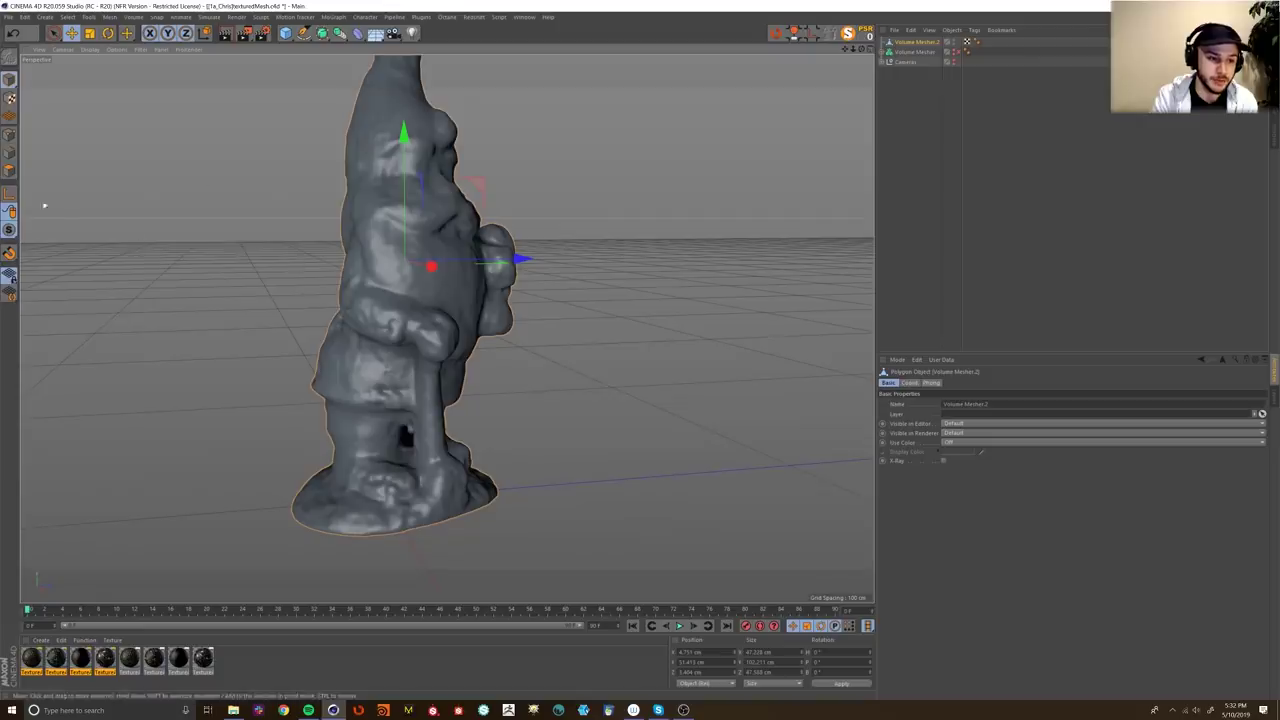
pyautogui.click(10, 170)
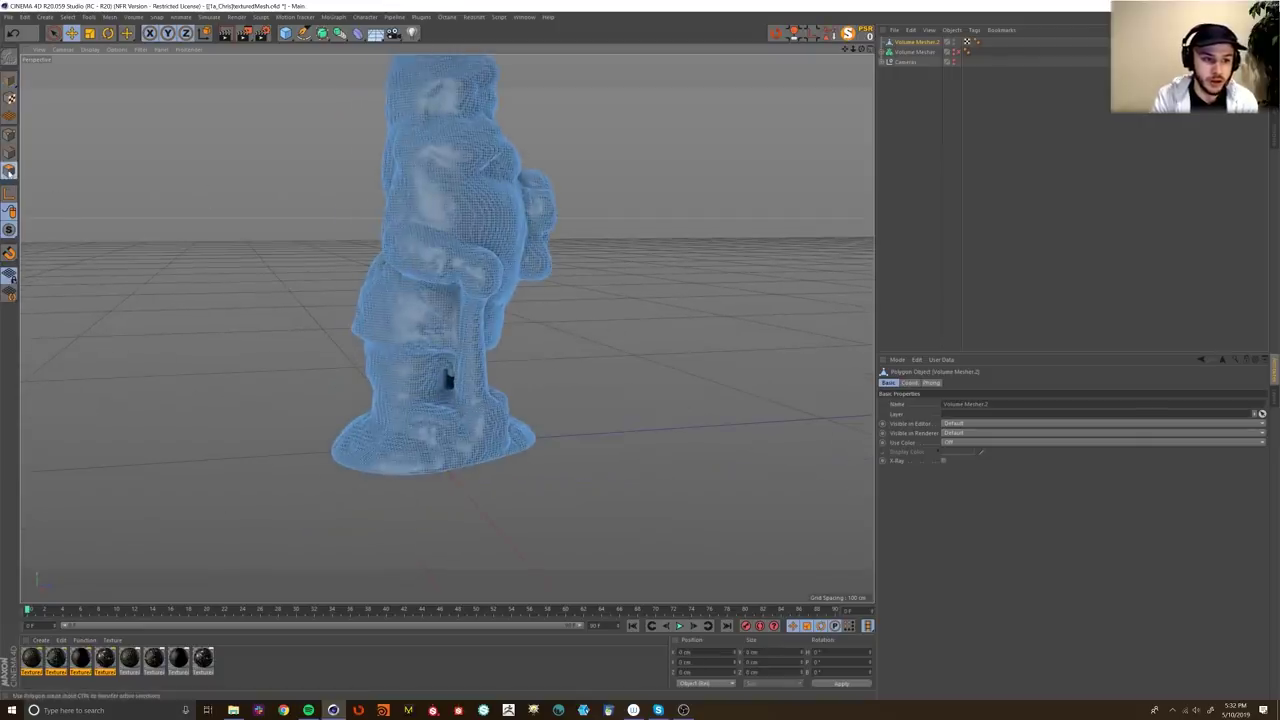
# Step: Select all polygons of the converted mesh and examine the topology up close, both outside and inside the base
pyautogui.scroll(6, 460, 418)
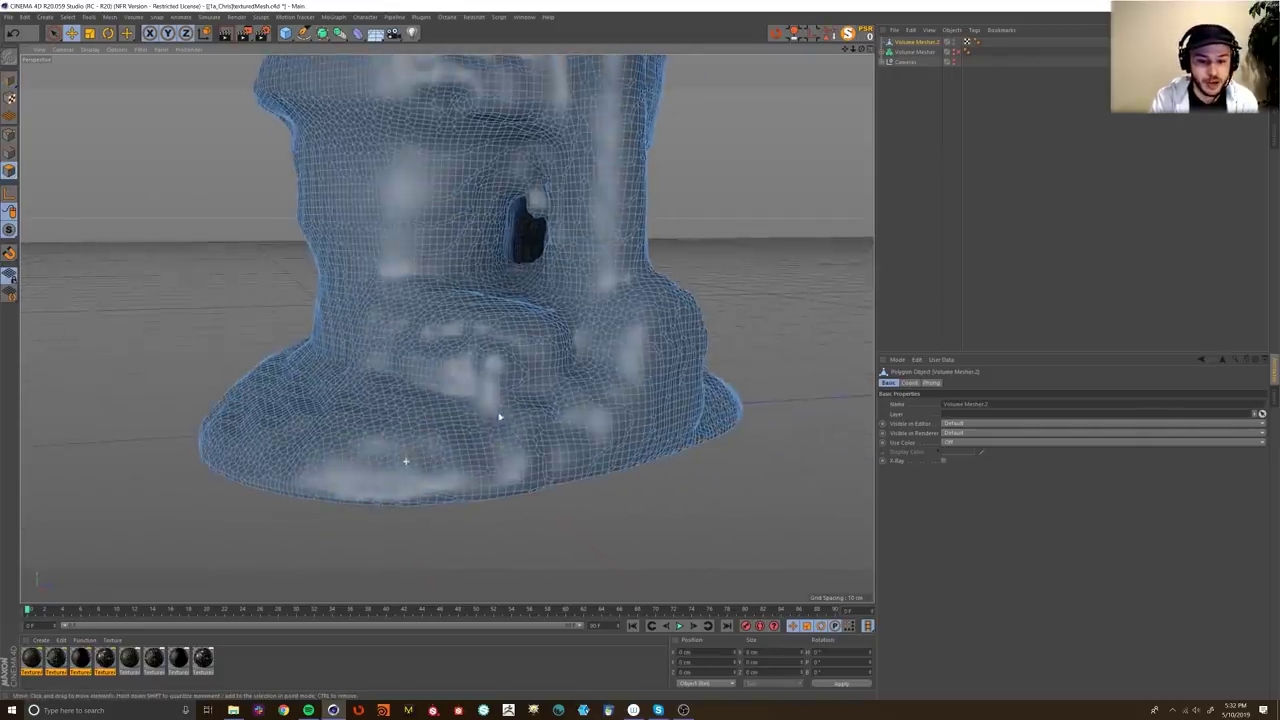
pyautogui.hotkey('ctrl', 'a')
pyautogui.keyDown('alt'); pyautogui.moveTo(530, 397); pyautogui.dragTo(326, 431); pyautogui.keyUp('alt')
pyautogui.scroll(8, 330, 430)
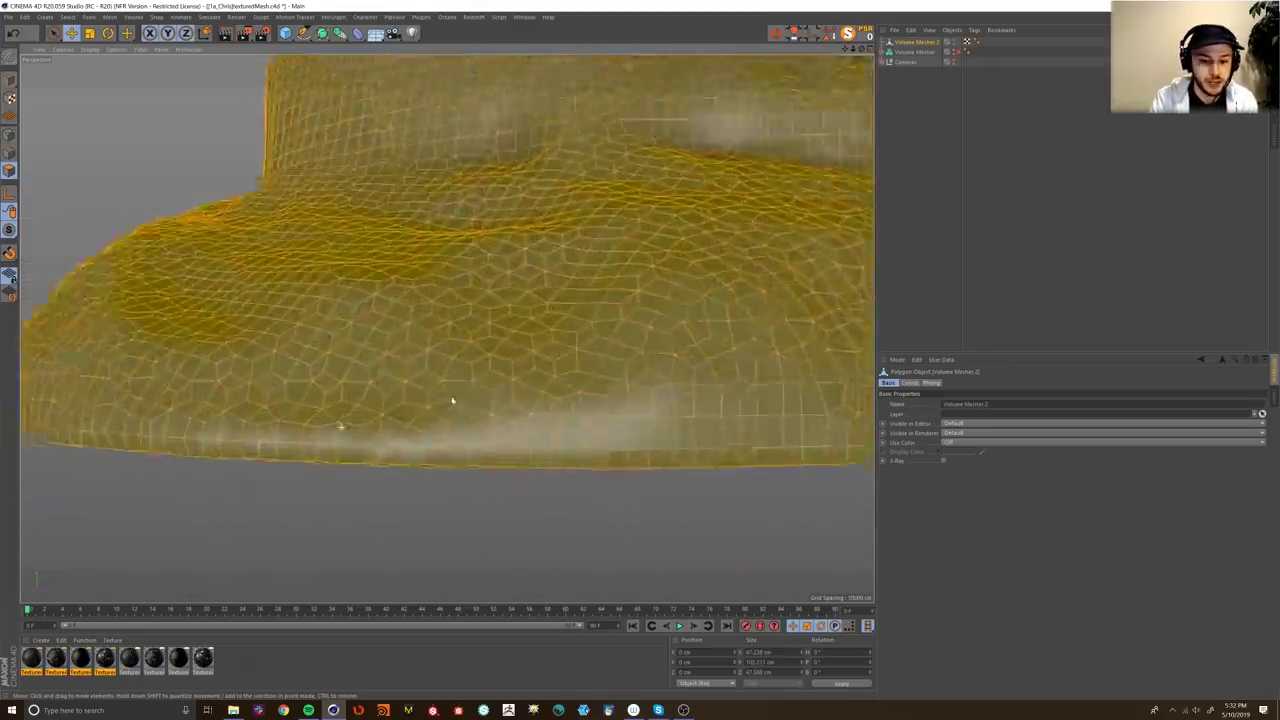
pyautogui.scroll(10, 407, 428)
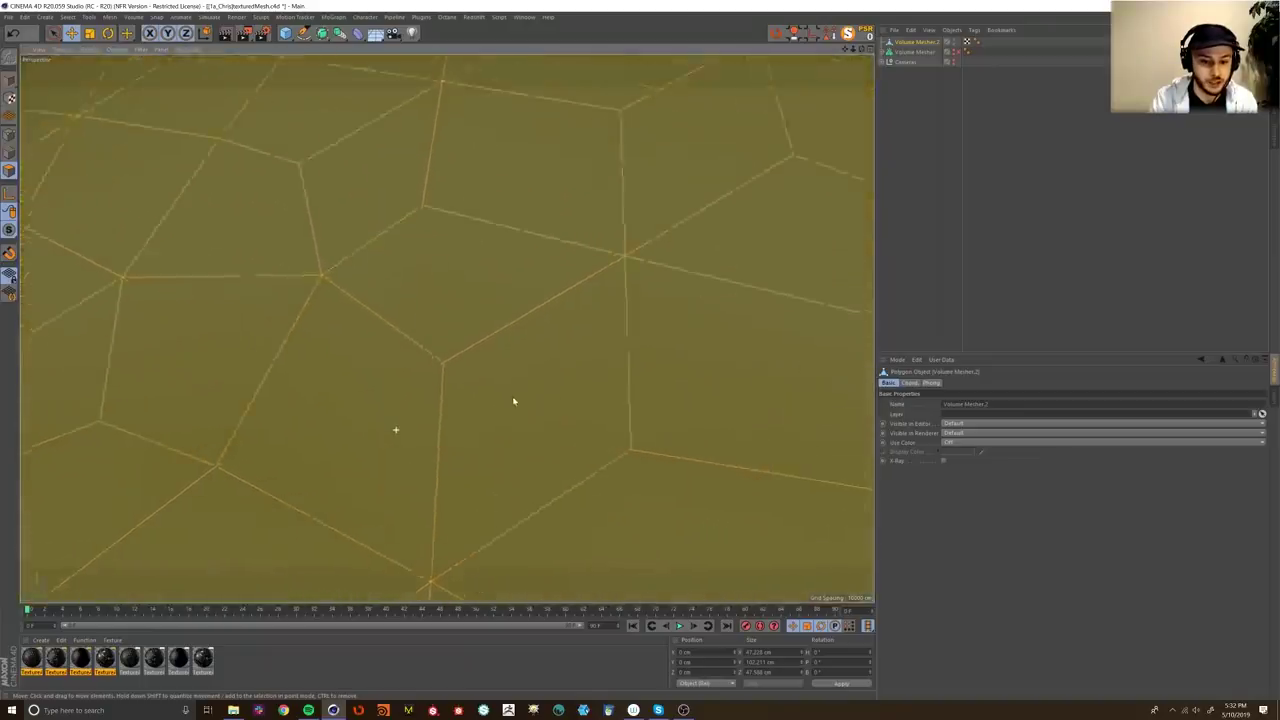
pyautogui.keyDown('alt'); pyautogui.moveTo(466, 323); pyautogui.dragTo(529, 342, button='middle'); pyautogui.keyUp('alt')
pyautogui.scroll(3, 529, 342)
pyautogui.scroll(-4, 483, 357)
pyautogui.scroll(3, 486, 357)
pyautogui.scroll(3, 552, 291)
pyautogui.scroll(6, 540, 295)
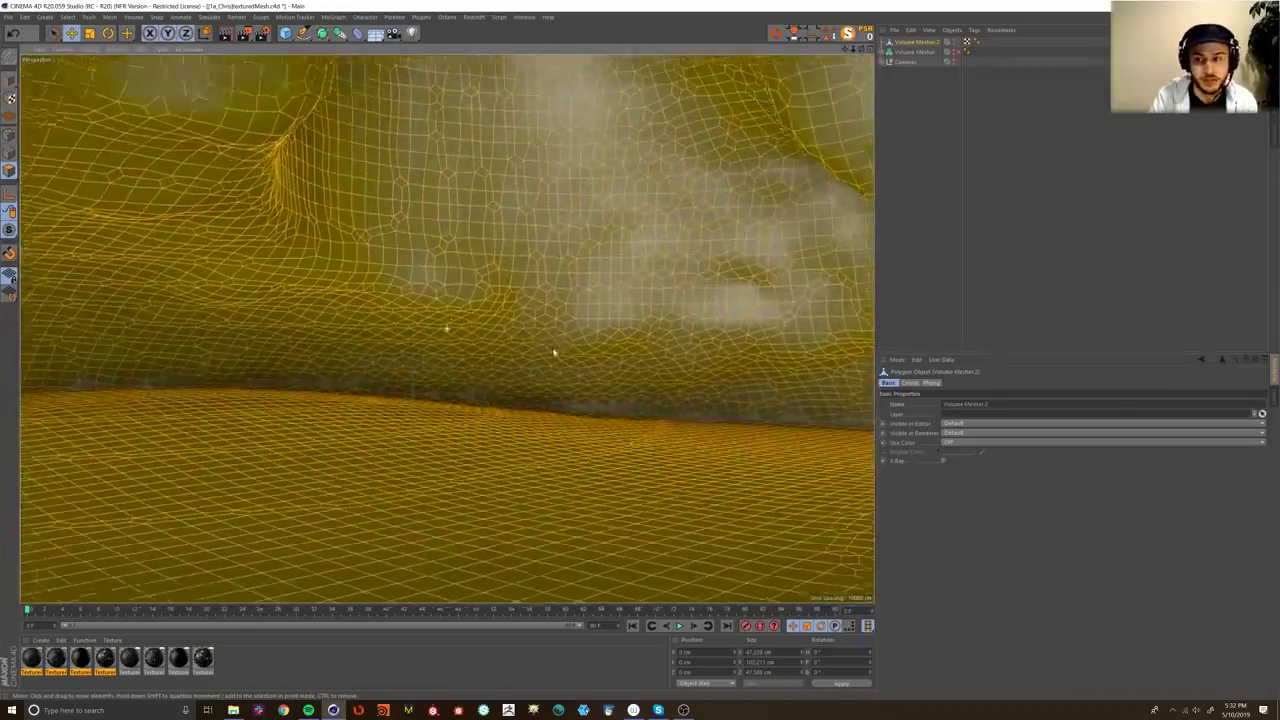
# Step: Inspect the backup Volume Mesher's hierarchy and mesher settings, and collapse it again
pyautogui.click(900, 52)
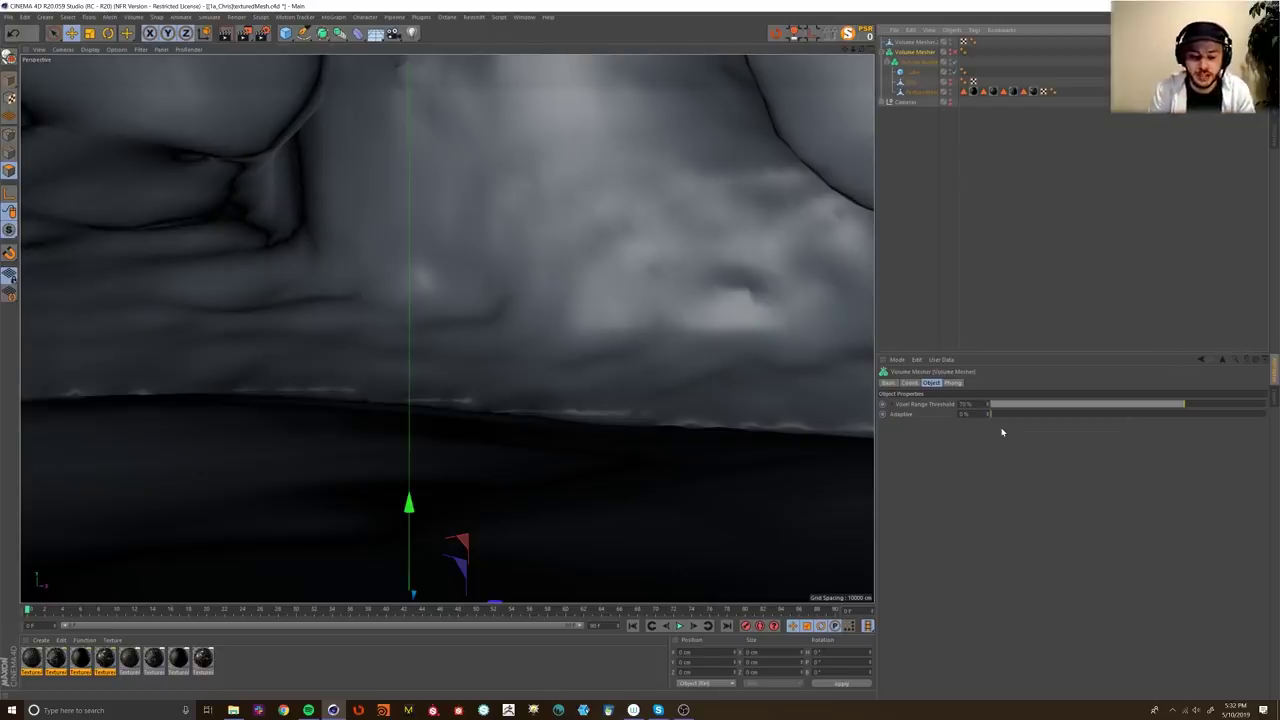
pyautogui.moveTo(446, 329)
pyautogui.keyDown('alt'); pyautogui.mouseDown()
pyautogui.moveTo(474, 320)
pyautogui.moveTo(459, 316)
pyautogui.mouseUp(); pyautogui.keyUp('alt')
pyautogui.moveTo(308, 229)
pyautogui.keyDown('alt'); pyautogui.mouseDown(button='right')
pyautogui.moveTo(343, 234)
pyautogui.moveTo(323, 239)
pyautogui.mouseUp(button='right'); pyautogui.keyUp('alt')
pyautogui.keyDown('alt'); pyautogui.moveTo(323, 239); pyautogui.dragTo(534, 346); pyautogui.keyUp('alt')
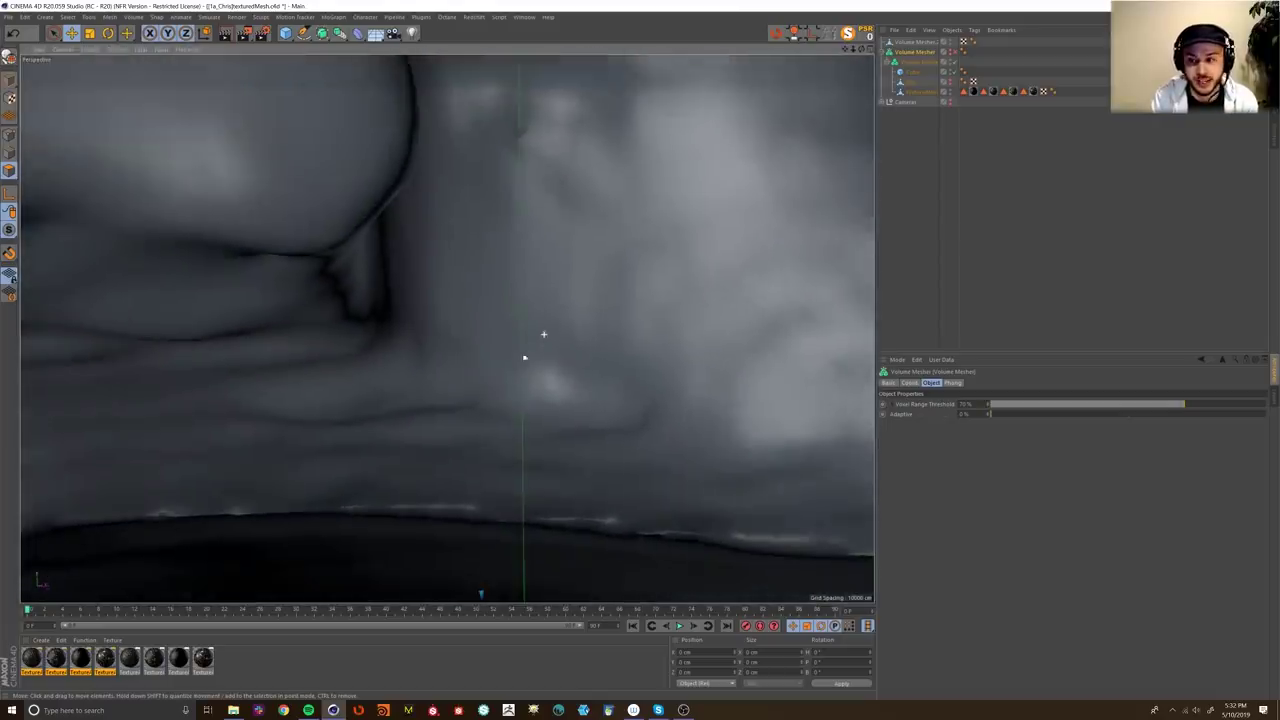
pyautogui.click(996, 238)
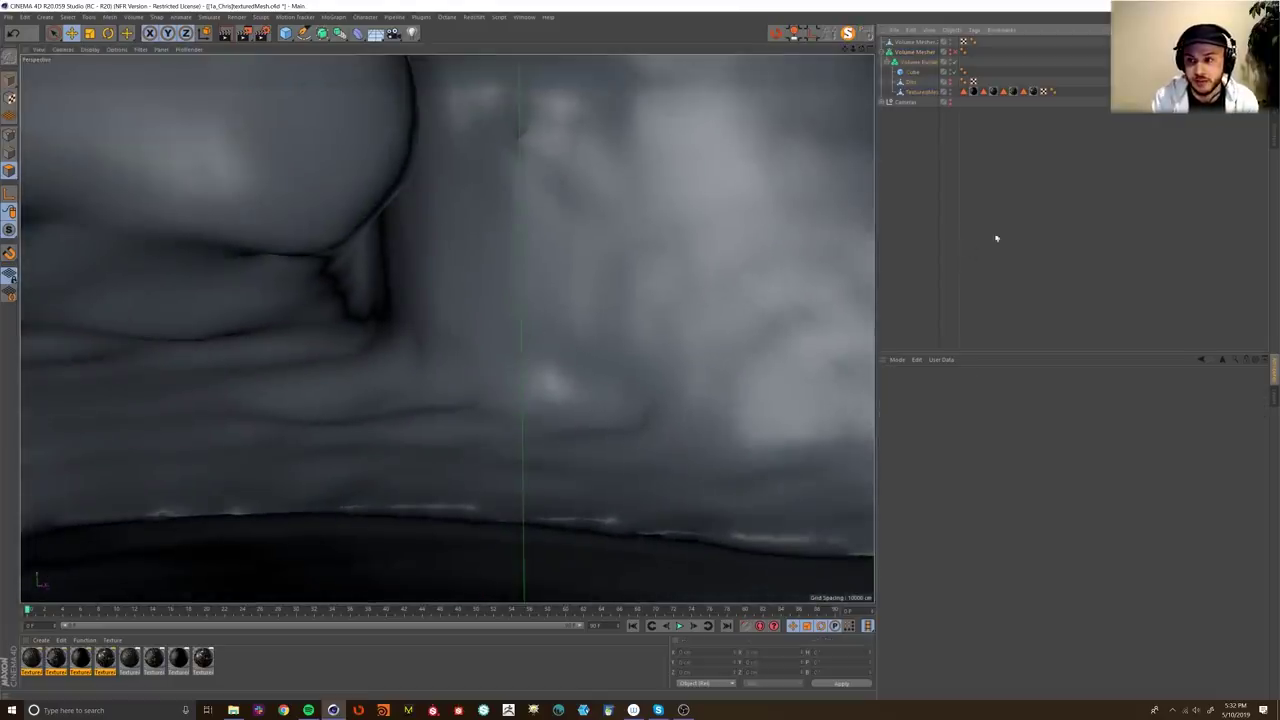
pyautogui.click(882, 52)
# Step: Select the connected inner shell of polygons inside the converted gnome mesh and delete it, keeping the outer surface
pyautogui.click(920, 42)
pyautogui.keyDown('alt'); pyautogui.moveTo(580, 294); pyautogui.dragTo(572, 306, button='right'); pyautogui.keyUp('alt')
pyautogui.keyDown('alt'); pyautogui.moveTo(572, 305); pyautogui.dragTo(516, 370); pyautogui.keyUp('alt')
pyautogui.click(560, 325)
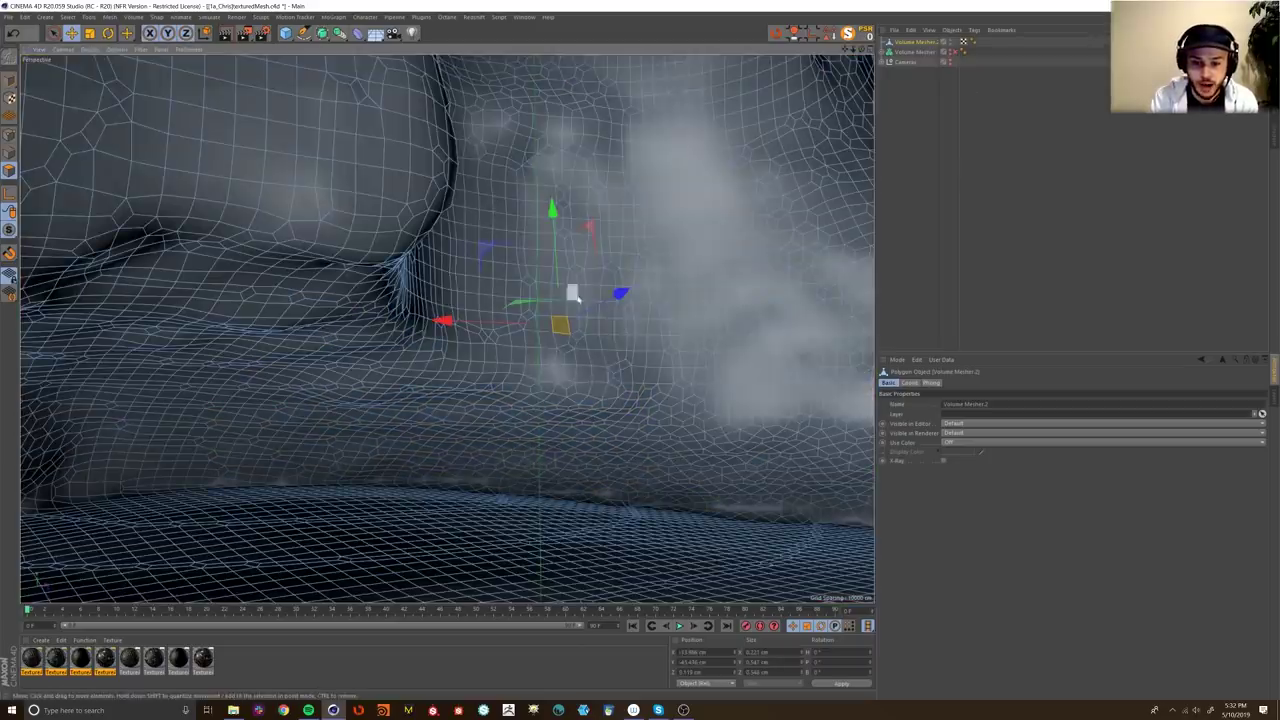
pyautogui.keyDown('alt'); pyautogui.moveTo(692, 362); pyautogui.dragTo(675, 389); pyautogui.keyUp('alt')
pyautogui.click(675, 389)
pyautogui.keyDown('alt'); pyautogui.moveTo(467, 327); pyautogui.dragTo(373, 243); pyautogui.keyUp('alt')
pyautogui.keyDown('alt'); pyautogui.moveTo(512, 364); pyautogui.dragTo(429, 409, button='right'); pyautogui.keyUp('alt')
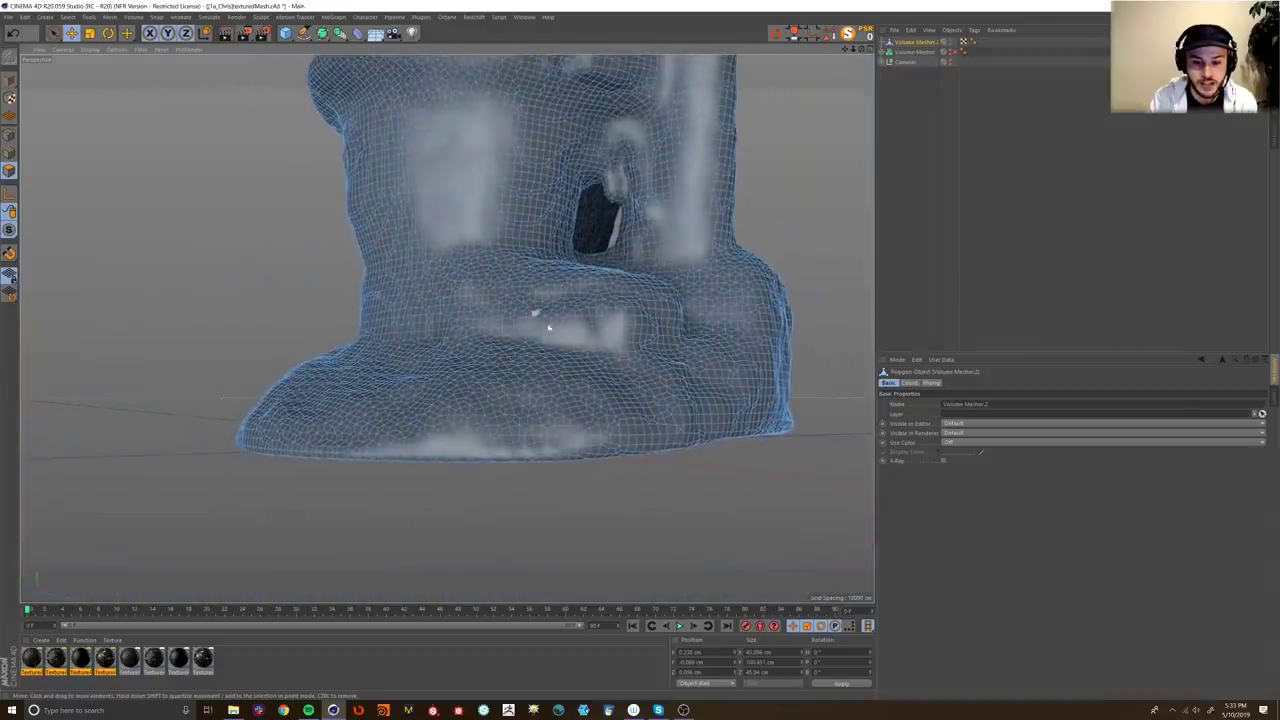
pyautogui.scroll(10, 502, 300)
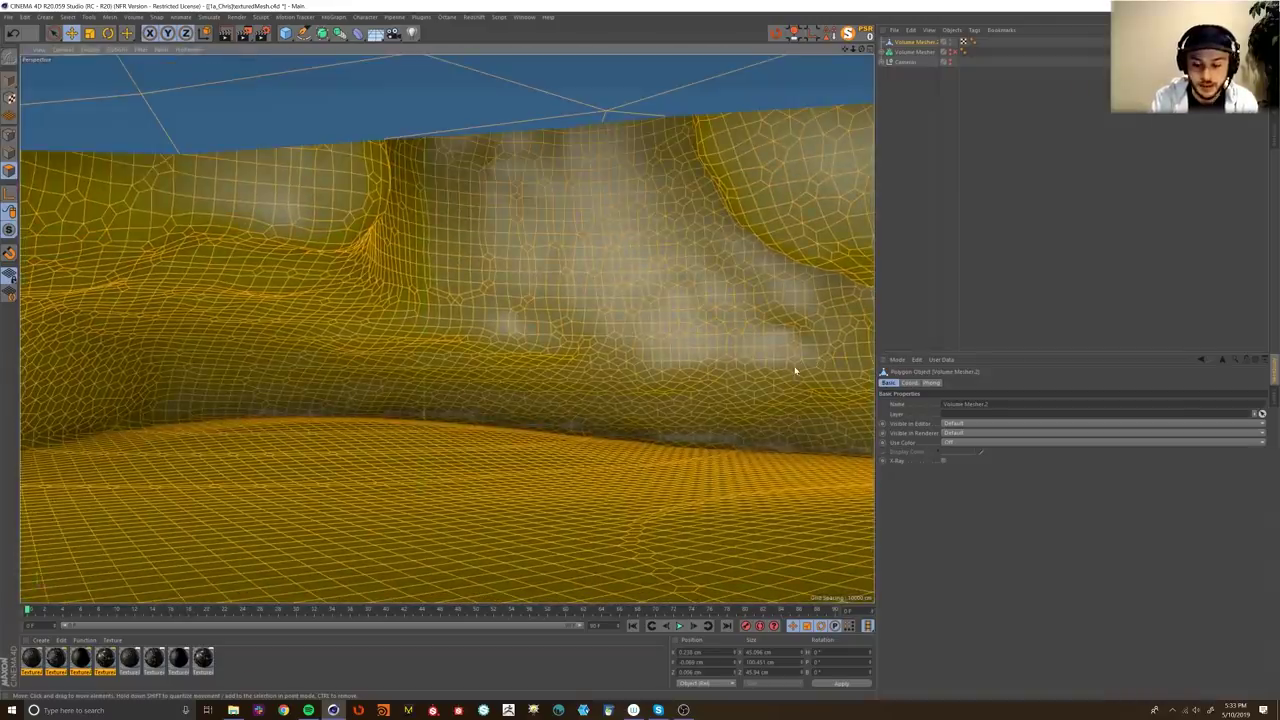
pyautogui.press('Delete')
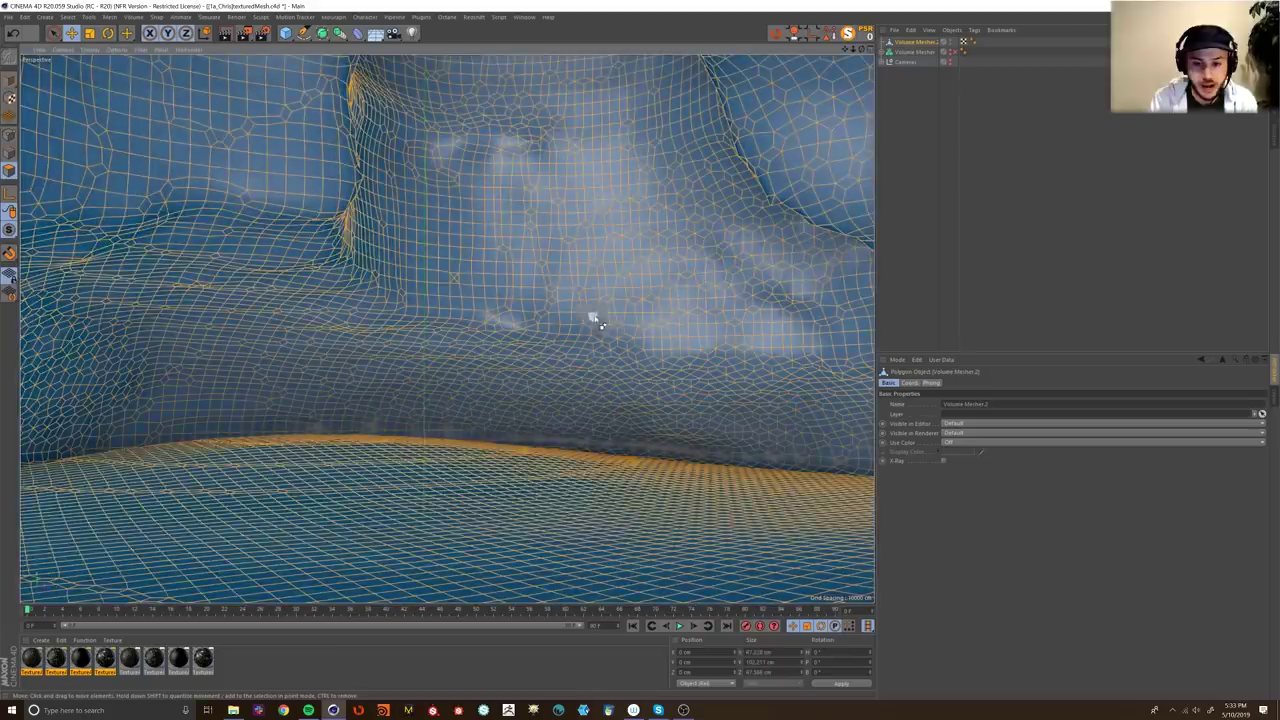
# Step: Examine the remaining single-layer mesh from inside and around the outside, with its polygons deselected
pyautogui.moveTo(506, 346)
pyautogui.keyDown('alt'); pyautogui.mouseDown(button='right')
pyautogui.moveTo(470, 356)
pyautogui.moveTo(505, 349)
pyautogui.mouseUp(button='right'); pyautogui.keyUp('alt')
pyautogui.scroll(5, 505, 349)
pyautogui.scroll(-4, 549, 367)
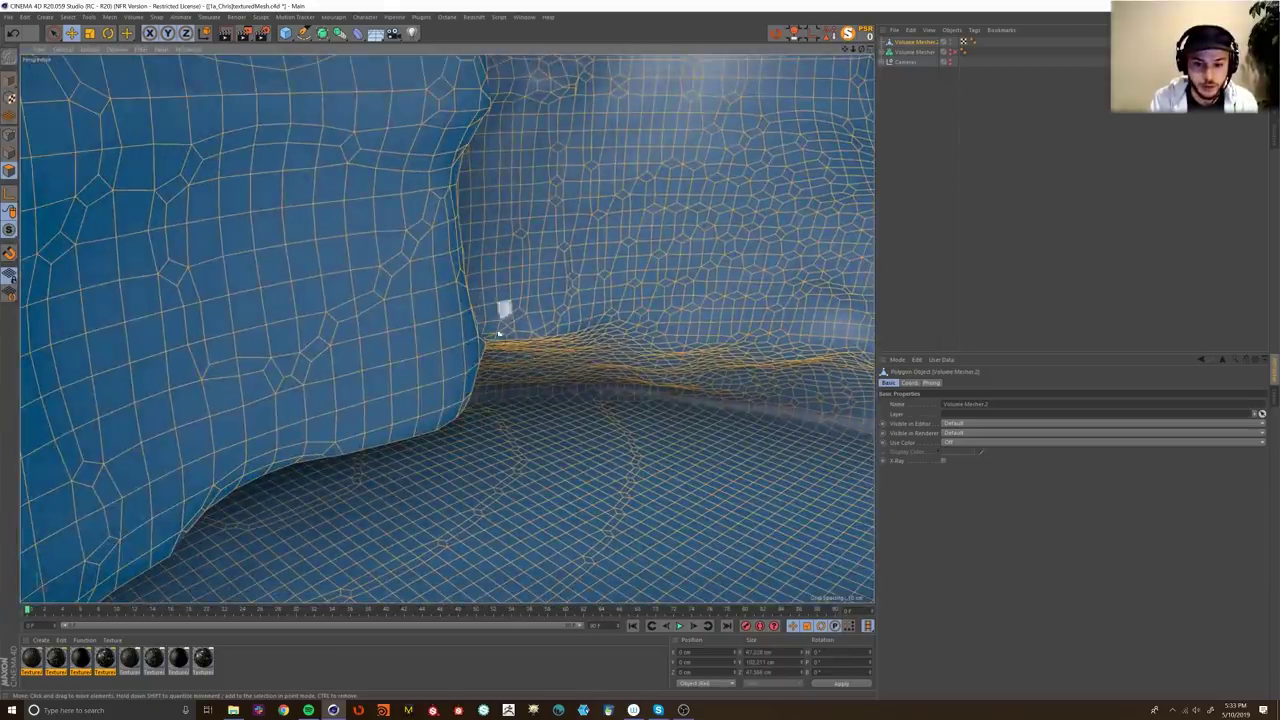
pyautogui.scroll(3, 523, 349)
pyautogui.scroll(-8, 477, 383)
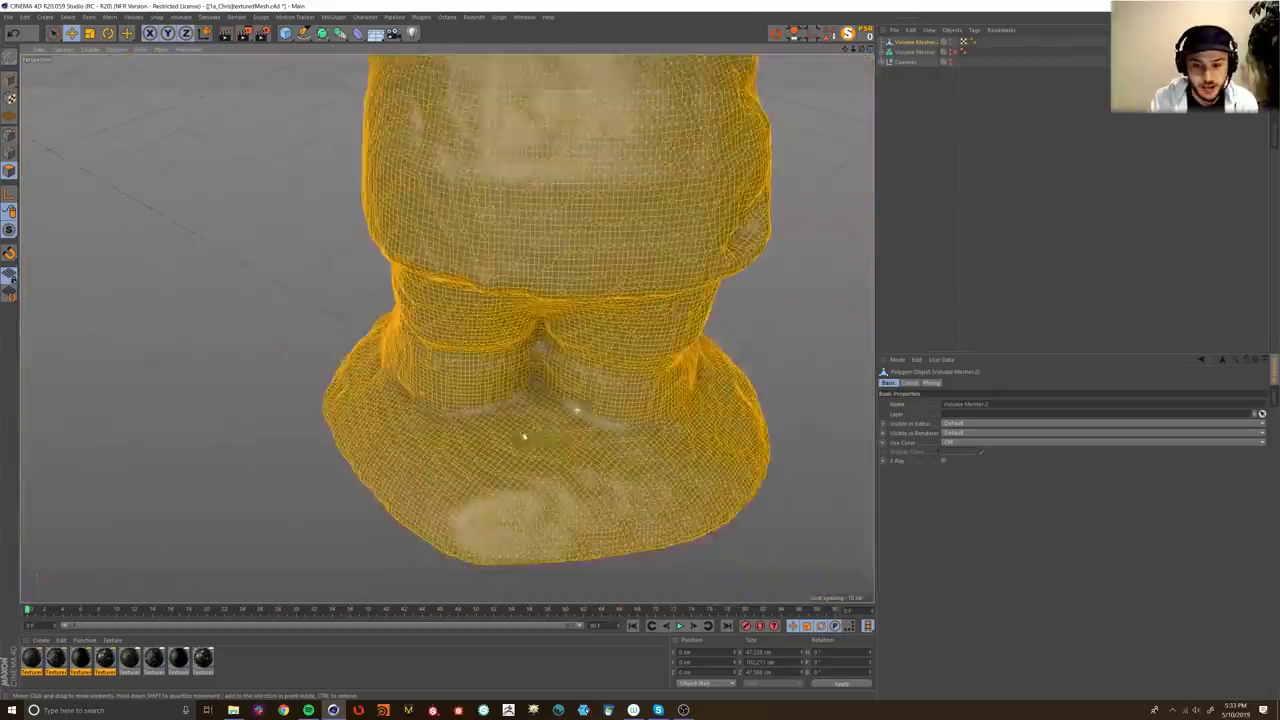
pyautogui.keyDown('alt'); pyautogui.moveTo(524, 436); pyautogui.dragTo(760, 425); pyautogui.keyUp('alt')
pyautogui.moveTo(554, 431)
pyautogui.keyDown('alt'); pyautogui.mouseDown(button='right')
pyautogui.moveTo(646, 443)
pyautogui.moveTo(500, 443)
pyautogui.mouseUp(button='right'); pyautogui.keyUp('alt')
pyautogui.keyDown('alt'); pyautogui.moveTo(581, 420); pyautogui.dragTo(686, 414); pyautogui.keyUp('alt')
pyautogui.click(677, 149)
pyautogui.keyDown('alt'); pyautogui.moveTo(514, 368); pyautogui.dragTo(503, 383, button='right'); pyautogui.keyUp('alt')
pyautogui.keyDown('alt'); pyautogui.moveTo(503, 383); pyautogui.dragTo(442, 383); pyautogui.keyUp('alt')
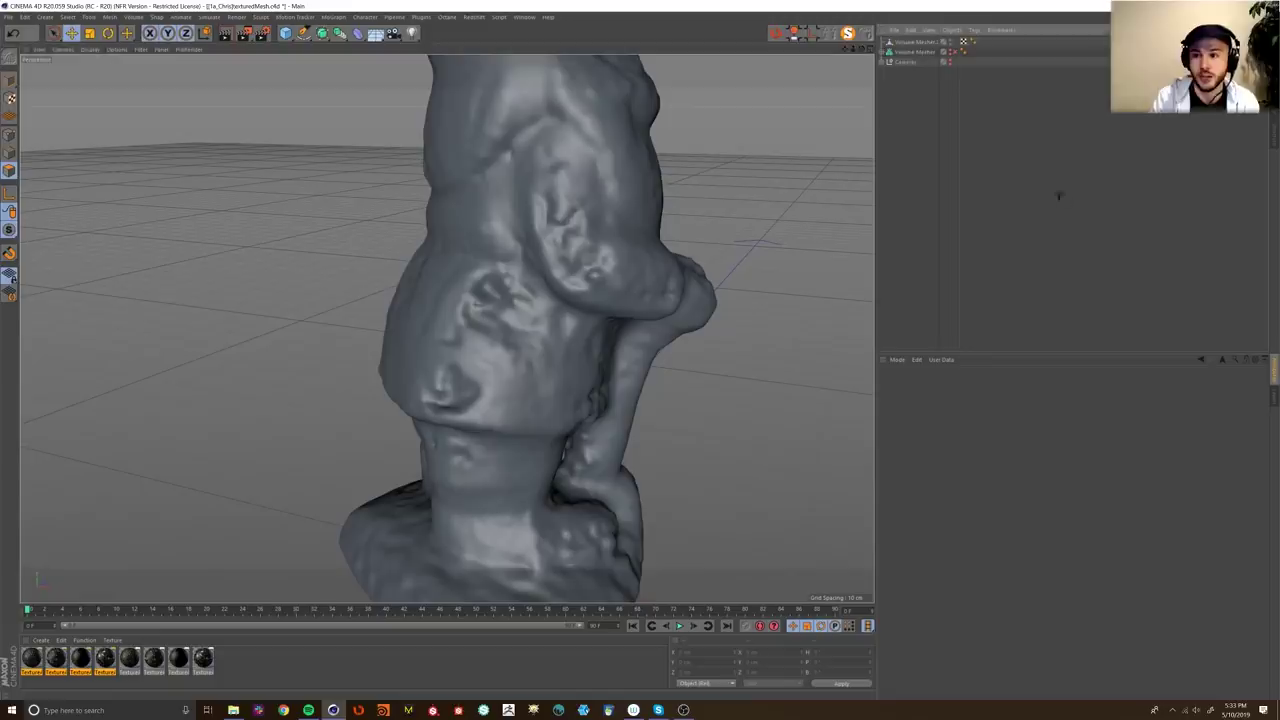
# Step: Switch the workspace to the Sculpt layout and select the converted gnome mesh in model mode
pyautogui.click(1236, 17)
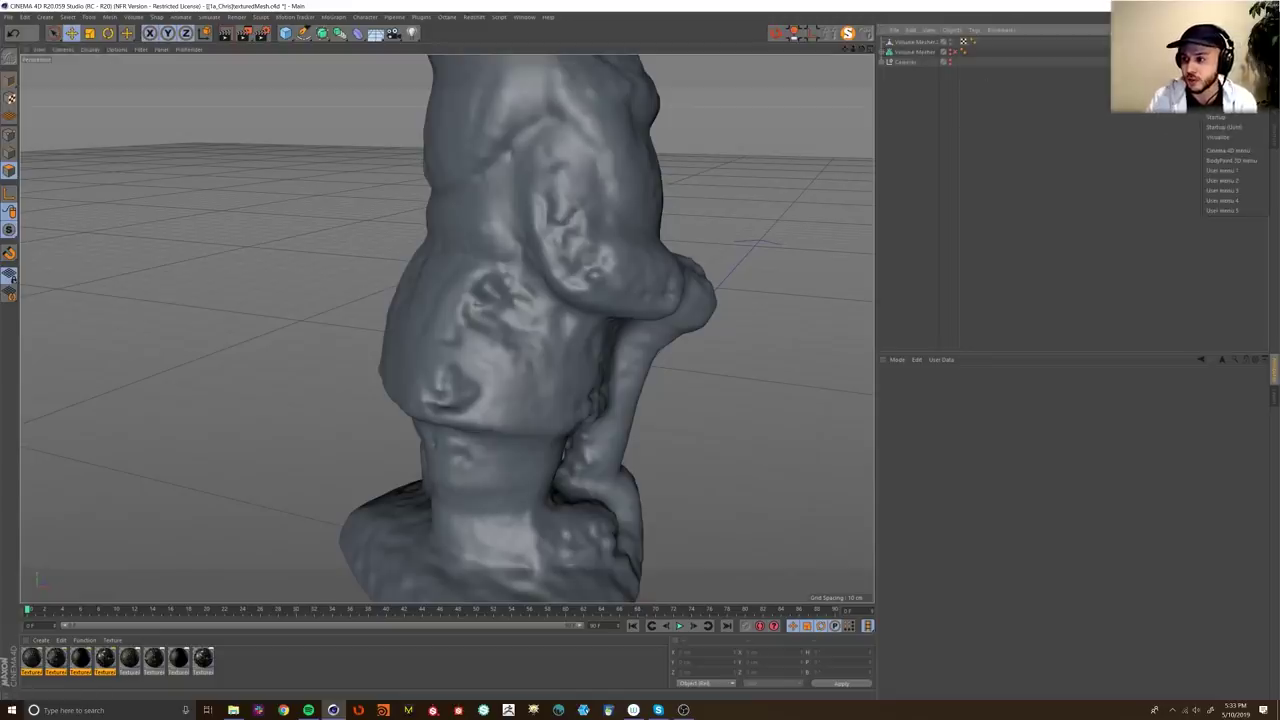
pyautogui.click(1217, 97)
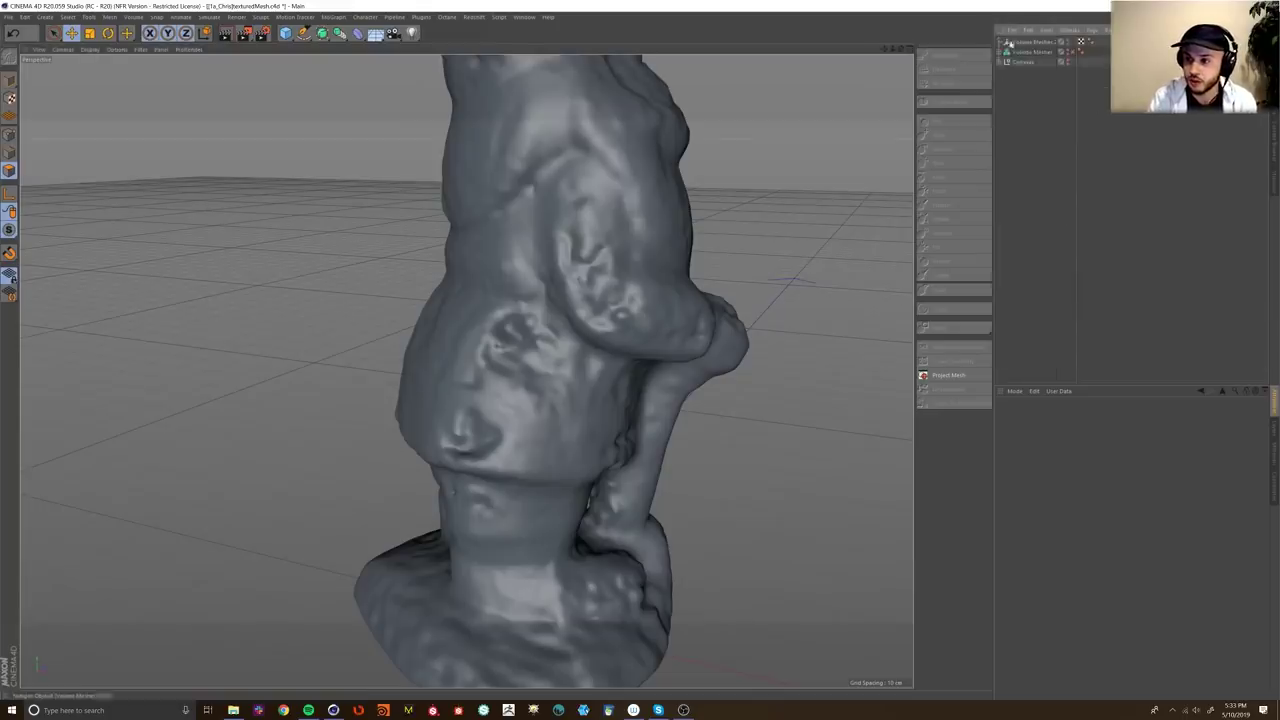
pyautogui.click(1046, 54)
pyautogui.click(1274, 60)
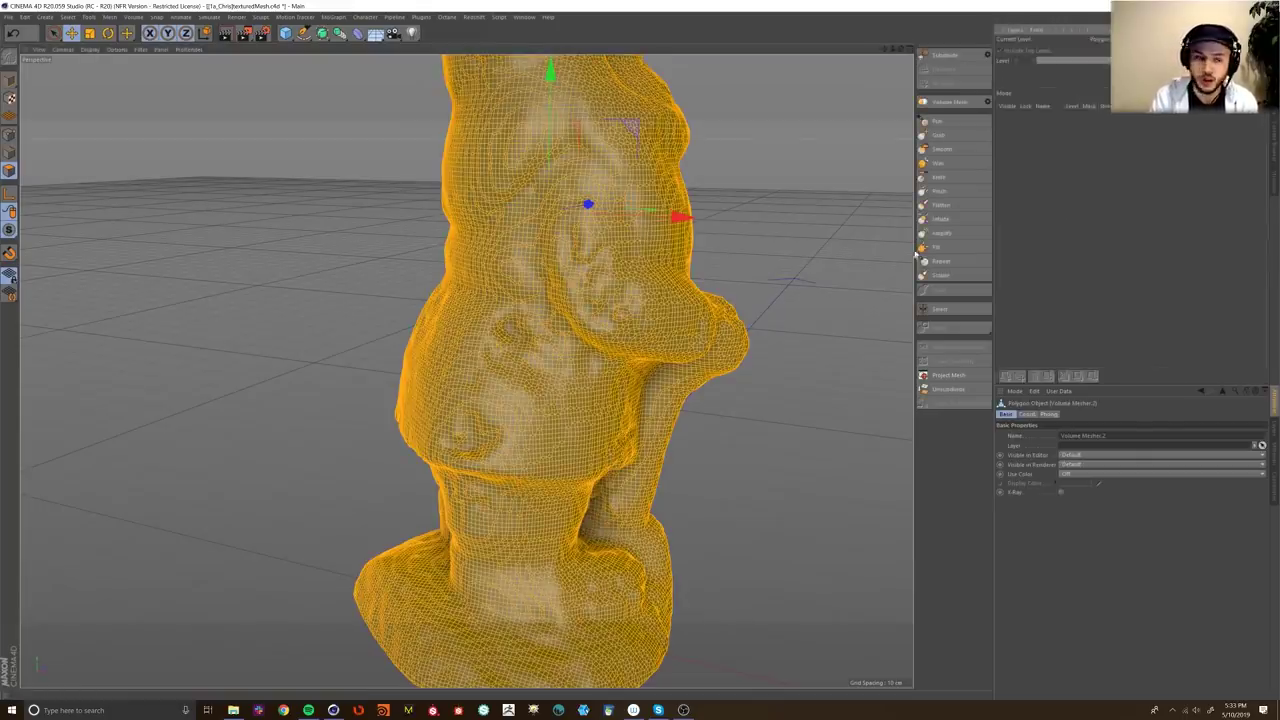
pyautogui.click(9, 79)
pyautogui.keyDown('alt'); pyautogui.moveTo(649, 307); pyautogui.dragTo(602, 303, button='middle'); pyautogui.keyUp('alt')
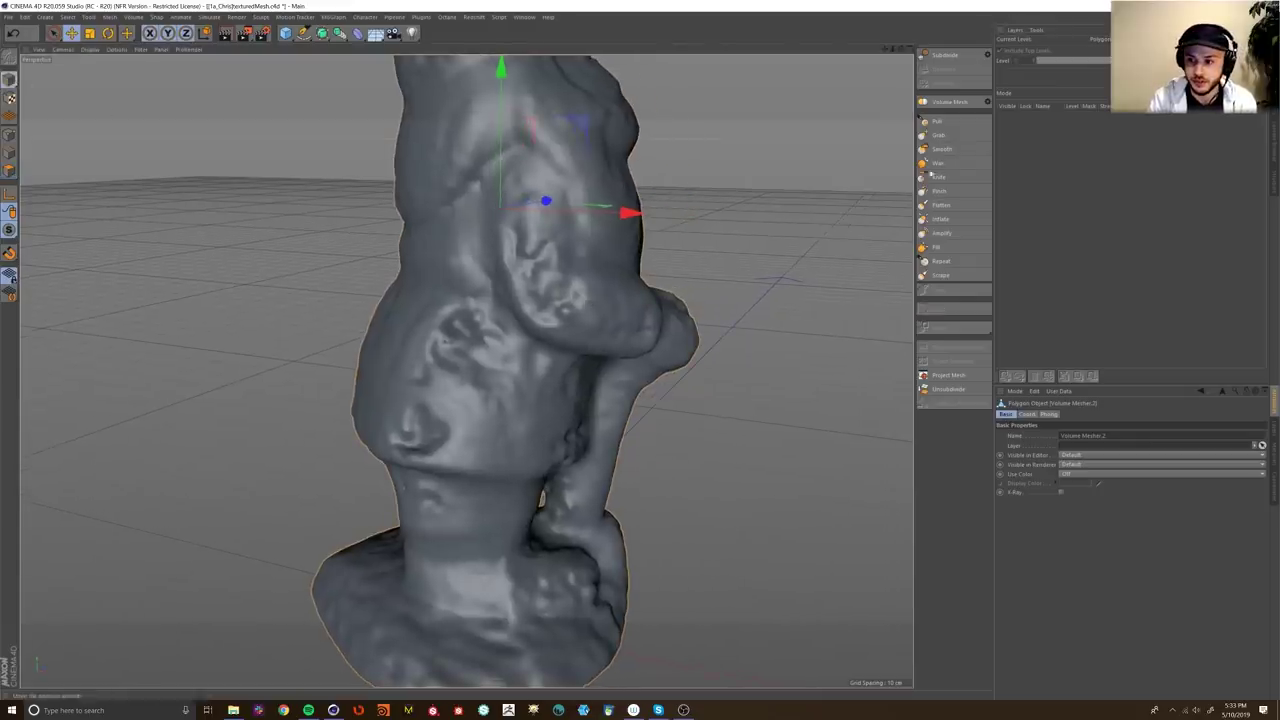
# Step: Smooth the dents on the side of the gnome's coat using the Smooth sculpting brush at 100% pressure
pyautogui.click(953, 152)
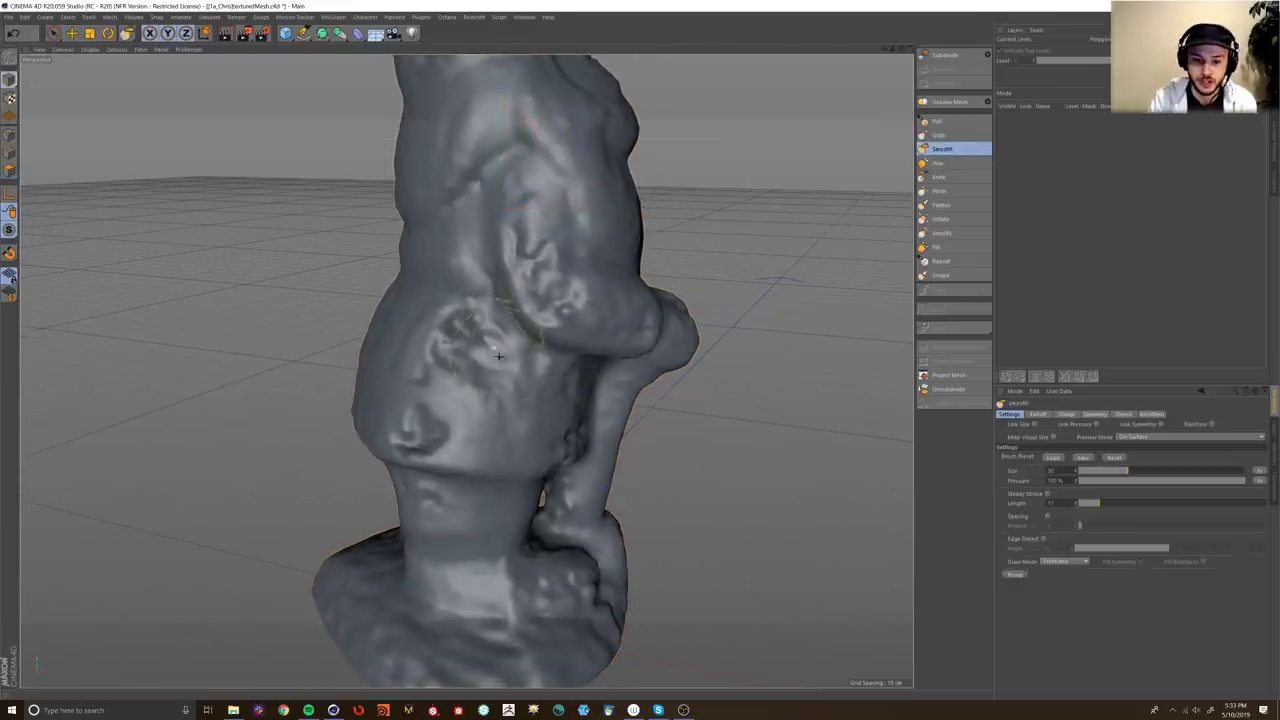
pyautogui.scroll(2, 501, 411)
pyautogui.moveTo(501, 411)
pyautogui.keyDown('alt'); pyautogui.mouseDown()
pyautogui.moveTo(536, 385)
pyautogui.moveTo(489, 417)
pyautogui.mouseUp(); pyautogui.keyUp('alt')
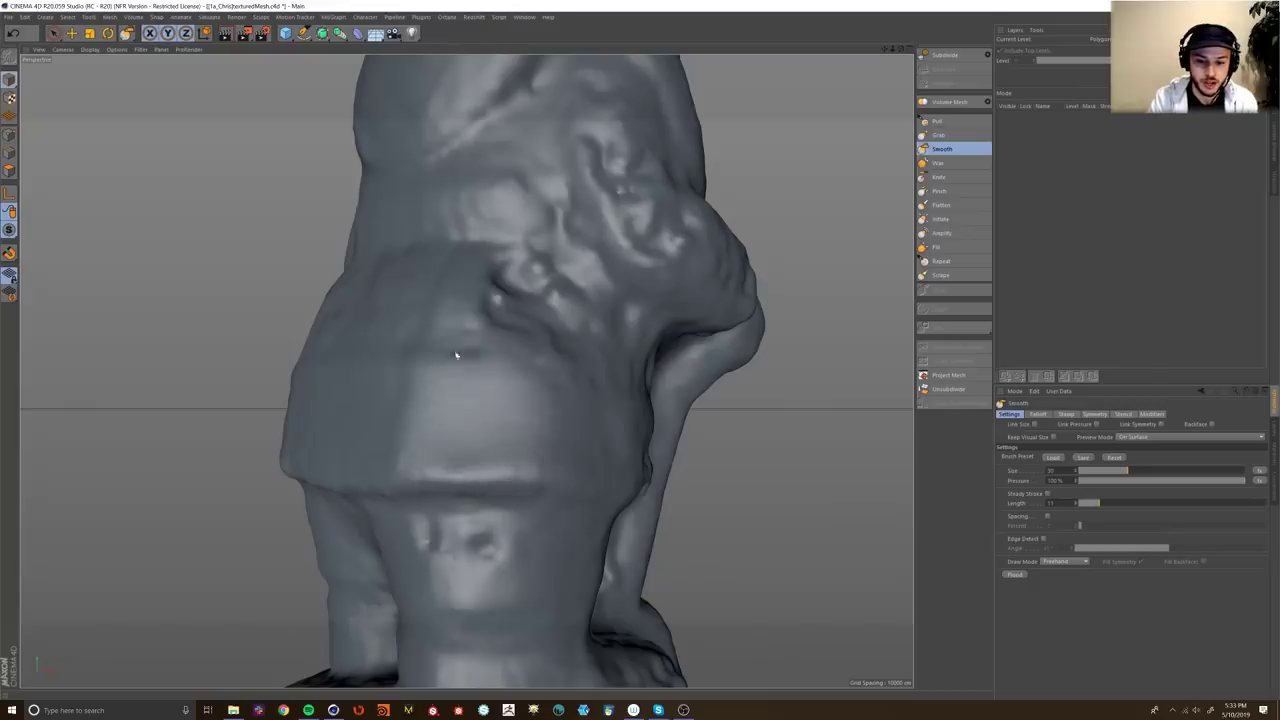
pyautogui.moveTo(510, 306)
pyautogui.mouseDown()
pyautogui.moveTo(537, 263)
pyautogui.moveTo(560, 266)
pyautogui.moveTo(500, 406)
pyautogui.mouseUp()
pyautogui.scroll(2, 423, 451)
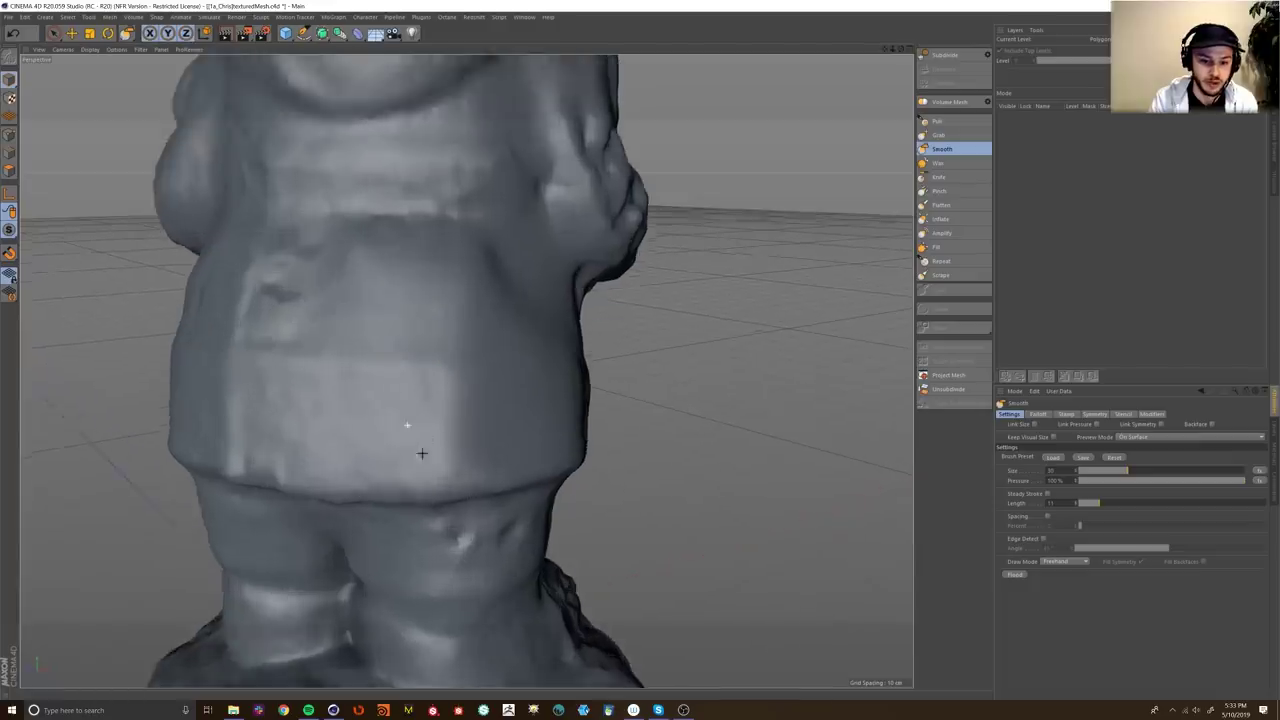
# Step: Smooth the rough patches across the back of the gnome's coat above the hem
pyautogui.keyDown('alt'); pyautogui.moveTo(423, 451); pyautogui.dragTo(610, 430, button='middle'); pyautogui.keyUp('alt')
pyautogui.scroll(2, 437, 383)
pyautogui.keyDown('alt'); pyautogui.moveTo(437, 383); pyautogui.dragTo(511, 389); pyautogui.keyUp('alt')
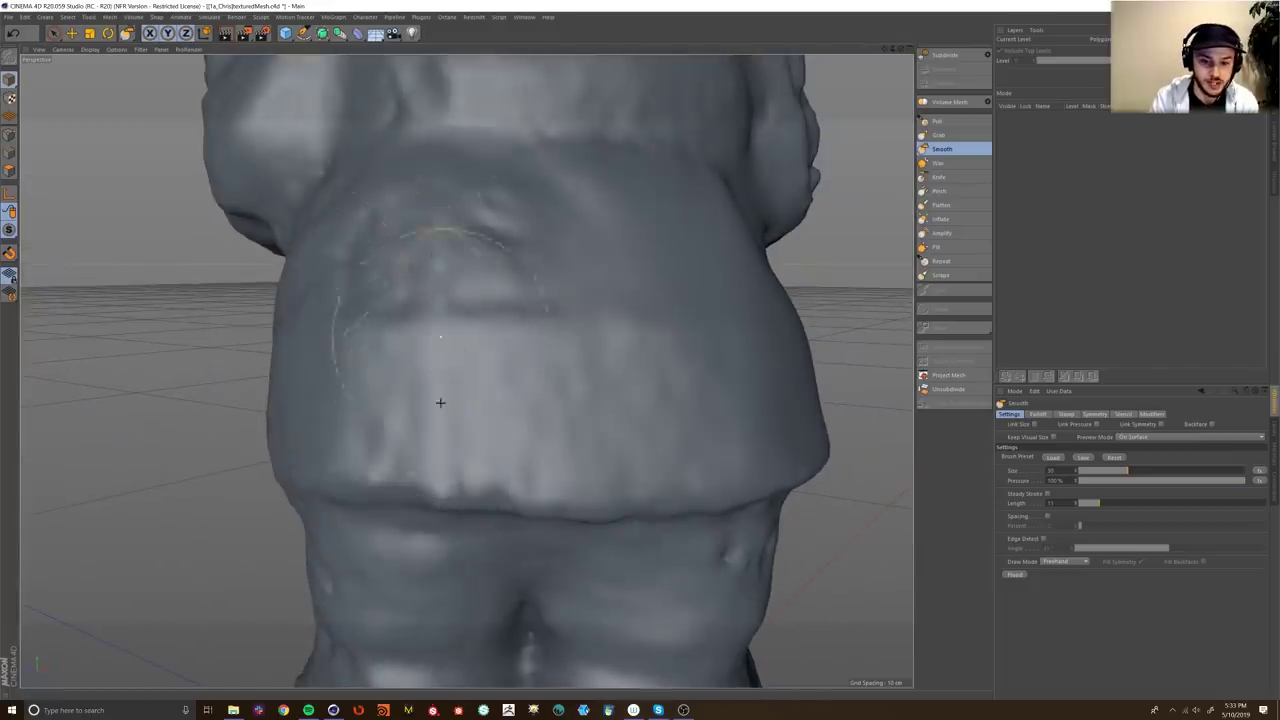
pyautogui.moveTo(422, 353)
pyautogui.keyDown('alt'); pyautogui.mouseDown()
pyautogui.moveTo(406, 306)
pyautogui.moveTo(421, 352)
pyautogui.moveTo(478, 360)
pyautogui.moveTo(423, 354)
pyautogui.moveTo(314, 309)
pyautogui.moveTo(476, 319)
pyautogui.moveTo(423, 349)
pyautogui.moveTo(403, 327)
pyautogui.mouseUp(); pyautogui.keyUp('alt')
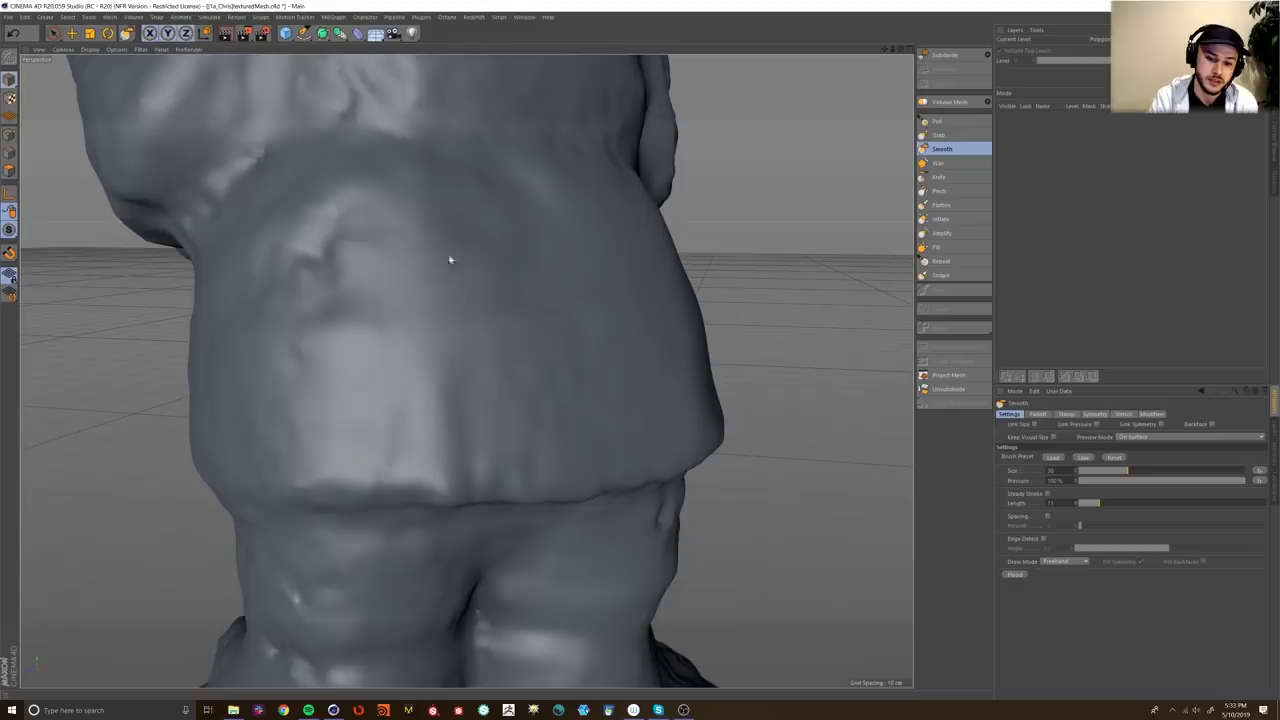
# Step: Smooth the remaining dents on the back of the gnome's coat and the bumps around the raised arm
pyautogui.keyDown('alt'); pyautogui.moveTo(466, 452); pyautogui.dragTo(440, 440); pyautogui.keyUp('alt')
pyautogui.moveTo(396, 332)
pyautogui.keyDown('alt'); pyautogui.mouseDown()
pyautogui.moveTo(514, 394)
pyautogui.moveTo(344, 318)
pyautogui.mouseUp(); pyautogui.keyUp('alt')
pyautogui.keyDown('alt'); pyautogui.moveTo(350, 458); pyautogui.dragTo(466, 369); pyautogui.keyUp('alt')
pyautogui.moveTo(446, 491)
pyautogui.keyDown('alt'); pyautogui.mouseDown()
pyautogui.moveTo(509, 366)
pyautogui.moveTo(490, 460)
pyautogui.moveTo(443, 480)
pyautogui.moveTo(491, 491)
pyautogui.moveTo(466, 366)
pyautogui.moveTo(651, 423)
pyautogui.moveTo(617, 323)
pyautogui.moveTo(577, 363)
pyautogui.moveTo(548, 318)
pyautogui.moveTo(600, 366)
pyautogui.moveTo(560, 403)
pyautogui.moveTo(635, 427)
pyautogui.moveTo(445, 325)
pyautogui.moveTo(658, 372)
pyautogui.mouseUp(); pyautogui.keyUp('alt')
pyautogui.moveTo(651, 306)
pyautogui.keyDown('alt'); pyautogui.mouseDown()
pyautogui.moveTo(633, 264)
pyautogui.moveTo(650, 388)
pyautogui.mouseUp(); pyautogui.keyUp('alt')
pyautogui.moveTo(615, 333)
pyautogui.keyDown('alt'); pyautogui.mouseDown()
pyautogui.moveTo(586, 357)
pyautogui.moveTo(649, 374)
pyautogui.mouseUp(); pyautogui.keyUp('alt')
pyautogui.moveTo(466, 371)
pyautogui.keyDown('alt'); pyautogui.mouseDown()
pyautogui.moveTo(591, 423)
pyautogui.moveTo(574, 420)
pyautogui.moveTo(586, 314)
pyautogui.moveTo(575, 342)
pyautogui.mouseUp(); pyautogui.keyUp('alt')
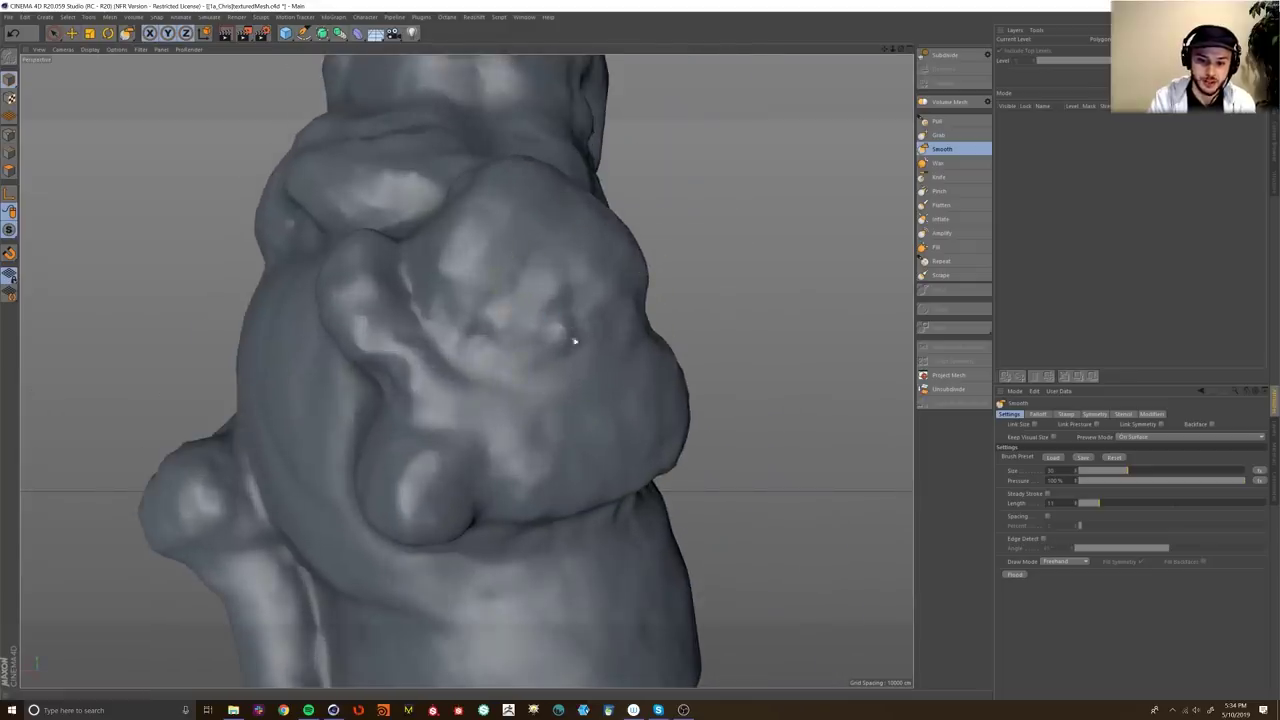
# Step: Smooth the rough patches on the side of the coat beside the shovel handle
pyautogui.moveTo(469, 317)
pyautogui.keyDown('alt'); pyautogui.mouseDown()
pyautogui.moveTo(466, 366)
pyautogui.moveTo(563, 317)
pyautogui.moveTo(643, 337)
pyautogui.moveTo(569, 333)
pyautogui.moveTo(580, 343)
pyautogui.moveTo(460, 366)
pyautogui.moveTo(529, 329)
pyautogui.moveTo(643, 331)
pyautogui.moveTo(457, 371)
pyautogui.moveTo(500, 388)
pyautogui.moveTo(429, 426)
pyautogui.moveTo(466, 366)
pyautogui.moveTo(560, 358)
pyautogui.moveTo(466, 371)
pyautogui.moveTo(443, 477)
pyautogui.mouseUp(); pyautogui.keyUp('alt')
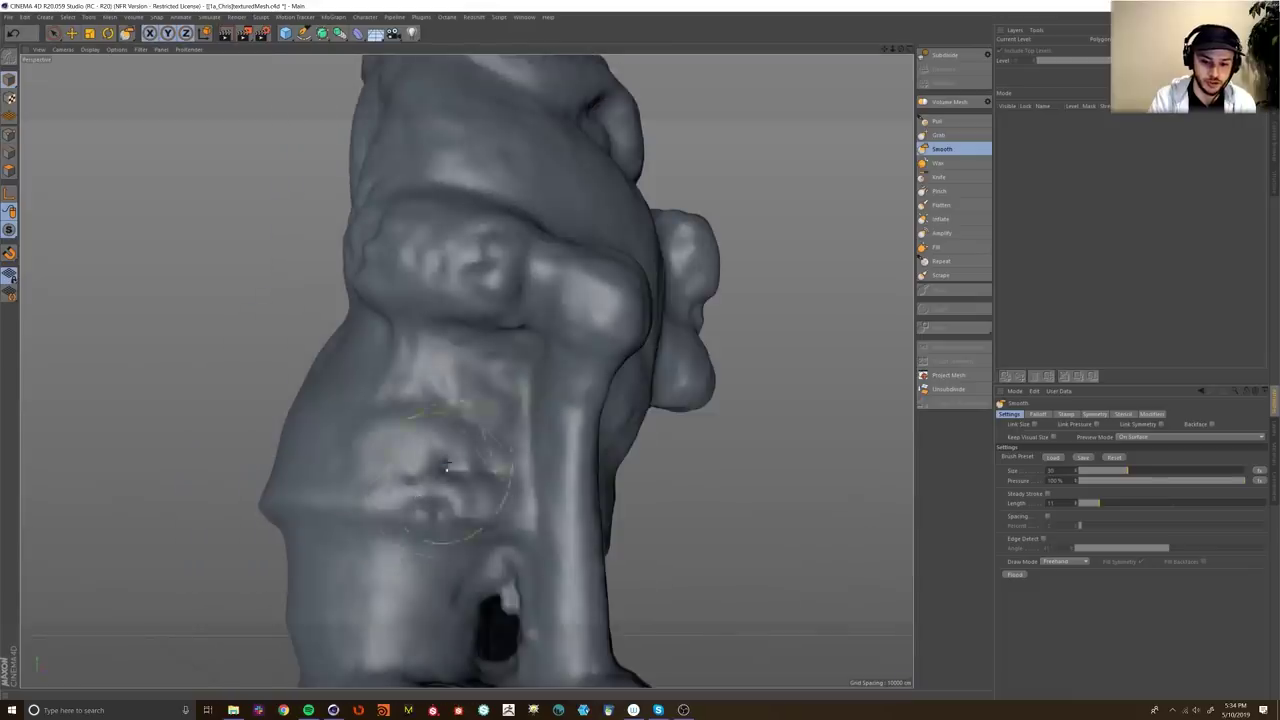
pyautogui.moveTo(408, 394)
pyautogui.keyDown('alt'); pyautogui.mouseDown()
pyautogui.moveTo(549, 342)
pyautogui.moveTo(572, 386)
pyautogui.moveTo(507, 357)
pyautogui.moveTo(528, 424)
pyautogui.moveTo(550, 425)
pyautogui.moveTo(557, 443)
pyautogui.moveTo(553, 376)
pyautogui.mouseUp(); pyautogui.keyUp('alt')
pyautogui.keyDown('alt'); pyautogui.moveTo(604, 404); pyautogui.dragTo(491, 423, button='right'); pyautogui.keyUp('alt')
pyautogui.keyDown('alt'); pyautogui.moveTo(491, 423); pyautogui.dragTo(680, 457); pyautogui.keyUp('alt')
pyautogui.keyDown('alt'); pyautogui.moveTo(527, 476); pyautogui.dragTo(630, 462); pyautogui.keyUp('alt')
pyautogui.keyDown('alt'); pyautogui.moveTo(431, 508); pyautogui.dragTo(520, 500, button='right'); pyautogui.keyUp('alt')
pyautogui.keyDown('alt'); pyautogui.moveTo(423, 491); pyautogui.dragTo(555, 470); pyautogui.keyUp('alt')
pyautogui.keyDown('alt'); pyautogui.moveTo(437, 448); pyautogui.dragTo(345, 457); pyautogui.keyUp('alt')
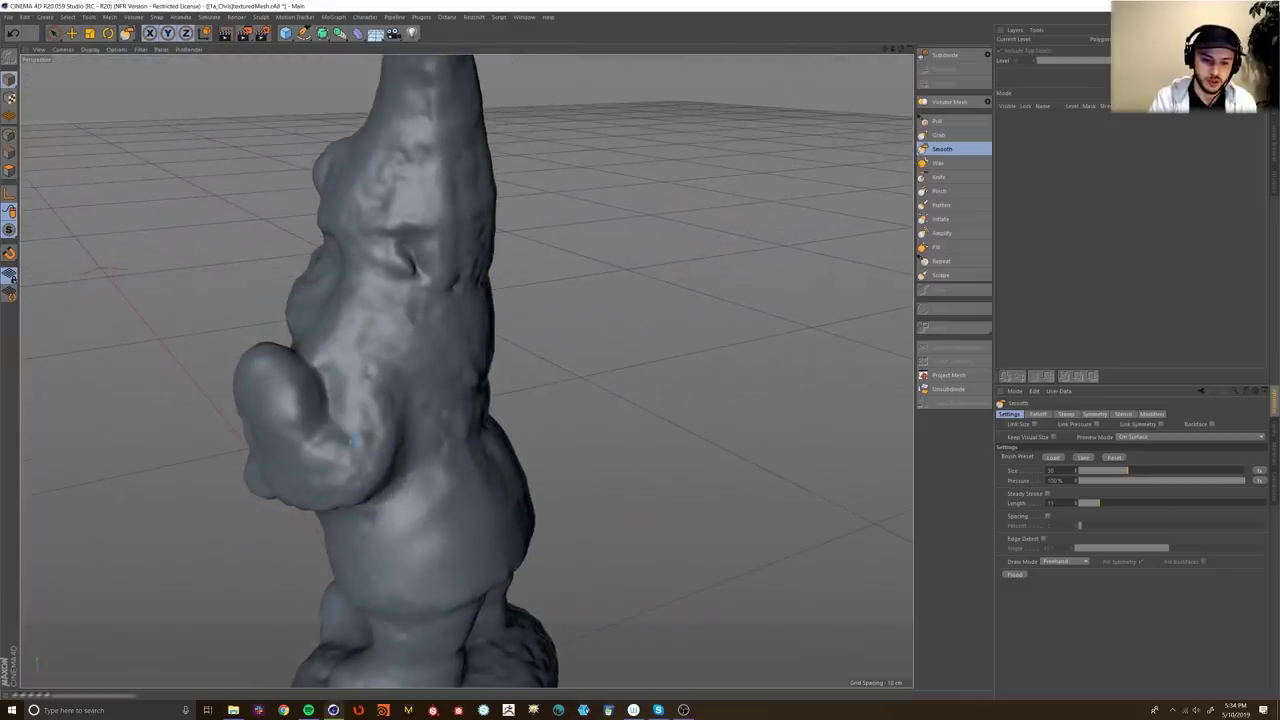
# Step: Smooth the bumpy surface behind the gnome's shoulder and along the side and back of the head
pyautogui.keyDown('alt'); pyautogui.moveTo(398, 362); pyautogui.dragTo(414, 454, button='middle'); pyautogui.keyUp('alt')
pyautogui.keyDown('alt'); pyautogui.moveTo(414, 454); pyautogui.dragTo(409, 420); pyautogui.keyUp('alt')
pyautogui.keyDown('alt'); pyautogui.moveTo(409, 420); pyautogui.dragTo(436, 412, button='right'); pyautogui.keyUp('alt')
pyautogui.moveTo(436, 412)
pyautogui.keyDown('alt'); pyautogui.mouseDown()
pyautogui.moveTo(323, 394)
pyautogui.moveTo(418, 398)
pyautogui.moveTo(506, 449)
pyautogui.moveTo(560, 446)
pyautogui.moveTo(425, 428)
pyautogui.mouseUp(); pyautogui.keyUp('alt')
pyautogui.moveTo(289, 335)
pyautogui.keyDown('alt'); pyautogui.mouseDown()
pyautogui.moveTo(420, 414)
pyautogui.moveTo(350, 380)
pyautogui.moveTo(420, 400)
pyautogui.moveTo(396, 355)
pyautogui.mouseUp(); pyautogui.keyUp('alt')
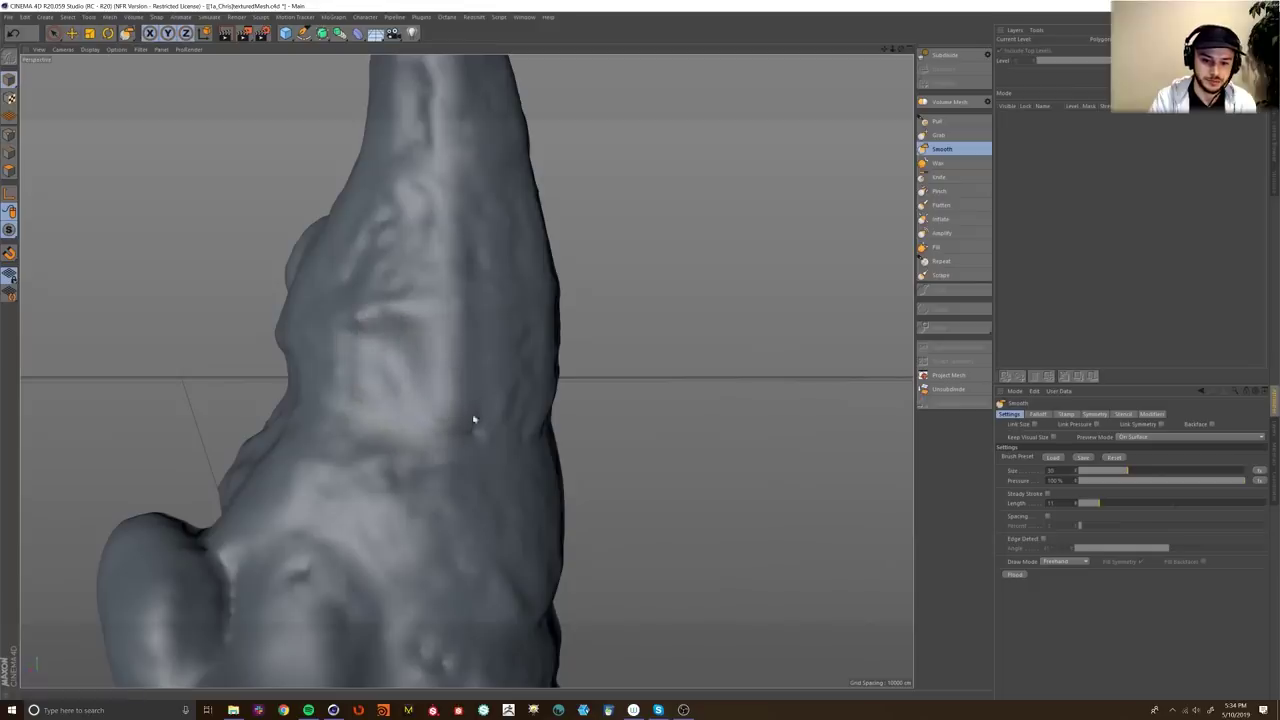
pyautogui.moveTo(520, 407)
pyautogui.keyDown('alt'); pyautogui.mouseDown()
pyautogui.moveTo(403, 379)
pyautogui.moveTo(560, 434)
pyautogui.moveTo(562, 413)
pyautogui.mouseUp(); pyautogui.keyUp('alt')
pyautogui.moveTo(540, 320)
pyautogui.keyDown('alt'); pyautogui.mouseDown()
pyautogui.moveTo(520, 331)
pyautogui.moveTo(529, 406)
pyautogui.moveTo(508, 373)
pyautogui.mouseUp(); pyautogui.keyUp('alt')
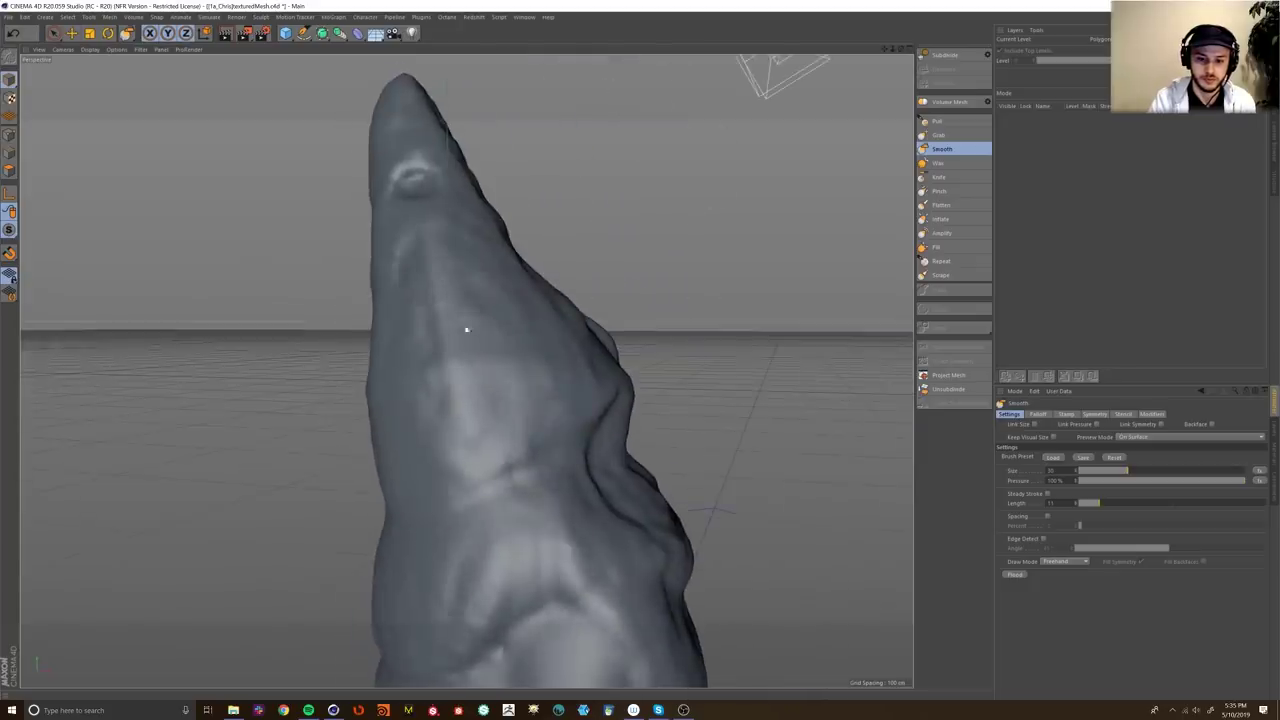
# Step: Smooth the ridges and bumps of the pointed hat from its brim up to the tip
pyautogui.scroll(3, 458, 357)
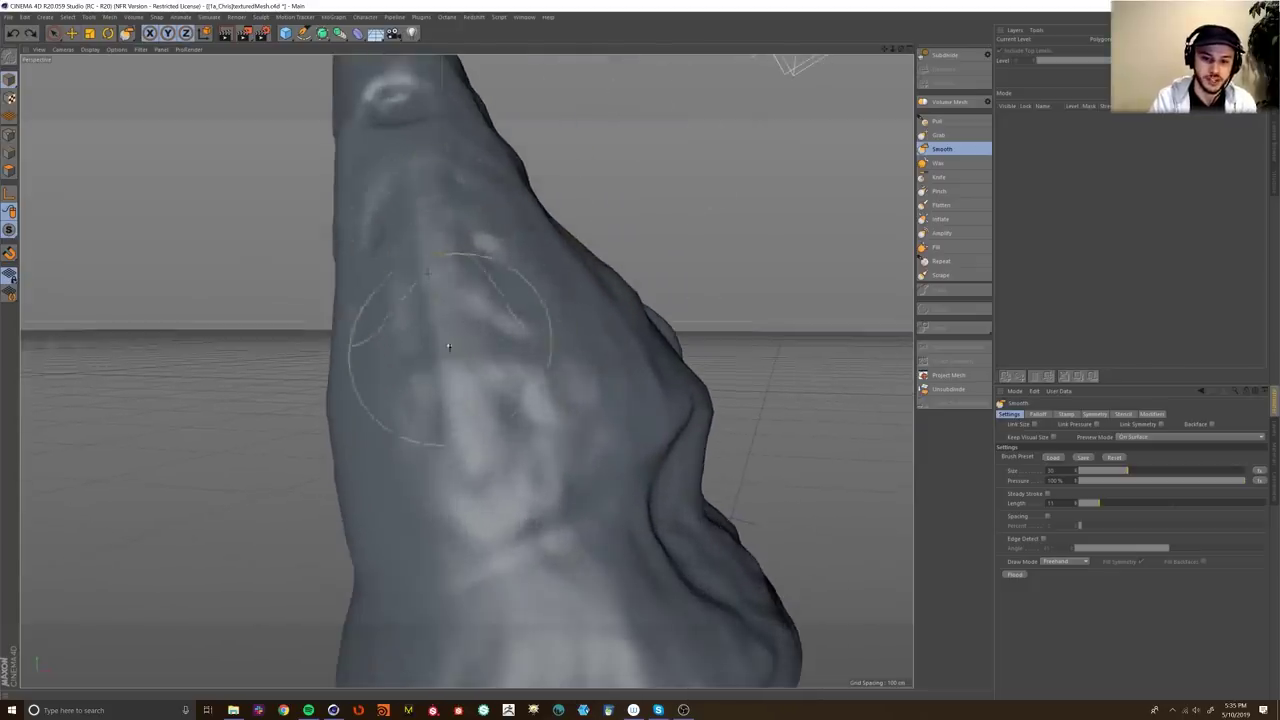
pyautogui.moveTo(454, 314)
pyautogui.keyDown('alt'); pyautogui.mouseDown()
pyautogui.moveTo(436, 297)
pyautogui.moveTo(426, 223)
pyautogui.moveTo(374, 197)
pyautogui.moveTo(519, 497)
pyautogui.mouseUp(); pyautogui.keyUp('alt')
pyautogui.scroll(-4, 522, 496)
pyautogui.moveTo(552, 449)
pyautogui.keyDown('alt'); pyautogui.mouseDown()
pyautogui.moveTo(587, 333)
pyautogui.moveTo(580, 371)
pyautogui.moveTo(534, 356)
pyautogui.moveTo(472, 442)
pyautogui.mouseUp(); pyautogui.keyUp('alt')
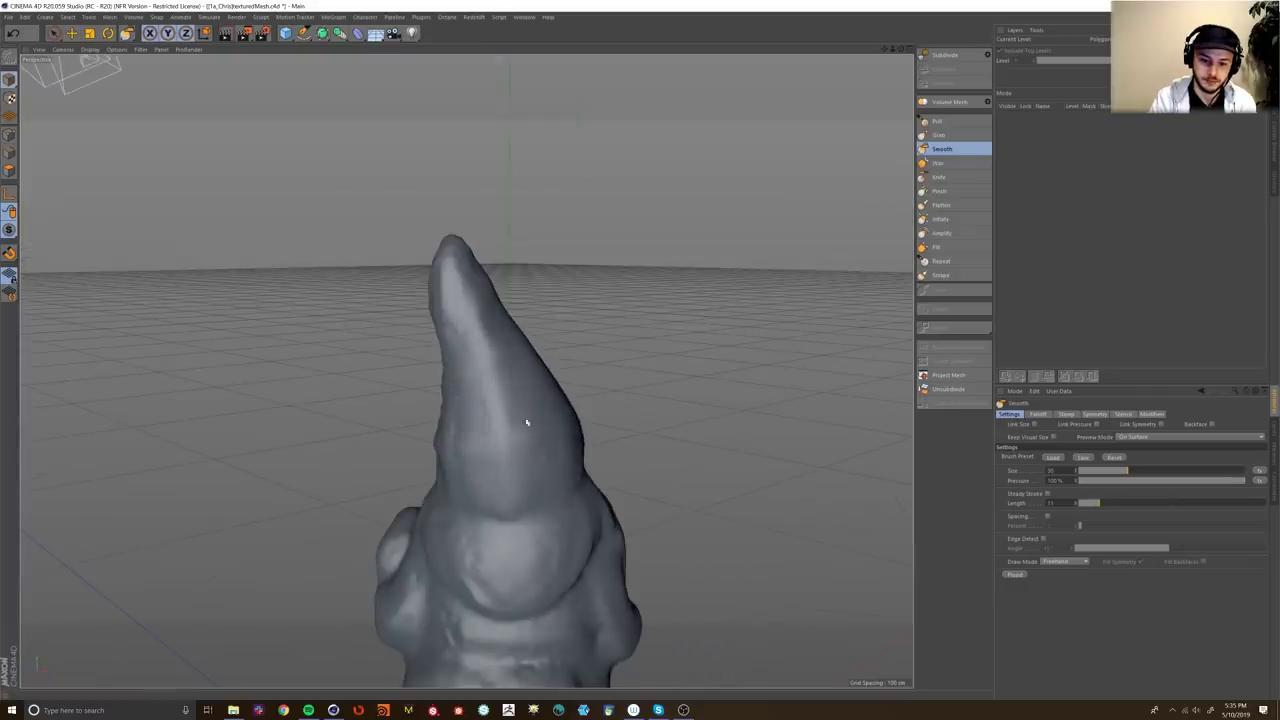
pyautogui.moveTo(532, 432)
pyautogui.keyDown('alt'); pyautogui.mouseDown()
pyautogui.moveTo(470, 457)
pyautogui.moveTo(371, 451)
pyautogui.mouseUp(); pyautogui.keyUp('alt')
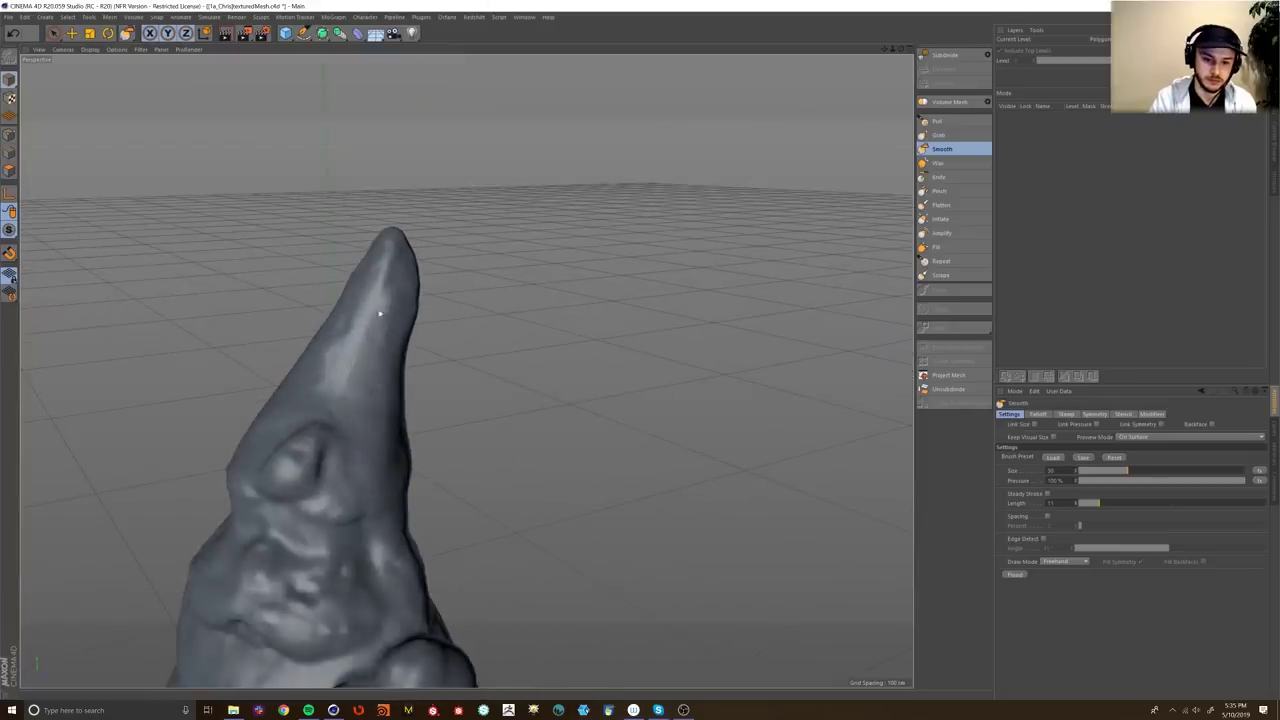
pyautogui.moveTo(377, 268)
pyautogui.keyDown('alt'); pyautogui.mouseDown()
pyautogui.moveTo(443, 317)
pyautogui.moveTo(451, 343)
pyautogui.moveTo(400, 370)
pyautogui.mouseUp(); pyautogui.keyUp('alt')
pyautogui.keyDown('alt'); pyautogui.moveTo(509, 349); pyautogui.dragTo(486, 363, button='middle'); pyautogui.keyUp('alt')
pyautogui.keyDown('alt'); pyautogui.moveTo(486, 363); pyautogui.dragTo(326, 398); pyautogui.keyUp('alt')
# Step: Show the mesh lines to examine the topology of the hat and face, and return to plain shading
pyautogui.click(89, 49)
pyautogui.click(120, 74)
pyautogui.keyDown('alt'); pyautogui.moveTo(466, 371); pyautogui.dragTo(528, 424); pyautogui.keyUp('alt')
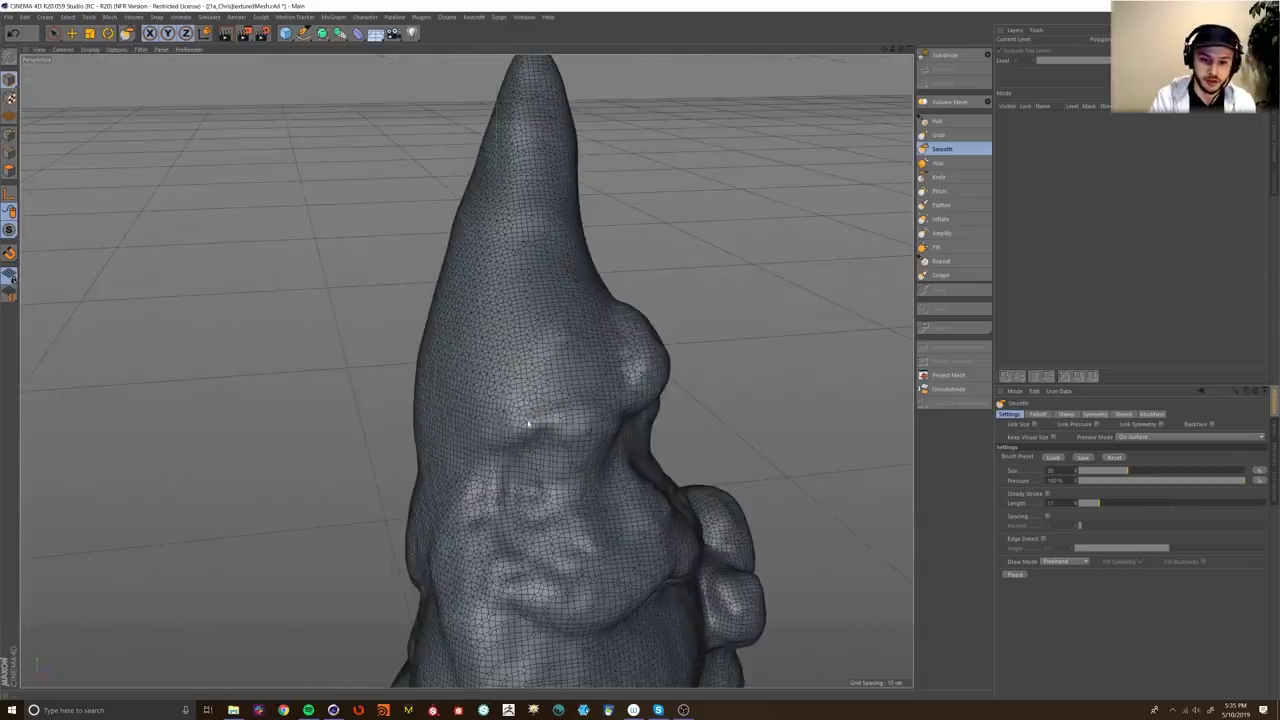
pyautogui.keyDown('alt'); pyautogui.moveTo(586, 387); pyautogui.dragTo(521, 353); pyautogui.keyUp('alt')
pyautogui.keyDown('alt'); pyautogui.moveTo(521, 353); pyautogui.dragTo(537, 309, button='right'); pyautogui.keyUp('alt')
pyautogui.moveTo(532, 369)
pyautogui.keyDown('alt'); pyautogui.mouseDown()
pyautogui.moveTo(489, 358)
pyautogui.moveTo(600, 223)
pyautogui.mouseUp(); pyautogui.keyUp('alt')
pyautogui.click(89, 49)
pyautogui.click(114, 64)
# Step: Smooth the bumps on the front of the gnome across the face, beard and belly
pyautogui.keyDown('alt'); pyautogui.moveTo(454, 346); pyautogui.dragTo(457, 374, button='right'); pyautogui.keyUp('alt')
pyautogui.moveTo(528, 419)
pyautogui.keyDown('alt'); pyautogui.mouseDown()
pyautogui.moveTo(540, 425)
pyautogui.moveTo(457, 428)
pyautogui.moveTo(520, 345)
pyautogui.mouseUp(); pyautogui.keyUp('alt')
pyautogui.scroll(3, 533, 321)
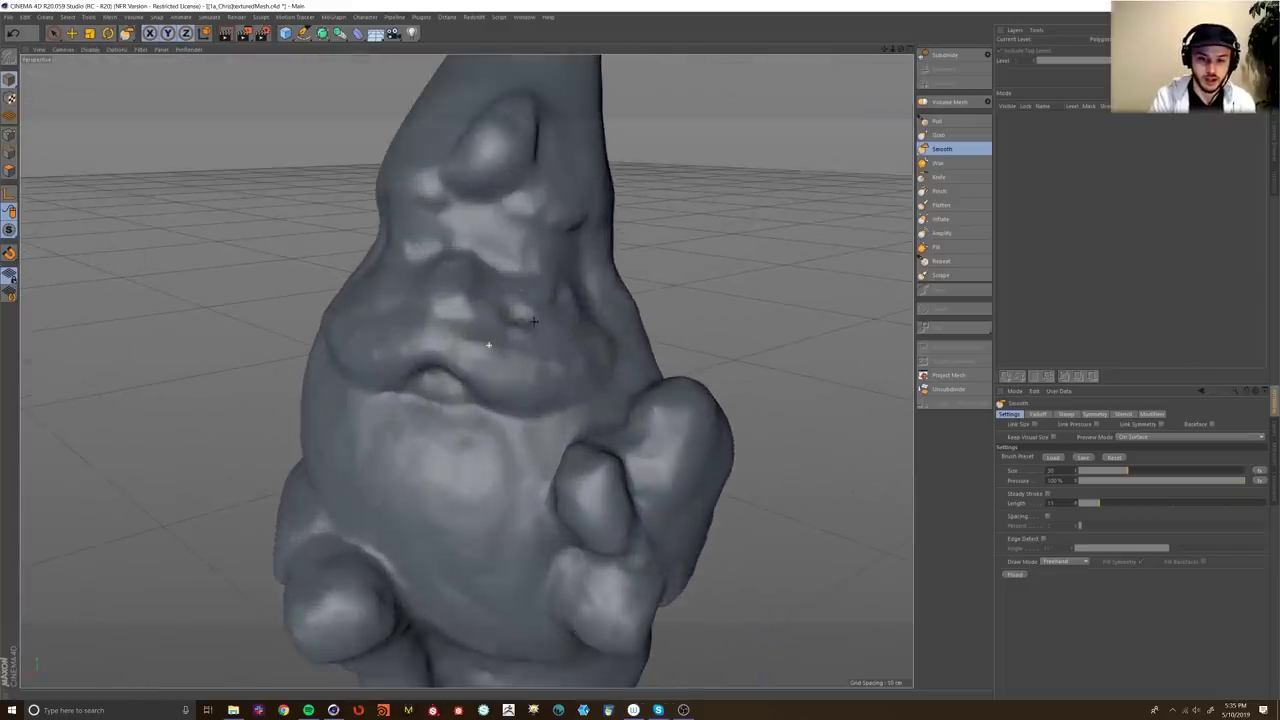
pyautogui.keyDown('alt'); pyautogui.moveTo(519, 319); pyautogui.dragTo(574, 391); pyautogui.keyUp('alt')
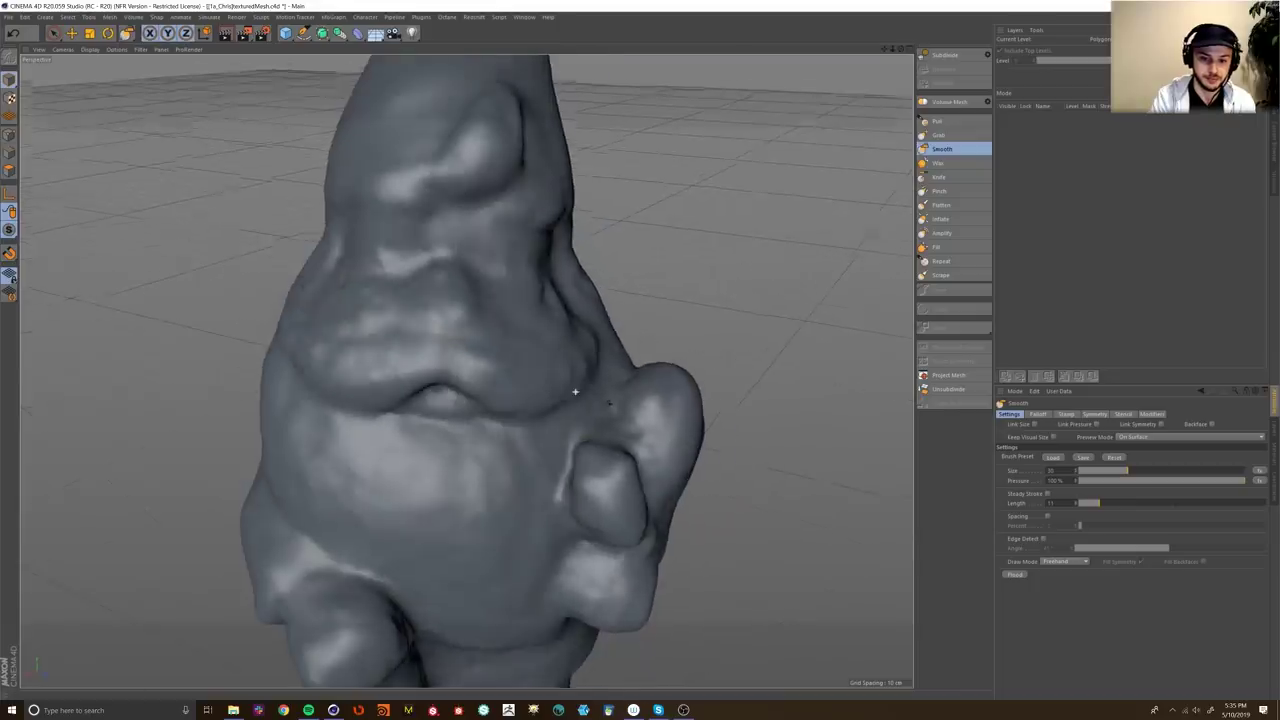
pyautogui.keyDown('alt'); pyautogui.moveTo(463, 406); pyautogui.dragTo(467, 371, button='middle'); pyautogui.keyUp('alt')
pyautogui.hotkey('ctrl', 'shift', 'z')
pyautogui.hotkey('ctrl', 'shift', 'z')
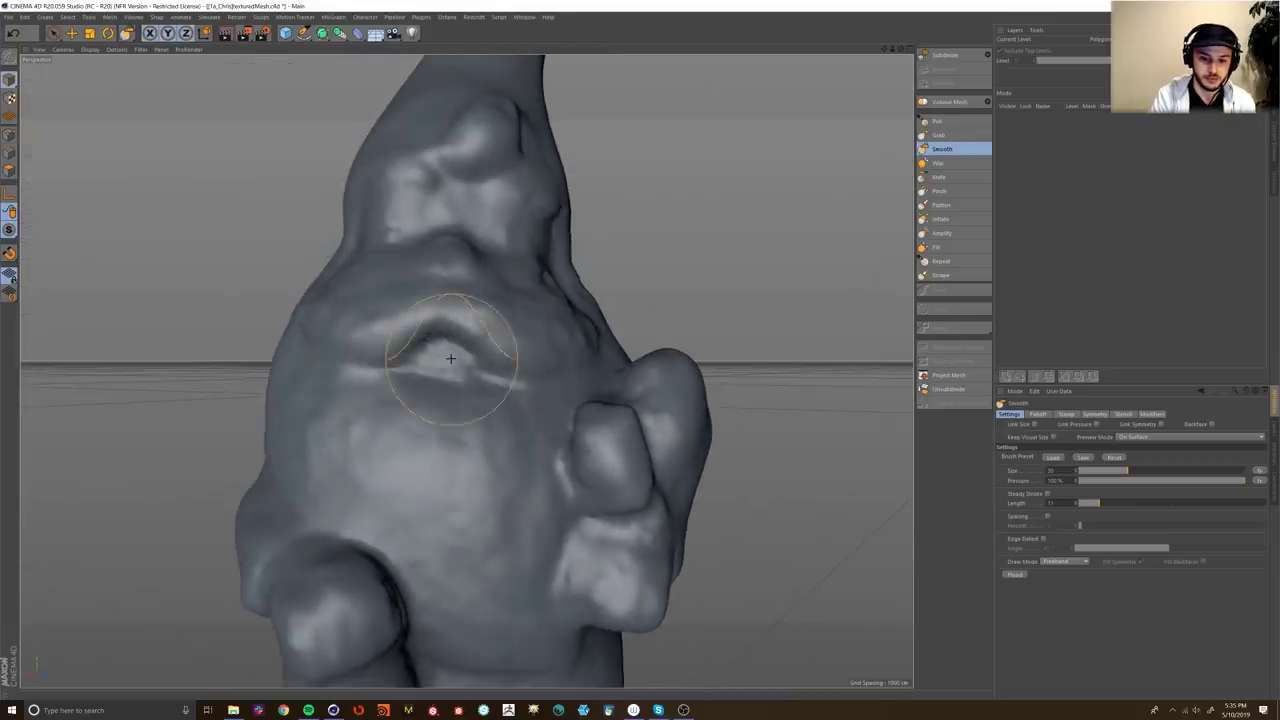
pyautogui.hotkey('ctrl', 'shift', 'z')
pyautogui.keyDown('alt'); pyautogui.moveTo(489, 466); pyautogui.dragTo(519, 385); pyautogui.keyUp('alt')
# Step: Smooth the dents on the shoulder and upper sleeve of the raised arm
pyautogui.keyDown('alt'); pyautogui.moveTo(398, 378); pyautogui.dragTo(270, 425); pyautogui.keyUp('alt')
pyautogui.keyDown('alt'); pyautogui.moveTo(524, 291); pyautogui.dragTo(553, 302, button='right'); pyautogui.keyUp('alt')
pyautogui.keyDown('alt'); pyautogui.moveTo(523, 291); pyautogui.dragTo(507, 304); pyautogui.keyUp('alt')
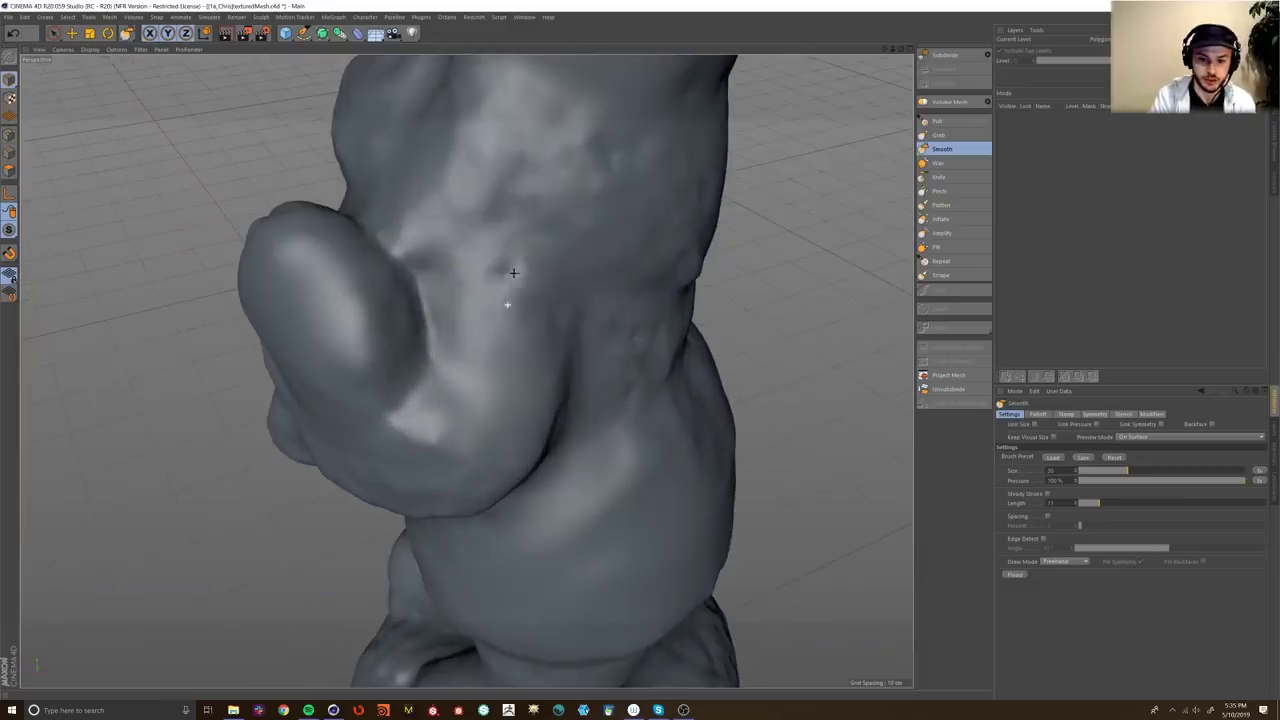
pyautogui.click(509, 276)
pyautogui.keyDown('alt'); pyautogui.moveTo(577, 312); pyautogui.dragTo(520, 325, button='right'); pyautogui.keyUp('alt')
pyautogui.moveTo(520, 352)
pyautogui.keyDown('alt'); pyautogui.mouseDown()
pyautogui.moveTo(511, 331)
pyautogui.moveTo(522, 330)
pyautogui.mouseUp(); pyautogui.keyUp('alt')
pyautogui.keyDown('alt'); pyautogui.moveTo(640, 386); pyautogui.dragTo(613, 430, button='right'); pyautogui.keyUp('alt')
pyautogui.keyDown('alt'); pyautogui.moveTo(654, 351); pyautogui.dragTo(541, 376); pyautogui.keyUp('alt')
# Step: Smooth the remaining ripples on the back of the gnome's coat down to the hem
pyautogui.scroll(5, 606, 277)
pyautogui.keyDown('alt'); pyautogui.moveTo(606, 277); pyautogui.dragTo(560, 240); pyautogui.keyUp('alt')
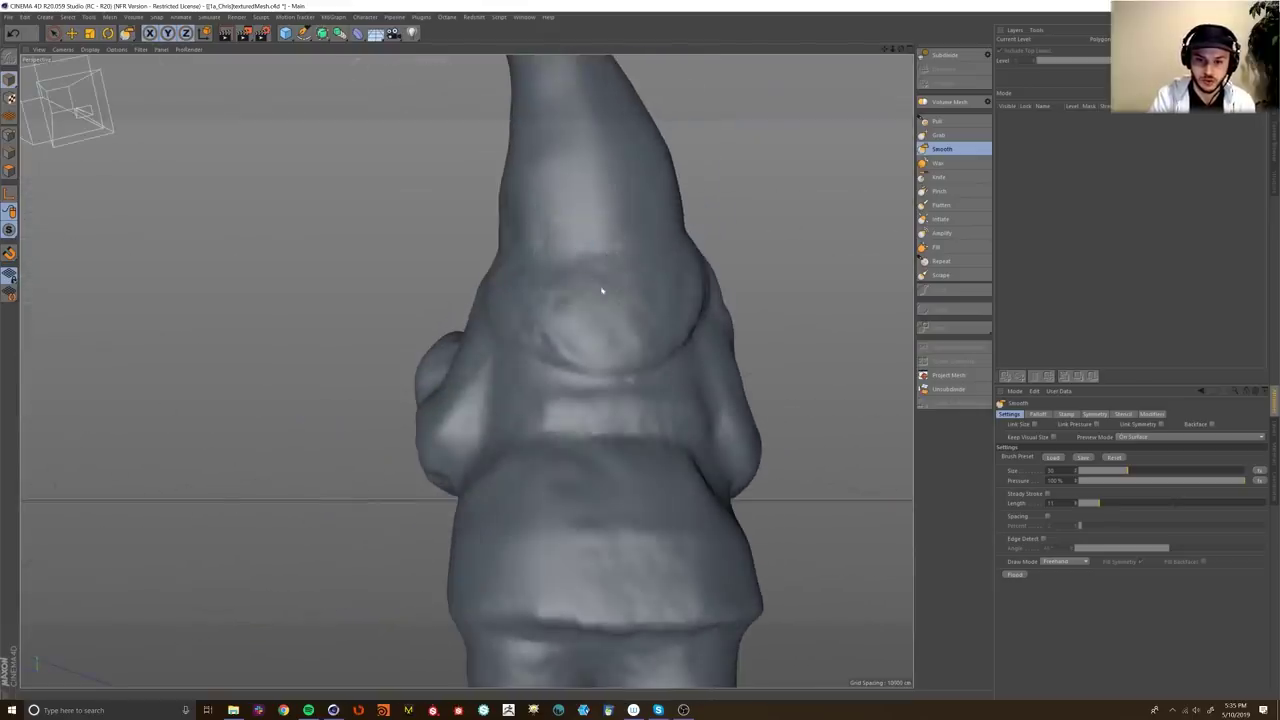
pyautogui.keyDown('alt'); pyautogui.moveTo(606, 339); pyautogui.dragTo(577, 300, button='middle'); pyautogui.keyUp('alt')
pyautogui.keyDown('alt'); pyautogui.moveTo(577, 300); pyautogui.dragTo(540, 325); pyautogui.keyUp('alt')
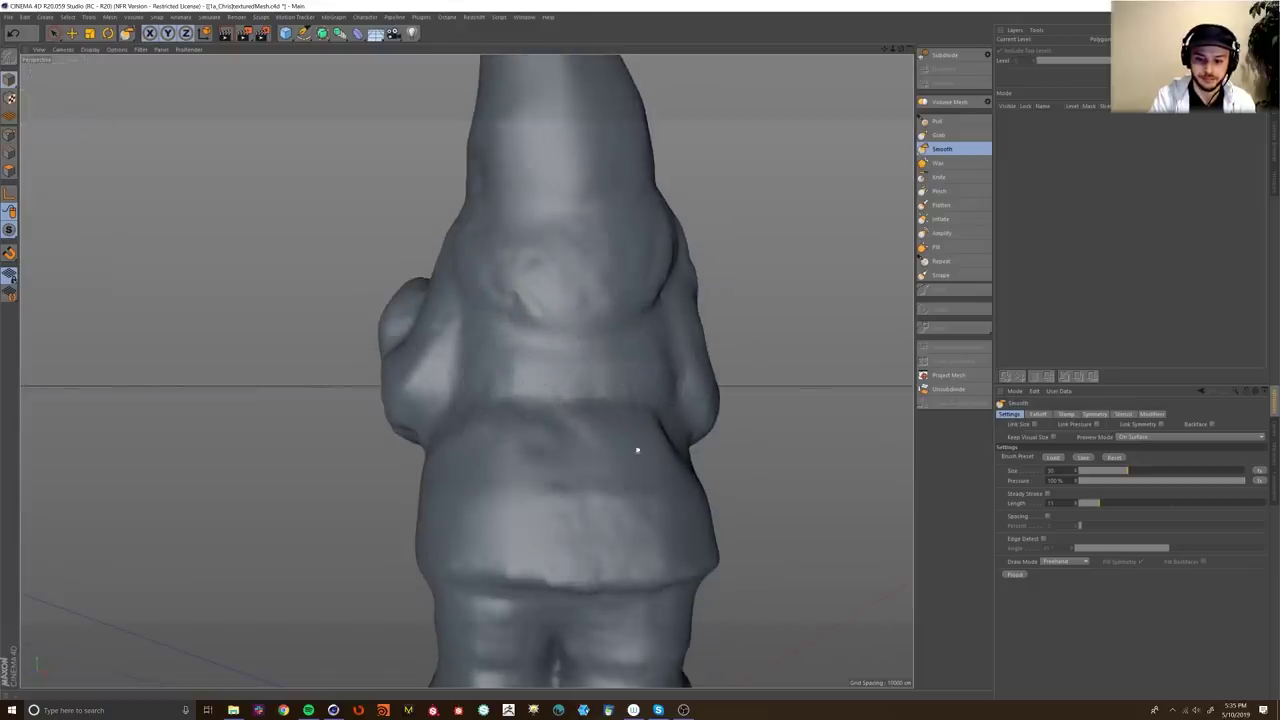
pyautogui.keyDown('alt'); pyautogui.moveTo(637, 449); pyautogui.dragTo(608, 375, button='middle'); pyautogui.keyUp('alt')
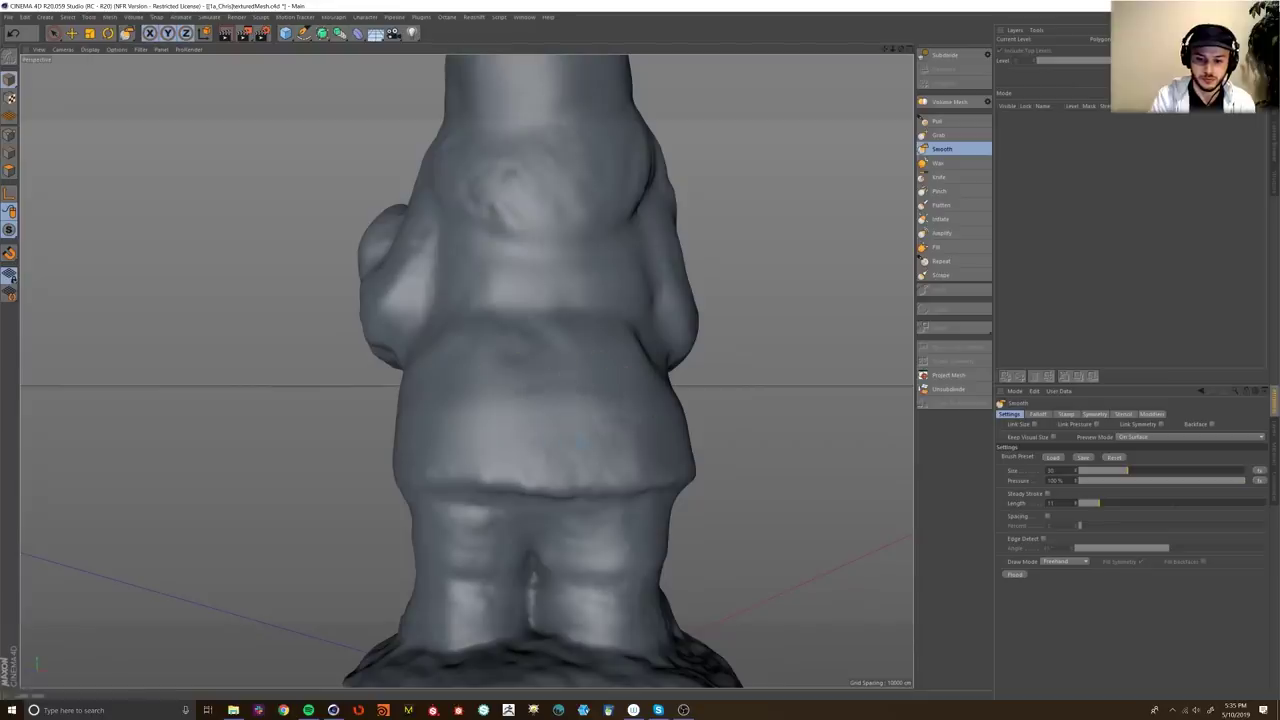
pyautogui.keyDown('alt'); pyautogui.moveTo(556, 467); pyautogui.dragTo(523, 451); pyautogui.keyUp('alt')
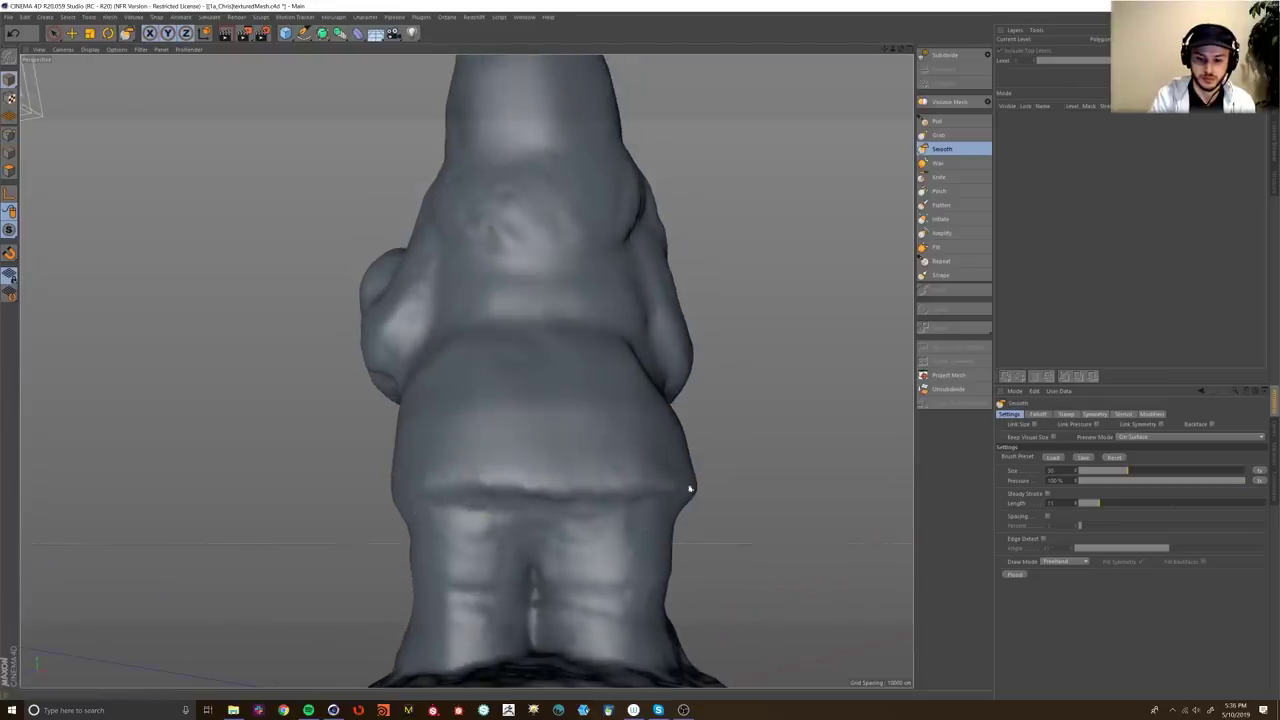
# Step: Display the mesh lines over the shading and examine the polygon flow on the gnome's belly, beard and arms
pyautogui.scroll(-5, 649, 449)
pyautogui.keyDown('alt'); pyautogui.moveTo(649, 449); pyautogui.dragTo(505, 492); pyautogui.keyUp('alt')
pyautogui.scroll(2, 500, 484)
pyautogui.click(89, 49)
pyautogui.click(114, 68)
pyautogui.moveTo(495, 345)
pyautogui.keyDown('alt'); pyautogui.mouseDown()
pyautogui.moveTo(579, 407)
pyautogui.moveTo(440, 368)
pyautogui.moveTo(445, 380)
pyautogui.moveTo(535, 440)
pyautogui.mouseUp(); pyautogui.keyUp('alt')
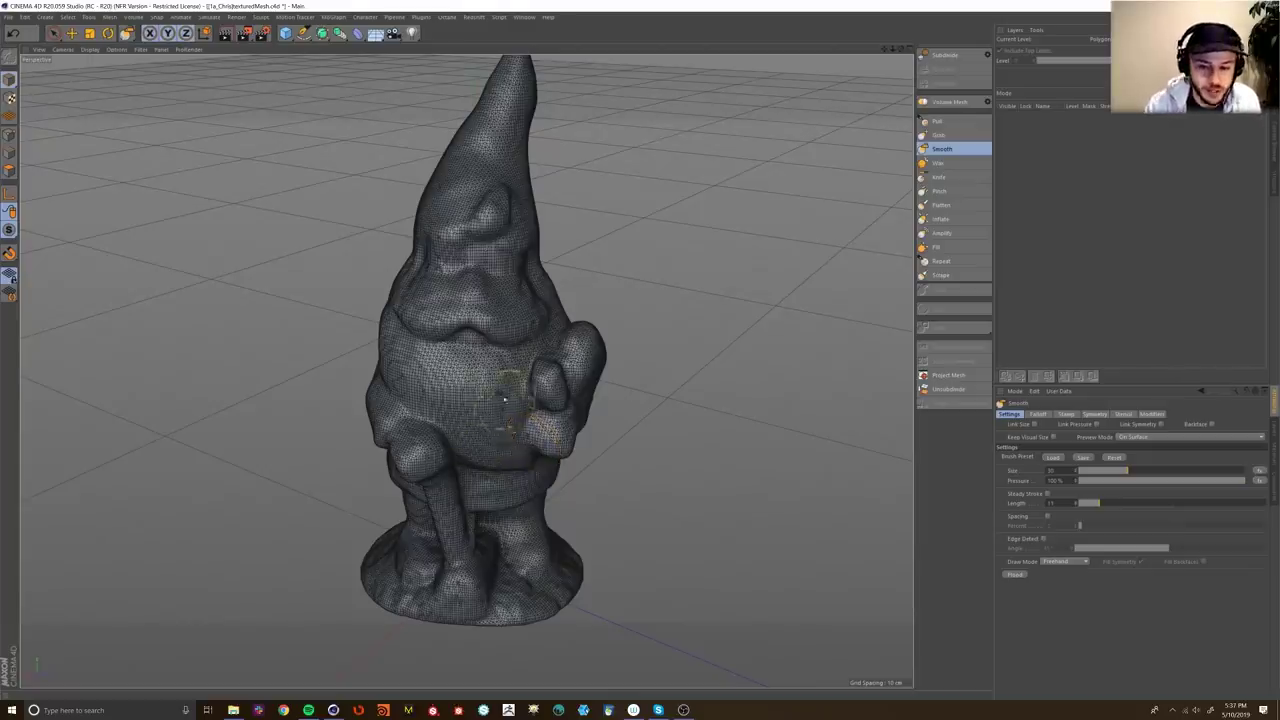
pyautogui.scroll(5, 490, 400)
pyautogui.keyDown('alt'); pyautogui.moveTo(484, 409); pyautogui.dragTo(514, 403, button='middle'); pyautogui.keyUp('alt')
pyautogui.keyDown('alt'); pyautogui.moveTo(514, 403); pyautogui.dragTo(540, 398); pyautogui.keyUp('alt')
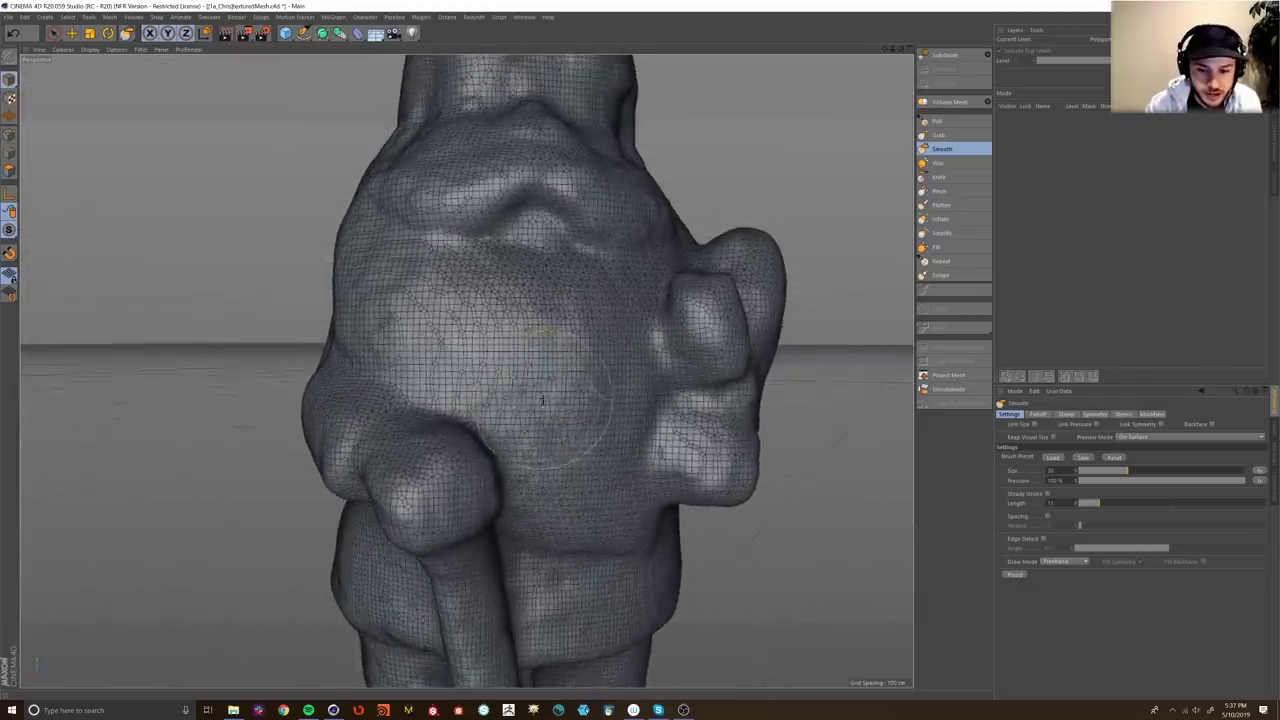
pyautogui.scroll(2, 530, 398)
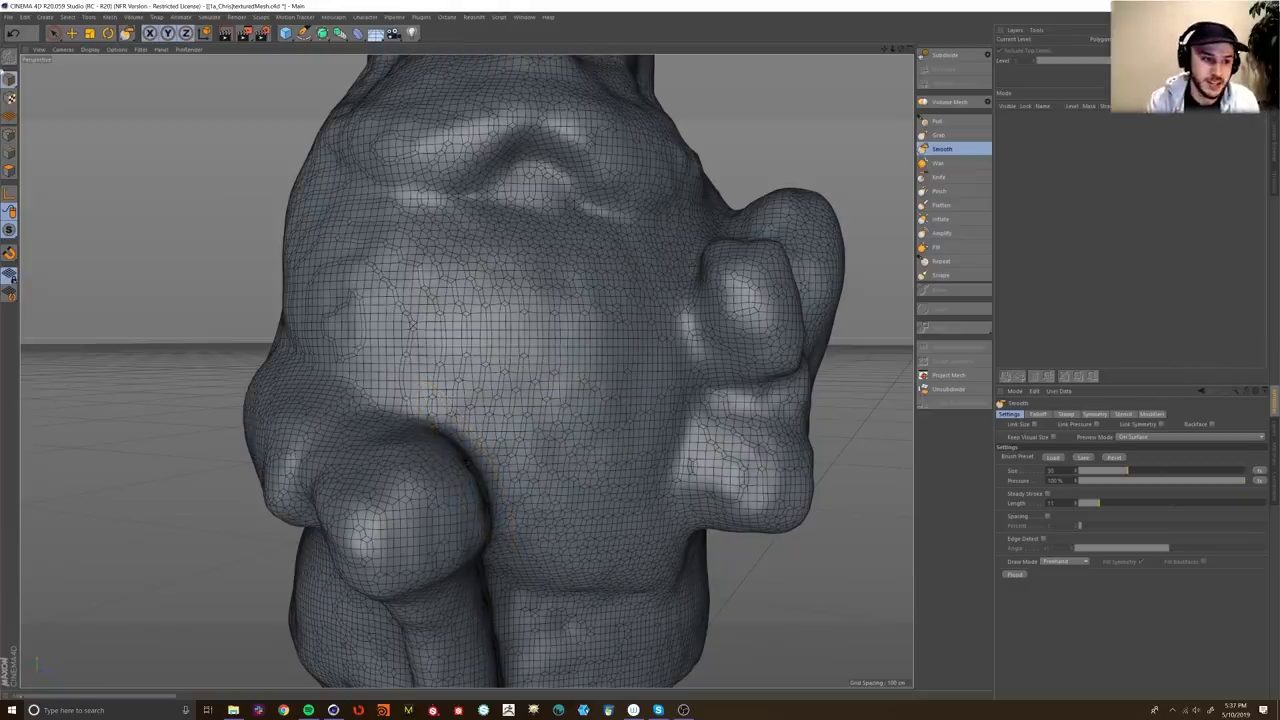
# Step: Leave the Smooth brush, copy the cleaned gnome mesh into a new empty document and deselect it
pyautogui.click(54, 33)
pyautogui.keyDown('alt'); pyautogui.moveTo(574, 489); pyautogui.dragTo(556, 343, button='middle'); pyautogui.keyUp('alt')
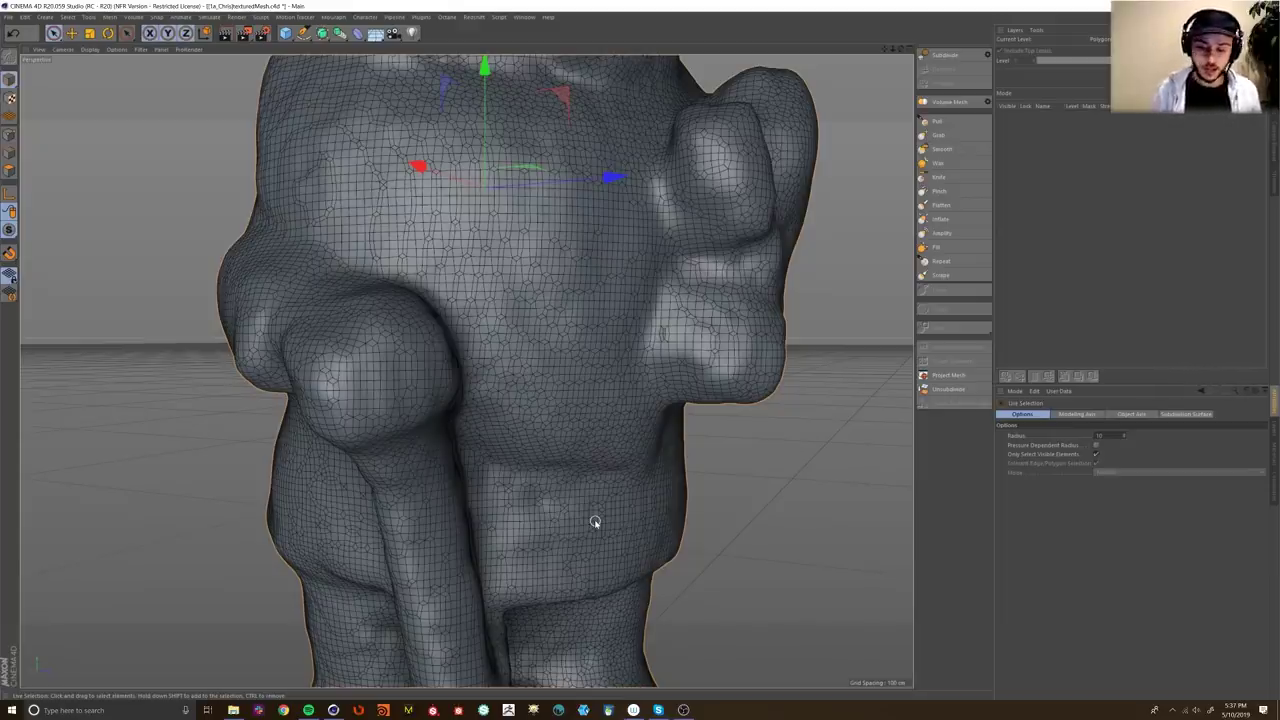
pyautogui.scroll(-5, 677, 375)
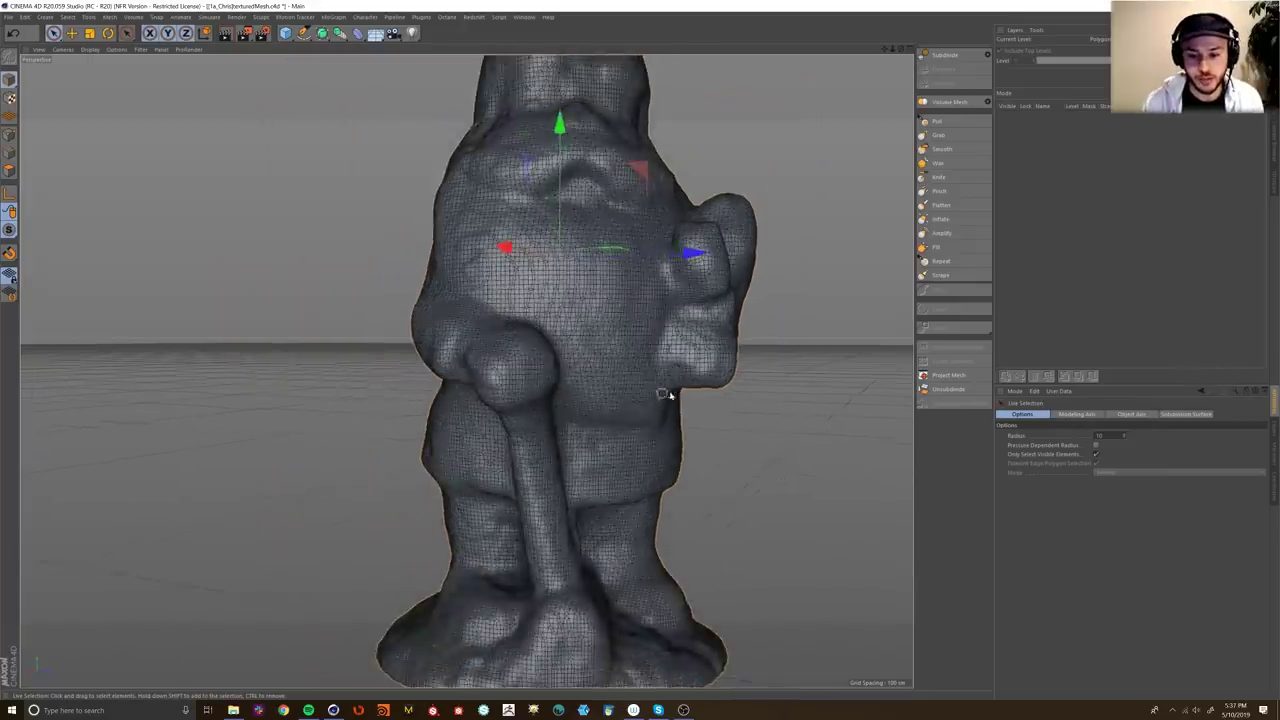
pyautogui.scroll(-2, 636, 412)
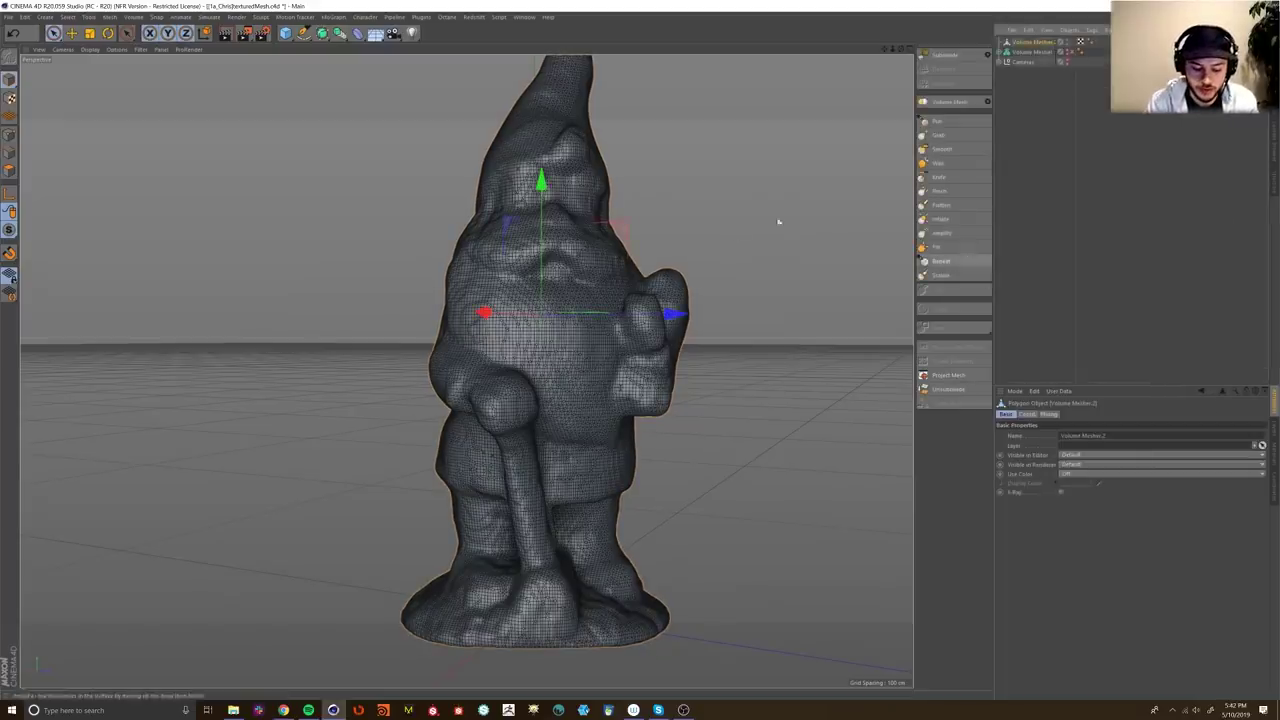
pyautogui.hotkey('ctrl', 'n')
pyautogui.hotkey('ctrl', 'v')
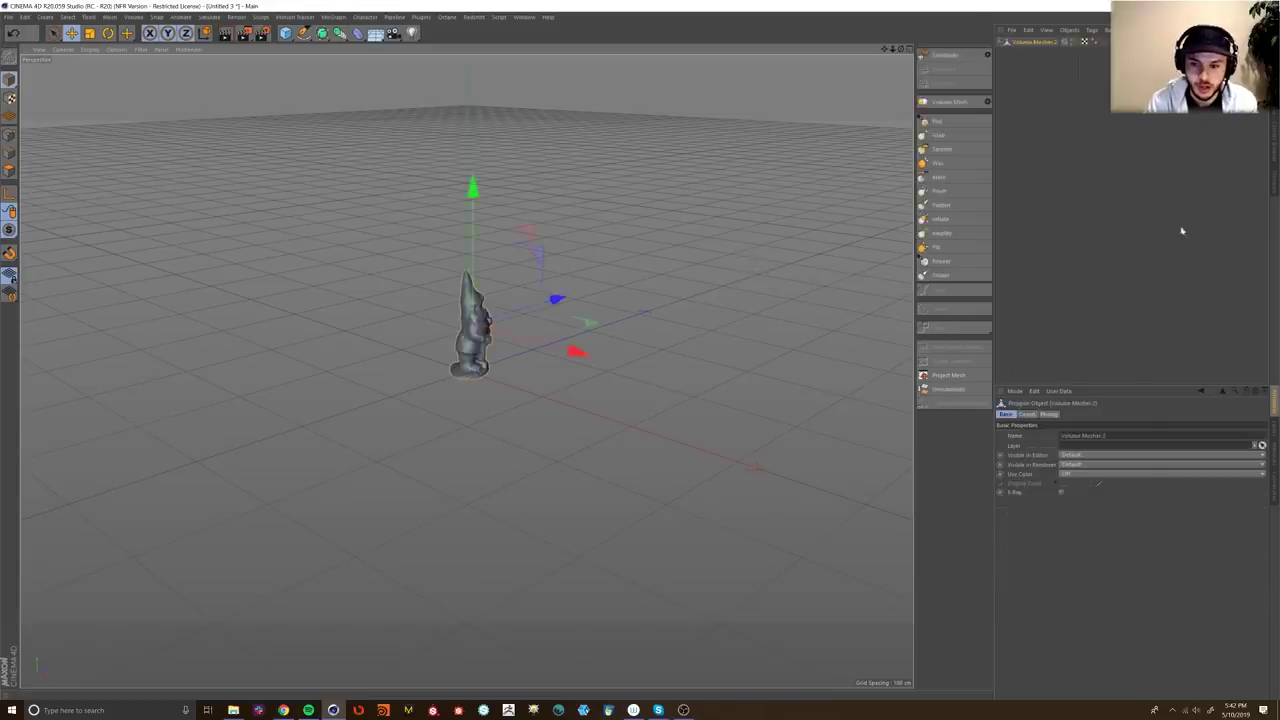
pyautogui.click(1186, 229)
# Step: Display the pasted gnome with its mesh lines over the shading
pyautogui.keyDown('alt'); pyautogui.moveTo(463, 335); pyautogui.dragTo(540, 300, button='right'); pyautogui.keyUp('alt')
pyautogui.keyDown('alt'); pyautogui.moveTo(475, 340); pyautogui.dragTo(537, 347); pyautogui.keyUp('alt')
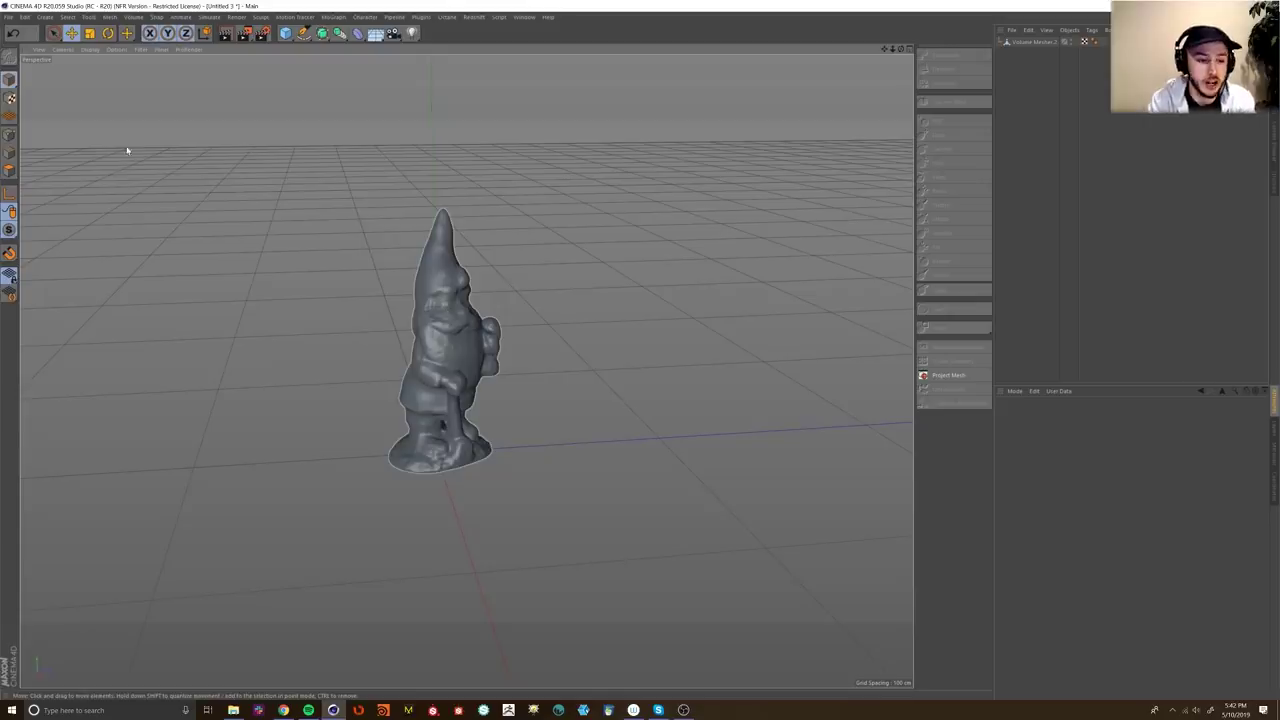
pyautogui.click(95, 50)
pyautogui.click(112, 82)
pyautogui.scroll(3, 470, 361)
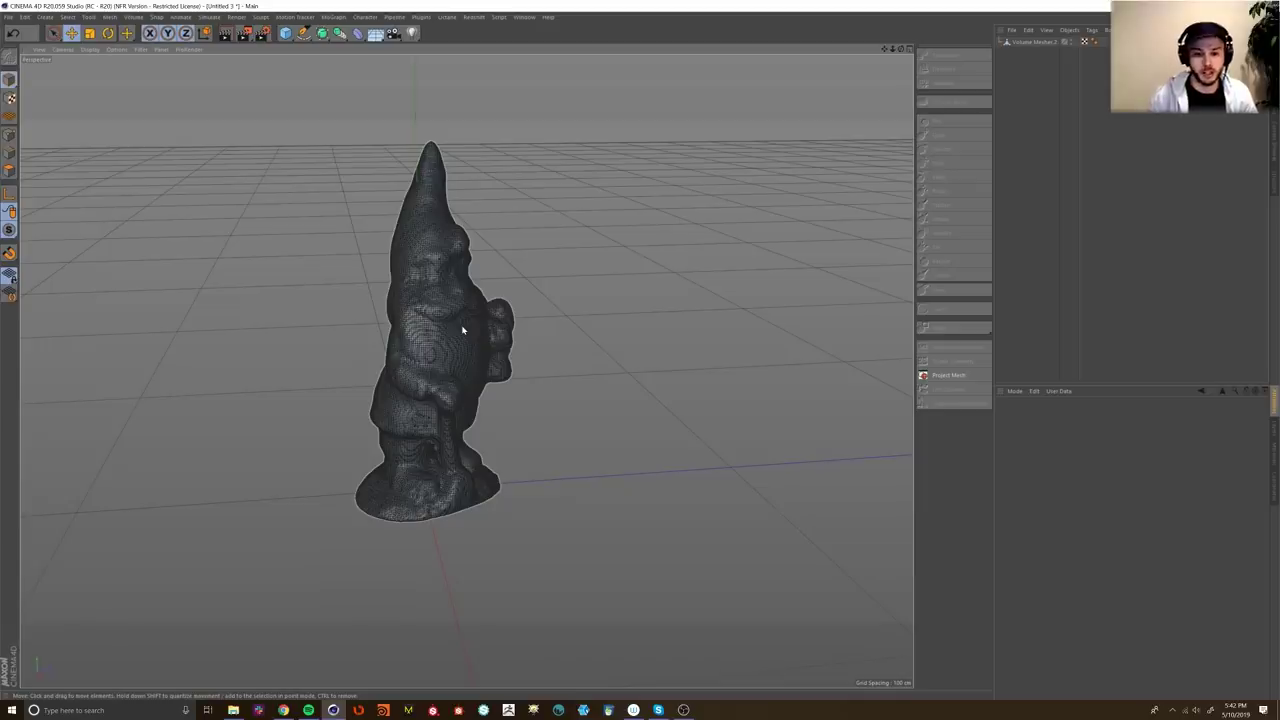
# Step: Export the gnome as the FBX file gnome_toRetopo, overwriting the existing file and accepting the export settings
pyautogui.click(9, 17)
pyautogui.moveTo(59, 203)
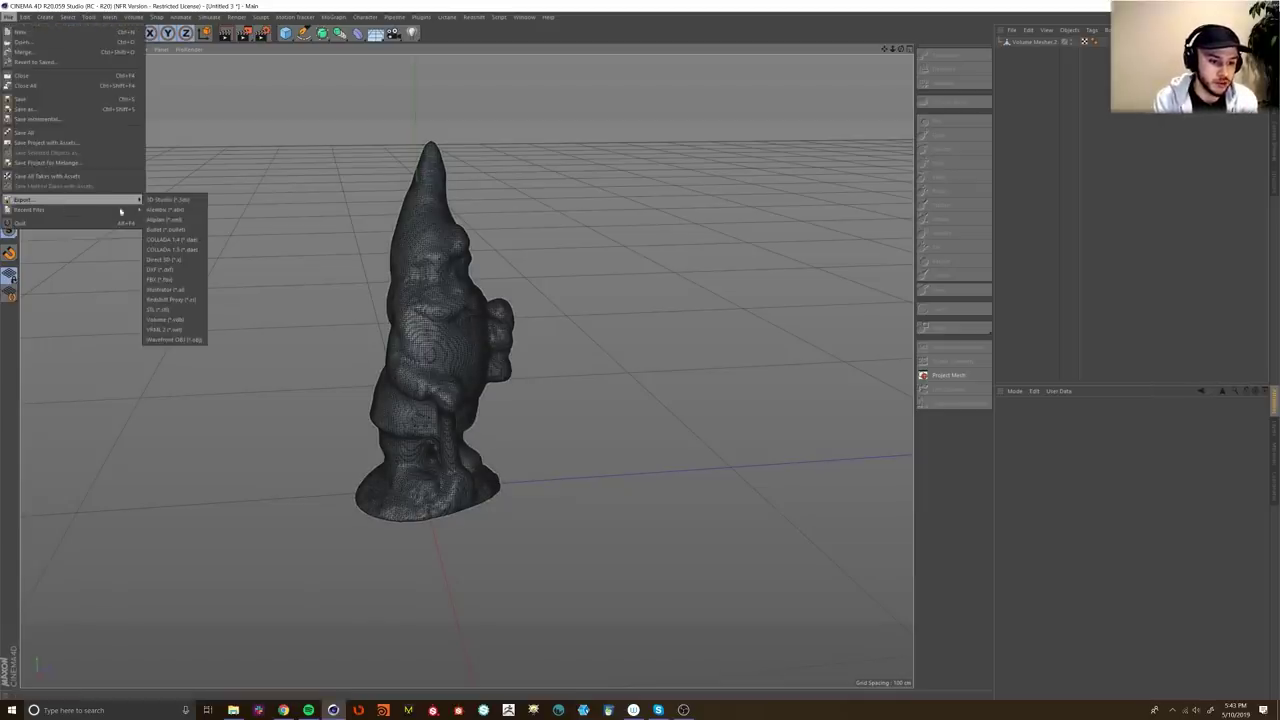
pyautogui.click(183, 280)
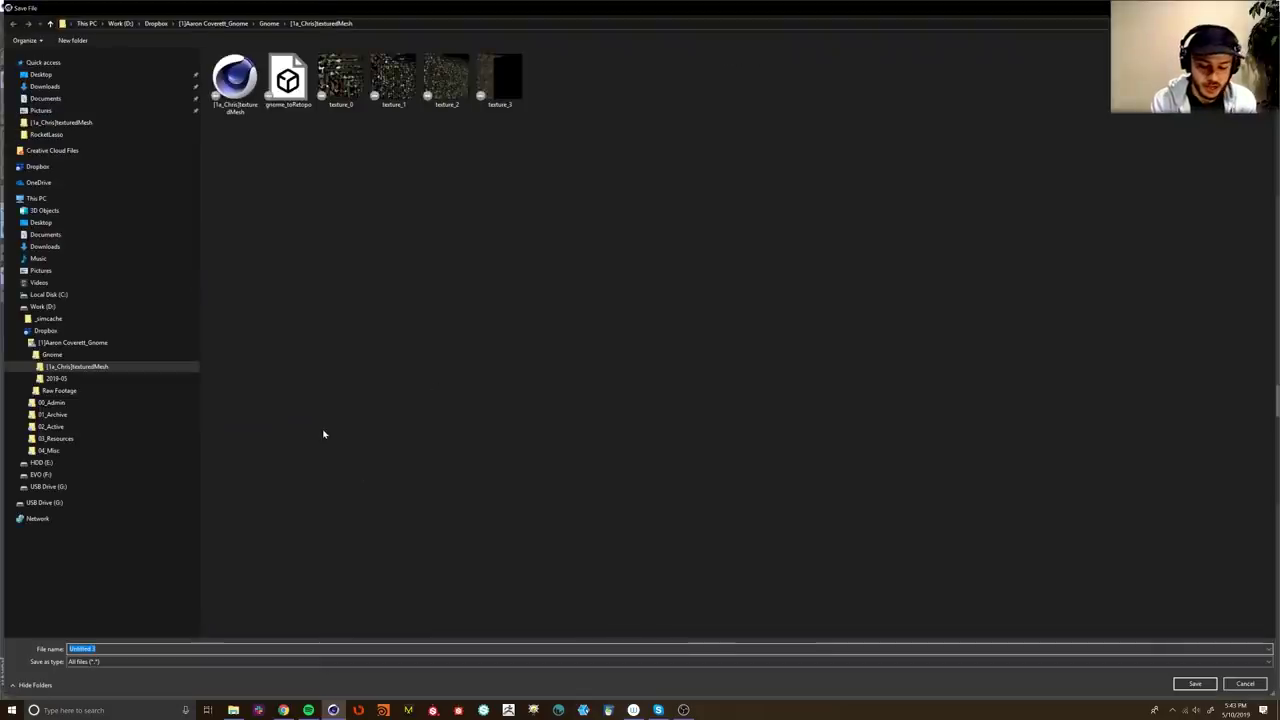
pyautogui.write('gnome_toRet')
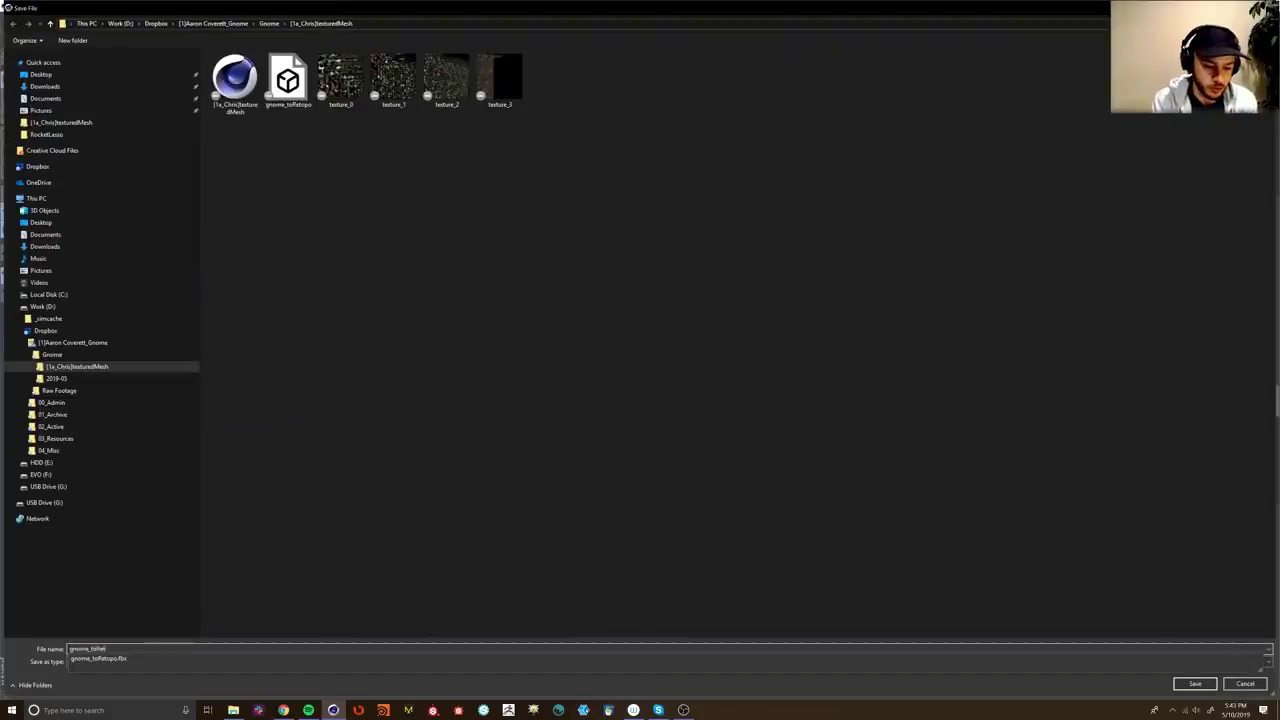
pyautogui.press('Return')
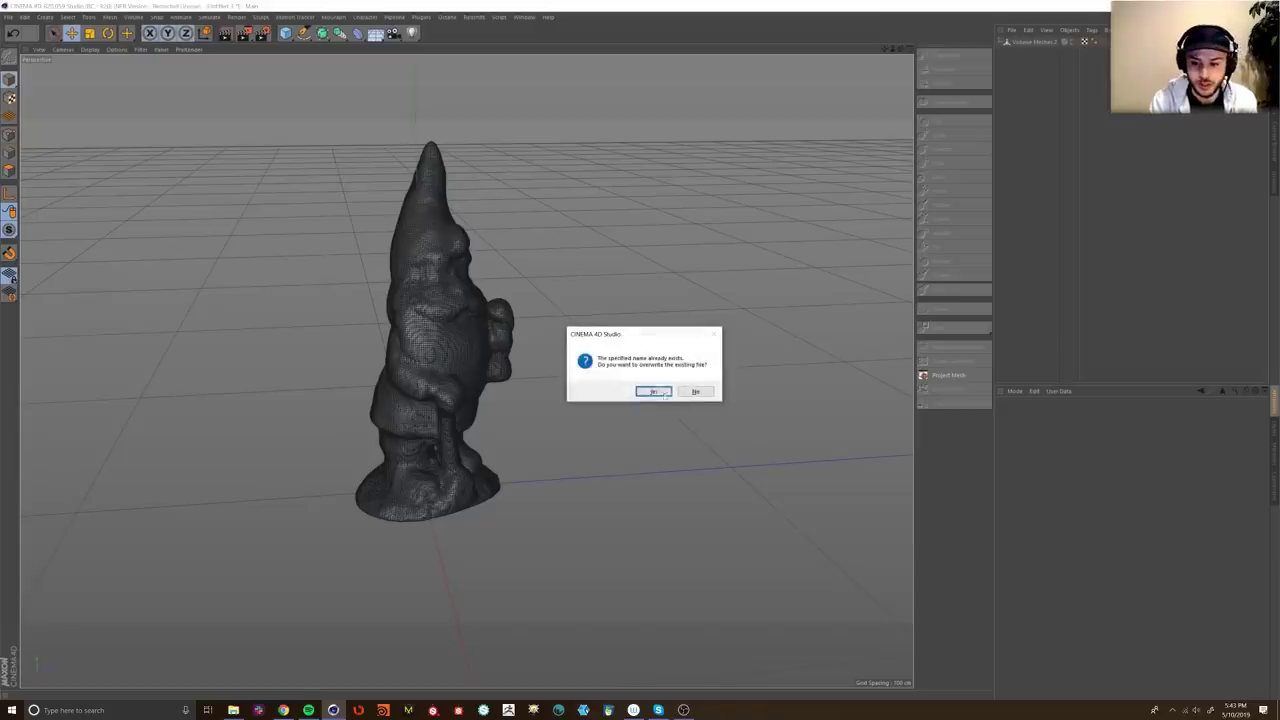
pyautogui.click(662, 394)
pyautogui.click(650, 502)
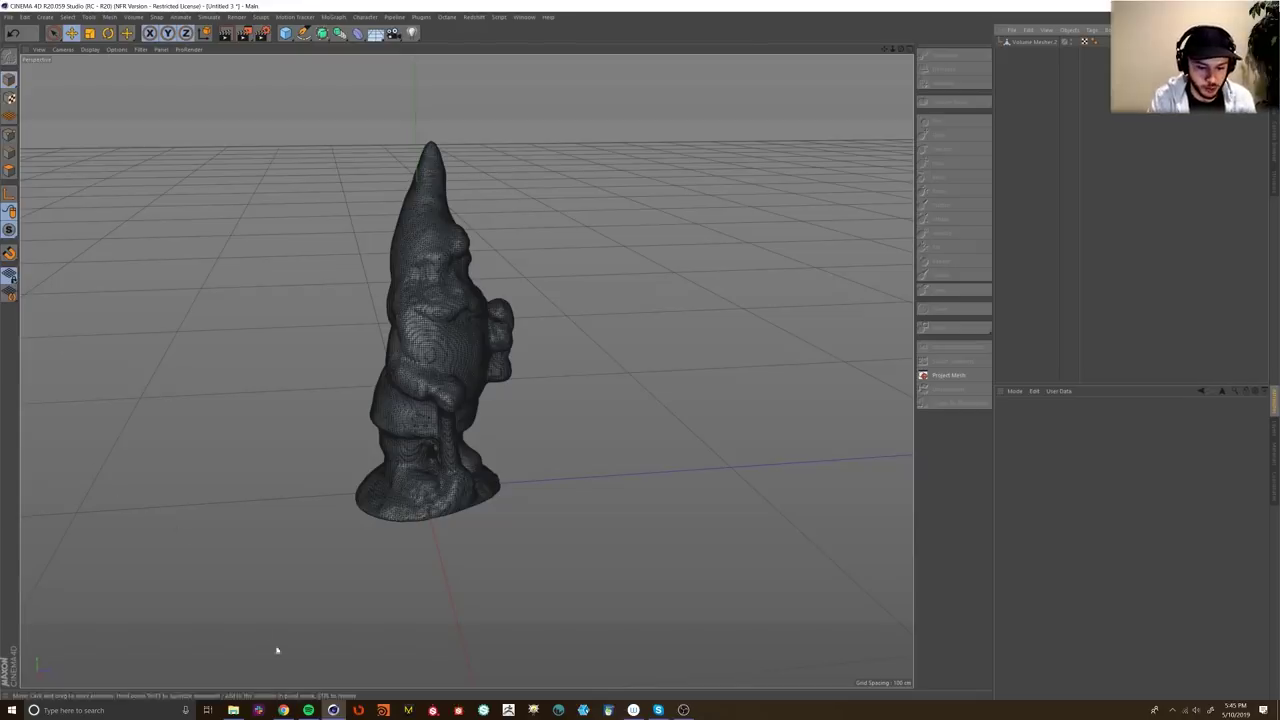
# Step: Switch to 3D-Coat, start the Perform Retopology workflow with auto-retopology and open the gnome_toRetopo mesh for it
pyautogui.click(283, 710)
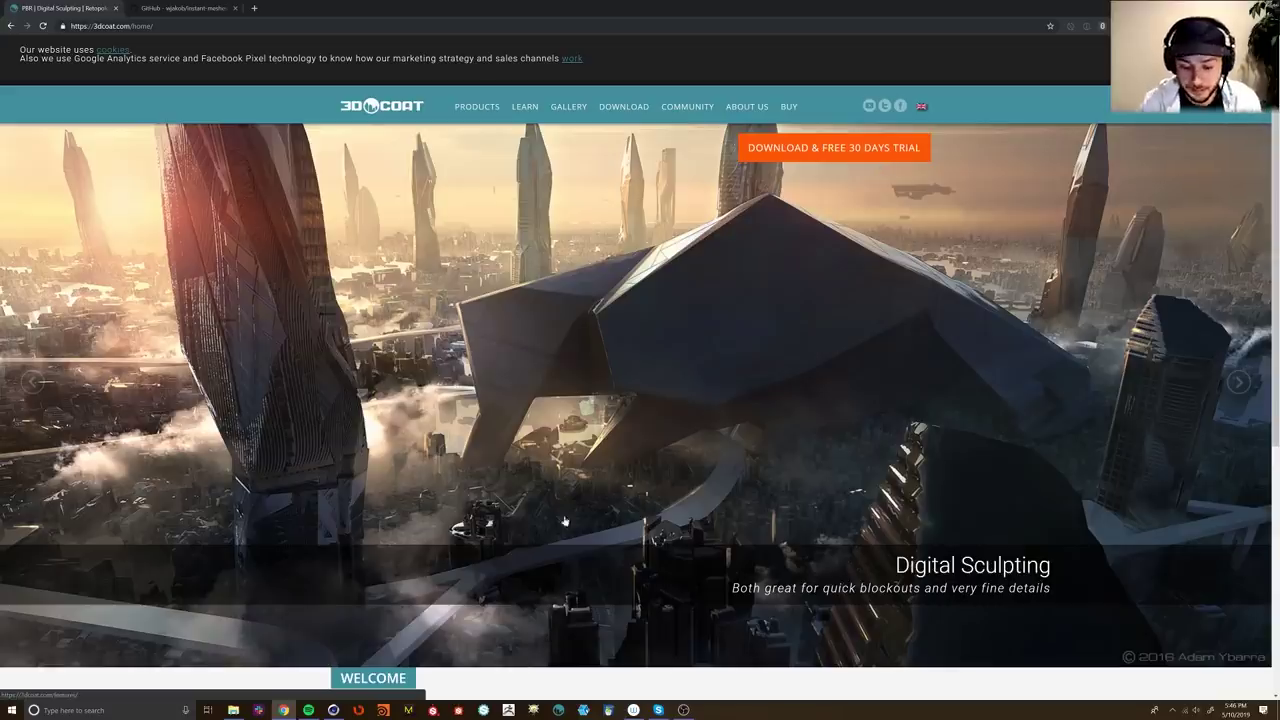
pyautogui.click(558, 706)
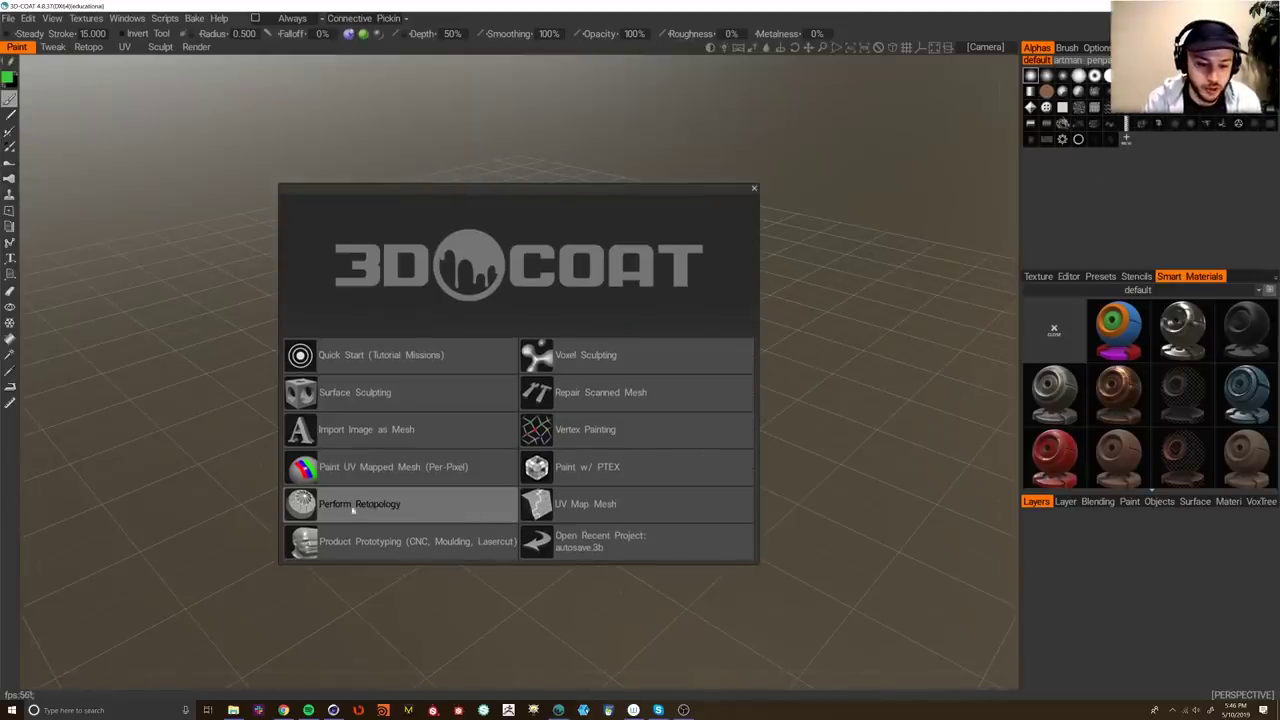
pyautogui.click(416, 508)
pyautogui.moveTo(549, 277); pyautogui.dragTo(661, 194)
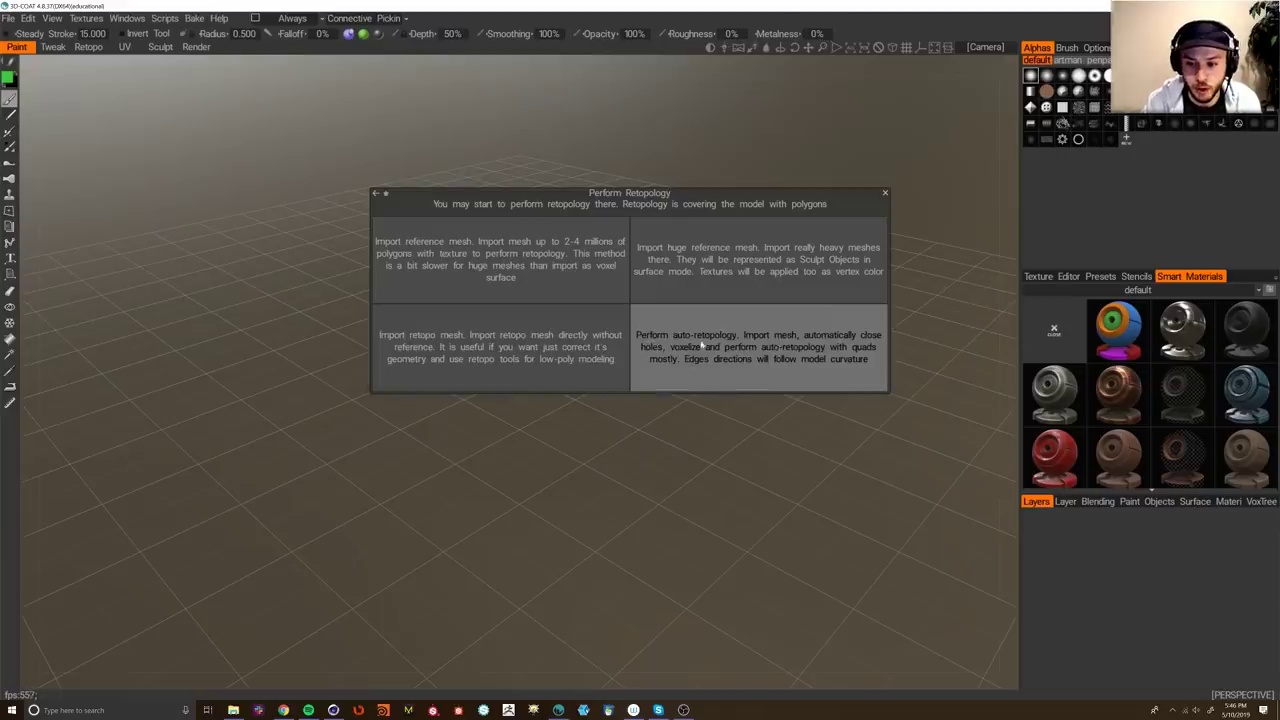
pyautogui.click(741, 347)
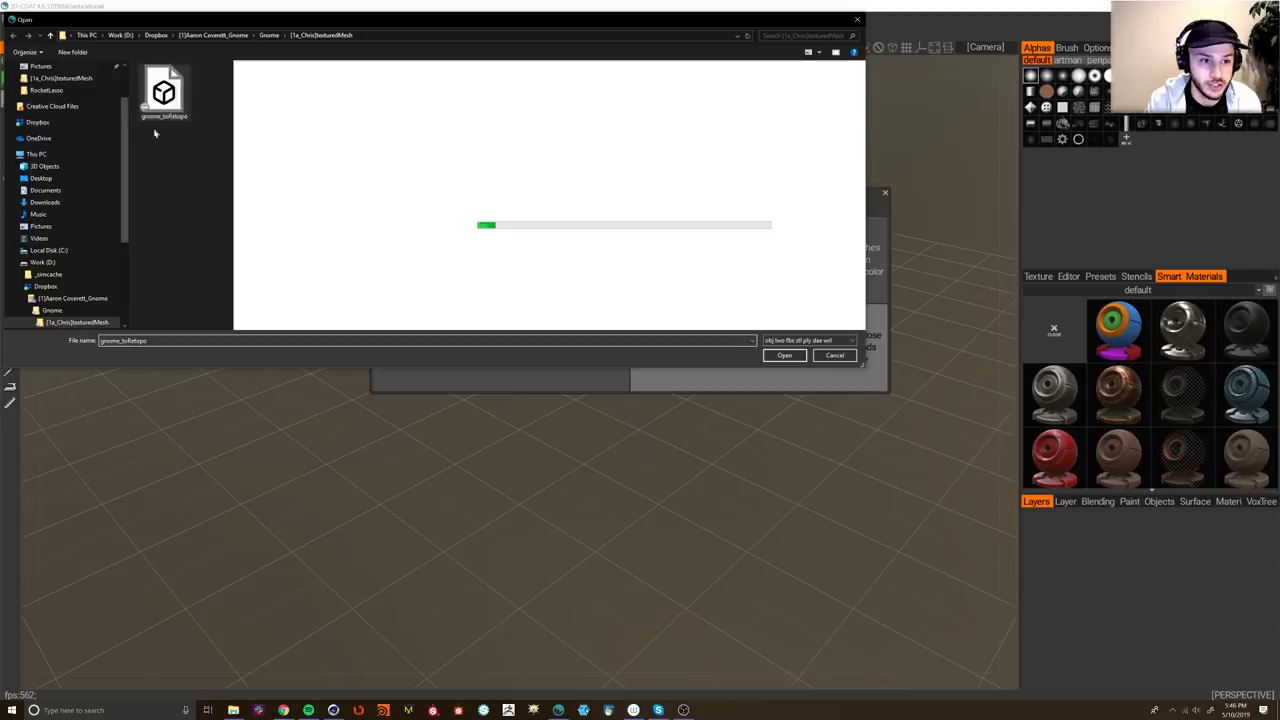
pyautogui.click(785, 356)
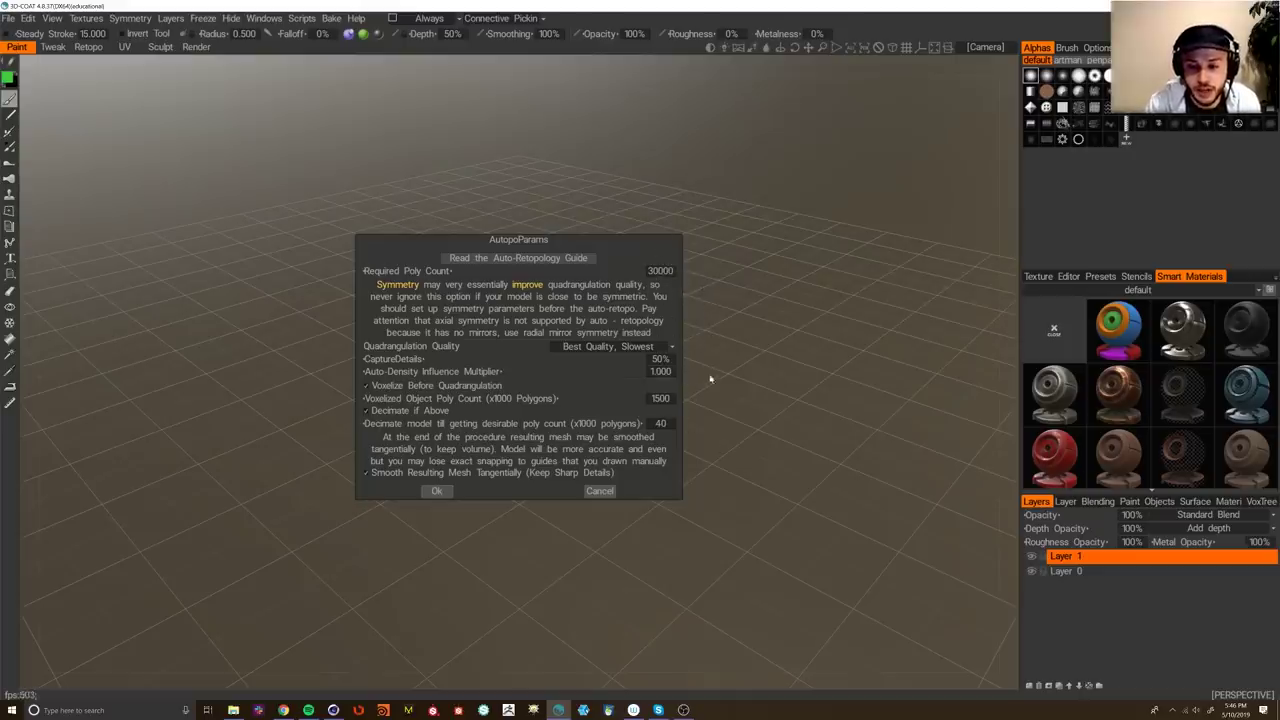
# Step: Open the Auto-Retopology Guide from the AutopoParams dialog and read its basic rules, density and guide line advice
pyautogui.click(557, 259)
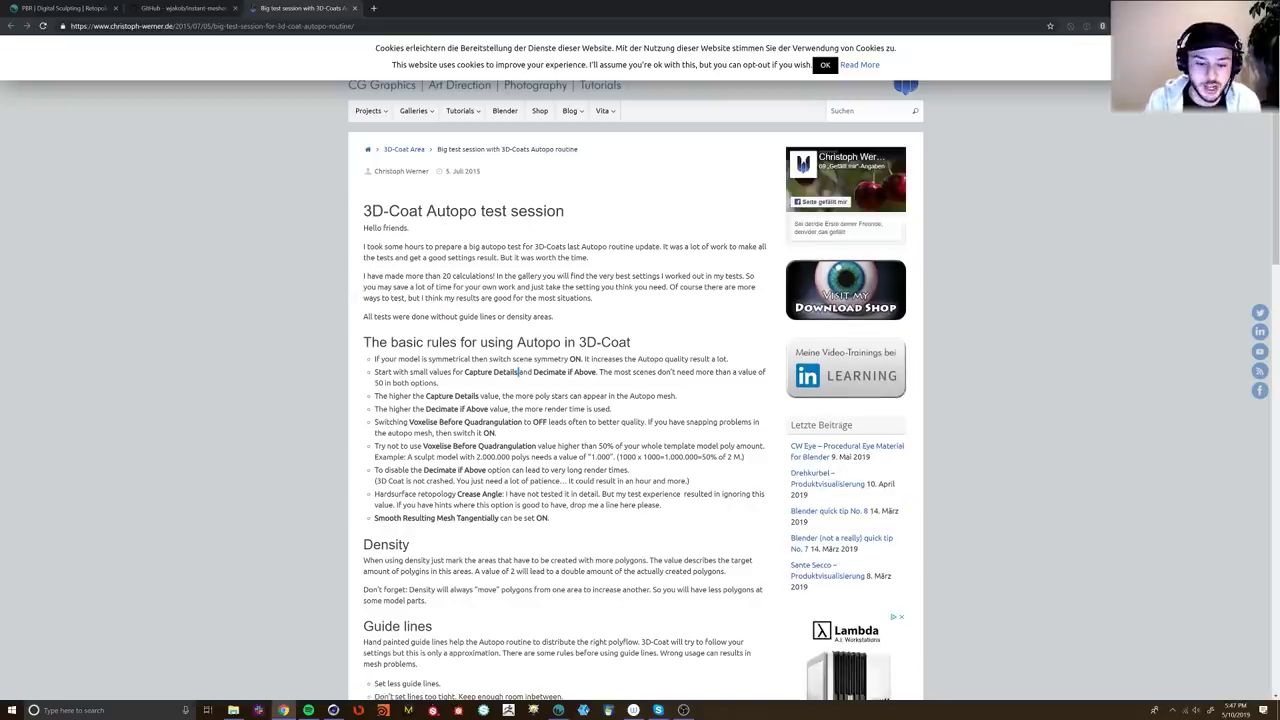
pyautogui.scroll(-1, 478, 470)
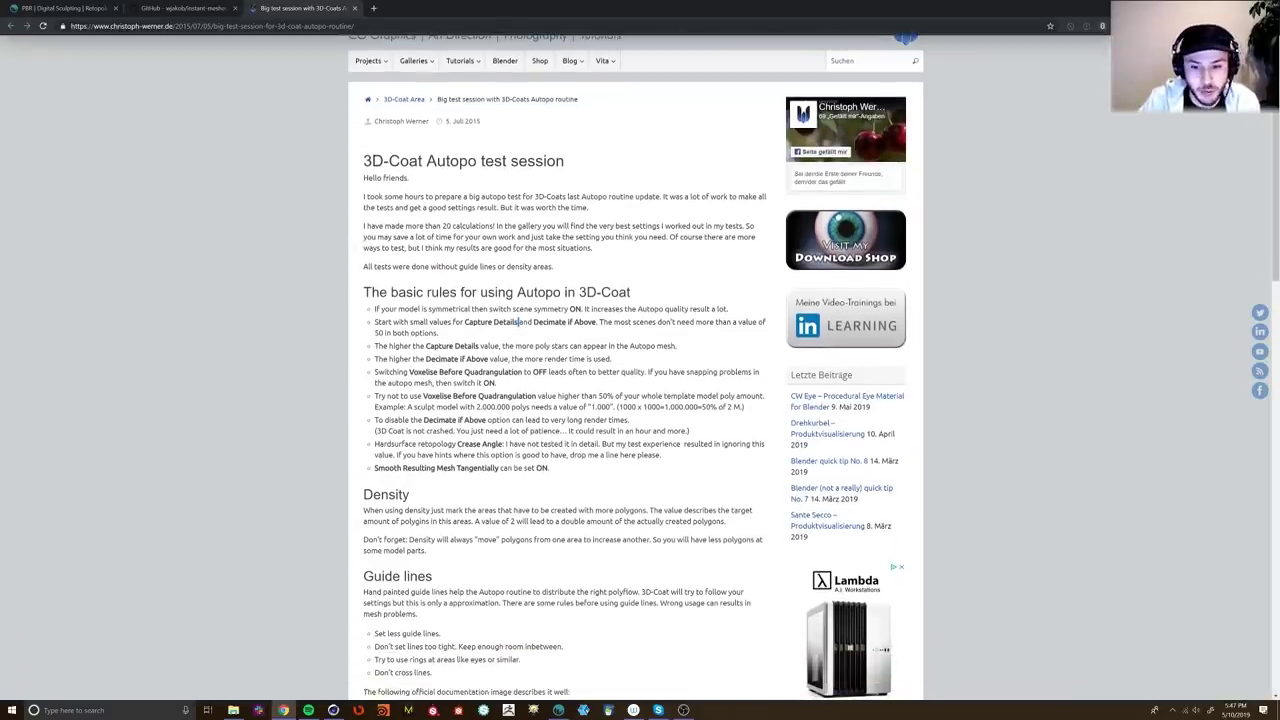
pyautogui.scroll(-4, 457, 388)
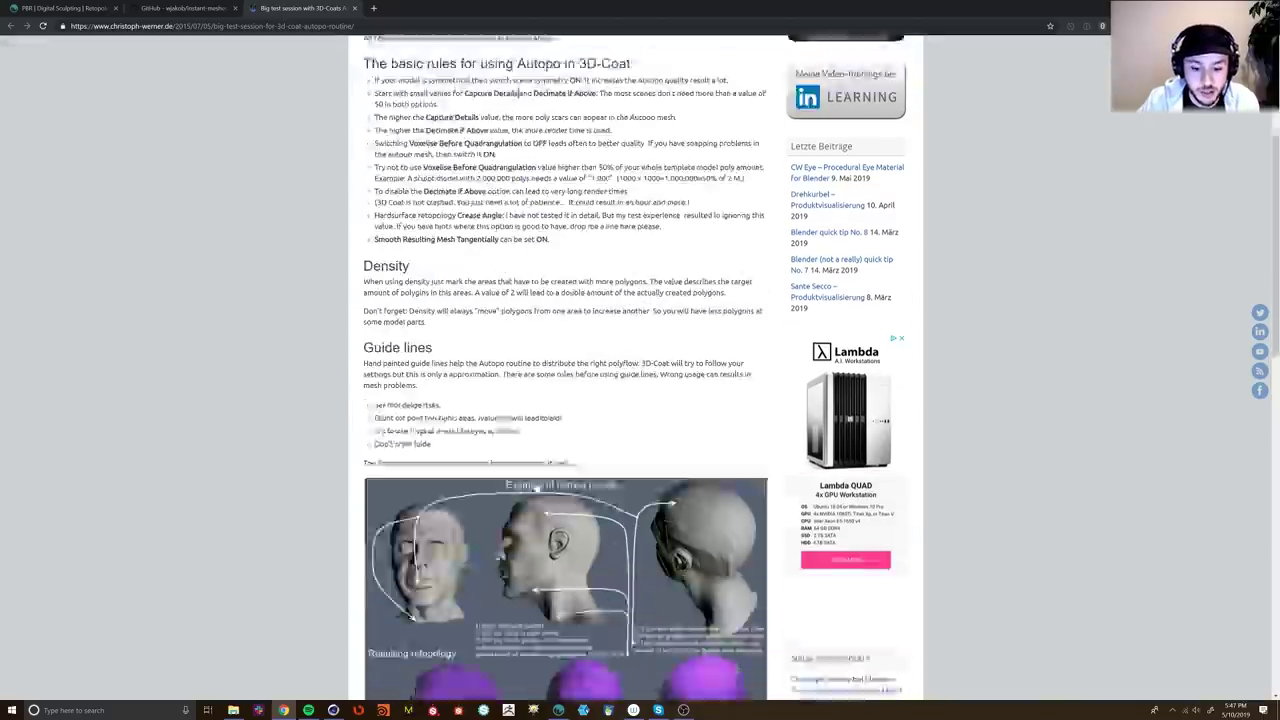
pyautogui.scroll(-1, 457, 388)
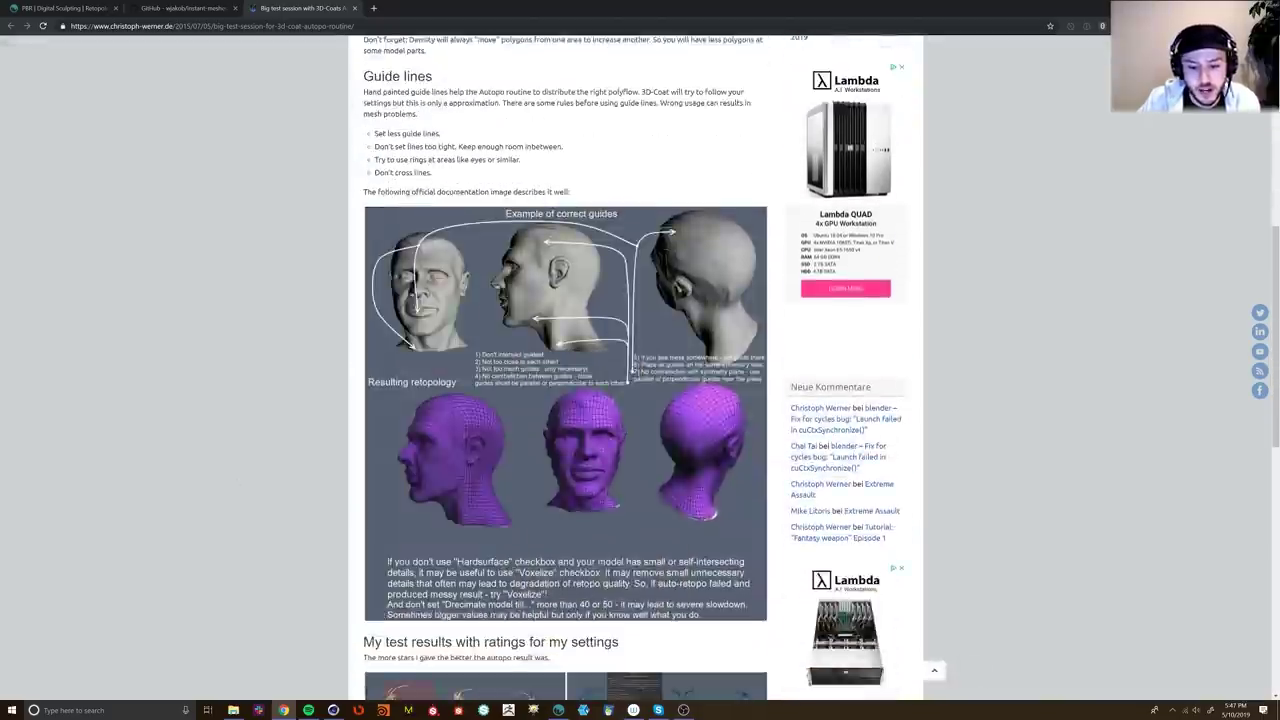
pyautogui.scroll(-3, 180, 555)
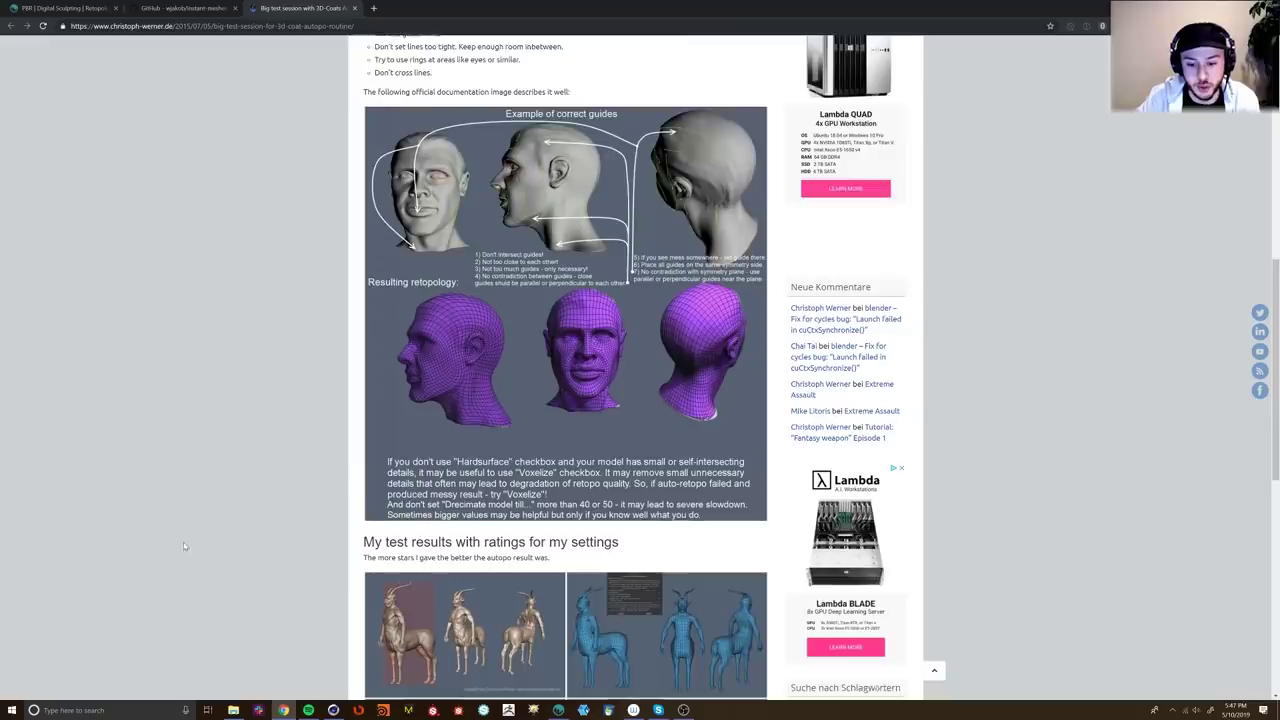
# Step: Review the article's guide-line rules, test results and basic Autopo settings, and switch to 3D-Coat
pyautogui.scroll(-4, 185, 540)
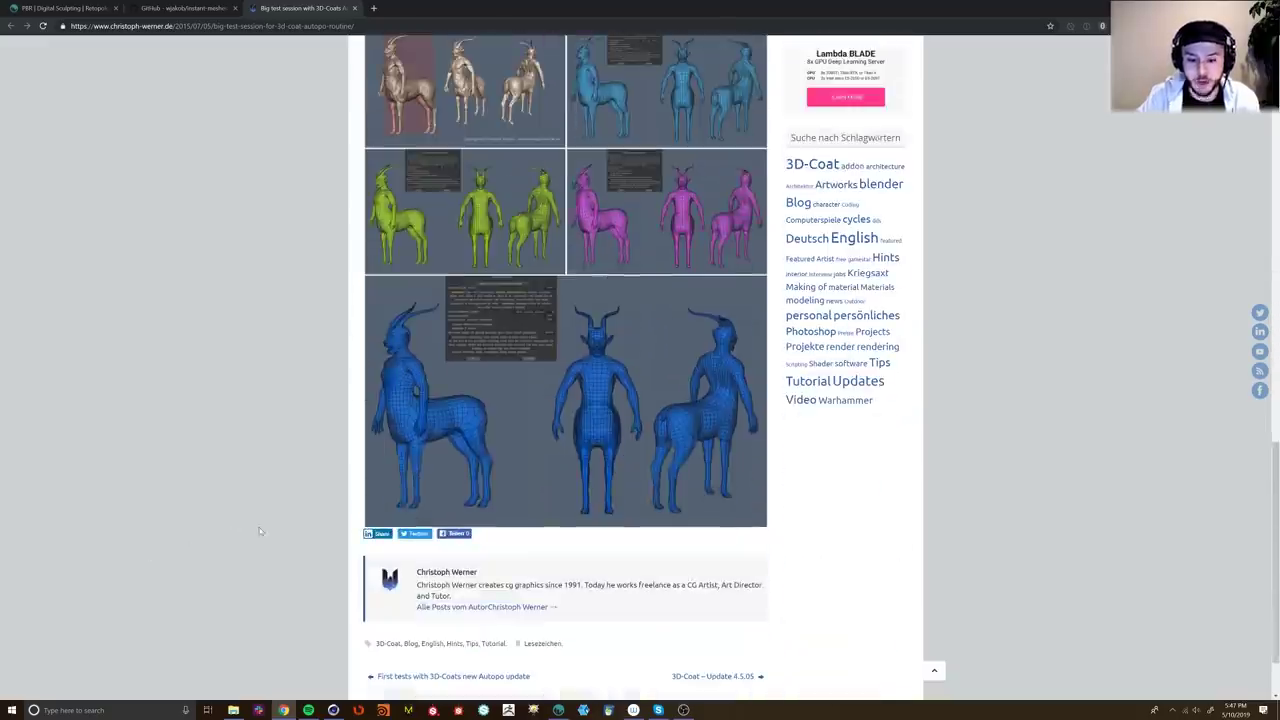
pyautogui.scroll(6, 312, 499)
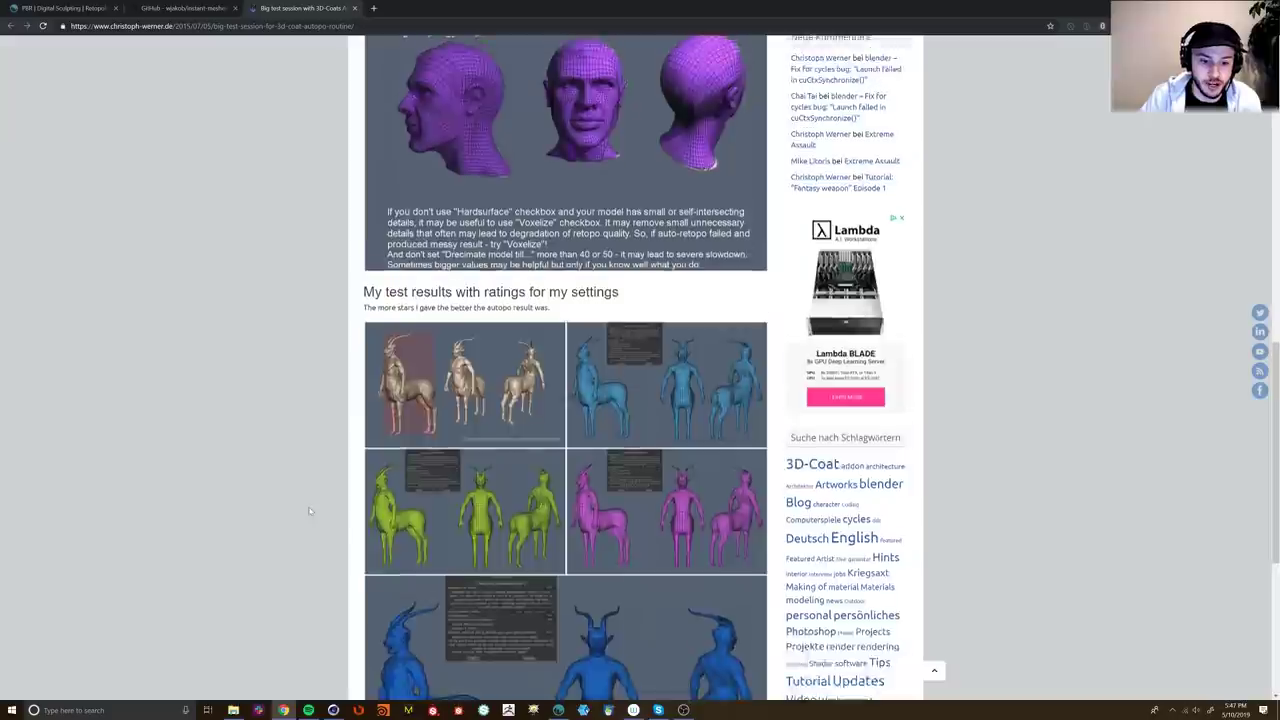
pyautogui.scroll(6, 315, 499)
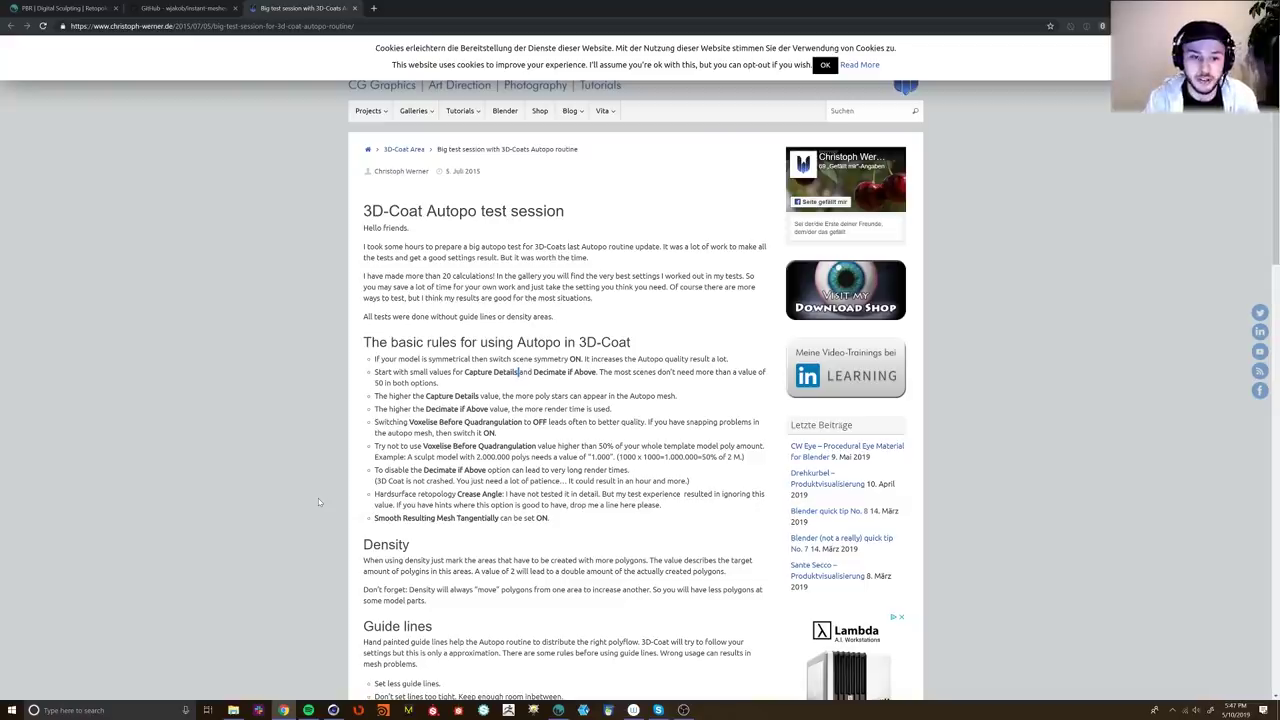
pyautogui.hotkey('alt', 'Tab')
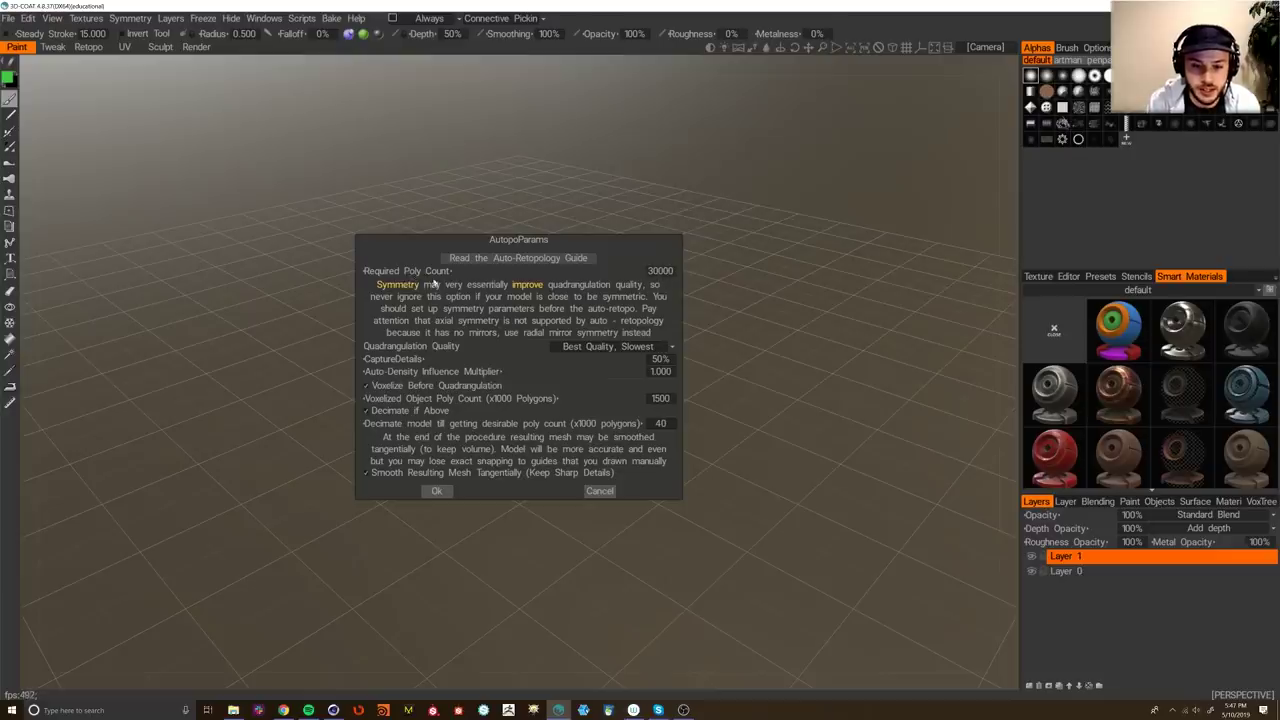
# Step: Set the auto-retopology's required poly count to 5000, disable voxelizing before quadrangulation, and accept the parameters
pyautogui.click(660, 272)
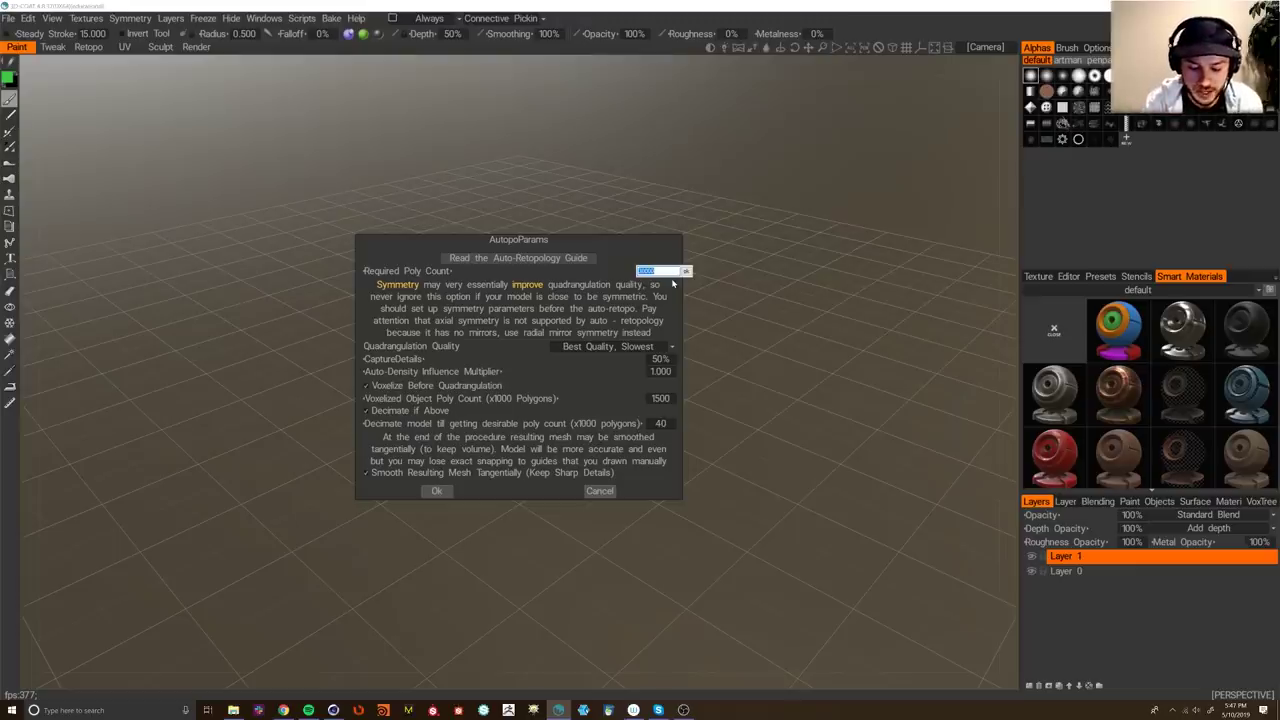
pyautogui.write('5000')
pyautogui.press('Return')
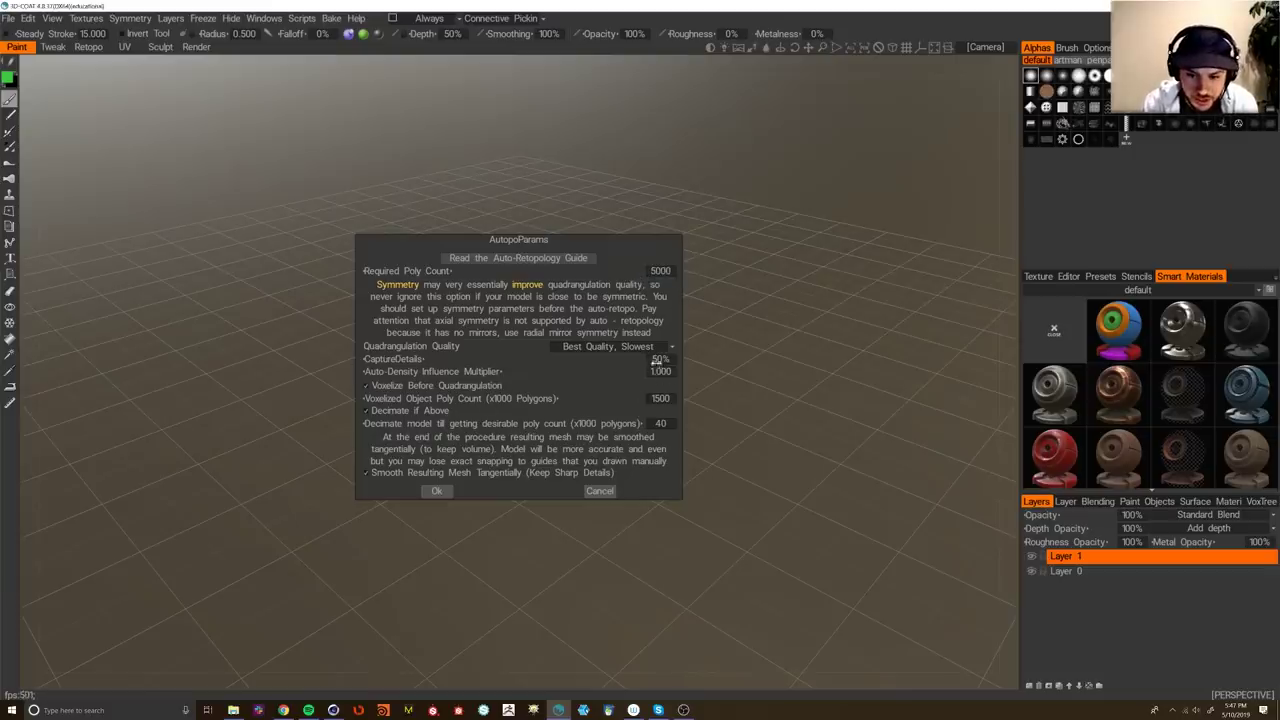
pyautogui.click(382, 388)
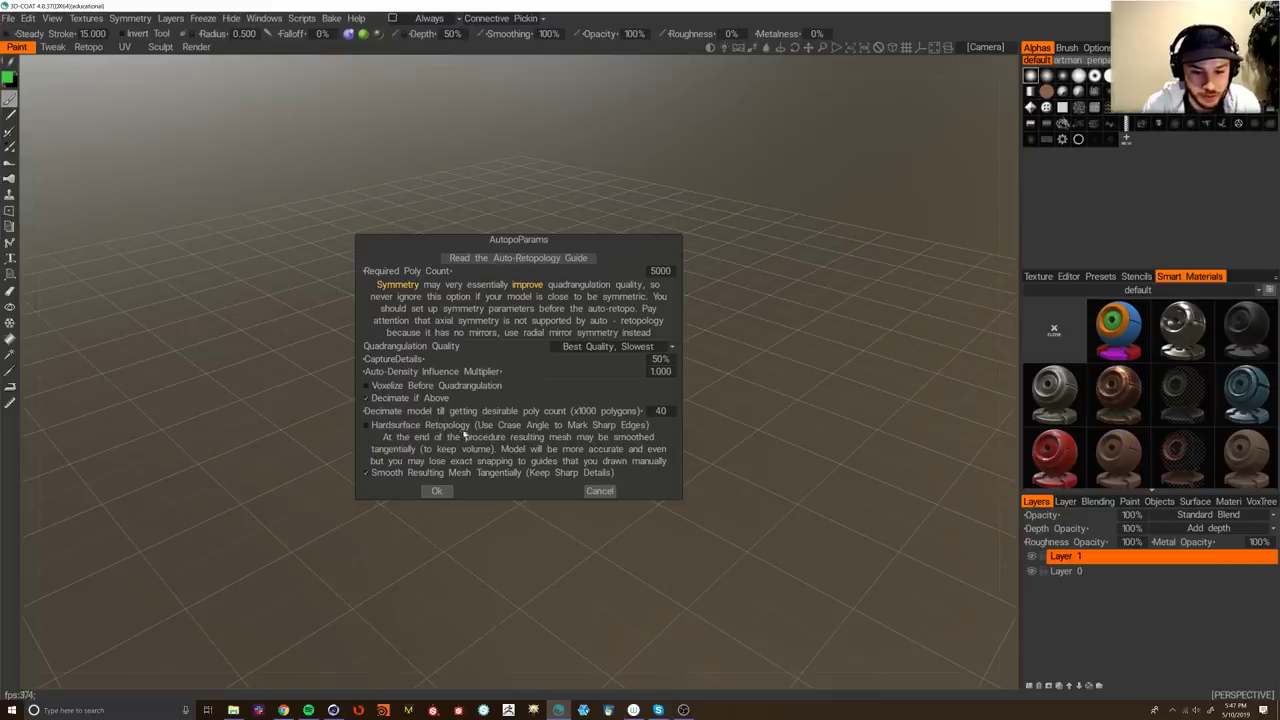
pyautogui.click(436, 491)
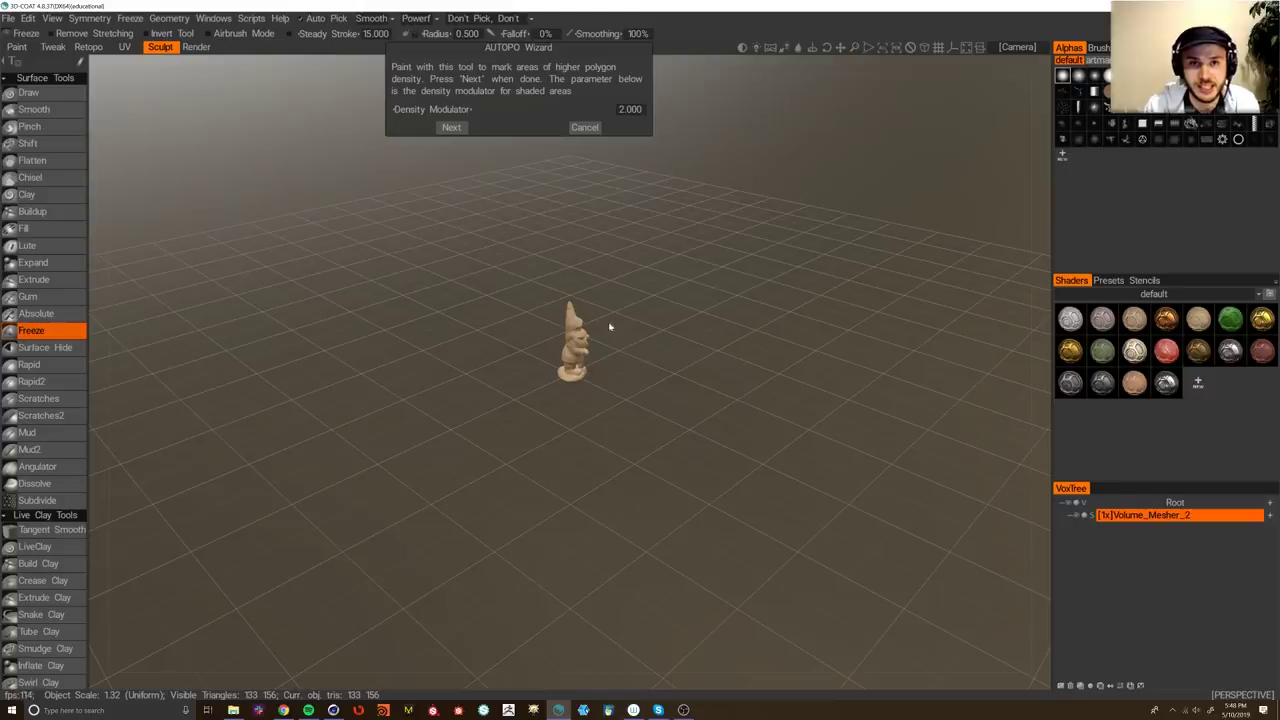
# Step: Try to run the Autopo wizard on the gnome without painting density areas or guide strokes
pyautogui.moveTo(687, 342); pyautogui.dragTo(694, 394, button='right')
pyautogui.moveTo(694, 394); pyautogui.dragTo(669, 440, button='middle')
pyautogui.moveTo(669, 440)
pyautogui.mouseDown(button='right')
pyautogui.moveTo(668, 479)
pyautogui.moveTo(660, 445)
pyautogui.mouseUp(button='right')
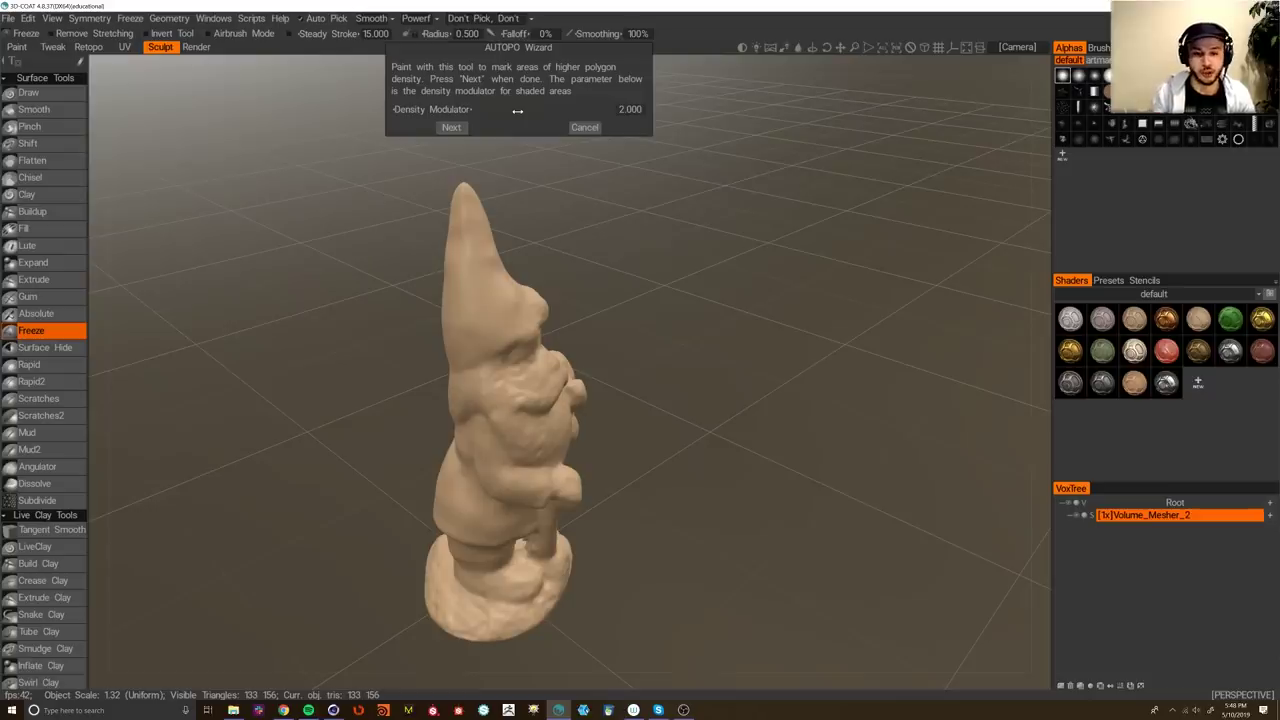
pyautogui.click(451, 127)
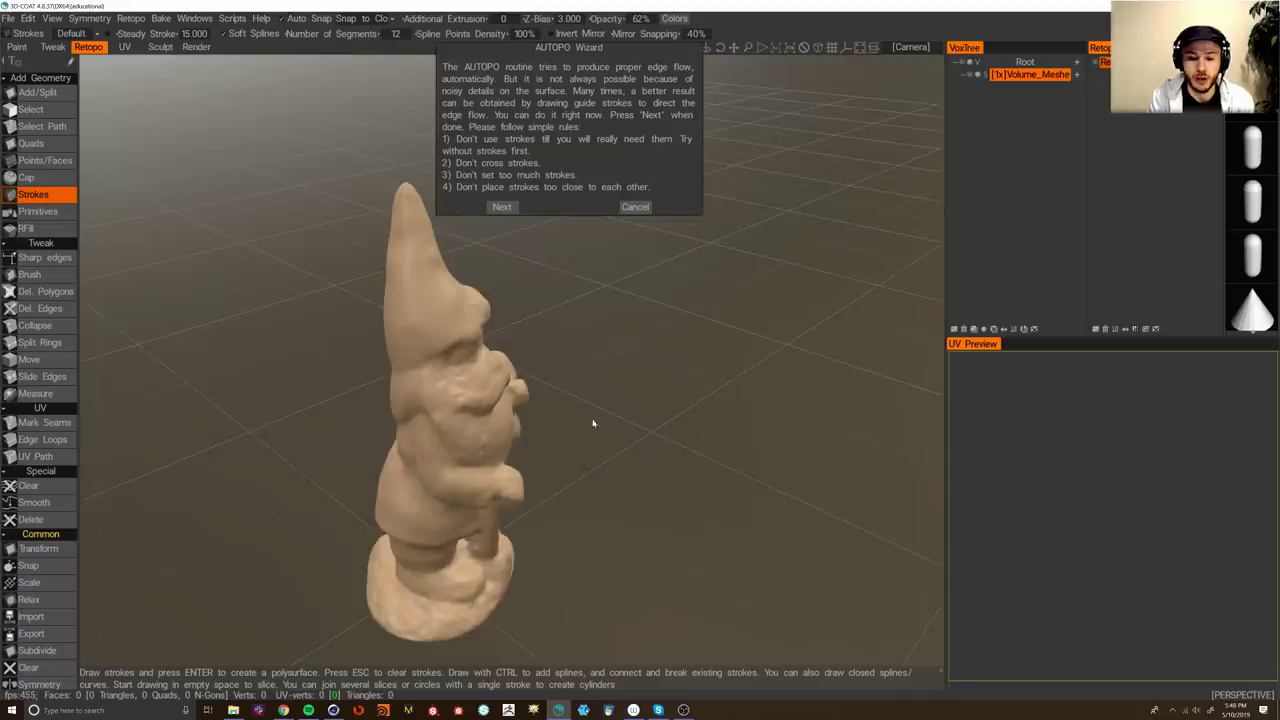
pyautogui.keyDown('alt'); pyautogui.moveTo(591, 423); pyautogui.dragTo(554, 460); pyautogui.keyUp('alt')
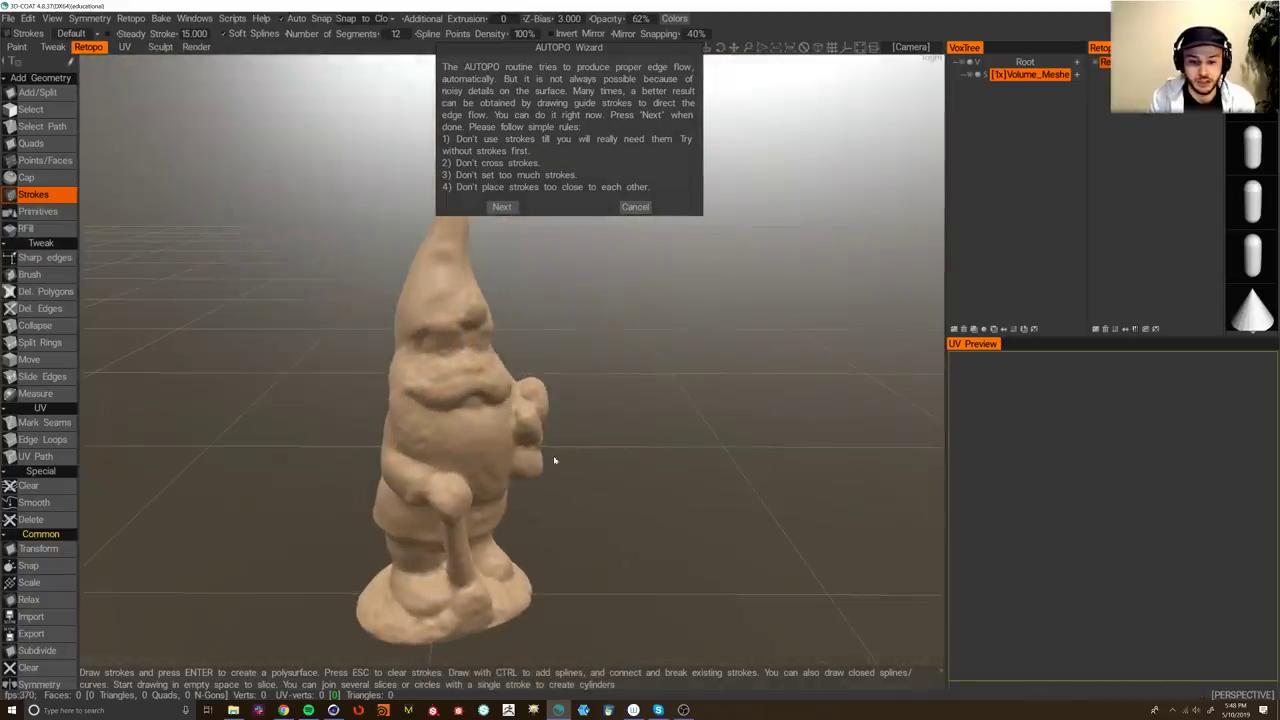
pyautogui.click(502, 207)
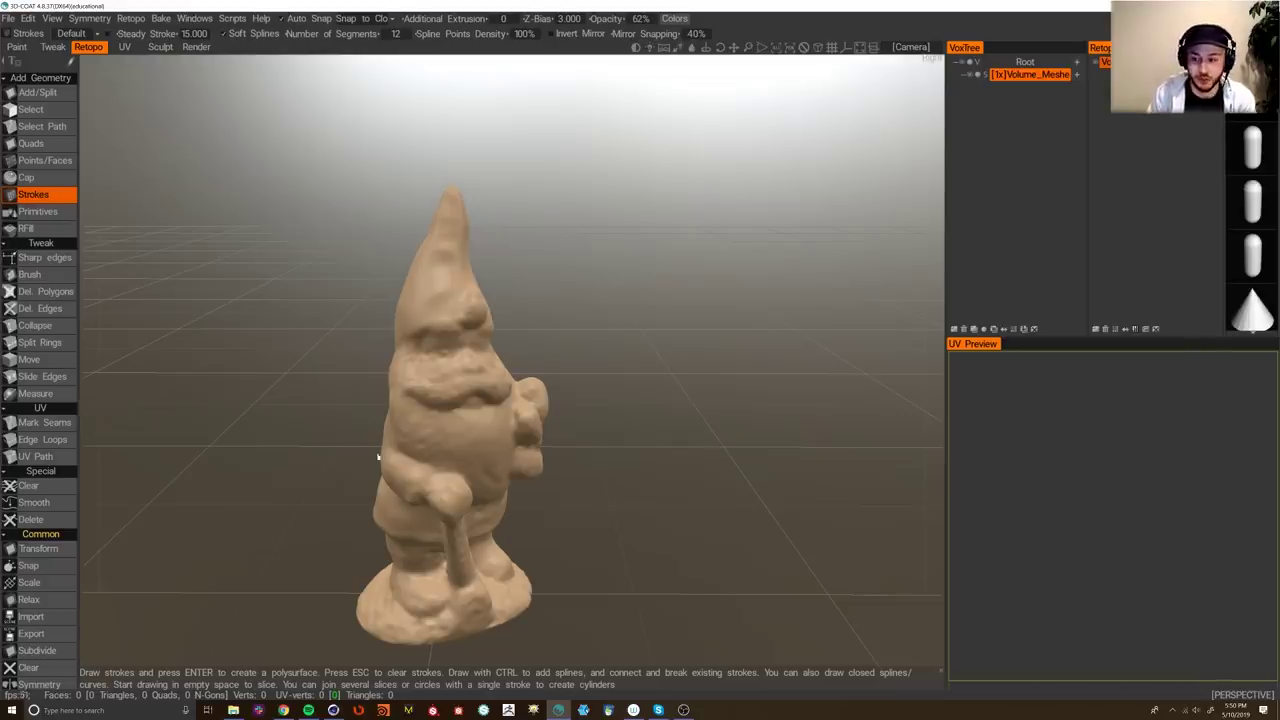
# Step: Start AUTOPO again on the gnome's sculpt volume, keeping the 5000 poly count and the other existing parameters
pyautogui.rightClick(1030, 78)
pyautogui.press('Escape')
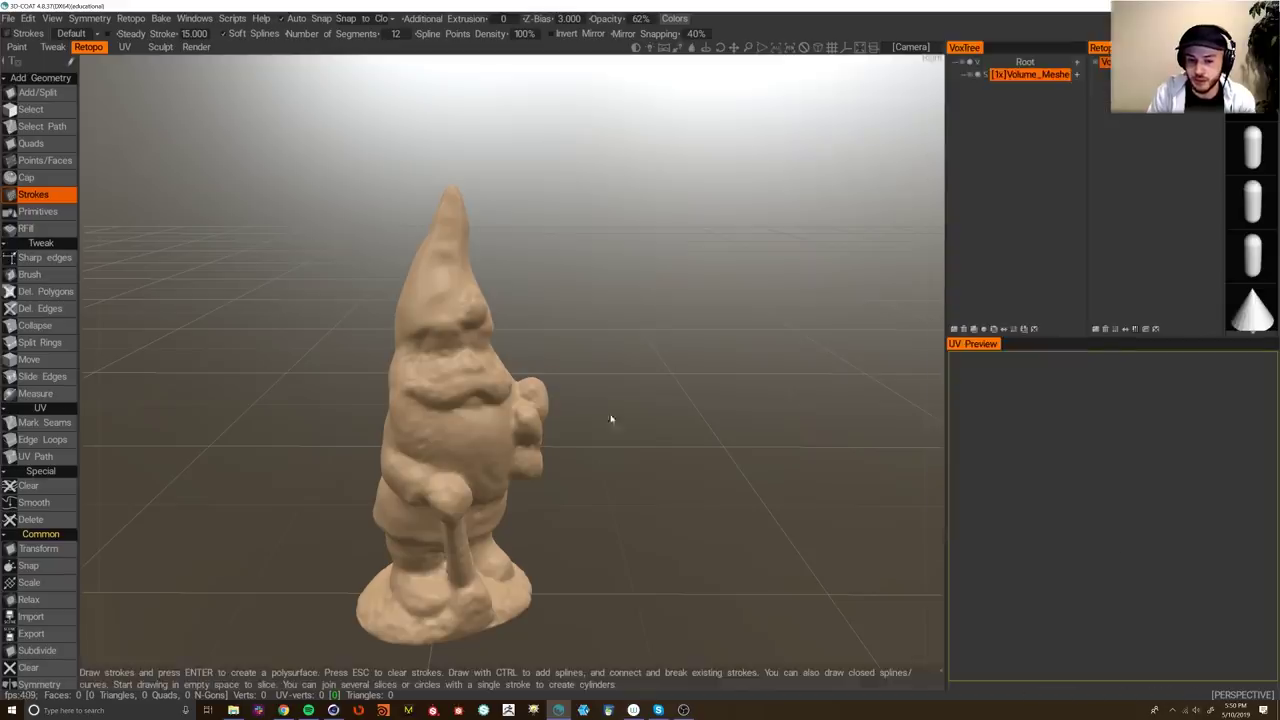
pyautogui.rightClick(1000, 75)
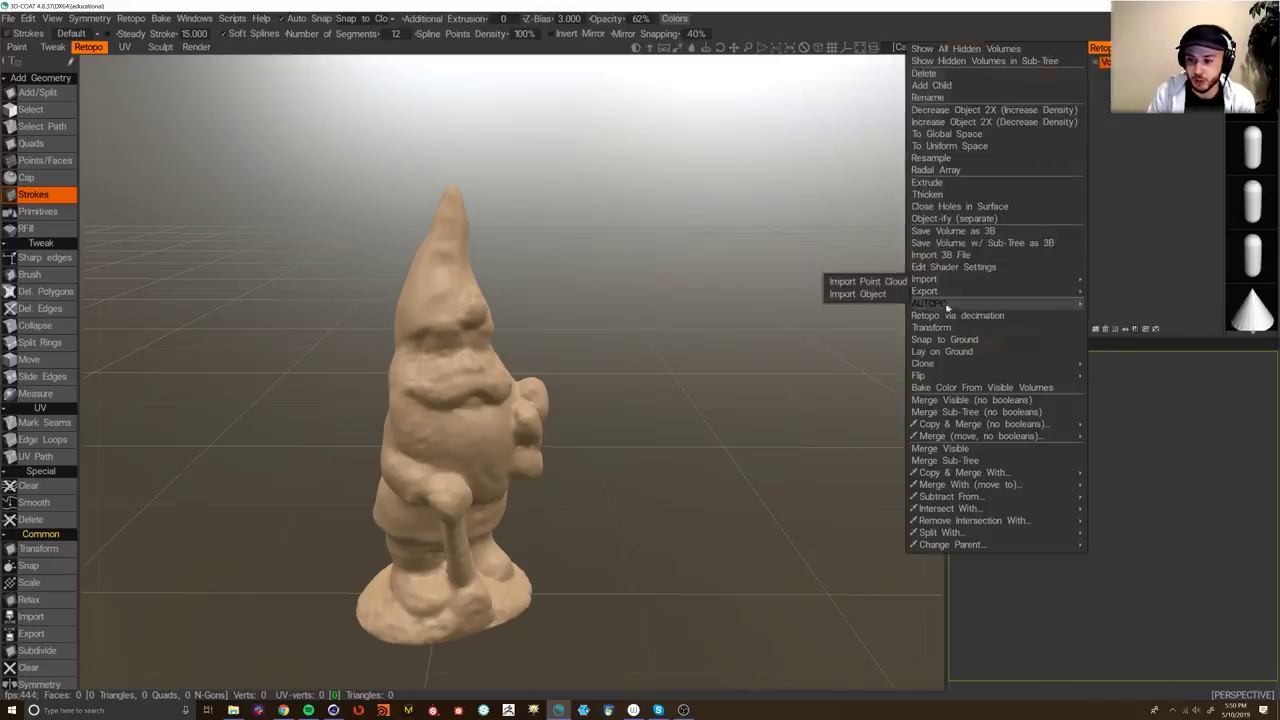
pyautogui.moveTo(943, 303)
pyautogui.click(826, 336)
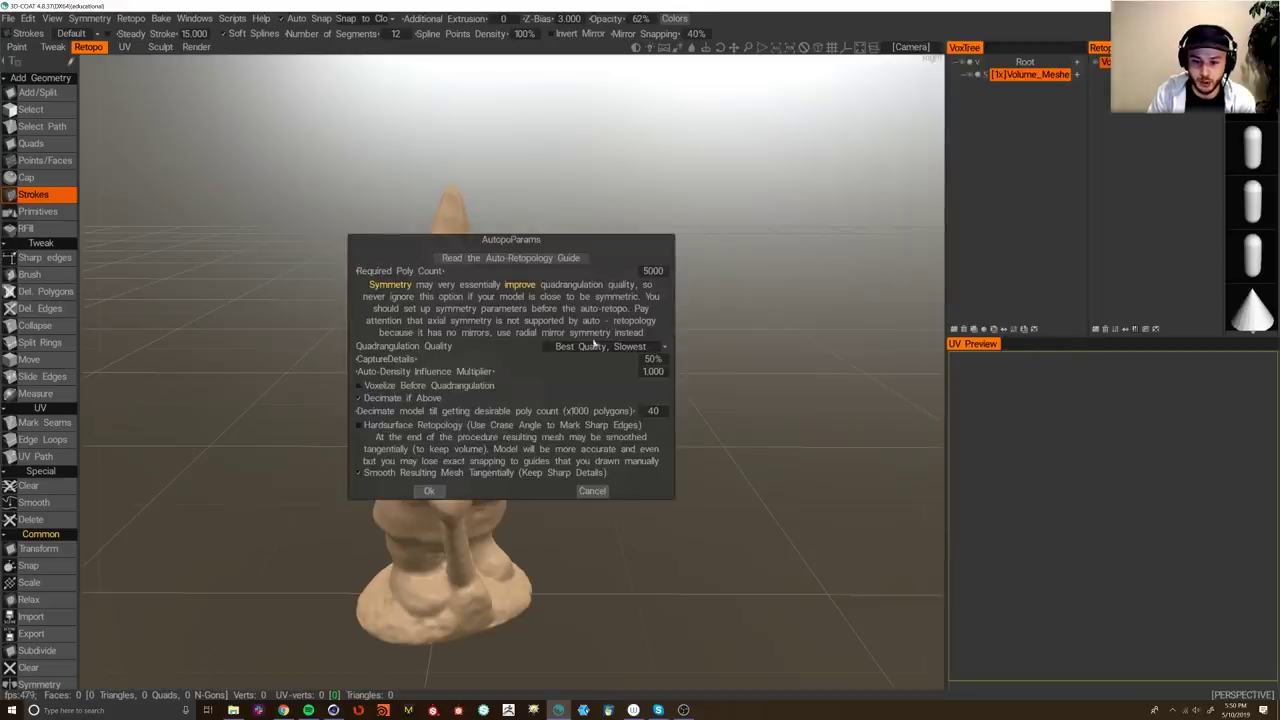
pyautogui.click(429, 491)
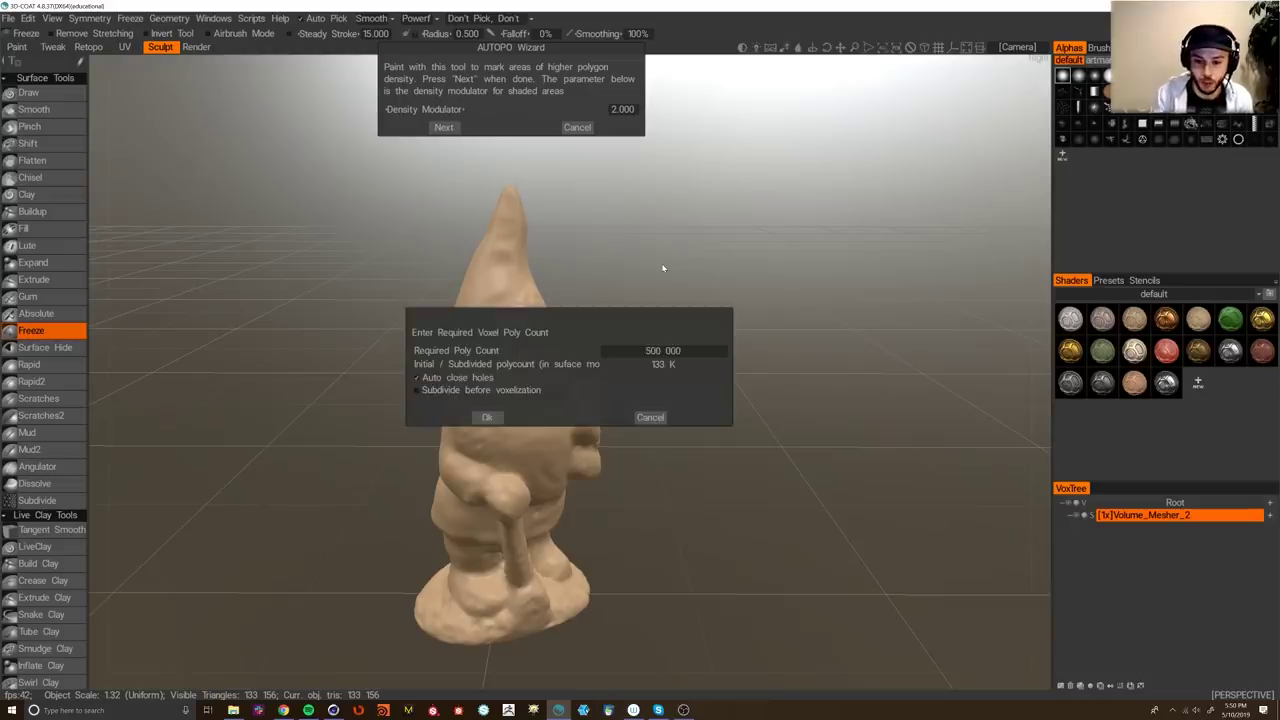
# Step: Complete the voxel poly count, density and guide-stroke stages without painting anything, and generate the gnome's retopo mesh
pyautogui.press('Escape')
pyautogui.press('Return')
pyautogui.press('Return')
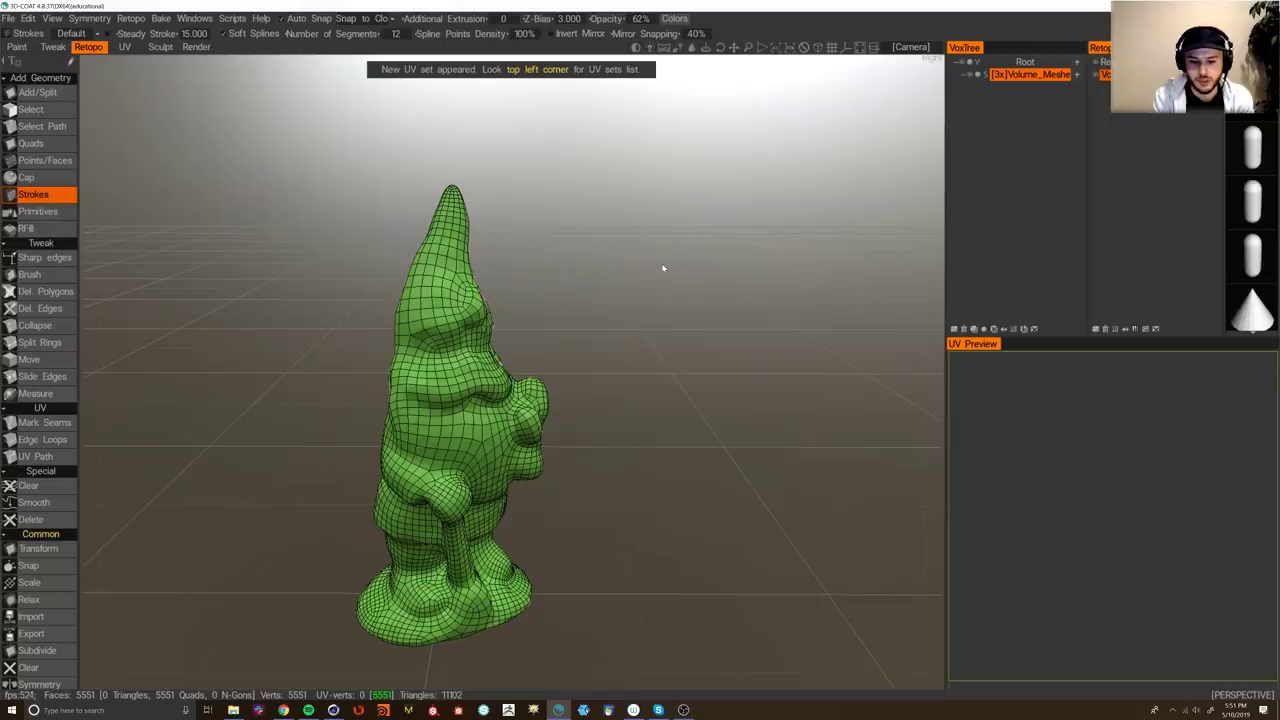
# Step: Hide the gnome's sculpt volume to leave only its retopo mesh on display
pyautogui.keyDown('alt'); pyautogui.moveTo(598, 418); pyautogui.dragTo(506, 428); pyautogui.keyUp('alt')
pyautogui.keyDown('alt'); pyautogui.moveTo(506, 428); pyautogui.dragTo(542, 362, button='middle'); pyautogui.keyUp('alt')
pyautogui.keyDown('alt'); pyautogui.moveTo(542, 362); pyautogui.dragTo(406, 371); pyautogui.keyUp('alt')
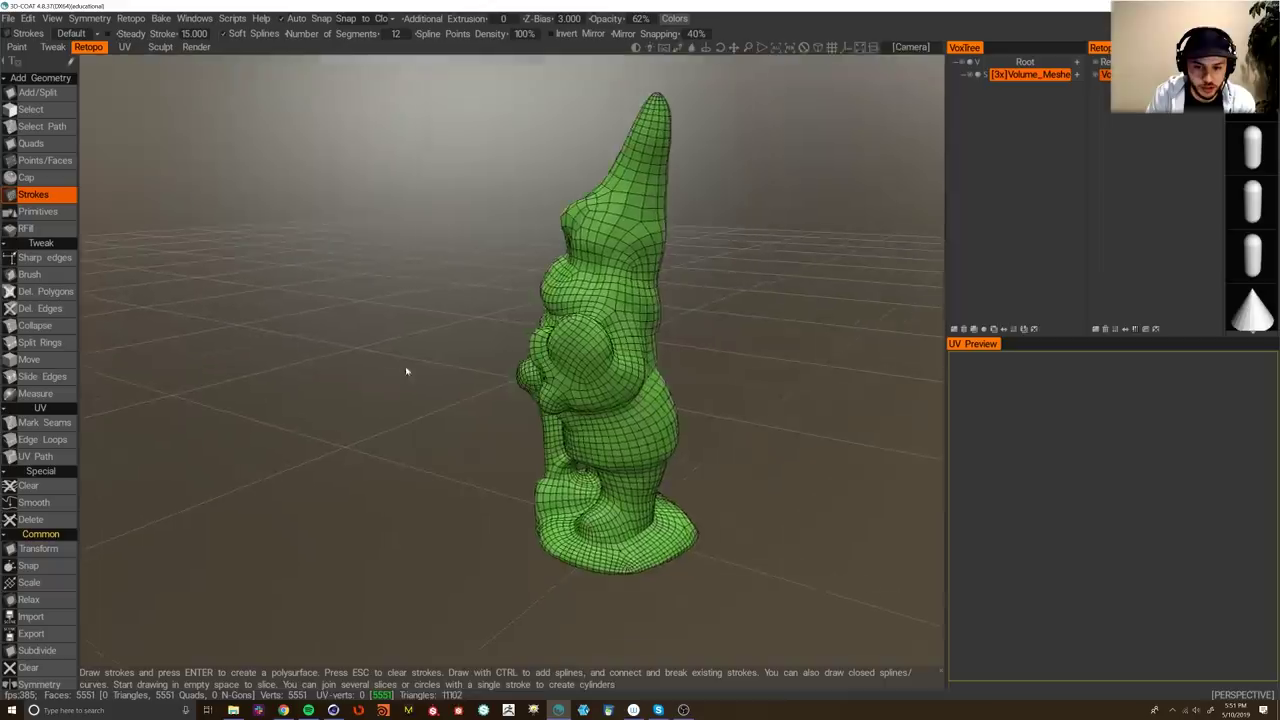
pyautogui.keyDown('alt'); pyautogui.moveTo(406, 371); pyautogui.dragTo(512, 372, button='right'); pyautogui.keyUp('alt')
pyautogui.keyDown('alt'); pyautogui.moveTo(512, 372); pyautogui.dragTo(340, 370); pyautogui.keyUp('alt')
pyautogui.keyDown('alt'); pyautogui.moveTo(340, 370); pyautogui.dragTo(456, 368, button='middle'); pyautogui.keyUp('alt')
pyautogui.keyDown('alt'); pyautogui.moveTo(656, 370); pyautogui.dragTo(494, 371, button='middle'); pyautogui.keyUp('alt')
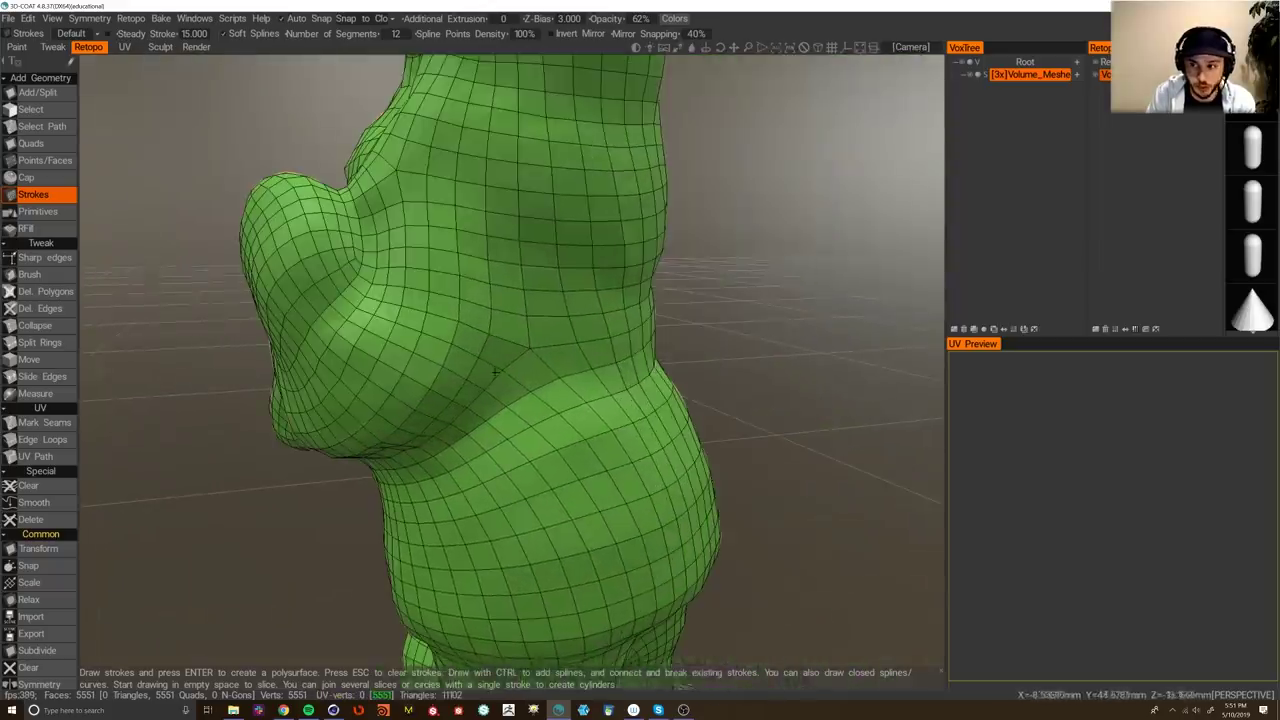
pyautogui.click(968, 75)
# Step: Examine the retopo mesh's polygon flow on the gnome's back, arms, front, base and hat
pyautogui.keyDown('alt'); pyautogui.moveTo(648, 348); pyautogui.dragTo(660, 306, button='middle'); pyautogui.keyUp('alt')
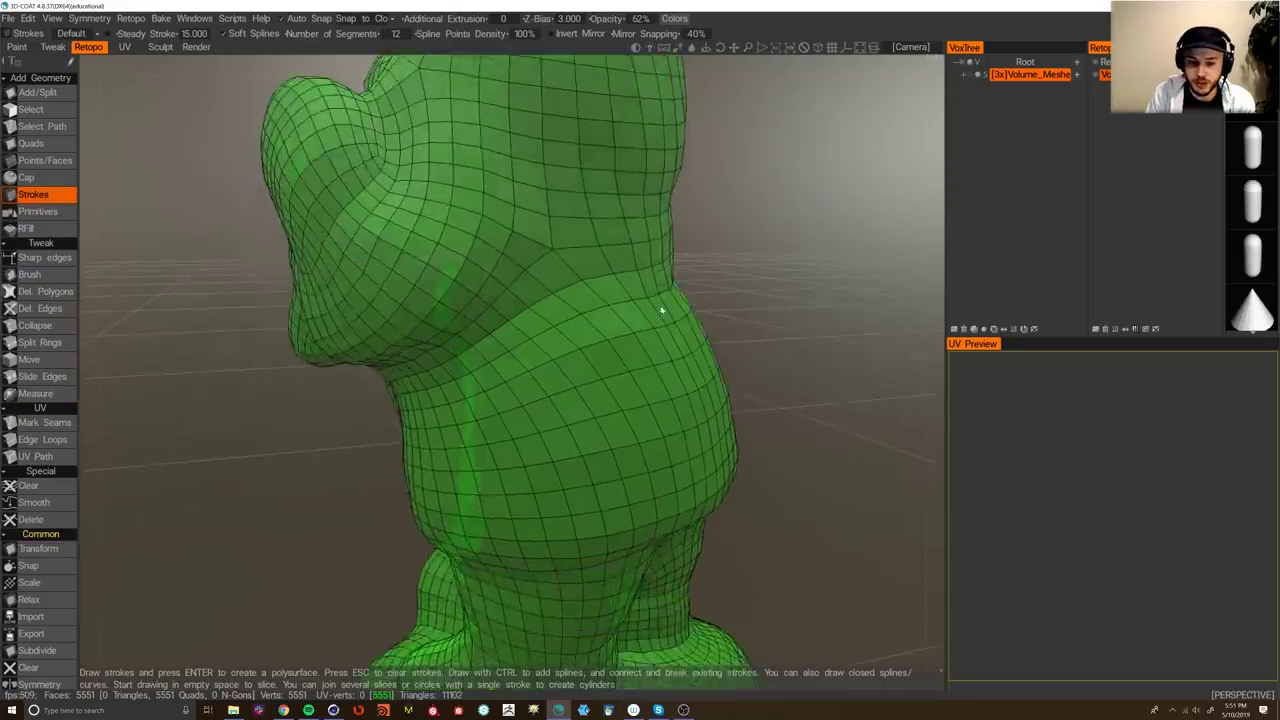
pyautogui.keyDown('alt'); pyautogui.moveTo(660, 306); pyautogui.dragTo(536, 371, button='right'); pyautogui.keyUp('alt')
pyautogui.keyDown('alt'); pyautogui.moveTo(536, 371); pyautogui.dragTo(651, 363); pyautogui.keyUp('alt')
pyautogui.keyDown('alt'); pyautogui.moveTo(451, 383); pyautogui.dragTo(474, 383, button='middle'); pyautogui.keyUp('alt')
pyautogui.keyDown('alt'); pyautogui.moveTo(474, 383); pyautogui.dragTo(440, 450); pyautogui.keyUp('alt')
pyautogui.keyDown('alt'); pyautogui.moveTo(440, 450); pyautogui.dragTo(417, 534, button='right'); pyautogui.keyUp('alt')
pyautogui.keyDown('alt'); pyautogui.moveTo(417, 534); pyautogui.dragTo(726, 343, button='middle'); pyautogui.keyUp('alt')
pyautogui.keyDown('alt'); pyautogui.moveTo(726, 343); pyautogui.dragTo(483, 486, button='right'); pyautogui.keyUp('alt')
pyautogui.keyDown('alt'); pyautogui.moveTo(483, 486); pyautogui.dragTo(569, 448); pyautogui.keyUp('alt')
pyautogui.moveTo(570, 448)
pyautogui.mouseDown(button='right')
pyautogui.moveTo(470, 440)
pyautogui.moveTo(583, 454)
pyautogui.mouseUp(button='right')
pyautogui.keyDown('alt'); pyautogui.moveTo(582, 453); pyautogui.dragTo(616, 458); pyautogui.keyUp('alt')
pyautogui.keyDown('alt'); pyautogui.moveTo(440, 475); pyautogui.dragTo(466, 479, button='middle'); pyautogui.keyUp('alt')
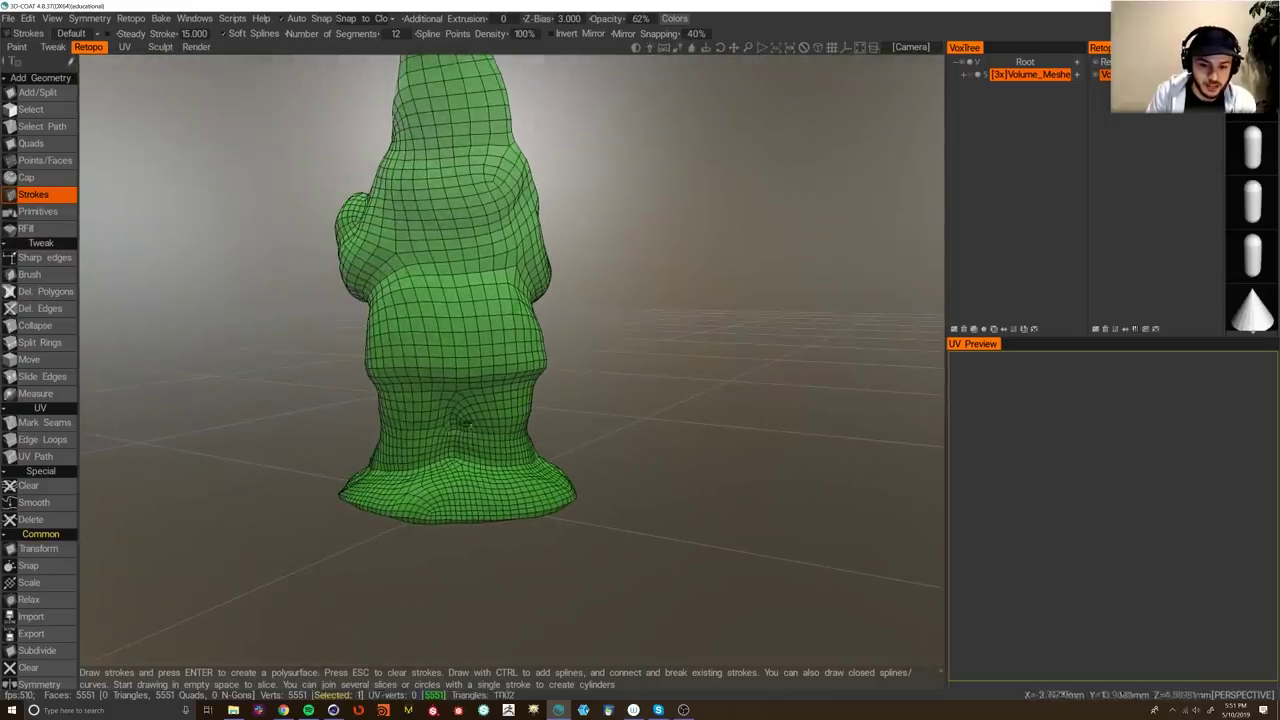
pyautogui.moveTo(456, 481); pyautogui.dragTo(507, 363, button='right')
pyautogui.keyDown('alt'); pyautogui.moveTo(507, 363); pyautogui.dragTo(568, 363); pyautogui.keyUp('alt')
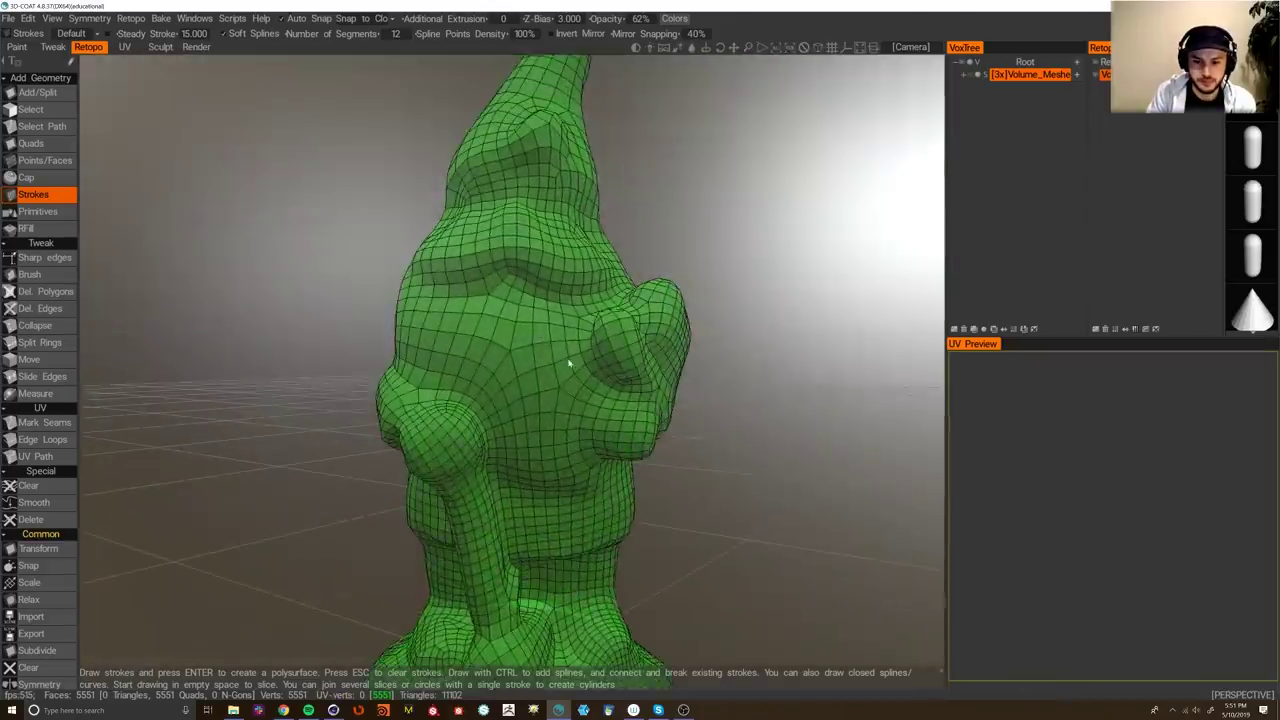
pyautogui.scroll(-5, 568, 364)
pyautogui.moveTo(568, 364); pyautogui.dragTo(634, 500, button='right')
pyautogui.scroll(4, 491, 371)
pyautogui.scroll(-1, 495, 357)
pyautogui.moveTo(495, 357); pyautogui.dragTo(443, 337, button='right')
pyautogui.scroll(-5, 491, 309)
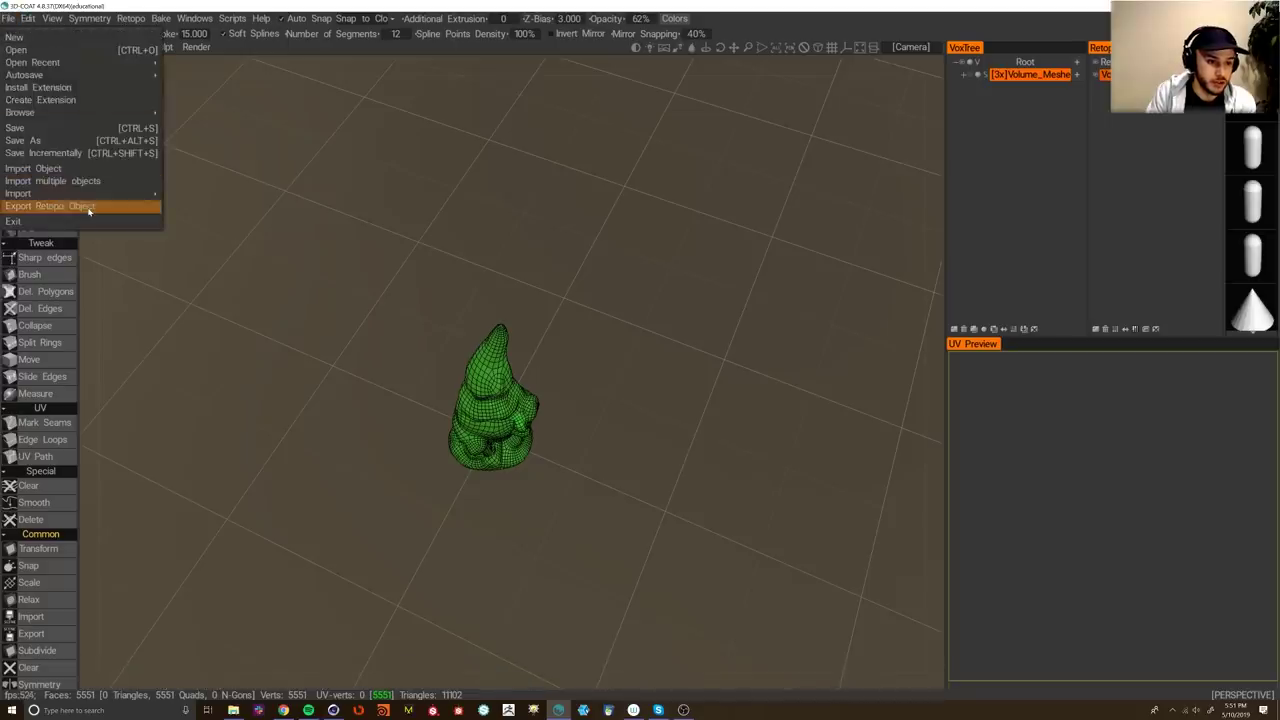
# Step: Export the retopo object as an OBJ file named gnome_lod_01 in the texturedMesh folder
pyautogui.click(72, 207)
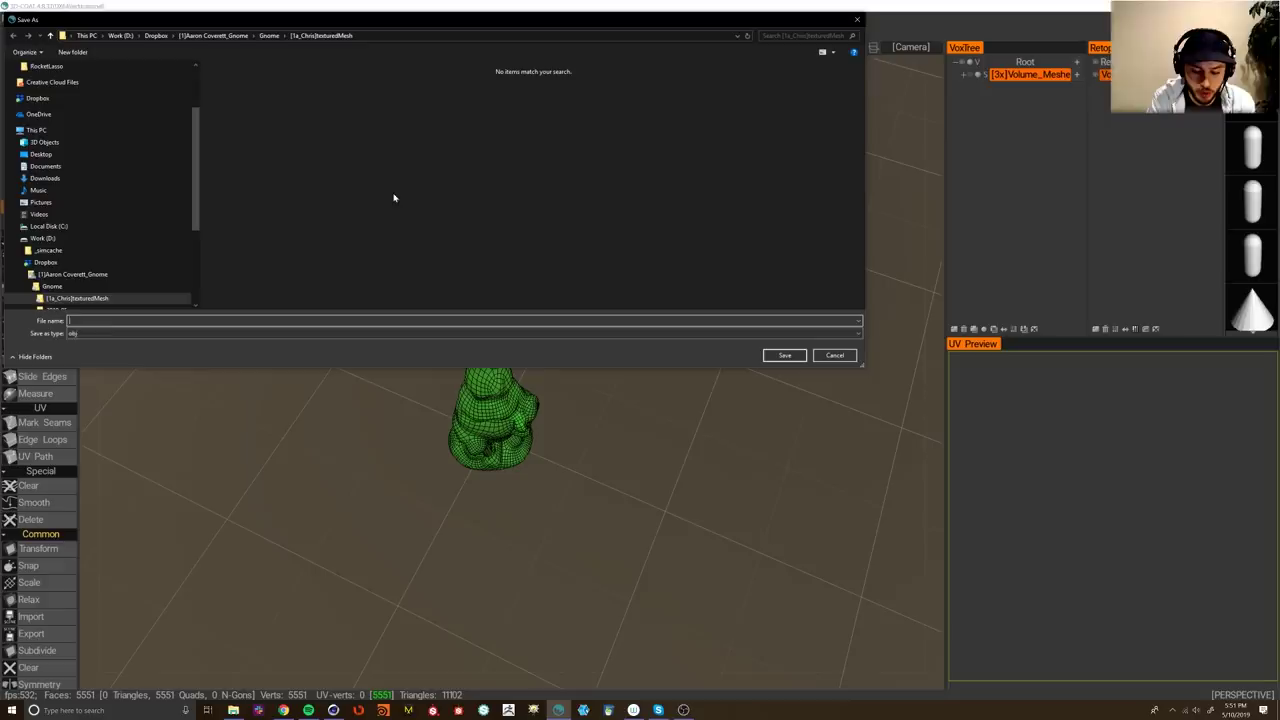
pyautogui.write('gnome_')
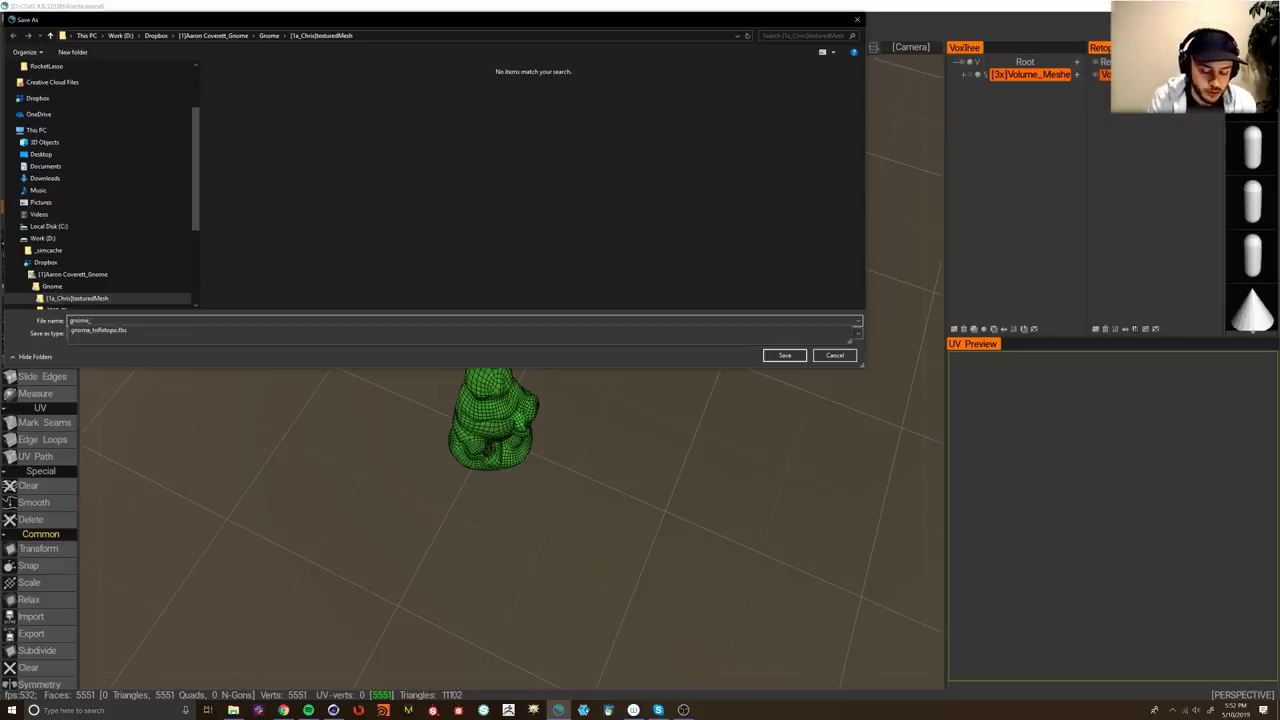
pyautogui.write('lod')
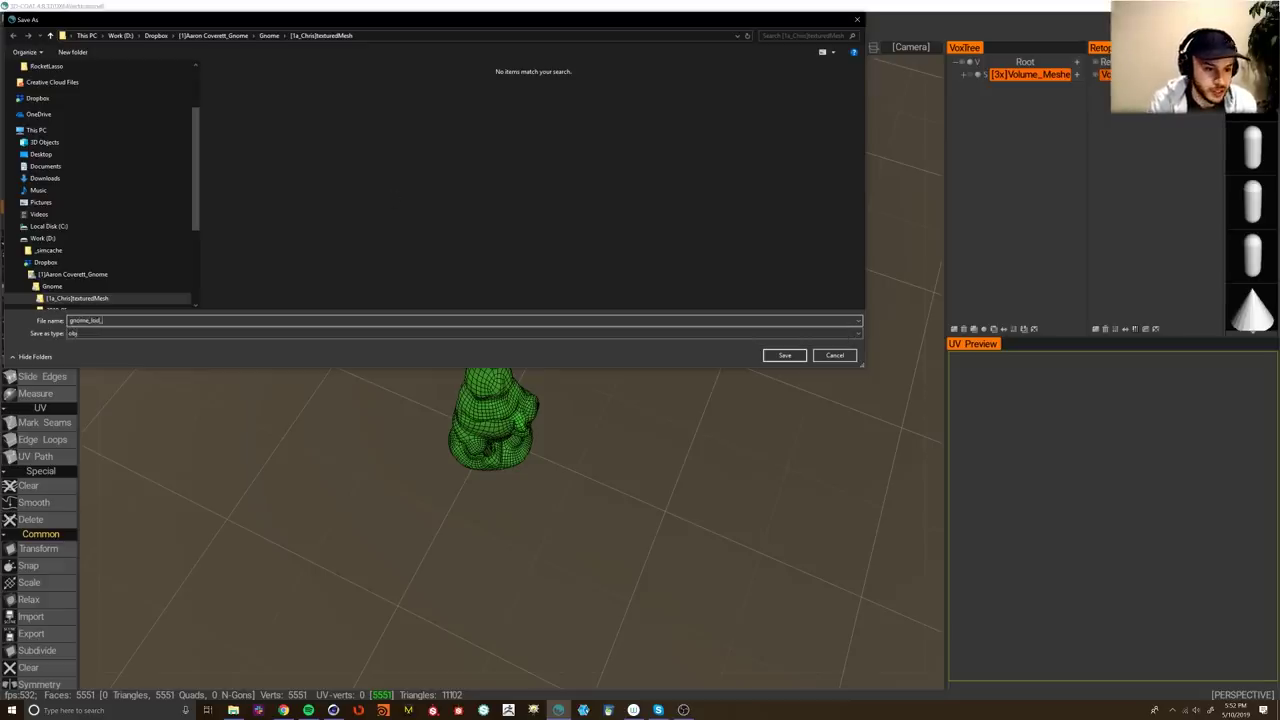
pyautogui.write('_01')
pyautogui.press('Return')
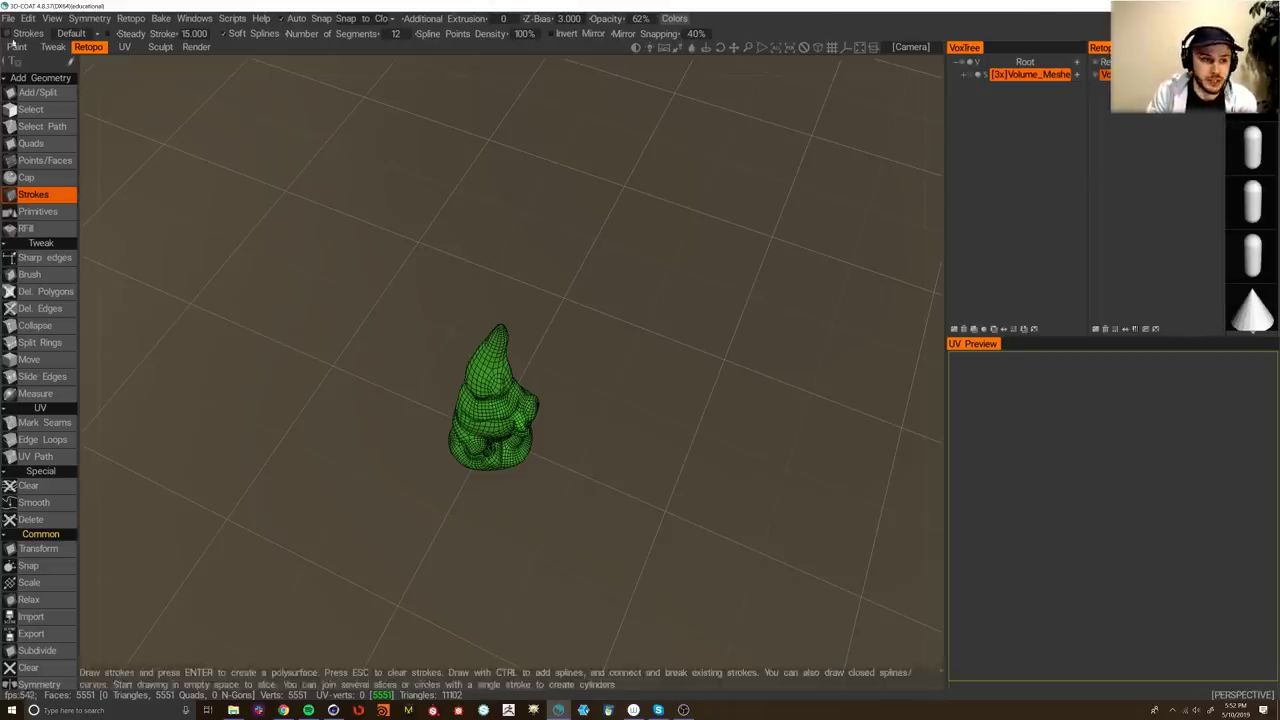
# Step: Start a new scene and discard the unsaved changes to the current one
pyautogui.click(10, 18)
pyautogui.click(16, 37)
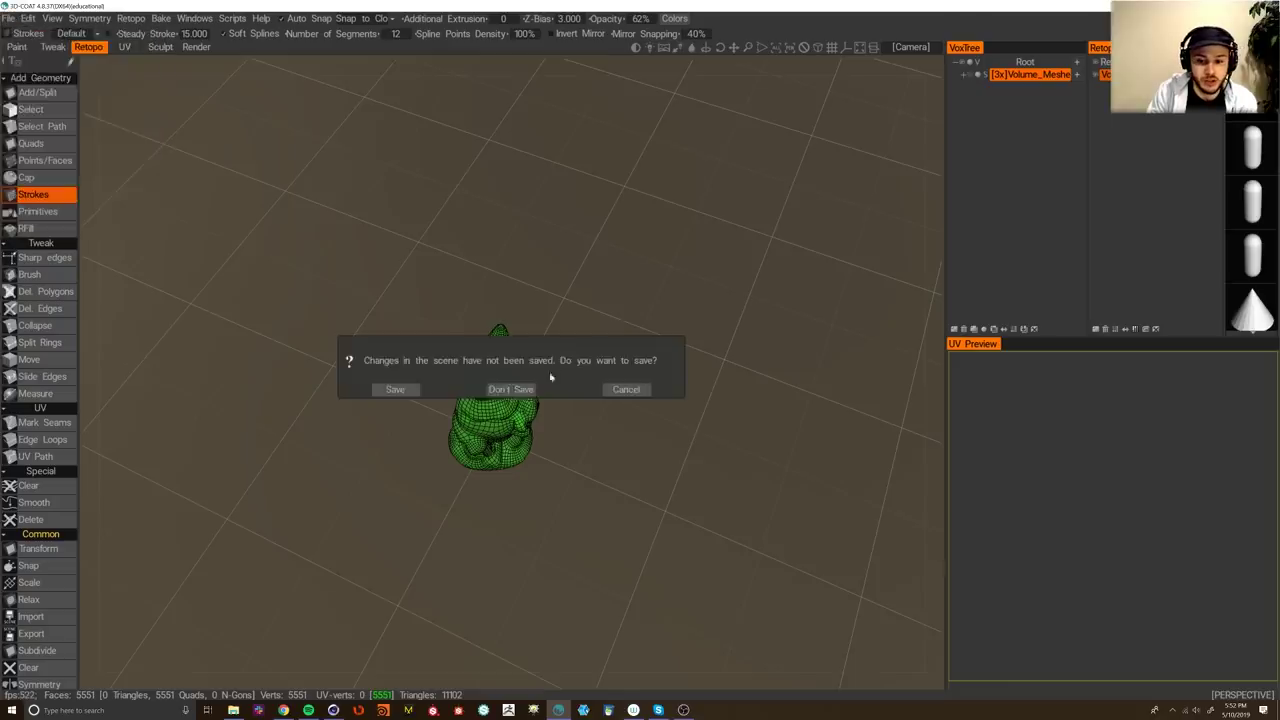
pyautogui.click(511, 389)
# Step: Choose to perform auto-retopology and import the gnome_toRetopo mesh for it
pyautogui.click(443, 505)
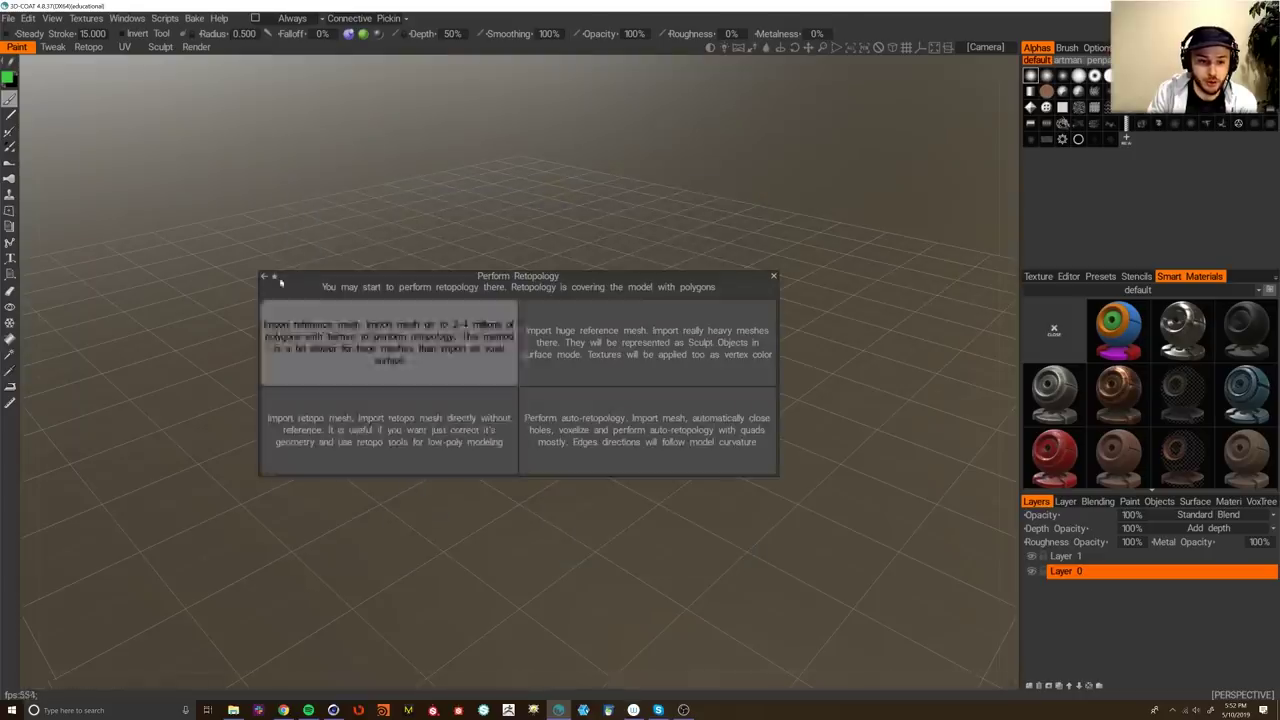
pyautogui.click(600, 440)
pyautogui.click(164, 152)
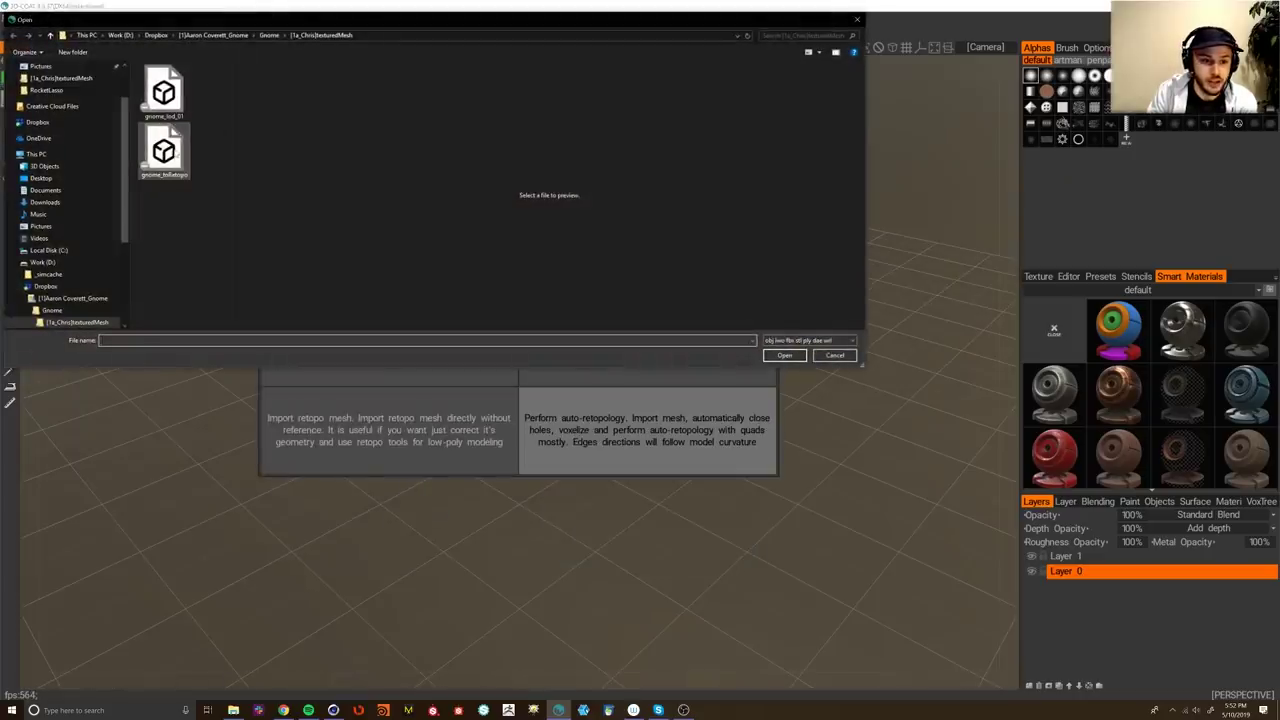
pyautogui.click(790, 357)
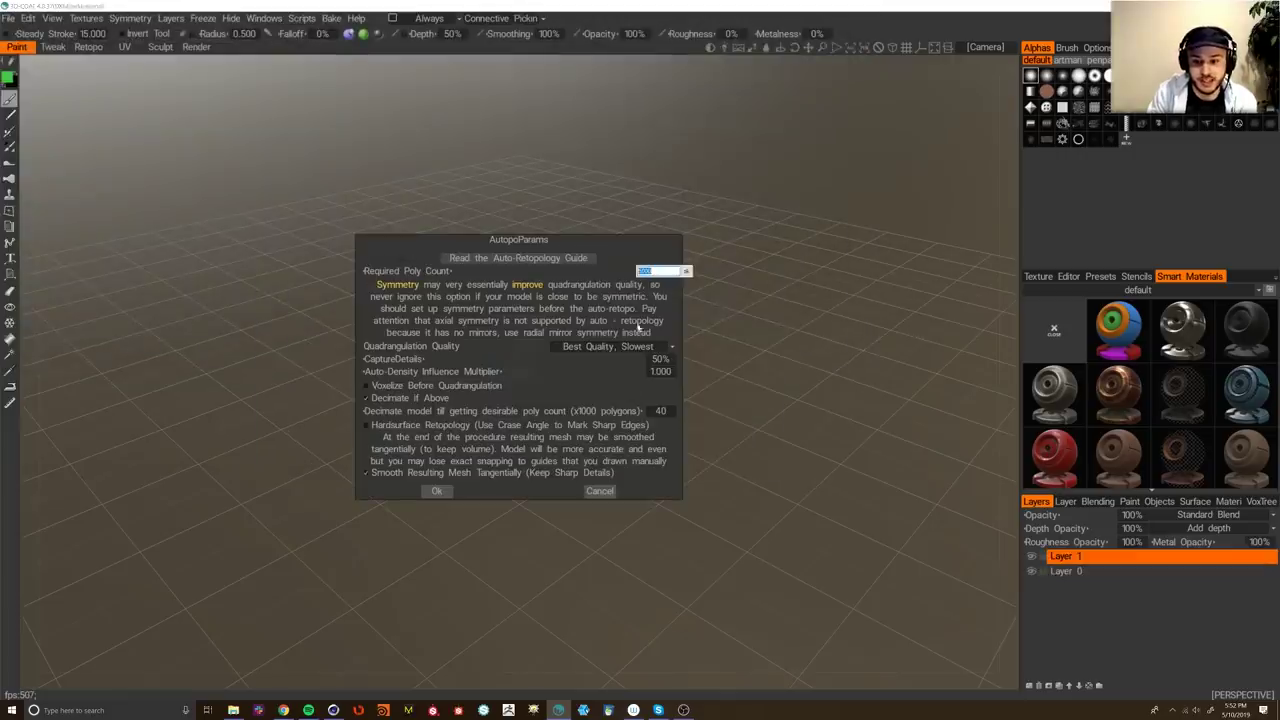
pyautogui.click(687, 271)
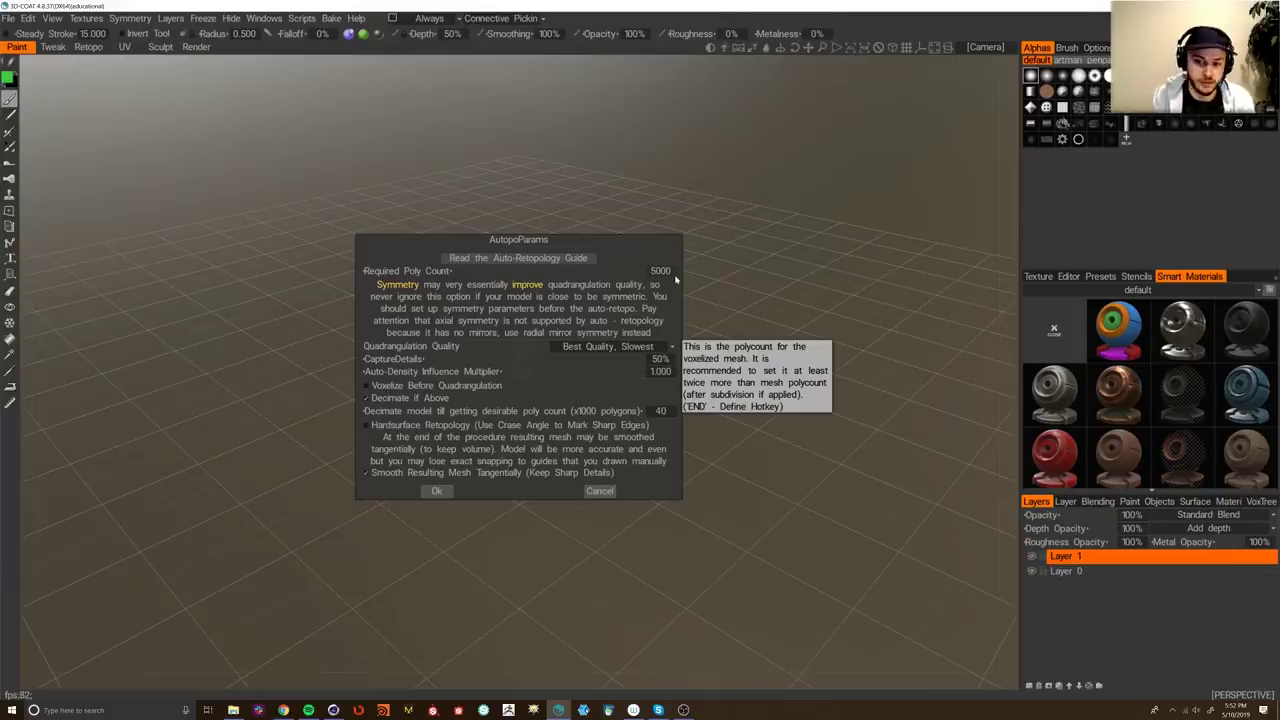
pyautogui.click(668, 272)
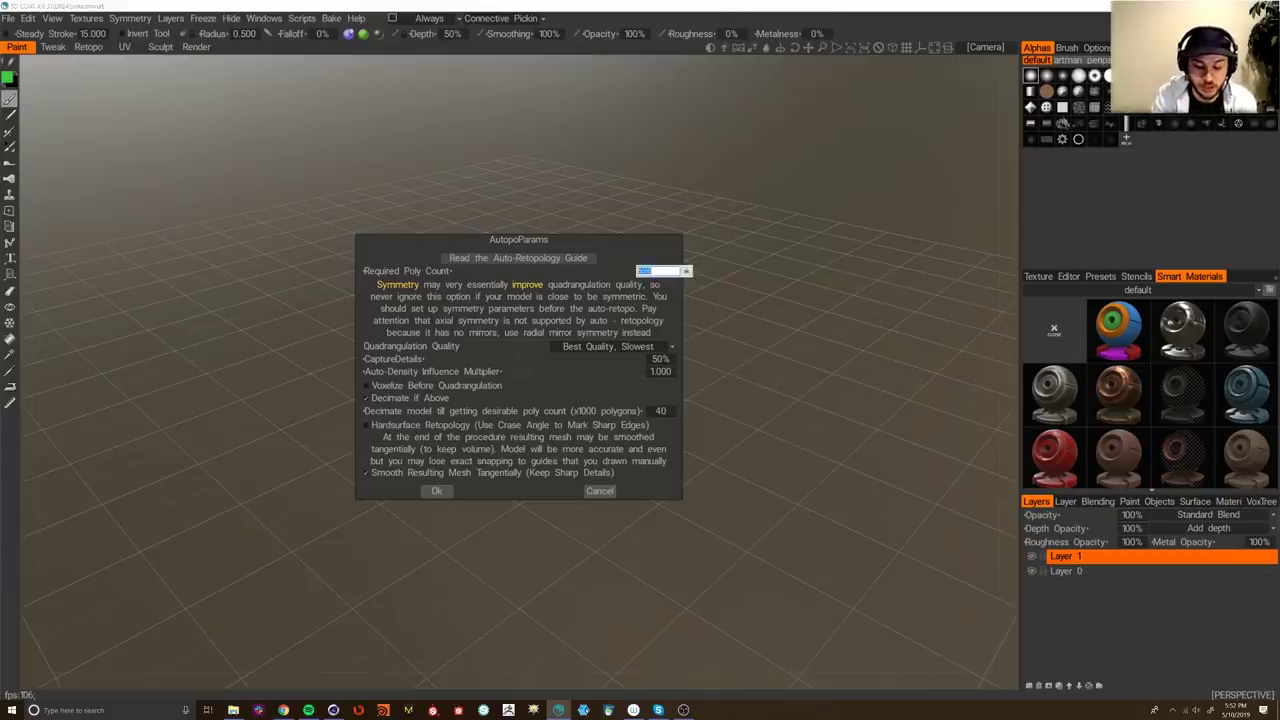
pyautogui.write('10000')
pyautogui.press('Return')
# Step: Set the required poly count to 1500 and start the auto-retopology with the other parameters unchanged
pyautogui.click(663, 272)
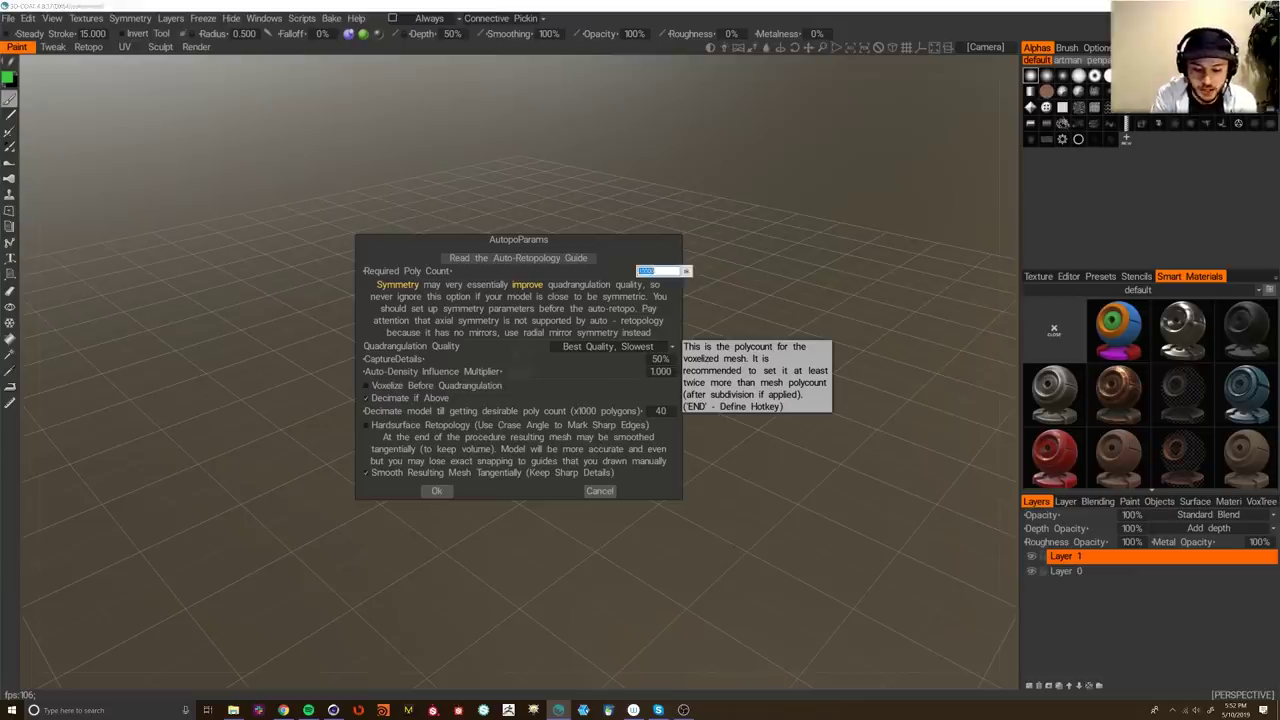
pyautogui.write('1500')
pyautogui.press('Return')
pyautogui.click(427, 490)
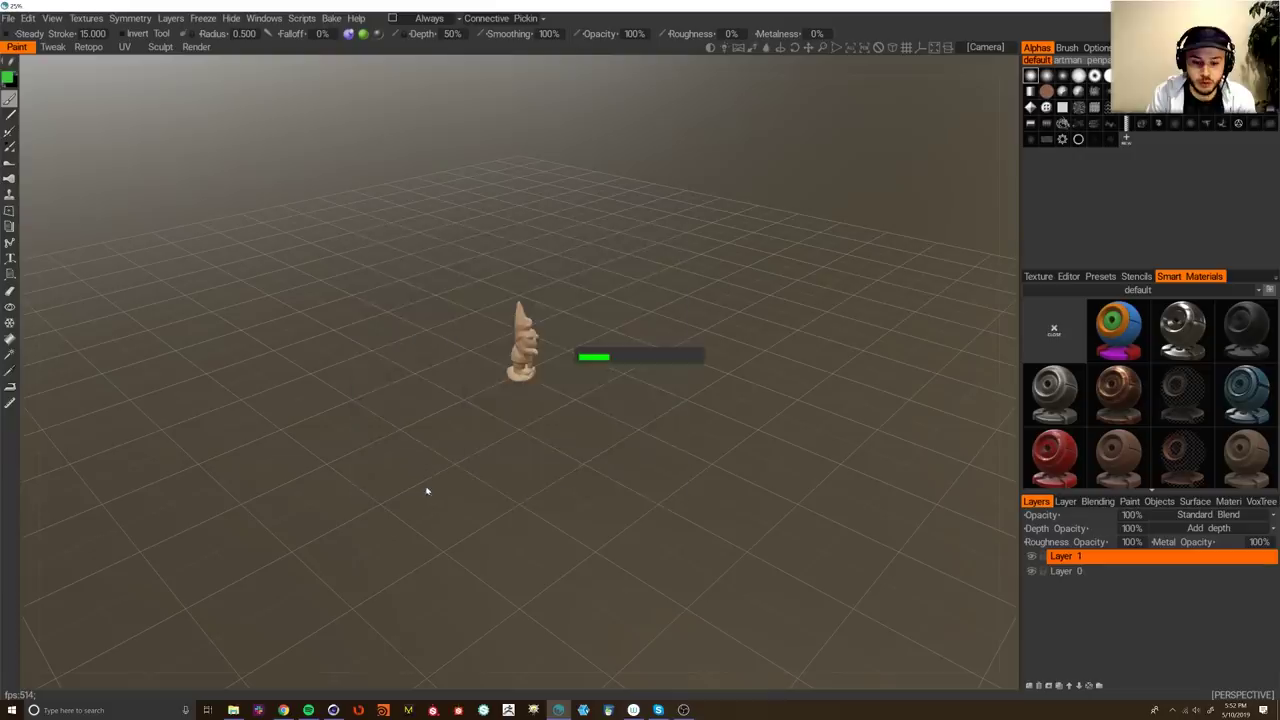
# Step: Accept the remaining auto-retopology prompts and inspect the retopologized gnome's polygon flow around its face, arms and body
pyautogui.press('Return')
pyautogui.press('Return')
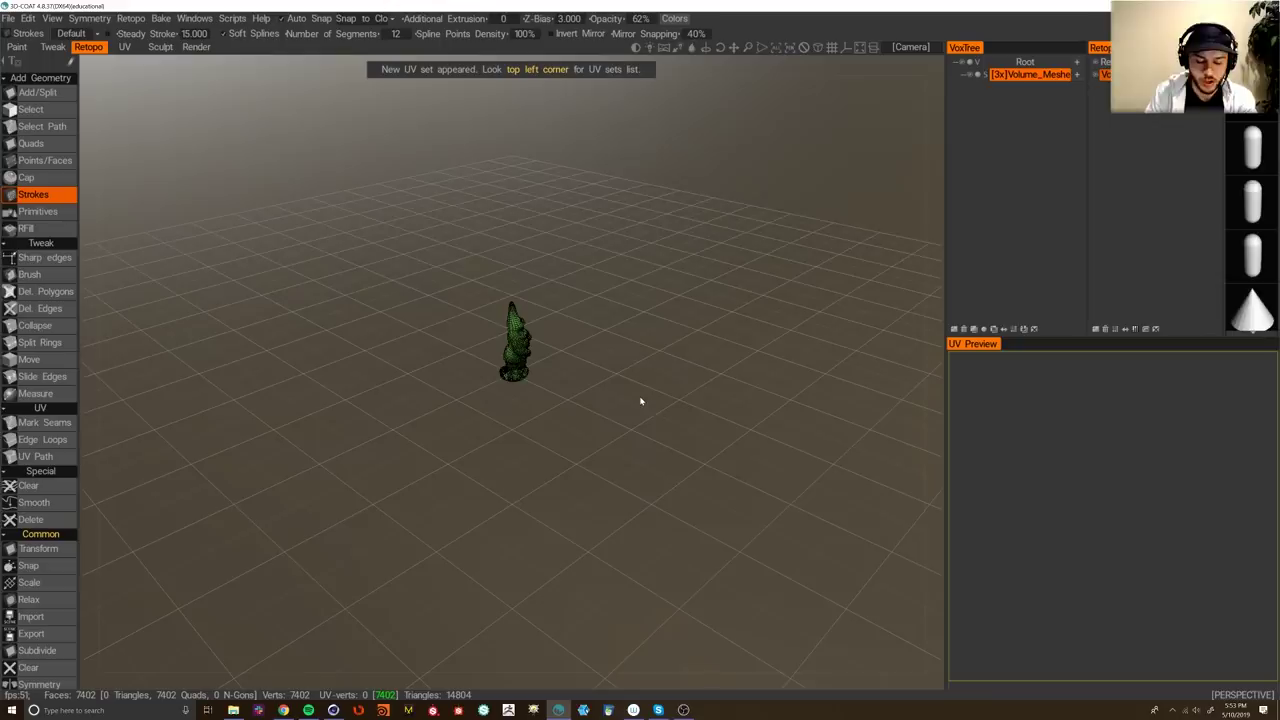
pyautogui.moveTo(551, 346); pyautogui.dragTo(563, 446, button='right')
pyautogui.moveTo(723, 371); pyautogui.dragTo(574, 482, button='middle')
pyautogui.moveTo(574, 481); pyautogui.dragTo(598, 478)
pyautogui.moveTo(575, 270); pyautogui.dragTo(573, 343, button='right')
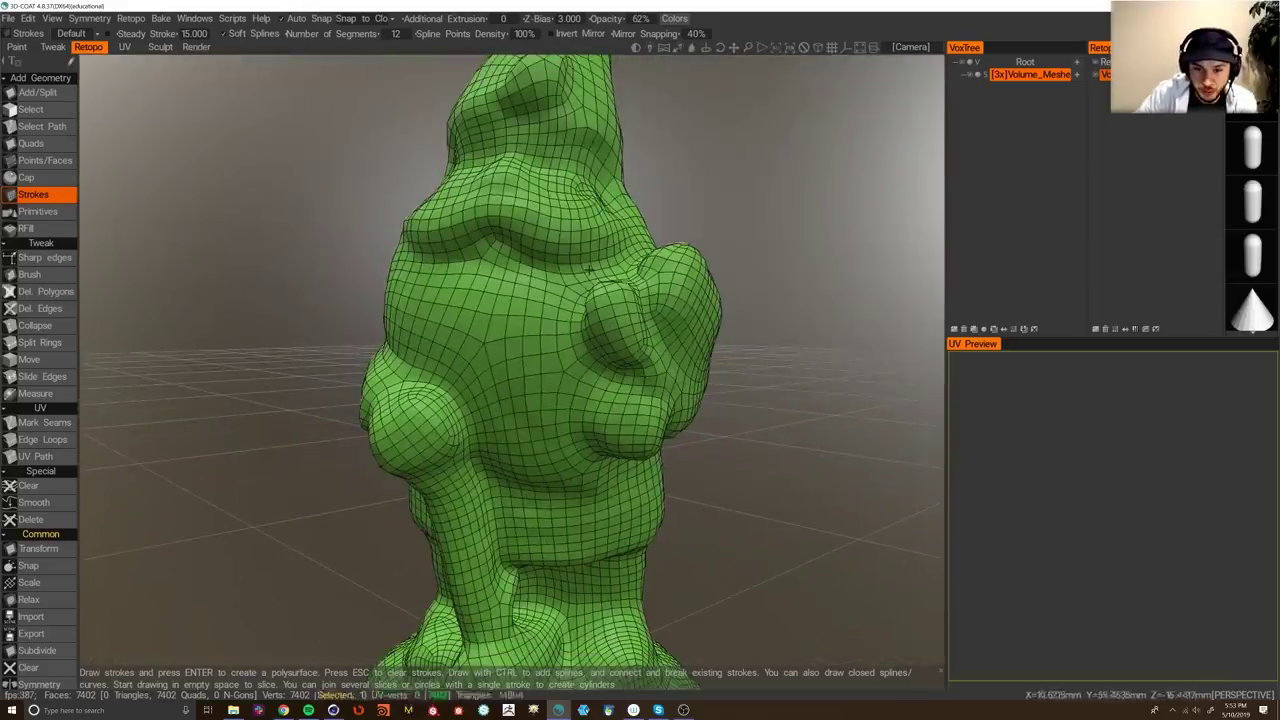
pyautogui.moveTo(575, 345); pyautogui.dragTo(400, 440, button='middle')
pyautogui.scroll(-6, 571, 414)
# Step: Export the retopo object as an OBJ file named gnome_lod_02 in the texturedMesh folder
pyautogui.click(7, 18)
pyautogui.click(96, 208)
pyautogui.click(235, 92)
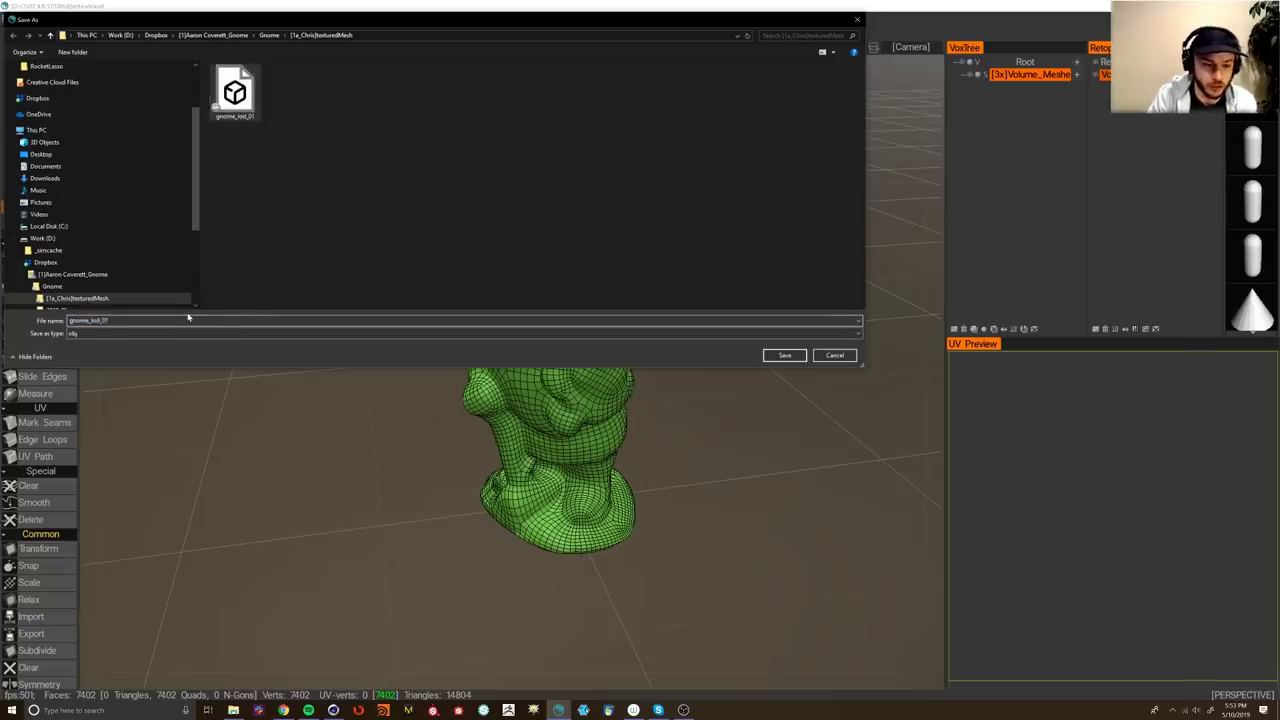
pyautogui.press('Return')
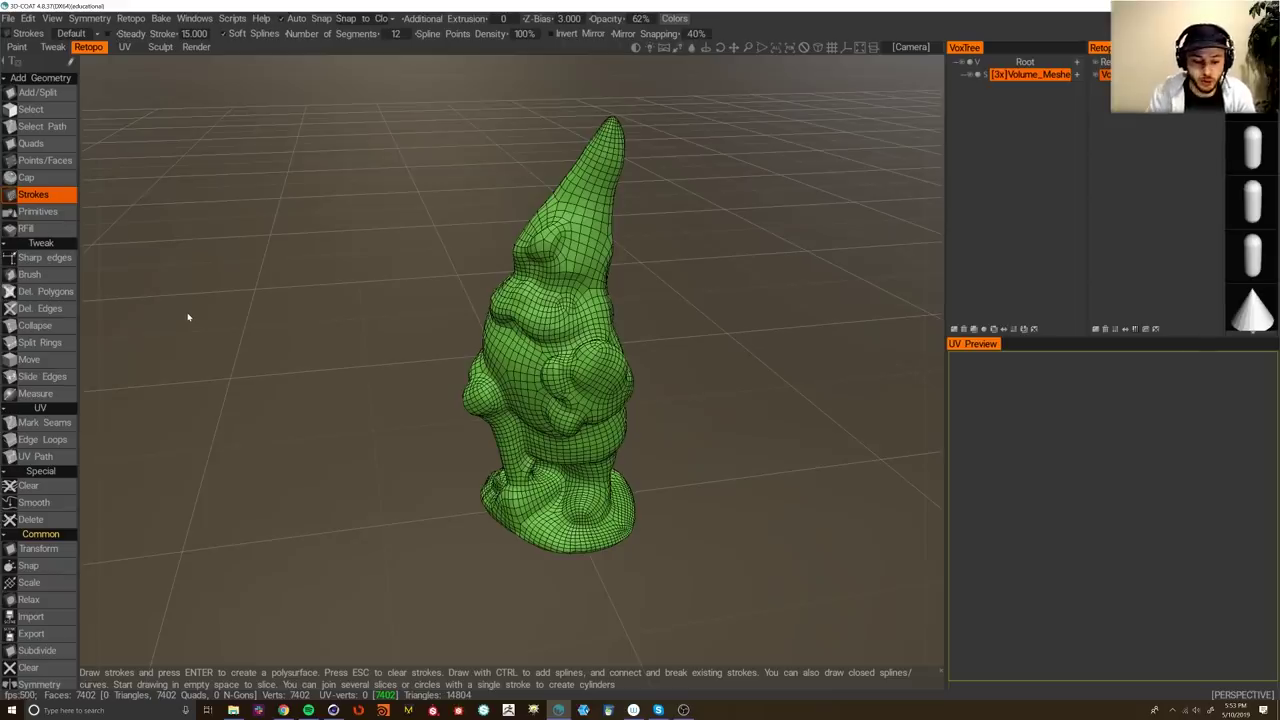
# Step: Switch to Chrome and examine the Instant Meshes GitHub page, including its README description and screenshot
pyautogui.click(283, 710)
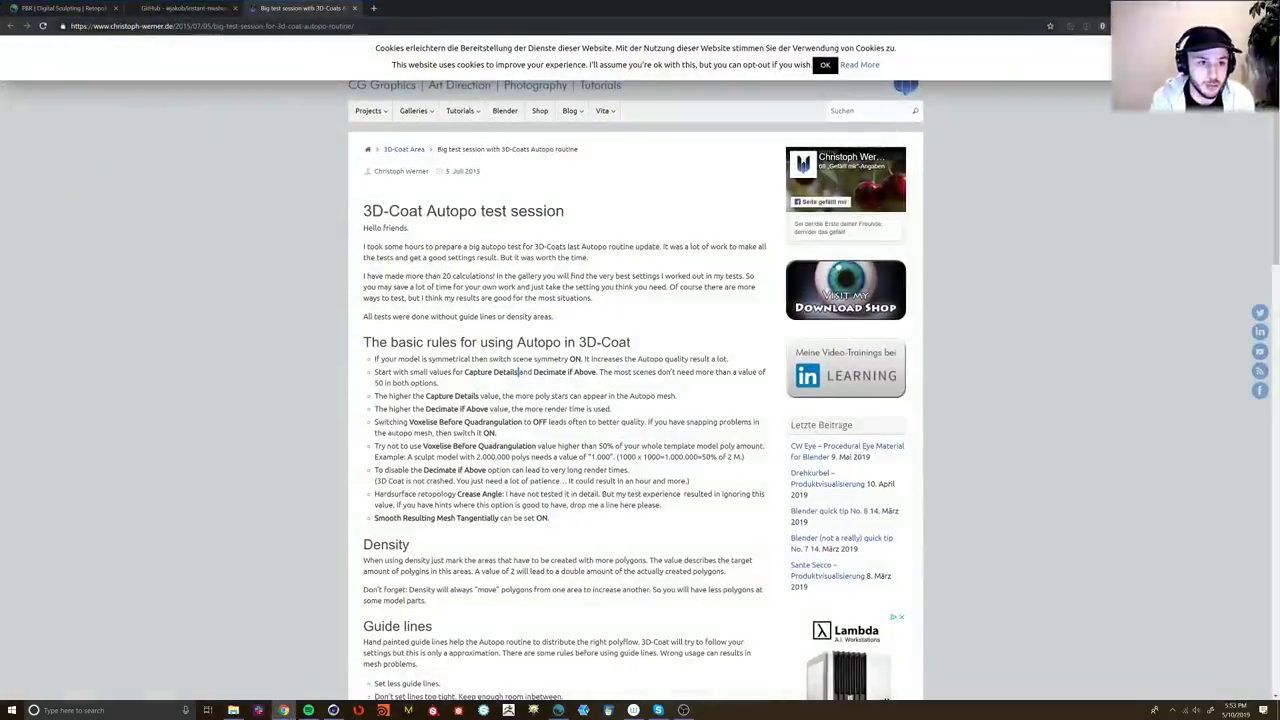
pyautogui.click(172, 9)
pyautogui.moveTo(198, 13); pyautogui.dragTo(310, 10)
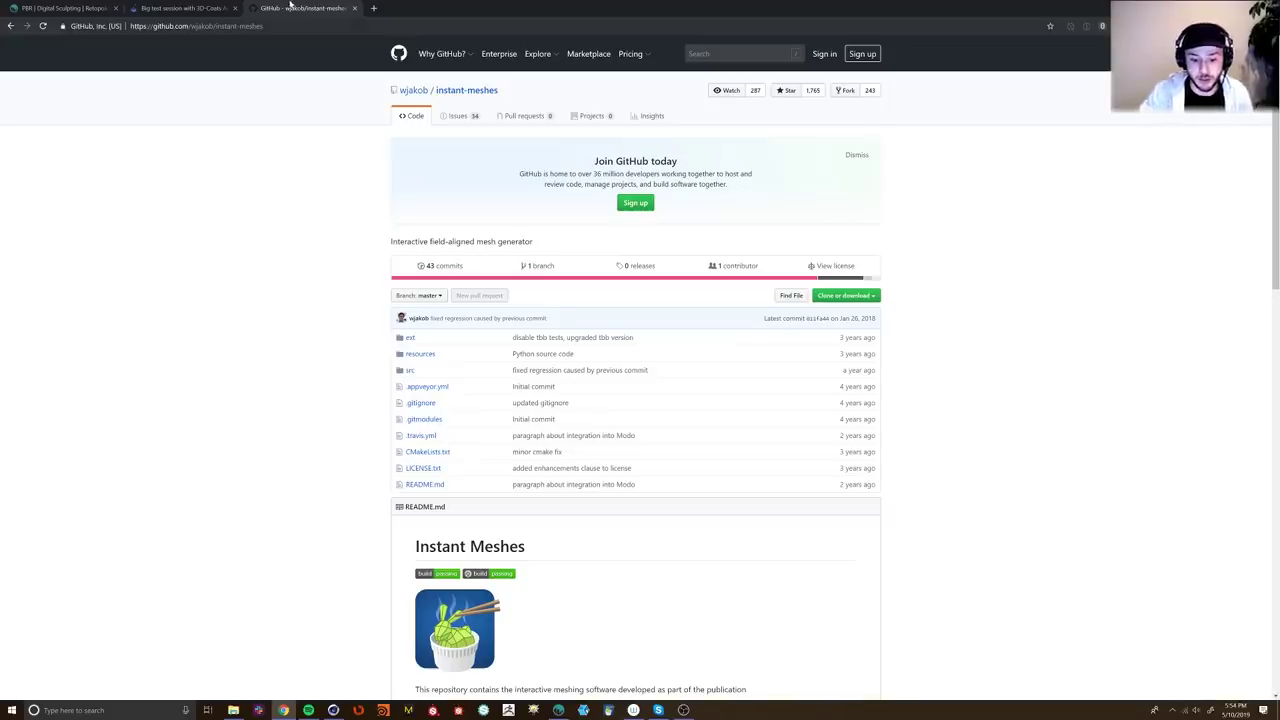
pyautogui.scroll(-4, 506, 400)
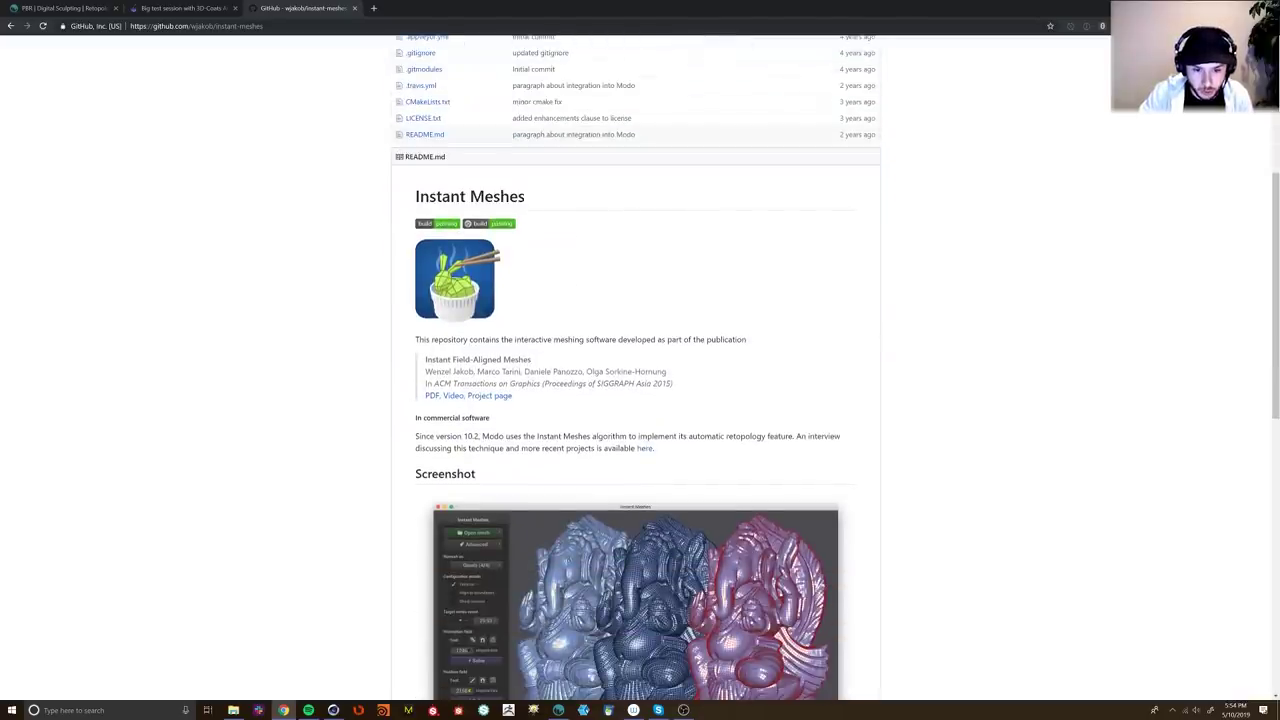
pyautogui.doubleClick(460, 371)
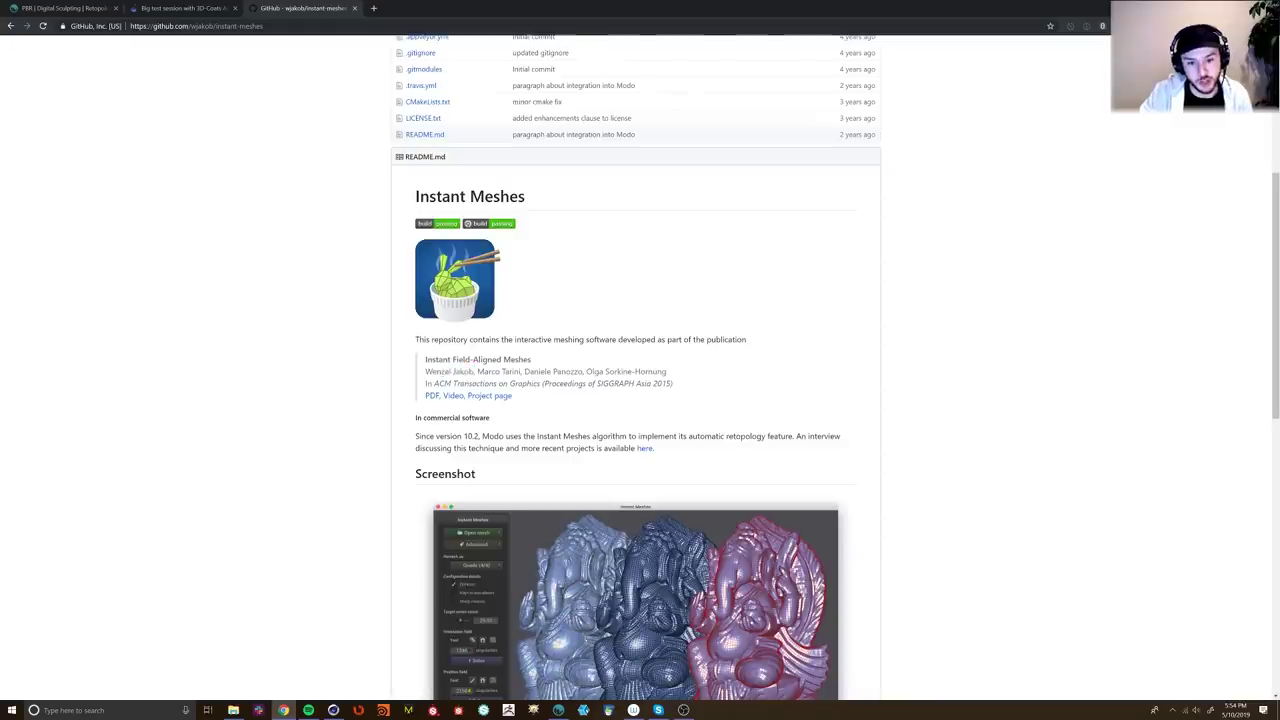
pyautogui.scroll(3, 469, 376)
pyautogui.scroll(1, 469, 376)
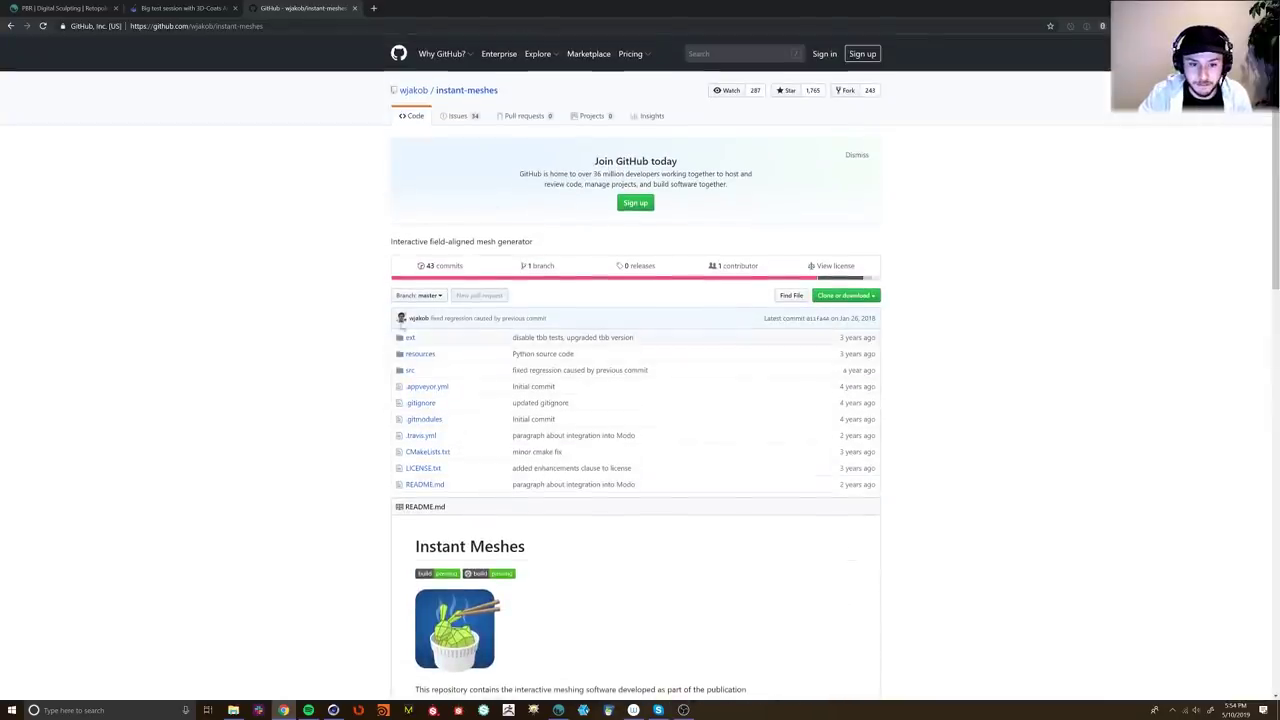
pyautogui.scroll(-5, 440, 370)
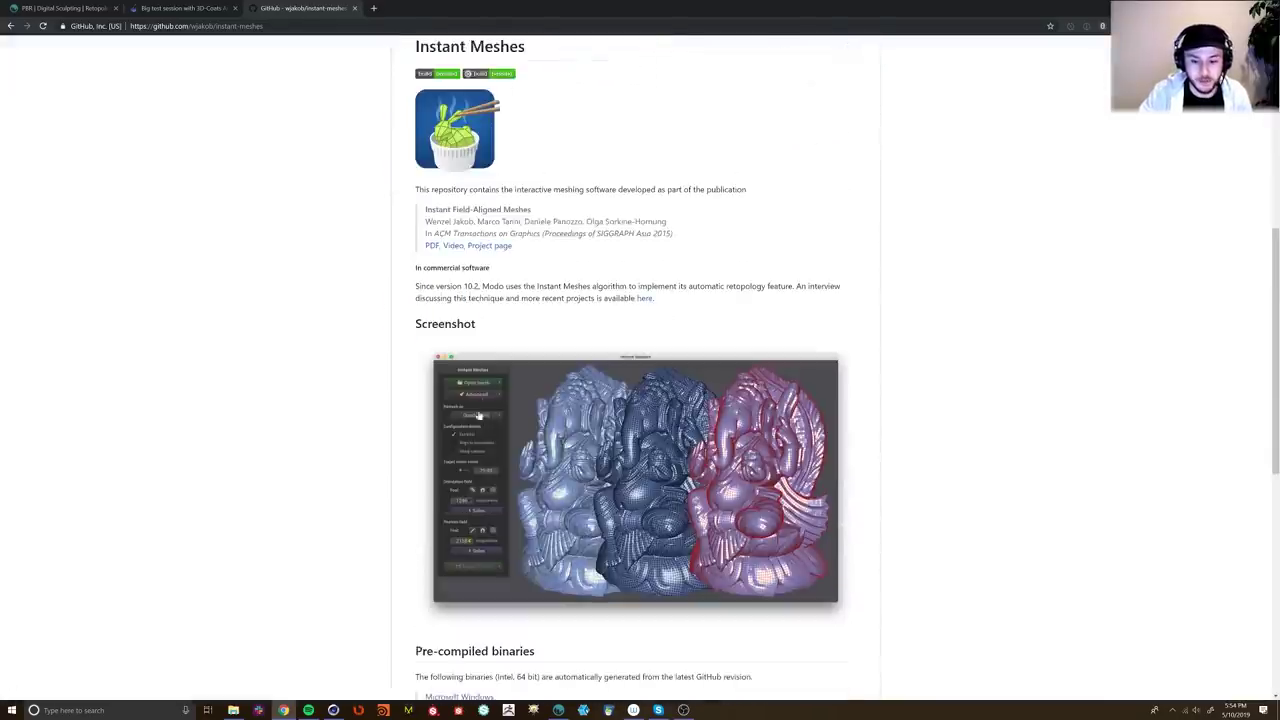
pyautogui.scroll(-3, 483, 387)
pyautogui.scroll(5, 346, 300)
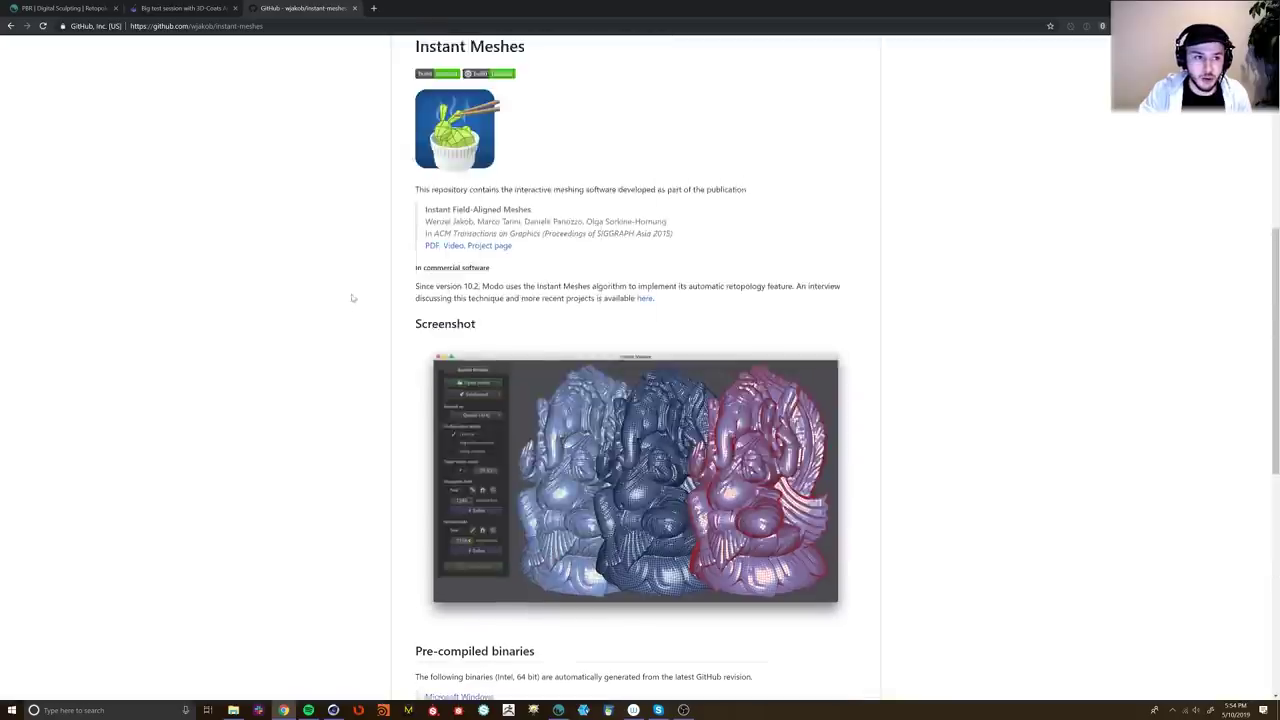
# Step: Download the pre-compiled Microsoft Windows binary of Instant Meshes from the README
pyautogui.scroll(-5, 420, 366)
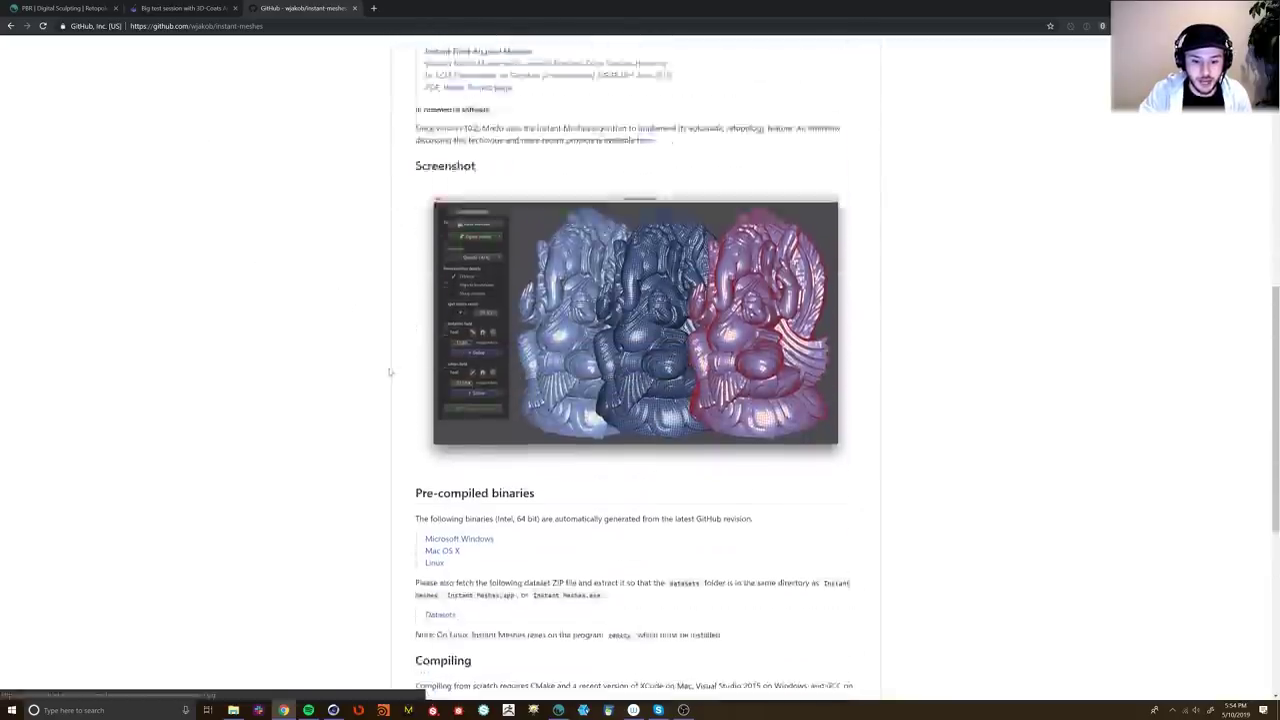
pyautogui.scroll(-1, 386, 362)
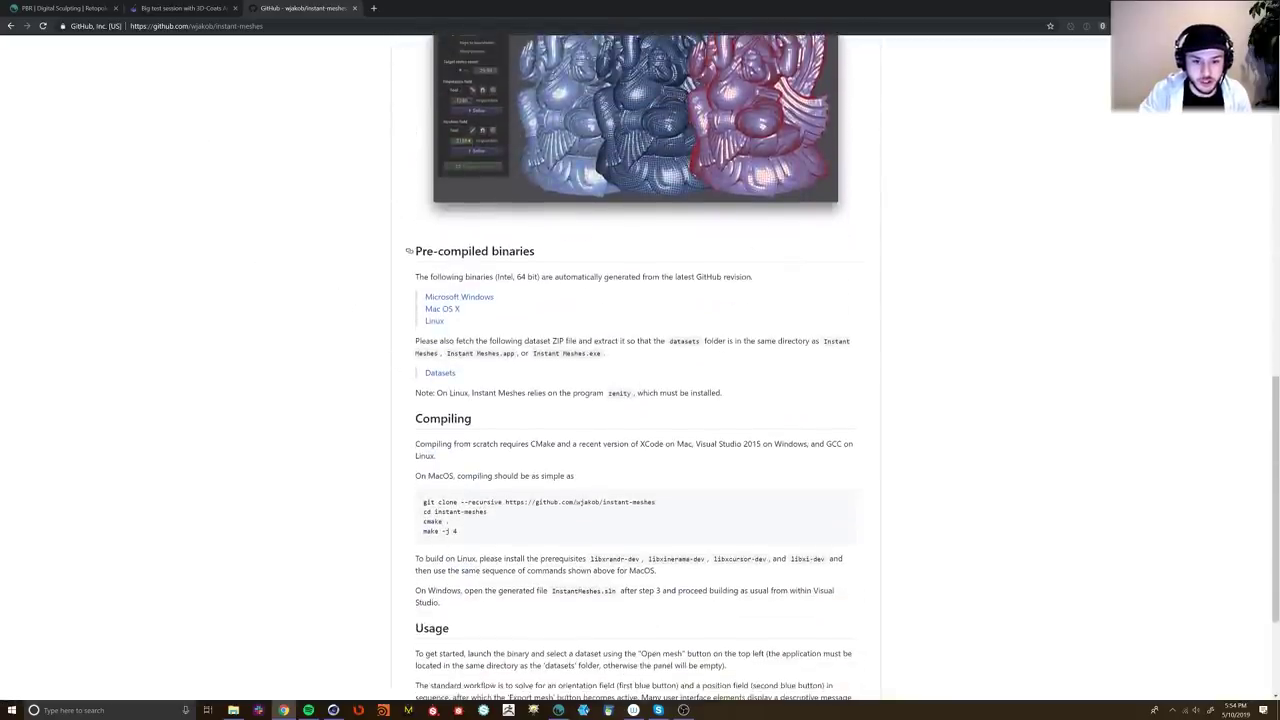
pyautogui.click(459, 298)
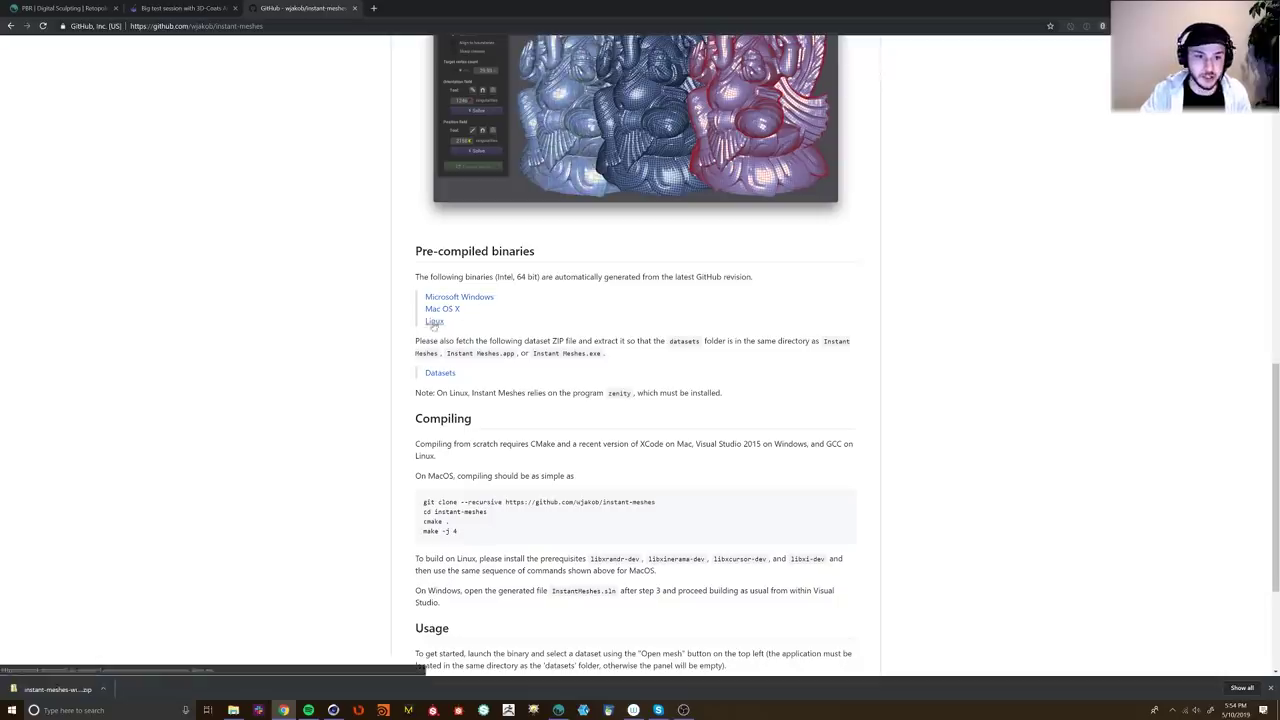
# Step: Launch Instant Meshes and maximize its main window
pyautogui.click(610, 710)
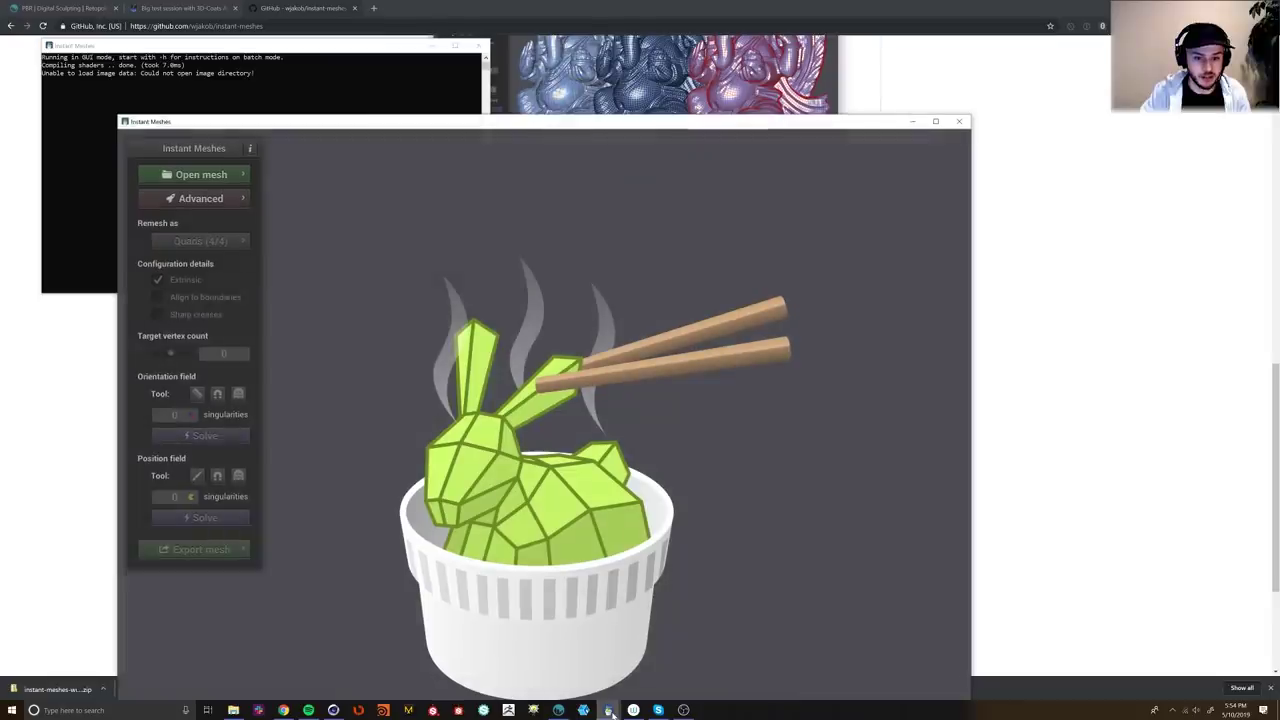
pyautogui.moveTo(634, 123); pyautogui.dragTo(660, 66)
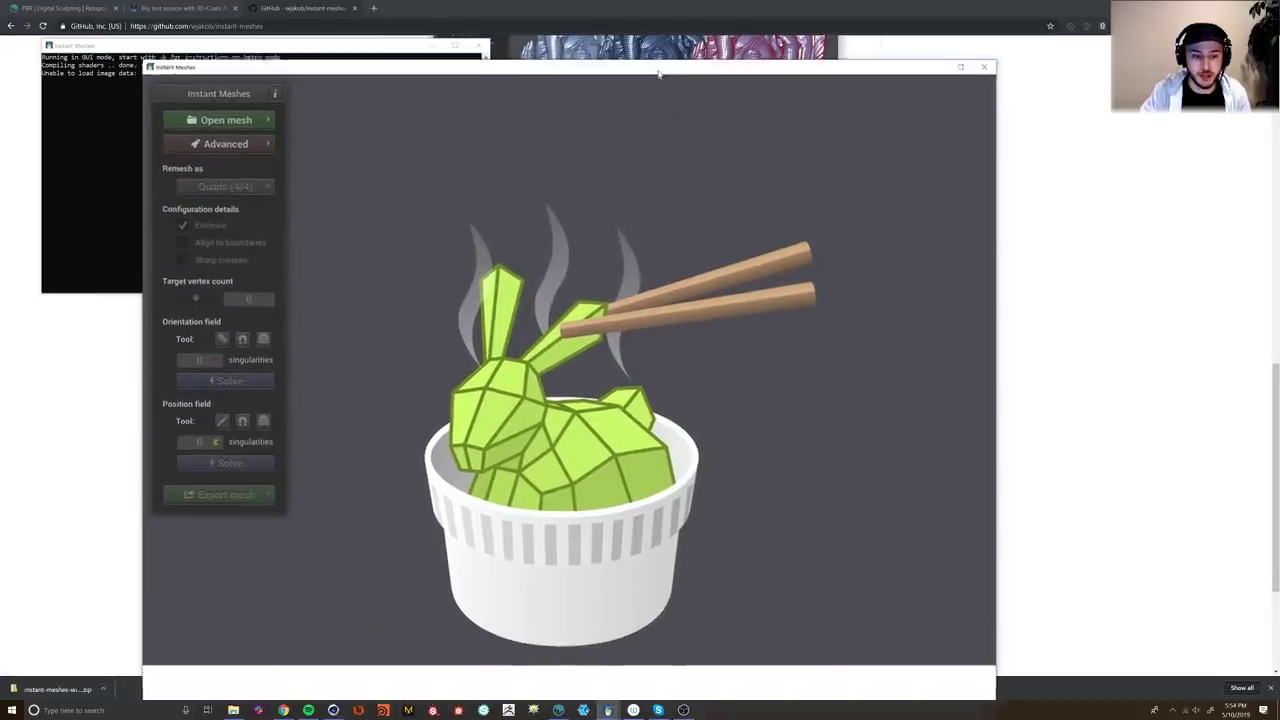
pyautogui.click(961, 63)
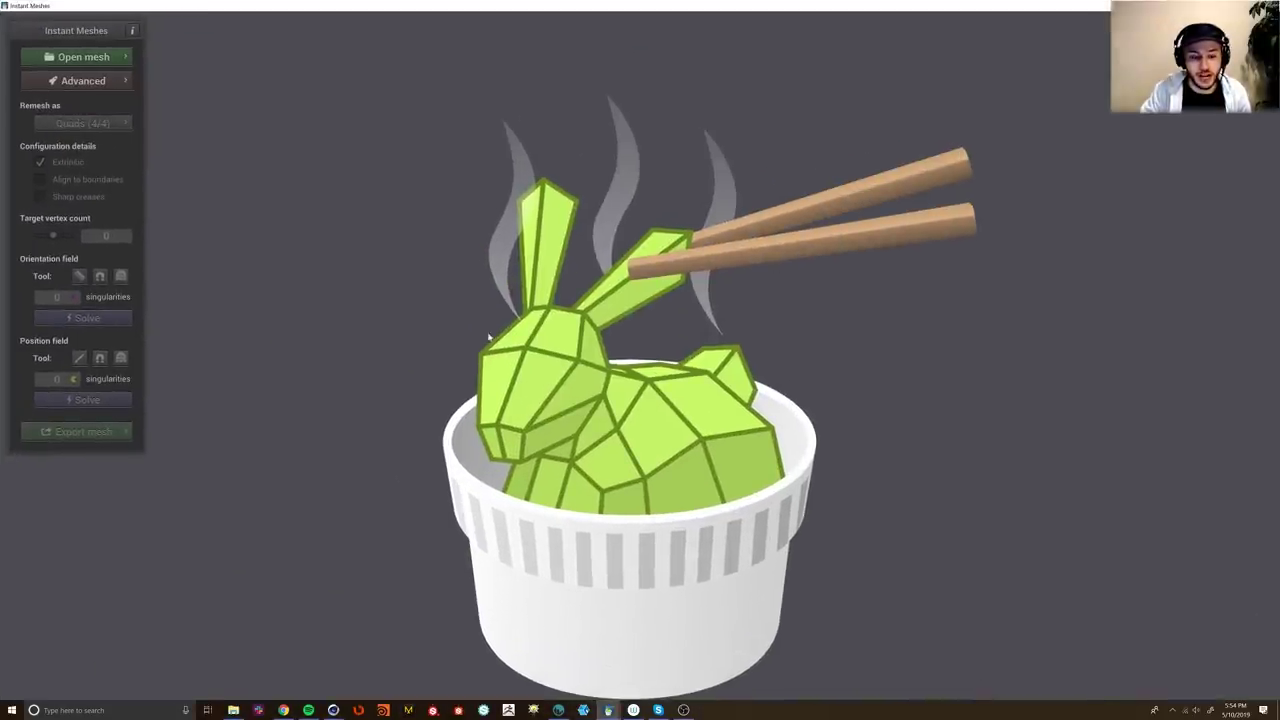
# Step: Switch to Cinema 4D and export the gnome mesh as an OBJ named gnome_toretopo in the texturedMesh folder, keeping the default export options
pyautogui.click(333, 710)
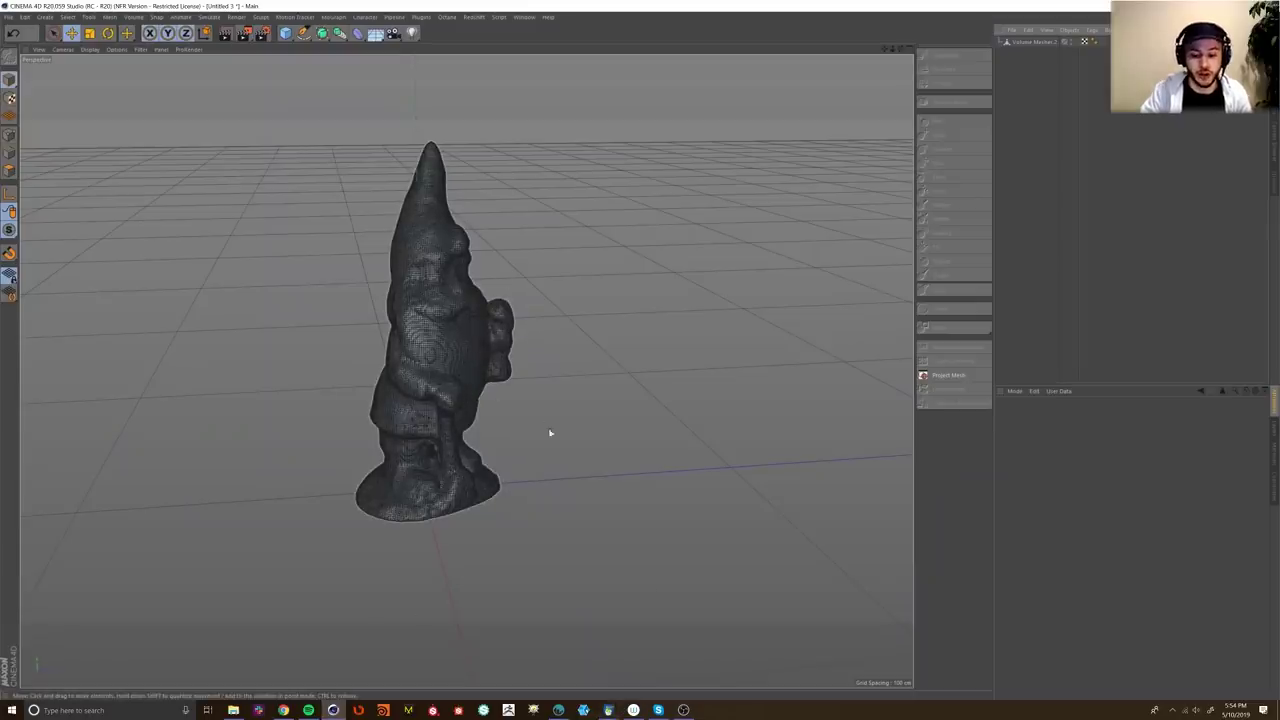
pyautogui.moveTo(608, 710)
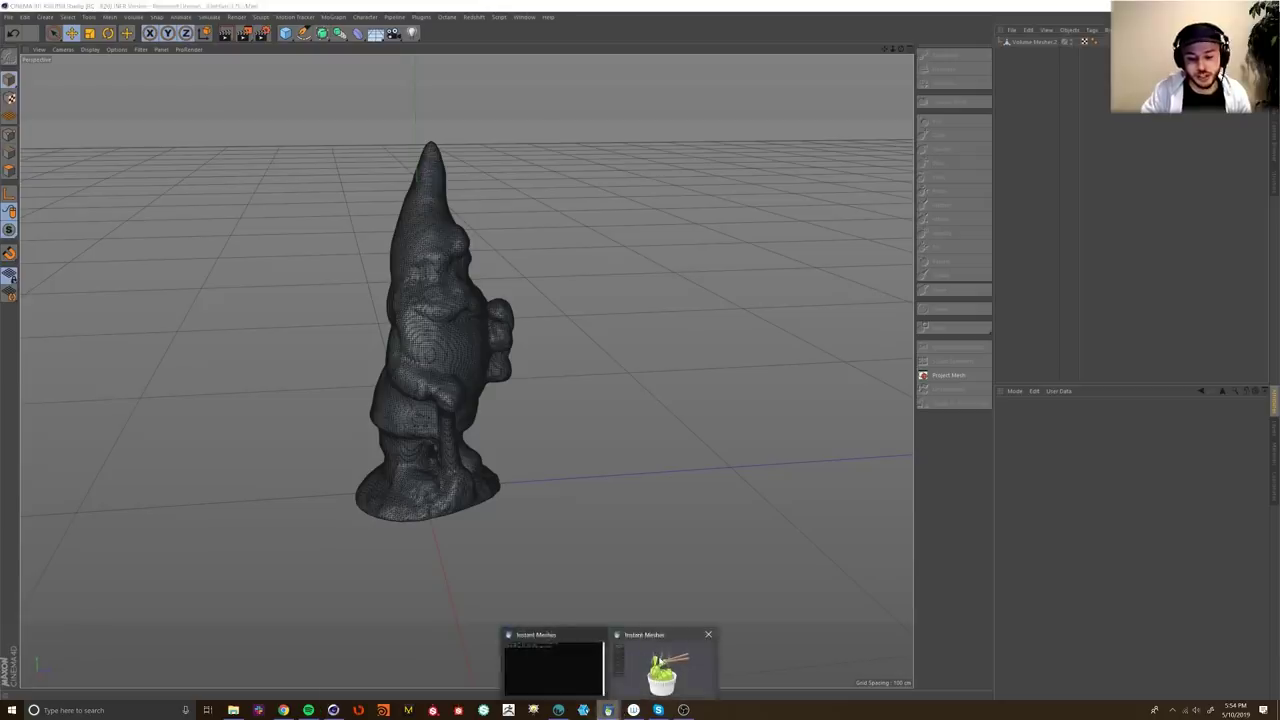
pyautogui.moveTo(660, 662)
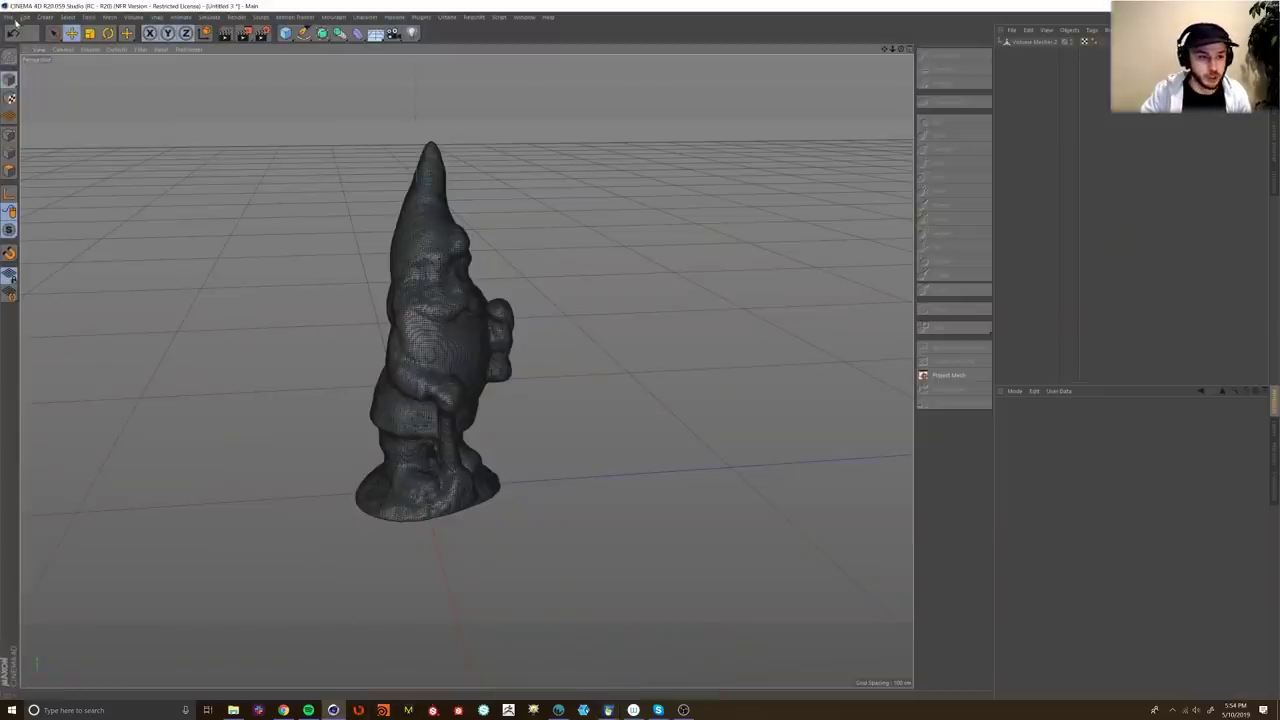
pyautogui.click(10, 17)
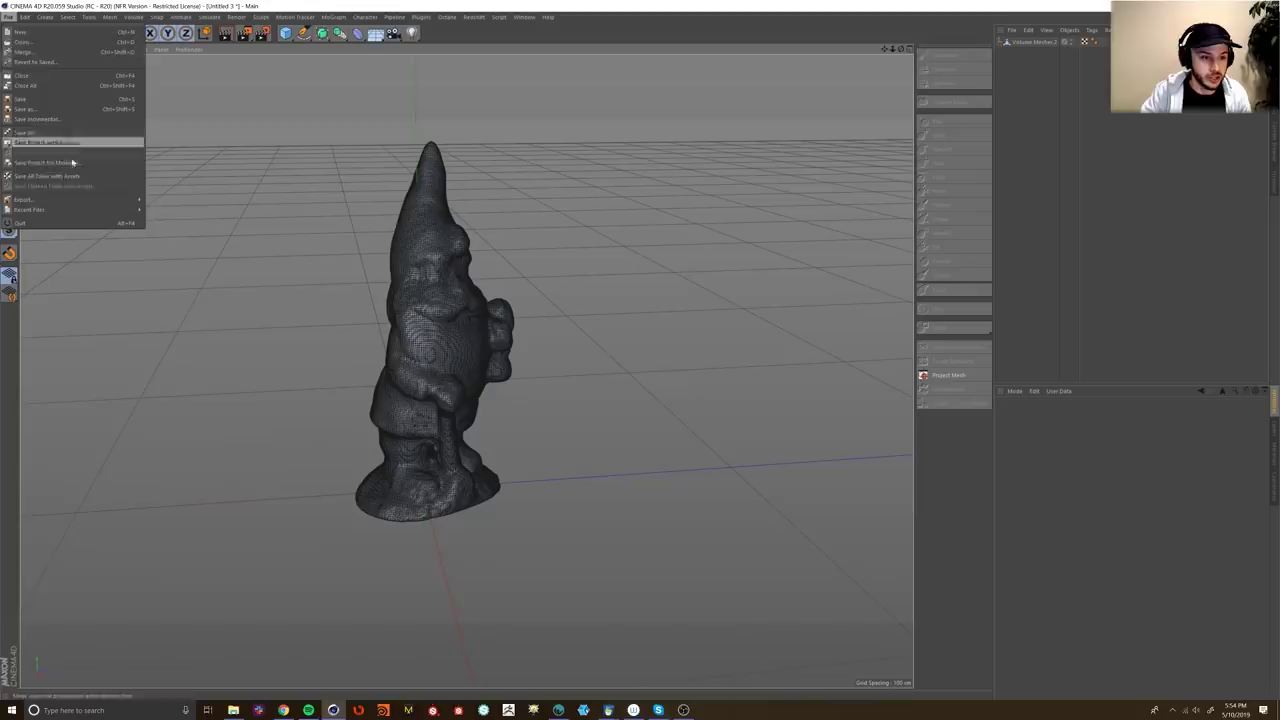
pyautogui.moveTo(75, 199)
pyautogui.click(175, 339)
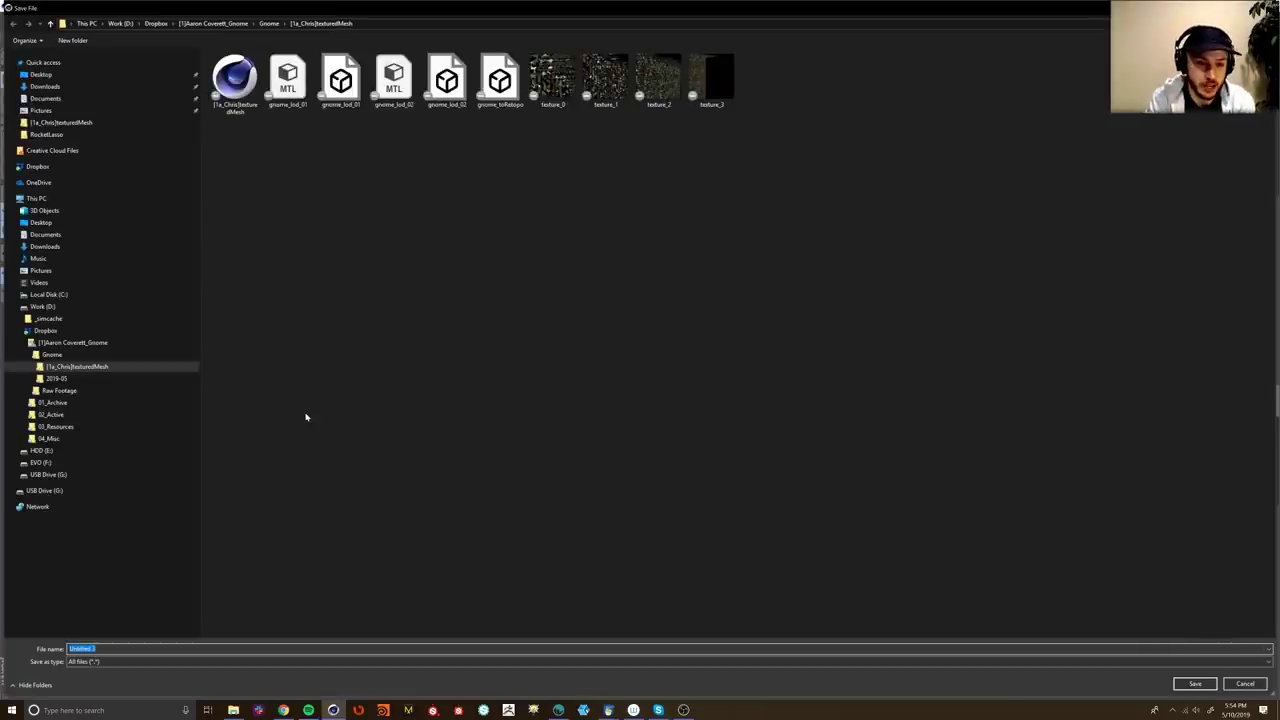
pyautogui.write('gnome')
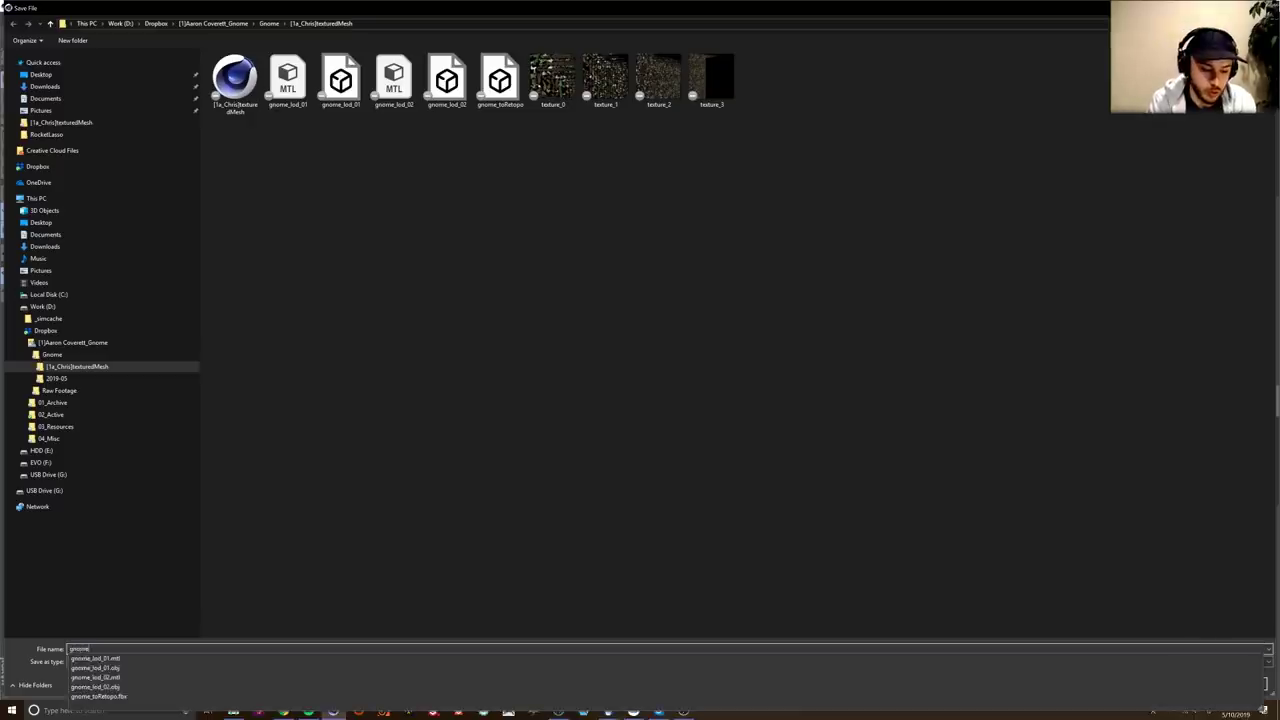
pyautogui.write('_toretopo')
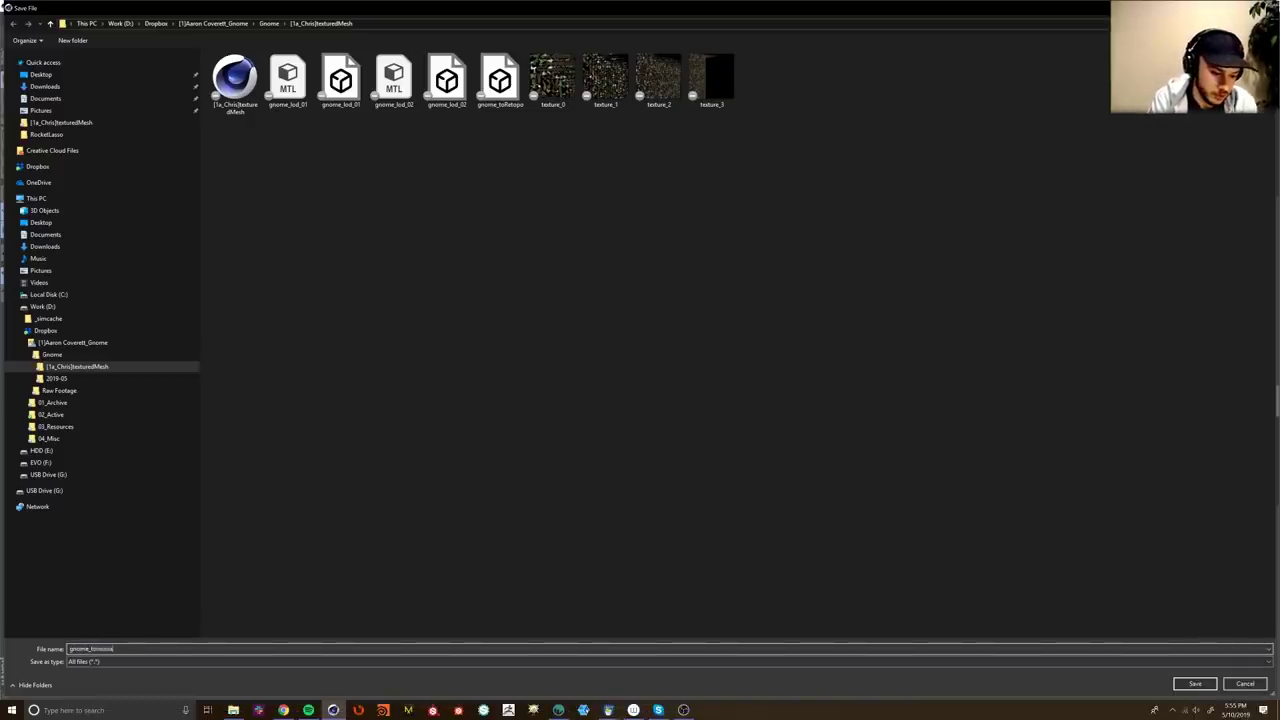
pyautogui.press('Return')
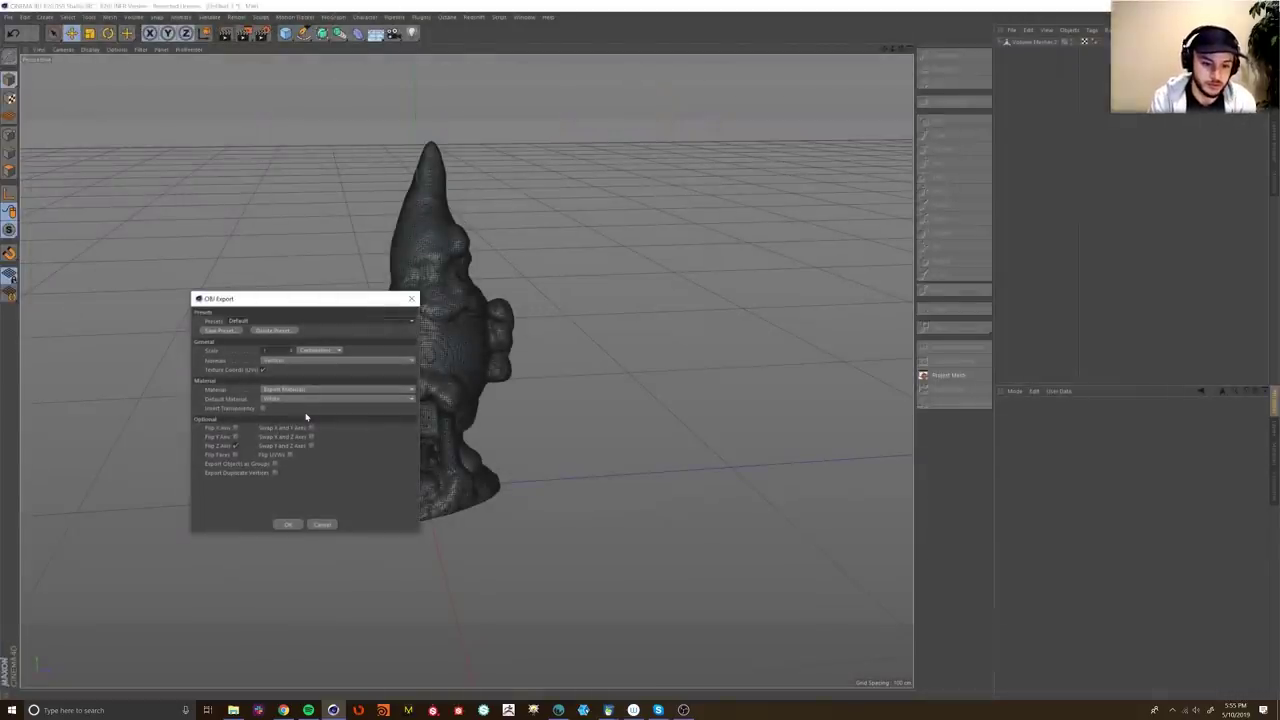
pyautogui.click(291, 524)
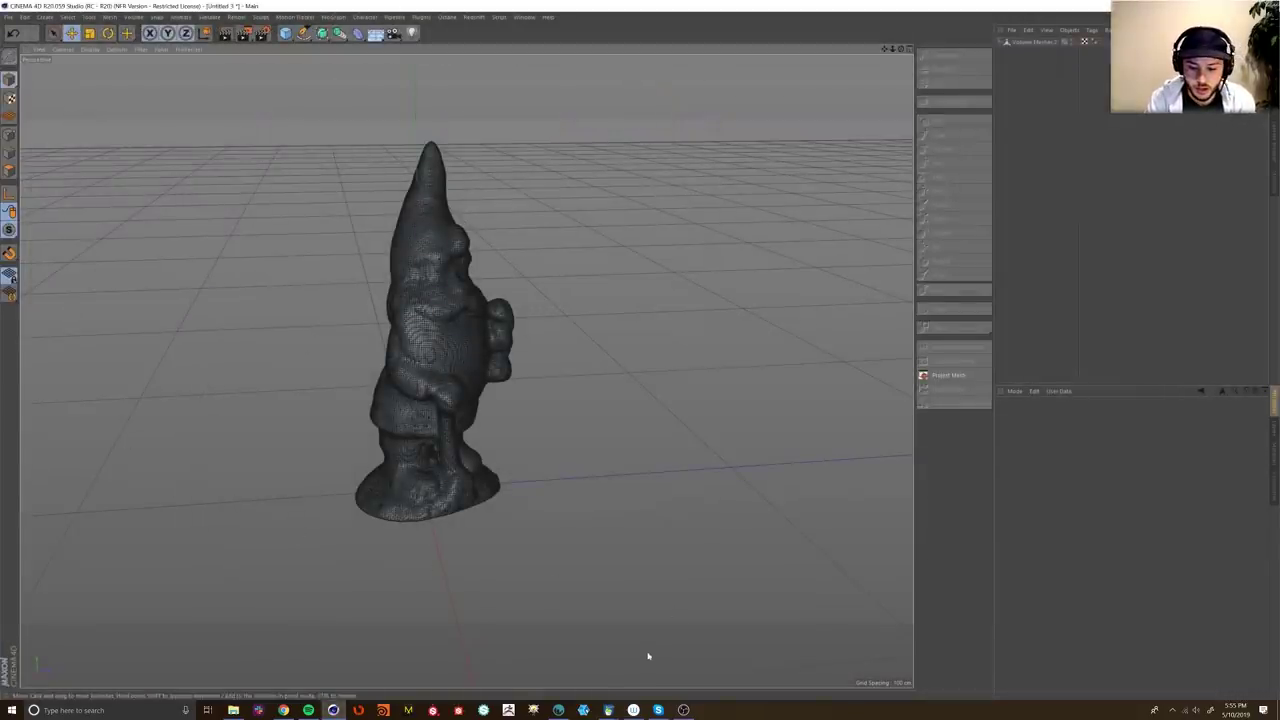
# Step: Switch back to Instant Meshes and open the gnome_toretopo OBJ from the texturedMesh folder
pyautogui.moveTo(610, 712)
pyautogui.click(658, 682)
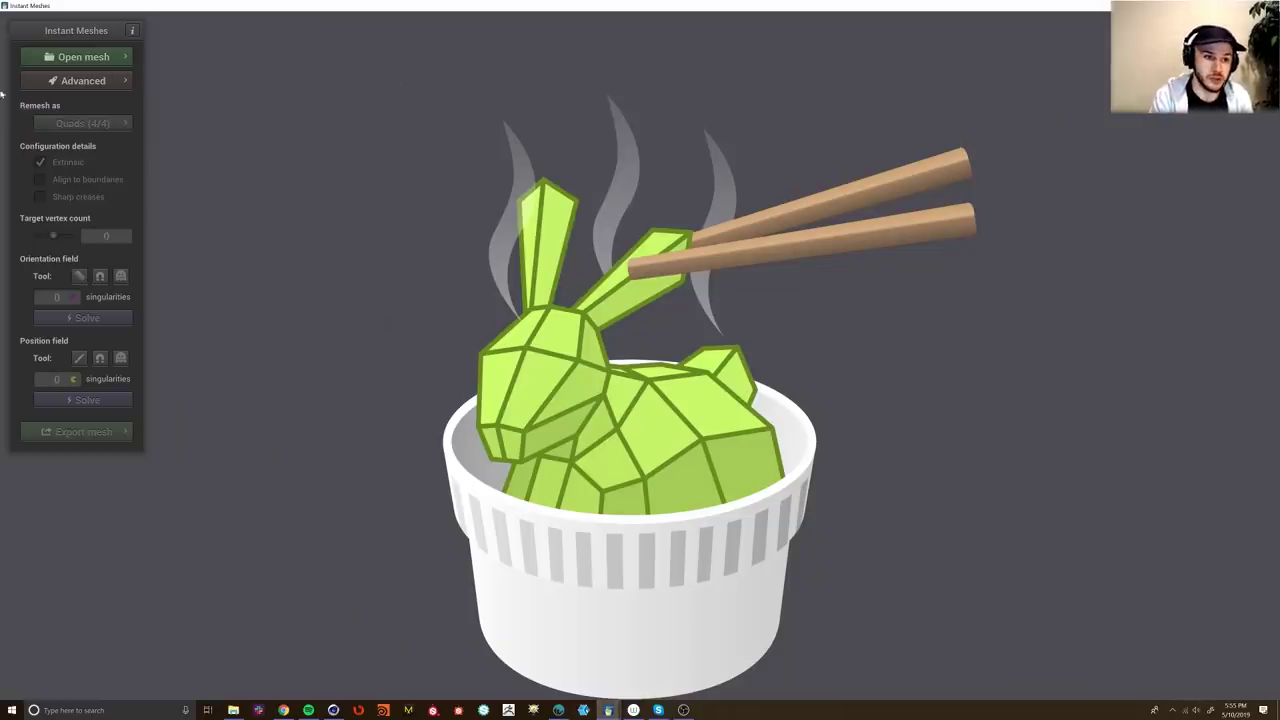
pyautogui.click(83, 56)
pyautogui.click(181, 65)
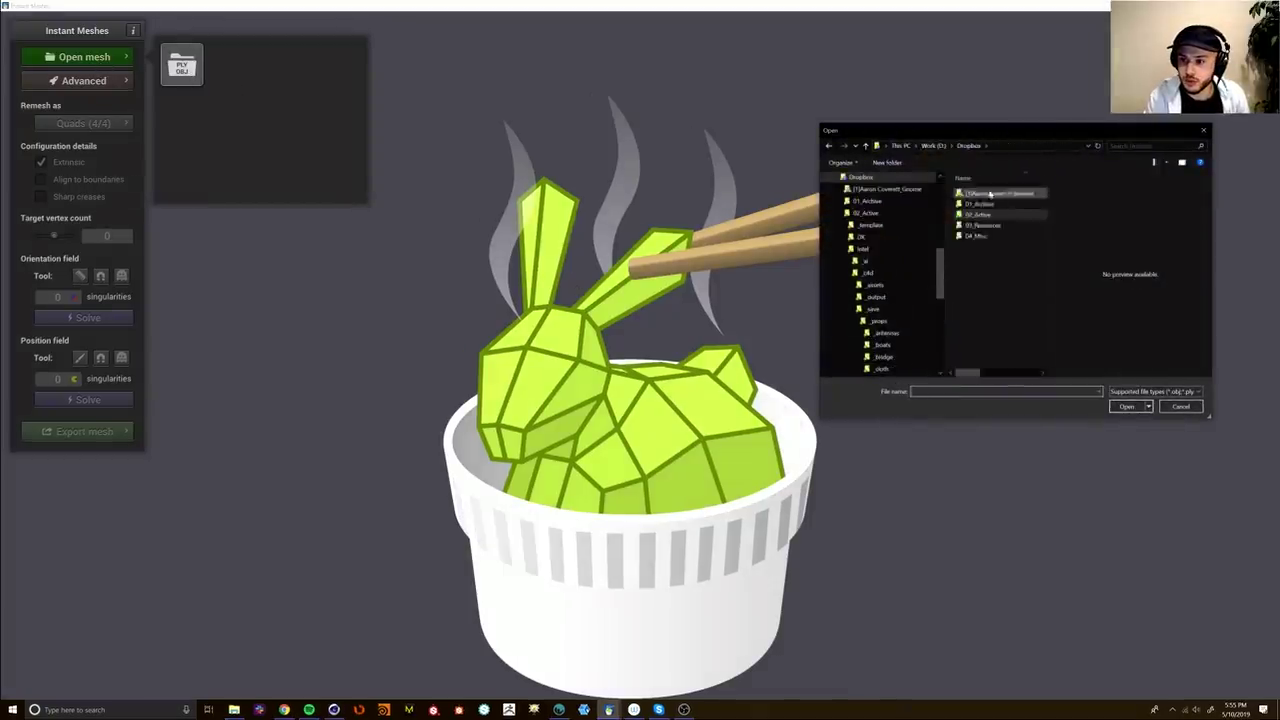
pyautogui.doubleClick(986, 193)
pyautogui.doubleClick(986, 193)
pyautogui.doubleClick(986, 193)
pyautogui.click(979, 322)
pyautogui.click(1139, 408)
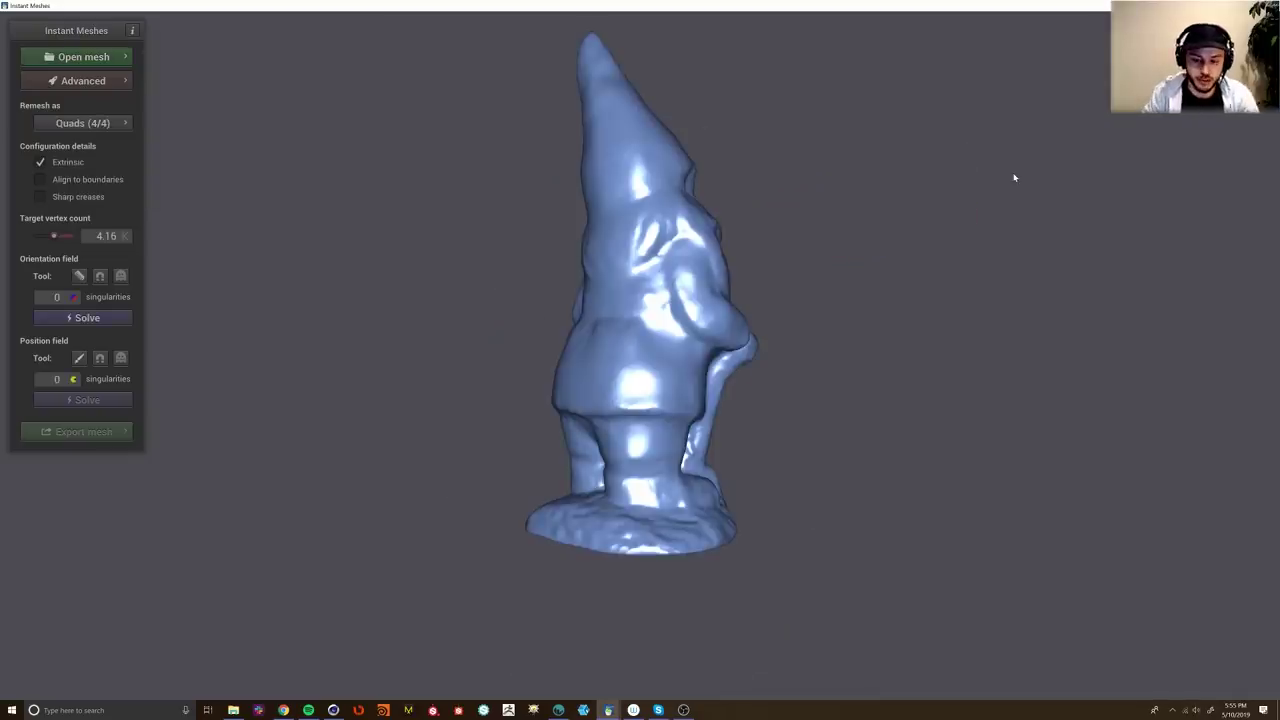
# Step: Keep remeshing as Quads (4/4), solve the orientation field for the gnome, and check the flow lines around the model
pyautogui.moveTo(867, 436); pyautogui.dragTo(917, 391)
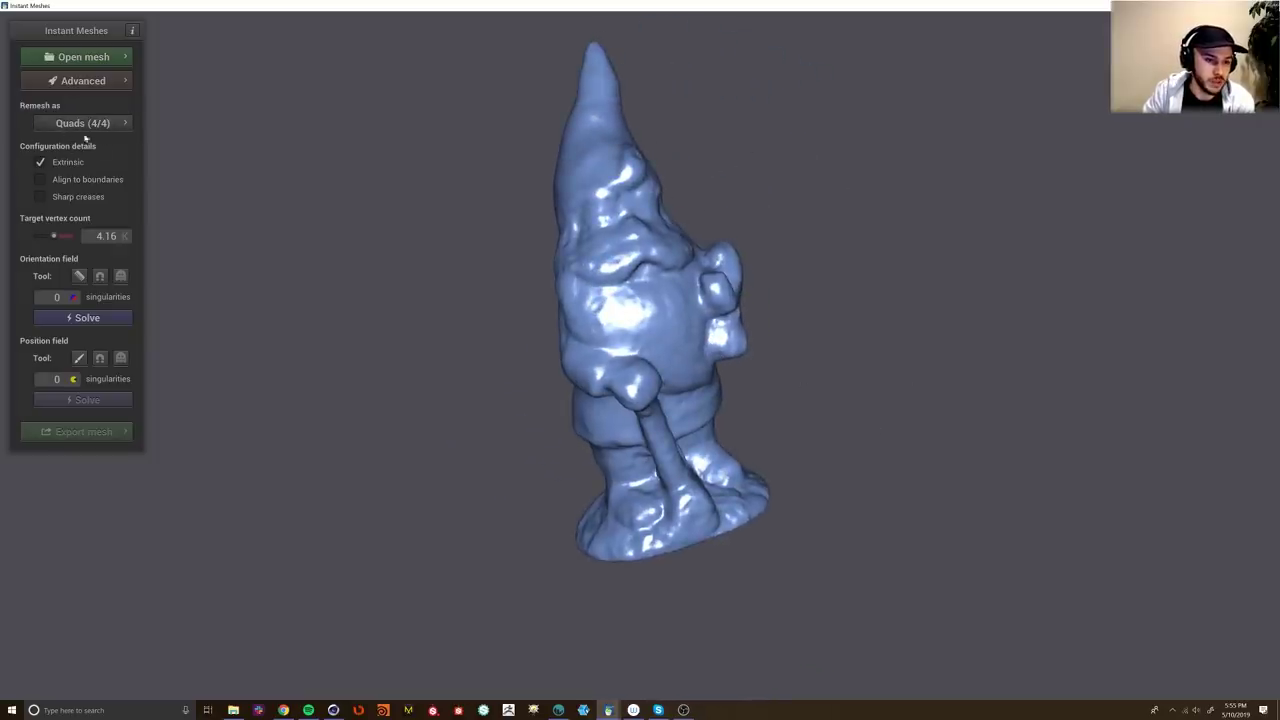
pyautogui.click(100, 123)
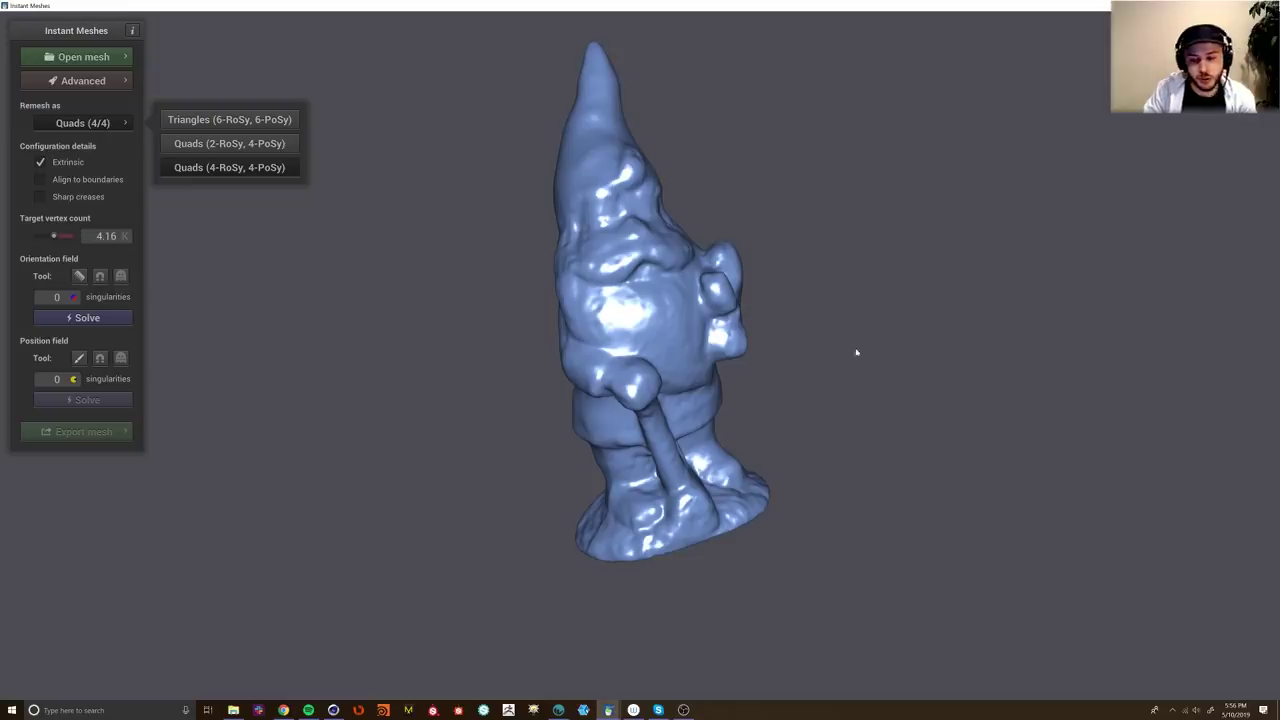
pyautogui.click(94, 320)
pyautogui.moveTo(825, 320); pyautogui.dragTo(860, 197)
pyautogui.moveTo(906, 309); pyautogui.dragTo(681, 405)
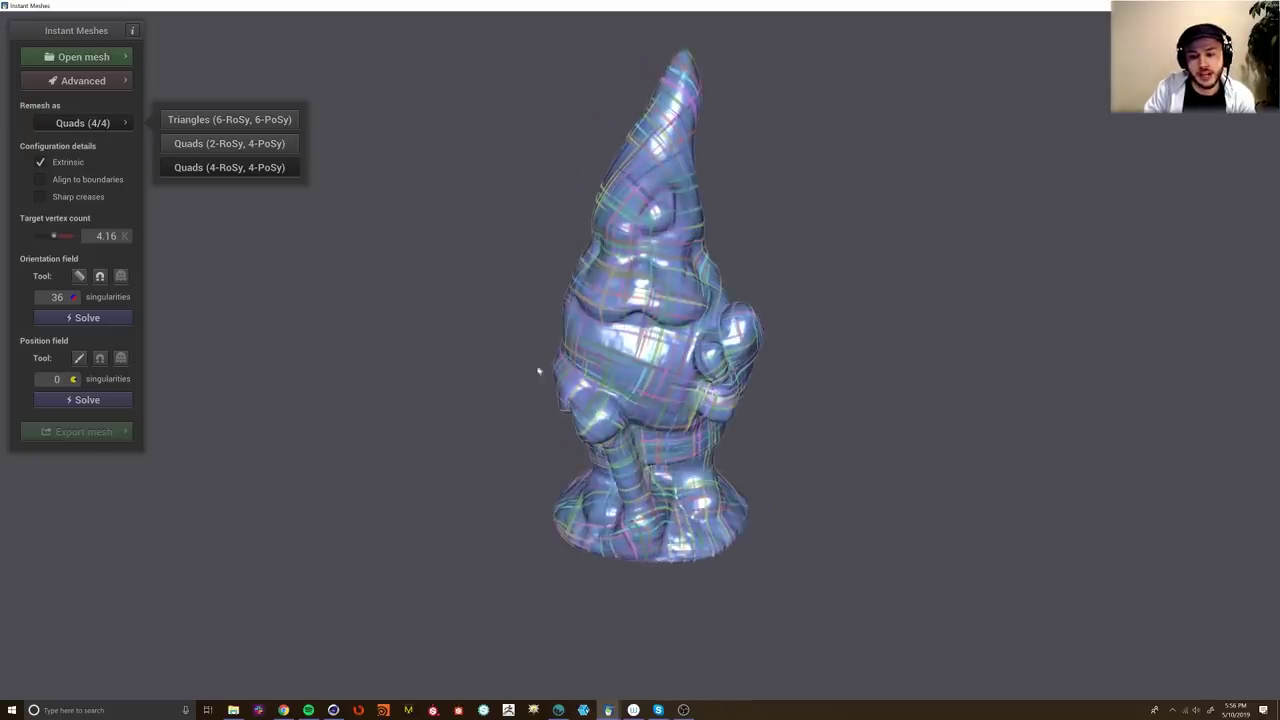
# Step: Solve the position field for the gnome and check the resulting quad grid
pyautogui.moveTo(785, 160); pyautogui.dragTo(892, 280)
pyautogui.moveTo(503, 449); pyautogui.dragTo(762, 380)
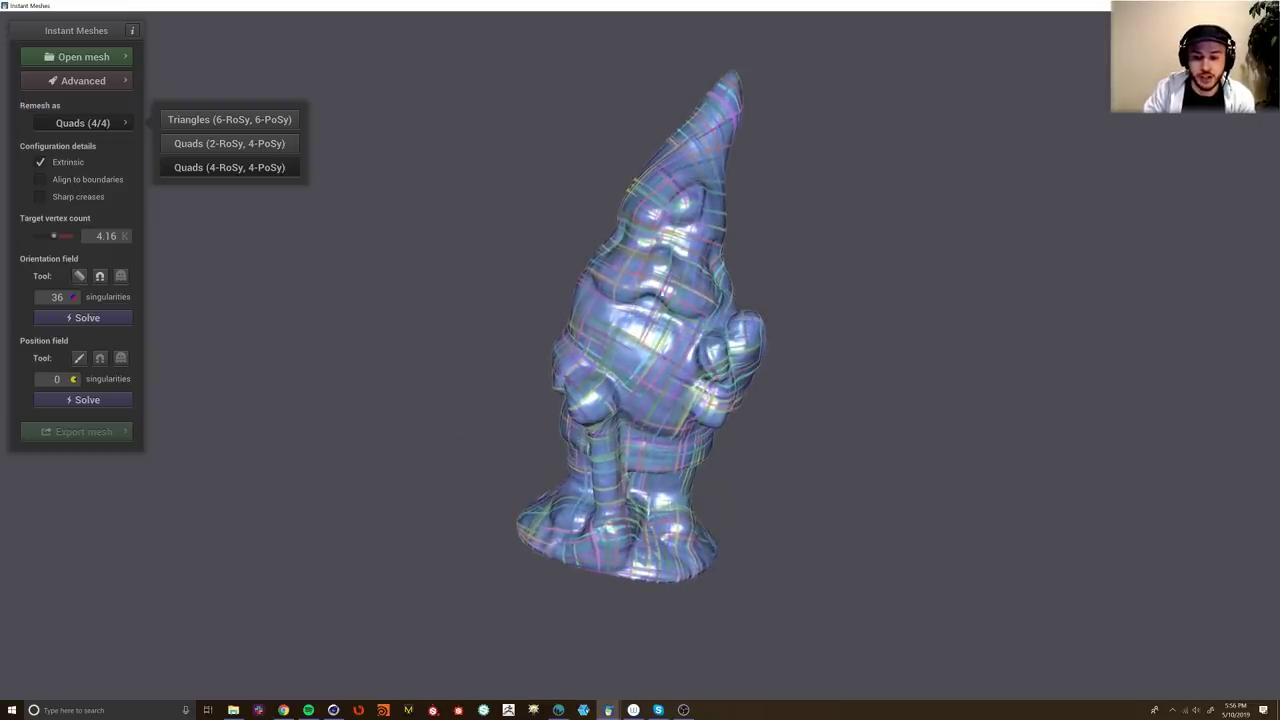
pyautogui.click(87, 400)
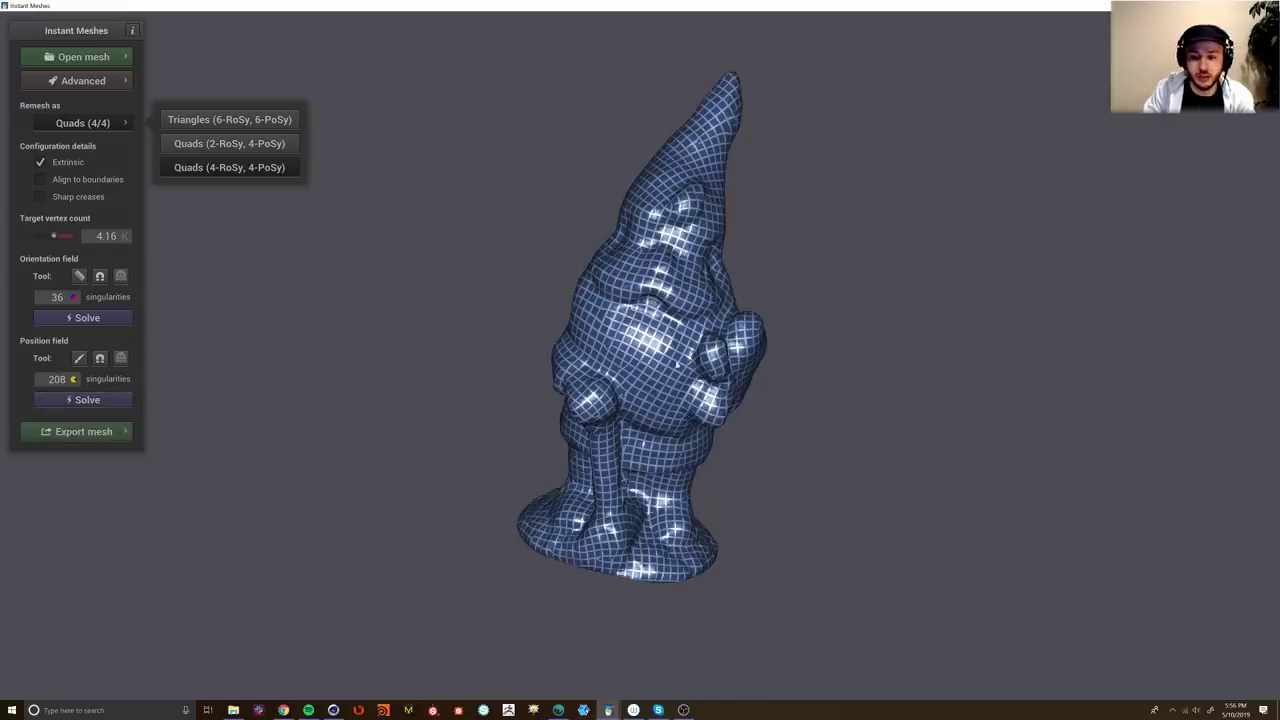
pyautogui.moveTo(880, 134); pyautogui.dragTo(814, 157)
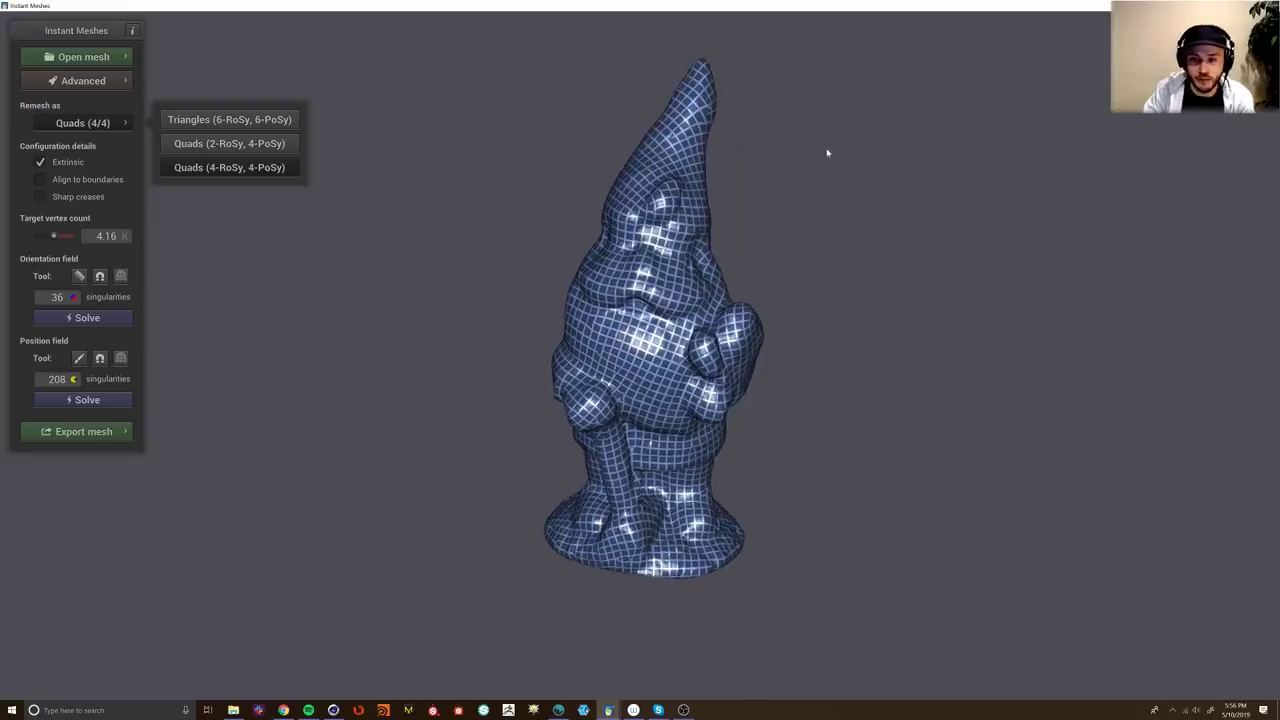
# Step: Draw a position-field edge guide along the front of the gnome's hat, ending just above the nose
pyautogui.scroll(4, 824, 204)
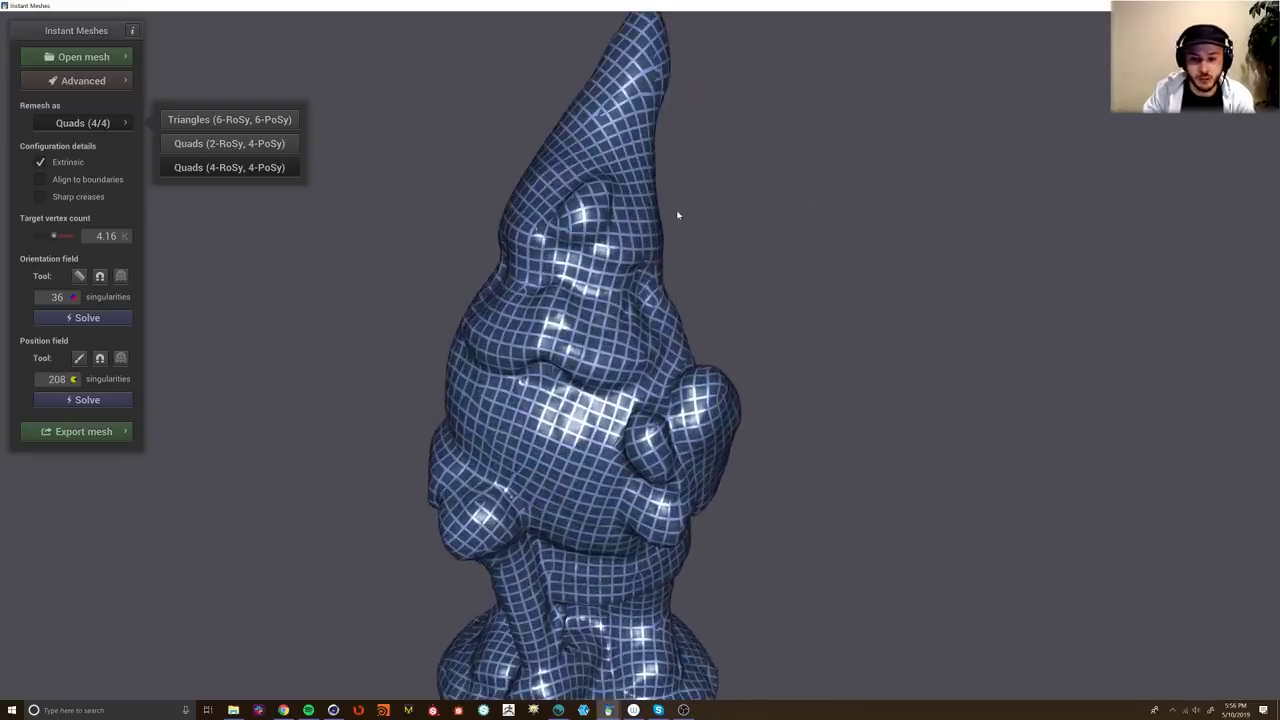
pyautogui.moveTo(754, 216); pyautogui.dragTo(714, 320)
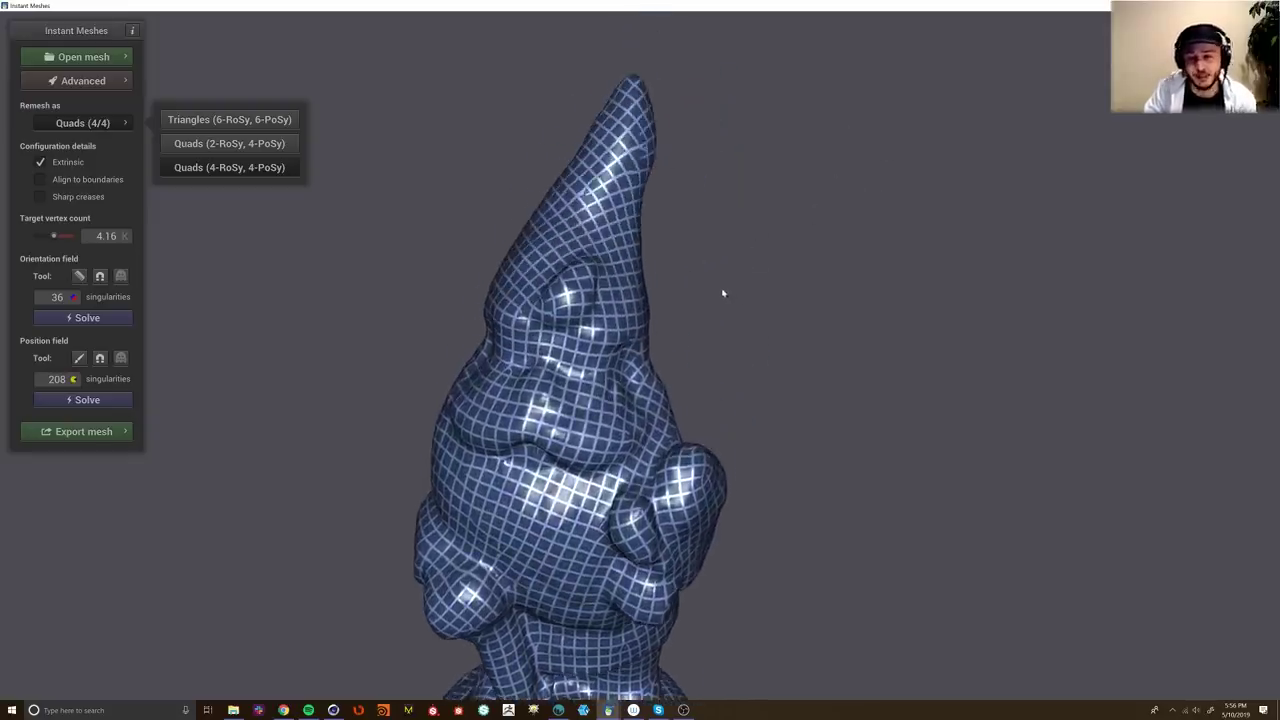
pyautogui.moveTo(493, 323); pyautogui.dragTo(429, 383)
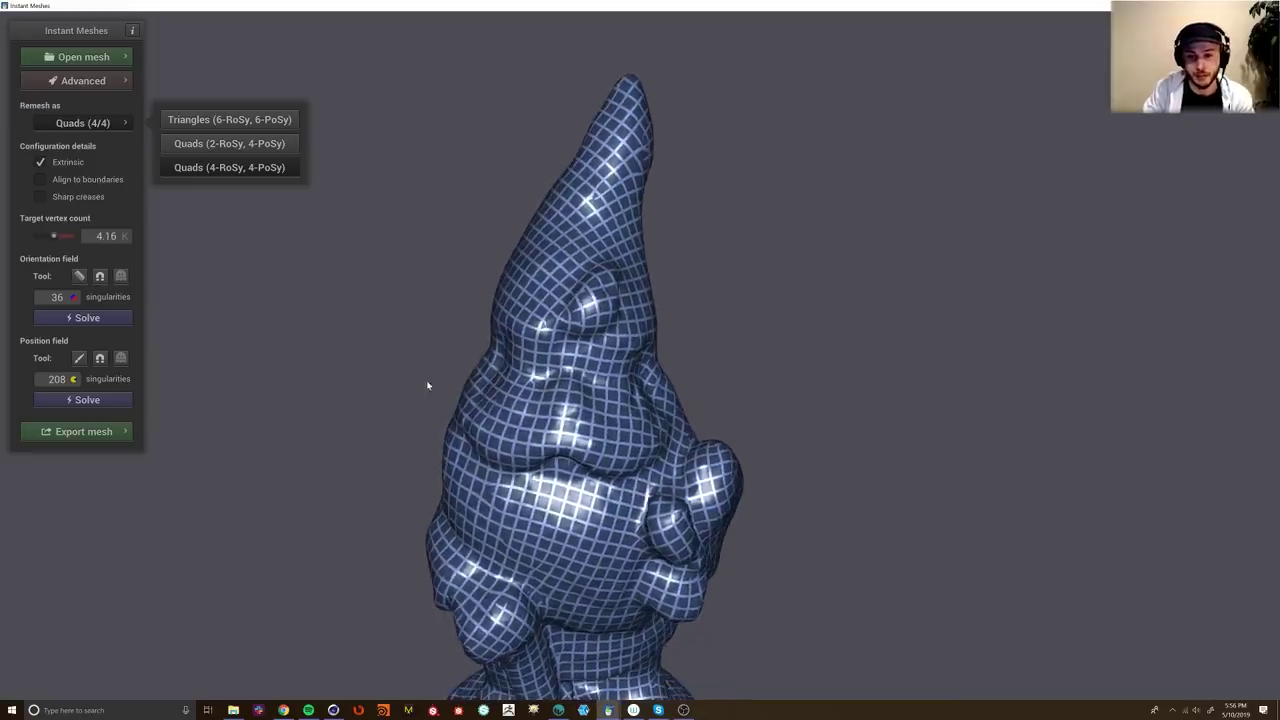
pyautogui.scroll(2, 726, 157)
pyautogui.moveTo(764, 224); pyautogui.dragTo(740, 320)
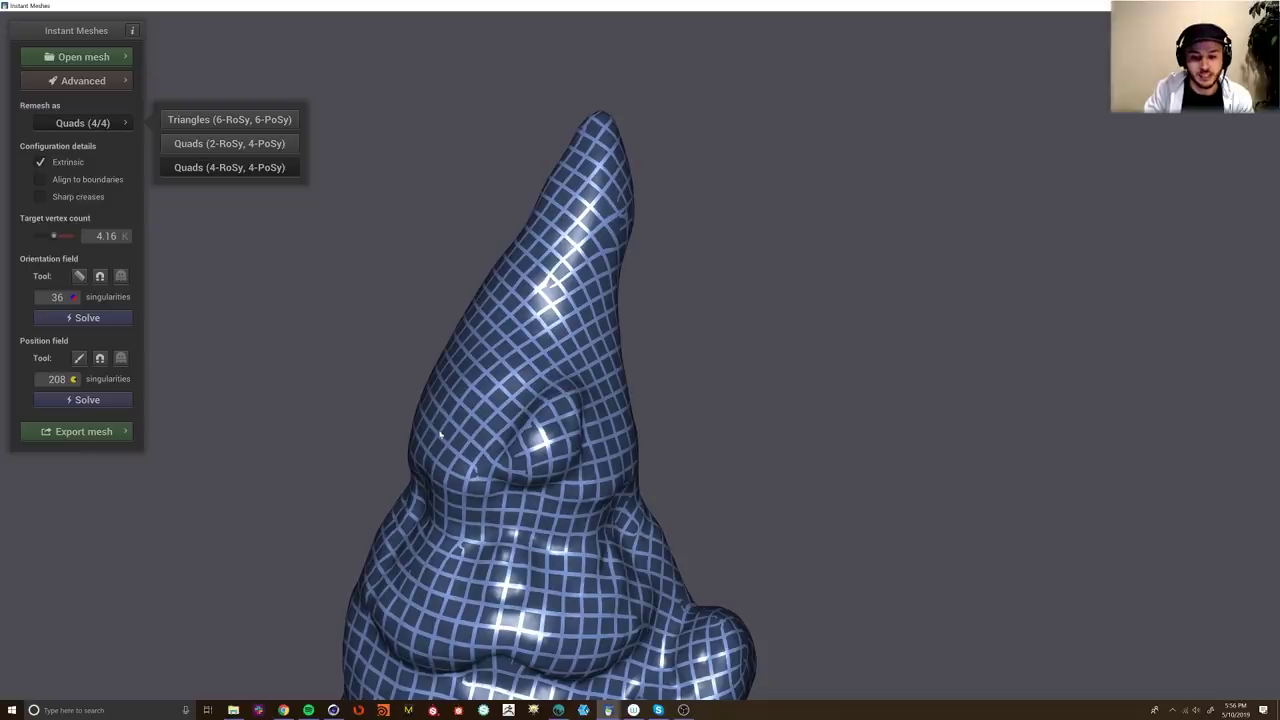
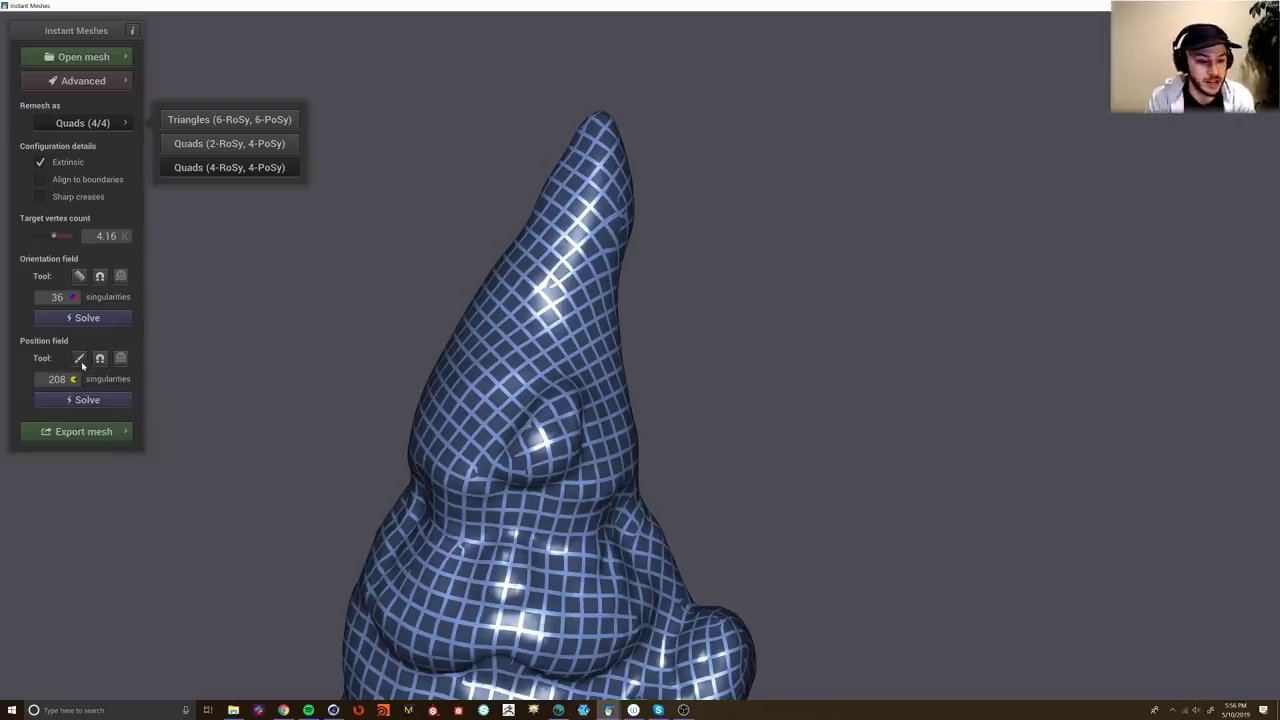
pyautogui.click(79, 358)
pyautogui.moveTo(547, 367)
pyautogui.mouseDown()
pyautogui.moveTo(593, 157)
pyautogui.moveTo(548, 362)
pyautogui.mouseUp()
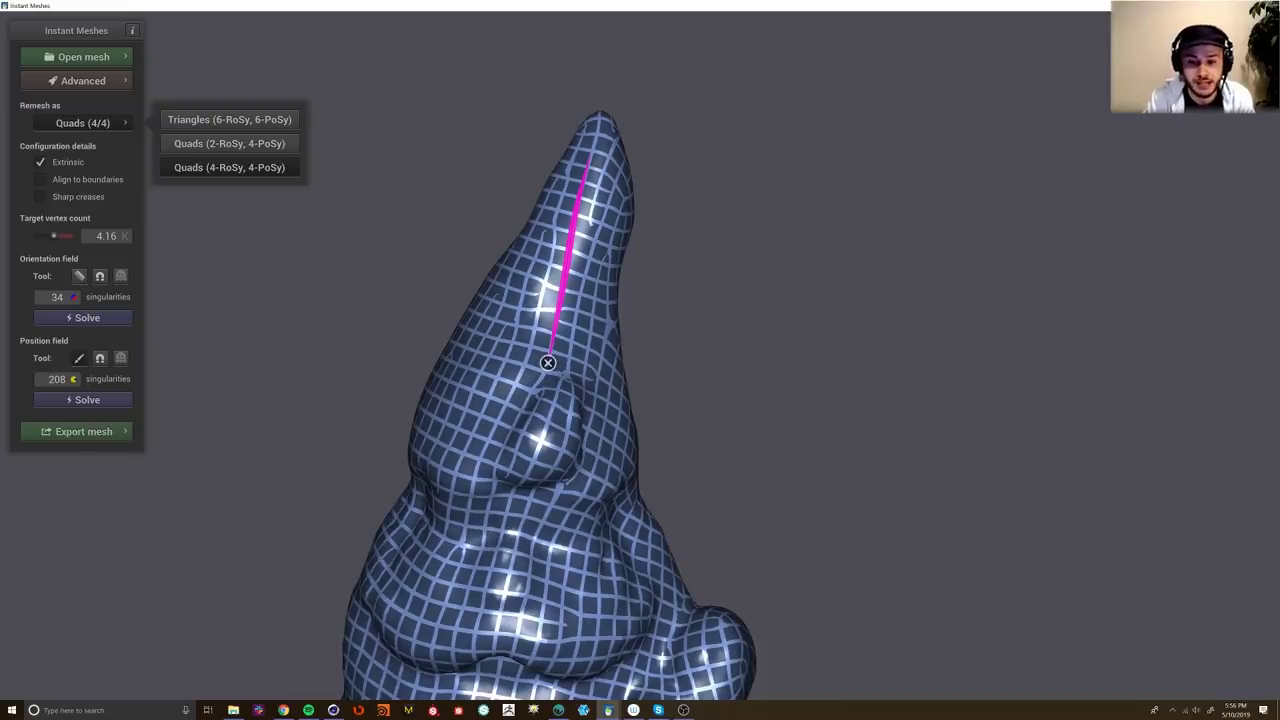
# Step: Draw a position-field edge guide down the back of the gnome's hat, starting near the tip
pyautogui.click(80, 358)
pyautogui.moveTo(330, 638); pyautogui.dragTo(548, 542)
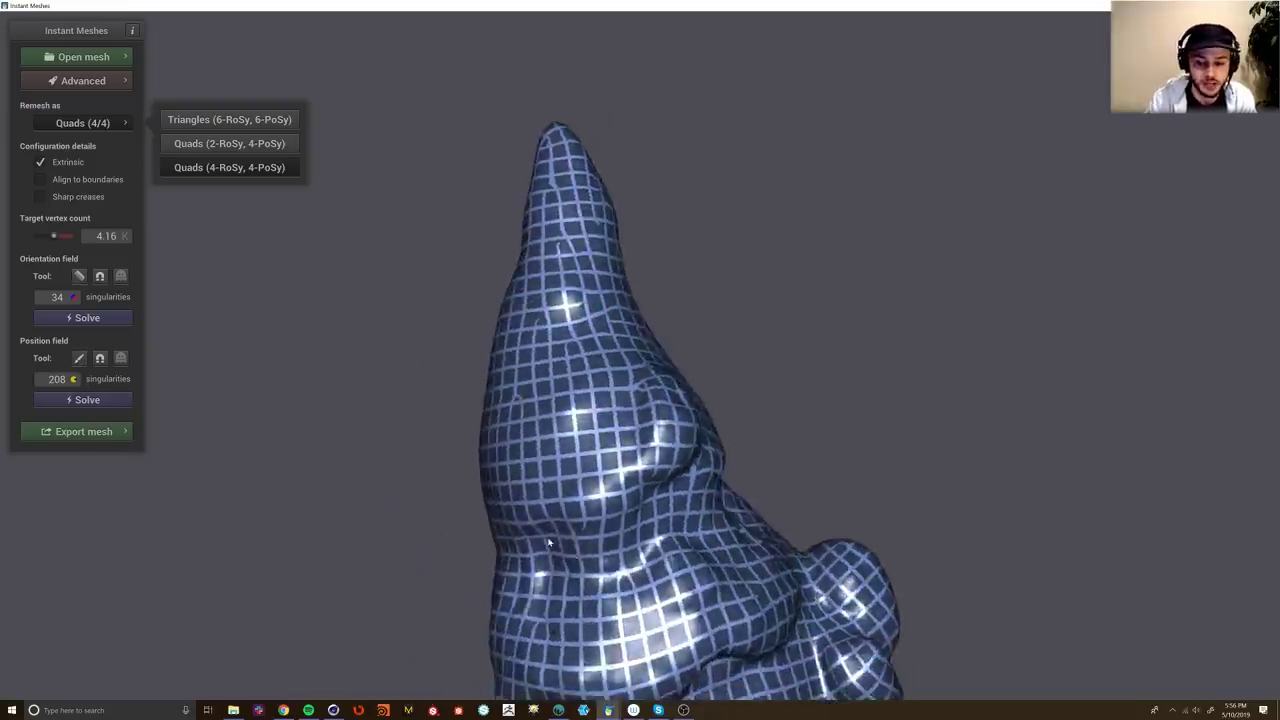
pyautogui.scroll(-1, 600, 525)
pyautogui.moveTo(608, 521); pyautogui.dragTo(602, 385, button='right')
pyautogui.moveTo(578, 406); pyautogui.dragTo(740, 133)
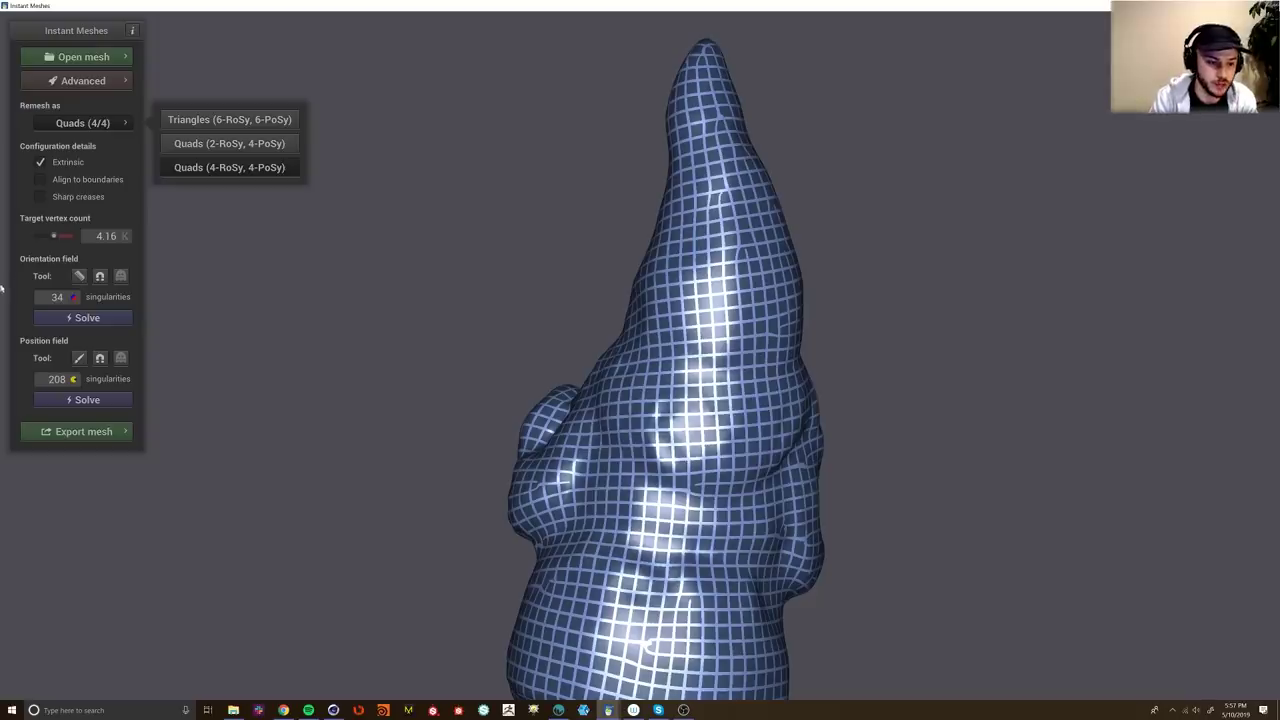
pyautogui.moveTo(706, 66); pyautogui.dragTo(696, 300)
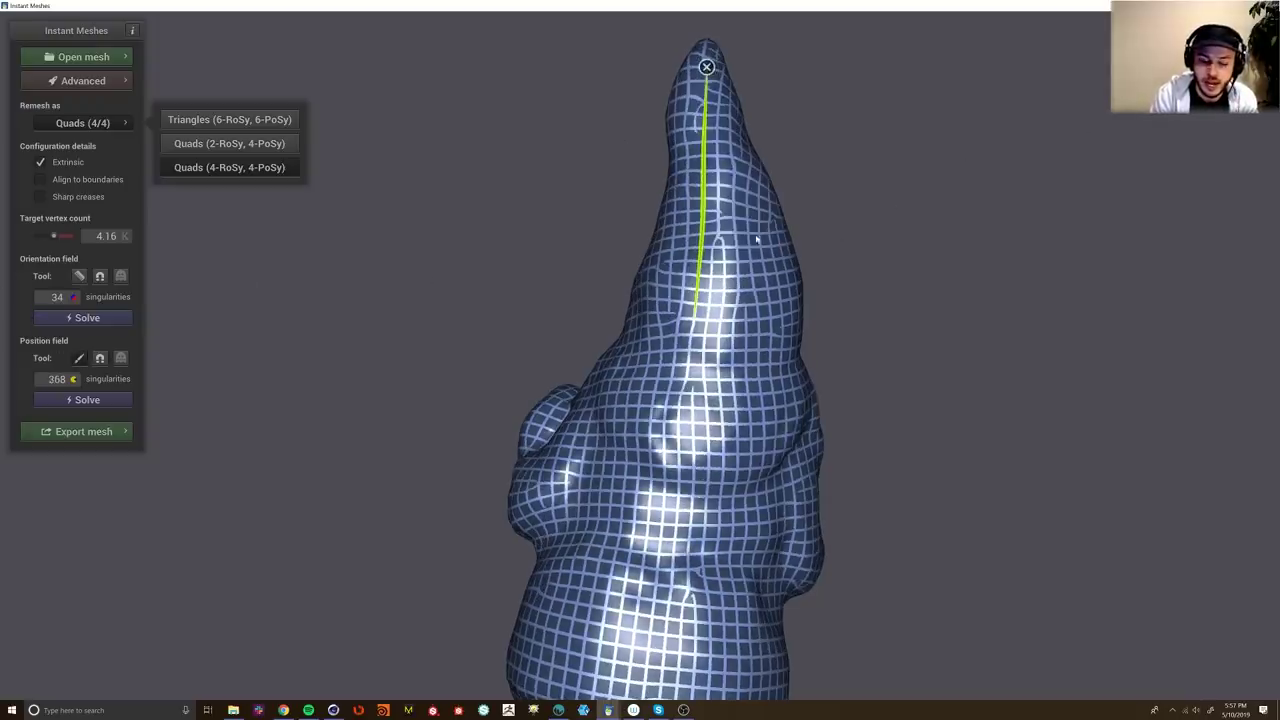
# Step: Draw position-field edge guides along both of the gnome's arms, one on each side of the body
pyautogui.click(83, 359)
pyautogui.moveTo(565, 472); pyautogui.dragTo(581, 386)
pyautogui.click(80, 358)
pyautogui.moveTo(466, 540)
pyautogui.mouseDown()
pyautogui.moveTo(528, 556)
pyautogui.moveTo(562, 530)
pyautogui.moveTo(570, 418)
pyautogui.mouseUp()
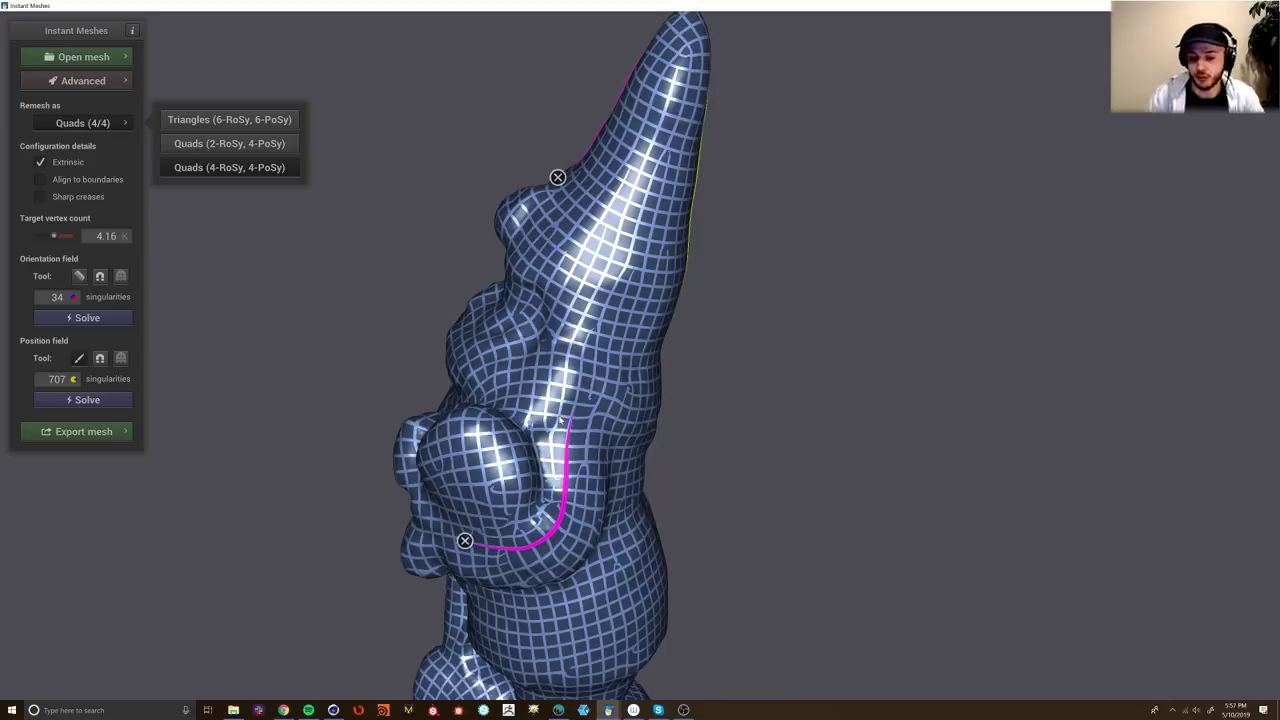
pyautogui.click(79, 360)
pyautogui.moveTo(371, 464)
pyautogui.mouseDown()
pyautogui.moveTo(448, 477)
pyautogui.moveTo(788, 426)
pyautogui.moveTo(572, 355)
pyautogui.mouseUp()
pyautogui.click(80, 358)
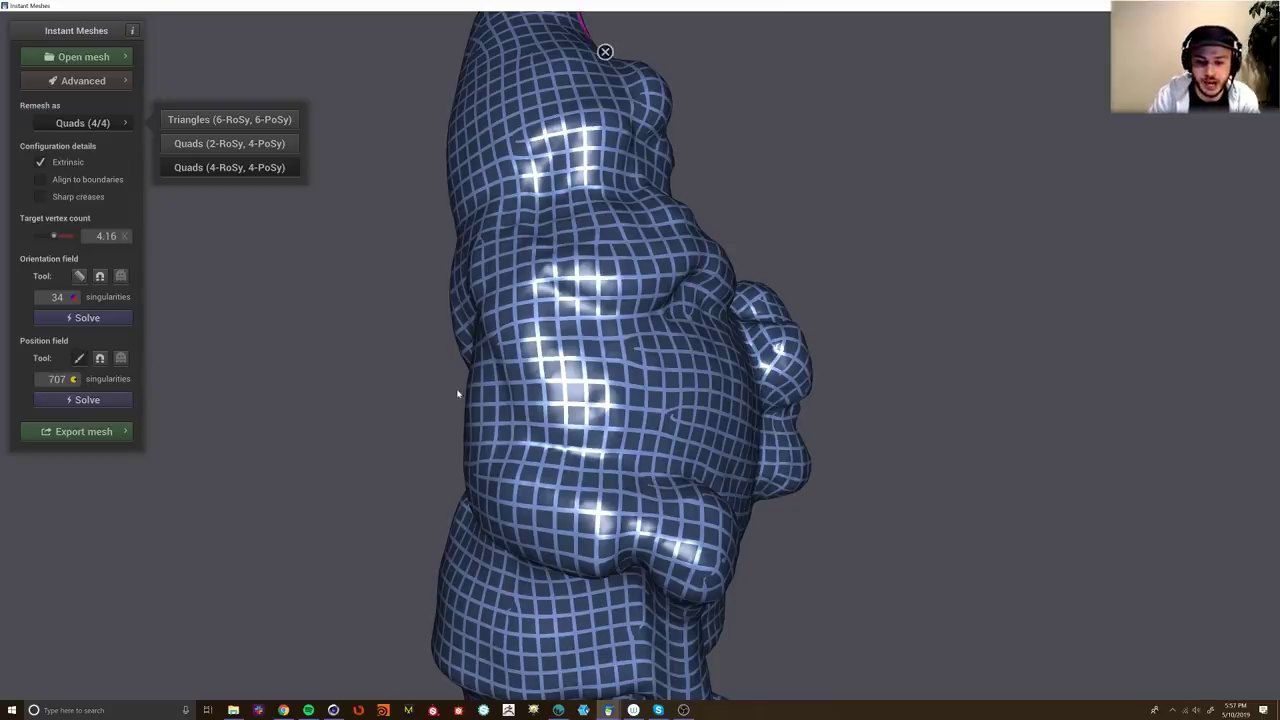
pyautogui.moveTo(484, 406)
pyautogui.mouseDown()
pyautogui.moveTo(536, 503)
pyautogui.moveTo(668, 530)
pyautogui.mouseUp()
# Step: Draw a position-field edge guide down the front of the gnome's belly, starting at the beard's upper edge
pyautogui.click(79, 361)
pyautogui.moveTo(676, 467); pyautogui.dragTo(555, 466)
pyautogui.moveTo(696, 384); pyautogui.dragTo(686, 428)
pyautogui.click(83, 359)
pyautogui.moveTo(508, 364); pyautogui.dragTo(538, 527)
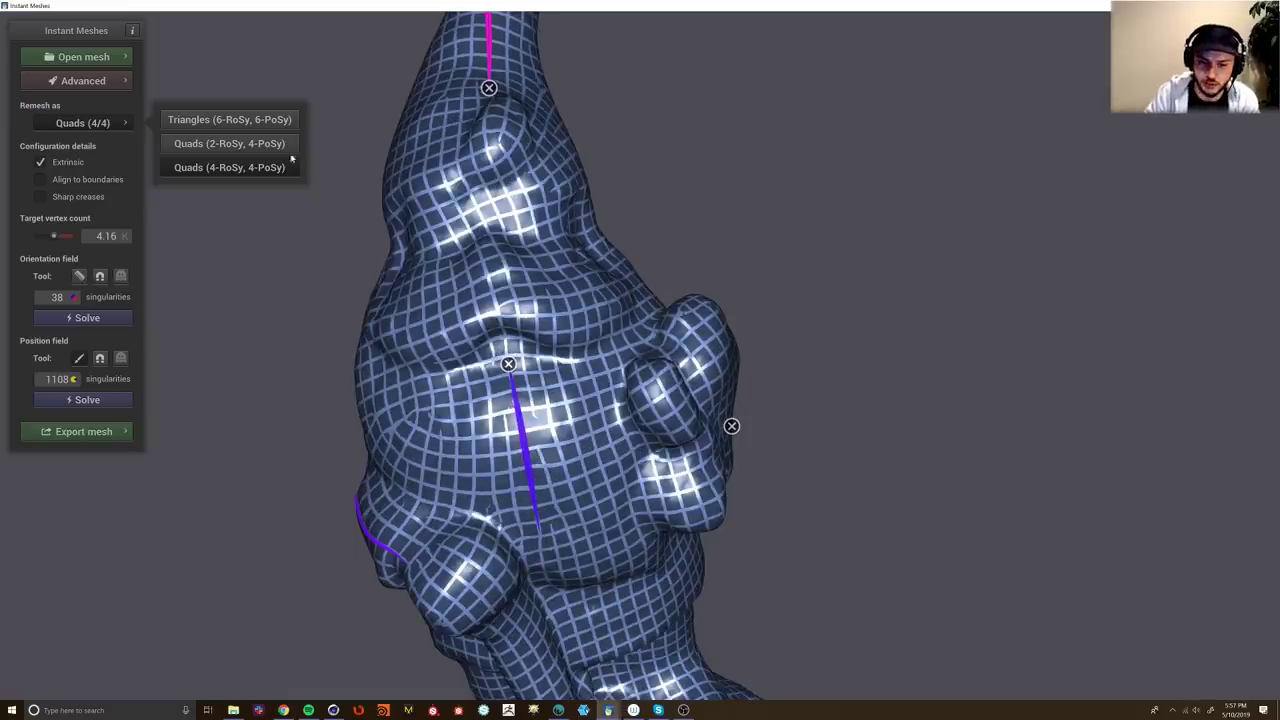
# Step: Extract the quad mesh at the current target vertex count with no smoothing and check the whole gnome
pyautogui.click(83, 441)
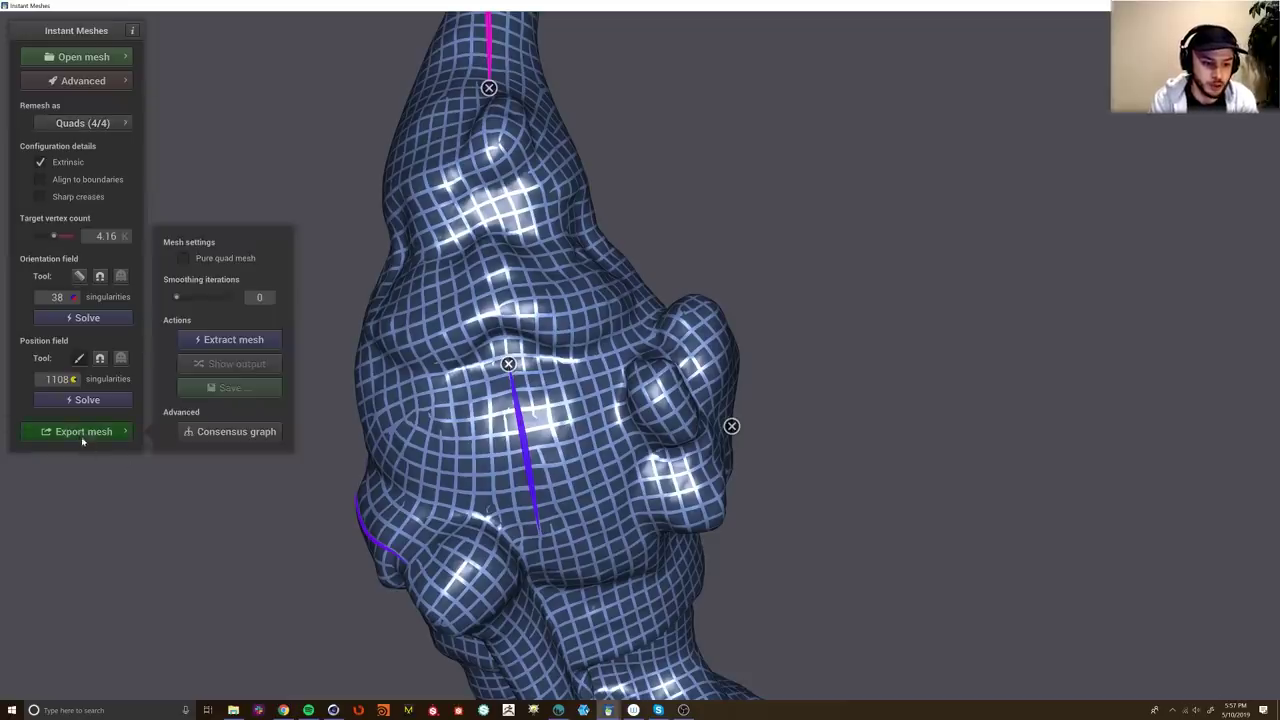
pyautogui.click(235, 340)
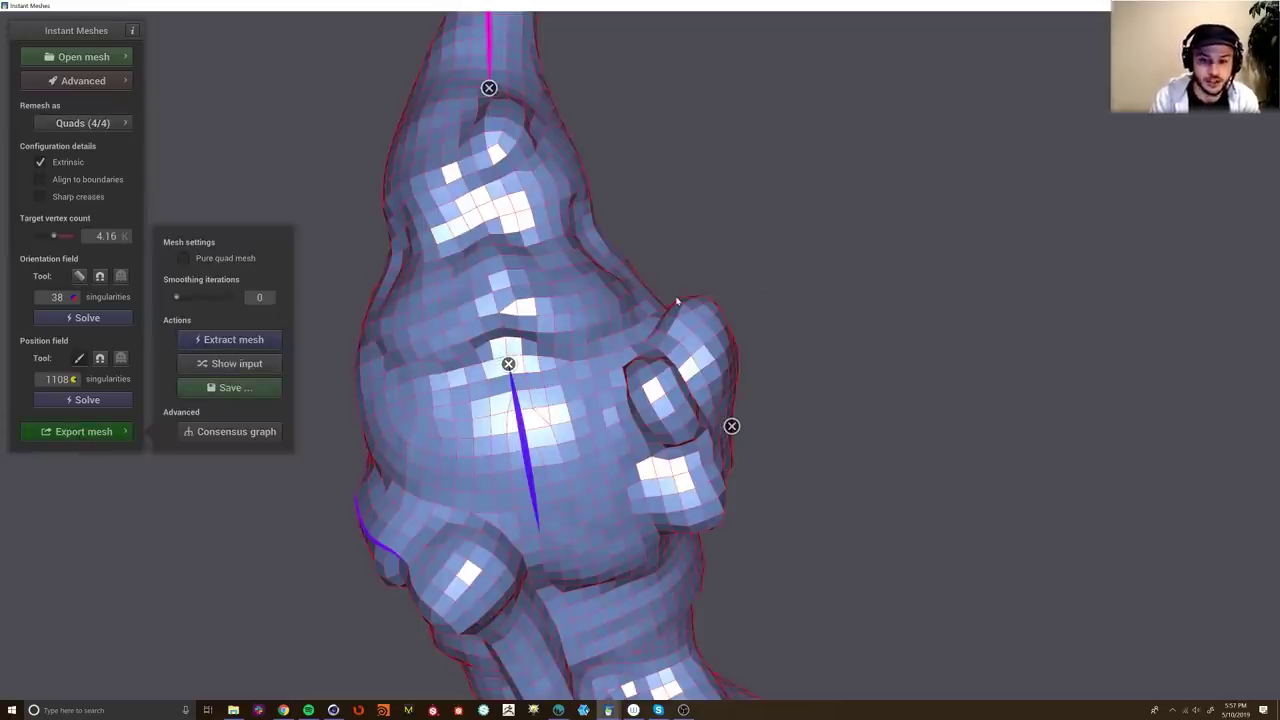
pyautogui.scroll(-5, 676, 300)
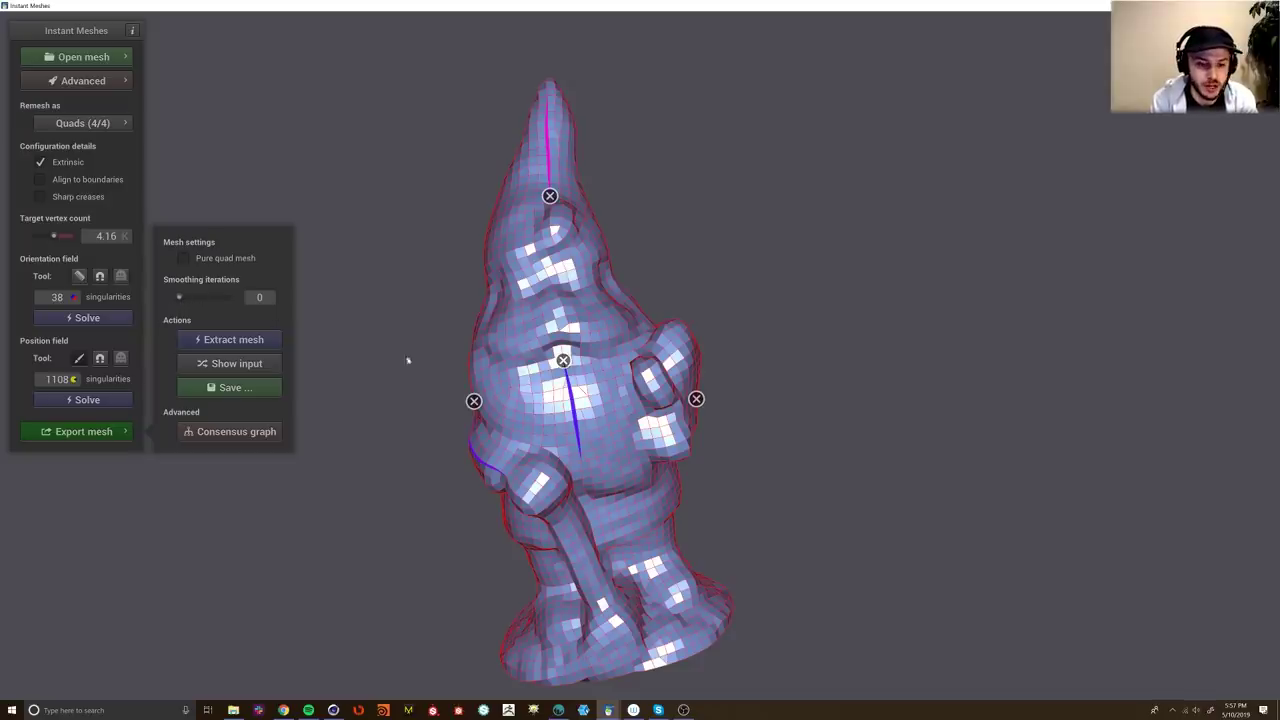
# Step: Try 2, 5 and 8 smoothing iterations on the extracted mesh, and re-extract it with smoothing back at 0
pyautogui.click(190, 297)
pyautogui.click(241, 342)
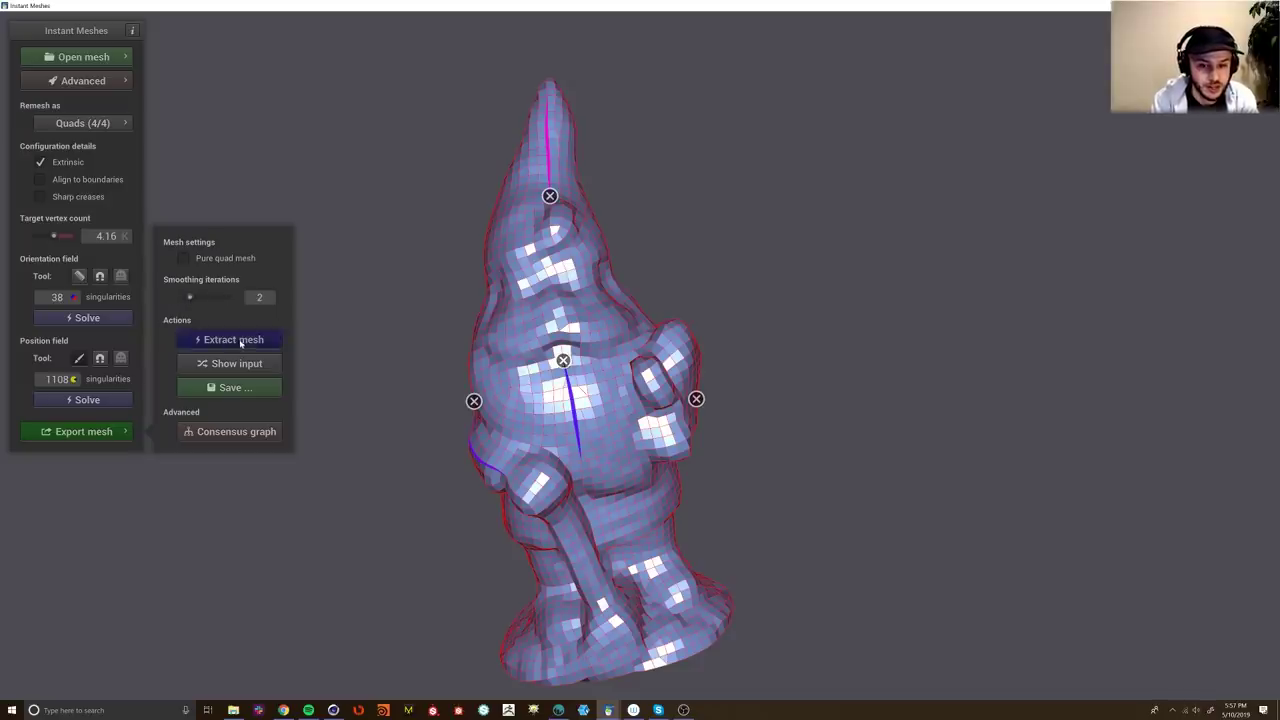
pyautogui.click(206, 297)
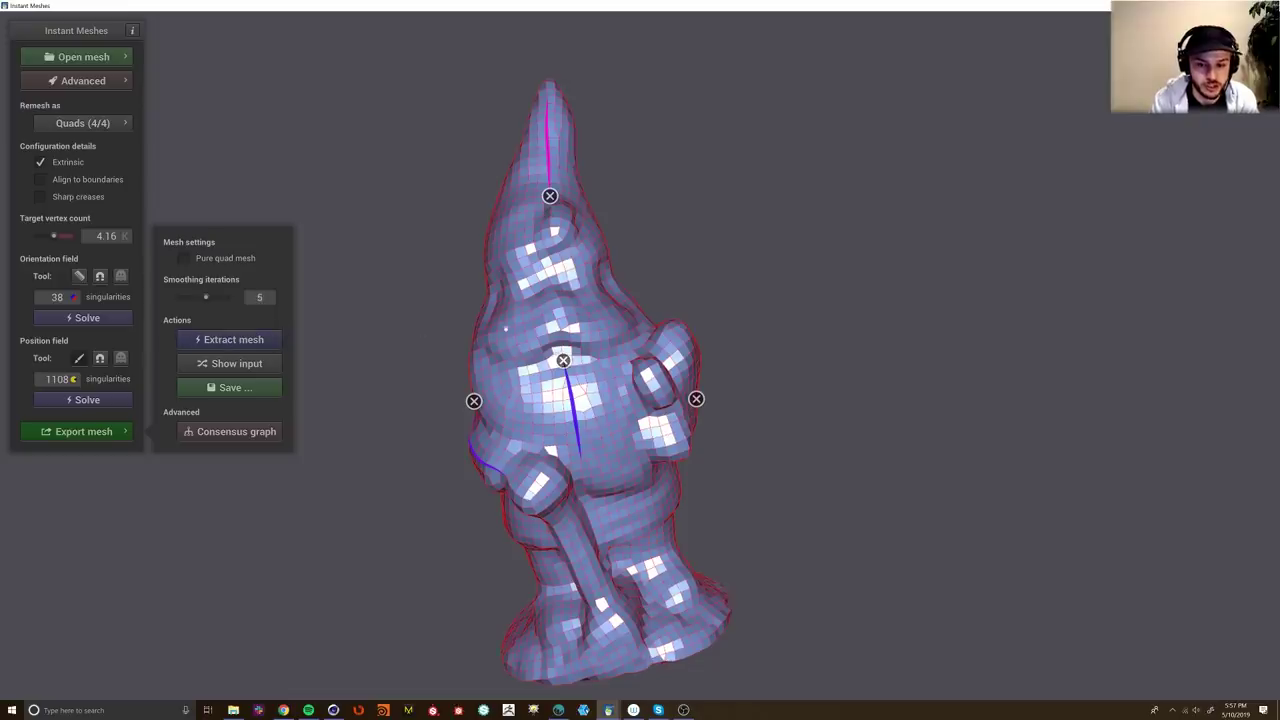
pyautogui.click(223, 297)
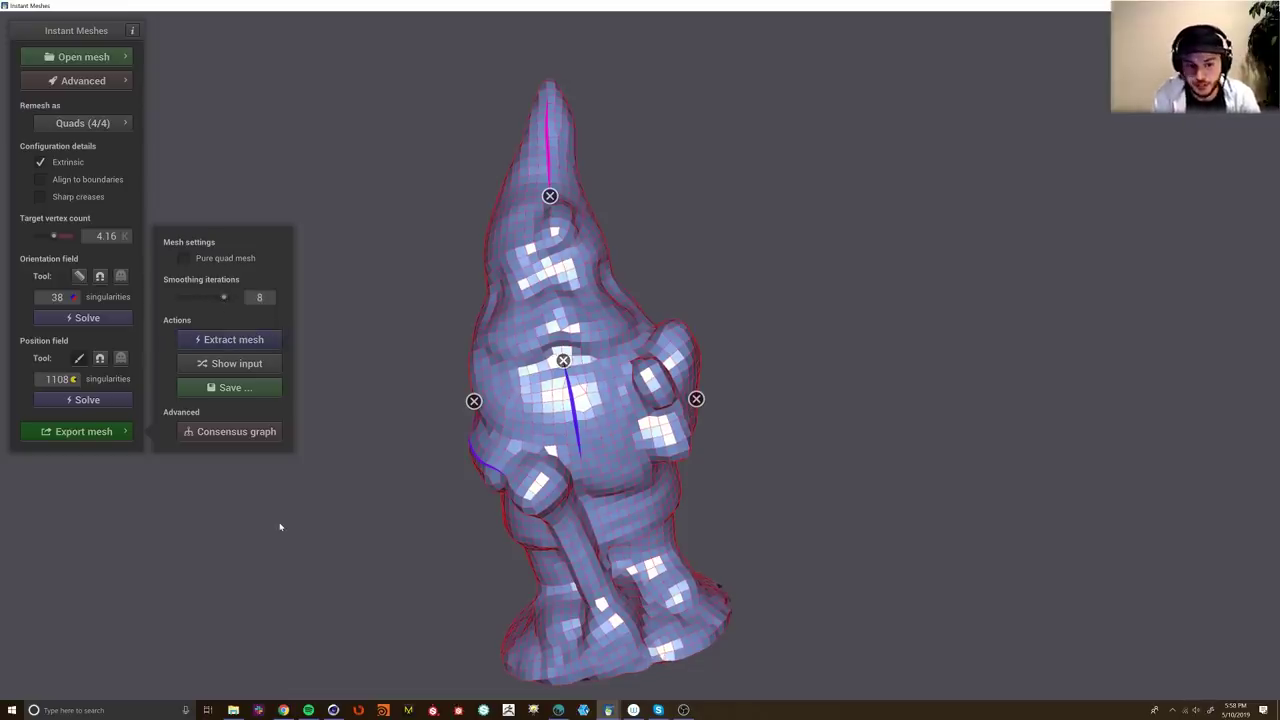
pyautogui.click(178, 297)
pyautogui.click(262, 341)
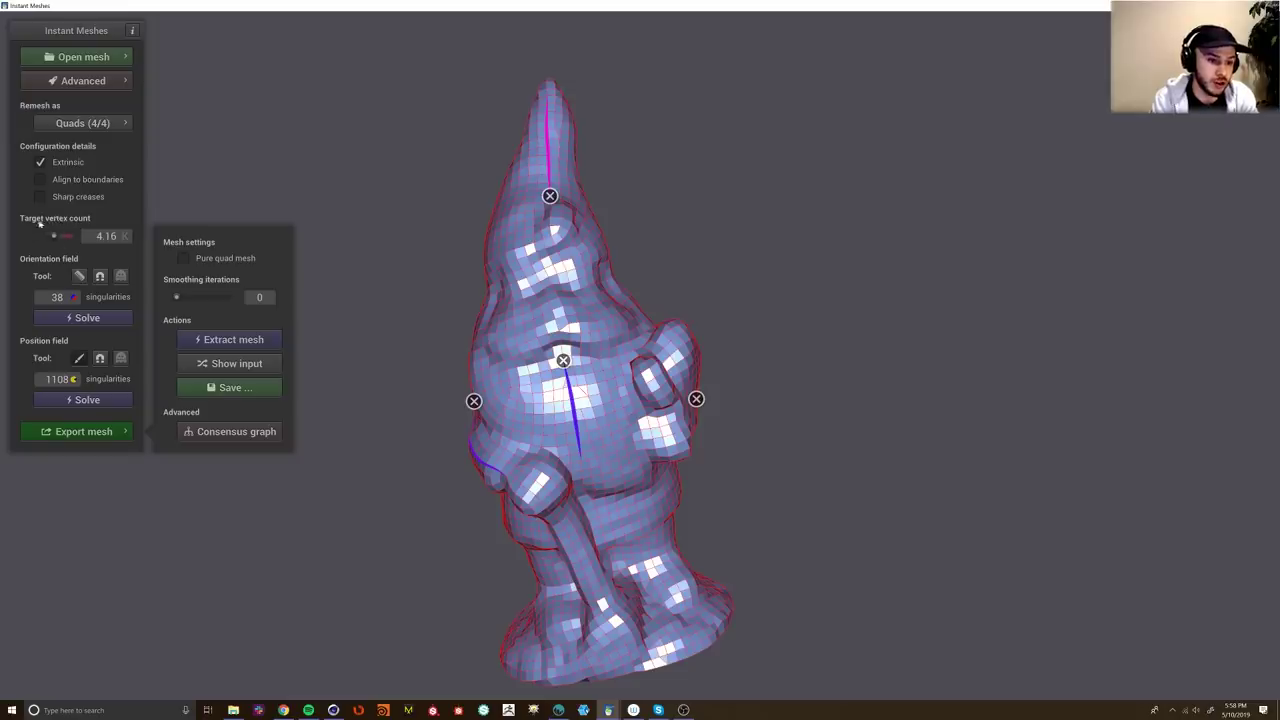
# Step: Set the target vertex count to 6.65K, accept subdividing the input, and solve the orientation and position fields again
pyautogui.moveTo(56, 237); pyautogui.dragTo(66, 250)
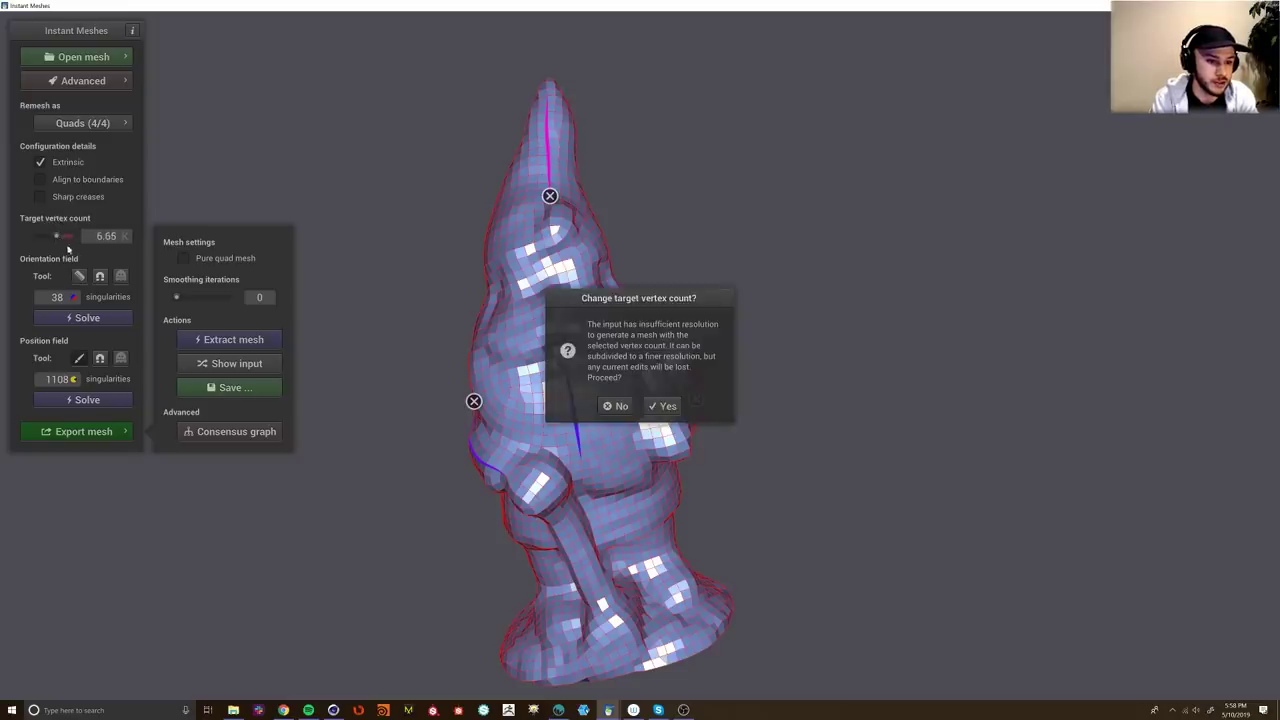
pyautogui.click(664, 405)
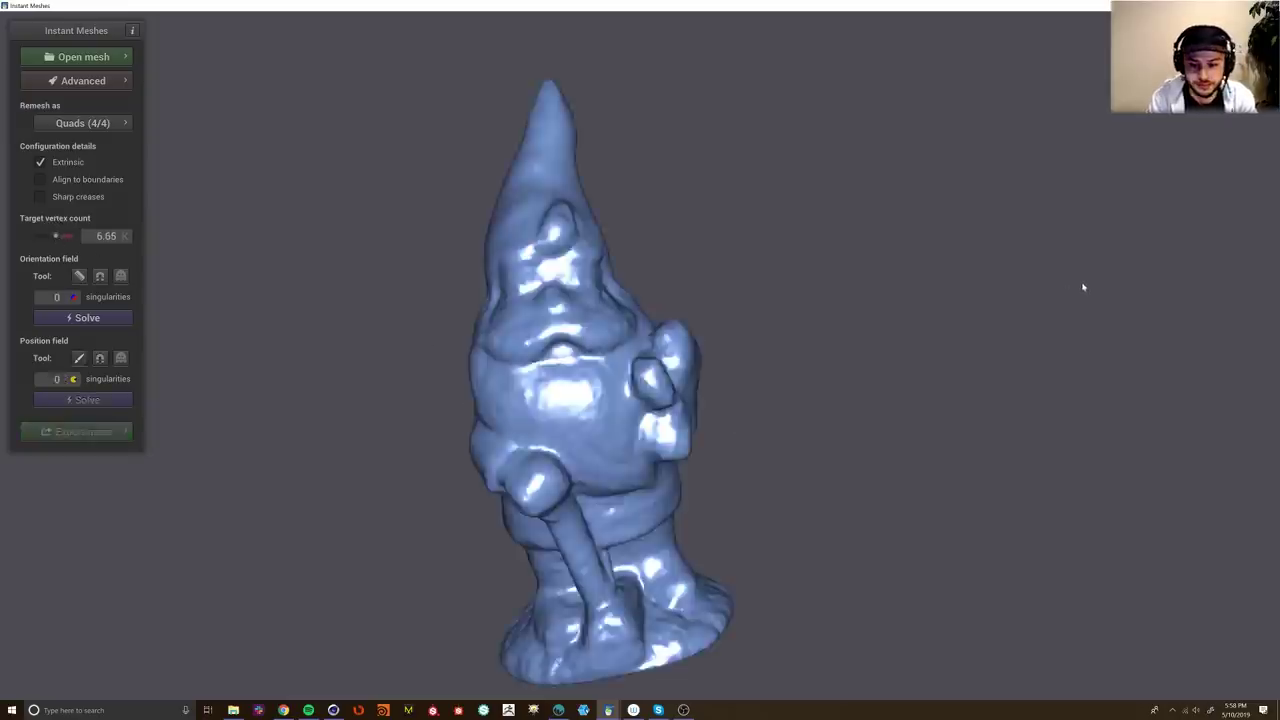
pyautogui.click(112, 317)
pyautogui.click(88, 400)
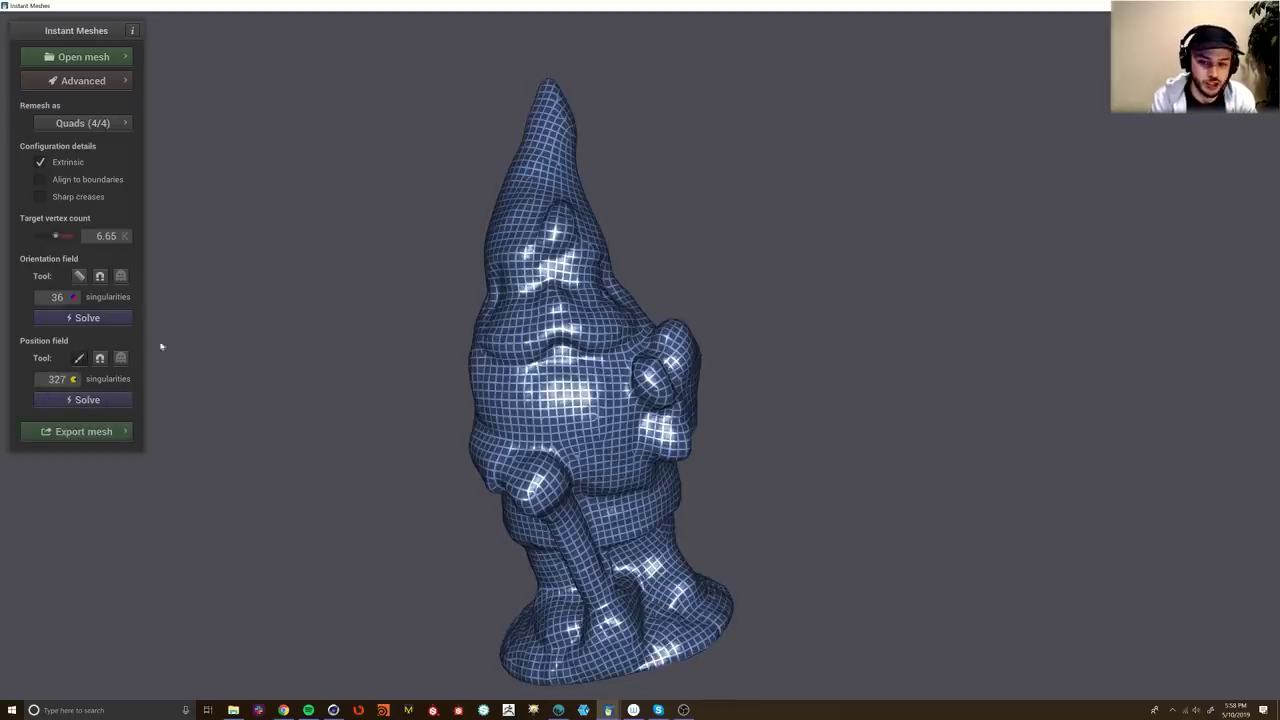
# Step: Draw position-field edge guides down the front and back of the gnome's hat and across the middle of its back
pyautogui.moveTo(378, 324); pyautogui.dragTo(500, 308)
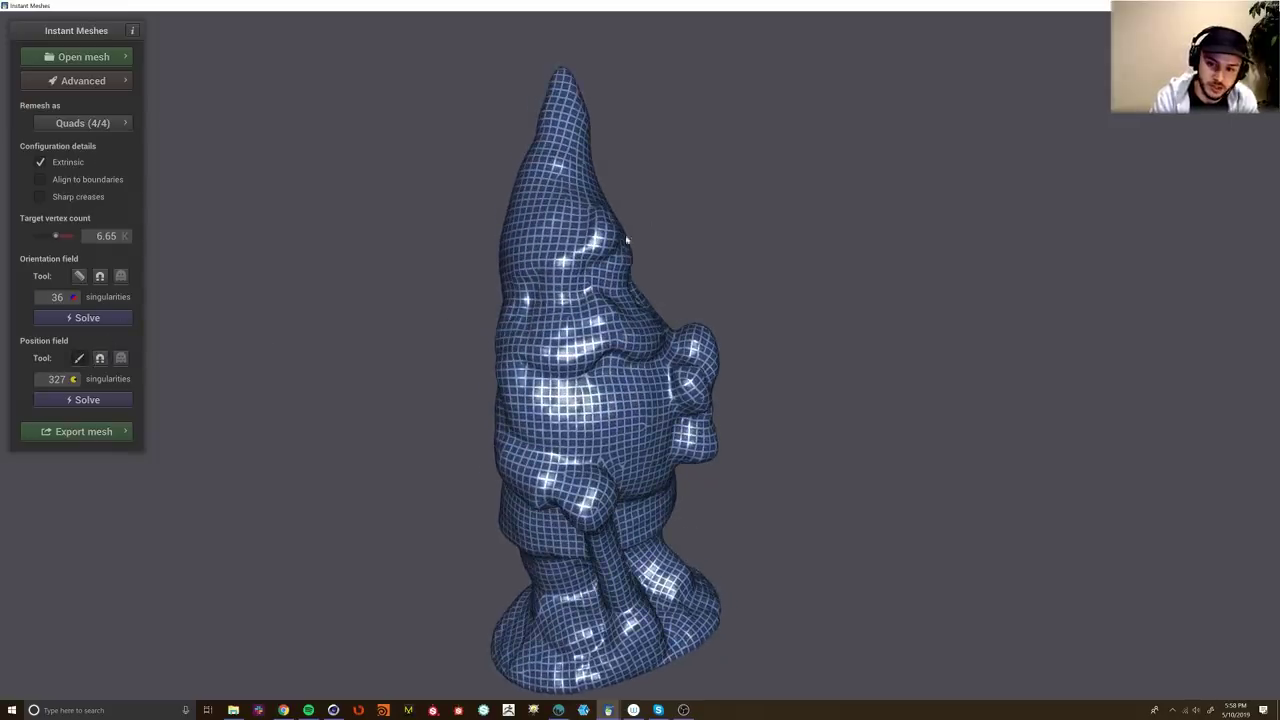
pyautogui.moveTo(574, 97); pyautogui.dragTo(574, 204)
pyautogui.click(78, 360)
pyautogui.moveTo(465, 383); pyautogui.dragTo(640, 375)
pyautogui.click(82, 358)
pyautogui.moveTo(667, 102); pyautogui.dragTo(700, 268)
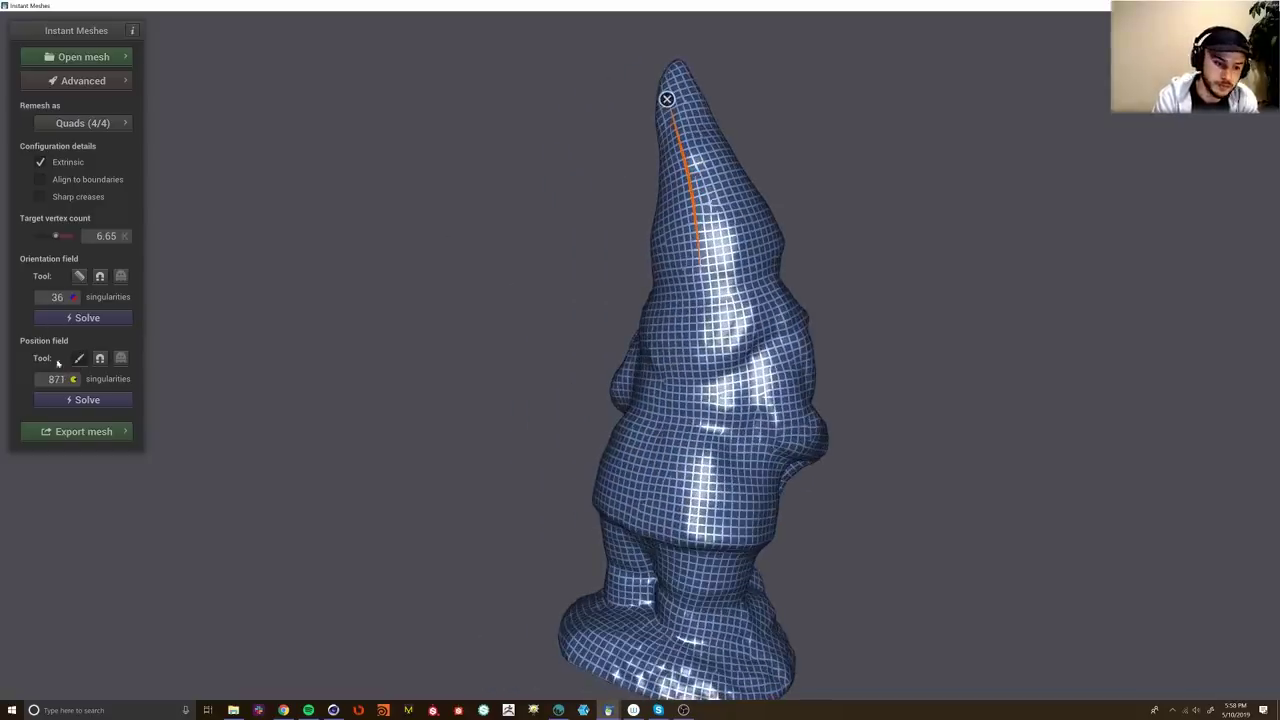
pyautogui.moveTo(808, 400); pyautogui.dragTo(615, 394)
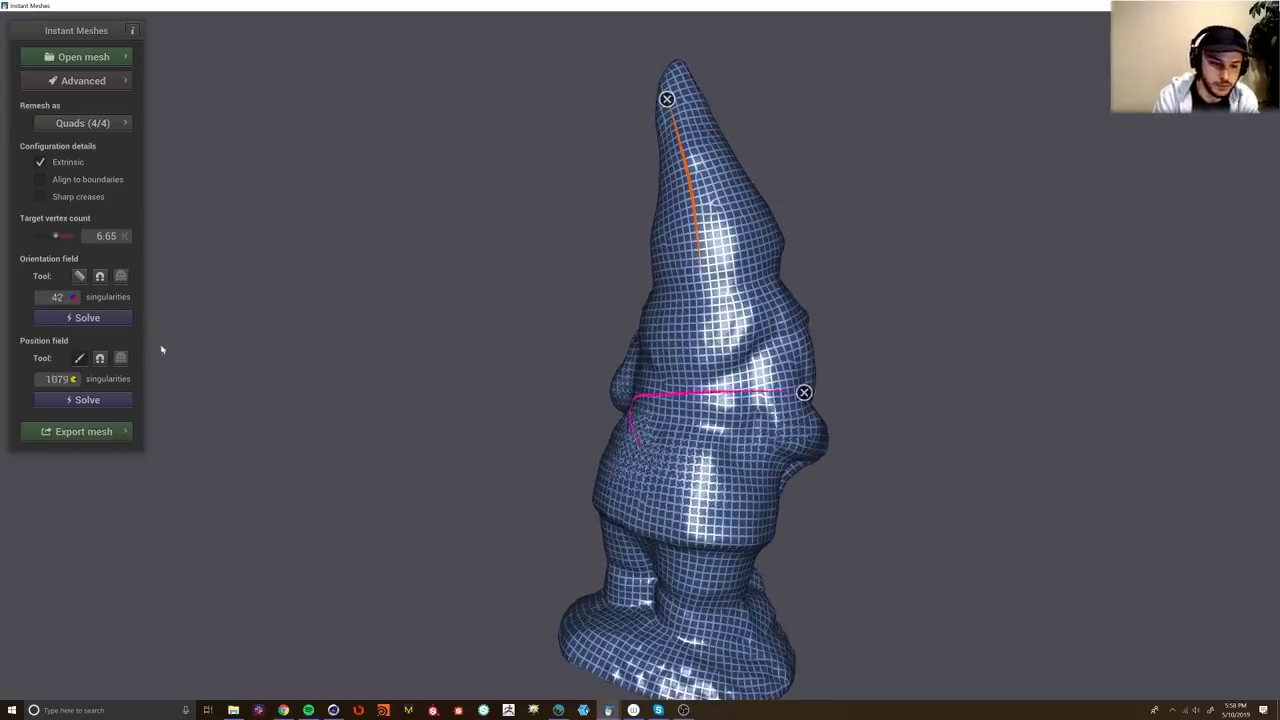
# Step: Turn off the position-field edge brush, extract the denser quad mesh with 0 smoothing iterations, and check the result
pyautogui.click(79, 358)
pyautogui.moveTo(650, 372)
pyautogui.mouseDown()
pyautogui.moveTo(250, 365)
pyautogui.moveTo(246, 378)
pyautogui.mouseUp()
pyautogui.click(79, 358)
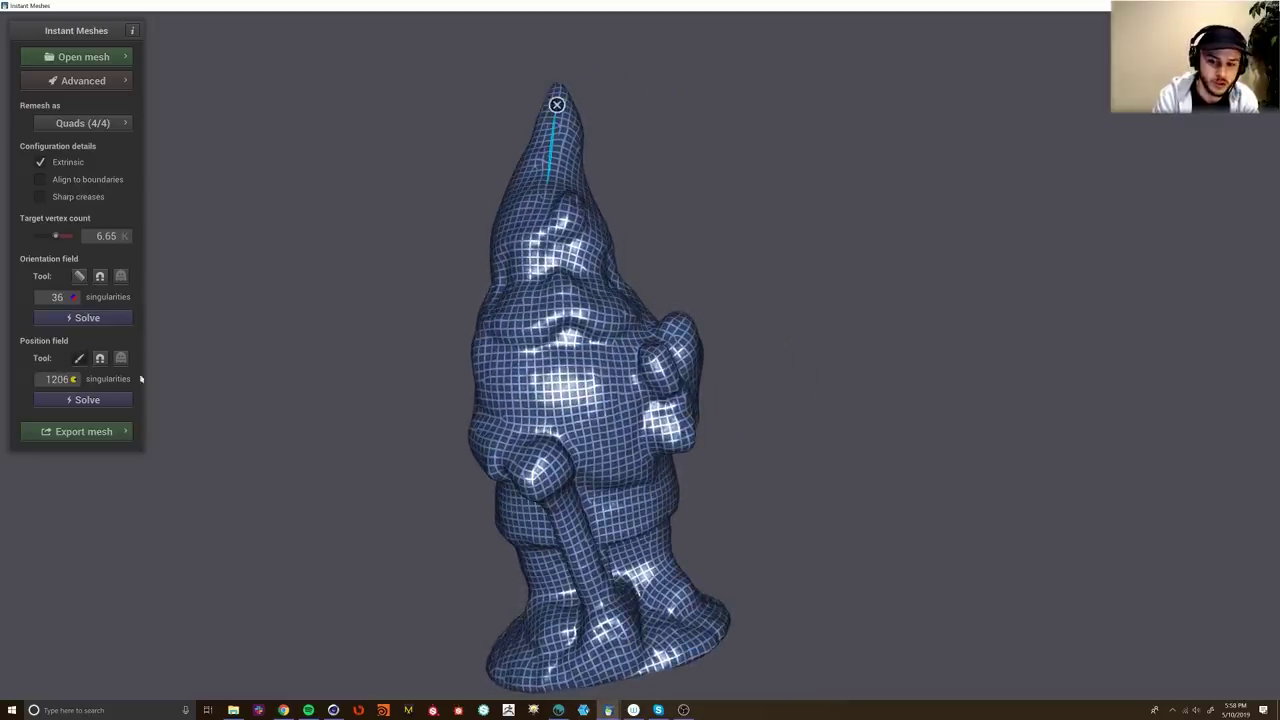
pyautogui.click(121, 357)
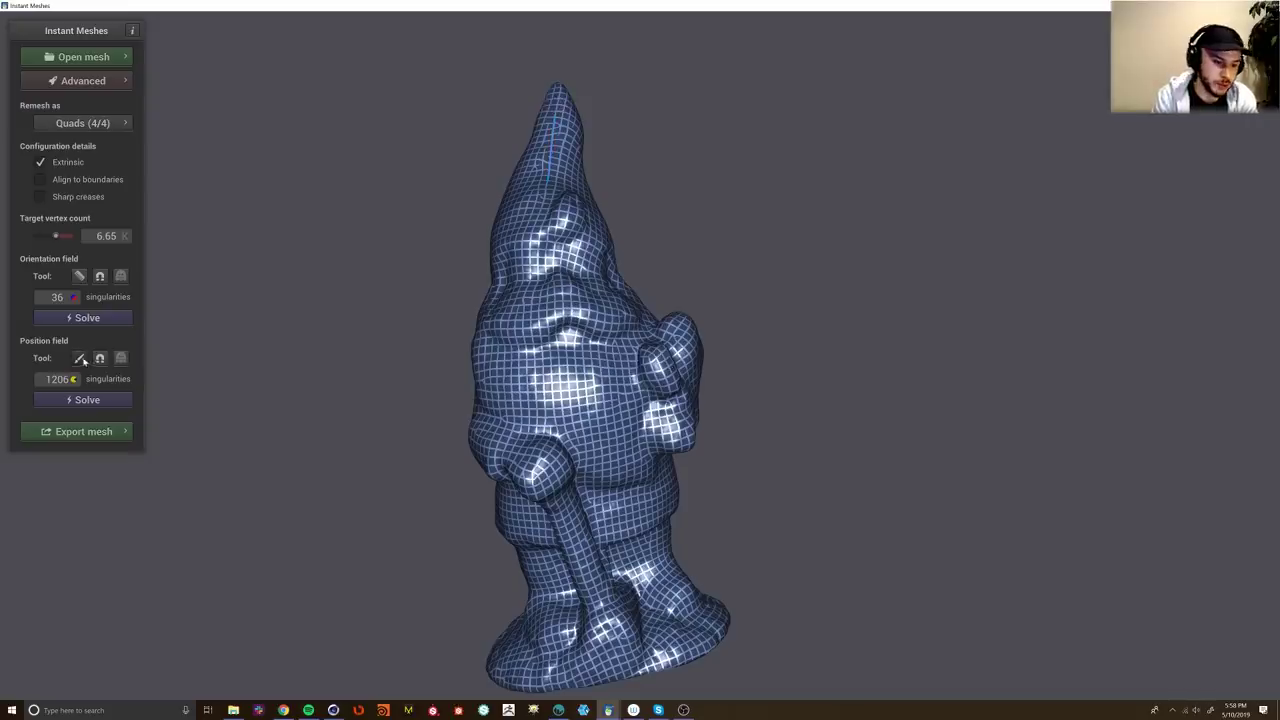
pyautogui.click(108, 432)
pyautogui.click(233, 340)
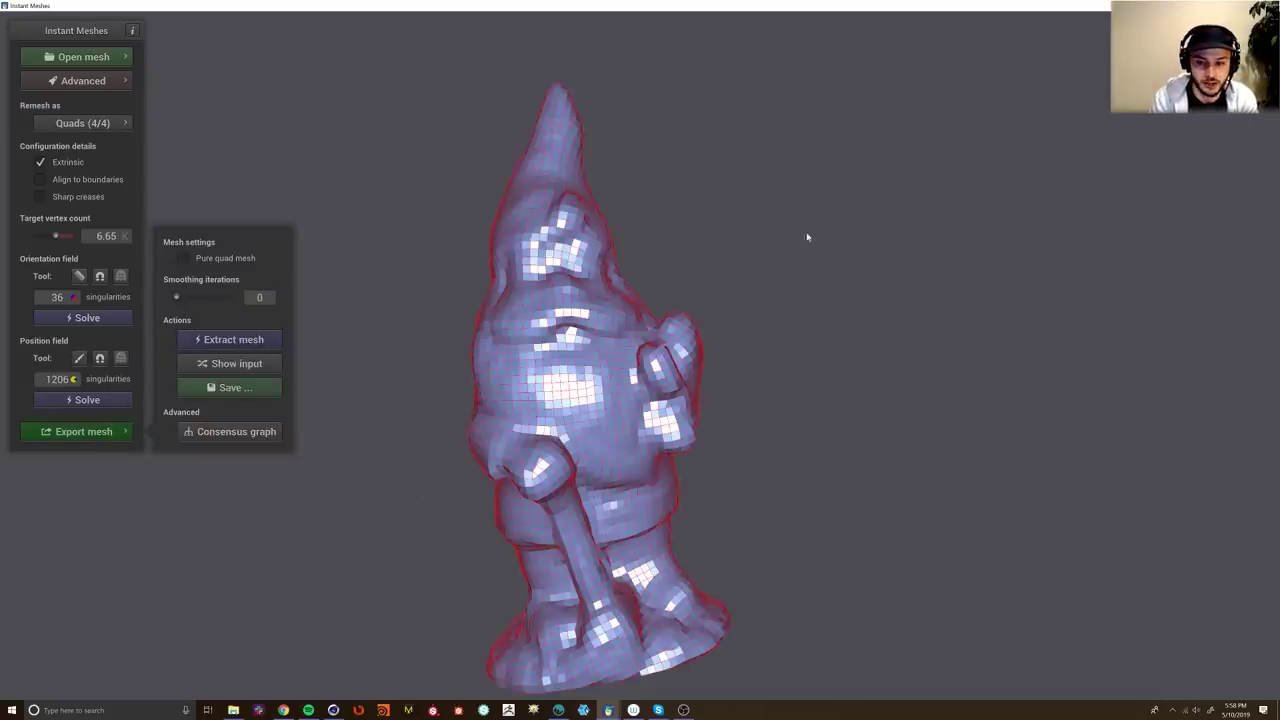
pyautogui.moveTo(536, 356); pyautogui.dragTo(705, 258)
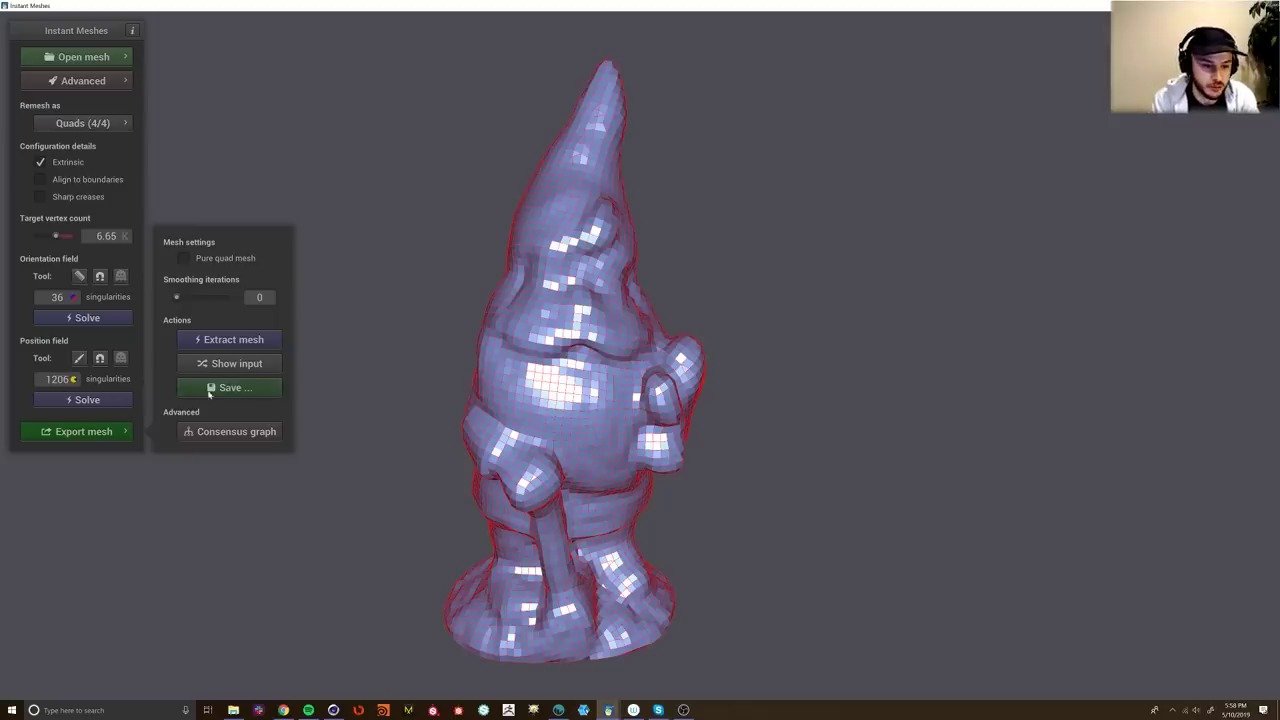
# Step: Try to save the extracted mesh in the texturedMesh folder as gnome_lod_01_instant without a file extension
pyautogui.click(263, 390)
pyautogui.moveTo(1084, 131); pyautogui.dragTo(784, 135)
pyautogui.write('gnome_lo')
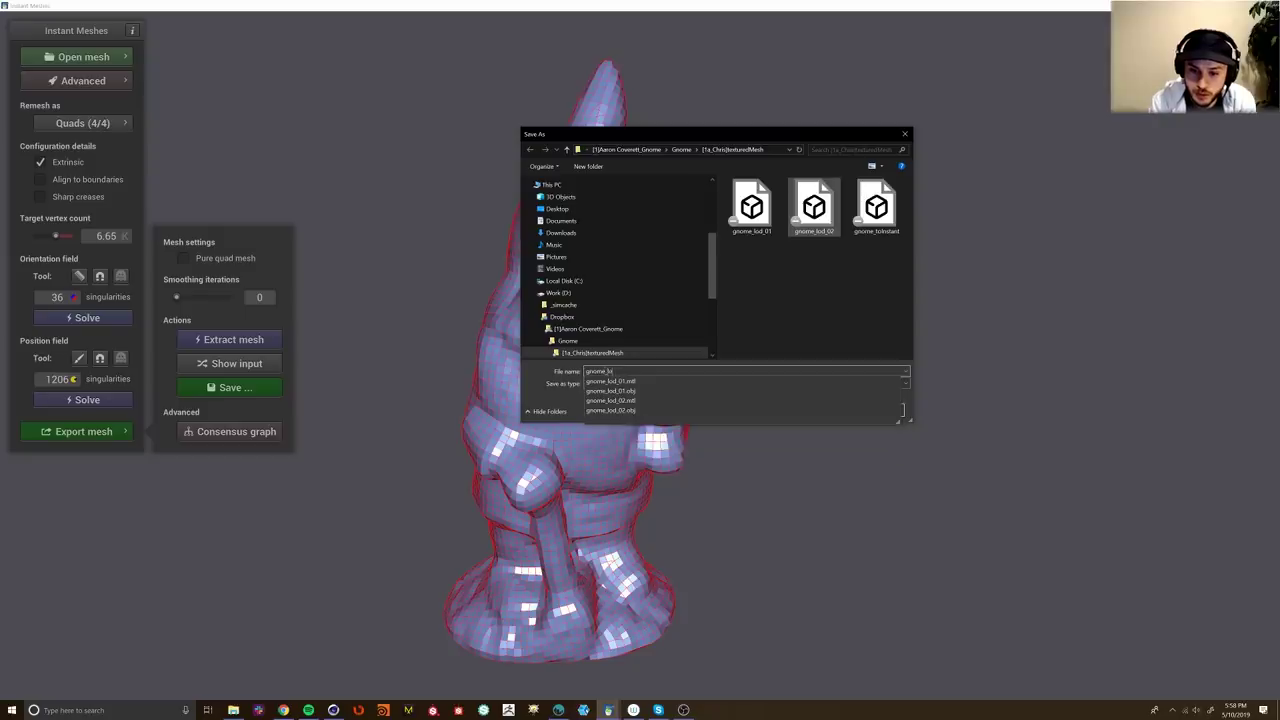
pyautogui.write('d_01_instant')
pyautogui.press('Return')
pyautogui.click(641, 384)
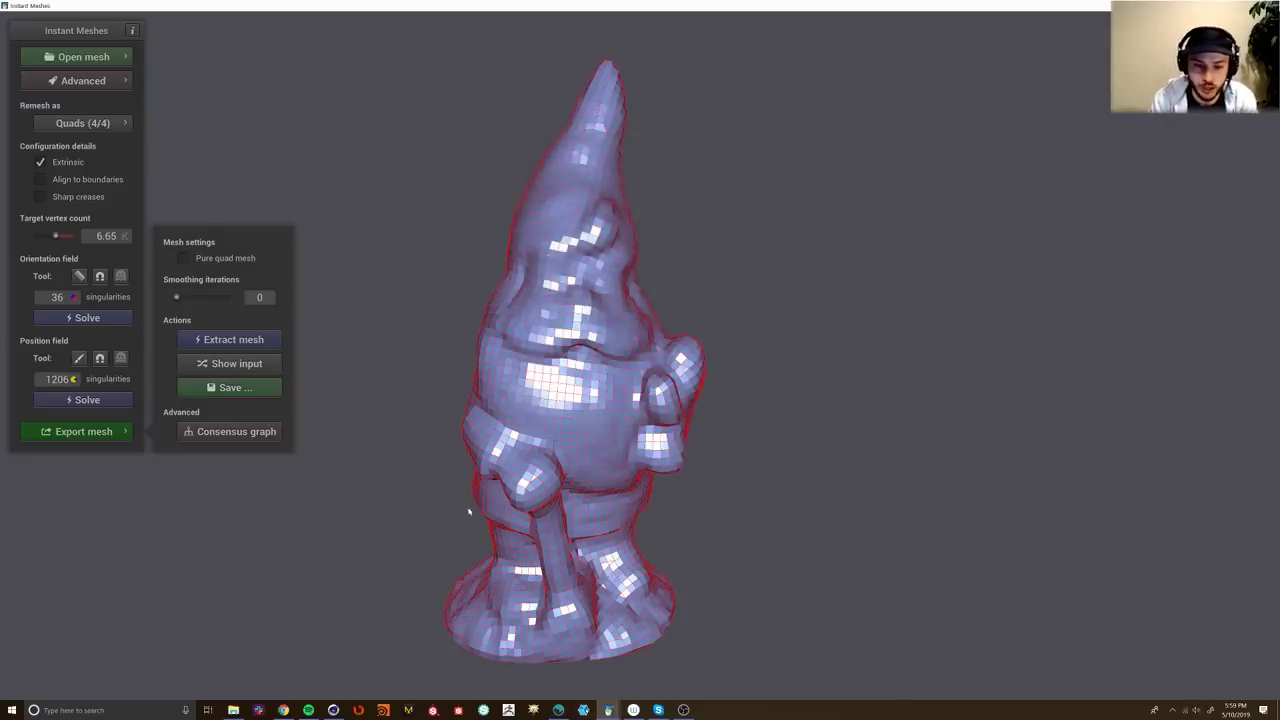
# Step: Save the extracted mesh in the texturedMesh folder as gnome_lod_01_instant.obj in Wavefront OBJ format
pyautogui.click(272, 390)
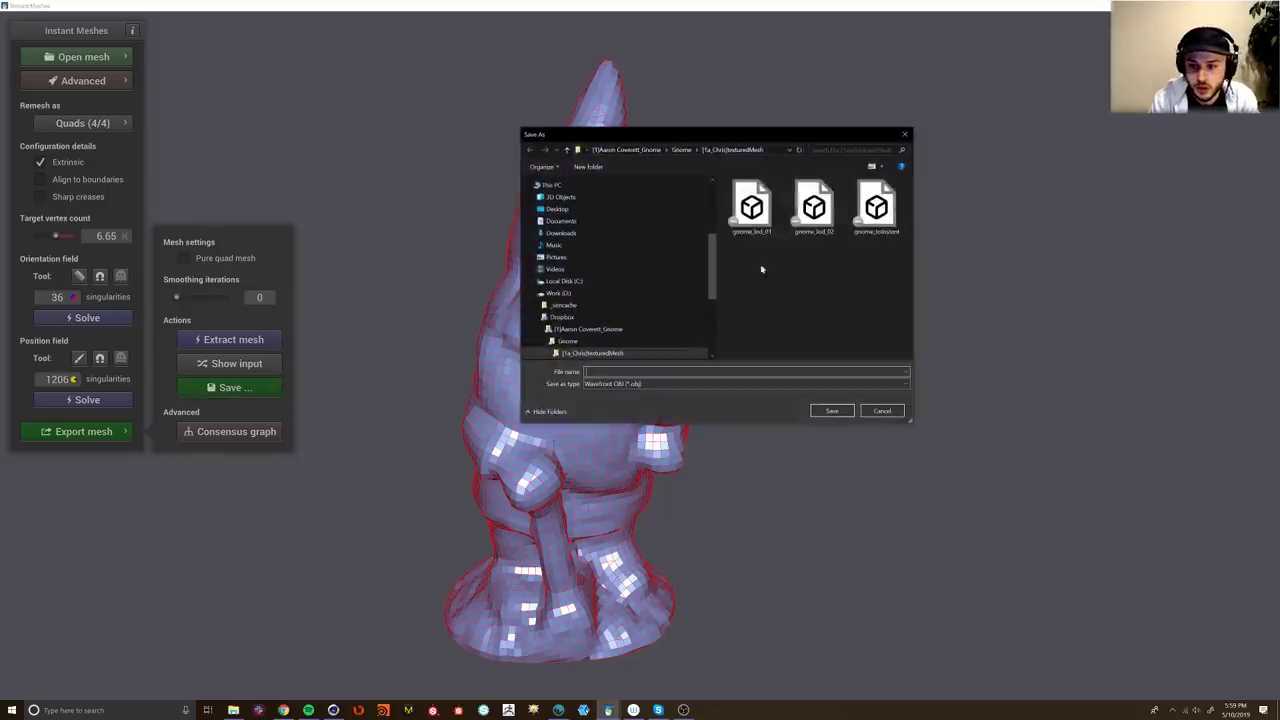
pyautogui.moveTo(736, 135); pyautogui.dragTo(502, 224)
pyautogui.write('gnome_')
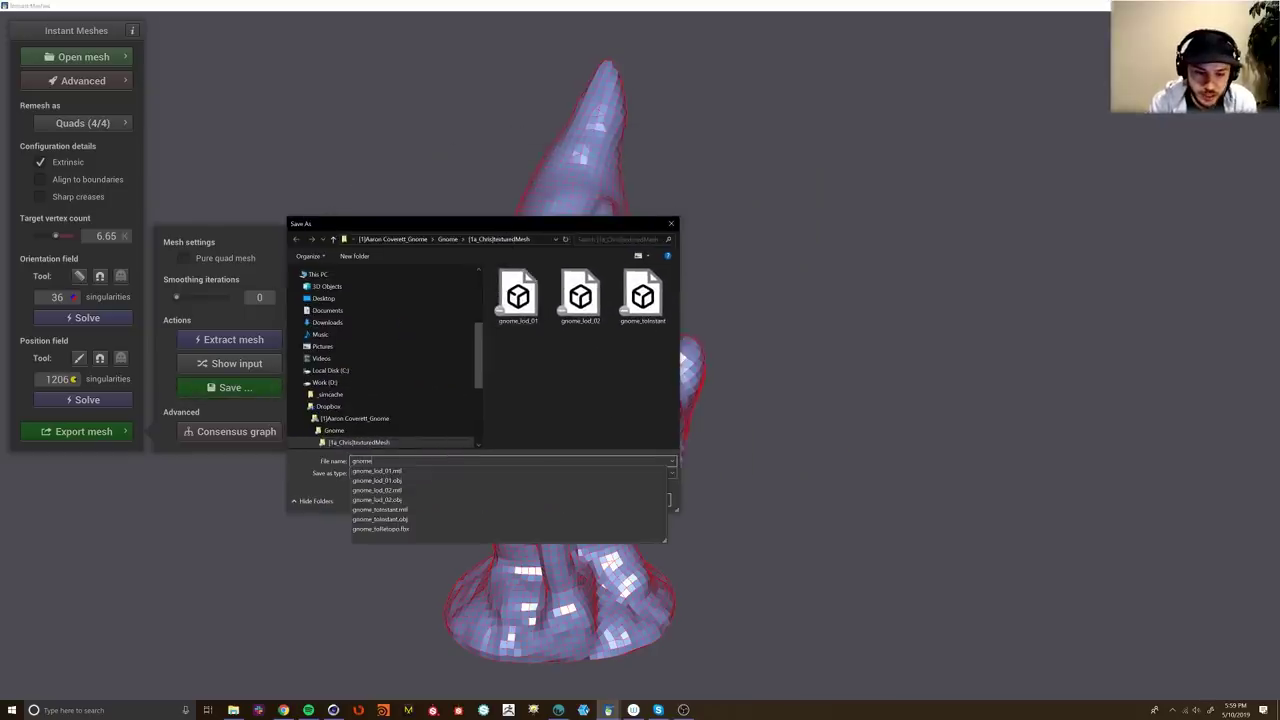
pyautogui.write('lod_01_instant.obj')
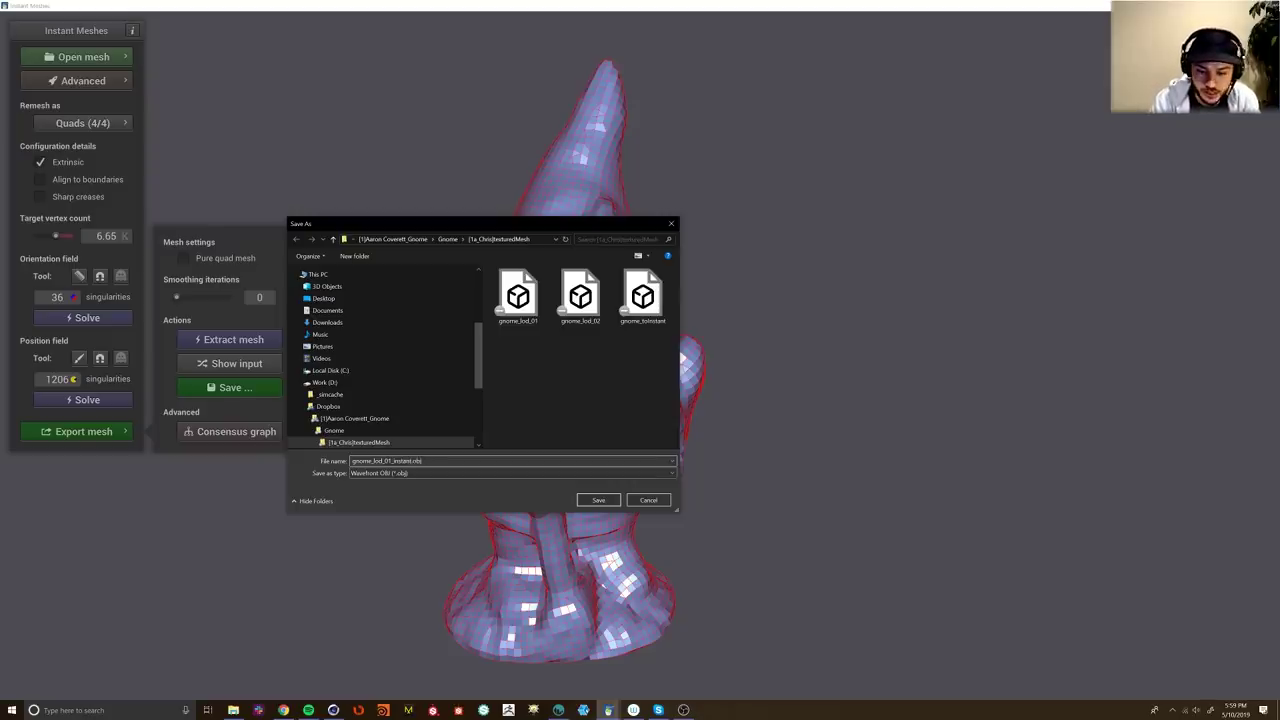
pyautogui.click(600, 501)
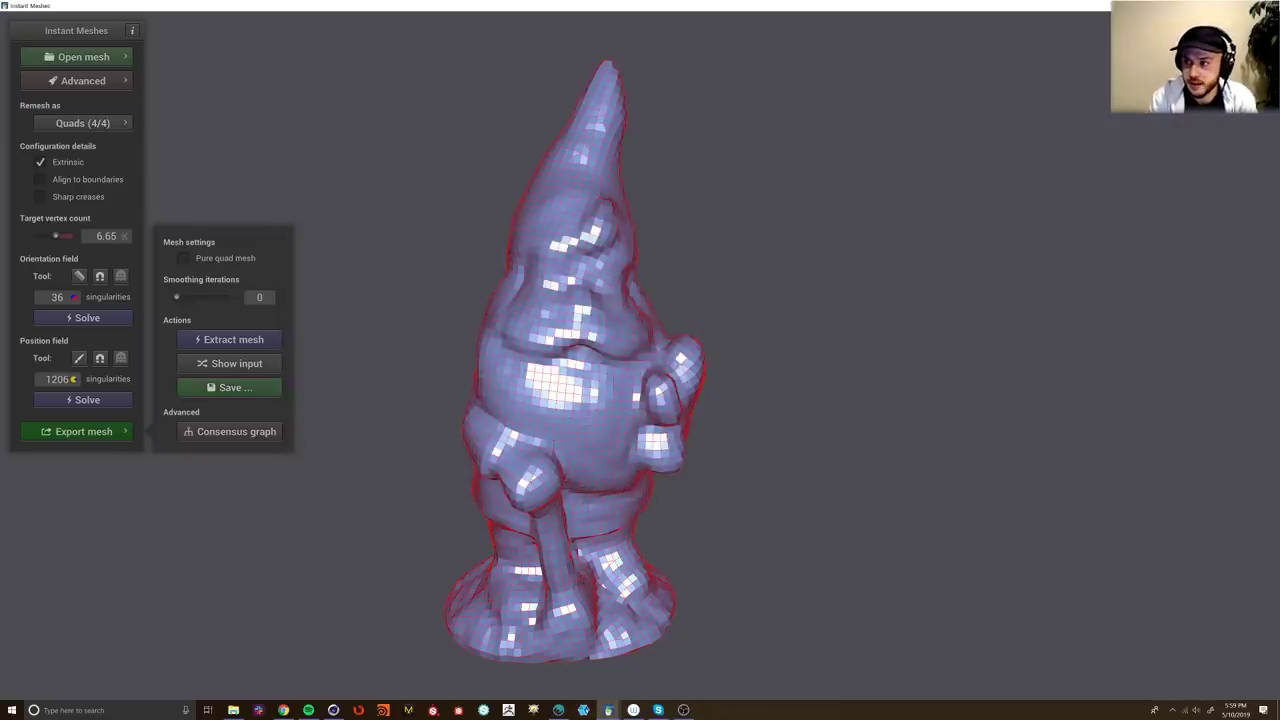
# Step: Switch to Cinema 4D, create a new empty project, and bring up the file-open dialog on the texturedMesh folder
pyautogui.click(1245, 5)
pyautogui.click(992, 66)
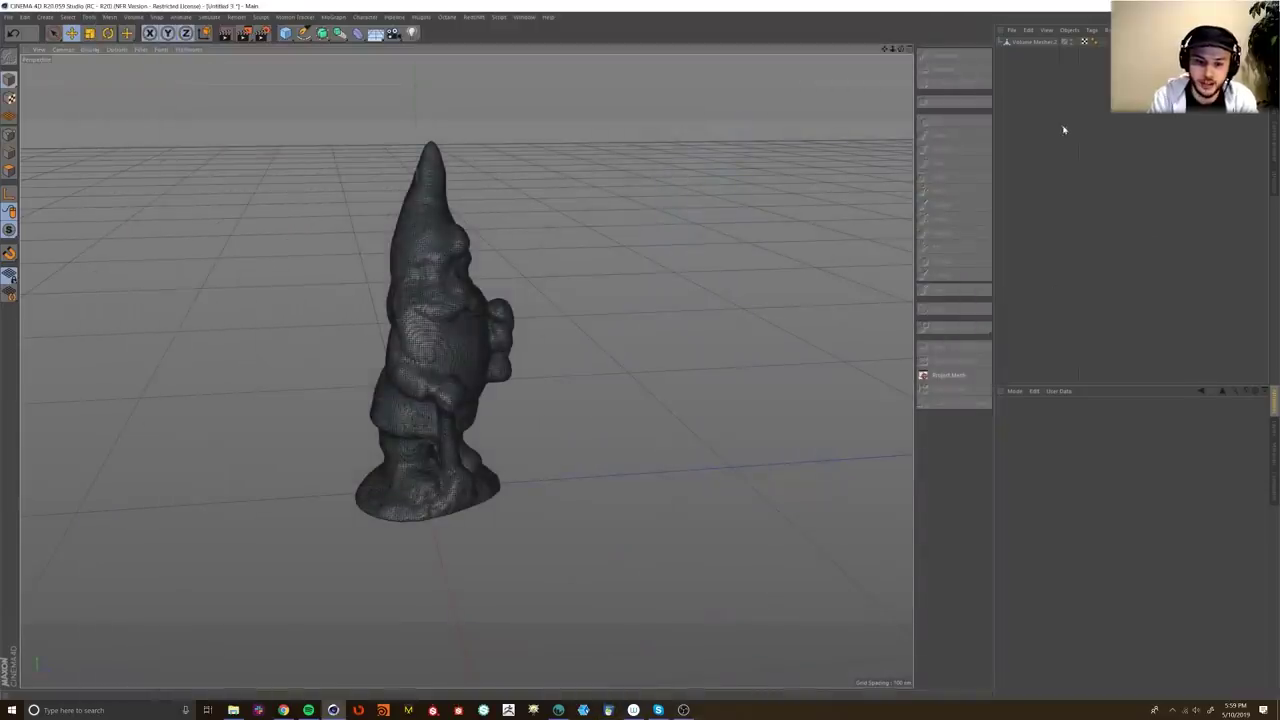
pyautogui.hotkey('ctrl', 'n')
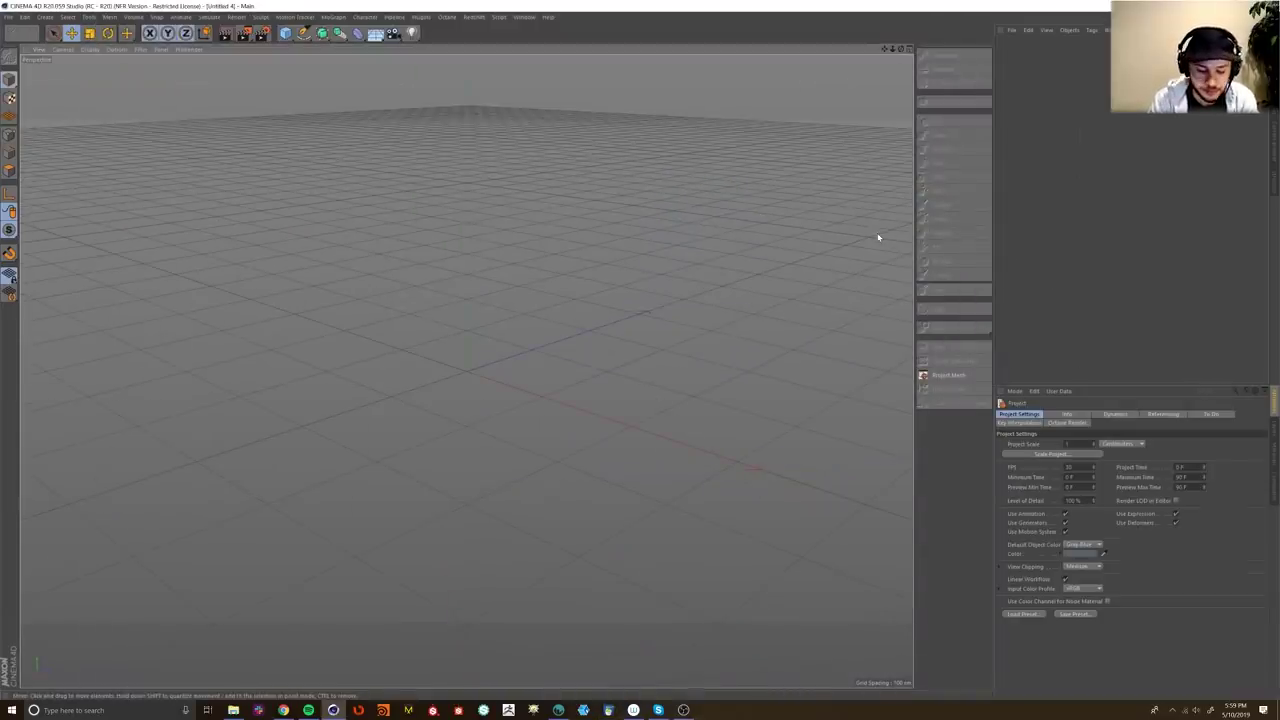
pyautogui.hotkey('ctrl', 'o')
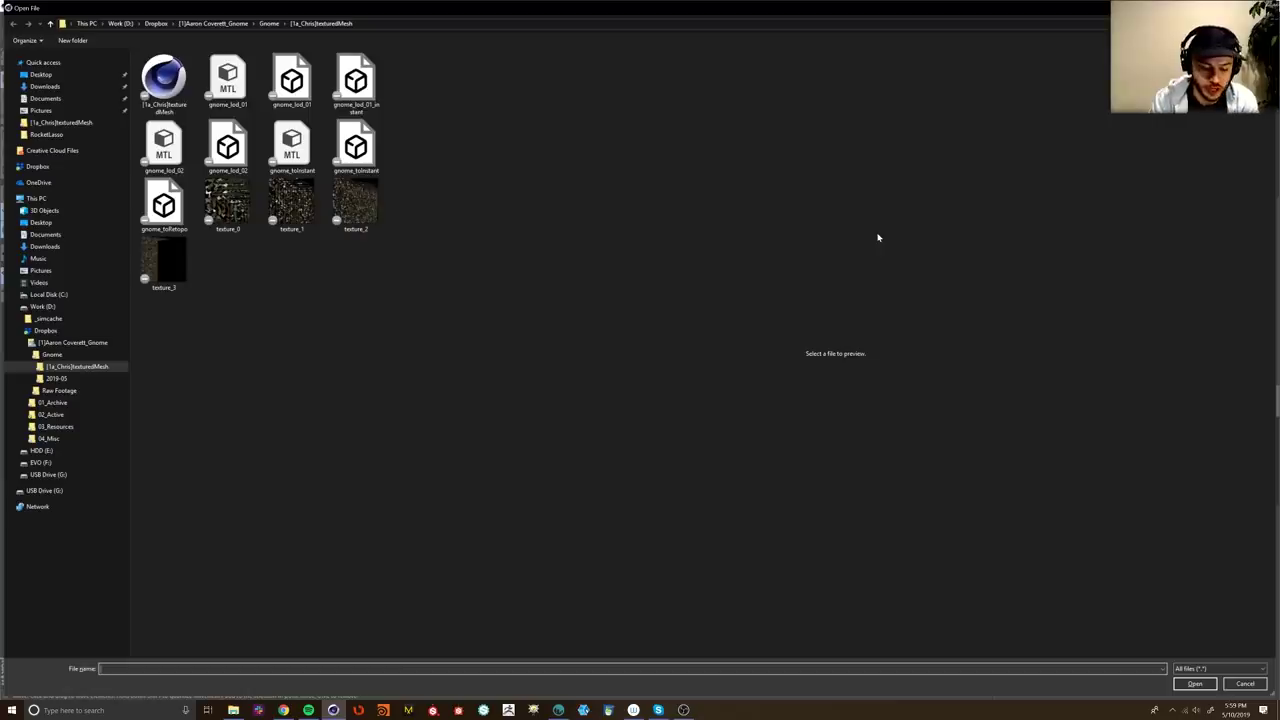
pyautogui.press('Escape')
pyautogui.hotkey('ctrl', 'o')
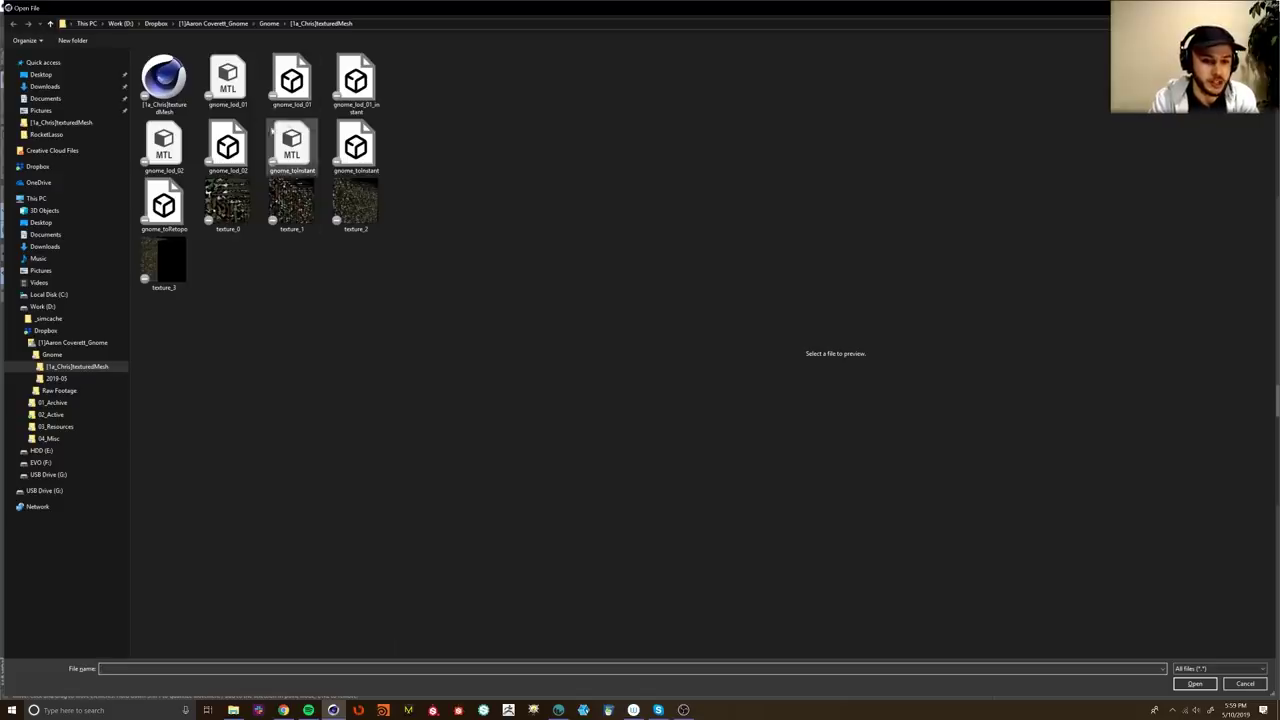
# Step: Preview gnome_lod_01, gnome_lod_02, gnome_lod_01_instant and gnome_toInstant in the file dialog to compare their shapes and shading
pyautogui.click(299, 105)
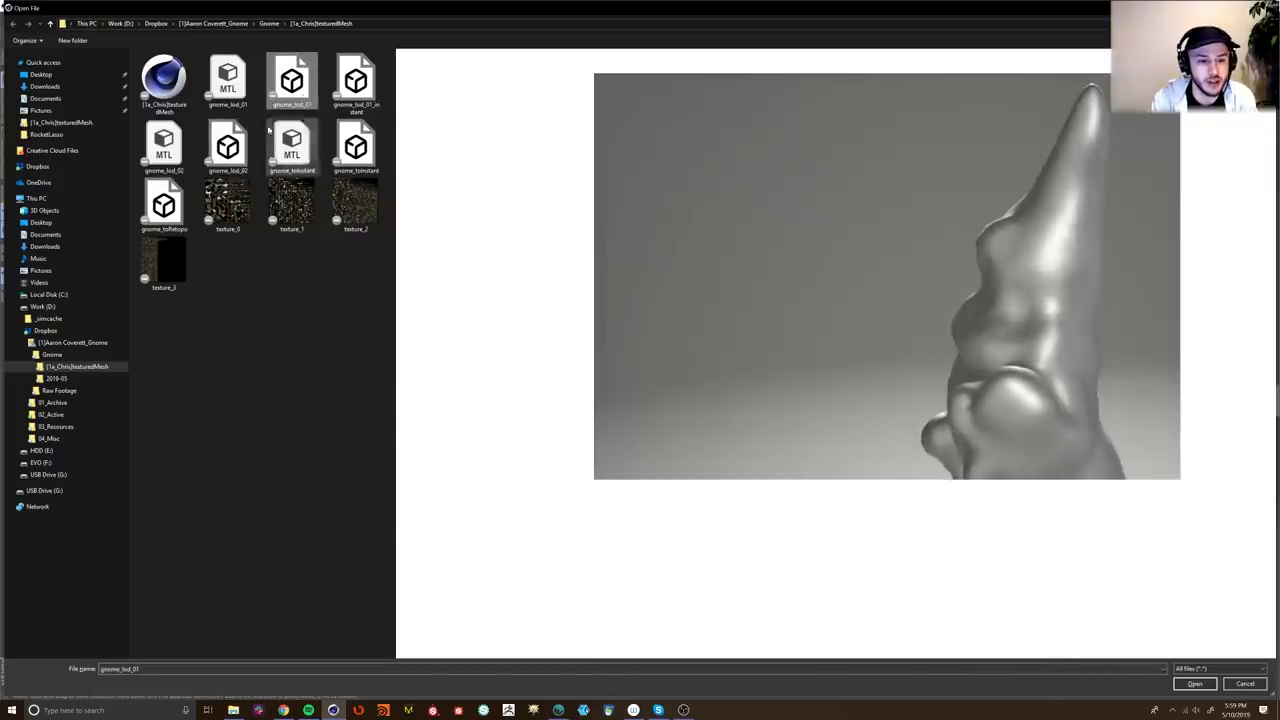
pyautogui.click(228, 147)
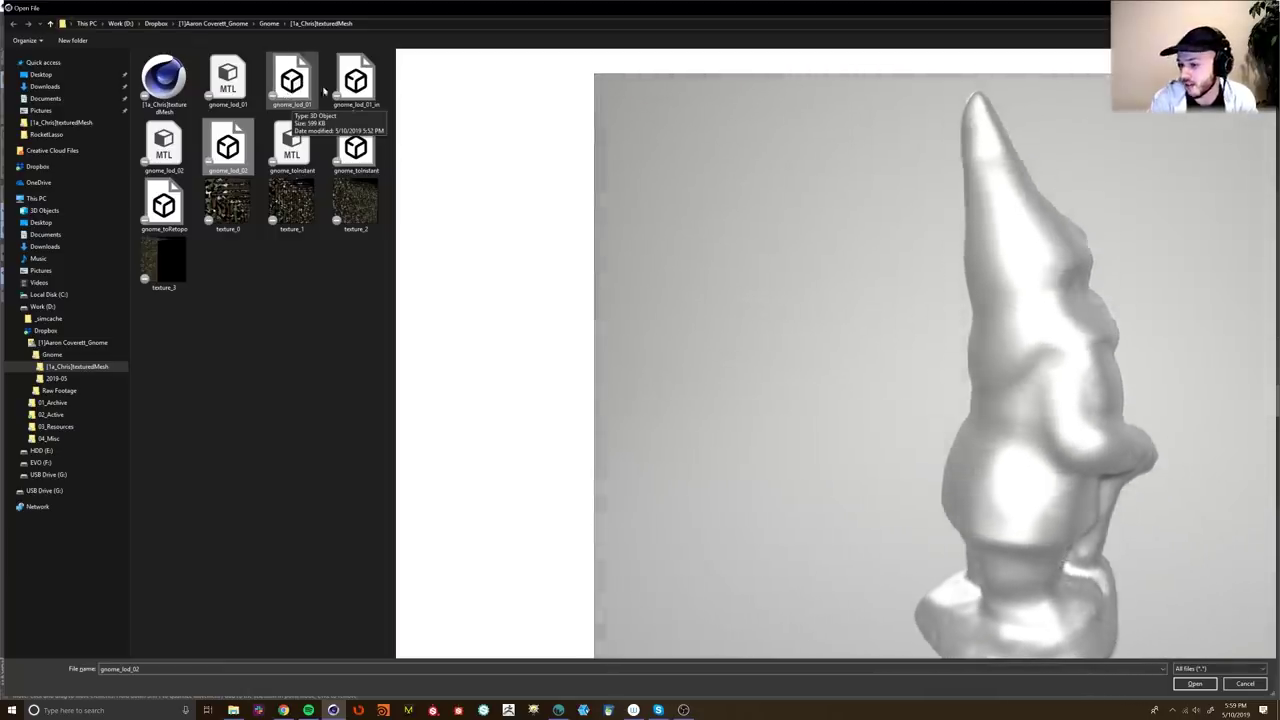
pyautogui.click(293, 88)
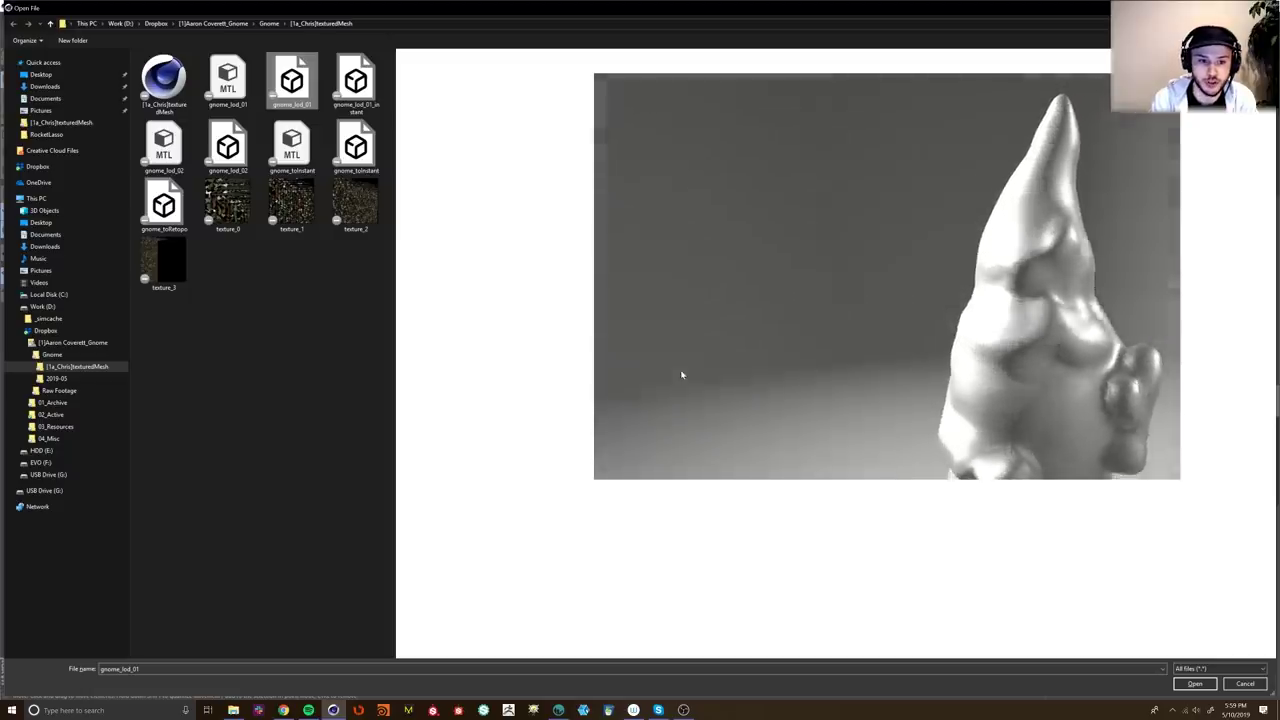
pyautogui.click(230, 82)
pyautogui.click(356, 82)
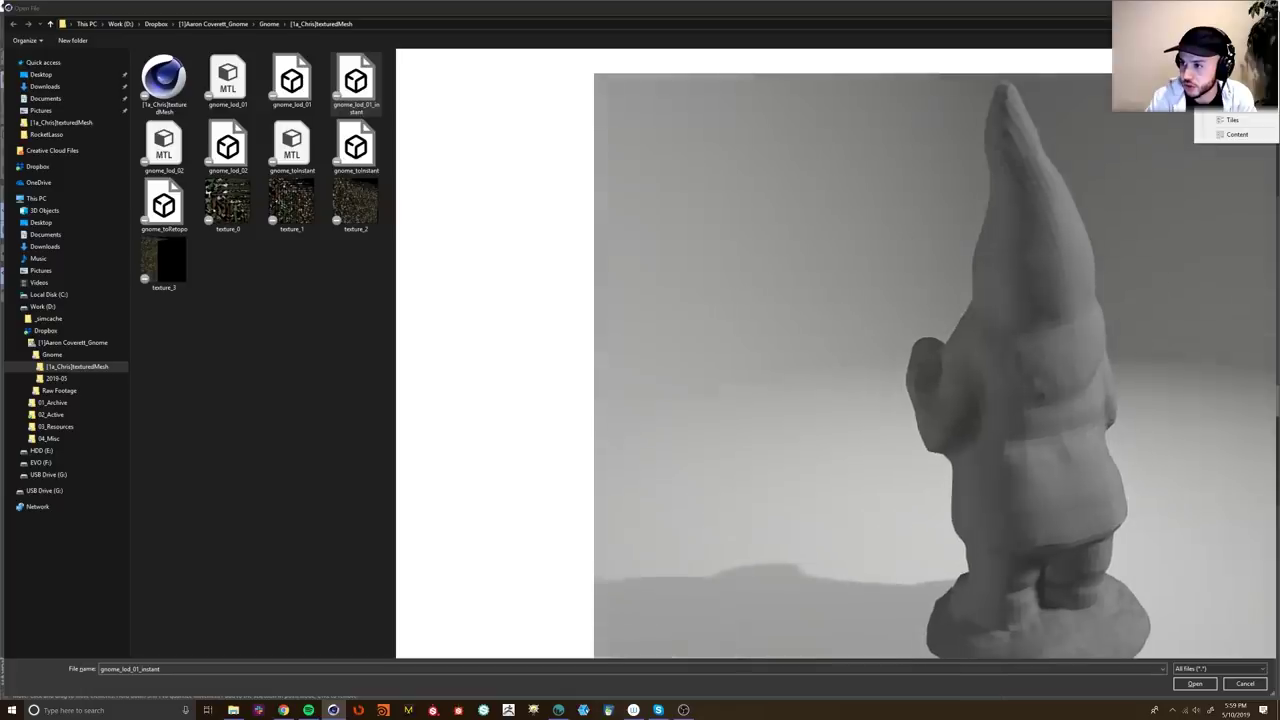
pyautogui.hotkey('alt', 'p')
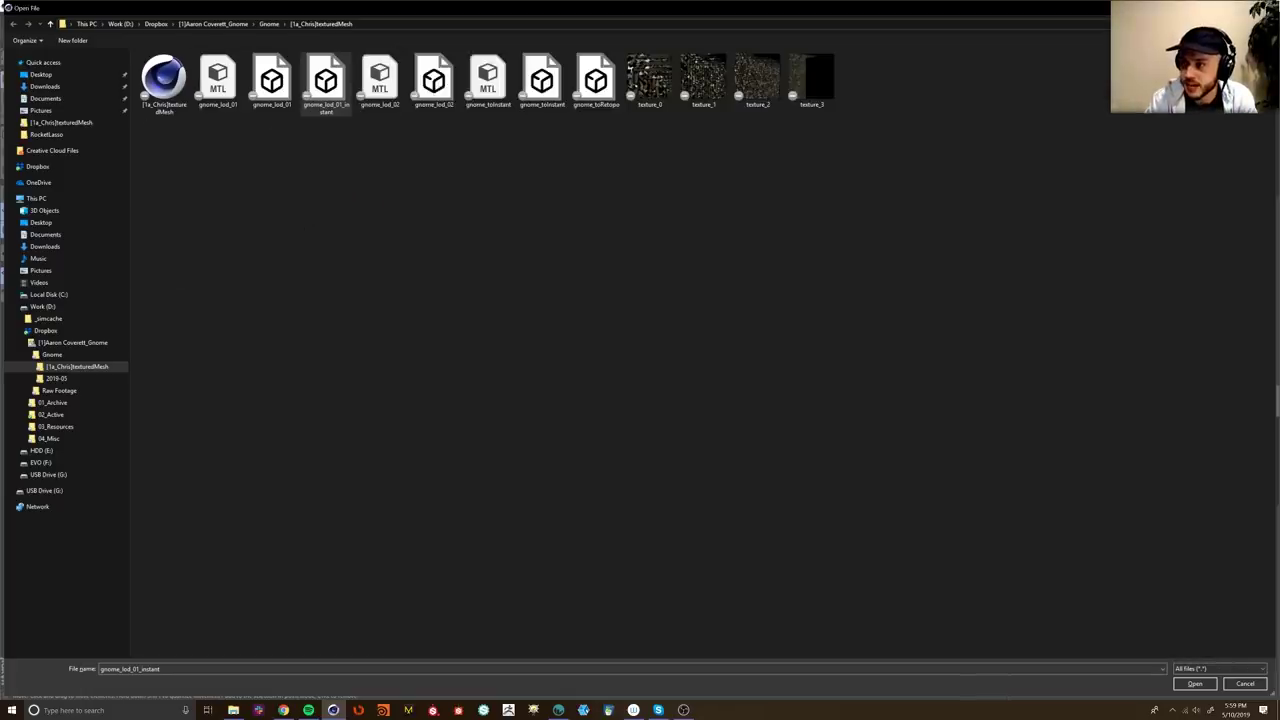
pyautogui.hotkey('alt', 'p')
pyautogui.hotkey('alt', 'p')
pyautogui.hotkey('alt', 'p')
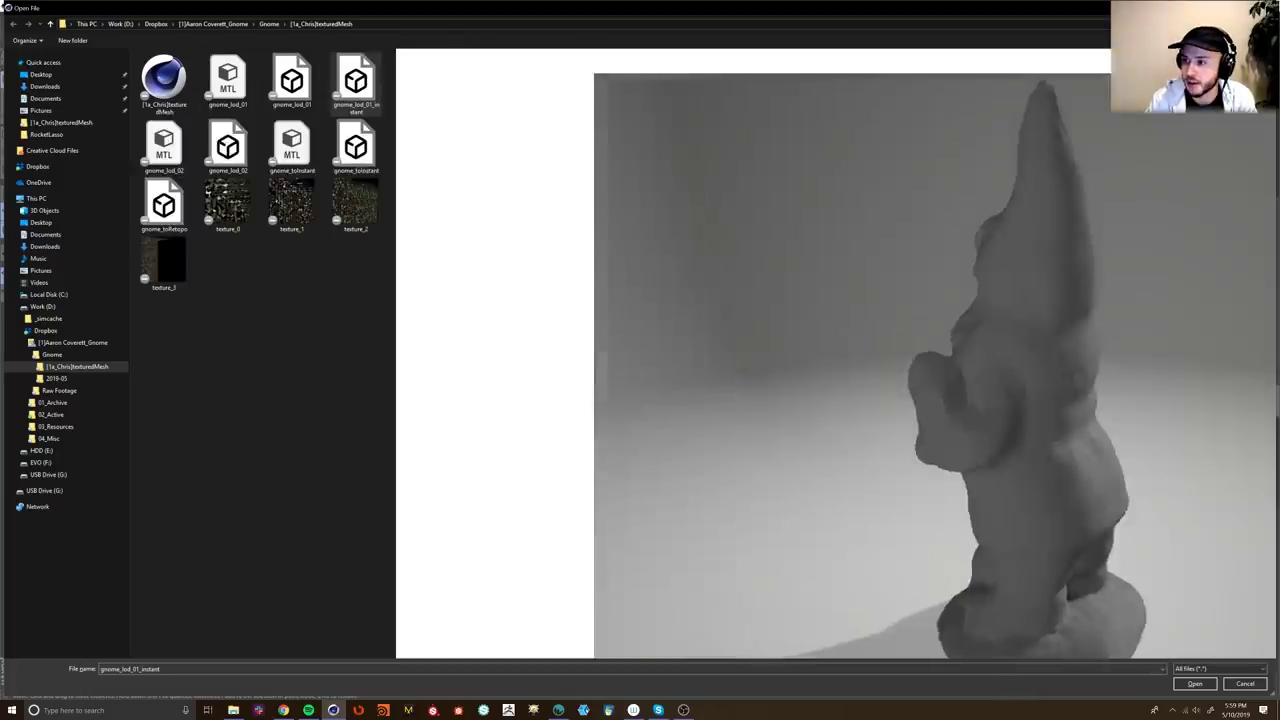
pyautogui.hotkey('alt', 'p')
pyautogui.hotkey('alt', 'p')
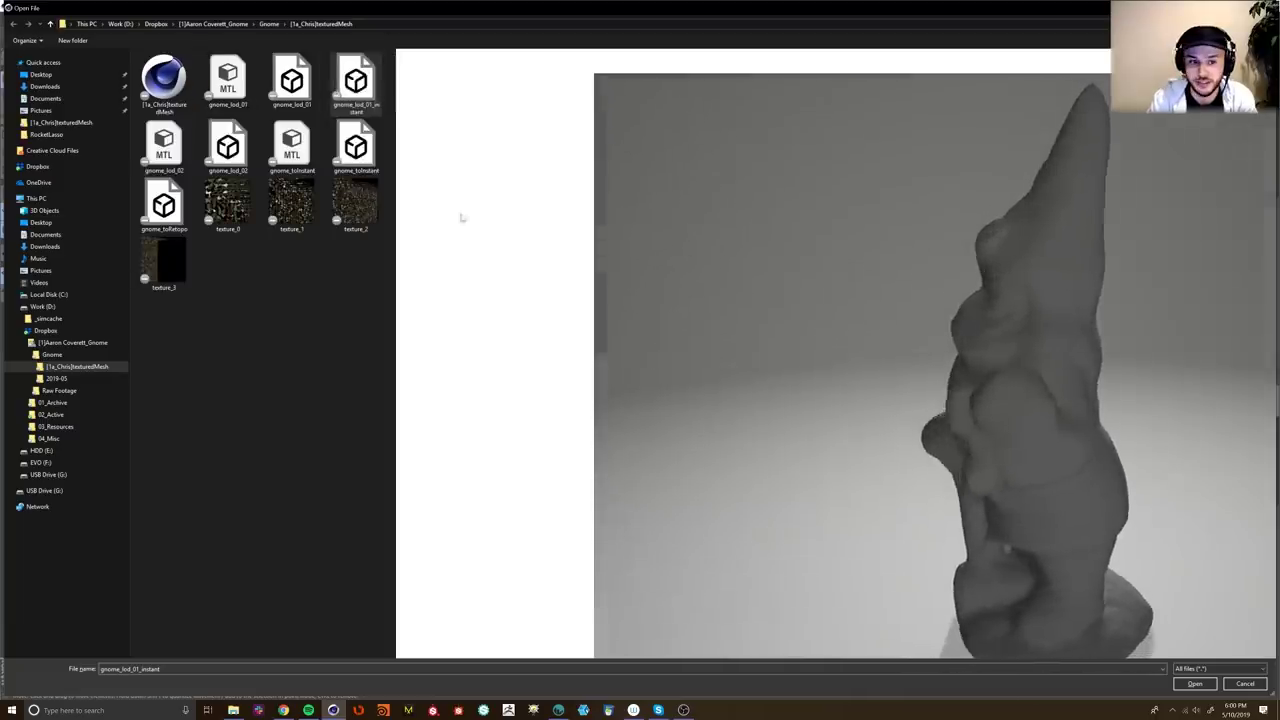
pyautogui.press('Down')
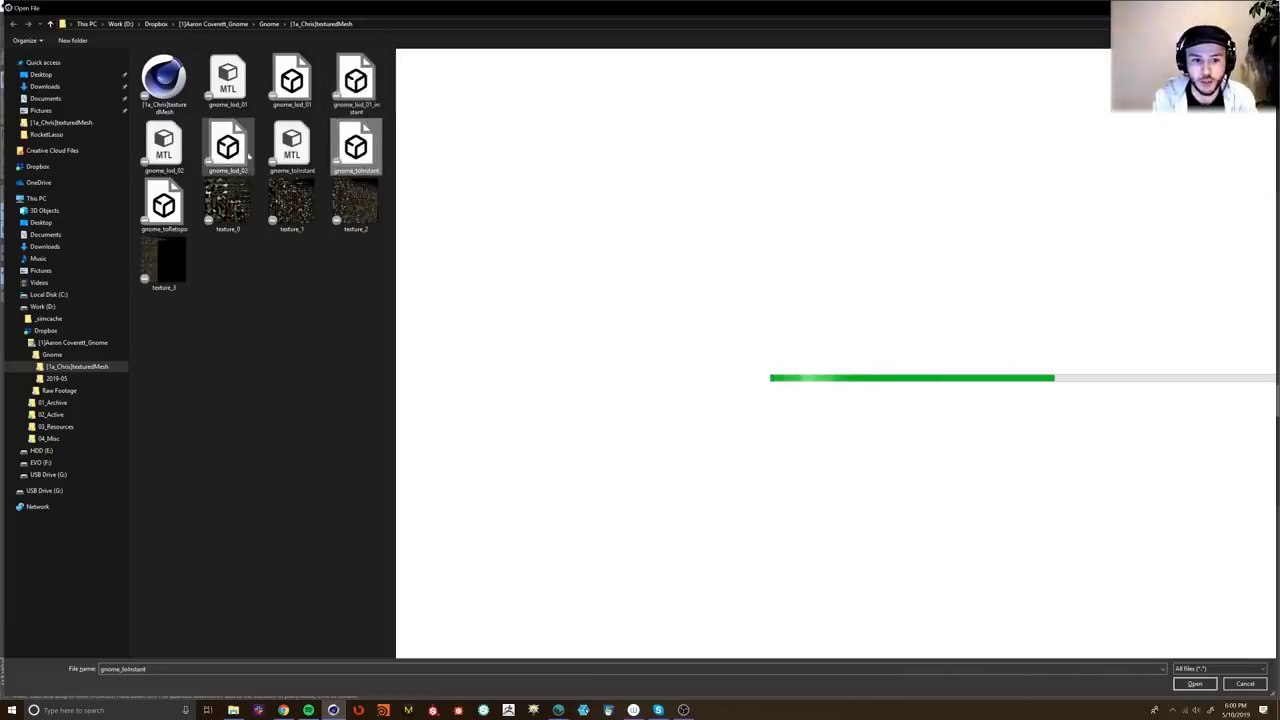
pyautogui.click(240, 150)
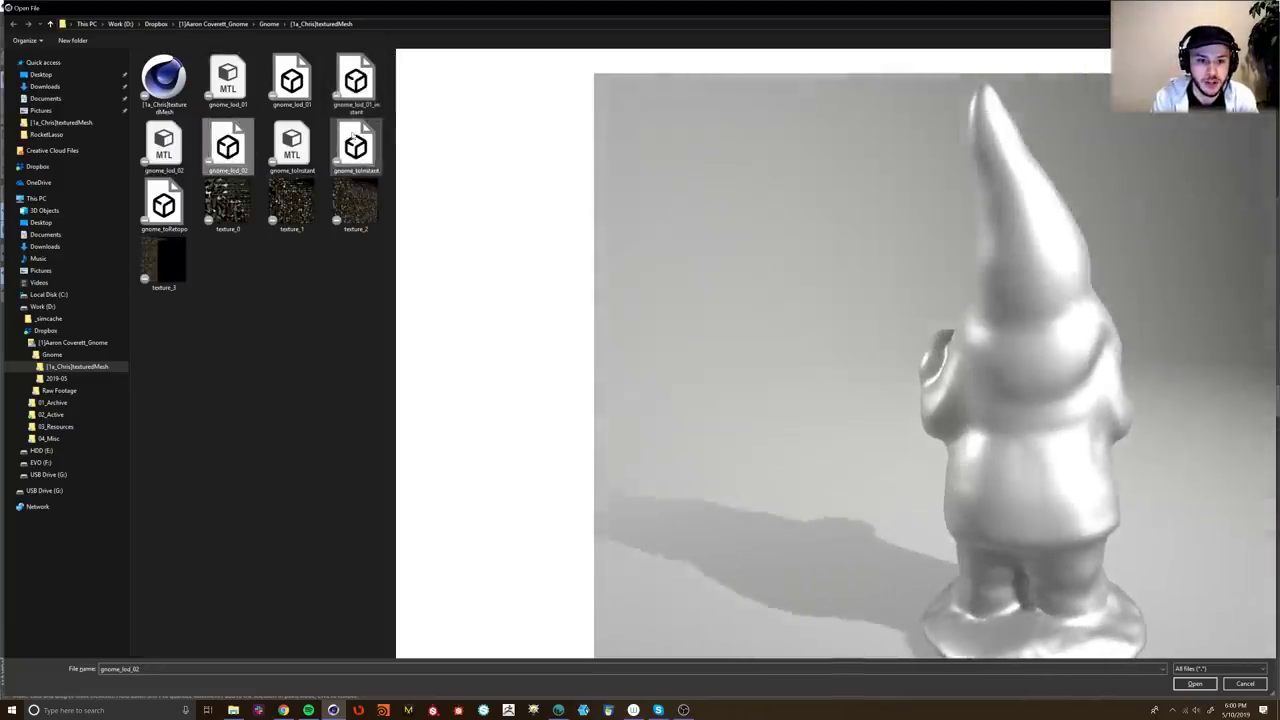
pyautogui.click(356, 85)
pyautogui.click(356, 146)
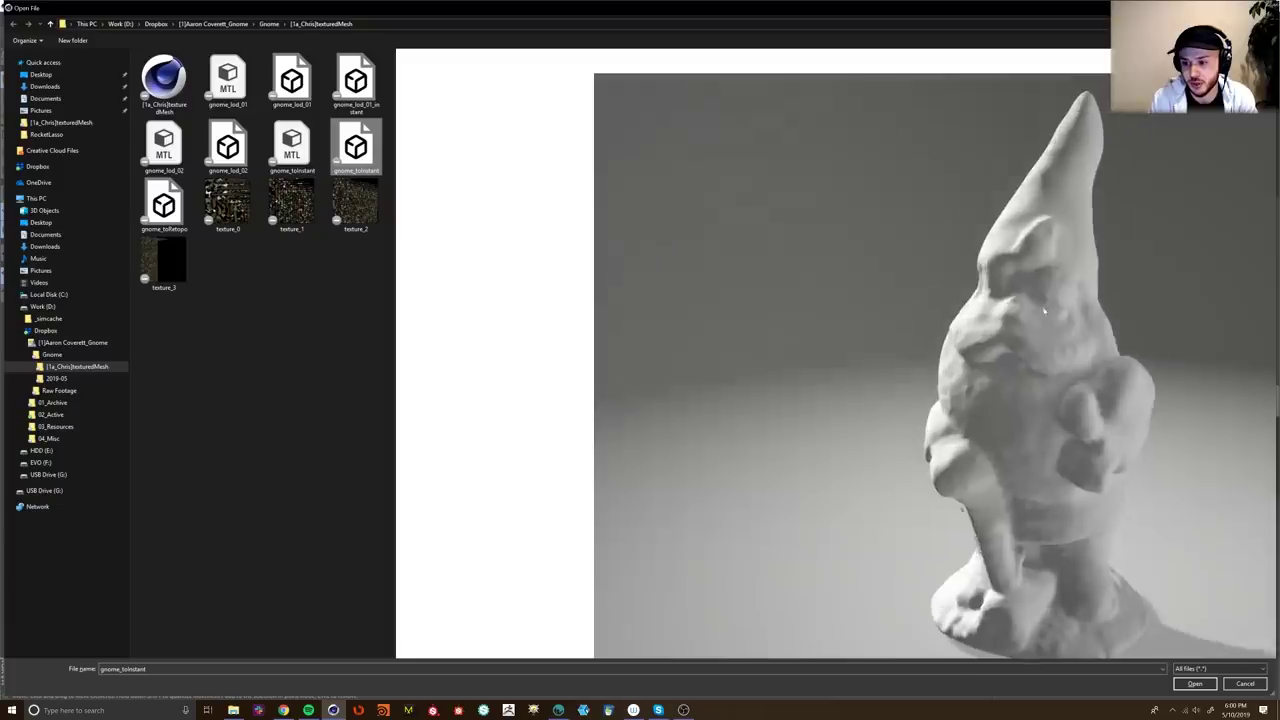
# Step: Import gnome_lod_02 with the default OBJ import settings and switch the interface to the Startup layout
pyautogui.click(228, 147)
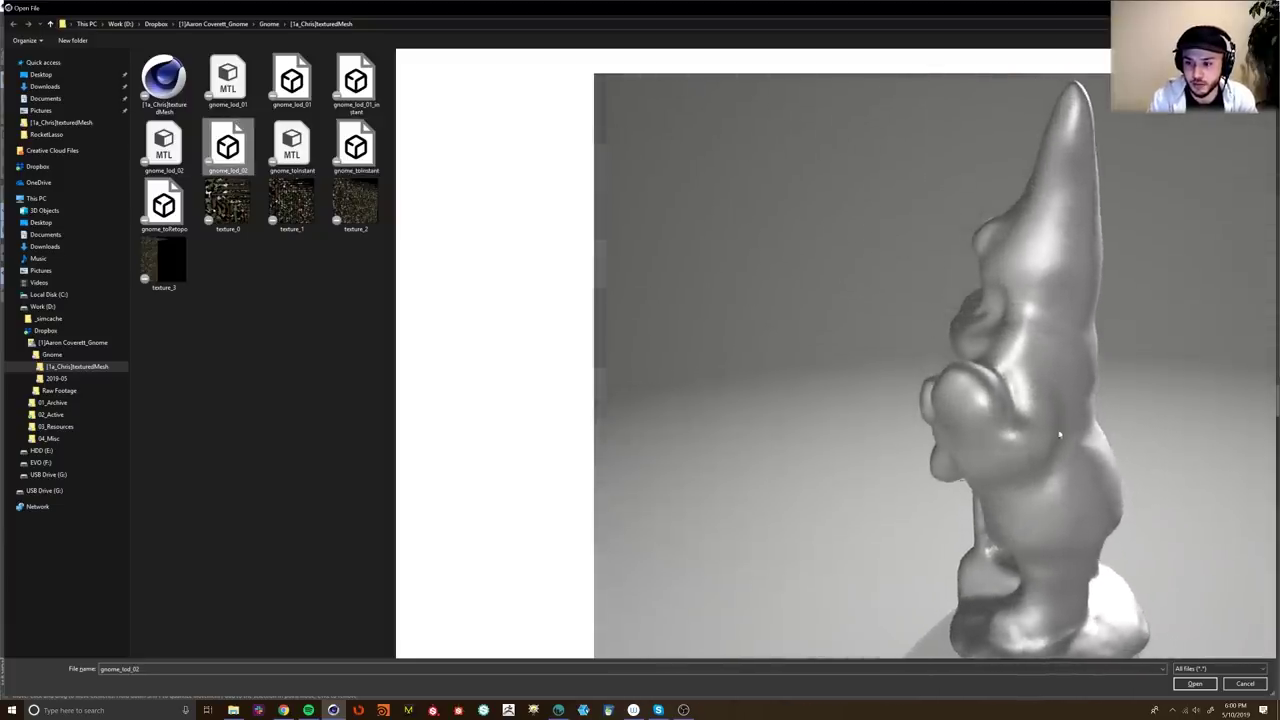
pyautogui.click(1194, 684)
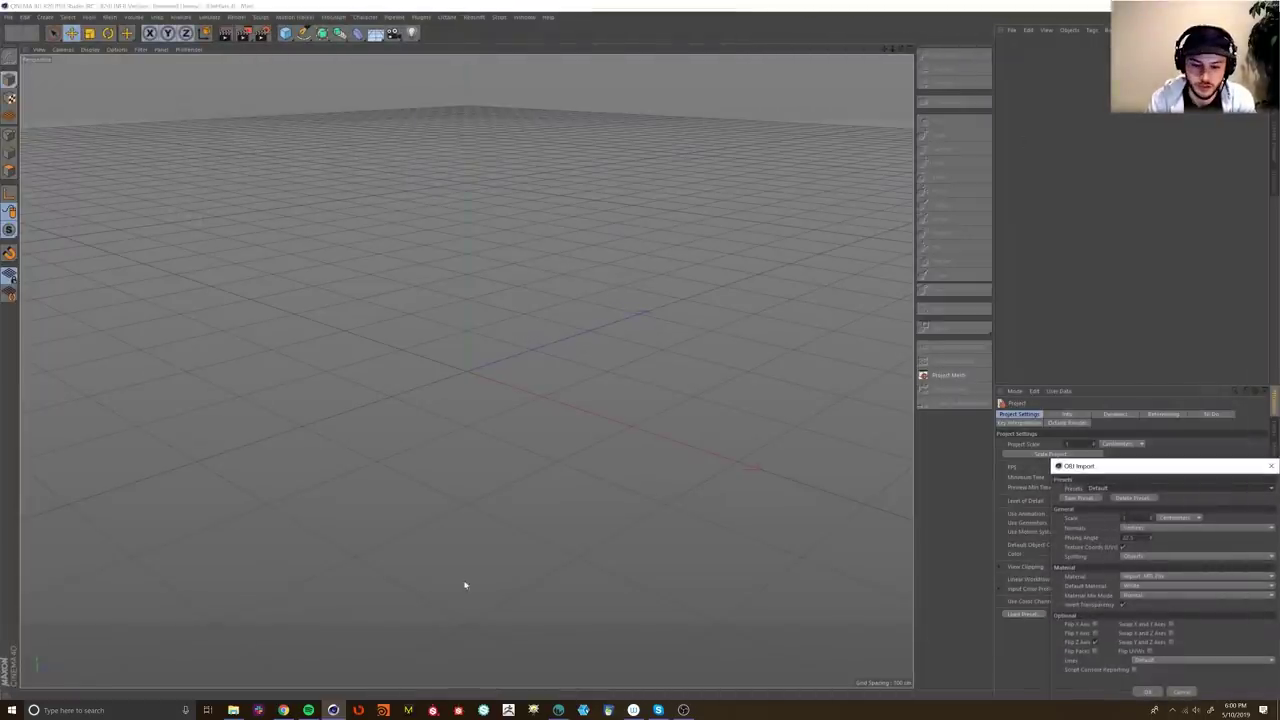
pyautogui.moveTo(1190, 456); pyautogui.dragTo(436, 109)
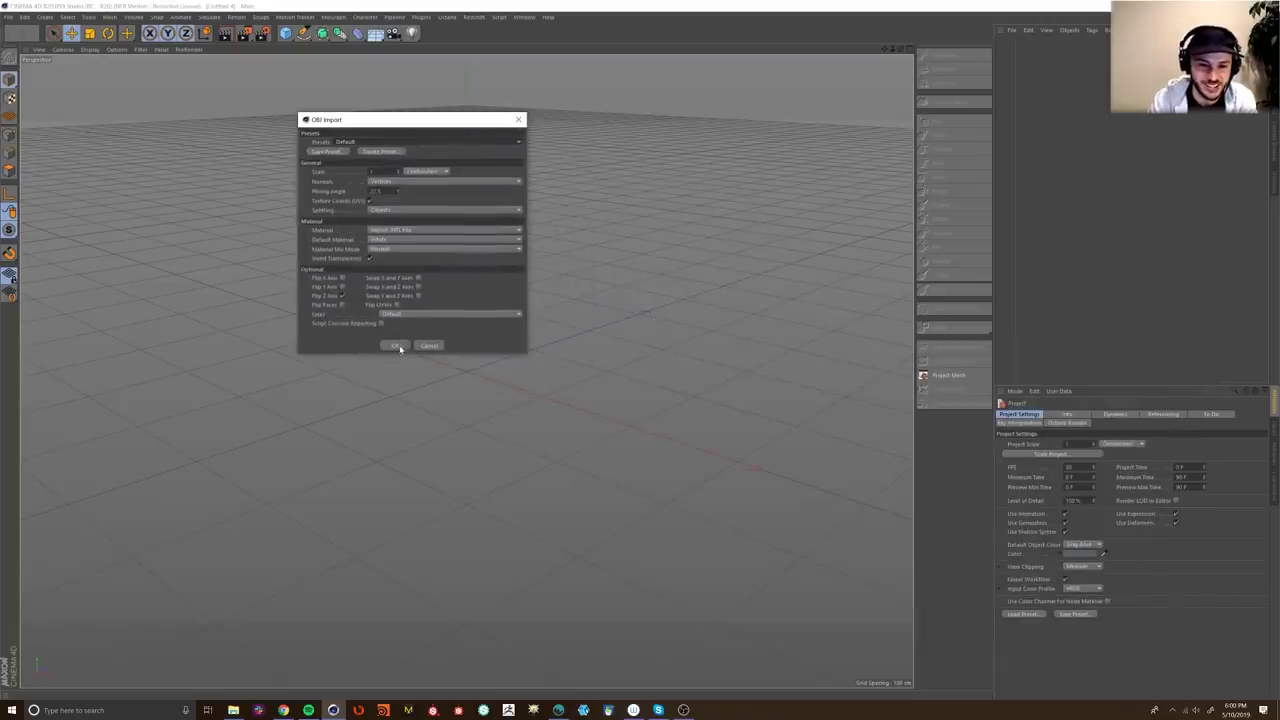
pyautogui.click(396, 346)
pyautogui.click(1215, 18)
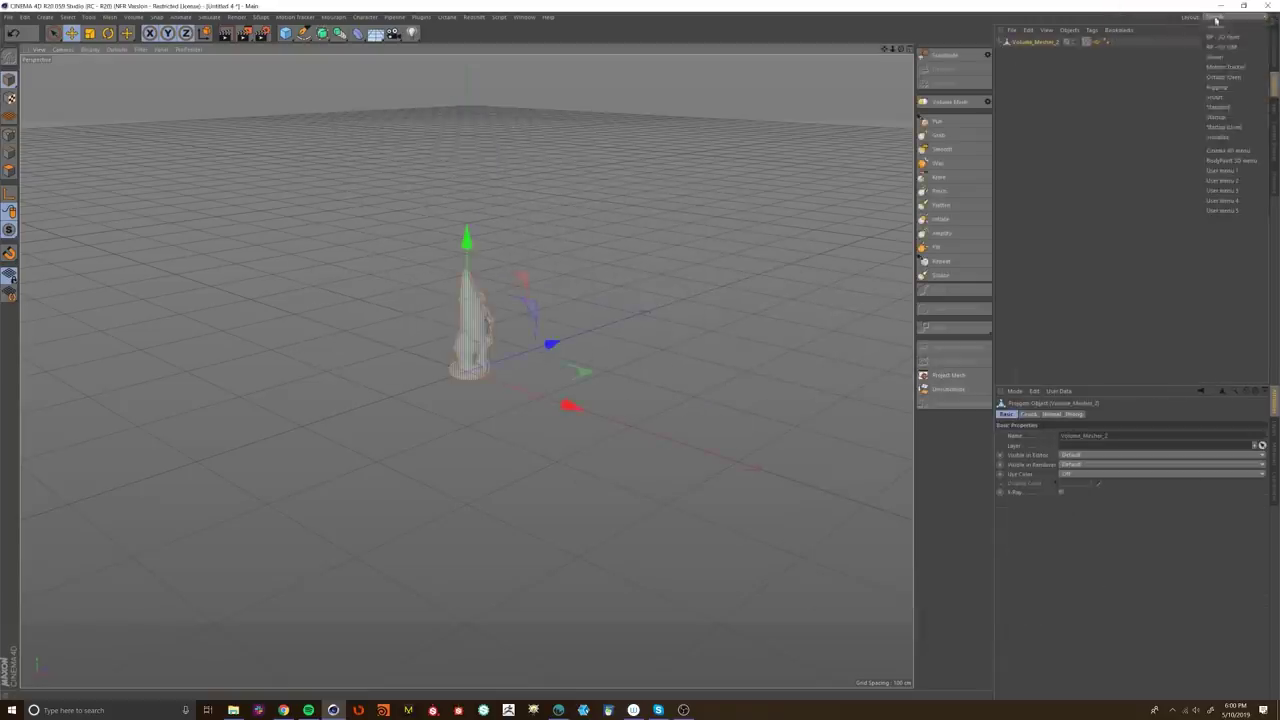
pyautogui.click(1234, 119)
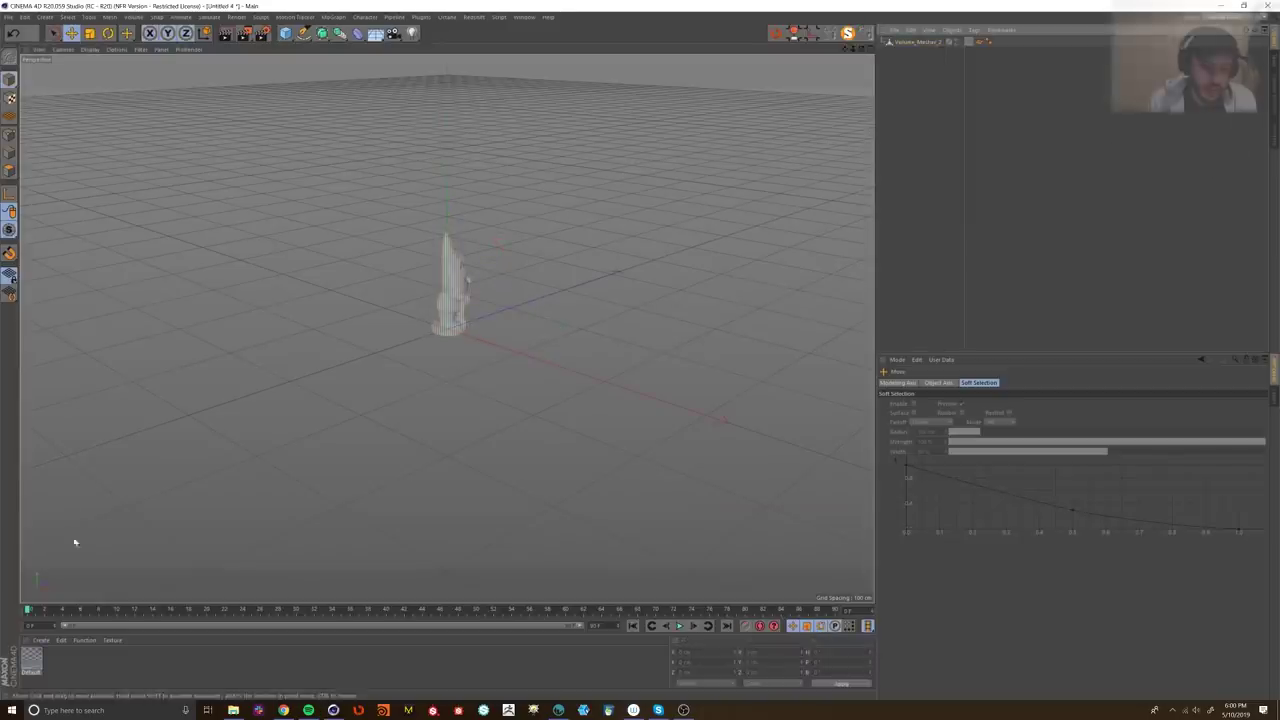
# Step: Turn off Transparency in the gnome's imported default material
pyautogui.scroll(5, 515, 265)
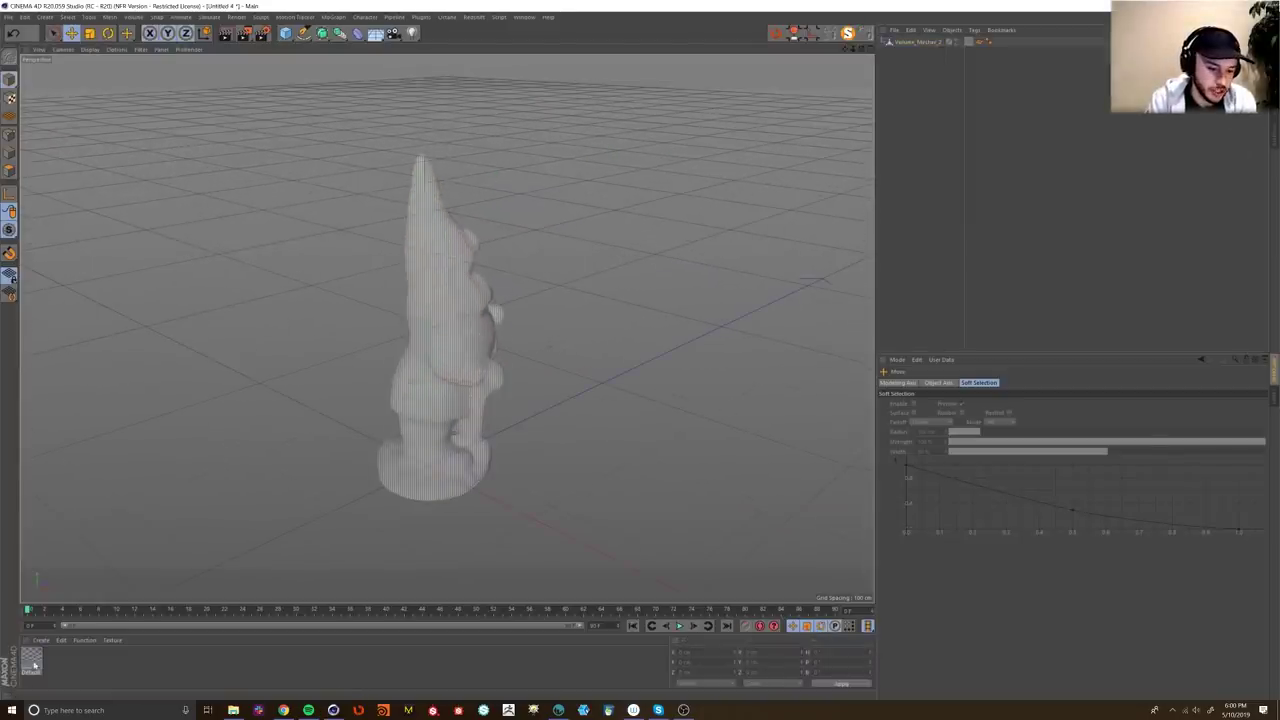
pyautogui.doubleClick(32, 660)
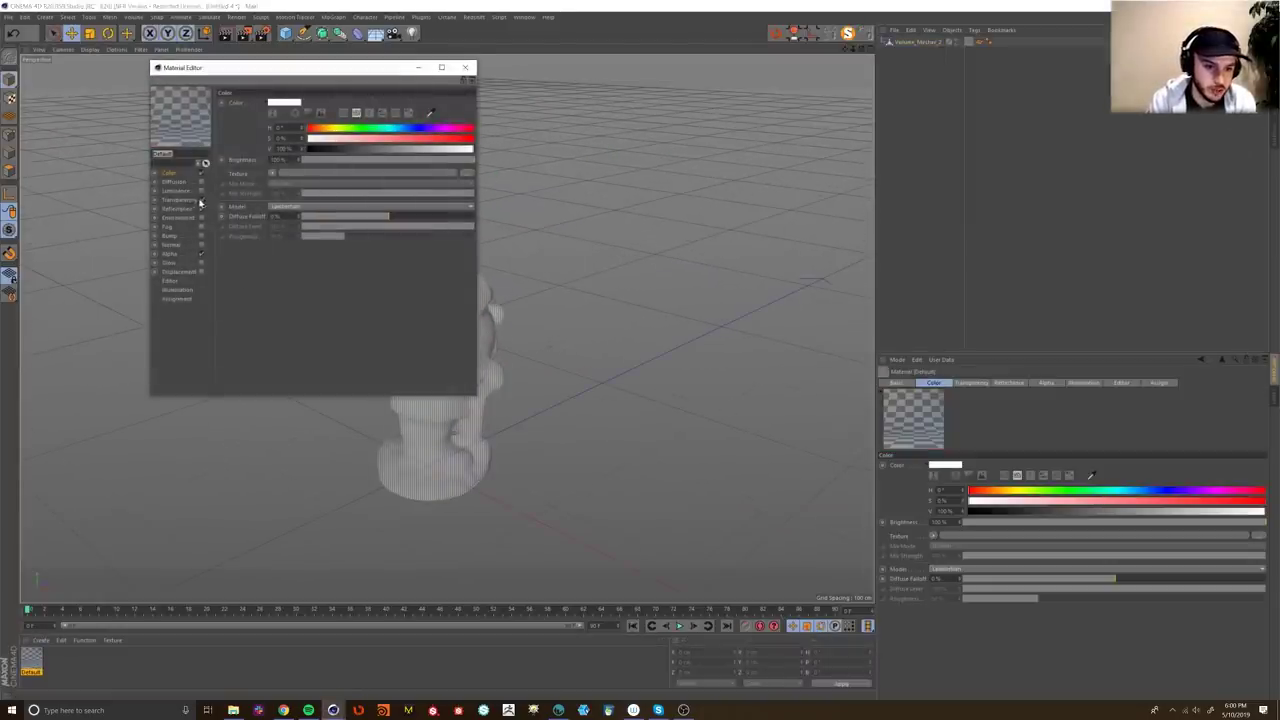
pyautogui.click(201, 200)
pyautogui.moveTo(283, 67); pyautogui.dragTo(887, 147)
pyautogui.keyDown('alt'); pyautogui.moveTo(480, 320); pyautogui.dragTo(330, 300); pyautogui.keyUp('alt')
# Step: Delete the imported default material and remove the material and normal tags from the gnome mesh
pyautogui.press('Delete')
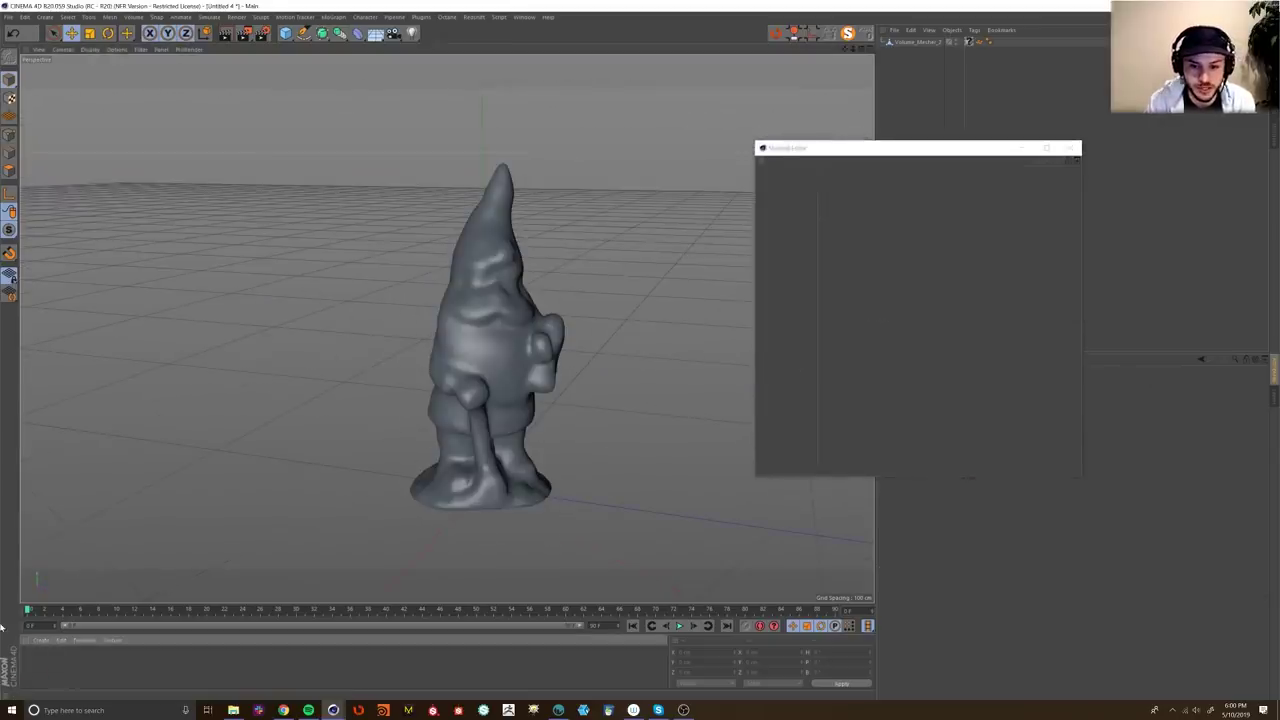
pyautogui.click(969, 42)
pyautogui.press('Delete')
pyautogui.click(1070, 148)
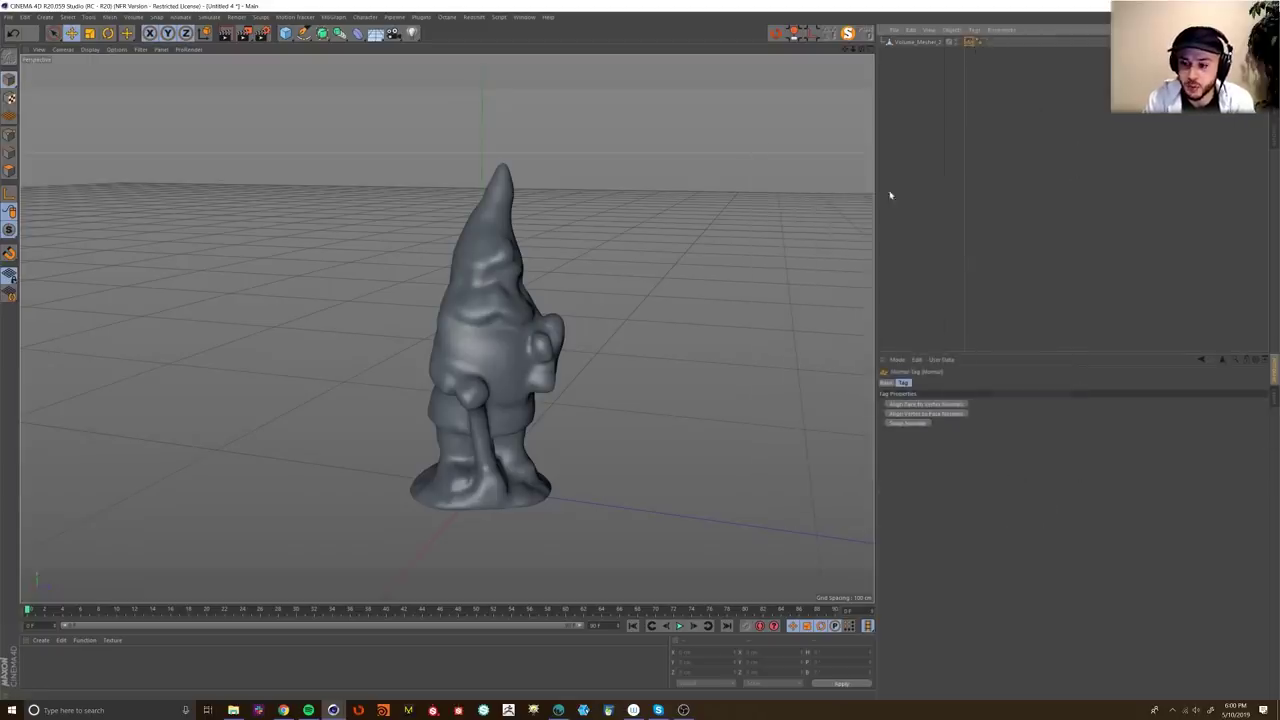
pyautogui.press('Delete')
# Step: Set the Phong Angle of the gnome's Phong tag to 180°
pyautogui.click(968, 42)
pyautogui.doubleClick(945, 413)
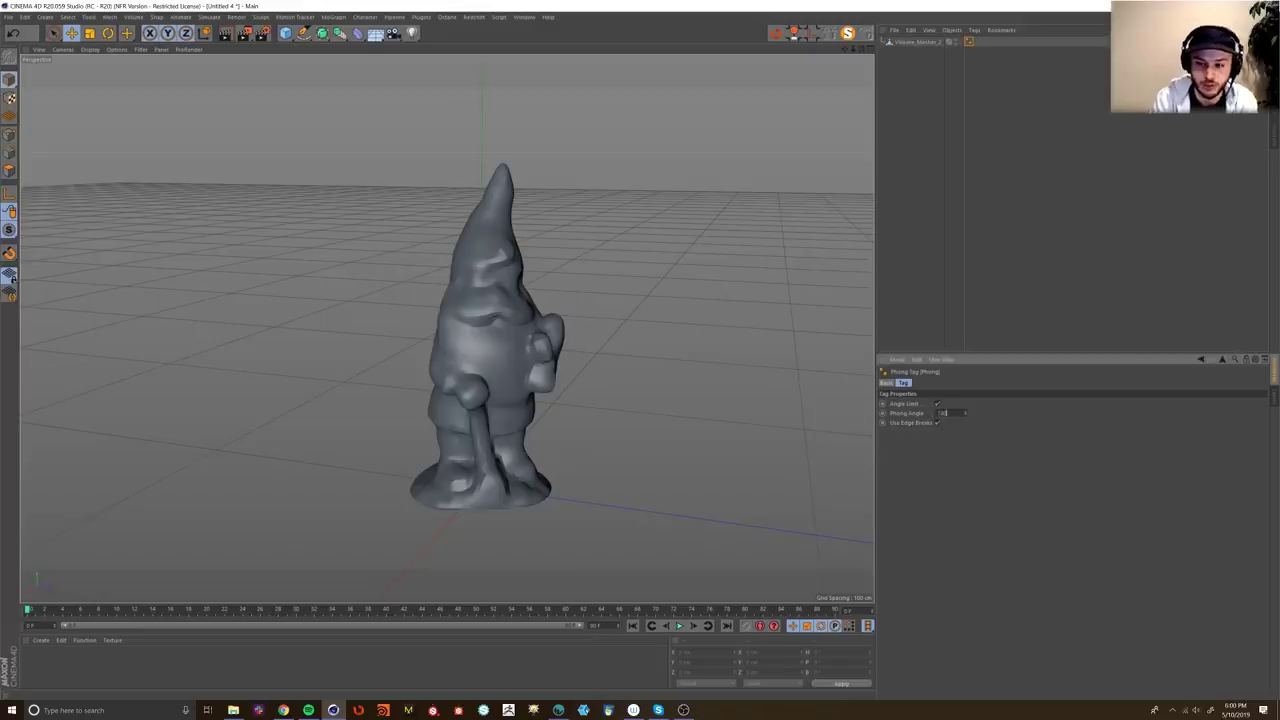
pyautogui.write('180')
pyautogui.press('Return')
pyautogui.click(962, 68)
# Step: Display the gnome with Gouraud Shading (Lines) and inspect its quad topology
pyautogui.scroll(5, 494, 351)
pyautogui.keyDown('alt'); pyautogui.moveTo(494, 351); pyautogui.dragTo(345, 55); pyautogui.keyUp('alt')
pyautogui.click(89, 49)
pyautogui.click(114, 74)
pyautogui.scroll(-3, 524, 398)
pyautogui.keyDown('alt'); pyautogui.moveTo(524, 400); pyautogui.dragTo(429, 394); pyautogui.keyUp('alt')
# Step: Copy the dense gnome mesh from the Untitled 3 project into Untitled 4 and move it along Z beside the retopologized gnome
pyautogui.click(524, 17)
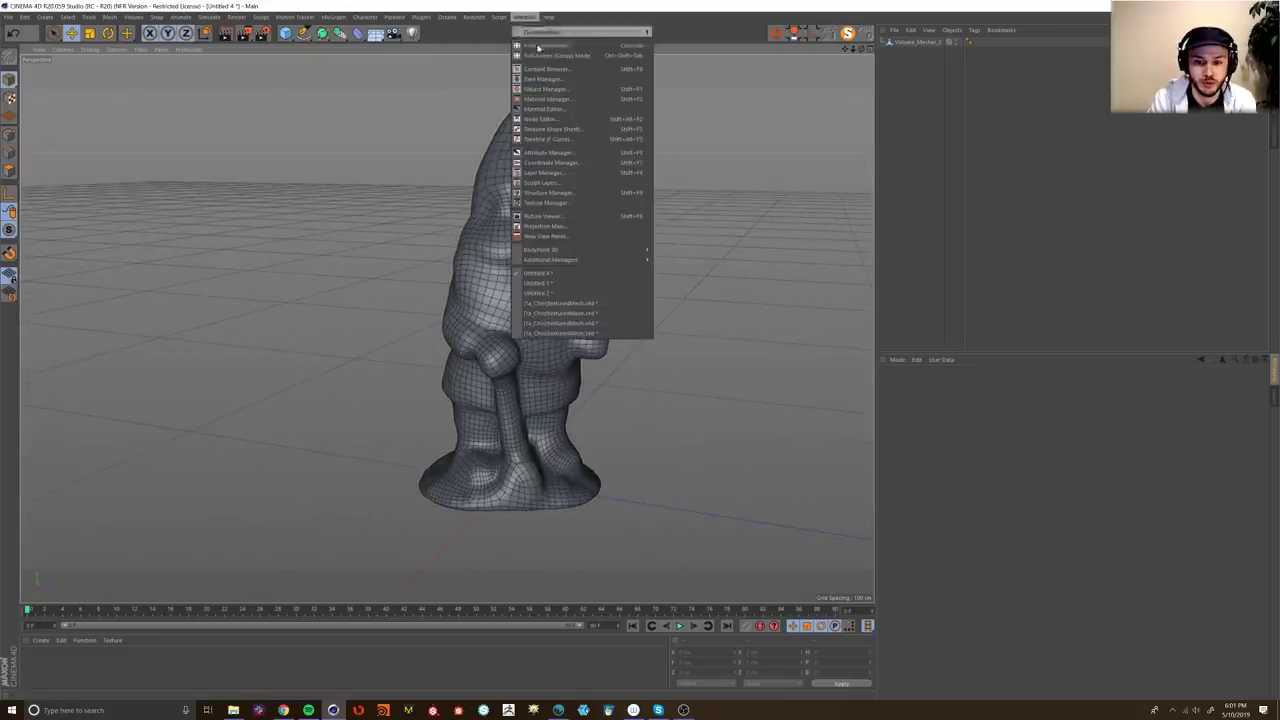
pyautogui.click(585, 279)
pyautogui.scroll(2, 446, 309)
pyautogui.click(446, 309)
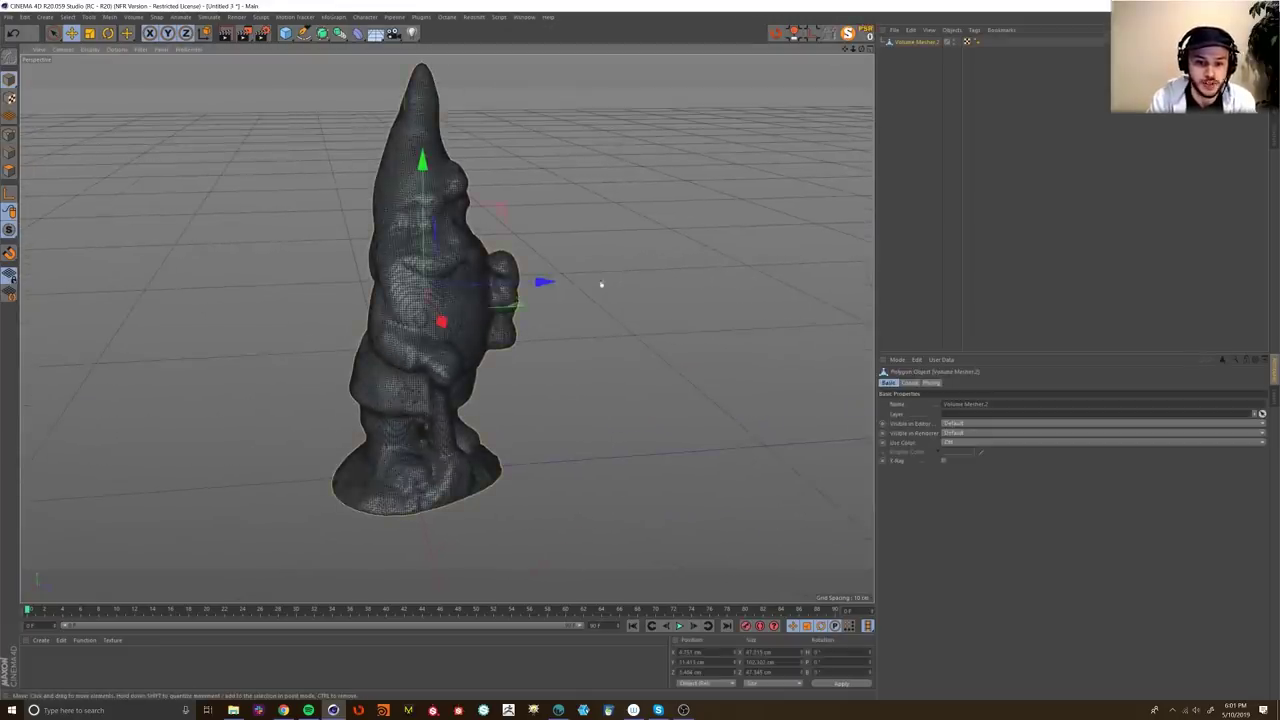
pyautogui.keyDown('alt'); pyautogui.moveTo(463, 334); pyautogui.dragTo(425, 315); pyautogui.keyUp('alt')
pyautogui.click(524, 17)
pyautogui.click(570, 263)
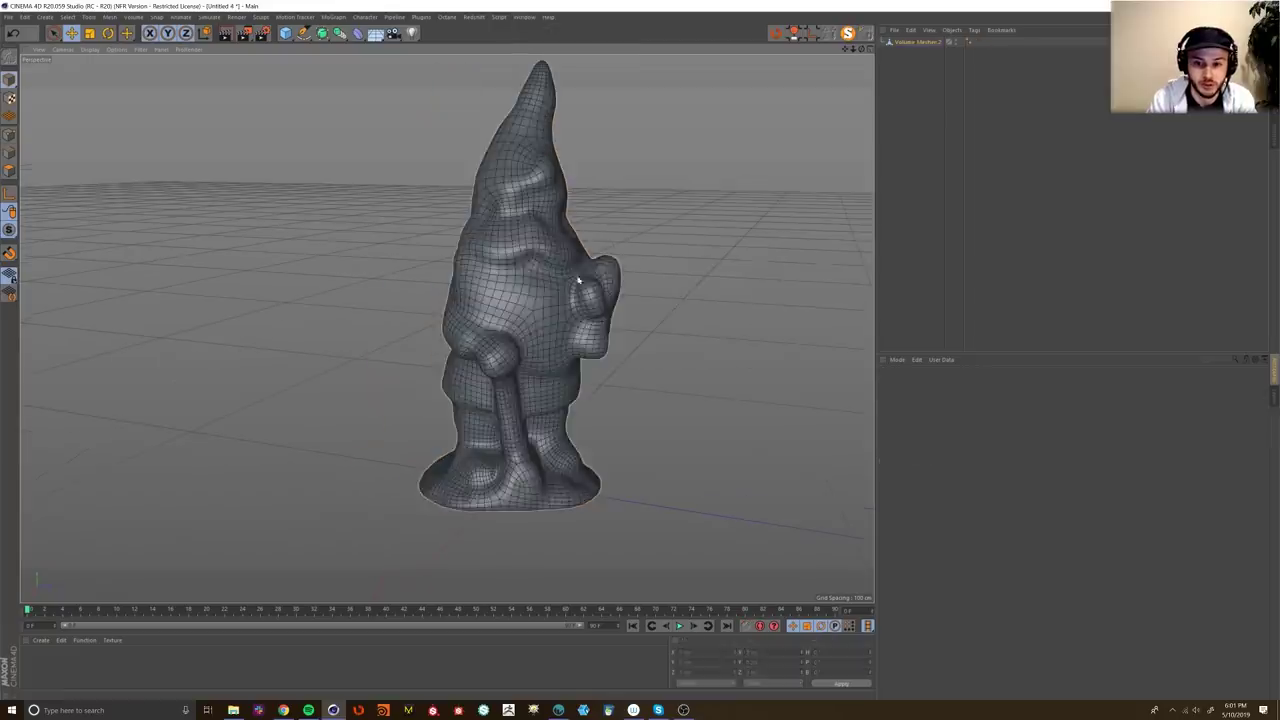
pyautogui.moveTo(638, 299); pyautogui.dragTo(437, 287)
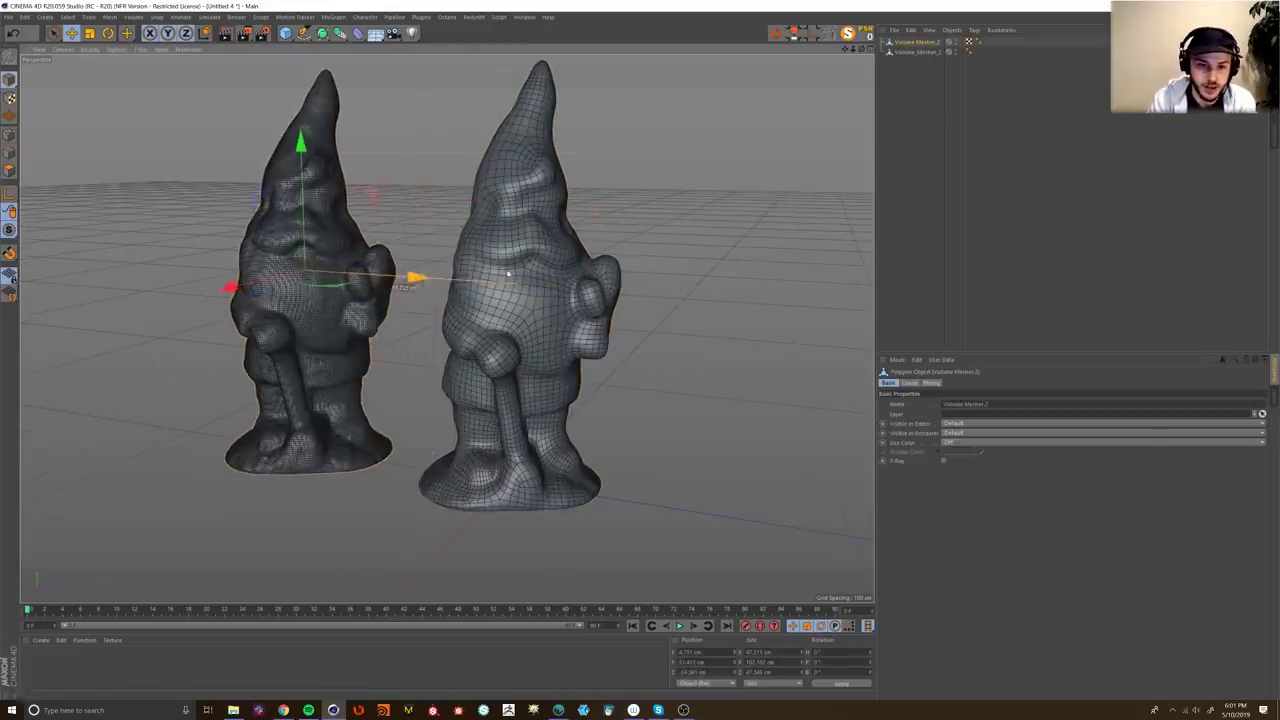
pyautogui.click(694, 300)
# Step: Compare the dense and retopologized gnomes with lines shown, and with plain Gouraud Shading
pyautogui.keyDown('alt'); pyautogui.moveTo(535, 318); pyautogui.dragTo(638, 328, button='middle'); pyautogui.keyUp('alt')
pyautogui.keyDown('alt'); pyautogui.moveTo(638, 328); pyautogui.dragTo(645, 362); pyautogui.keyUp('alt')
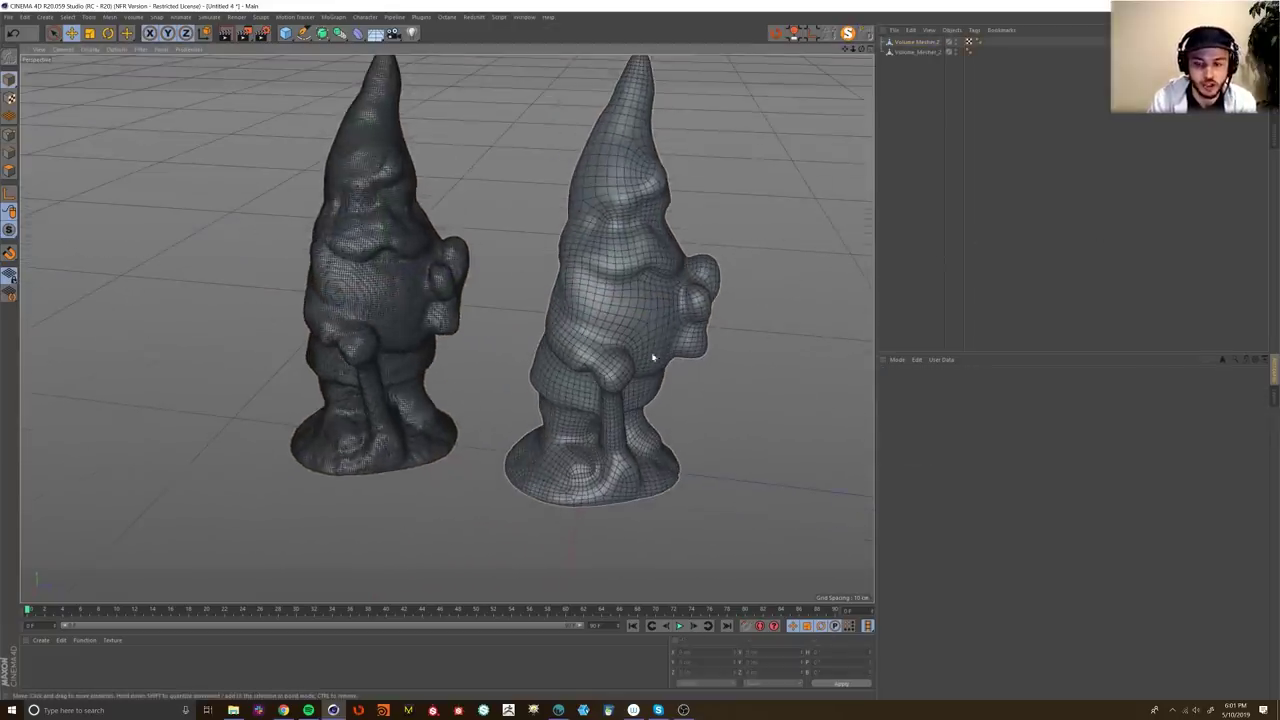
pyautogui.keyDown('alt'); pyautogui.moveTo(588, 321); pyautogui.dragTo(569, 369, button='middle'); pyautogui.keyUp('alt')
pyautogui.moveTo(630, 385)
pyautogui.keyDown('alt'); pyautogui.mouseDown()
pyautogui.moveTo(634, 372)
pyautogui.moveTo(637, 396)
pyautogui.moveTo(622, 362)
pyautogui.moveTo(556, 352)
pyautogui.moveTo(379, 403)
pyautogui.mouseUp(); pyautogui.keyUp('alt')
pyautogui.click(90, 49)
pyautogui.click(95, 63)
pyautogui.scroll(-3, 570, 354)
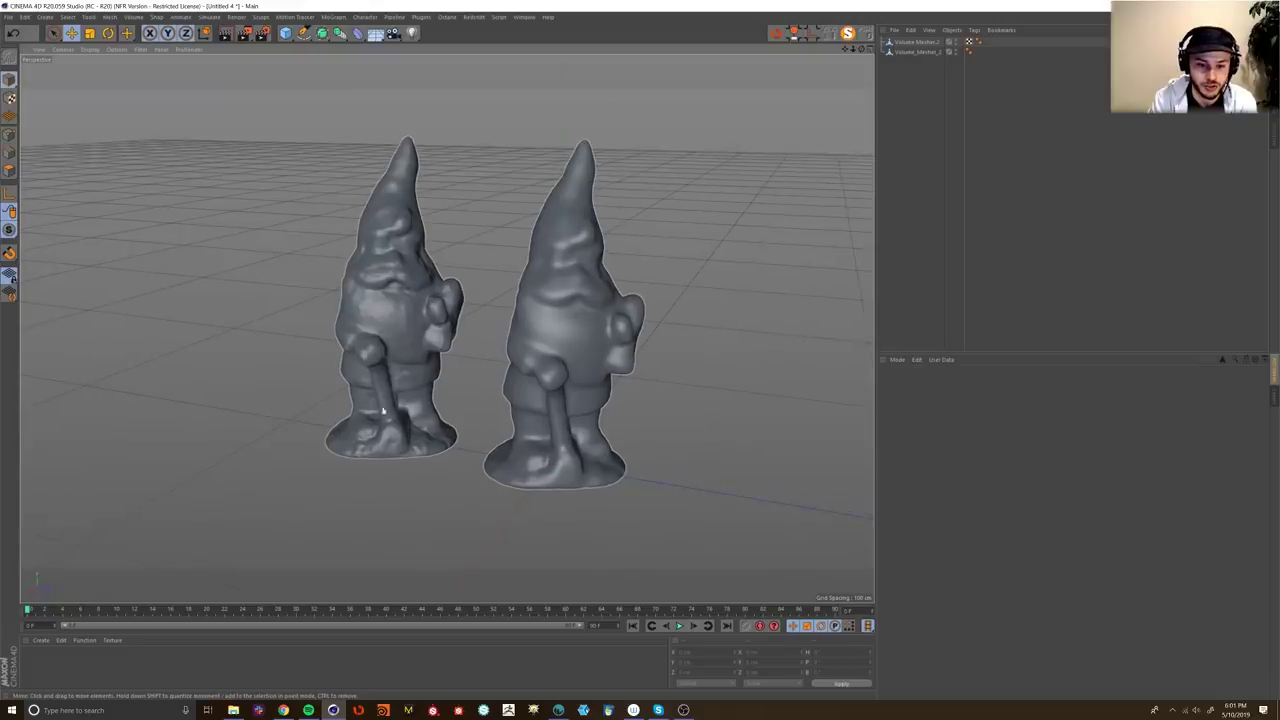
pyautogui.keyDown('alt'); pyautogui.moveTo(582, 345); pyautogui.dragTo(657, 360); pyautogui.keyUp('alt')
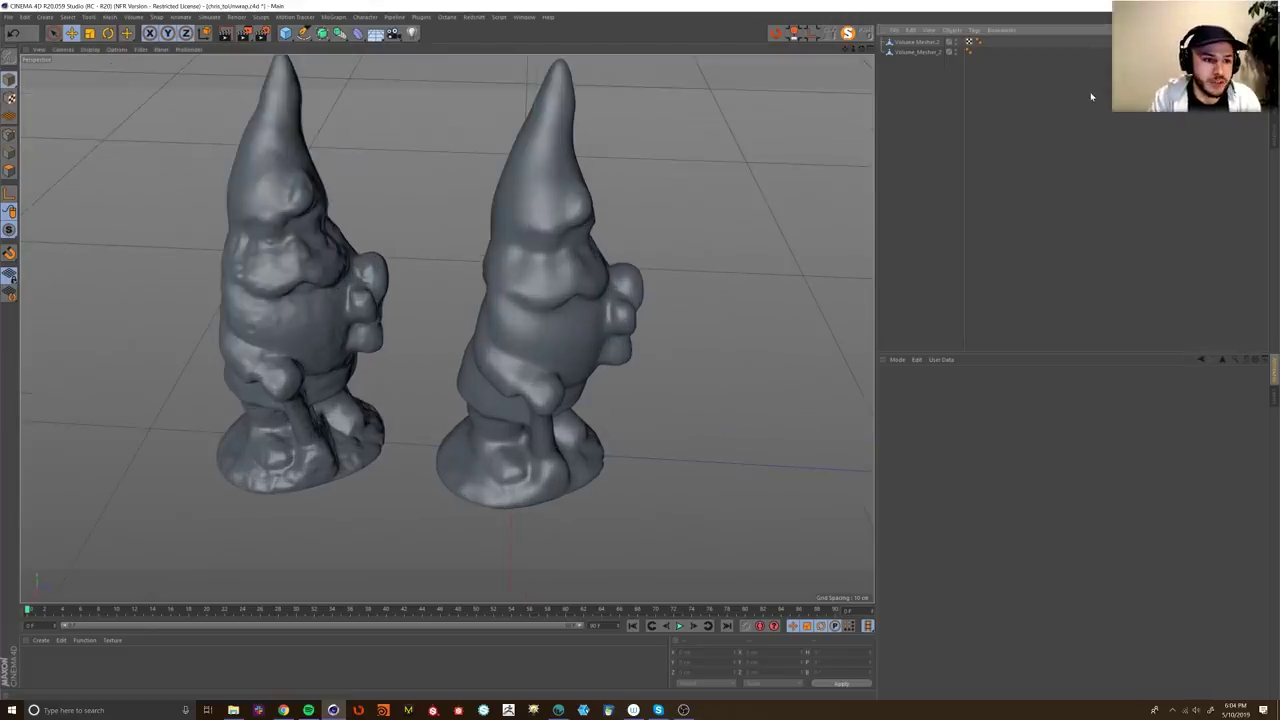
# Step: Display both gnomes with Gouraud Shading (Lines) again and compare their mesh density
pyautogui.click(90, 49)
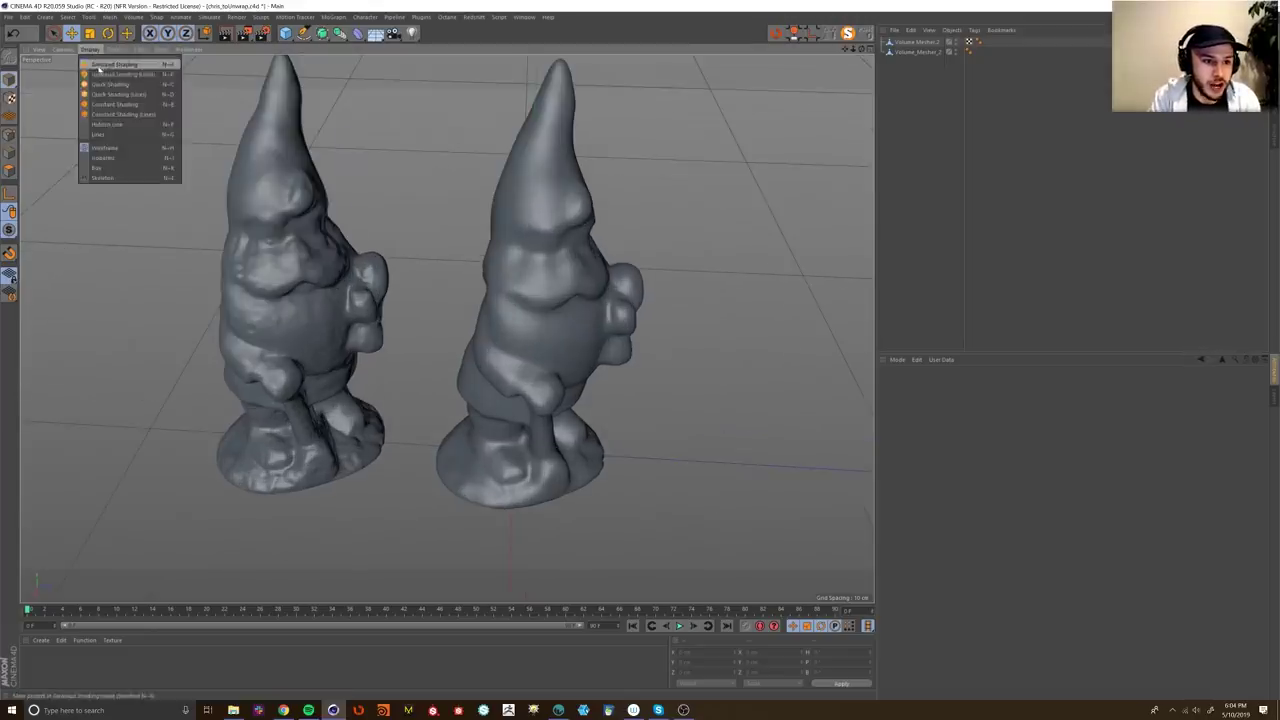
pyautogui.click(110, 78)
pyautogui.keyDown('alt'); pyautogui.moveTo(620, 310); pyautogui.dragTo(668, 386); pyautogui.keyUp('alt')
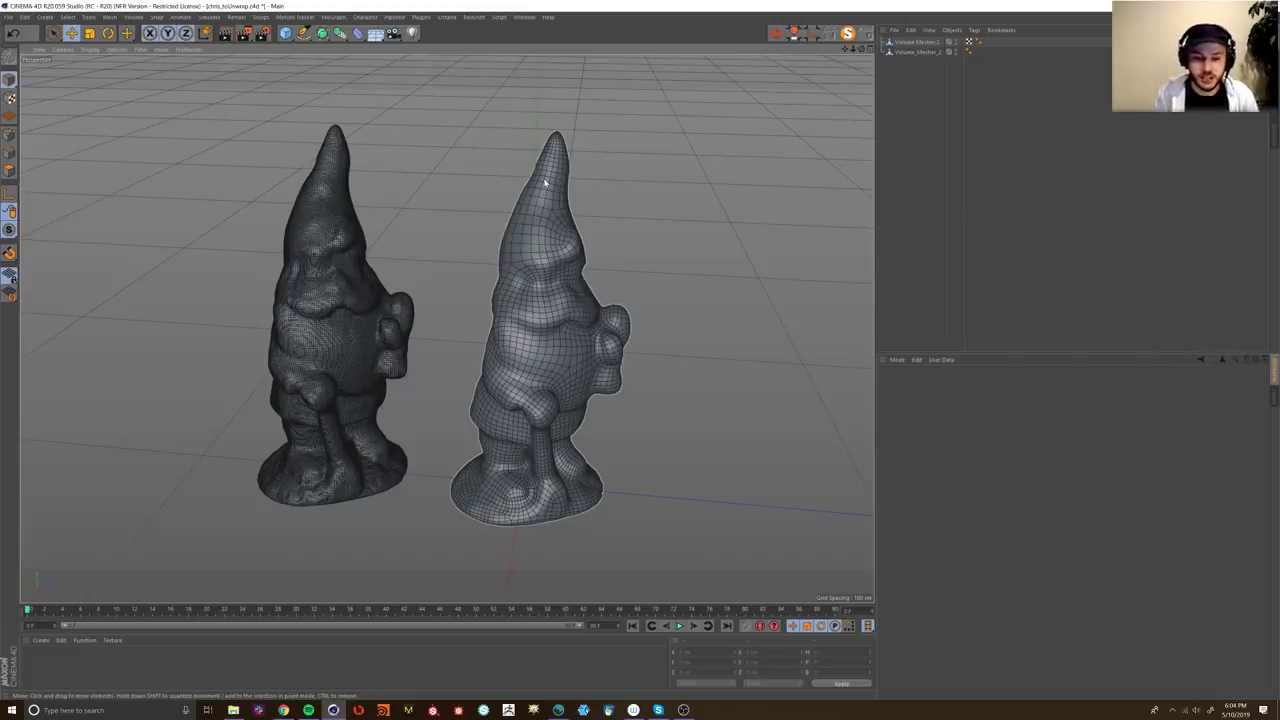
# Step: Delete the dense gnome mesh from the project, keeping only the retopologized one
pyautogui.click(904, 52)
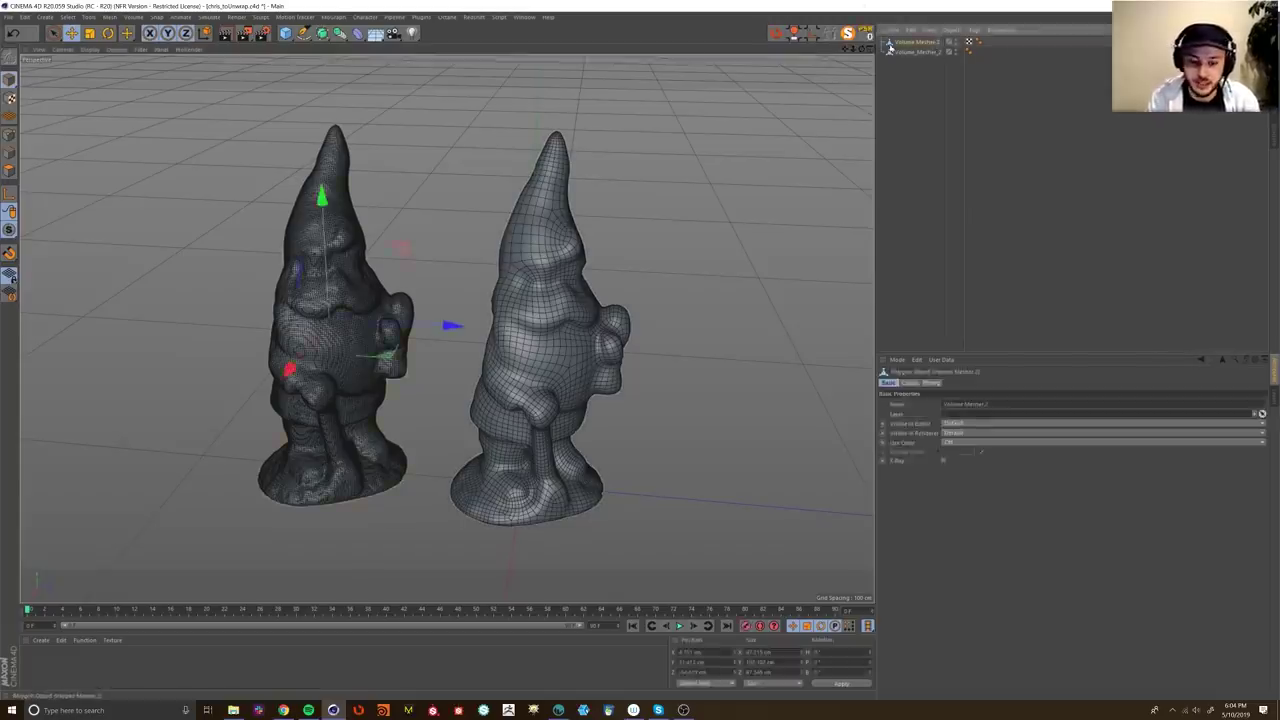
pyautogui.press('Delete')
pyautogui.keyDown('alt'); pyautogui.moveTo(643, 274); pyautogui.dragTo(606, 306); pyautogui.keyUp('alt')
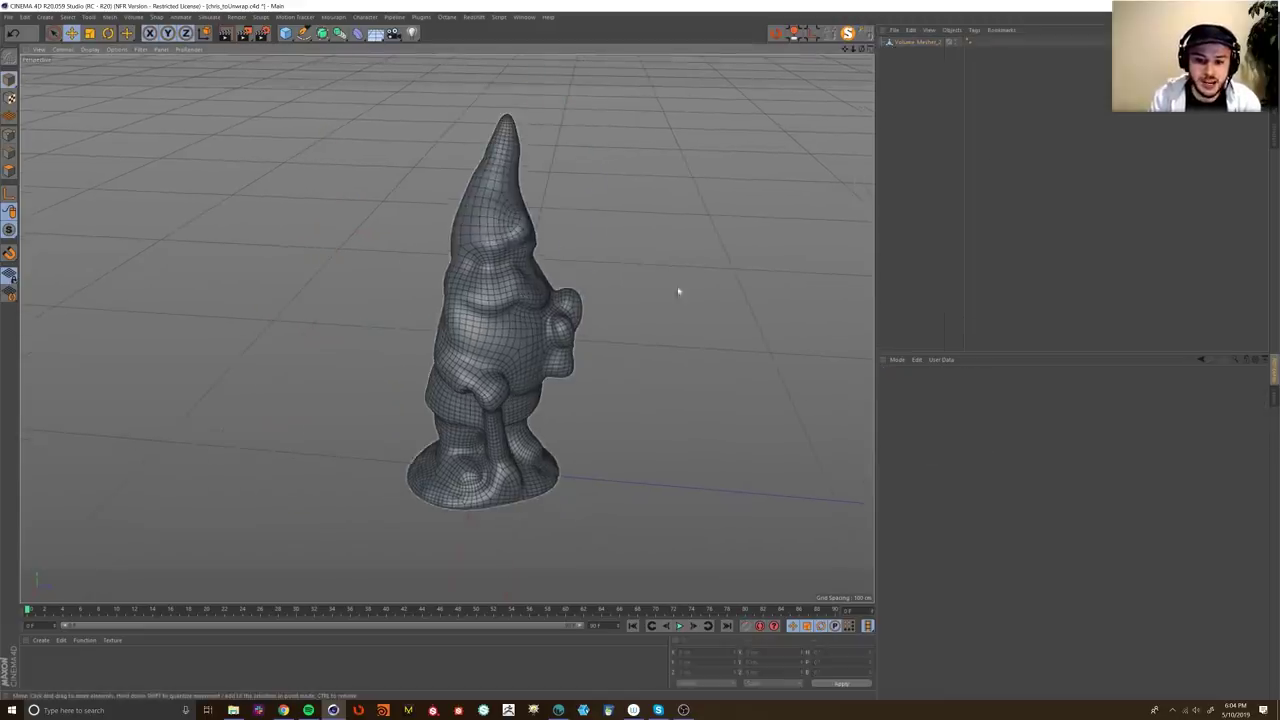
# Step: Save the project as chris_toUnwrap, replacing the existing file of that name
pyautogui.hotkey('ctrl', 'shift', 's')
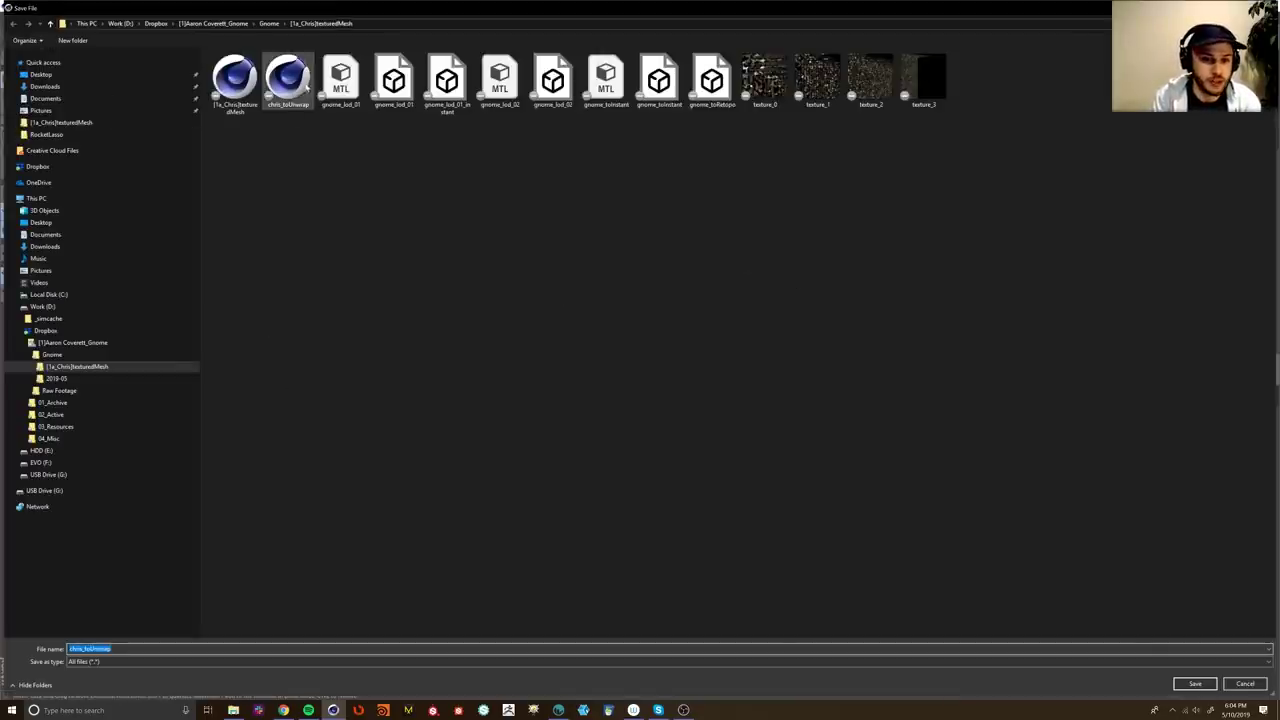
pyautogui.press('Return')
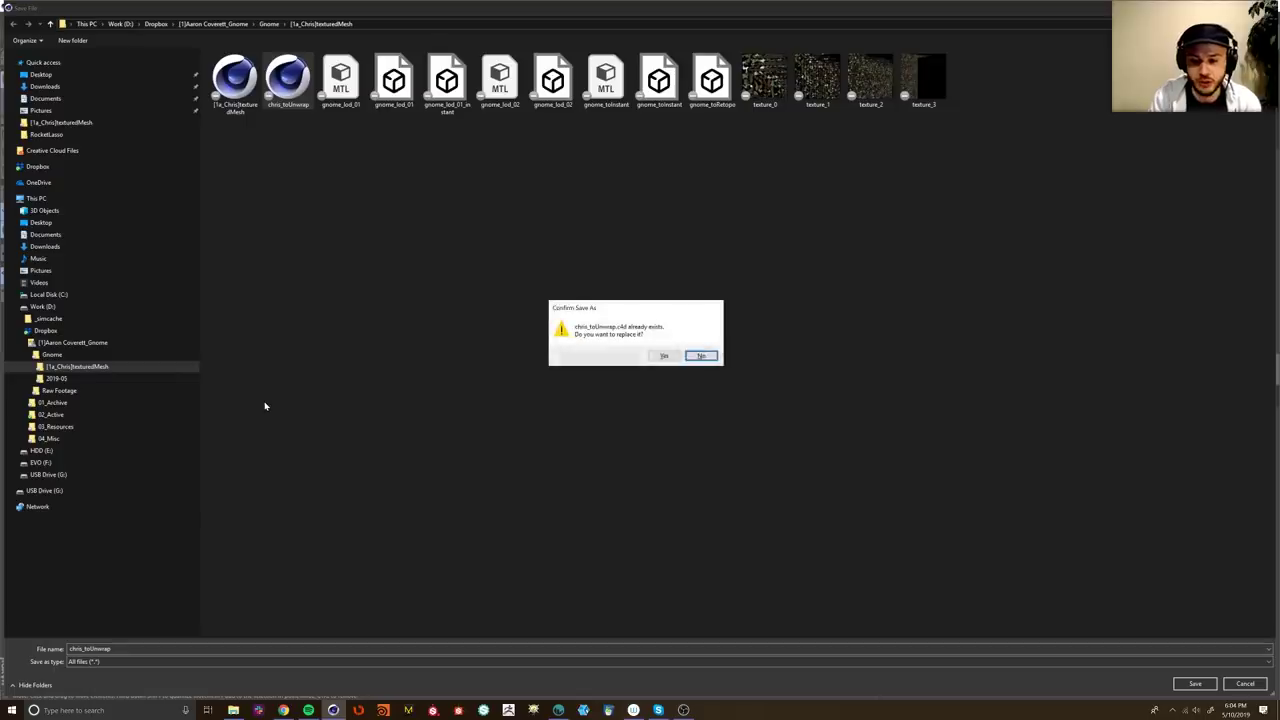
pyautogui.click(663, 356)
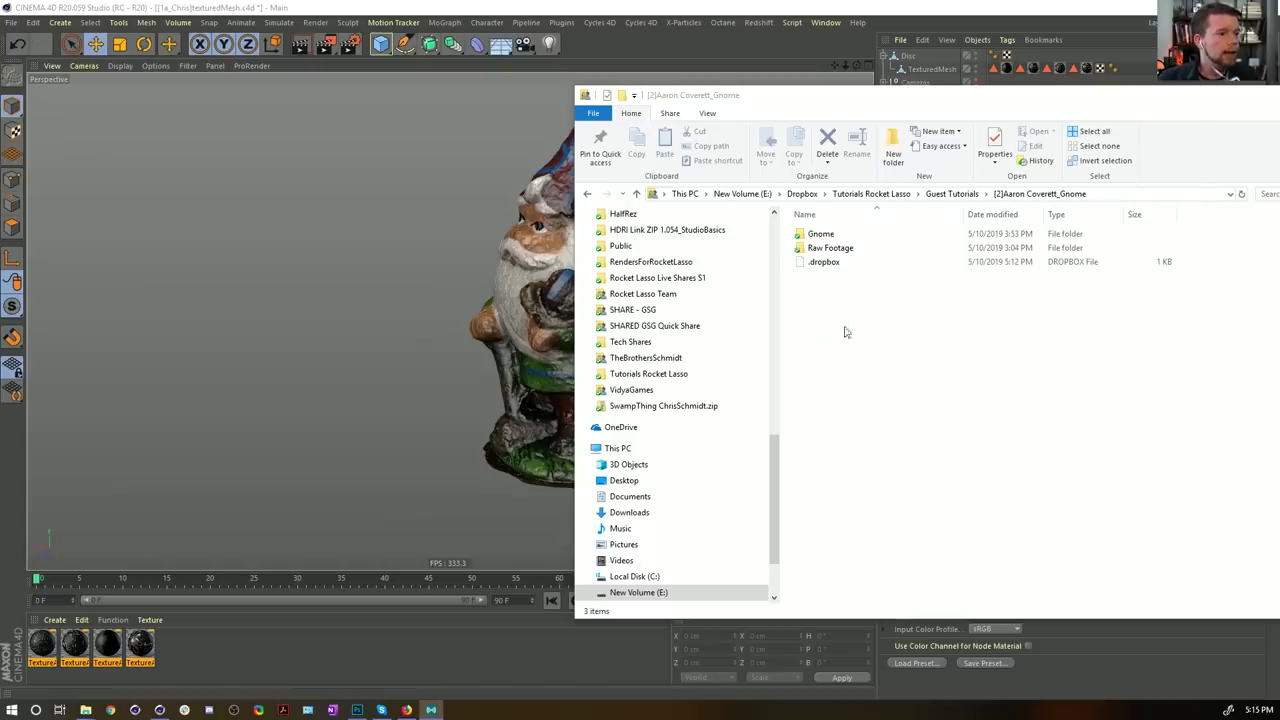
# Step: Open chris_toUnwrap.c4d in Cinema 4D from the textured mesh folder inside the Gnome folder
pyautogui.doubleClick(845, 237)
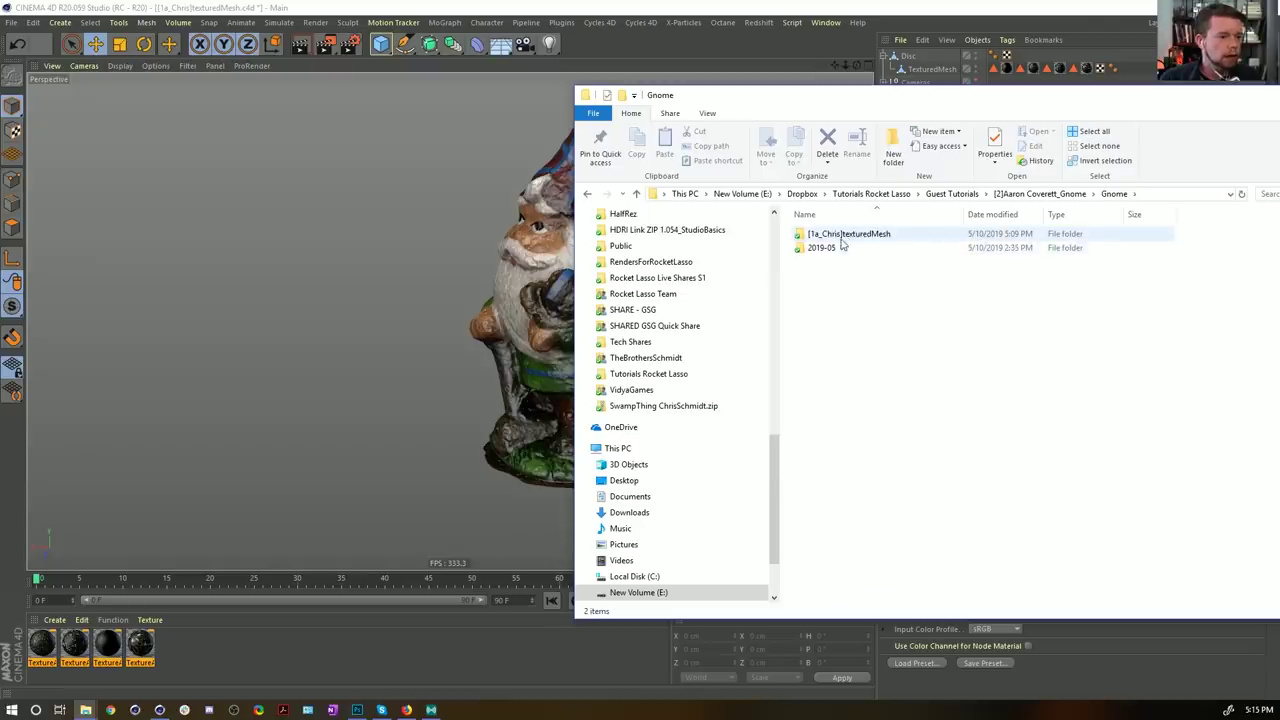
pyautogui.doubleClick(844, 237)
pyautogui.click(905, 252)
pyautogui.moveTo(913, 254); pyautogui.dragTo(419, 260)
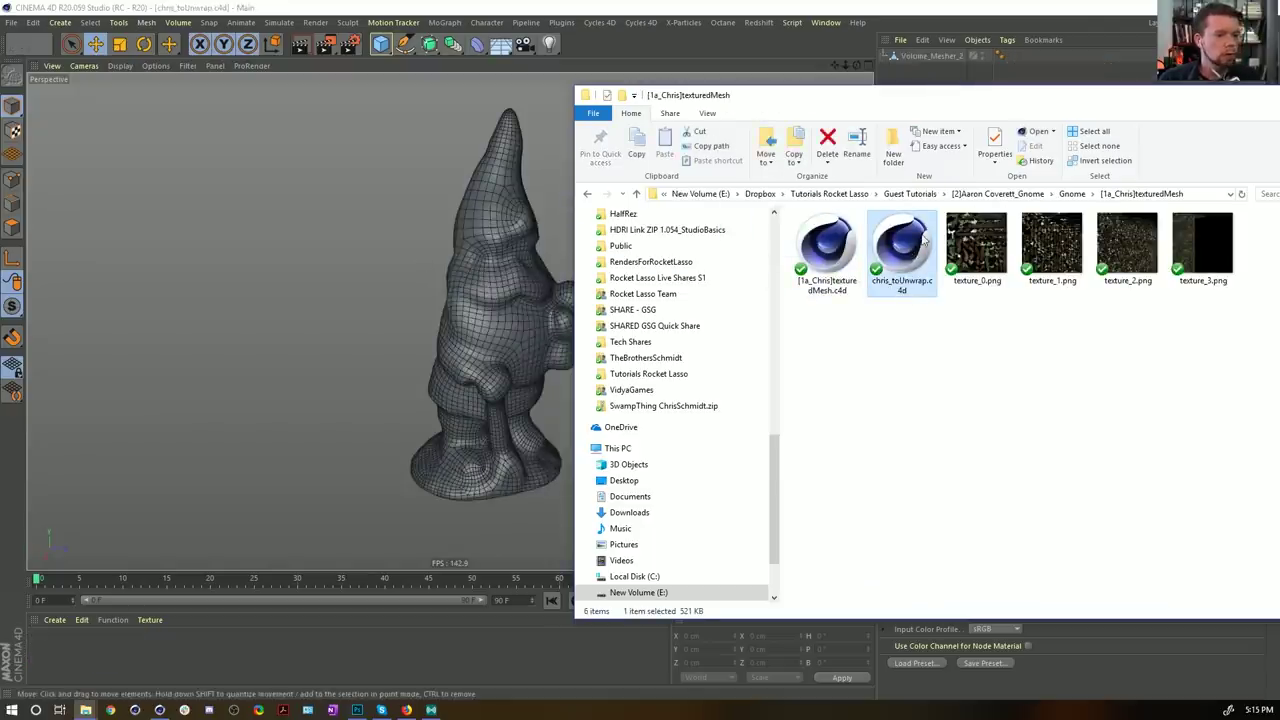
# Step: Select the Volume_Mesher_2 gnome mesh and switch to Edge mode
pyautogui.click(894, 27)
pyautogui.click(928, 57)
pyautogui.keyDown('alt'); pyautogui.moveTo(585, 257); pyautogui.dragTo(510, 315); pyautogui.keyUp('alt')
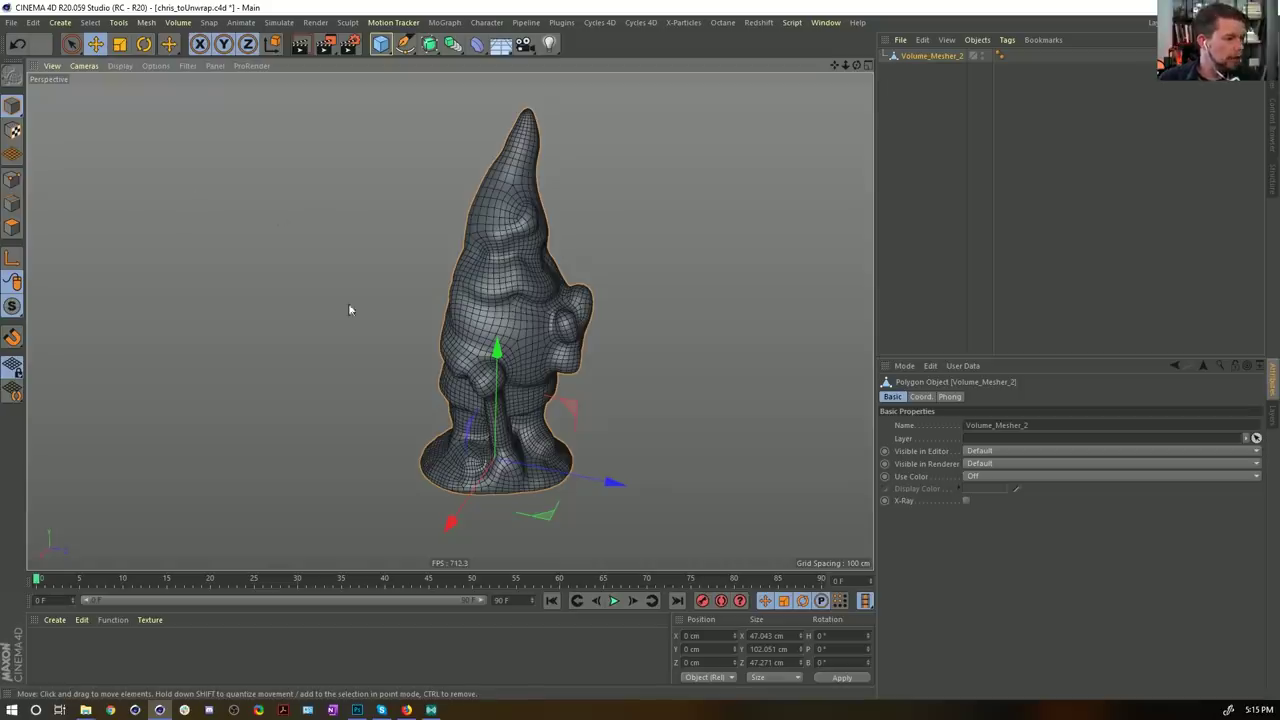
pyautogui.click(12, 203)
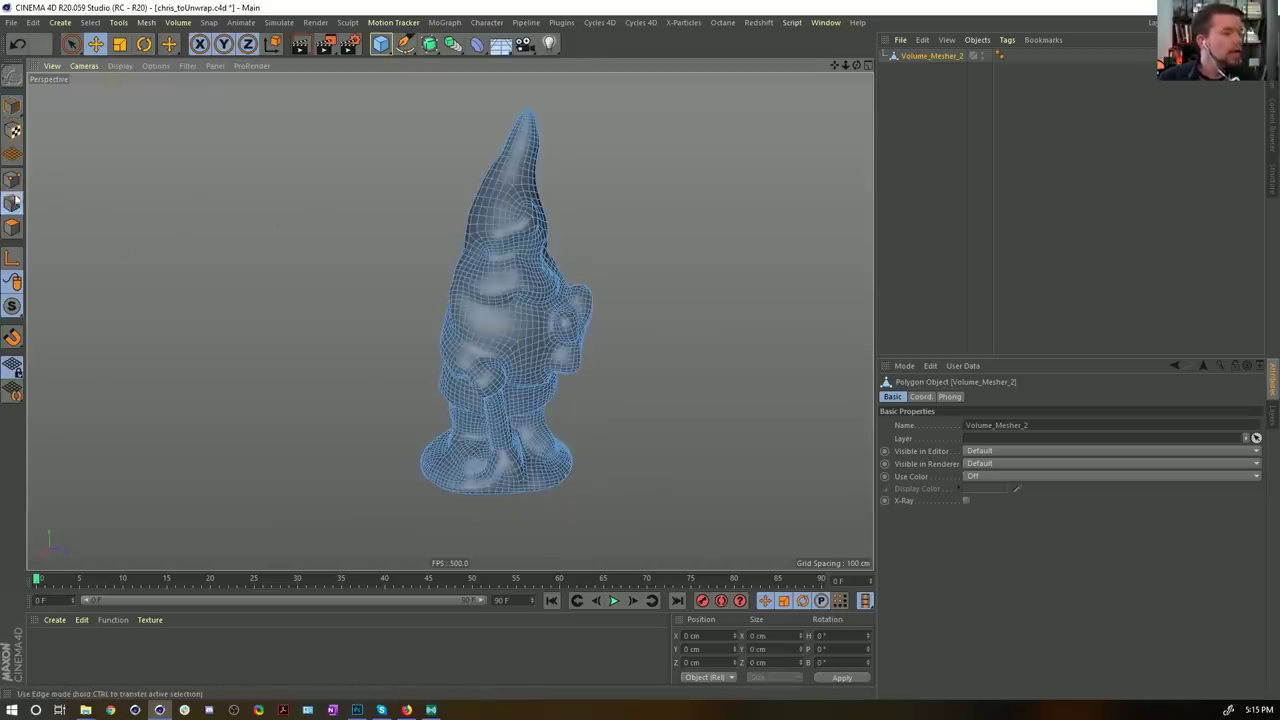
# Step: Examine the gnome's edge flow from the front, sides and back for suitable seam positions
pyautogui.keyDown('alt'); pyautogui.moveTo(566, 266); pyautogui.dragTo(520, 245); pyautogui.keyUp('alt')
pyautogui.keyDown('alt'); pyautogui.moveTo(520, 245); pyautogui.dragTo(618, 202, button='right'); pyautogui.keyUp('alt')
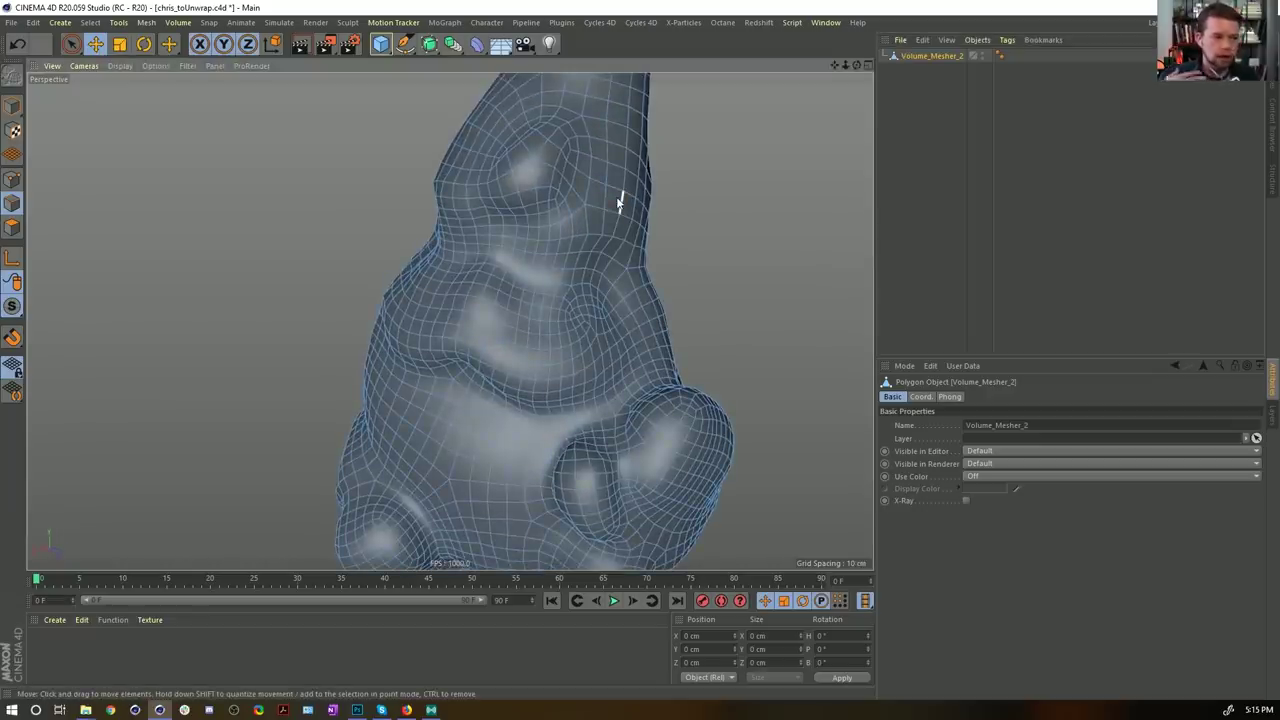
pyautogui.keyDown('alt'); pyautogui.moveTo(533, 190); pyautogui.dragTo(576, 188); pyautogui.keyUp('alt')
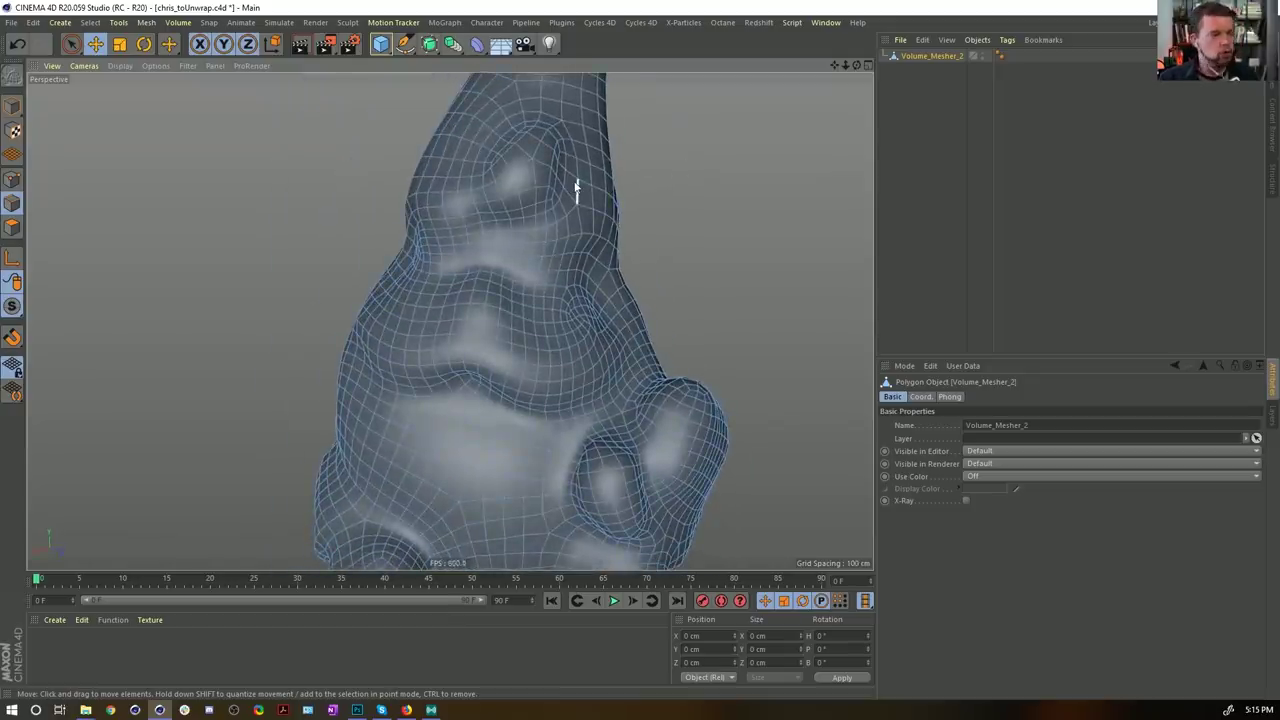
pyautogui.keyDown('alt'); pyautogui.moveTo(579, 216); pyautogui.dragTo(510, 234, button='right'); pyautogui.keyUp('alt')
pyautogui.keyDown('alt'); pyautogui.moveTo(519, 207); pyautogui.dragTo(713, 231); pyautogui.keyUp('alt')
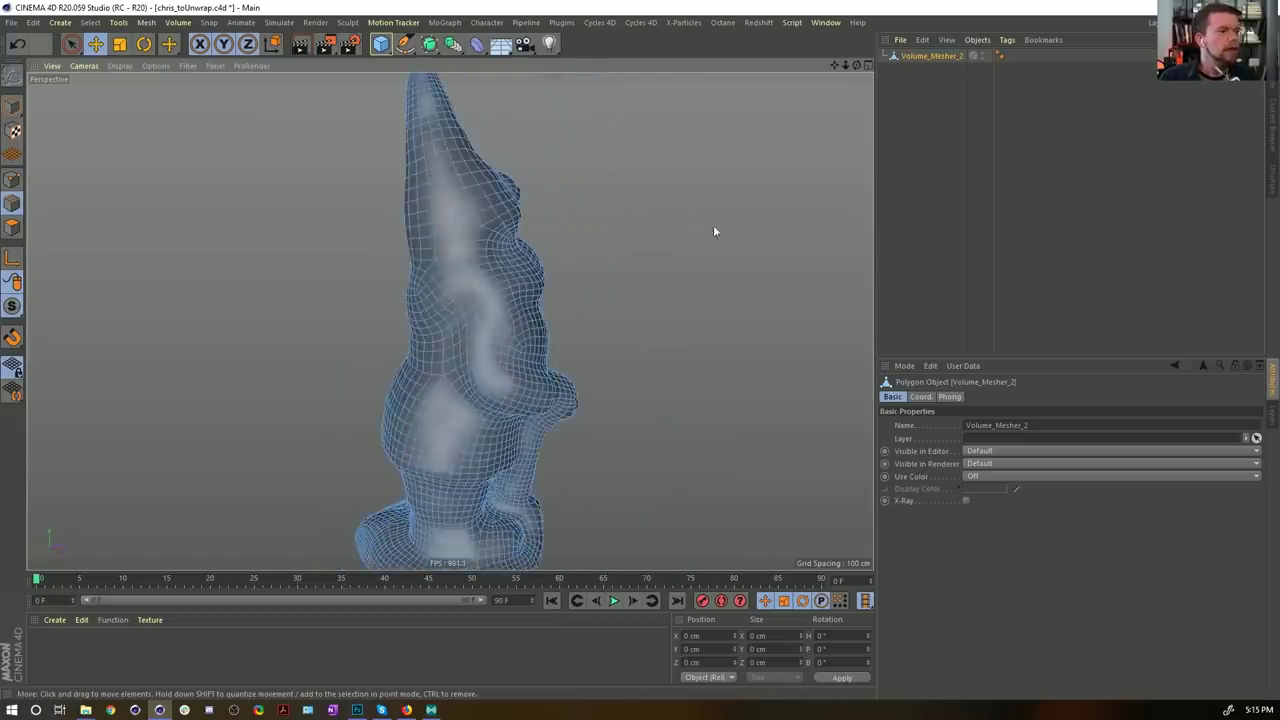
pyautogui.keyDown('alt'); pyautogui.moveTo(437, 279); pyautogui.dragTo(833, 297); pyautogui.keyUp('alt')
pyautogui.keyDown('alt'); pyautogui.moveTo(587, 296); pyautogui.dragTo(487, 233); pyautogui.keyUp('alt')
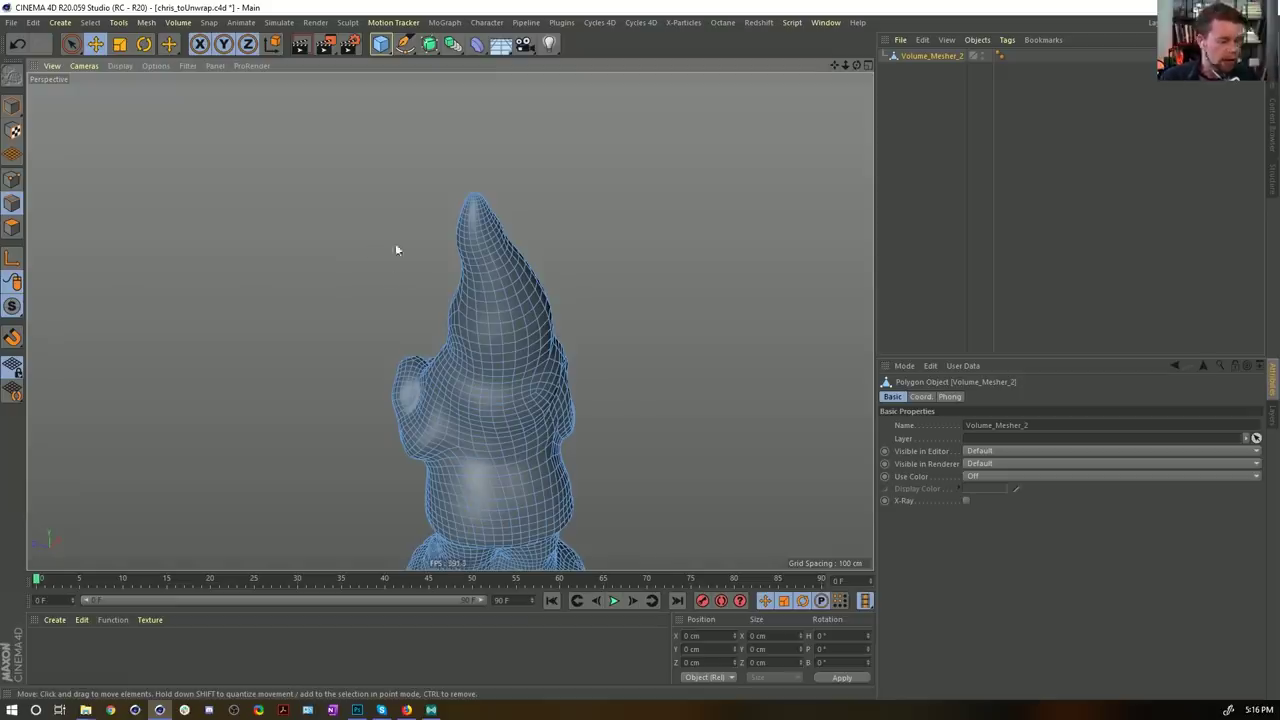
# Step: Use Path Selection to select a seam of edges from the hat's tip down the gnome's back to the coat
pyautogui.press('u')
pyautogui.press('m')
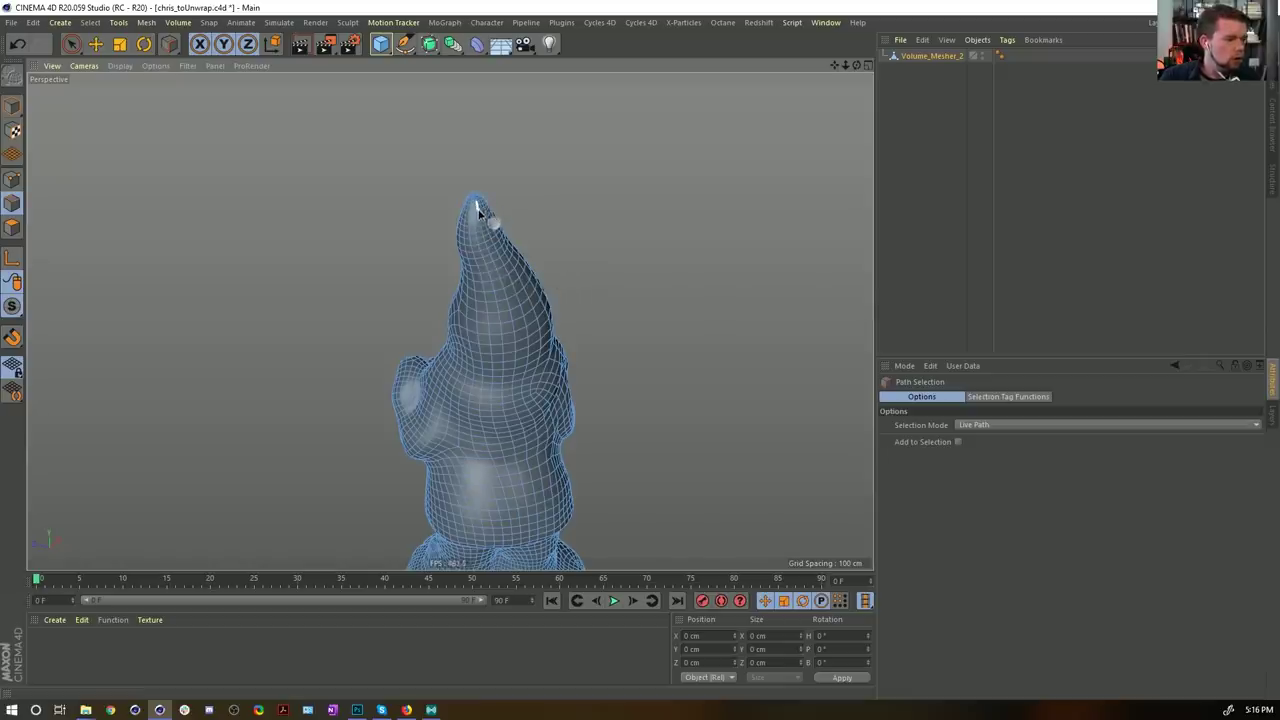
pyautogui.moveTo(483, 228); pyautogui.dragTo(511, 338)
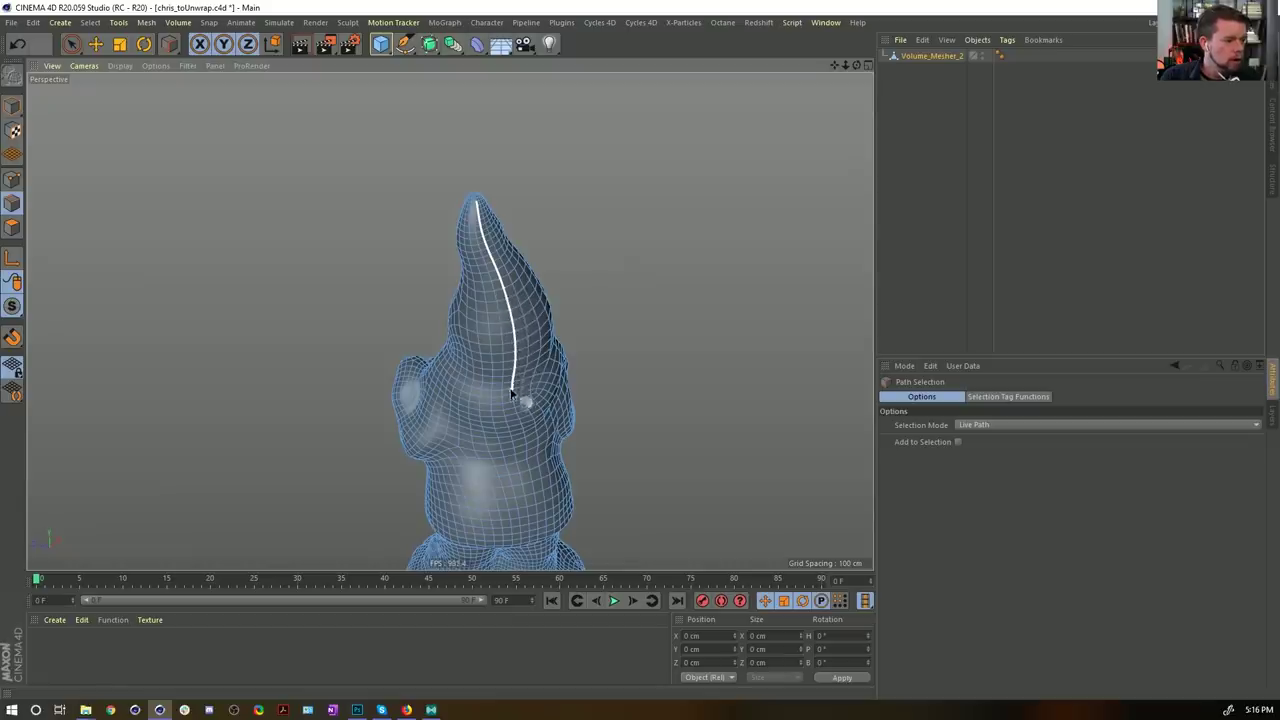
pyautogui.moveTo(513, 410); pyautogui.dragTo(525, 447)
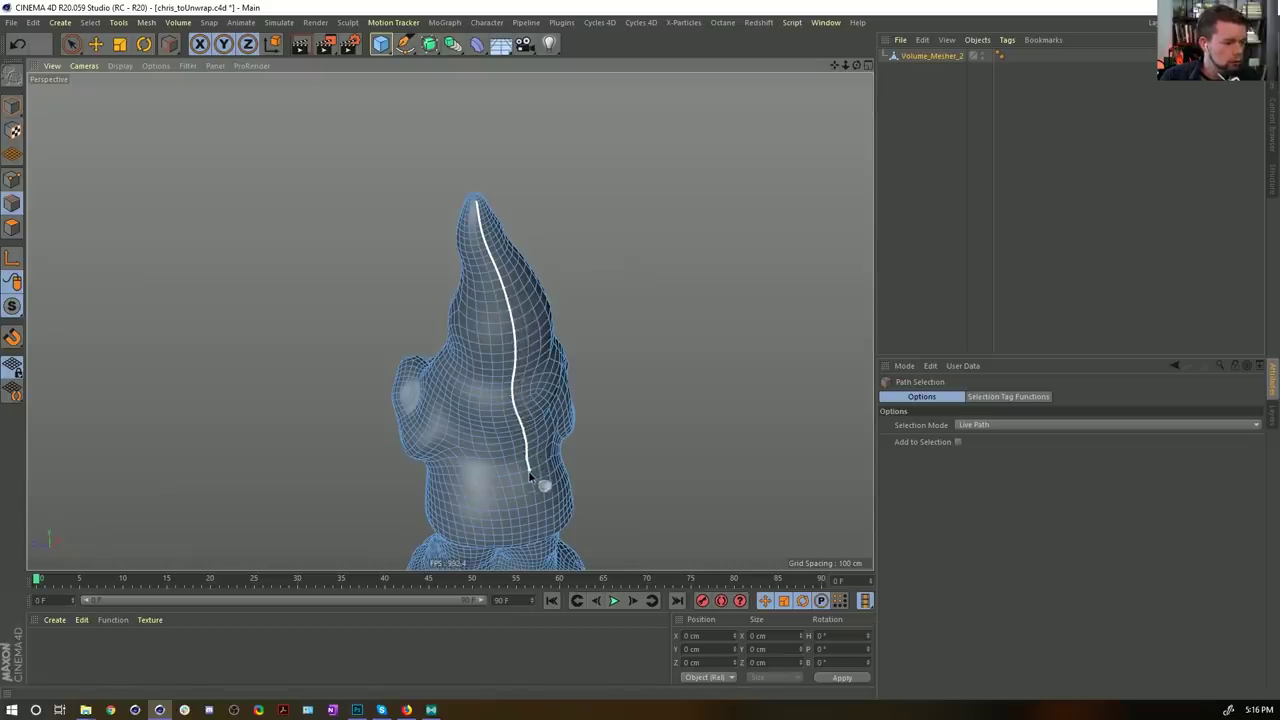
pyautogui.moveTo(536, 522); pyautogui.dragTo(531, 443)
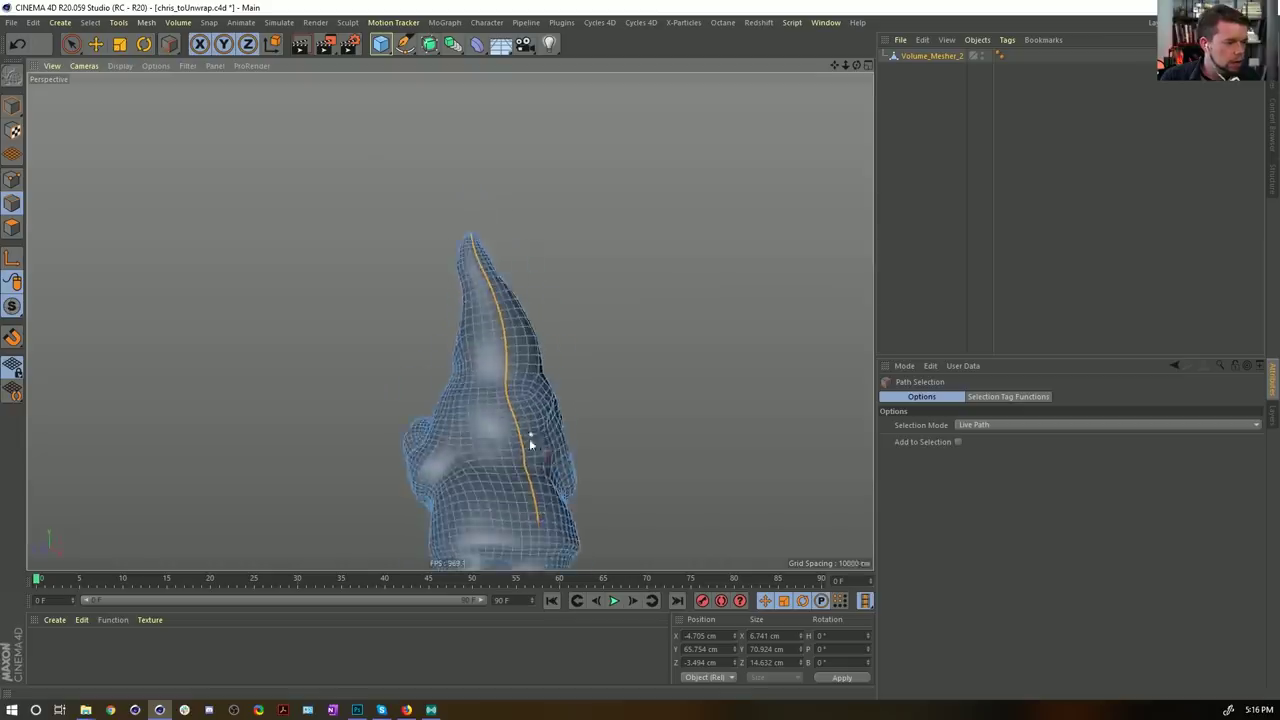
# Step: Extend the back seam selection across the coat's hem and down between the legs to the base
pyautogui.keyDown('alt'); pyautogui.moveTo(531, 443); pyautogui.dragTo(516, 326, button='middle'); pyautogui.keyUp('alt')
pyautogui.keyDown('alt'); pyautogui.moveTo(516, 326); pyautogui.dragTo(553, 270, button='right'); pyautogui.keyUp('alt')
pyautogui.keyDown('alt'); pyautogui.moveTo(553, 271); pyautogui.dragTo(541, 303); pyautogui.keyUp('alt')
pyautogui.keyDown('alt'); pyautogui.moveTo(541, 303); pyautogui.dragTo(549, 220, button='right'); pyautogui.keyUp('alt')
pyautogui.keyDown('alt'); pyautogui.moveTo(549, 220); pyautogui.dragTo(545, 362, button='middle'); pyautogui.keyUp('alt')
pyautogui.scroll(-3, 545, 340)
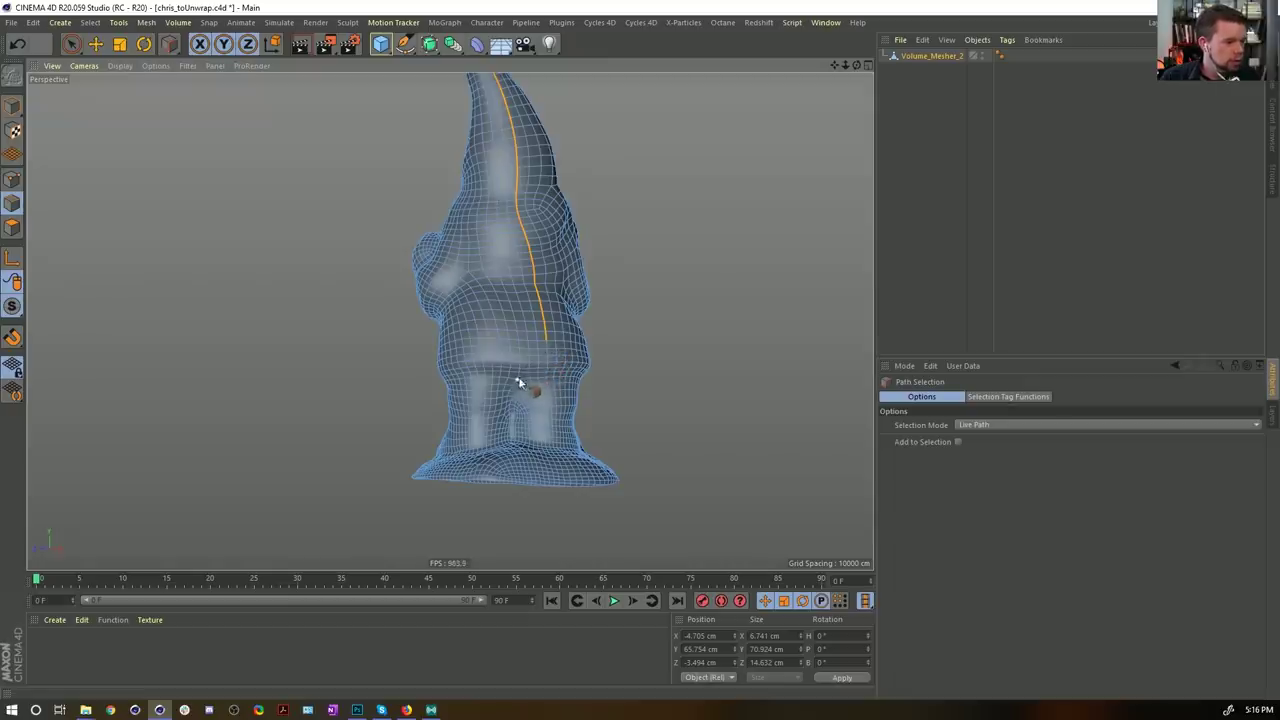
pyautogui.moveTo(549, 345)
pyautogui.mouseDown()
pyautogui.moveTo(556, 371)
pyautogui.moveTo(518, 372)
pyautogui.moveTo(512, 408)
pyautogui.mouseUp()
pyautogui.scroll(5, 516, 405)
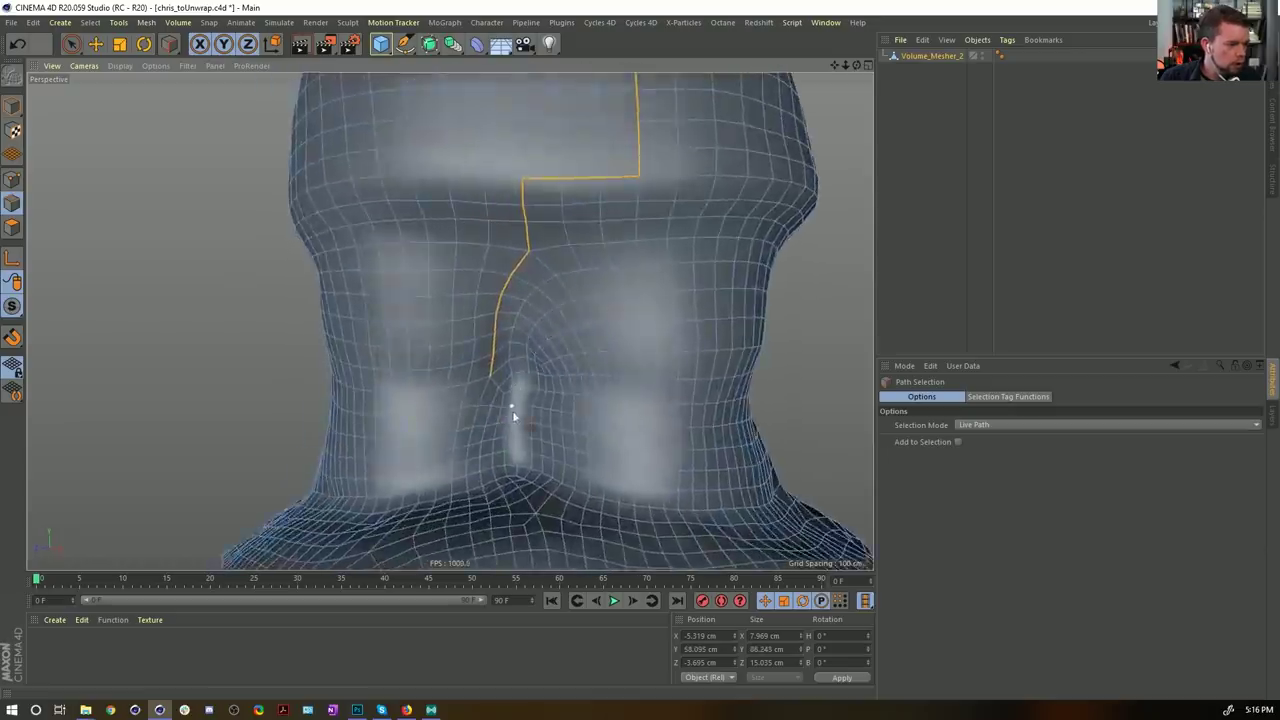
pyautogui.keyDown('alt'); pyautogui.moveTo(512, 408); pyautogui.dragTo(515, 354, button='middle'); pyautogui.keyUp('alt')
pyautogui.moveTo(515, 354)
pyautogui.keyDown('alt'); pyautogui.mouseDown()
pyautogui.moveTo(533, 354)
pyautogui.moveTo(503, 337)
pyautogui.moveTo(501, 433)
pyautogui.mouseUp(); pyautogui.keyUp('alt')
pyautogui.moveTo(501, 433)
pyautogui.keyDown('alt'); pyautogui.mouseDown()
pyautogui.moveTo(543, 431)
pyautogui.moveTo(517, 414)
pyautogui.mouseUp(); pyautogui.keyUp('alt')
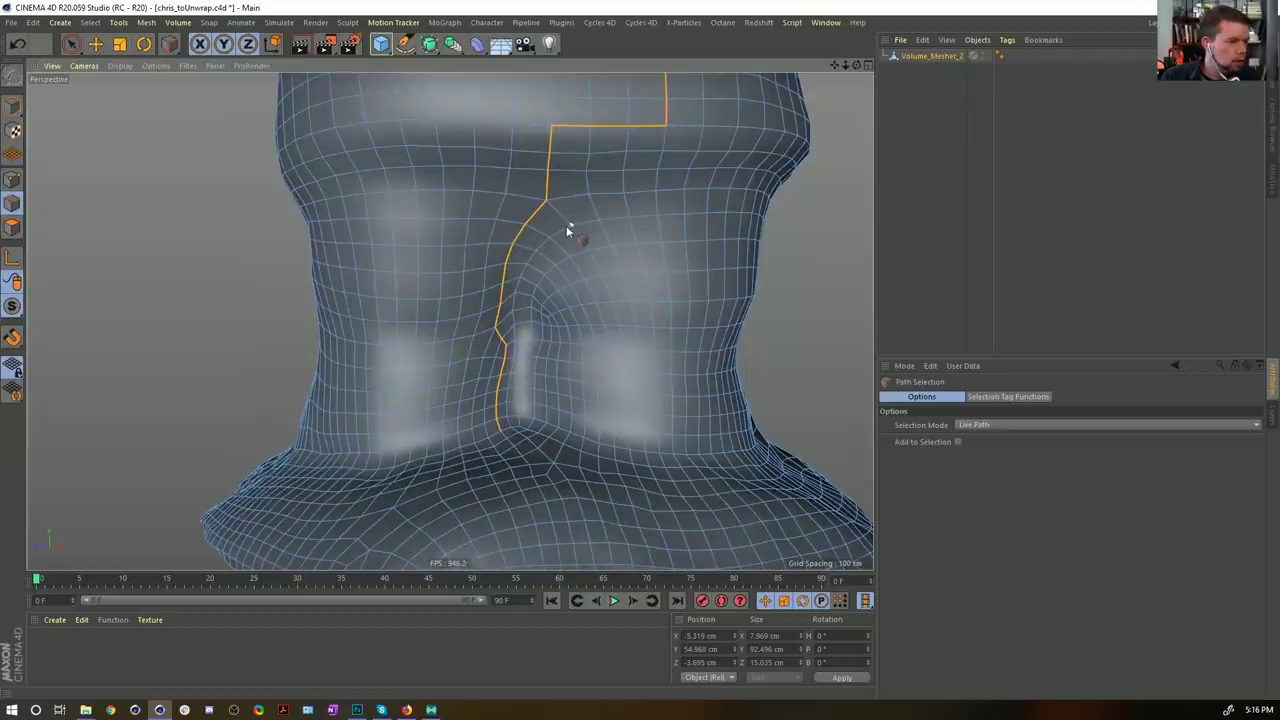
# Step: Deselect the seam edges between the legs and reselect the path through the crease up to the coat seam
pyautogui.moveTo(522, 228)
pyautogui.mouseDown()
pyautogui.moveTo(497, 337)
pyautogui.moveTo(517, 438)
pyautogui.moveTo(513, 423)
pyautogui.mouseUp()
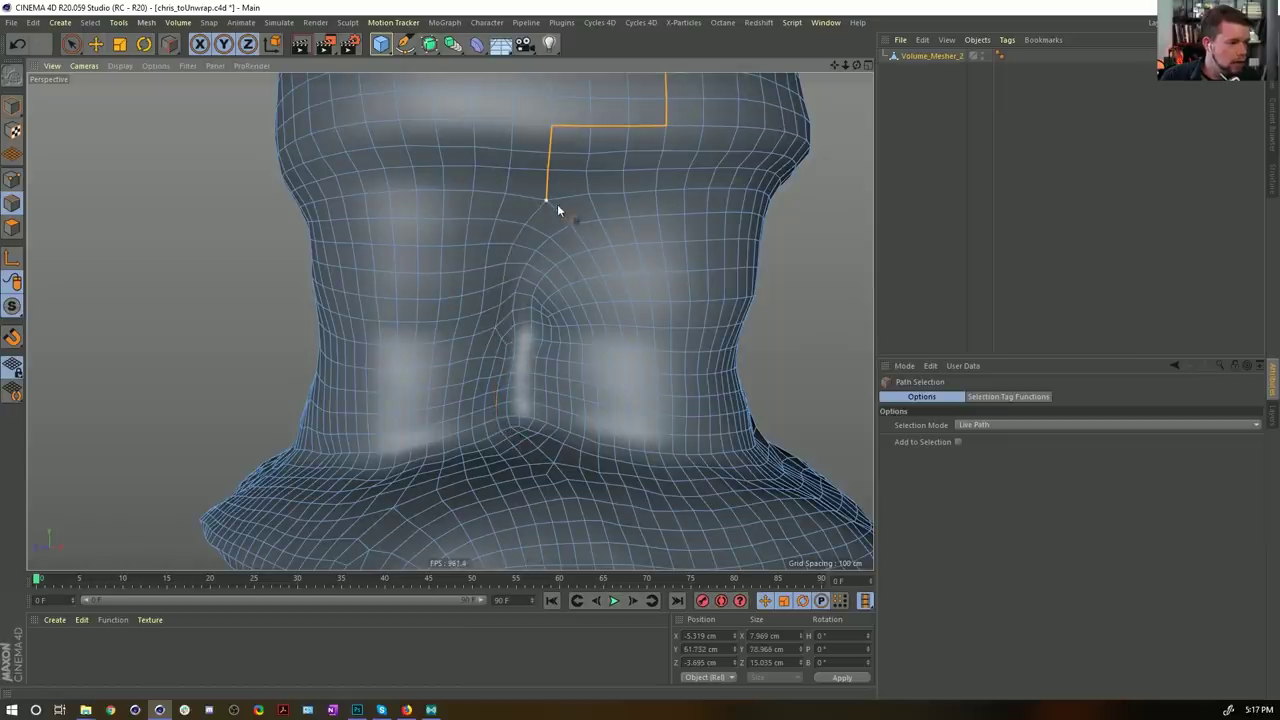
pyautogui.moveTo(519, 430)
pyautogui.mouseDown()
pyautogui.moveTo(535, 303)
pyautogui.moveTo(569, 261)
pyautogui.mouseUp()
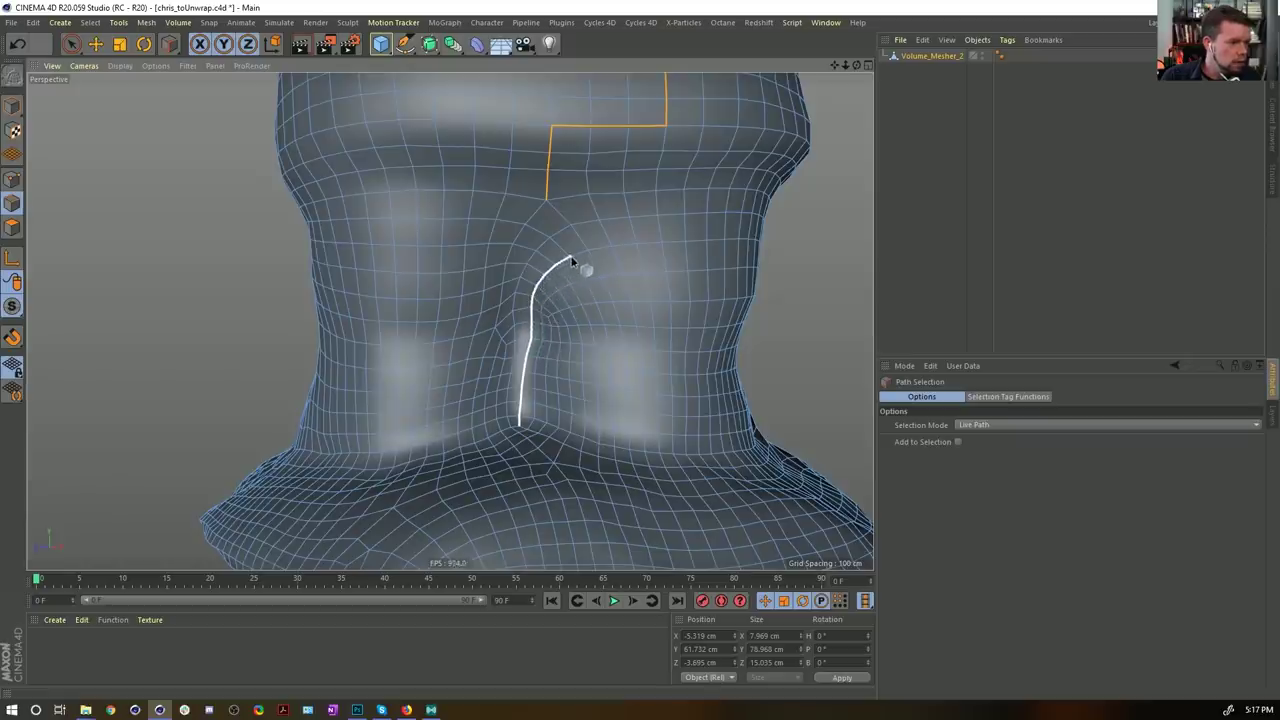
pyautogui.moveTo(561, 206)
pyautogui.mouseDown()
pyautogui.moveTo(549, 198)
pyautogui.moveTo(527, 226)
pyautogui.moveTo(582, 254)
pyautogui.moveTo(551, 206)
pyautogui.mouseUp()
pyautogui.scroll(-5, 613, 289)
# Step: Extend the seam selection from between the legs across the top of the base to its rear rim
pyautogui.keyDown('alt'); pyautogui.moveTo(554, 330); pyautogui.dragTo(557, 346); pyautogui.keyUp('alt')
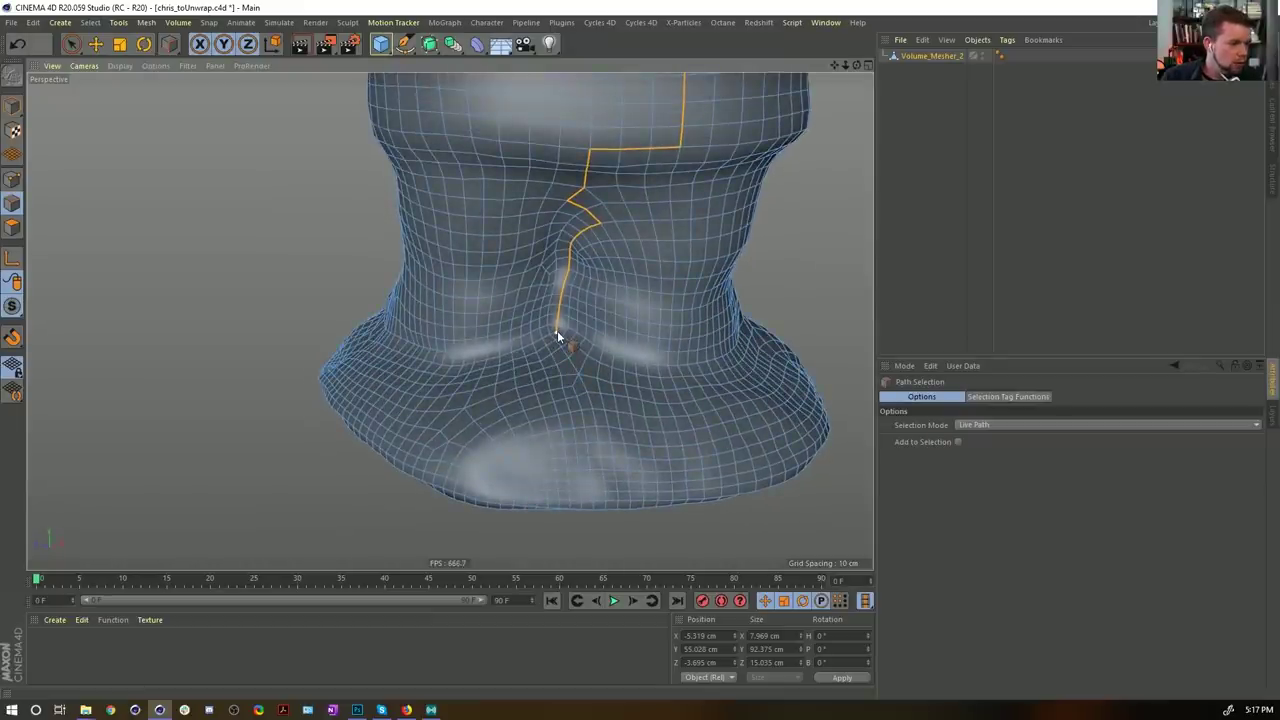
pyautogui.moveTo(555, 336)
pyautogui.mouseDown()
pyautogui.moveTo(597, 363)
pyautogui.moveTo(574, 390)
pyautogui.moveTo(590, 452)
pyautogui.moveTo(603, 390)
pyautogui.mouseUp()
pyautogui.click(592, 511)
pyautogui.keyDown('alt'); pyautogui.moveTo(614, 403); pyautogui.dragTo(583, 410, button='right'); pyautogui.keyUp('alt')
pyautogui.keyDown('alt'); pyautogui.moveTo(583, 407); pyautogui.dragTo(576, 455); pyautogui.keyUp('alt')
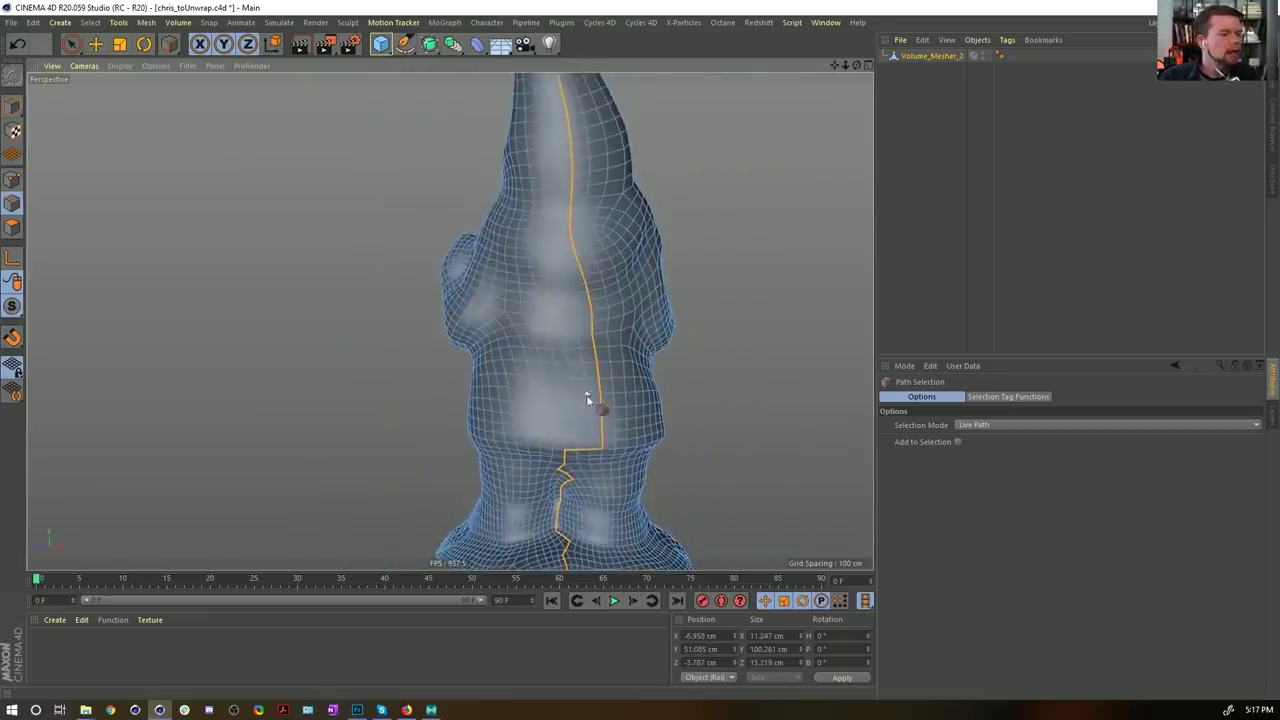
# Step: Deselect the sideways step at the coat's hem and the seam edges up the back to the lower hat
pyautogui.keyDown('ctrl'); pyautogui.click(566, 450); pyautogui.keyUp('ctrl')
pyautogui.keyDown('ctrl'); pyautogui.click(602, 448); pyautogui.keyUp('ctrl')
pyautogui.keyDown('ctrl'); pyautogui.moveTo(594, 347); pyautogui.dragTo(584, 278); pyautogui.keyUp('ctrl')
pyautogui.keyDown('ctrl'); pyautogui.moveTo(567, 202); pyautogui.dragTo(570, 146); pyautogui.keyUp('ctrl')
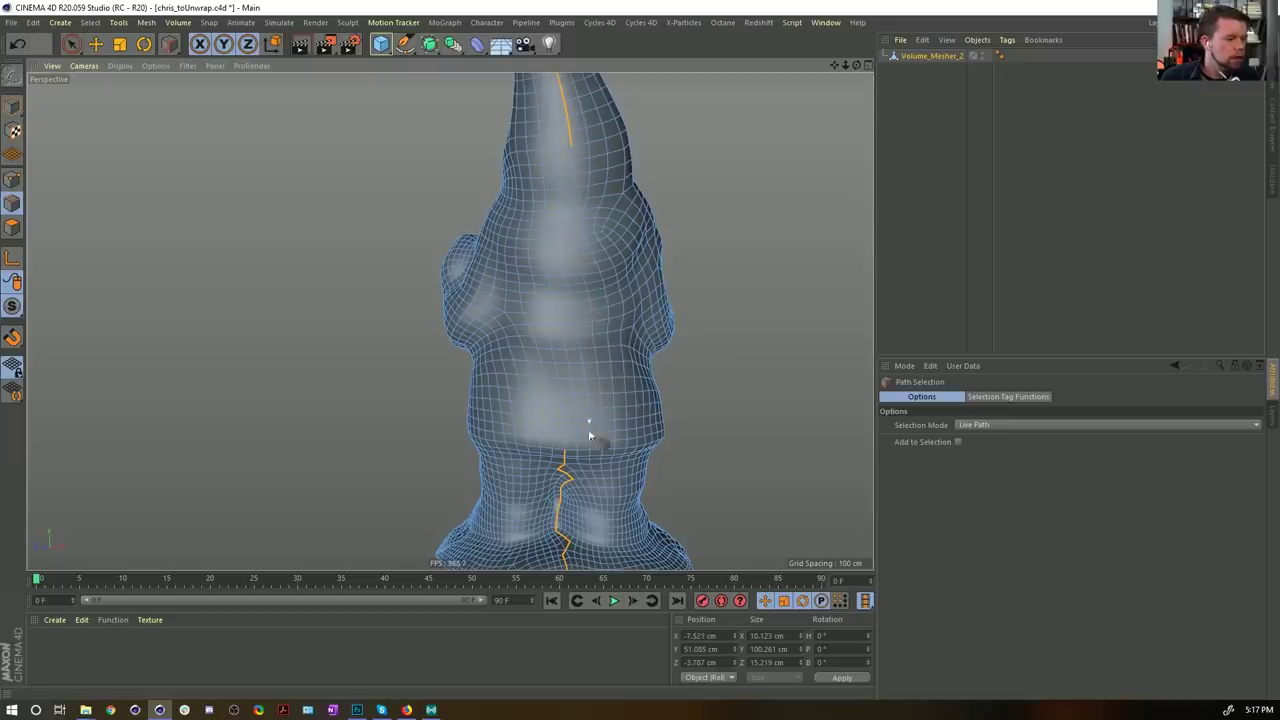
# Step: Path-select a straighter seam from between the legs up the middle of the back and join it to the hat seam
pyautogui.moveTo(566, 455); pyautogui.dragTo(549, 352)
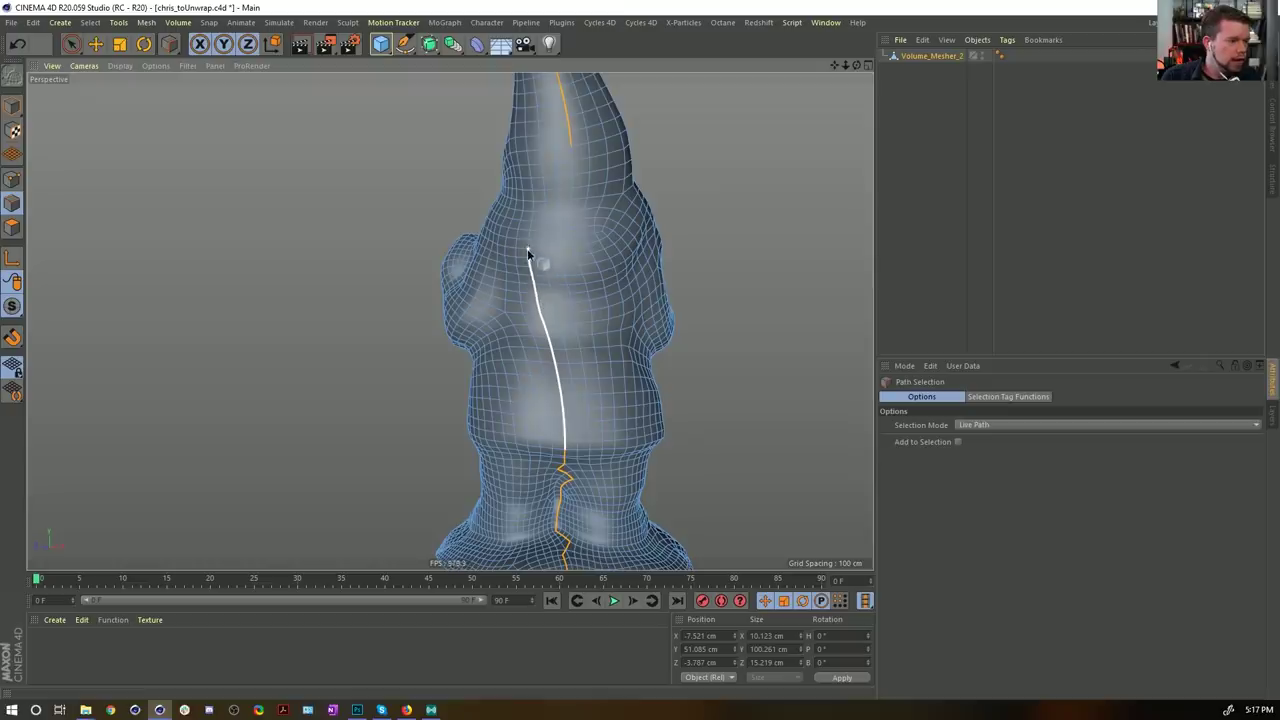
pyautogui.moveTo(528, 230)
pyautogui.mouseDown()
pyautogui.moveTo(531, 149)
pyautogui.moveTo(600, 150)
pyautogui.moveTo(529, 271)
pyautogui.moveTo(510, 245)
pyautogui.mouseUp()
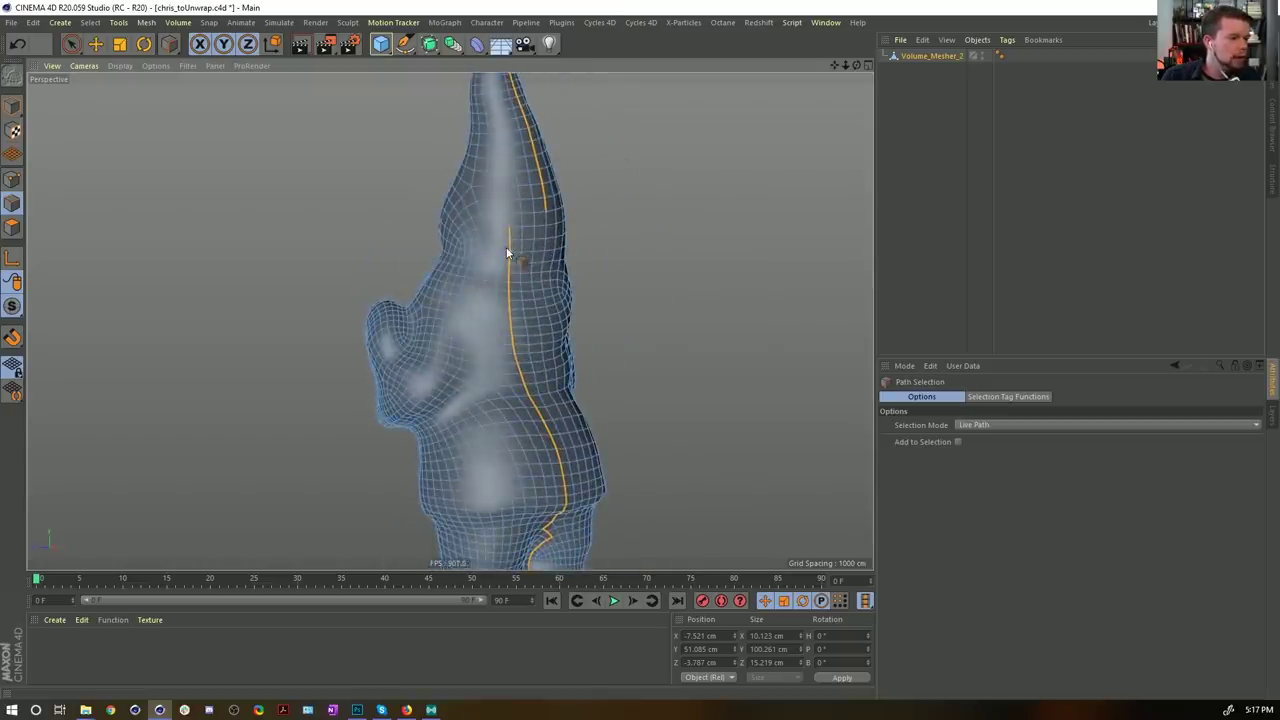
pyautogui.moveTo(514, 254)
pyautogui.mouseDown()
pyautogui.moveTo(546, 260)
pyautogui.moveTo(560, 234)
pyautogui.moveTo(541, 230)
pyautogui.moveTo(526, 409)
pyautogui.mouseUp()
# Step: Path-select edges along the hat's brim from the front bump around one side to the back seam
pyautogui.keyDown('alt'); pyautogui.moveTo(529, 266); pyautogui.dragTo(615, 298); pyautogui.keyUp('alt')
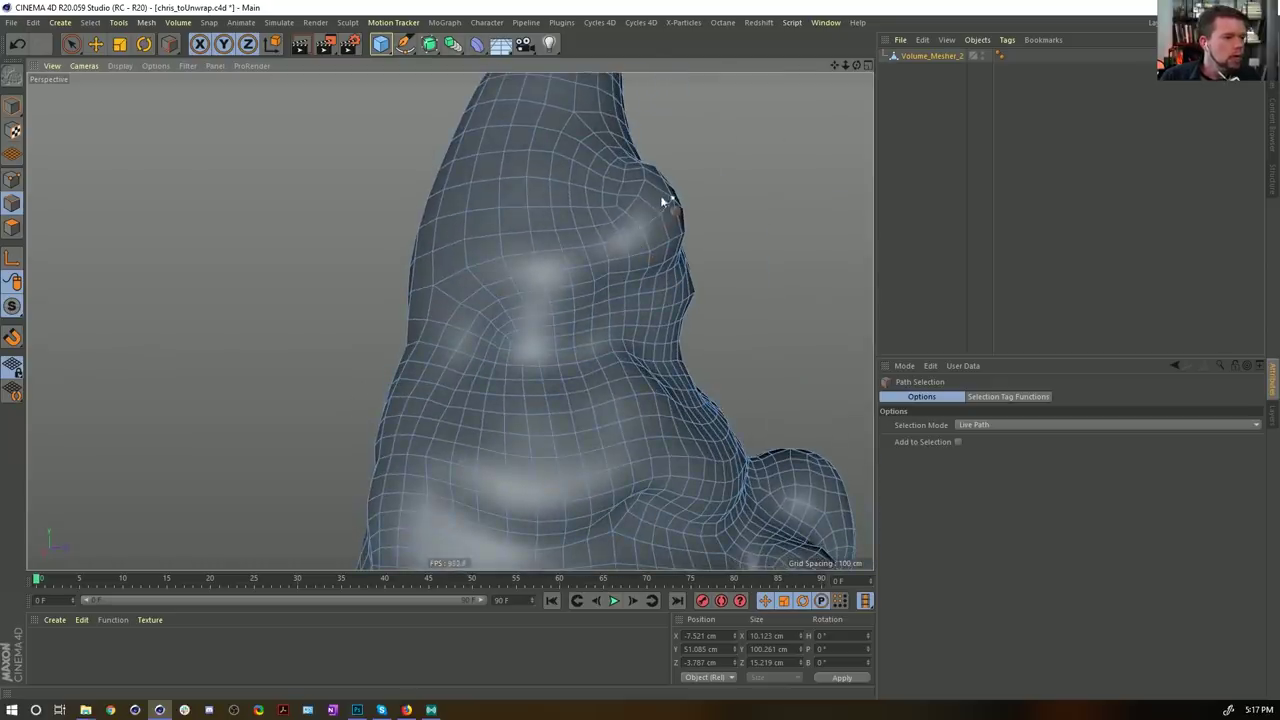
pyautogui.moveTo(615, 168)
pyautogui.mouseDown()
pyautogui.moveTo(619, 236)
pyautogui.moveTo(423, 297)
pyautogui.moveTo(423, 334)
pyautogui.moveTo(557, 261)
pyautogui.moveTo(549, 248)
pyautogui.moveTo(435, 268)
pyautogui.mouseUp()
pyautogui.moveTo(365, 289); pyautogui.dragTo(360, 287)
pyautogui.moveTo(346, 293)
pyautogui.keyDown('alt'); pyautogui.mouseDown()
pyautogui.moveTo(432, 294)
pyautogui.moveTo(272, 291)
pyautogui.mouseUp(); pyautogui.keyUp('alt')
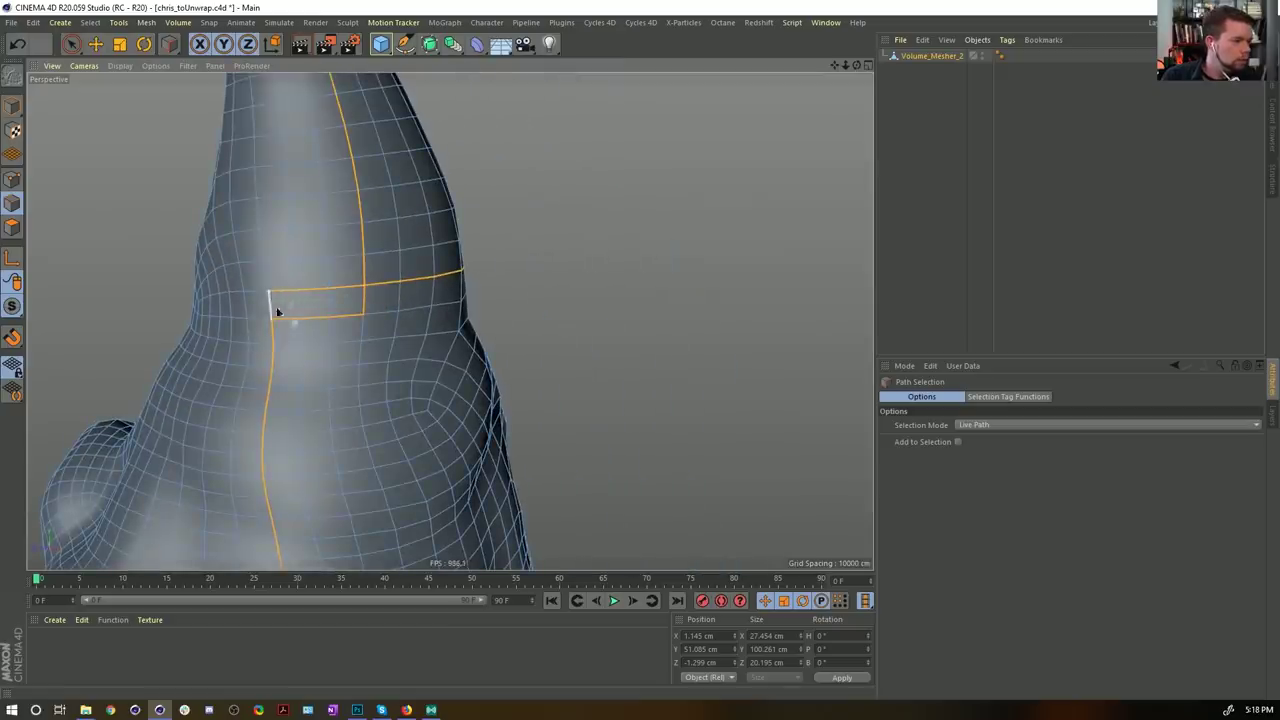
# Step: Continue the brim seam around the other side, passing over the front bump to close the loop around the hat
pyautogui.moveTo(316, 288)
pyautogui.keyDown('alt'); pyautogui.mouseDown()
pyautogui.moveTo(518, 327)
pyautogui.moveTo(500, 308)
pyautogui.moveTo(380, 306)
pyautogui.moveTo(500, 337)
pyautogui.moveTo(457, 330)
pyautogui.moveTo(466, 337)
pyautogui.moveTo(423, 300)
pyautogui.mouseUp(); pyautogui.keyUp('alt')
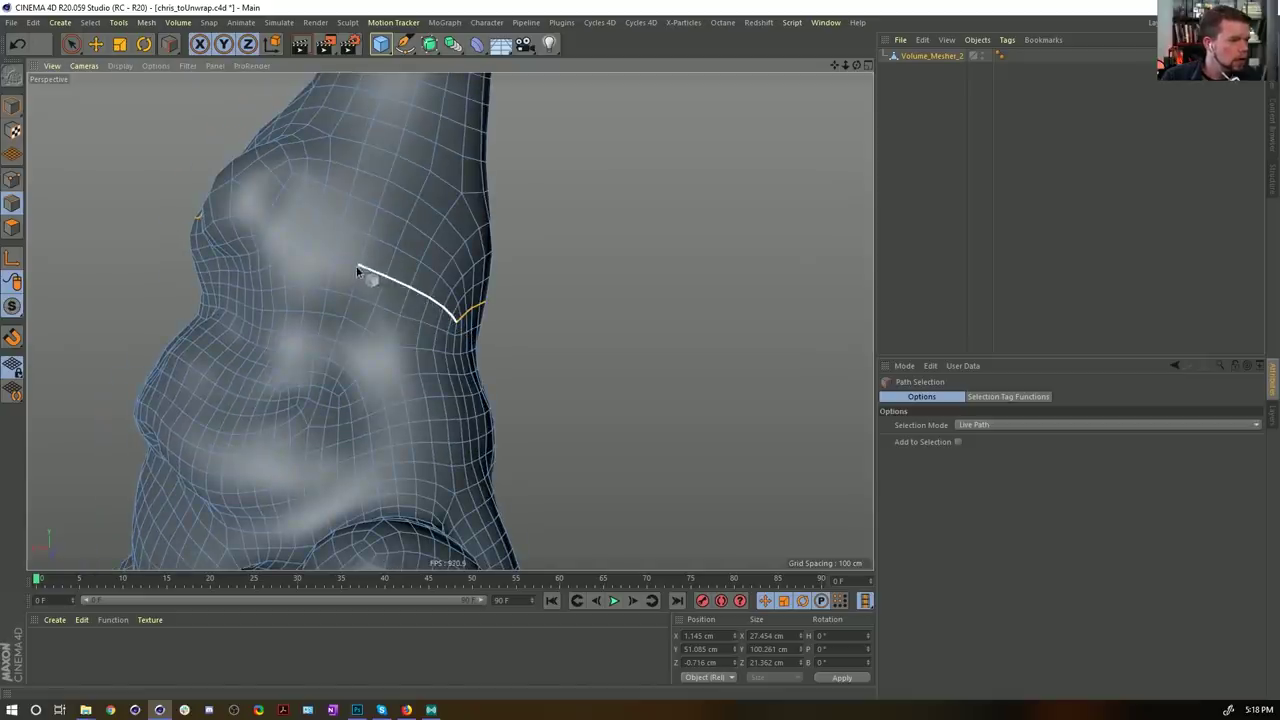
pyautogui.moveTo(311, 250); pyautogui.dragTo(305, 246)
pyautogui.keyDown('alt'); pyautogui.moveTo(305, 246); pyautogui.dragTo(324, 216); pyautogui.keyUp('alt')
pyautogui.keyDown('alt'); pyautogui.moveTo(324, 216); pyautogui.dragTo(340, 246, button='middle'); pyautogui.keyUp('alt')
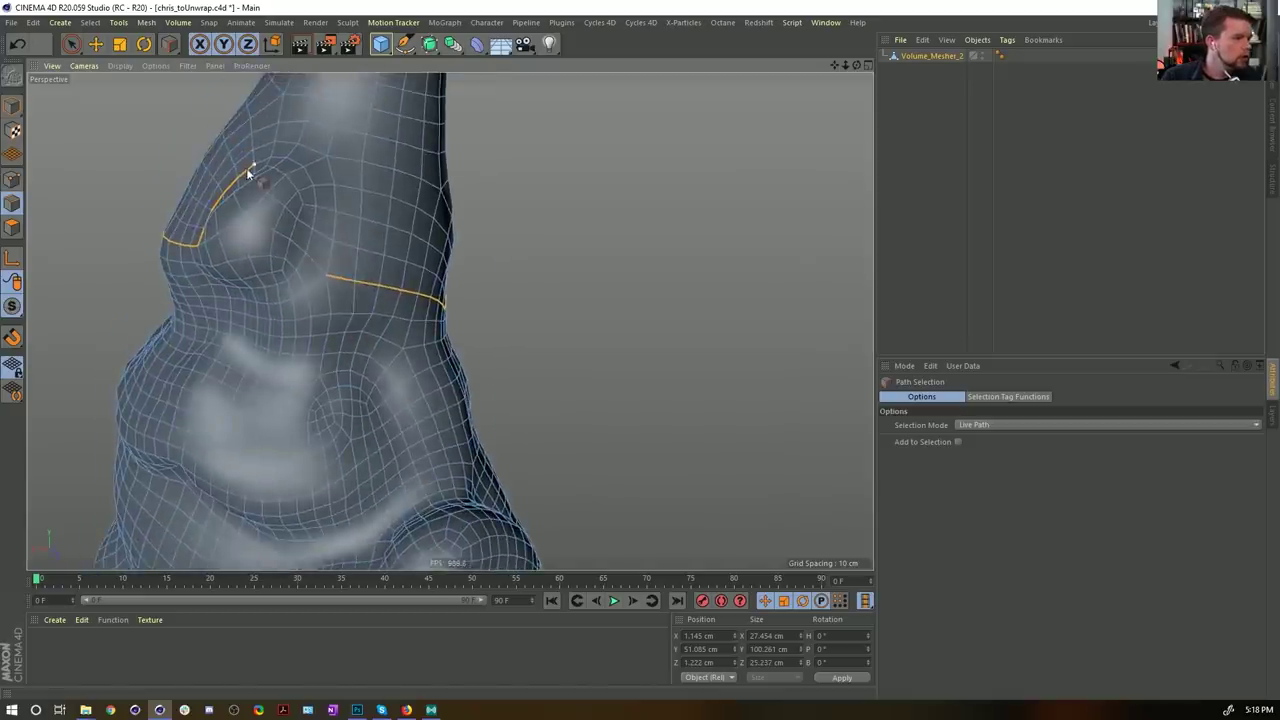
pyautogui.click(310, 249)
pyautogui.click(326, 275)
# Step: Use Loop Selection to add the edge loop around the underside of the base to the seam selection
pyautogui.keyDown('alt'); pyautogui.moveTo(492, 344); pyautogui.dragTo(524, 323); pyautogui.keyUp('alt')
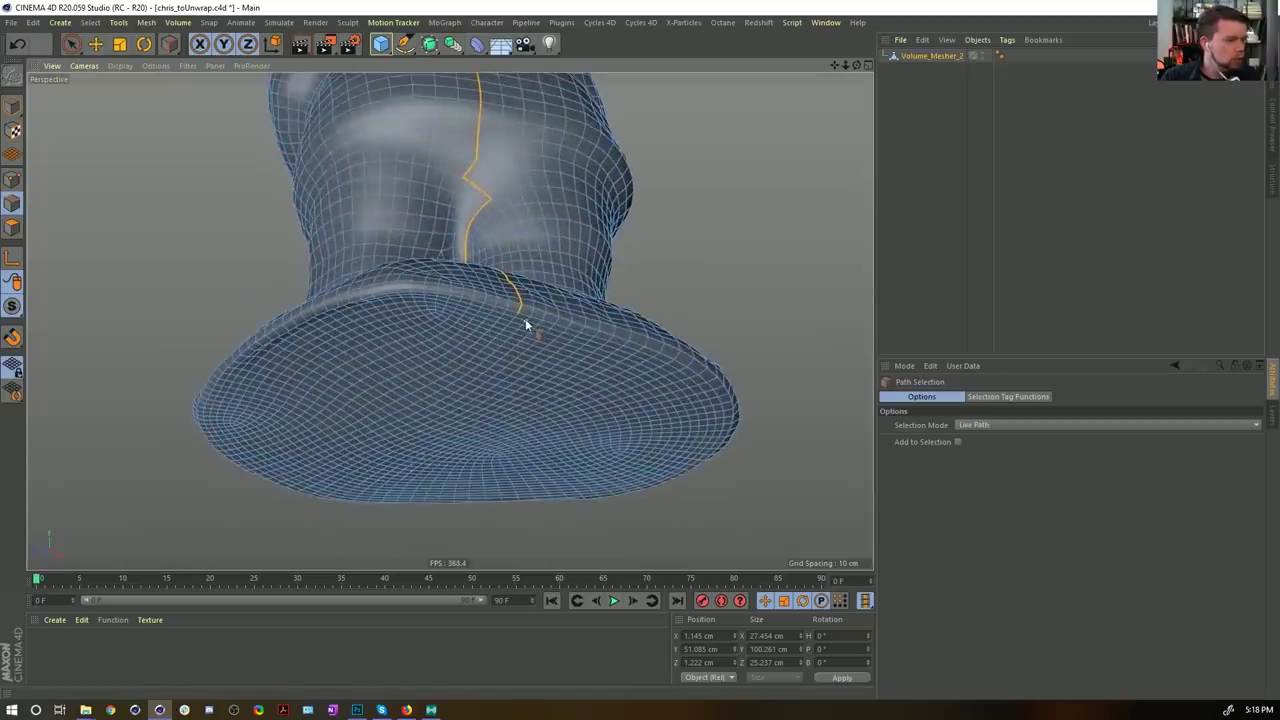
pyautogui.press('u')
pyautogui.press('l')
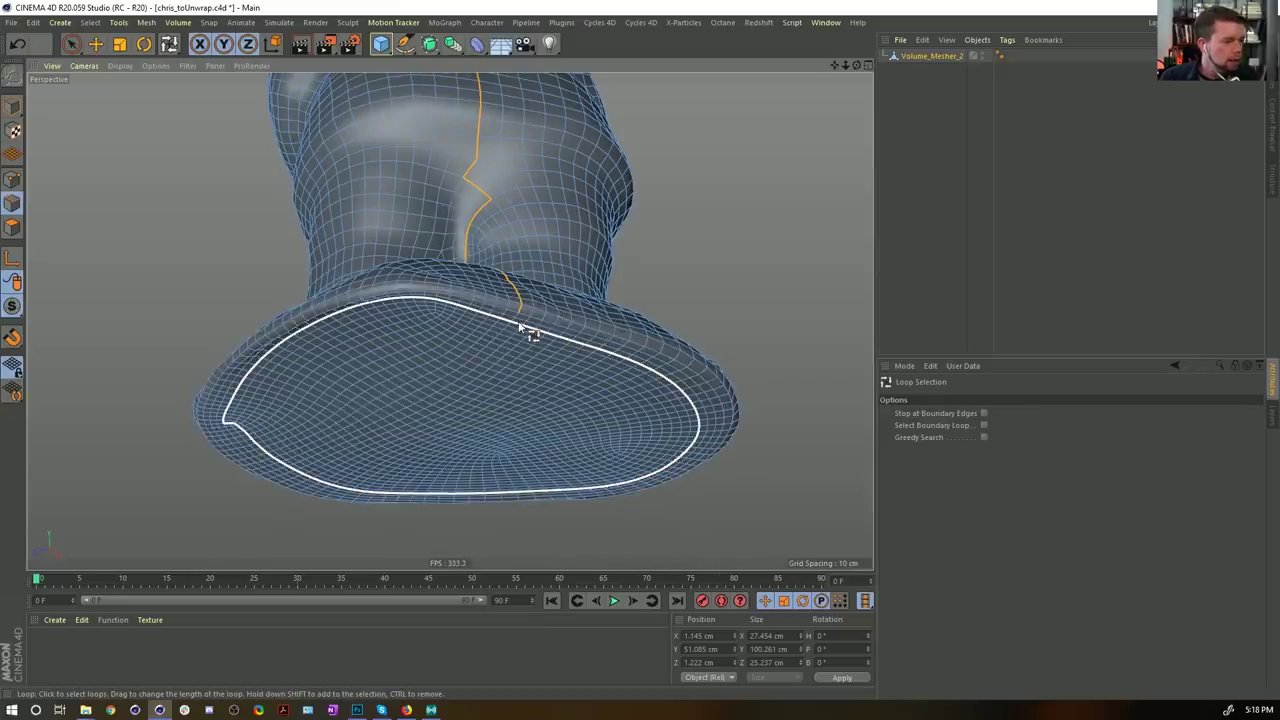
pyautogui.keyDown('shift'); pyautogui.click(538, 329); pyautogui.keyUp('shift')
# Step: Use Path Selection to join the back seam to the loop under the base, and inspect the underside
pyautogui.keyDown('alt'); pyautogui.moveTo(540, 329); pyautogui.dragTo(527, 302); pyautogui.keyUp('alt')
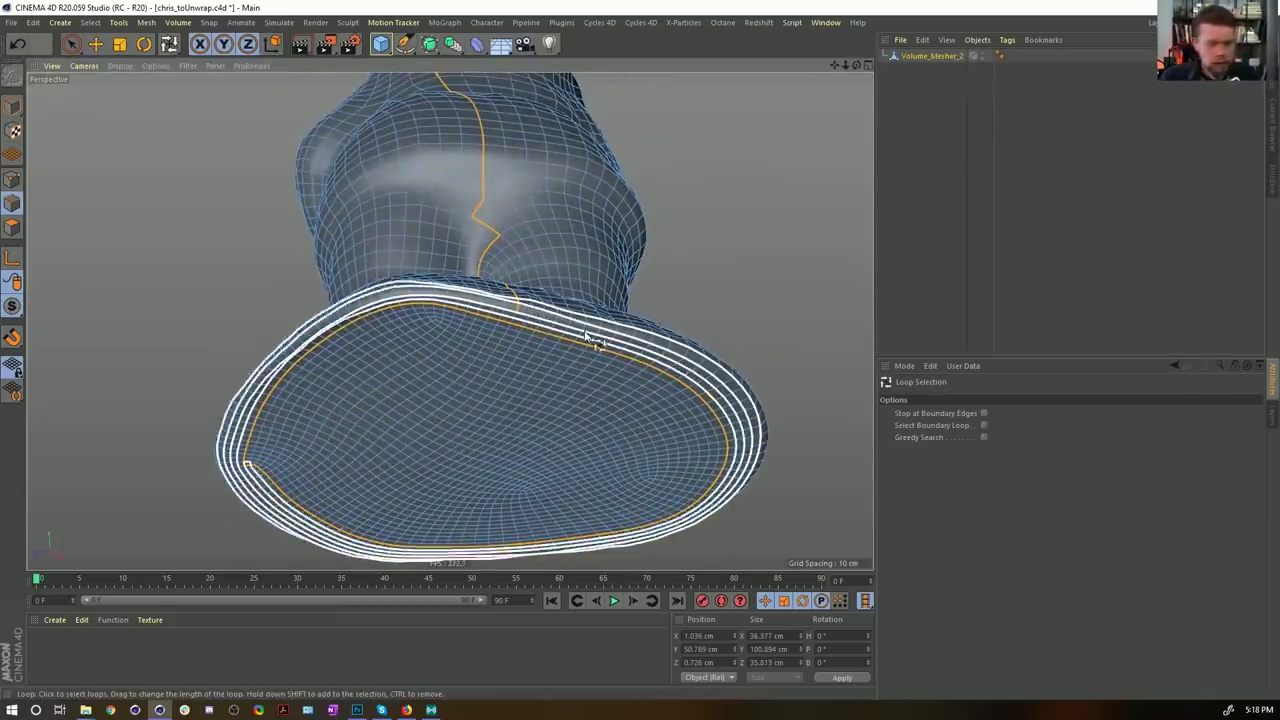
pyautogui.press('u')
pyautogui.press('m')
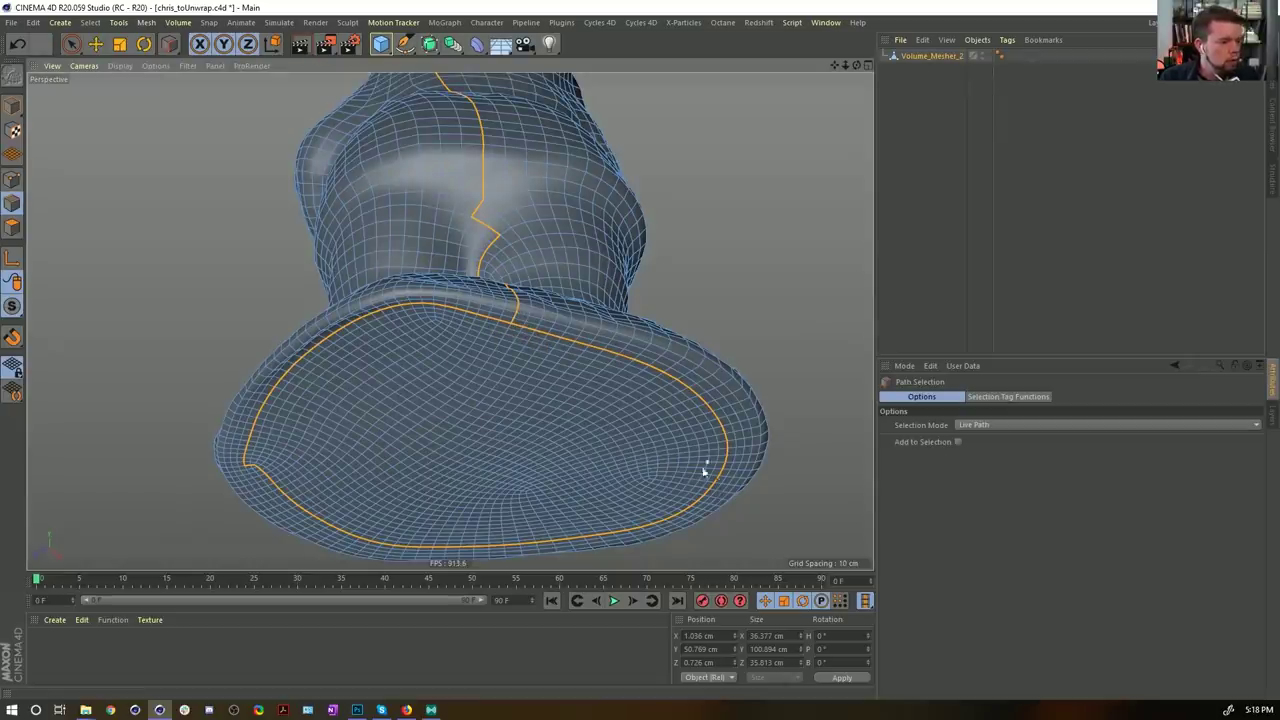
pyautogui.keyDown('alt'); pyautogui.moveTo(429, 549); pyautogui.dragTo(466, 277); pyautogui.keyUp('alt')
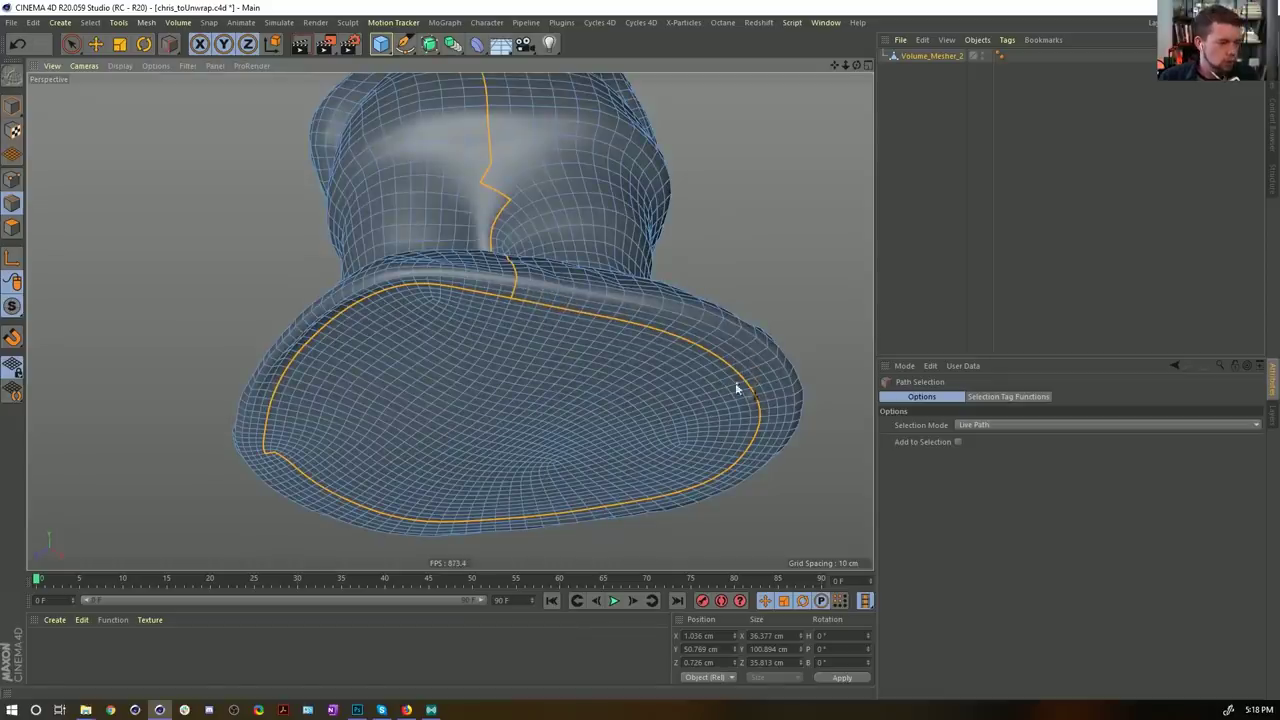
pyautogui.moveTo(684, 301)
pyautogui.keyDown('alt'); pyautogui.mouseDown()
pyautogui.moveTo(694, 366)
pyautogui.moveTo(689, 300)
pyautogui.mouseUp(); pyautogui.keyUp('alt')
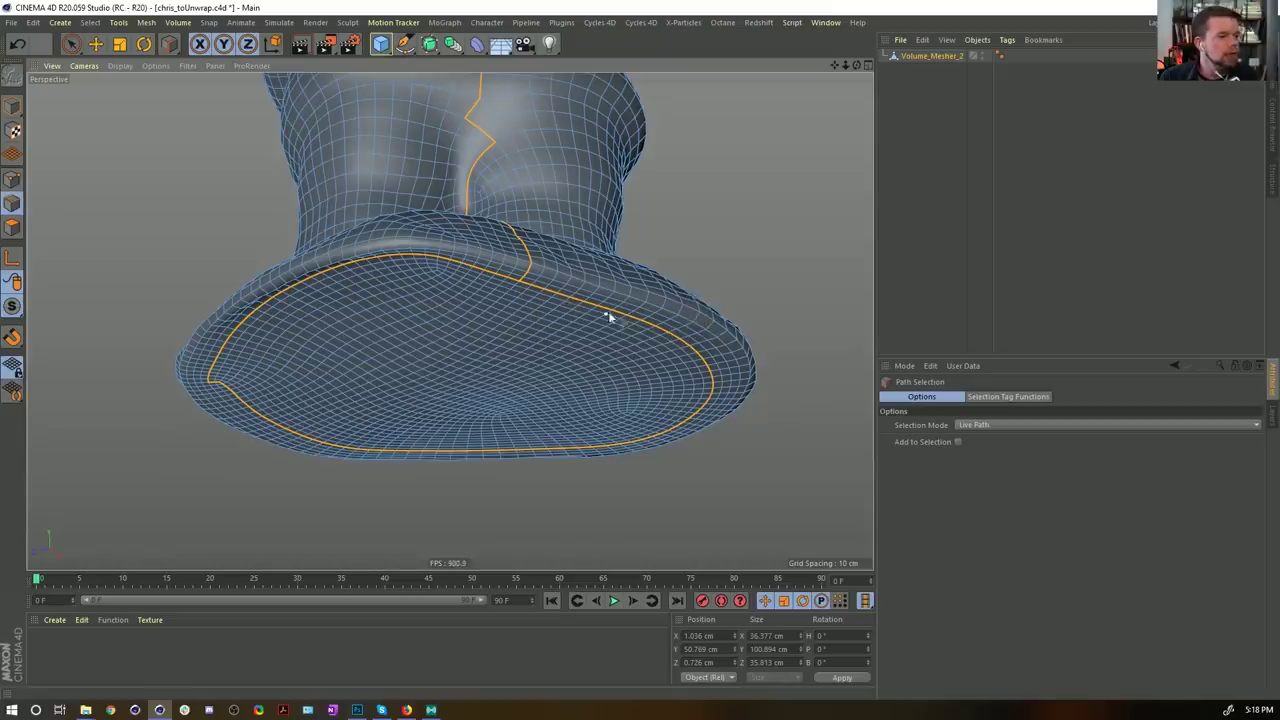
# Step: Inspect the finished seam selection on the gnome, and switch the interface to the UV editing layout
pyautogui.moveTo(503, 329)
pyautogui.keyDown('alt'); pyautogui.mouseDown()
pyautogui.moveTo(557, 266)
pyautogui.moveTo(460, 423)
pyautogui.moveTo(590, 340)
pyautogui.moveTo(623, 360)
pyautogui.moveTo(543, 274)
pyautogui.moveTo(575, 298)
pyautogui.moveTo(421, 297)
pyautogui.mouseUp(); pyautogui.keyUp('alt')
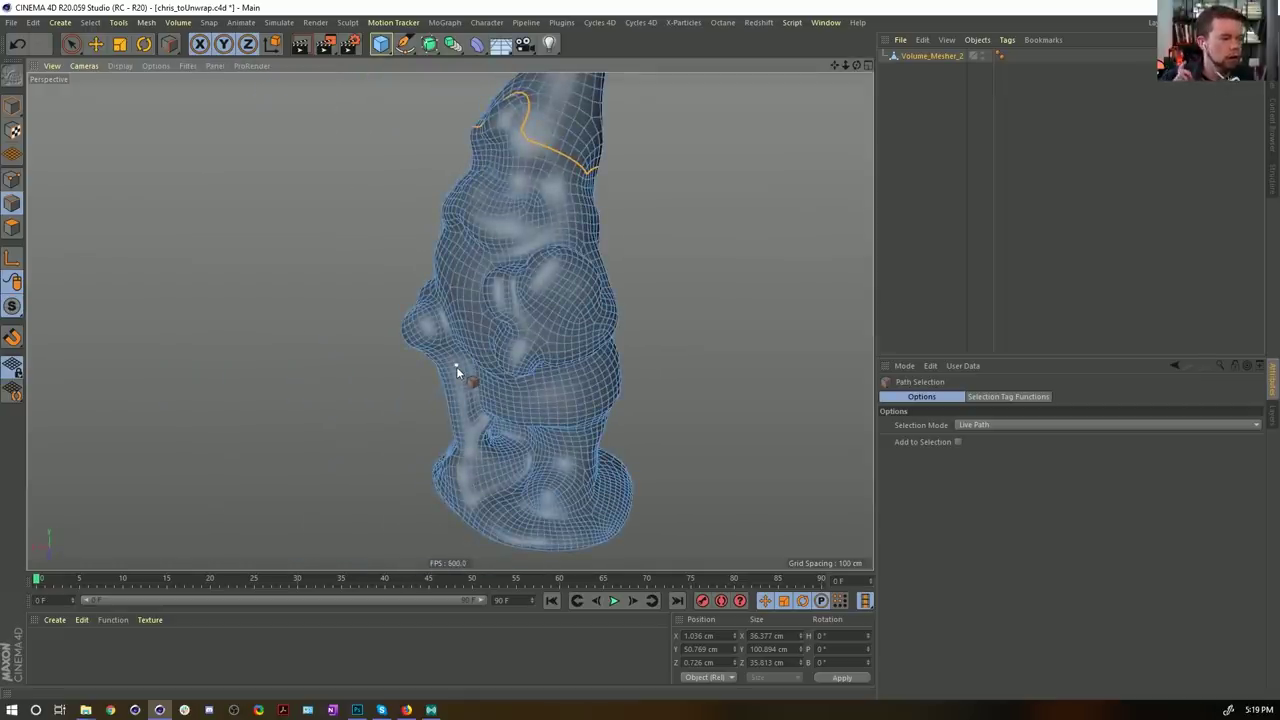
pyautogui.keyDown('alt'); pyautogui.moveTo(469, 350); pyautogui.dragTo(592, 322); pyautogui.keyUp('alt')
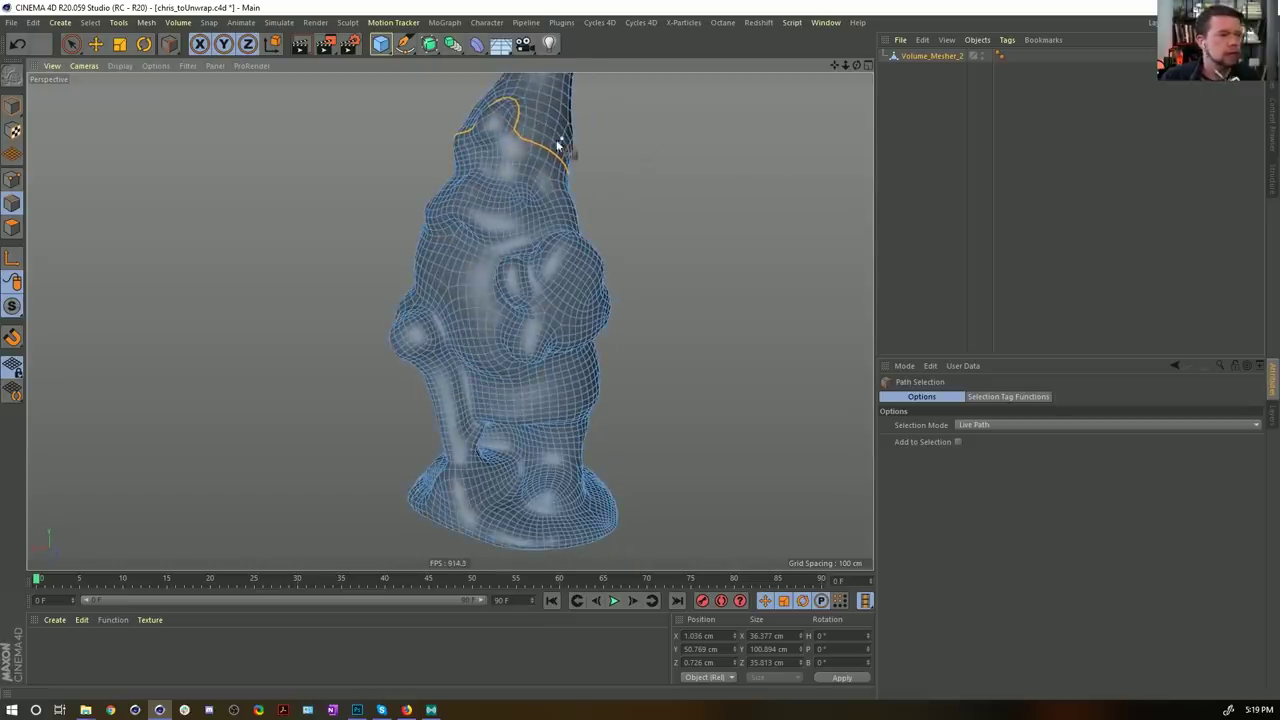
pyautogui.click(1200, 22)
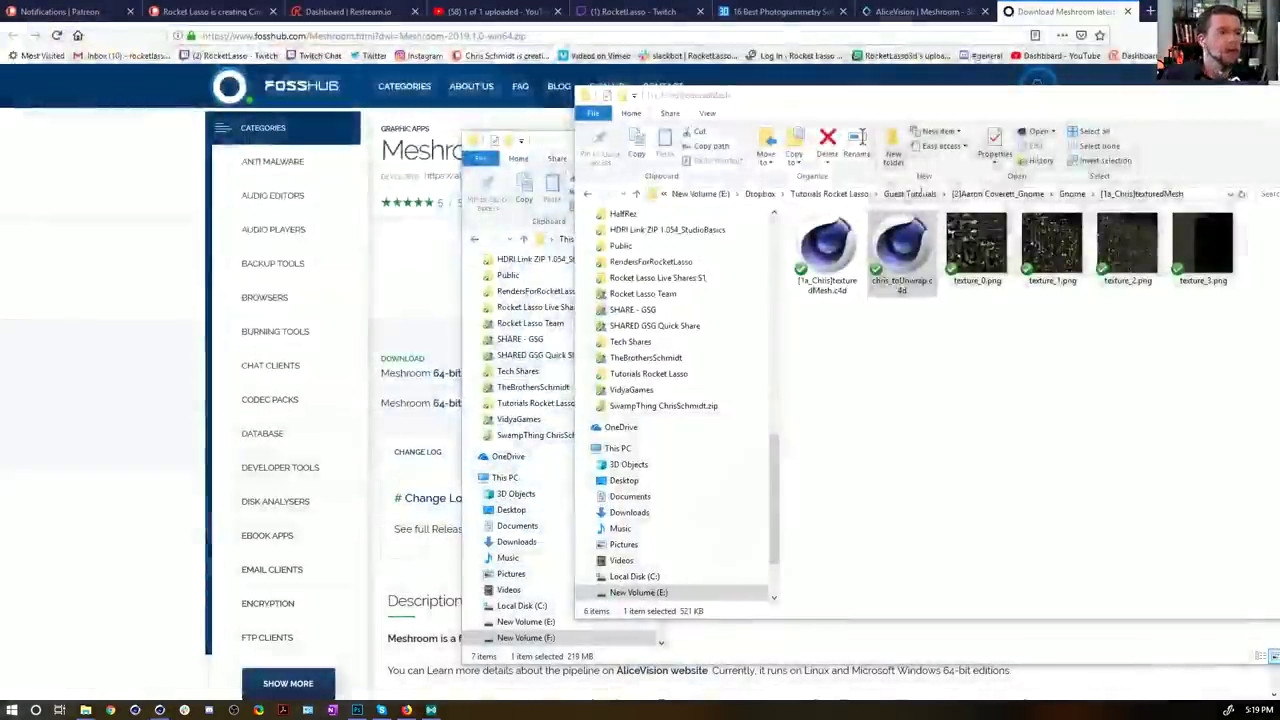
pyautogui.moveTo(1279, 340); pyautogui.dragTo(760, 2)
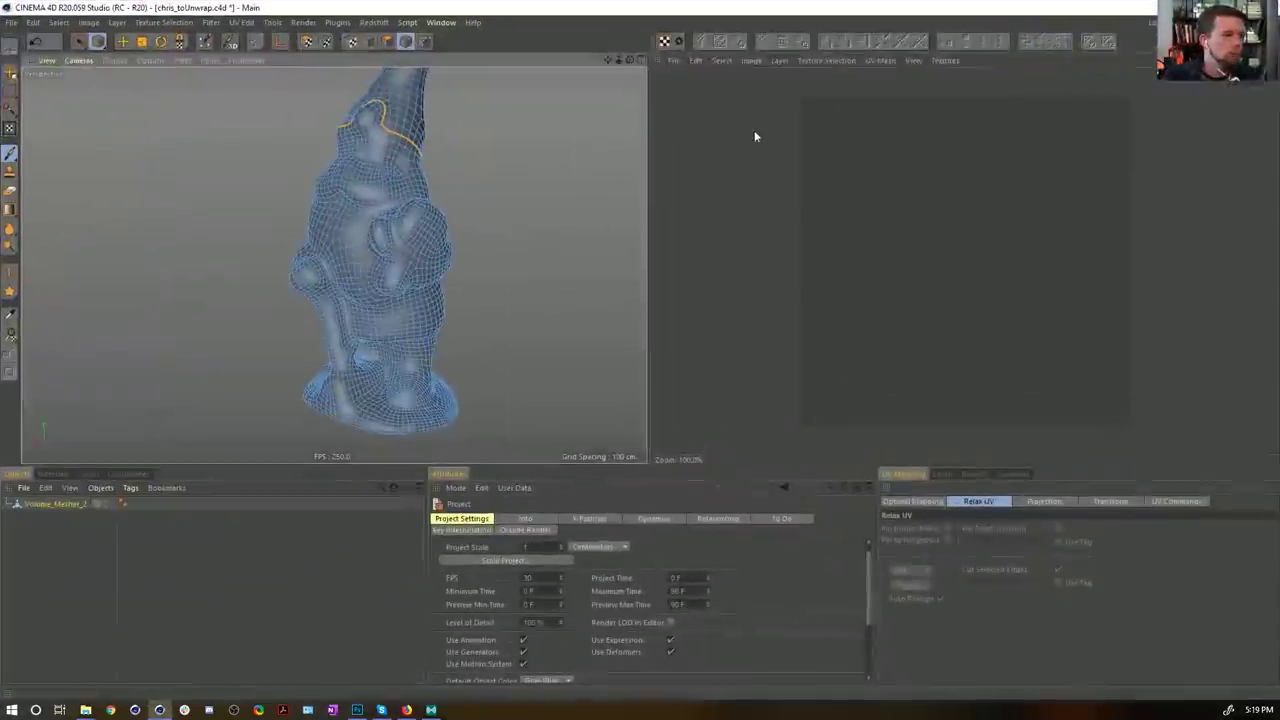
pyautogui.rightClick(54, 503)
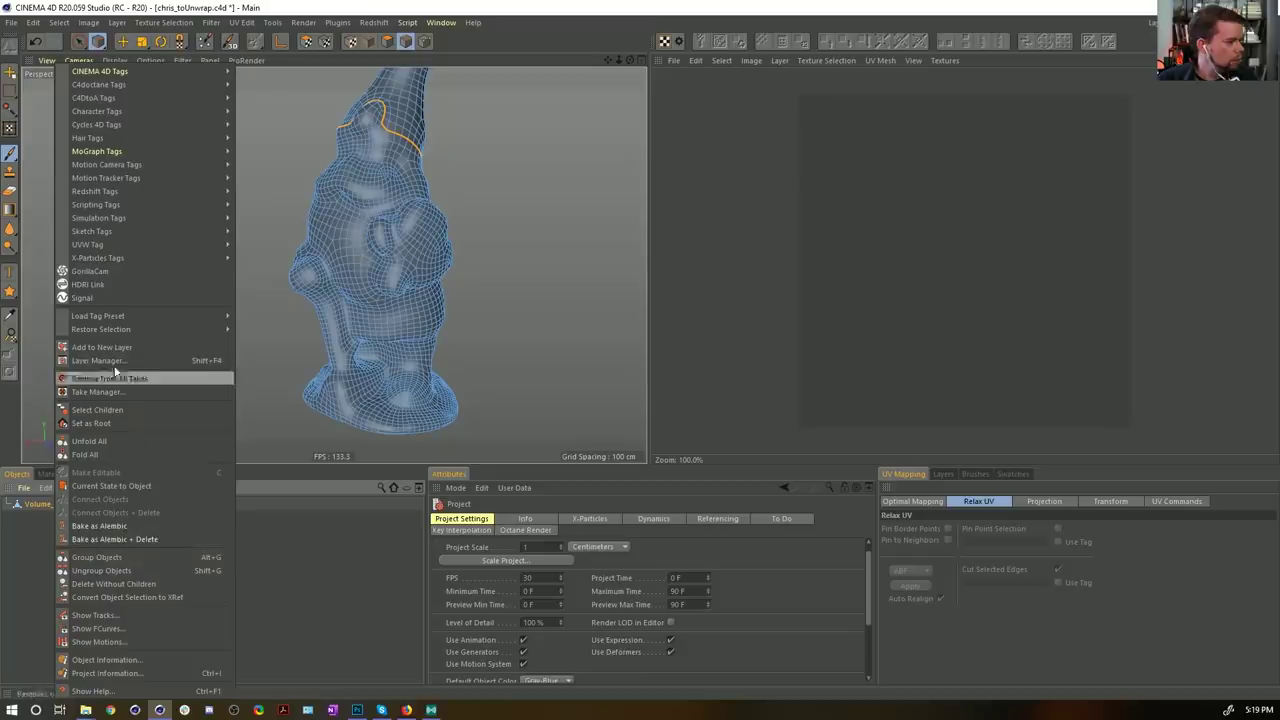
pyautogui.moveTo(102, 234)
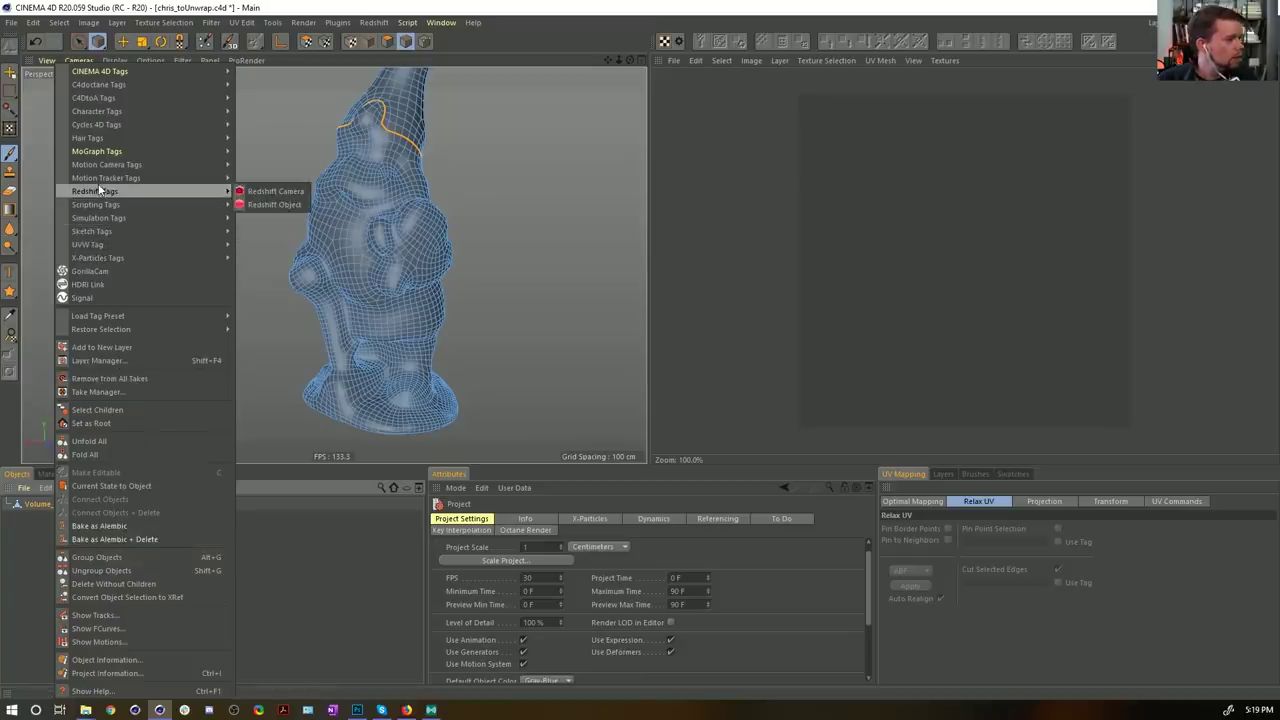
pyautogui.moveTo(100, 139)
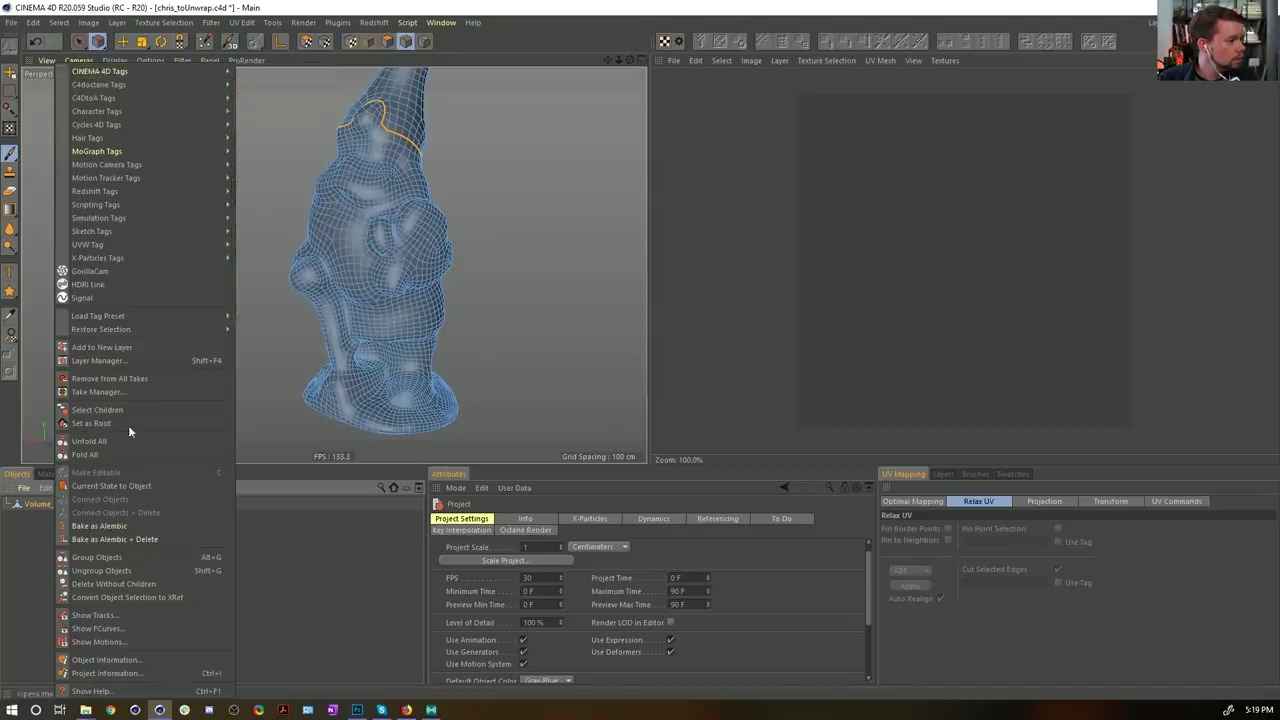
pyautogui.click(26, 537)
# Step: Create a new default material and apply it to the gnome mesh
pyautogui.click(53, 474)
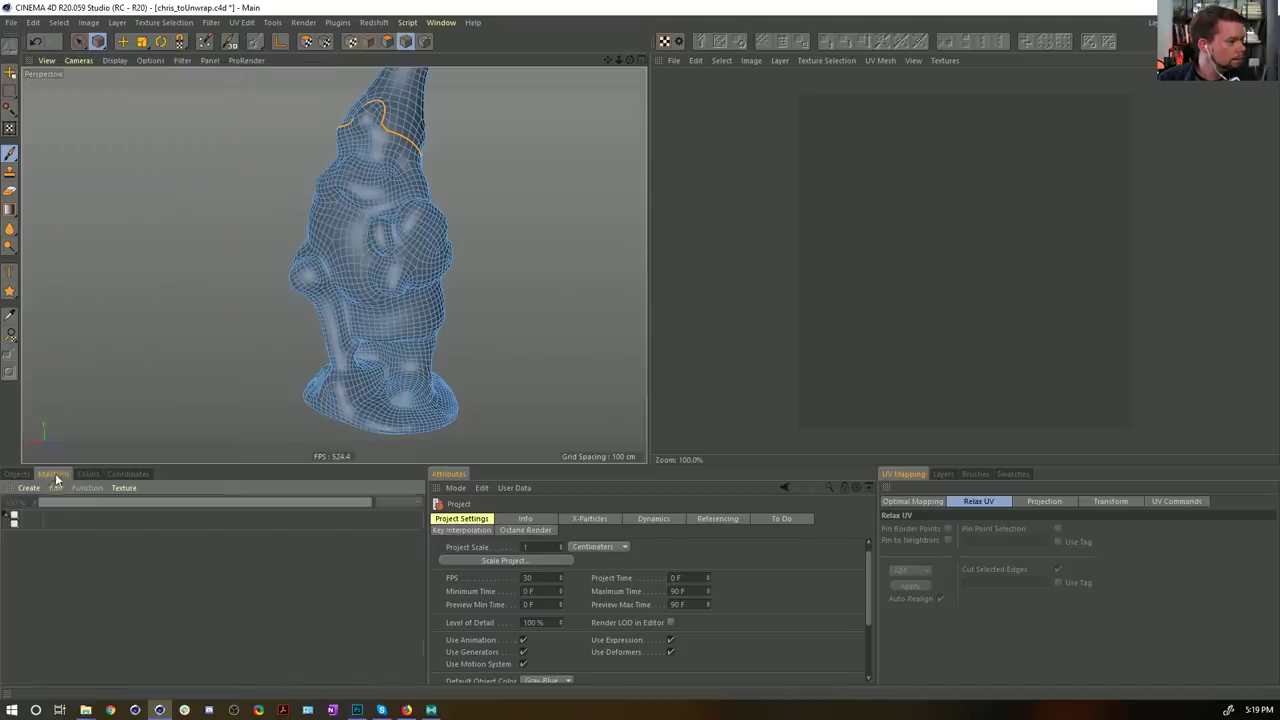
pyautogui.doubleClick(52, 572)
pyautogui.moveTo(318, 222); pyautogui.dragTo(357, 229)
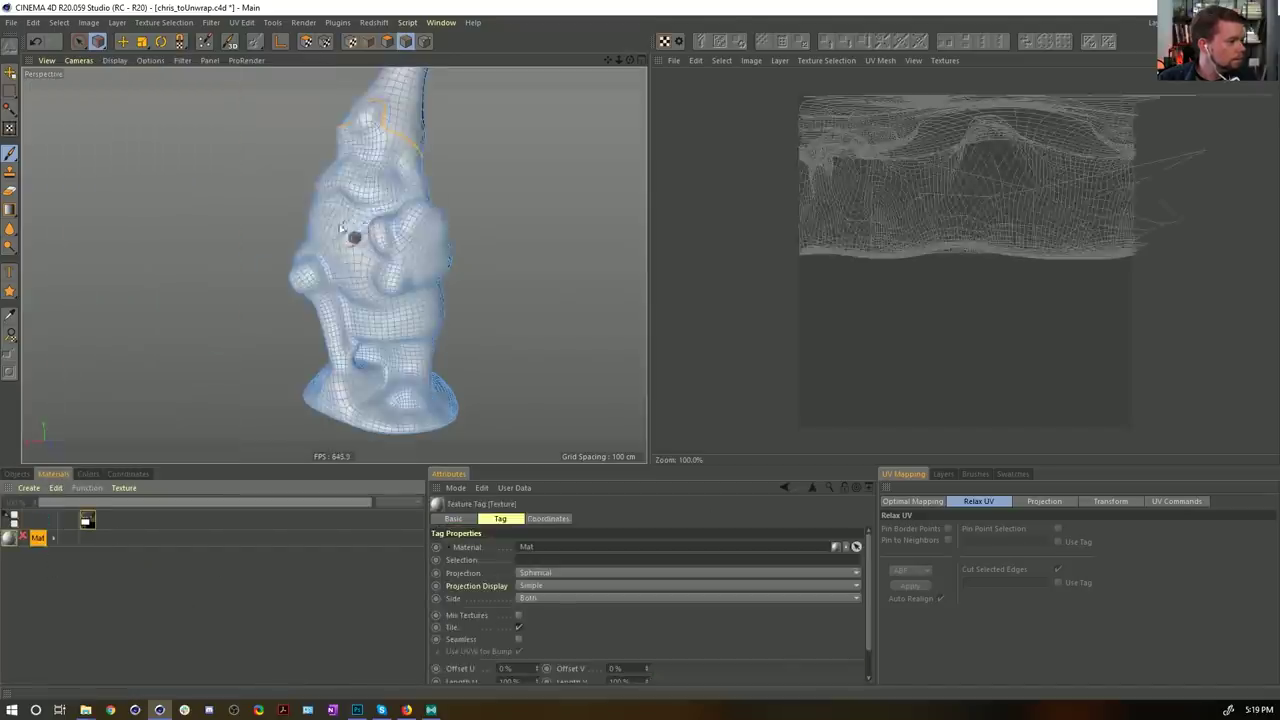
# Step: Generate UVW coordinates for the gnome mesh from its spherical texture tag
pyautogui.click(15, 474)
pyautogui.rightClick(134, 504)
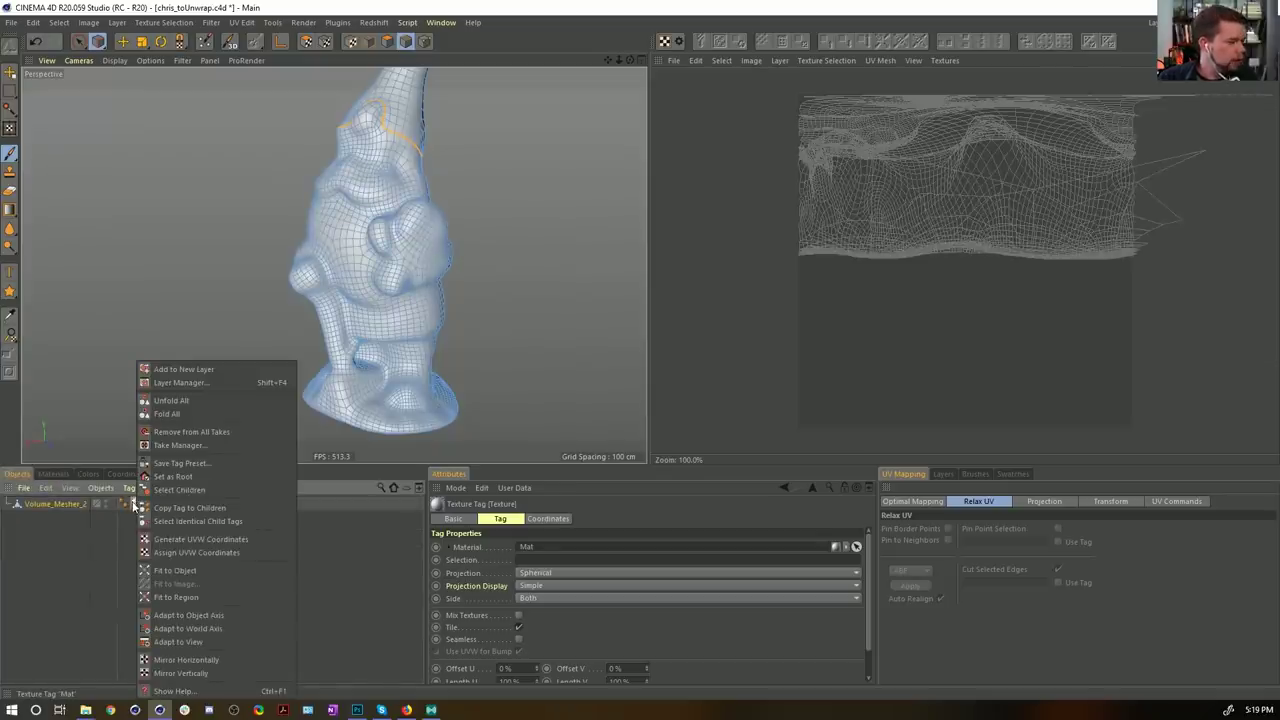
pyautogui.click(200, 539)
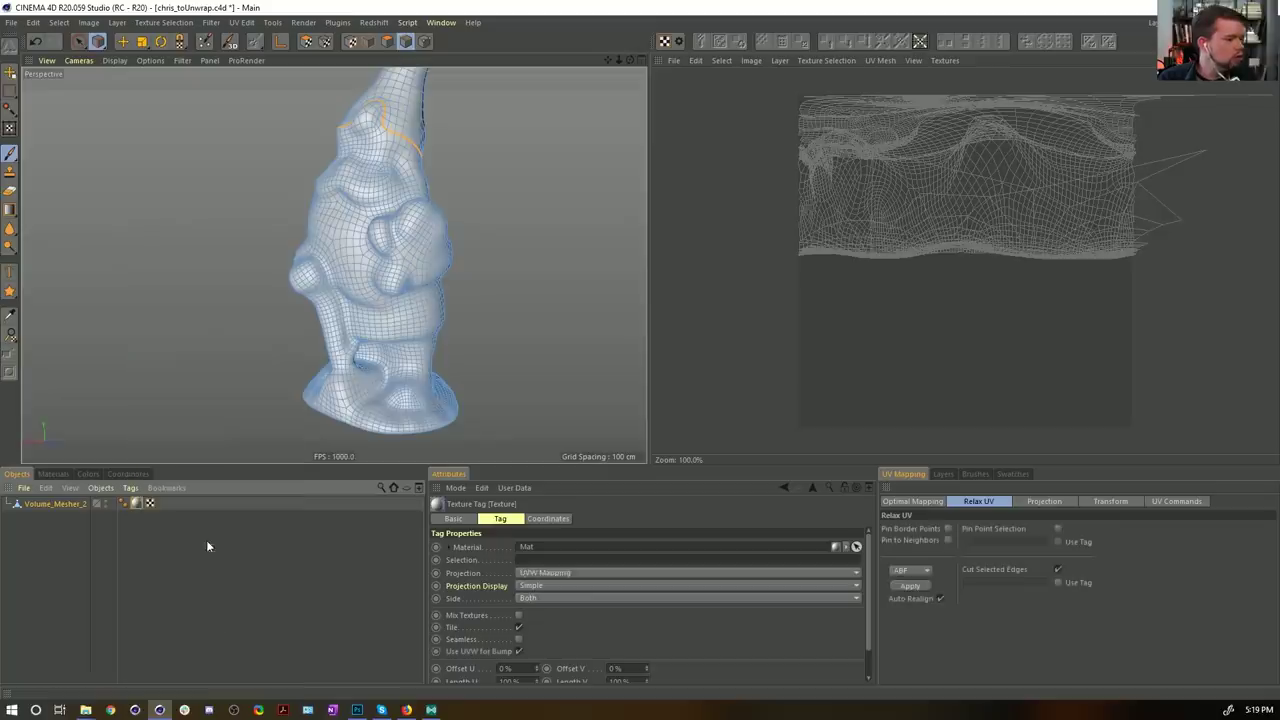
# Step: Delete the texture tag from the gnome mesh
pyautogui.click(150, 504)
pyautogui.click(136, 504)
pyautogui.press('Delete')
# Step: Delete the UVW tag from the gnome mesh, and undo that deletion
pyautogui.click(136, 504)
pyautogui.press('Delete')
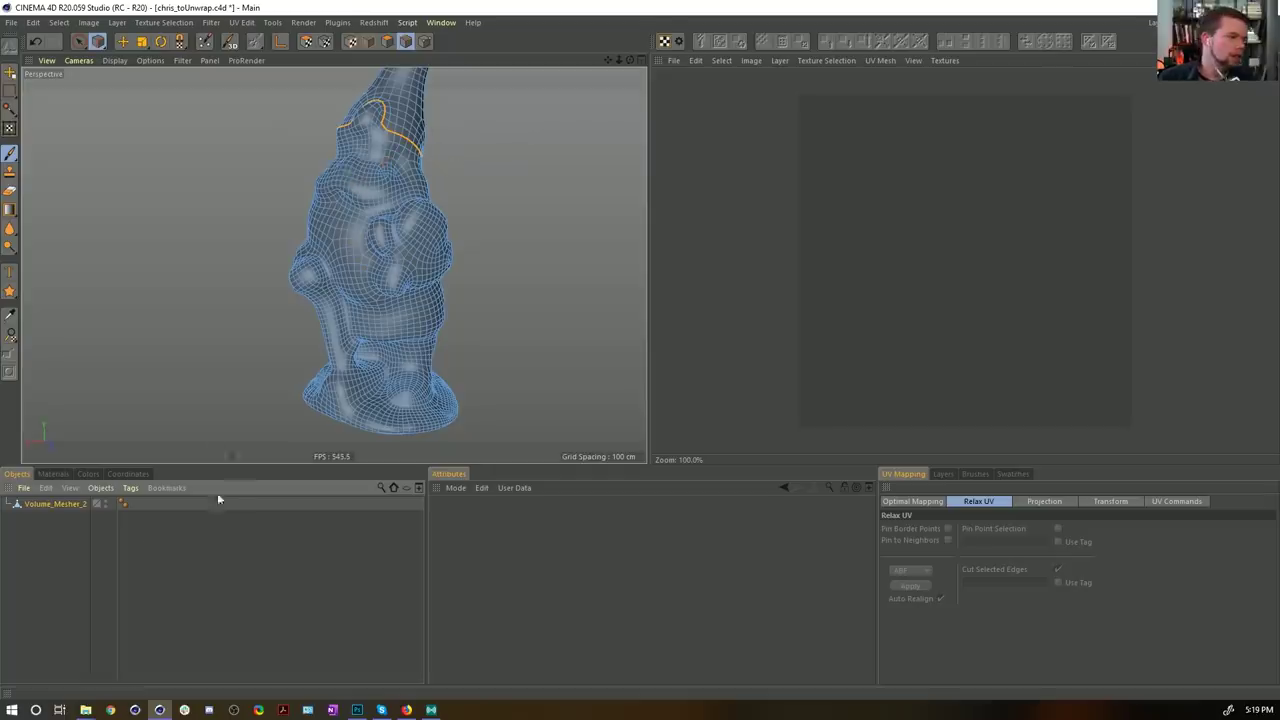
pyautogui.hotkey('ctrl', 'z')
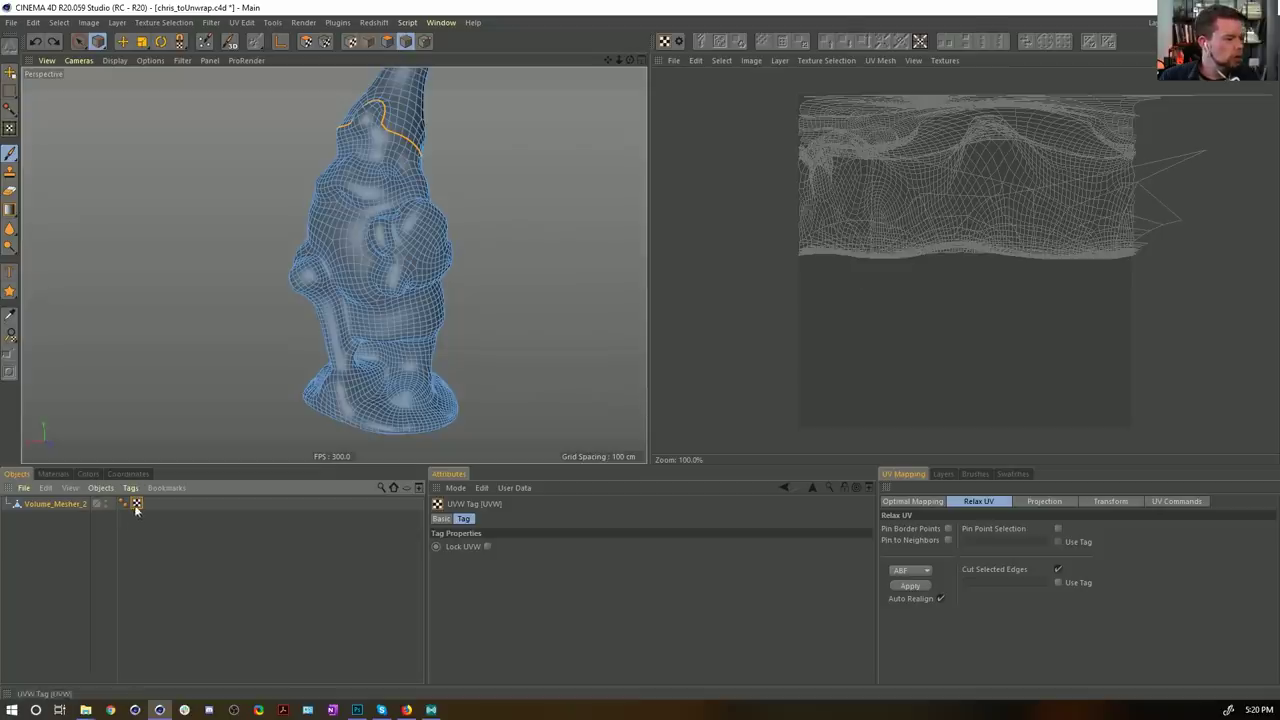
# Step: Select all polygons in UV Polygon mode and project the gnome's UVs with the Frontal projection
pyautogui.keyDown('alt'); pyautogui.moveTo(931, 211); pyautogui.dragTo(875, 275, button='middle'); pyautogui.keyUp('alt')
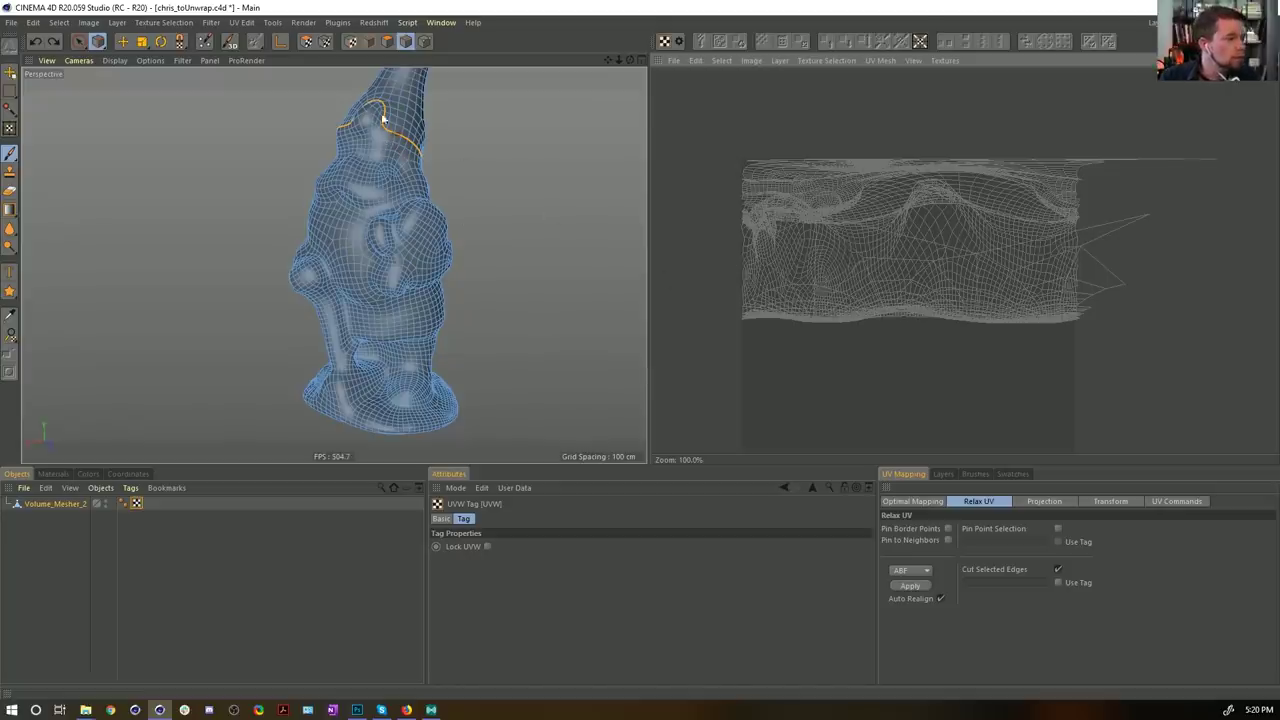
pyautogui.click(305, 43)
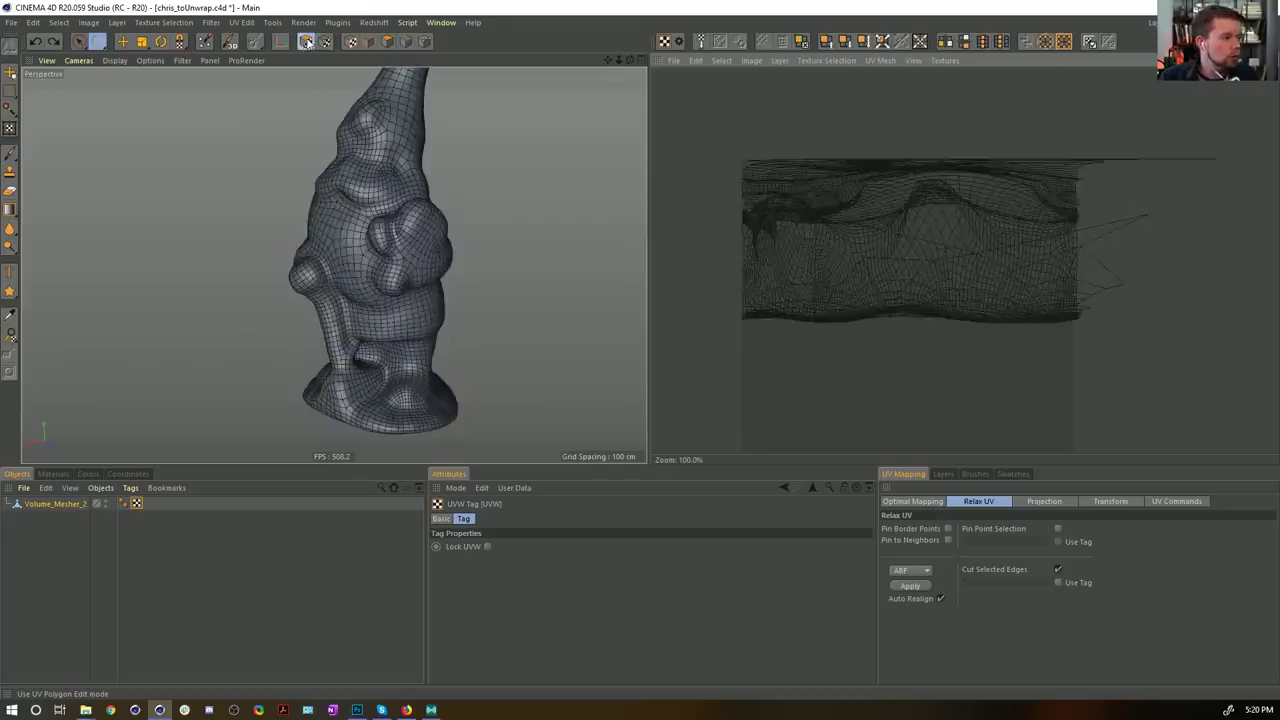
pyautogui.hotkey('ctrl', 'a')
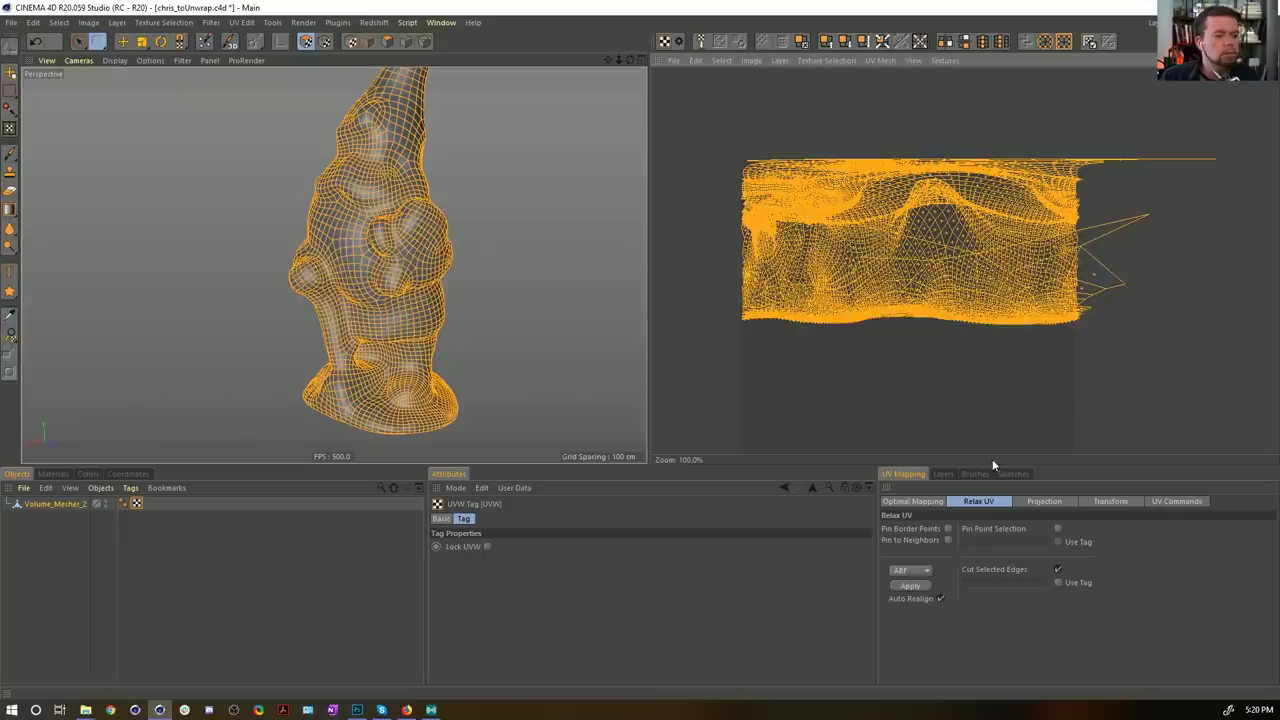
pyautogui.click(1045, 503)
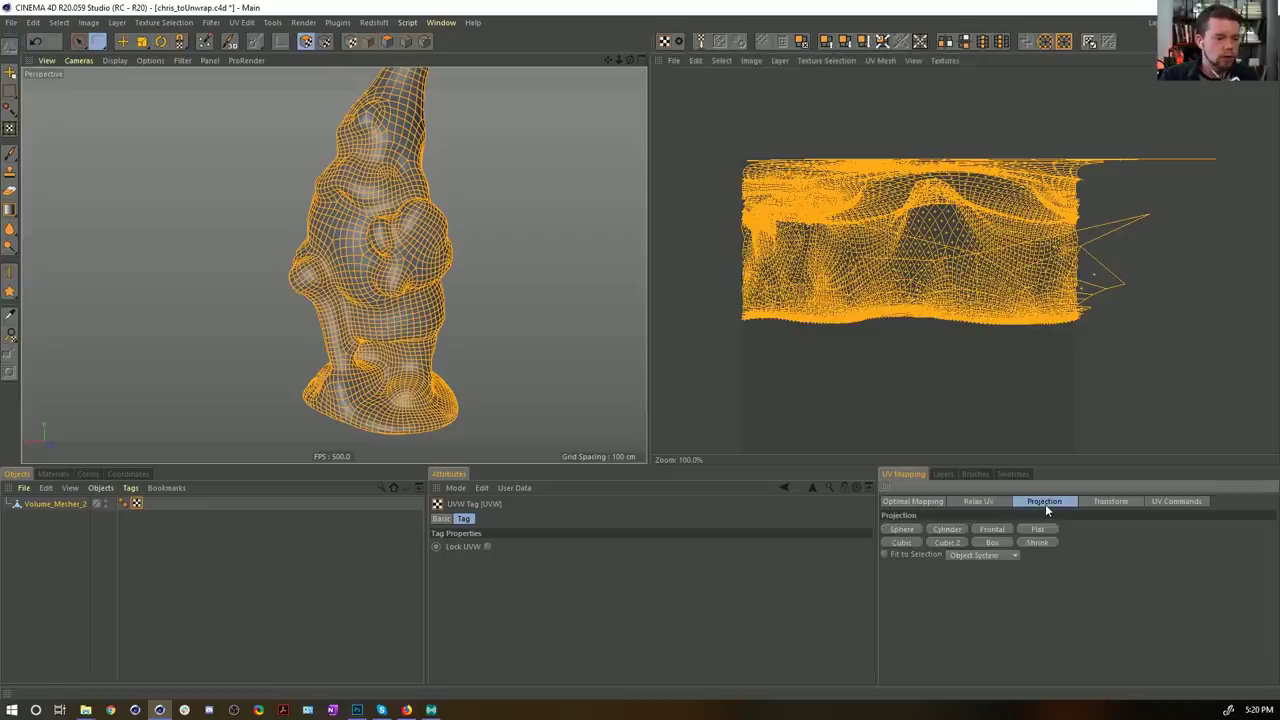
pyautogui.click(996, 528)
pyautogui.keyDown('alt'); pyautogui.moveTo(429, 189); pyautogui.dragTo(338, 221); pyautogui.keyUp('alt')
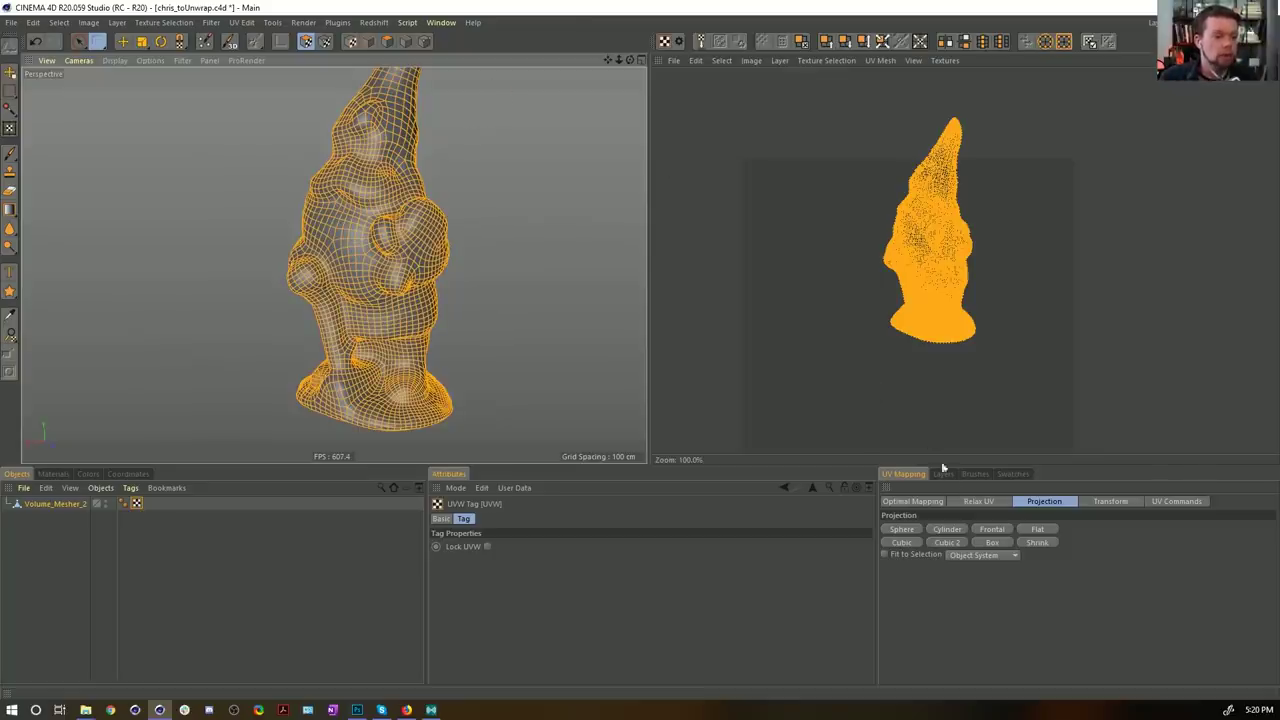
# Step: Relax the UVs with the ABF method, using Cut Selected Edges and Auto Realign
pyautogui.click(976, 502)
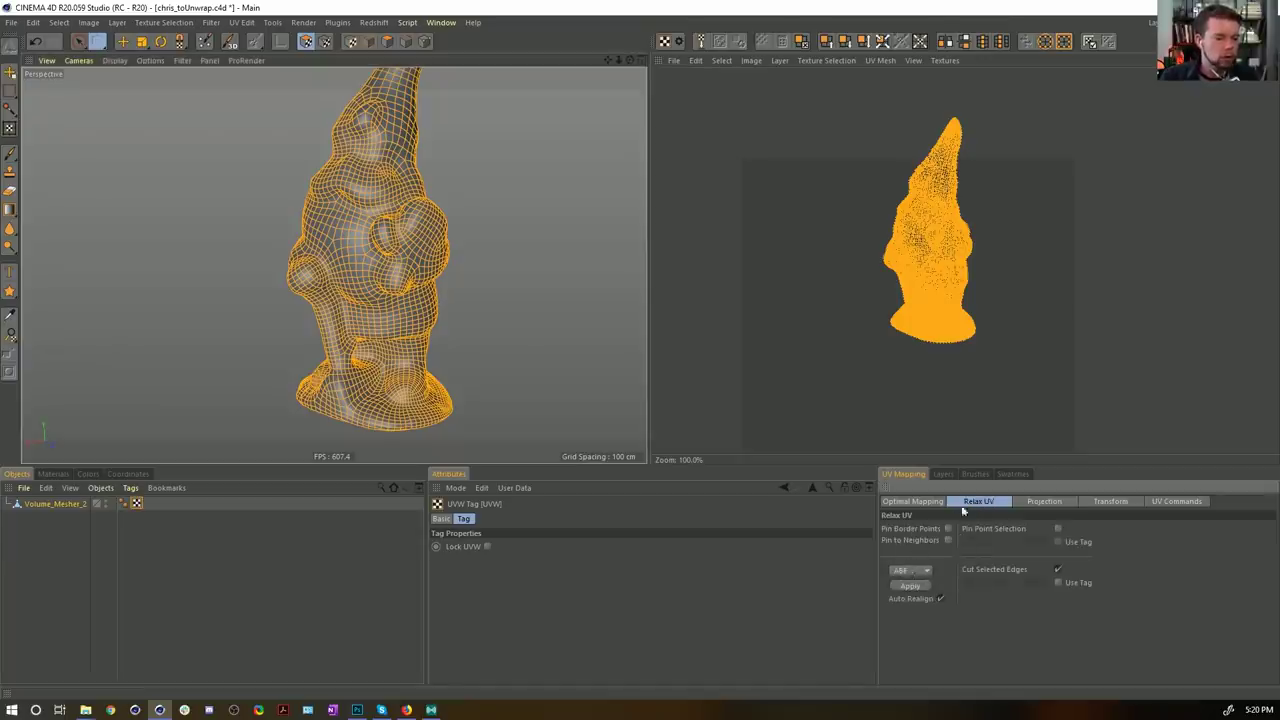
pyautogui.click(916, 575)
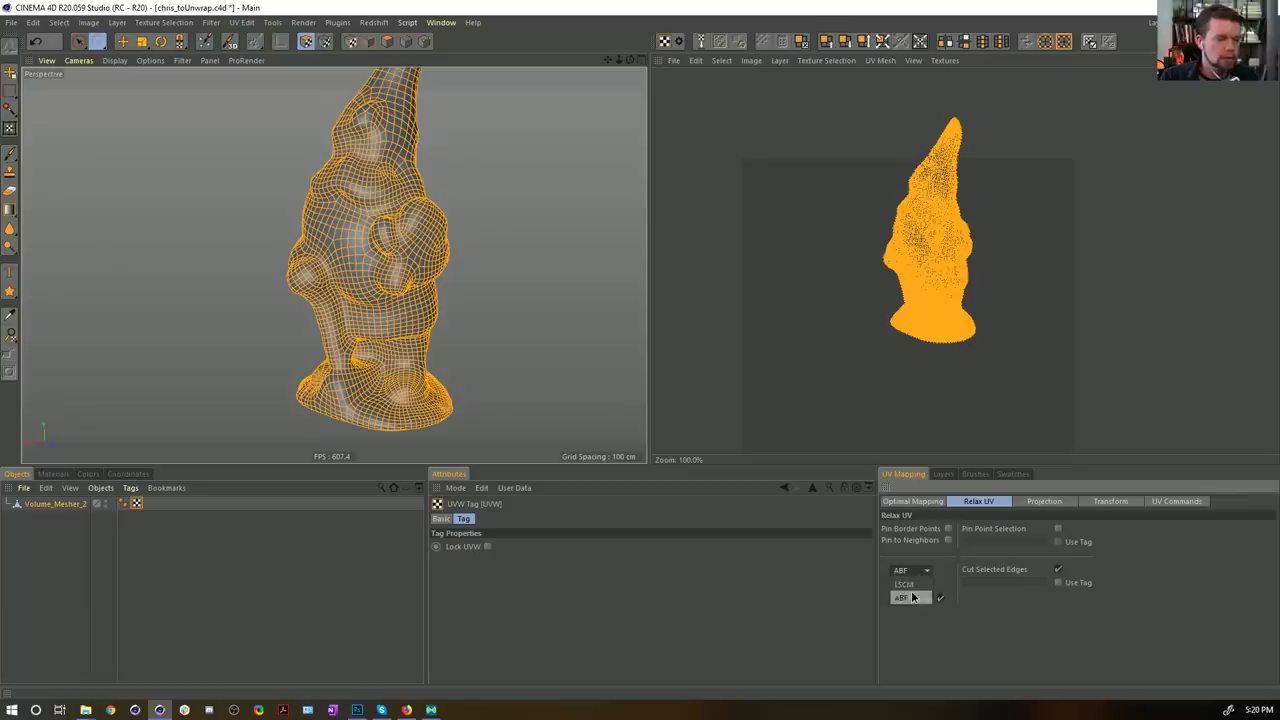
pyautogui.click(906, 597)
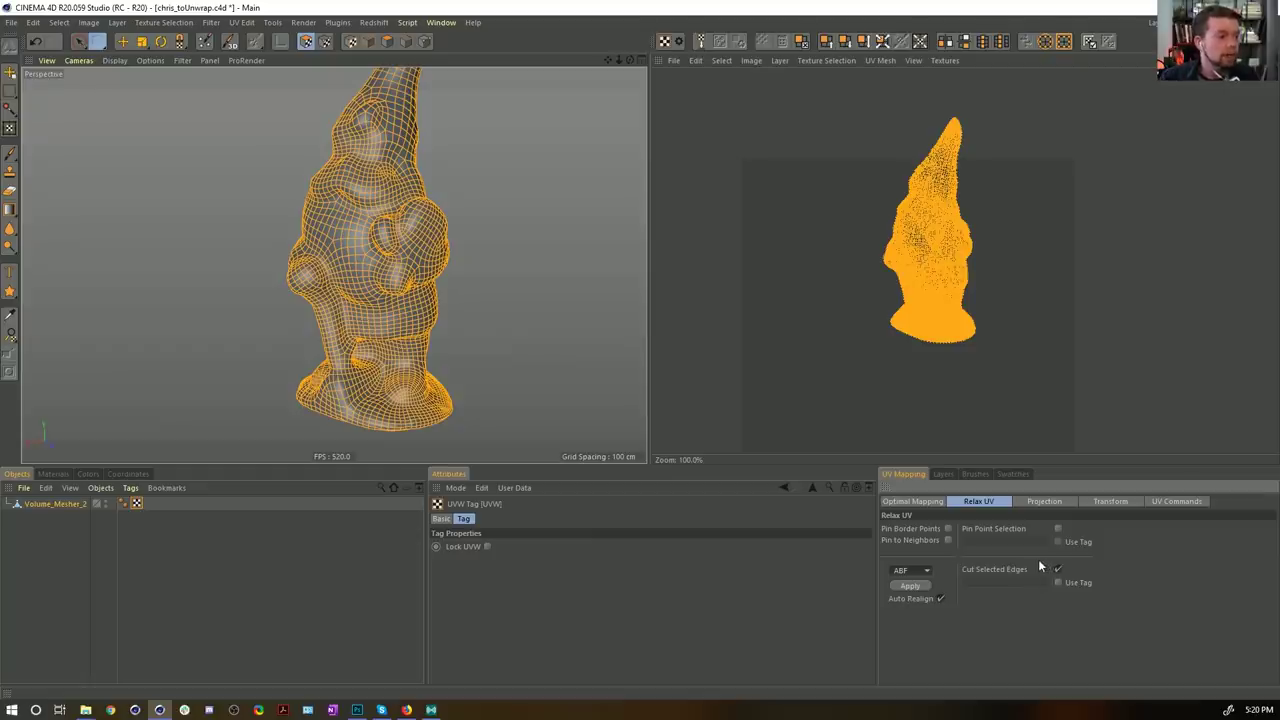
pyautogui.click(912, 585)
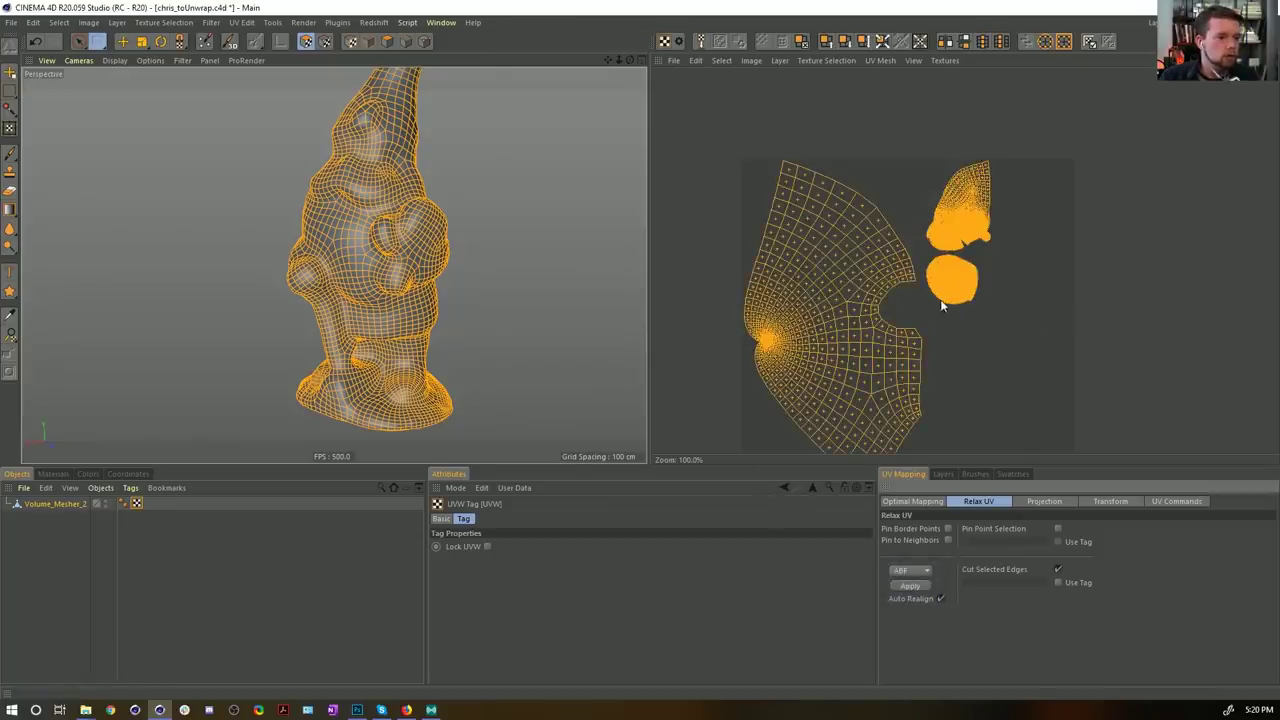
# Step: Examine the densely packed areas of the body's UV island and the small hole between the staff and leg on the model
pyautogui.scroll(6, 951, 245)
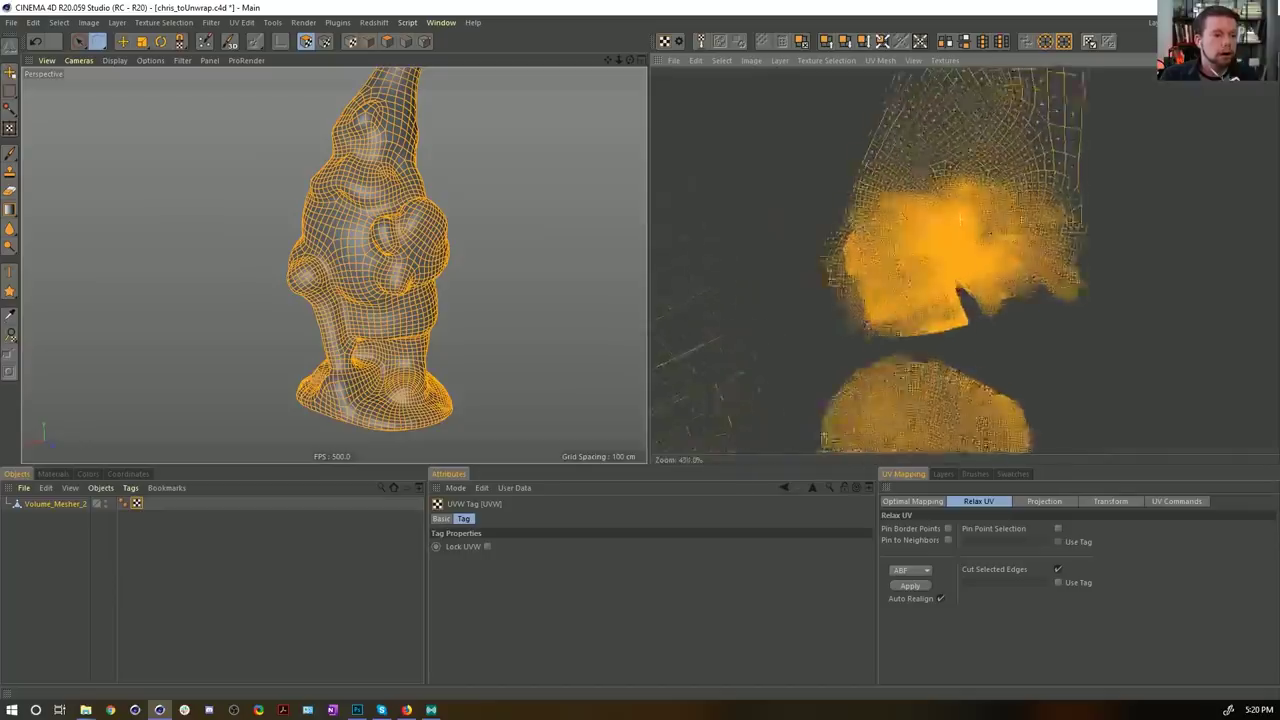
pyautogui.scroll(5, 869, 283)
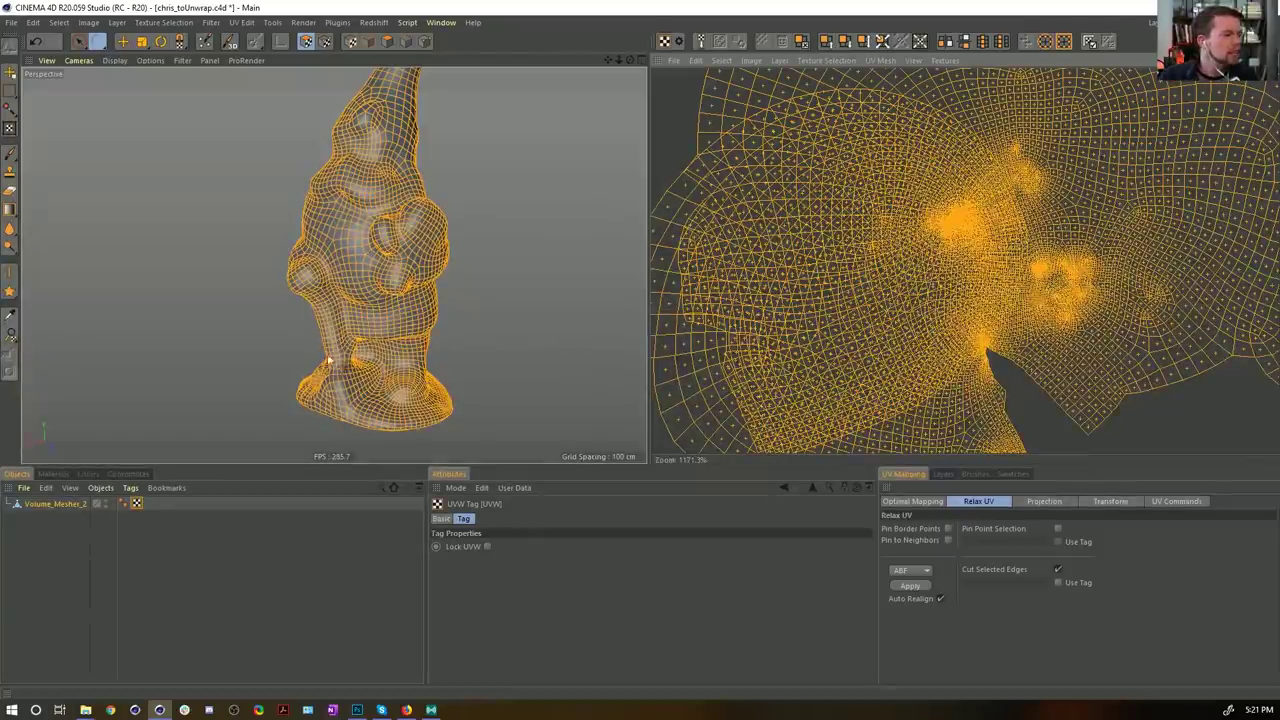
pyautogui.keyDown('alt'); pyautogui.moveTo(359, 347); pyautogui.dragTo(458, 314, button='right'); pyautogui.keyUp('alt')
pyautogui.keyDown('alt'); pyautogui.moveTo(458, 314); pyautogui.dragTo(383, 325); pyautogui.keyUp('alt')
pyautogui.keyDown('alt'); pyautogui.moveTo(383, 325); pyautogui.dragTo(368, 216, button='right'); pyautogui.keyUp('alt')
pyautogui.keyDown('alt'); pyautogui.moveTo(368, 216); pyautogui.dragTo(386, 286, button='middle'); pyautogui.keyUp('alt')
pyautogui.keyDown('alt'); pyautogui.moveTo(386, 286); pyautogui.dragTo(403, 289); pyautogui.keyUp('alt')
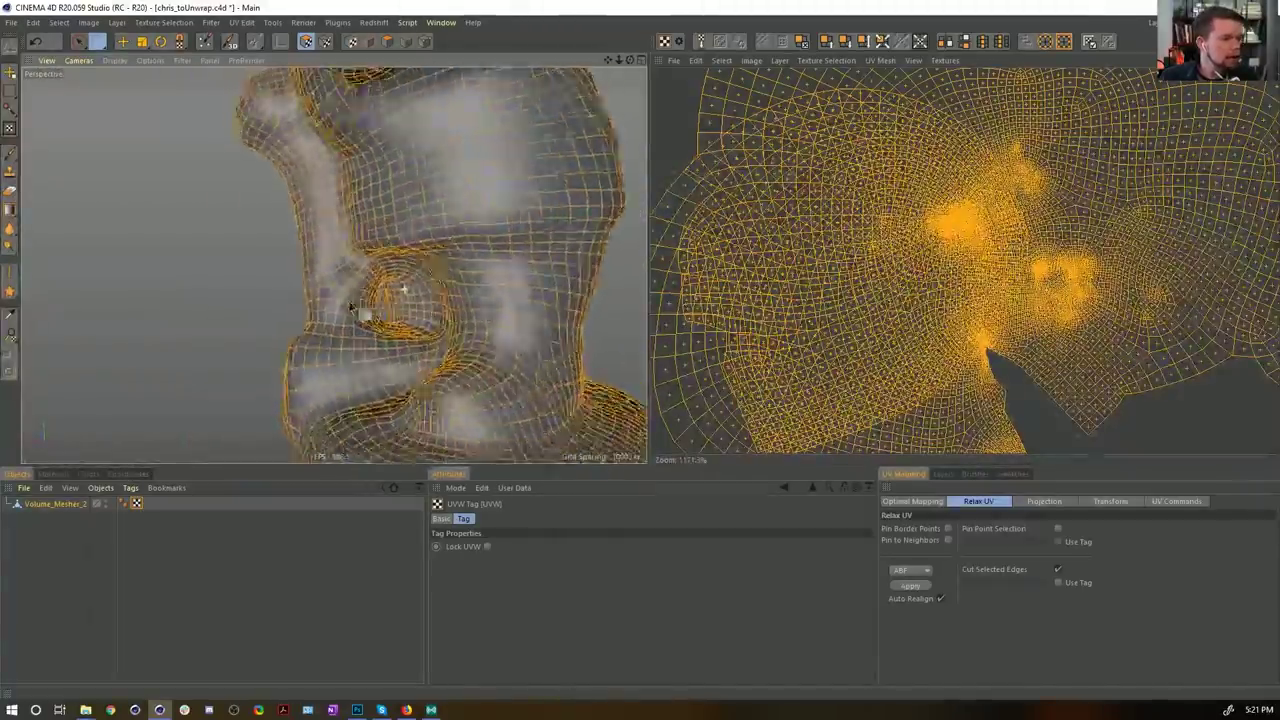
pyautogui.keyDown('alt'); pyautogui.moveTo(403, 289); pyautogui.dragTo(316, 298, button='right'); pyautogui.keyUp('alt')
pyautogui.keyDown('alt'); pyautogui.moveTo(400, 287); pyautogui.dragTo(462, 302); pyautogui.keyUp('alt')
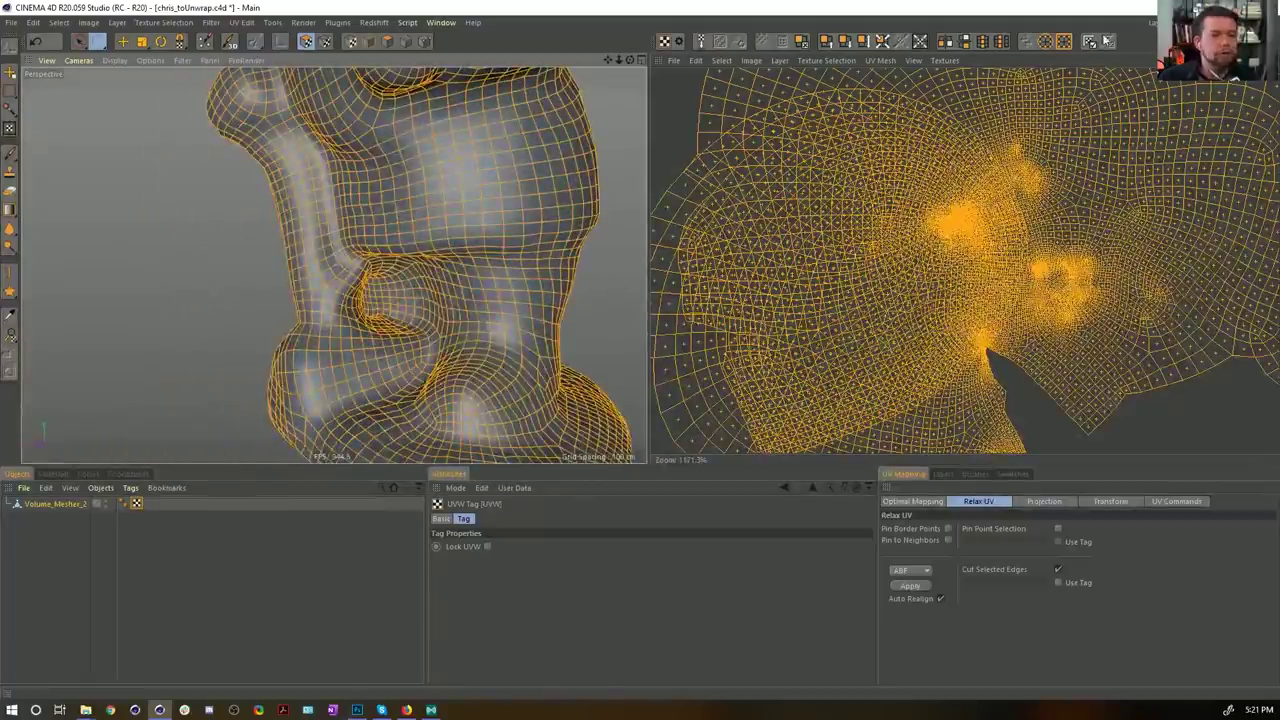
# Step: Return to the modeling layout and add the edge loop around one opening of the hole by the staff with Loop Selection
pyautogui.click(1215, 22)
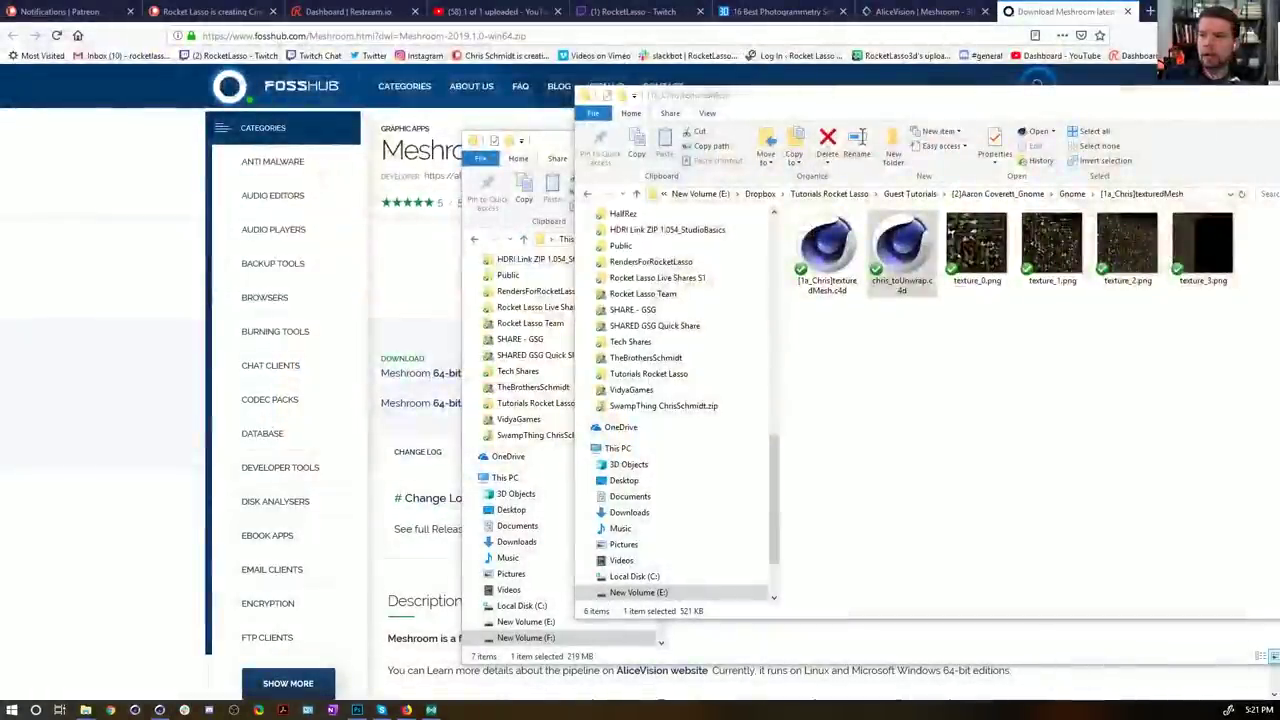
pyautogui.moveTo(1279, 389); pyautogui.dragTo(520, 2)
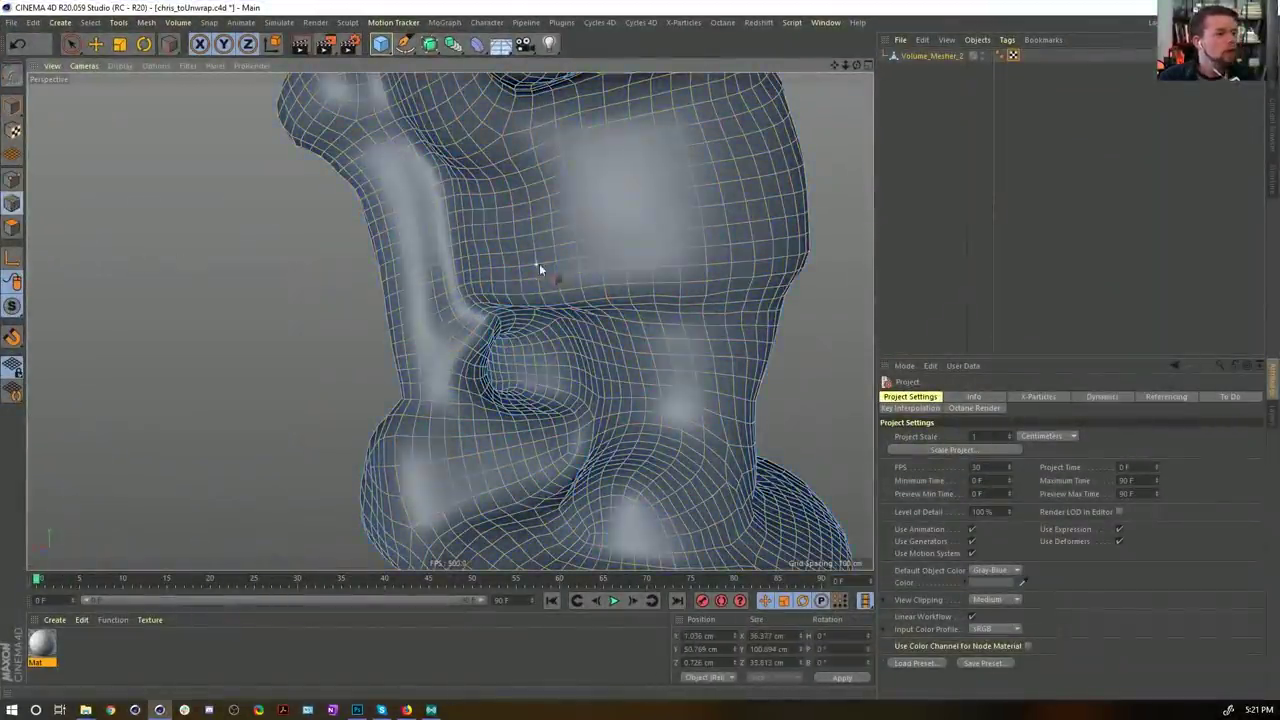
pyautogui.scroll(-5, 641, 243)
pyautogui.keyDown('alt'); pyautogui.moveTo(641, 243); pyautogui.dragTo(648, 306); pyautogui.keyUp('alt')
pyautogui.keyDown('alt'); pyautogui.moveTo(560, 306); pyautogui.dragTo(651, 283, button='right'); pyautogui.keyUp('alt')
pyautogui.keyDown('alt'); pyautogui.moveTo(651, 285); pyautogui.dragTo(597, 257); pyautogui.keyUp('alt')
pyautogui.rightClick(631, 247)
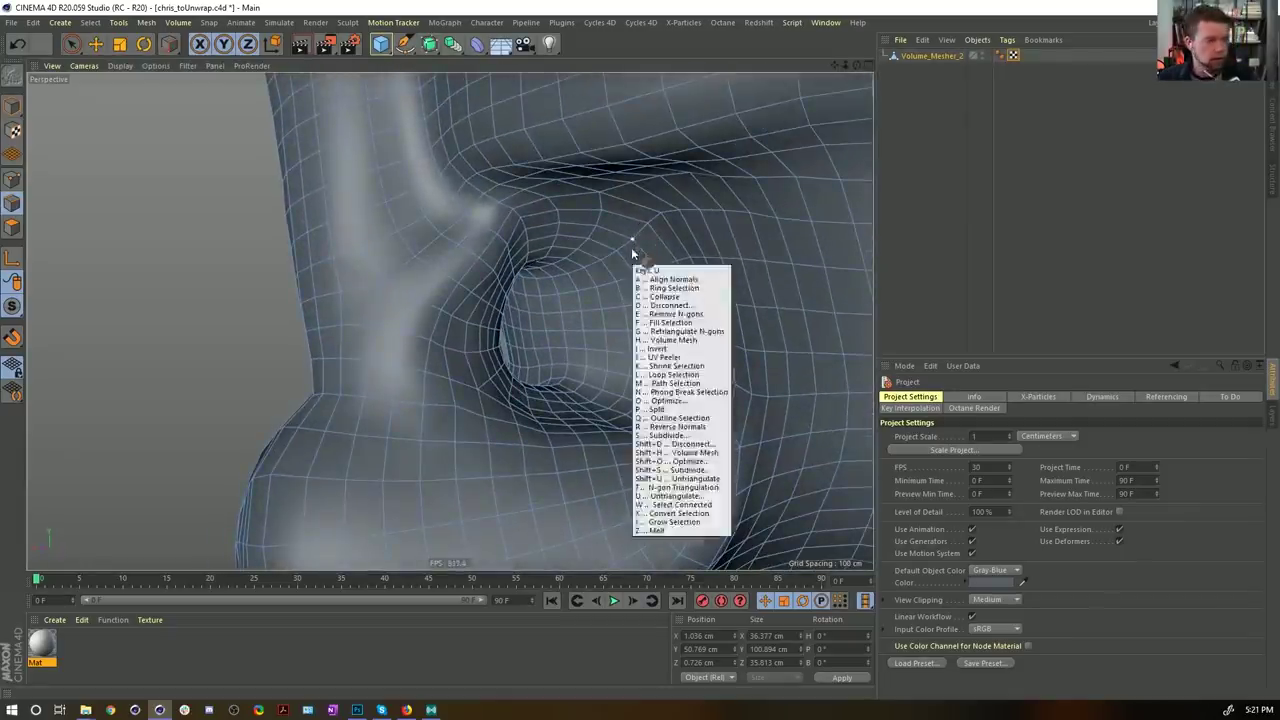
pyautogui.click(634, 256)
pyautogui.click(602, 236)
# Step: Add the edge loop around the hole's opposite opening to the seam selection
pyautogui.keyDown('alt'); pyautogui.moveTo(597, 304); pyautogui.dragTo(760, 305); pyautogui.keyUp('alt')
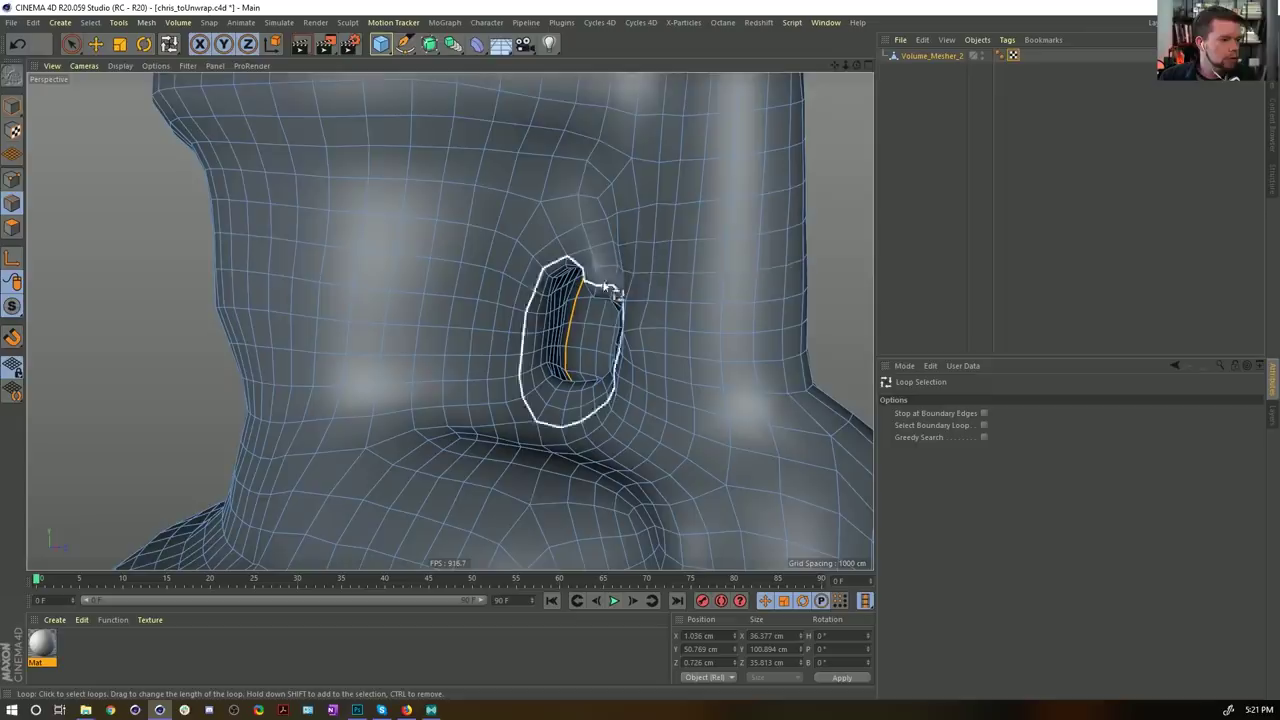
pyautogui.keyDown('shift'); pyautogui.click(600, 287); pyautogui.keyUp('shift')
pyautogui.keyDown('alt'); pyautogui.moveTo(600, 287); pyautogui.dragTo(645, 356); pyautogui.keyUp('alt')
# Step: Use Path Selection to join the two opening loops with an edge path along the inside of the hole
pyautogui.press('u')
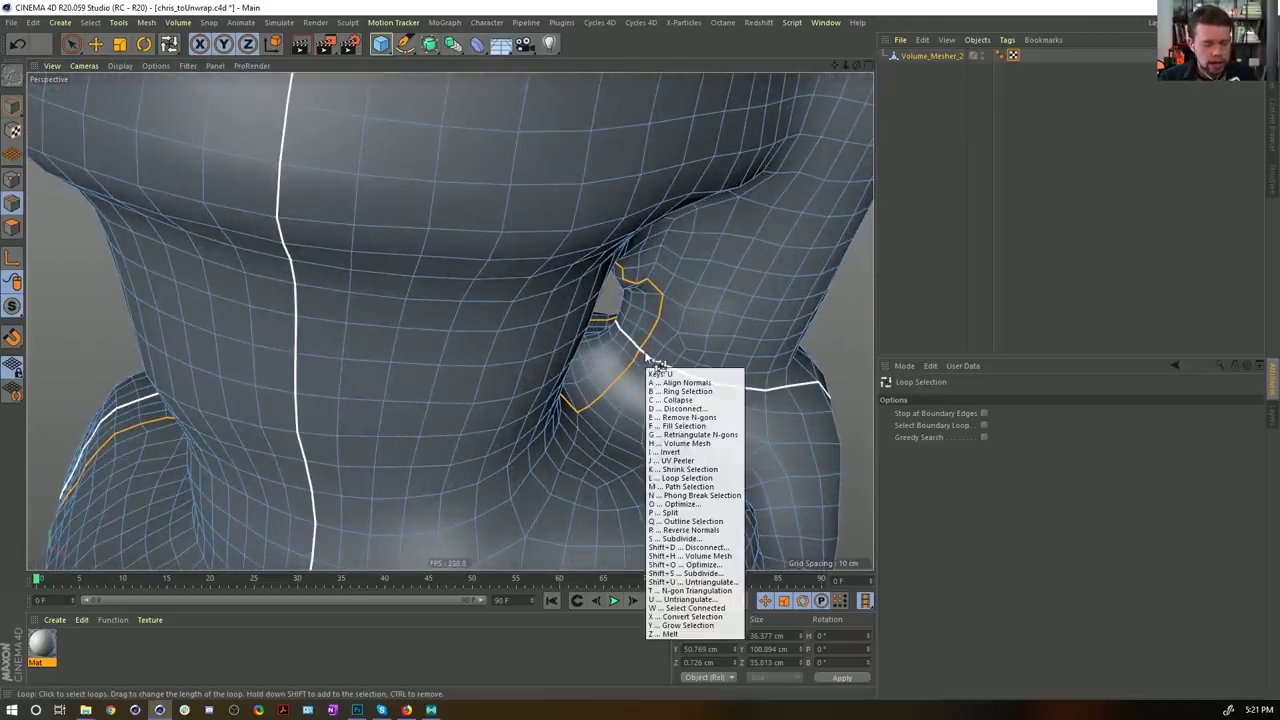
pyautogui.press('m')
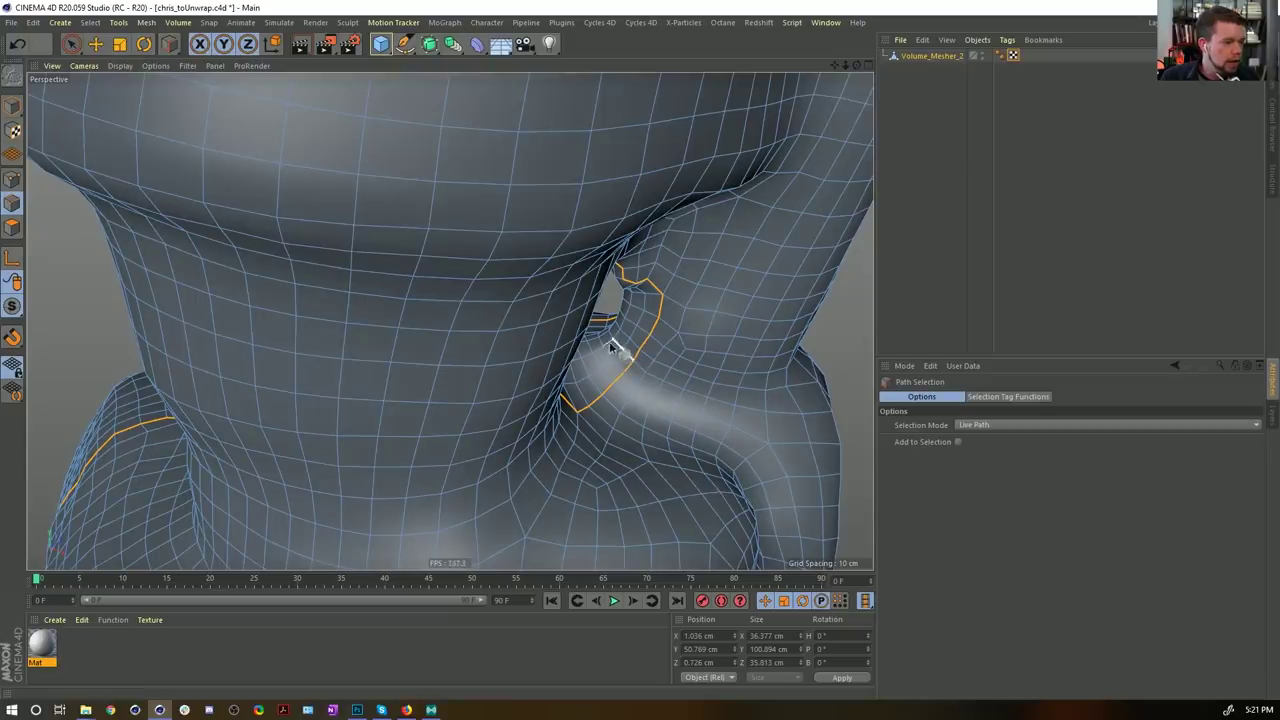
pyautogui.keyDown('alt'); pyautogui.moveTo(609, 341); pyautogui.dragTo(629, 370); pyautogui.keyUp('alt')
pyautogui.keyDown('alt'); pyautogui.moveTo(669, 266); pyautogui.dragTo(689, 240, button='right'); pyautogui.keyUp('alt')
pyautogui.keyDown('alt'); pyautogui.moveTo(689, 244); pyautogui.dragTo(591, 274); pyautogui.keyUp('alt')
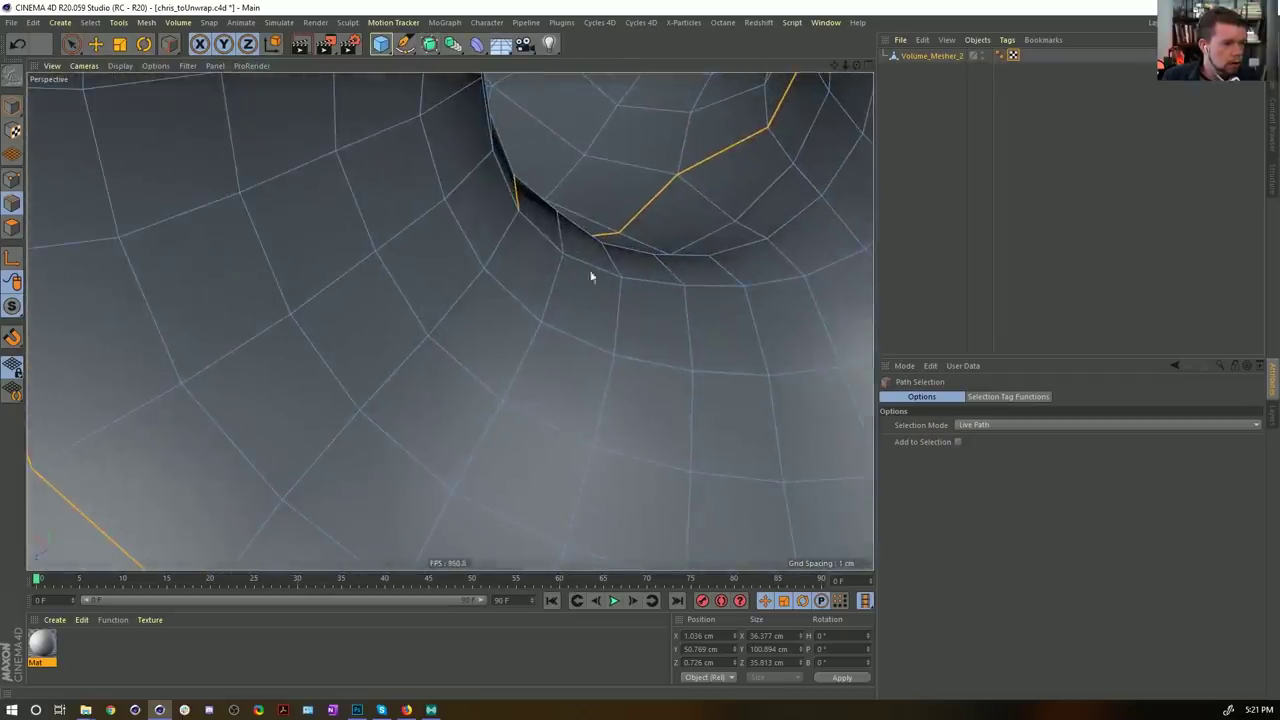
pyautogui.moveTo(518, 214)
pyautogui.mouseDown()
pyautogui.moveTo(363, 420)
pyautogui.moveTo(322, 509)
pyautogui.mouseUp()
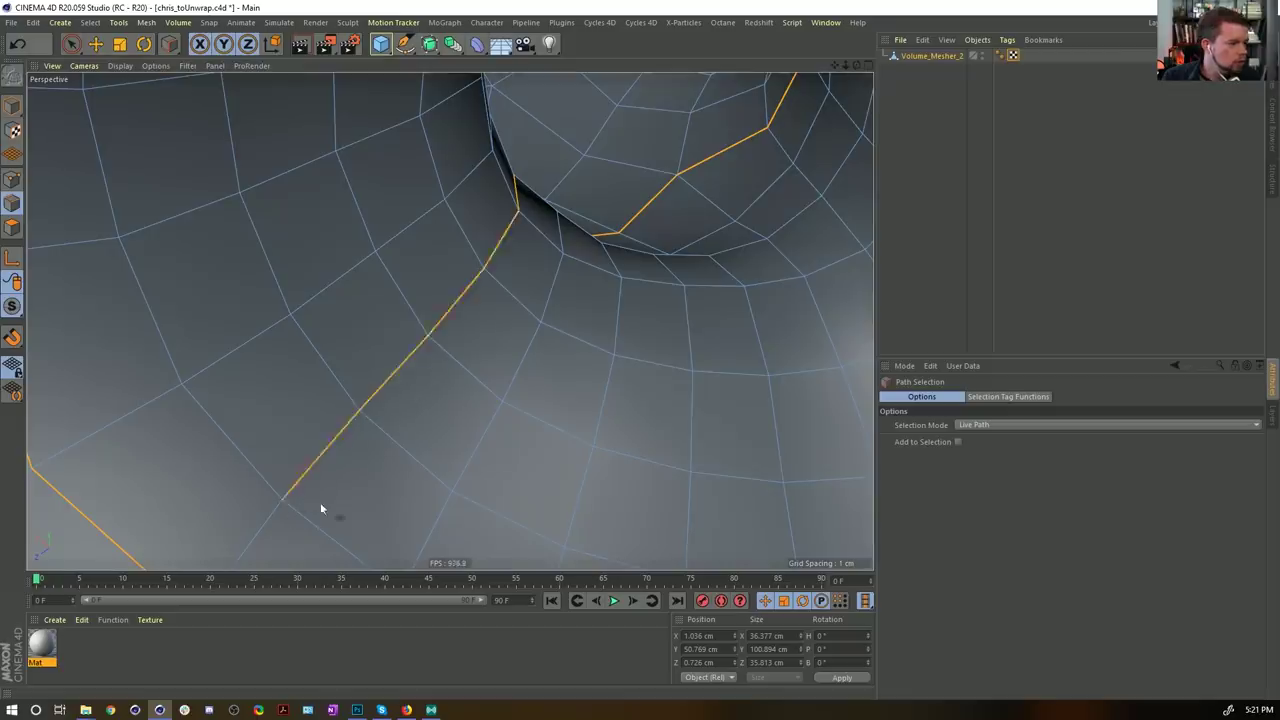
pyautogui.scroll(5, 403, 463)
pyautogui.keyDown('alt'); pyautogui.moveTo(485, 408); pyautogui.dragTo(449, 480, button='right'); pyautogui.keyUp('alt')
pyautogui.keyDown('alt'); pyautogui.moveTo(449, 480); pyautogui.dragTo(453, 433, button='middle'); pyautogui.keyUp('alt')
pyautogui.keyDown('alt'); pyautogui.moveTo(453, 433); pyautogui.dragTo(505, 400, button='right'); pyautogui.keyUp('alt')
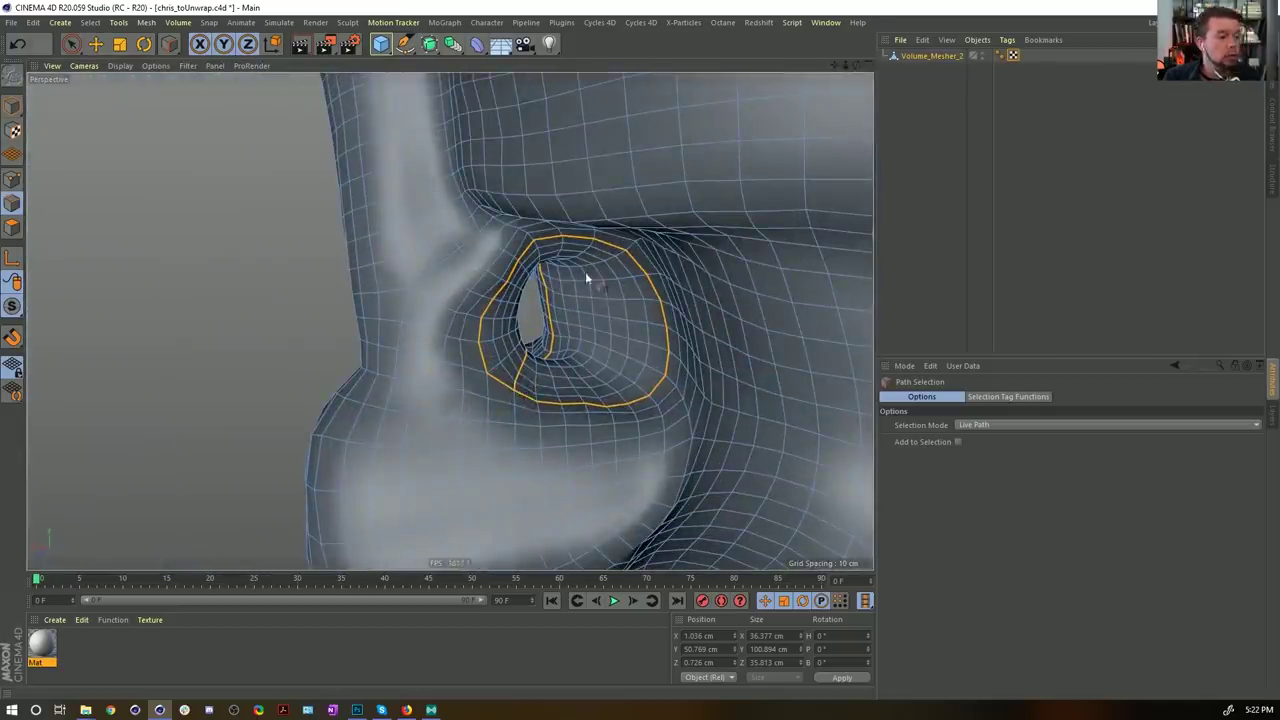
# Step: Switch to the UV editing layout and apply Relax UV with the ABF method, cutting along the selected seam edges
pyautogui.click(1220, 22)
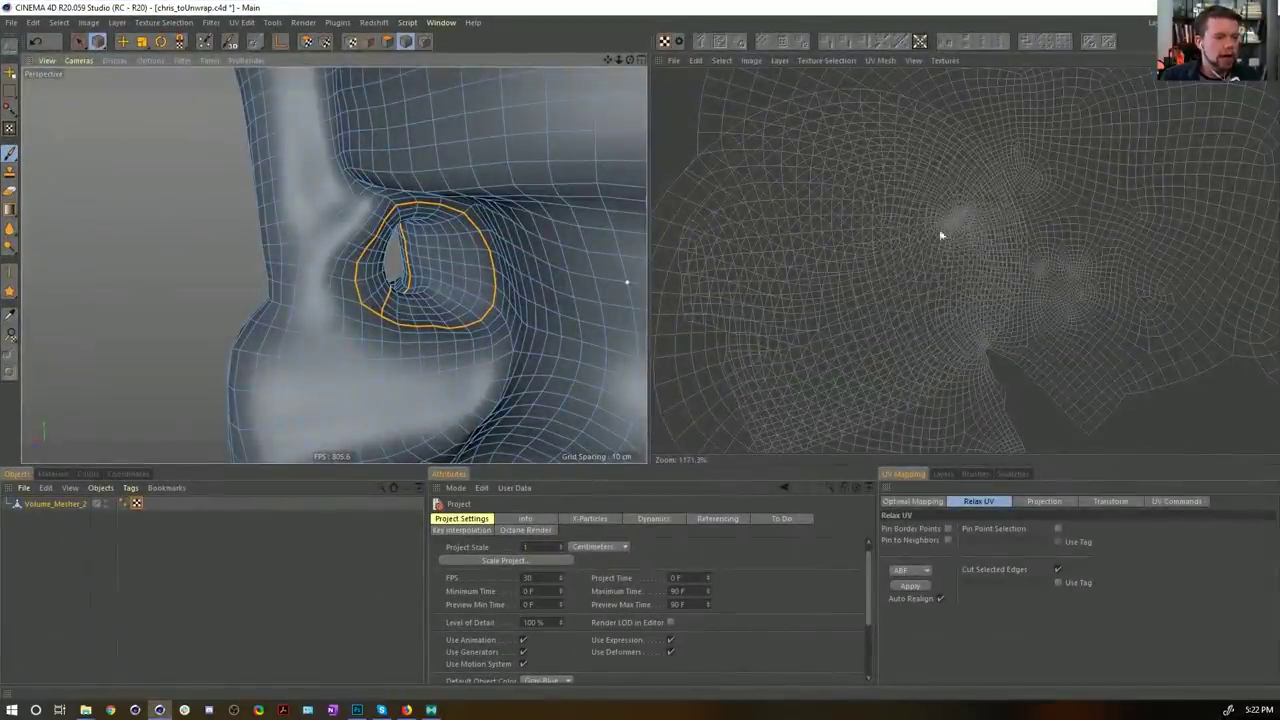
pyautogui.scroll(-5, 935, 240)
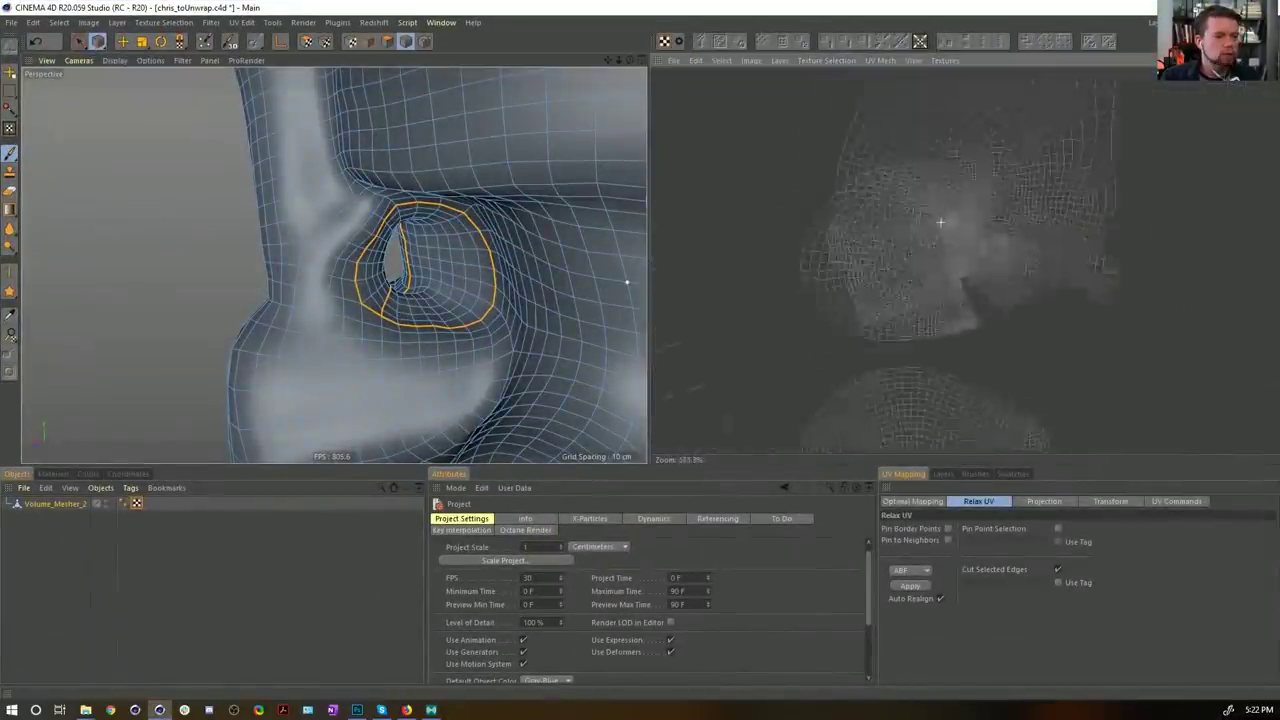
pyautogui.click(910, 586)
# Step: Examine the relaxed UV islands, checking the mesh density of the body island and the shape of the circular and fan-shaped ones
pyautogui.scroll(-3, 941, 220)
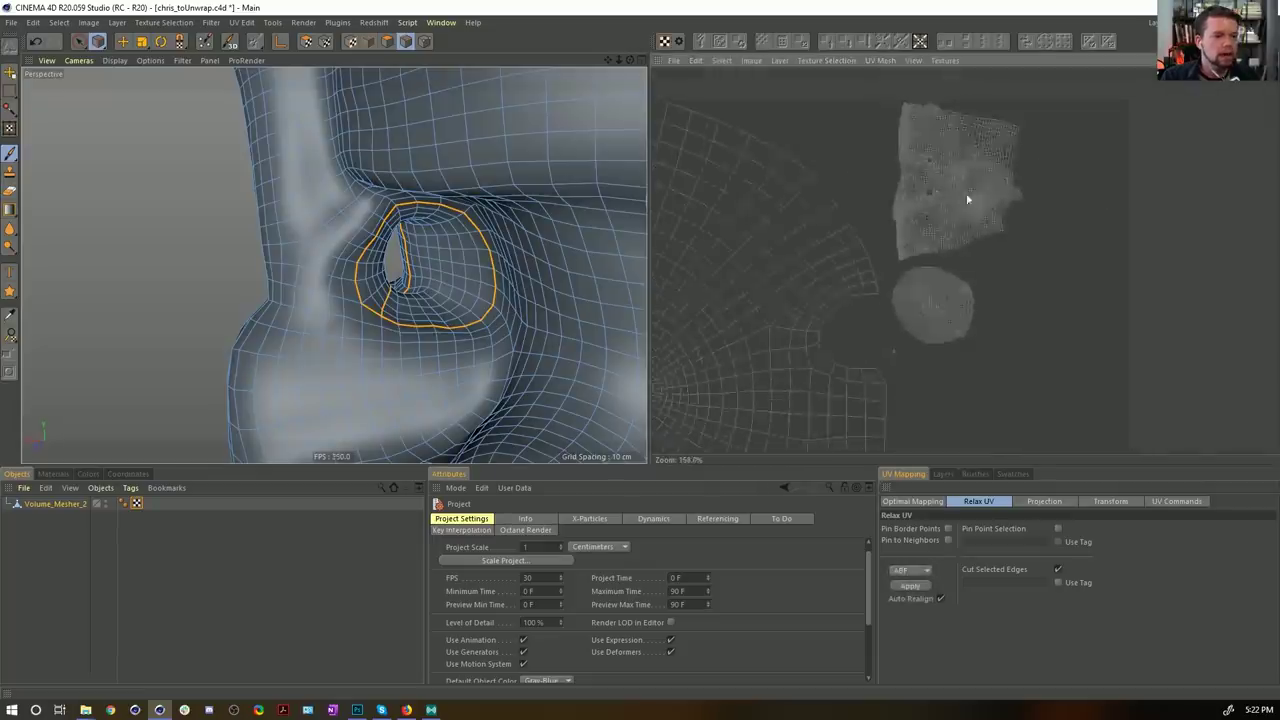
pyautogui.scroll(4, 926, 200)
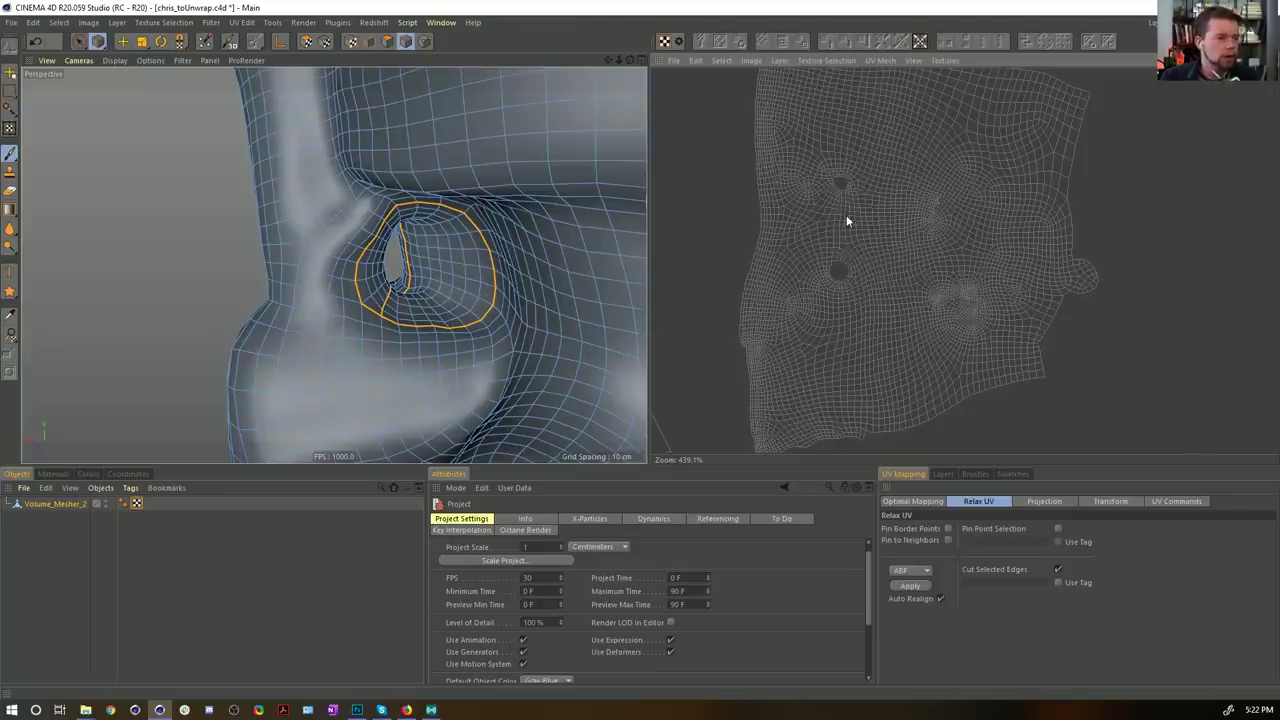
pyautogui.scroll(-5, 846, 220)
pyautogui.keyDown('alt'); pyautogui.moveTo(786, 316); pyautogui.dragTo(863, 188, button='middle'); pyautogui.keyUp('alt')
pyautogui.scroll(-2, 846, 330)
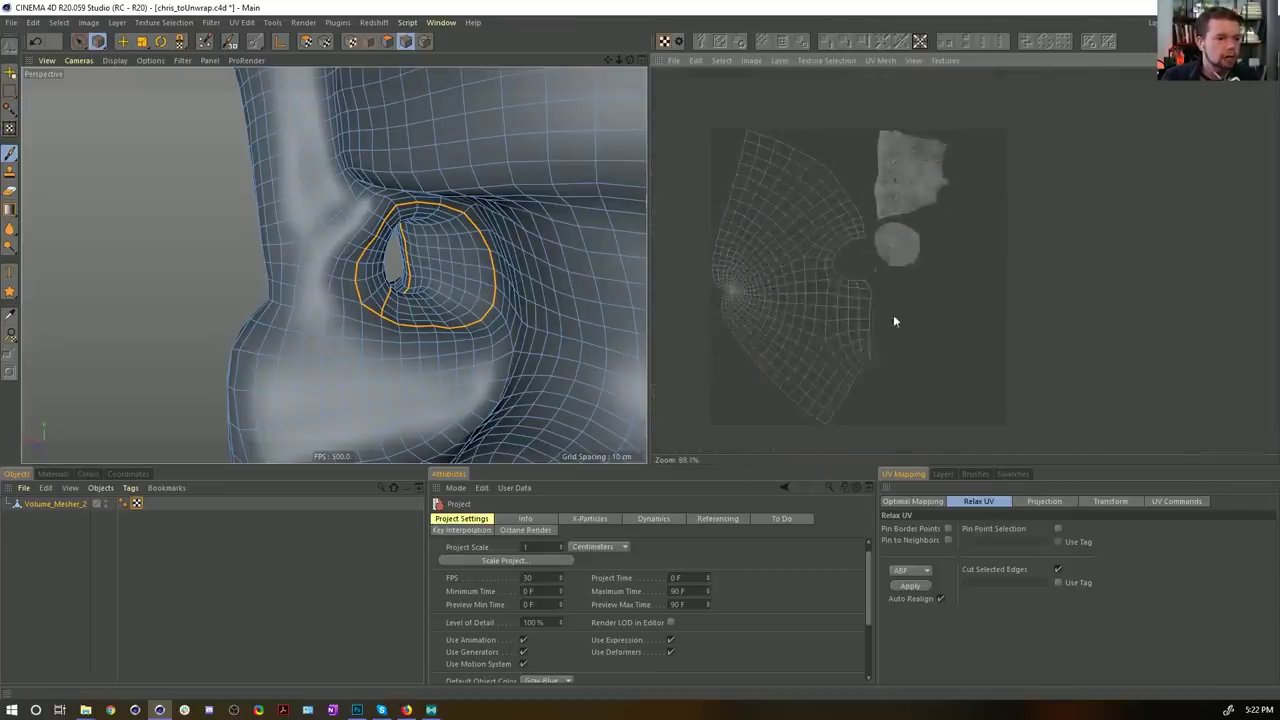
pyautogui.scroll(5, 876, 277)
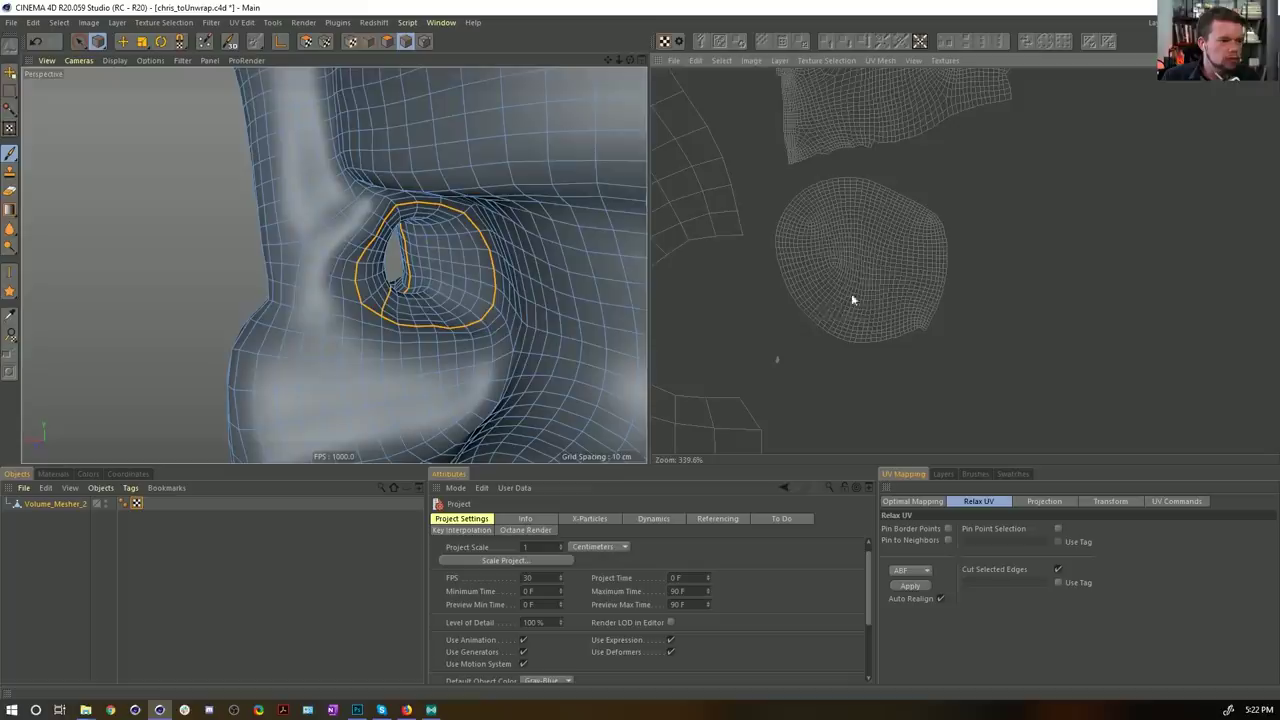
pyautogui.scroll(4, 847, 272)
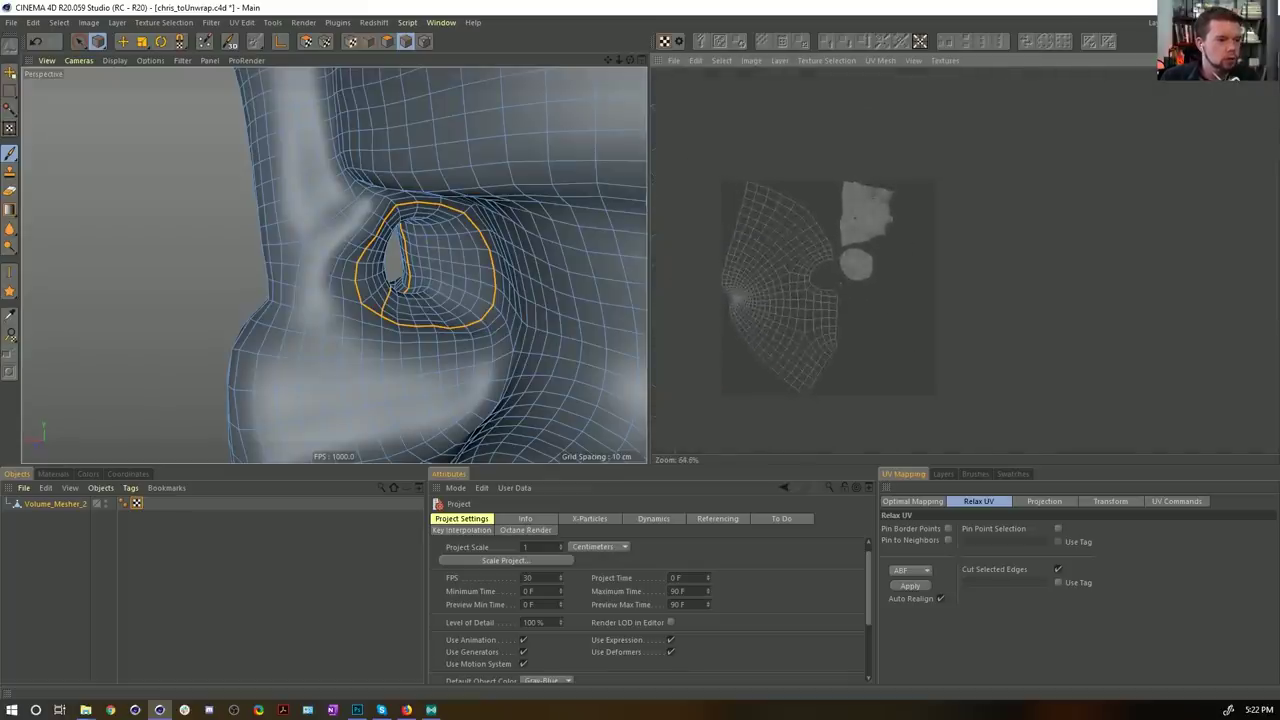
pyautogui.scroll(-4, 868, 217)
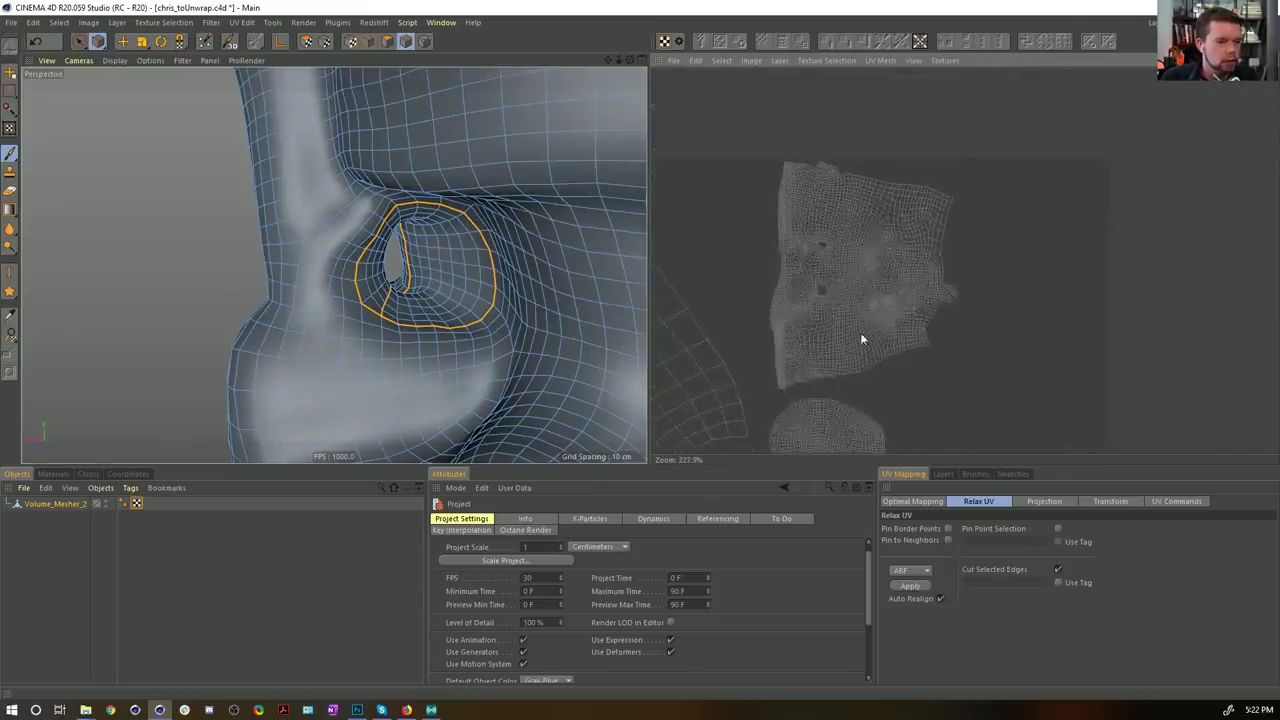
pyautogui.scroll(-5, 867, 318)
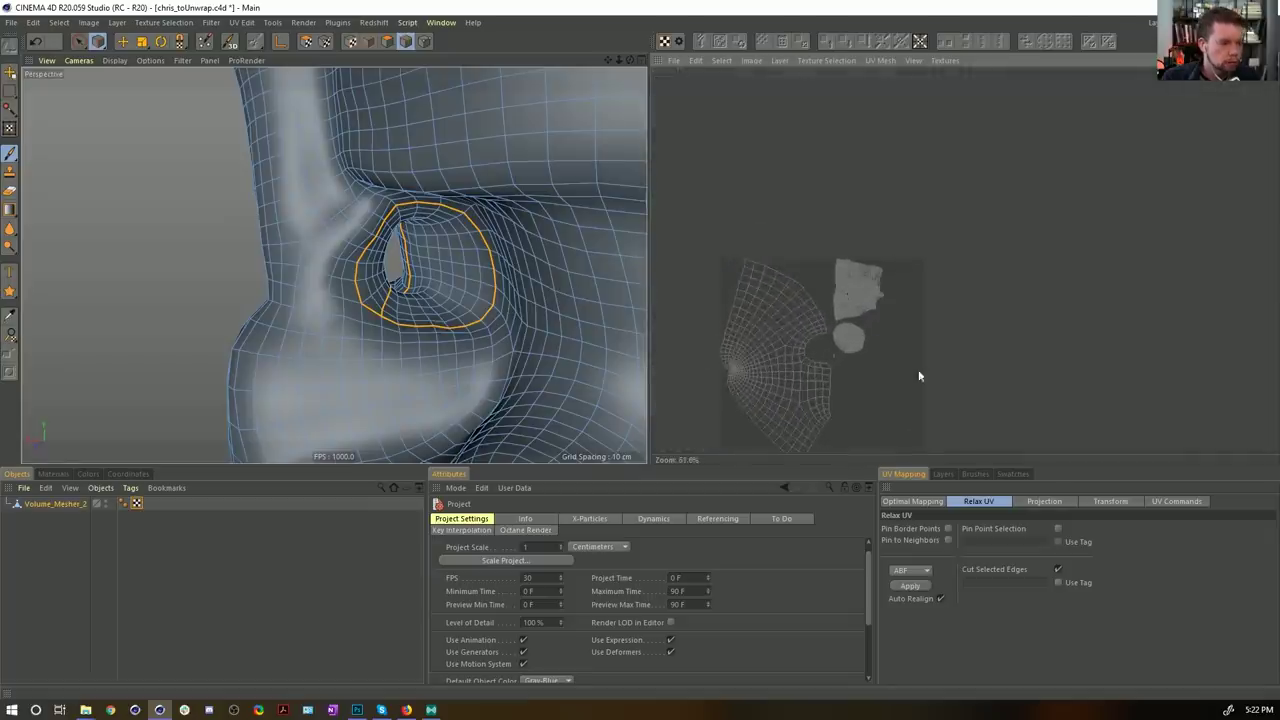
pyautogui.scroll(15, 840, 365)
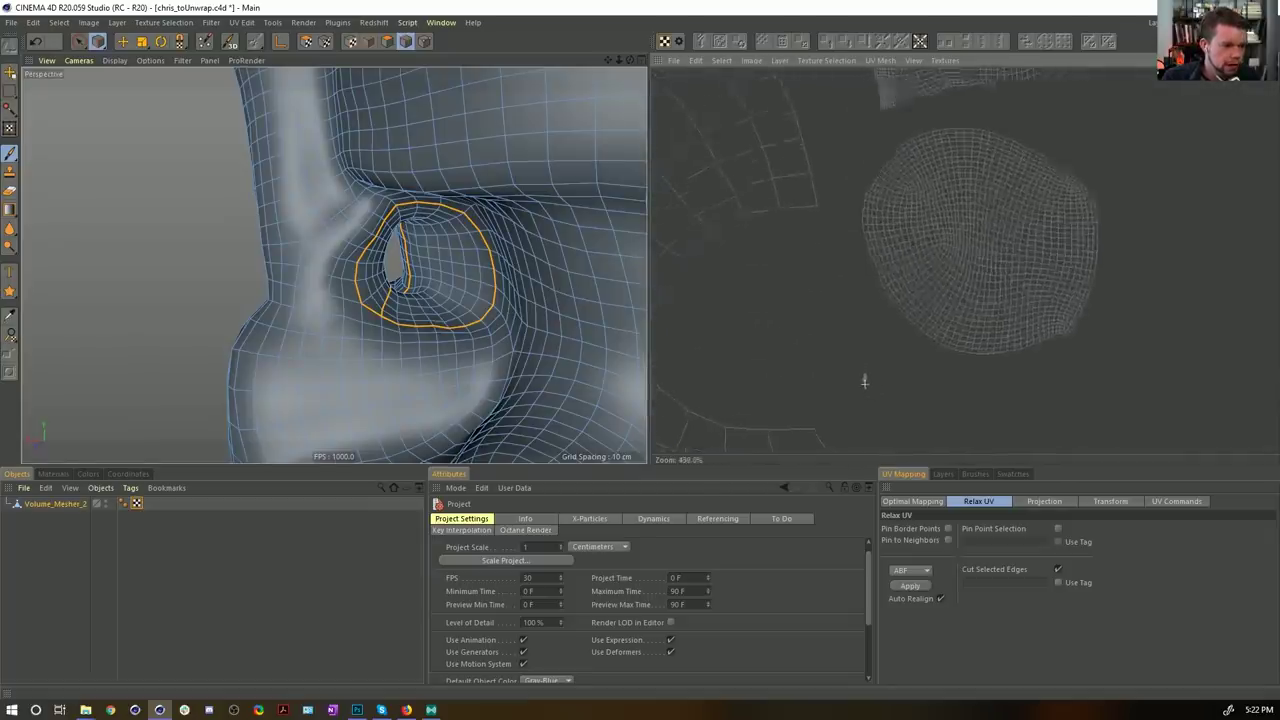
pyautogui.scroll(-11, 865, 383)
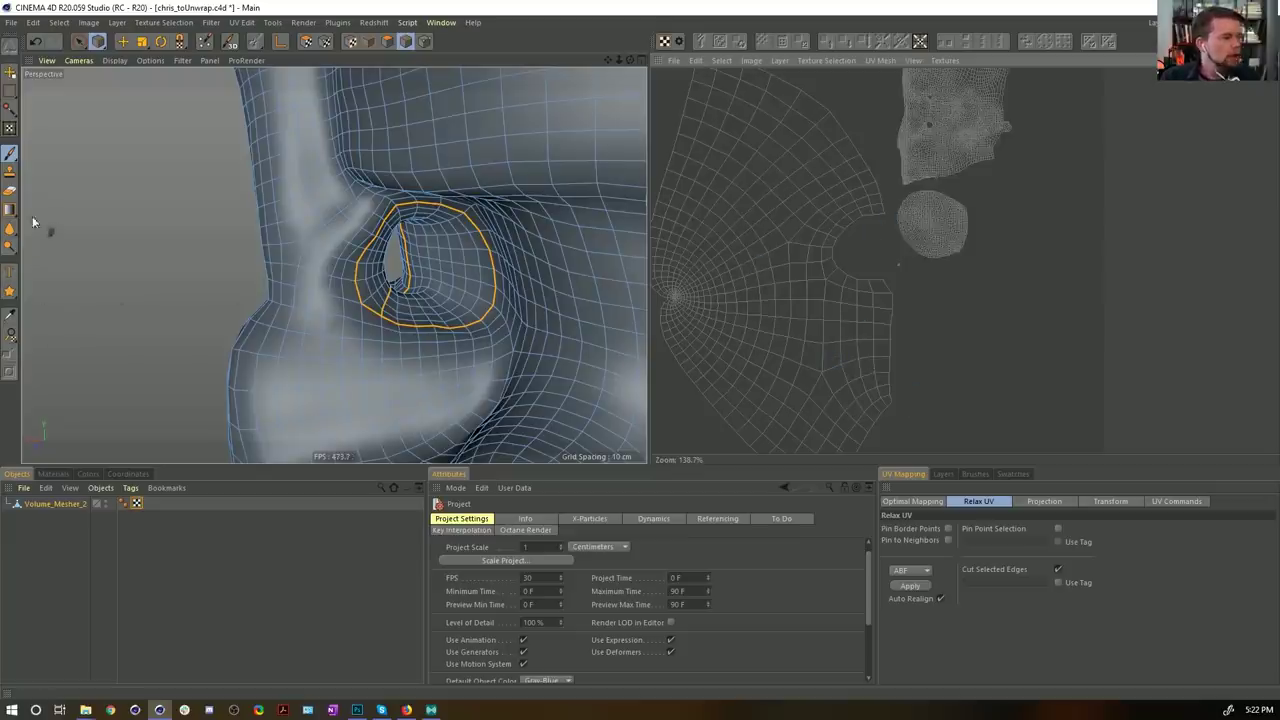
# Step: Try Relax UV with the LSCM method and inspect the body's UV island
pyautogui.click(918, 588)
pyautogui.click(910, 586)
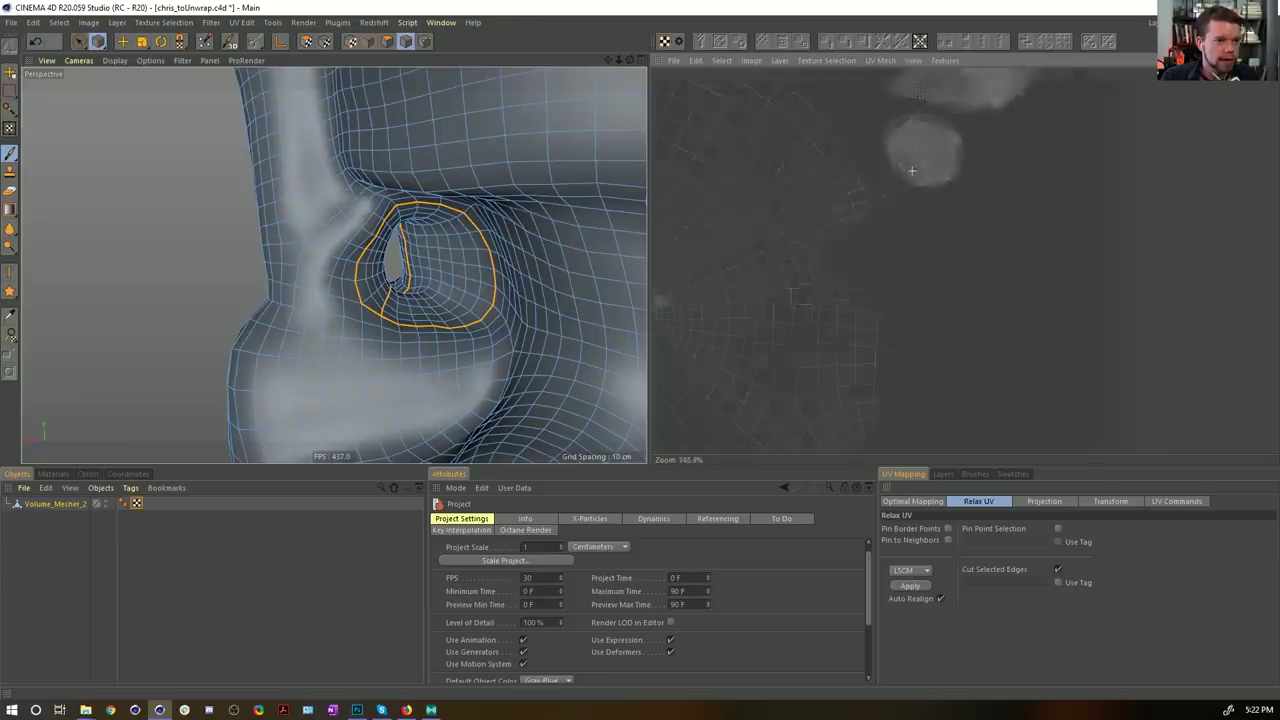
pyautogui.scroll(5, 930, 162)
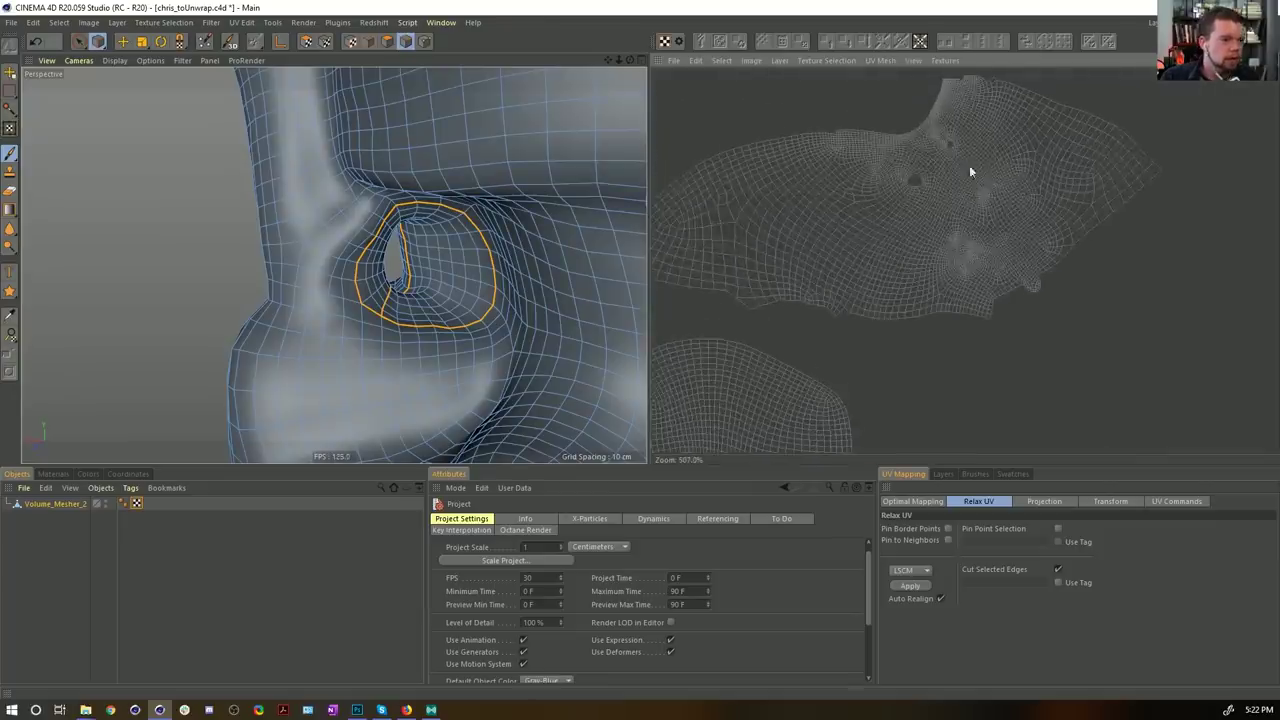
# Step: Set the relax method back to ABF, reapply Relax UV, and review the resulting island layout
pyautogui.click(916, 574)
pyautogui.click(908, 597)
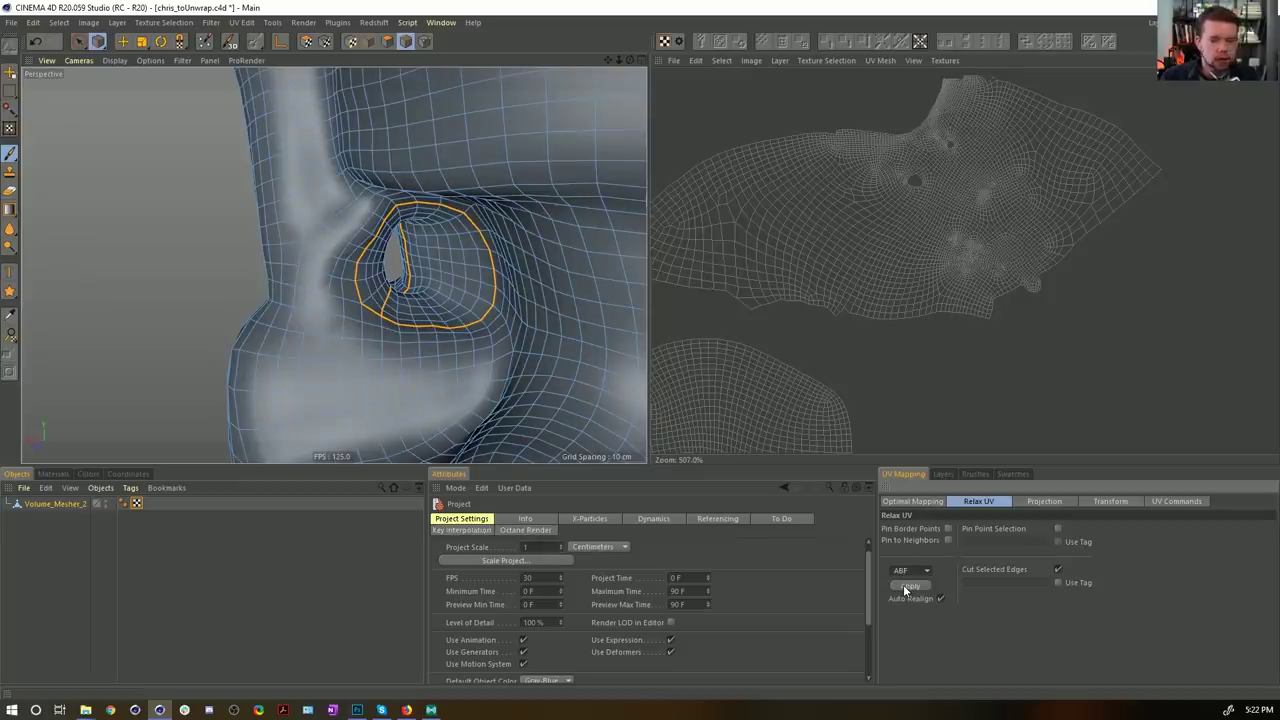
pyautogui.click(907, 586)
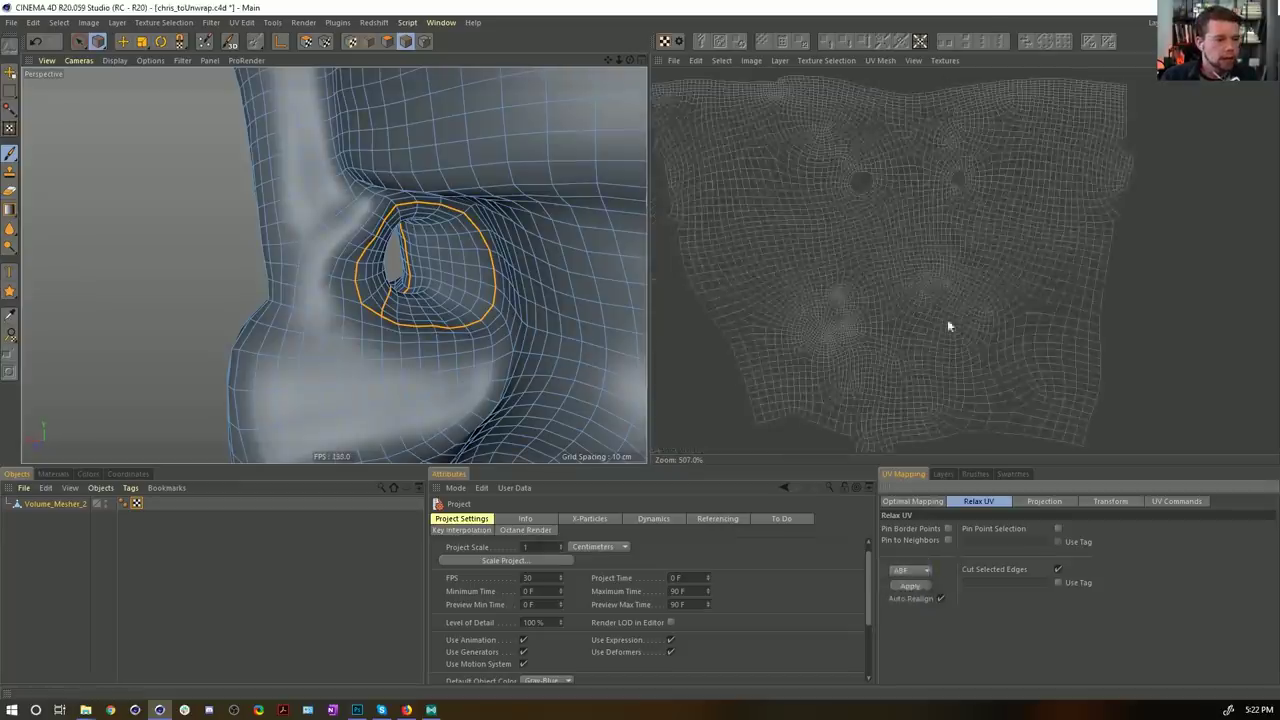
pyautogui.scroll(-3, 947, 307)
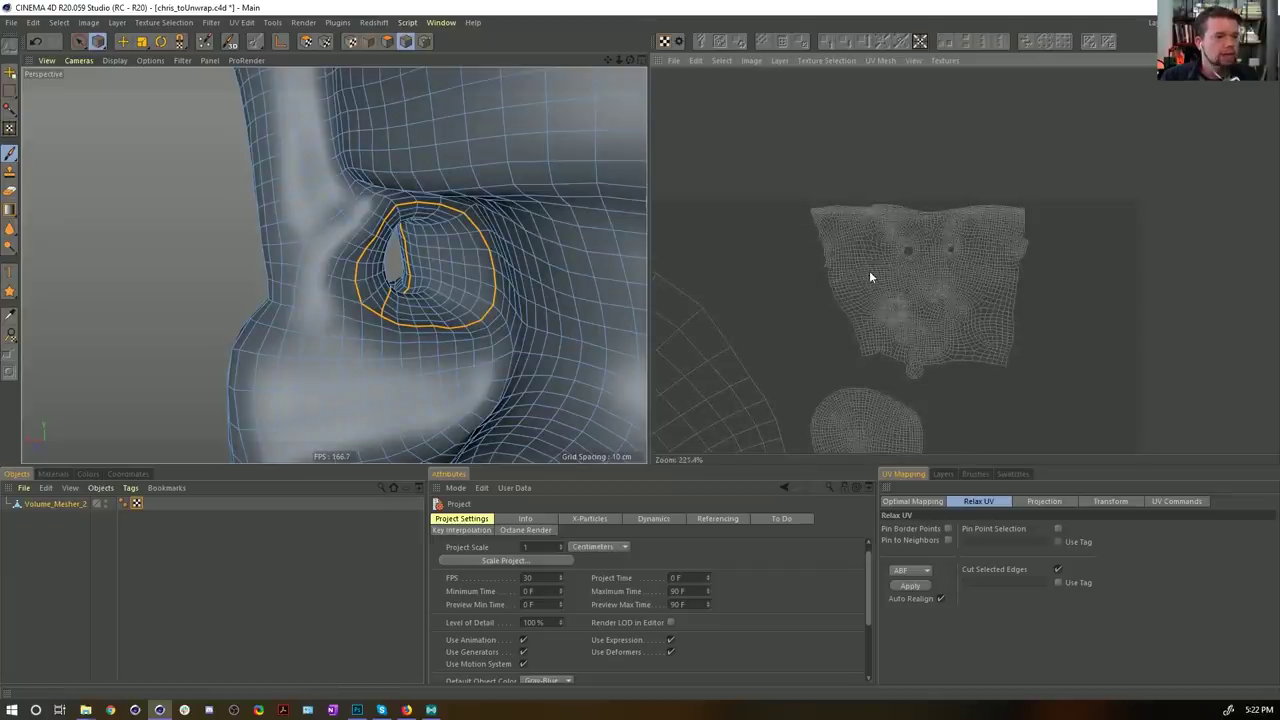
pyautogui.scroll(-4, 886, 308)
pyautogui.keyDown('alt'); pyautogui.moveTo(880, 450); pyautogui.dragTo(845, 385, button='middle'); pyautogui.keyUp('alt')
pyautogui.scroll(2, 845, 385)
pyautogui.scroll(-2, 845, 385)
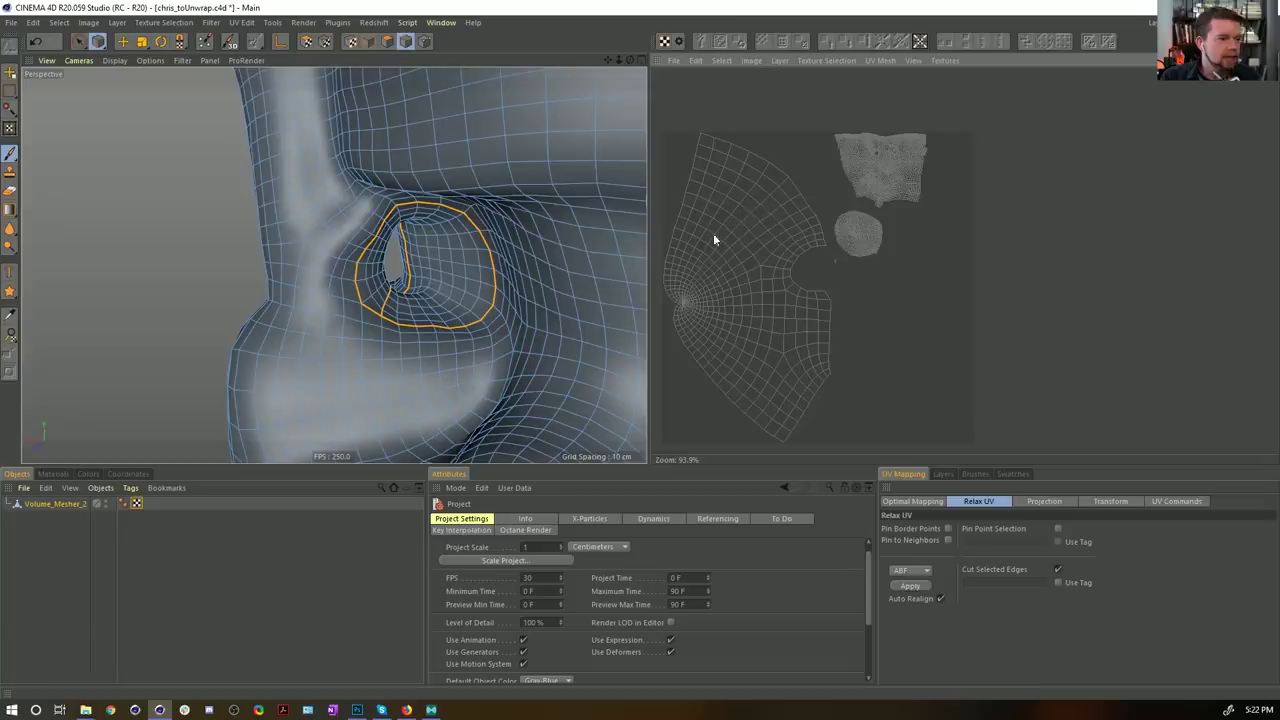
# Step: In UV polygon mode, select the whole fan-shaped island with its connected polygons and scale it down to about half size
pyautogui.click(305, 42)
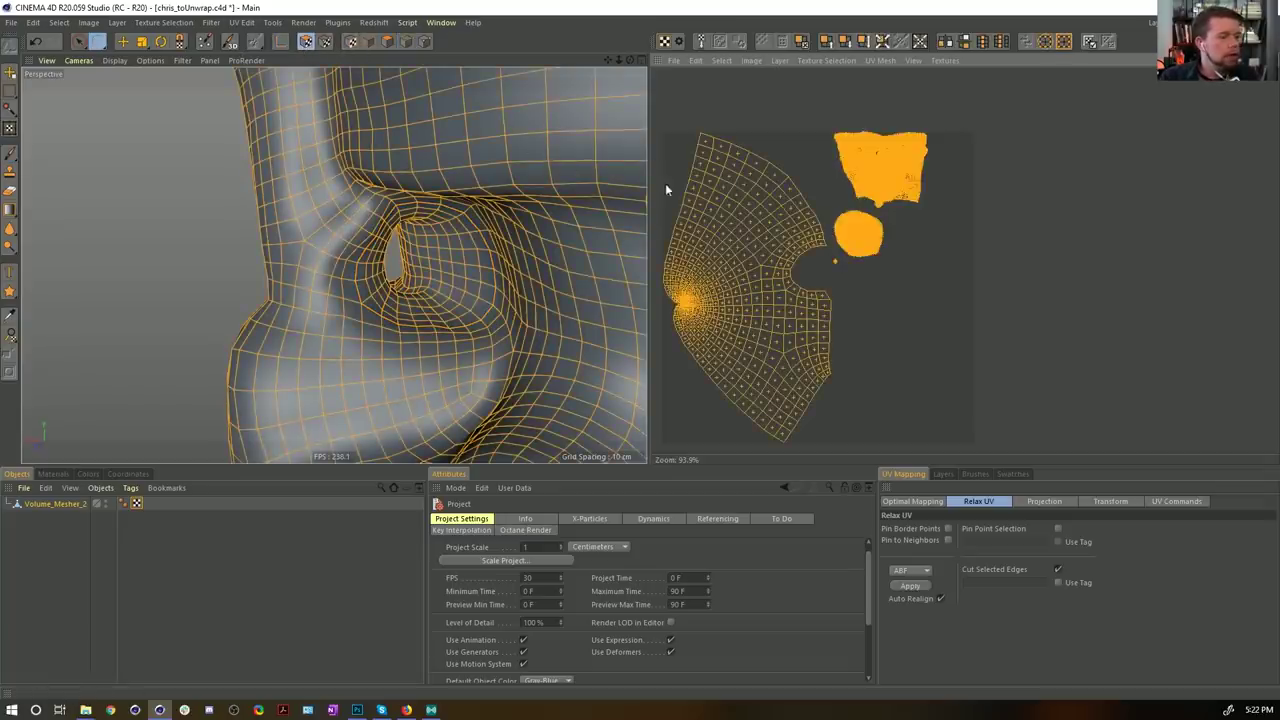
pyautogui.press('9')
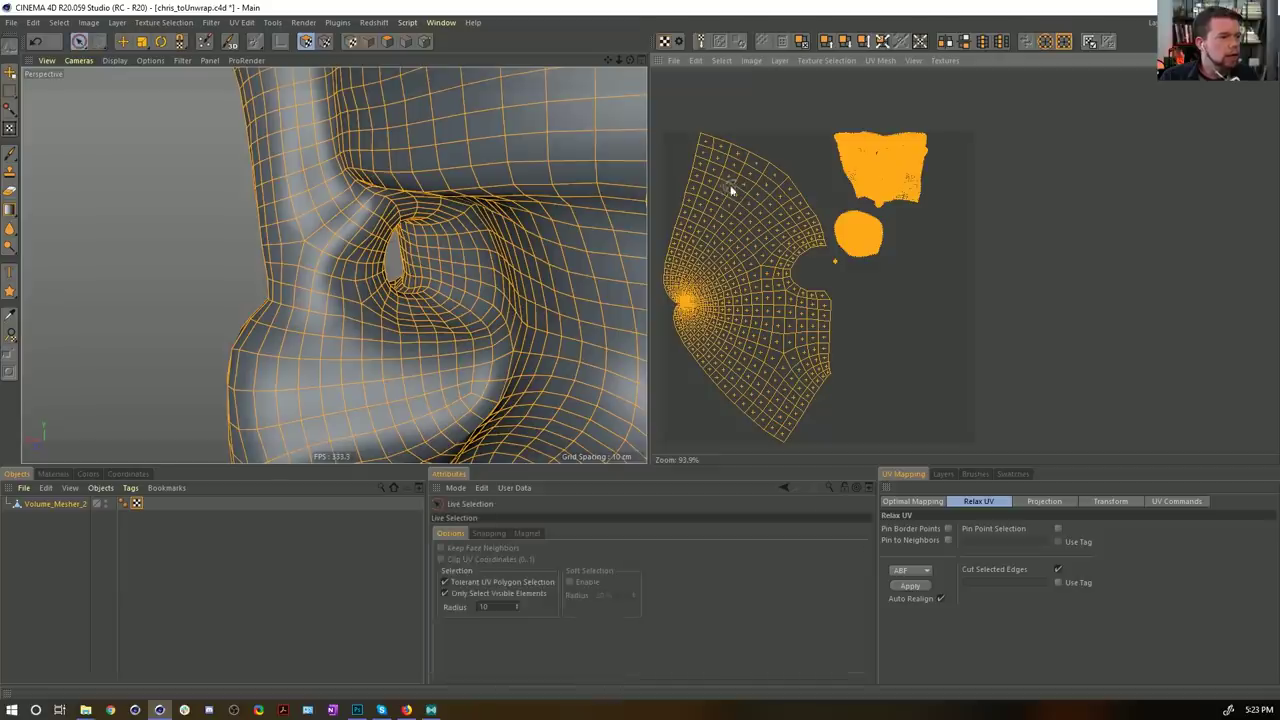
pyautogui.click(740, 175)
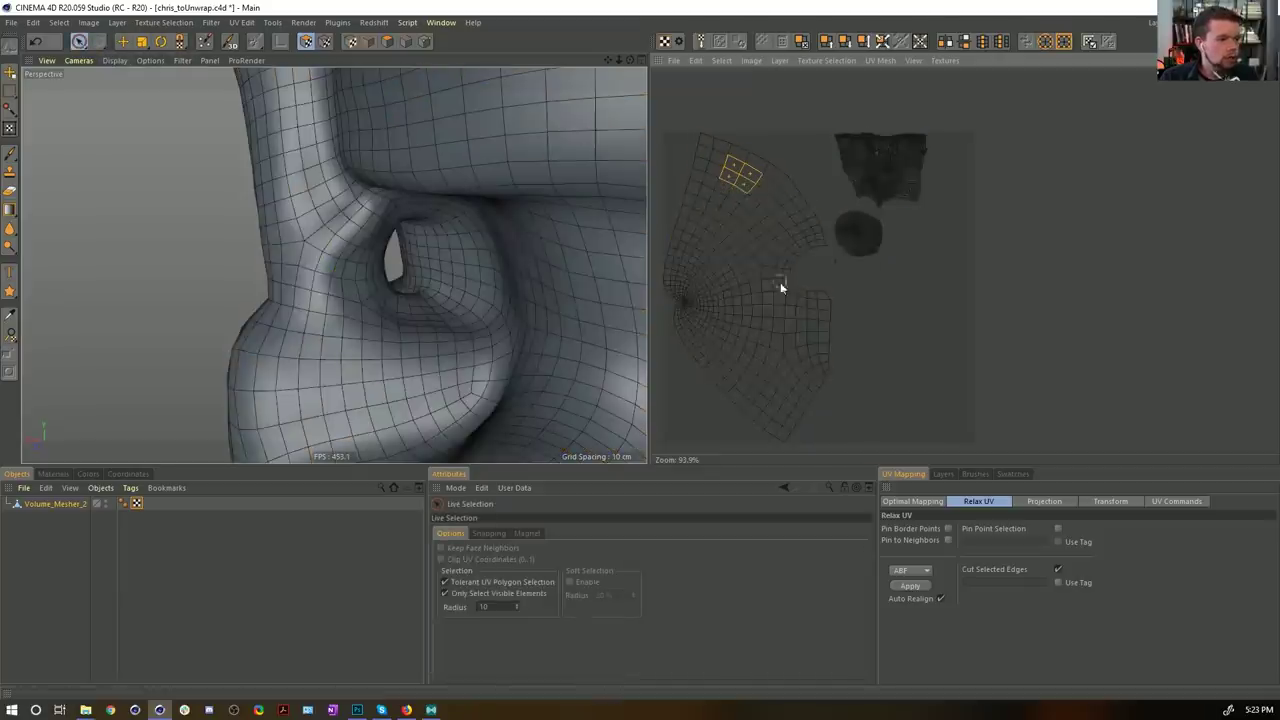
pyautogui.press('u')
pyautogui.press('w')
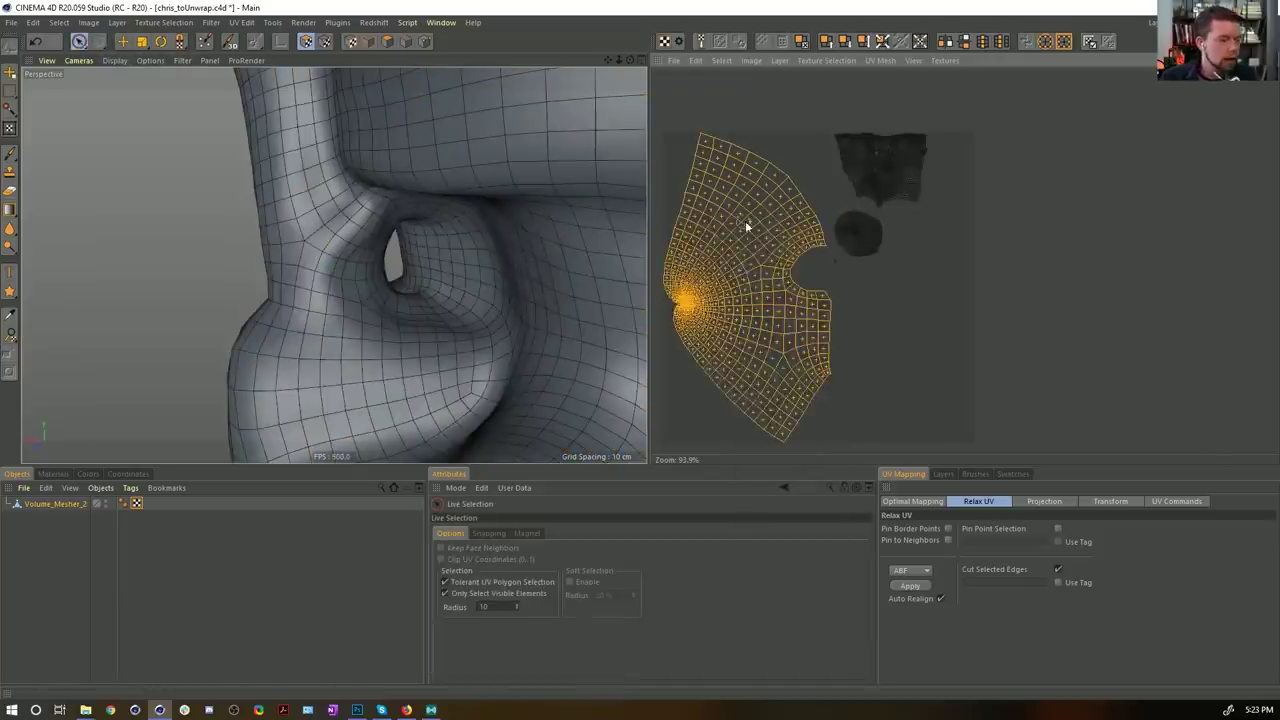
pyautogui.press('t')
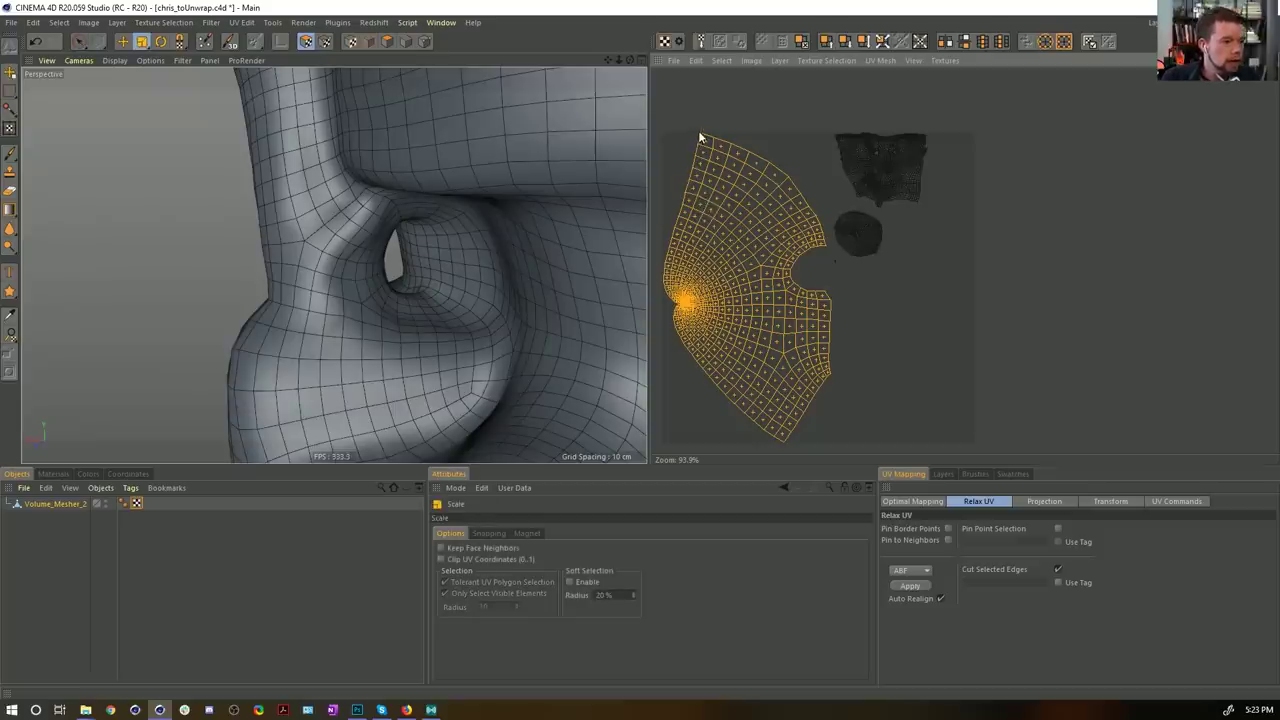
pyautogui.moveTo(700, 133); pyautogui.dragTo(672, 132)
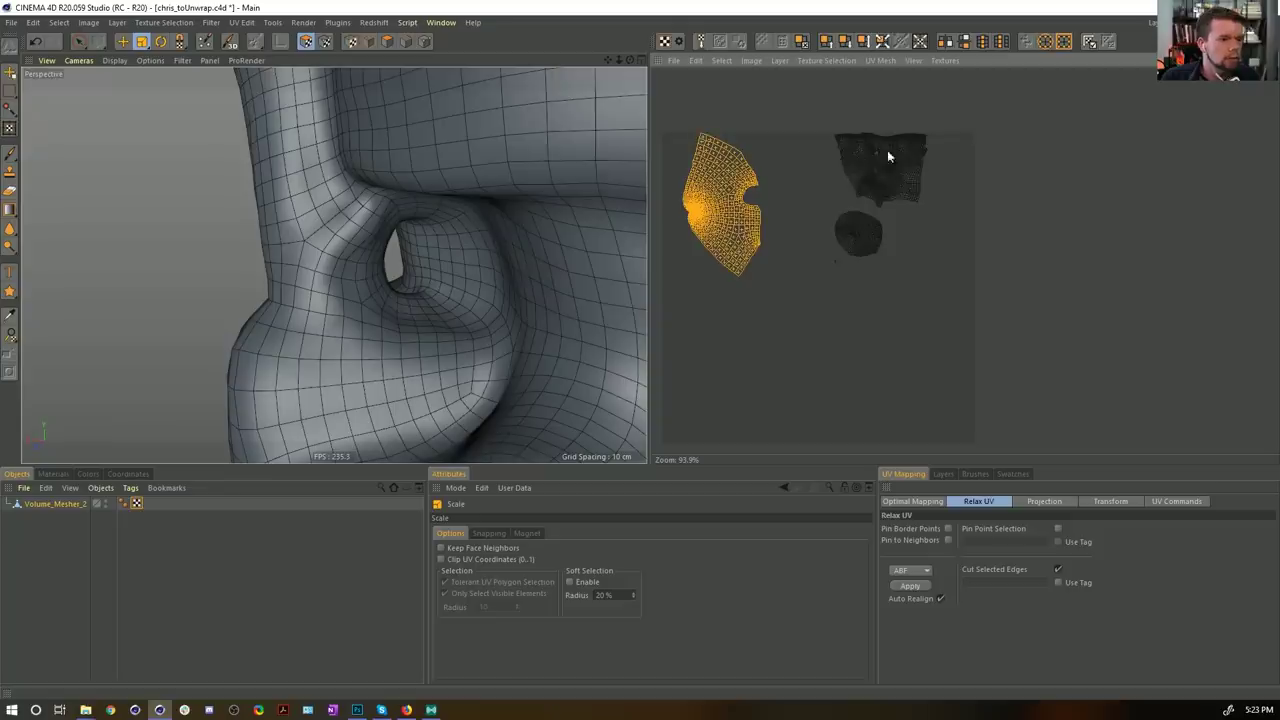
# Step: Select the tiny UV island of the hole by the staff, move it above the UV canvas, and scale it up
pyautogui.press('space')
pyautogui.click(833, 259)
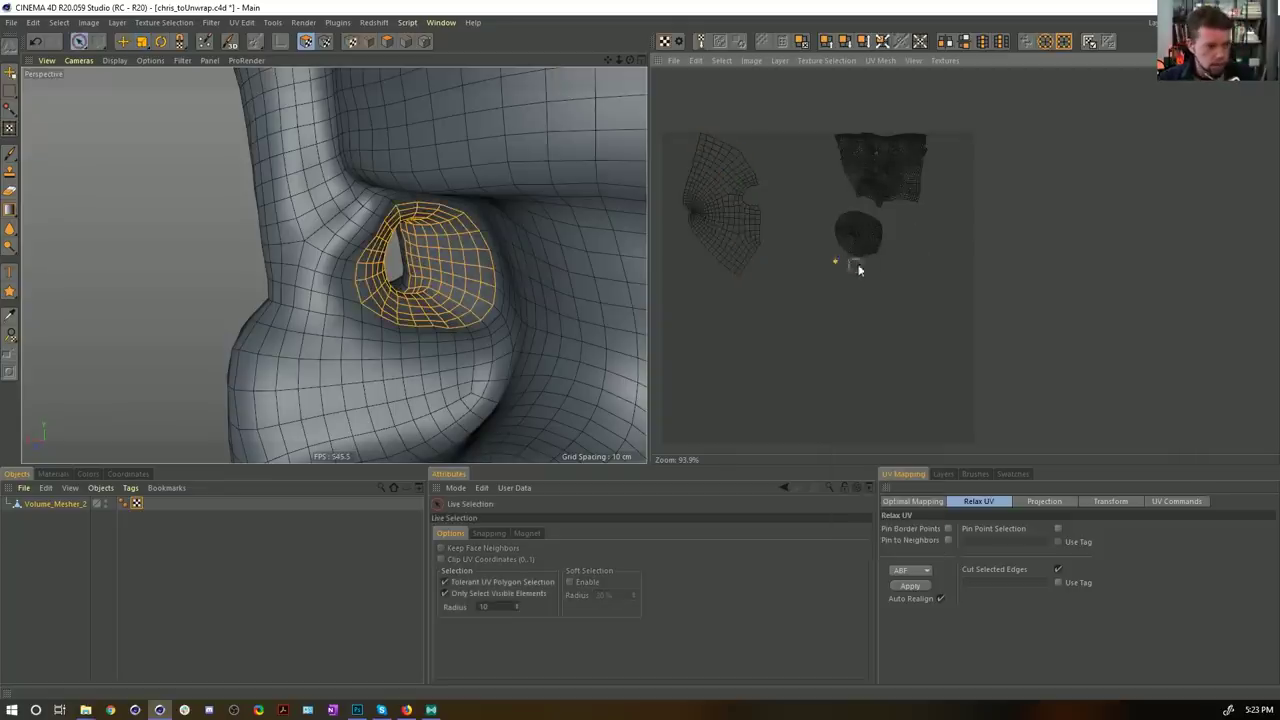
pyautogui.press('e')
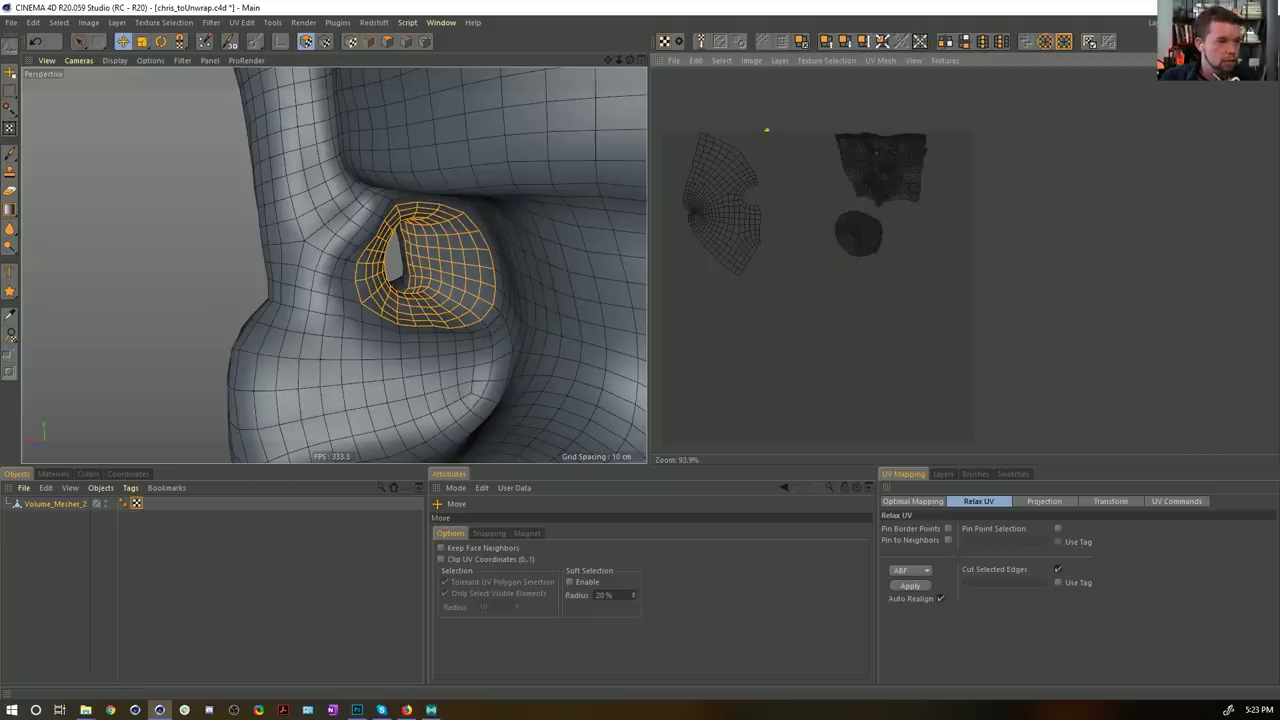
pyautogui.press('t')
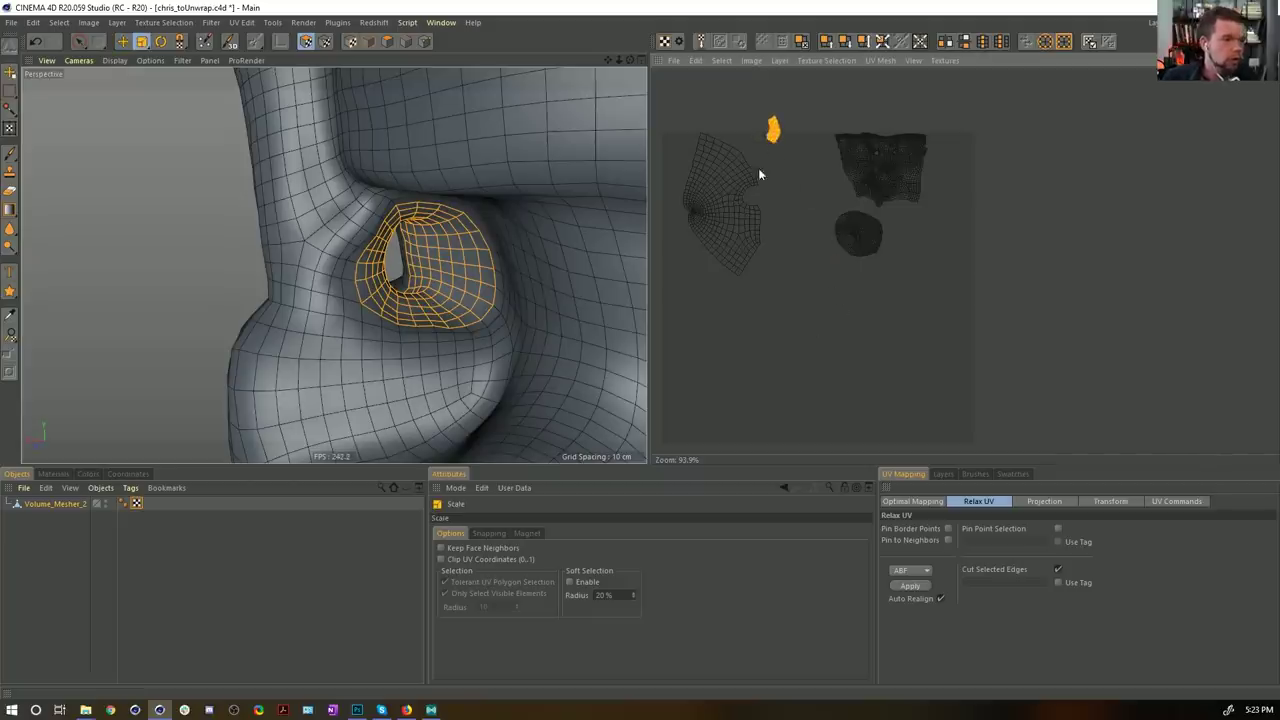
# Step: Select the entire circular UV island and move it outside the UV canvas, beyond its right edge
pyautogui.click(873, 247)
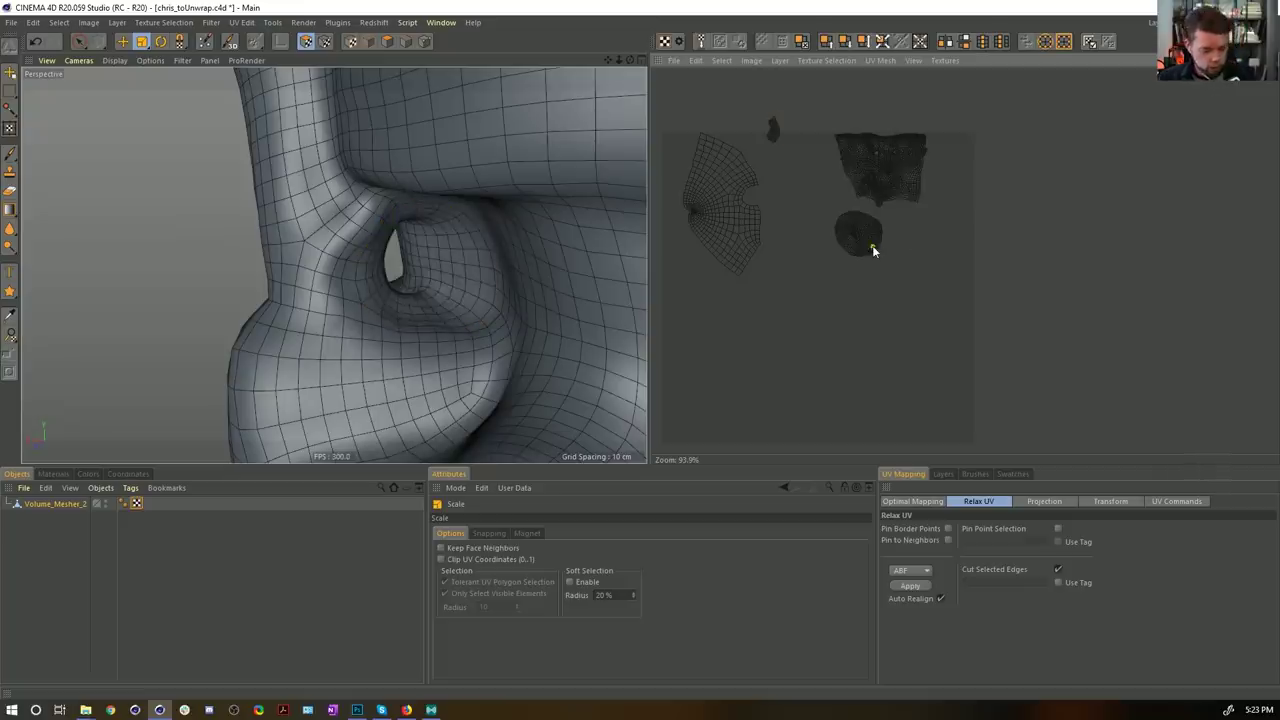
pyautogui.doubleClick(882, 231)
pyautogui.press('e')
pyautogui.moveTo(879, 242); pyautogui.dragTo(1046, 161)
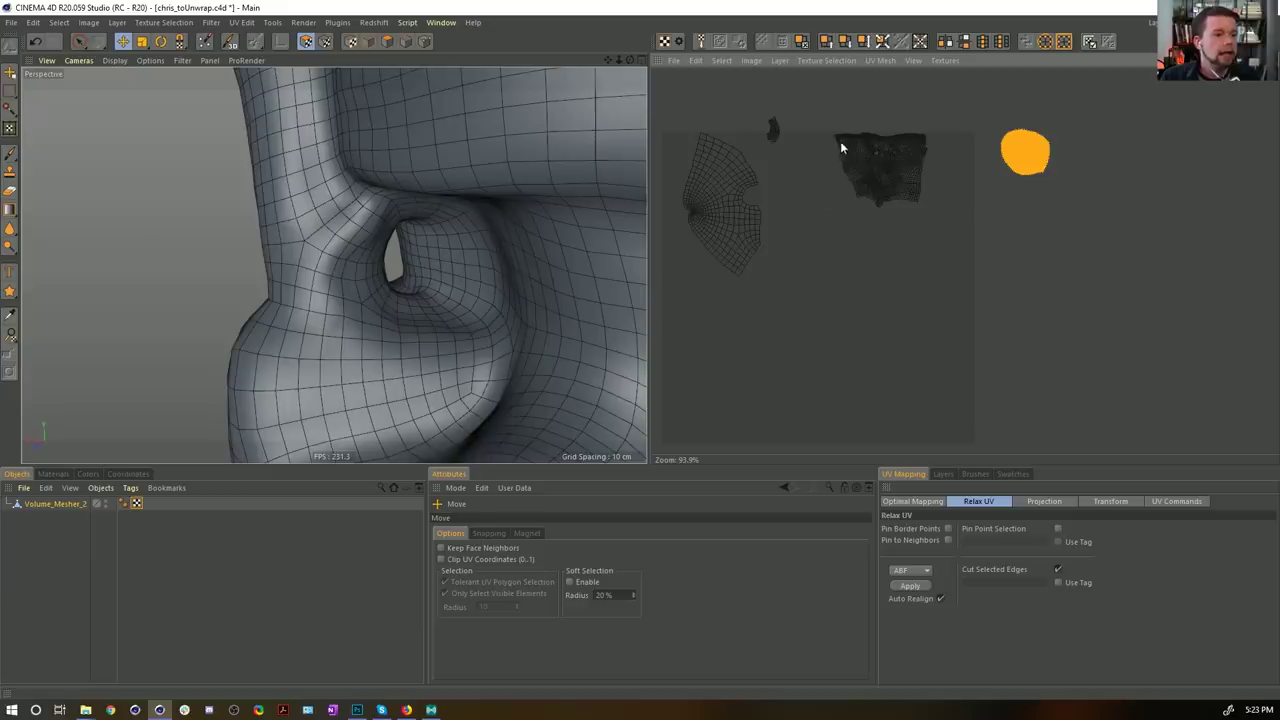
# Step: Select the connected polygons of the fan-shaped island and move it outside the UV canvas, beyond its left edge
pyautogui.click(708, 185)
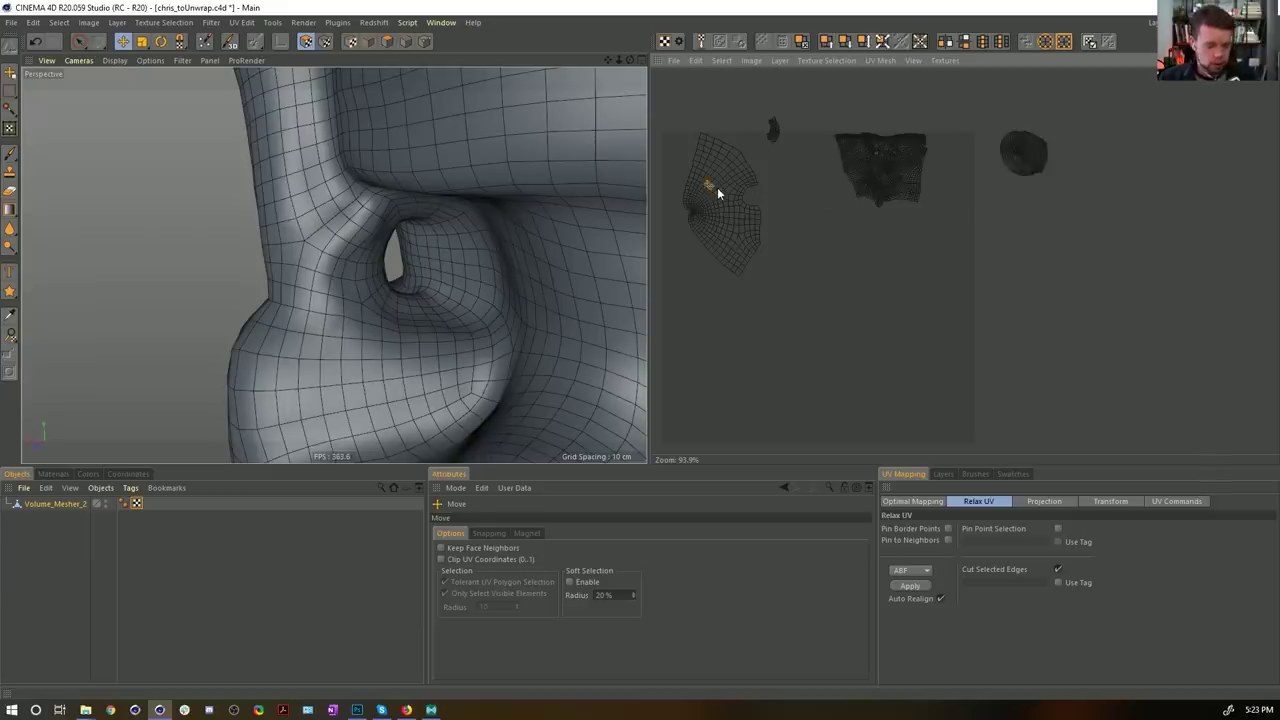
pyautogui.press('u')
pyautogui.press('w')
pyautogui.keyDown('alt'); pyautogui.moveTo(748, 205); pyautogui.dragTo(822, 255, button='middle'); pyautogui.keyUp('alt')
pyautogui.moveTo(790, 228); pyautogui.dragTo(692, 169)
pyautogui.scroll(-2, 857, 261)
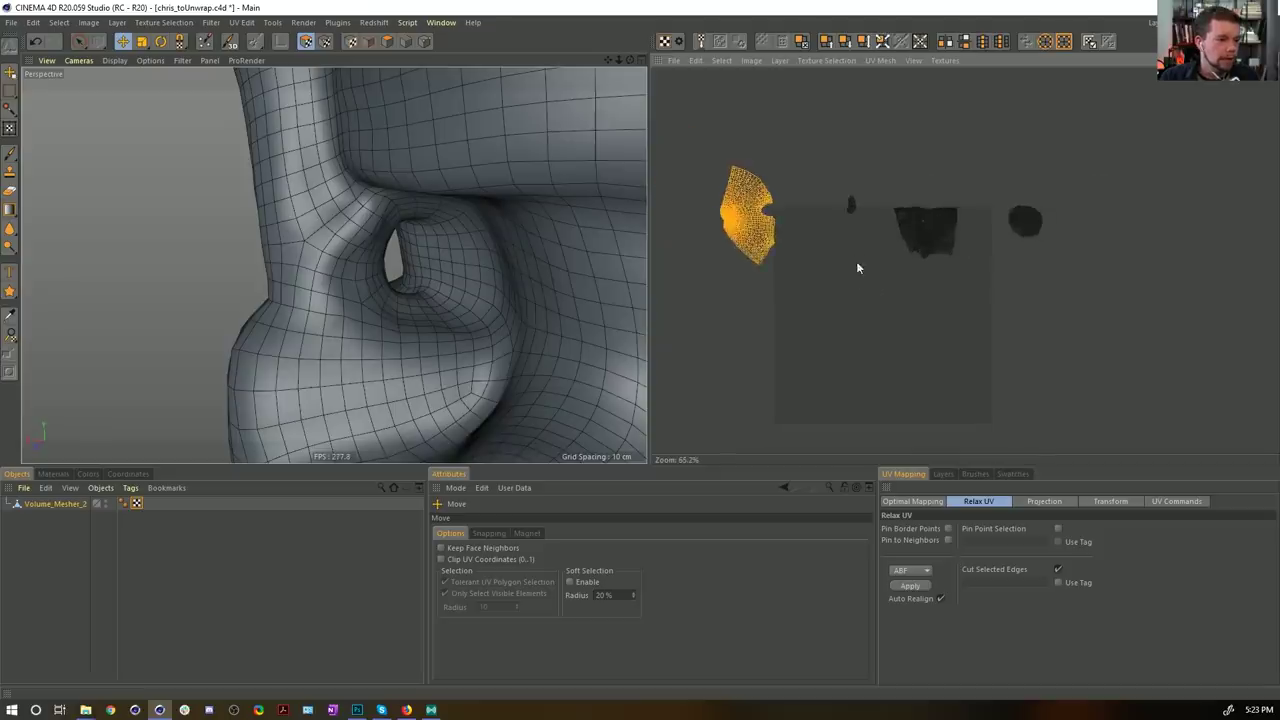
pyautogui.keyDown('alt'); pyautogui.moveTo(813, 250); pyautogui.dragTo(795, 216, button='middle'); pyautogui.keyUp('alt')
# Step: Select the entire body UV island, enlarge it to nearly the full width of the UV canvas, and align it with the canvas's upper edge
pyautogui.click(925, 211)
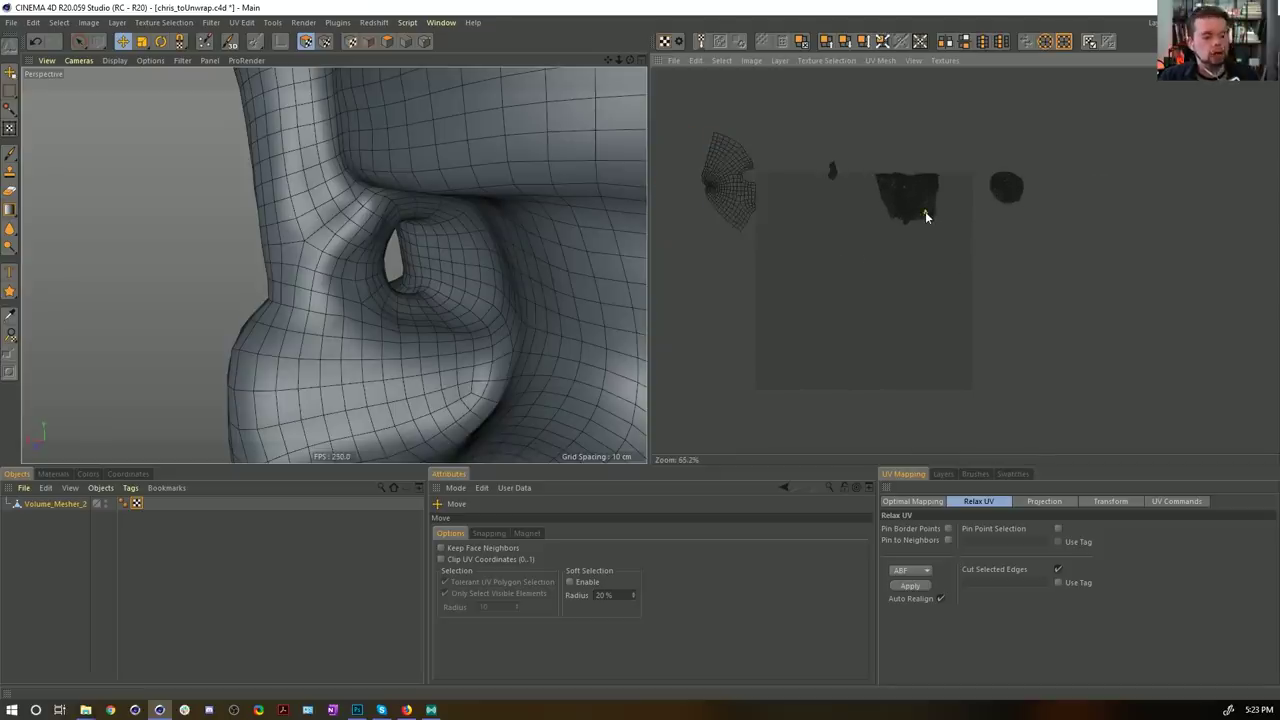
pyautogui.doubleClick(925, 211)
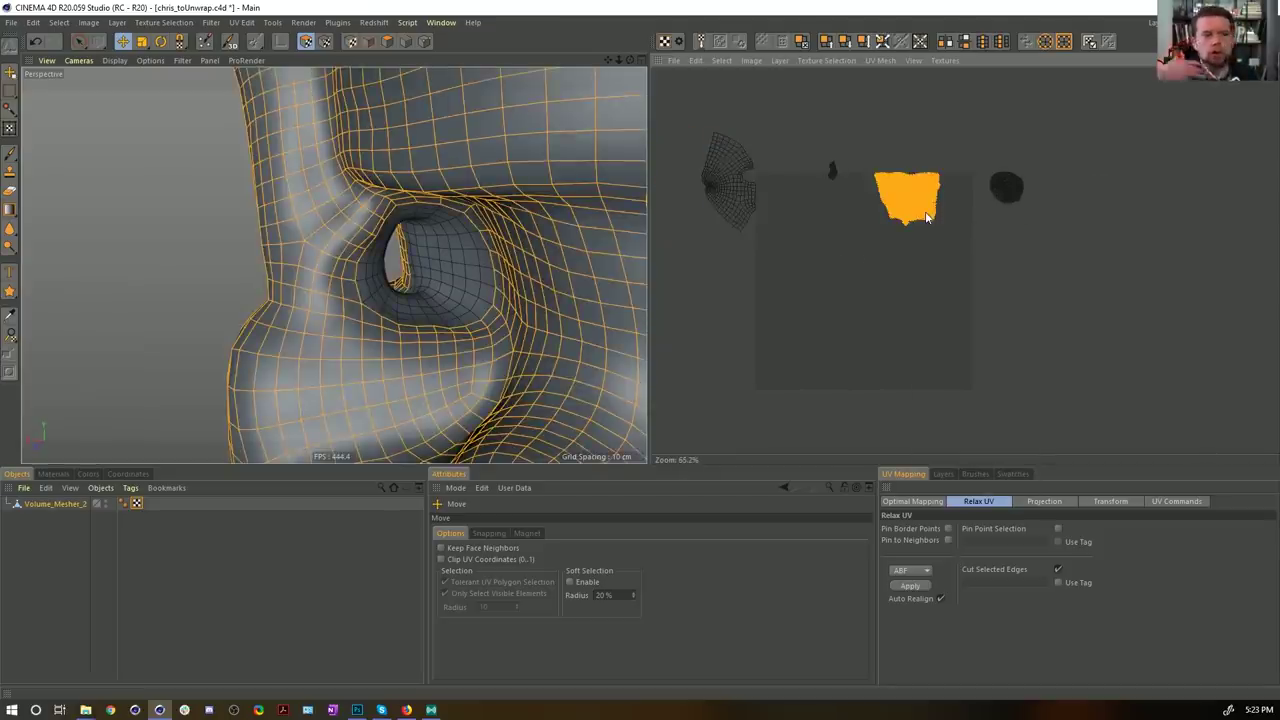
pyautogui.keyDown('alt'); pyautogui.moveTo(612, 200); pyautogui.dragTo(501, 223, button='right'); pyautogui.keyUp('alt')
pyautogui.keyDown('alt'); pyautogui.moveTo(580, 150); pyautogui.dragTo(527, 298, button='middle'); pyautogui.keyUp('alt')
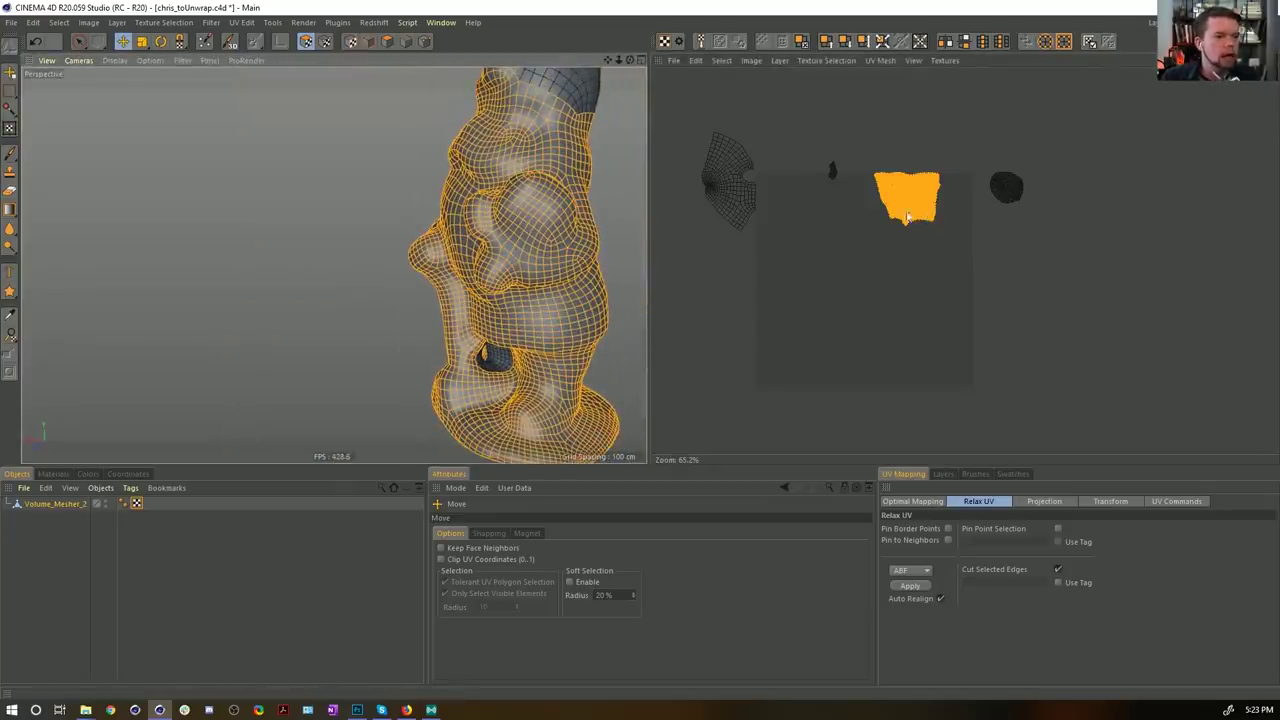
pyautogui.scroll(4, 908, 217)
pyautogui.scroll(-2, 915, 234)
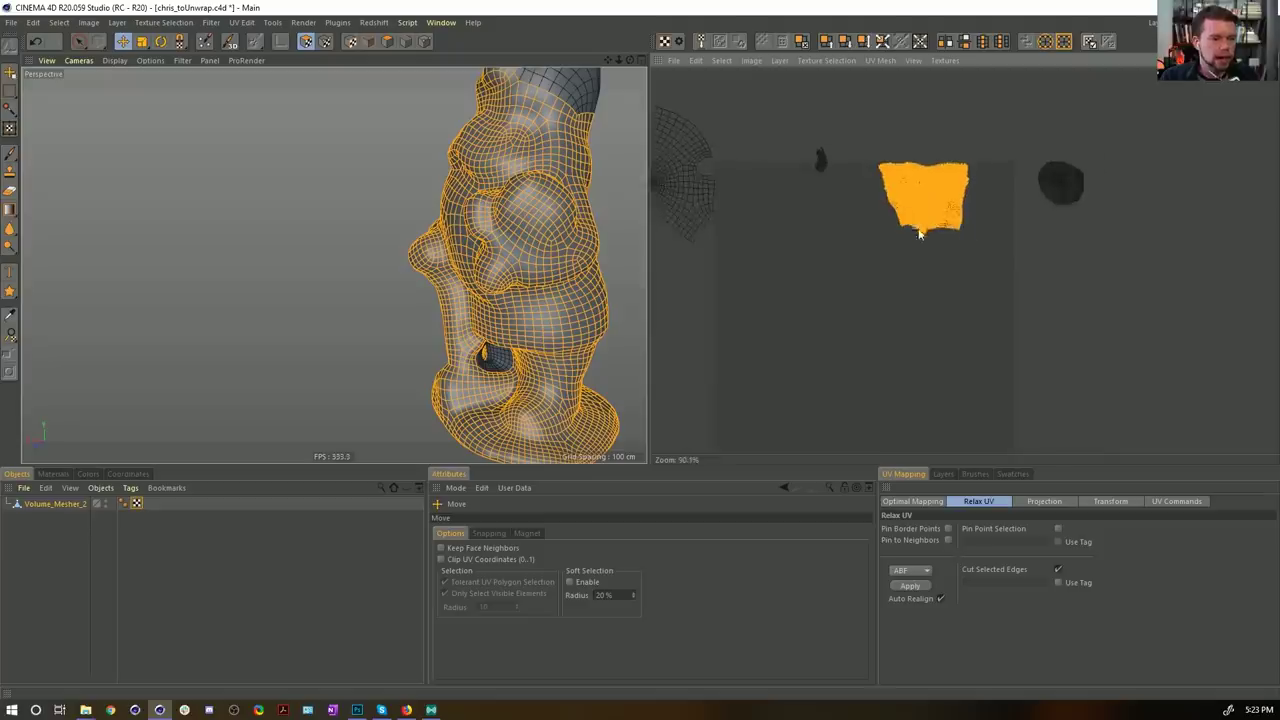
pyautogui.press('t')
pyautogui.moveTo(966, 170); pyautogui.dragTo(919, 188)
pyautogui.press('e')
pyautogui.moveTo(1001, 215); pyautogui.dragTo(1002, 171)
pyautogui.press('t')
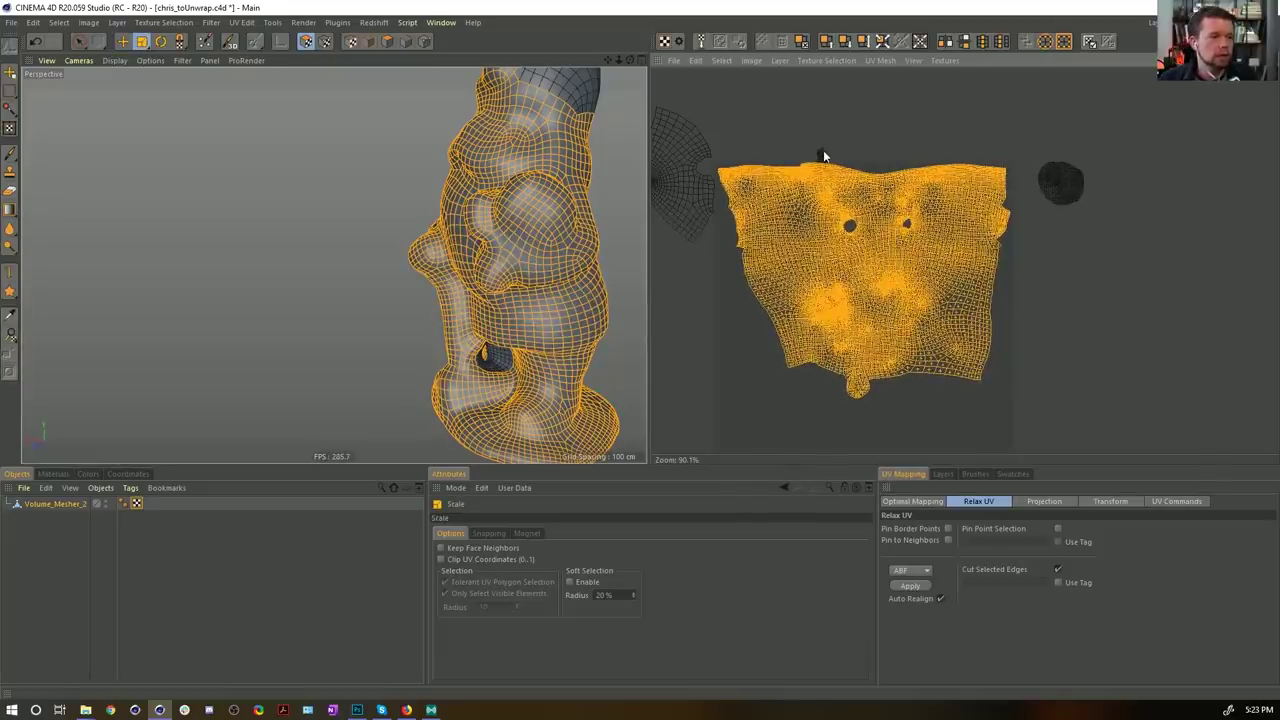
# Step: Select the small UV island of the hole by the staff and move it beside the body island, near the UV canvas's left edge
pyautogui.click(823, 155)
pyautogui.moveTo(826, 158); pyautogui.dragTo(727, 268)
pyautogui.press('e')
pyautogui.scroll(10, 733, 258)
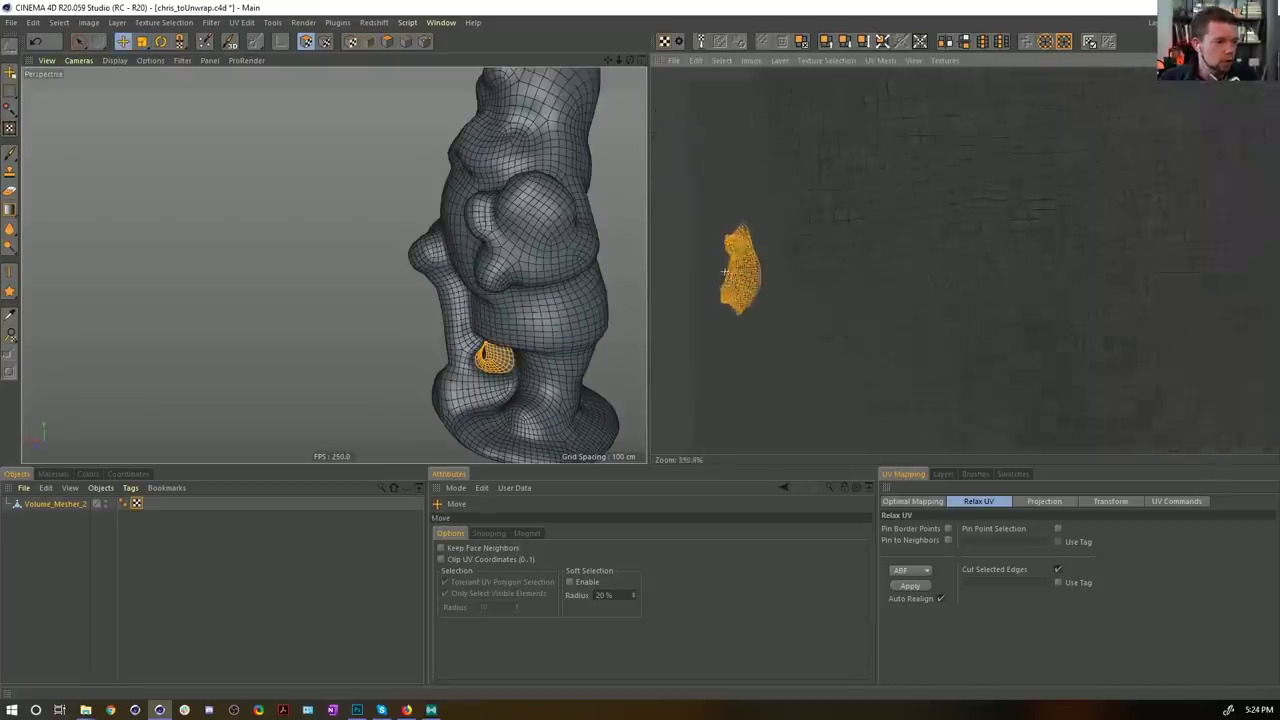
# Step: Enlarge the small UV island and rotate it to fit the gap between the body island and the UV canvas's left edge
pyautogui.press('t')
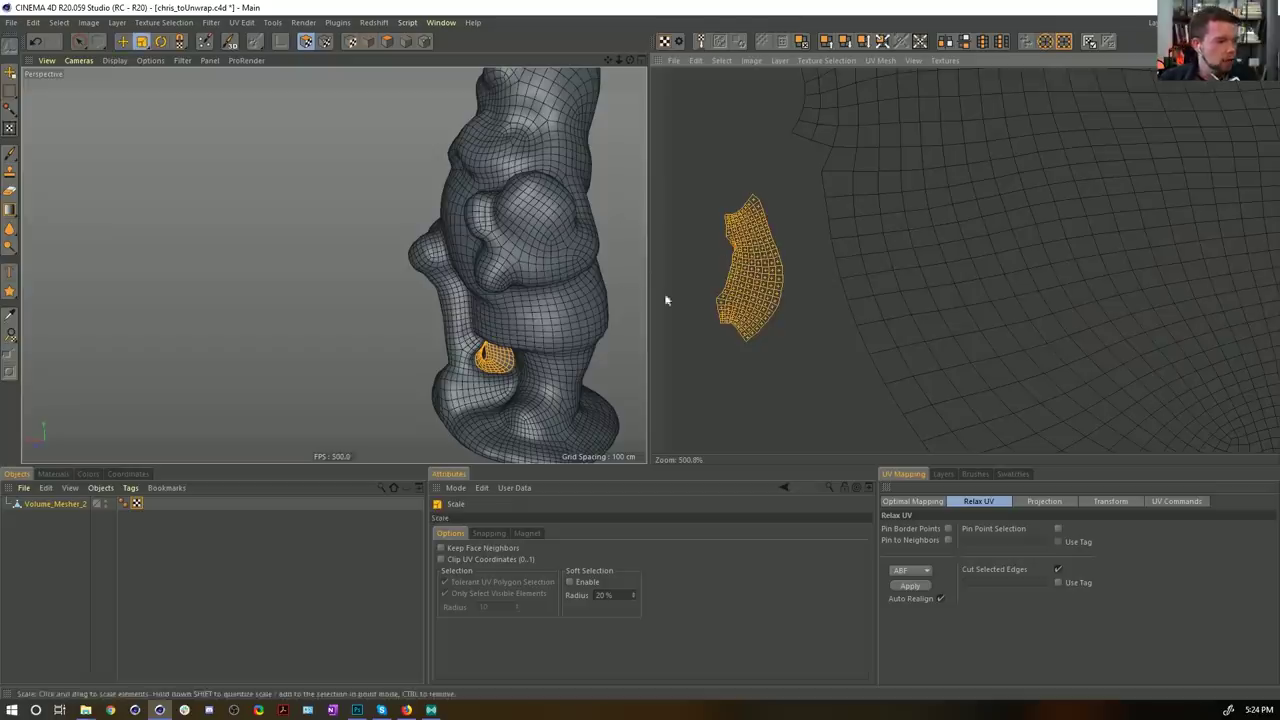
pyautogui.moveTo(729, 222); pyautogui.dragTo(756, 220)
pyautogui.press('e')
pyautogui.scroll(-4, 756, 220)
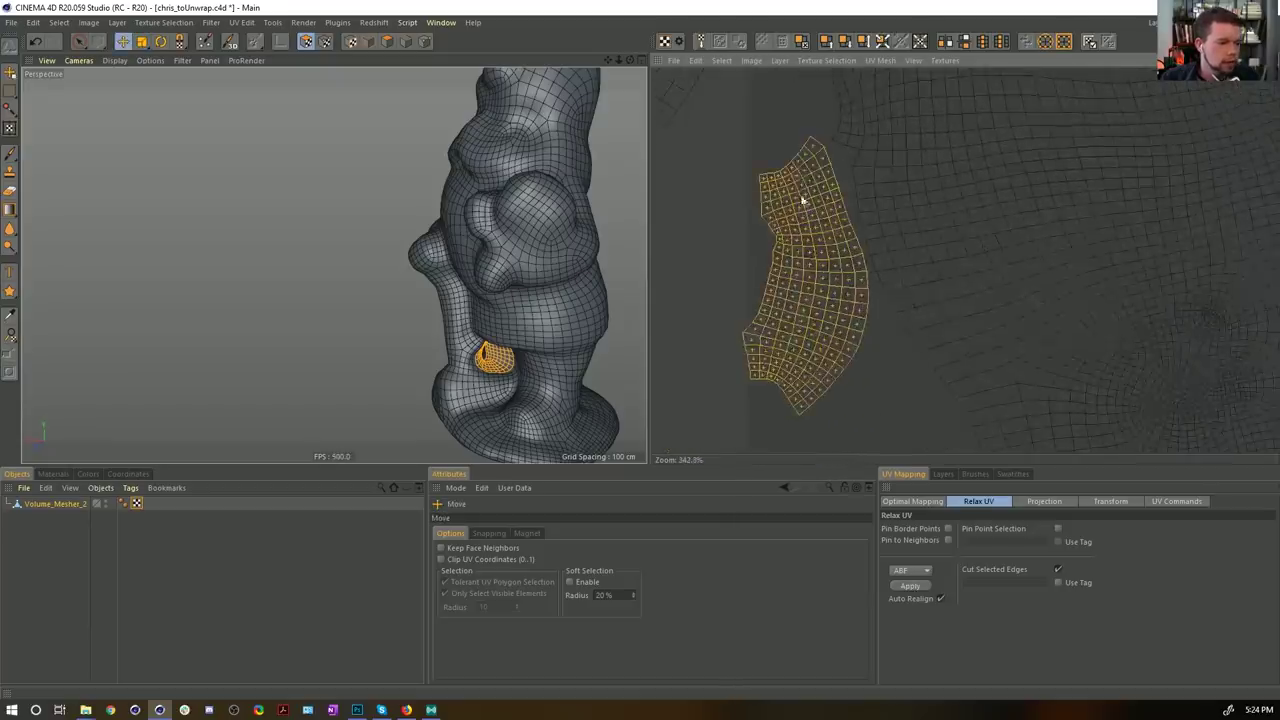
pyautogui.press('r')
pyautogui.moveTo(814, 149)
pyautogui.mouseDown()
pyautogui.moveTo(810, 134)
pyautogui.moveTo(809, 172)
pyautogui.mouseUp()
pyautogui.press('e')
# Step: Select the entire fan-shaped UV island, move it into the UV canvas's lower-left area, and rotate it so its arc faces up
pyautogui.scroll(-10, 920, 224)
pyautogui.keyDown('alt'); pyautogui.moveTo(920, 224); pyautogui.dragTo(874, 228, button='middle'); pyautogui.keyUp('alt')
pyautogui.click(739, 133)
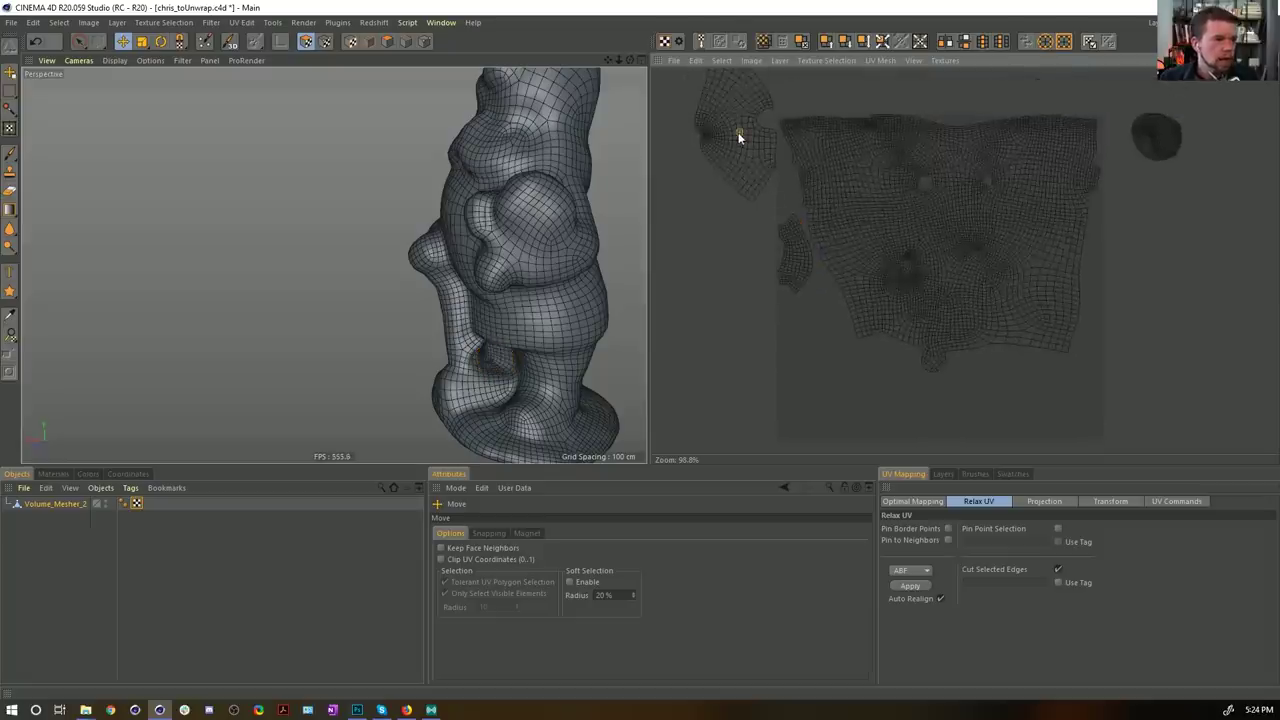
pyautogui.doubleClick(738, 132)
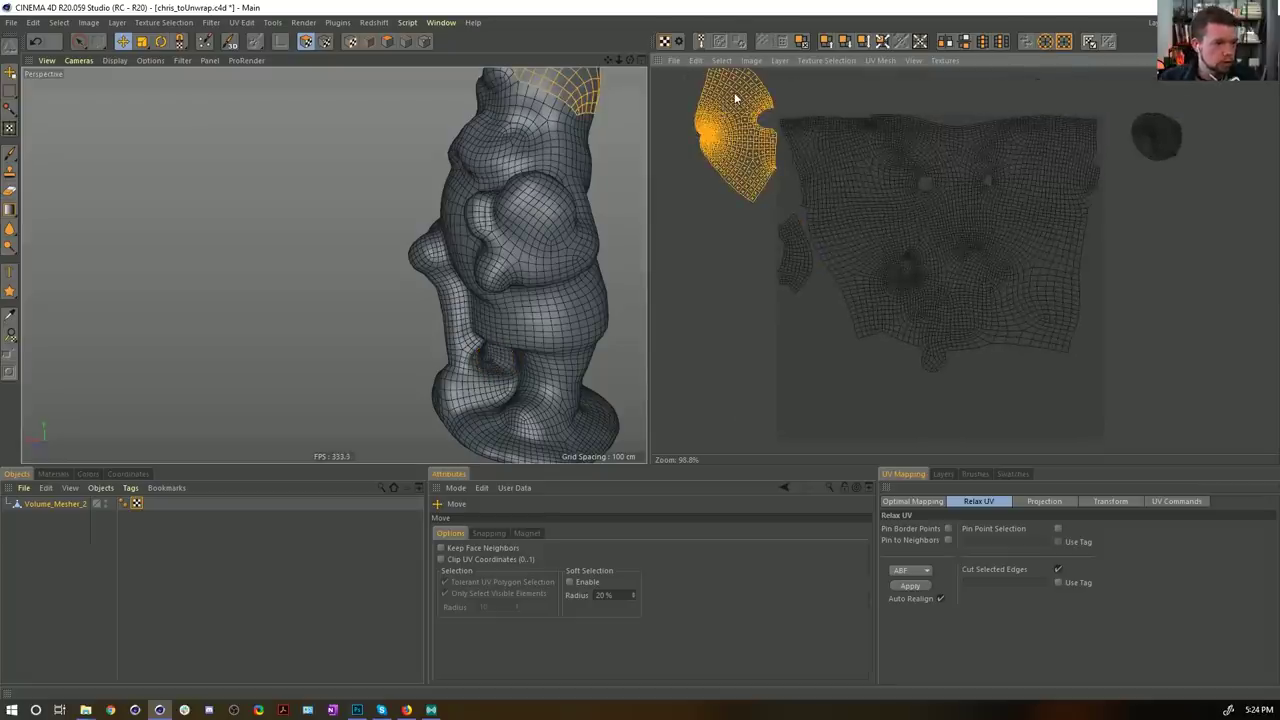
pyautogui.moveTo(735, 98); pyautogui.dragTo(855, 393)
pyautogui.press('r')
pyautogui.press('e')
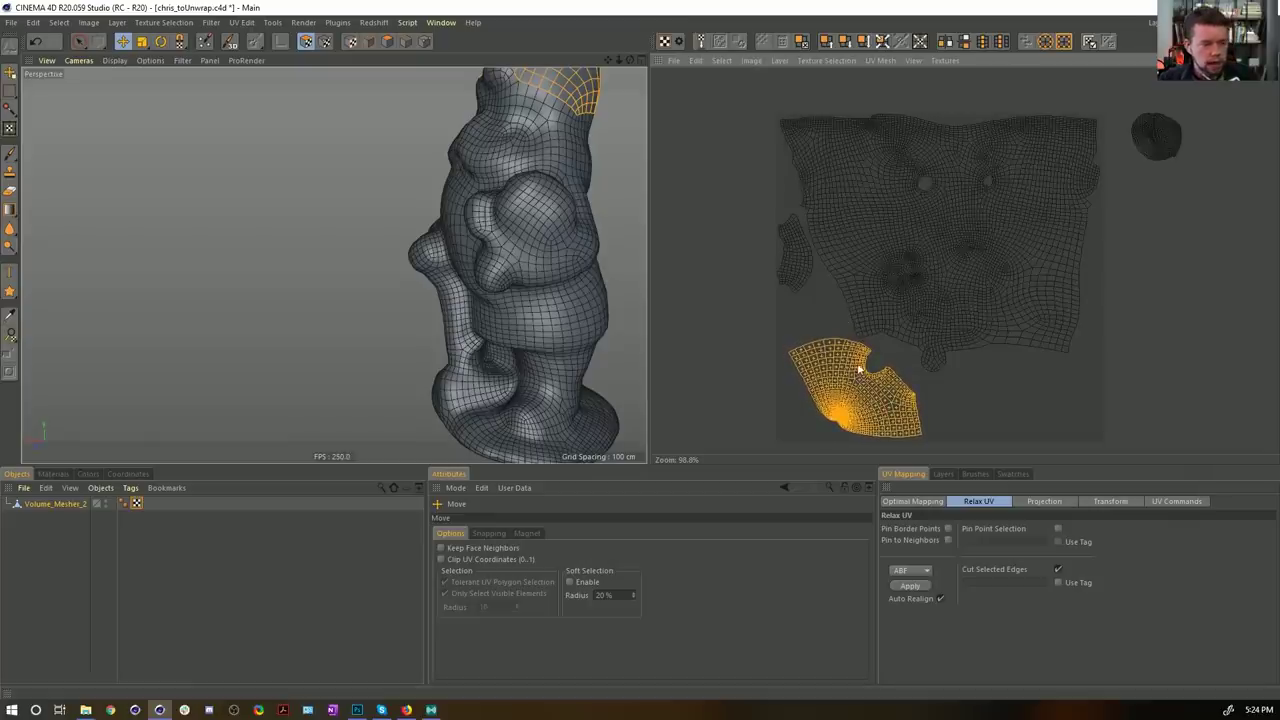
# Step: Scale the fan-shaped UV island slightly to fill the UV canvas's lower-left corner
pyautogui.press('t')
pyautogui.moveTo(794, 349); pyautogui.dragTo(786, 345)
pyautogui.press('e')
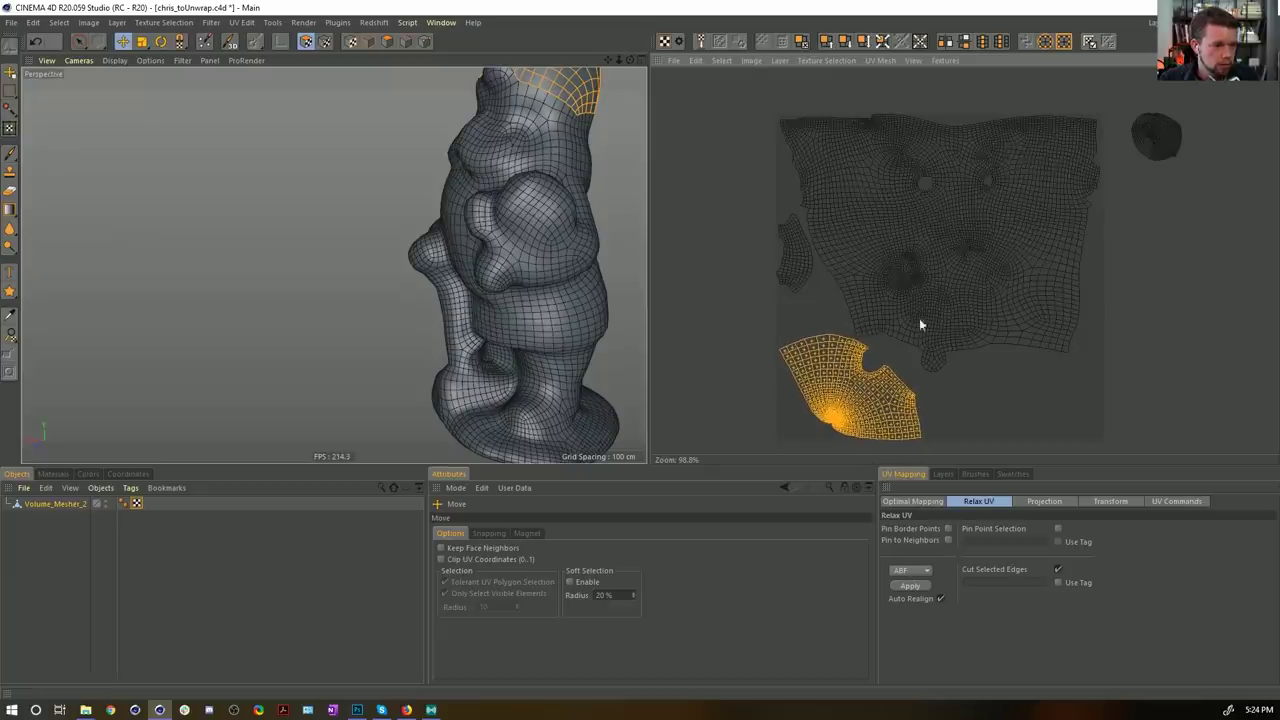
# Step: Move the circular UV island into the UV canvas's lower-right corner and scale it up to fill the space below the body island
pyautogui.click(1153, 142)
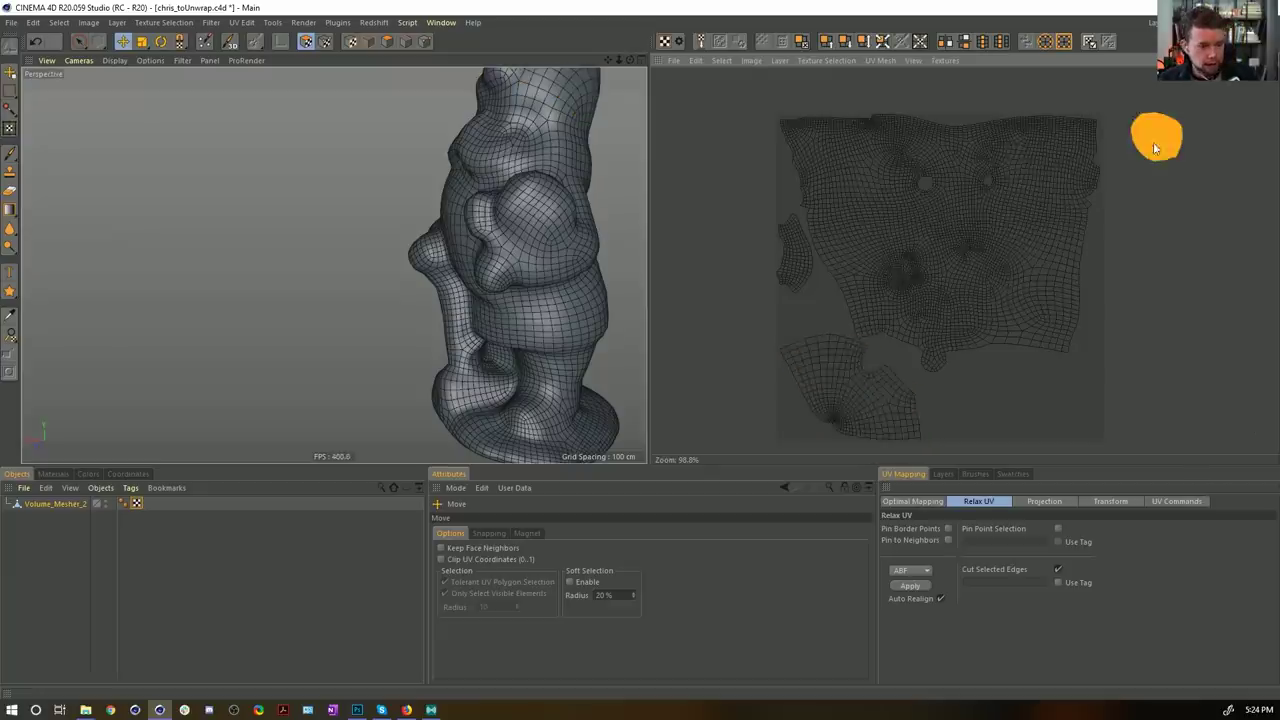
pyautogui.moveTo(1155, 145); pyautogui.dragTo(1013, 406)
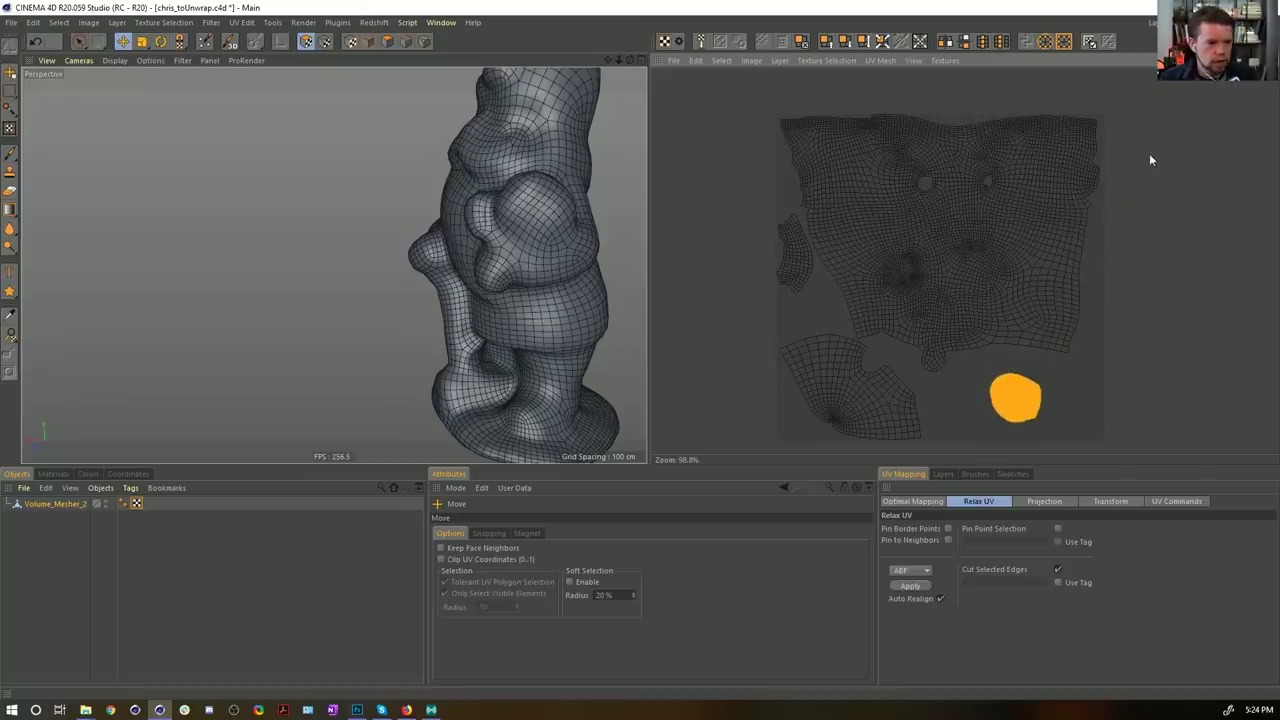
pyautogui.scroll(5, 1018, 432)
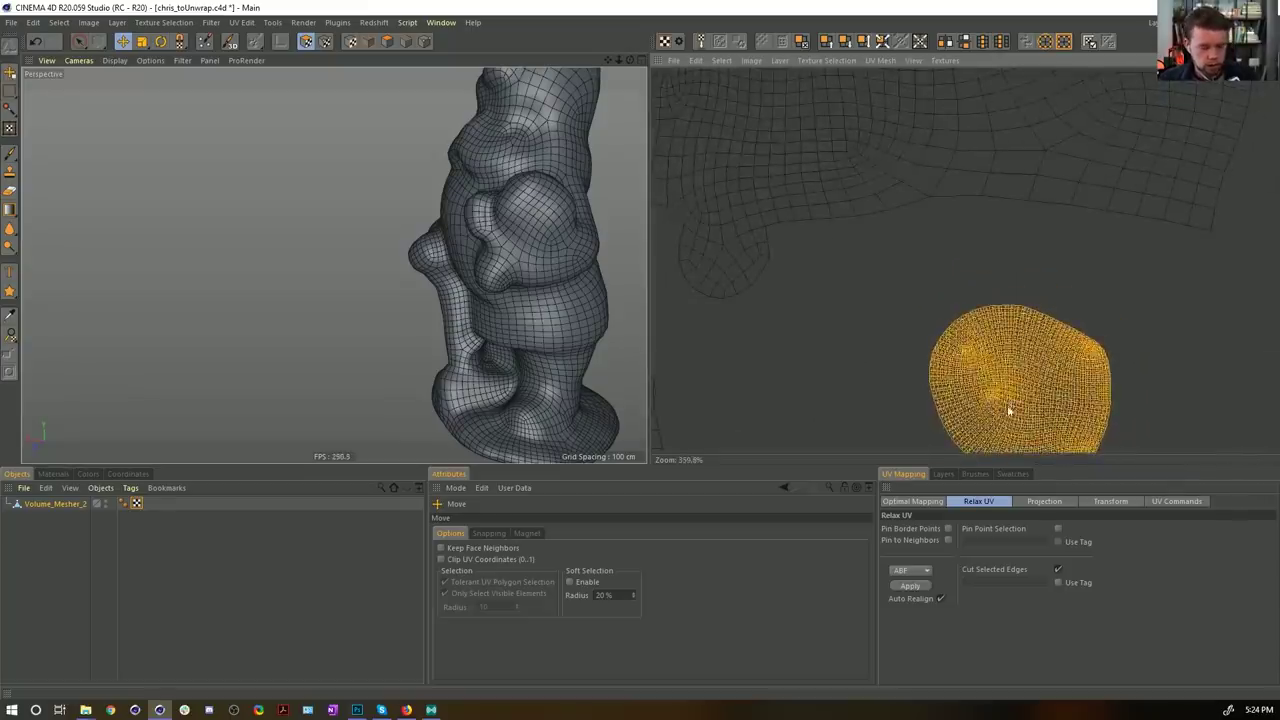
pyautogui.press('t')
pyautogui.moveTo(1005, 404); pyautogui.dragTo(981, 416)
pyautogui.scroll(-3, 1048, 368)
pyautogui.keyDown('alt'); pyautogui.moveTo(1050, 370); pyautogui.dragTo(1031, 347, button='middle'); pyautogui.keyUp('alt')
pyautogui.moveTo(1007, 384); pyautogui.dragTo(1020, 348)
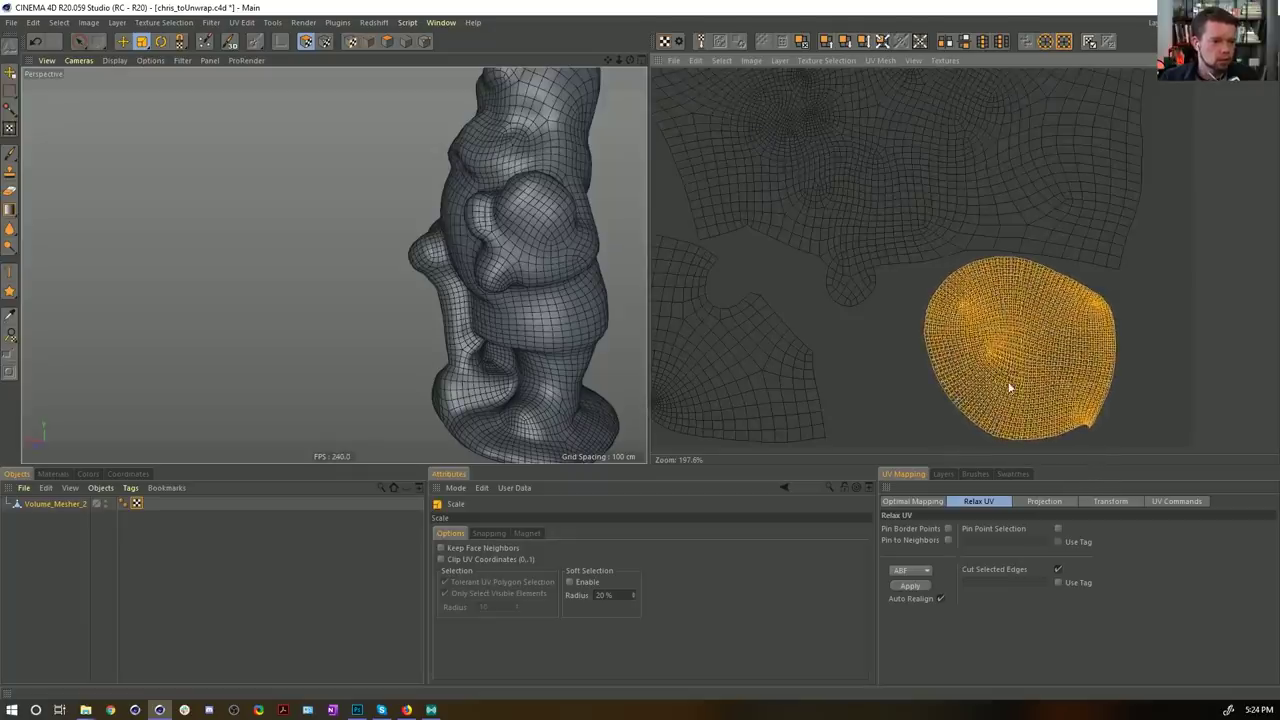
pyautogui.scroll(-5, 1019, 346)
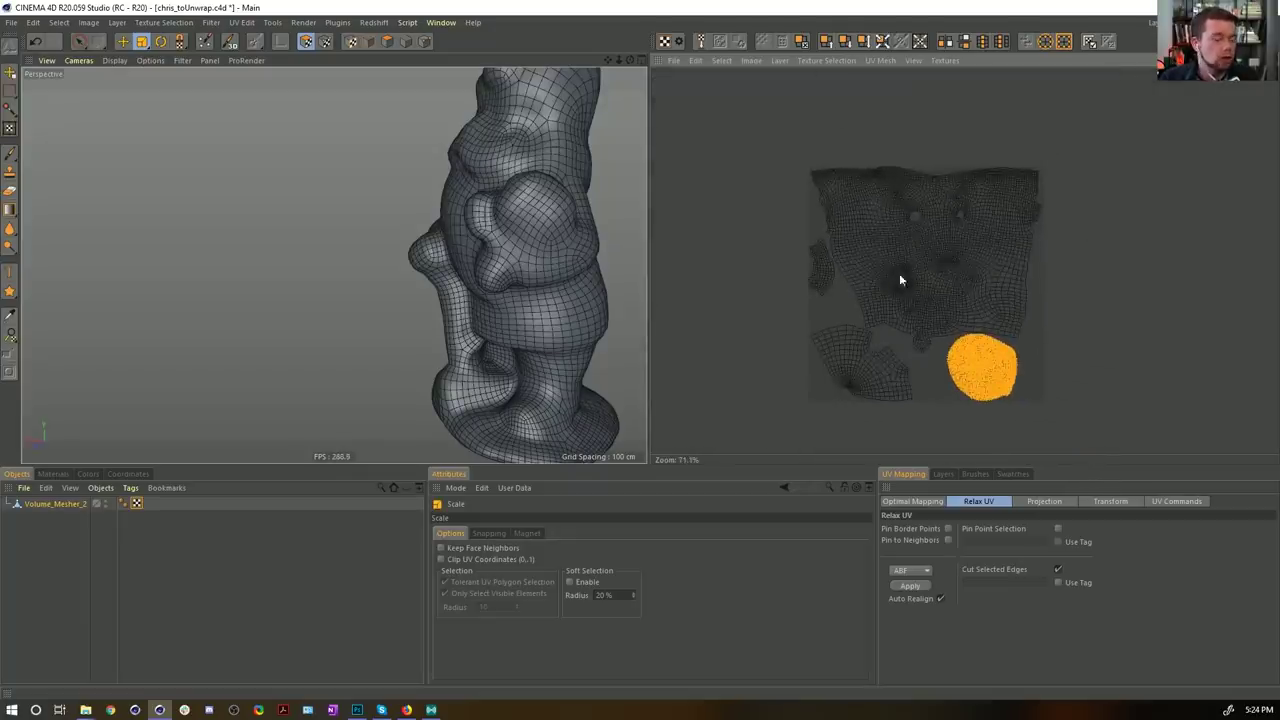
# Step: Pick a polygon in the dense area of the body UV island and select all polygons connected to it
pyautogui.scroll(4, 858, 236)
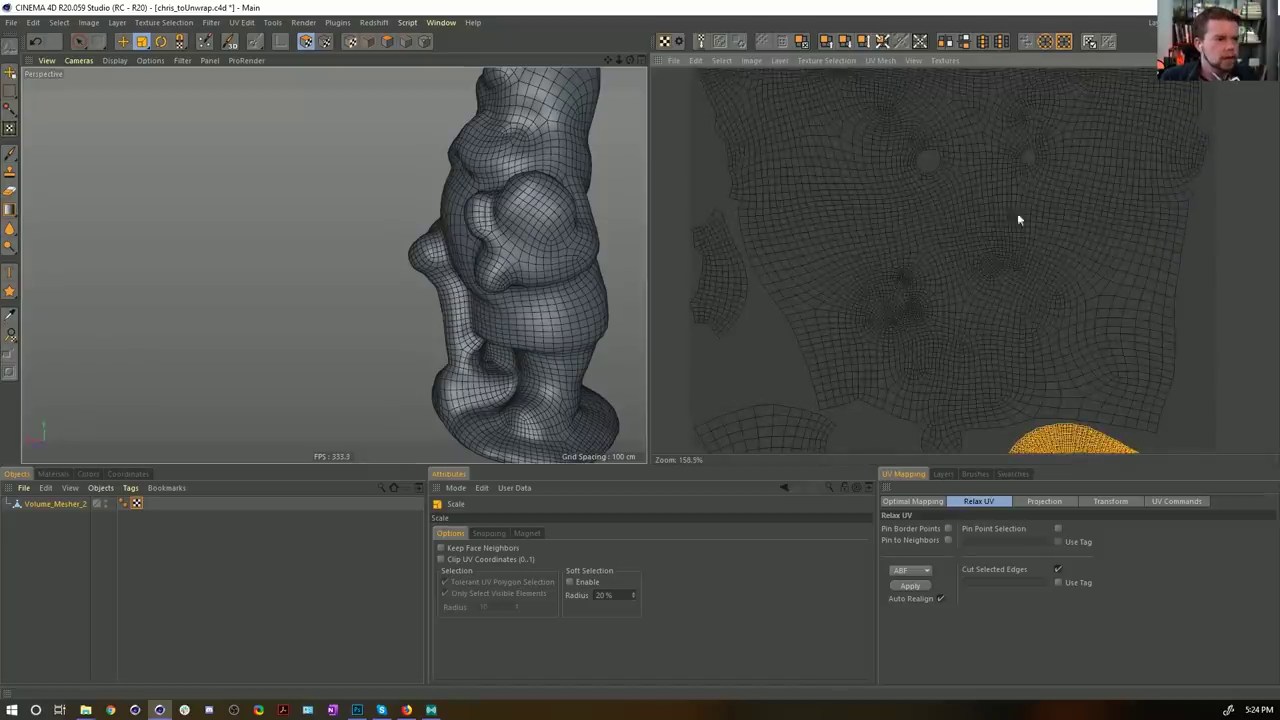
pyautogui.scroll(-4, 981, 224)
pyautogui.scroll(8, 929, 272)
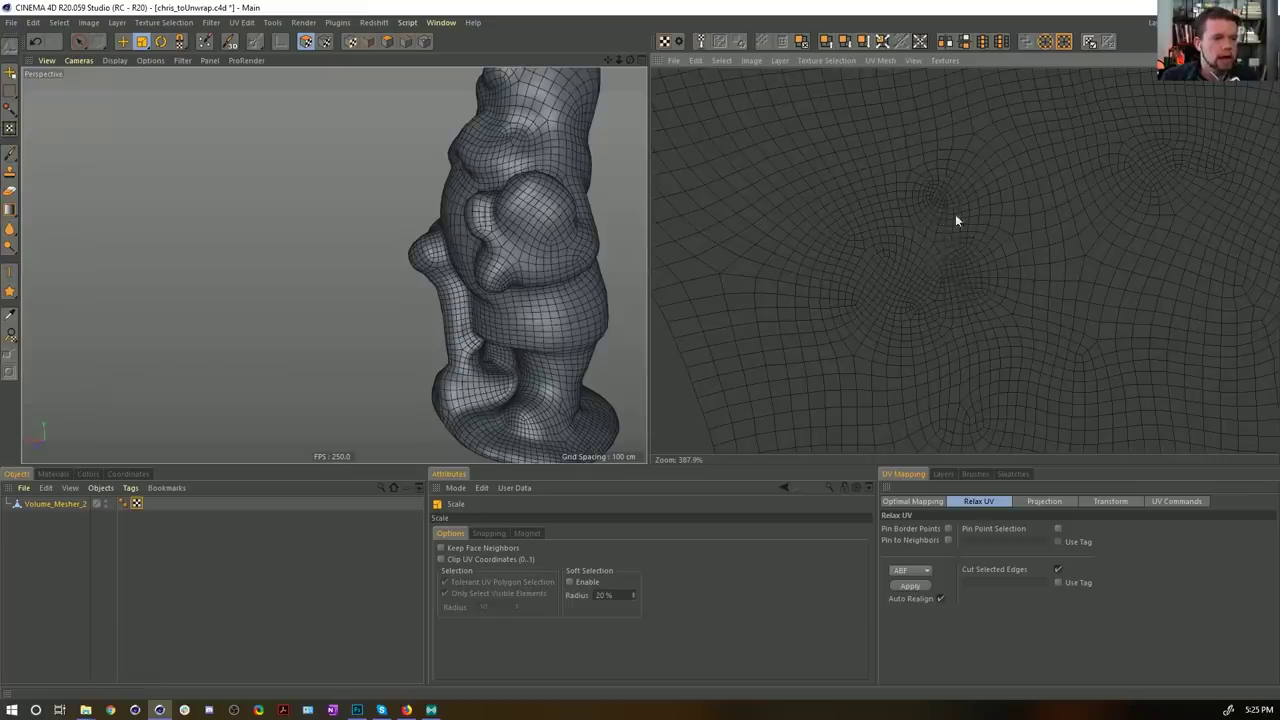
pyautogui.scroll(-5, 956, 216)
pyautogui.scroll(1, 961, 219)
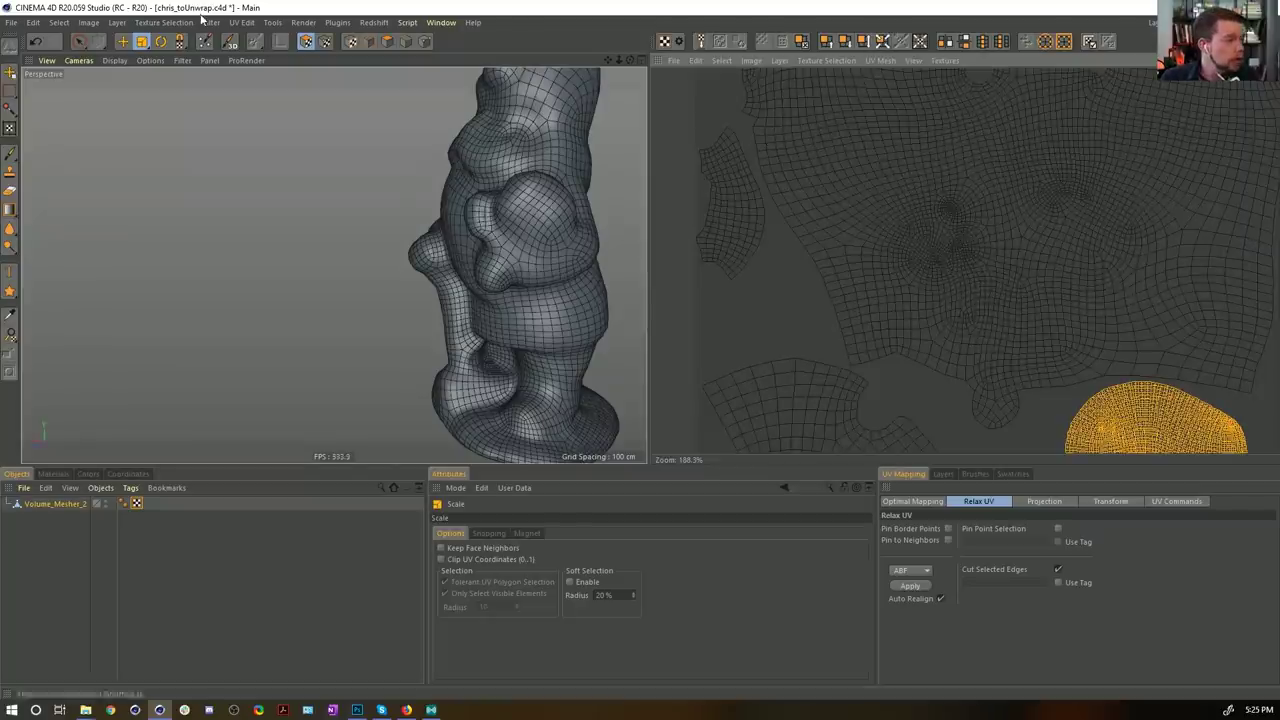
pyautogui.click(934, 237)
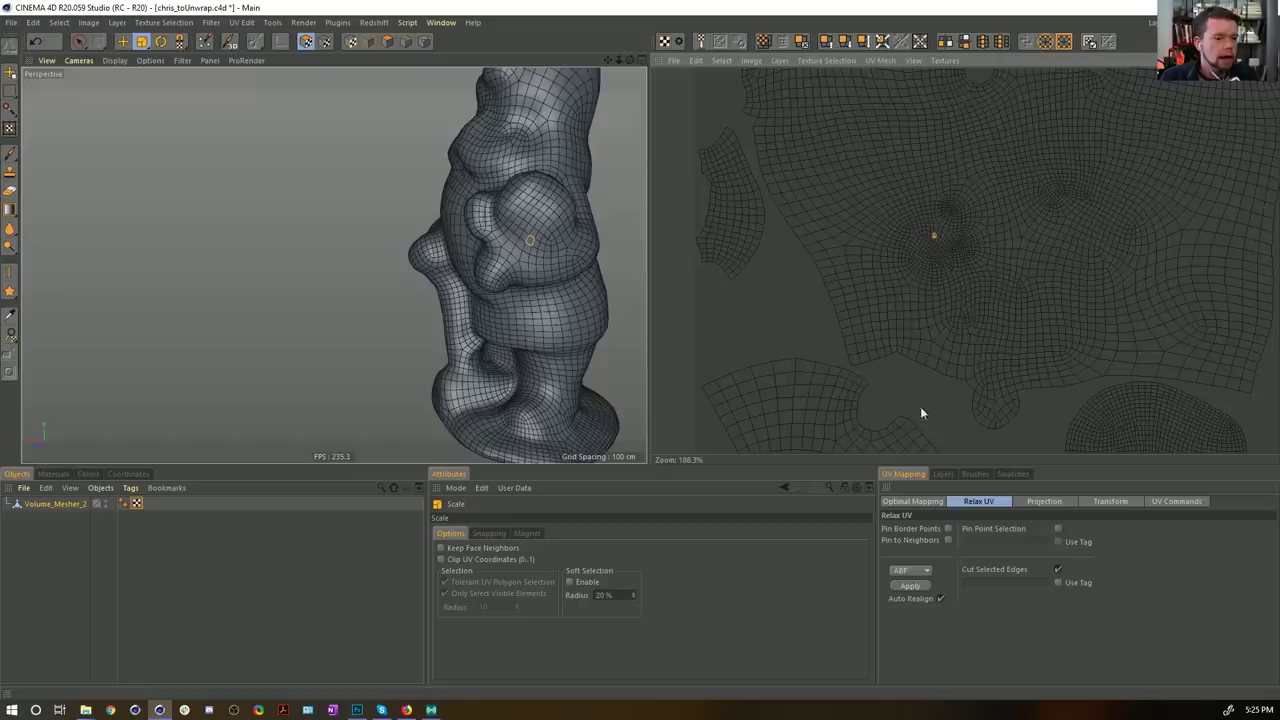
pyautogui.click(945, 201)
pyautogui.press('u')
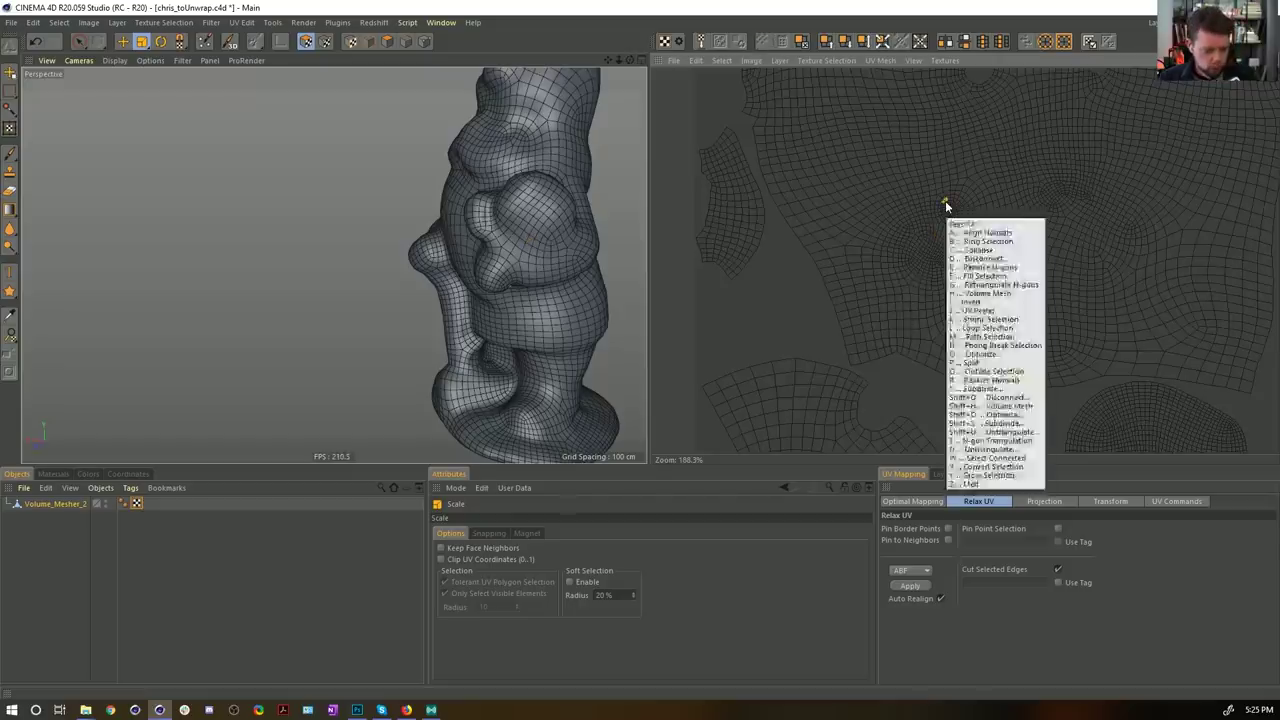
pyautogui.press('w')
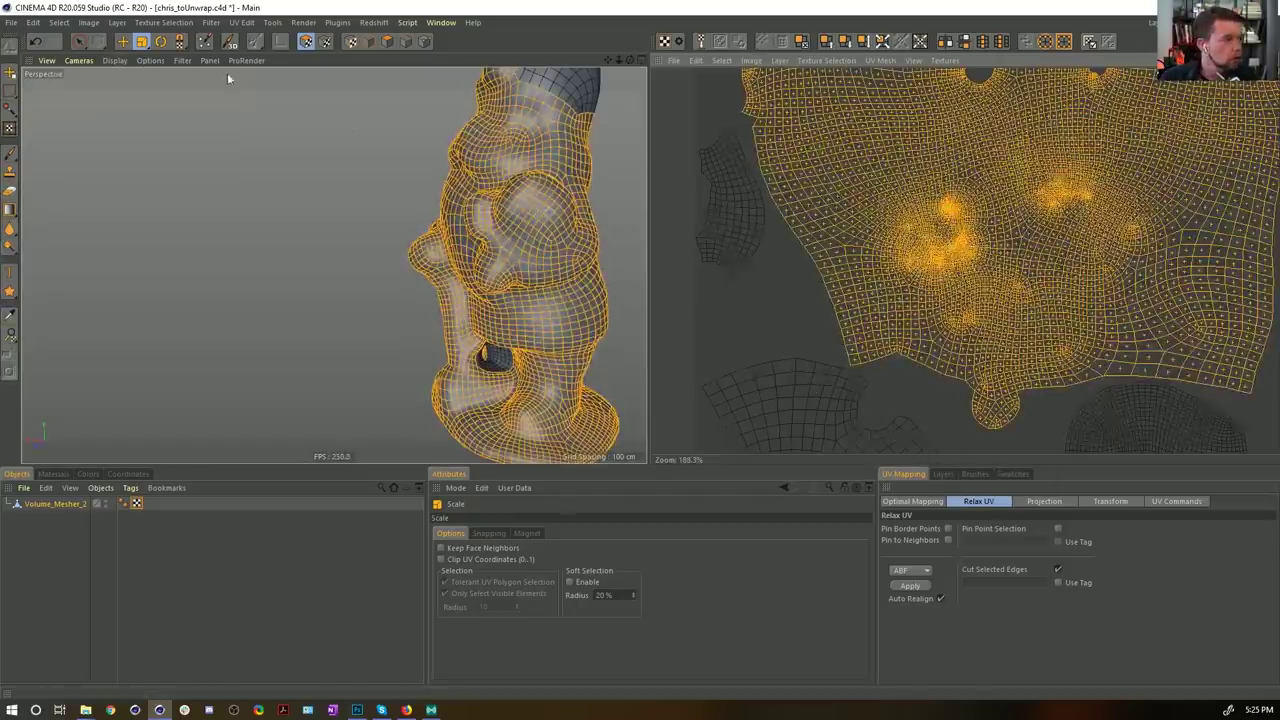
# Step: Spread out the polygons around the densest cluster, in the left half of the body UV island, with the Magnet tool
pyautogui.click(179, 41)
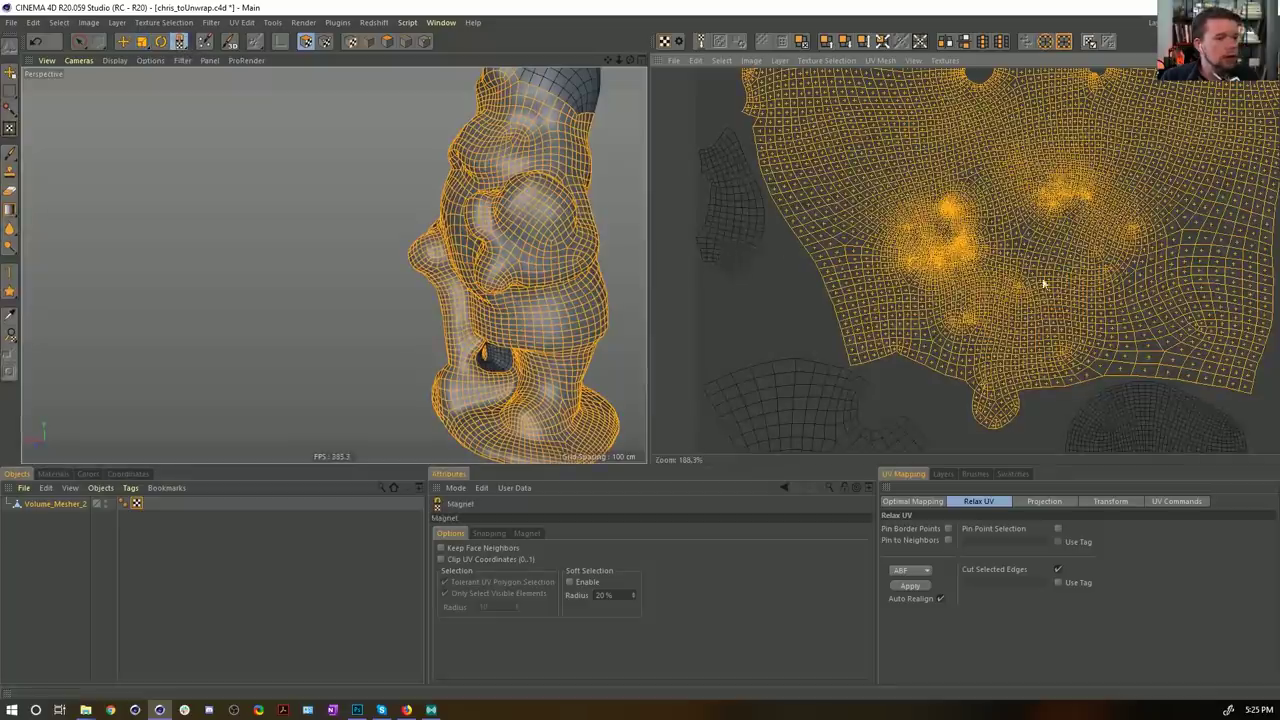
pyautogui.moveTo(960, 228); pyautogui.dragTo(940, 206)
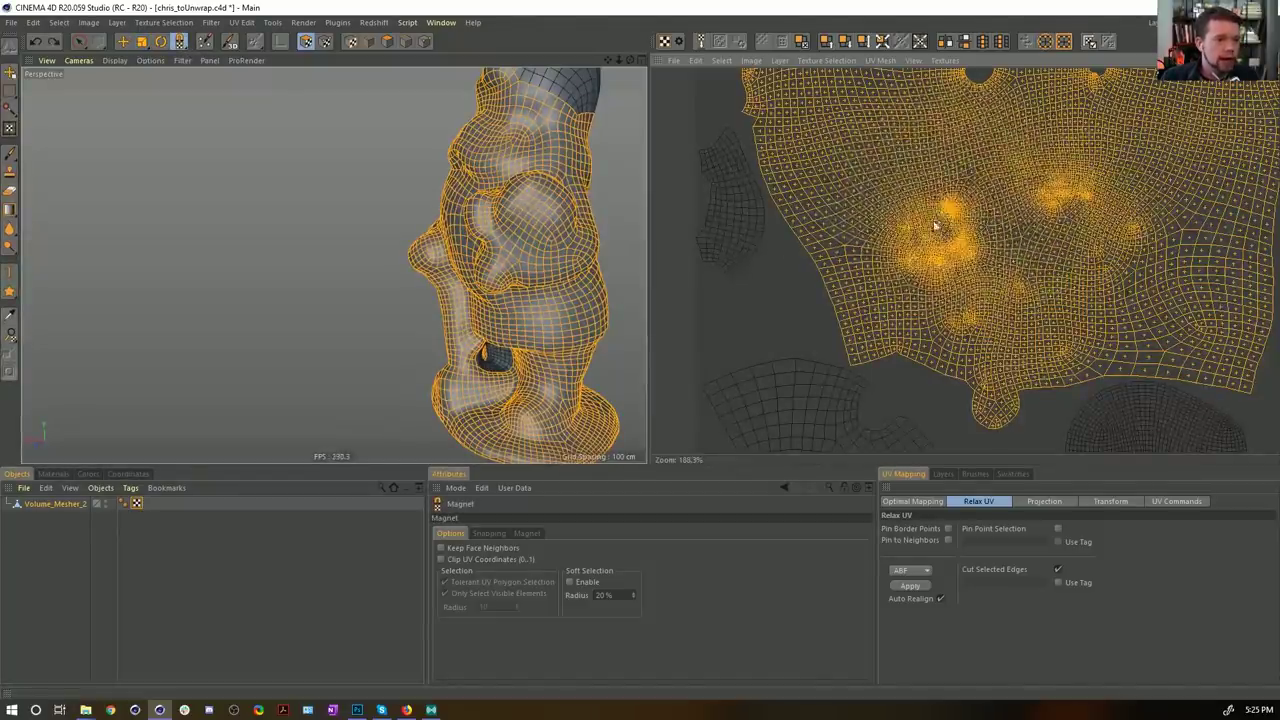
pyautogui.scroll(4, 932, 235)
pyautogui.moveTo(826, 195); pyautogui.dragTo(831, 202)
pyautogui.moveTo(905, 275); pyautogui.dragTo(903, 285)
pyautogui.moveTo(966, 318)
pyautogui.mouseDown()
pyautogui.moveTo(1022, 285)
pyautogui.moveTo(933, 195)
pyautogui.mouseUp()
pyautogui.moveTo(1002, 176); pyautogui.dragTo(1009, 157)
pyautogui.moveTo(879, 186); pyautogui.dragTo(864, 176)
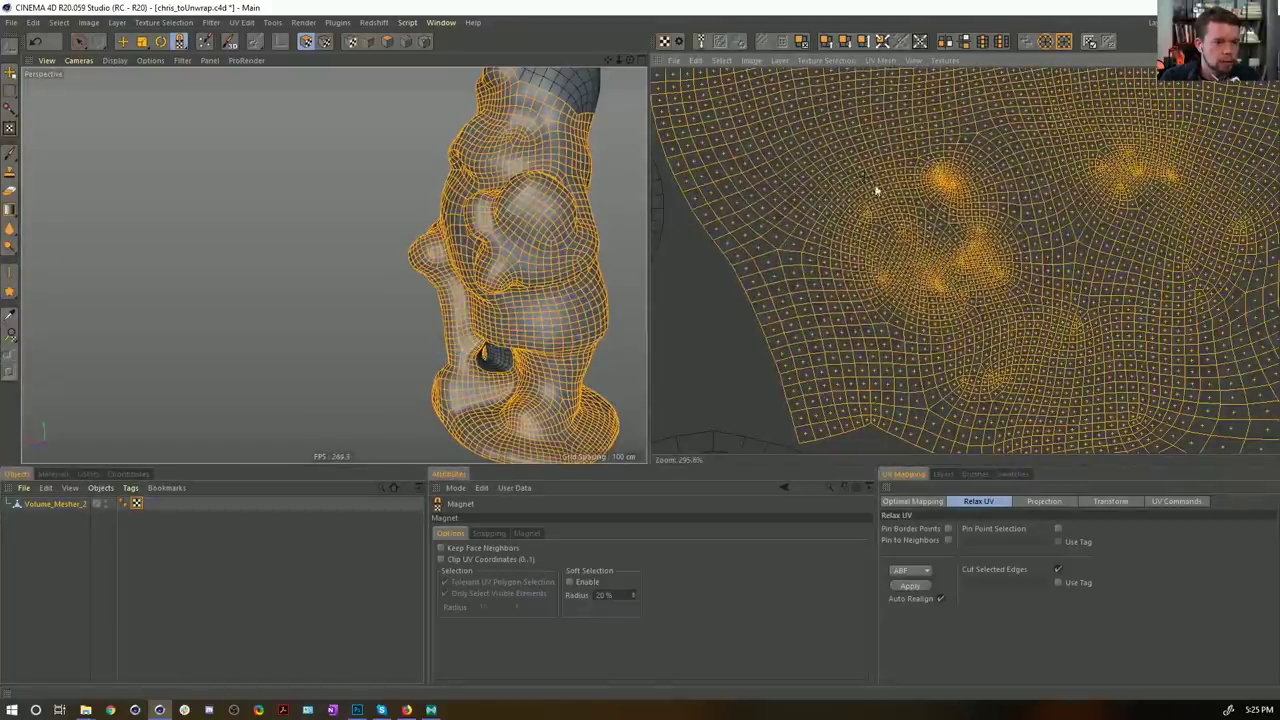
pyautogui.moveTo(876, 290); pyautogui.dragTo(872, 284)
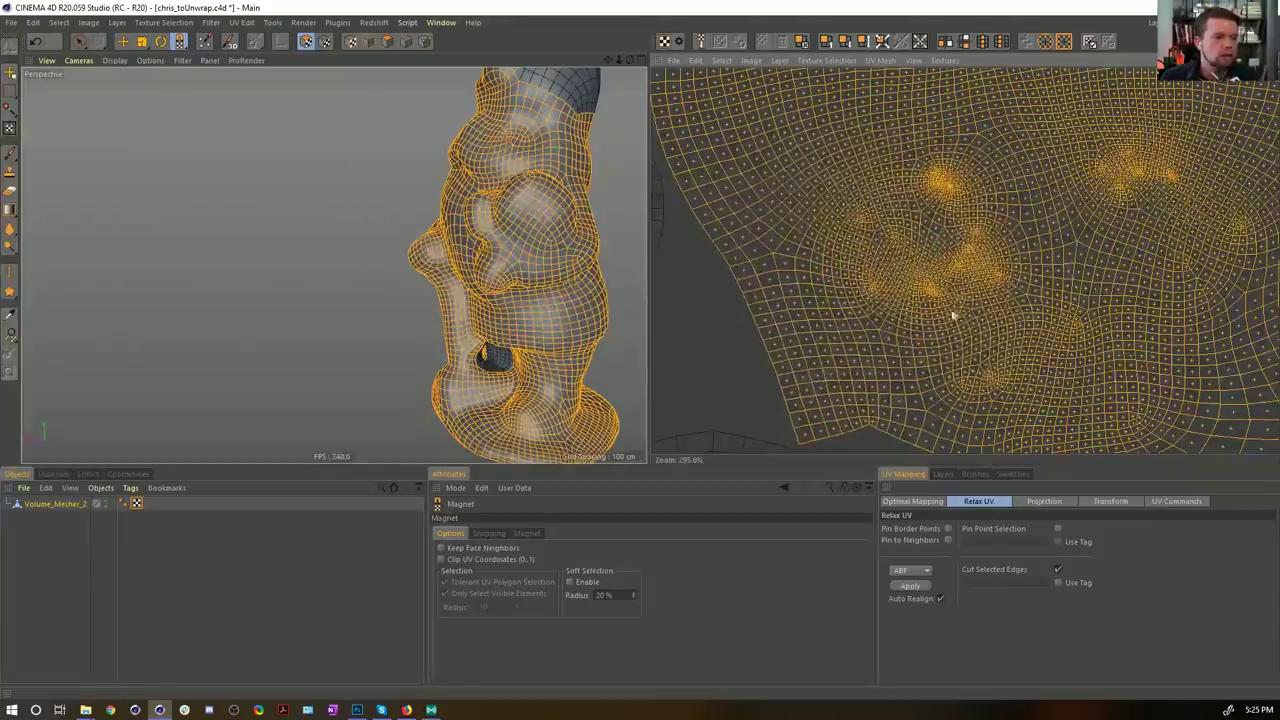
# Step: Loosen the second dense cluster, in the right half of the body UV island, with the Magnet tool
pyautogui.scroll(4, 951, 280)
pyautogui.scroll(-5, 949, 281)
pyautogui.scroll(5, 851, 251)
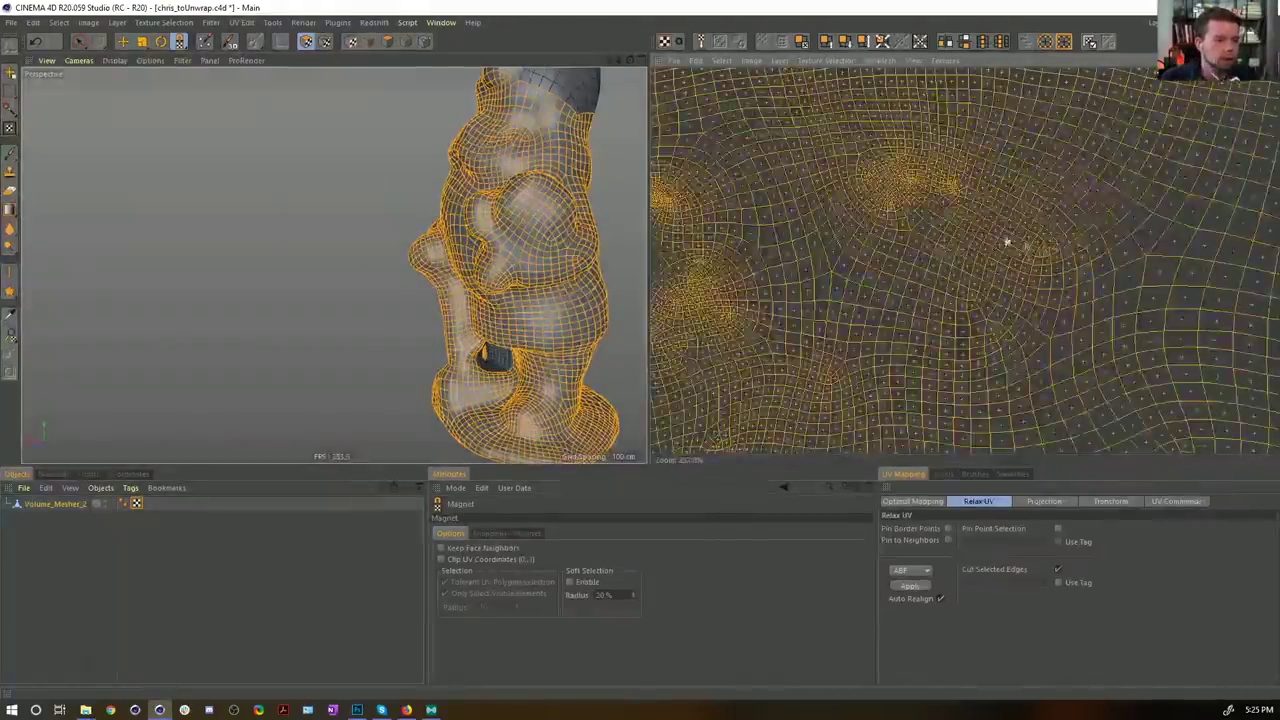
pyautogui.moveTo(883, 233); pyautogui.dragTo(894, 245)
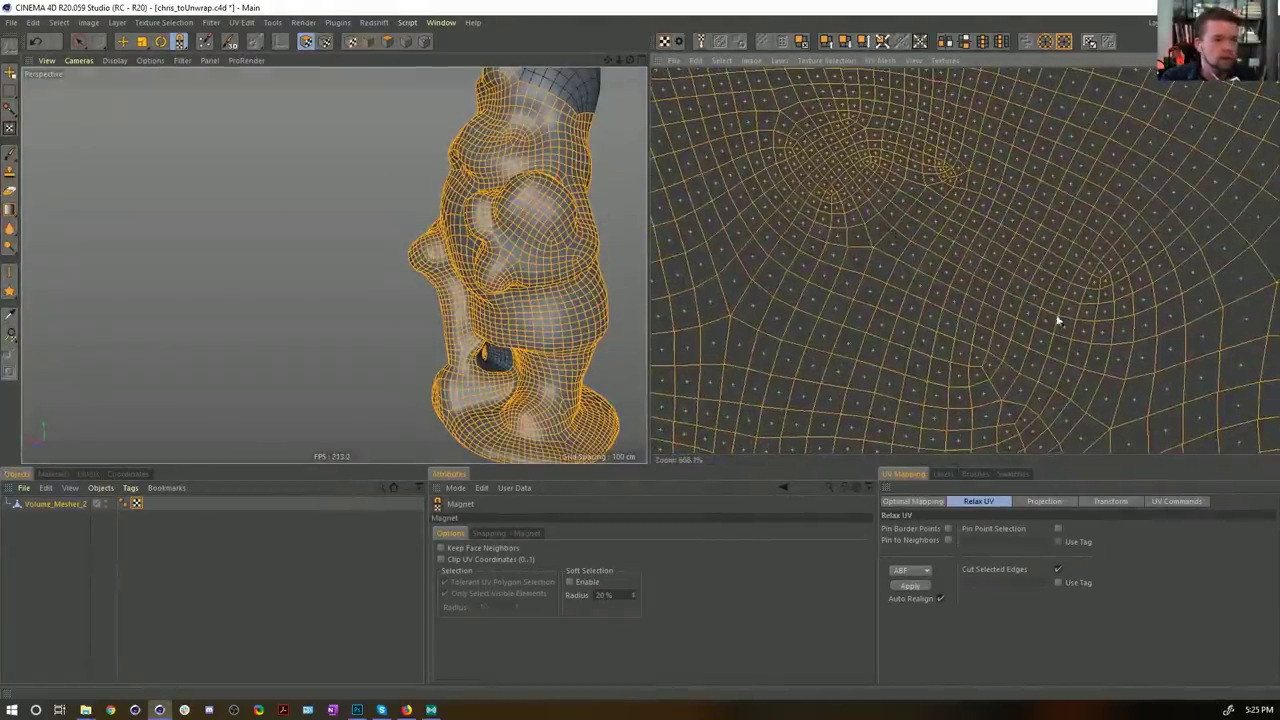
pyautogui.scroll(-6, 950, 260)
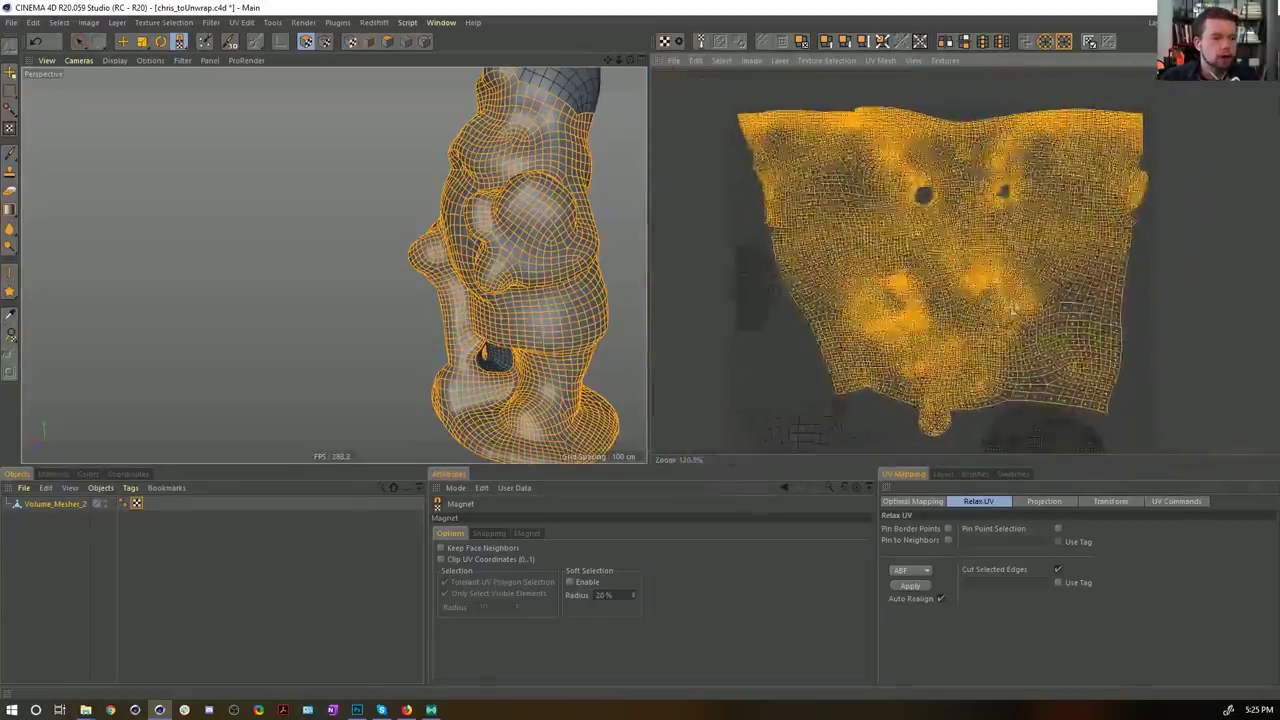
pyautogui.scroll(4, 969, 225)
pyautogui.scroll(-7, 969, 225)
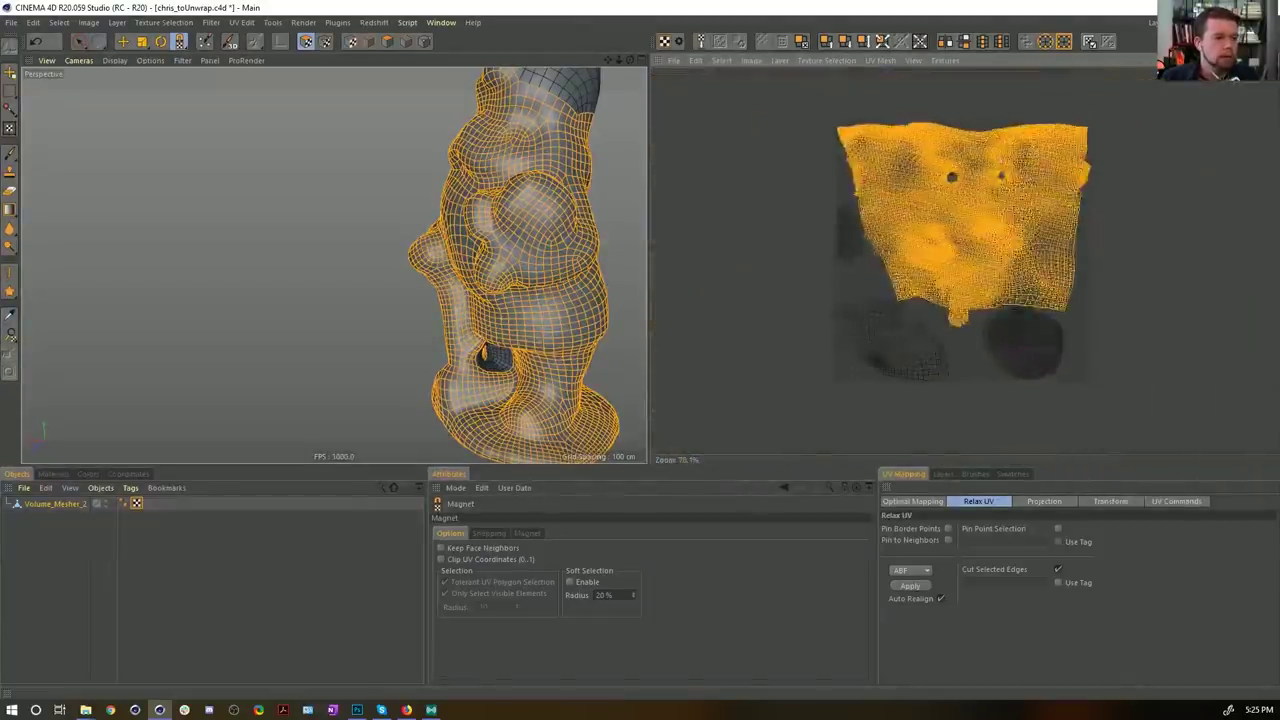
pyautogui.keyDown('alt'); pyautogui.moveTo(969, 225); pyautogui.dragTo(957, 277, button='middle'); pyautogui.keyUp('alt')
# Step: Switch from the UV editing layout back to the standard layout and activate Model mode
pyautogui.click(1215, 22)
pyautogui.click(1200, 130)
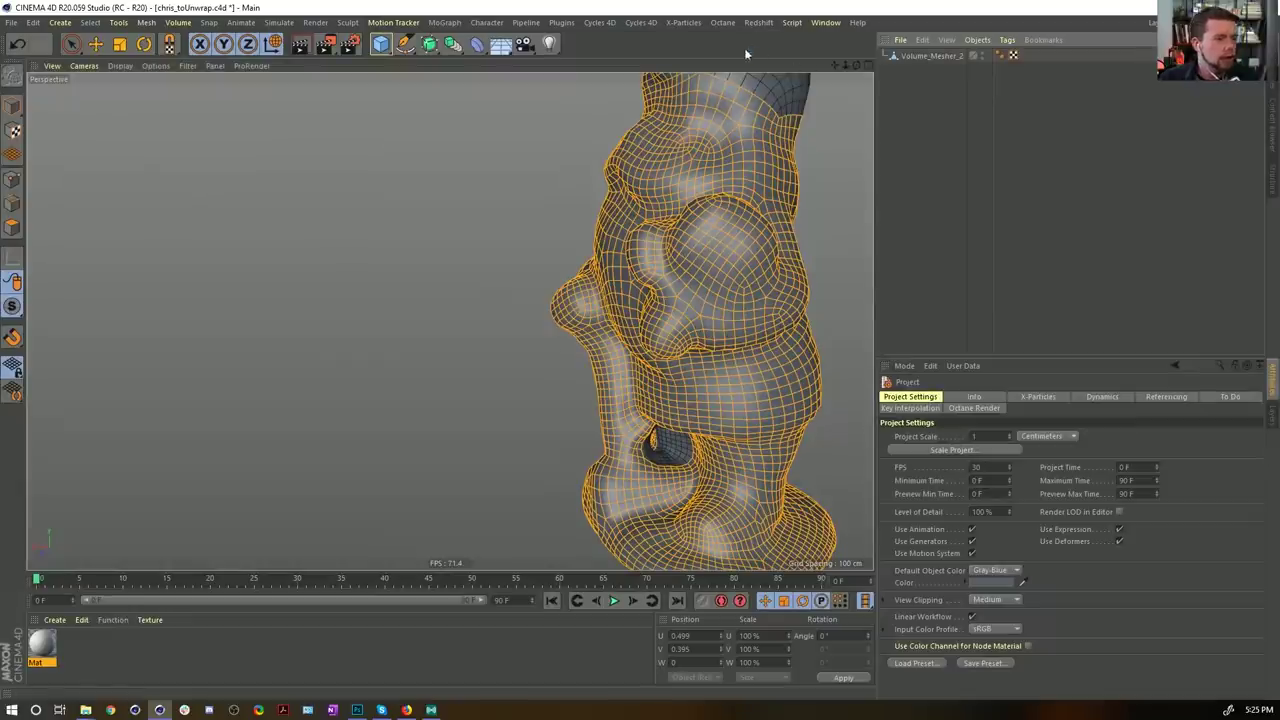
pyautogui.click(324, 140)
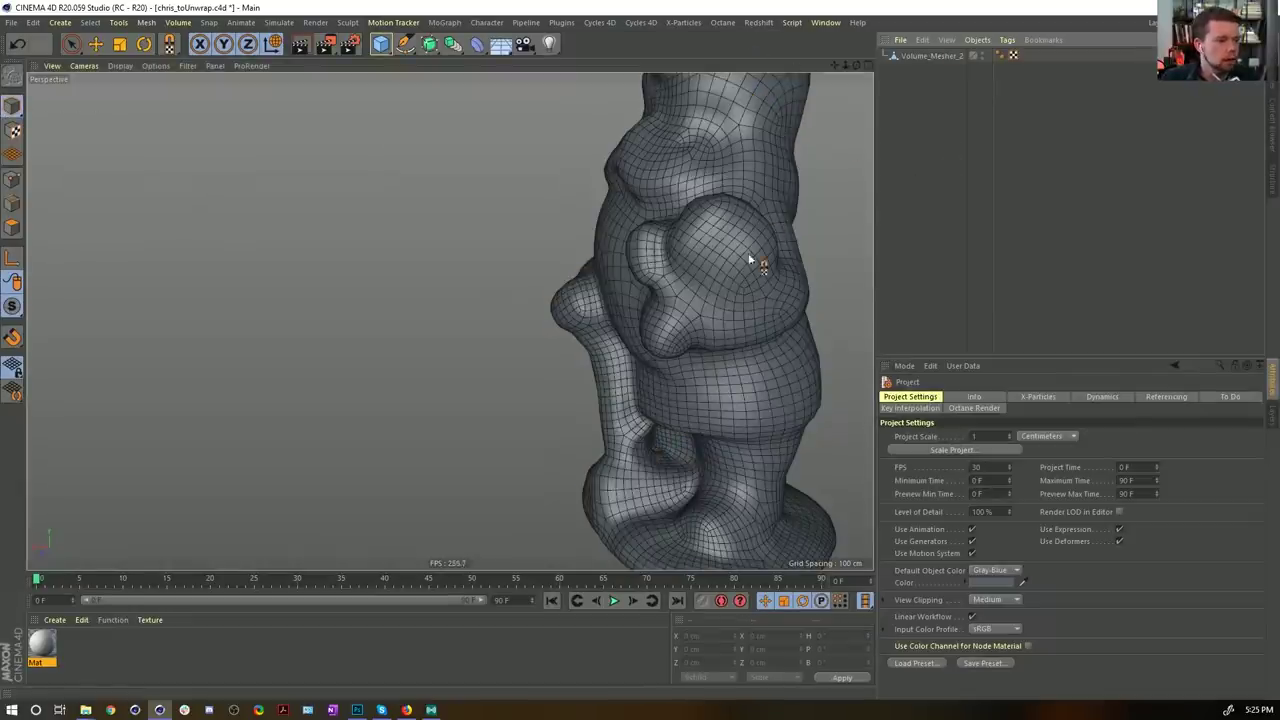
pyautogui.scroll(-2, 749, 257)
# Step: Save the scene as a new file named chris_toUnwraped.c4d in the [1a_Chris]texturedMesh folder
pyautogui.hotkey('ctrl', 'shift', 's')
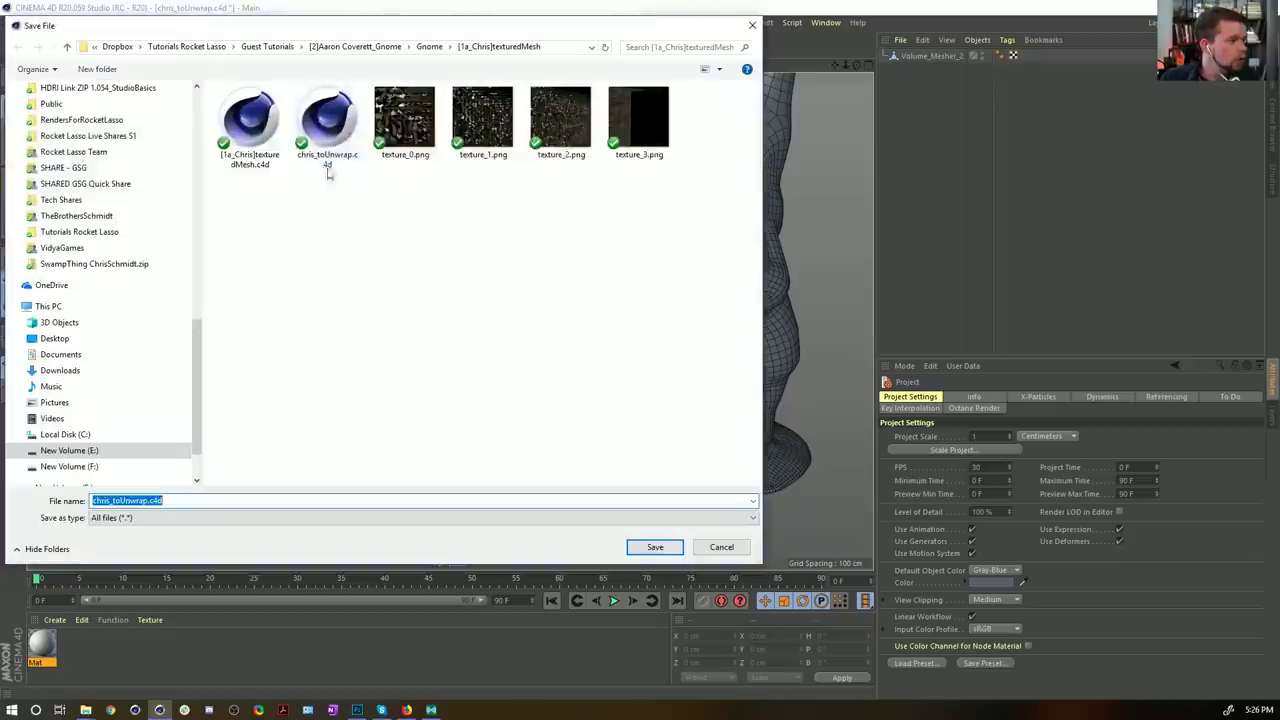
pyautogui.click(148, 499)
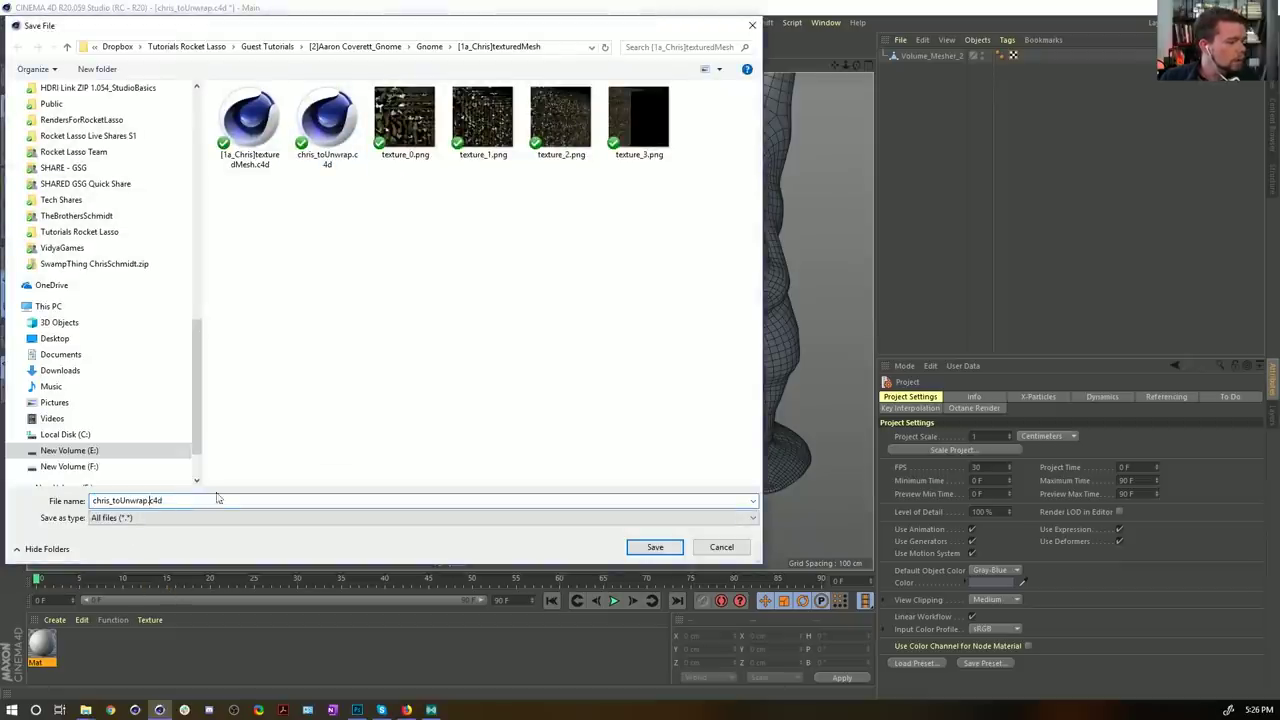
pyautogui.write('ped')
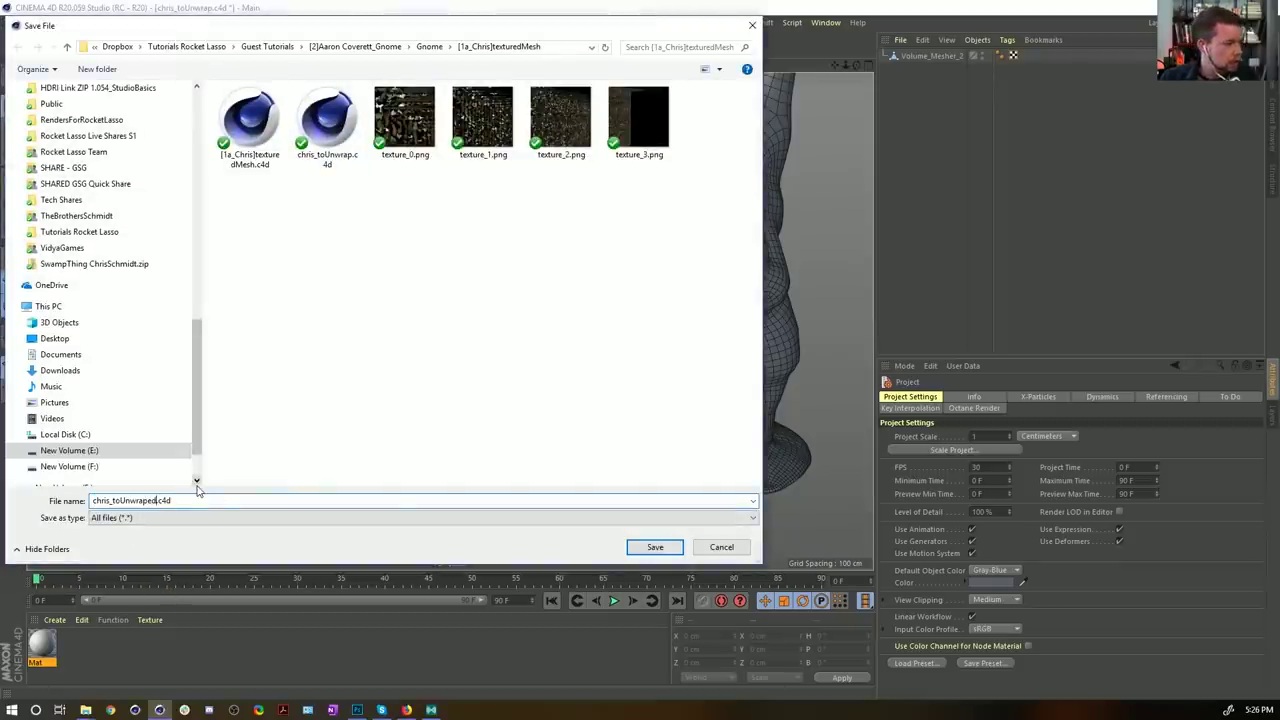
pyautogui.click(655, 547)
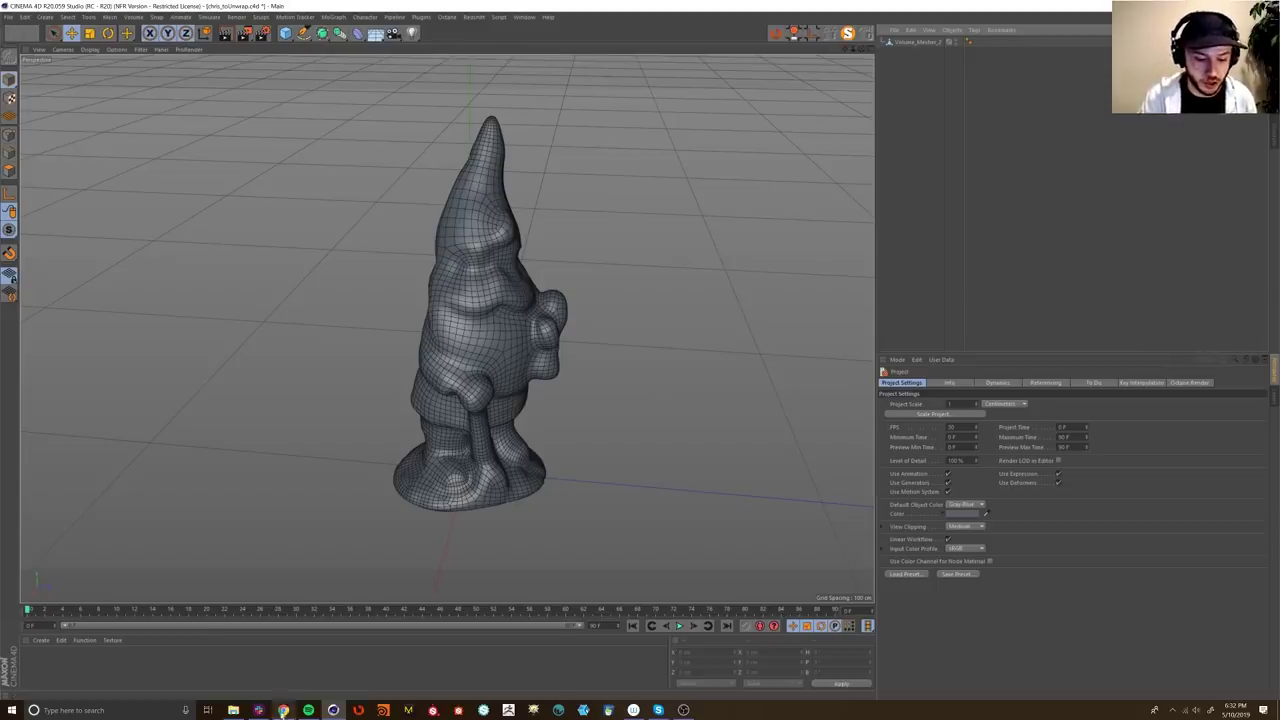
# Step: Switch to Chrome, open the RizomUV store from the Rizom-Lab website, and show its demo licenses
pyautogui.click(283, 710)
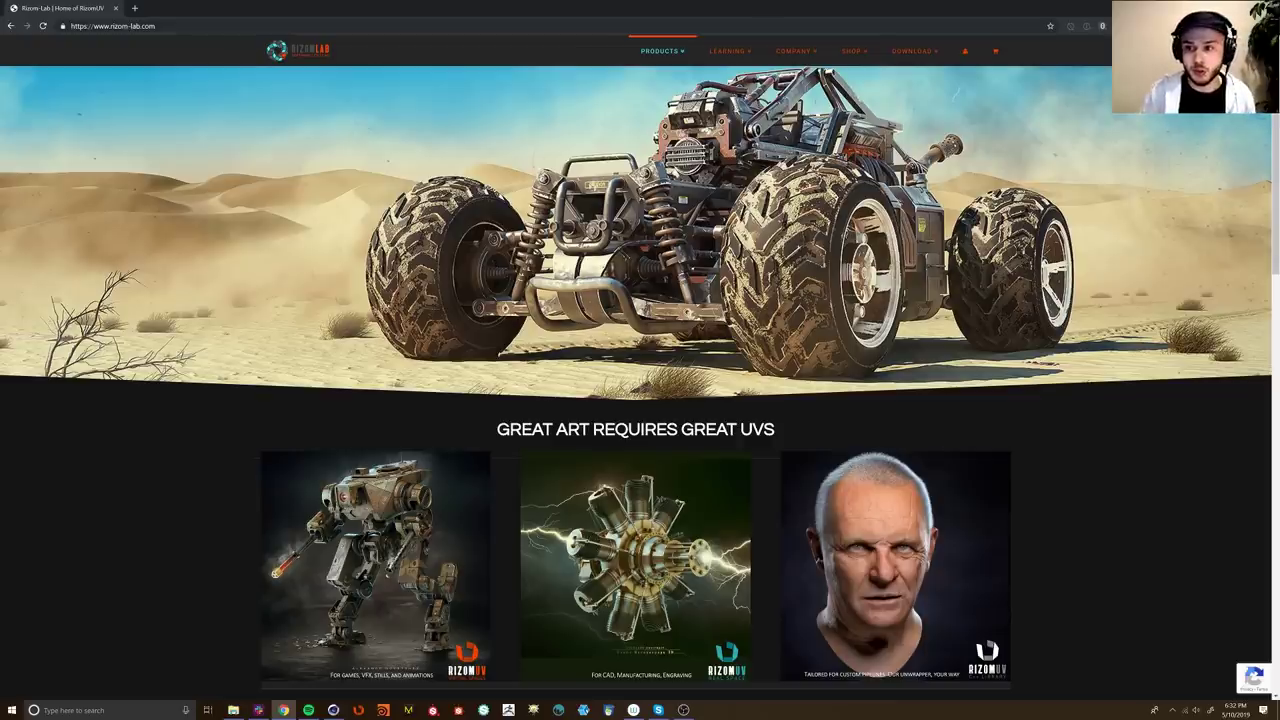
pyautogui.moveTo(851, 50)
pyautogui.click(812, 72)
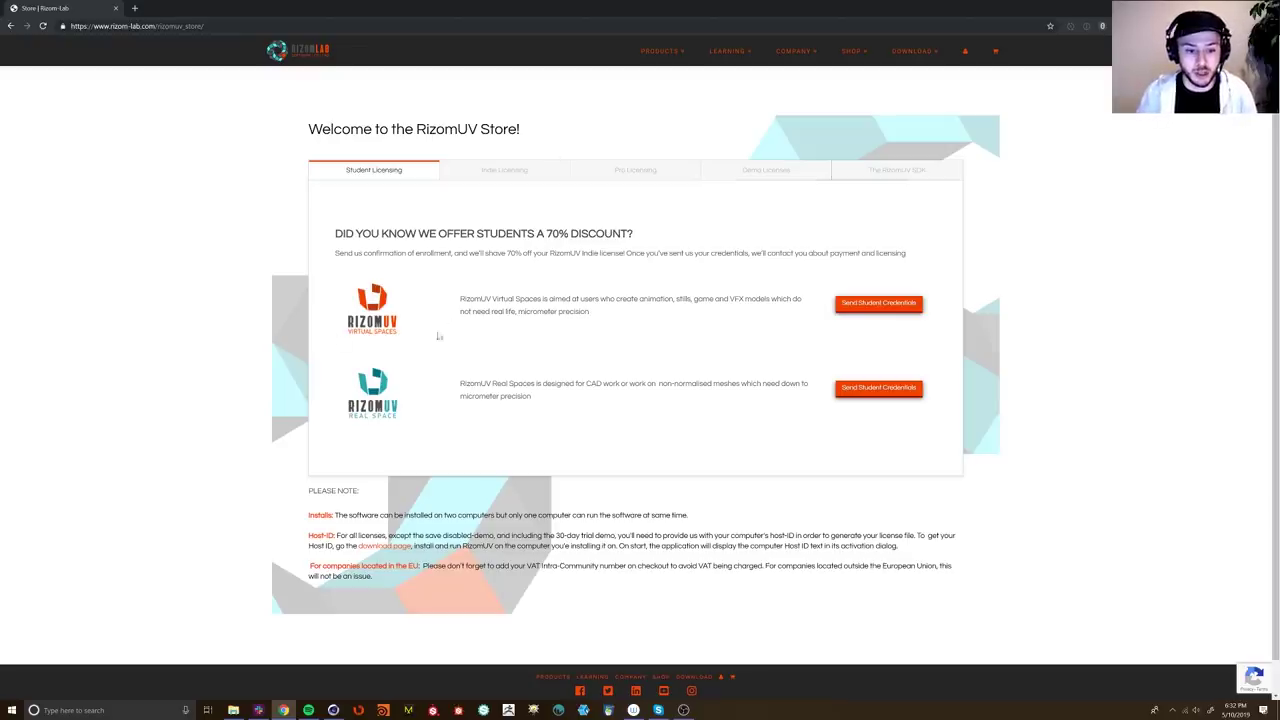
pyautogui.click(777, 179)
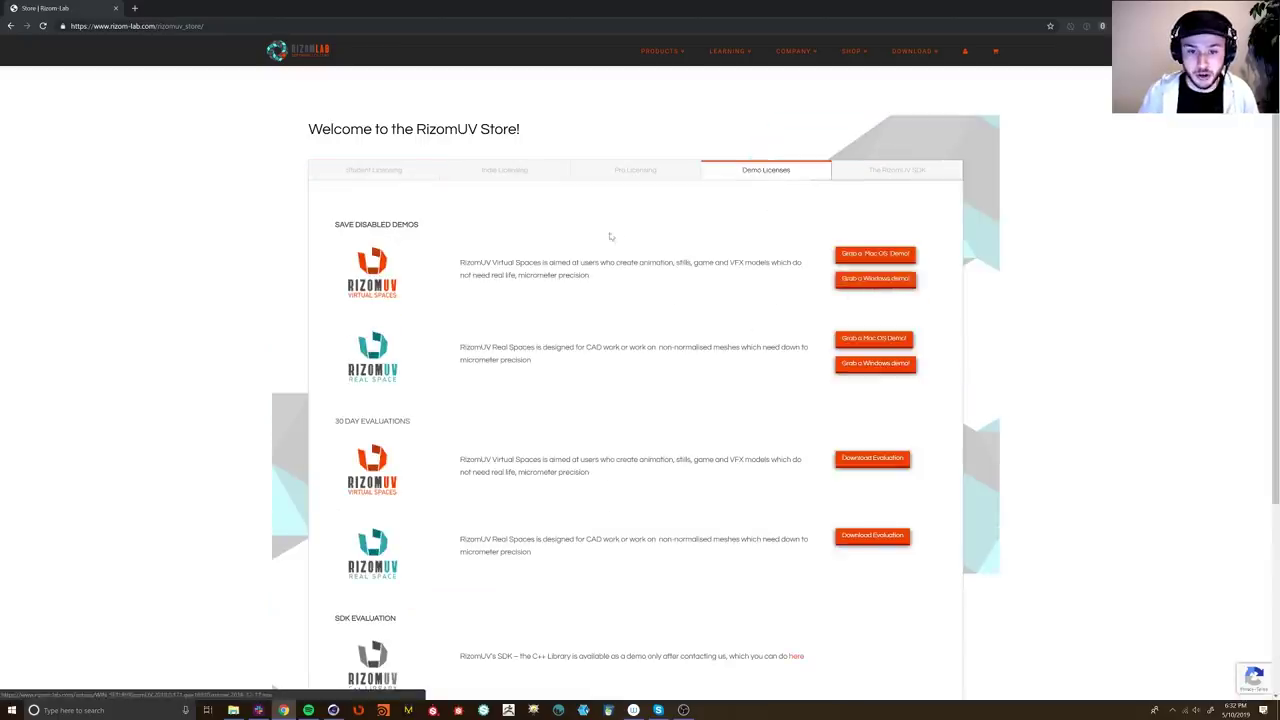
# Step: Show the indie licensing options in the RizomUV store
pyautogui.click(540, 178)
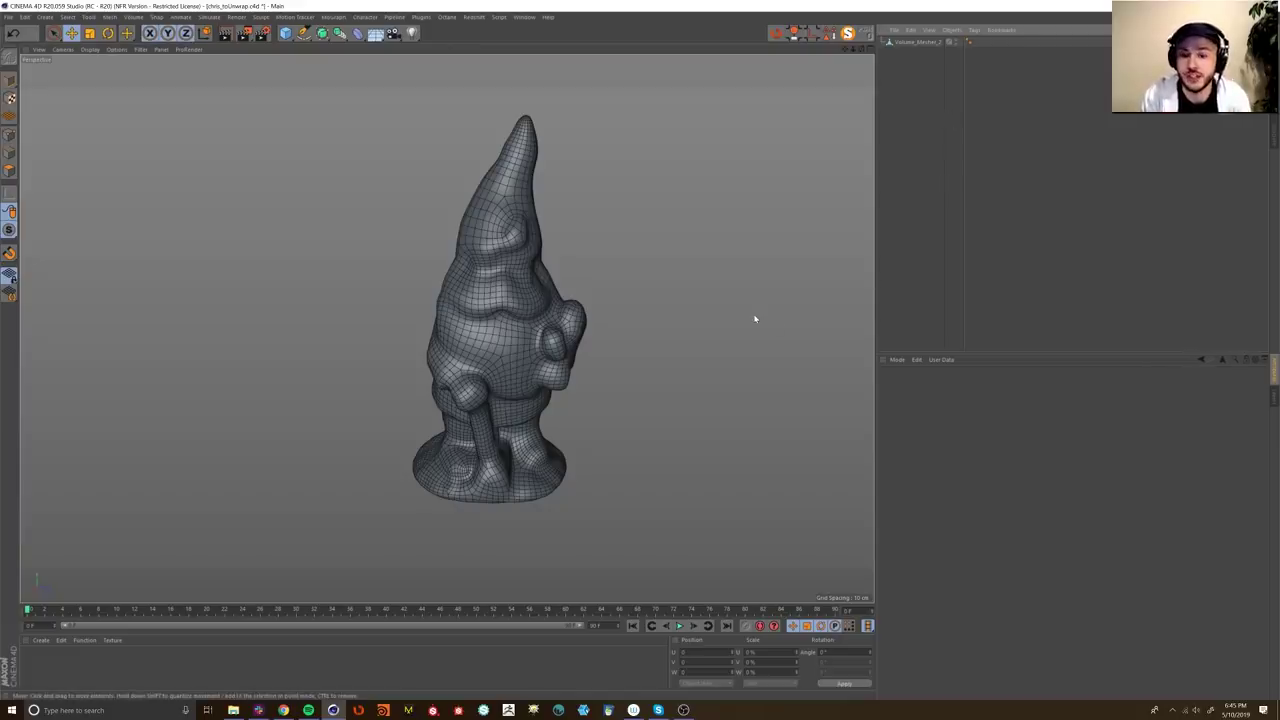
# Step: Return to Cinema 4D, select the Volume_Mesher_2 gnome mesh and send it to RizomUV with the RizomUV Exporter plugin
pyautogui.moveTo(460, 363)
pyautogui.keyDown('alt'); pyautogui.mouseDown()
pyautogui.moveTo(514, 363)
pyautogui.moveTo(474, 363)
pyautogui.mouseUp(); pyautogui.keyUp('alt')
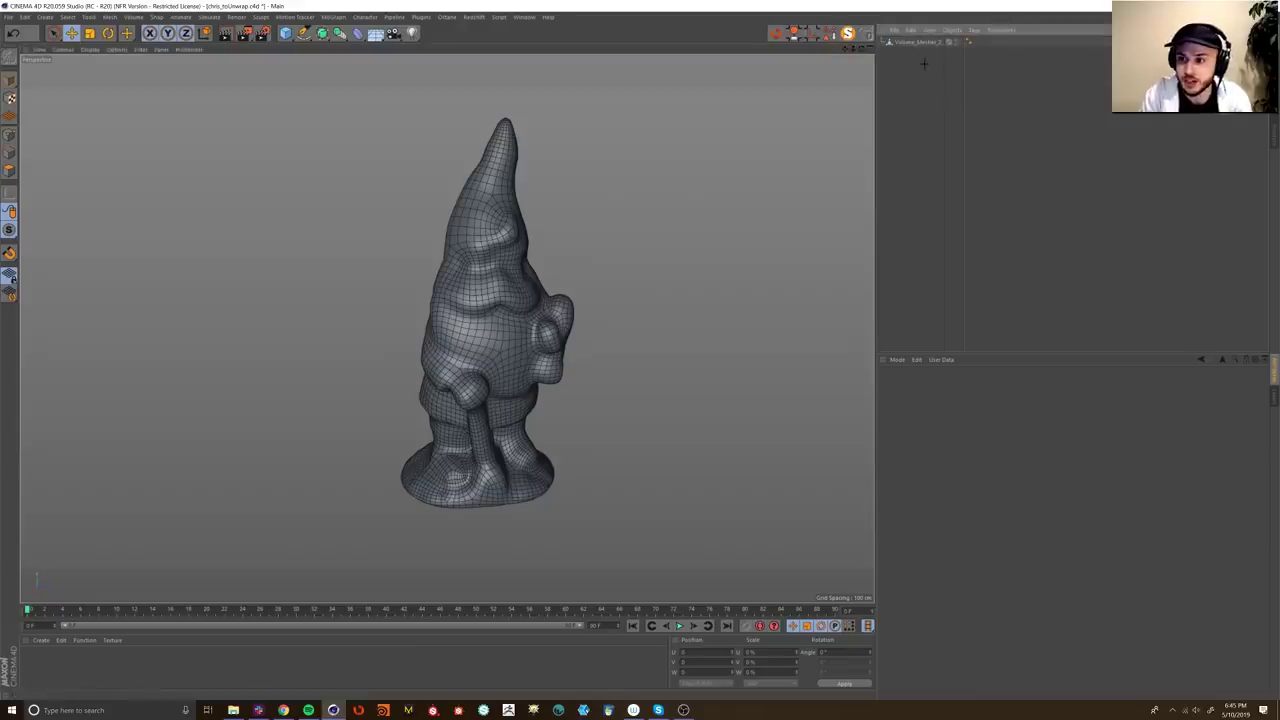
pyautogui.click(919, 43)
pyautogui.click(421, 17)
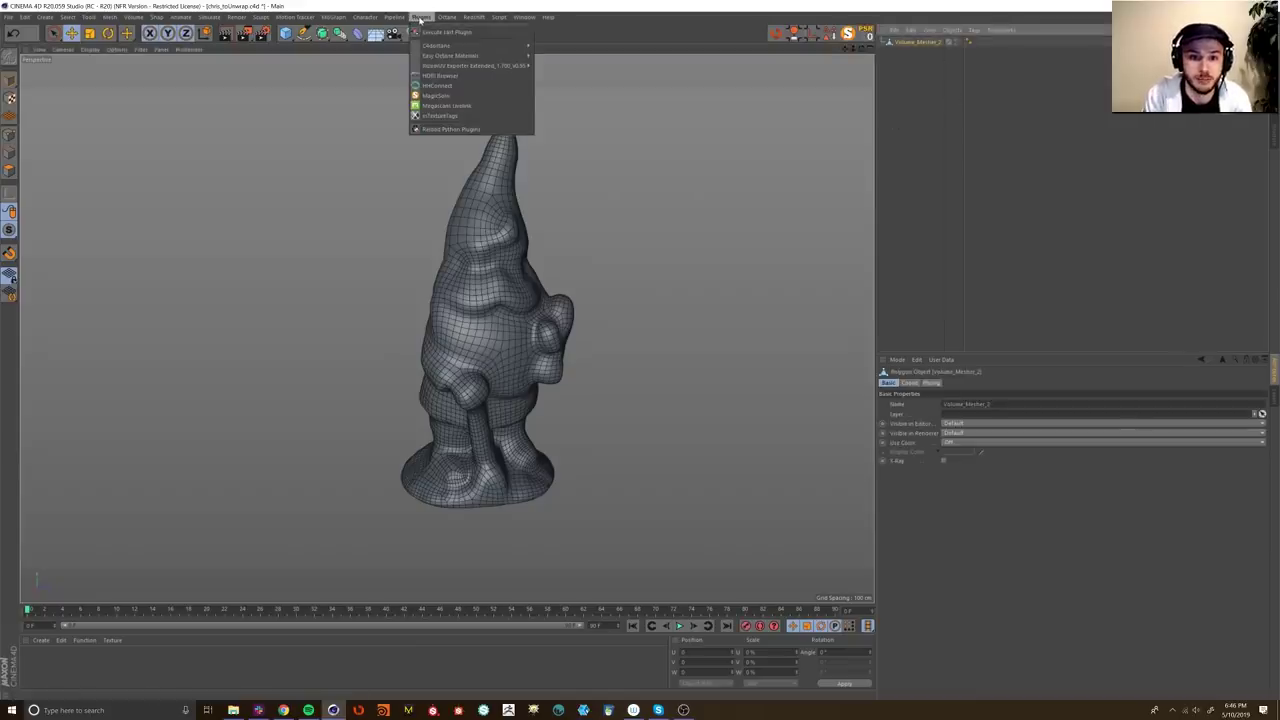
pyautogui.moveTo(432, 66)
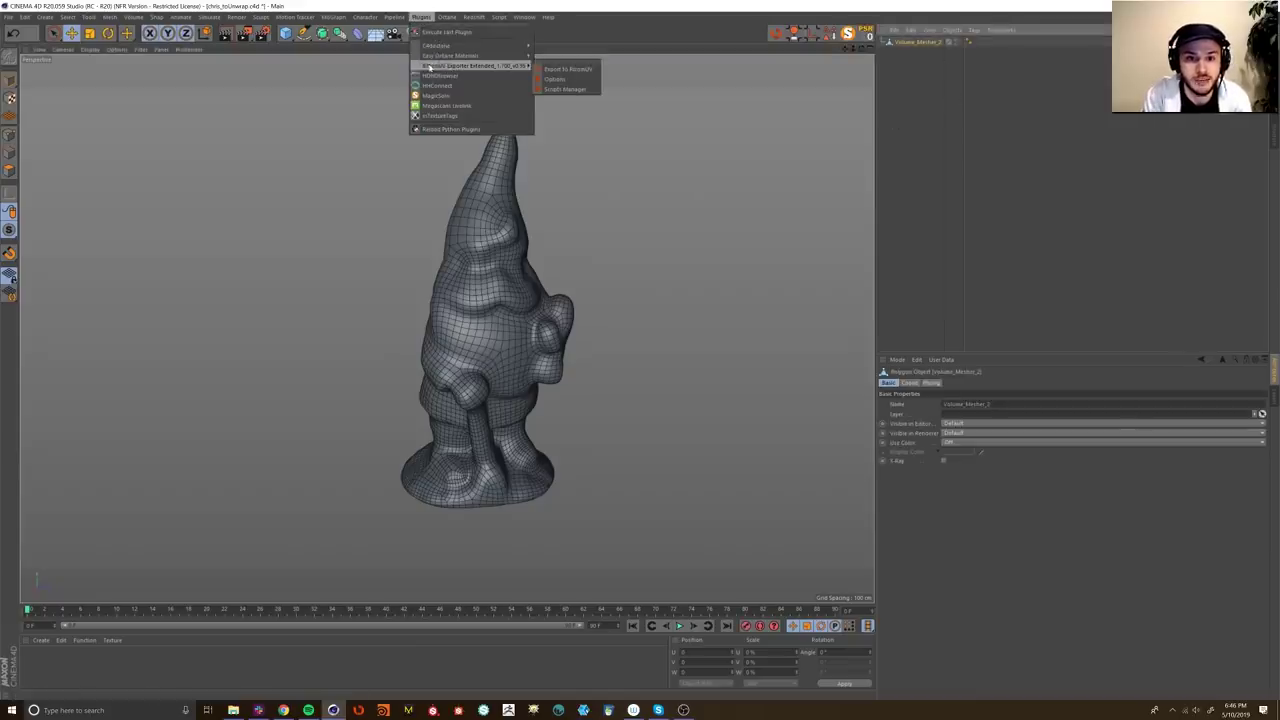
pyautogui.click(560, 69)
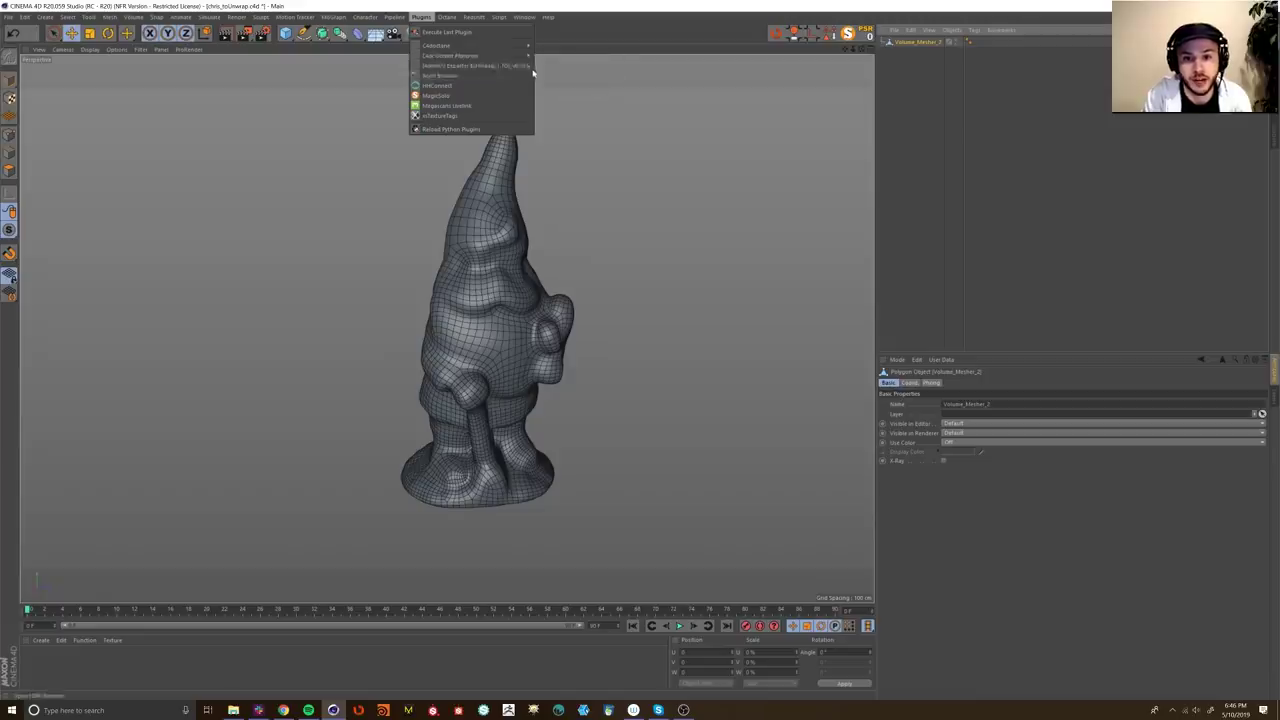
pyautogui.moveTo(533, 70)
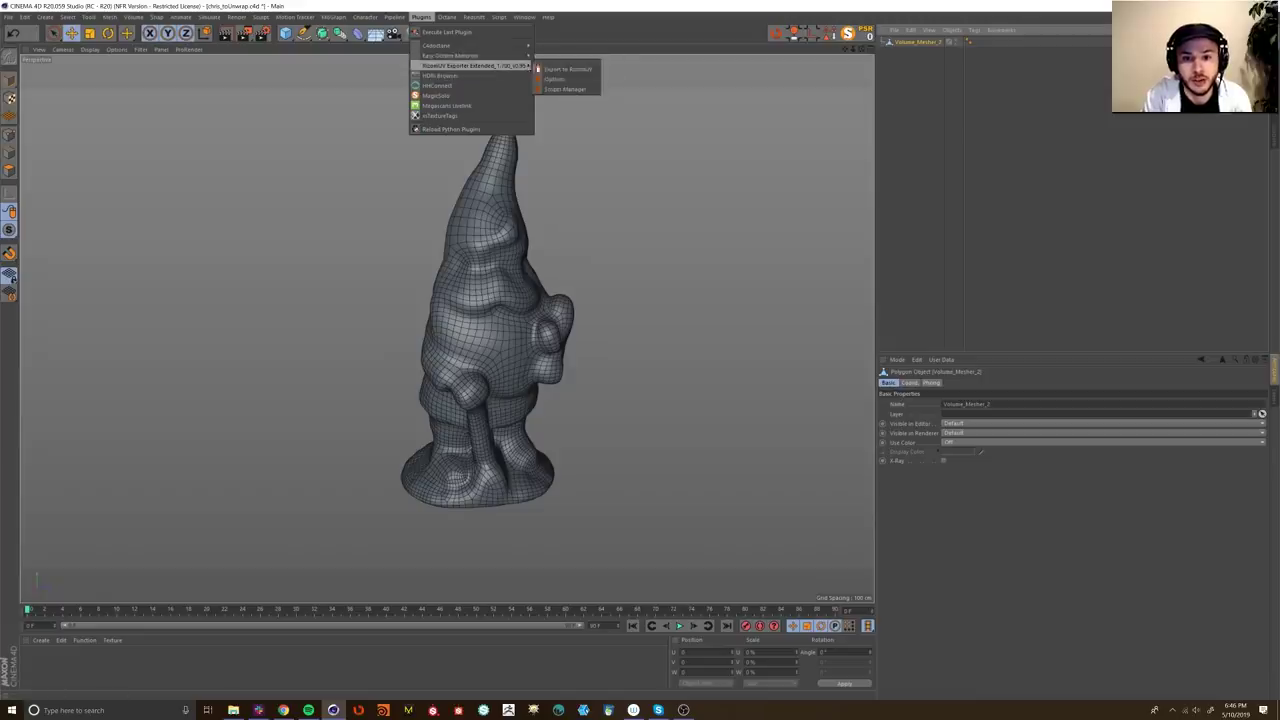
pyautogui.click(578, 71)
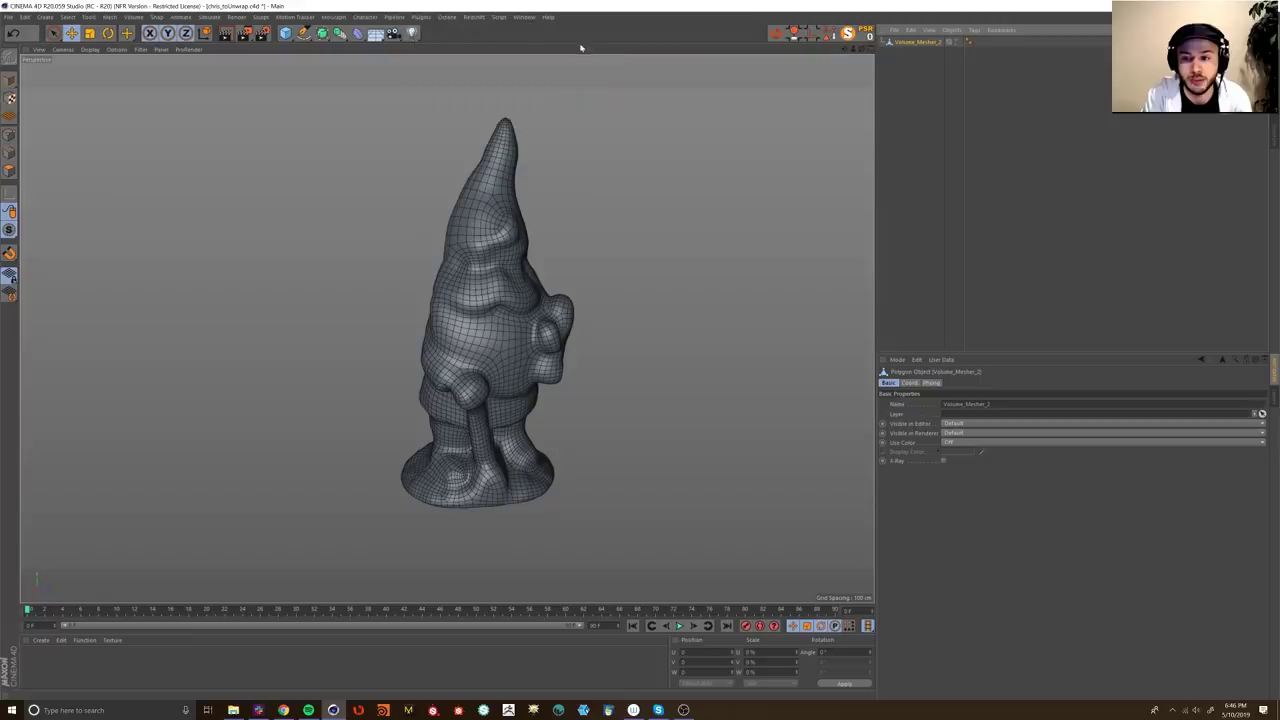
pyautogui.click(777, 37)
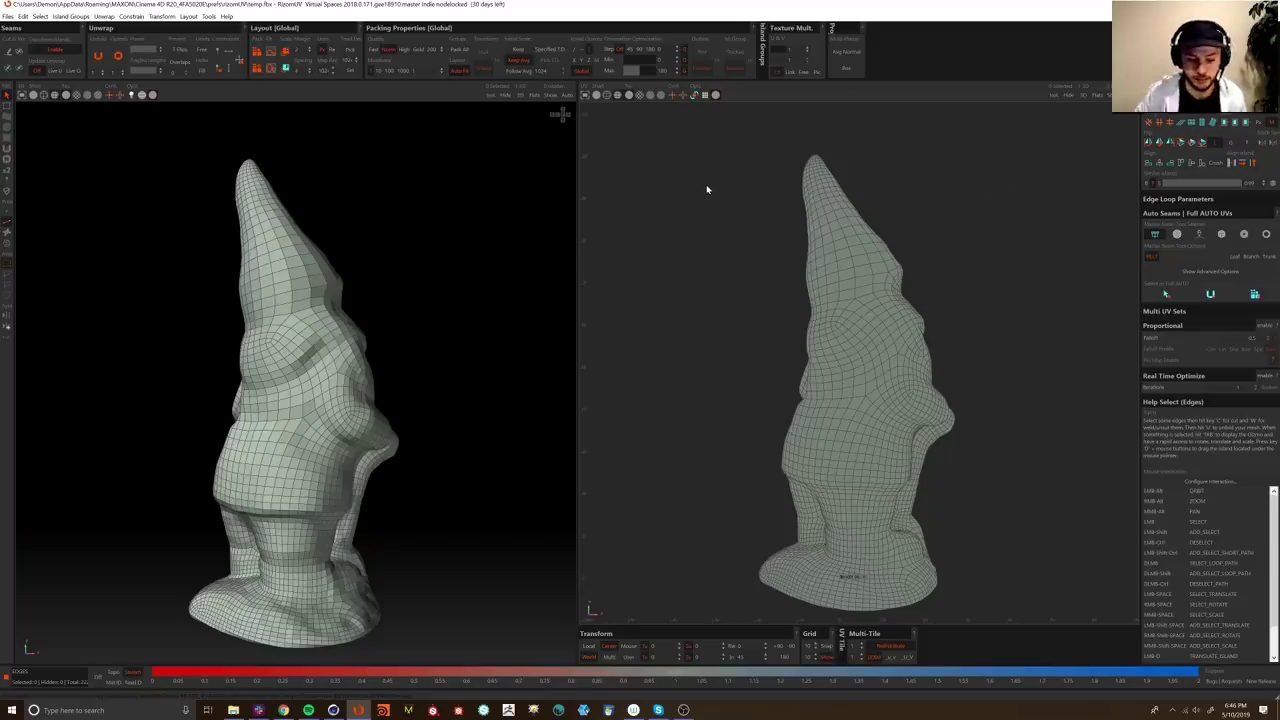
# Step: Examine the imported gnome from several sides in the 3D view and its flat projection in the UV view
pyautogui.keyDown('alt'); pyautogui.moveTo(448, 396); pyautogui.dragTo(320, 252); pyautogui.keyUp('alt')
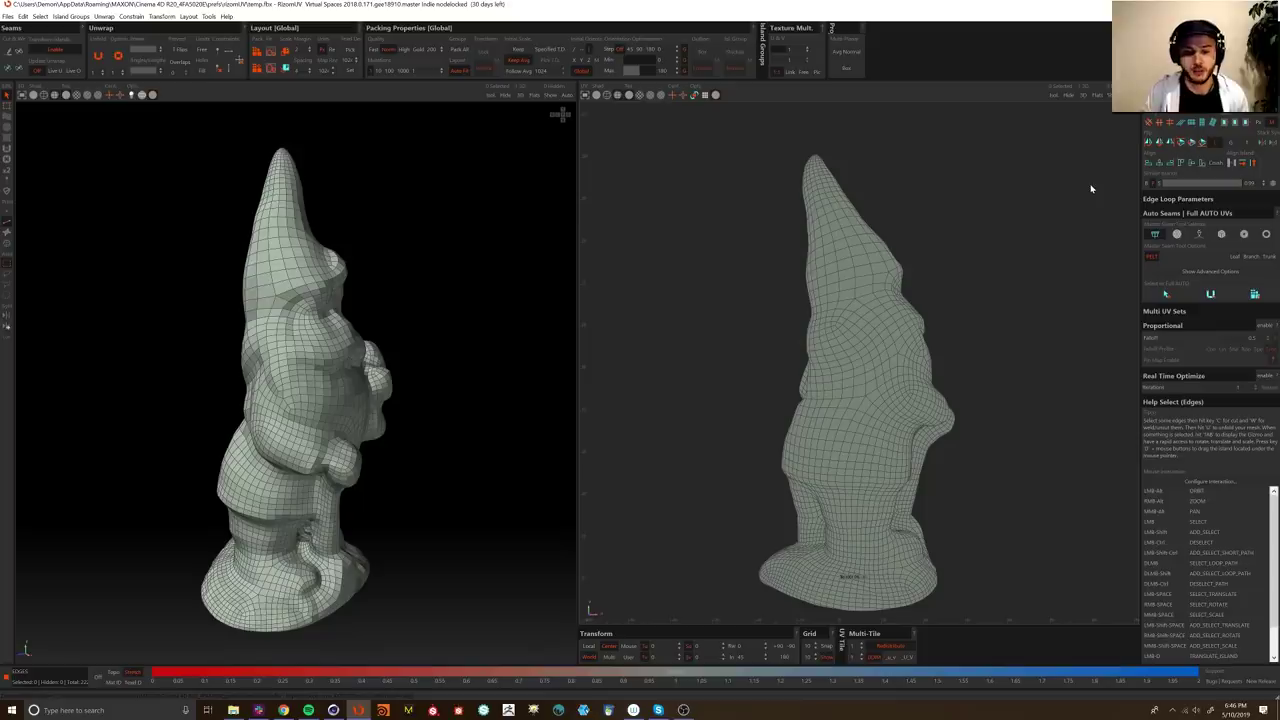
pyautogui.keyDown('alt'); pyautogui.moveTo(348, 471); pyautogui.dragTo(263, 378); pyautogui.keyUp('alt')
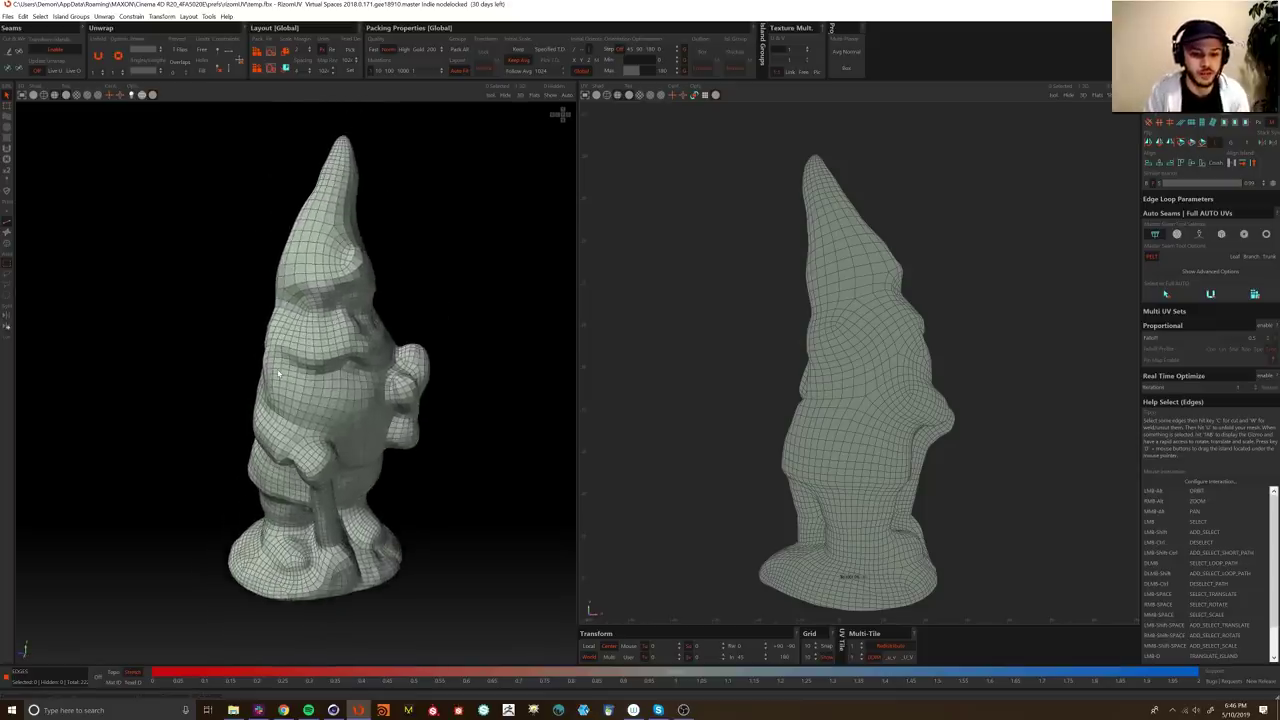
pyautogui.keyDown('alt'); pyautogui.moveTo(278, 374); pyautogui.dragTo(258, 214); pyautogui.keyUp('alt')
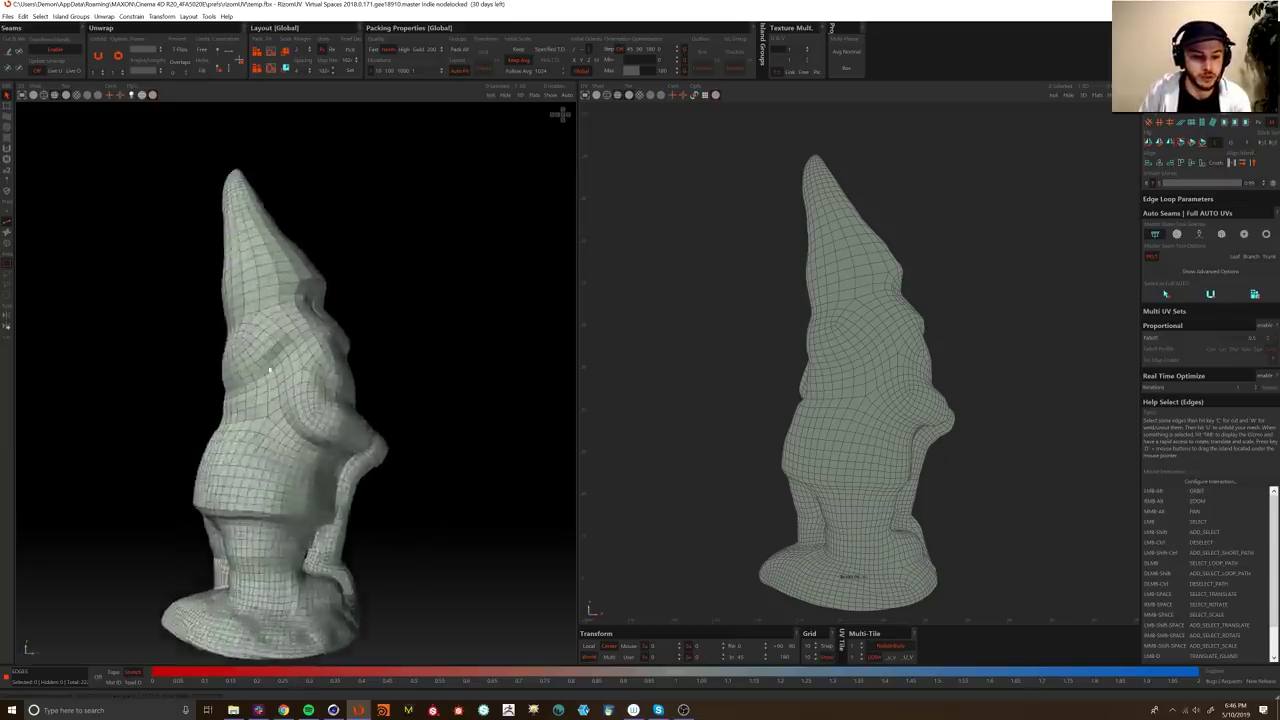
pyautogui.scroll(3, 258, 216)
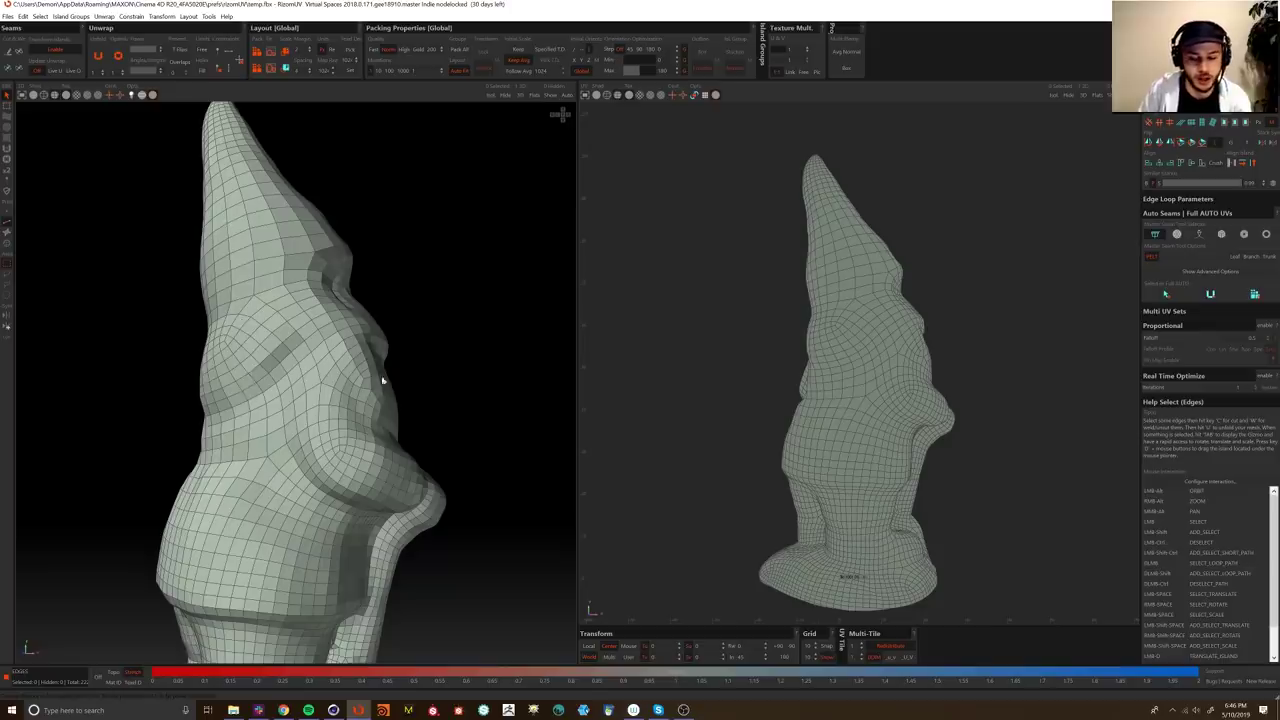
pyautogui.keyDown('alt'); pyautogui.moveTo(372, 438); pyautogui.dragTo(348, 408, button='middle'); pyautogui.keyUp('alt')
pyautogui.scroll(-3, 353, 418)
pyautogui.keyDown('alt'); pyautogui.moveTo(860, 456); pyautogui.dragTo(839, 424, button='middle'); pyautogui.keyUp('alt')
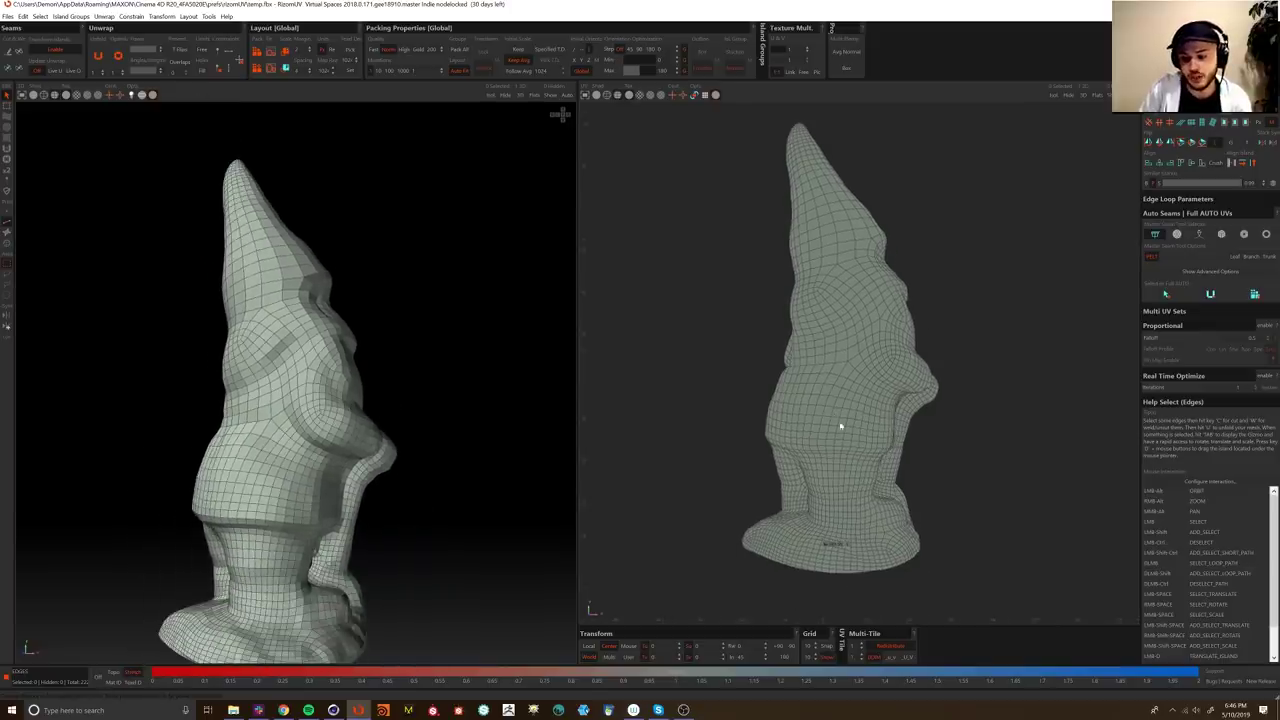
pyautogui.scroll(1, 843, 418)
pyautogui.scroll(1, 811, 431)
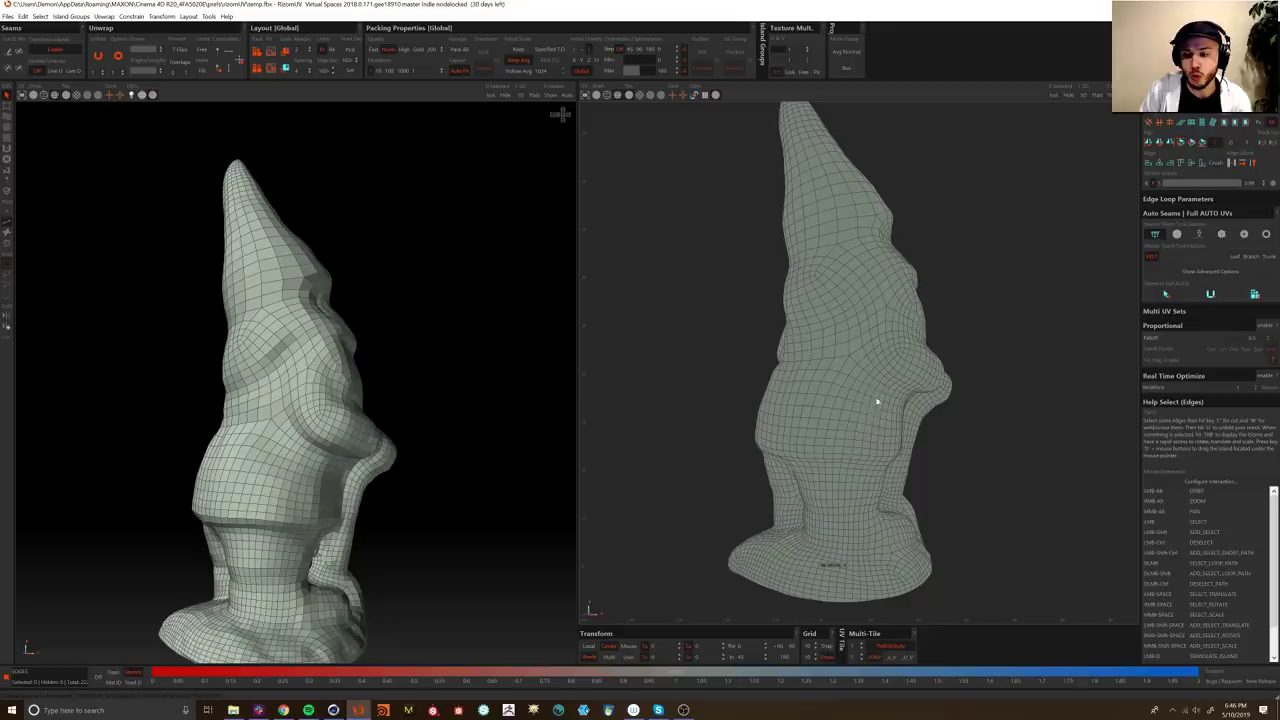
pyautogui.scroll(-2, 858, 400)
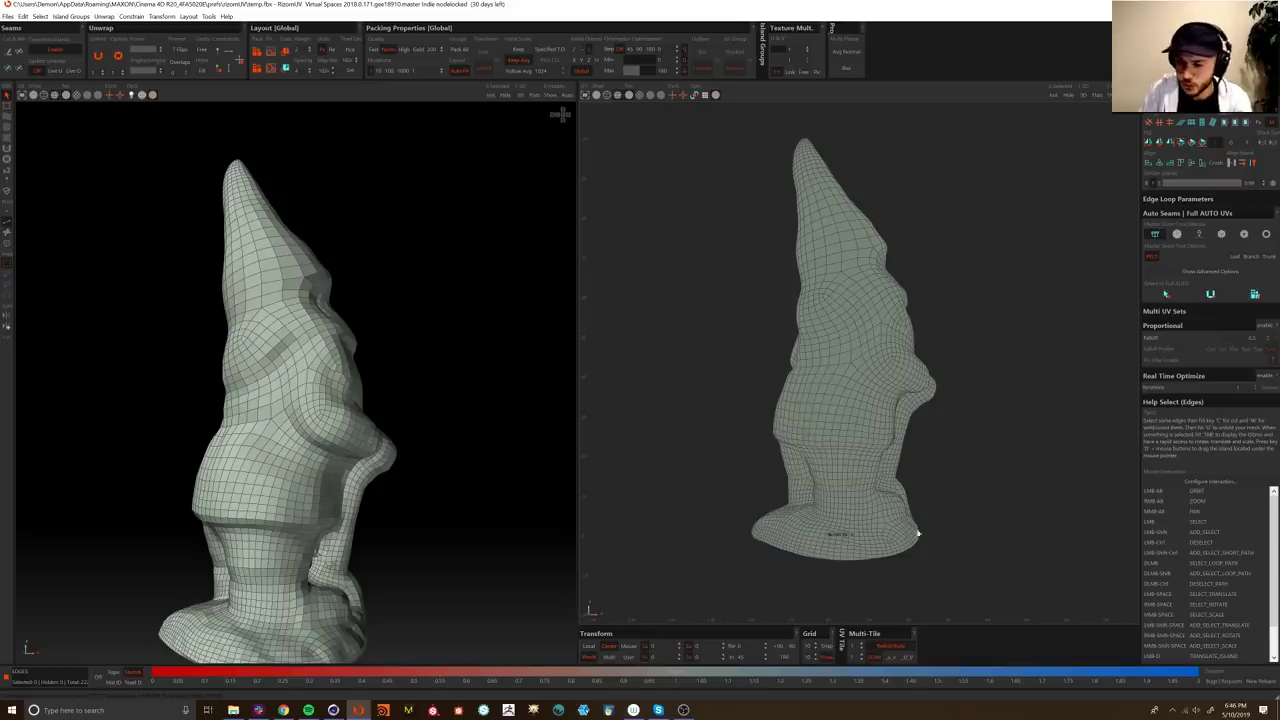
# Step: Switch to polygon selection with the Magic Wand in deviation mode and try it on the coat's lower side
pyautogui.keyDown('alt'); pyautogui.moveTo(470, 437); pyautogui.dragTo(434, 457); pyautogui.keyUp('alt')
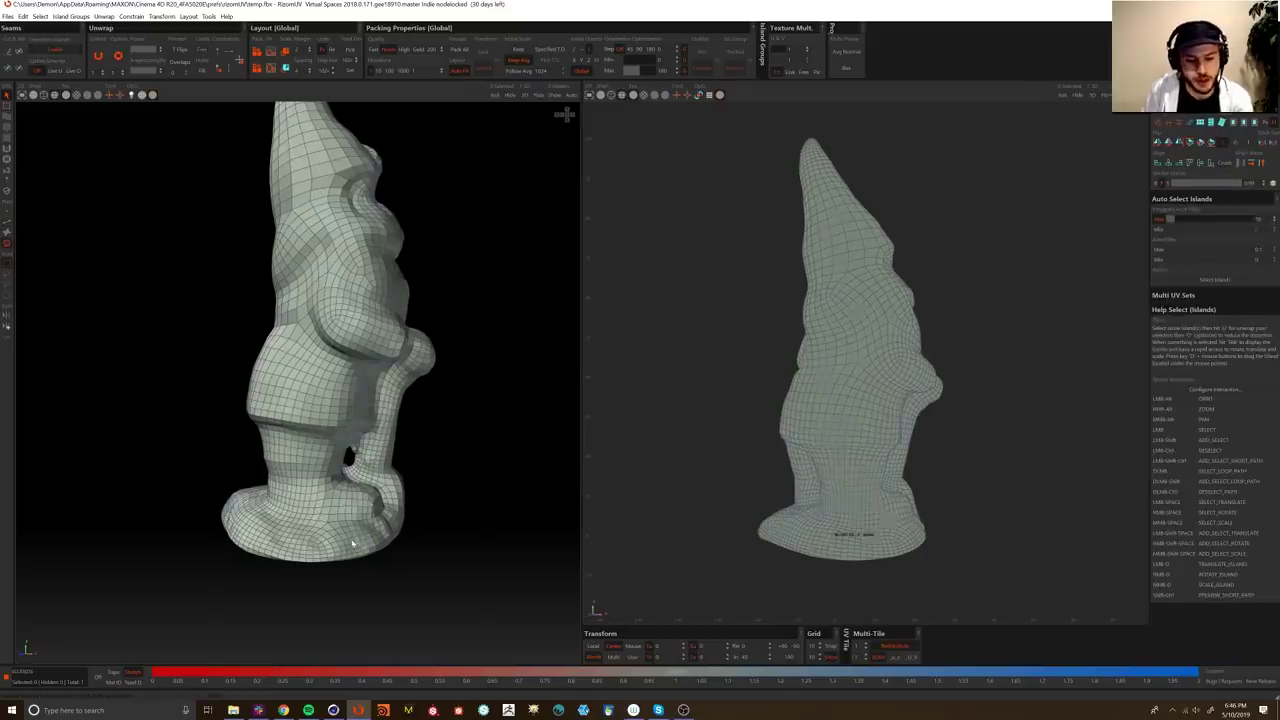
pyautogui.keyDown('alt'); pyautogui.moveTo(352, 544); pyautogui.dragTo(375, 539); pyautogui.keyUp('alt')
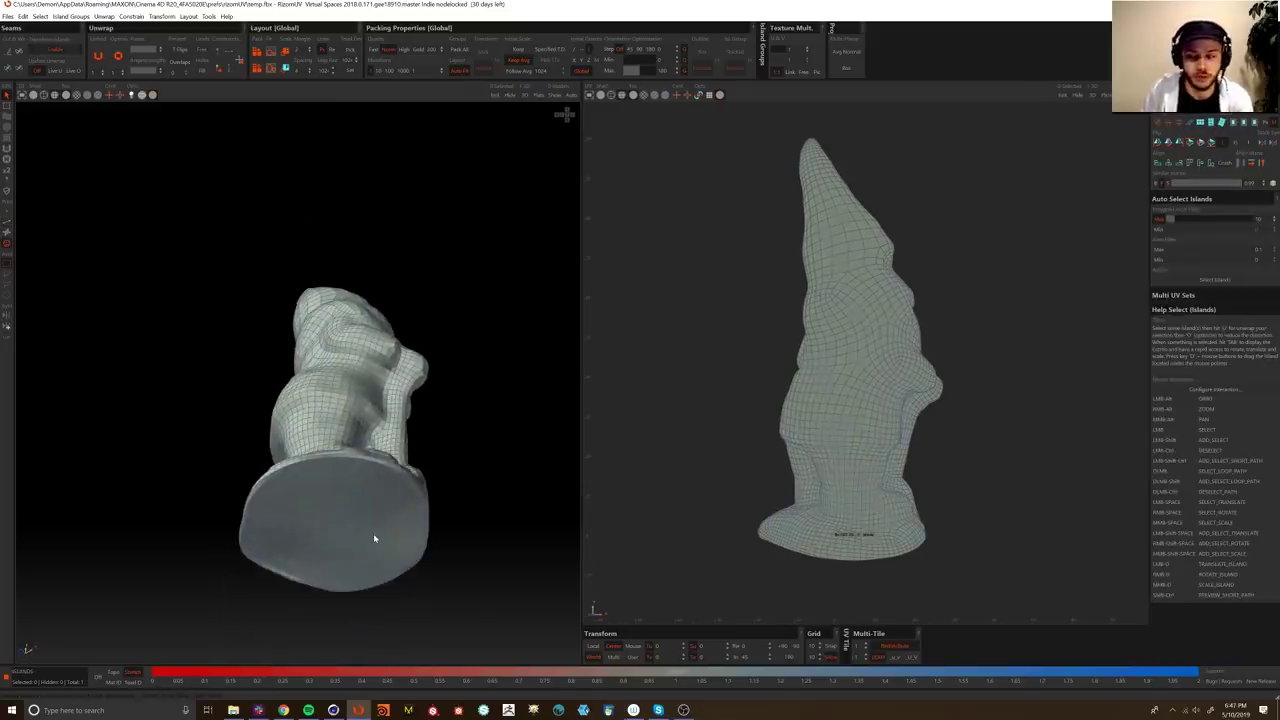
pyautogui.keyDown('alt'); pyautogui.moveTo(357, 586); pyautogui.dragTo(380, 598); pyautogui.keyUp('alt')
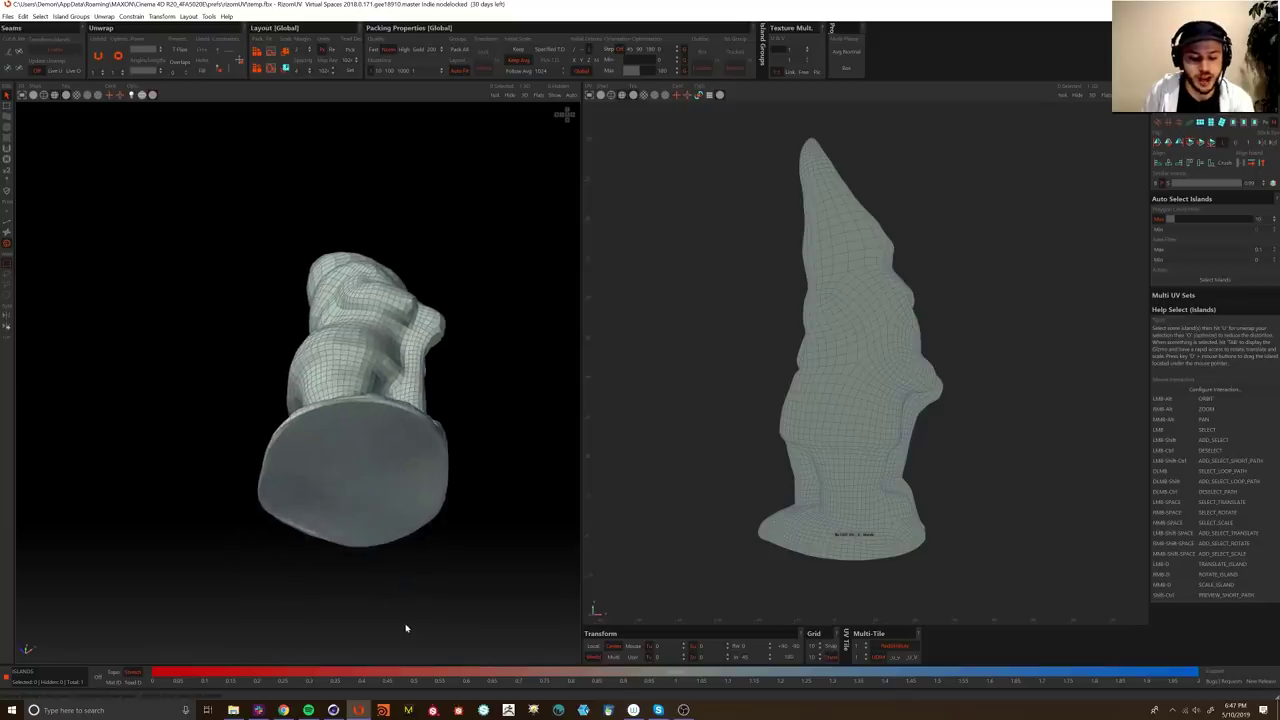
pyautogui.press('F3')
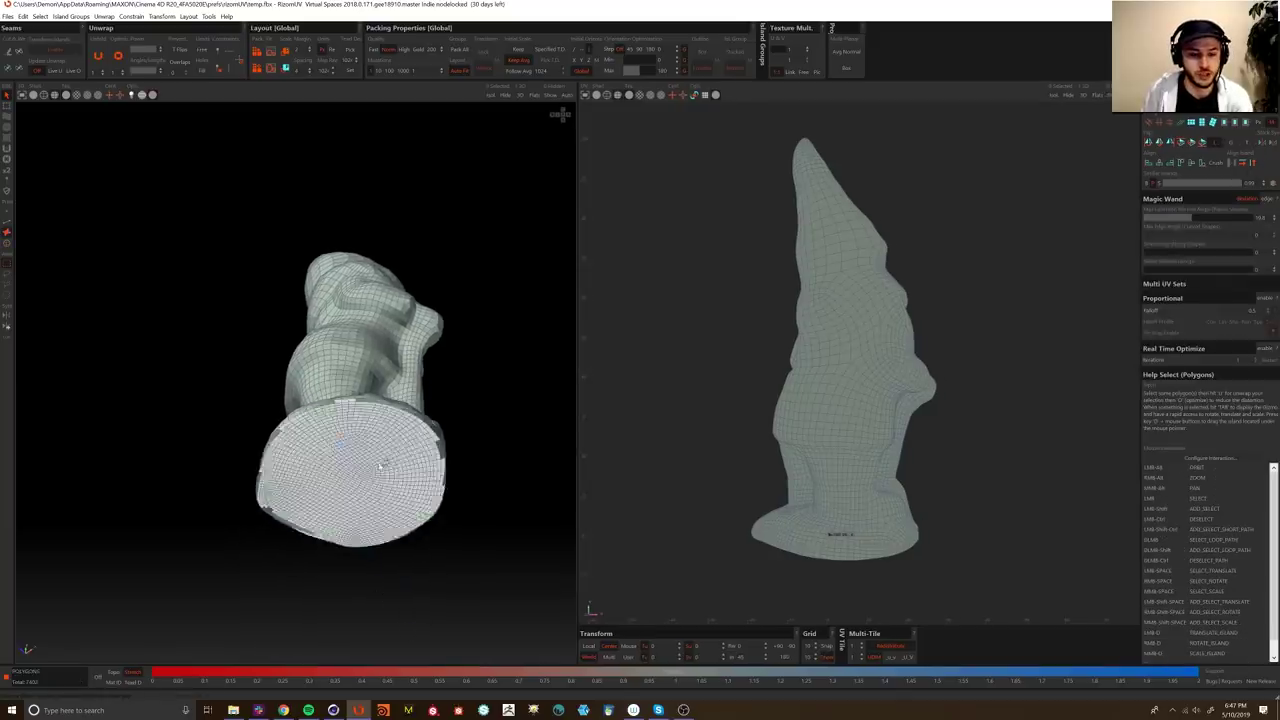
pyautogui.keyDown('alt'); pyautogui.moveTo(343, 356); pyautogui.dragTo(343, 440); pyautogui.keyUp('alt')
pyautogui.keyDown('alt'); pyautogui.moveTo(362, 228); pyautogui.dragTo(318, 350); pyautogui.keyUp('alt')
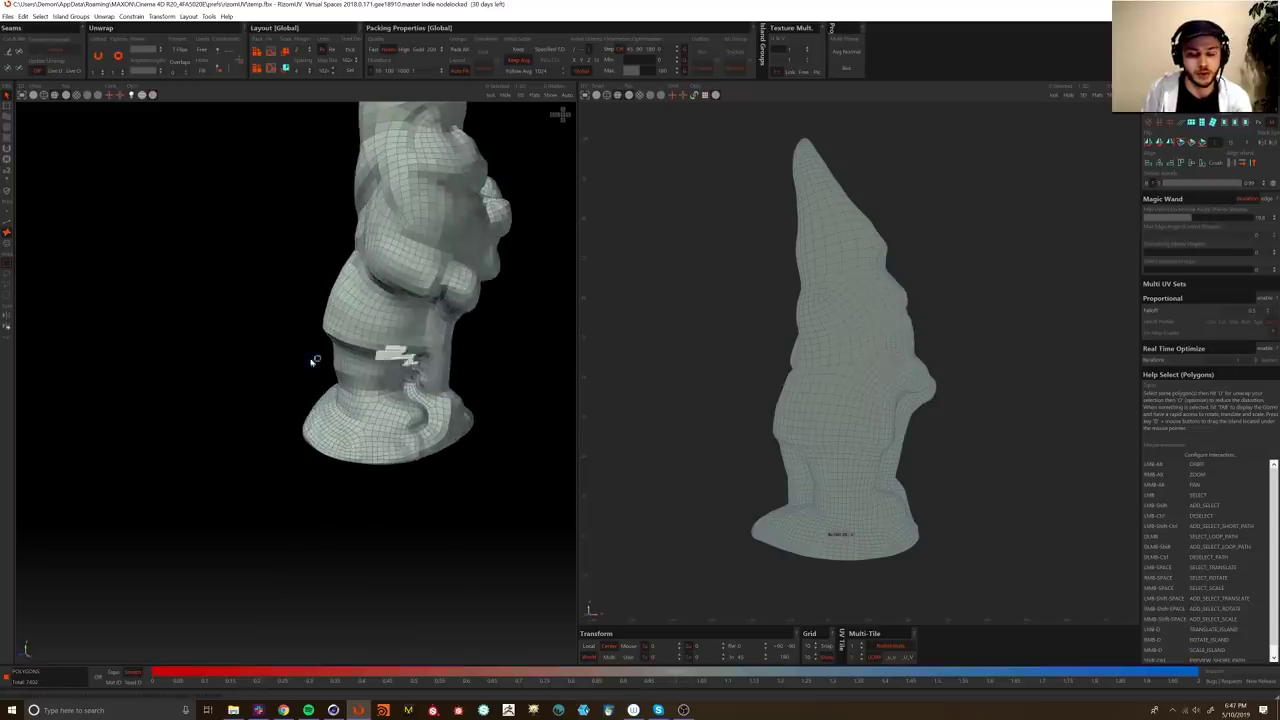
pyautogui.keyDown('alt'); pyautogui.moveTo(411, 410); pyautogui.dragTo(629, 466); pyautogui.keyUp('alt')
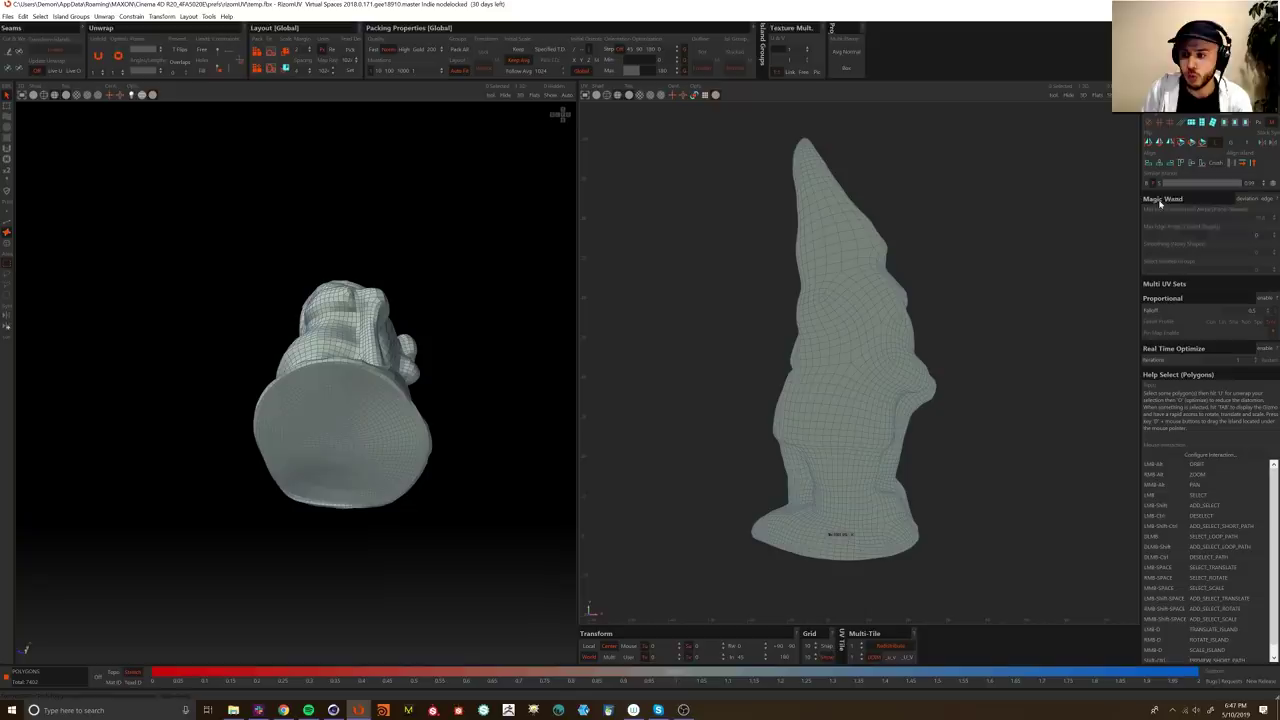
pyautogui.click(1249, 201)
pyautogui.keyDown('alt'); pyautogui.moveTo(359, 361); pyautogui.dragTo(378, 412, button='middle'); pyautogui.keyUp('alt')
pyautogui.moveTo(378, 412)
pyautogui.keyDown('alt'); pyautogui.mouseDown()
pyautogui.moveTo(380, 432)
pyautogui.moveTo(377, 418)
pyautogui.mouseUp(); pyautogui.keyUp('alt')
pyautogui.keyDown('alt'); pyautogui.moveTo(349, 371); pyautogui.dragTo(369, 390); pyautogui.keyUp('alt')
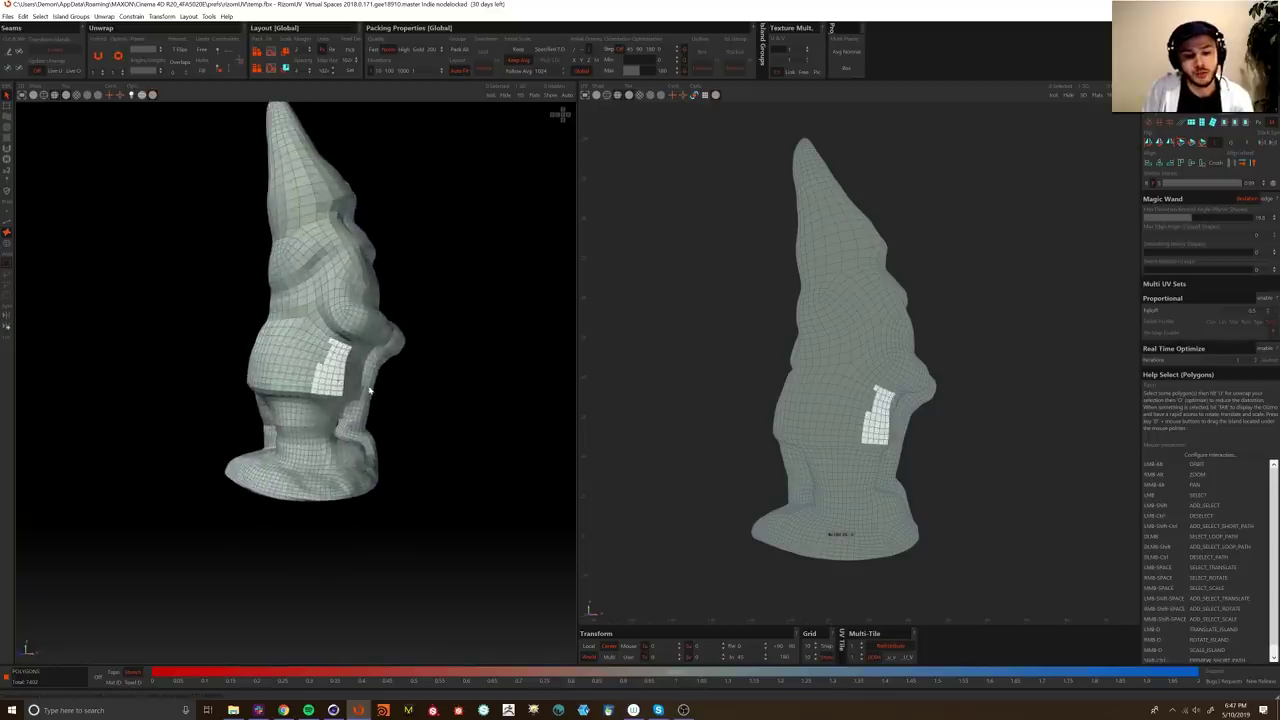
pyautogui.click(288, 372)
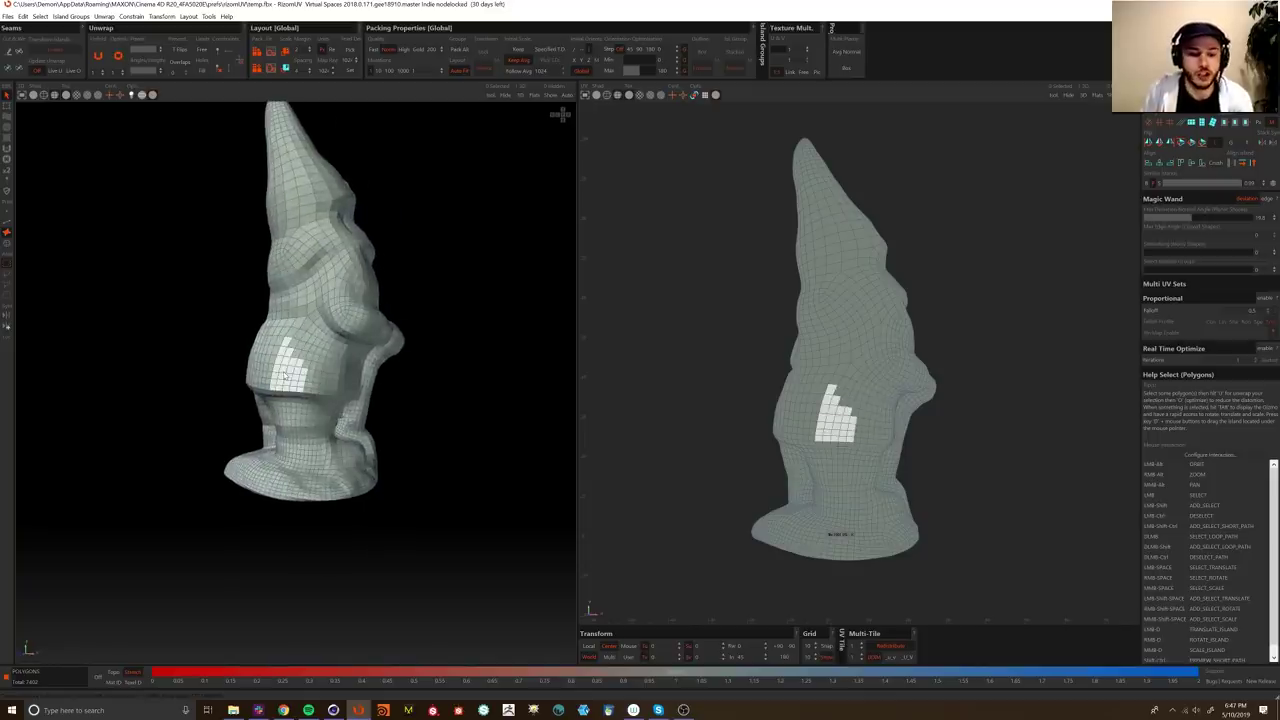
# Step: Select all polygons of the gnome's flat underside with the Magic Wand
pyautogui.keyDown('alt'); pyautogui.moveTo(286, 350); pyautogui.dragTo(322, 350); pyautogui.keyUp('alt')
pyautogui.keyDown('alt'); pyautogui.moveTo(322, 350); pyautogui.dragTo(368, 392, button='middle'); pyautogui.keyUp('alt')
pyautogui.keyDown('alt'); pyautogui.moveTo(308, 352); pyautogui.dragTo(346, 346); pyautogui.keyUp('alt')
pyautogui.keyDown('alt'); pyautogui.moveTo(276, 280); pyautogui.dragTo(352, 290); pyautogui.keyUp('alt')
pyautogui.keyDown('alt'); pyautogui.moveTo(281, 481); pyautogui.dragTo(281, 403, button='middle'); pyautogui.keyUp('alt')
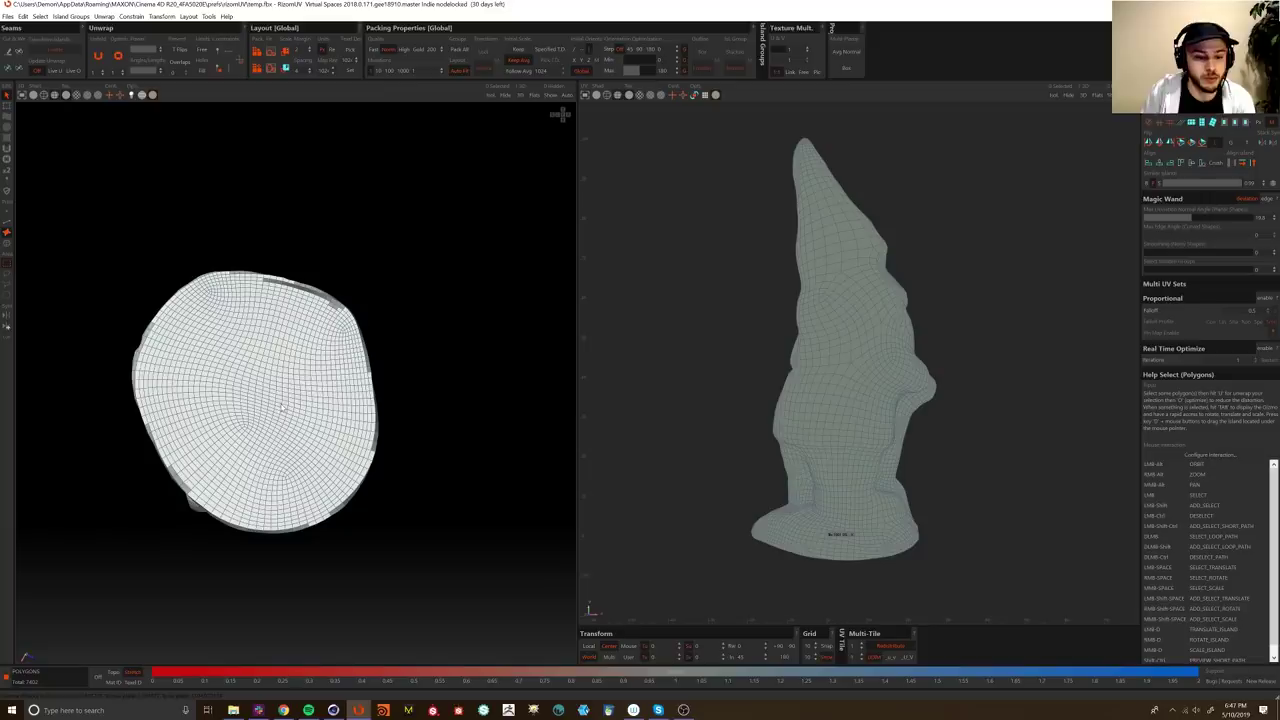
pyautogui.click(286, 406)
pyautogui.keyDown('alt'); pyautogui.moveTo(483, 420); pyautogui.dragTo(389, 379); pyautogui.keyUp('alt')
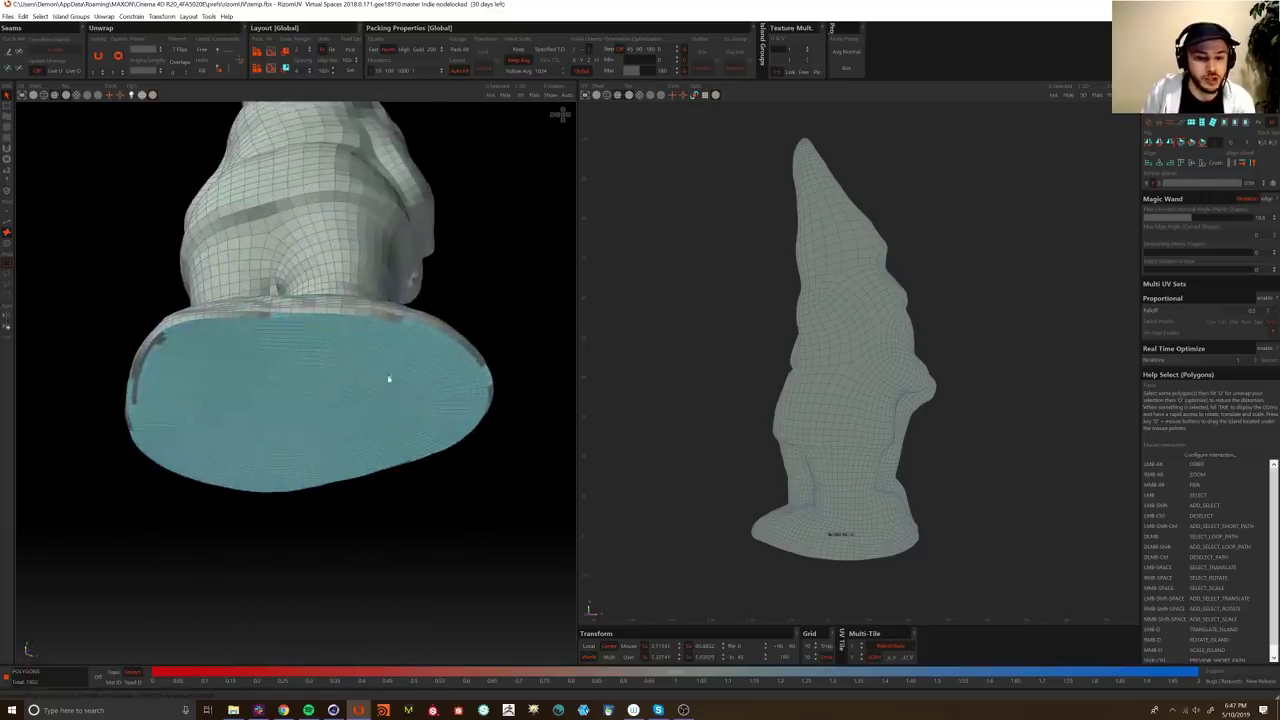
pyautogui.click(150, 352)
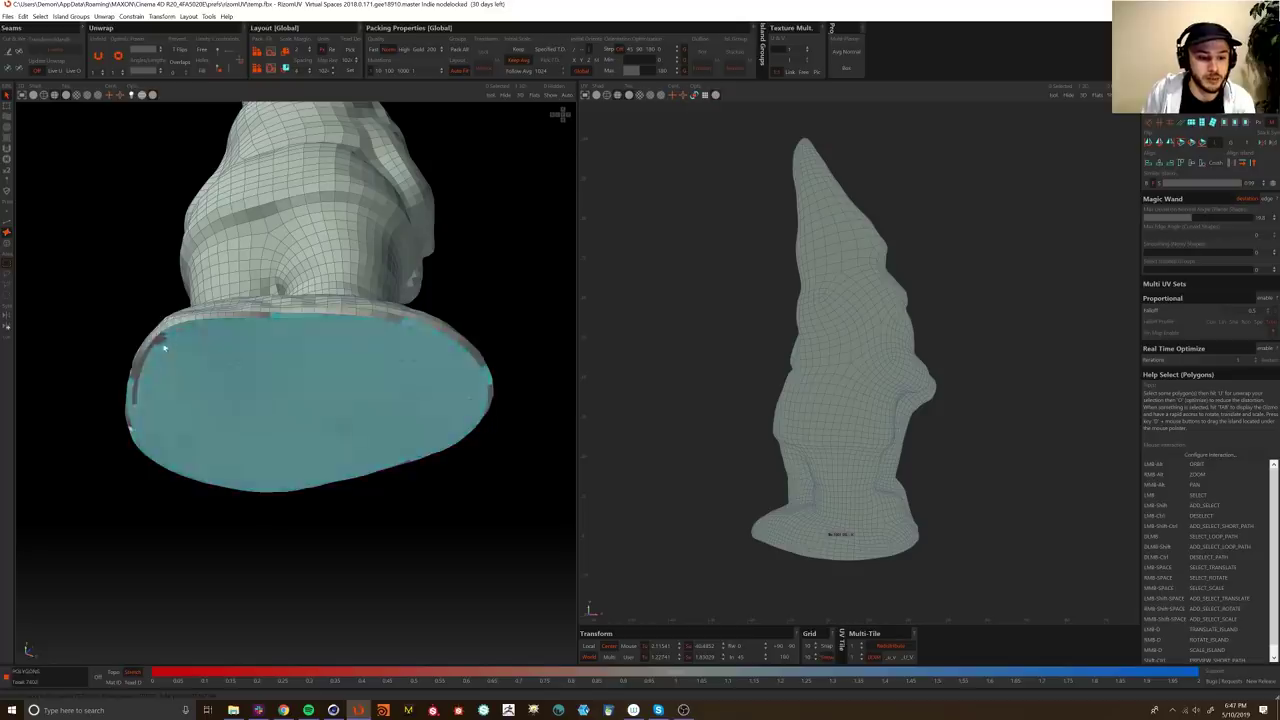
# Step: Cut a seam along the border of the selected underside polygons around the base rim, and clear the selection
pyautogui.keyDown('alt'); pyautogui.moveTo(164, 347); pyautogui.dragTo(486, 403); pyautogui.keyUp('alt')
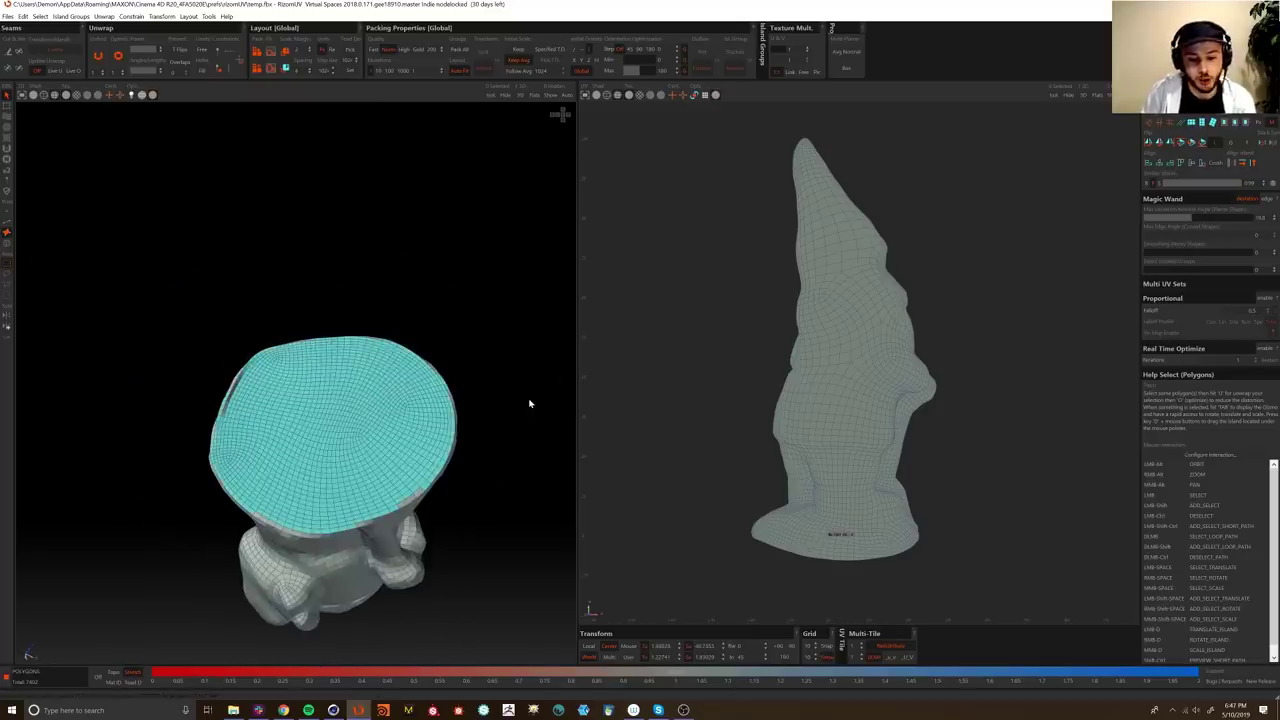
pyautogui.keyDown('alt'); pyautogui.moveTo(530, 403); pyautogui.dragTo(95, 378); pyautogui.keyUp('alt')
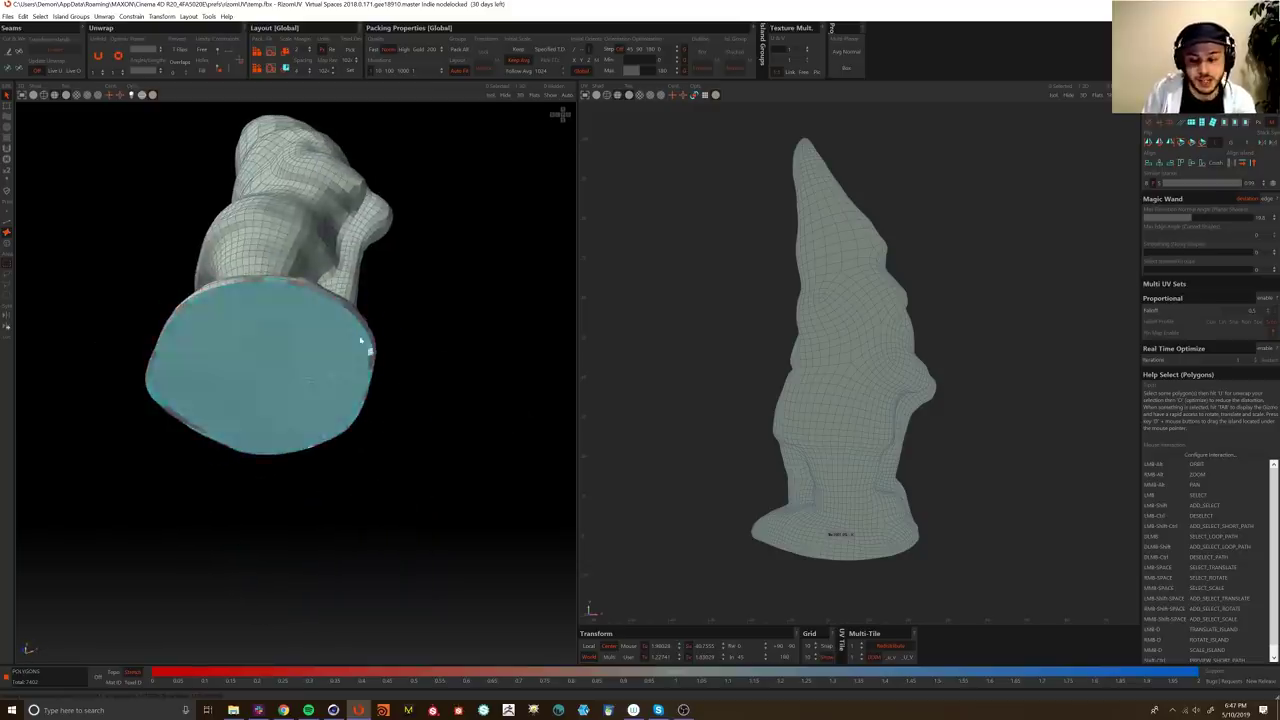
pyautogui.scroll(2, 814, 590)
pyautogui.keyDown('alt'); pyautogui.moveTo(875, 434); pyautogui.dragTo(854, 486, button='middle'); pyautogui.keyUp('alt')
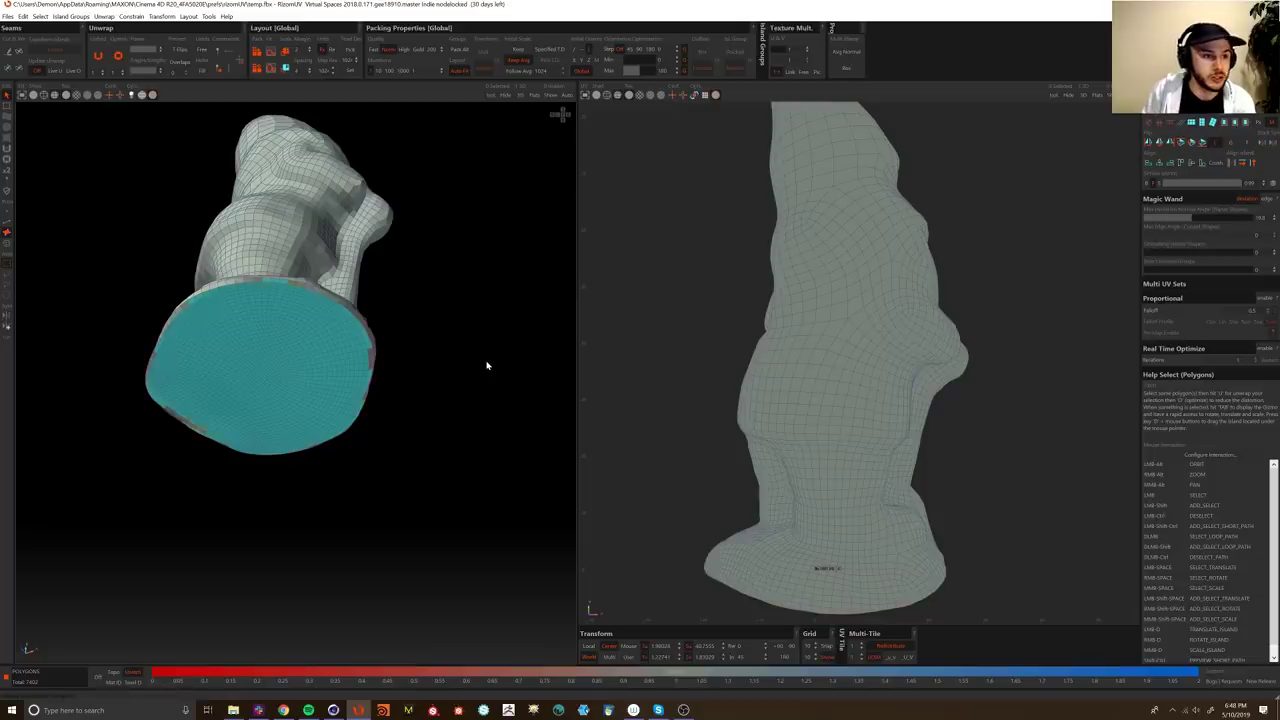
pyautogui.keyDown('alt'); pyautogui.moveTo(309, 300); pyautogui.dragTo(324, 450, button='right'); pyautogui.keyUp('alt')
pyautogui.keyDown('alt'); pyautogui.moveTo(320, 343); pyautogui.dragTo(385, 388, button='middle'); pyautogui.keyUp('alt')
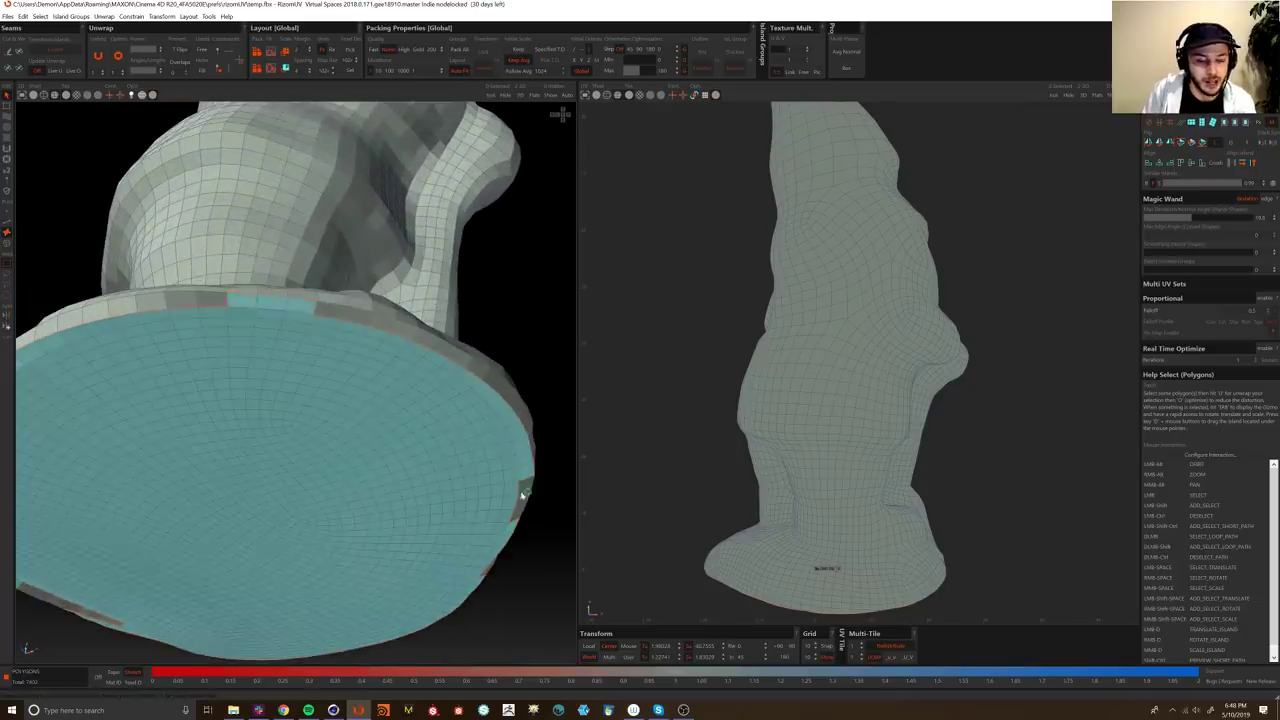
pyautogui.click(29, 140)
pyautogui.keyDown('alt'); pyautogui.moveTo(303, 438); pyautogui.dragTo(298, 390, button='right'); pyautogui.keyUp('alt')
pyautogui.keyDown('alt'); pyautogui.moveTo(298, 500); pyautogui.dragTo(291, 446); pyautogui.keyUp('alt')
pyautogui.keyDown('alt'); pyautogui.moveTo(645, 530); pyautogui.dragTo(351, 508); pyautogui.keyUp('alt')
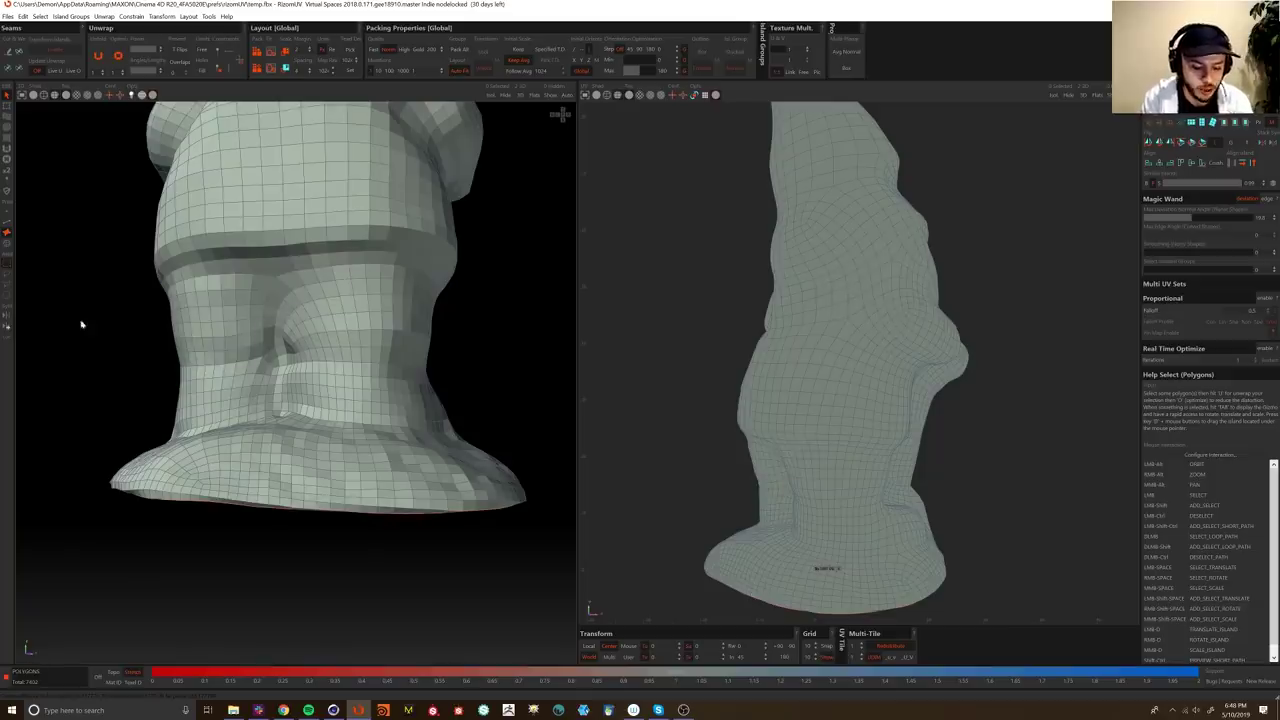
# Step: Switch to edge selection and select the vertical edge loop running down the gnome's back from hat to base
pyautogui.press('F2')
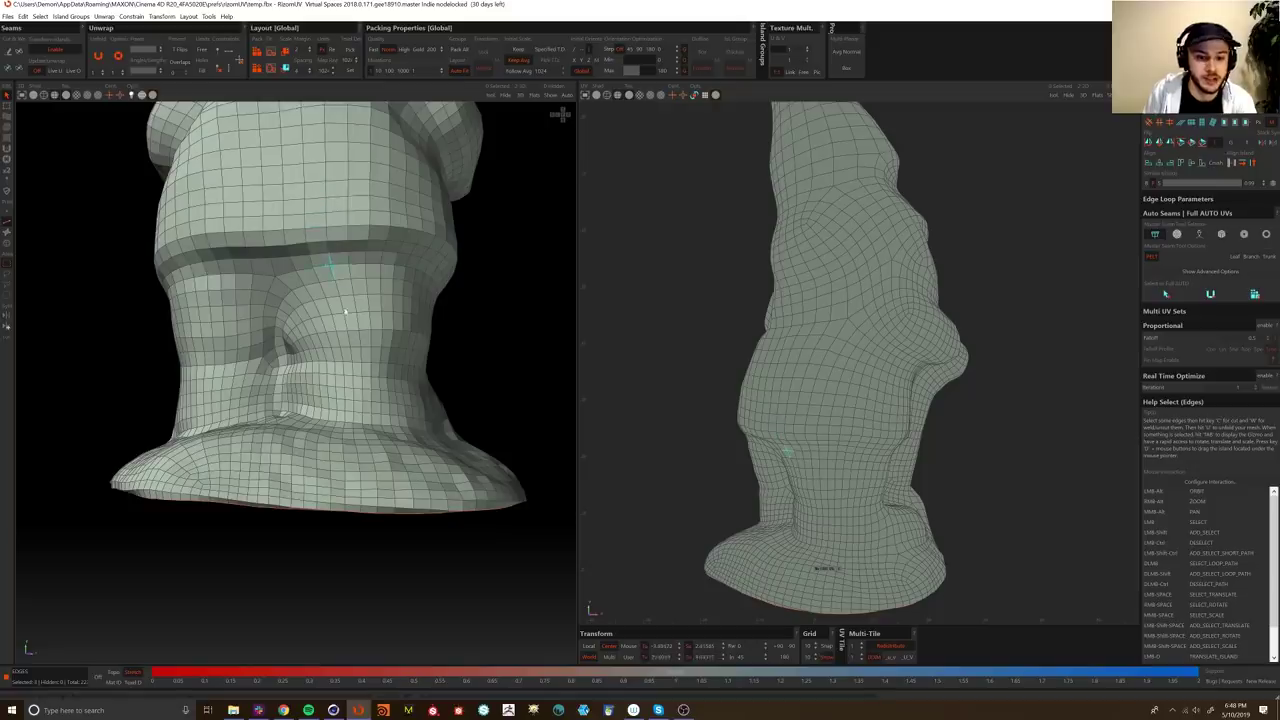
pyautogui.keyDown('alt'); pyautogui.moveTo(426, 384); pyautogui.dragTo(417, 316, button='right'); pyautogui.keyUp('alt')
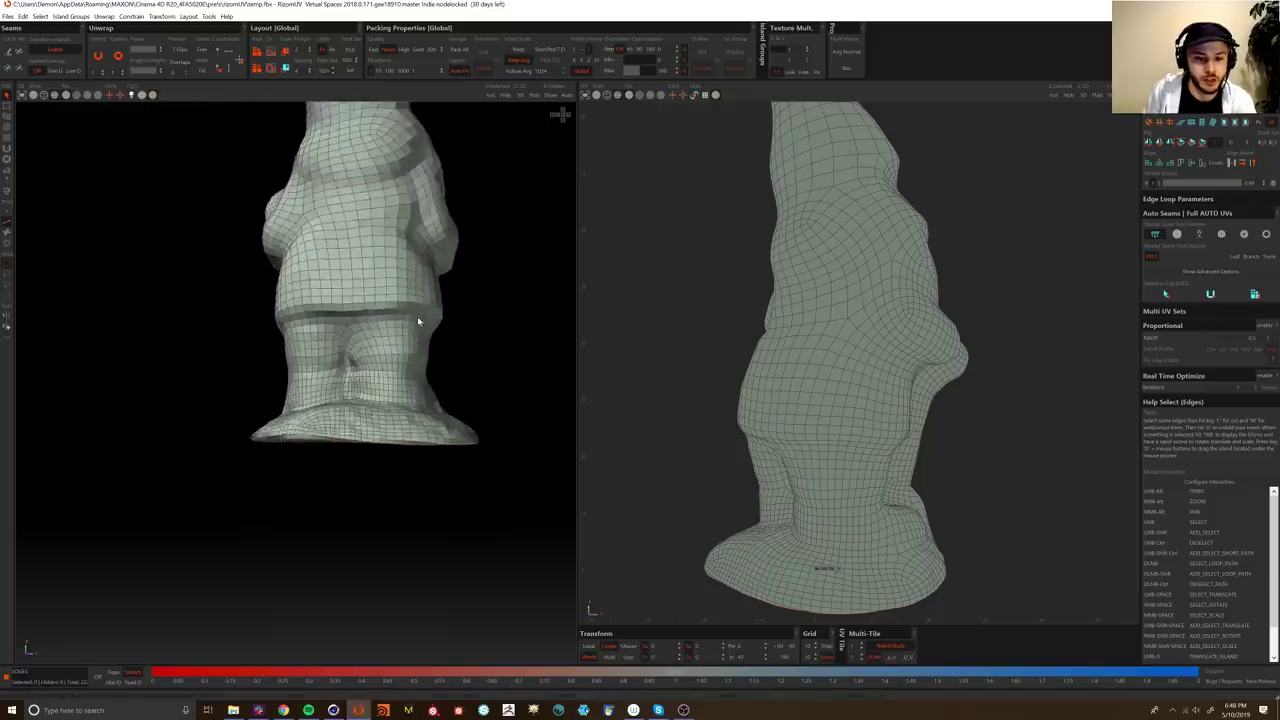
pyautogui.keyDown('alt'); pyautogui.moveTo(417, 316); pyautogui.dragTo(306, 411, button='middle'); pyautogui.keyUp('alt')
pyautogui.keyDown('alt'); pyautogui.moveTo(306, 411); pyautogui.dragTo(310, 355); pyautogui.keyUp('alt')
pyautogui.doubleClick(296, 351)
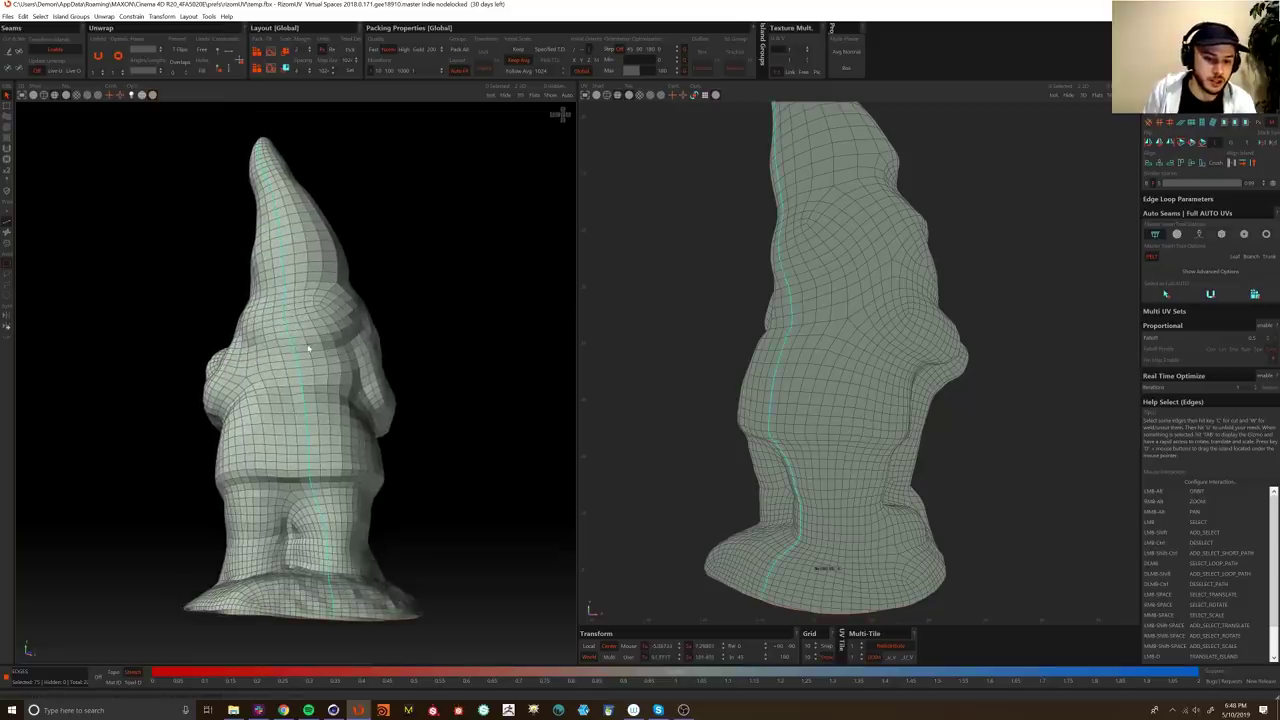
pyautogui.doubleClick(277, 358)
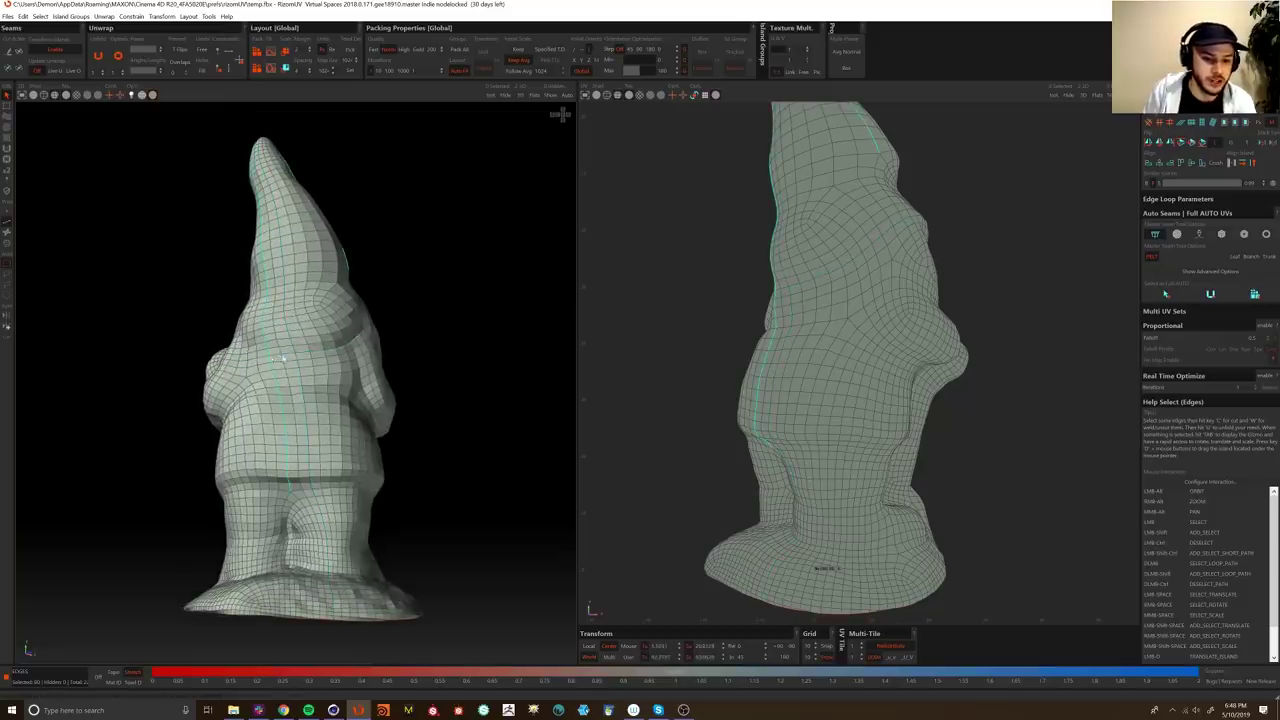
pyautogui.keyDown('shift'); pyautogui.doubleClick(307, 345); pyautogui.keyUp('shift')
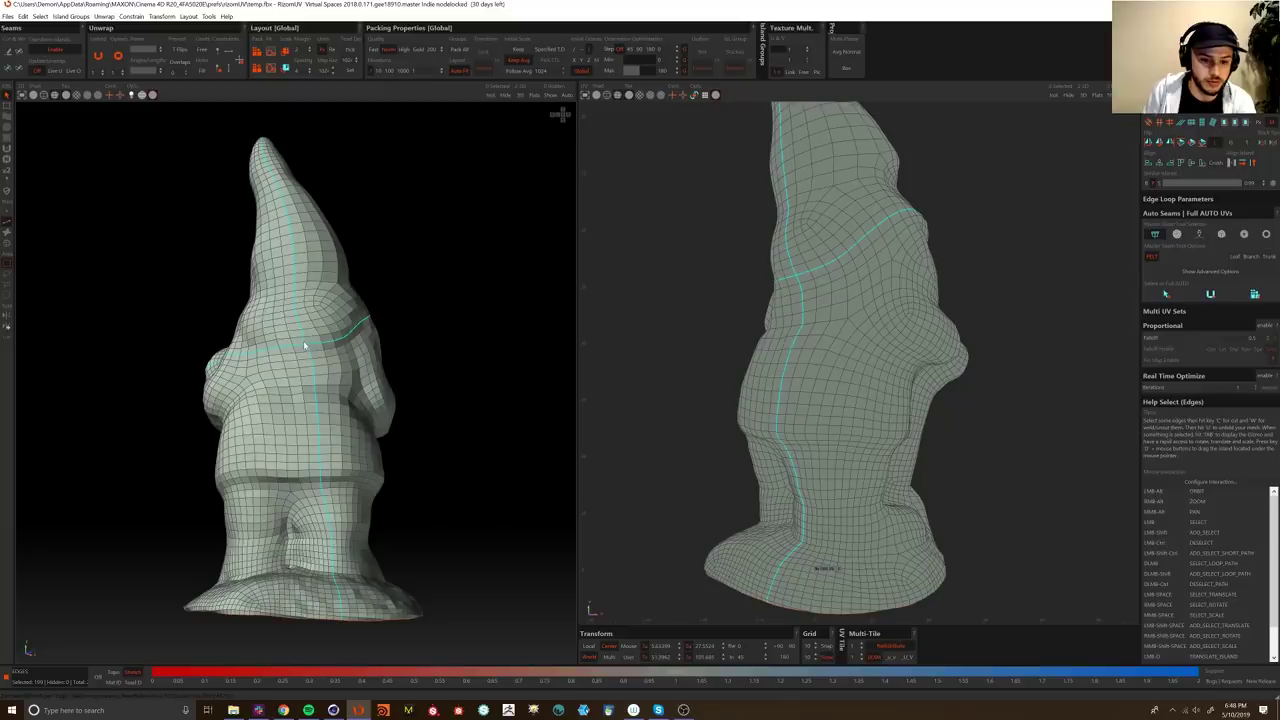
pyautogui.doubleClick(294, 346)
# Step: Check the back loop at the base rim and hat tip, and cut a seam along it
pyautogui.keyDown('alt'); pyautogui.moveTo(309, 384); pyautogui.dragTo(371, 480); pyautogui.keyUp('alt')
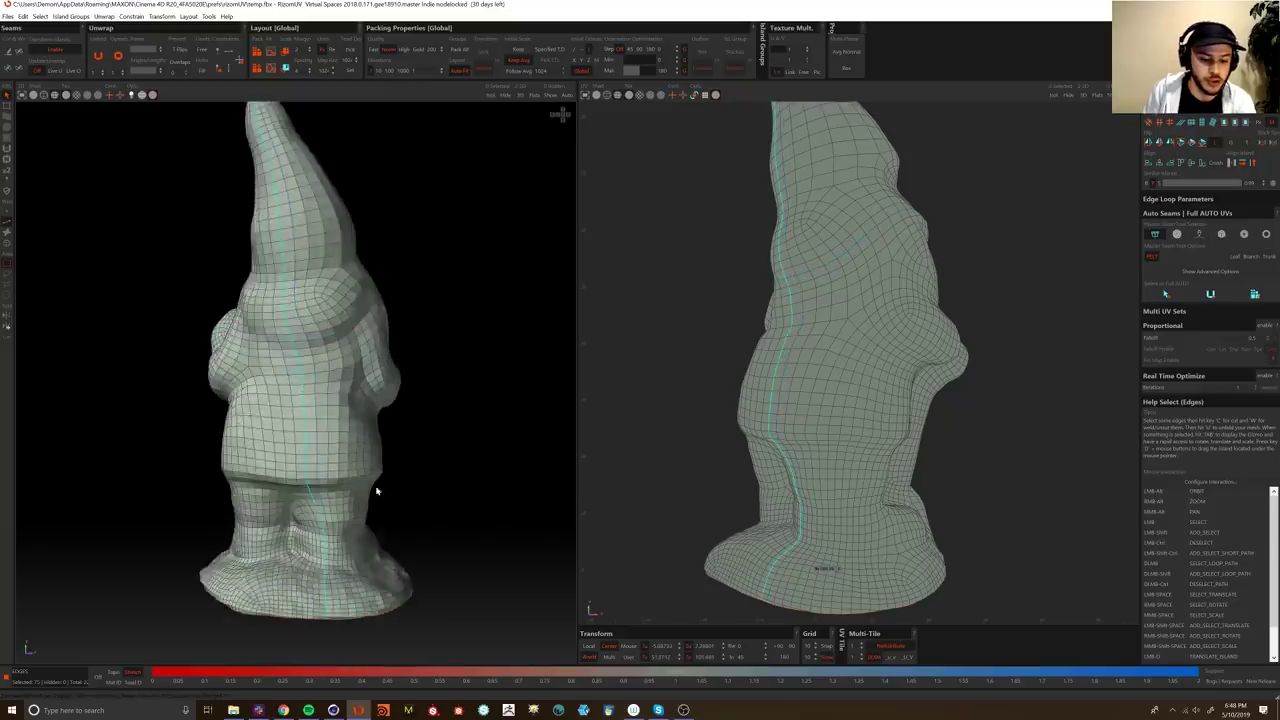
pyautogui.keyDown('alt'); pyautogui.moveTo(371, 480); pyautogui.dragTo(374, 342, button='middle'); pyautogui.keyUp('alt')
pyautogui.keyDown('alt'); pyautogui.moveTo(350, 438); pyautogui.dragTo(352, 536, button='right'); pyautogui.keyUp('alt')
pyautogui.keyDown('alt'); pyautogui.moveTo(352, 570); pyautogui.dragTo(310, 488); pyautogui.keyUp('alt')
pyautogui.keyDown('alt'); pyautogui.moveTo(310, 488); pyautogui.dragTo(321, 428, button='middle'); pyautogui.keyUp('alt')
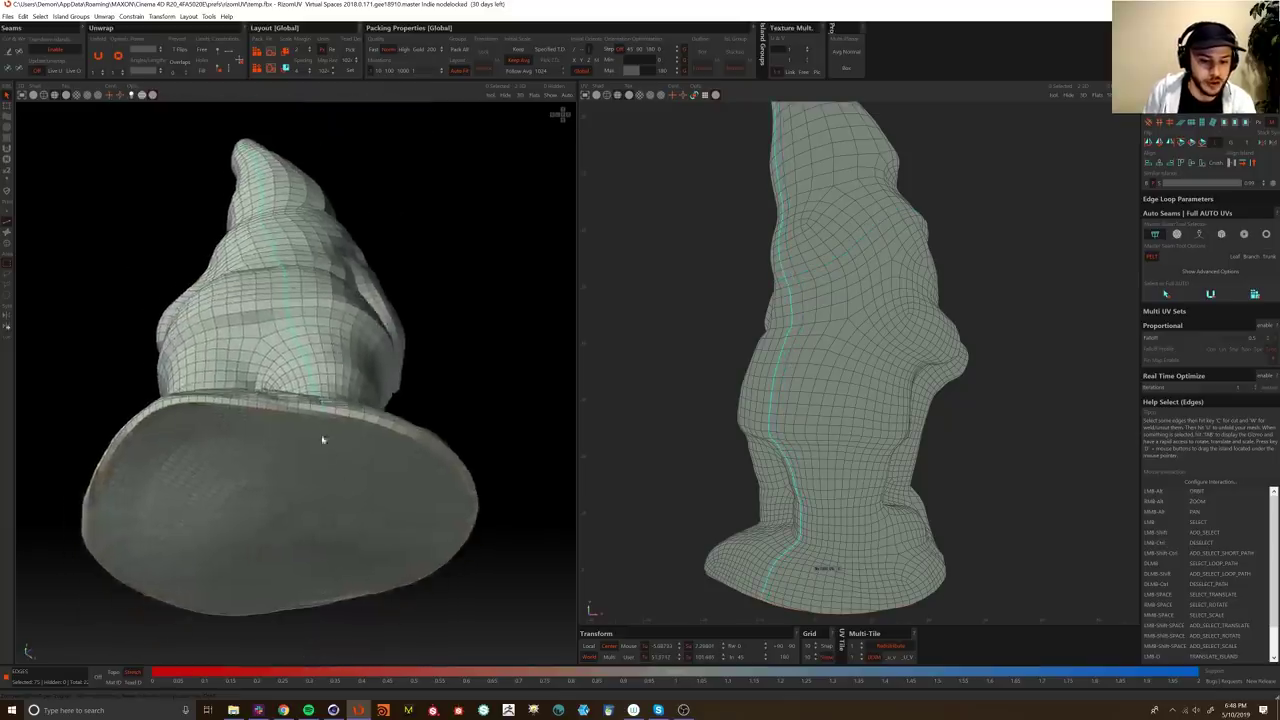
pyautogui.scroll(3, 321, 424)
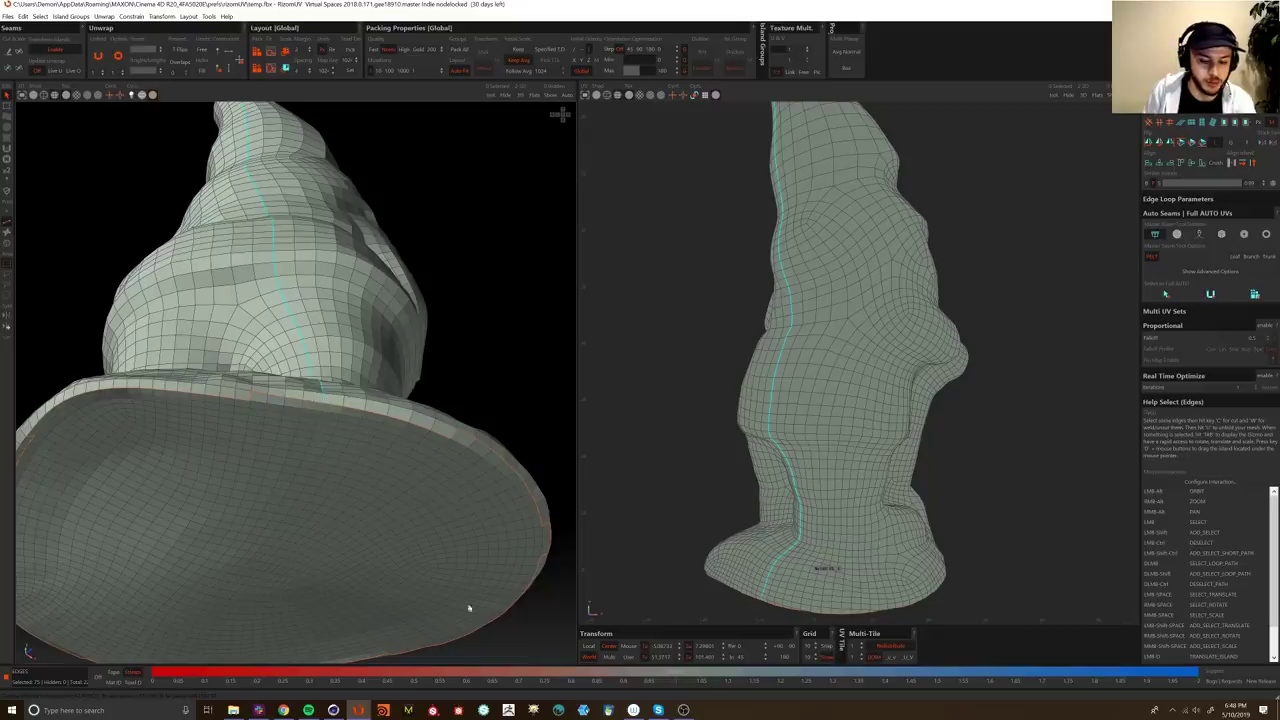
pyautogui.keyDown('alt'); pyautogui.moveTo(363, 424); pyautogui.dragTo(390, 393); pyautogui.keyUp('alt')
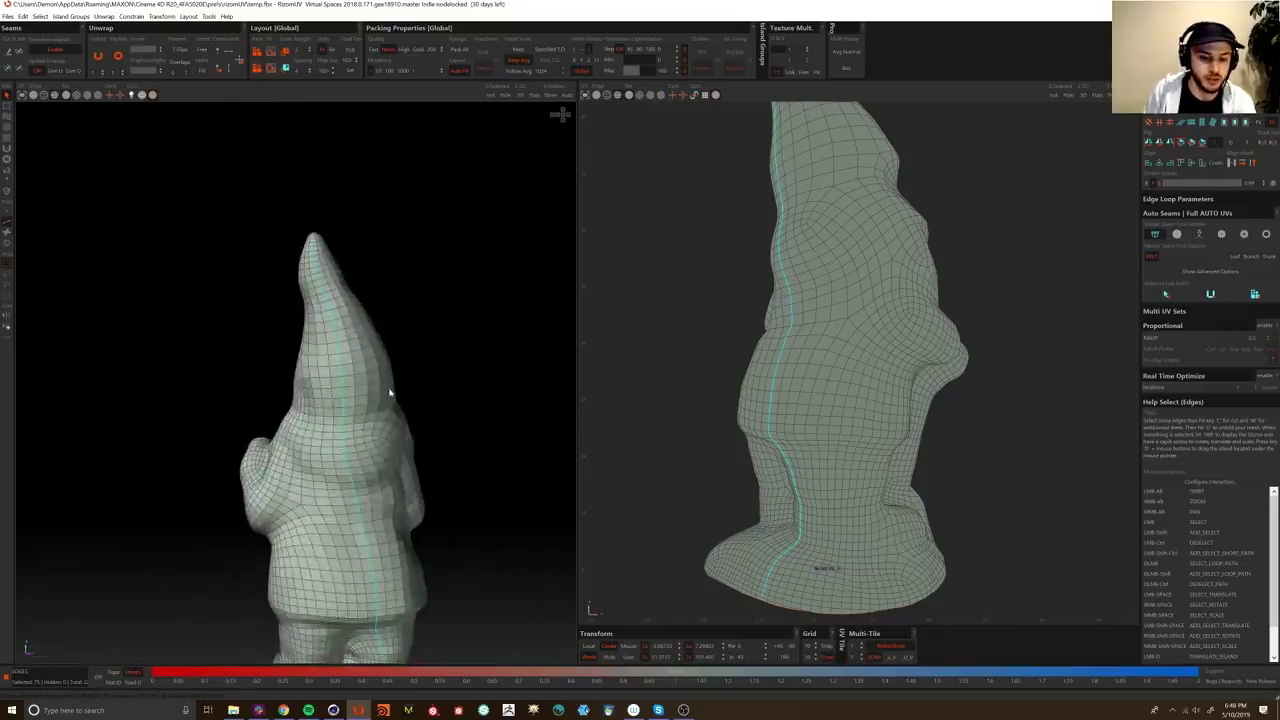
pyautogui.keyDown('alt'); pyautogui.moveTo(359, 333); pyautogui.dragTo(363, 420); pyautogui.keyUp('alt')
pyautogui.doubleClick(351, 421)
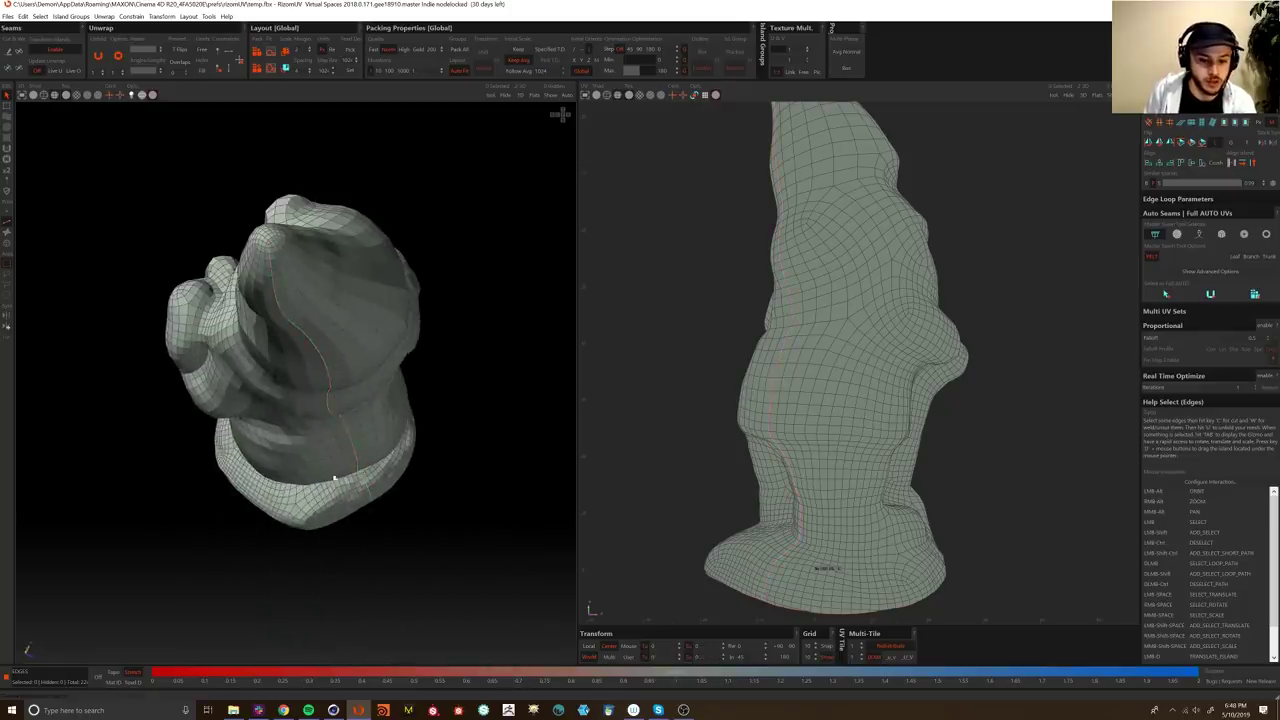
# Step: Unfold the gnome mesh along its seams and pack the body and underside islands into the UV tile
pyautogui.keyDown('alt'); pyautogui.moveTo(298, 455); pyautogui.dragTo(427, 468); pyautogui.keyUp('alt')
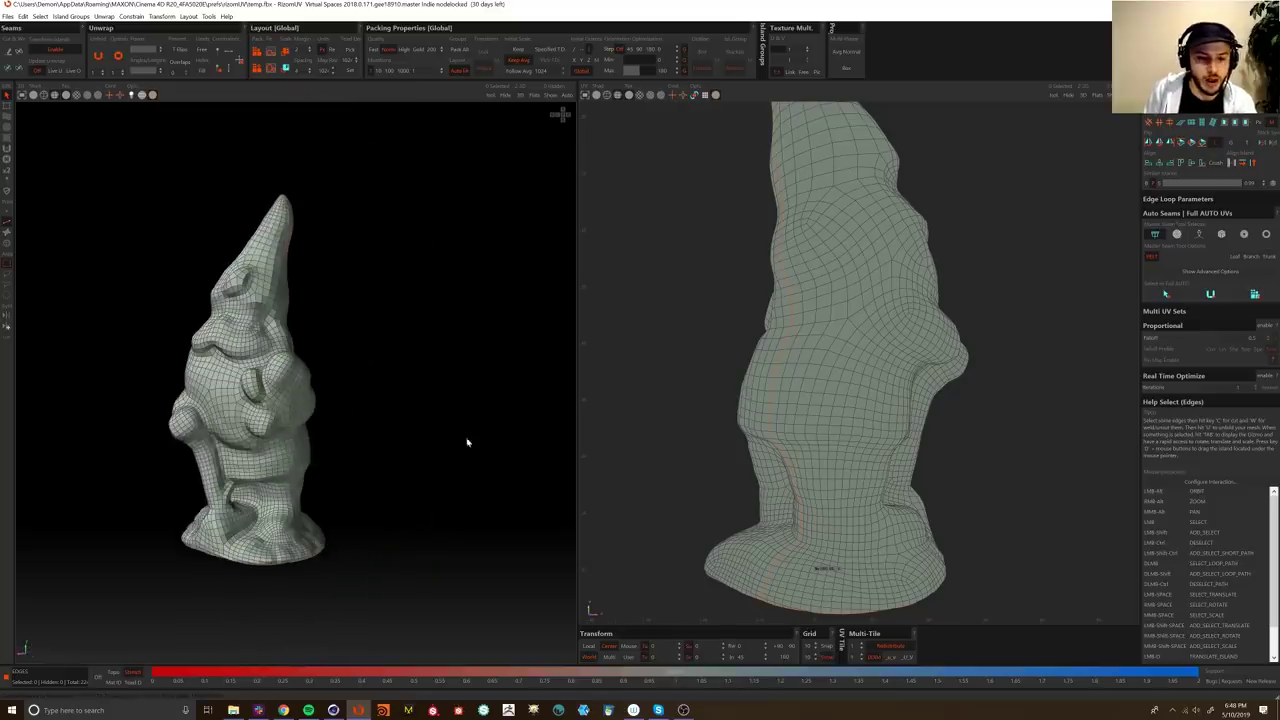
pyautogui.keyDown('alt'); pyautogui.moveTo(201, 502); pyautogui.dragTo(446, 486, button='middle'); pyautogui.keyUp('alt')
pyautogui.keyDown('alt'); pyautogui.moveTo(436, 404); pyautogui.dragTo(525, 400); pyautogui.keyUp('alt')
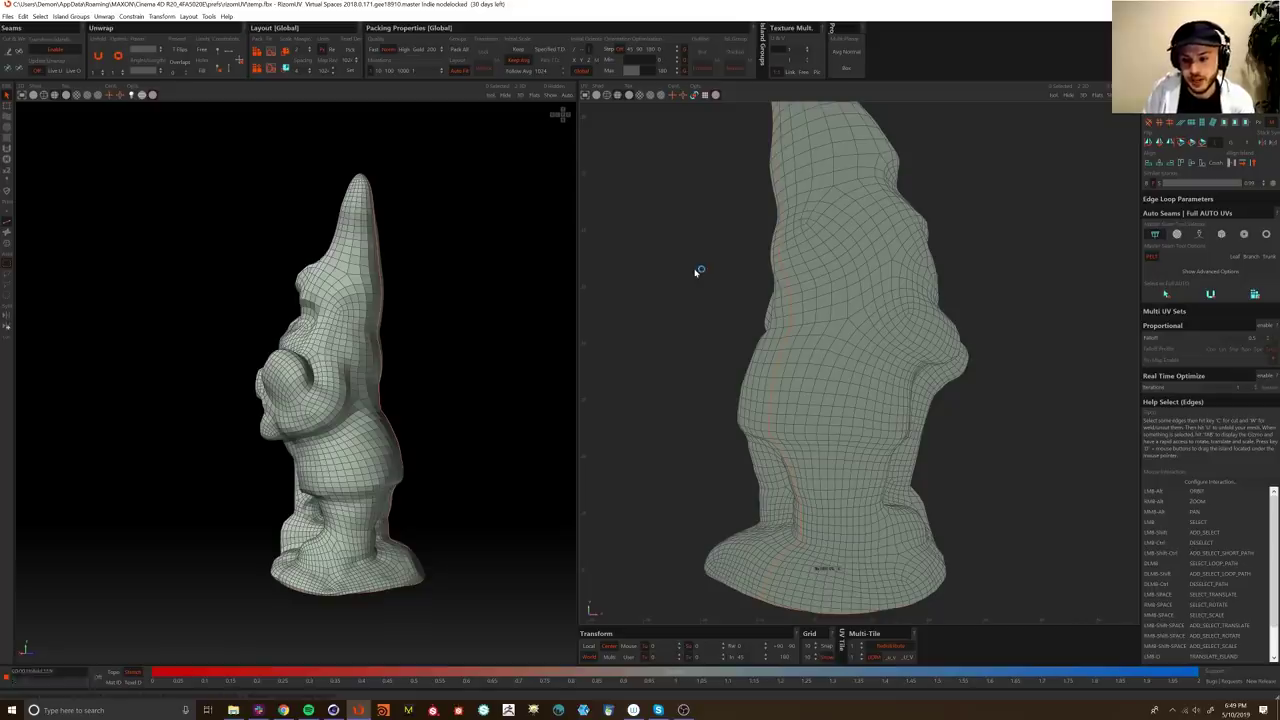
pyautogui.press('u')
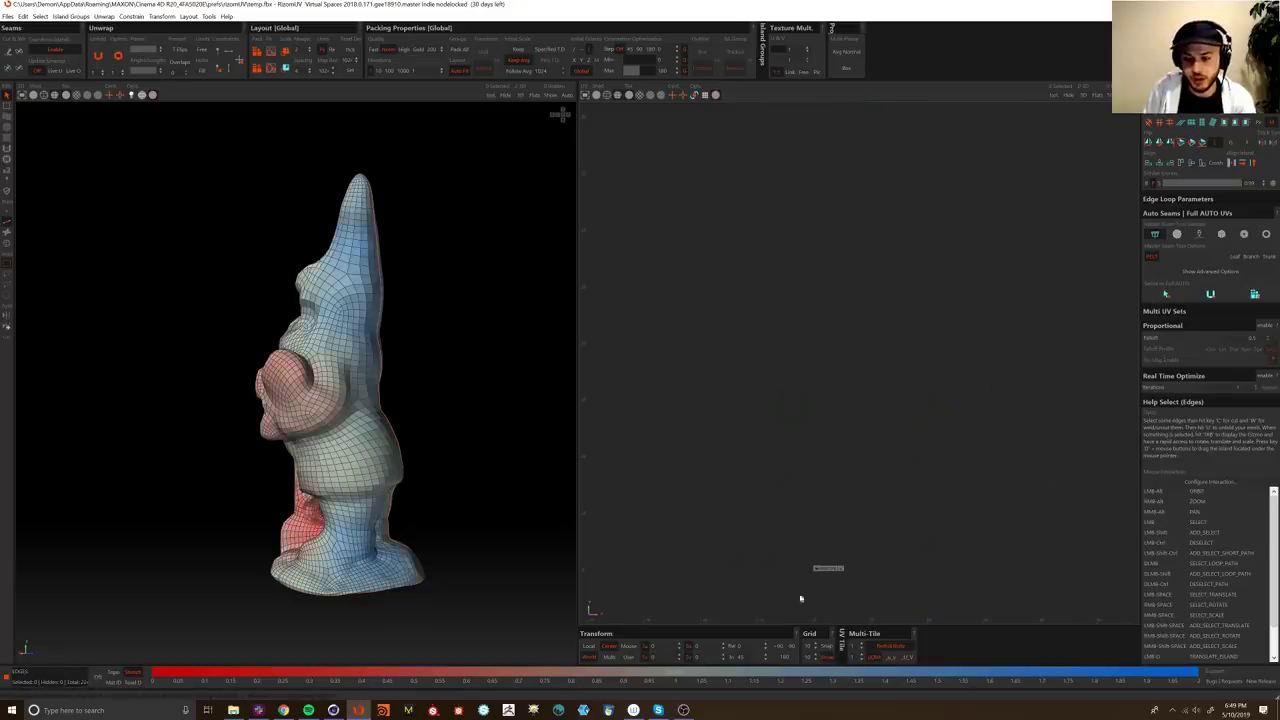
pyautogui.press('p')
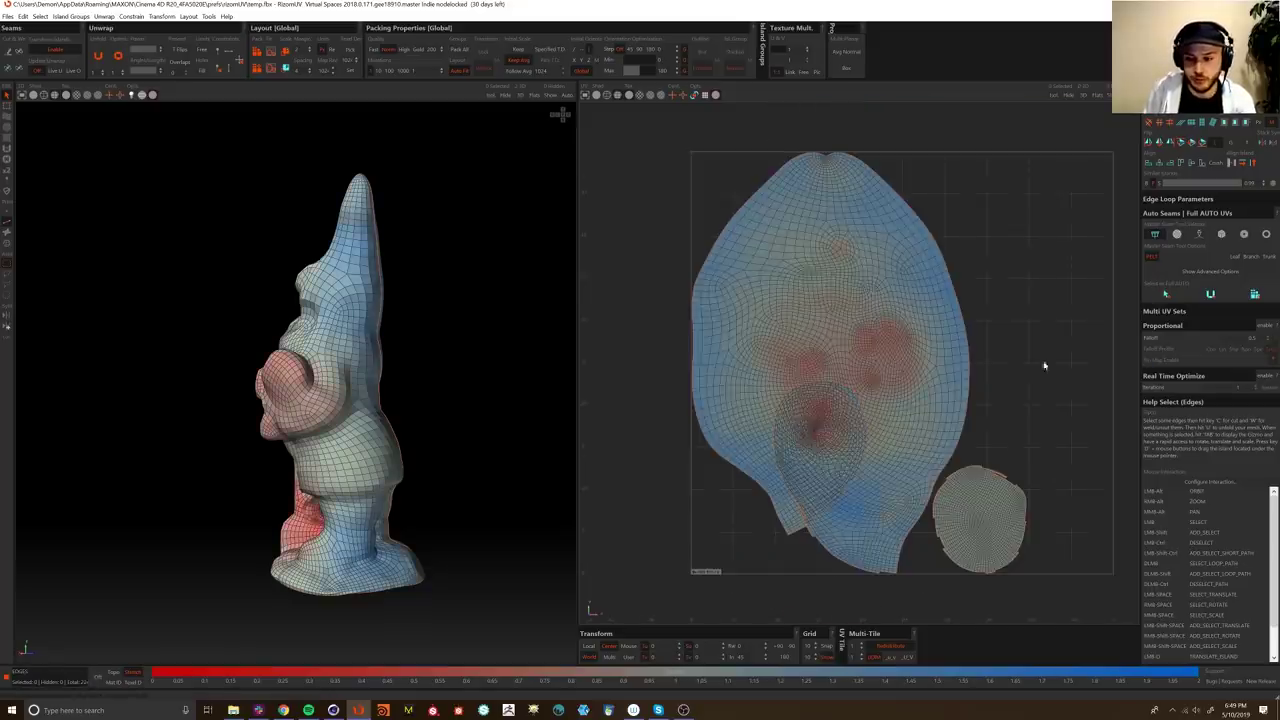
# Step: Check the stretch colours on the gnome and its islands, and display the checker texture in both views
pyautogui.keyDown('alt'); pyautogui.moveTo(288, 376); pyautogui.dragTo(323, 409); pyautogui.keyUp('alt')
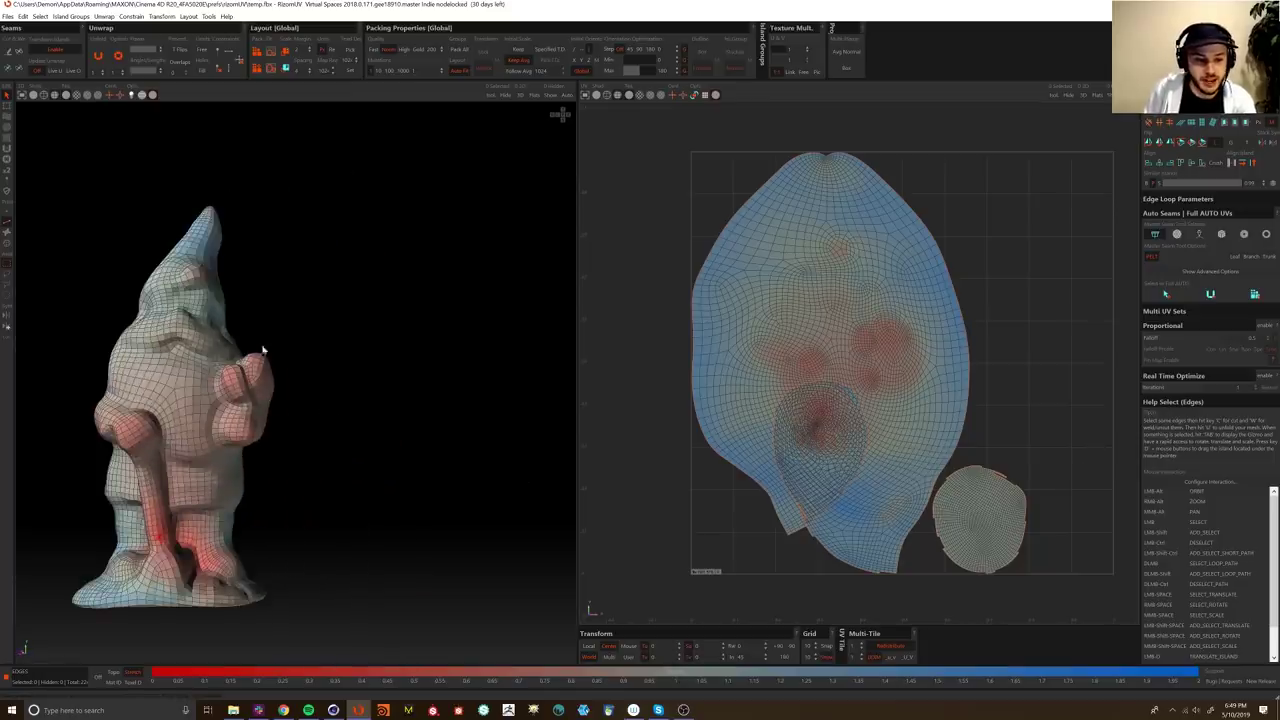
pyautogui.keyDown('alt'); pyautogui.moveTo(210, 402); pyautogui.dragTo(351, 477); pyautogui.keyUp('alt')
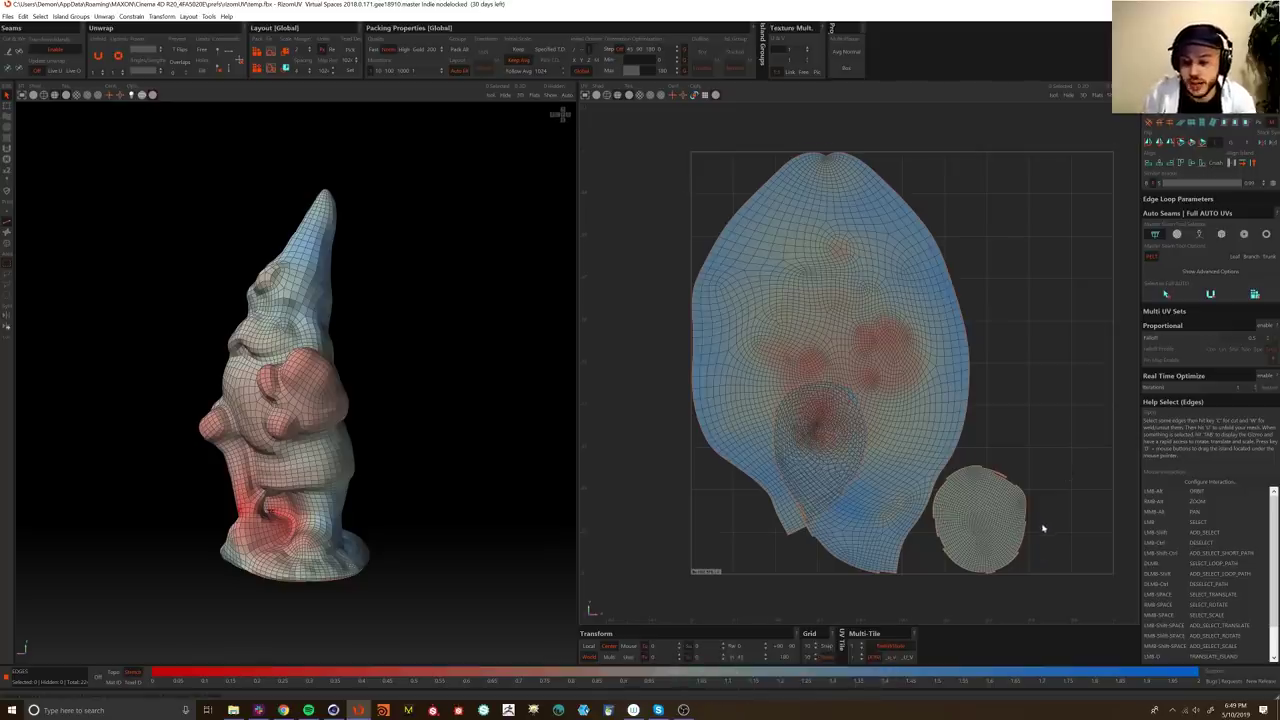
pyautogui.scroll(5, 1043, 528)
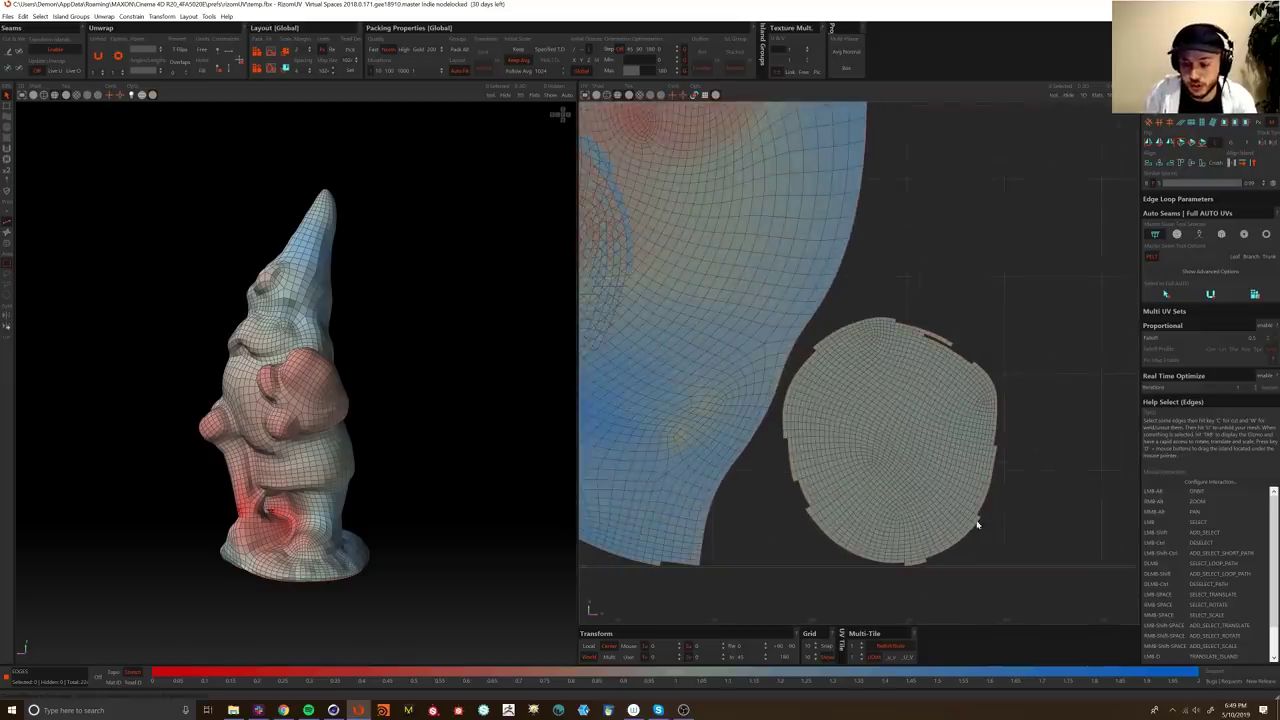
pyautogui.keyDown('alt'); pyautogui.moveTo(706, 525); pyautogui.dragTo(855, 526, button='middle'); pyautogui.keyUp('alt')
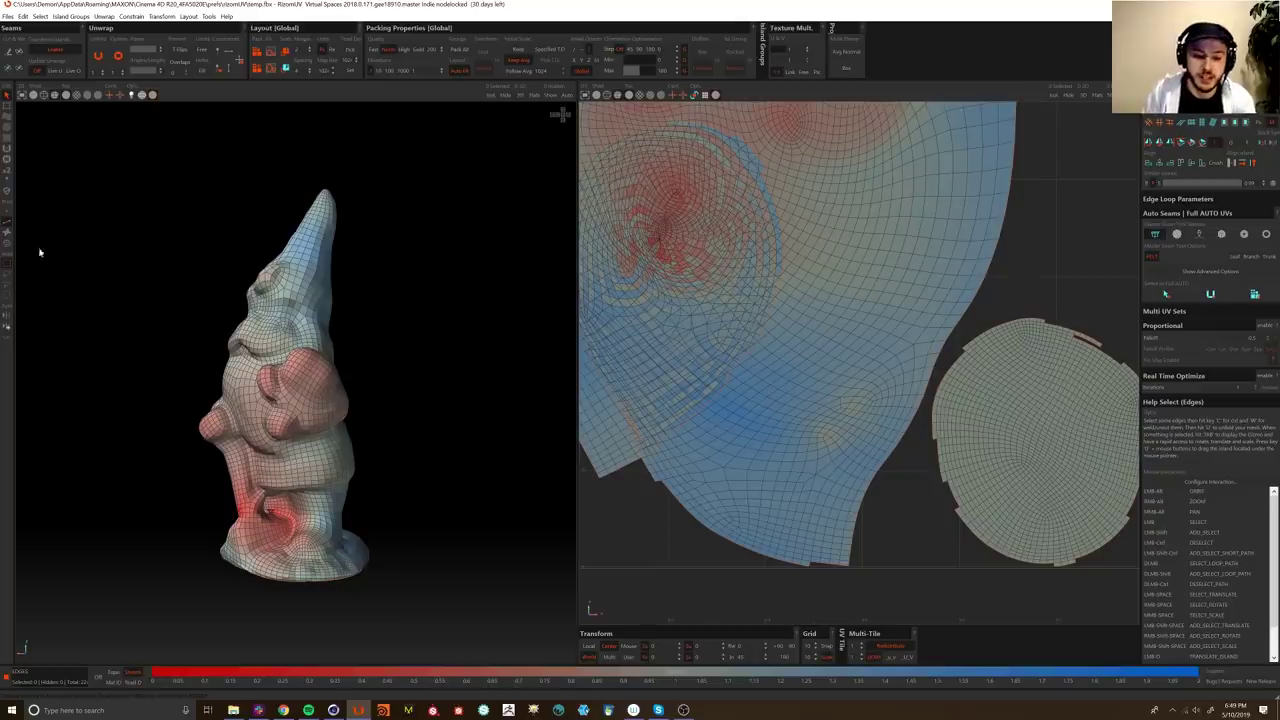
pyautogui.click(77, 96)
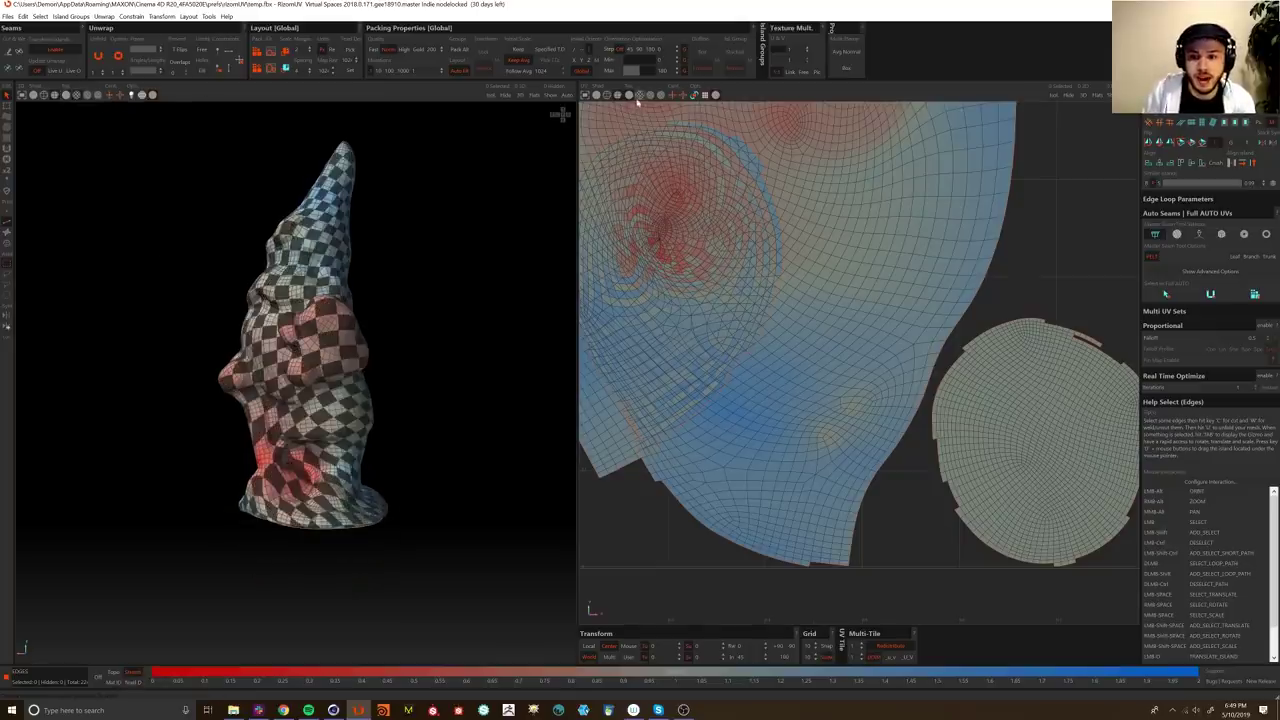
pyautogui.click(639, 95)
# Step: Examine the checker distortion around the gnome's base, legs and stick, and the overlapping area in the UV layout
pyautogui.keyDown('alt'); pyautogui.moveTo(890, 302); pyautogui.dragTo(923, 349, button='middle'); pyautogui.keyUp('alt')
pyautogui.scroll(-3, 923, 355)
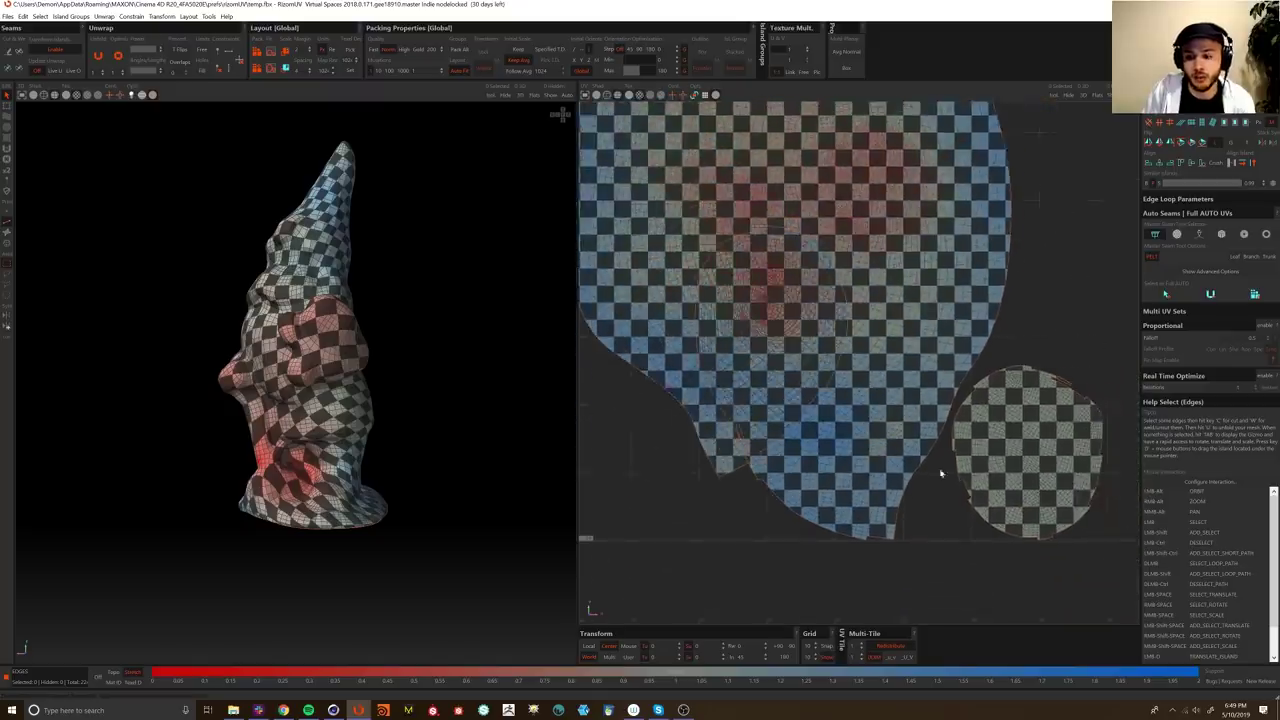
pyautogui.keyDown('alt'); pyautogui.moveTo(841, 533); pyautogui.dragTo(843, 399, button='middle'); pyautogui.keyUp('alt')
pyautogui.scroll(3, 843, 399)
pyautogui.scroll(4, 189, 517)
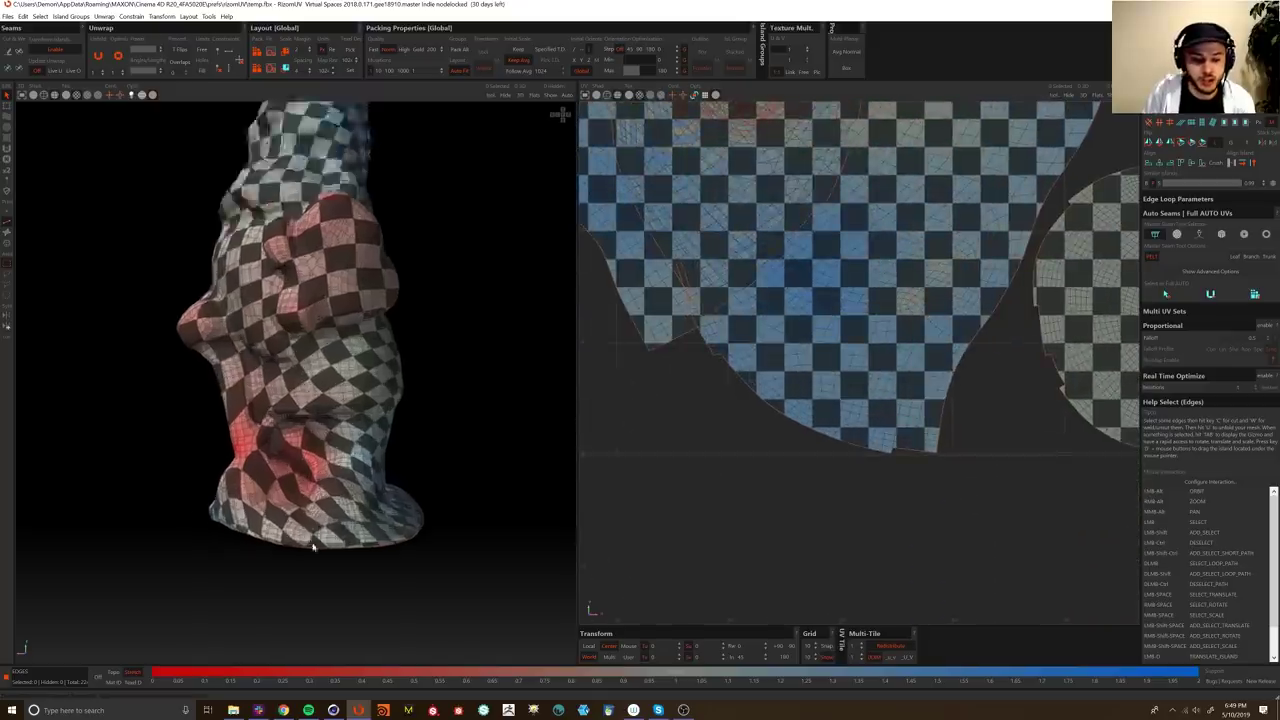
pyautogui.keyDown('alt'); pyautogui.moveTo(300, 491); pyautogui.dragTo(300, 457, button='middle'); pyautogui.keyUp('alt')
pyautogui.keyDown('alt'); pyautogui.moveTo(300, 457); pyautogui.dragTo(463, 417); pyautogui.keyUp('alt')
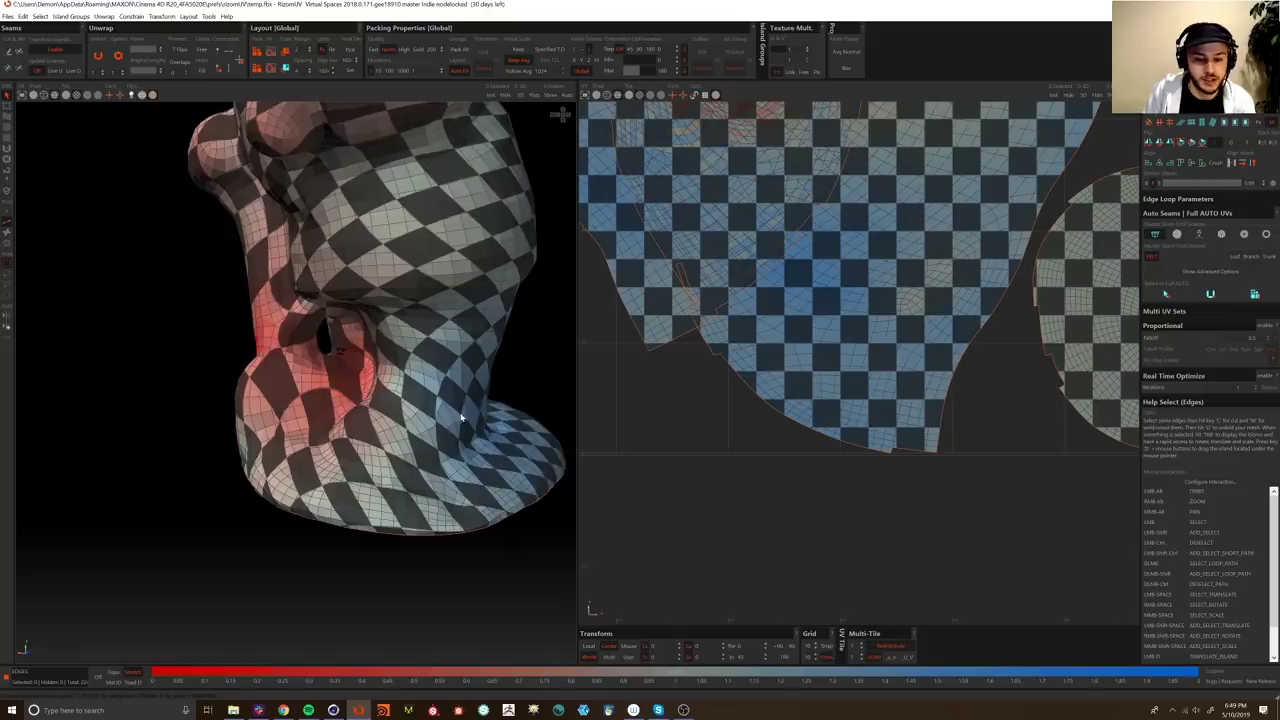
pyautogui.keyDown('alt'); pyautogui.moveTo(463, 417); pyautogui.dragTo(440, 451, button='middle'); pyautogui.keyUp('alt')
pyautogui.keyDown('alt'); pyautogui.moveTo(440, 452); pyautogui.dragTo(300, 440); pyautogui.keyUp('alt')
pyautogui.keyDown('alt'); pyautogui.moveTo(300, 440); pyautogui.dragTo(380, 466, button='middle'); pyautogui.keyUp('alt')
pyautogui.keyDown('alt'); pyautogui.moveTo(781, 296); pyautogui.dragTo(842, 372, button='middle'); pyautogui.keyUp('alt')
pyautogui.scroll(-5, 841, 372)
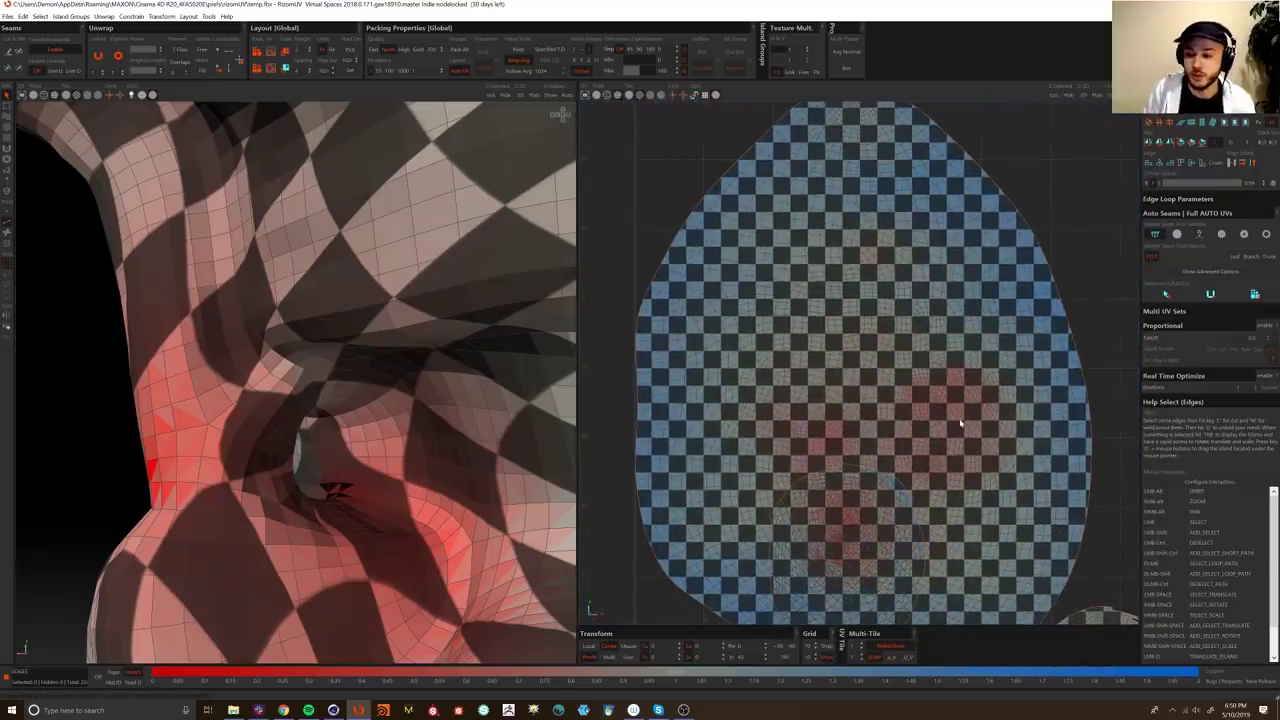
pyautogui.scroll(-2, 953, 425)
pyautogui.scroll(-2, 953, 425)
pyautogui.scroll(-5, 429, 457)
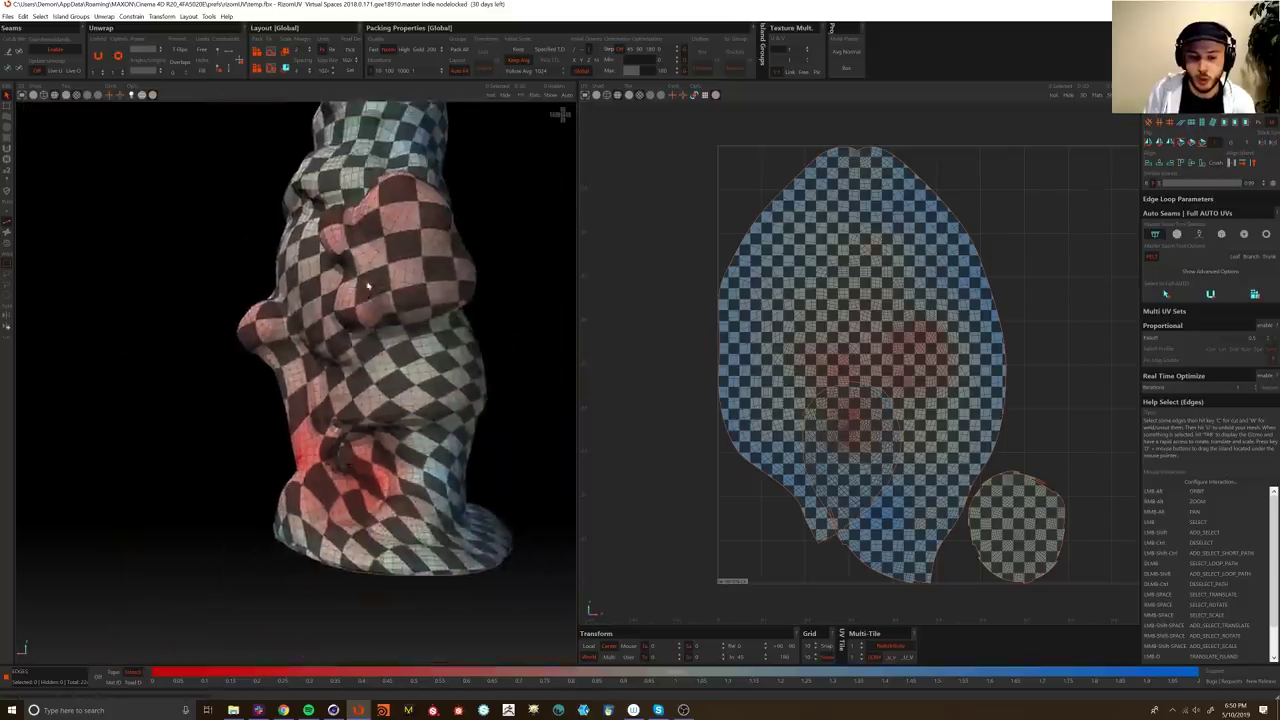
pyautogui.keyDown('alt'); pyautogui.moveTo(406, 381); pyautogui.dragTo(430, 437); pyautogui.keyUp('alt')
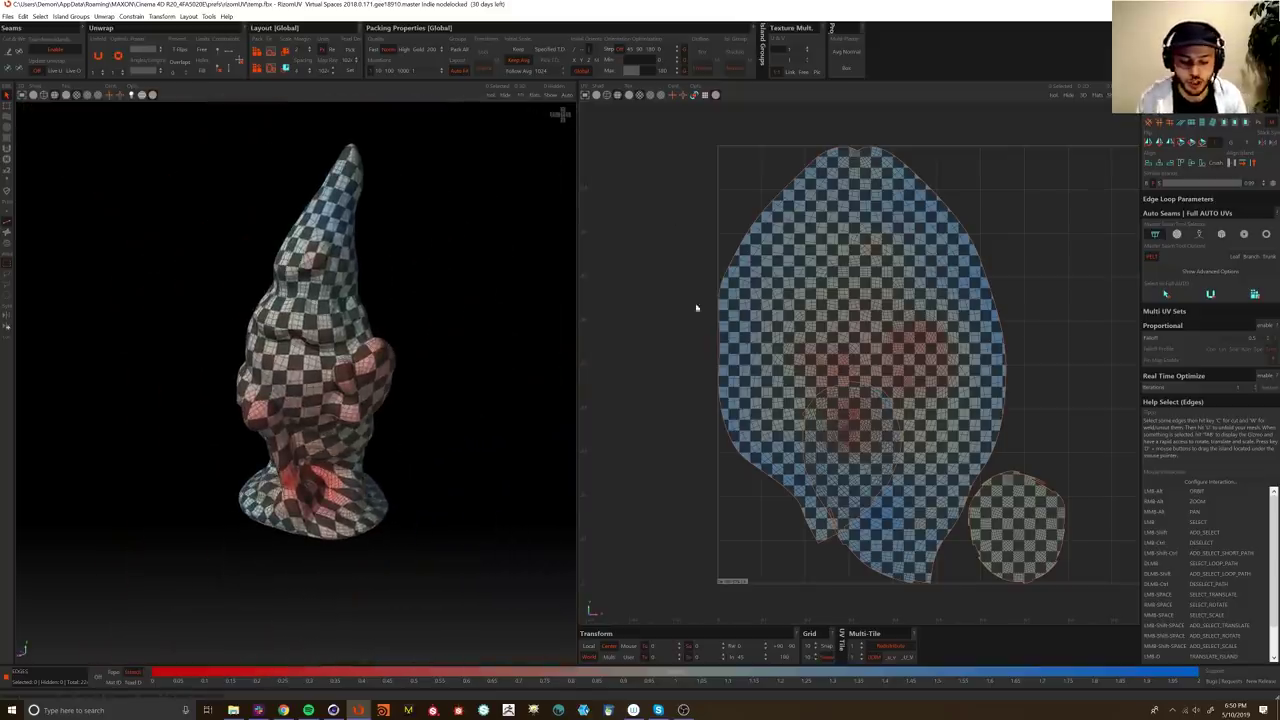
# Step: Optimize the large body island to reduce its distortion, clear the selection, and repack the islands
pyautogui.press('F4')
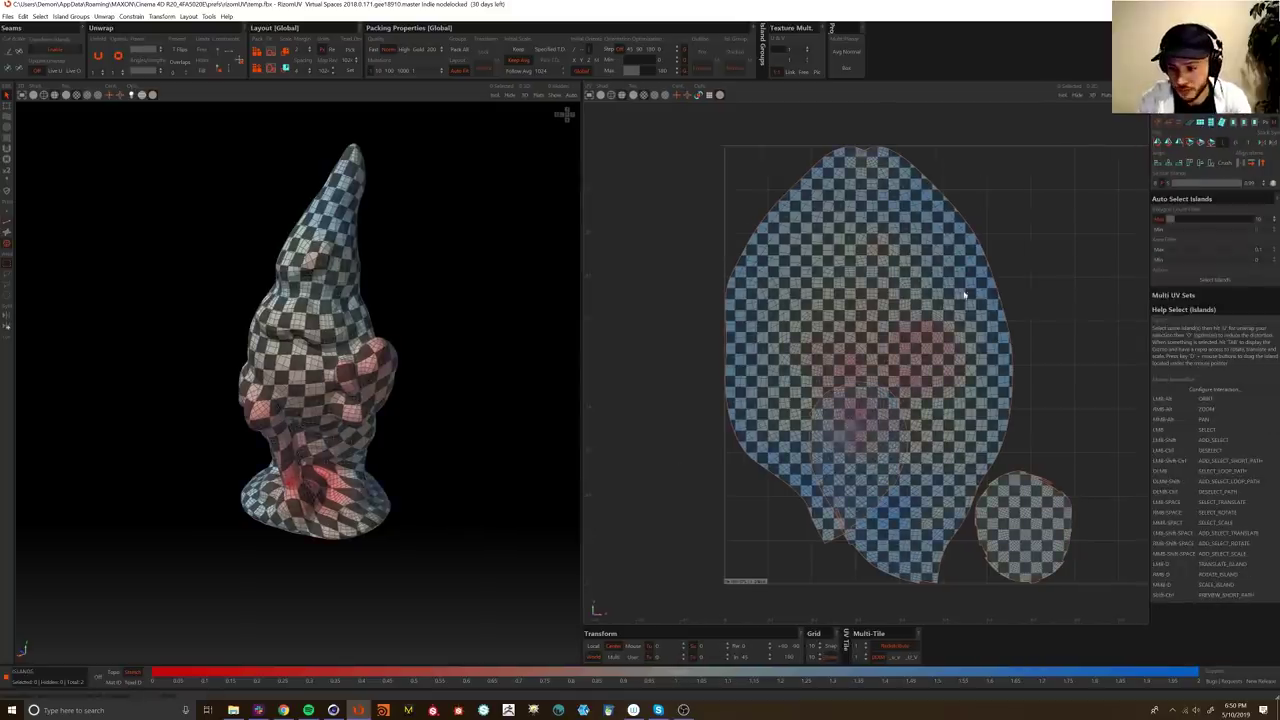
pyautogui.click(962, 346)
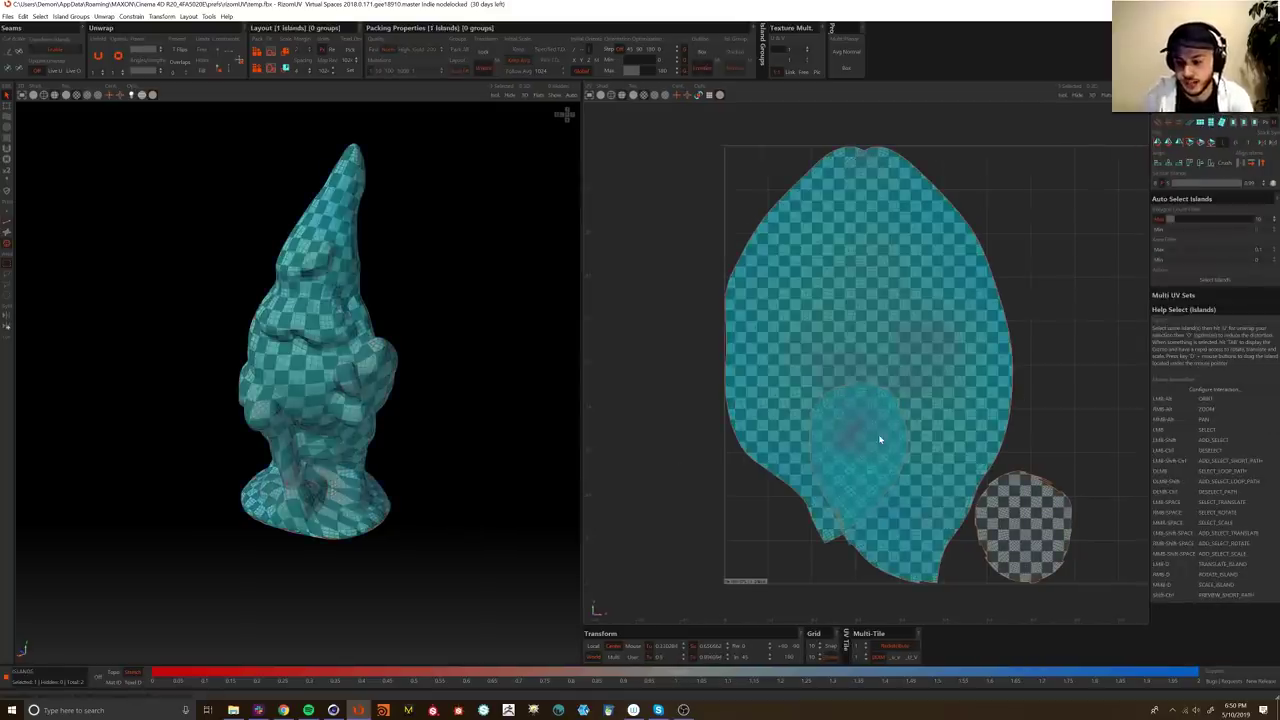
pyautogui.scroll(2, 916, 460)
pyautogui.scroll(2, 903, 490)
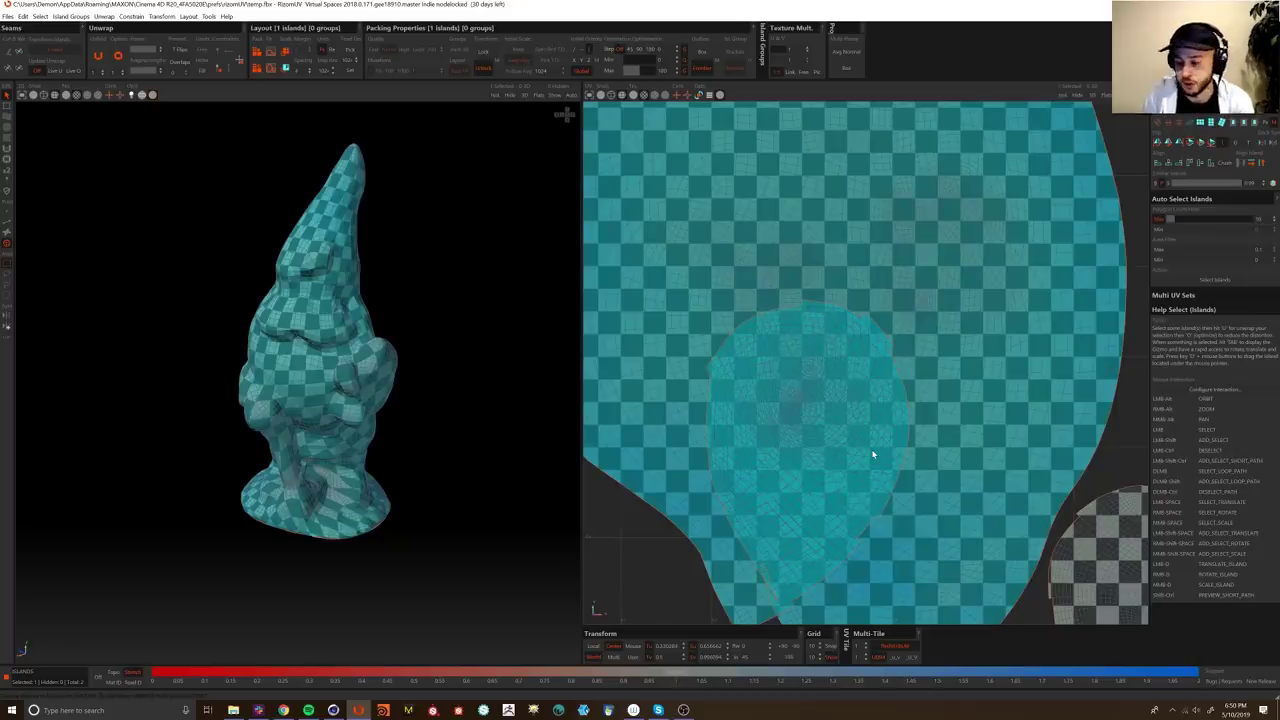
pyautogui.scroll(-5, 872, 455)
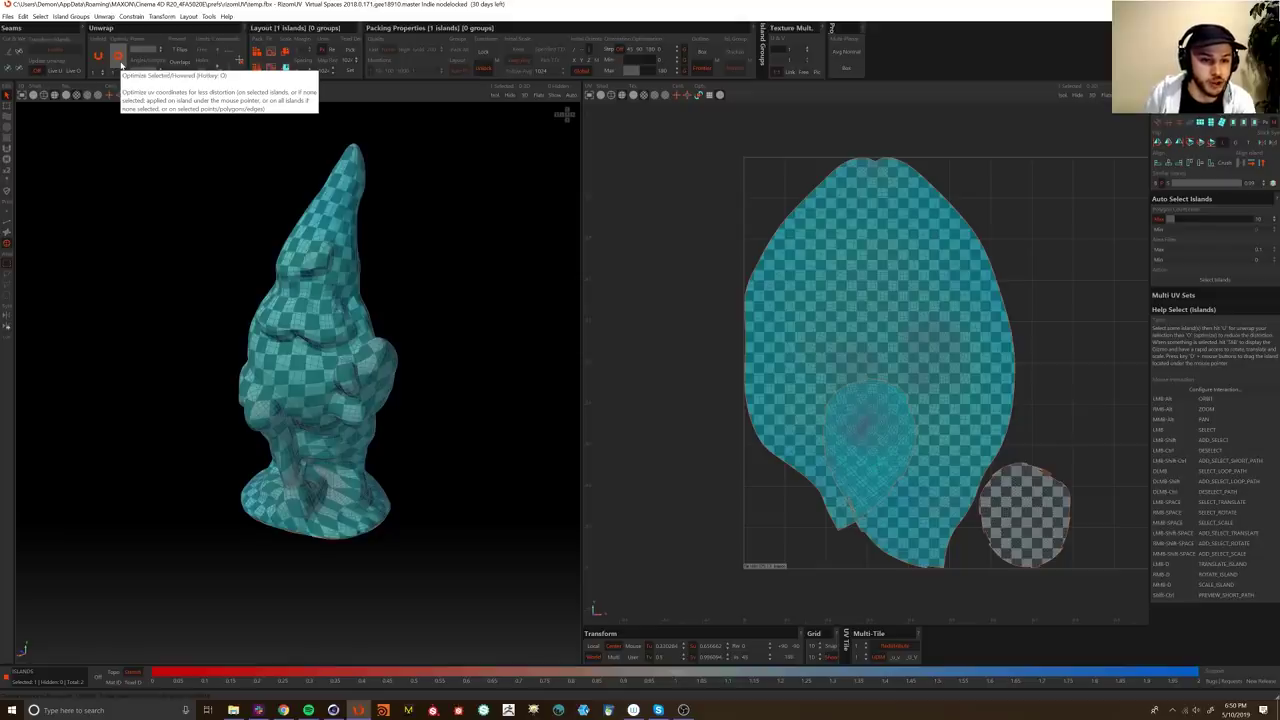
pyautogui.press('o')
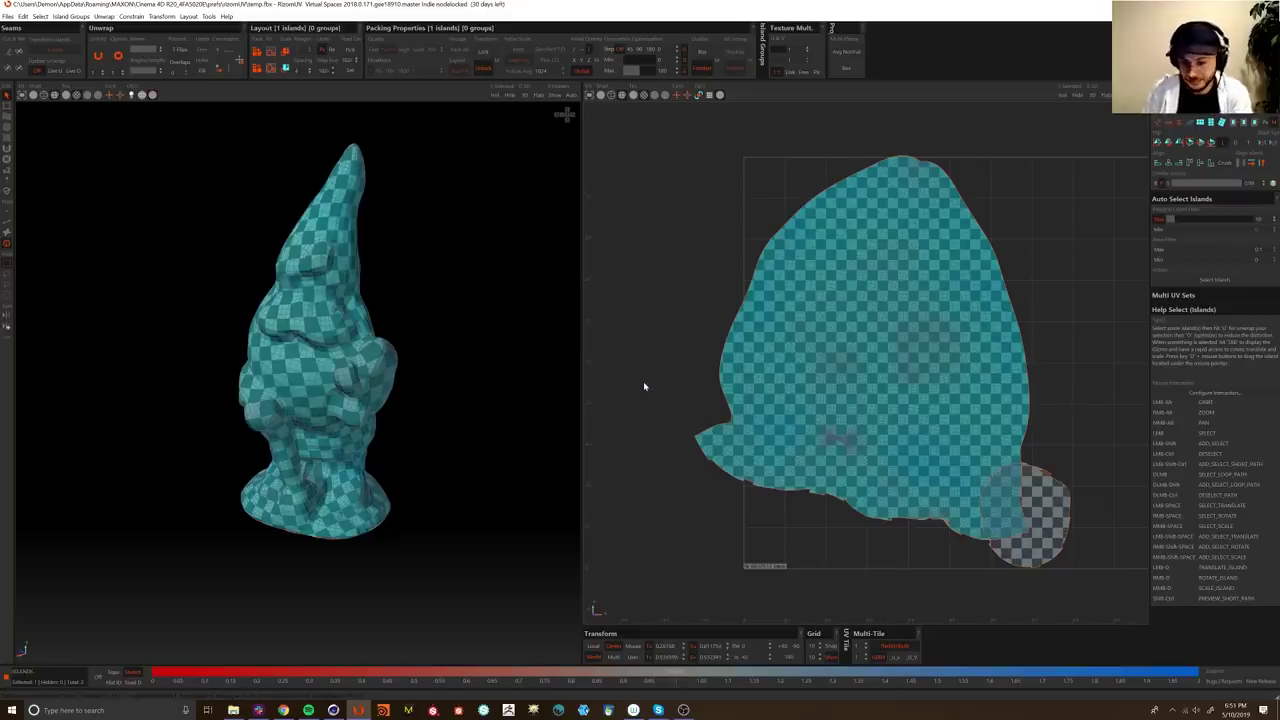
pyautogui.click(643, 381)
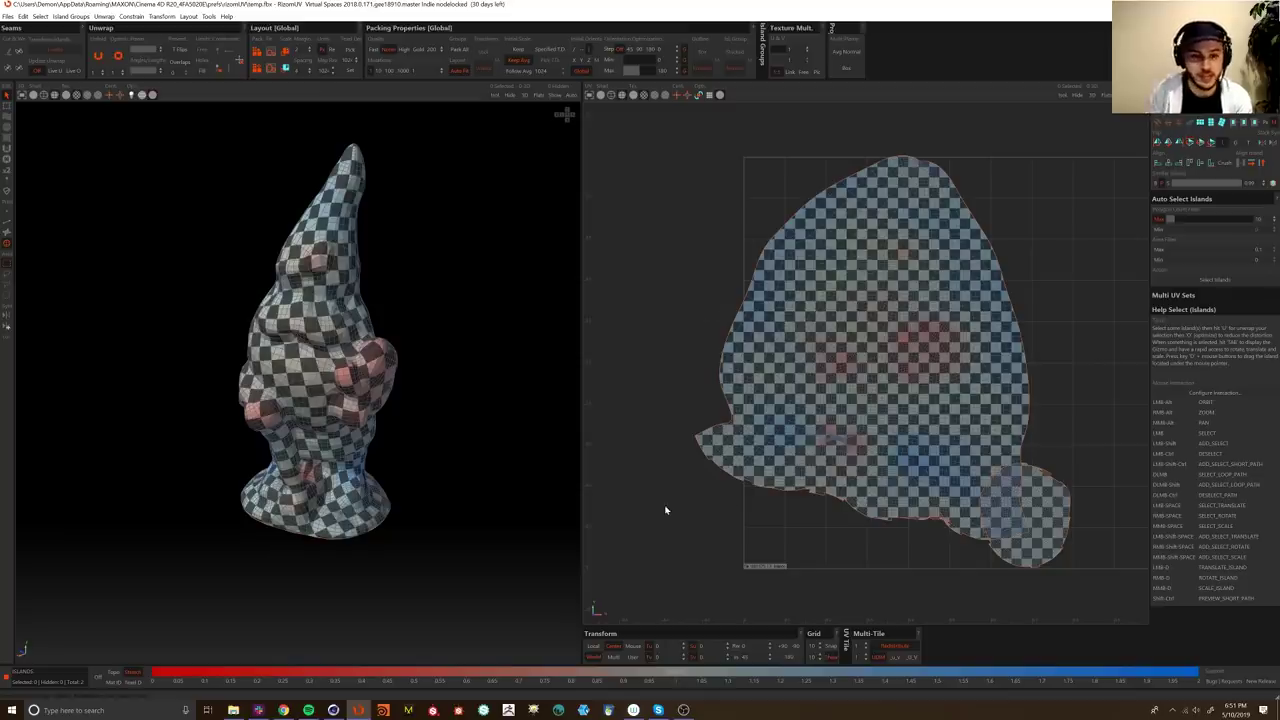
pyautogui.click(262, 55)
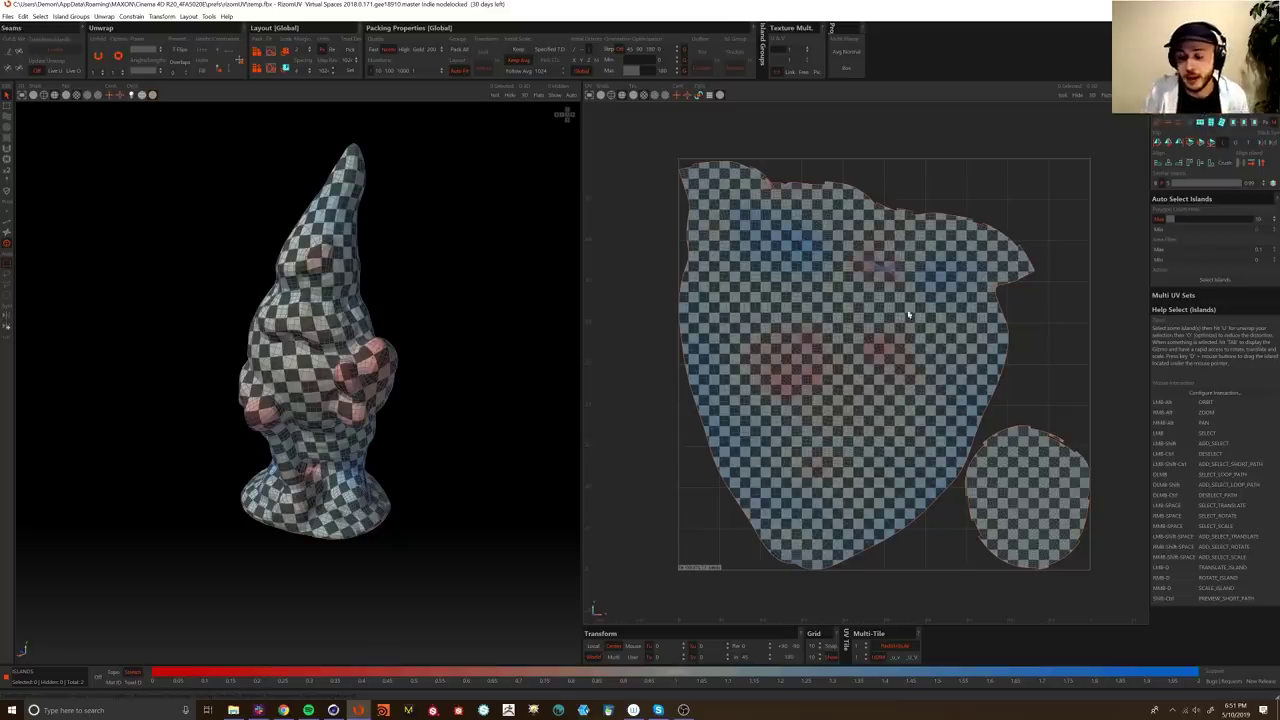
# Step: Examine the remaining pinched and stretched polygons around the small hole near the gnome's feet in both views
pyautogui.scroll(6, 892, 300)
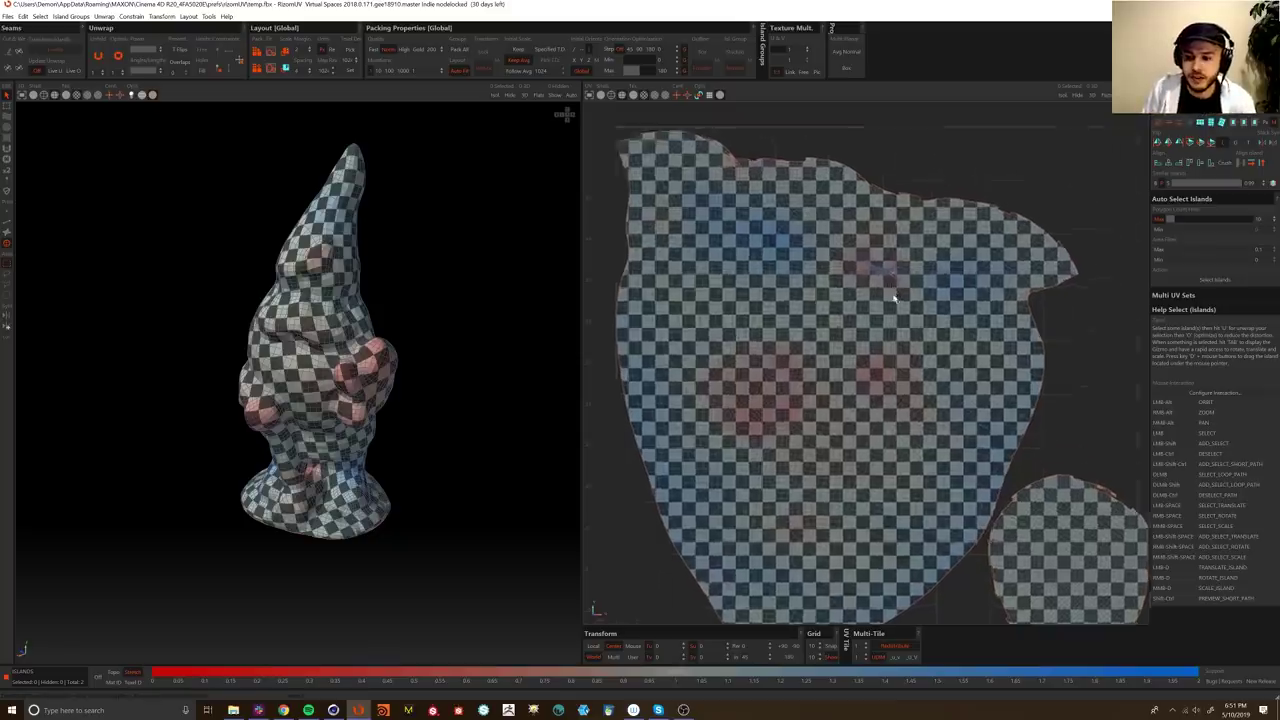
pyautogui.scroll(2, 890, 316)
pyautogui.scroll(6, 368, 447)
pyautogui.scroll(3, 368, 447)
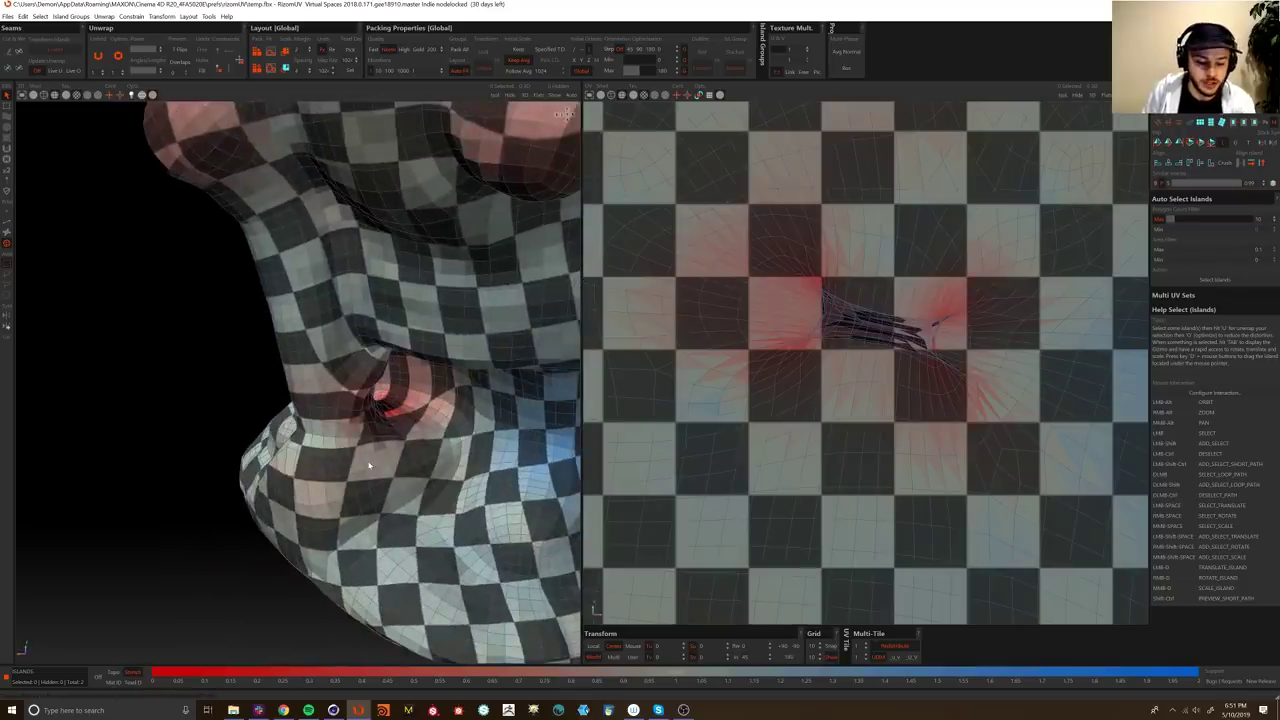
# Step: Cut a UV seam along the edge loop inside the stretched opening low on the gnome
pyautogui.press('F2')
pyautogui.keyDown('alt'); pyautogui.moveTo(391, 414); pyautogui.dragTo(400, 397); pyautogui.keyUp('alt')
pyautogui.scroll(4, 403, 397)
pyautogui.keyDown('alt'); pyautogui.moveTo(408, 486); pyautogui.dragTo(111, 420); pyautogui.keyUp('alt')
pyautogui.doubleClick(391, 366)
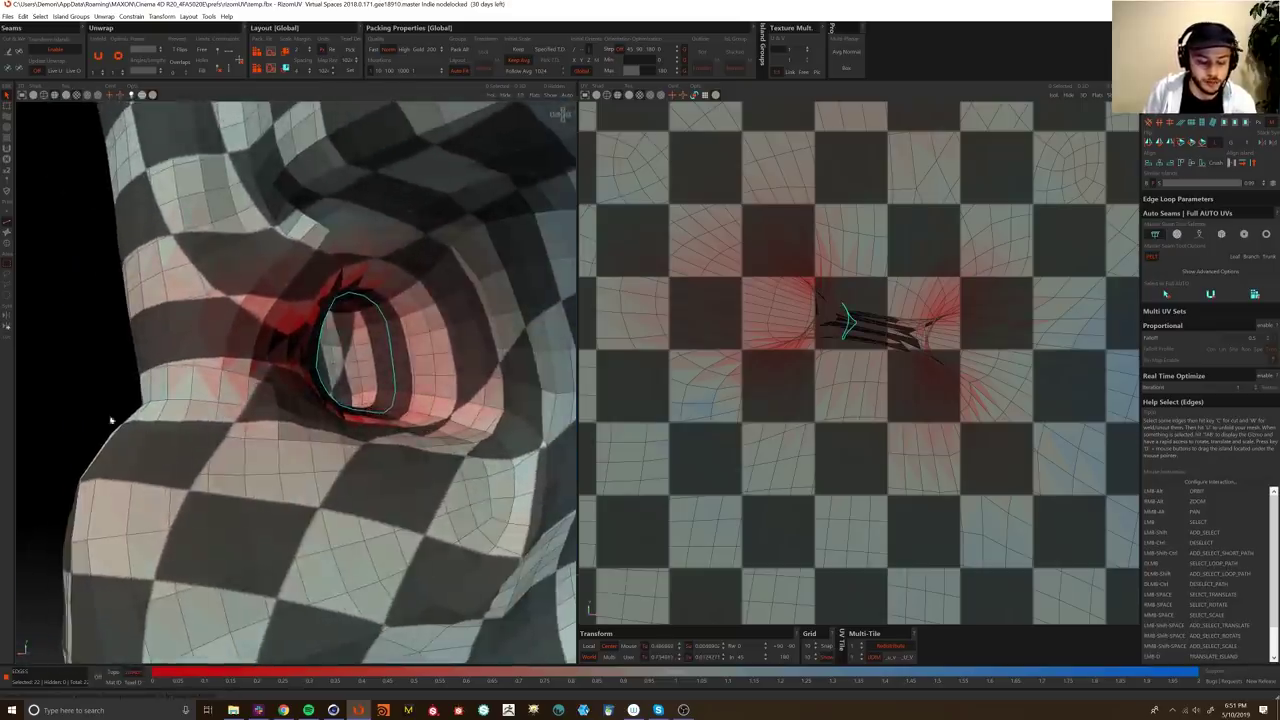
pyautogui.press('c')
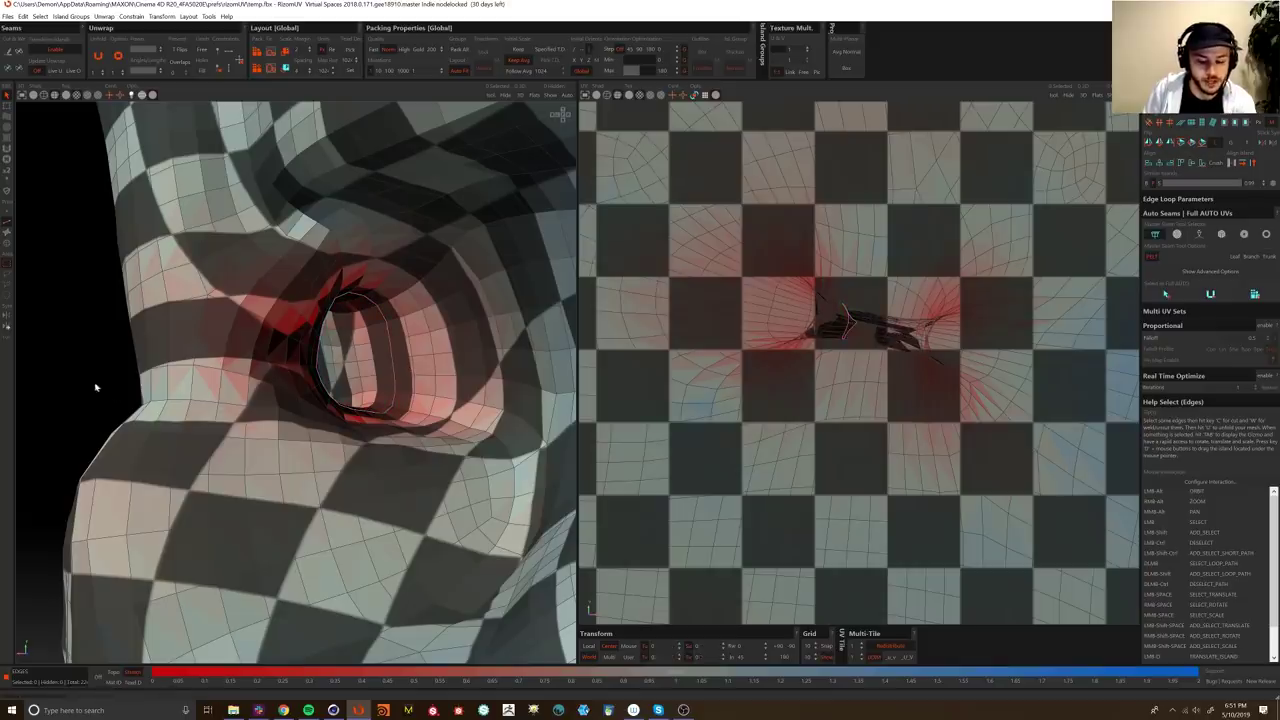
# Step: Unfold the newly cut gnome UVs, optimize them and pack the two islands into the UV tile
pyautogui.press('u')
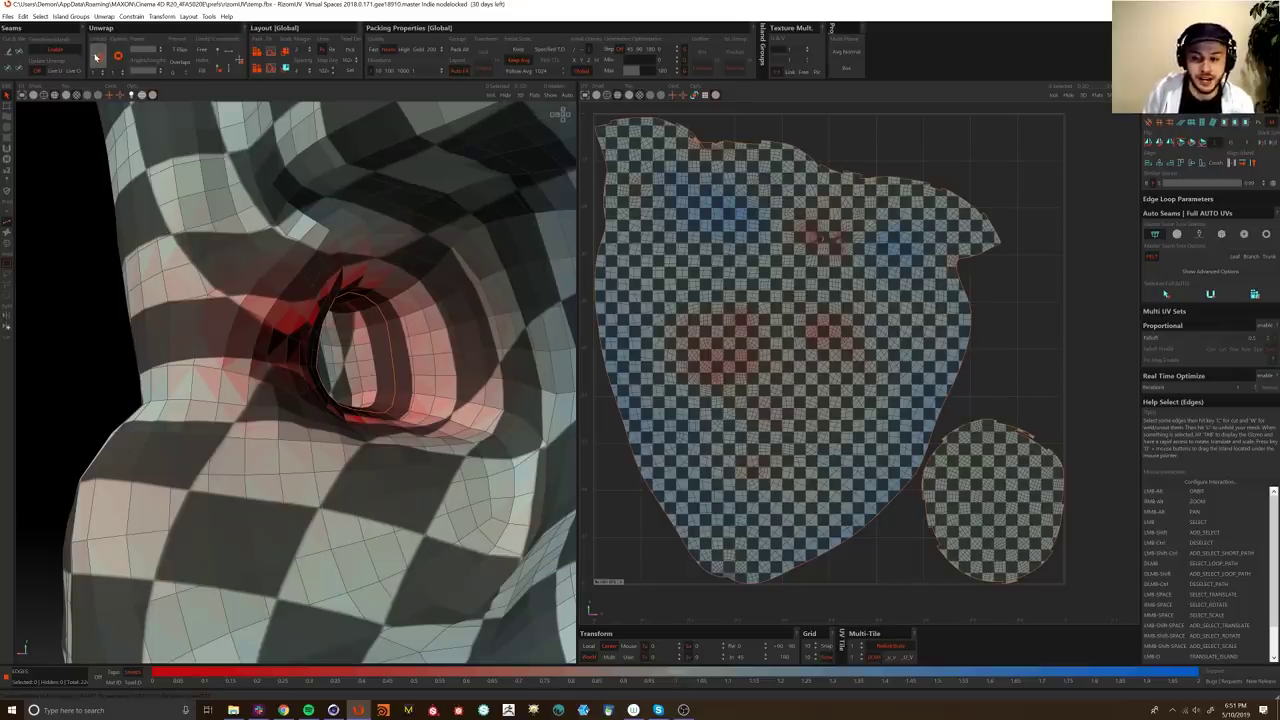
pyautogui.press('o')
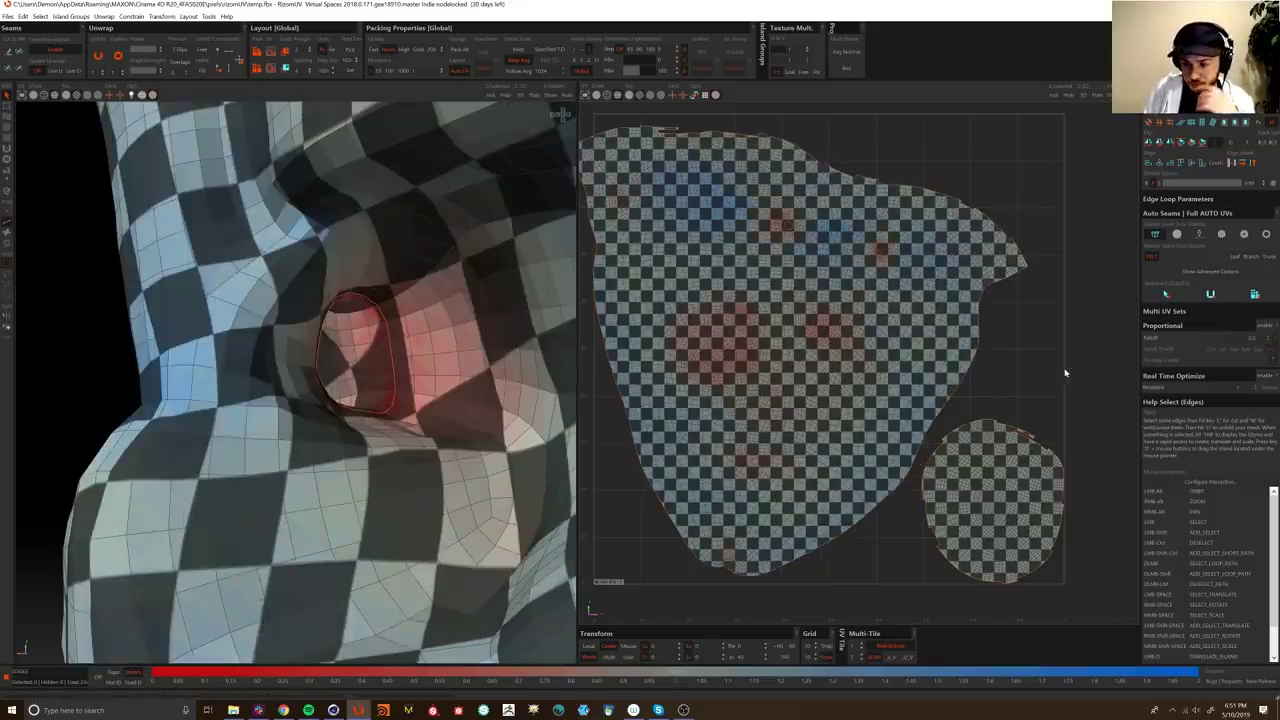
pyautogui.keyDown('alt'); pyautogui.moveTo(786, 371); pyautogui.dragTo(881, 384, button='middle'); pyautogui.keyUp('alt')
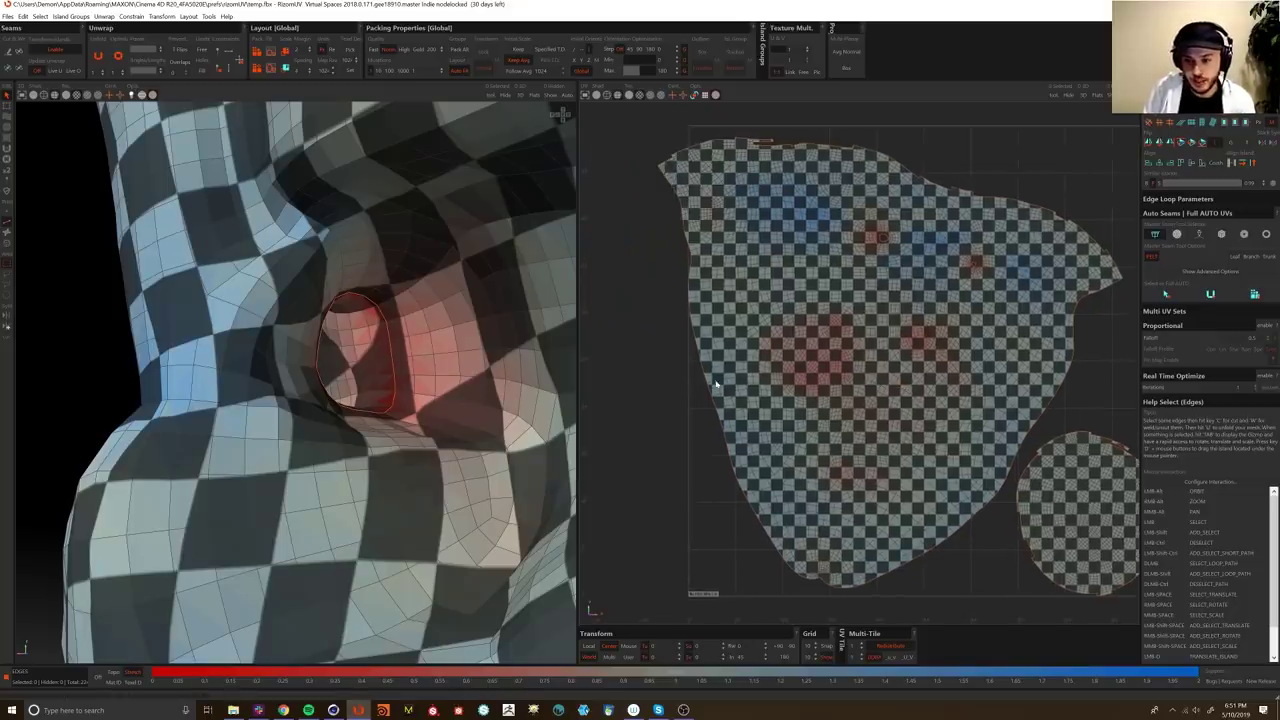
pyautogui.press('p')
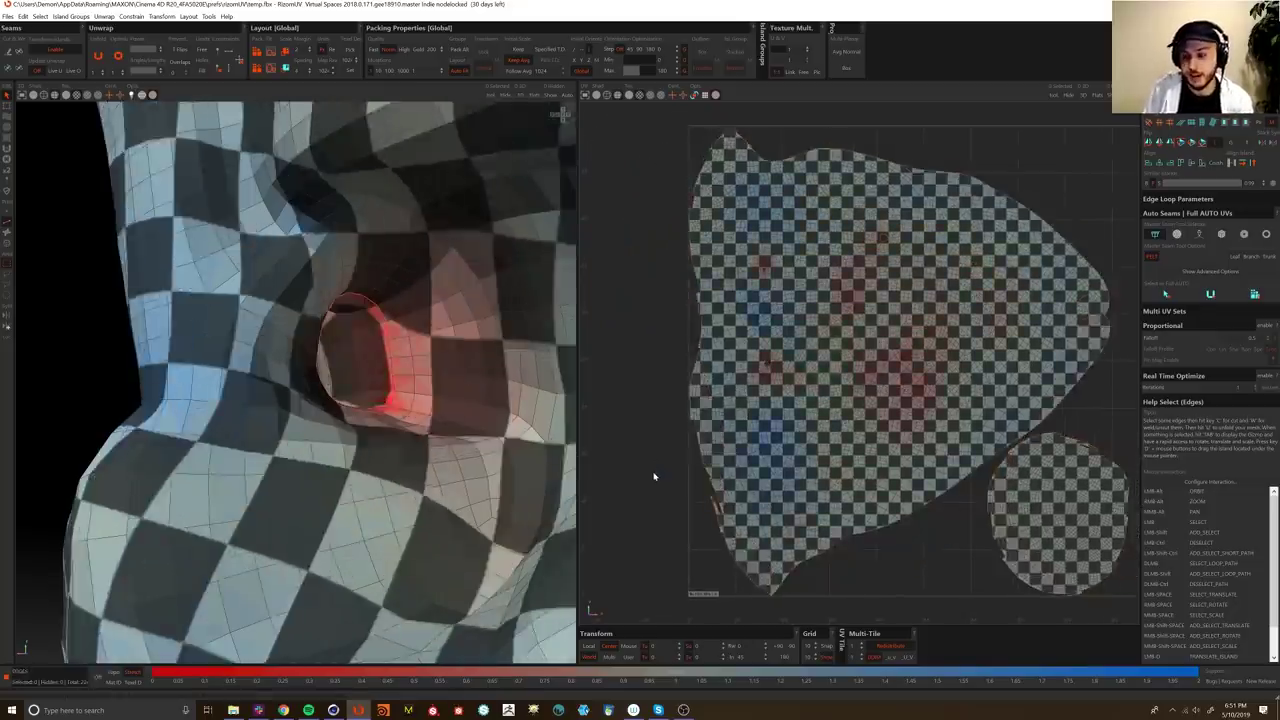
# Step: Examine the checker pattern and stretch colouring on the gnome from several angles
pyautogui.keyDown('alt'); pyautogui.moveTo(647, 486); pyautogui.dragTo(647, 456, button='middle'); pyautogui.keyUp('alt')
pyautogui.keyDown('alt'); pyautogui.moveTo(390, 458); pyautogui.dragTo(150, 195, button='right'); pyautogui.keyUp('alt')
pyautogui.keyDown('alt'); pyautogui.moveTo(117, 137); pyautogui.dragTo(265, 425); pyautogui.keyUp('alt')
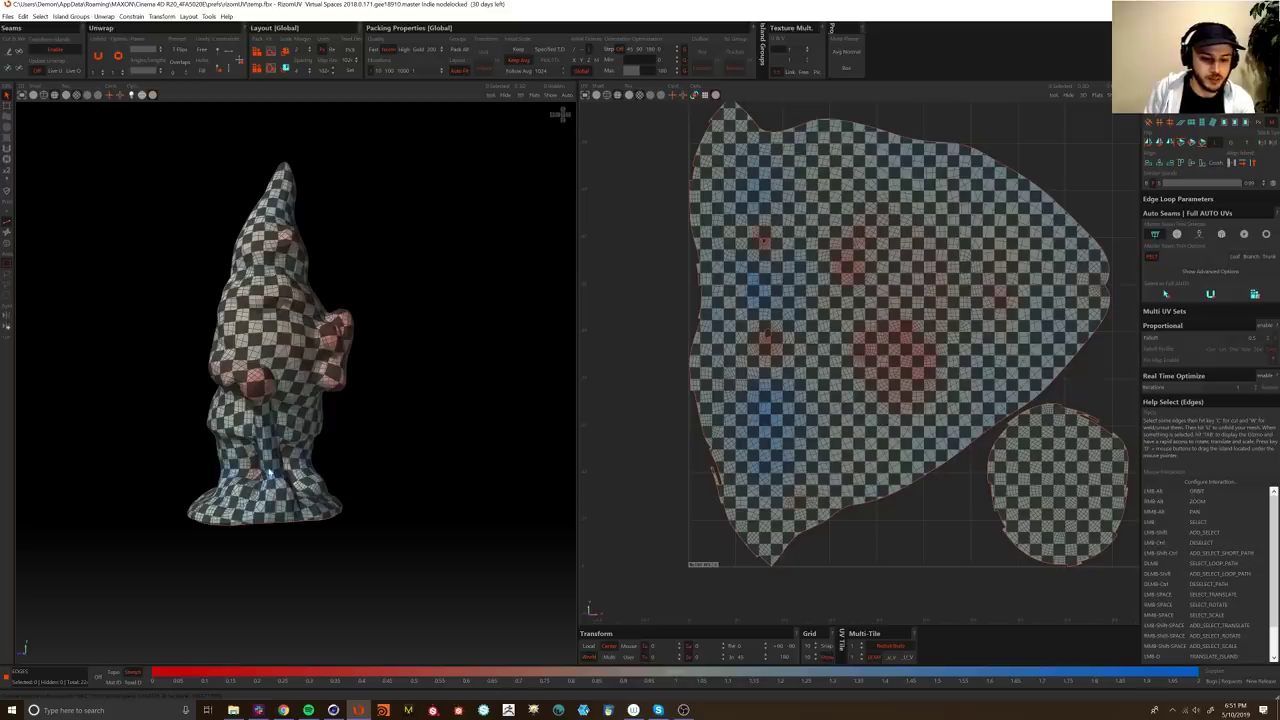
pyautogui.keyDown('alt'); pyautogui.moveTo(363, 360); pyautogui.dragTo(435, 383, button='middle'); pyautogui.keyUp('alt')
pyautogui.keyDown('alt'); pyautogui.moveTo(435, 383); pyautogui.dragTo(430, 416, button='right'); pyautogui.keyUp('alt')
pyautogui.keyDown('alt'); pyautogui.moveTo(430, 416); pyautogui.dragTo(426, 394, button='middle'); pyautogui.keyUp('alt')
pyautogui.keyDown('alt'); pyautogui.moveTo(425, 395); pyautogui.dragTo(441, 353); pyautogui.keyUp('alt')
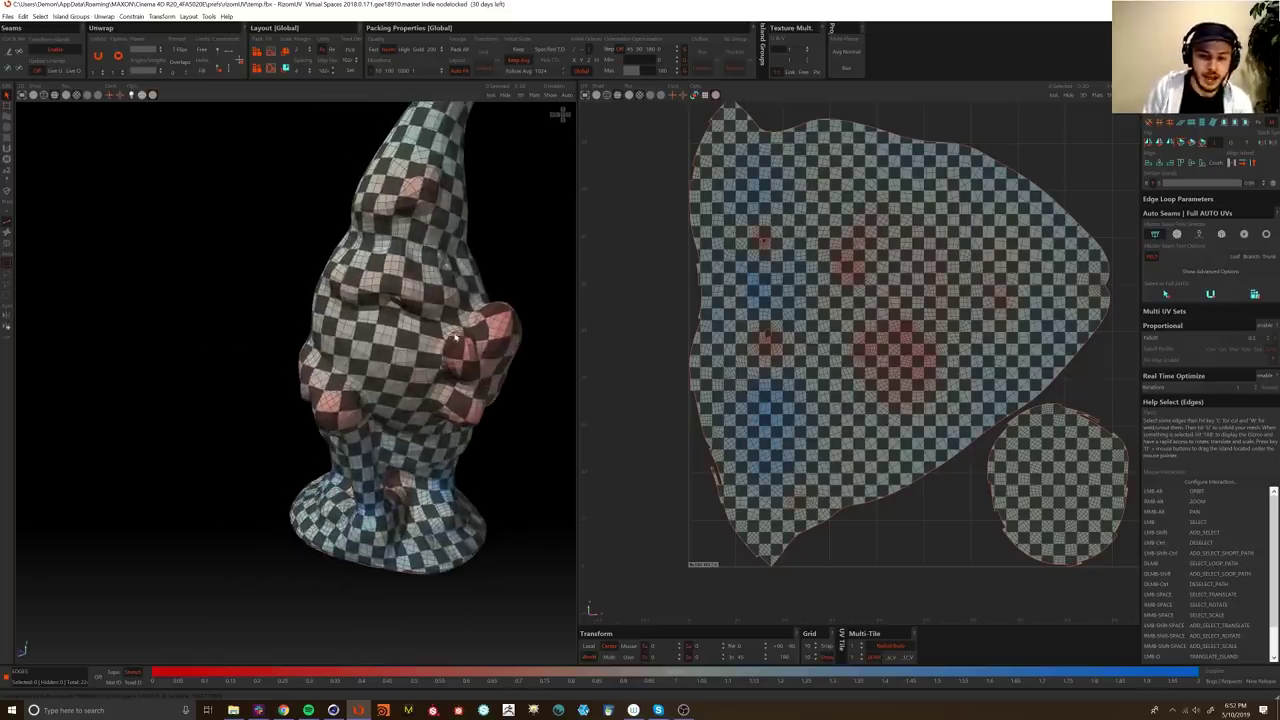
pyautogui.keyDown('alt'); pyautogui.moveTo(487, 298); pyautogui.dragTo(394, 553); pyautogui.keyUp('alt')
pyautogui.keyDown('alt'); pyautogui.moveTo(380, 251); pyautogui.dragTo(242, 432); pyautogui.keyUp('alt')
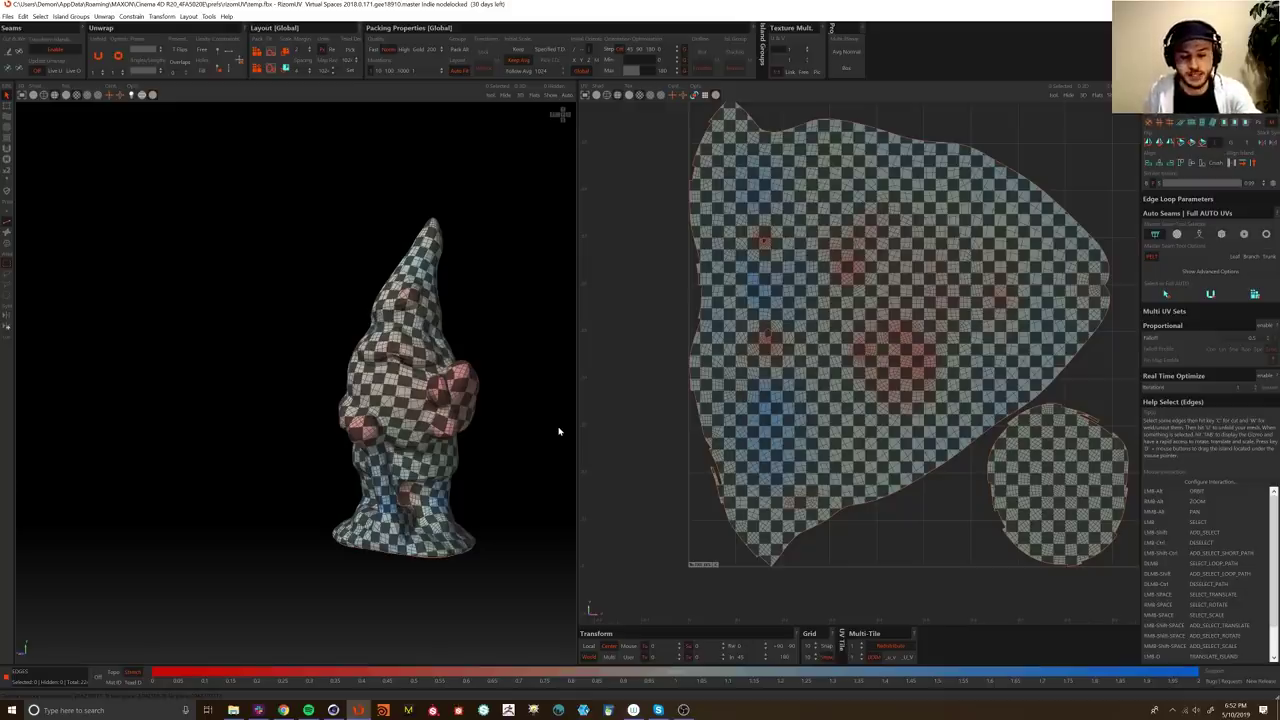
# Step: Switch to Cinema 4D and select the Volume_Mesher_2 object that has the UVW tag, in Model mode
pyautogui.hotkey('alt', 'Tab')
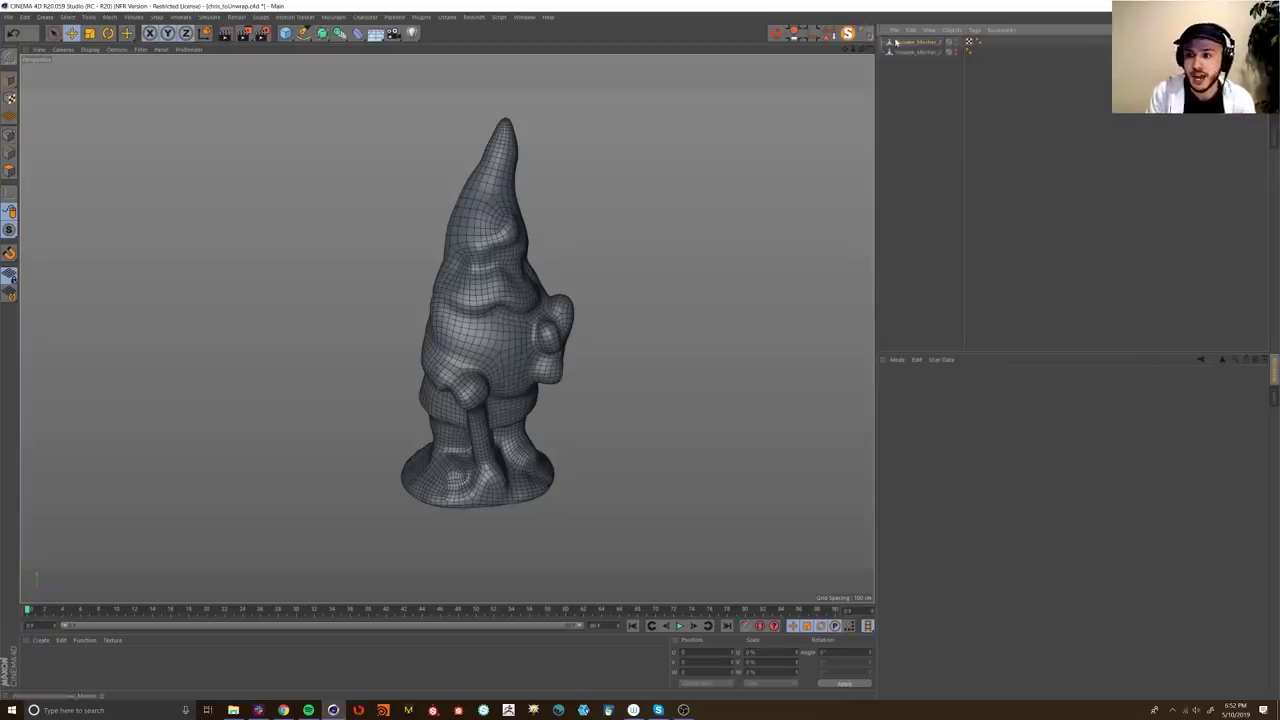
pyautogui.click(935, 51)
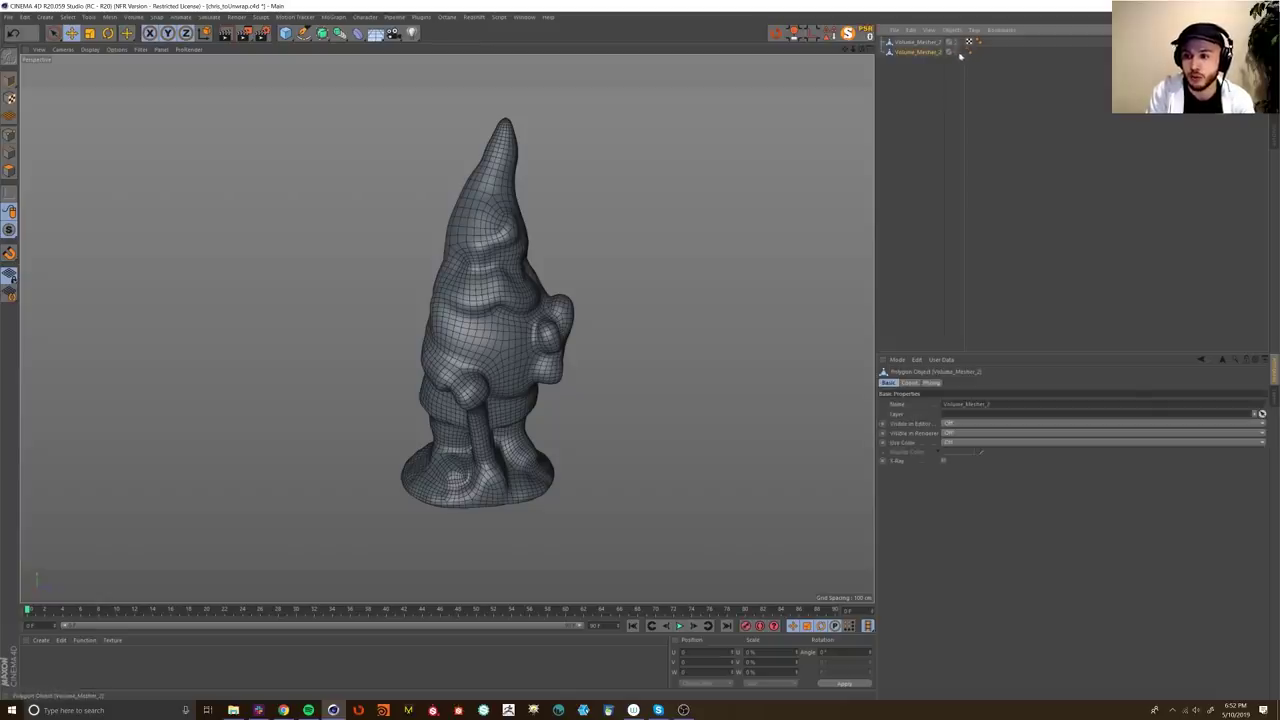
pyautogui.click(953, 60)
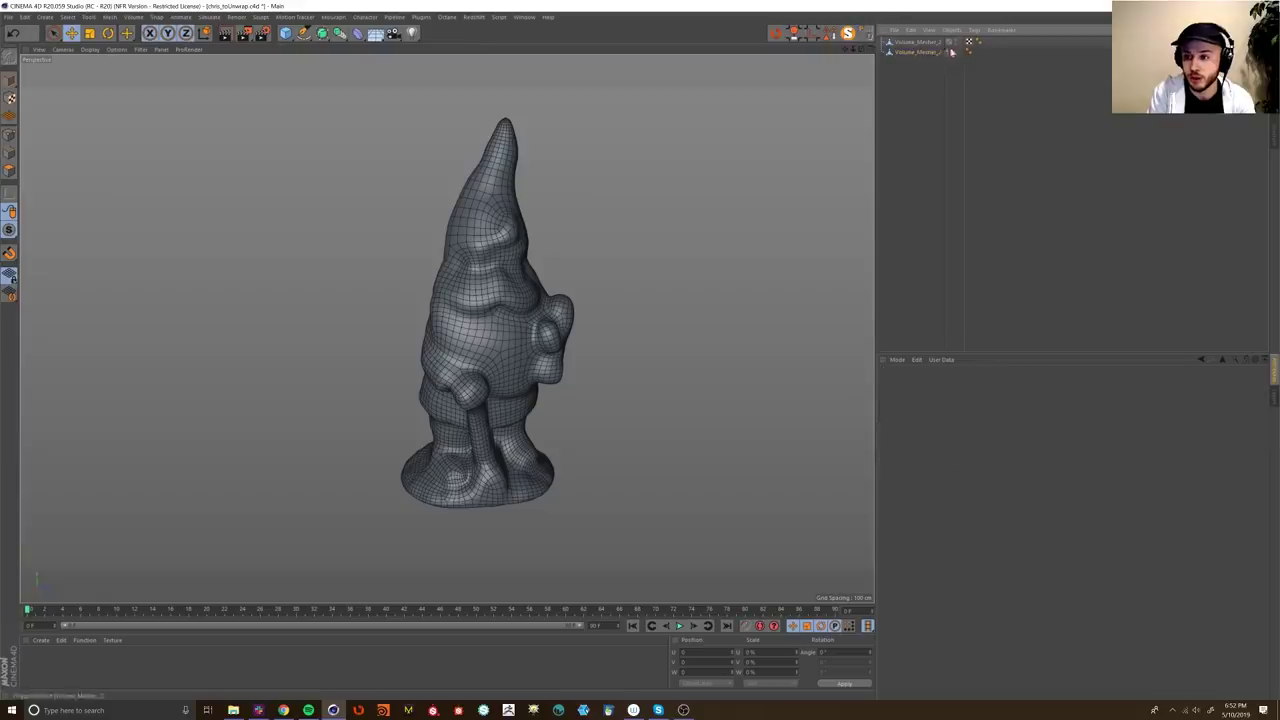
pyautogui.click(929, 43)
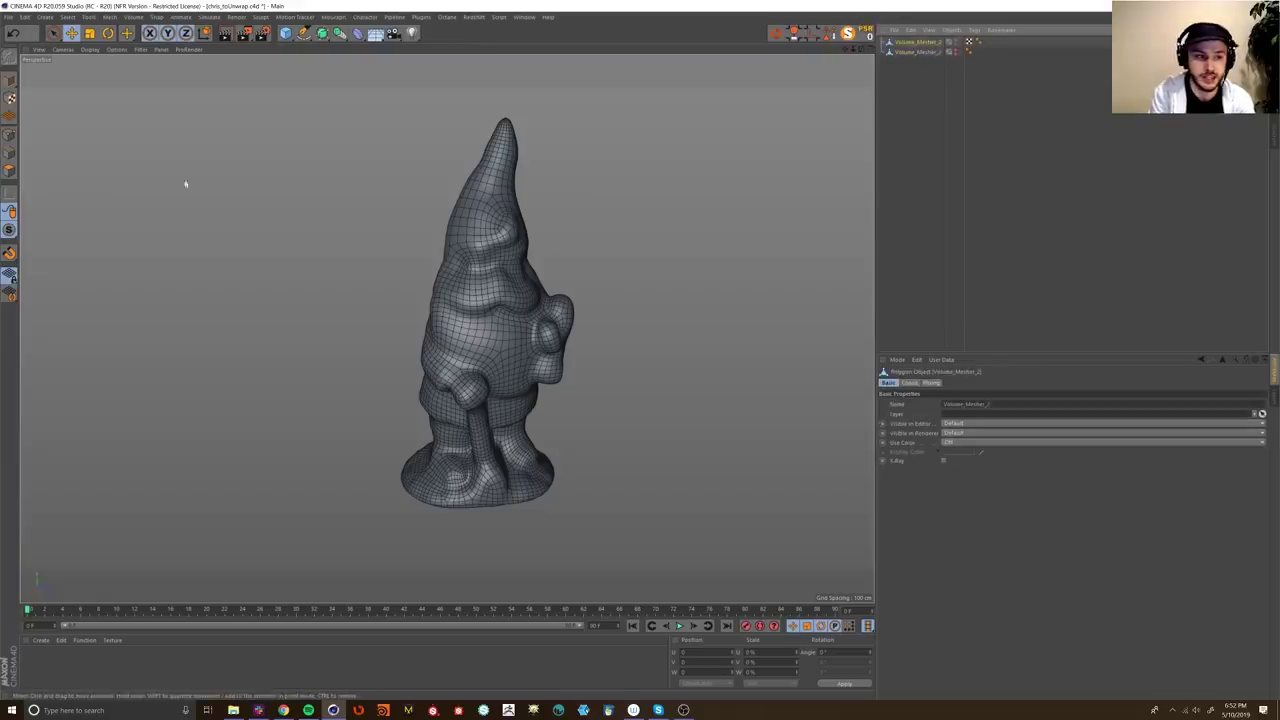
pyautogui.click(9, 80)
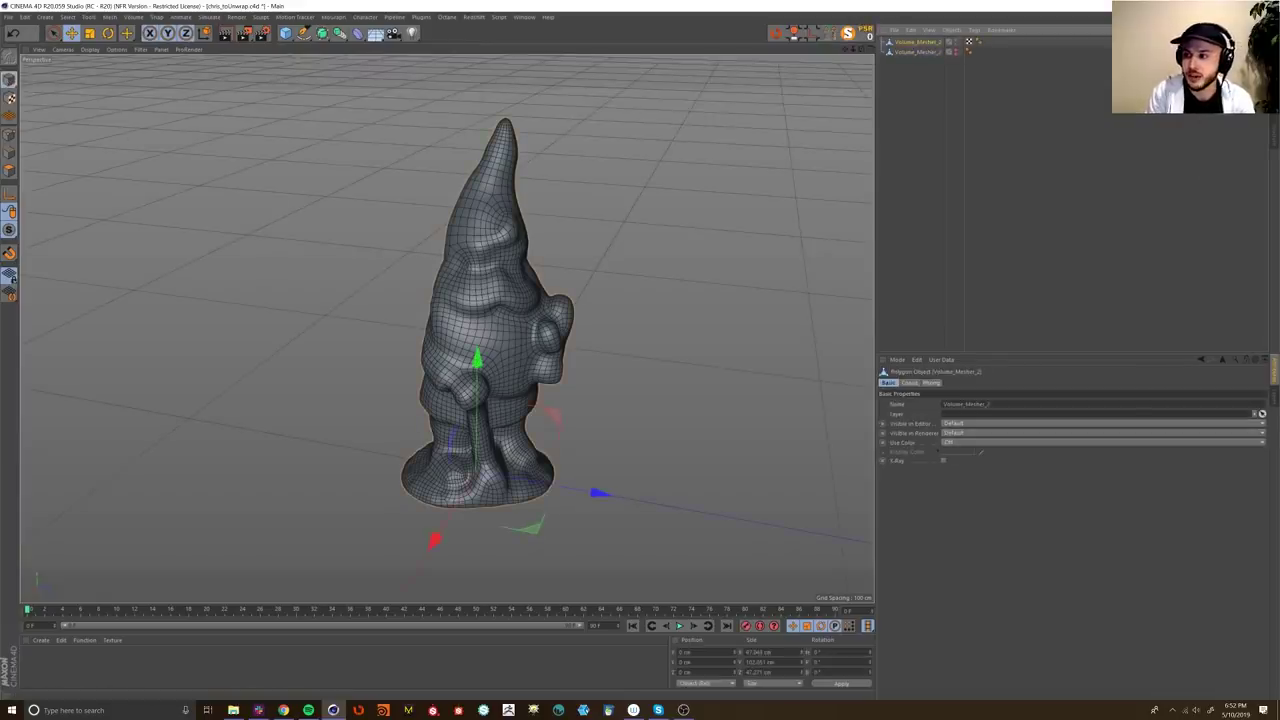
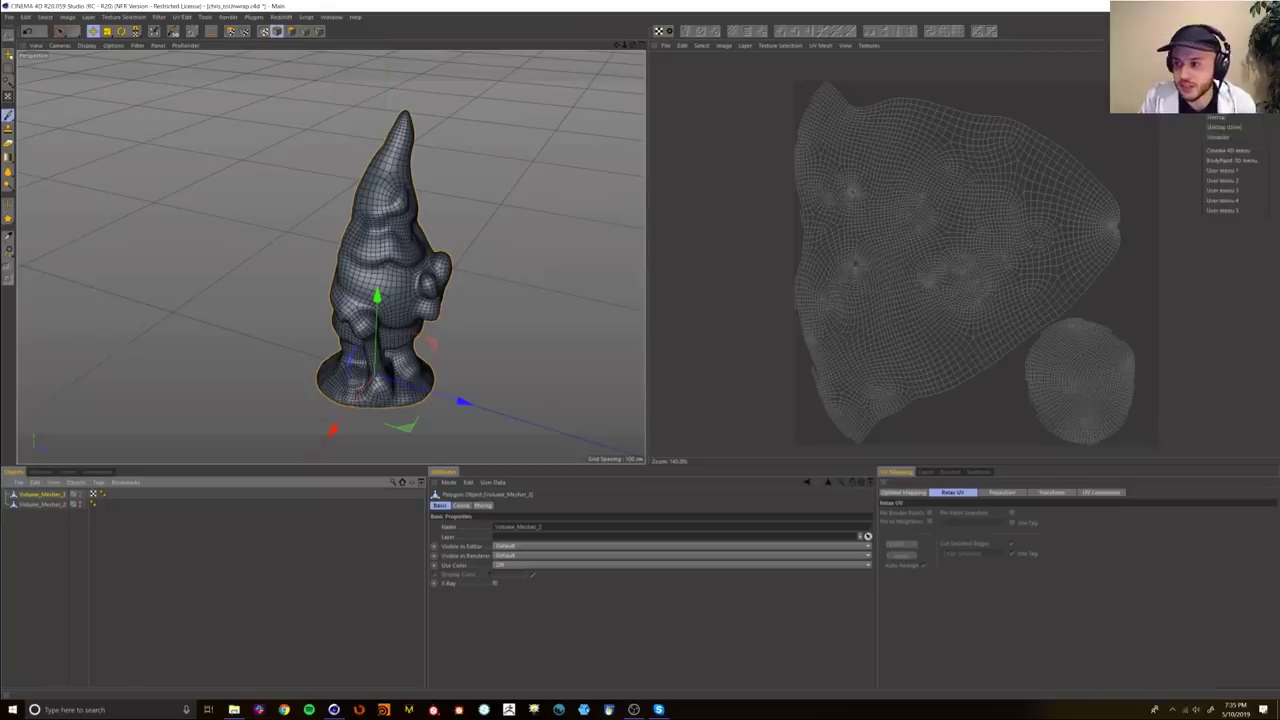
# Step: Return from the UV editing layout to the standard layout and select the Volume_Mesher_2 gnome that has the UVW tag
pyautogui.click(1222, 128)
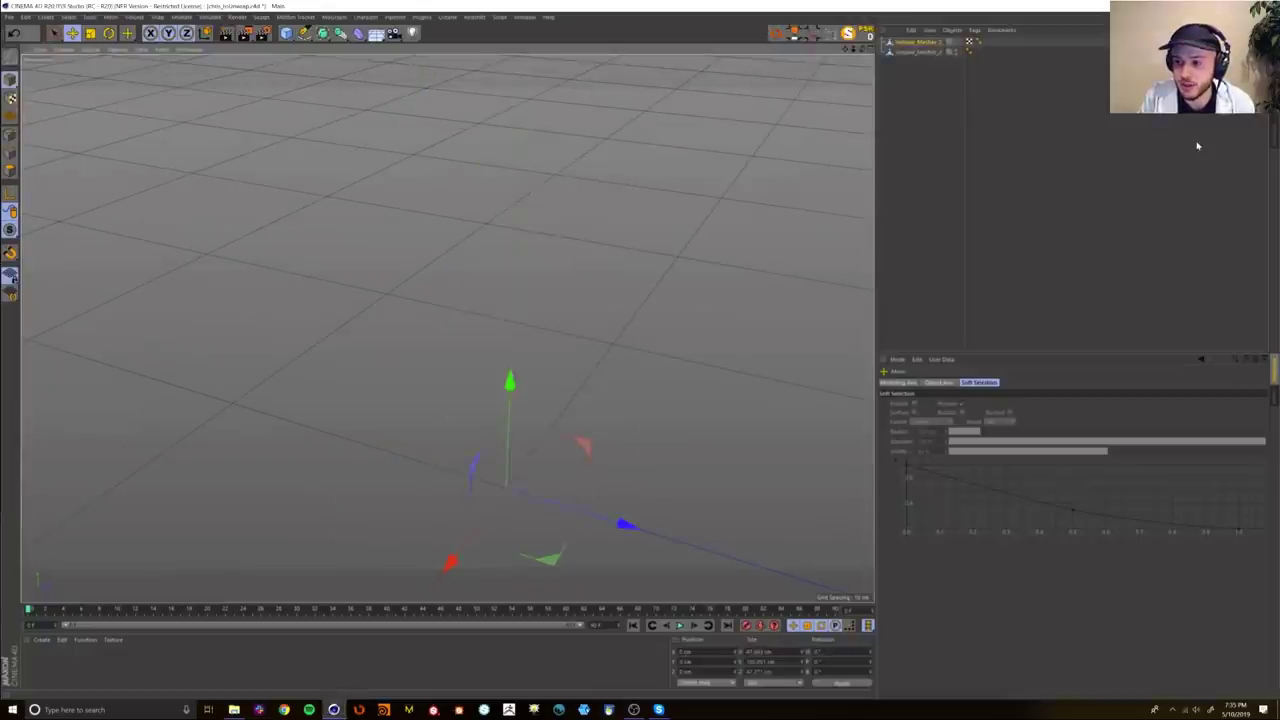
pyautogui.click(10, 79)
pyautogui.keyDown('alt'); pyautogui.moveTo(568, 295); pyautogui.dragTo(588, 325); pyautogui.keyUp('alt')
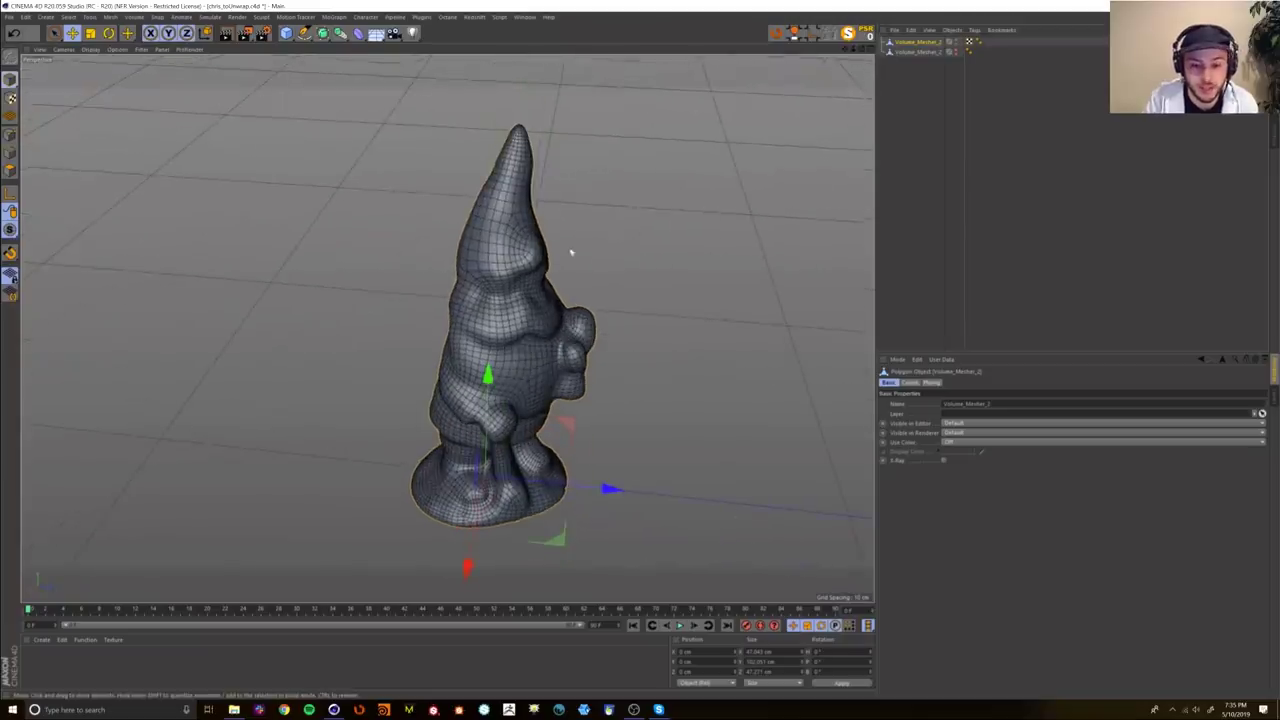
pyautogui.keyDown('alt'); pyautogui.moveTo(522, 497); pyautogui.dragTo(746, 194); pyautogui.keyUp('alt')
pyautogui.click(968, 43)
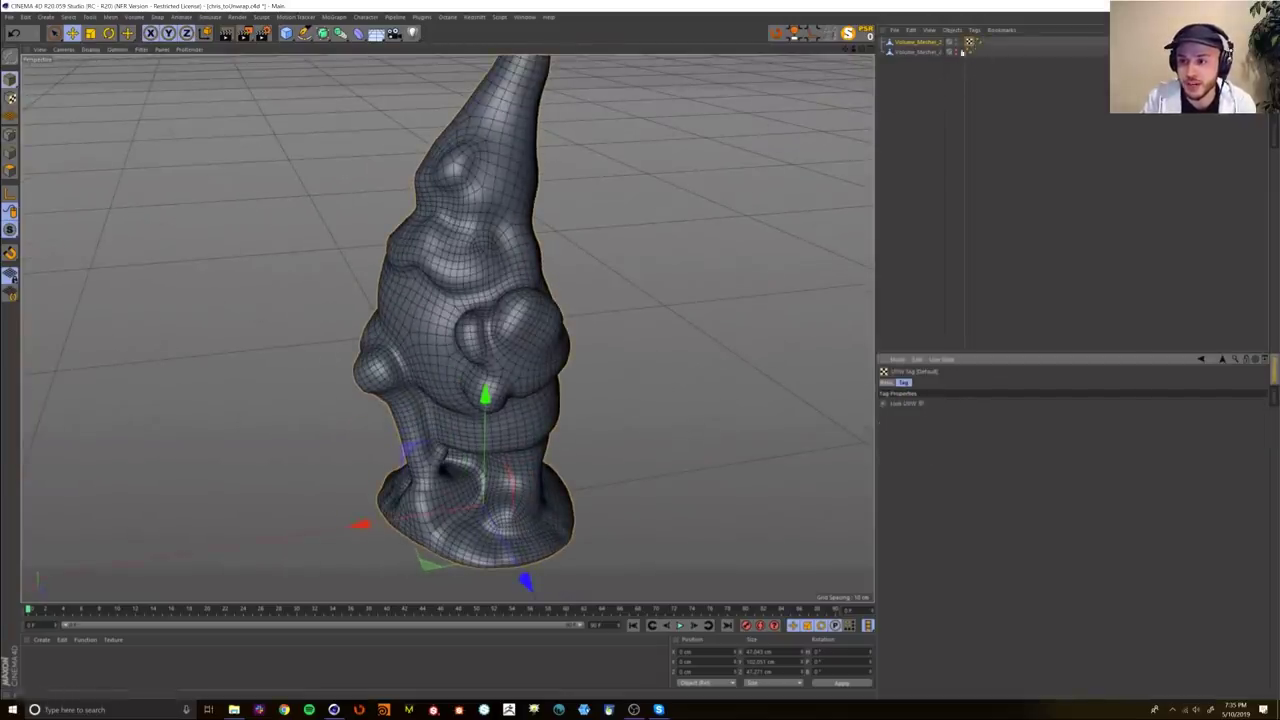
pyautogui.click(915, 42)
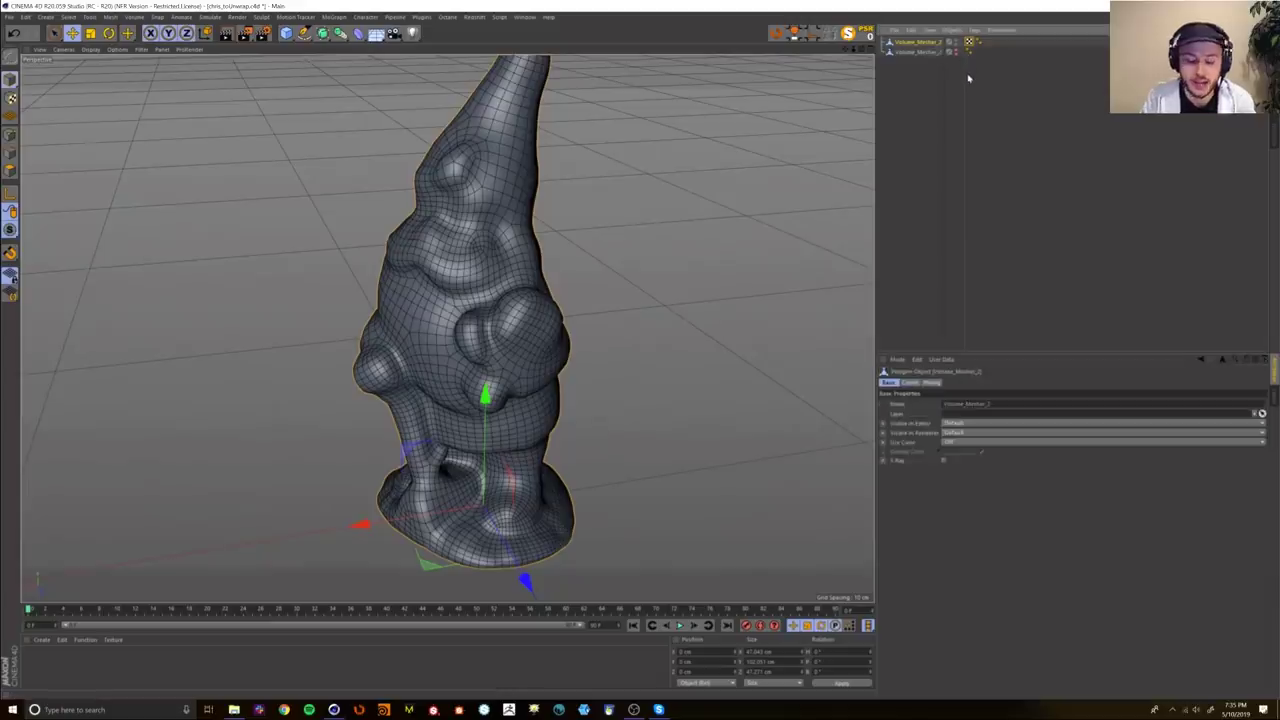
# Step: Paste the unwrapped Volume_Mesher_2 into the open texturedMesh document and hide it
pyautogui.click(525, 17)
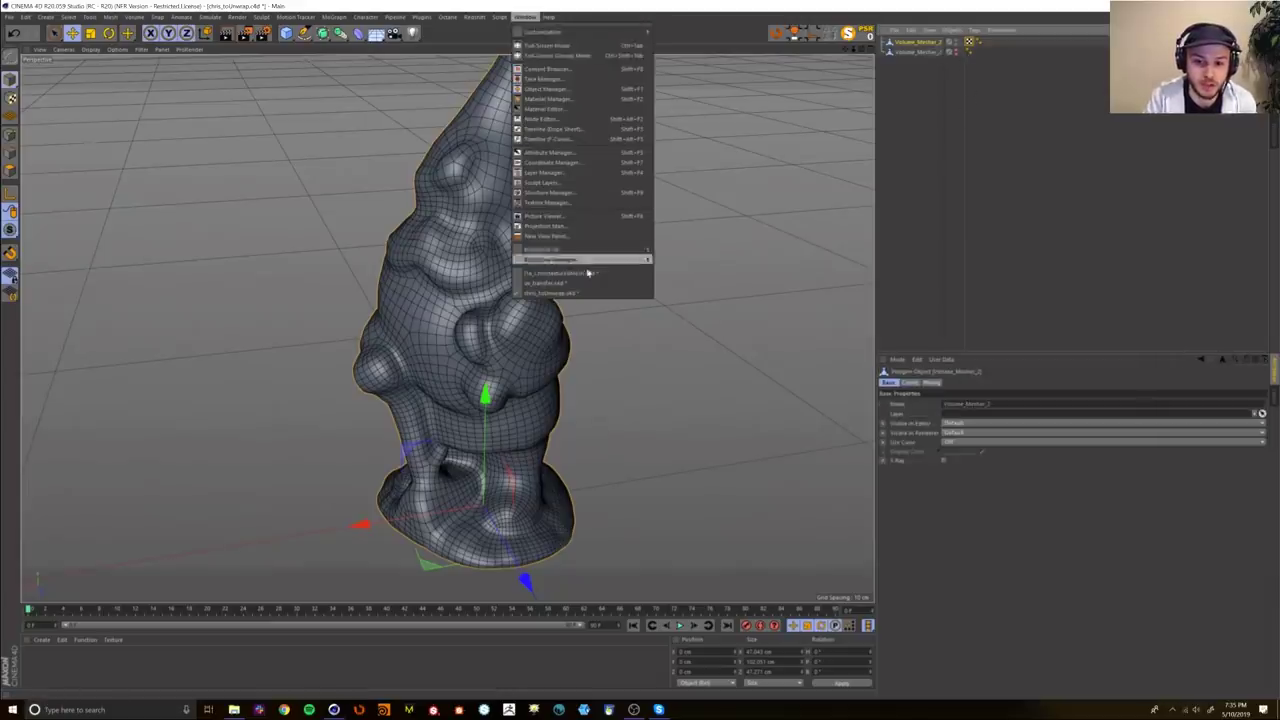
pyautogui.click(585, 268)
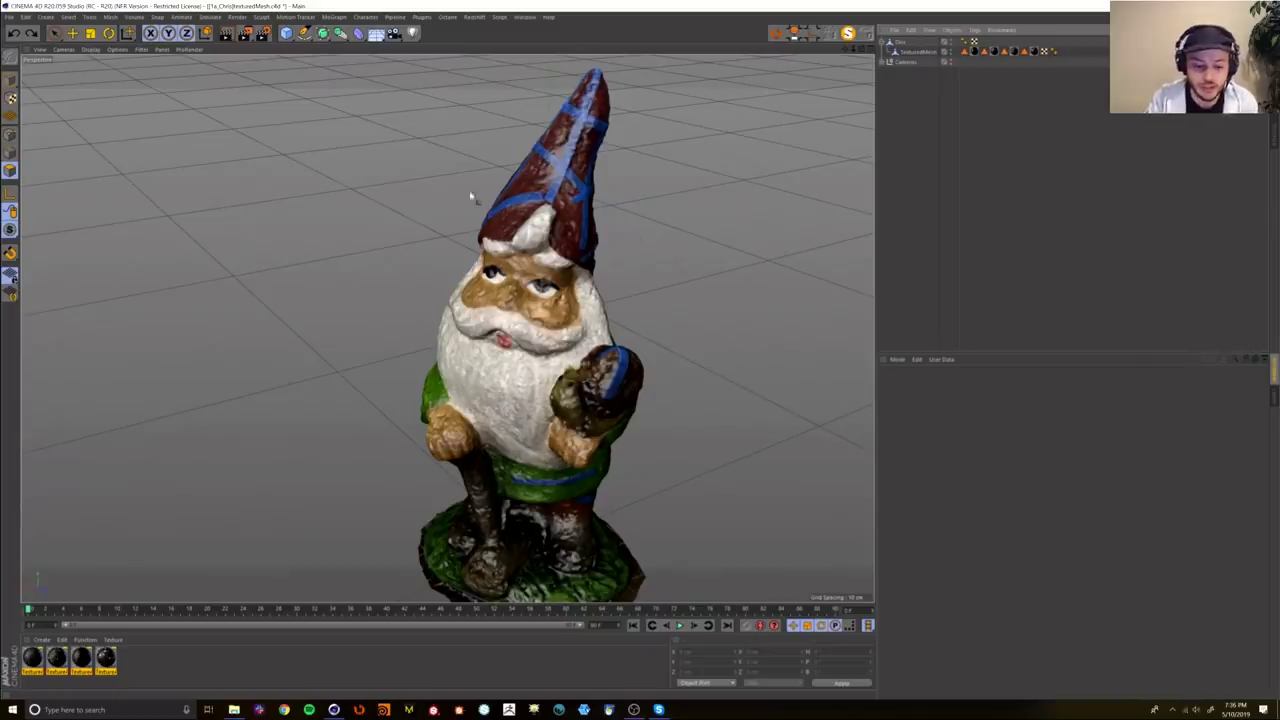
pyautogui.hotkey('ctrl', 'v')
pyautogui.click(986, 98)
pyautogui.click(956, 43)
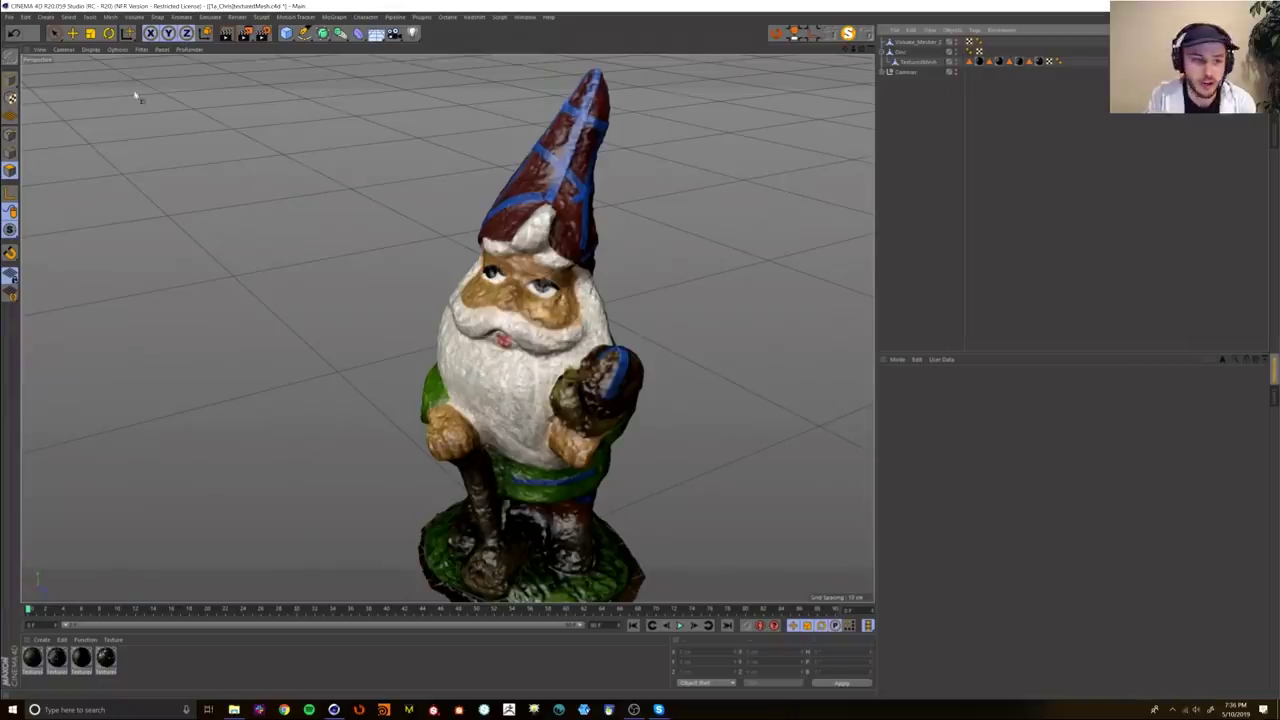
# Step: Show the mesh lines over the shaded textured gnome and view the dense polygons around its face and beard
pyautogui.click(91, 49)
pyautogui.click(120, 80)
pyautogui.moveTo(542, 349)
pyautogui.keyDown('alt'); pyautogui.mouseDown(button='middle')
pyautogui.moveTo(534, 303)
pyautogui.moveTo(513, 304)
pyautogui.mouseUp(button='middle'); pyautogui.keyUp('alt')
pyautogui.scroll(5, 534, 303)
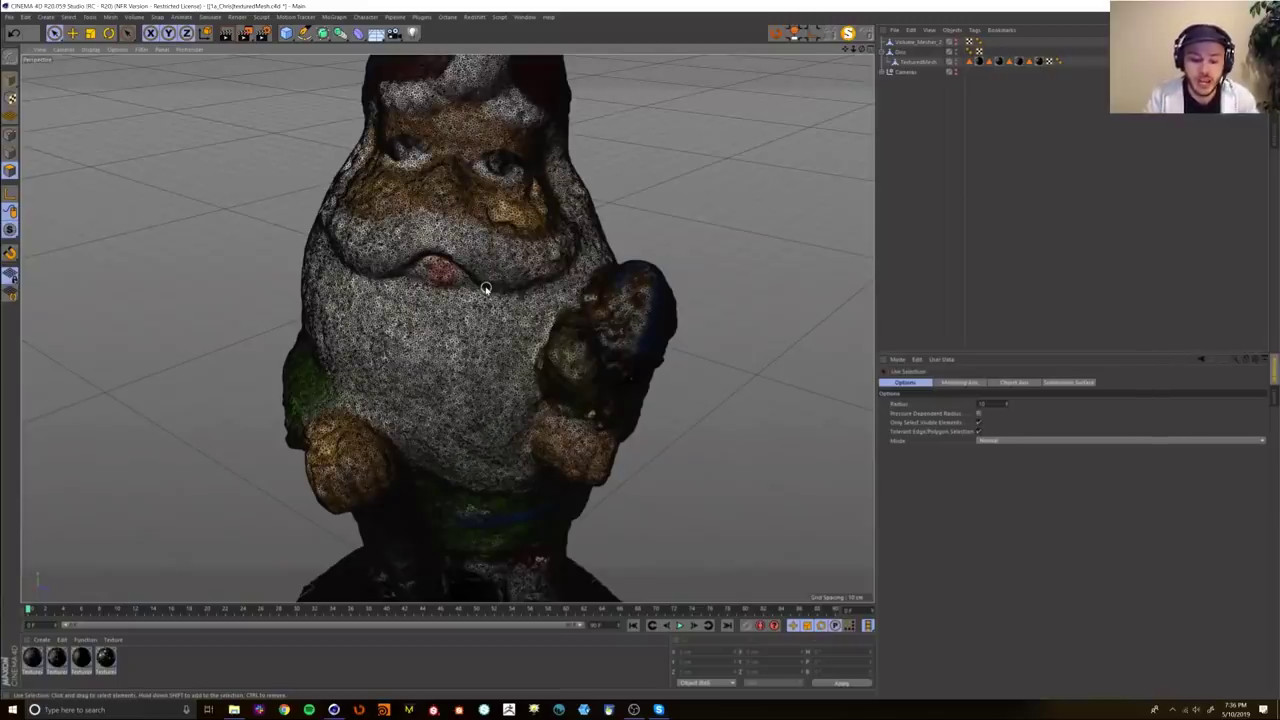
pyautogui.scroll(5, 557, 276)
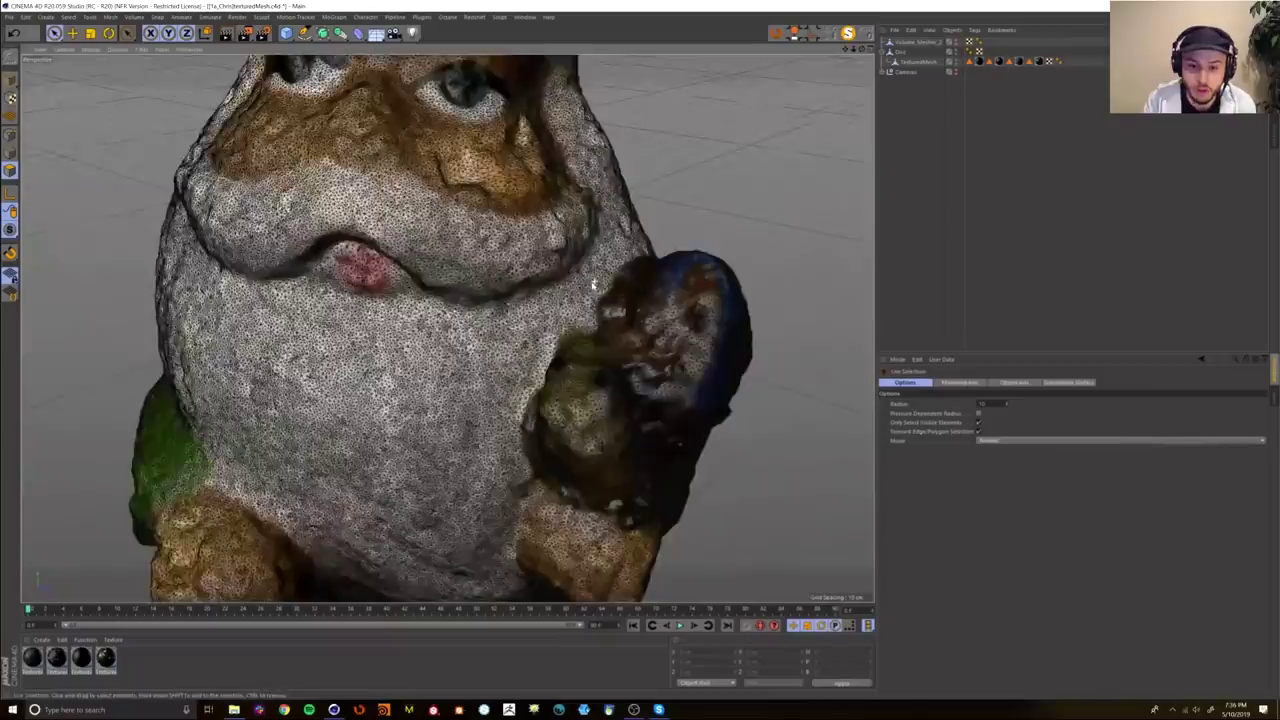
# Step: Move TexturedMesh out of its parent object and delete the leftover parent
pyautogui.click(915, 64)
pyautogui.moveTo(912, 68); pyautogui.dragTo(923, 103)
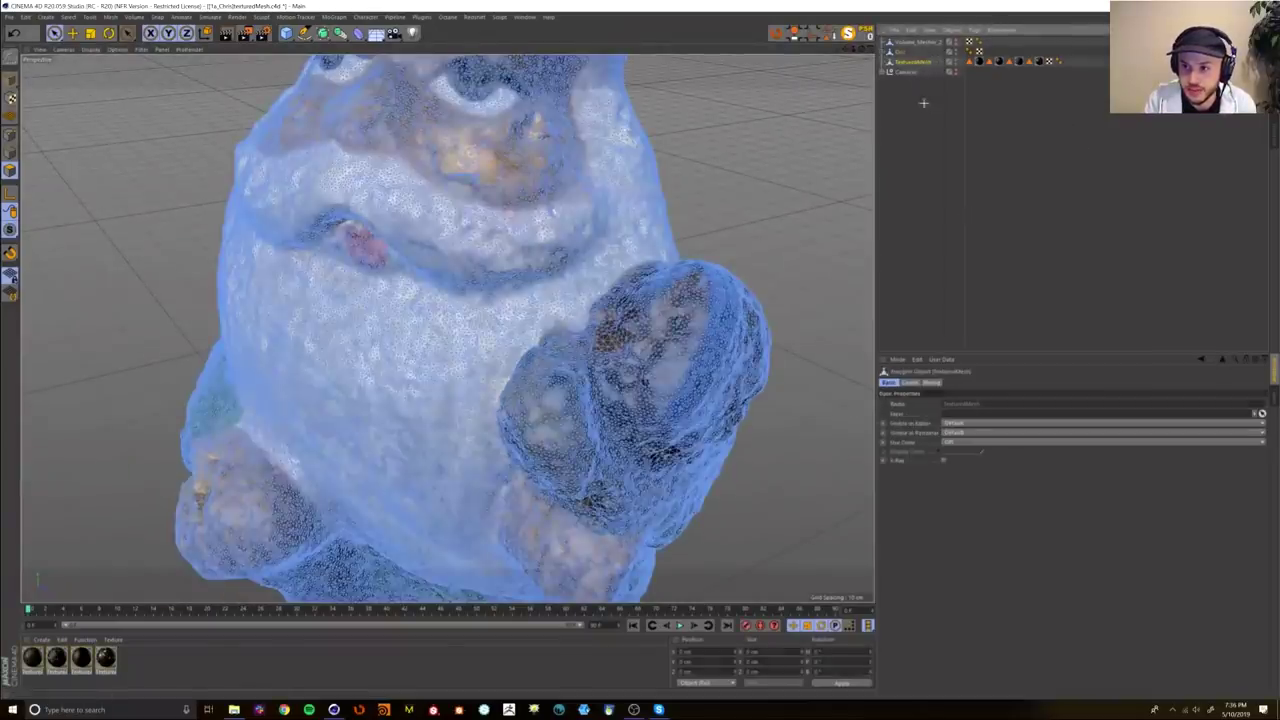
pyautogui.click(906, 52)
pyautogui.press('Delete')
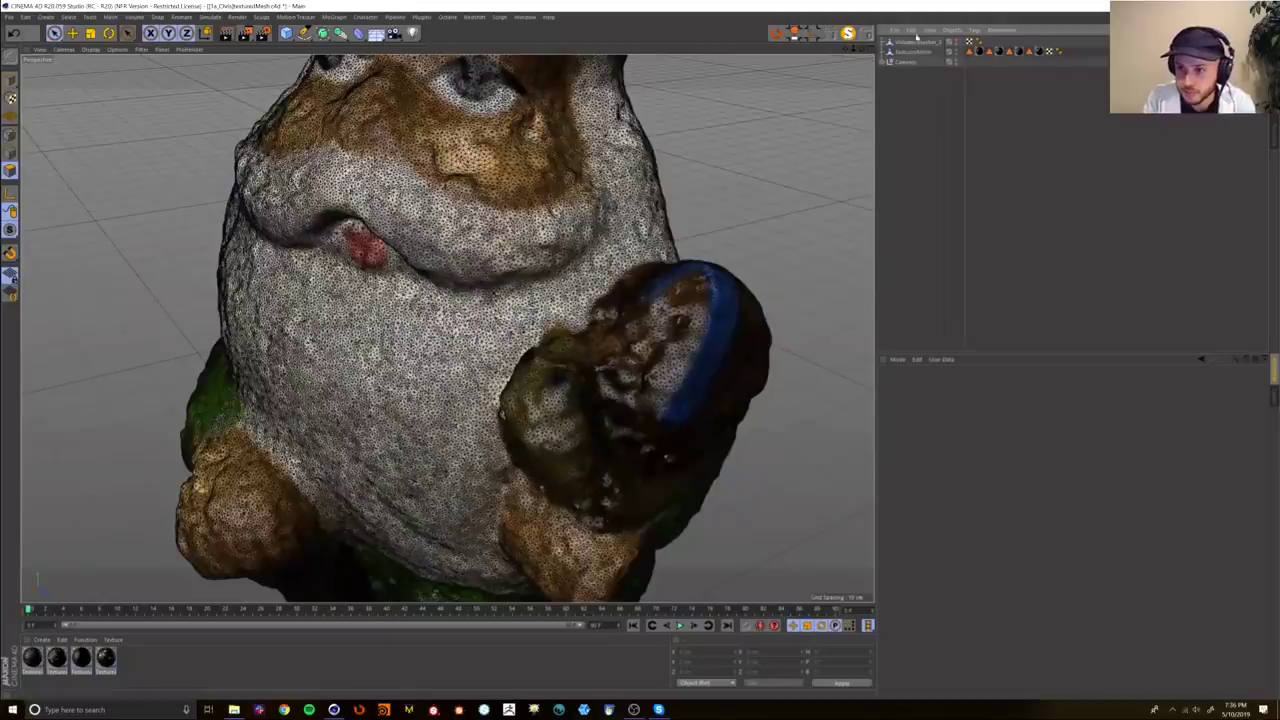
# Step: Compare the UV layouts of TexturedMesh and Volume_Mesher_2 in the UV editing layout, briefly showing the unwrapped mesh
pyautogui.click(936, 53)
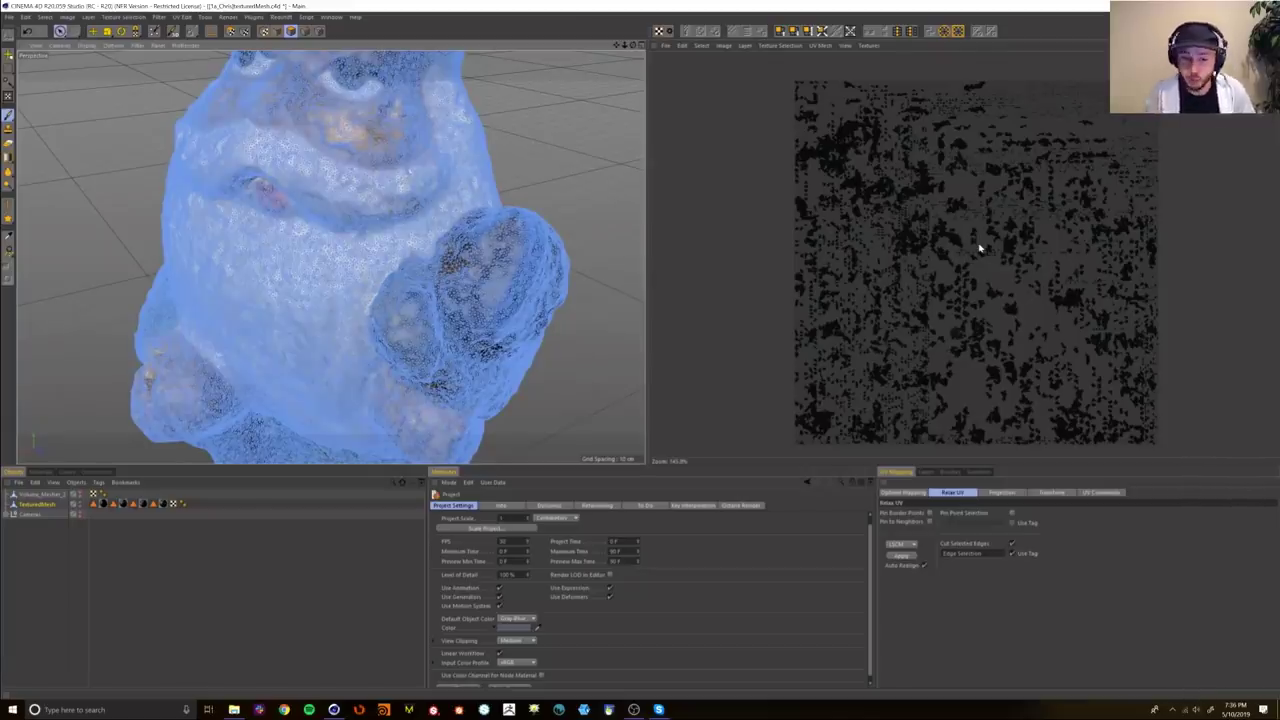
pyautogui.keyDown('alt'); pyautogui.moveTo(368, 192); pyautogui.dragTo(991, 399); pyautogui.keyUp('alt')
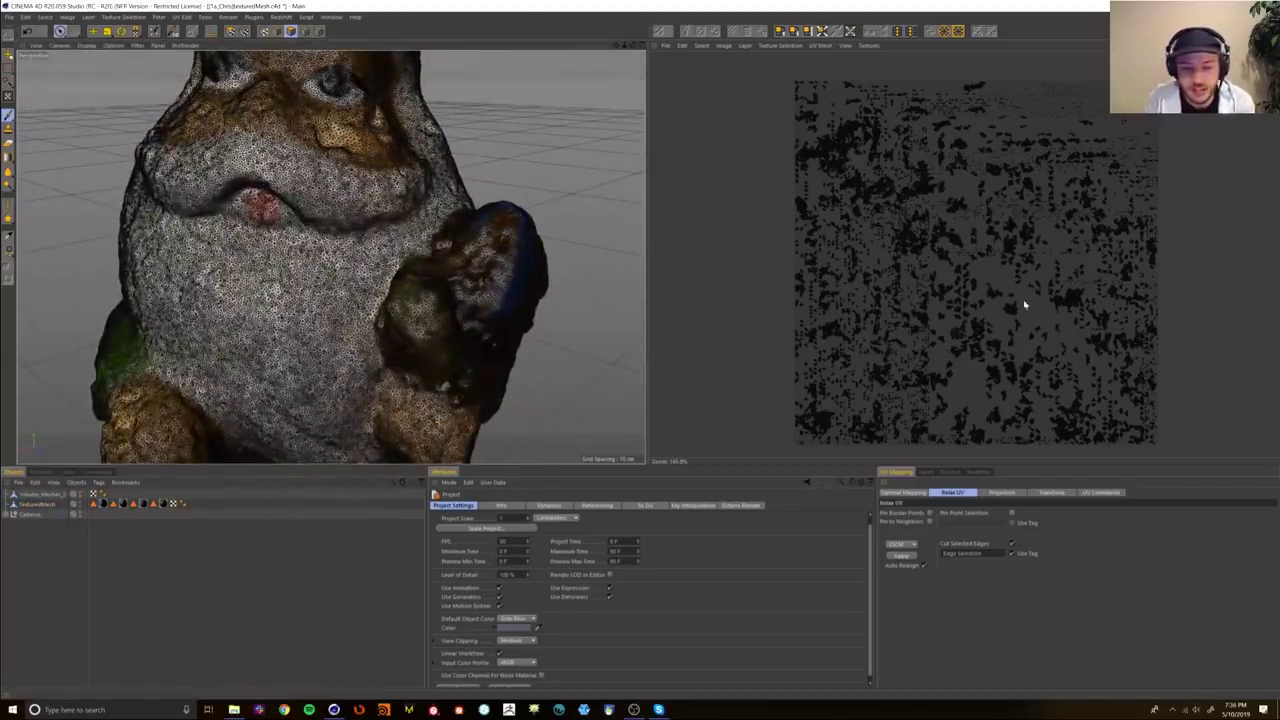
pyautogui.click(38, 495)
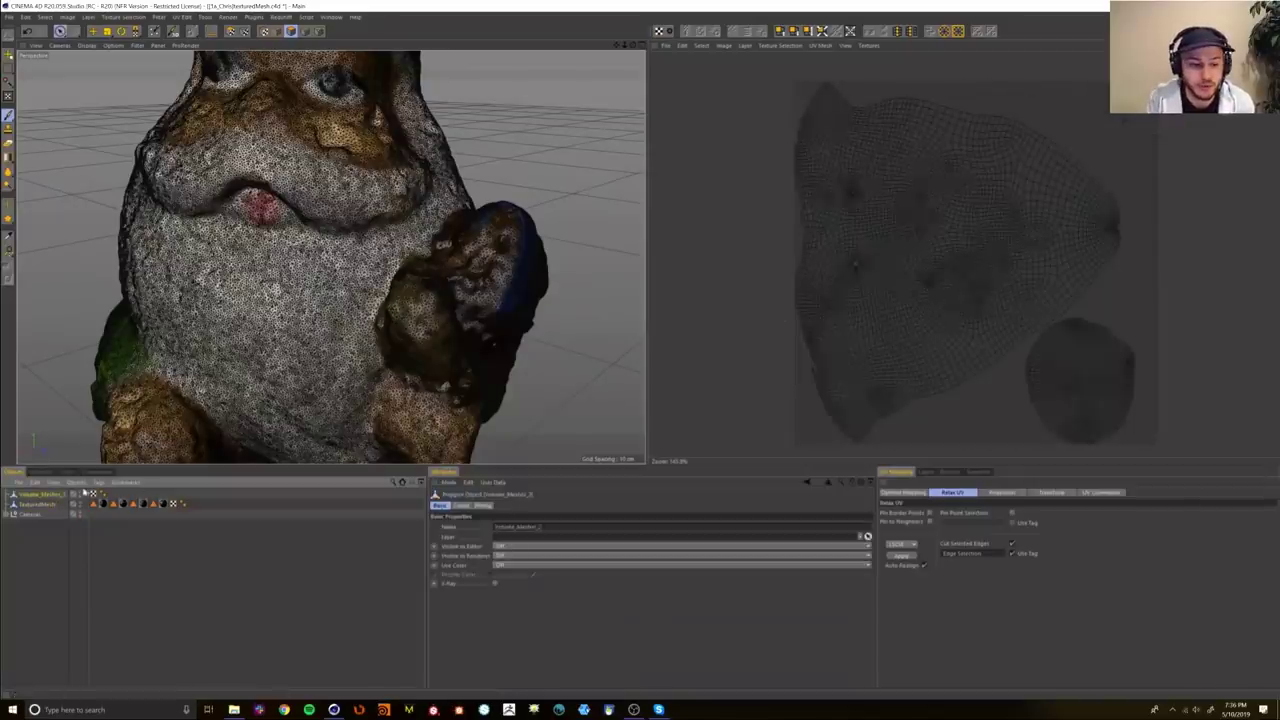
pyautogui.keyDown('alt'); pyautogui.click(79, 495); pyautogui.keyUp('alt')
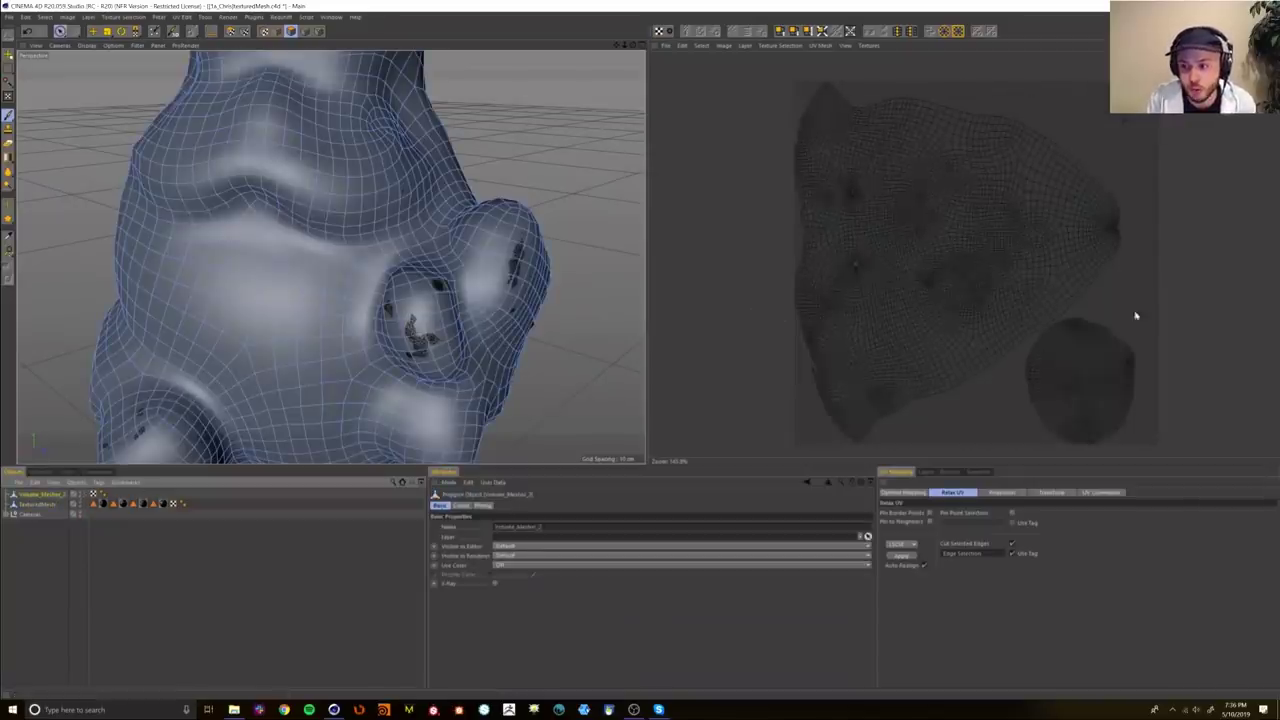
pyautogui.keyDown('alt'); pyautogui.doubleClick(81, 496); pyautogui.keyUp('alt')
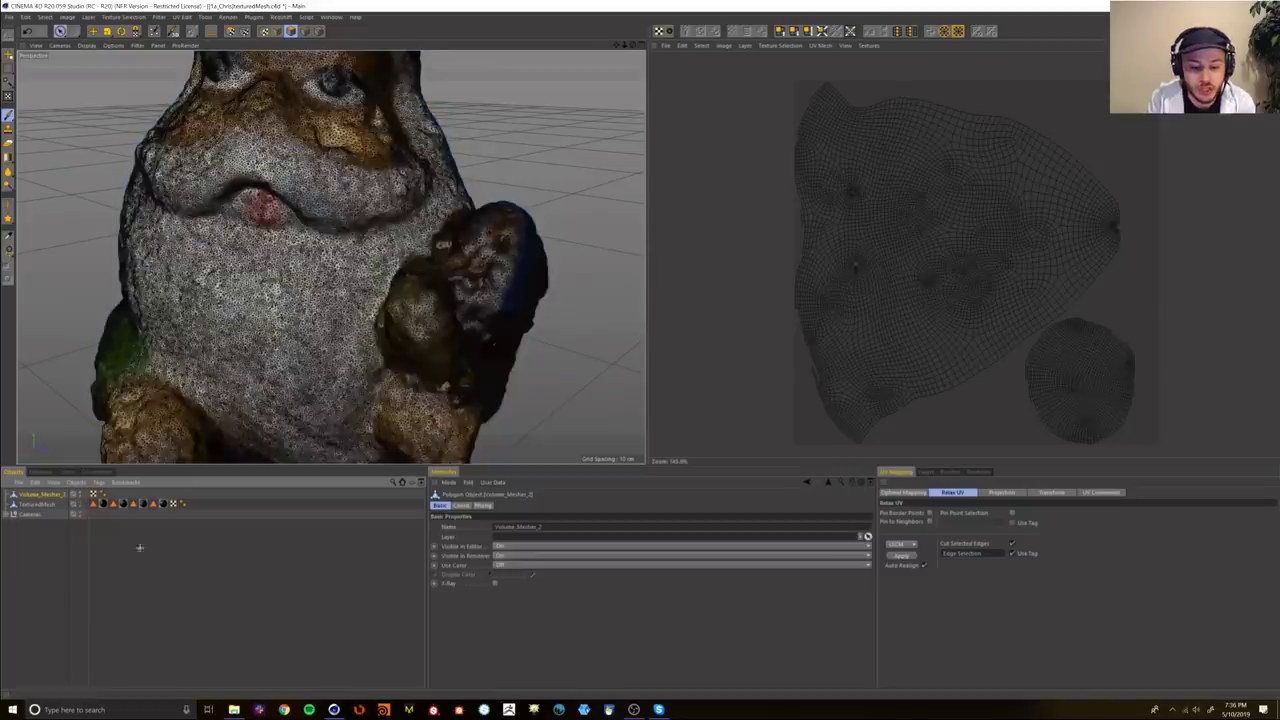
pyautogui.click(140, 546)
# Step: Open texture_0 from the texturedMesh project folder and view it, followed by texture_1
pyautogui.click(234, 710)
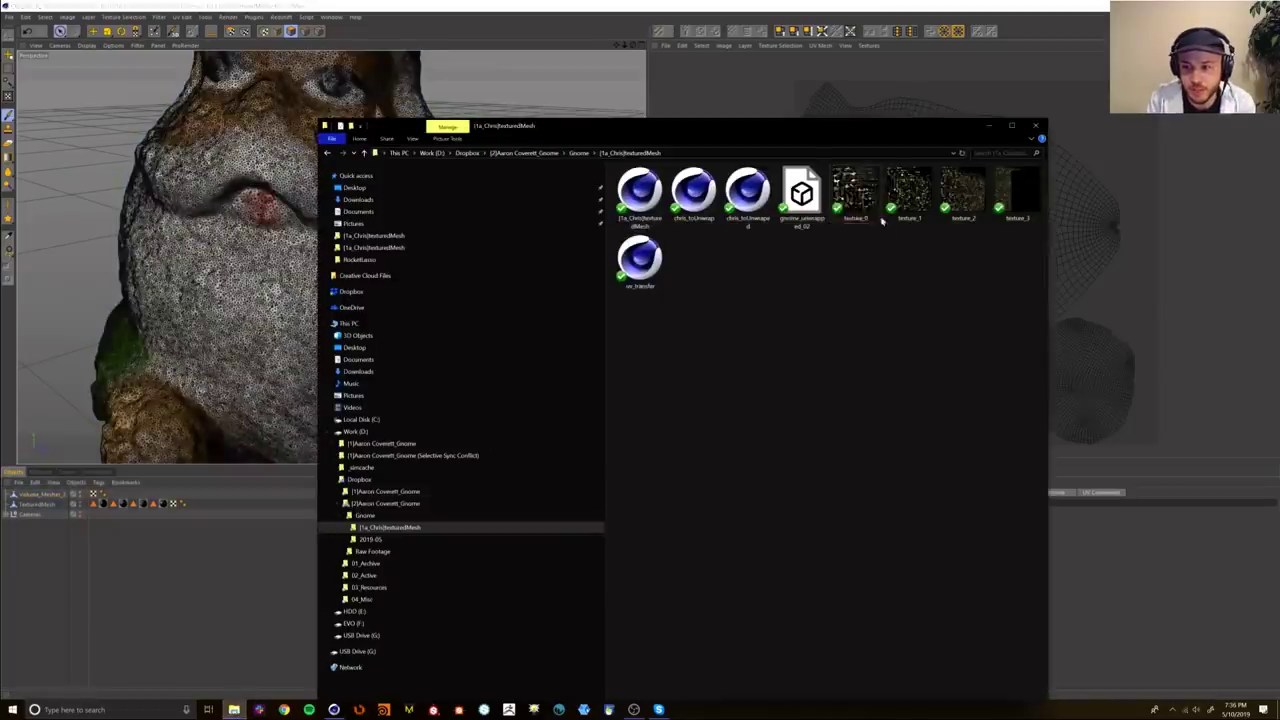
pyautogui.doubleClick(864, 210)
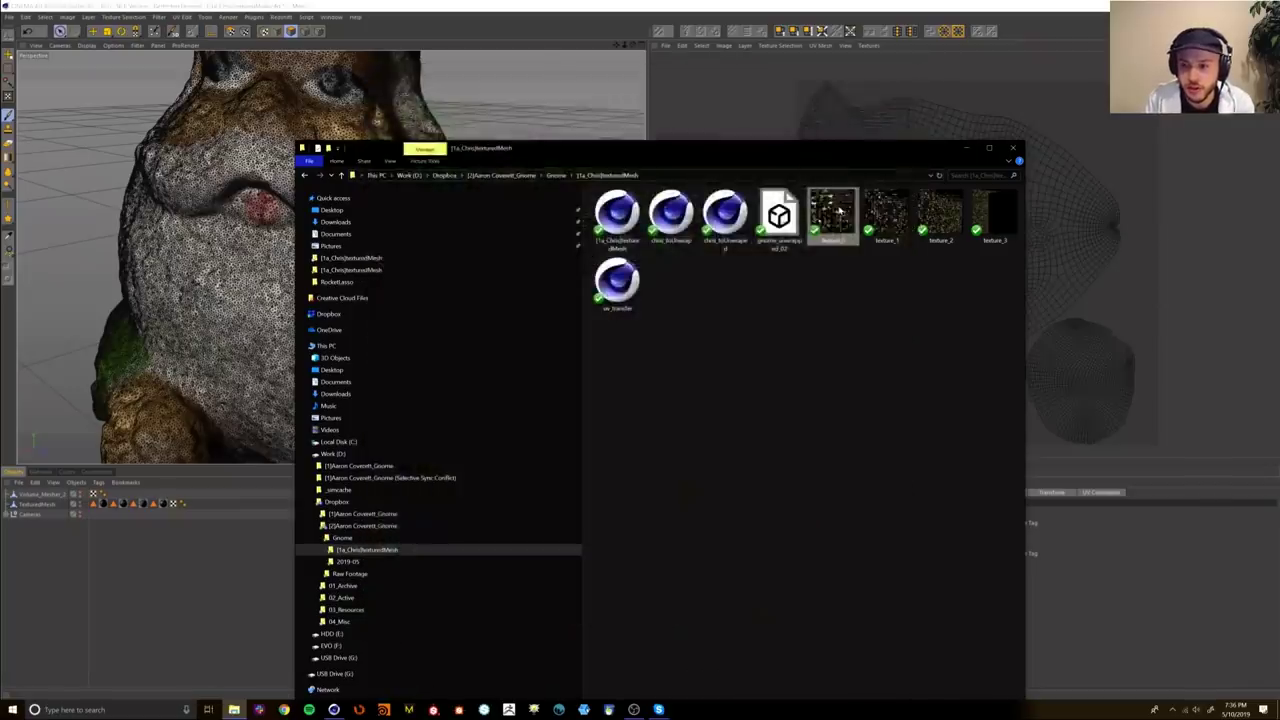
pyautogui.doubleClick(835, 213)
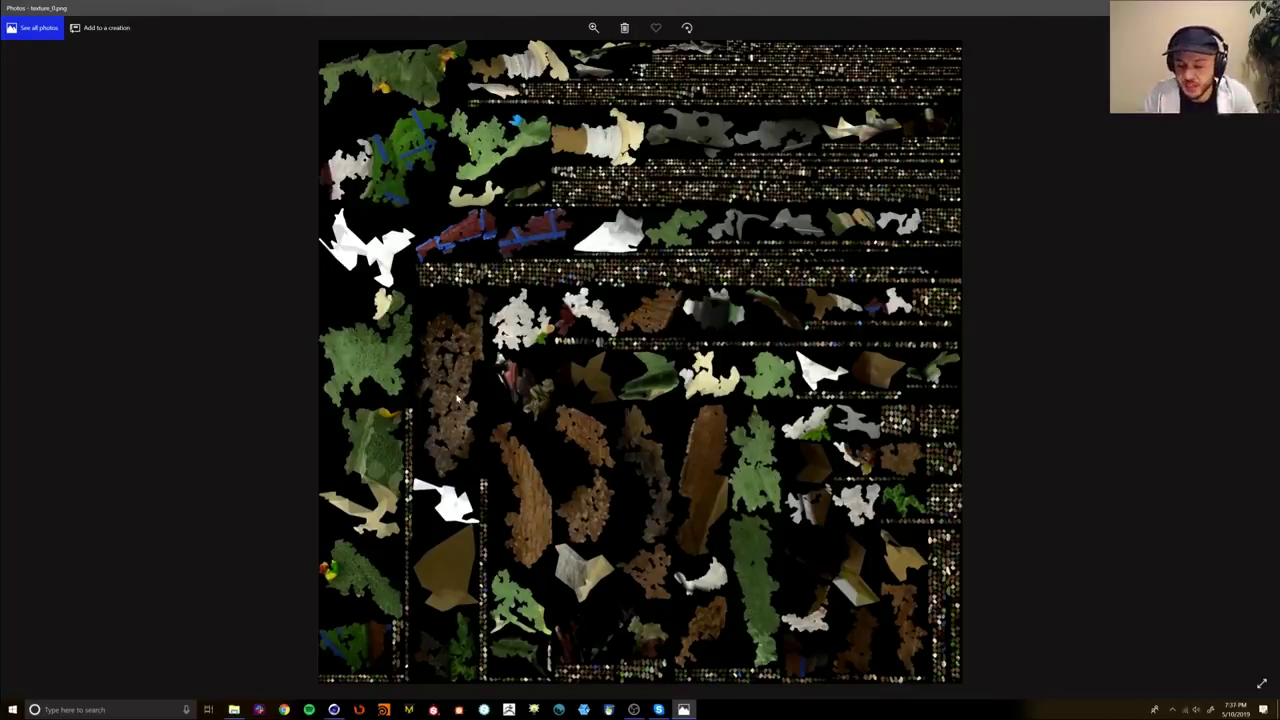
pyautogui.press('Right')
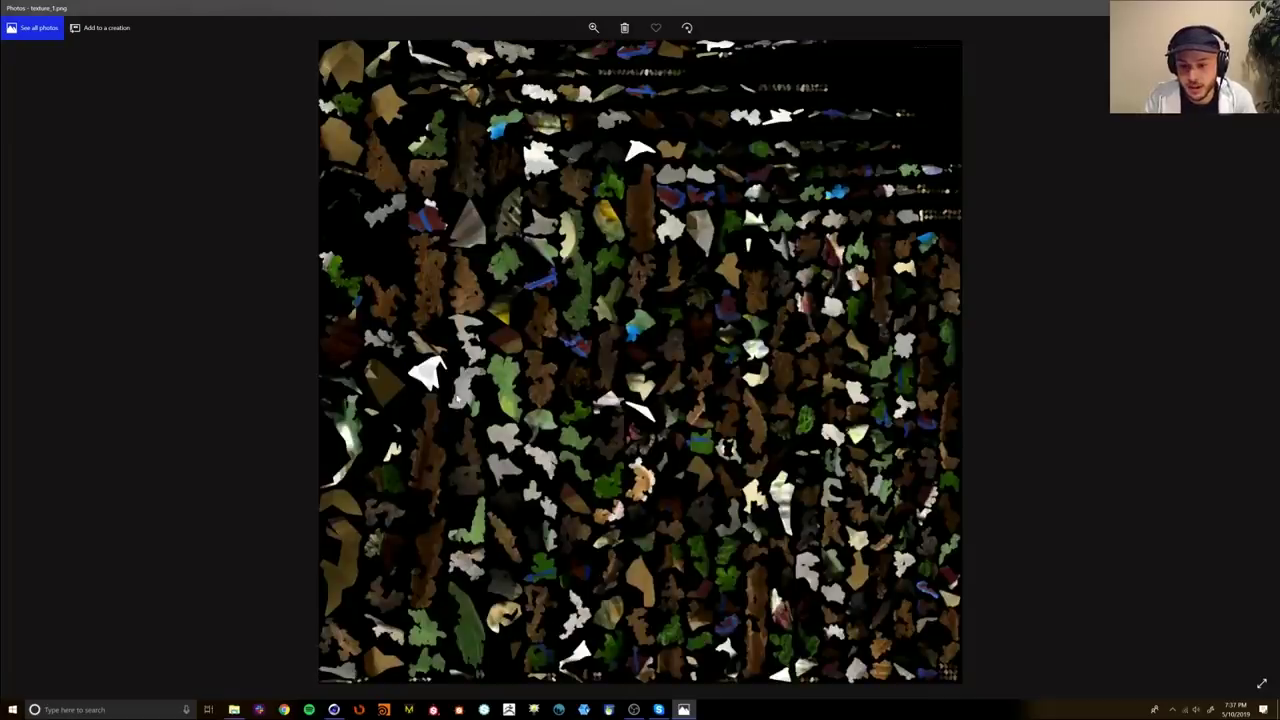
# Step: Browse the scan's texture images around texture_0 and texture_1, and close the image viewer to return to Cinema 4D
pyautogui.press('Right')
pyautogui.press('Right')
pyautogui.press('Left')
pyautogui.press('Left')
pyautogui.press('Left')
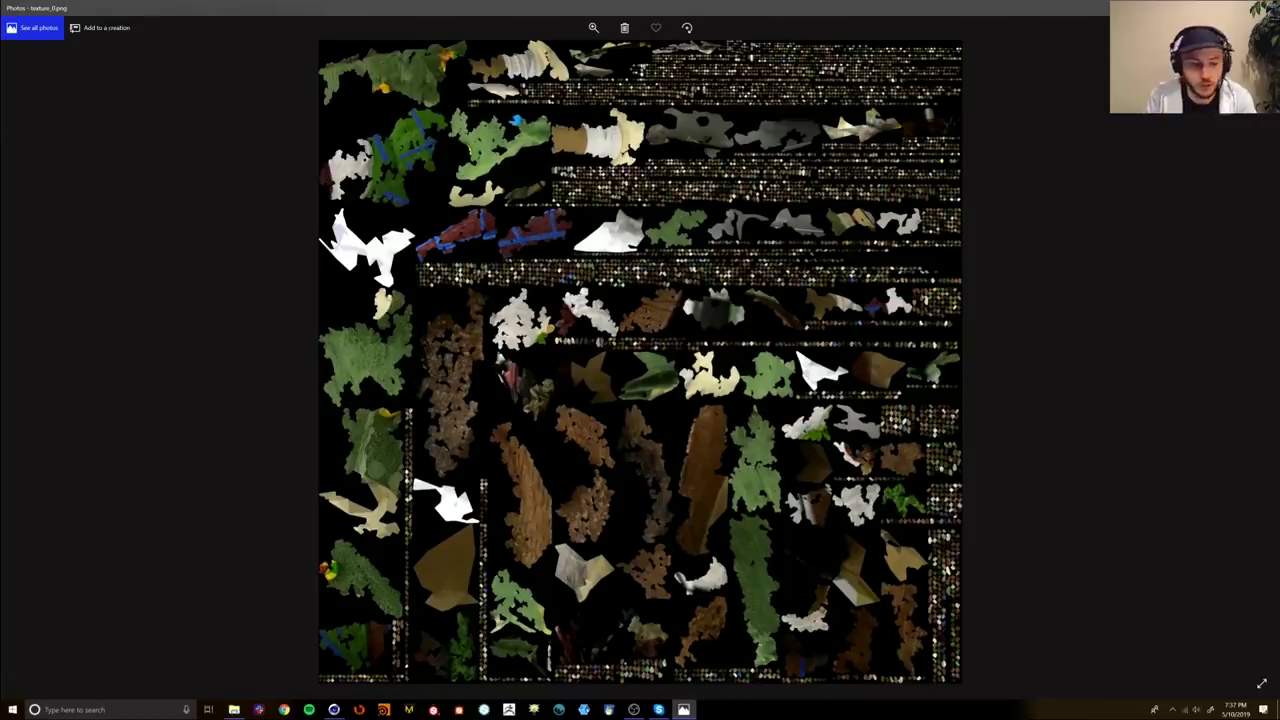
pyautogui.click(1266, 28)
pyautogui.click(1267, 8)
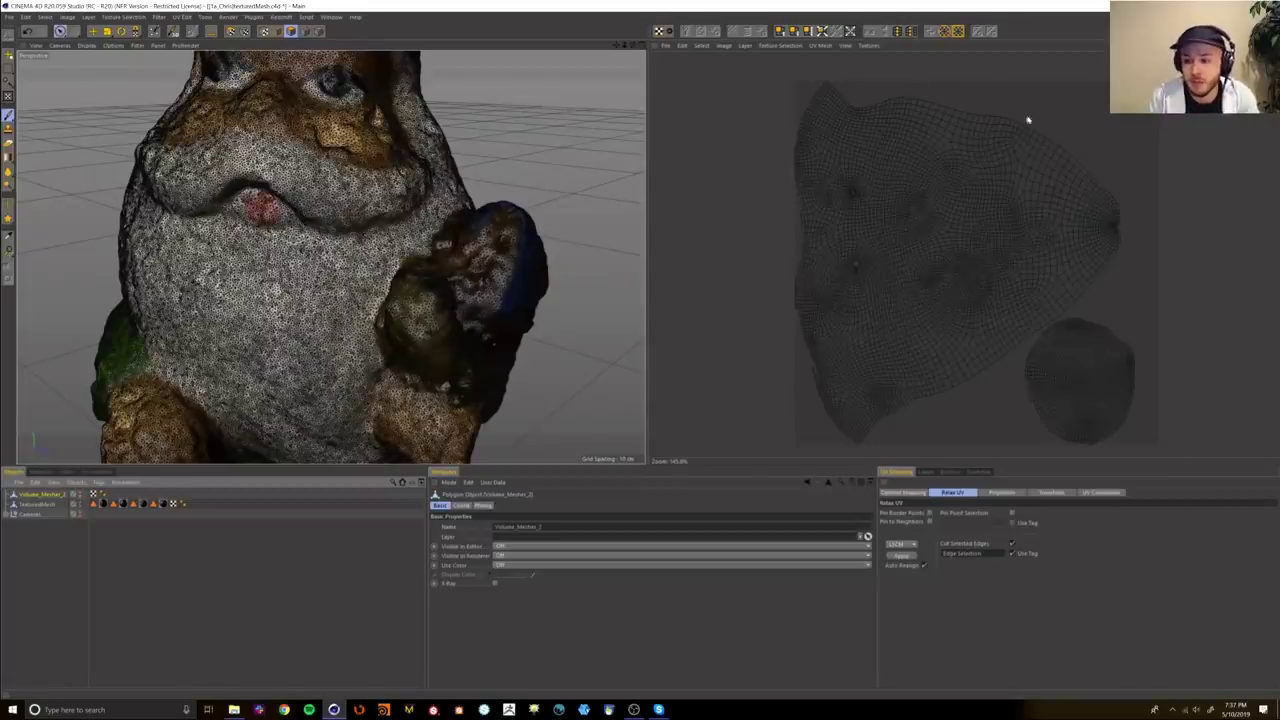
# Step: Hide the mesh lines of the scan by deselecting it and compare the UV layouts of Volume_Mesher_2 and TexturedMesh again
pyautogui.click(262, 608)
pyautogui.click(80, 502)
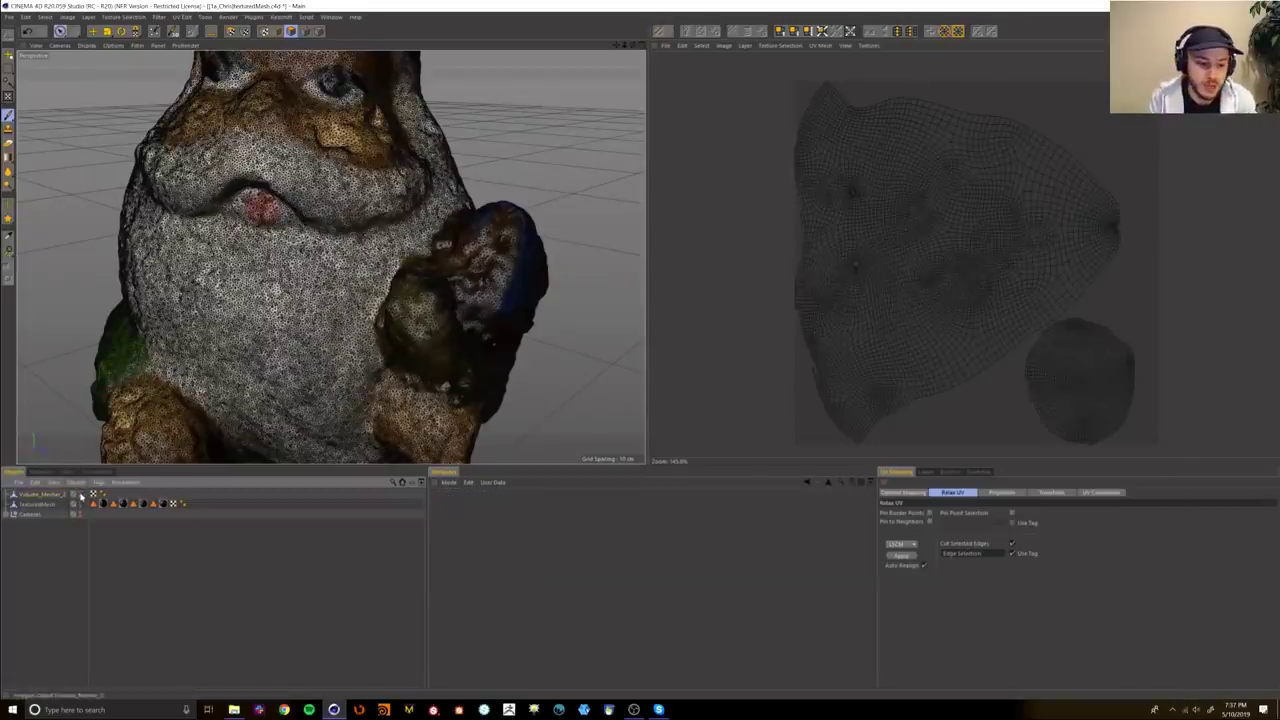
pyautogui.click(80, 502)
pyautogui.click(93, 494)
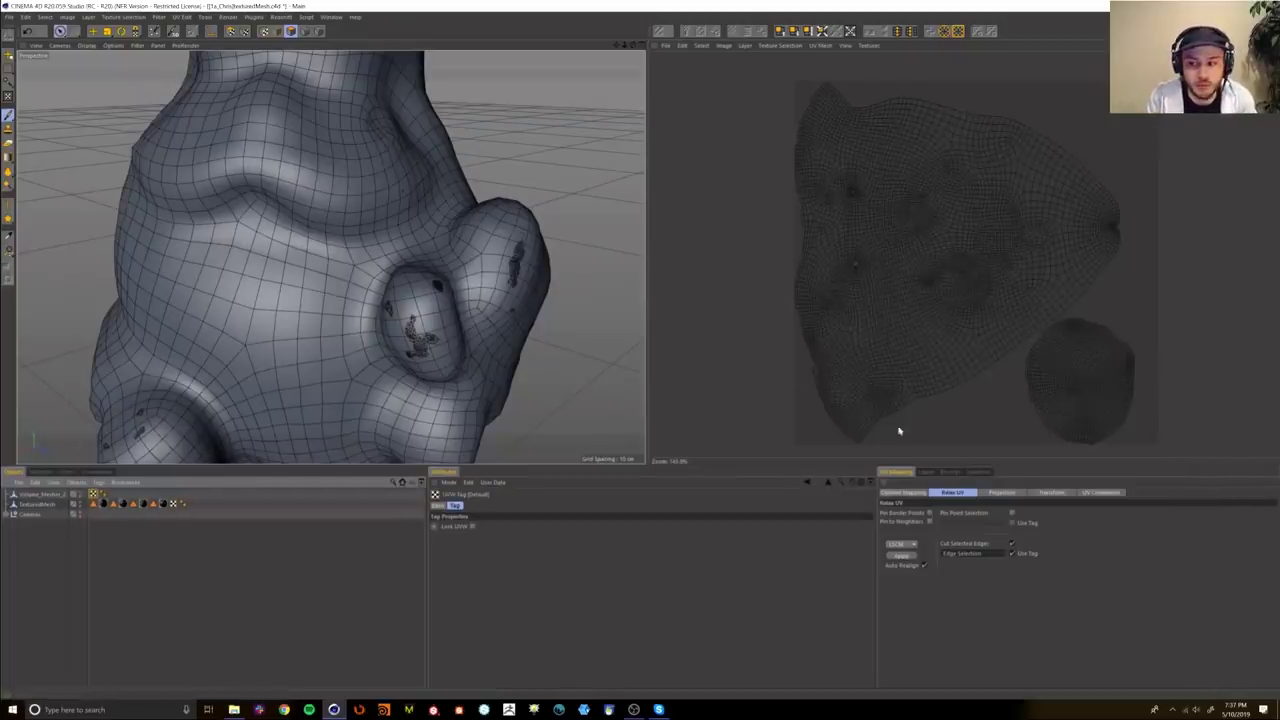
pyautogui.click(38, 504)
pyautogui.click(173, 504)
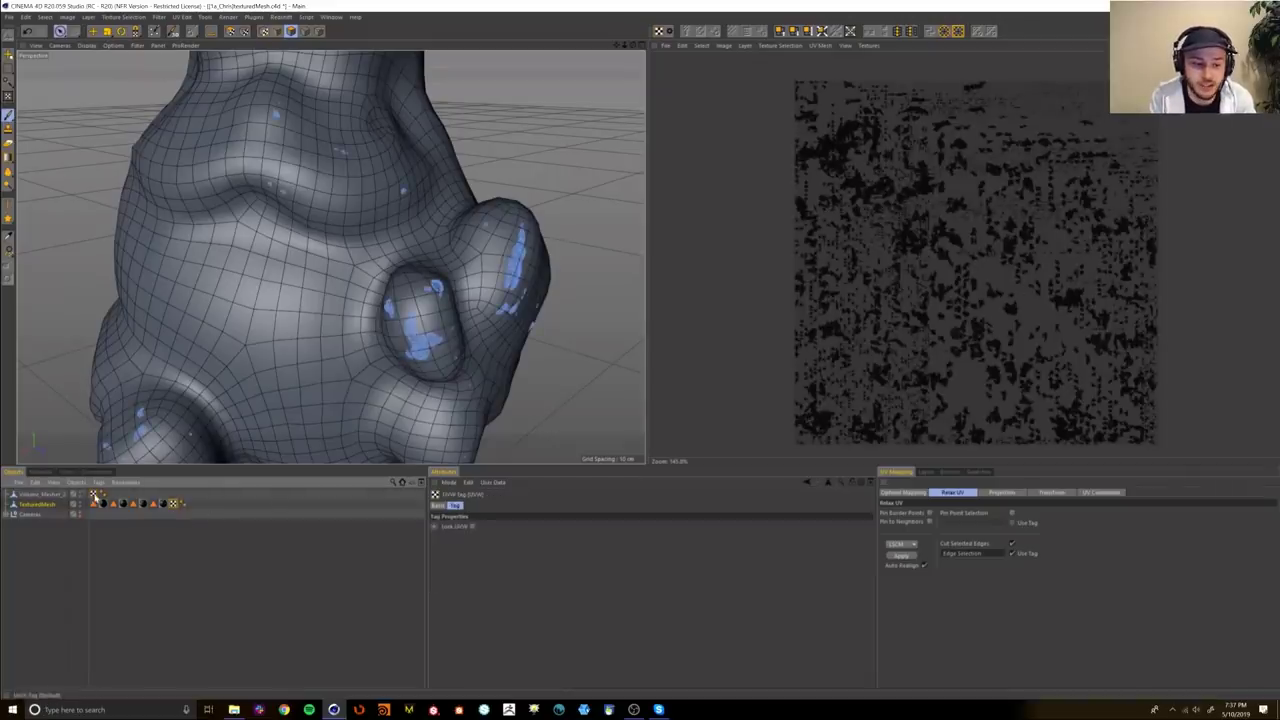
# Step: Select Volume_Mesher_2 and switch from the UV editing layout back to the standard layout
pyautogui.click(36, 494)
pyautogui.click(1230, 17)
pyautogui.click(1246, 128)
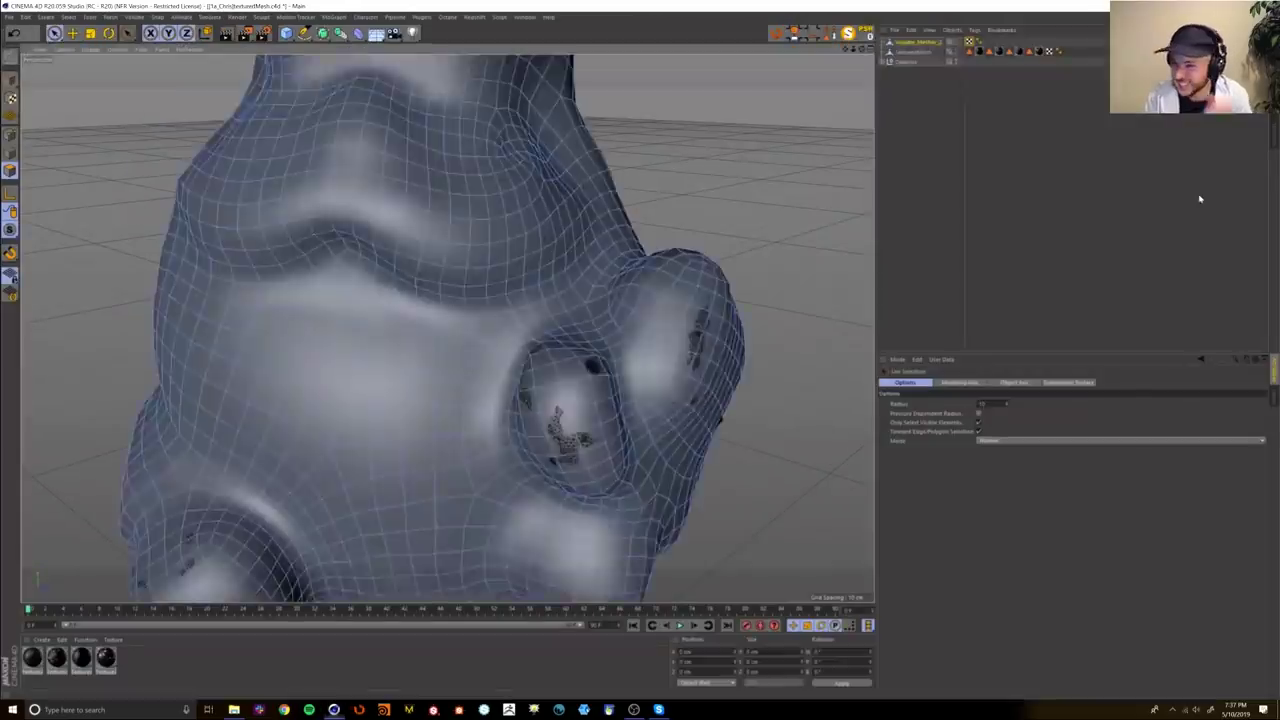
pyautogui.keyDown('alt'); pyautogui.moveTo(566, 316); pyautogui.dragTo(480, 330, button='right'); pyautogui.keyUp('alt')
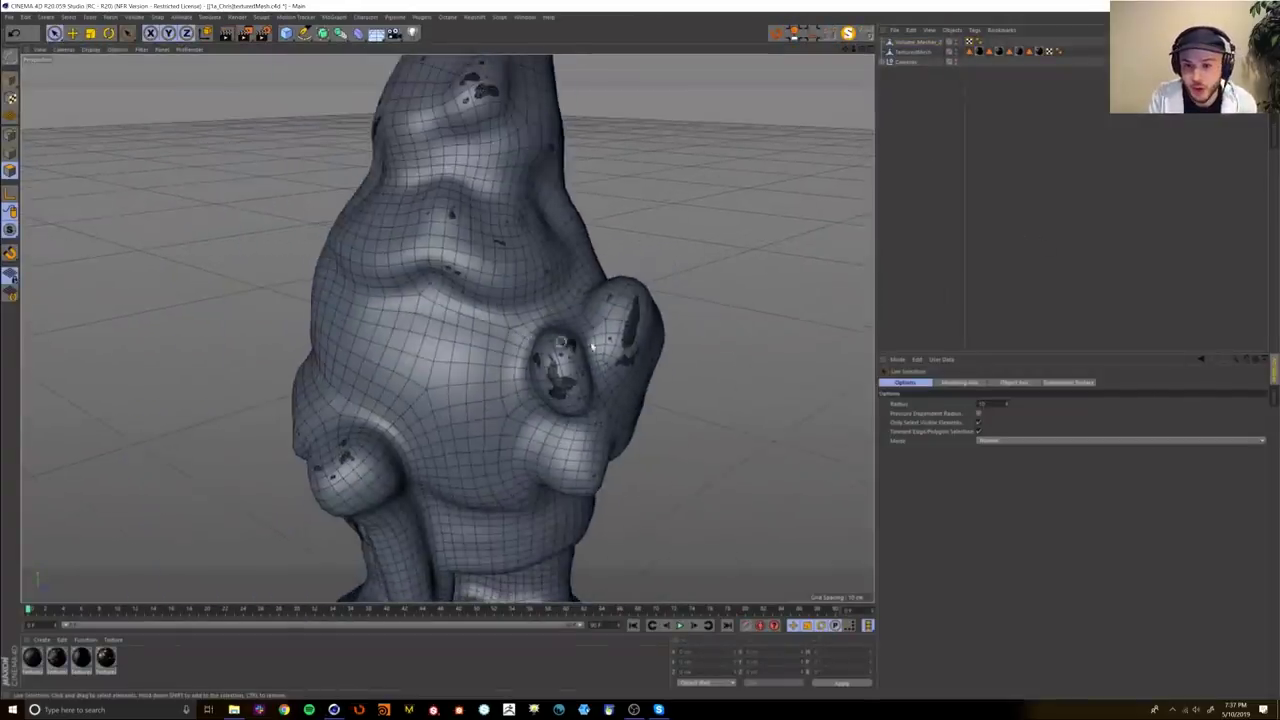
pyautogui.keyDown('alt'); pyautogui.moveTo(655, 361); pyautogui.dragTo(603, 366, button='middle'); pyautogui.keyUp('alt')
pyautogui.keyDown('alt'); pyautogui.moveTo(603, 366); pyautogui.dragTo(989, 249); pyautogui.keyUp('alt')
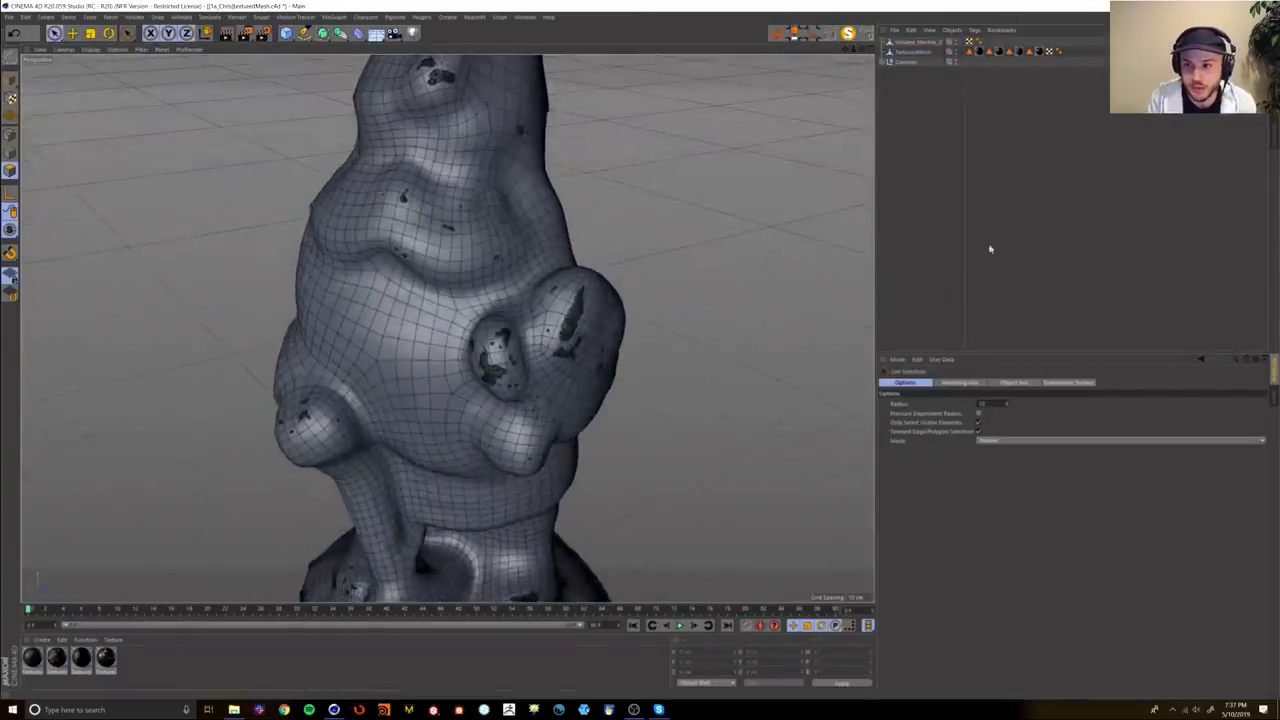
# Step: Rename Volume_Mesher_2 as Low and TexturedMesh as Raw
pyautogui.click(918, 41)
pyautogui.write('Low')
pyautogui.press('Return')
pyautogui.doubleClick(920, 54)
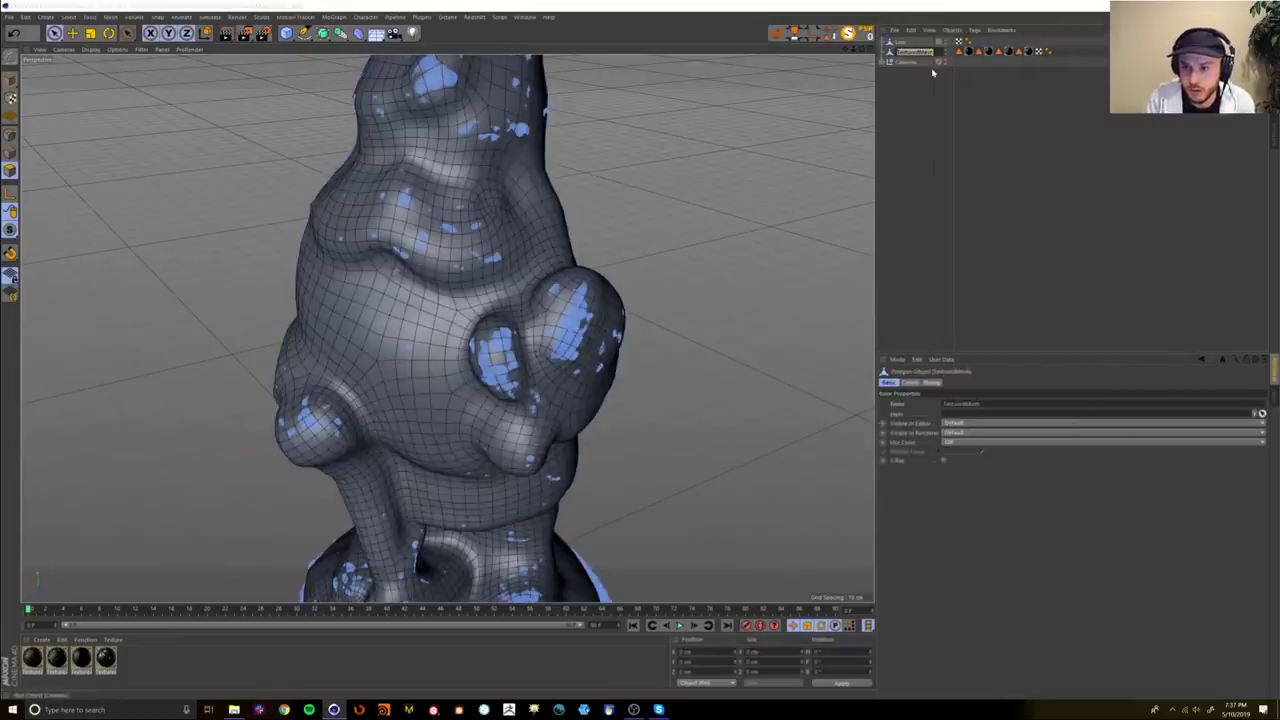
pyautogui.write('Haw')
pyautogui.press('Return')
pyautogui.click(905, 120)
# Step: Set the viewport display to Gouraud Shading without mesh lines
pyautogui.keyDown('alt'); pyautogui.moveTo(535, 331); pyautogui.dragTo(513, 341, button='right'); pyautogui.keyUp('alt')
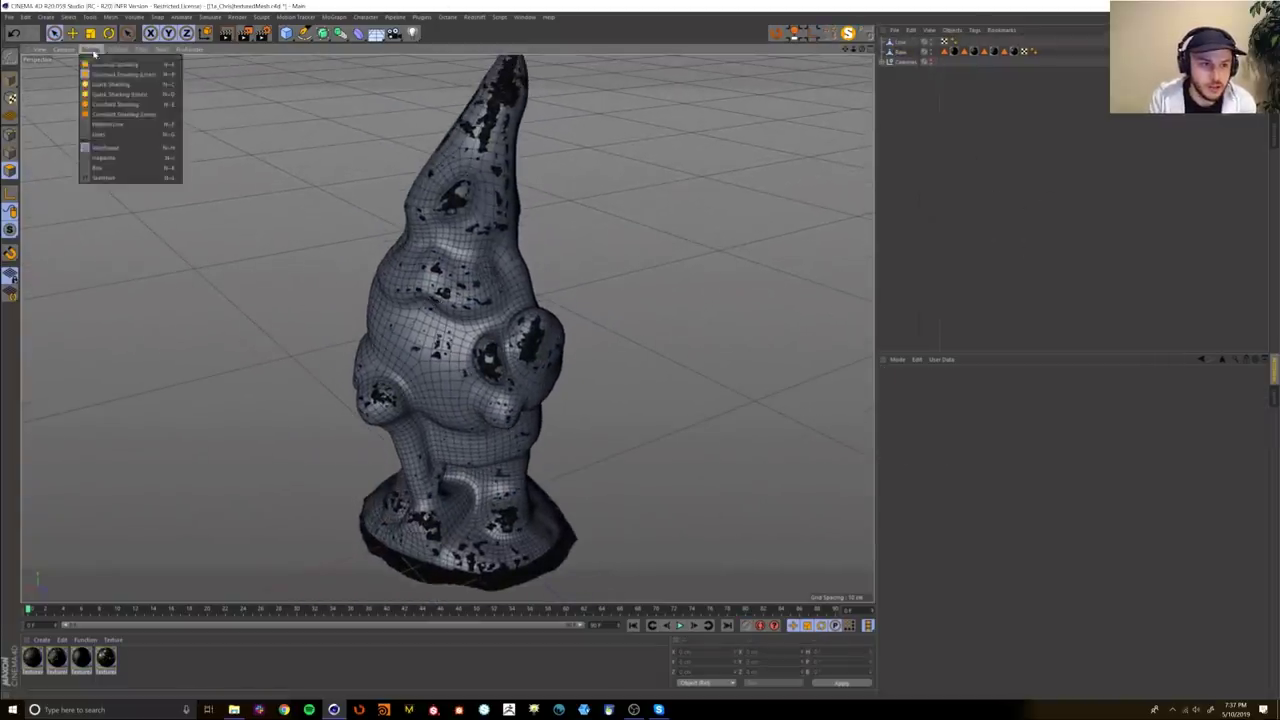
pyautogui.click(91, 50)
pyautogui.click(112, 61)
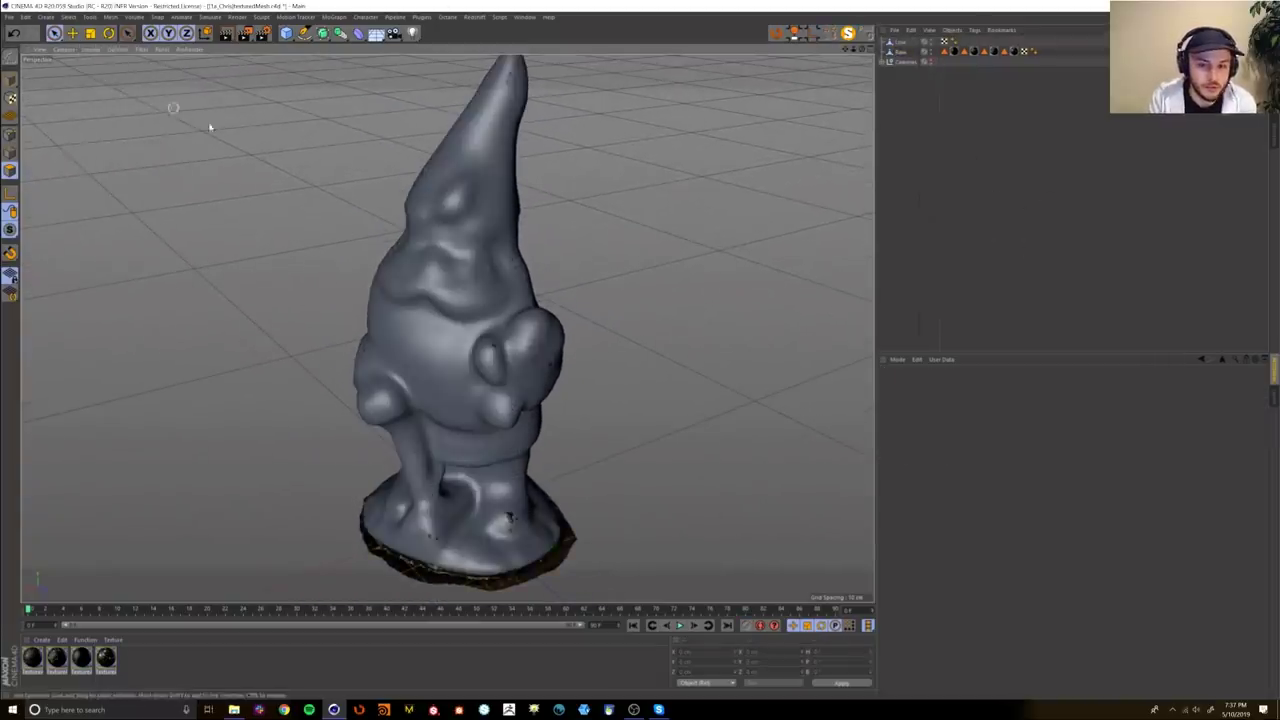
# Step: Select all polygons of Low and push them slightly outward with Normal Move, undoing the first attempt
pyautogui.click(901, 42)
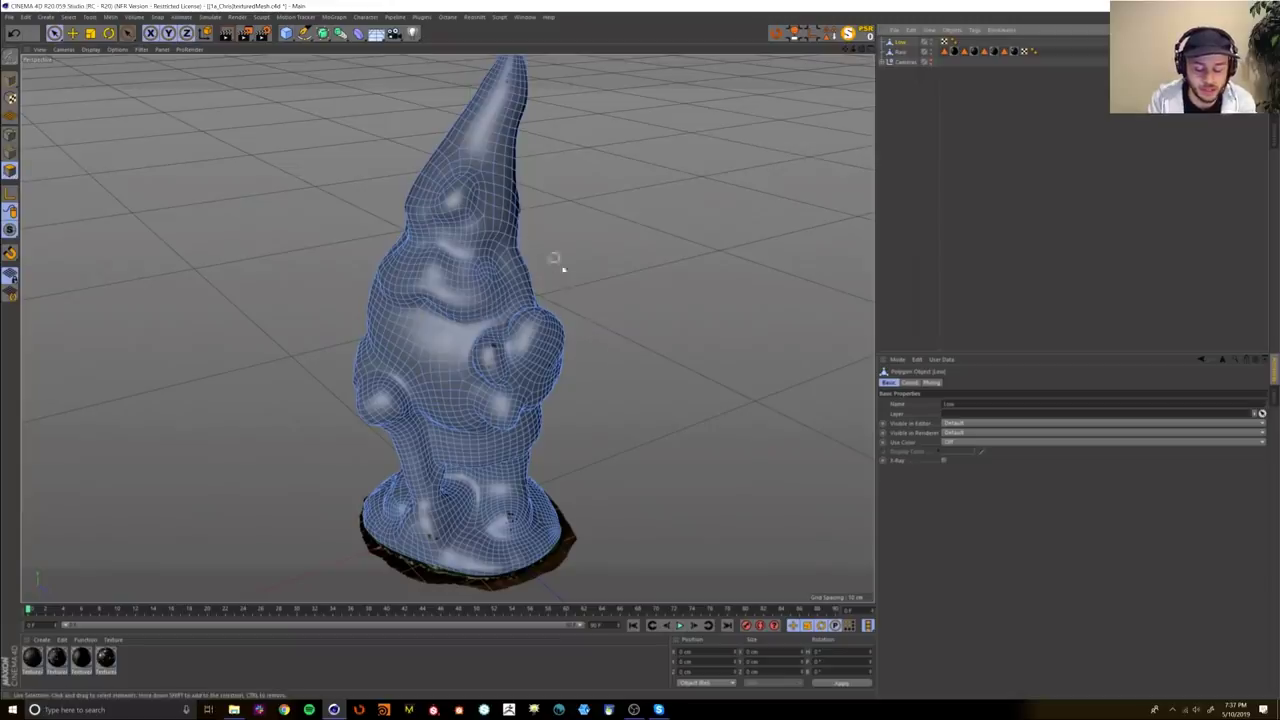
pyautogui.hotkey('ctrl', 'a')
pyautogui.keyDown('alt'); pyautogui.moveTo(469, 326); pyautogui.dragTo(444, 320); pyautogui.keyUp('alt')
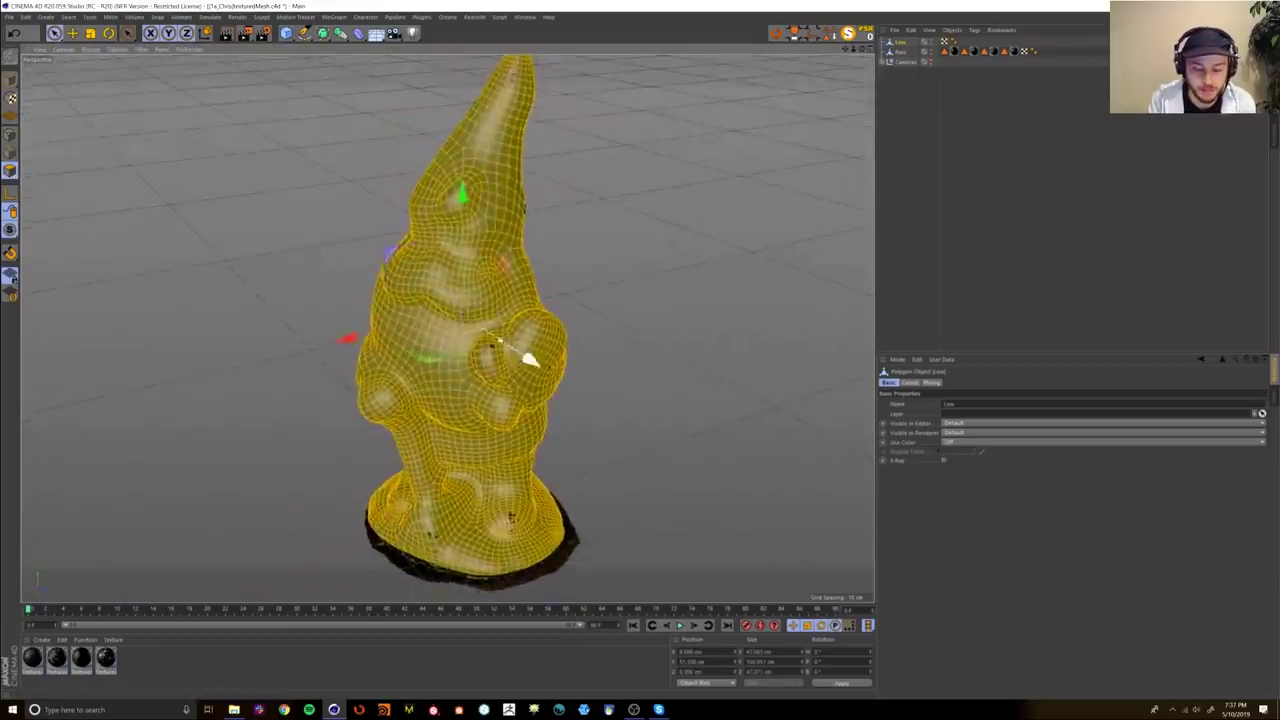
pyautogui.rightClick(611, 225)
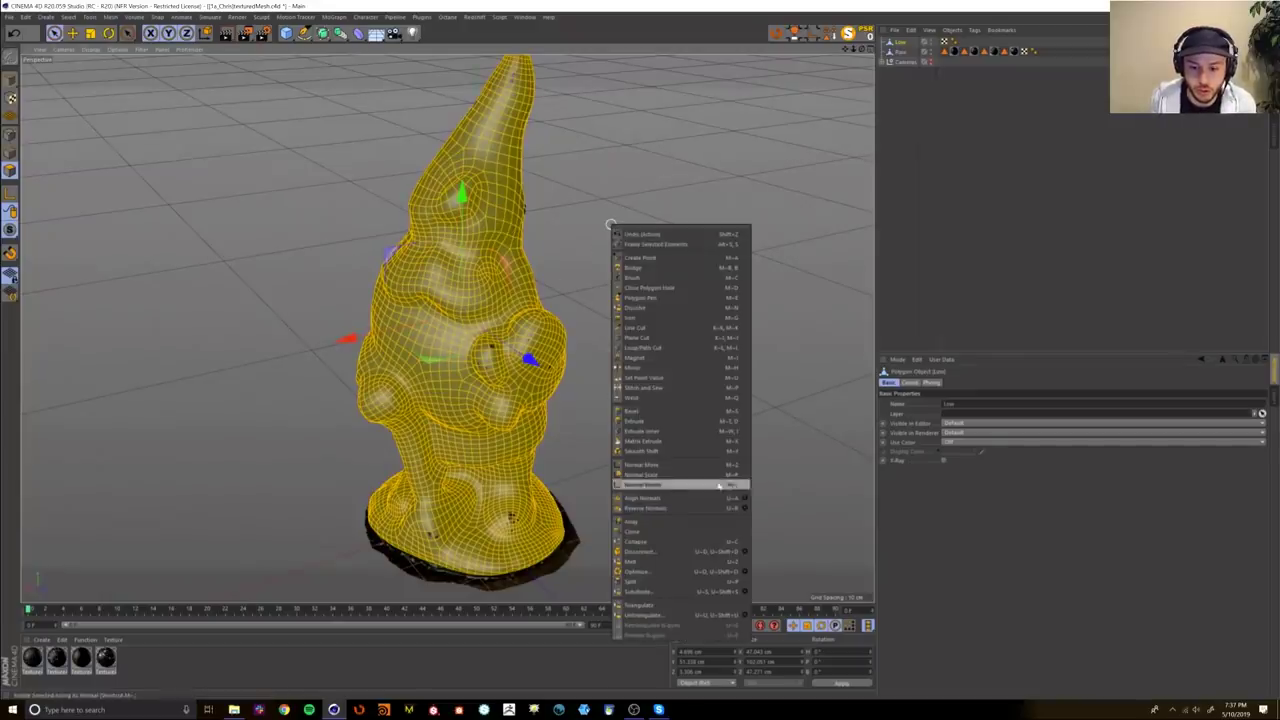
pyautogui.click(656, 466)
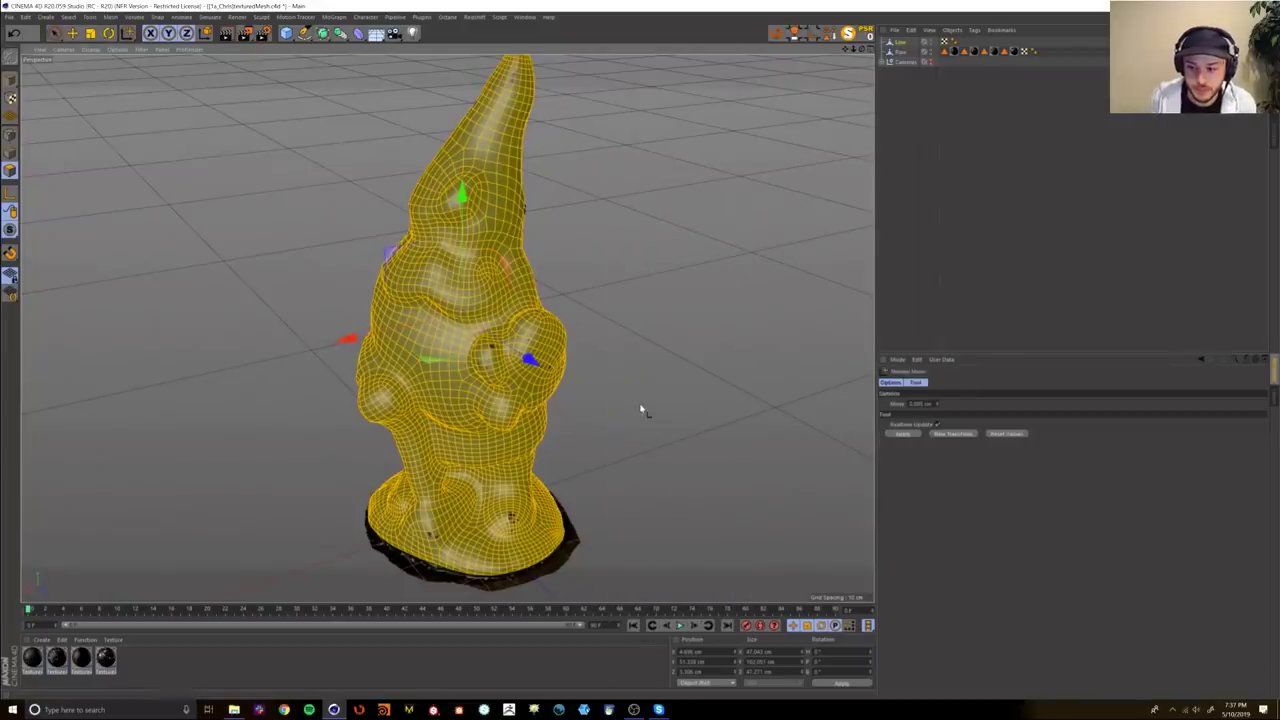
pyautogui.moveTo(625, 353)
pyautogui.mouseDown()
pyautogui.moveTo(590, 350)
pyautogui.moveTo(606, 345)
pyautogui.mouseUp()
pyautogui.hotkey('ctrl', 'z')
pyautogui.moveTo(575, 299)
pyautogui.mouseDown()
pyautogui.moveTo(600, 299)
pyautogui.moveTo(562, 299)
pyautogui.moveTo(600, 299)
pyautogui.mouseUp()
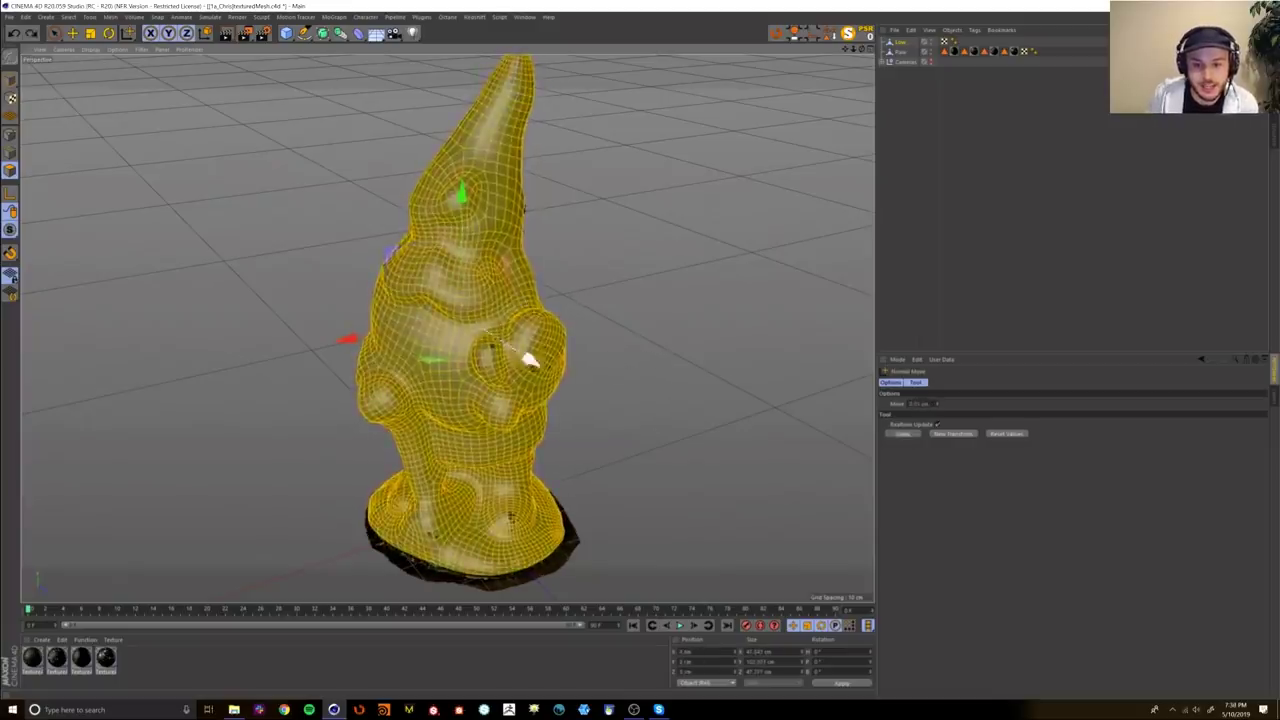
# Step: Check where Raw pokes through around the gnome's hand and push Low's polygons a little further outward with Normal Move
pyautogui.scroll(5, 480, 358)
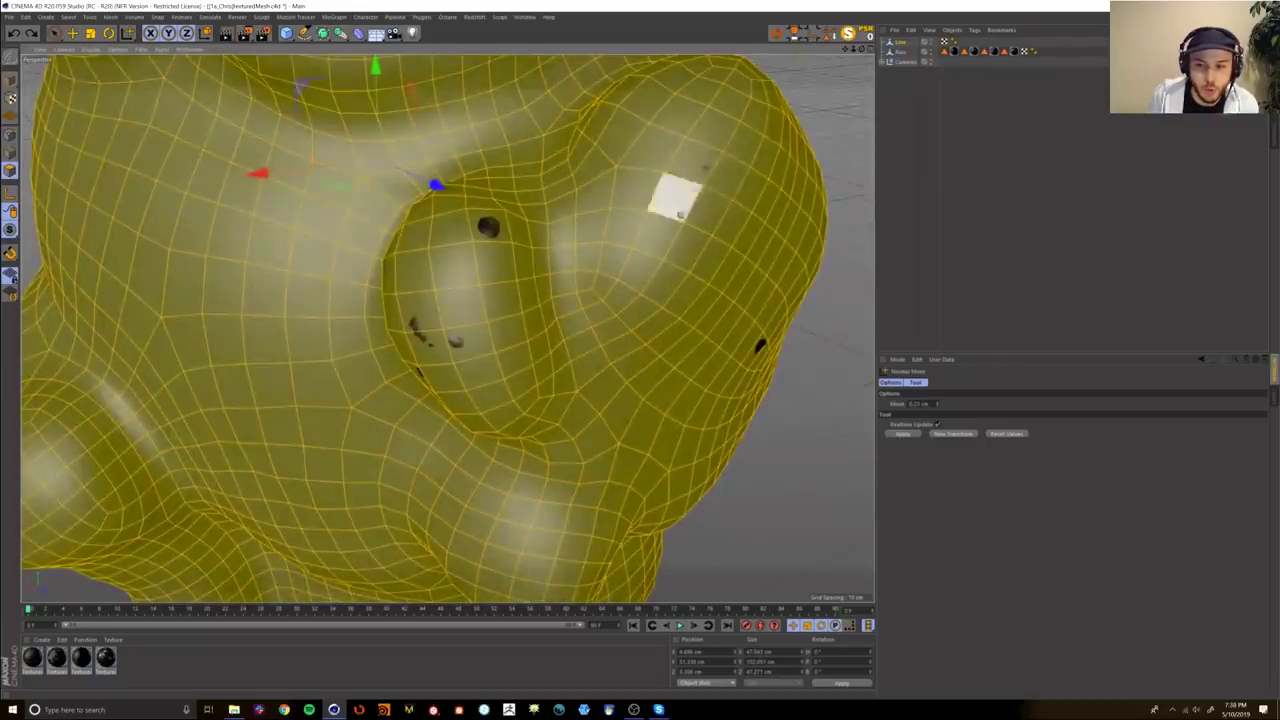
pyautogui.keyDown('alt'); pyautogui.moveTo(714, 255); pyautogui.dragTo(568, 295); pyautogui.keyUp('alt')
pyautogui.keyDown('alt'); pyautogui.moveTo(456, 298); pyautogui.dragTo(571, 243); pyautogui.keyUp('alt')
pyautogui.keyDown('alt'); pyautogui.moveTo(686, 307); pyautogui.dragTo(406, 297, button='middle'); pyautogui.keyUp('alt')
pyautogui.moveTo(351, 277); pyautogui.dragTo(400, 277)
# Step: Check the gnome's back and legs for scan patches poking through and expand Low slightly more along its normals
pyautogui.keyDown('alt'); pyautogui.moveTo(300, 230); pyautogui.dragTo(503, 386); pyautogui.keyUp('alt')
pyautogui.scroll(-4, 503, 386)
pyautogui.keyDown('alt'); pyautogui.moveTo(480, 429); pyautogui.dragTo(491, 397); pyautogui.keyUp('alt')
pyautogui.scroll(4, 443, 326)
pyautogui.keyDown('alt'); pyautogui.moveTo(443, 326); pyautogui.dragTo(490, 250); pyautogui.keyUp('alt')
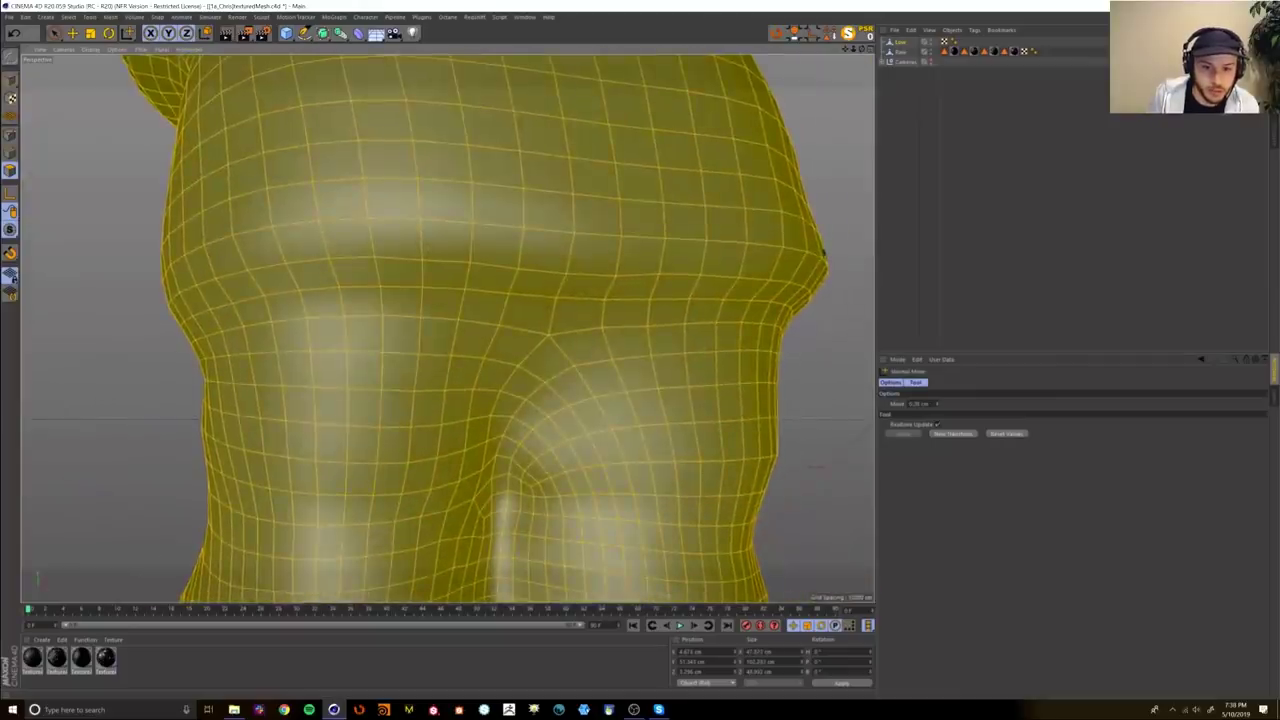
pyautogui.keyDown('alt'); pyautogui.moveTo(615, 341); pyautogui.dragTo(583, 351, button='middle'); pyautogui.keyUp('alt')
pyautogui.keyDown('alt'); pyautogui.moveTo(583, 351); pyautogui.dragTo(491, 383); pyautogui.keyUp('alt')
pyautogui.keyDown('alt'); pyautogui.moveTo(582, 313); pyautogui.dragTo(500, 343, button='middle'); pyautogui.keyUp('alt')
pyautogui.scroll(4, 500, 350)
pyautogui.moveTo(509, 365); pyautogui.dragTo(557, 369)
# Step: Reverse the normals of all of Low's polygons and clear the polygon selection
pyautogui.keyDown('alt'); pyautogui.moveTo(557, 369); pyautogui.dragTo(467, 458, button='right'); pyautogui.keyUp('alt')
pyautogui.moveTo(571, 419)
pyautogui.keyDown('alt'); pyautogui.mouseDown()
pyautogui.moveTo(506, 450)
pyautogui.moveTo(383, 463)
pyautogui.moveTo(274, 454)
pyautogui.moveTo(258, 480)
pyautogui.moveTo(590, 430)
pyautogui.mouseUp(); pyautogui.keyUp('alt')
pyautogui.keyDown('alt'); pyautogui.moveTo(431, 381); pyautogui.dragTo(745, 432); pyautogui.keyUp('alt')
pyautogui.press('u')
pyautogui.press('r')
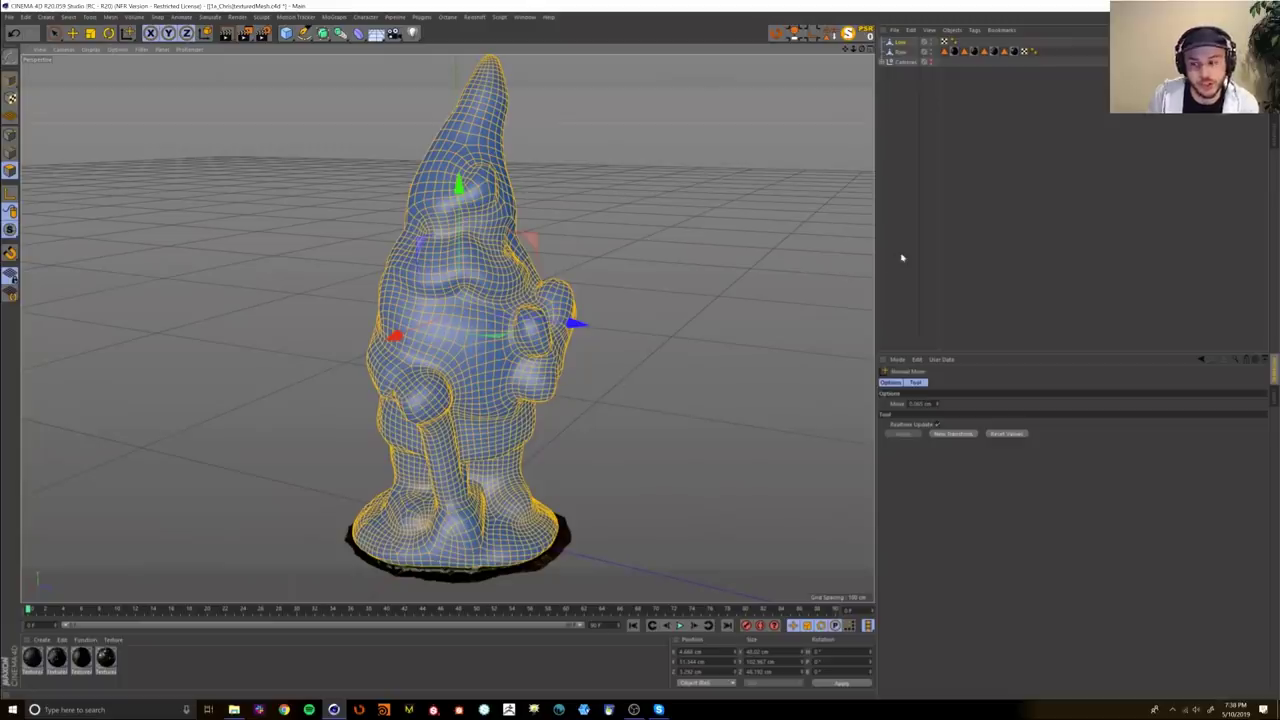
pyautogui.click(901, 42)
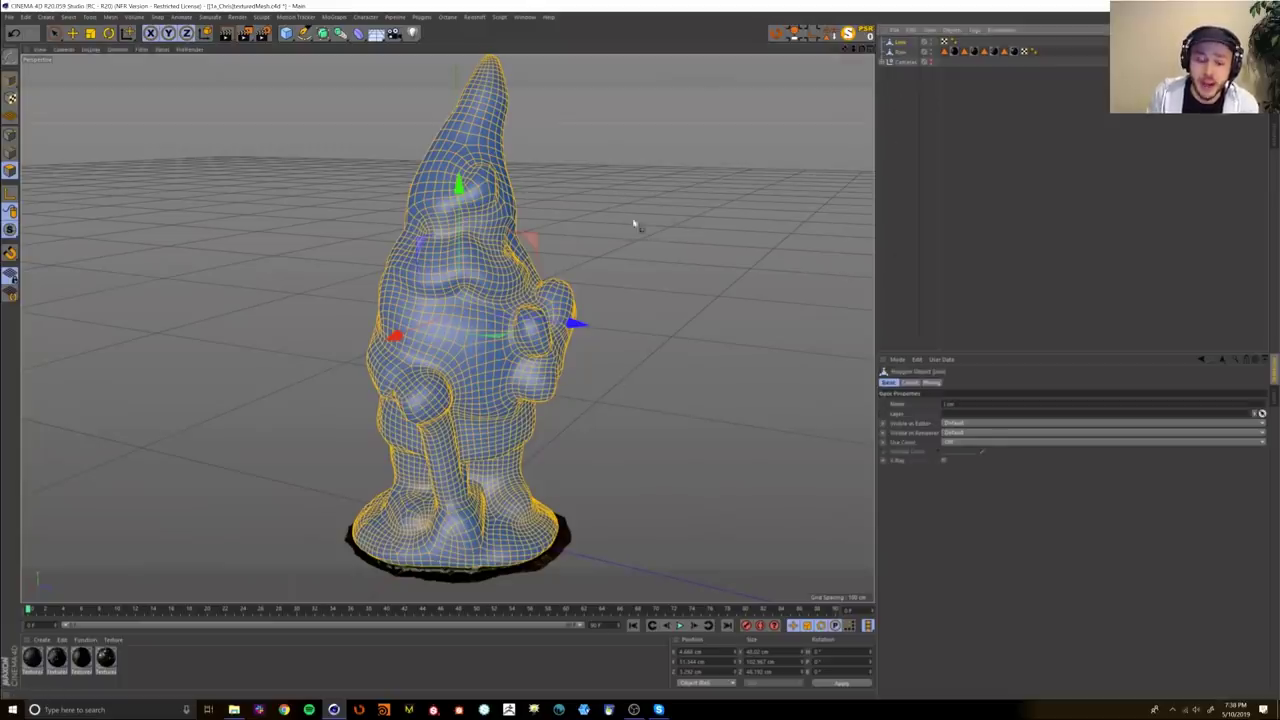
pyautogui.press('space')
pyautogui.click(669, 191)
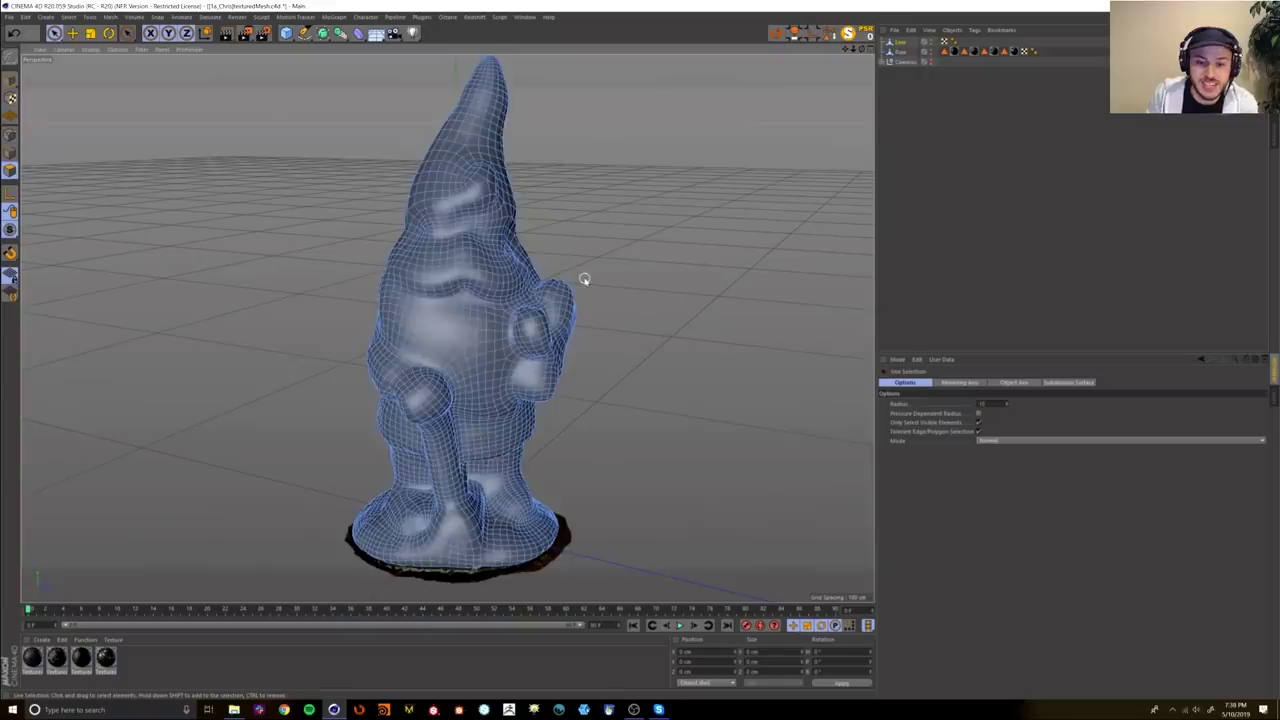
# Step: Reselect all of Low's polygons, examine the gap between the Raw scan and the Low shell from inside, and deselect them
pyautogui.hotkey('ctrl', 'a')
pyautogui.scroll(10, 497, 362)
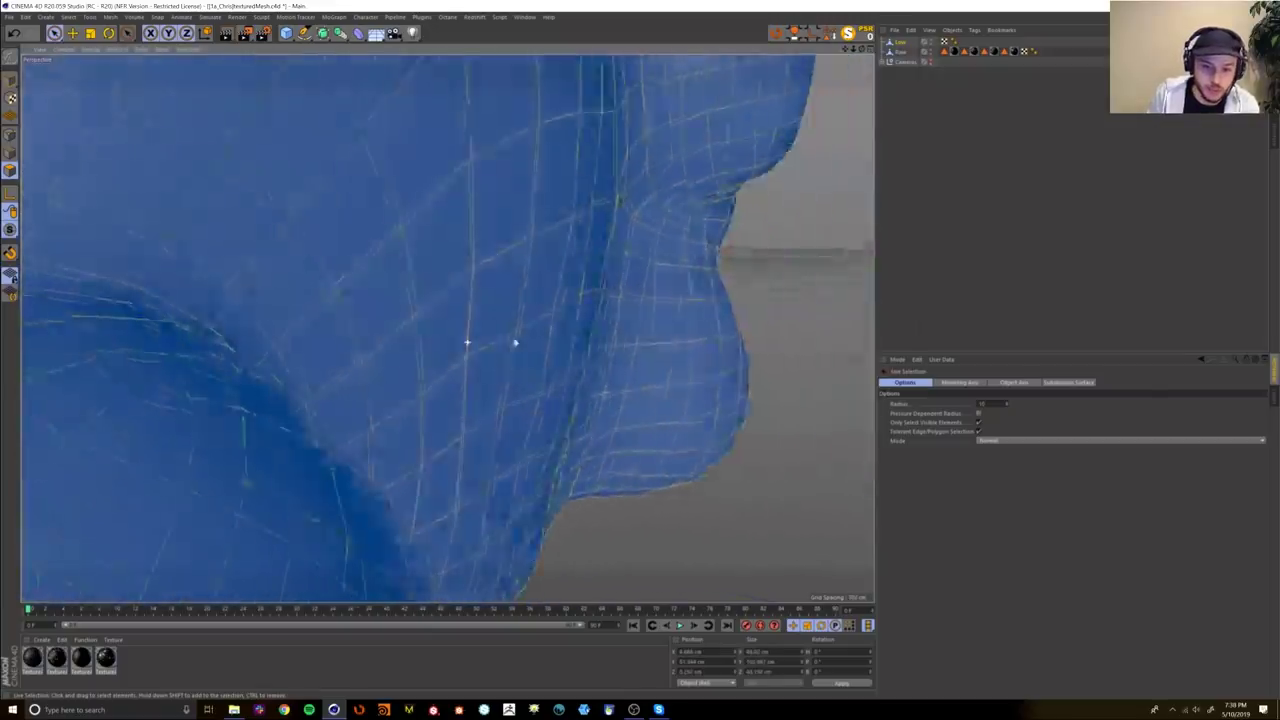
pyautogui.scroll(10, 515, 343)
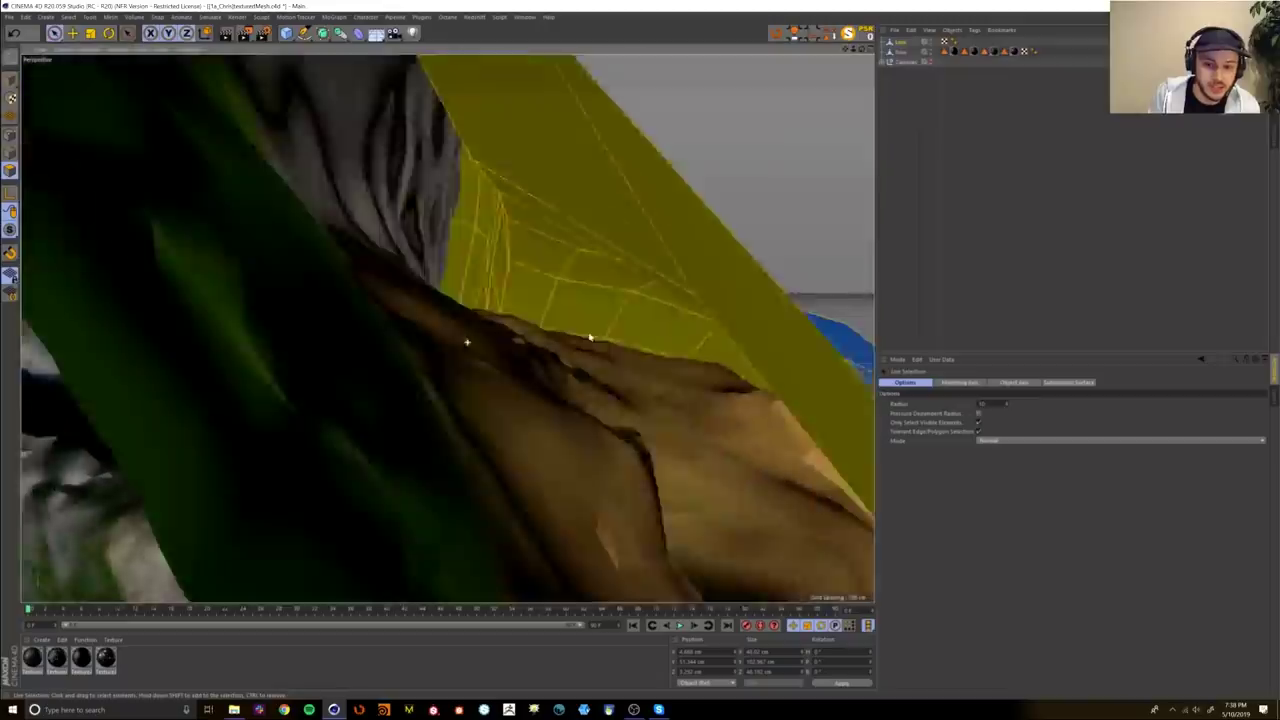
pyautogui.scroll(3, 518, 295)
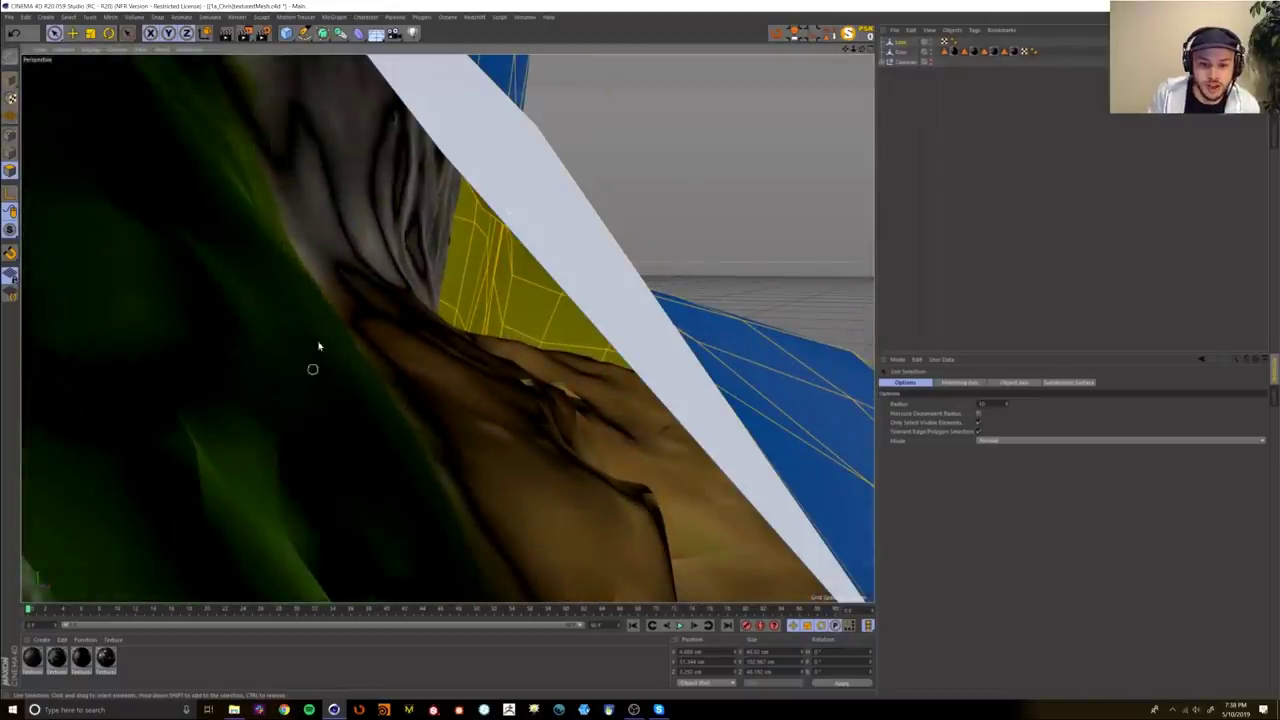
pyautogui.scroll(-12, 314, 366)
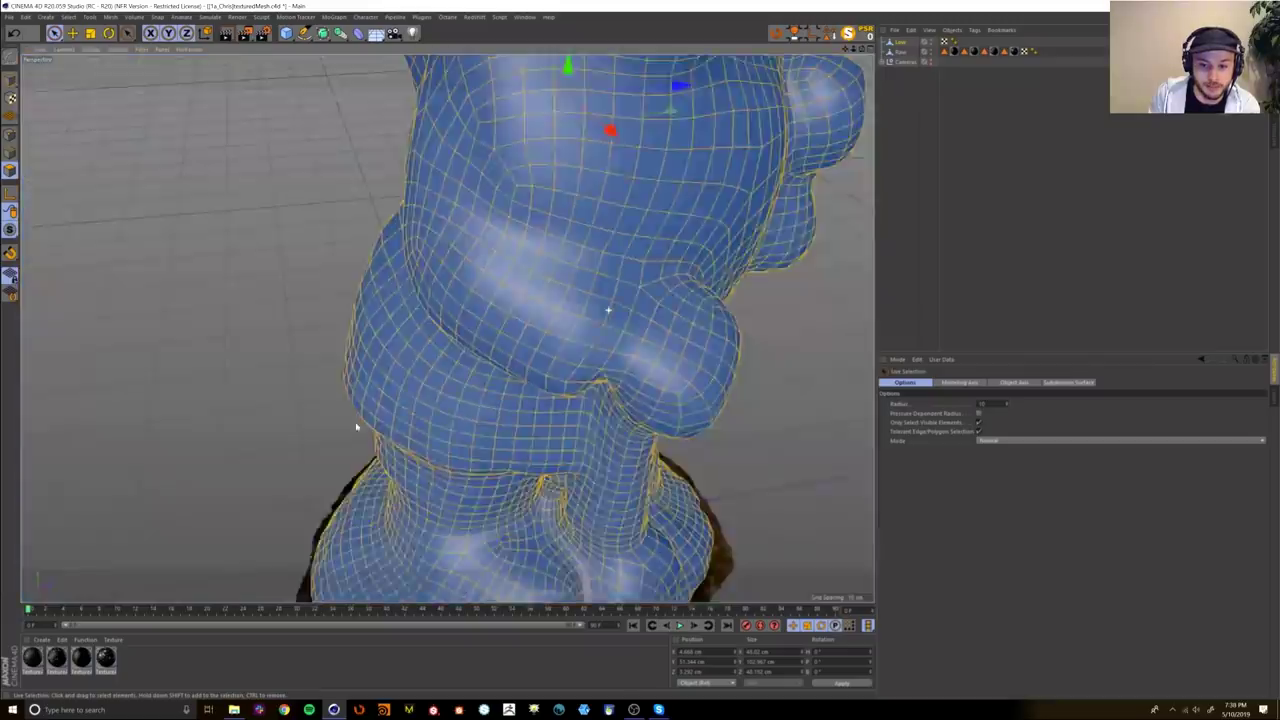
pyautogui.scroll(-10, 355, 427)
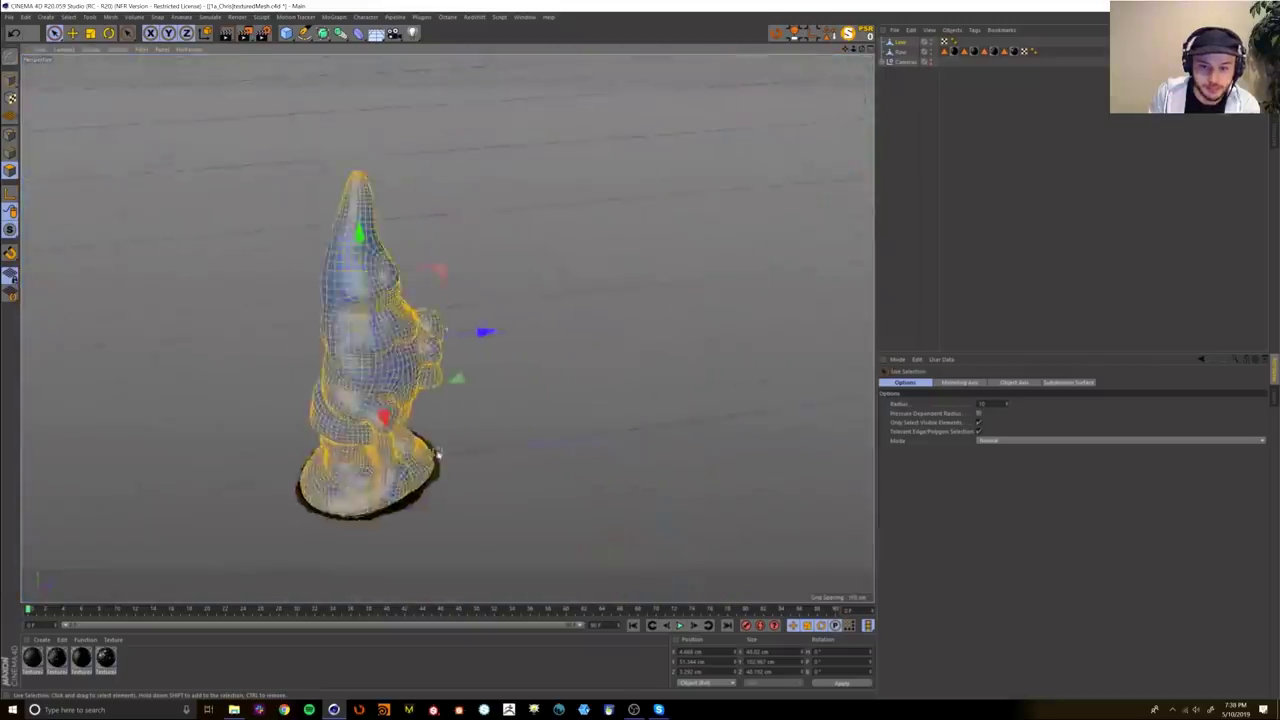
pyautogui.click(957, 209)
pyautogui.keyDown('alt'); pyautogui.moveTo(338, 304); pyautogui.dragTo(394, 349, button='middle'); pyautogui.keyUp('alt')
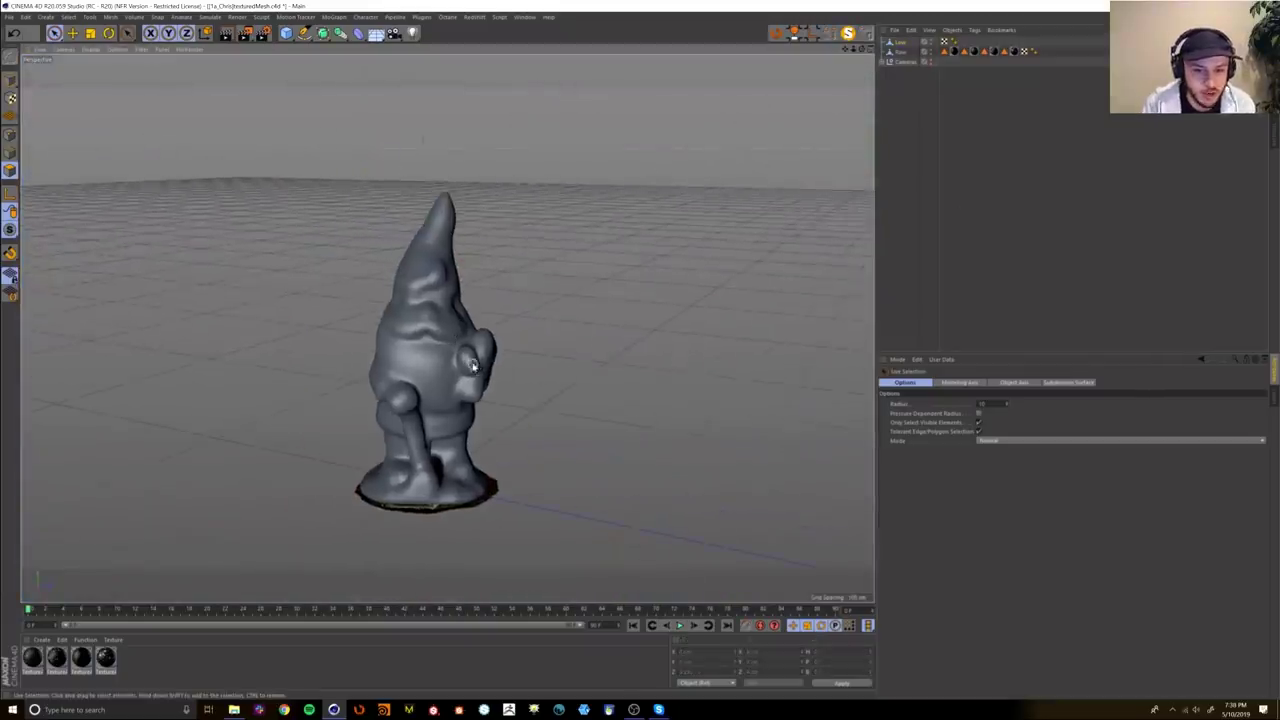
pyautogui.keyDown('alt'); pyautogui.moveTo(394, 349); pyautogui.dragTo(365, 335); pyautogui.keyUp('alt')
# Step: Create a new material and turn off its Color channel
pyautogui.doubleClick(168, 678)
pyautogui.doubleClick(33, 658)
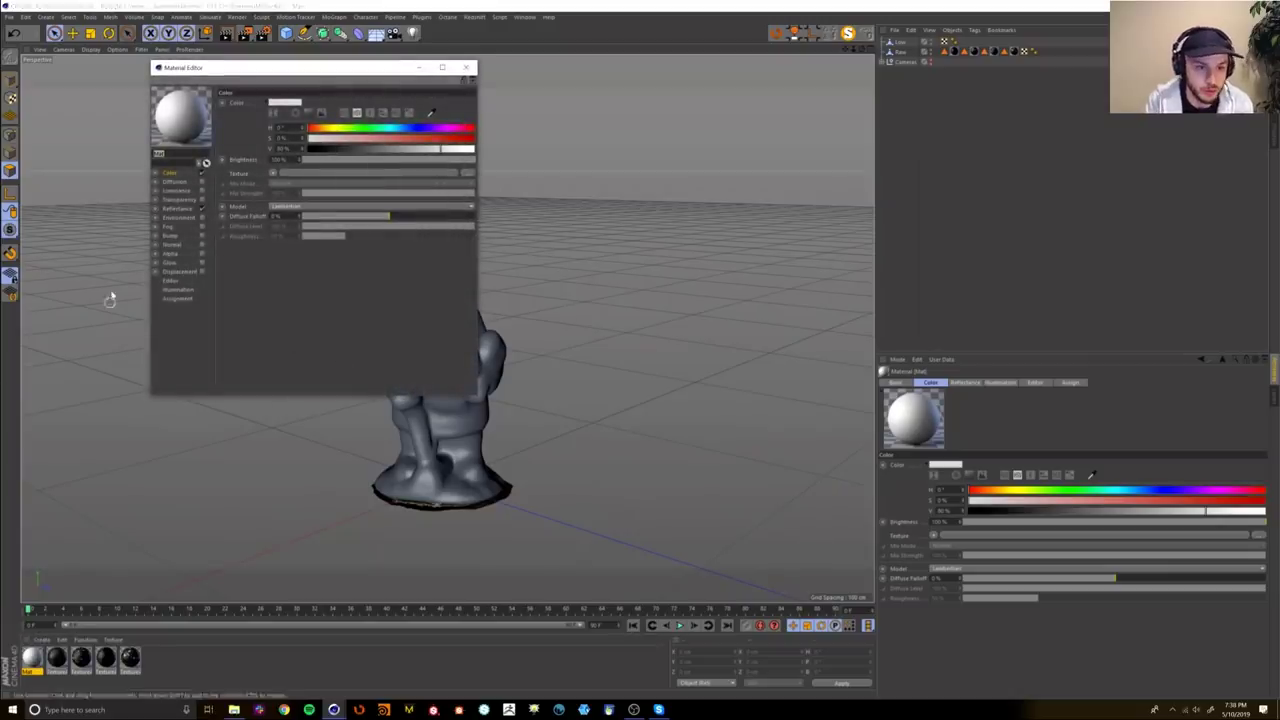
pyautogui.click(202, 173)
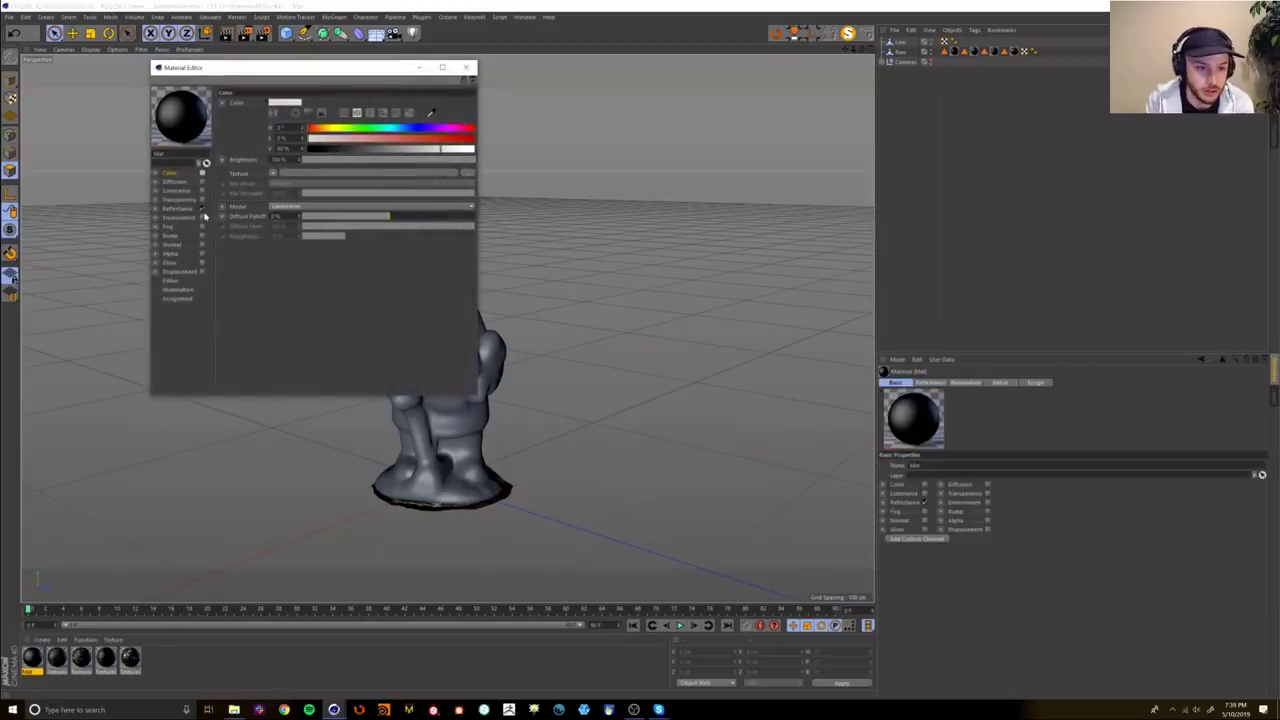
# Step: Replace the new material's default specular with a GGX reflectance layer and lower its roughness to nearly zero
pyautogui.click(192, 209)
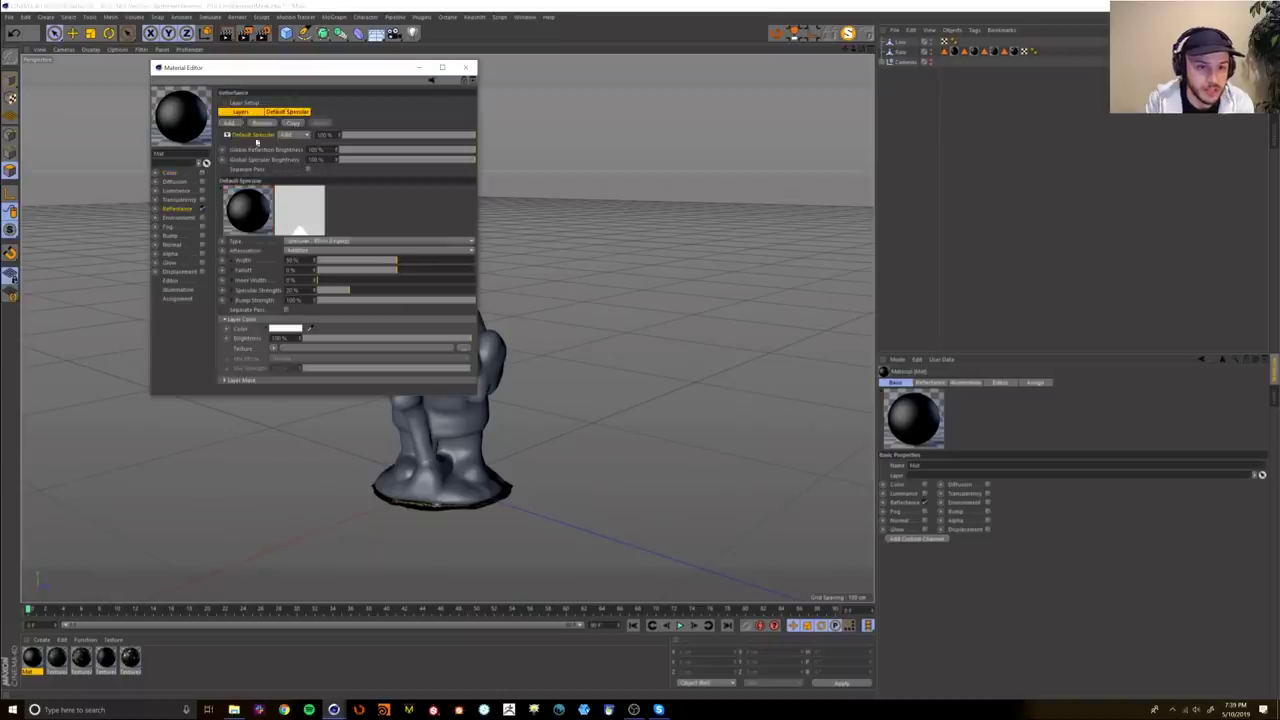
pyautogui.click(262, 123)
pyautogui.click(230, 123)
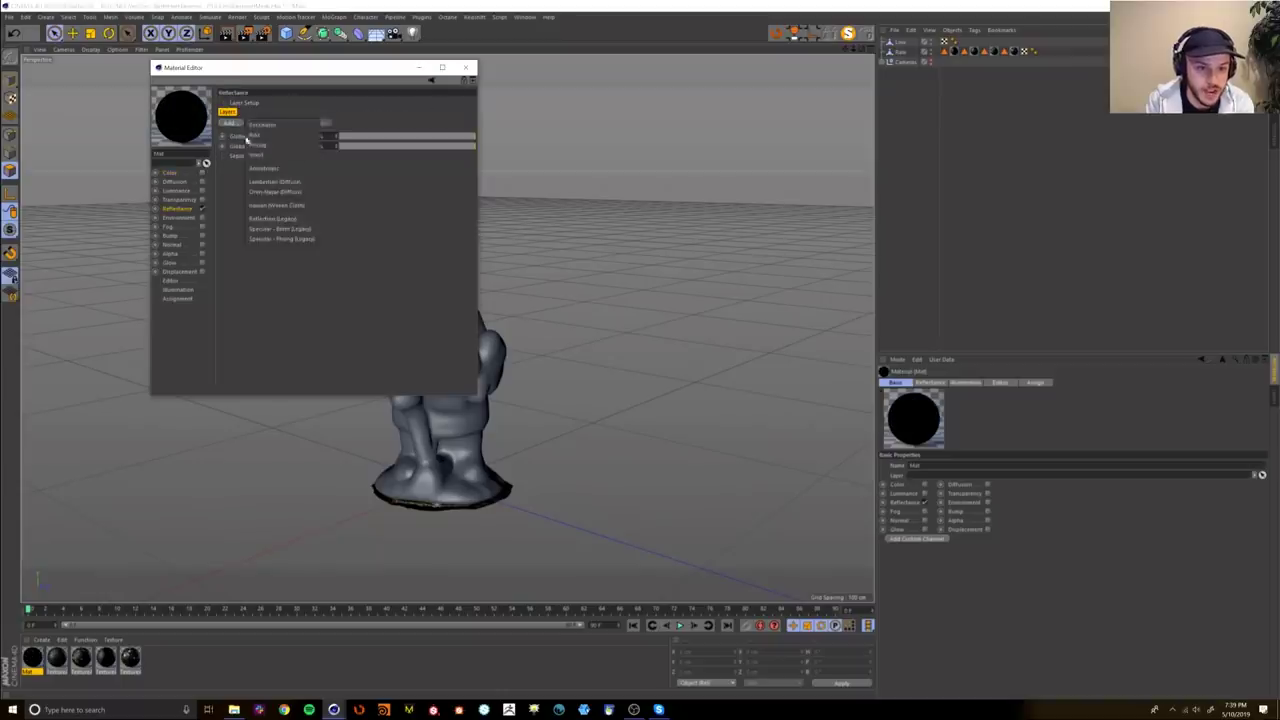
pyautogui.click(263, 136)
pyautogui.moveTo(326, 261); pyautogui.dragTo(330, 262)
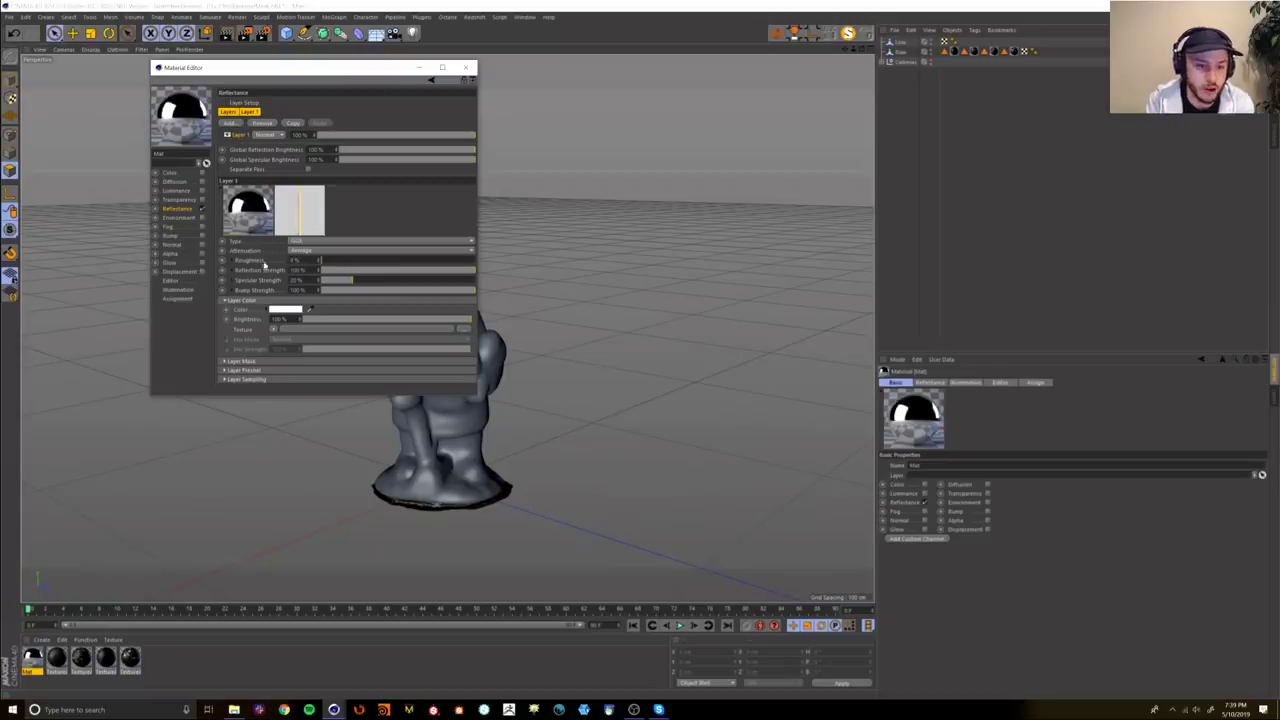
# Step: Apply the reflective material to the Low gnome, close the material editor and view the mirrored surface
pyautogui.moveTo(26, 664); pyautogui.dragTo(150, 668)
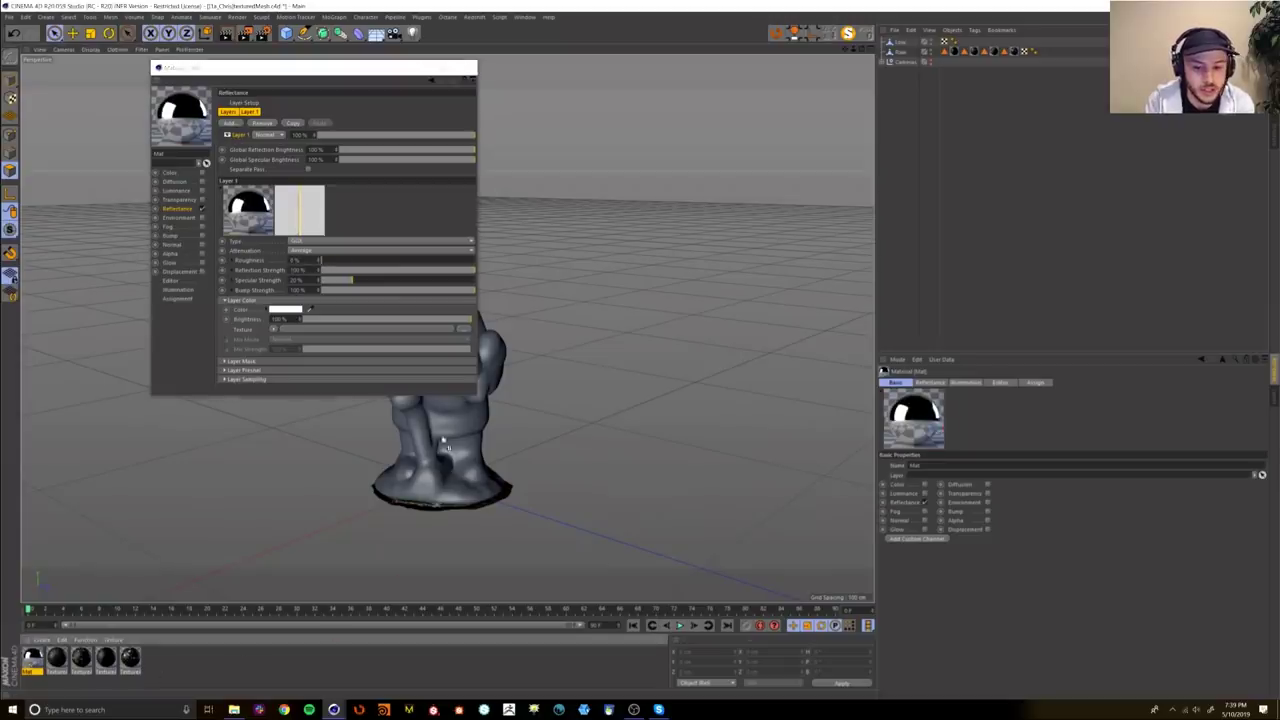
pyautogui.moveTo(440, 450); pyautogui.dragTo(442, 452)
pyautogui.click(471, 68)
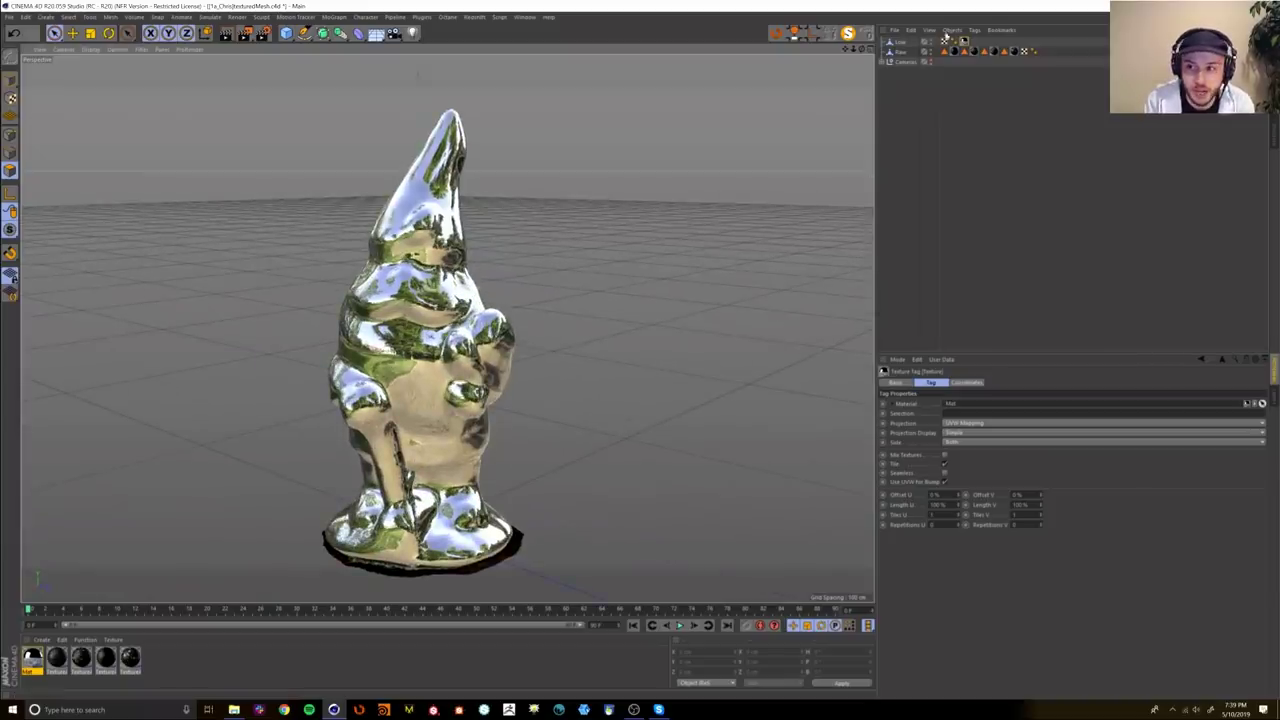
pyautogui.keyDown('alt'); pyautogui.moveTo(422, 302); pyautogui.dragTo(372, 340); pyautogui.keyUp('alt')
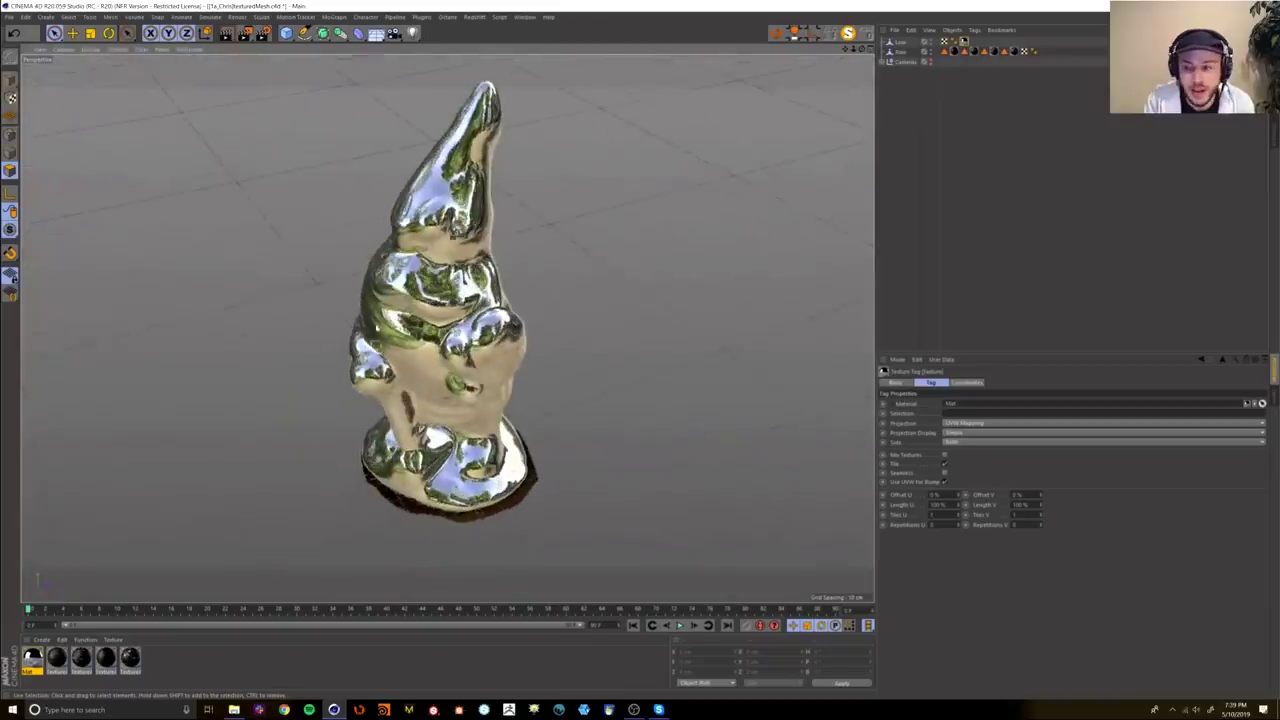
# Step: Hide the reflective Low gnome in the viewport and examine the Raw scan's shading underneath
pyautogui.click(983, 194)
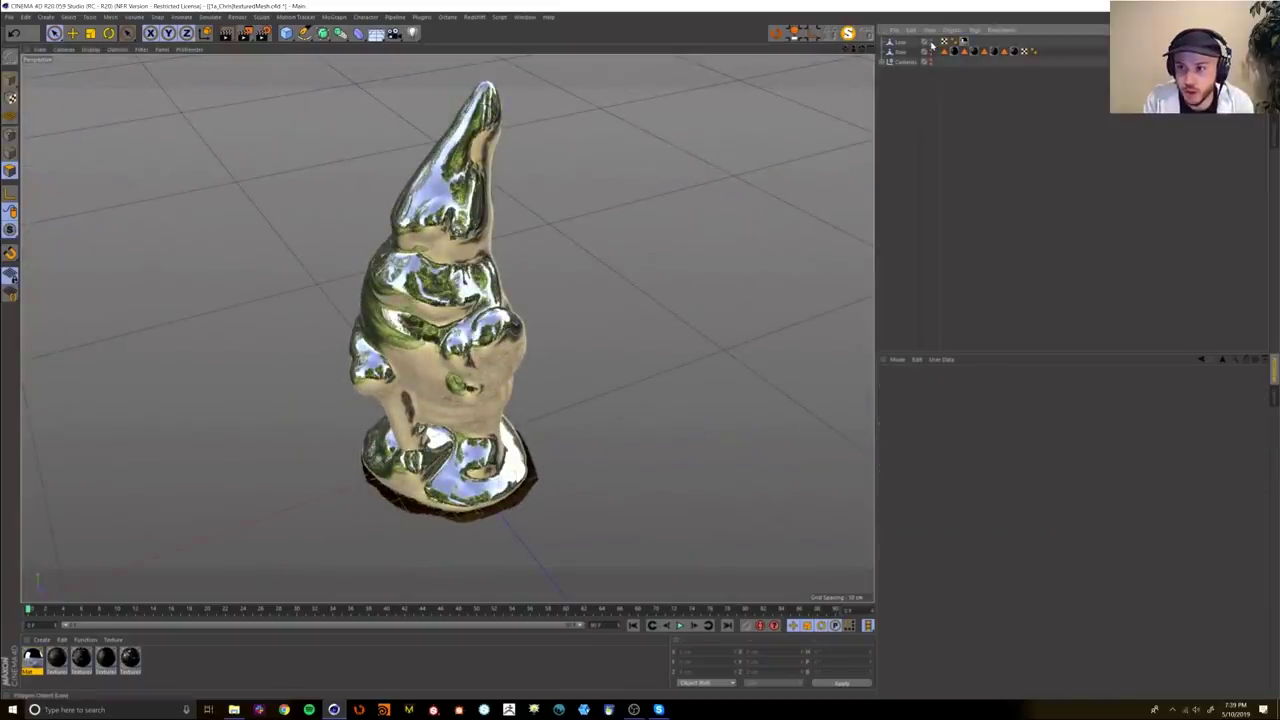
pyautogui.click(932, 43)
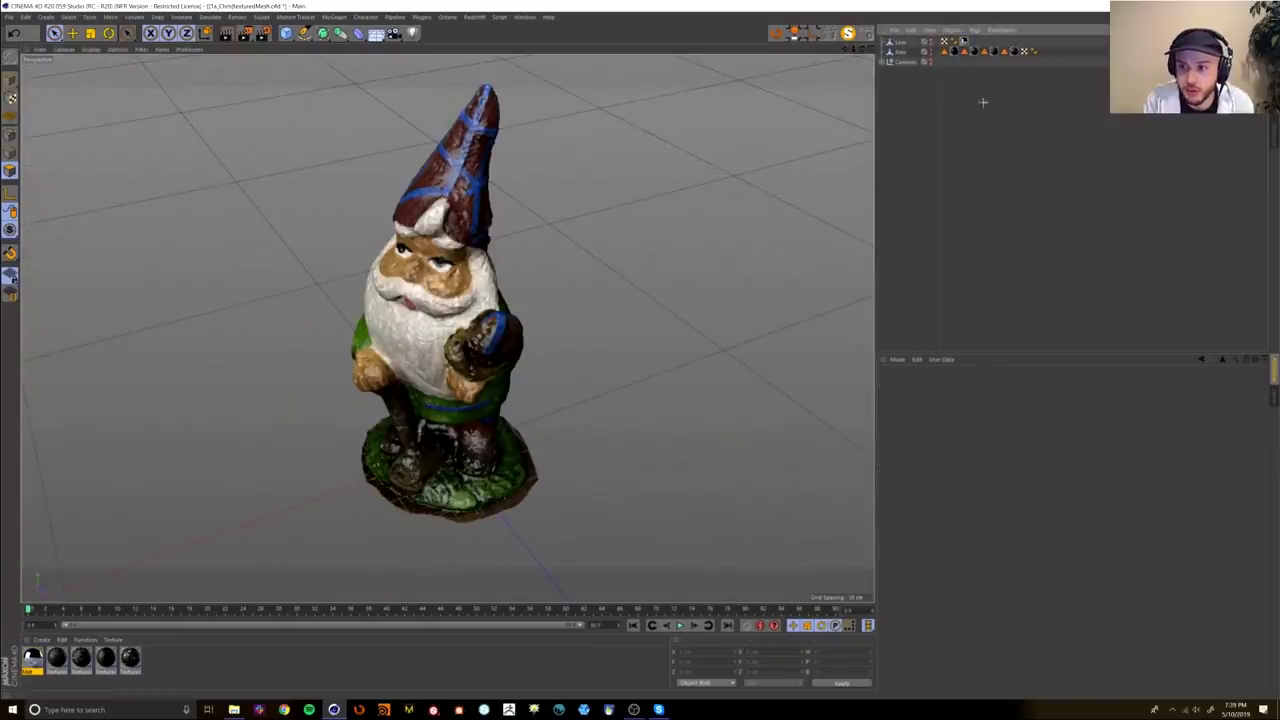
pyautogui.click(899, 42)
pyautogui.keyDown('alt'); pyautogui.moveTo(463, 310); pyautogui.dragTo(424, 276); pyautogui.keyUp('alt')
pyautogui.click(920, 169)
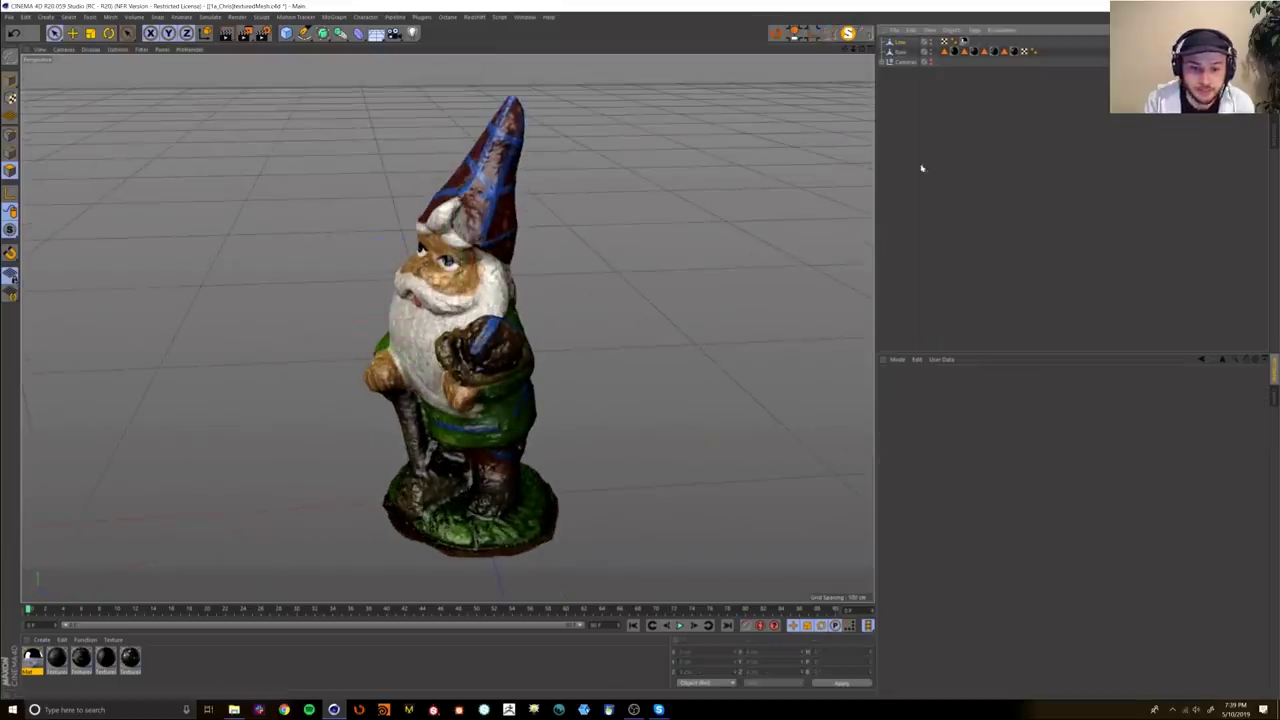
# Step: Add a light to the scene and turn on its Ambient Illumination to light the Raw scan evenly
pyautogui.moveTo(410, 34); pyautogui.dragTo(444, 52)
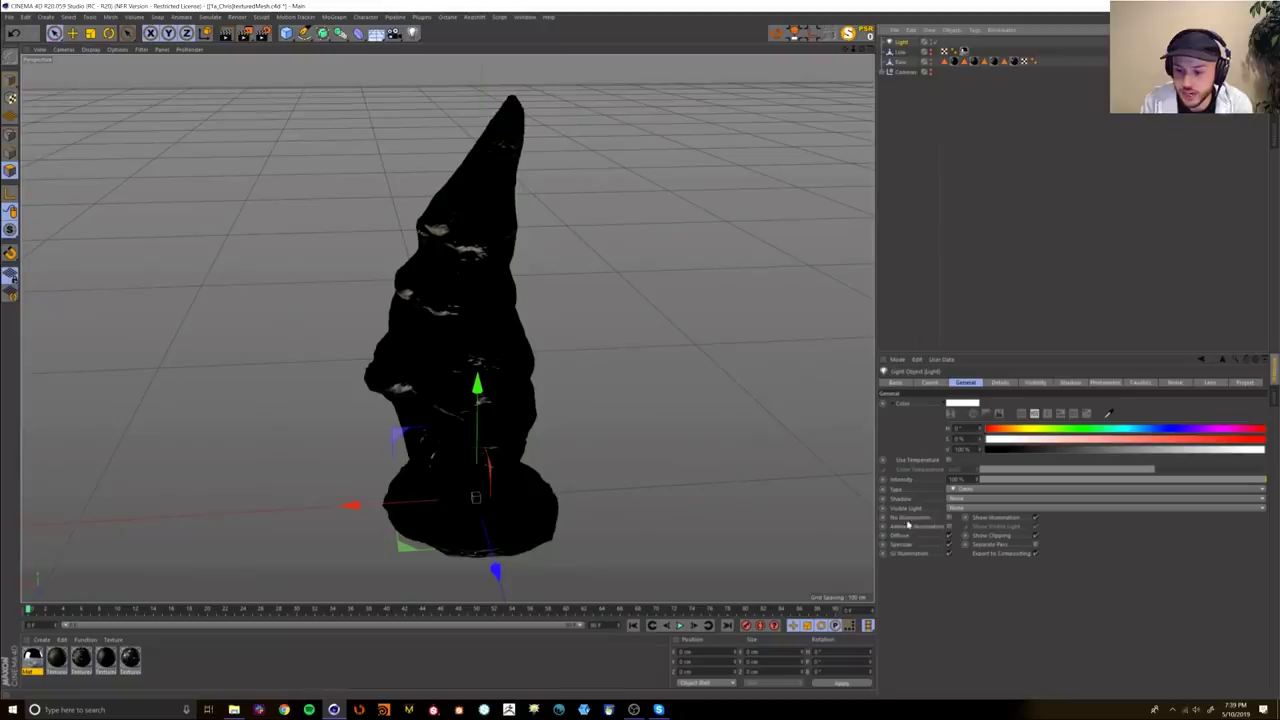
pyautogui.click(949, 526)
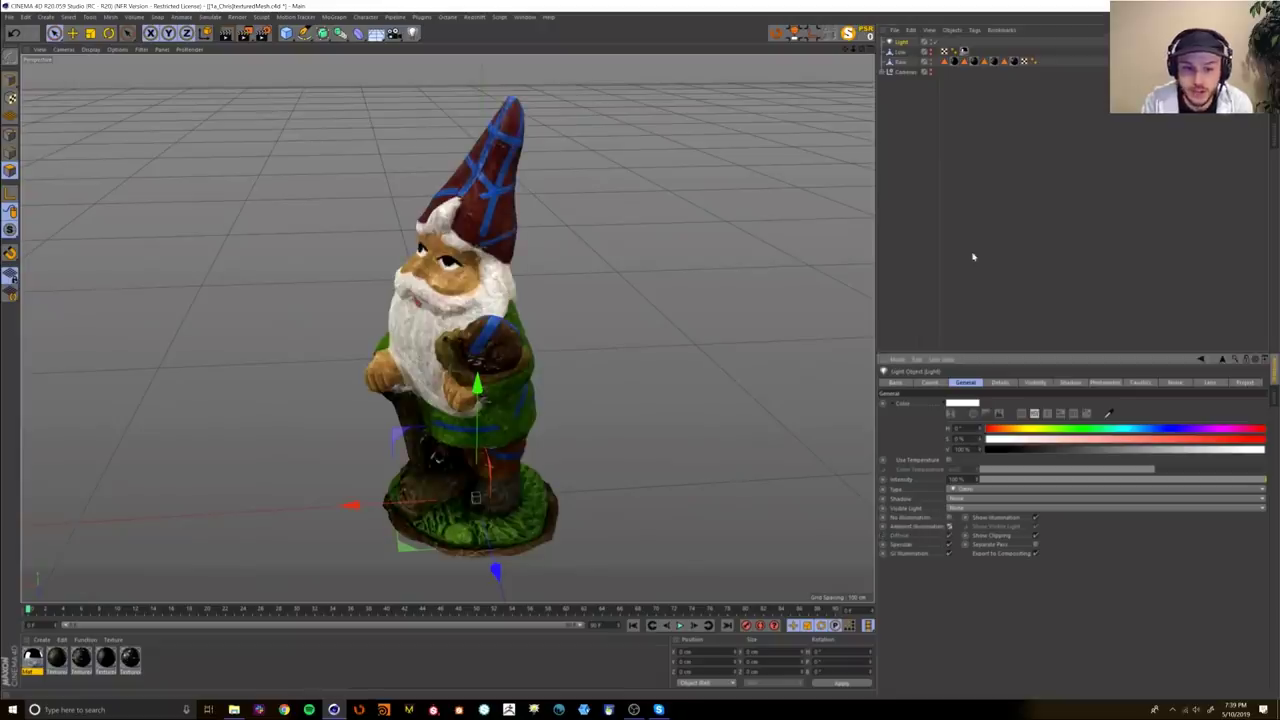
pyautogui.click(983, 197)
pyautogui.scroll(2, 451, 370)
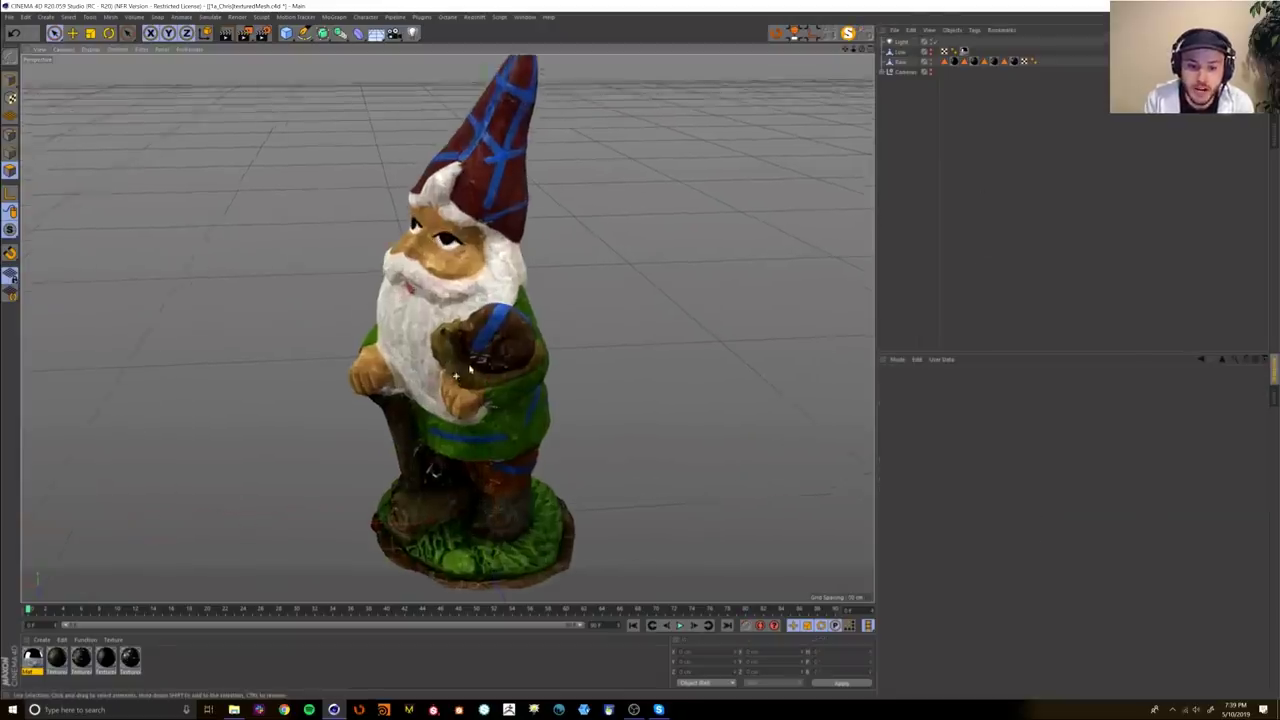
pyautogui.keyDown('alt'); pyautogui.moveTo(452, 372); pyautogui.dragTo(517, 433); pyautogui.keyUp('alt')
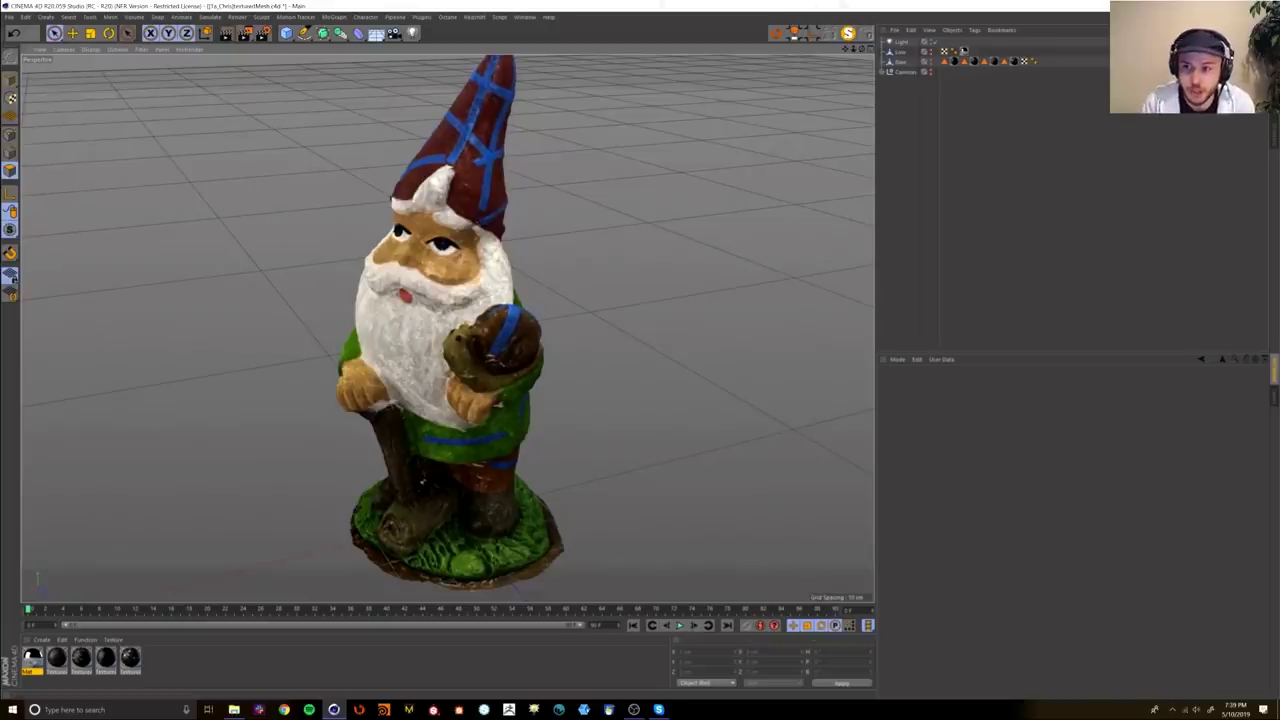
# Step: Switch the light off and back on to compare the Raw scan's shading with and without ambient illumination
pyautogui.click(935, 42)
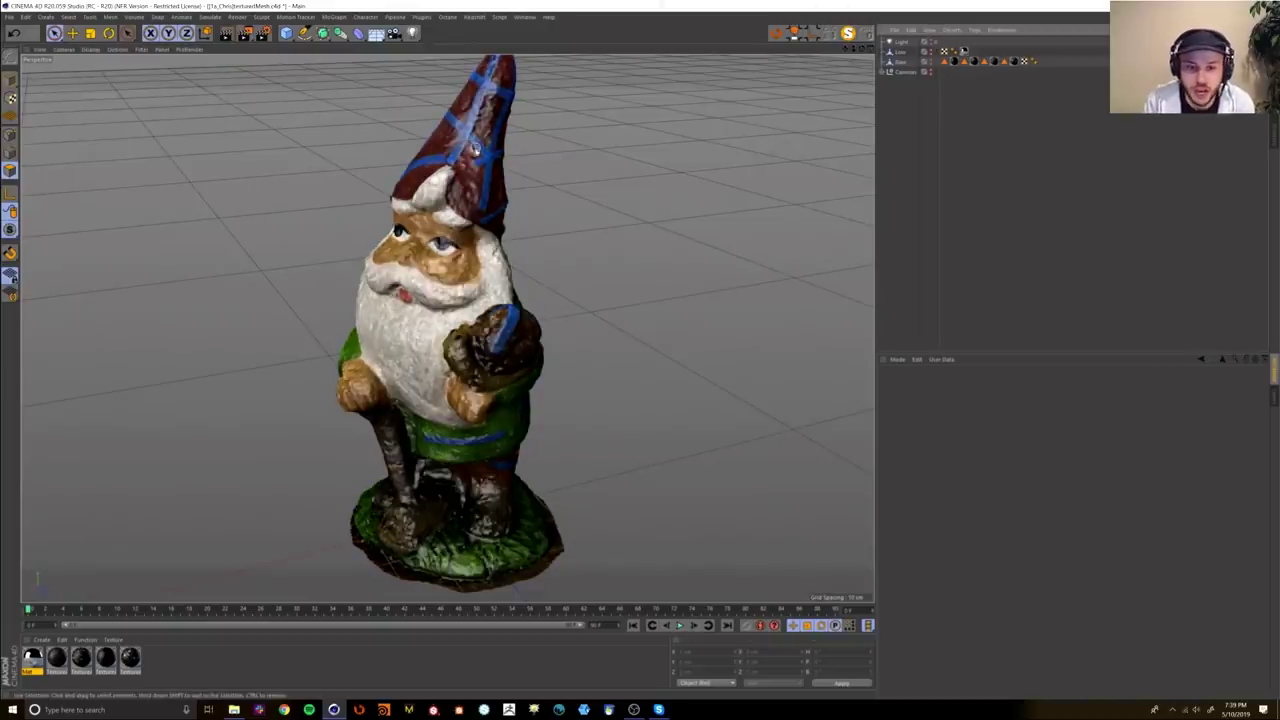
pyautogui.keyDown('alt'); pyautogui.moveTo(463, 246); pyautogui.dragTo(570, 275); pyautogui.keyUp('alt')
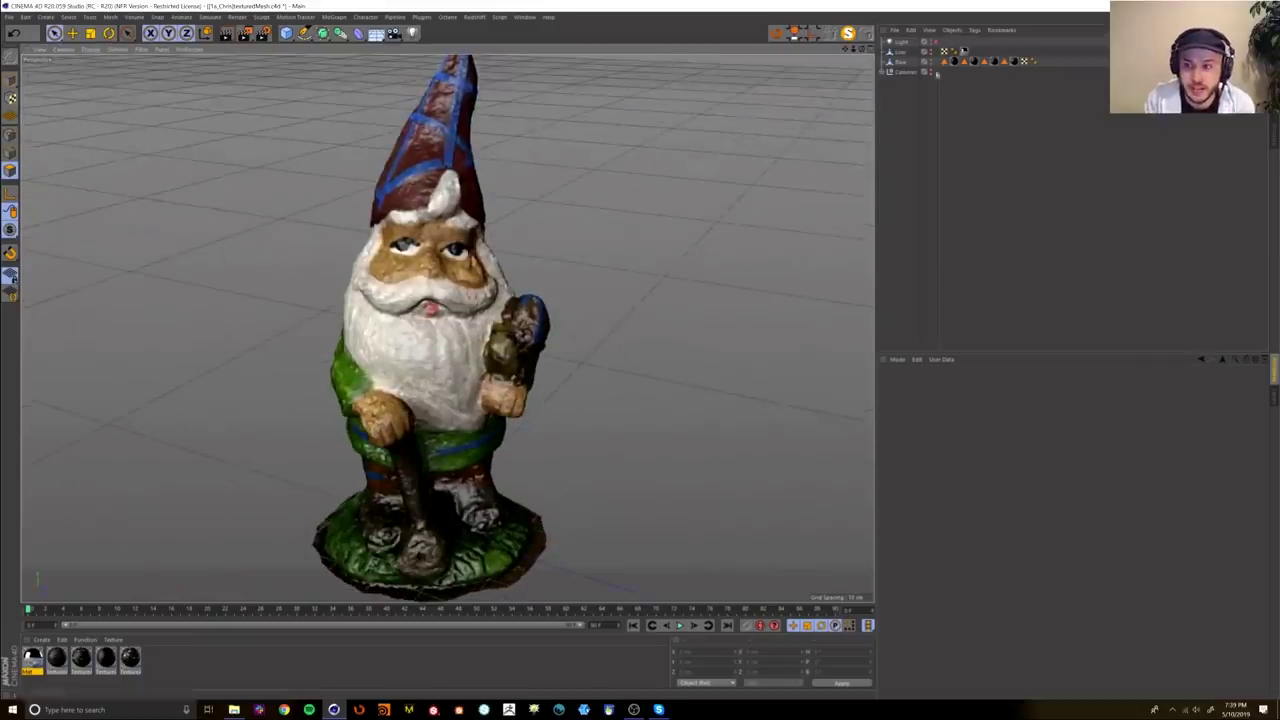
pyautogui.click(935, 42)
pyautogui.keyDown('alt'); pyautogui.moveTo(466, 306); pyautogui.dragTo(437, 385); pyautogui.keyUp('alt')
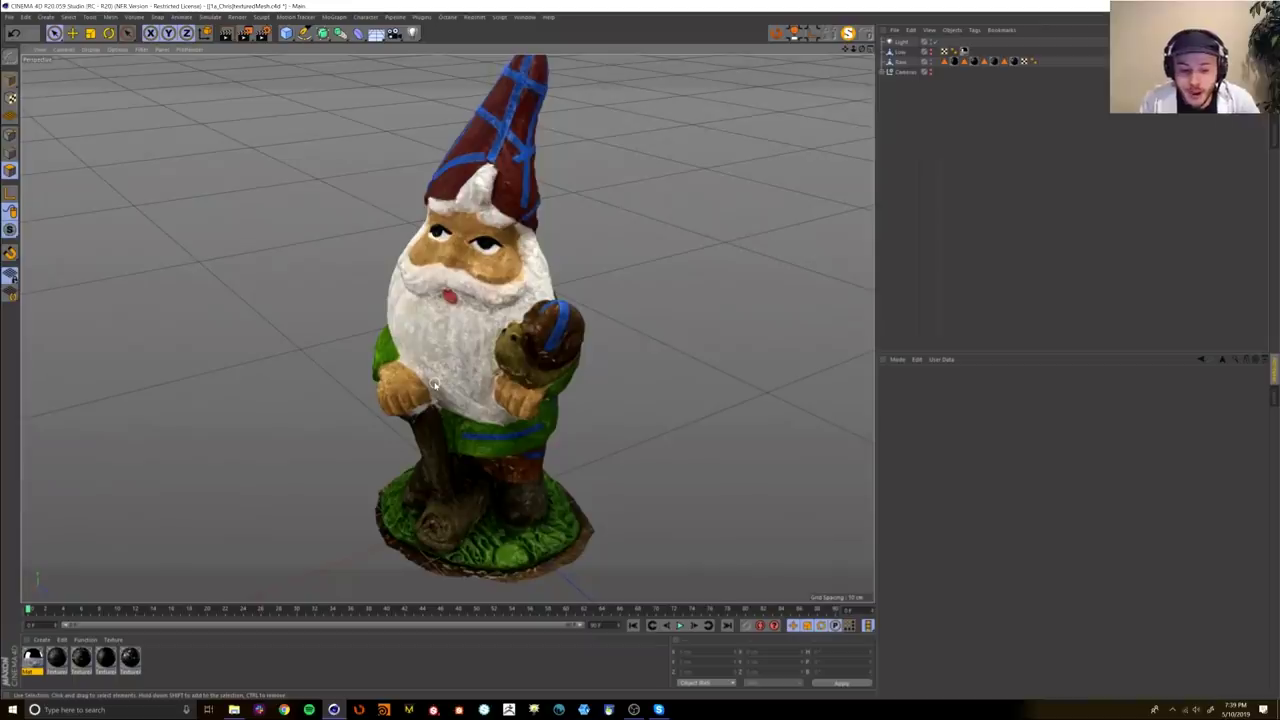
pyautogui.moveTo(509, 253)
pyautogui.keyDown('alt'); pyautogui.mouseDown()
pyautogui.moveTo(411, 246)
pyautogui.moveTo(531, 250)
pyautogui.mouseUp(); pyautogui.keyUp('alt')
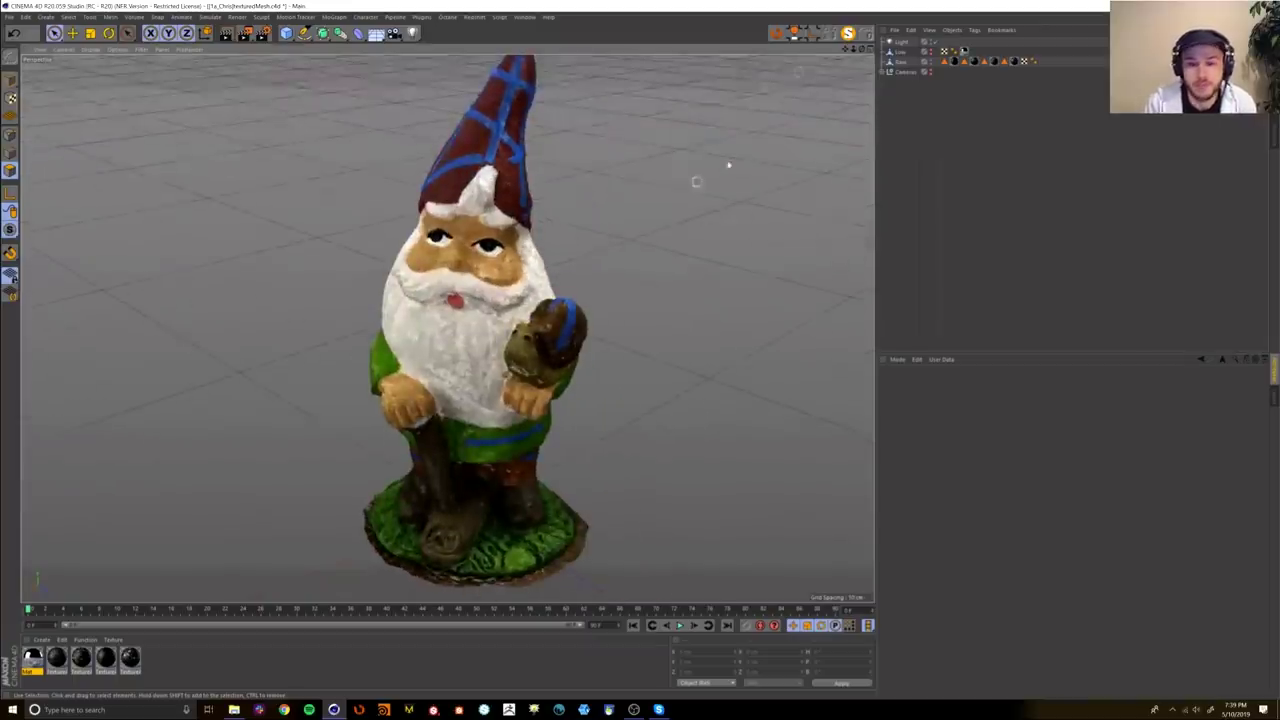
# Step: Show the Low gnome again and add a Bake Texture tag to it
pyautogui.click(929, 54)
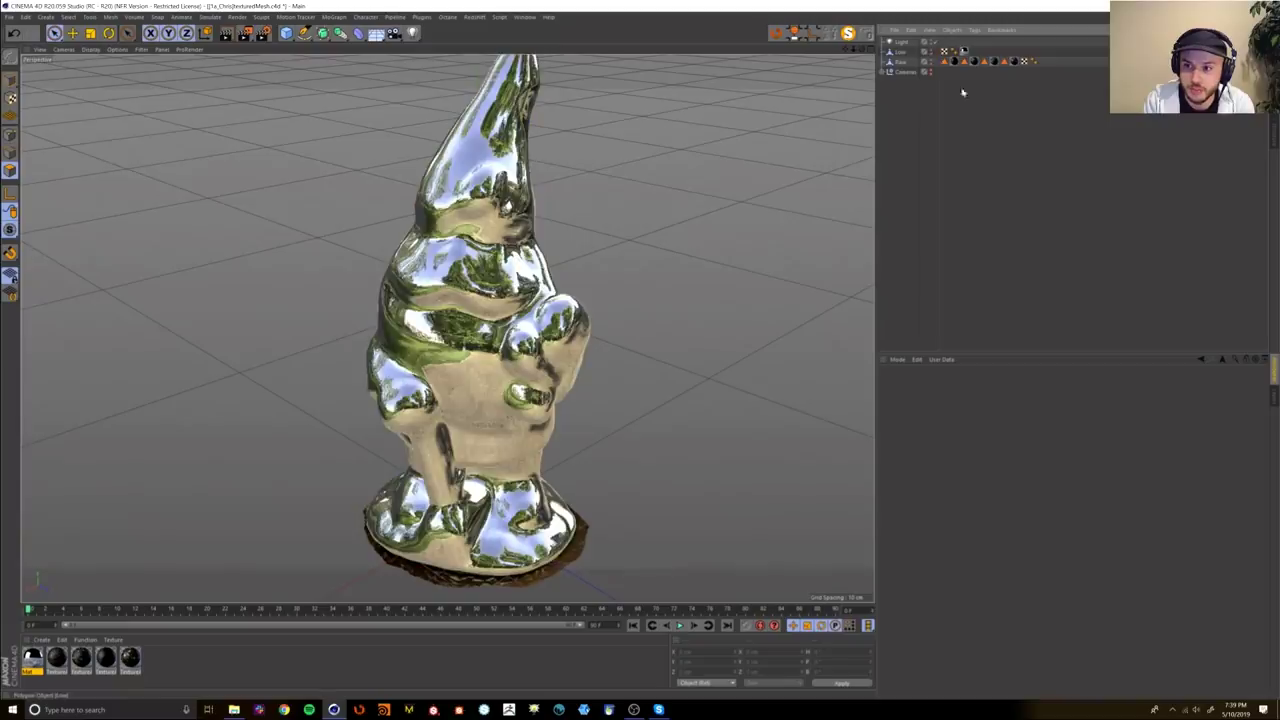
pyautogui.rightClick(903, 54)
pyautogui.moveTo(931, 57)
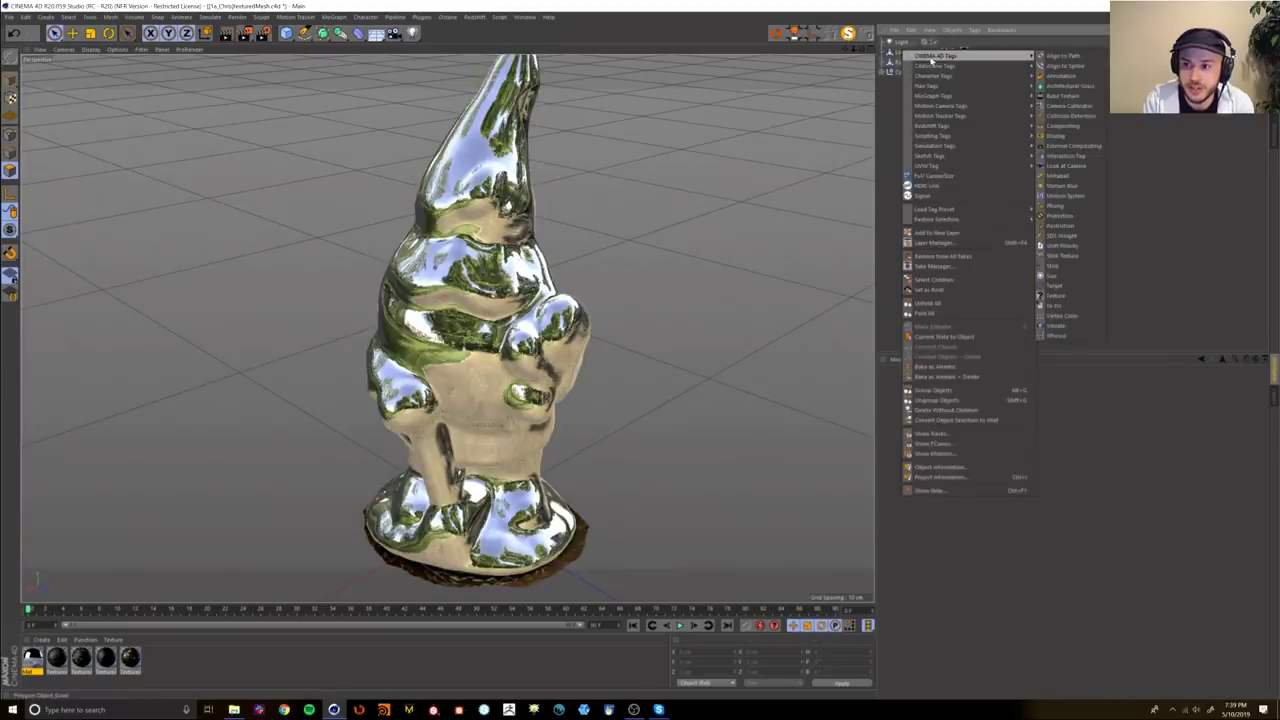
pyautogui.click(1060, 96)
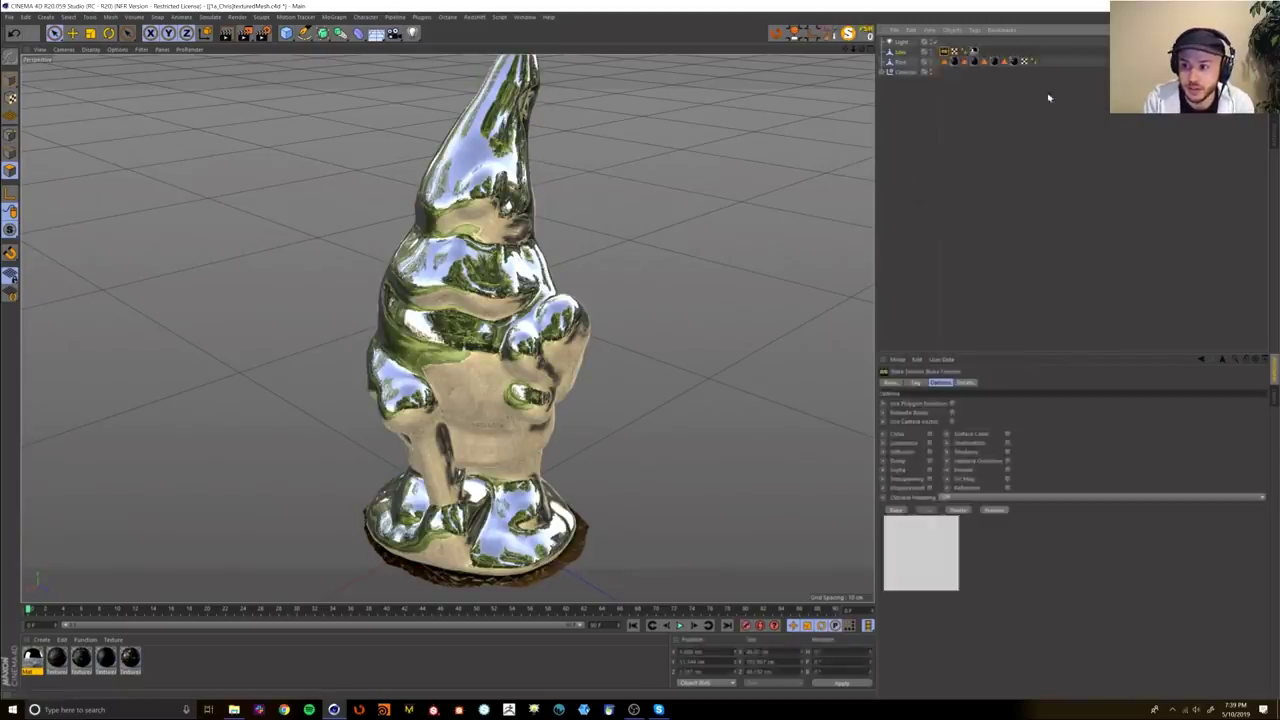
# Step: Set the bake's output file to uv_transfer in the [1a_Chris]texturedMesh folder and its color depth to 16 bits per channel
pyautogui.click(917, 383)
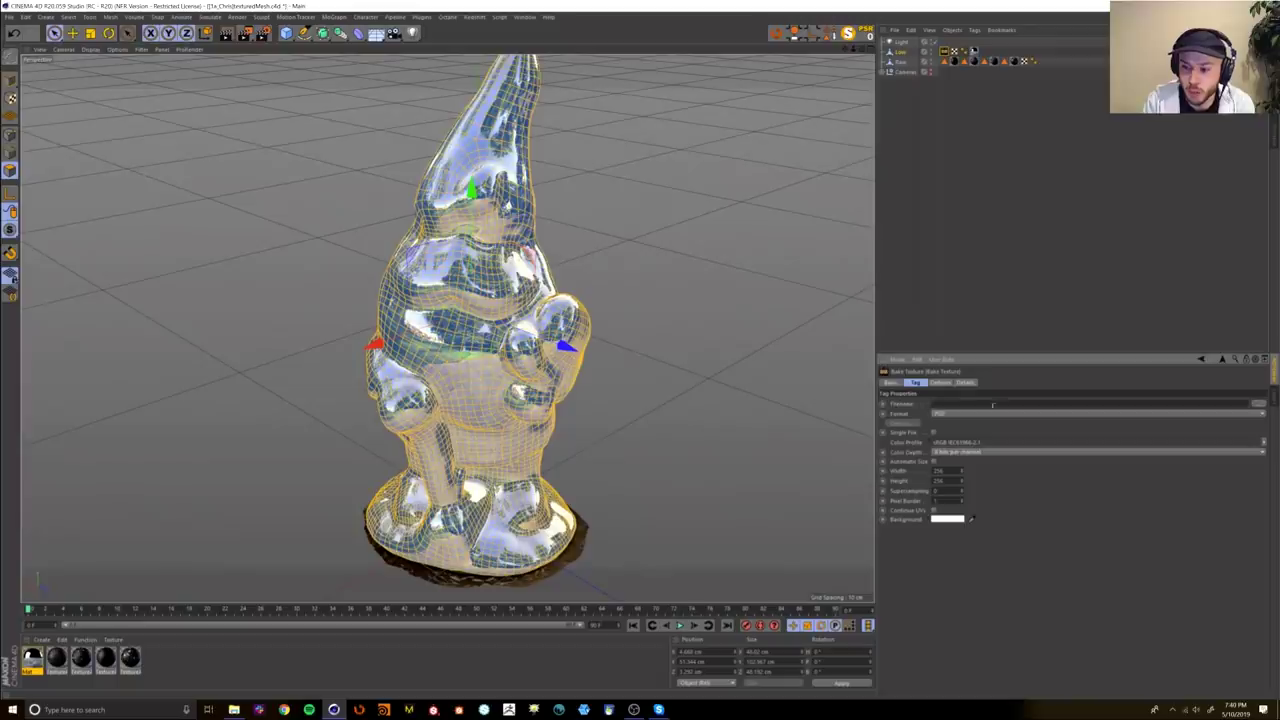
pyautogui.click(1260, 407)
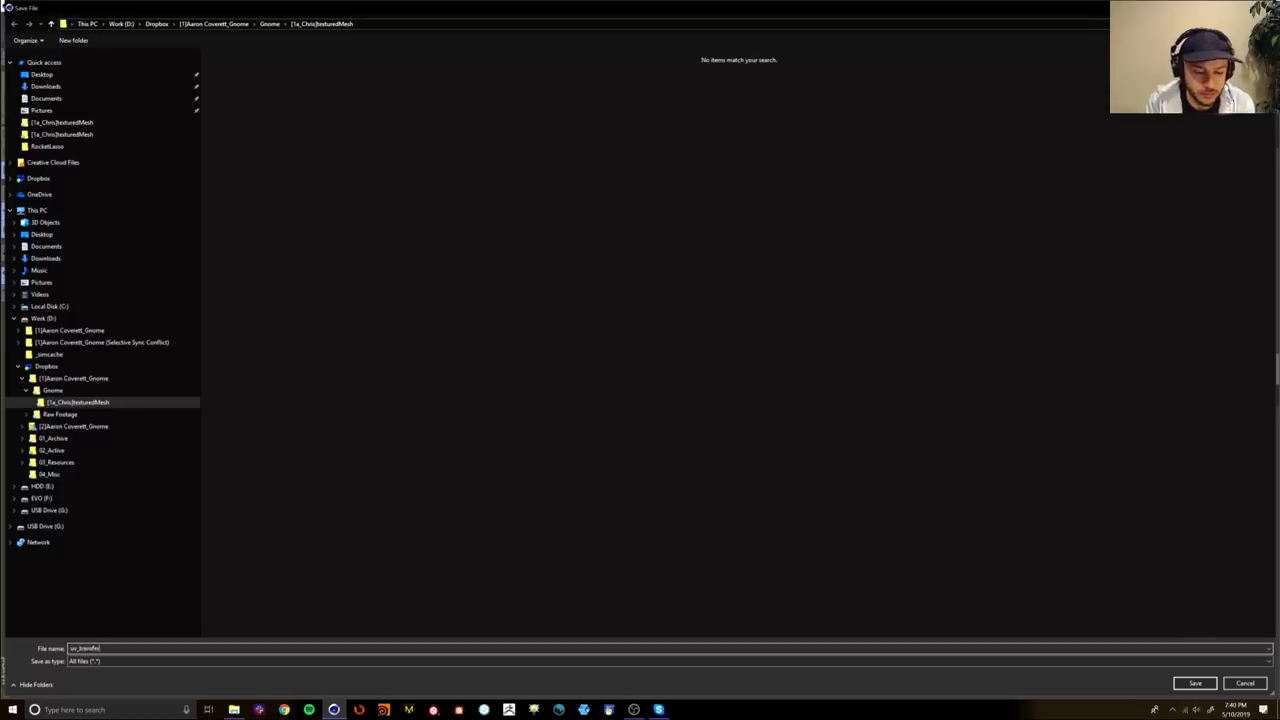
pyautogui.press('Return')
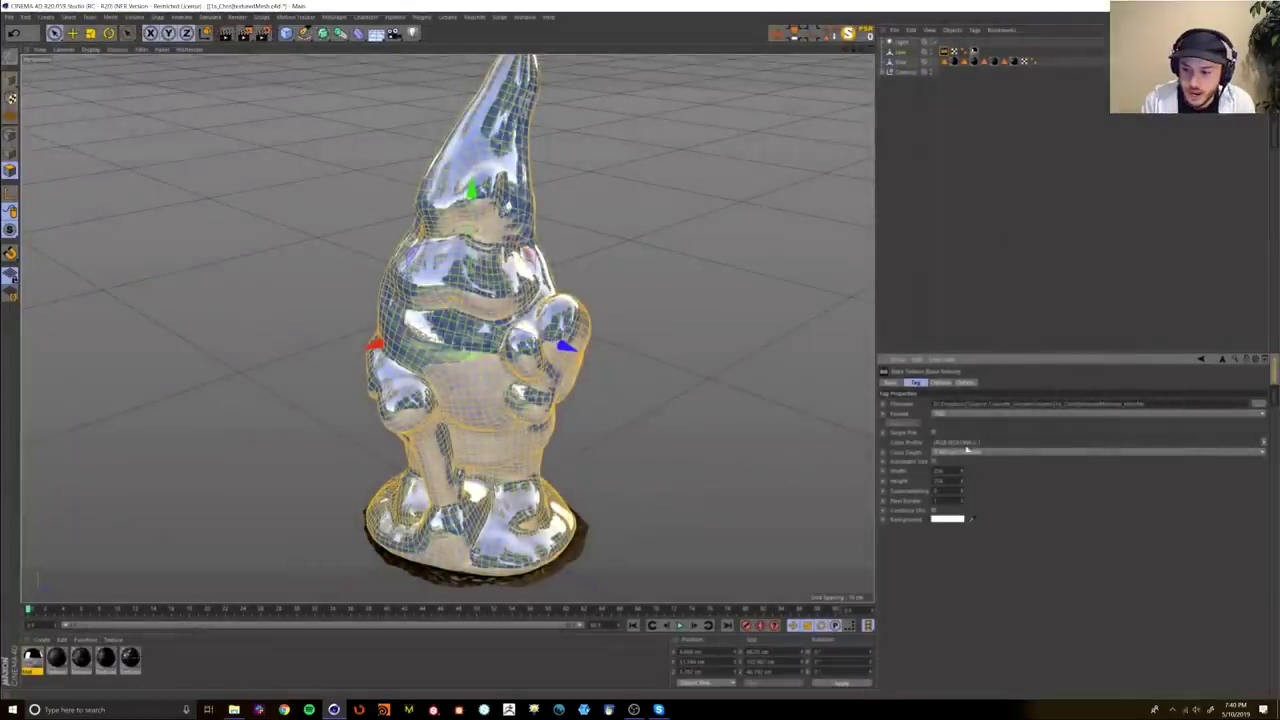
pyautogui.click(950, 454)
pyautogui.click(956, 472)
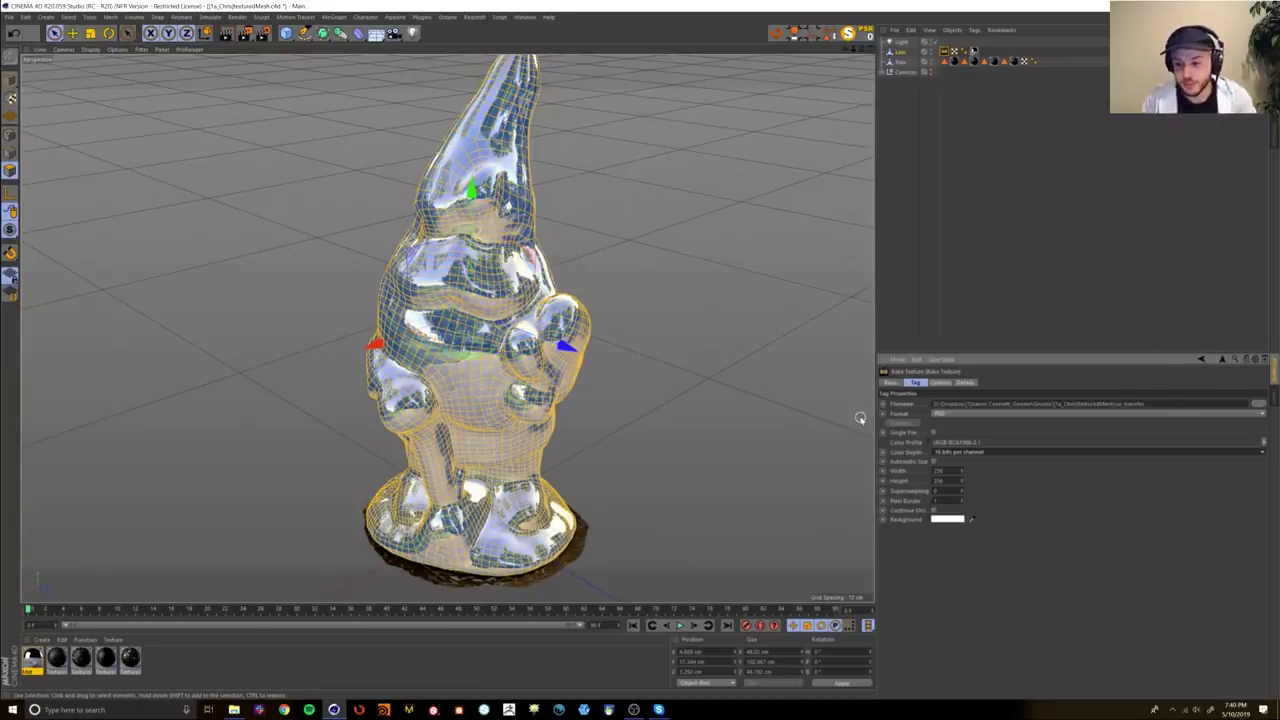
# Step: Set the baked texture's width and height to 4096, supersampling to 1 and pixel border to 10
pyautogui.click(936, 470)
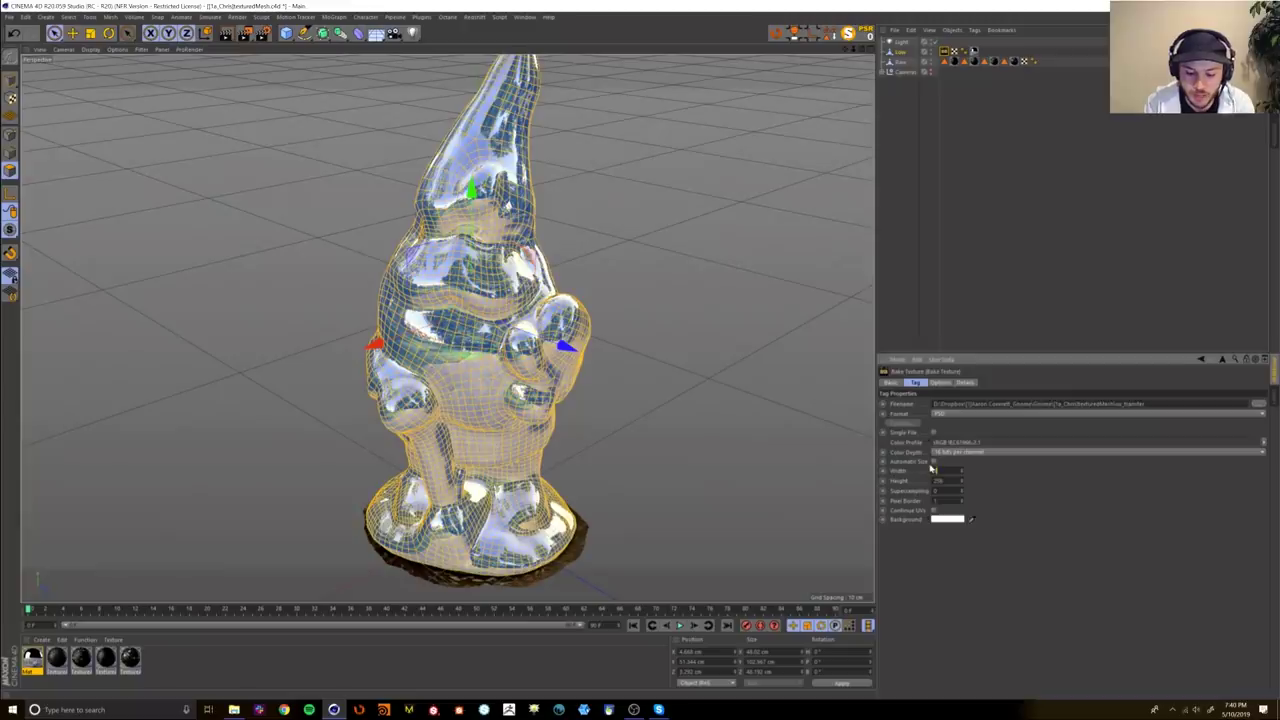
pyautogui.press('Tab')
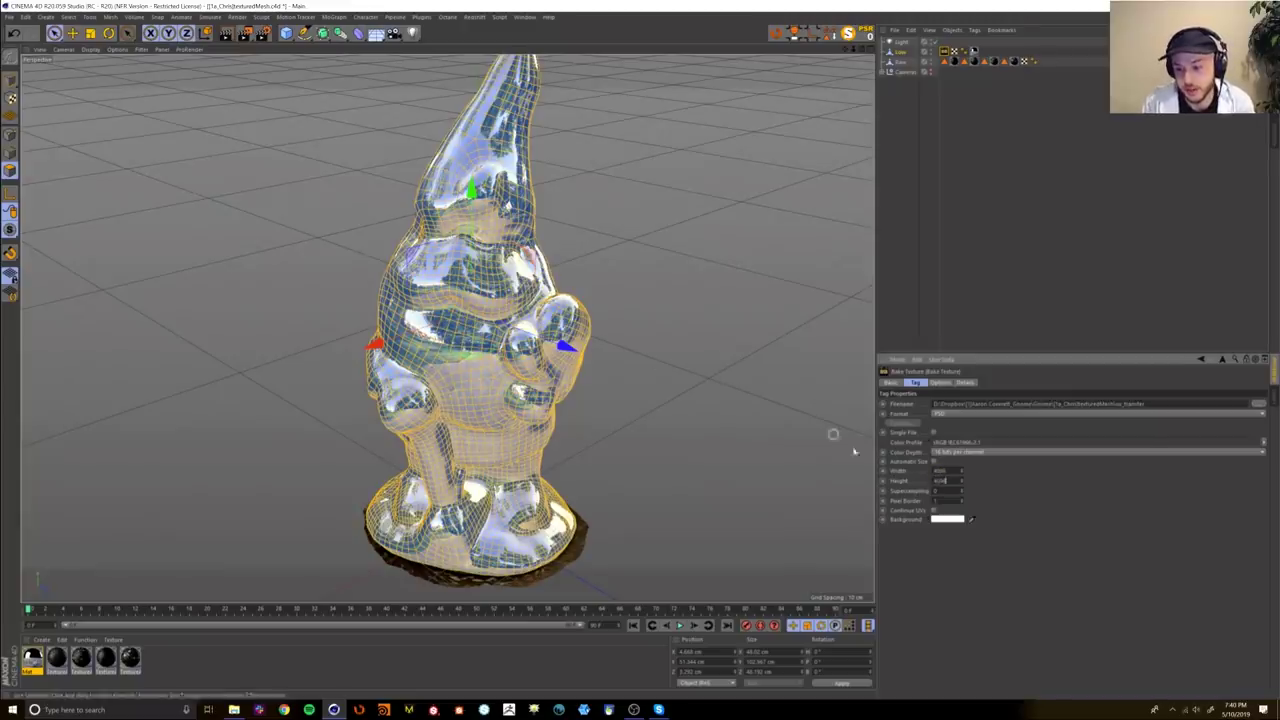
pyautogui.click(952, 490)
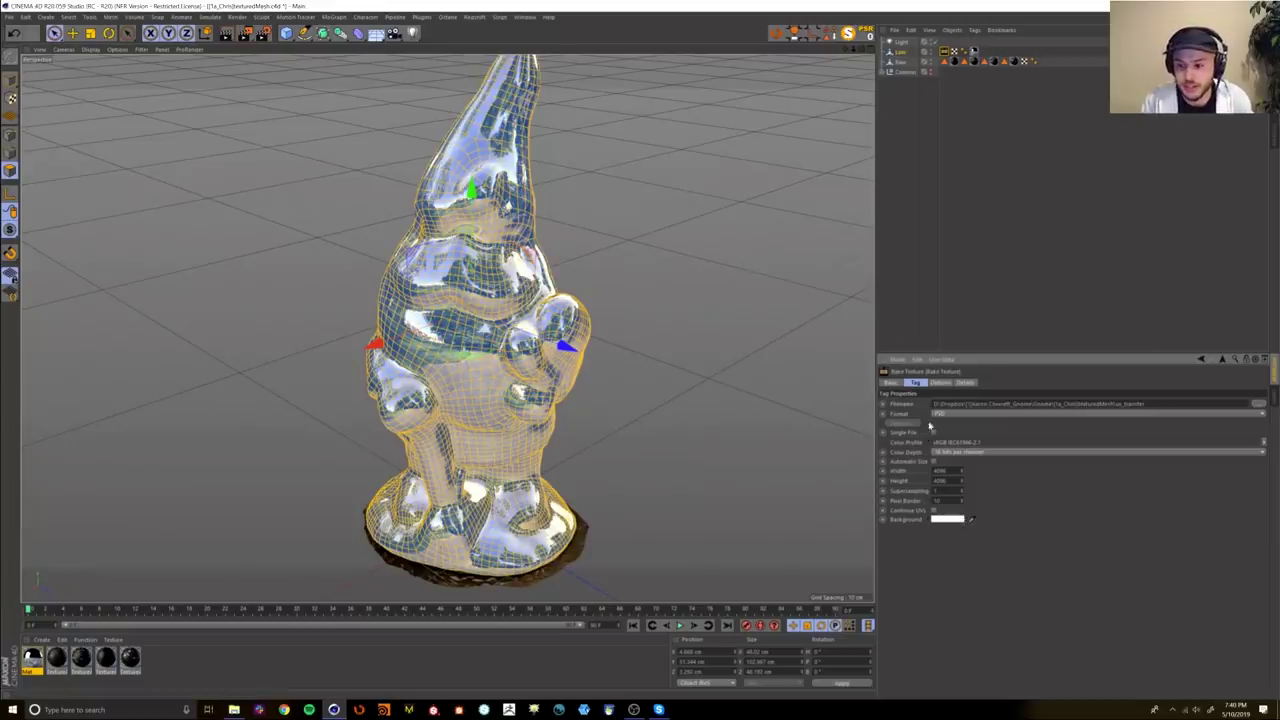
# Step: Enable Reflection as the only channel to bake and generate a preview of the result
pyautogui.click(941, 384)
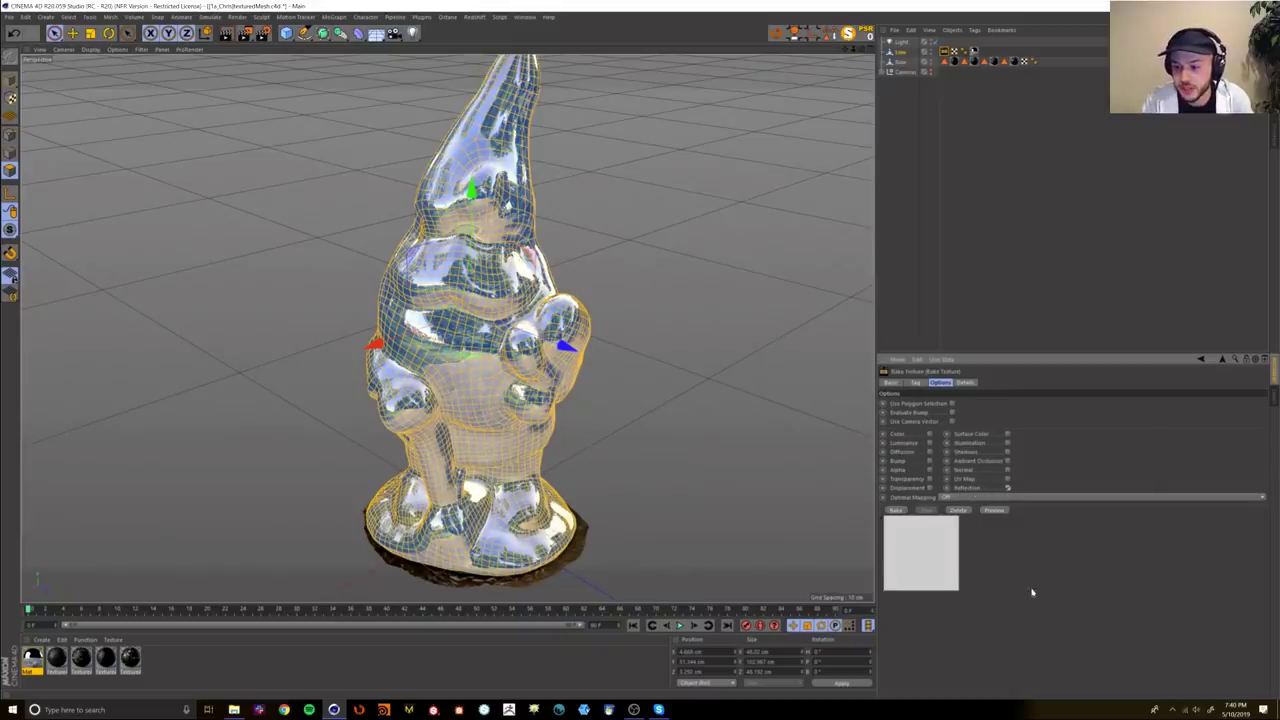
pyautogui.click(996, 511)
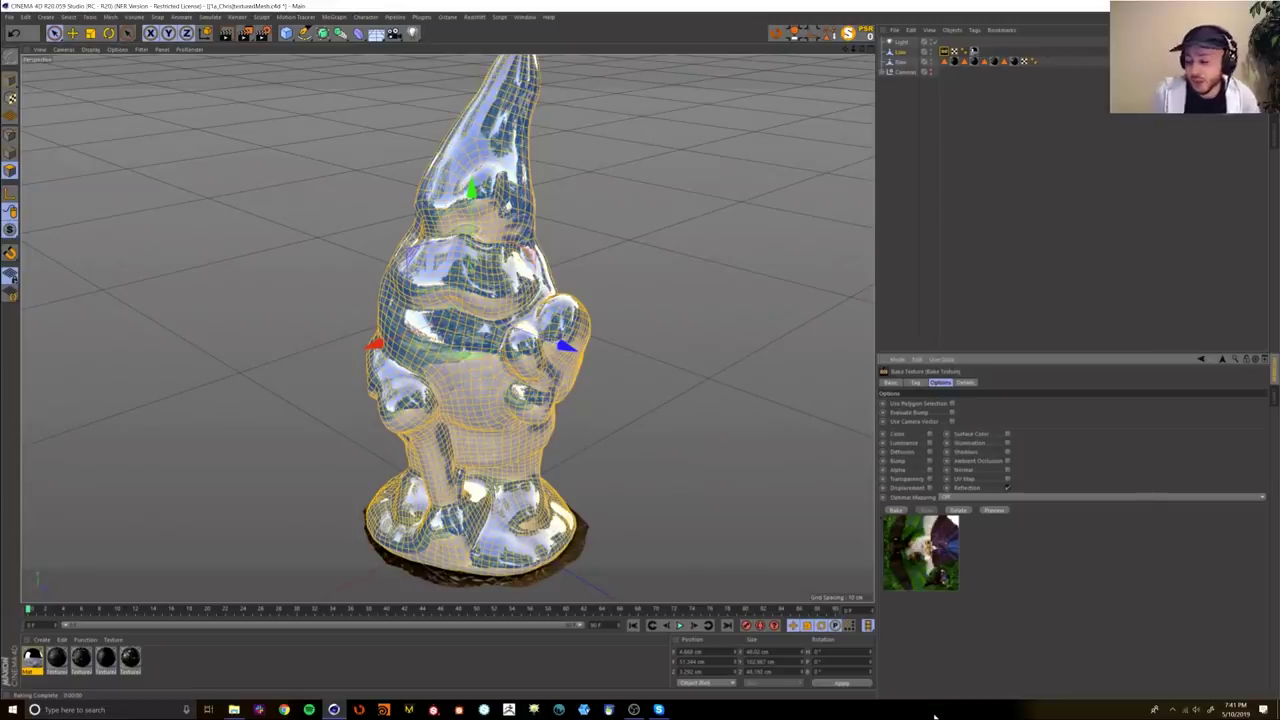
pyautogui.click(963, 246)
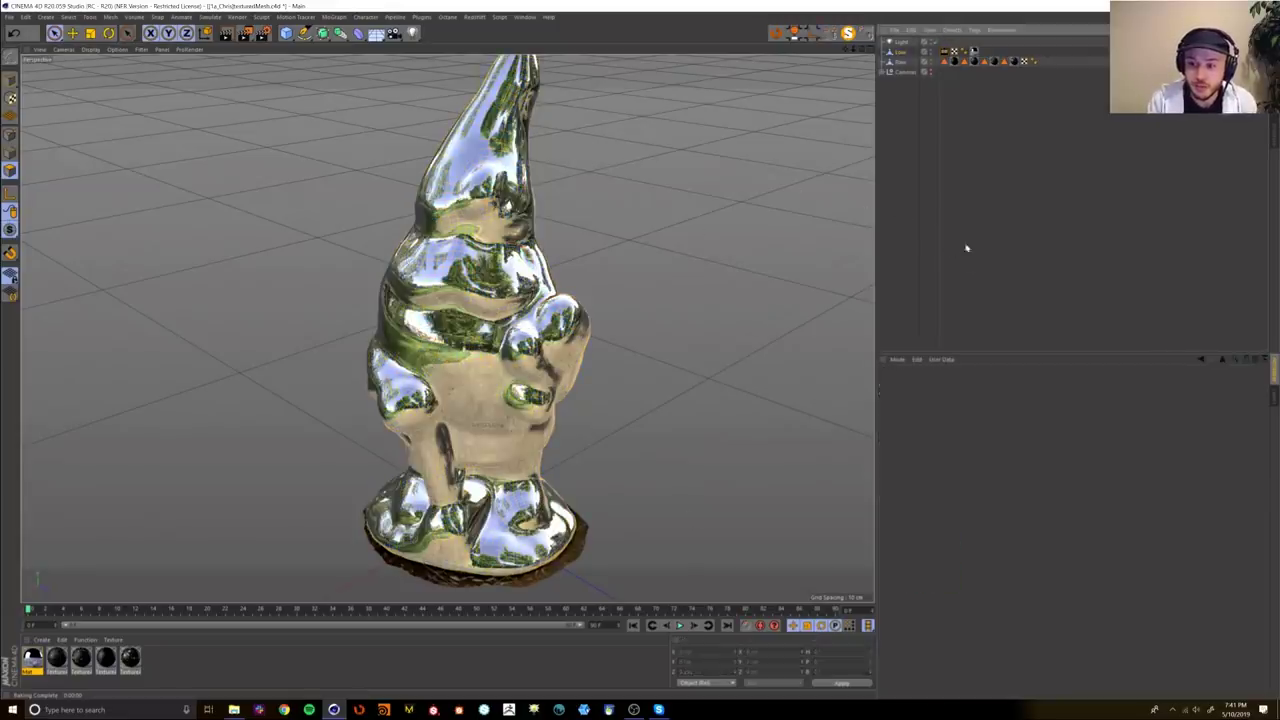
pyautogui.click(945, 52)
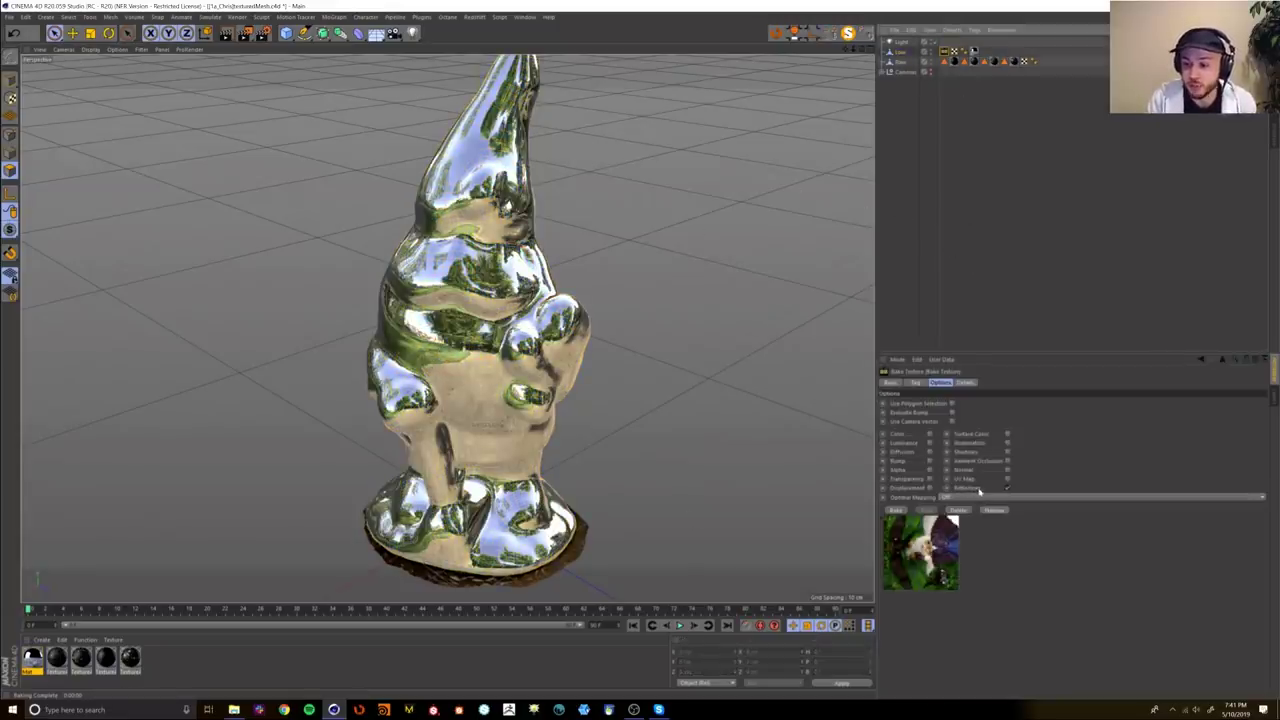
pyautogui.click(1014, 95)
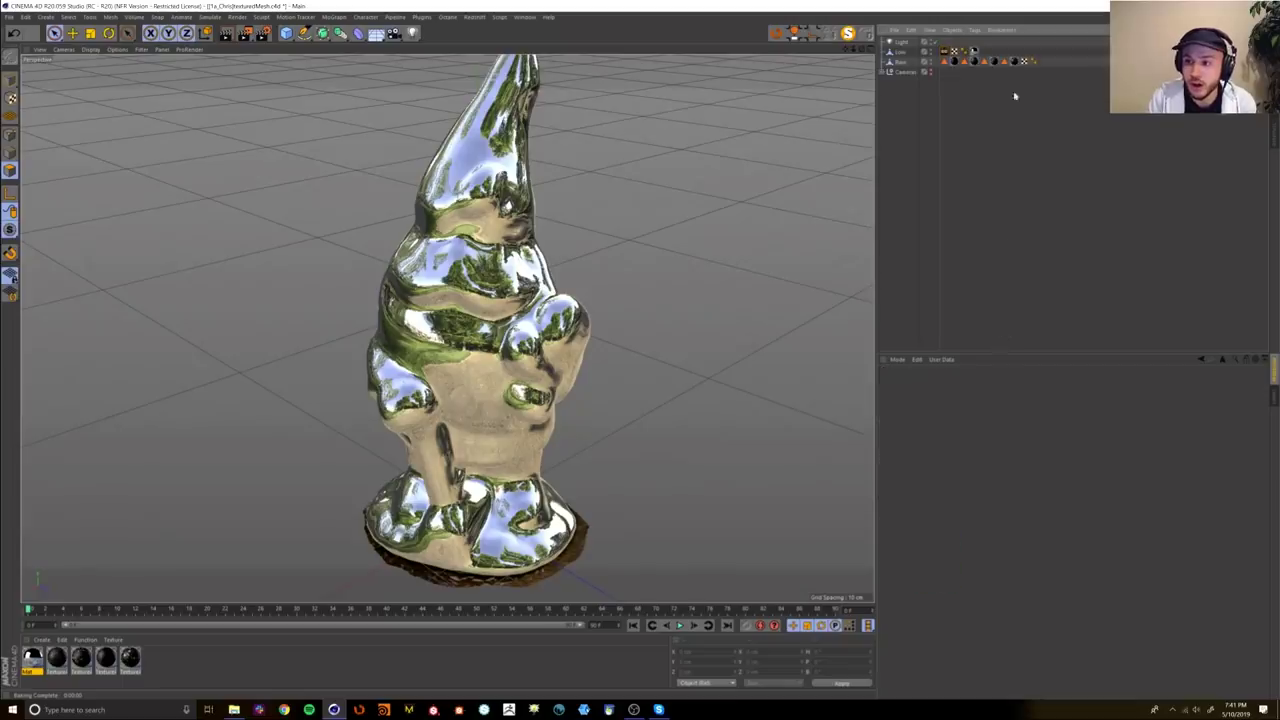
# Step: Check Low's texture tag and examine the Raw scan's surface from inside the Low shell
pyautogui.click(974, 51)
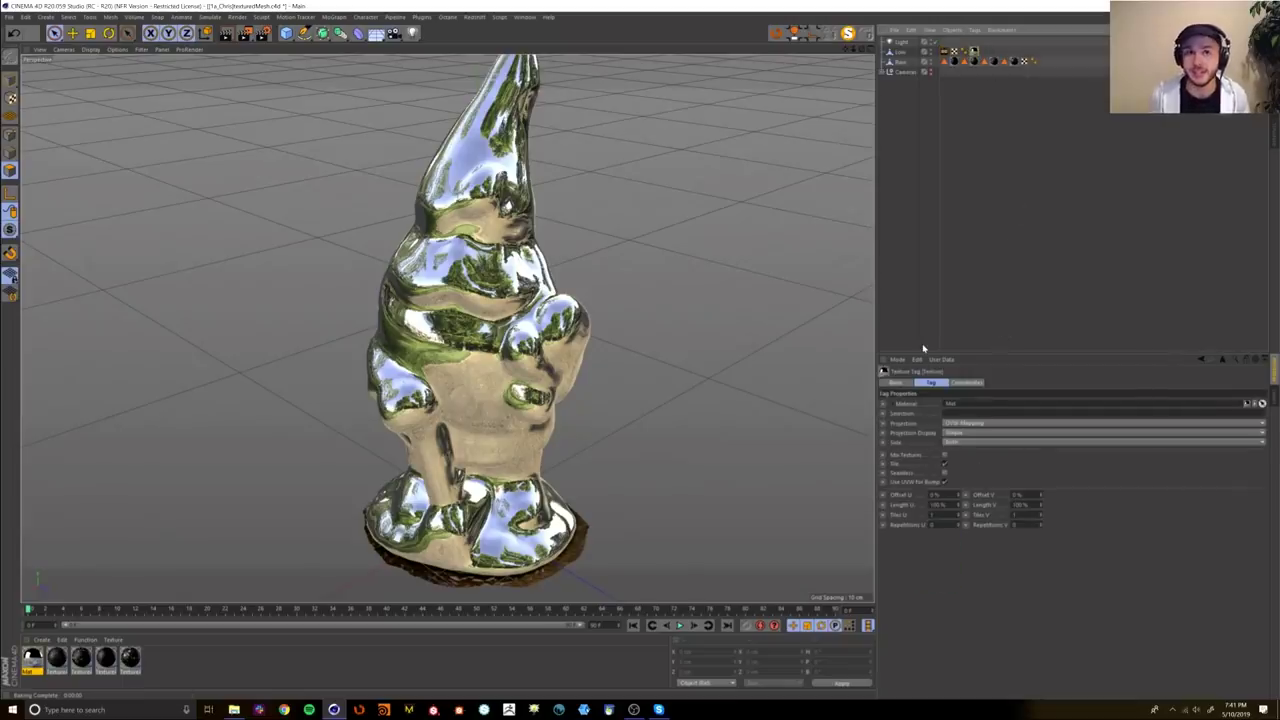
pyautogui.click(988, 291)
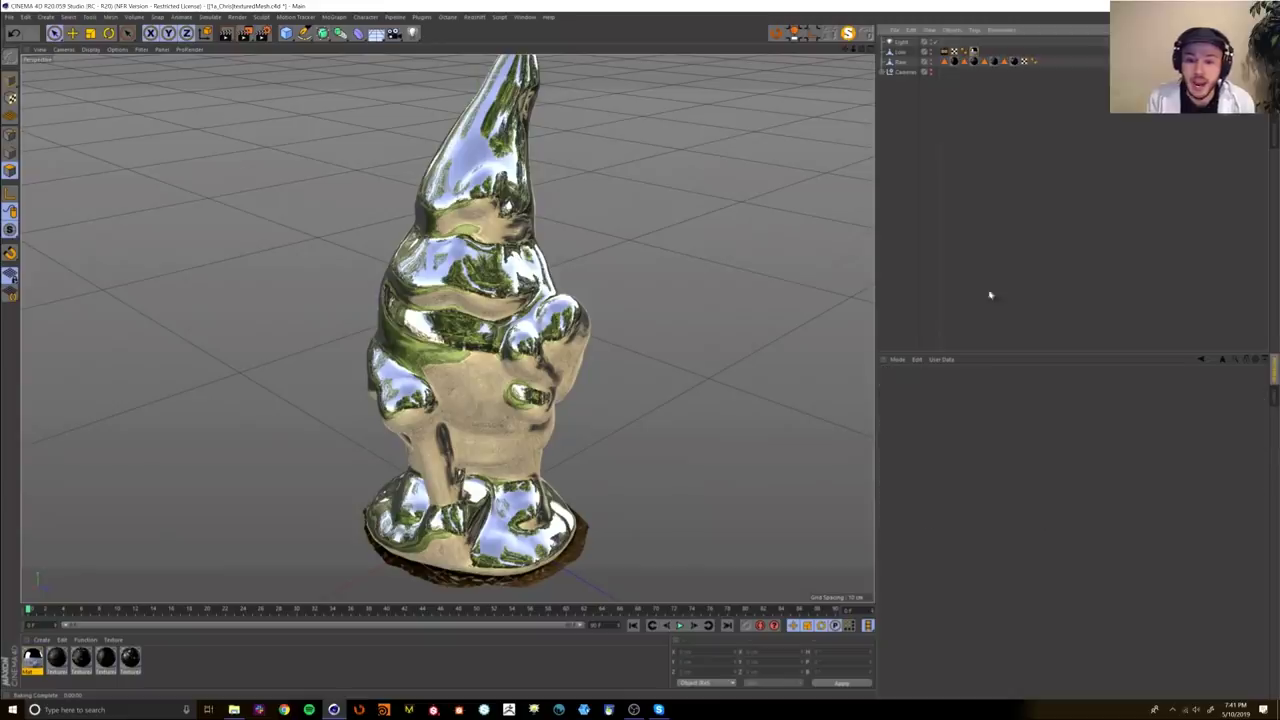
pyautogui.click(900, 63)
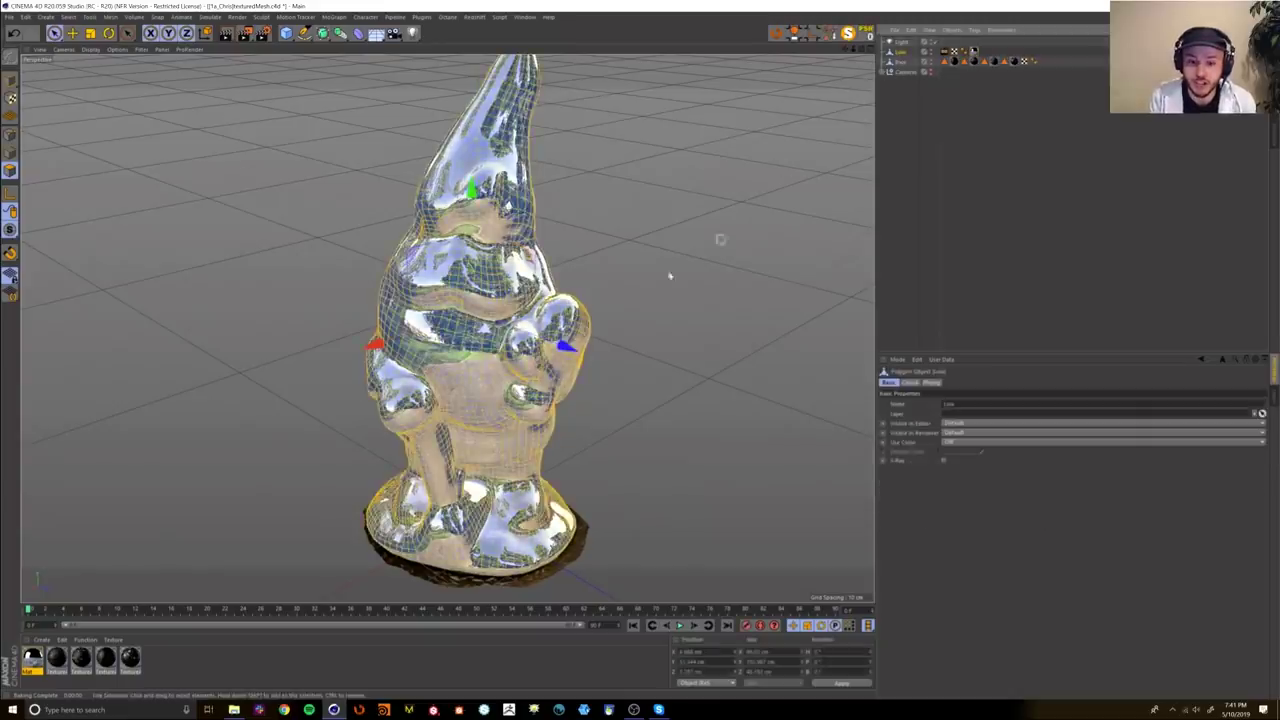
pyautogui.scroll(10, 436, 300)
pyautogui.scroll(8, 436, 290)
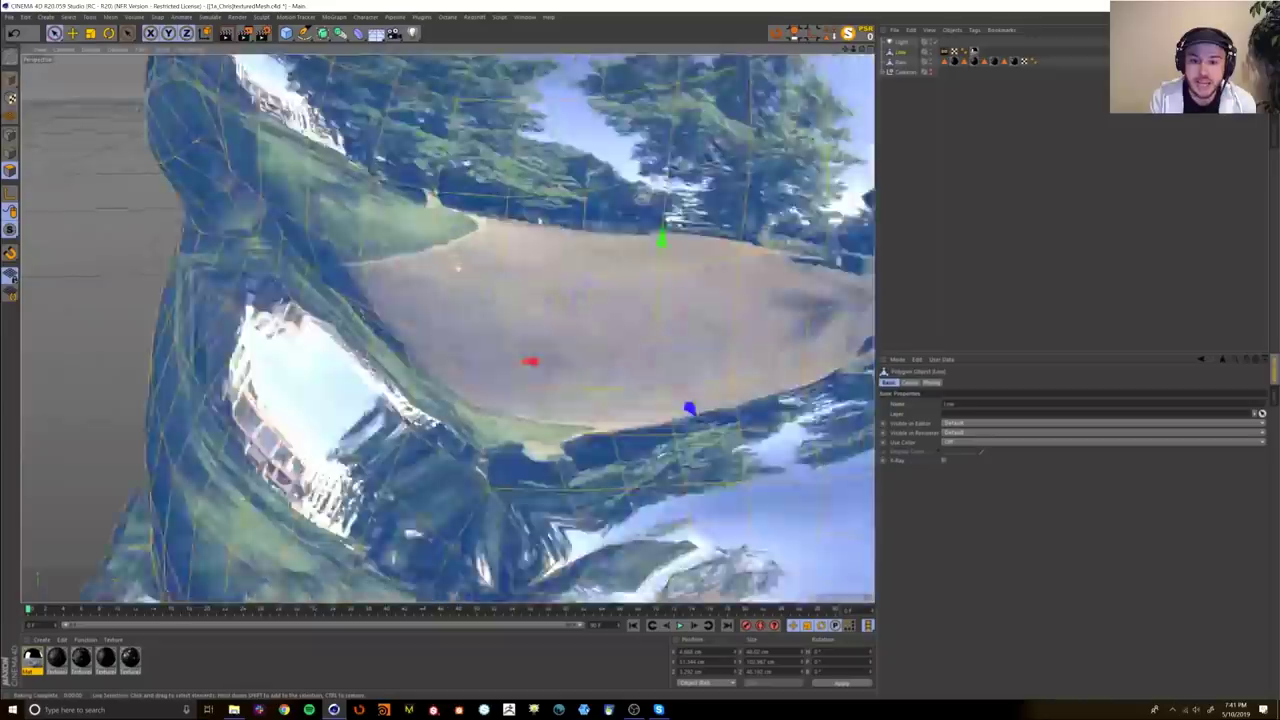
pyautogui.keyDown('alt'); pyautogui.moveTo(457, 266); pyautogui.dragTo(514, 280); pyautogui.keyUp('alt')
pyautogui.keyDown('alt'); pyautogui.moveTo(514, 280); pyautogui.dragTo(508, 322, button='middle'); pyautogui.keyUp('alt')
pyautogui.keyDown('alt'); pyautogui.moveTo(508, 322); pyautogui.dragTo(738, 268); pyautogui.keyUp('alt')
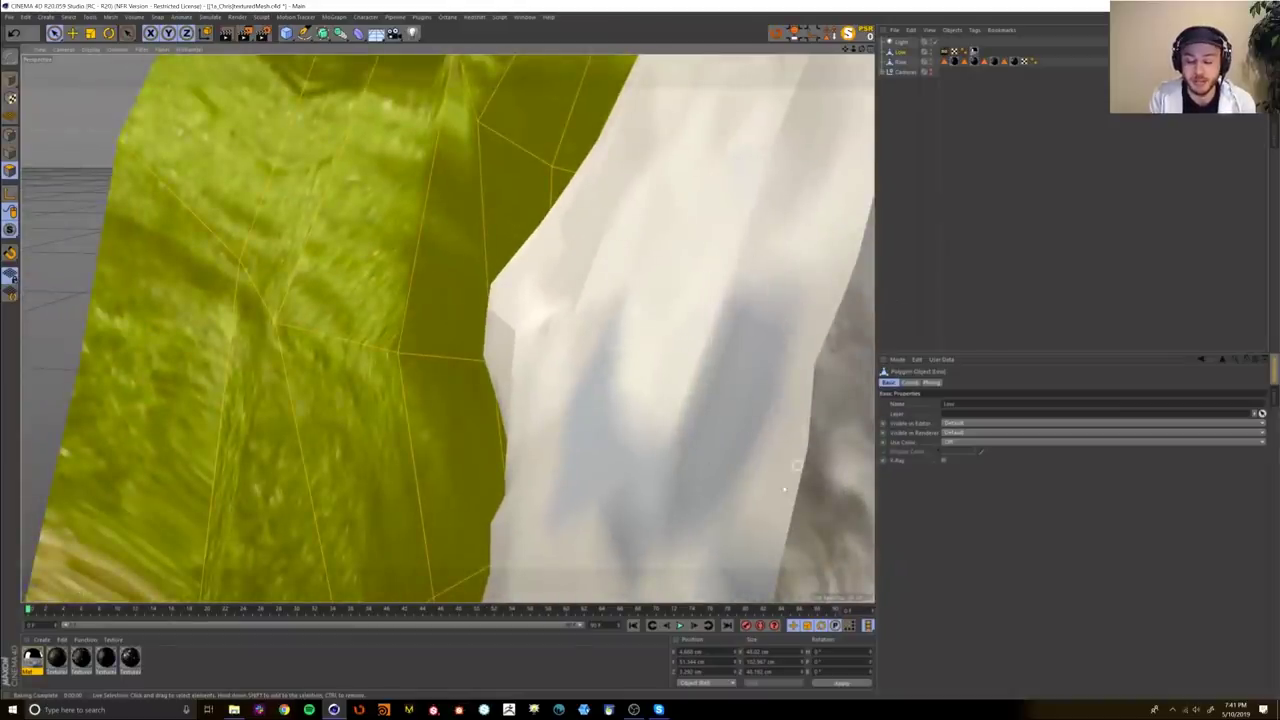
# Step: Bake the reflection texture from Low's Bake Texture tag
pyautogui.click(943, 290)
pyautogui.keyDown('alt'); pyautogui.moveTo(646, 326); pyautogui.dragTo(625, 395); pyautogui.keyUp('alt')
pyautogui.keyDown('alt'); pyautogui.moveTo(625, 395); pyautogui.dragTo(540, 390, button='right'); pyautogui.keyUp('alt')
pyautogui.keyDown('alt'); pyautogui.moveTo(600, 385); pyautogui.dragTo(543, 328, button='middle'); pyautogui.keyUp('alt')
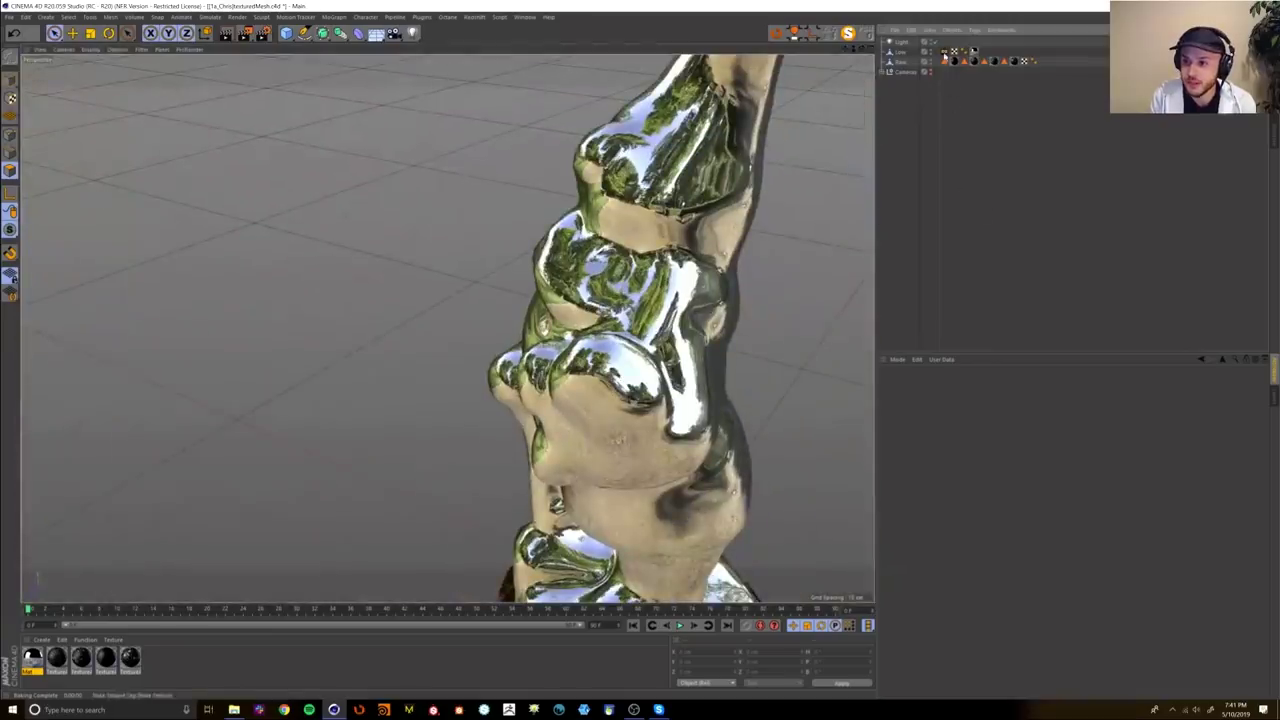
pyautogui.click(944, 52)
pyautogui.click(897, 510)
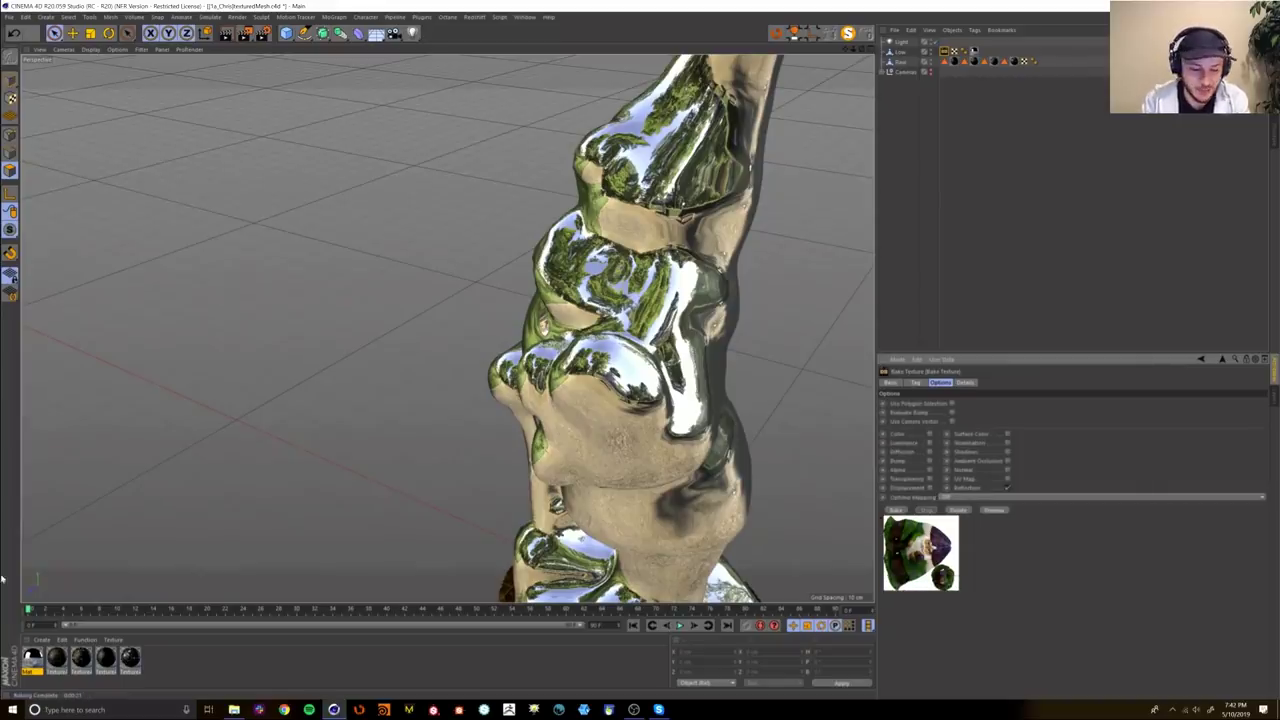
# Step: Find the baked uv_transferReflection image in the first gnome project's texturedMesh folder and open it in Photoshop
pyautogui.click(234, 709)
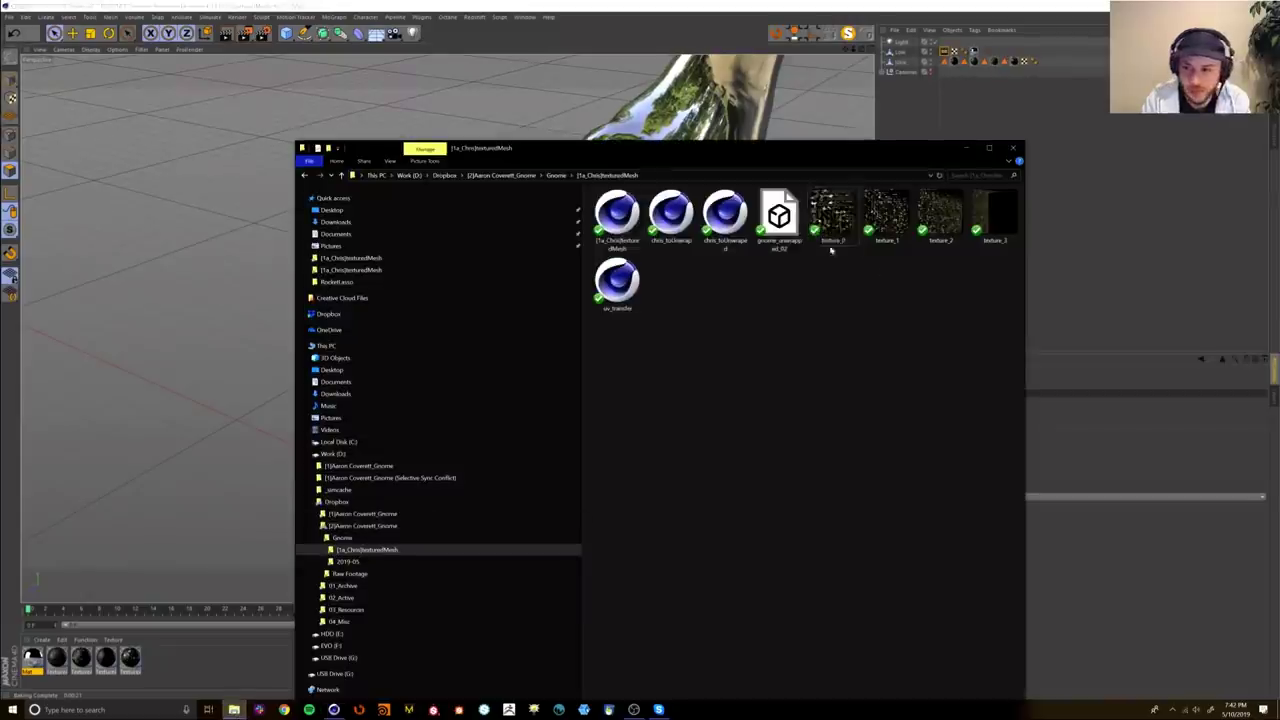
pyautogui.click(562, 176)
pyautogui.click(500, 175)
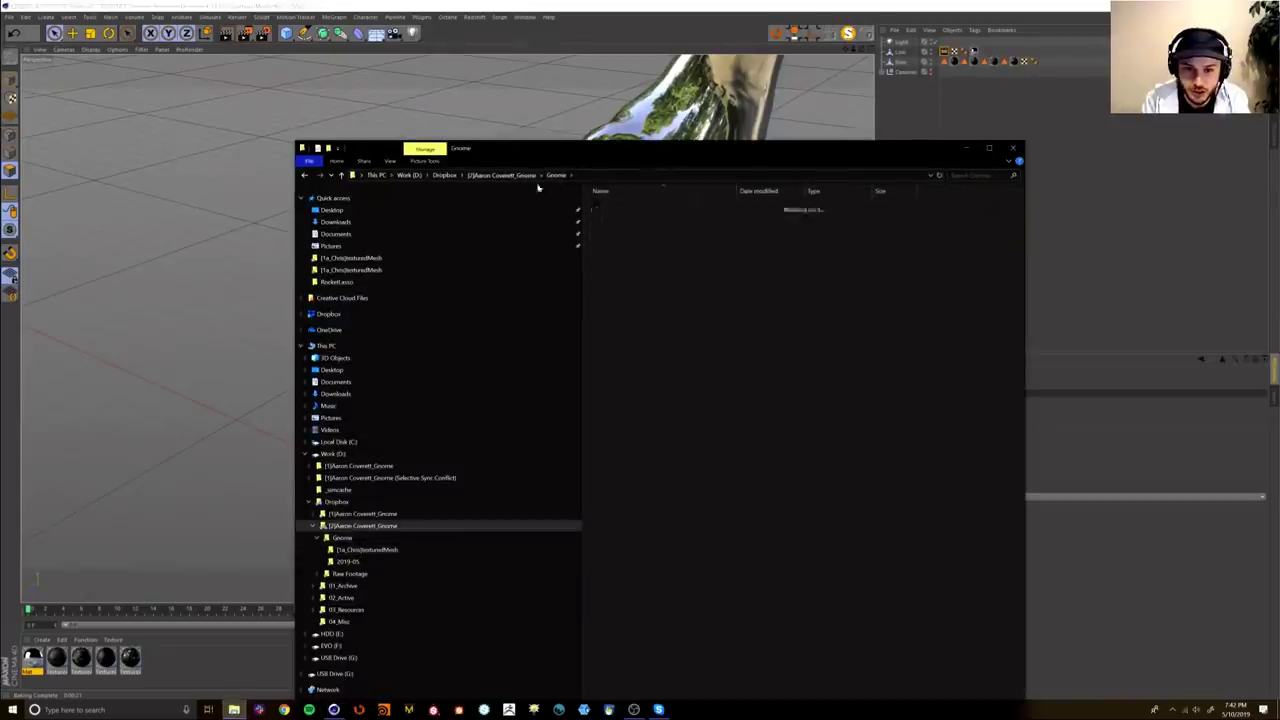
pyautogui.click(446, 175)
pyautogui.doubleClick(610, 207)
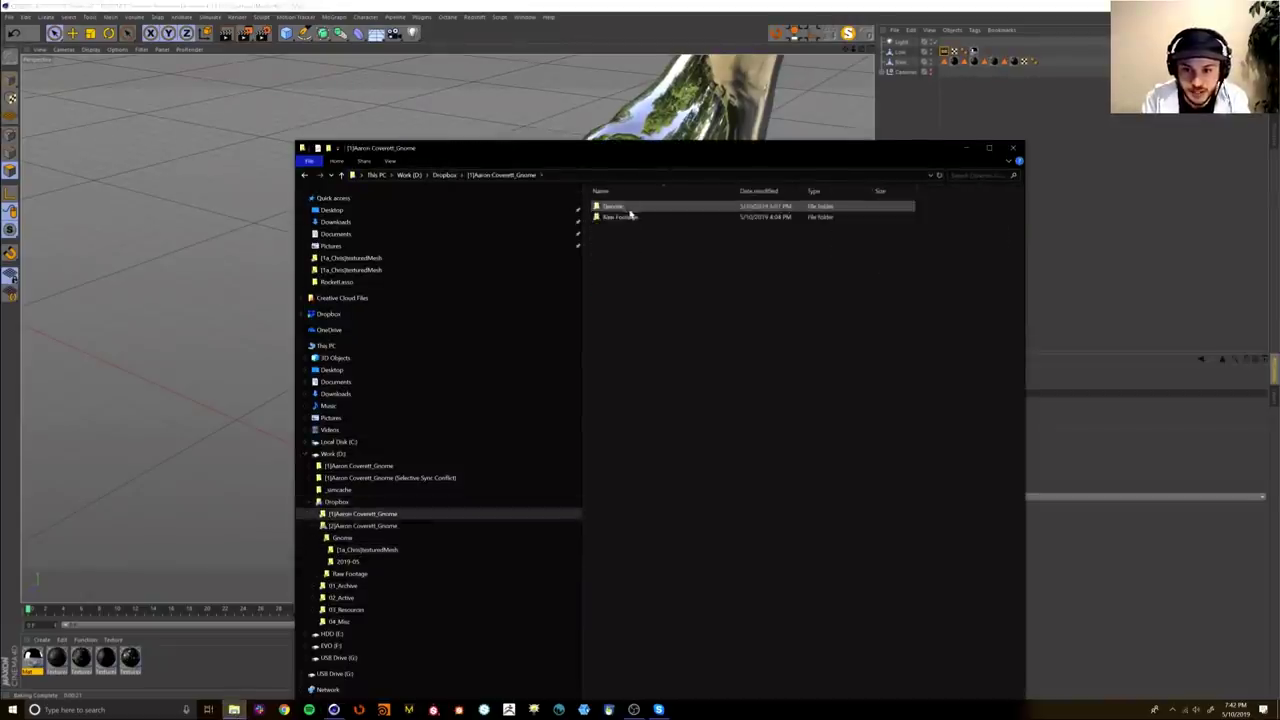
pyautogui.doubleClick(629, 207)
pyautogui.doubleClick(638, 208)
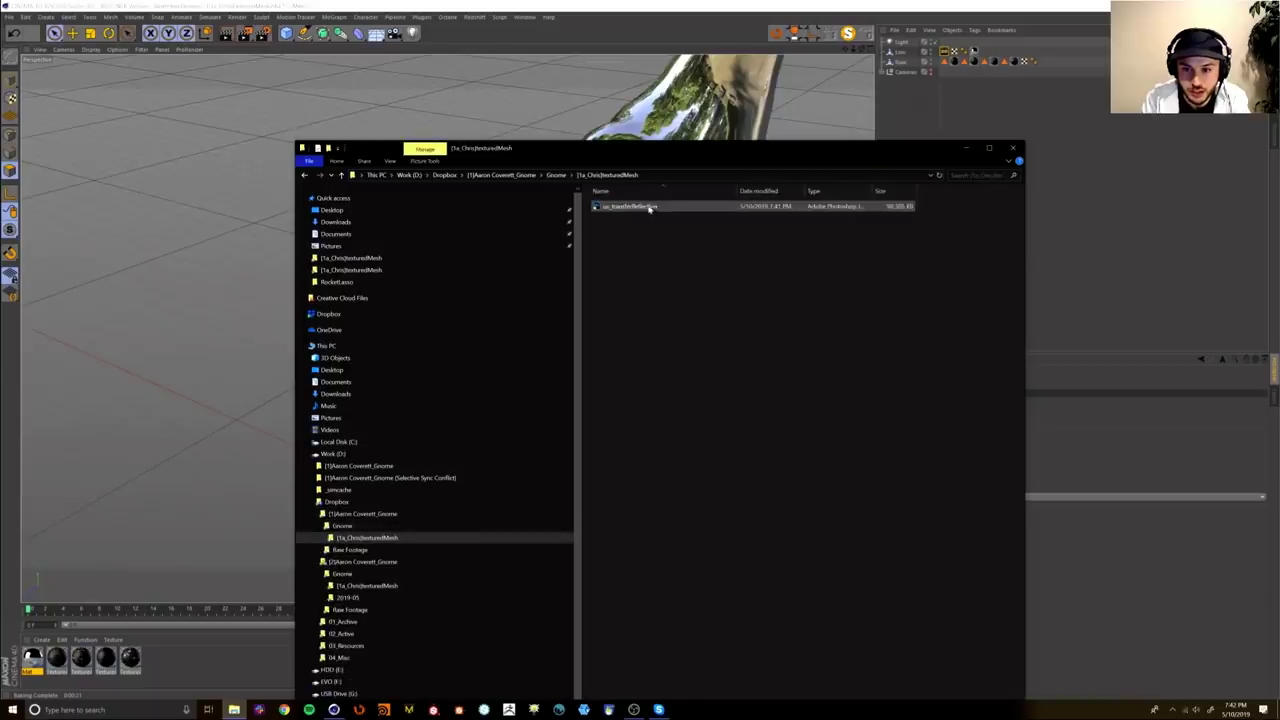
pyautogui.doubleClick(650, 208)
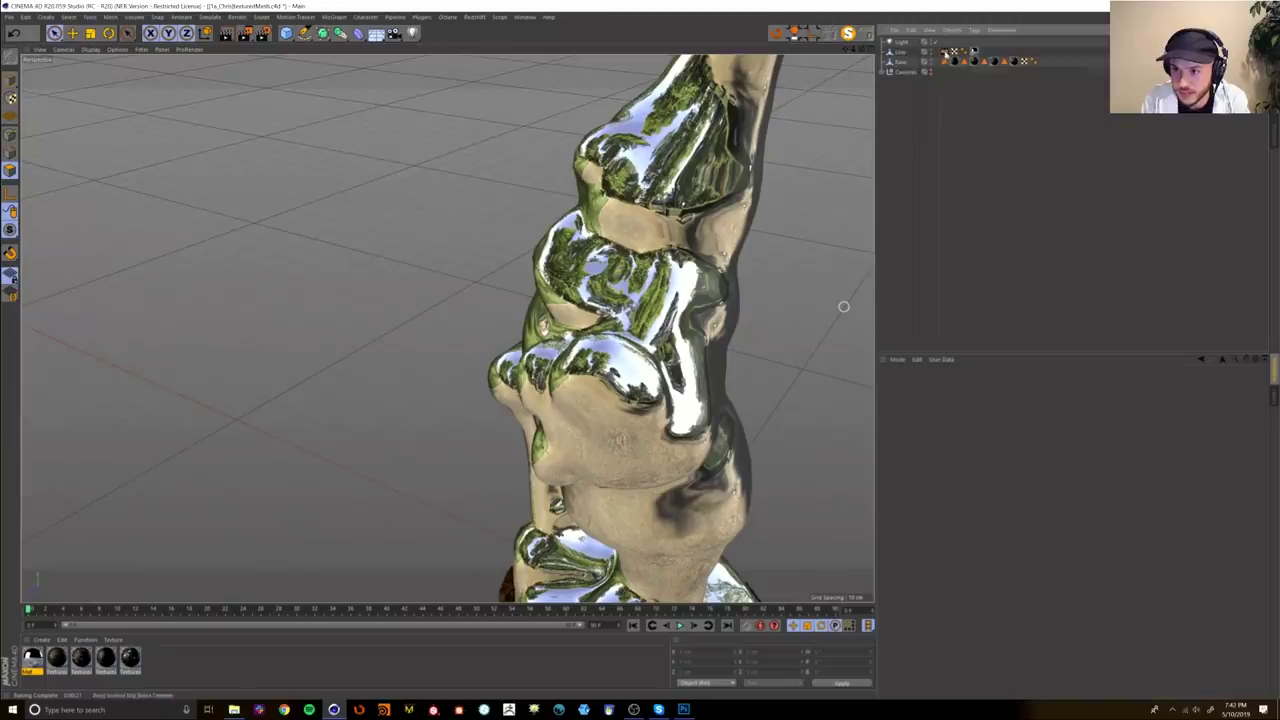
# Step: Check the output settings of Low's Bake Texture tag and examine the mirror shell around the gnome in Cinema 4D
pyautogui.click(916, 382)
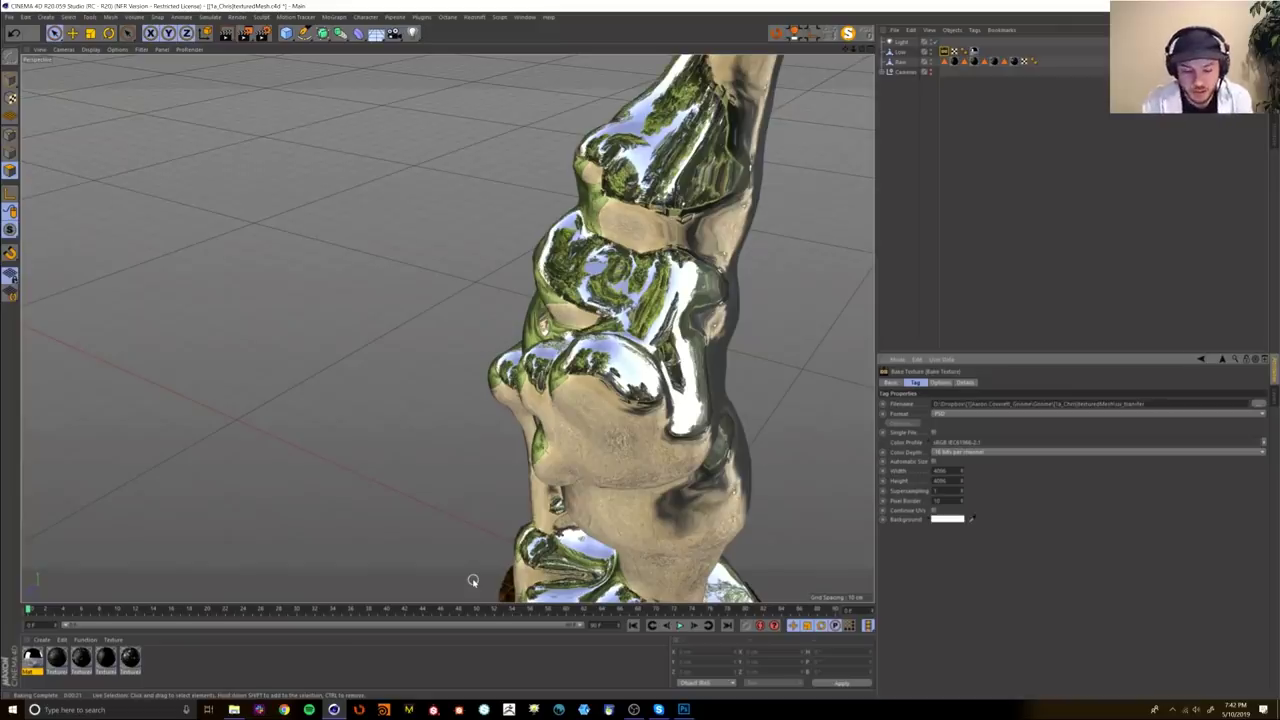
pyautogui.click(685, 710)
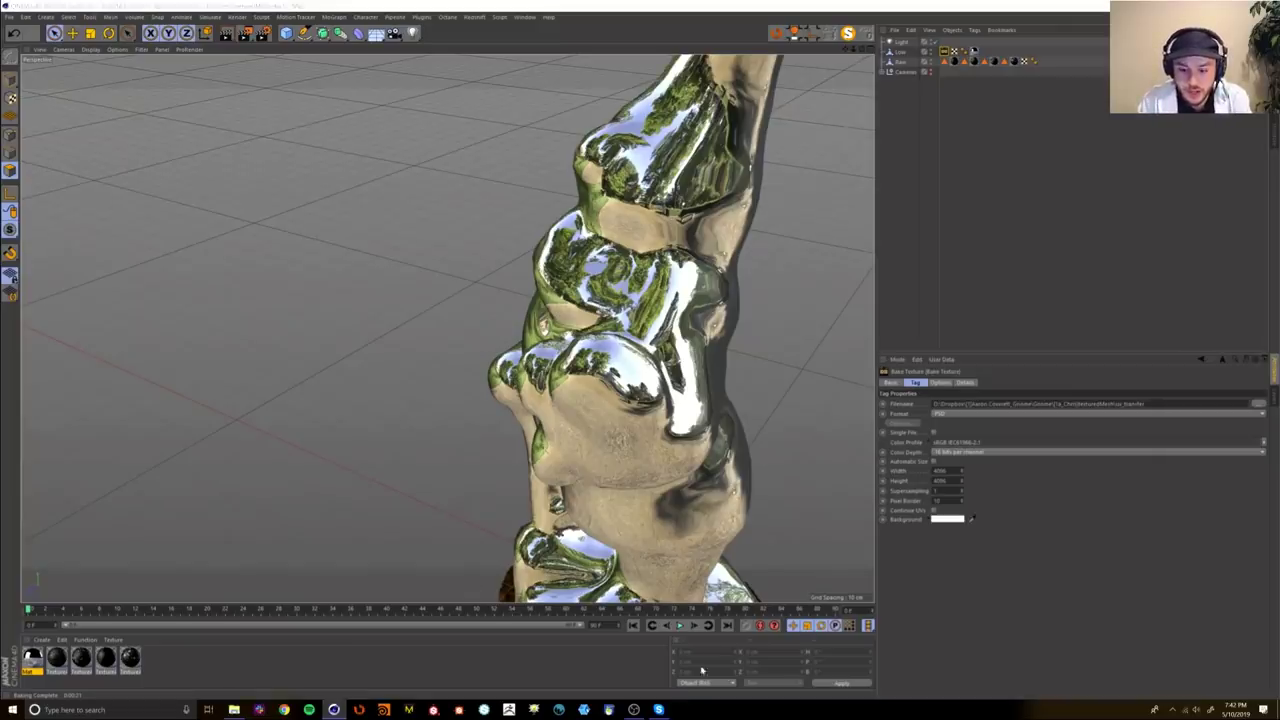
pyautogui.click(965, 298)
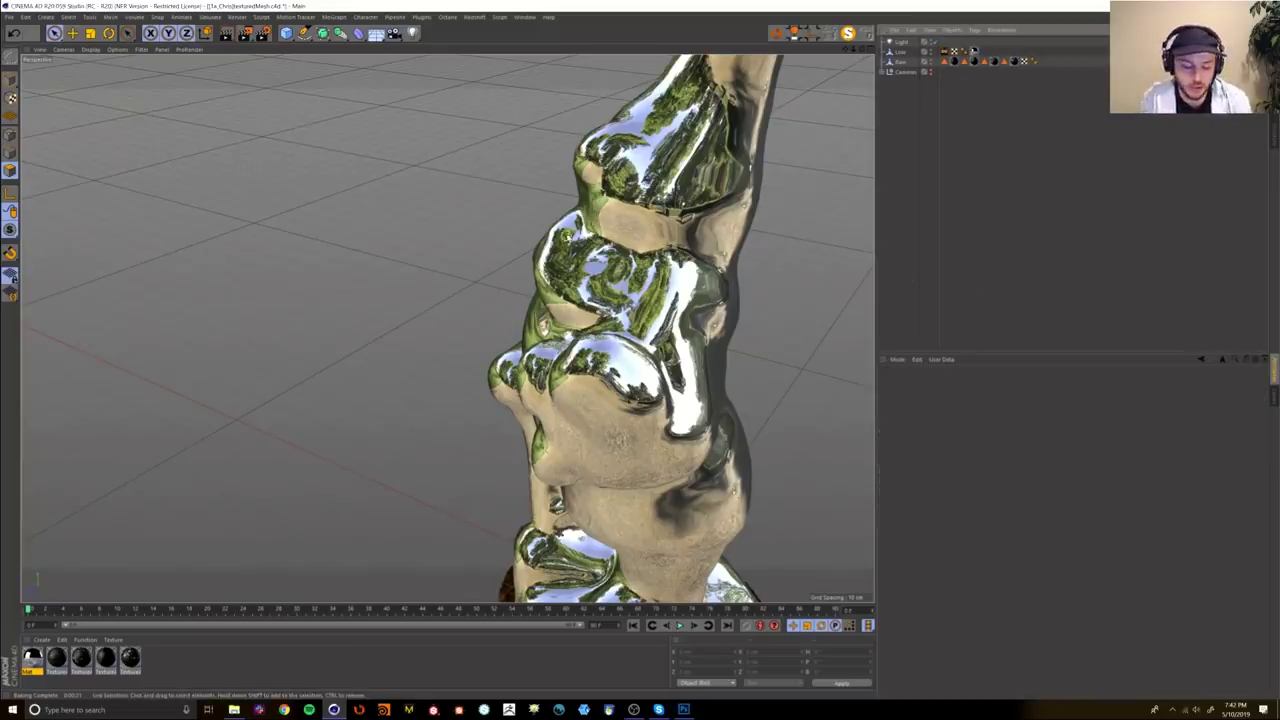
pyautogui.keyDown('alt'); pyautogui.moveTo(620, 440); pyautogui.dragTo(607, 373); pyautogui.keyUp('alt')
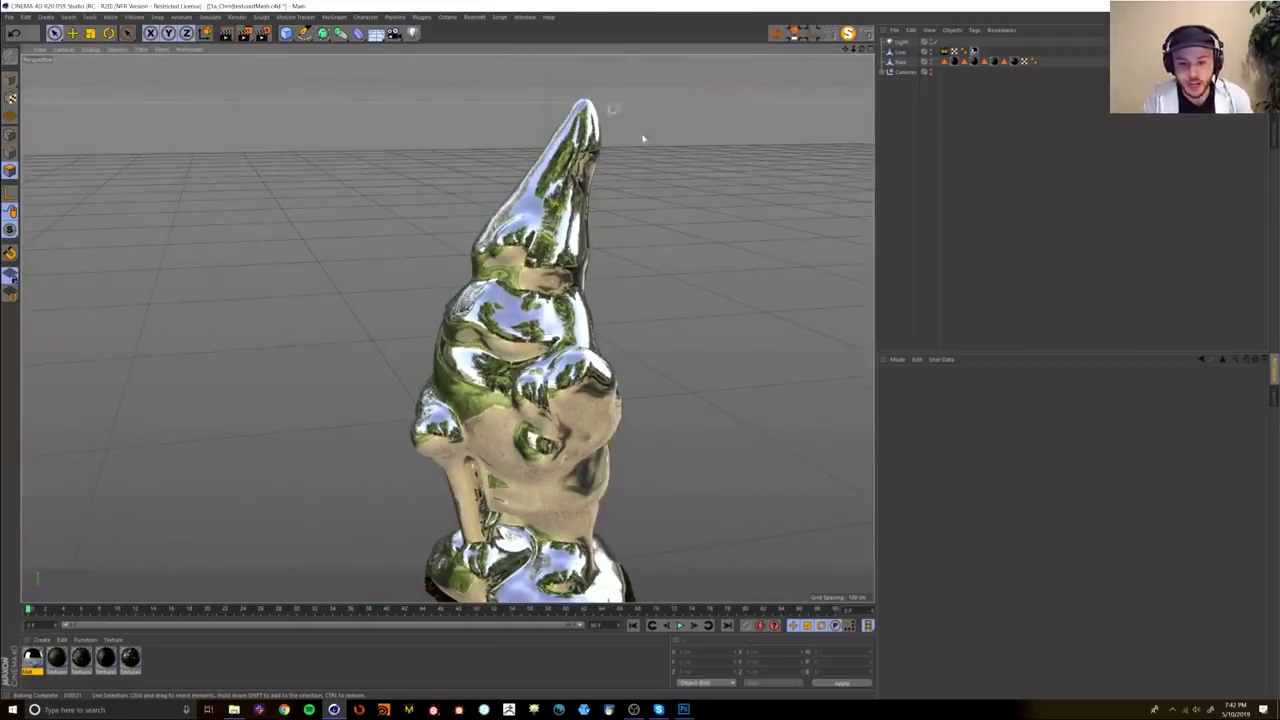
pyautogui.keyDown('alt'); pyautogui.moveTo(521, 345); pyautogui.dragTo(490, 320); pyautogui.keyUp('alt')
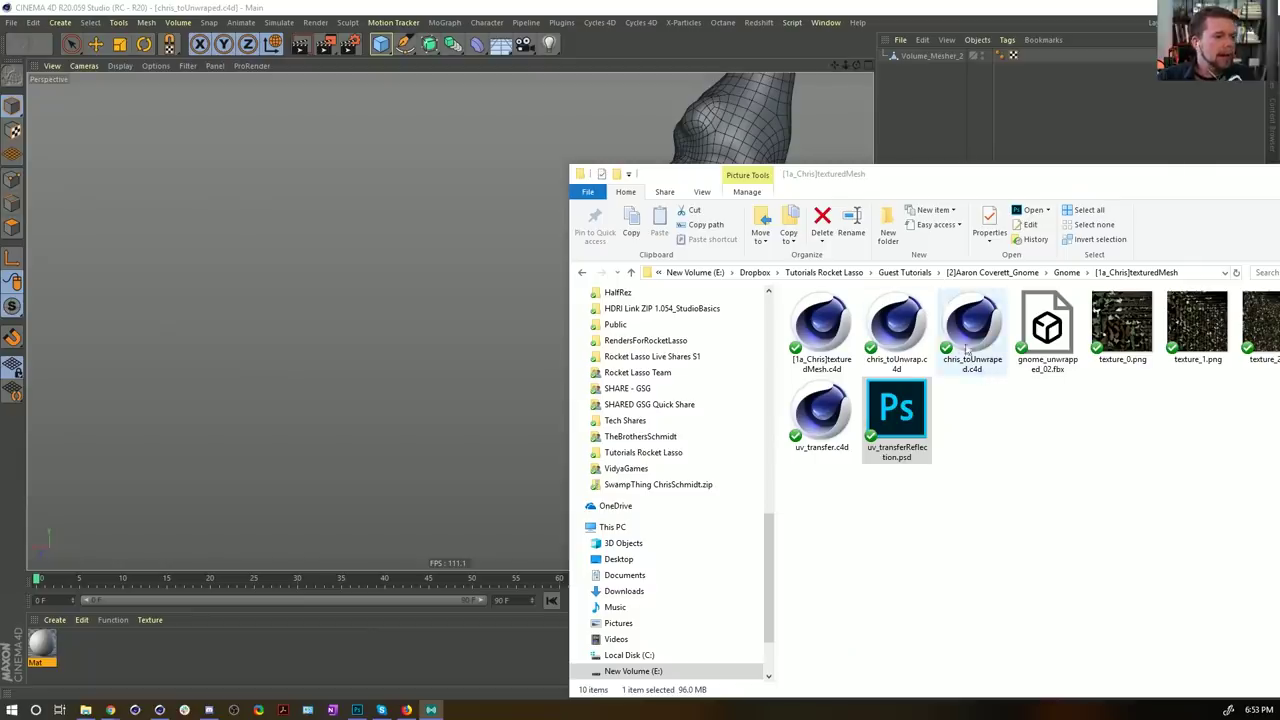
# Step: Open uv_transfer.c4d in Cinema 4D and inspect the overlapping low-poly and scanned gnome meshes
pyautogui.moveTo(821, 415); pyautogui.dragTo(408, 335)
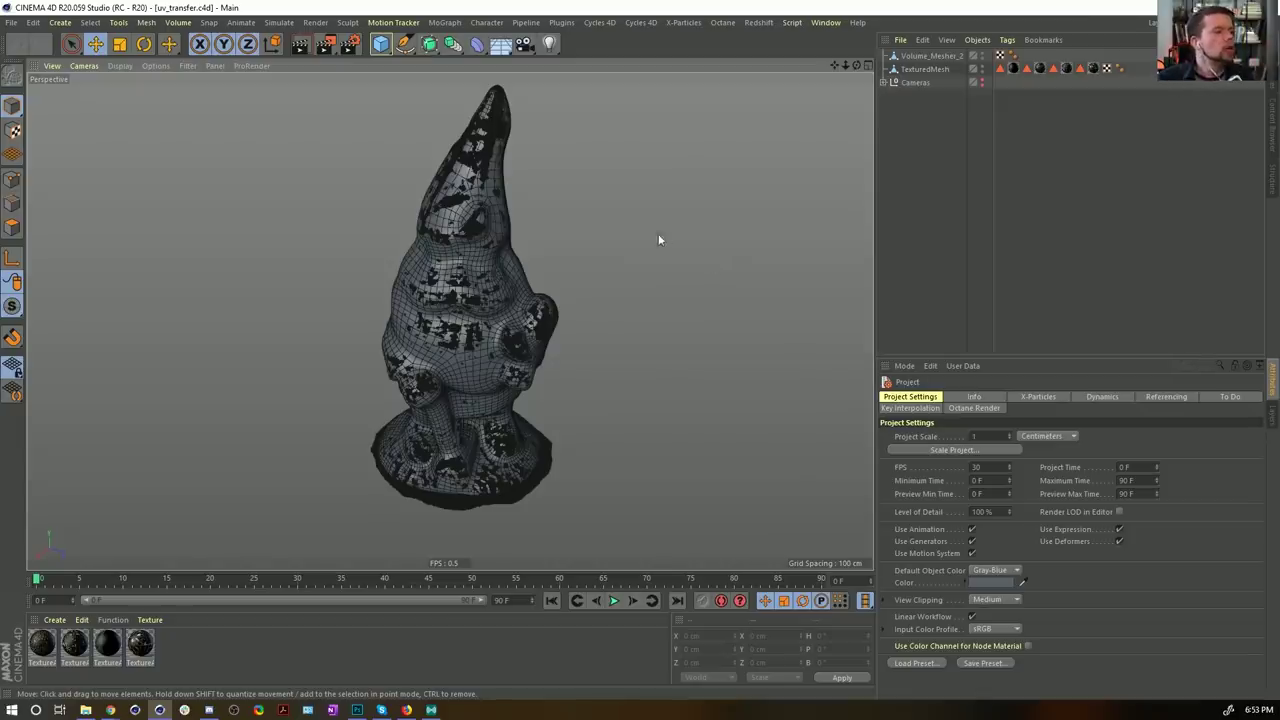
pyautogui.moveTo(441, 319)
pyautogui.keyDown('alt'); pyautogui.mouseDown()
pyautogui.moveTo(420, 308)
pyautogui.moveTo(450, 310)
pyautogui.mouseUp(); pyautogui.keyUp('alt')
pyautogui.keyDown('alt'); pyautogui.moveTo(460, 337); pyautogui.dragTo(513, 300, button='right'); pyautogui.keyUp('alt')
pyautogui.keyDown('alt'); pyautogui.moveTo(538, 311); pyautogui.dragTo(560, 280); pyautogui.keyUp('alt')
pyautogui.scroll(-3, 495, 310)
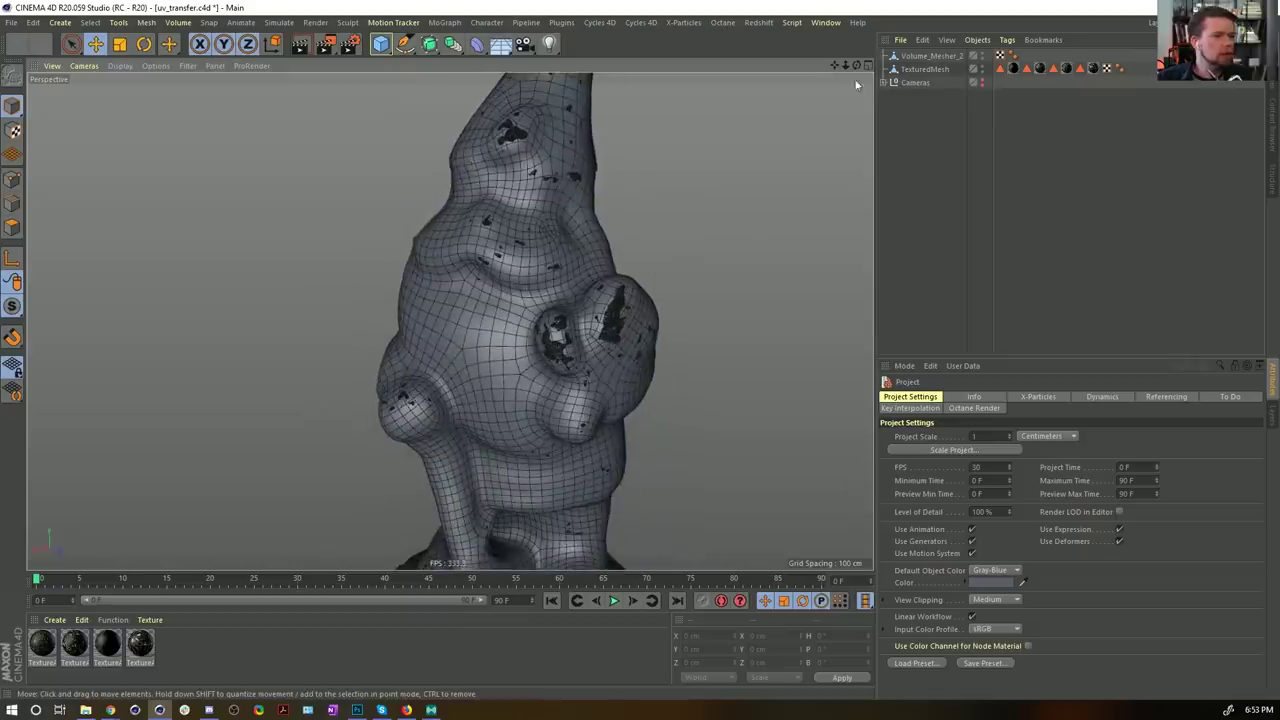
# Step: Hide the TexturedMesh object in the editor and renderer and rename it Raw
pyautogui.click(981, 67)
pyautogui.click(928, 69)
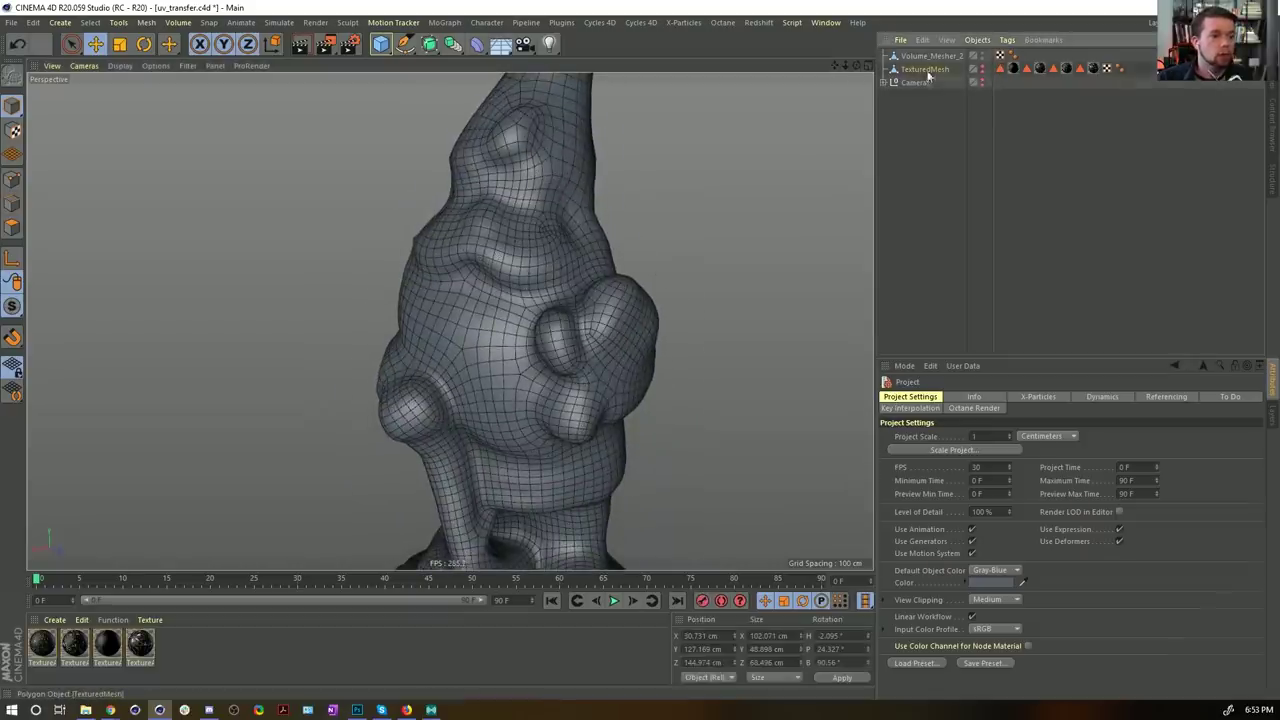
pyautogui.write('Raw')
pyautogui.press('Return')
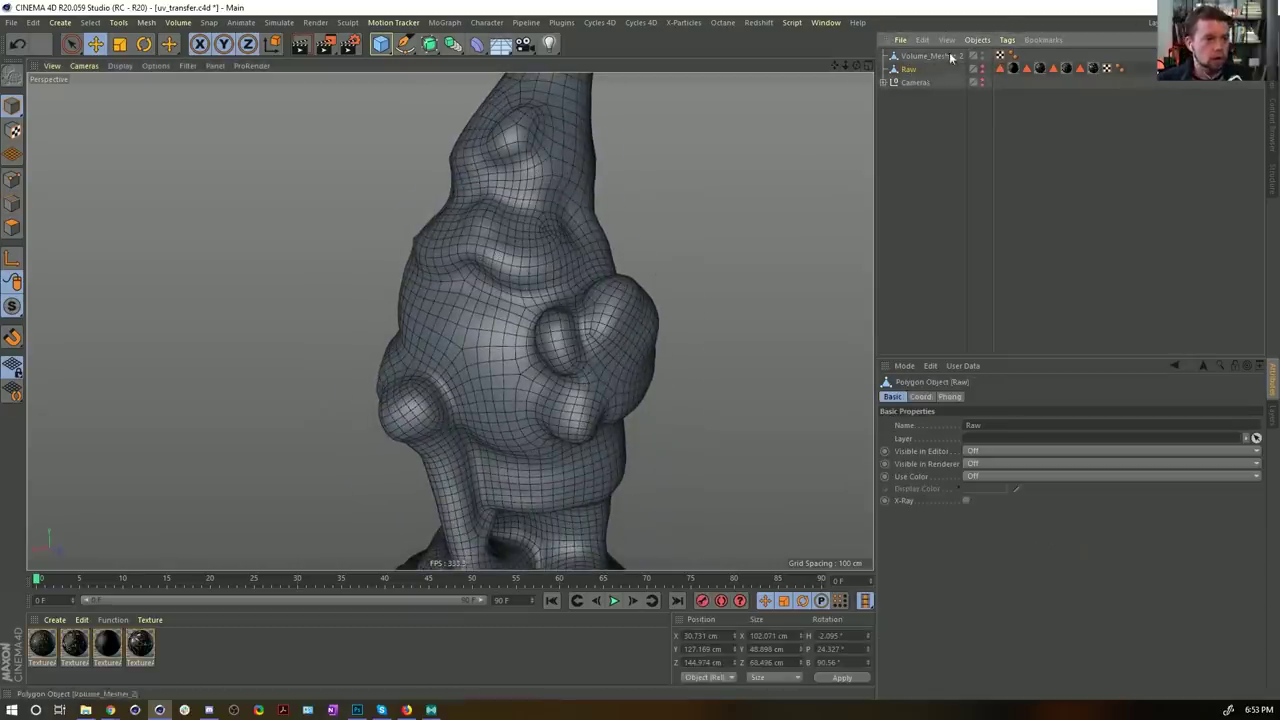
# Step: Rename the Volume_Mesher_2 object as Low
pyautogui.doubleClick(950, 55)
pyautogui.write('Low')
pyautogui.press('Return')
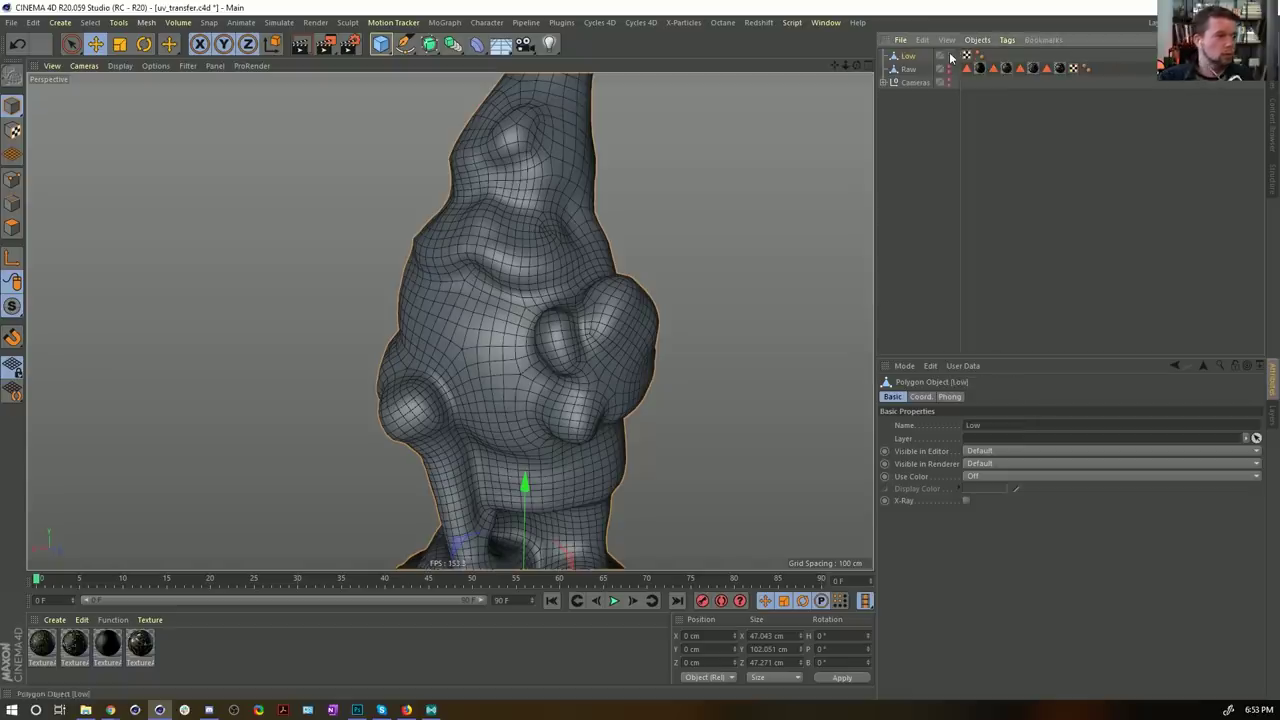
# Step: Create a new material and turn off its Reflectance channel
pyautogui.doubleClick(206, 652)
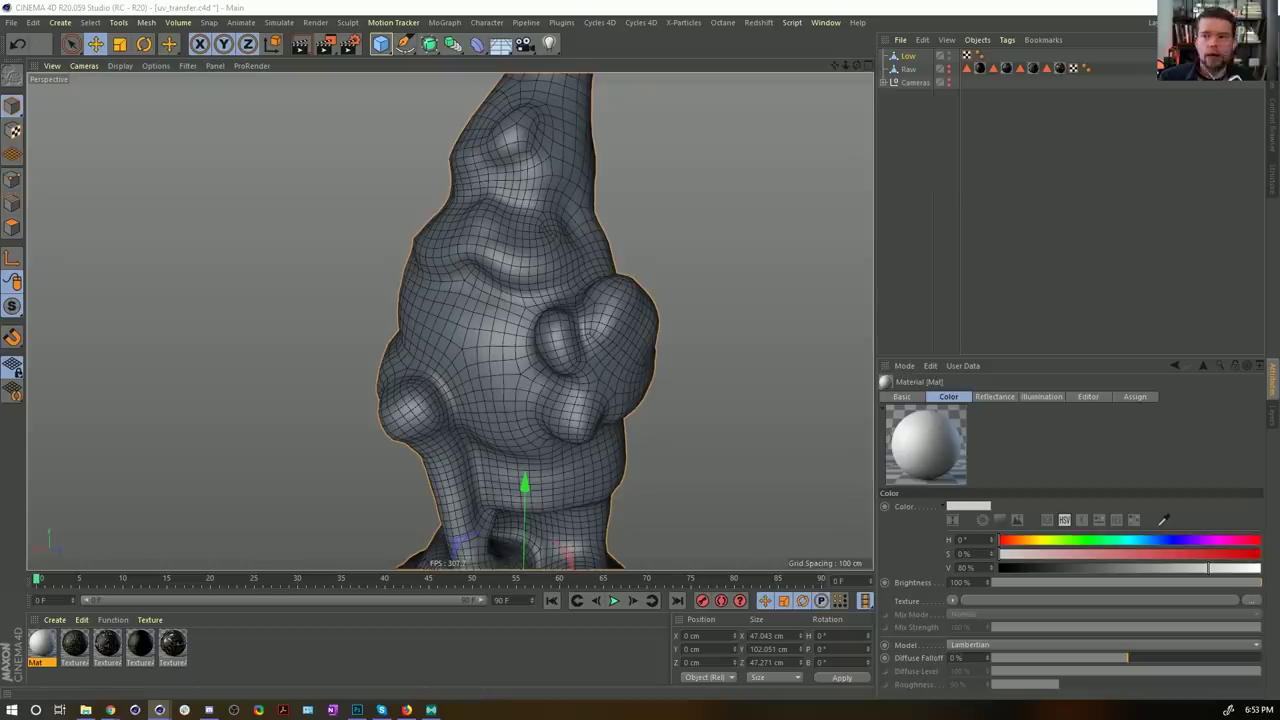
pyautogui.moveTo(1279, 136); pyautogui.dragTo(817, 115)
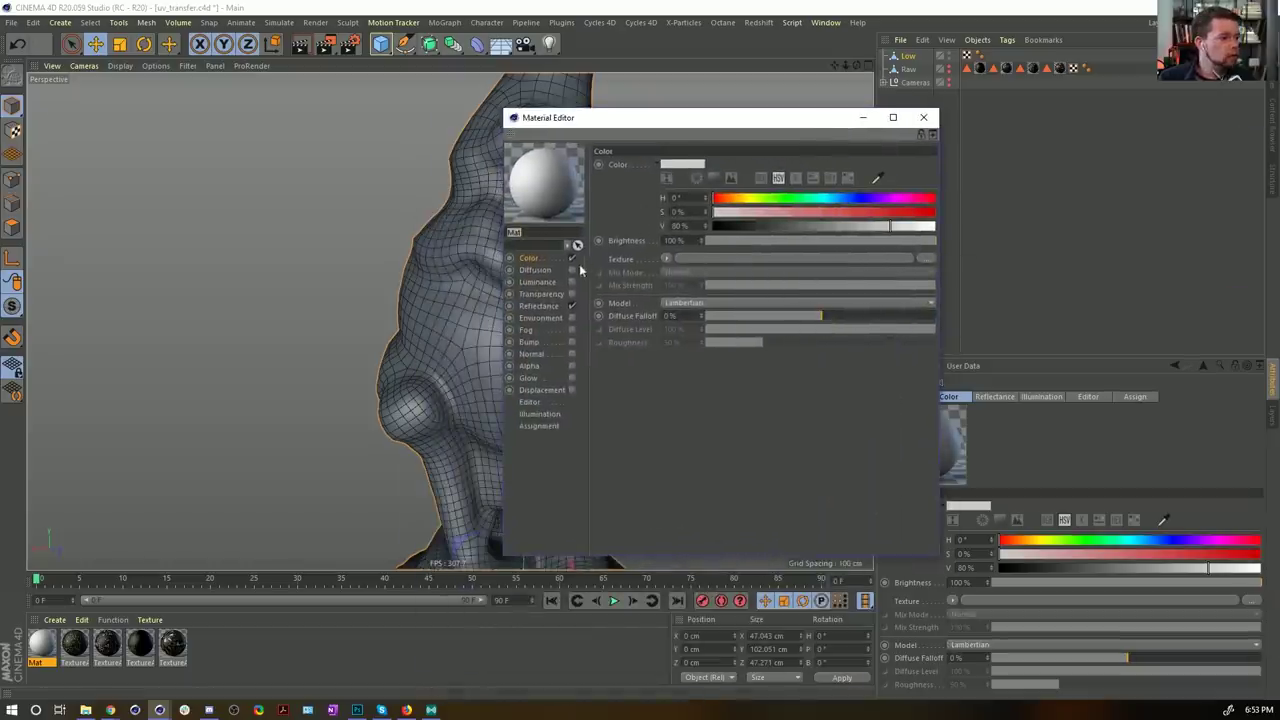
pyautogui.click(558, 306)
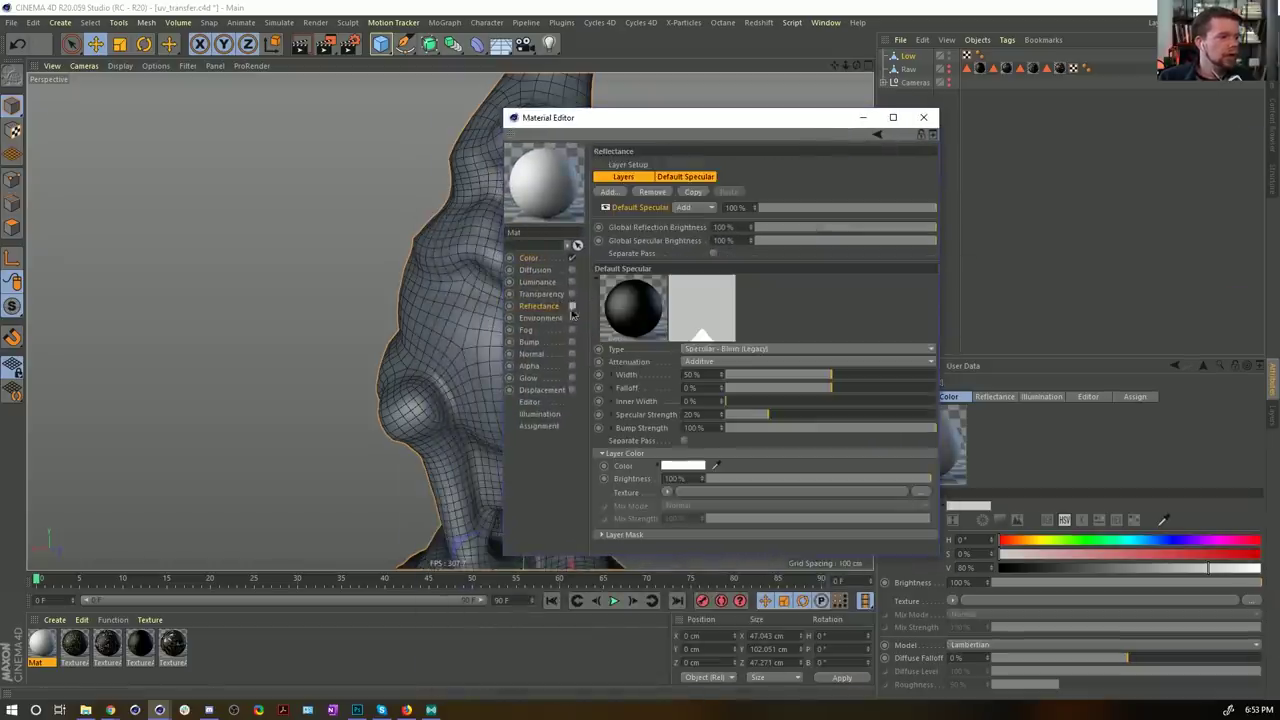
# Step: Load uv_transferReflection.psd as the new material's Color texture and apply the material to the Low mesh
pyautogui.click(547, 258)
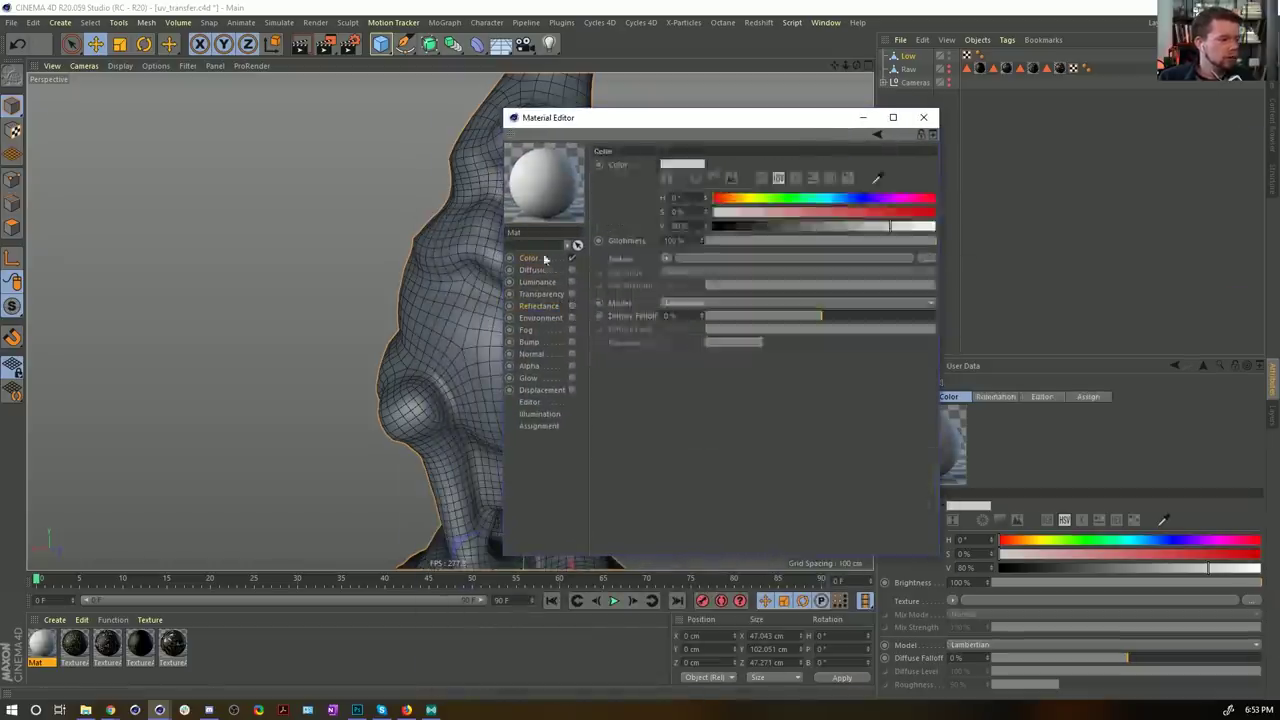
pyautogui.click(927, 261)
pyautogui.click(830, 360)
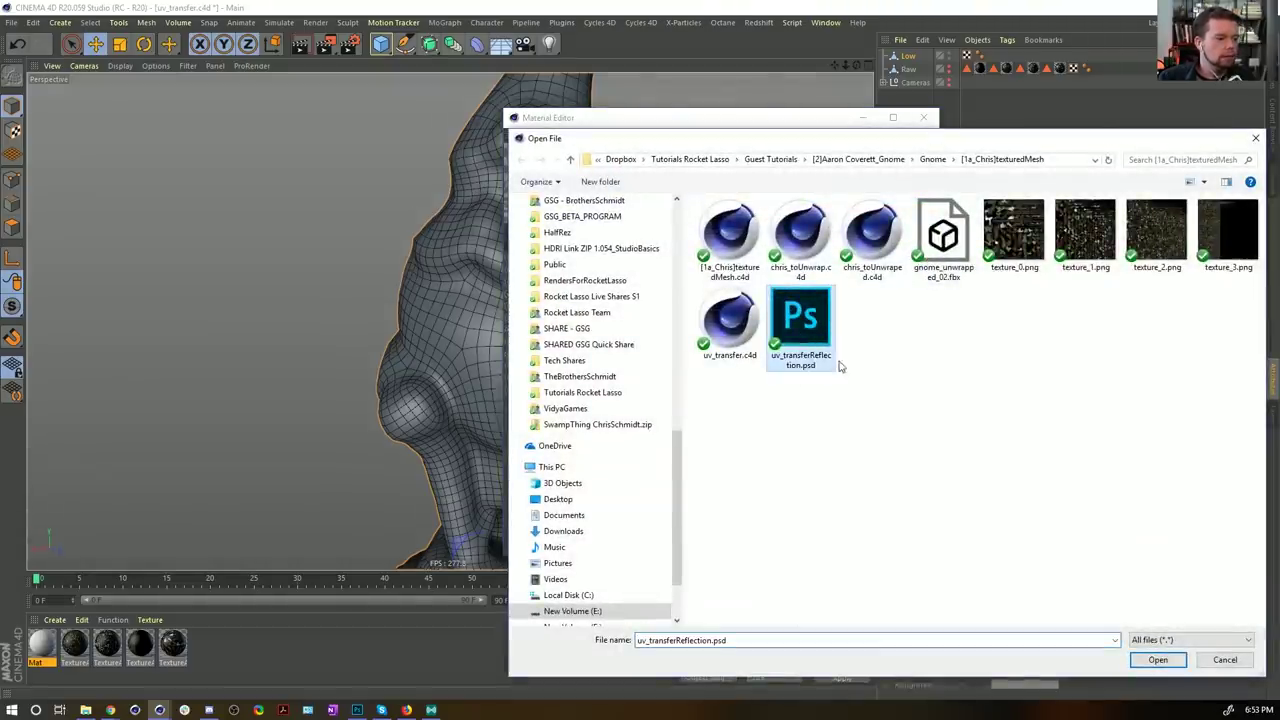
pyautogui.click(1157, 660)
pyautogui.click(923, 117)
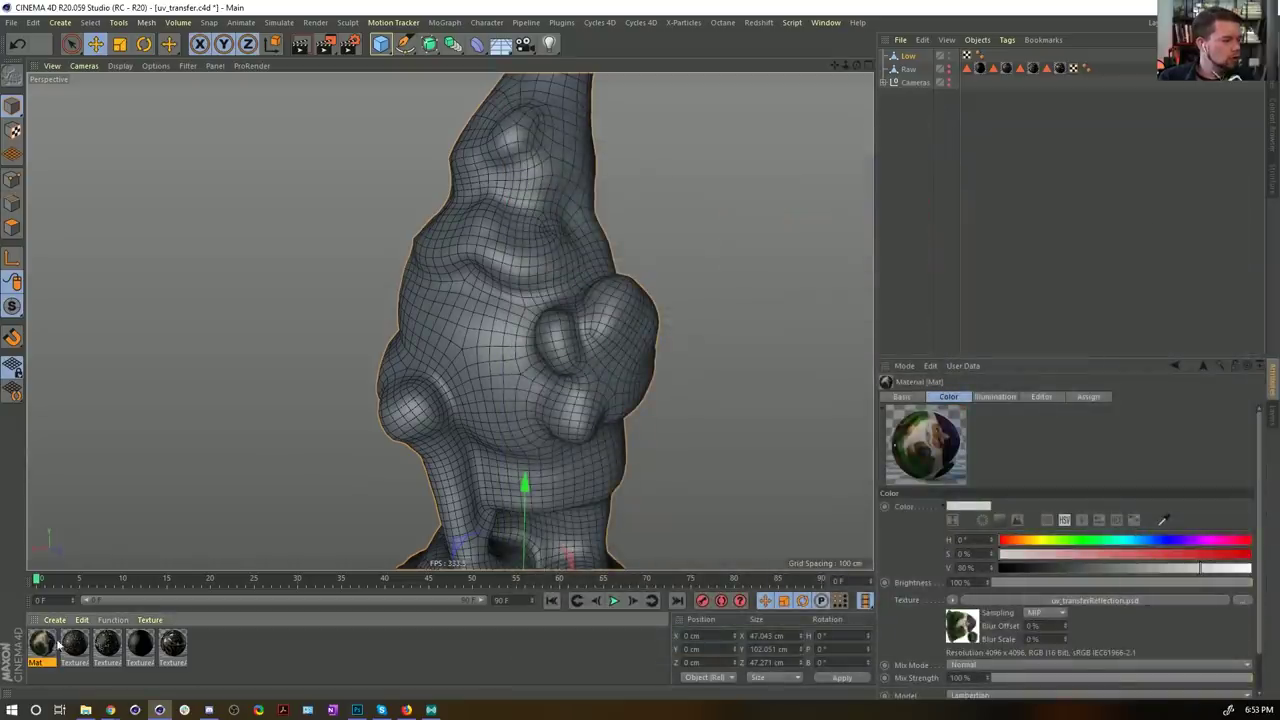
pyautogui.moveTo(906, 55); pyautogui.dragTo(906, 56)
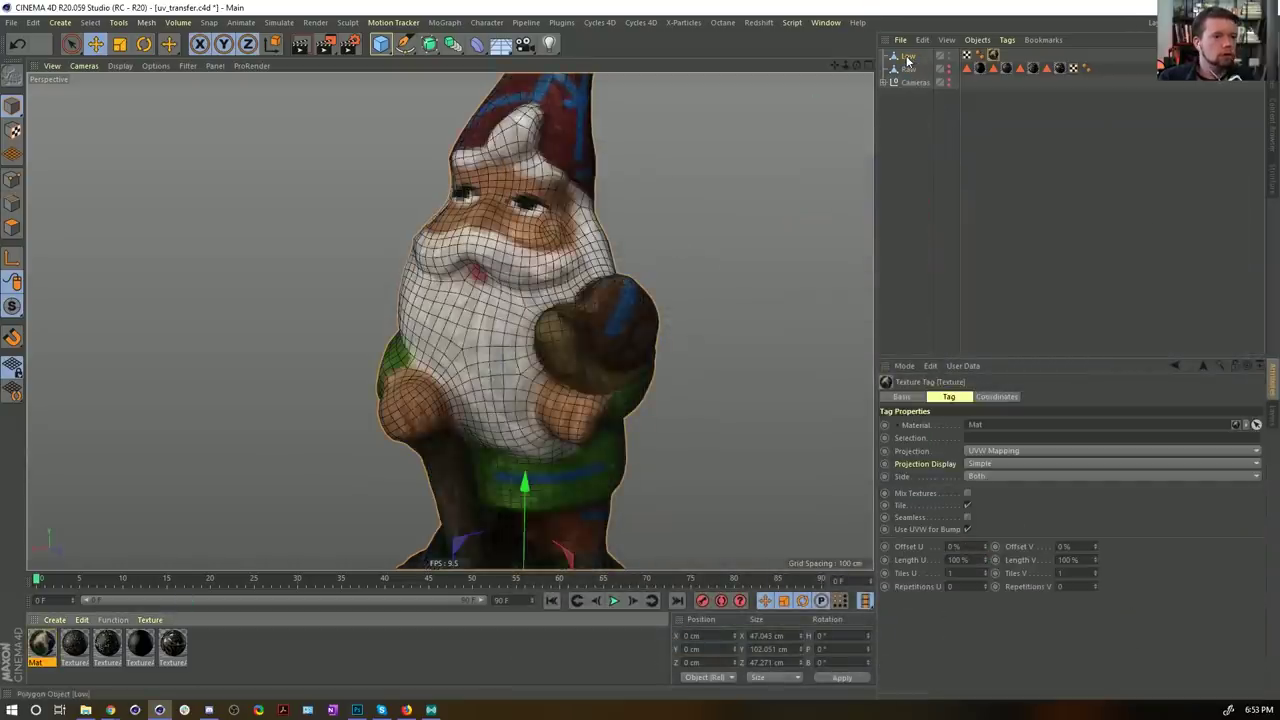
# Step: Examine the baked texture on the Low gnome from several angles and distances
pyautogui.keyDown('alt'); pyautogui.moveTo(532, 281); pyautogui.dragTo(471, 288, button='right'); pyautogui.keyUp('alt')
pyautogui.keyDown('alt'); pyautogui.moveTo(471, 288); pyautogui.dragTo(512, 305); pyautogui.keyUp('alt')
pyautogui.keyDown('alt'); pyautogui.moveTo(512, 305); pyautogui.dragTo(620, 287, button='right'); pyautogui.keyUp('alt')
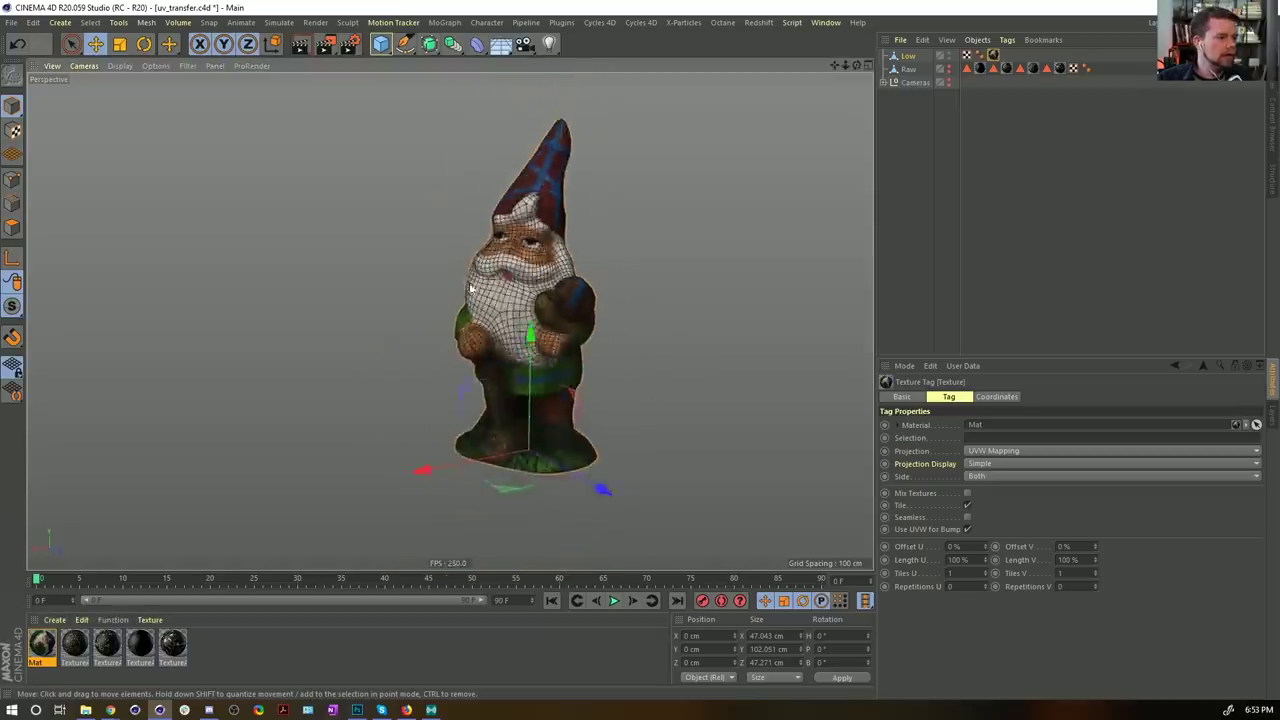
pyautogui.keyDown('alt'); pyautogui.moveTo(621, 287); pyautogui.dragTo(428, 260); pyautogui.keyUp('alt')
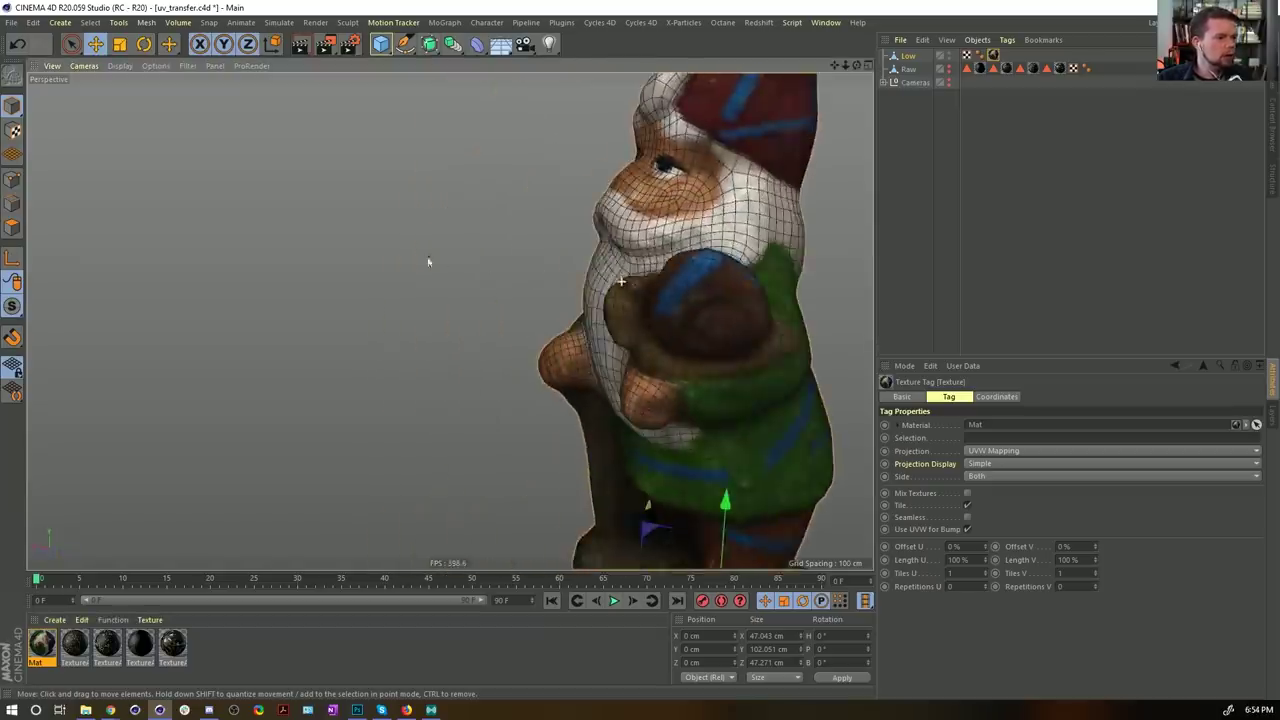
pyautogui.keyDown('alt'); pyautogui.moveTo(672, 279); pyautogui.dragTo(639, 286, button='right'); pyautogui.keyUp('alt')
pyautogui.keyDown('alt'); pyautogui.moveTo(639, 286); pyautogui.dragTo(589, 354, button='middle'); pyautogui.keyUp('alt')
pyautogui.keyDown('alt'); pyautogui.moveTo(596, 348); pyautogui.dragTo(593, 298); pyautogui.keyUp('alt')
pyautogui.scroll(-3, 593, 298)
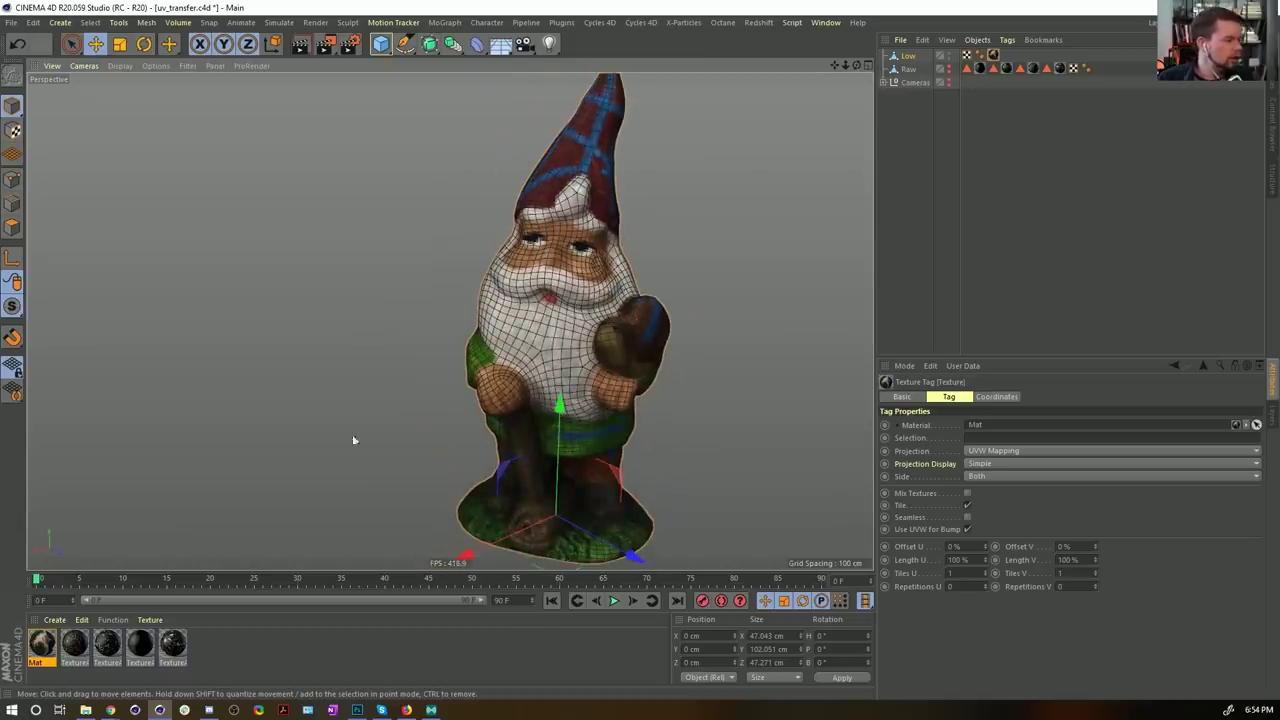
# Step: Set the gnome material's Texture Preview Size to No Scaling
pyautogui.click(43, 647)
pyautogui.moveTo(1279, 190); pyautogui.dragTo(644, 169)
pyautogui.click(412, 451)
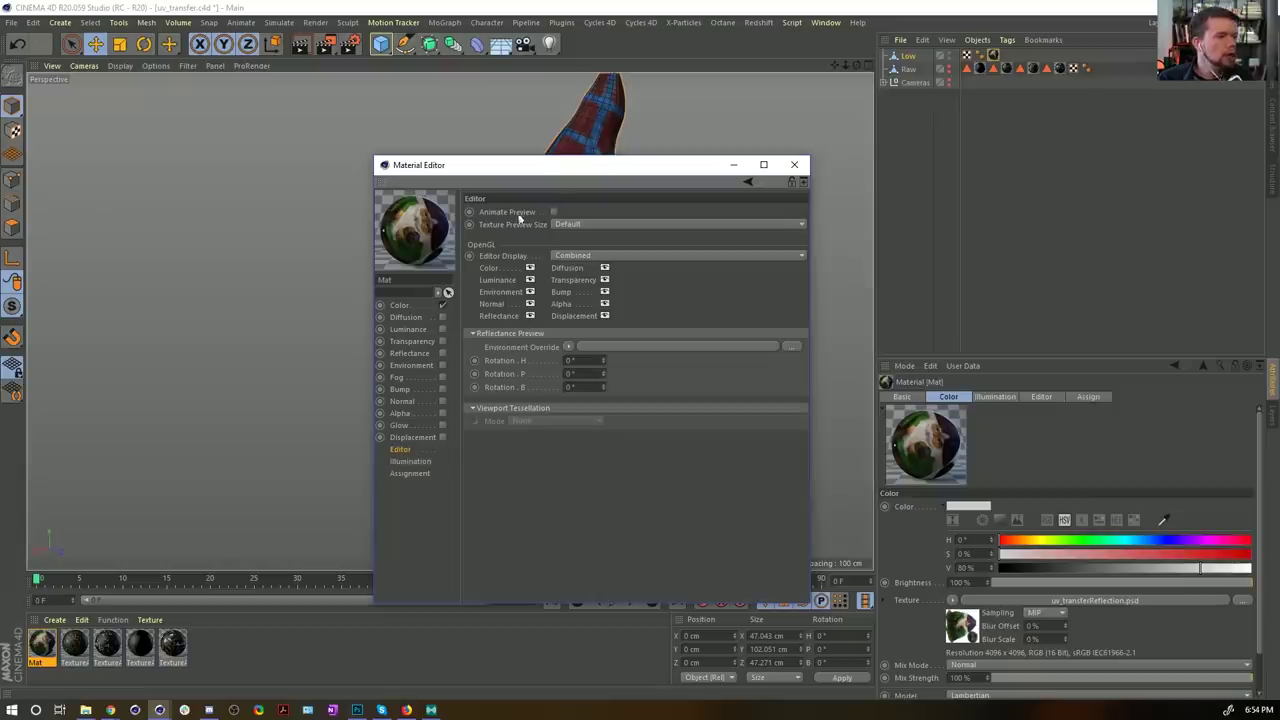
pyautogui.click(584, 224)
pyautogui.click(602, 254)
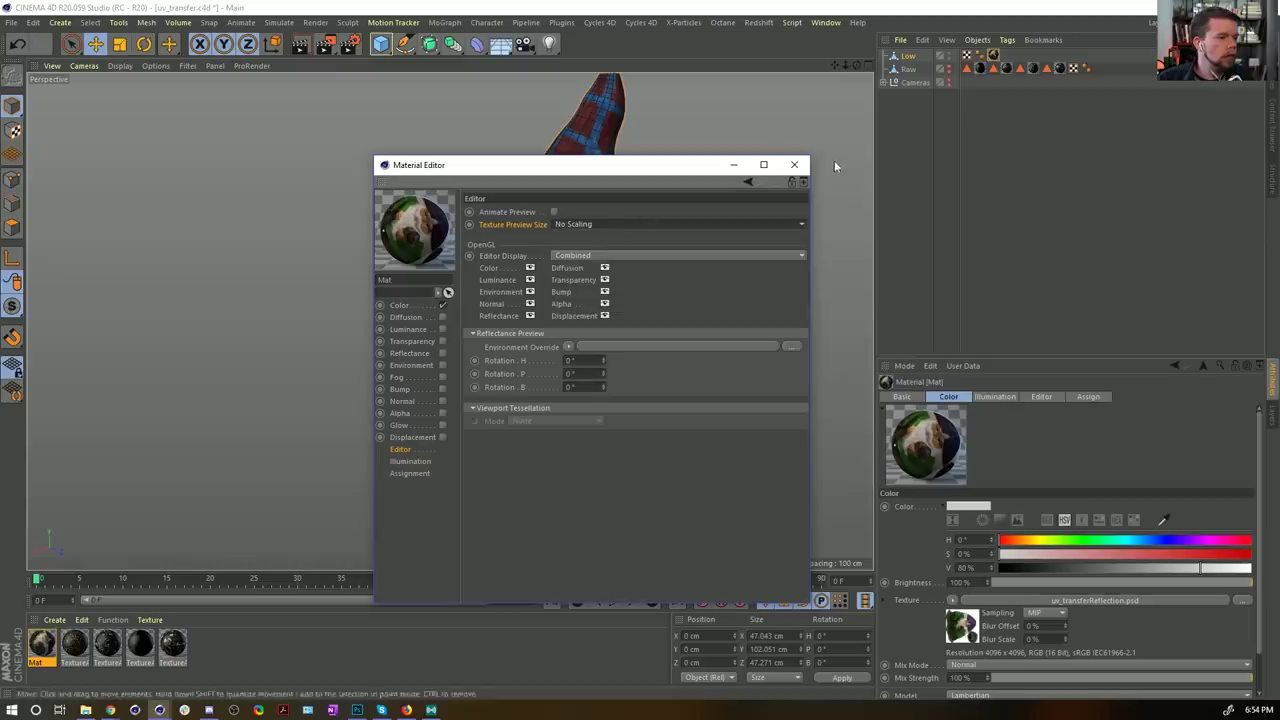
pyautogui.click(795, 166)
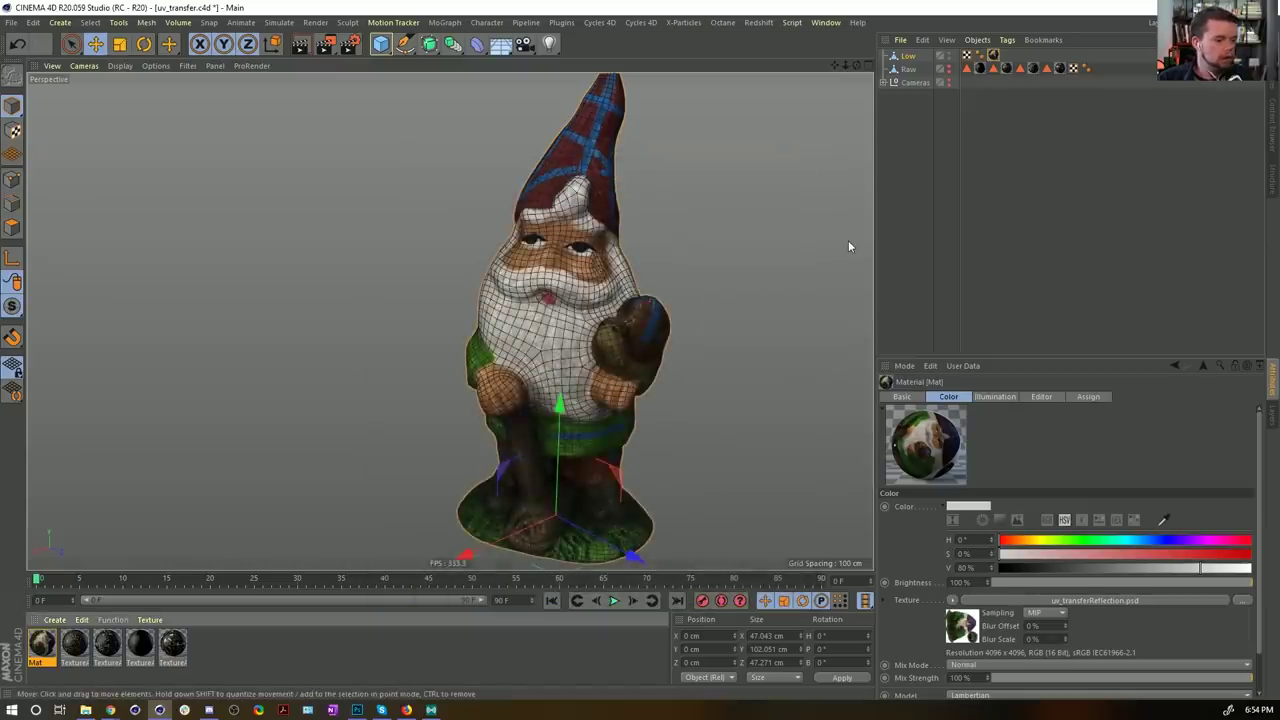
# Step: Switch the viewport to Gouraud shading without wireframe lines and inspect the textured gnome from several sides
pyautogui.press('n')
pyautogui.press('a')
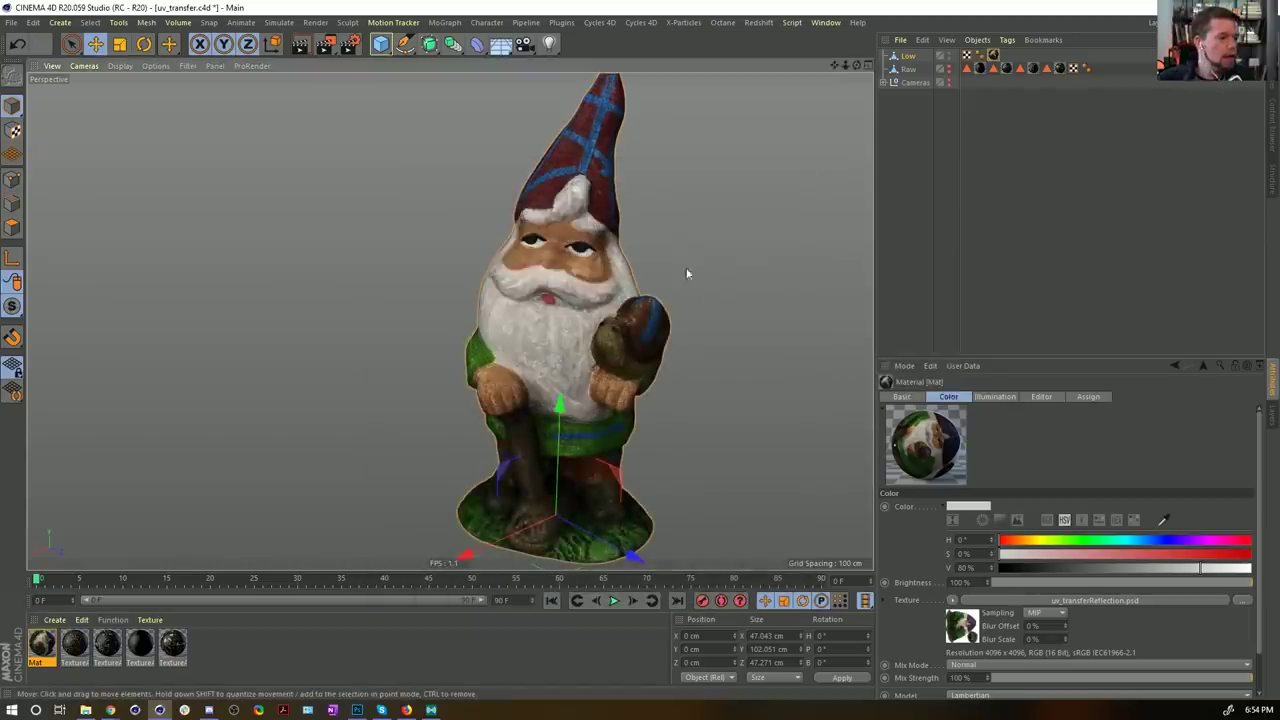
pyautogui.moveTo(535, 315)
pyautogui.keyDown('alt'); pyautogui.mouseDown()
pyautogui.moveTo(723, 286)
pyautogui.moveTo(554, 311)
pyautogui.mouseUp(); pyautogui.keyUp('alt')
pyautogui.keyDown('alt'); pyautogui.moveTo(554, 311); pyautogui.dragTo(667, 290, button='right'); pyautogui.keyUp('alt')
pyautogui.keyDown('alt'); pyautogui.moveTo(667, 290); pyautogui.dragTo(727, 290); pyautogui.keyUp('alt')
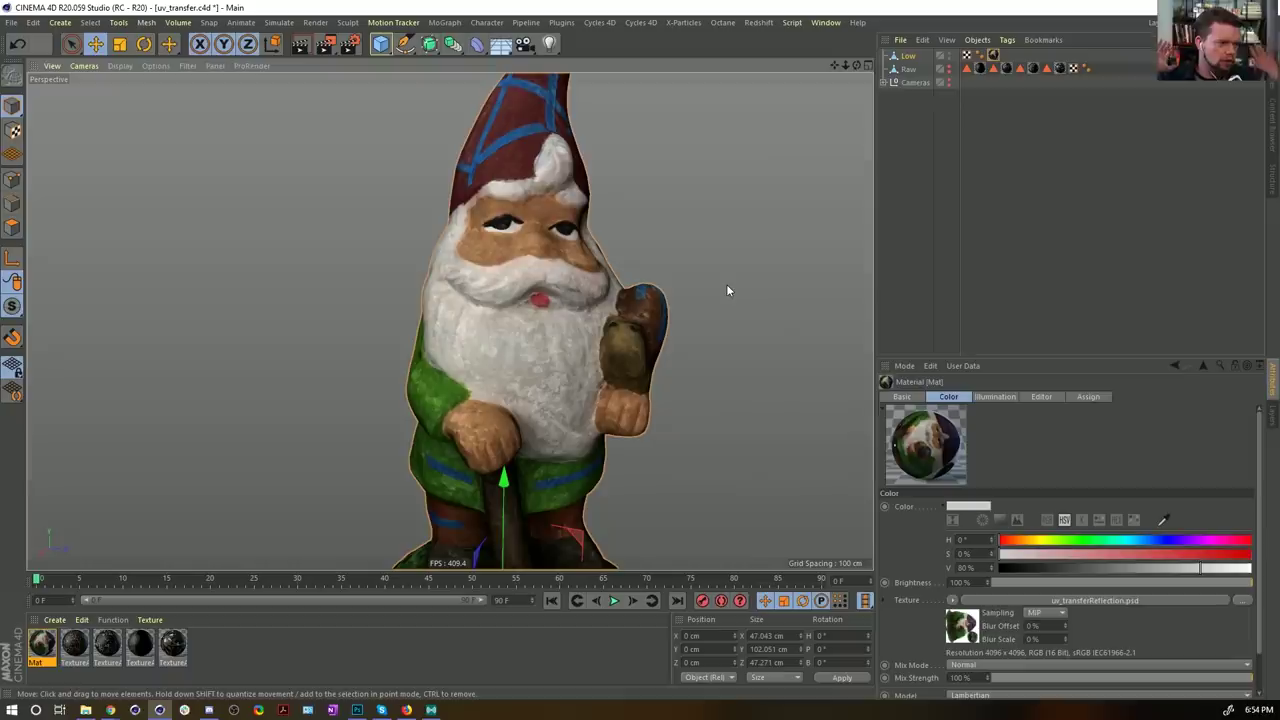
pyautogui.keyDown('alt'); pyautogui.moveTo(726, 284); pyautogui.dragTo(617, 274); pyautogui.keyUp('alt')
pyautogui.keyDown('alt'); pyautogui.moveTo(617, 274); pyautogui.dragTo(577, 281, button='right'); pyautogui.keyUp('alt')
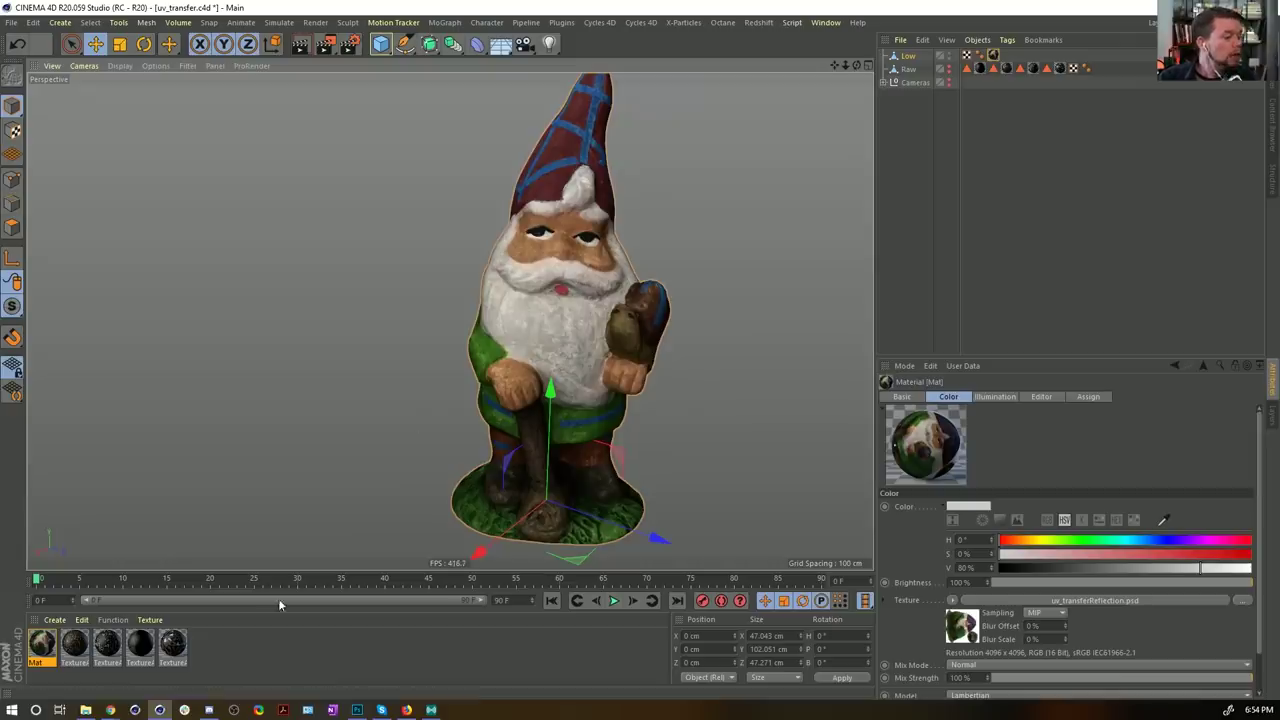
# Step: Open uv_transferReflection.psd in a floating Photoshop window and duplicate its Background layer
pyautogui.click(356, 710)
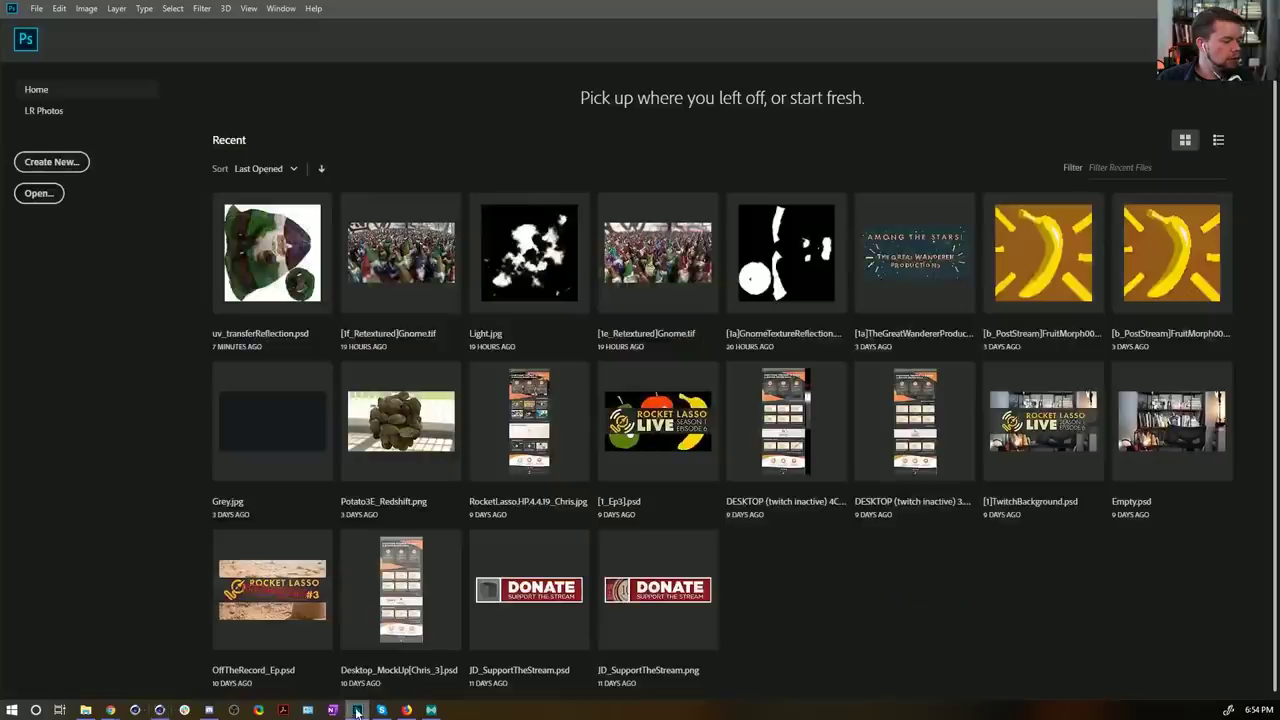
pyautogui.click(85, 710)
pyautogui.moveTo(896, 412); pyautogui.dragTo(305, 107)
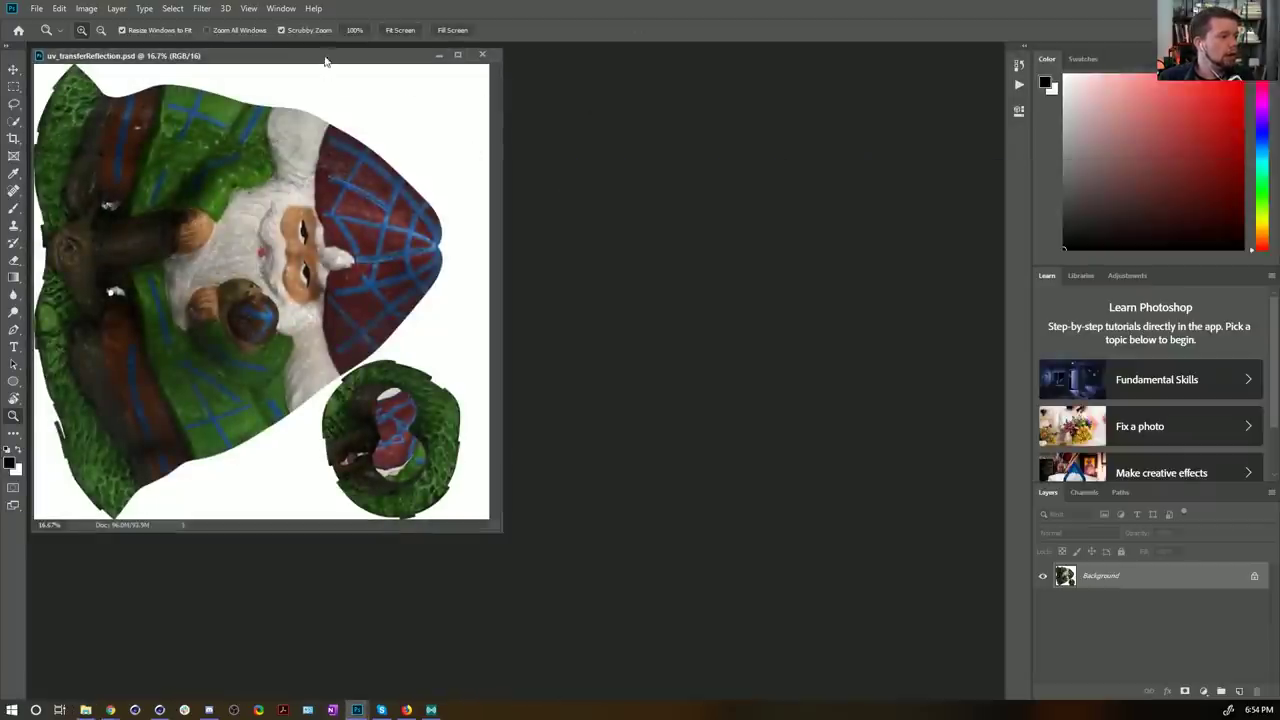
pyautogui.moveTo(325, 62); pyautogui.dragTo(618, 178)
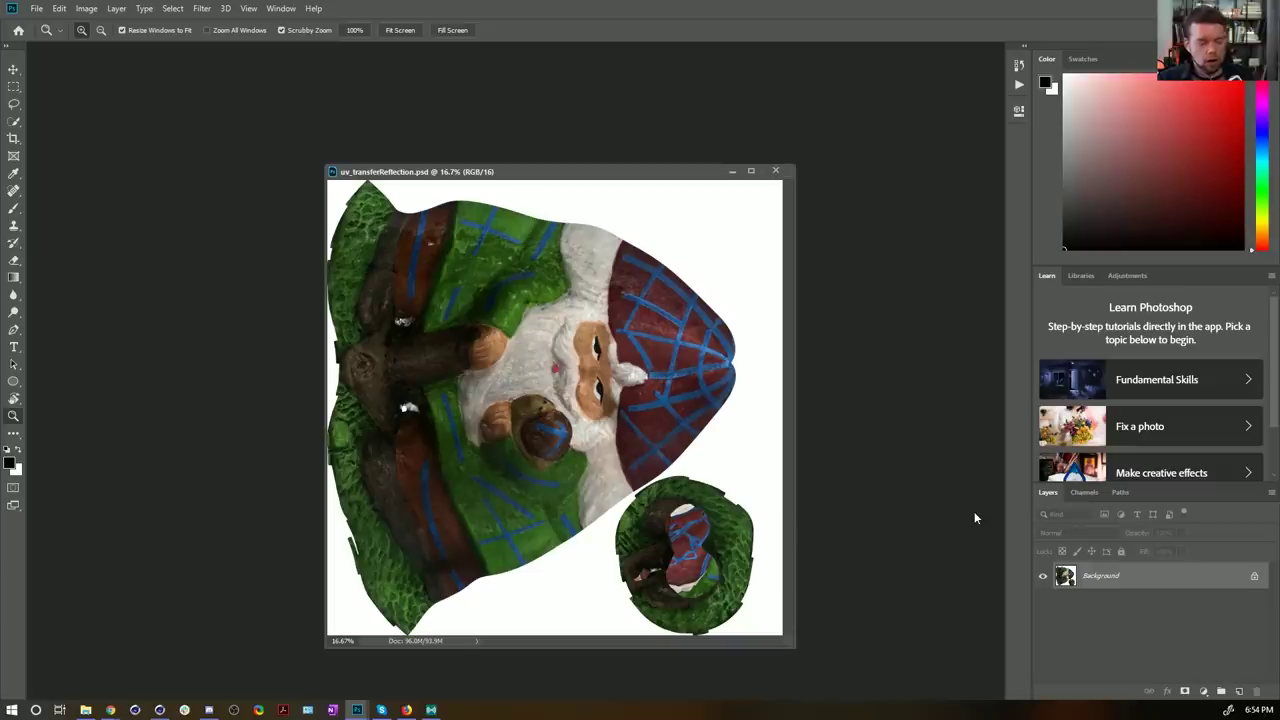
pyautogui.hotkey('ctrl', 'j')
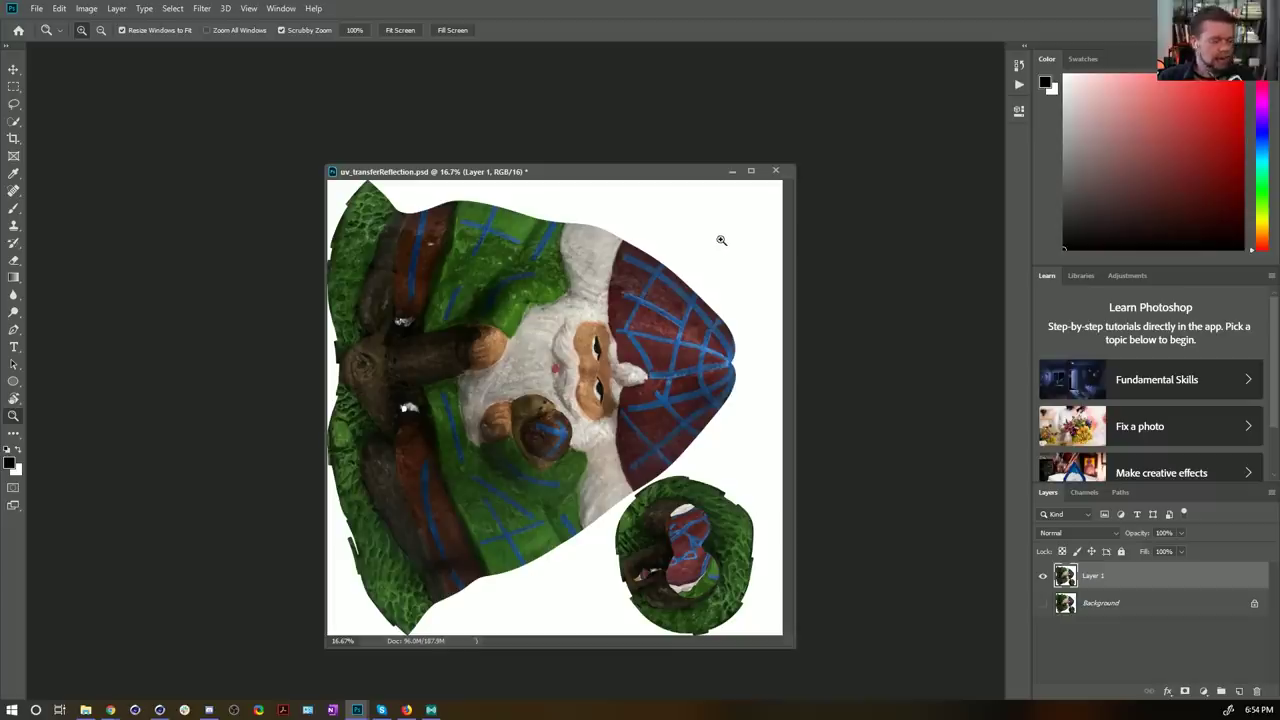
# Step: Select the white background around the texture on Layer 1 with the Magic Wand and delete it
pyautogui.press('w')
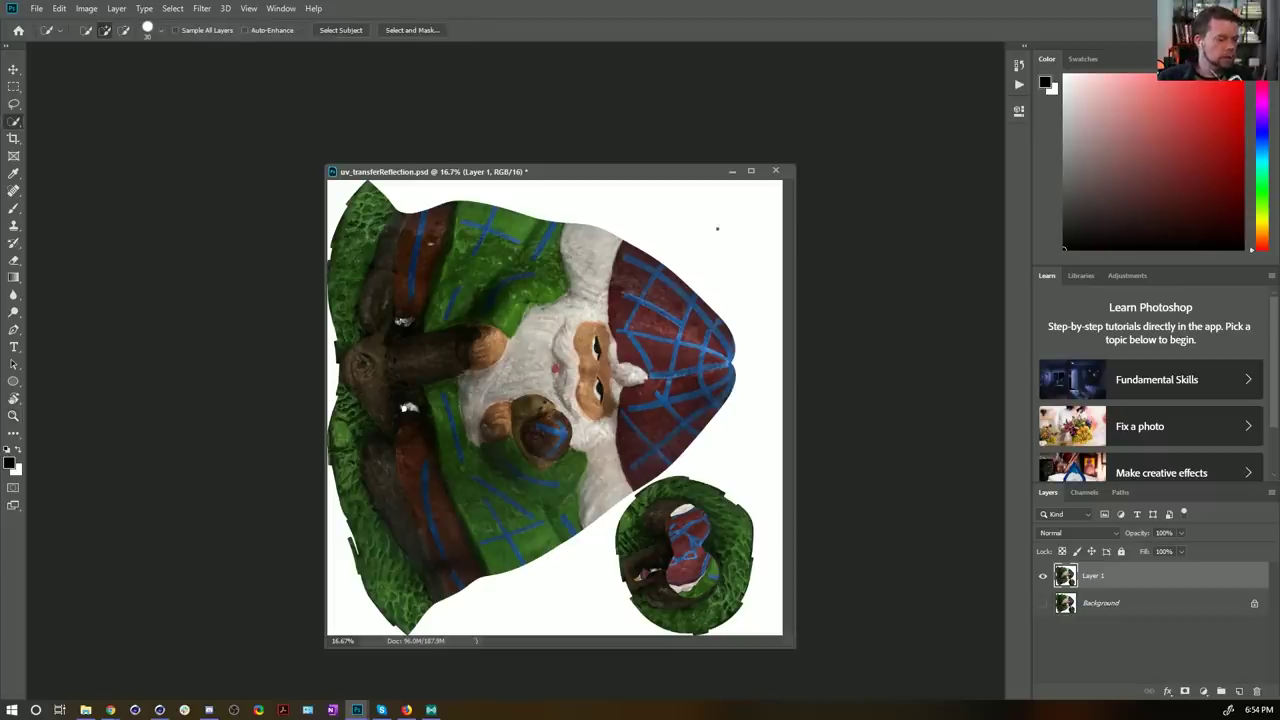
pyautogui.rightClick(14, 121)
pyautogui.click(60, 133)
pyautogui.click(642, 225)
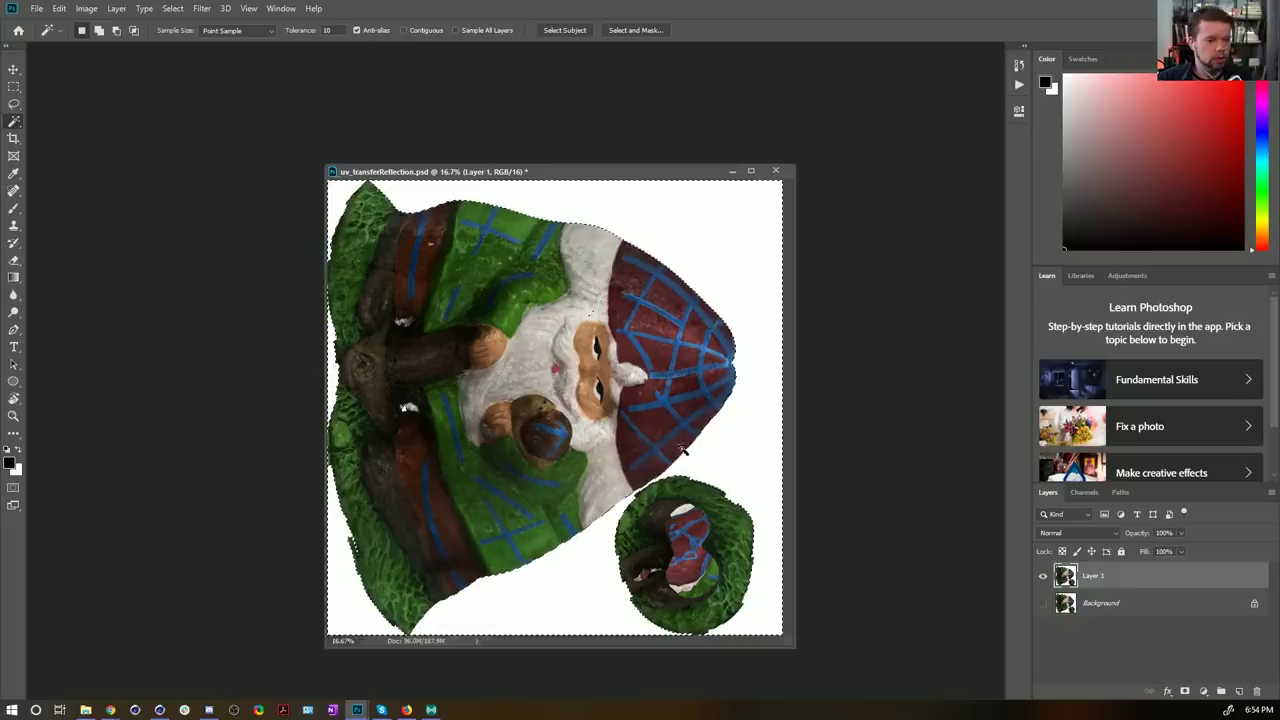
pyautogui.press('Delete')
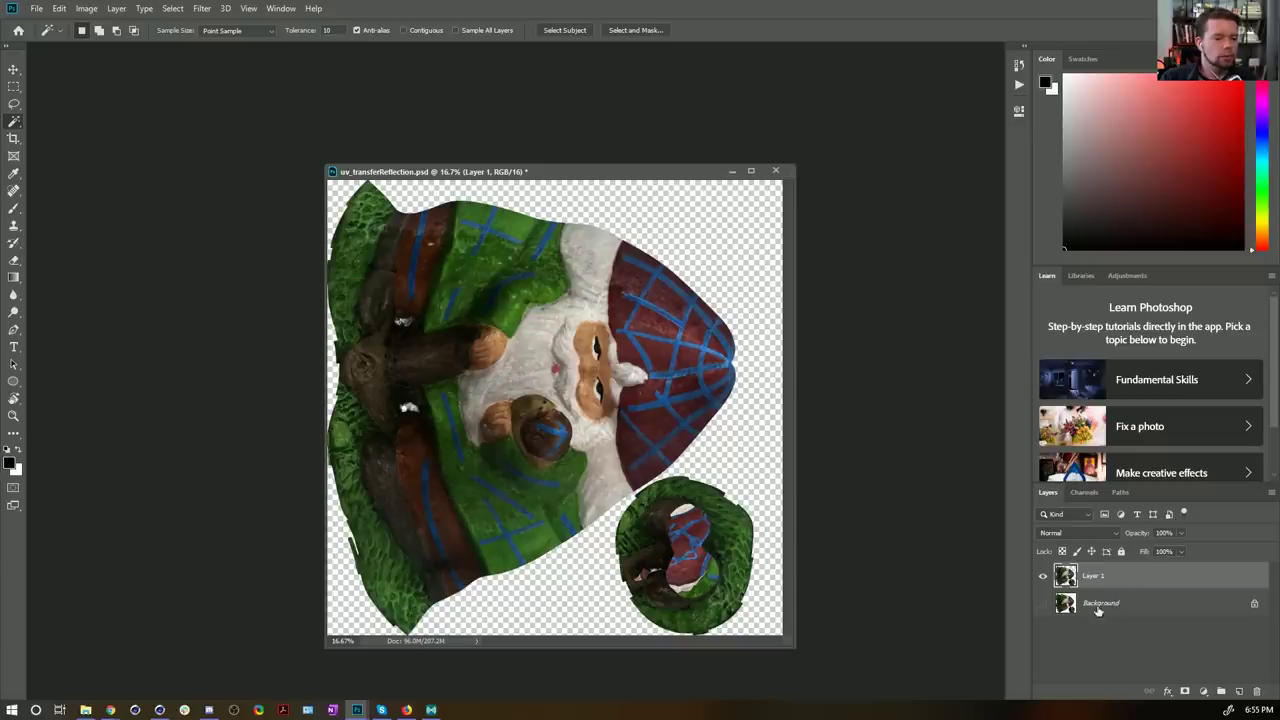
# Step: Show the gnome texture in full-screen mode with the green coat enlarged
pyautogui.press('z')
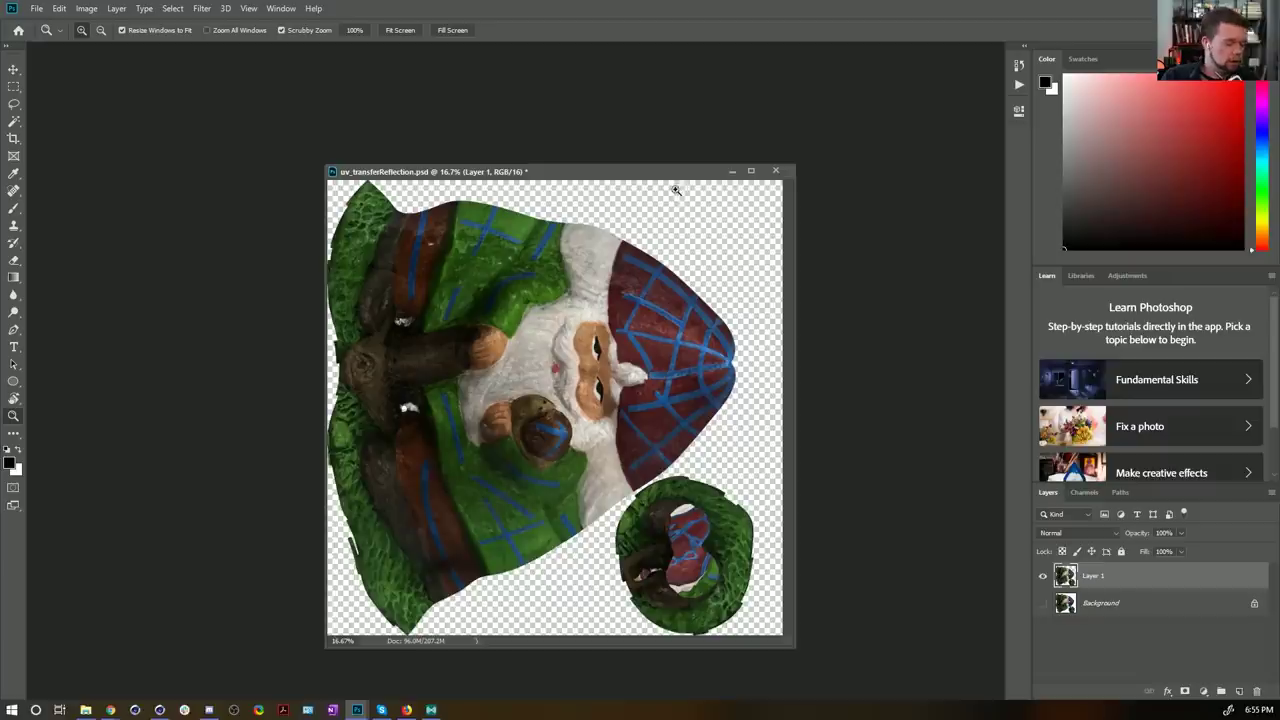
pyautogui.press('f')
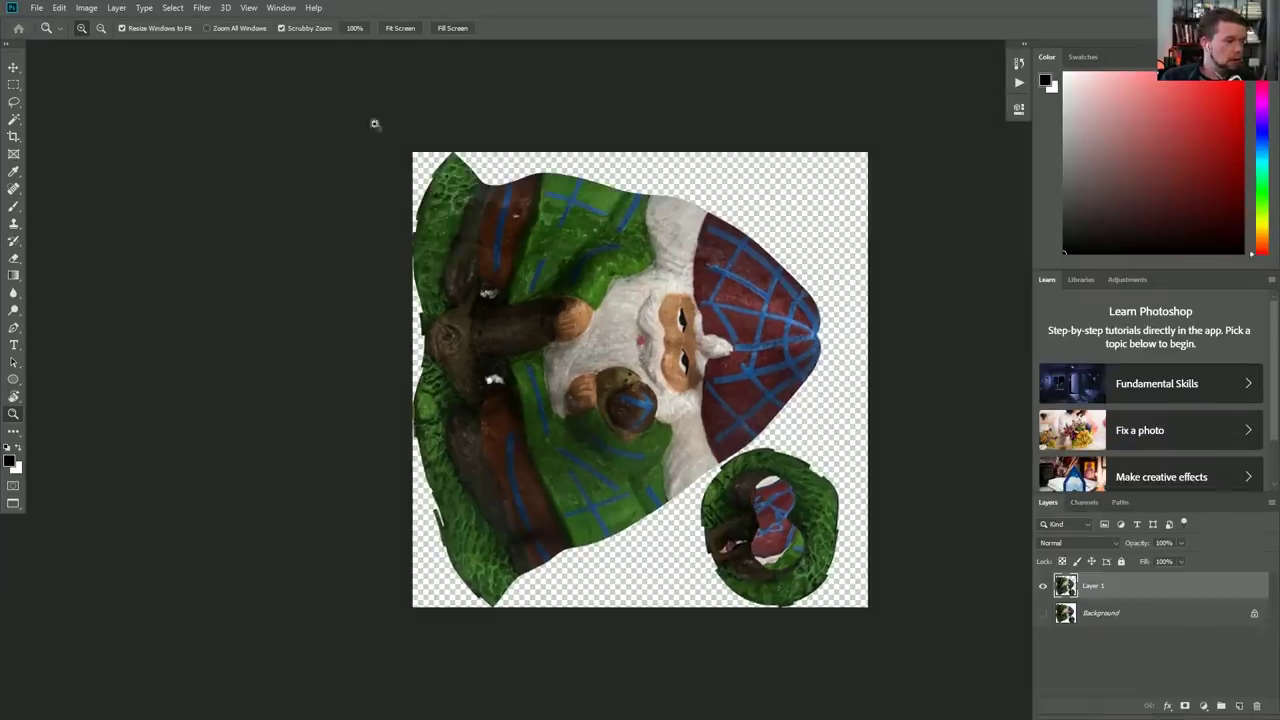
pyautogui.moveTo(610, 348)
pyautogui.mouseDown()
pyautogui.moveTo(551, 393)
pyautogui.moveTo(626, 345)
pyautogui.mouseUp()
pyautogui.click(628, 353)
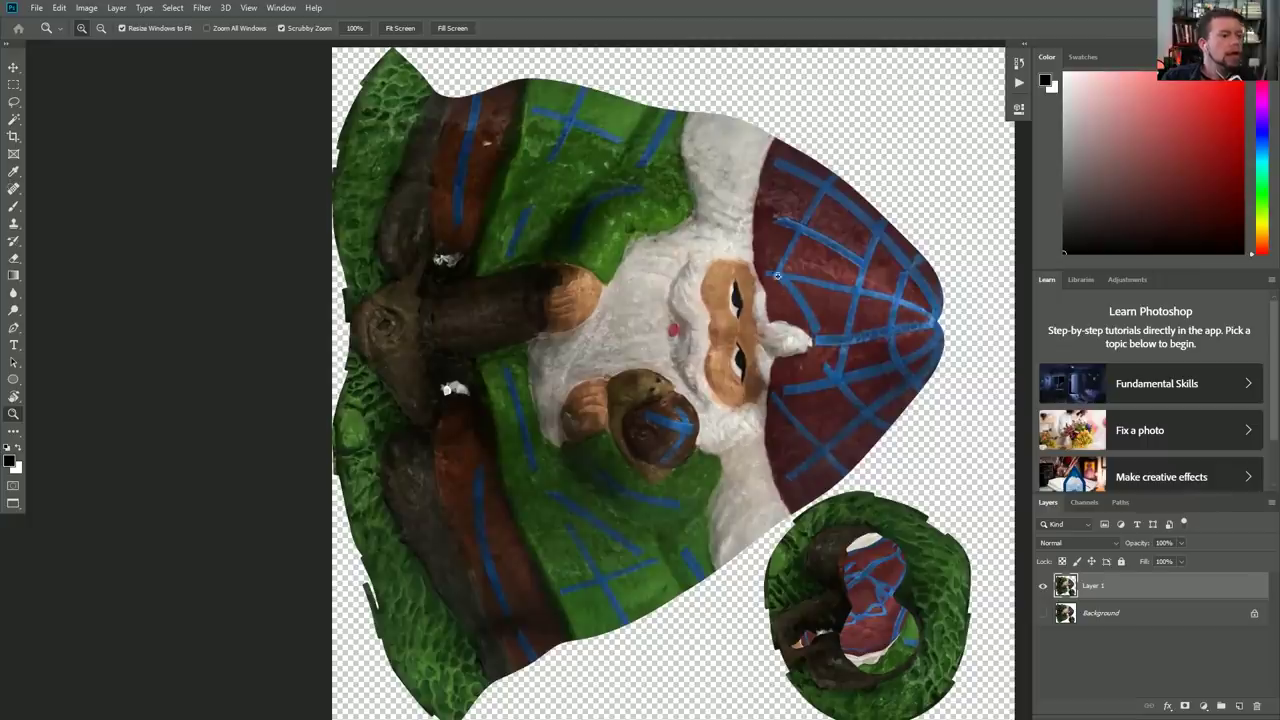
pyautogui.moveTo(599, 138); pyautogui.dragTo(620, 275)
pyautogui.click(590, 269)
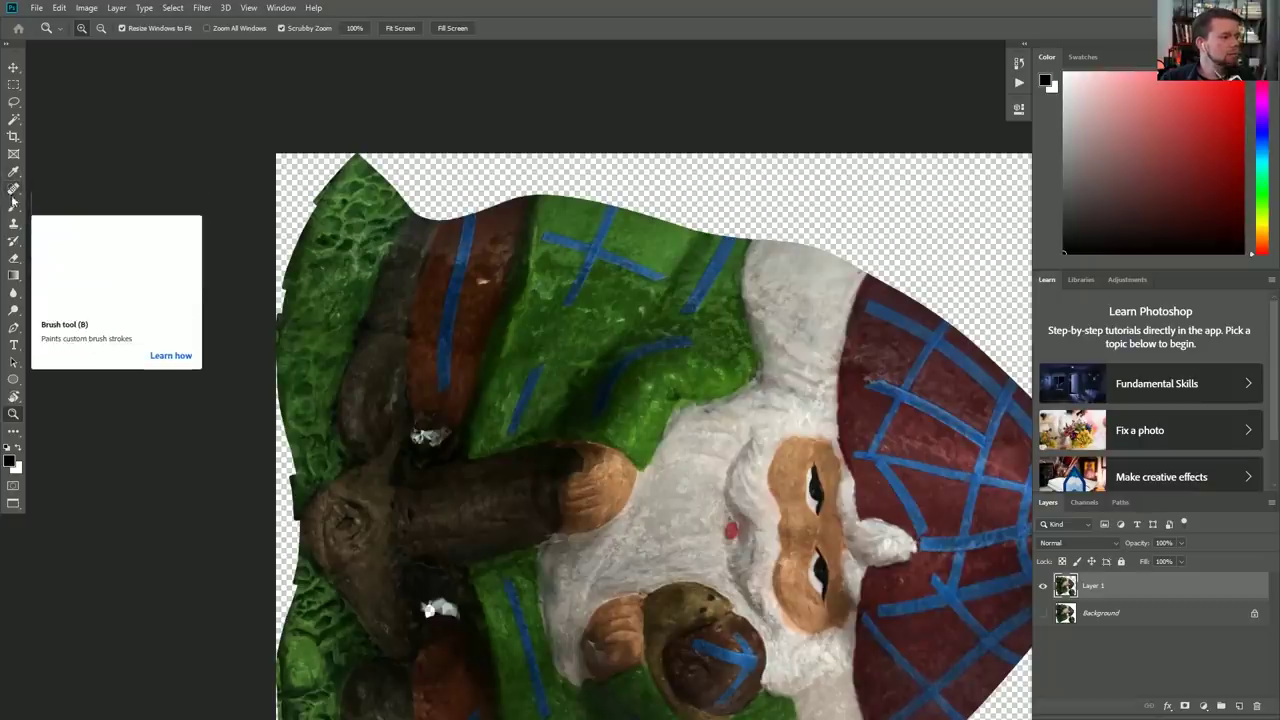
# Step: Remove the two crossing blue lines on the green coat using a content-aware Spot Healing Brush reduced to 80 px
pyautogui.press('j')
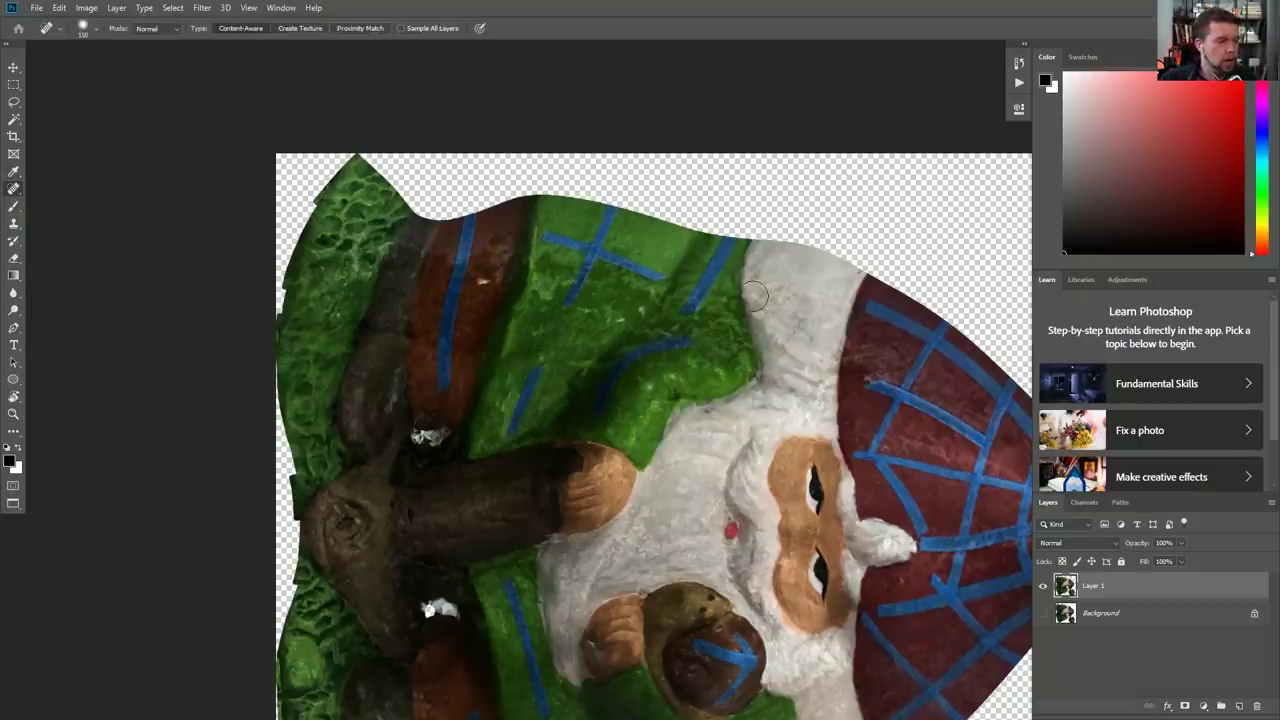
pyautogui.press('z')
pyautogui.click(645, 275)
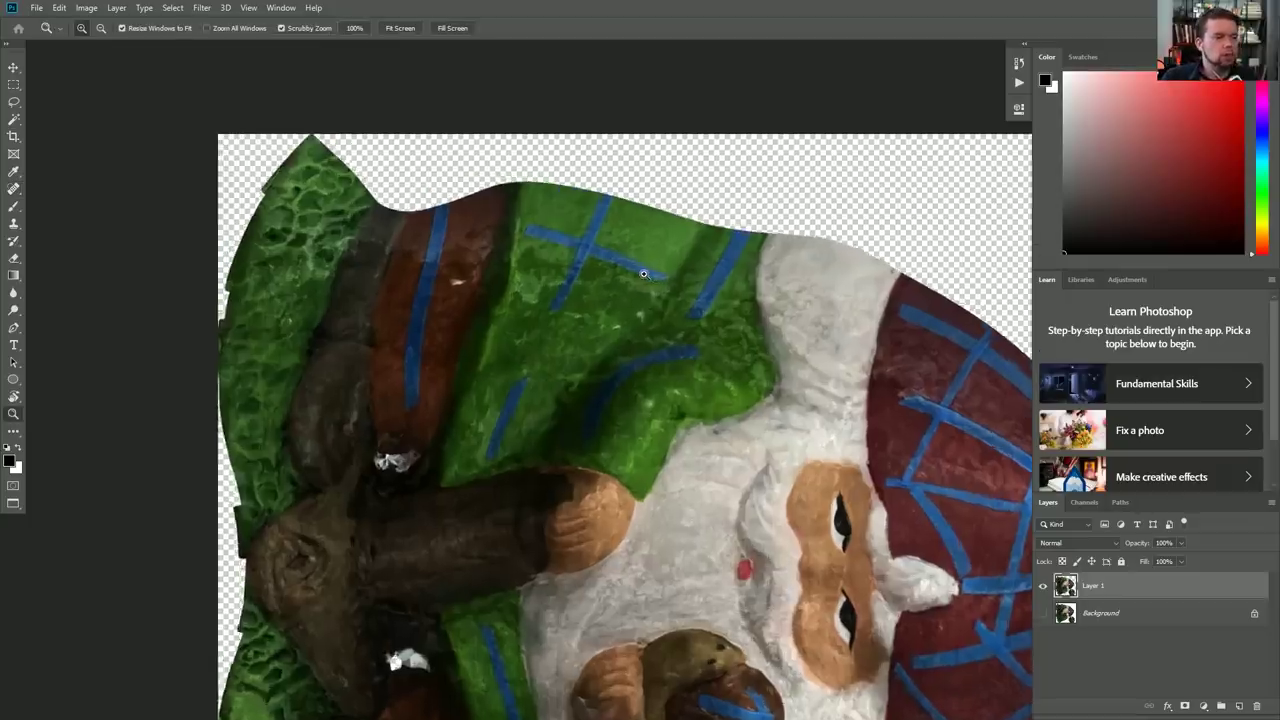
pyautogui.click(618, 259)
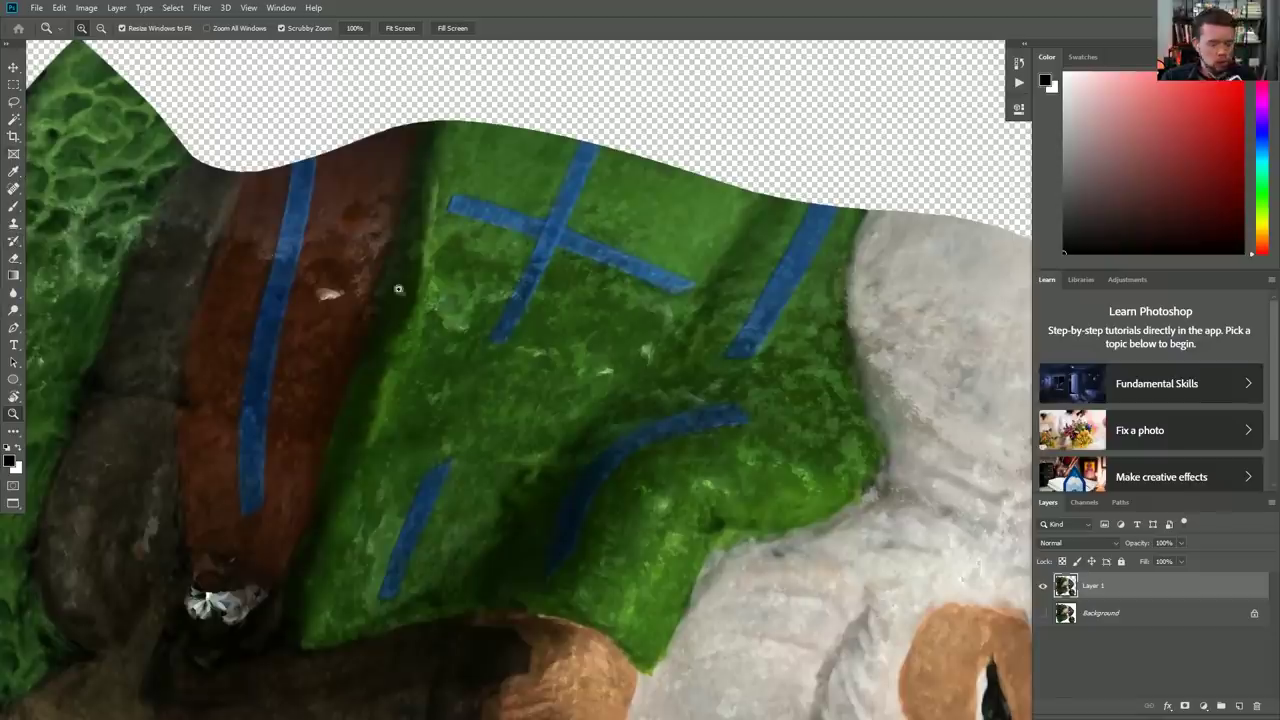
pyautogui.press('j')
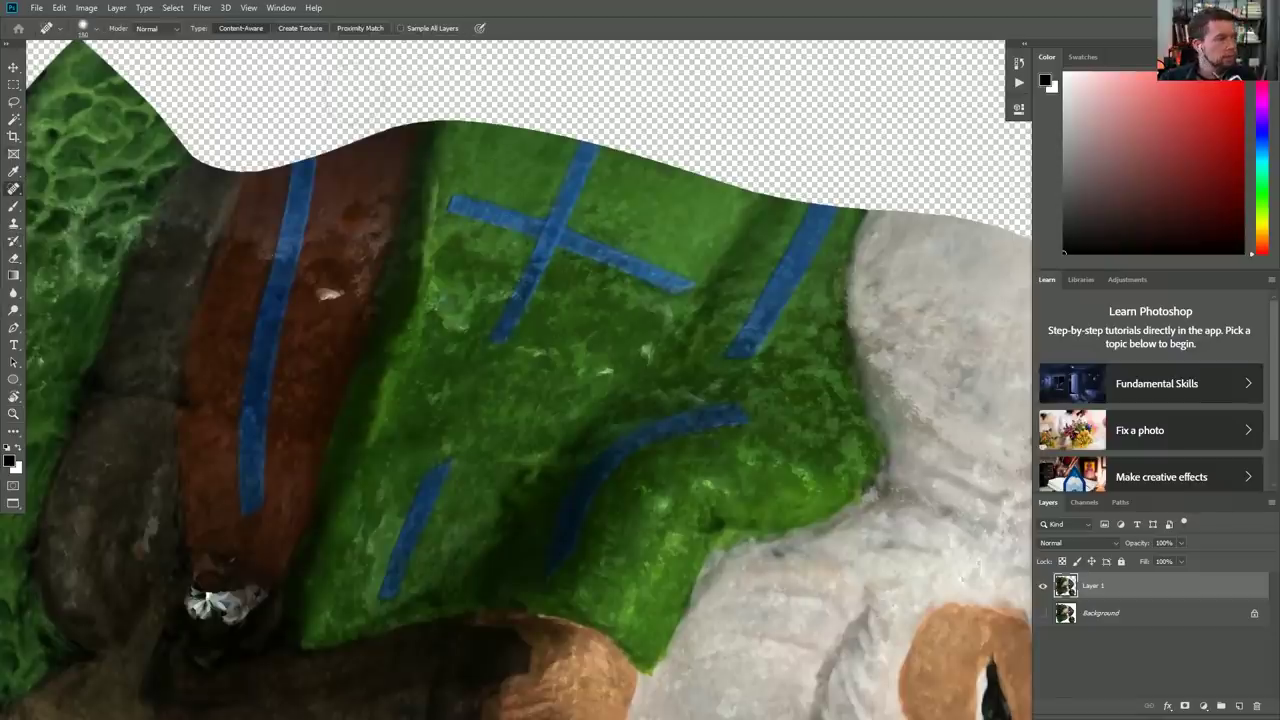
pyautogui.click(99, 31)
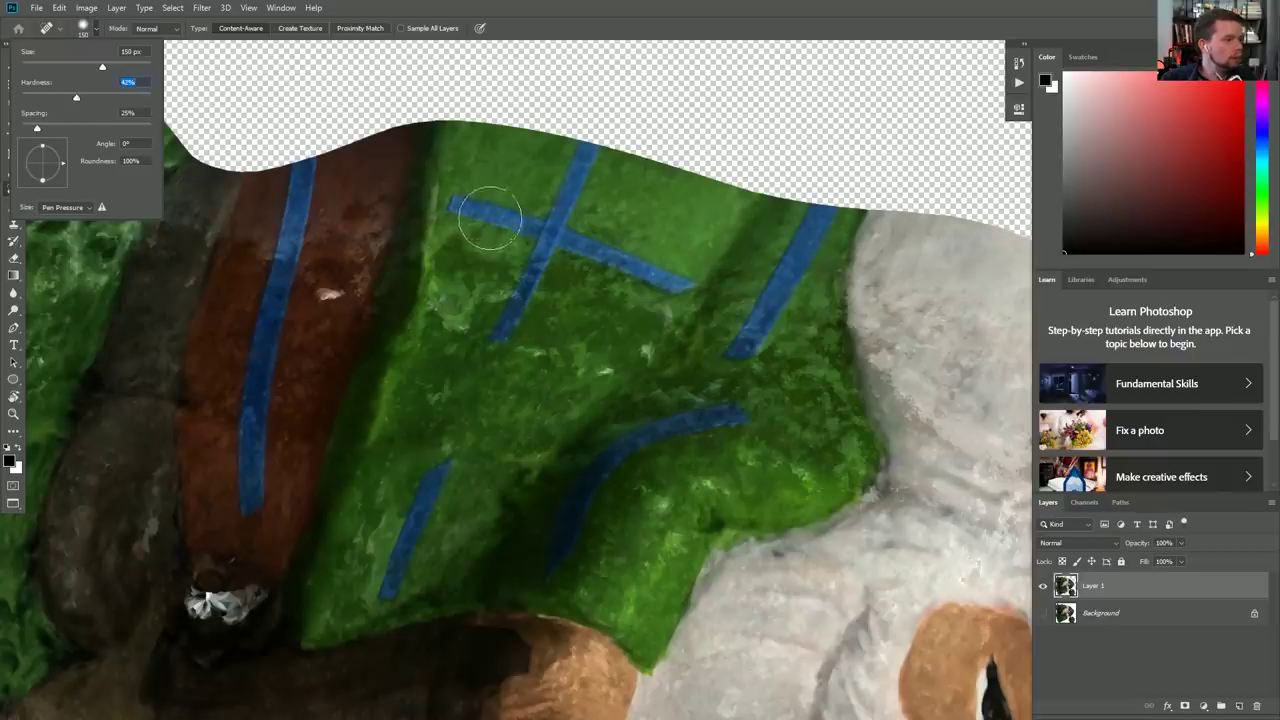
pyautogui.click(531, 223)
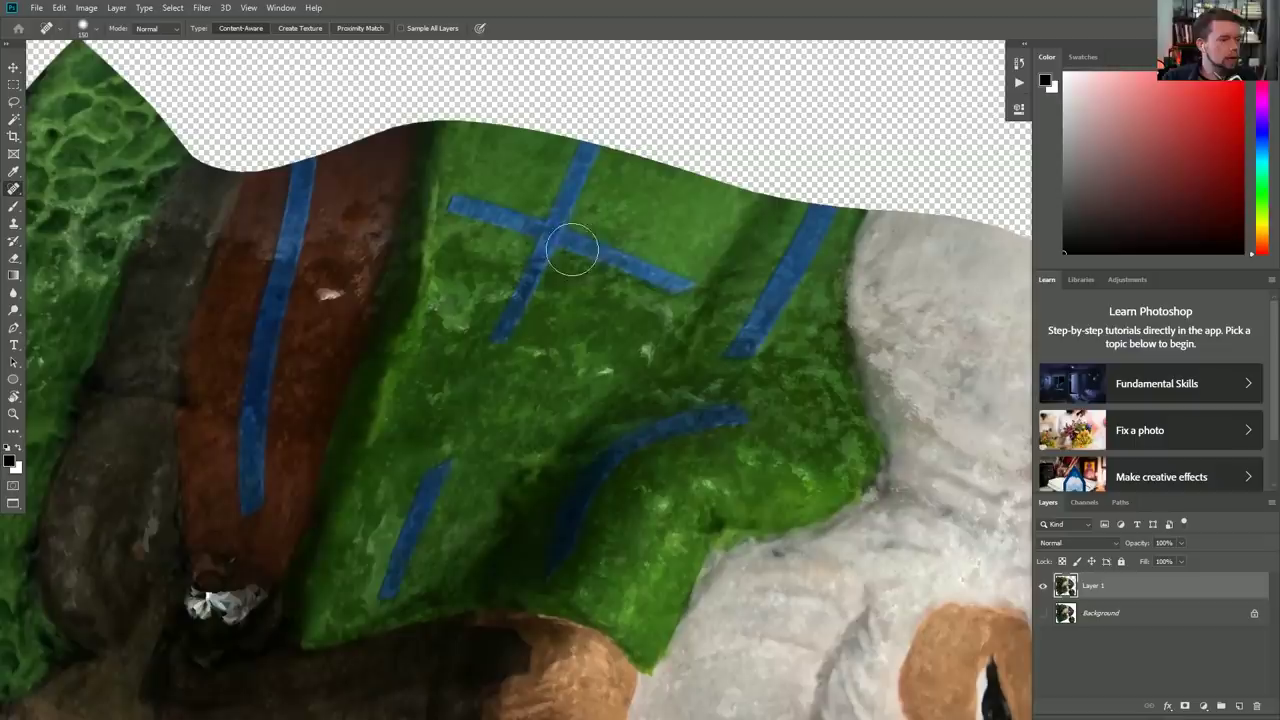
pyautogui.press('[')
pyautogui.press('[')
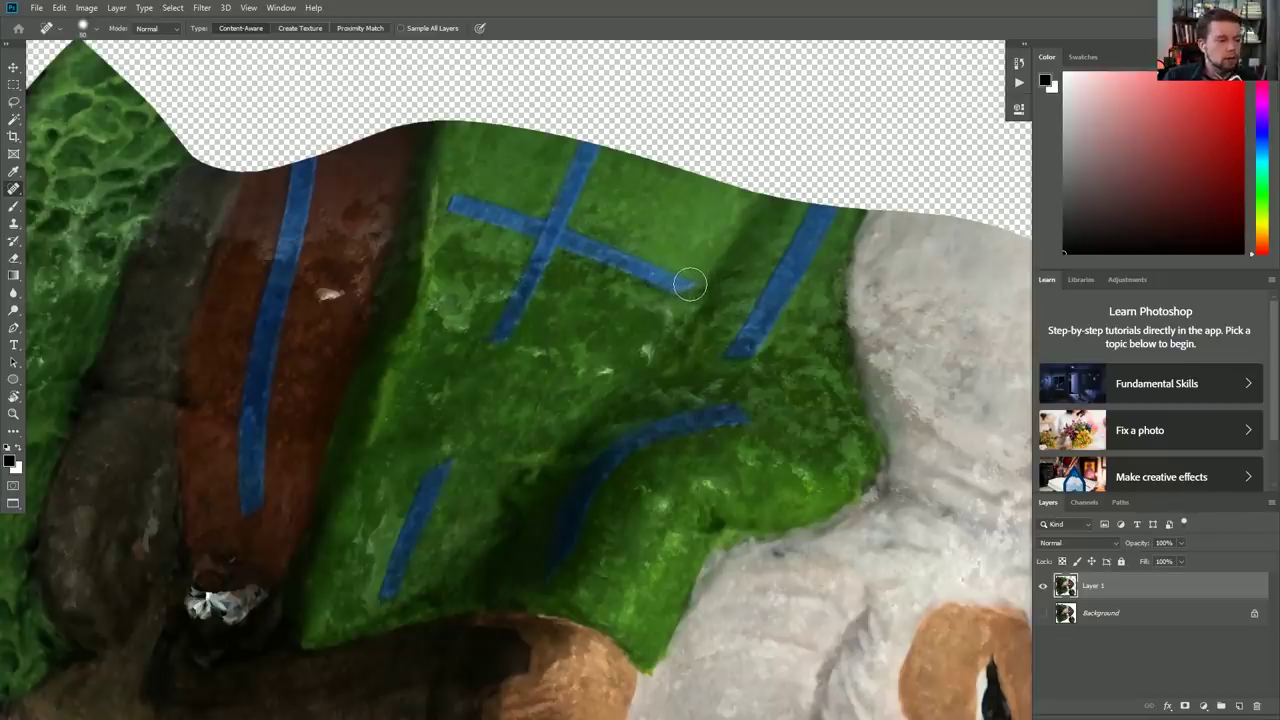
pyautogui.moveTo(688, 287)
pyautogui.mouseDown()
pyautogui.moveTo(450, 205)
pyautogui.moveTo(689, 300)
pyautogui.mouseUp()
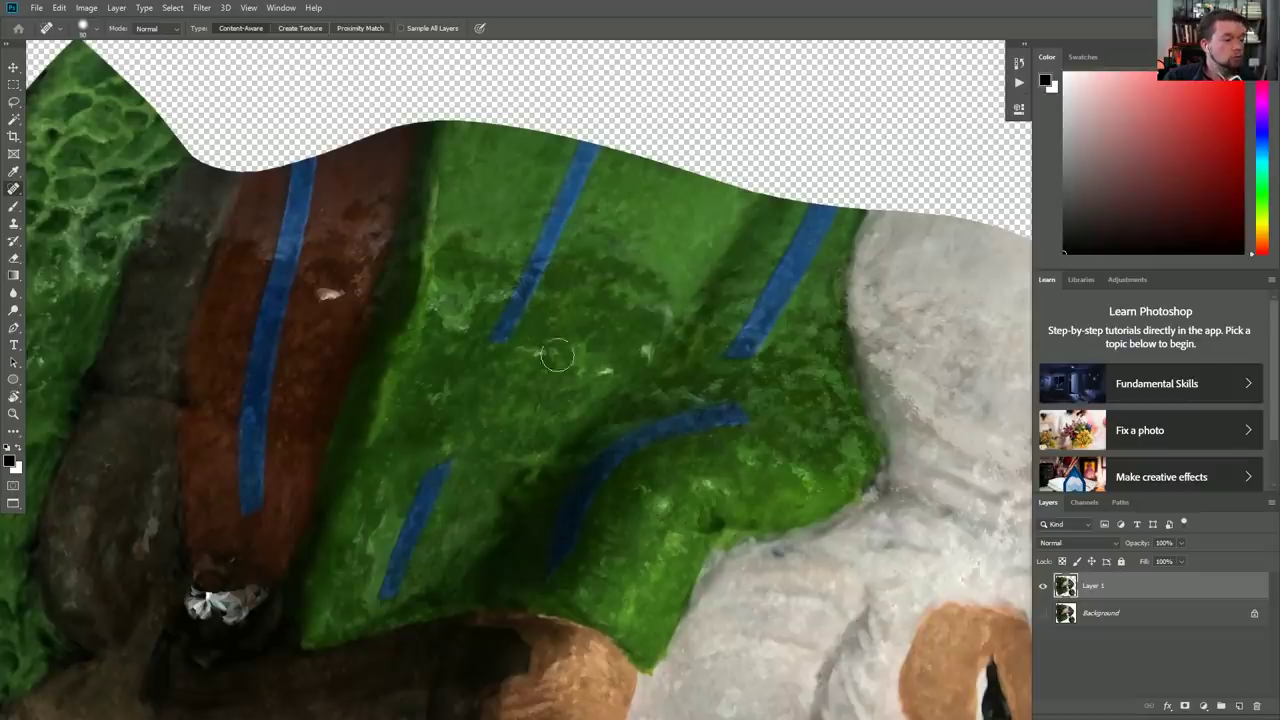
pyautogui.moveTo(492, 346); pyautogui.dragTo(579, 172)
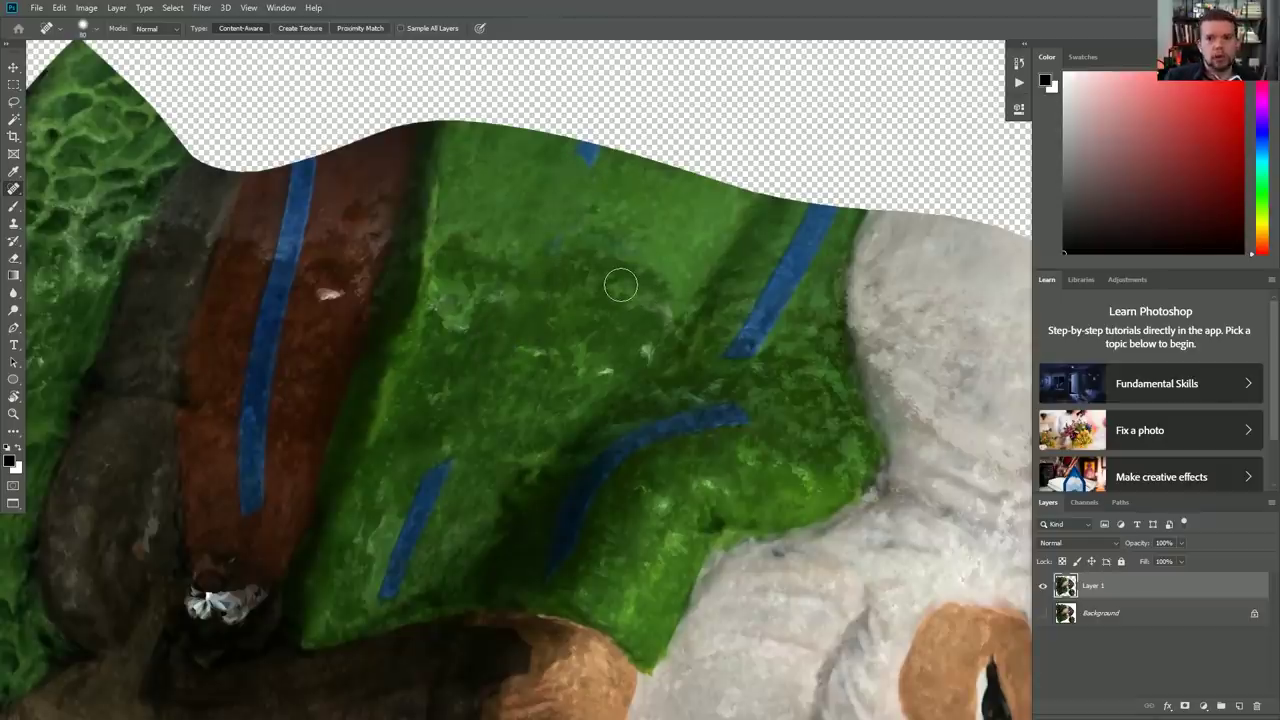
# Step: Check the healed coat area up close and heal away the straight blue line beside the white hair
pyautogui.press('z')
pyautogui.moveTo(544, 313); pyautogui.dragTo(556, 322)
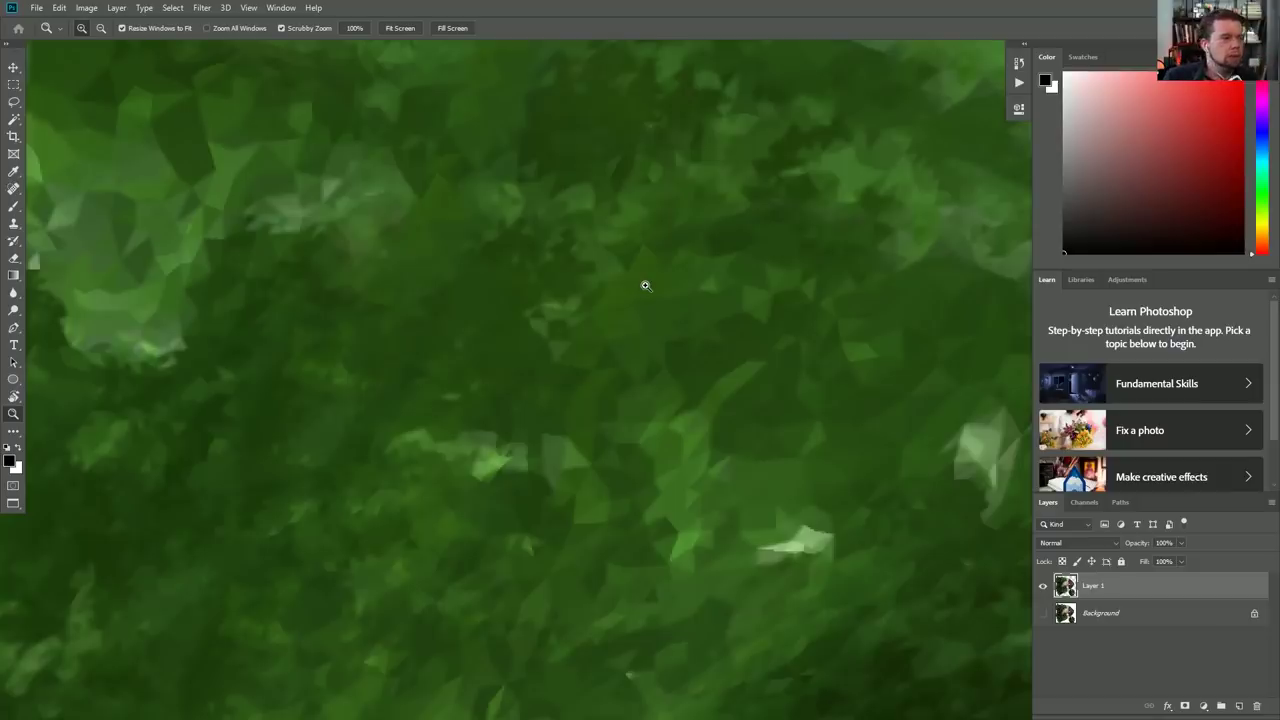
pyautogui.keyDown('alt'); pyautogui.moveTo(614, 294); pyautogui.dragTo(590, 265); pyautogui.keyUp('alt')
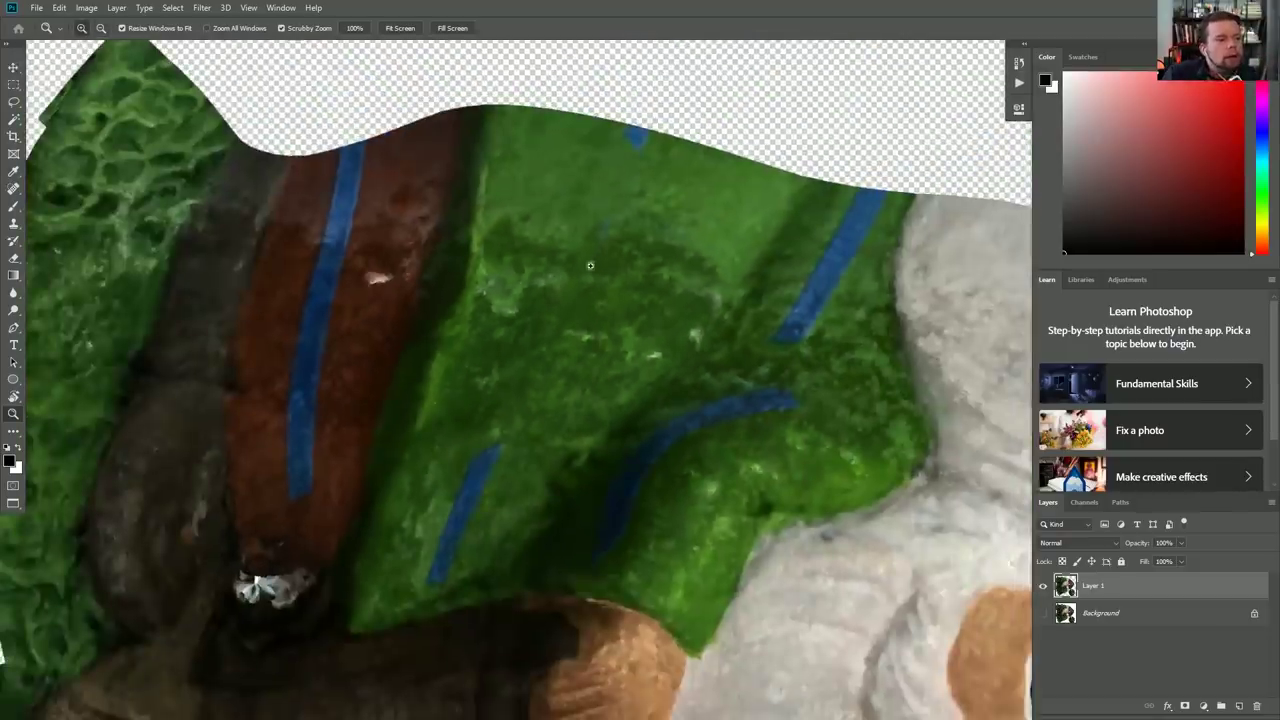
pyautogui.press('j')
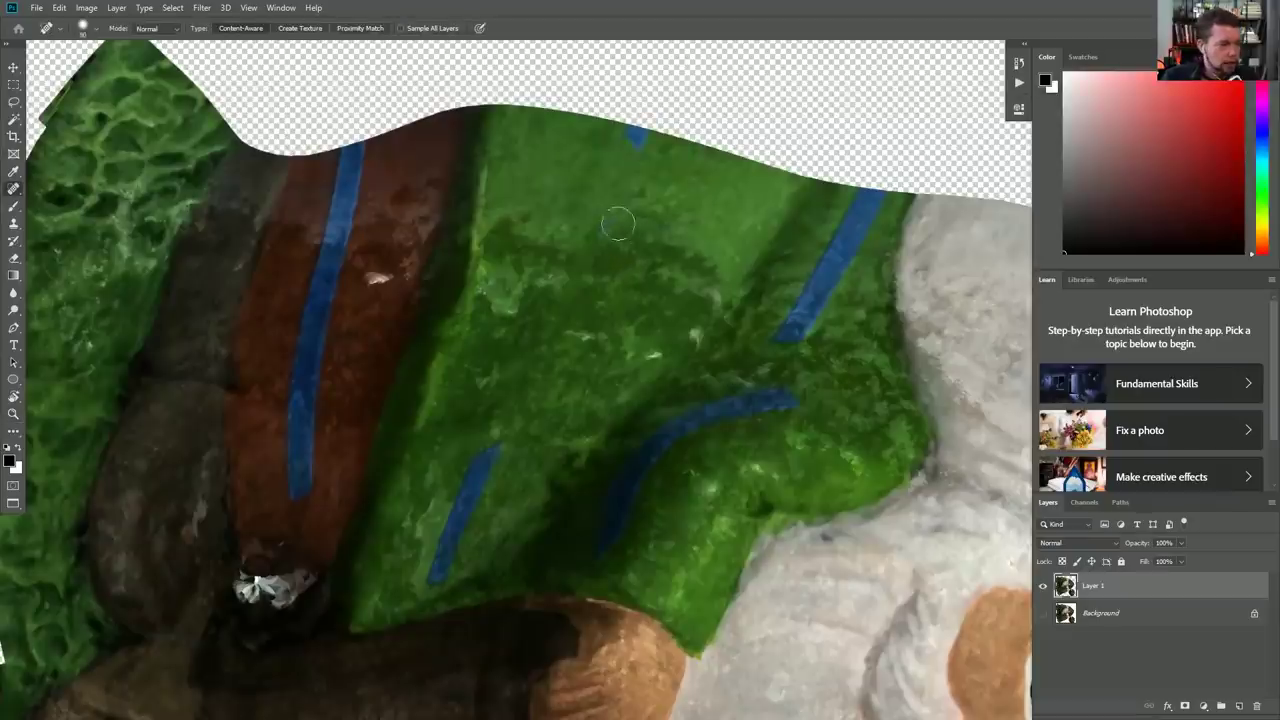
pyautogui.moveTo(782, 342)
pyautogui.mouseDown()
pyautogui.moveTo(804, 328)
pyautogui.moveTo(864, 207)
pyautogui.moveTo(849, 246)
pyautogui.mouseUp()
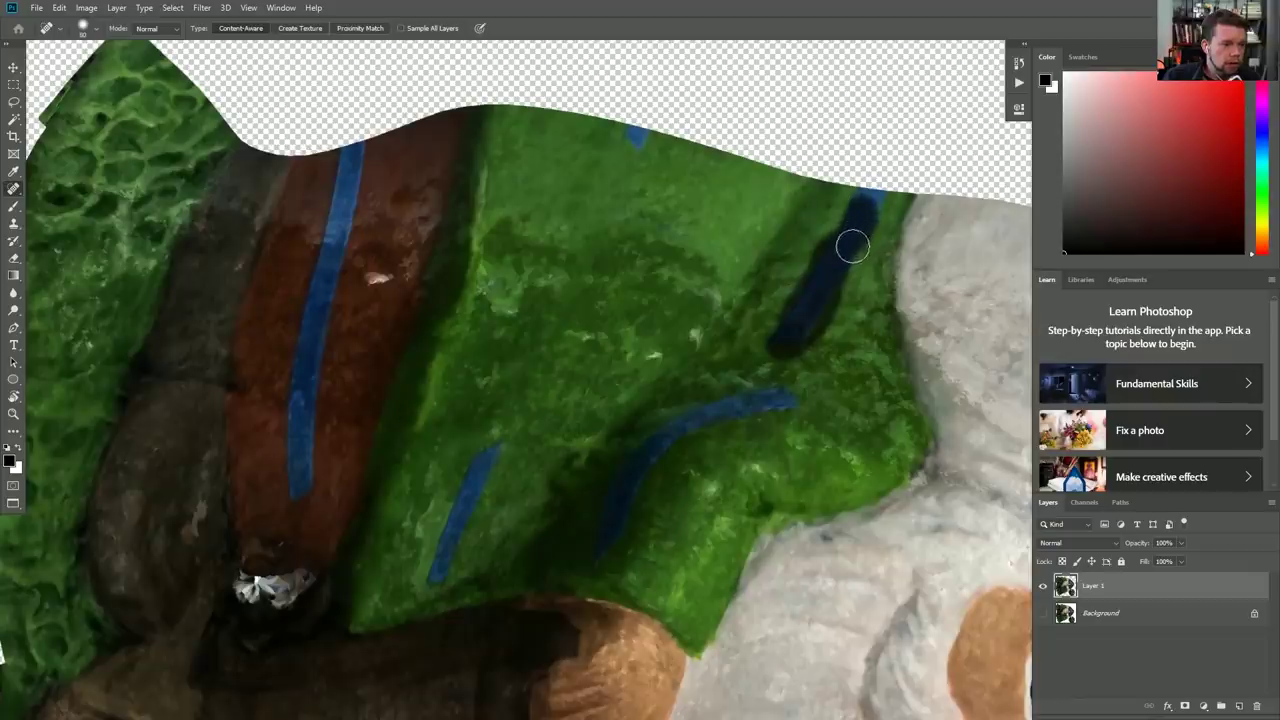
pyautogui.moveTo(866, 203); pyautogui.dragTo(844, 270)
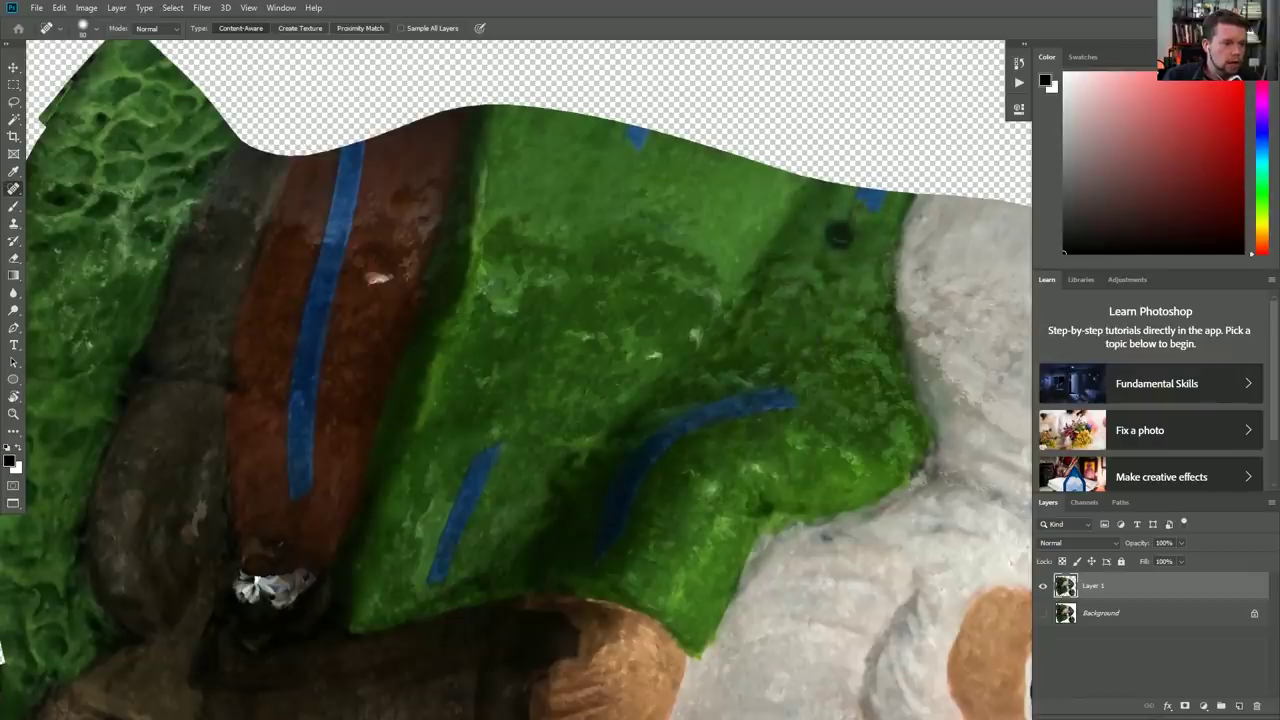
# Step: Try to remove the curved blue line on the green sleeve by spot healing and by clone stamping
pyautogui.moveTo(806, 396)
pyautogui.mouseDown()
pyautogui.moveTo(686, 421)
pyautogui.moveTo(634, 455)
pyautogui.moveTo(604, 545)
pyautogui.mouseUp()
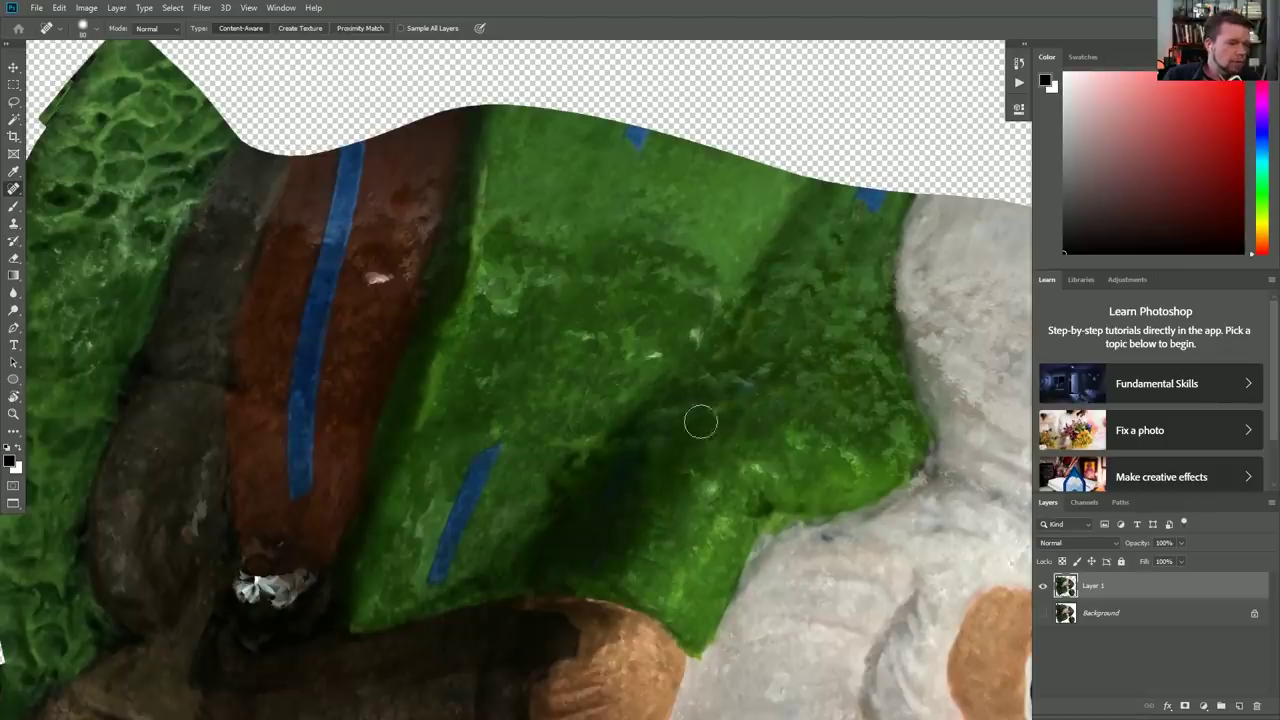
pyautogui.hotkey('ctrl', 'z')
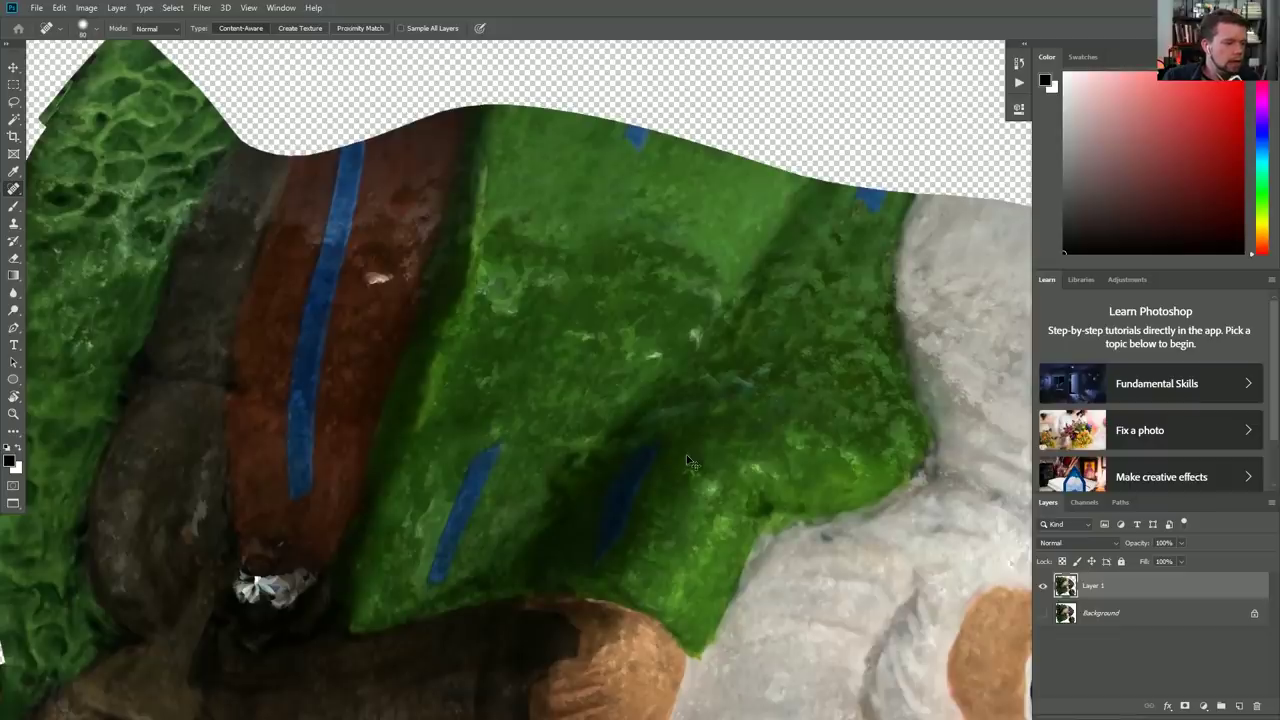
pyautogui.press('s')
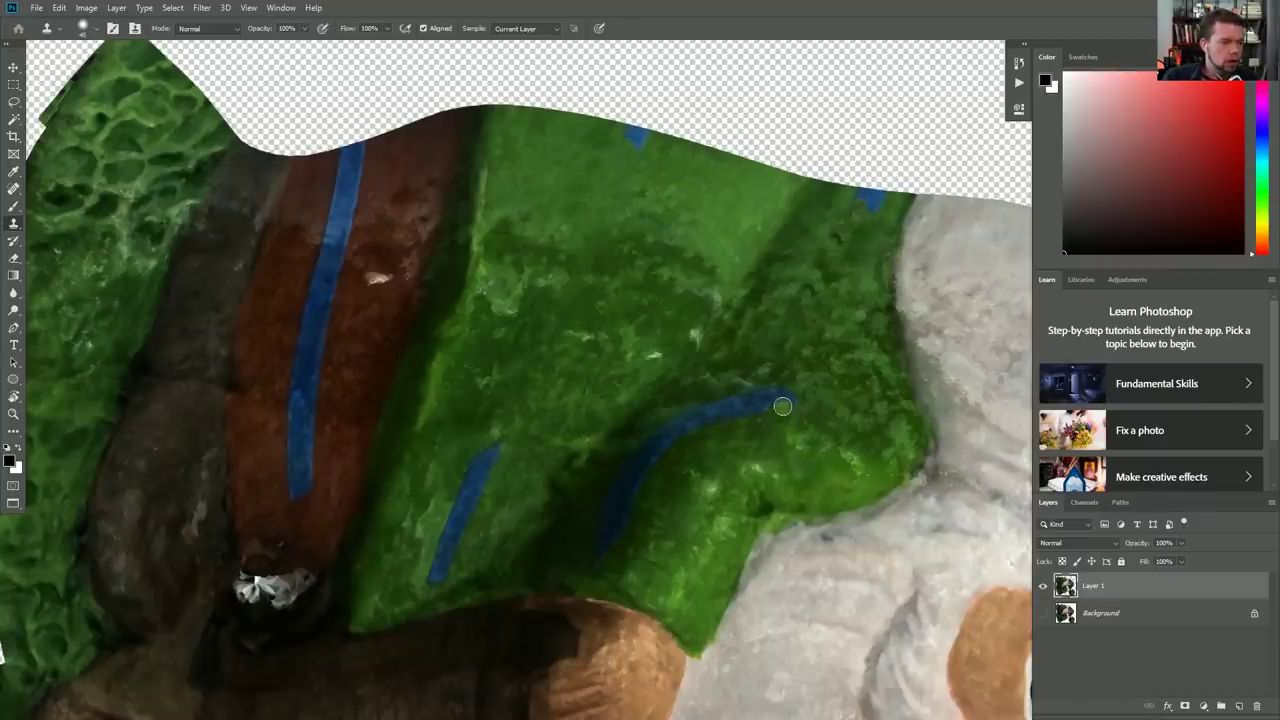
pyautogui.moveTo(722, 438)
pyautogui.mouseDown()
pyautogui.moveTo(643, 511)
pyautogui.moveTo(609, 569)
pyautogui.mouseUp()
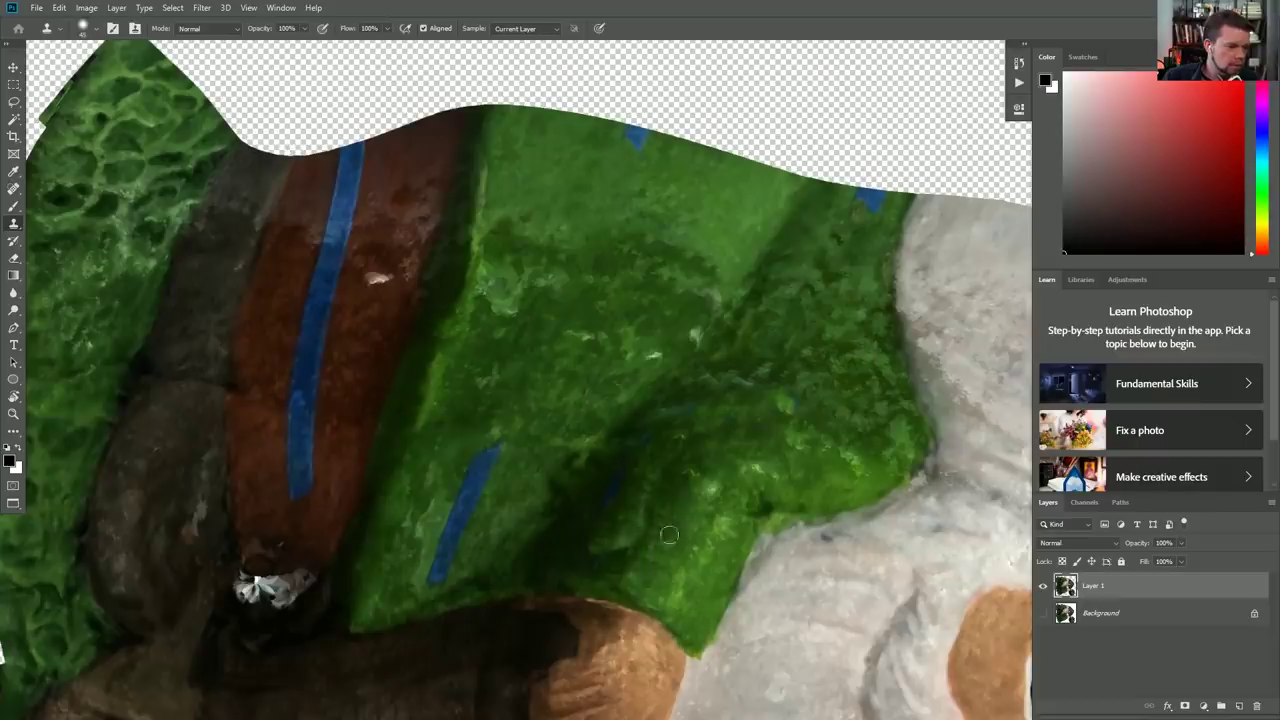
pyautogui.hotkey('ctrl', 'z')
pyautogui.hotkey('ctrl', 'z')
pyautogui.hotkey('ctrl', 'z')
pyautogui.hotkey('ctrl', 'z')
pyautogui.hotkey('ctrl', 'z')
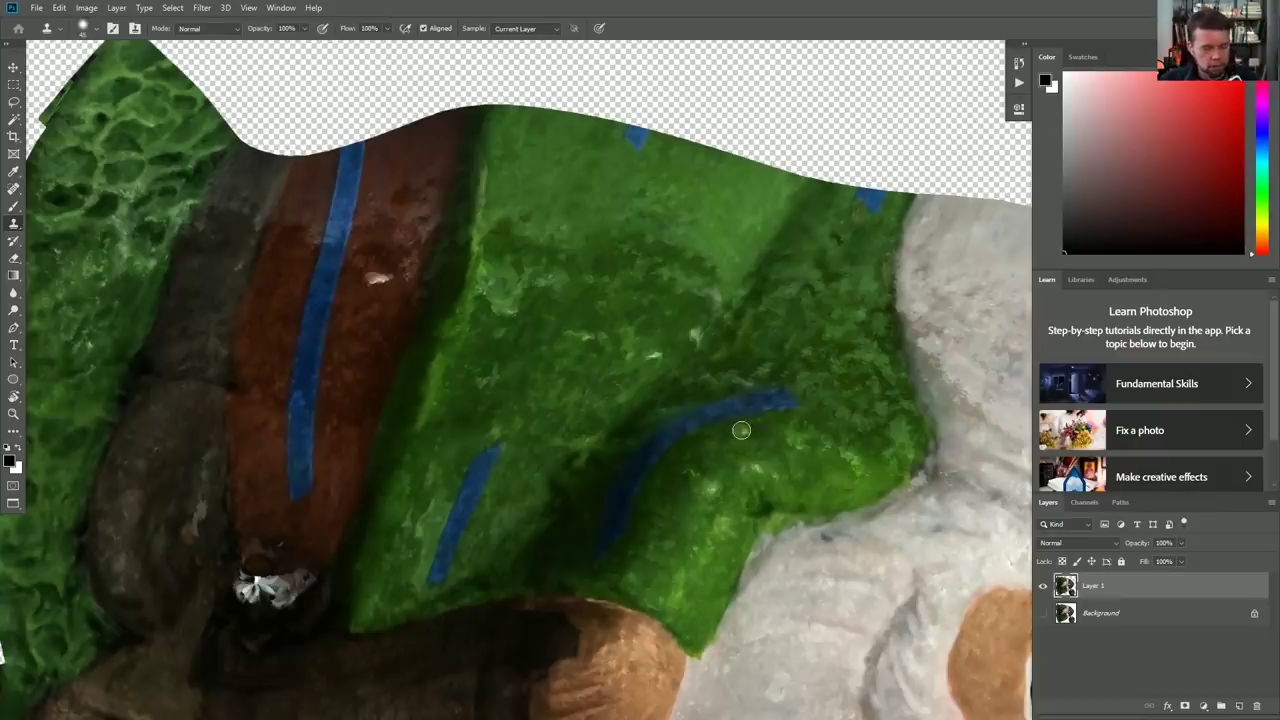
# Step: Spot-heal the curved blue line on the green sleeve in one stroke and heal the pale specks around it
pyautogui.press('j')
pyautogui.moveTo(824, 400)
pyautogui.mouseDown()
pyautogui.moveTo(750, 401)
pyautogui.moveTo(672, 425)
pyautogui.moveTo(636, 460)
pyautogui.moveTo(593, 556)
pyautogui.mouseUp()
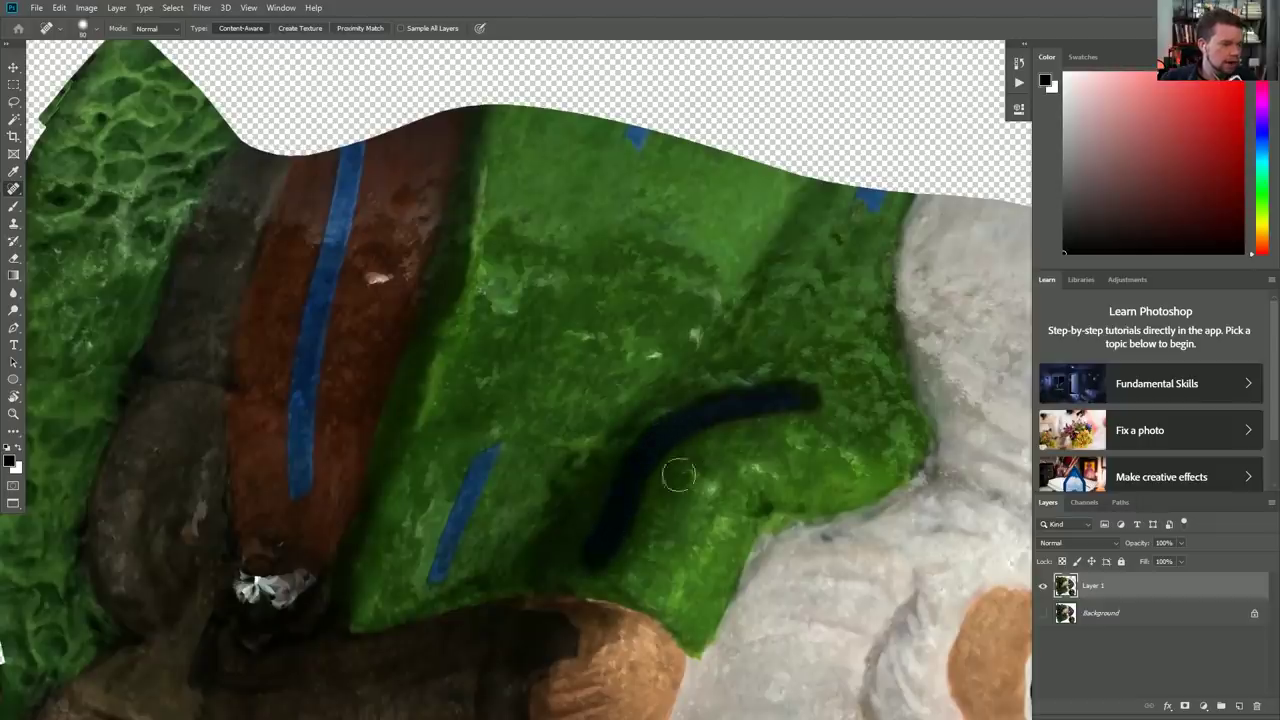
pyautogui.click(711, 386)
pyautogui.moveTo(704, 273)
pyautogui.mouseDown()
pyautogui.moveTo(715, 305)
pyautogui.moveTo(642, 318)
pyautogui.moveTo(630, 350)
pyautogui.mouseUp()
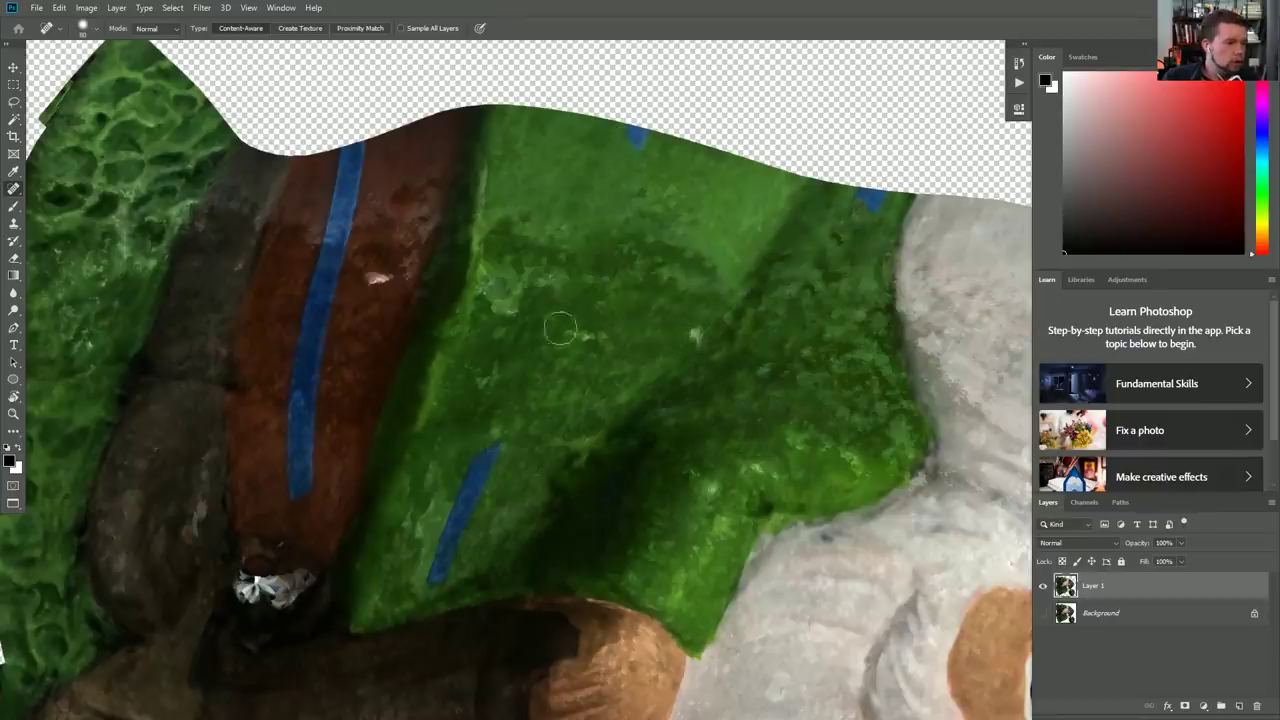
pyautogui.moveTo(702, 318); pyautogui.dragTo(688, 340)
pyautogui.click(760, 372)
pyautogui.click(707, 484)
pyautogui.click(805, 442)
pyautogui.click(890, 436)
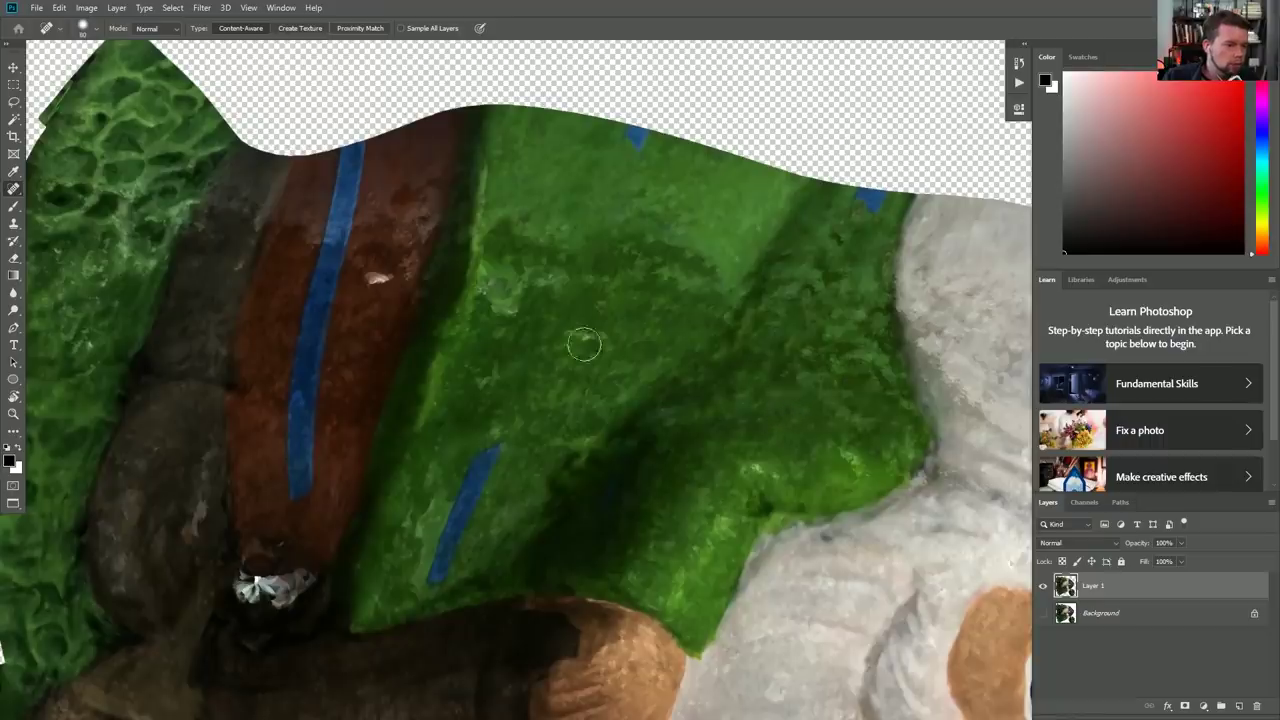
# Step: Heal the pale blotches near the green coat's edge and the long blue line on the reddish-brown band beside it
pyautogui.press('z')
pyautogui.moveTo(502, 271)
pyautogui.mouseDown()
pyautogui.moveTo(572, 300)
pyautogui.moveTo(530, 340)
pyautogui.moveTo(516, 298)
pyautogui.moveTo(540, 212)
pyautogui.moveTo(563, 234)
pyautogui.mouseUp()
pyautogui.press('j')
pyautogui.moveTo(630, 298); pyautogui.dragTo(583, 237)
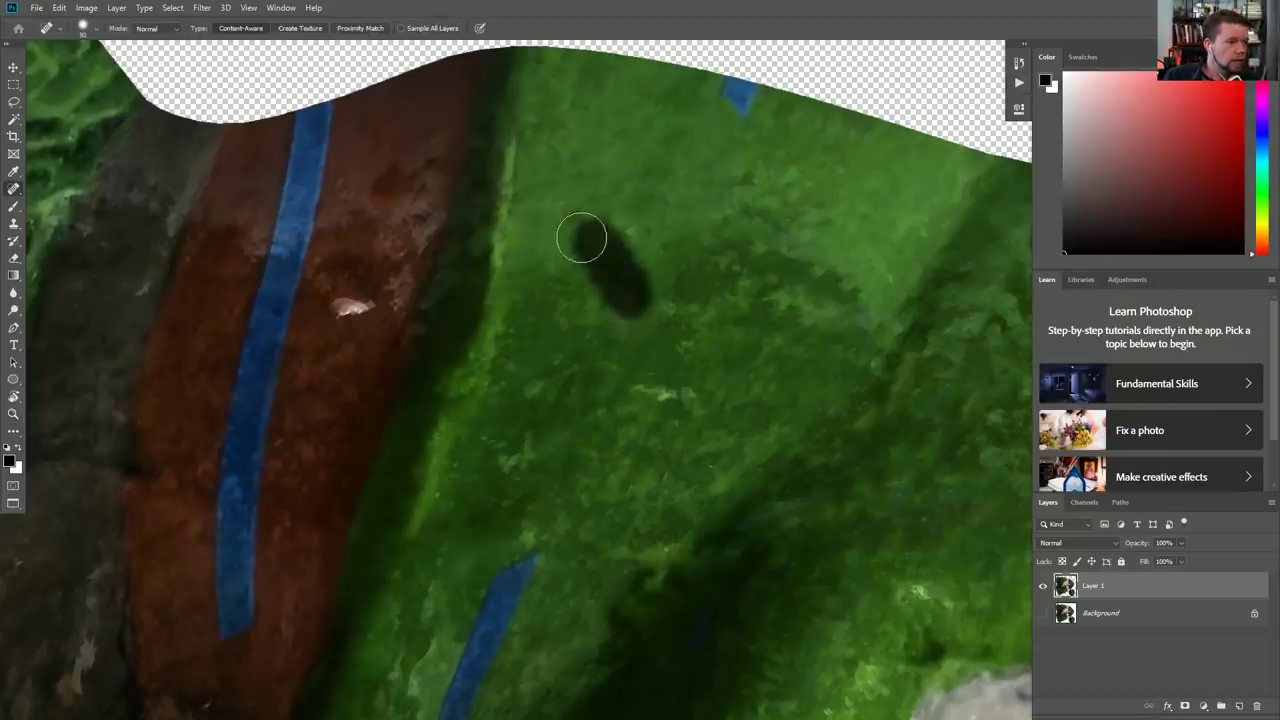
pyautogui.moveTo(601, 312); pyautogui.dragTo(556, 299)
pyautogui.moveTo(602, 545)
pyautogui.mouseDown()
pyautogui.moveTo(640, 343)
pyautogui.moveTo(571, 349)
pyautogui.moveTo(532, 398)
pyautogui.mouseUp()
pyautogui.moveTo(521, 448)
pyautogui.mouseDown()
pyautogui.moveTo(485, 530)
pyautogui.moveTo(510, 520)
pyautogui.moveTo(466, 540)
pyautogui.moveTo(555, 350)
pyautogui.mouseUp()
pyautogui.moveTo(436, 268); pyautogui.dragTo(591, 423)
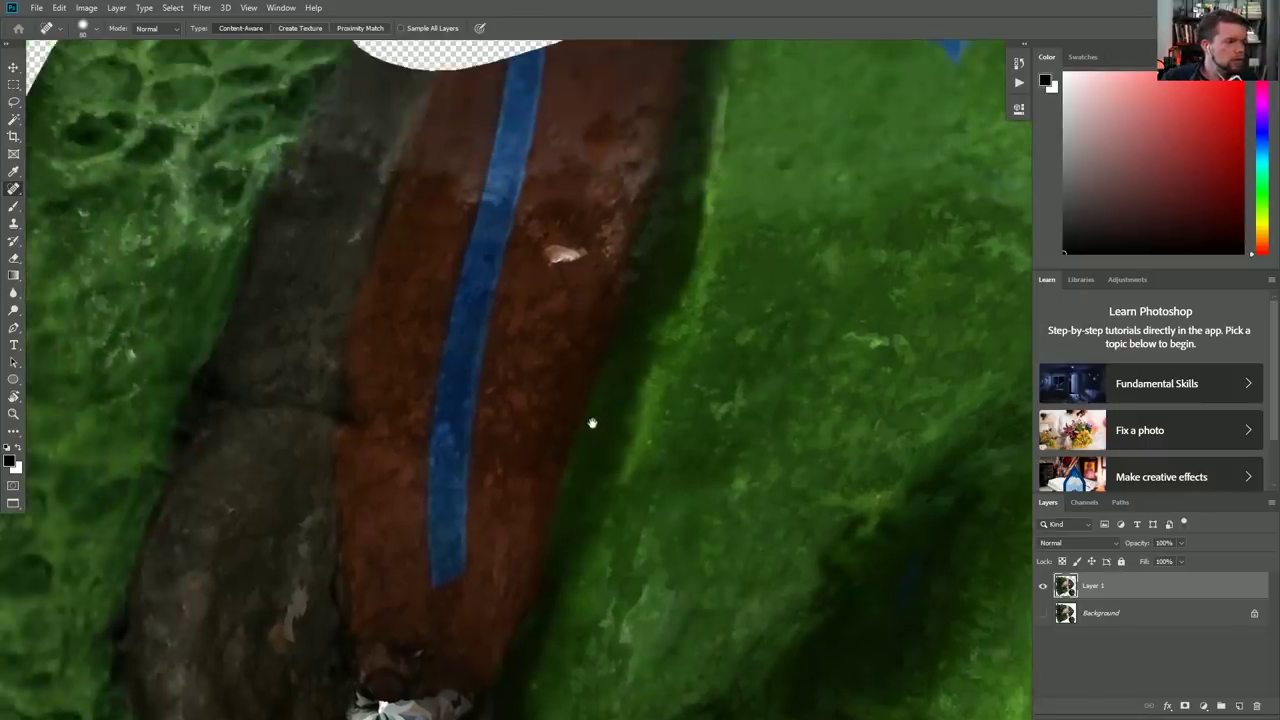
pyautogui.moveTo(443, 583); pyautogui.dragTo(523, 109)
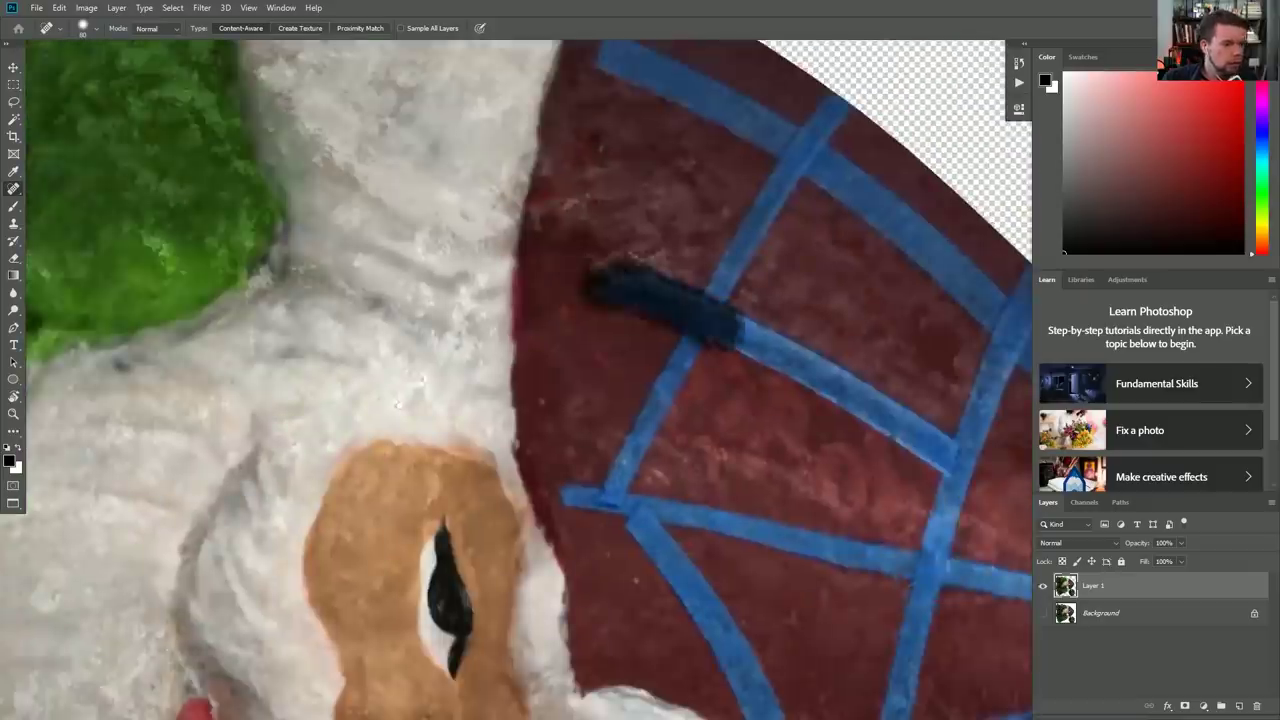
# Step: Spot-heal the crossing blue lines on the upper part of the maroon hat, from beside the white hair to the hat's outer edge
pyautogui.moveTo(594, 277)
pyautogui.mouseDown()
pyautogui.moveTo(714, 300)
pyautogui.moveTo(930, 425)
pyautogui.mouseUp()
pyautogui.moveTo(414, 257); pyautogui.dragTo(571, 486)
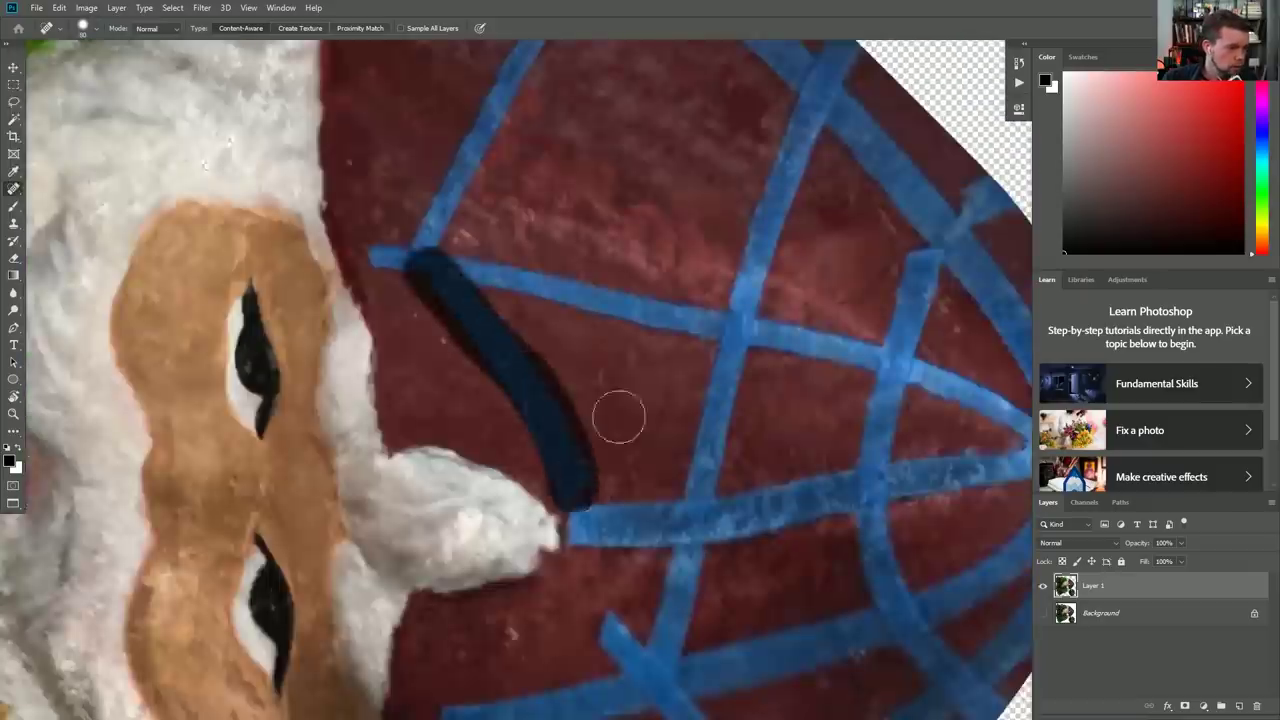
pyautogui.moveTo(414, 386); pyautogui.dragTo(571, 423)
pyautogui.moveTo(380, 70); pyautogui.dragTo(748, 300)
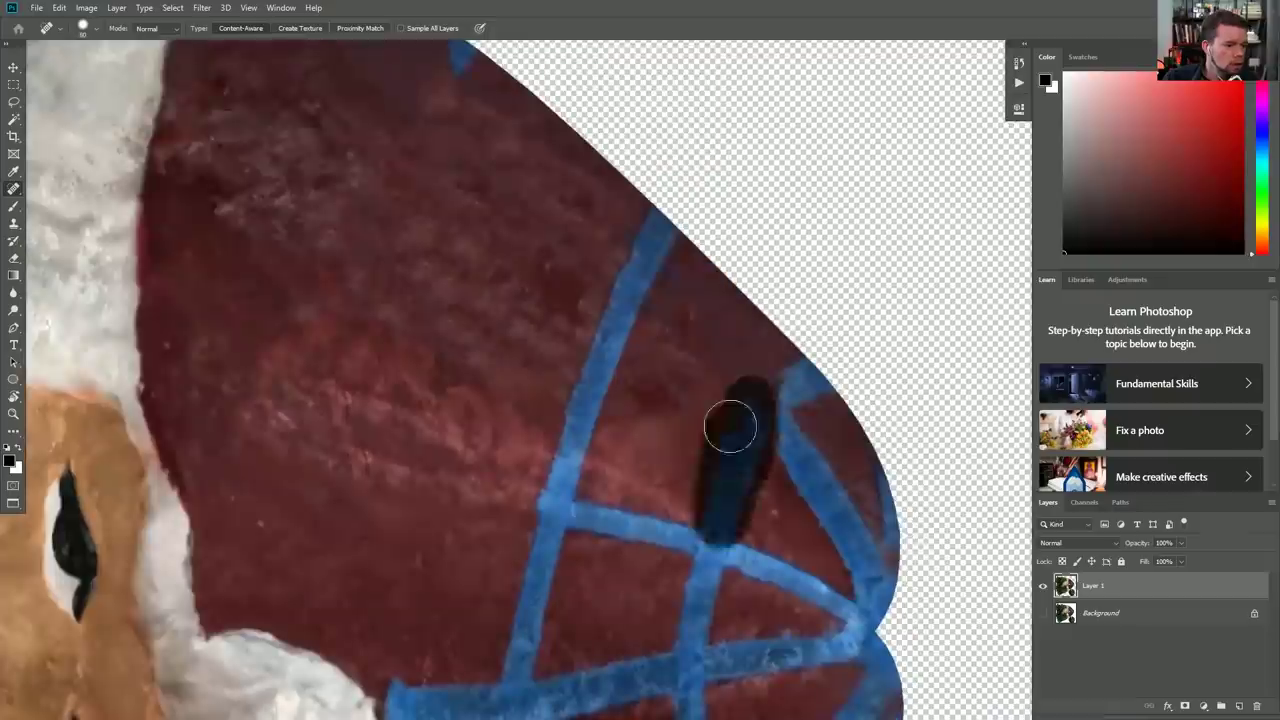
pyautogui.moveTo(728, 428); pyautogui.dragTo(803, 500)
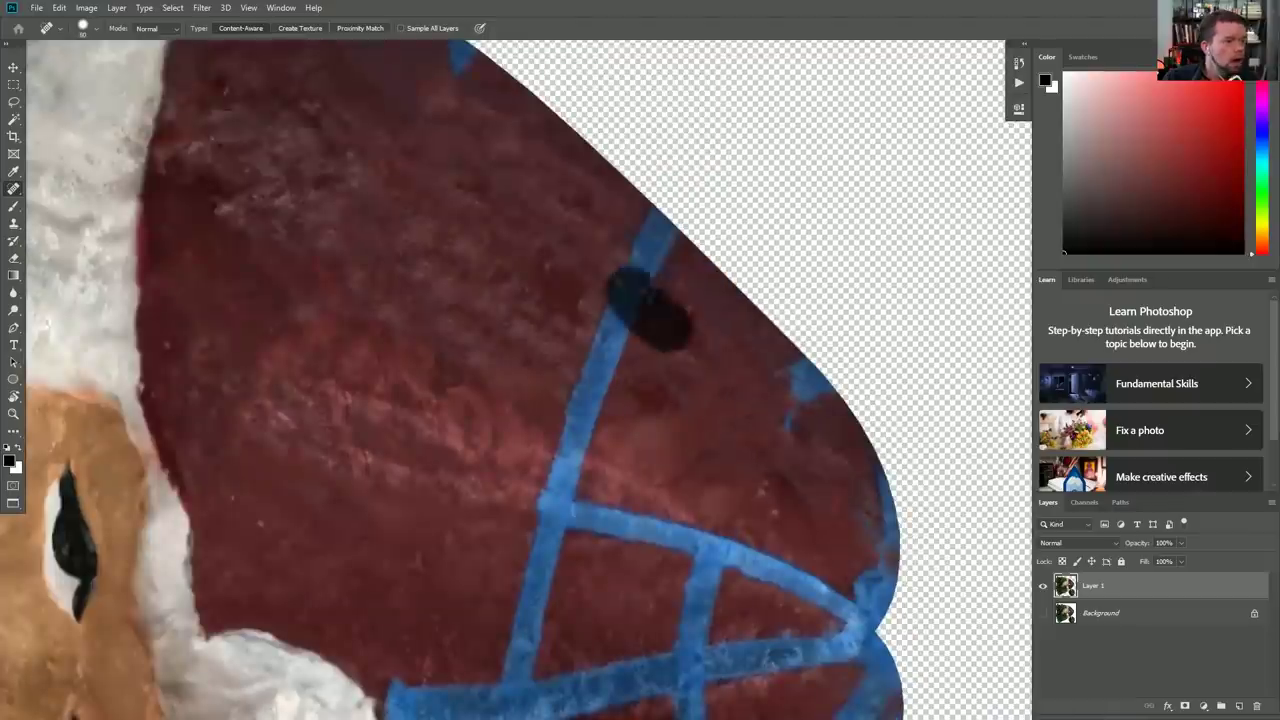
pyautogui.moveTo(643, 243); pyautogui.dragTo(514, 686)
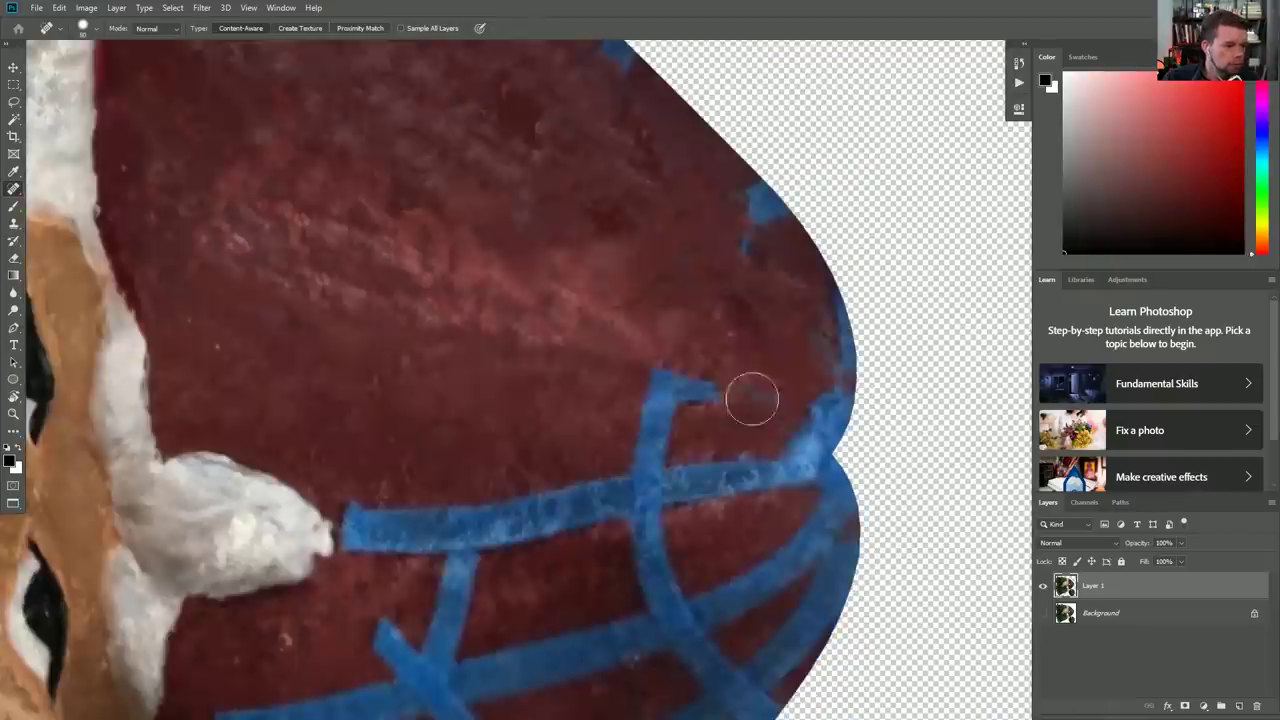
# Step: Heal the blue line running from the white tuft's tip across the maroon hat, plus the short blue lines branching from it
pyautogui.moveTo(738, 415)
pyautogui.mouseDown()
pyautogui.moveTo(745, 458)
pyautogui.moveTo(362, 530)
pyautogui.mouseUp()
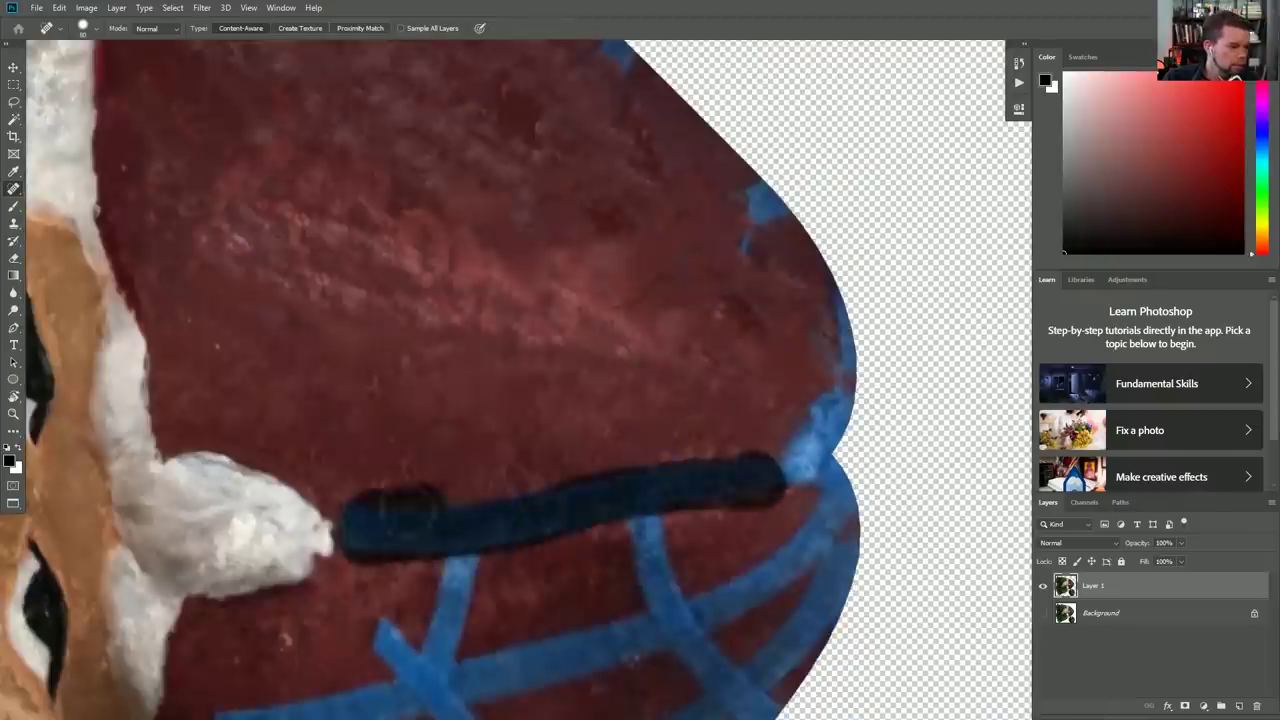
pyautogui.moveTo(625, 488); pyautogui.dragTo(660, 598)
pyautogui.moveTo(461, 563); pyautogui.dragTo(433, 662)
pyautogui.moveTo(737, 226); pyautogui.dragTo(737, 282)
pyautogui.moveTo(810, 338); pyautogui.dragTo(740, 483)
# Step: Heal the remaining long diagonal blue lines across the lower part of the maroon hat and touch up the blemishes there
pyautogui.moveTo(400, 357); pyautogui.dragTo(643, 600)
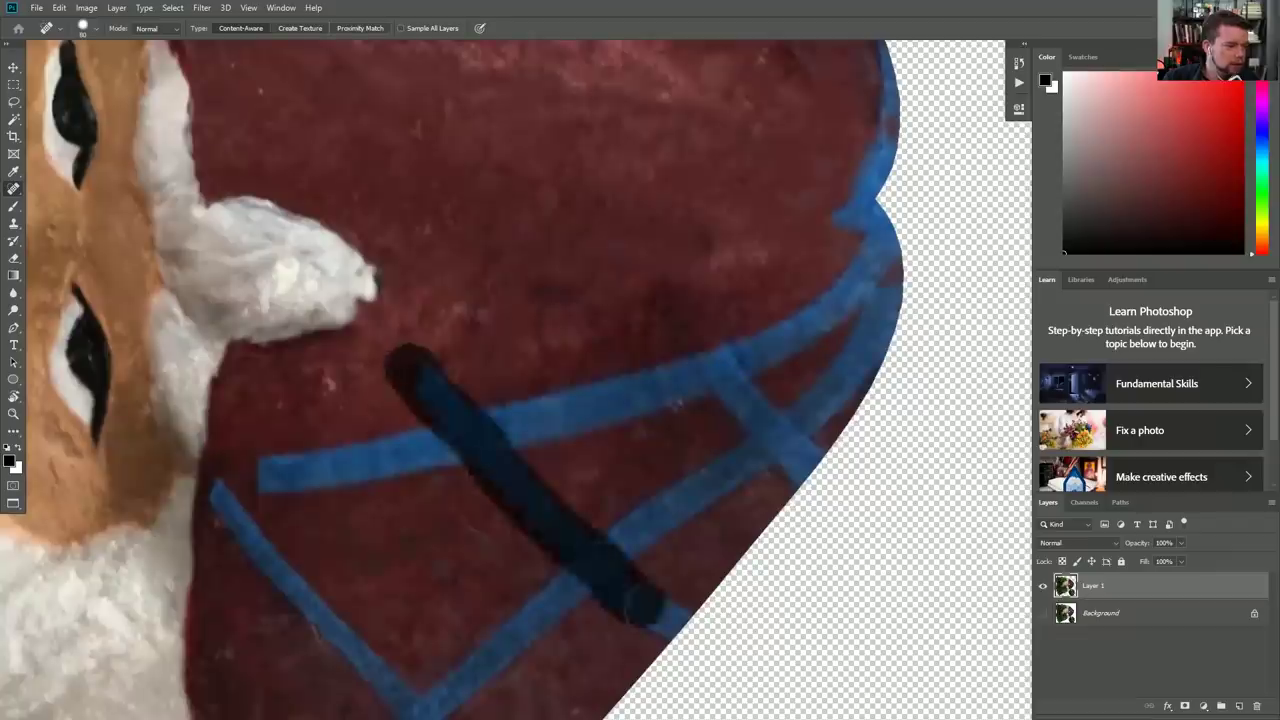
pyautogui.moveTo(257, 450); pyautogui.dragTo(660, 445)
pyautogui.moveTo(690, 275); pyautogui.dragTo(723, 374)
pyautogui.moveTo(415, 695); pyautogui.dragTo(290, 575)
pyautogui.moveTo(343, 600); pyautogui.dragTo(614, 357)
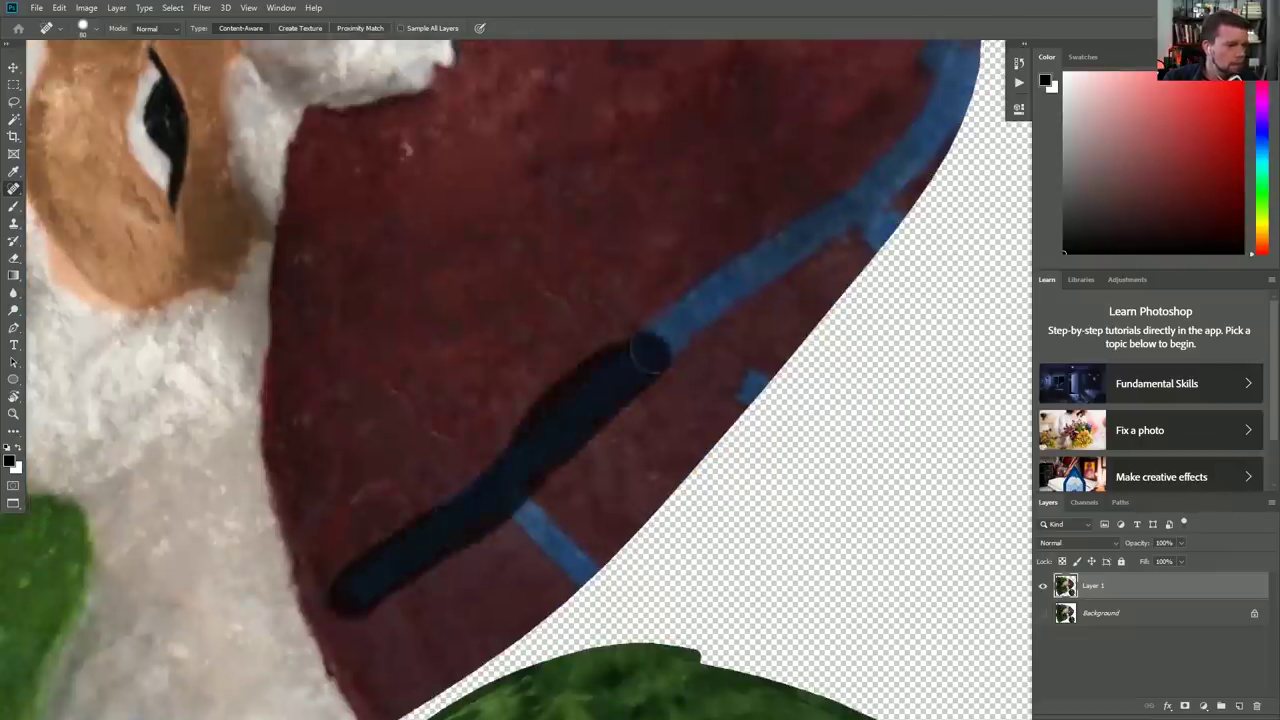
pyautogui.moveTo(480, 500); pyautogui.dragTo(550, 550)
pyautogui.click(490, 490)
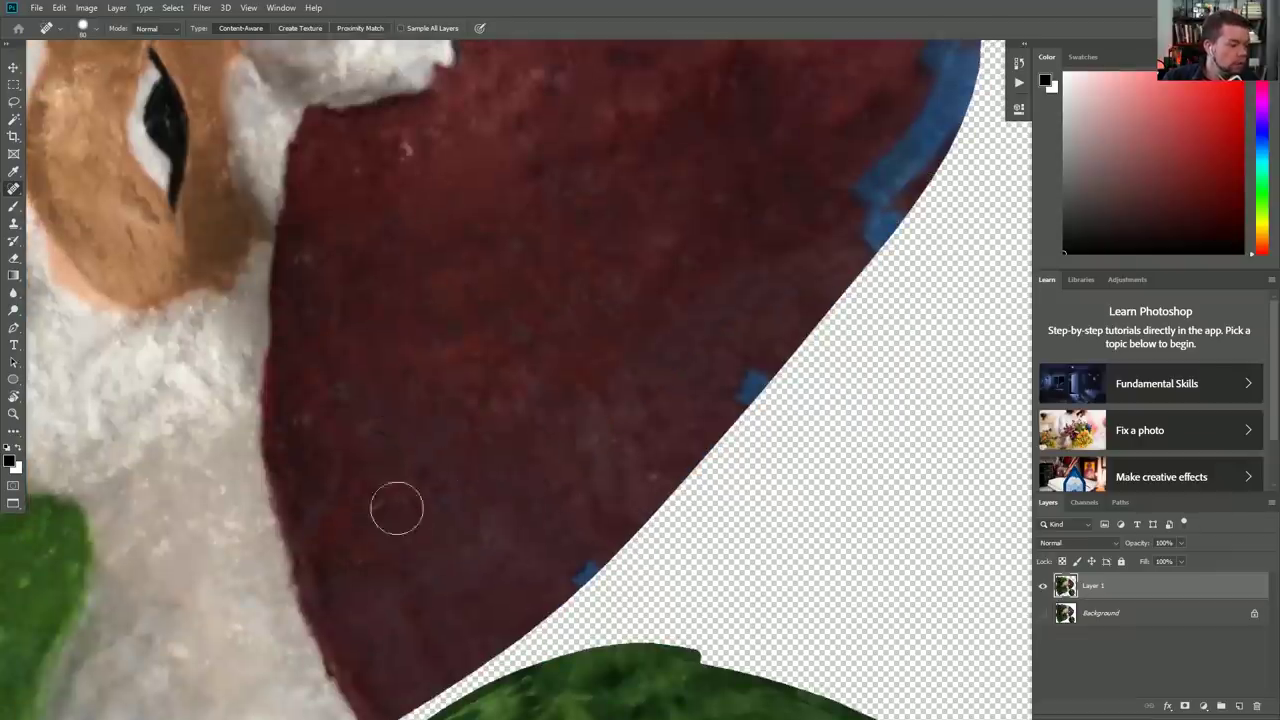
pyautogui.moveTo(365, 455); pyautogui.dragTo(350, 420)
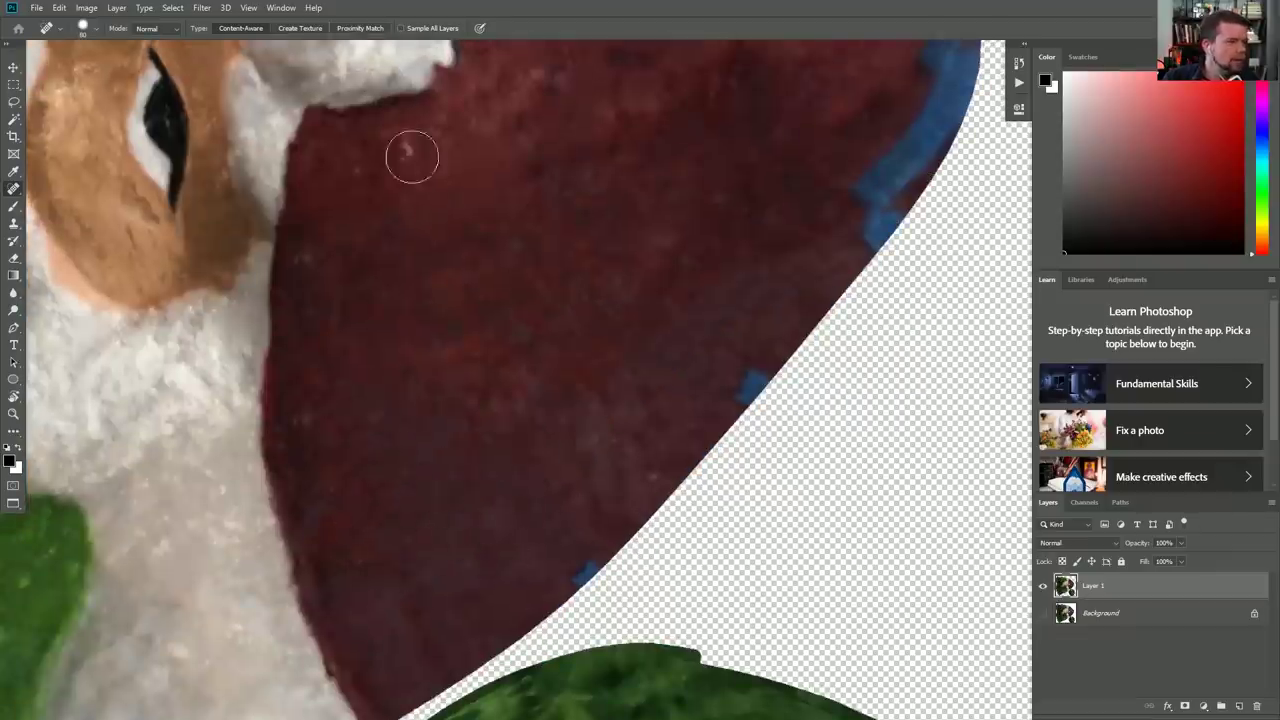
pyautogui.moveTo(630, 425); pyautogui.dragTo(745, 360)
# Step: Spot-heal the branching blue lines on the dark brown snail shell
pyautogui.moveTo(500, 378); pyautogui.dragTo(690, 435)
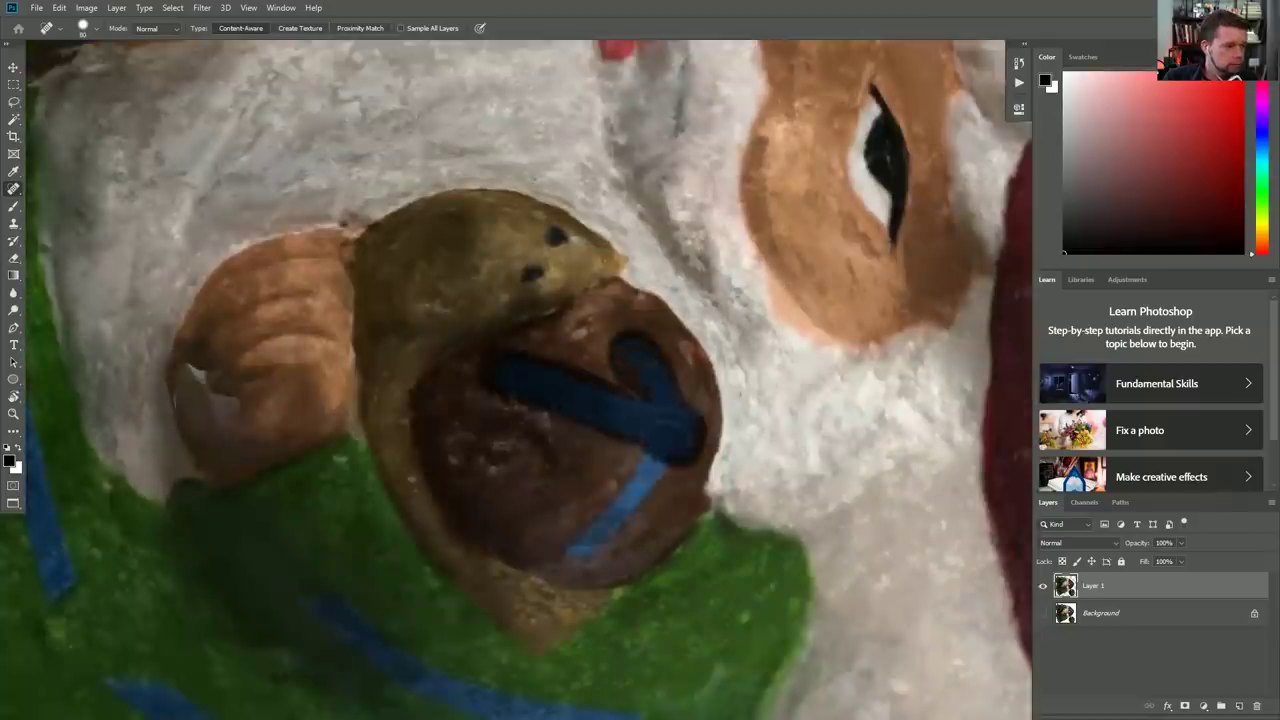
pyautogui.moveTo(580, 412); pyautogui.dragTo(606, 520)
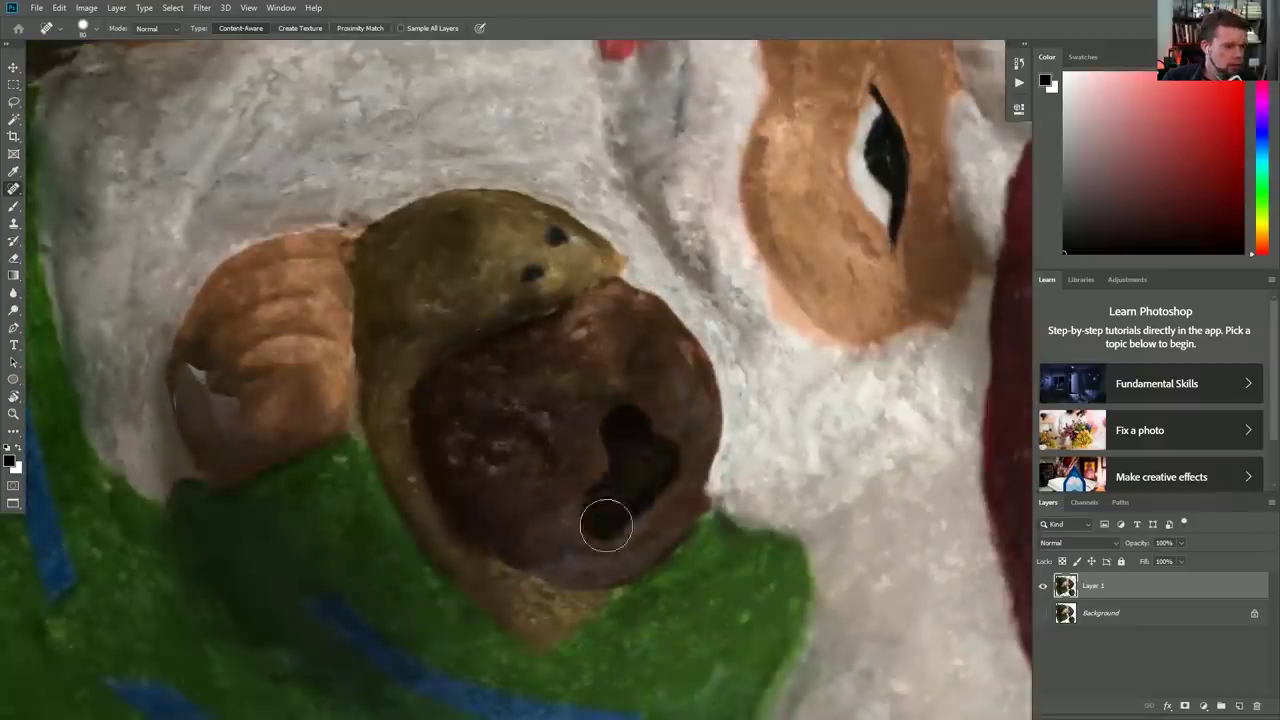
pyautogui.click(634, 521)
# Step: Heal the blue lines on the green coat area below the snail shell
pyautogui.moveTo(378, 345); pyautogui.dragTo(660, 490)
pyautogui.click(714, 486)
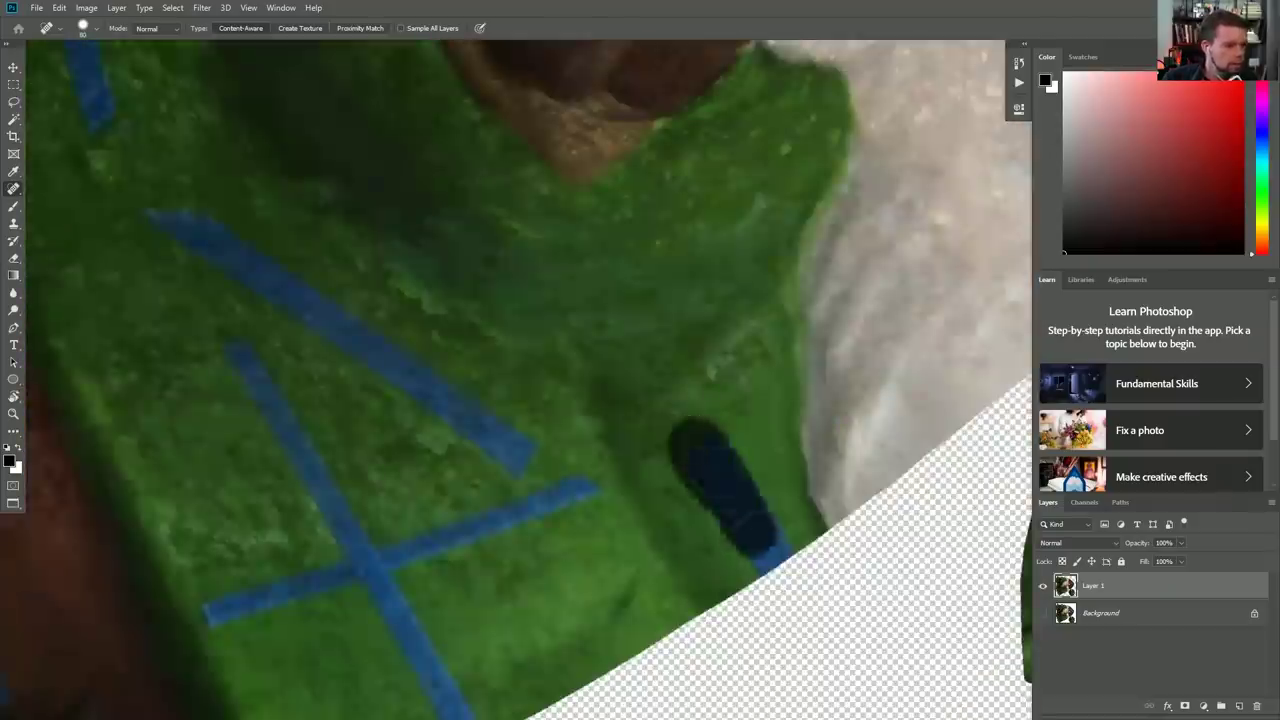
pyautogui.moveTo(429, 543); pyautogui.dragTo(614, 471)
pyautogui.click(780, 520)
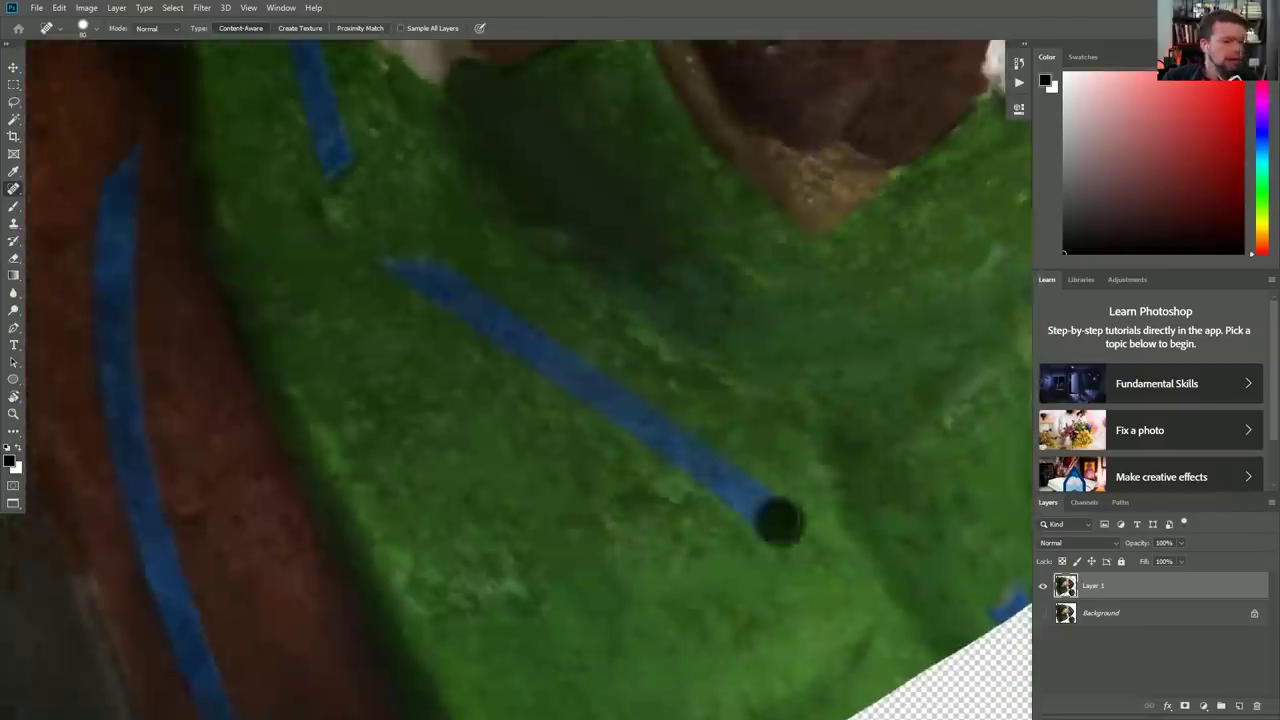
pyautogui.moveTo(780, 520); pyautogui.dragTo(390, 265)
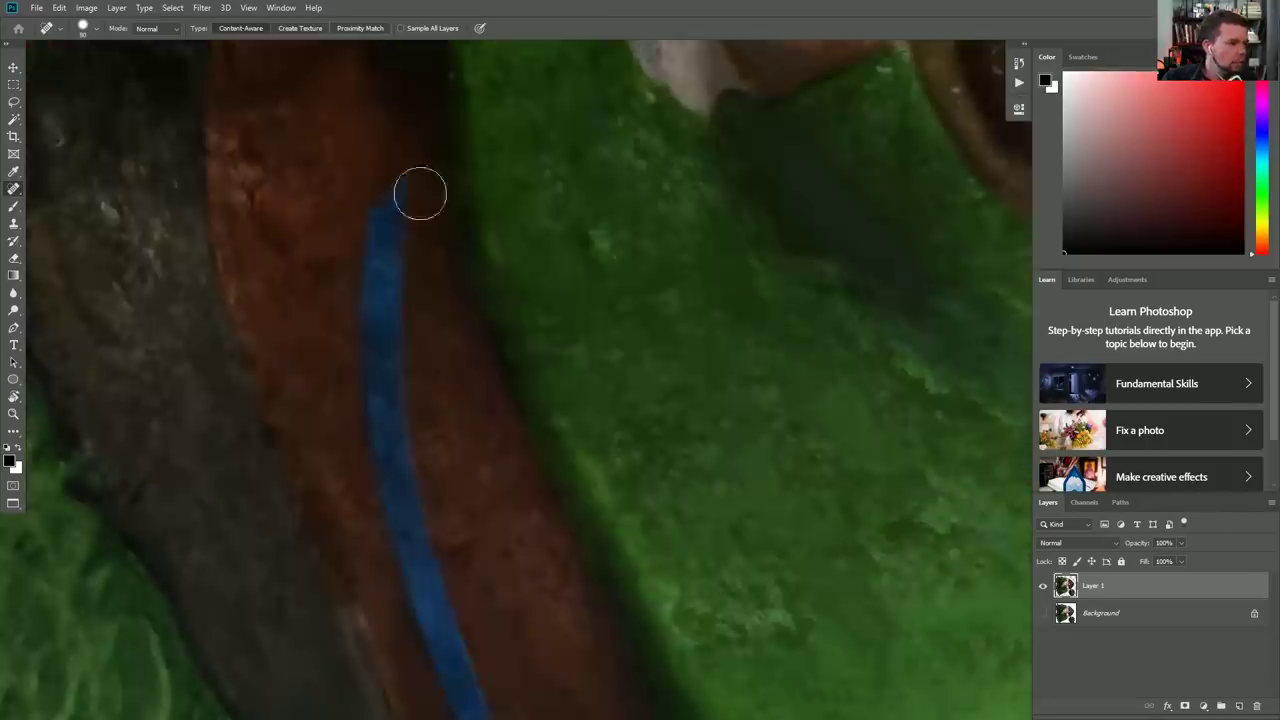
# Step: Heal the curved blue line along the reddish-brown band and touch up the green coat beside it
pyautogui.moveTo(395, 145); pyautogui.dragTo(404, 492)
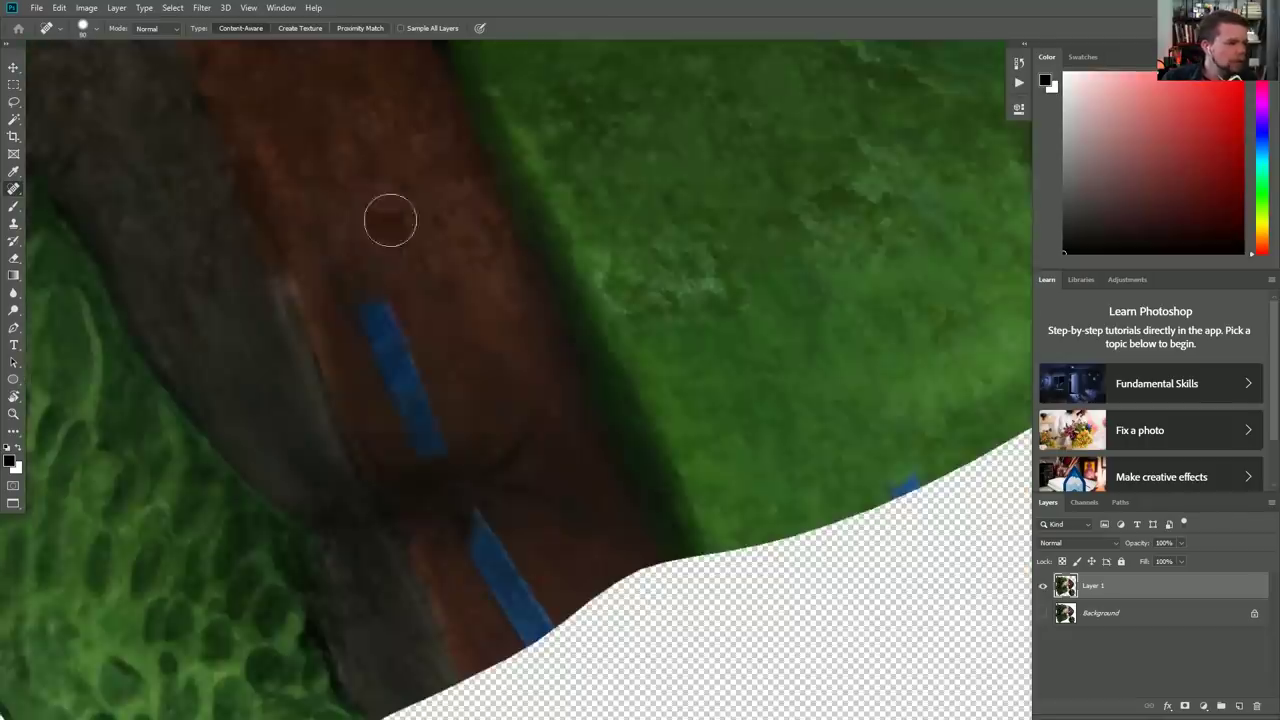
pyautogui.click(483, 525)
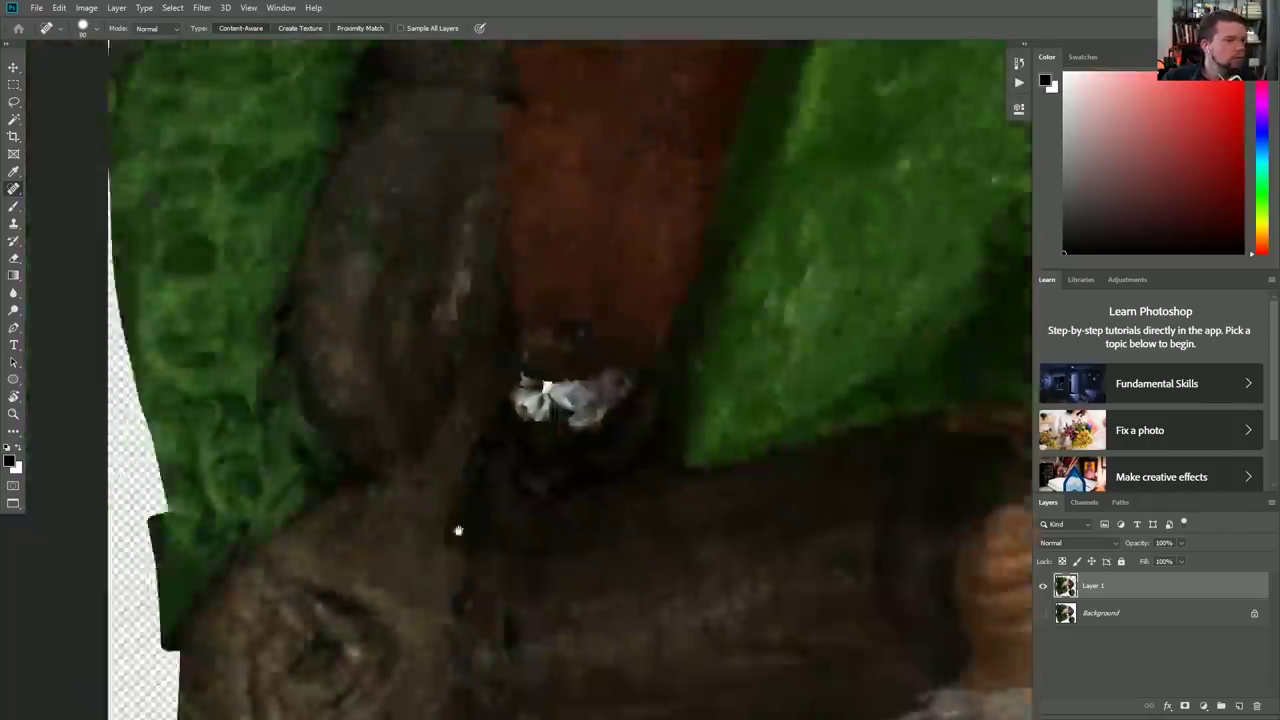
pyautogui.press('z')
pyautogui.keyDown('alt'); pyautogui.click(748, 383); pyautogui.keyUp('alt')
pyautogui.press('j')
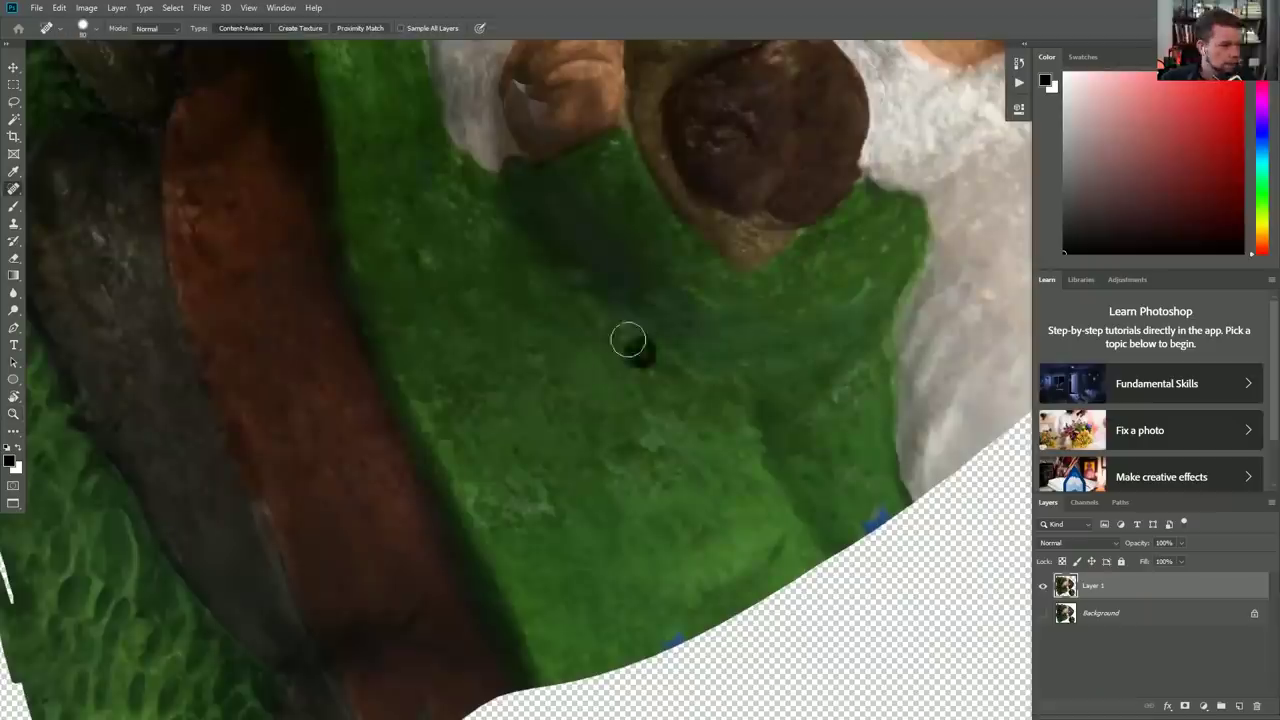
pyautogui.click(829, 374)
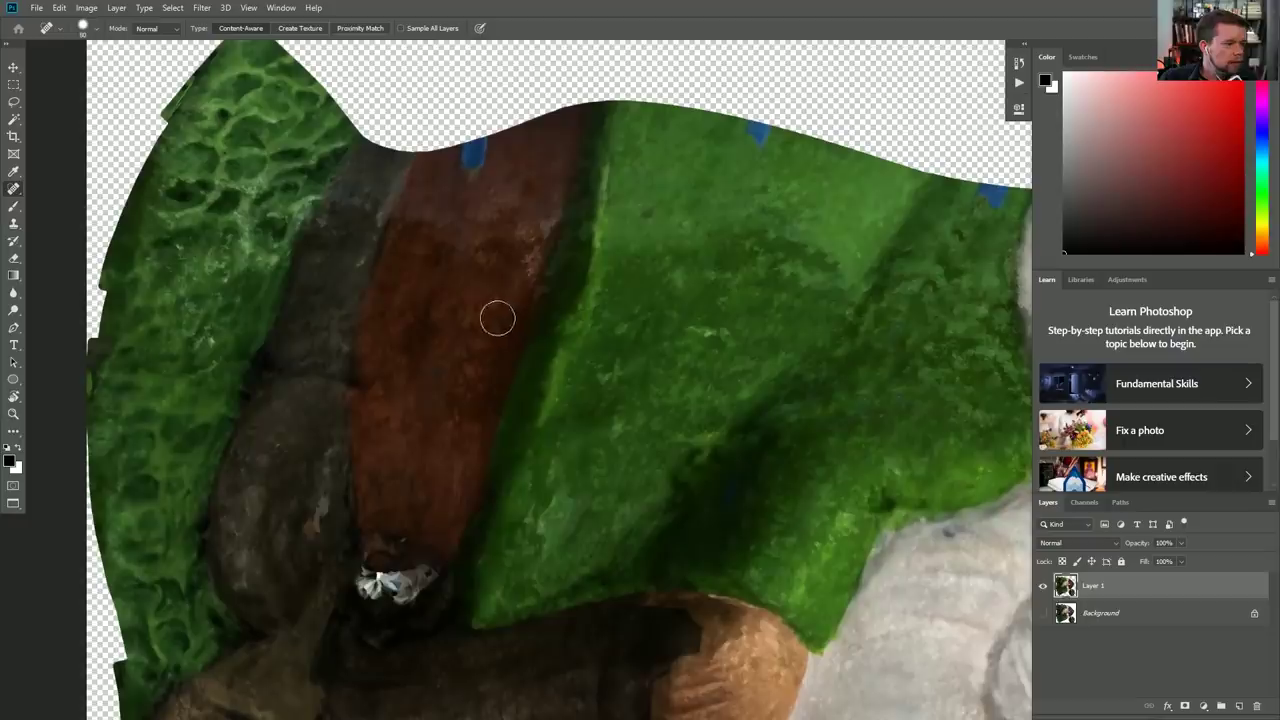
# Step: Heal away the white patches at the ends of both reddish-brown bands beside the dark brown sleeve
pyautogui.moveTo(405, 573)
pyautogui.mouseDown()
pyautogui.moveTo(494, 297)
pyautogui.moveTo(515, 175)
pyautogui.mouseUp()
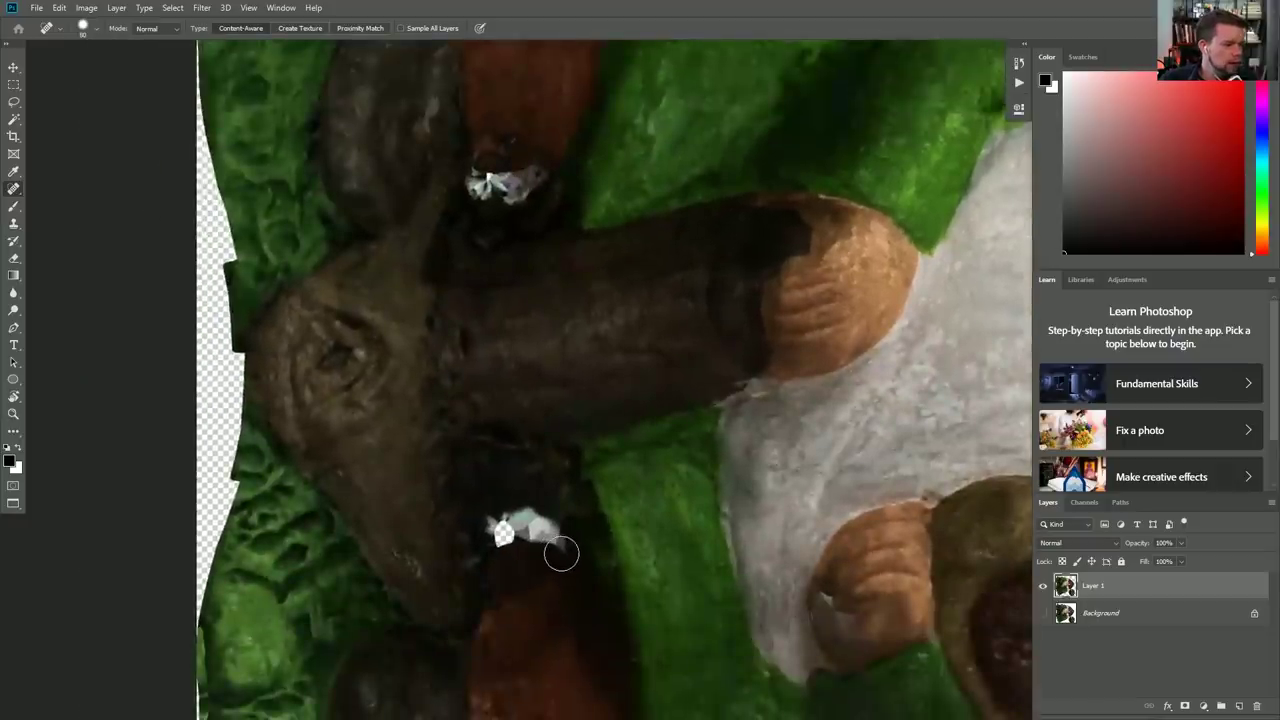
pyautogui.moveTo(567, 549); pyautogui.dragTo(522, 515)
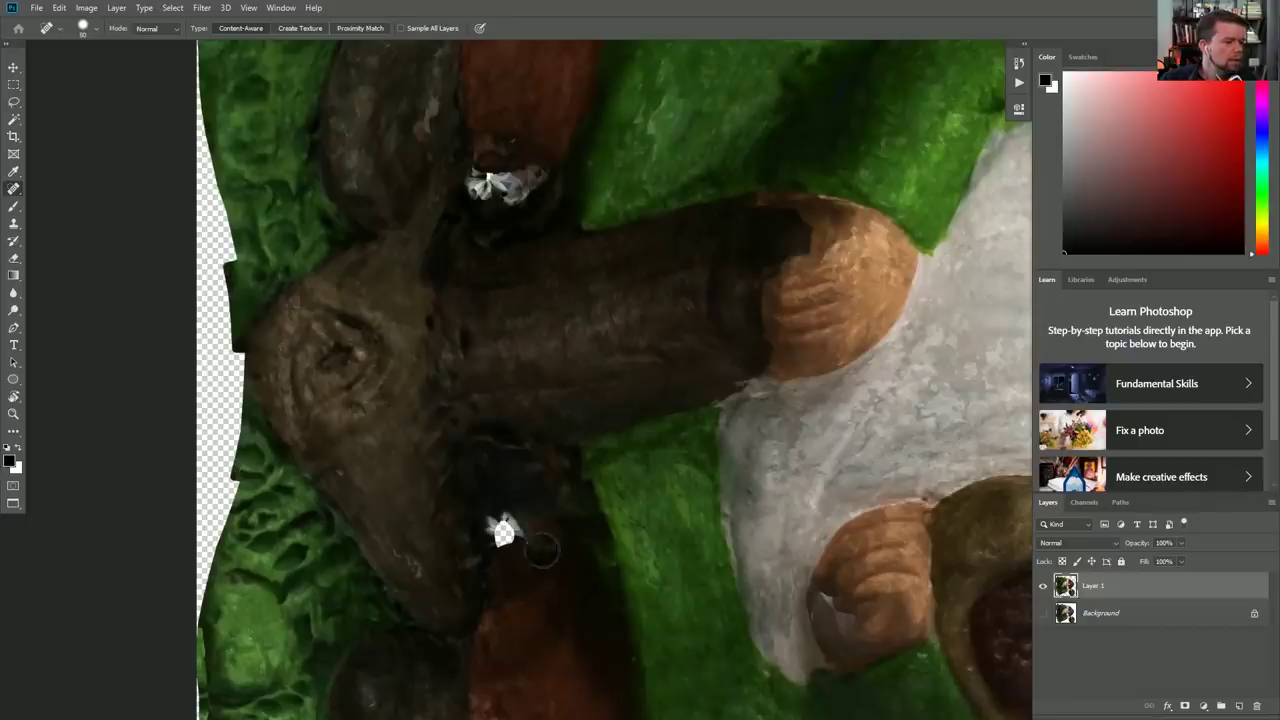
pyautogui.moveTo(538, 545); pyautogui.dragTo(501, 532)
pyautogui.click(498, 530)
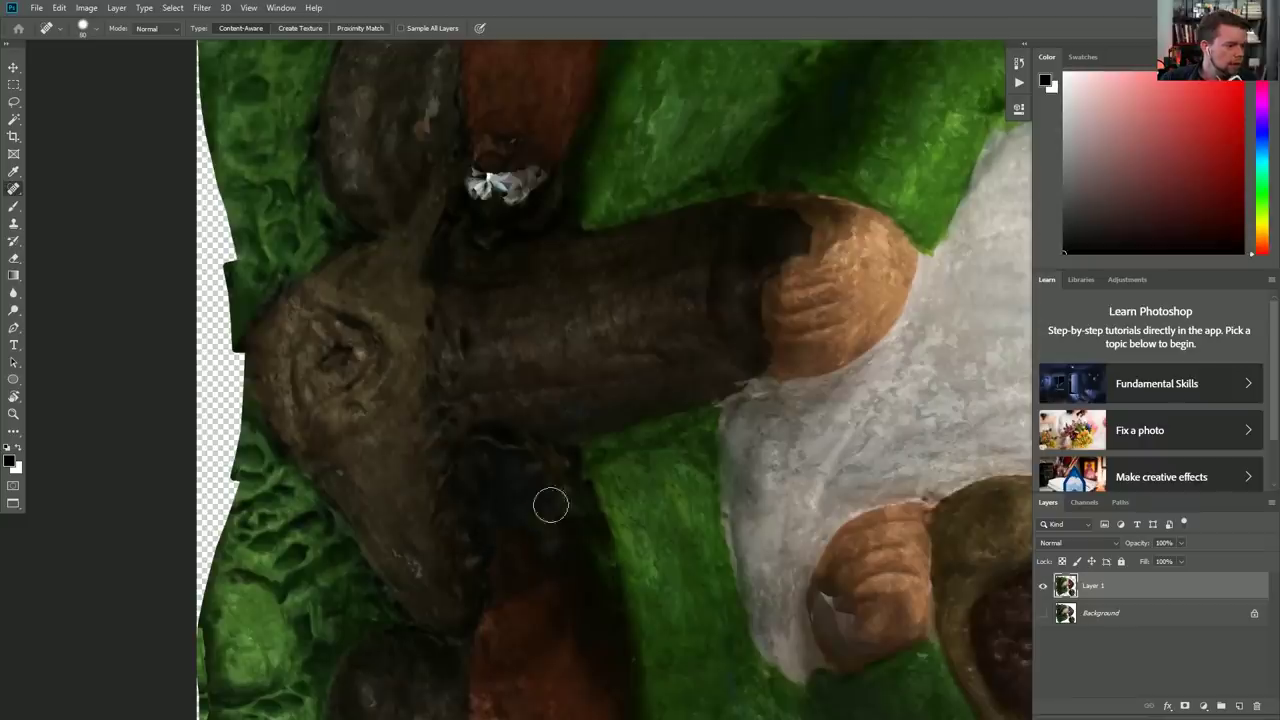
pyautogui.click(529, 178)
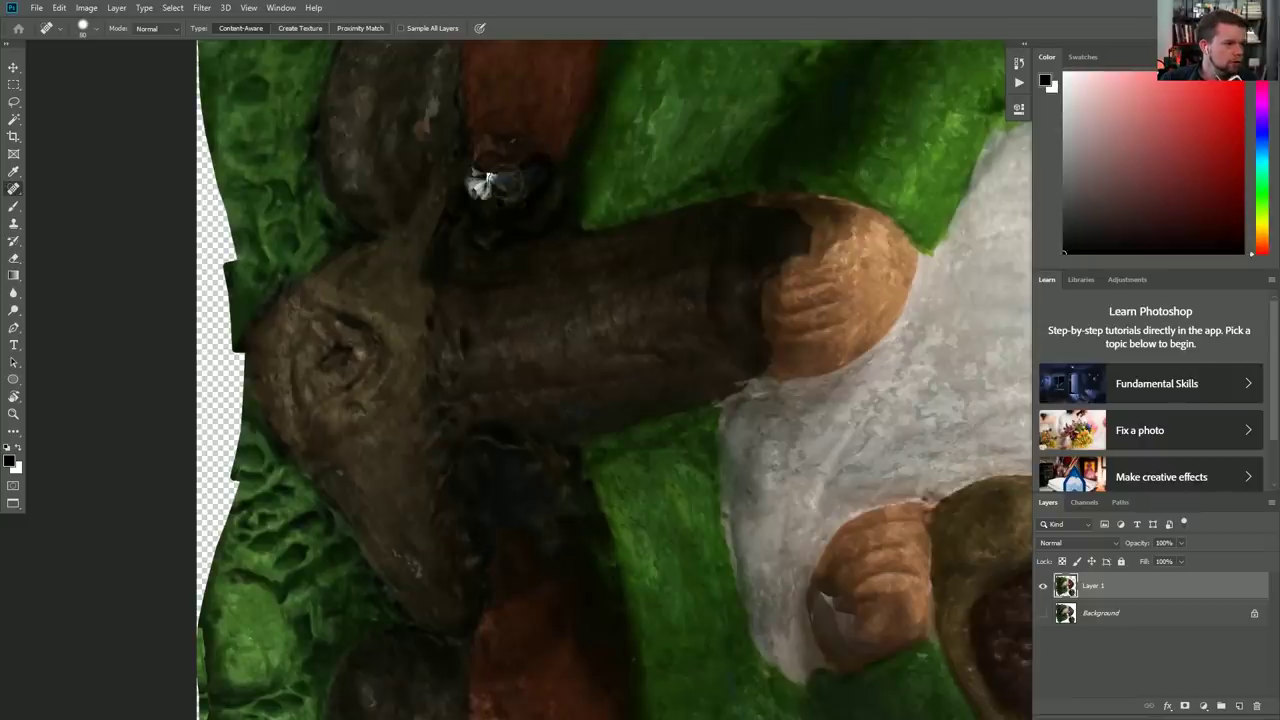
pyautogui.click(488, 177)
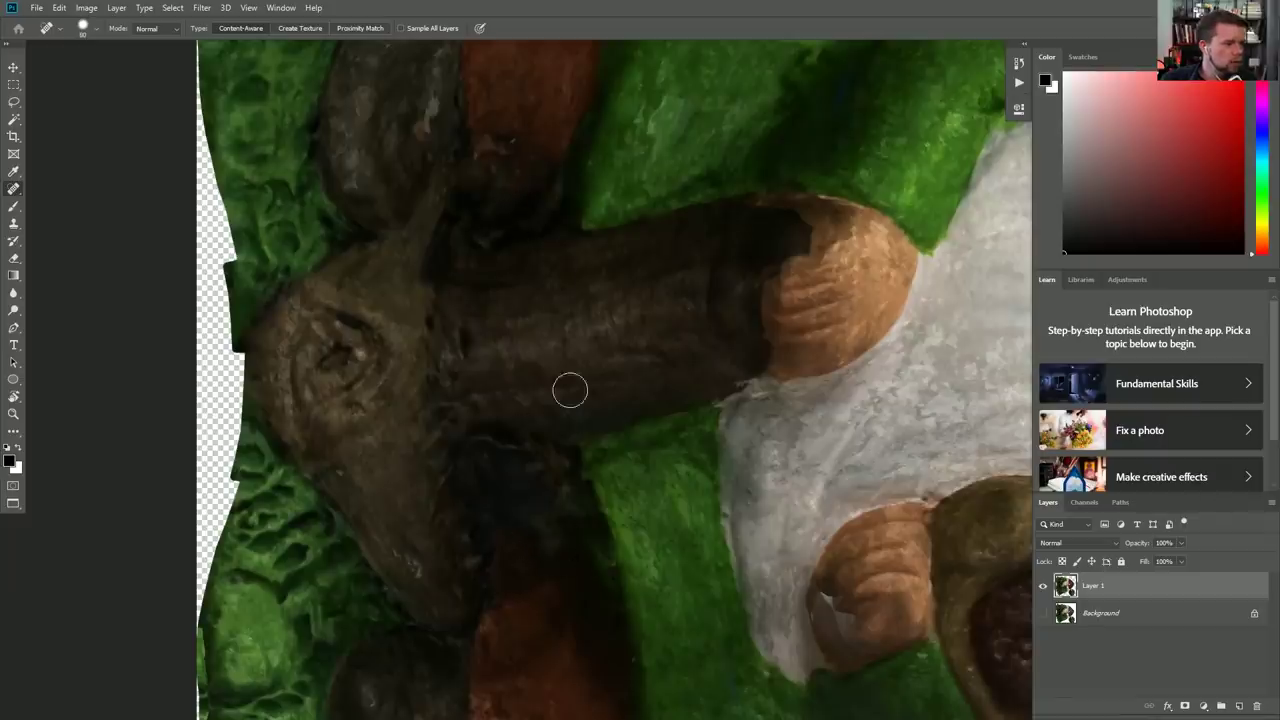
# Step: Spot-heal the pale specks on the pointed brown shape and along its border with the dark brown sleeve
pyautogui.moveTo(393, 550); pyautogui.dragTo(428, 575)
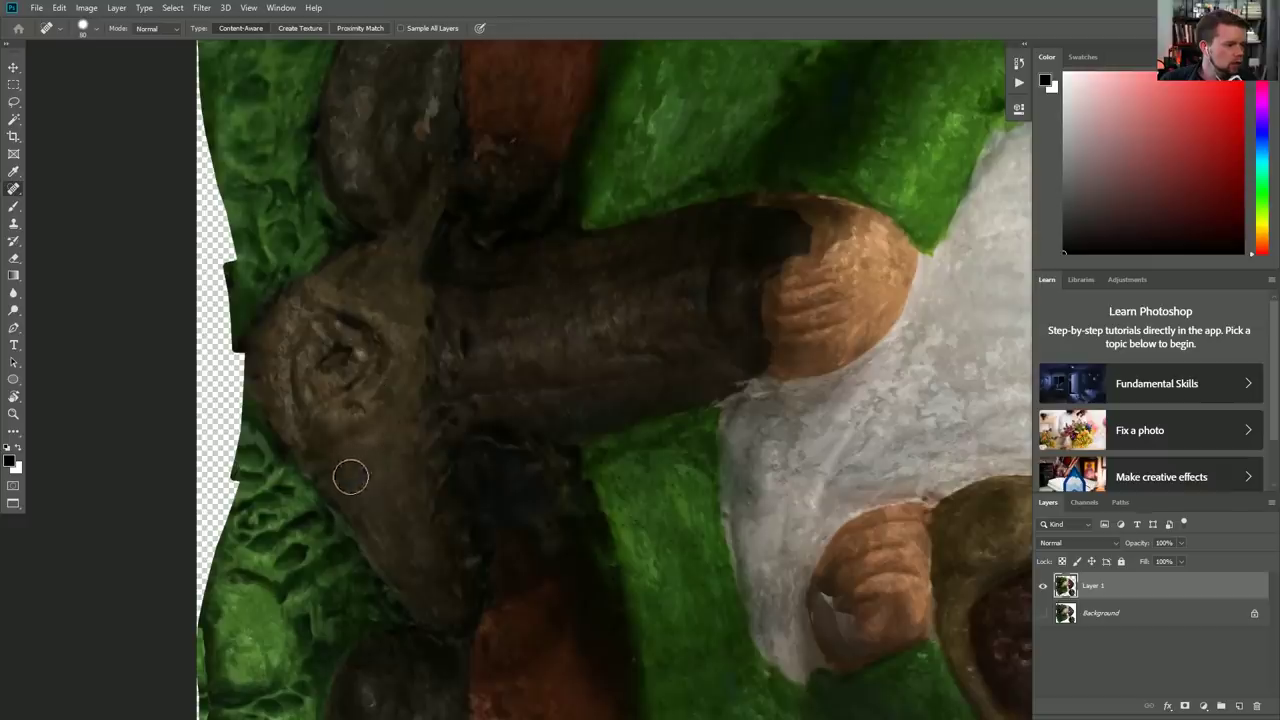
pyautogui.moveTo(449, 563); pyautogui.dragTo(471, 312)
pyautogui.moveTo(450, 517); pyautogui.dragTo(457, 423)
pyautogui.moveTo(536, 392); pyautogui.dragTo(526, 357)
pyautogui.moveTo(567, 443); pyautogui.dragTo(507, 172)
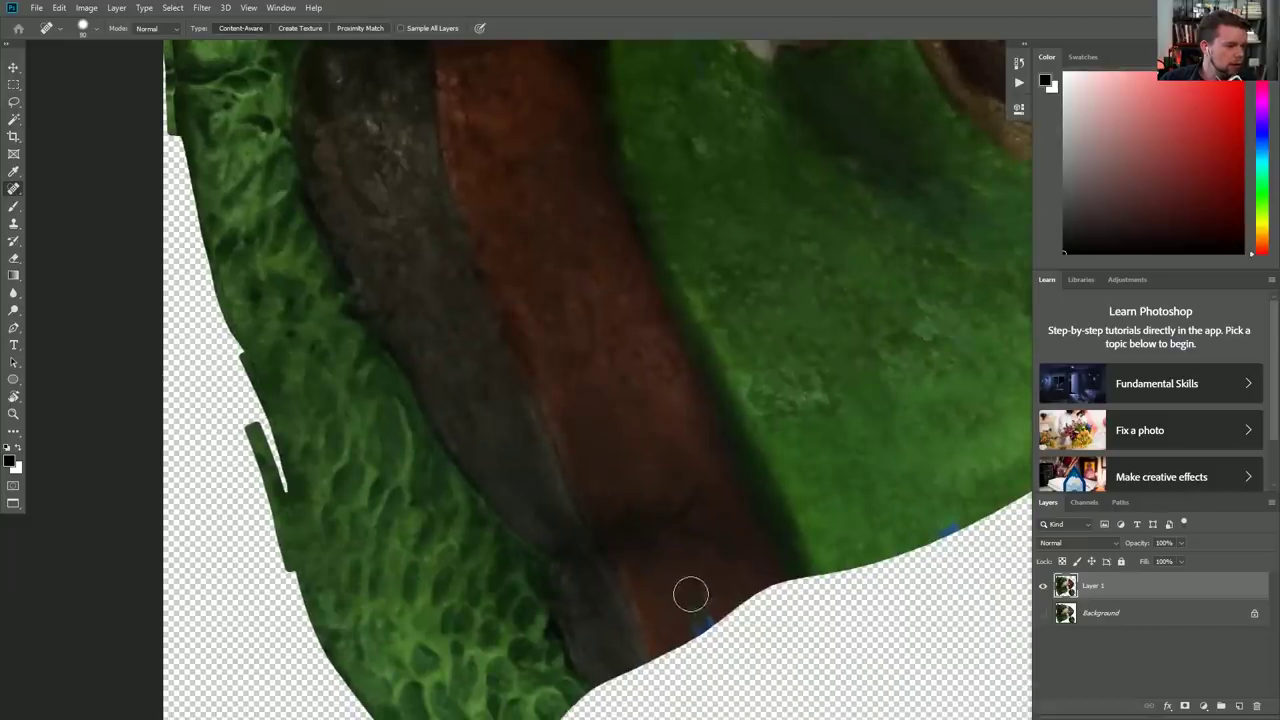
# Step: Heal the discoloured pale patch on the hand beside the snail
pyautogui.moveTo(852, 245); pyautogui.dragTo(652, 490)
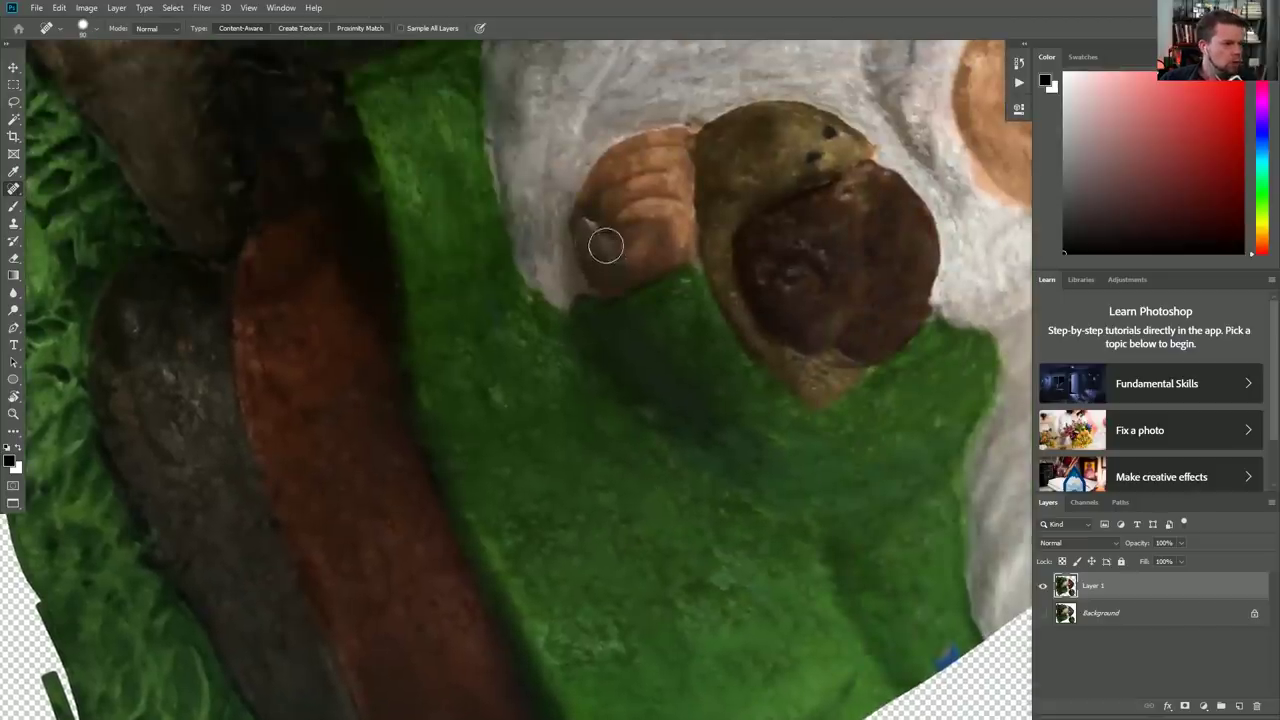
pyautogui.click(587, 228)
pyautogui.click(620, 255)
pyautogui.moveTo(620, 255); pyautogui.dragTo(592, 240)
pyautogui.click(608, 268)
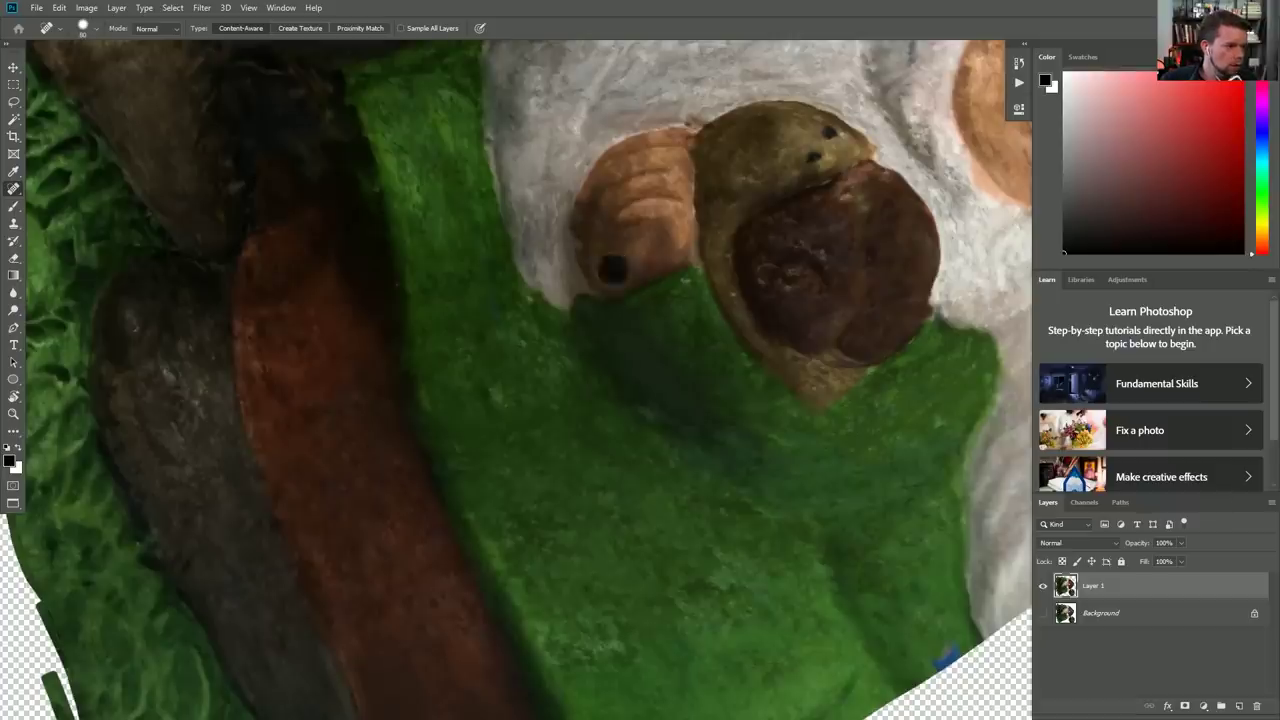
pyautogui.click(588, 243)
# Step: Spot-heal the blemishes near the outer edge of the brown snail shell
pyautogui.moveTo(847, 210)
pyautogui.mouseDown()
pyautogui.moveTo(859, 205)
pyautogui.moveTo(697, 324)
pyautogui.mouseUp()
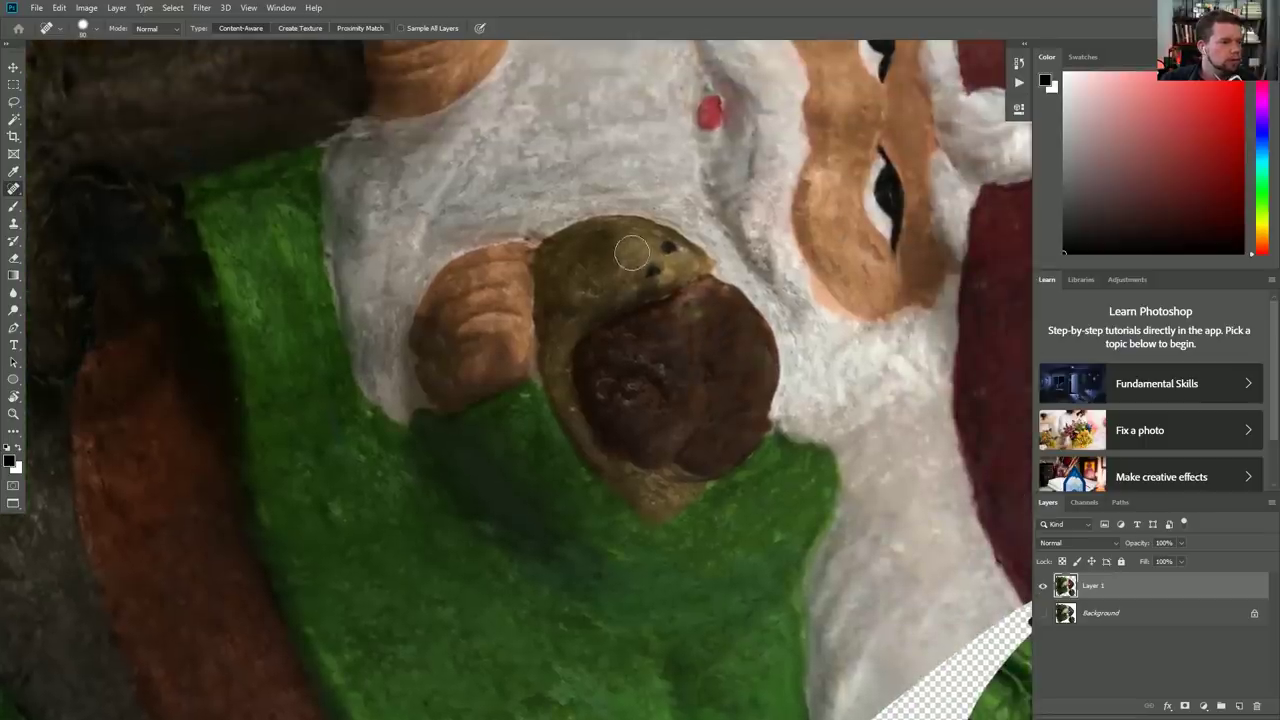
pyautogui.moveTo(765, 366); pyautogui.dragTo(743, 417)
pyautogui.click(731, 434)
pyautogui.moveTo(731, 320); pyautogui.dragTo(553, 413)
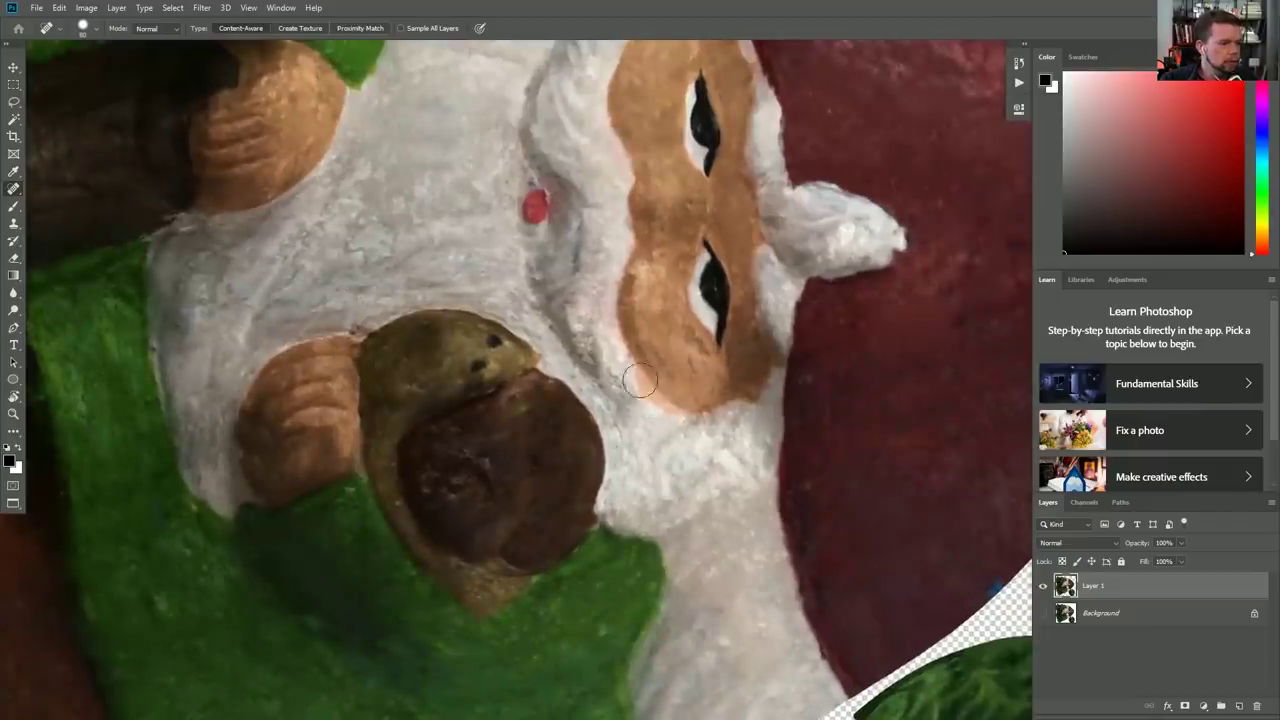
# Step: Retouch the white hair between the face's end and the maroon hat with the Clone Stamp and Spot Healing Brush
pyautogui.press('s')
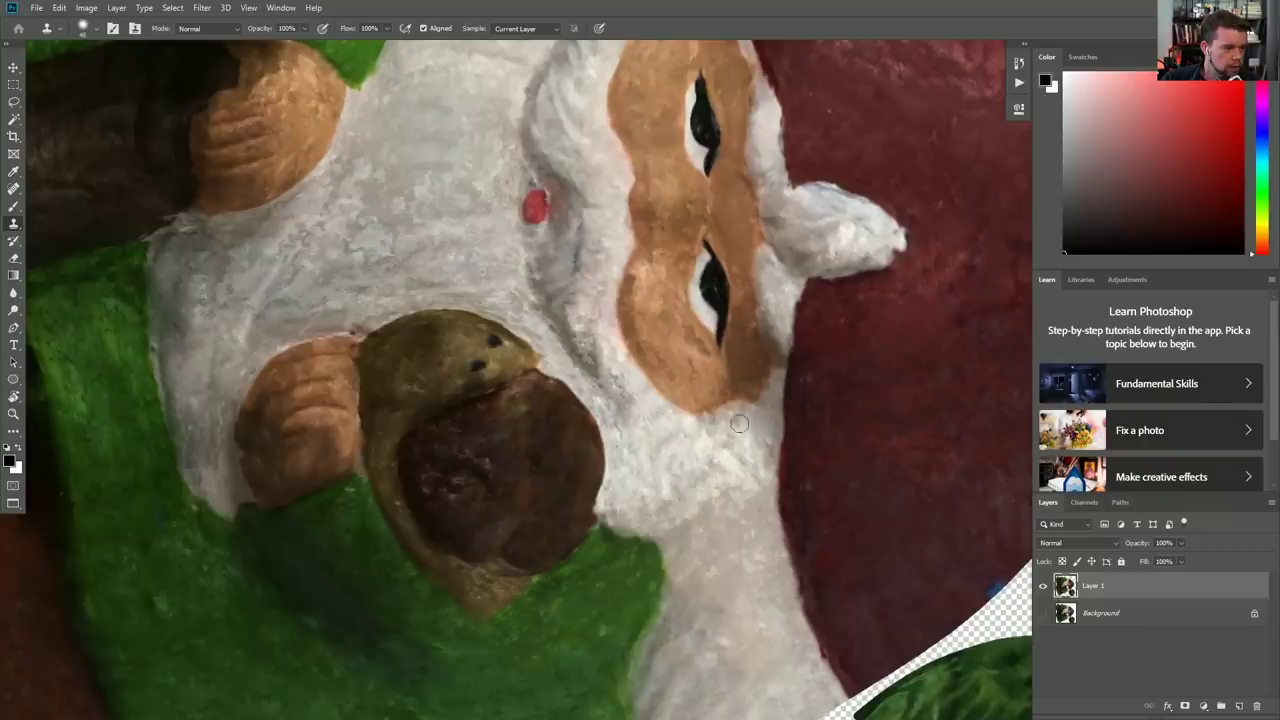
pyautogui.moveTo(744, 439); pyautogui.dragTo(736, 497)
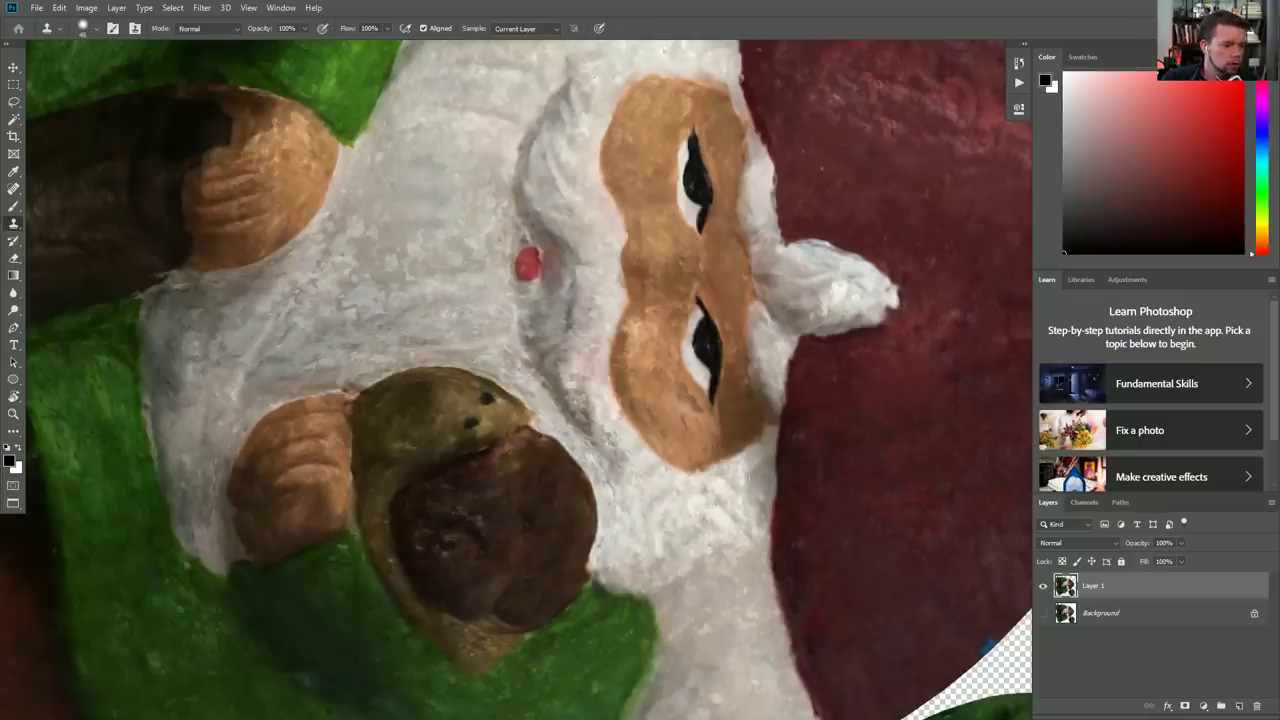
pyautogui.press('j')
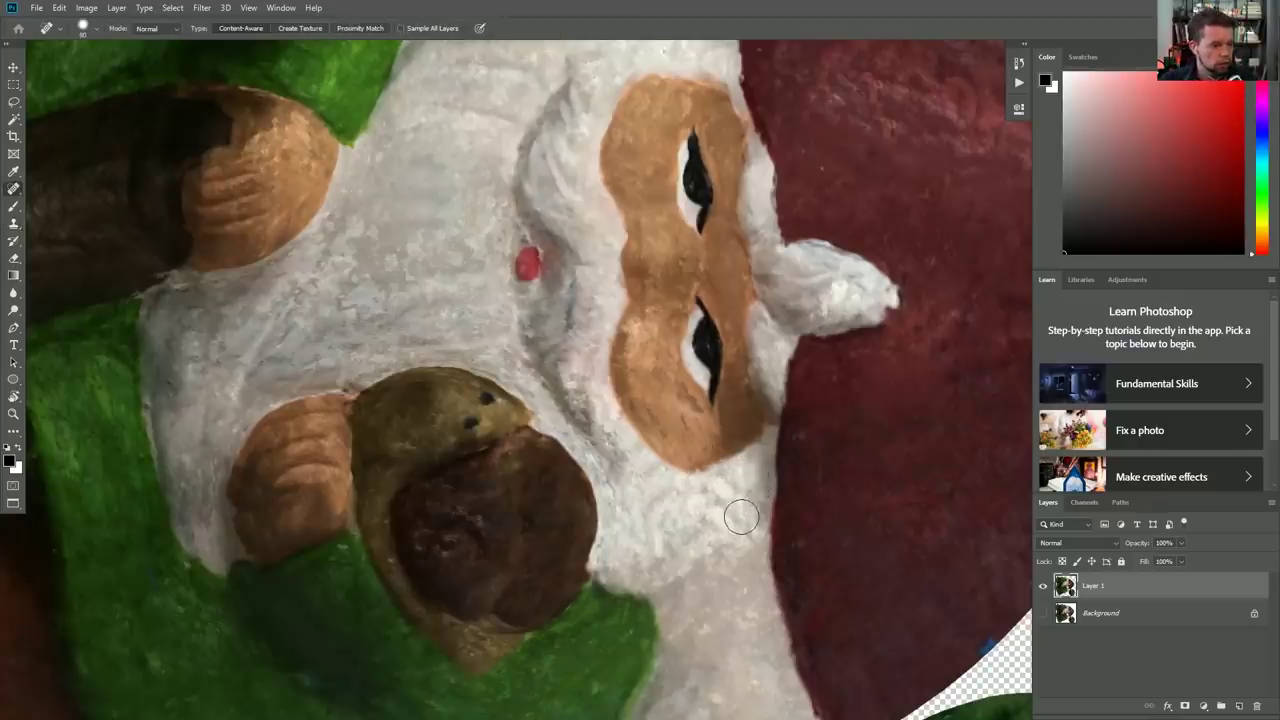
pyautogui.click(752, 471)
pyautogui.click(745, 499)
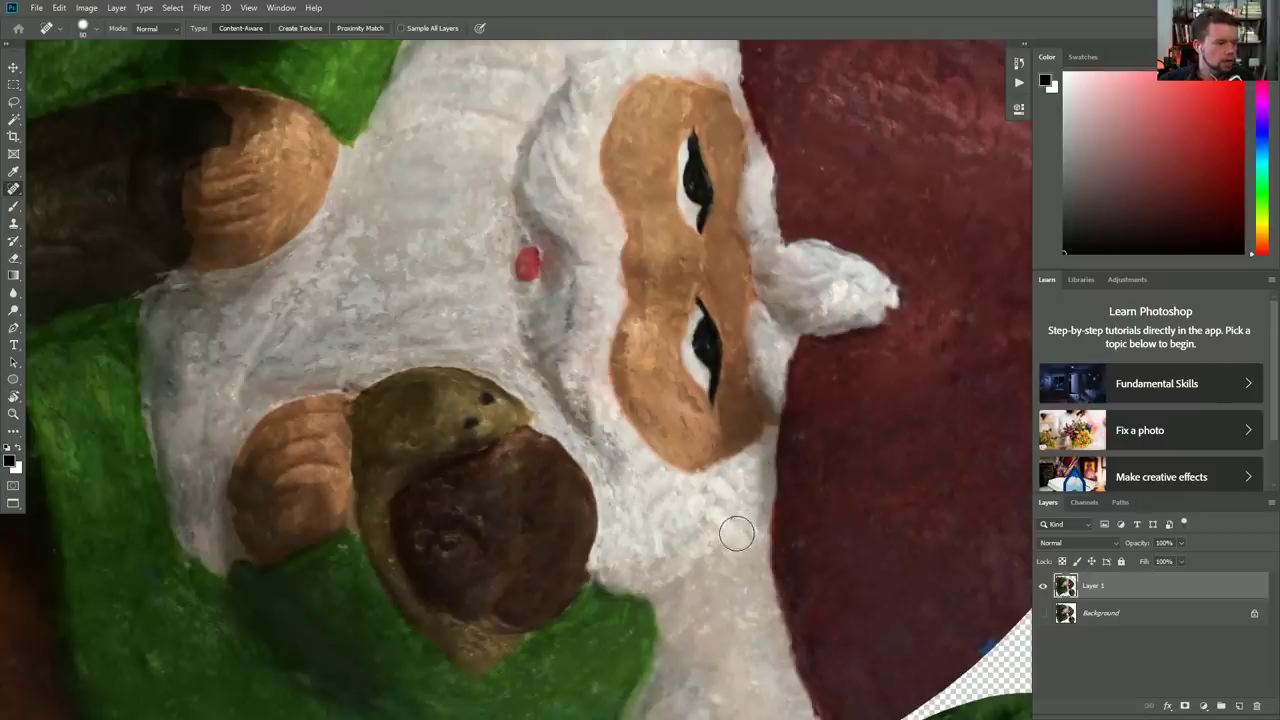
# Step: Heal the bluish marks on the white tuft over the hat and on the white hair around the red mouth
pyautogui.moveTo(822, 304); pyautogui.dragTo(836, 288)
pyautogui.click(497, 271)
pyautogui.click(521, 230)
pyautogui.click(571, 293)
pyautogui.click(568, 317)
pyautogui.click(543, 336)
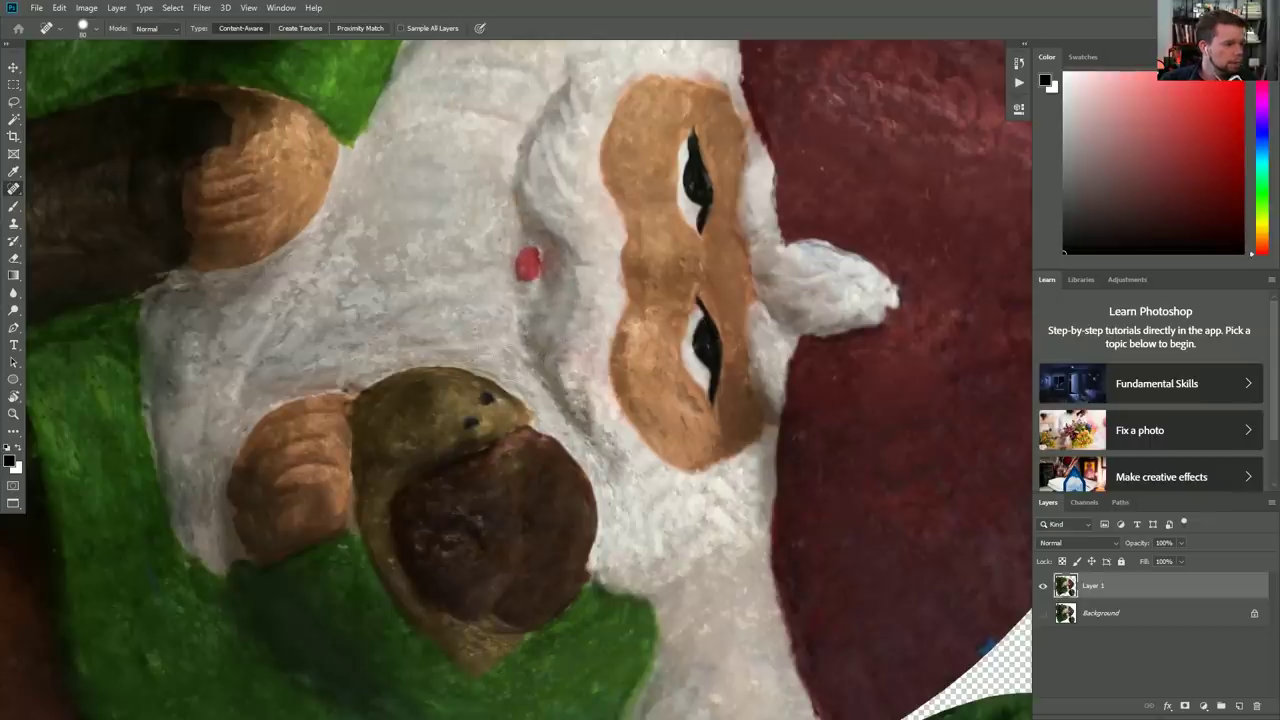
# Step: Spot-heal the bluish stains across the white beard between the gnome's hands and the red mouth
pyautogui.click(386, 300)
pyautogui.click(344, 310)
pyautogui.click(394, 262)
pyautogui.click(412, 248)
pyautogui.click(466, 241)
pyautogui.click(495, 221)
pyautogui.click(485, 172)
pyautogui.click(496, 174)
pyautogui.click(495, 130)
pyautogui.click(461, 129)
pyautogui.click(352, 235)
pyautogui.click(343, 252)
pyautogui.click(319, 282)
pyautogui.click(362, 295)
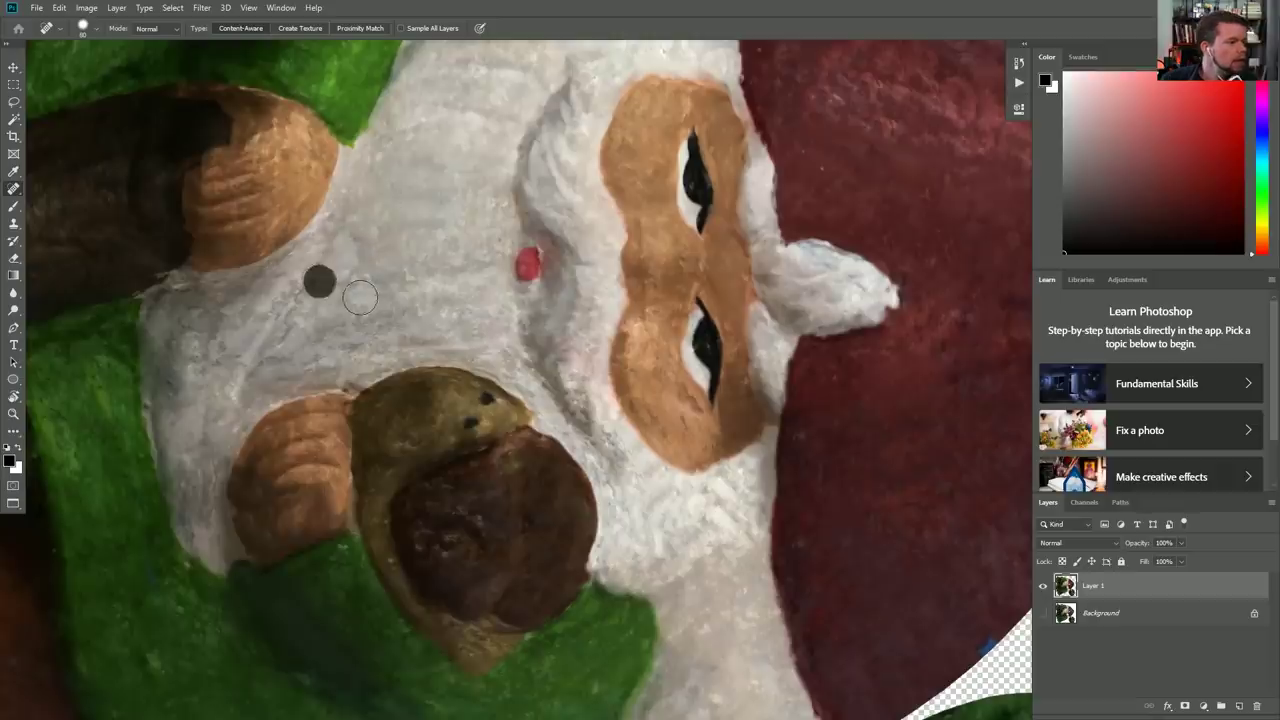
# Step: Spot-heal the remaining marks on the white beard and on the orange hand holding the dark handle
pyautogui.click(346, 248)
pyautogui.click(375, 277)
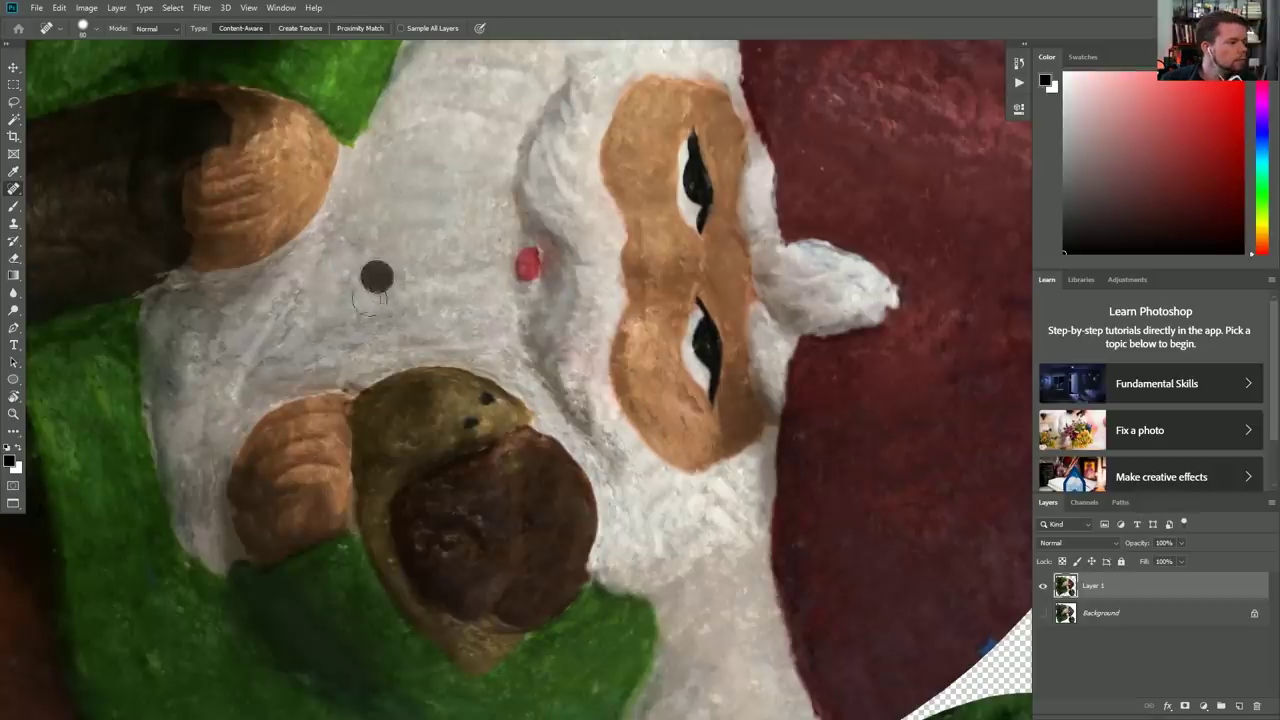
pyautogui.click(291, 305)
pyautogui.click(268, 135)
pyautogui.click(252, 142)
pyautogui.click(292, 135)
pyautogui.click(296, 133)
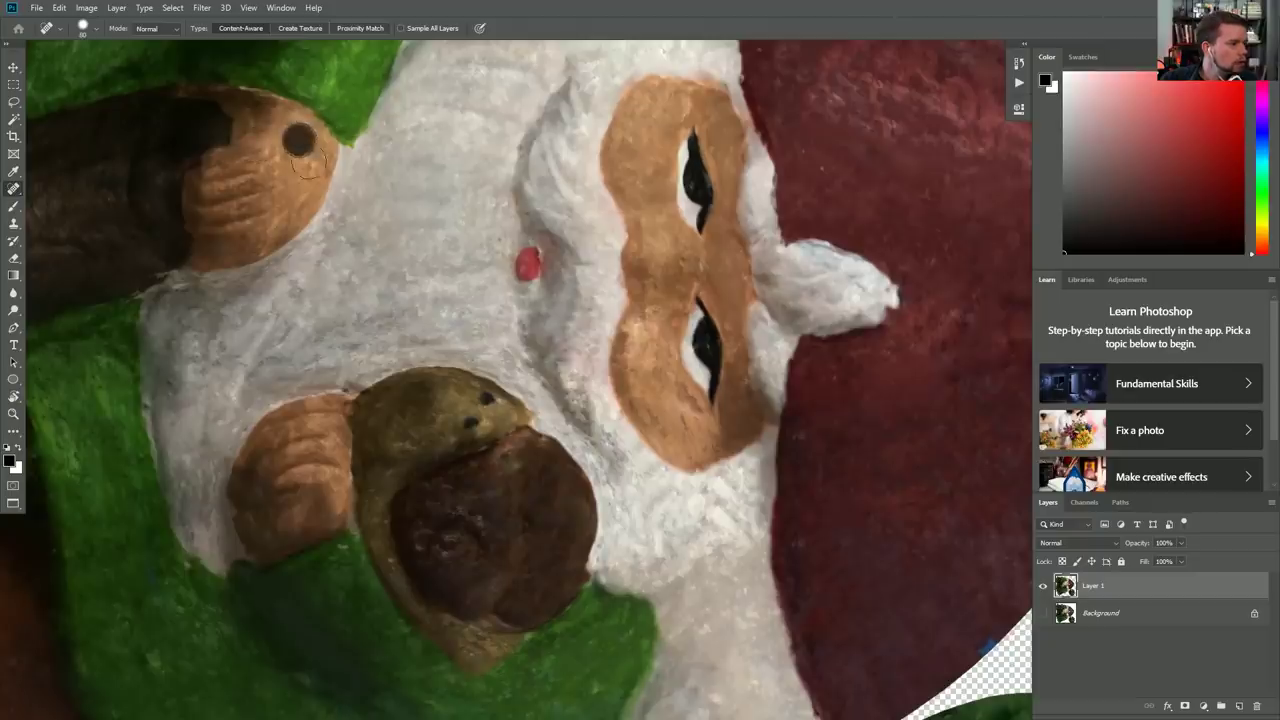
# Step: Spot-heal the blemishes across the upper green coat between the brown trouser leg and the white hair
pyautogui.moveTo(425, 196); pyautogui.dragTo(553, 495)
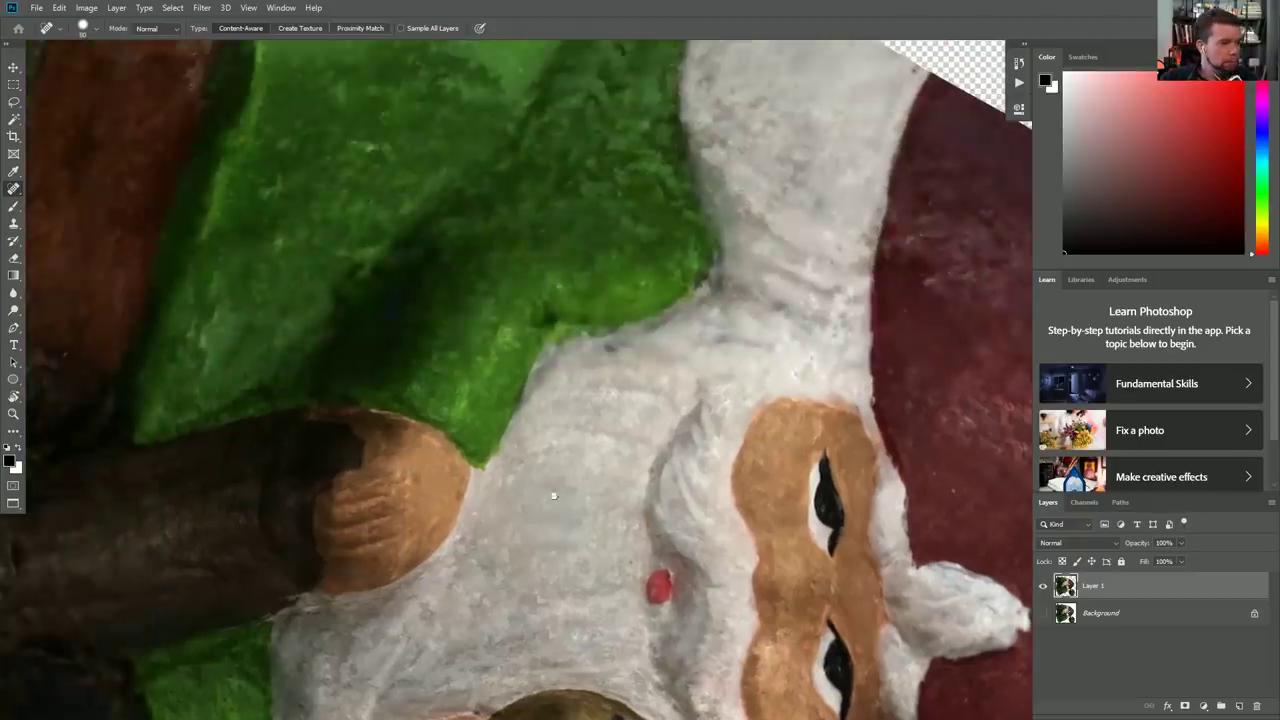
pyautogui.click(703, 472)
pyautogui.moveTo(631, 209); pyautogui.dragTo(660, 323)
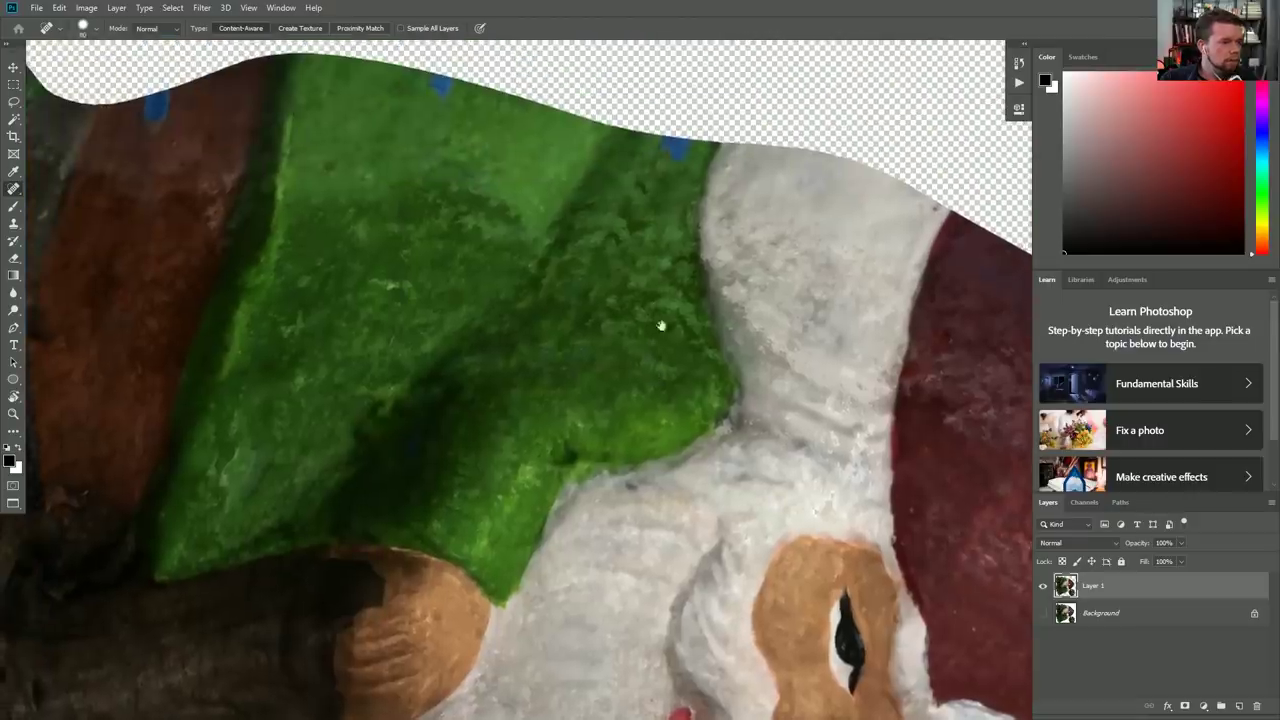
pyautogui.click(609, 277)
pyautogui.click(611, 226)
pyautogui.click(506, 237)
pyautogui.click(486, 200)
pyautogui.click(455, 180)
pyautogui.click(364, 203)
pyautogui.click(324, 197)
pyautogui.click(396, 287)
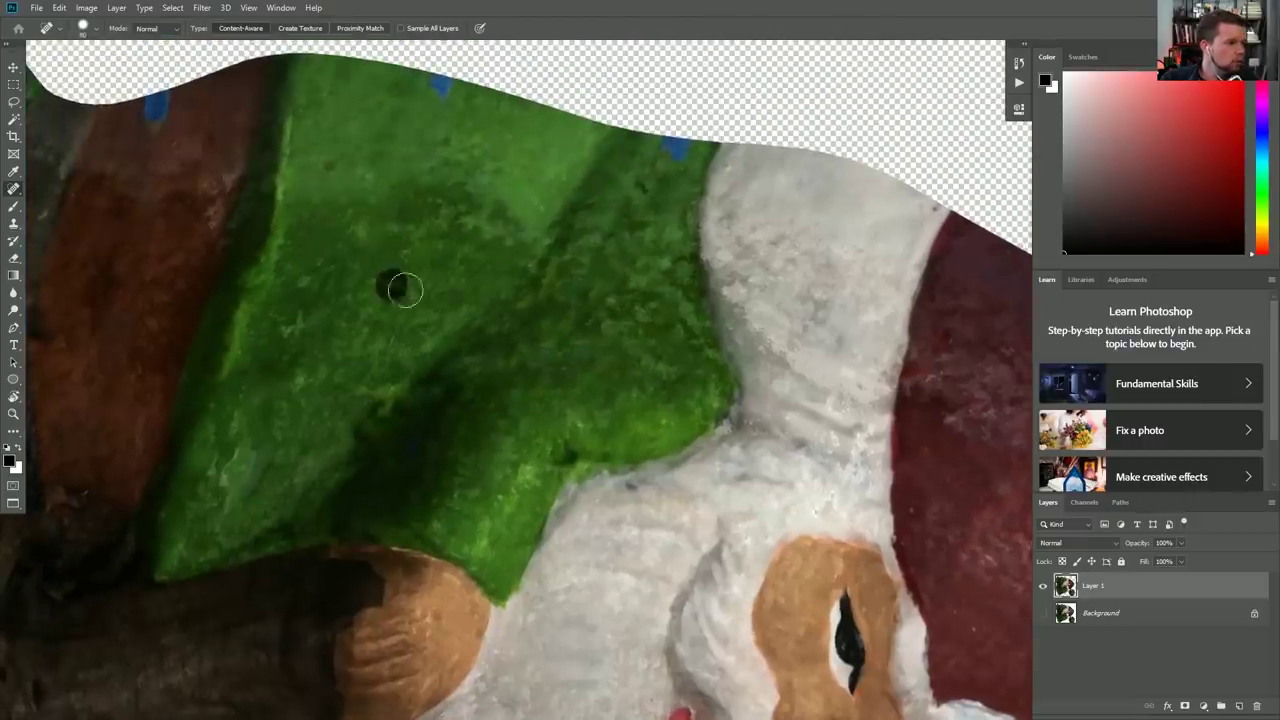
# Step: Heal the pale patches on the green coat near its hem beside the brown trouser leg
pyautogui.click(243, 462)
pyautogui.click(230, 485)
pyautogui.click(255, 445)
pyautogui.click(241, 422)
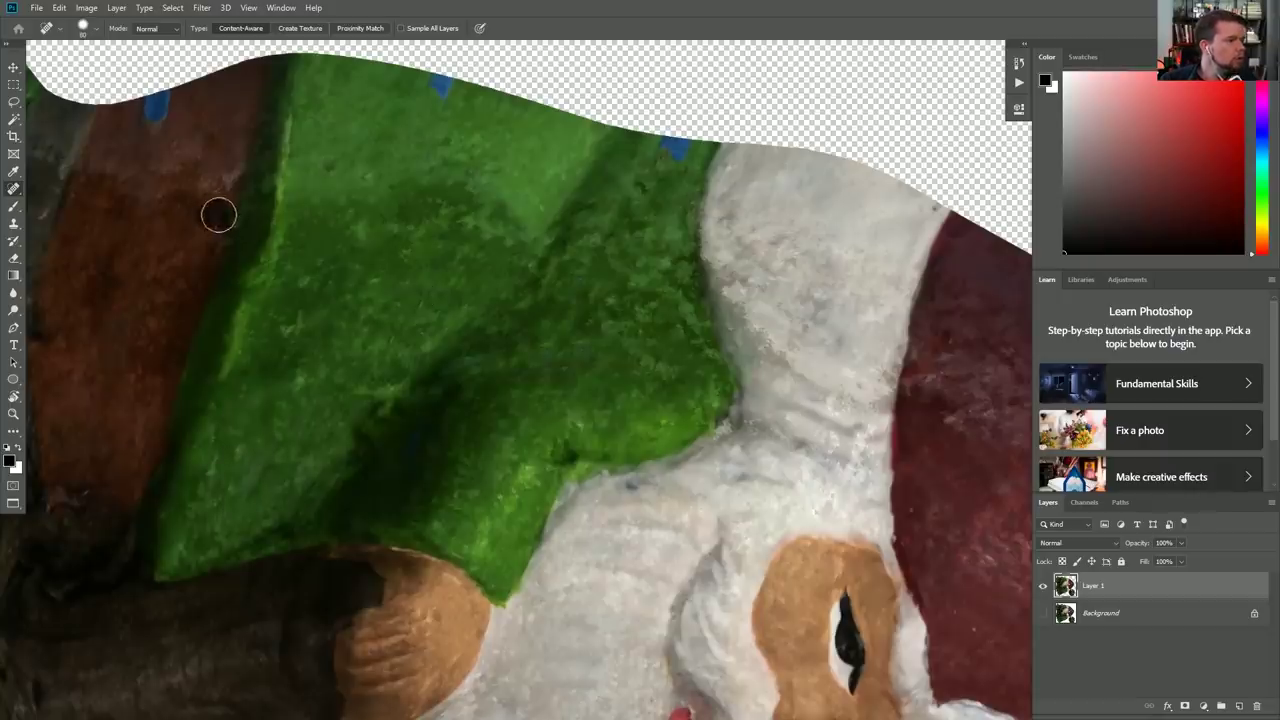
# Step: Spot-heal the light specks on the upper brown trouser leg and the dark boot next to it
pyautogui.moveTo(234, 203); pyautogui.dragTo(514, 337)
pyautogui.click(473, 335)
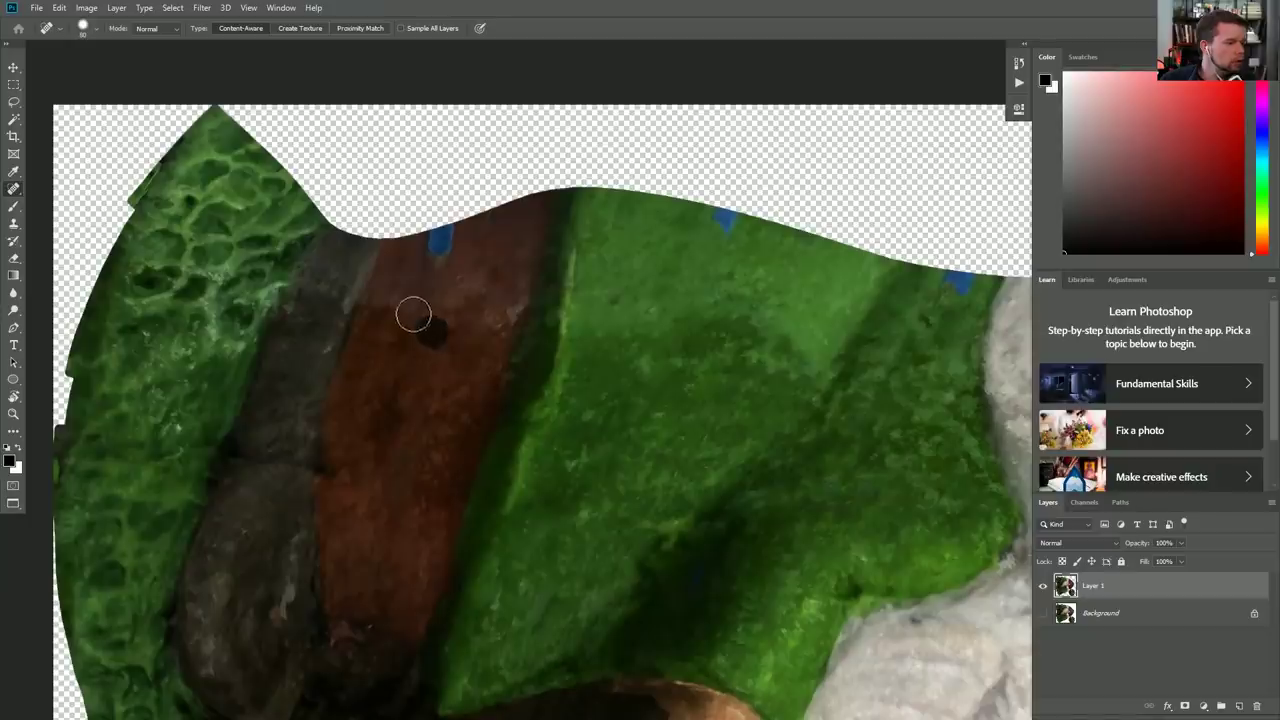
pyautogui.click(316, 292)
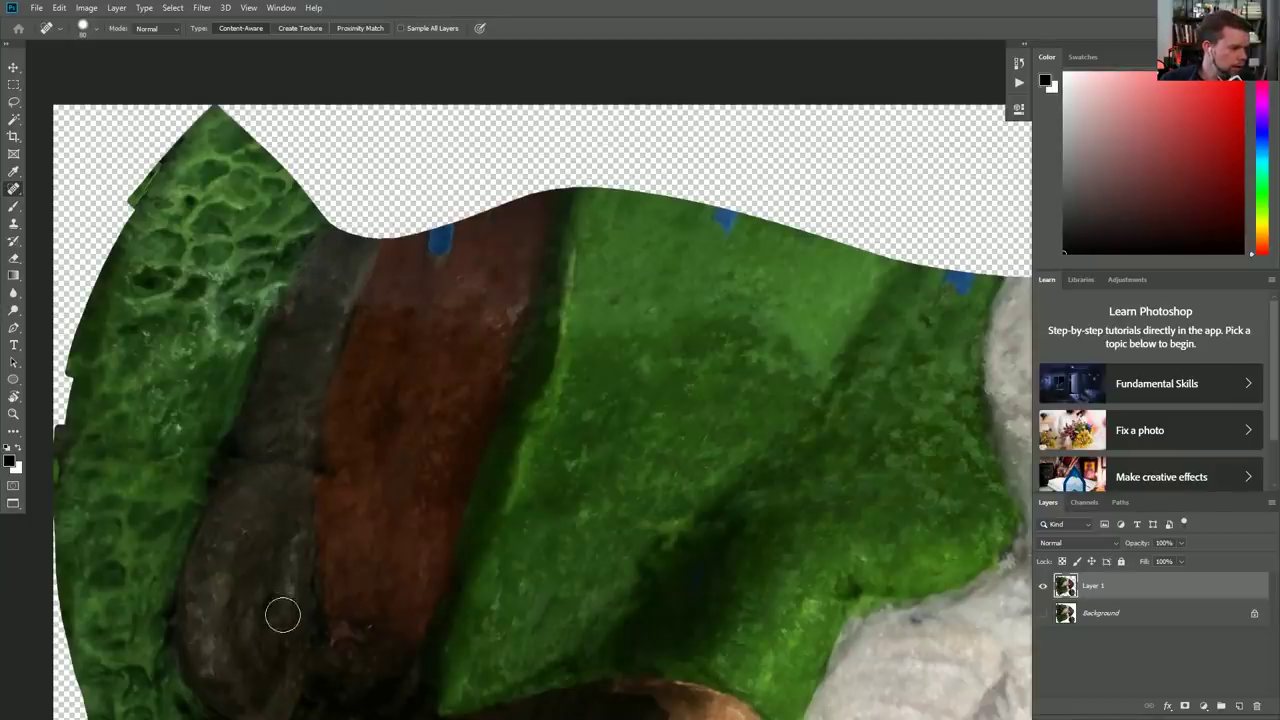
pyautogui.moveTo(318, 627); pyautogui.dragTo(353, 437)
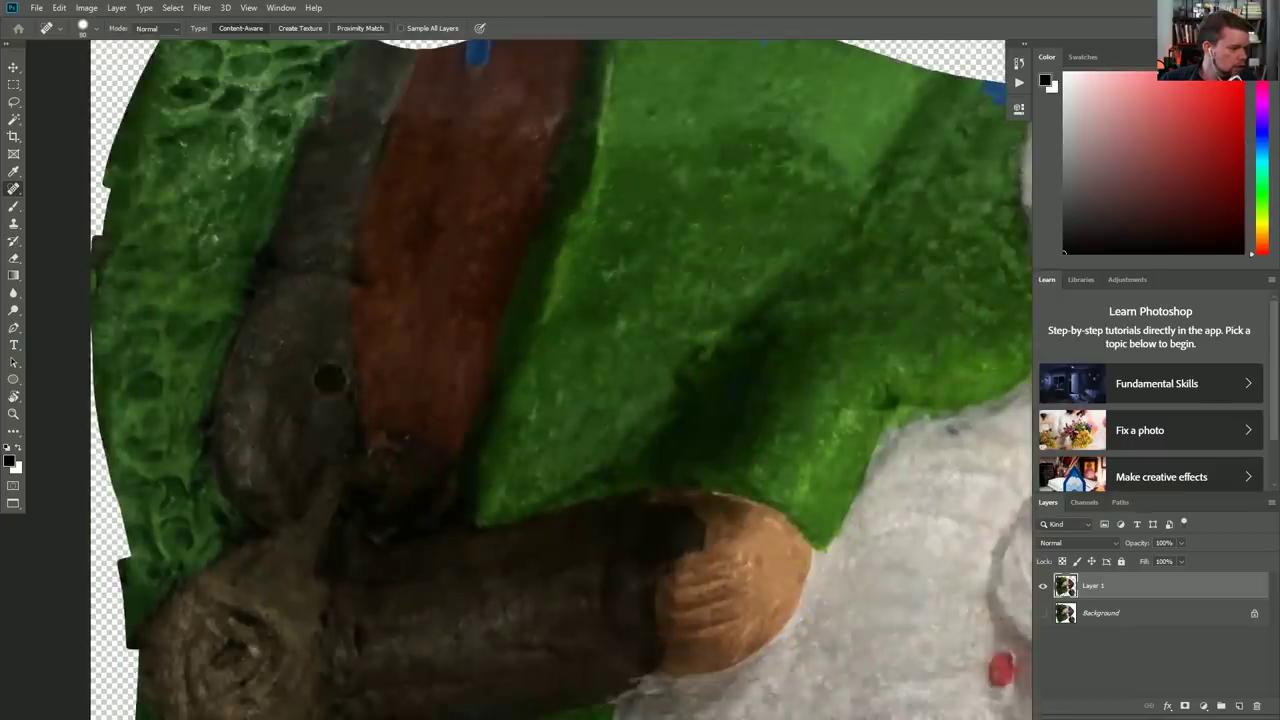
# Step: Heal the spots on the lower dark boot and on the grass base beside the slit in its outer edge
pyautogui.moveTo(414, 545); pyautogui.dragTo(478, 175)
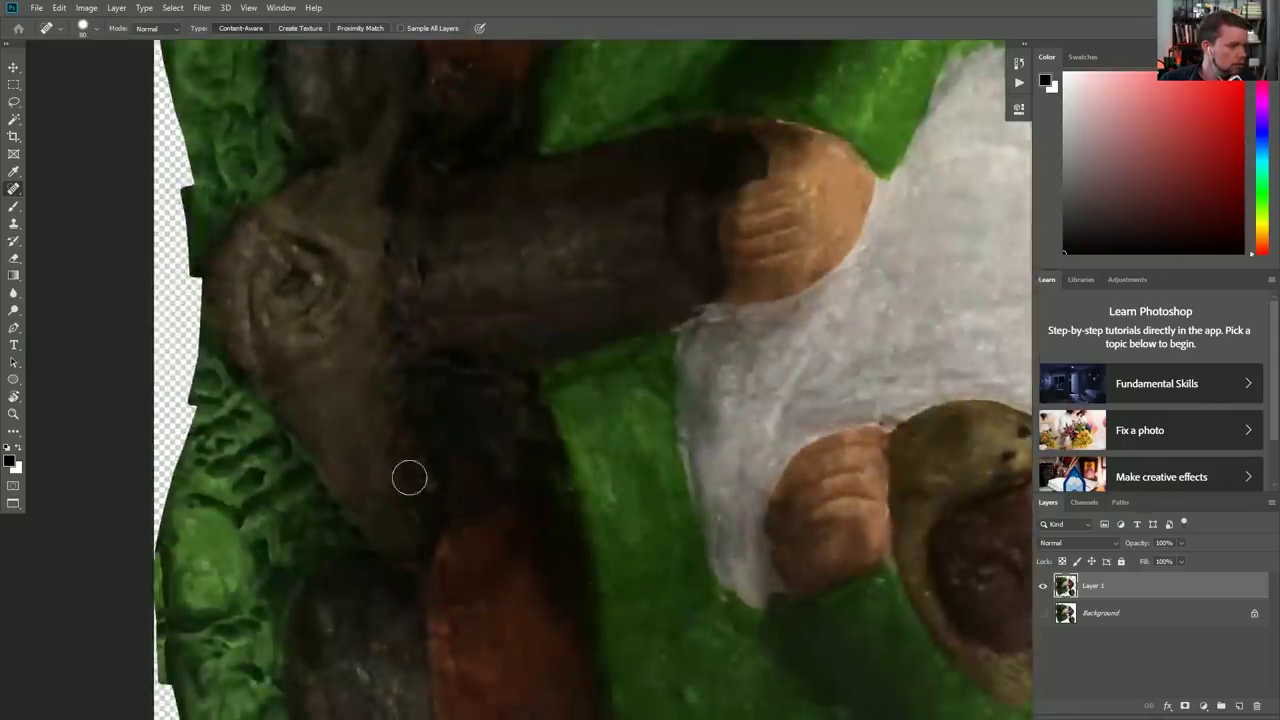
pyautogui.moveTo(414, 485); pyautogui.dragTo(463, 185)
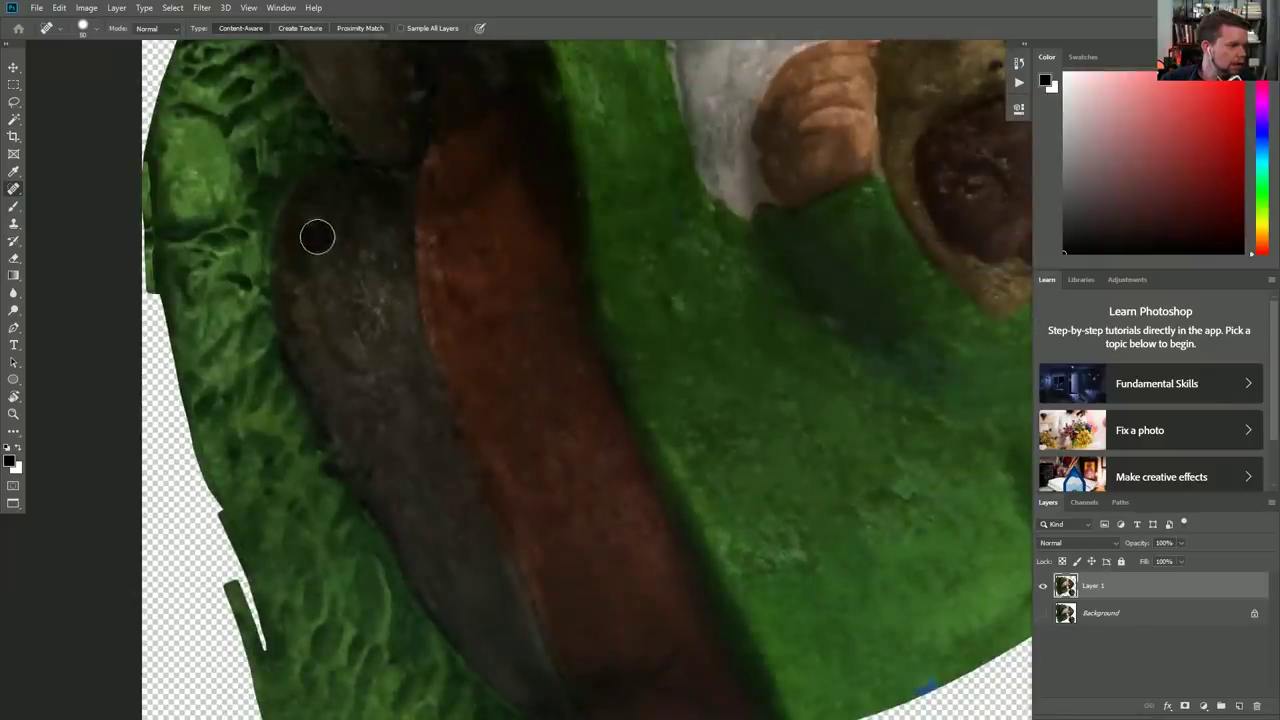
pyautogui.moveTo(477, 543); pyautogui.dragTo(443, 372)
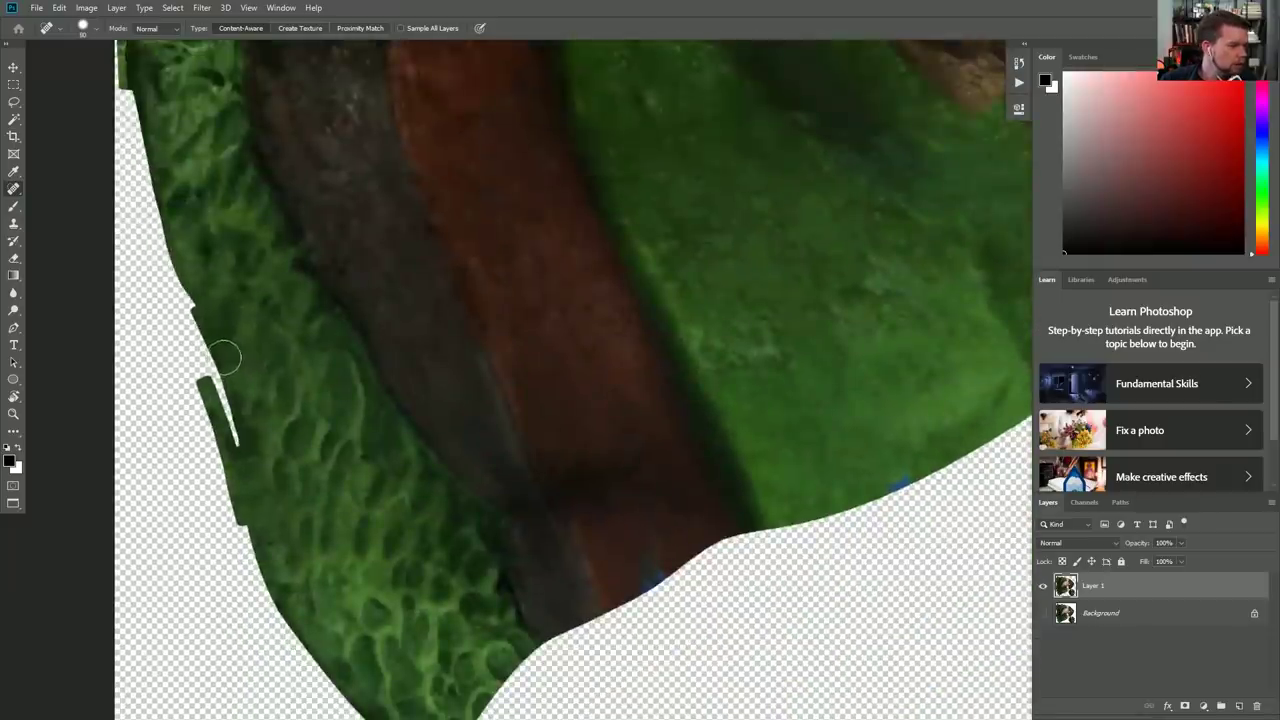
pyautogui.click(236, 360)
pyautogui.click(227, 345)
pyautogui.click(217, 318)
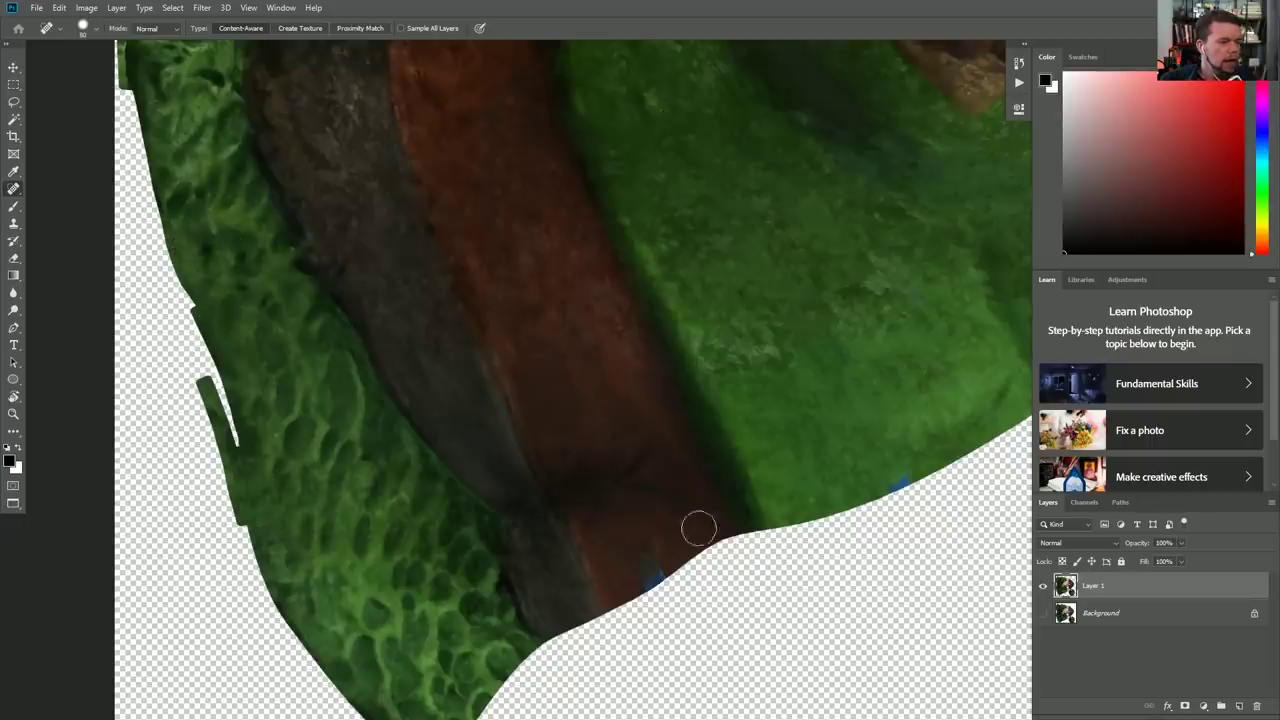
# Step: Spot-heal the pale patches on the lower green coat between the brown trouser leg and the white hair
pyautogui.moveTo(767, 297); pyautogui.dragTo(640, 422)
pyautogui.click(773, 431)
pyautogui.click(747, 407)
pyautogui.moveTo(738, 480); pyautogui.dragTo(609, 279)
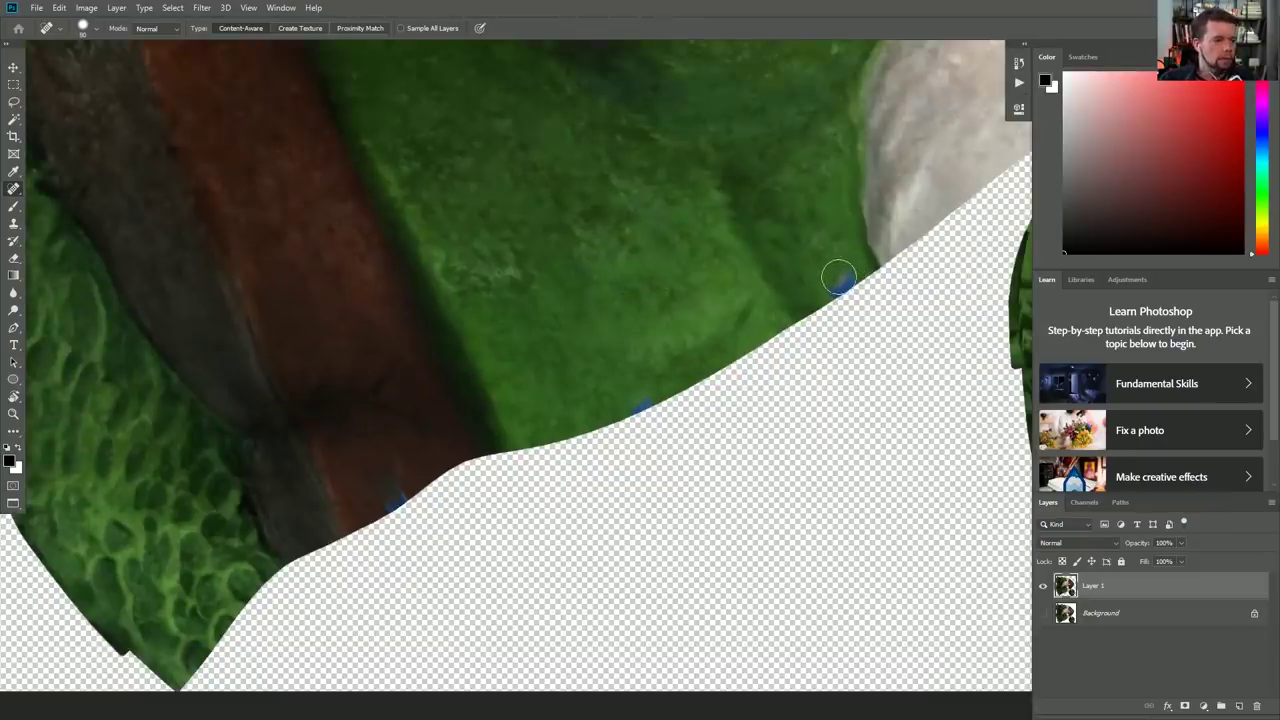
# Step: Make a Magic Wand selection along the texture's outline and heal the blue marks on the lower coat edge within it
pyautogui.press('w')
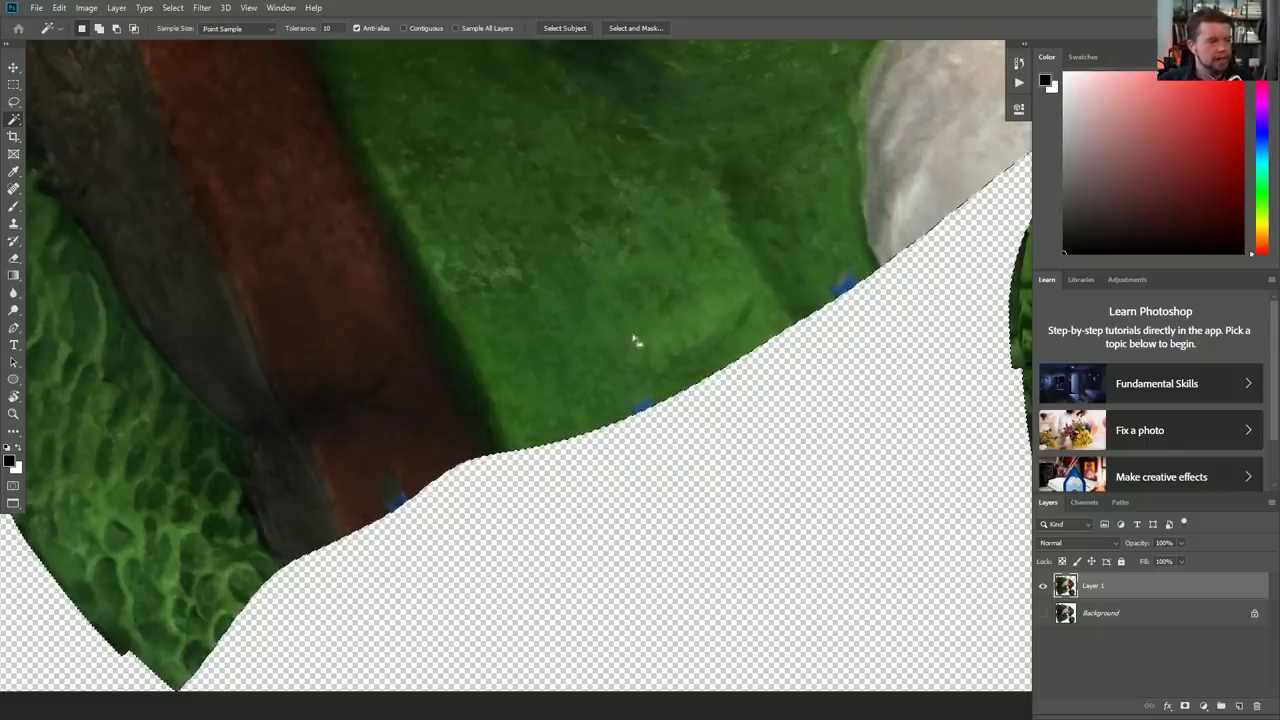
pyautogui.press('j')
pyautogui.click(640, 400)
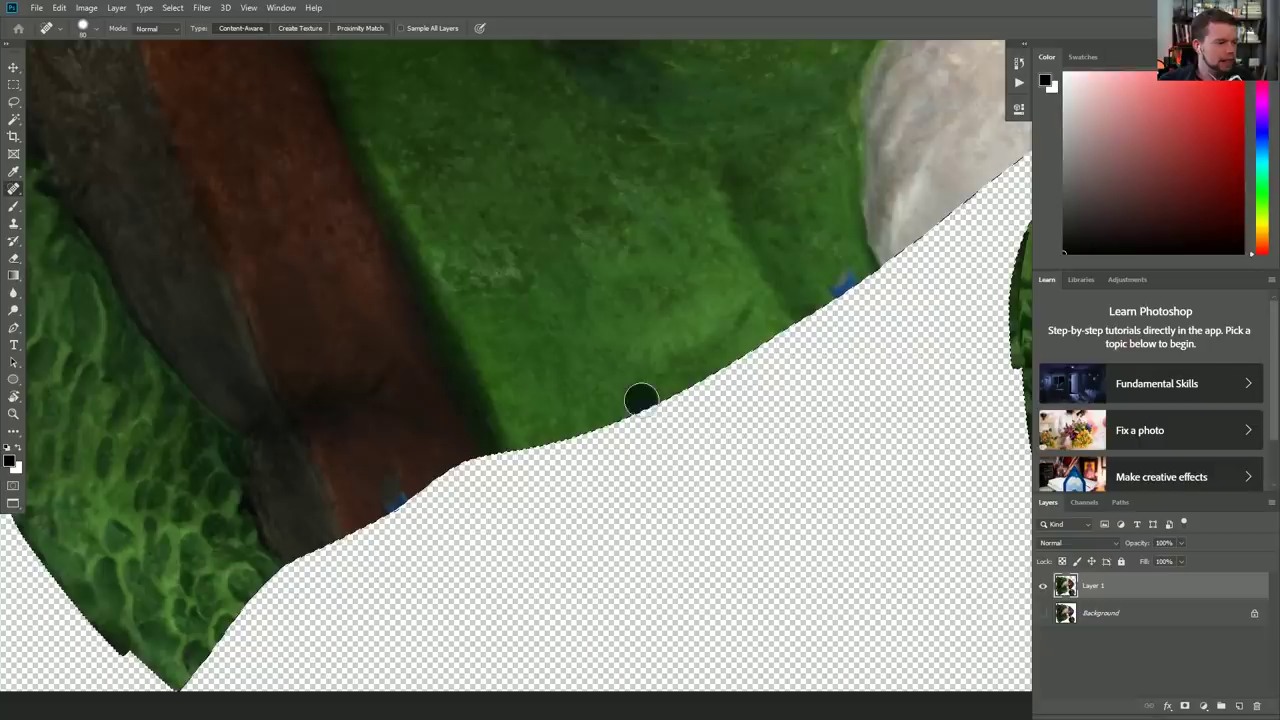
pyautogui.click(651, 393)
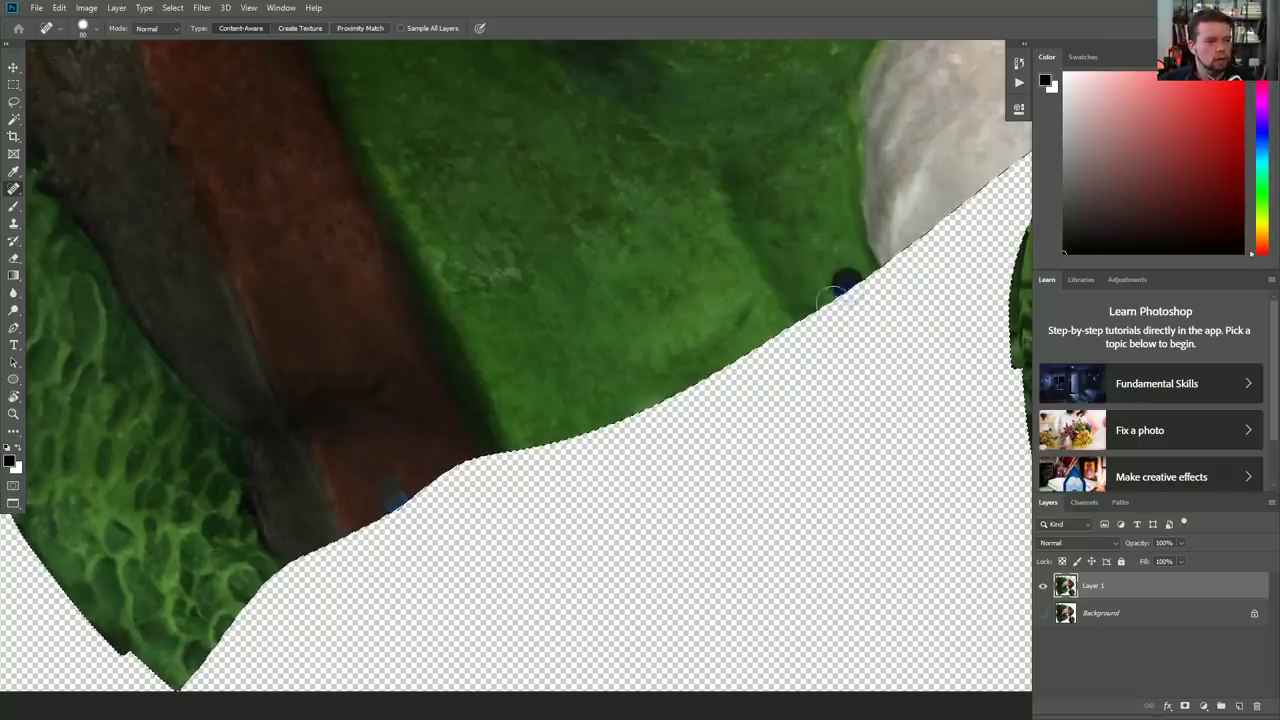
# Step: Remove the last blue traces from the lower coat edge and the brown trouser edge with the Clone Stamp and Spot Healing Brush
pyautogui.press('s')
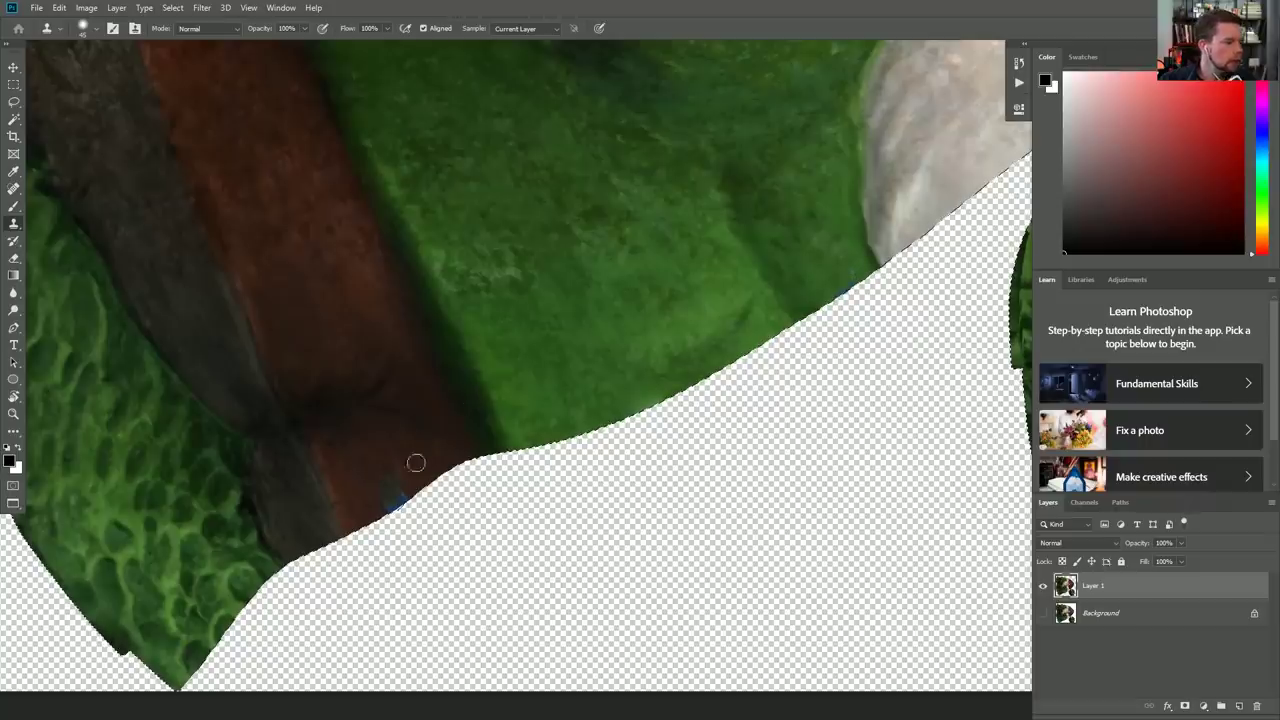
pyautogui.press('j')
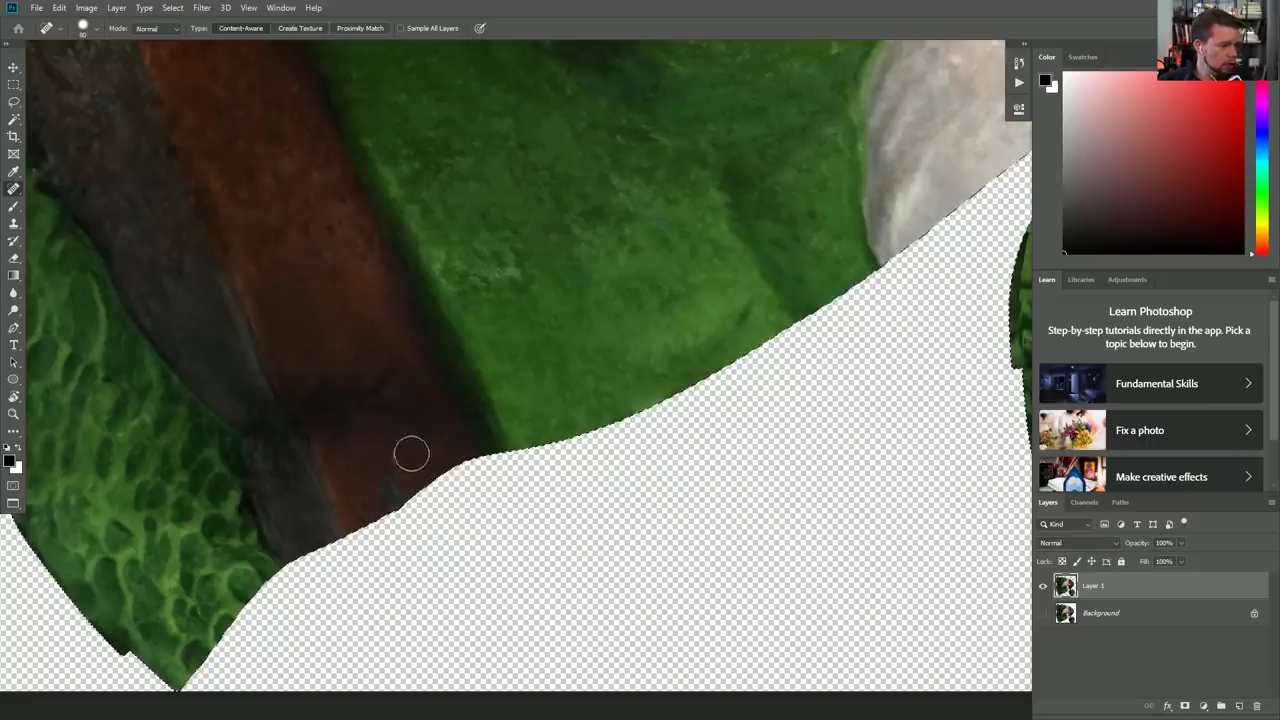
pyautogui.press('s')
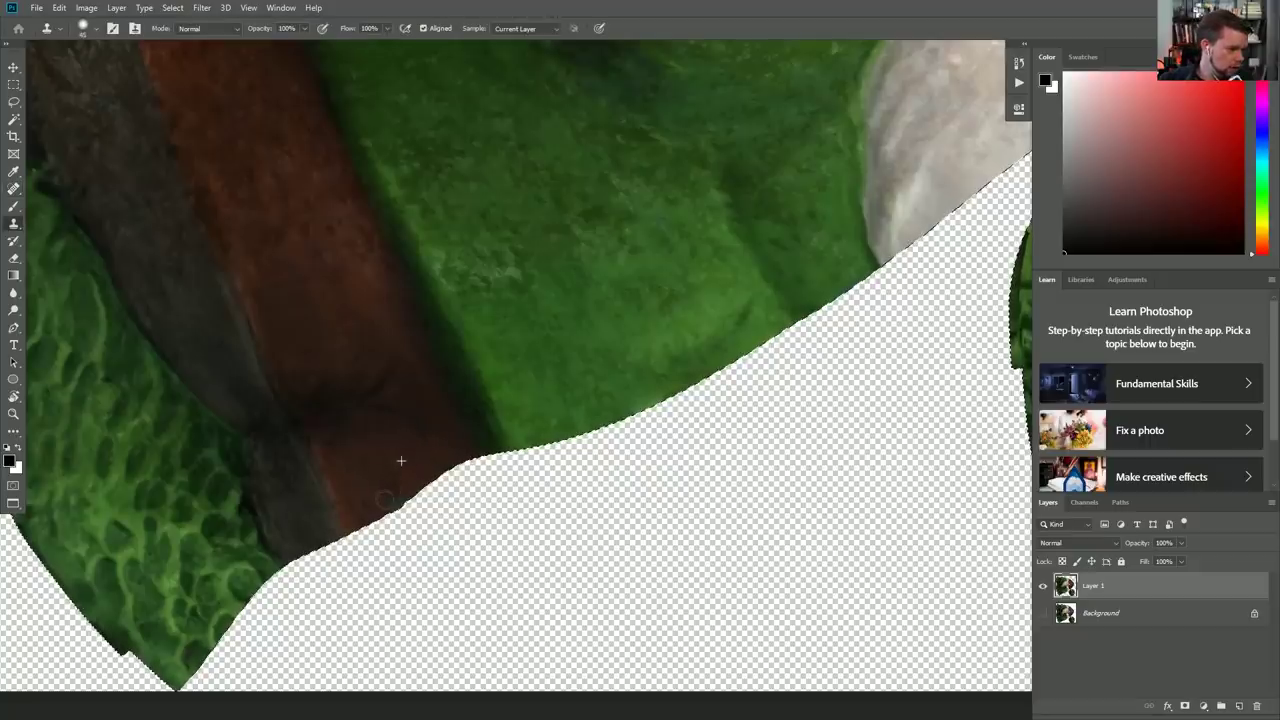
# Step: Clone clean neighbouring texture over the blue marks along the upper edge of the trouser leg and green coat
pyautogui.moveTo(266, 138)
pyautogui.mouseDown()
pyautogui.moveTo(363, 331)
pyautogui.moveTo(652, 502)
pyautogui.moveTo(664, 456)
pyautogui.moveTo(628, 462)
pyautogui.mouseUp()
pyautogui.keyDown('alt'); pyautogui.click(652, 502); pyautogui.keyUp('alt')
pyautogui.moveTo(960, 510); pyautogui.dragTo(619, 418)
pyautogui.click(809, 419)
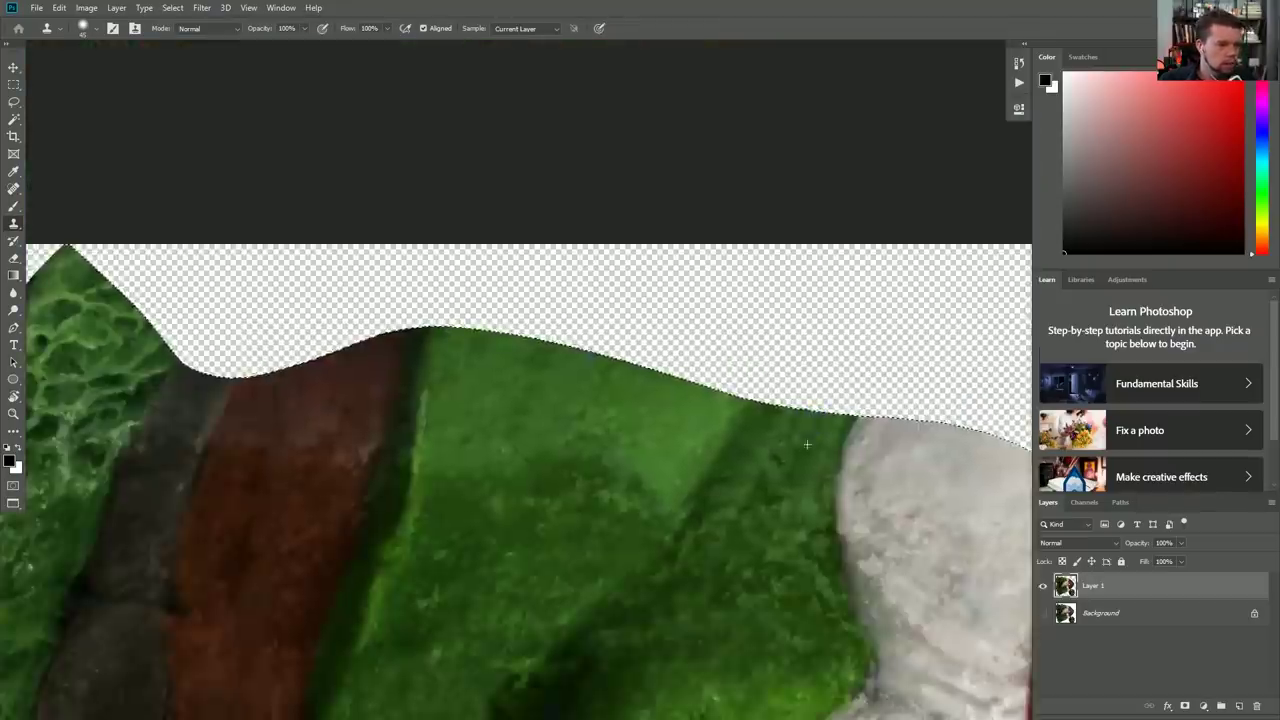
pyautogui.scroll(-3, 807, 443)
pyautogui.hscroll(5, 807, 443)
pyautogui.moveTo(896, 415); pyautogui.dragTo(910, 436)
pyautogui.moveTo(943, 491)
pyautogui.mouseDown()
pyautogui.moveTo(749, 354)
pyautogui.moveTo(858, 468)
pyautogui.mouseUp()
pyautogui.moveTo(858, 468); pyautogui.dragTo(800, 398)
pyautogui.press('j')
pyautogui.moveTo(780, 355)
pyautogui.mouseDown()
pyautogui.moveTo(797, 488)
pyautogui.moveTo(785, 612)
pyautogui.mouseUp()
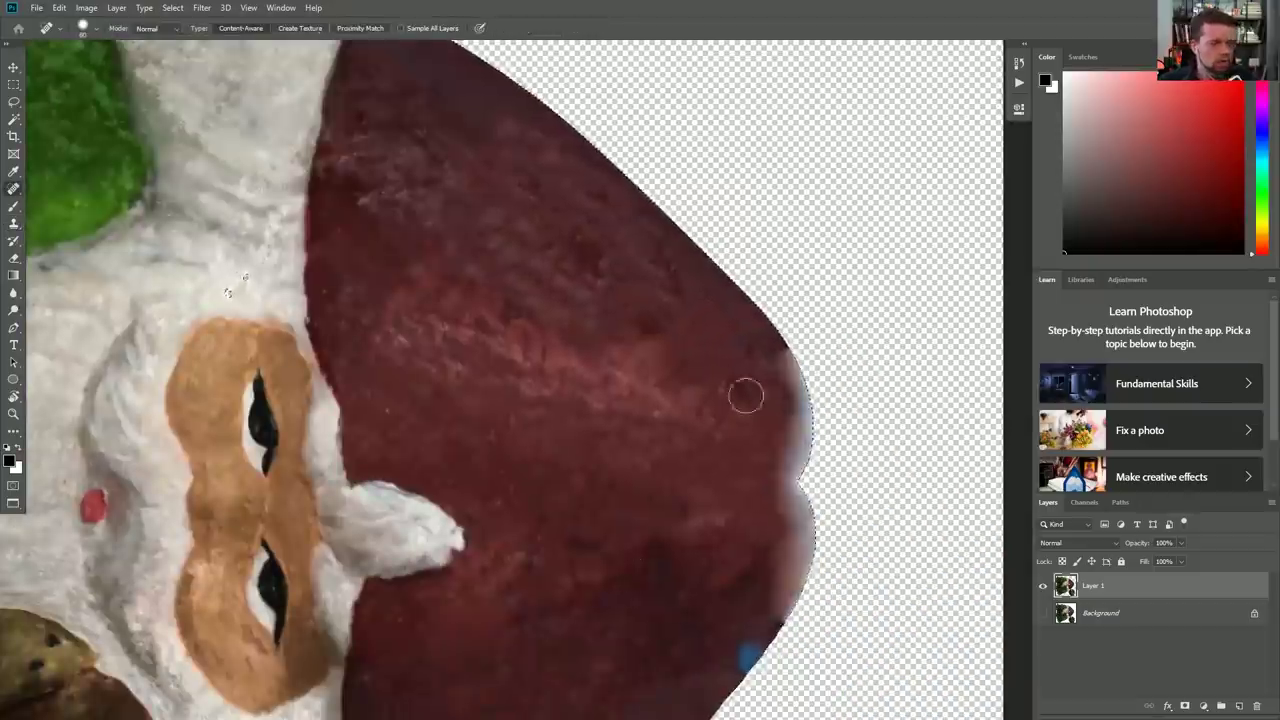
pyautogui.hotkey('ctrl', 'z')
# Step: Clone clean maroon texture over the discoloured rim and blue mark at the hat's outer edge
pyautogui.scroll(-1, 789, 446)
pyautogui.hscroll(2, 789, 446)
pyautogui.press('s')
pyautogui.keyDown('alt'); pyautogui.click(713, 490); pyautogui.keyUp('alt')
pyautogui.moveTo(750, 460); pyautogui.dragTo(738, 568)
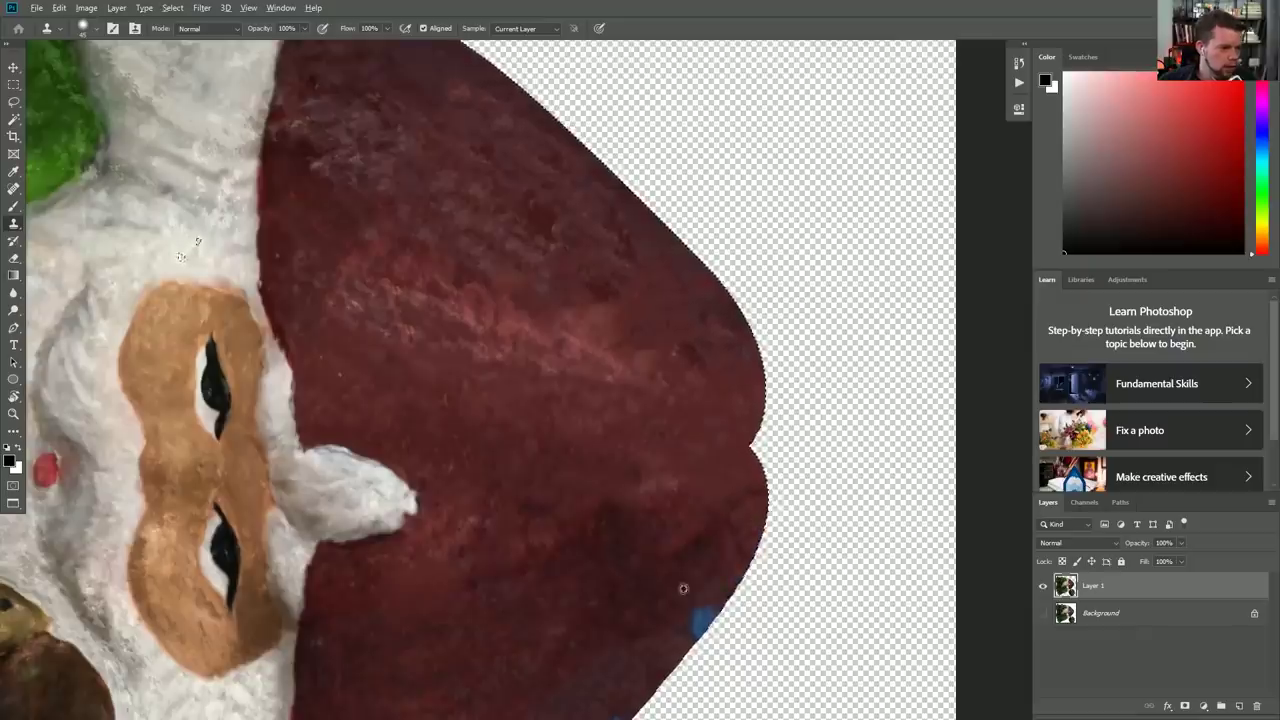
pyautogui.keyDown('alt'); pyautogui.scroll(-2, 686, 595); pyautogui.keyUp('alt')
pyautogui.click(500, 598)
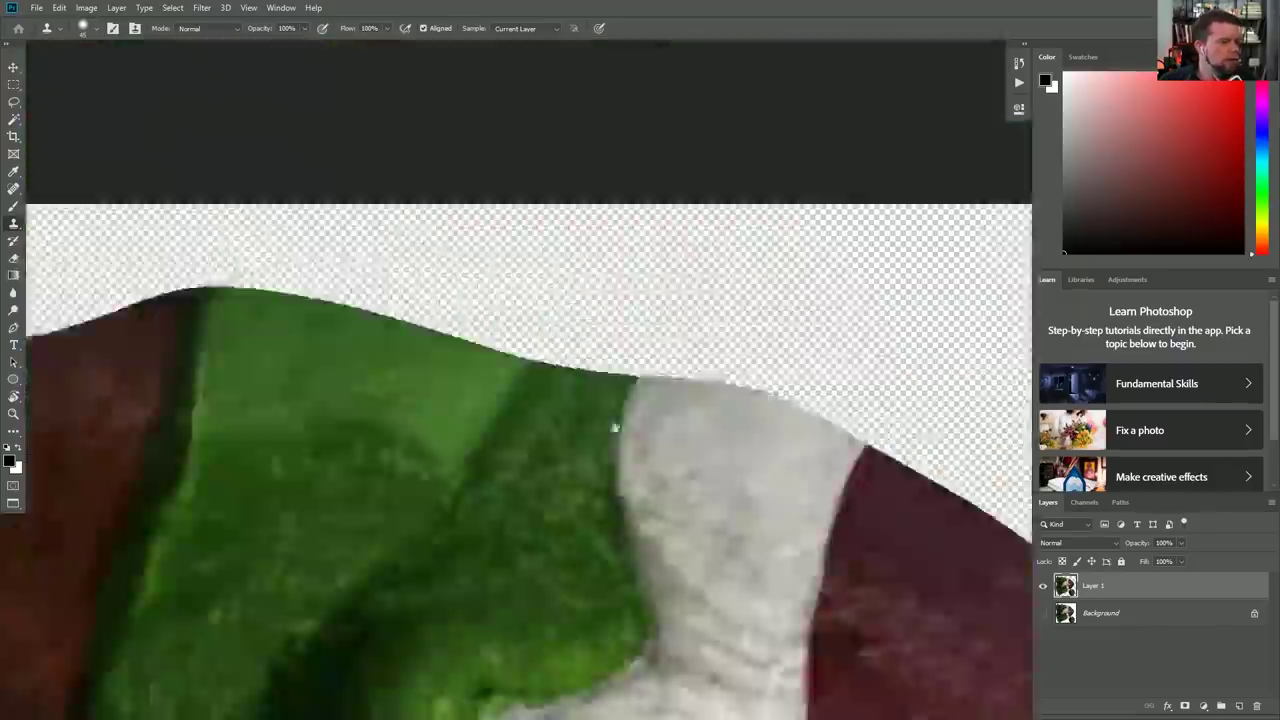
# Step: Spot-heal the blemishes on the maroon hat near its outer edge
pyautogui.press('j')
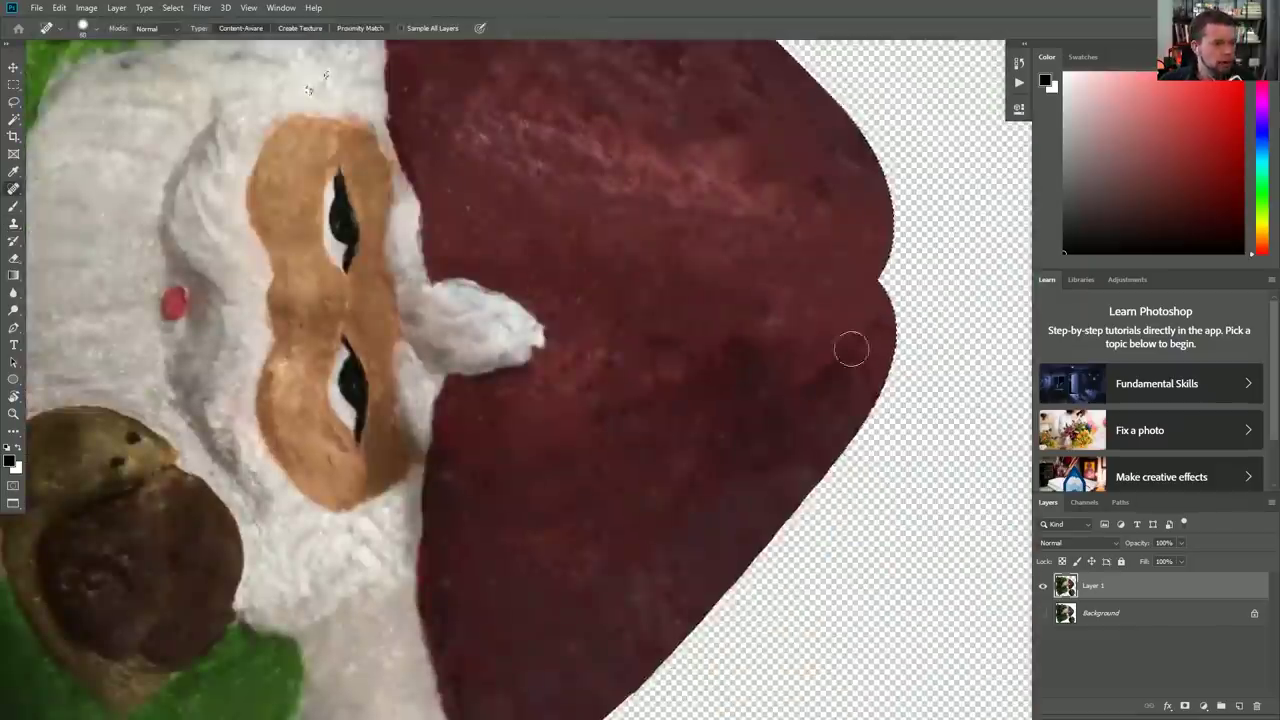
pyautogui.scroll(2, 694, 251)
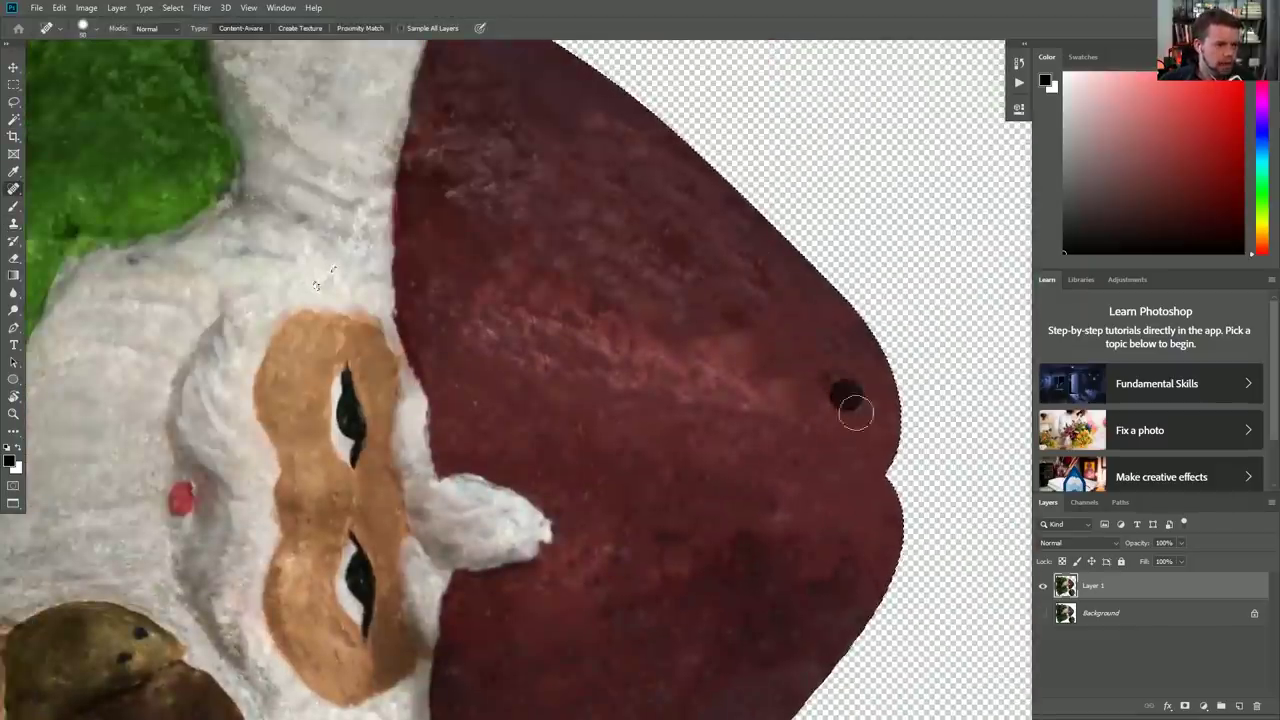
pyautogui.moveTo(561, 515); pyautogui.dragTo(765, 354)
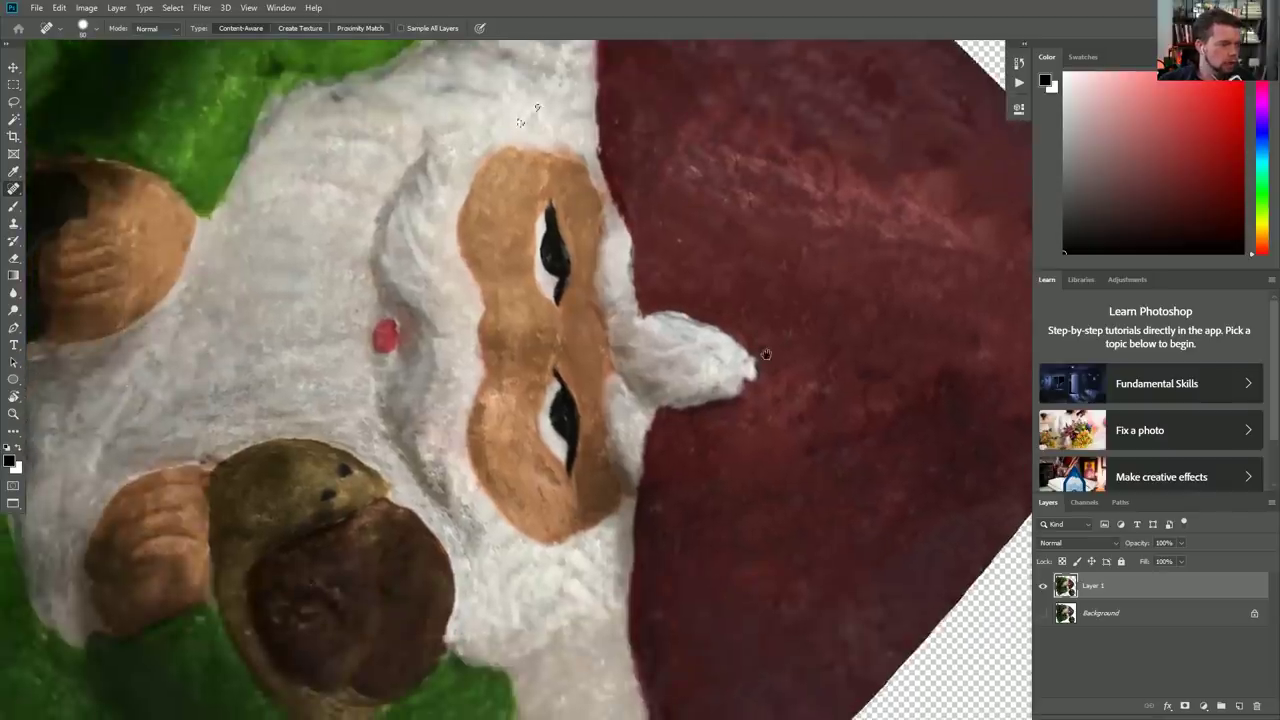
# Step: Save the Photoshop texture file with Maximize Compatibility enabled
pyautogui.rightClick(521, 170)
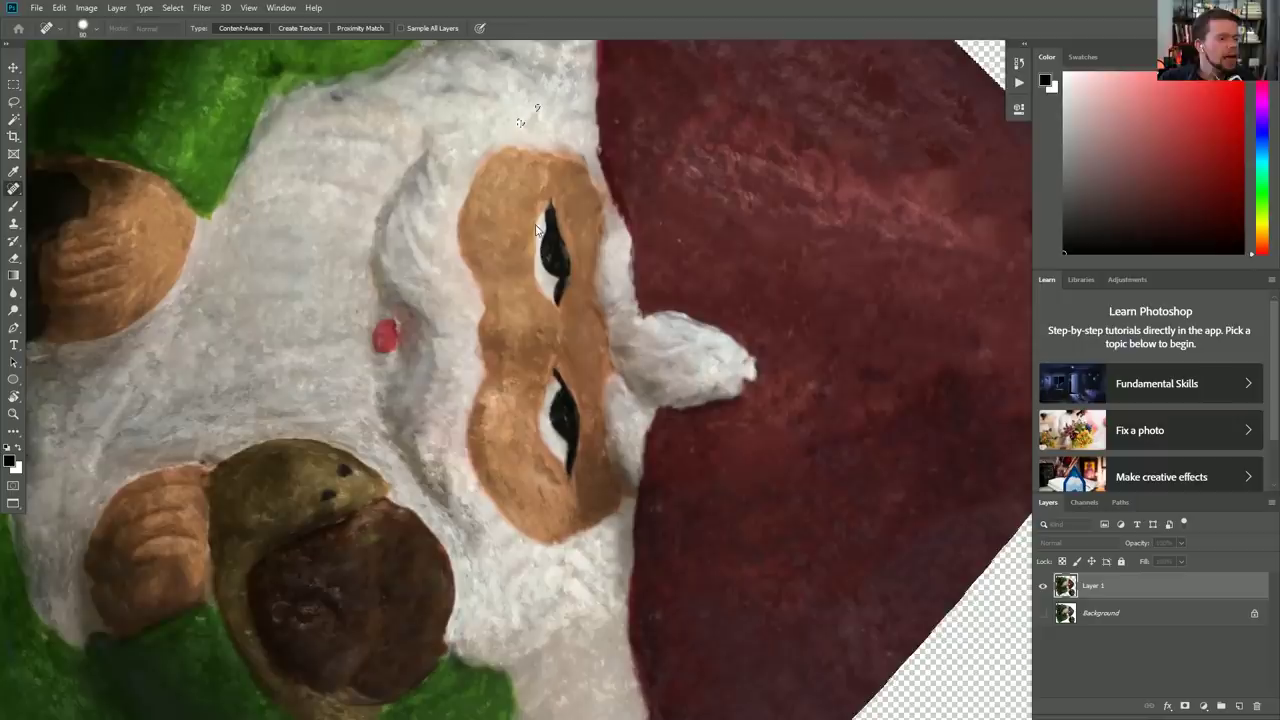
pyautogui.hotkey('ctrl', 's')
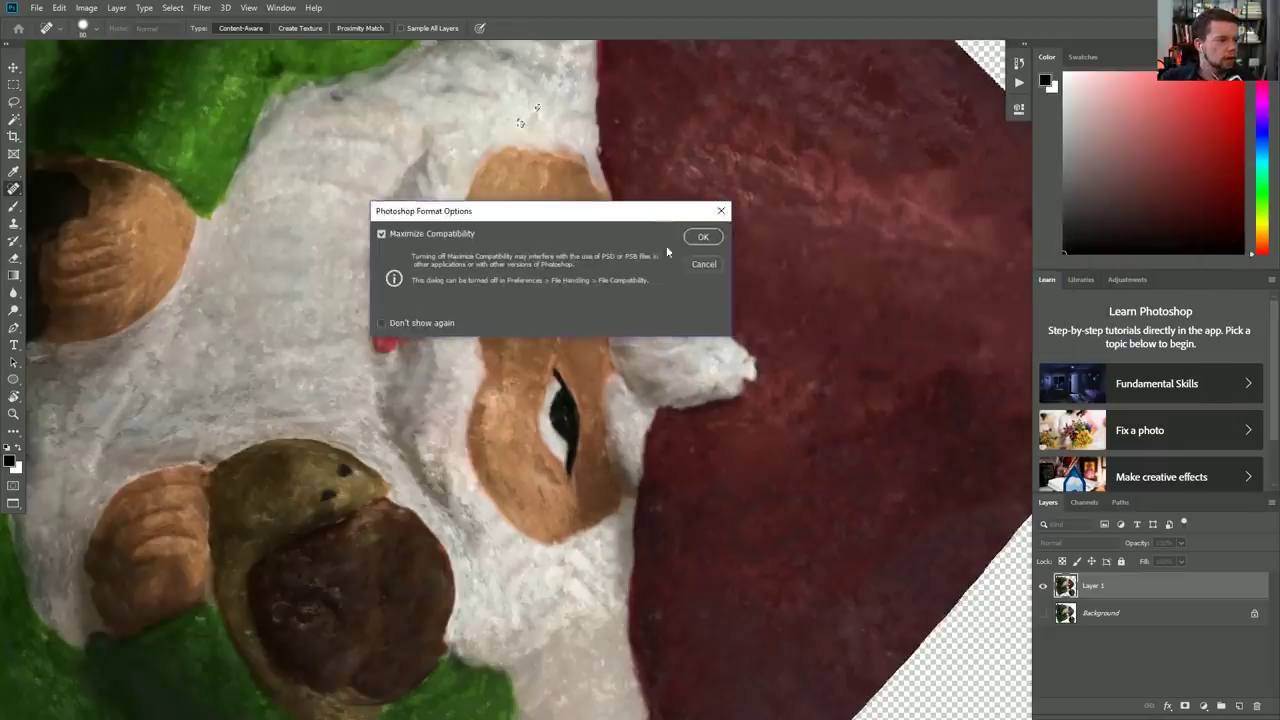
pyautogui.click(701, 236)
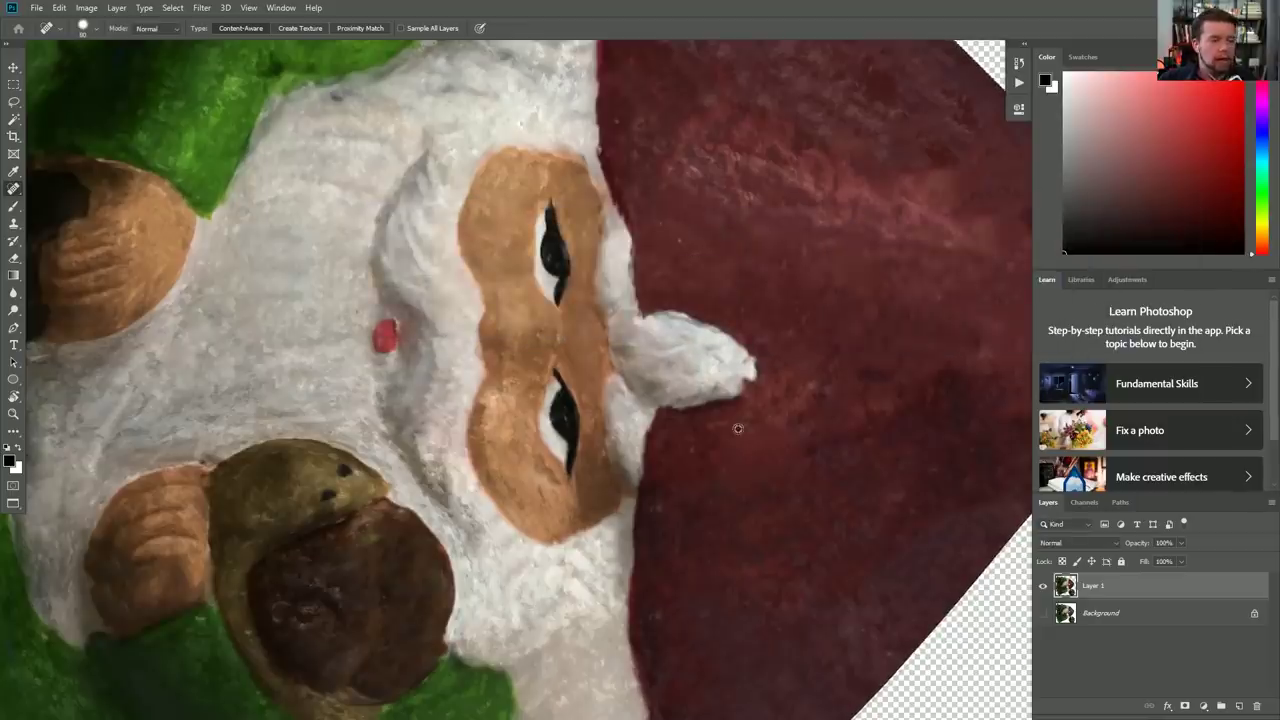
# Step: Switch to Cinema 4D and reload the uv_transferReflection.psd image in the Color channel of the Mat material
pyautogui.hotkey('alt', 'Tab')
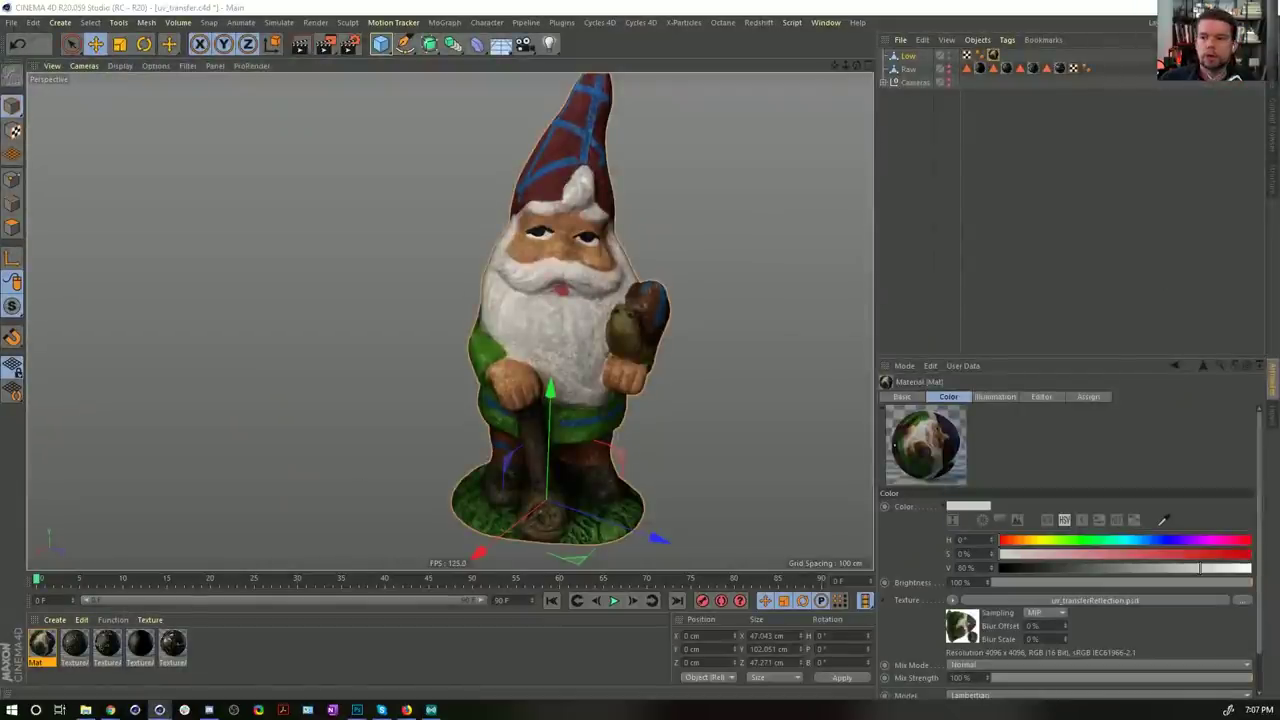
pyautogui.doubleClick(42, 645)
pyautogui.moveTo(420, 197); pyautogui.dragTo(560, 127)
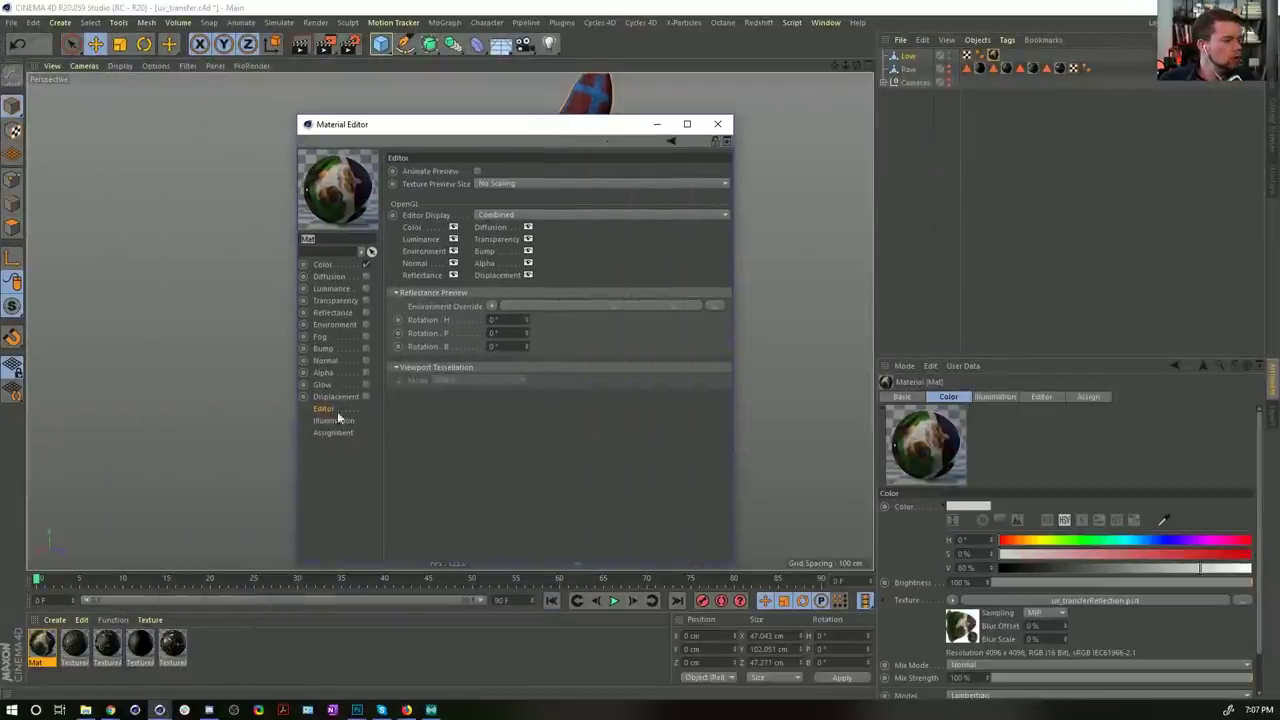
pyautogui.click(336, 265)
pyautogui.click(465, 293)
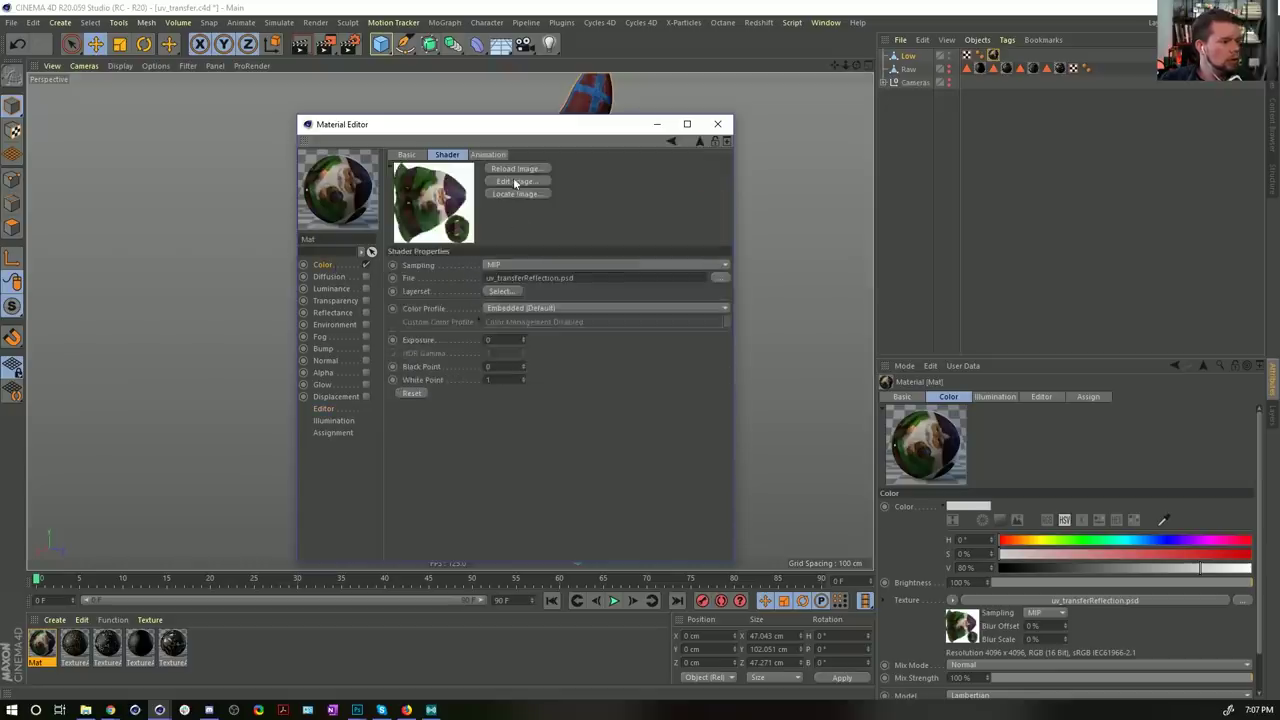
pyautogui.moveTo(602, 130); pyautogui.dragTo(1045, 190)
# Step: Inspect the cleaned texture on the gnome model from the hat's tip down to the back of the green coat
pyautogui.keyDown('alt'); pyautogui.moveTo(536, 264); pyautogui.dragTo(600, 264); pyautogui.keyUp('alt')
pyautogui.keyDown('alt'); pyautogui.moveTo(449, 323); pyautogui.dragTo(500, 320, button='middle'); pyautogui.keyUp('alt')
pyautogui.keyDown('alt'); pyautogui.moveTo(500, 320); pyautogui.dragTo(574, 277, button='right'); pyautogui.keyUp('alt')
pyautogui.moveTo(506, 332)
pyautogui.keyDown('alt'); pyautogui.mouseDown()
pyautogui.moveTo(520, 314)
pyautogui.moveTo(503, 263)
pyautogui.moveTo(522, 343)
pyautogui.mouseUp(); pyautogui.keyUp('alt')
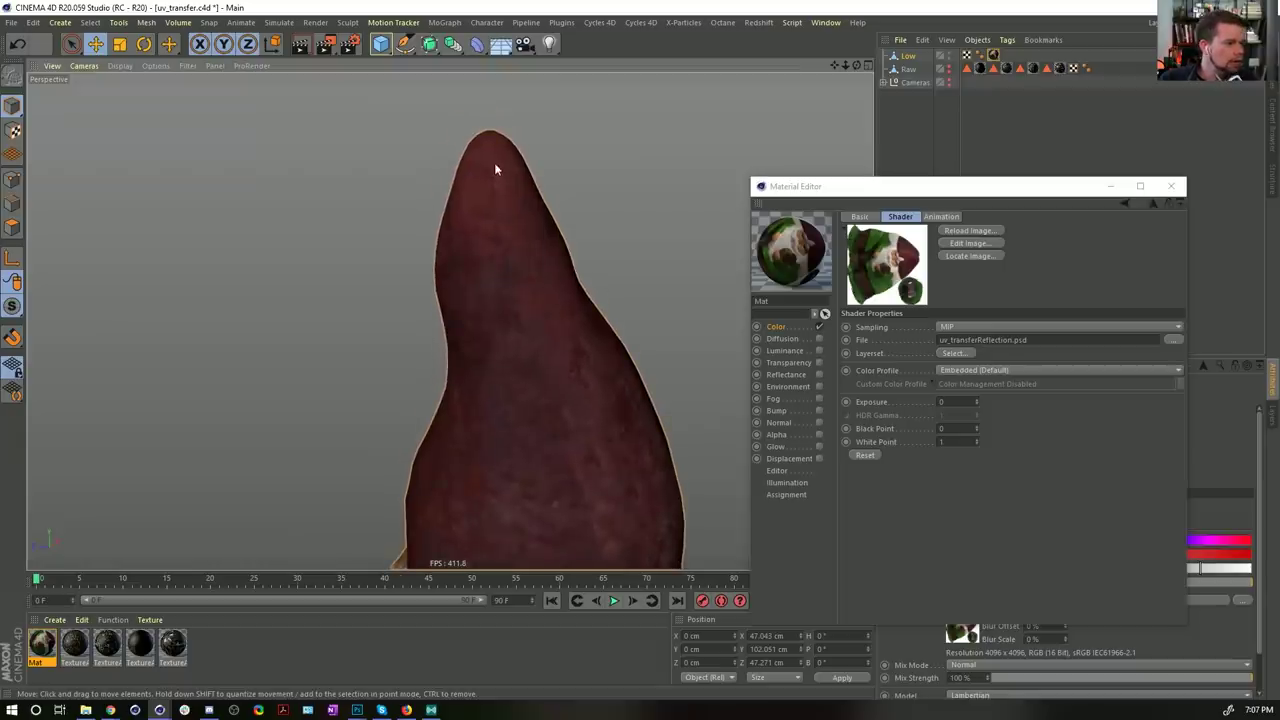
pyautogui.keyDown('alt'); pyautogui.moveTo(593, 486); pyautogui.dragTo(584, 352); pyautogui.keyUp('alt')
pyautogui.keyDown('alt'); pyautogui.moveTo(584, 352); pyautogui.dragTo(557, 191, button='middle'); pyautogui.keyUp('alt')
pyautogui.keyDown('alt'); pyautogui.moveTo(551, 346); pyautogui.dragTo(551, 300); pyautogui.keyUp('alt')
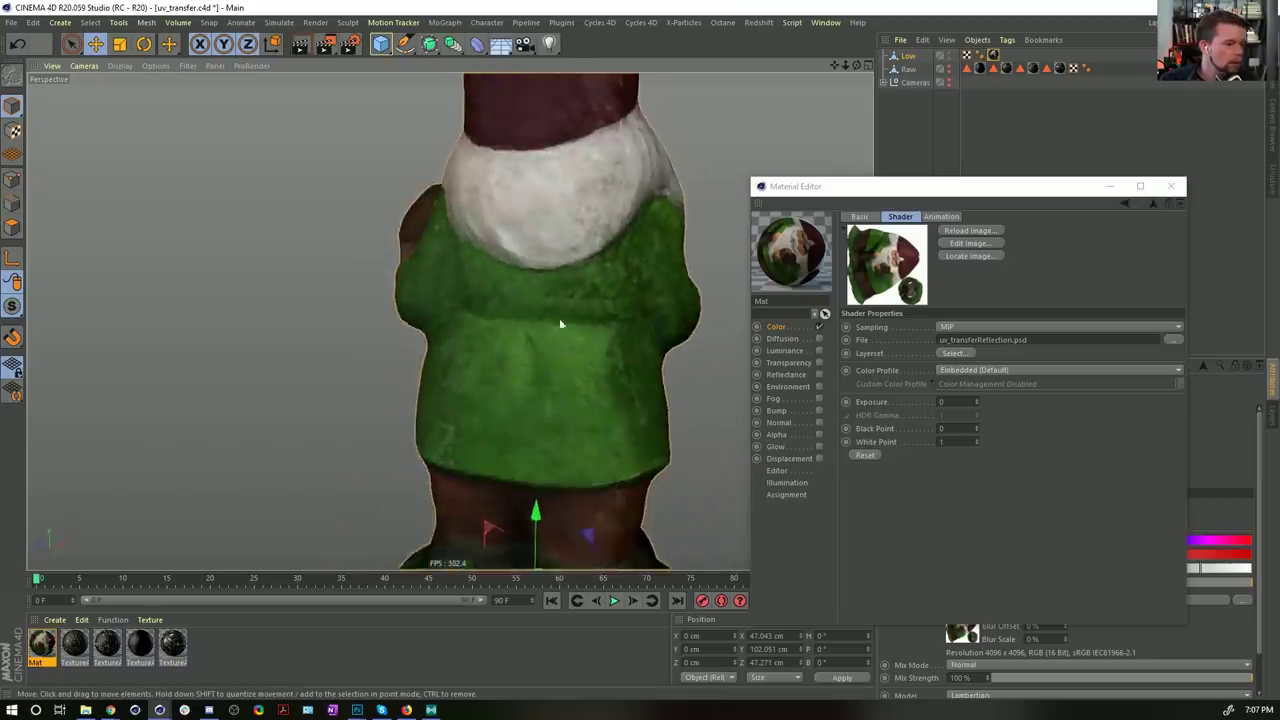
# Step: Inspect the texture on the lower back of the gnome's green coat, down to the hem
pyautogui.keyDown('alt'); pyautogui.moveTo(540, 405); pyautogui.dragTo(533, 314, button='middle'); pyautogui.keyUp('alt')
pyautogui.keyDown('alt'); pyautogui.moveTo(531, 316); pyautogui.dragTo(580, 283, button='right'); pyautogui.keyUp('alt')
pyautogui.keyDown('alt'); pyautogui.moveTo(579, 287); pyautogui.dragTo(601, 238); pyautogui.keyUp('alt')
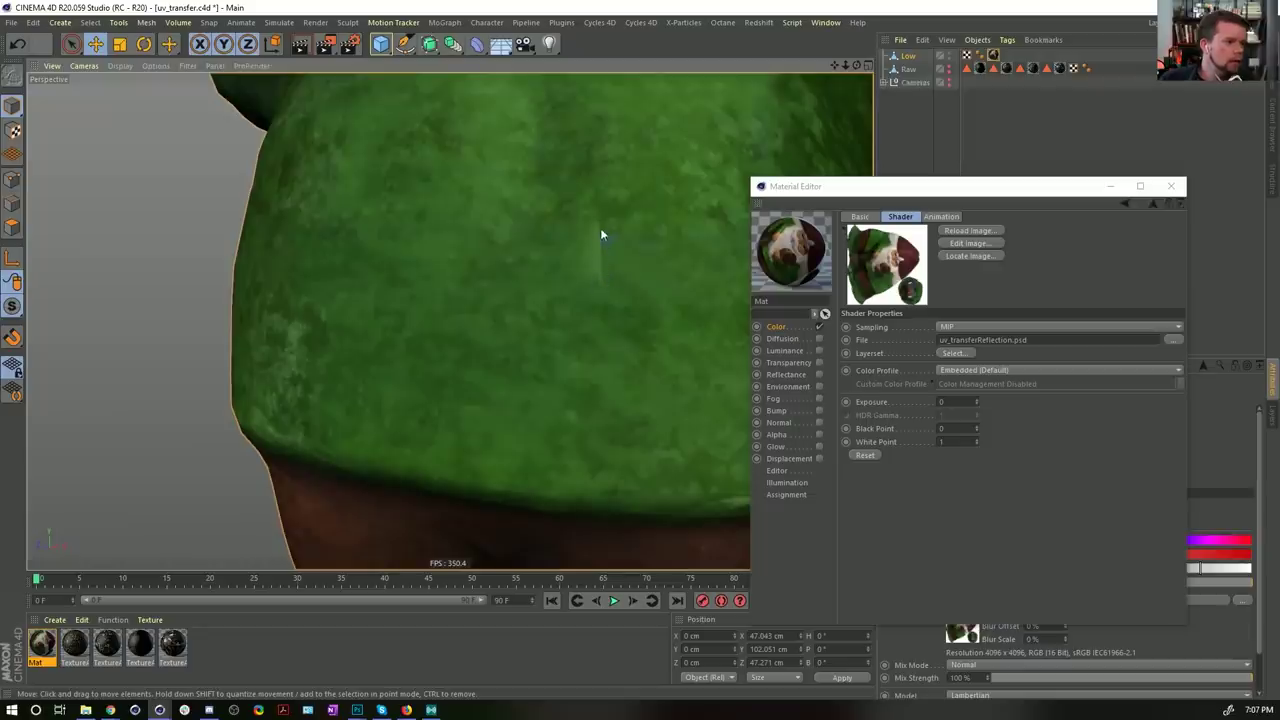
pyautogui.keyDown('alt'); pyautogui.moveTo(615, 250); pyautogui.dragTo(607, 263); pyautogui.keyUp('alt')
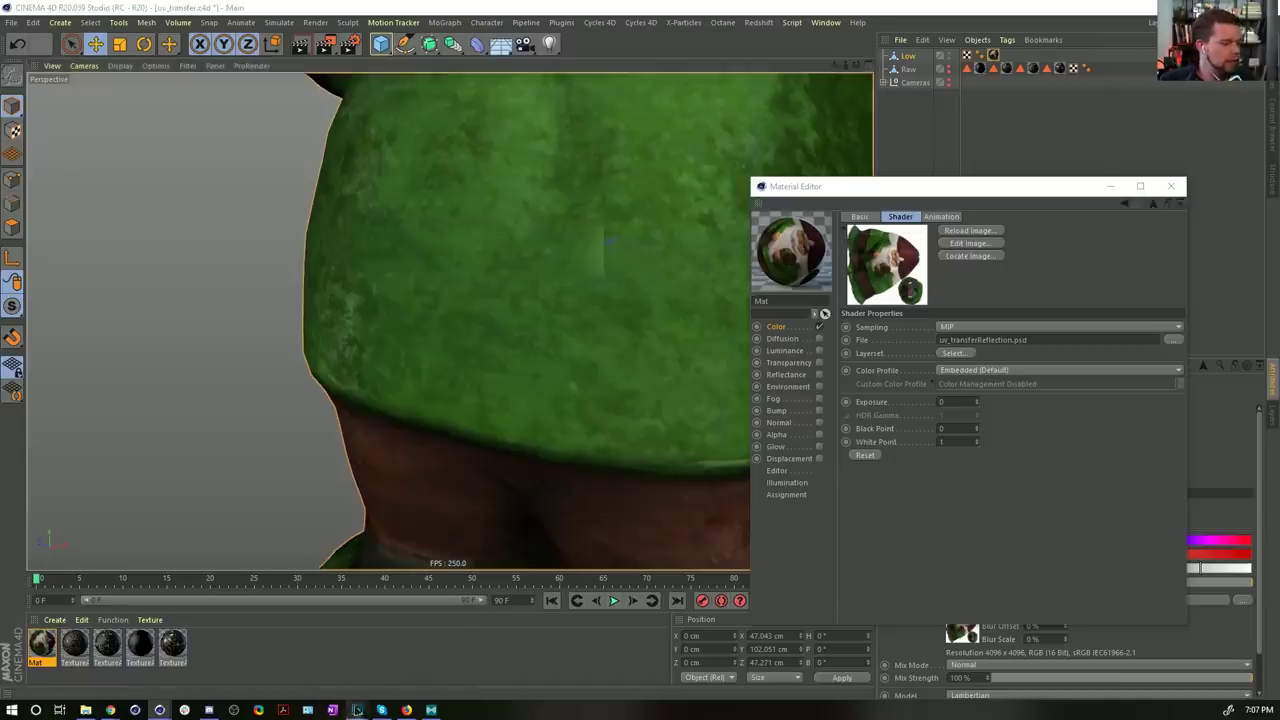
# Step: Switch to Photoshop and spot-heal across the upper part of the red-and-blue patch on the round base island
pyautogui.moveTo(360, 710)
pyautogui.moveTo(312, 655)
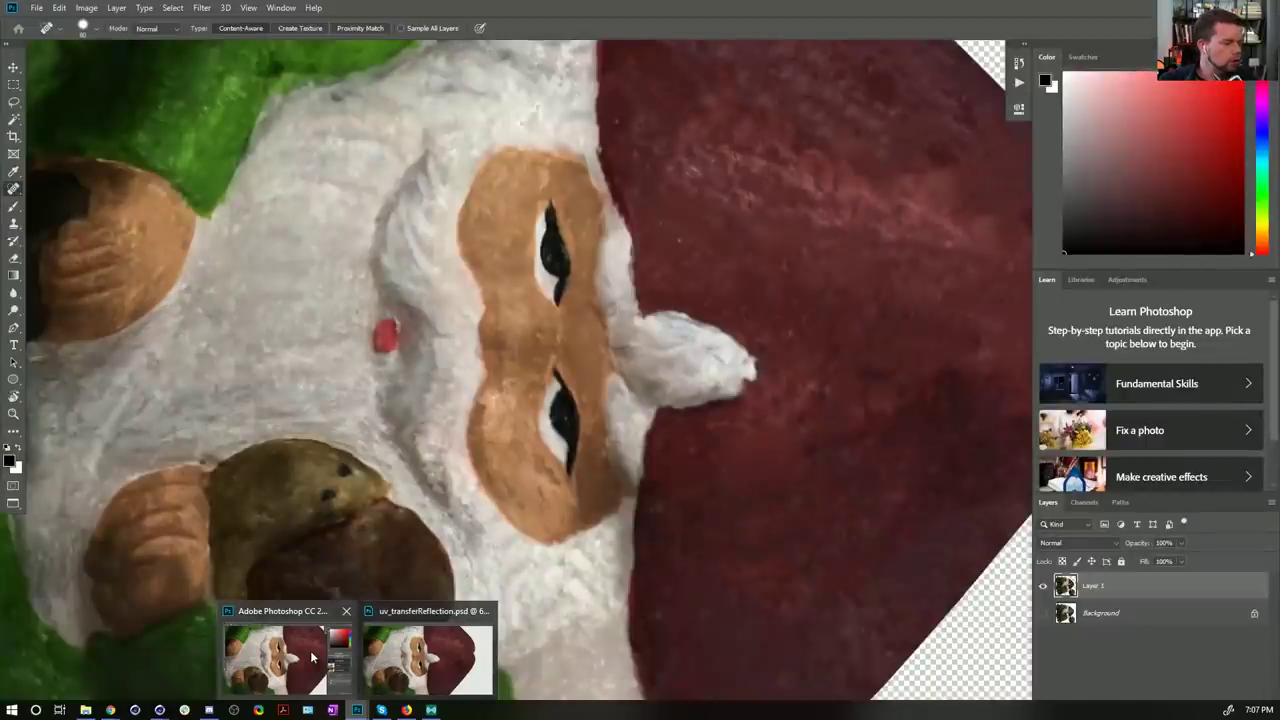
pyautogui.click(311, 656)
pyautogui.press('z')
pyautogui.moveTo(539, 306); pyautogui.dragTo(420, 306)
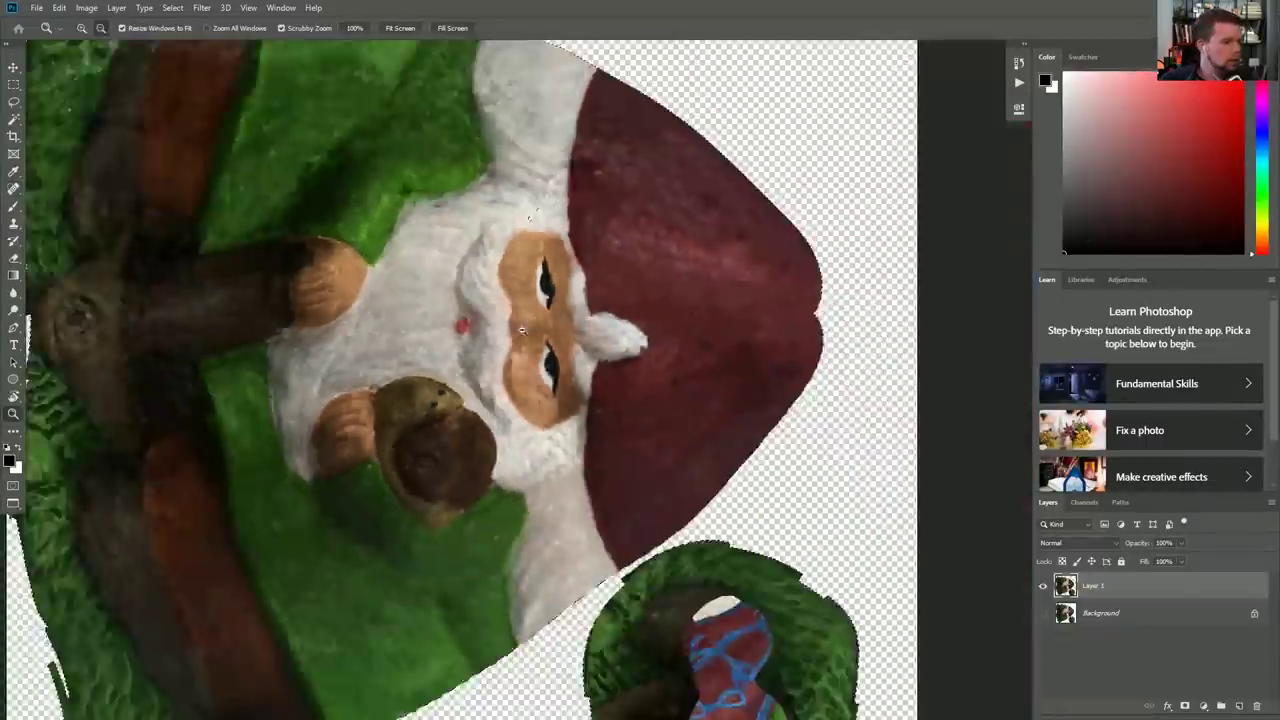
pyautogui.moveTo(331, 167); pyautogui.dragTo(503, 289)
pyautogui.press('m')
pyautogui.moveTo(511, 485); pyautogui.dragTo(438, 118)
pyautogui.press('z')
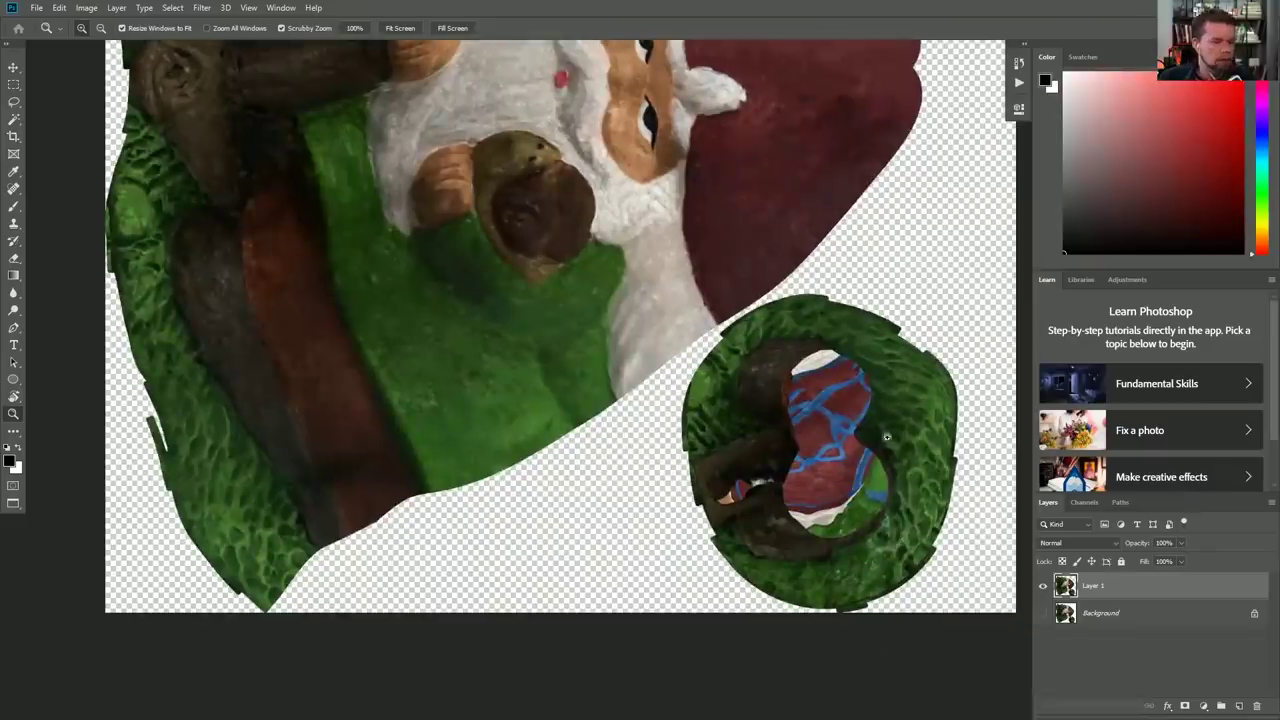
pyautogui.press('j')
pyautogui.moveTo(868, 384); pyautogui.dragTo(741, 398)
# Step: Enlarge the healing brush and heal the remaining red, blue and brown areas inside the round base island
pyautogui.press(']')
pyautogui.press(']')
pyautogui.press(']')
pyautogui.moveTo(870, 410)
pyautogui.mouseDown()
pyautogui.moveTo(888, 464)
pyautogui.moveTo(756, 449)
pyautogui.moveTo(838, 478)
pyautogui.mouseUp()
pyautogui.moveTo(848, 524); pyautogui.dragTo(775, 530)
pyautogui.moveTo(824, 446); pyautogui.dragTo(834, 522)
pyautogui.moveTo(760, 392); pyautogui.dragTo(796, 428)
pyautogui.moveTo(834, 560)
pyautogui.mouseDown()
pyautogui.moveTo(766, 494)
pyautogui.moveTo(725, 515)
pyautogui.moveTo(880, 510)
pyautogui.mouseUp()
# Step: Clone clean green texture over the leftover marks on the round base island with the Clone Stamp
pyautogui.press('s')
pyautogui.keyDown('alt'); pyautogui.click(785, 435); pyautogui.keyUp('alt')
pyautogui.press('z')
pyautogui.press('s')
pyautogui.moveTo(640, 450)
pyautogui.mouseDown()
pyautogui.moveTo(505, 170)
pyautogui.moveTo(530, 430)
pyautogui.mouseUp()
pyautogui.press('z')
pyautogui.moveTo(253, 198); pyautogui.dragTo(528, 448)
pyautogui.keyDown('alt'); pyautogui.click(491, 309); pyautogui.keyUp('alt')
pyautogui.keyDown('alt'); pyautogui.click(491, 306); pyautogui.keyUp('alt')
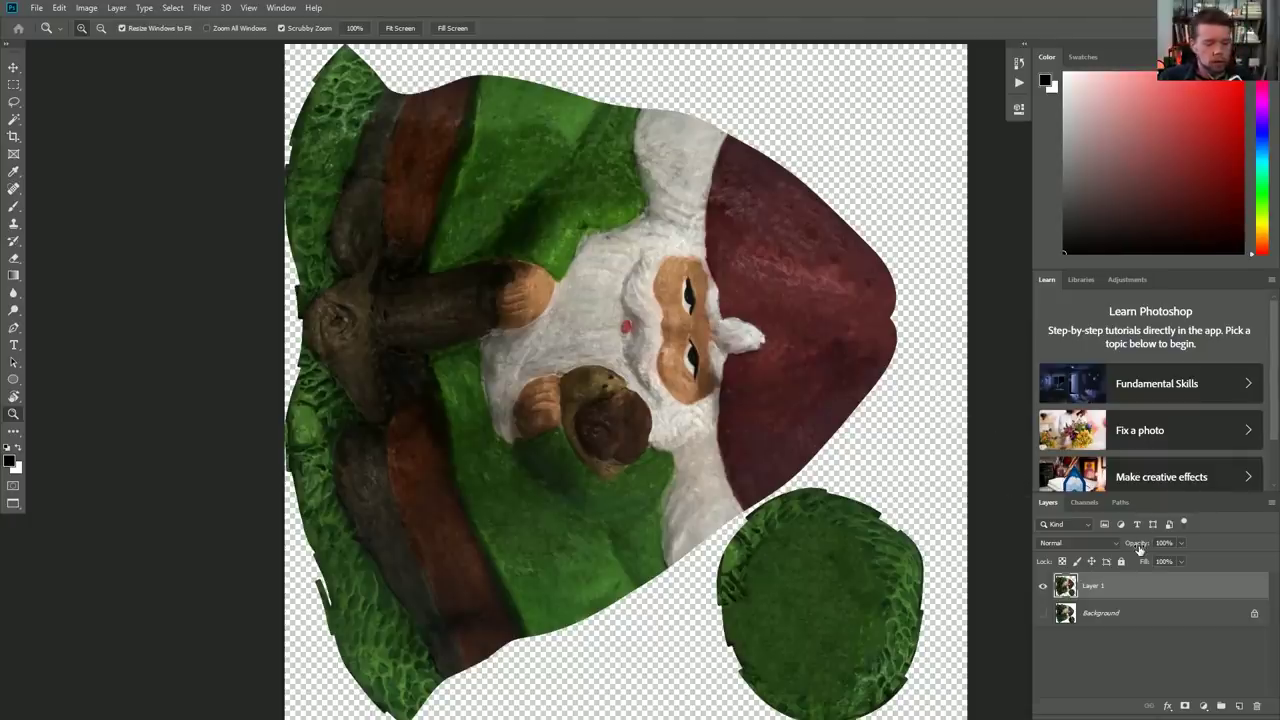
# Step: Duplicate Layer 1 and apply a Gaussian Blur with a radius of 55.3 pixels to the copy
pyautogui.hotkey('ctrl', 'j')
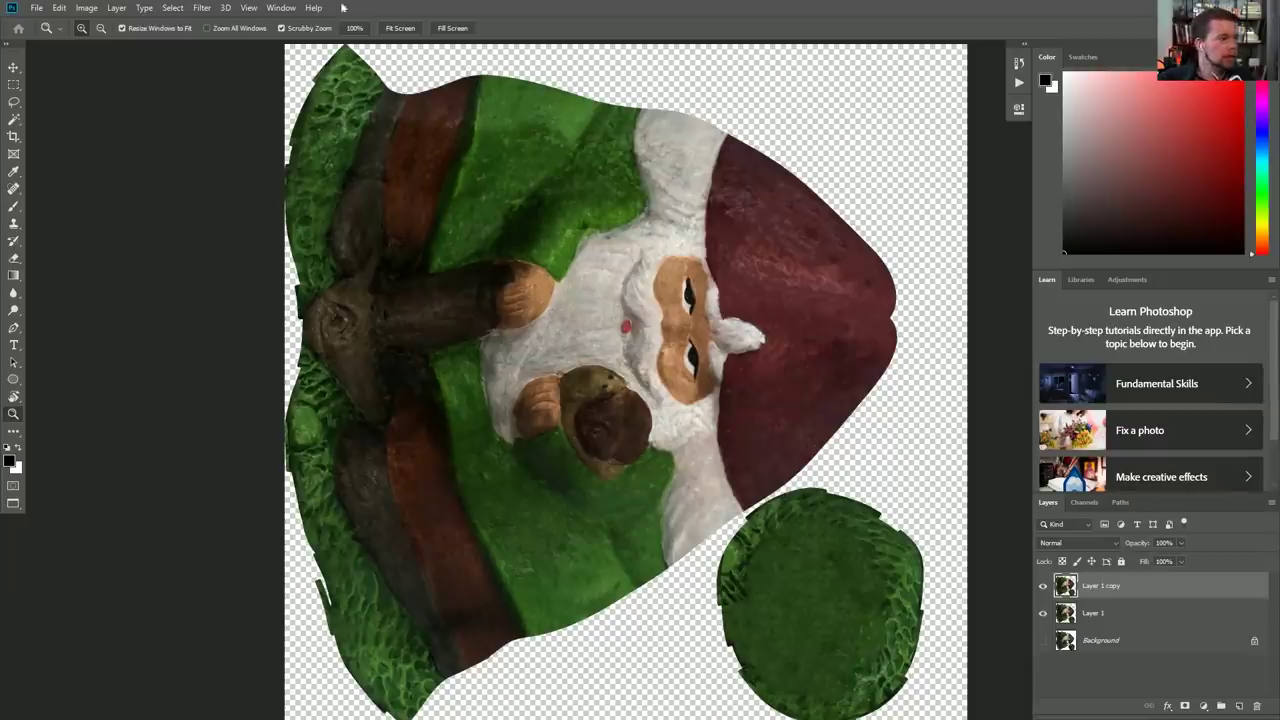
pyautogui.click(200, 8)
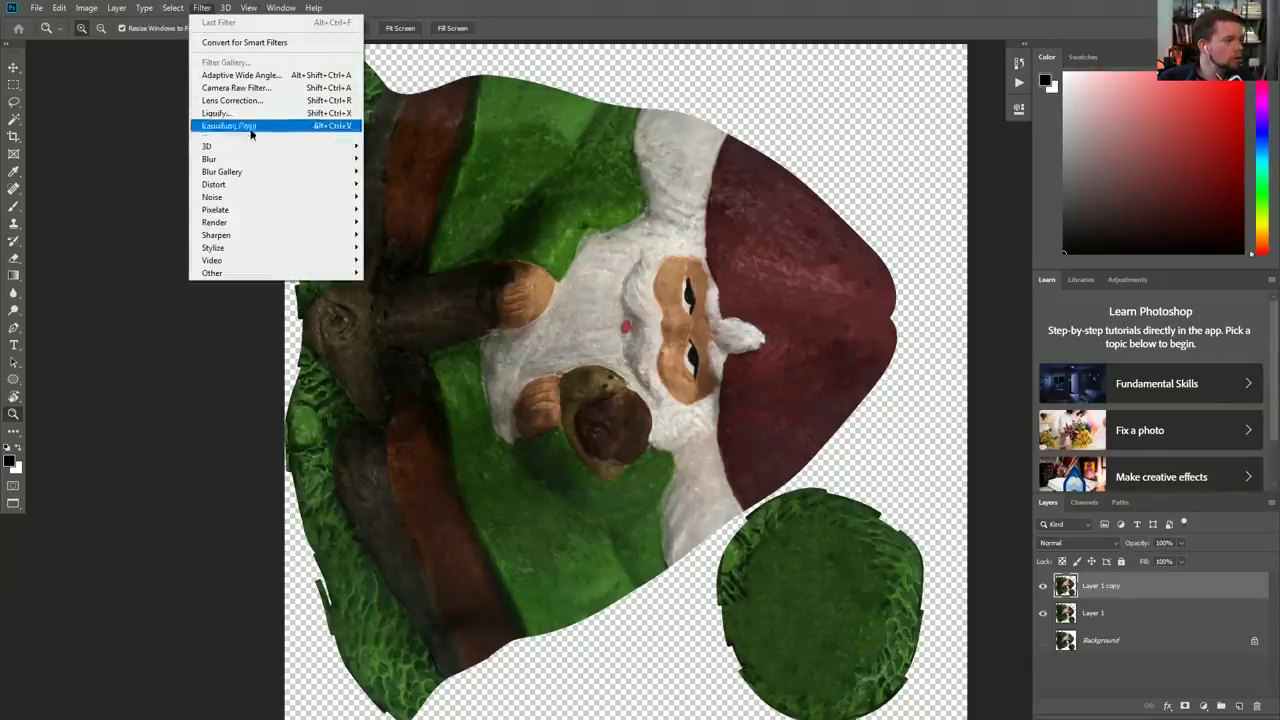
pyautogui.moveTo(249, 160)
pyautogui.click(424, 210)
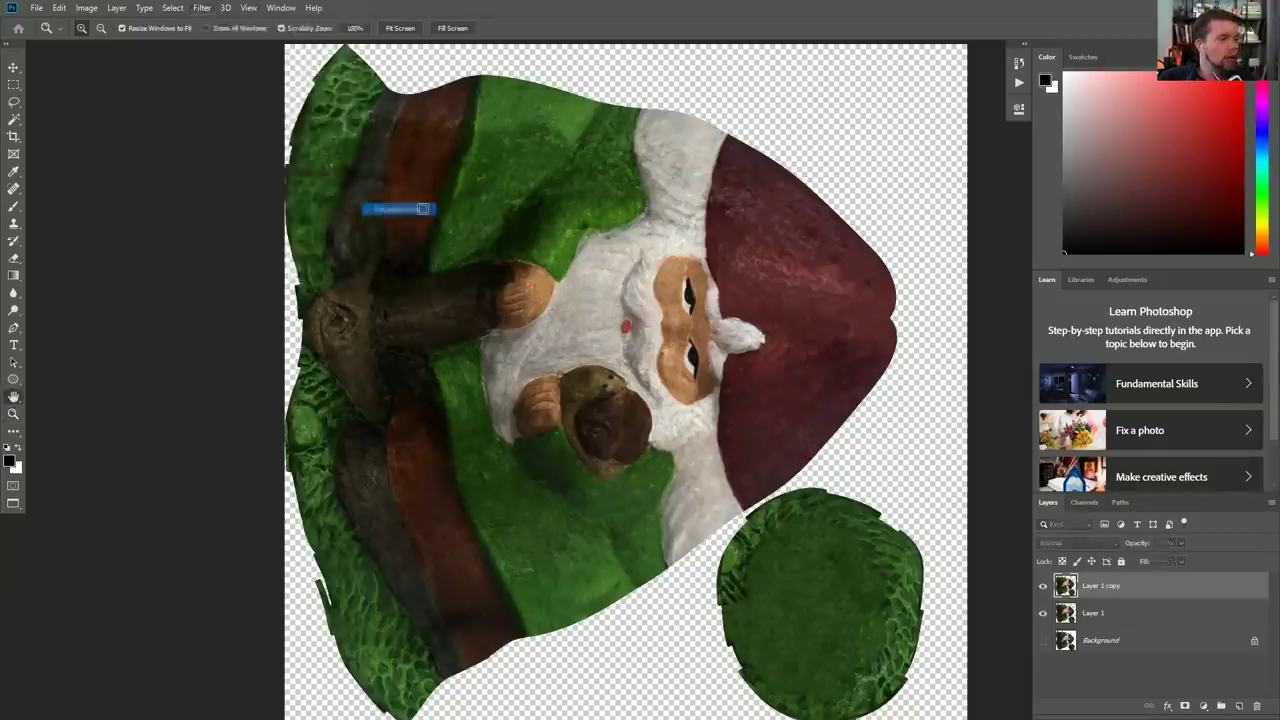
pyautogui.click(790, 452)
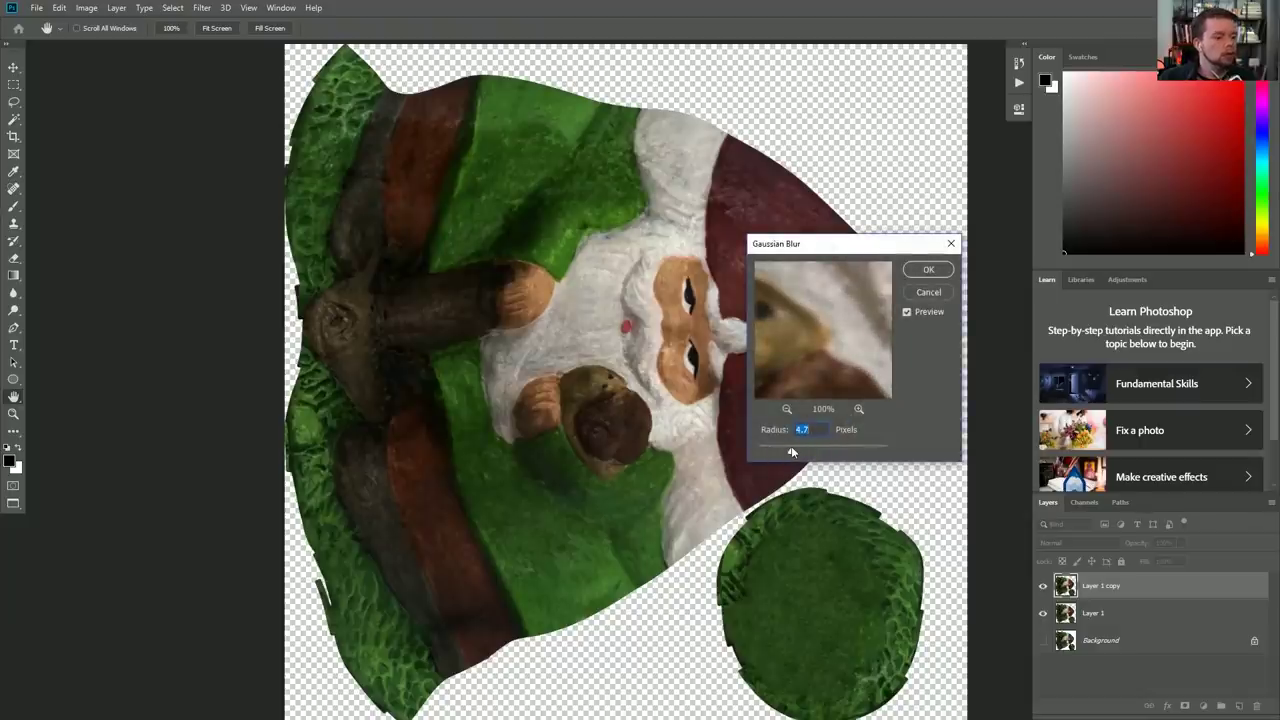
pyautogui.moveTo(791, 452); pyautogui.dragTo(836, 452)
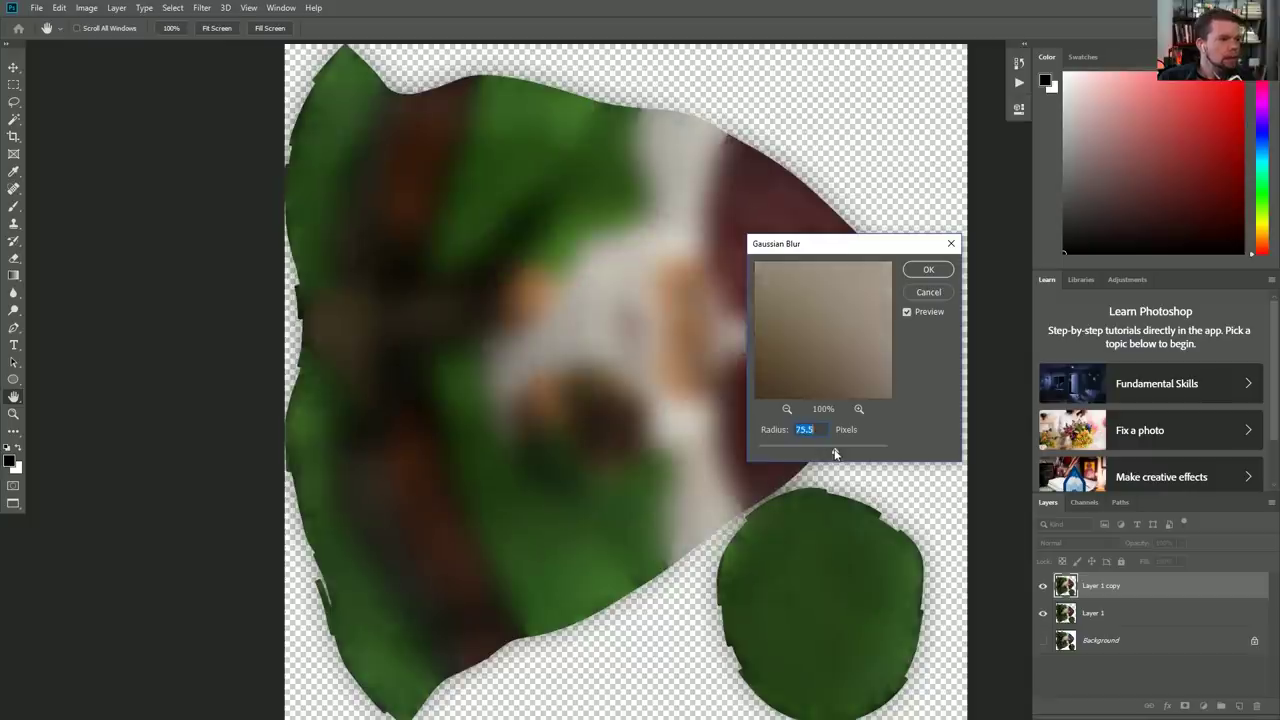
pyautogui.moveTo(824, 453); pyautogui.dragTo(829, 453)
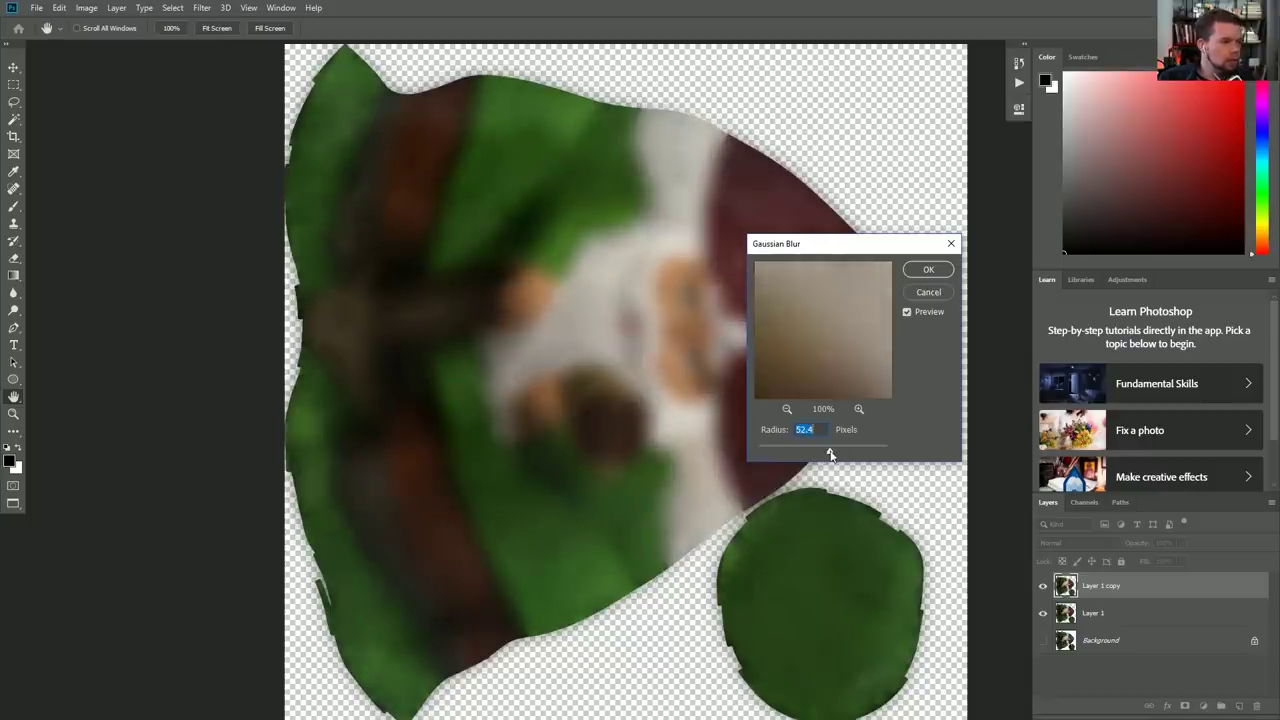
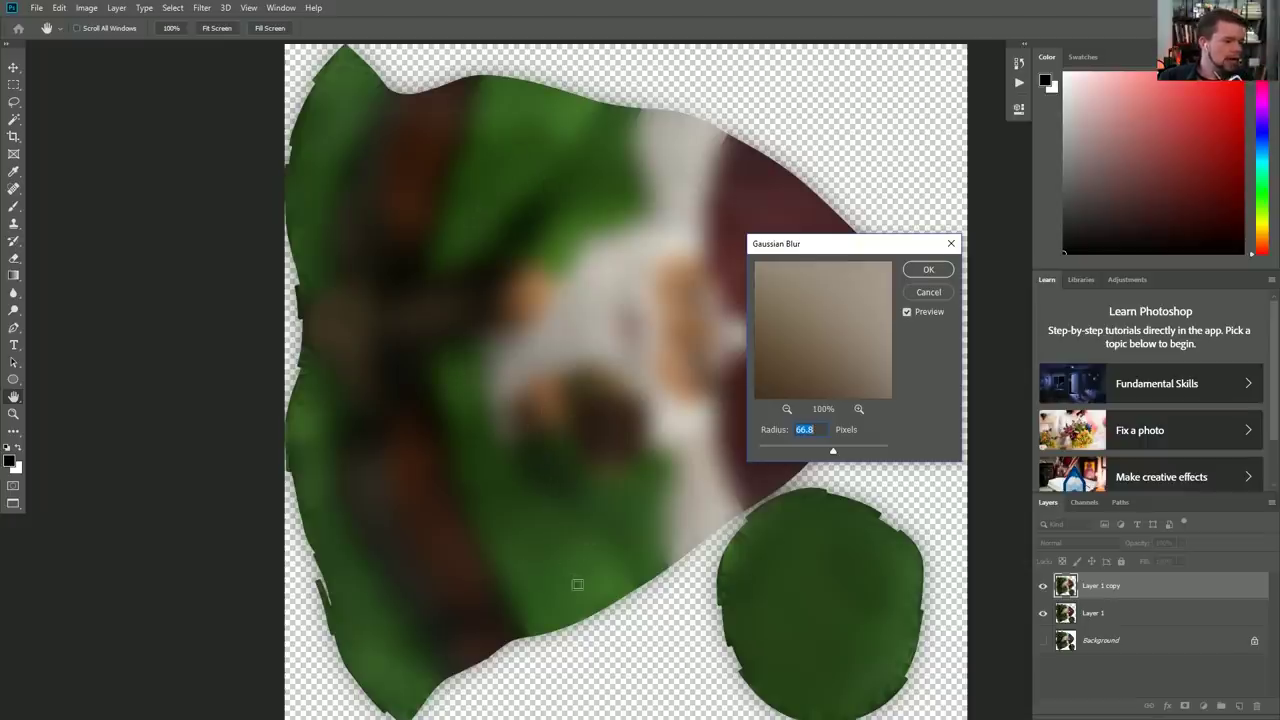
pyautogui.moveTo(835, 452); pyautogui.dragTo(836, 451)
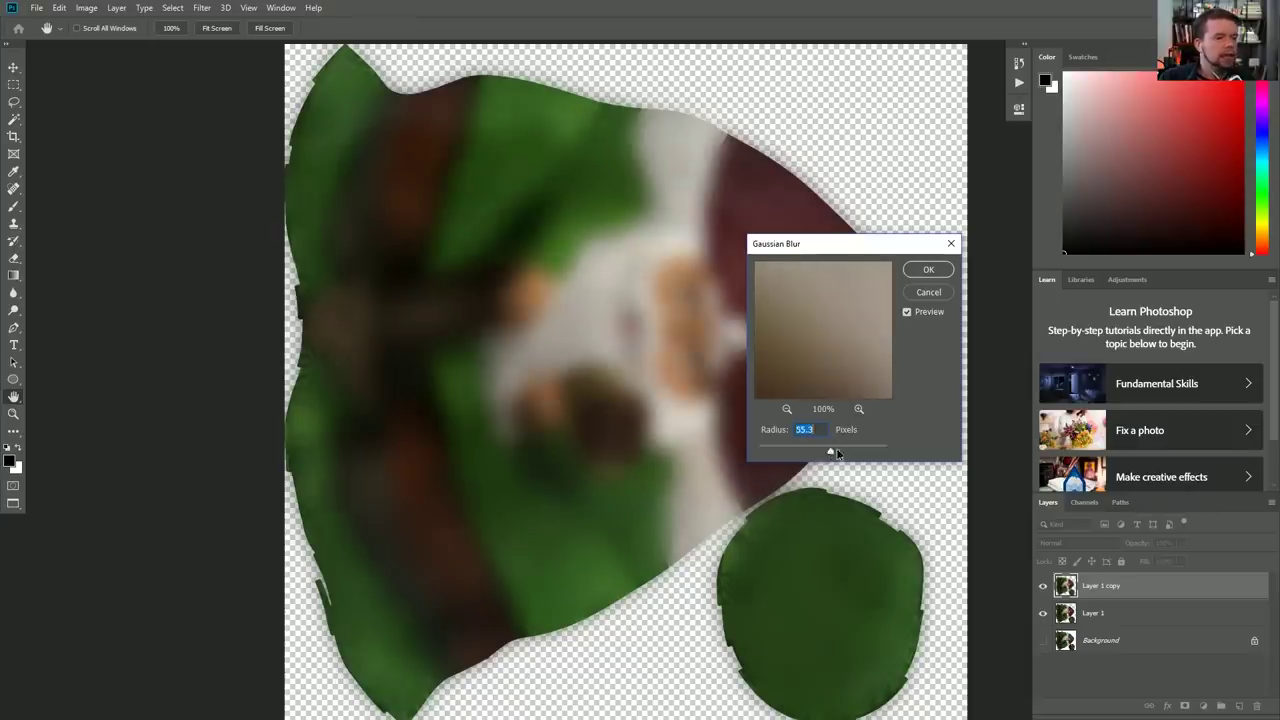
pyautogui.click(929, 268)
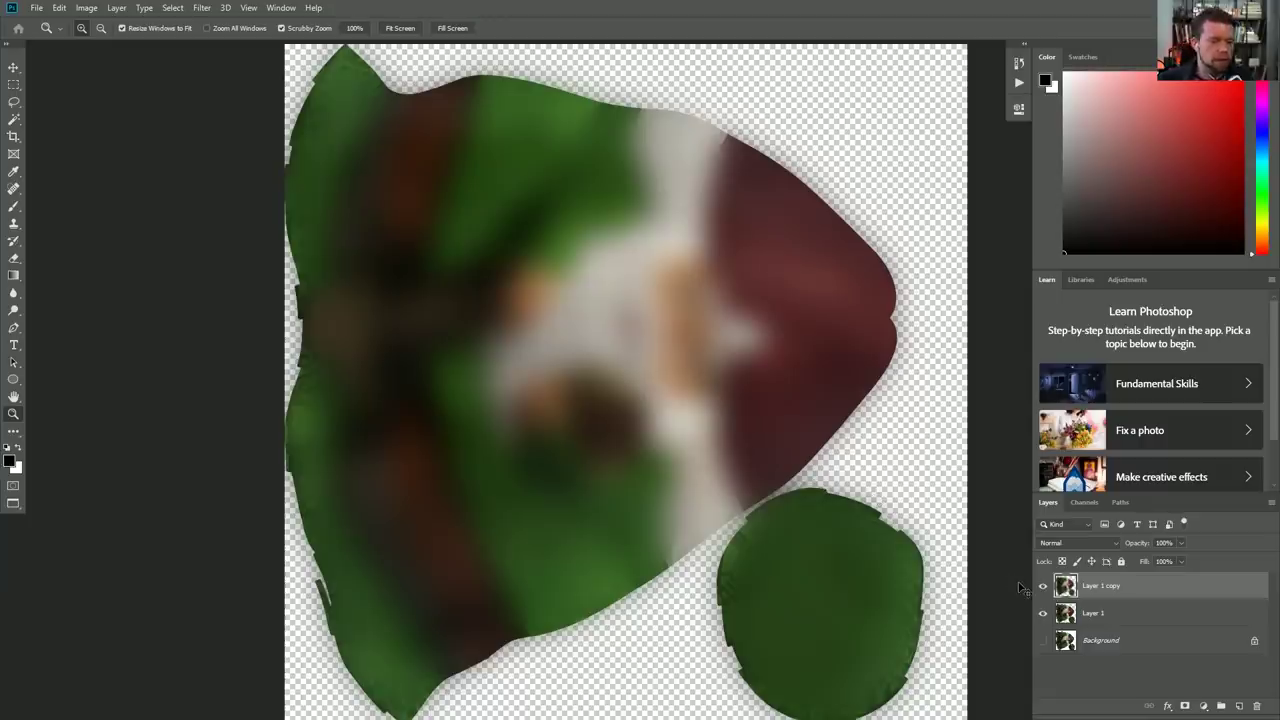
# Step: Repeatedly duplicate the blurred layer and merge it down to build up opacity in its soft edges
pyautogui.hotkey('ctrl', 'j')
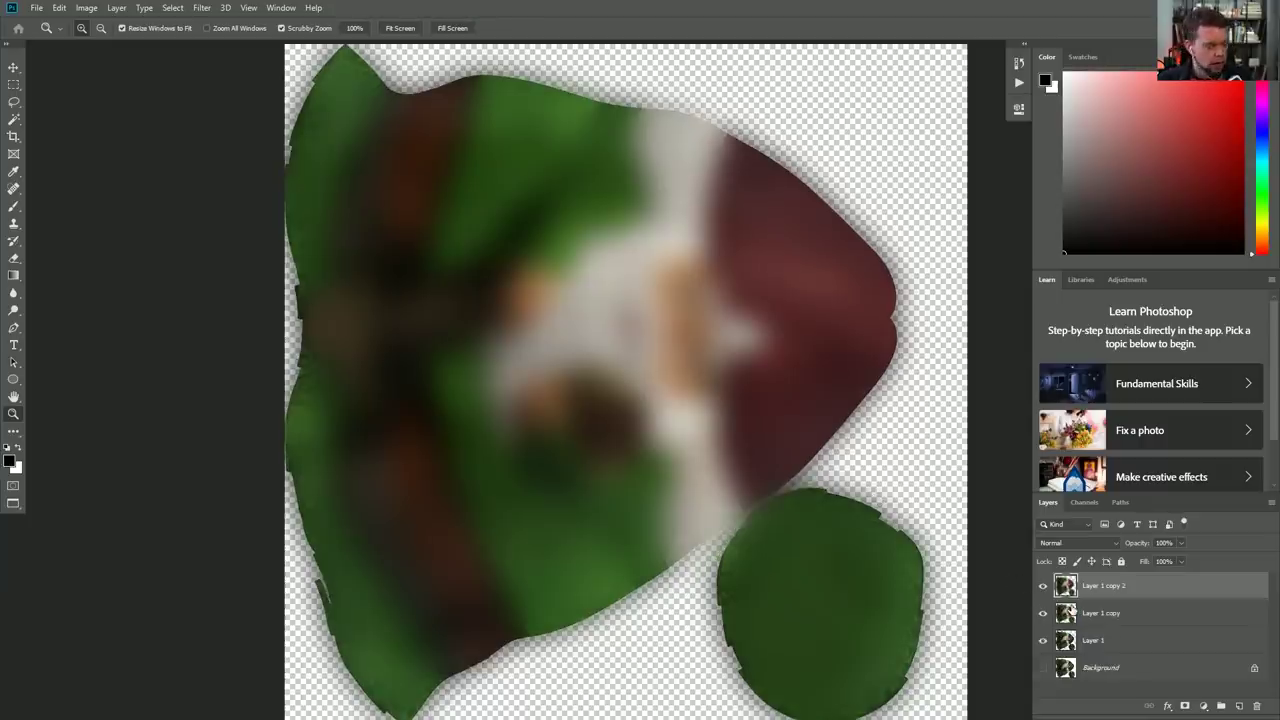
pyautogui.hotkey('ctrl', 'e')
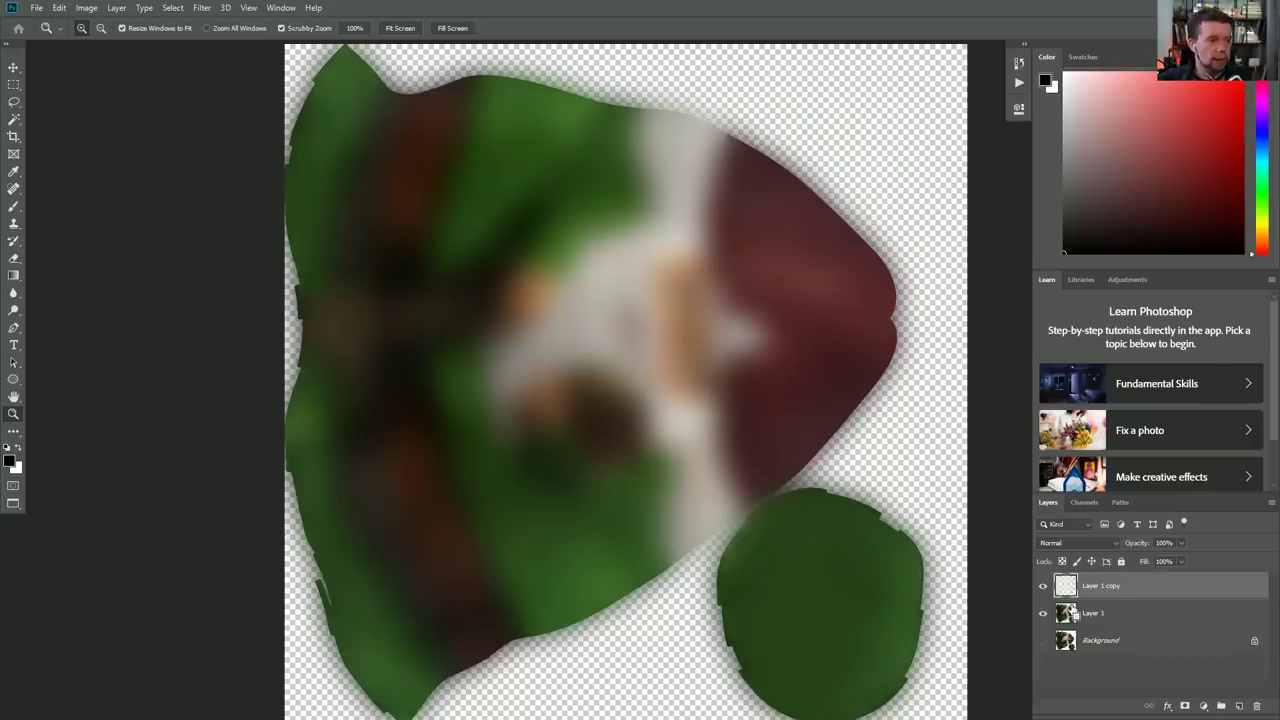
pyautogui.hotkey('ctrl', 'j')
pyautogui.hotkey('ctrl', 'e')
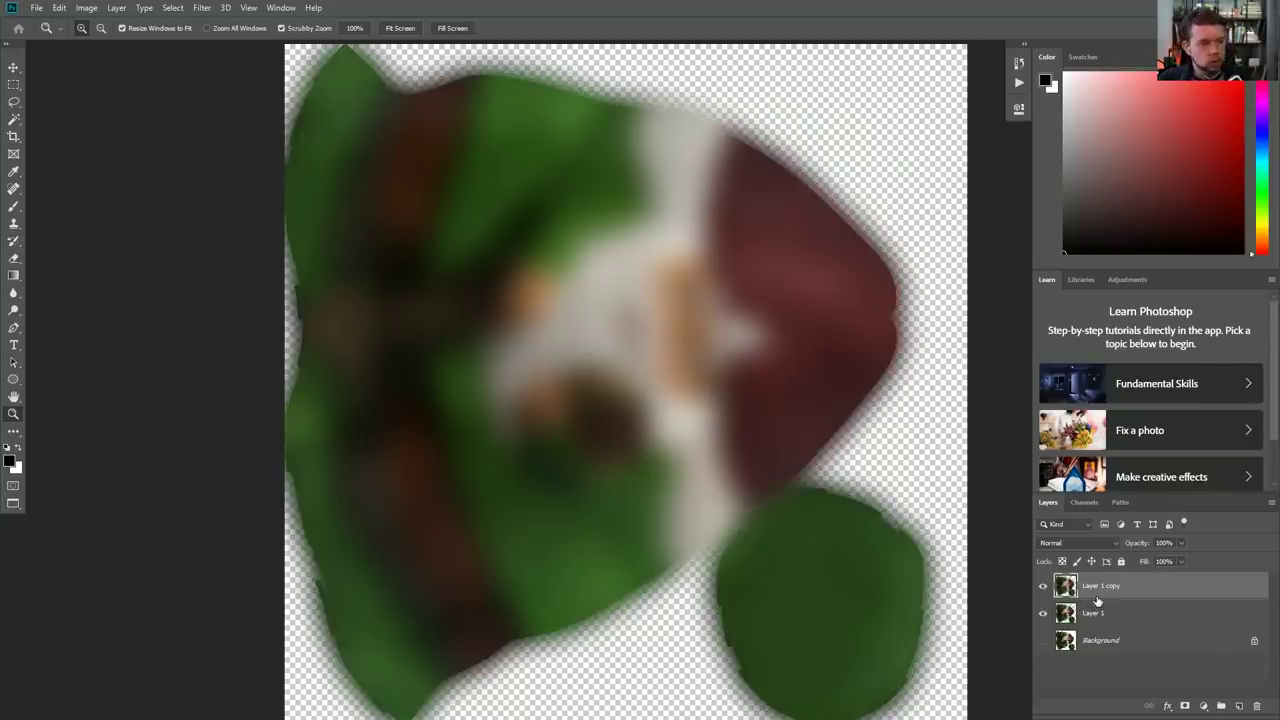
pyautogui.hotkey('ctrl', 'j')
pyautogui.hotkey('ctrl', 'e')
pyautogui.hotkey('ctrl', 'j')
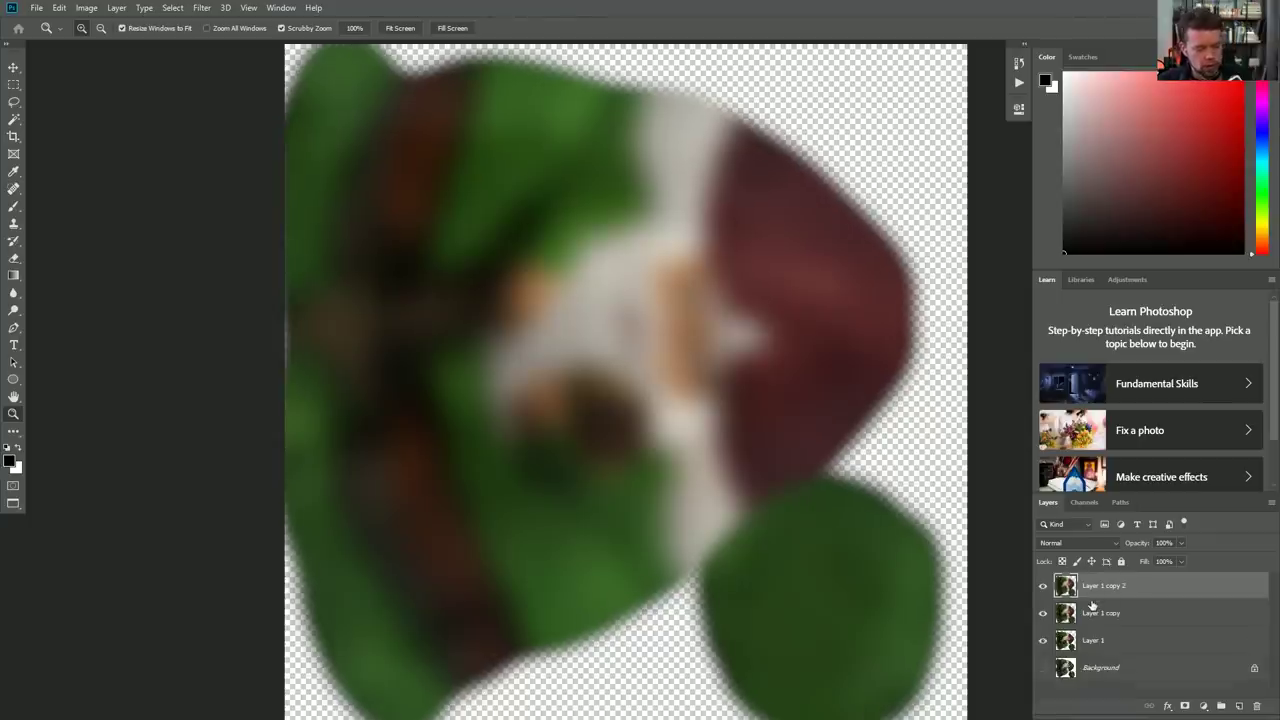
pyautogui.hotkey('ctrl', 'e')
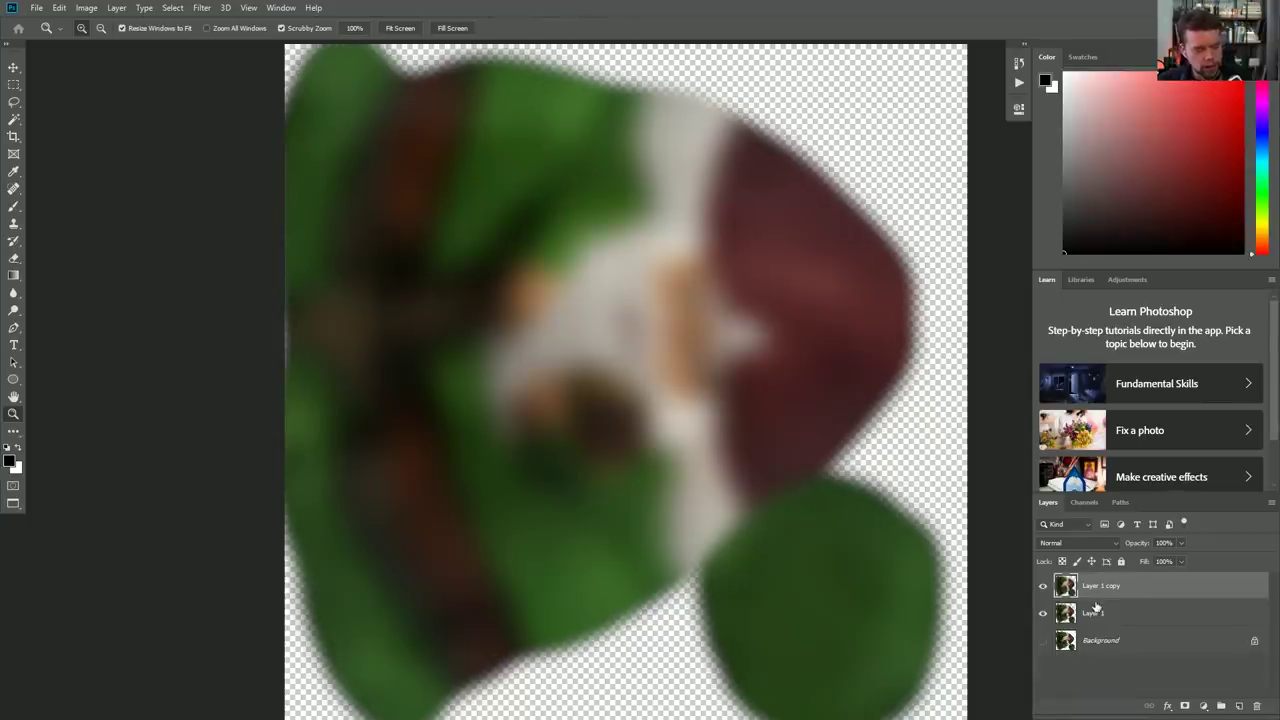
pyautogui.hotkey('ctrl', 'j')
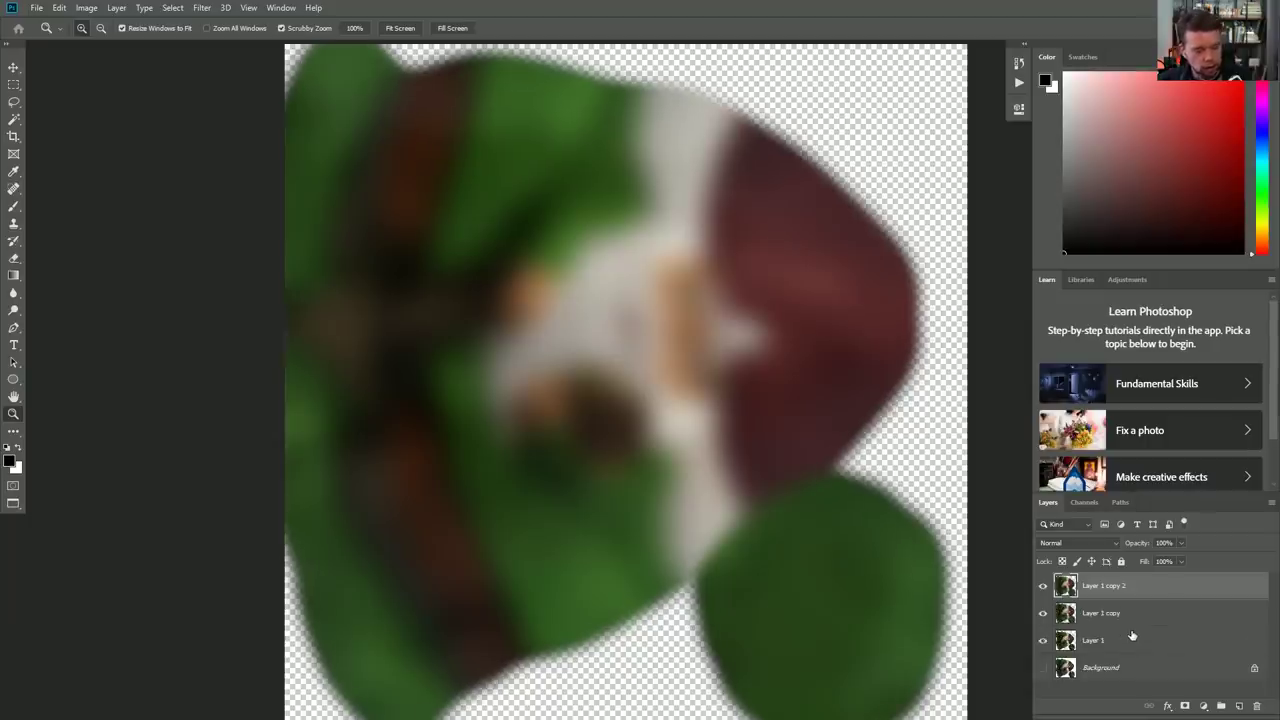
pyautogui.hotkey('ctrl', 'e')
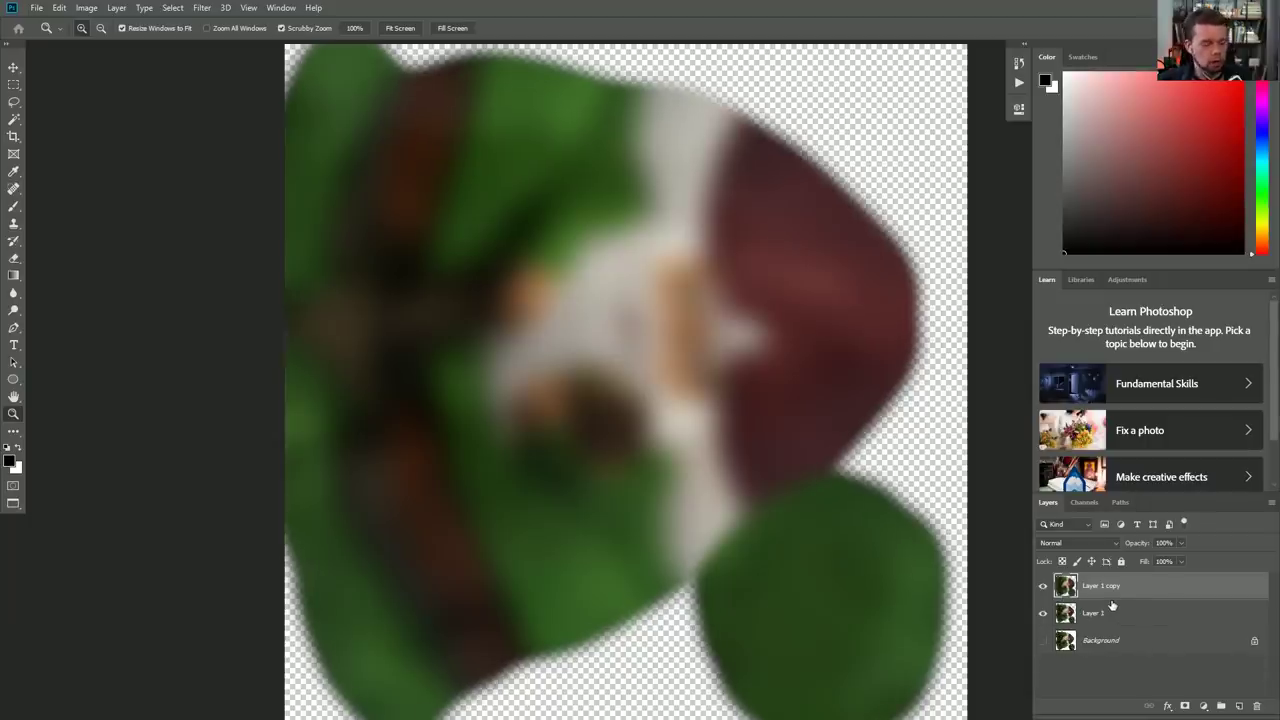
pyautogui.hotkey('ctrl', 'j')
pyautogui.hotkey('ctrl', 'e')
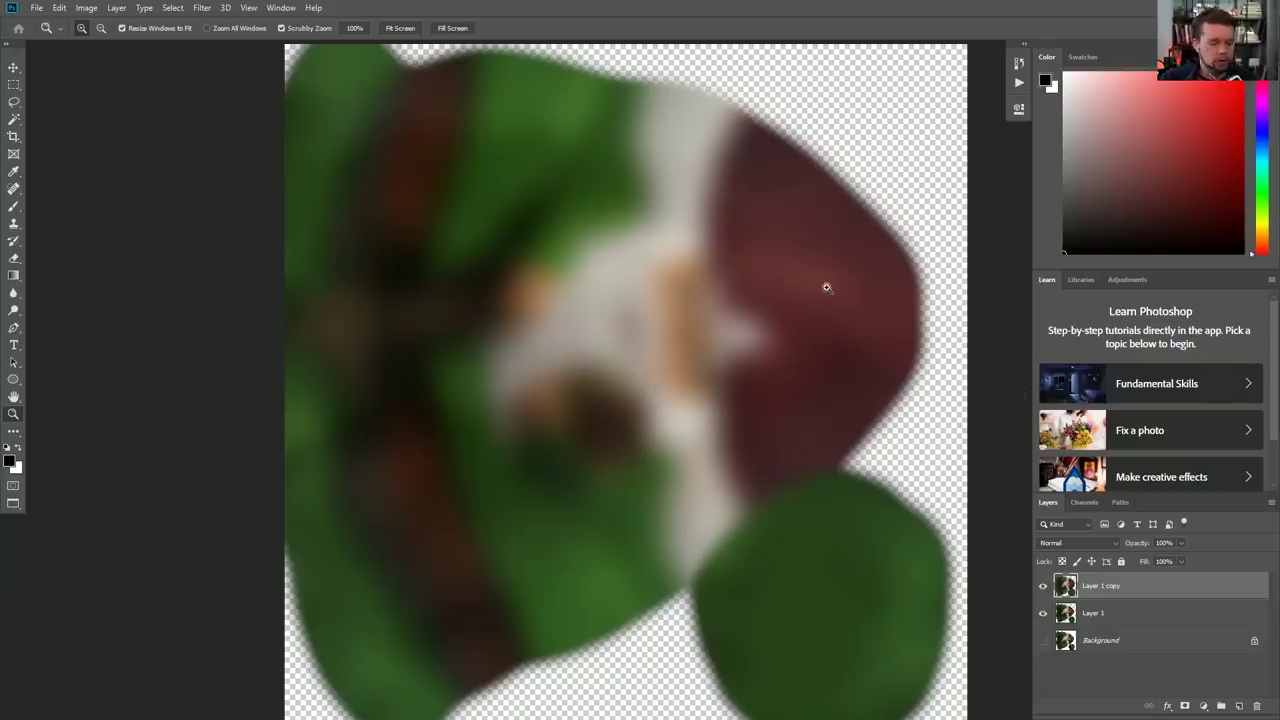
# Step: Desaturate the blurred layer with Hue/Saturation by setting Saturation to -100
pyautogui.hotkey('ctrl', 'u')
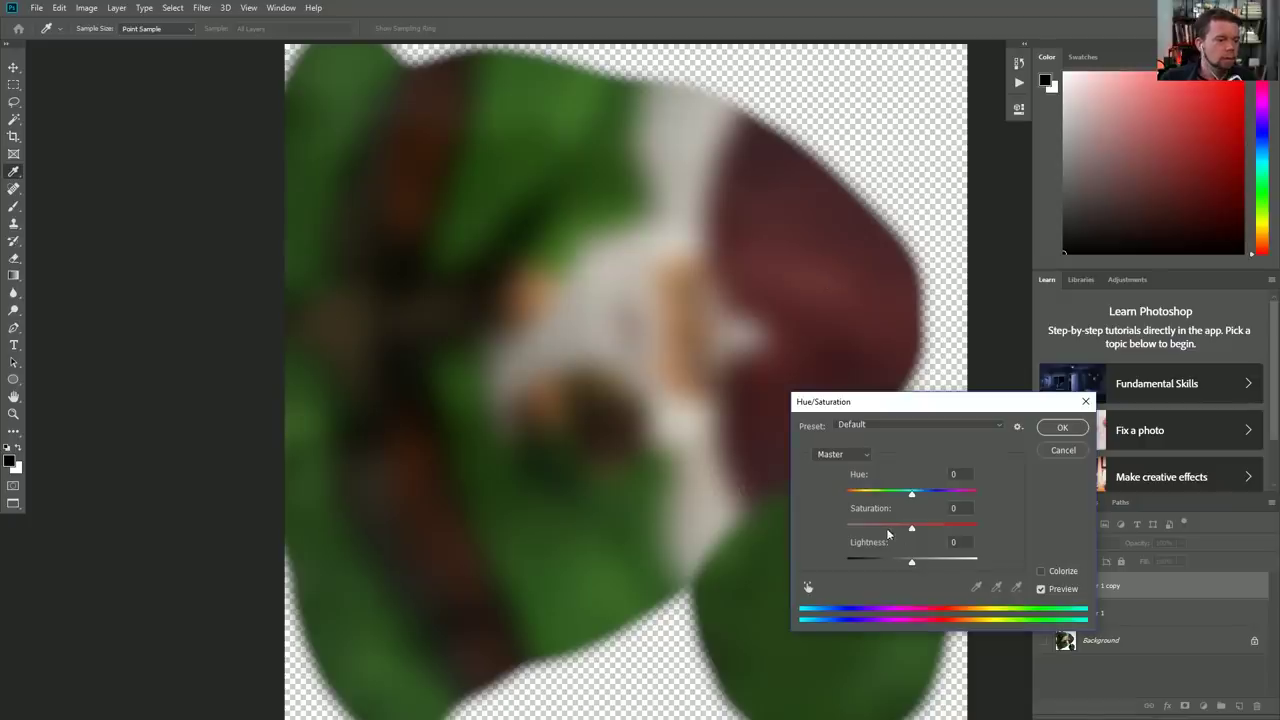
pyautogui.moveTo(830, 527); pyautogui.dragTo(800, 527)
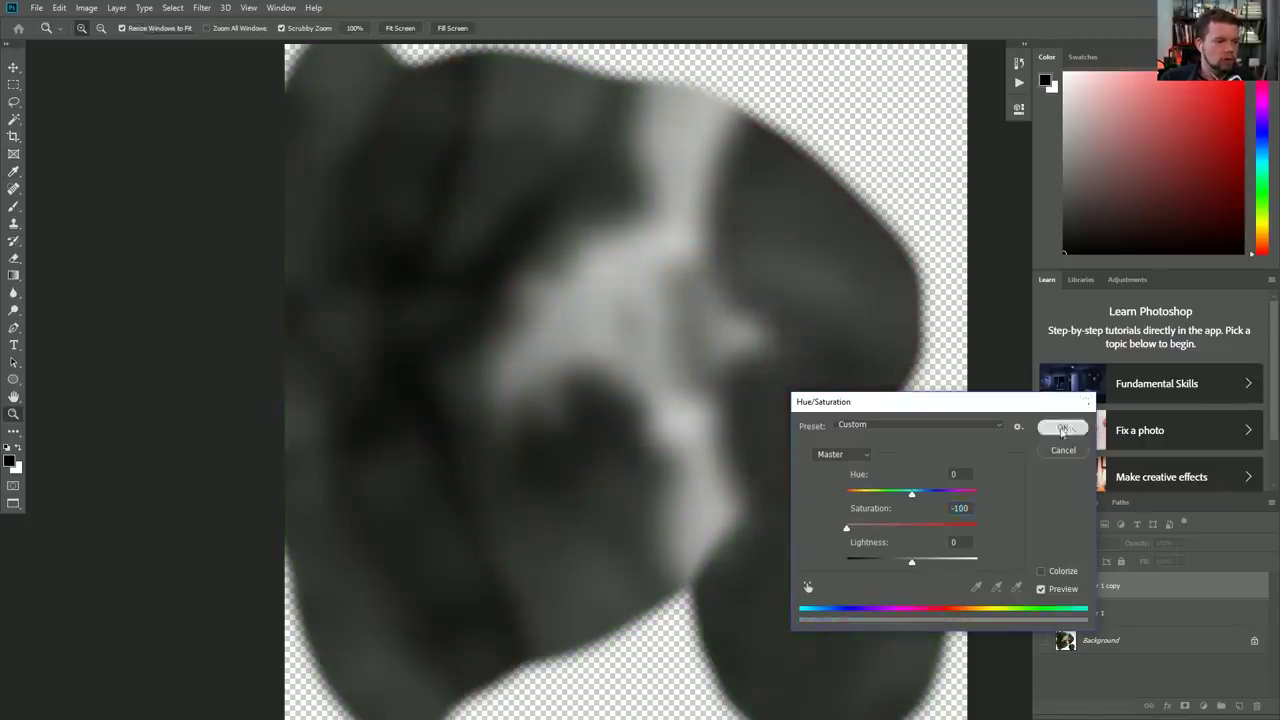
pyautogui.click(1062, 427)
# Step: Increase the grey layer's contrast with Levels, setting the input black point to 11 and white point to 192
pyautogui.hotkey('ctrl', 'l')
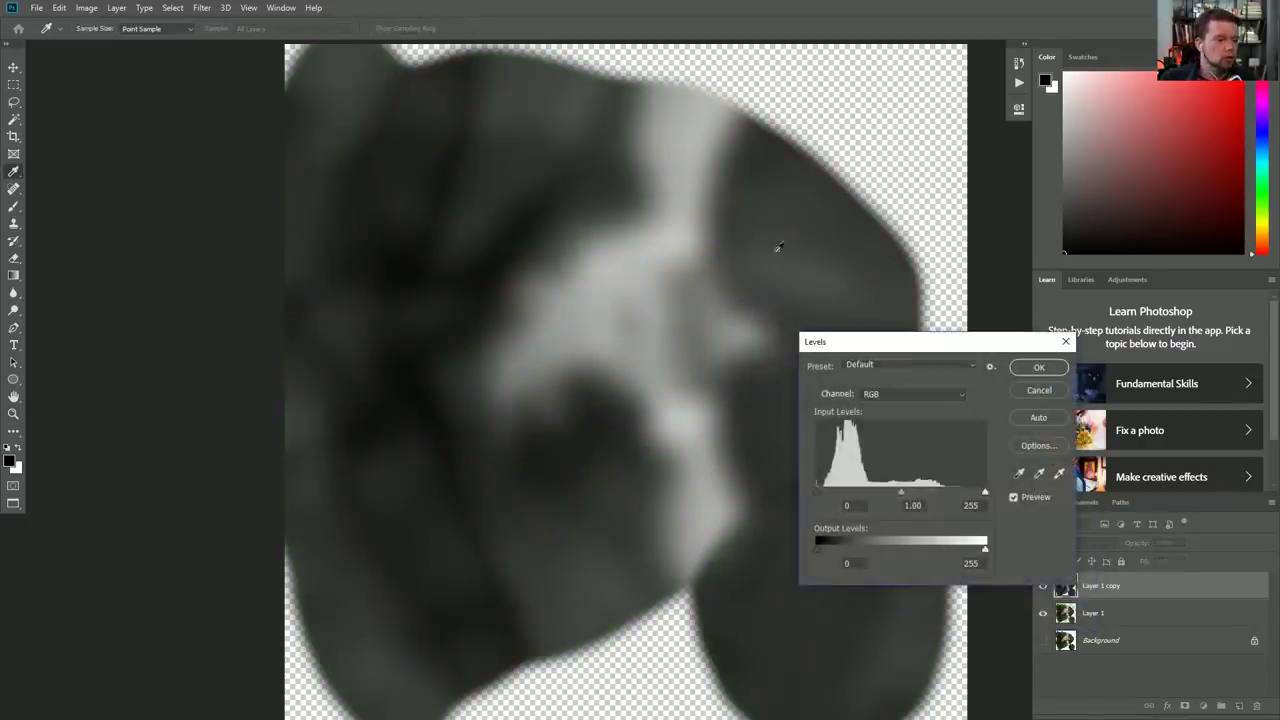
pyautogui.moveTo(986, 497); pyautogui.dragTo(942, 493)
pyautogui.moveTo(816, 497); pyautogui.dragTo(825, 495)
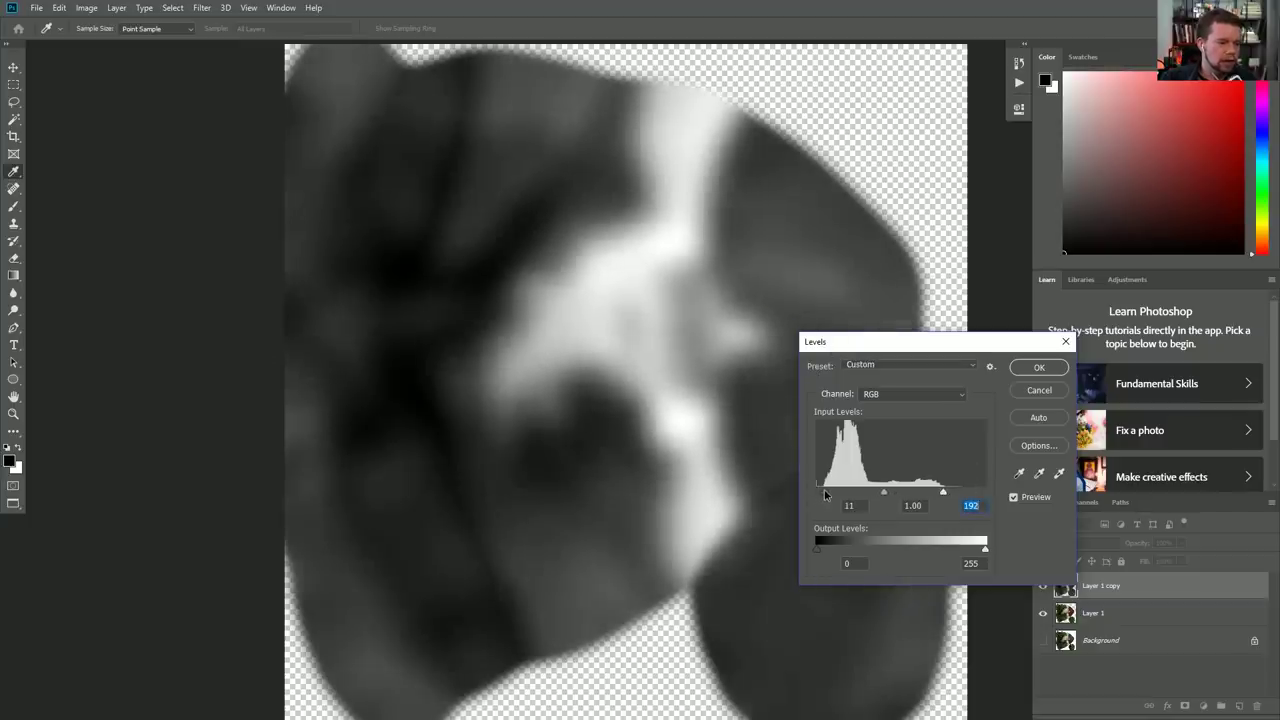
pyautogui.click(1039, 368)
pyautogui.press('z')
# Step: Apply another Gaussian Blur with a radius of 4.1 pixels to the grey layer
pyautogui.click(201, 7)
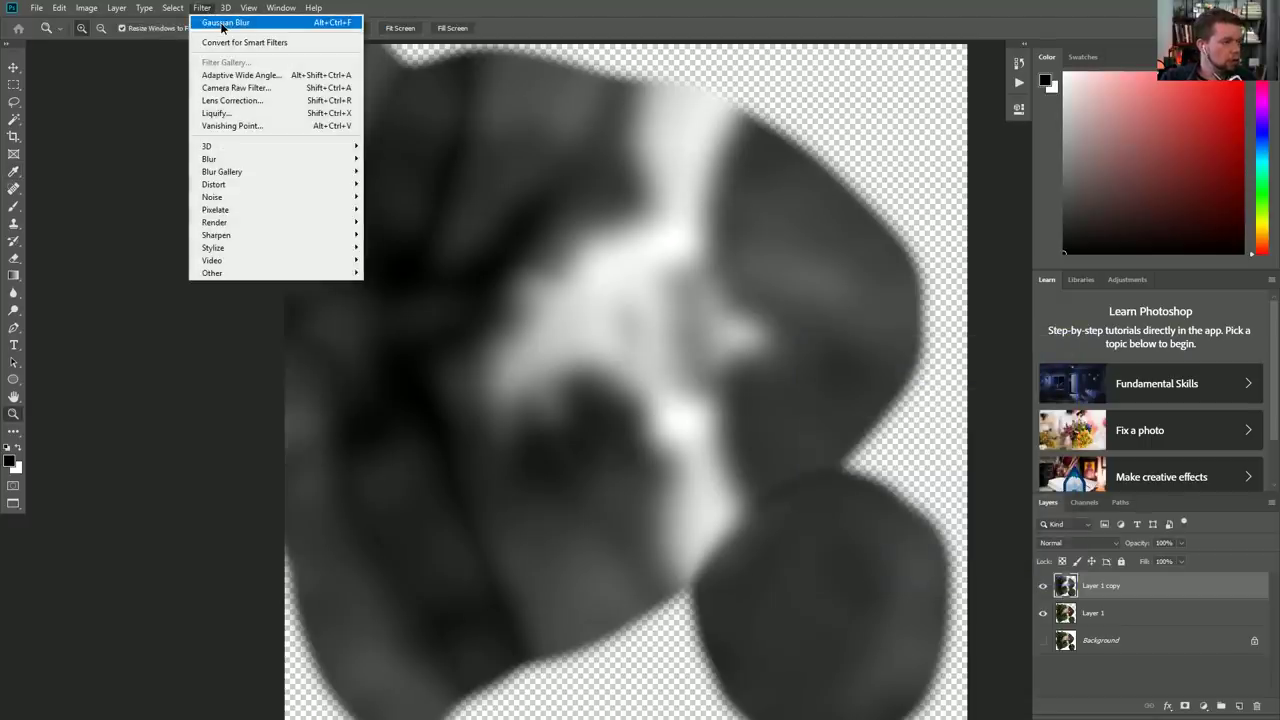
pyautogui.click(222, 24)
pyautogui.moveTo(838, 450); pyautogui.dragTo(794, 454)
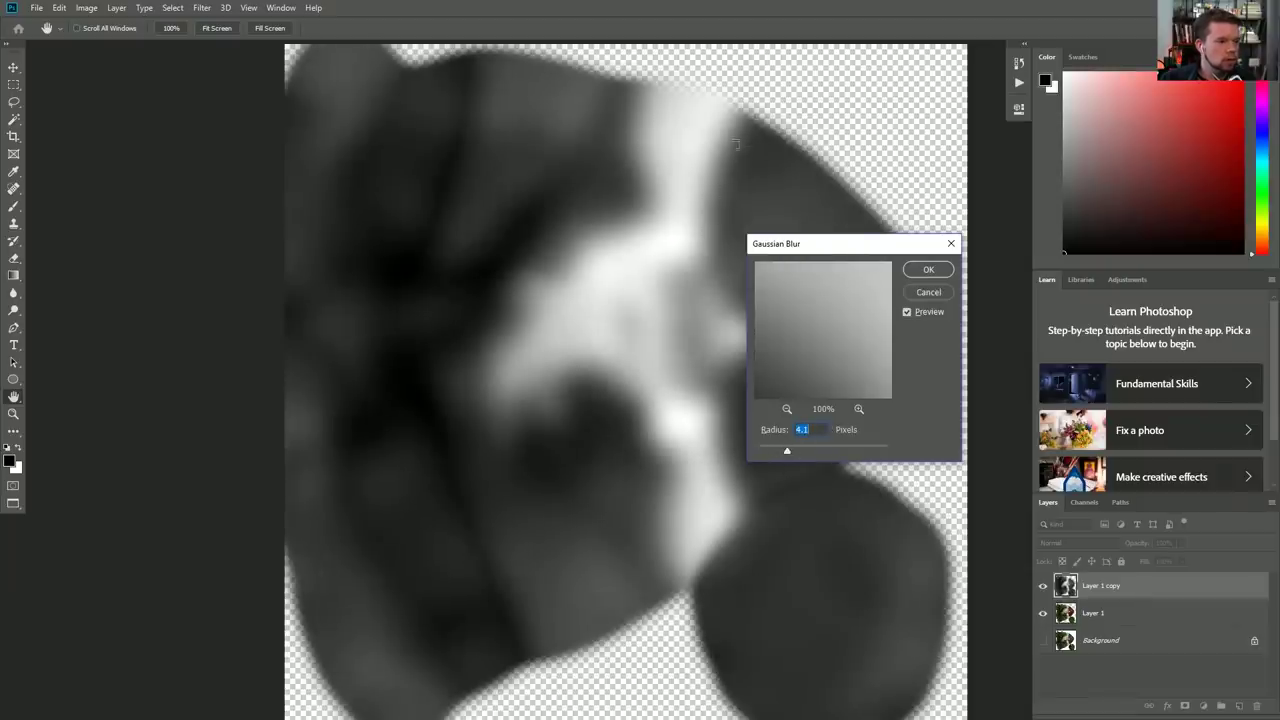
pyautogui.click(925, 279)
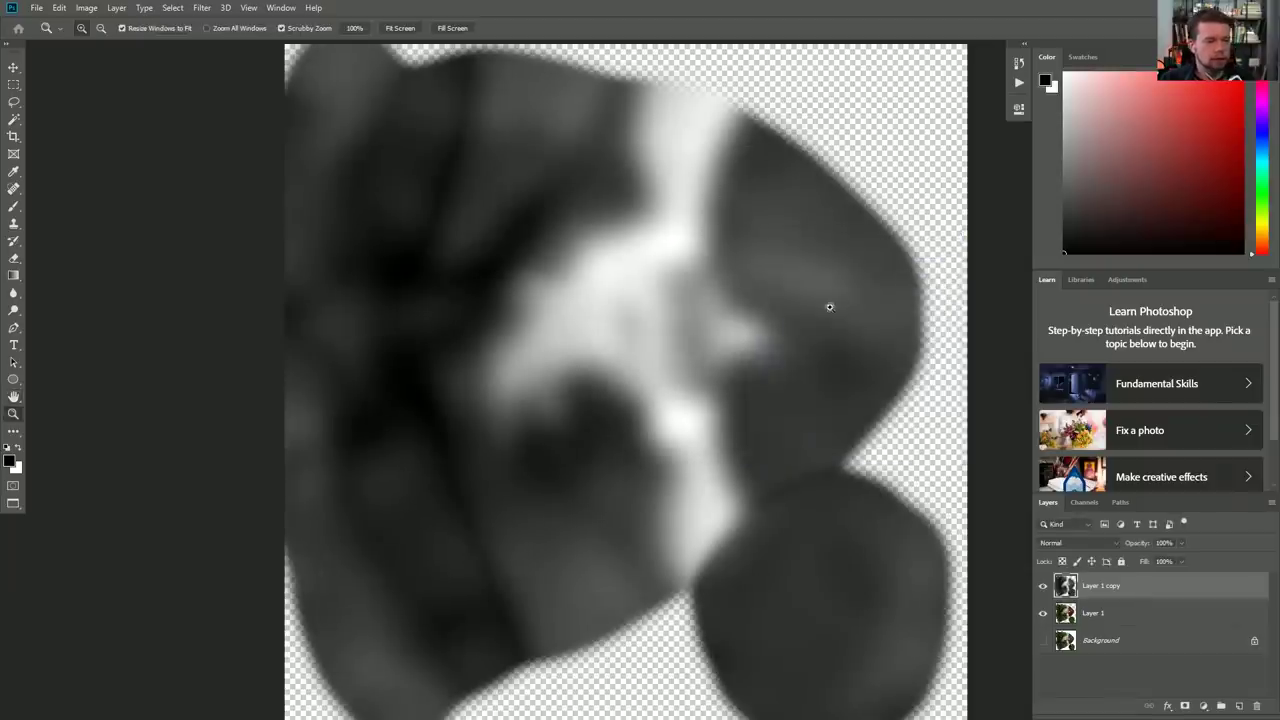
# Step: Invert the grey layer and set its blend mode to Overlay
pyautogui.hotkey('ctrl', 'i')
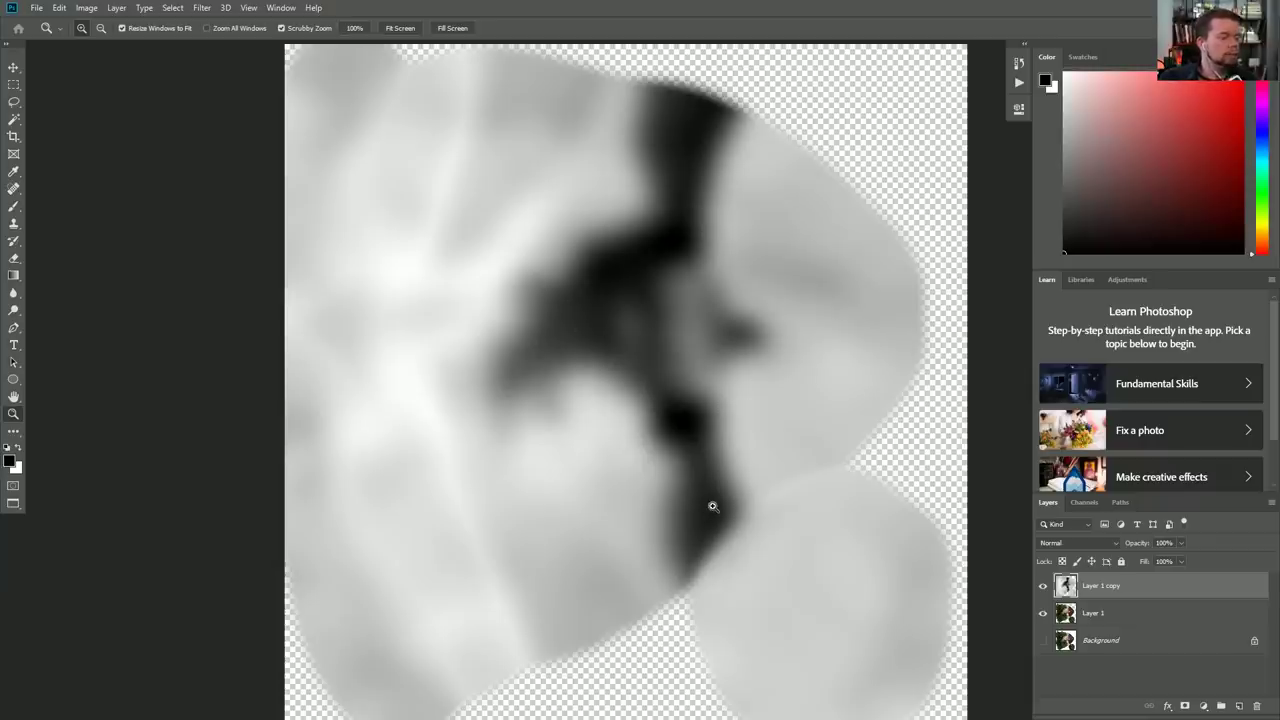
pyautogui.click(1081, 544)
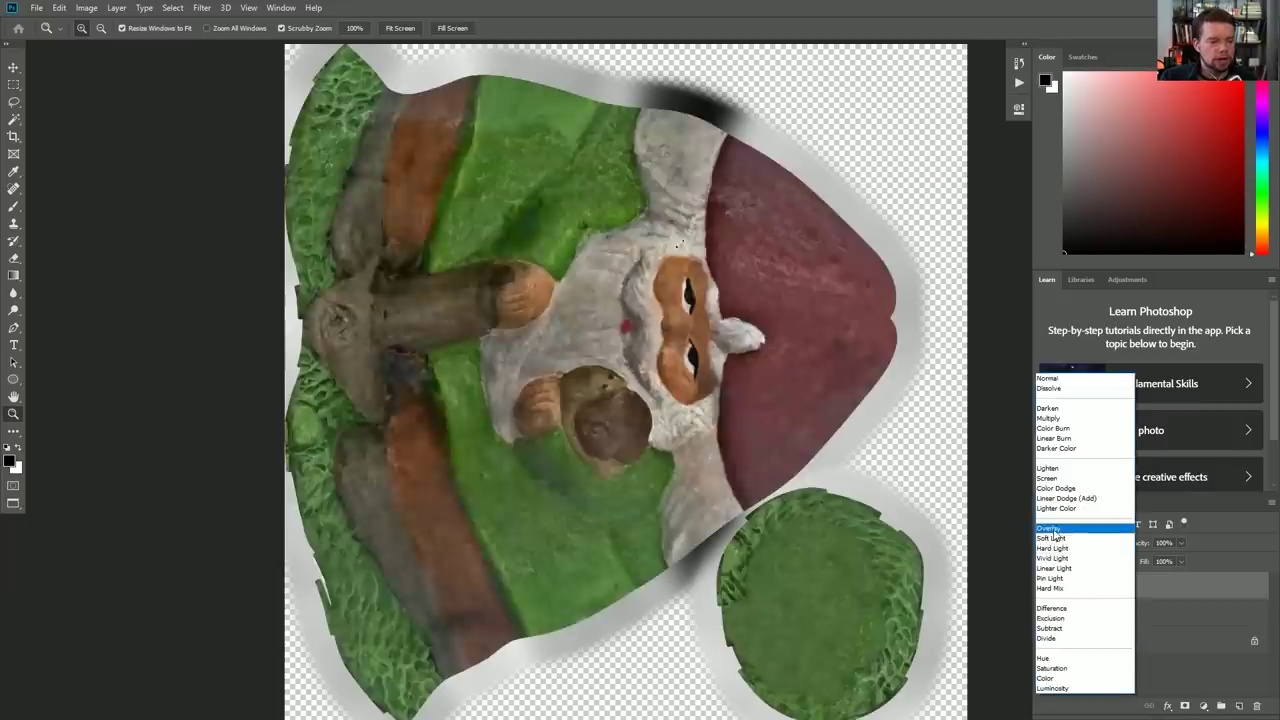
pyautogui.click(1051, 530)
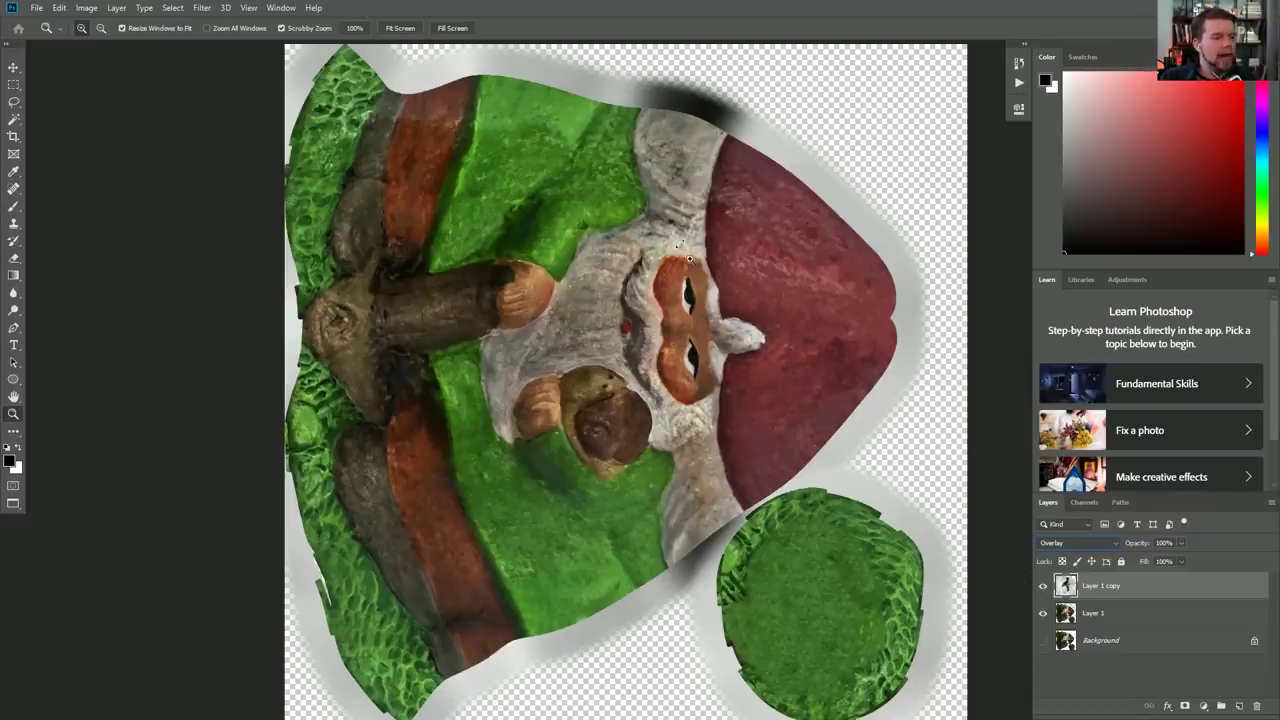
# Step: Add a layer mask to the grey Overlay layer and paint it black over the face, beard and upper hair with a size 500 brush
pyautogui.click(1186, 706)
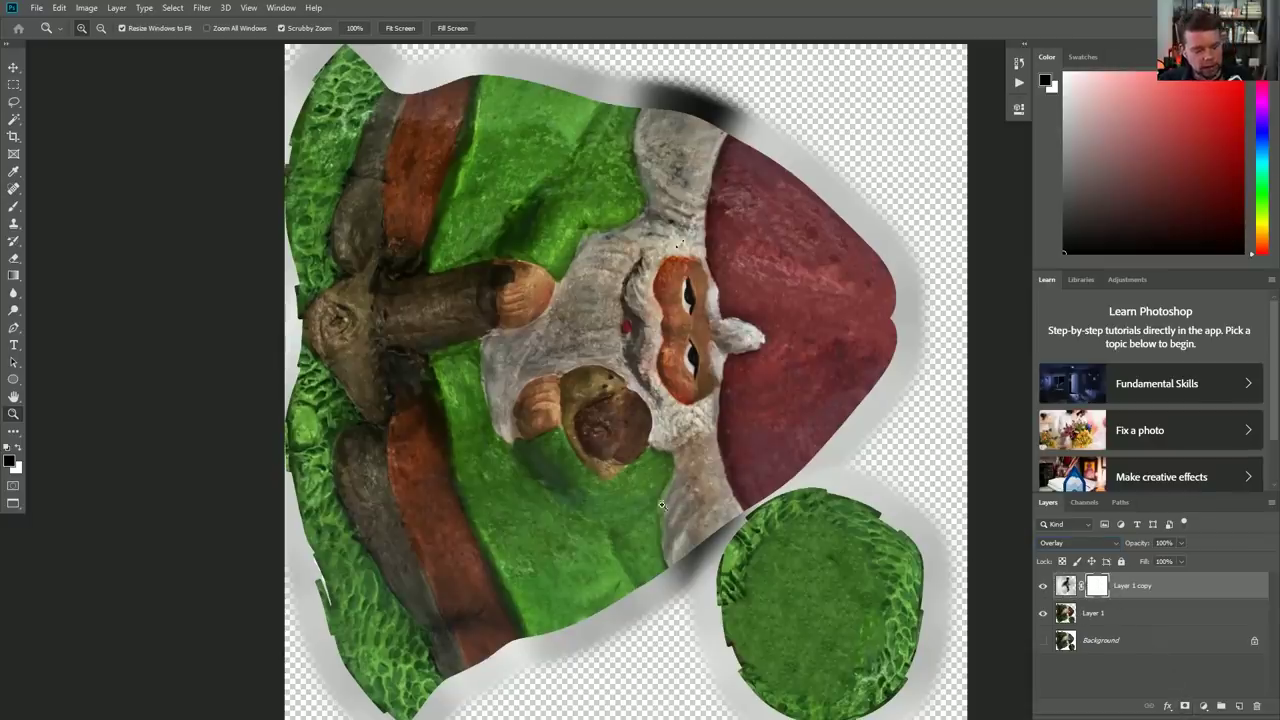
pyautogui.press('b')
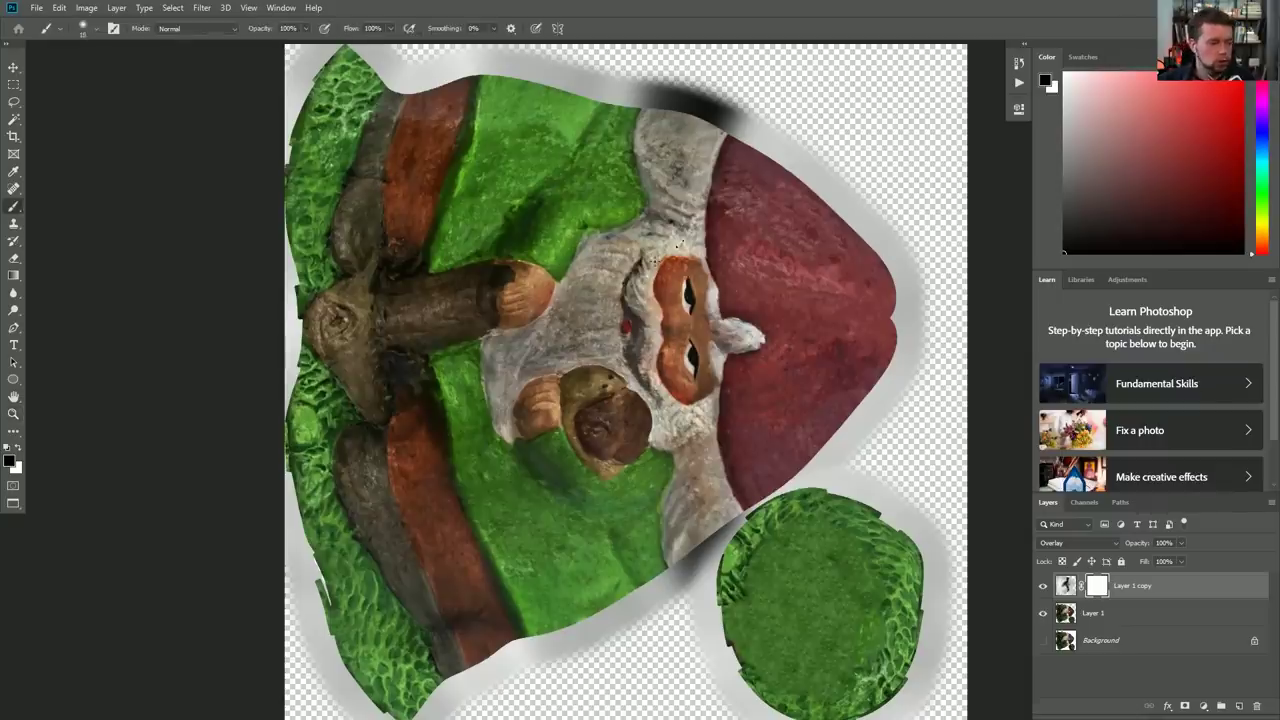
pyautogui.press(']')
pyautogui.press(']')
pyautogui.press(']')
pyautogui.press(']')
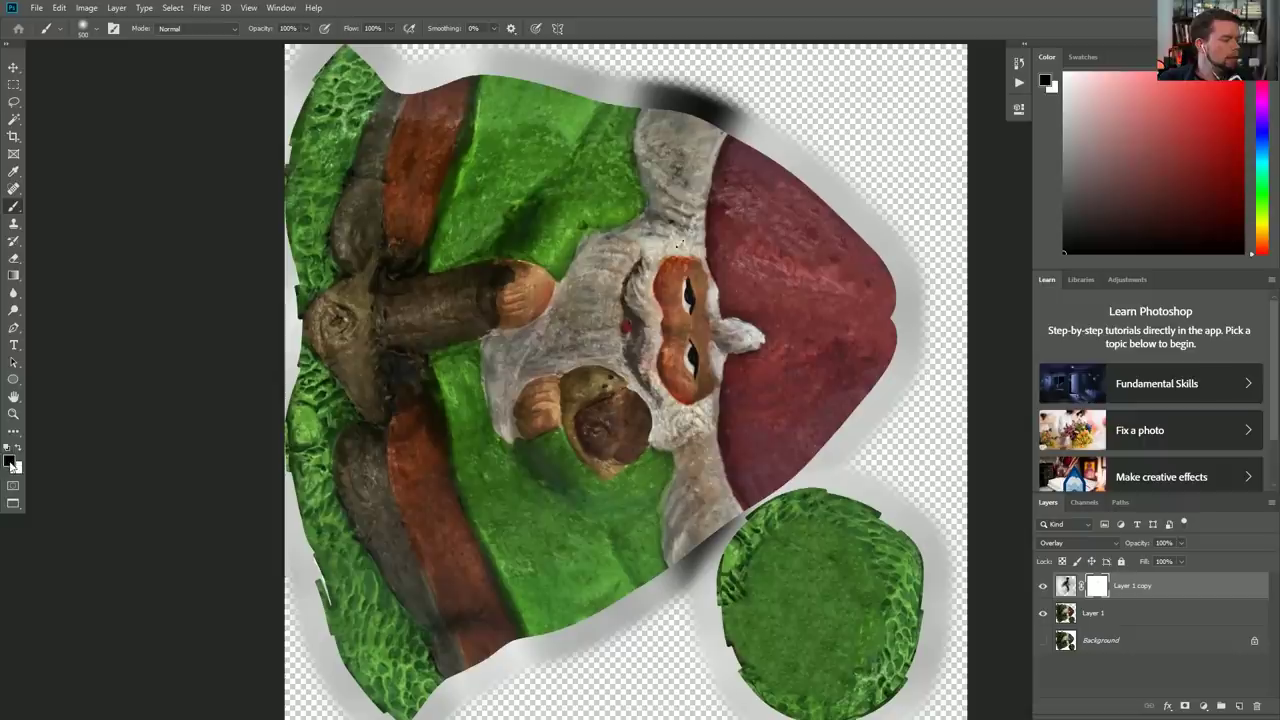
pyautogui.moveTo(656, 214)
pyautogui.mouseDown()
pyautogui.moveTo(598, 308)
pyautogui.moveTo(615, 335)
pyautogui.moveTo(672, 283)
pyautogui.moveTo(688, 300)
pyautogui.moveTo(680, 365)
pyautogui.moveTo(700, 385)
pyautogui.mouseUp()
pyautogui.moveTo(691, 438); pyautogui.dragTo(638, 388)
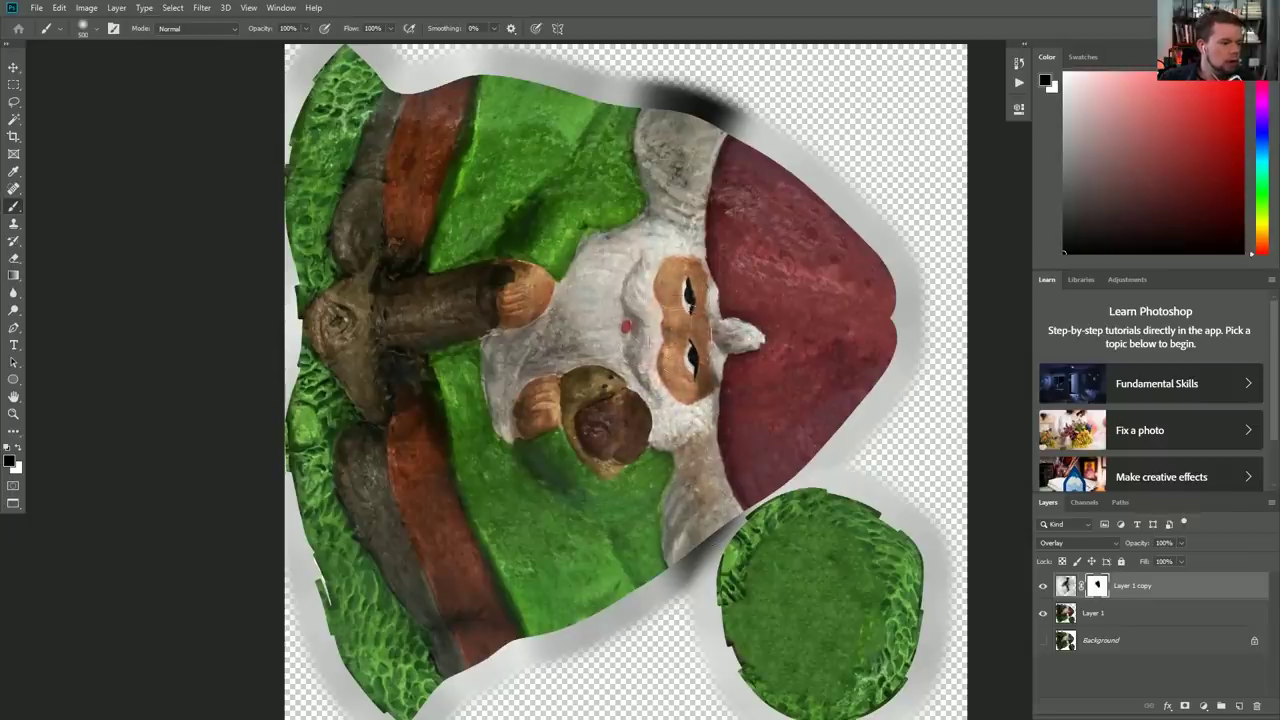
pyautogui.moveTo(612, 292)
pyautogui.mouseDown()
pyautogui.moveTo(552, 345)
pyautogui.moveTo(505, 360)
pyautogui.moveTo(515, 410)
pyautogui.moveTo(532, 402)
pyautogui.mouseUp()
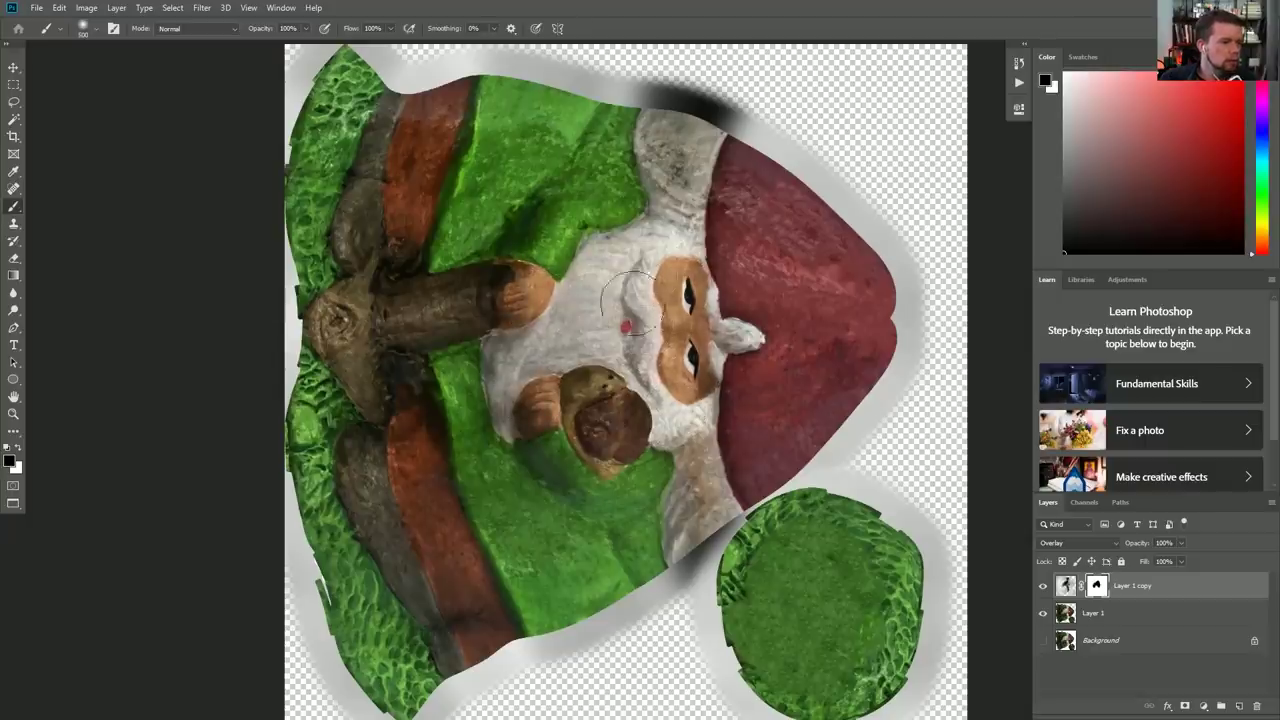
pyautogui.moveTo(668, 240)
pyautogui.mouseDown()
pyautogui.moveTo(668, 170)
pyautogui.moveTo(688, 178)
pyautogui.moveTo(680, 102)
pyautogui.moveTo(667, 105)
pyautogui.moveTo(688, 165)
pyautogui.moveTo(672, 110)
pyautogui.moveTo(681, 137)
pyautogui.moveTo(668, 139)
pyautogui.moveTo(688, 137)
pyautogui.mouseUp()
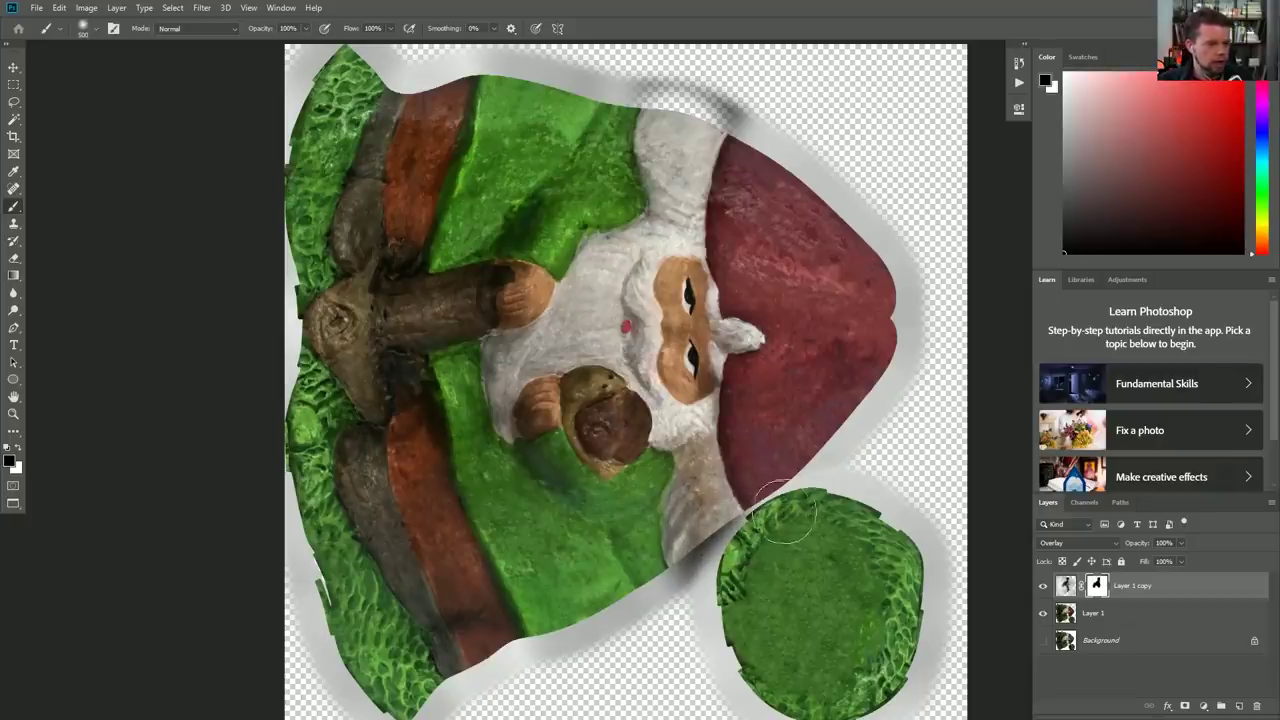
# Step: Select the empty area around the gnome on Layer 1 with the Magic Wand and add the round base island using the Lasso
pyautogui.click(1098, 614)
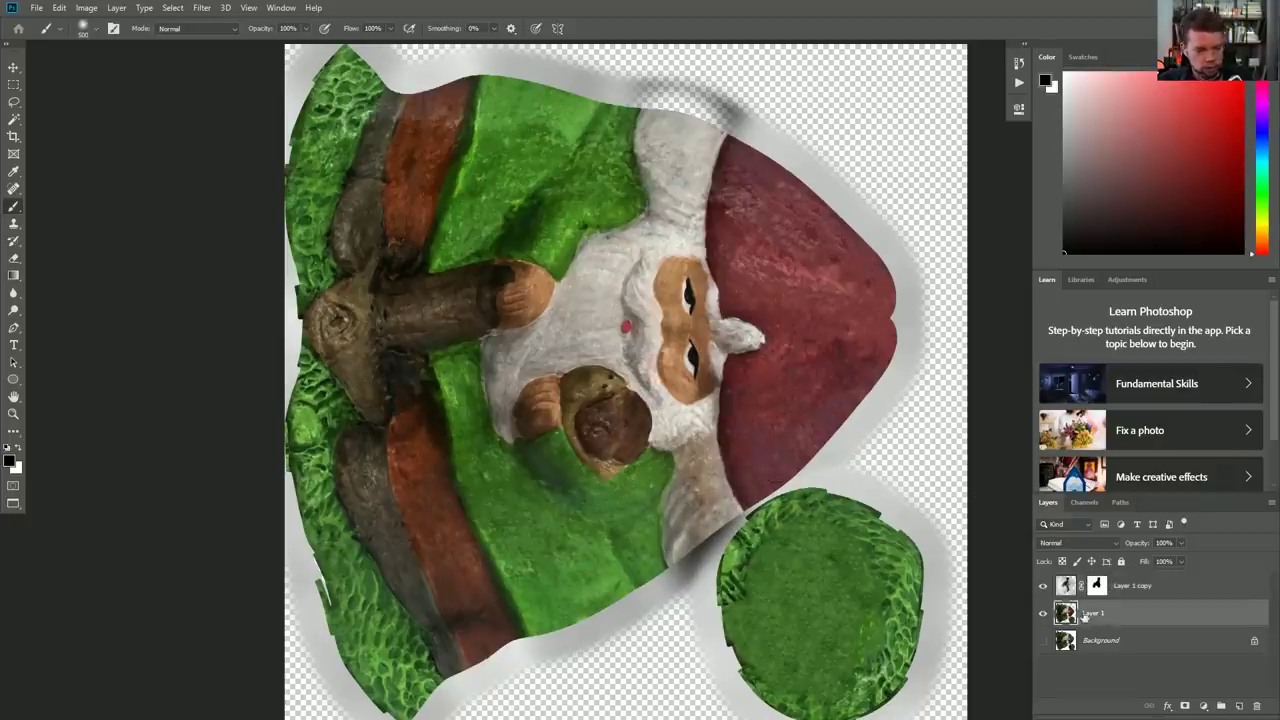
pyautogui.press('w')
pyautogui.click(911, 428)
pyautogui.press('l')
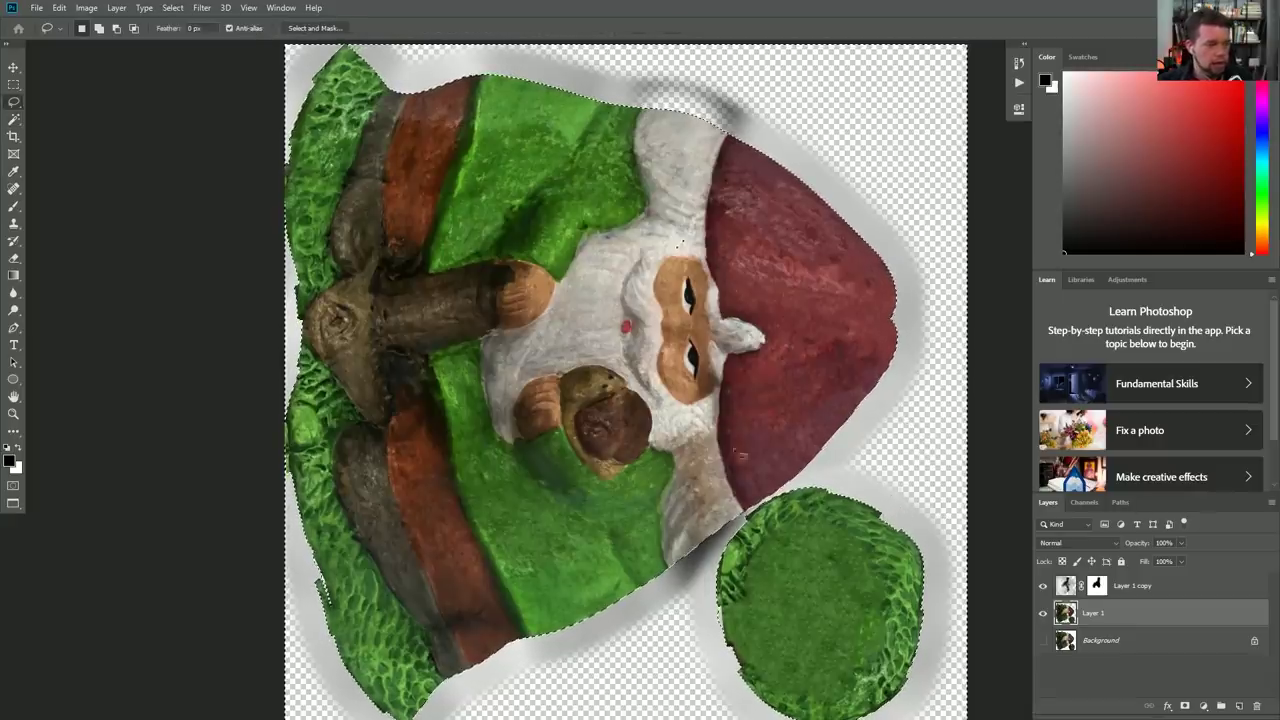
pyautogui.rightClick(14, 102)
pyautogui.click(63, 116)
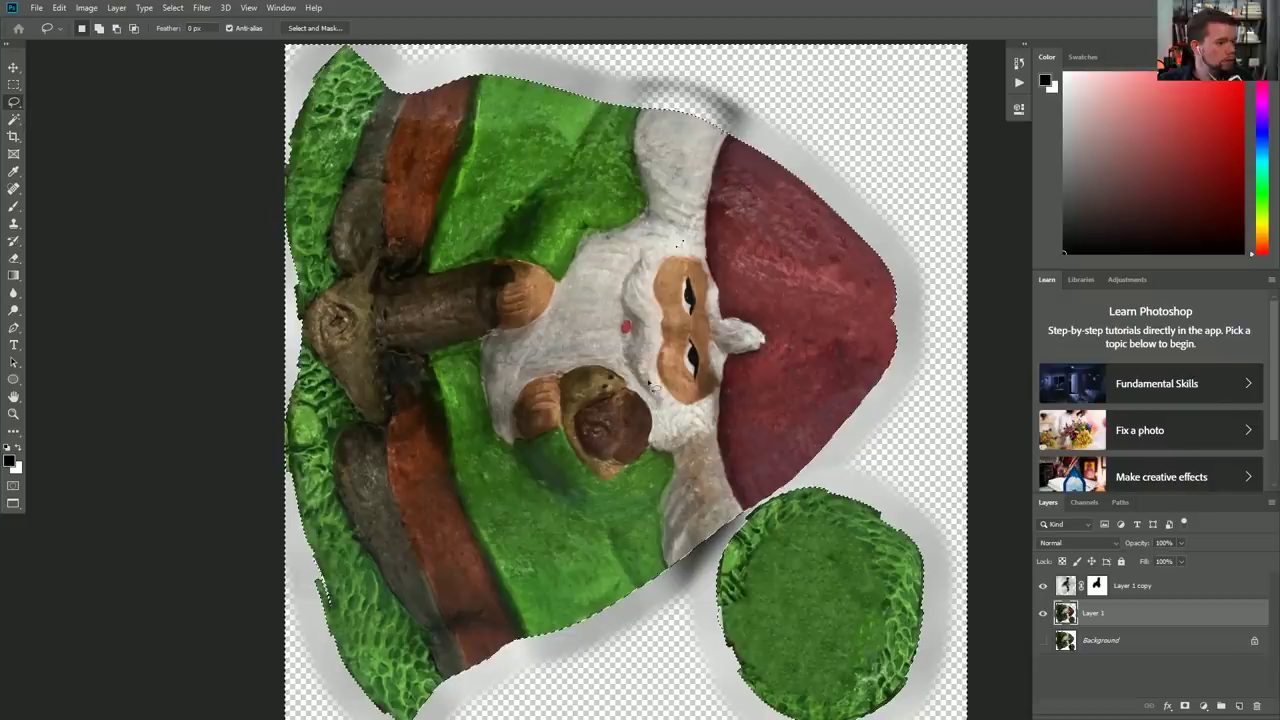
pyautogui.moveTo(942, 531); pyautogui.dragTo(800, 478)
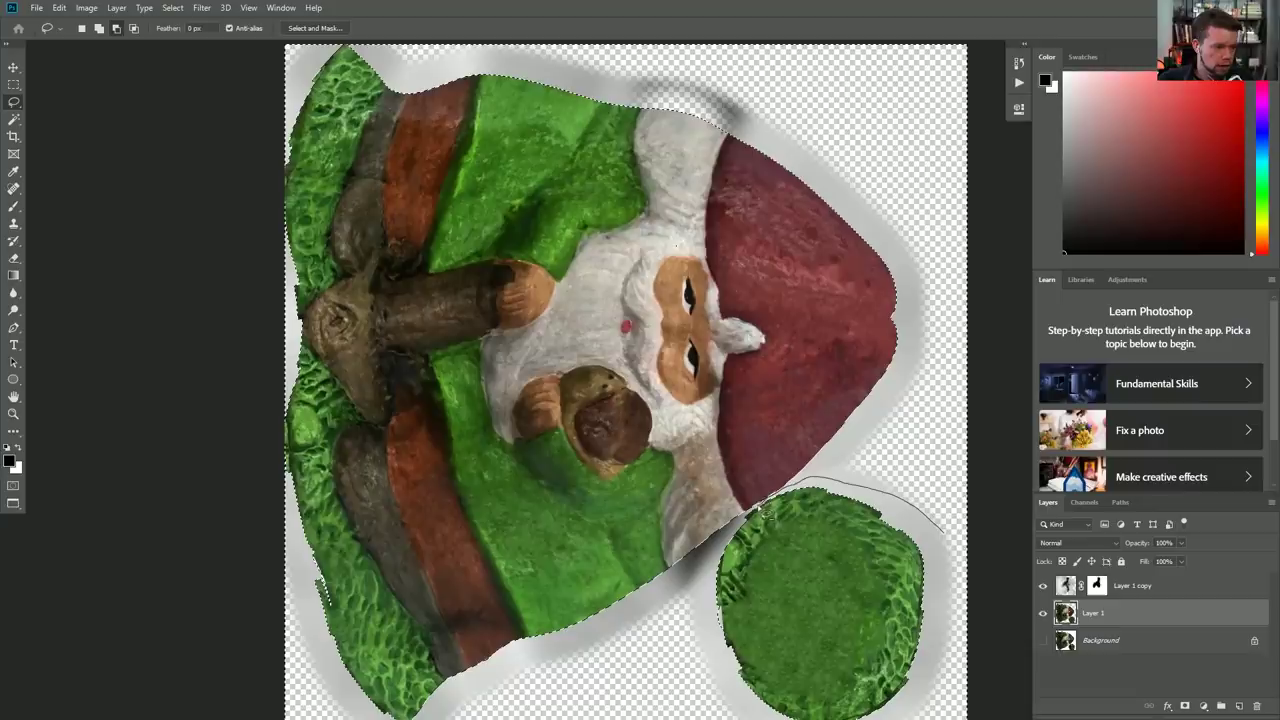
pyautogui.moveTo(700, 560)
pyautogui.mouseDown()
pyautogui.moveTo(900, 716)
pyautogui.moveTo(965, 480)
pyautogui.moveTo(937, 538)
pyautogui.moveTo(900, 493)
pyautogui.moveTo(826, 485)
pyautogui.mouseUp()
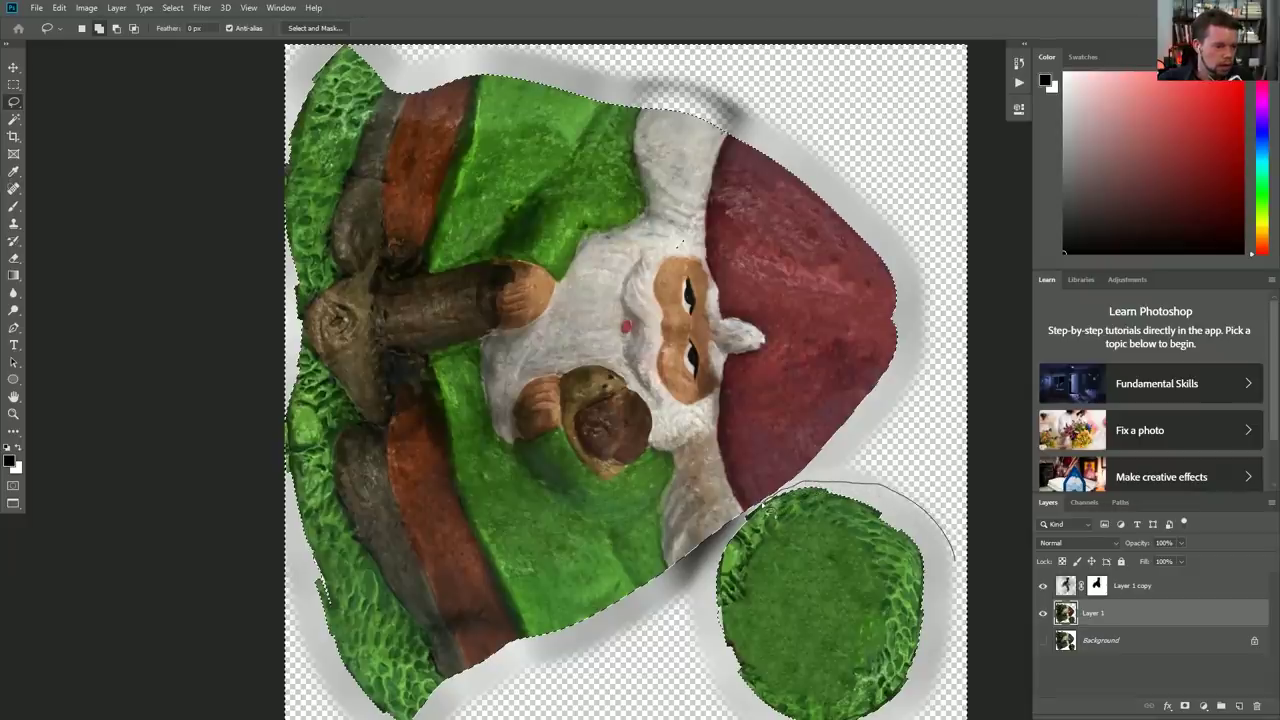
pyautogui.moveTo(748, 515)
pyautogui.keyDown('shift'); pyautogui.mouseDown()
pyautogui.moveTo(695, 714)
pyautogui.moveTo(910, 716)
pyautogui.mouseUp(); pyautogui.keyUp('shift')
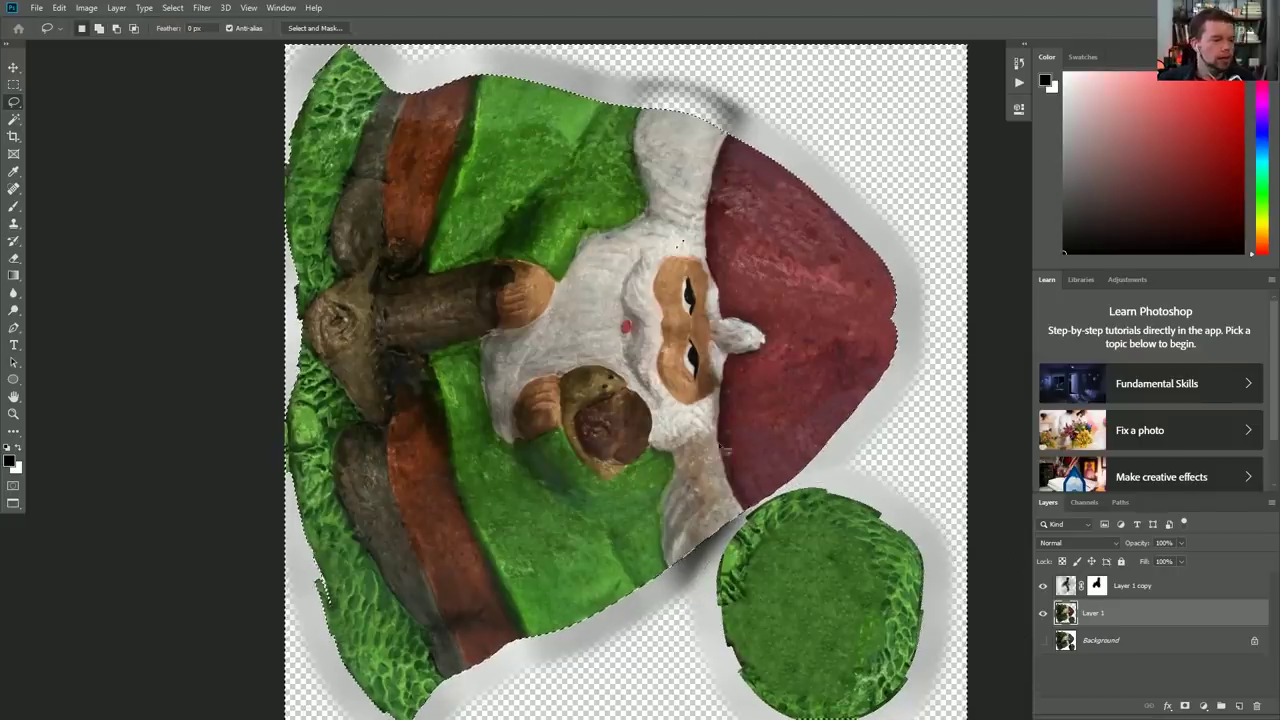
# Step: Invert the selection and paint black on the Overlay layer's mask over the hair next to the round base island
pyautogui.click(1098, 585)
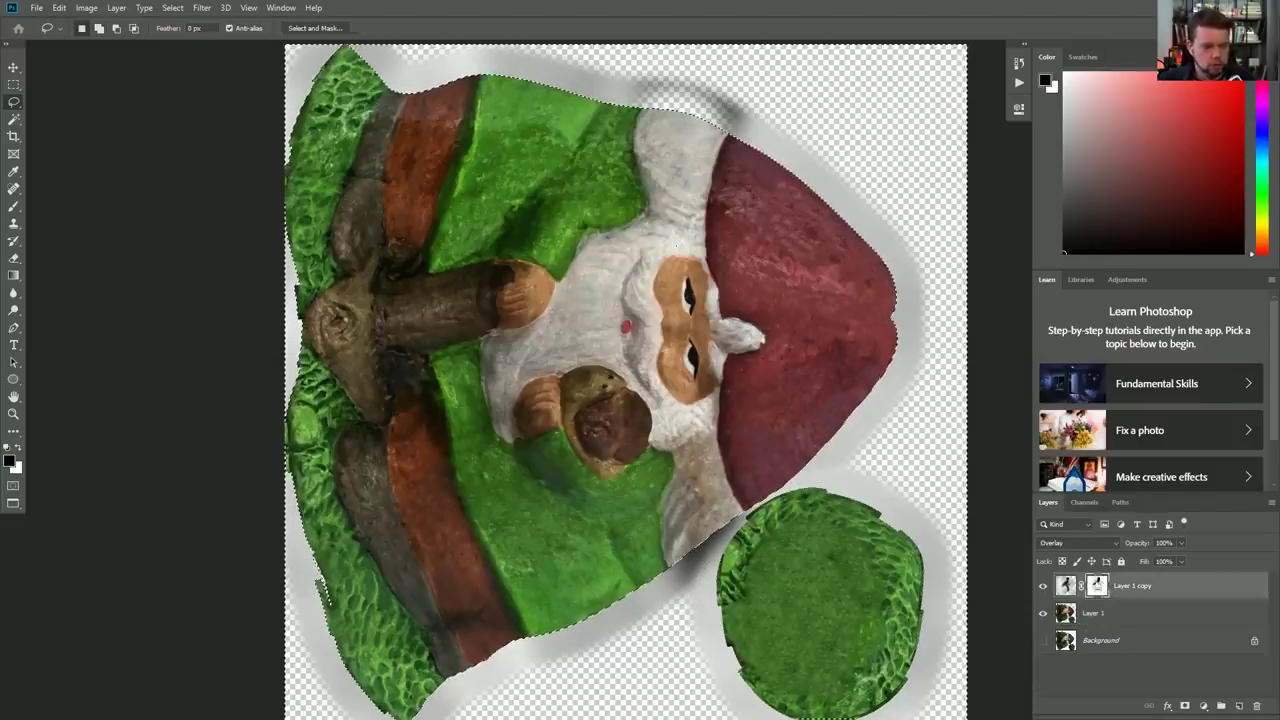
pyautogui.press('b')
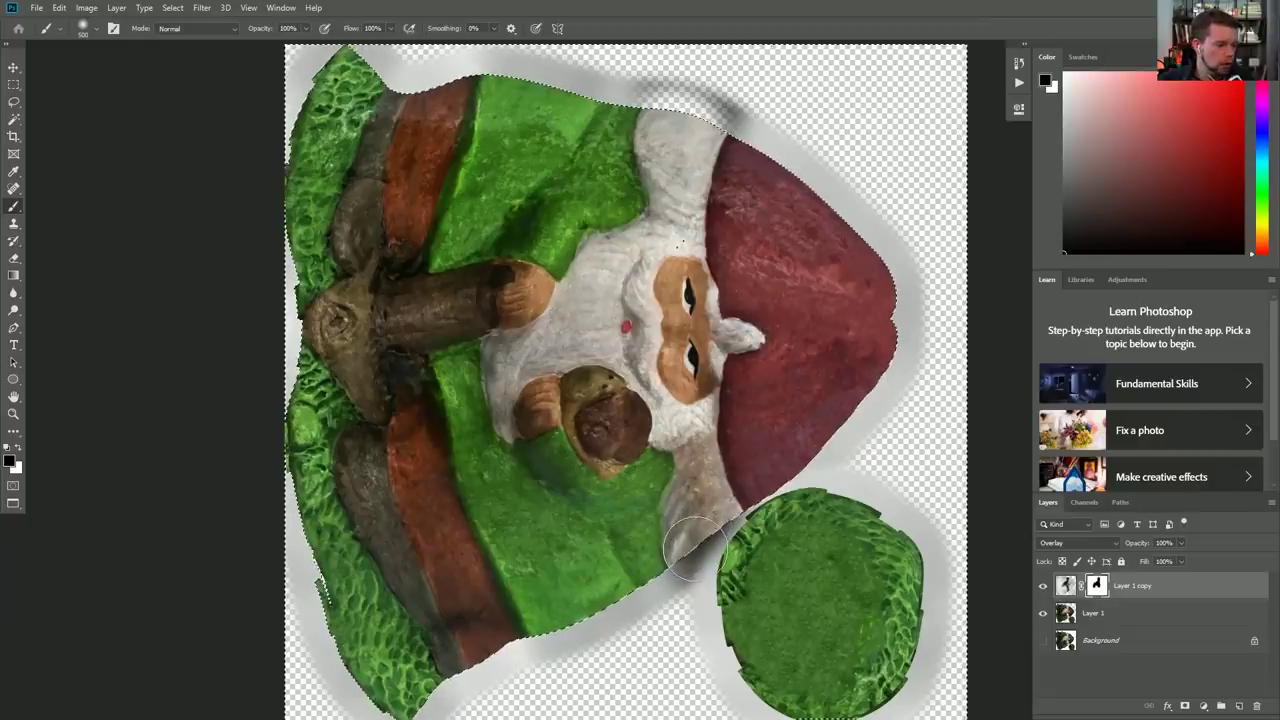
pyautogui.click(692, 548)
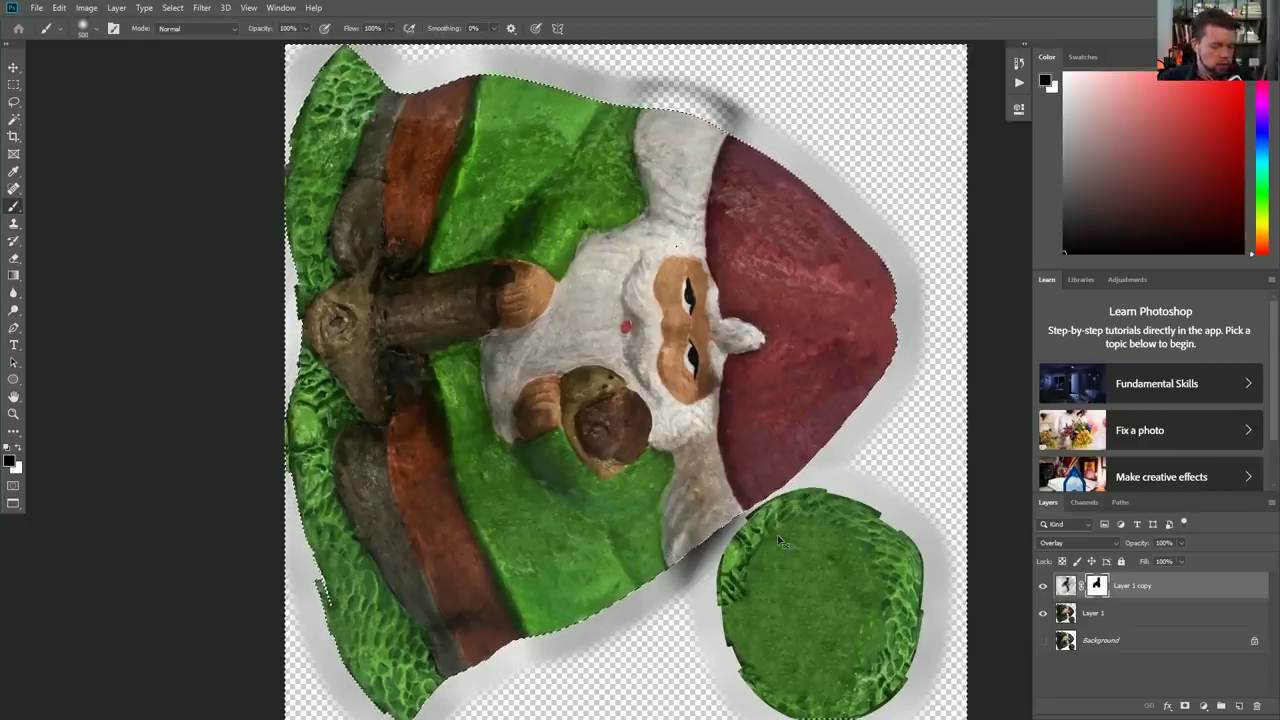
pyautogui.click(704, 545)
pyautogui.click(711, 527)
pyautogui.click(714, 528)
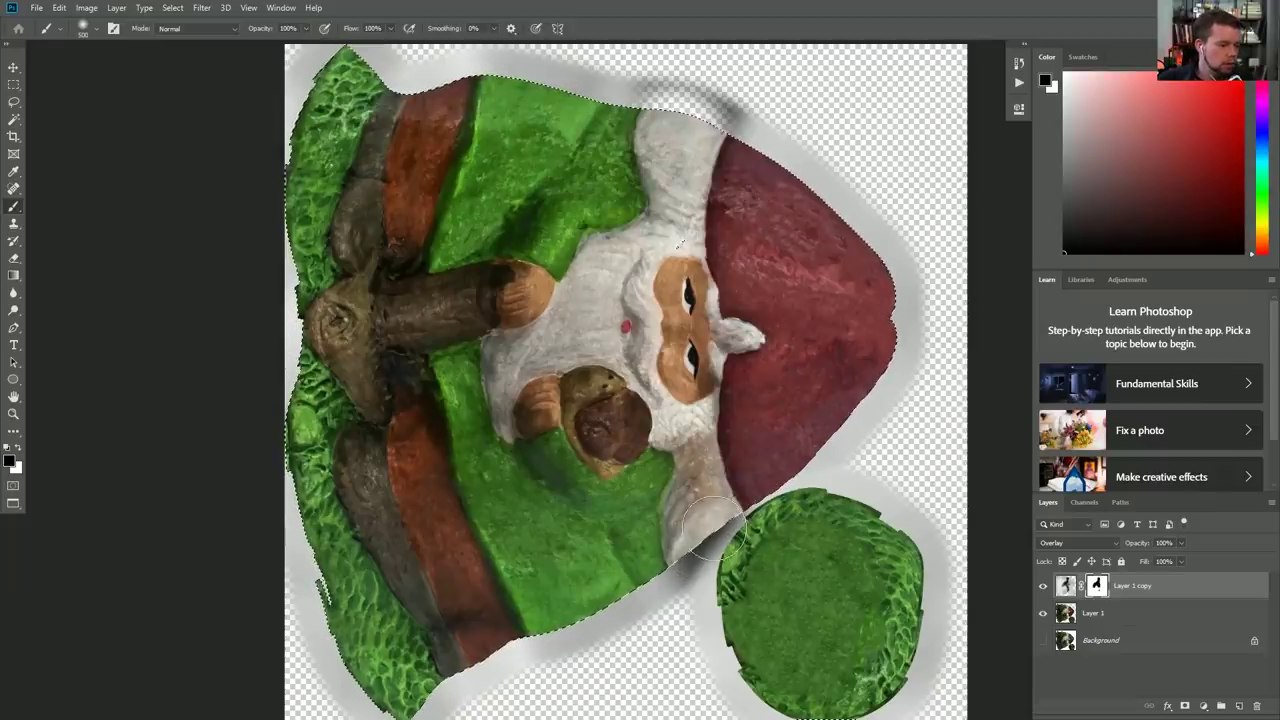
pyautogui.moveTo(700, 547)
pyautogui.mouseDown()
pyautogui.moveTo(714, 510)
pyautogui.moveTo(697, 498)
pyautogui.moveTo(696, 464)
pyautogui.mouseUp()
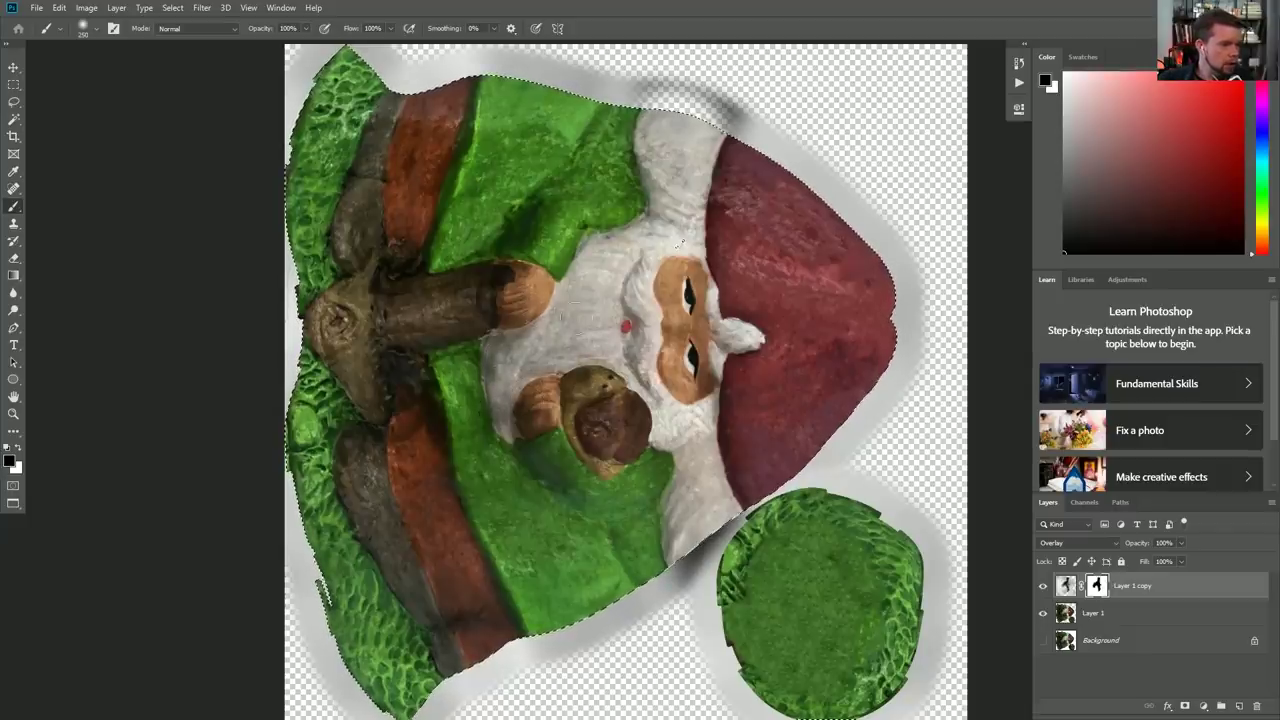
# Step: Compare the texture with and without the Overlay layer, and lower that layer's opacity to 44%
pyautogui.click(1043, 586)
pyautogui.click(1043, 586)
pyautogui.click(1044, 587)
pyautogui.click(1044, 587)
pyautogui.click(1044, 587)
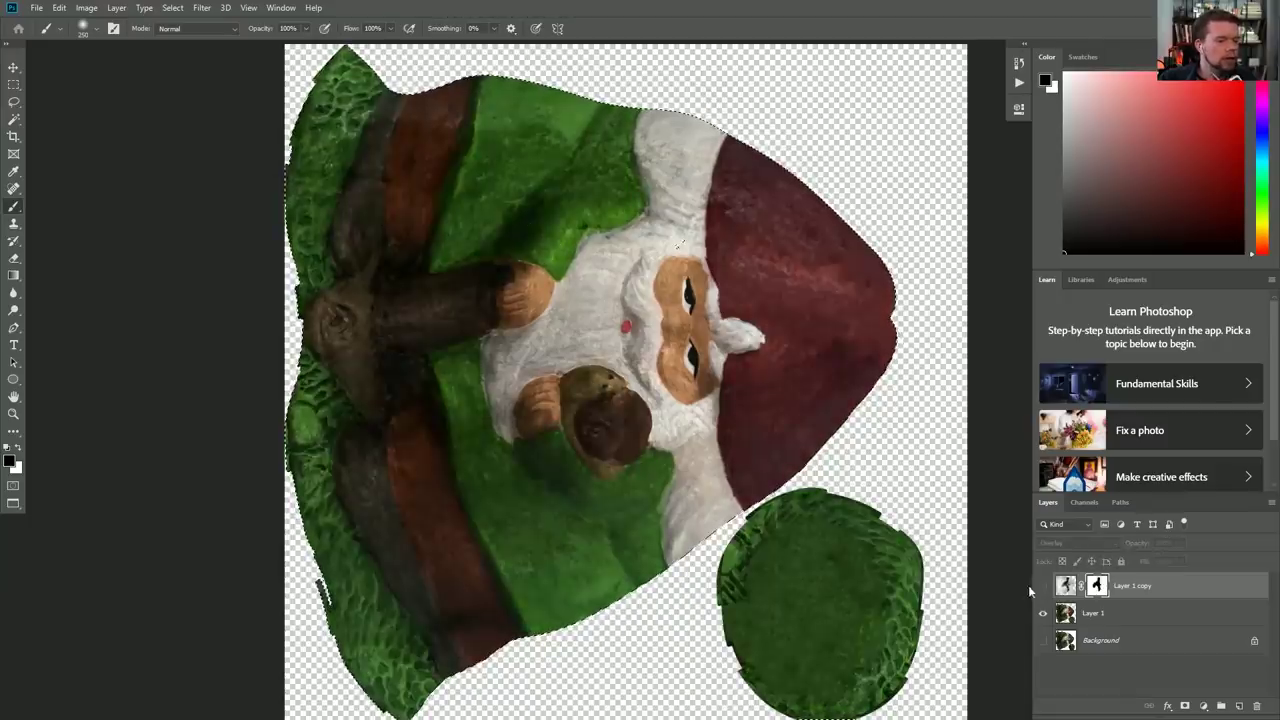
pyautogui.click(1043, 586)
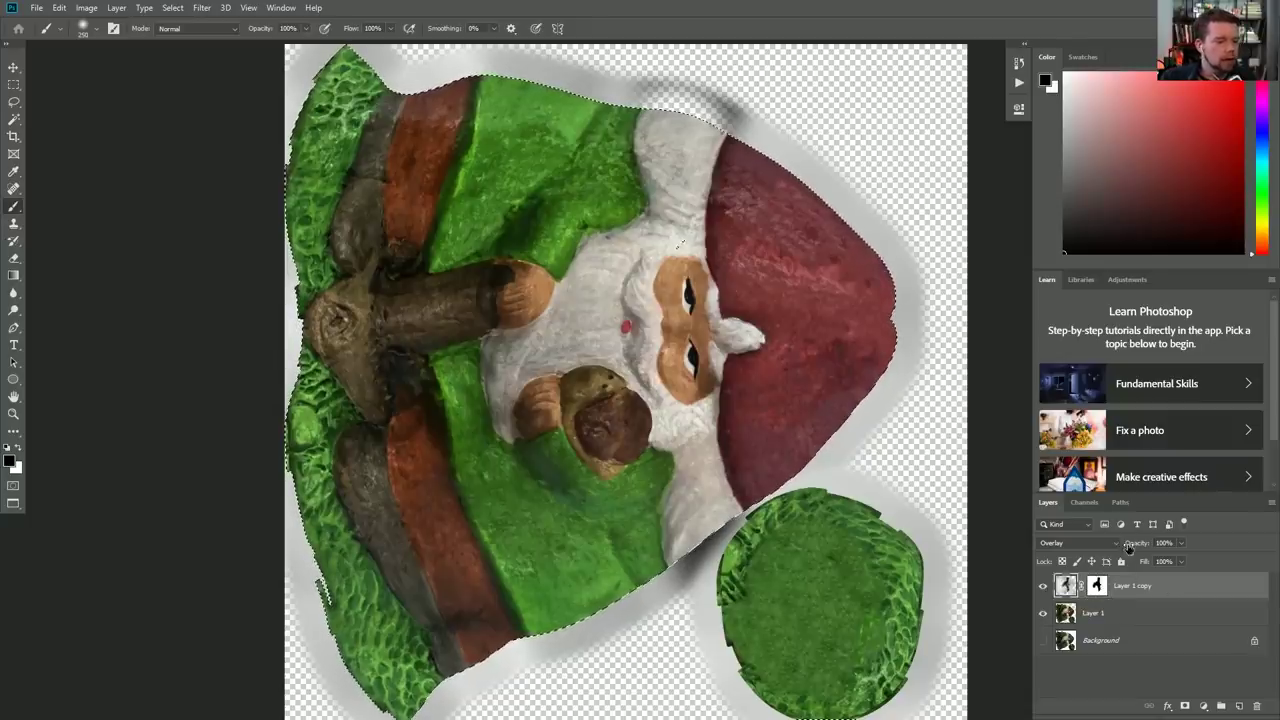
pyautogui.moveTo(1041, 545)
pyautogui.mouseDown()
pyautogui.moveTo(1111, 545)
pyautogui.moveTo(1006, 551)
pyautogui.moveTo(1036, 547)
pyautogui.mouseUp()
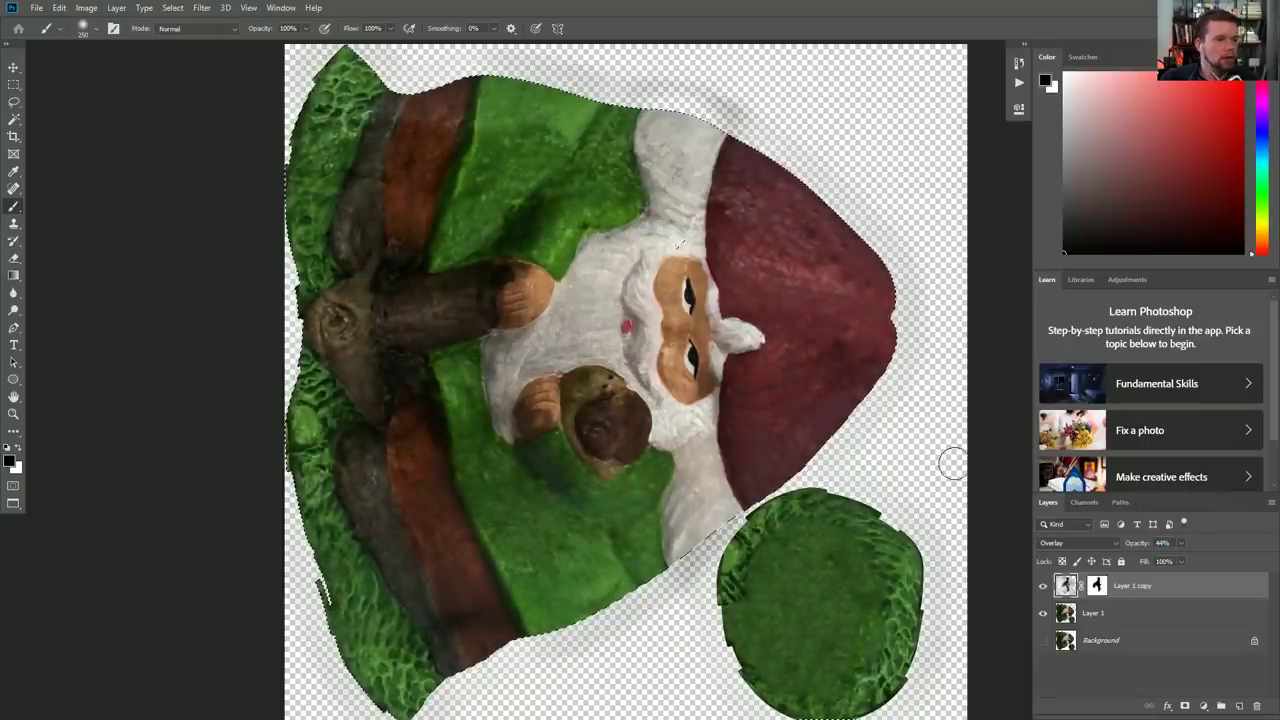
pyautogui.press('m')
pyautogui.click(942, 378)
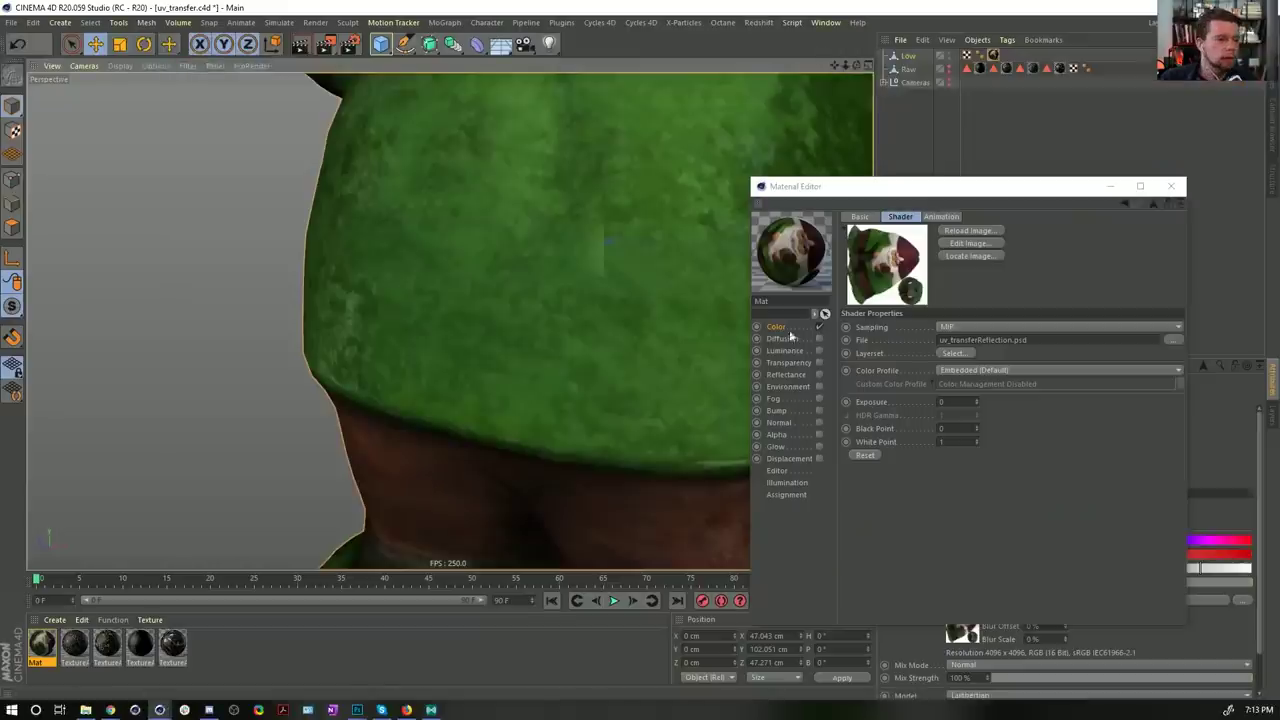
# Step: Switch to Cinema 4D and reload the uv_transferReflection.psd image in the Mat material's Color channel
pyautogui.click(970, 231)
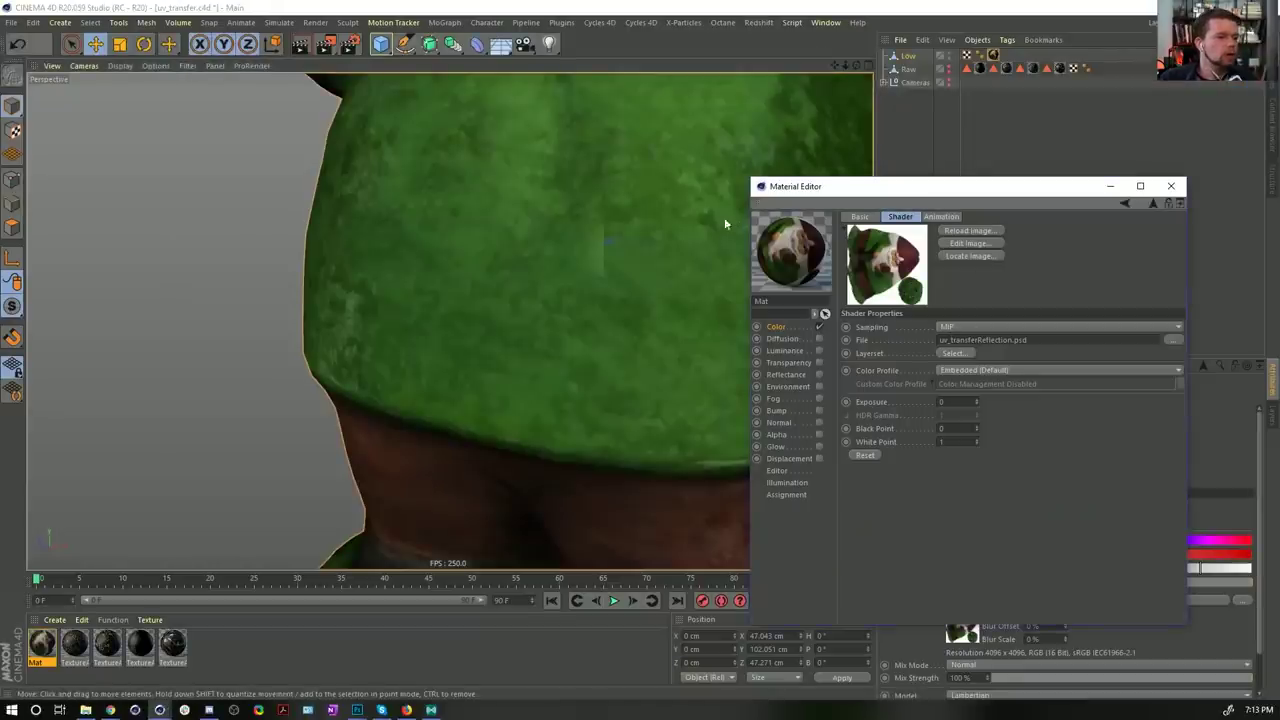
pyautogui.click(955, 244)
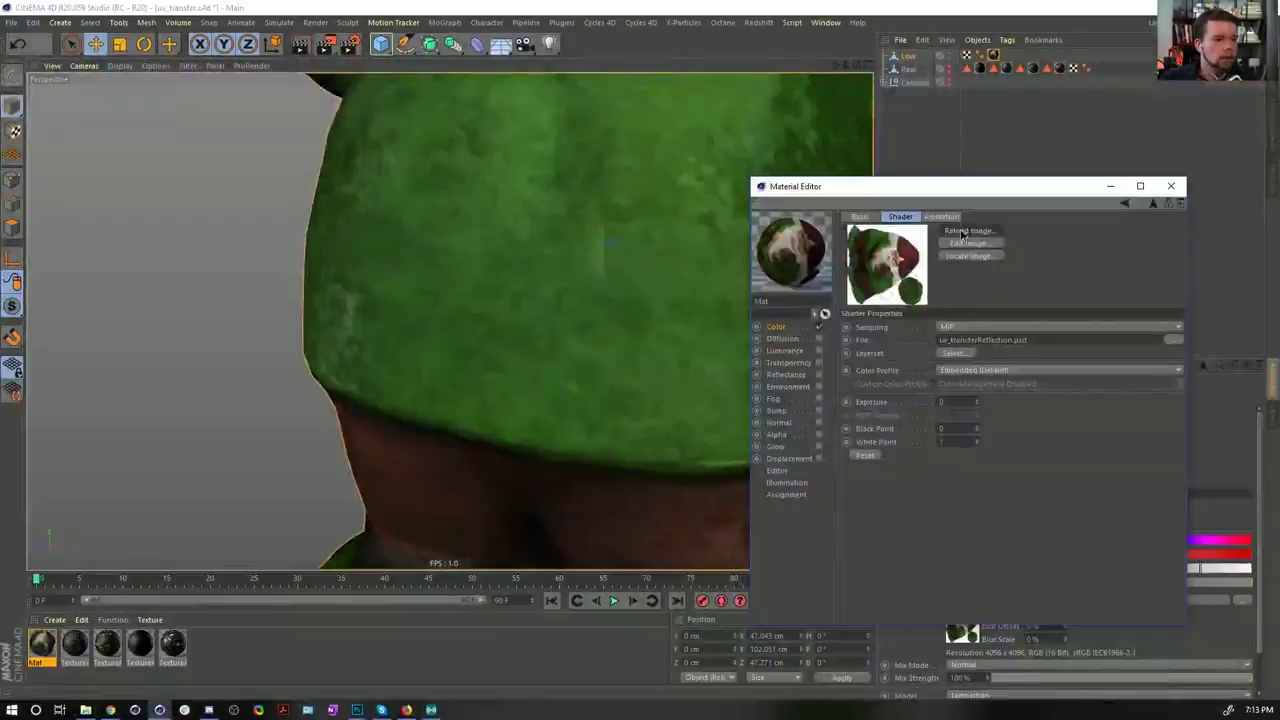
# Step: Examine the updated texture on the low-poly gnome from the back, sides and front
pyautogui.keyDown('alt'); pyautogui.moveTo(657, 171); pyautogui.dragTo(540, 205, button='right'); pyautogui.keyUp('alt')
pyautogui.keyDown('alt'); pyautogui.moveTo(450, 321); pyautogui.dragTo(485, 318); pyautogui.keyUp('alt')
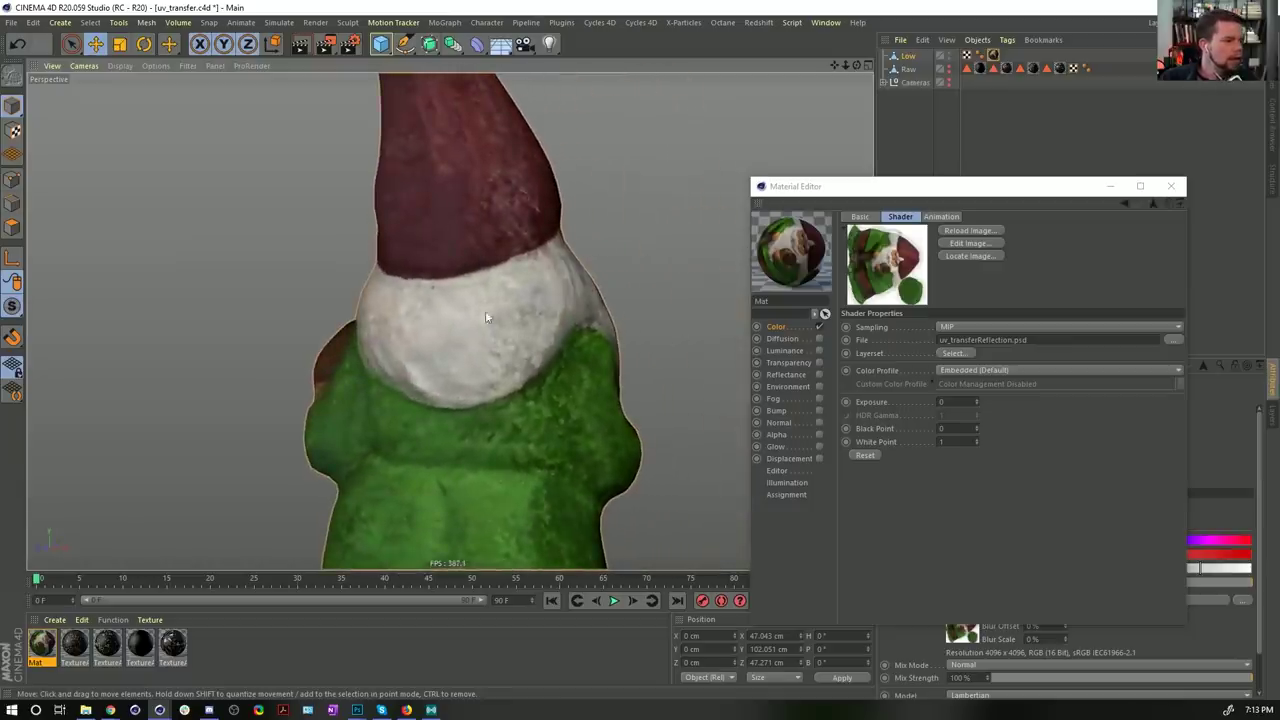
pyautogui.keyDown('alt'); pyautogui.moveTo(487, 267); pyautogui.dragTo(443, 325); pyautogui.keyUp('alt')
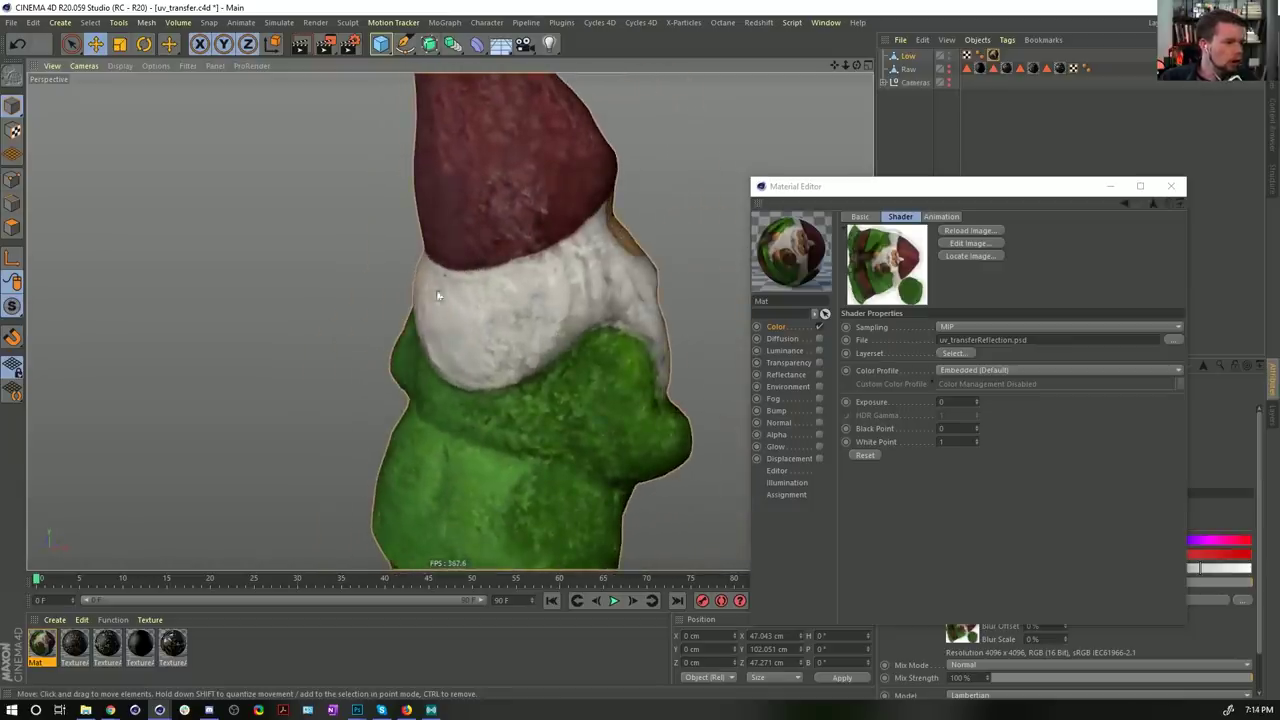
pyautogui.keyDown('alt'); pyautogui.moveTo(517, 484); pyautogui.dragTo(453, 265); pyautogui.keyUp('alt')
pyautogui.keyDown('alt'); pyautogui.moveTo(453, 265); pyautogui.dragTo(497, 340, button='middle'); pyautogui.keyUp('alt')
pyautogui.keyDown('alt'); pyautogui.moveTo(497, 340); pyautogui.dragTo(497, 314); pyautogui.keyUp('alt')
pyautogui.moveTo(497, 314)
pyautogui.keyDown('alt'); pyautogui.mouseDown(button='right')
pyautogui.moveTo(586, 277)
pyautogui.moveTo(586, 215)
pyautogui.moveTo(501, 313)
pyautogui.mouseUp(button='right'); pyautogui.keyUp('alt')
pyautogui.keyDown('alt'); pyautogui.moveTo(501, 313); pyautogui.dragTo(577, 366); pyautogui.keyUp('alt')
pyautogui.keyDown('alt'); pyautogui.moveTo(463, 303); pyautogui.dragTo(577, 291); pyautogui.keyUp('alt')
pyautogui.keyDown('alt'); pyautogui.moveTo(509, 297); pyautogui.dragTo(457, 323, button='right'); pyautogui.keyUp('alt')
pyautogui.keyDown('alt'); pyautogui.moveTo(457, 323); pyautogui.dragTo(680, 380); pyautogui.keyUp('alt')
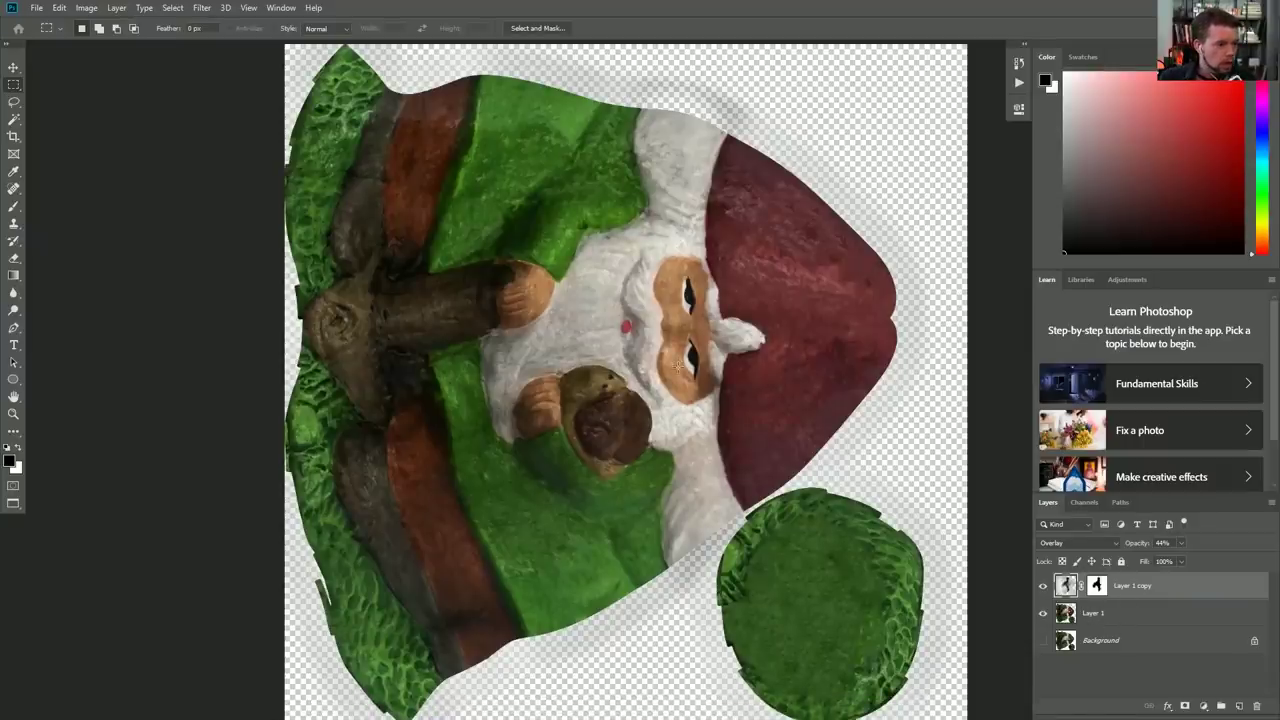
# Step: Switch back to Photoshop and retouch blemishes on Layer 1's moustache and beard with a reduced Spot Healing Brush
pyautogui.click(1097, 616)
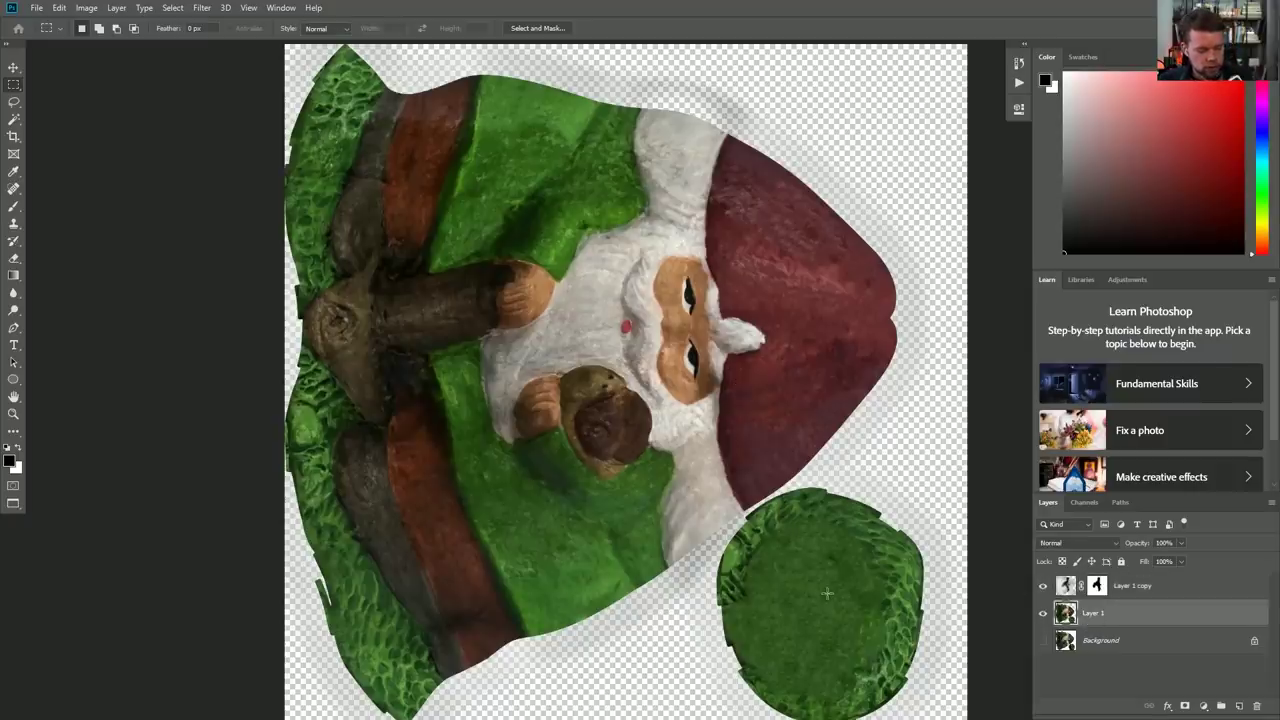
pyautogui.press('j')
pyautogui.press('z')
pyautogui.click(657, 379)
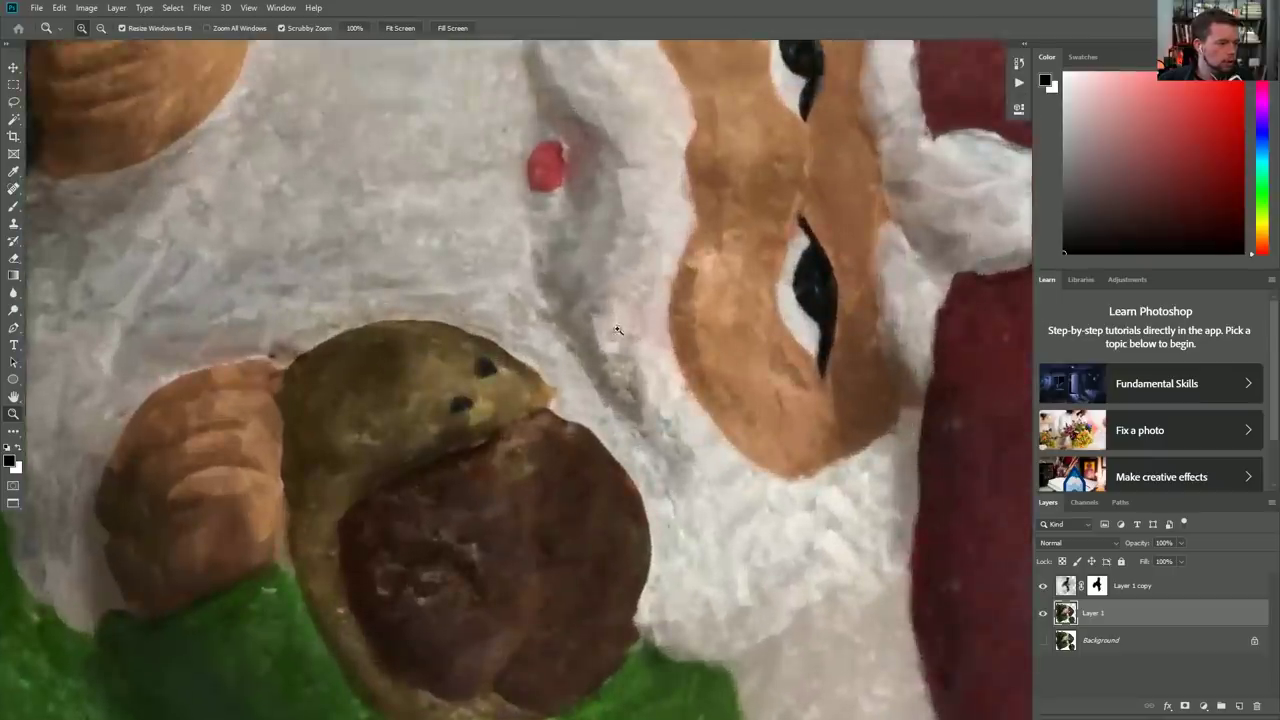
pyautogui.click(625, 351)
pyautogui.press('j')
pyautogui.press('[')
pyautogui.press('[')
pyautogui.press('[')
pyautogui.press('[')
pyautogui.press('[')
pyautogui.press('[')
pyautogui.press('[')
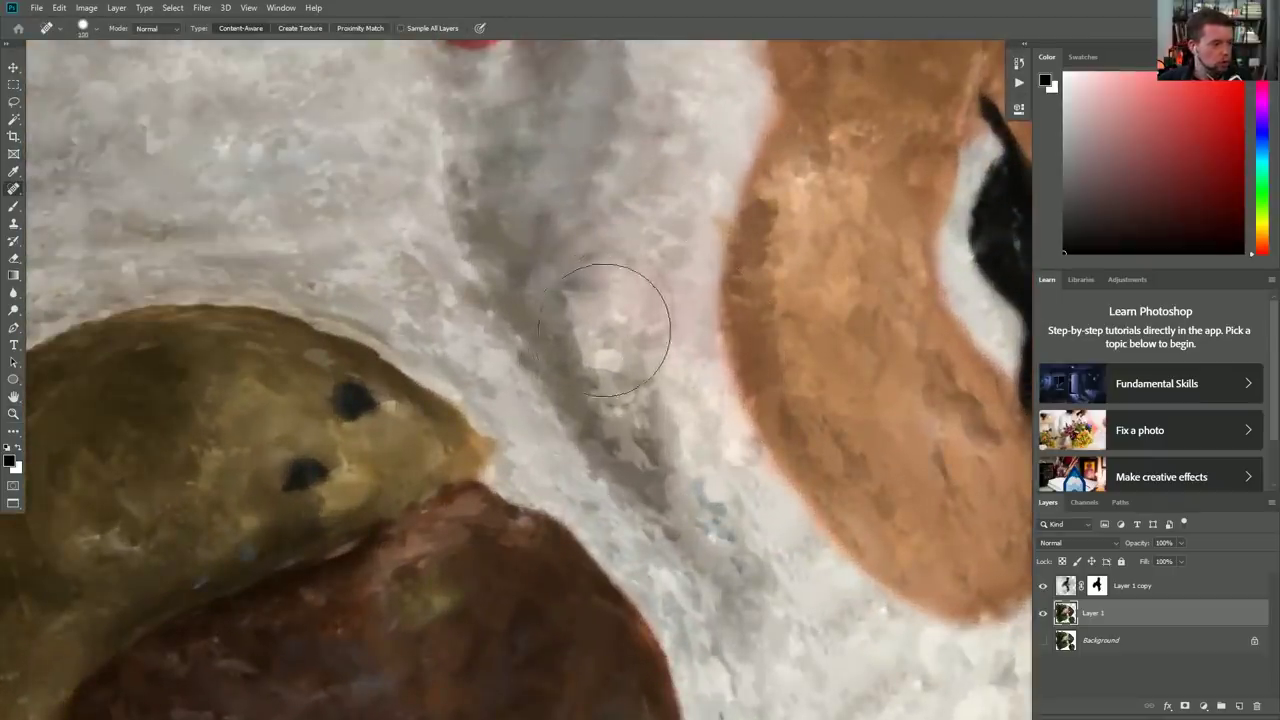
pyautogui.click(608, 346)
pyautogui.click(623, 397)
pyautogui.moveTo(632, 450)
pyautogui.mouseDown()
pyautogui.moveTo(703, 497)
pyautogui.moveTo(785, 590)
pyautogui.mouseUp()
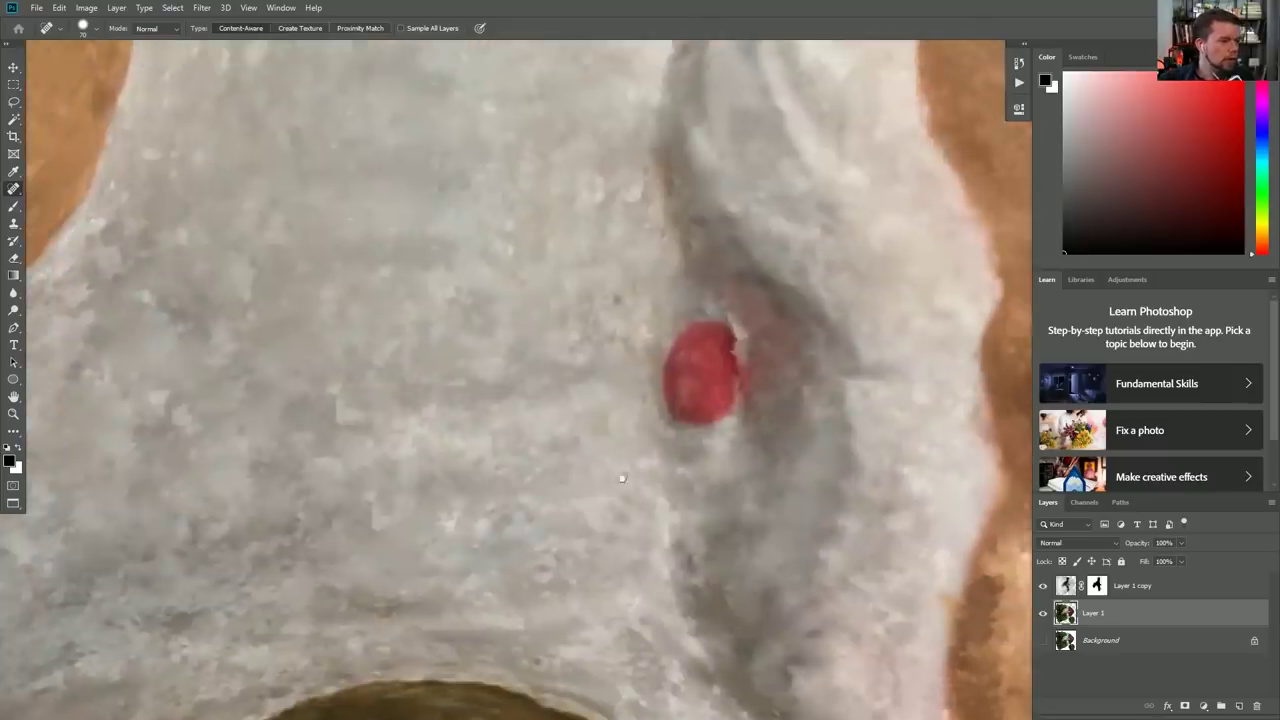
pyautogui.click(477, 357)
pyautogui.click(182, 402)
# Step: Duplicate the retouched Layer 1 of the gnome texture
pyautogui.press('z')
pyautogui.keyDown('alt'); pyautogui.click(577, 306); pyautogui.keyUp('alt')
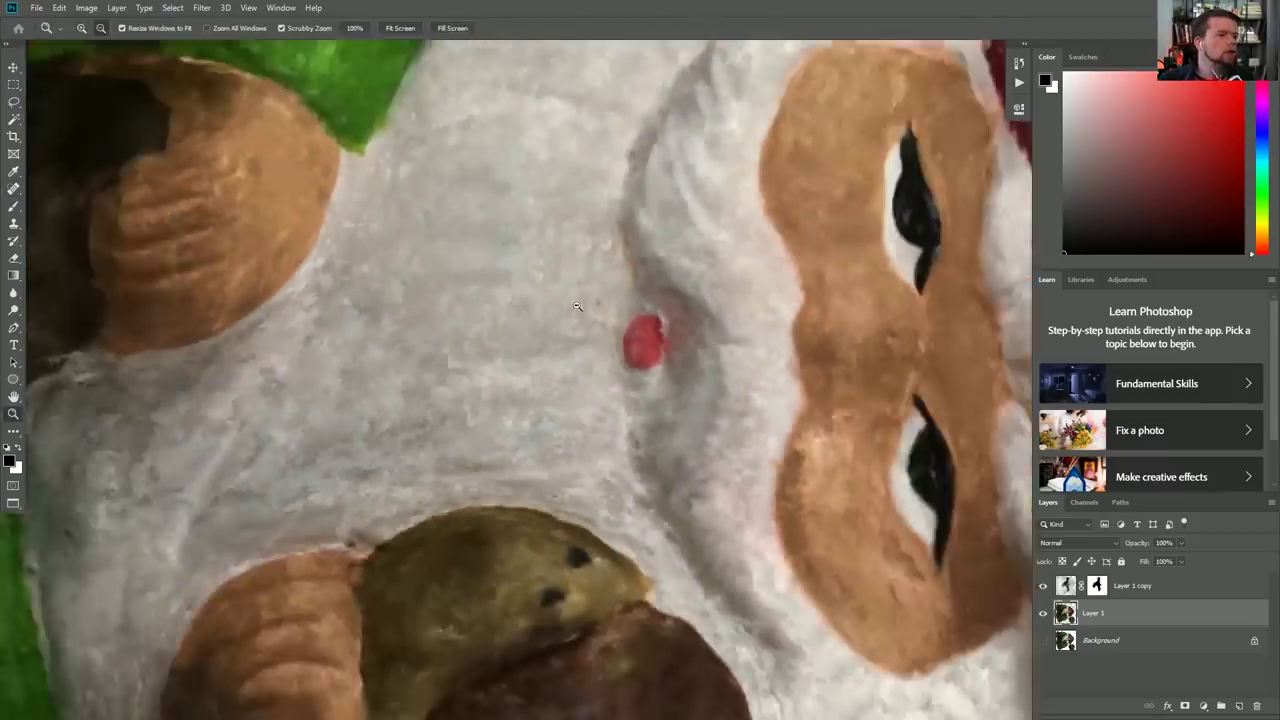
pyautogui.keyDown('alt'); pyautogui.click(650, 318); pyautogui.keyUp('alt')
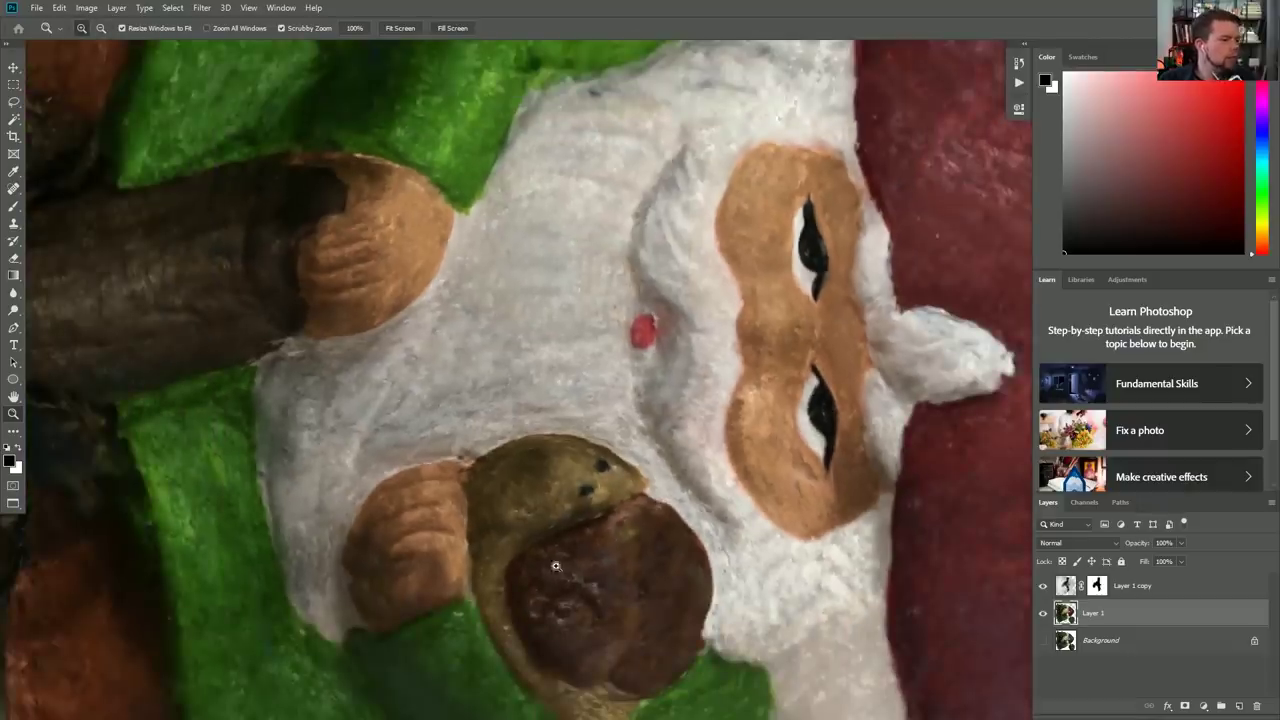
pyautogui.keyDown('alt'); pyautogui.click(545, 222); pyautogui.keyUp('alt')
pyautogui.keyDown('alt'); pyautogui.click(545, 222); pyautogui.keyUp('alt')
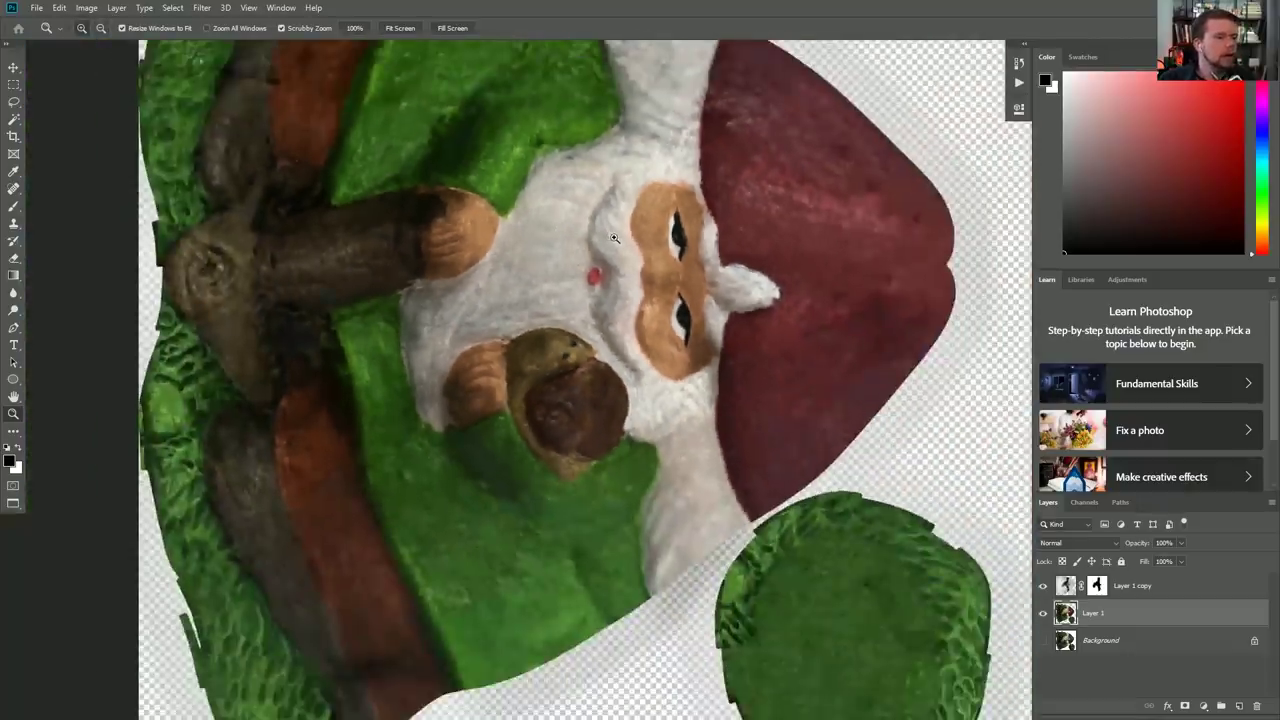
pyautogui.moveTo(544, 185); pyautogui.dragTo(623, 323)
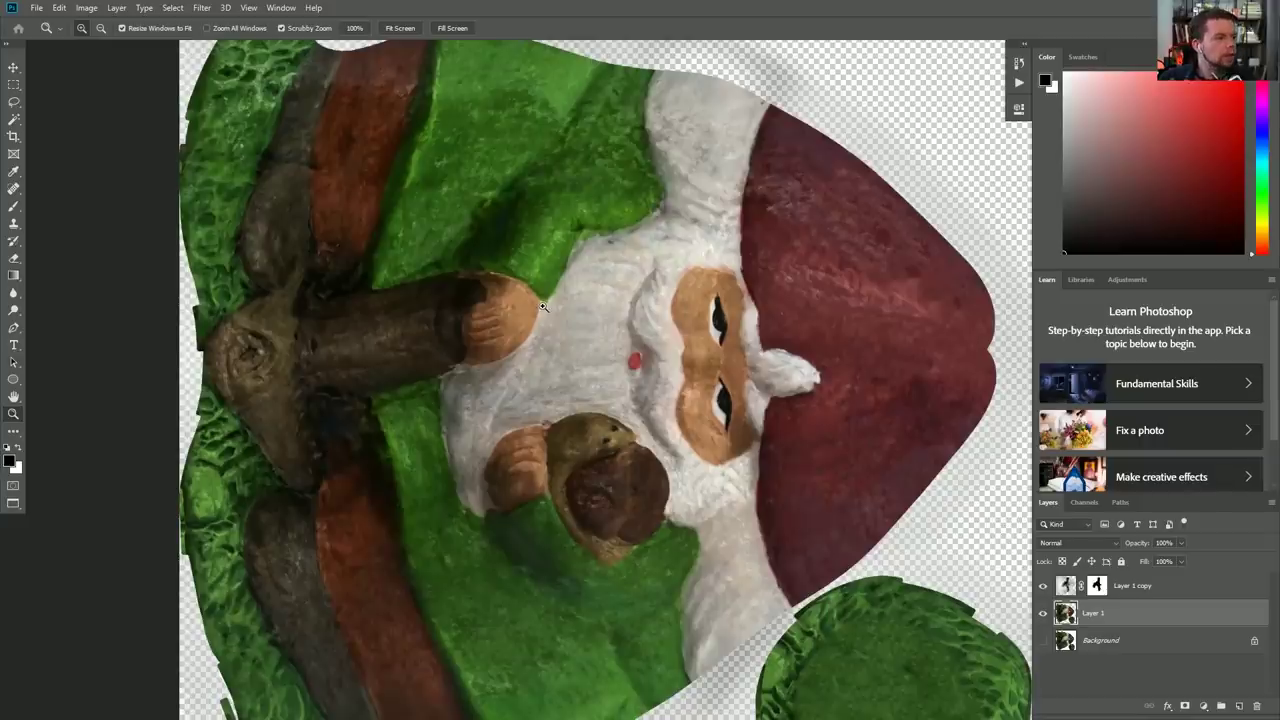
pyautogui.hotkey('ctrl', 'j')
# Step: Try a Gaussian Blur with a 13.9-pixel radius on the duplicated layer
pyautogui.click(214, 8)
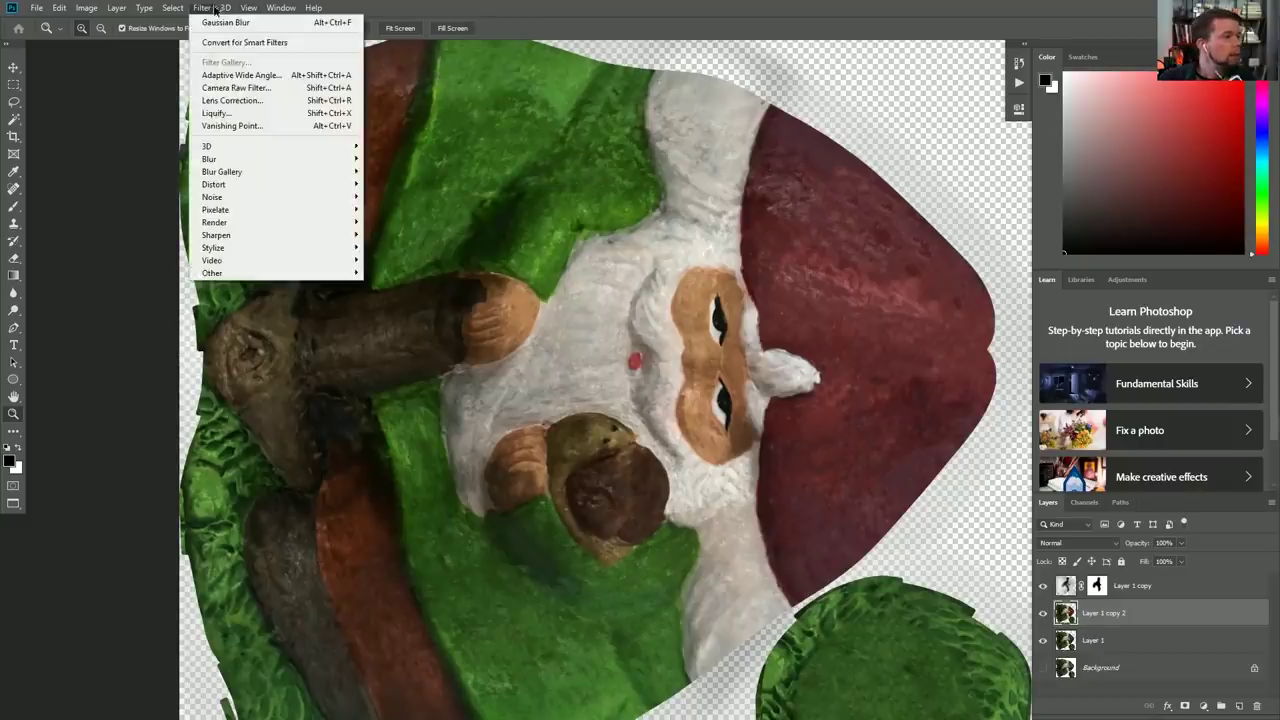
pyautogui.moveTo(231, 209)
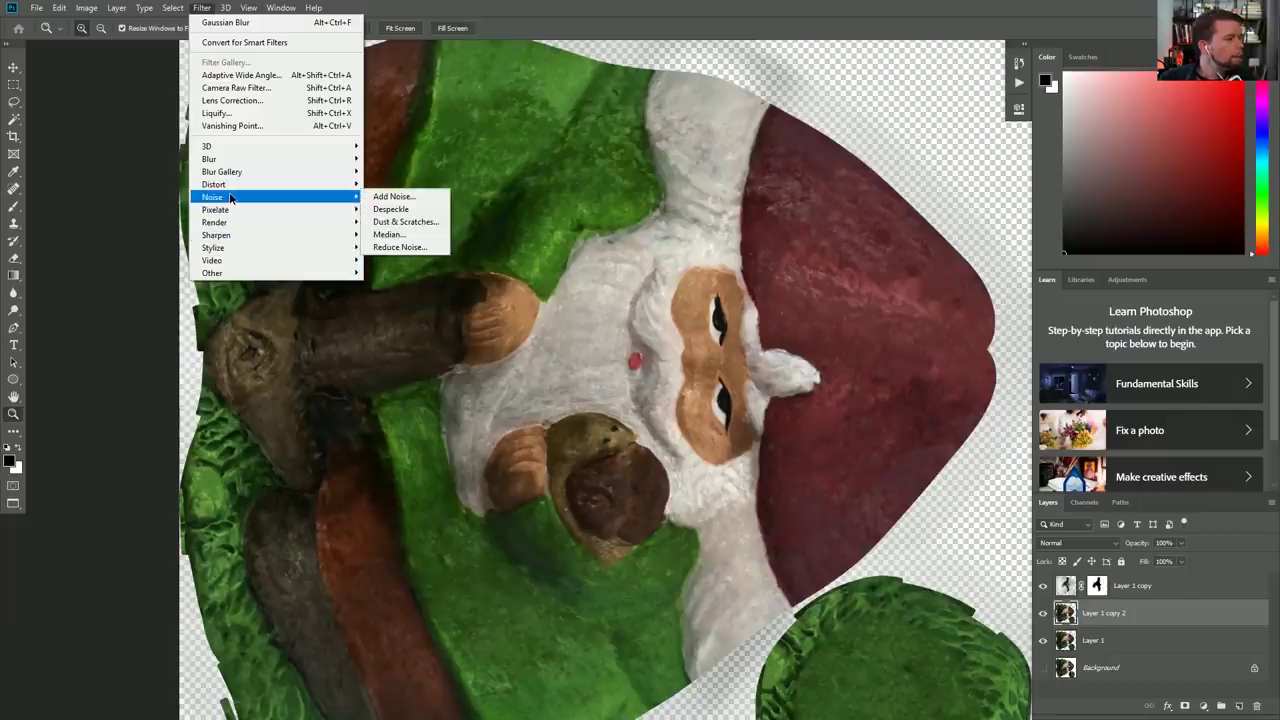
pyautogui.moveTo(235, 160)
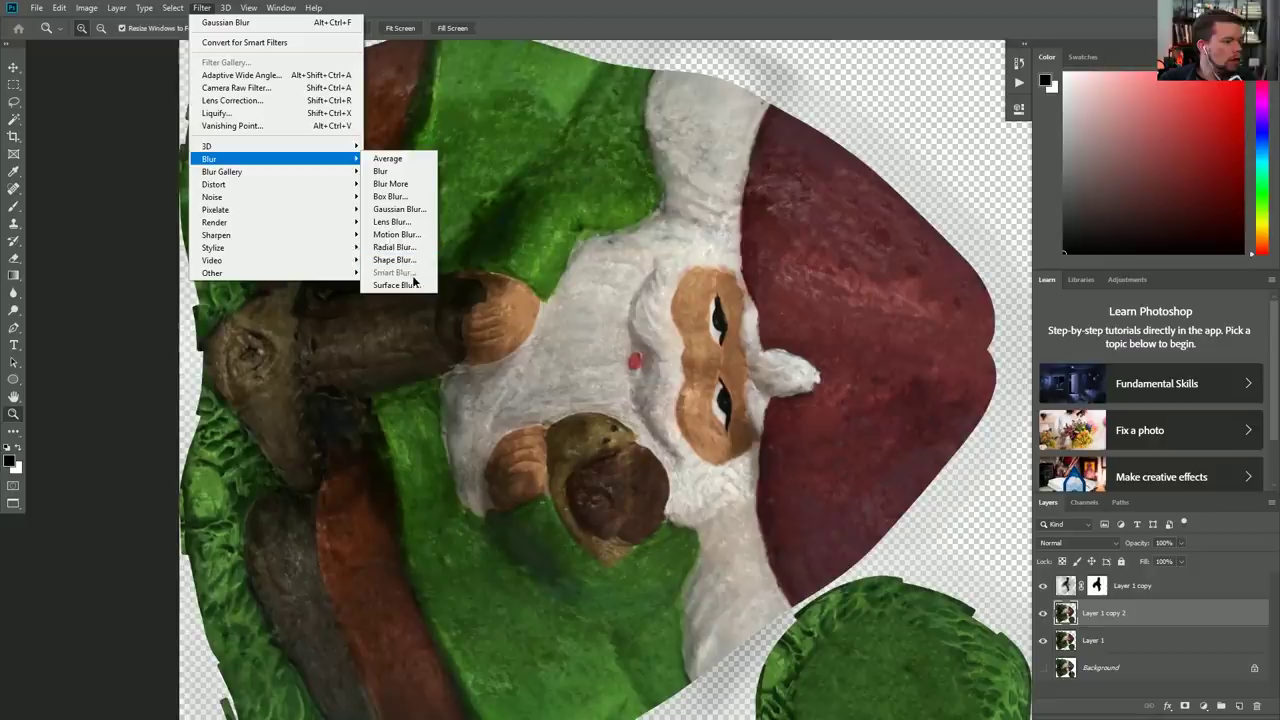
pyautogui.click(1104, 624)
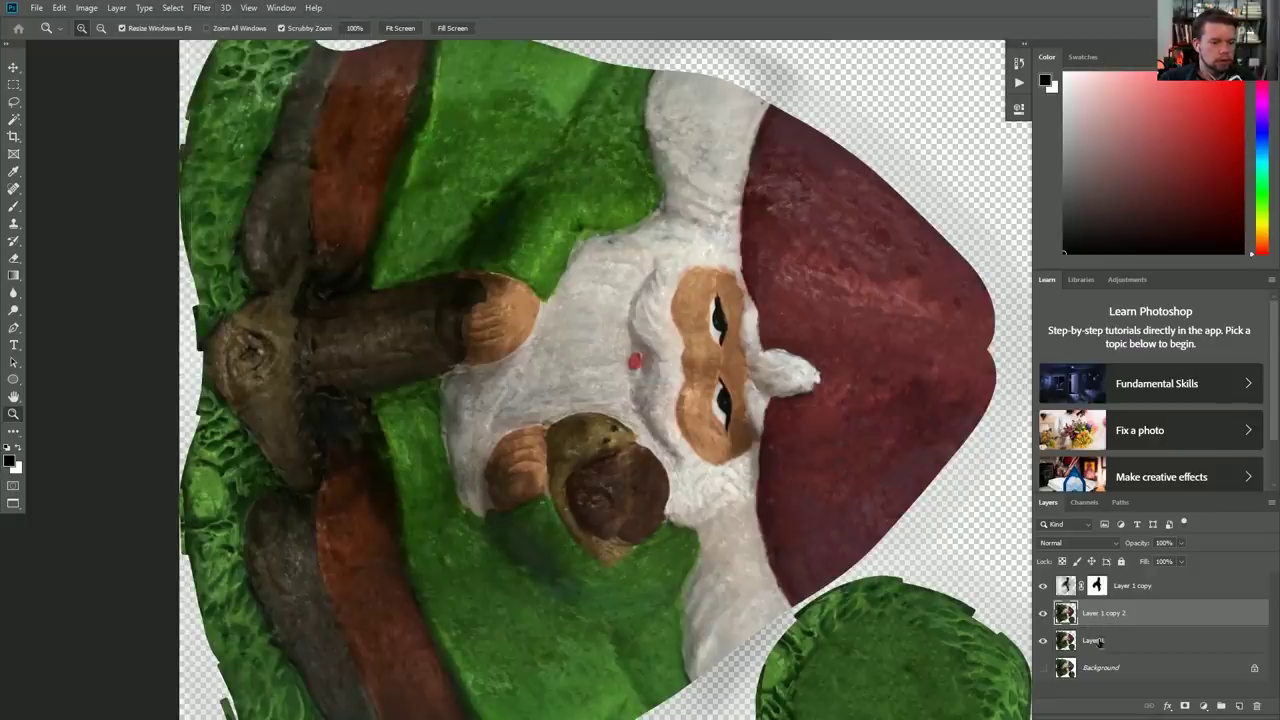
pyautogui.click(173, 8)
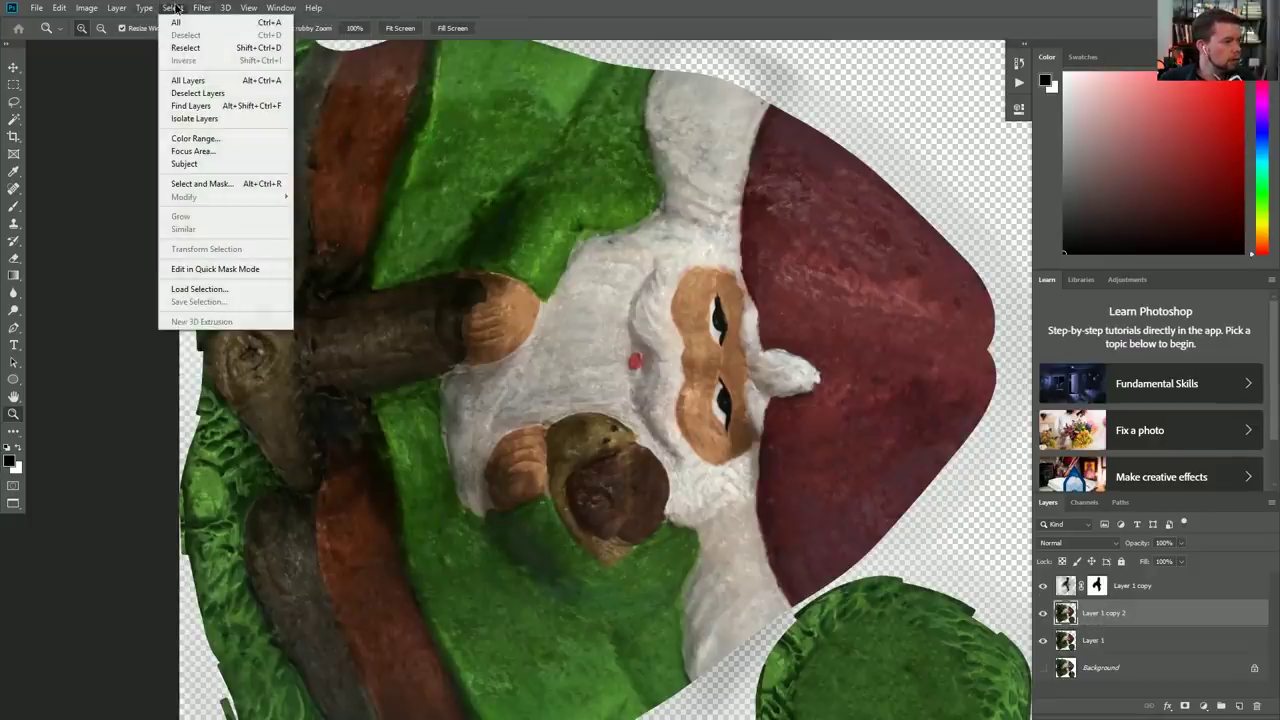
pyautogui.moveTo(201, 8)
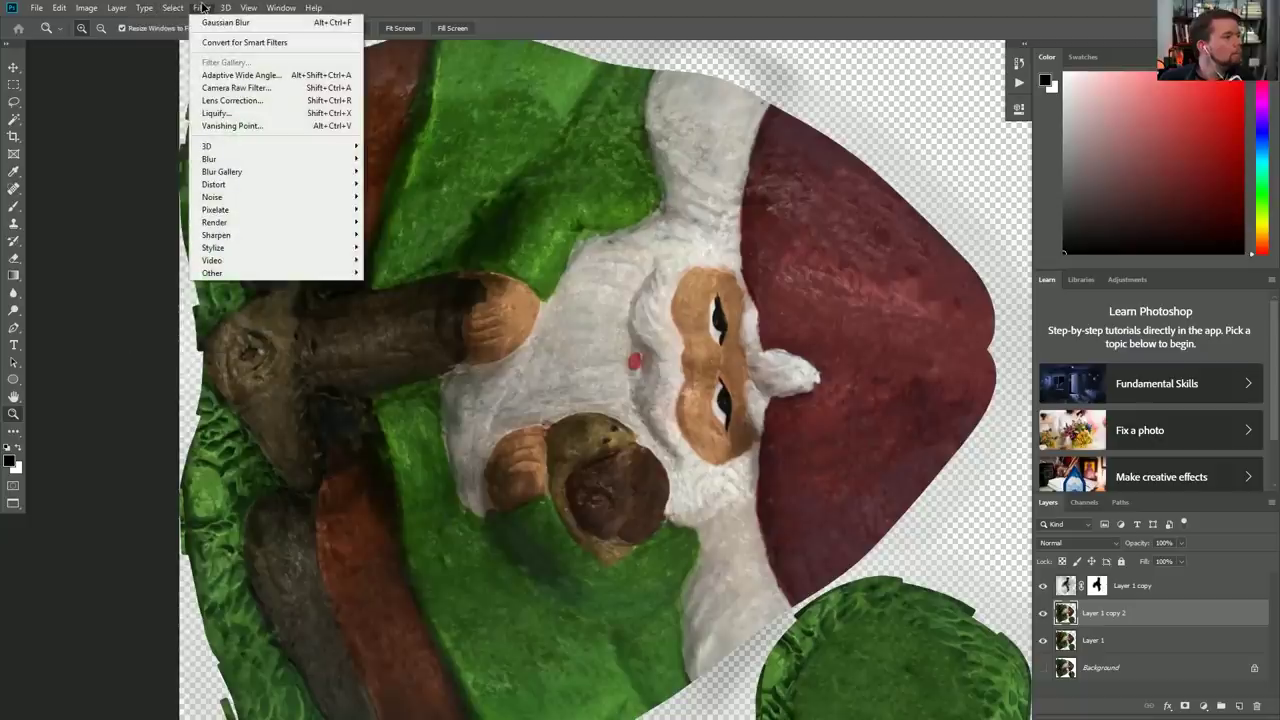
pyautogui.click(228, 24)
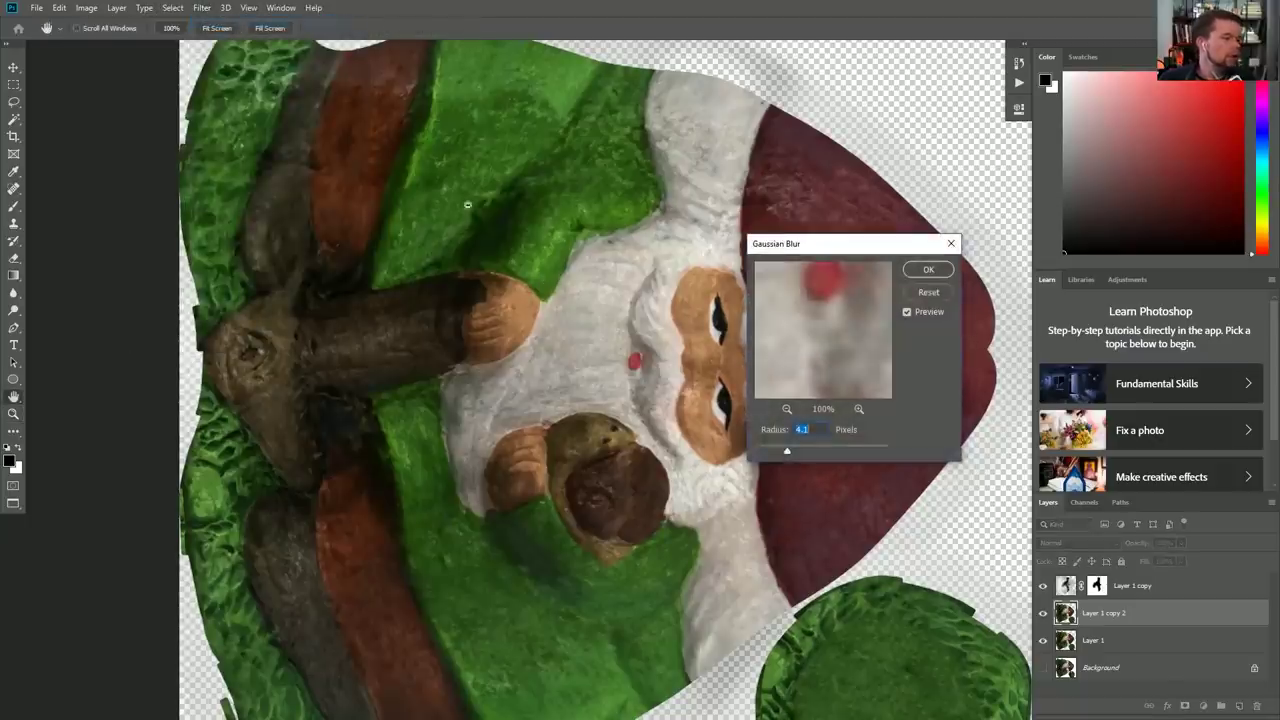
pyautogui.moveTo(797, 454); pyautogui.dragTo(815, 453)
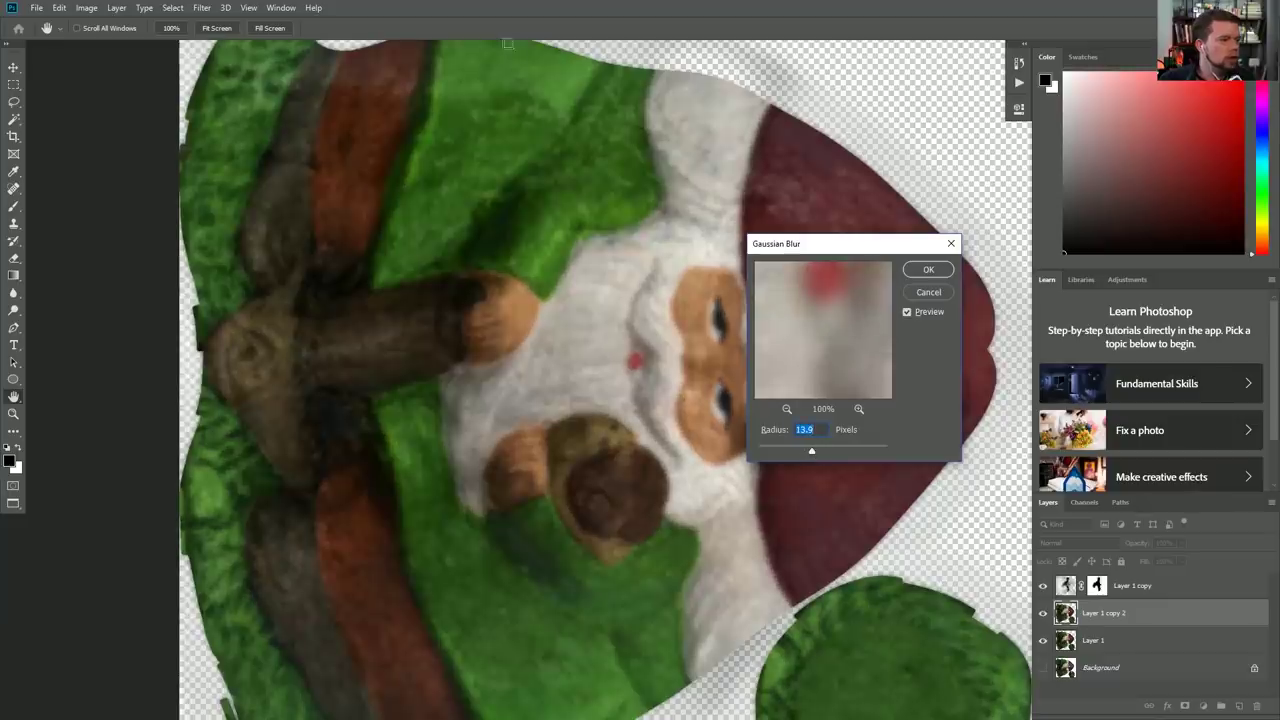
pyautogui.click(932, 270)
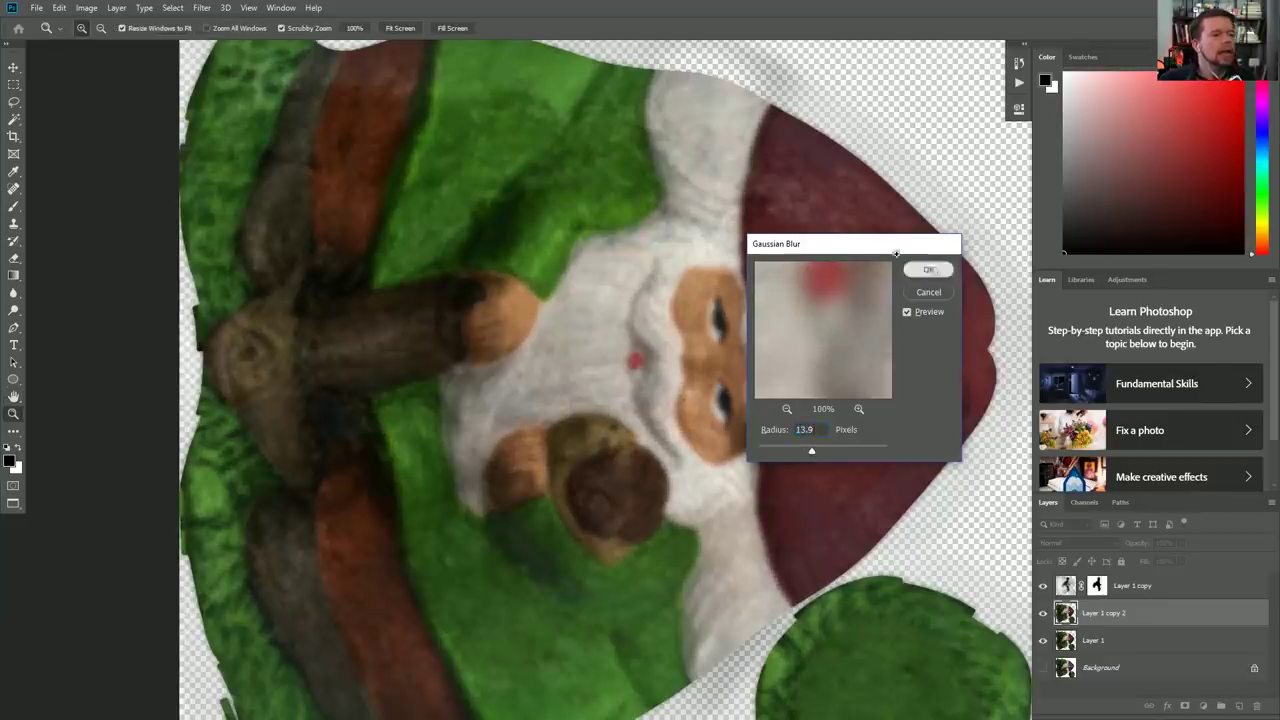
# Step: Try erasing the blurred copy along the edge between the orange-brown trousers and the green coat with an enlarged Eraser
pyautogui.press('e')
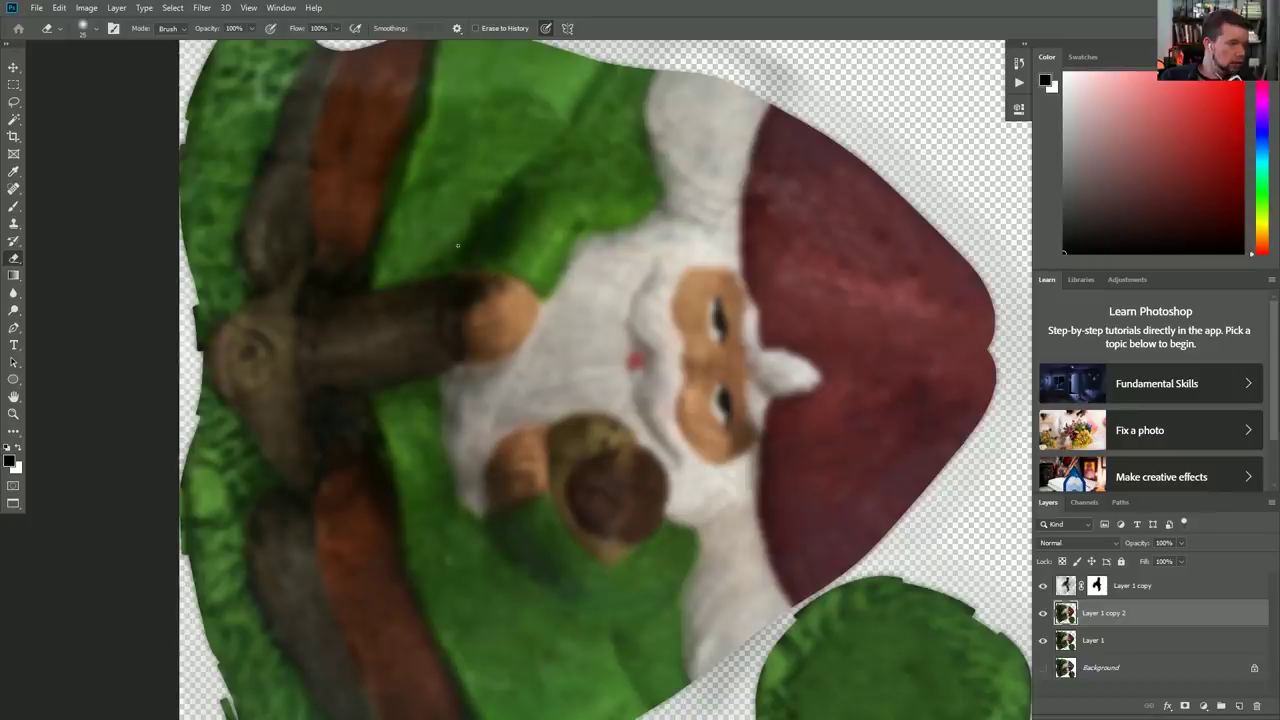
pyautogui.press(']')
pyautogui.press(']')
pyautogui.press(']')
pyautogui.press(']')
pyautogui.press(']')
pyautogui.press(']')
pyautogui.press(']')
pyautogui.press(']')
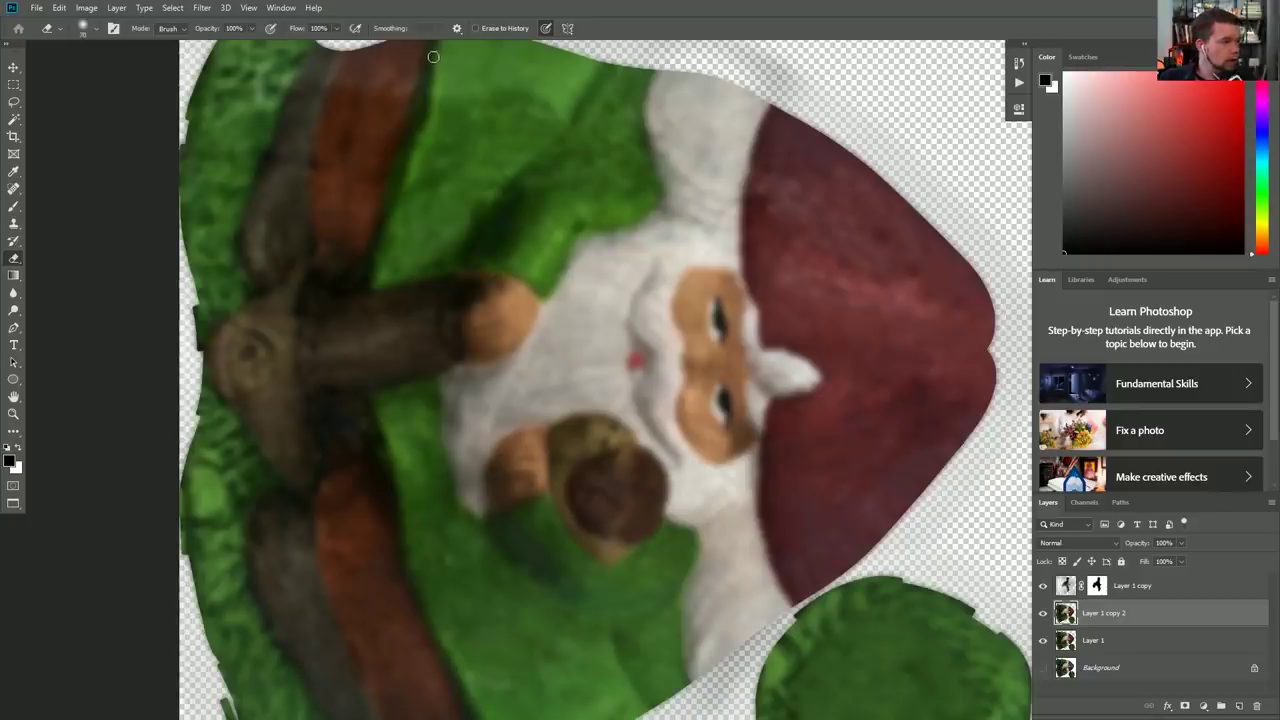
pyautogui.moveTo(437, 65); pyautogui.dragTo(432, 114)
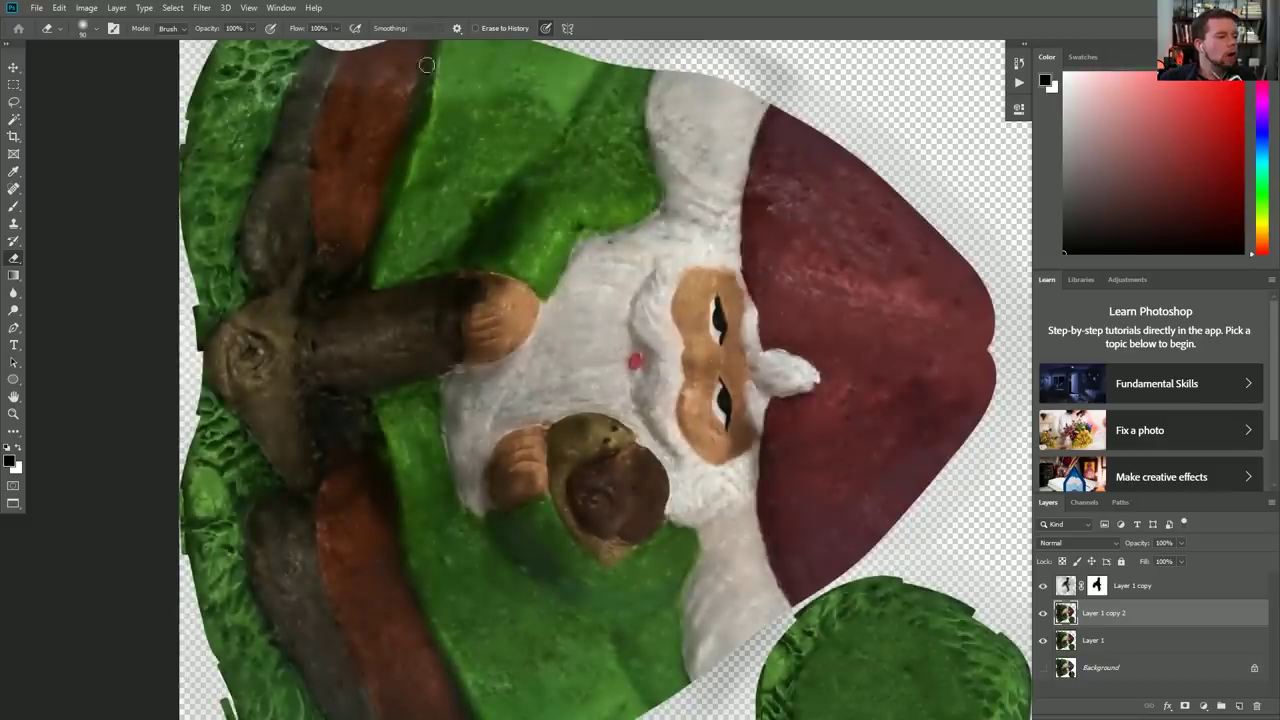
pyautogui.click(224, 8)
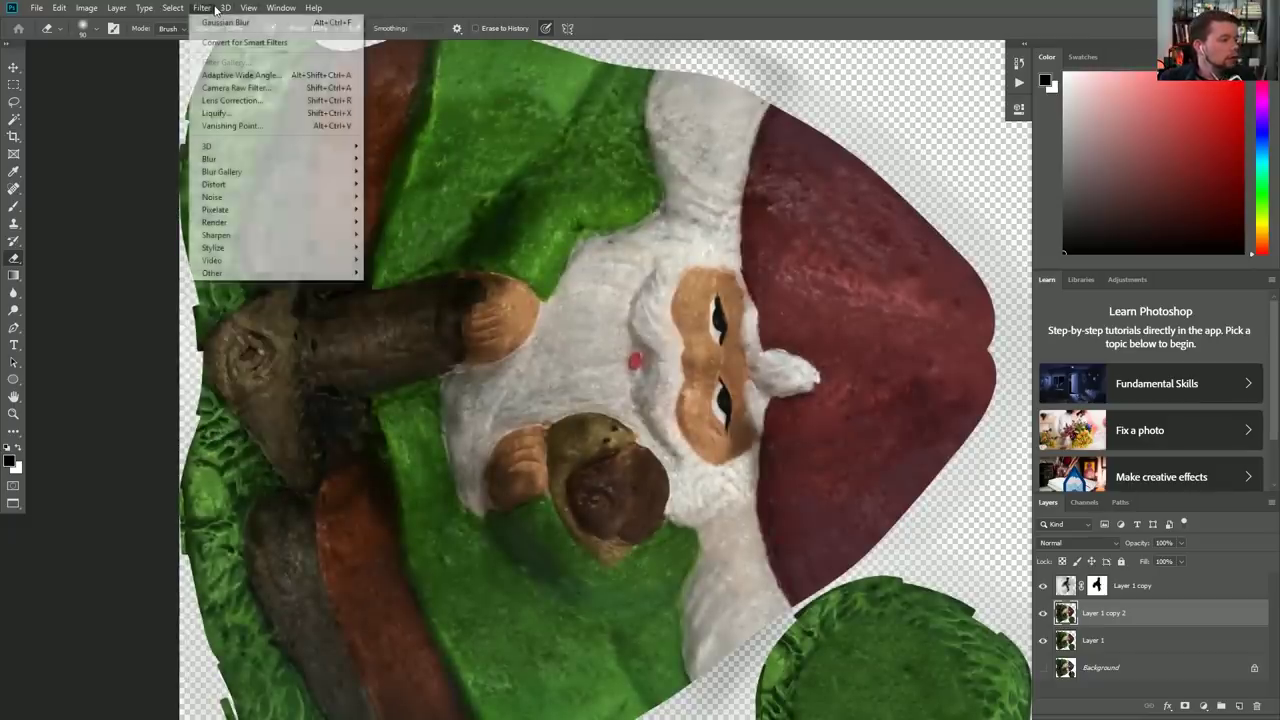
pyautogui.moveTo(201, 8)
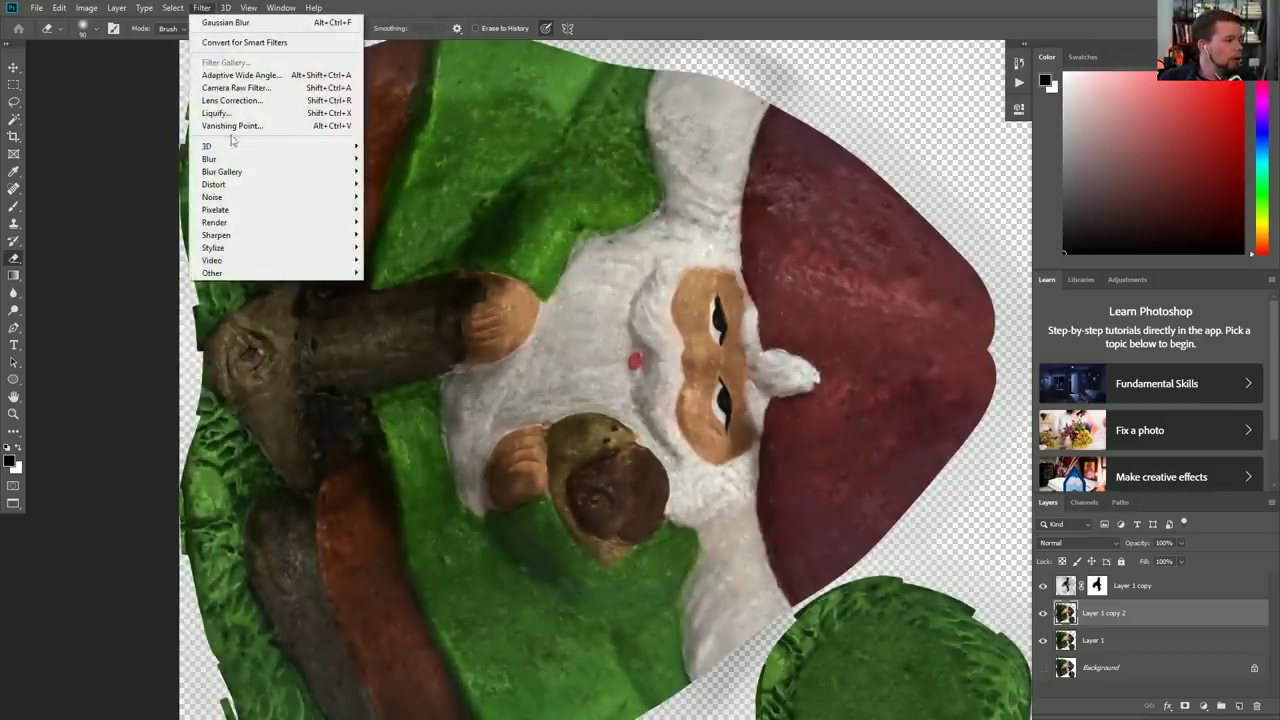
pyautogui.moveTo(241, 173)
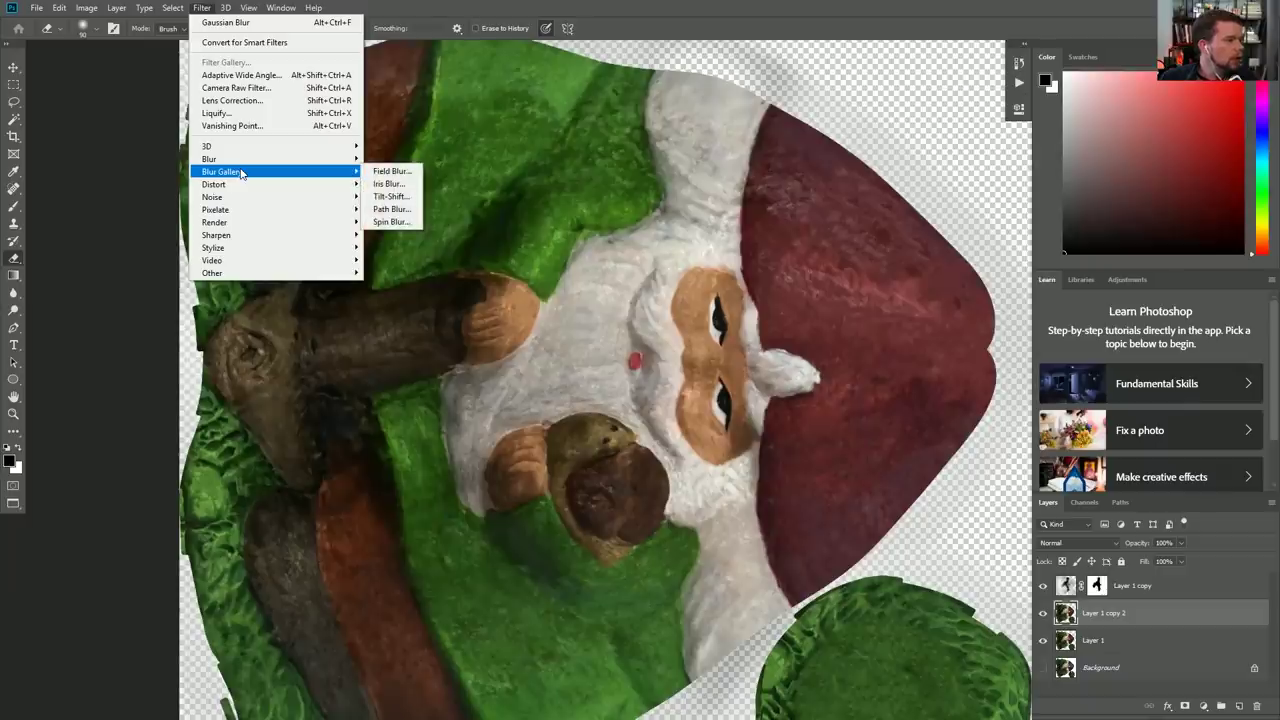
pyautogui.moveTo(260, 250)
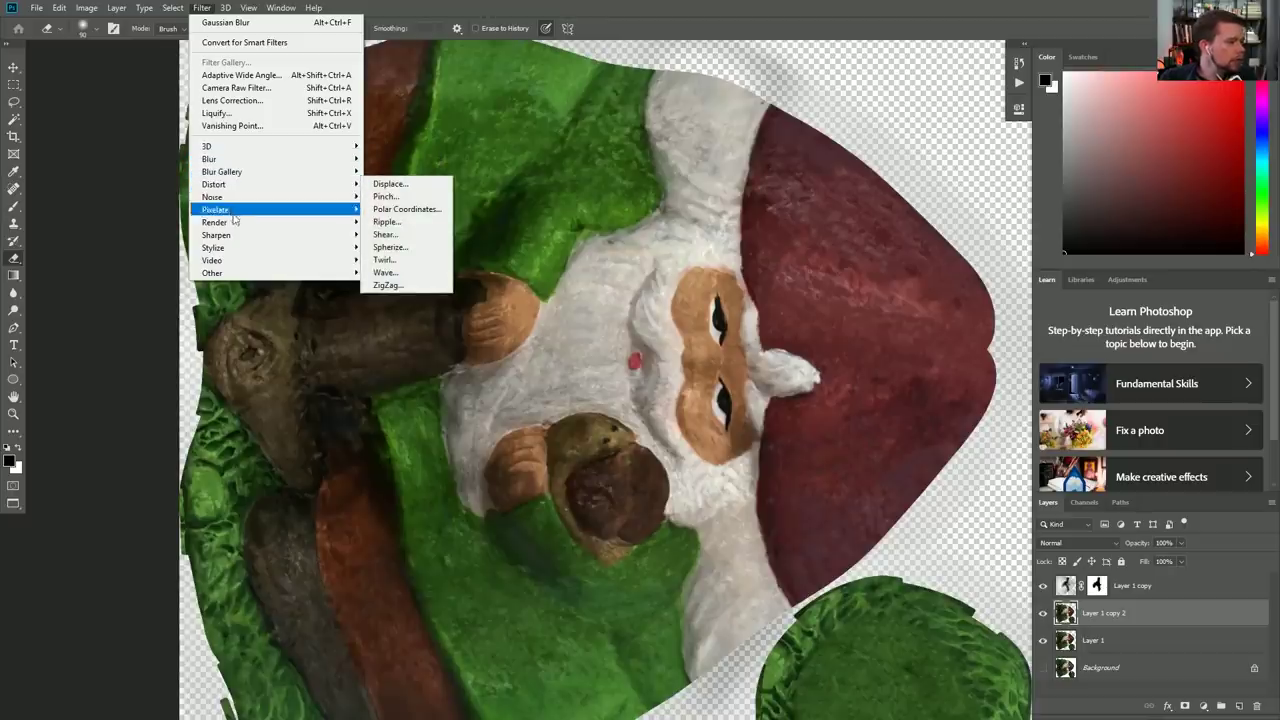
pyautogui.click(596, 11)
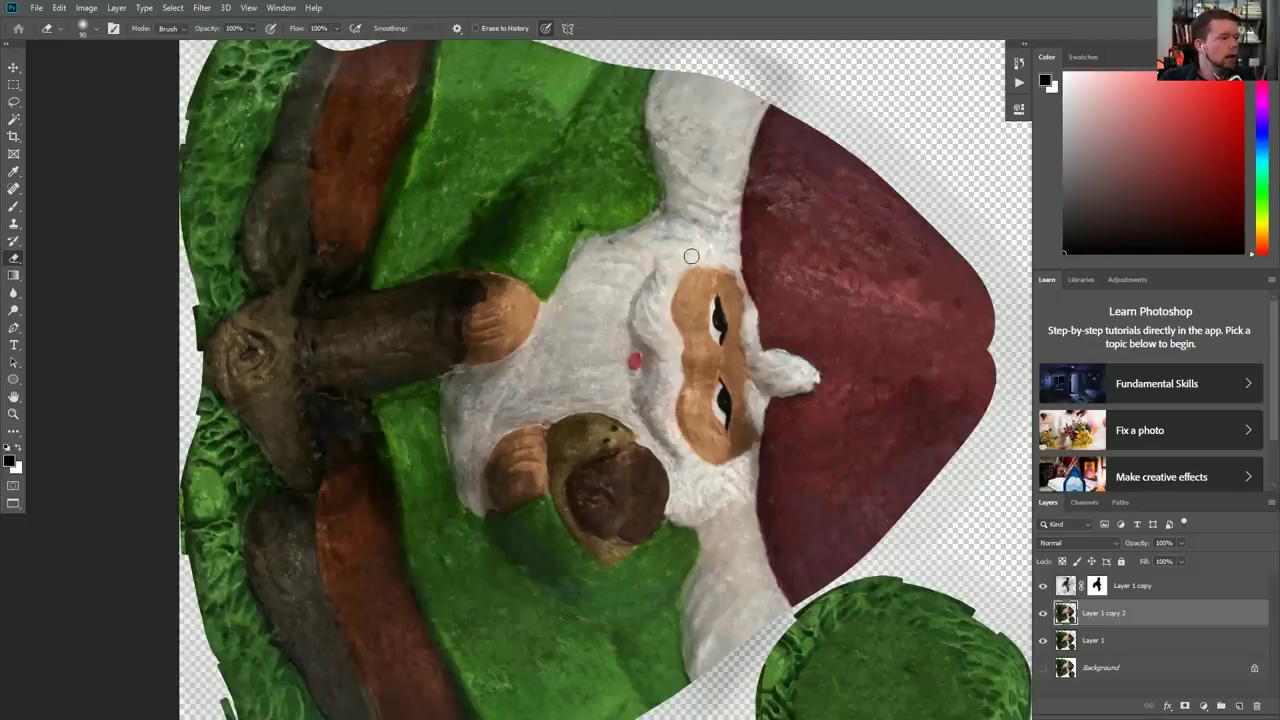
pyautogui.press('z')
pyautogui.keyDown('alt'); pyautogui.click(752, 300); pyautogui.keyUp('alt')
pyautogui.keyDown('alt'); pyautogui.click(752, 300); pyautogui.keyUp('alt')
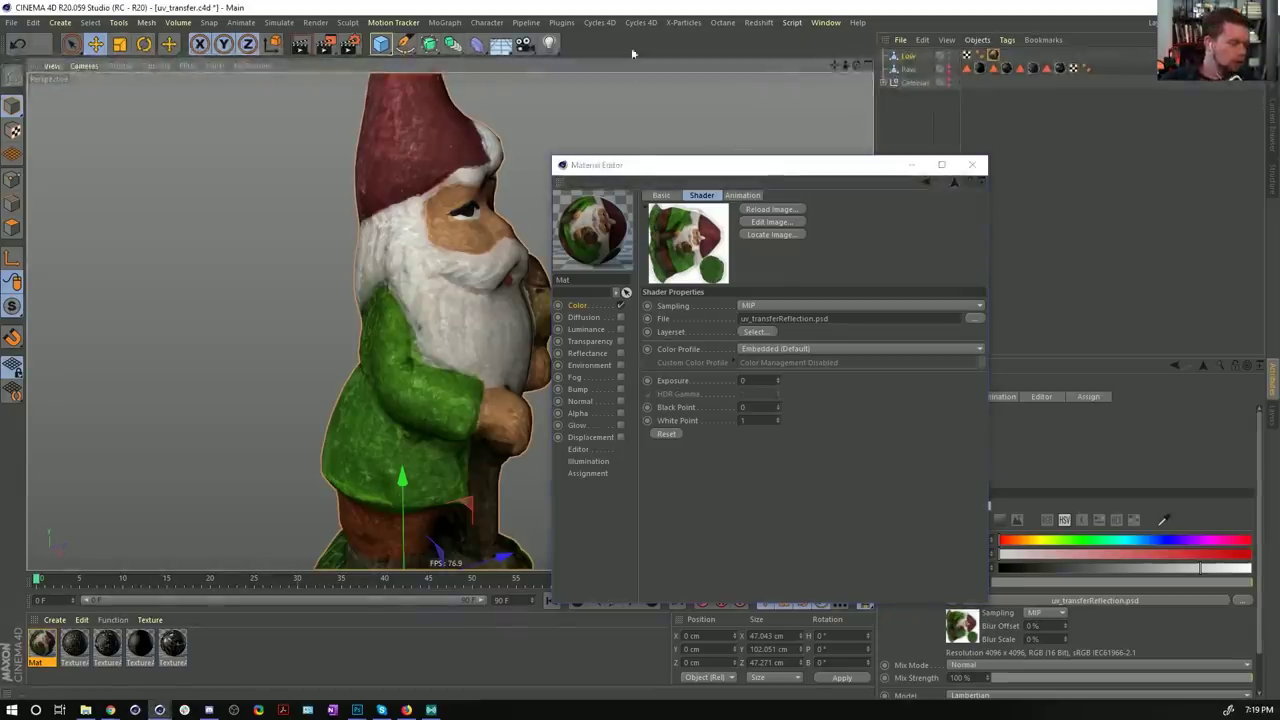
# Step: Switch to Cinema 4D and save the scene under the new name Textured_PS.c4d
pyautogui.hotkey('ctrl', 'shift', 's')
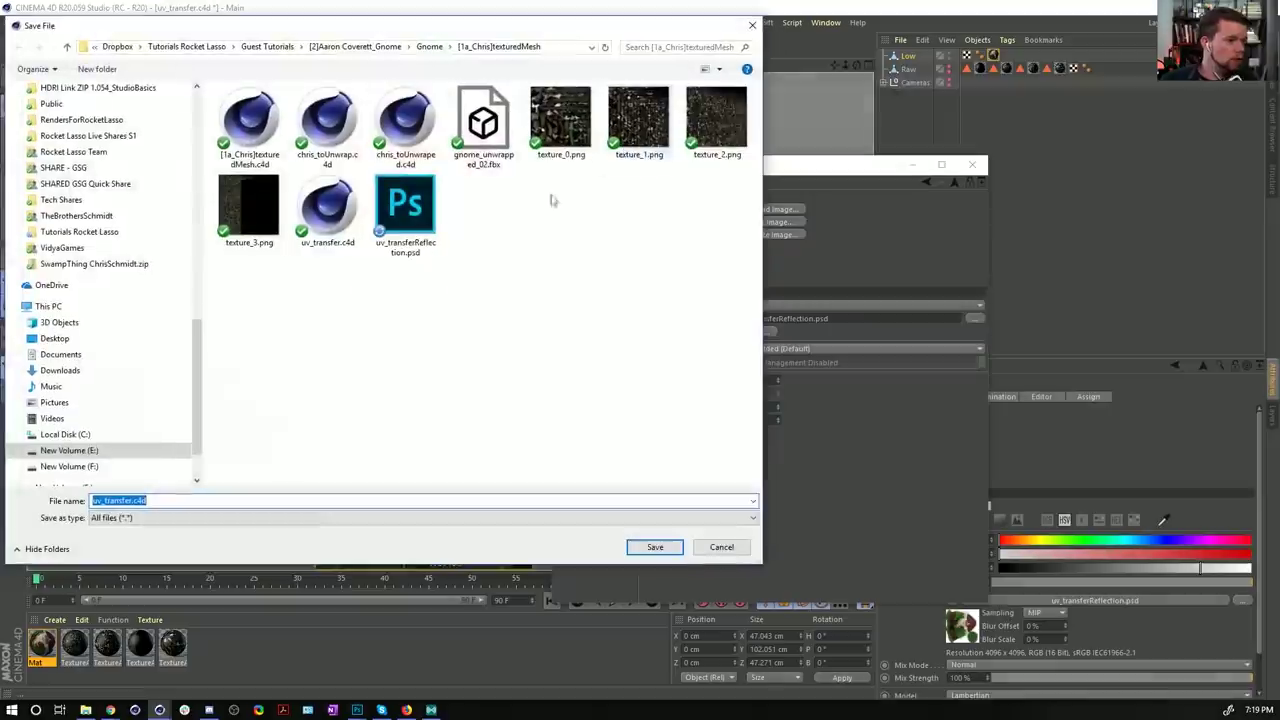
pyautogui.moveTo(137, 500); pyautogui.dragTo(93, 500)
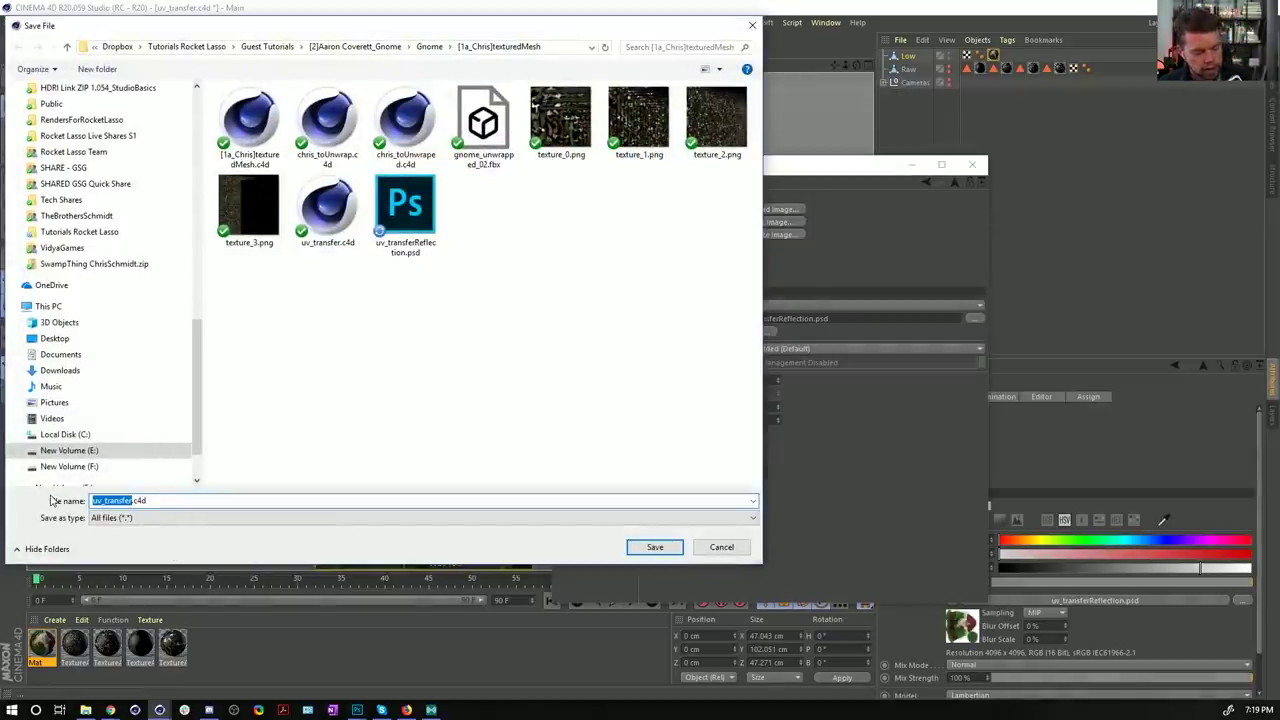
pyautogui.write('Textured')
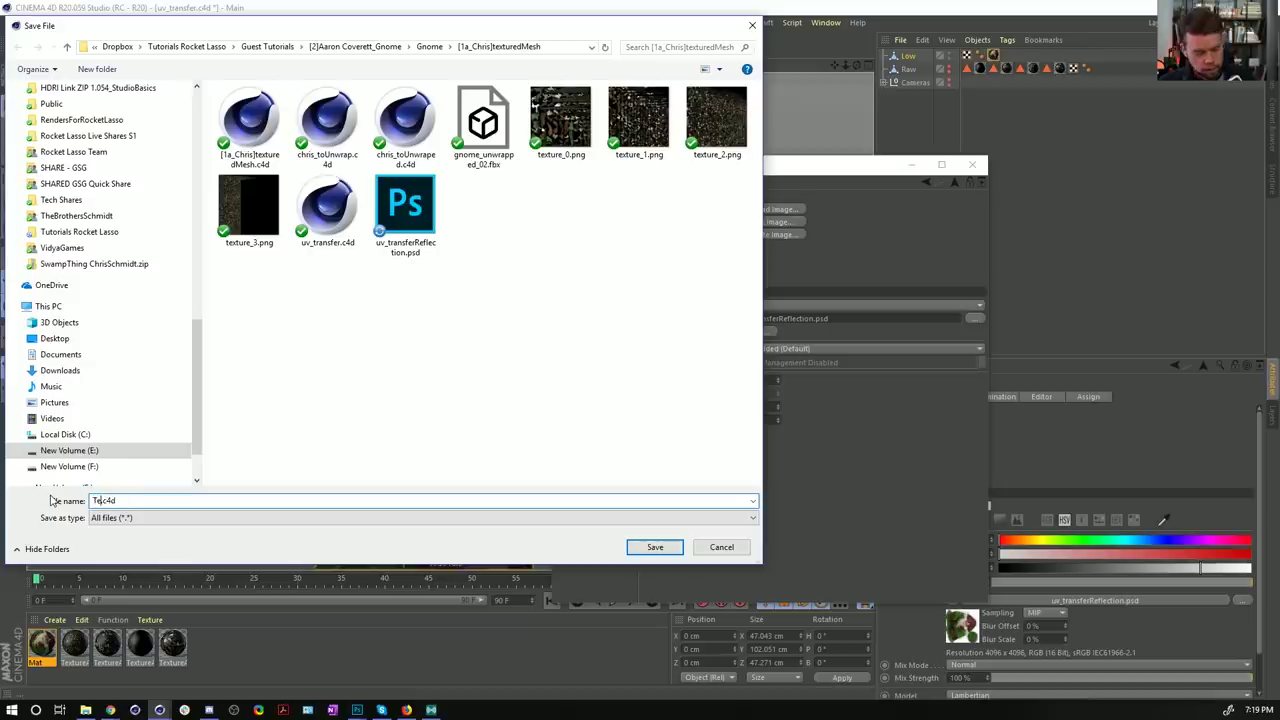
pyautogui.write('_PS')
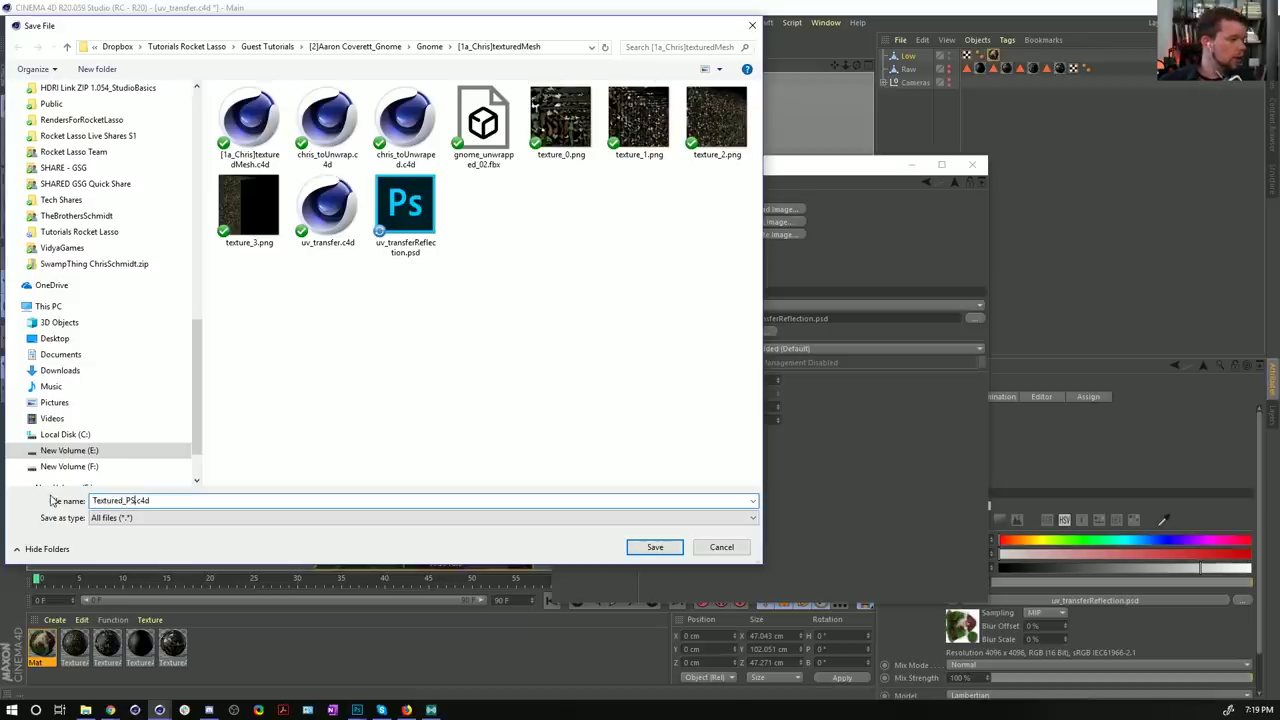
pyautogui.press('Return')
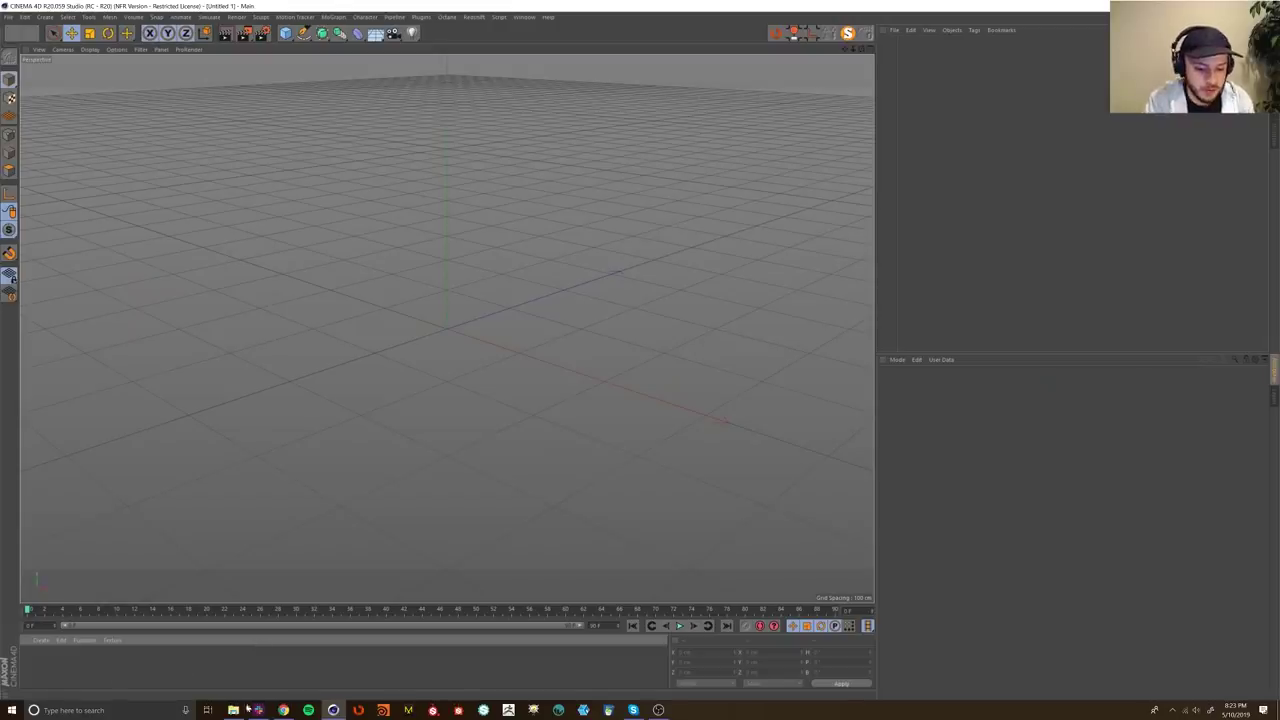
# Step: Open the Textured_PS scene from the textured mesh folder and delete the Raw and Cameras objects
pyautogui.click(234, 709)
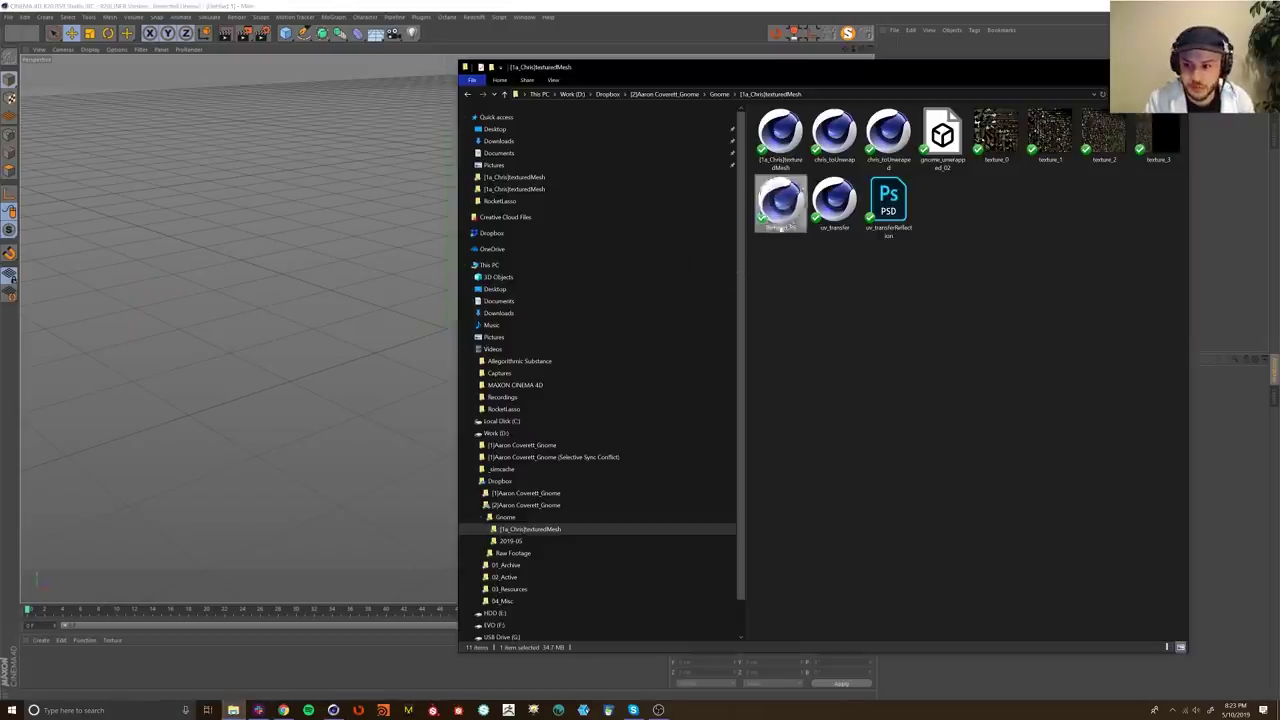
pyautogui.doubleClick(781, 200)
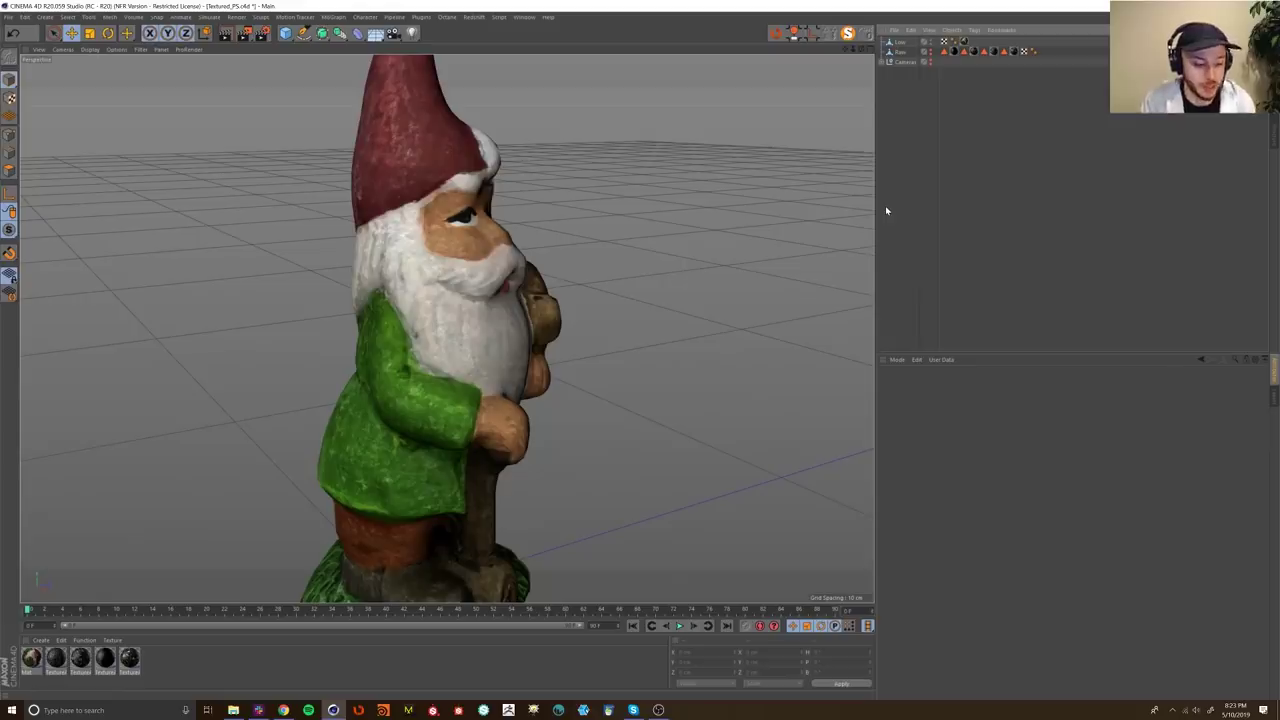
pyautogui.keyDown('alt'); pyautogui.moveTo(480, 345); pyautogui.dragTo(395, 376); pyautogui.keyUp('alt')
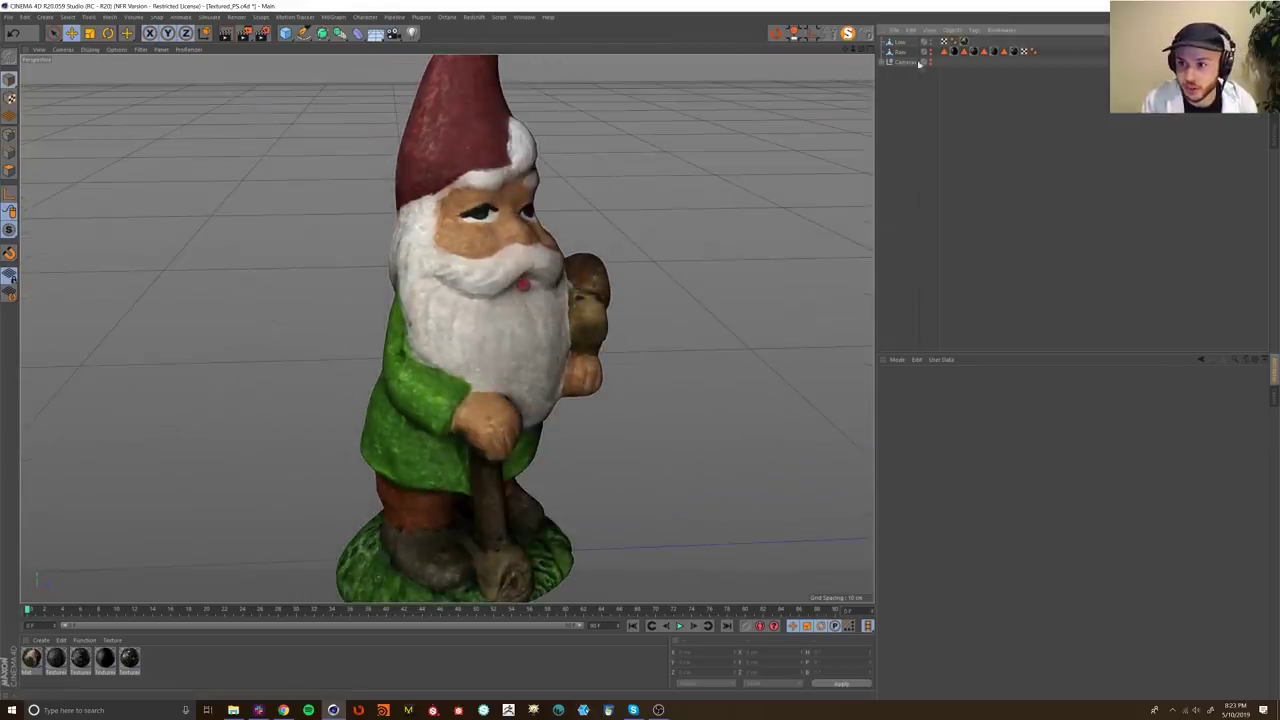
pyautogui.click(901, 62)
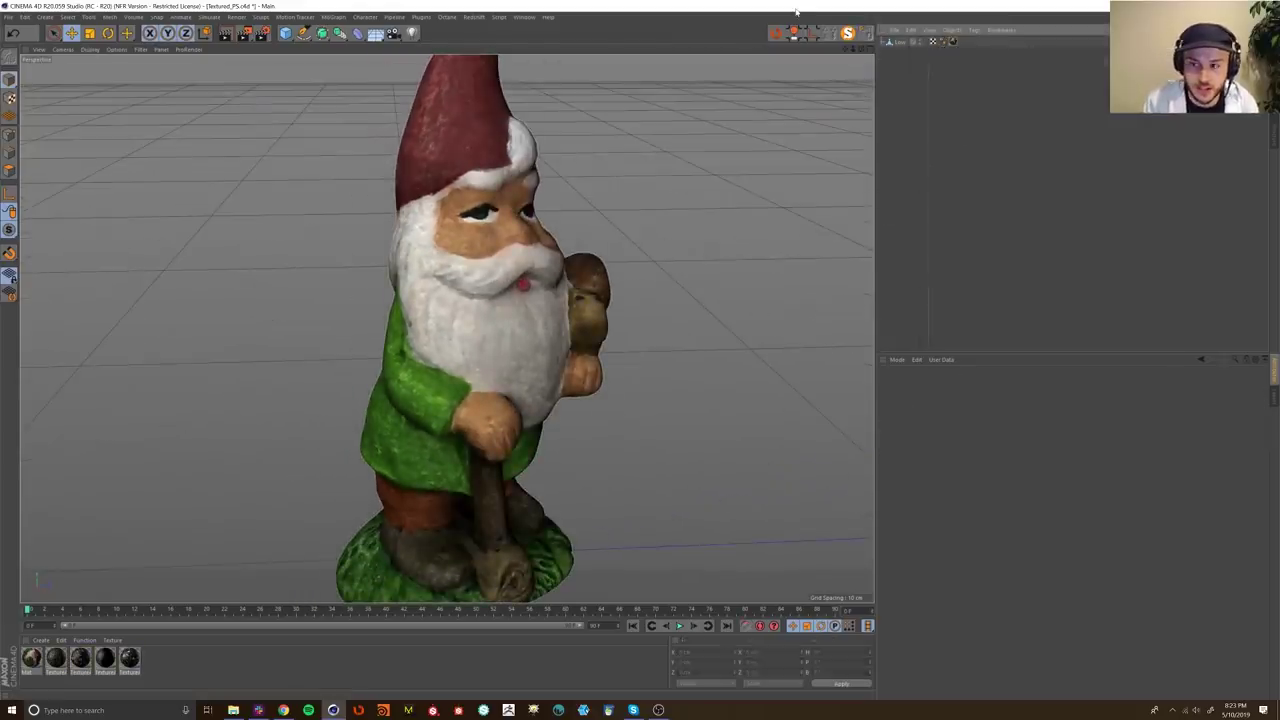
# Step: Display the low-poly gnome with wireframe lines over its shading and examine the mesh from the front and side
pyautogui.keyDown('alt'); pyautogui.moveTo(530, 359); pyautogui.dragTo(440, 359, button='right'); pyautogui.keyUp('alt')
pyautogui.keyDown('alt'); pyautogui.moveTo(530, 359); pyautogui.dragTo(455, 345); pyautogui.keyUp('alt')
pyautogui.click(90, 49)
pyautogui.click(112, 72)
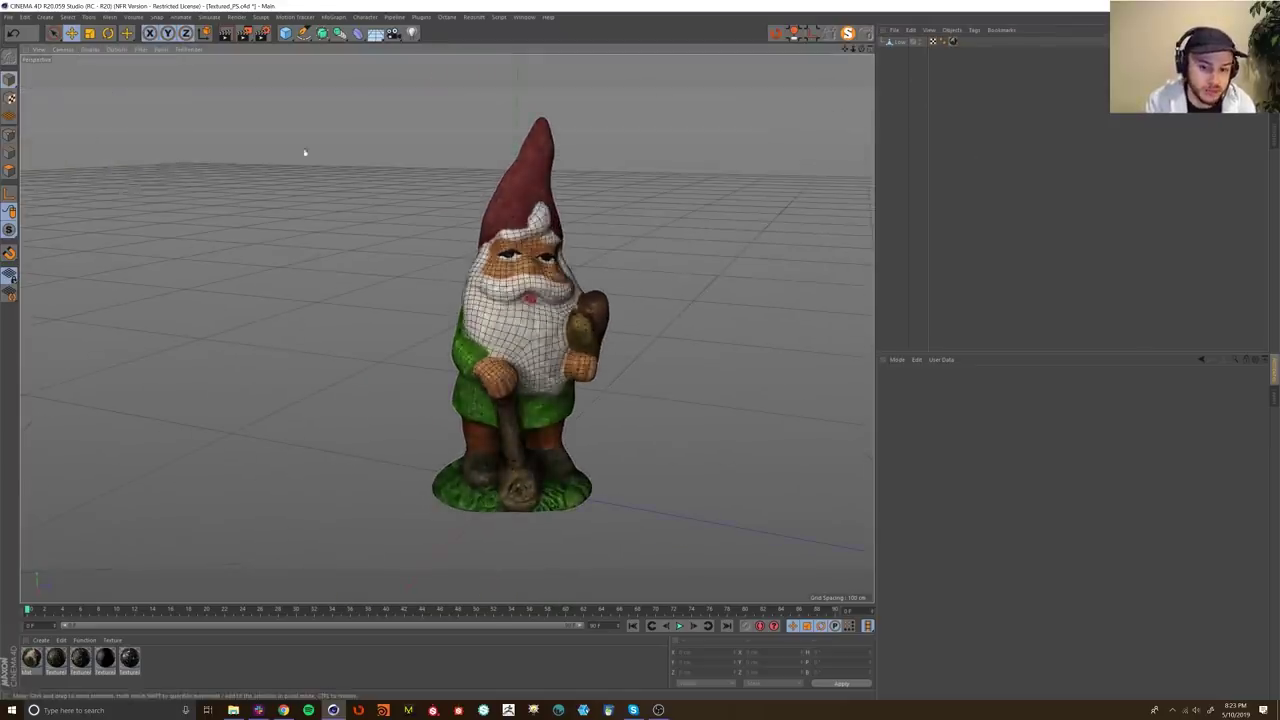
pyautogui.keyDown('alt'); pyautogui.moveTo(588, 335); pyautogui.dragTo(516, 340, button='middle'); pyautogui.keyUp('alt')
pyautogui.moveTo(516, 340)
pyautogui.keyDown('alt'); pyautogui.mouseDown()
pyautogui.moveTo(440, 355)
pyautogui.moveTo(651, 351)
pyautogui.mouseUp(); pyautogui.keyUp('alt')
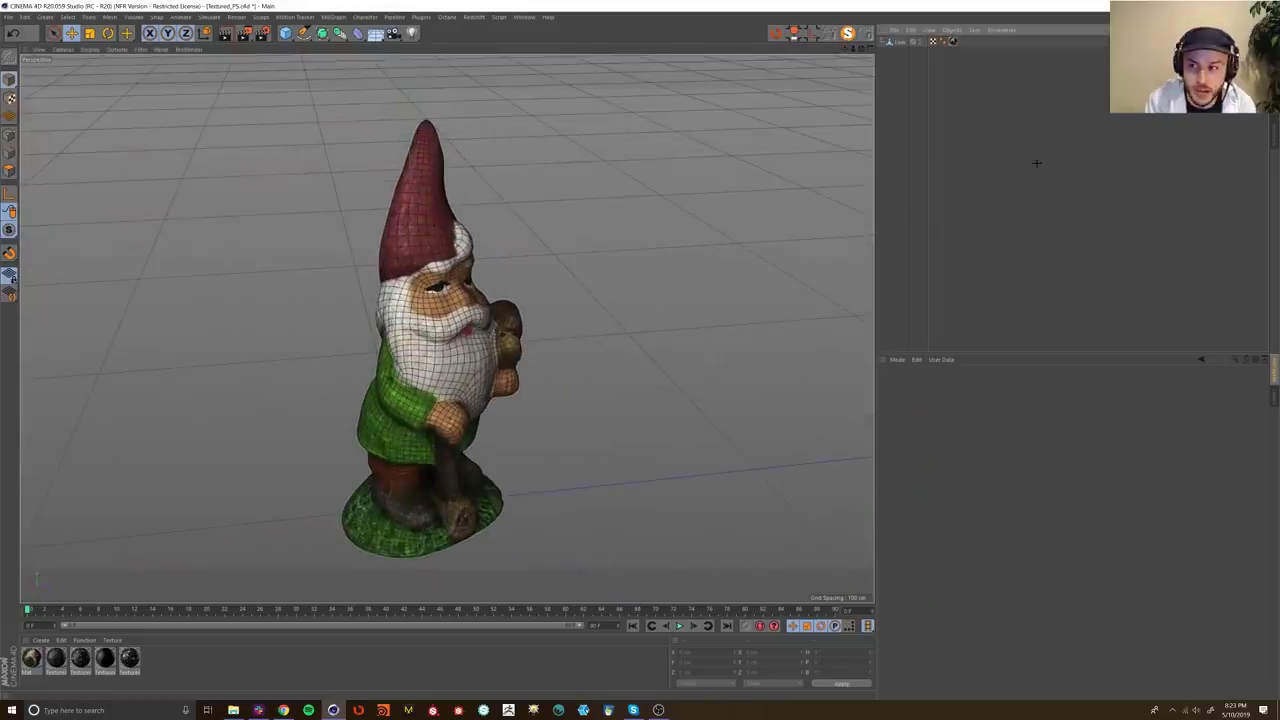
# Step: Delete the unused scan texture materials, then open the remaining Mat material and rename it Gnome
pyautogui.click(952, 42)
pyautogui.moveTo(183, 669); pyautogui.dragTo(45, 657)
pyautogui.press('Delete')
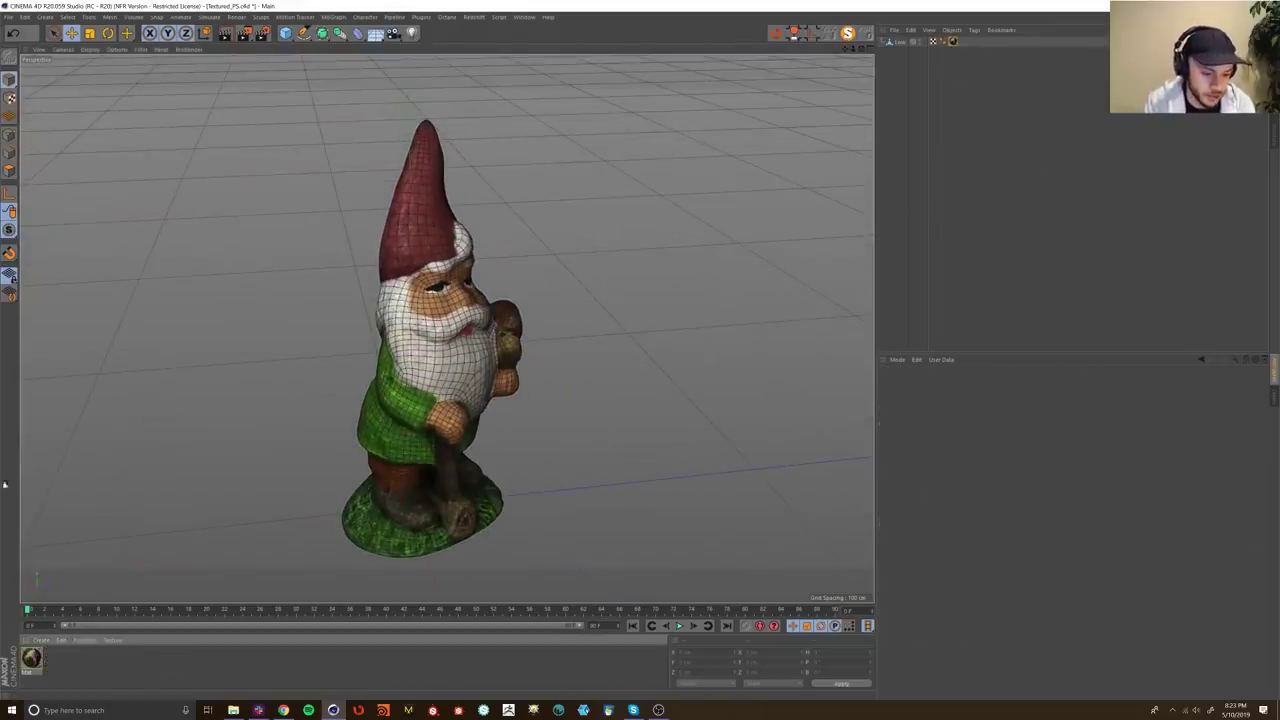
pyautogui.doubleClick(31, 658)
pyautogui.moveTo(394, 68); pyautogui.dragTo(850, 168)
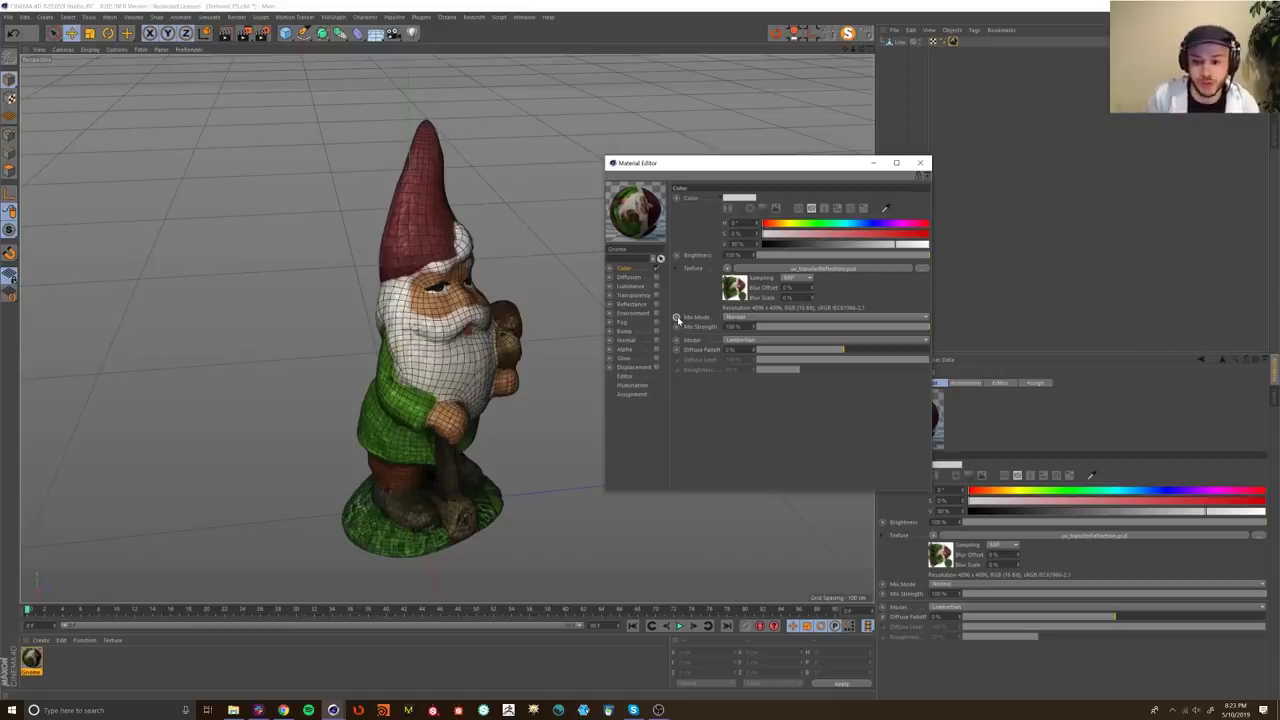
# Step: Close the Gnome material's editor and export the scene as an FBX file named Gnome_toSubstance, with normals, textures and materials included
pyautogui.click(920, 162)
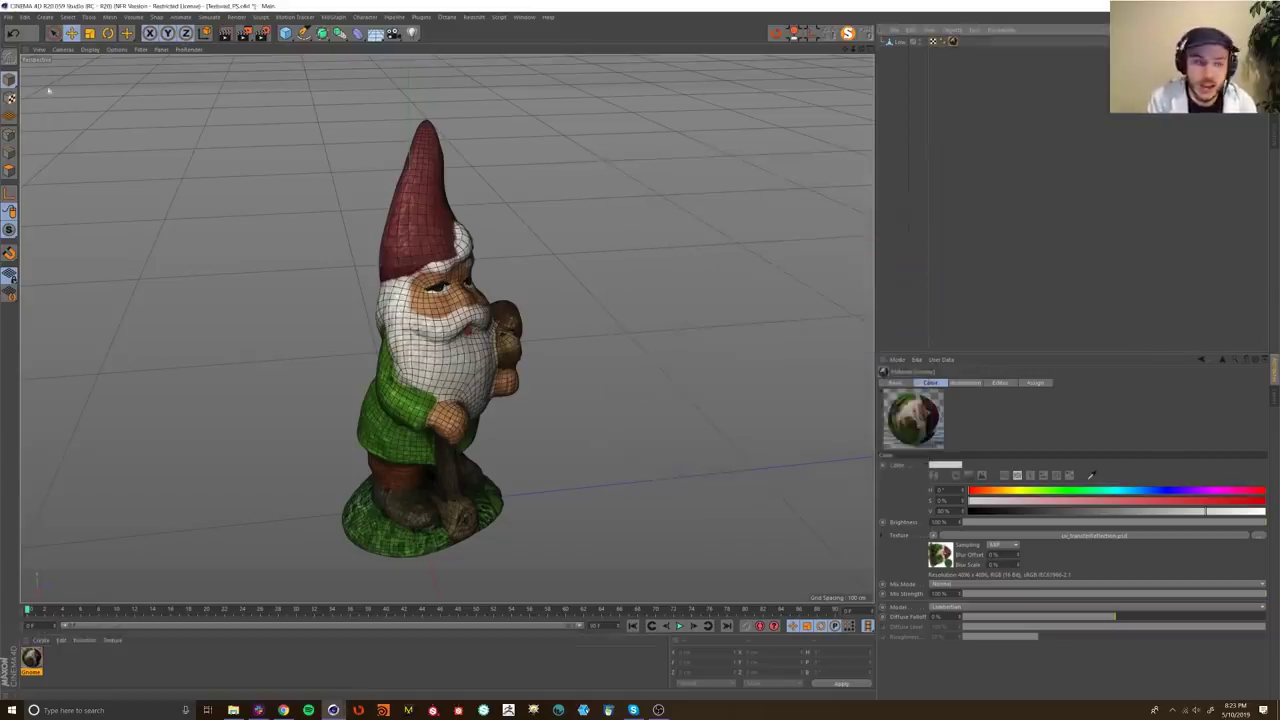
pyautogui.click(12, 18)
pyautogui.moveTo(70, 200)
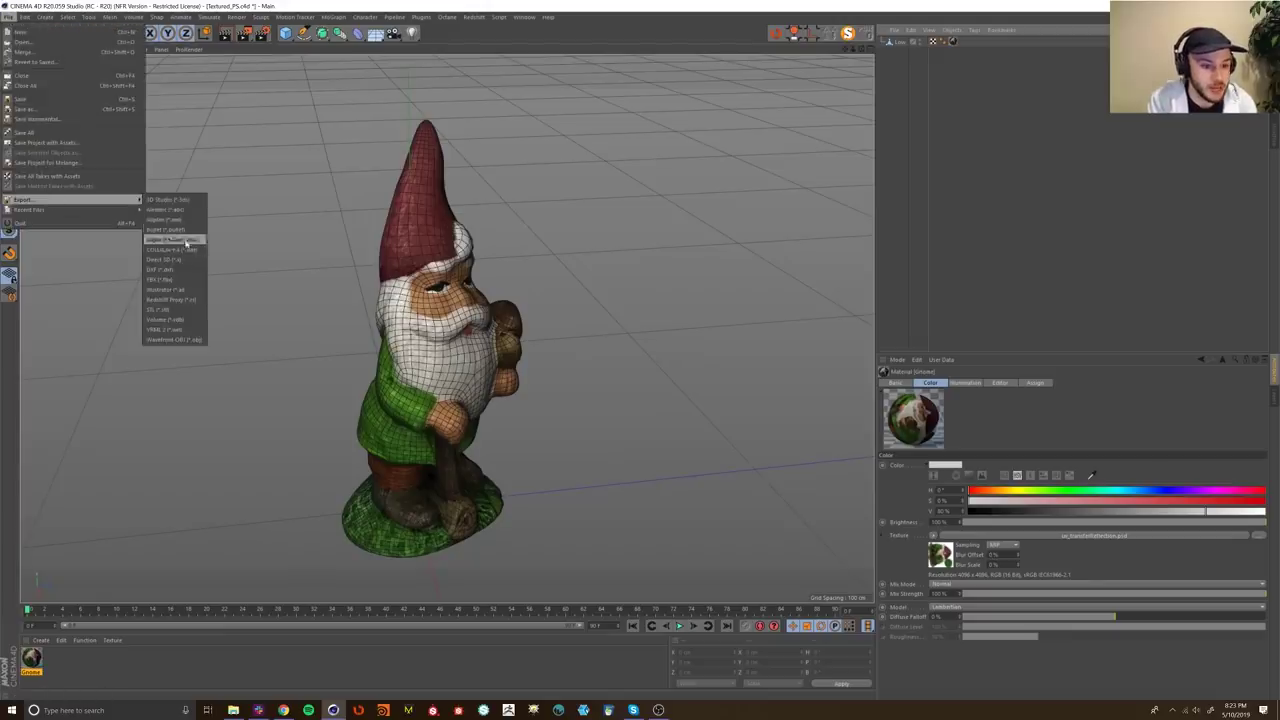
pyautogui.click(180, 282)
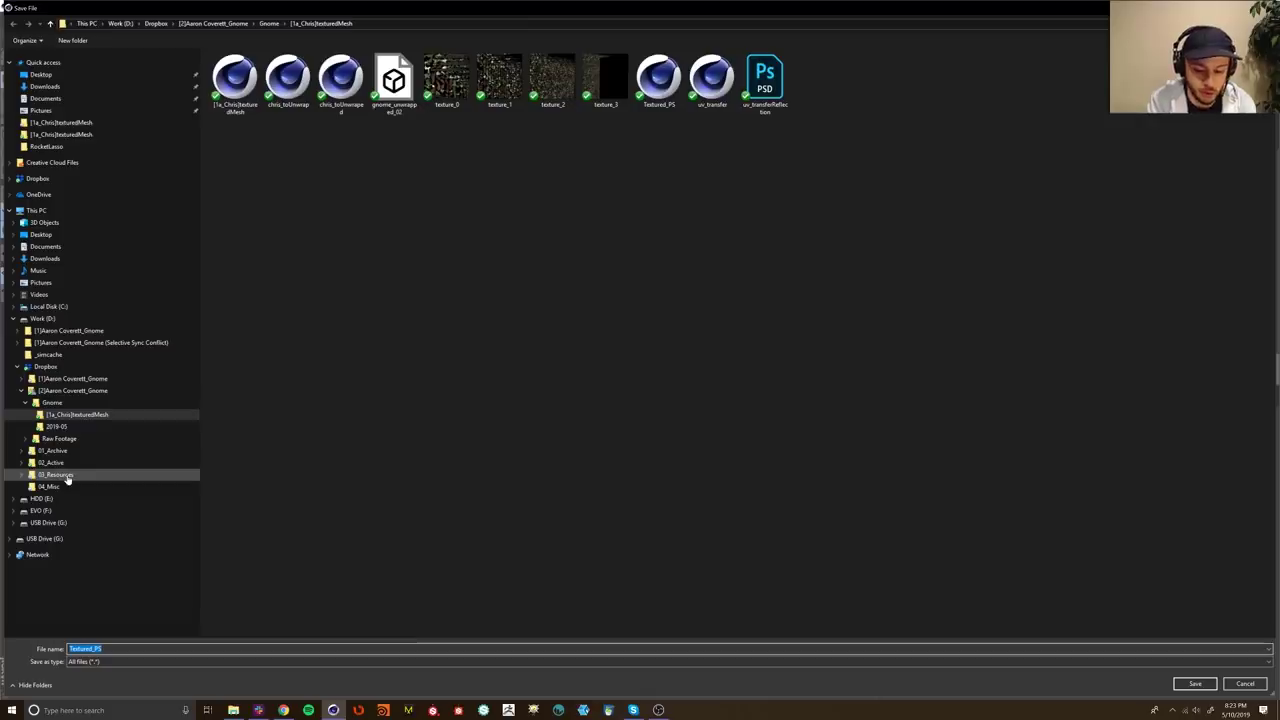
pyautogui.write('Gnome_toSubsta')
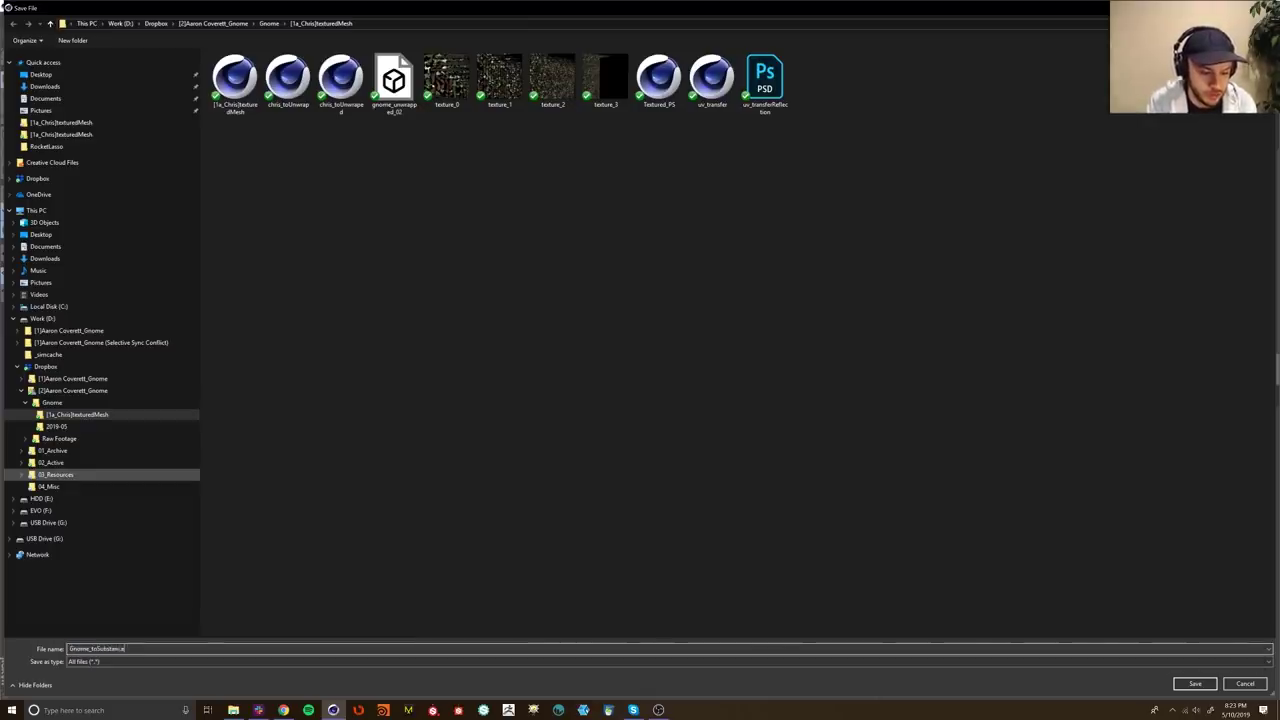
pyautogui.write('nc')
pyautogui.press('Return')
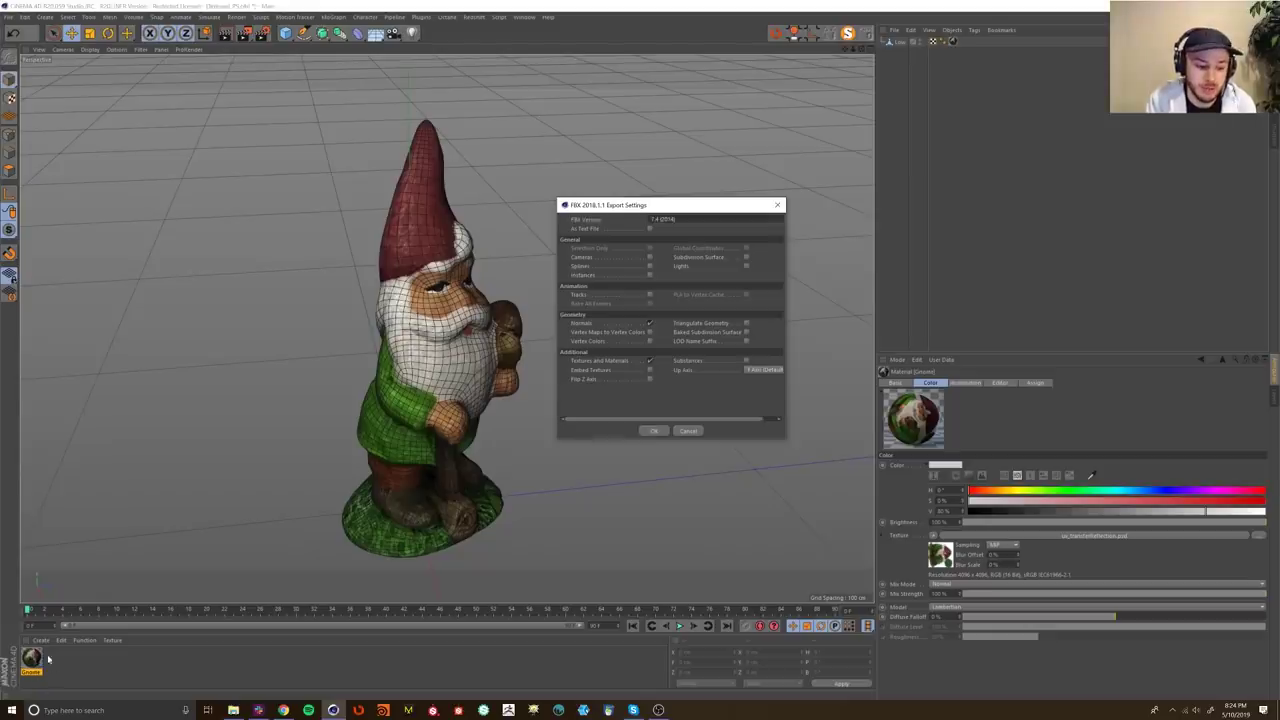
pyautogui.click(658, 432)
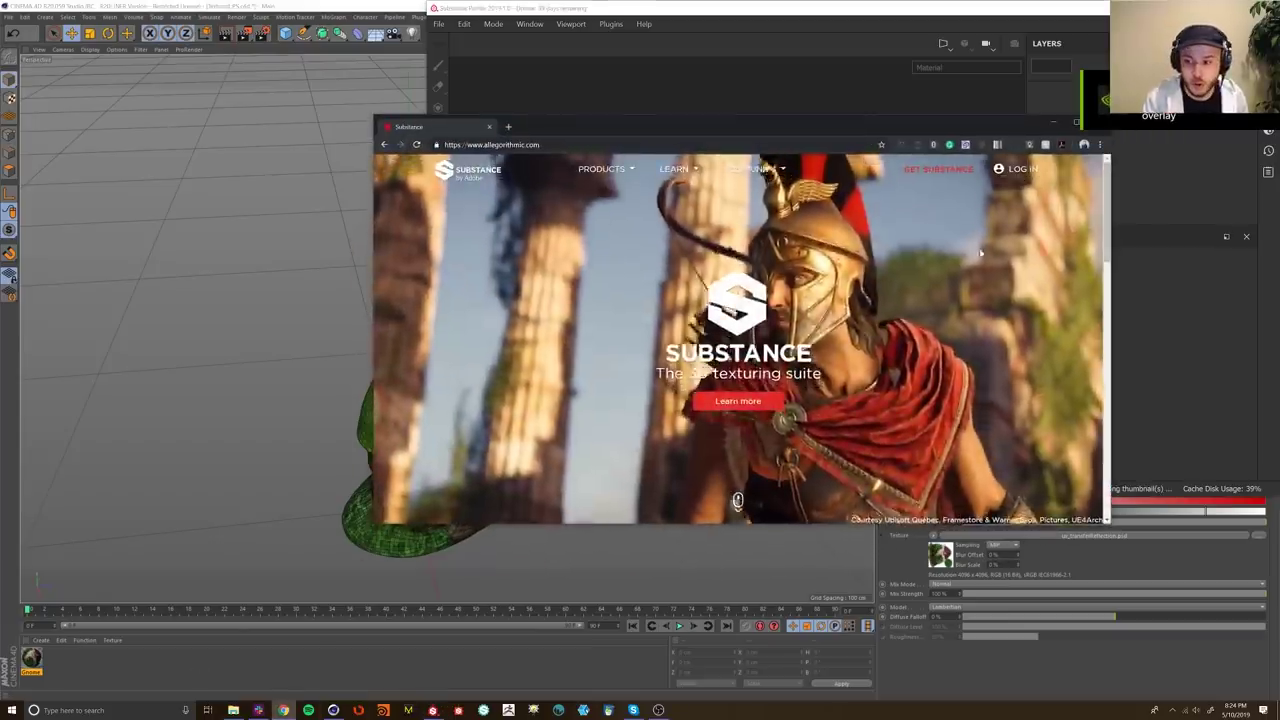
# Step: Review the Substance trial download page and the Indie License plans on the Substance website
pyautogui.click(1076, 122)
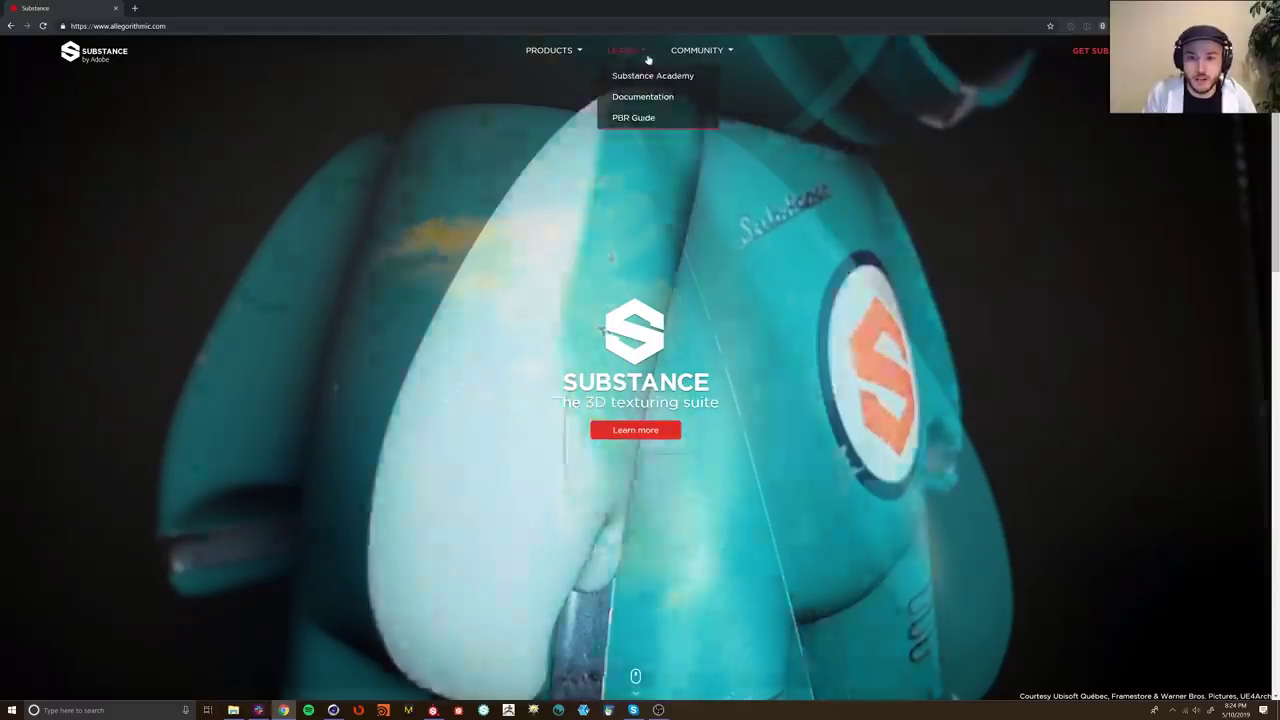
pyautogui.moveTo(533, 55)
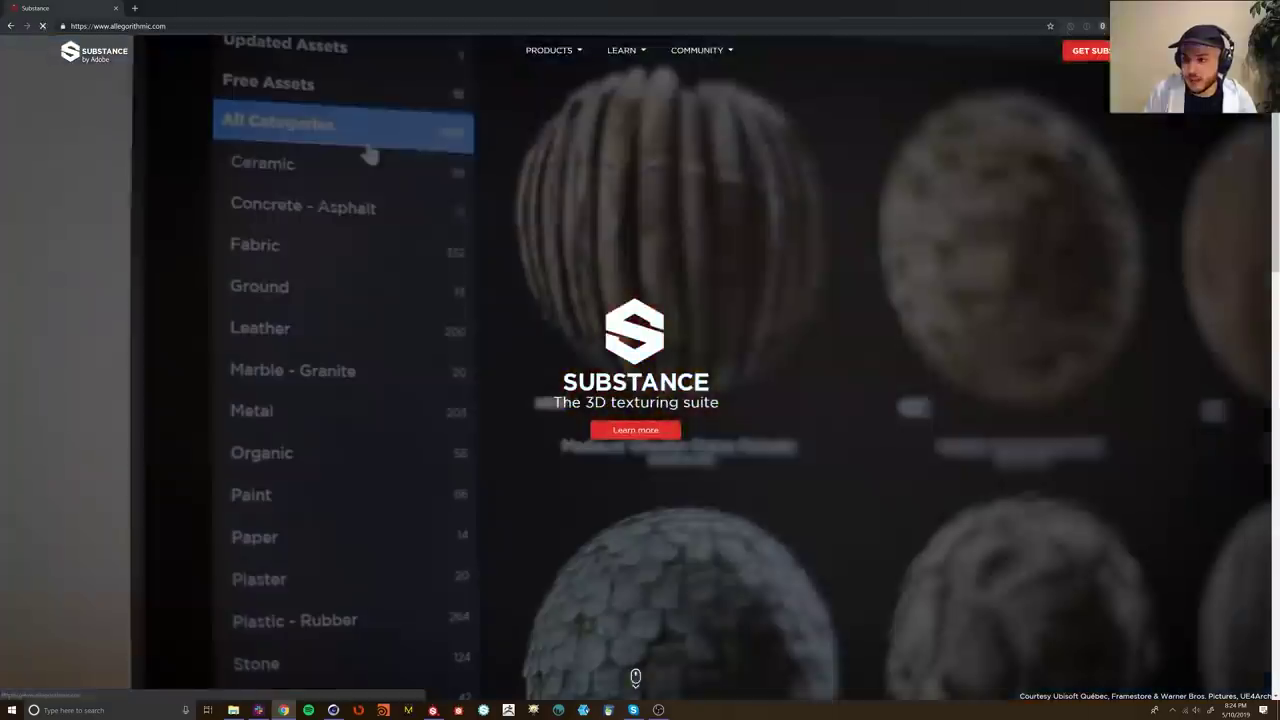
pyautogui.click(1090, 50)
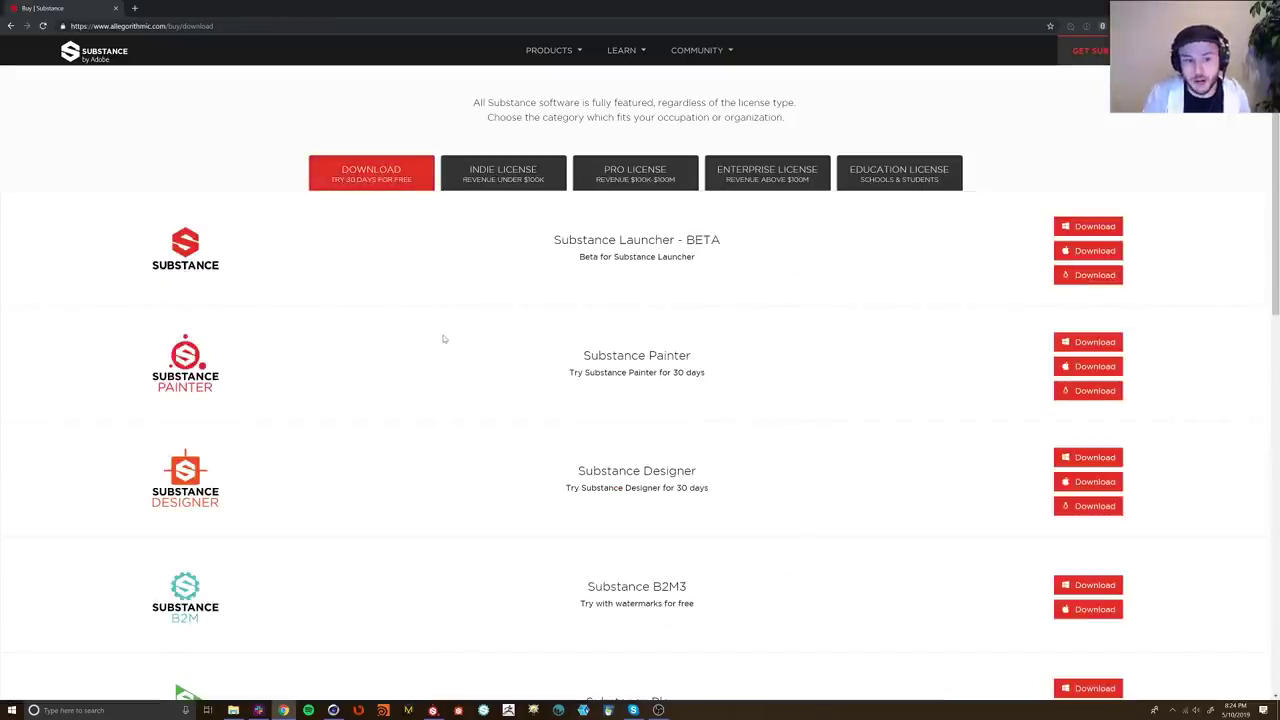
pyautogui.click(510, 186)
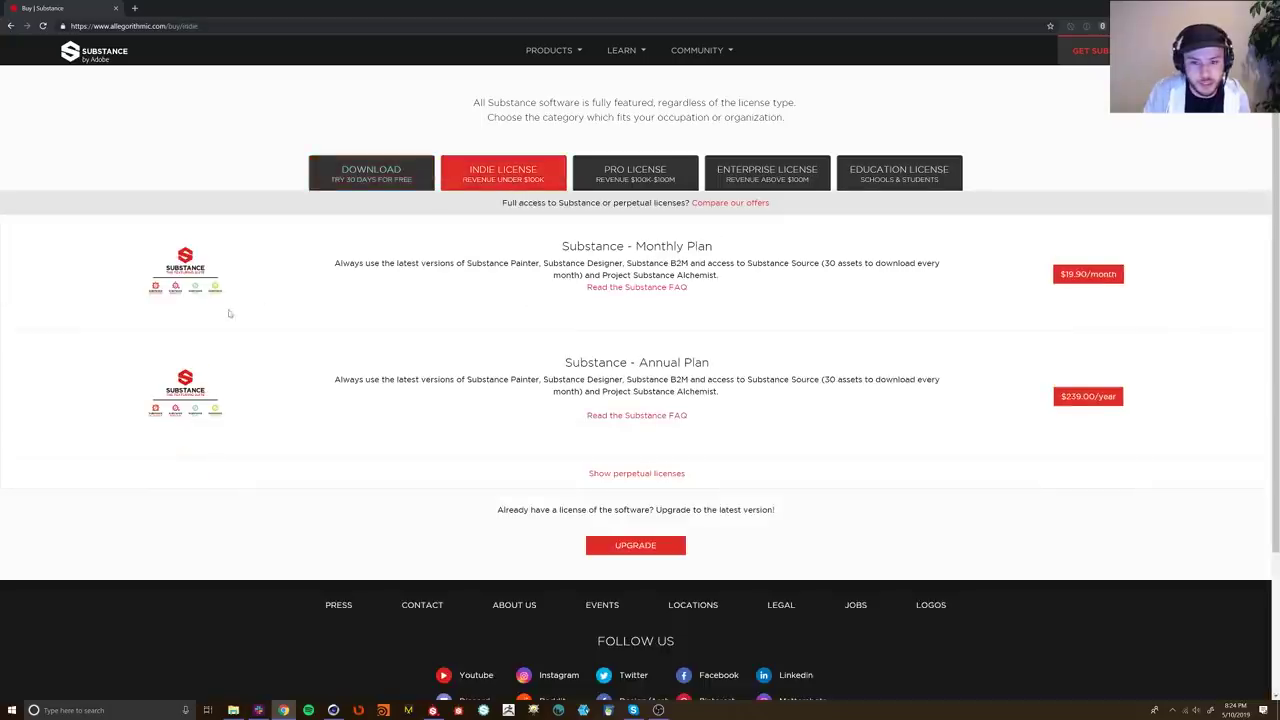
pyautogui.click(331, 170)
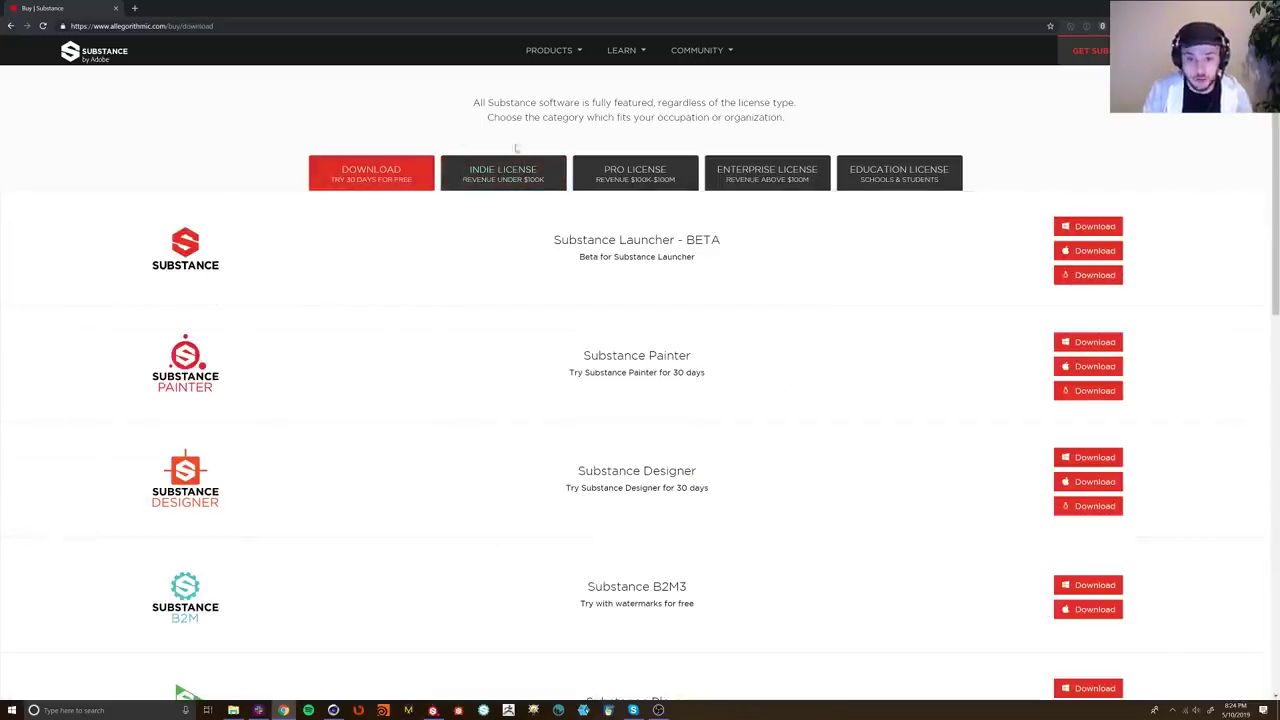
pyautogui.click(505, 172)
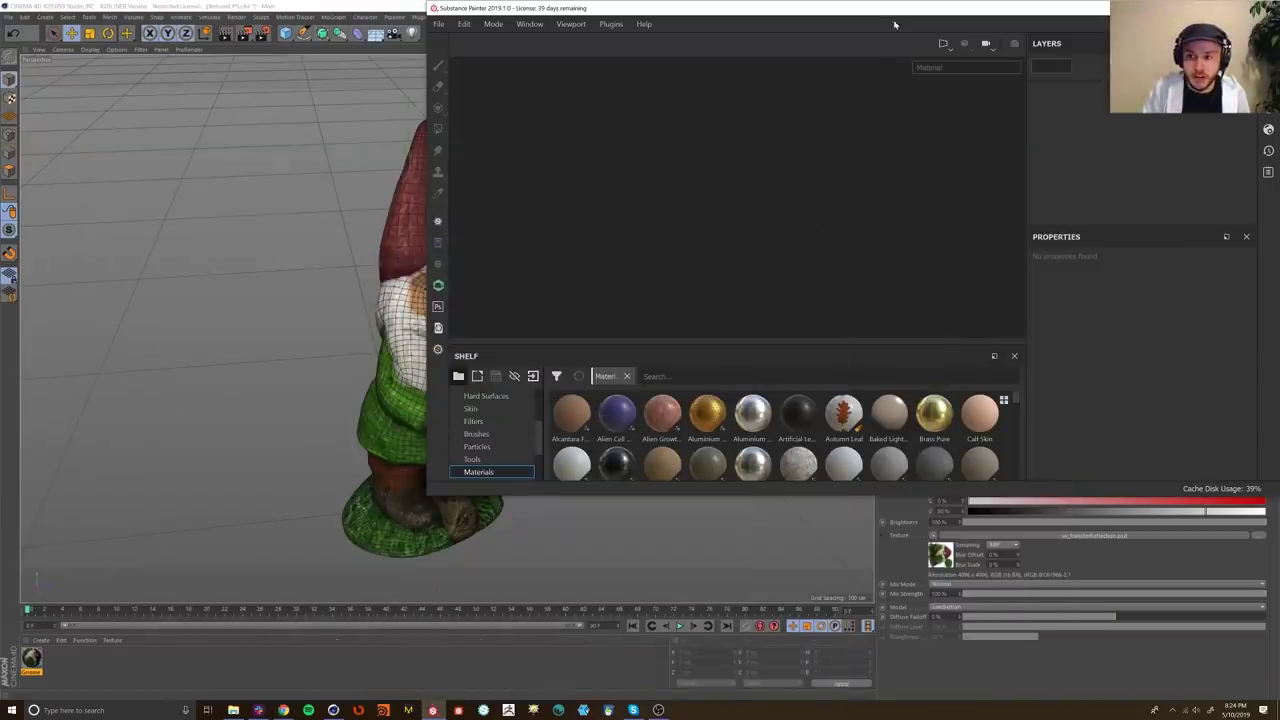
# Step: Switch to Substance Painter, maximize its window and start a new project
pyautogui.moveTo(909, 8); pyautogui.dragTo(578, 119)
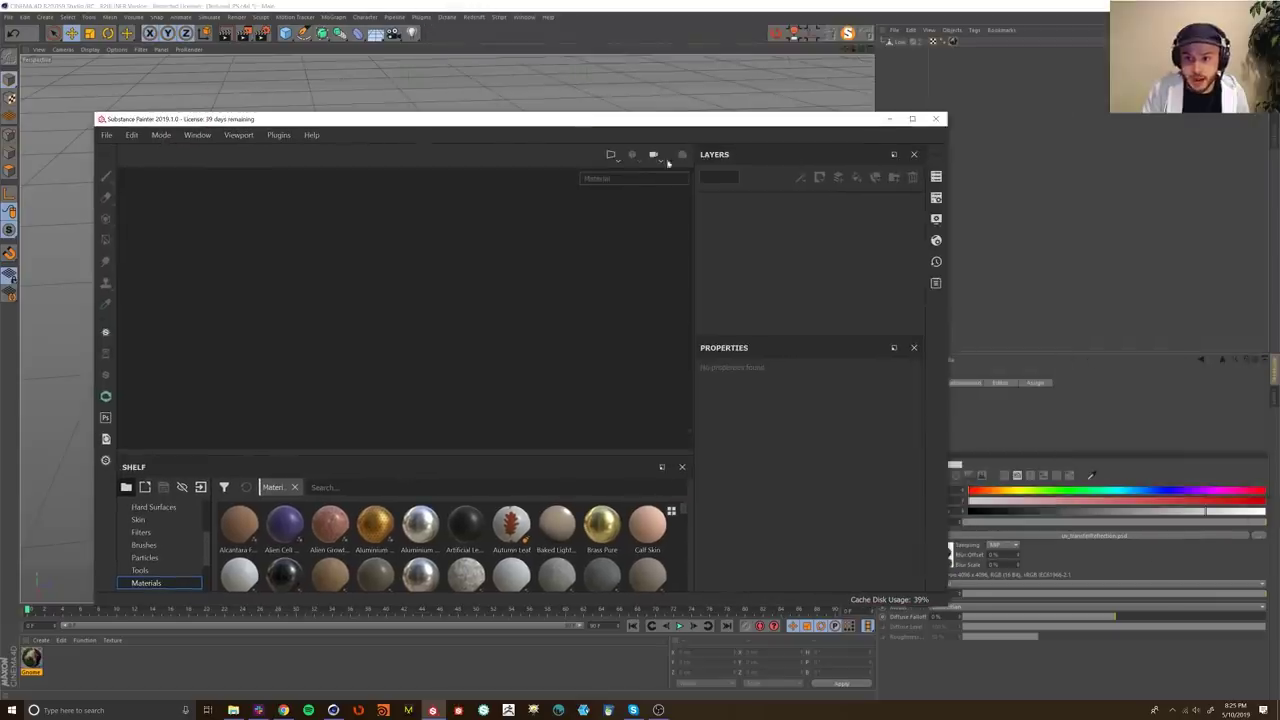
pyautogui.click(916, 119)
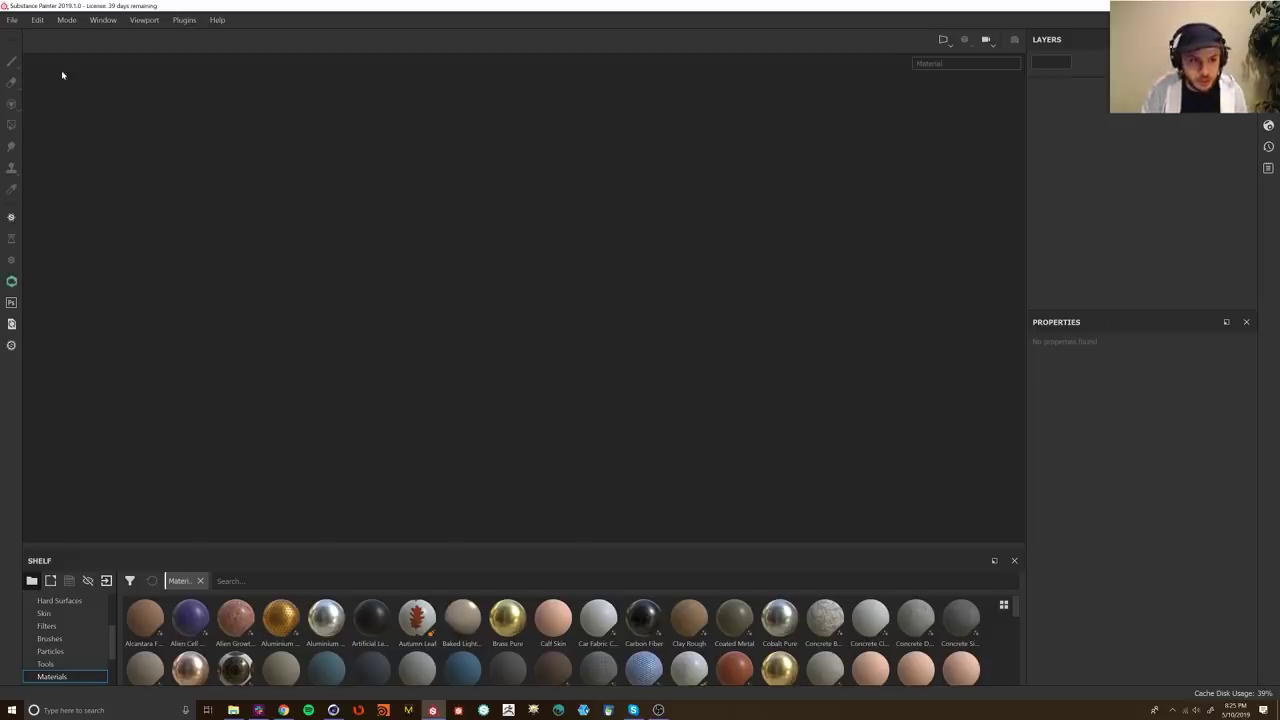
pyautogui.click(12, 20)
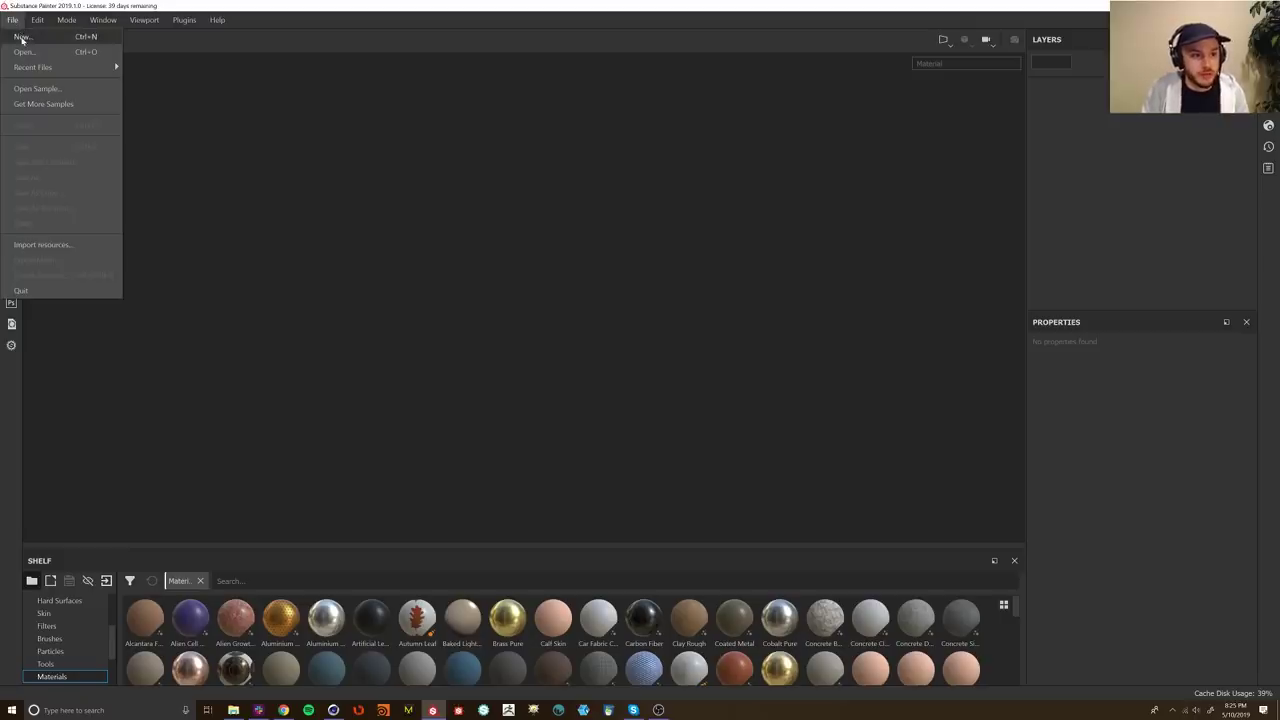
pyautogui.click(22, 37)
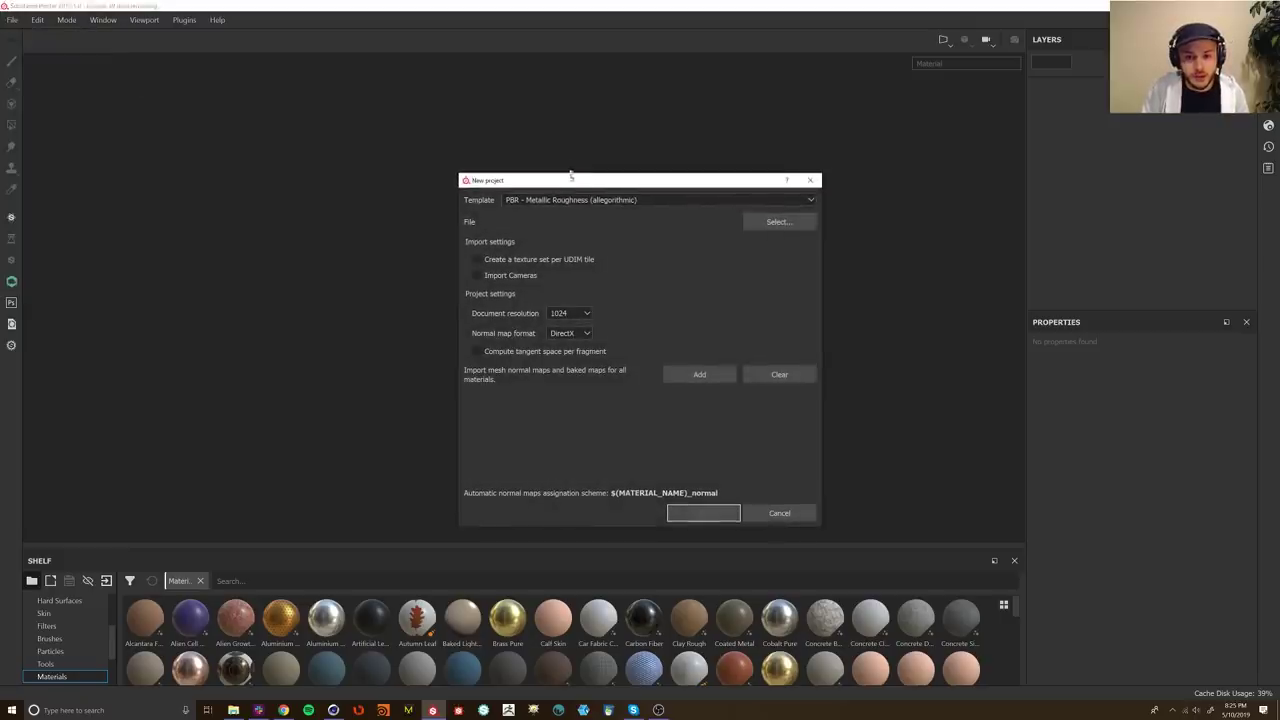
# Step: Start choosing the new project's mesh file and browse to the Work (D:) drive
pyautogui.click(790, 224)
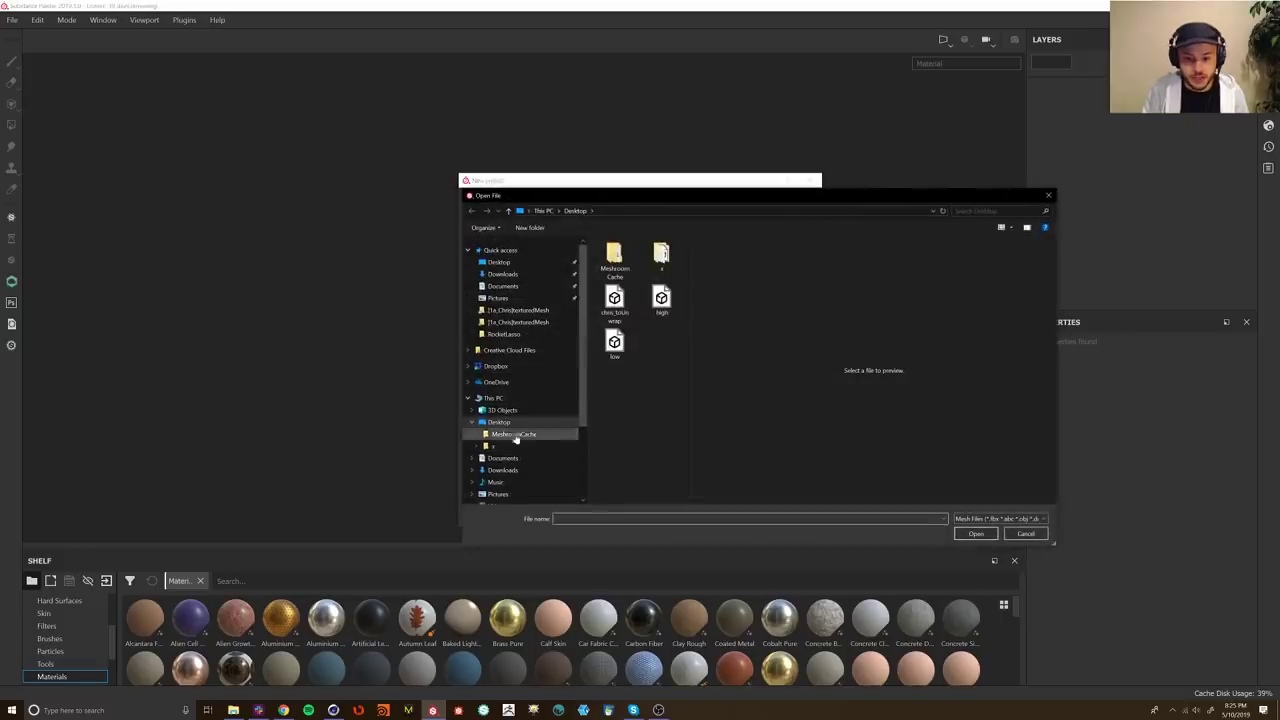
pyautogui.click(493, 398)
pyautogui.scroll(-2, 639, 440)
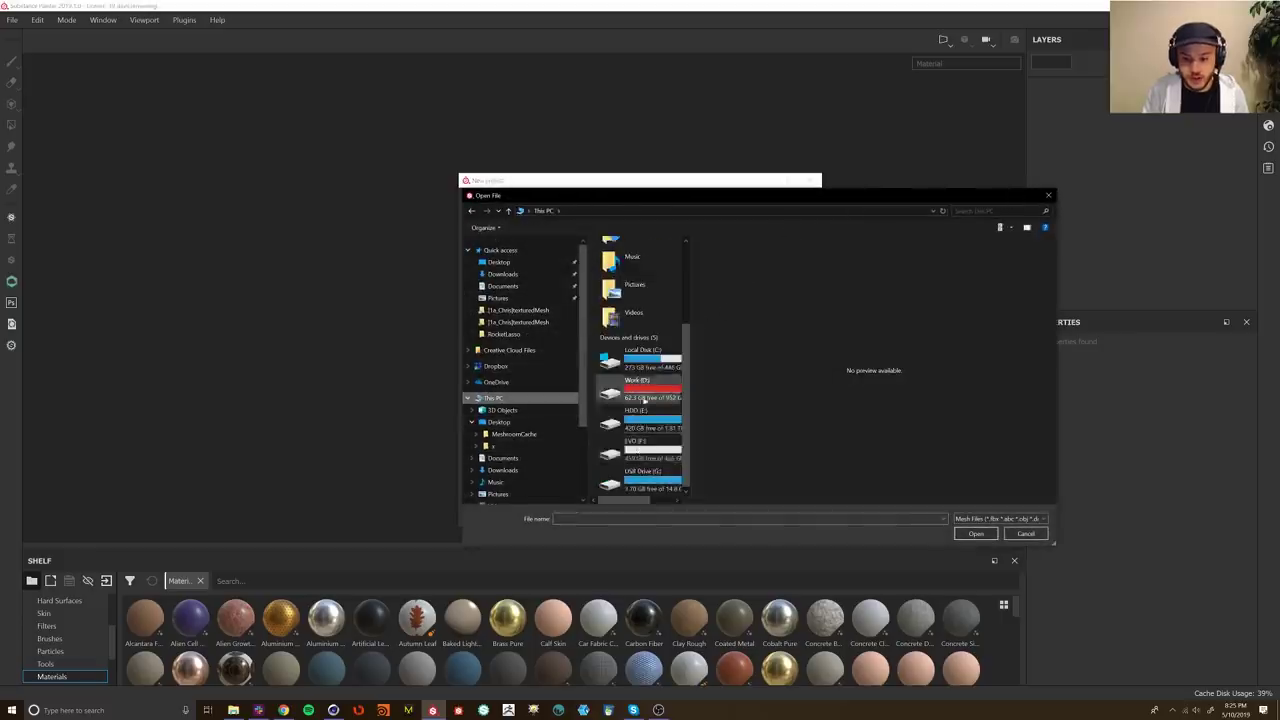
pyautogui.doubleClick(643, 399)
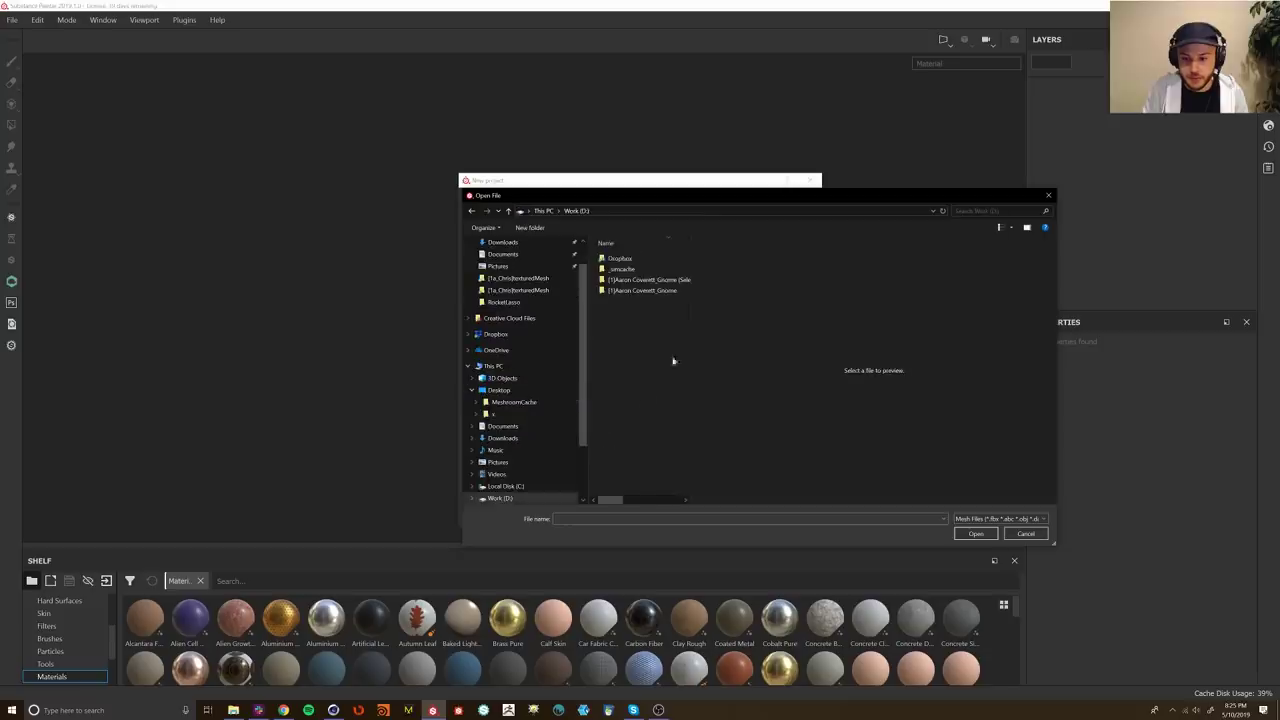
pyautogui.click(657, 280)
pyautogui.doubleClick(657, 280)
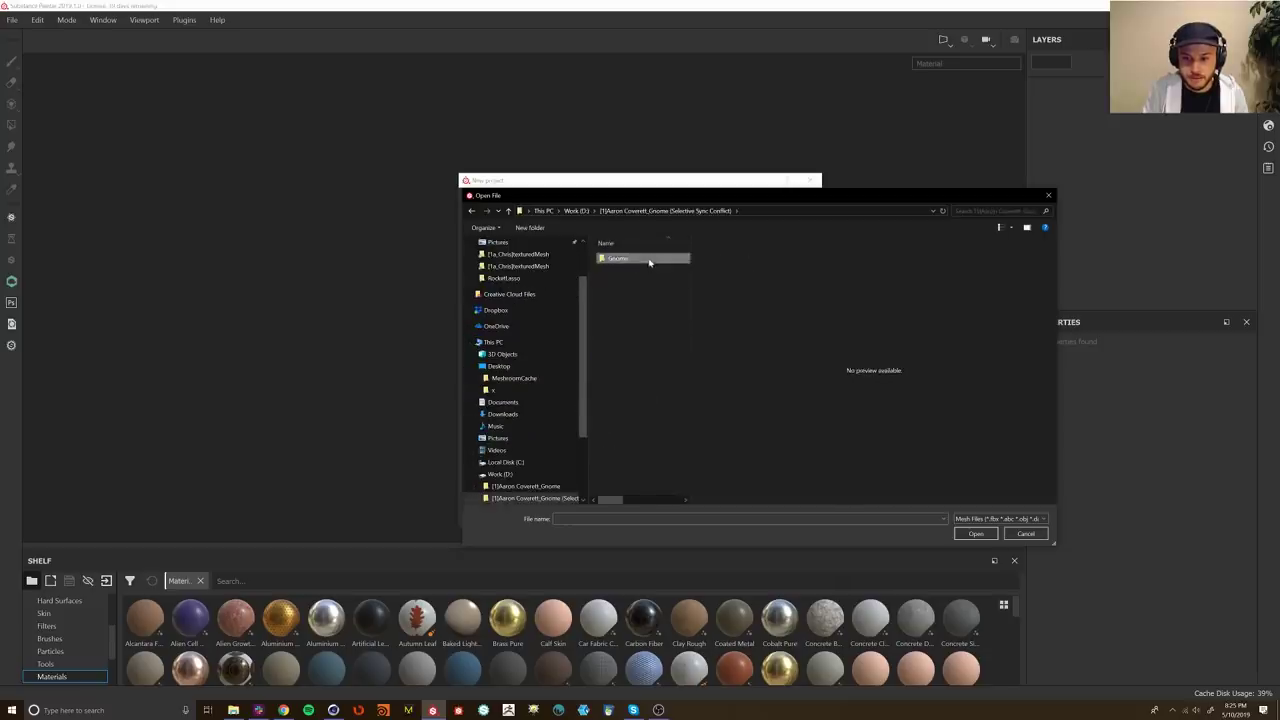
pyautogui.doubleClick(650, 259)
pyautogui.click(580, 211)
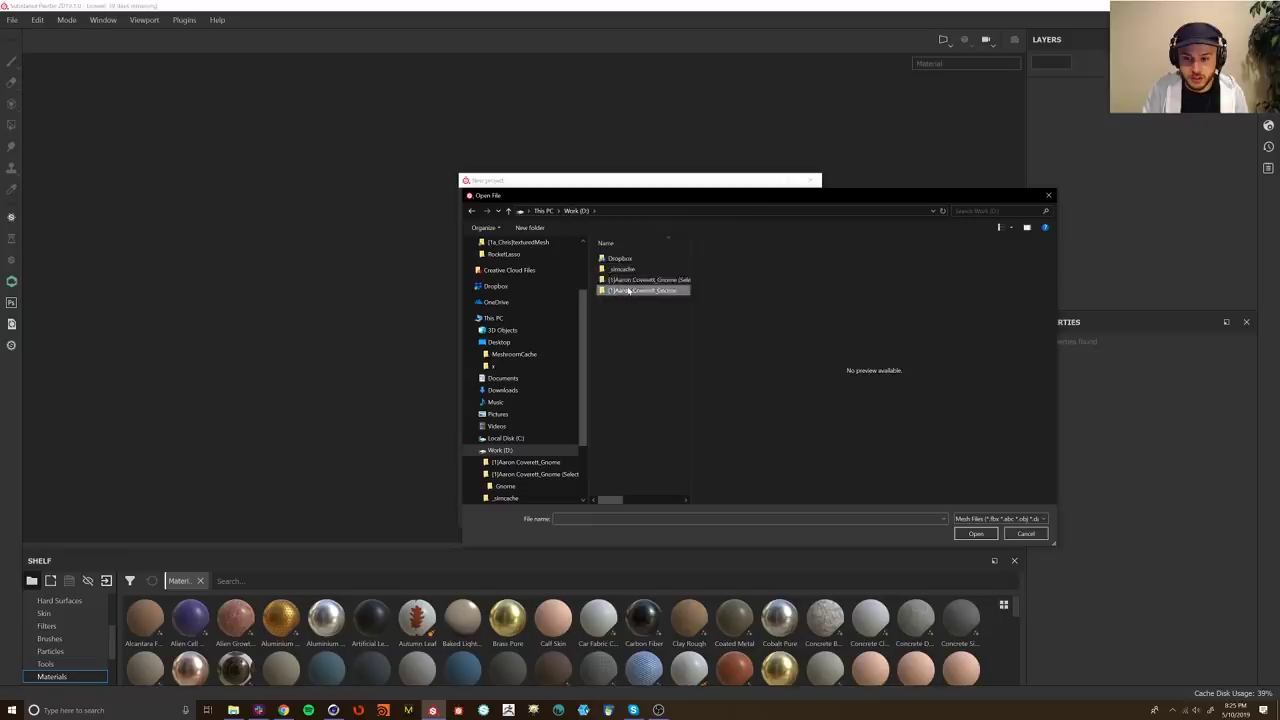
# Step: Load Gnome_toSubstance from the texturedMesh folder in the Dropbox Gnome project as the project's mesh
pyautogui.doubleClick(612, 259)
pyautogui.doubleClick(612, 259)
pyautogui.doubleClick(619, 260)
pyautogui.doubleClick(621, 260)
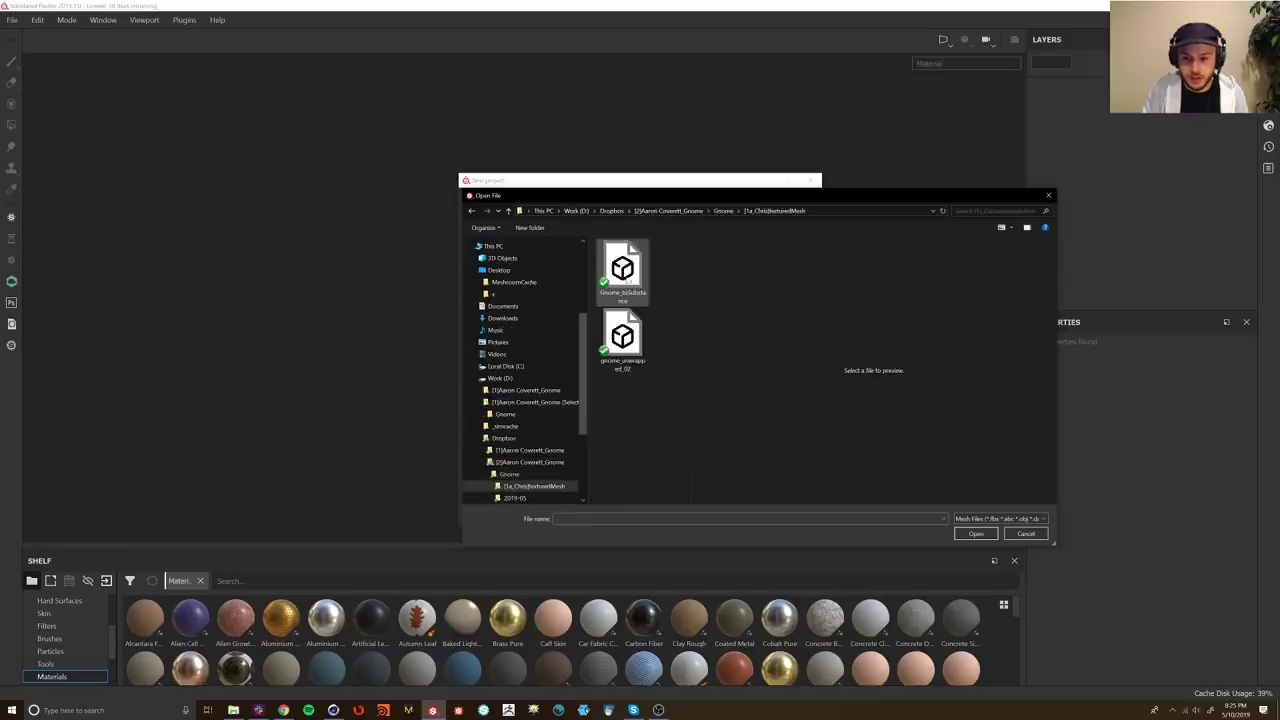
pyautogui.click(625, 292)
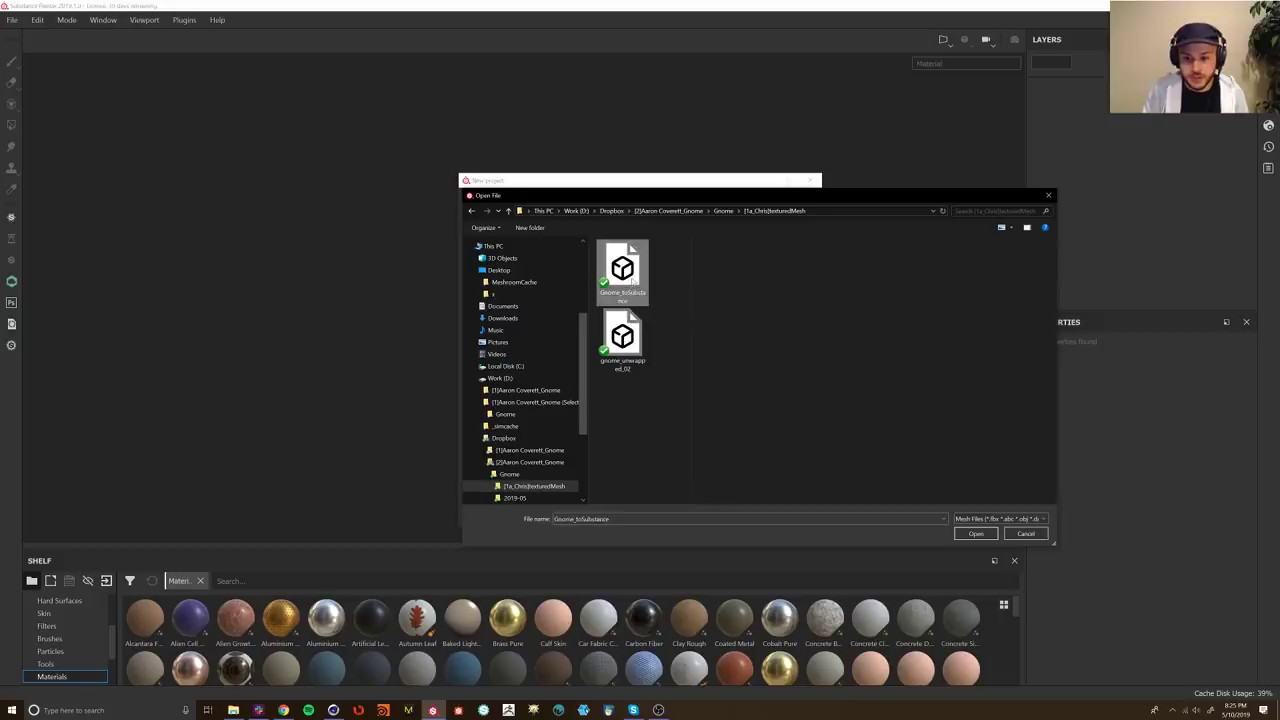
pyautogui.click(976, 533)
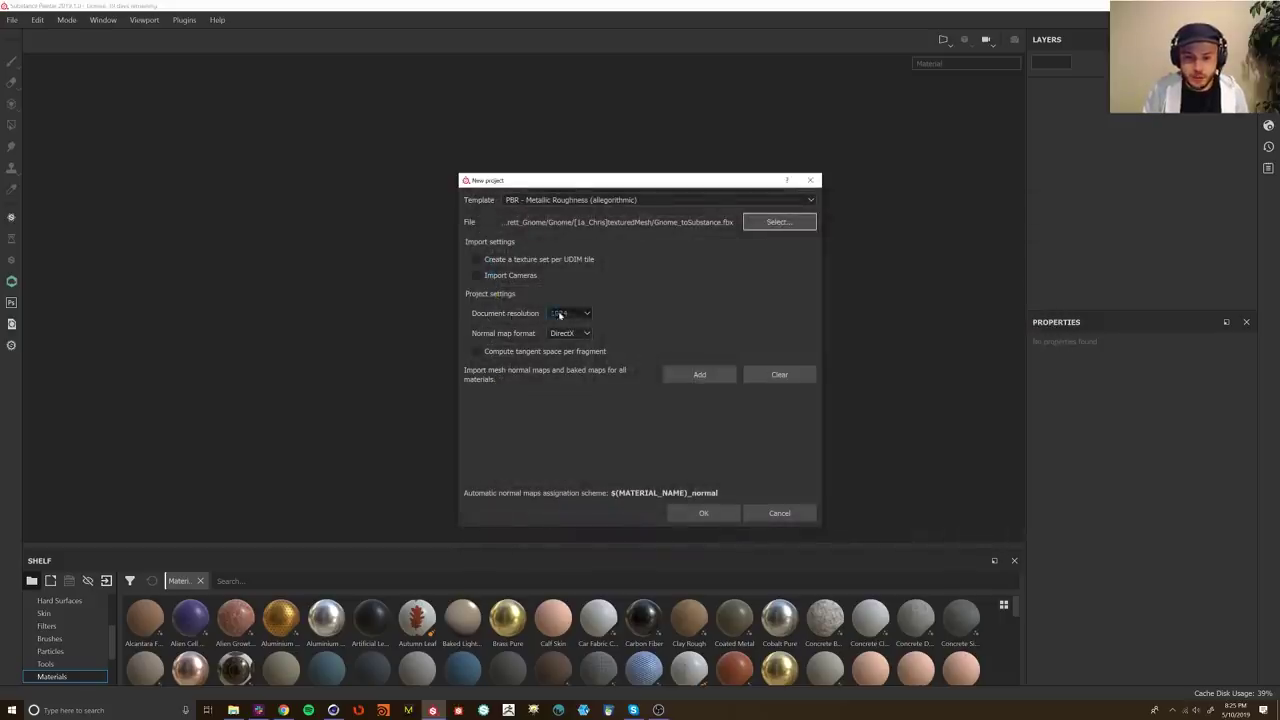
# Step: Set the document resolution to 2048 and create the project with the PBR - Metallic Roughness template
pyautogui.click(562, 314)
pyautogui.click(560, 362)
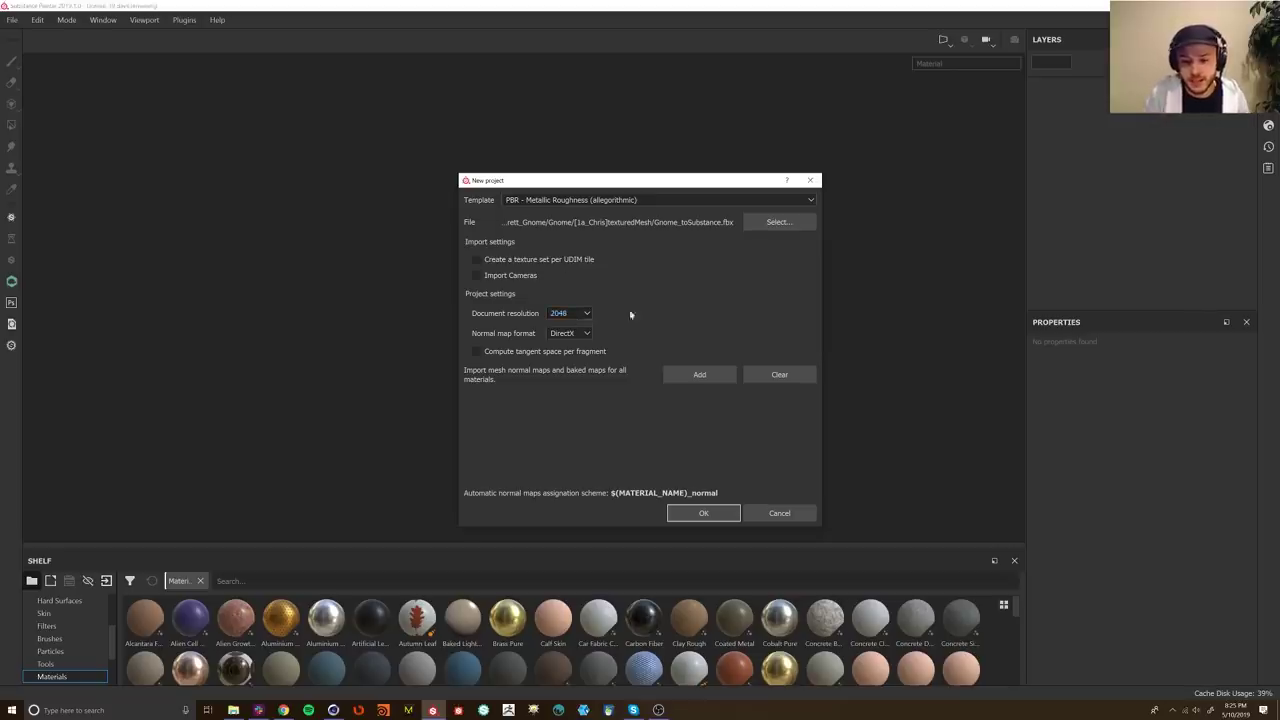
pyautogui.click(692, 517)
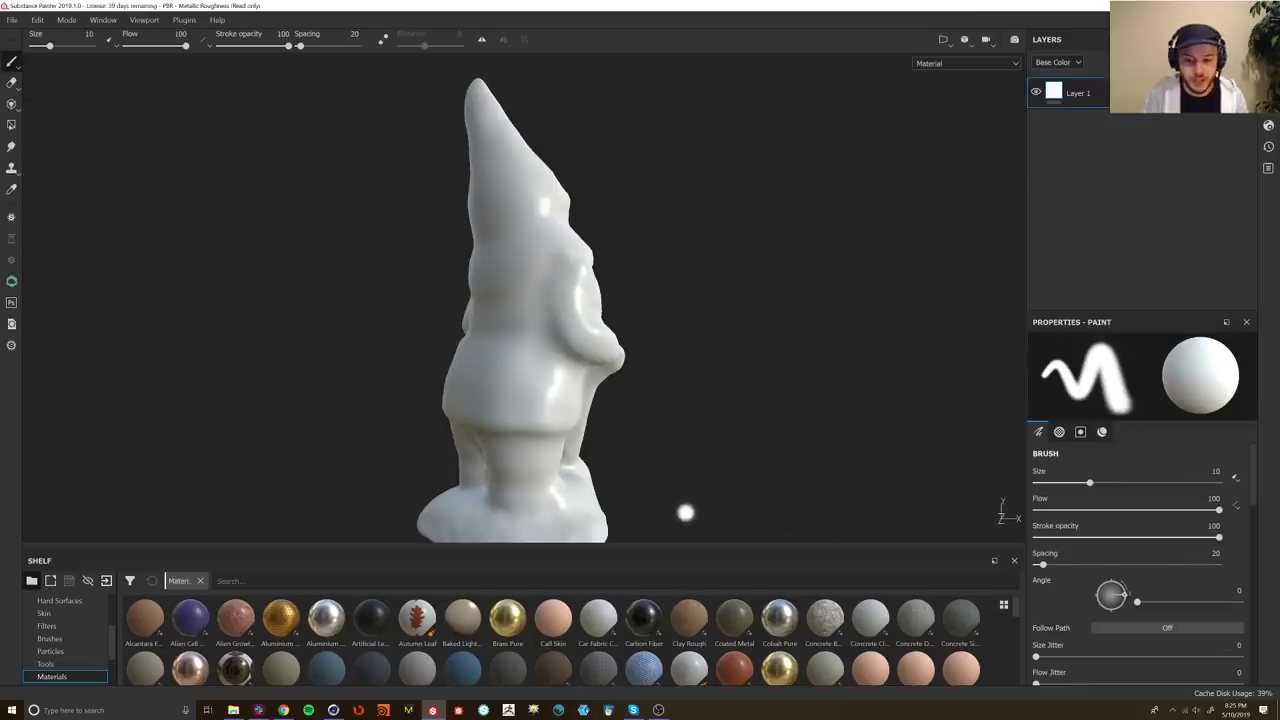
# Step: Examine the imported gnome mesh from the front, back and sides, both close up and from a distance
pyautogui.moveTo(703, 414)
pyautogui.keyDown('alt'); pyautogui.mouseDown()
pyautogui.moveTo(708, 368)
pyautogui.moveTo(660, 391)
pyautogui.moveTo(96, 387)
pyautogui.moveTo(230, 415)
pyautogui.moveTo(736, 392)
pyautogui.mouseUp(); pyautogui.keyUp('alt')
pyautogui.moveTo(840, 366)
pyautogui.keyDown('alt'); pyautogui.mouseDown()
pyautogui.moveTo(623, 398)
pyautogui.moveTo(766, 383)
pyautogui.moveTo(689, 400)
pyautogui.moveTo(749, 397)
pyautogui.moveTo(595, 416)
pyautogui.moveTo(700, 411)
pyautogui.moveTo(771, 391)
pyautogui.moveTo(677, 406)
pyautogui.moveTo(780, 386)
pyautogui.moveTo(695, 405)
pyautogui.mouseUp(); pyautogui.keyUp('alt')
pyautogui.keyDown('alt'); pyautogui.moveTo(708, 346); pyautogui.dragTo(830, 362); pyautogui.keyUp('alt')
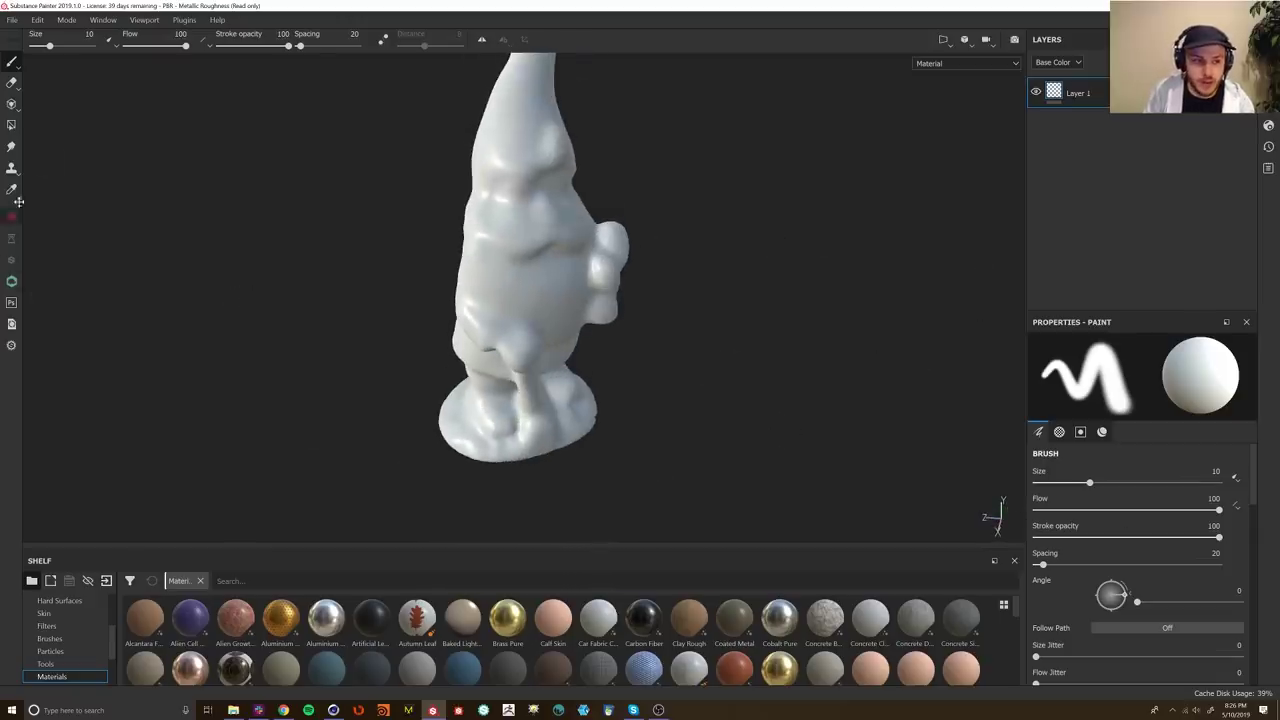
pyautogui.keyDown('alt'); pyautogui.moveTo(757, 220); pyautogui.dragTo(851, 246); pyautogui.keyUp('alt')
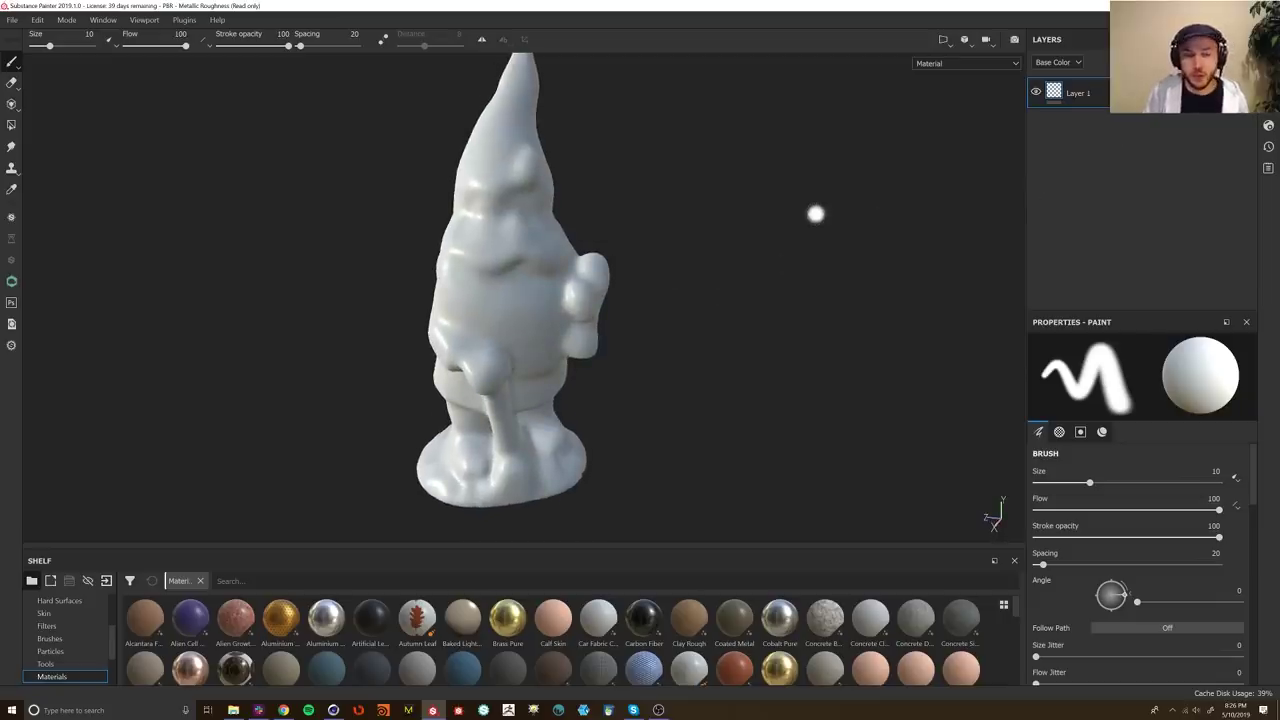
pyautogui.keyDown('alt'); pyautogui.moveTo(792, 235); pyautogui.dragTo(117, 251); pyautogui.keyUp('alt')
pyautogui.keyDown('alt'); pyautogui.moveTo(509, 160); pyautogui.dragTo(477, 285, button='right'); pyautogui.keyUp('alt')
pyautogui.moveTo(477, 285)
pyautogui.keyDown('alt'); pyautogui.mouseDown()
pyautogui.moveTo(606, 360)
pyautogui.moveTo(966, 260)
pyautogui.moveTo(751, 337)
pyautogui.mouseUp(); pyautogui.keyUp('alt')
pyautogui.keyDown('alt'); pyautogui.moveTo(740, 328); pyautogui.dragTo(609, 289, button='right'); pyautogui.keyUp('alt')
pyautogui.keyDown('alt'); pyautogui.moveTo(609, 289); pyautogui.dragTo(700, 286); pyautogui.keyUp('alt')
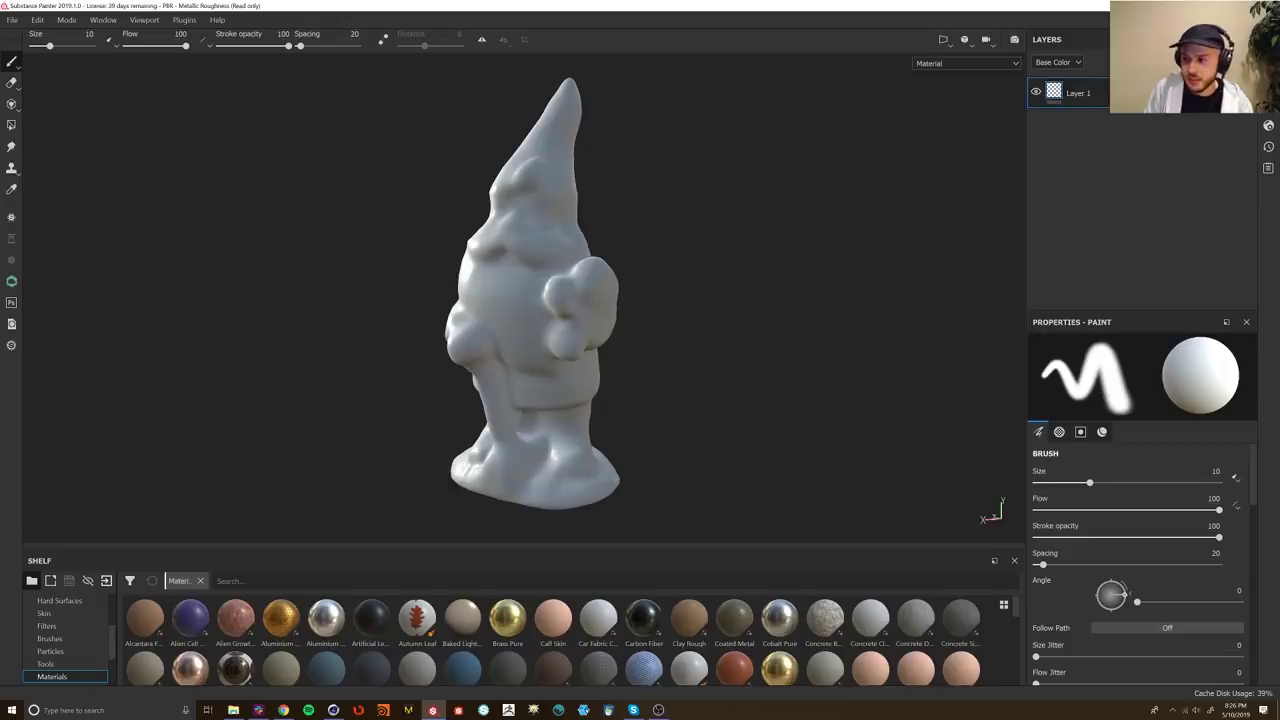
# Step: Check the name of the Gnome texture set in the texture set list
pyautogui.click(1268, 125)
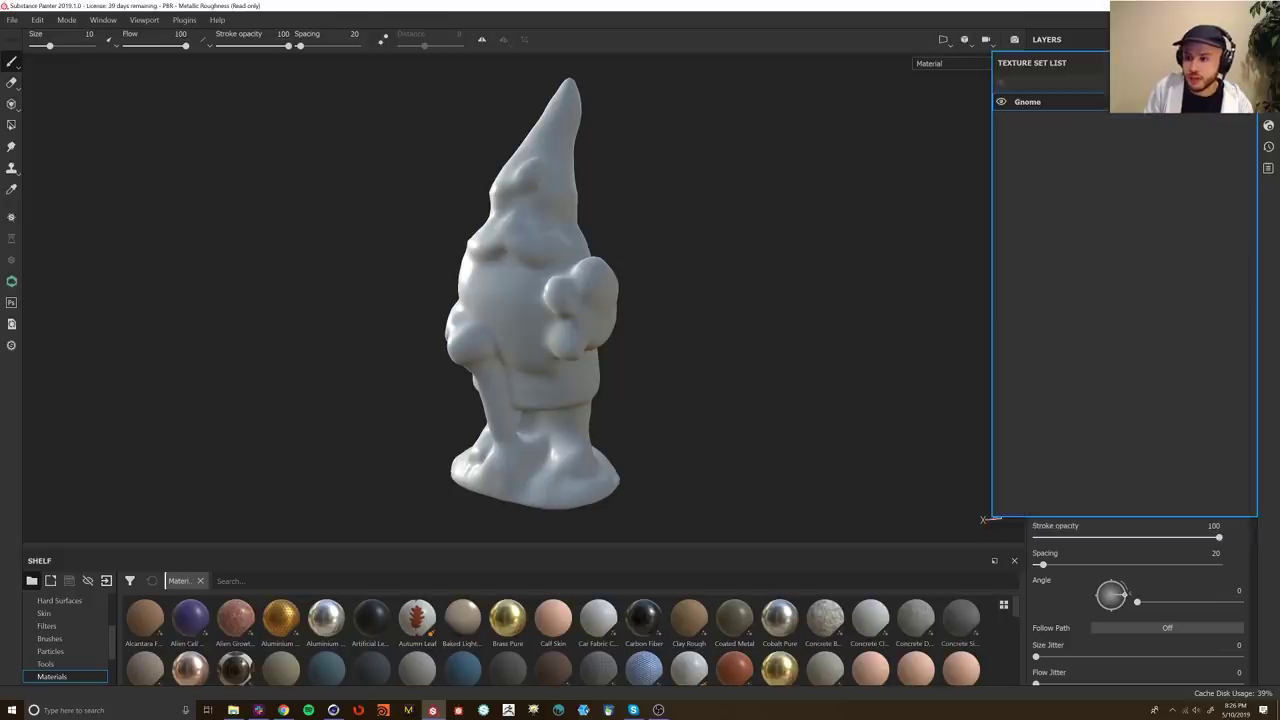
pyautogui.doubleClick(1028, 108)
pyautogui.press('Return')
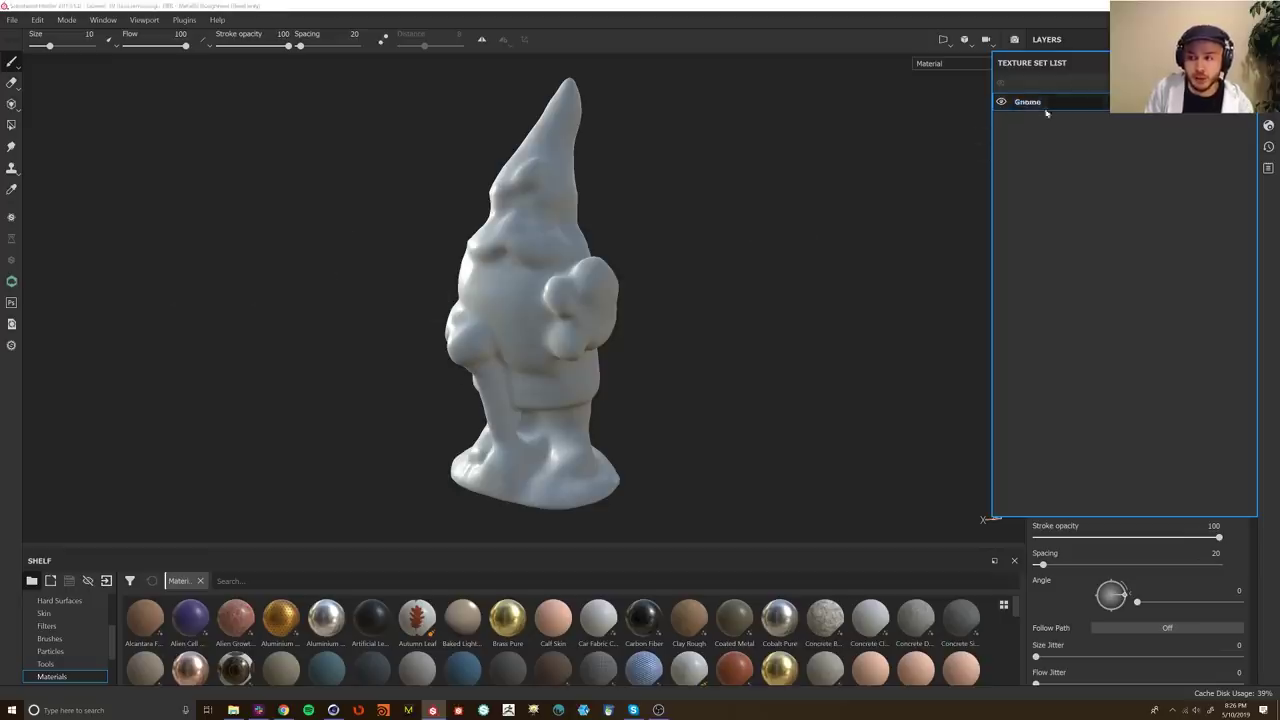
# Step: Open the mesh map baking options for the Gnome texture set and set the output size to 2048
pyautogui.click(1268, 83)
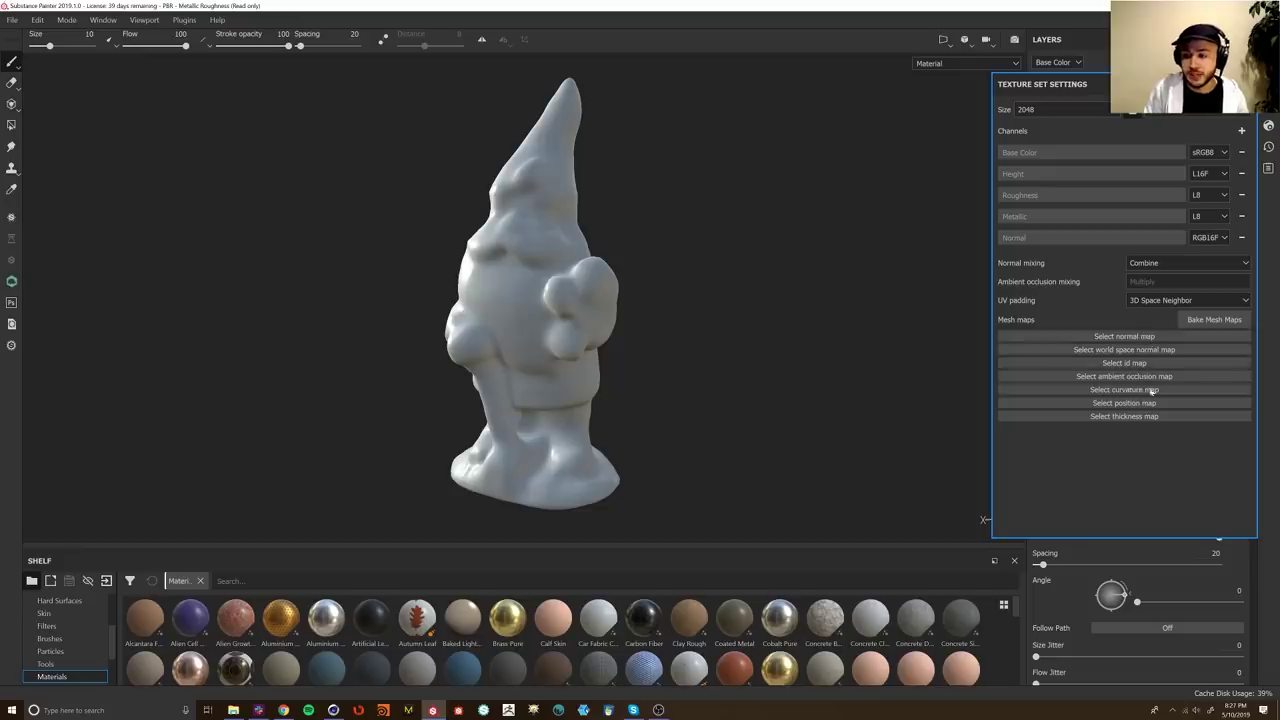
pyautogui.click(1205, 324)
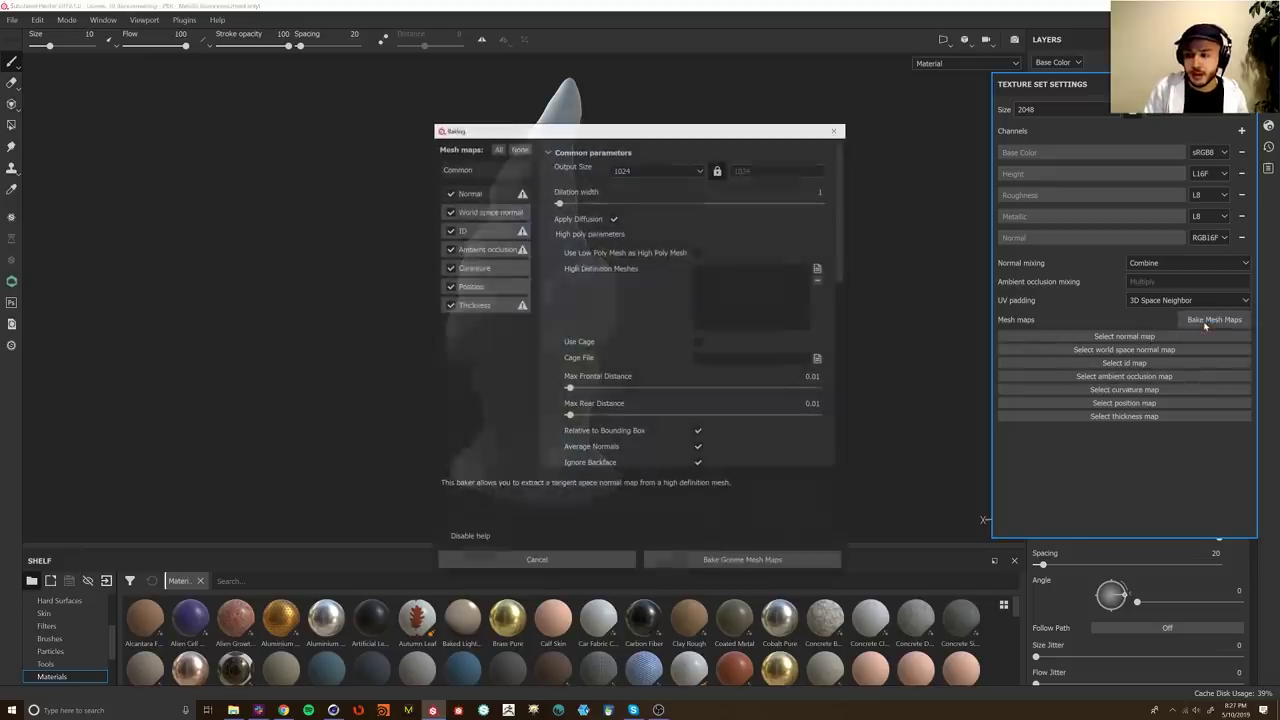
pyautogui.moveTo(687, 131); pyautogui.dragTo(340, 101)
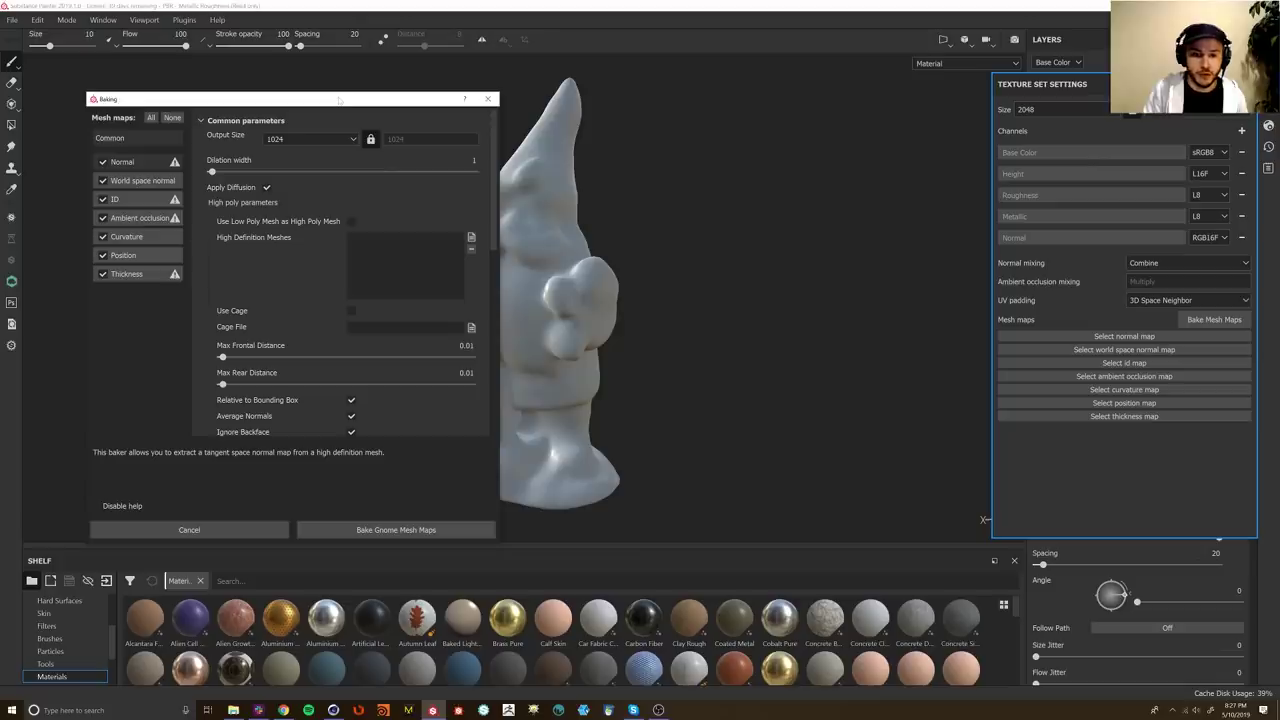
pyautogui.click(291, 143)
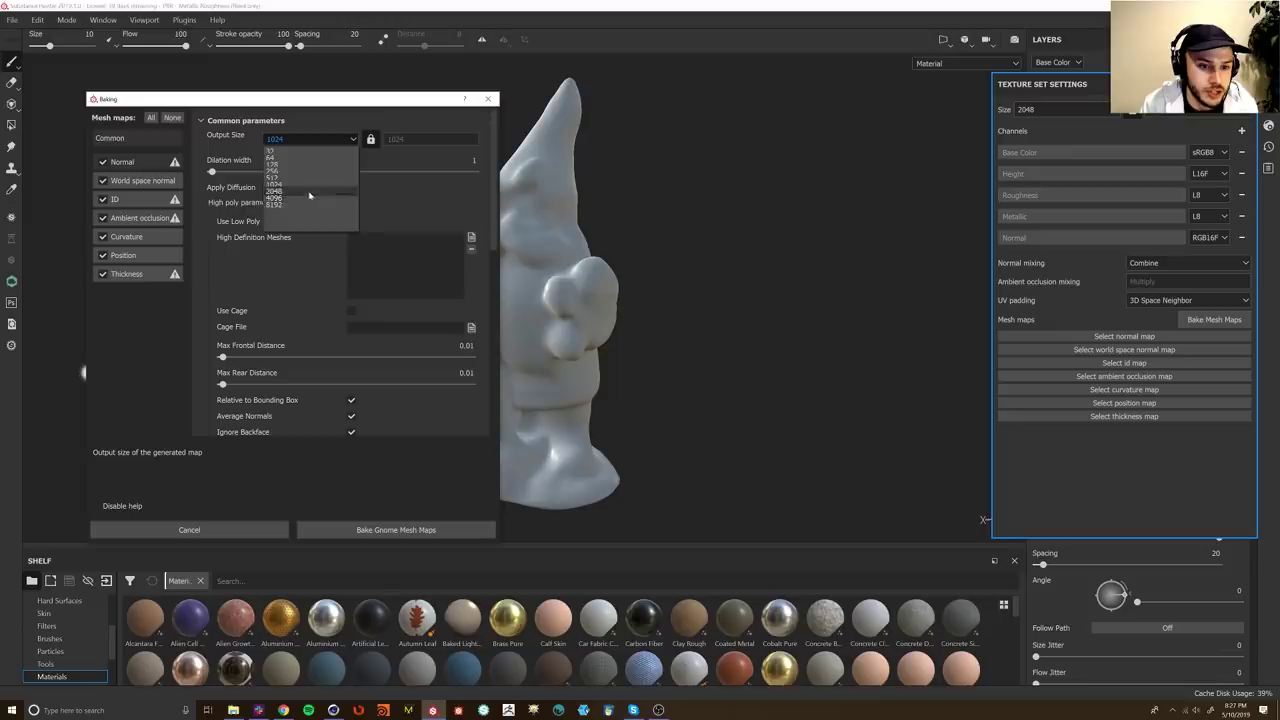
pyautogui.click(308, 190)
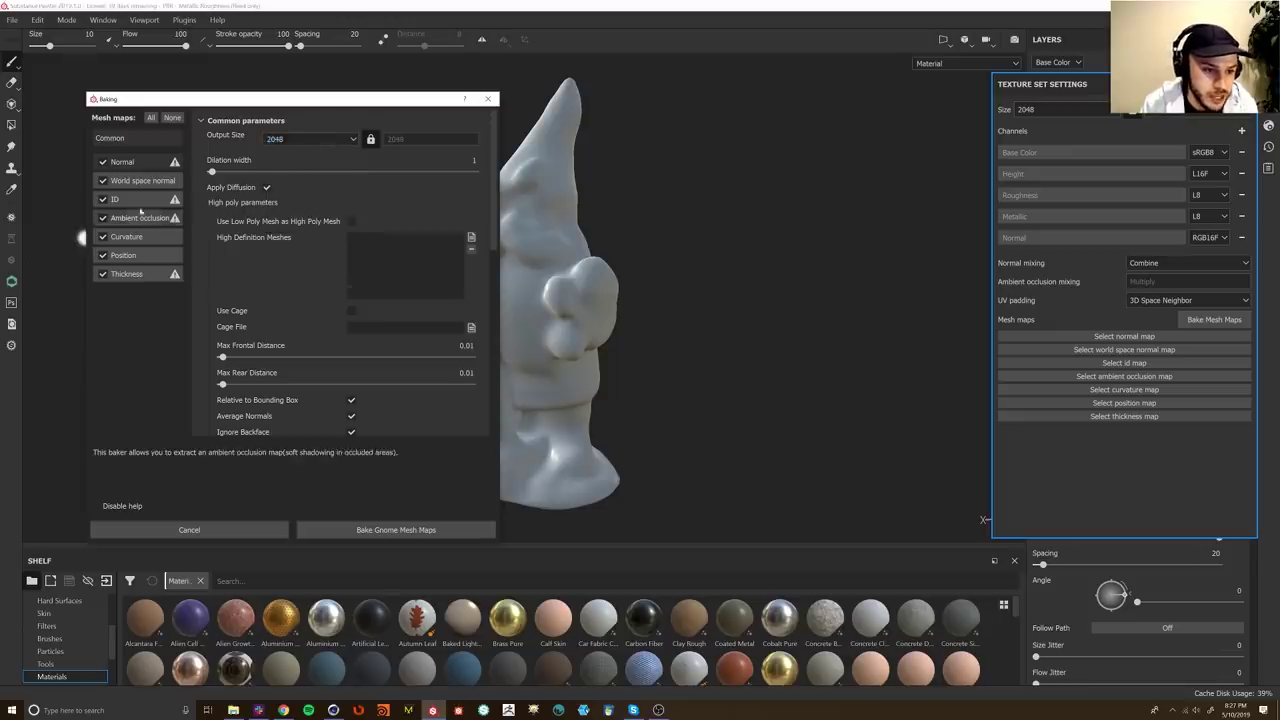
# Step: Exclude the ID map and bake the remaining Gnome mesh maps
pyautogui.click(103, 200)
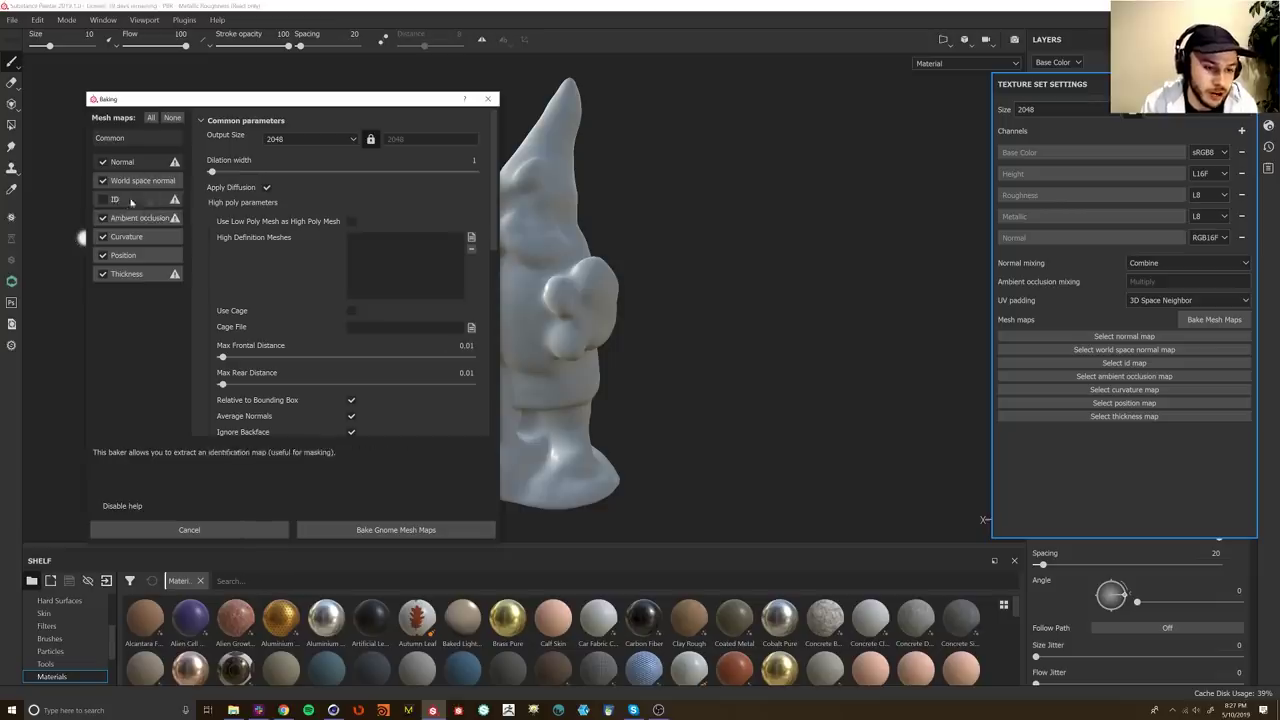
pyautogui.moveTo(371, 100); pyautogui.dragTo(301, 124)
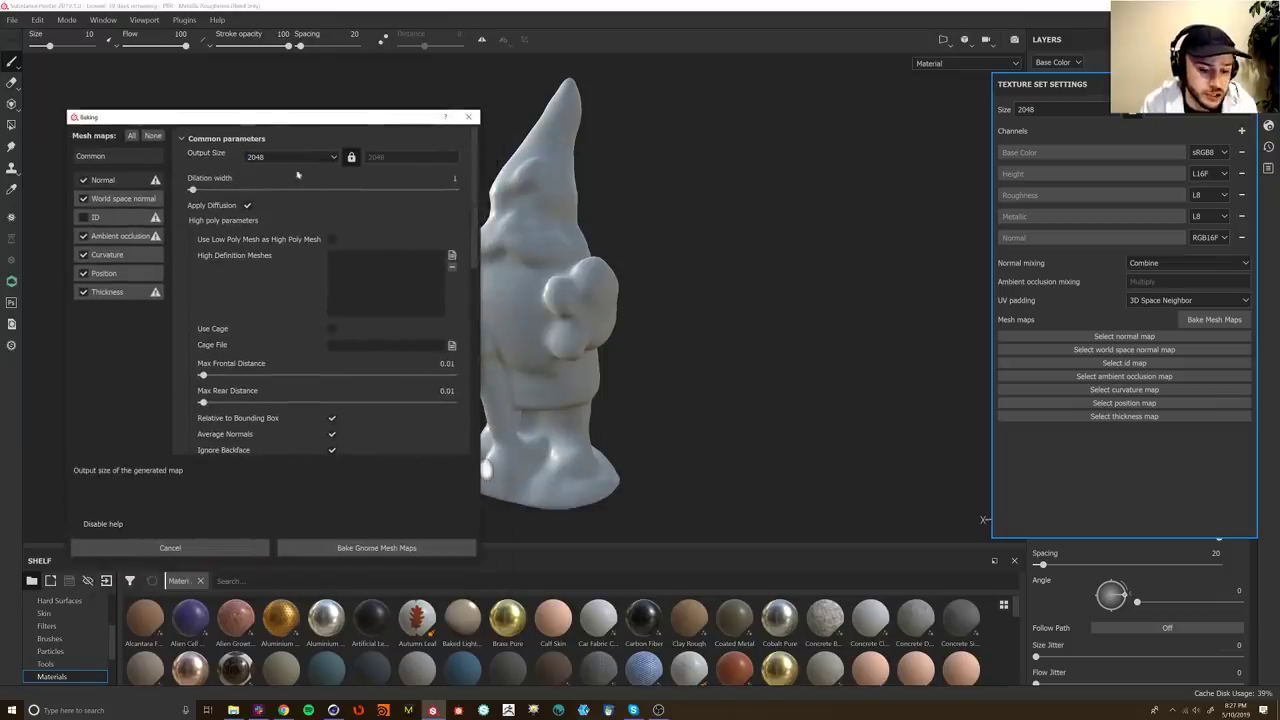
pyautogui.click(356, 553)
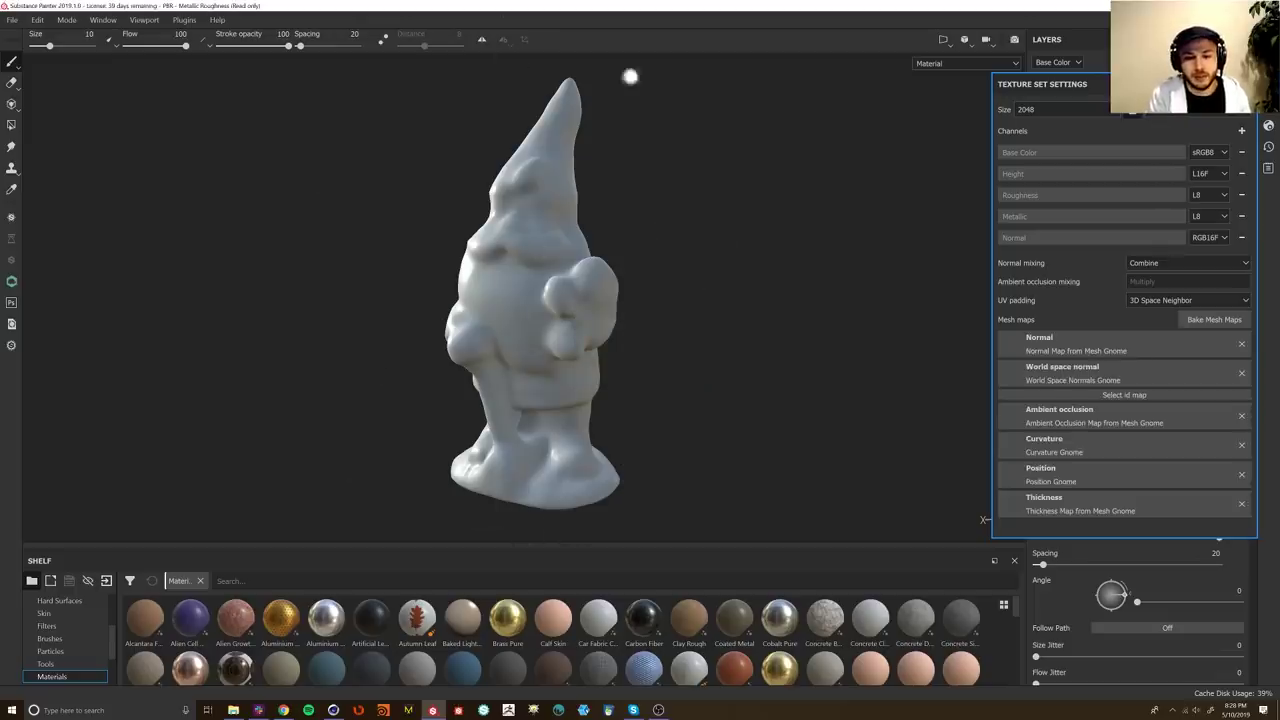
# Step: Inspect the baked gnome from several angles and with the environment lighting rotated
pyautogui.keyDown('alt'); pyautogui.moveTo(560, 371); pyautogui.dragTo(590, 334); pyautogui.keyUp('alt')
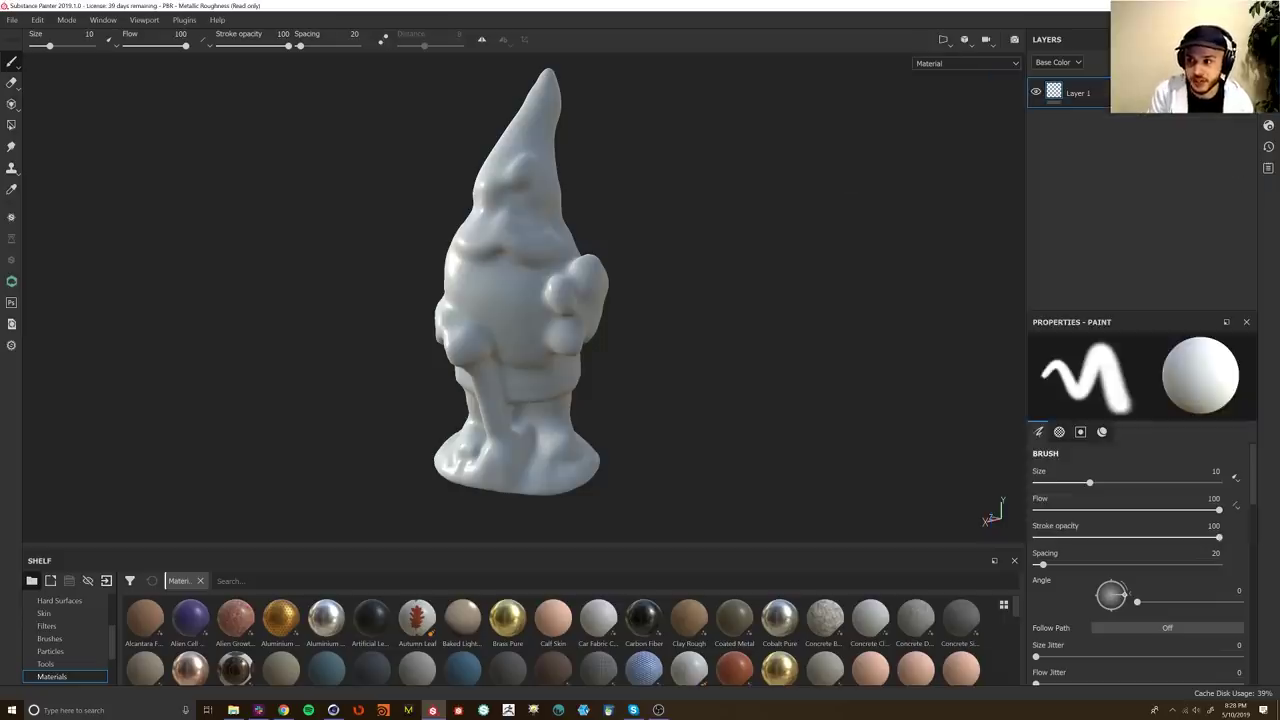
pyautogui.keyDown('alt'); pyautogui.moveTo(529, 283); pyautogui.dragTo(668, 306); pyautogui.keyUp('alt')
pyautogui.moveTo(668, 306)
pyautogui.keyDown('shift'); pyautogui.mouseDown(button='right')
pyautogui.moveTo(680, 297)
pyautogui.moveTo(666, 317)
pyautogui.mouseUp(button='right'); pyautogui.keyUp('shift')
pyautogui.keyDown('alt'); pyautogui.moveTo(534, 331); pyautogui.dragTo(537, 274); pyautogui.keyUp('alt')
# Step: Browse the shelf materials, apply Brass Pure to the gnome and inspect the result from different angles
pyautogui.scroll(-2, 115, 641)
pyautogui.scroll(-5, 1014, 614)
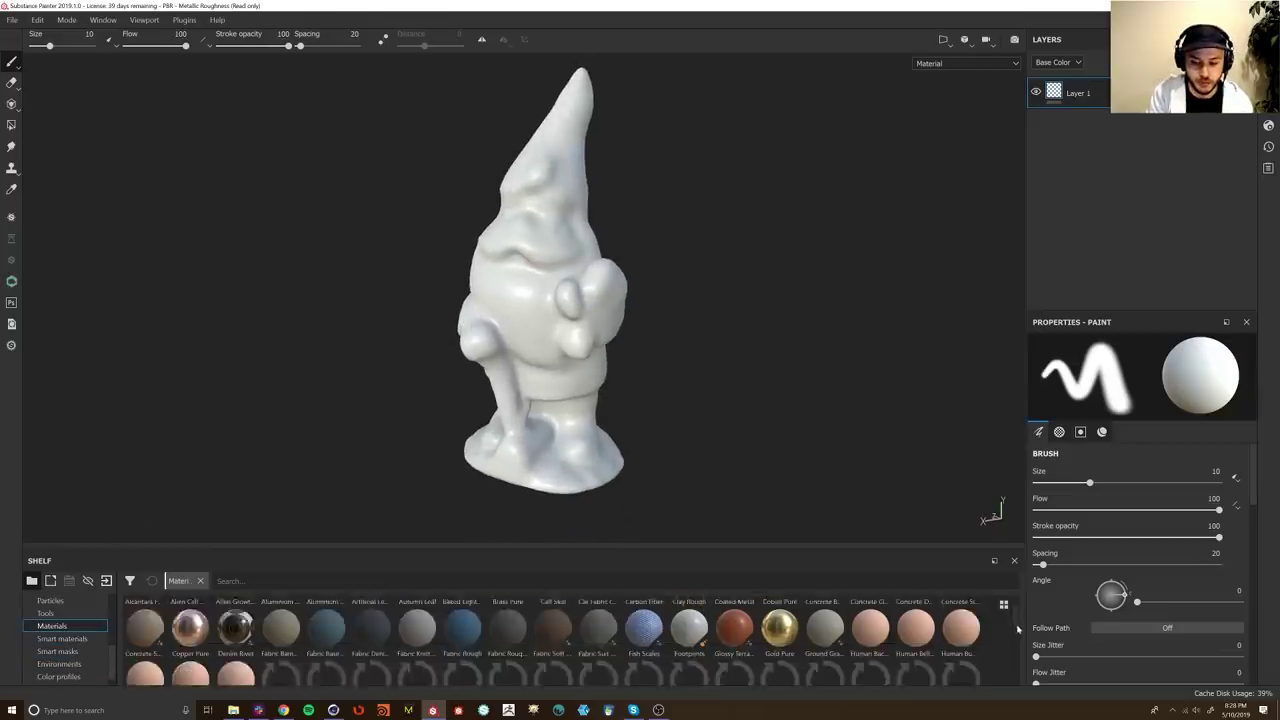
pyautogui.scroll(-6, 1023, 648)
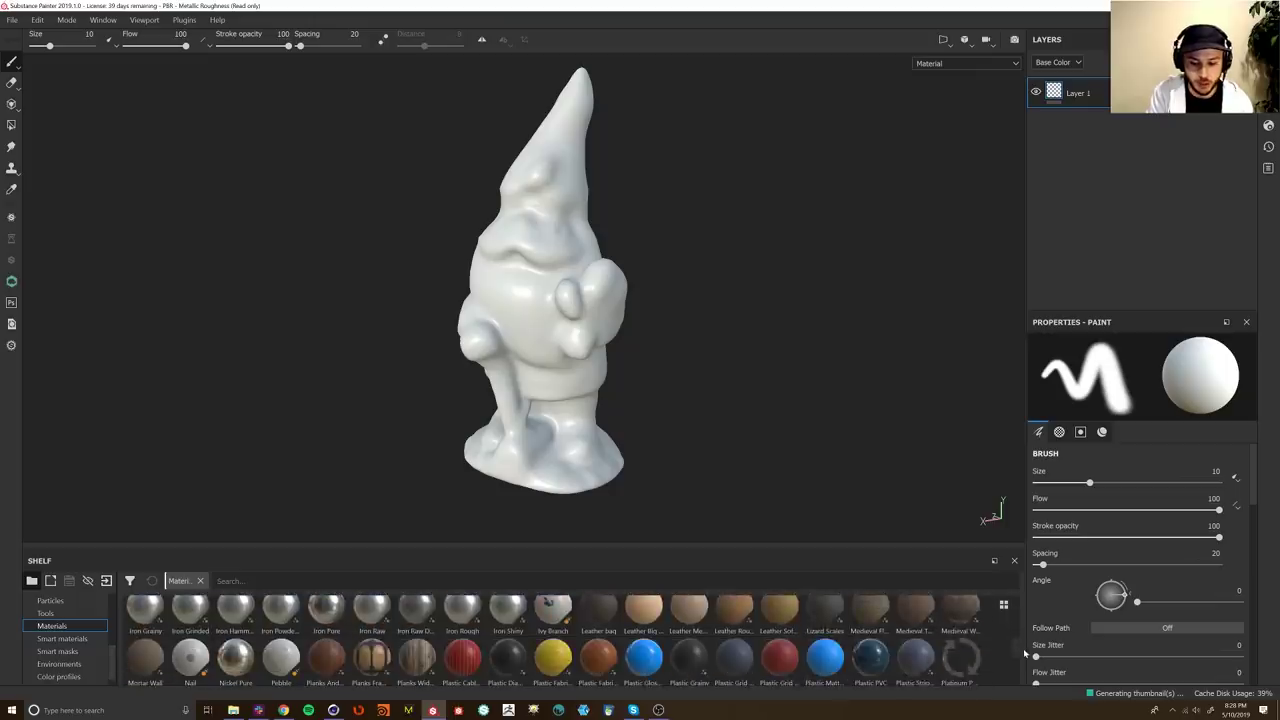
pyautogui.scroll(10, 1025, 668)
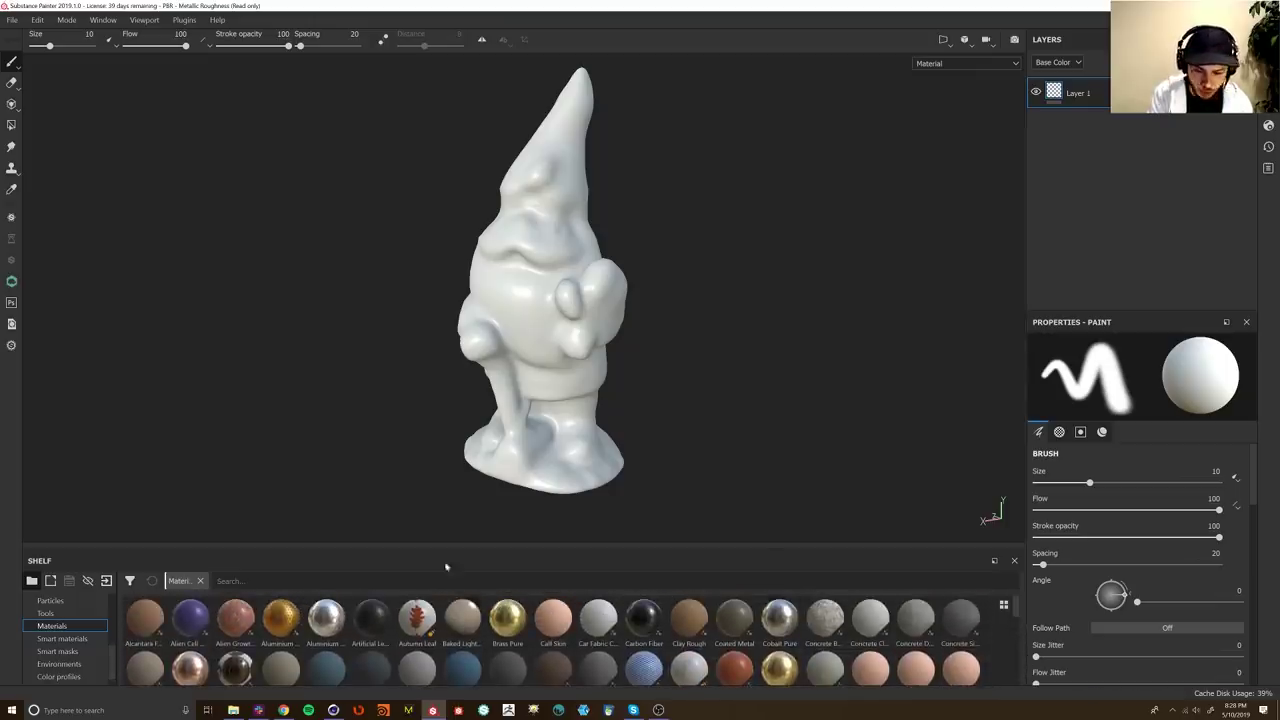
pyautogui.moveTo(512, 622); pyautogui.dragTo(696, 314)
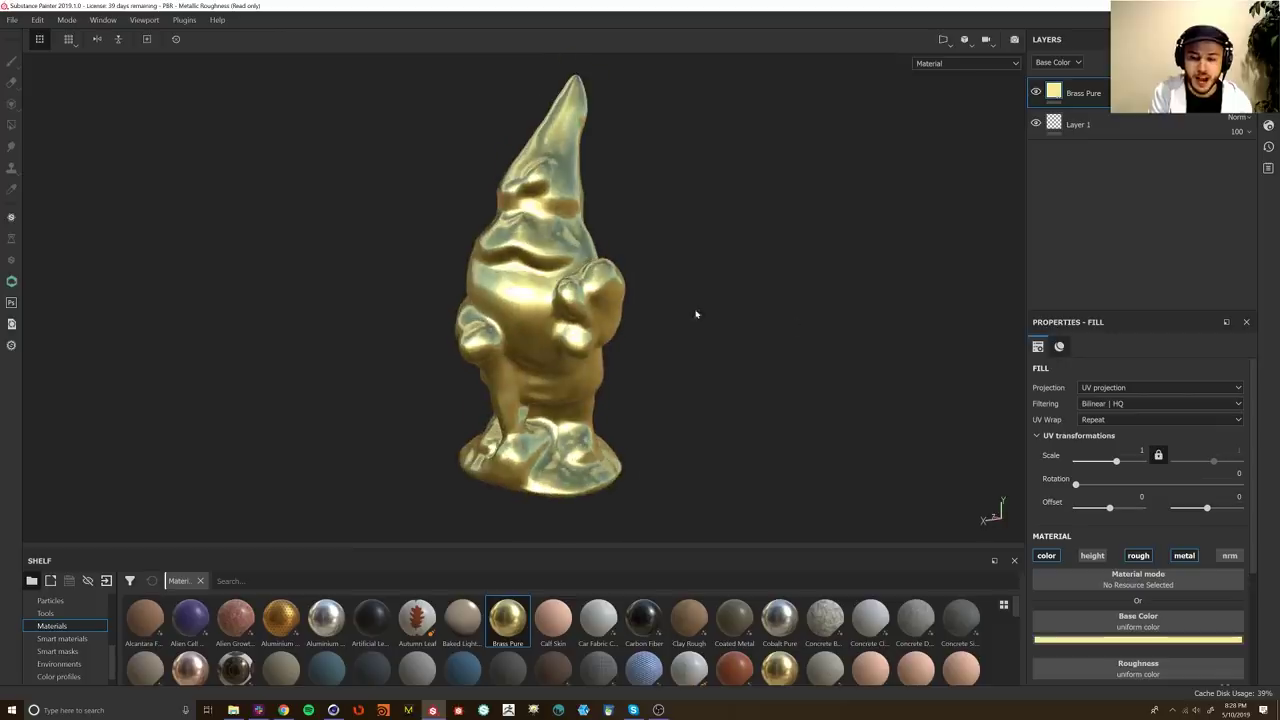
pyautogui.scroll(3, 522, 360)
pyautogui.keyDown('alt'); pyautogui.moveTo(522, 360); pyautogui.dragTo(474, 359); pyautogui.keyUp('alt')
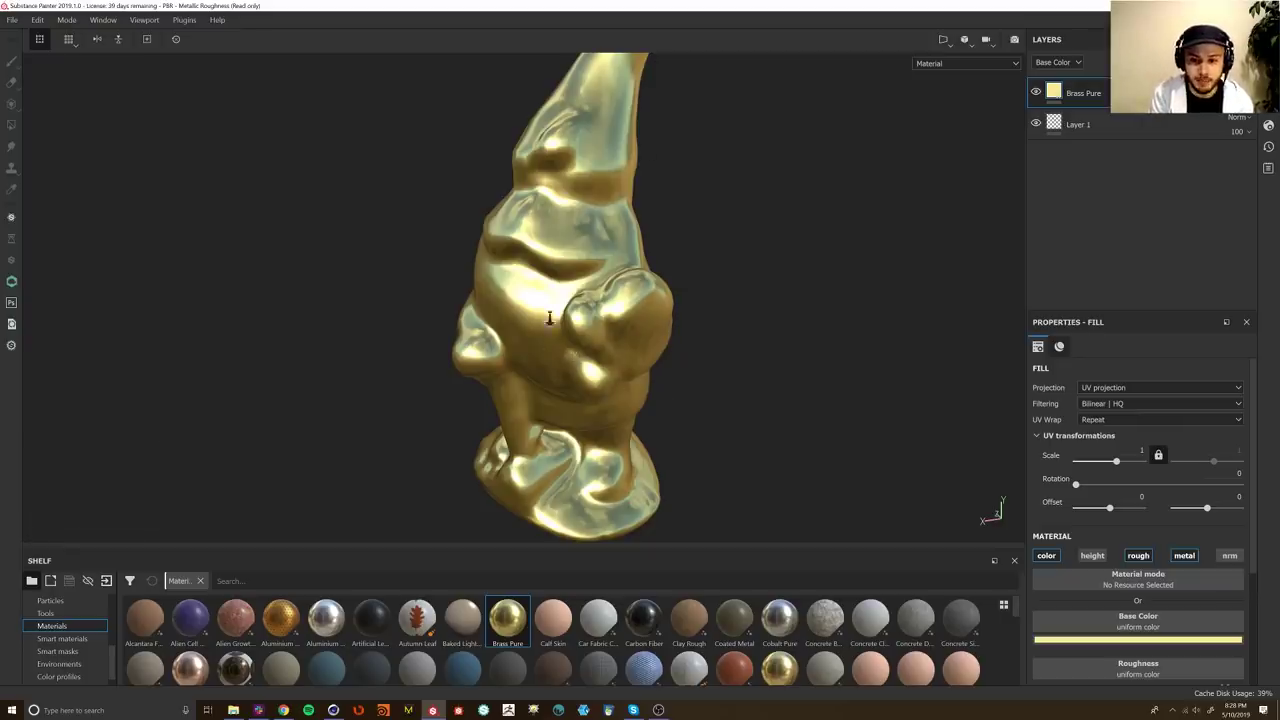
pyautogui.keyDown('alt'); pyautogui.moveTo(549, 318); pyautogui.dragTo(586, 390, button='right'); pyautogui.keyUp('alt')
pyautogui.keyDown('alt'); pyautogui.moveTo(592, 305); pyautogui.dragTo(648, 314); pyautogui.keyUp('alt')
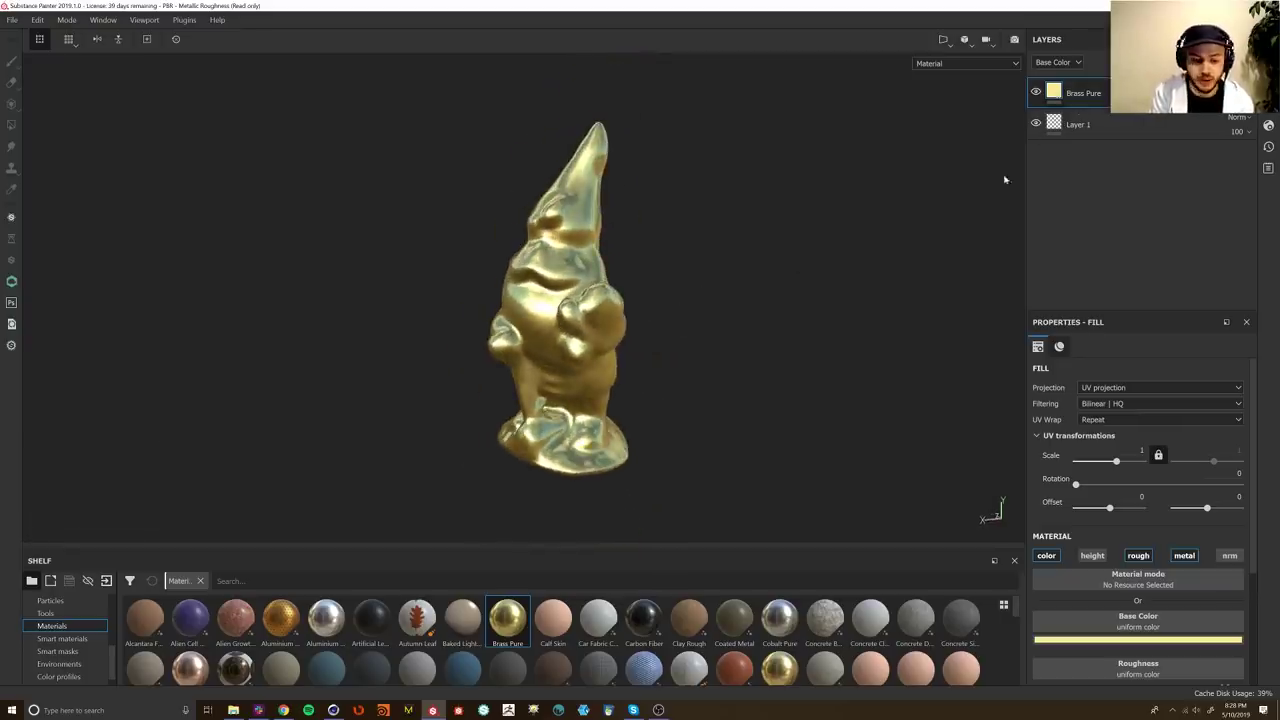
# Step: Start a resource import and add the file uv_transferReflection.psd from the gnome's textured mesh folder
pyautogui.click(106, 582)
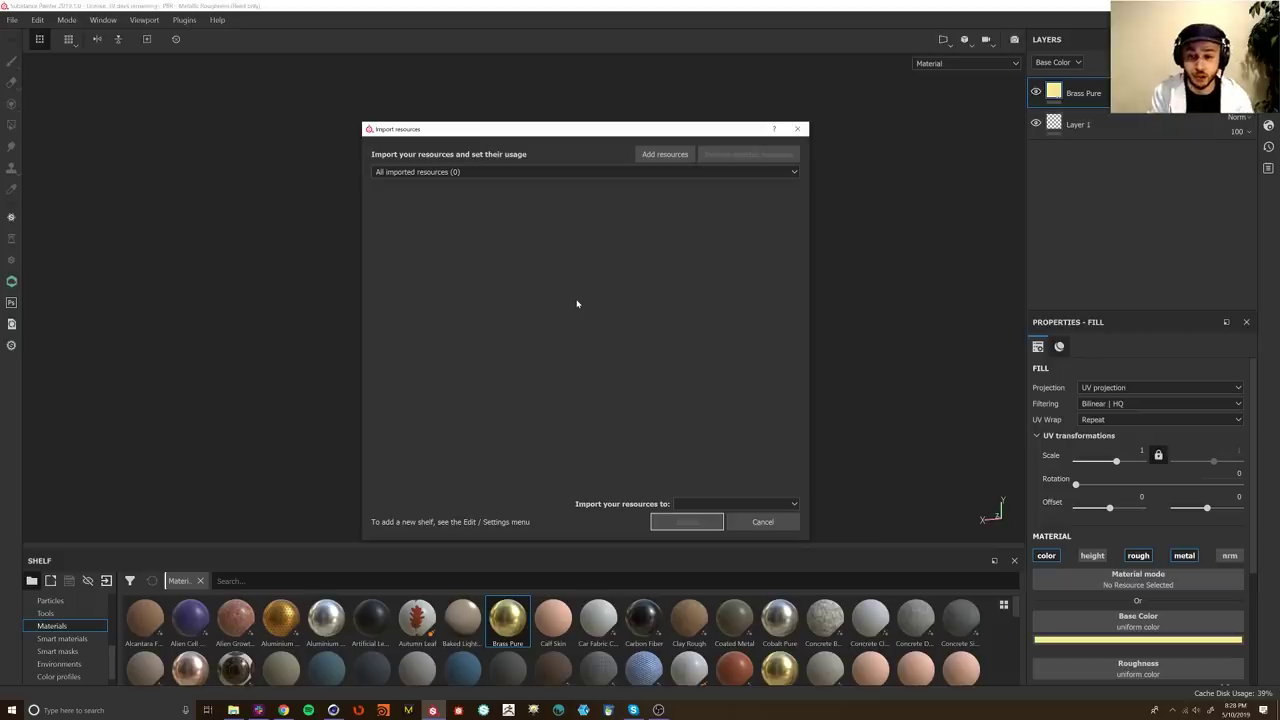
pyautogui.click(652, 156)
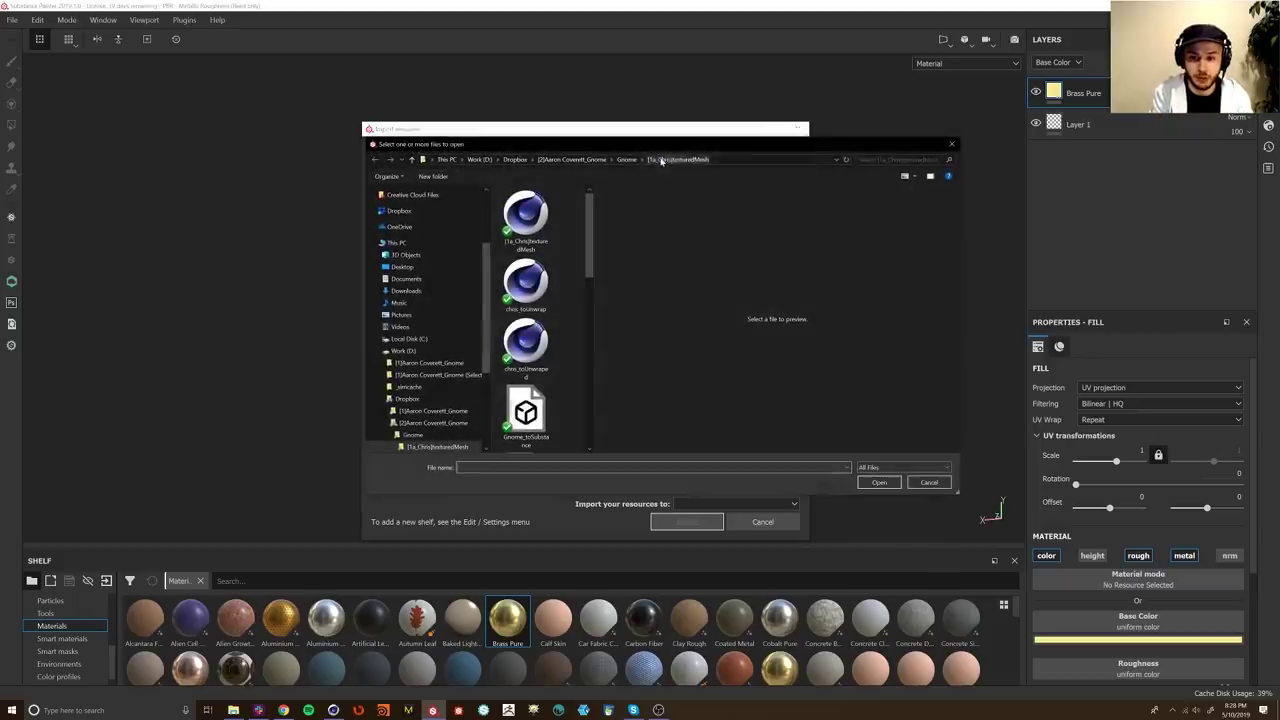
pyautogui.moveTo(598, 260); pyautogui.dragTo(593, 451)
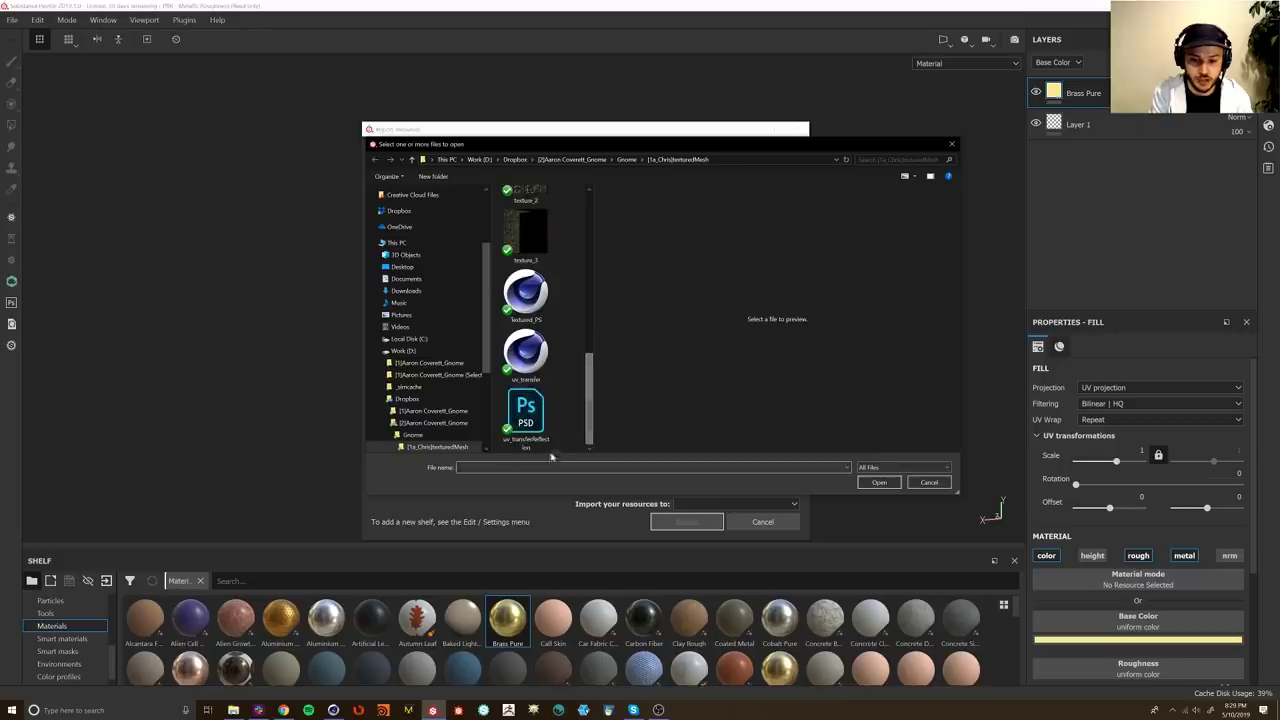
pyautogui.click(546, 409)
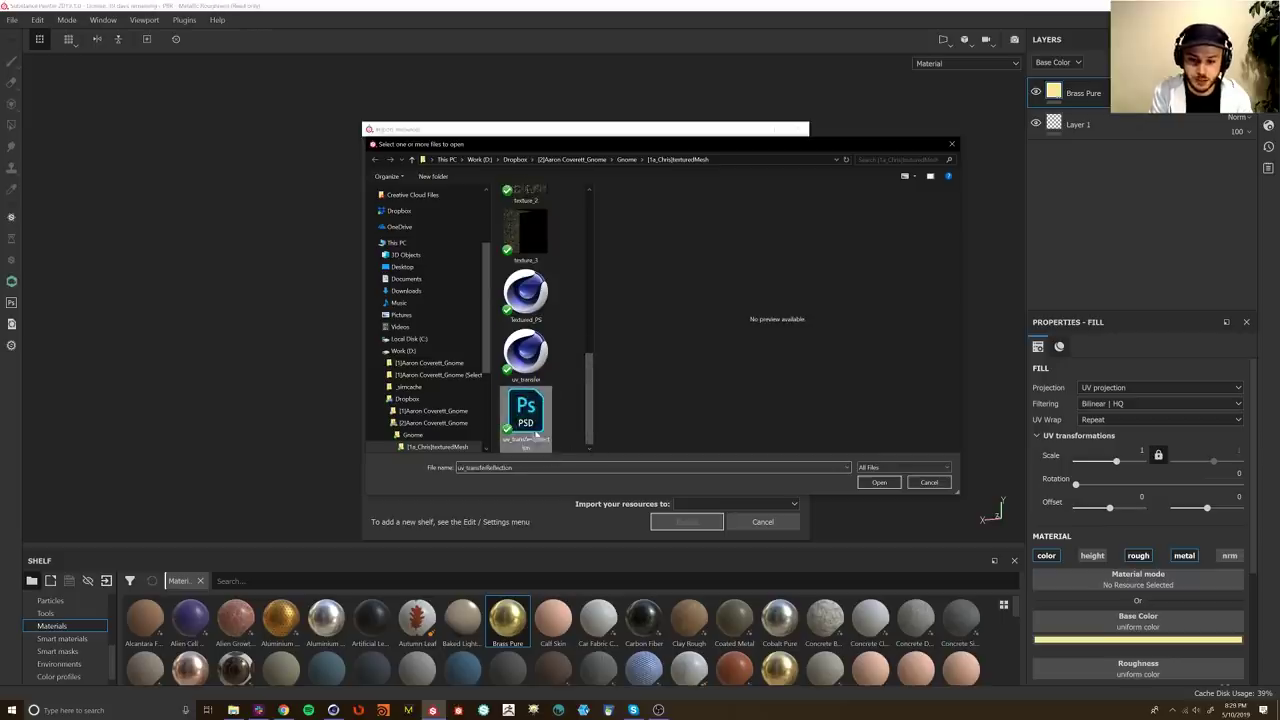
pyautogui.click(878, 483)
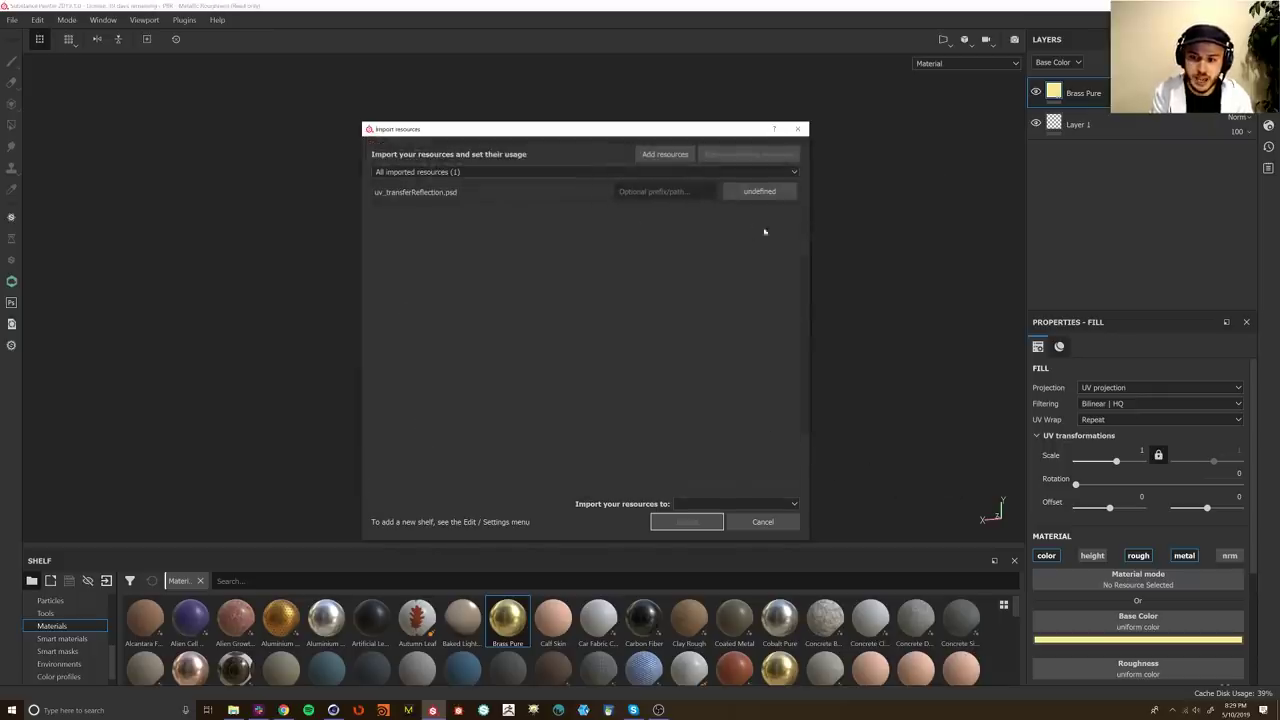
# Step: Set the usage of uv_transferReflection.psd to texture and import it into the current project, 'PBR - Metallic Roughness'
pyautogui.click(766, 193)
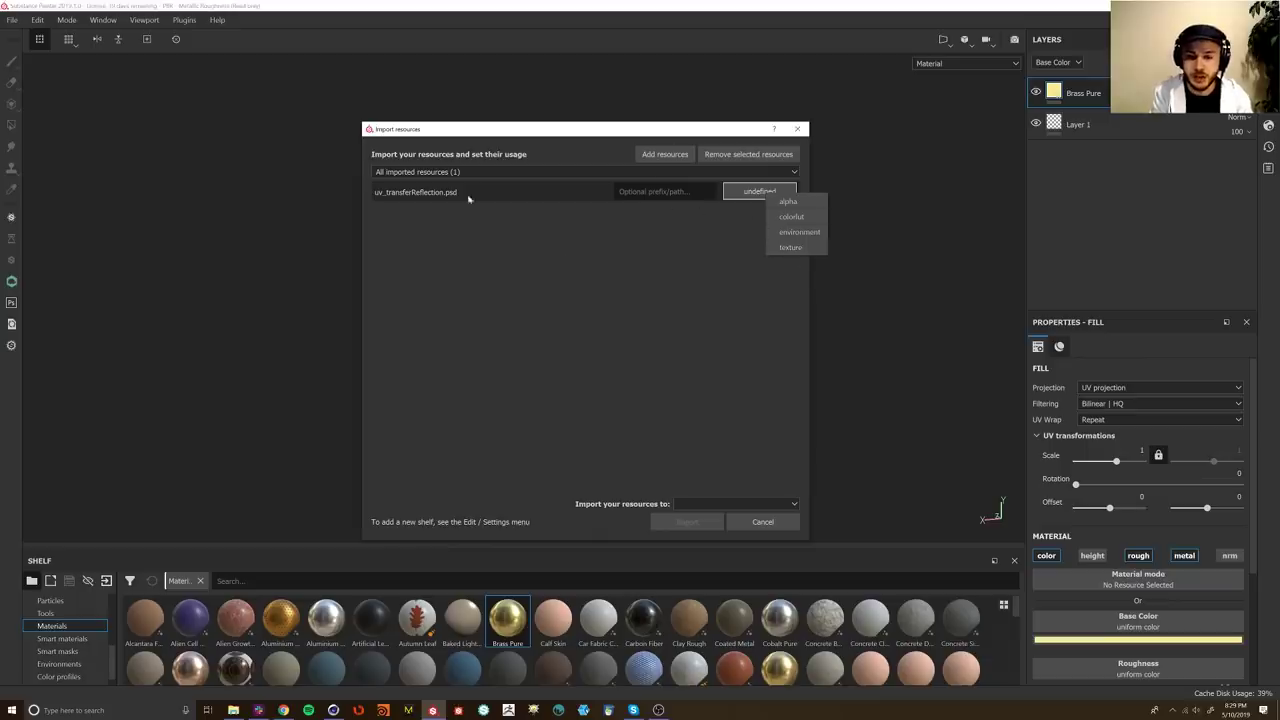
pyautogui.click(793, 251)
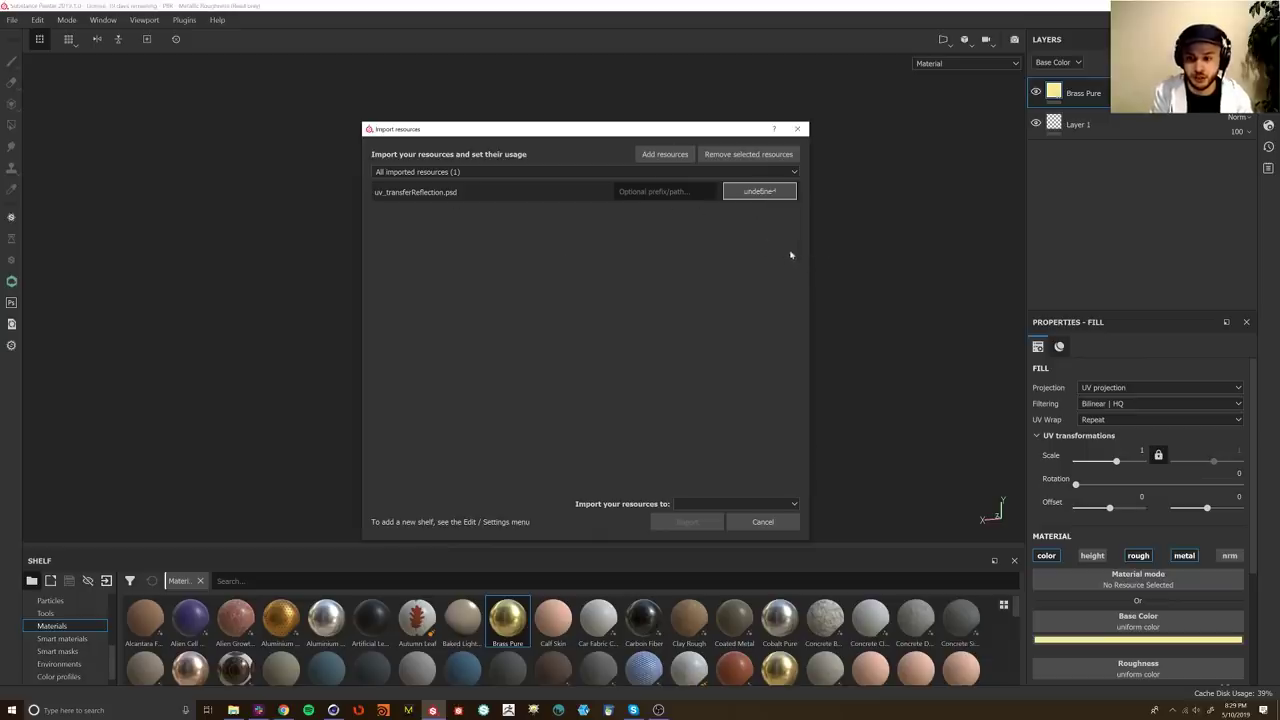
pyautogui.click(690, 504)
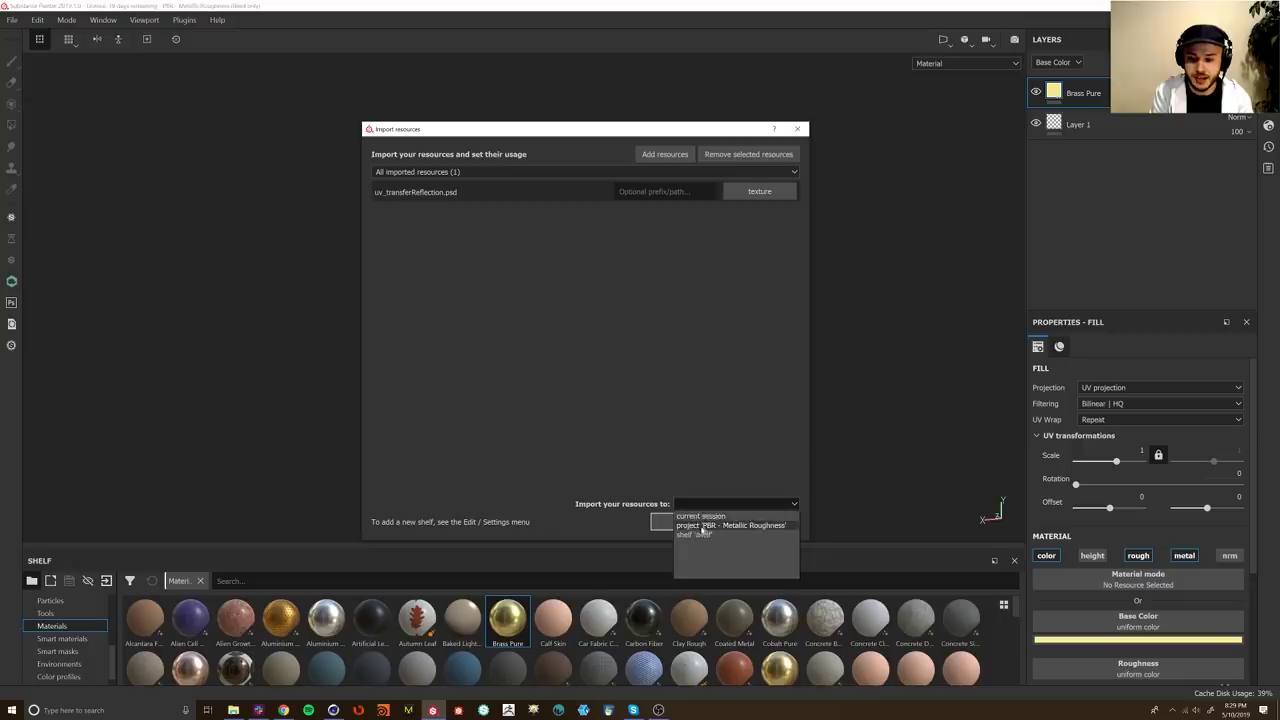
pyautogui.click(692, 526)
pyautogui.click(678, 525)
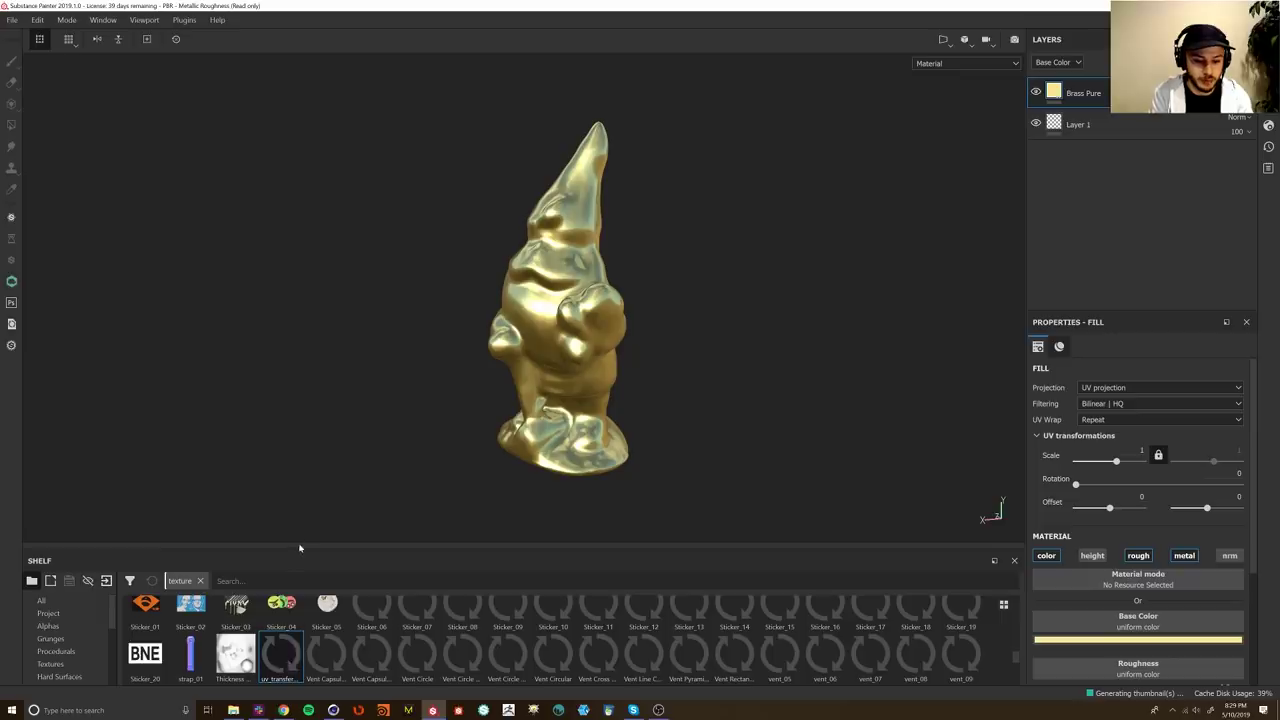
# Step: Enlarge the shelf, show only the project's resources and select the imported uv_transferReflection texture
pyautogui.moveTo(301, 549); pyautogui.dragTo(306, 392)
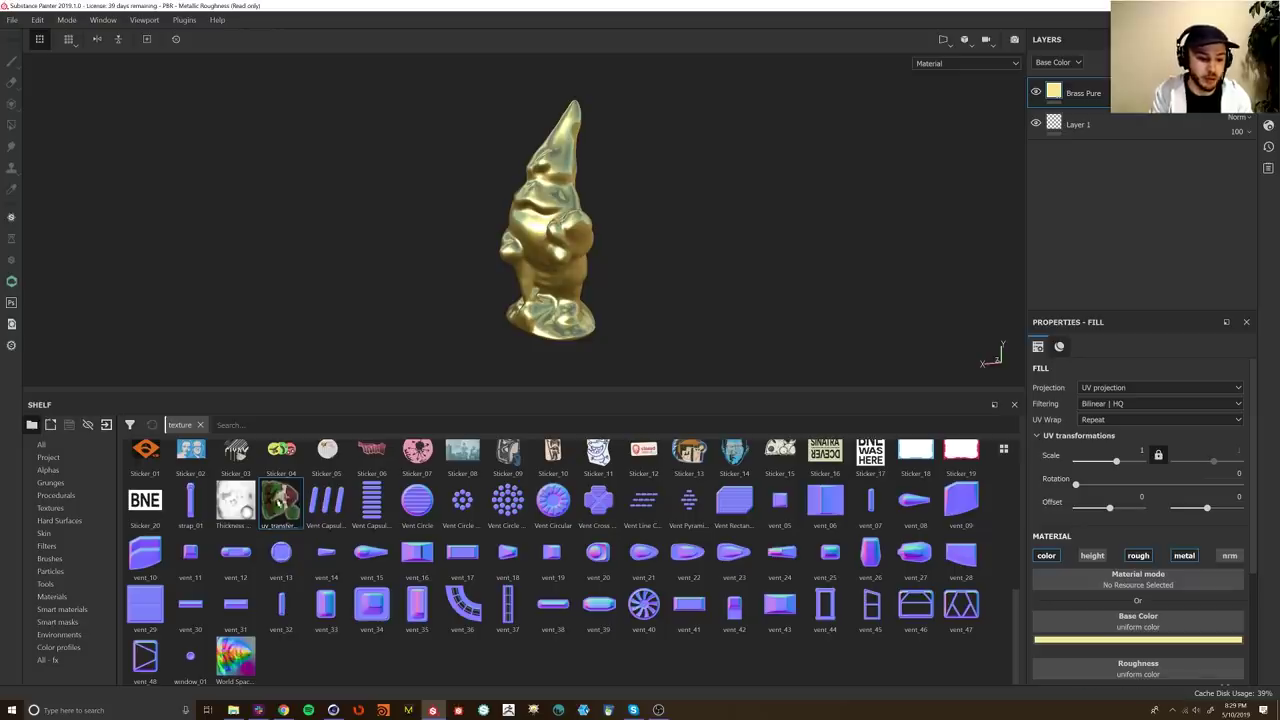
pyautogui.click(48, 457)
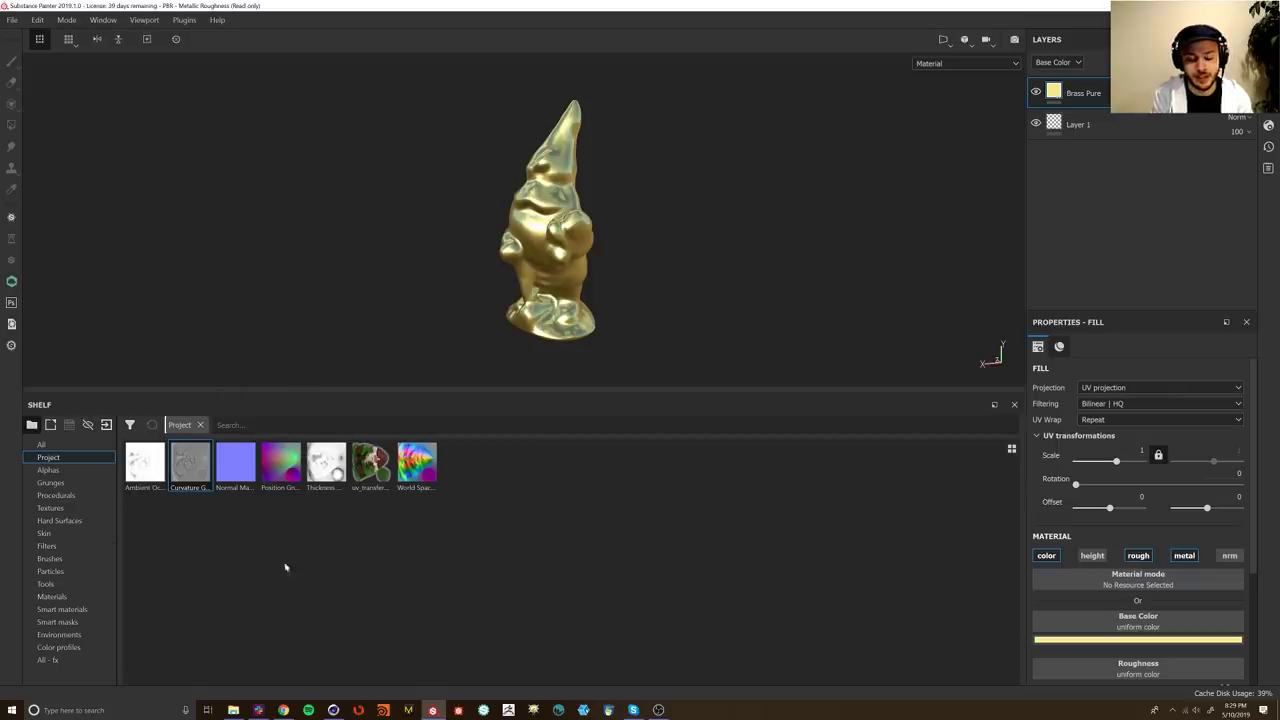
pyautogui.click(380, 476)
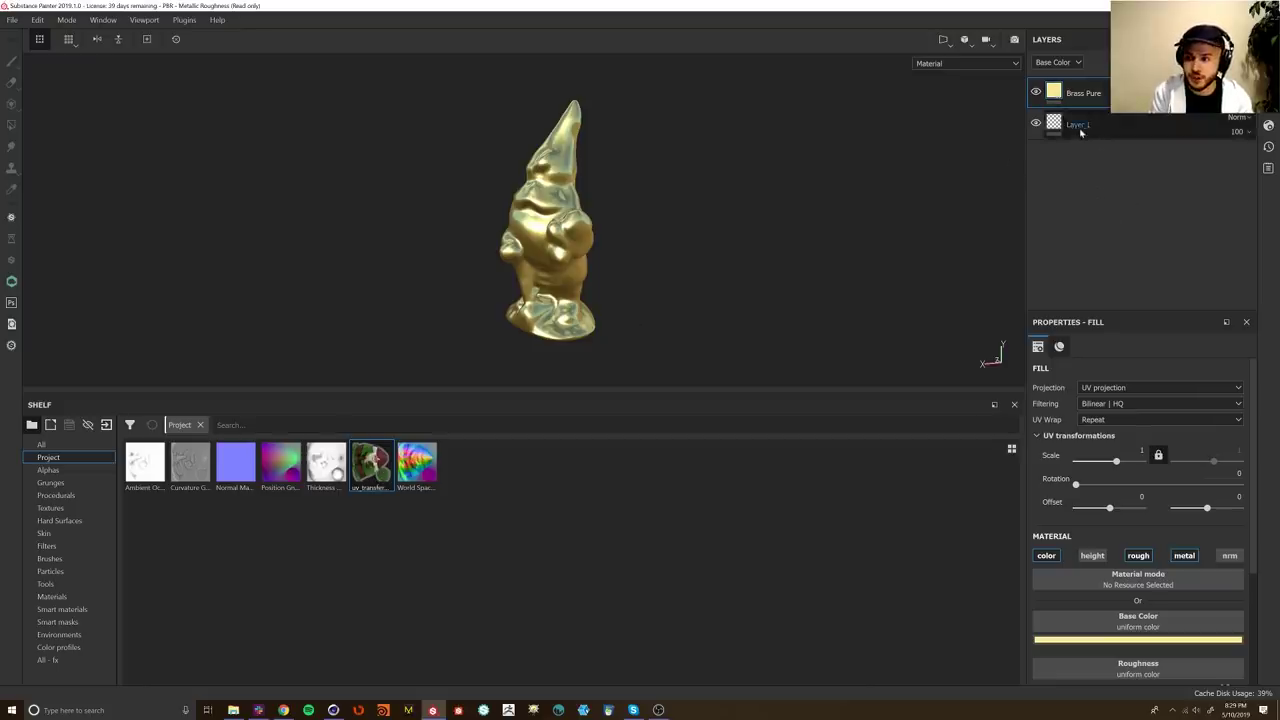
# Step: Delete both the Brass Pure layer and Layer 1, and shrink the shelf to give the viewport more room
pyautogui.keyDown('shift'); pyautogui.click(1080, 131); pyautogui.keyUp('shift')
pyautogui.press('Delete')
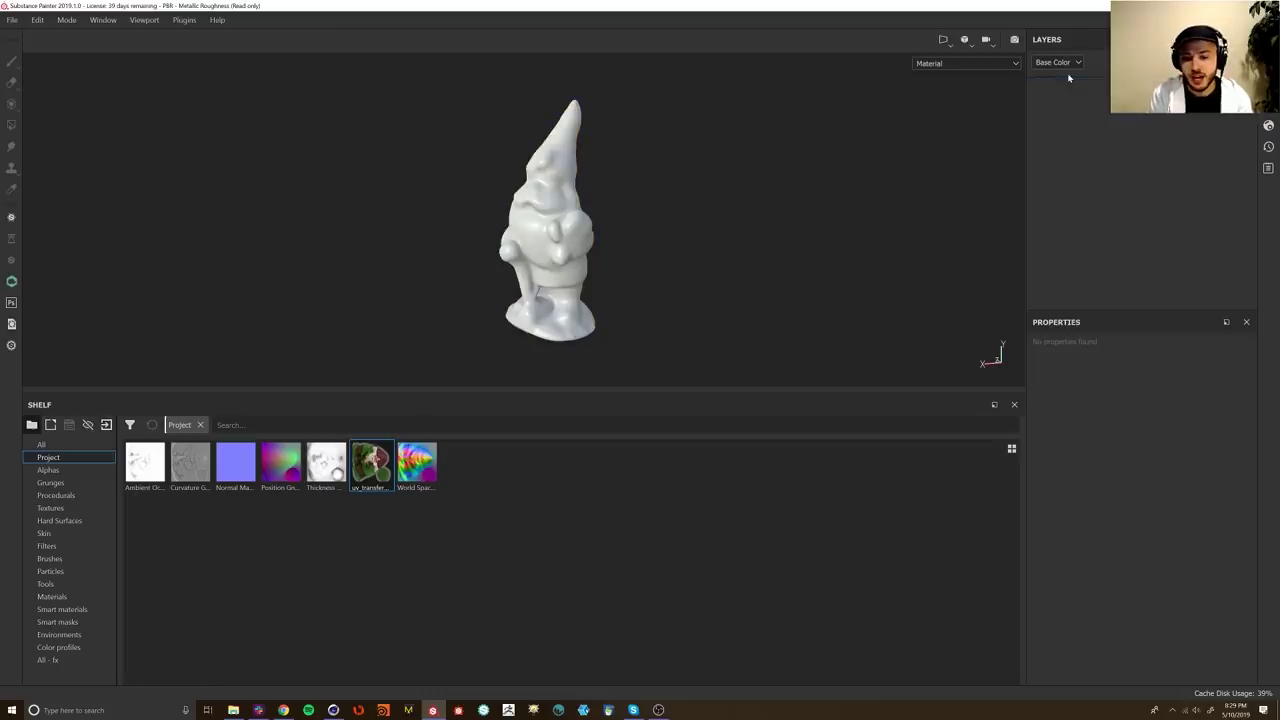
pyautogui.moveTo(562, 392); pyautogui.dragTo(580, 537)
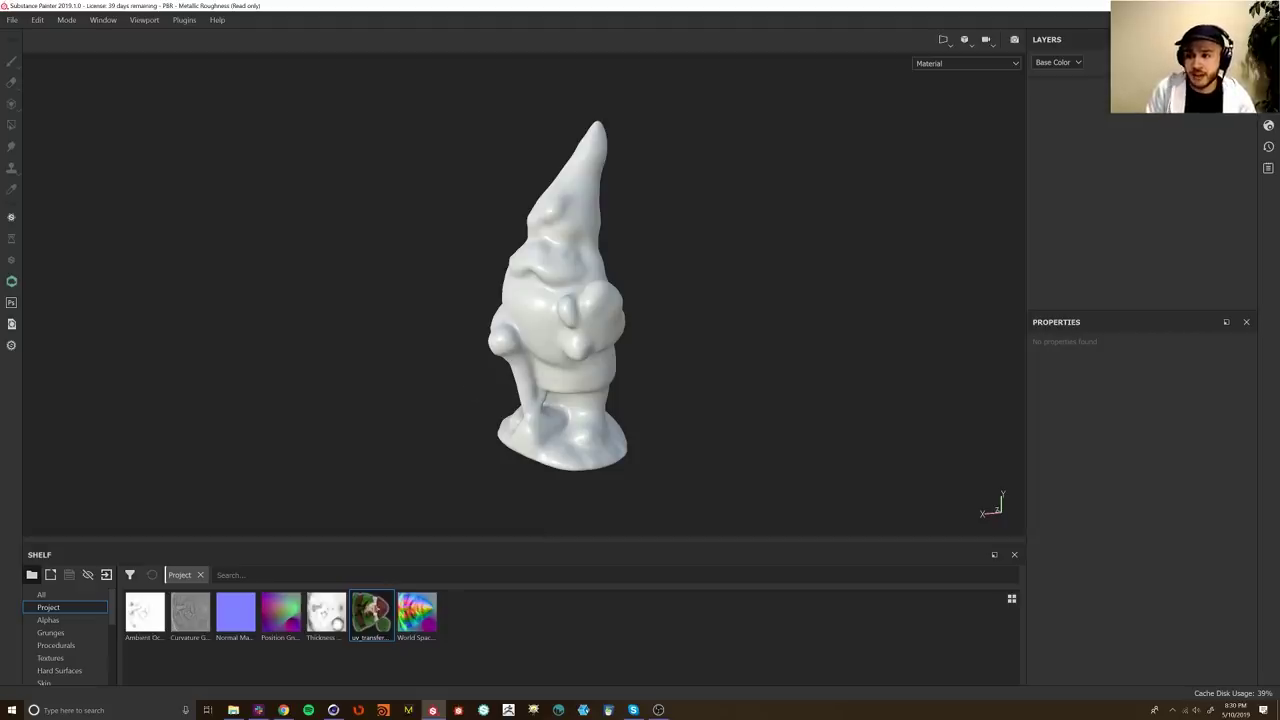
# Step: Add a paint layer, a fill layer and a folder with a black mask to the empty layer stack
pyautogui.click(1162, 62)
pyautogui.click(1183, 62)
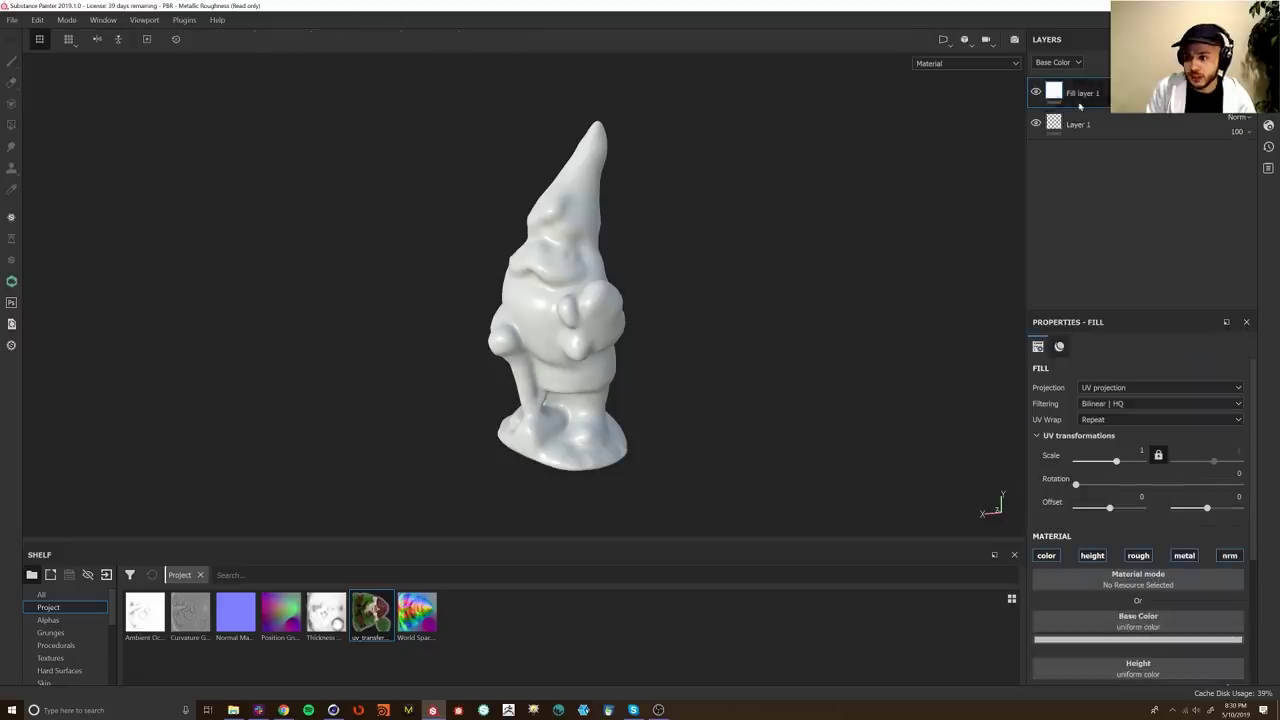
pyautogui.click(1225, 62)
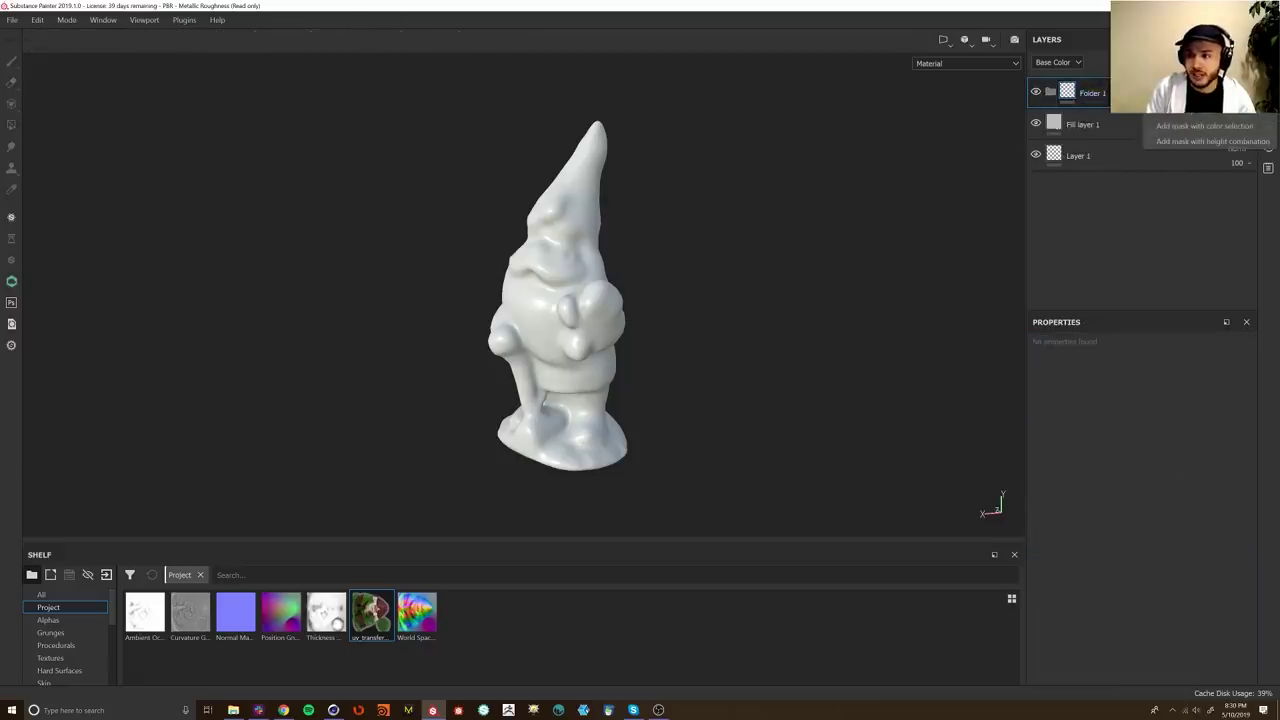
pyautogui.click(1184, 95)
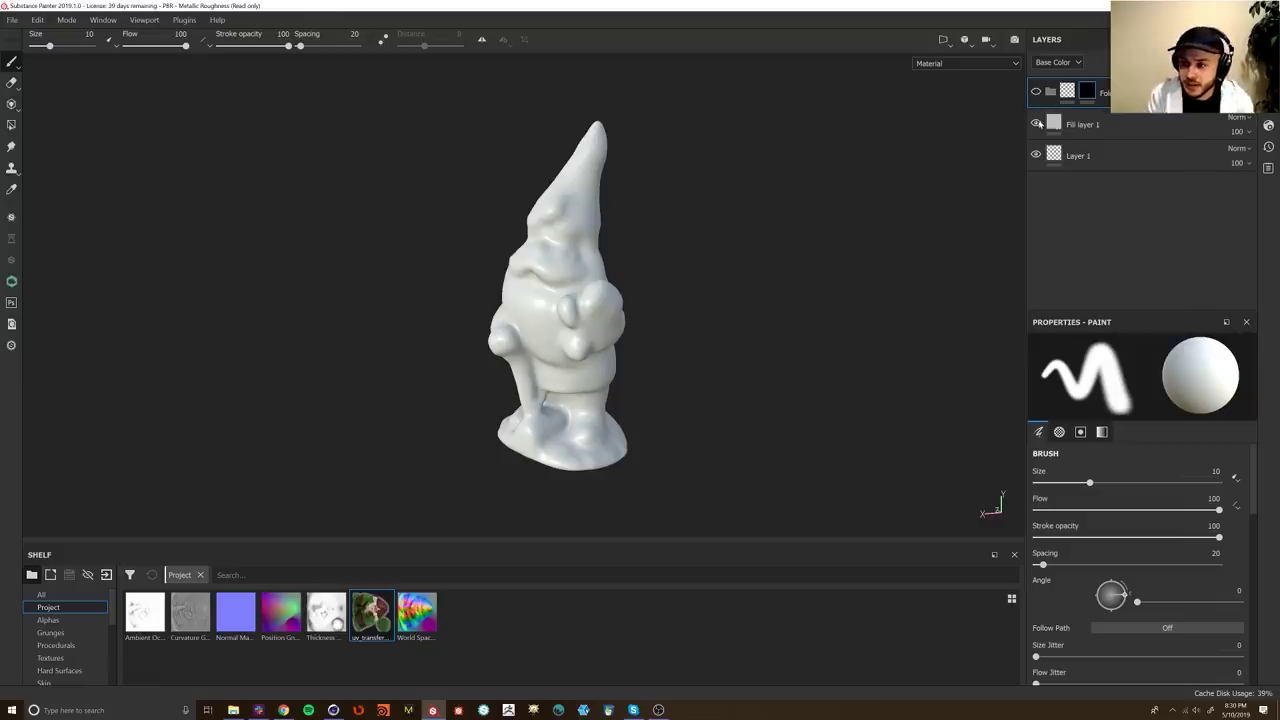
# Step: Select Layer 1 for painting with the Paint tool and set the brush material's base color to red
pyautogui.click(1078, 163)
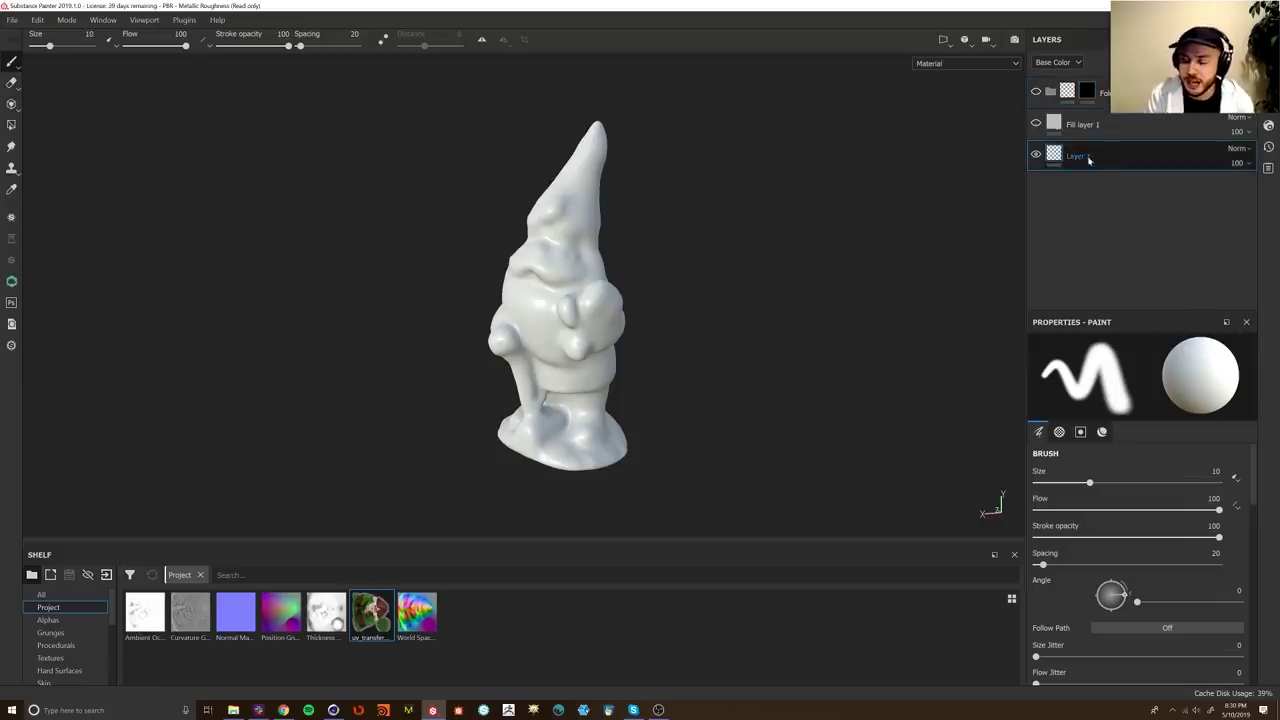
pyautogui.click(12, 63)
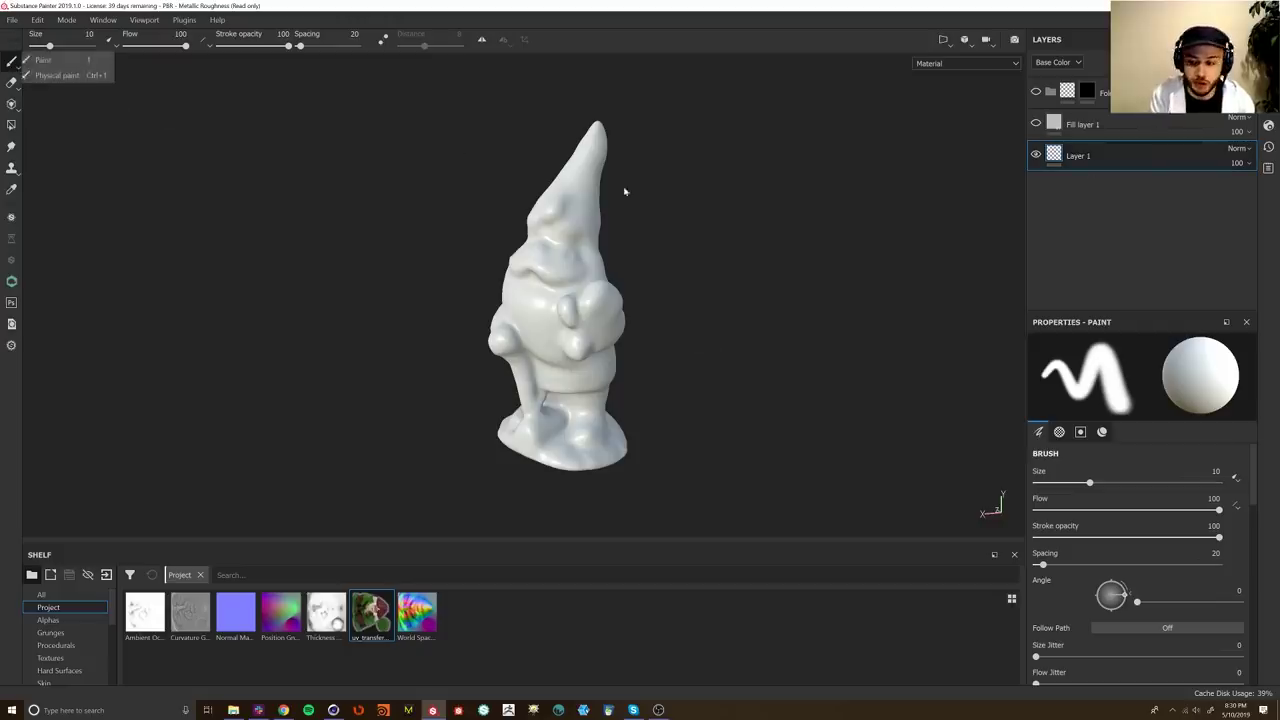
pyautogui.click(1101, 431)
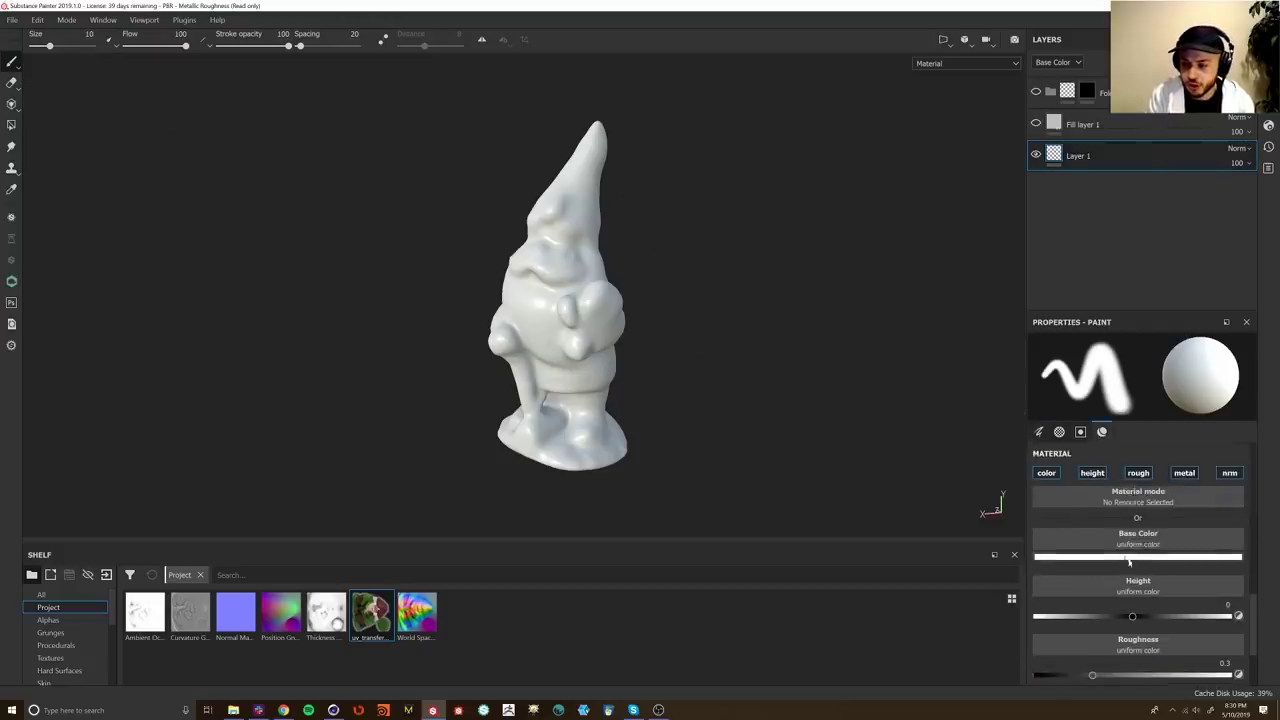
pyautogui.click(1138, 557)
pyautogui.moveTo(1188, 468); pyautogui.dragTo(1186, 286)
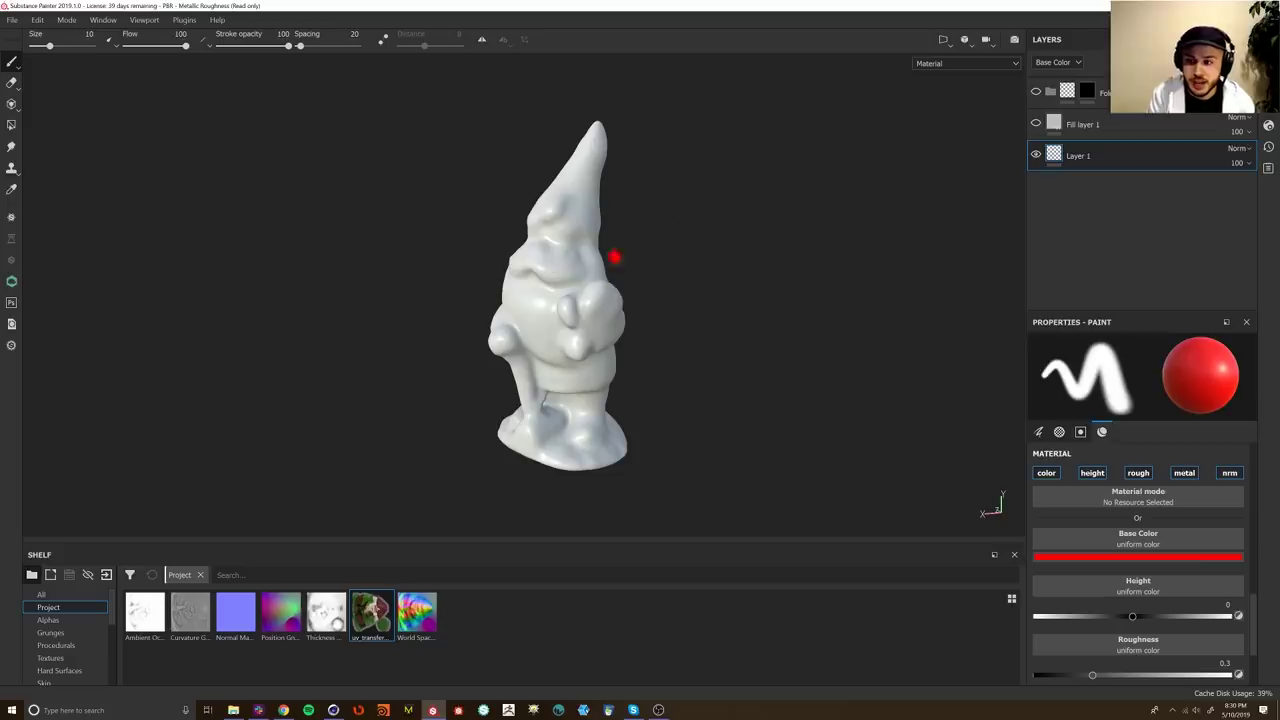
# Step: Paint freehand red test strokes over the gnome's front and side on Layer 1
pyautogui.scroll(4, 600, 249)
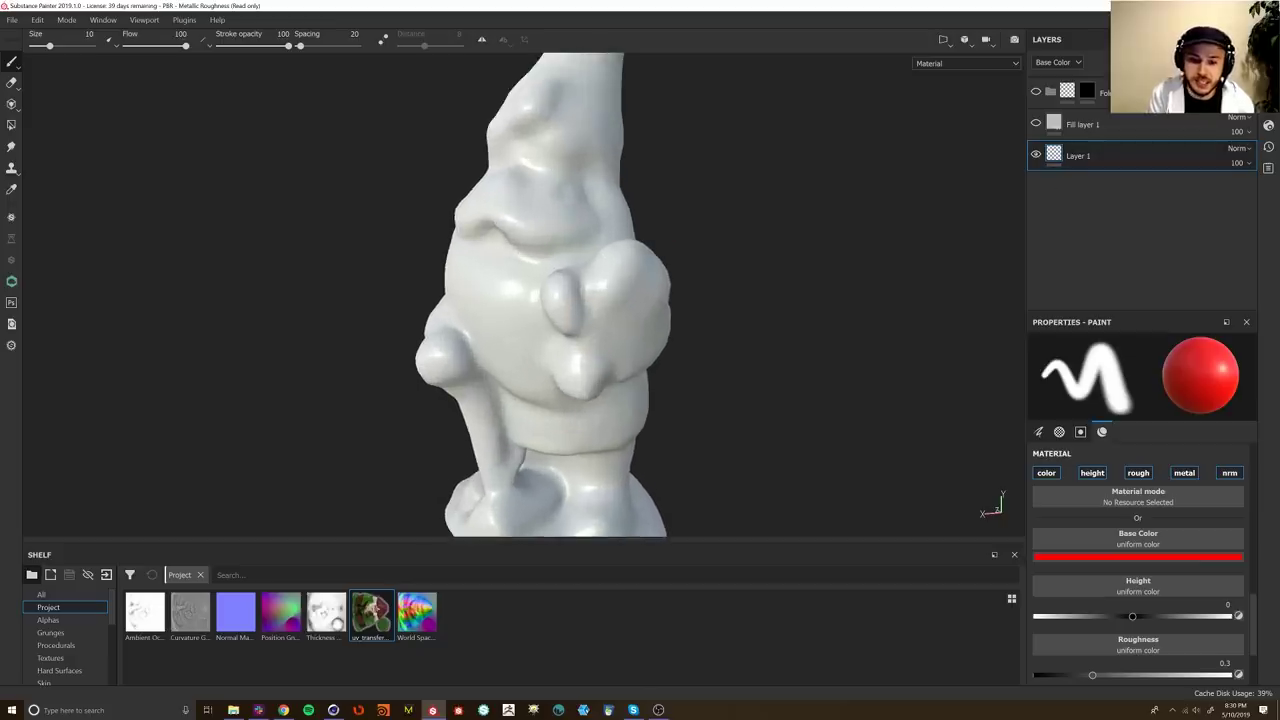
pyautogui.moveTo(508, 335)
pyautogui.mouseDown()
pyautogui.moveTo(470, 350)
pyautogui.moveTo(610, 390)
pyautogui.moveTo(656, 236)
pyautogui.moveTo(380, 254)
pyautogui.mouseUp()
pyautogui.moveTo(728, 226); pyautogui.dragTo(778, 143)
pyautogui.moveTo(767, 220)
pyautogui.mouseDown()
pyautogui.moveTo(708, 270)
pyautogui.moveTo(758, 299)
pyautogui.mouseUp()
pyautogui.moveTo(756, 363)
pyautogui.mouseDown()
pyautogui.moveTo(750, 468)
pyautogui.moveTo(700, 530)
pyautogui.mouseUp()
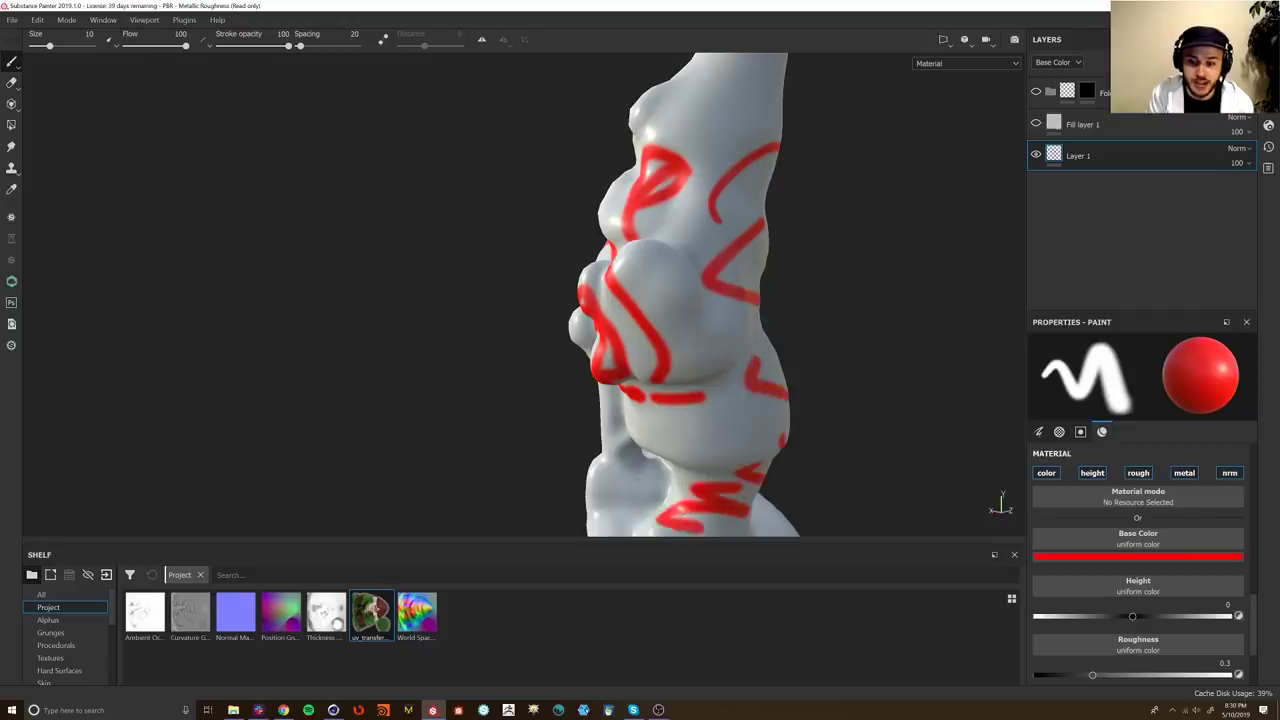
# Step: Display the 3D and 2D views side by side and frame the whole gnome and its full UV layout
pyautogui.scroll(-4, 752, 355)
pyautogui.click(943, 40)
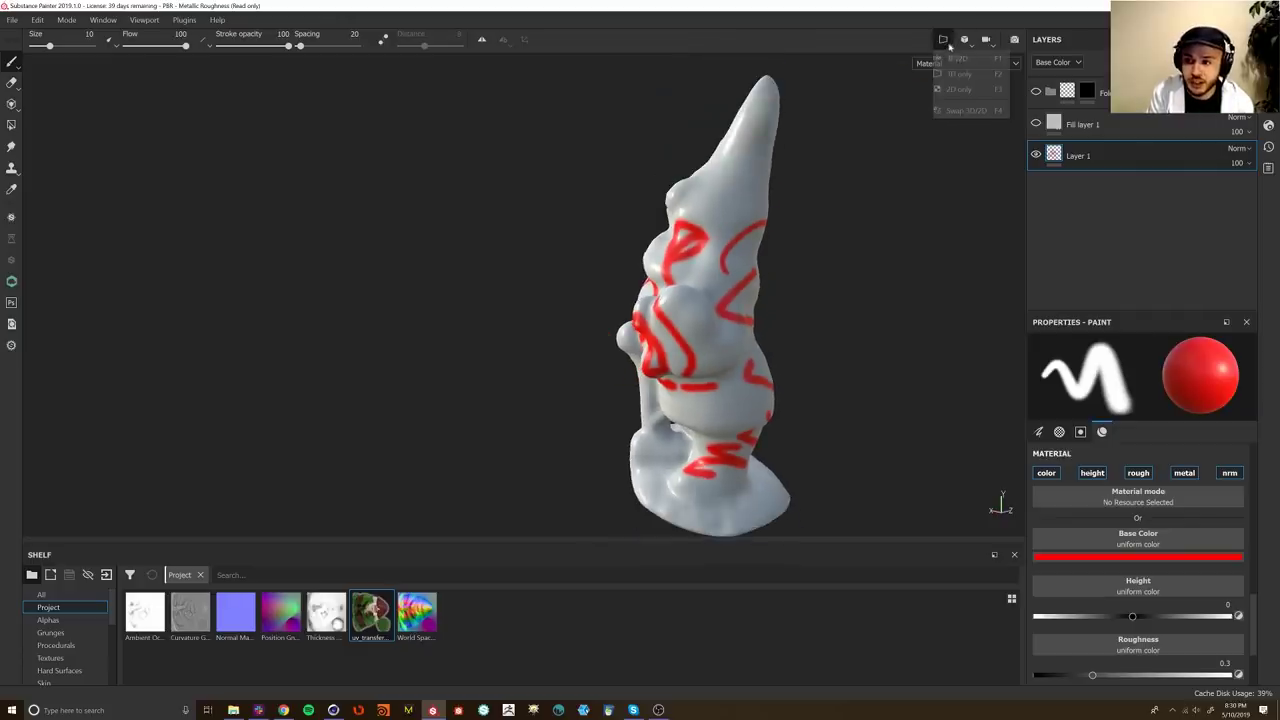
pyautogui.click(957, 60)
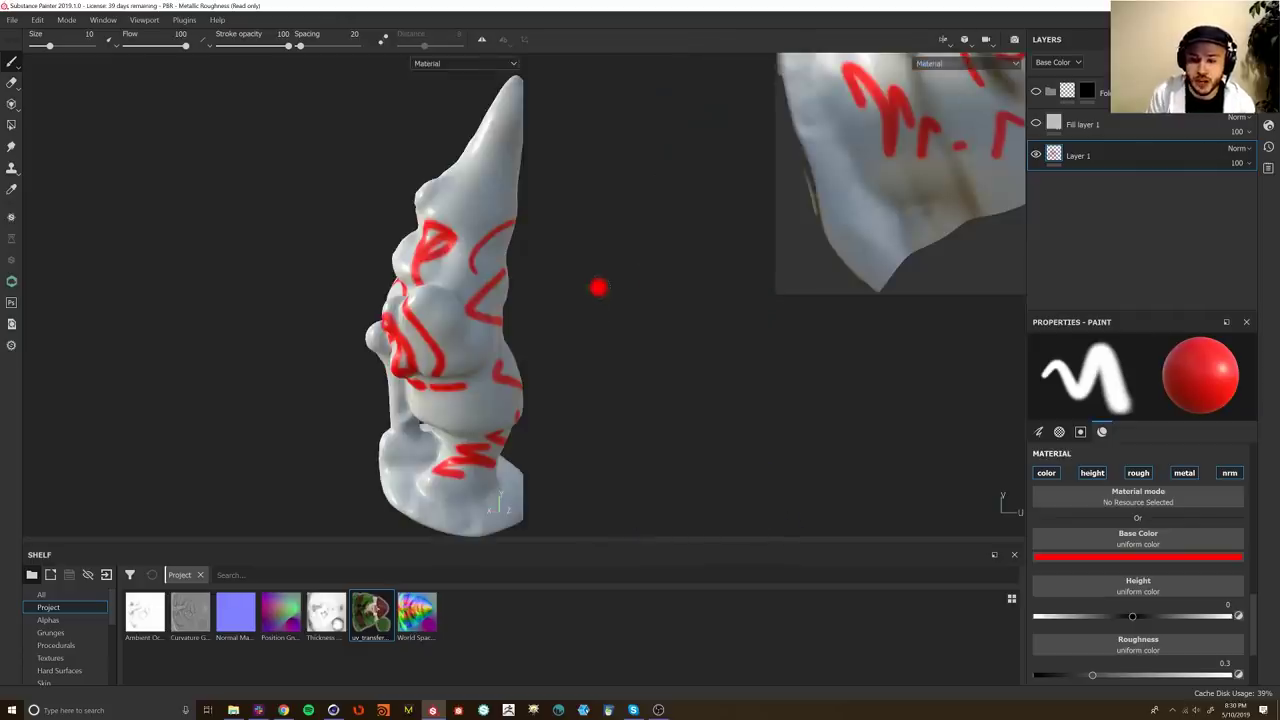
pyautogui.keyDown('alt'); pyautogui.moveTo(783, 406); pyautogui.dragTo(672, 530, button='middle'); pyautogui.keyUp('alt')
pyautogui.keyDown('alt'); pyautogui.moveTo(760, 389); pyautogui.dragTo(764, 202, button='right'); pyautogui.keyUp('alt')
pyautogui.keyDown('alt'); pyautogui.moveTo(354, 404); pyautogui.dragTo(271, 411, button='middle'); pyautogui.keyUp('alt')
pyautogui.keyDown('alt'); pyautogui.moveTo(271, 411); pyautogui.dragTo(264, 262, button='right'); pyautogui.keyUp('alt')
pyautogui.keyDown('alt'); pyautogui.moveTo(336, 382); pyautogui.dragTo(262, 374, button='middle'); pyautogui.keyUp('alt')
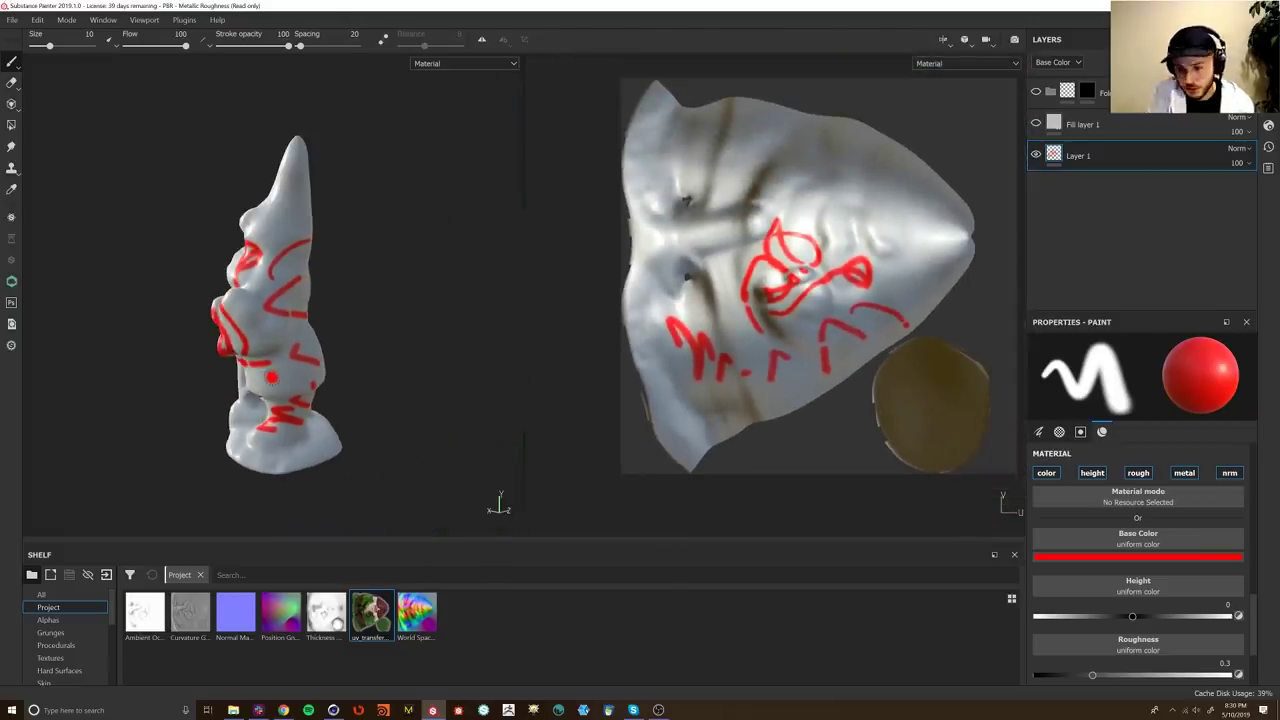
# Step: Paint more red strokes on Layer 1, both on the 3D gnome and across its UV layout
pyautogui.moveTo(126, 243)
pyautogui.keyDown('alt'); pyautogui.mouseDown()
pyautogui.moveTo(391, 317)
pyautogui.moveTo(428, 342)
pyautogui.mouseUp(); pyautogui.keyUp('alt')
pyautogui.moveTo(240, 240)
pyautogui.mouseDown()
pyautogui.moveTo(266, 230)
pyautogui.moveTo(238, 285)
pyautogui.mouseUp()
pyautogui.moveTo(717, 178)
pyautogui.mouseDown()
pyautogui.moveTo(777, 157)
pyautogui.moveTo(904, 219)
pyautogui.mouseUp()
pyautogui.keyDown('alt'); pyautogui.moveTo(259, 357); pyautogui.dragTo(340, 376); pyautogui.keyUp('alt')
pyautogui.moveTo(655, 309)
pyautogui.mouseDown()
pyautogui.moveTo(700, 200)
pyautogui.moveTo(734, 246)
pyautogui.moveTo(838, 310)
pyautogui.moveTo(930, 298)
pyautogui.moveTo(970, 212)
pyautogui.mouseUp()
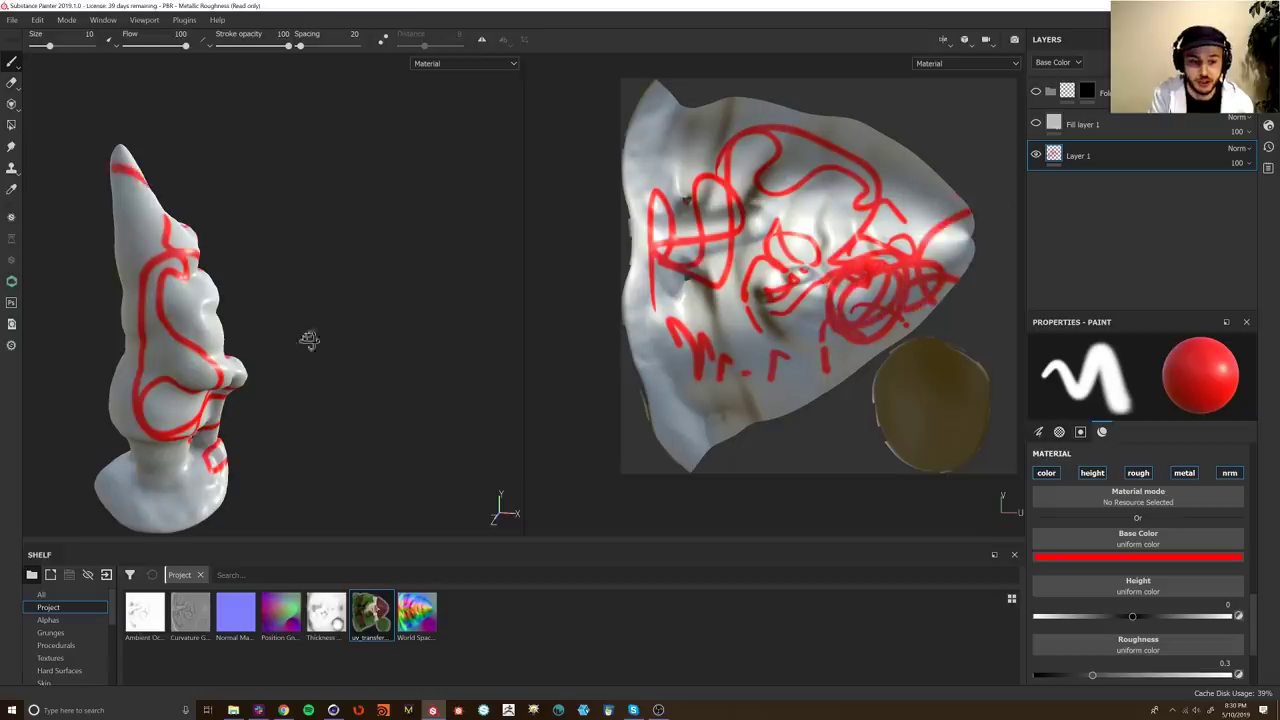
pyautogui.keyDown('alt'); pyautogui.moveTo(310, 344); pyautogui.dragTo(240, 340); pyautogui.keyUp('alt')
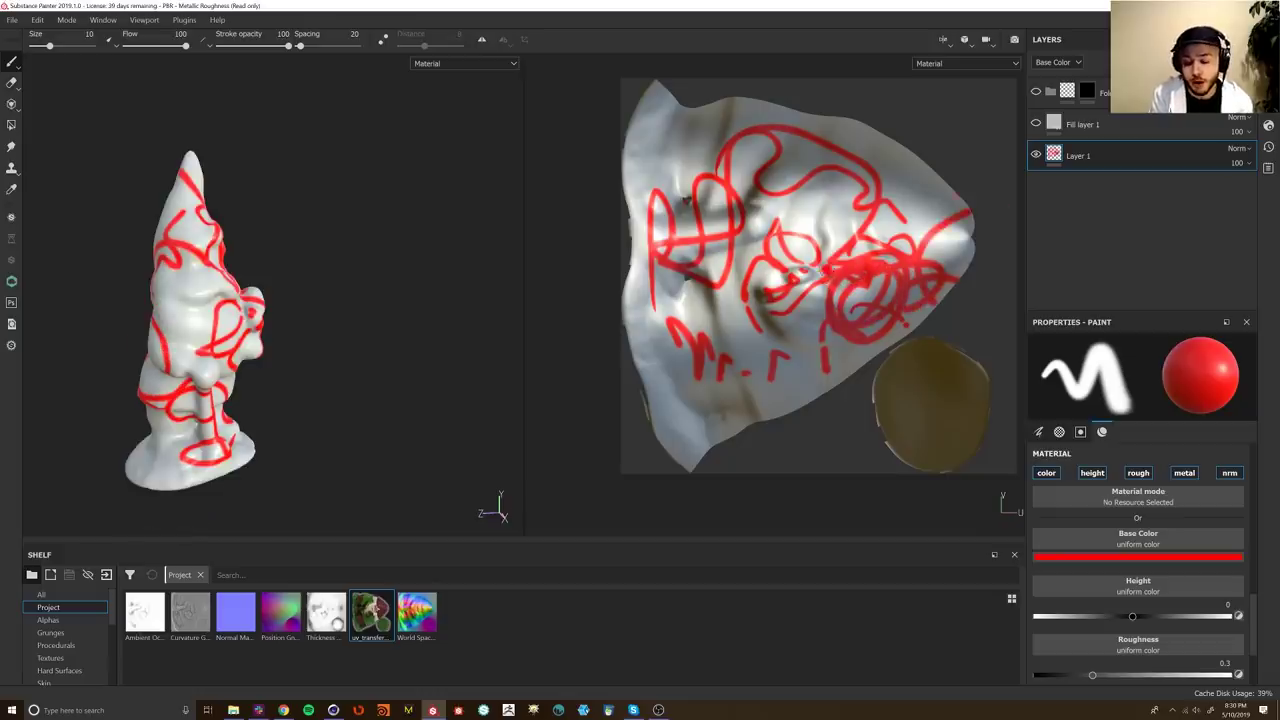
pyautogui.moveTo(740, 400)
pyautogui.mouseDown()
pyautogui.moveTo(770, 312)
pyautogui.moveTo(750, 318)
pyautogui.moveTo(830, 140)
pyautogui.moveTo(710, 118)
pyautogui.mouseUp()
# Step: Undo the most recent red brush strokes on Layer 1
pyautogui.hotkey('ctrl', 'z')
pyautogui.hotkey('ctrl', 'z')
pyautogui.hotkey('ctrl', 'z')
pyautogui.hotkey('ctrl', 'z')
pyautogui.hotkey('ctrl', 'z')
pyautogui.hotkey('ctrl', 'z')
pyautogui.hotkey('ctrl', 'z')
pyautogui.hotkey('ctrl', 'z')
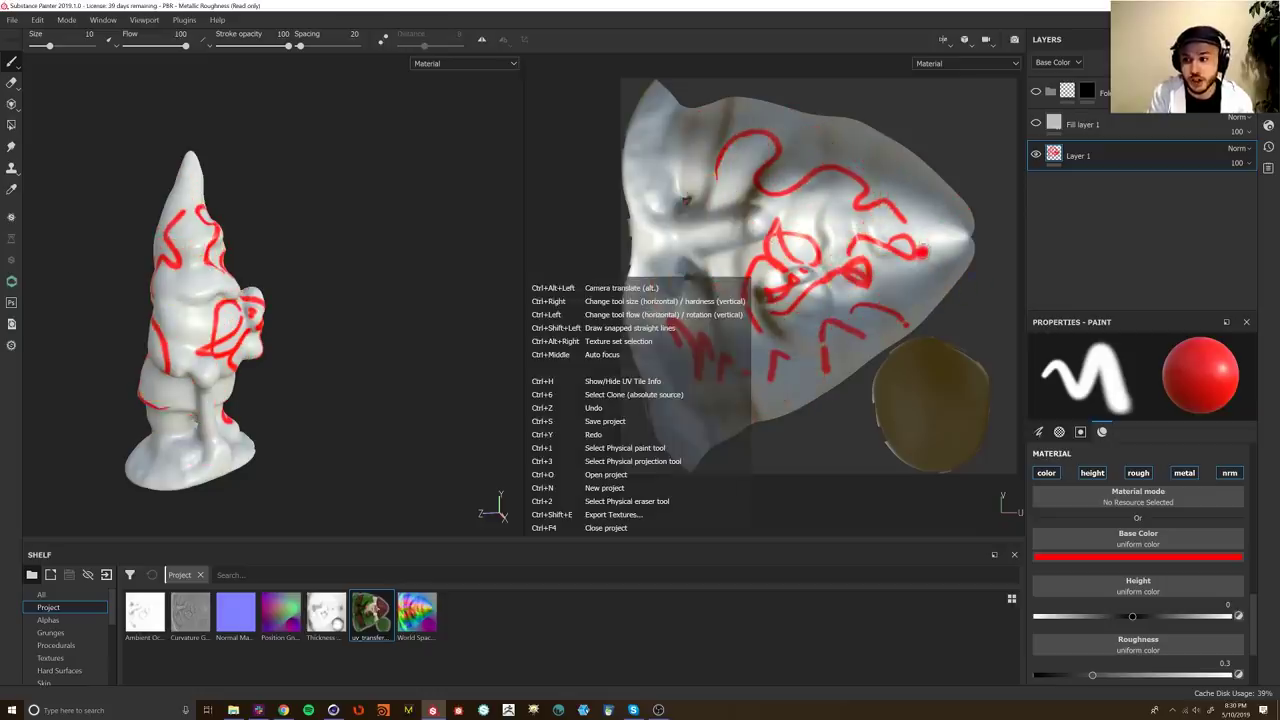
# Step: Paint more red strokes across the UV layout on Layer 1, toggling the layer's visibility between strokes
pyautogui.moveTo(730, 200); pyautogui.dragTo(775, 218)
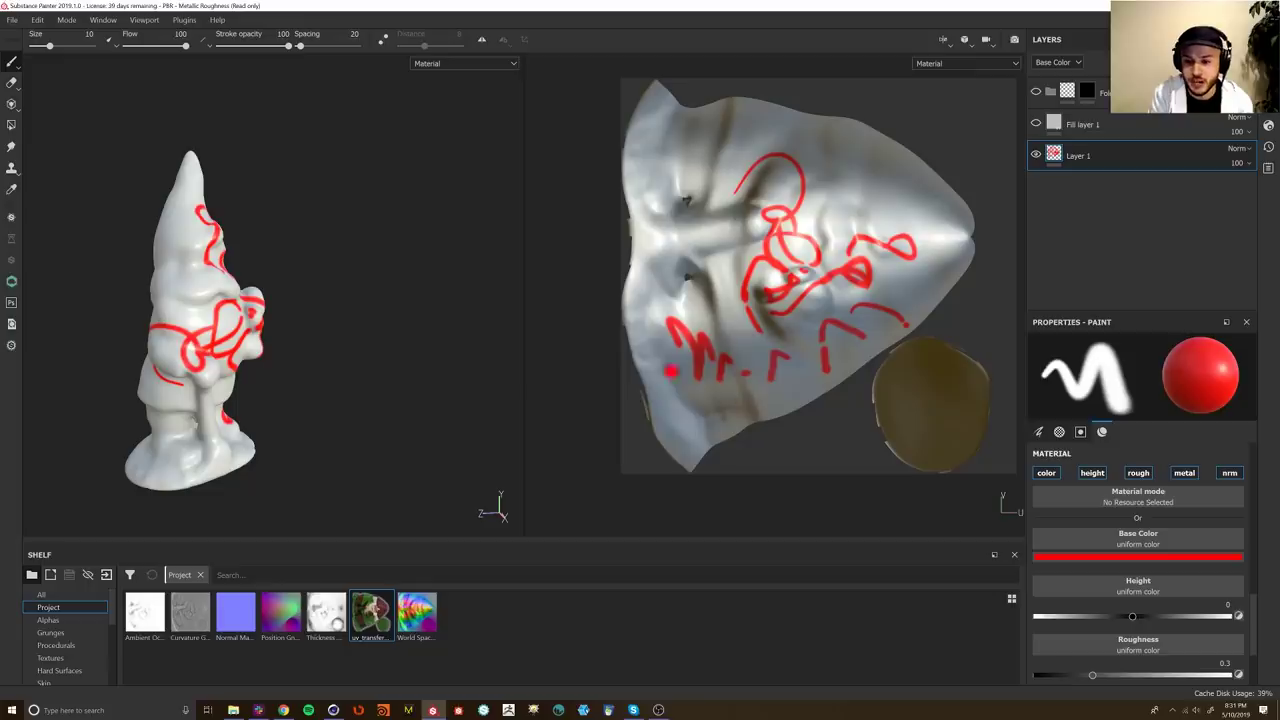
pyautogui.click(1037, 155)
pyautogui.click(1038, 155)
pyautogui.click(1038, 155)
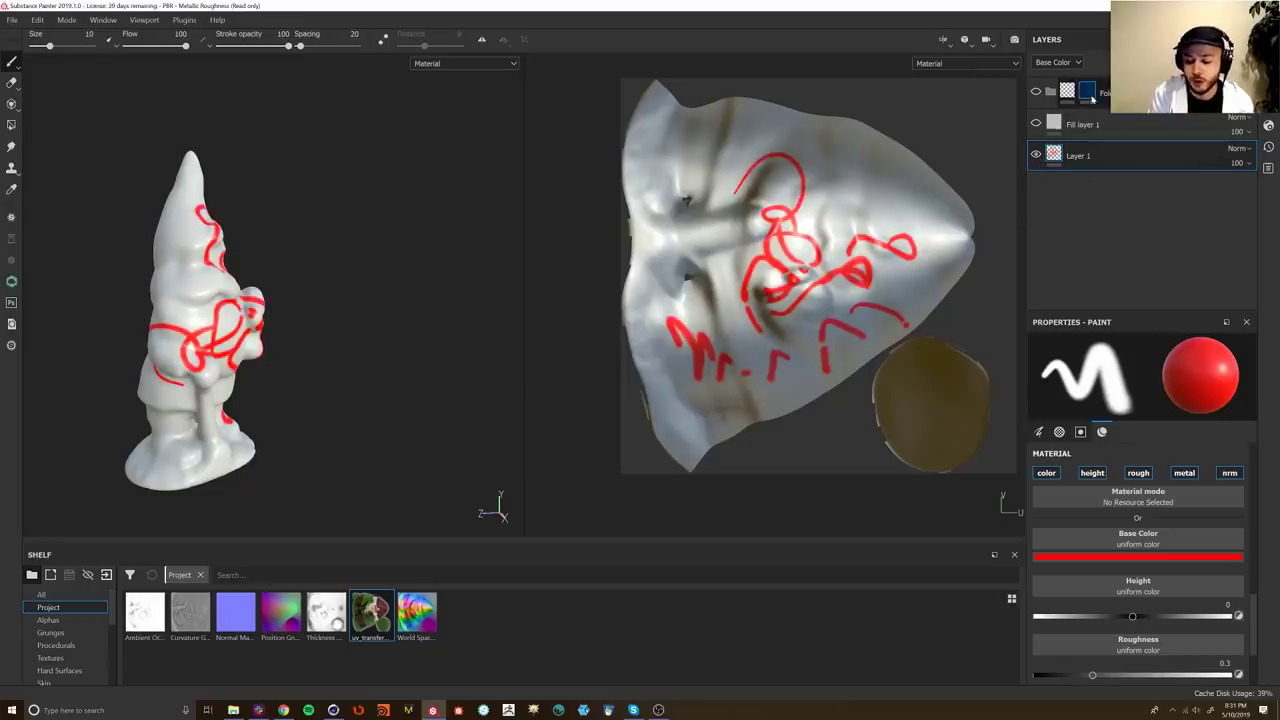
pyautogui.moveTo(846, 190); pyautogui.dragTo(885, 262)
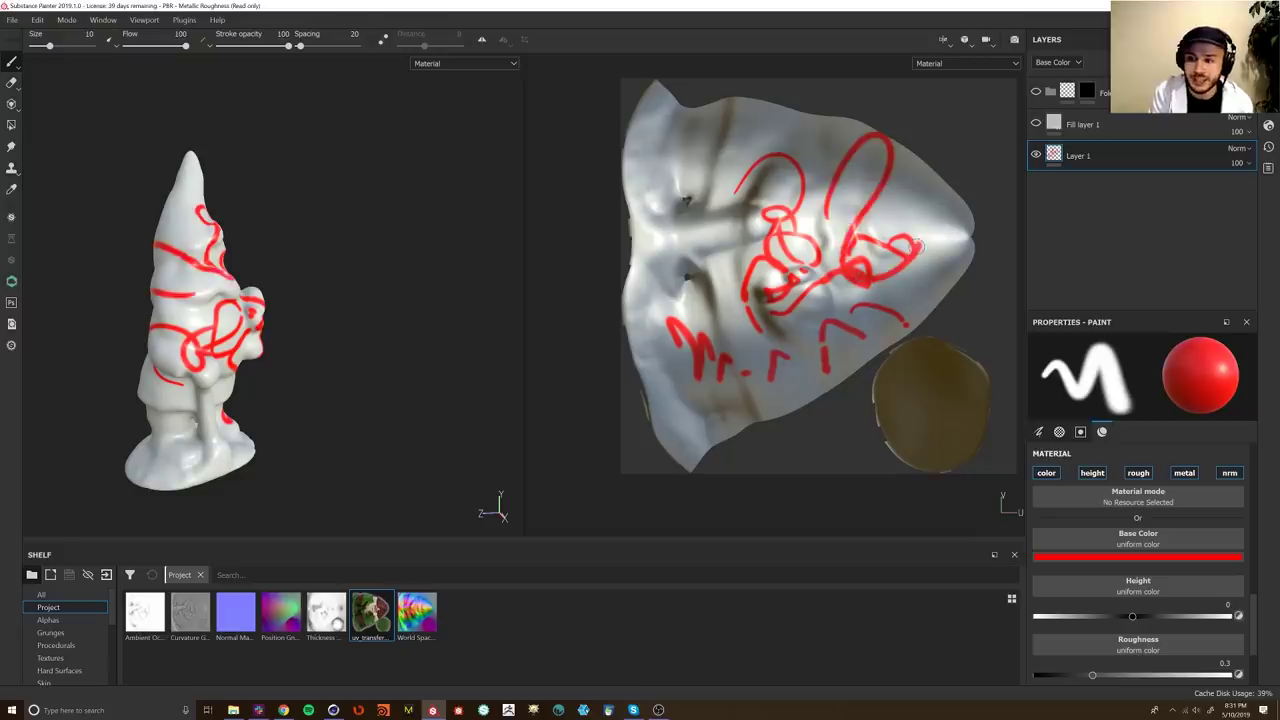
# Step: Delete Layer 1 and make Fill layer 1 visible with a bright red base color covering the whole gnome
pyautogui.press('Delete')
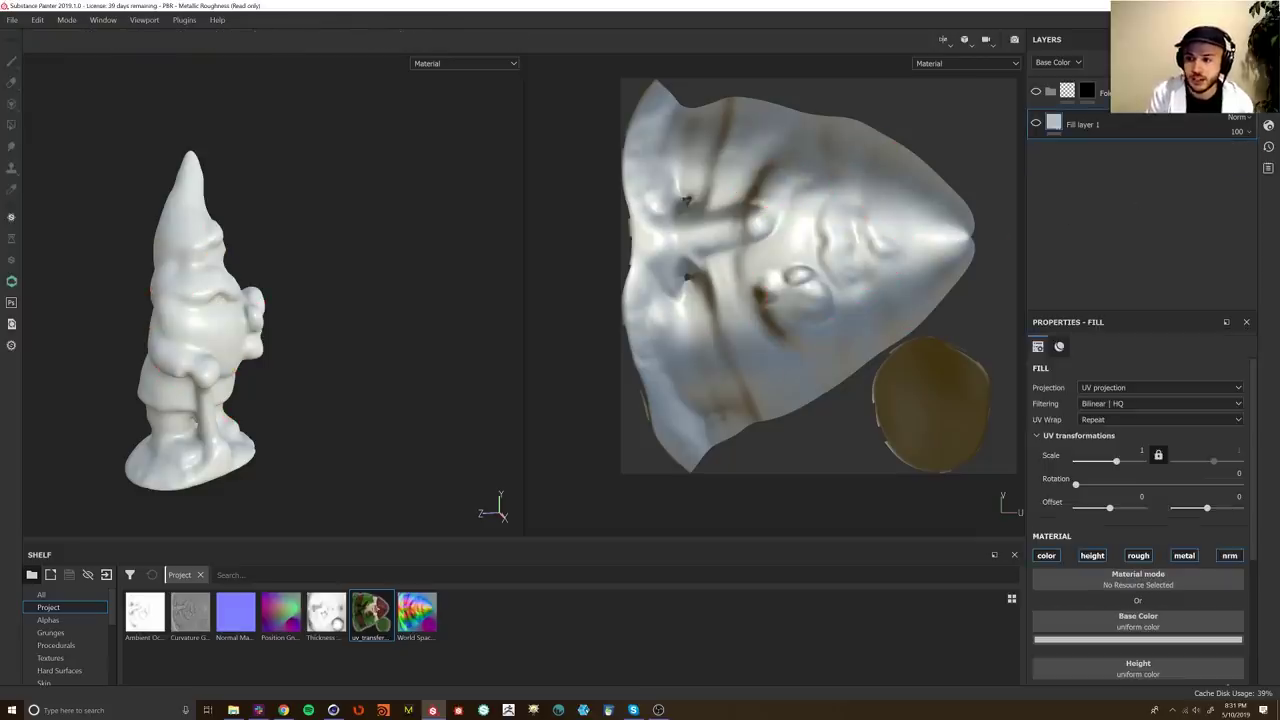
pyautogui.click(1071, 128)
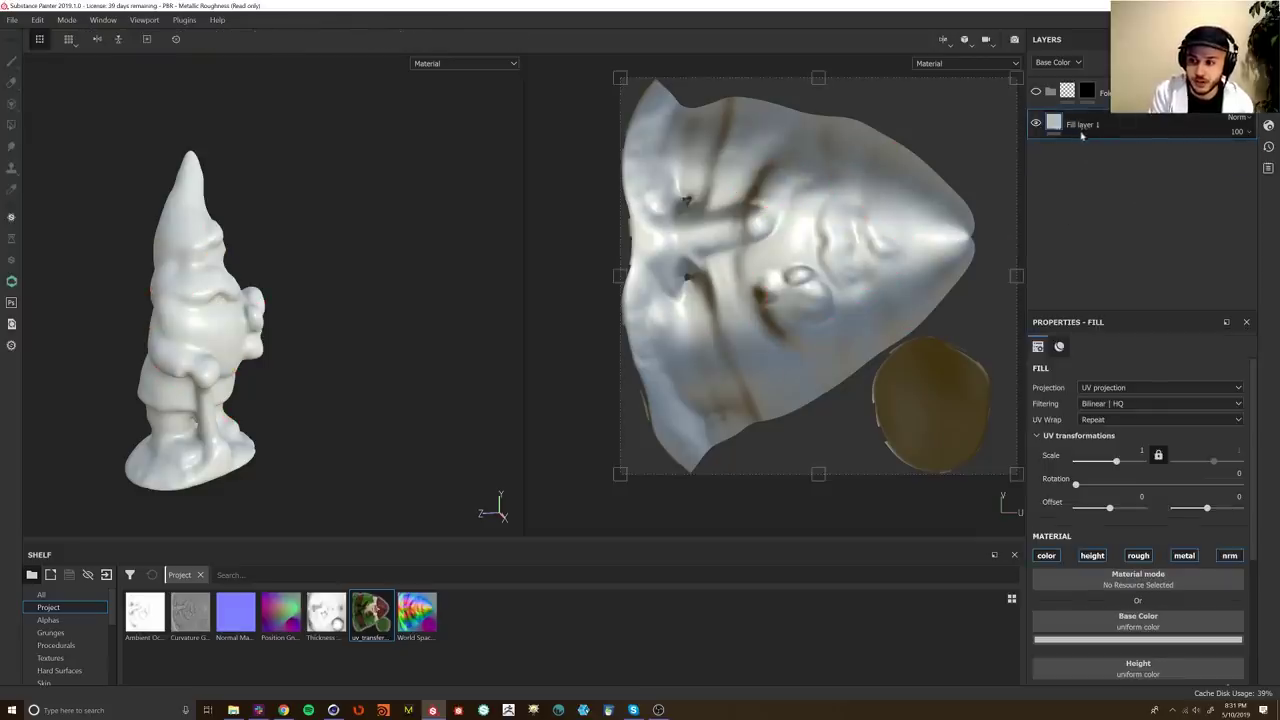
pyautogui.click(1140, 640)
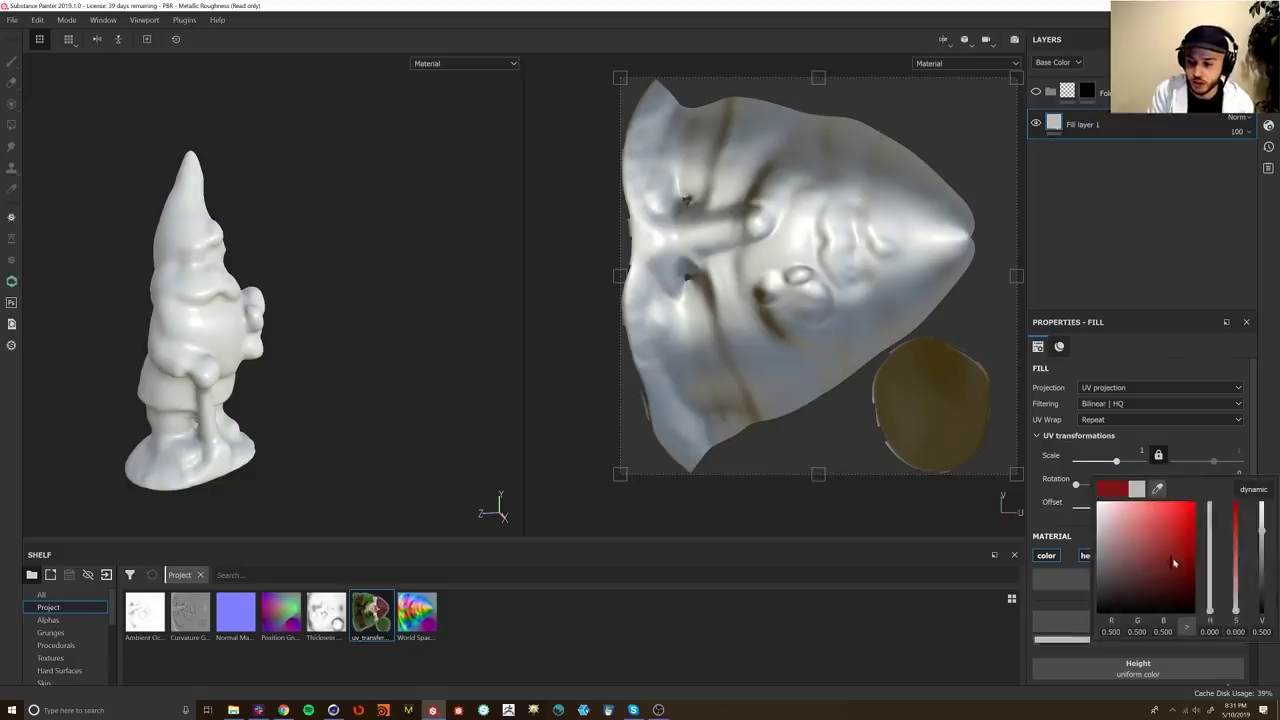
pyautogui.moveTo(1173, 566); pyautogui.dragTo(1192, 510)
pyautogui.keyDown('alt'); pyautogui.moveTo(208, 328); pyautogui.dragTo(330, 105); pyautogui.keyUp('alt')
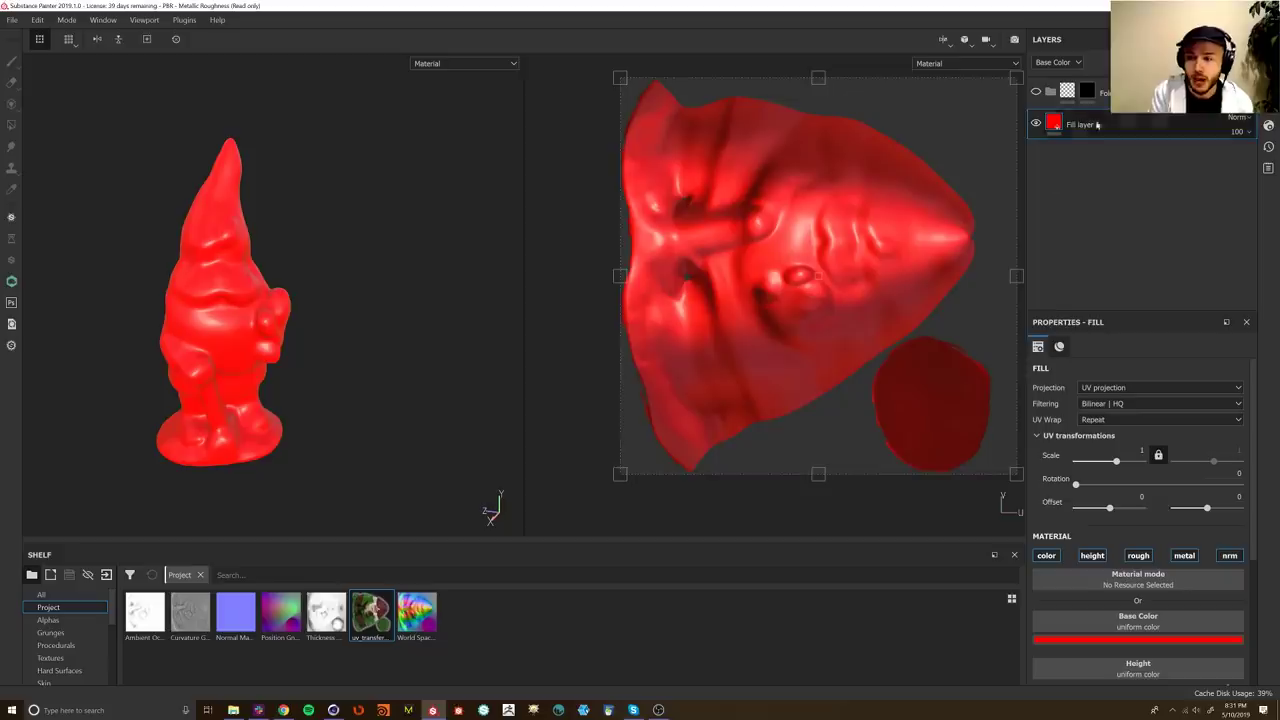
pyautogui.click(1055, 120)
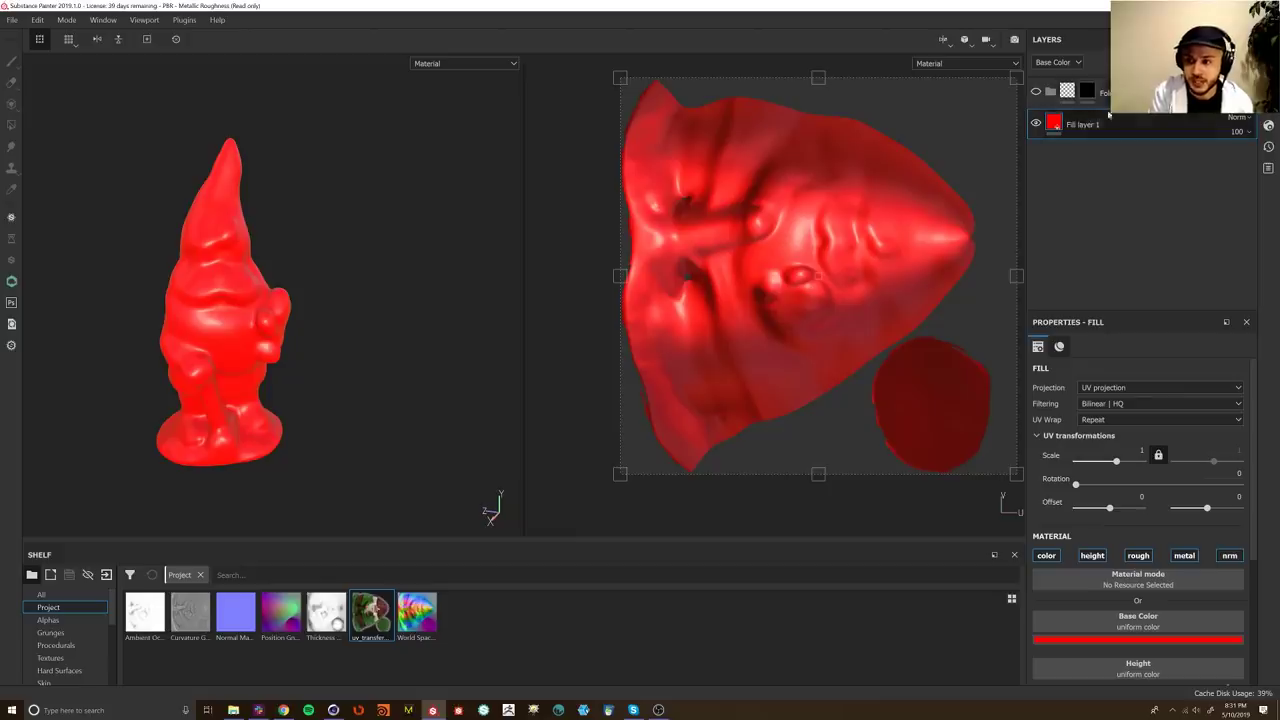
# Step: Replace the masked folder with a new unmasked folder and move Fill layer 1 inside it
pyautogui.click(1087, 91)
pyautogui.press('Delete')
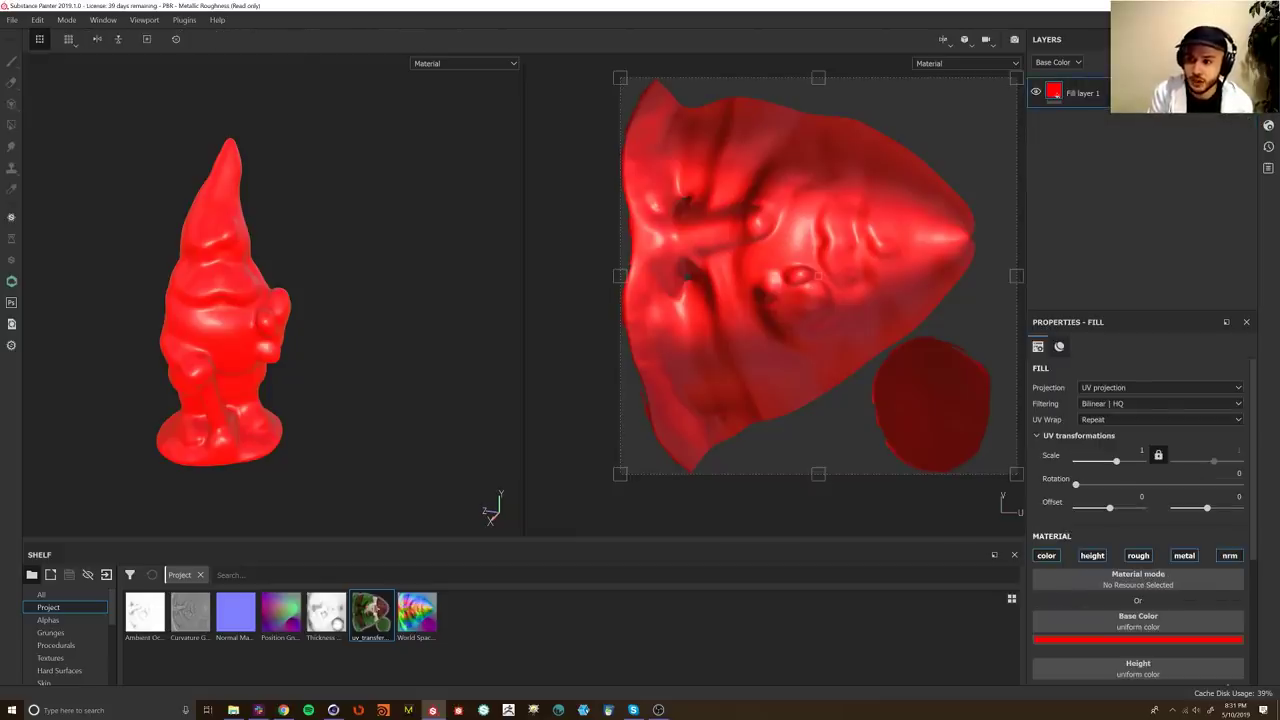
pyautogui.click(1222, 62)
pyautogui.moveTo(1086, 126); pyautogui.dragTo(1096, 96)
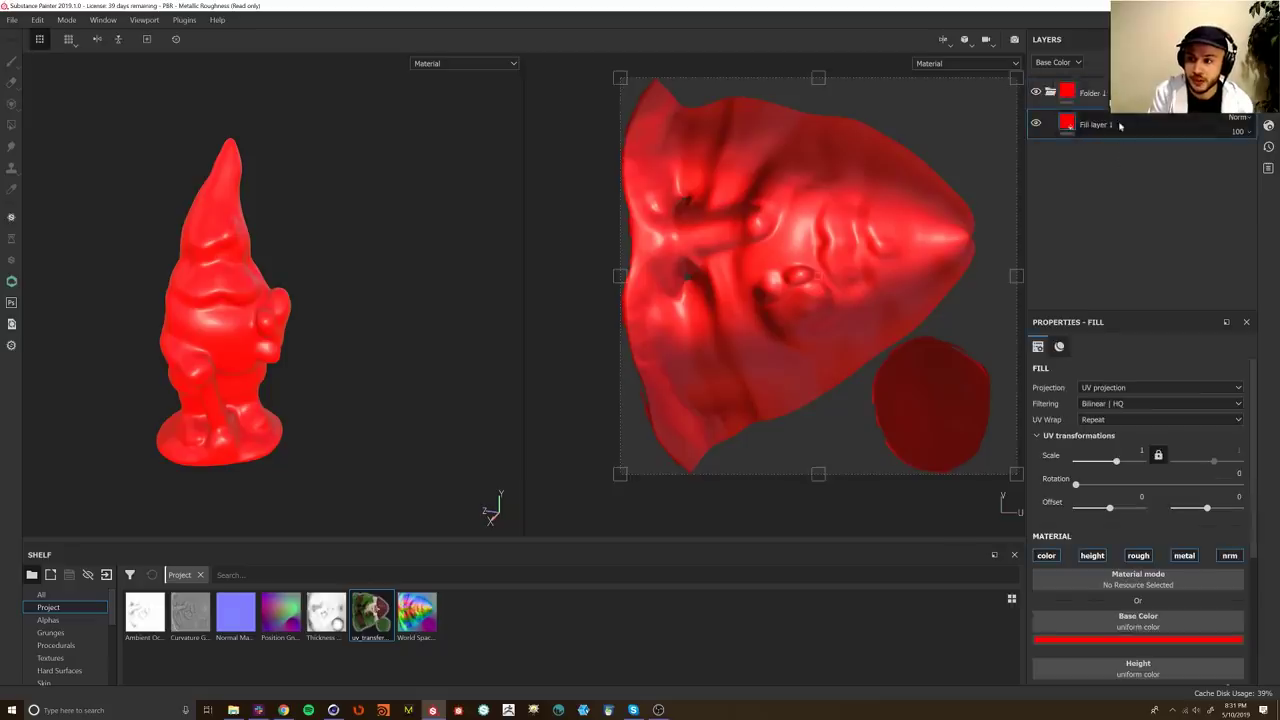
# Step: Add a black mask to Folder 1 and select that mask for painting
pyautogui.click(1100, 92)
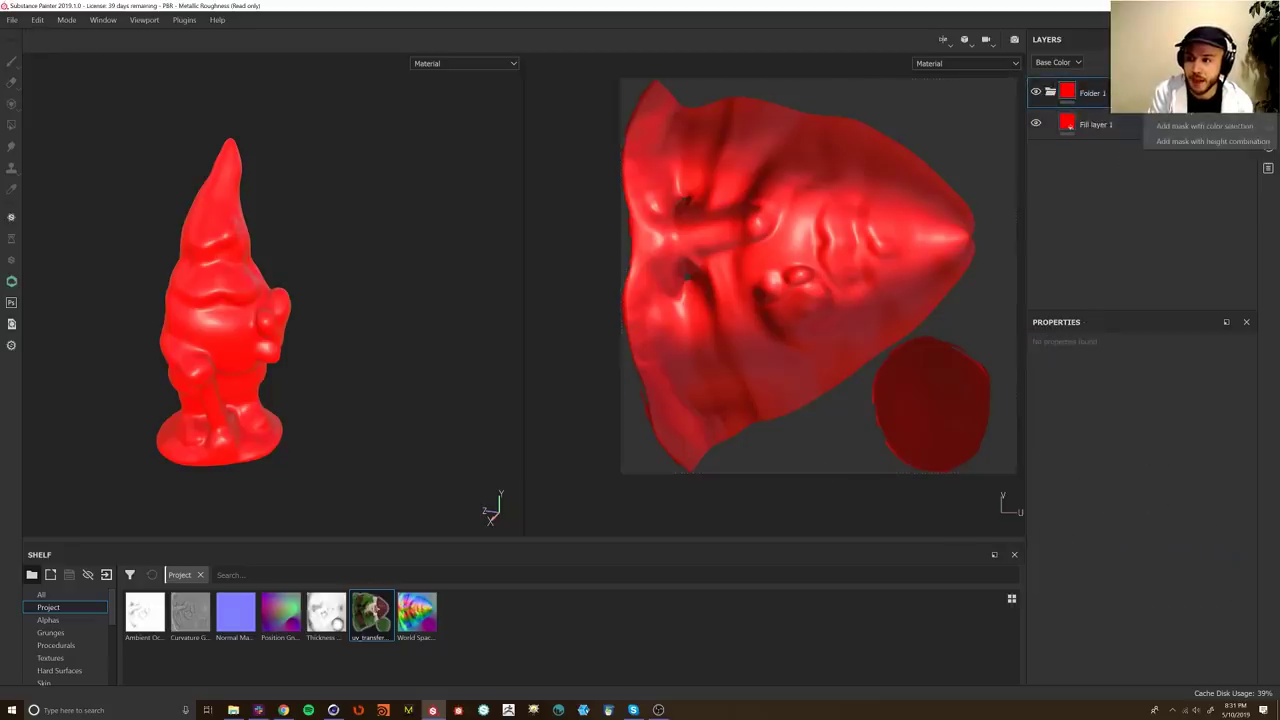
pyautogui.click(1182, 95)
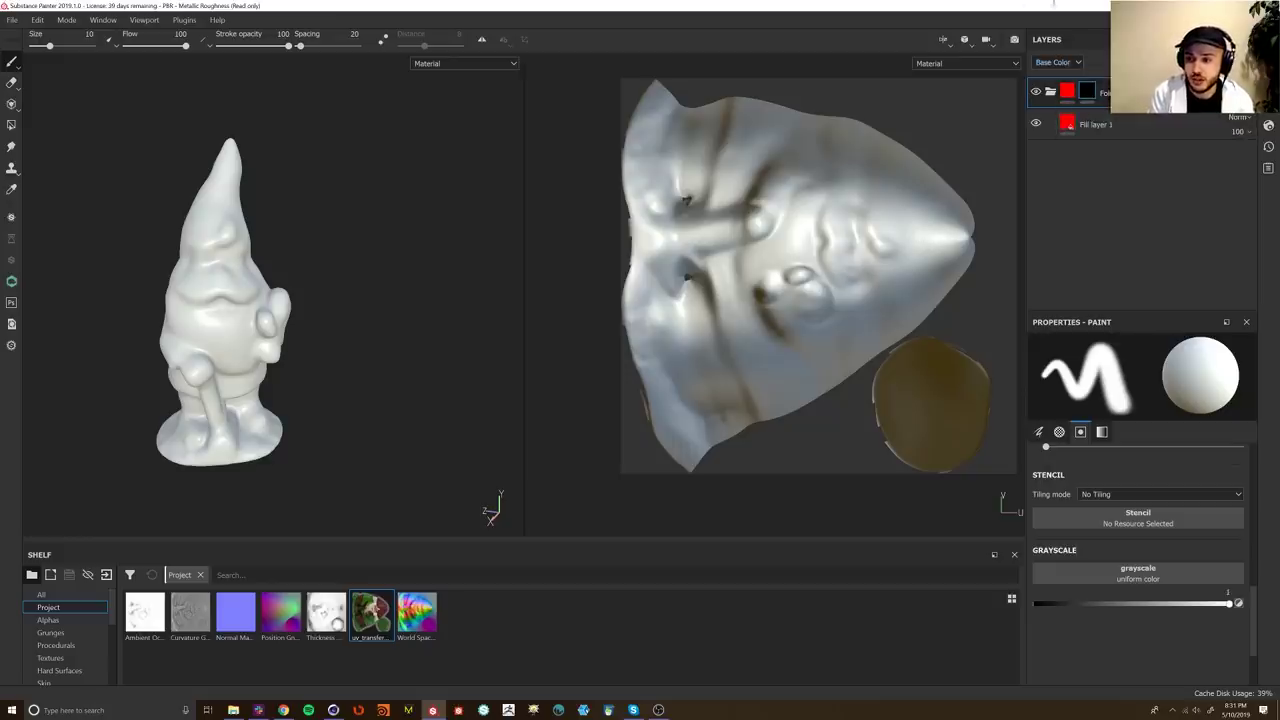
pyautogui.click(1070, 97)
pyautogui.click(1090, 97)
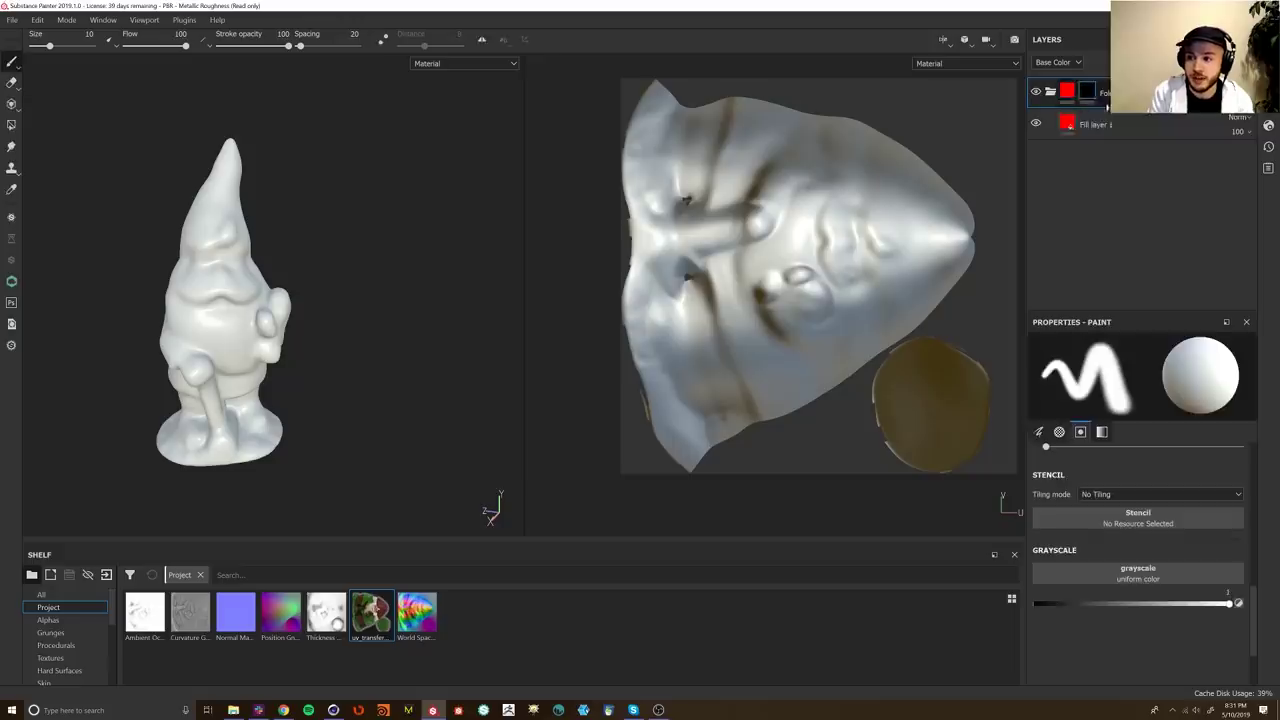
# Step: Inspect Folder 1's mask on the gnome in the Mask display mode and return to the Material display
pyautogui.click(929, 63)
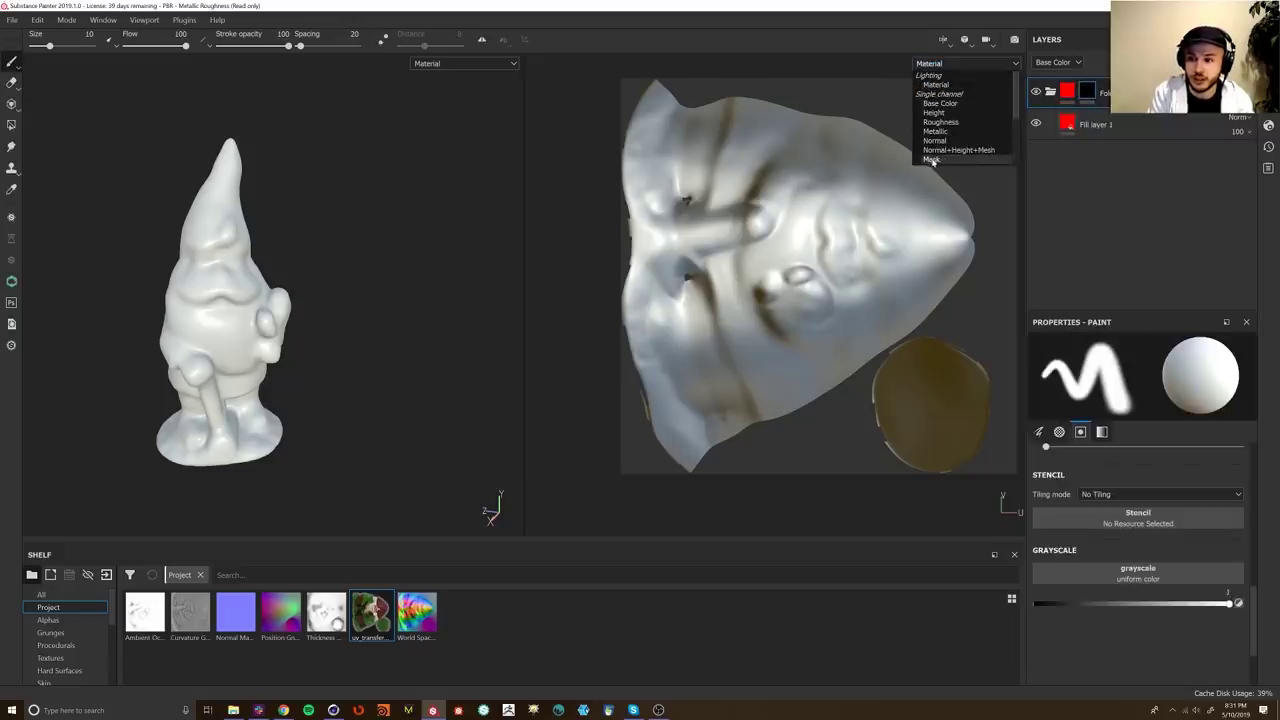
pyautogui.click(931, 160)
pyautogui.keyDown('alt'); pyautogui.moveTo(344, 311); pyautogui.dragTo(571, 305); pyautogui.keyUp('alt')
pyautogui.click(972, 65)
pyautogui.click(968, 90)
pyautogui.keyDown('alt'); pyautogui.moveTo(160, 332); pyautogui.dragTo(187, 323); pyautogui.keyUp('alt')
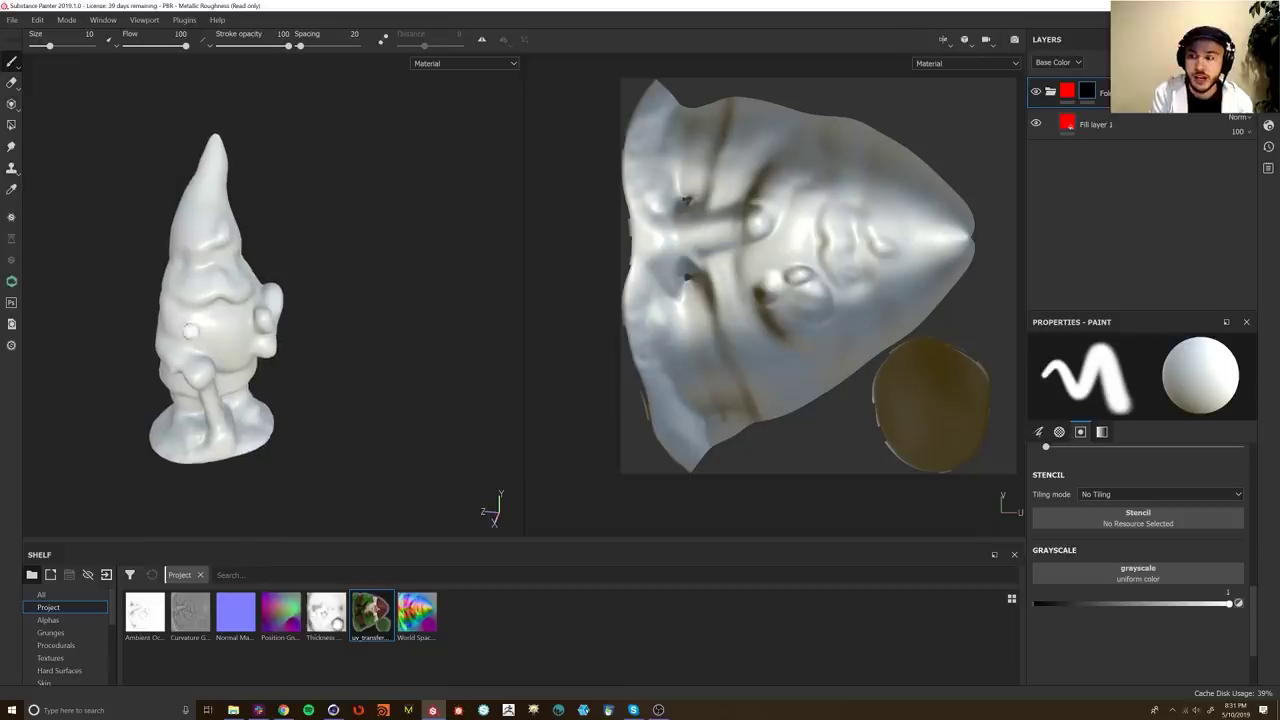
# Step: Add a Paint effect to Folder 1's black mask and use a brush grayscale value of 1
pyautogui.click(1131, 62)
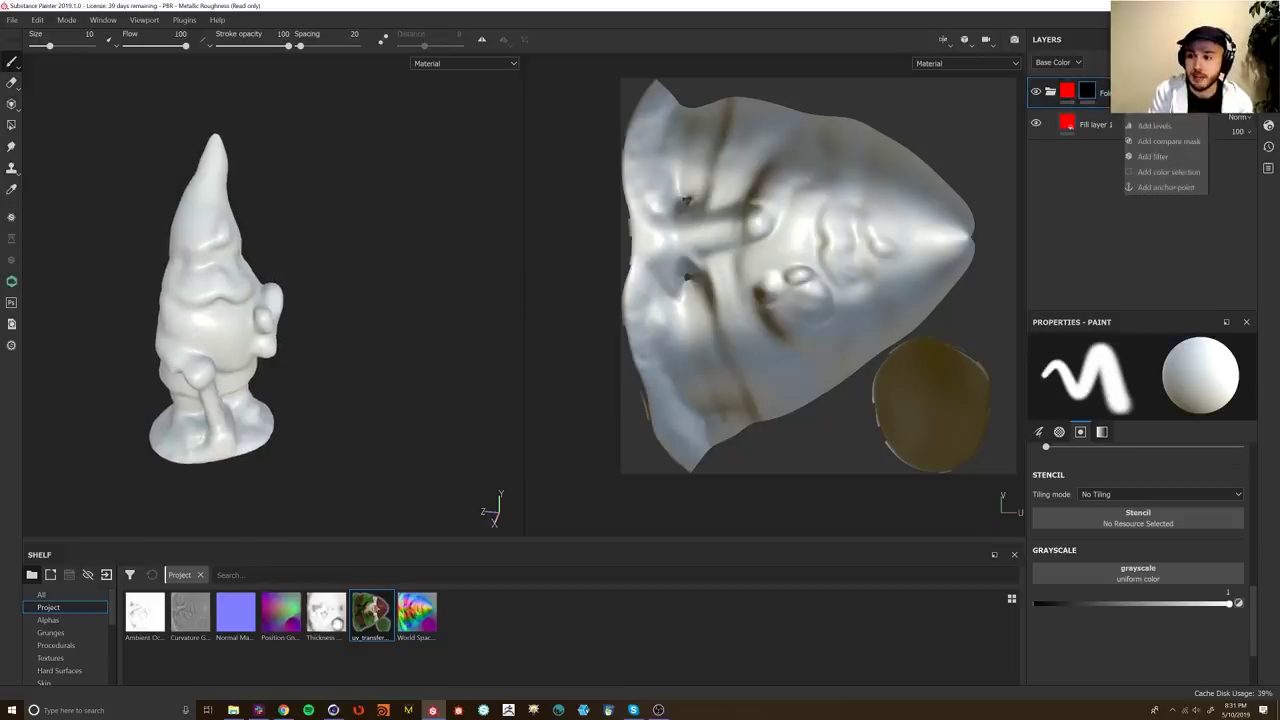
pyautogui.click(1146, 95)
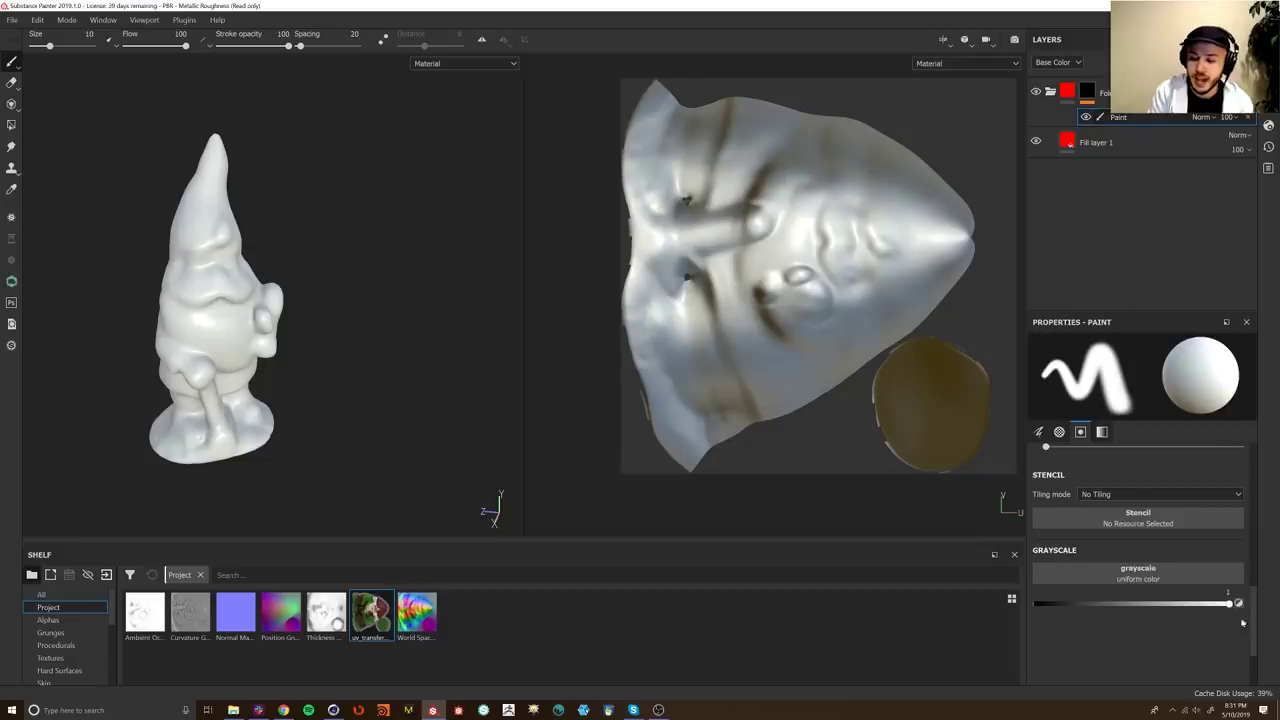
pyautogui.click(1096, 93)
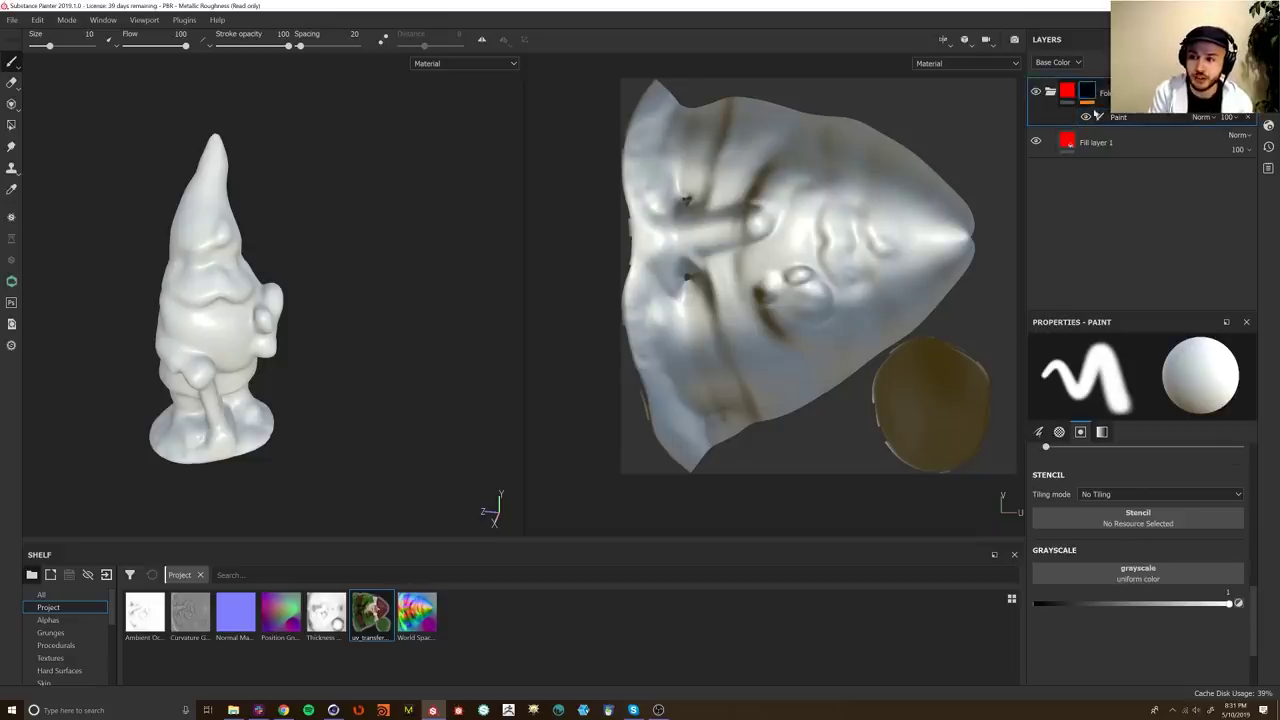
pyautogui.click(1115, 119)
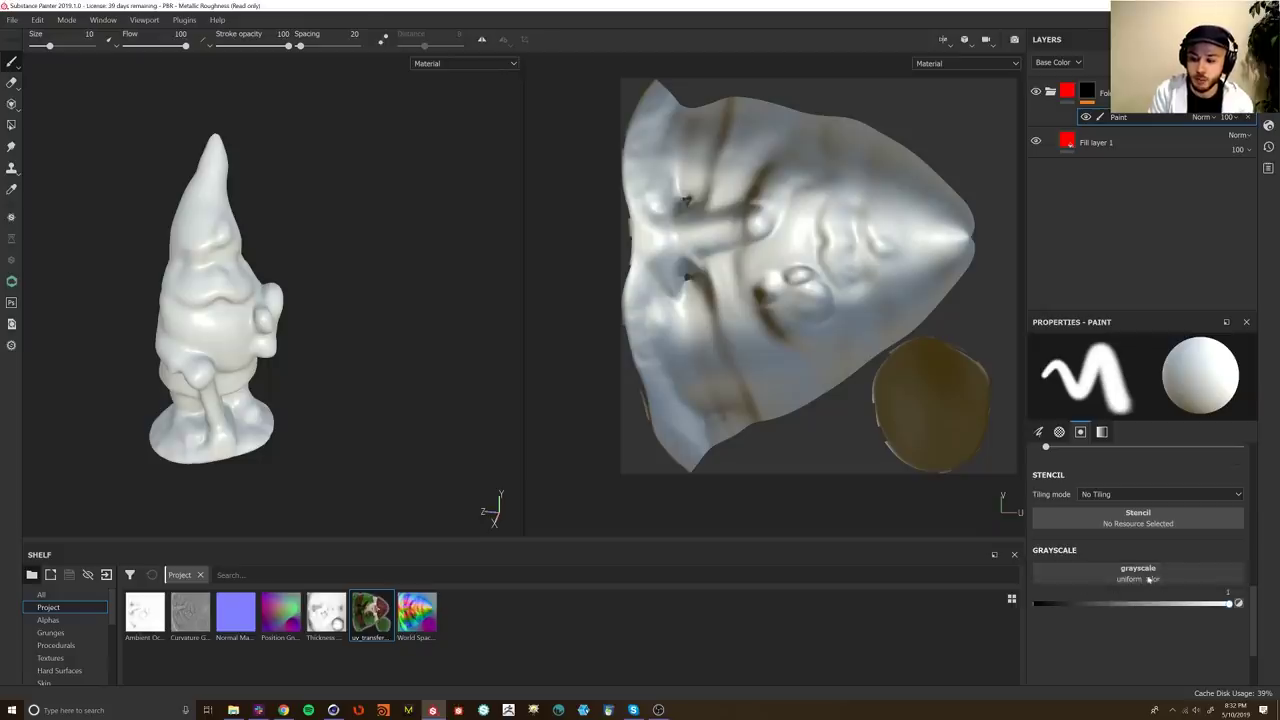
pyautogui.moveTo(1228, 603)
pyautogui.mouseDown()
pyautogui.moveTo(1027, 603)
pyautogui.moveTo(1245, 607)
pyautogui.mouseUp()
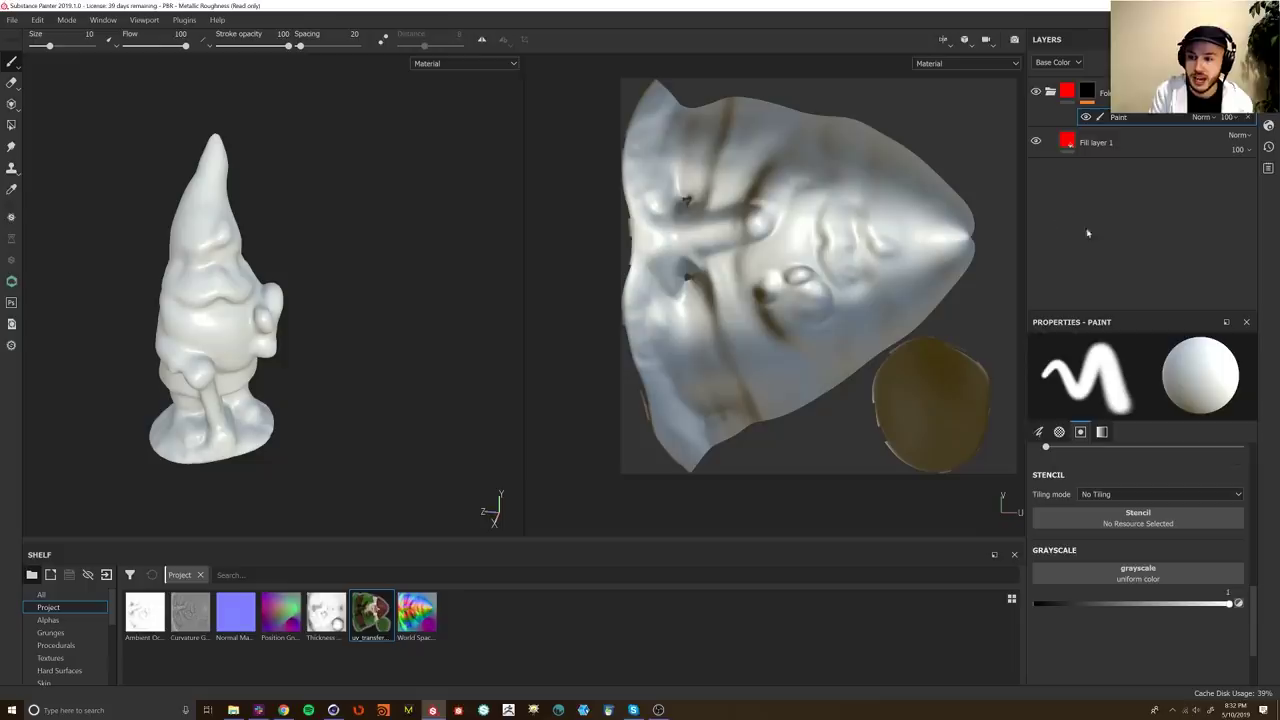
# Step: Paint winding white strokes into Folder 1's mask on the gnome's belly and across the UV layout, displaying the Mask channel
pyautogui.moveTo(194, 292)
pyautogui.mouseDown()
pyautogui.moveTo(197, 318)
pyautogui.moveTo(259, 369)
pyautogui.mouseUp()
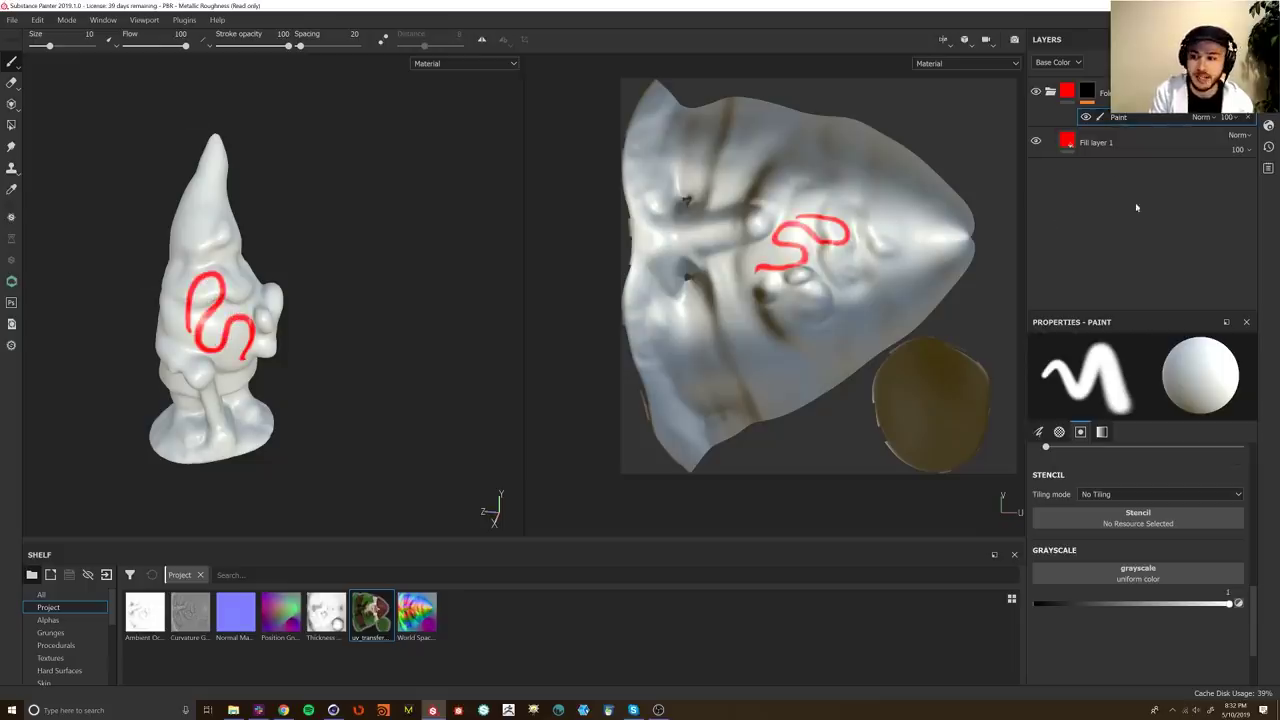
pyautogui.click(965, 63)
pyautogui.click(931, 159)
pyautogui.moveTo(681, 358)
pyautogui.mouseDown()
pyautogui.moveTo(746, 323)
pyautogui.moveTo(837, 318)
pyautogui.moveTo(890, 262)
pyautogui.moveTo(877, 148)
pyautogui.moveTo(740, 160)
pyautogui.moveTo(716, 250)
pyautogui.moveTo(666, 296)
pyautogui.mouseUp()
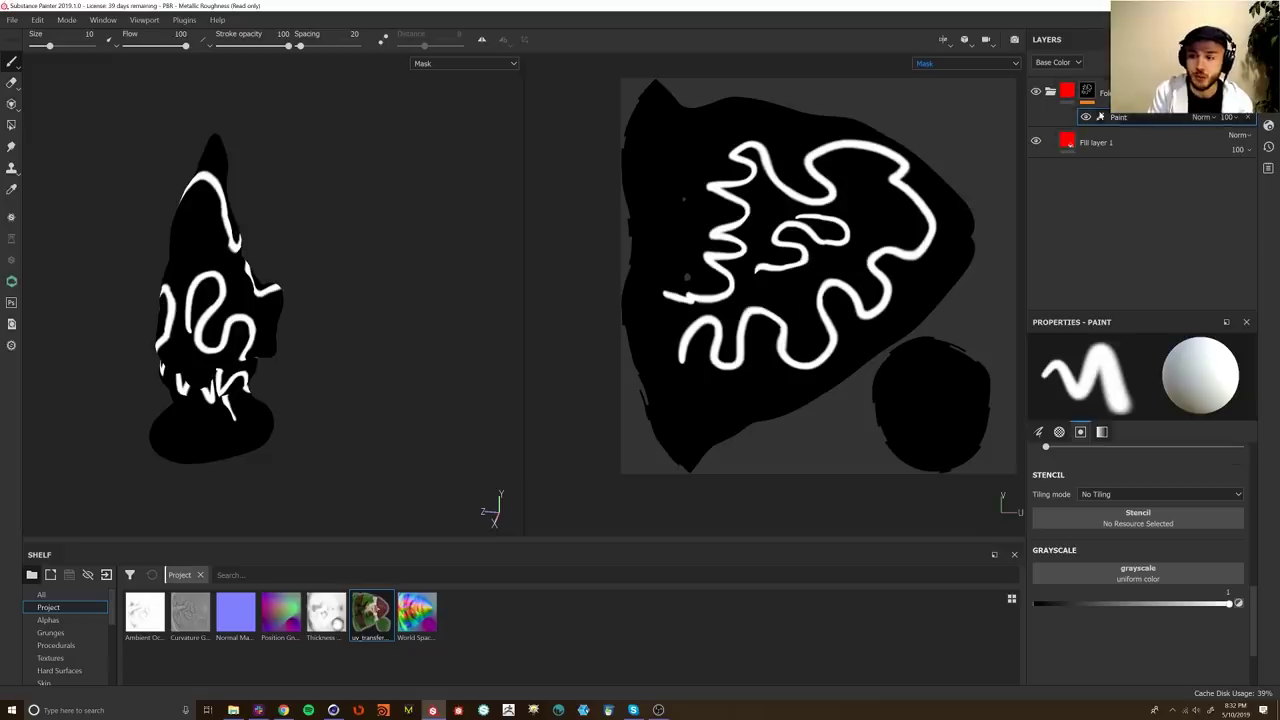
# Step: Move Fill layer 1 out of Folder 1 to below it and hide that layer
pyautogui.click(1118, 142)
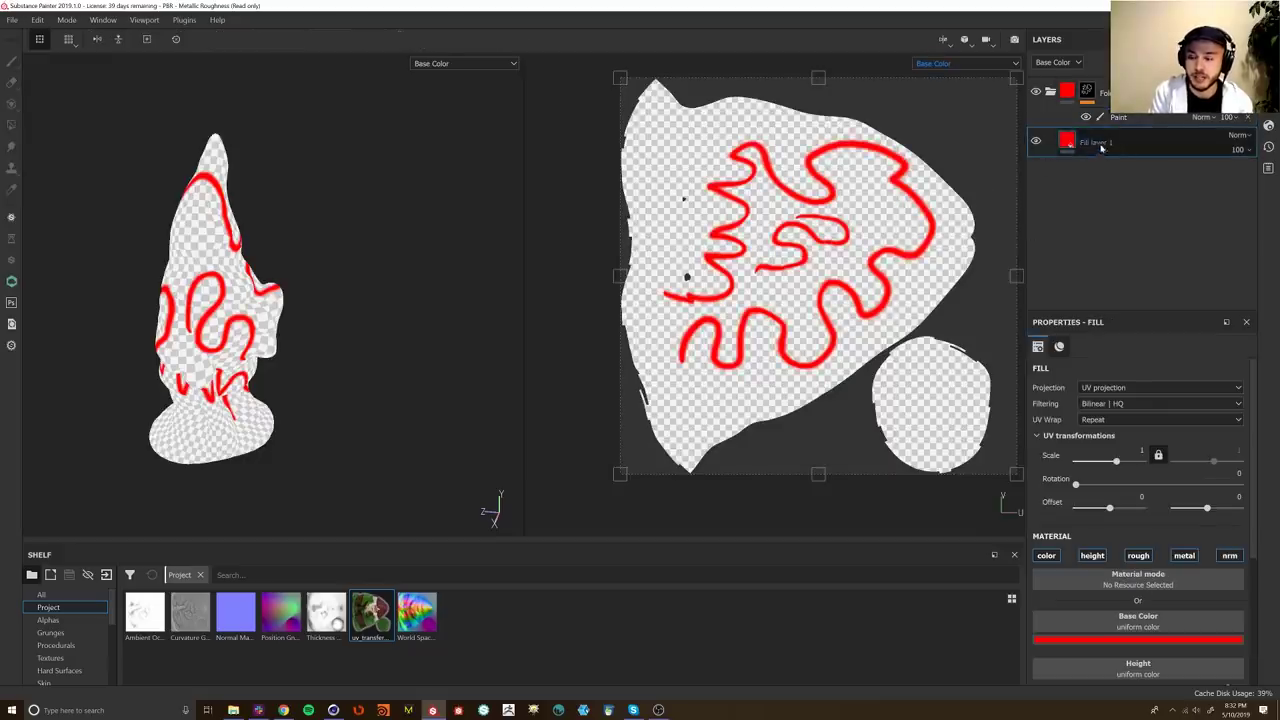
pyautogui.click(1090, 91)
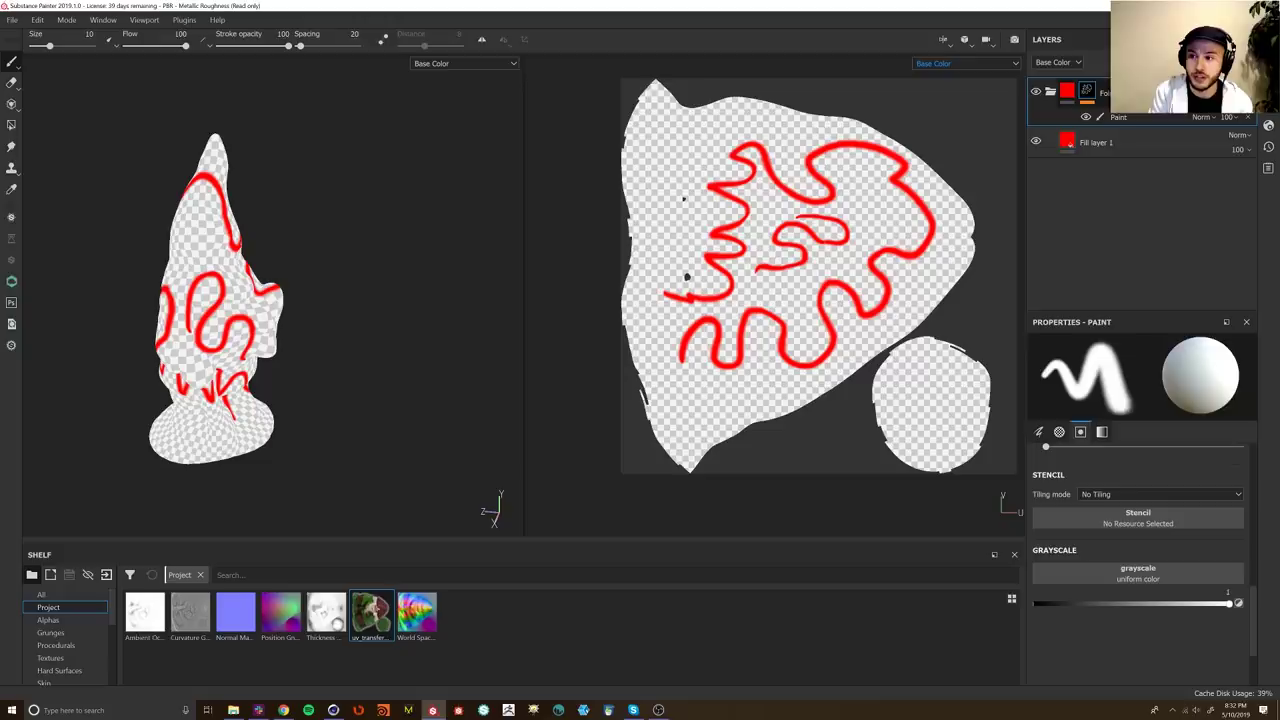
pyautogui.moveTo(1103, 140); pyautogui.dragTo(1096, 230)
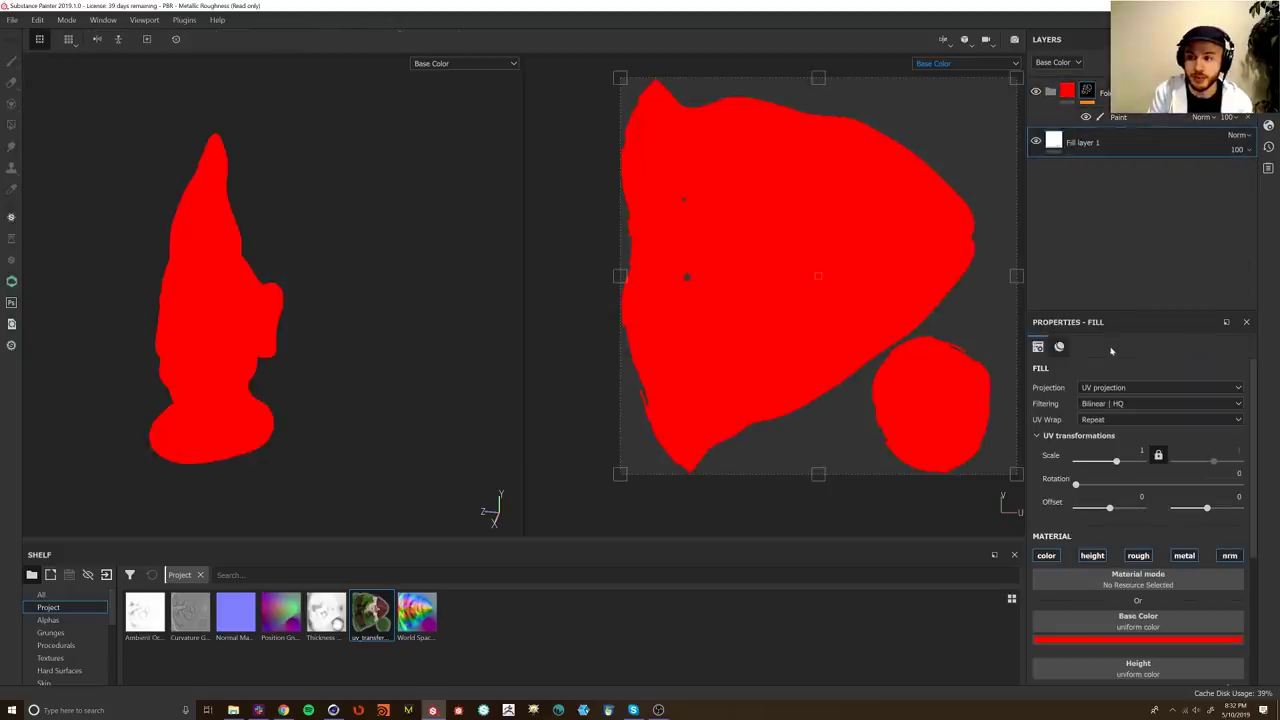
pyautogui.click(1036, 141)
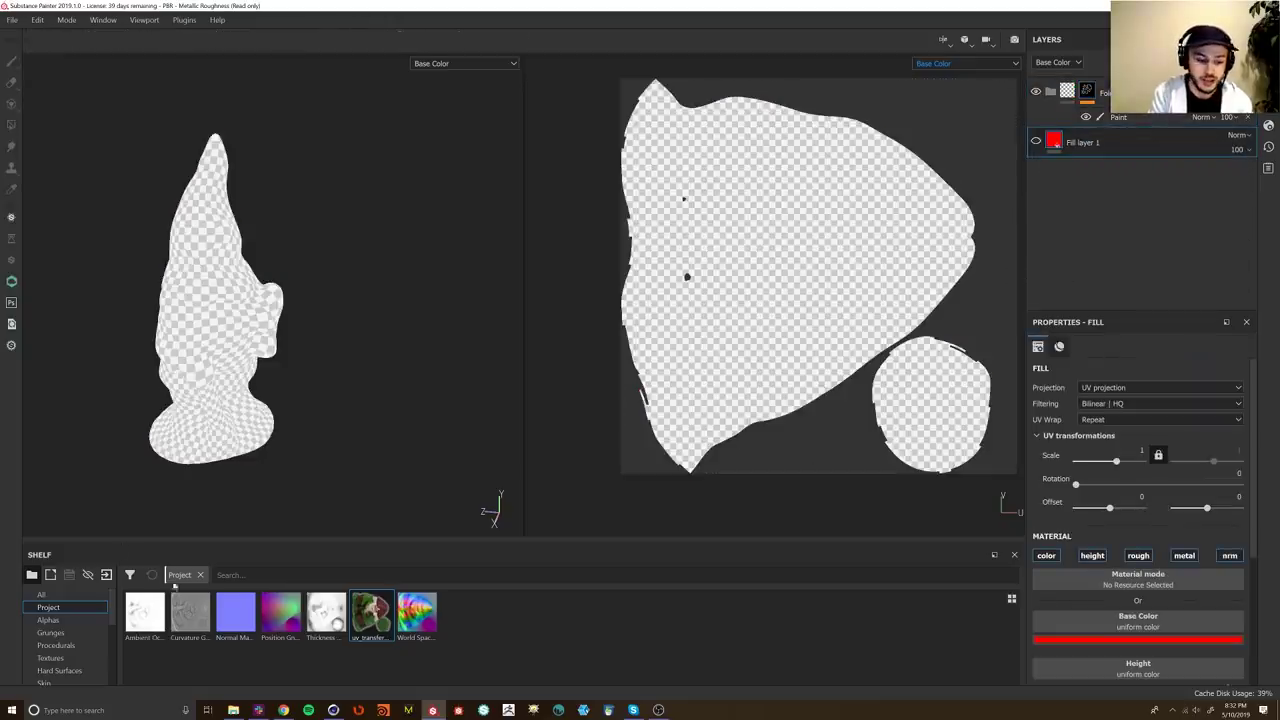
# Step: Add the Brass Pure material from the shelf inside Folder 1 and display the result in Material mode
pyautogui.scroll(-5, 105, 625)
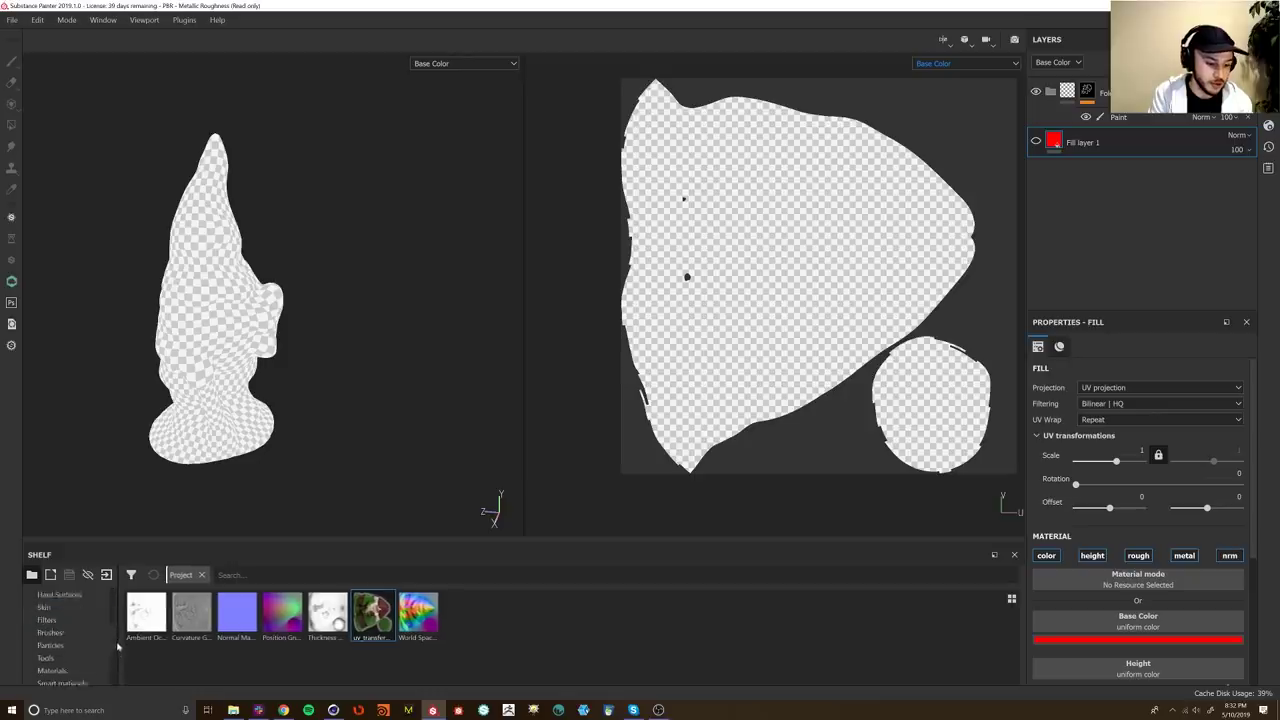
pyautogui.click(55, 645)
pyautogui.moveTo(509, 612)
pyautogui.mouseDown()
pyautogui.moveTo(566, 591)
pyautogui.moveTo(1078, 132)
pyautogui.moveTo(1141, 125)
pyautogui.mouseUp()
pyautogui.click(963, 64)
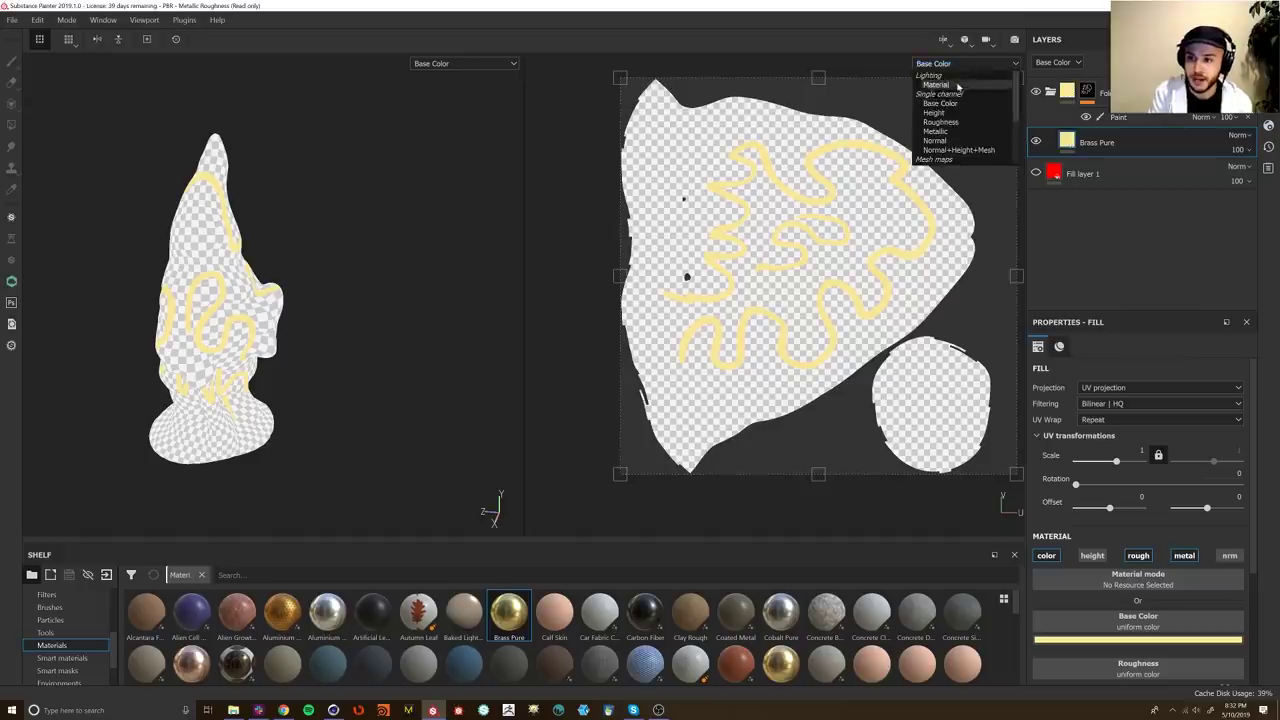
pyautogui.click(950, 86)
pyautogui.keyDown('alt'); pyautogui.moveTo(158, 318); pyautogui.dragTo(172, 292); pyautogui.keyUp('alt')
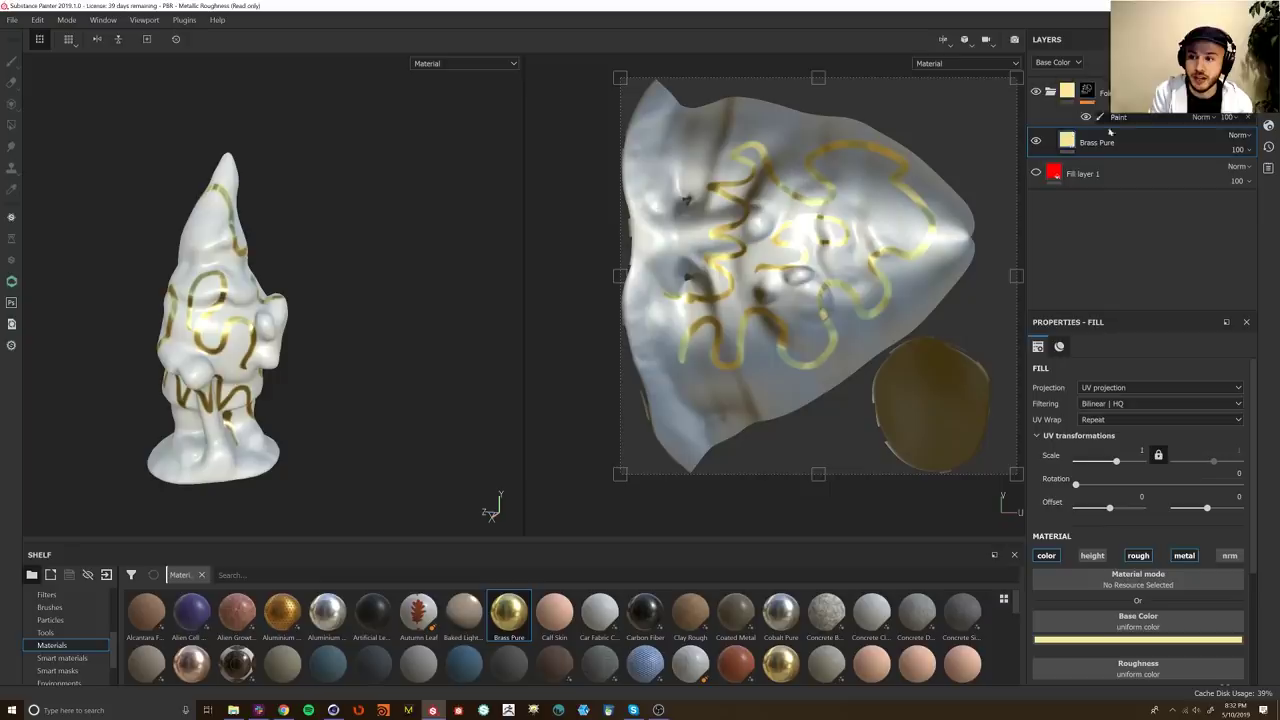
# Step: Move Fill layer 1 back into Folder 1 above Brass Pure, show it and hide Brass Pure
pyautogui.click(1088, 95)
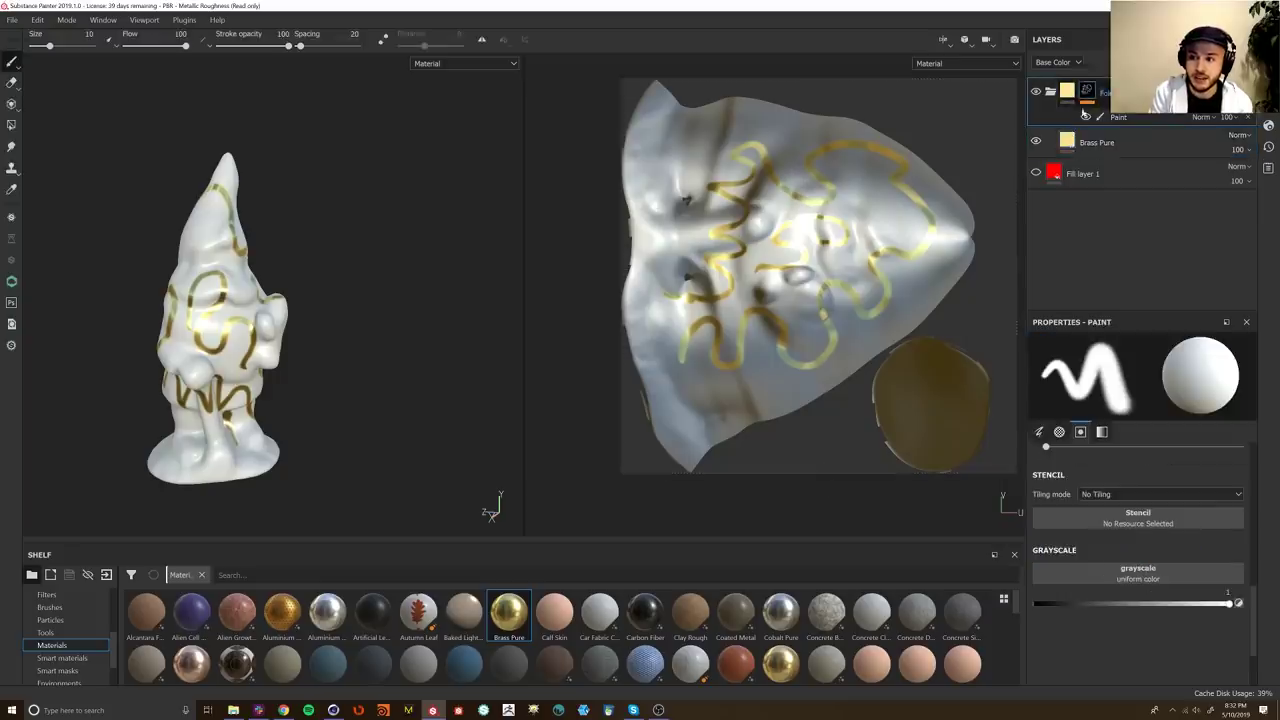
pyautogui.click(1098, 176)
pyautogui.click(1104, 141)
pyautogui.moveTo(1113, 162); pyautogui.dragTo(1100, 132)
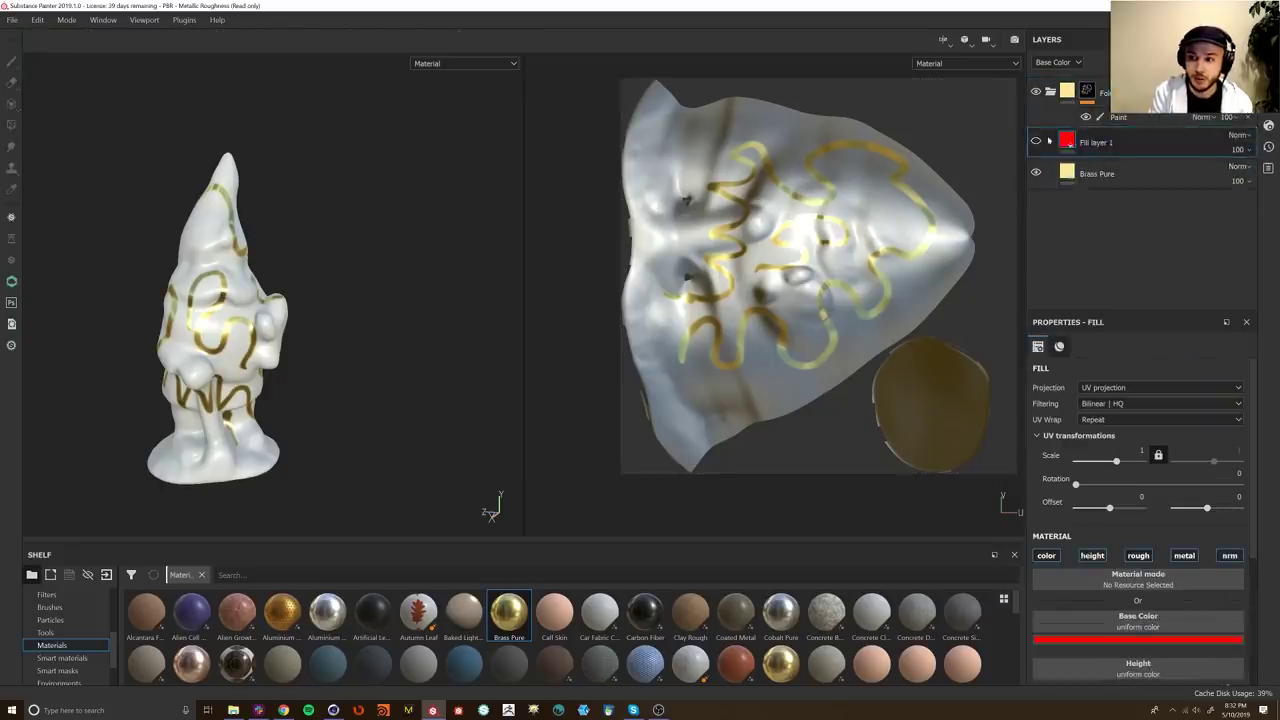
pyautogui.keyDown('alt'); pyautogui.moveTo(250, 412); pyautogui.dragTo(312, 304); pyautogui.keyUp('alt')
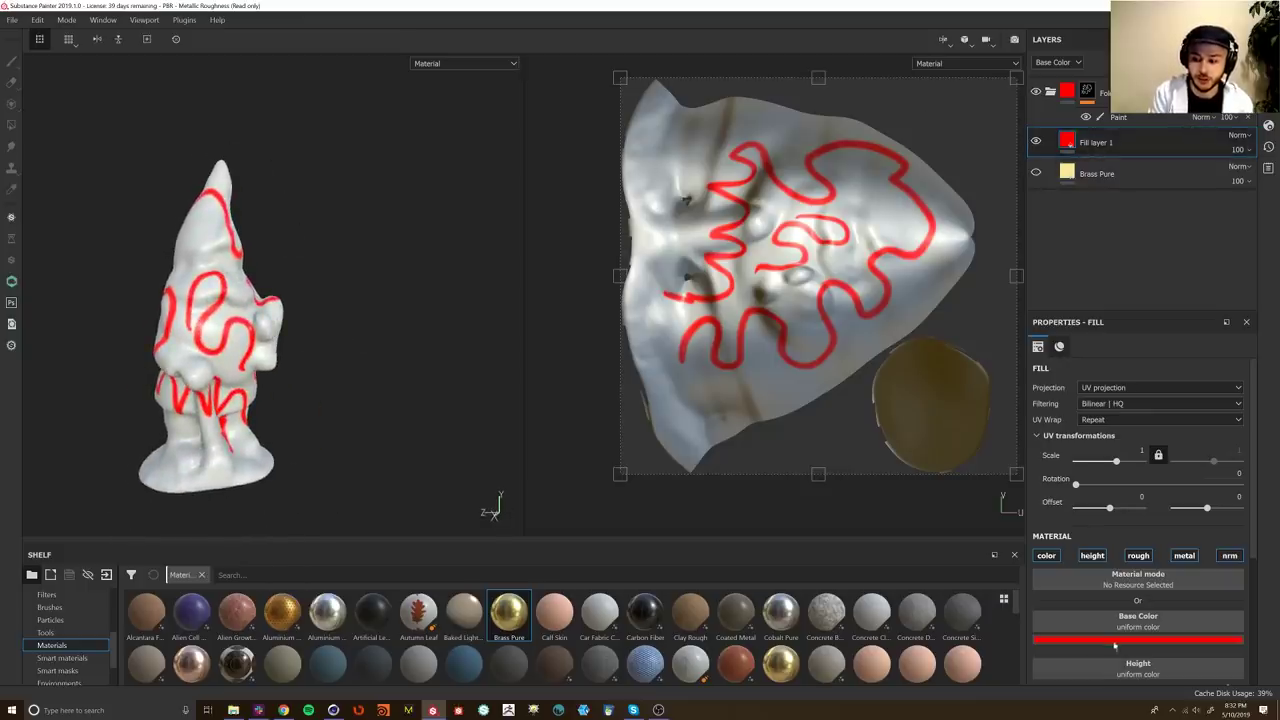
# Step: Change Fill layer 1's base color to bright blue
pyautogui.click(1183, 638)
pyautogui.moveTo(1210, 558)
pyautogui.mouseDown()
pyautogui.moveTo(1173, 507)
pyautogui.moveTo(1256, 495)
pyautogui.mouseUp()
pyautogui.click(1271, 452)
# Step: Set Fill layer 1's height to -0.5421 and its roughness to 1
pyautogui.scroll(-1, 1180, 560)
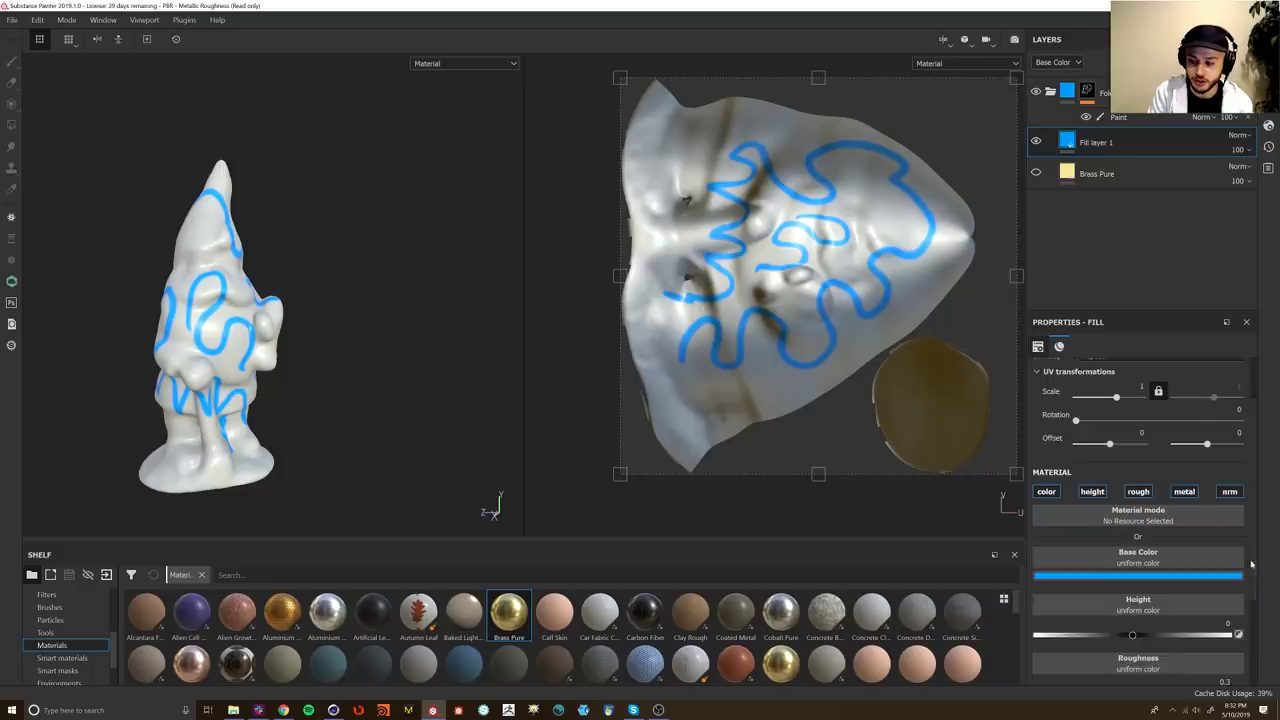
pyautogui.scroll(-2, 1240, 610)
pyautogui.scroll(6, 250, 338)
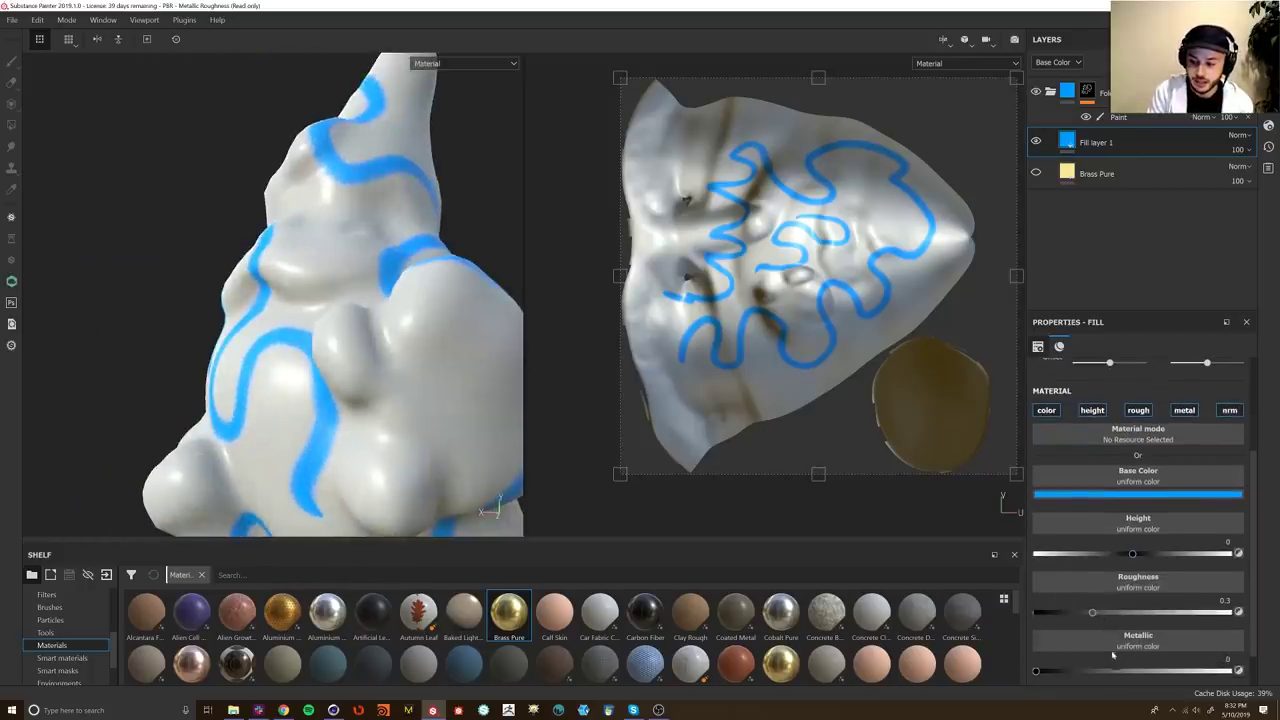
pyautogui.moveTo(1131, 555)
pyautogui.mouseDown()
pyautogui.moveTo(1096, 556)
pyautogui.moveTo(1188, 555)
pyautogui.moveTo(1066, 574)
pyautogui.moveTo(1176, 572)
pyautogui.moveTo(1186, 566)
pyautogui.moveTo(1078, 566)
pyautogui.mouseUp()
pyautogui.moveTo(1112, 620); pyautogui.dragTo(1240, 622)
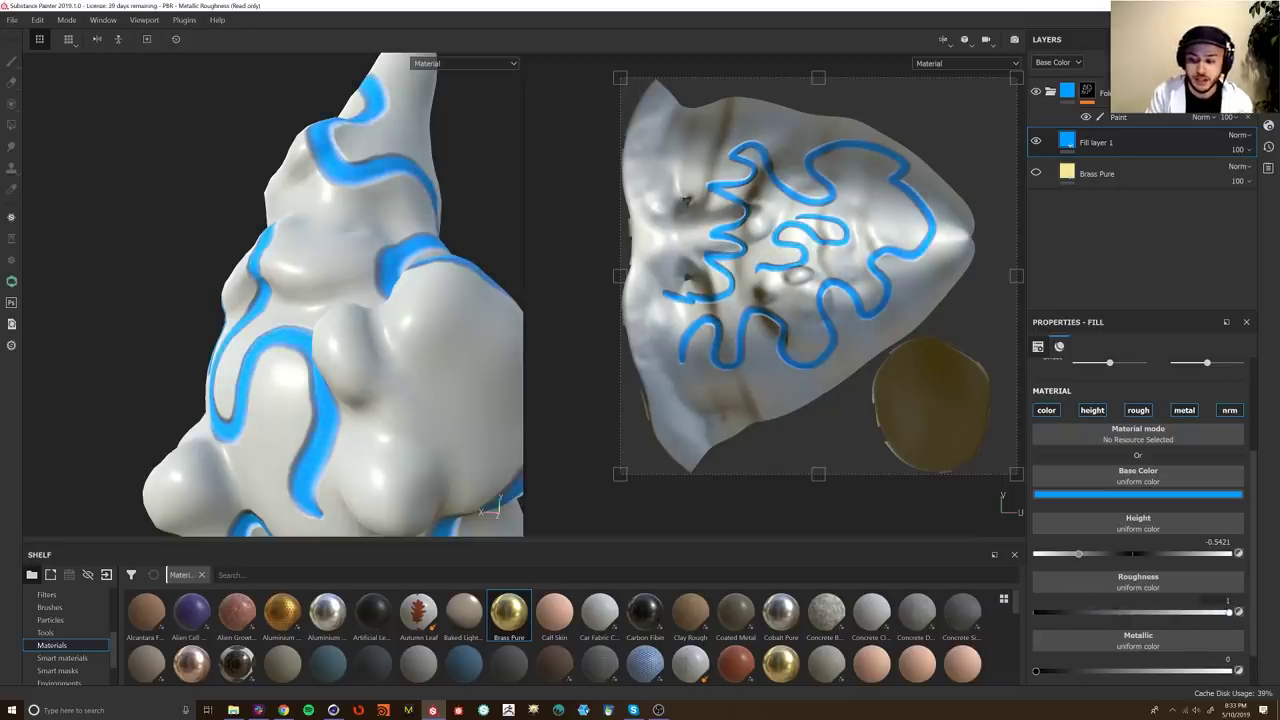
# Step: Delete Folder 1 together with the Fill layer 1 and Brass Pure layers it contains
pyautogui.keyDown('alt'); pyautogui.moveTo(290, 420); pyautogui.dragTo(256, 347); pyautogui.keyUp('alt')
pyautogui.scroll(2, 256, 347)
pyautogui.keyDown('shift'); pyautogui.moveTo(200, 347); pyautogui.dragTo(256, 347, button='right'); pyautogui.keyUp('shift')
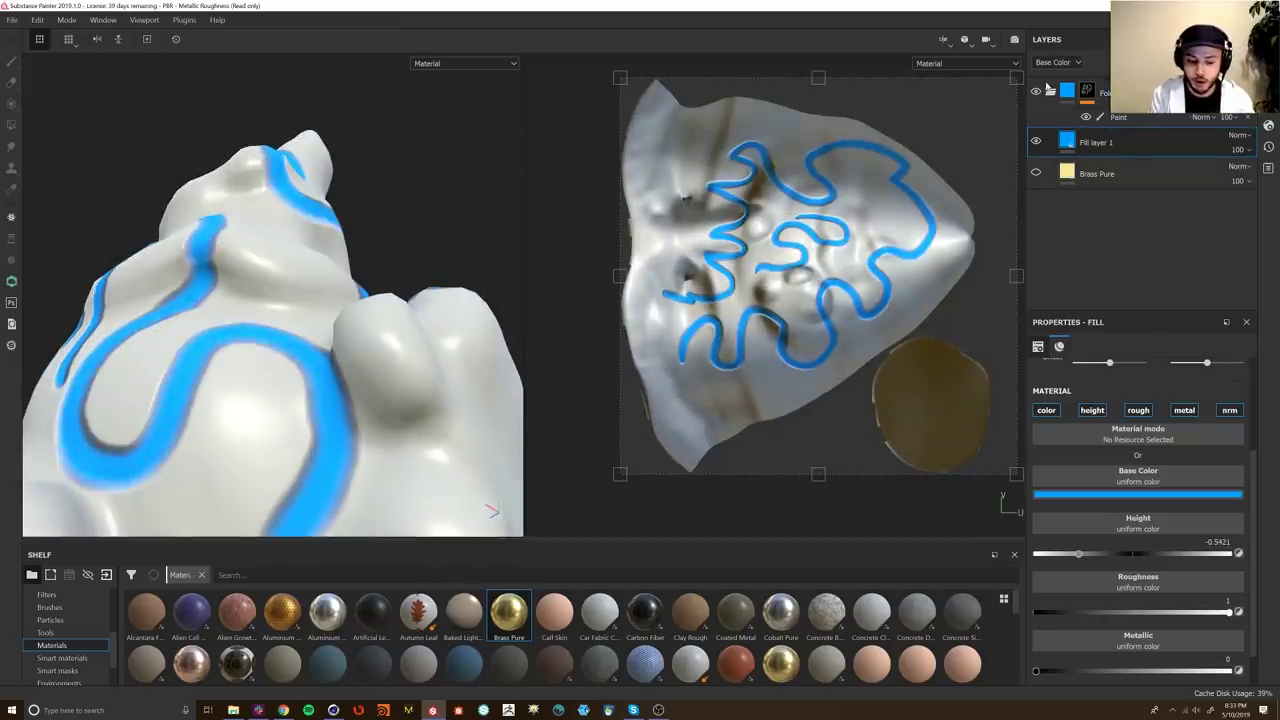
pyautogui.click(1130, 117)
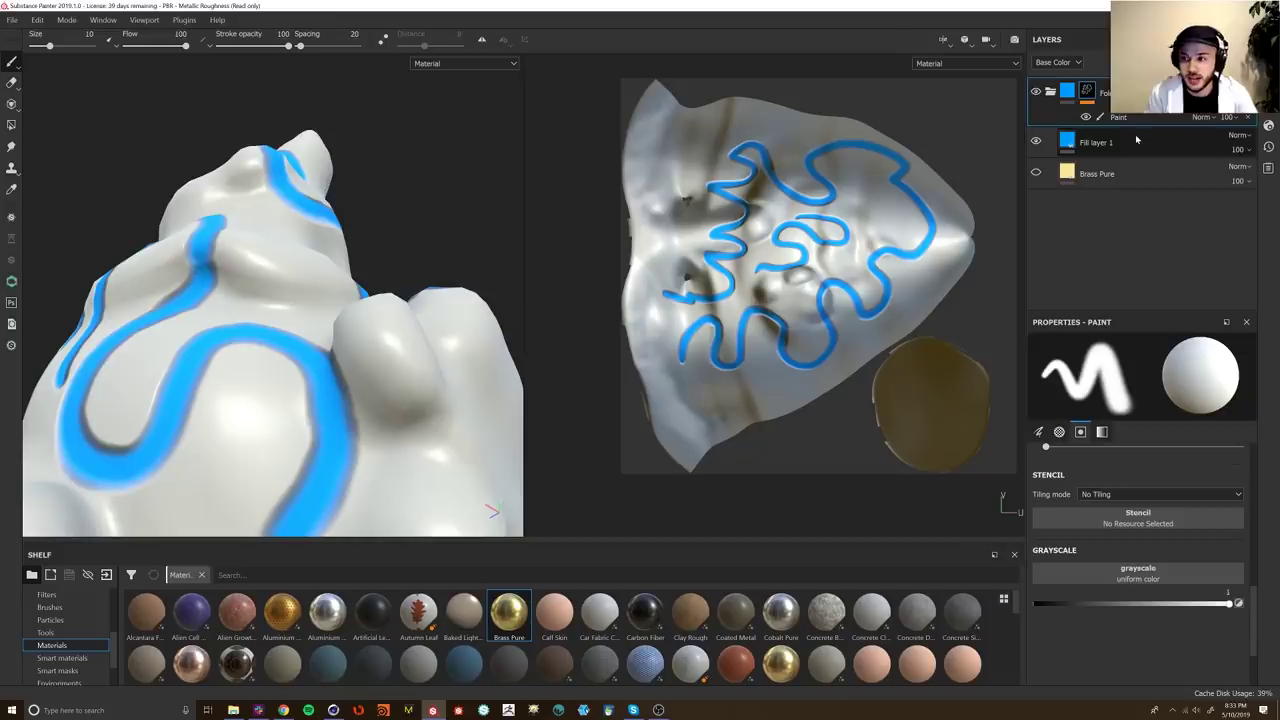
pyautogui.click(1157, 178)
pyautogui.keyDown('shift'); pyautogui.click(1108, 92); pyautogui.keyUp('shift')
pyautogui.press('Delete')
# Step: Switch the viewport to 3D only and add a new fill layer to the empty layer stack
pyautogui.keyDown('alt'); pyautogui.moveTo(306, 290); pyautogui.dragTo(326, 377); pyautogui.keyUp('alt')
pyautogui.scroll(-4, 326, 377)
pyautogui.click(942, 39)
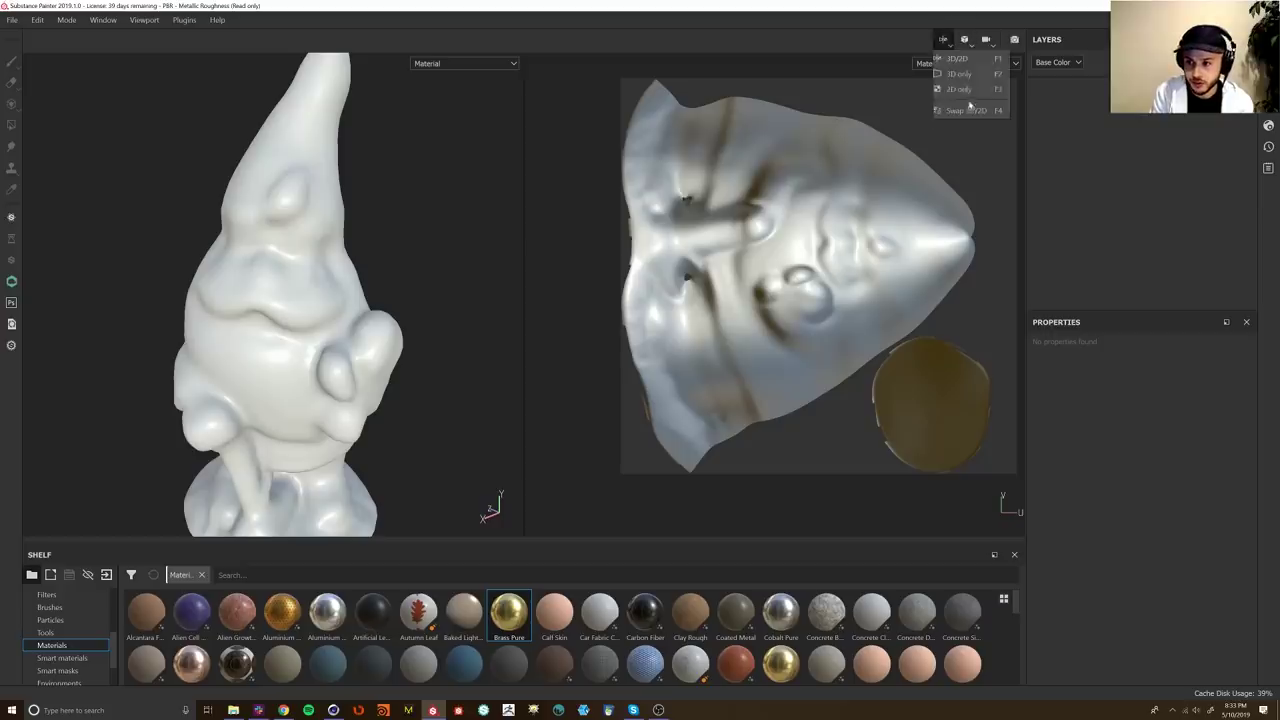
pyautogui.click(967, 66)
pyautogui.click(944, 41)
pyautogui.click(967, 75)
pyautogui.keyDown('alt'); pyautogui.moveTo(584, 306); pyautogui.dragTo(600, 214); pyautogui.keyUp('alt')
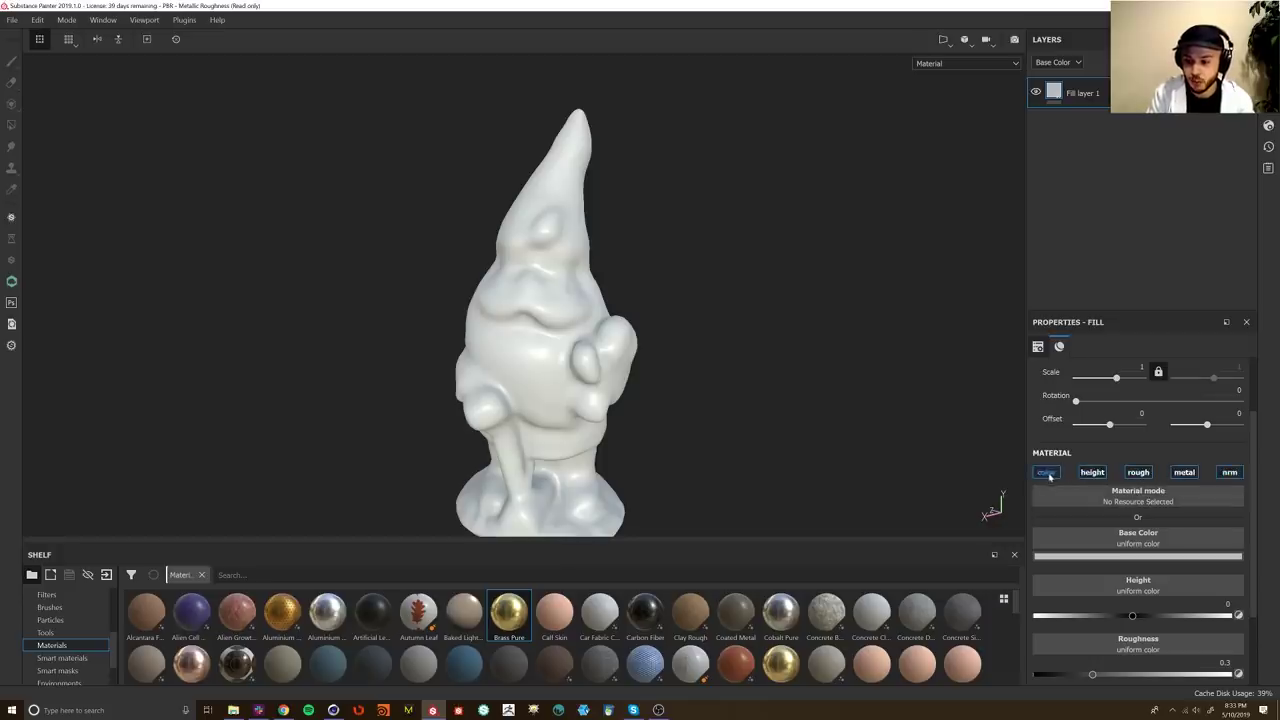
# Step: Try bright red and pale pink as Fill layer 1's base color
pyautogui.click(1158, 546)
pyautogui.click(1180, 596)
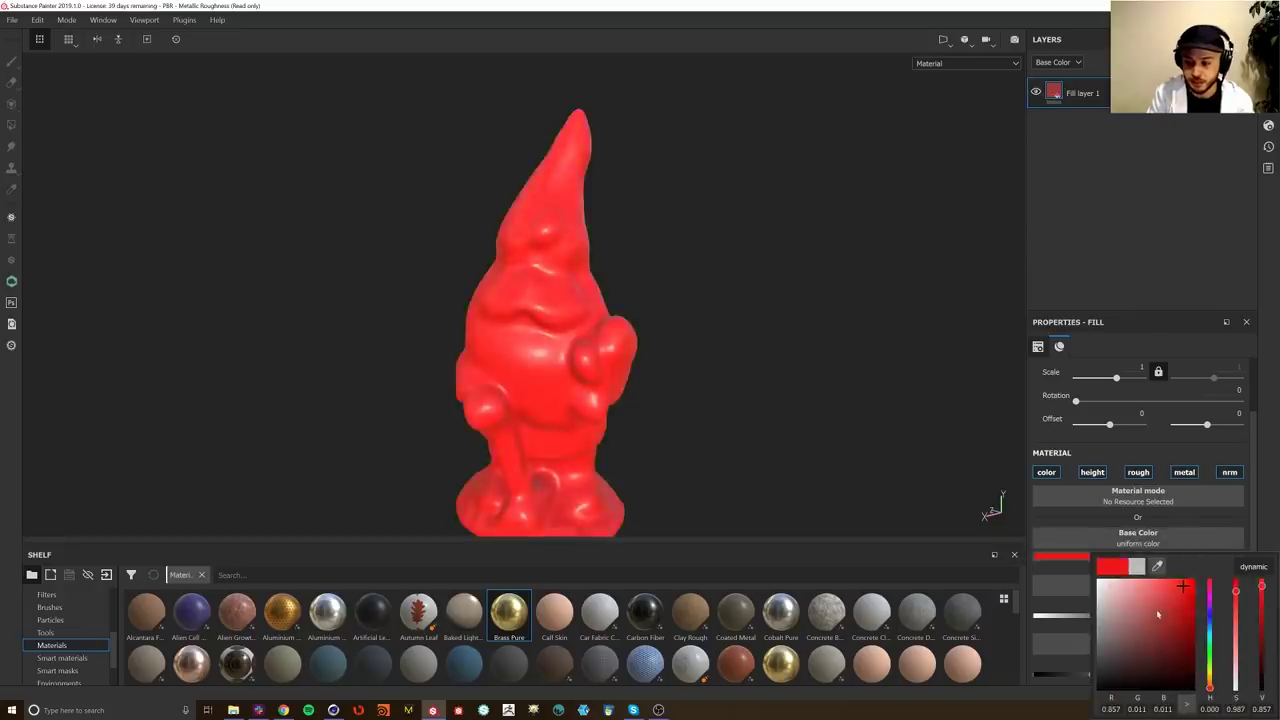
pyautogui.click(1121, 598)
# Step: Toggle Fill layer 1's color channel off and on, and leave color as its only active channel
pyautogui.click(1046, 473)
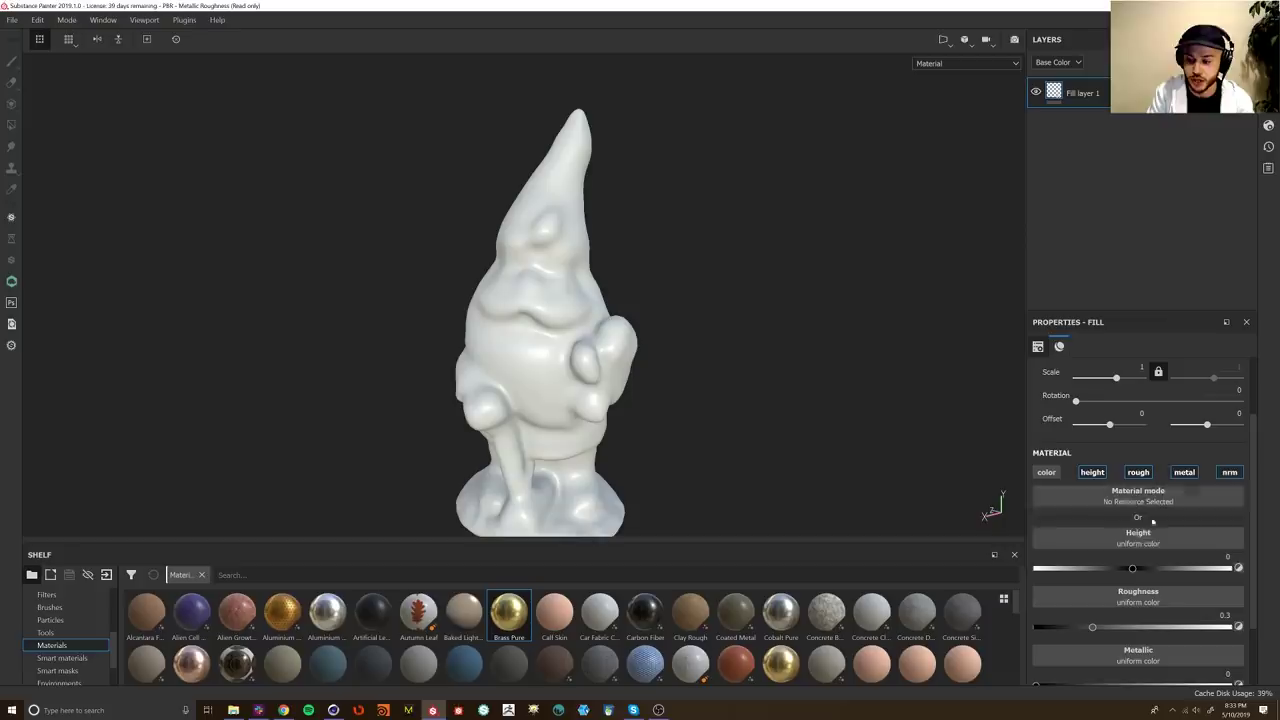
pyautogui.click(1046, 472)
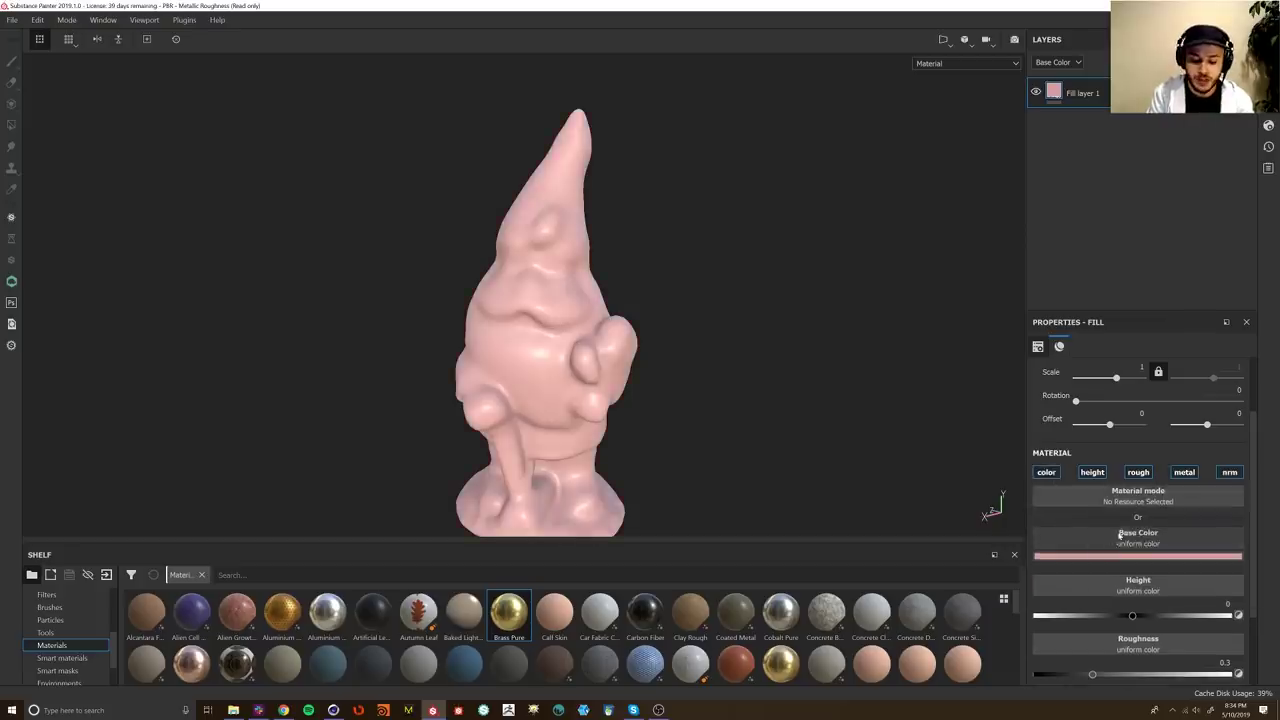
pyautogui.keyDown('alt'); pyautogui.click(1048, 475); pyautogui.keyUp('alt')
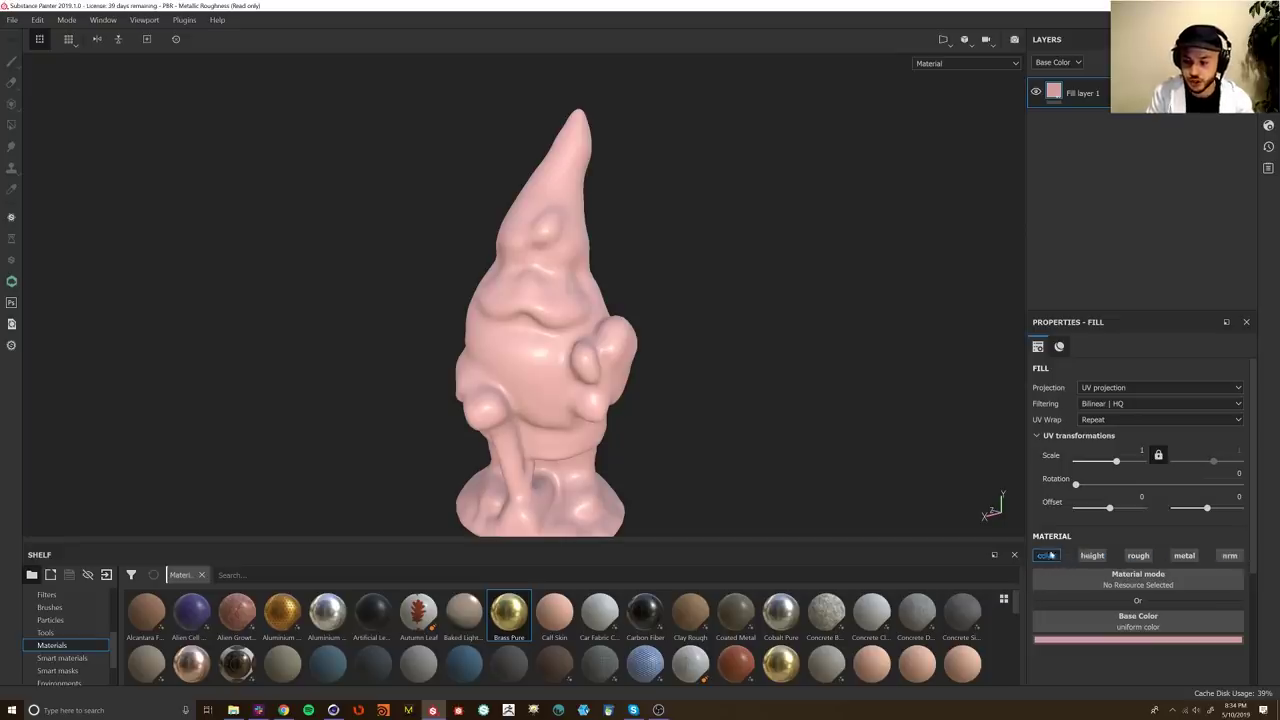
# Step: Try pure white and deep red as Fill layer 1's base color
pyautogui.click(1127, 640)
pyautogui.moveTo(1125, 515); pyautogui.dragTo(1099, 497)
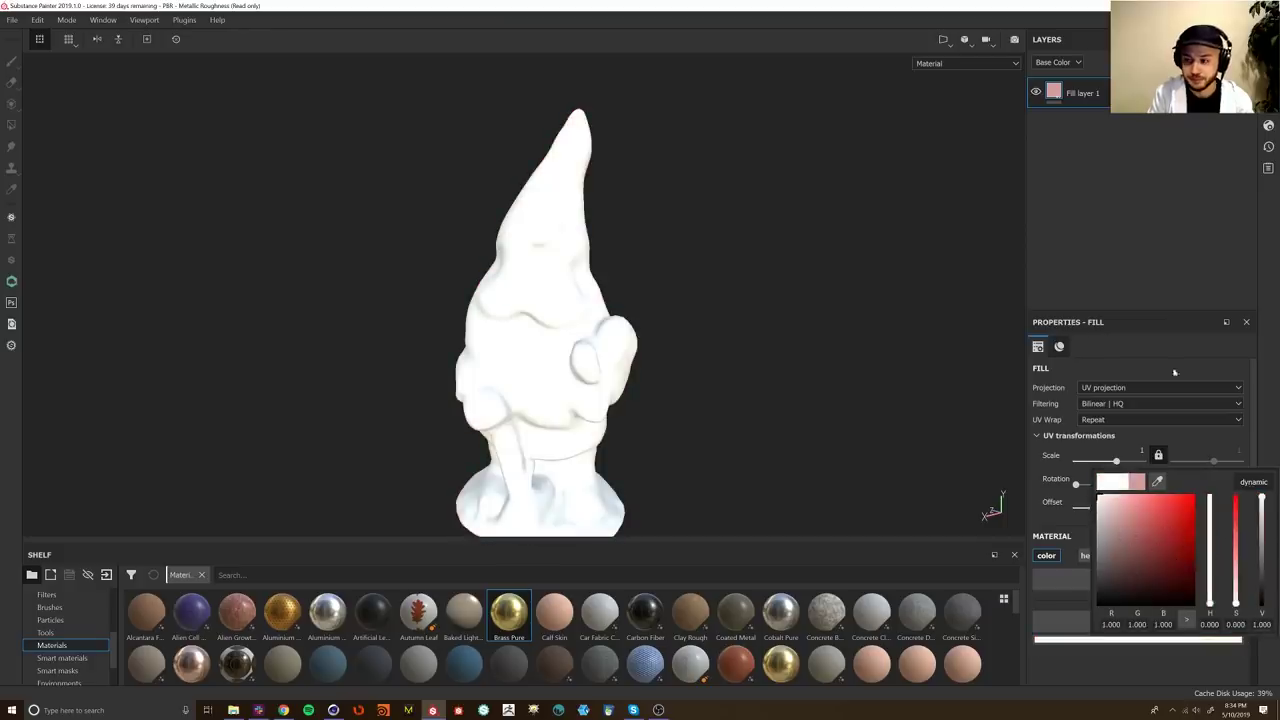
pyautogui.click(1164, 273)
pyautogui.click(1153, 644)
pyautogui.click(1190, 553)
pyautogui.moveTo(1190, 553); pyautogui.dragTo(1187, 534)
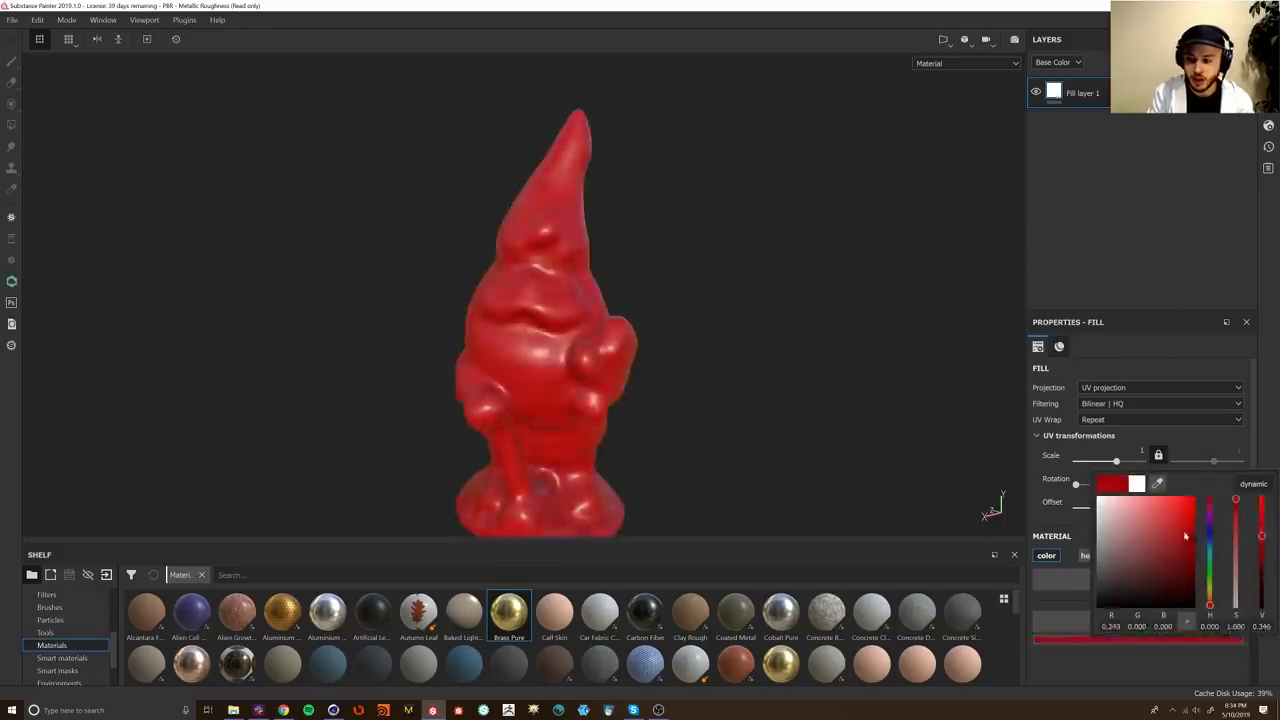
pyautogui.click(1194, 317)
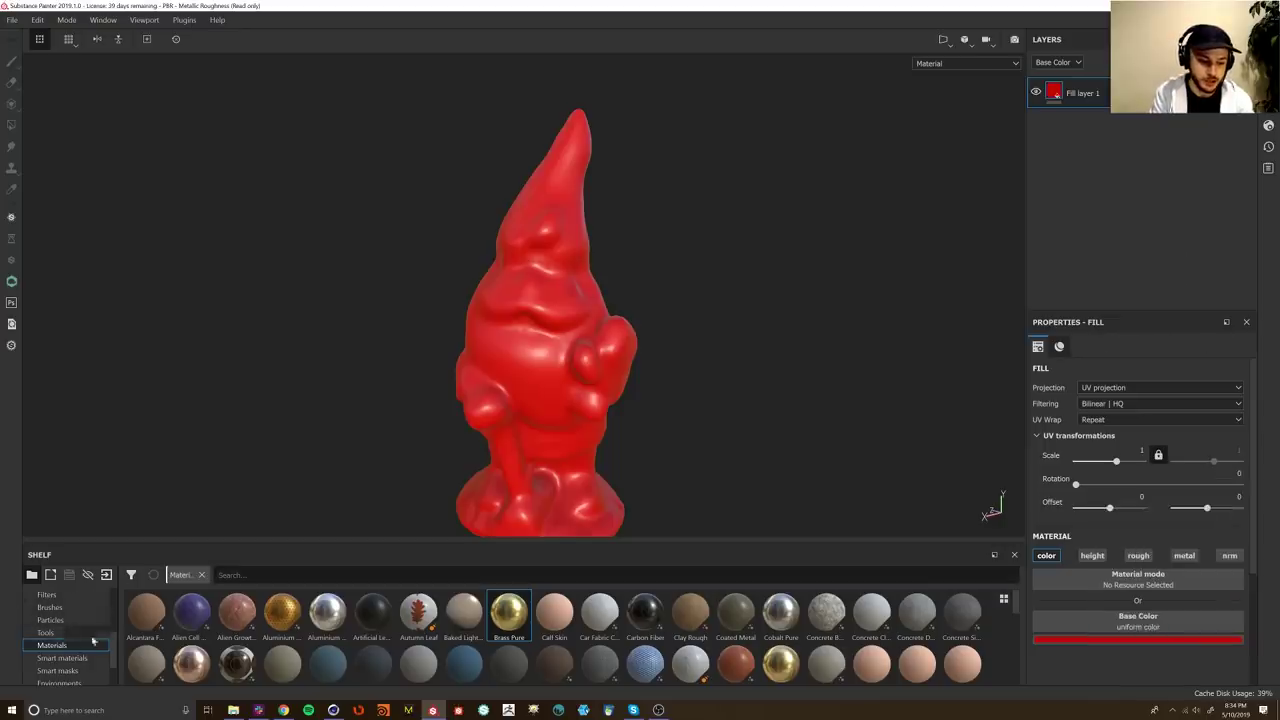
# Step: Assign the uv_transferReflection texture from the project resources to Fill layer 1's base color
pyautogui.scroll(3, 70, 640)
pyautogui.click(48, 607)
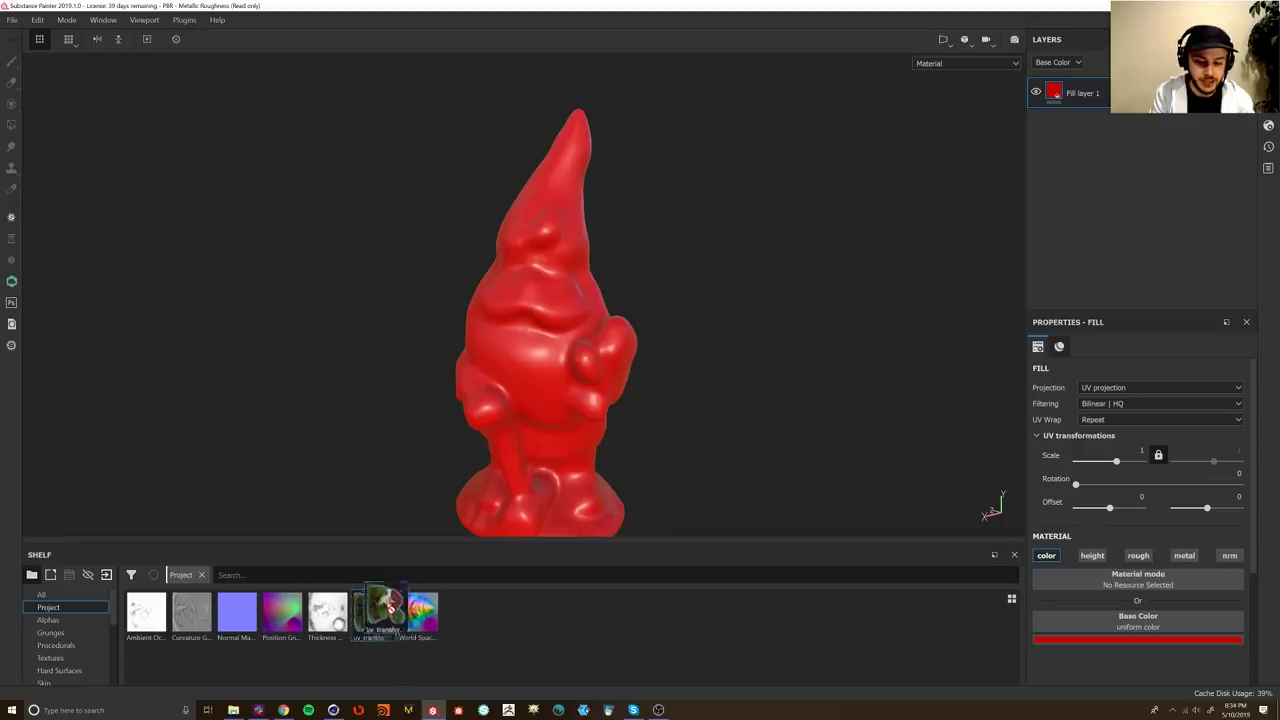
pyautogui.moveTo(375, 613); pyautogui.dragTo(1162, 625)
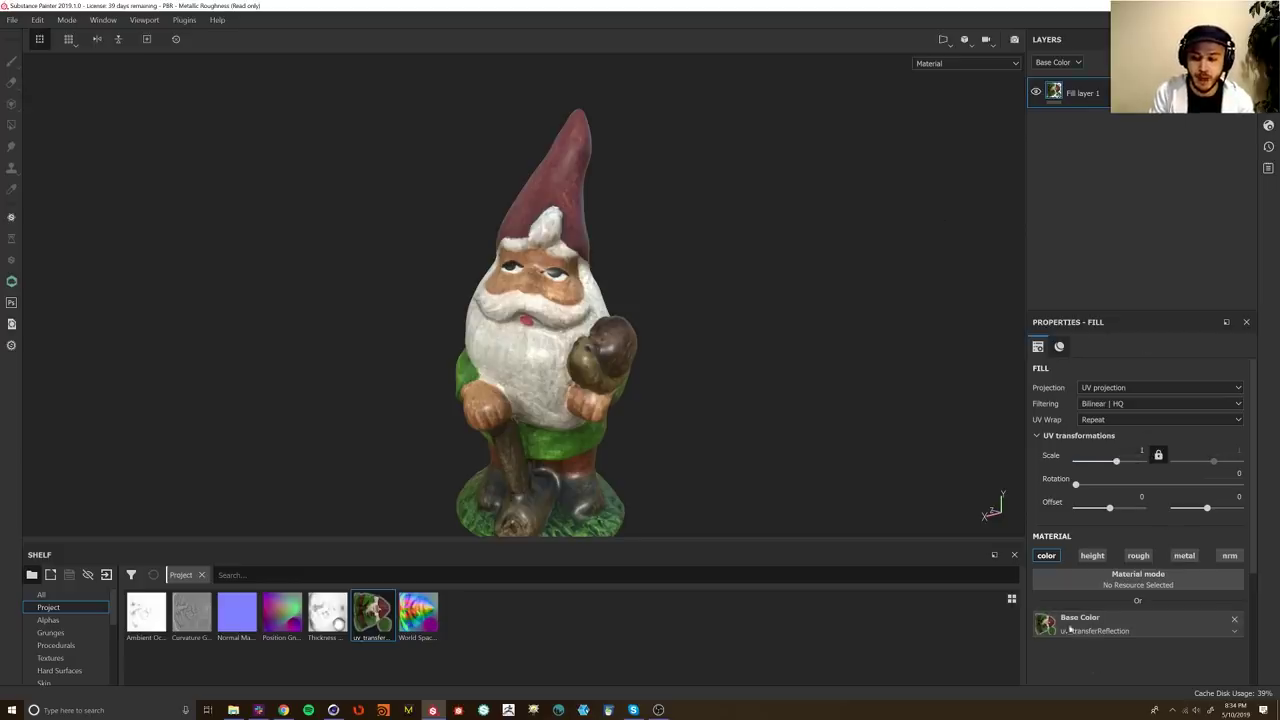
# Step: Examine the transferred texture on the gnome's face, beard and sides from several angles, close up and from a distance
pyautogui.keyDown('alt'); pyautogui.moveTo(614, 327); pyautogui.dragTo(733, 461); pyautogui.keyUp('alt')
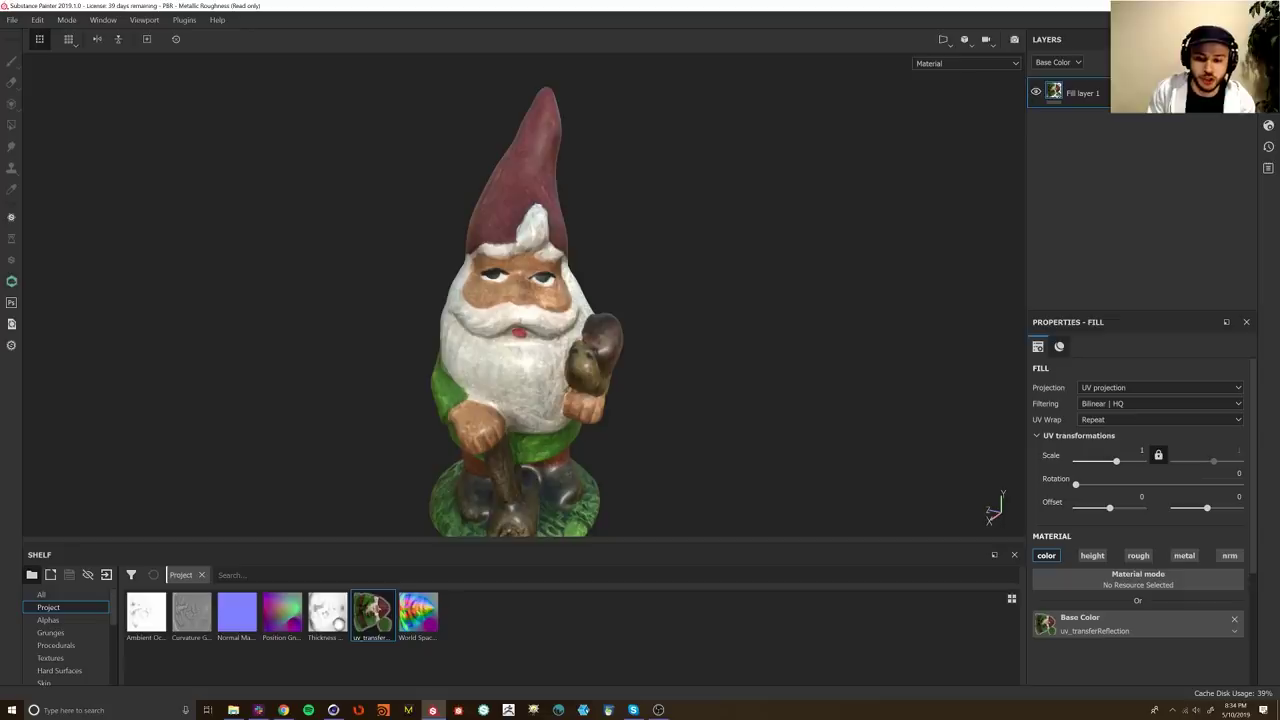
pyautogui.keyDown('alt'); pyautogui.moveTo(635, 334); pyautogui.dragTo(691, 281, button='middle'); pyautogui.keyUp('alt')
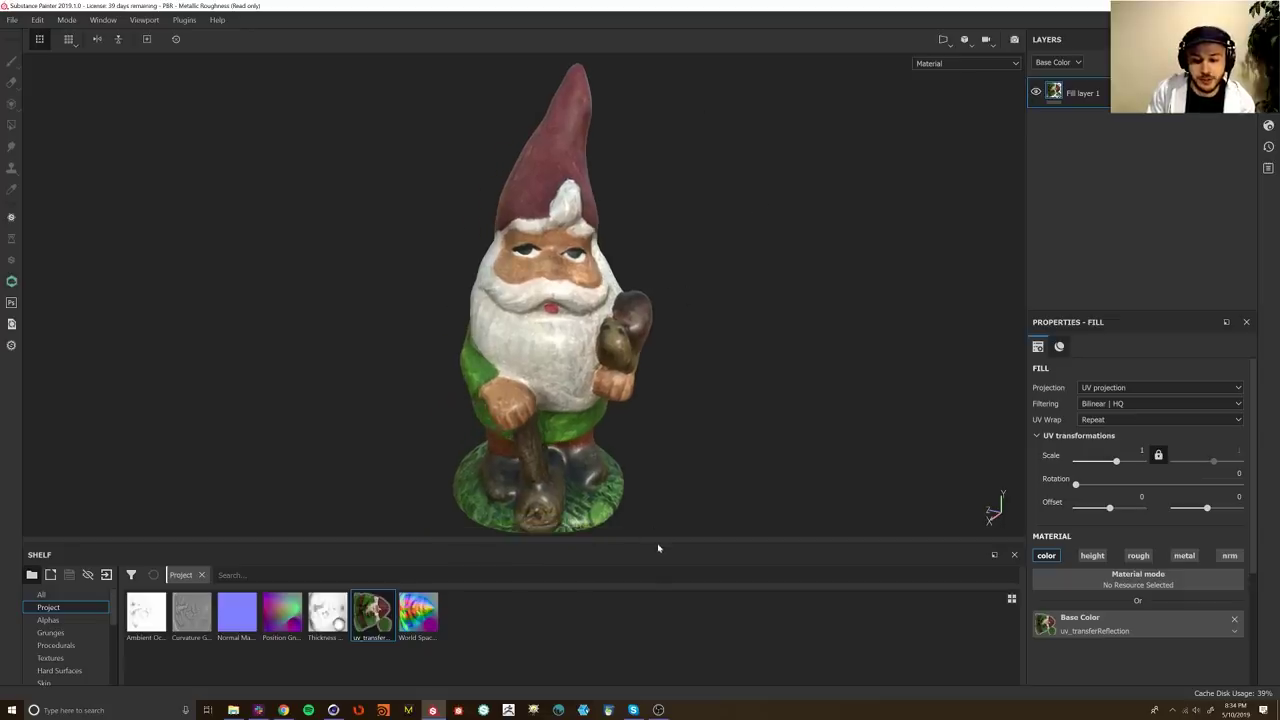
pyautogui.moveTo(658, 547); pyautogui.dragTo(658, 590)
pyautogui.keyDown('alt'); pyautogui.moveTo(623, 486); pyautogui.dragTo(650, 470); pyautogui.keyUp('alt')
pyautogui.keyDown('alt'); pyautogui.moveTo(650, 440); pyautogui.dragTo(656, 411, button='right'); pyautogui.keyUp('alt')
pyautogui.keyDown('alt'); pyautogui.moveTo(655, 410); pyautogui.dragTo(654, 428); pyautogui.keyUp('alt')
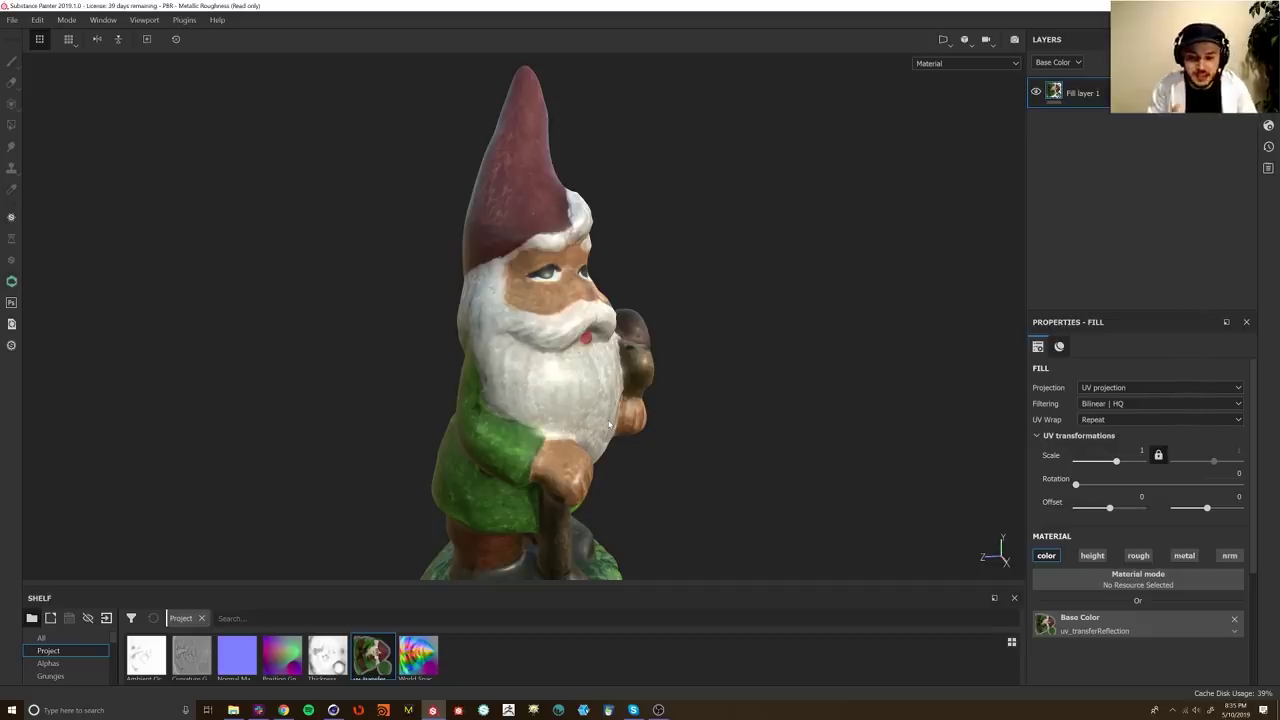
pyautogui.keyDown('alt'); pyautogui.moveTo(536, 399); pyautogui.dragTo(594, 349, button='right'); pyautogui.keyUp('alt')
pyautogui.moveTo(594, 349)
pyautogui.keyDown('alt'); pyautogui.mouseDown()
pyautogui.moveTo(532, 414)
pyautogui.moveTo(585, 365)
pyautogui.mouseUp(); pyautogui.keyUp('alt')
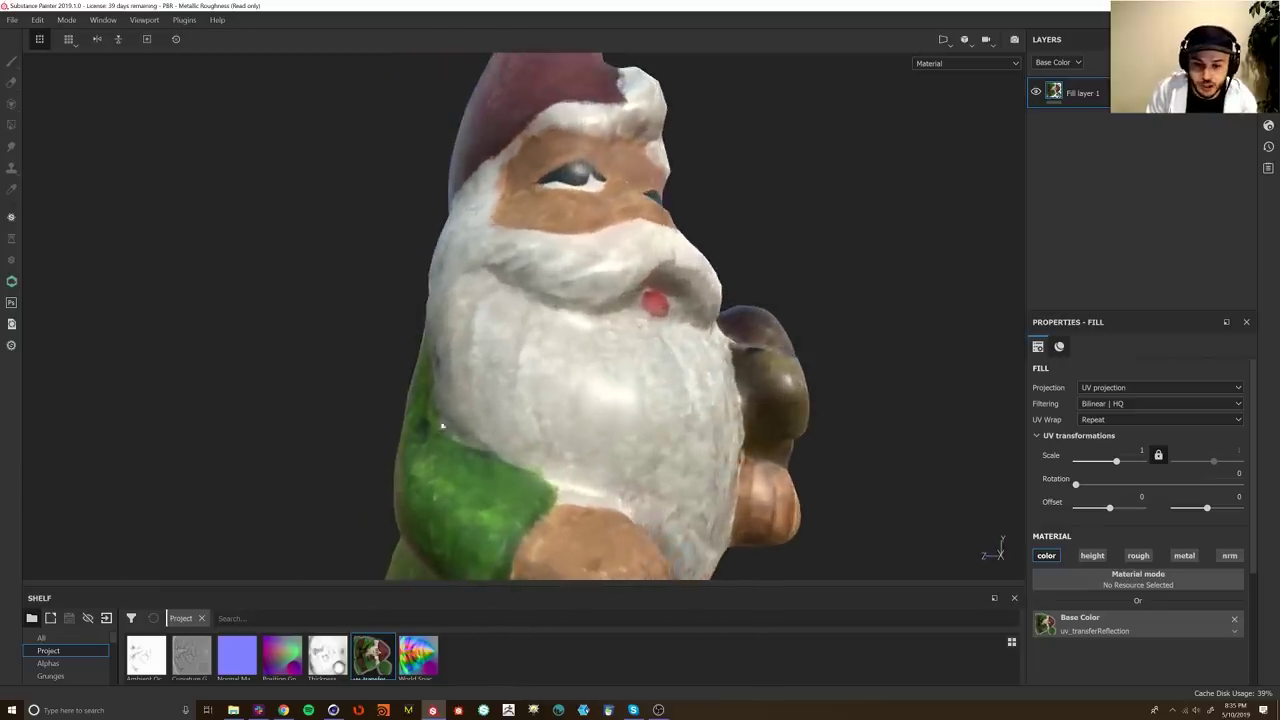
pyautogui.keyDown('alt'); pyautogui.moveTo(442, 426); pyautogui.dragTo(627, 455); pyautogui.keyUp('alt')
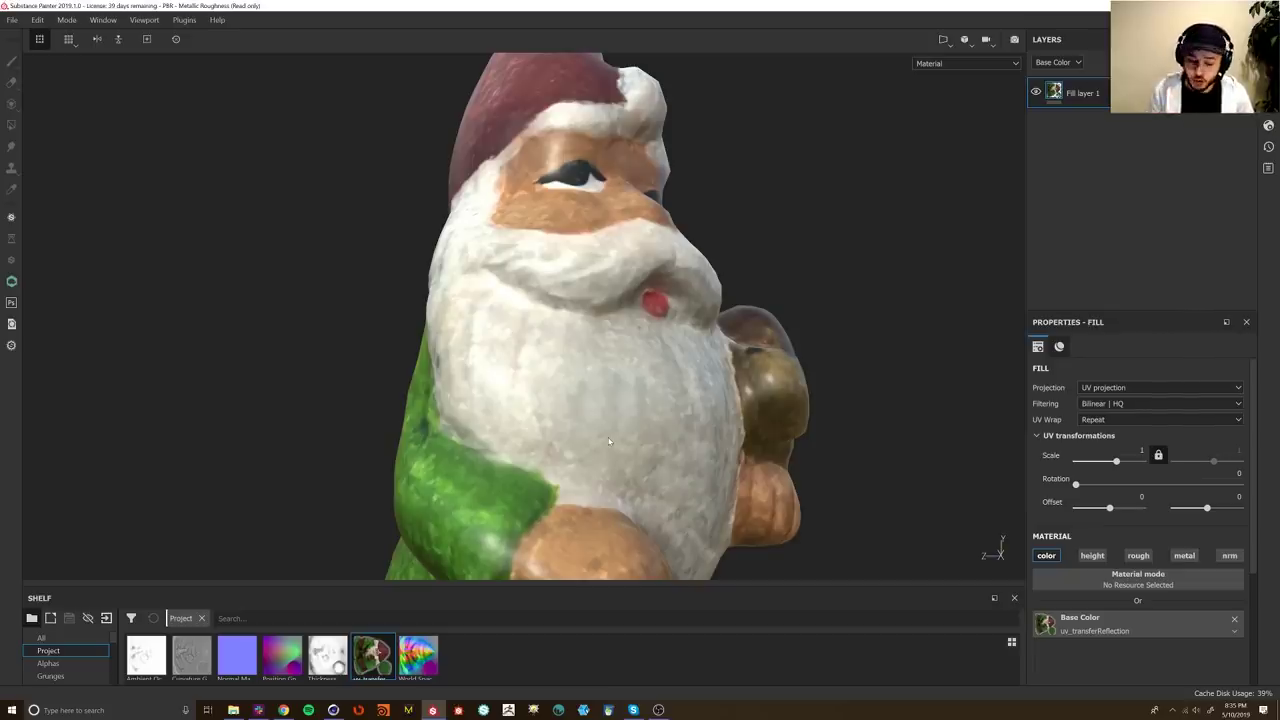
pyautogui.keyDown('alt'); pyautogui.moveTo(732, 200); pyautogui.dragTo(674, 251, button='right'); pyautogui.keyUp('alt')
pyautogui.keyDown('alt'); pyautogui.moveTo(671, 374); pyautogui.dragTo(665, 326, button='middle'); pyautogui.keyUp('alt')
pyautogui.keyDown('alt'); pyautogui.moveTo(665, 326); pyautogui.dragTo(614, 351); pyautogui.keyUp('alt')
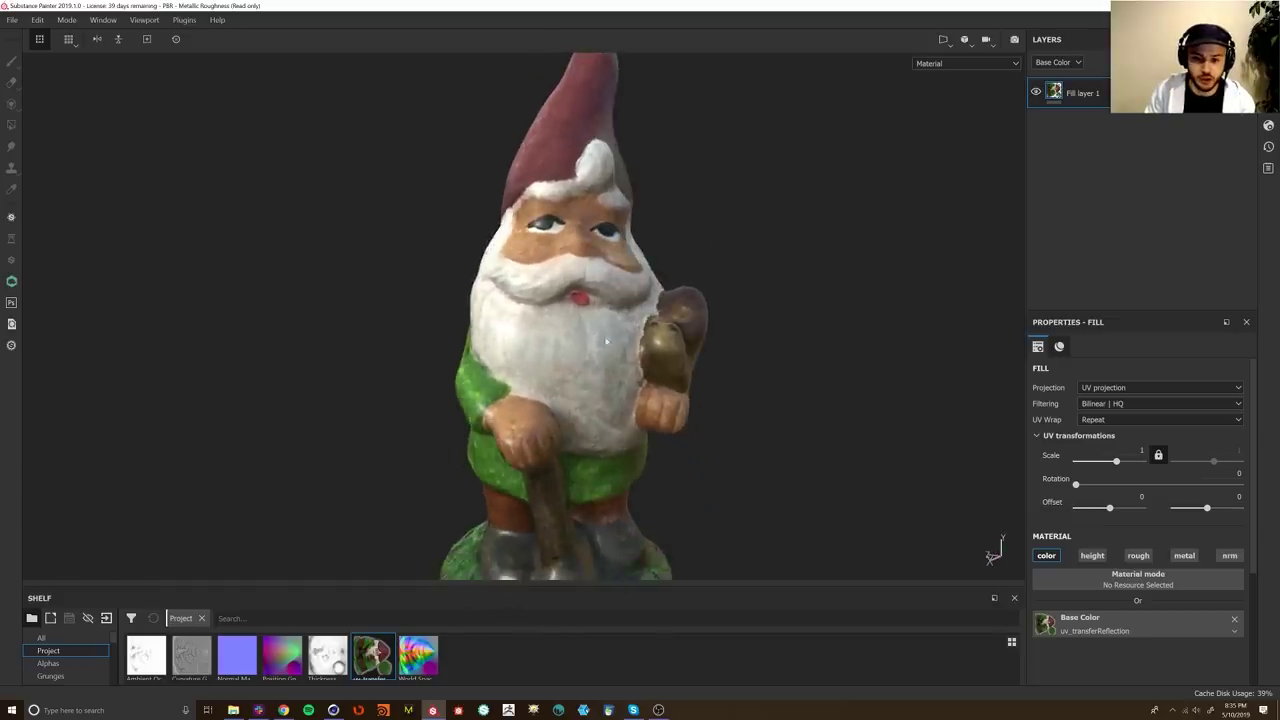
pyautogui.keyDown('alt'); pyautogui.moveTo(614, 351); pyautogui.dragTo(535, 367, button='middle'); pyautogui.keyUp('alt')
pyautogui.keyDown('alt'); pyautogui.moveTo(535, 367); pyautogui.dragTo(429, 380, button='right'); pyautogui.keyUp('alt')
pyautogui.keyDown('alt'); pyautogui.moveTo(590, 440); pyautogui.dragTo(650, 436, button='middle'); pyautogui.keyUp('alt')
pyautogui.keyDown('alt'); pyautogui.moveTo(650, 436); pyautogui.dragTo(657, 452); pyautogui.keyUp('alt')
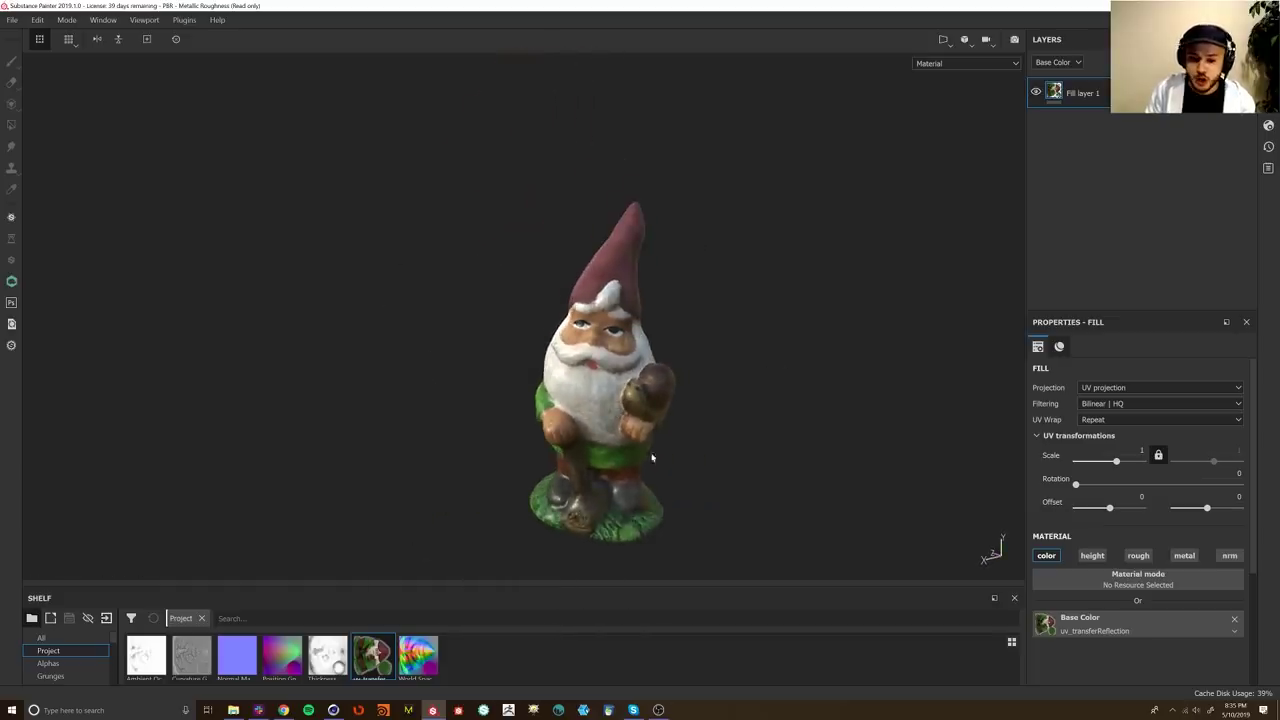
# Step: Rename the textured fill layer to Base and add a new fill layer above it
pyautogui.keyDown('alt'); pyautogui.moveTo(657, 452); pyautogui.dragTo(640, 424, button='middle'); pyautogui.keyUp('alt')
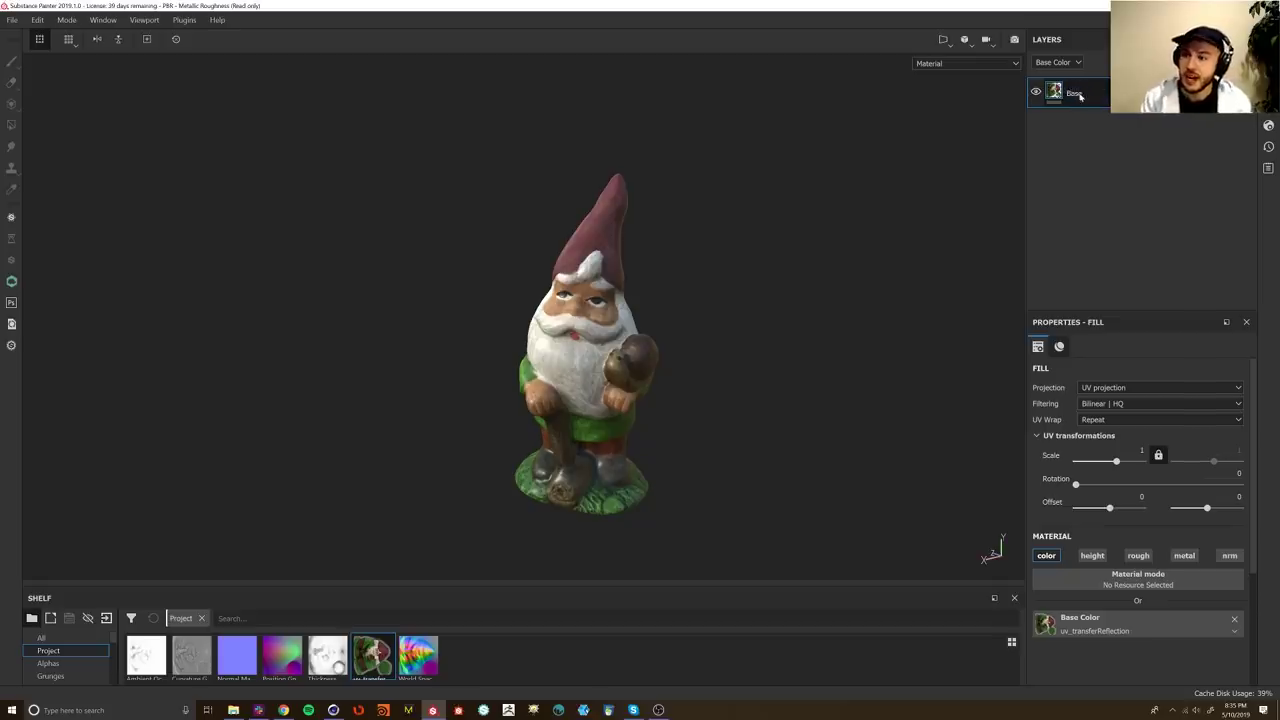
pyautogui.click(1185, 62)
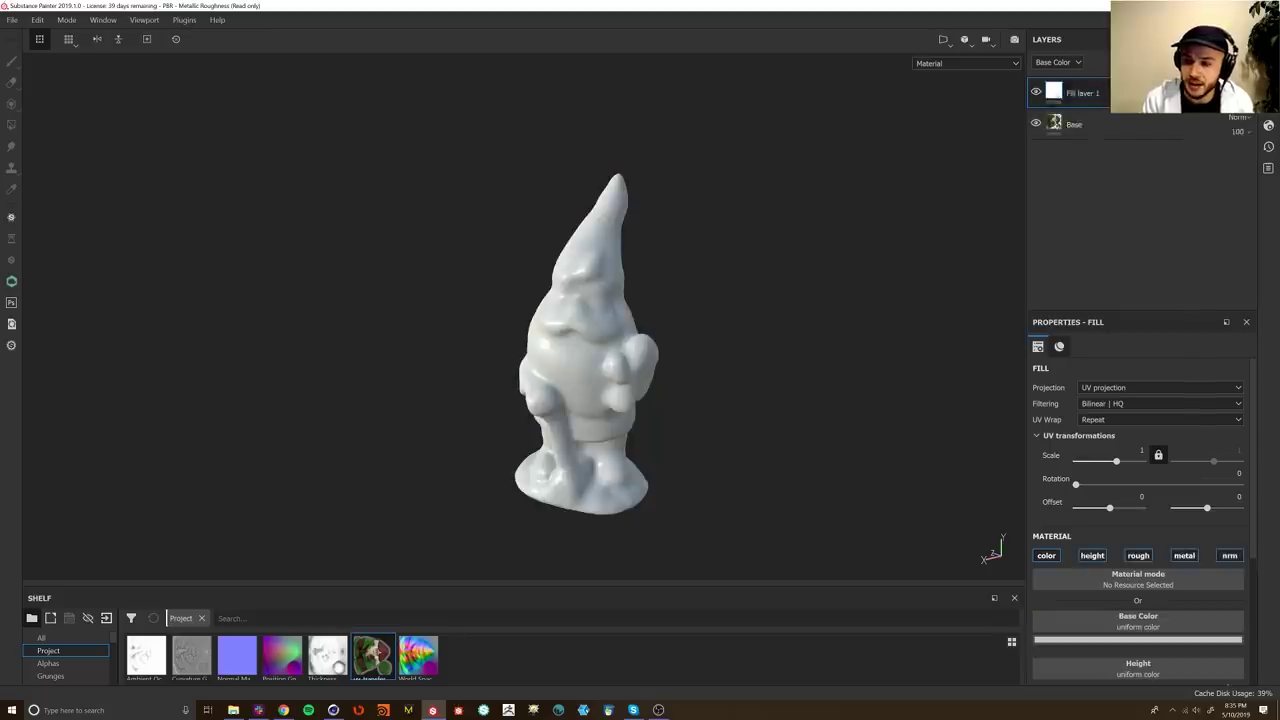
pyautogui.keyDown('alt'); pyautogui.moveTo(694, 300); pyautogui.dragTo(647, 324); pyautogui.keyUp('alt')
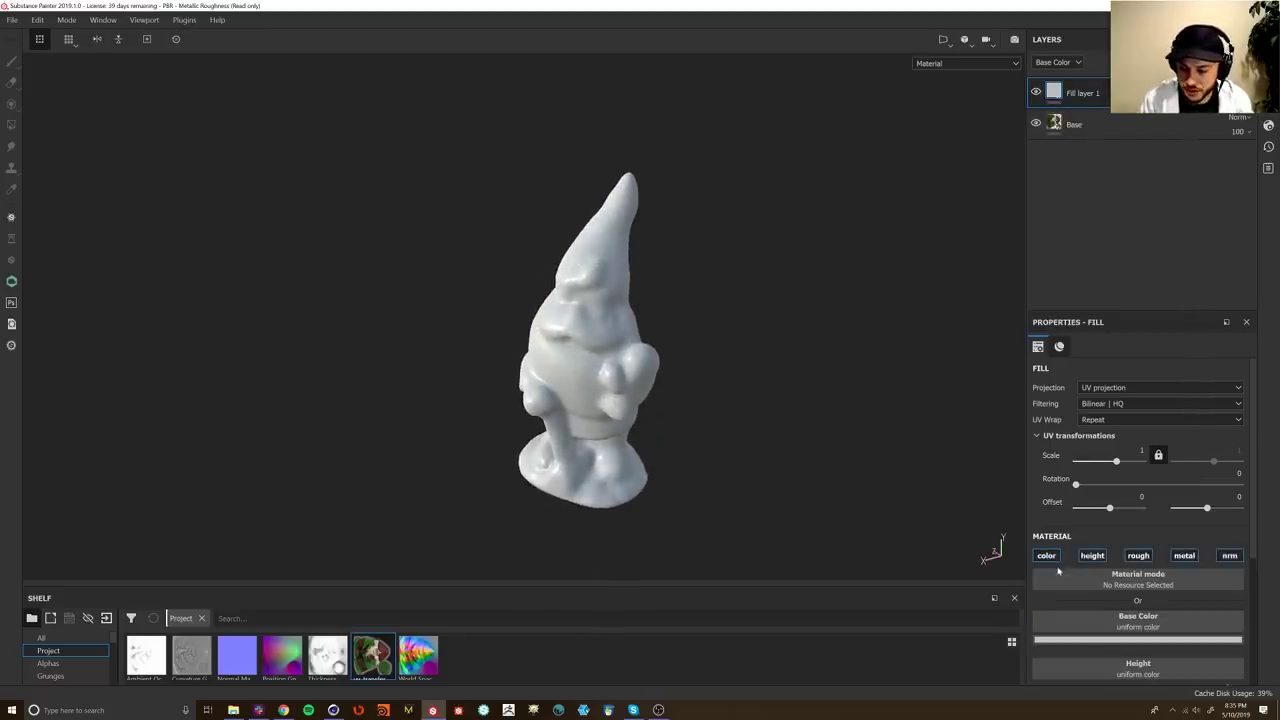
# Step: Limit the new Fill layer 1 to the color channel and set its base color to pure red
pyautogui.click(1138, 638)
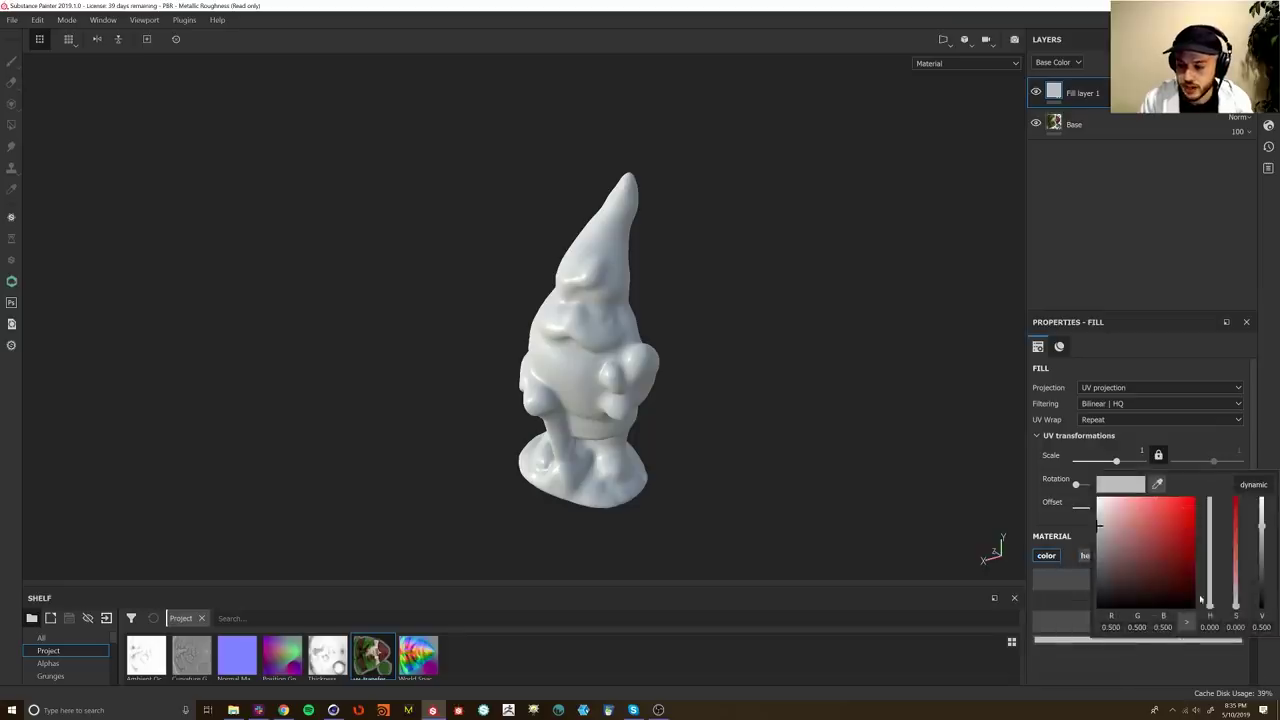
pyautogui.click(1175, 549)
pyautogui.moveTo(1175, 549); pyautogui.dragTo(1204, 487)
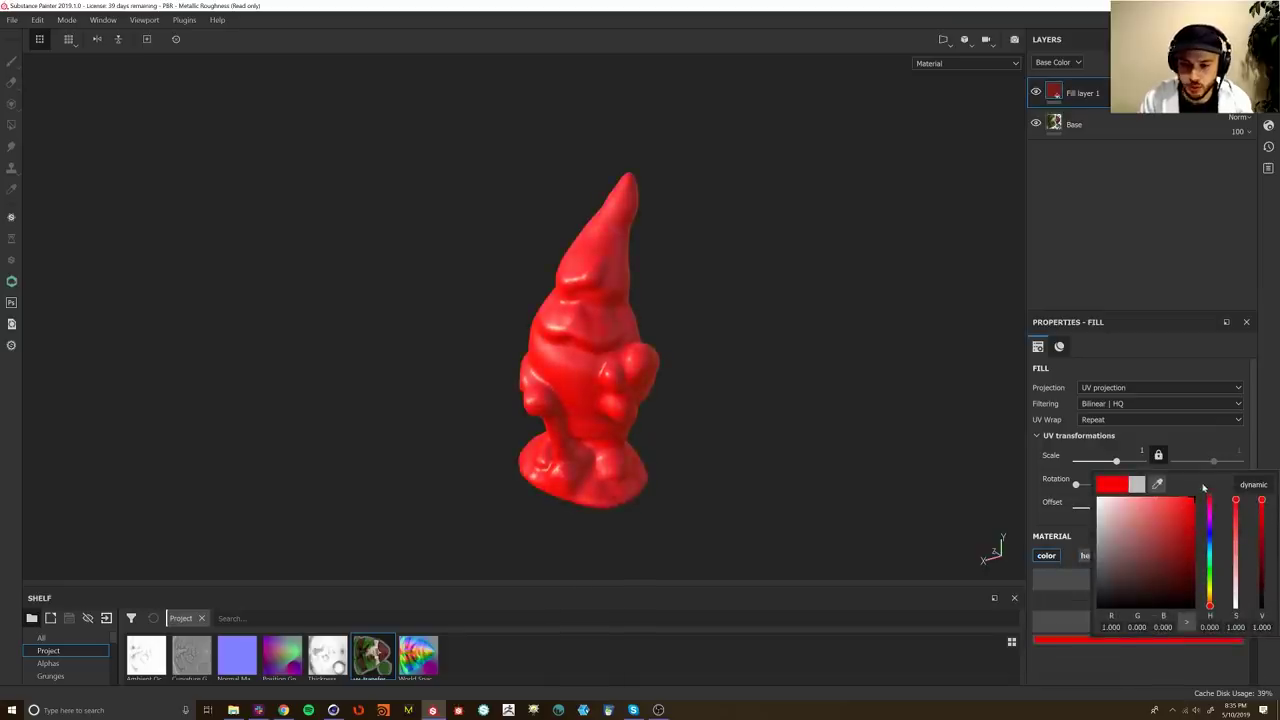
pyautogui.click(1073, 282)
pyautogui.keyDown('alt'); pyautogui.moveTo(600, 392); pyautogui.dragTo(542, 398); pyautogui.keyUp('alt')
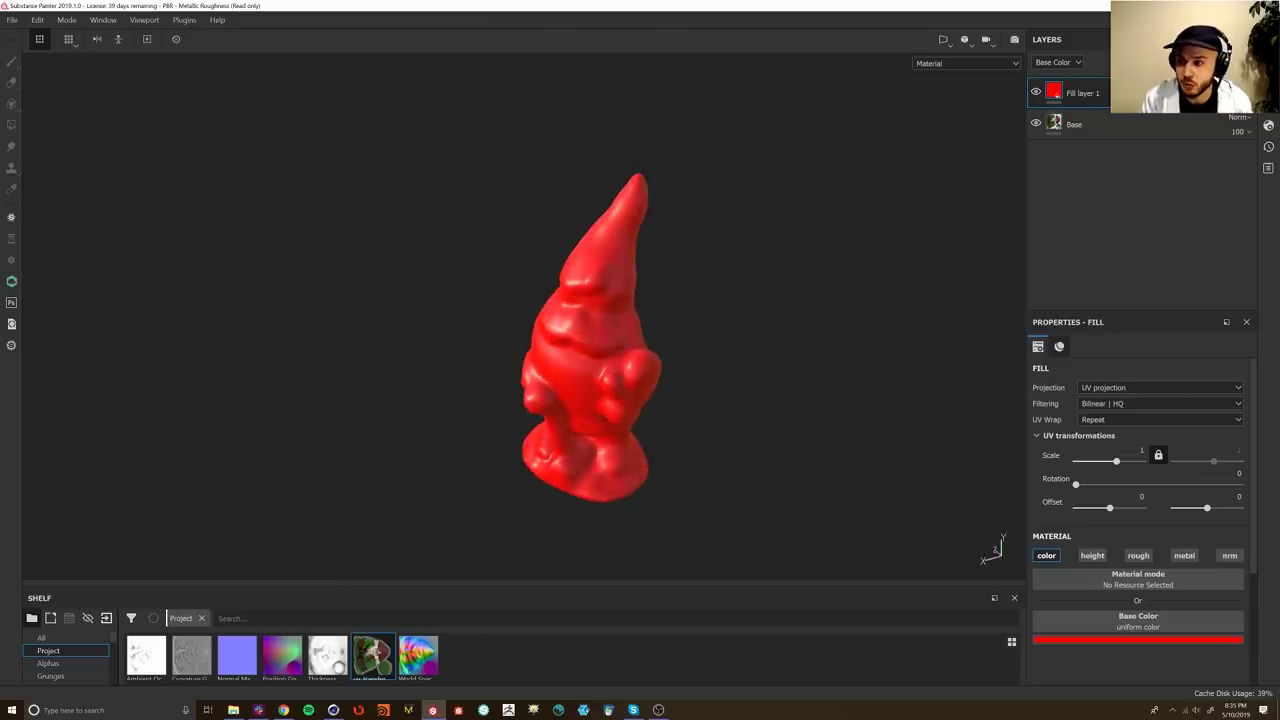
# Step: Add a folder above Base, move Fill layer 1 into it and collapse it
pyautogui.click(1222, 62)
pyautogui.moveTo(1100, 118)
pyautogui.mouseDown()
pyautogui.moveTo(1103, 92)
pyautogui.moveTo(1098, 101)
pyautogui.mouseUp()
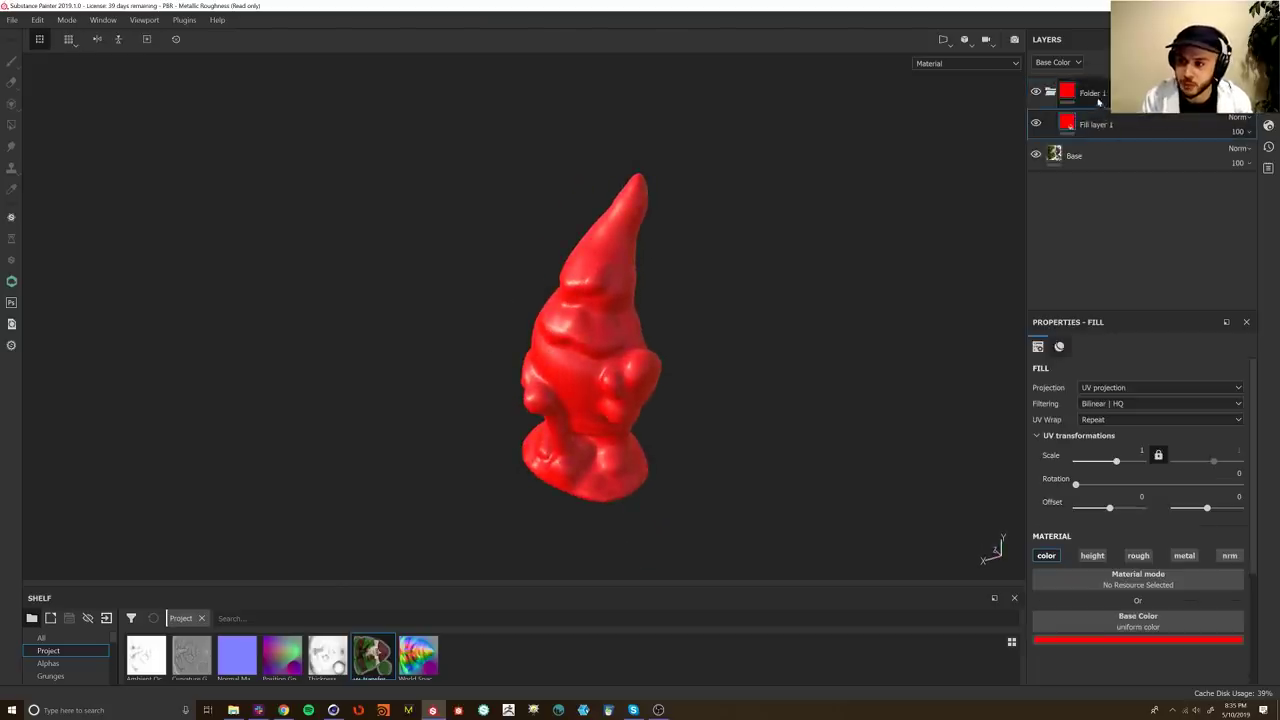
pyautogui.click(1051, 92)
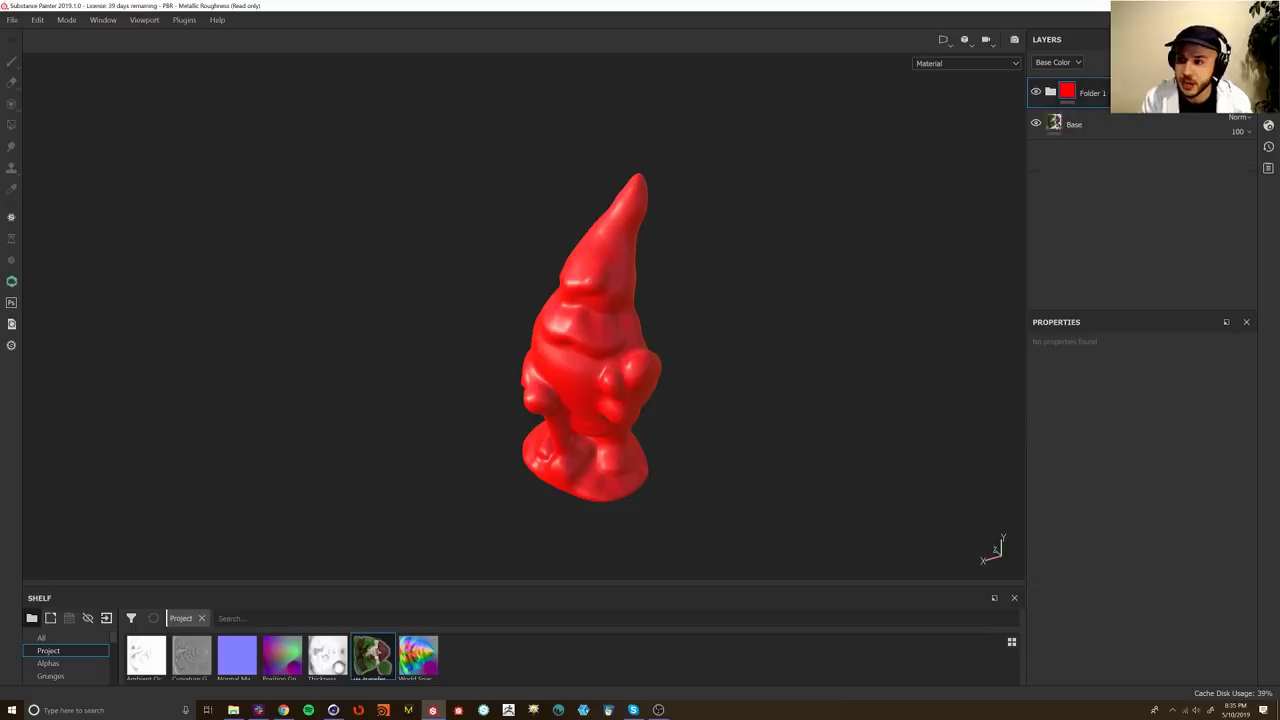
# Step: Give Folder 1 a black mask and add a paint effect to that mask
pyautogui.click(1180, 96)
pyautogui.click(1133, 62)
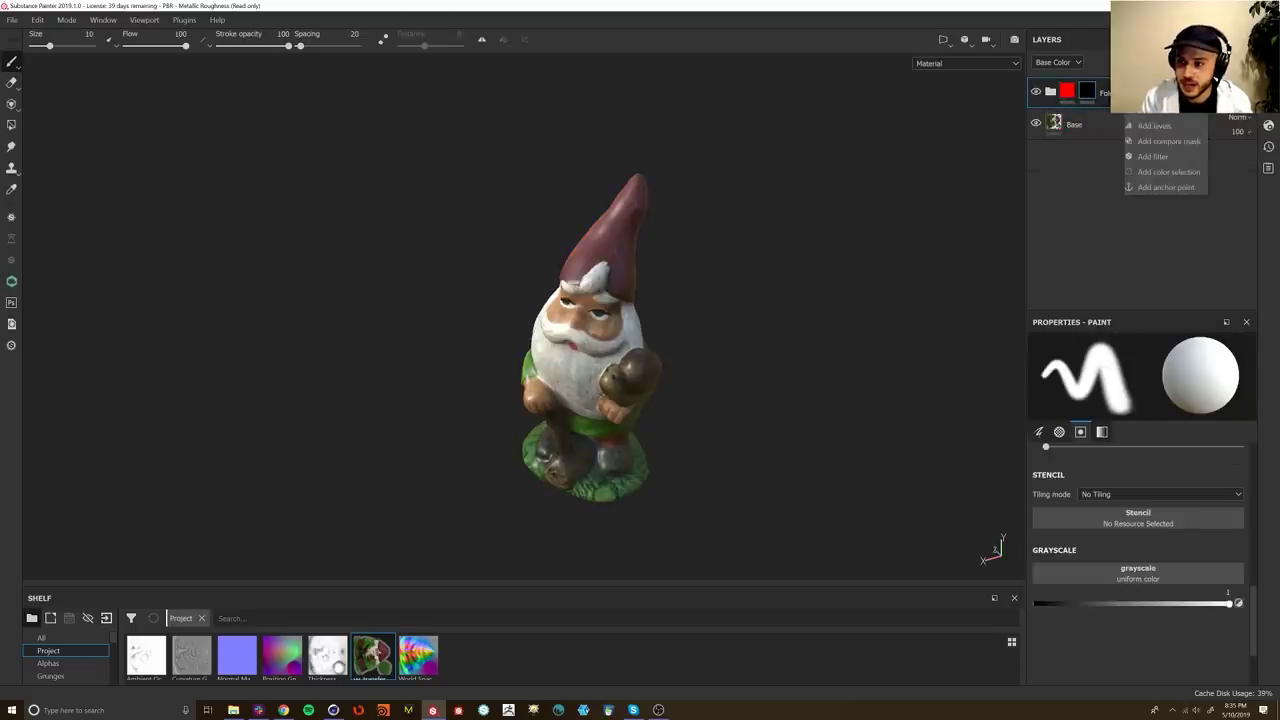
pyautogui.click(1150, 110)
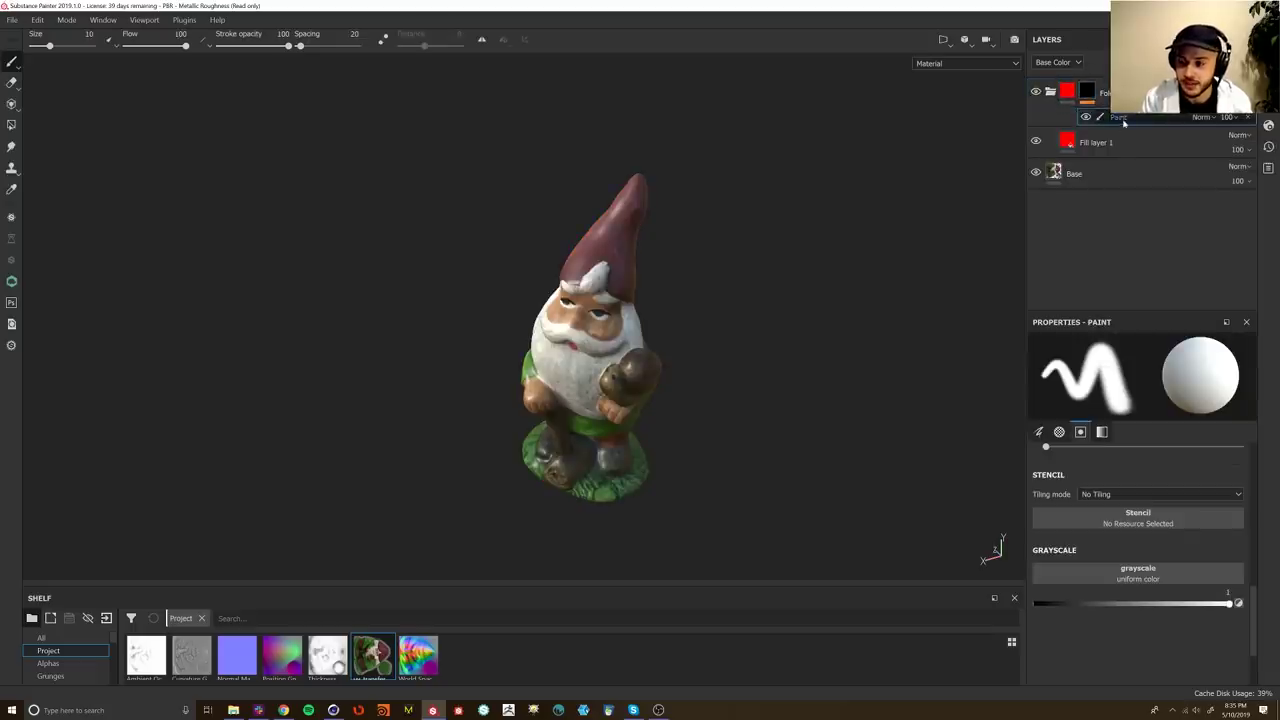
# Step: Try a freehand white stroke on Folder 1's mask from the gnome's hat down to the base, and undo it
pyautogui.moveTo(1229, 604)
pyautogui.mouseDown()
pyautogui.moveTo(1117, 612)
pyautogui.moveTo(1250, 606)
pyautogui.mouseUp()
pyautogui.moveTo(612, 240)
pyautogui.mouseDown()
pyautogui.moveTo(600, 395)
pyautogui.moveTo(620, 470)
pyautogui.moveTo(585, 447)
pyautogui.mouseUp()
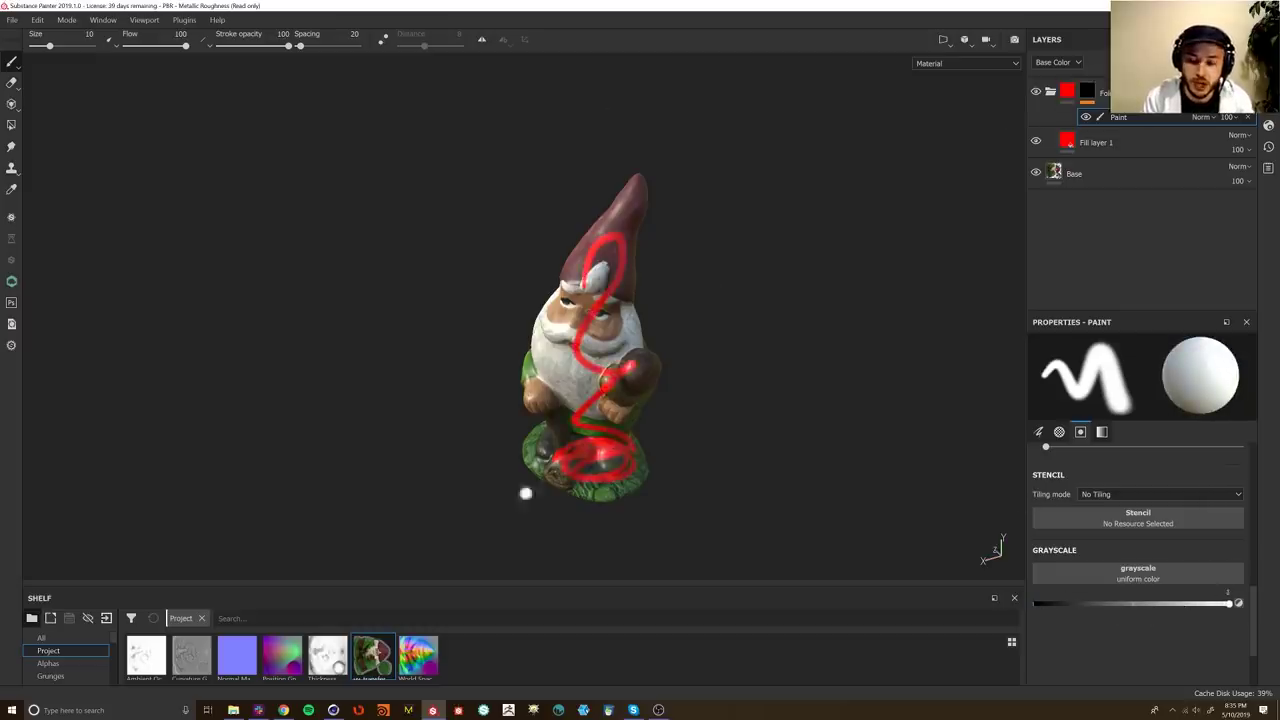
pyautogui.hotkey('ctrl', 'z')
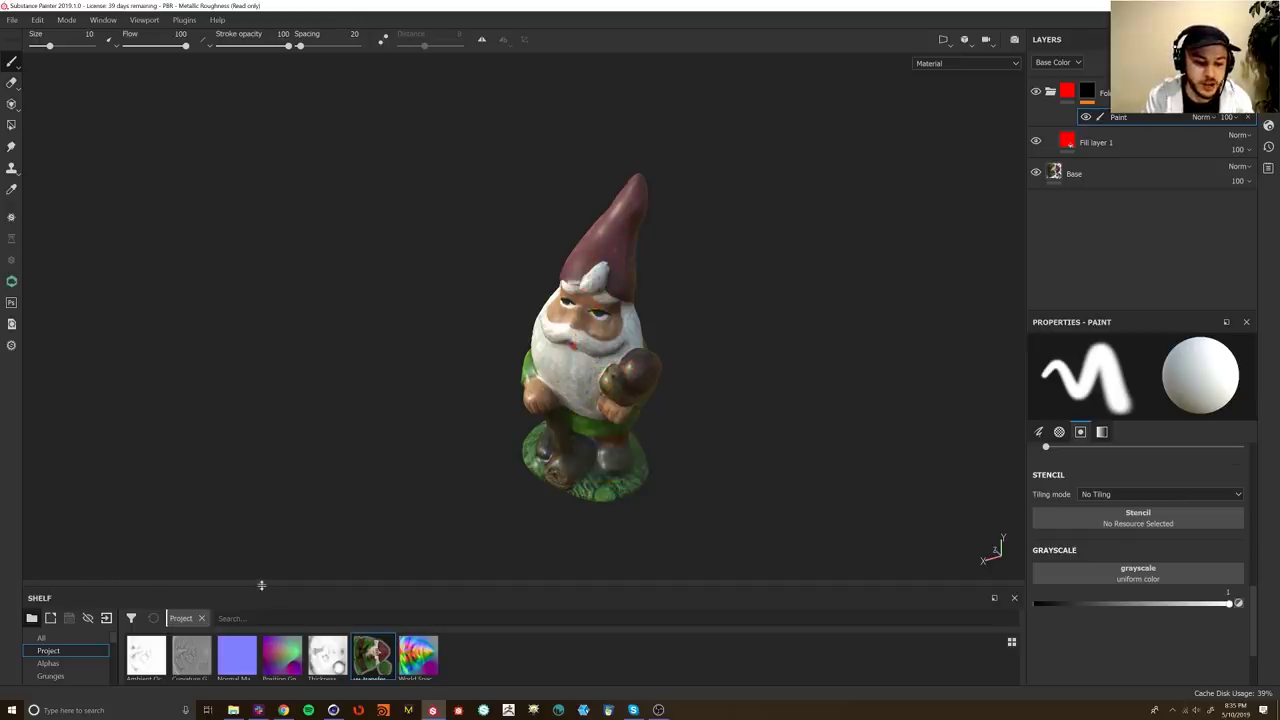
# Step: Enlarge the shelf and display its Smart masks category
pyautogui.moveTo(261, 585); pyautogui.dragTo(277, 489)
pyautogui.click(1268, 168)
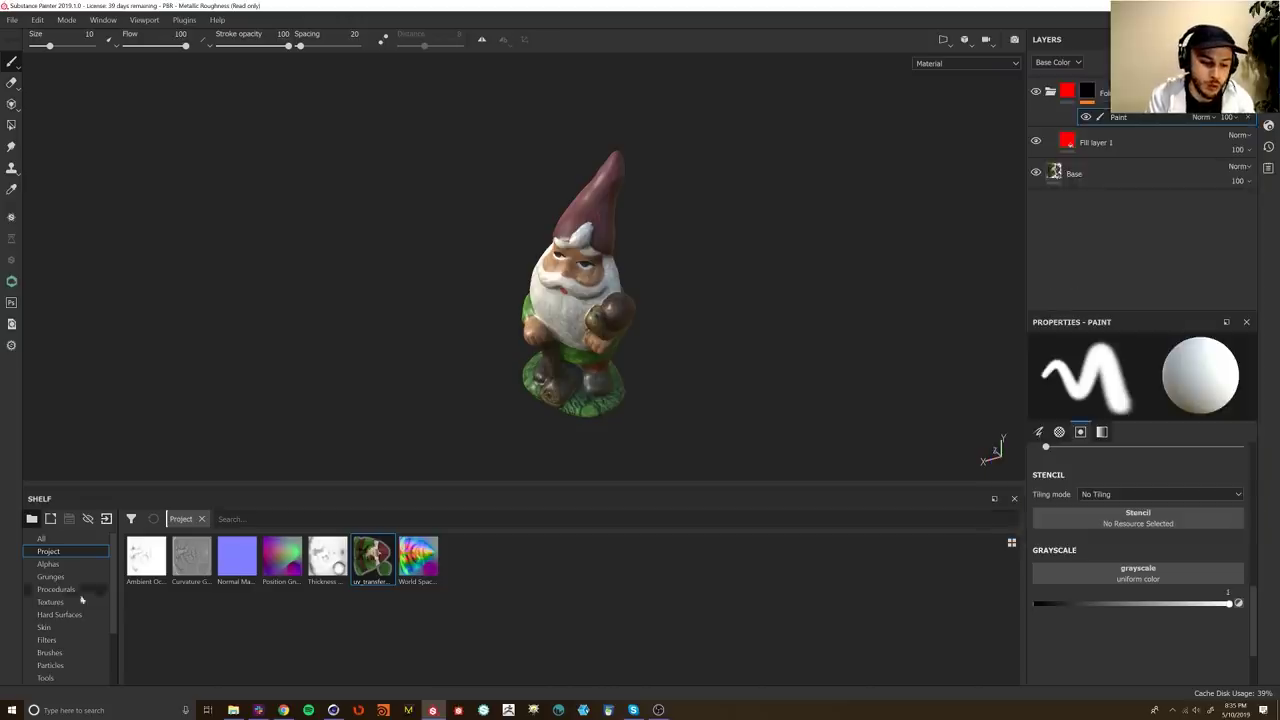
pyautogui.moveTo(114, 597); pyautogui.dragTo(116, 631)
pyautogui.scroll(-1, 115, 632)
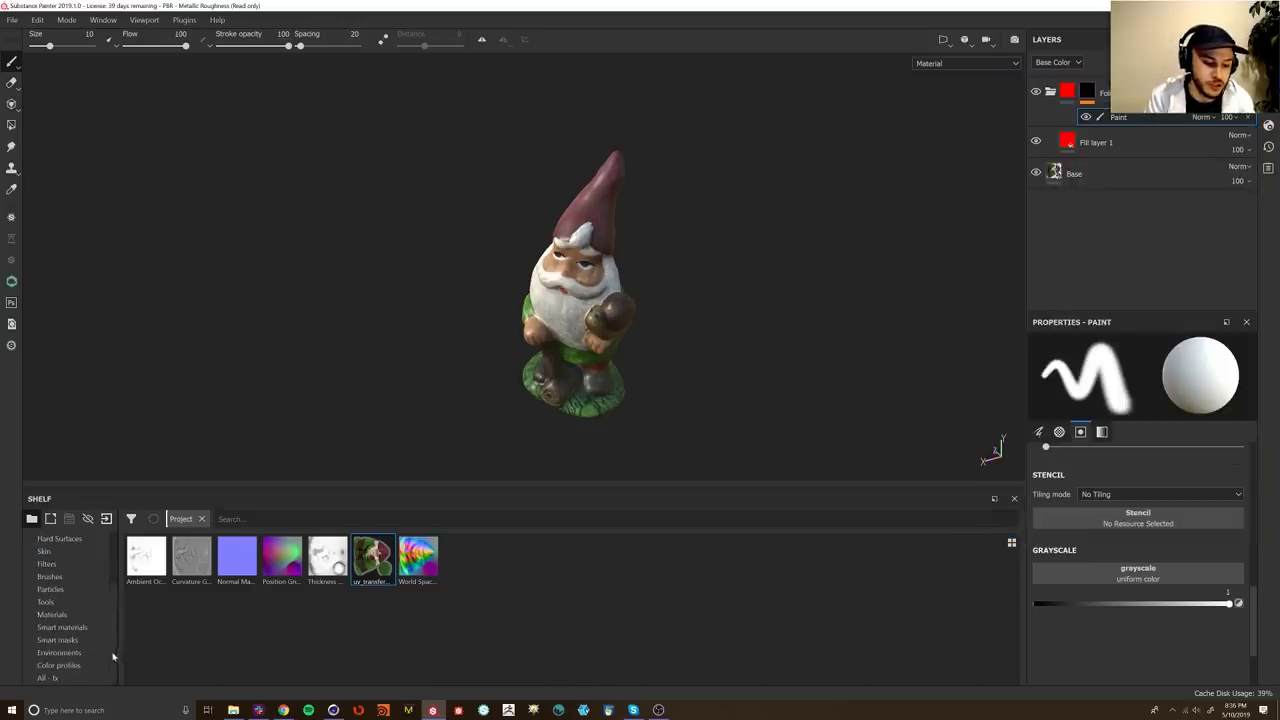
pyautogui.click(60, 642)
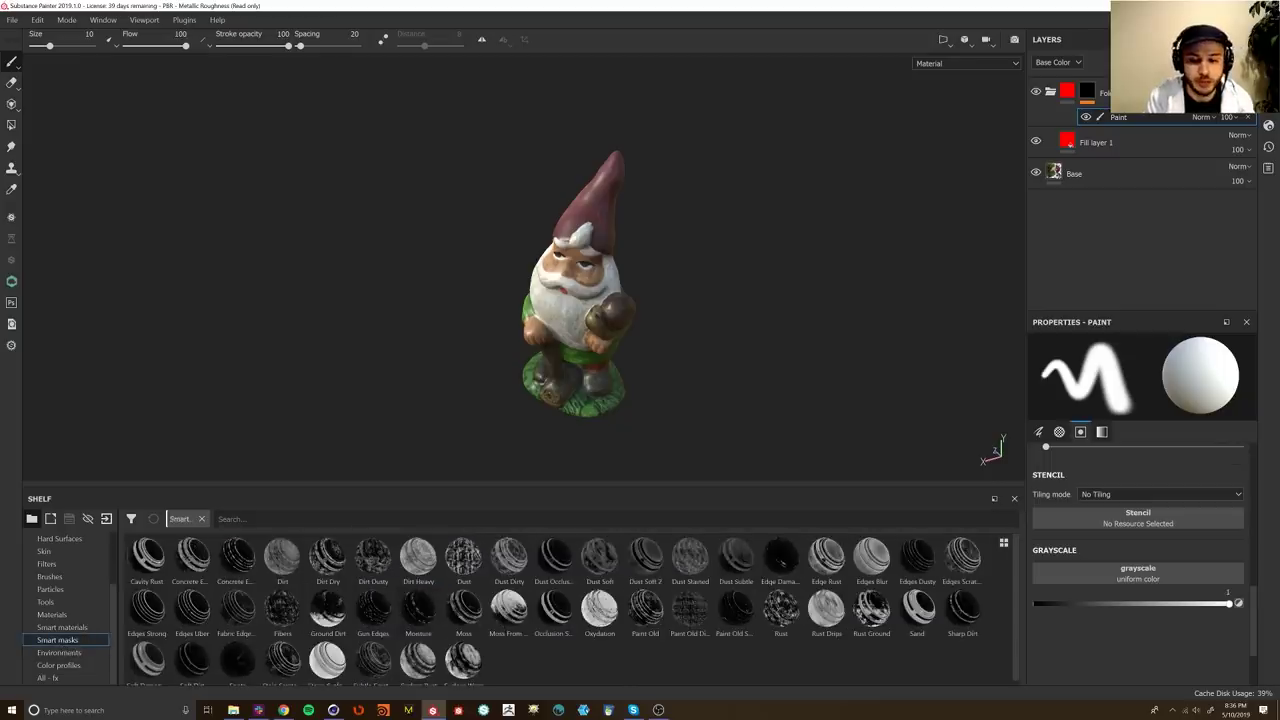
# Step: Apply the Cavity Rust smart mask to Folder 1's mask
pyautogui.moveTo(584, 574)
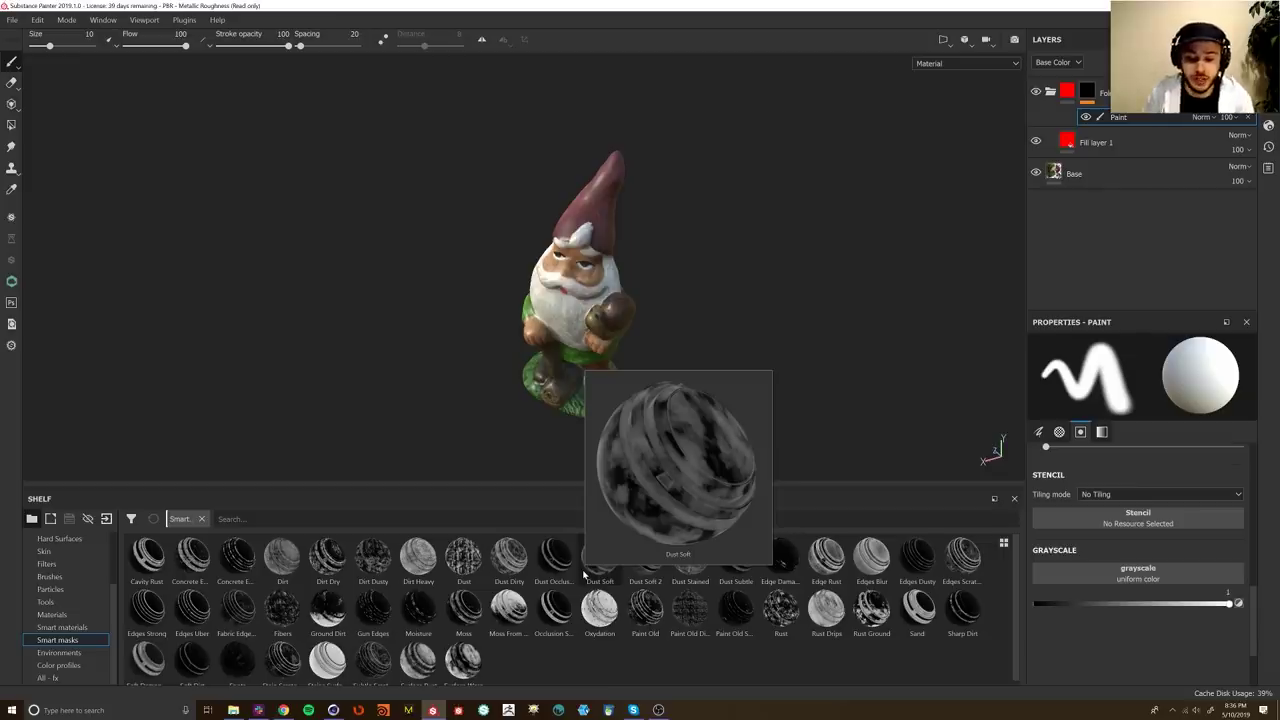
pyautogui.keyDown('alt'); pyautogui.moveTo(598, 287); pyautogui.dragTo(573, 247, button='middle'); pyautogui.keyUp('alt')
pyautogui.keyDown('alt'); pyautogui.moveTo(573, 247); pyautogui.dragTo(500, 395, button='right'); pyautogui.keyUp('alt')
pyautogui.keyDown('alt'); pyautogui.moveTo(500, 395); pyautogui.dragTo(493, 324); pyautogui.keyUp('alt')
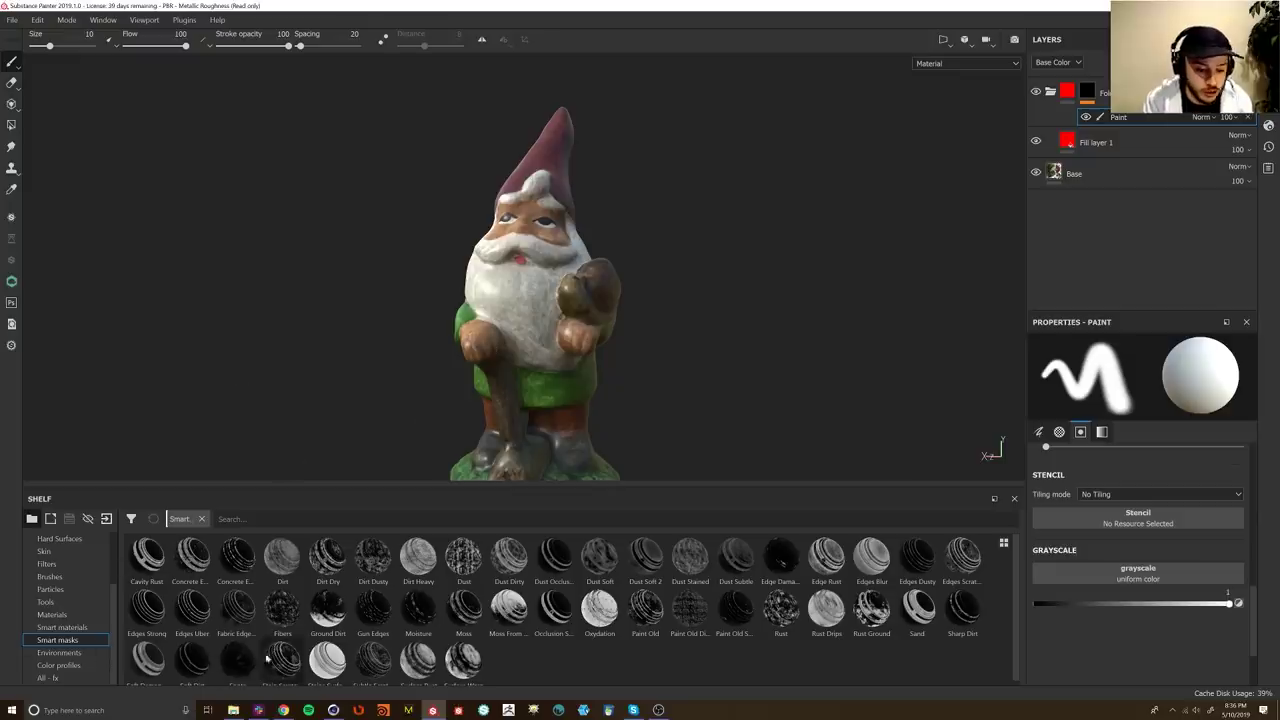
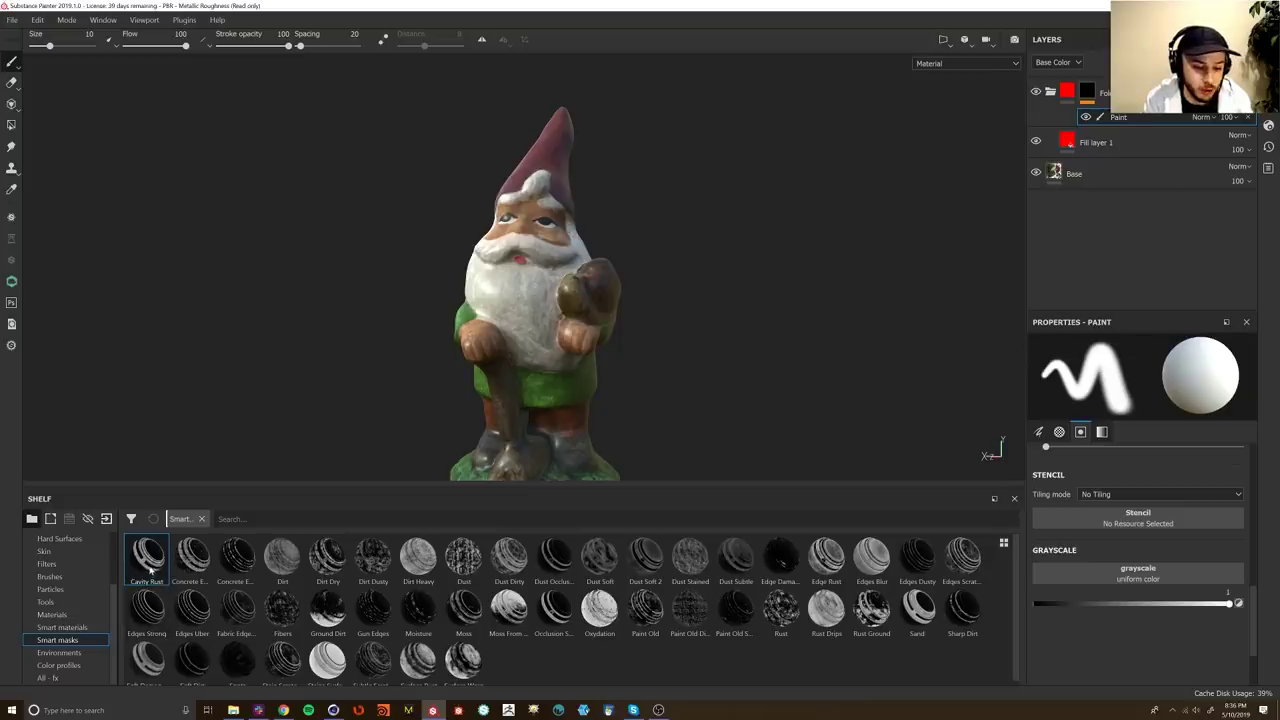
pyautogui.scroll(3, 549, 420)
pyautogui.moveTo(549, 420)
pyautogui.keyDown('alt'); pyautogui.mouseDown()
pyautogui.moveTo(508, 329)
pyautogui.moveTo(583, 360)
pyautogui.mouseUp(); pyautogui.keyUp('alt')
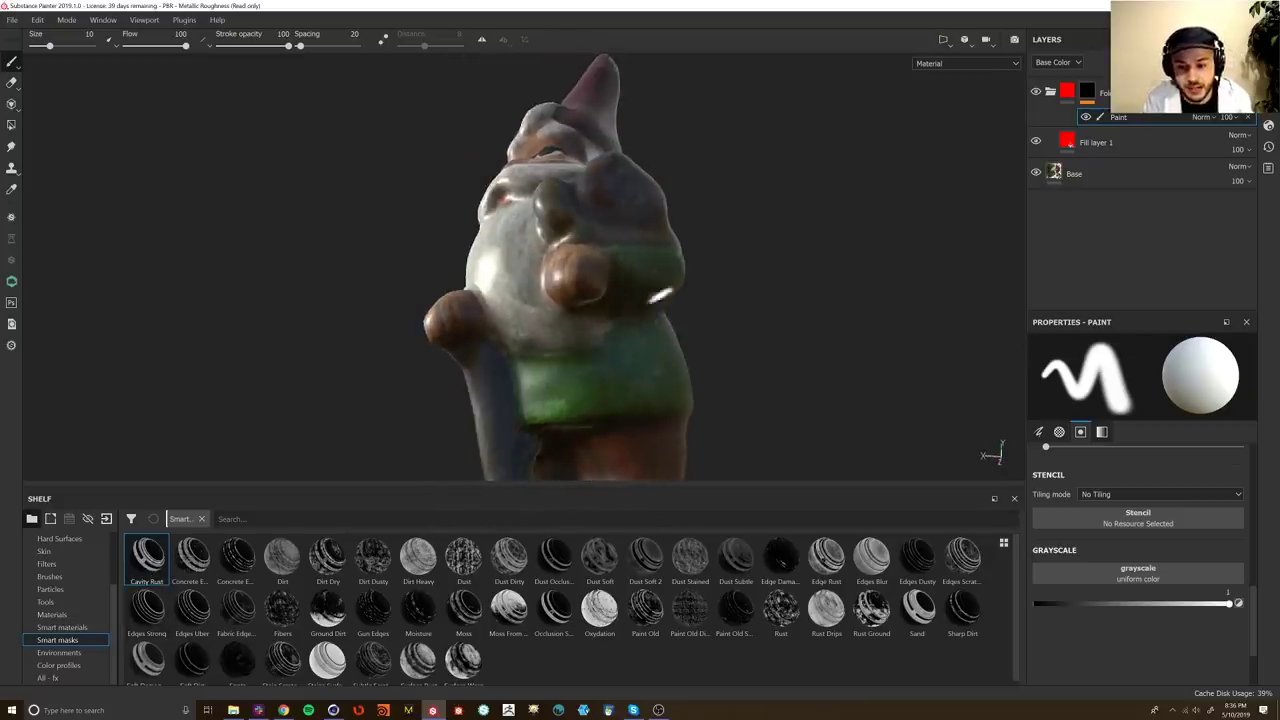
pyautogui.keyDown('alt'); pyautogui.moveTo(605, 177); pyautogui.dragTo(583, 243); pyautogui.keyUp('alt')
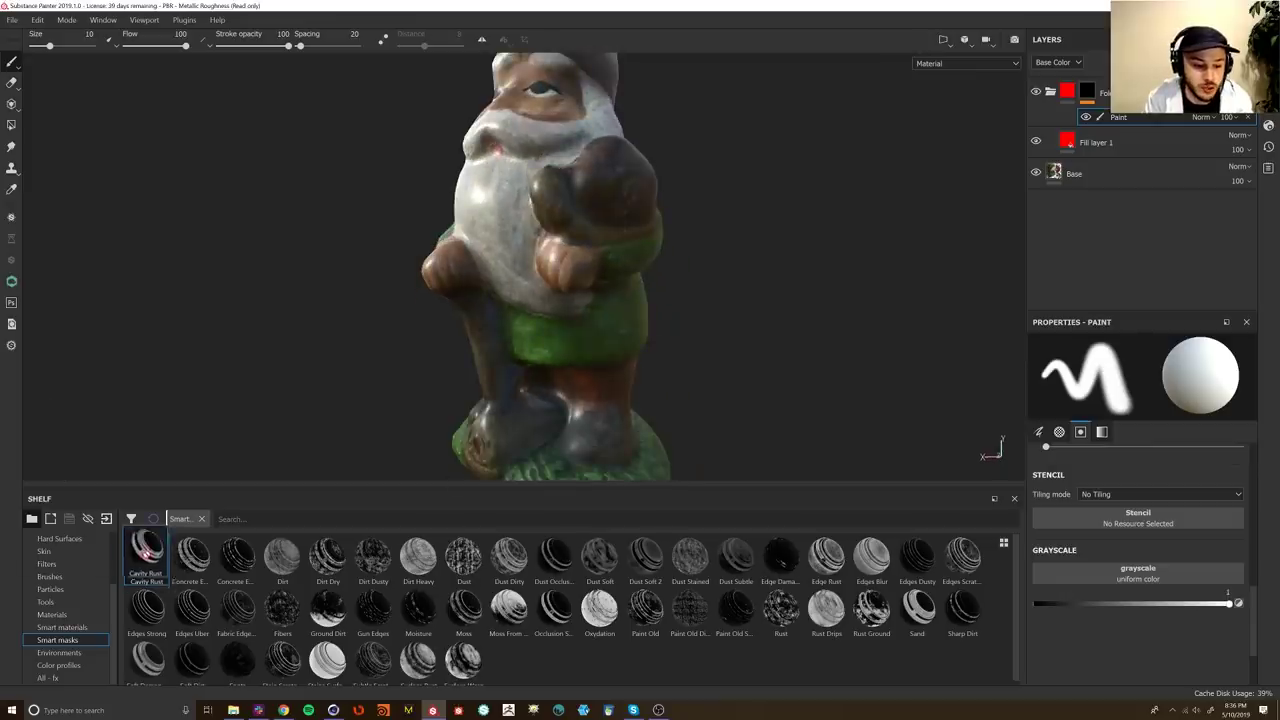
pyautogui.moveTo(147, 556)
pyautogui.mouseDown()
pyautogui.moveTo(232, 545)
pyautogui.moveTo(1100, 115)
pyautogui.mouseUp()
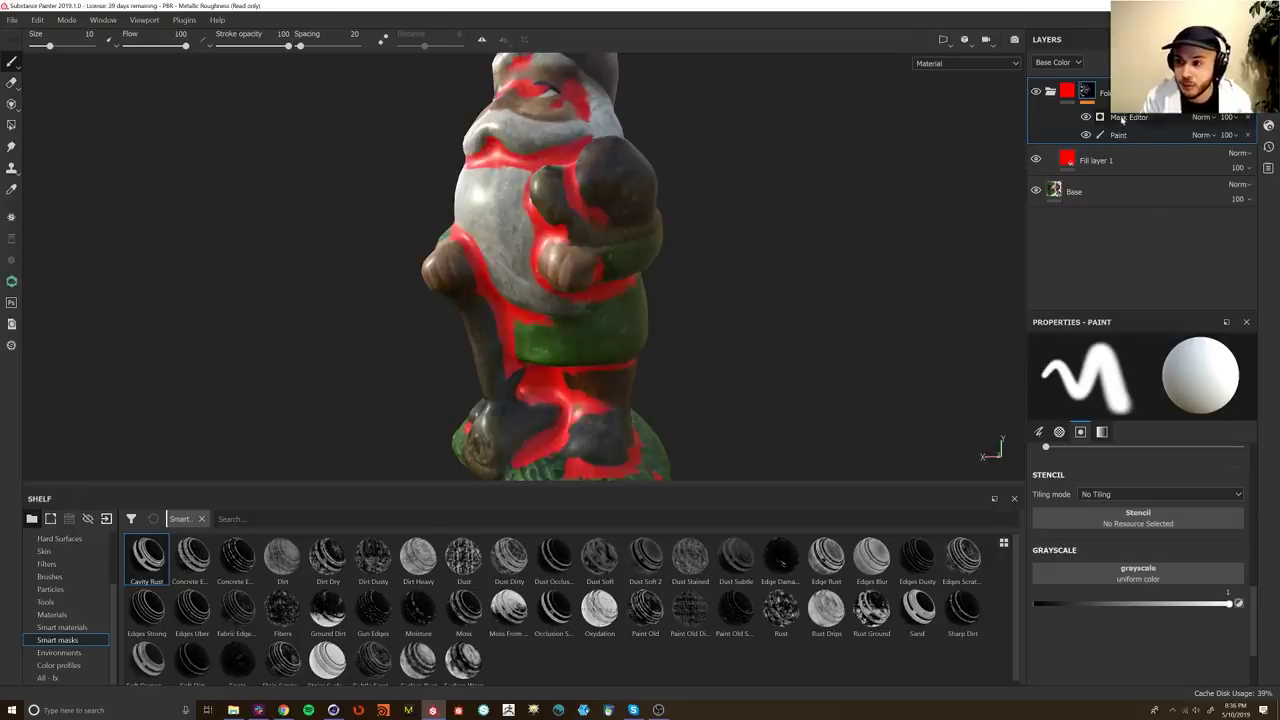
# Step: Set Global Balance to 0.35 in the Mask Editor generator on Folder 1's mask
pyautogui.moveTo(608, 228)
pyautogui.keyDown('alt'); pyautogui.mouseDown()
pyautogui.moveTo(634, 214)
pyautogui.moveTo(688, 261)
pyautogui.moveTo(590, 262)
pyautogui.moveTo(633, 284)
pyautogui.mouseUp(); pyautogui.keyUp('alt')
pyautogui.scroll(-3, 468, 326)
pyautogui.moveTo(500, 200)
pyautogui.keyDown('alt'); pyautogui.mouseDown()
pyautogui.moveTo(430, 175)
pyautogui.moveTo(452, 147)
pyautogui.mouseUp(); pyautogui.keyUp('alt')
pyautogui.scroll(3, 430, 175)
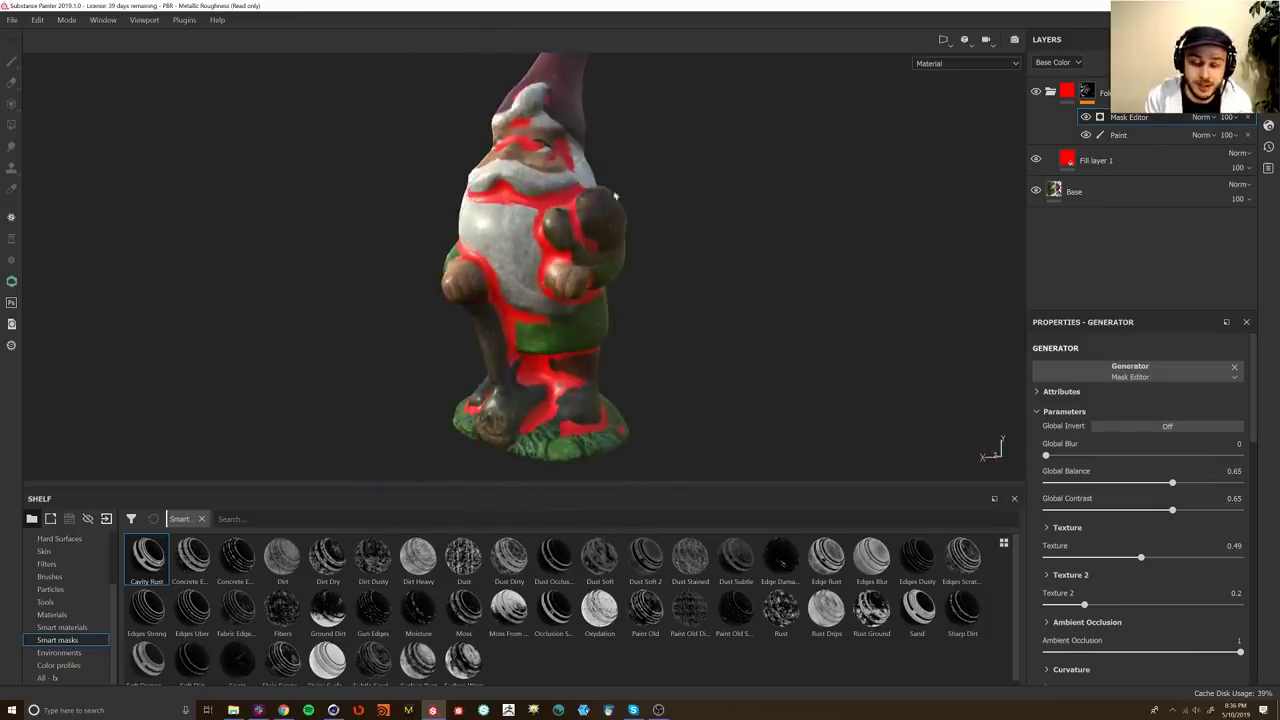
pyautogui.keyDown('alt'); pyautogui.moveTo(615, 196); pyautogui.dragTo(690, 210); pyautogui.keyUp('alt')
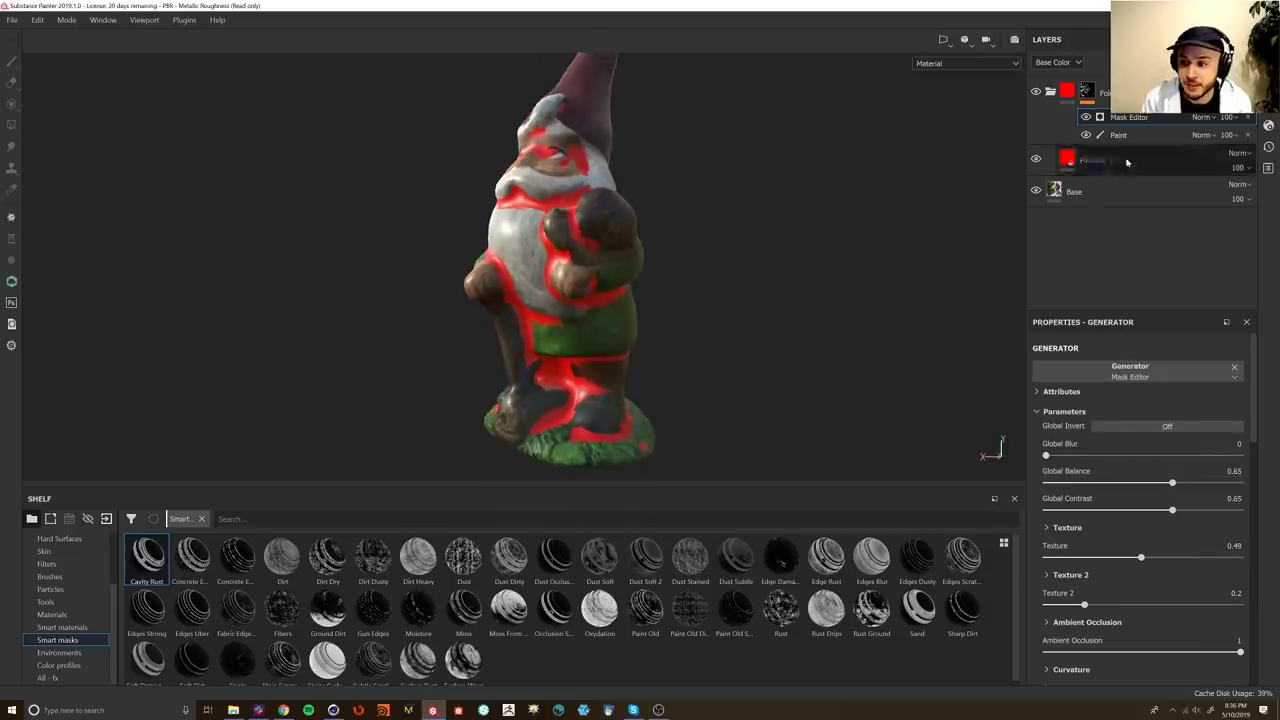
pyautogui.moveTo(1254, 424)
pyautogui.mouseDown()
pyautogui.moveTo(1254, 533)
pyautogui.moveTo(1249, 423)
pyautogui.mouseUp()
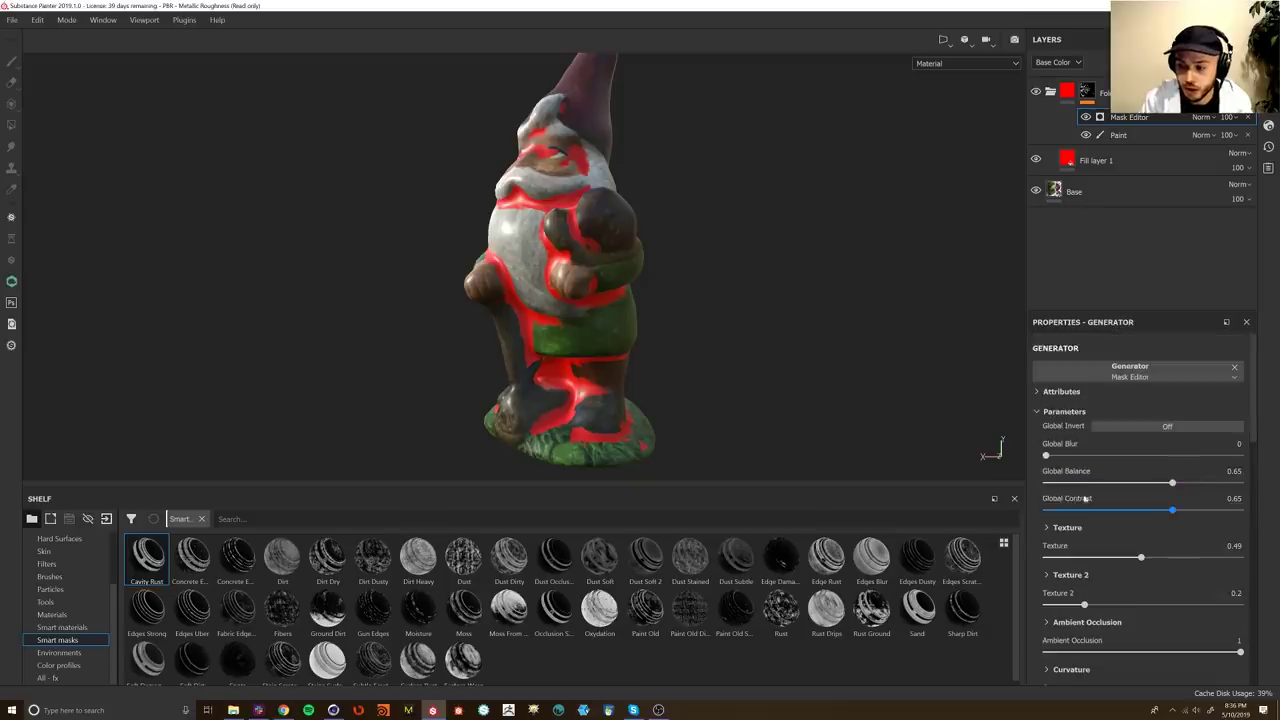
pyautogui.moveTo(1160, 486); pyautogui.dragTo(1117, 486)
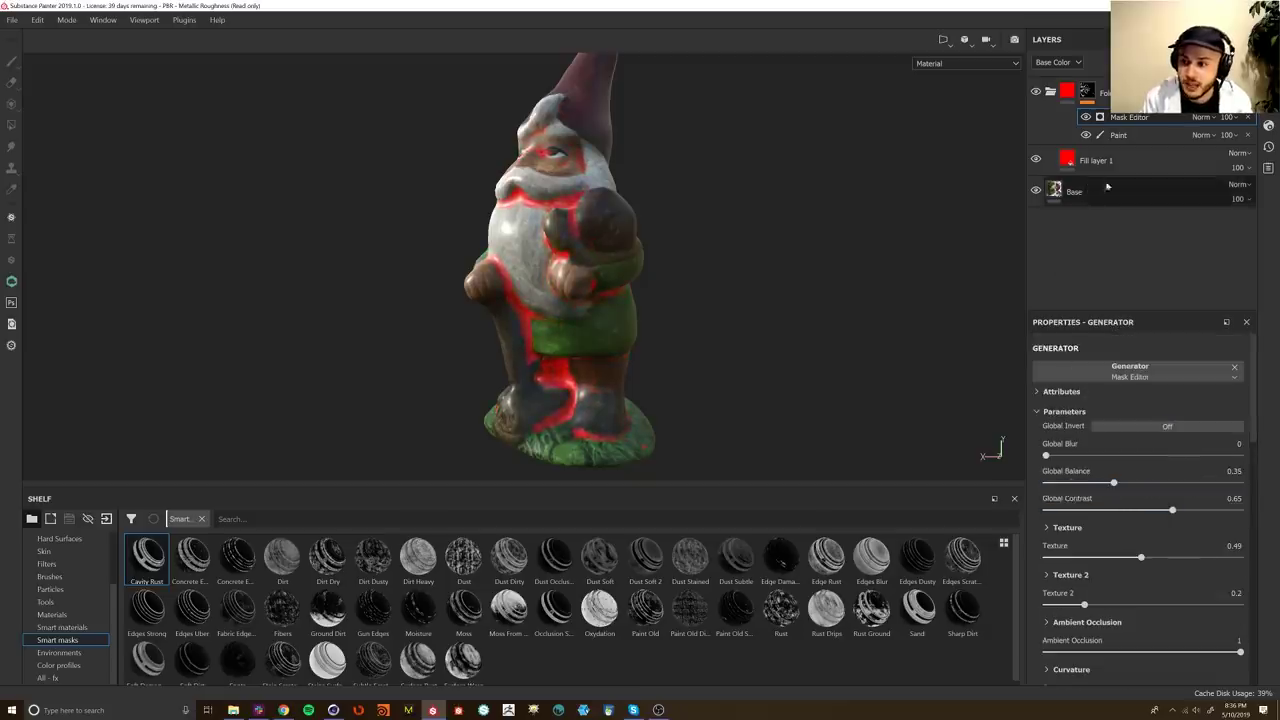
# Step: Change Fill layer 1's base color from red to a dark, nearly neutral grey
pyautogui.click(1086, 163)
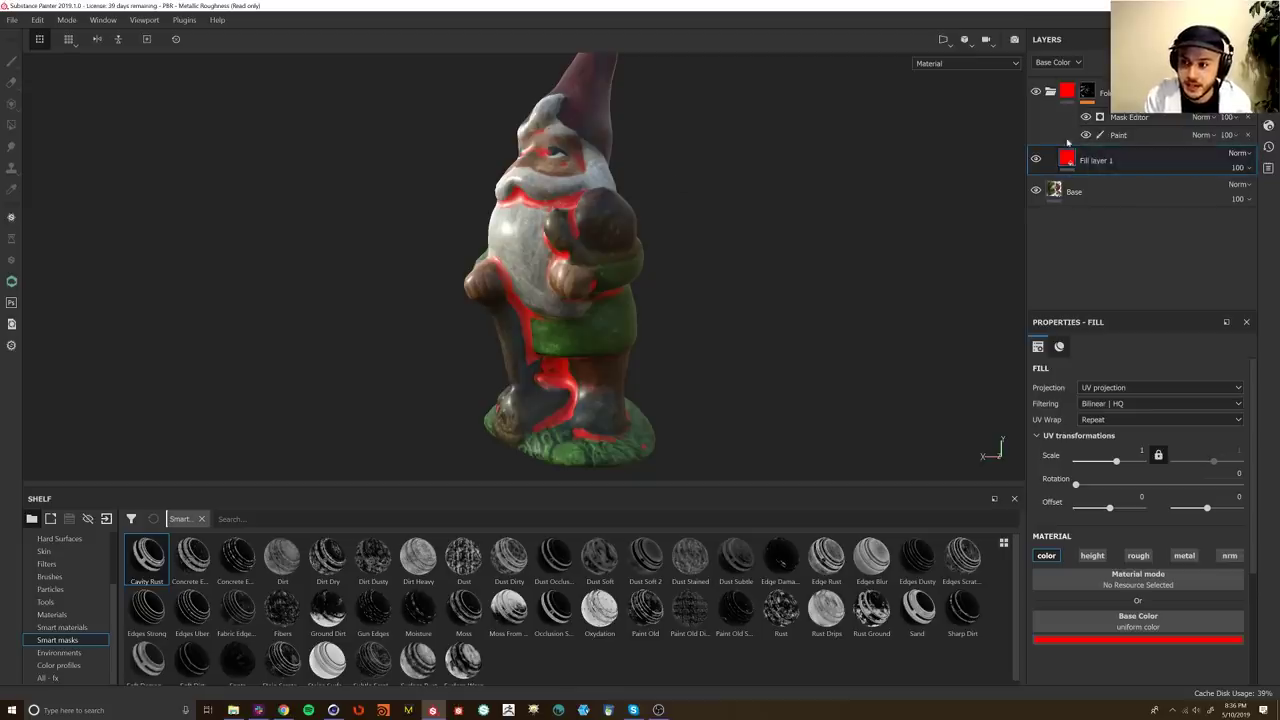
pyautogui.click(1157, 644)
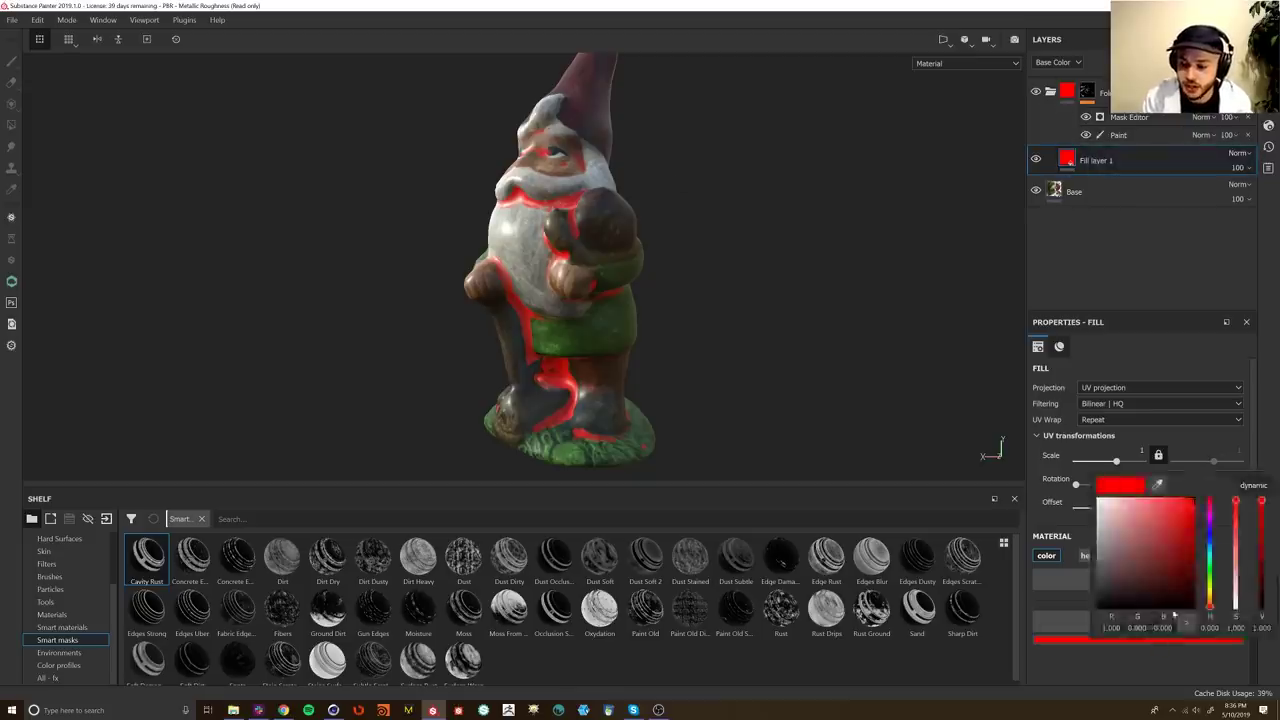
pyautogui.click(1133, 592)
pyautogui.moveTo(1117, 567); pyautogui.dragTo(1108, 585)
pyautogui.keyDown('alt'); pyautogui.moveTo(560, 230); pyautogui.dragTo(450, 290); pyautogui.keyUp('alt')
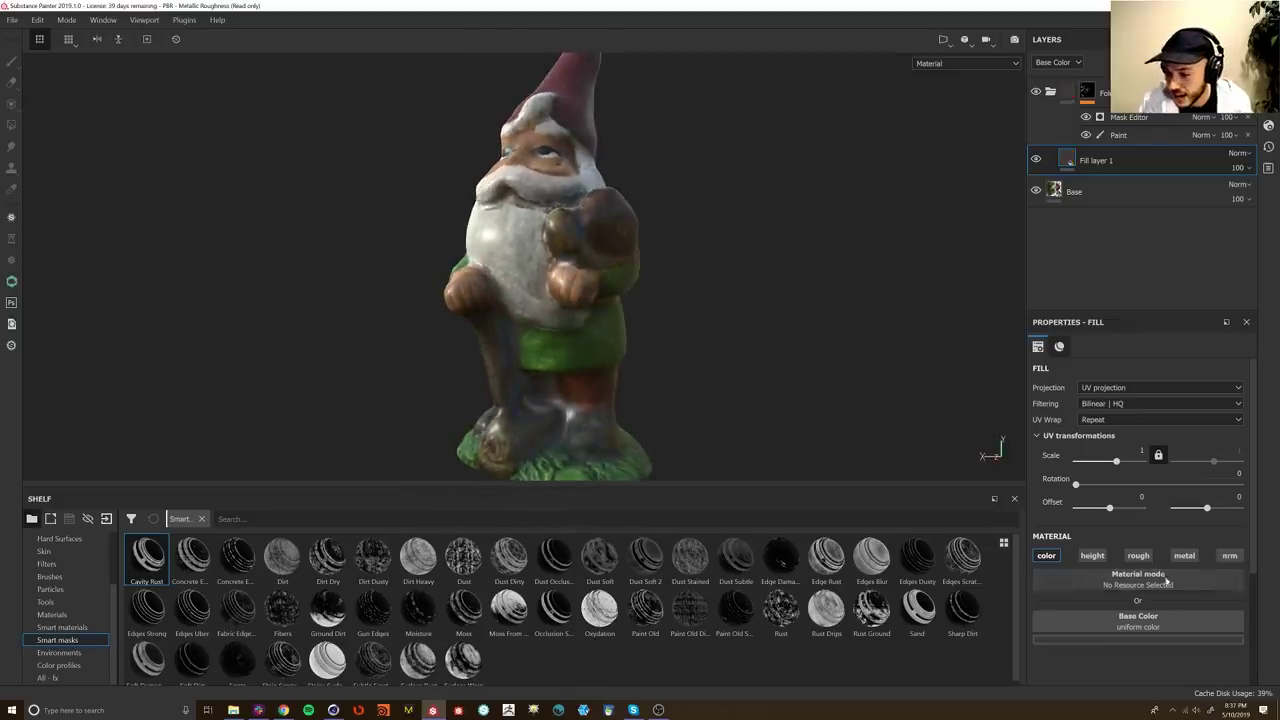
pyautogui.click(1138, 632)
pyautogui.click(1115, 602)
pyautogui.moveTo(1115, 602); pyautogui.dragTo(1101, 582)
pyautogui.click(1073, 646)
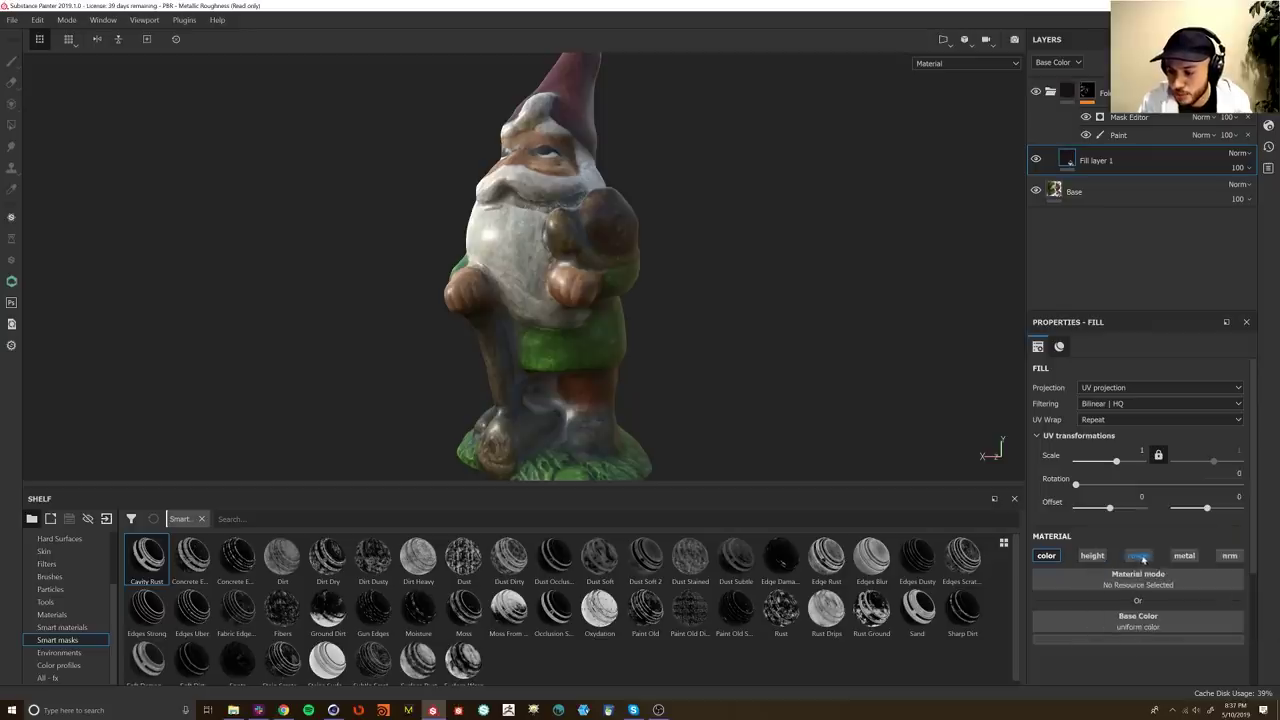
# Step: Enable the roughness channel on Fill layer 1 and set its roughness to about 0.74
pyautogui.click(1141, 557)
pyautogui.scroll(-2, 1200, 590)
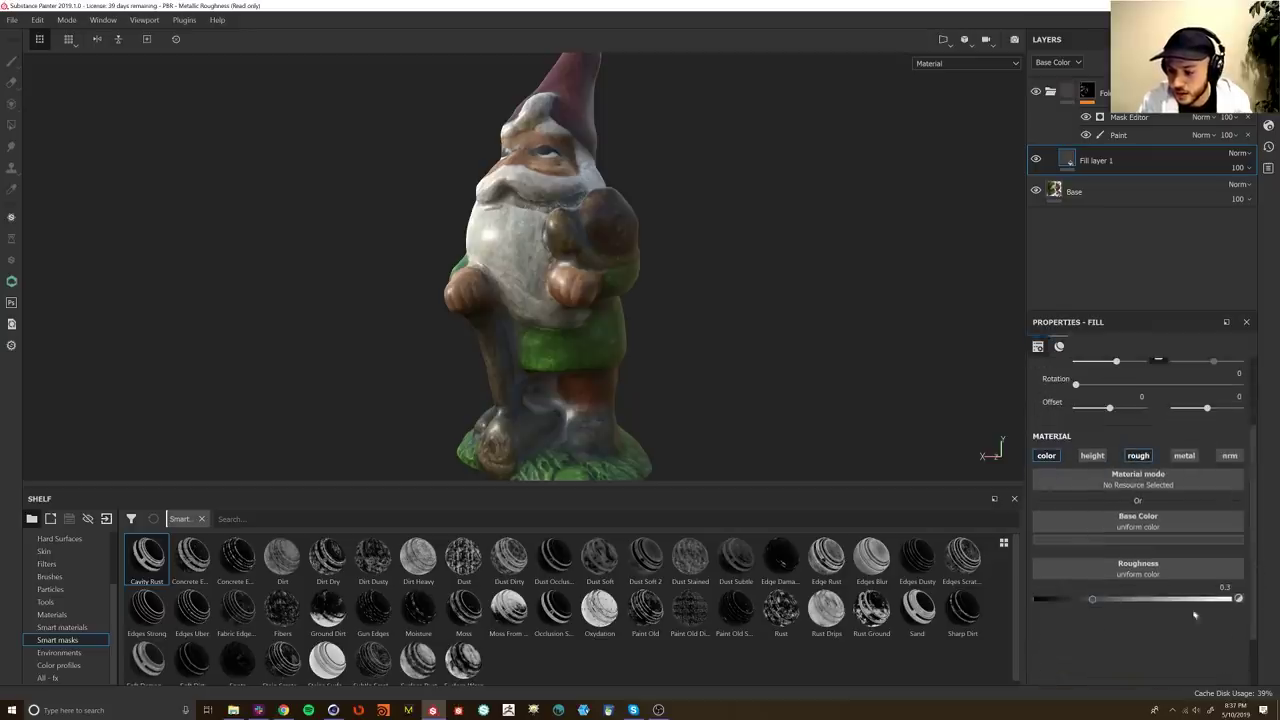
pyautogui.moveTo(1107, 603)
pyautogui.mouseDown()
pyautogui.moveTo(1209, 600)
pyautogui.moveTo(1084, 602)
pyautogui.moveTo(1185, 601)
pyautogui.moveTo(1169, 605)
pyautogui.mouseUp()
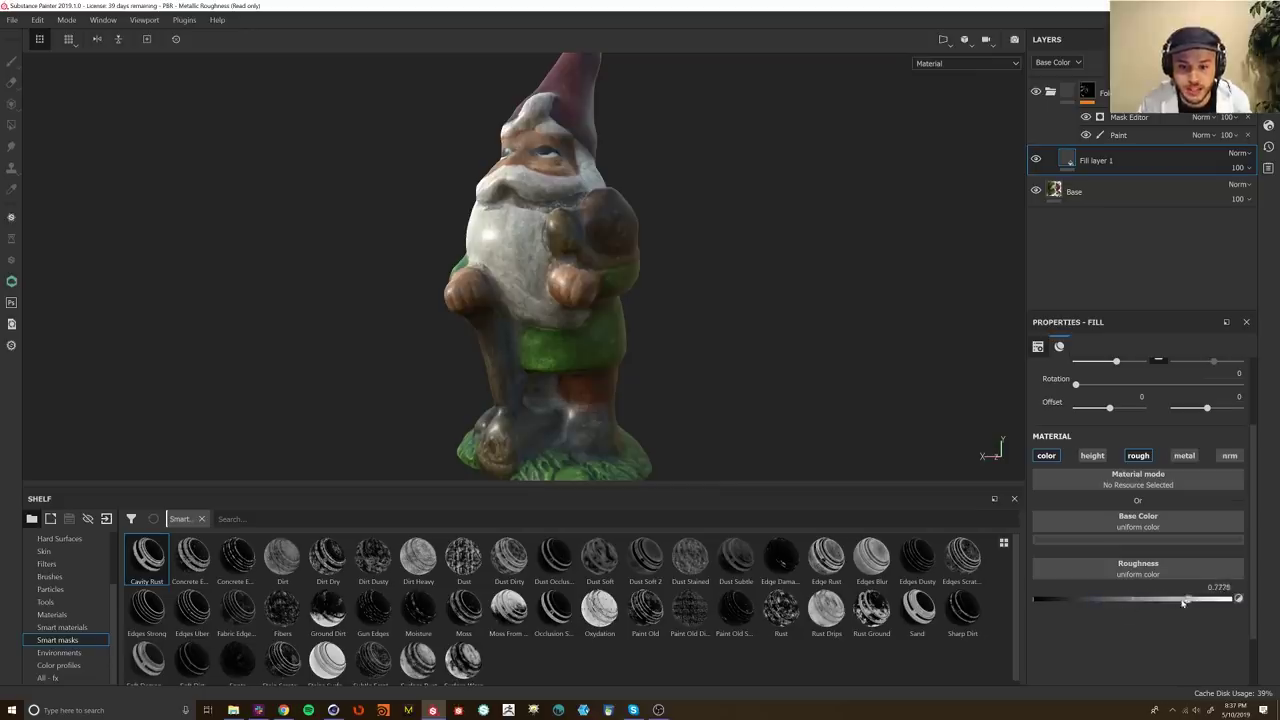
pyautogui.scroll(4, 540, 265)
pyautogui.keyDown('alt'); pyautogui.moveTo(660, 300); pyautogui.dragTo(777, 297); pyautogui.keyUp('alt')
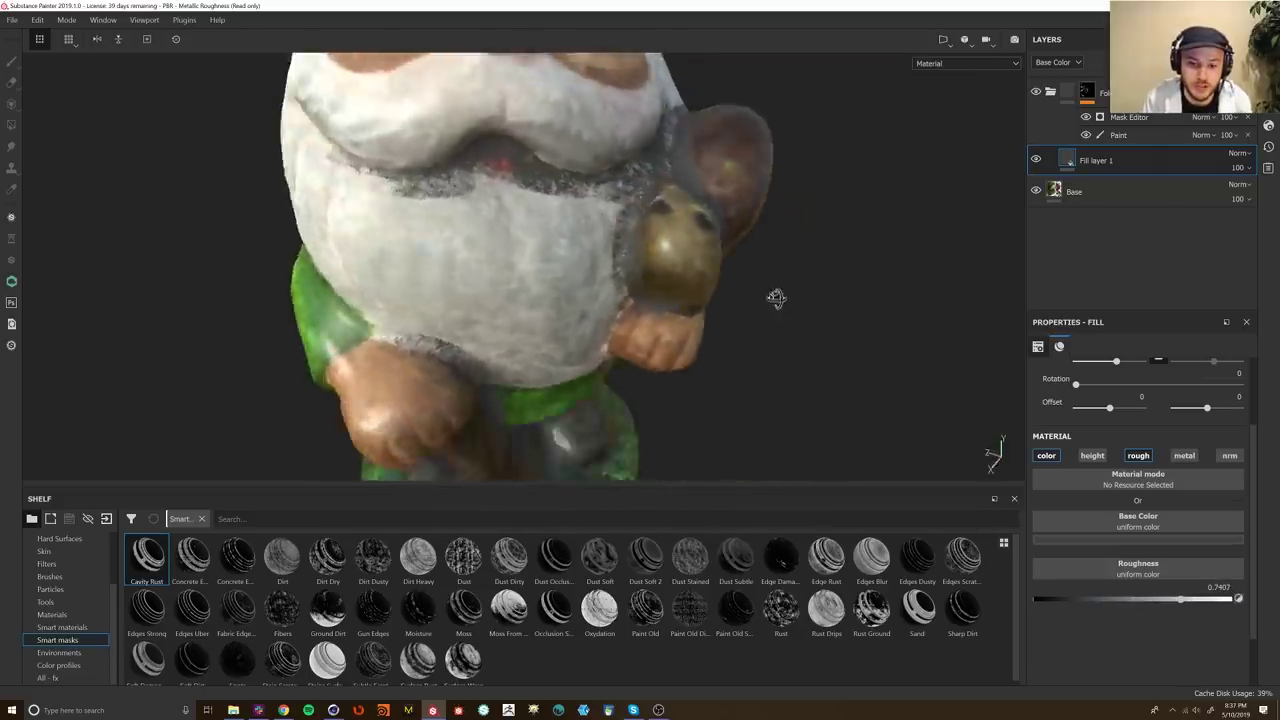
pyautogui.keyDown('alt'); pyautogui.moveTo(777, 297); pyautogui.dragTo(803, 287, button='middle'); pyautogui.keyUp('alt')
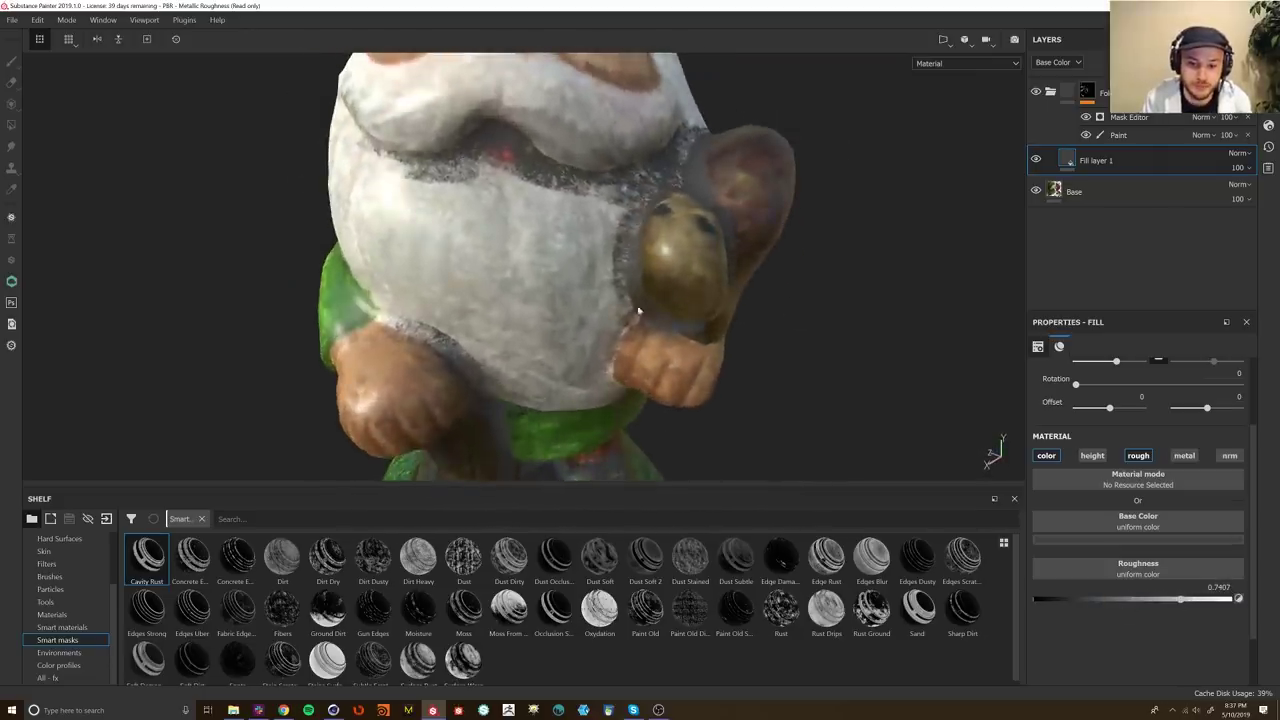
# Step: Set the Mask Editor's Global Contrast to 0 and Global Balance to 0.33, judging the result in the Mask channel view
pyautogui.click(1134, 118)
pyautogui.keyDown('alt'); pyautogui.moveTo(695, 298); pyautogui.dragTo(872, 284); pyautogui.keyUp('alt')
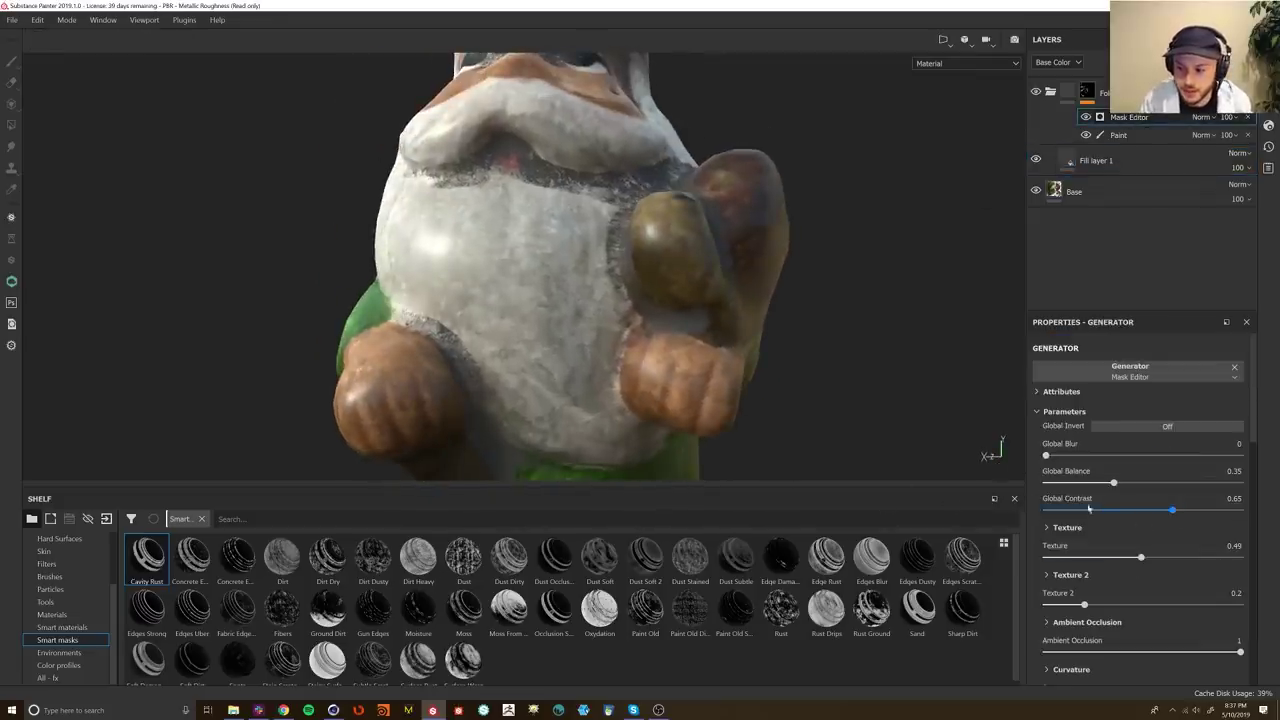
pyautogui.moveTo(1172, 510)
pyautogui.mouseDown()
pyautogui.moveTo(1036, 517)
pyautogui.moveTo(1232, 516)
pyautogui.moveTo(1050, 516)
pyautogui.moveTo(1210, 525)
pyautogui.moveTo(1152, 512)
pyautogui.mouseUp()
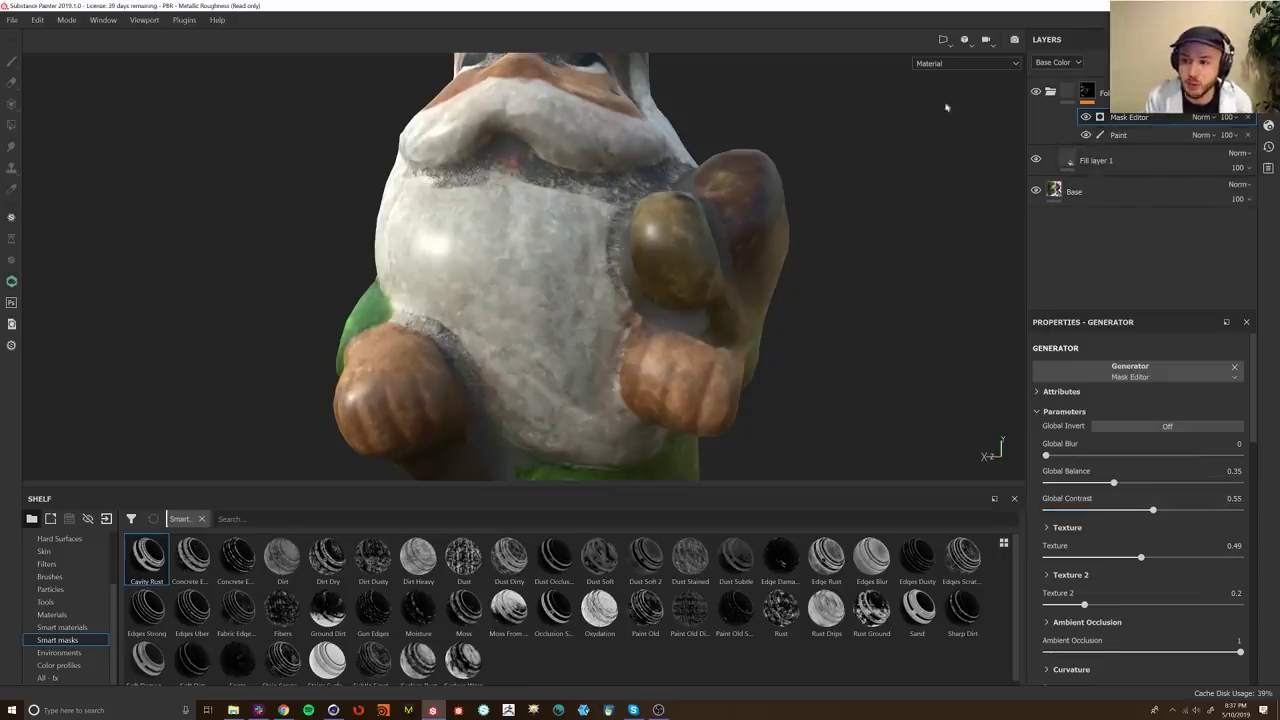
pyautogui.click(929, 64)
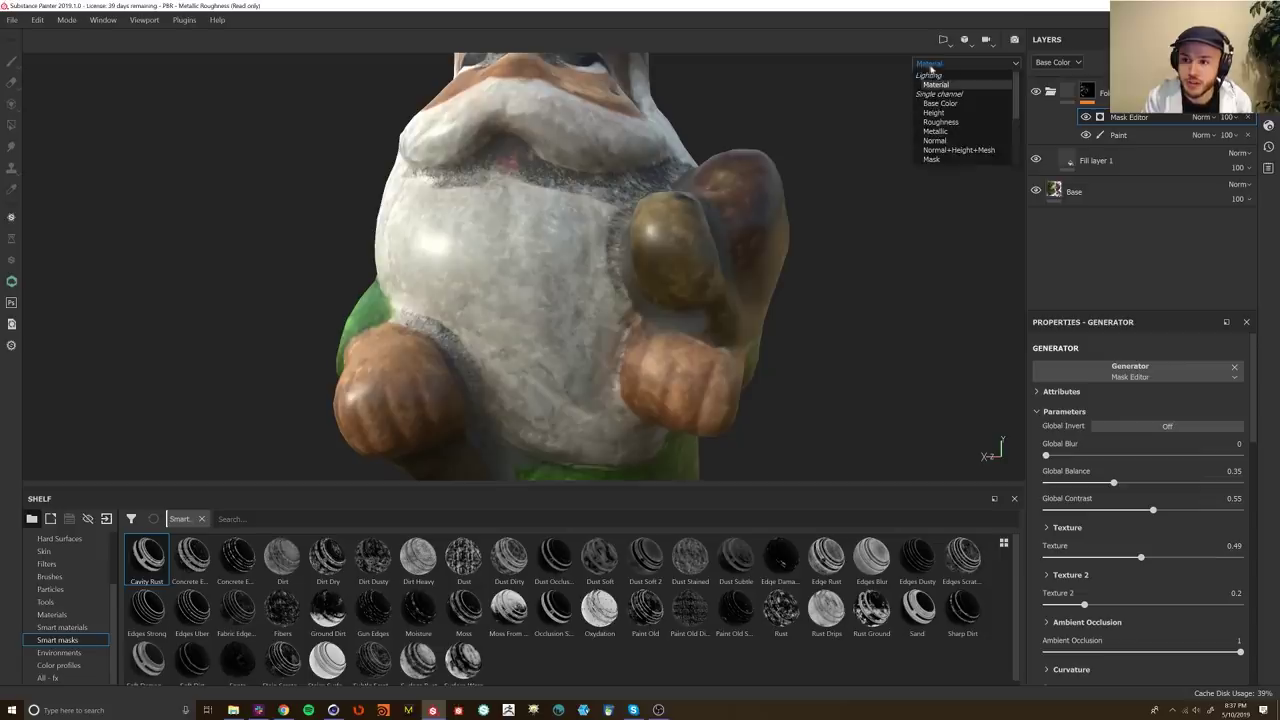
pyautogui.click(936, 160)
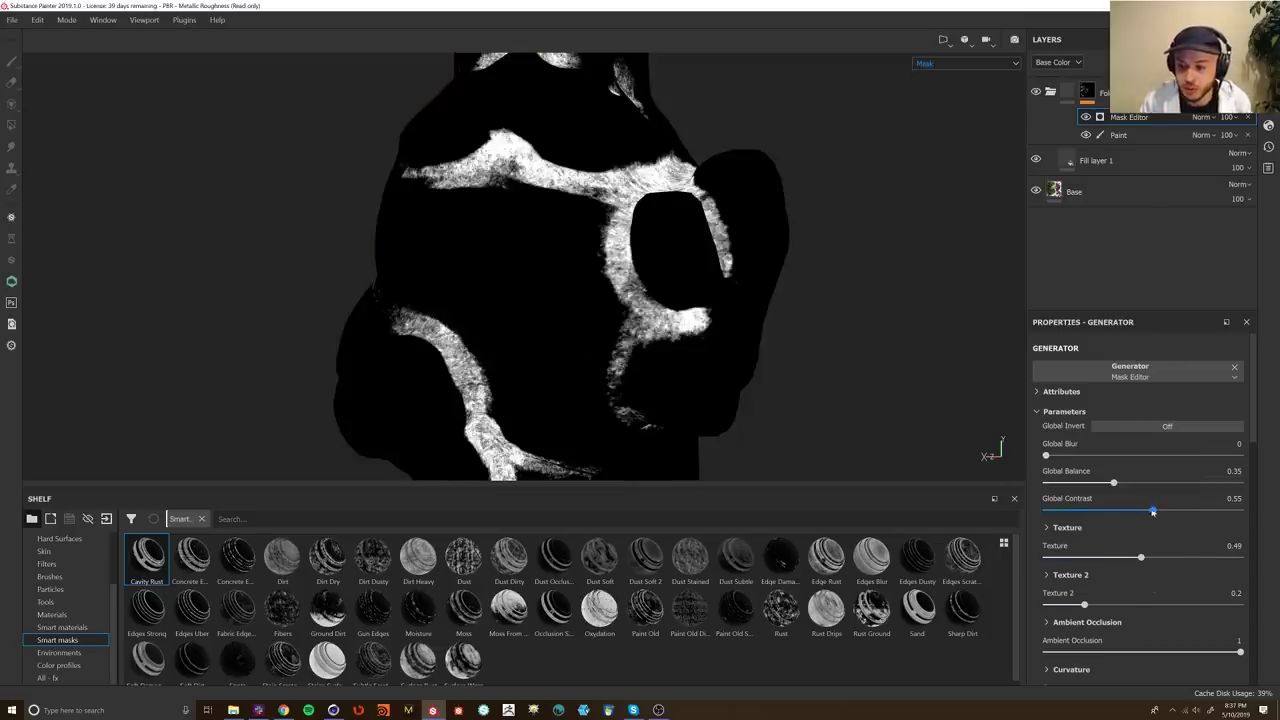
pyautogui.moveTo(1150, 512); pyautogui.dragTo(1030, 516)
pyautogui.moveTo(1118, 487)
pyautogui.mouseDown()
pyautogui.moveTo(1060, 486)
pyautogui.moveTo(1180, 486)
pyautogui.moveTo(1090, 488)
pyautogui.moveTo(1110, 490)
pyautogui.mouseUp()
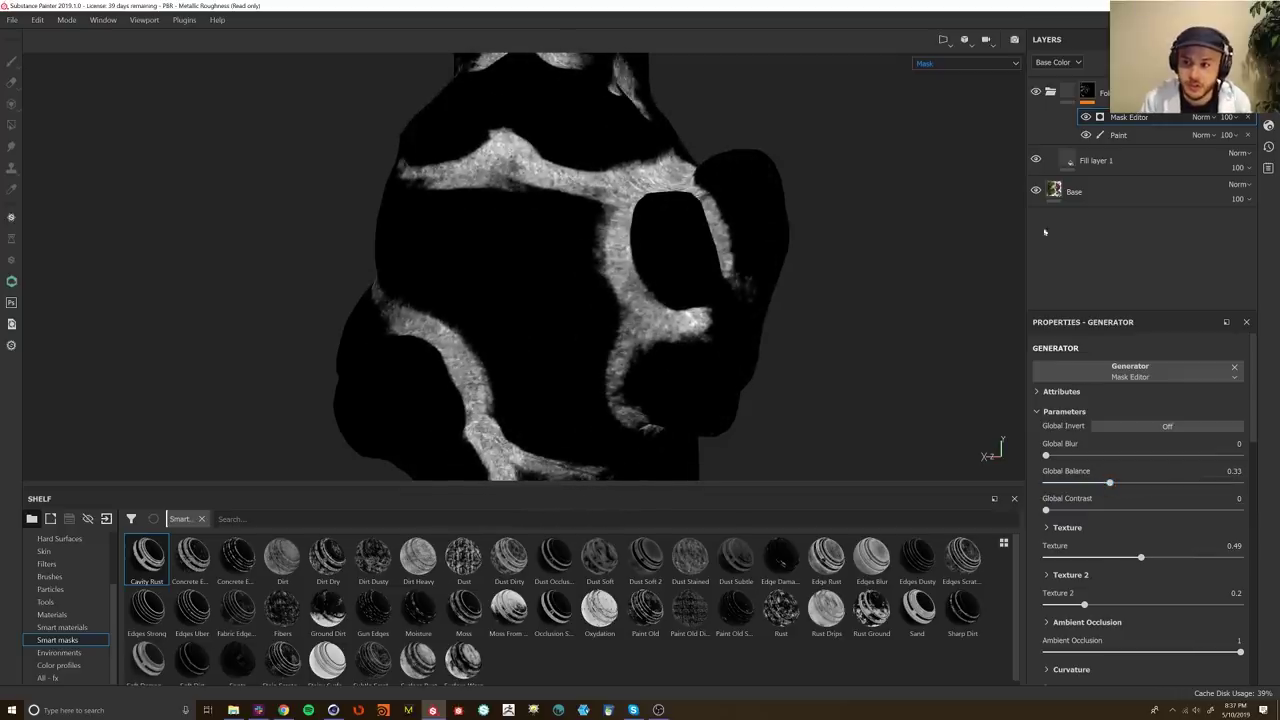
# Step: Return the viewport to the Material view and examine the whole gnome with the softened mask
pyautogui.click(963, 67)
pyautogui.click(962, 85)
pyautogui.keyDown('alt'); pyautogui.moveTo(440, 335); pyautogui.dragTo(545, 338); pyautogui.keyUp('alt')
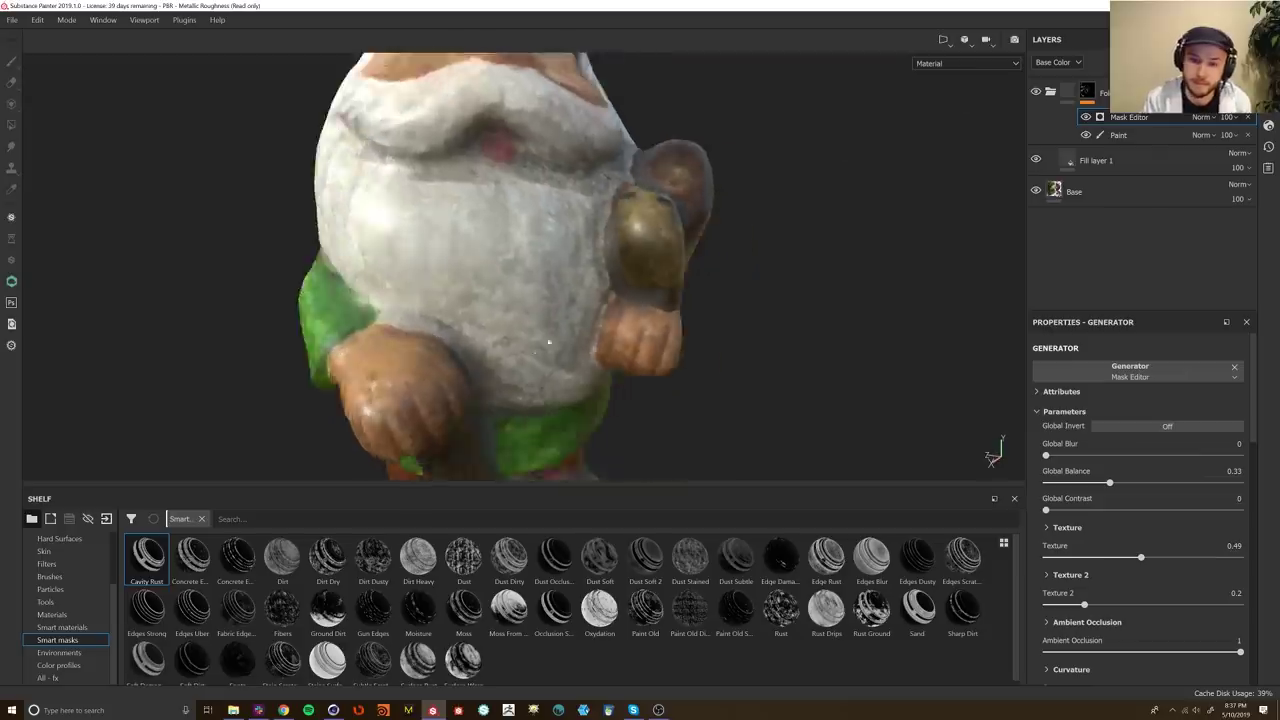
pyautogui.keyDown('alt'); pyautogui.moveTo(545, 338); pyautogui.dragTo(504, 39, button='right'); pyautogui.keyUp('alt')
pyautogui.keyDown('alt'); pyautogui.moveTo(503, 38); pyautogui.dragTo(584, 287); pyautogui.keyUp('alt')
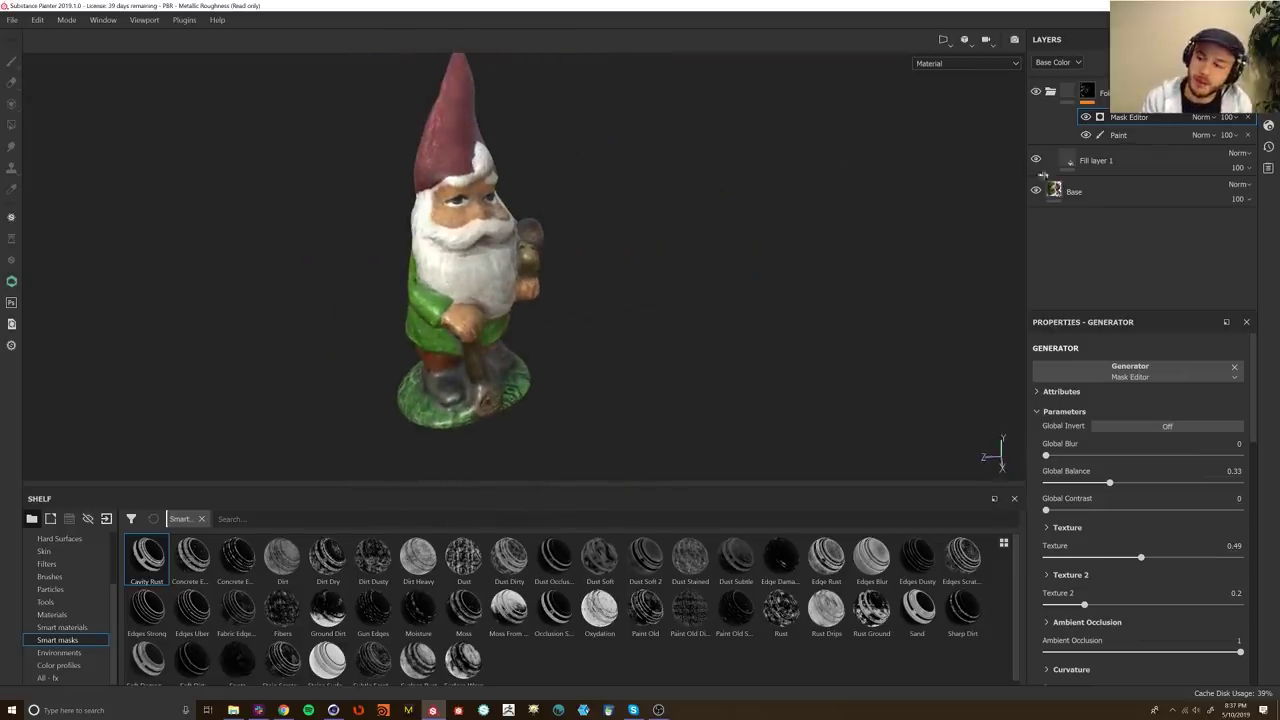
# Step: Collapse Folder 1 and lower its opacity to 81, checking the effect on the gnome's face and beard
pyautogui.press('1')
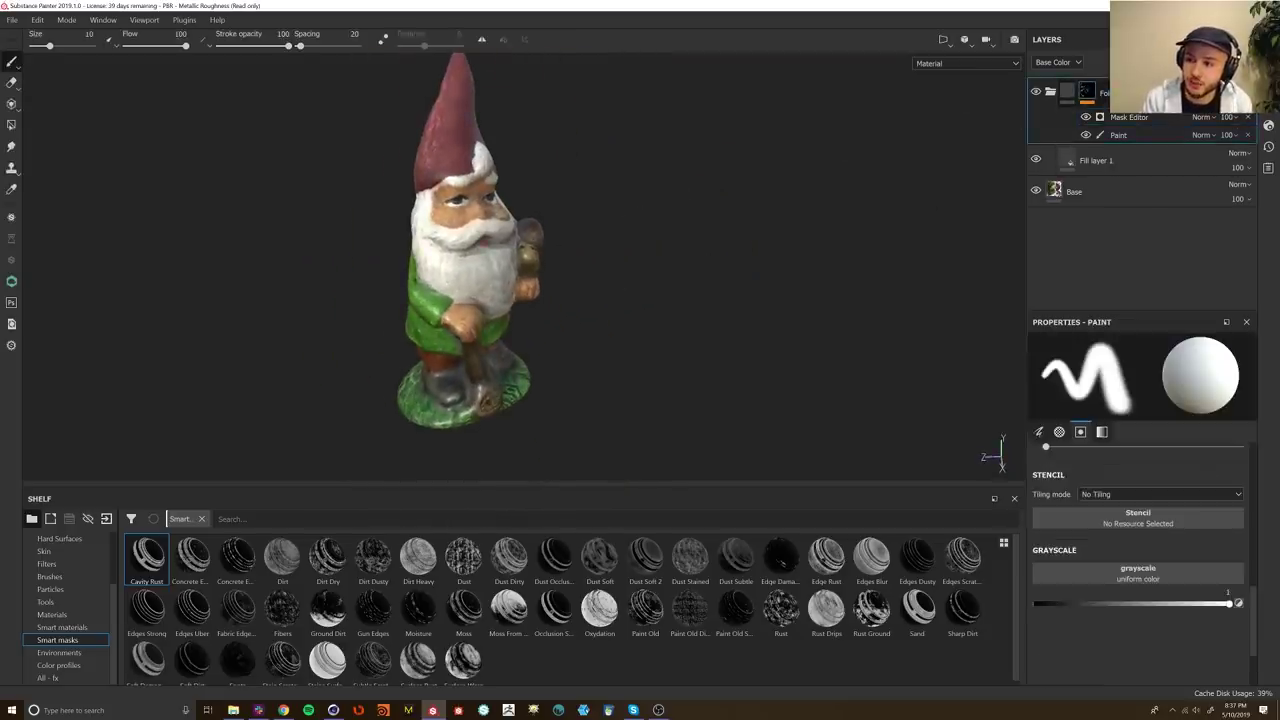
pyautogui.moveTo(1062, 94); pyautogui.dragTo(1064, 93)
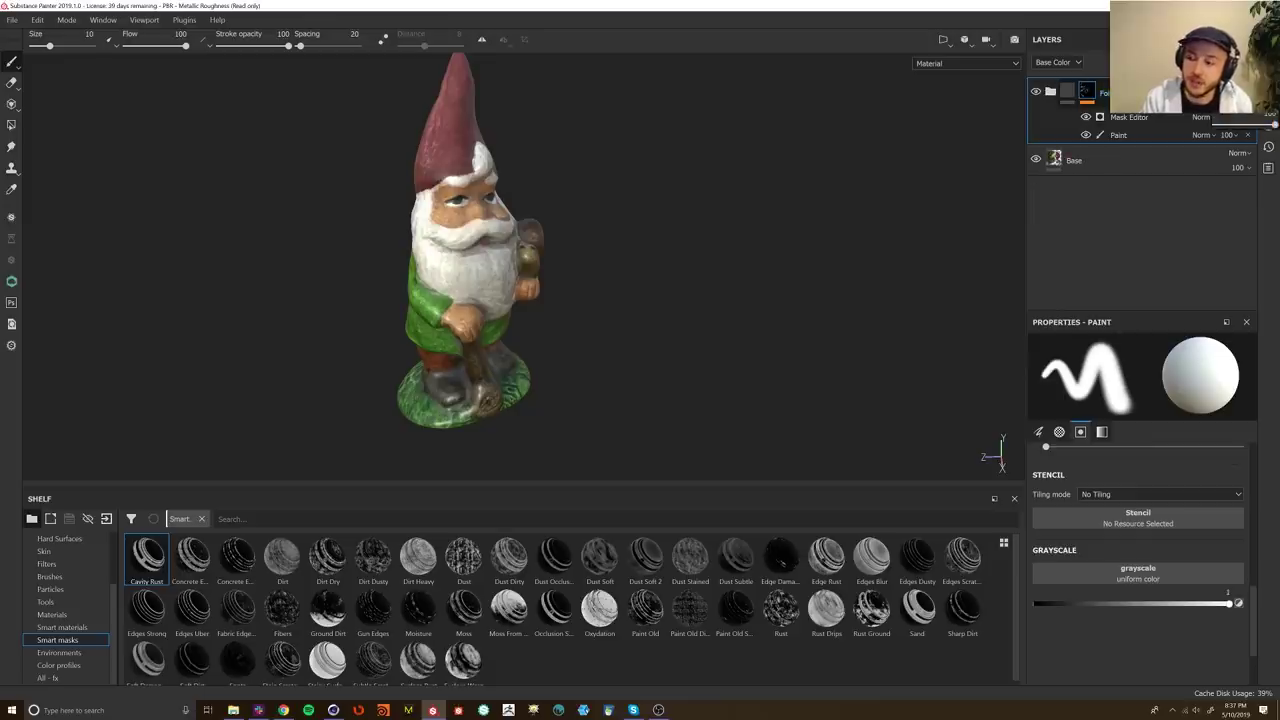
pyautogui.moveTo(1275, 125)
pyautogui.mouseDown()
pyautogui.moveTo(1214, 129)
pyautogui.moveTo(1265, 134)
pyautogui.mouseUp()
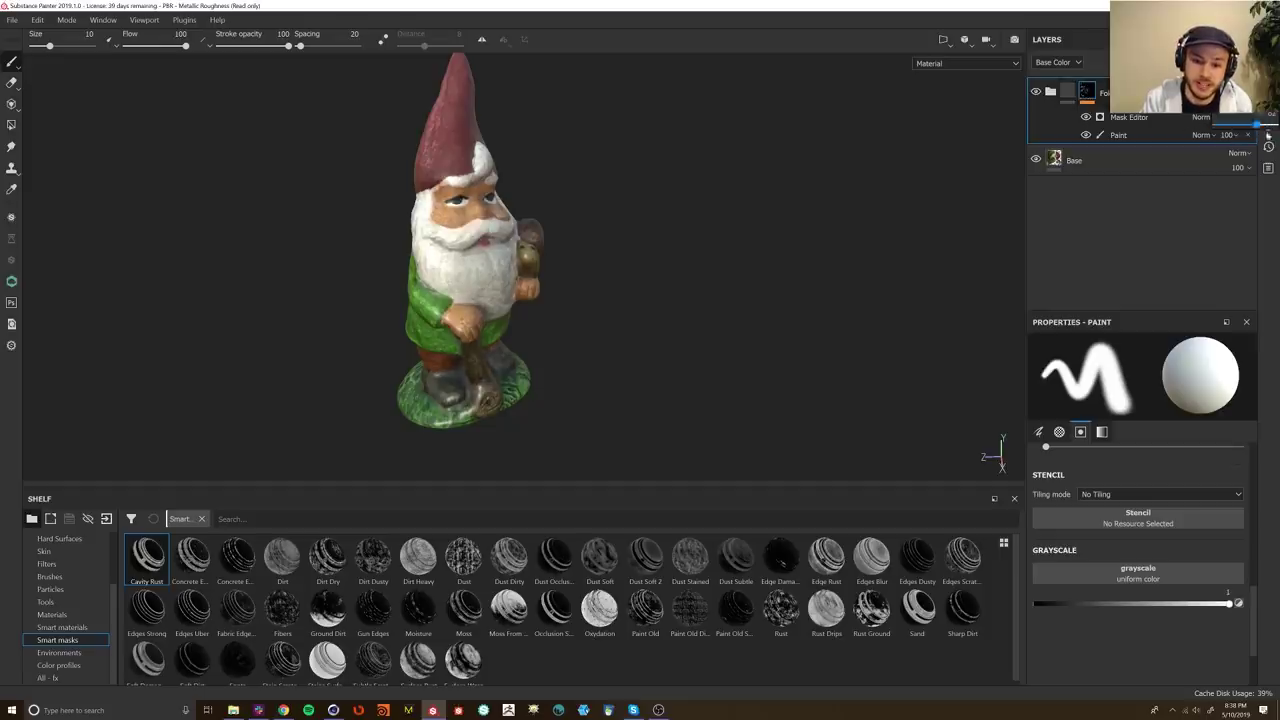
pyautogui.scroll(8, 520, 210)
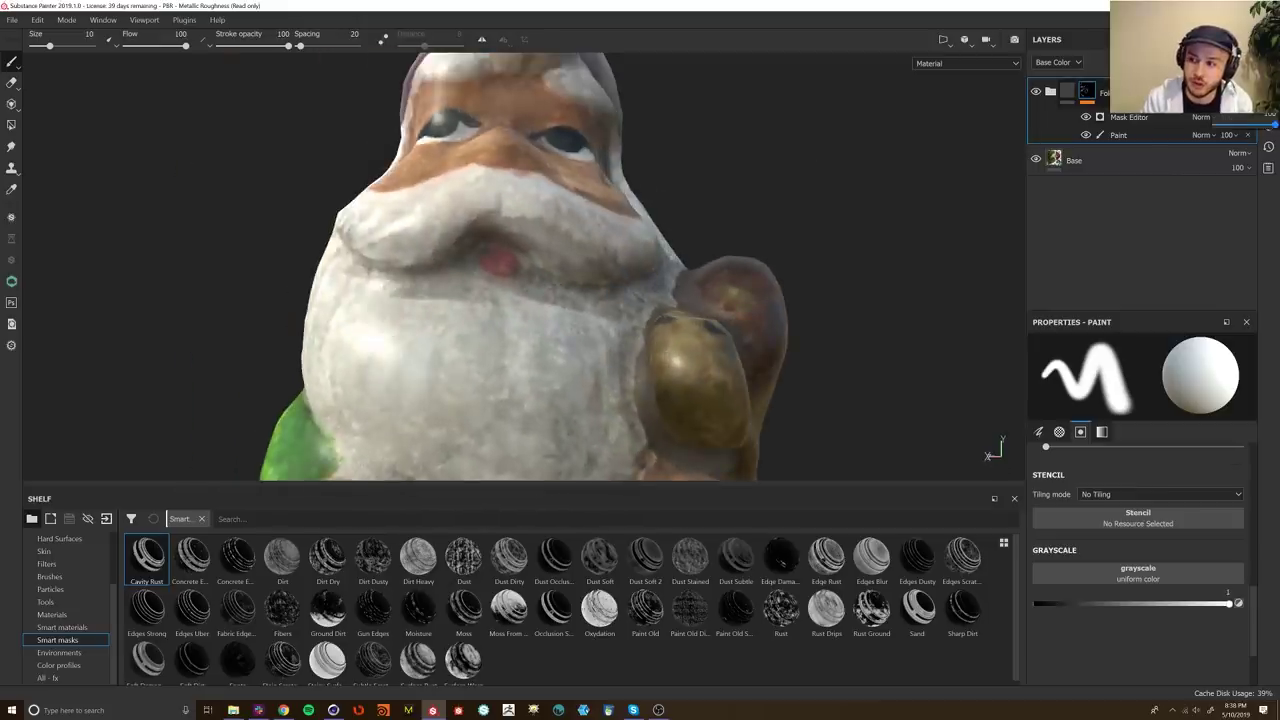
pyautogui.moveTo(1263, 128)
pyautogui.mouseDown()
pyautogui.moveTo(1183, 127)
pyautogui.moveTo(1258, 125)
pyautogui.mouseUp()
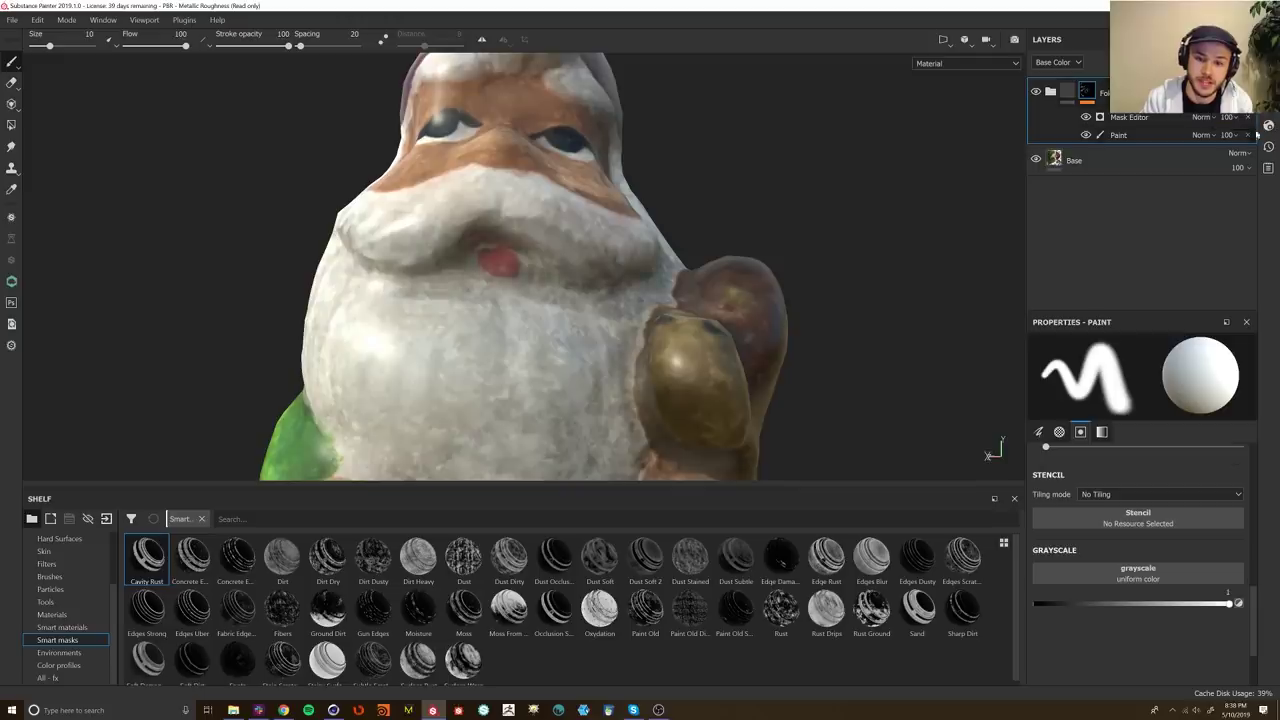
# Step: Examine the dirt effect on the gnome from the side and front, and expand Folder 1
pyautogui.scroll(-5, 600, 305)
pyautogui.keyDown('alt'); pyautogui.moveTo(575, 323); pyautogui.dragTo(621, 323); pyautogui.keyUp('alt')
pyautogui.keyDown('shift'); pyautogui.moveTo(621, 323); pyautogui.dragTo(626, 311, button='right'); pyautogui.keyUp('shift')
pyautogui.keyDown('alt'); pyautogui.moveTo(626, 311); pyautogui.dragTo(497, 306); pyautogui.keyUp('alt')
pyautogui.keyDown('shift'); pyautogui.moveTo(497, 306); pyautogui.dragTo(427, 257, button='right'); pyautogui.keyUp('shift')
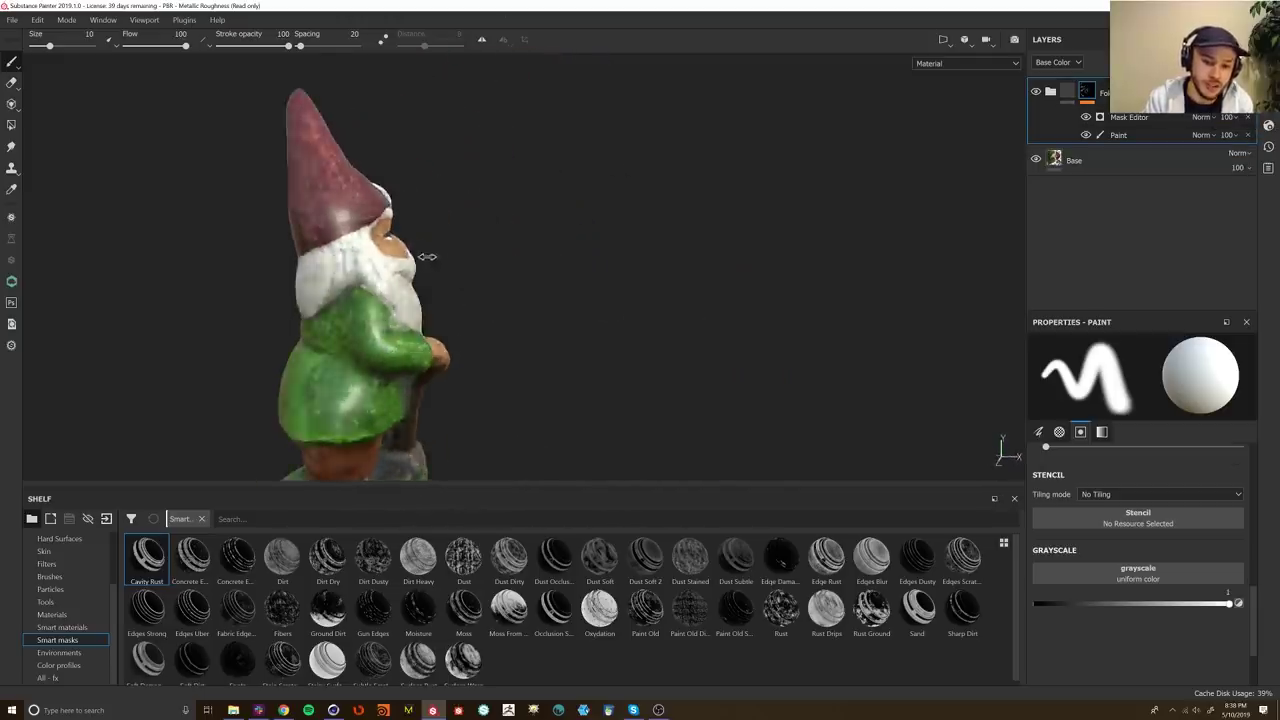
pyautogui.click(1048, 95)
pyautogui.keyDown('alt'); pyautogui.moveTo(440, 407); pyautogui.dragTo(446, 340); pyautogui.keyUp('alt')
pyautogui.keyDown('alt'); pyautogui.moveTo(446, 340); pyautogui.dragTo(449, 294, button='right'); pyautogui.keyUp('alt')
pyautogui.keyDown('alt'); pyautogui.moveTo(449, 294); pyautogui.dragTo(538, 343); pyautogui.keyUp('alt')
pyautogui.moveTo(440, 416)
pyautogui.keyDown('alt'); pyautogui.mouseDown()
pyautogui.moveTo(588, 323)
pyautogui.moveTo(517, 308)
pyautogui.mouseUp(); pyautogui.keyUp('alt')
pyautogui.keyDown('alt'); pyautogui.moveTo(514, 395); pyautogui.dragTo(405, 423); pyautogui.keyUp('alt')
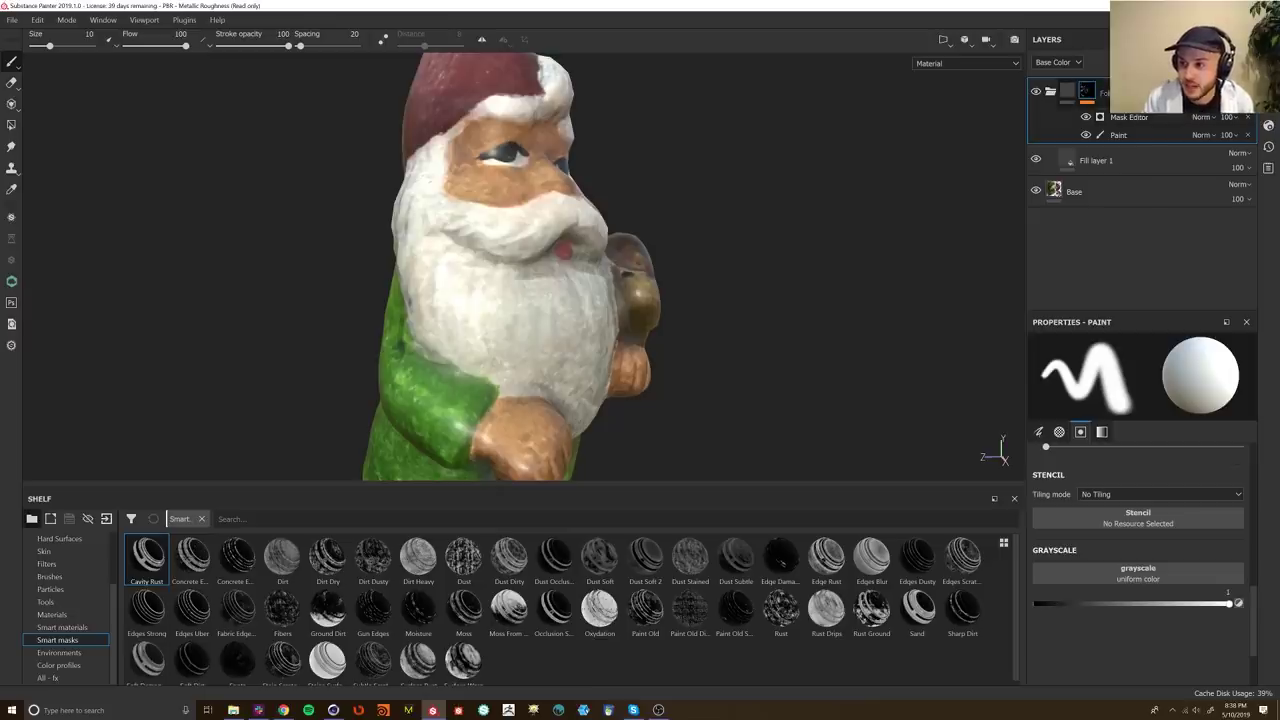
# Step: Duplicate the collapsed Folder 1 and rename the lower of the two folders as Dirt
pyautogui.moveTo(1058, 95); pyautogui.dragTo(1060, 95)
pyautogui.hotkey('ctrl', 'd')
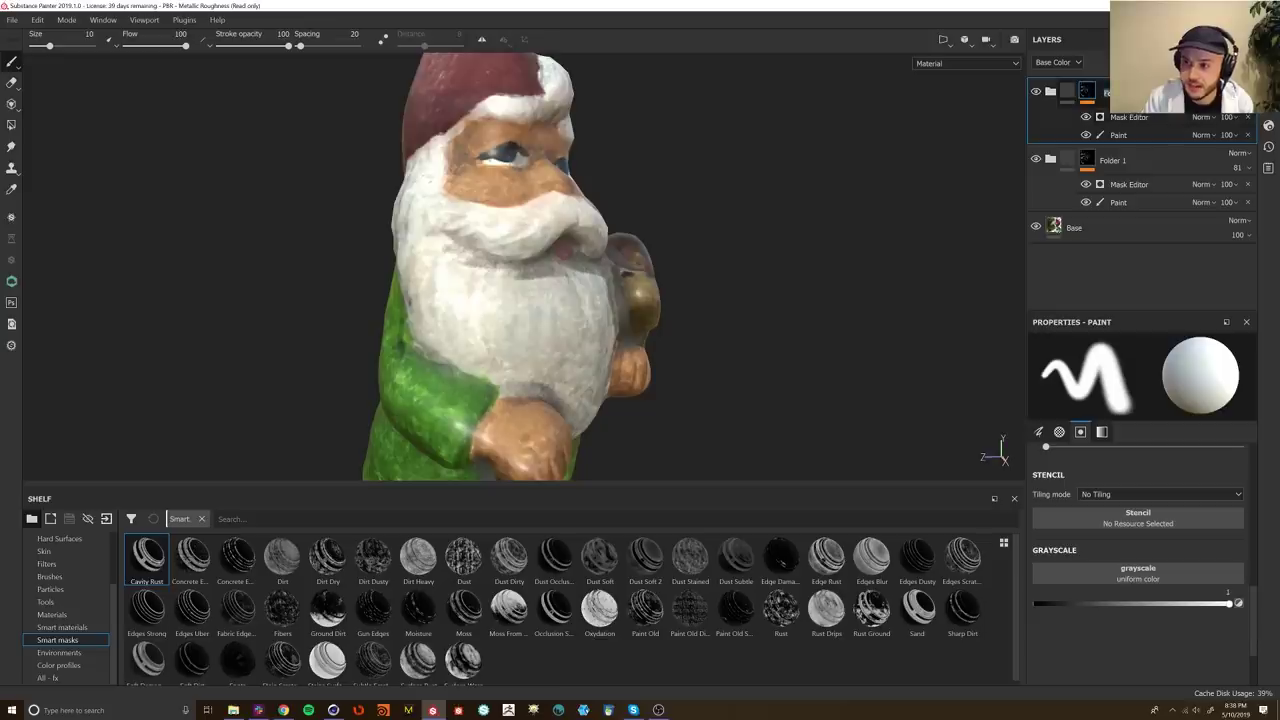
pyautogui.doubleClick(1113, 160)
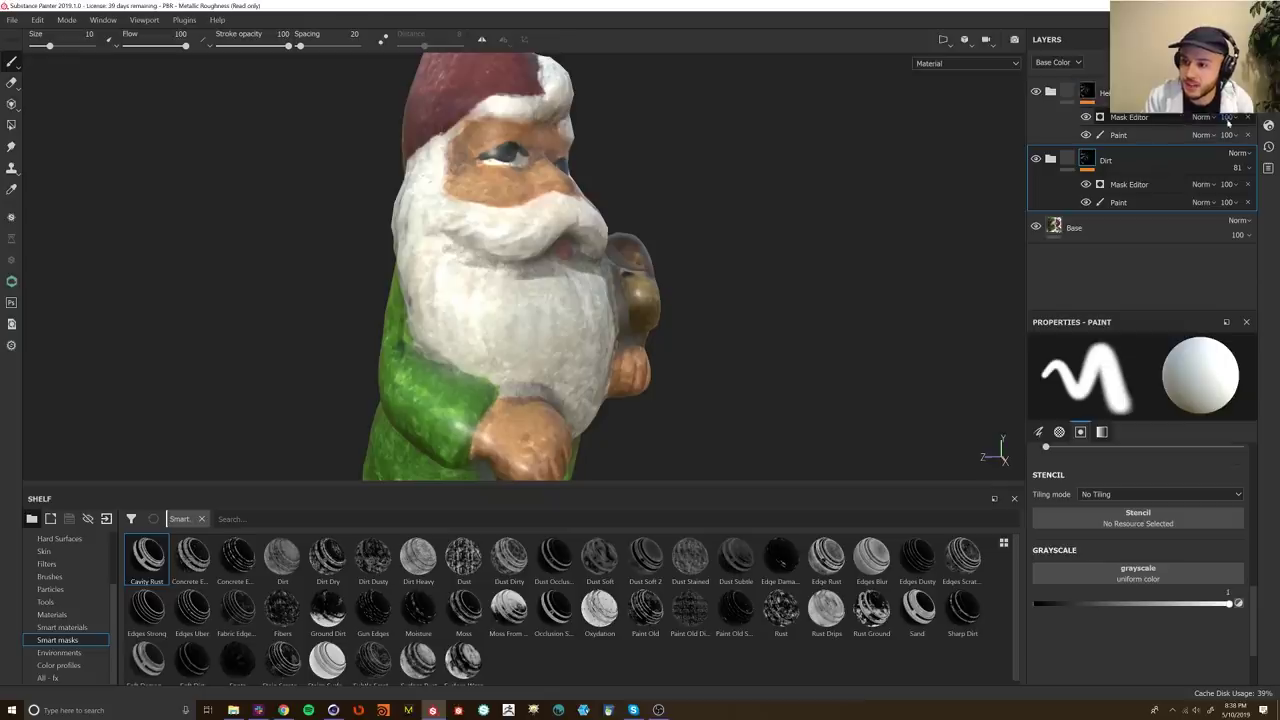
# Step: Remove the Mask Editor and Paint effects from the mask of the folder above Dirt
pyautogui.click(1247, 117)
pyautogui.click(1247, 117)
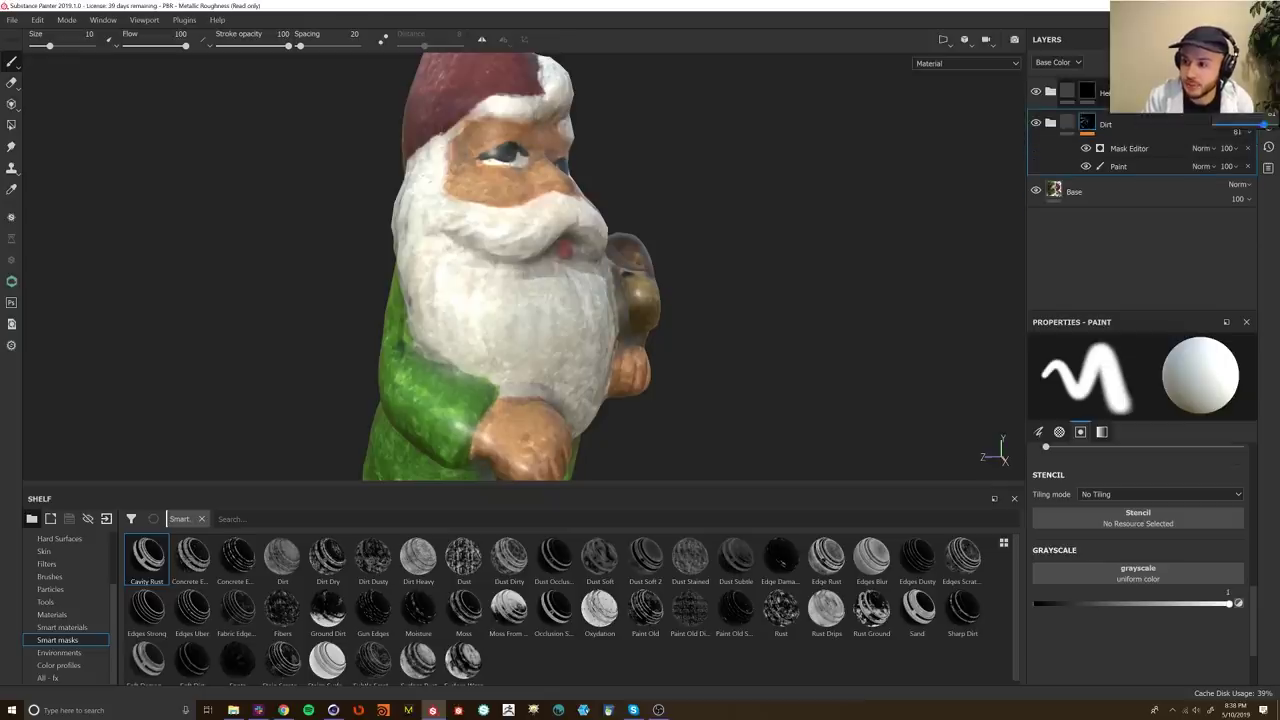
# Step: Expand the folder above Dirt and limit its Fill layer 1 to the height channel only
pyautogui.click(1051, 92)
pyautogui.click(1098, 127)
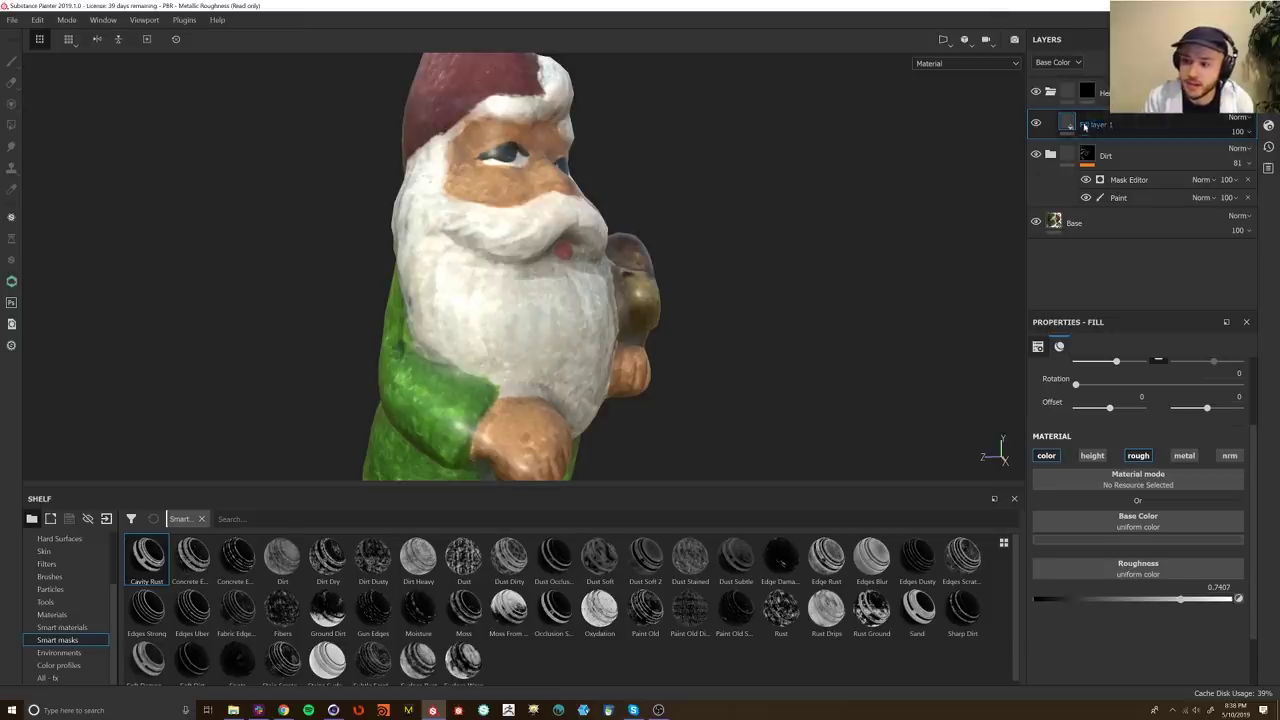
pyautogui.click(749, 177)
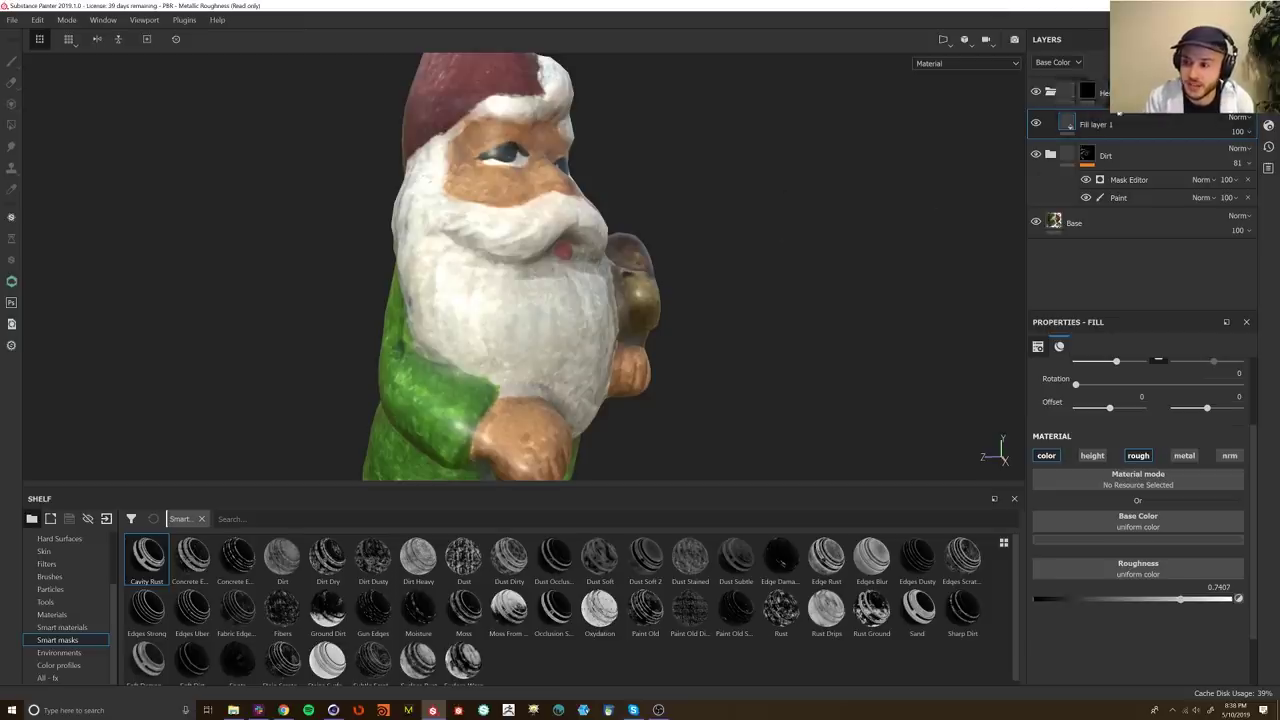
pyautogui.click(1046, 456)
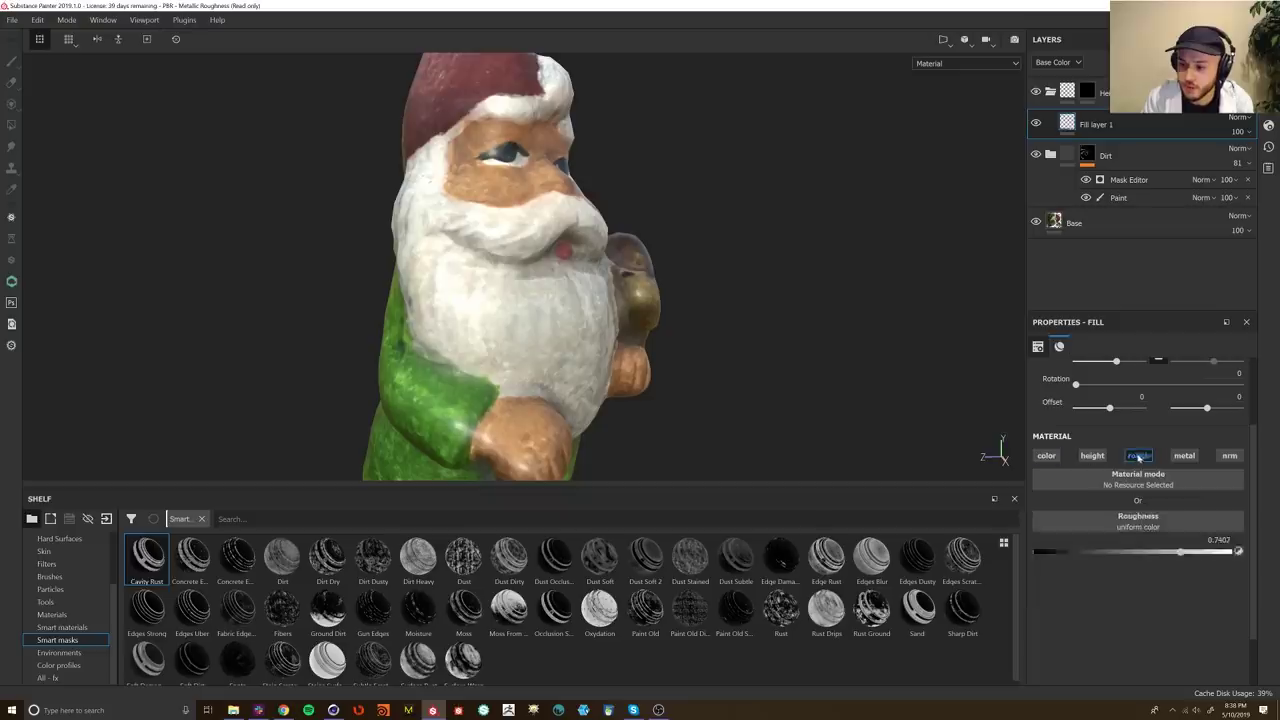
pyautogui.click(1092, 456)
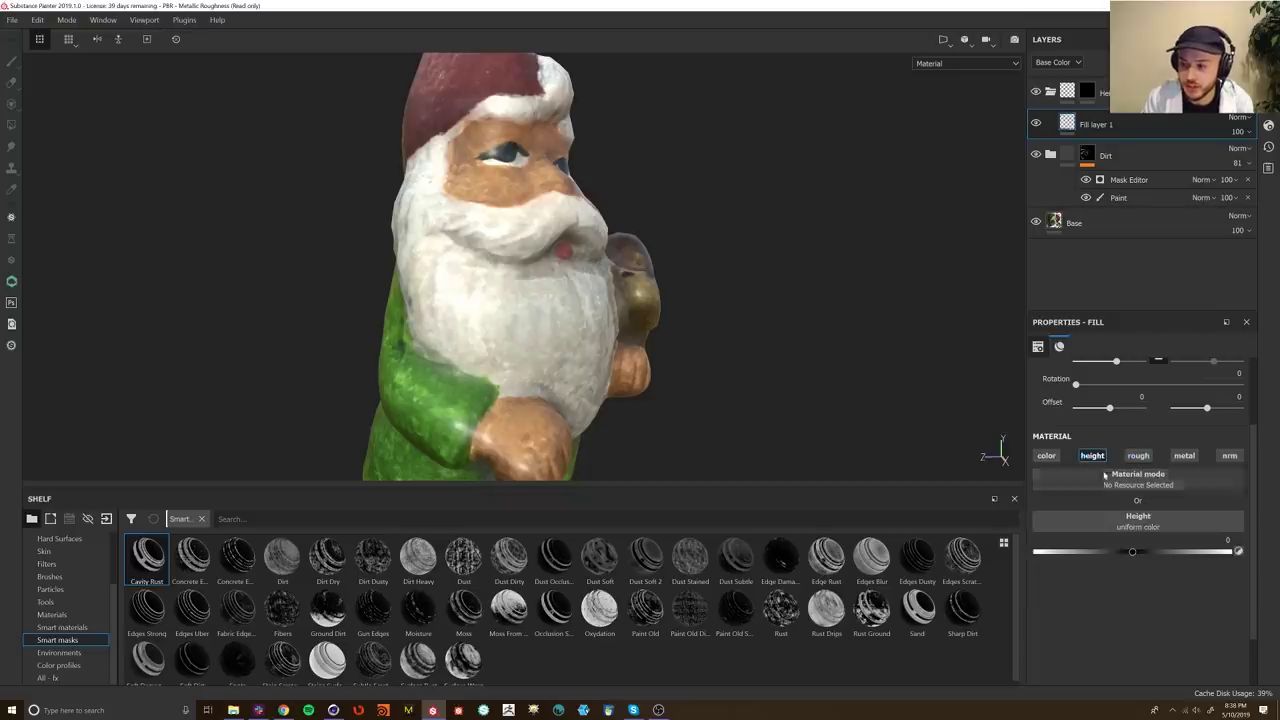
# Step: Add a Mask Editor generator to the mask of the folder above Dirt
pyautogui.click(1088, 92)
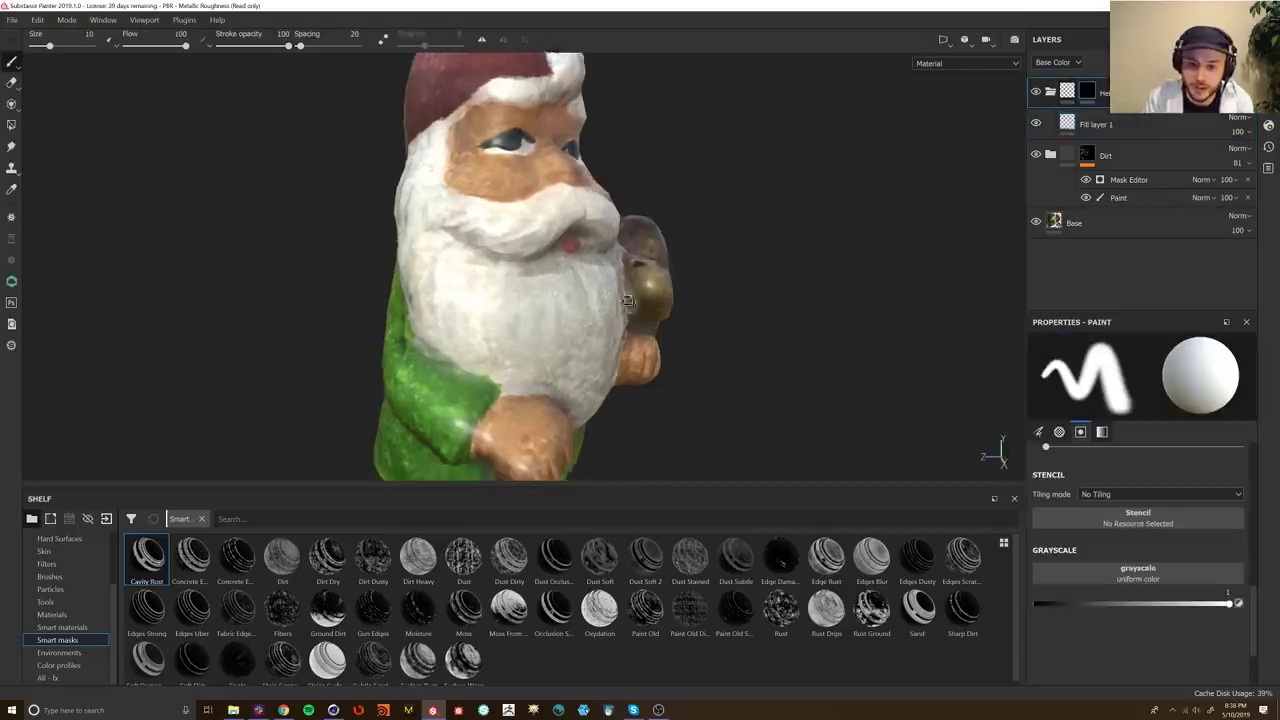
pyautogui.click(1130, 62)
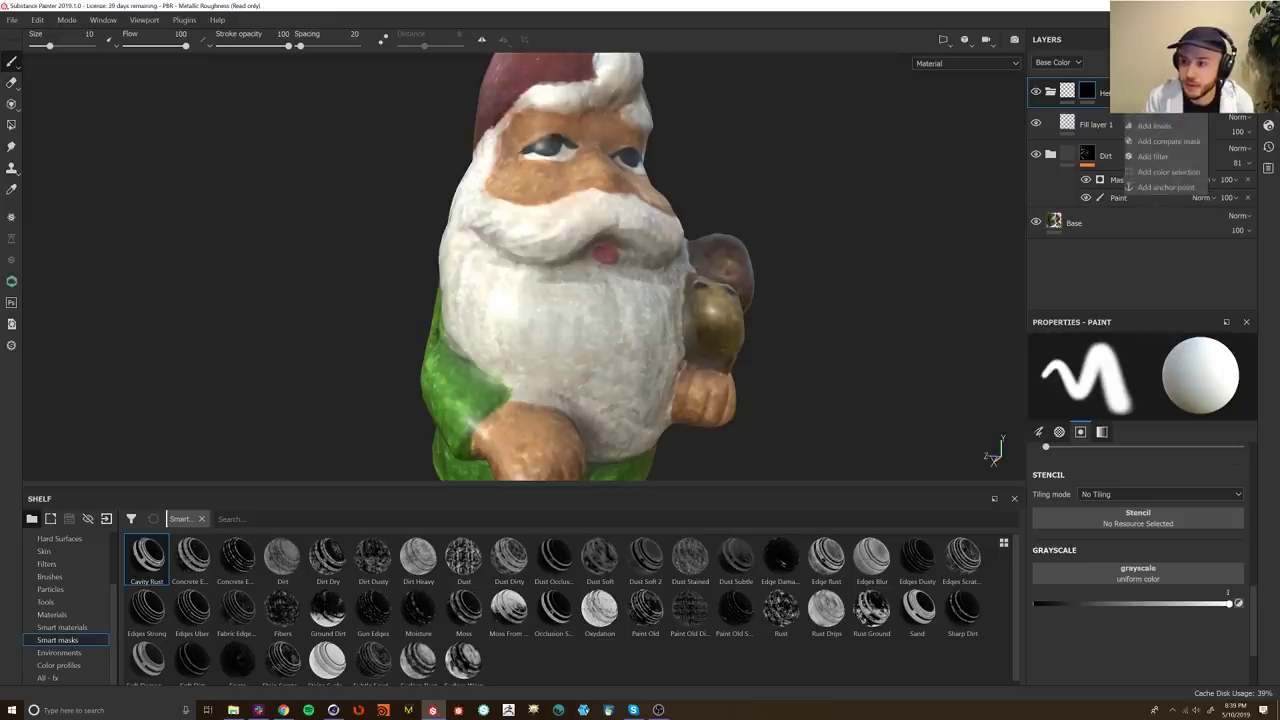
pyautogui.click(1150, 110)
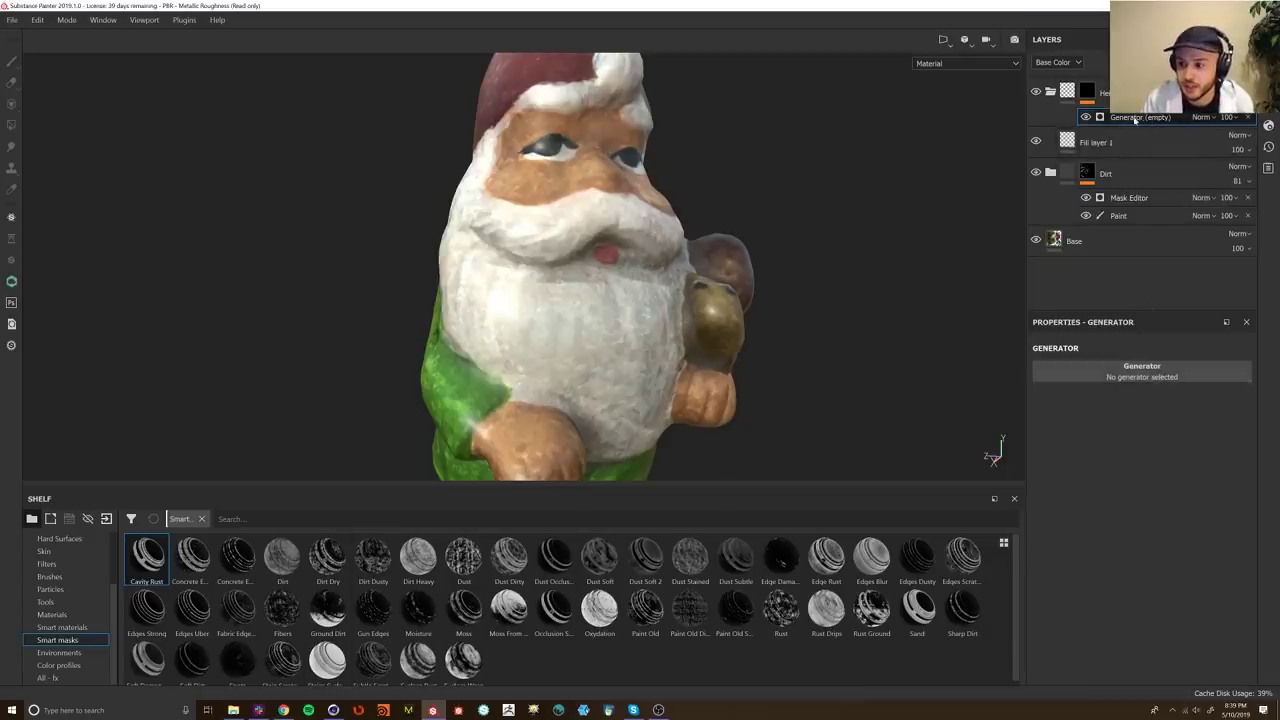
pyautogui.click(1142, 371)
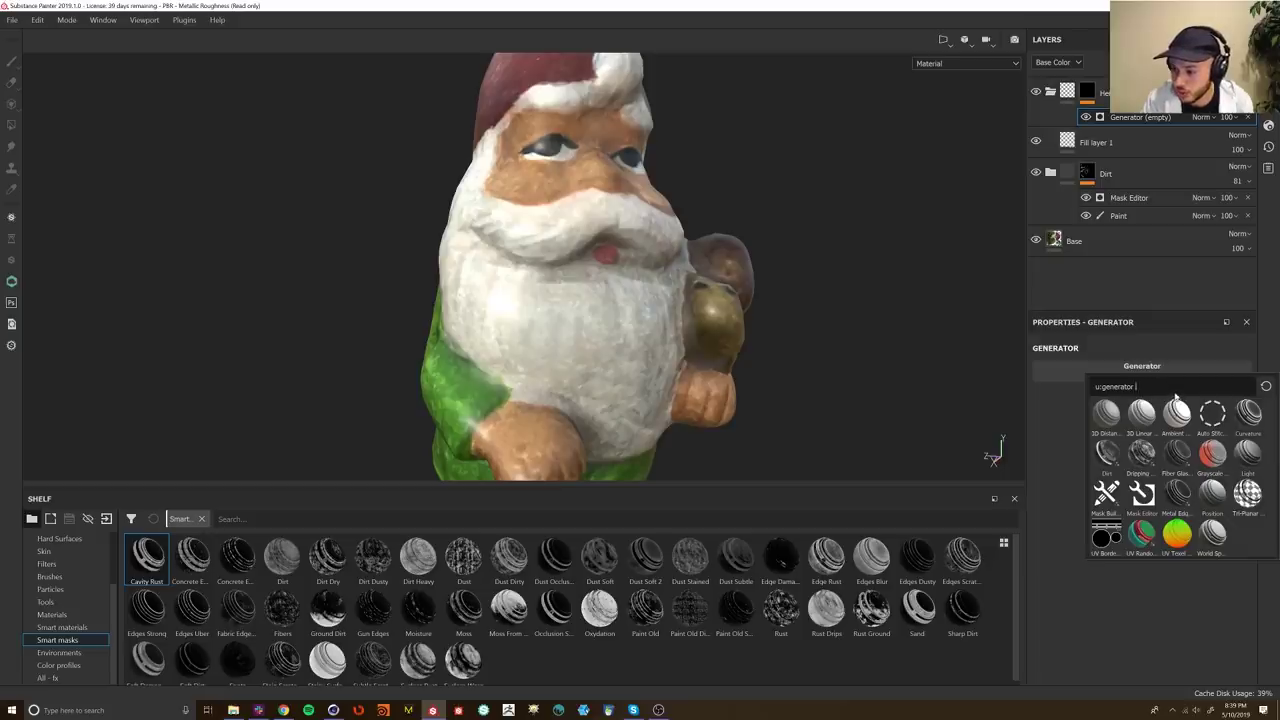
pyautogui.click(1143, 493)
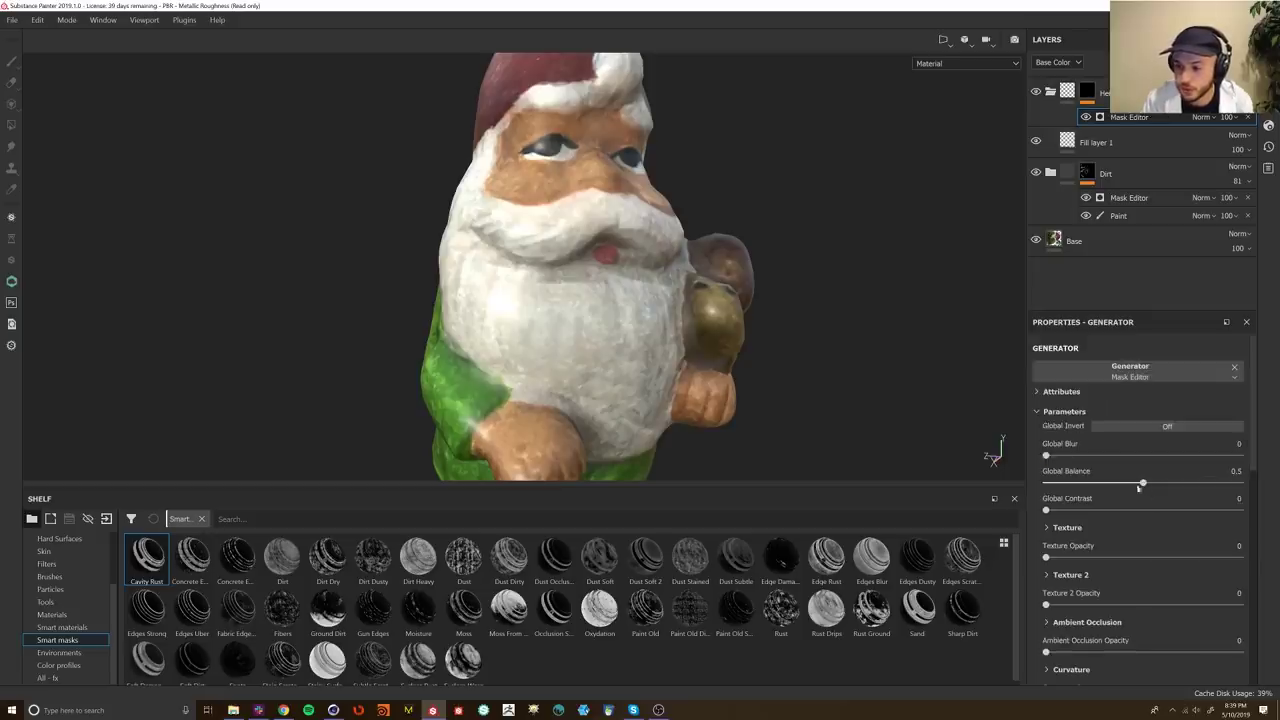
# Step: Try BnW Spots 1 as the Mask Editor's texture input and raise the generator's global balance slightly
pyautogui.scroll(-4, 640, 350)
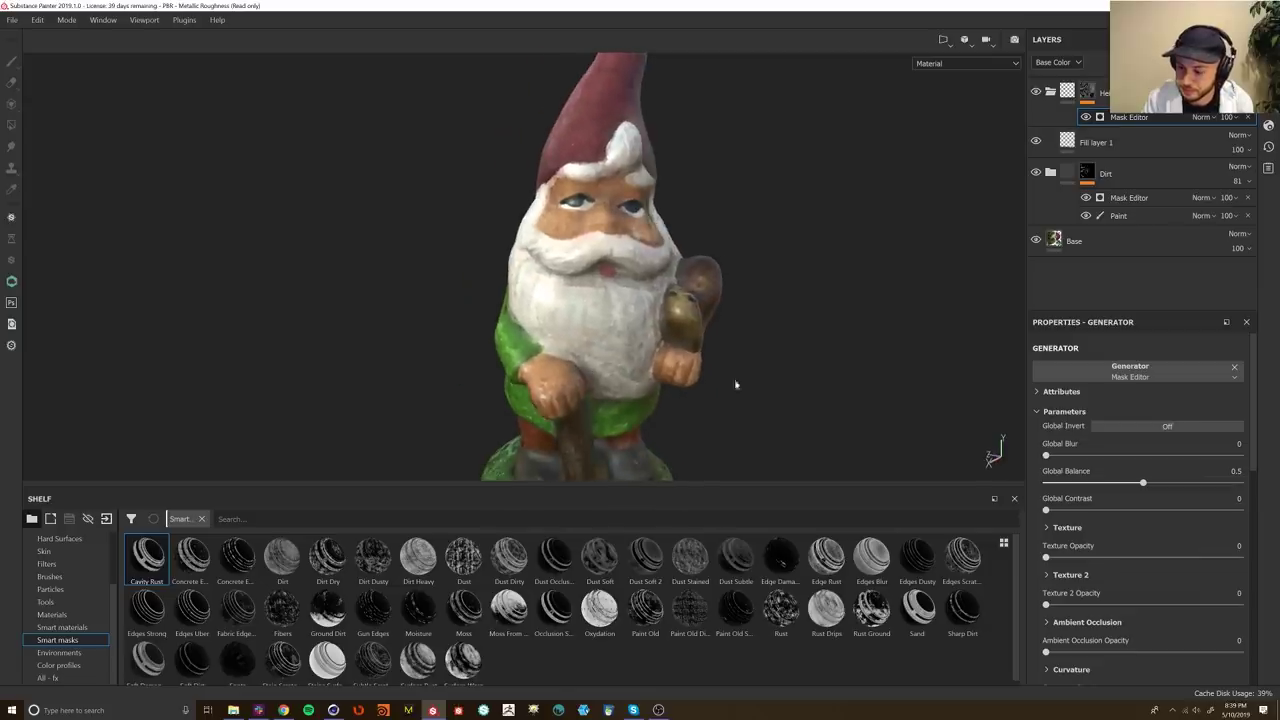
pyautogui.scroll(-10, 1238, 435)
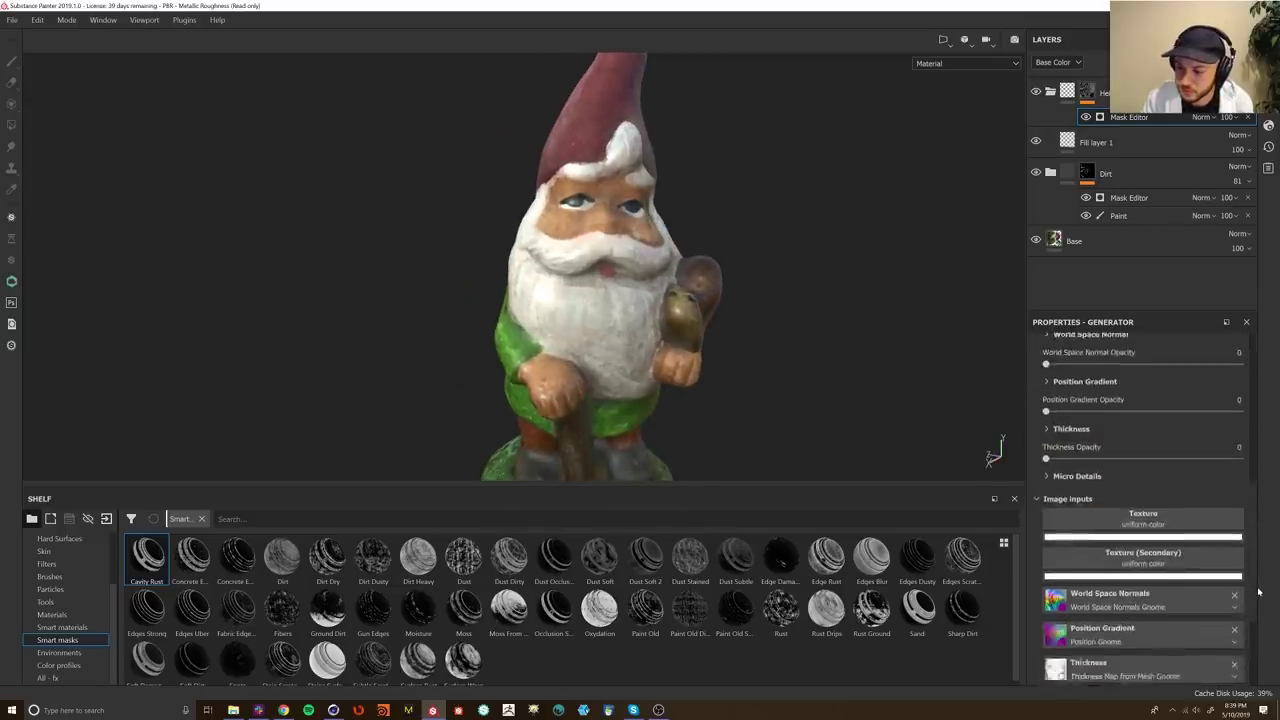
pyautogui.moveTo(1259, 607); pyautogui.dragTo(1259, 612)
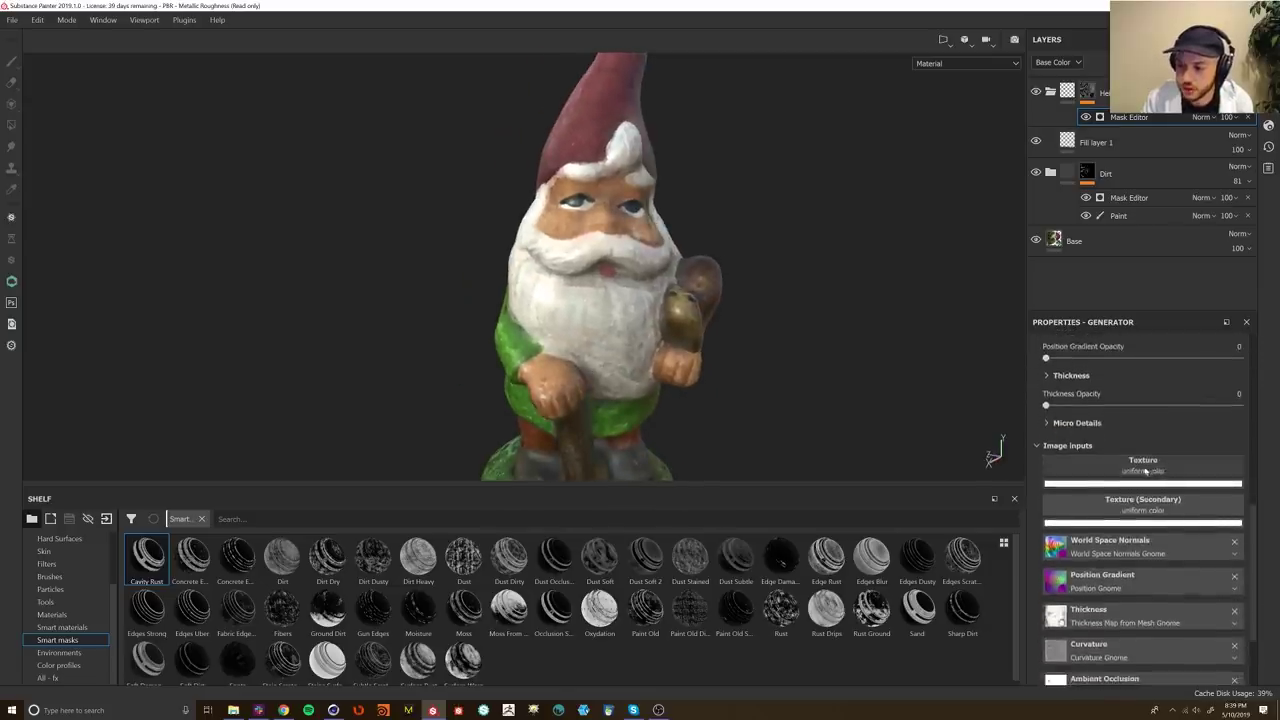
pyautogui.click(1146, 470)
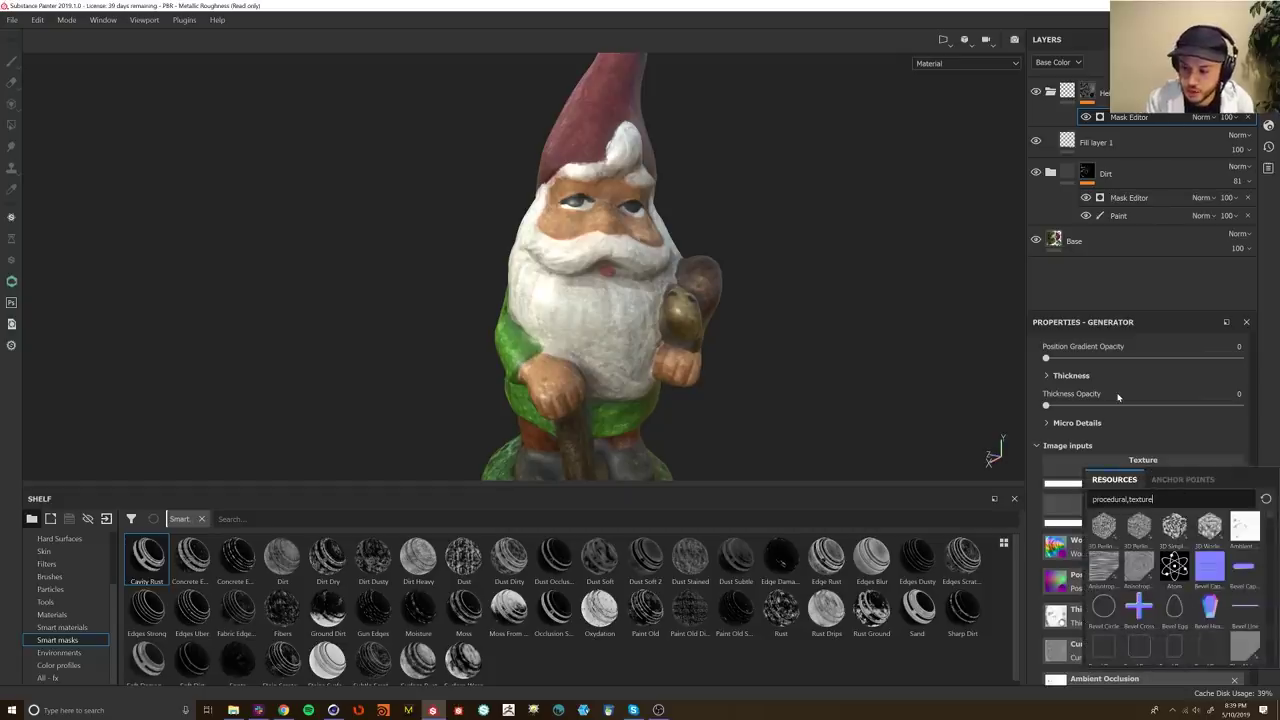
pyautogui.write('noise')
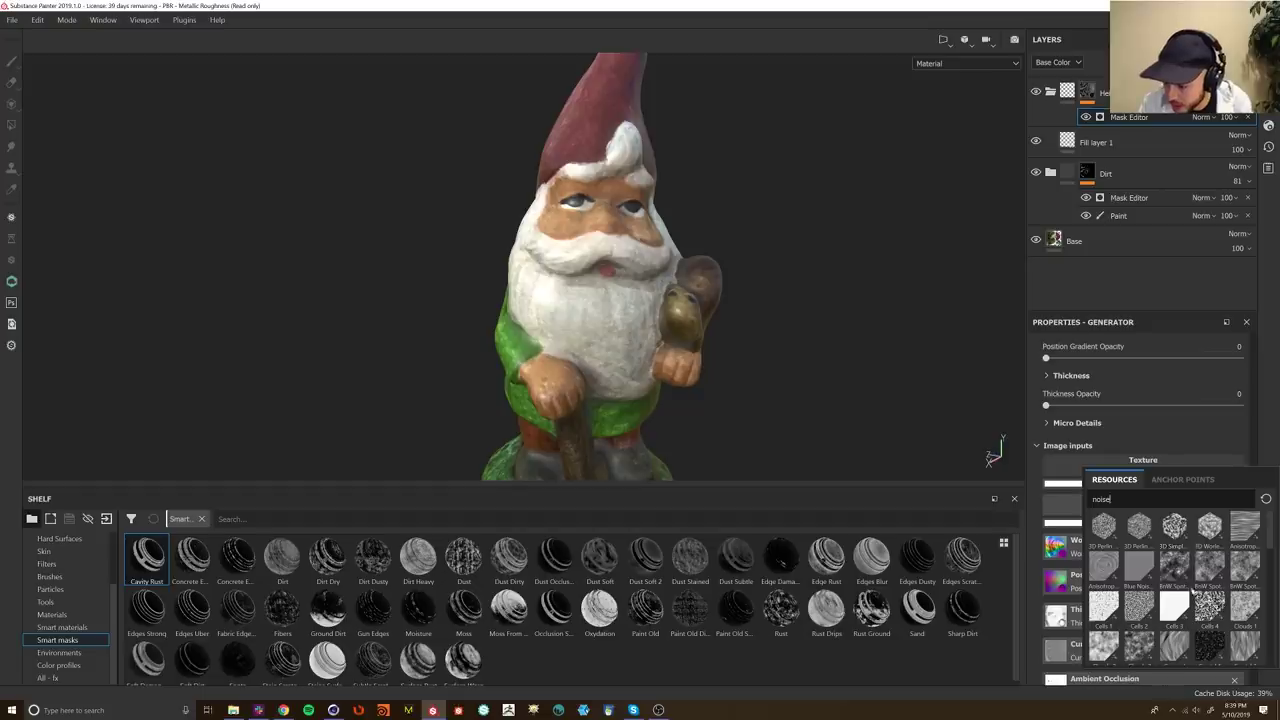
pyautogui.click(1176, 566)
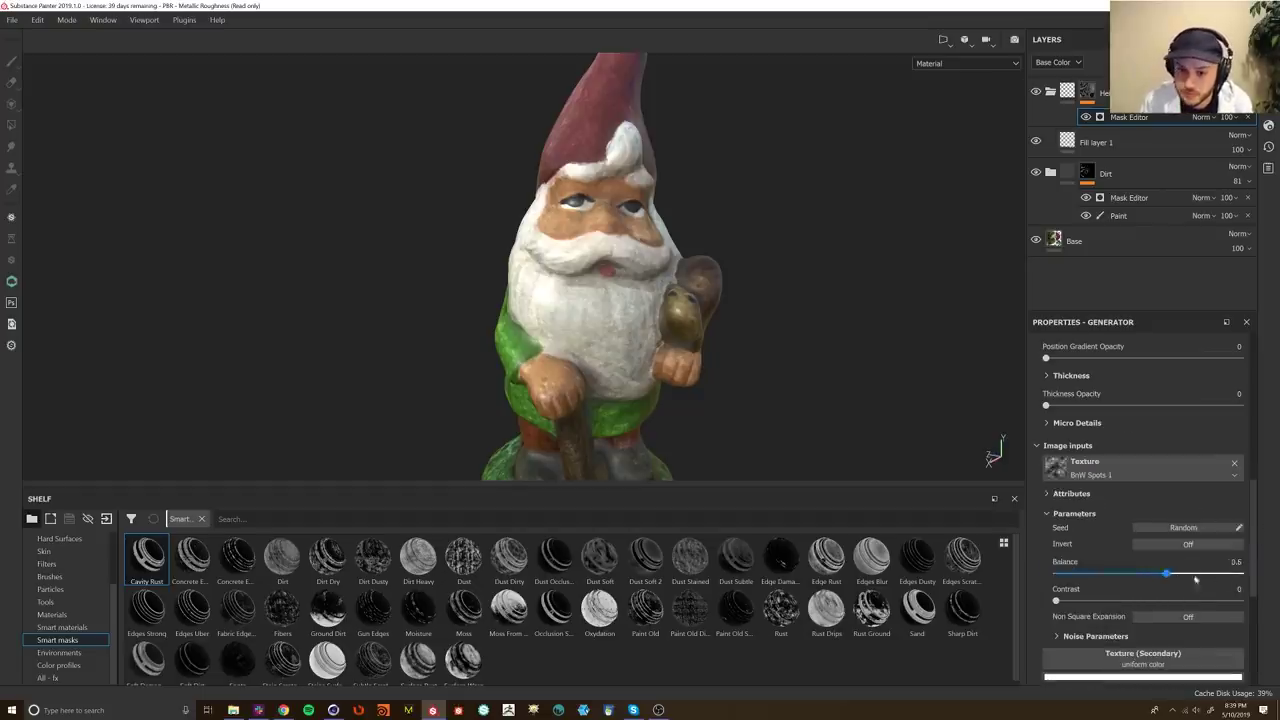
pyautogui.moveTo(1222, 586); pyautogui.dragTo(1252, 548)
pyautogui.scroll(5, 1252, 548)
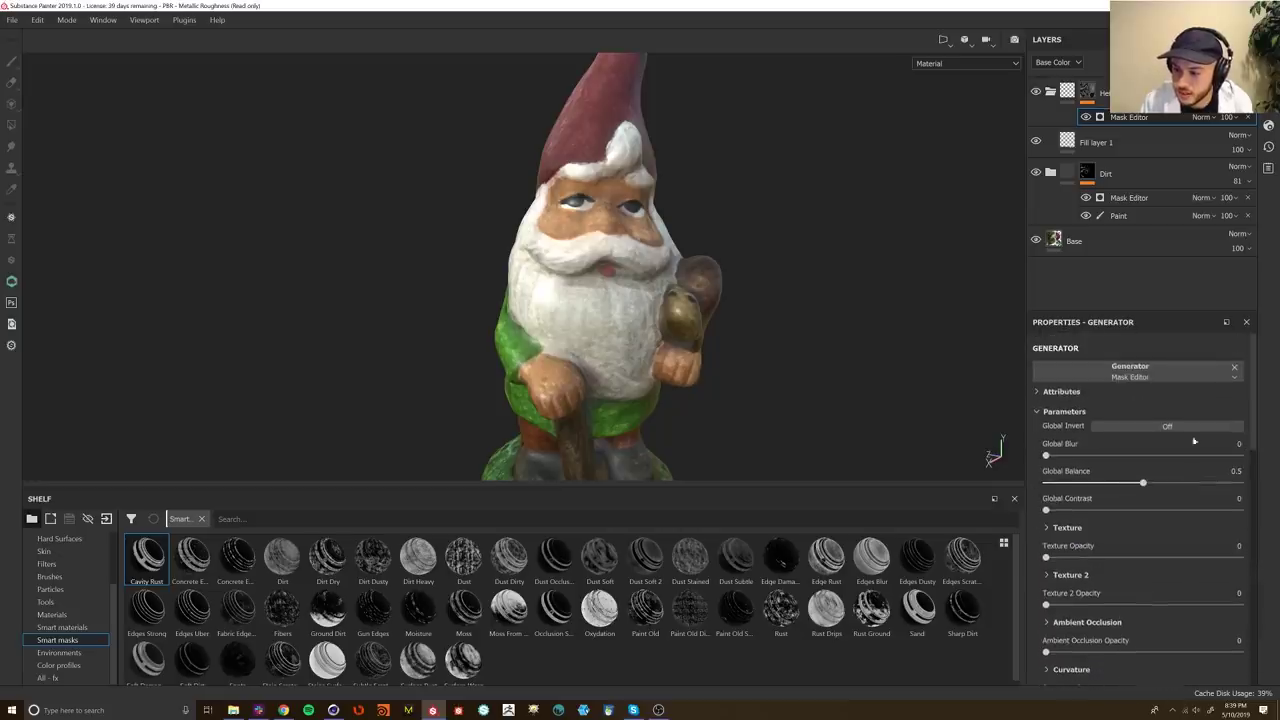
pyautogui.moveTo(1145, 484); pyautogui.dragTo(1156, 484)
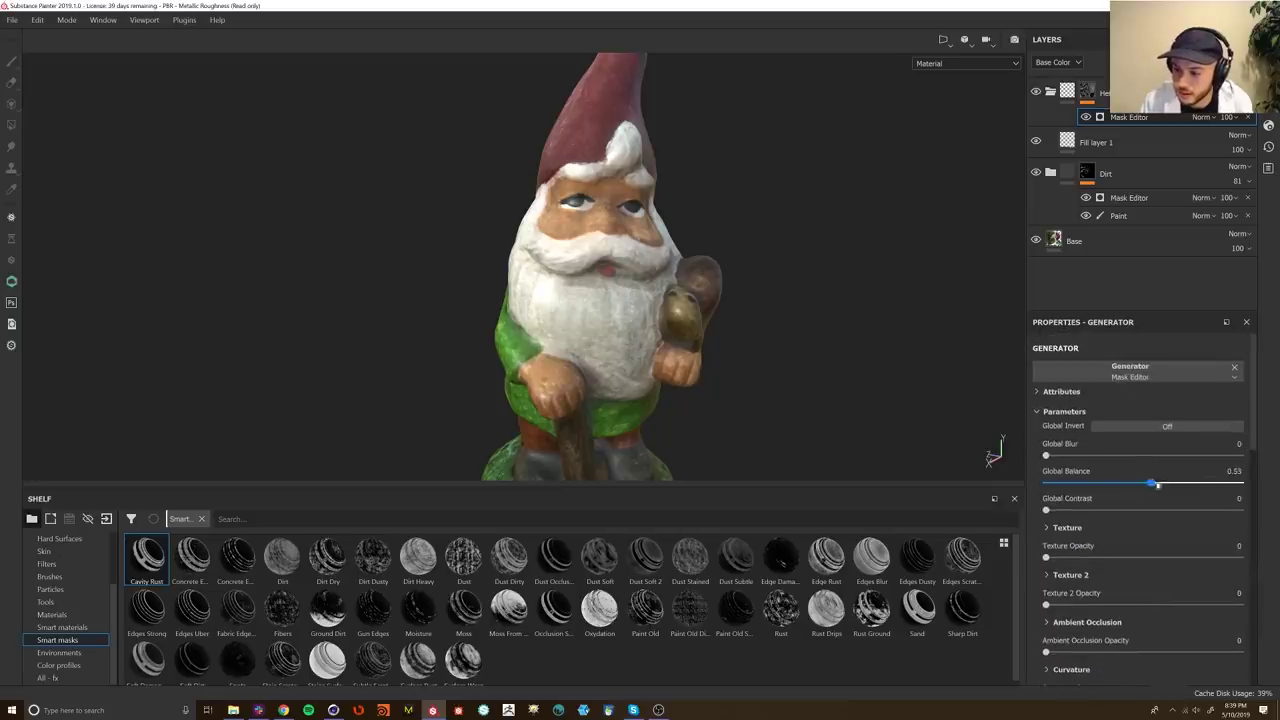
# Step: Clear the Mask Editor generator and remove its effect from the mask of the folder above Dirt
pyautogui.click(1234, 367)
pyautogui.click(1193, 376)
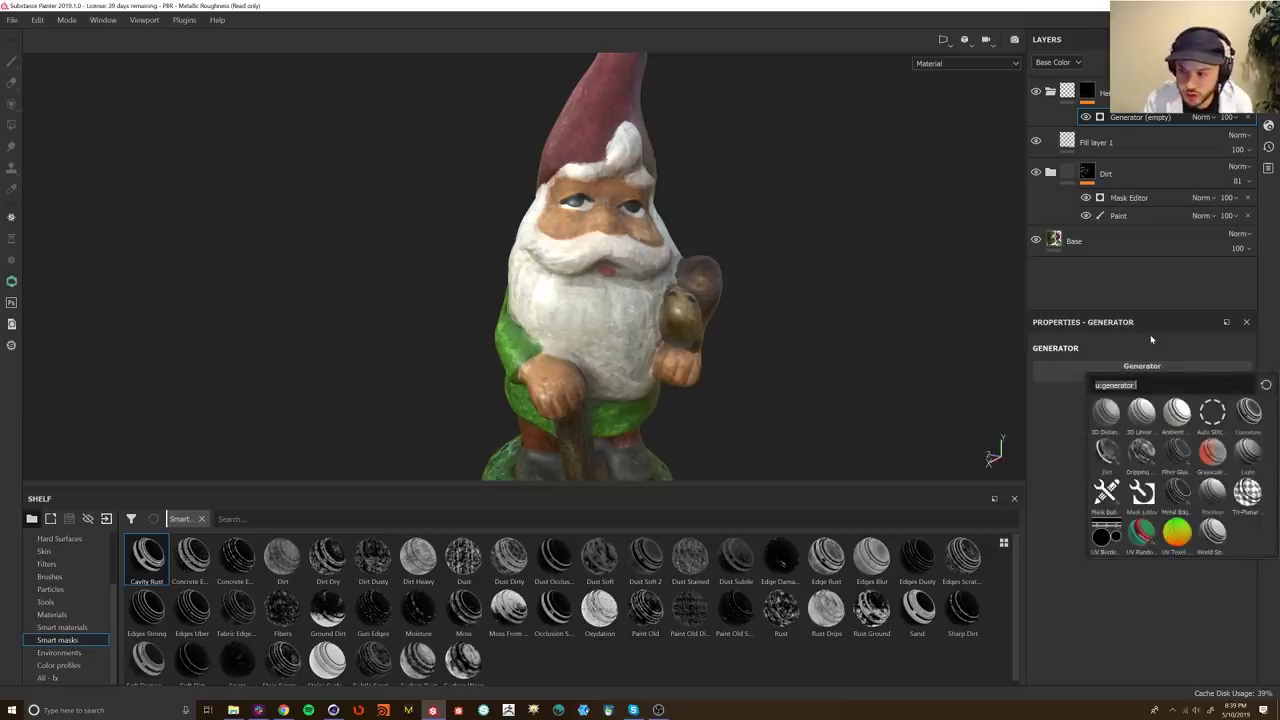
pyautogui.click(1186, 119)
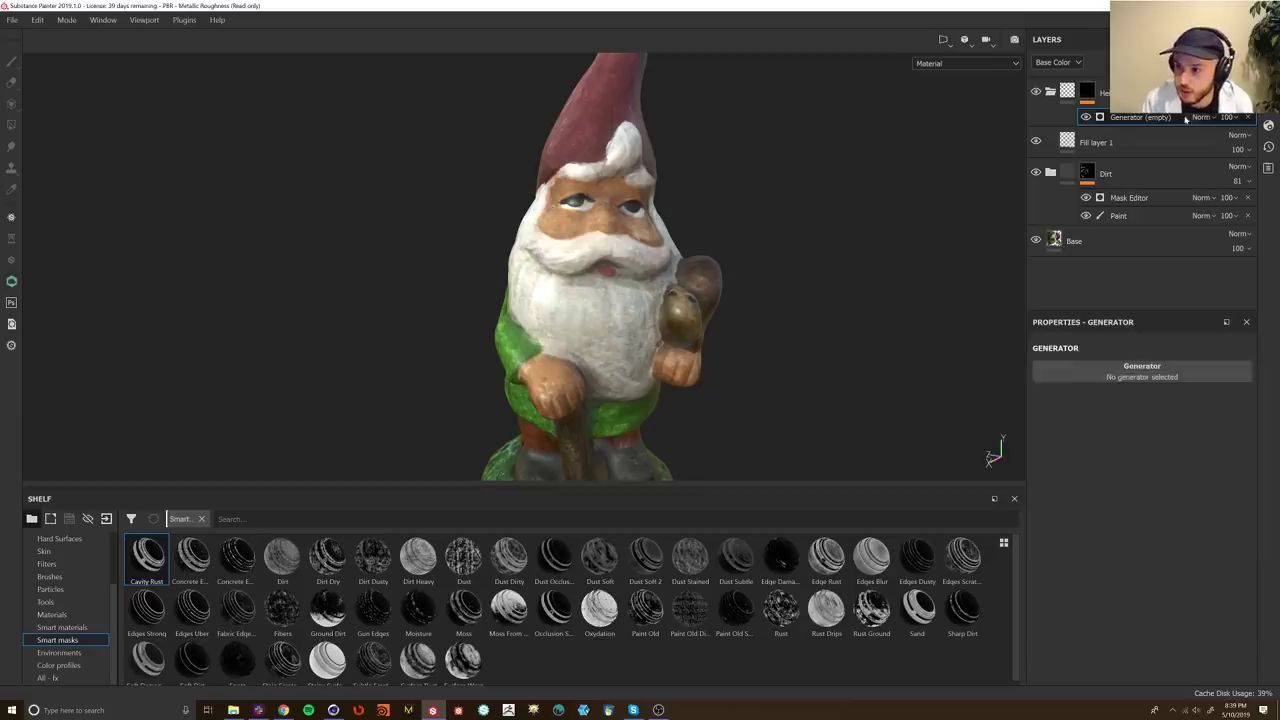
pyautogui.click(1248, 118)
# Step: Add a fill effect to the mask of the folder above Dirt, using BnW Spots 1 as its grayscale
pyautogui.click(1131, 62)
pyautogui.click(1154, 114)
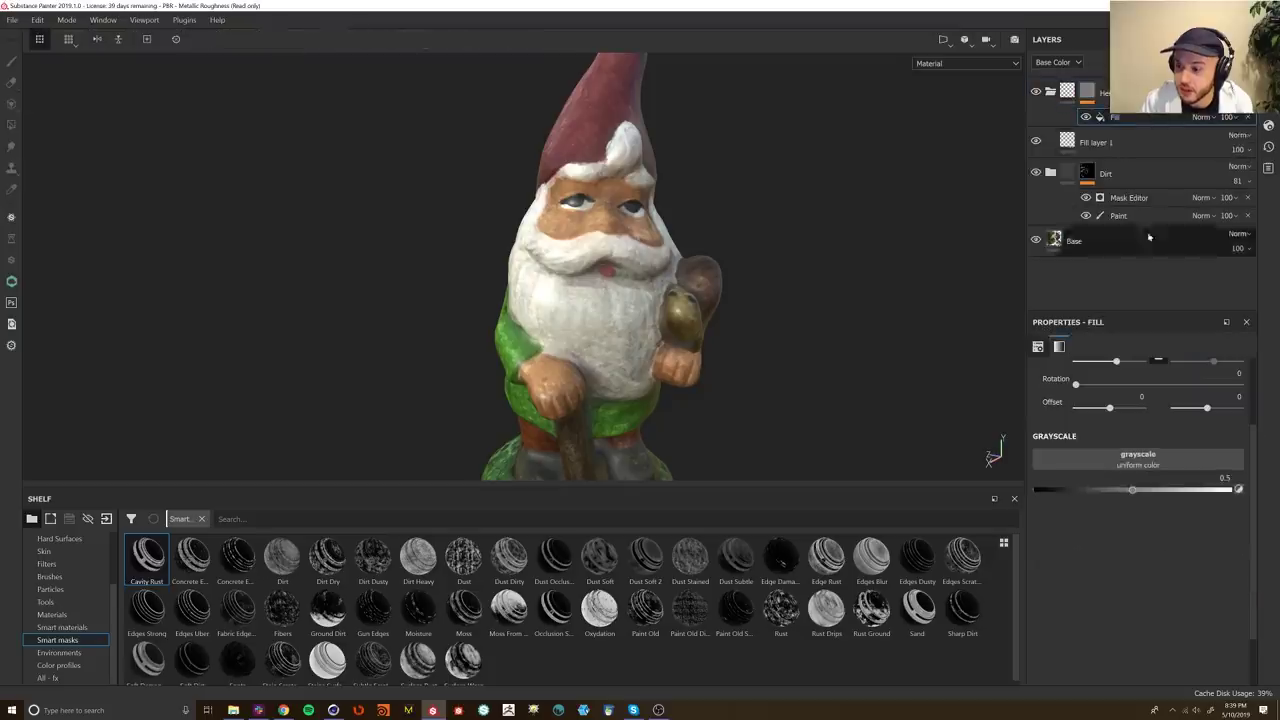
pyautogui.click(1110, 458)
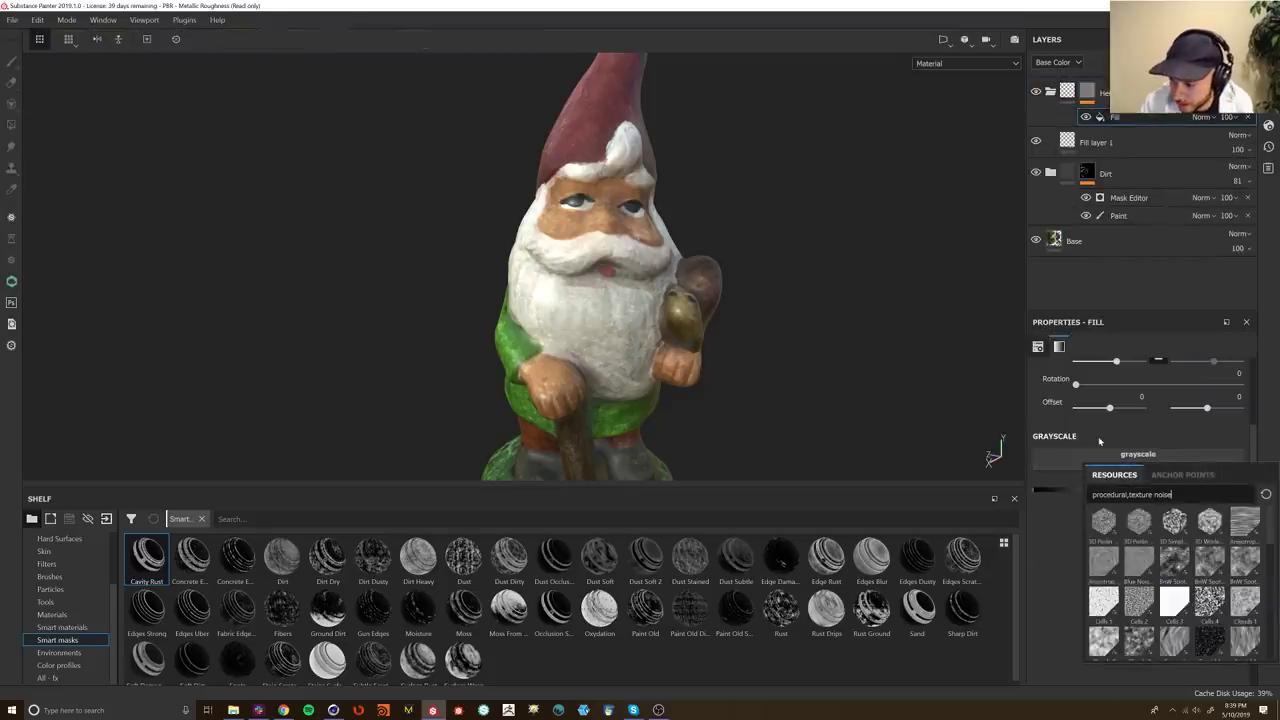
pyautogui.click(1178, 568)
pyautogui.keyDown('alt'); pyautogui.moveTo(638, 360); pyautogui.dragTo(630, 326); pyautogui.keyUp('alt')
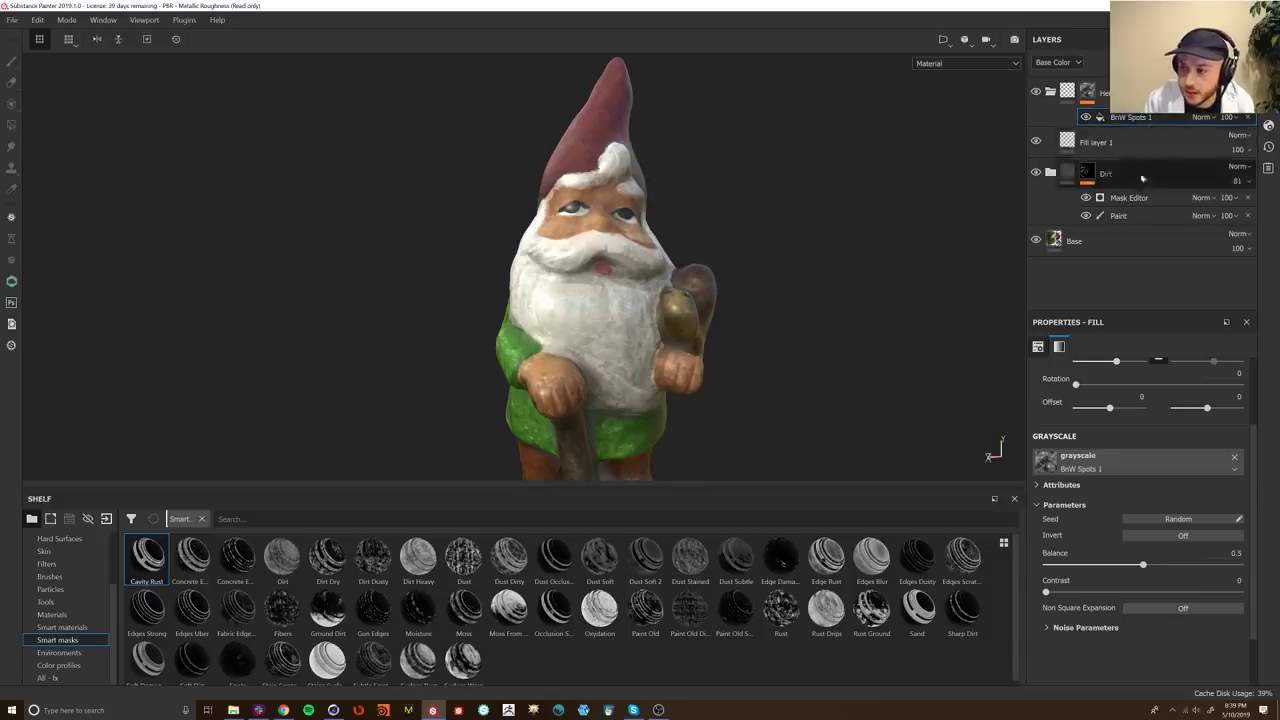
# Step: Set the height of Fill layer 1 to about -0.52
pyautogui.click(1100, 142)
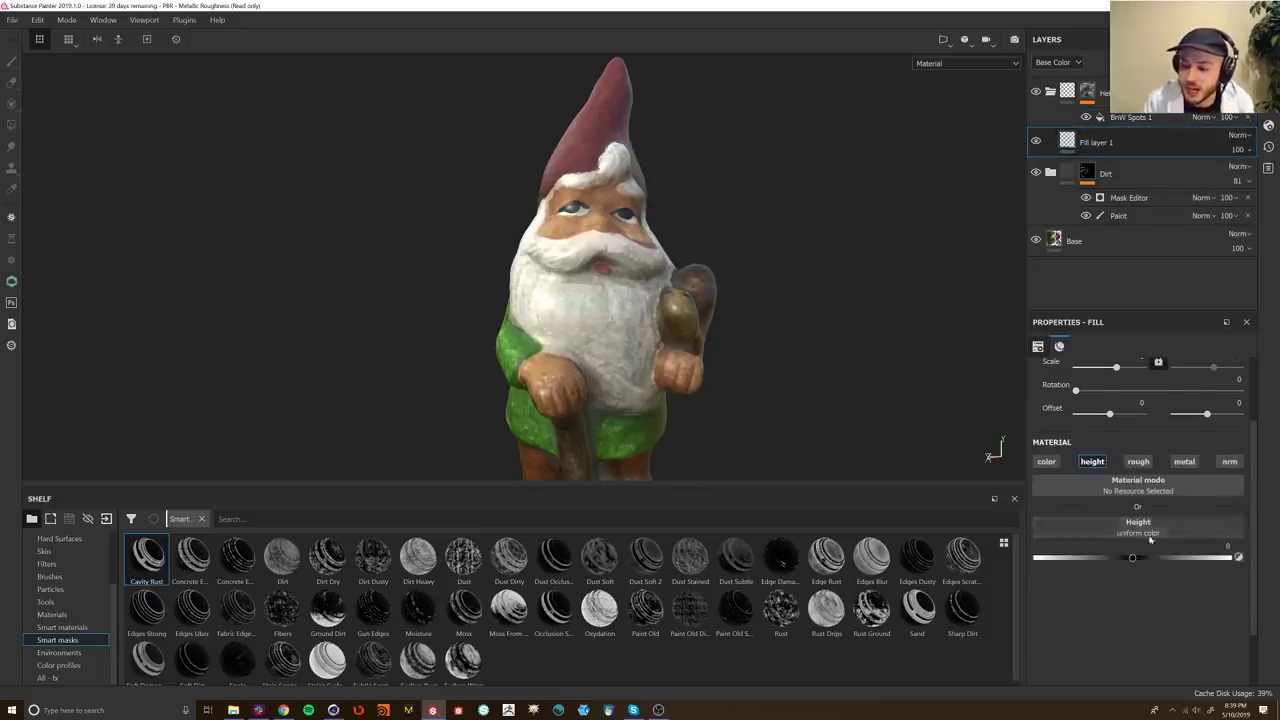
pyautogui.scroll(6, 672, 357)
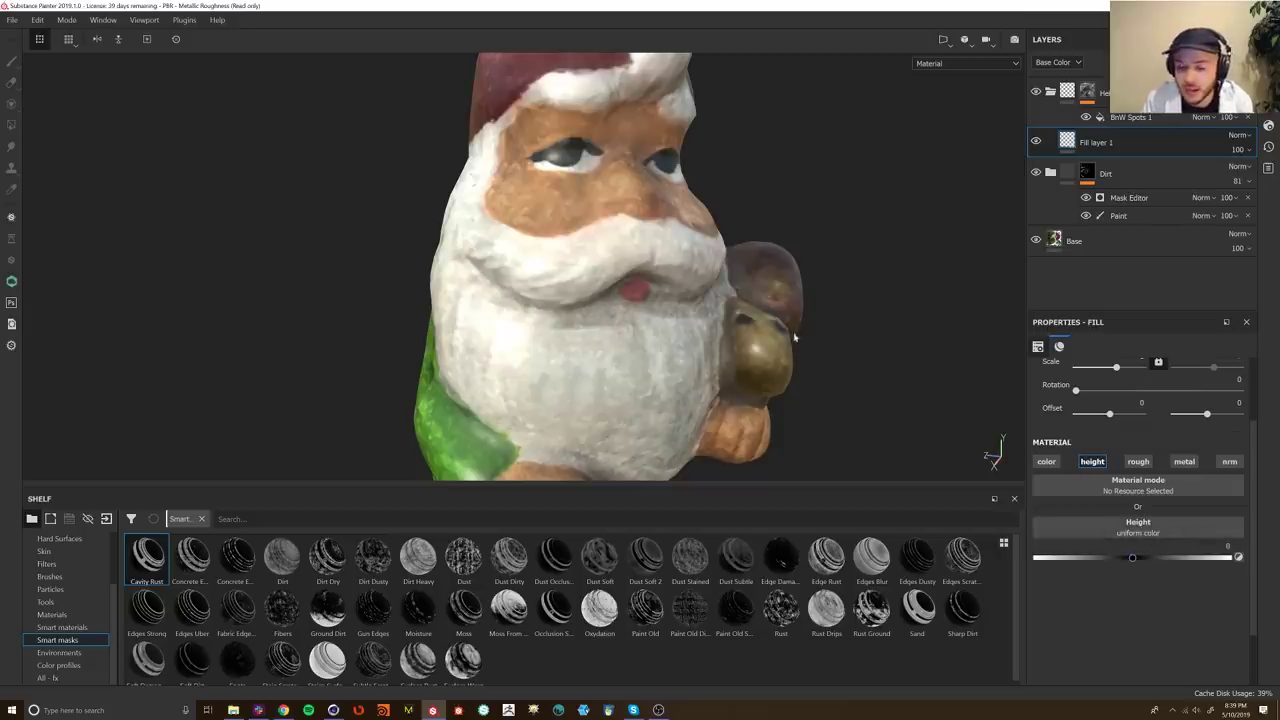
pyautogui.moveTo(1123, 562); pyautogui.dragTo(1080, 565)
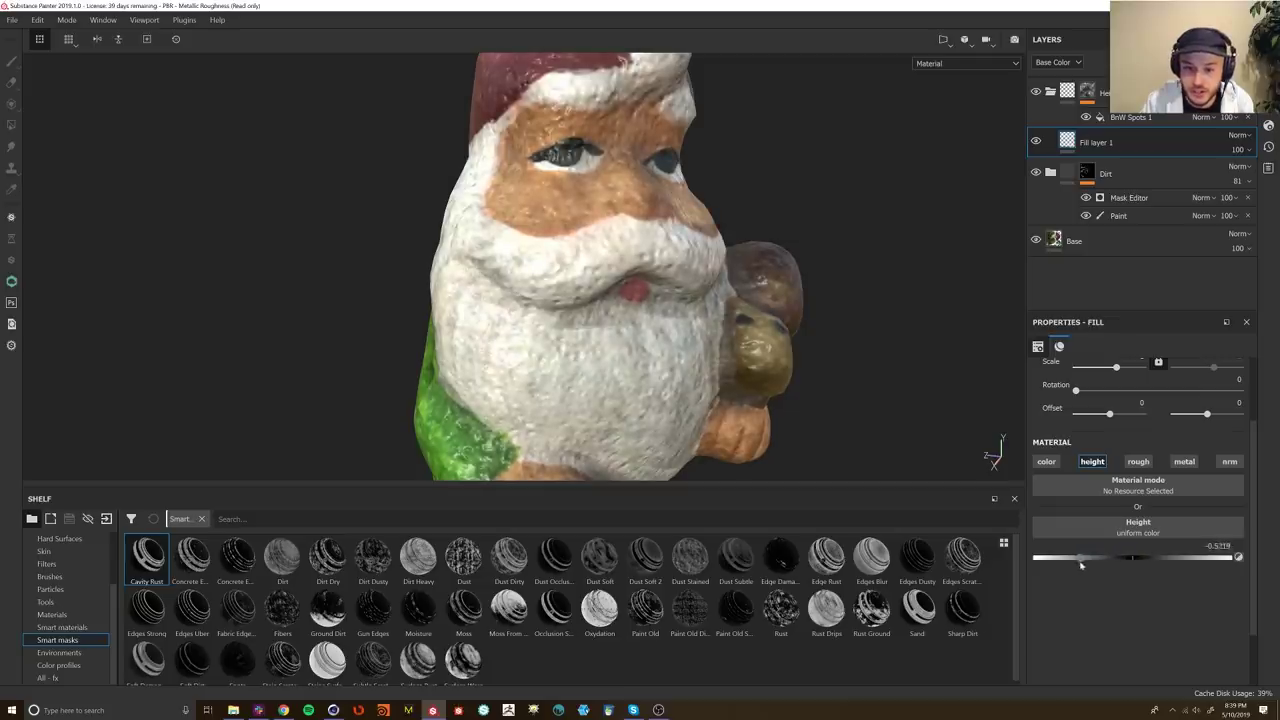
# Step: Examine the BnW Spots 1 mask on the gnome in the Mask view, and return to the Material view
pyautogui.click(1130, 118)
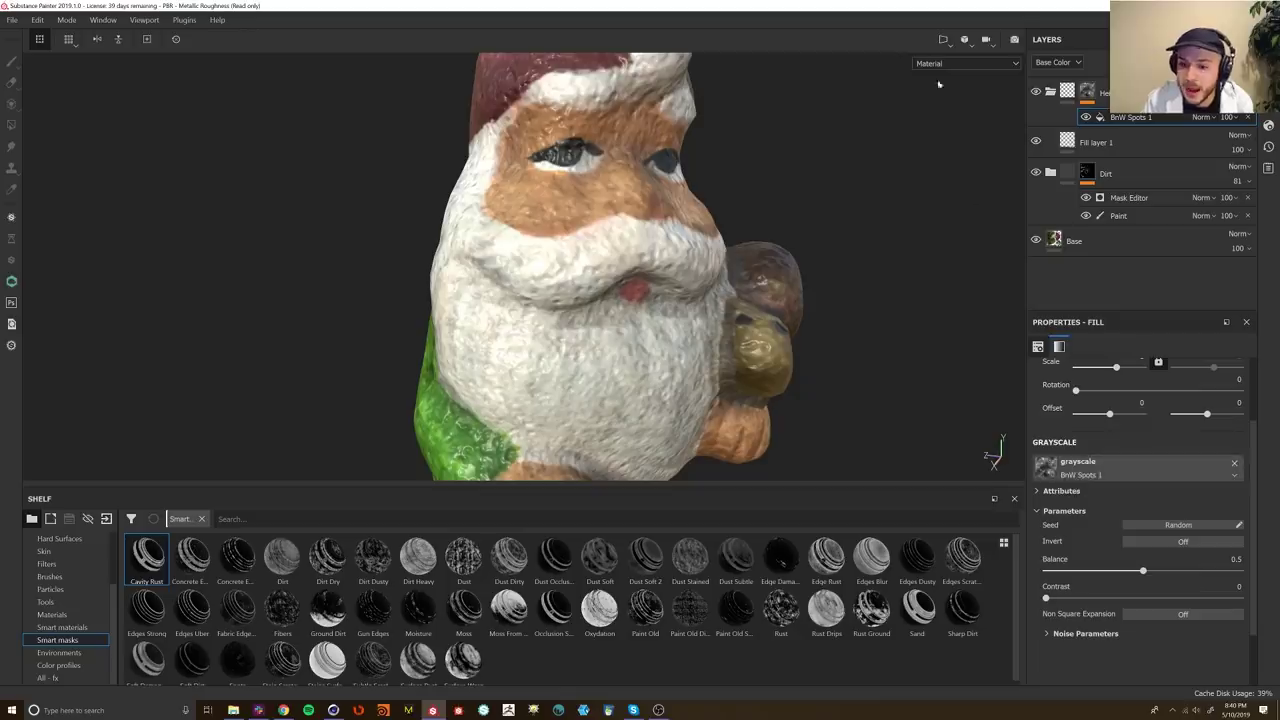
pyautogui.moveTo(597, 343)
pyautogui.keyDown('alt'); pyautogui.mouseDown()
pyautogui.moveTo(657, 363)
pyautogui.moveTo(606, 349)
pyautogui.mouseUp(); pyautogui.keyUp('alt')
pyautogui.click(932, 66)
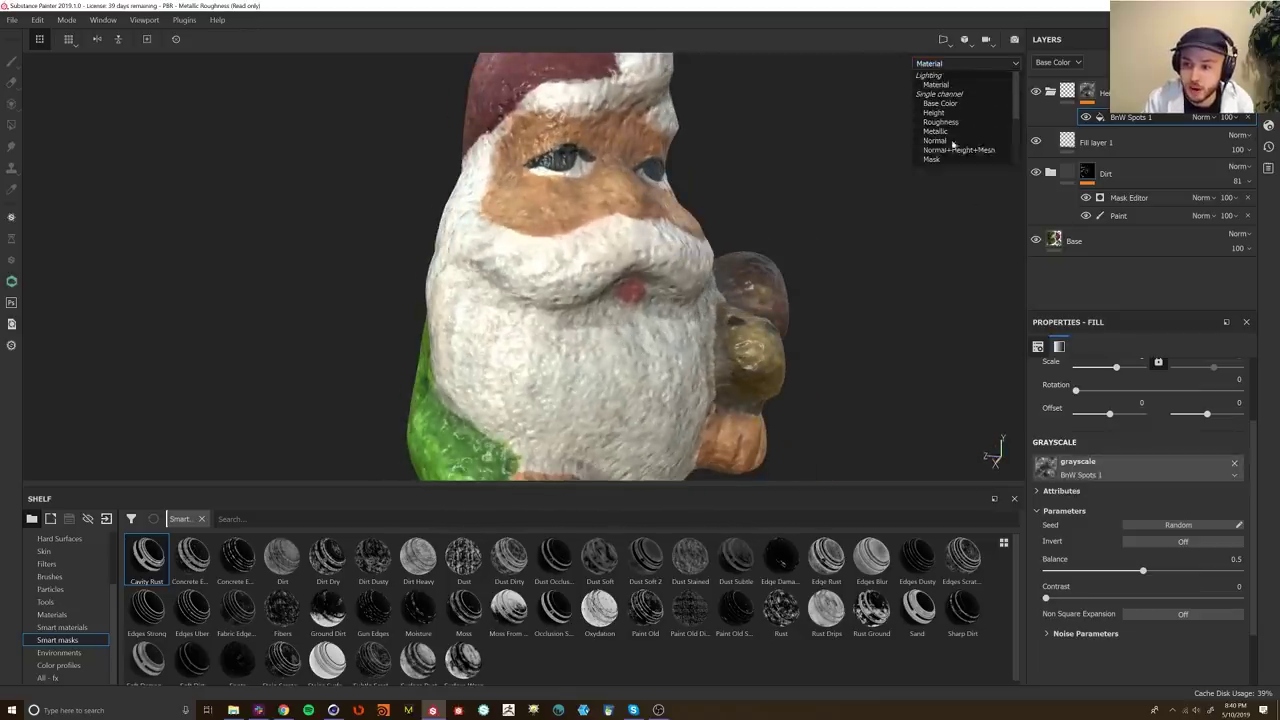
pyautogui.click(960, 161)
pyautogui.keyDown('alt'); pyautogui.moveTo(539, 387); pyautogui.dragTo(520, 350); pyautogui.keyUp('alt')
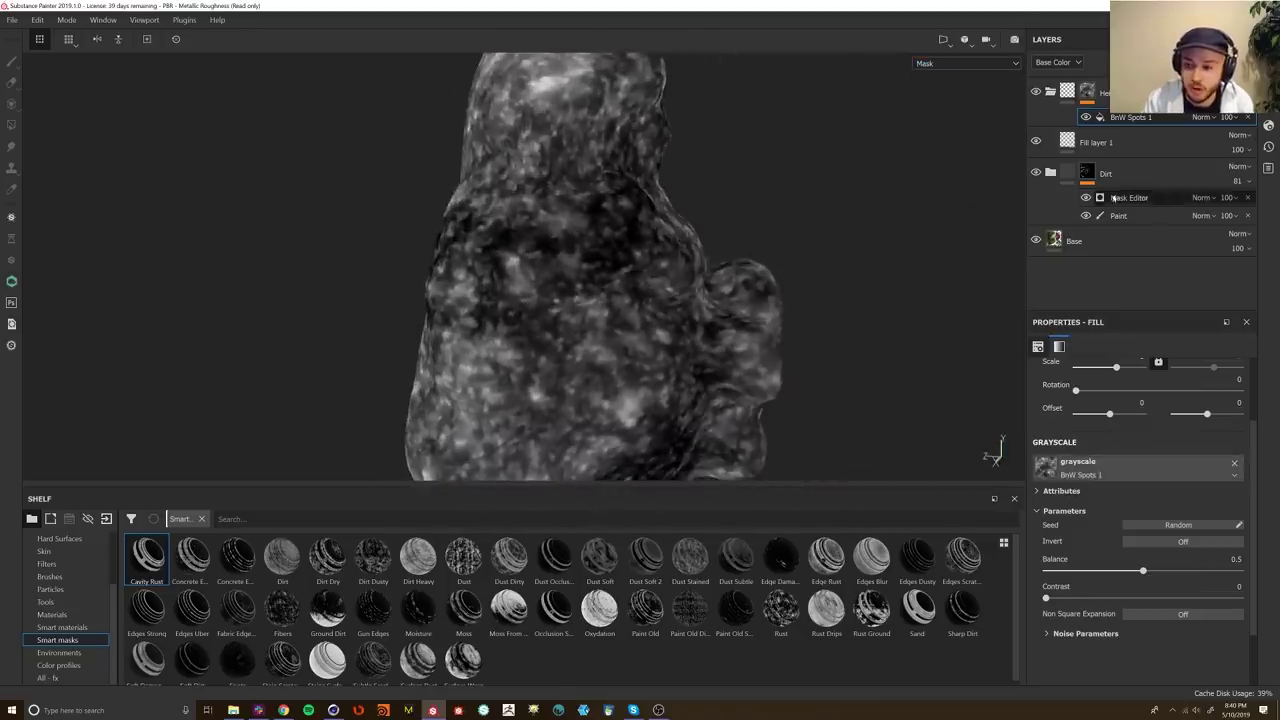
pyautogui.click(960, 63)
pyautogui.click(965, 86)
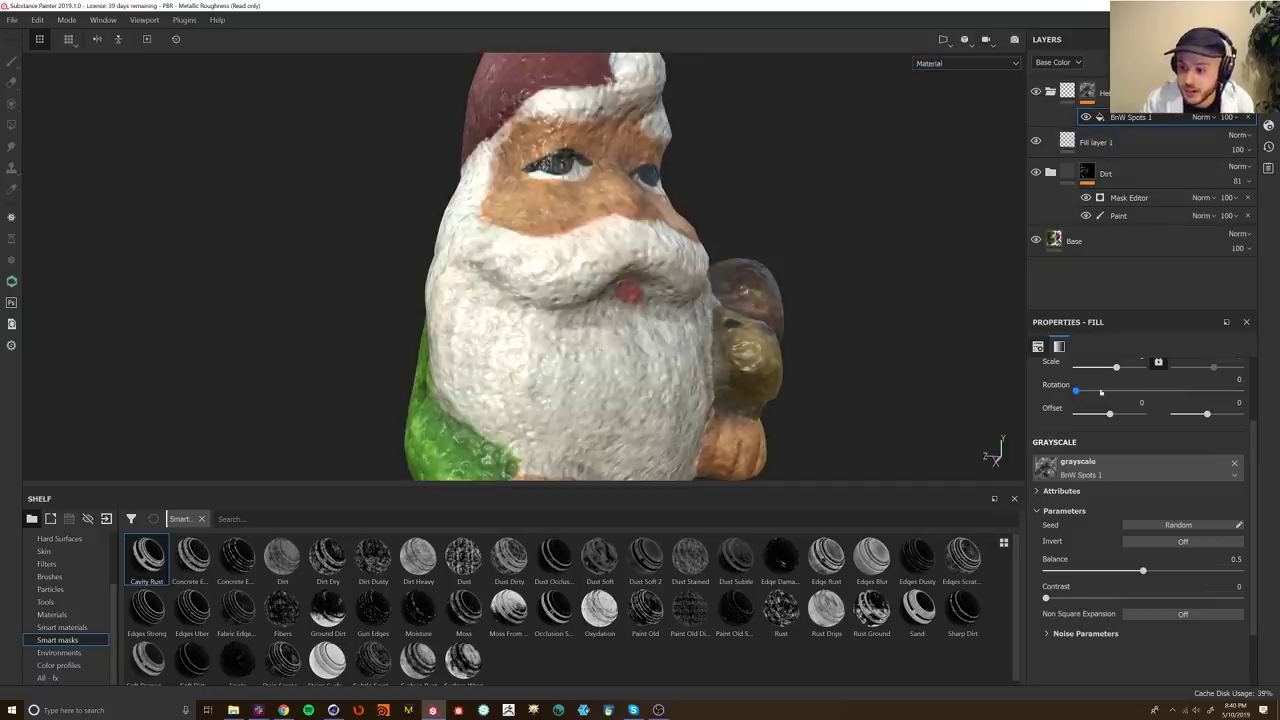
# Step: Set the BnW Spots 1 mask fill's balance to 0.65, its contrast to 0.26 and its opacity to 24
pyautogui.moveTo(1143, 570); pyautogui.dragTo(1172, 570)
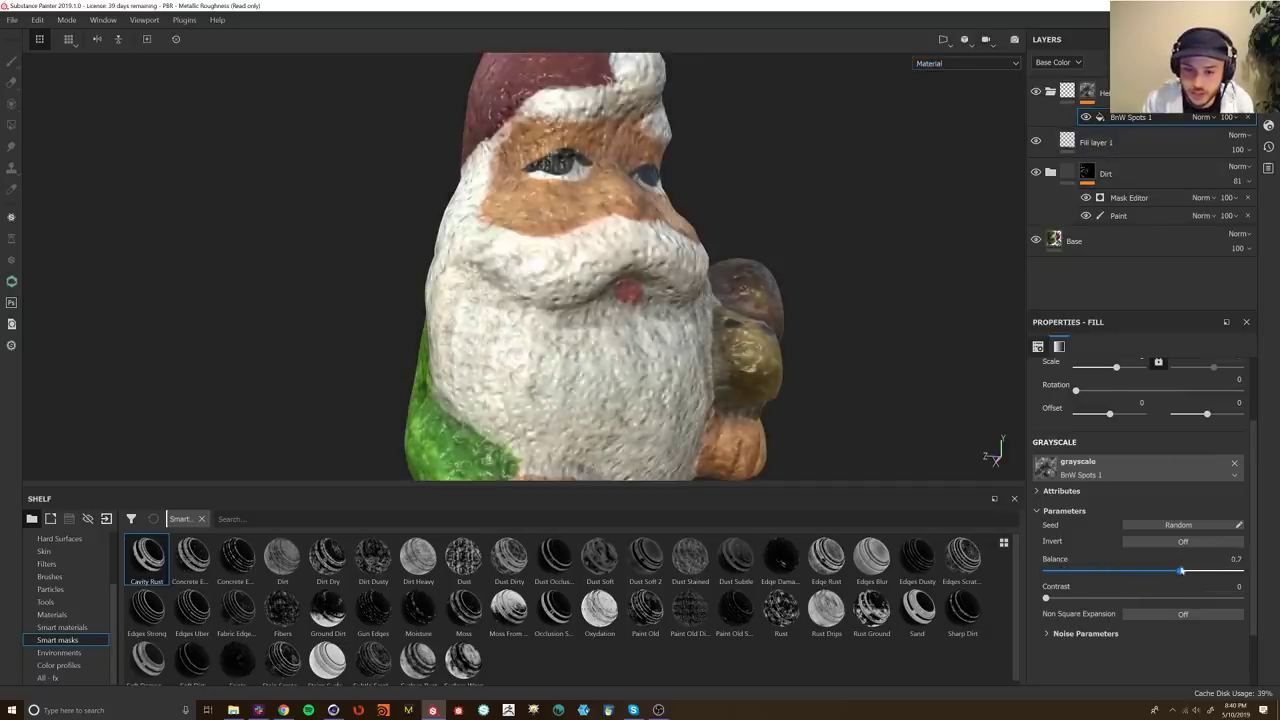
pyautogui.moveTo(1074, 597); pyautogui.dragTo(1096, 597)
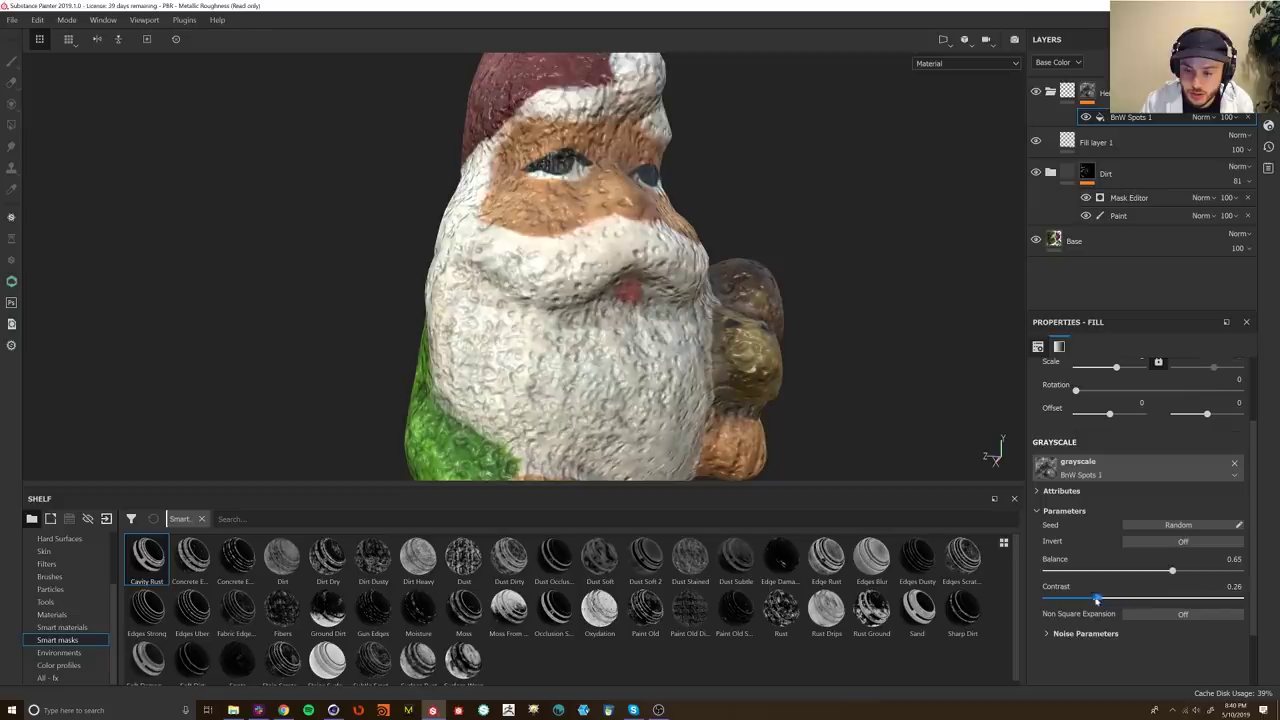
pyautogui.moveTo(1267, 142); pyautogui.dragTo(1214, 142)
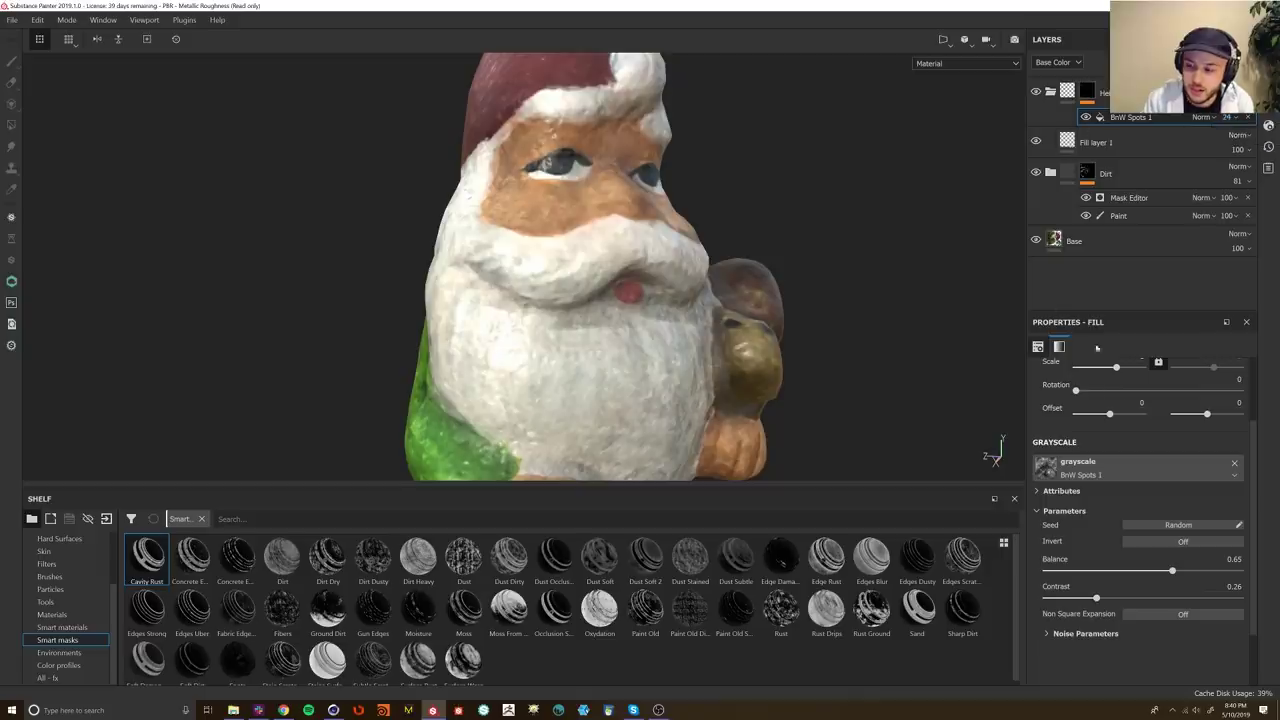
# Step: Set the BnW Spots 1 fill's UV scale to 10 and, checking the gnome's surface, lower its opacity to about 6
pyautogui.scroll(2, 1130, 445)
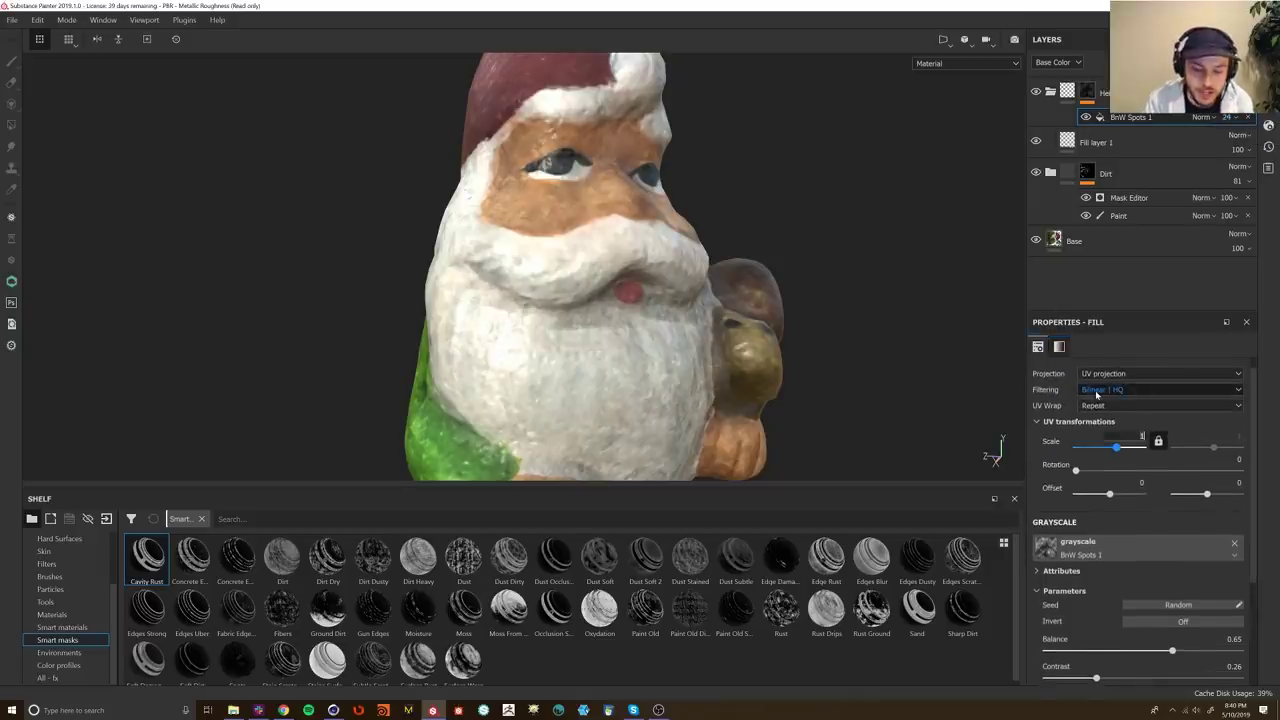
pyautogui.press('Return')
pyautogui.keyDown('alt'); pyautogui.moveTo(660, 290); pyautogui.dragTo(617, 290); pyautogui.keyUp('alt')
pyautogui.keyDown('shift'); pyautogui.moveTo(617, 290); pyautogui.dragTo(665, 331, button='right'); pyautogui.keyUp('shift')
pyautogui.moveTo(665, 331)
pyautogui.keyDown('alt'); pyautogui.mouseDown()
pyautogui.moveTo(672, 320)
pyautogui.moveTo(711, 354)
pyautogui.moveTo(677, 335)
pyautogui.mouseUp(); pyautogui.keyUp('alt')
pyautogui.keyDown('shift'); pyautogui.moveTo(677, 335); pyautogui.dragTo(531, 337, button='right'); pyautogui.keyUp('shift')
pyautogui.keyDown('alt'); pyautogui.moveTo(531, 337); pyautogui.dragTo(595, 345); pyautogui.keyUp('alt')
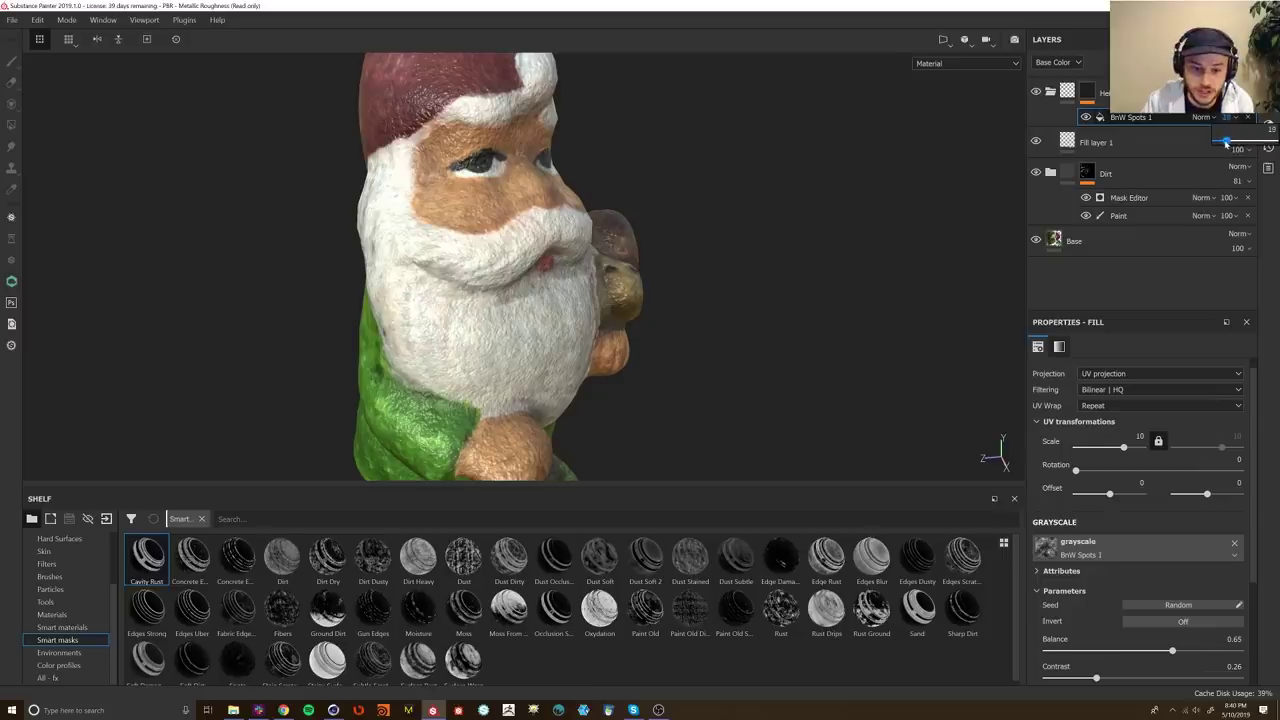
pyautogui.moveTo(1224, 143); pyautogui.dragTo(1218, 143)
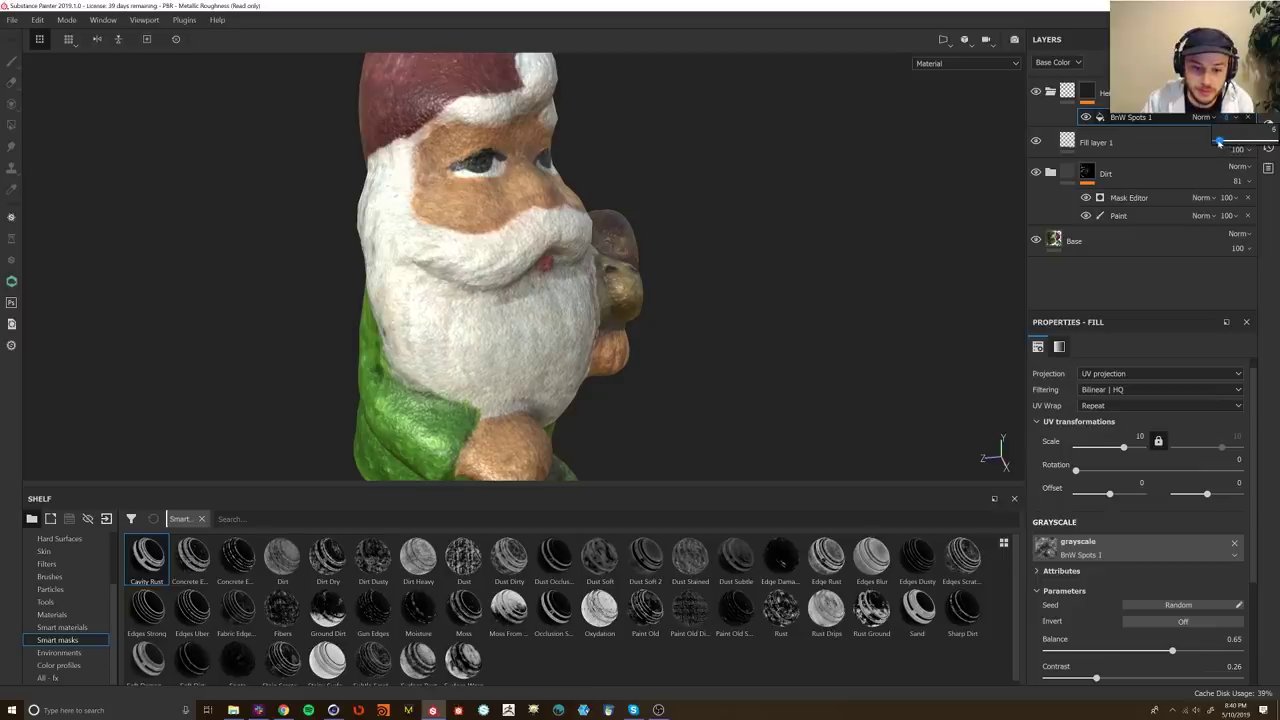
# Step: Examine the height variation across the whole gnome from several angles, collapse the Height folder and select its mask
pyautogui.keyDown('alt'); pyautogui.moveTo(742, 372); pyautogui.dragTo(664, 336); pyautogui.keyUp('alt')
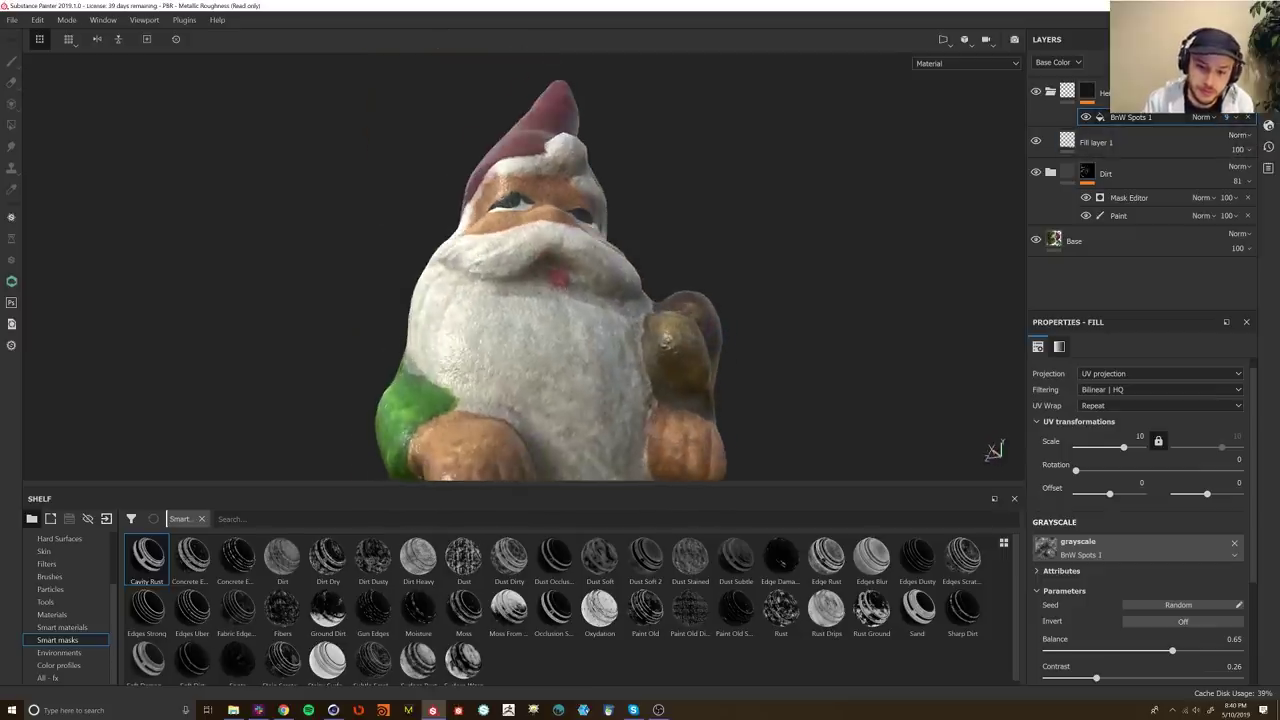
pyautogui.scroll(-4, 606, 385)
pyautogui.keyDown('alt'); pyautogui.moveTo(606, 385); pyautogui.dragTo(643, 326); pyautogui.keyUp('alt')
pyautogui.keyDown('shift'); pyautogui.moveTo(643, 326); pyautogui.dragTo(649, 338, button='right'); pyautogui.keyUp('shift')
pyautogui.keyDown('alt'); pyautogui.moveTo(649, 338); pyautogui.dragTo(700, 320); pyautogui.keyUp('alt')
pyautogui.click(1050, 93)
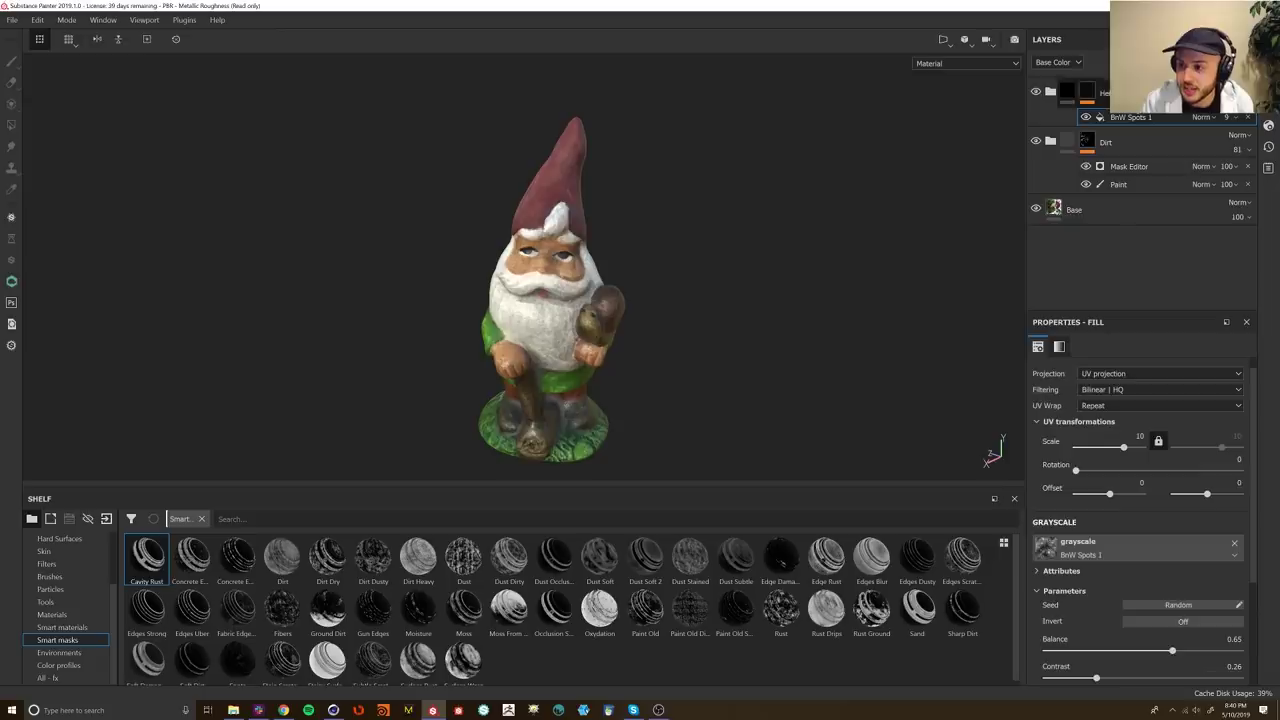
pyautogui.click(1087, 92)
pyautogui.moveTo(508, 280)
pyautogui.keyDown('alt'); pyautogui.mouseDown()
pyautogui.moveTo(425, 265)
pyautogui.moveTo(486, 245)
pyautogui.moveTo(686, 390)
pyautogui.mouseUp(); pyautogui.keyUp('alt')
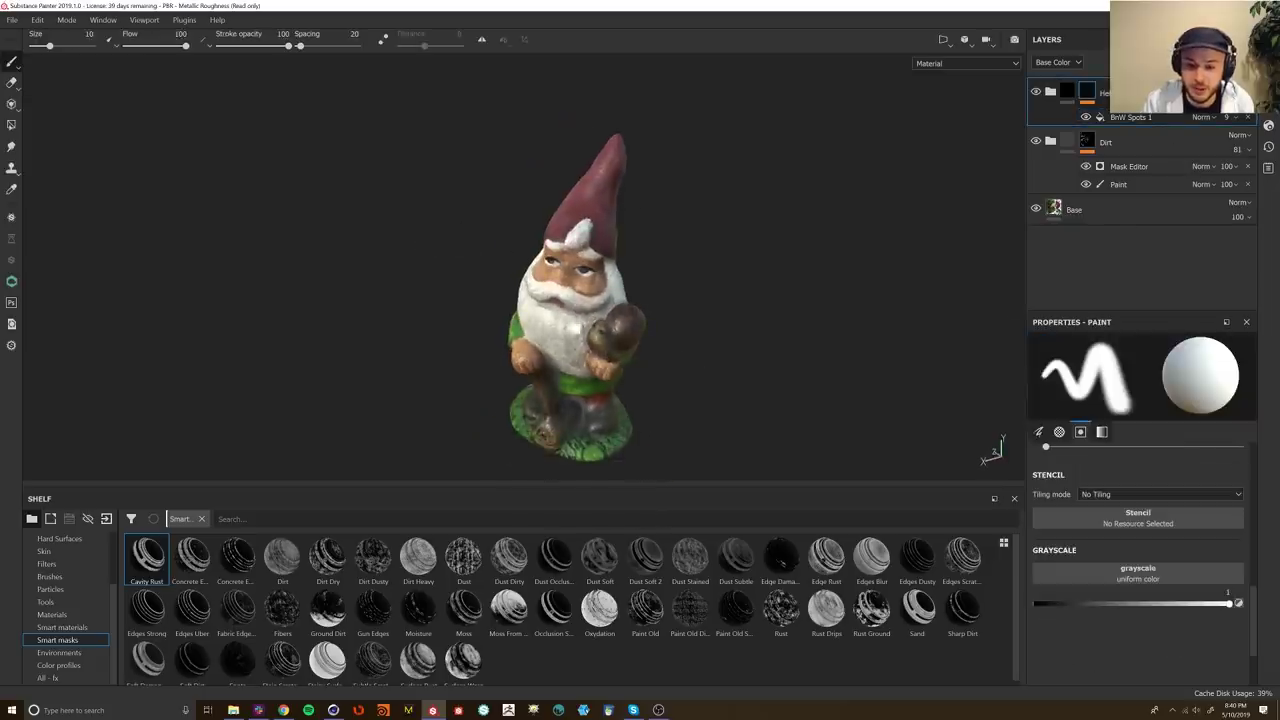
pyautogui.keyDown('alt'); pyautogui.moveTo(613, 243); pyautogui.dragTo(646, 185); pyautogui.keyUp('alt')
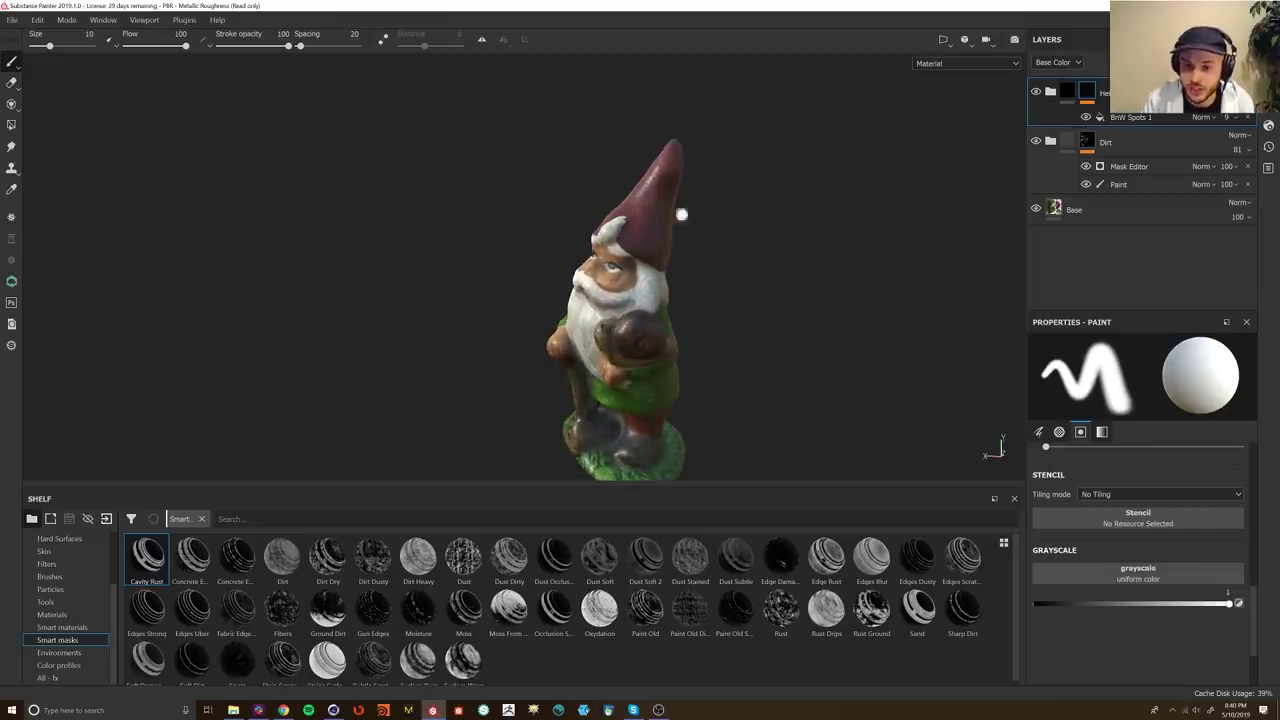
# Step: Create a new folder above the Height folder and place a new fill layer inside it
pyautogui.hotkey('ctrl', 'g')
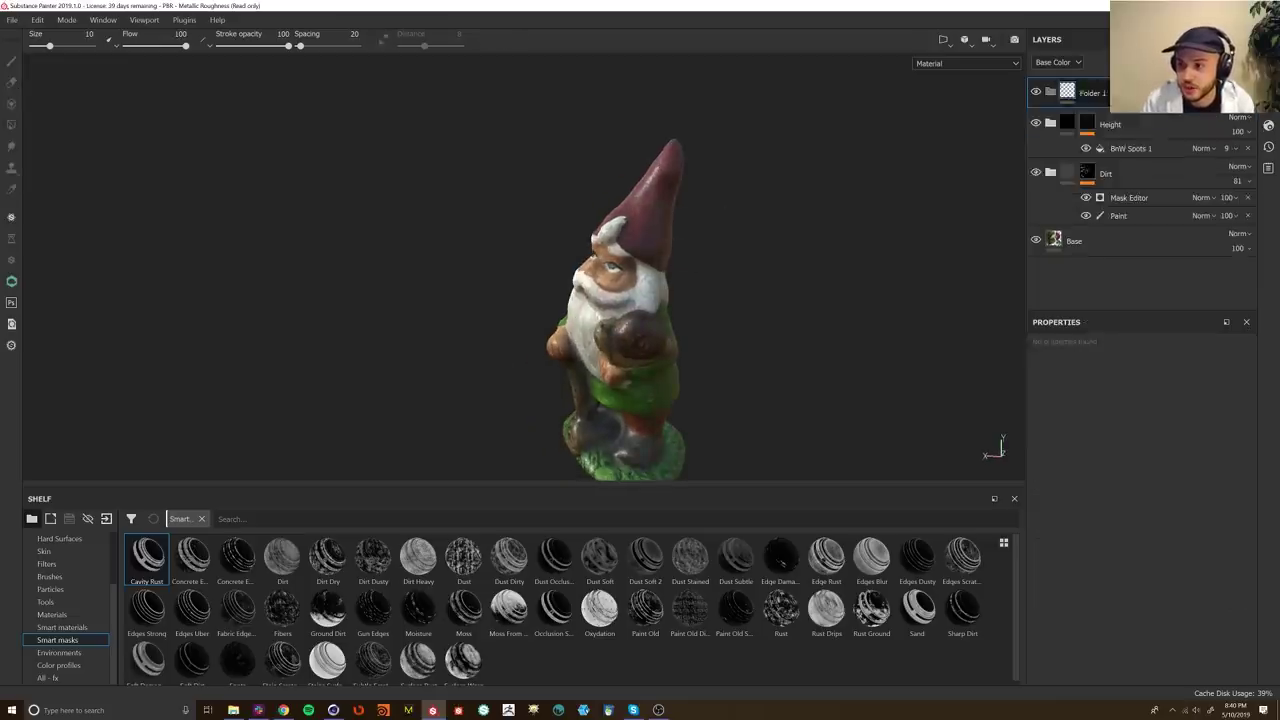
pyautogui.click(1181, 62)
pyautogui.moveTo(1089, 99); pyautogui.dragTo(1104, 131)
# Step: Give Fill layer 2 a pale cream base color
pyautogui.click(1138, 555)
pyautogui.click(1137, 640)
pyautogui.moveTo(1117, 515)
pyautogui.mouseDown()
pyautogui.moveTo(1126, 546)
pyautogui.moveTo(1115, 516)
pyautogui.mouseUp()
pyautogui.click(1209, 597)
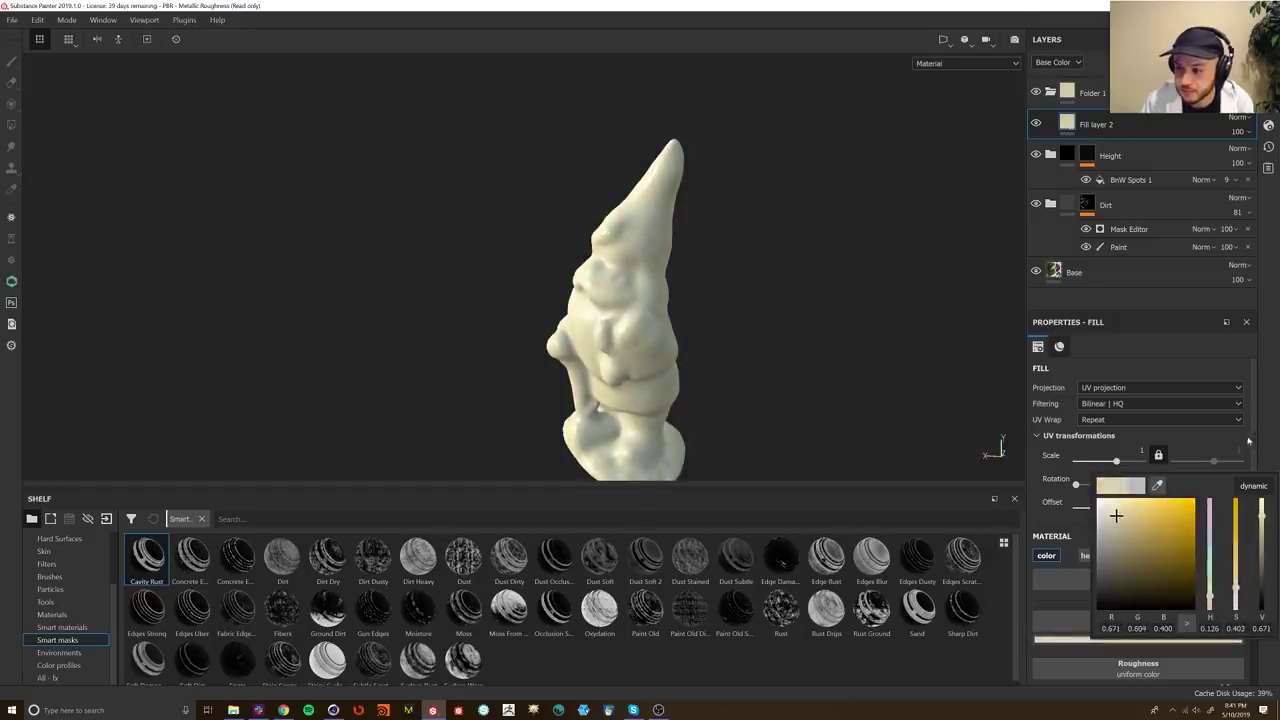
pyautogui.click(1248, 441)
pyautogui.click(1177, 588)
# Step: Add a black mask to Folder 1 and apply a Mask Editor generator to that mask
pyautogui.click(1092, 93)
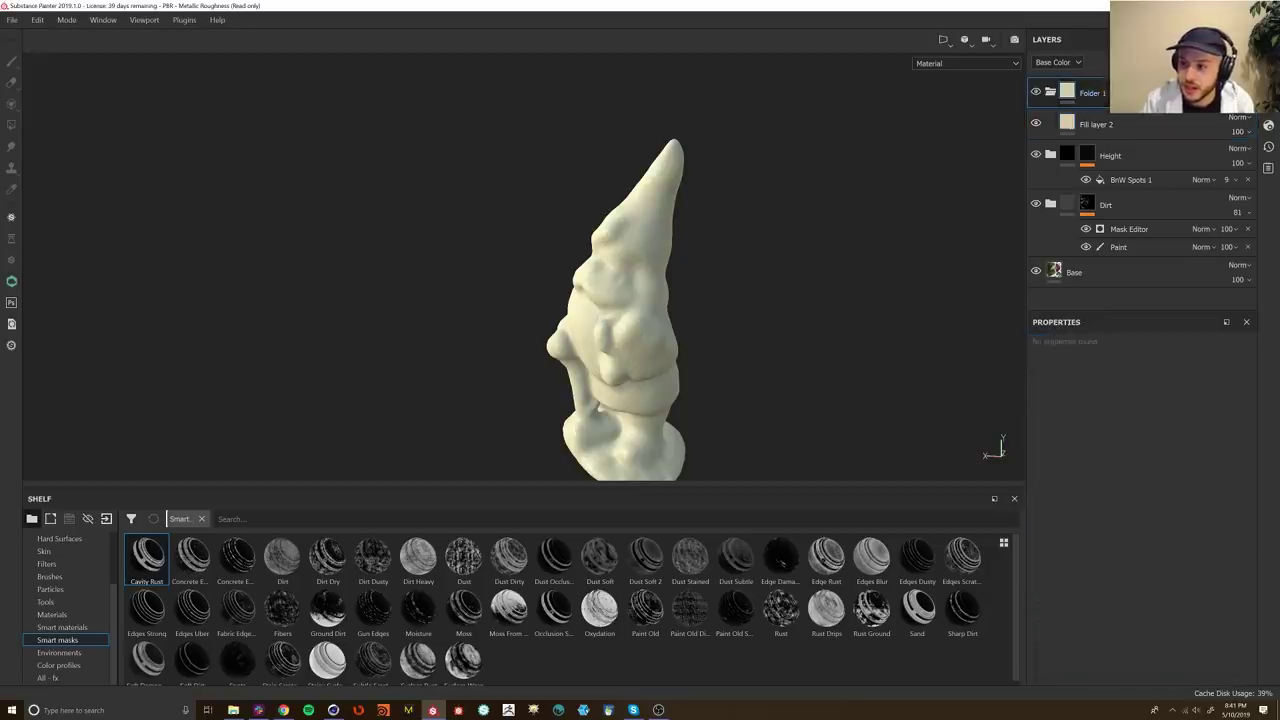
pyautogui.click(1185, 79)
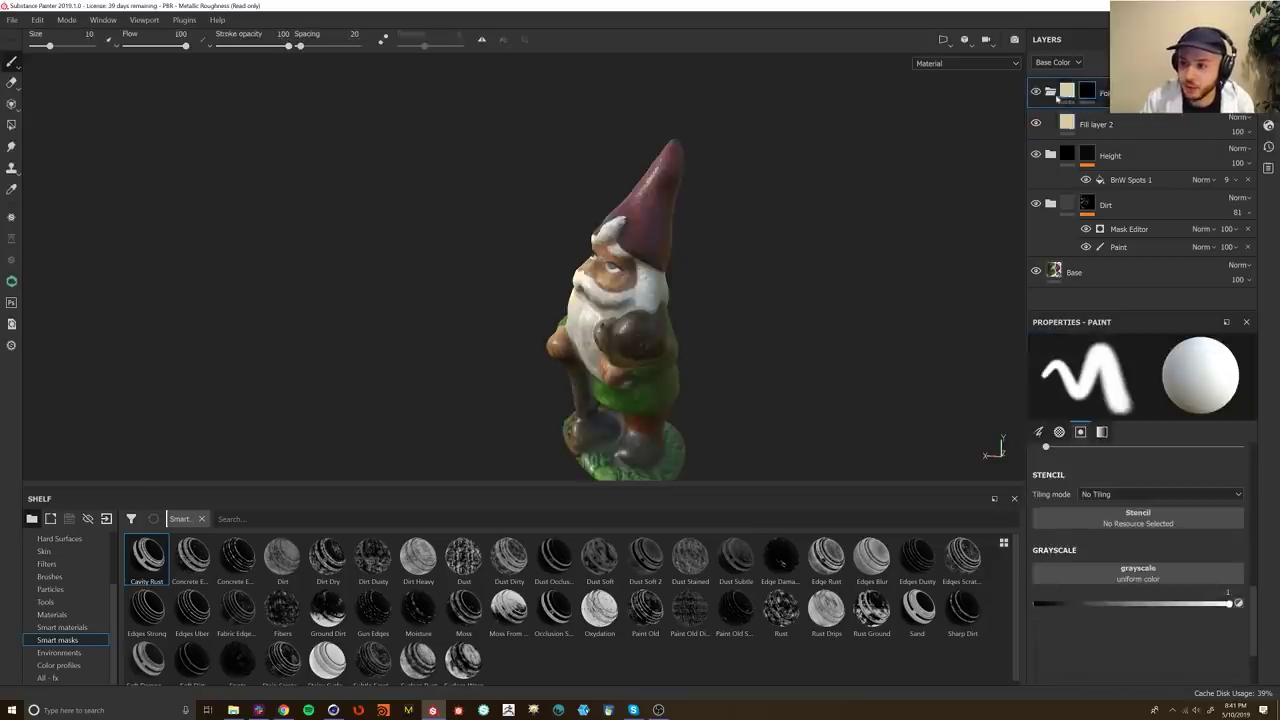
pyautogui.click(1051, 92)
pyautogui.click(1133, 62)
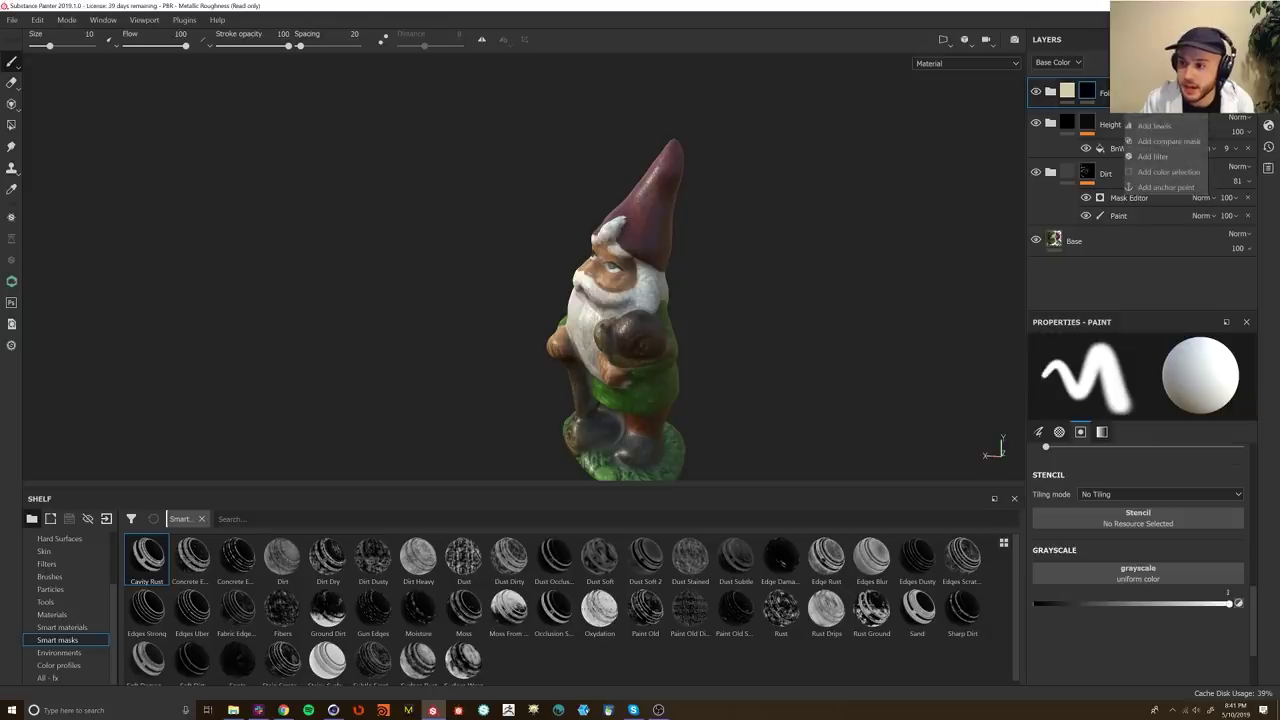
pyautogui.click(1160, 110)
pyautogui.click(1182, 368)
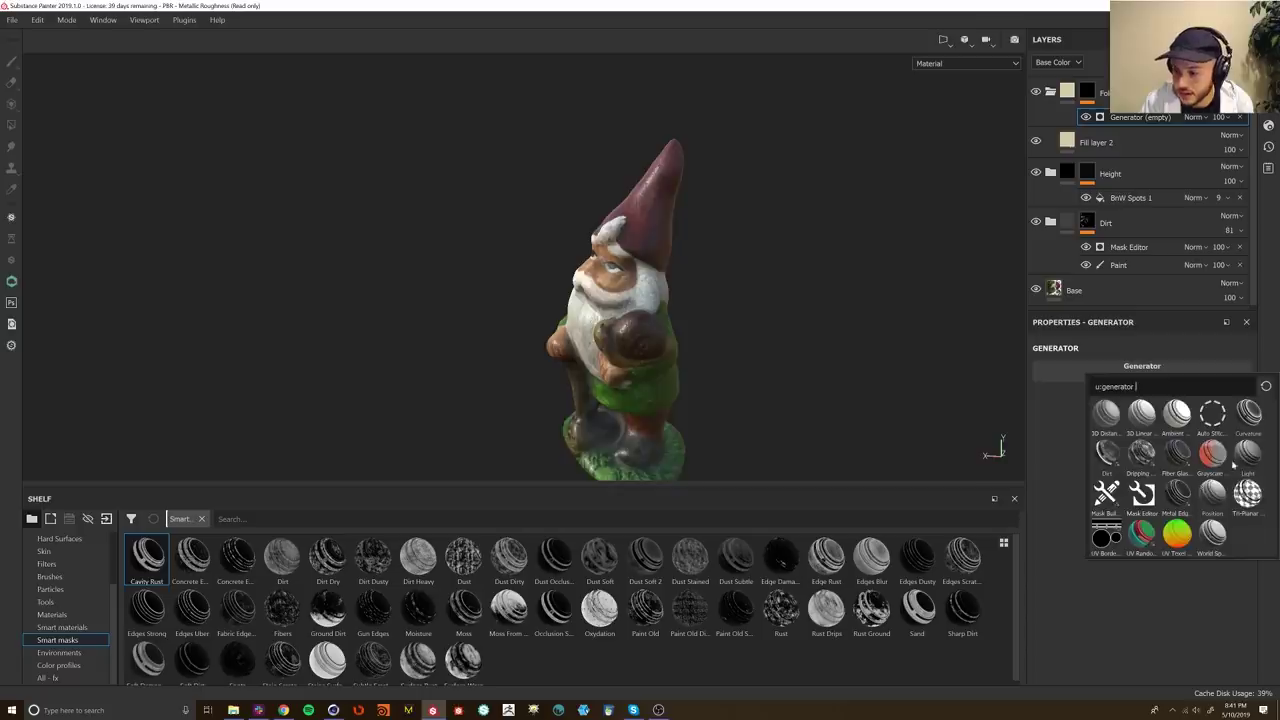
pyautogui.click(1142, 492)
# Step: Examine the Mask Editor's effect on the gnome from several sides and look through its opacity parameters and image inputs
pyautogui.moveTo(1253, 451); pyautogui.dragTo(1260, 607)
pyautogui.keyDown('alt'); pyautogui.moveTo(625, 365); pyautogui.dragTo(840, 390); pyautogui.keyUp('alt')
pyautogui.moveTo(1255, 515); pyautogui.dragTo(1257, 496)
pyautogui.keyDown('alt'); pyautogui.moveTo(788, 321); pyautogui.dragTo(655, 300); pyautogui.keyUp('alt')
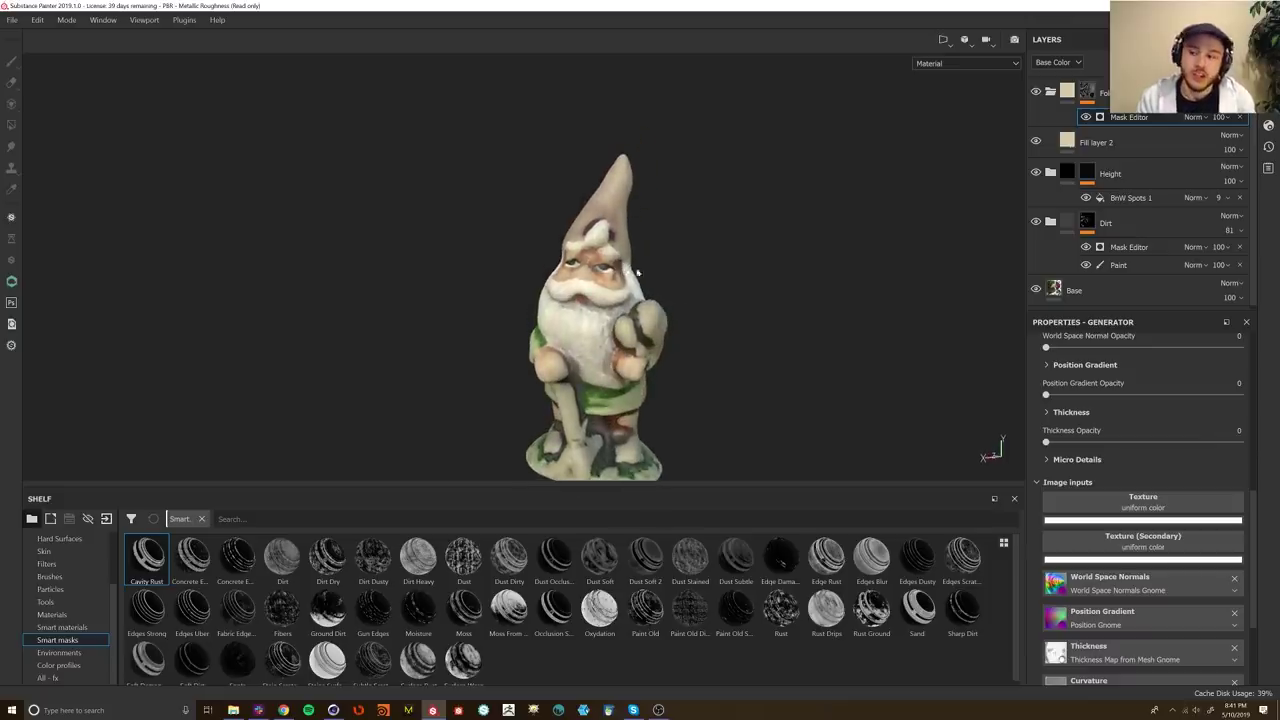
pyautogui.keyDown('alt'); pyautogui.moveTo(721, 331); pyautogui.dragTo(632, 375); pyautogui.keyUp('alt')
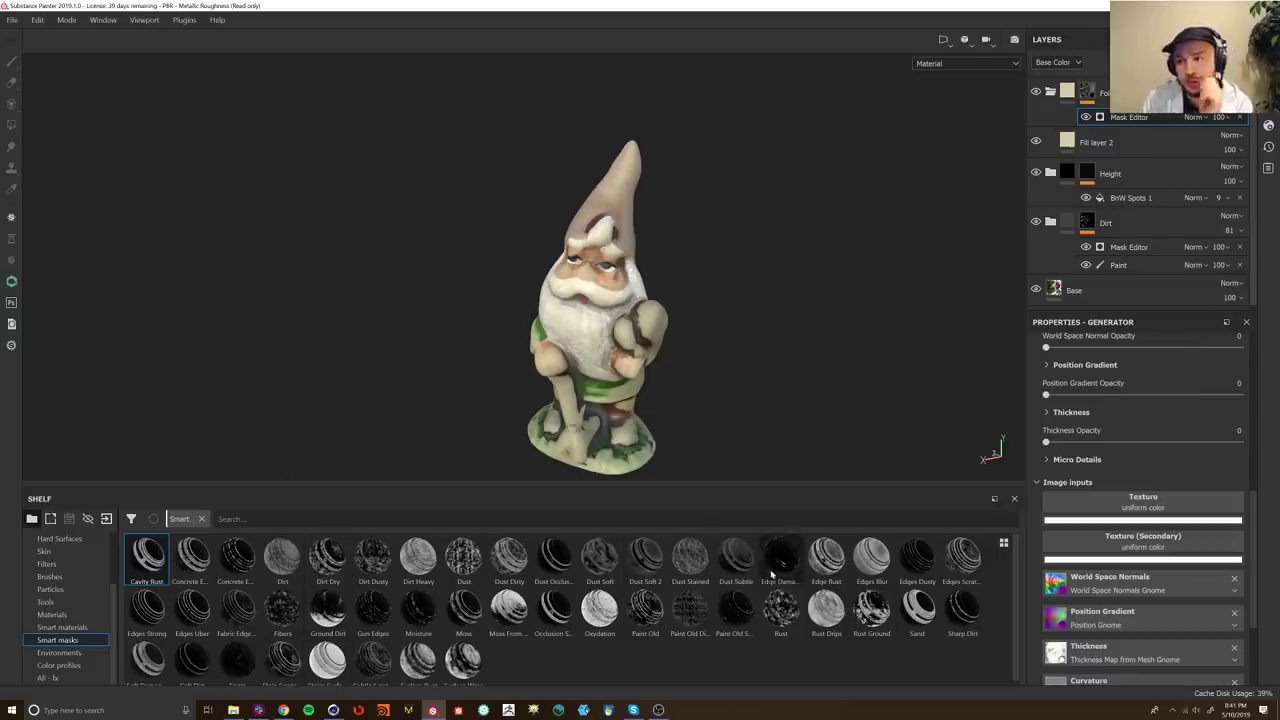
pyautogui.moveTo(771, 574)
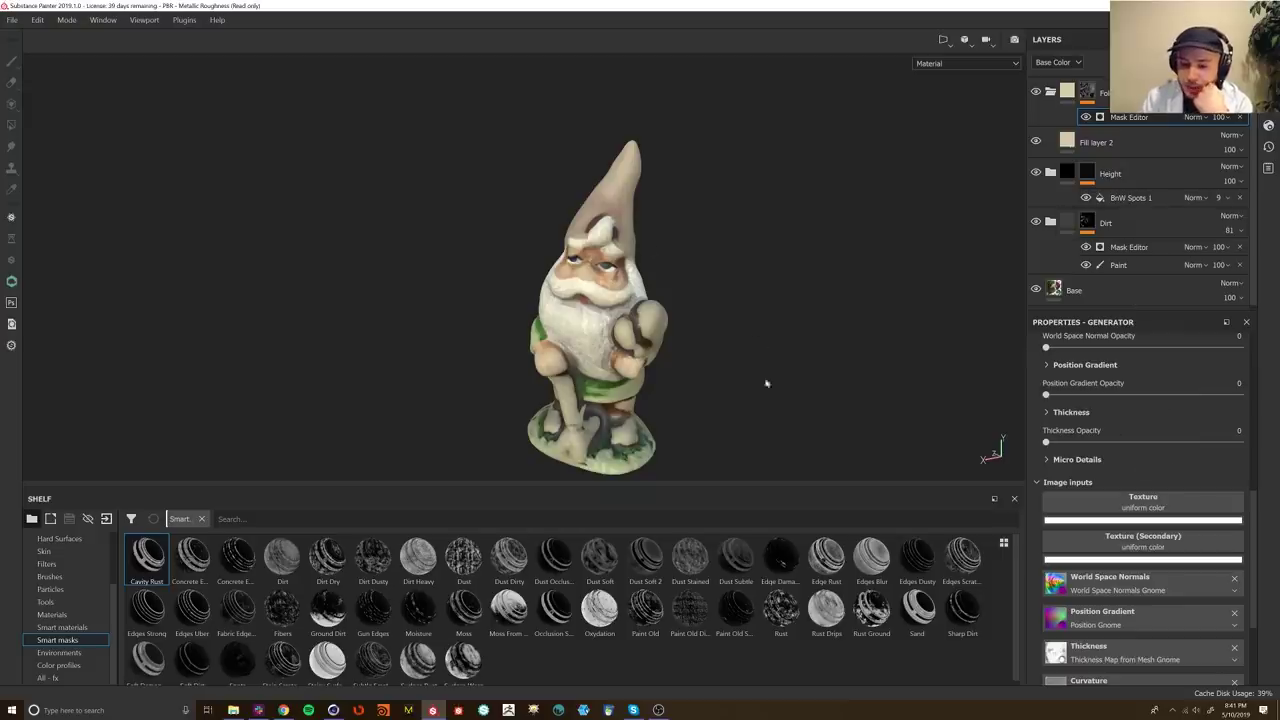
pyautogui.scroll(-3, 1230, 540)
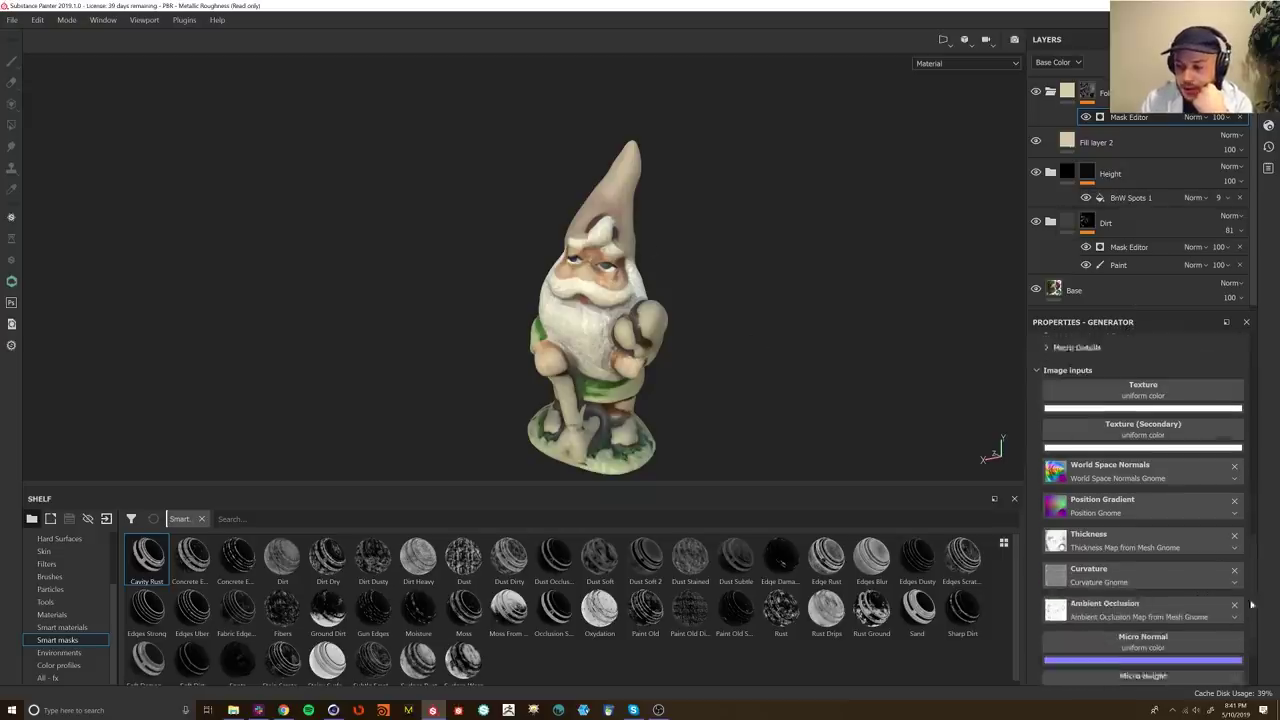
pyautogui.scroll(7, 1225, 530)
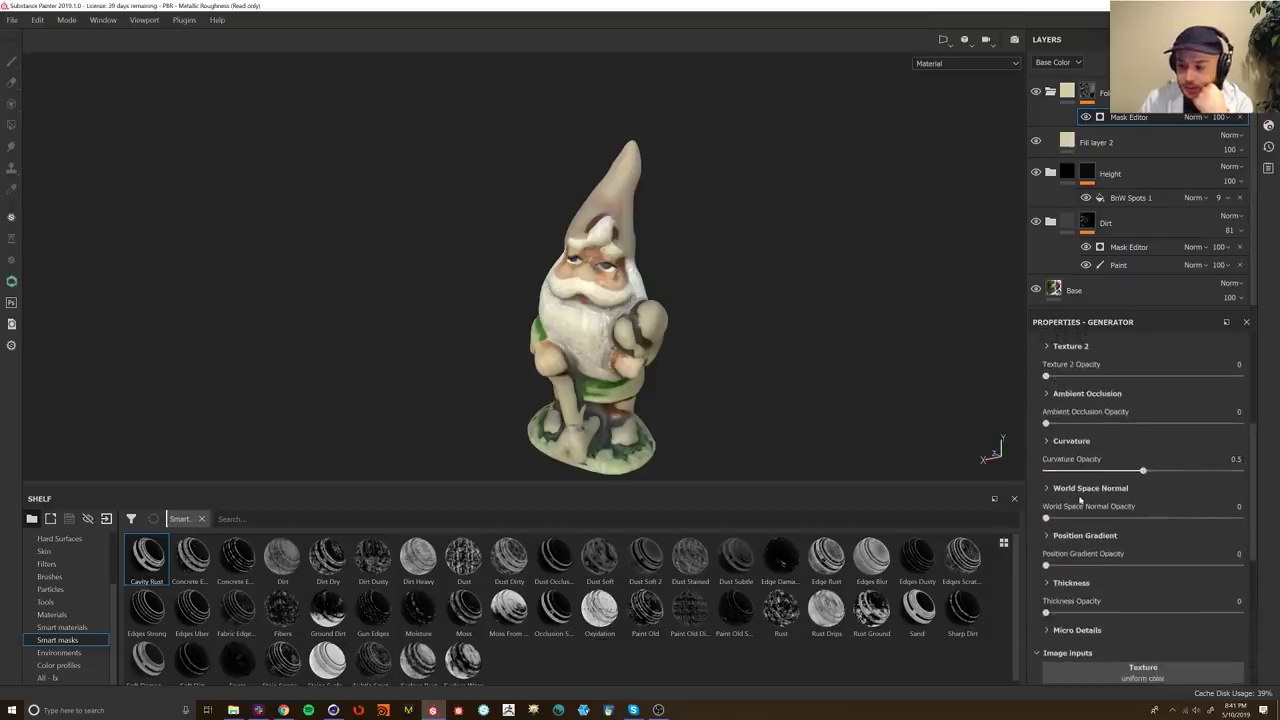
# Step: Set the Mask Editor's curvature opacity to 0 and its world space normal opacity to 0.9
pyautogui.moveTo(1045, 519); pyautogui.dragTo(1040, 566)
pyautogui.moveTo(1143, 470); pyautogui.dragTo(1025, 470)
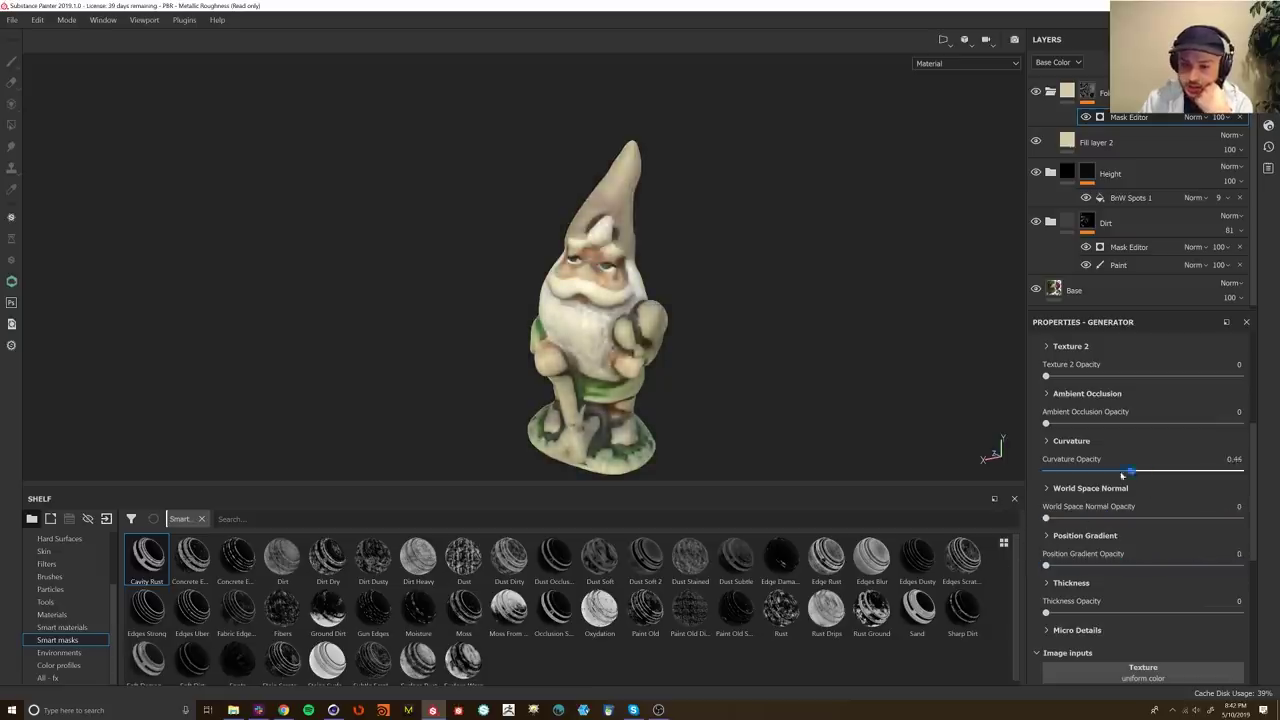
pyautogui.moveTo(1045, 518); pyautogui.dragTo(1220, 518)
pyautogui.scroll(-5, 1238, 570)
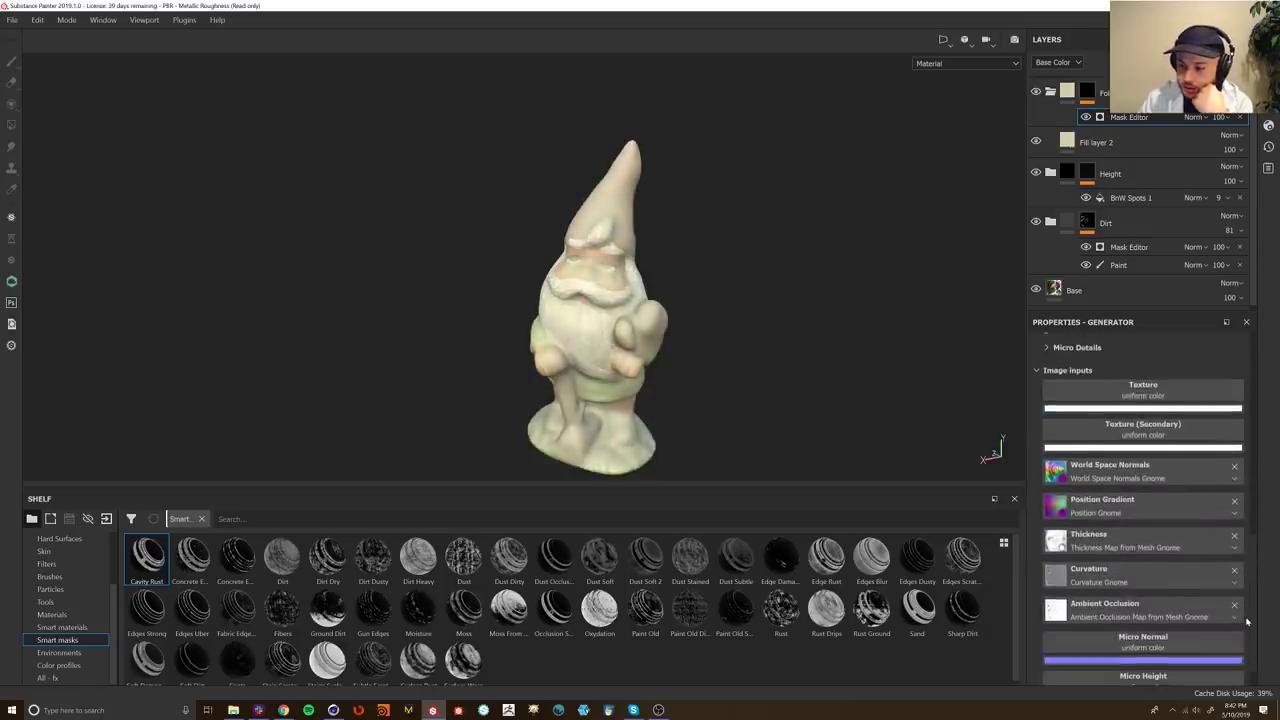
pyautogui.scroll(8, 1247, 622)
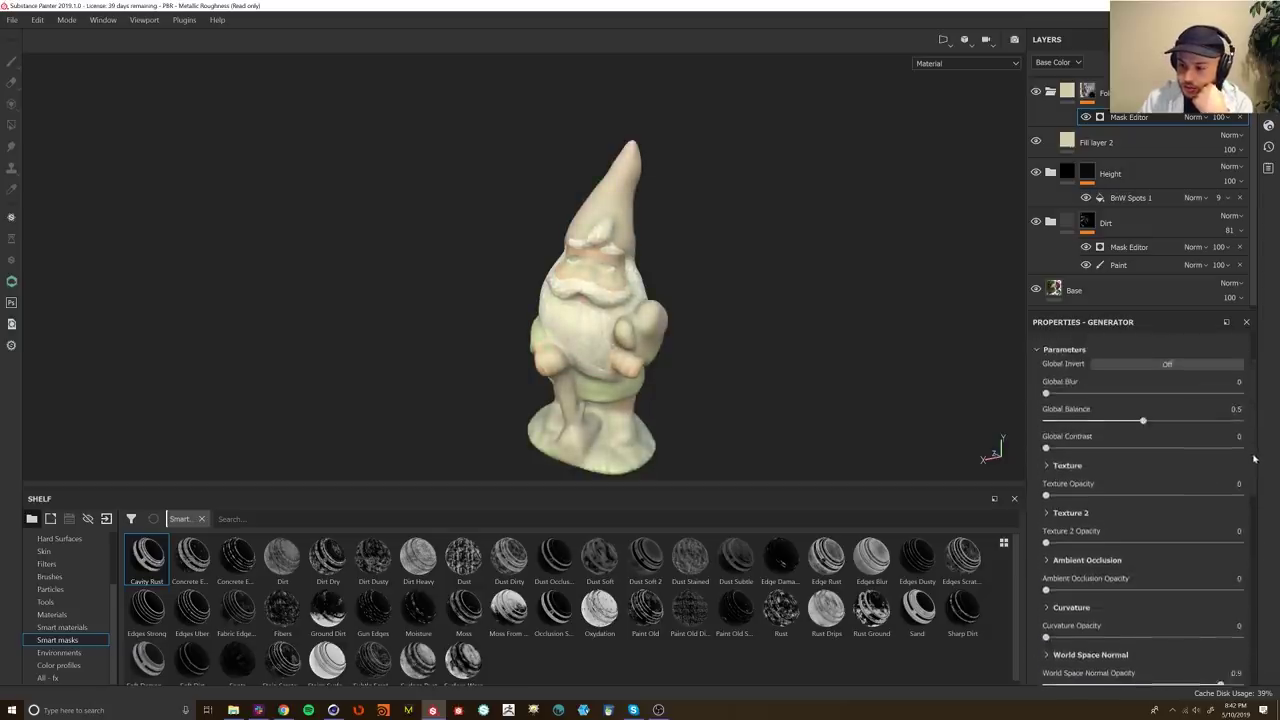
# Step: Set the Mask Editor's global balance to 0.06 and its world space normal opacity to 1, checking the gnome's upward-facing surfaces
pyautogui.moveTo(1142, 483); pyautogui.dragTo(1057, 485)
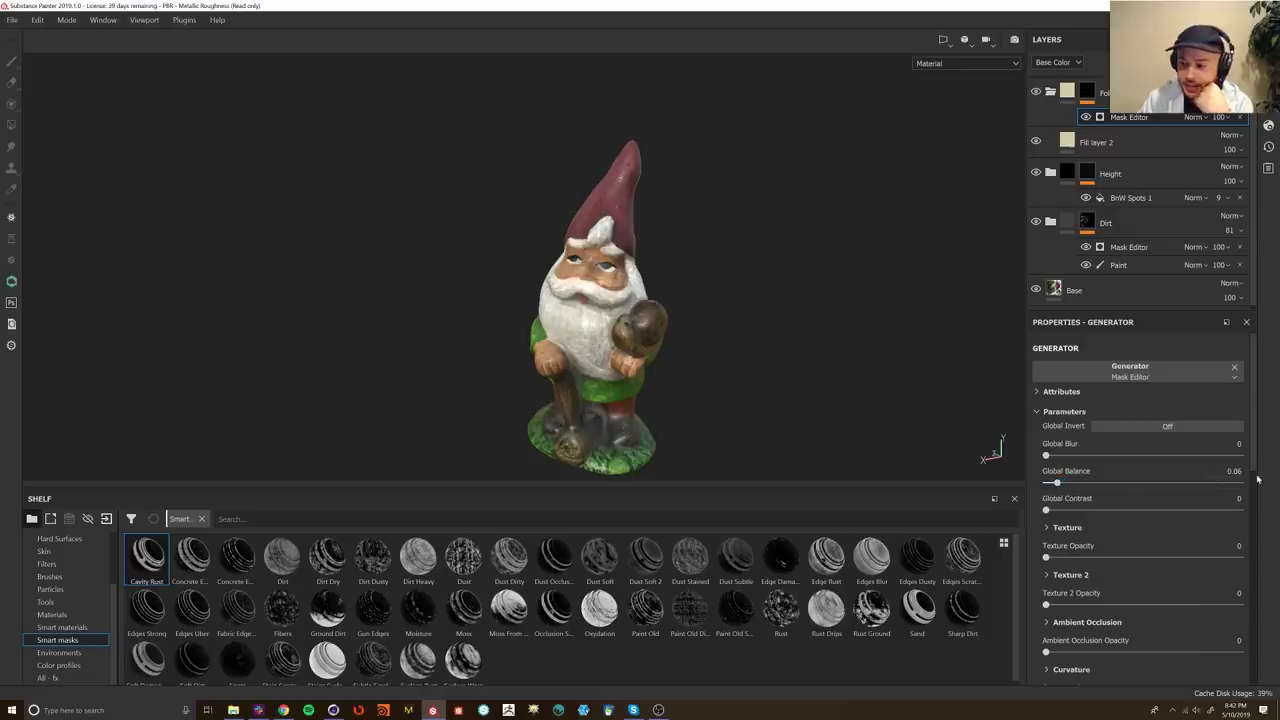
pyautogui.scroll(-5, 1087, 485)
pyautogui.moveTo(1219, 509); pyautogui.dragTo(1244, 522)
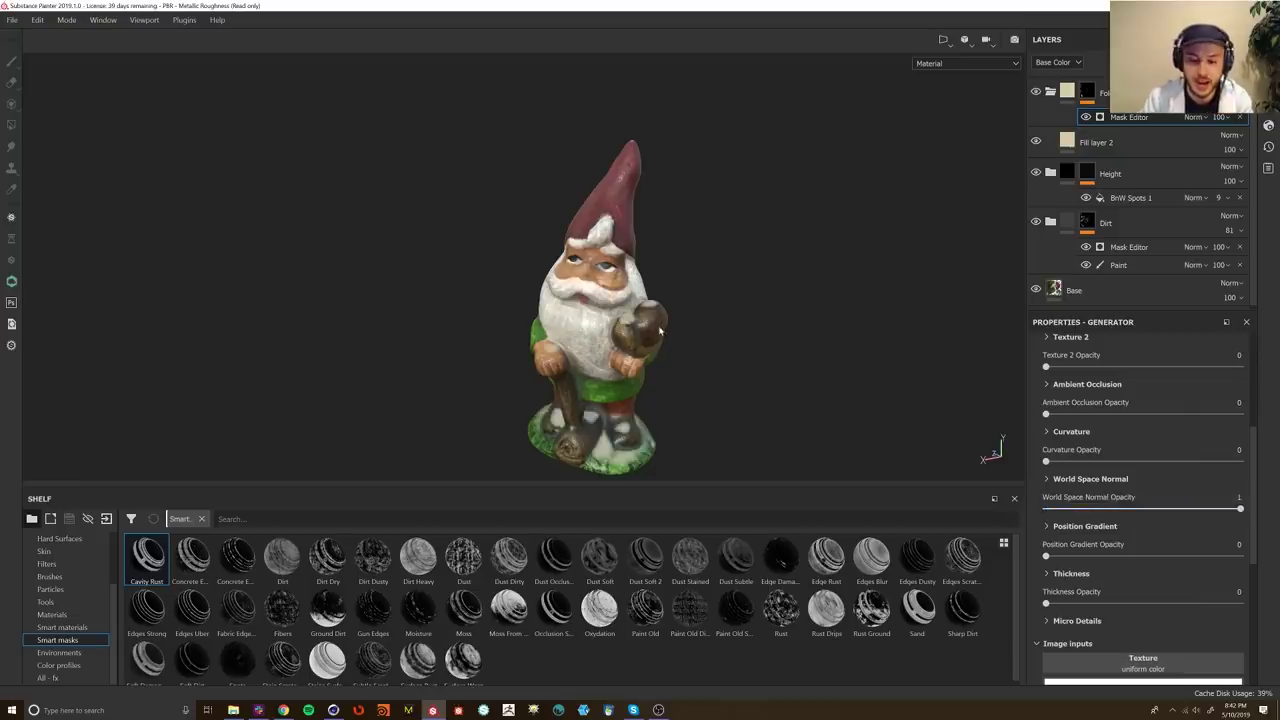
pyautogui.keyDown('alt'); pyautogui.moveTo(659, 332); pyautogui.dragTo(660, 356); pyautogui.keyUp('alt')
pyautogui.keyDown('alt'); pyautogui.moveTo(651, 311); pyautogui.dragTo(660, 302); pyautogui.keyUp('alt')
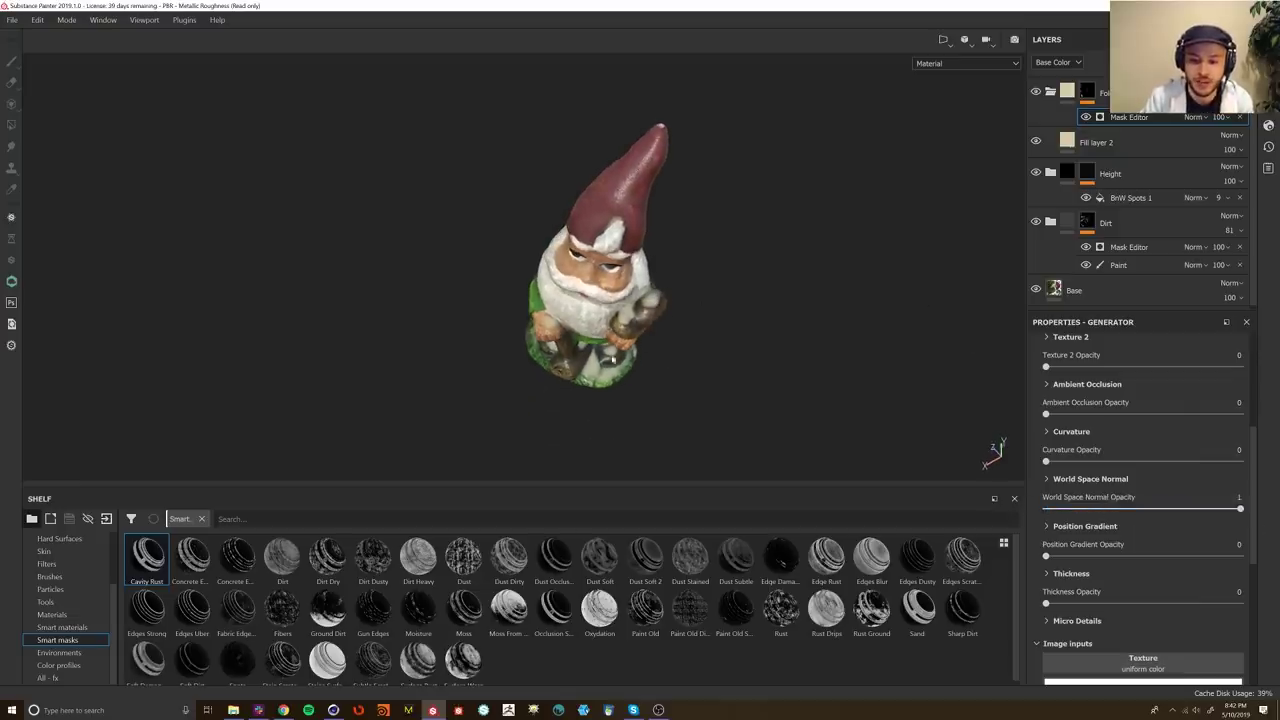
pyautogui.keyDown('alt'); pyautogui.moveTo(578, 306); pyautogui.dragTo(737, 209); pyautogui.keyUp('alt')
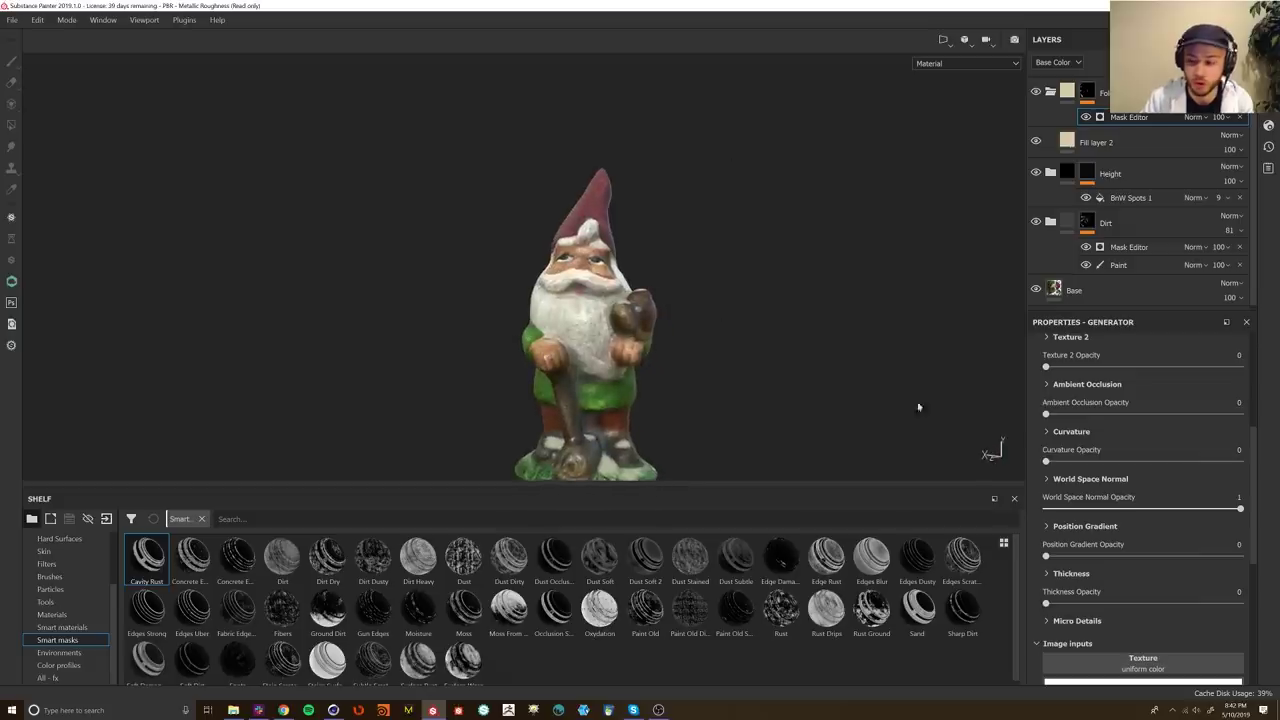
# Step: Set the Mask Editor's global balance to 0.15 and check the coverage on the gnome
pyautogui.moveTo(1247, 480); pyautogui.dragTo(1250, 425)
pyautogui.moveTo(1057, 406); pyautogui.dragTo(1075, 406)
pyautogui.keyDown('alt'); pyautogui.moveTo(510, 314); pyautogui.dragTo(604, 372); pyautogui.keyUp('alt')
pyautogui.keyDown('alt'); pyautogui.moveTo(621, 328); pyautogui.dragTo(710, 267); pyautogui.keyUp('alt')
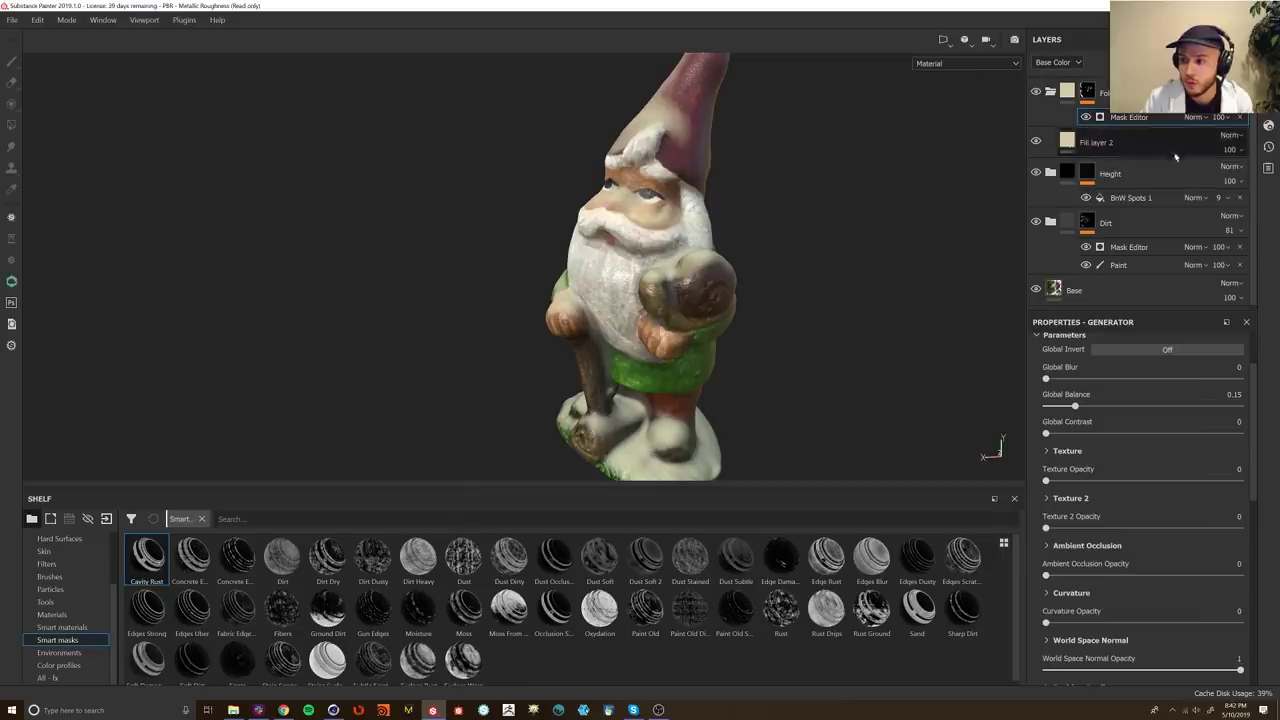
# Step: Lower the opacity of the cream Folder 1, check the fainter effect on the gnome and collapse the folder
pyautogui.click(1222, 117)
pyautogui.moveTo(1272, 125); pyautogui.dragTo(1222, 125)
pyautogui.keyDown('alt'); pyautogui.moveTo(780, 290); pyautogui.dragTo(610, 255); pyautogui.keyUp('alt')
pyautogui.scroll(3, 590, 258)
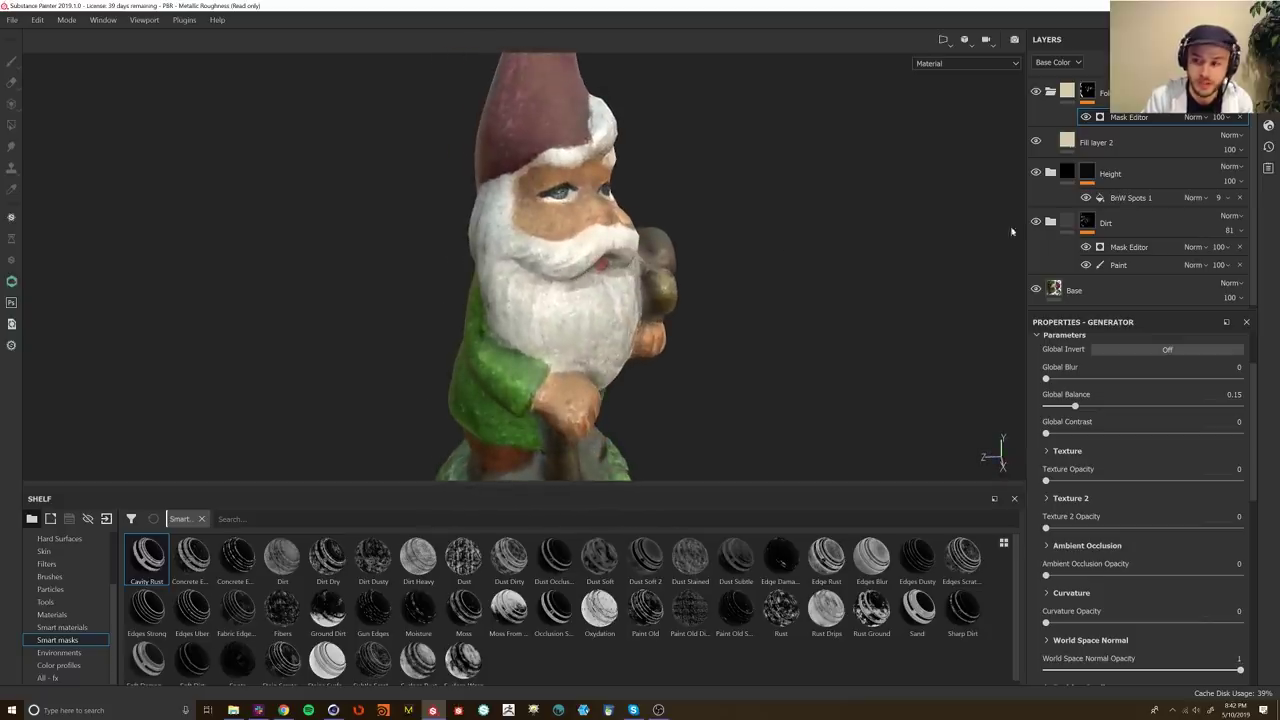
pyautogui.click(1050, 95)
pyautogui.keyDown('alt'); pyautogui.moveTo(692, 275); pyautogui.dragTo(530, 272); pyautogui.keyUp('alt')
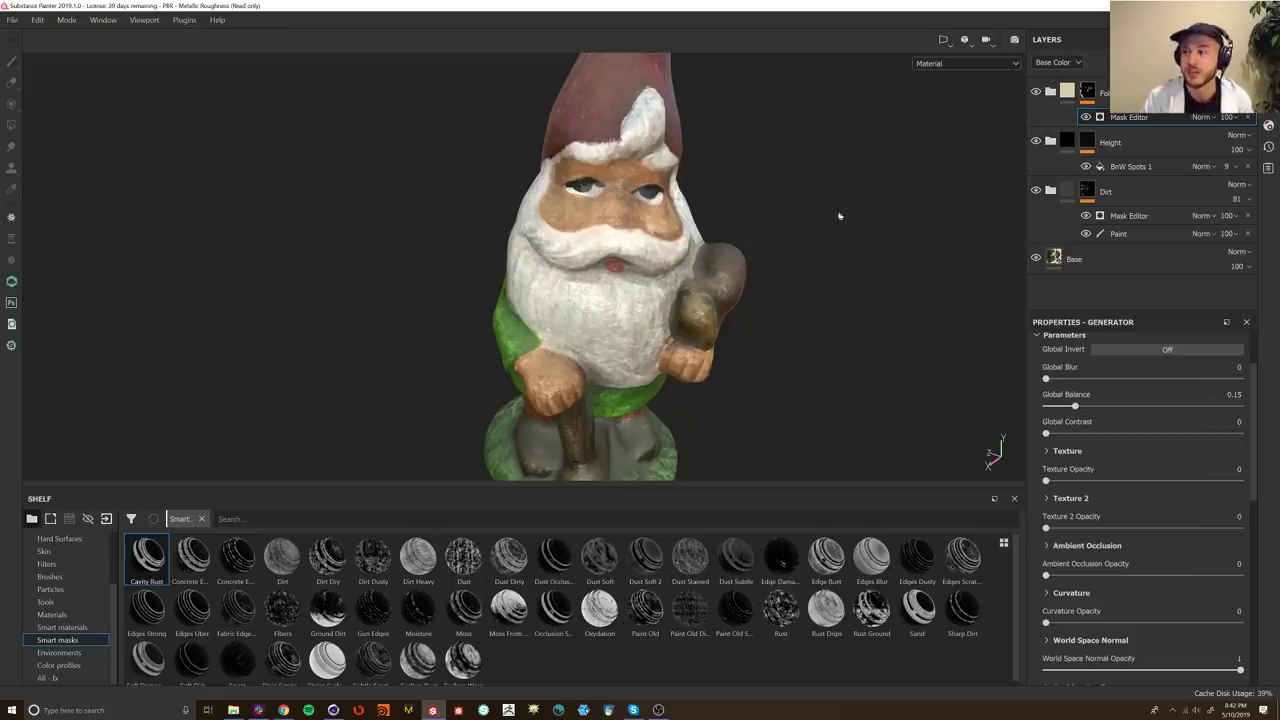
# Step: Set the Gnome texture set's size to 4096 and inspect the beard's surface detail up close
pyautogui.click(1268, 62)
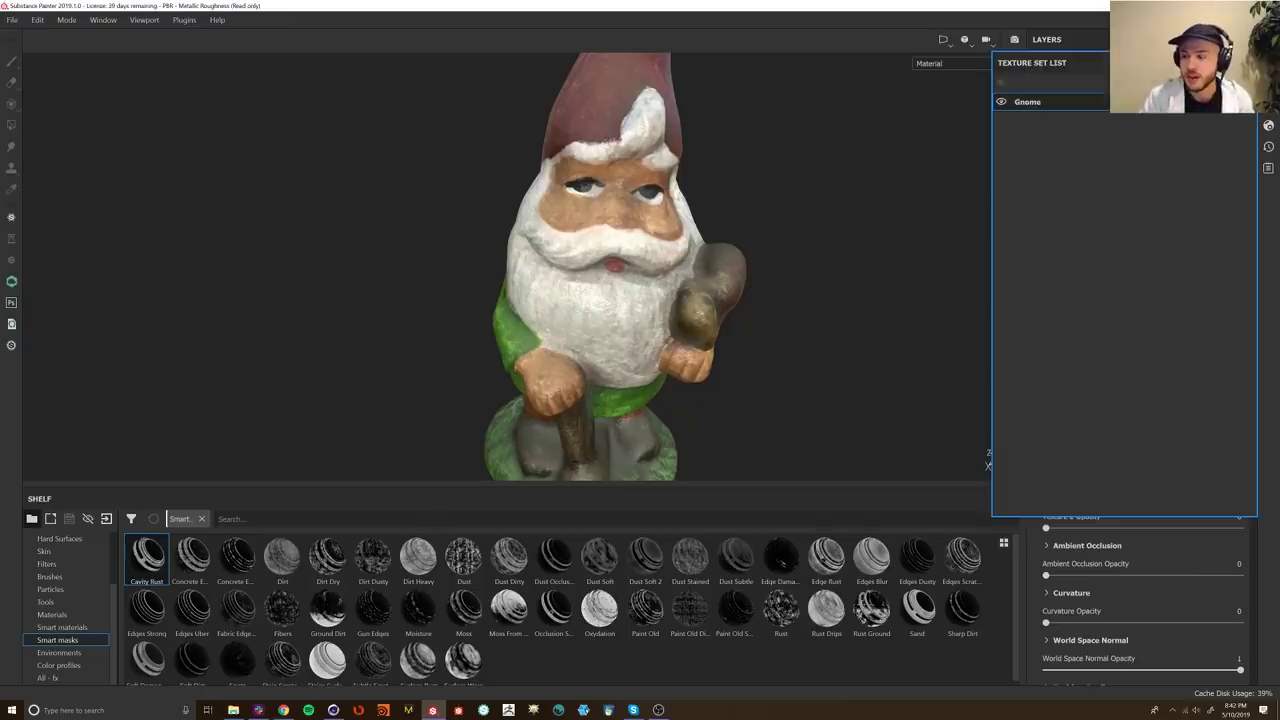
pyautogui.click(1268, 83)
pyautogui.click(1036, 115)
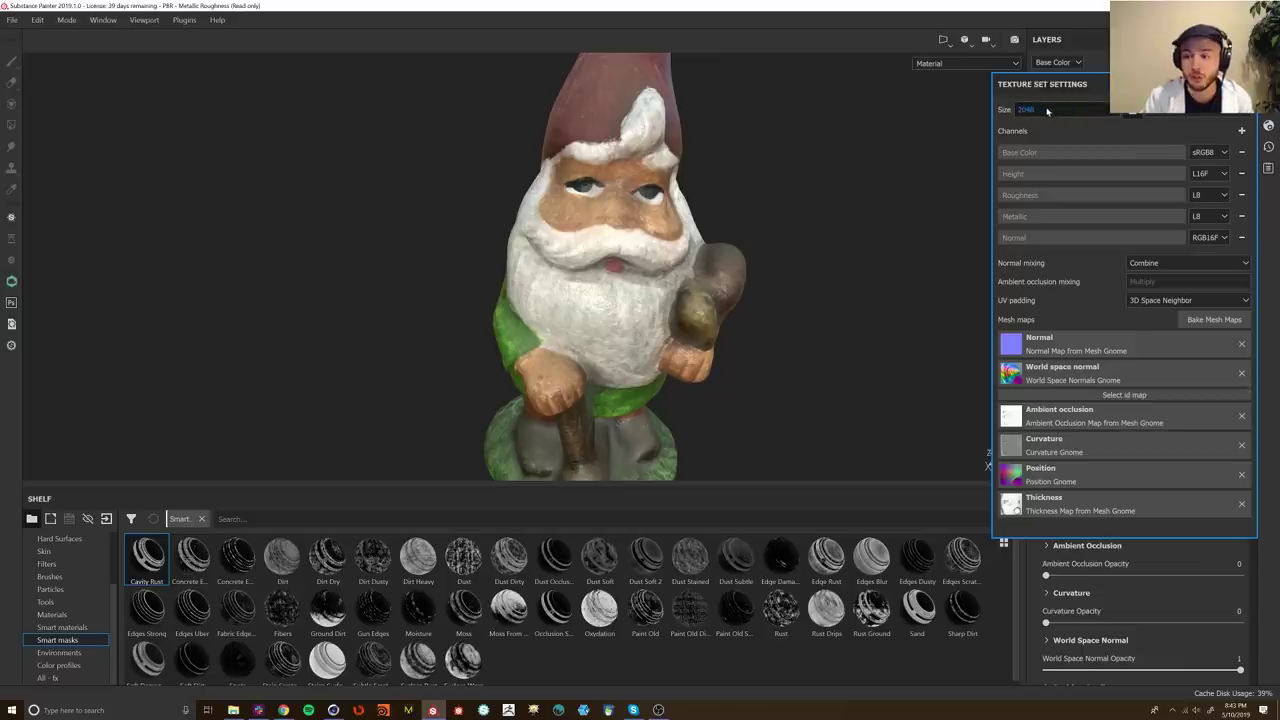
pyautogui.click(1048, 111)
pyautogui.click(1025, 174)
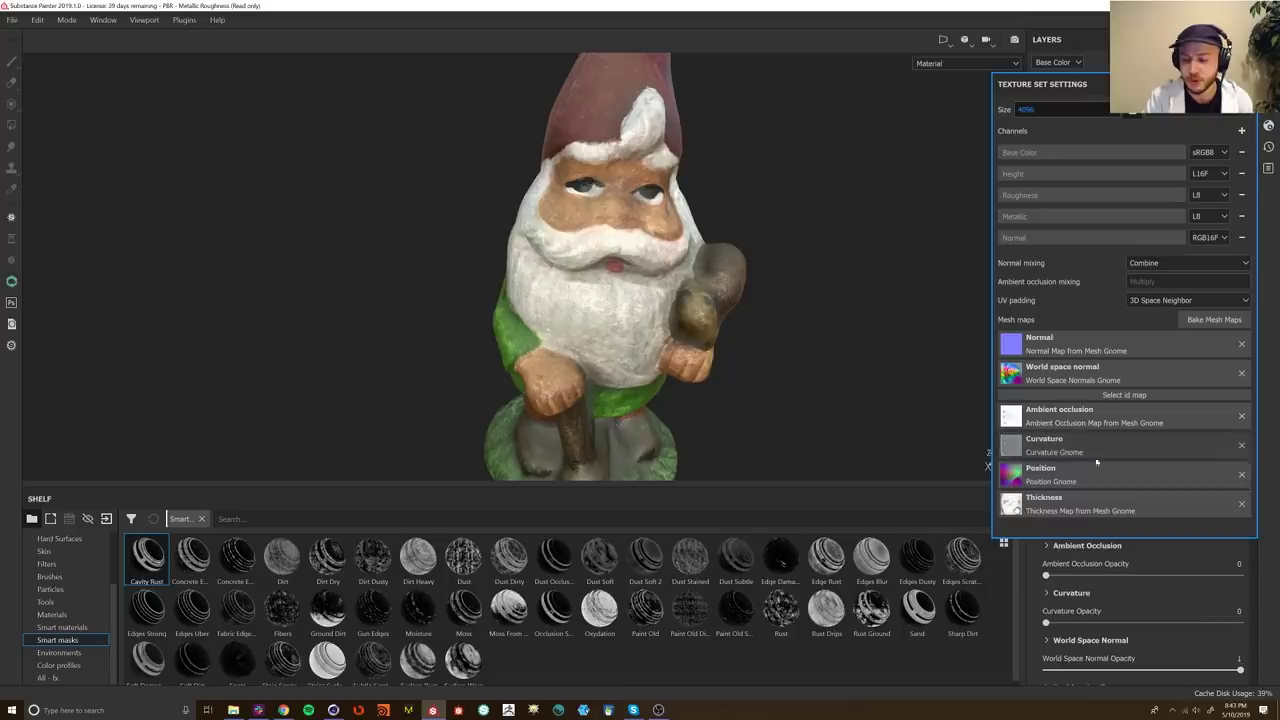
pyautogui.click(1245, 84)
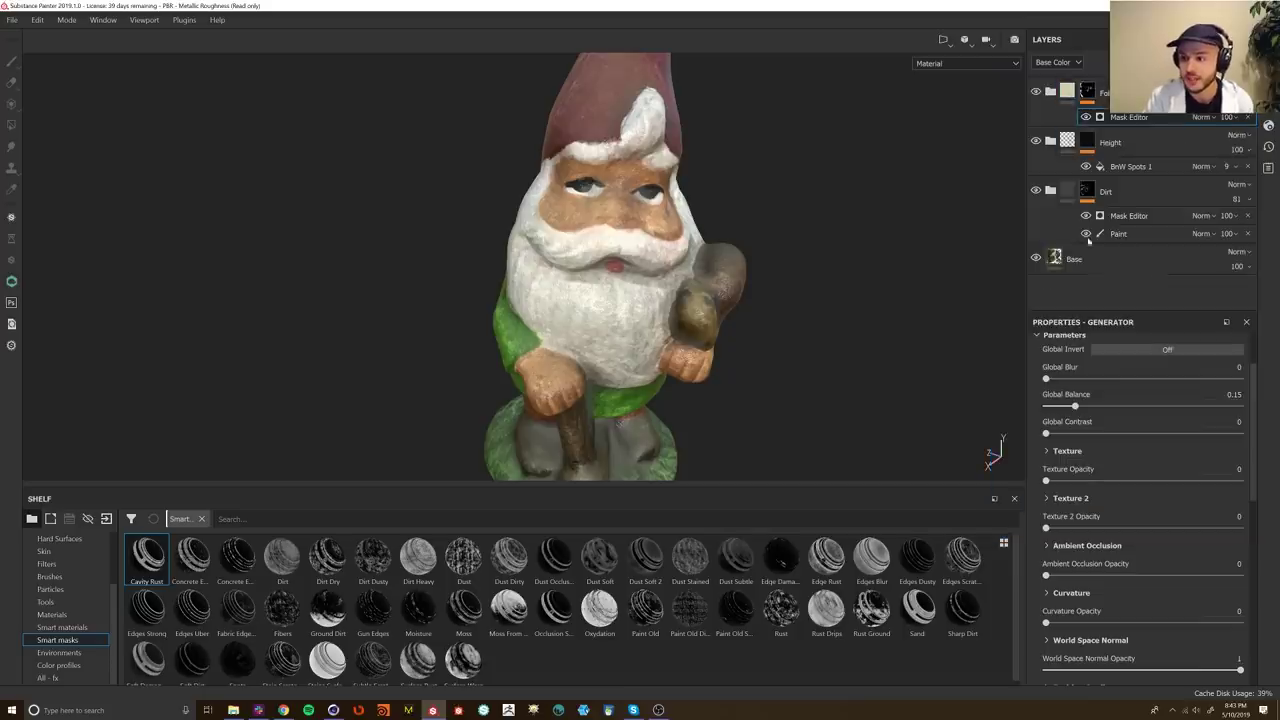
pyautogui.press('alt')
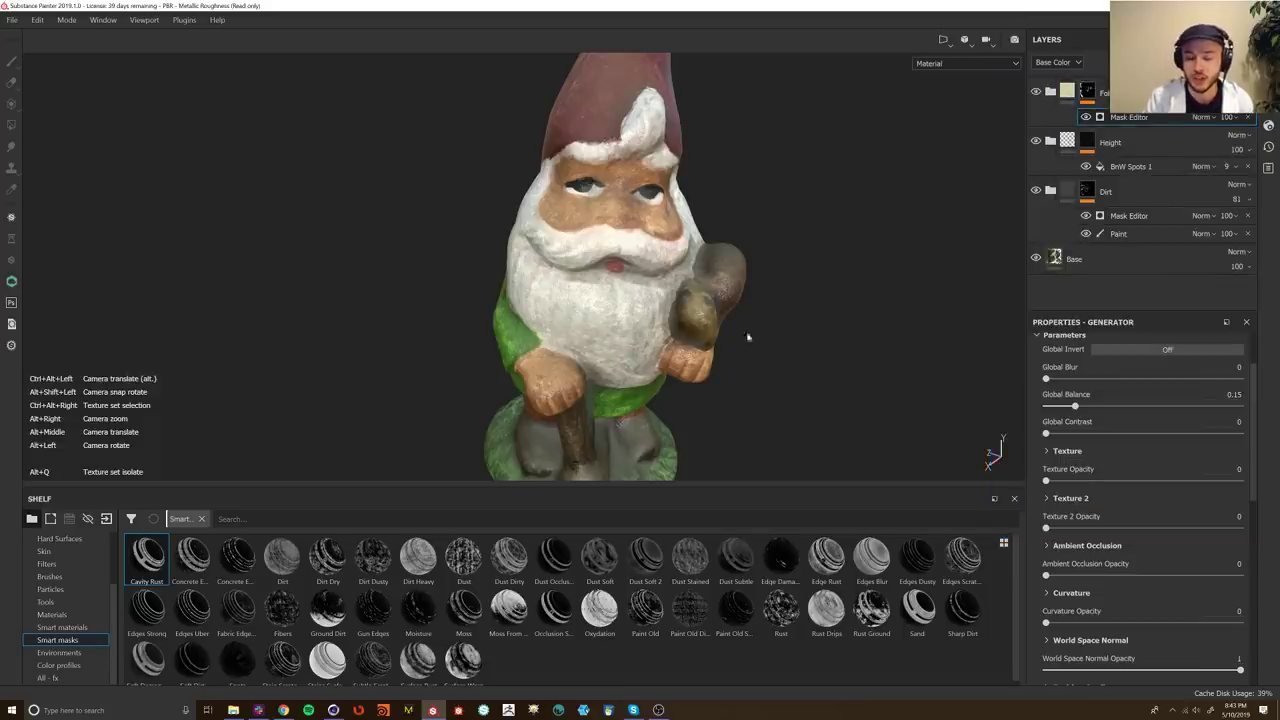
pyautogui.keyDown('alt'); pyautogui.moveTo(591, 314); pyautogui.dragTo(720, 306, button='right'); pyautogui.keyUp('alt')
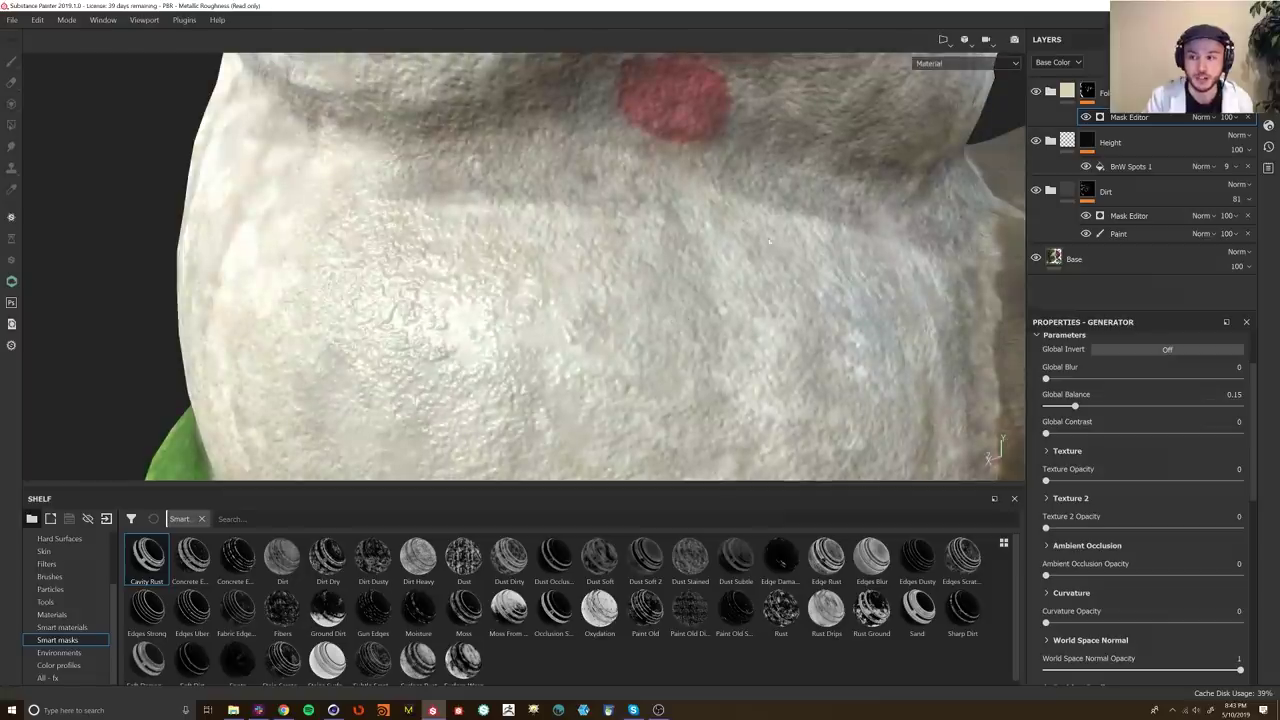
# Step: Set the texture set's size to 1024 to compare the beard's detail at lower resolution
pyautogui.click(1268, 83)
pyautogui.click(1108, 111)
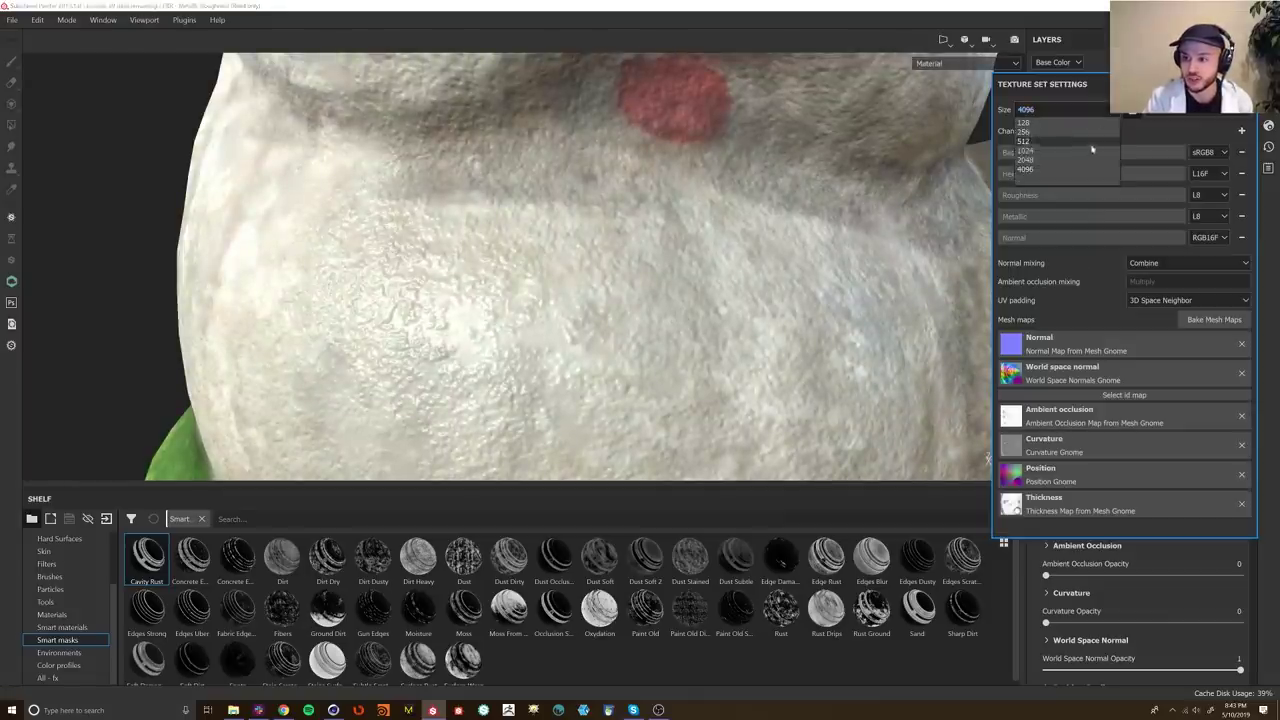
pyautogui.click(1082, 151)
pyautogui.keyDown('alt'); pyautogui.moveTo(737, 296); pyautogui.dragTo(640, 290); pyautogui.keyUp('alt')
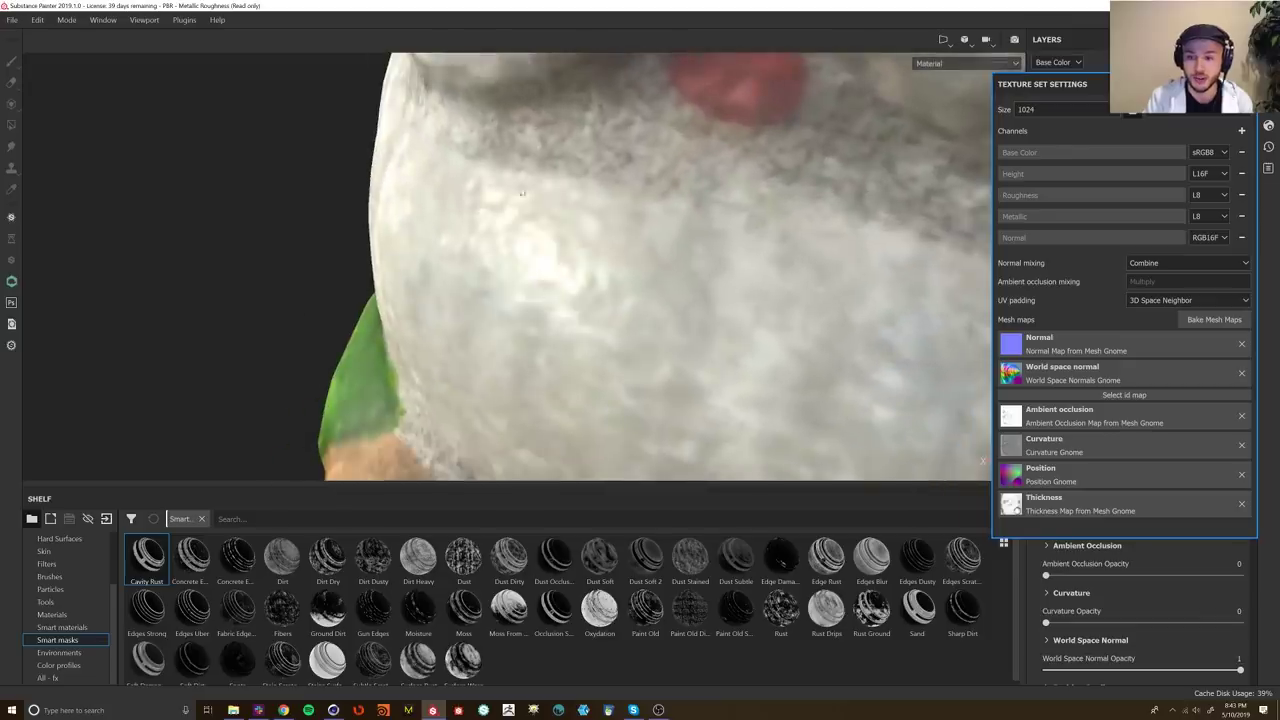
# Step: Set the texture set's size back to 4096 and inspect the gnome's surface up close and as a whole
pyautogui.click(1030, 110)
pyautogui.click(1045, 170)
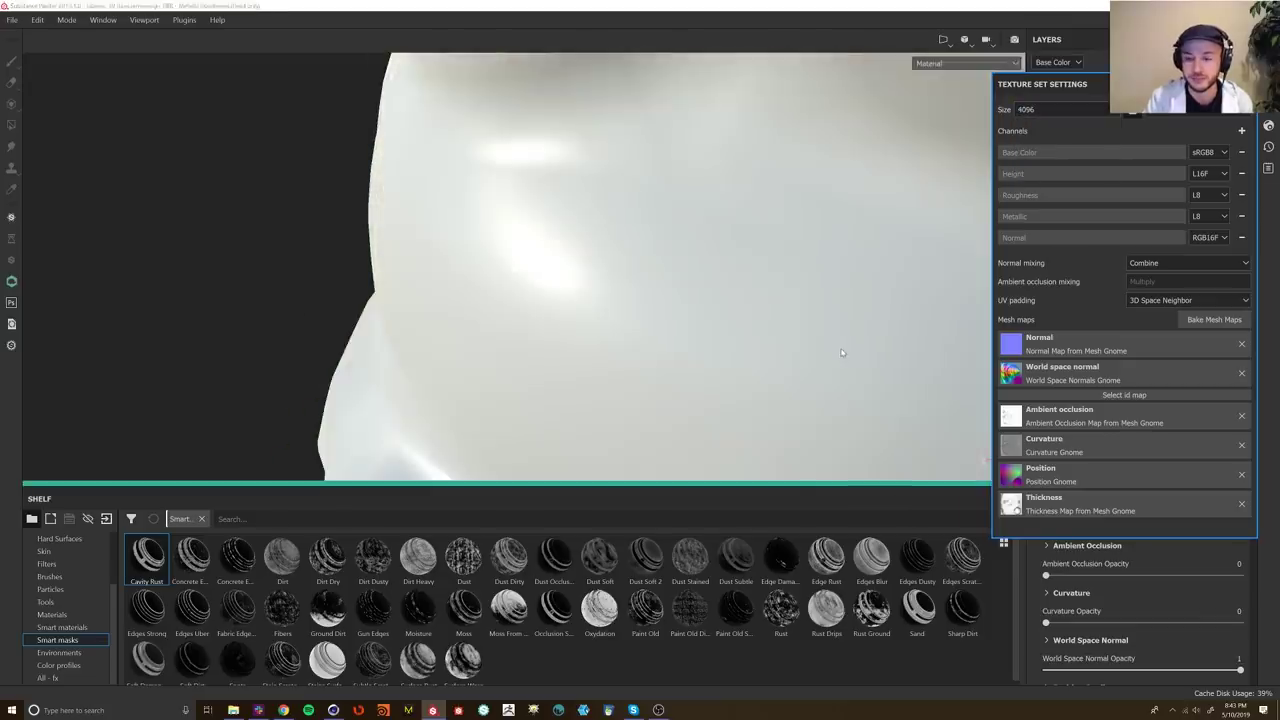
pyautogui.keyDown('alt'); pyautogui.moveTo(841, 352); pyautogui.dragTo(657, 200); pyautogui.keyUp('alt')
pyautogui.keyDown('alt'); pyautogui.moveTo(657, 200); pyautogui.dragTo(607, 348, button='right'); pyautogui.keyUp('alt')
pyautogui.moveTo(607, 348)
pyautogui.keyDown('alt'); pyautogui.mouseDown()
pyautogui.moveTo(443, 349)
pyautogui.moveTo(620, 365)
pyautogui.moveTo(632, 345)
pyautogui.mouseUp(); pyautogui.keyUp('alt')
pyautogui.keyDown('alt'); pyautogui.moveTo(791, 386); pyautogui.dragTo(686, 354, button='middle'); pyautogui.keyUp('alt')
pyautogui.keyDown('alt'); pyautogui.moveTo(686, 354); pyautogui.dragTo(549, 391); pyautogui.keyUp('alt')
pyautogui.keyDown('alt'); pyautogui.moveTo(549, 391); pyautogui.dragTo(662, 467, button='right'); pyautogui.keyUp('alt')
pyautogui.keyDown('alt'); pyautogui.moveTo(662, 466); pyautogui.dragTo(723, 332); pyautogui.keyUp('alt')
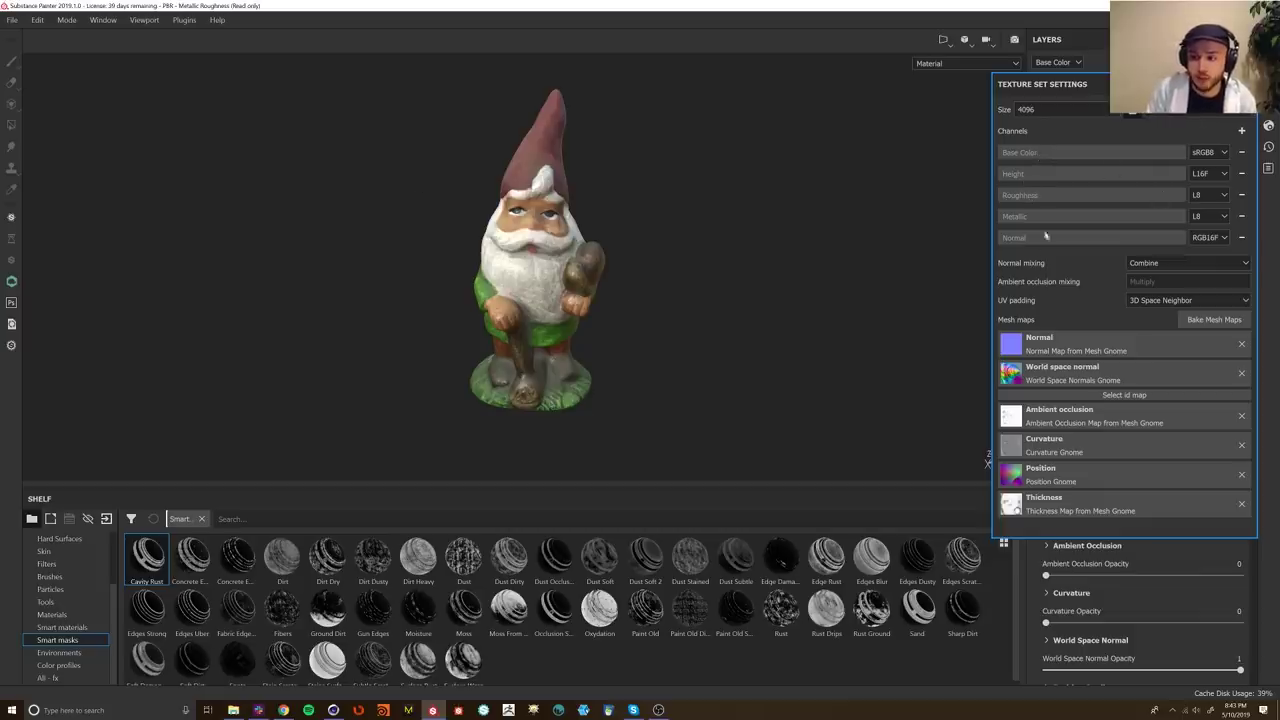
# Step: Close the texture set settings, open the texture export dialog and choose the Redshift export config
pyautogui.press('Escape')
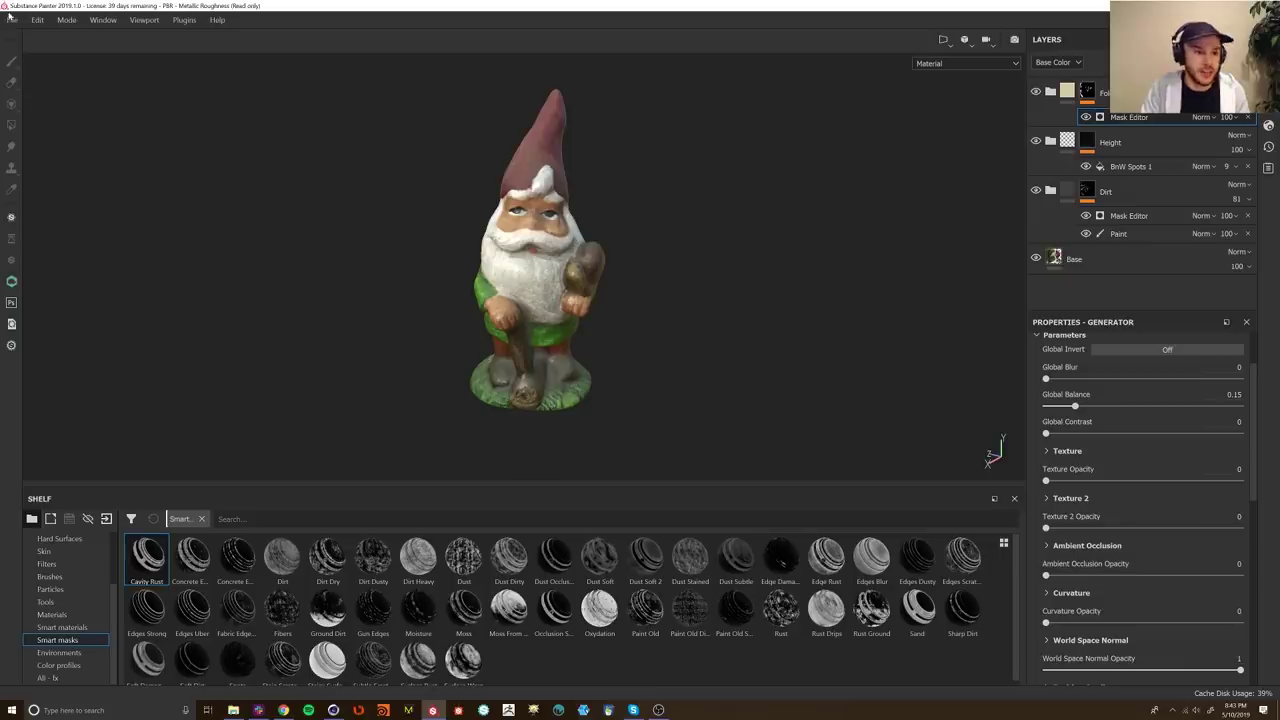
pyautogui.click(13, 21)
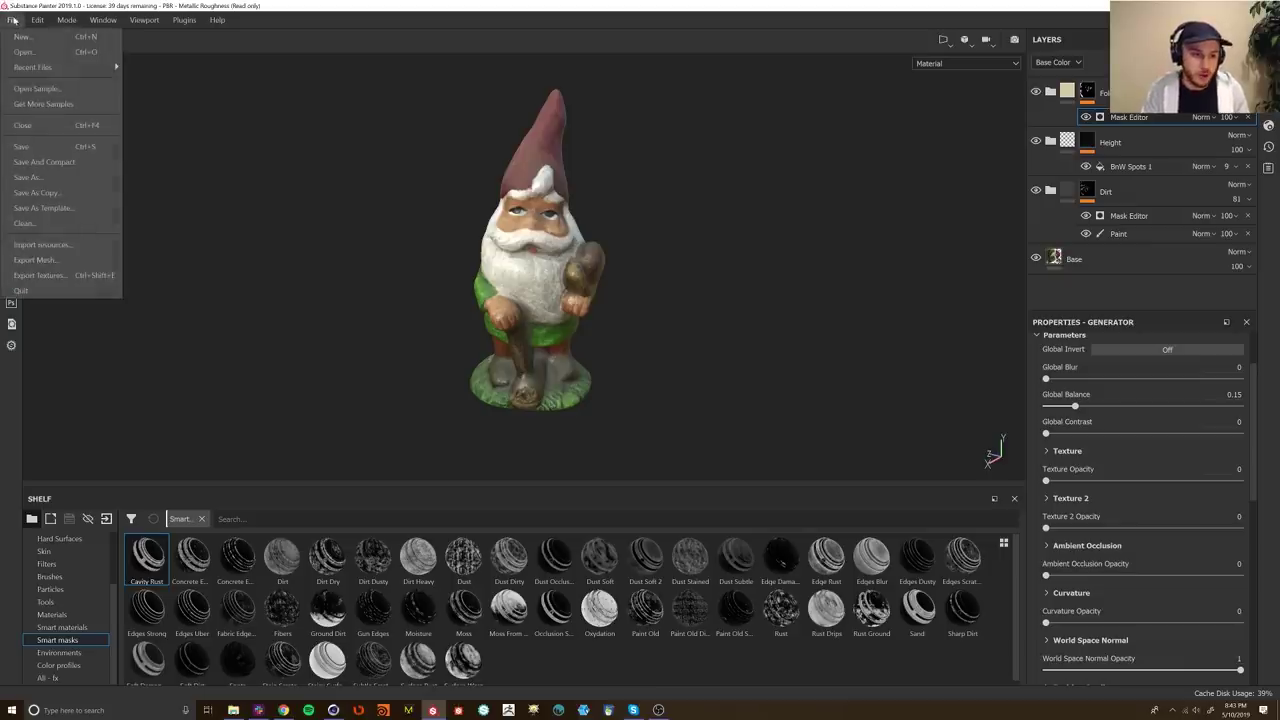
pyautogui.click(69, 280)
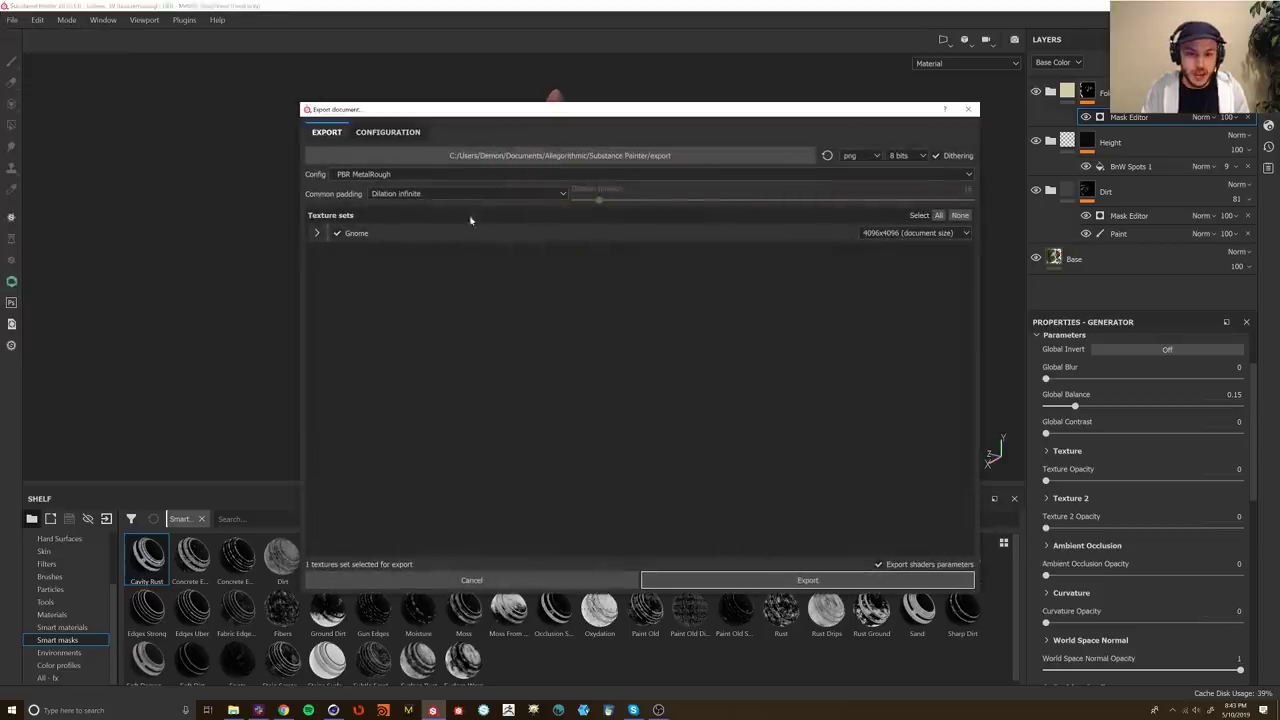
pyautogui.click(340, 176)
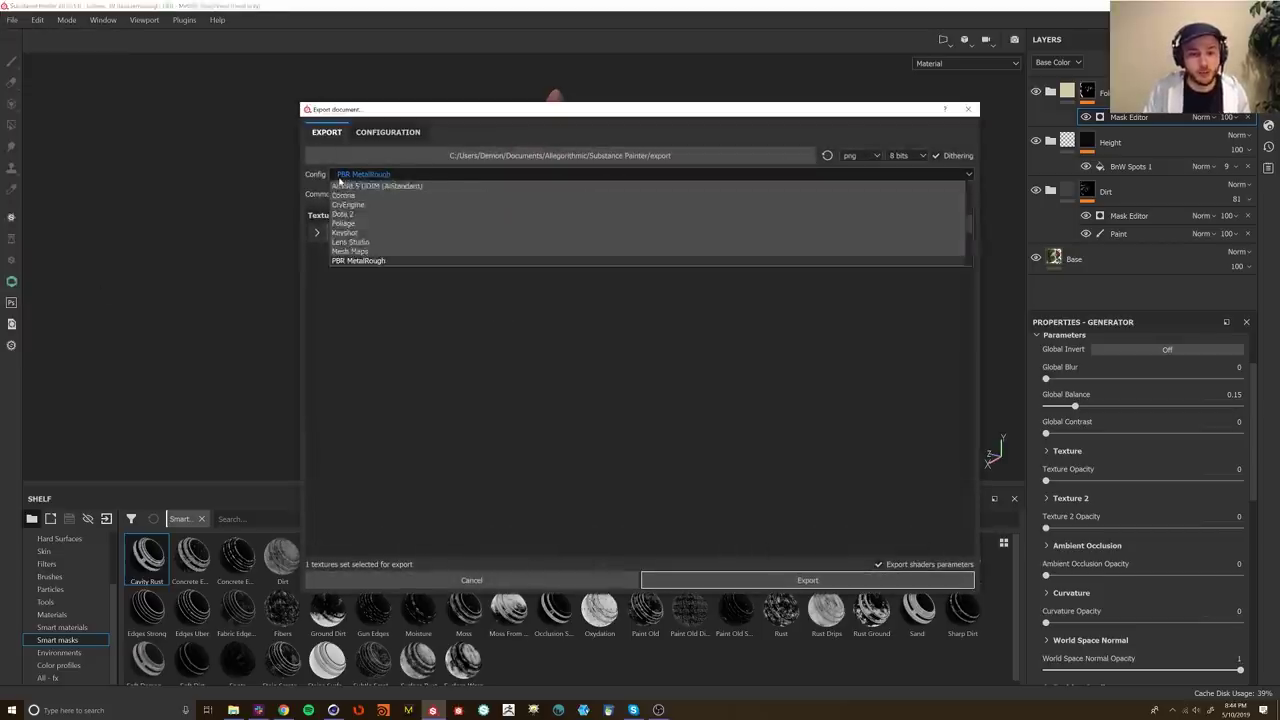
pyautogui.scroll(-5, 362, 218)
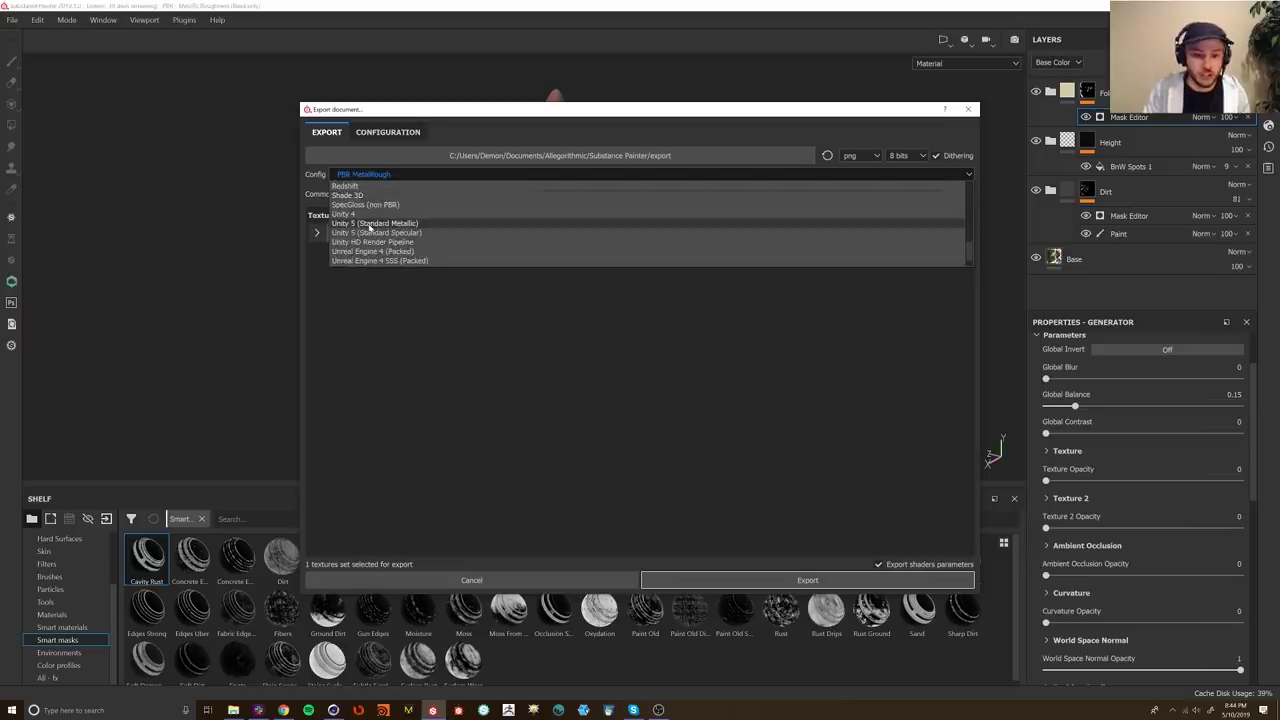
pyautogui.scroll(-1, 366, 222)
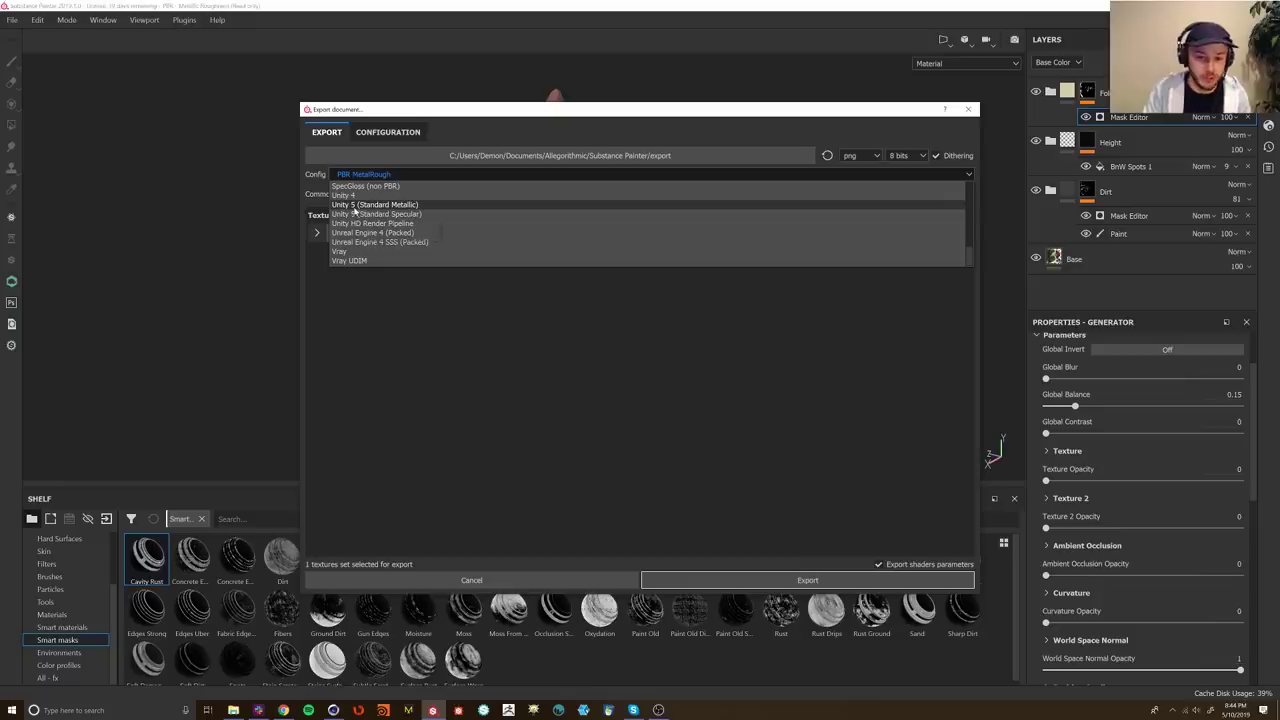
pyautogui.scroll(4, 352, 250)
pyautogui.scroll(3, 348, 240)
pyautogui.scroll(-4, 350, 212)
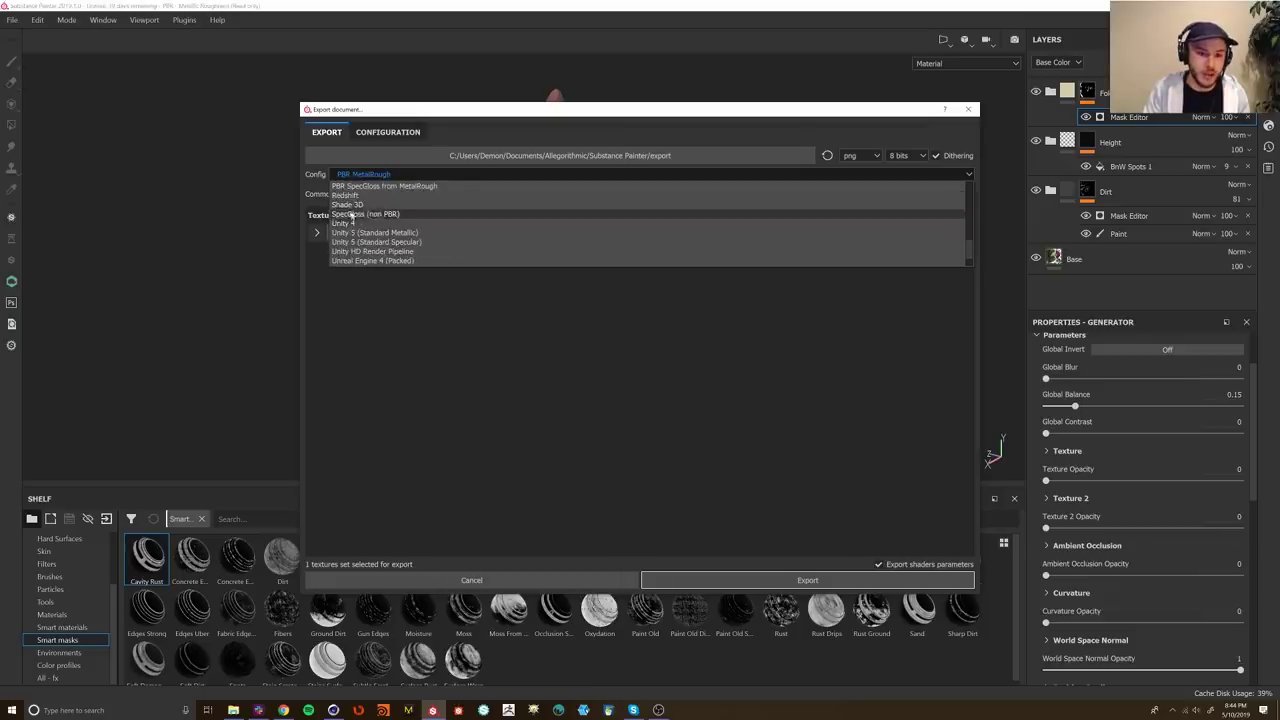
pyautogui.click(346, 195)
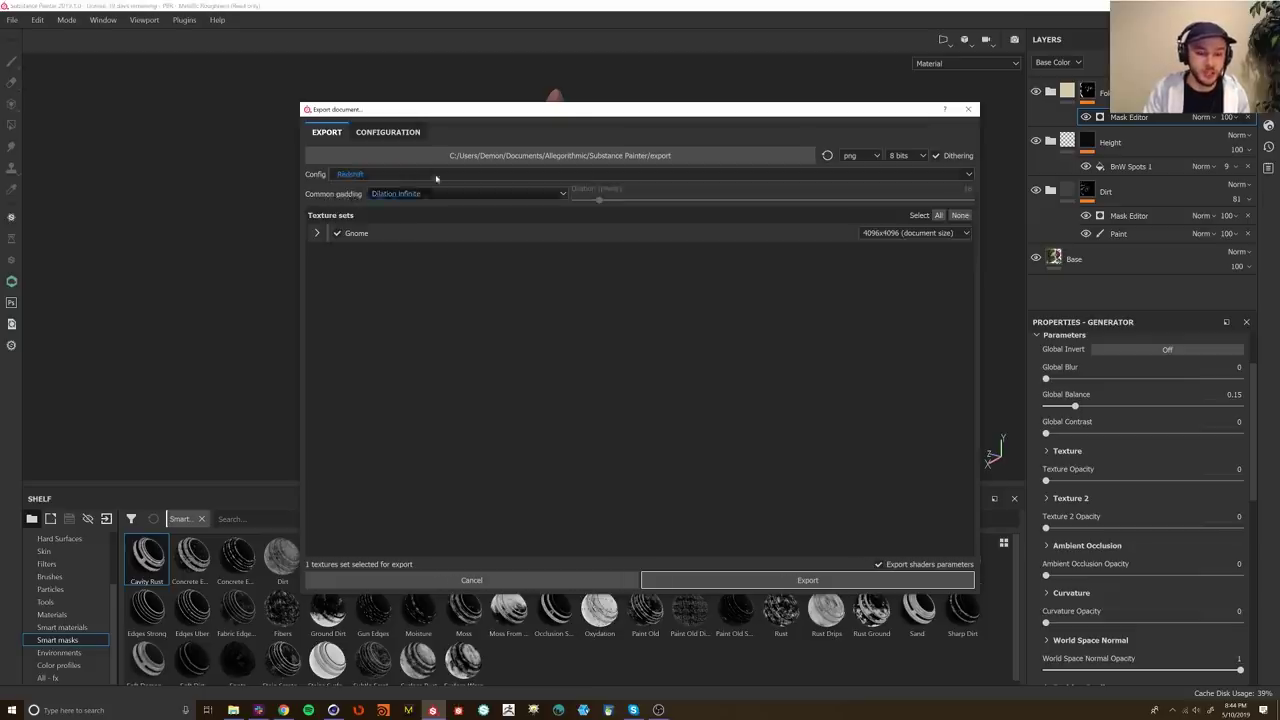
# Step: Expand the Gnome texture set's list of export maps and set the png bit depth to 16 bits
pyautogui.moveTo(557, 109); pyautogui.dragTo(209, 380)
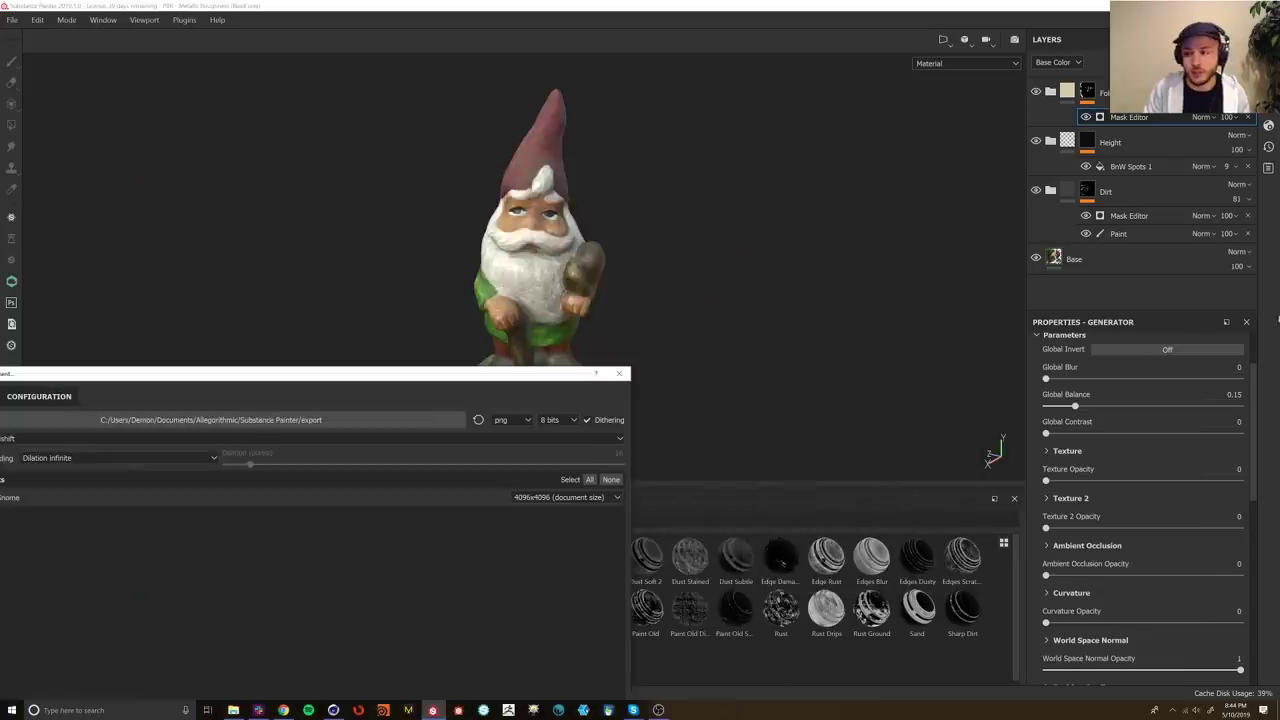
pyautogui.moveTo(485, 381); pyautogui.dragTo(970, 108)
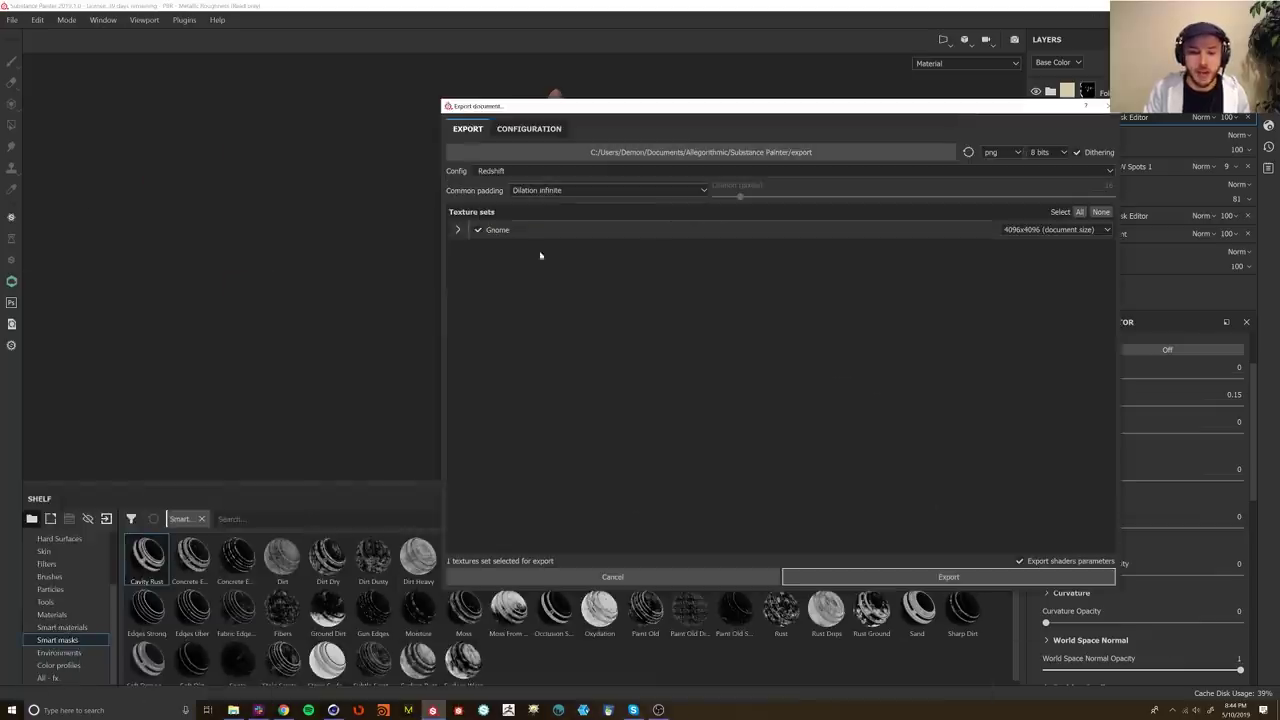
pyautogui.click(457, 230)
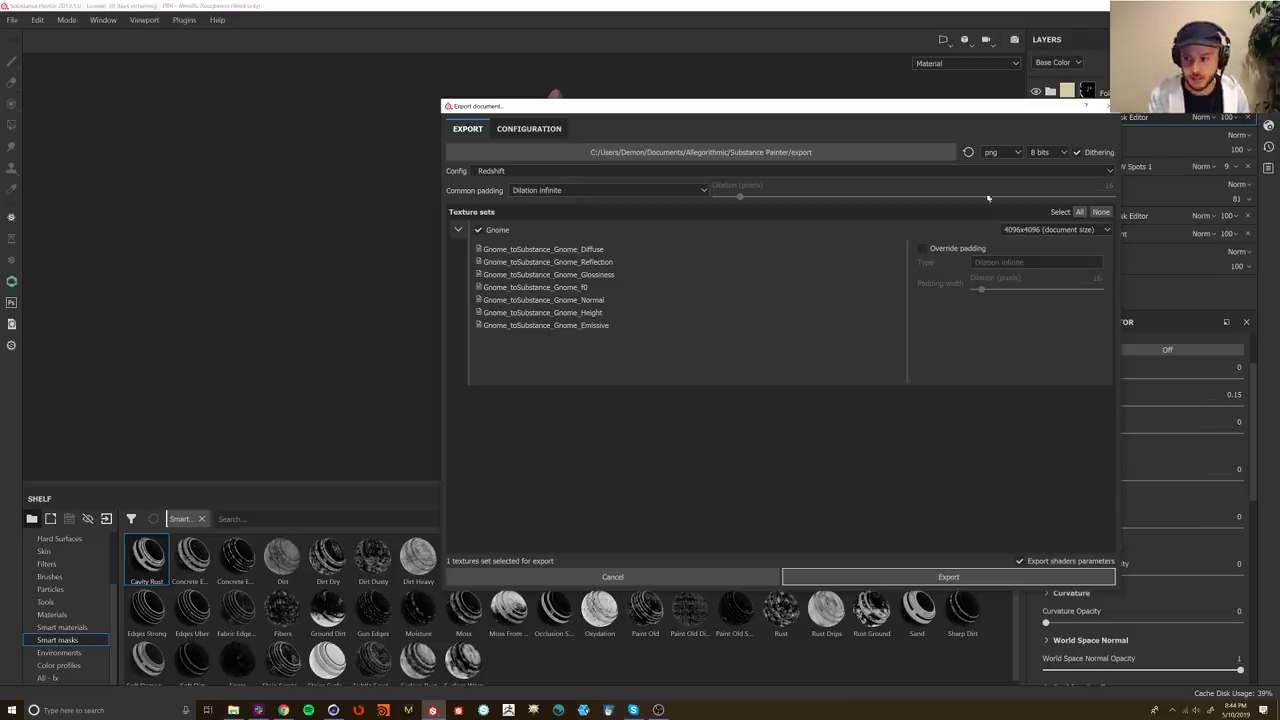
pyautogui.click(1001, 152)
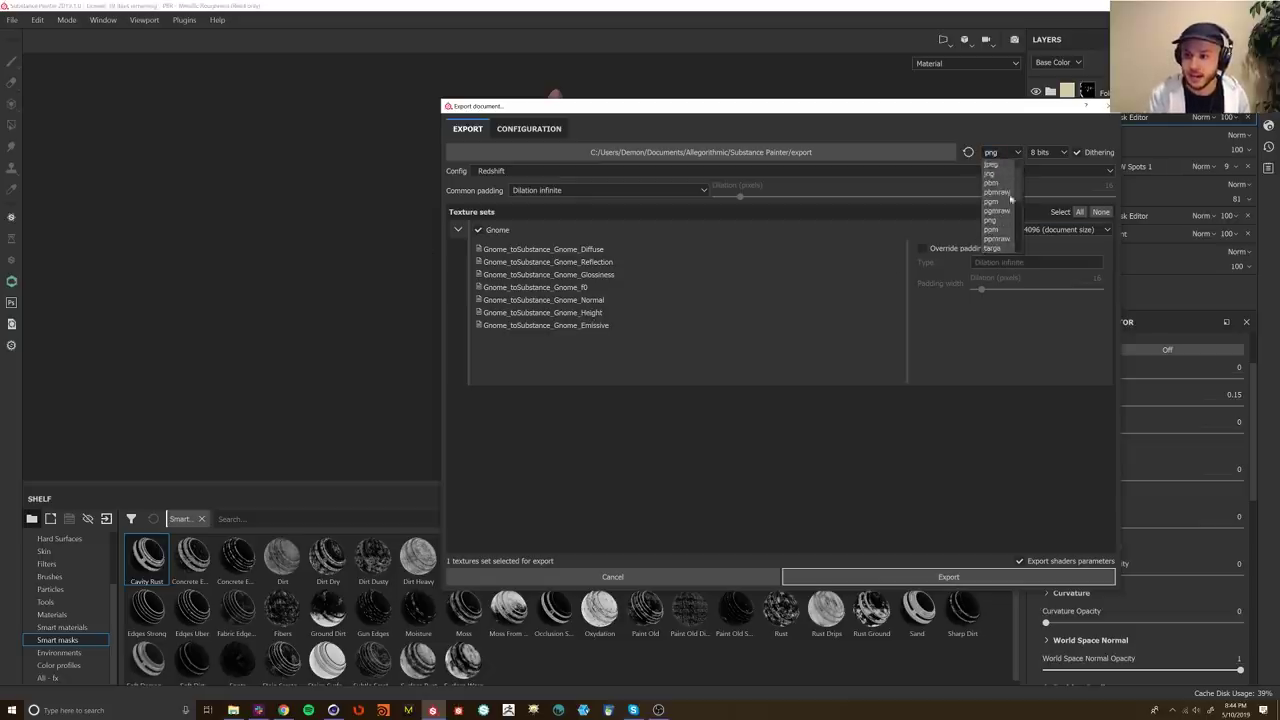
pyautogui.scroll(-1, 1012, 225)
pyautogui.click(1025, 139)
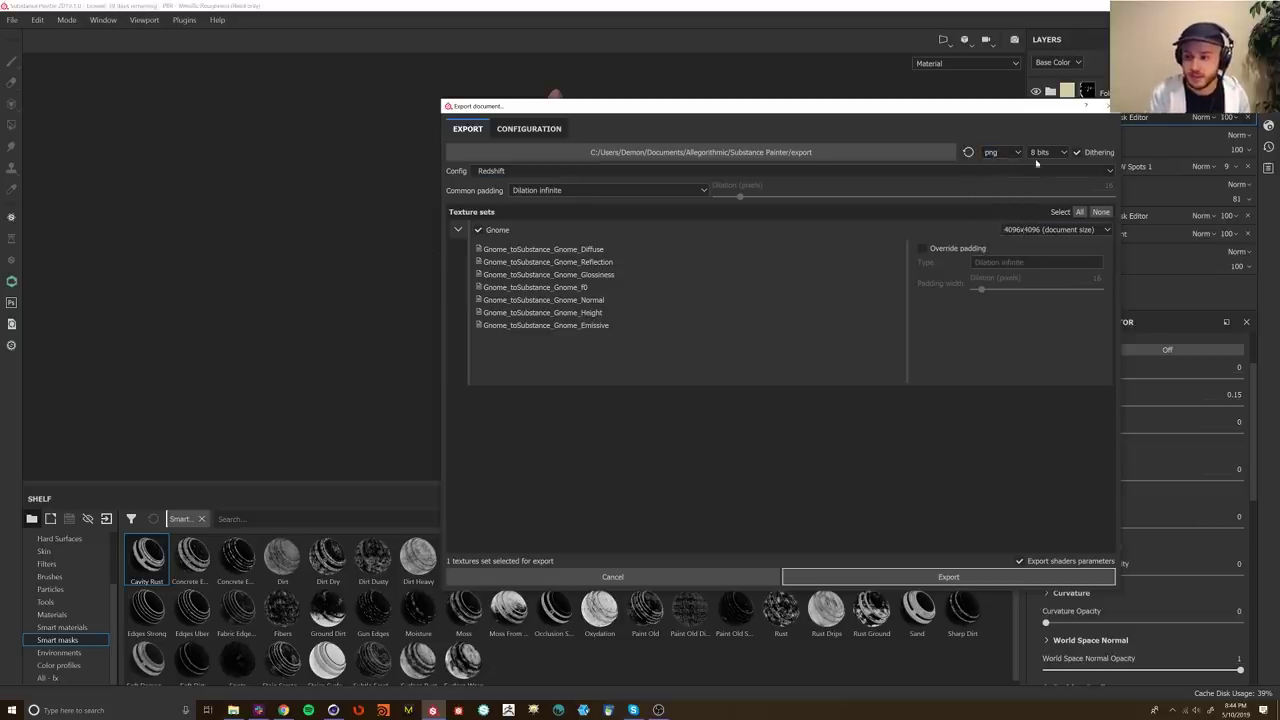
pyautogui.click(1040, 153)
pyautogui.click(1042, 180)
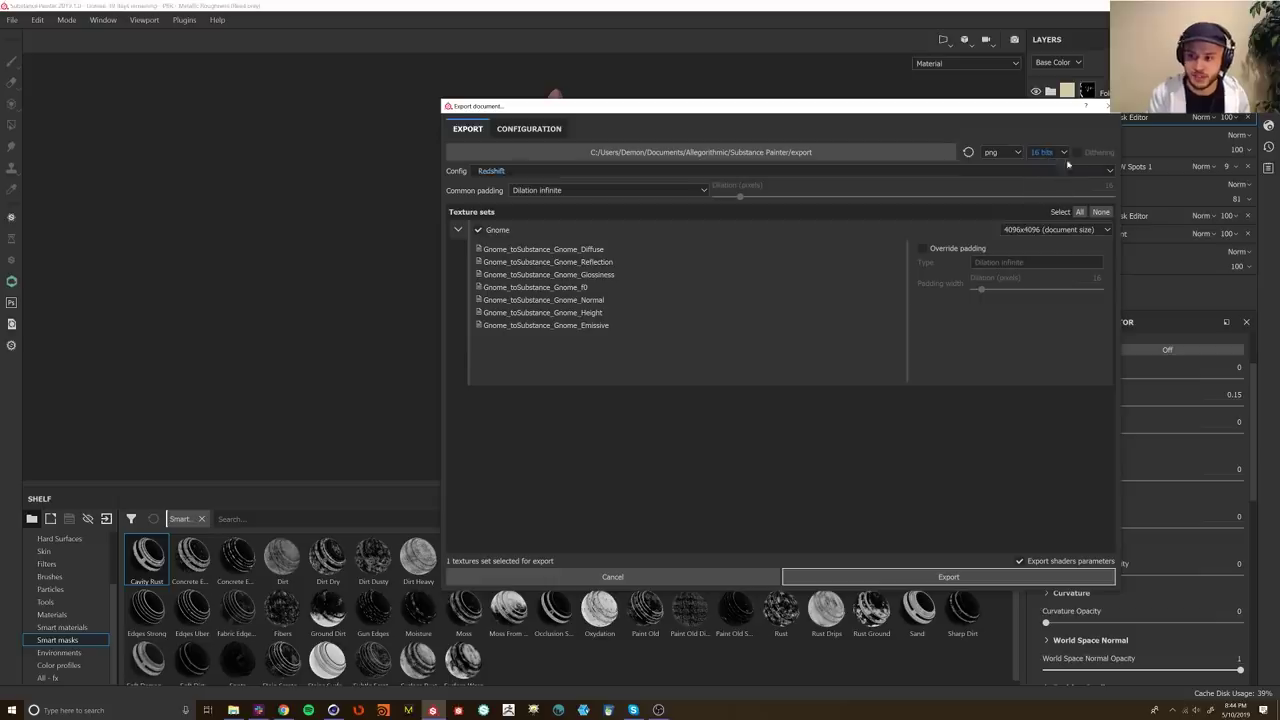
# Step: Browse for the export destination to the gnome project folder marked [2] in Dropbox on the Work (D:) drive
pyautogui.click(745, 155)
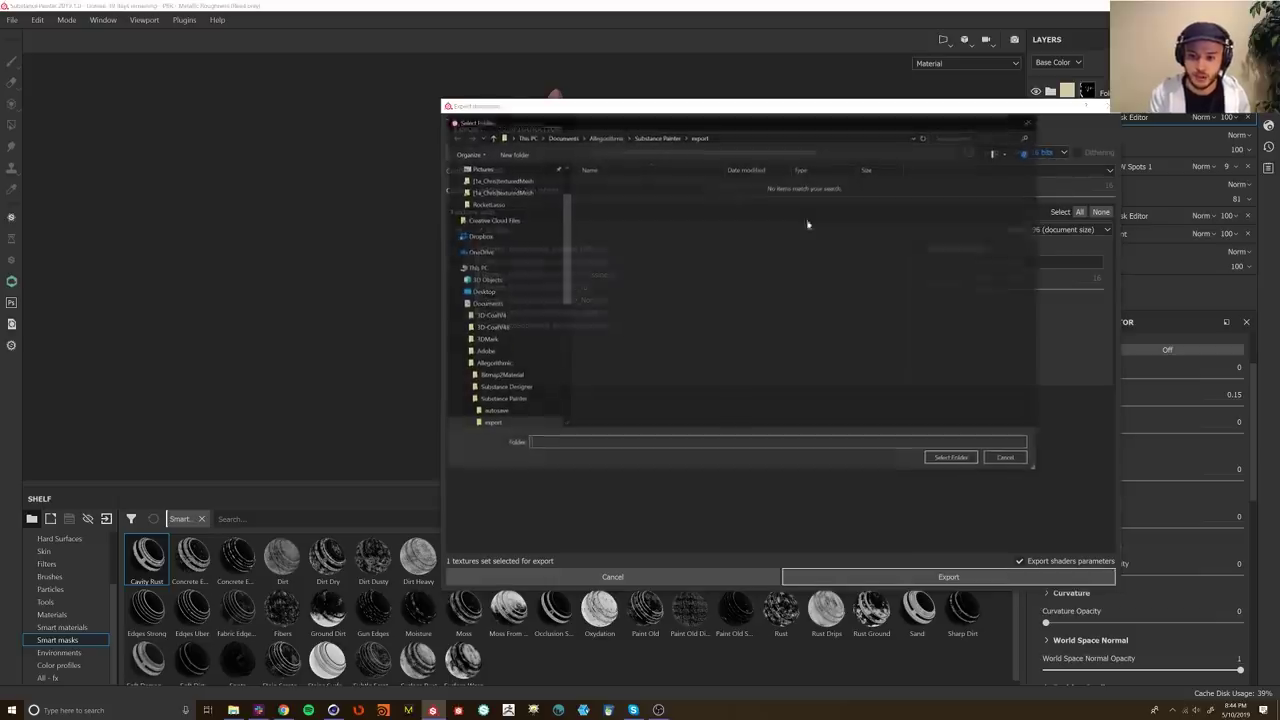
pyautogui.click(486, 270)
pyautogui.doubleClick(765, 287)
pyautogui.click(621, 186)
pyautogui.doubleClick(621, 186)
pyautogui.doubleClick(641, 188)
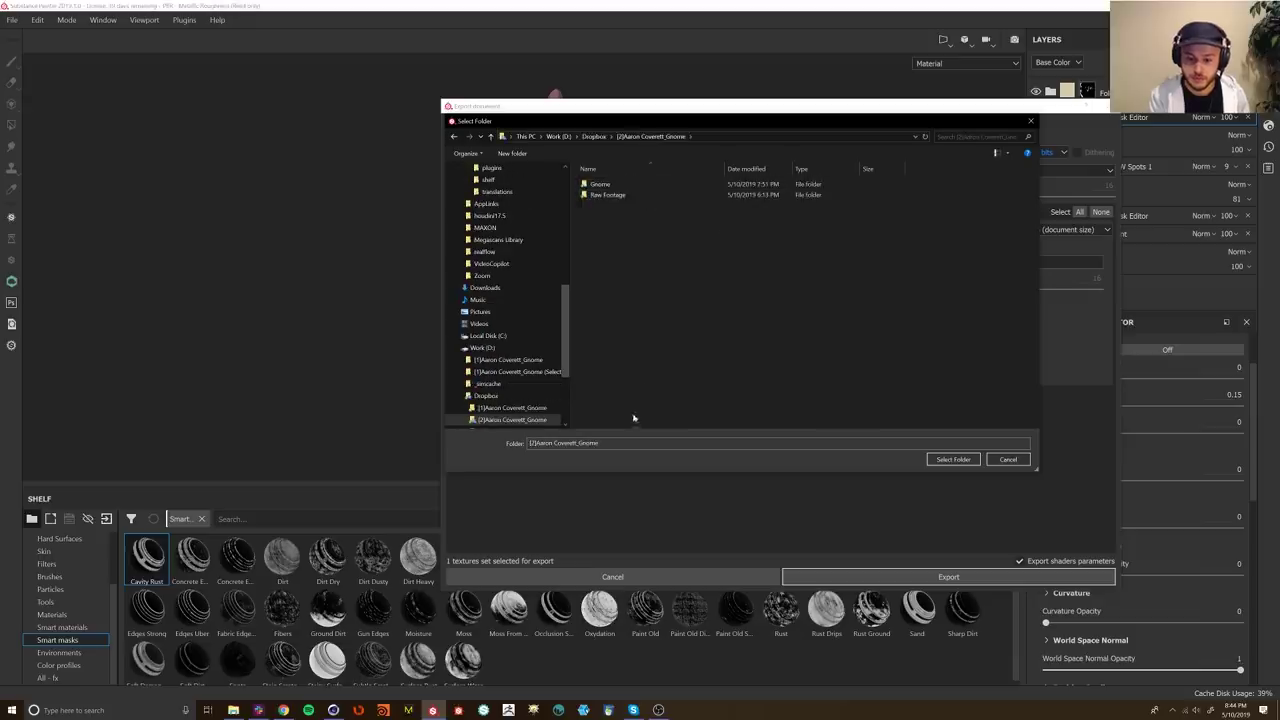
# Step: Create a TextureExports folder in the project folder, select it as the destination and export the textures
pyautogui.hotkey('ctrl', 'shift', 'n')
pyautogui.write('TextureExports')
pyautogui.press('Return')
pyautogui.press('Return')
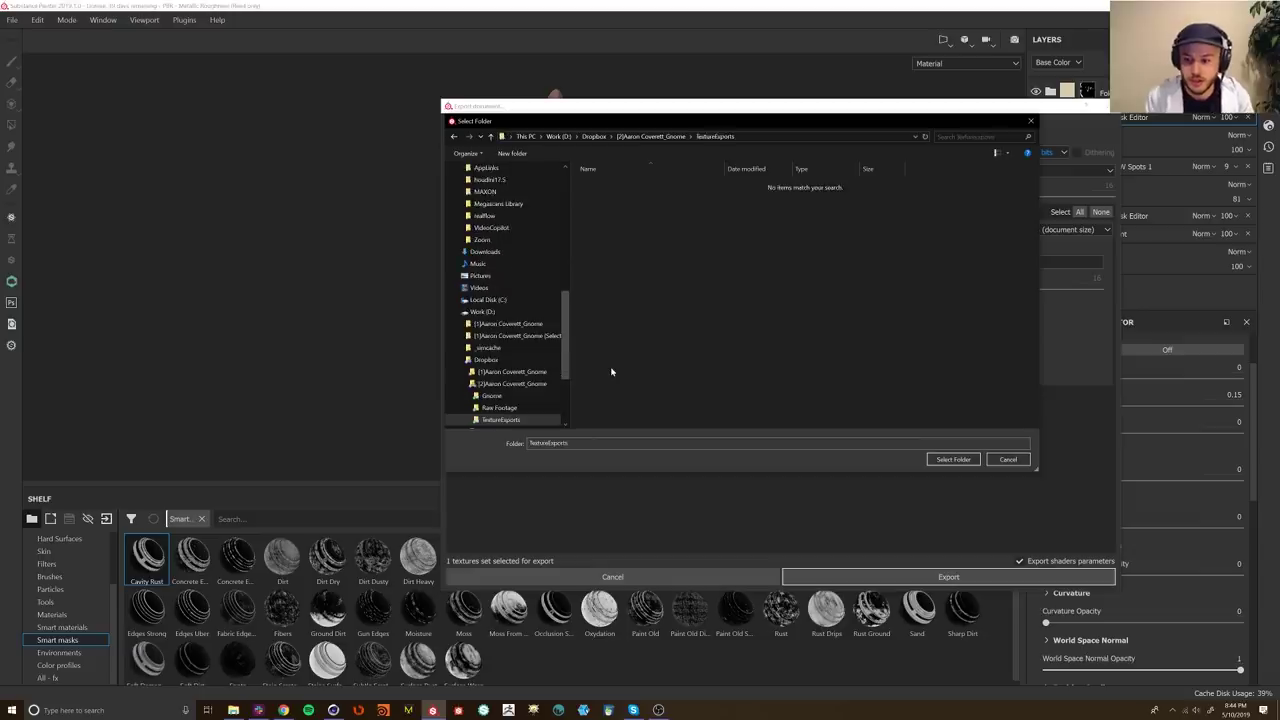
pyautogui.click(938, 461)
pyautogui.click(951, 578)
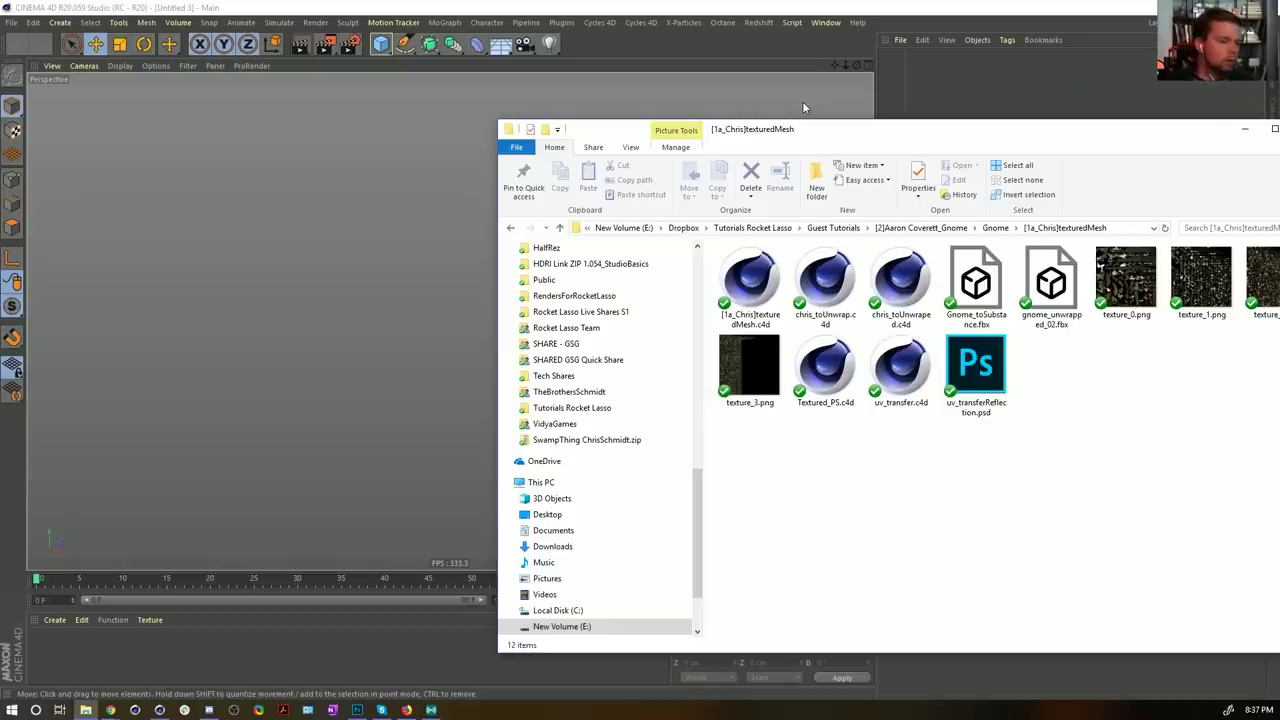
# Step: Load Textured_PS.c4d into Cinema 4D and view the gnome from a slightly more frontal angle
pyautogui.moveTo(826, 370); pyautogui.dragTo(248, 180)
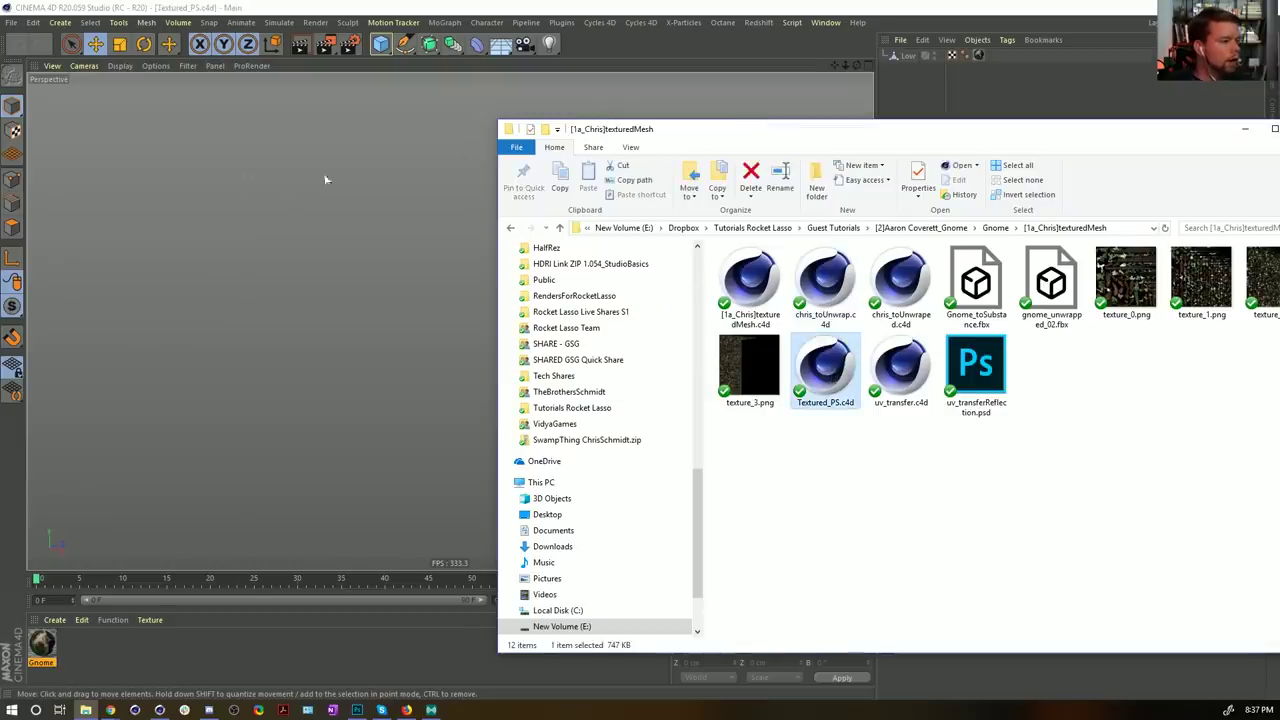
pyautogui.click(875, 27)
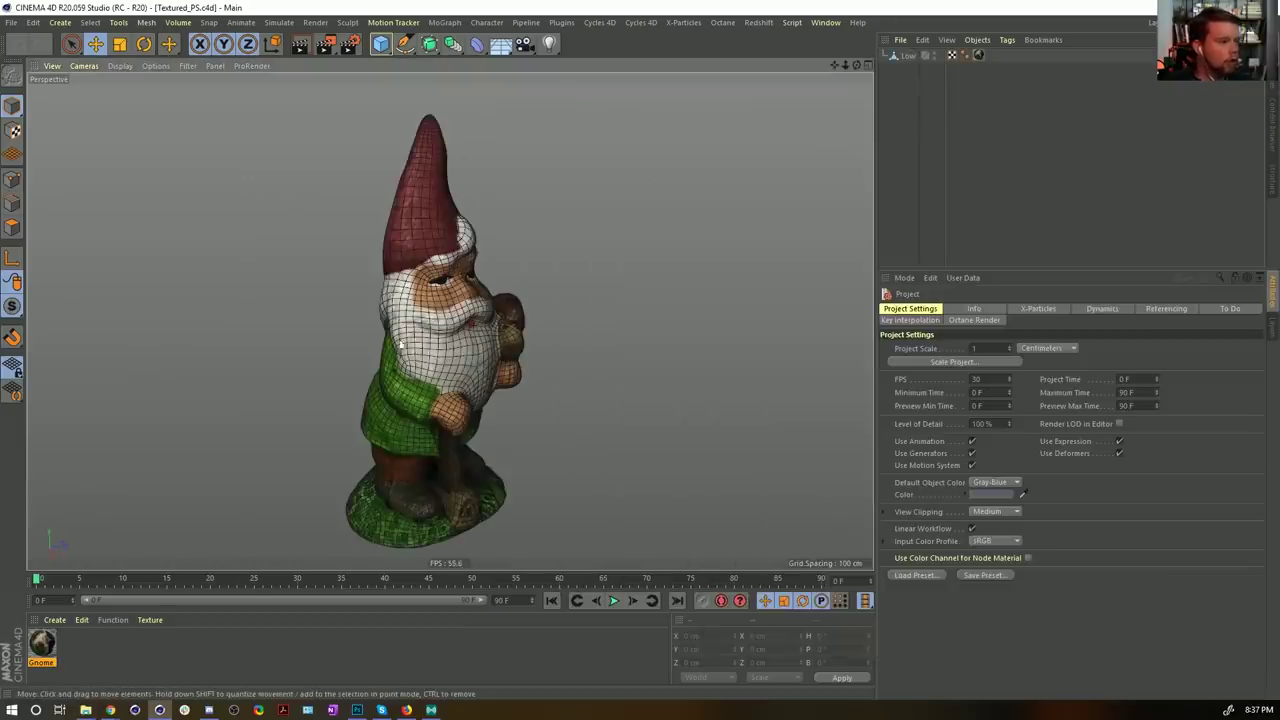
pyautogui.keyDown('alt'); pyautogui.moveTo(447, 340); pyautogui.dragTo(412, 342); pyautogui.keyUp('alt')
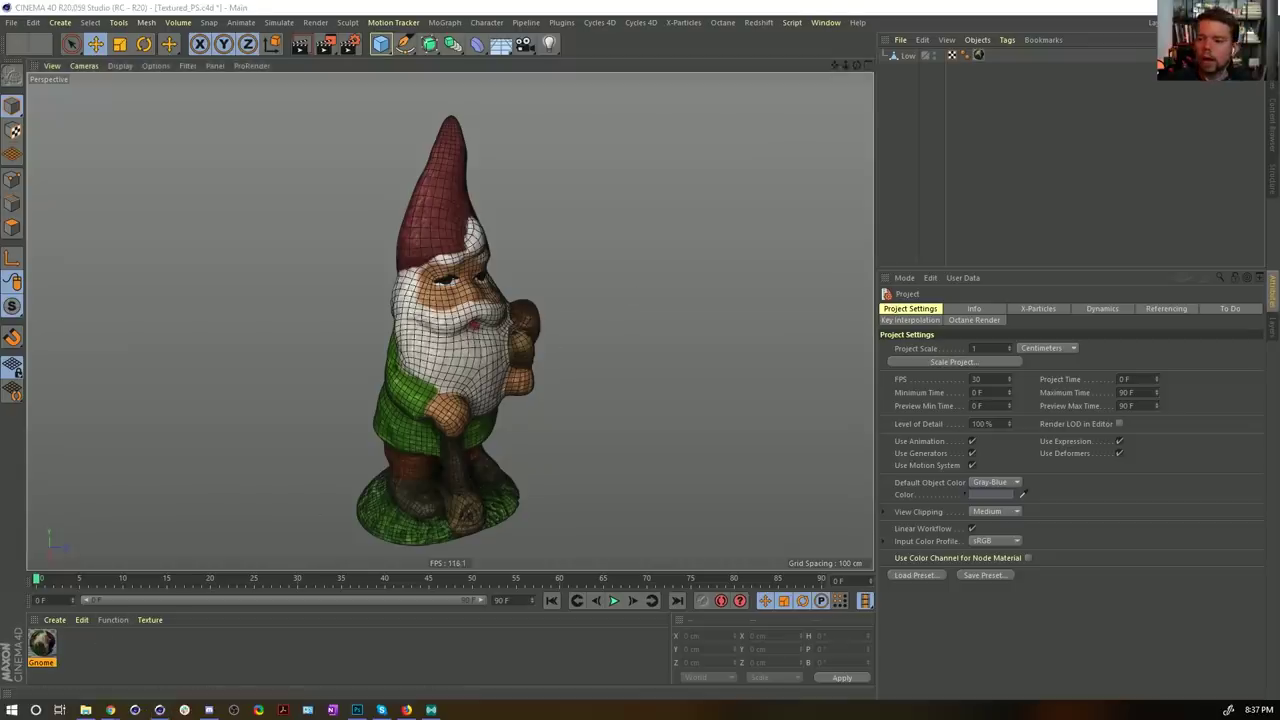
# Step: Switch to File Explorer and copy the TextureExports folder from the gnome project's main folder
pyautogui.hotkey('alt', 'Tab')
pyautogui.click(996, 228)
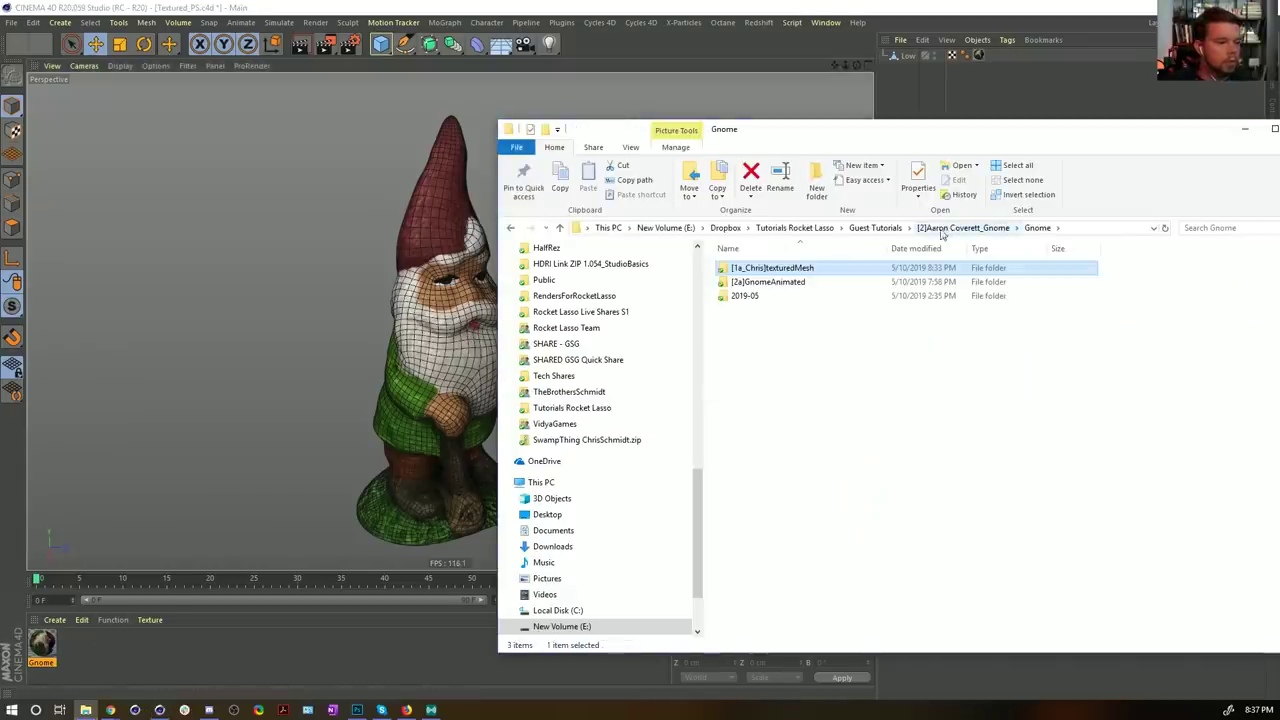
pyautogui.click(955, 228)
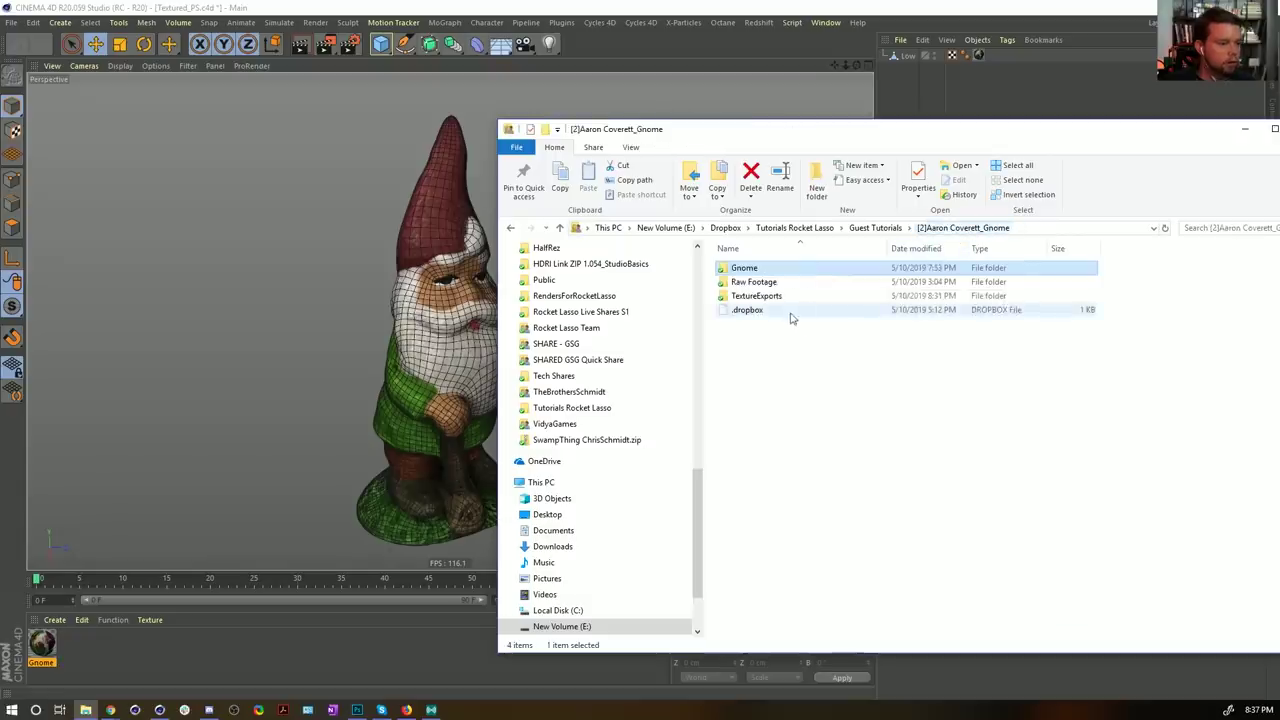
pyautogui.rightClick(758, 297)
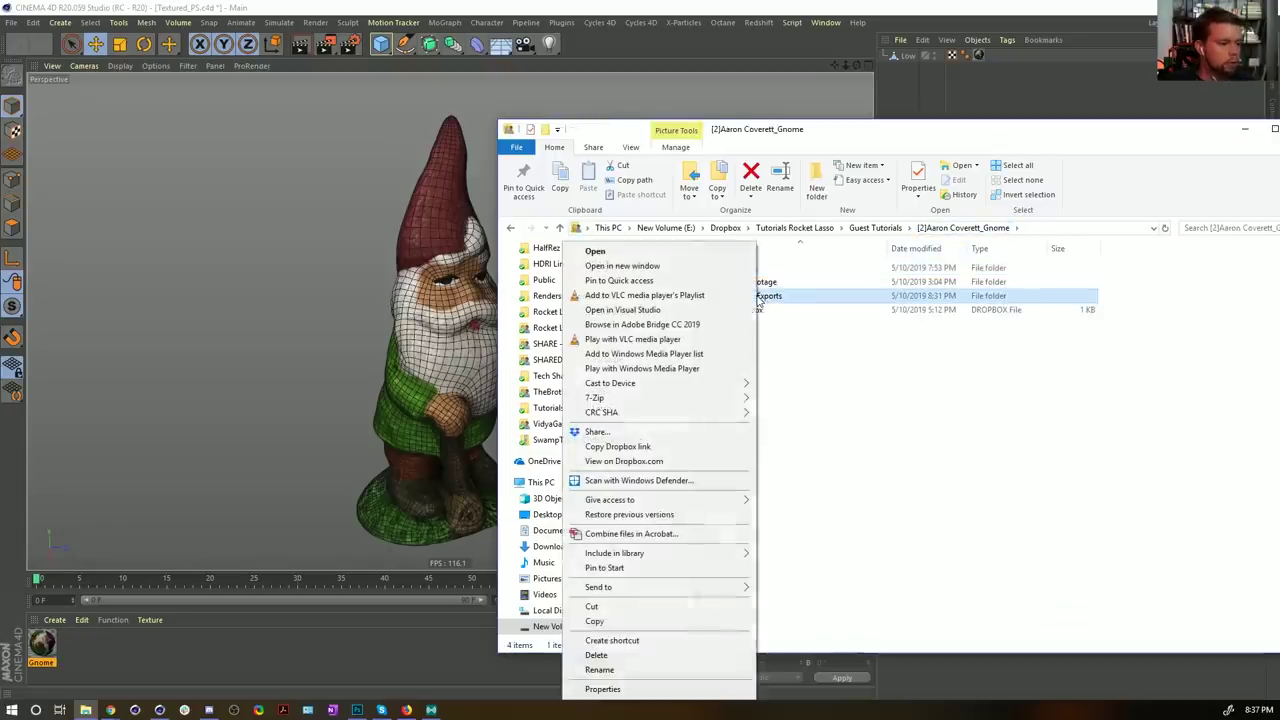
pyautogui.click(618, 621)
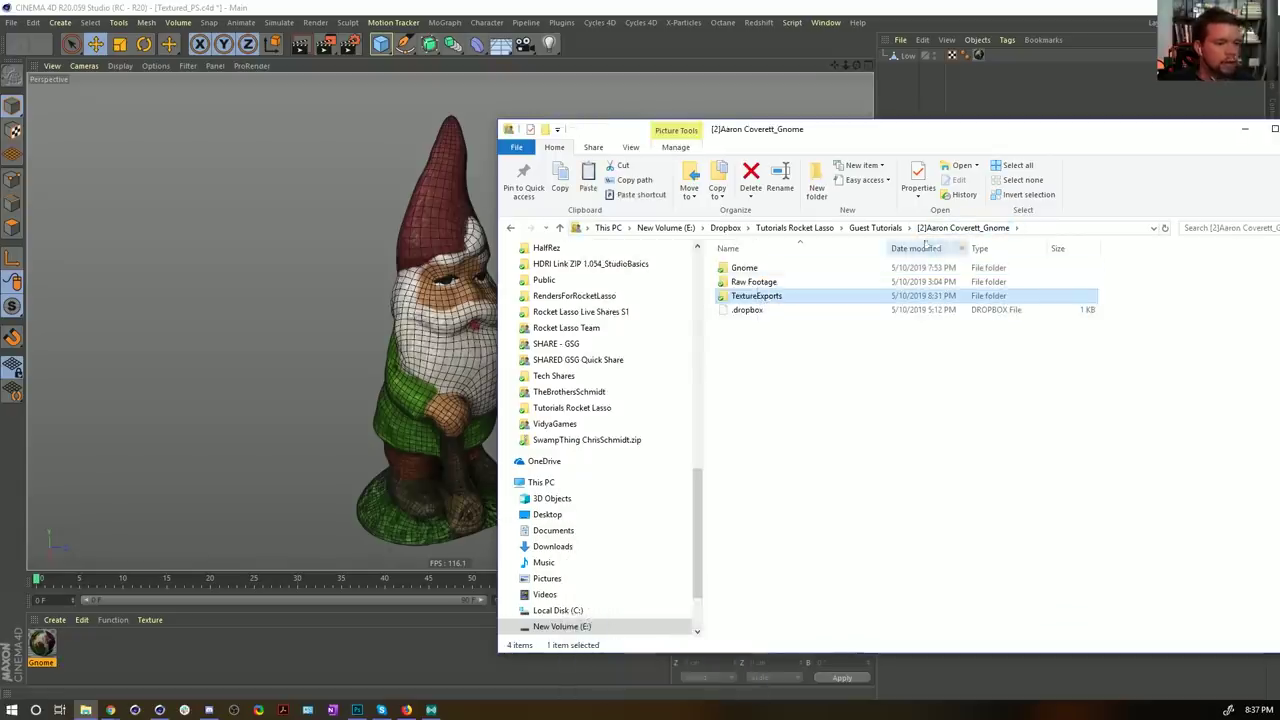
# Step: Paste the copied TextureExports folder into the texturedMesh folder inside the project's Gnome folder
pyautogui.click(876, 228)
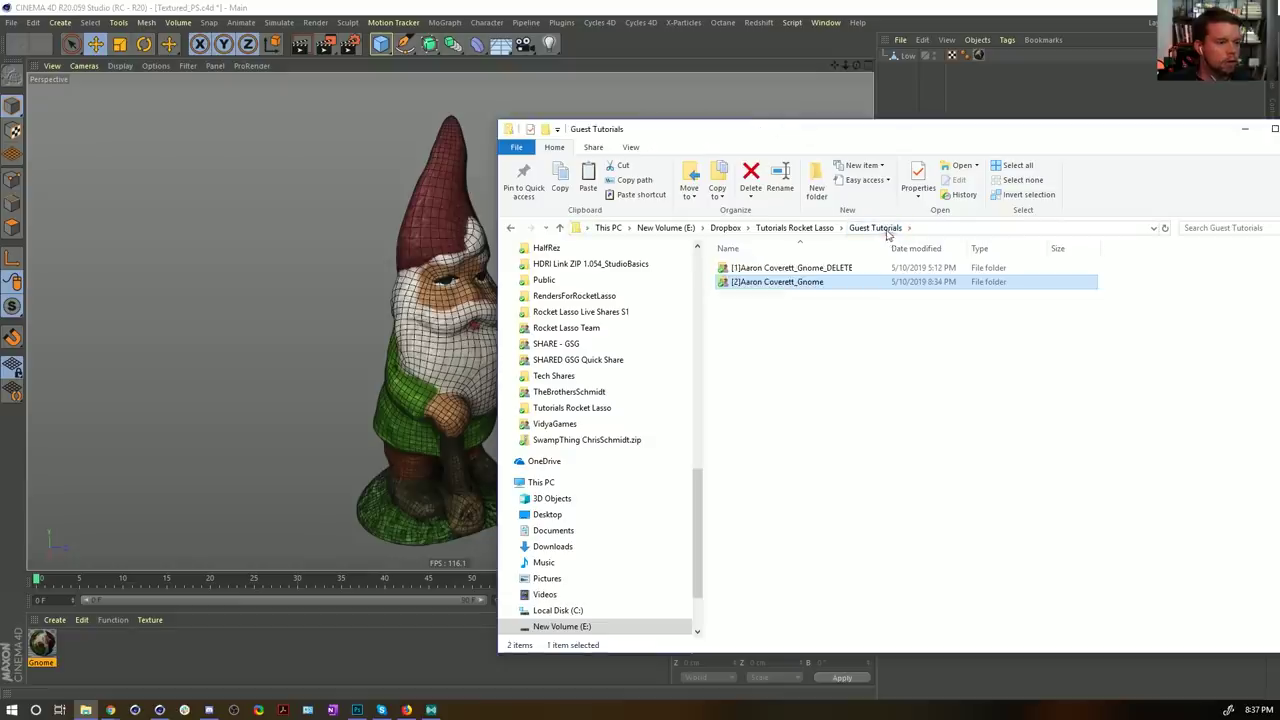
pyautogui.doubleClick(780, 284)
pyautogui.click(755, 270)
pyautogui.doubleClick(755, 270)
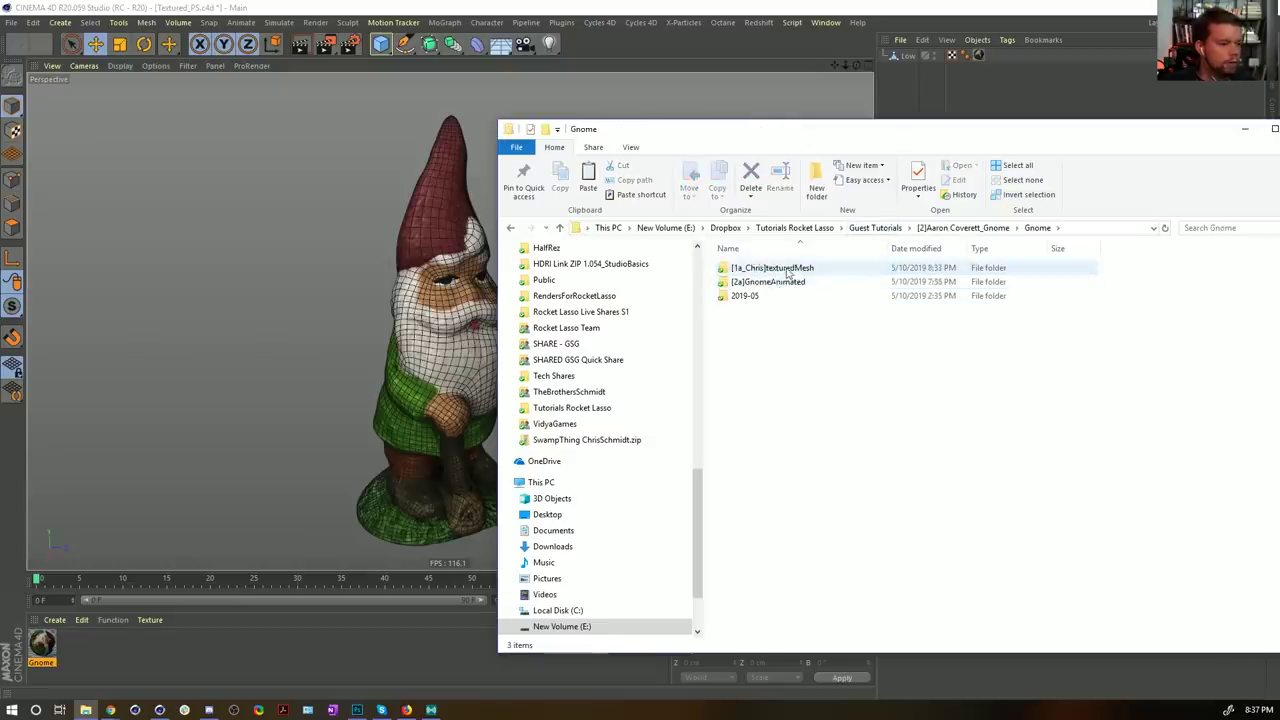
pyautogui.doubleClick(757, 268)
pyautogui.rightClick(1036, 480)
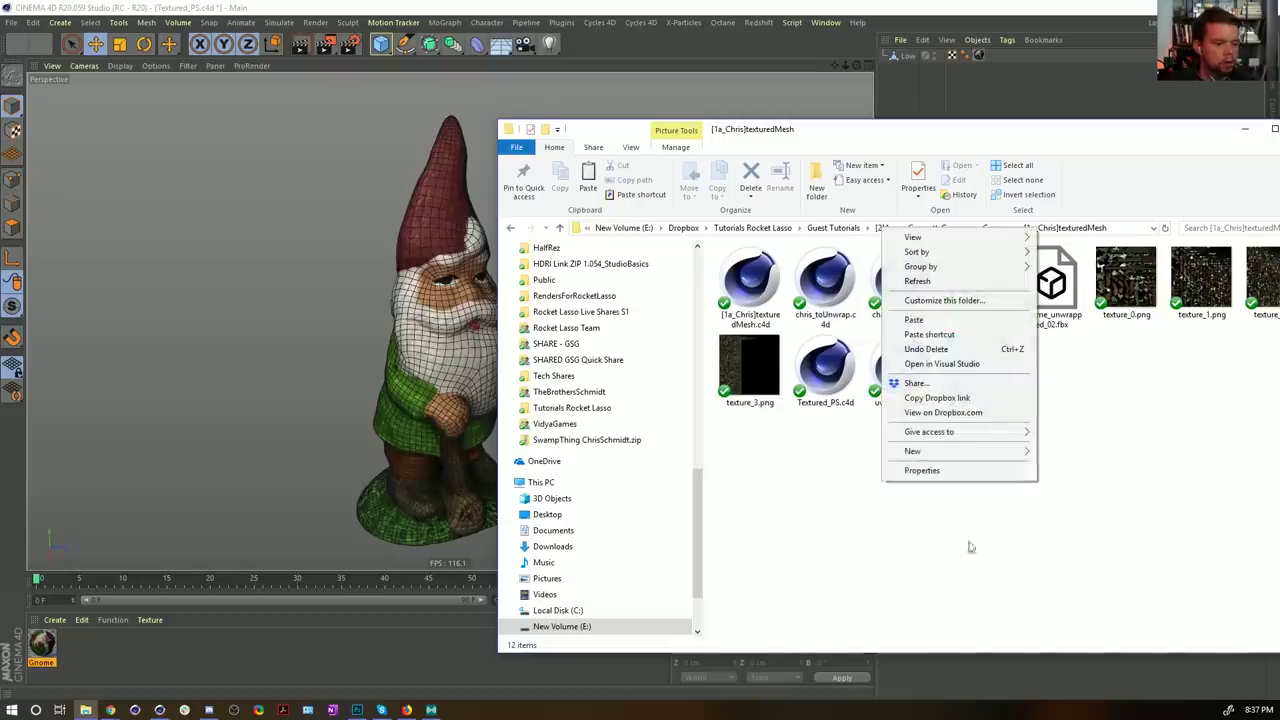
pyautogui.click(914, 320)
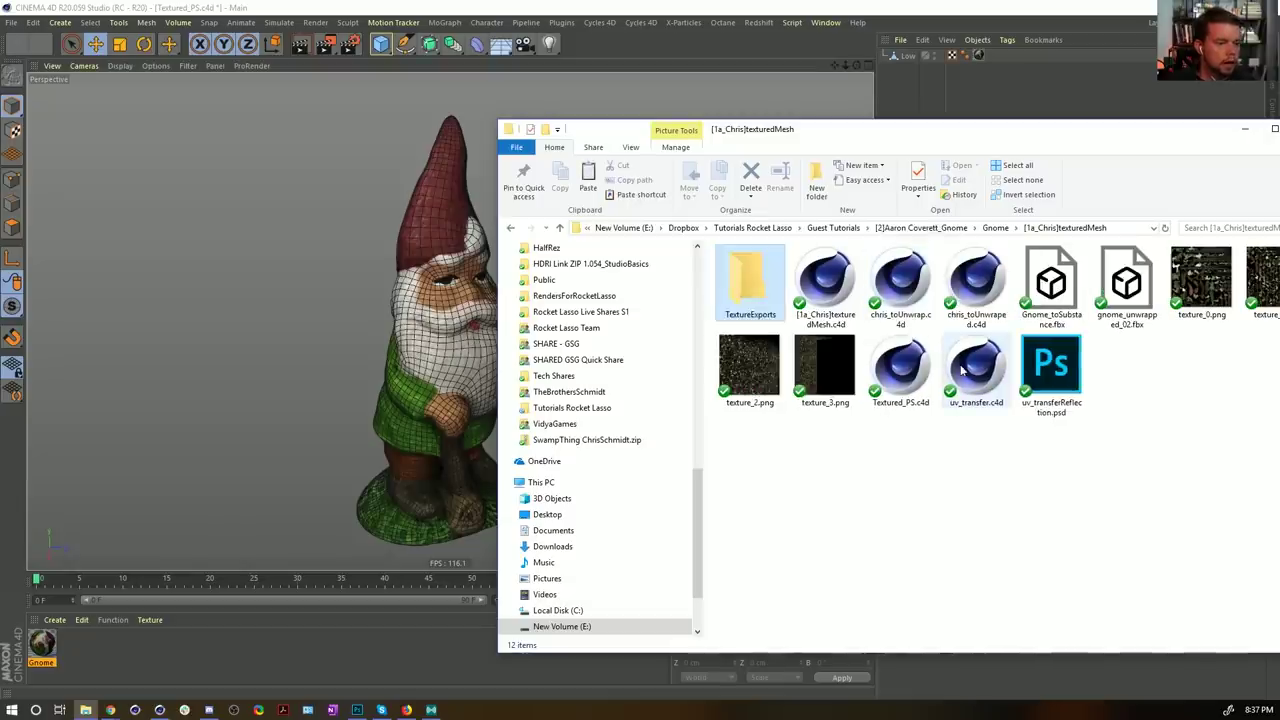
# Step: Rename the pasted TextureExports folder as tex
pyautogui.rightClick(752, 318)
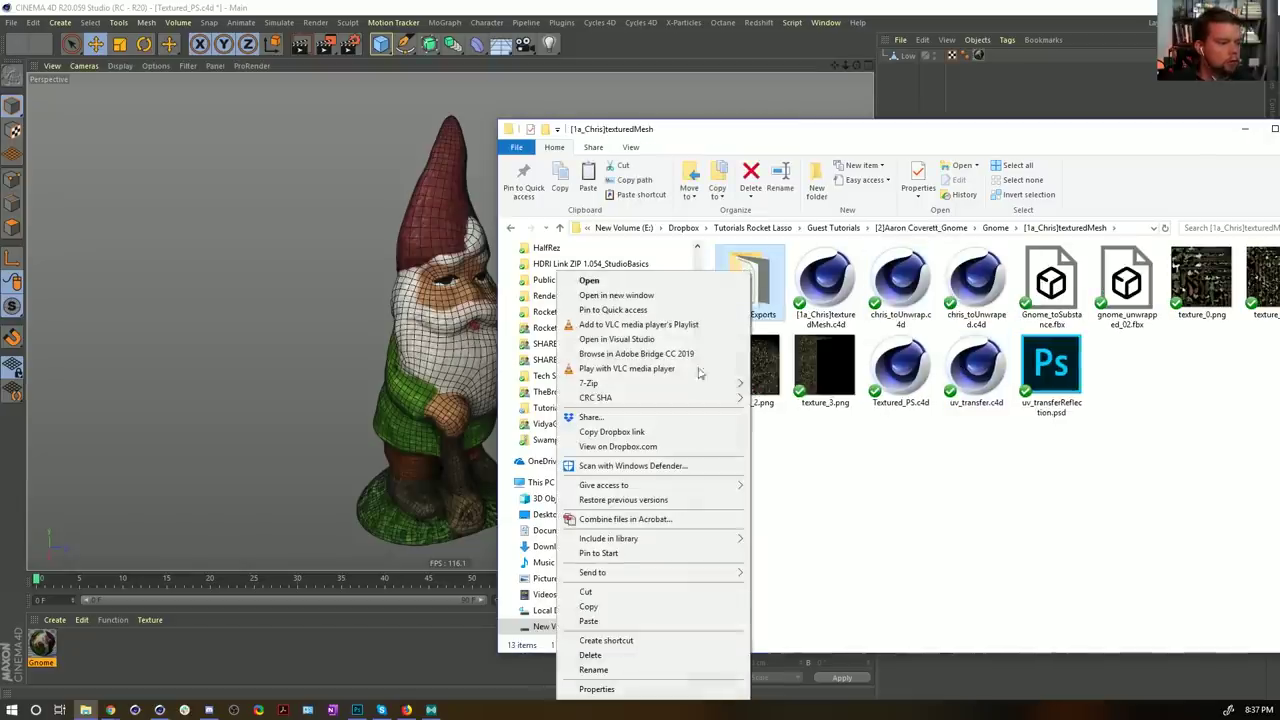
pyautogui.click(612, 672)
pyautogui.write('tex')
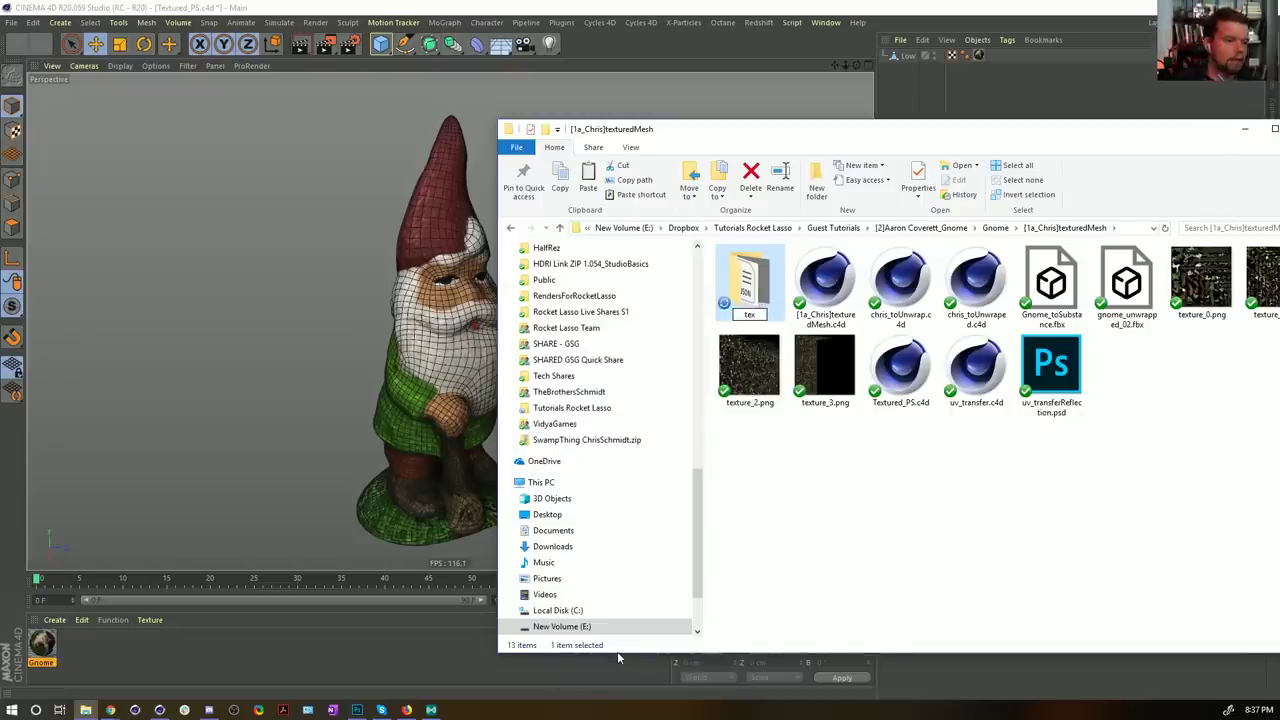
pyautogui.press('Return')
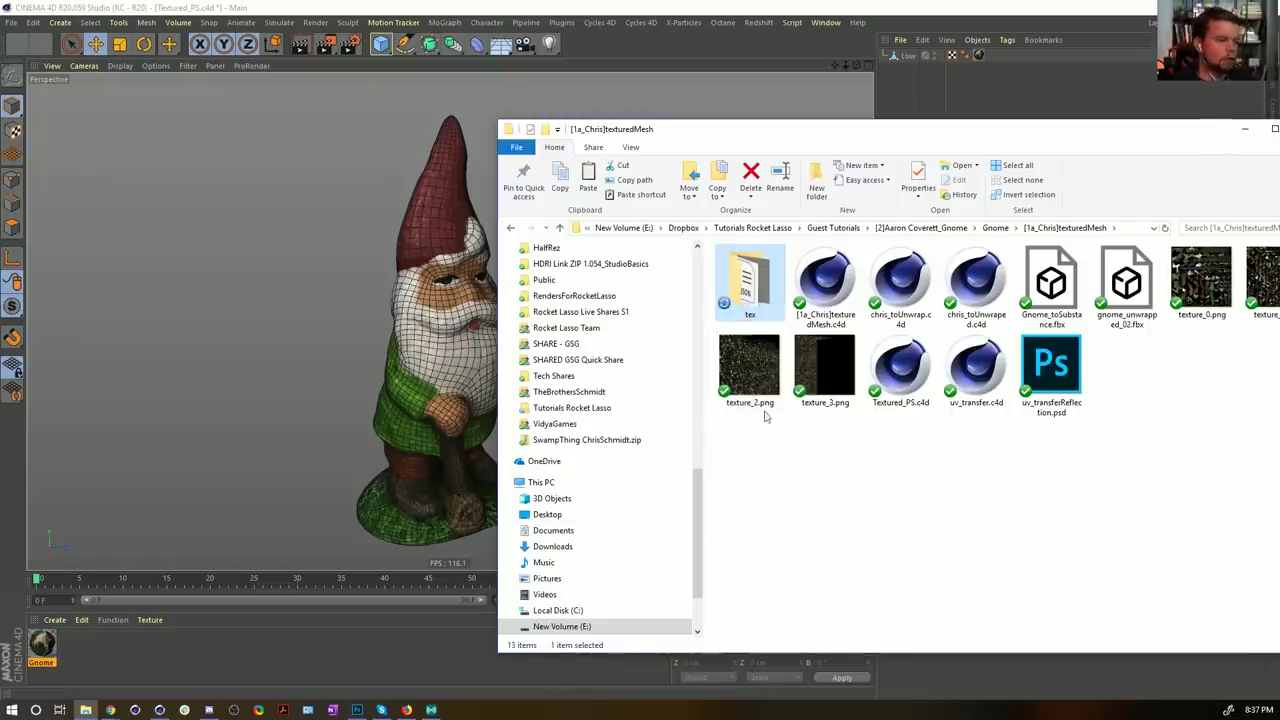
# Step: Switch back to Cinema 4D and delete the Low object's texture tag and the Gnome material
pyautogui.click(783, 56)
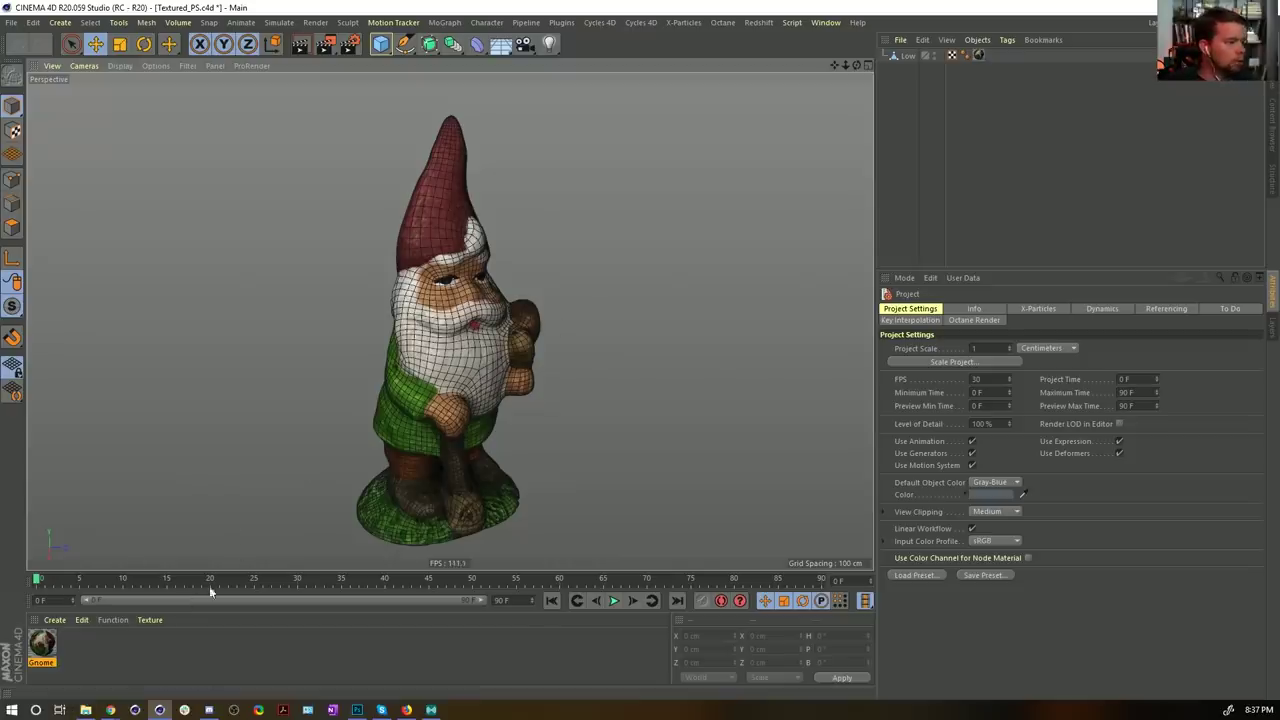
pyautogui.click(979, 55)
pyautogui.press('Delete')
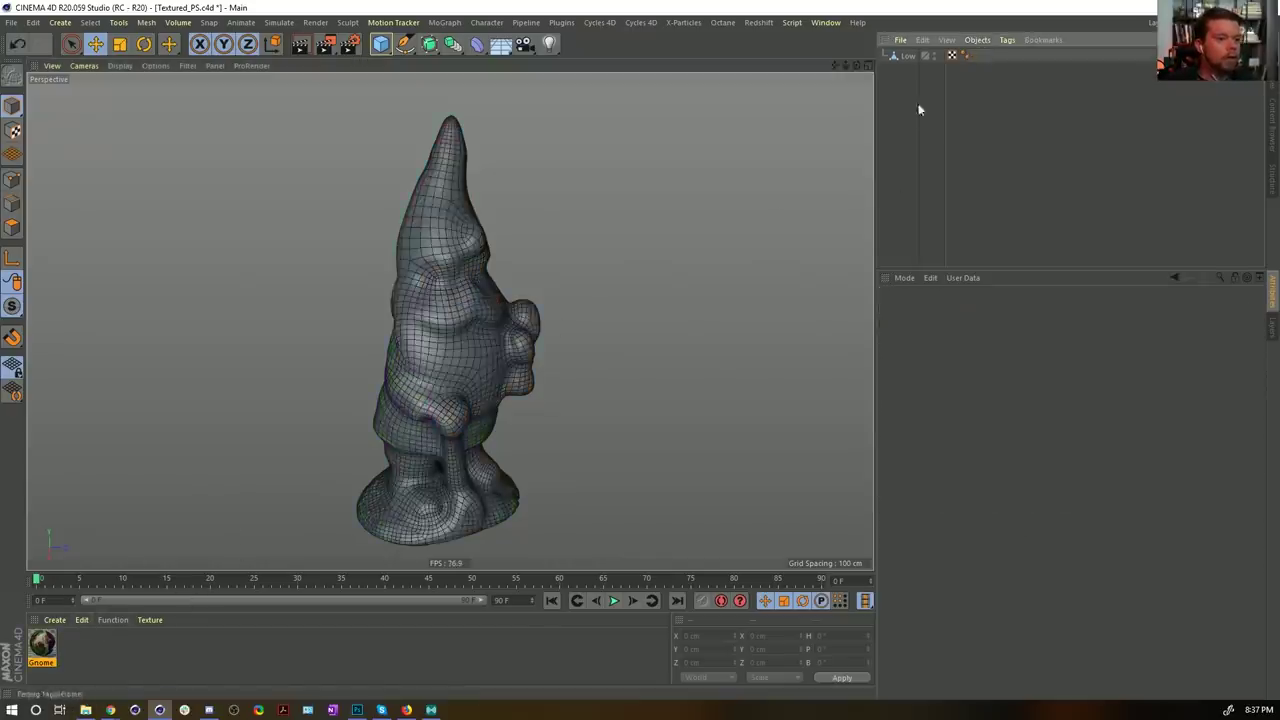
pyautogui.click(44, 642)
pyautogui.press('Delete')
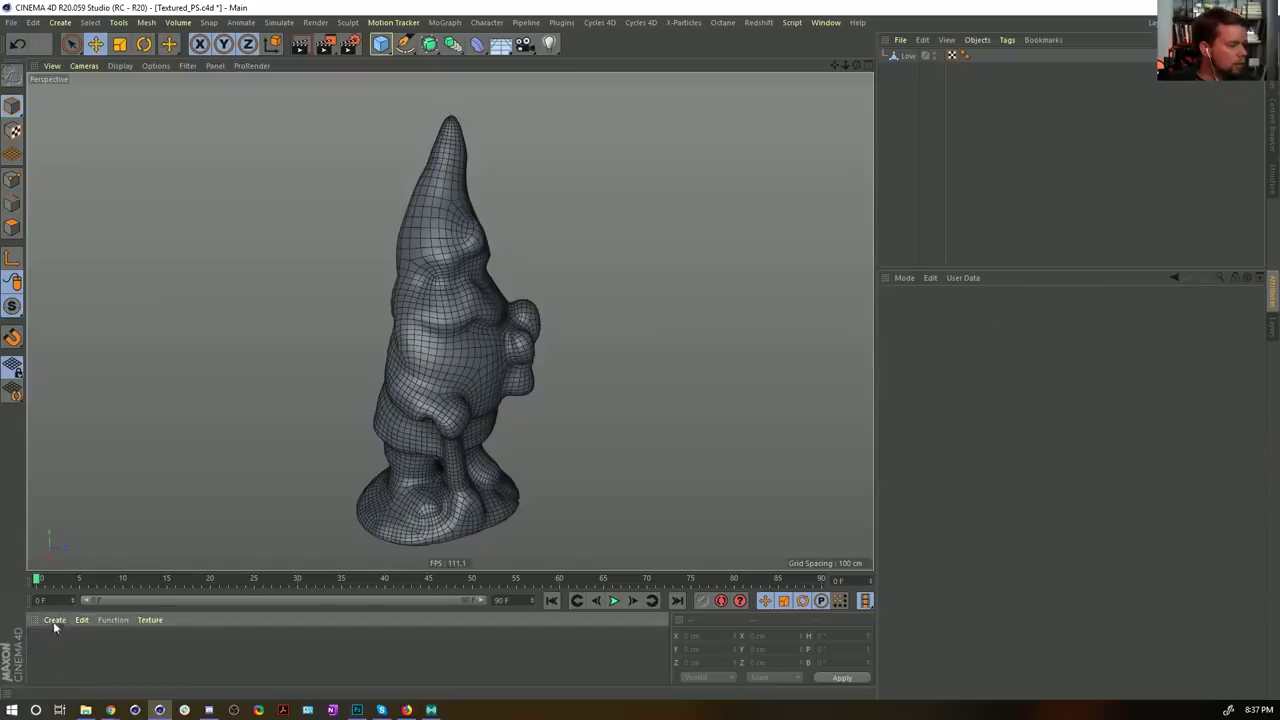
# Step: Create a Redshift Material and apply it to the gnome mesh
pyautogui.click(54, 619)
pyautogui.moveTo(124, 485)
pyautogui.moveTo(218, 479)
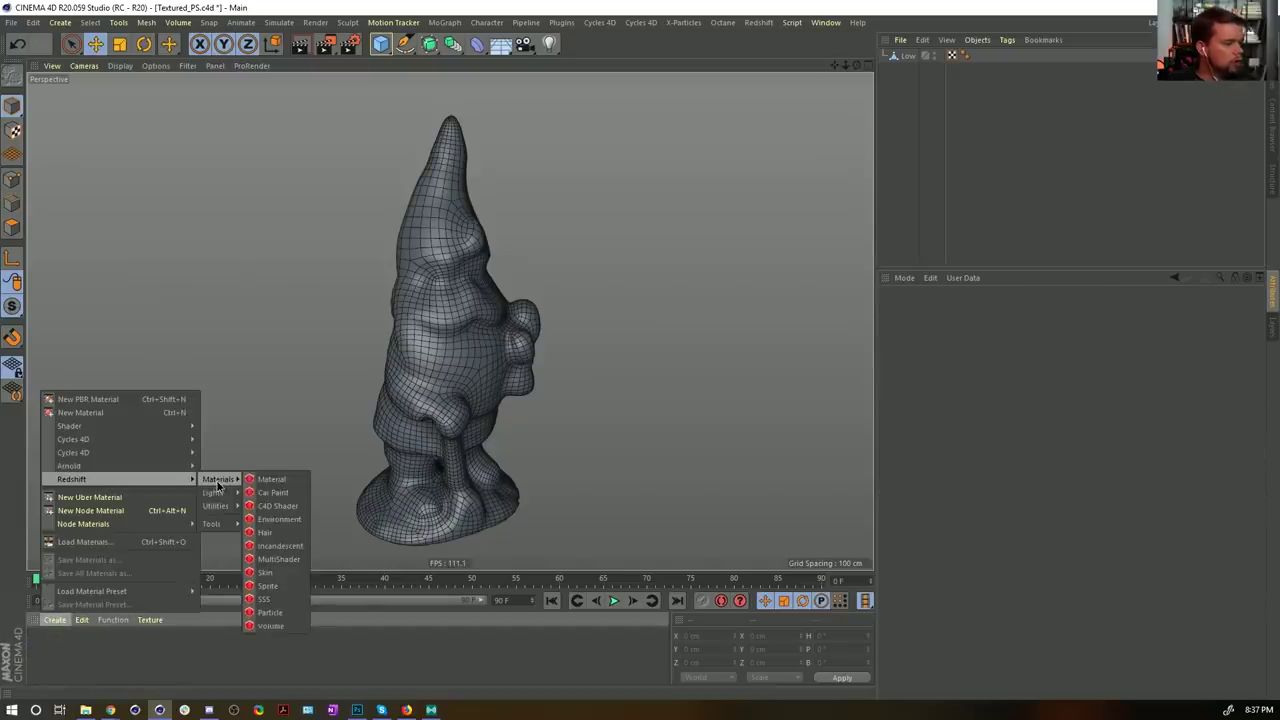
pyautogui.click(280, 479)
pyautogui.moveTo(60, 658); pyautogui.dragTo(463, 356)
pyautogui.click(48, 647)
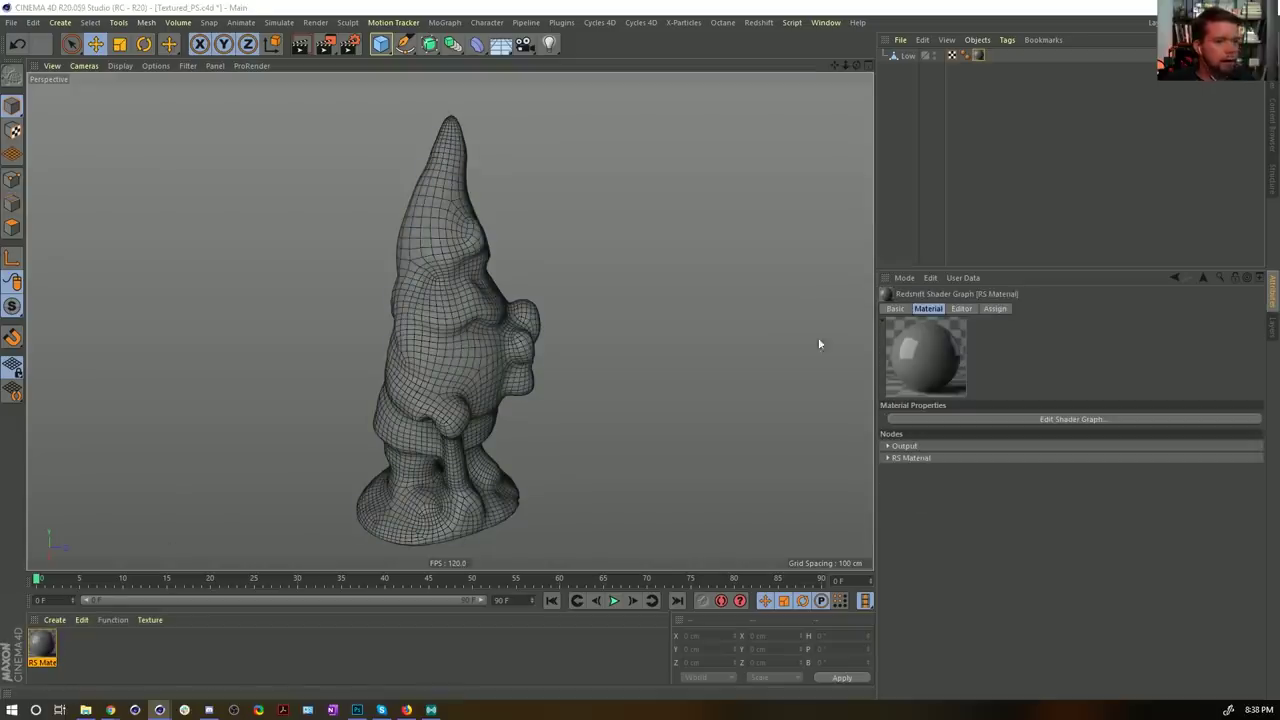
# Step: Open the shader graph of the RS Material for editing
pyautogui.doubleClick(42, 648)
pyautogui.moveTo(711, 240); pyautogui.dragTo(611, 181)
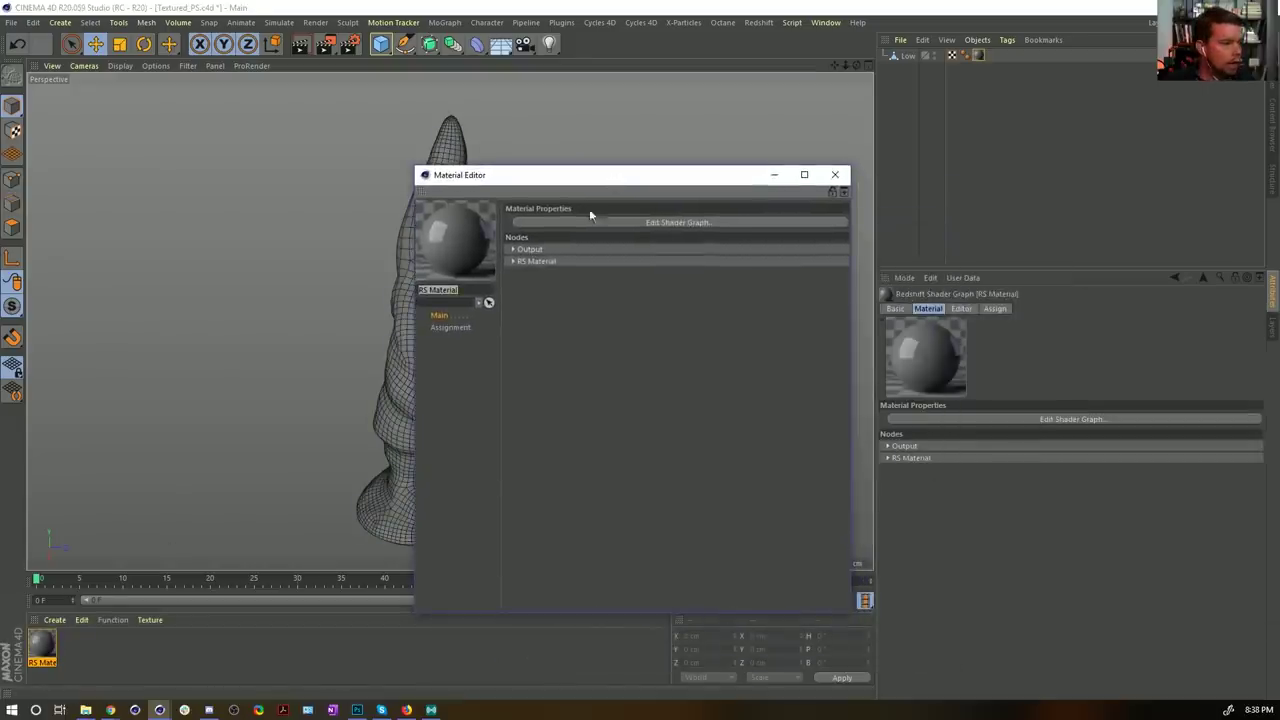
pyautogui.click(530, 263)
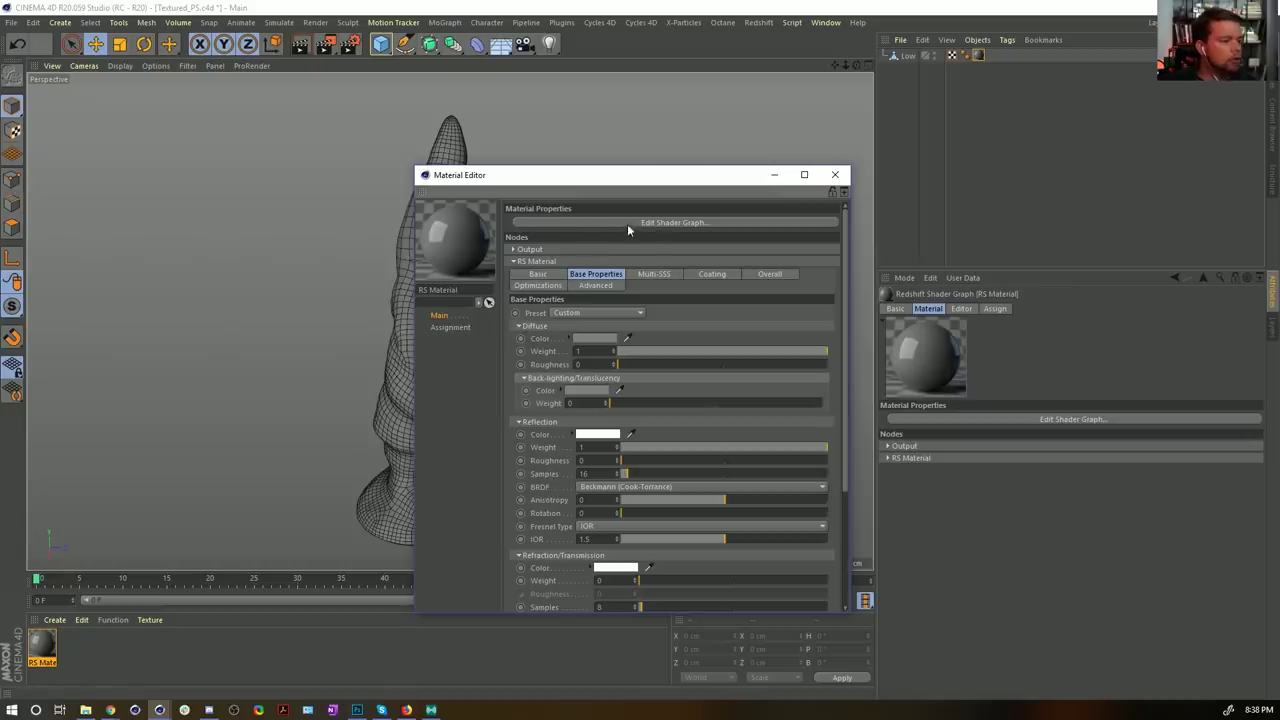
pyautogui.click(689, 223)
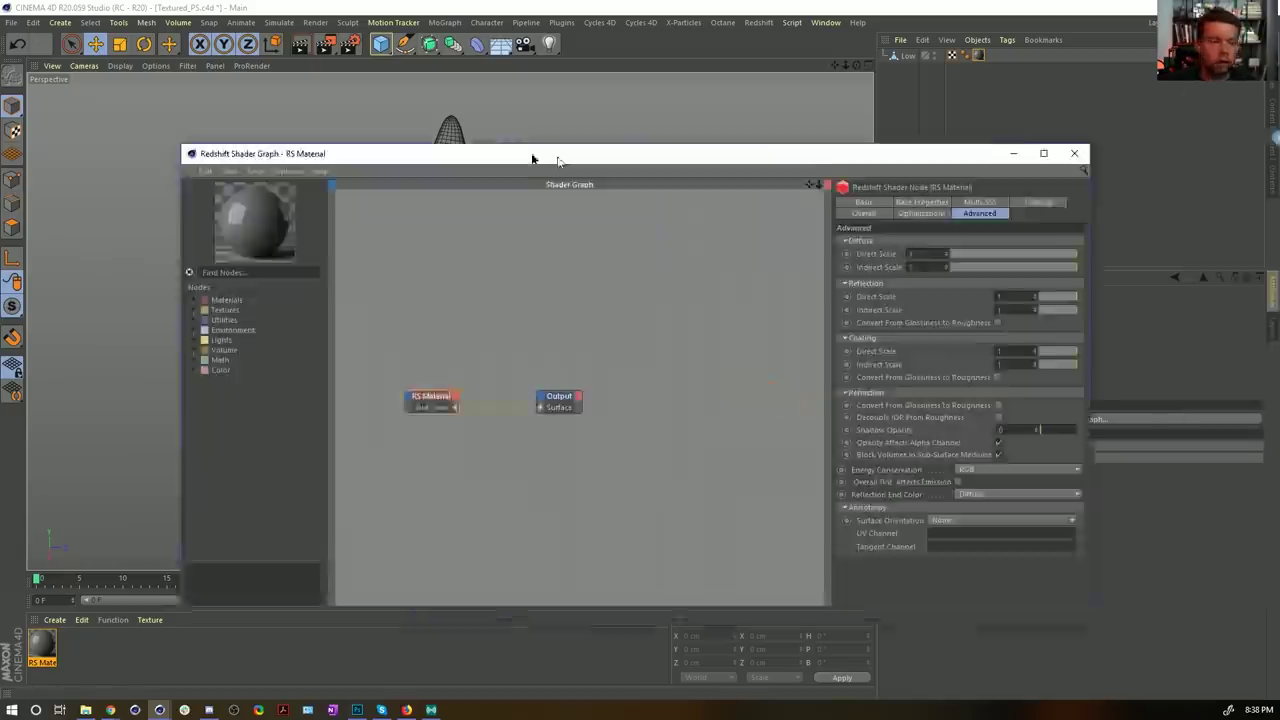
pyautogui.moveTo(531, 157); pyautogui.dragTo(526, 110)
pyautogui.moveTo(411, 281); pyautogui.dragTo(560, 265, button='middle')
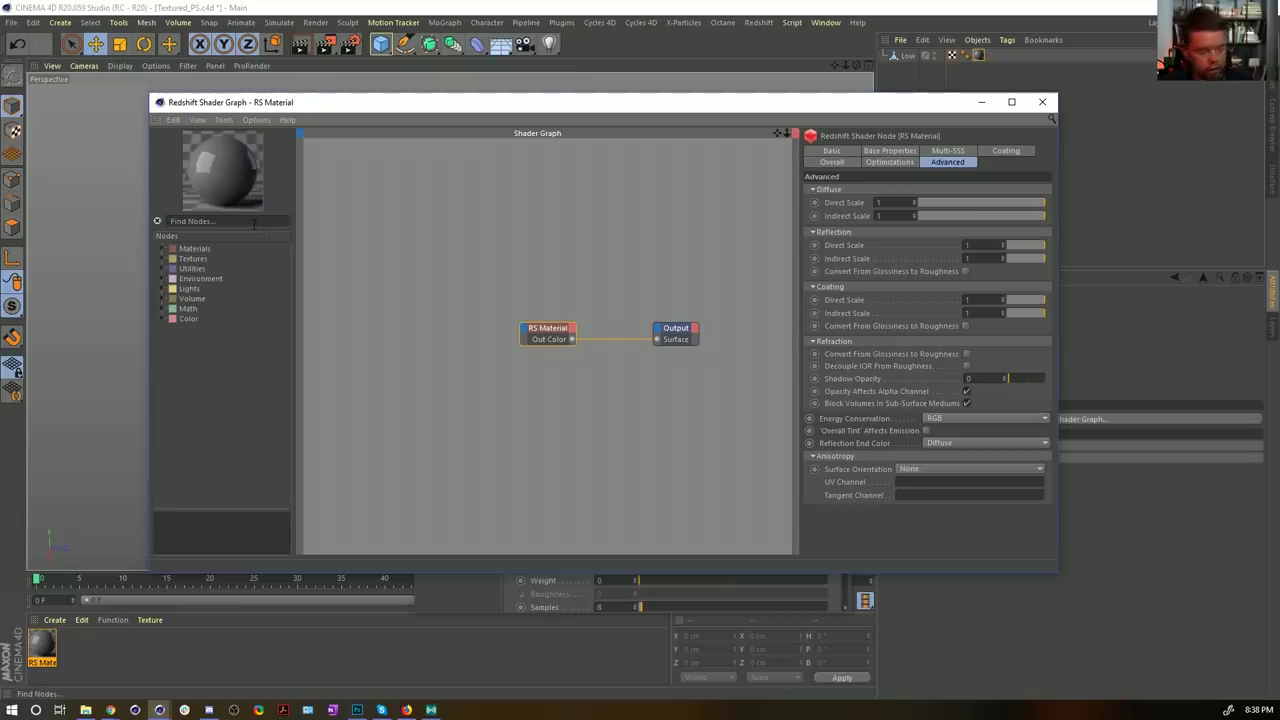
# Step: Add a Texture node to the graph and load Gnome_toSubstance_Gnome_Diffuse.png from the texturedMesh folder's tex subfolder
pyautogui.write('Tex')
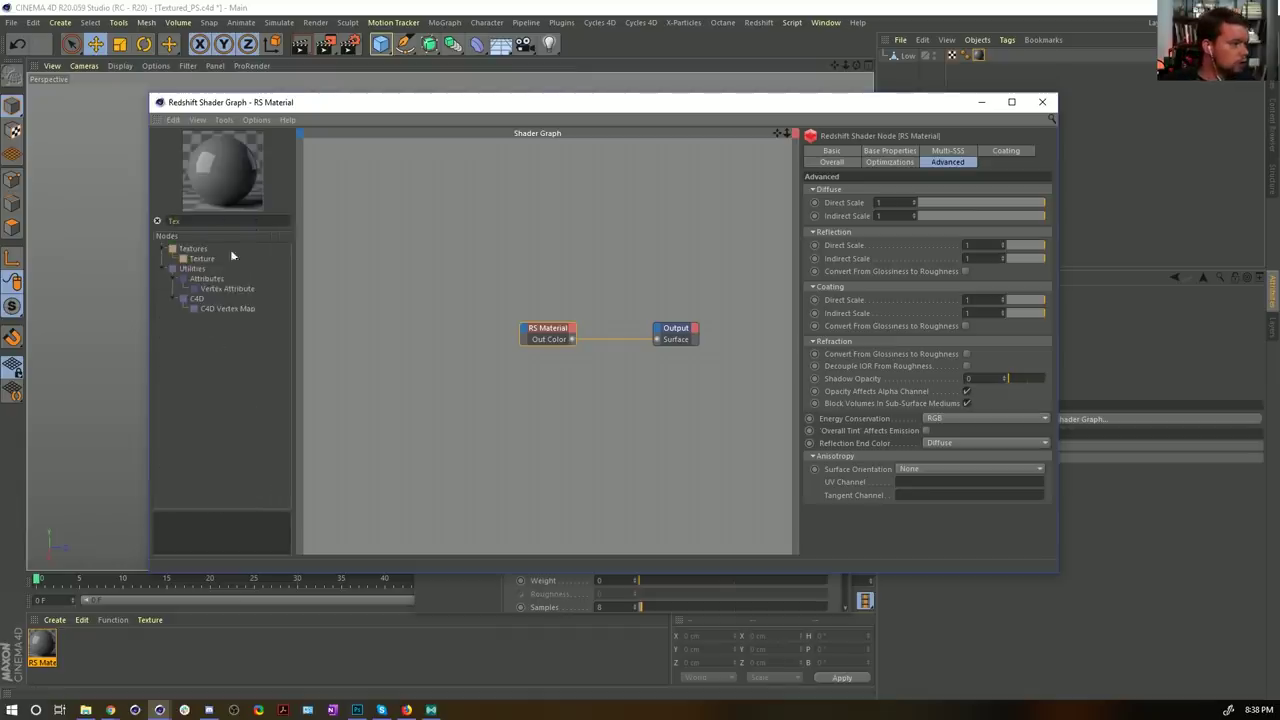
pyautogui.moveTo(192, 259); pyautogui.dragTo(406, 228)
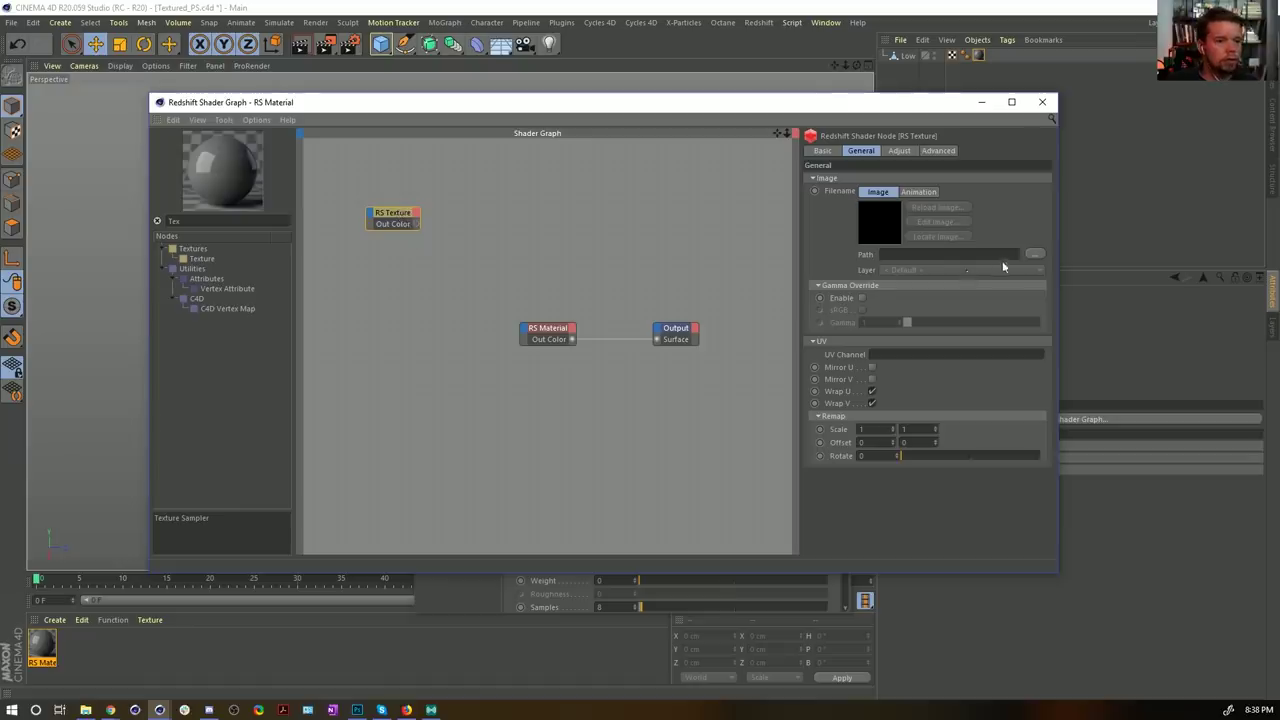
pyautogui.click(1035, 255)
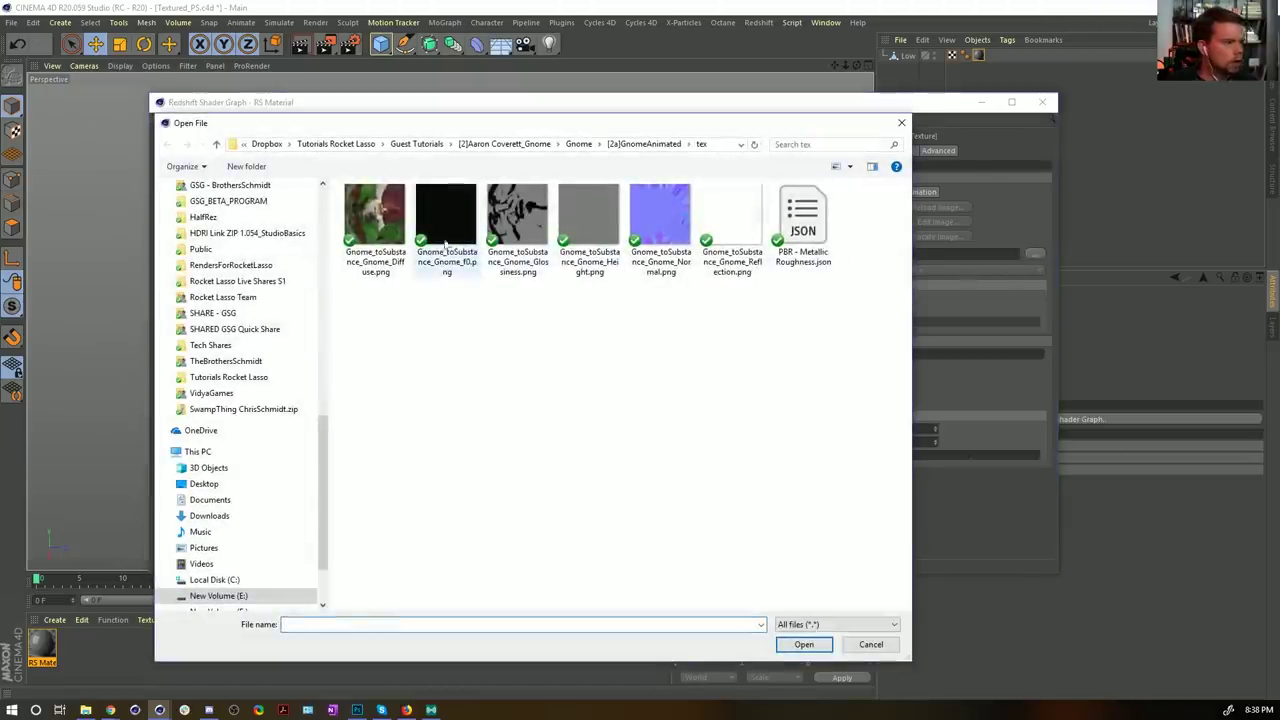
pyautogui.click(643, 144)
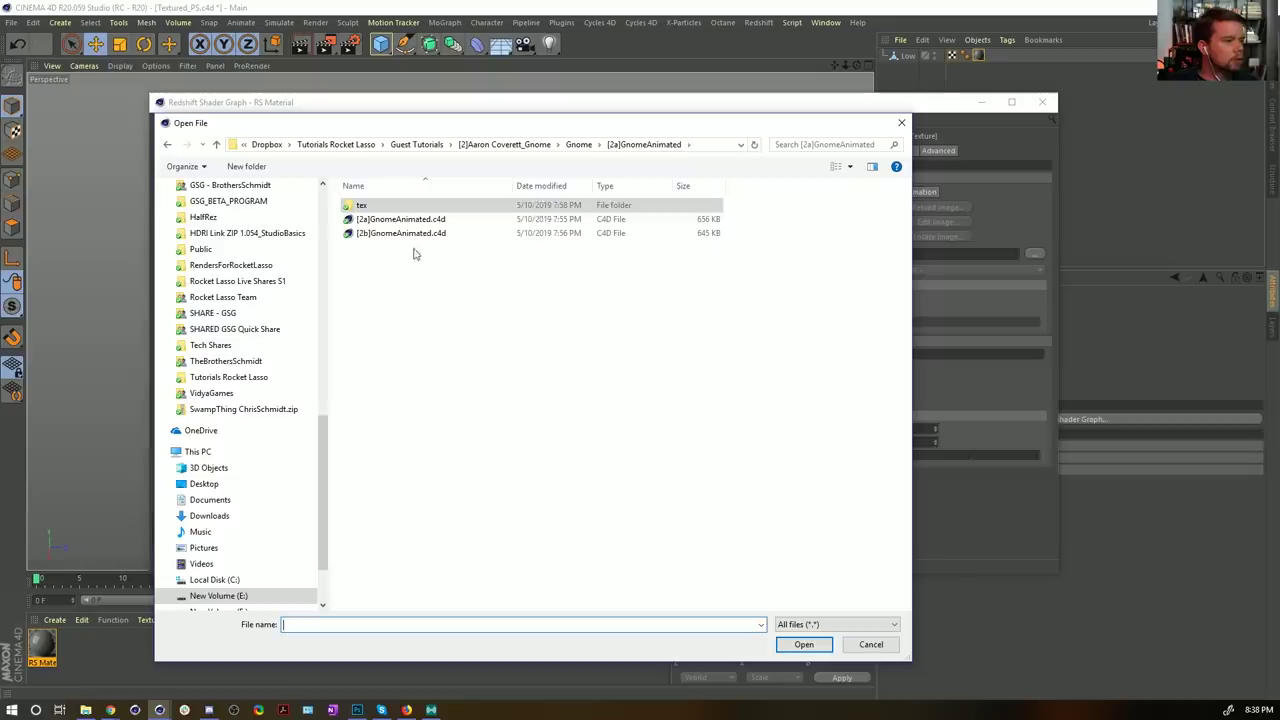
pyautogui.click(579, 144)
pyautogui.doubleClick(410, 205)
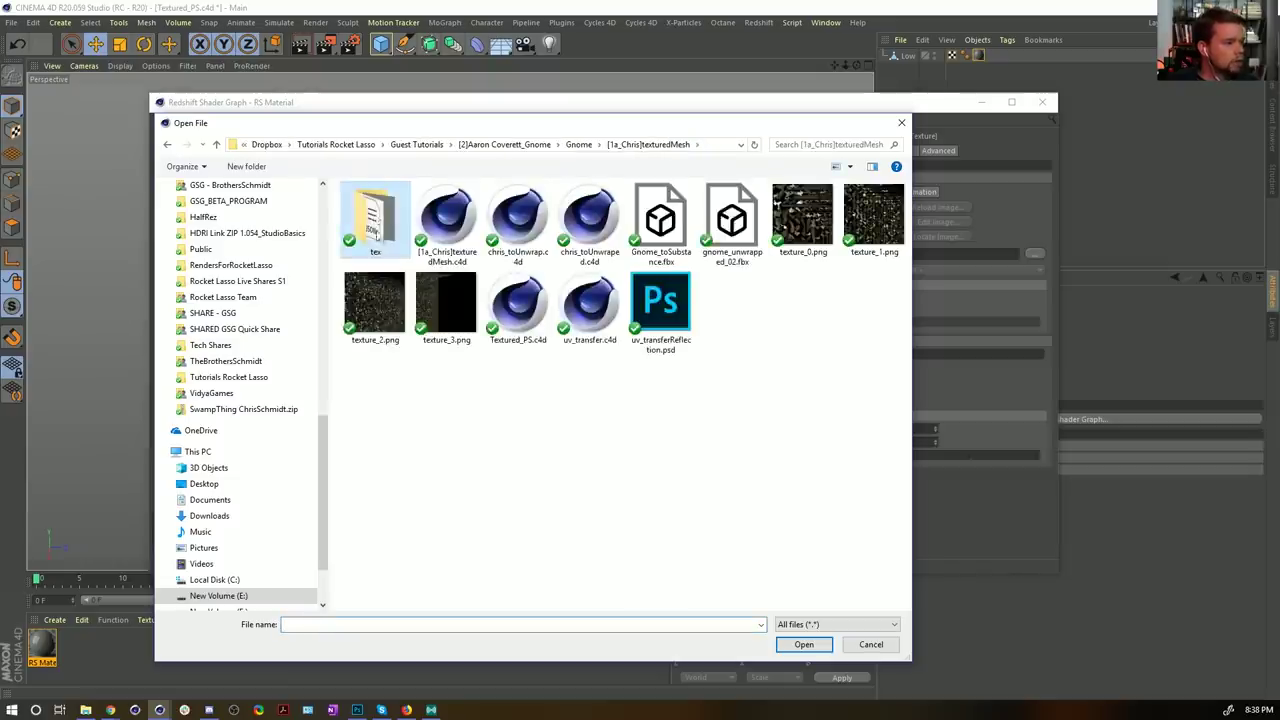
pyautogui.doubleClick(393, 237)
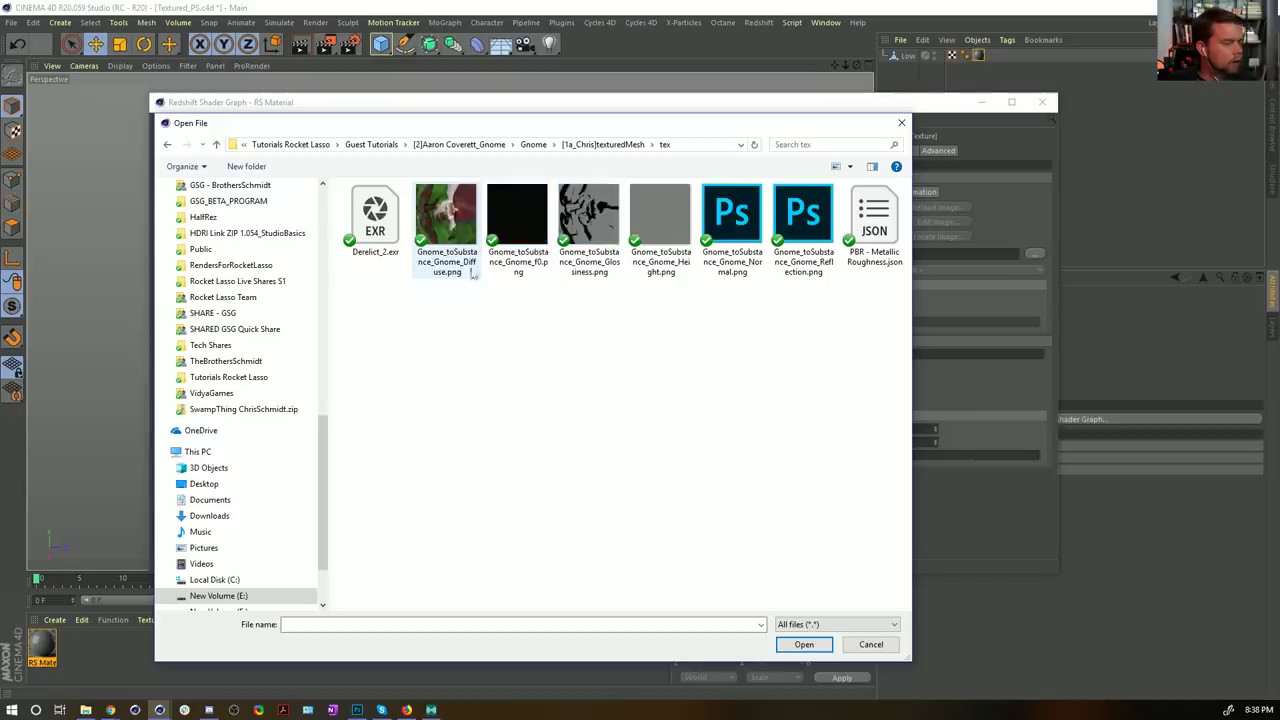
pyautogui.click(447, 228)
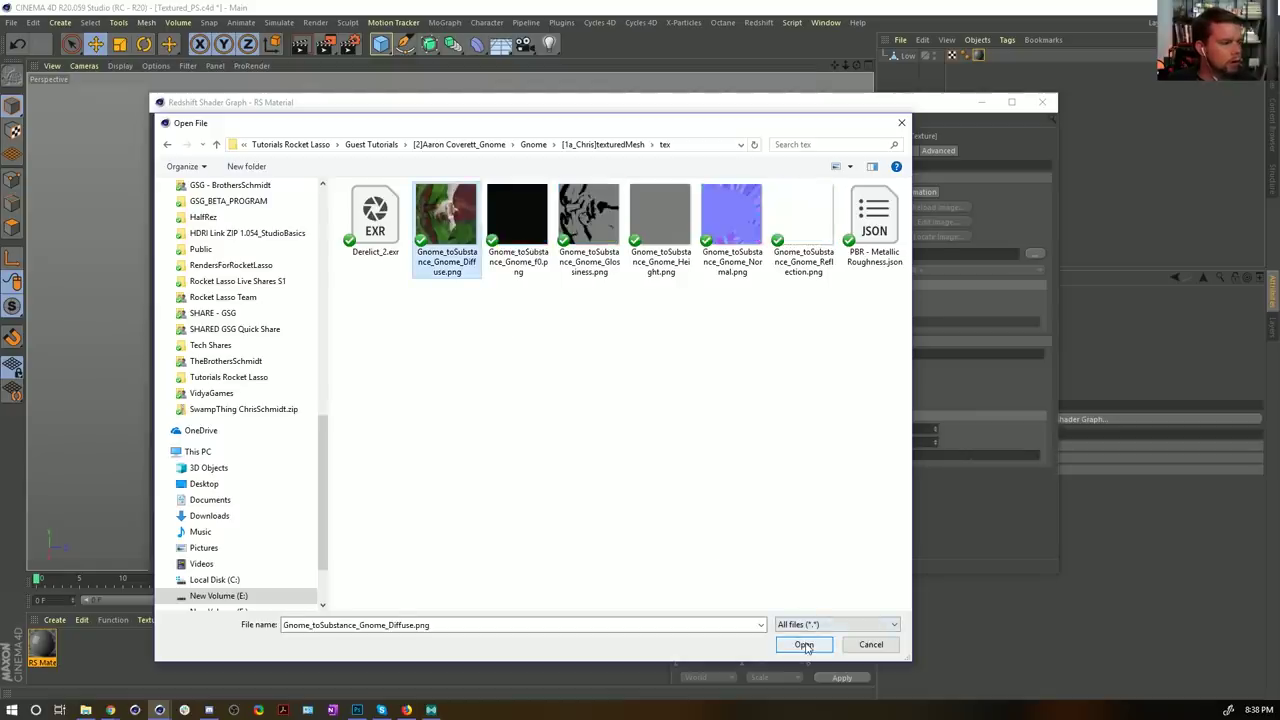
pyautogui.click(804, 644)
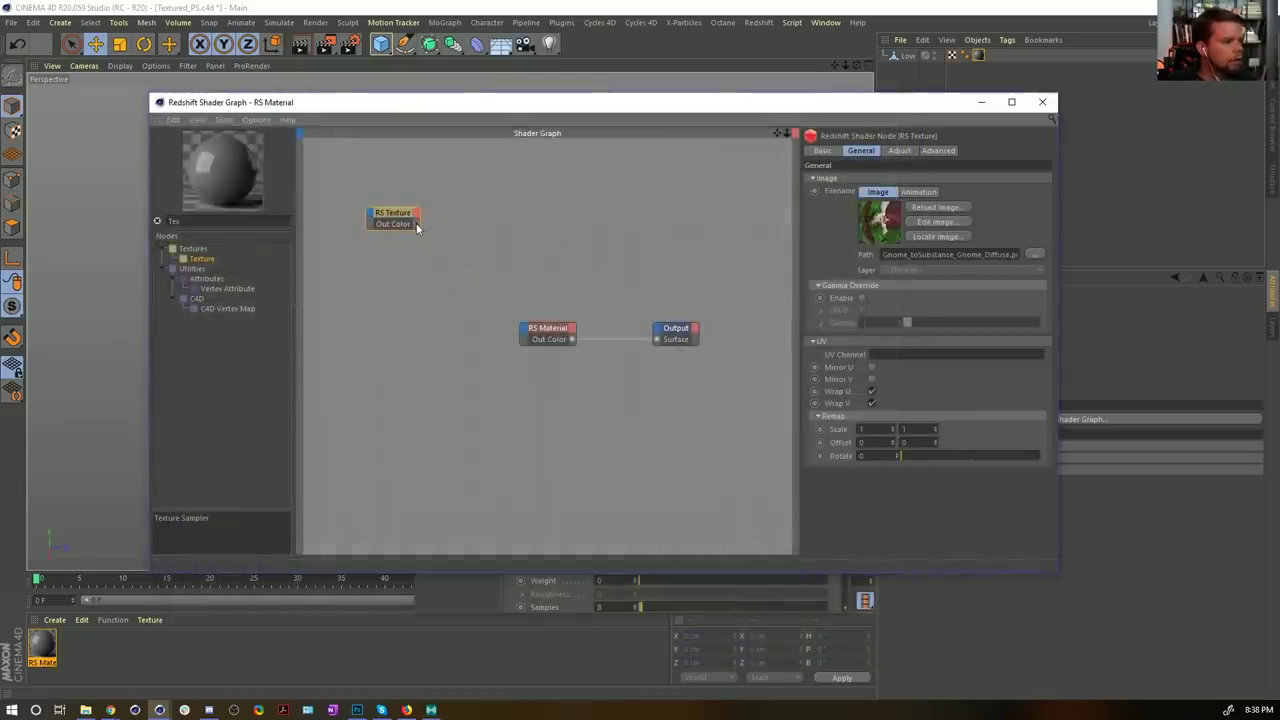
# Step: Connect the diffuse texture's Out Color to the RS Material's Diffuse Color input
pyautogui.moveTo(417, 226); pyautogui.dragTo(525, 333)
pyautogui.moveTo(530, 337)
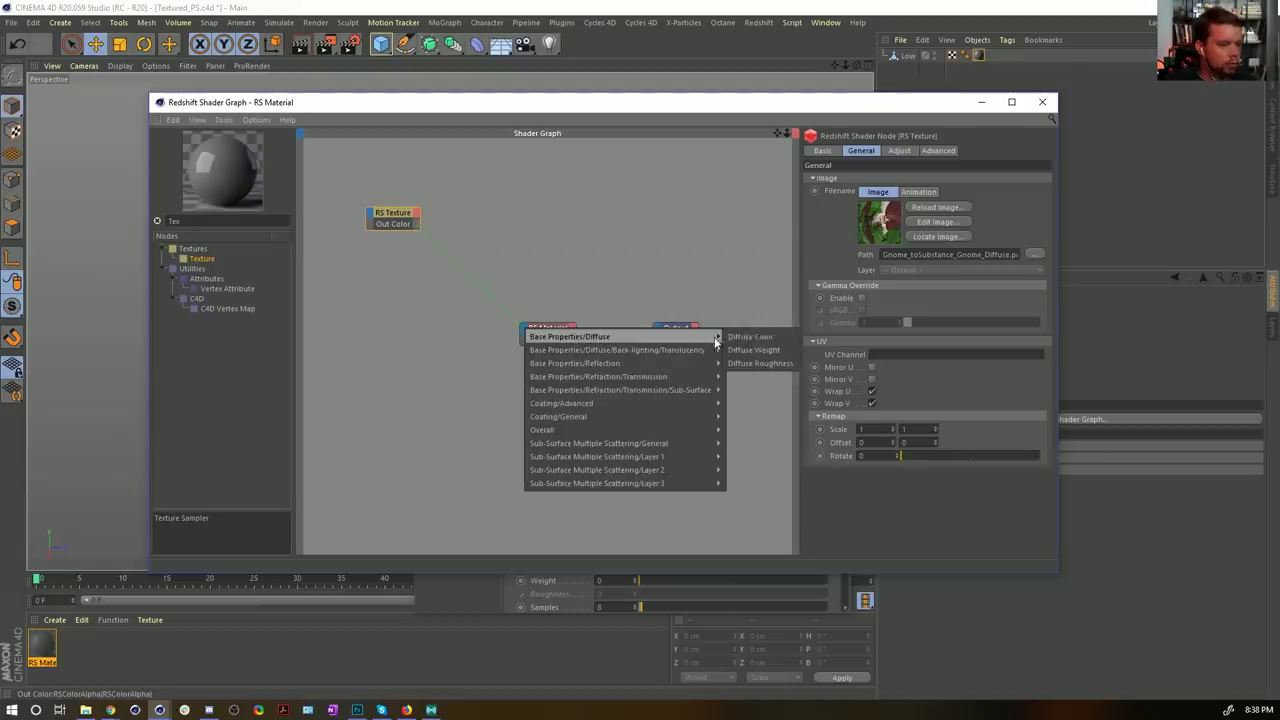
pyautogui.click(751, 338)
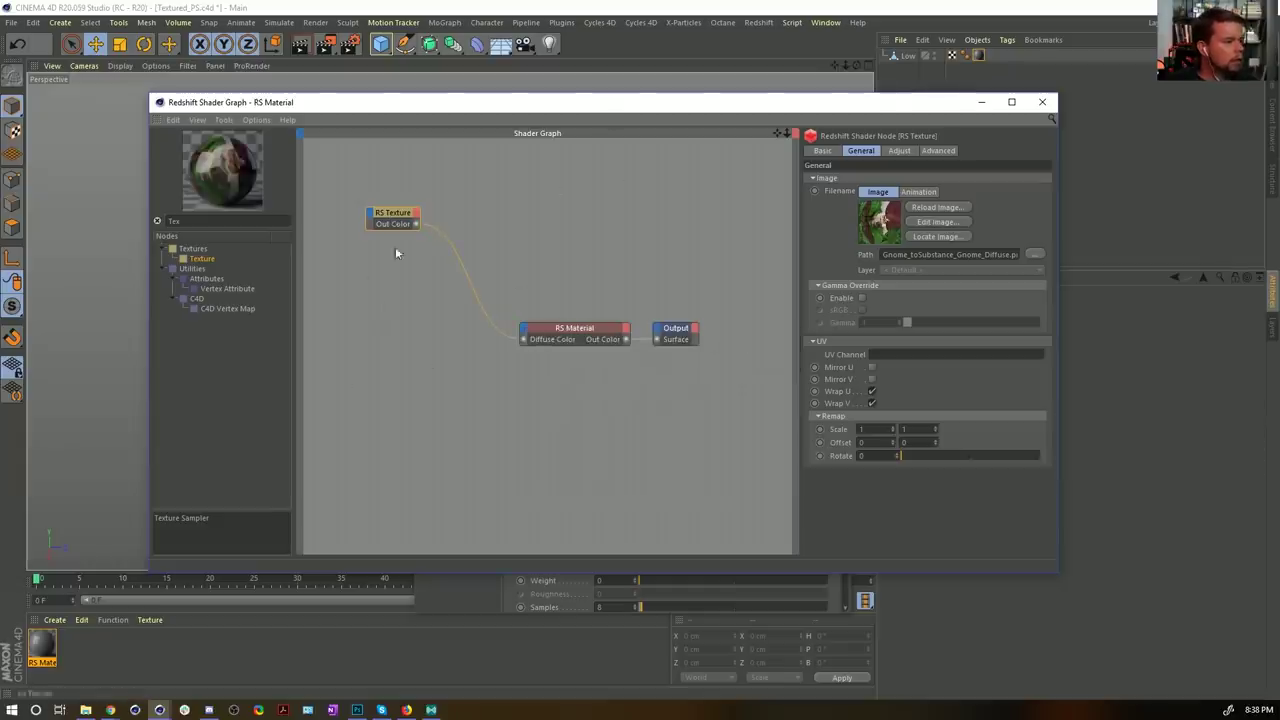
# Step: Duplicate the diffuse texture node below the original and load Gnome_toSubstance_Gnome_Glossiness.png into the copy
pyautogui.moveTo(393, 215); pyautogui.dragTo(395, 293)
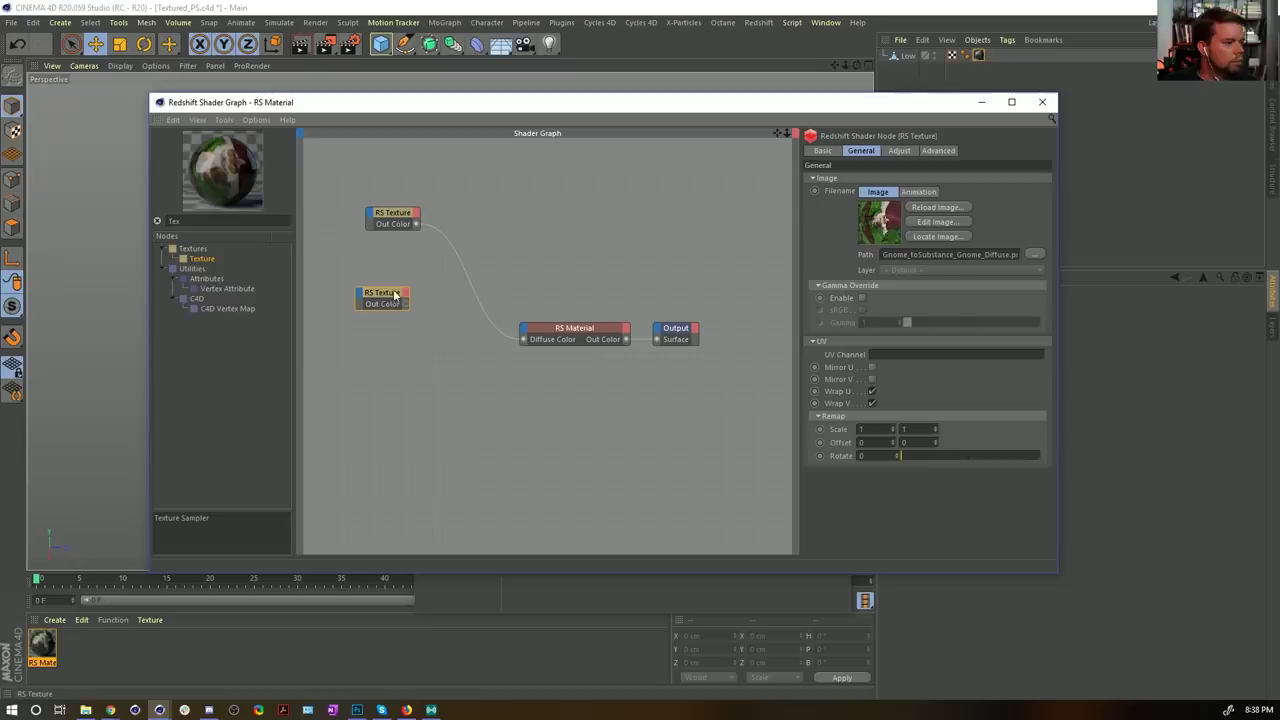
pyautogui.click(1035, 255)
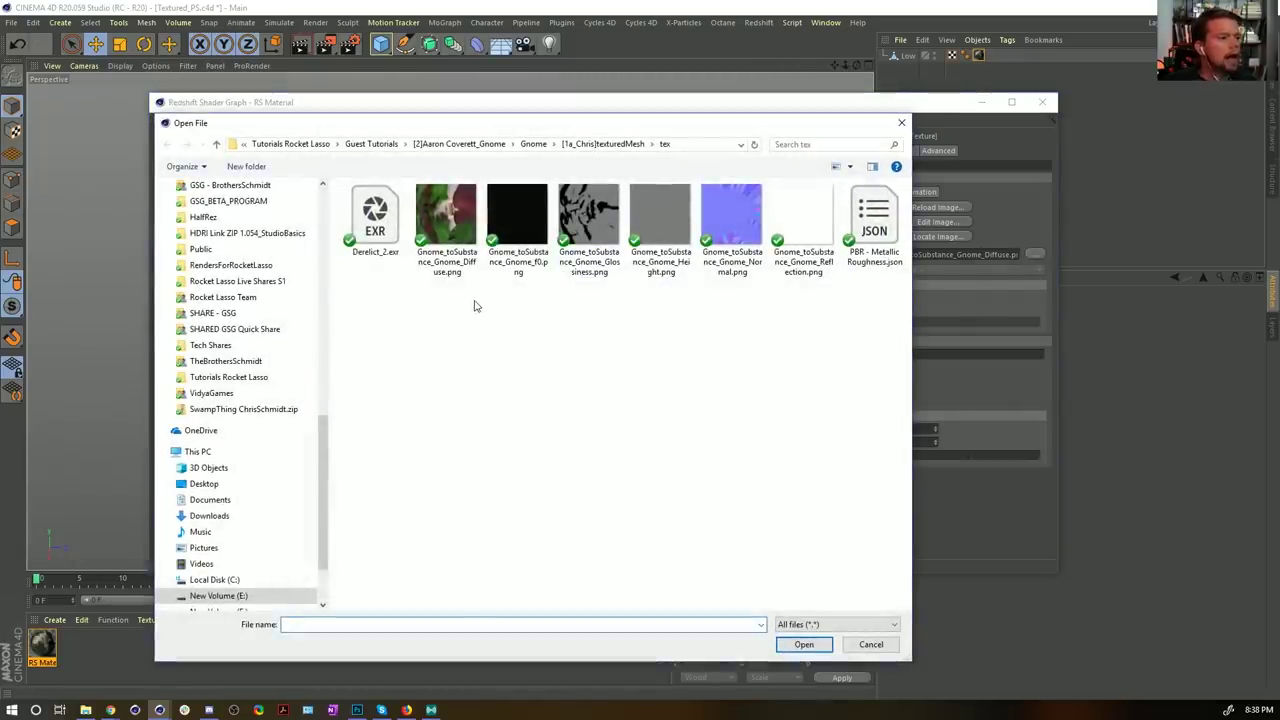
pyautogui.click(590, 222)
pyautogui.click(804, 644)
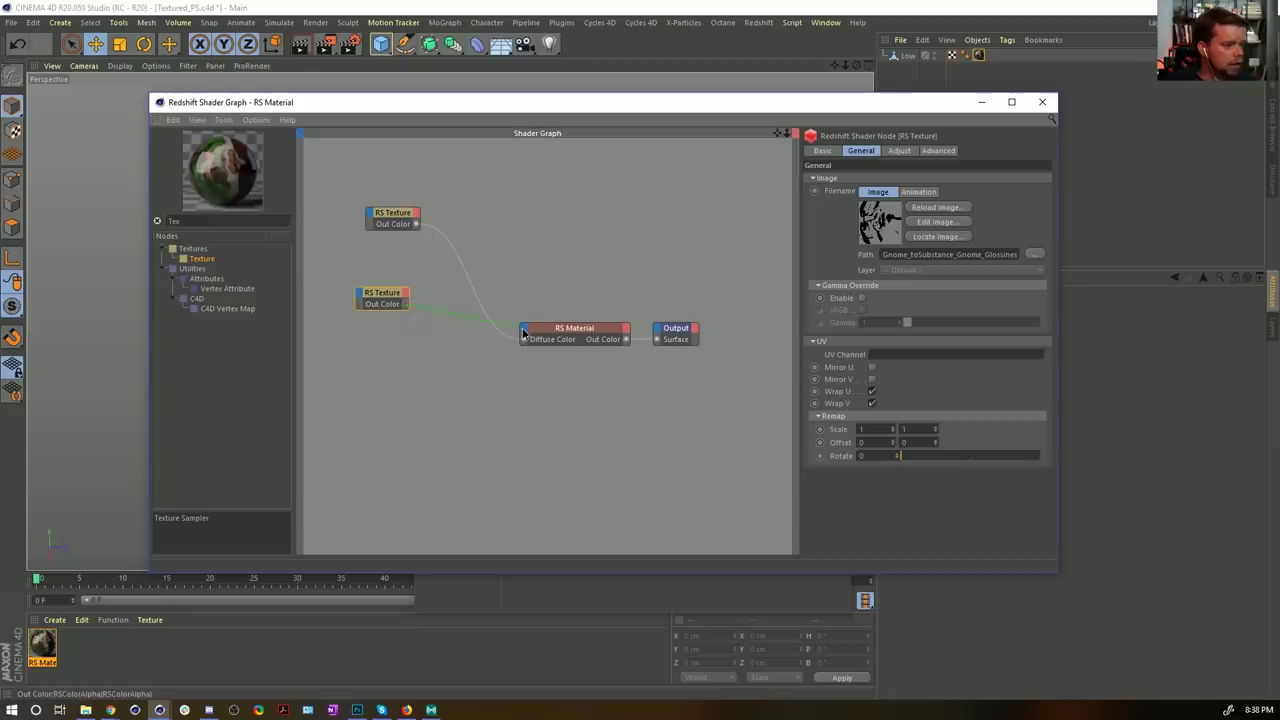
# Step: Connect the glossiness texture to the RS Material's Refl Roughness input and align its node under the diffuse texture
pyautogui.moveTo(522, 333); pyautogui.dragTo(523, 335)
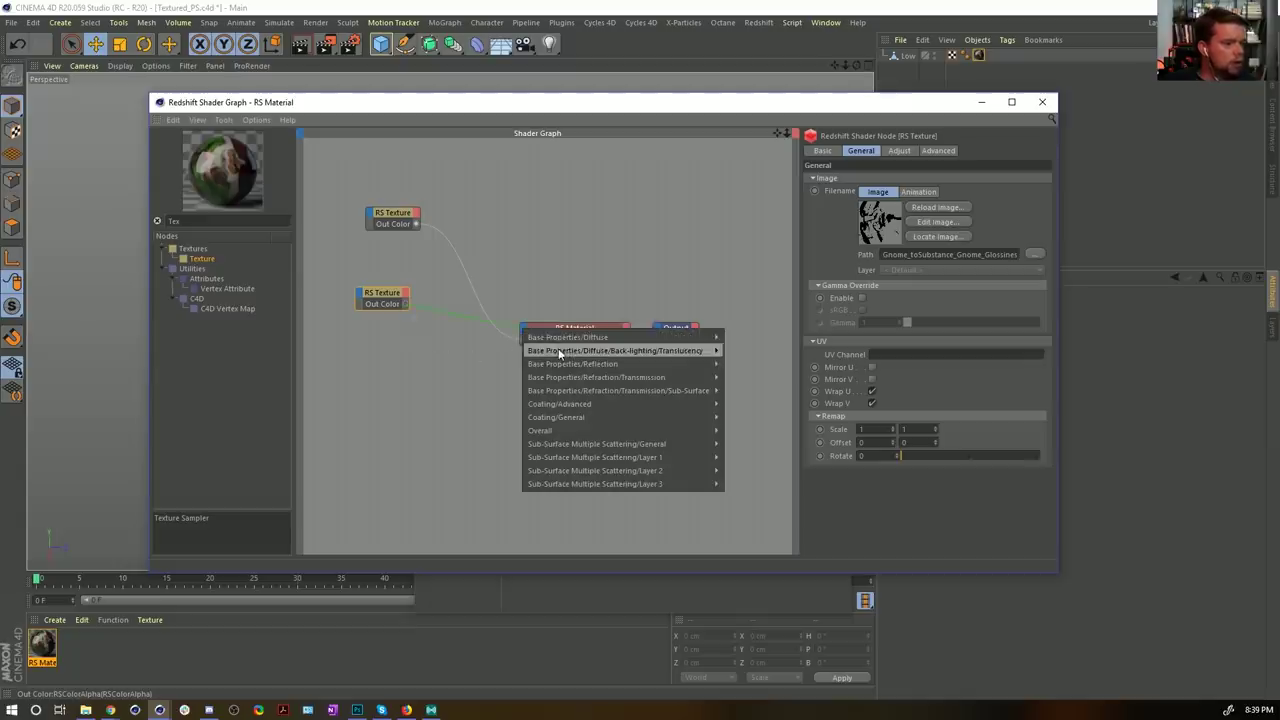
pyautogui.moveTo(566, 364)
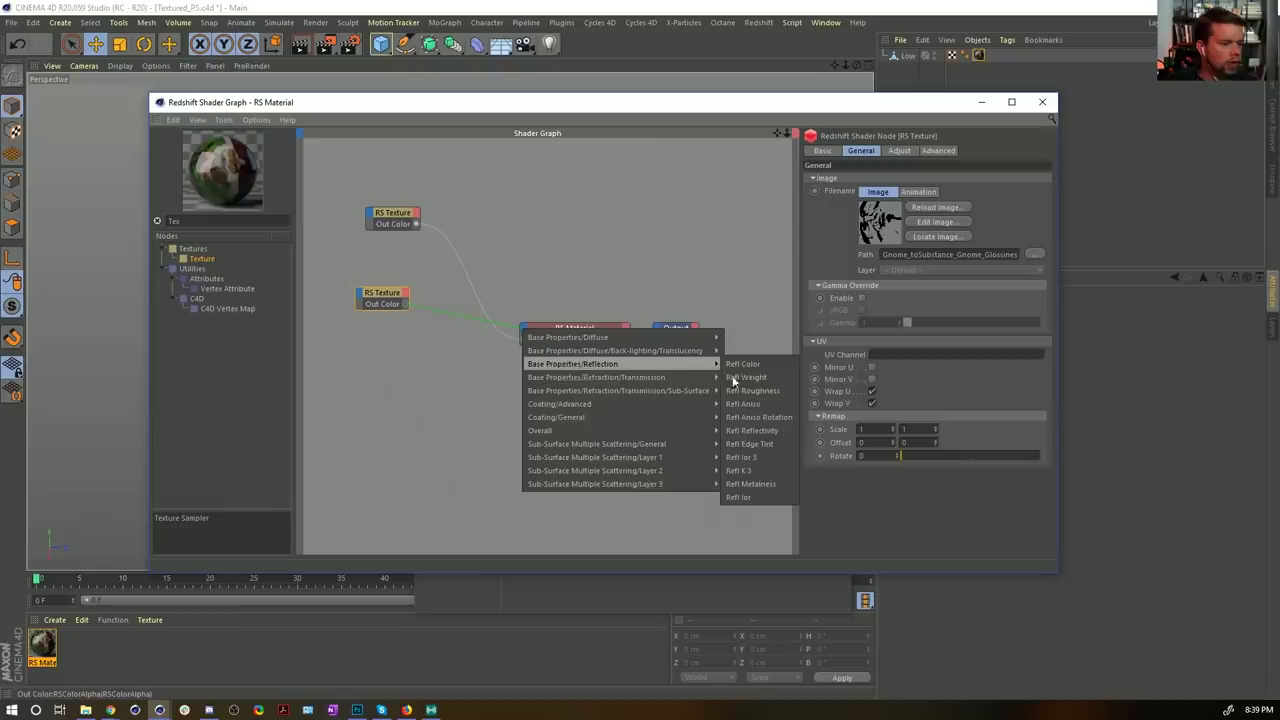
pyautogui.click(758, 392)
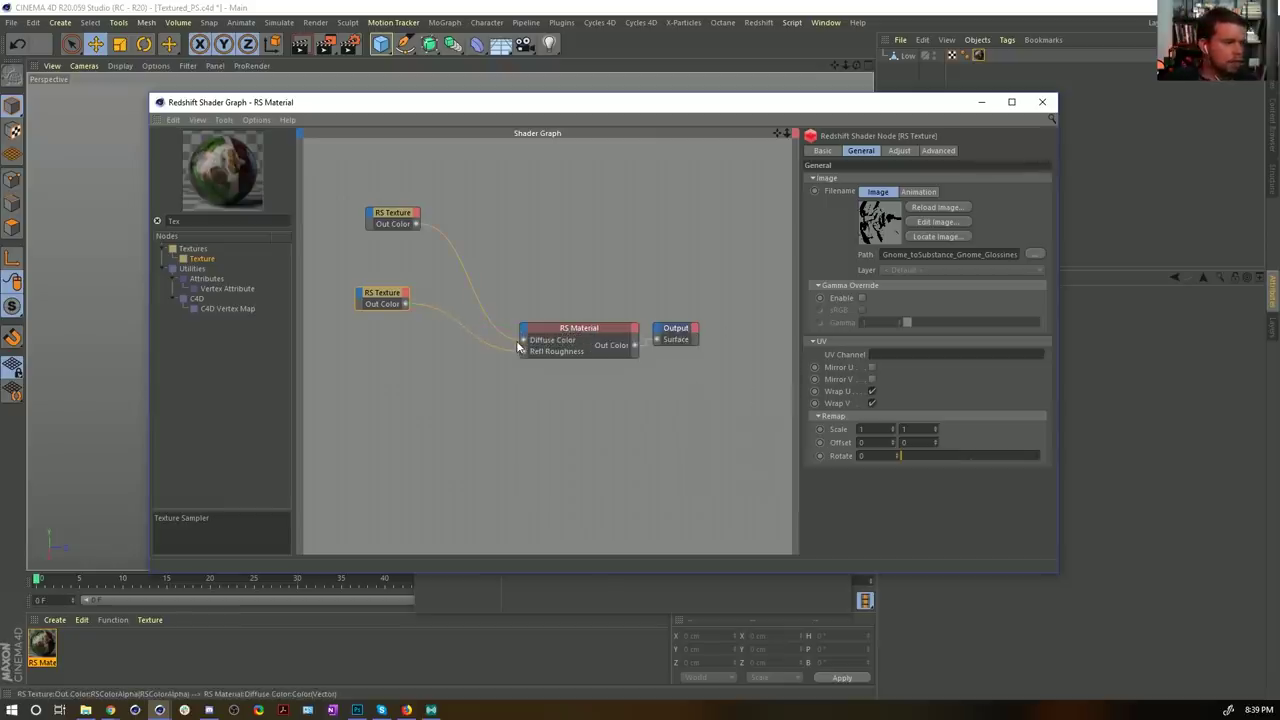
pyautogui.moveTo(389, 299); pyautogui.dragTo(400, 304)
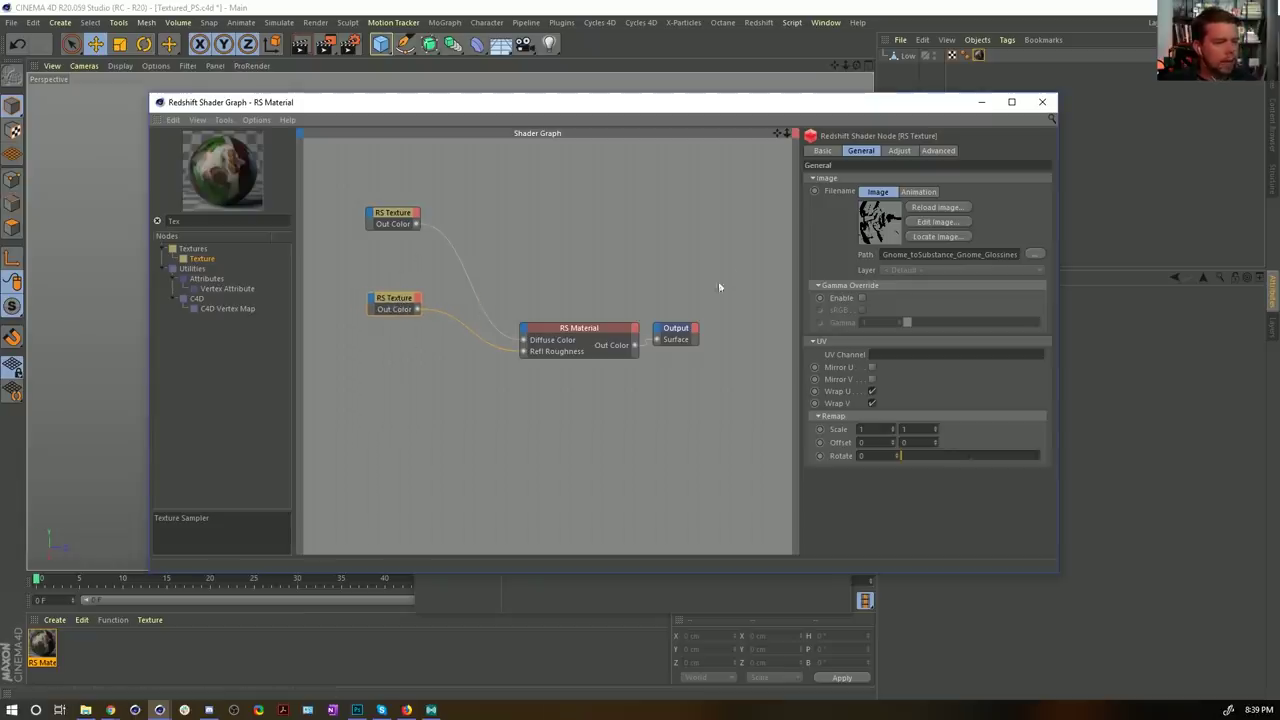
# Step: Enable Convert From Glossiness to Roughness for the RS Material's reflection
pyautogui.moveTo(564, 251); pyautogui.dragTo(575, 346)
pyautogui.click(890, 151)
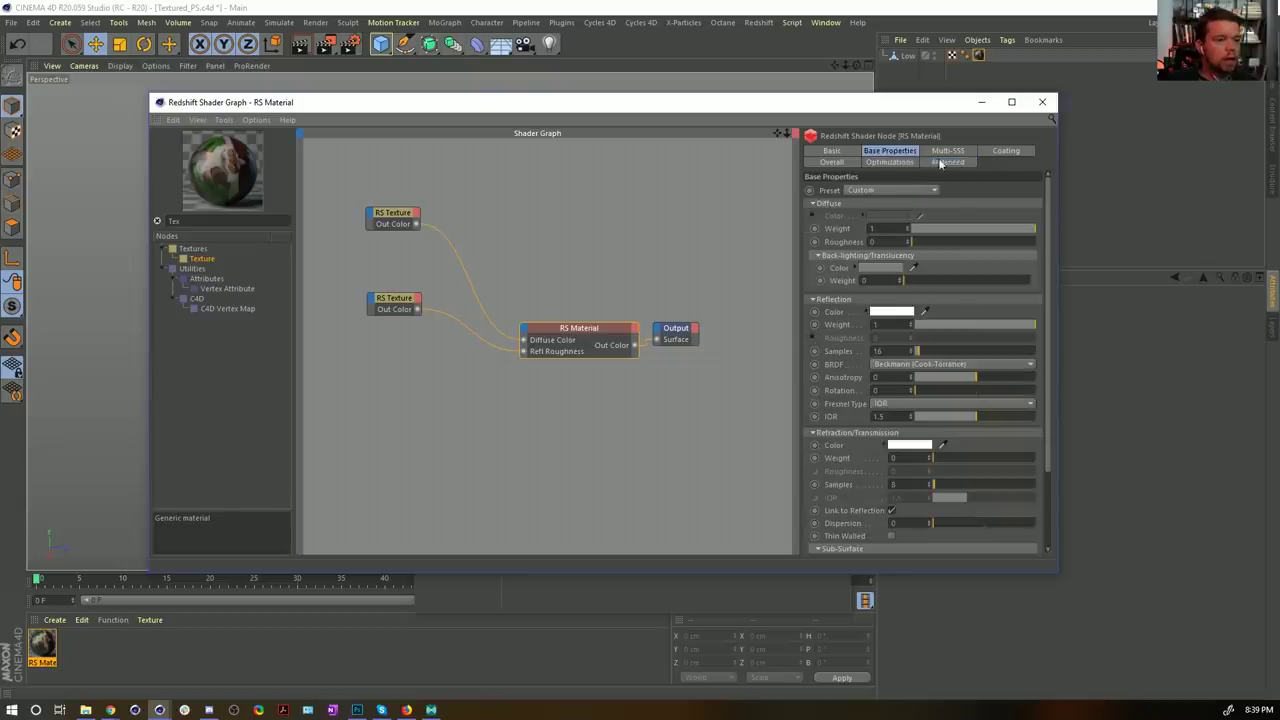
pyautogui.click(946, 163)
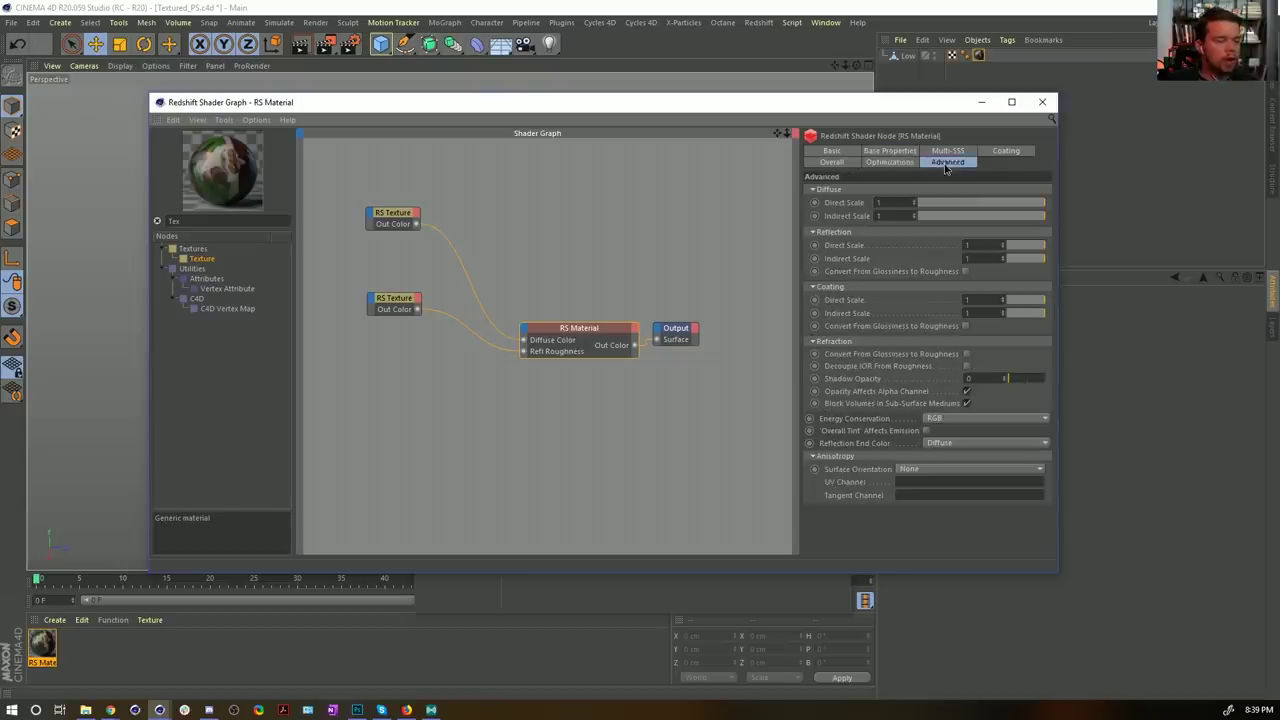
pyautogui.click(965, 271)
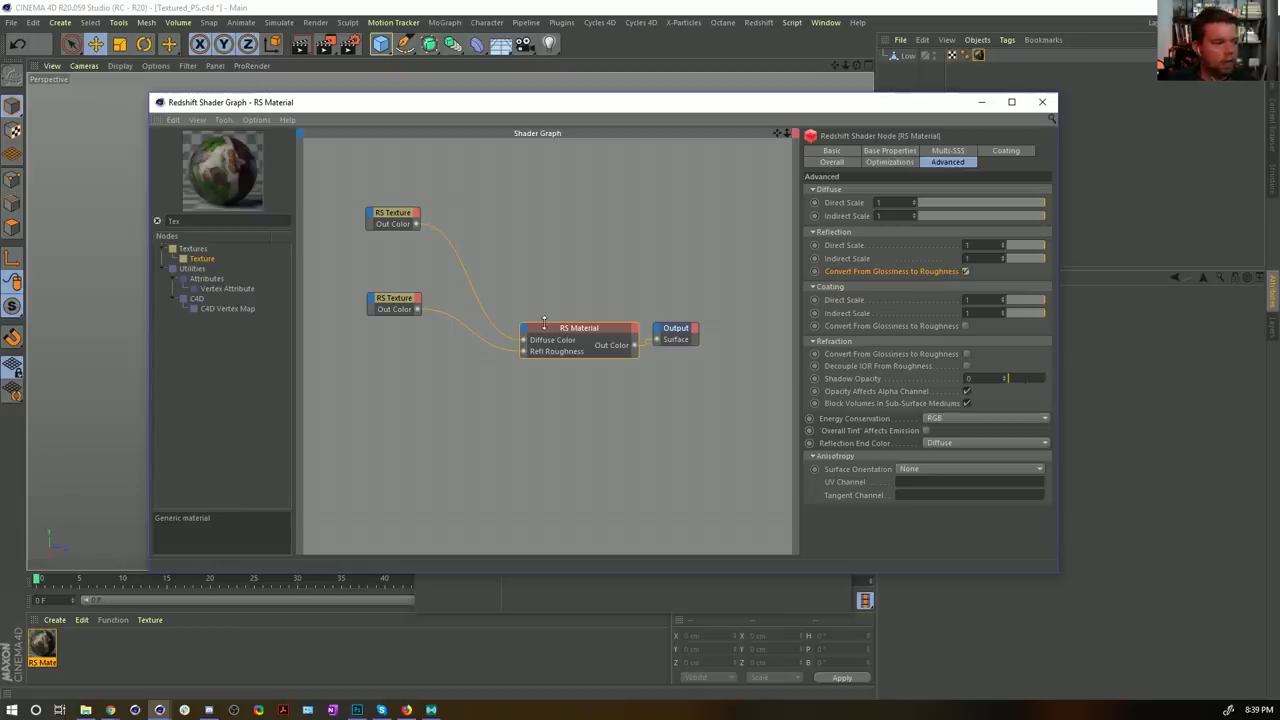
# Step: Duplicate the glossiness texture node below the original and load Gnome_toSubstance_Gnome_Height.png into the copy
pyautogui.moveTo(384, 302); pyautogui.dragTo(369, 374)
pyautogui.click(1035, 255)
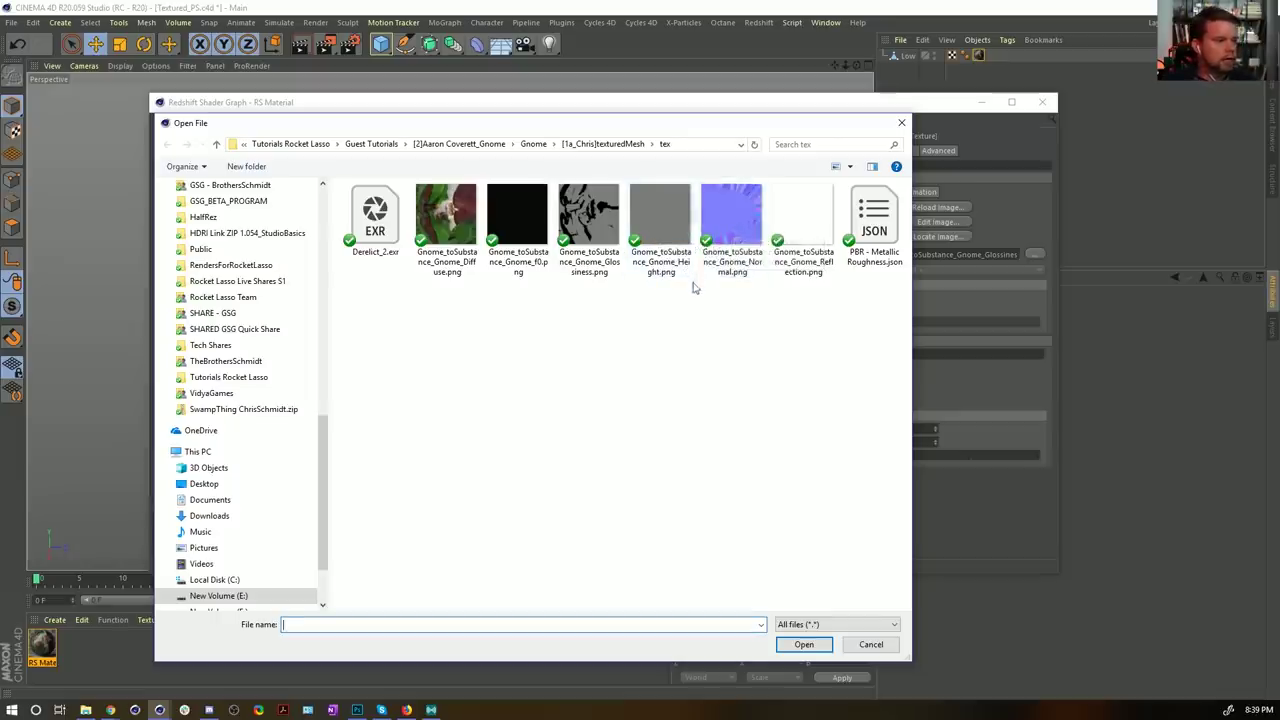
pyautogui.click(655, 240)
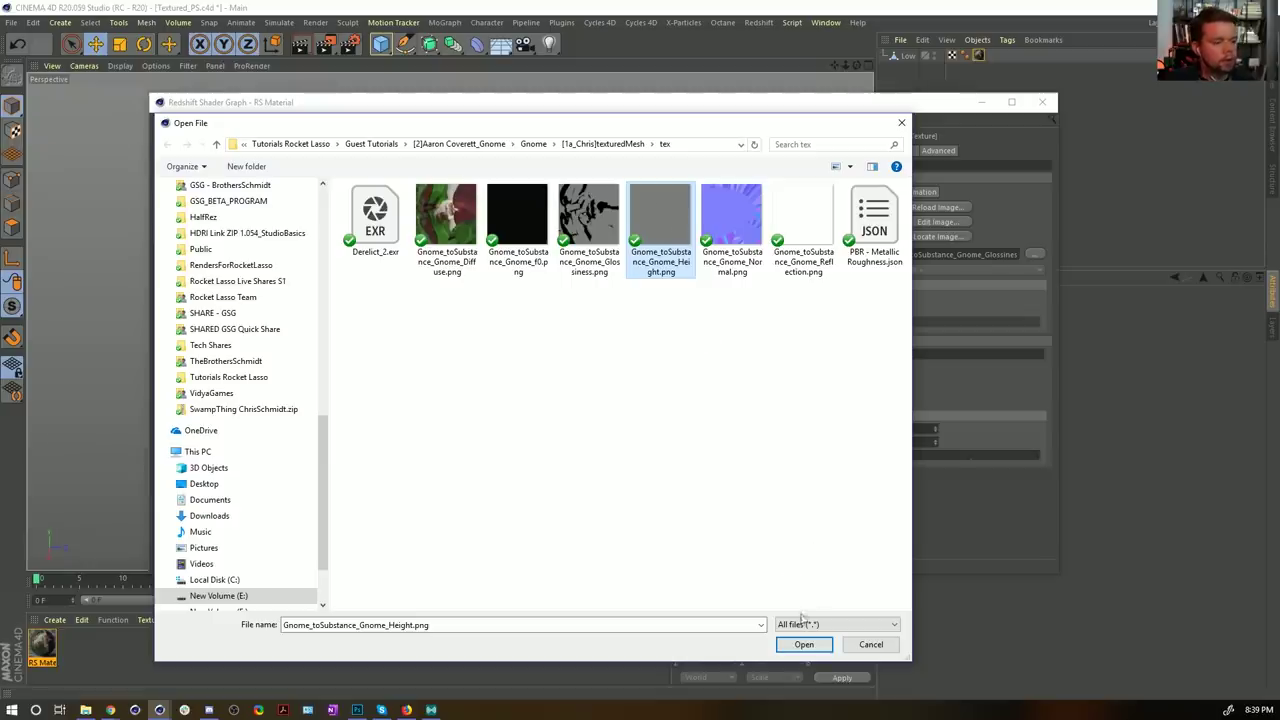
pyautogui.click(806, 645)
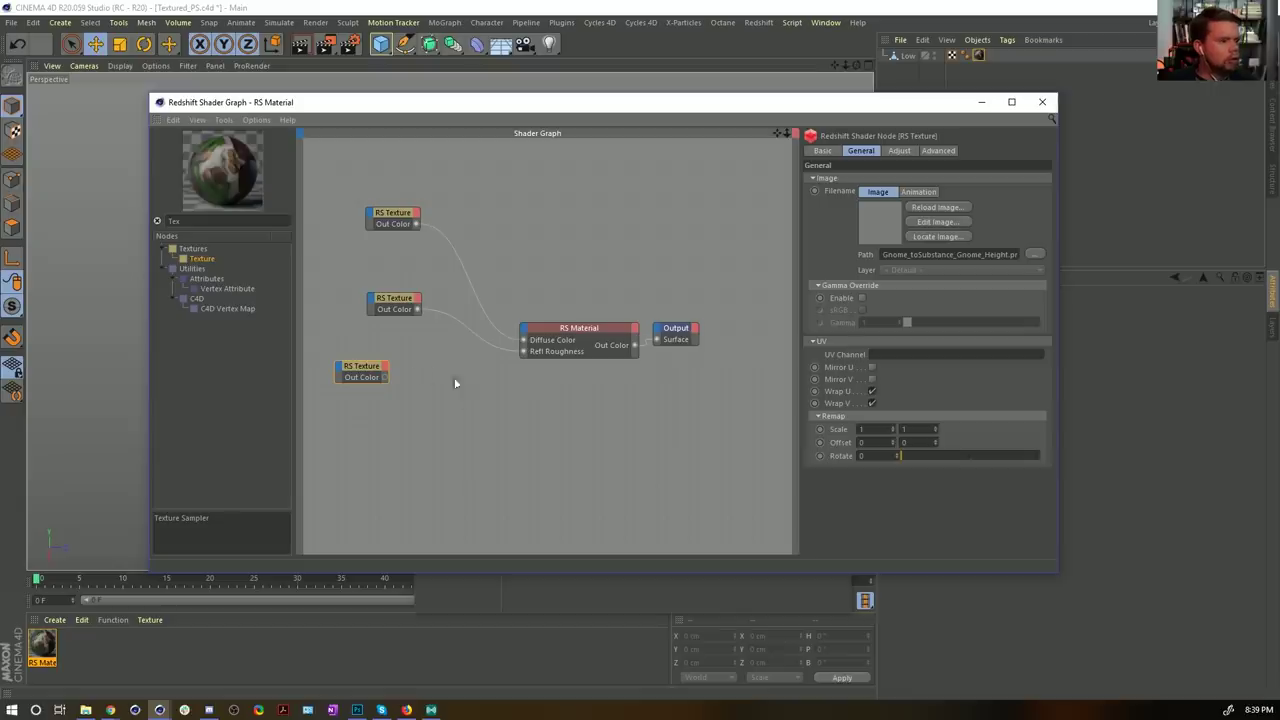
# Step: Add a Bump Map node beside the height texture and connect the texture's Out Color to its Input
pyautogui.moveTo(256, 220); pyautogui.dragTo(160, 218)
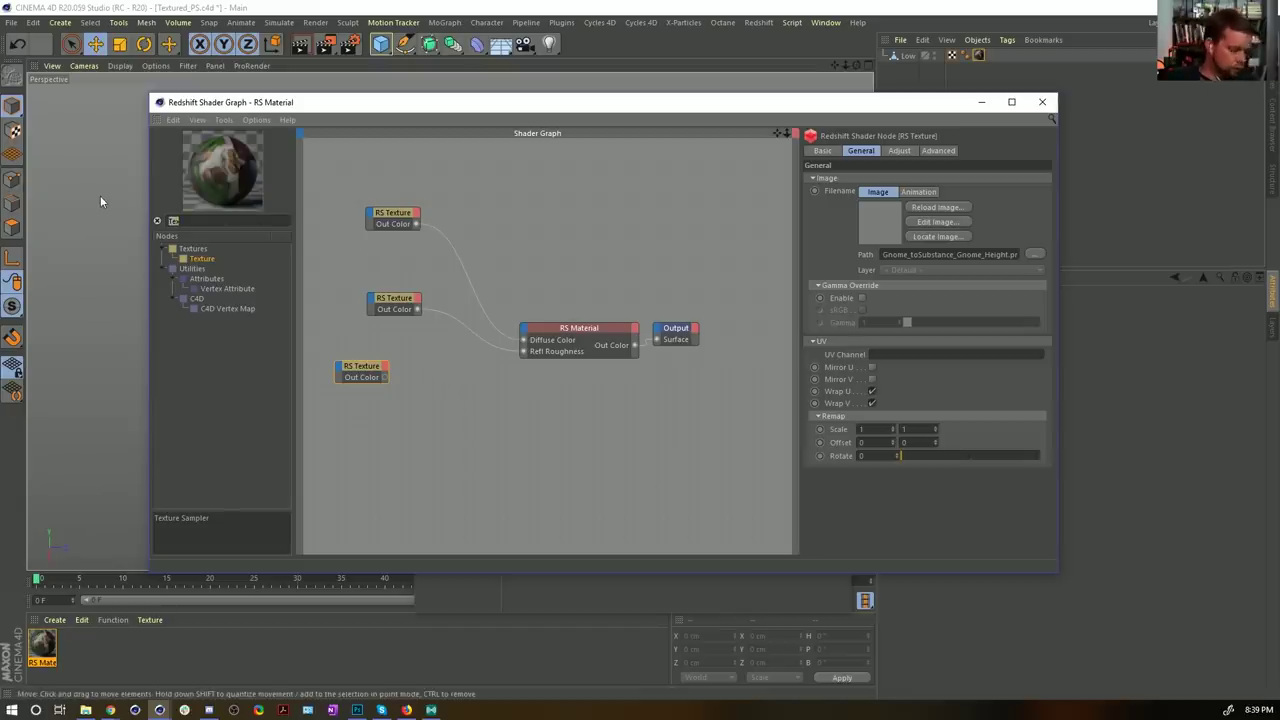
pyautogui.write('bump')
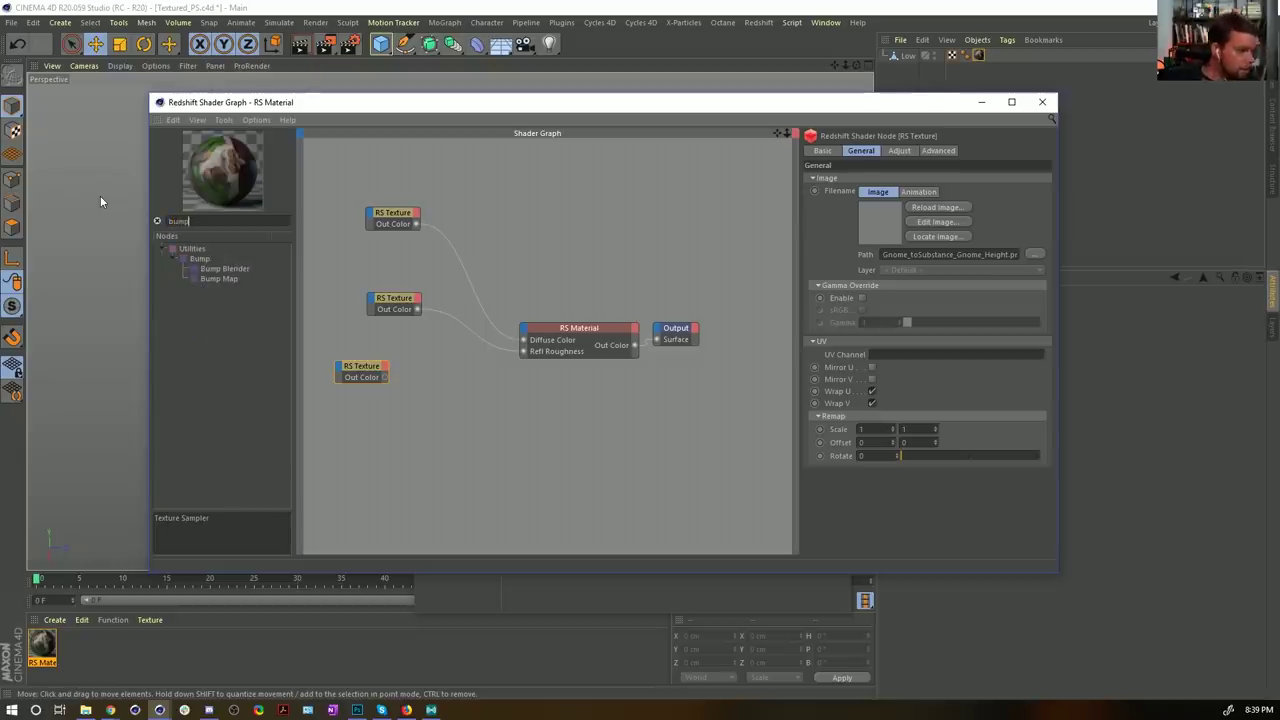
pyautogui.moveTo(222, 279); pyautogui.dragTo(420, 399)
pyautogui.moveTo(422, 400)
pyautogui.click(462, 411)
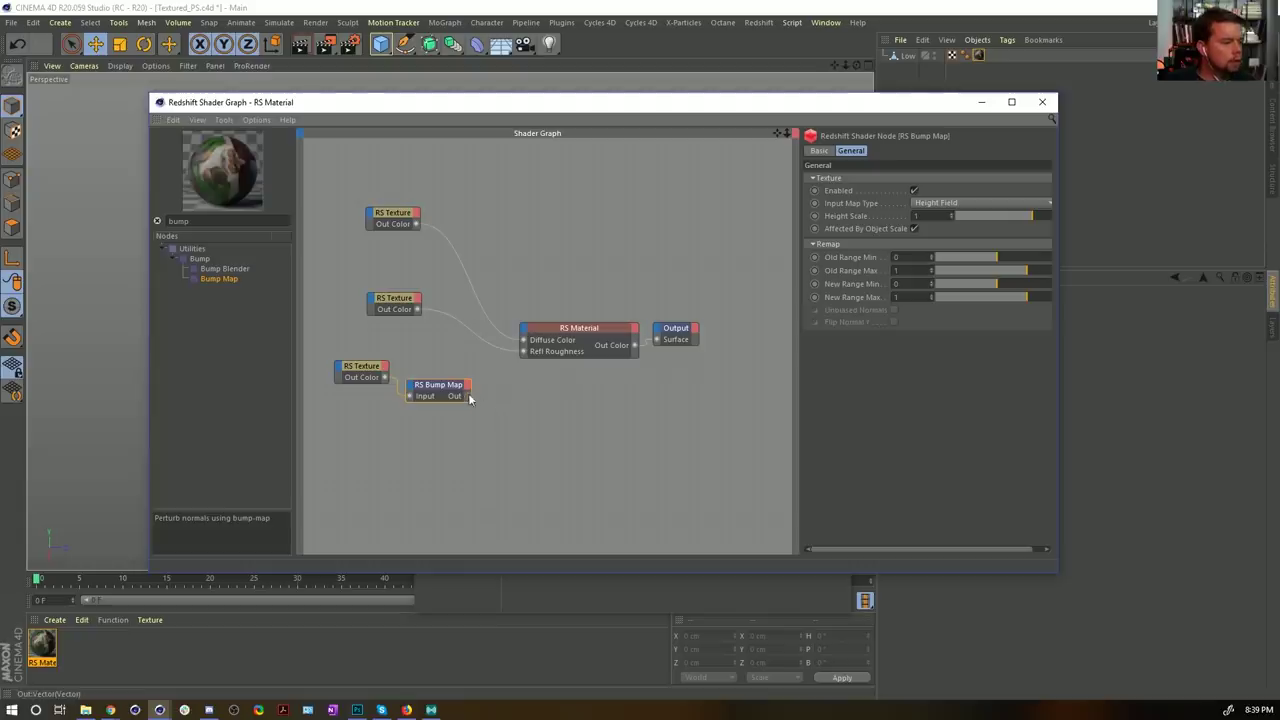
# Step: Connect the Bump Map node's output to the RS Material's overall Bump Input
pyautogui.click(527, 332)
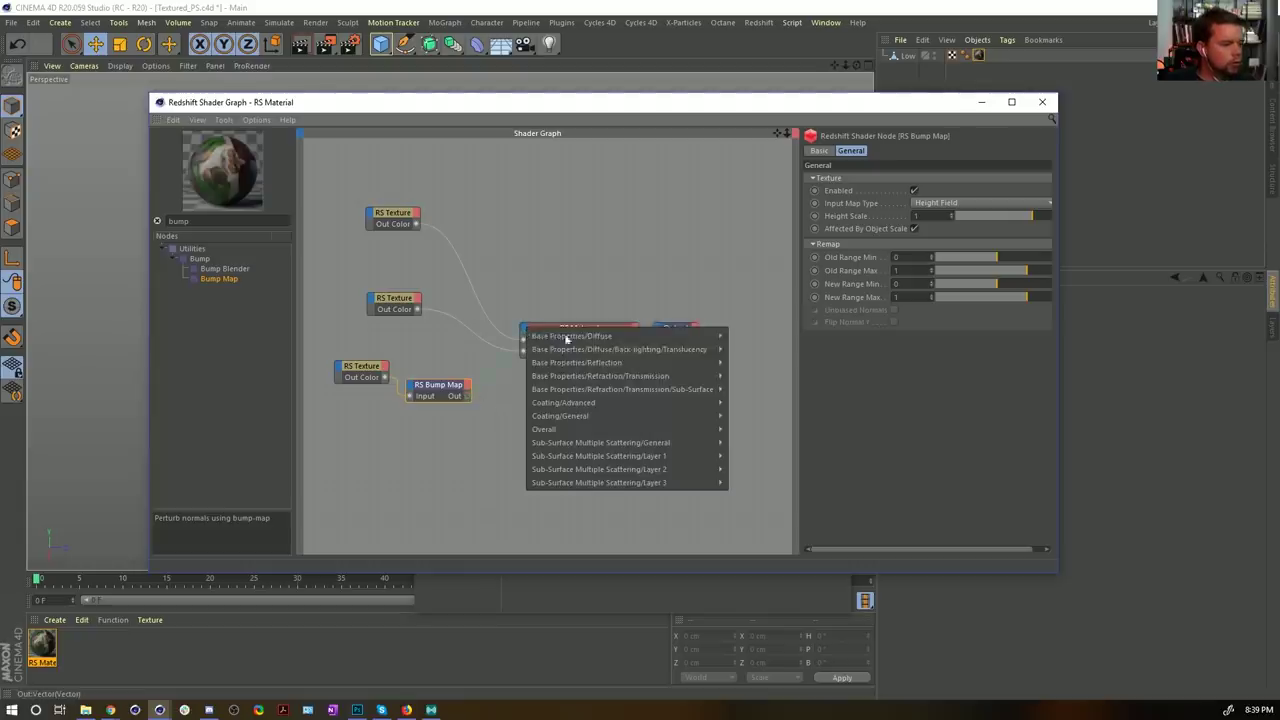
pyautogui.moveTo(584, 429)
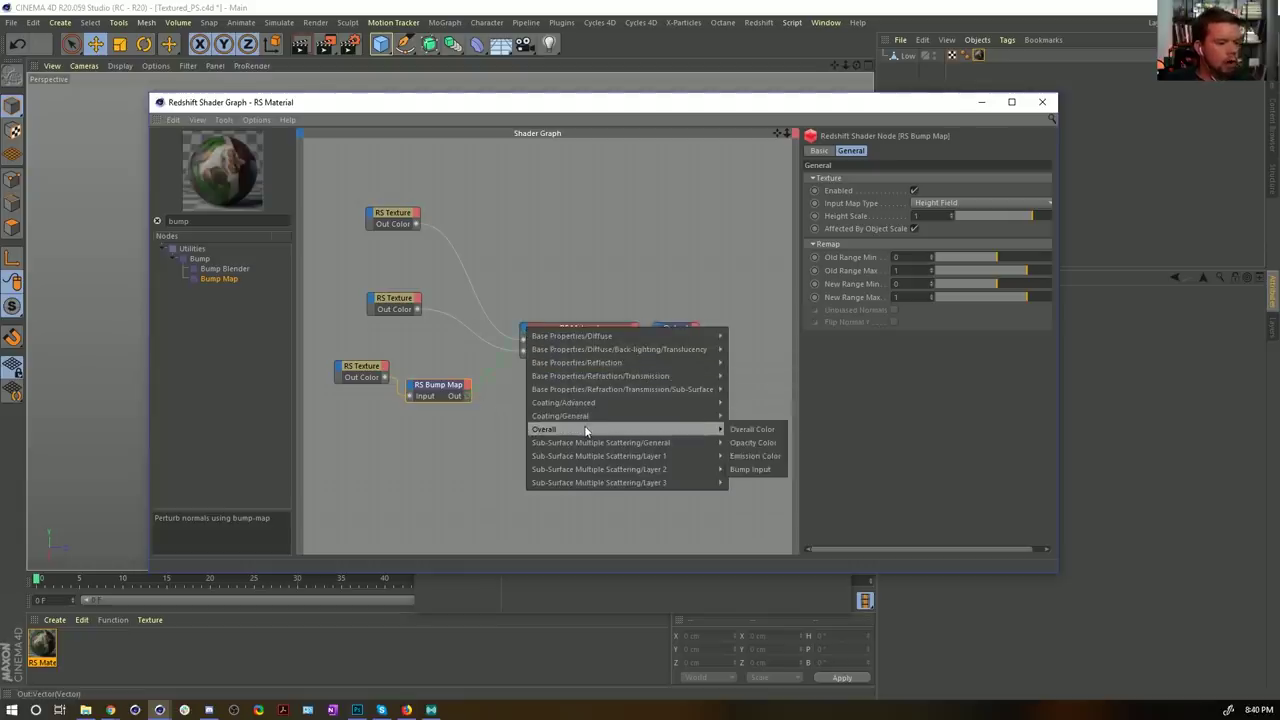
pyautogui.click(760, 469)
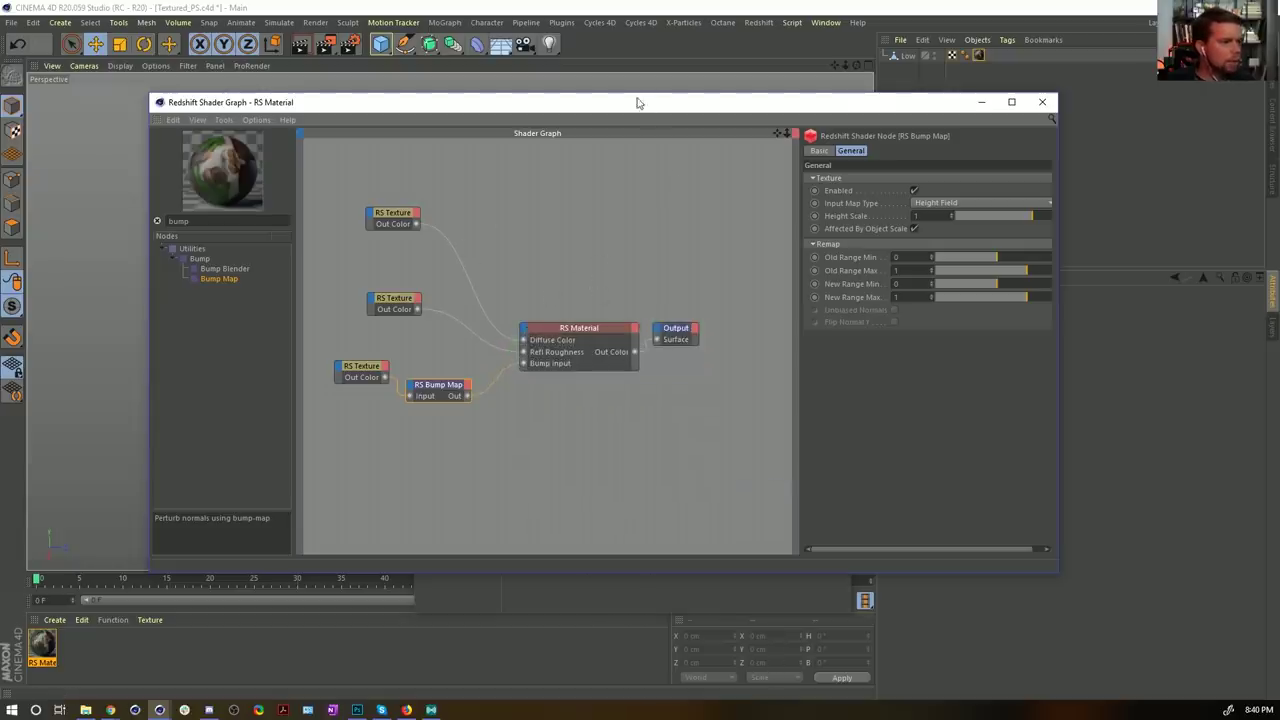
# Step: Close the shader graph and material editor, add a Disc under the gnome, and scale it to about 511 cm across
pyautogui.moveTo(636, 114); pyautogui.dragTo(594, 506)
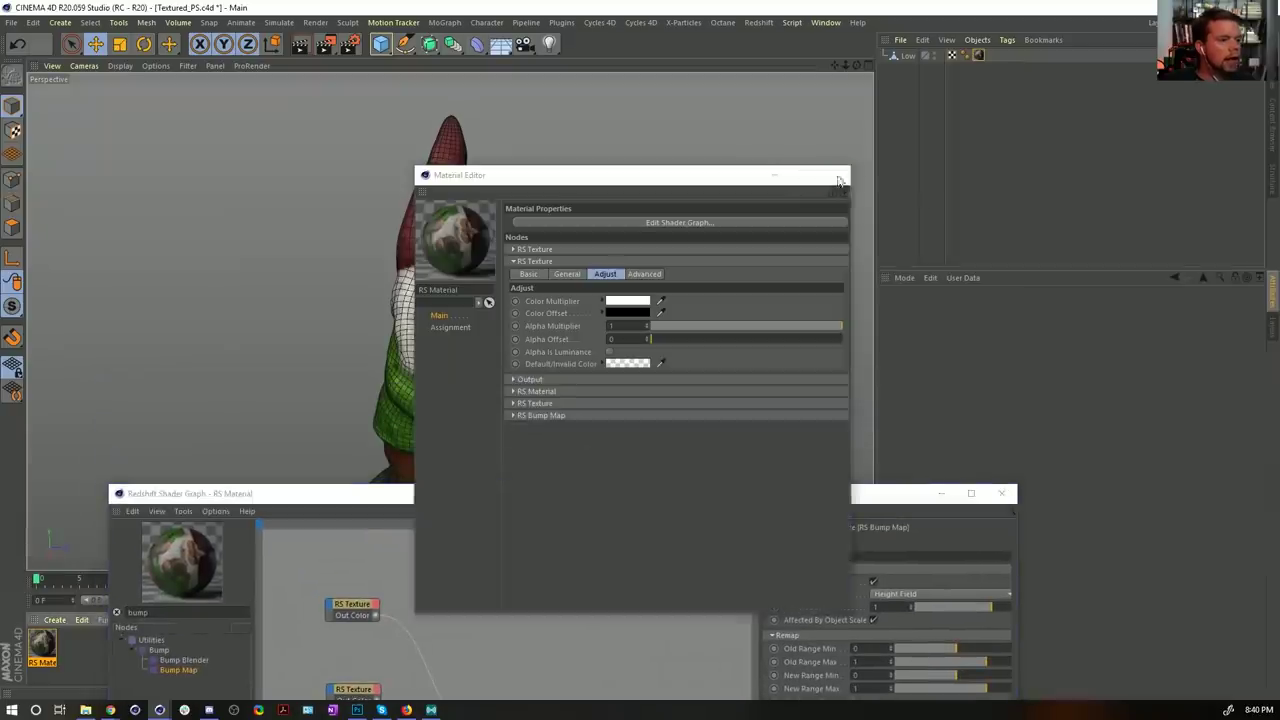
pyautogui.click(838, 174)
pyautogui.click(1001, 493)
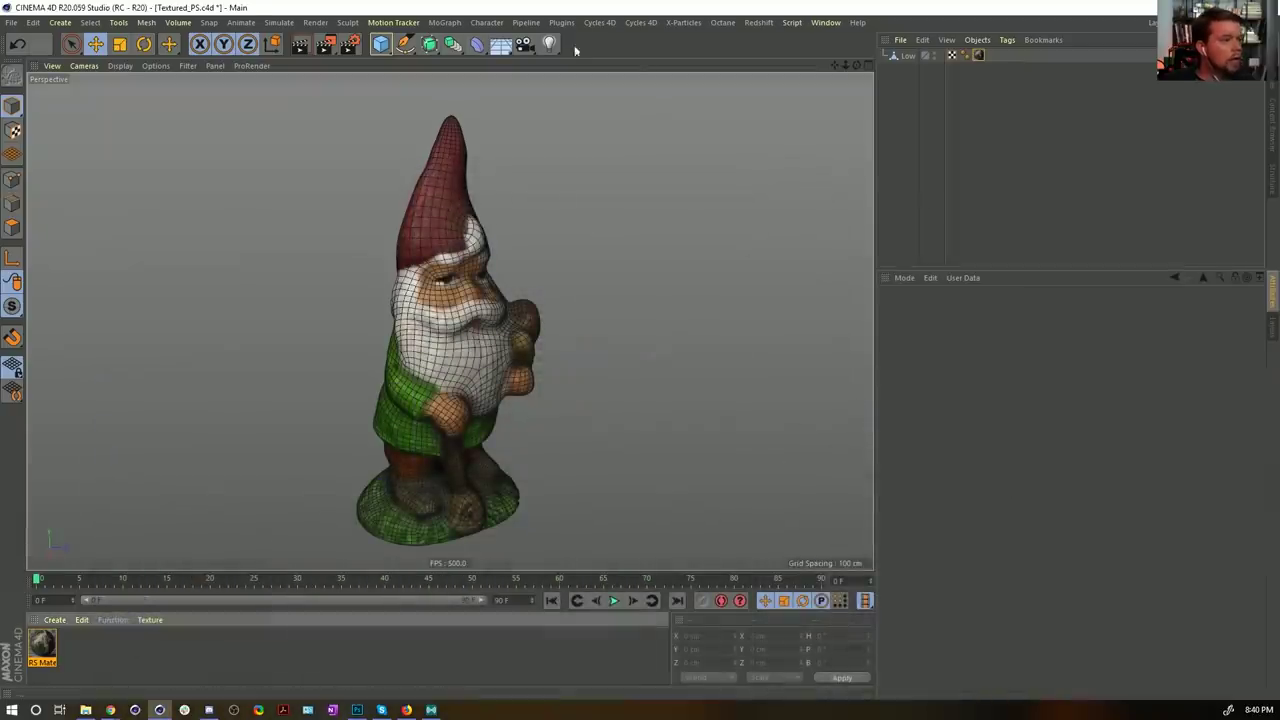
pyautogui.click(381, 44)
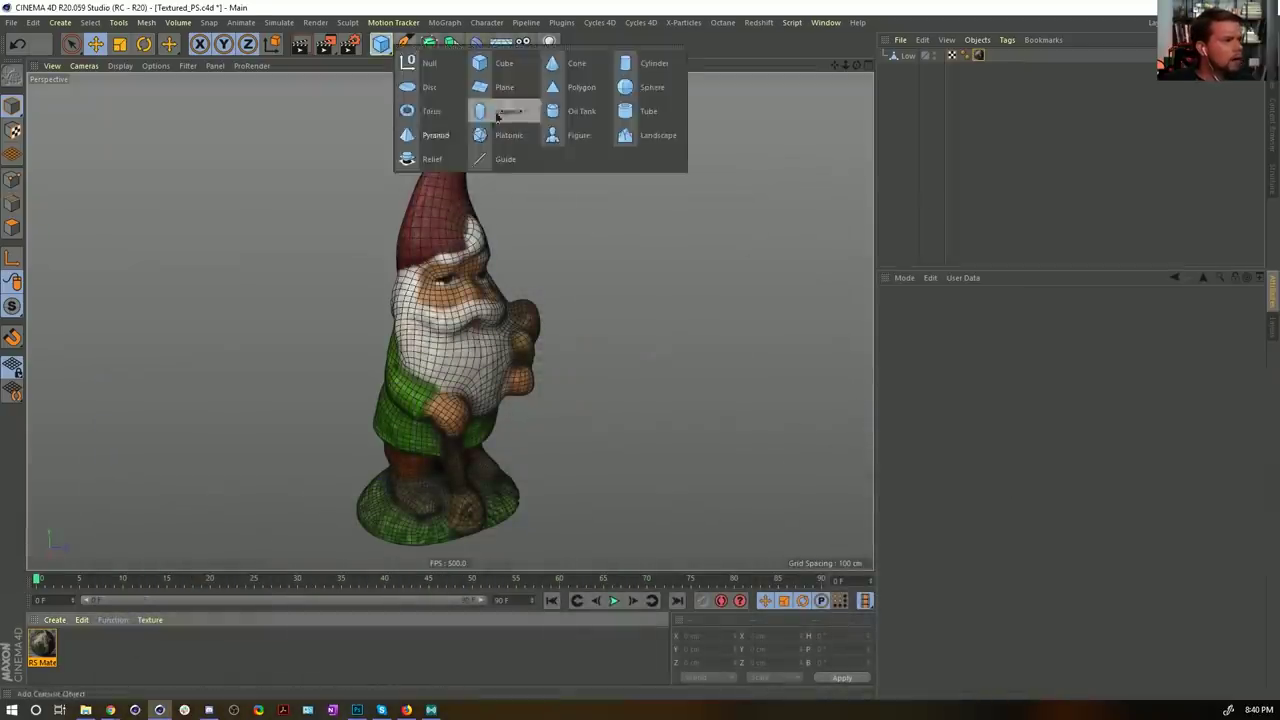
pyautogui.click(430, 88)
pyautogui.press('t')
pyautogui.moveTo(314, 408); pyautogui.dragTo(470, 408)
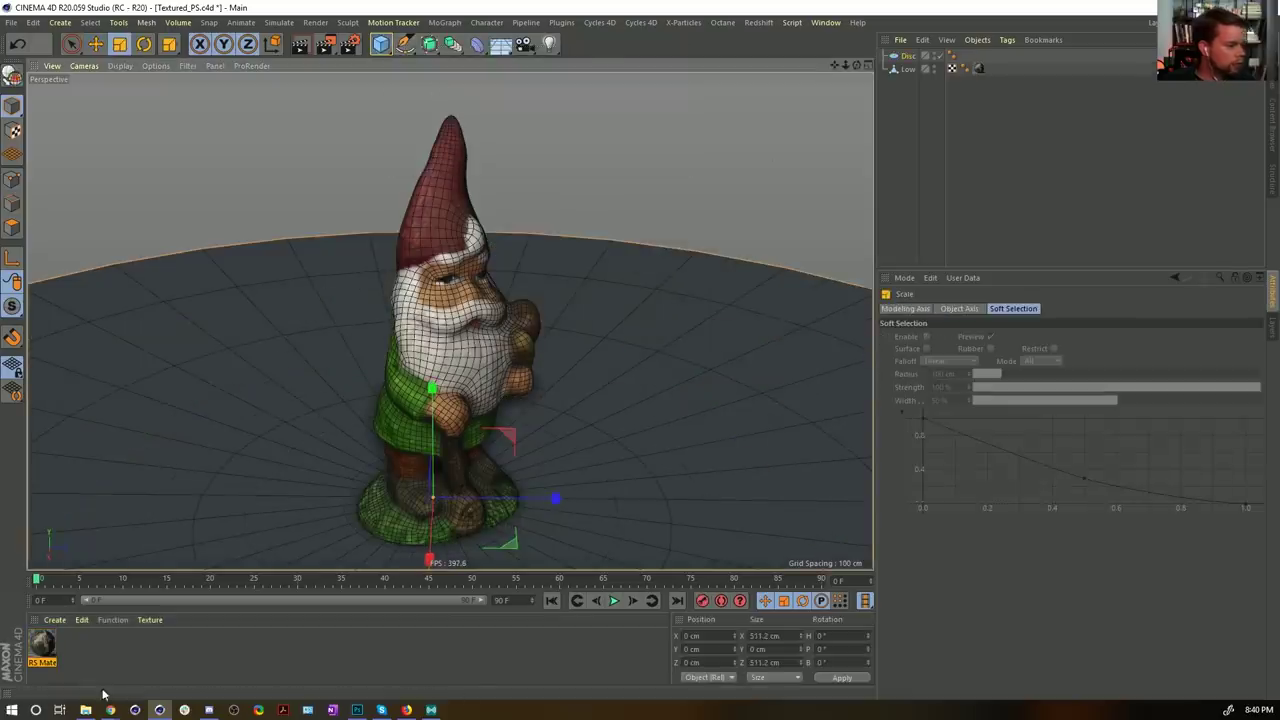
# Step: Create a new Redshift Material and apply it to the disc under the gnome
pyautogui.click(54, 619)
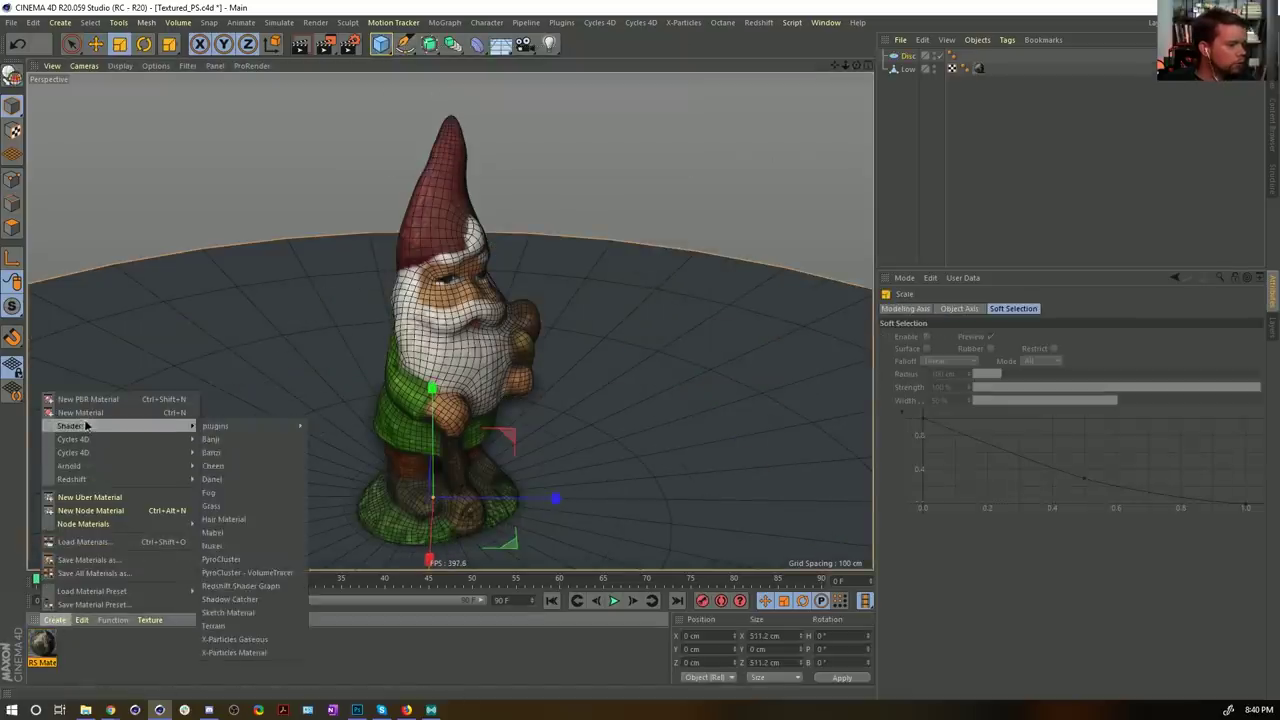
pyautogui.moveTo(85, 479)
pyautogui.moveTo(218, 479)
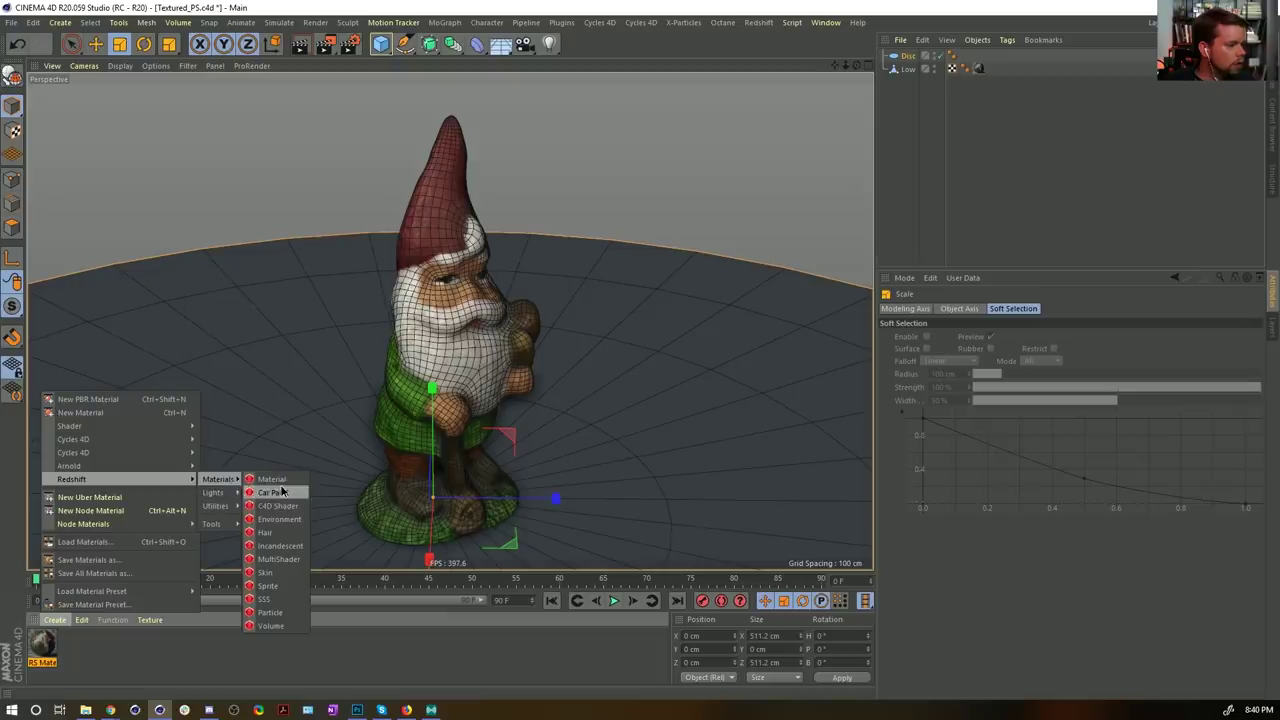
pyautogui.click(270, 480)
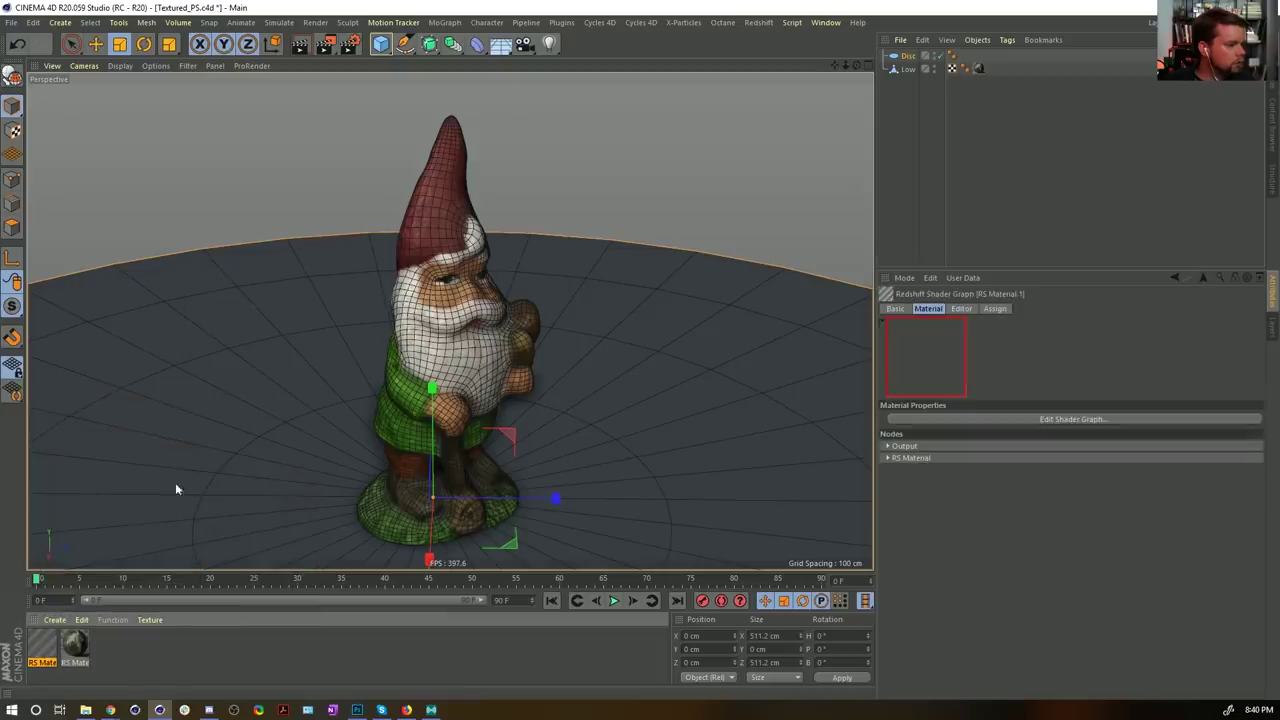
pyautogui.moveTo(41, 642); pyautogui.dragTo(242, 398)
# Step: Add a Redshift Dome Light and load Derelict_2.exr as its dome map
pyautogui.keyDown('alt'); pyautogui.moveTo(389, 478); pyautogui.dragTo(500, 470); pyautogui.keyUp('alt')
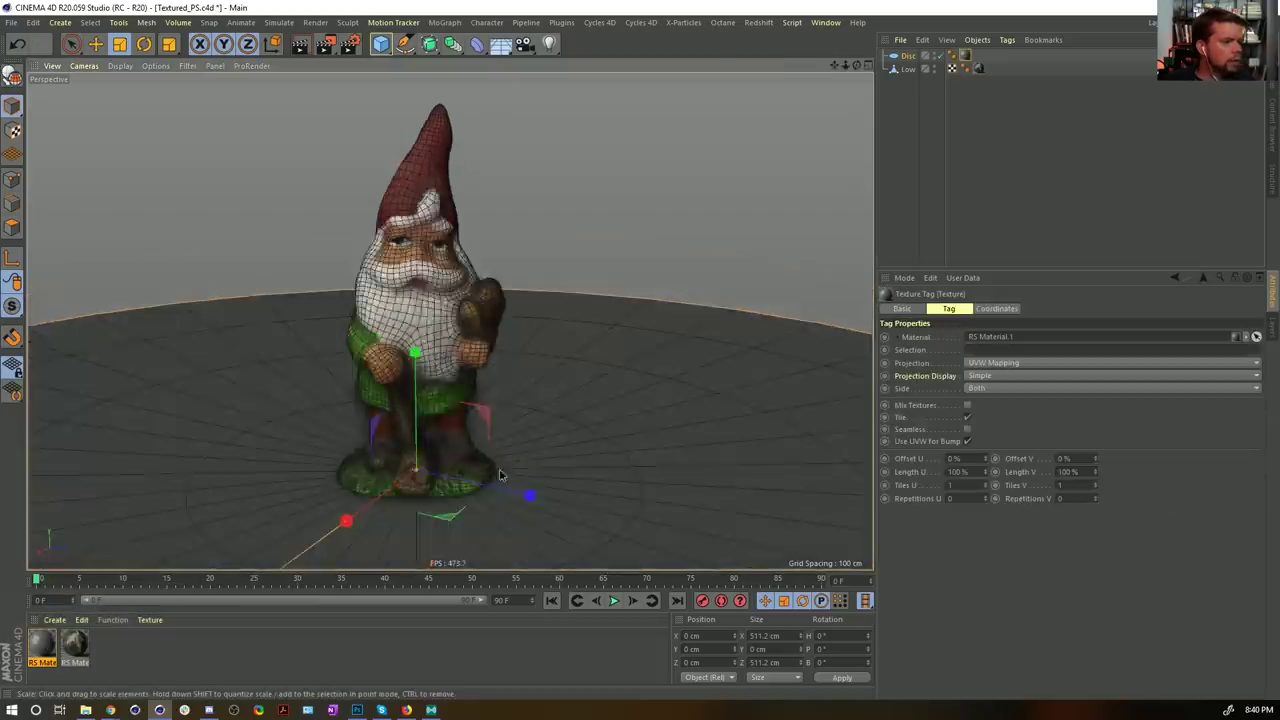
pyautogui.scroll(-3, 500, 475)
pyautogui.keyDown('alt'); pyautogui.moveTo(491, 415); pyautogui.dragTo(531, 337, button='middle'); pyautogui.keyUp('alt')
pyautogui.keyDown('alt'); pyautogui.moveTo(464, 452); pyautogui.dragTo(508, 468); pyautogui.keyUp('alt')
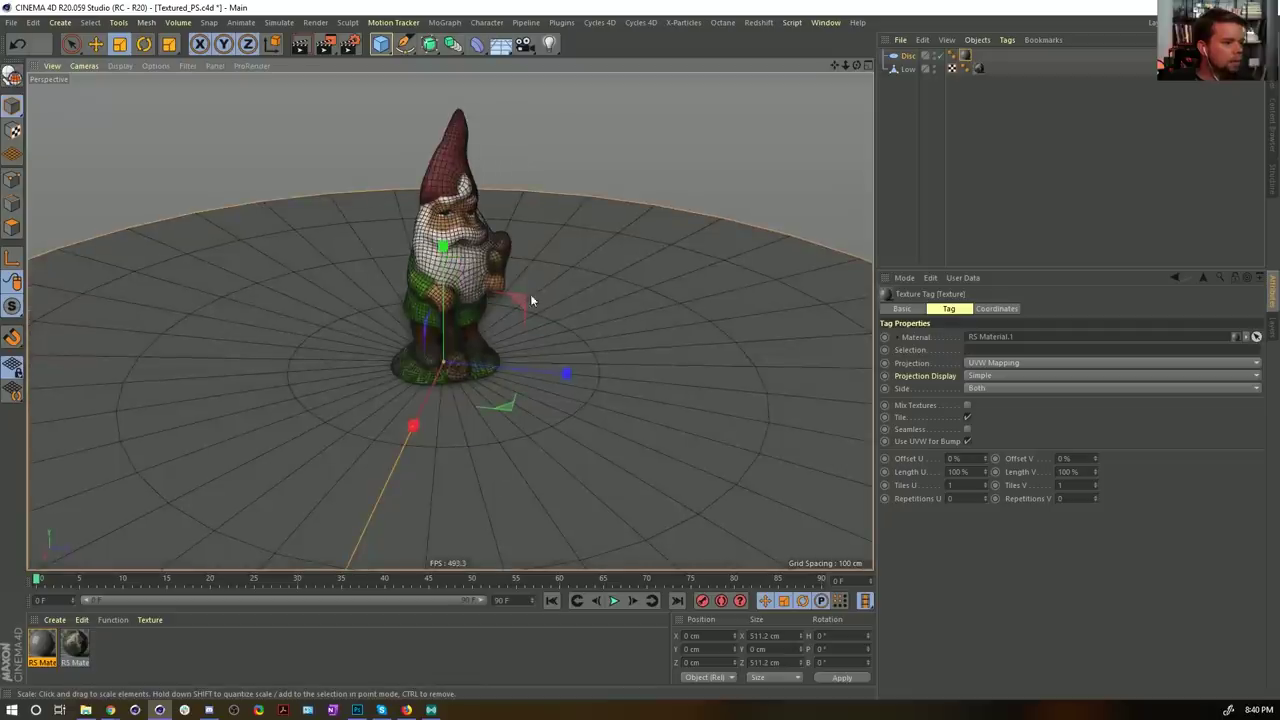
pyautogui.click(758, 22)
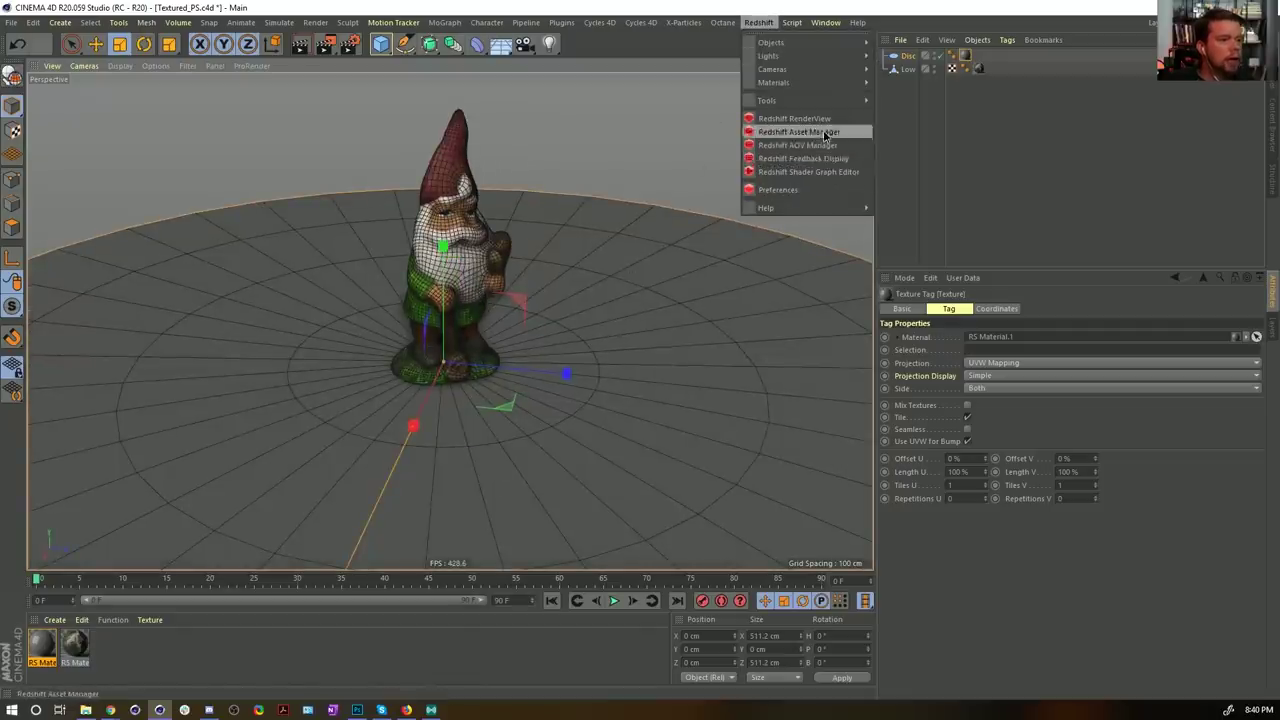
pyautogui.moveTo(795, 57)
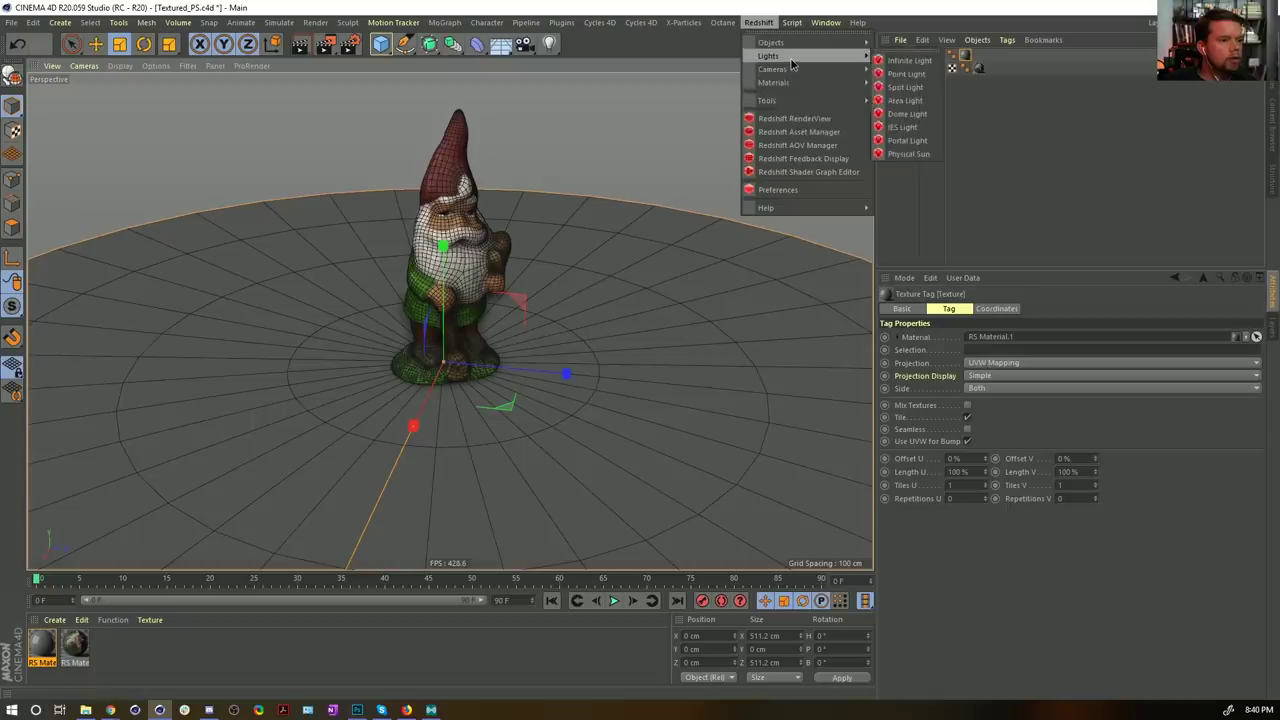
pyautogui.click(906, 113)
pyautogui.click(1237, 448)
pyautogui.click(226, 120)
pyautogui.click(654, 547)
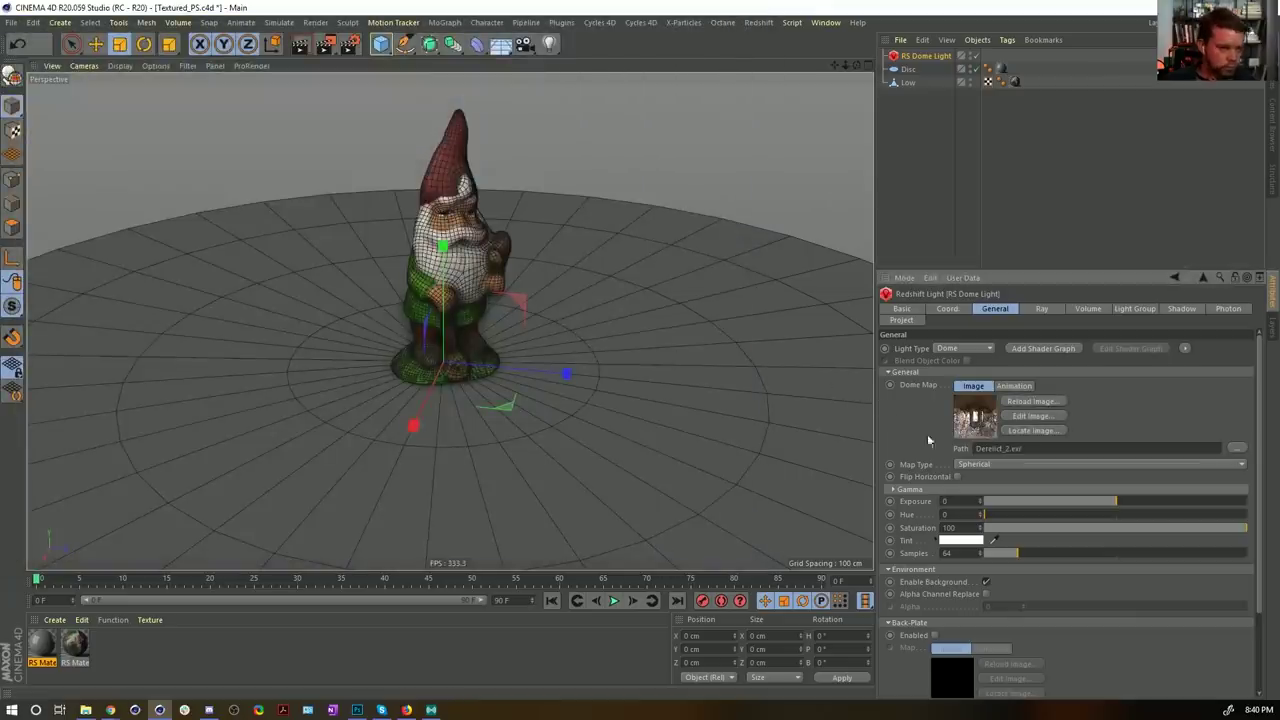
# Step: Open the Redshift RenderView beside the gnome and start a live render of the scene
pyautogui.keyDown('alt'); pyautogui.moveTo(424, 306); pyautogui.dragTo(433, 356, button='middle'); pyautogui.keyUp('alt')
pyautogui.click(758, 22)
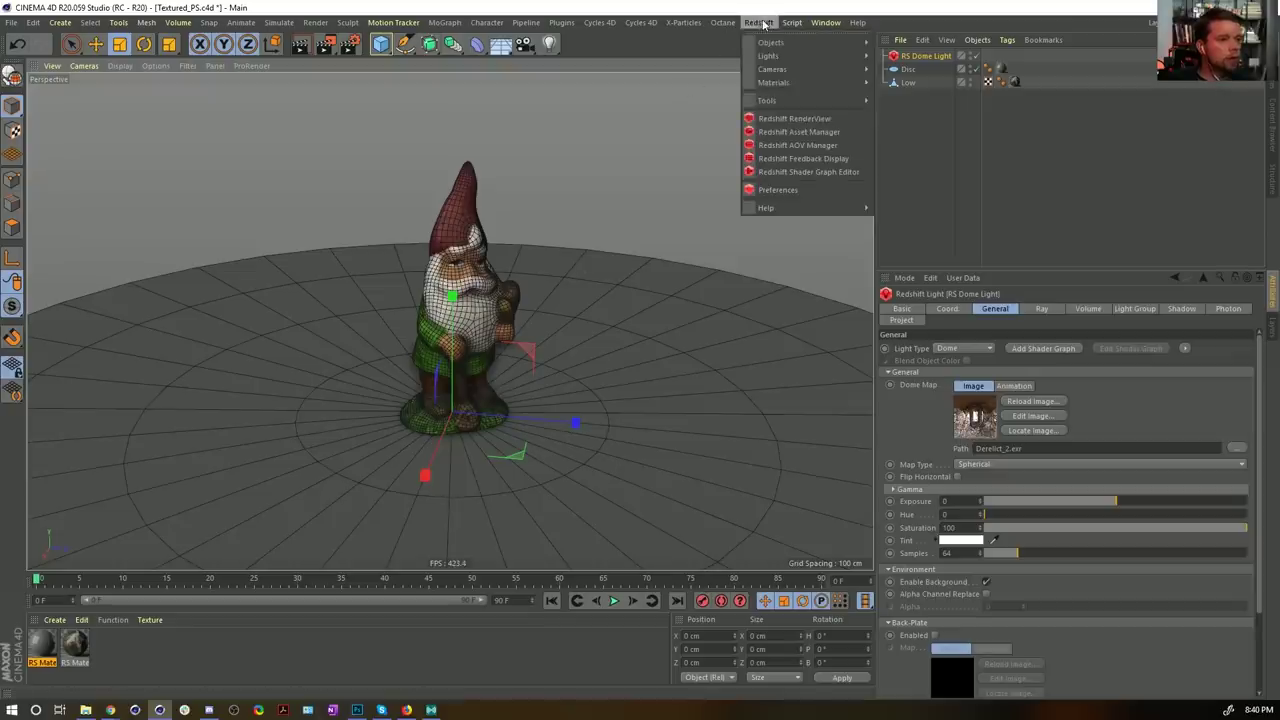
pyautogui.click(793, 118)
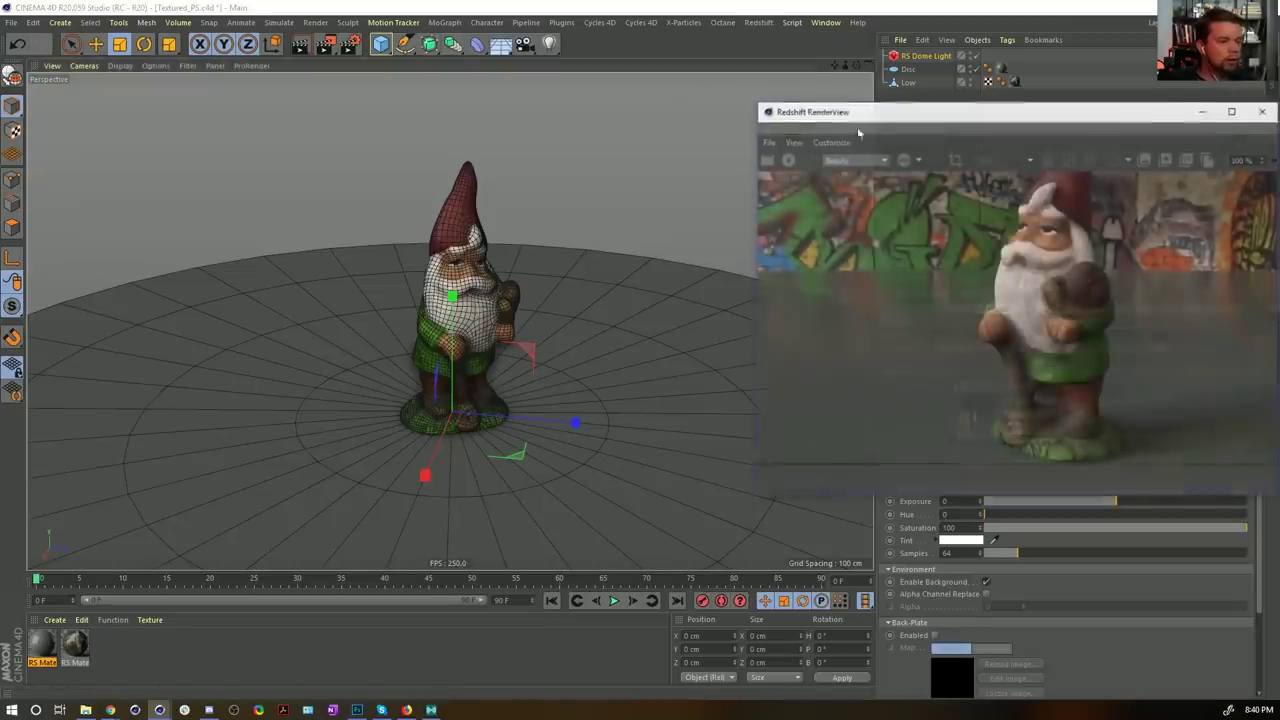
pyautogui.moveTo(800, 106); pyautogui.dragTo(610, 139)
pyautogui.click(594, 188)
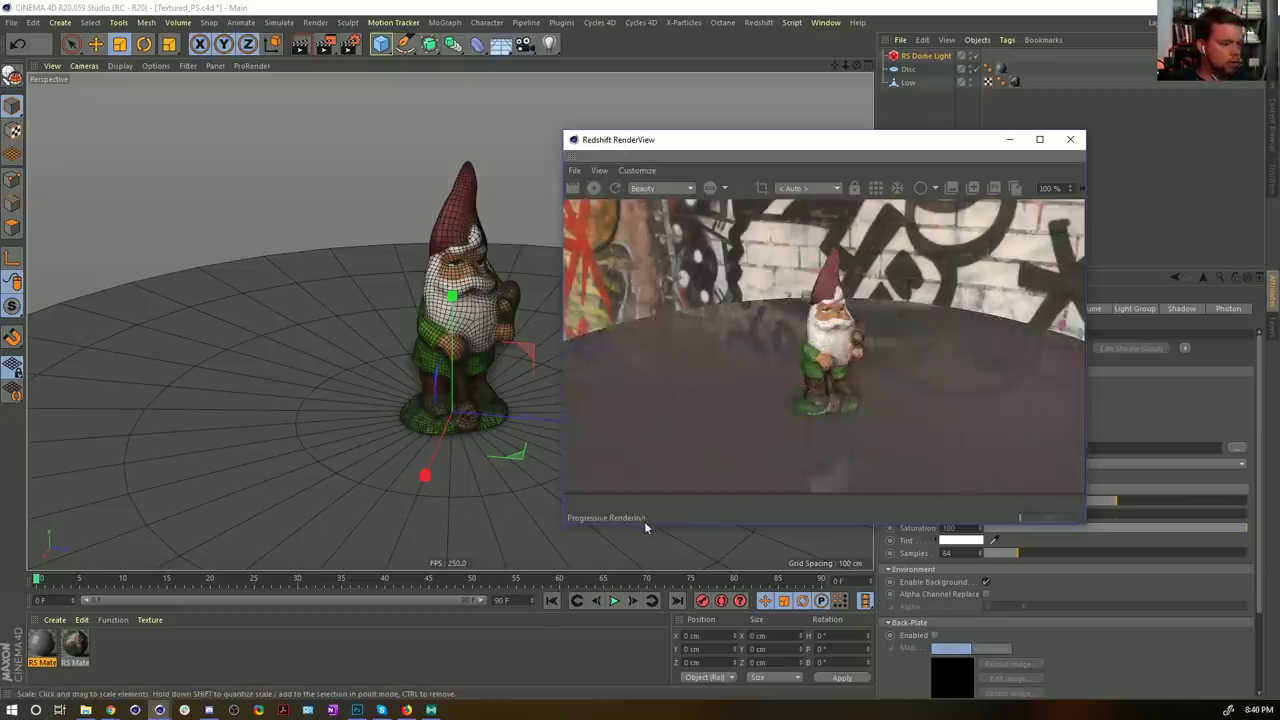
# Step: Examine the rendered gnome's textures and bump detail up close and from several angles
pyautogui.scroll(5, 480, 312)
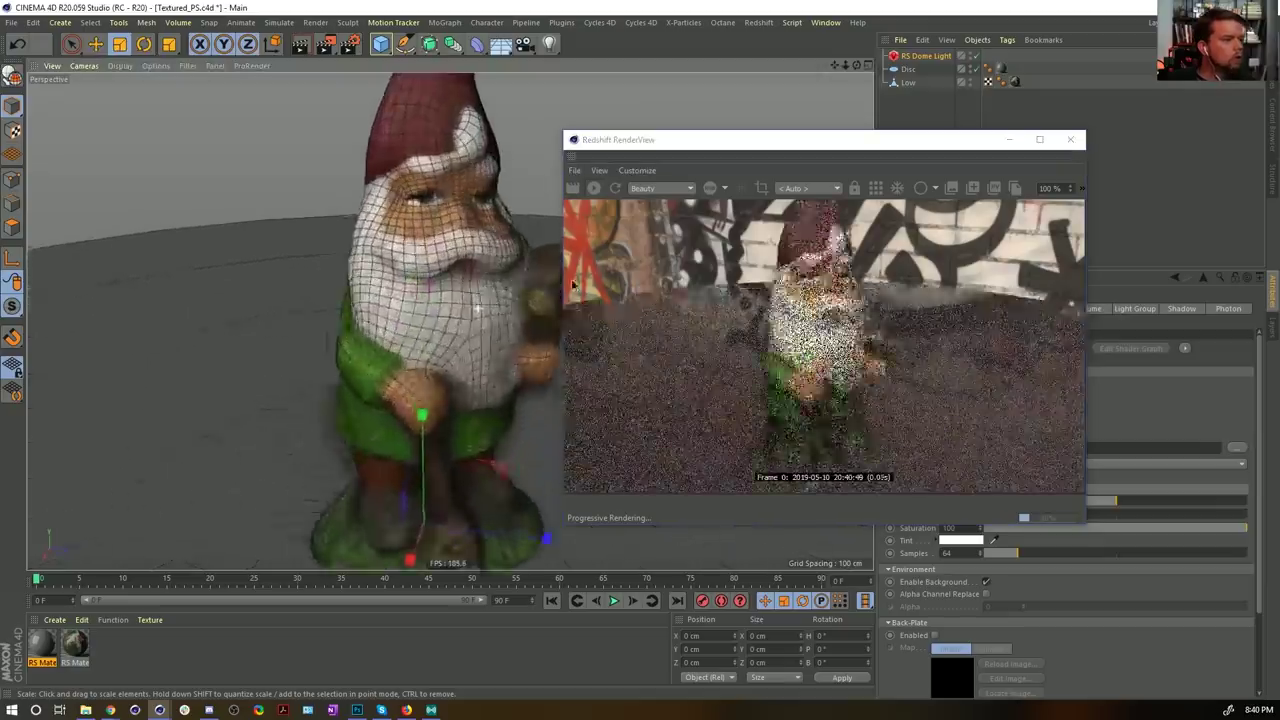
pyautogui.keyDown('alt'); pyautogui.moveTo(556, 292); pyautogui.dragTo(451, 383); pyautogui.keyUp('alt')
pyautogui.keyDown('alt'); pyautogui.moveTo(451, 384); pyautogui.dragTo(471, 360, button='right'); pyautogui.keyUp('alt')
pyautogui.keyDown('alt'); pyautogui.moveTo(505, 359); pyautogui.dragTo(462, 353); pyautogui.keyUp('alt')
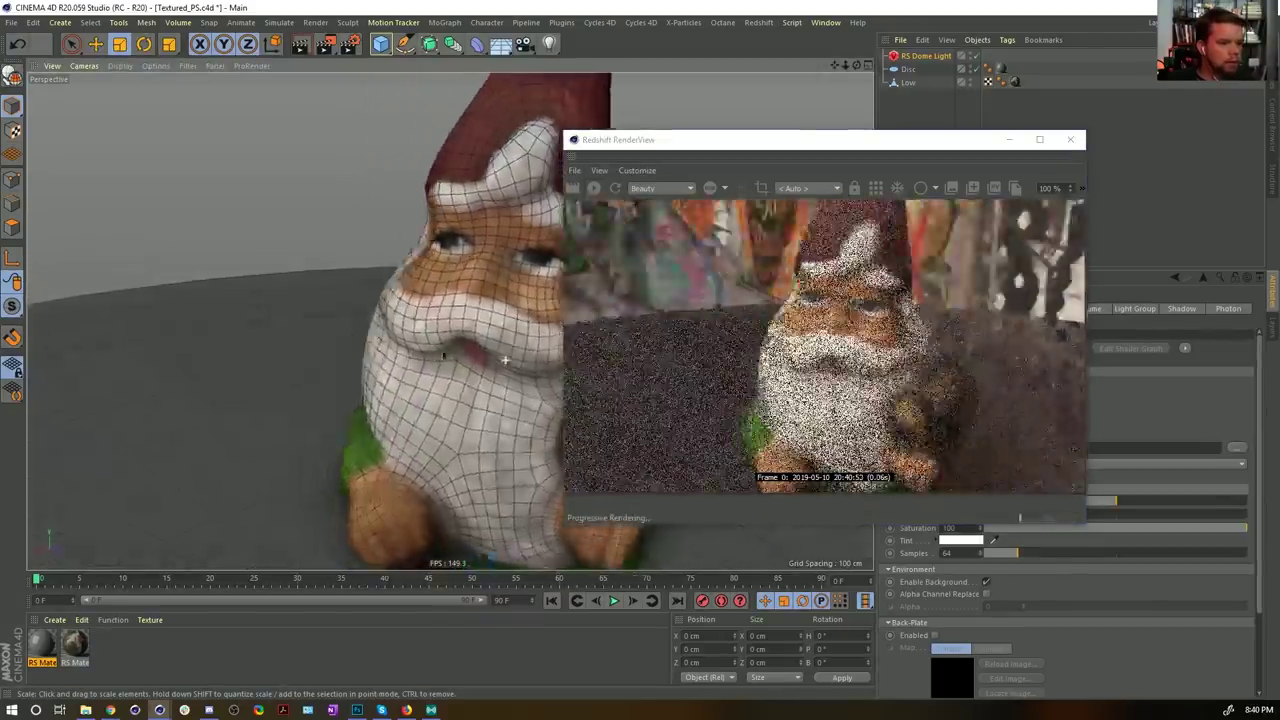
pyautogui.moveTo(462, 353)
pyautogui.keyDown('alt'); pyautogui.mouseDown(button='right')
pyautogui.moveTo(491, 339)
pyautogui.moveTo(469, 346)
pyautogui.mouseUp(button='right'); pyautogui.keyUp('alt')
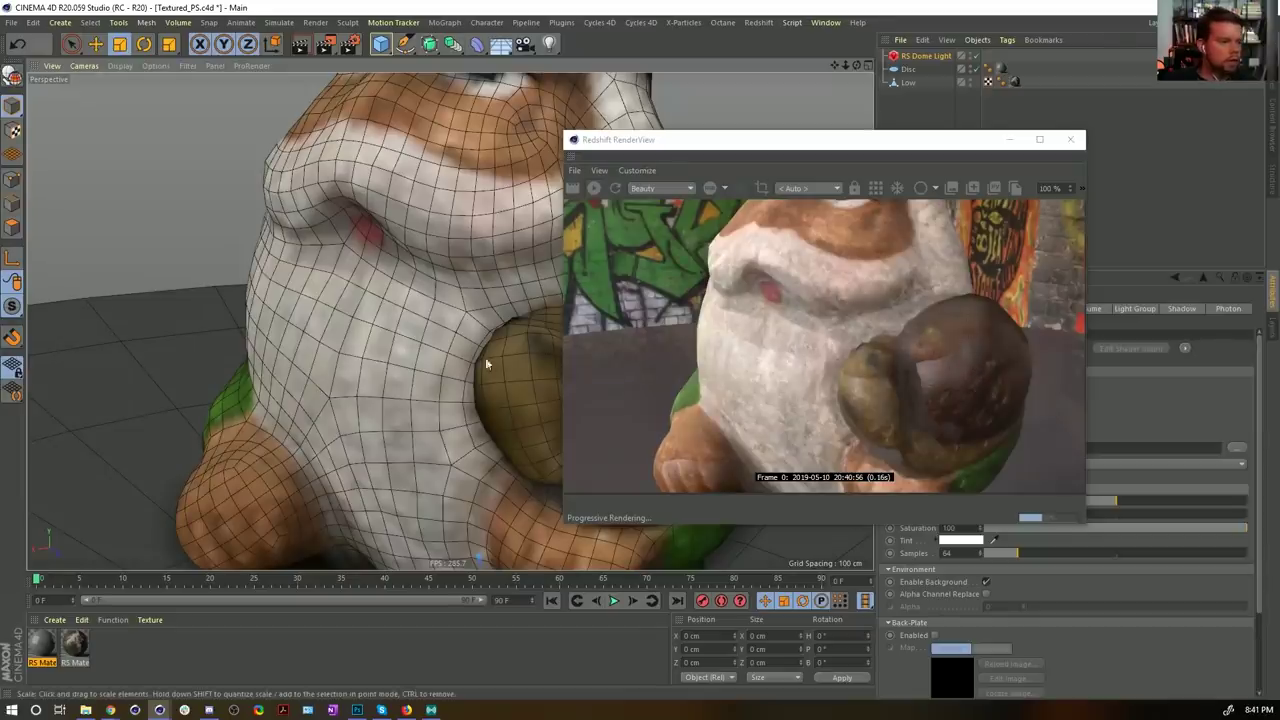
pyautogui.keyDown('alt'); pyautogui.moveTo(486, 364); pyautogui.dragTo(391, 264, button='right'); pyautogui.keyUp('alt')
pyautogui.keyDown('alt'); pyautogui.moveTo(536, 406); pyautogui.dragTo(450, 340); pyautogui.keyUp('alt')
pyautogui.keyDown('alt'); pyautogui.moveTo(485, 291); pyautogui.dragTo(503, 297); pyautogui.keyUp('alt')
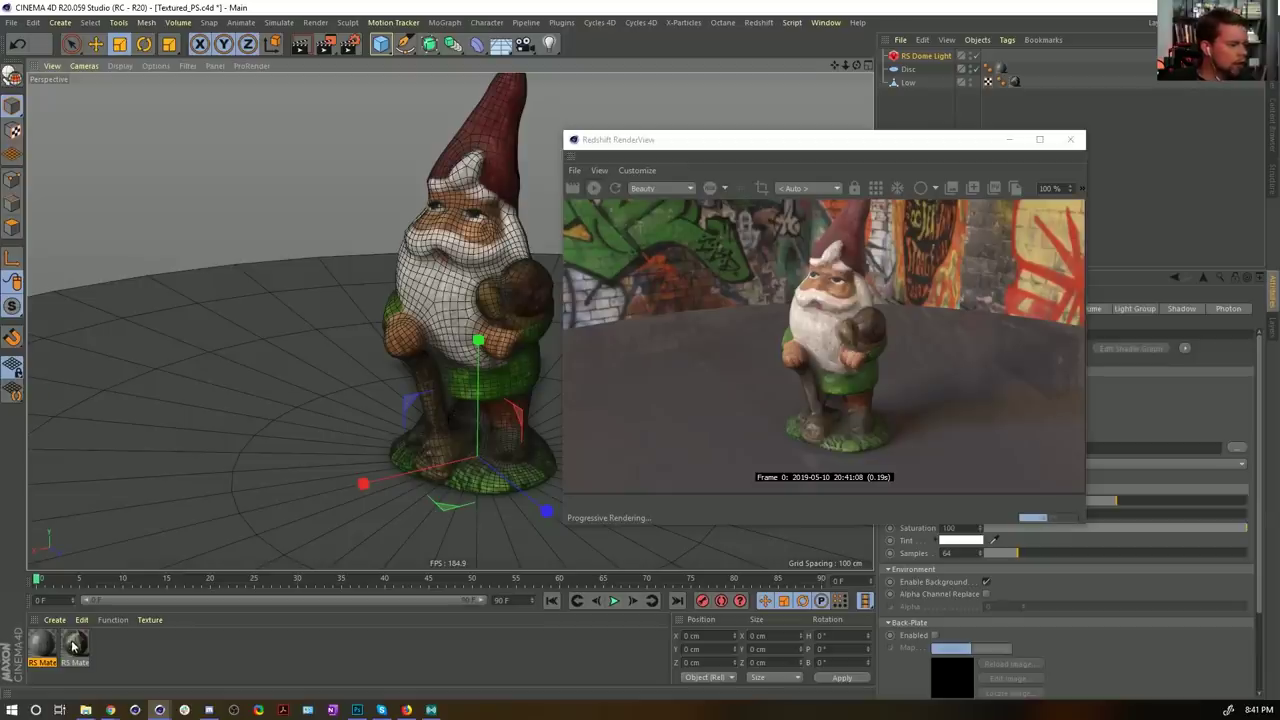
# Step: Review the RS Material base properties of the gnome's material alongside the render, and close the material editor
pyautogui.click(74, 645)
pyautogui.doubleClick(74, 645)
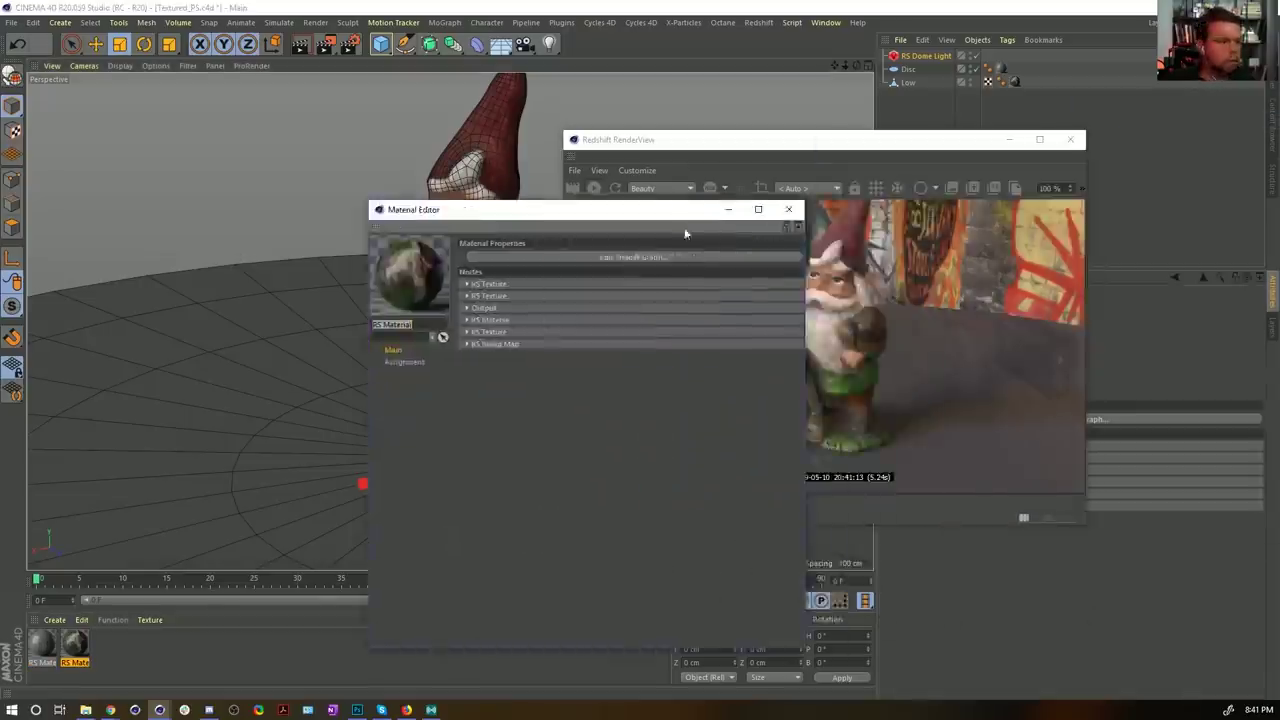
pyautogui.click(495, 325)
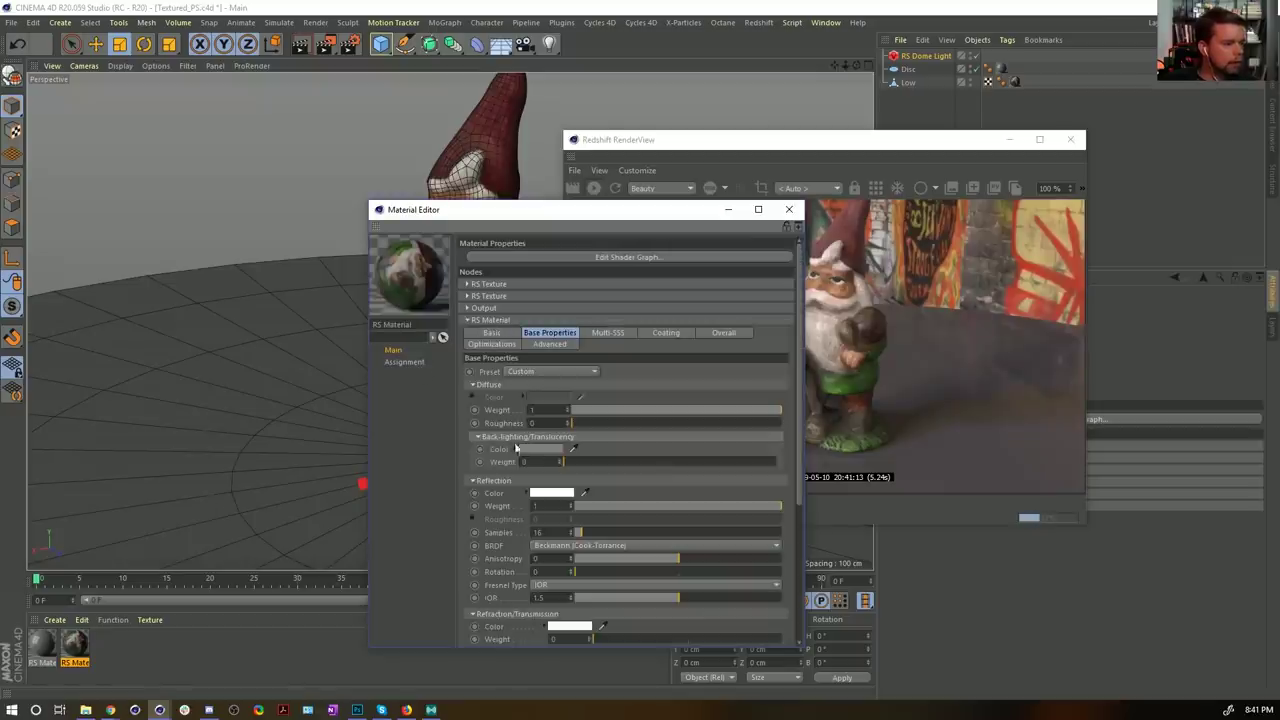
pyautogui.moveTo(606, 211); pyautogui.dragTo(428, 215)
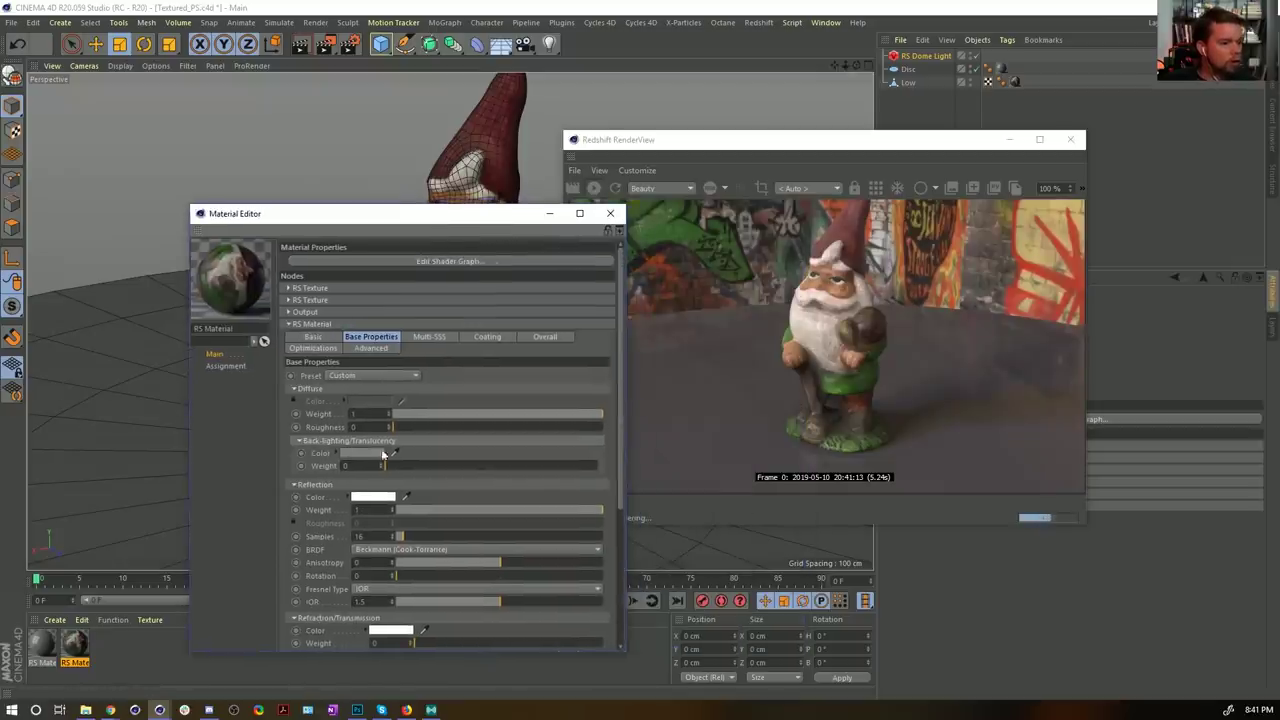
pyautogui.scroll(-3, 330, 545)
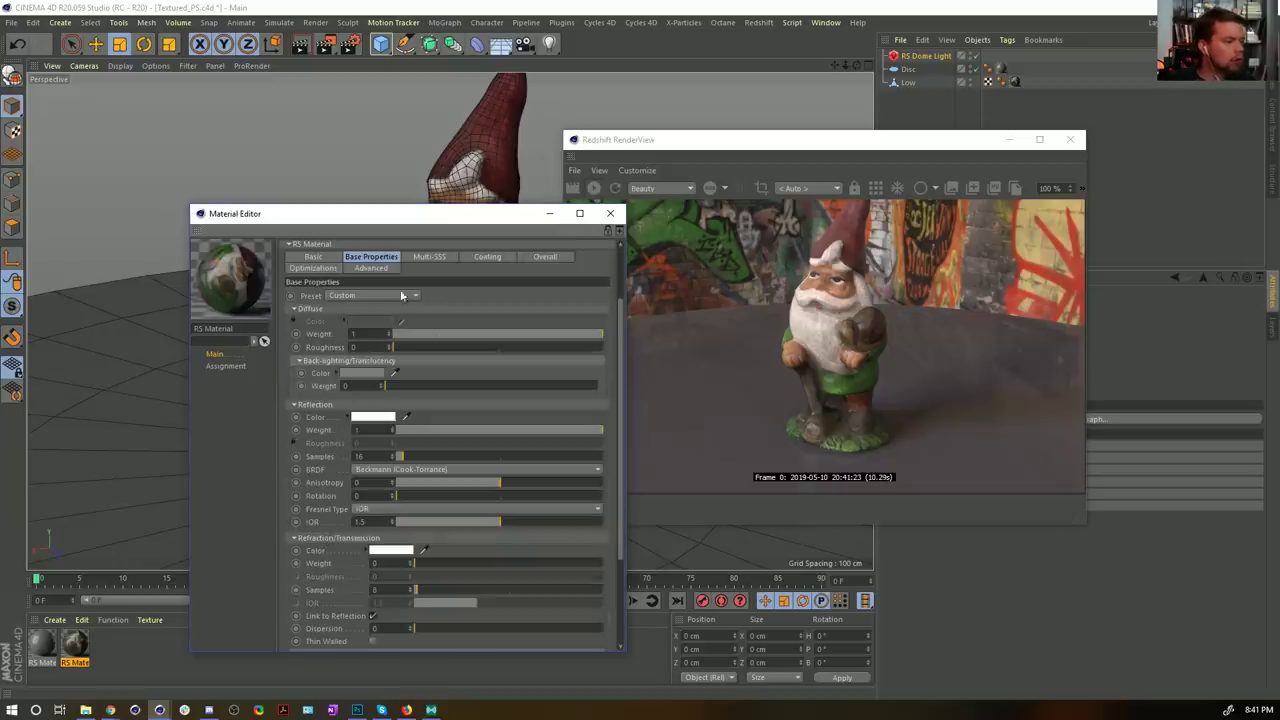
pyautogui.scroll(3, 312, 328)
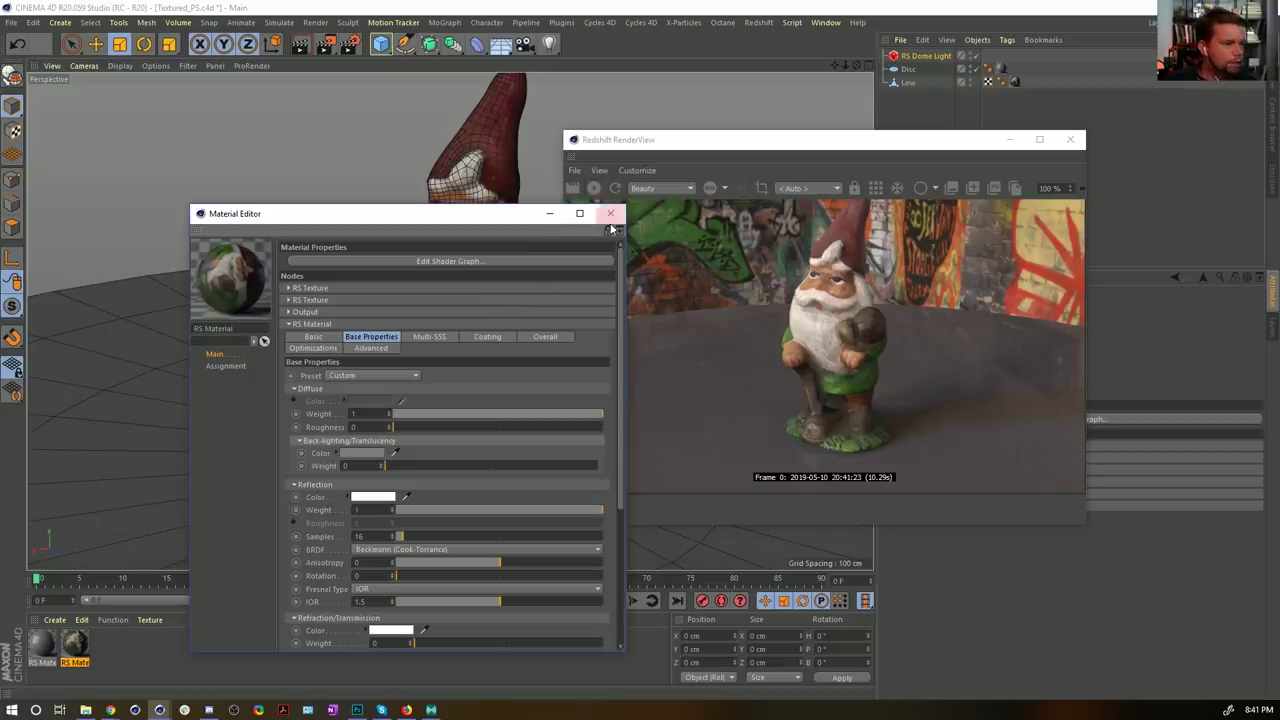
pyautogui.click(610, 213)
# Step: Inspect the gnome's live render again from the front, both close up and farther away
pyautogui.keyDown('alt'); pyautogui.moveTo(526, 294); pyautogui.dragTo(440, 256); pyautogui.keyUp('alt')
pyautogui.keyDown('alt'); pyautogui.moveTo(440, 256); pyautogui.dragTo(430, 333, button='middle'); pyautogui.keyUp('alt')
pyautogui.keyDown('alt'); pyautogui.moveTo(432, 333); pyautogui.dragTo(380, 308); pyautogui.keyUp('alt')
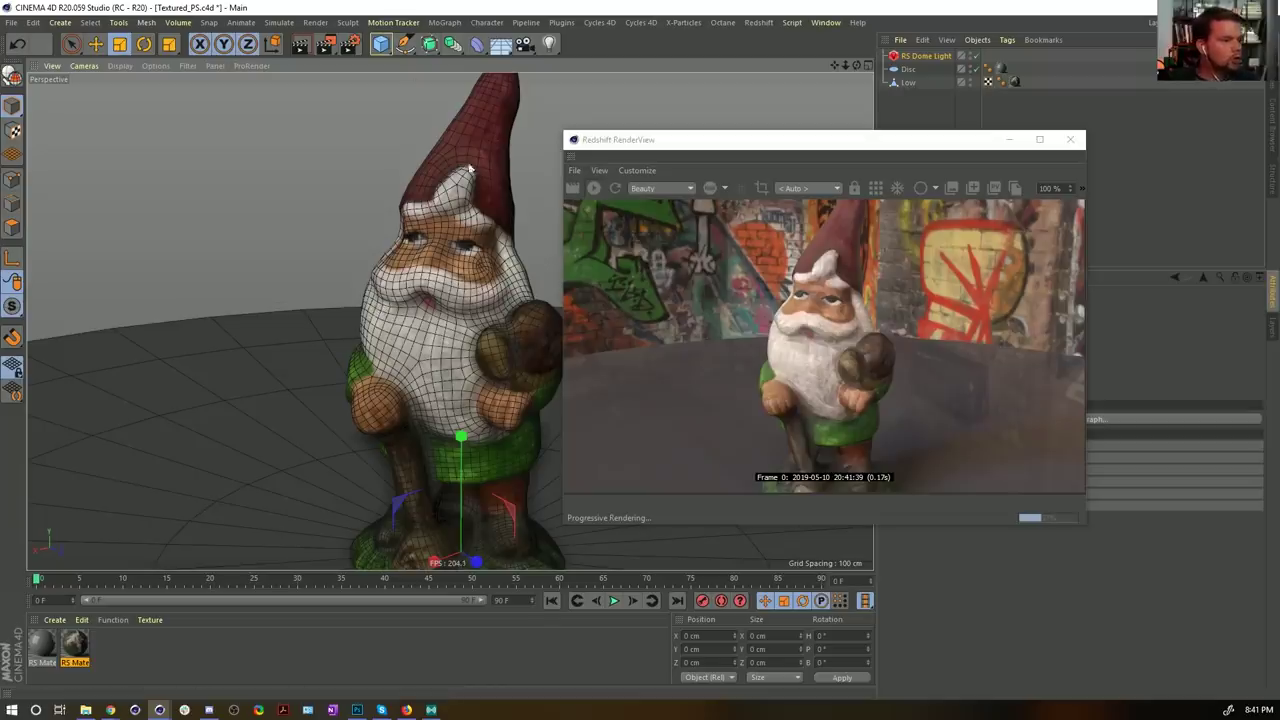
pyautogui.scroll(-4, 482, 345)
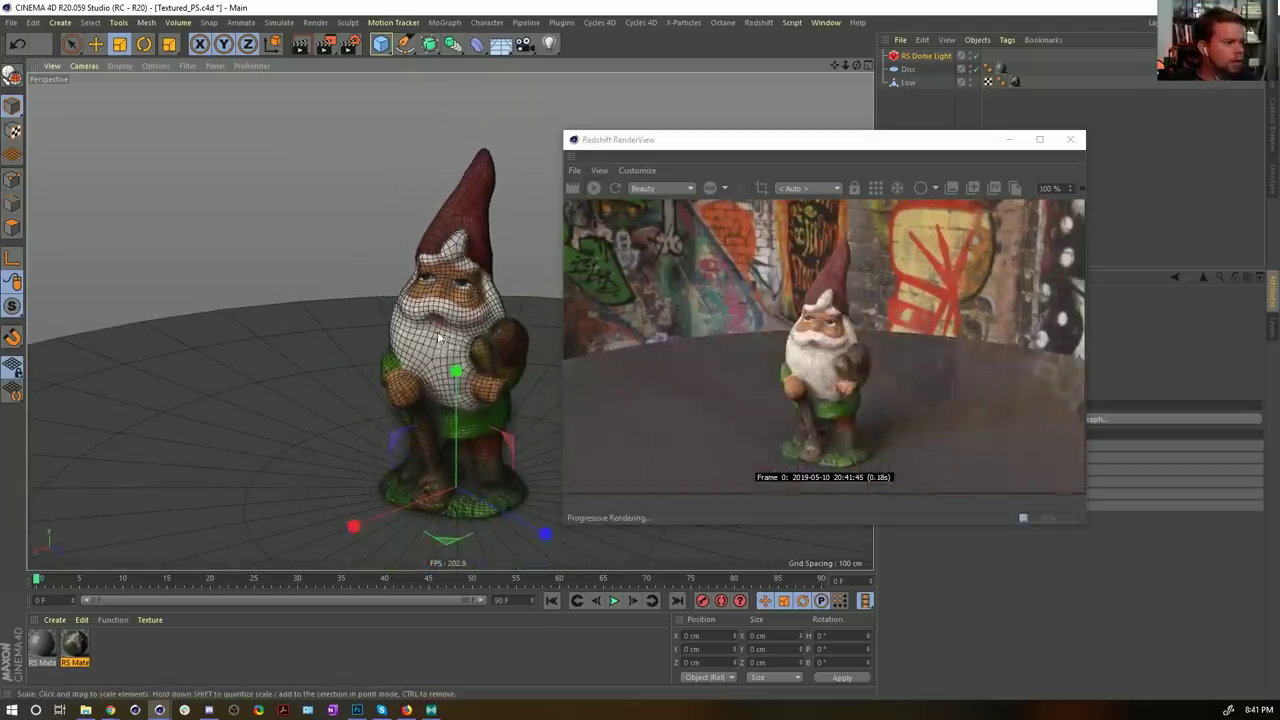
pyautogui.keyDown('alt'); pyautogui.moveTo(446, 344); pyautogui.dragTo(480, 342); pyautogui.keyUp('alt')
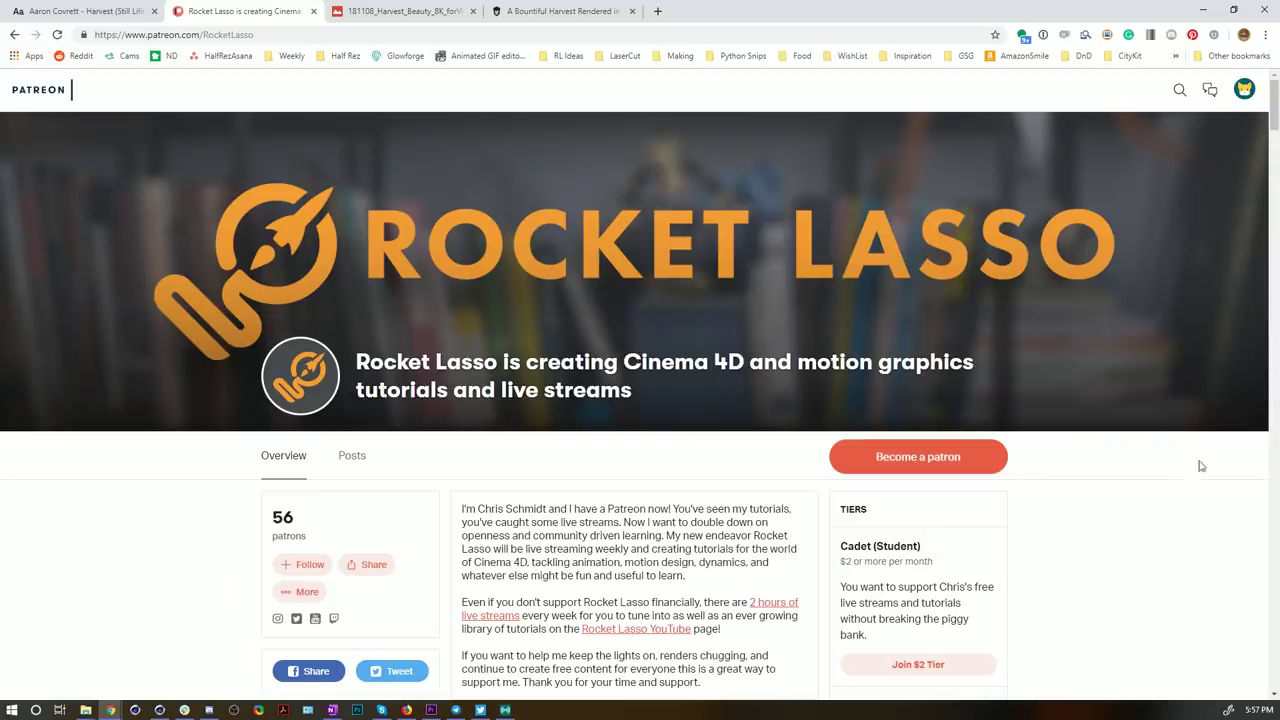
# Step: Switch to Chrome and look through the membership tiers and posts on the Rocket Lasso Patreon page
pyautogui.scroll(-10, 1200, 355)
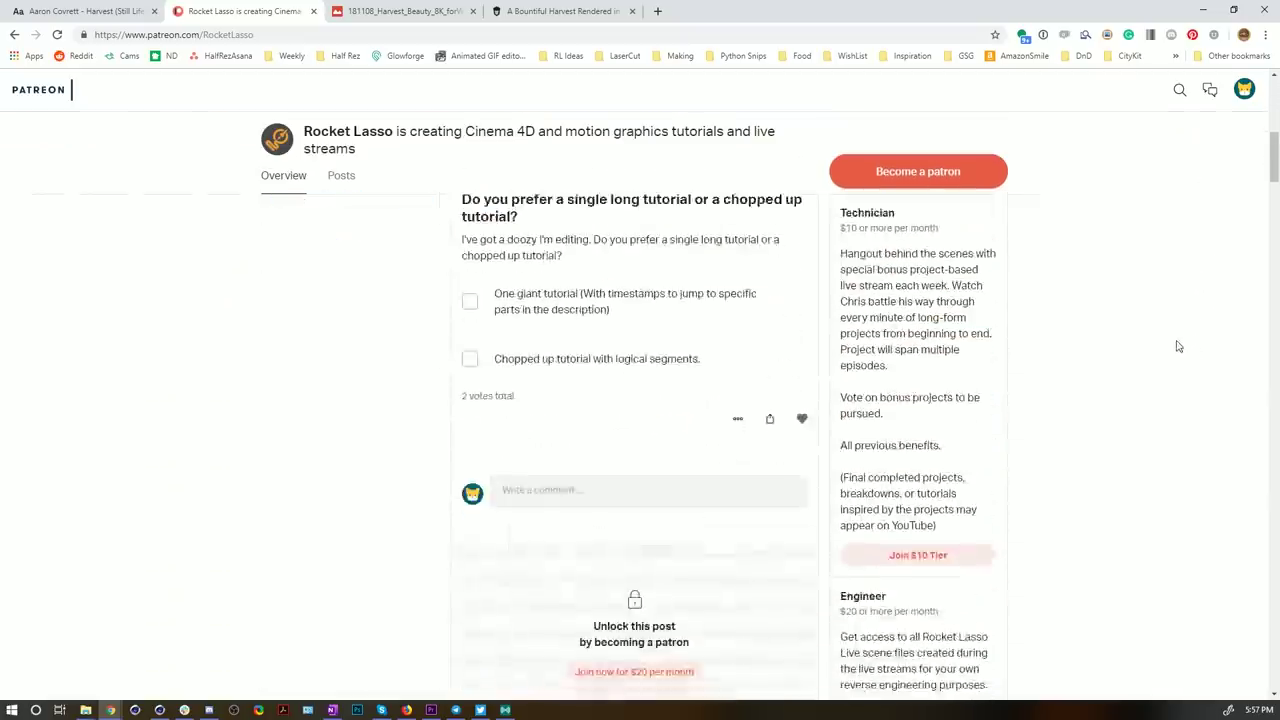
pyautogui.scroll(-9, 1176, 348)
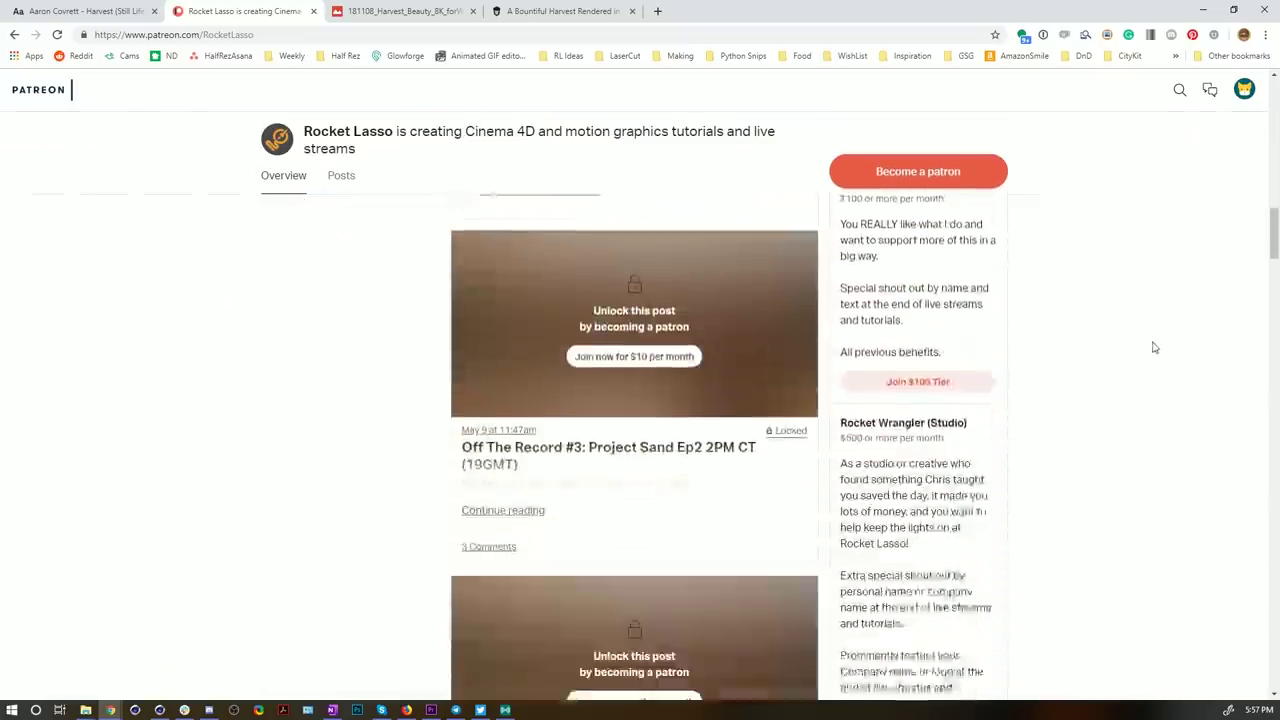
pyautogui.scroll(-8, 1157, 335)
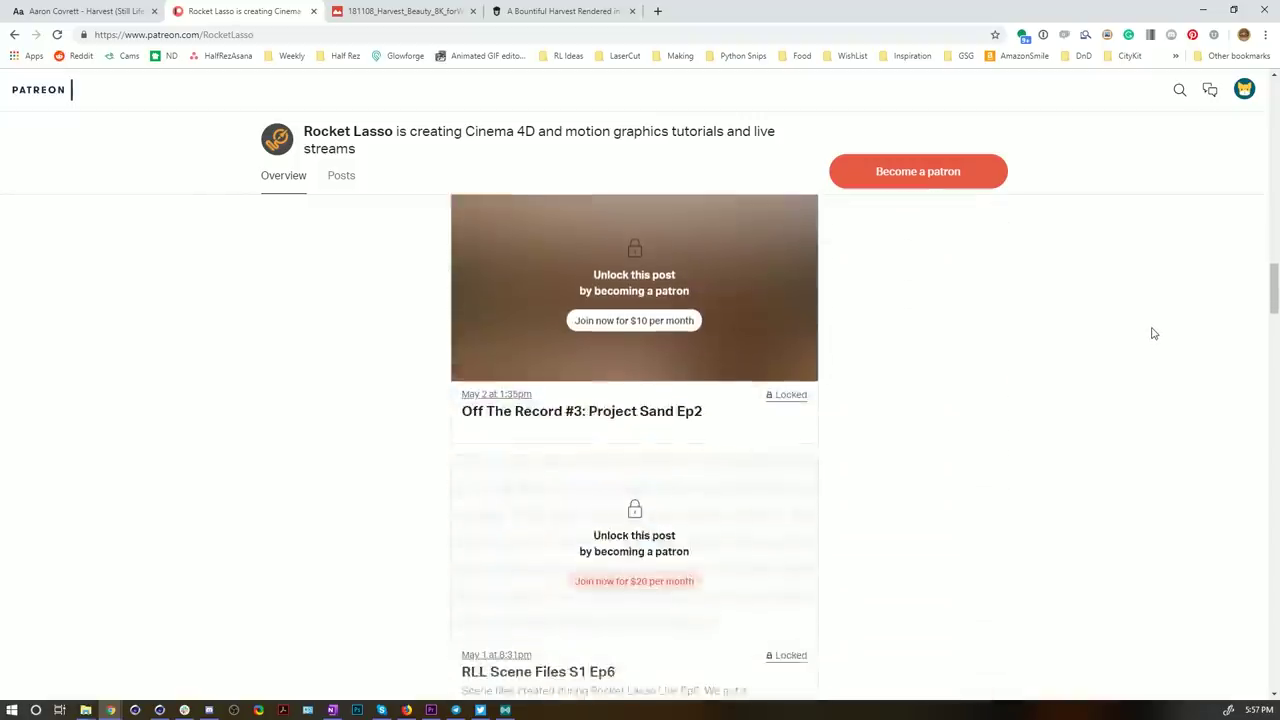
pyautogui.scroll(-8, 1151, 337)
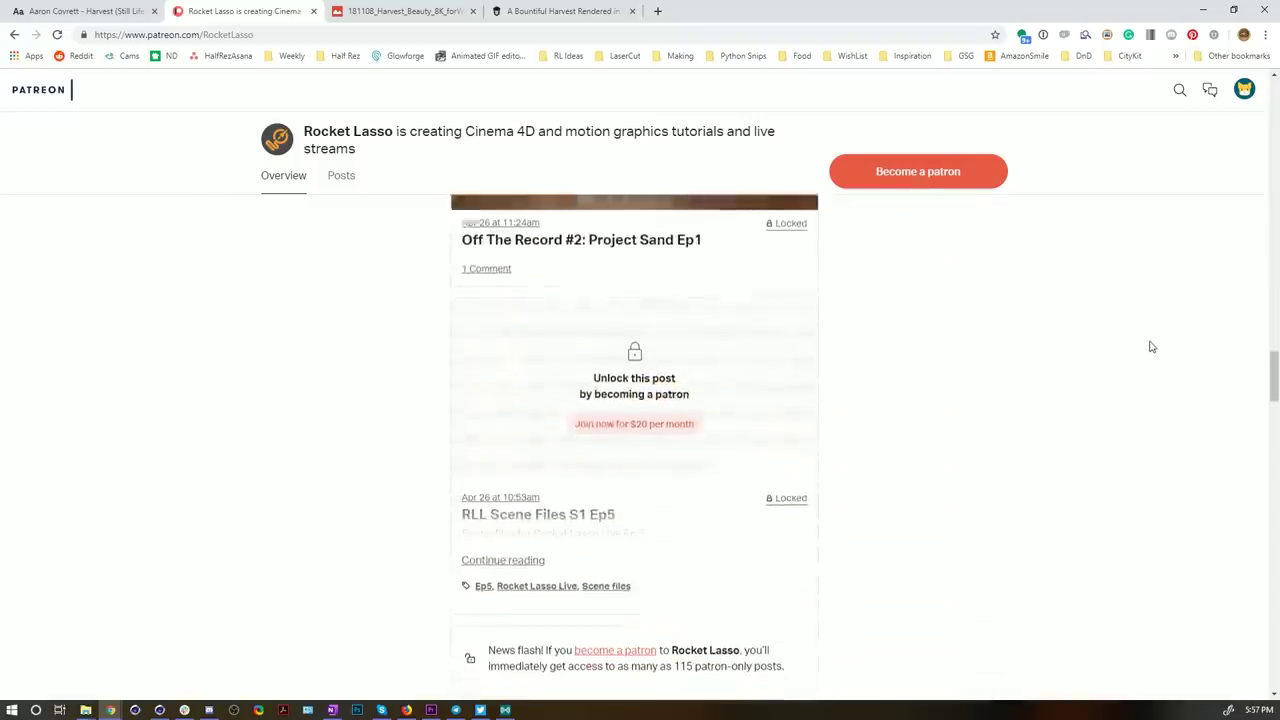